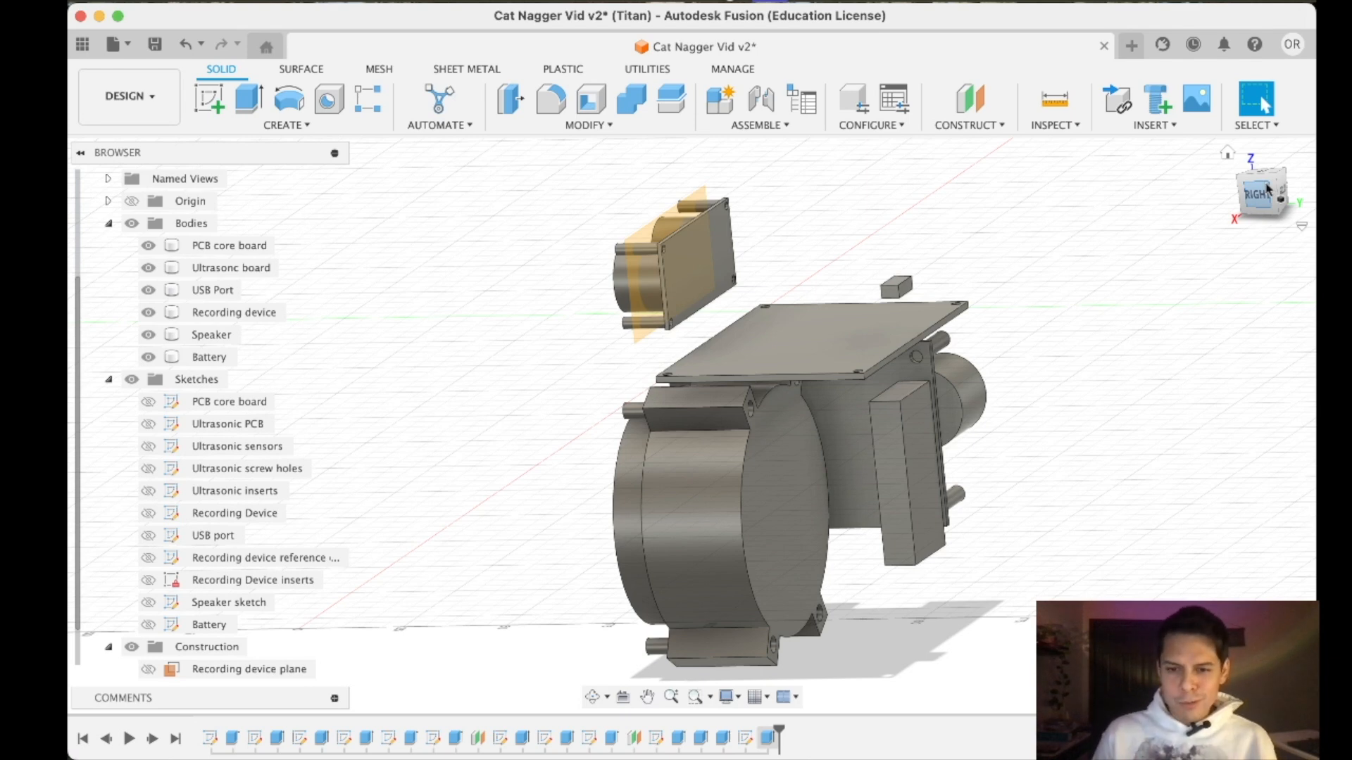
- Create a construction plane offset 4 mm above the top edge face of the ultrasonic board
{"action": "left_click_drag", "start_coordinate": [1267, 189], "coordinate": [1268, 192]}
{"action": "scroll", "coordinate": [712, 260], "scroll_direction": "up", "scroll_amount": 5}
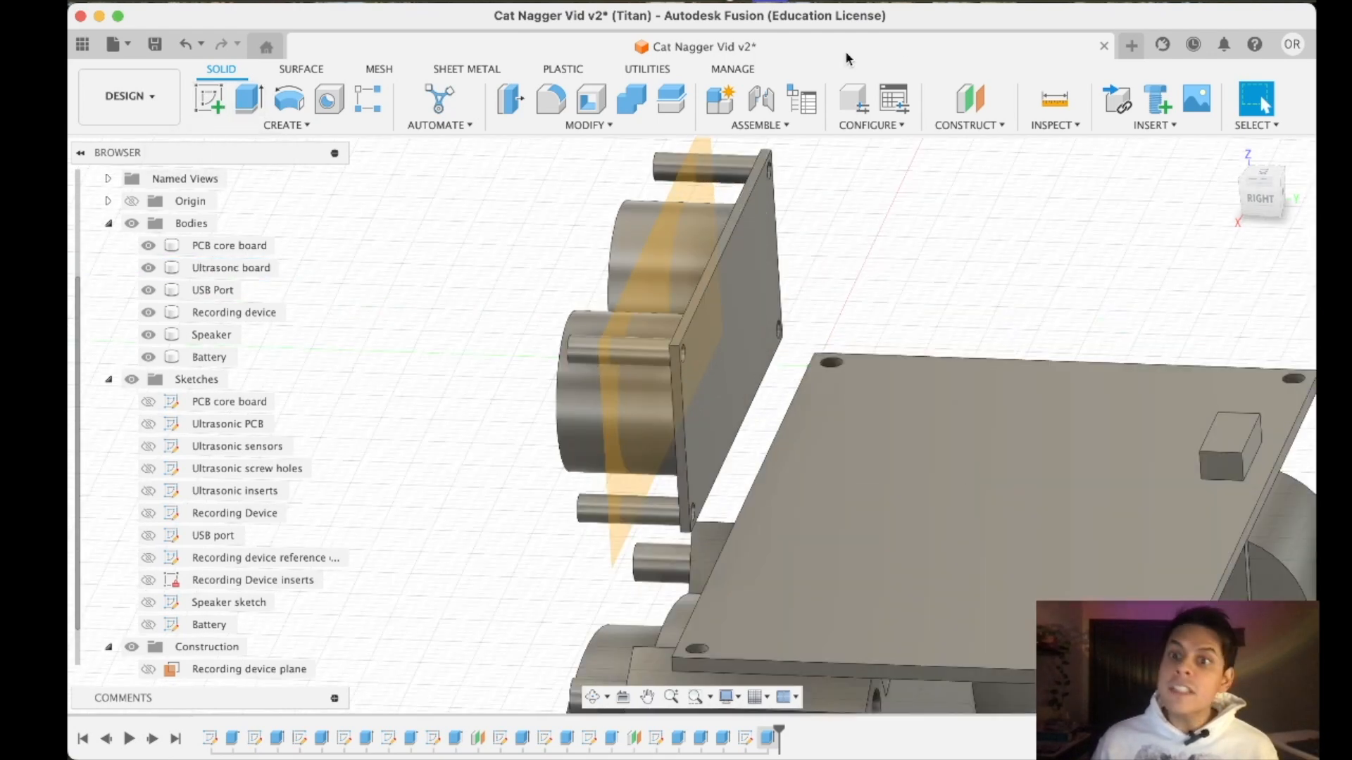
{"action": "left_click", "coordinate": [974, 96]}
{"action": "left_click", "coordinate": [721, 242]}
{"action": "left_click_drag", "start_coordinate": [723, 244], "coordinate": [713, 191]}
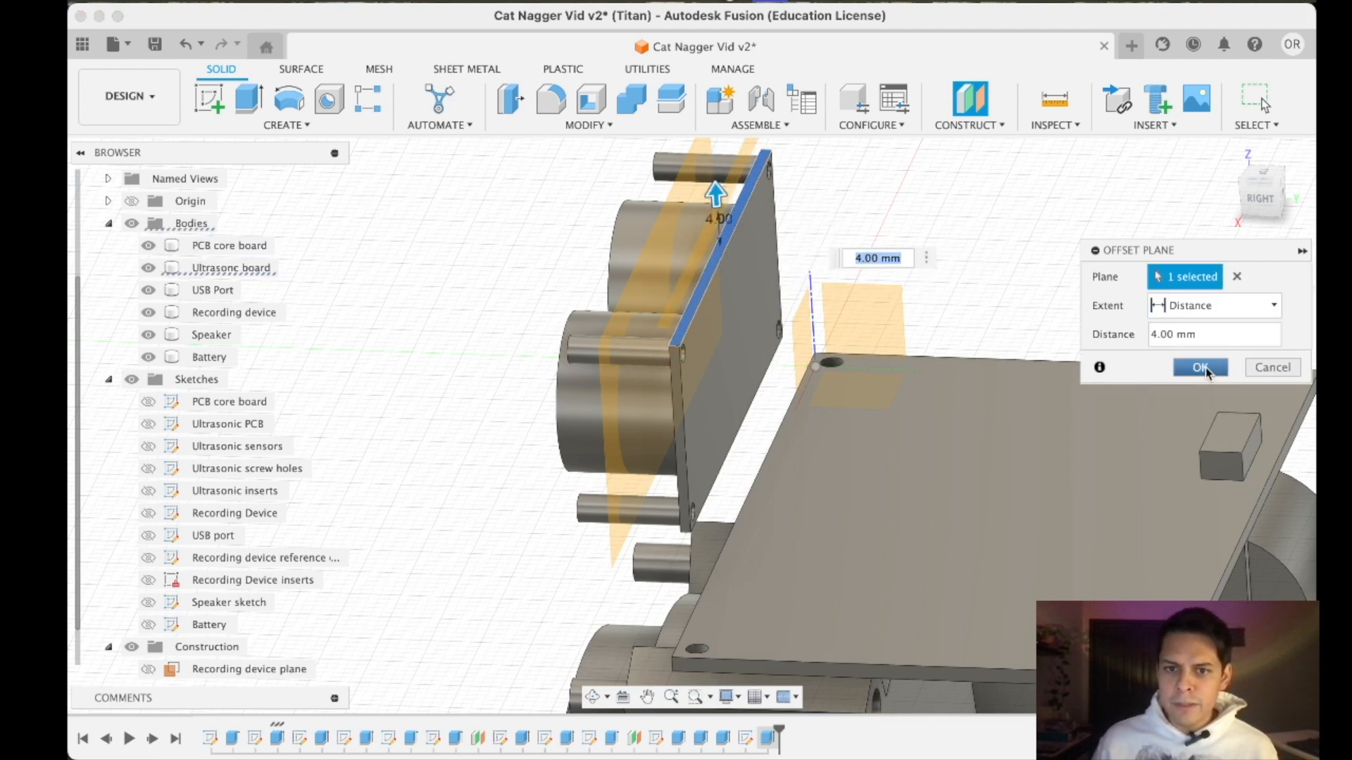
{"action": "left_click", "coordinate": [1206, 368]}
- Start a sketch on the new offset plane above the ultrasonic board
{"action": "left_click", "coordinate": [1263, 173]}
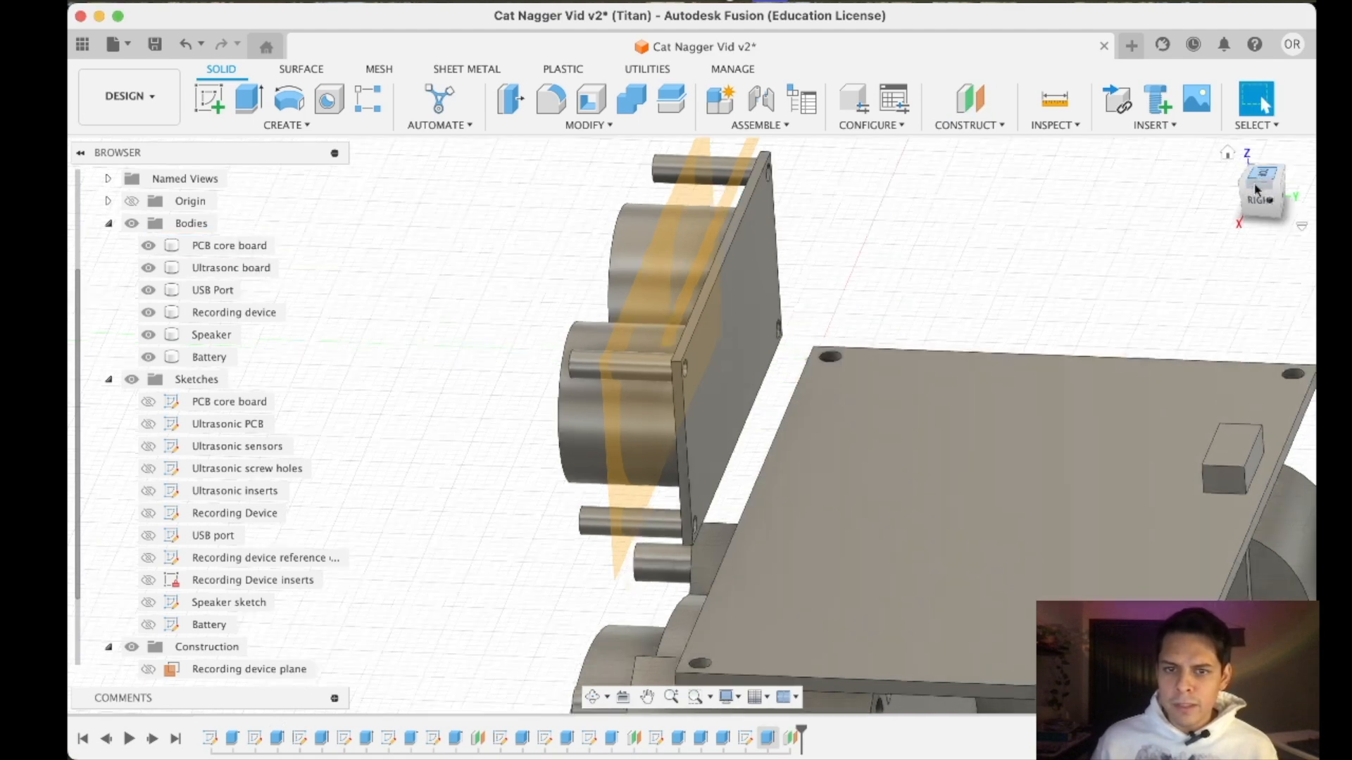
{"action": "scroll", "coordinate": [1092, 417], "scroll_direction": "down", "scroll_amount": 5}
{"action": "middle_click_drag", "start_coordinate": [1065, 536], "coordinate": [853, 380]}
{"action": "scroll", "coordinate": [761, 366], "scroll_direction": "up", "scroll_amount": 5}
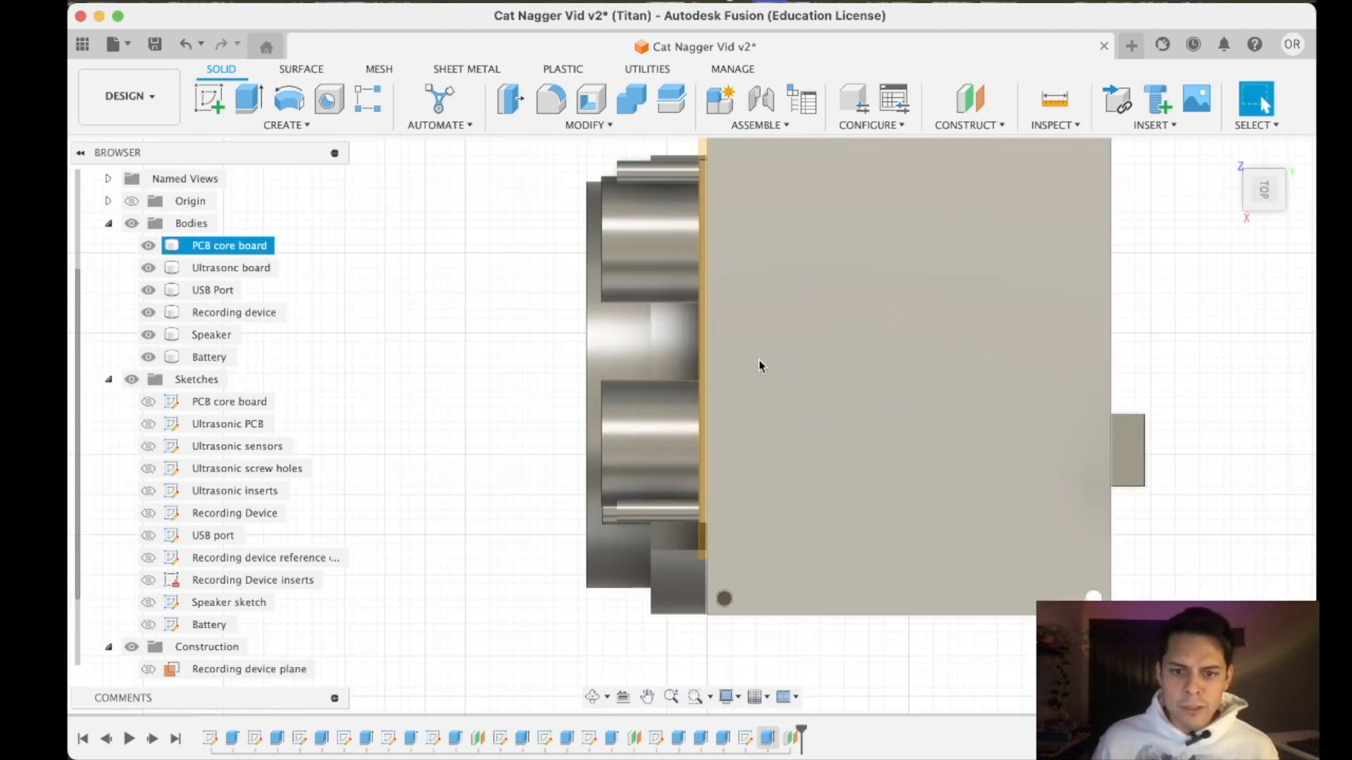
{"action": "left_click", "coordinate": [209, 99]}
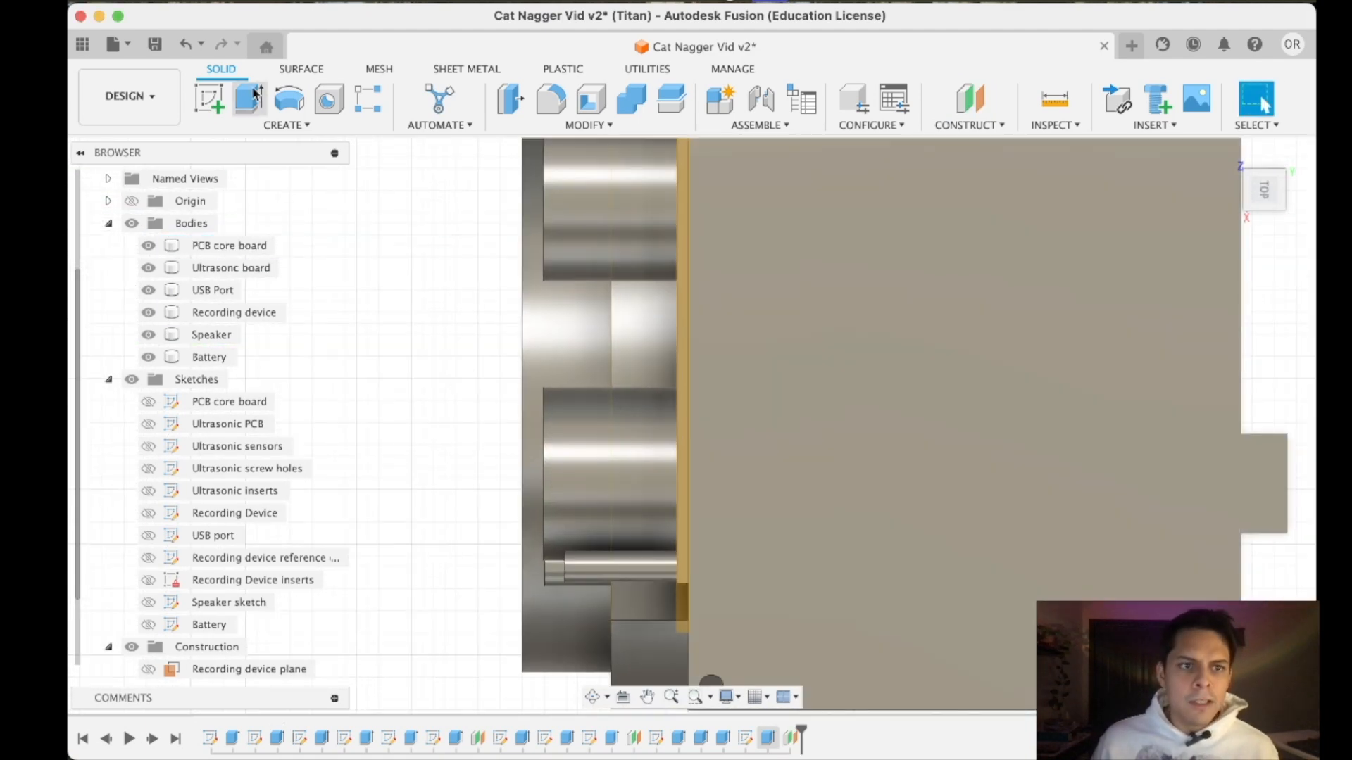
{"action": "left_click", "coordinate": [685, 331]}
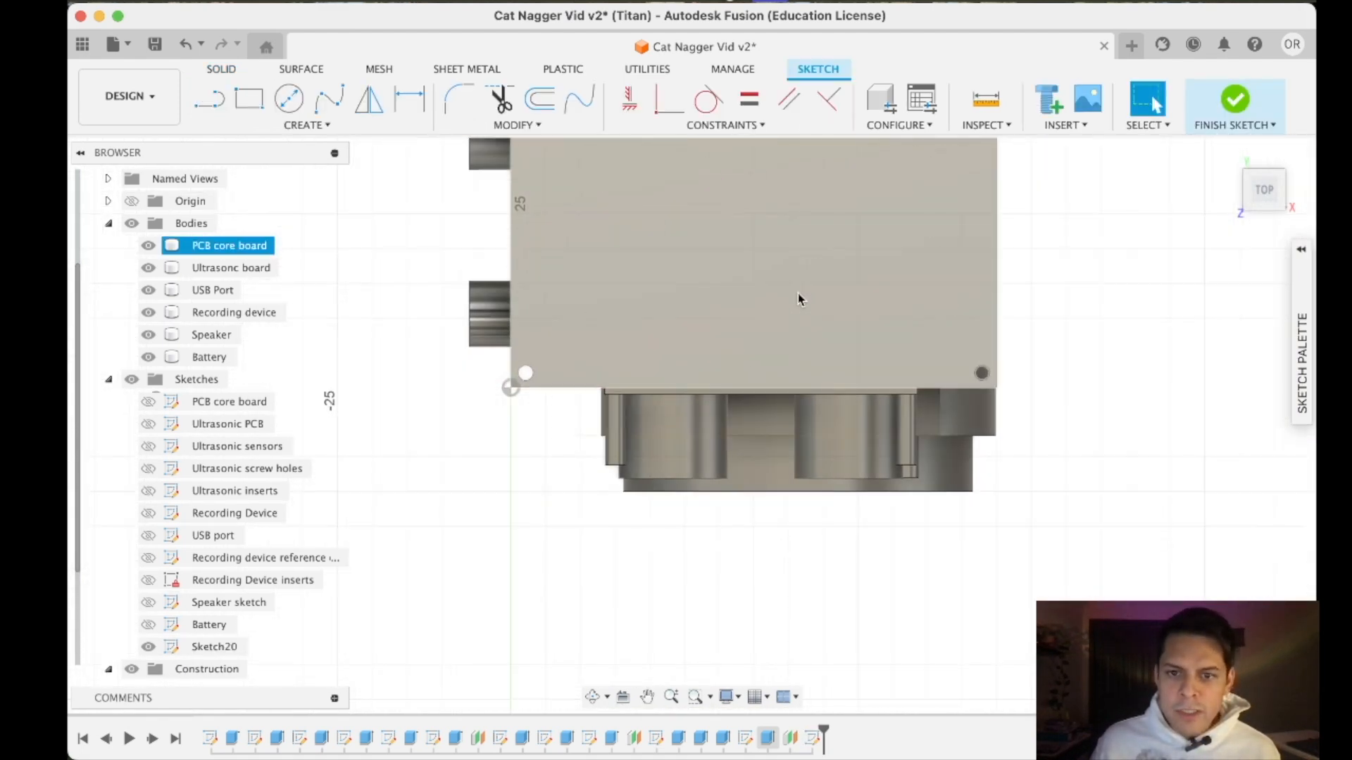
- Rename the new offset construction plane as "Case top plane"
{"action": "scroll", "coordinate": [187, 666], "scroll_direction": "down", "scroll_amount": 2}
{"action": "right_click", "coordinate": [213, 668]}
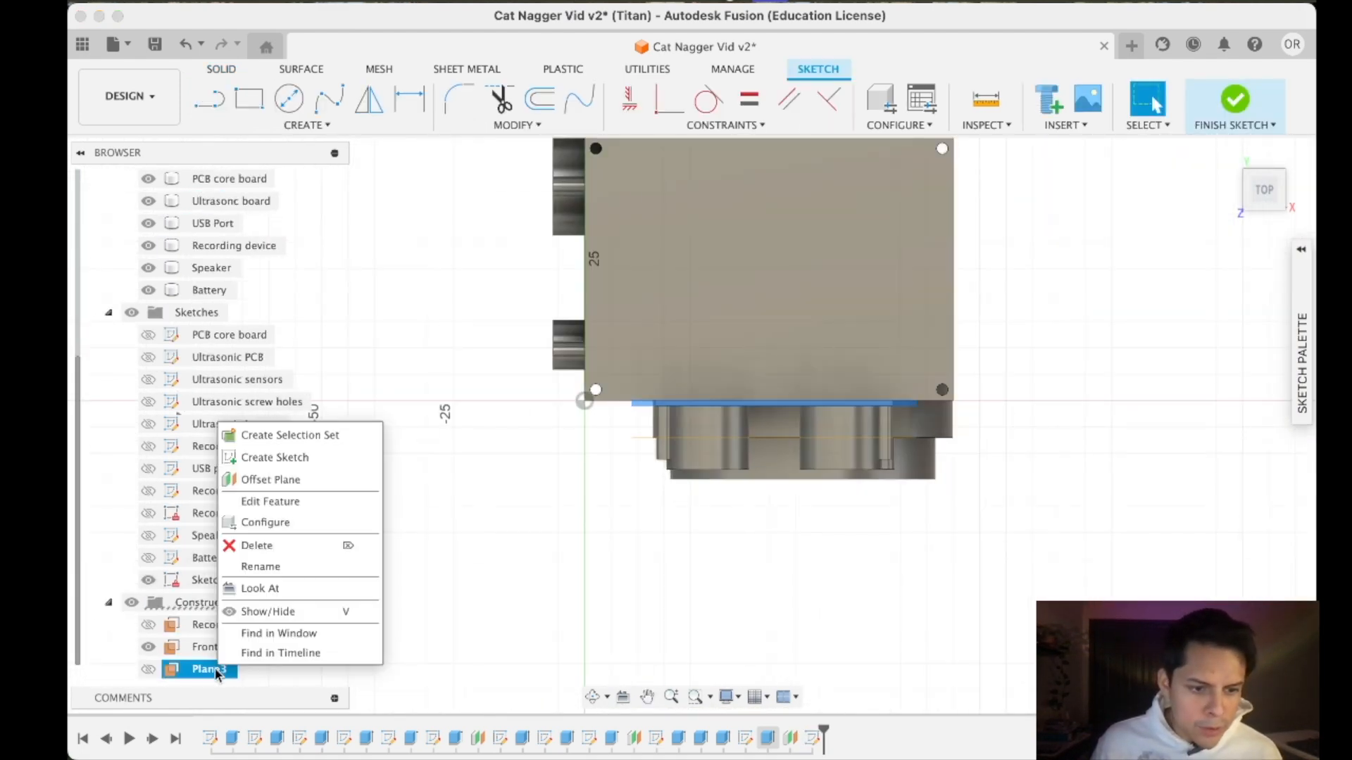
{"action": "left_click", "coordinate": [250, 564]}
{"action": "type", "text": "T"}
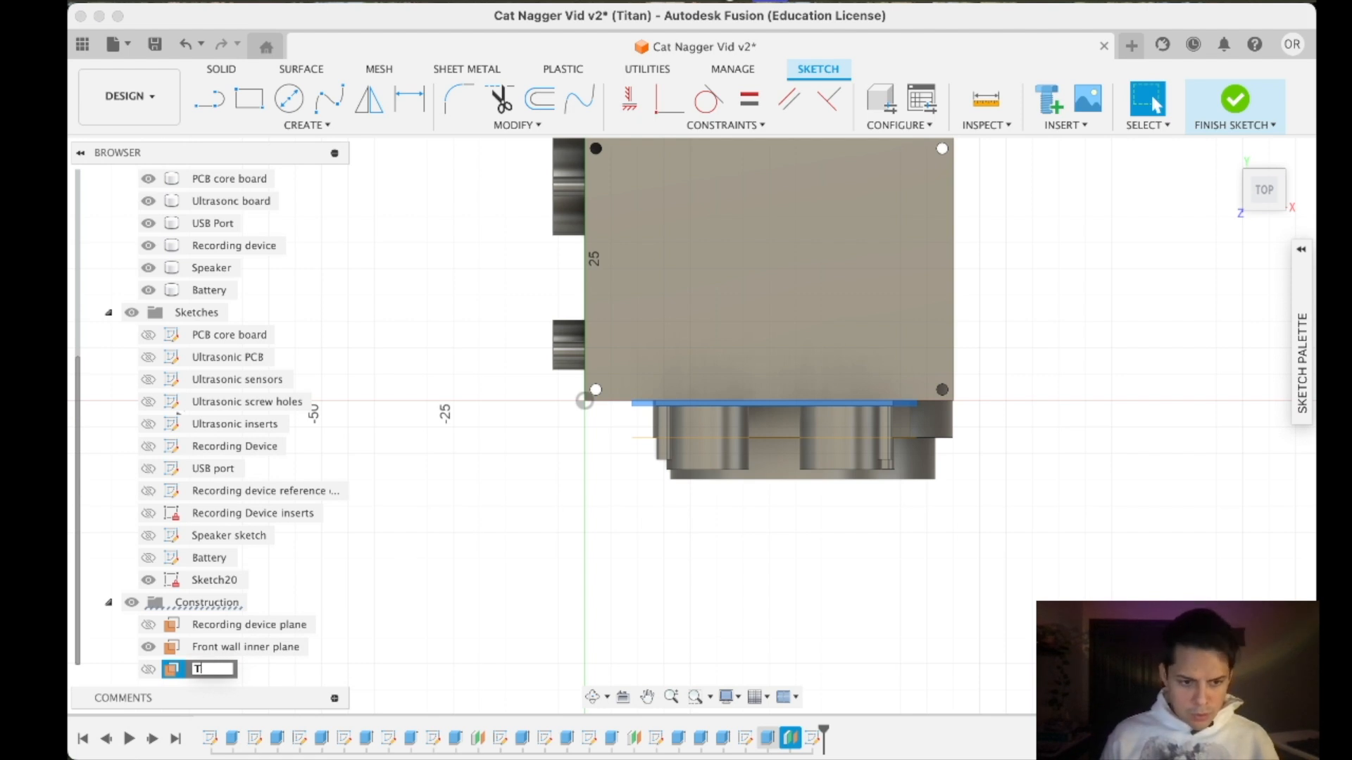
{"action": "type", "text": "ope top plane"}
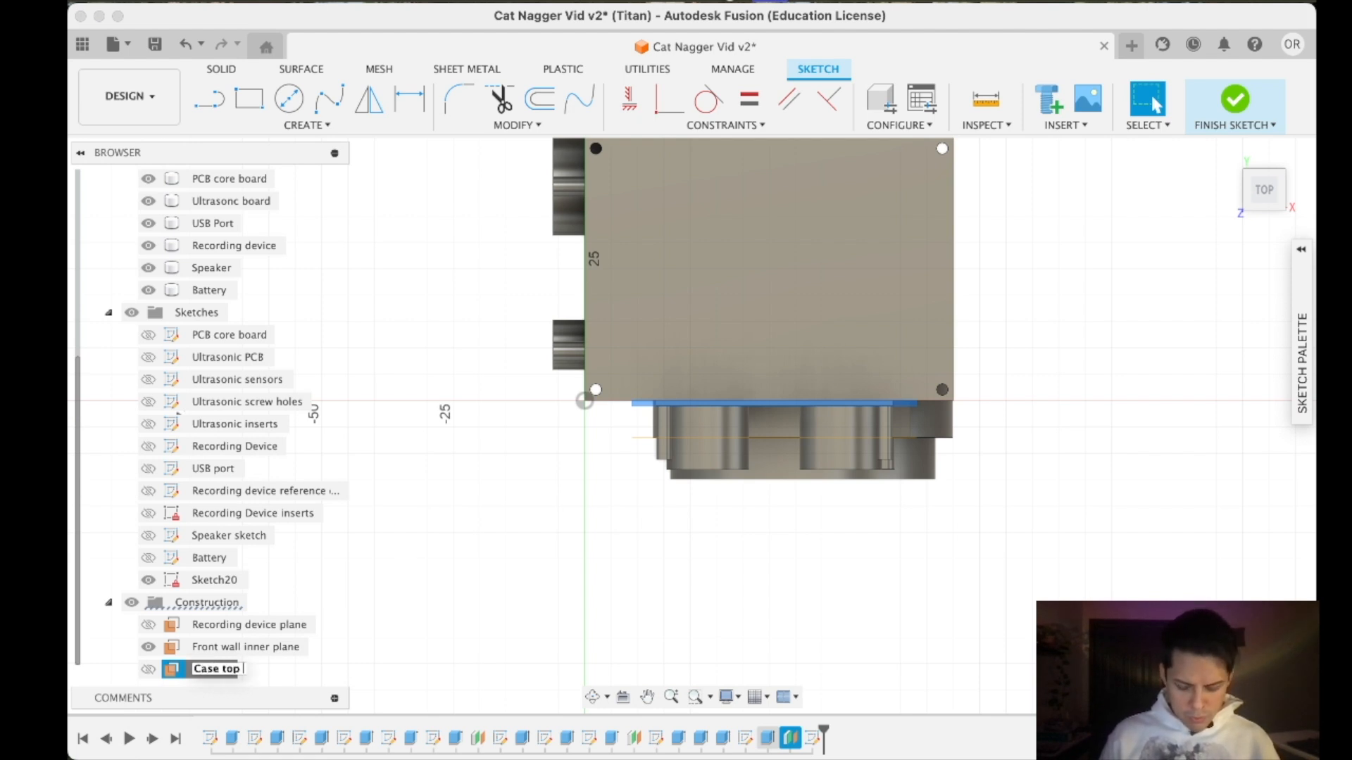
{"action": "key", "text": "Return"}
- Examine the component layout from above, the front, the right side and the back with the rectangle tool ready
{"action": "scroll", "coordinate": [915, 317], "scroll_direction": "down", "scroll_amount": 5}
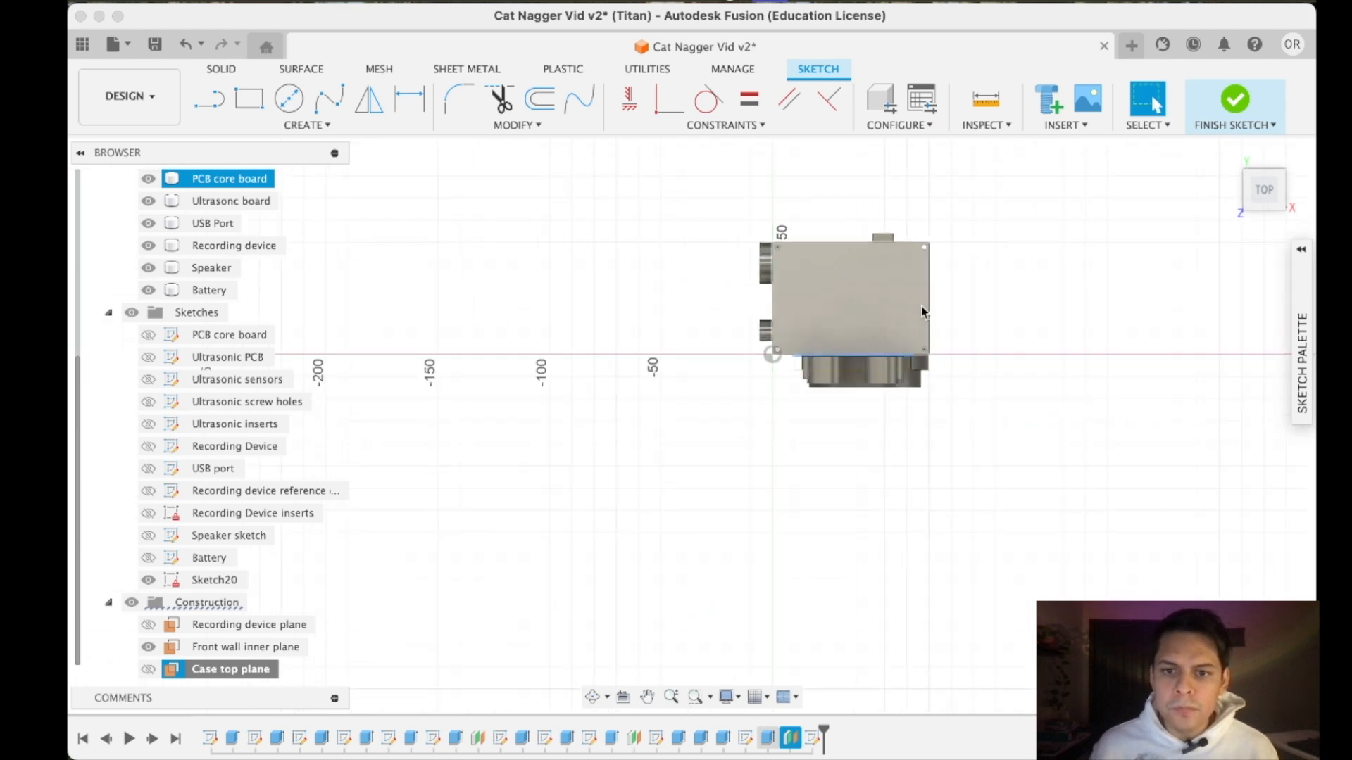
{"action": "scroll", "coordinate": [947, 265], "scroll_direction": "up", "scroll_amount": 5}
{"action": "scroll", "coordinate": [845, 281], "scroll_direction": "down", "scroll_amount": 1}
{"action": "scroll", "coordinate": [455, 254], "scroll_direction": "up", "scroll_amount": 2}
{"action": "key", "text": "r"}
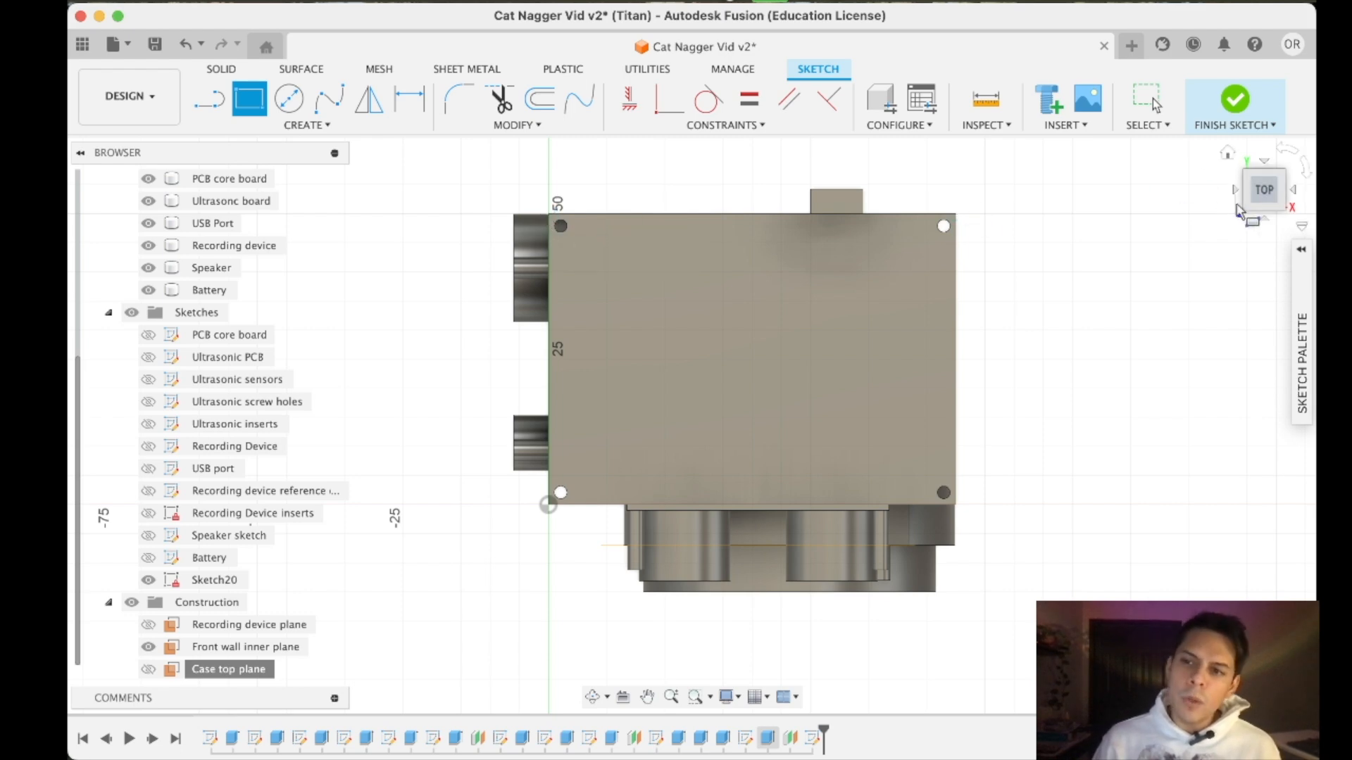
{"action": "left_click_drag", "start_coordinate": [1261, 189], "coordinate": [1228, 153]}
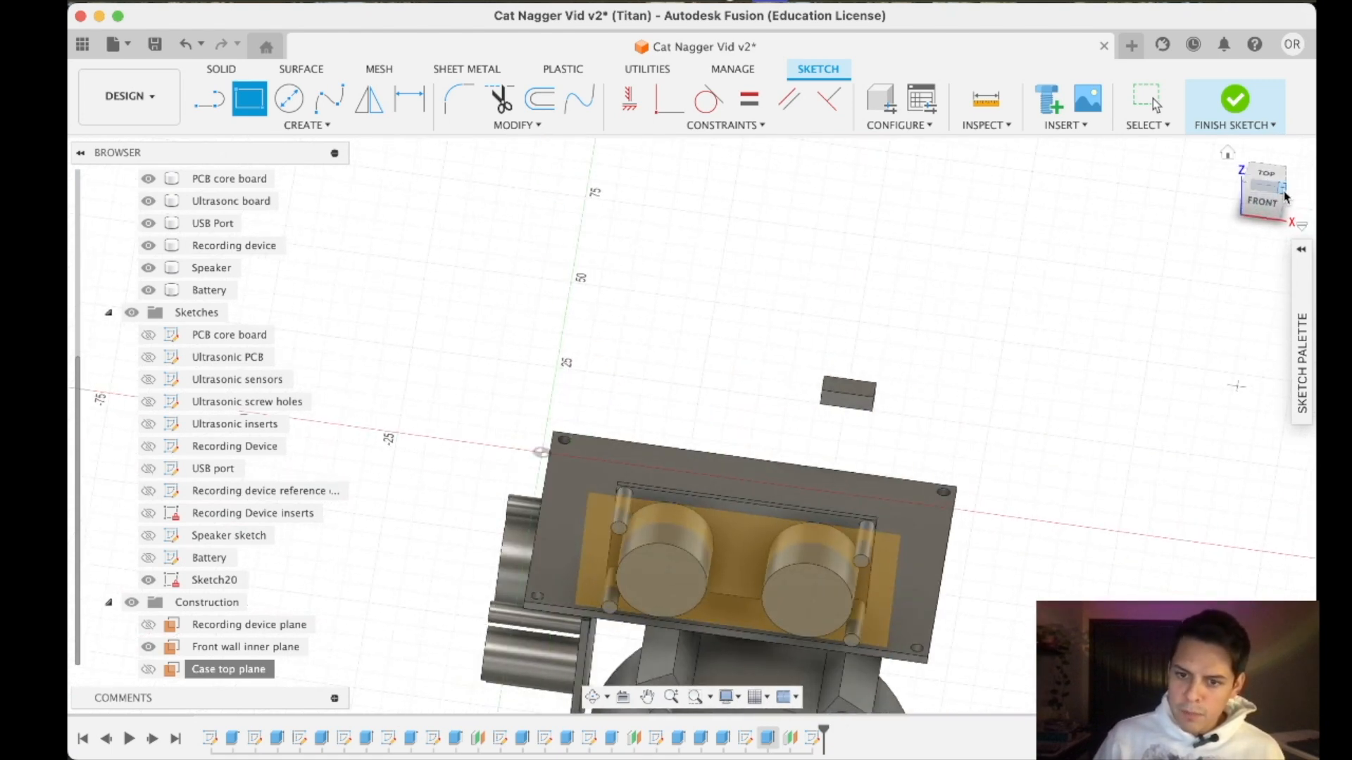
{"action": "left_click", "coordinate": [1287, 197]}
{"action": "middle_click_drag", "start_coordinate": [1061, 526], "coordinate": [994, 179]}
{"action": "scroll", "coordinate": [965, 465], "scroll_direction": "down", "scroll_amount": 3}
{"action": "scroll", "coordinate": [965, 464], "scroll_direction": "up", "scroll_amount": 3}
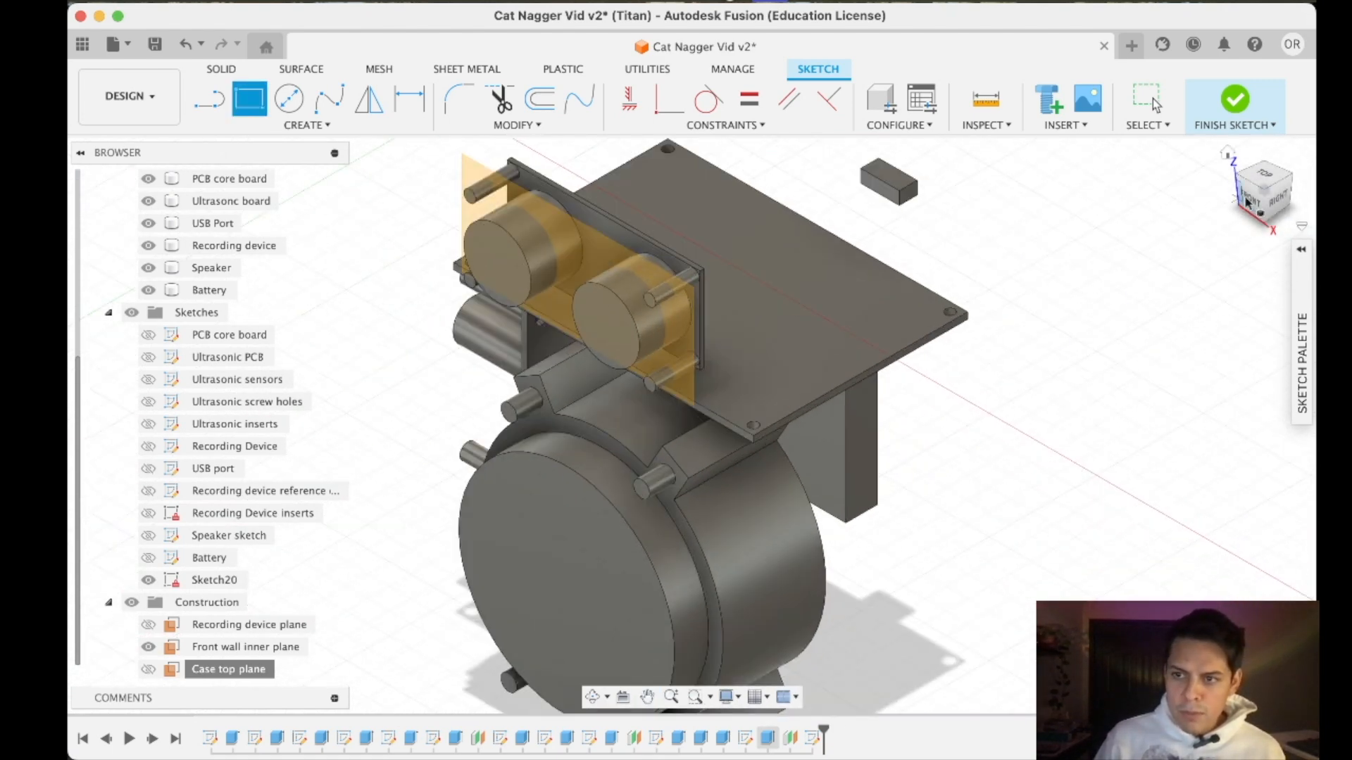
{"action": "mouse_move", "coordinate": [1266, 202]}
{"action": "left_mouse_down"}
{"action": "mouse_move", "coordinate": [1234, 178]}
{"action": "mouse_move", "coordinate": [1251, 224]}
{"action": "mouse_move", "coordinate": [1200, 309]}
{"action": "mouse_move", "coordinate": [1261, 204]}
{"action": "mouse_move", "coordinate": [1239, 182]}
{"action": "mouse_move", "coordinate": [1234, 191]}
{"action": "mouse_move", "coordinate": [1261, 200]}
{"action": "left_mouse_up"}
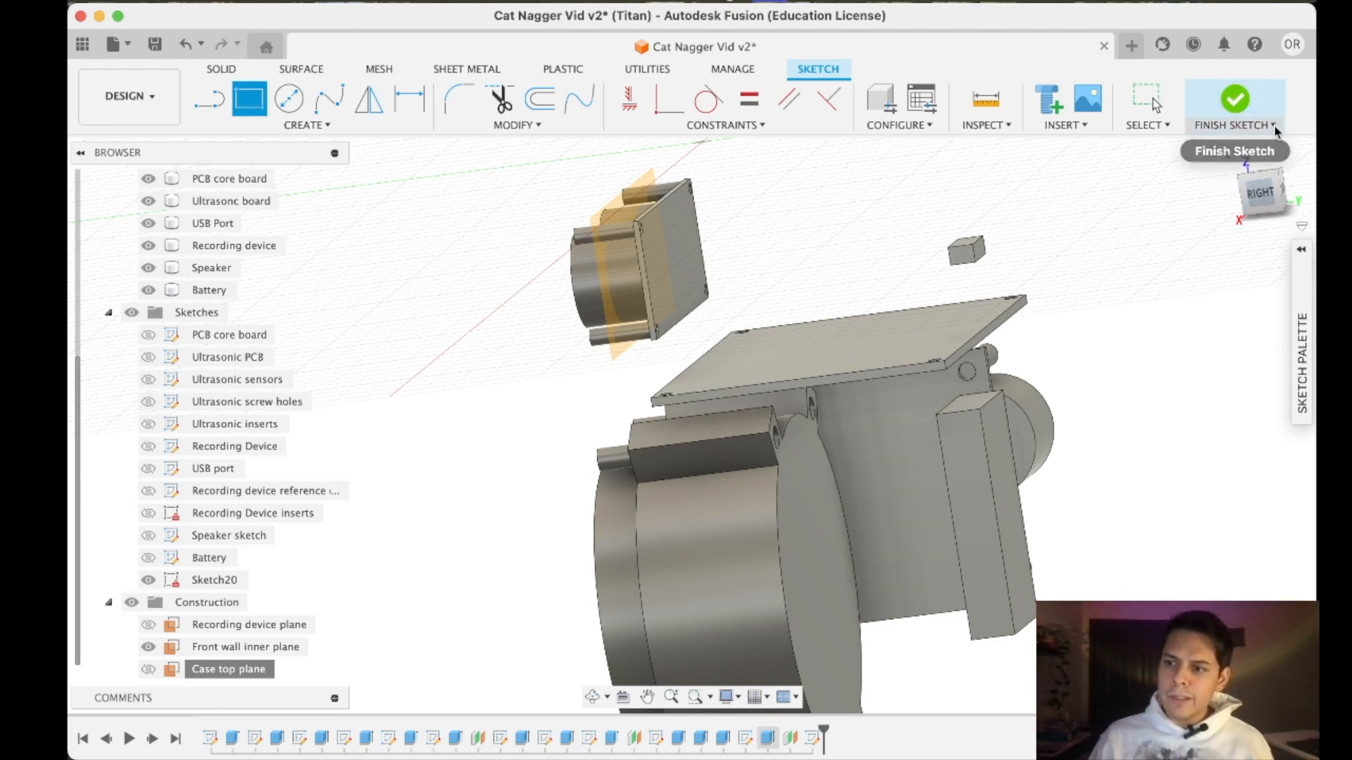
{"action": "left_click", "coordinate": [1266, 197]}
{"action": "left_click", "coordinate": [1226, 152]}
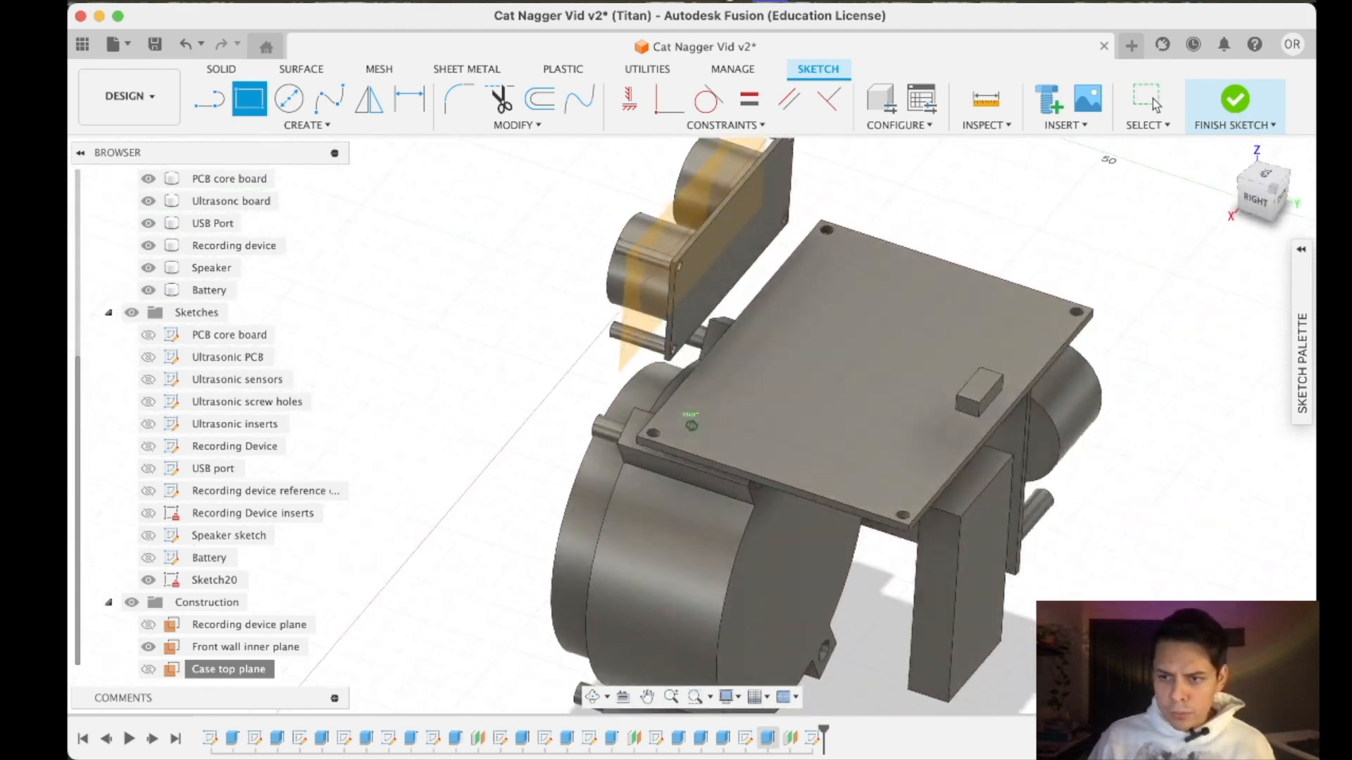
{"action": "scroll", "coordinate": [1088, 514], "scroll_direction": "down", "scroll_amount": 5}
{"action": "scroll", "coordinate": [1101, 458], "scroll_direction": "up", "scroll_amount": 5}
{"action": "mouse_move", "coordinate": [1262, 198]}
{"action": "left_mouse_down"}
{"action": "mouse_move", "coordinate": [1187, 173]}
{"action": "mouse_move", "coordinate": [1222, 190]}
{"action": "mouse_move", "coordinate": [1183, 147]}
{"action": "mouse_move", "coordinate": [1260, 204]}
{"action": "left_mouse_up"}
{"action": "scroll", "coordinate": [951, 564], "scroll_direction": "down", "scroll_amount": 5}
{"action": "scroll", "coordinate": [940, 627], "scroll_direction": "up", "scroll_amount": 2}
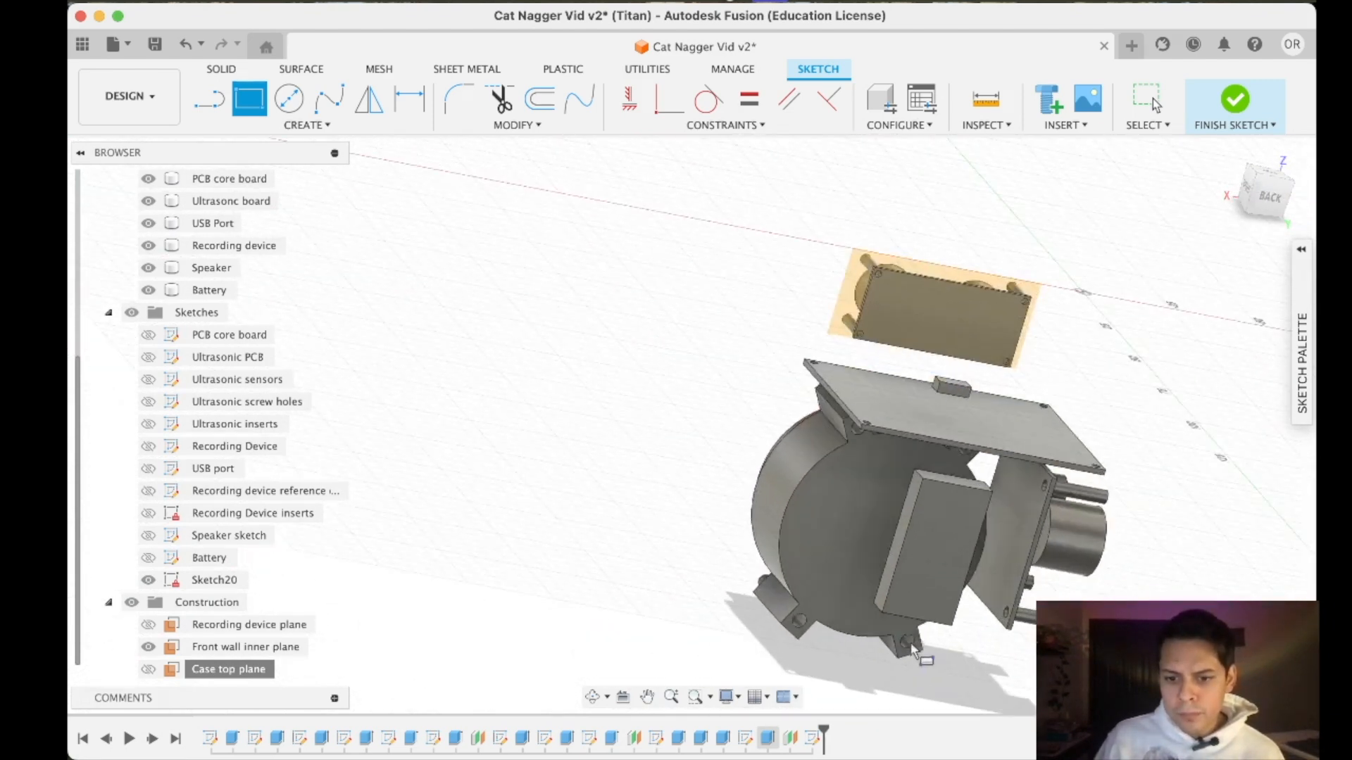
{"action": "middle_click_drag", "start_coordinate": [908, 645], "coordinate": [845, 585]}
{"action": "key", "text": "r"}
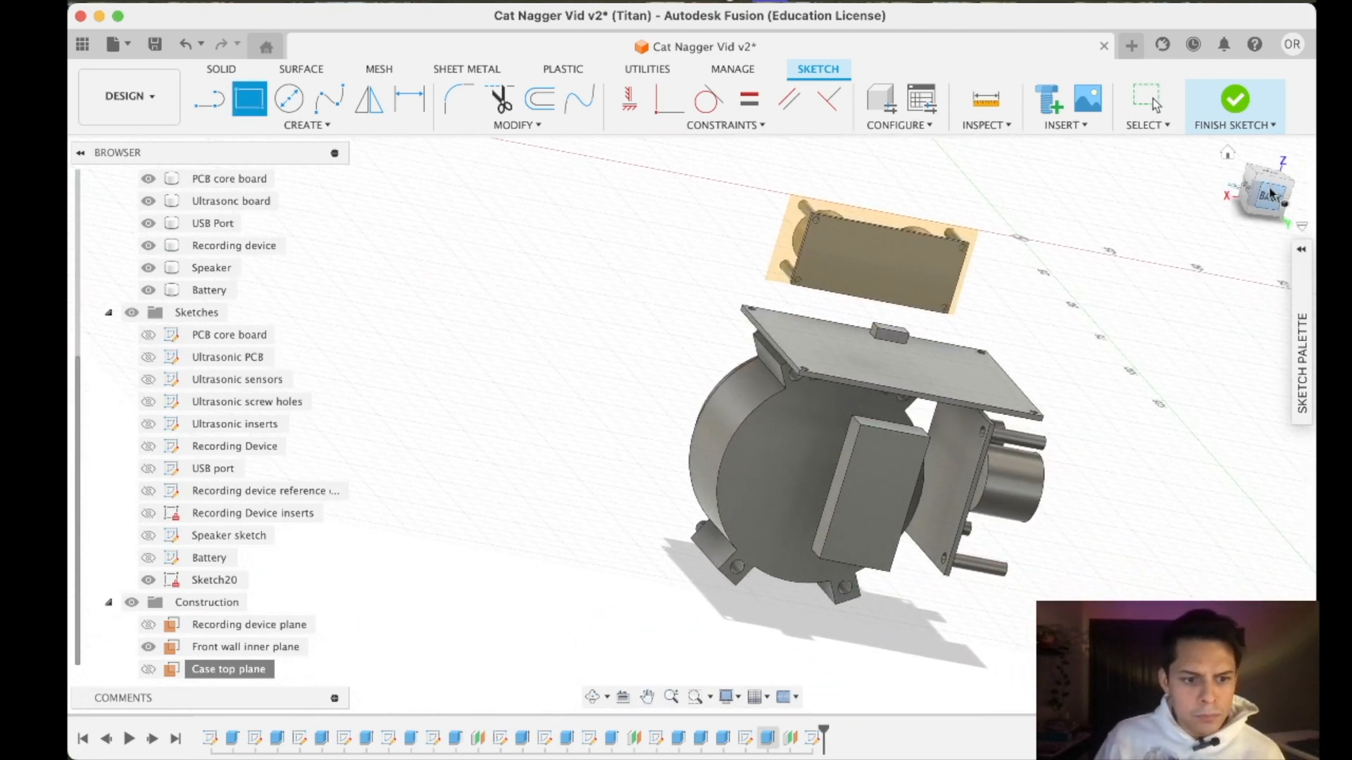
- Finish the empty sketch and rename it as "Case Top Sketch"
{"action": "left_click", "coordinate": [200, 584]}
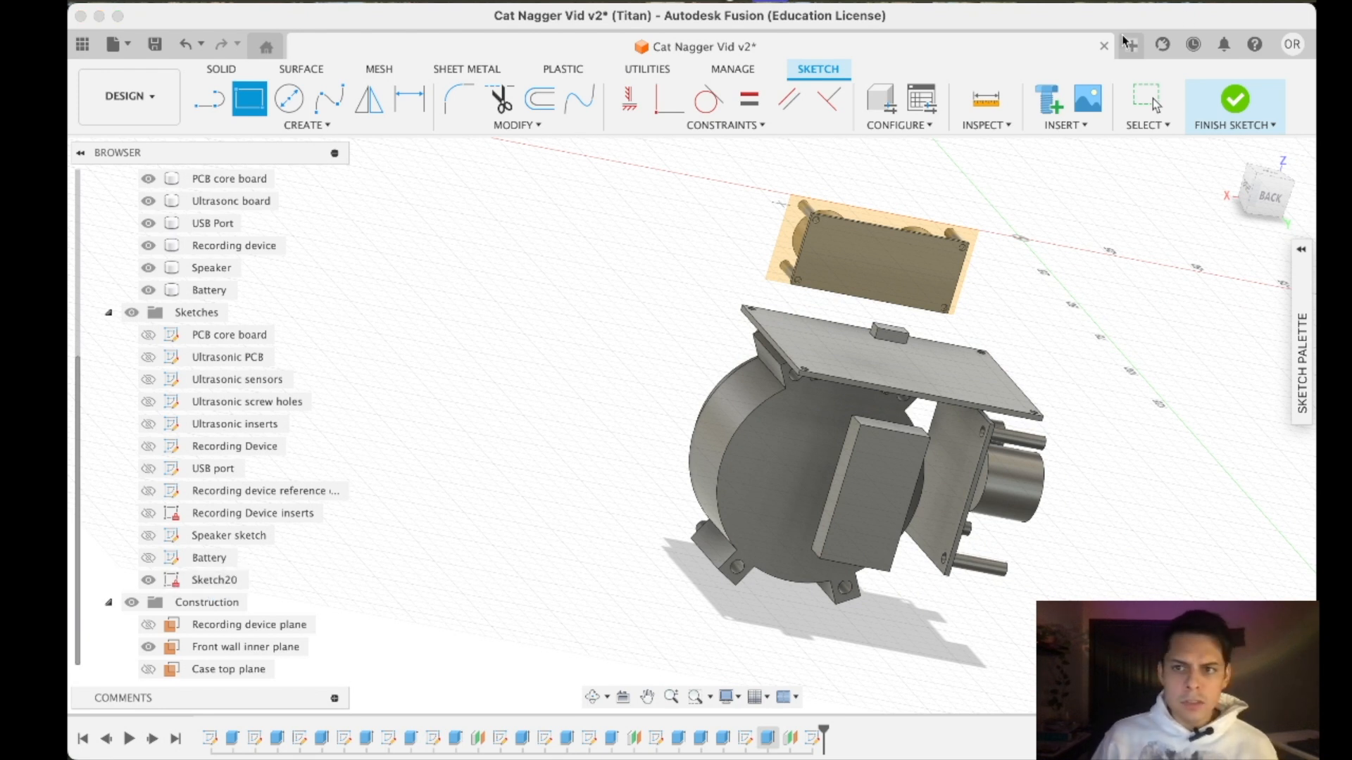
{"action": "left_click", "coordinate": [1234, 92]}
{"action": "right_click", "coordinate": [214, 579]}
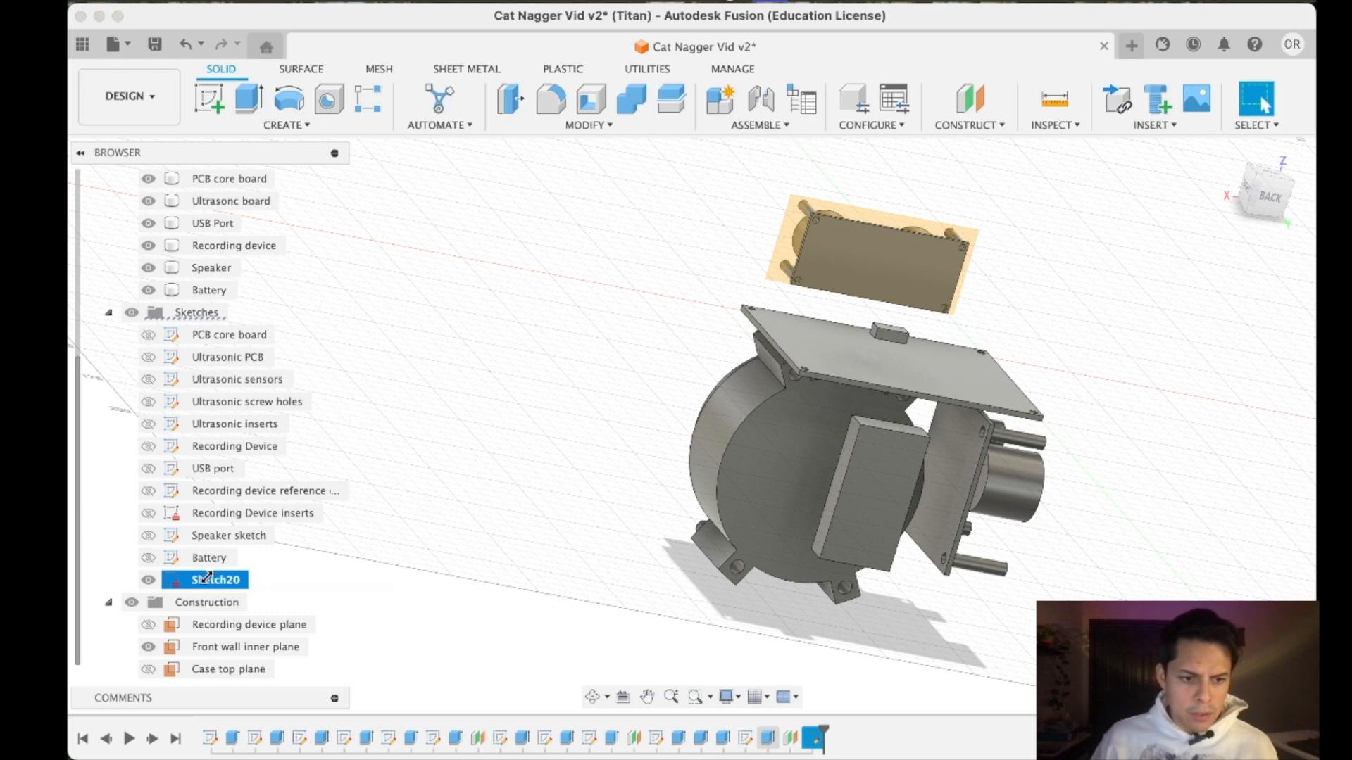
{"action": "left_click", "coordinate": [261, 384]}
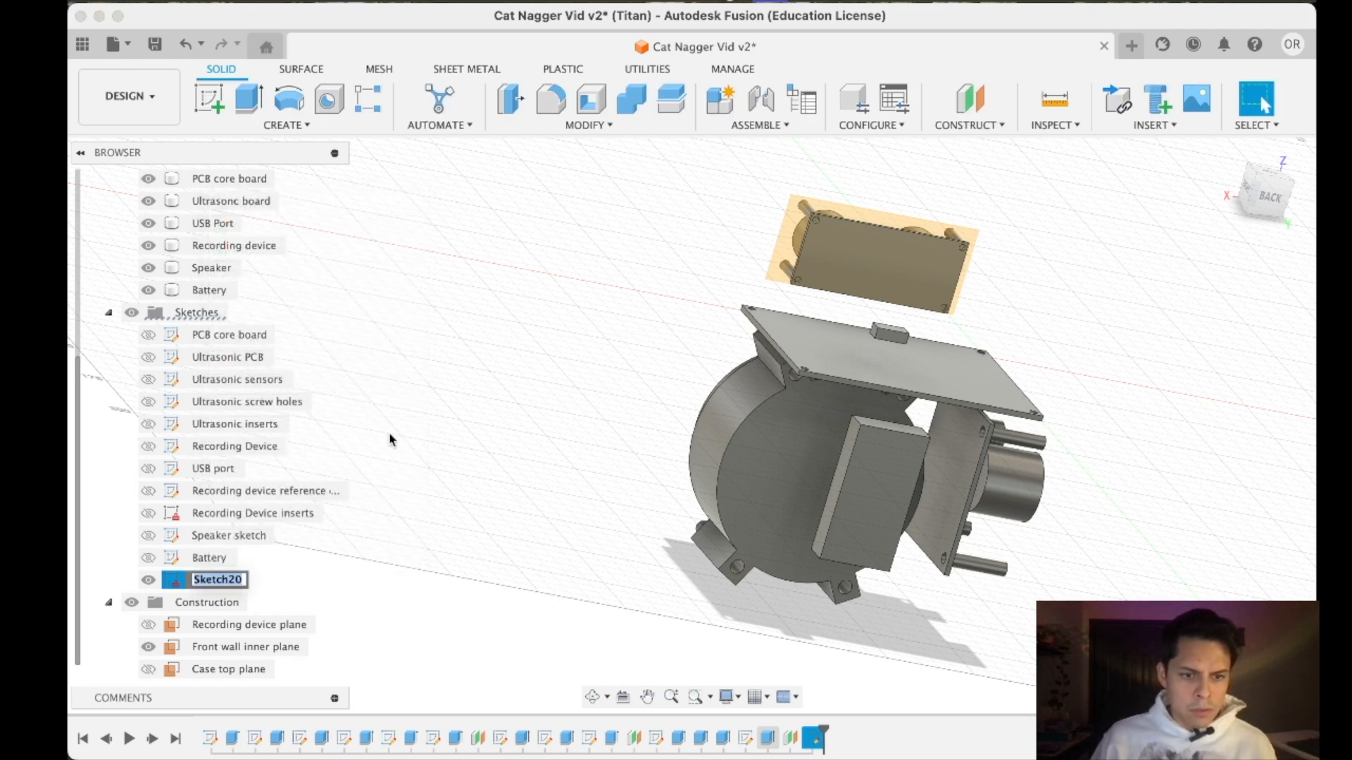
{"action": "type", "text": "S"}
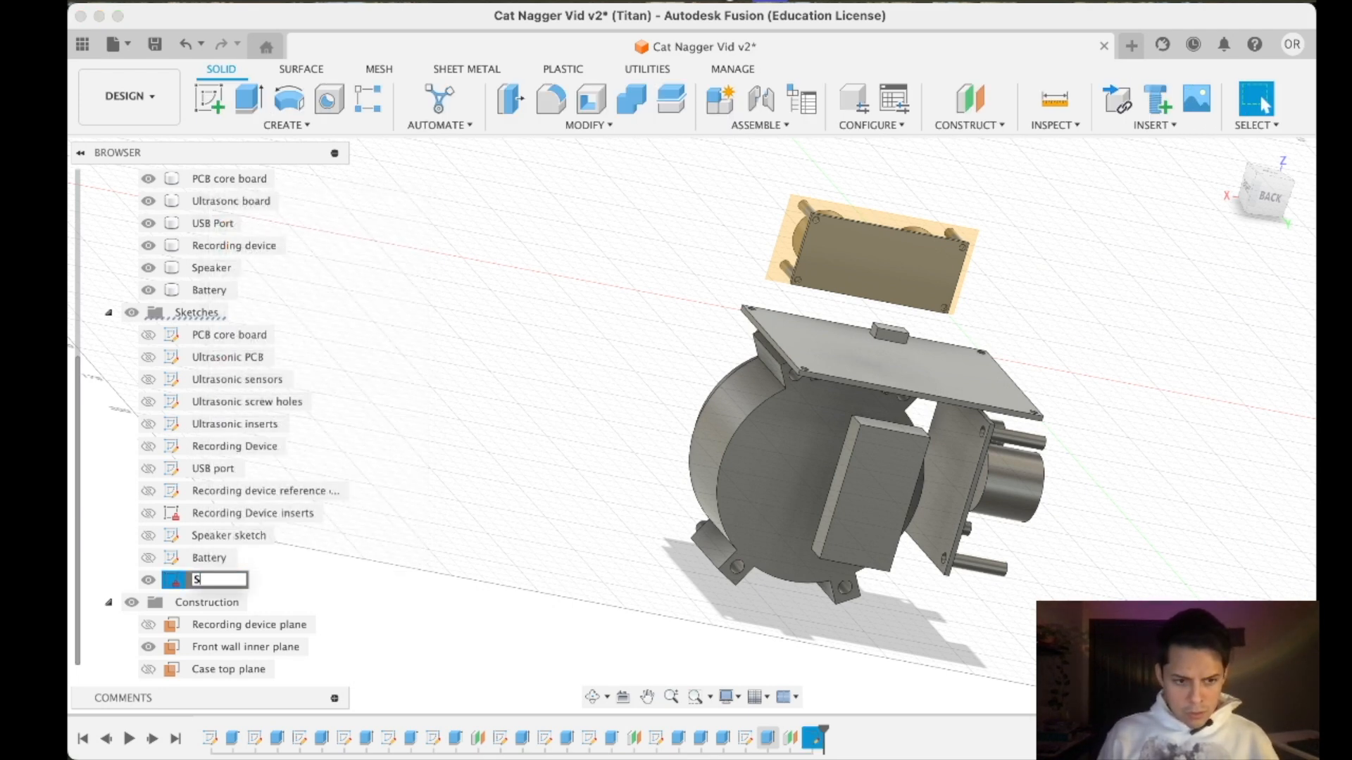
{"action": "type", "text": "op Sketch"}
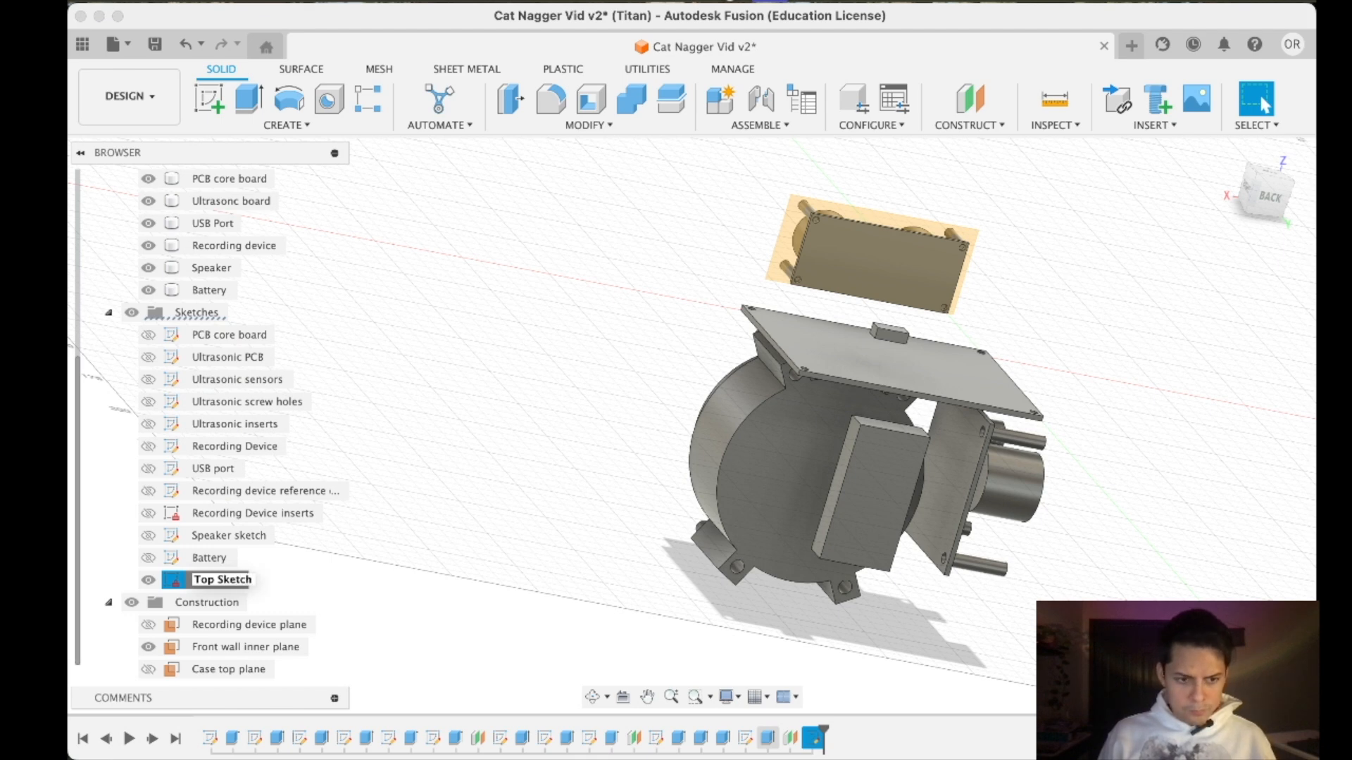
{"action": "type", "text": "Case"}
{"action": "key", "text": "Return"}
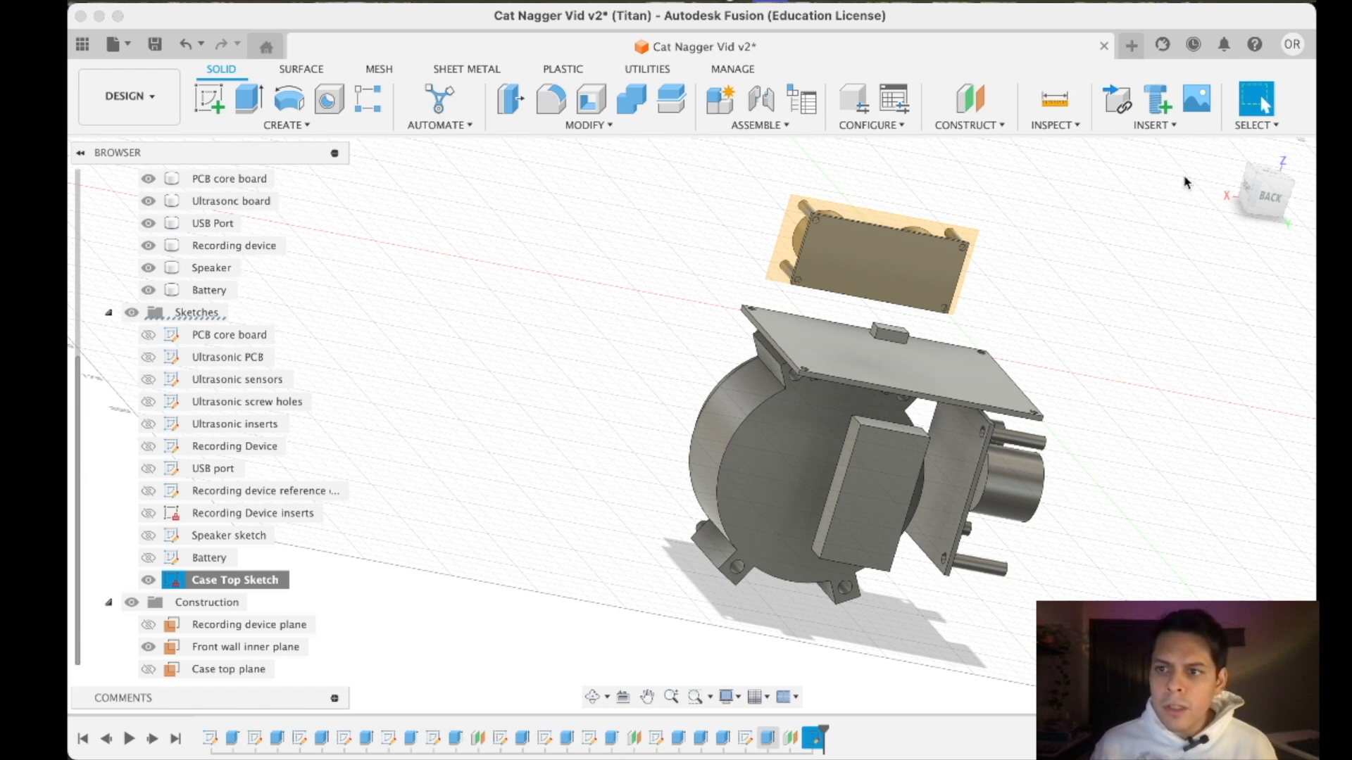
- Open the Battery sketch from the back view, select its rectangle to check it, and close the sketch
{"action": "left_click", "coordinate": [1260, 199]}
{"action": "scroll", "coordinate": [704, 436], "scroll_direction": "up", "scroll_amount": 3}
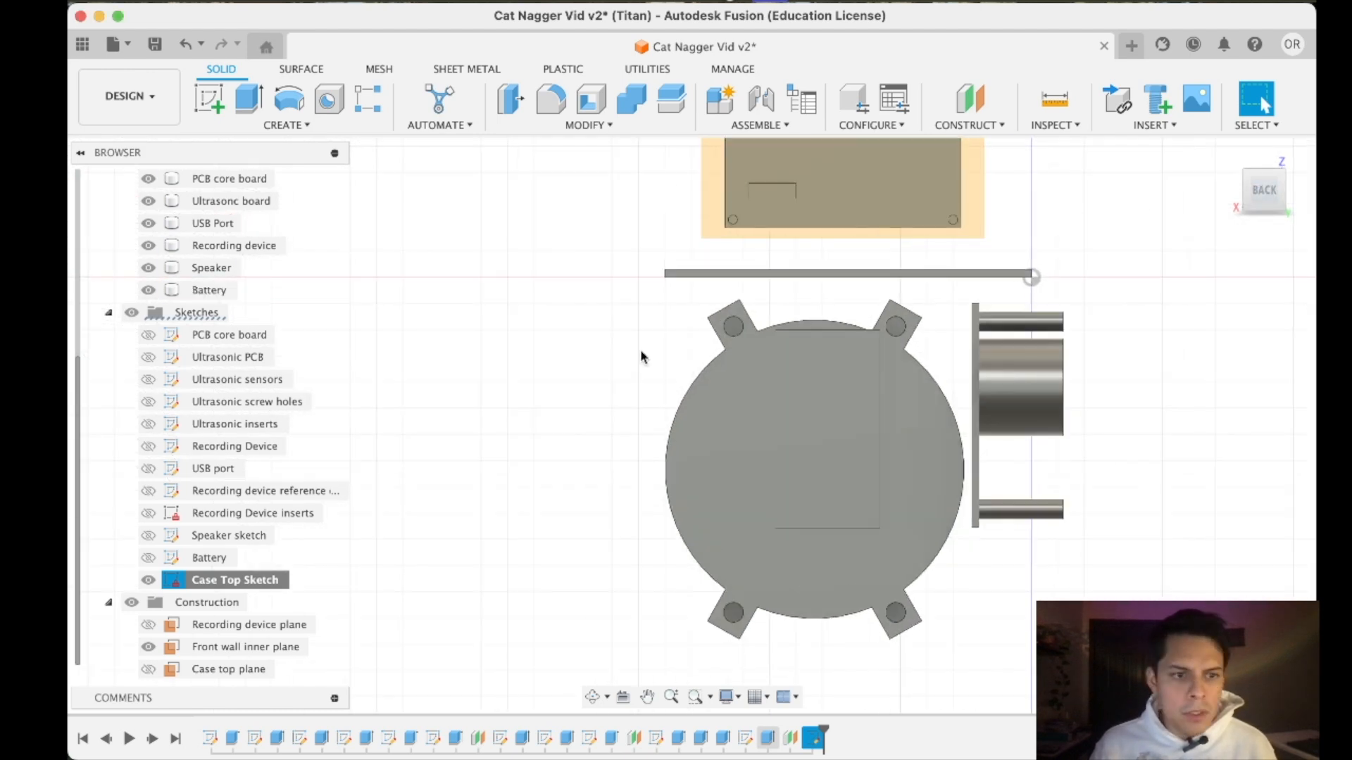
{"action": "right_click", "coordinate": [209, 559]}
{"action": "left_click", "coordinate": [264, 255]}
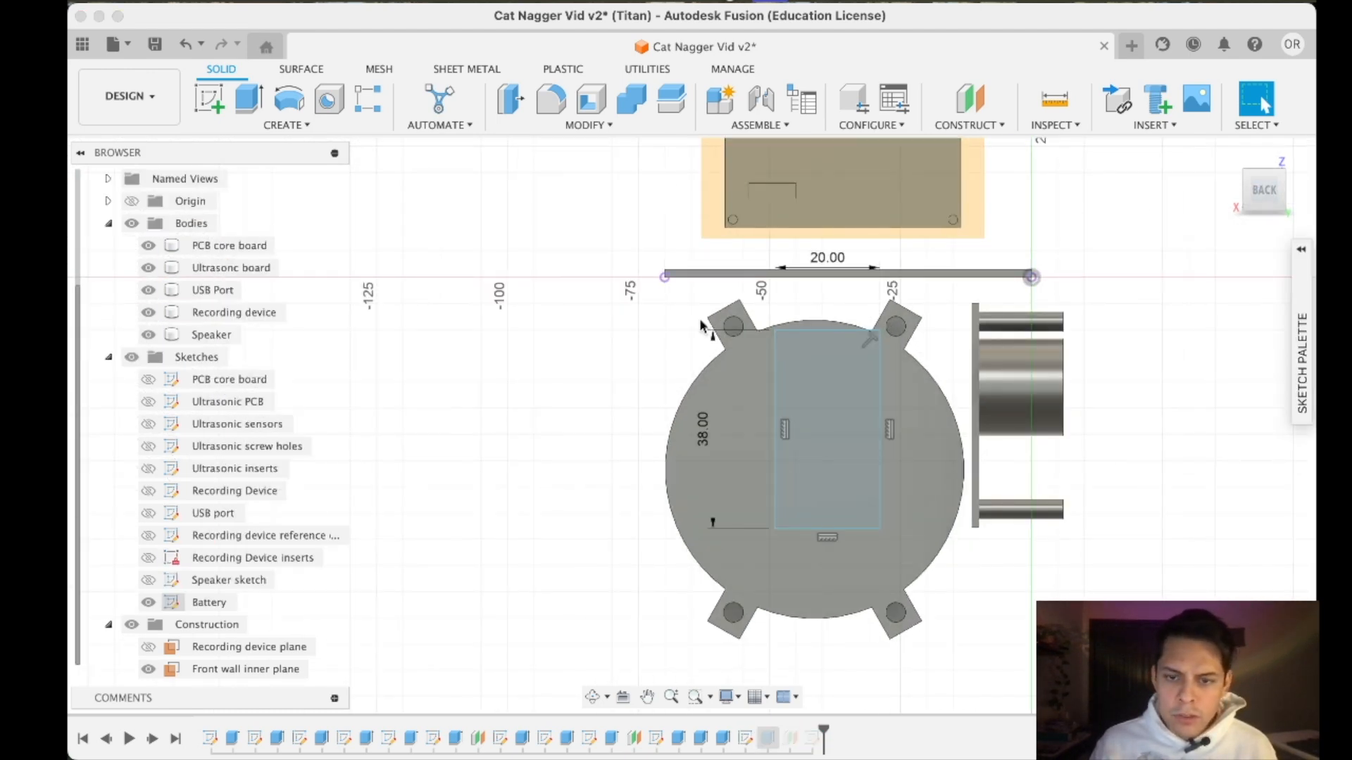
{"action": "left_click_drag", "start_coordinate": [762, 312], "coordinate": [914, 539]}
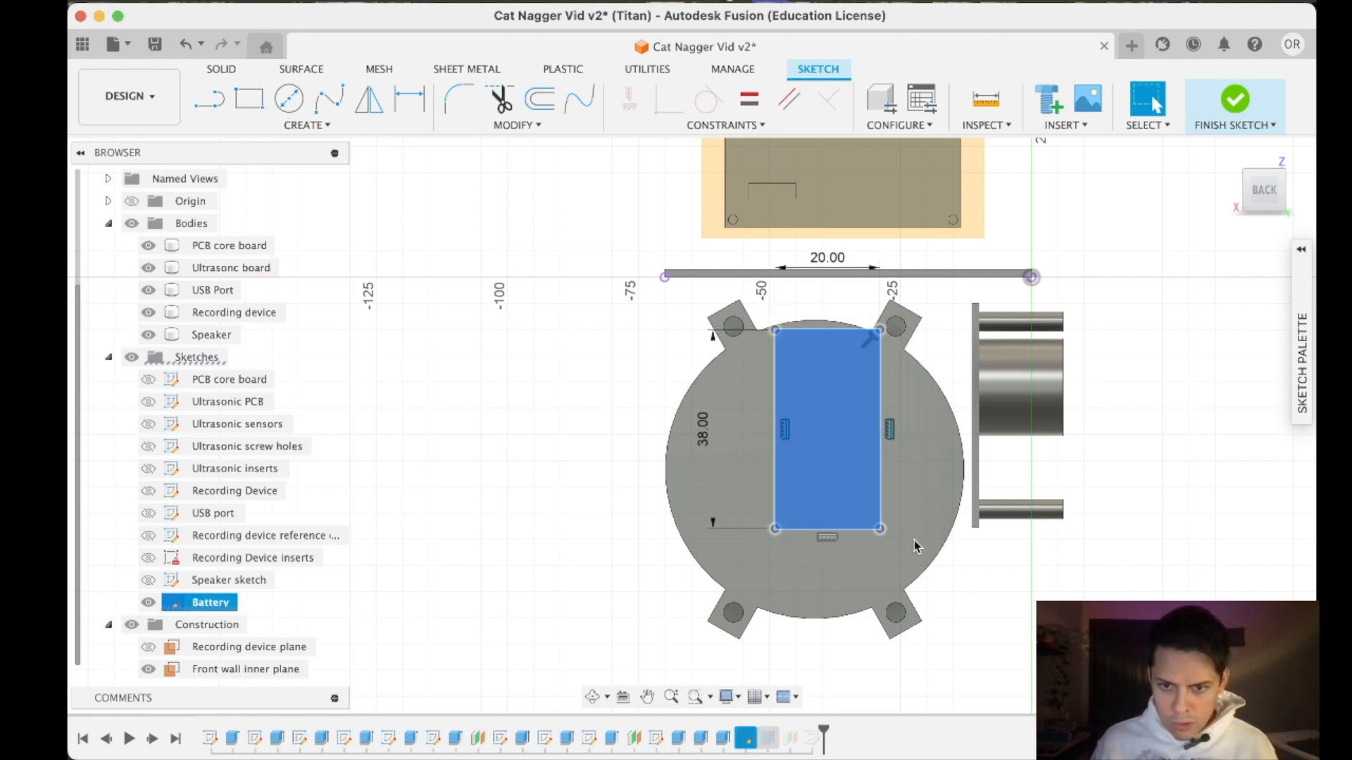
{"action": "left_click", "coordinate": [1234, 113]}
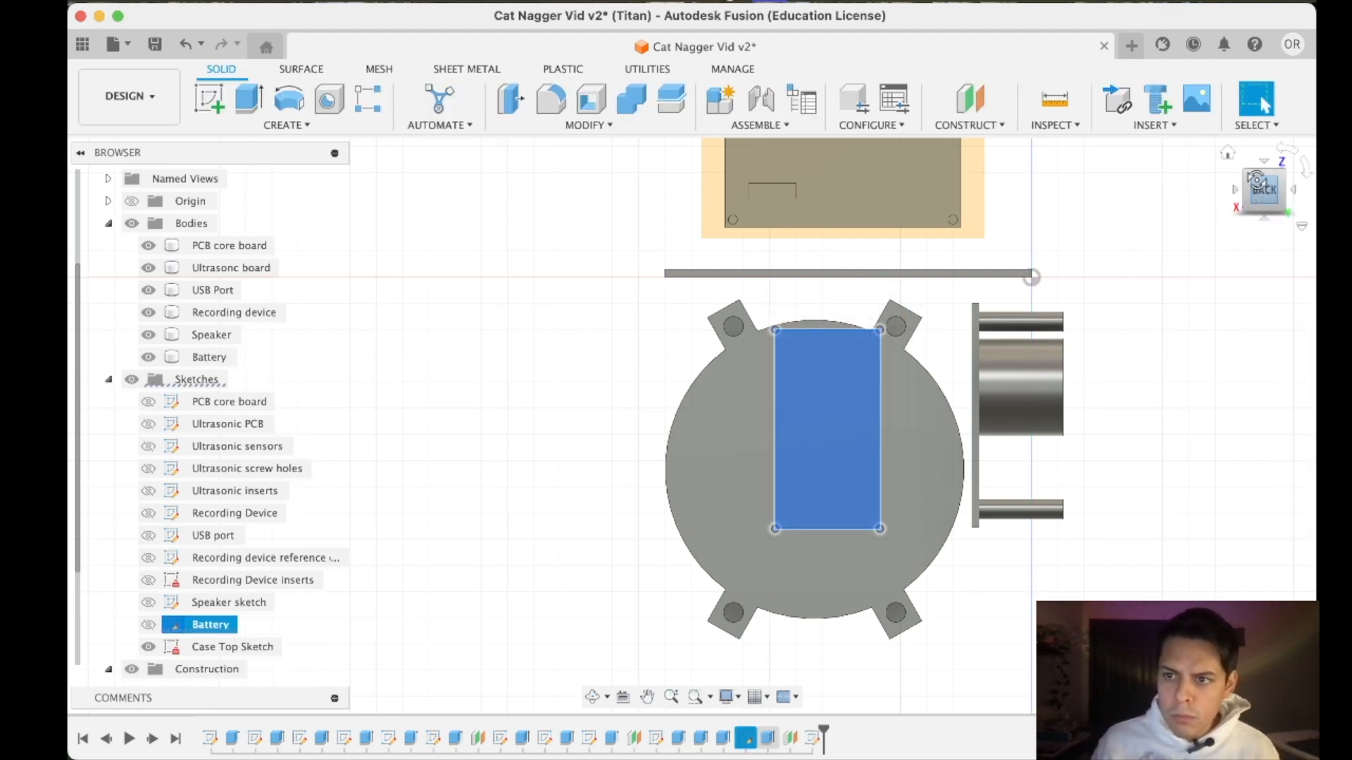
{"action": "left_click_drag", "start_coordinate": [1257, 179], "coordinate": [1259, 166]}
{"action": "left_click", "coordinate": [1271, 221]}
{"action": "left_click", "coordinate": [1268, 208]}
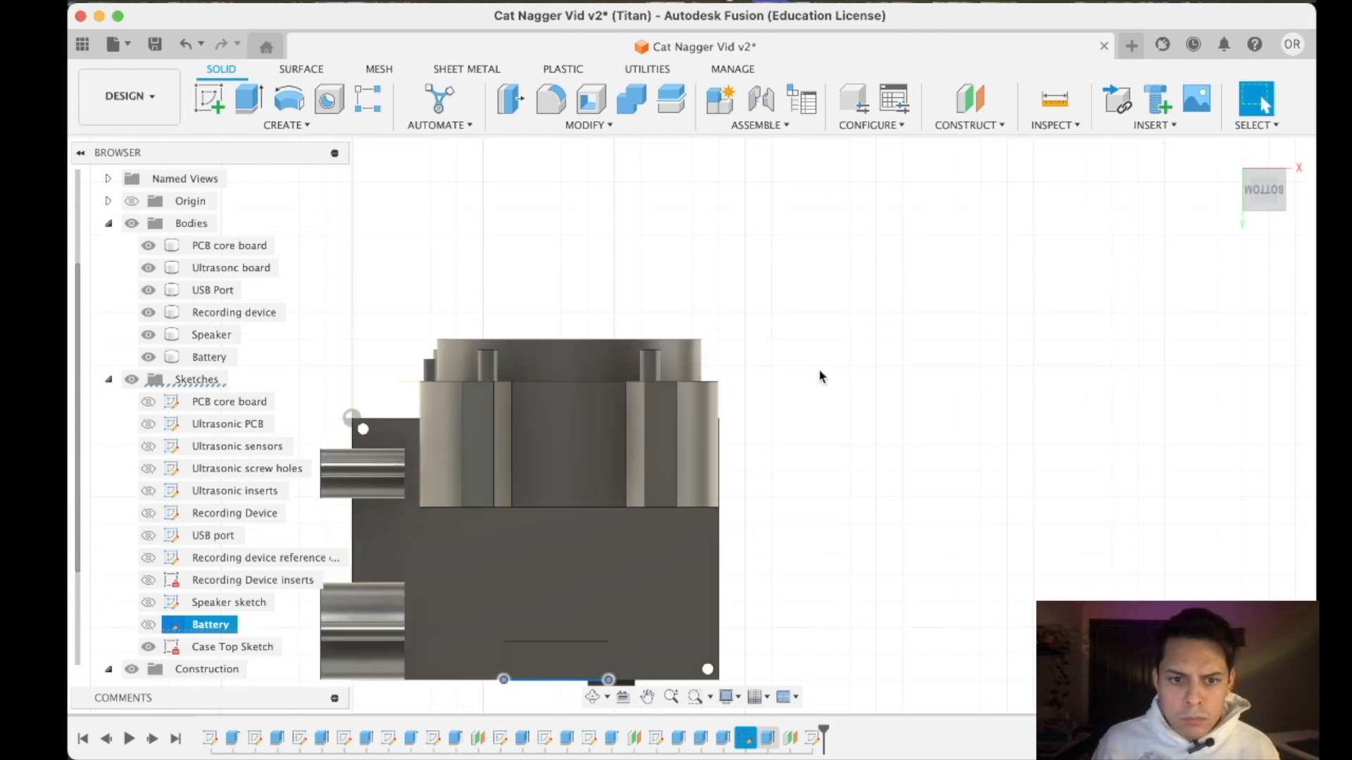
{"action": "left_click", "coordinate": [504, 522]}
{"action": "scroll", "coordinate": [531, 528], "scroll_direction": "down", "scroll_amount": 4}
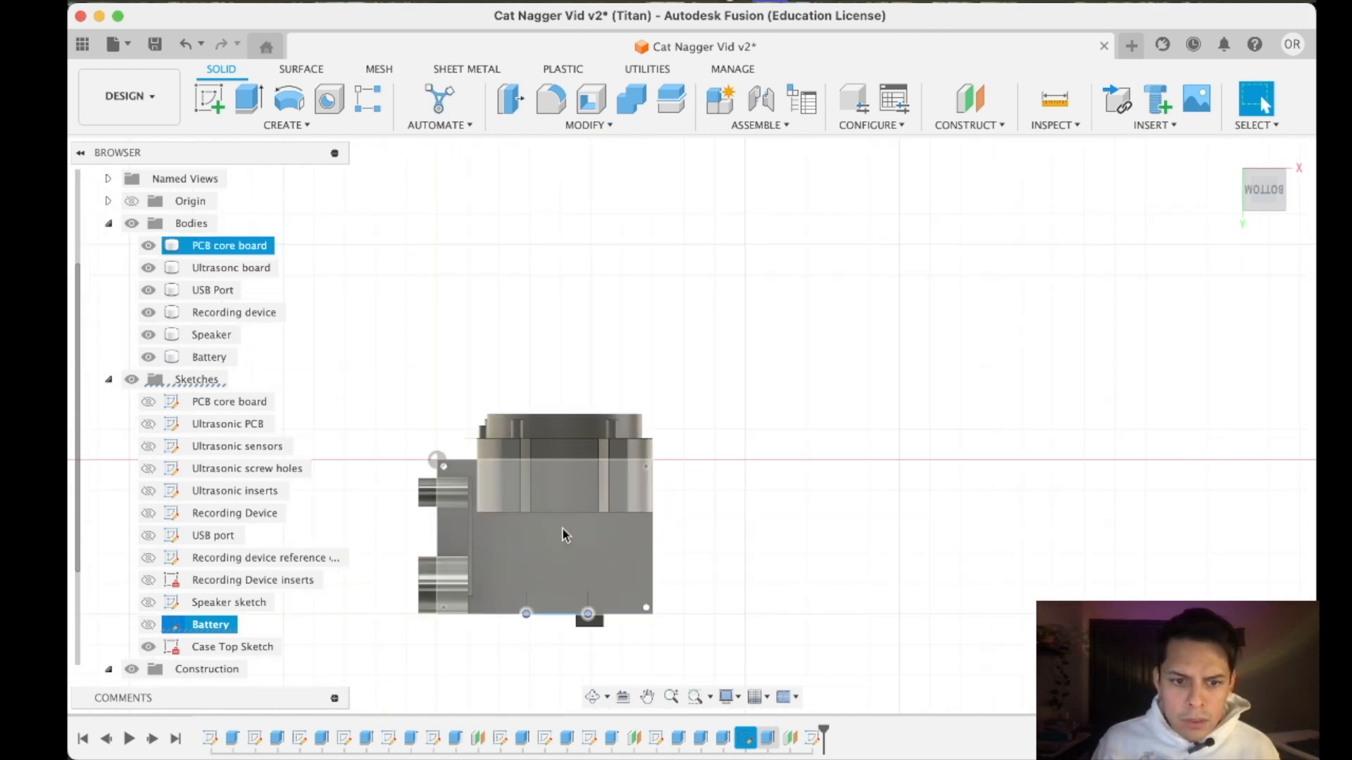
{"action": "scroll", "coordinate": [530, 556], "scroll_direction": "up", "scroll_amount": 3}
{"action": "scroll", "coordinate": [534, 546], "scroll_direction": "down", "scroll_amount": 2}
{"action": "scroll", "coordinate": [532, 545], "scroll_direction": "up", "scroll_amount": 2}
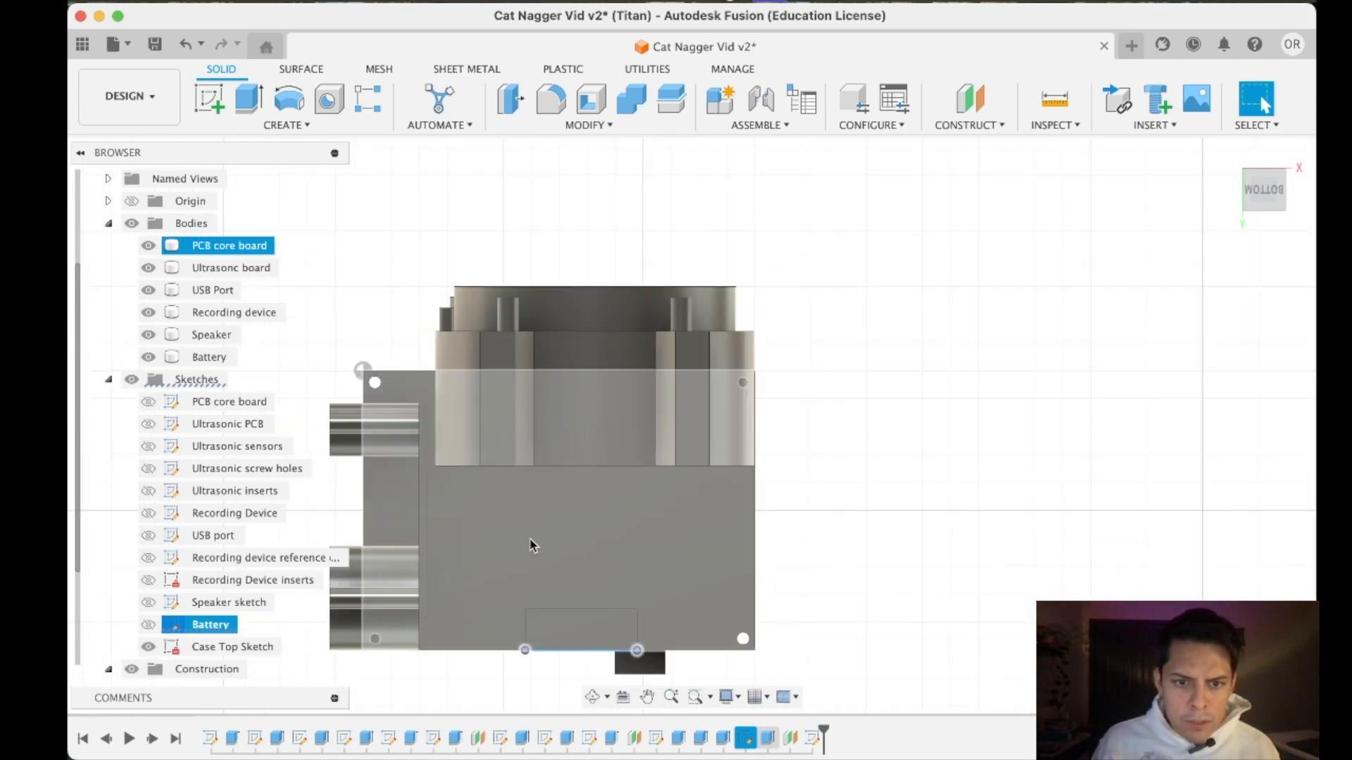
{"action": "left_click", "coordinate": [531, 545]}
{"action": "left_click", "coordinate": [970, 99]}
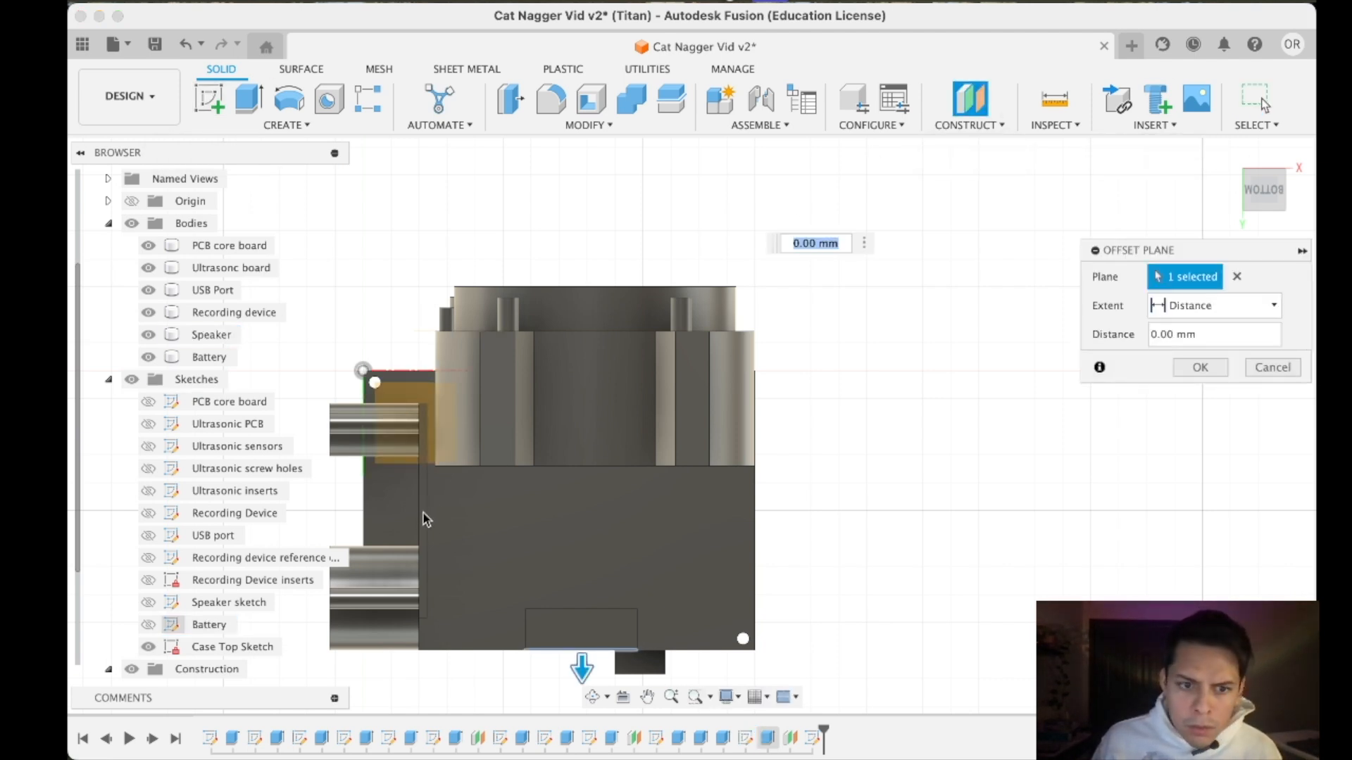
{"action": "key", "text": "Escape"}
- Begin an offset plane from the narrow lower edge face of the recording device board and pull it 20 mm downward
{"action": "left_click", "coordinate": [981, 95]}
{"action": "scroll", "coordinate": [423, 540], "scroll_direction": "up", "scroll_amount": 3}
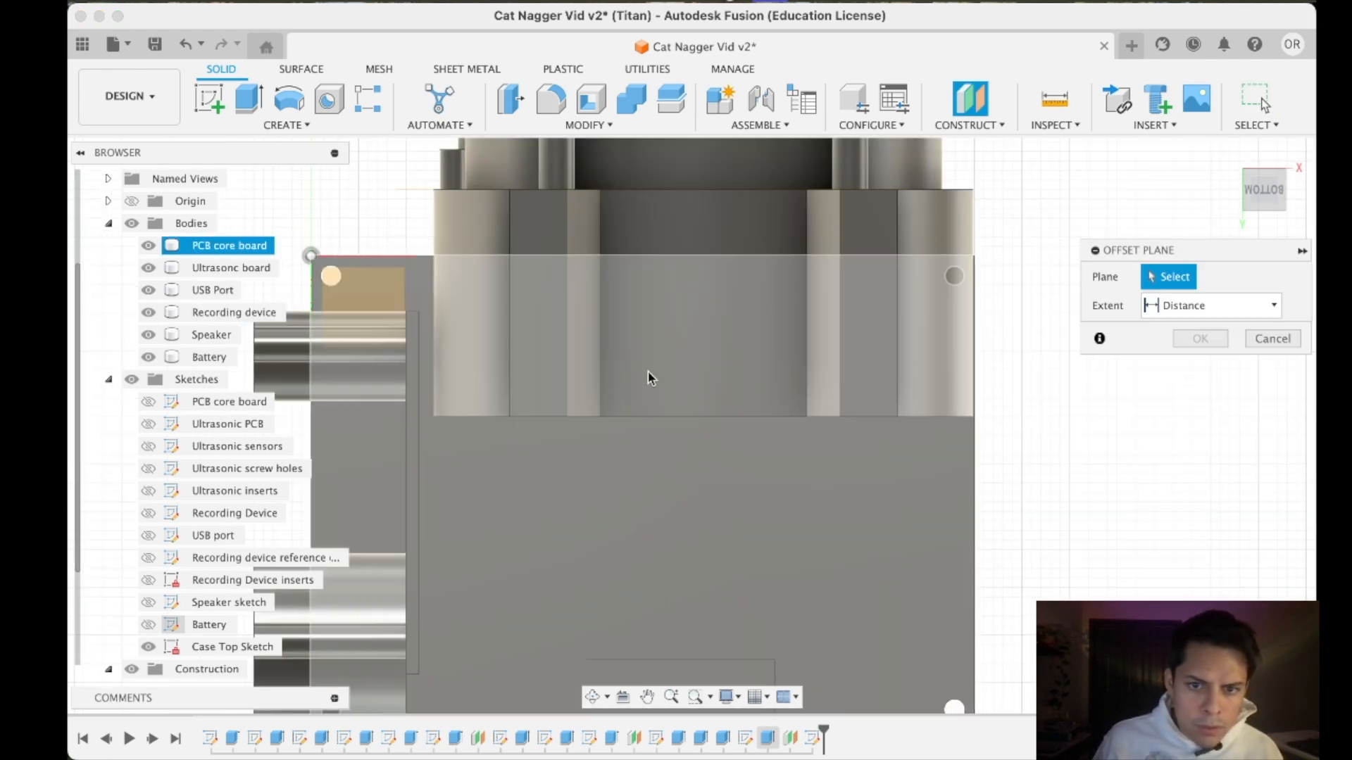
{"action": "left_click", "coordinate": [407, 510]}
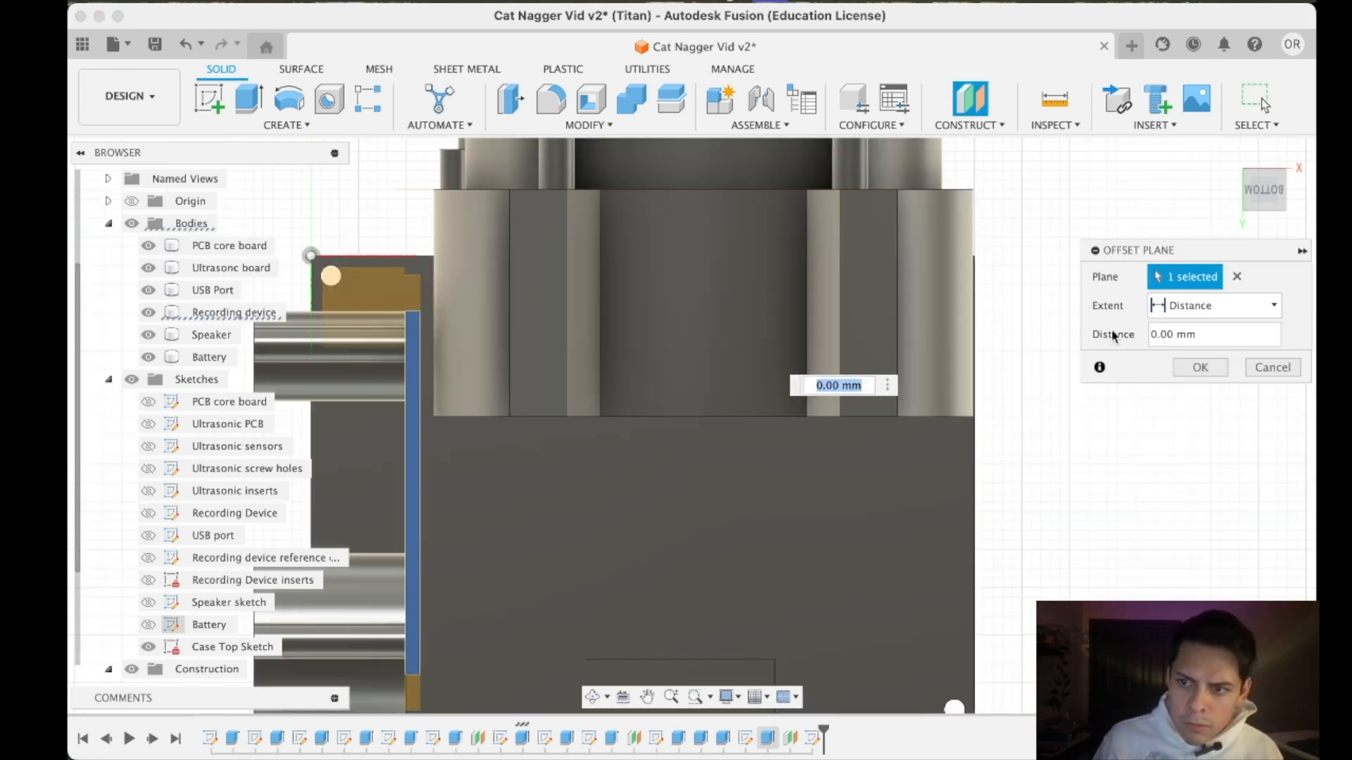
{"action": "scroll", "coordinate": [1067, 296], "scroll_direction": "down", "scroll_amount": 4}
{"action": "left_click", "coordinate": [1257, 197]}
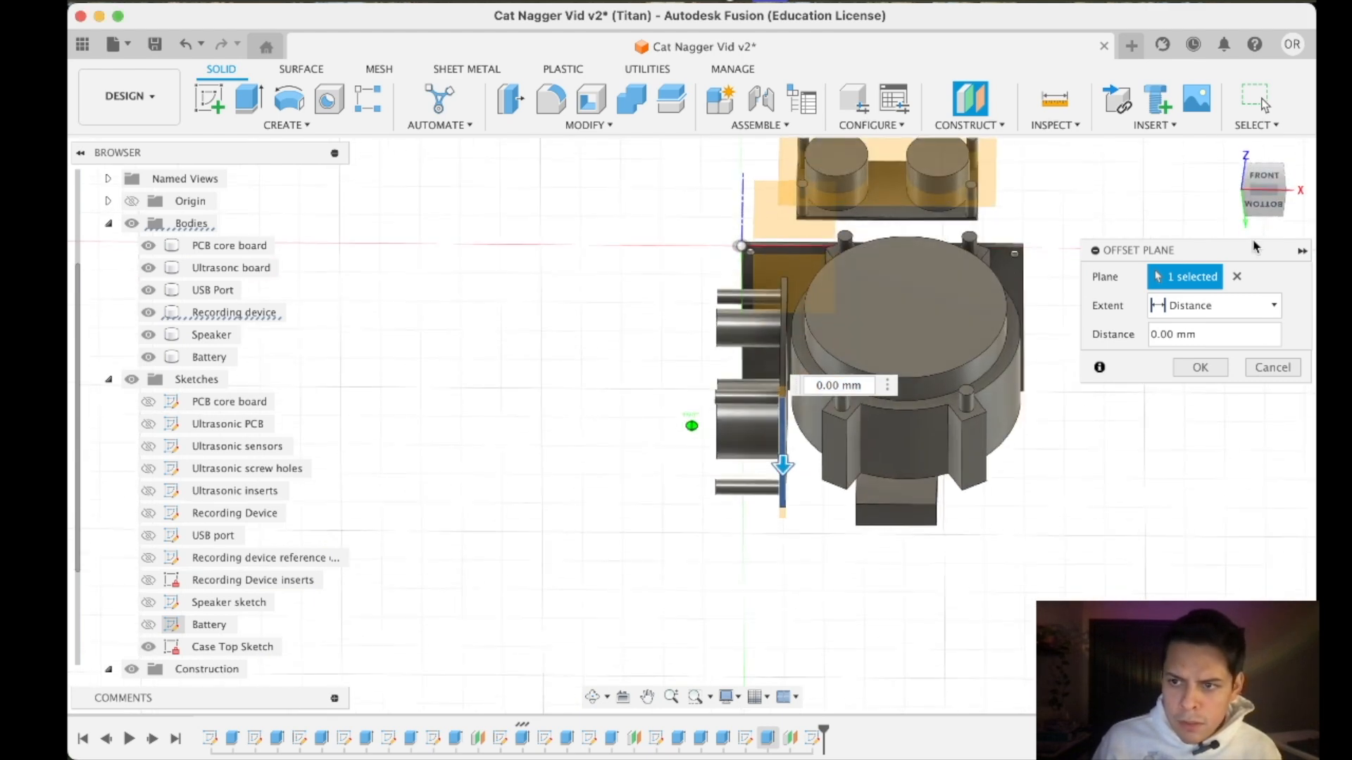
{"action": "left_click_drag", "start_coordinate": [782, 529], "coordinate": [783, 607]}
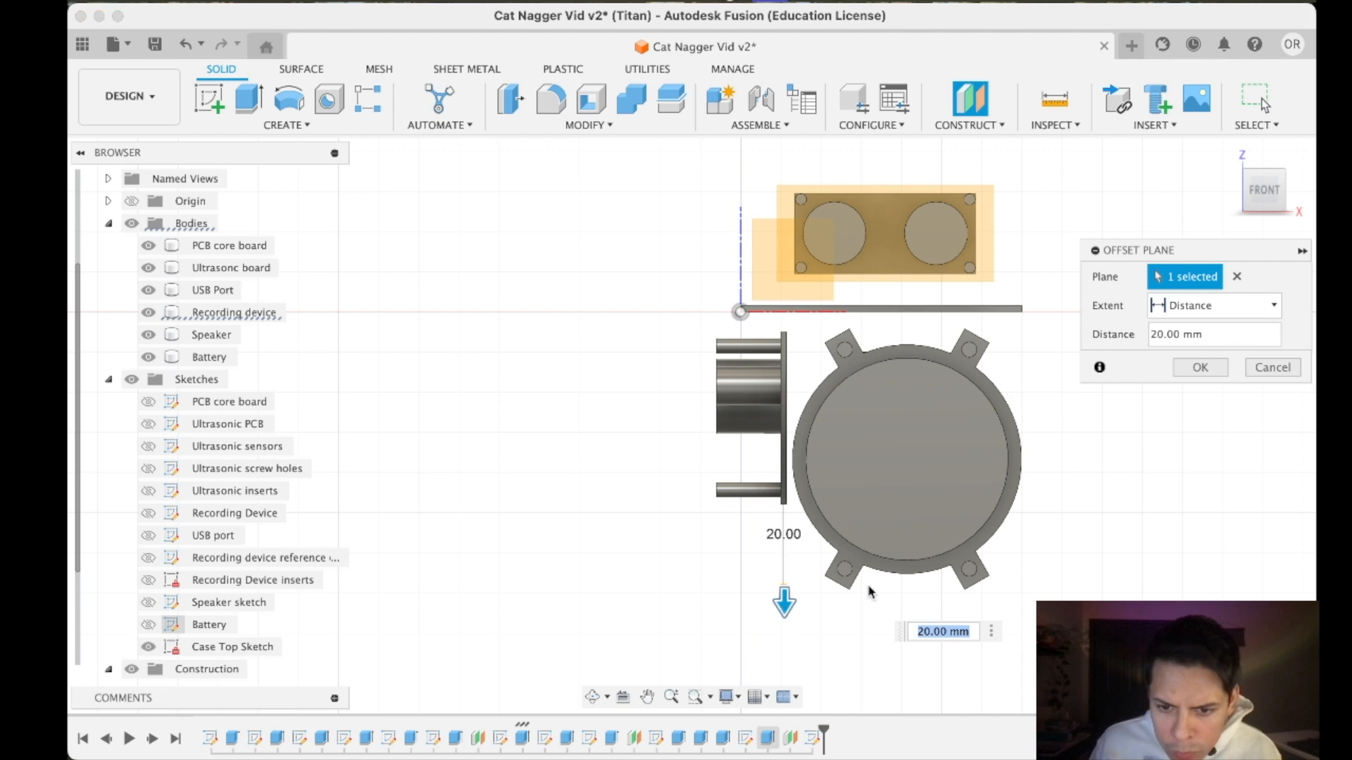
- Set the plane's offset distance to 24 mm and create the plane
{"action": "left_click", "coordinate": [928, 632]}
{"action": "key", "text": "BackSpace"}
{"action": "type", "text": "4"}
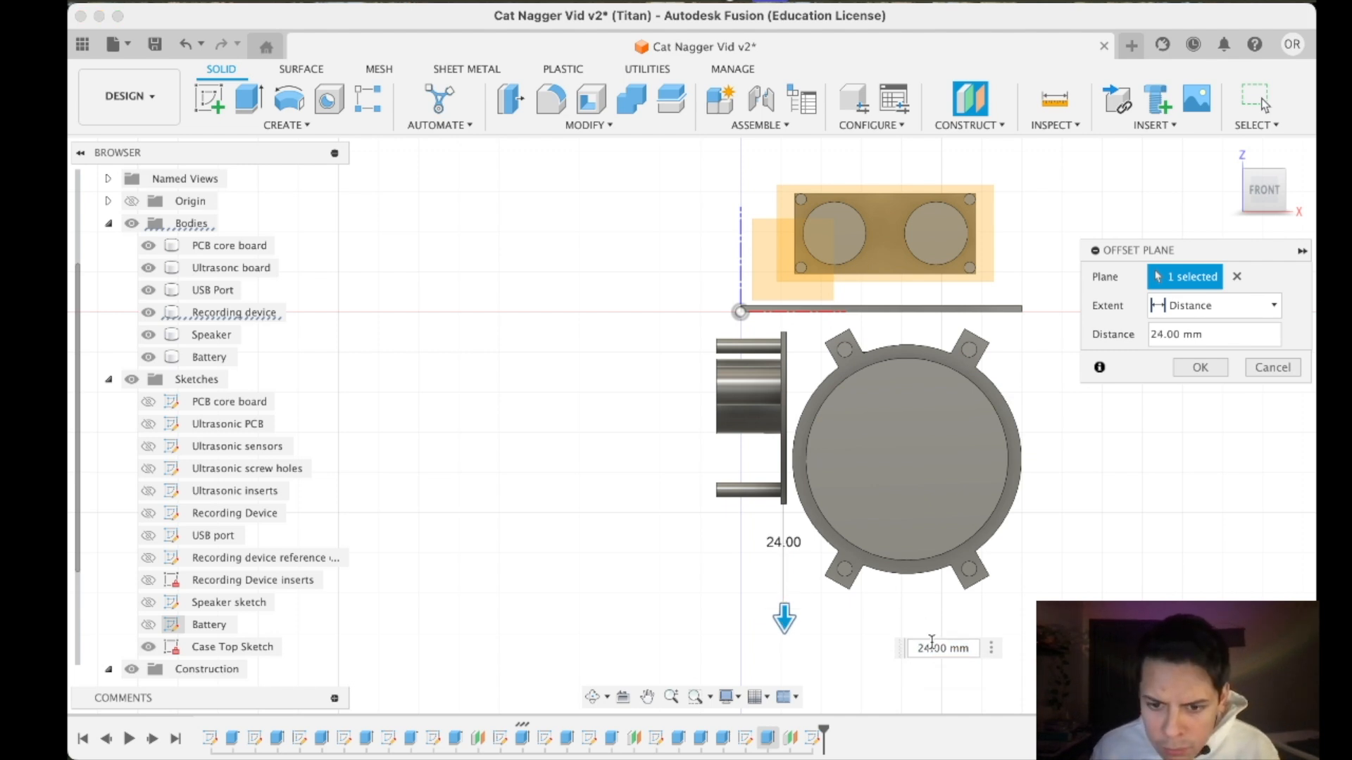
{"action": "type", "text": "3"}
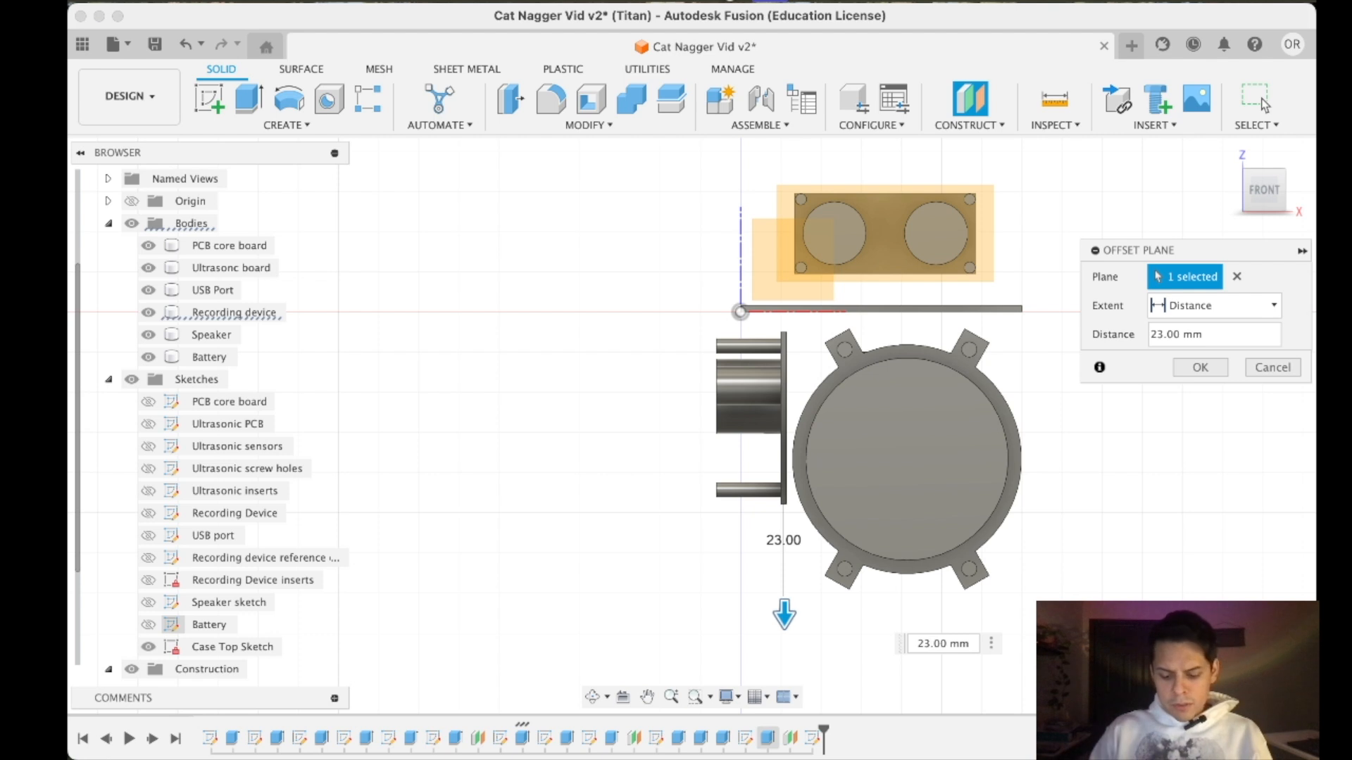
{"action": "left_click_drag", "start_coordinate": [784, 615], "coordinate": [788, 638]}
{"action": "key", "text": "BackSpace"}
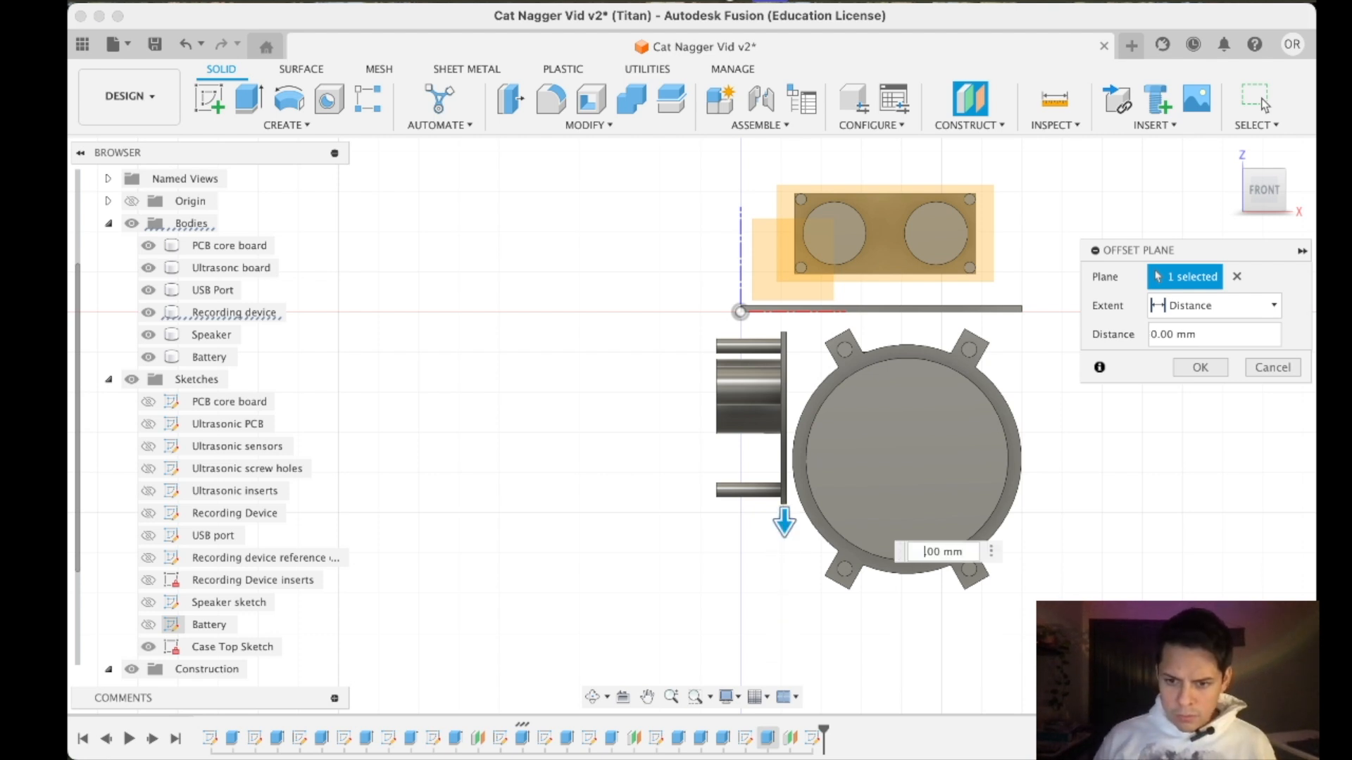
{"action": "type", "text": "21"}
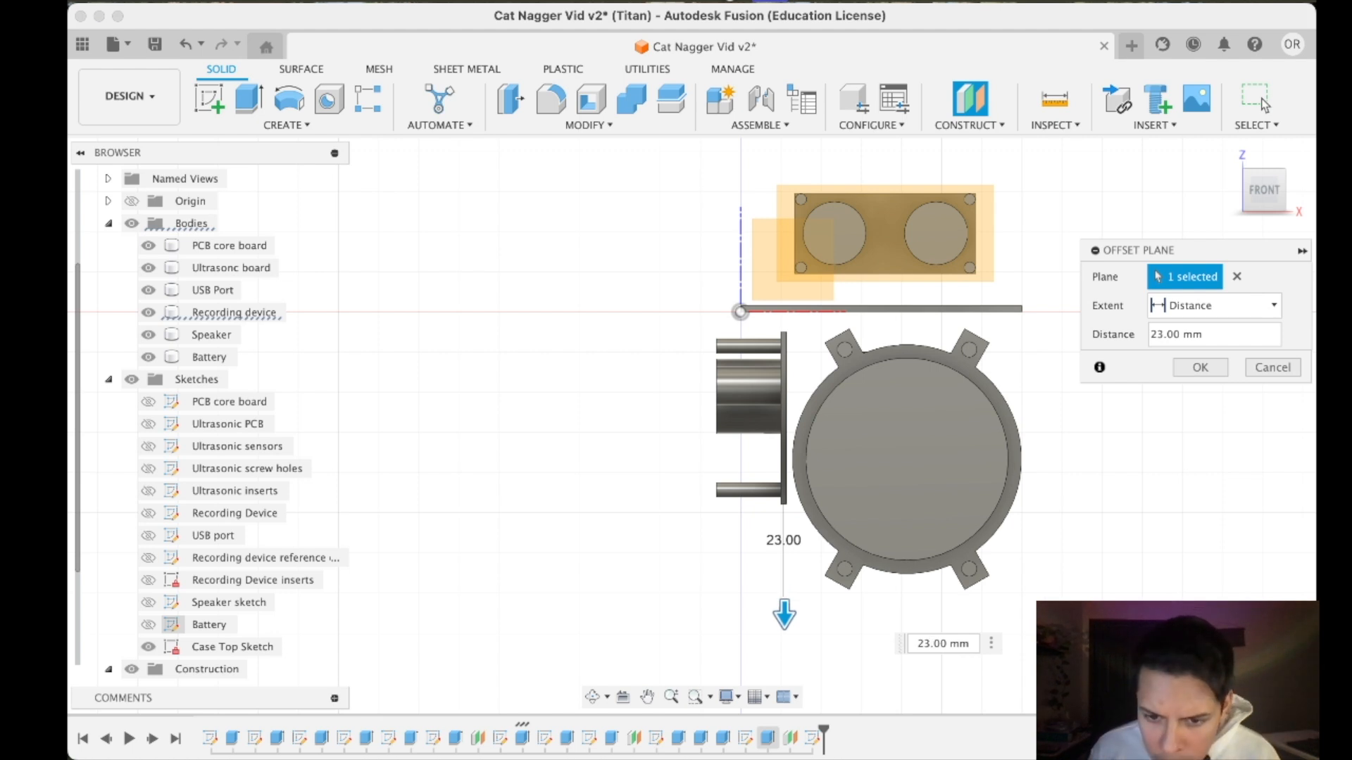
{"action": "key", "text": "BackSpace"}
{"action": "type", "text": "4"}
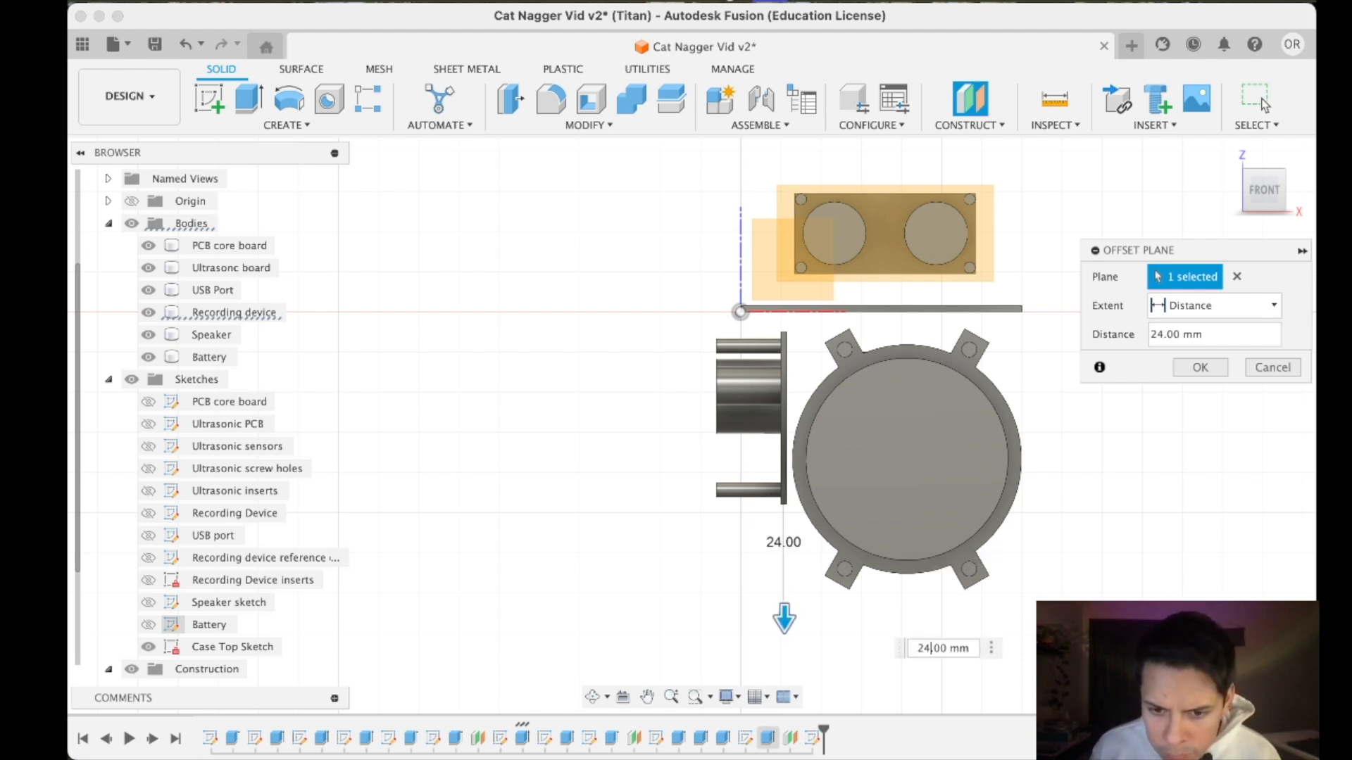
{"action": "key", "text": "Return"}
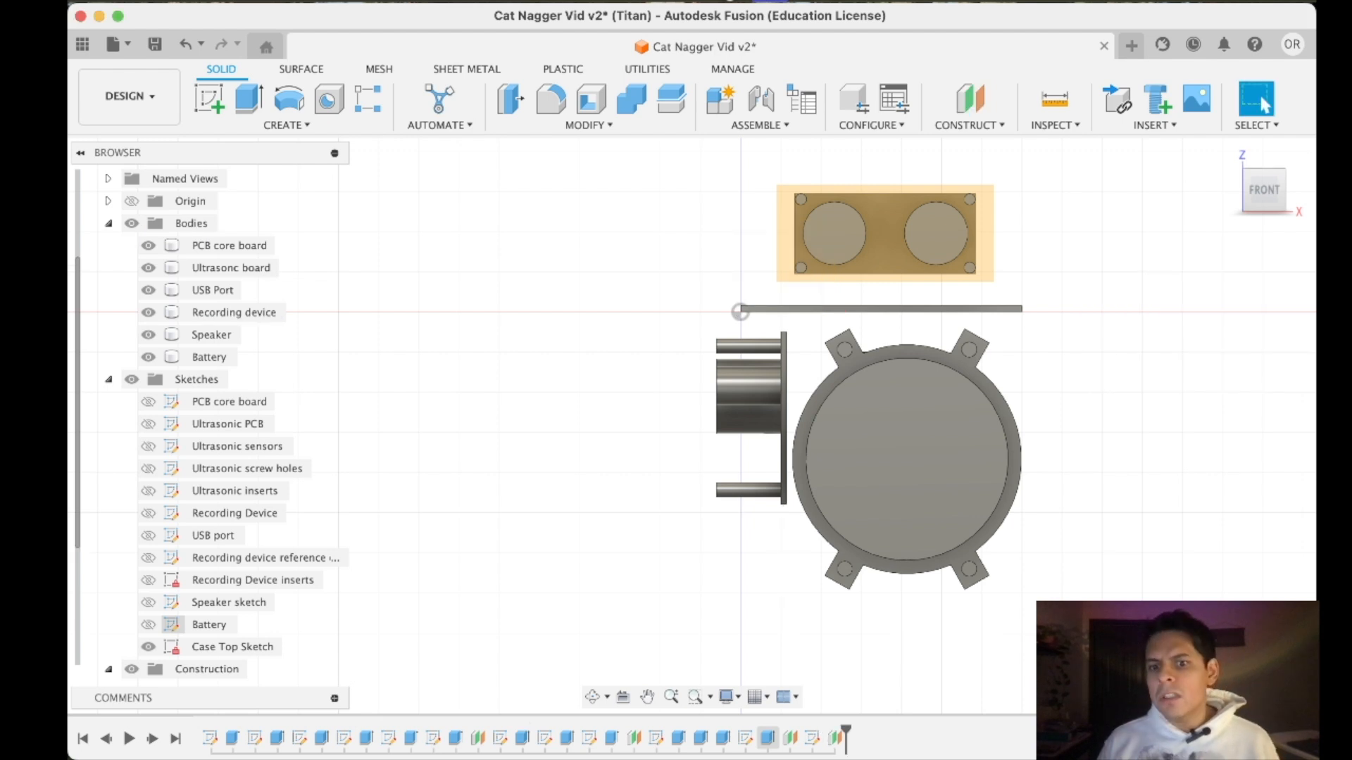
- Select the new offset plane, look at the model from below, and make the Case top plane visible
{"action": "scroll", "coordinate": [230, 582], "scroll_direction": "down", "scroll_amount": 1}
{"action": "scroll", "coordinate": [229, 583], "scroll_direction": "down", "scroll_amount": 3}
{"action": "left_click", "coordinate": [210, 669]}
{"action": "left_click", "coordinate": [1260, 204]}
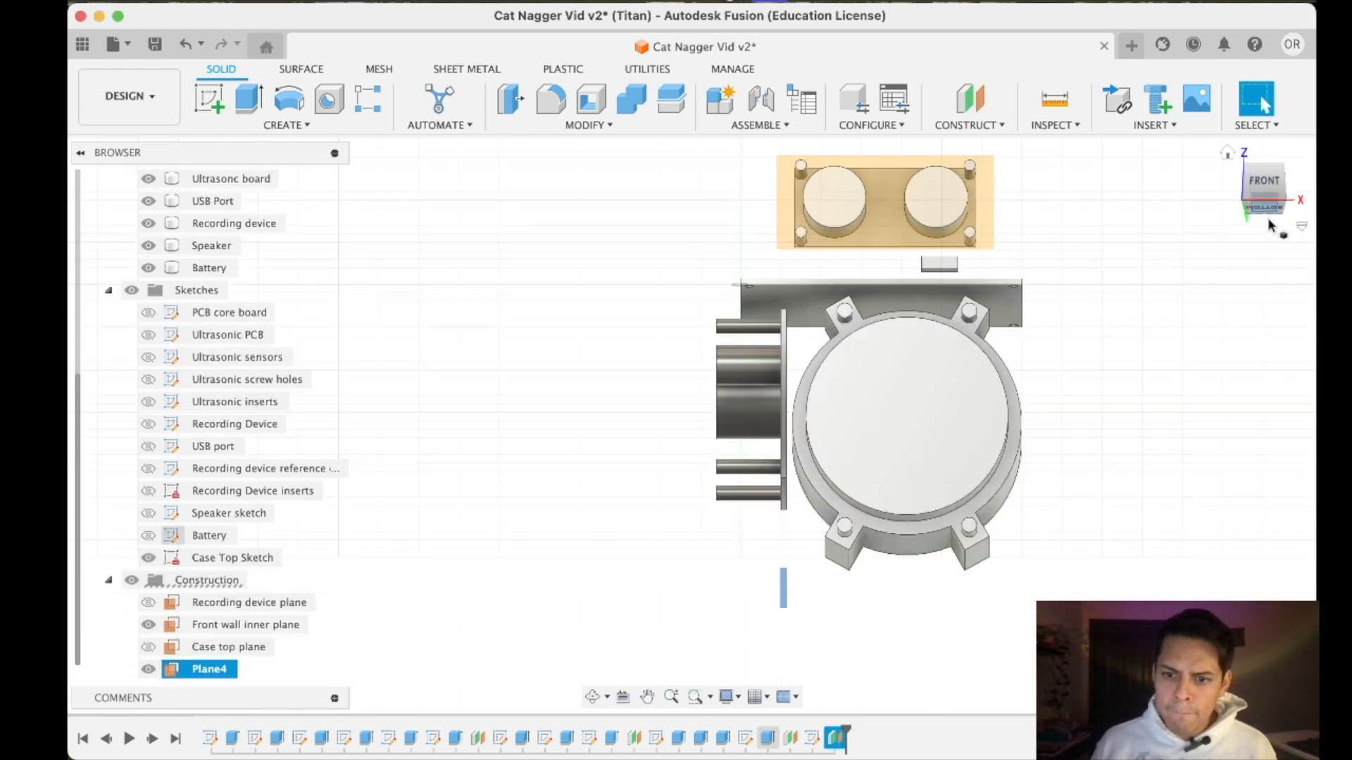
{"action": "left_click", "coordinate": [156, 654], "text": "shift"}
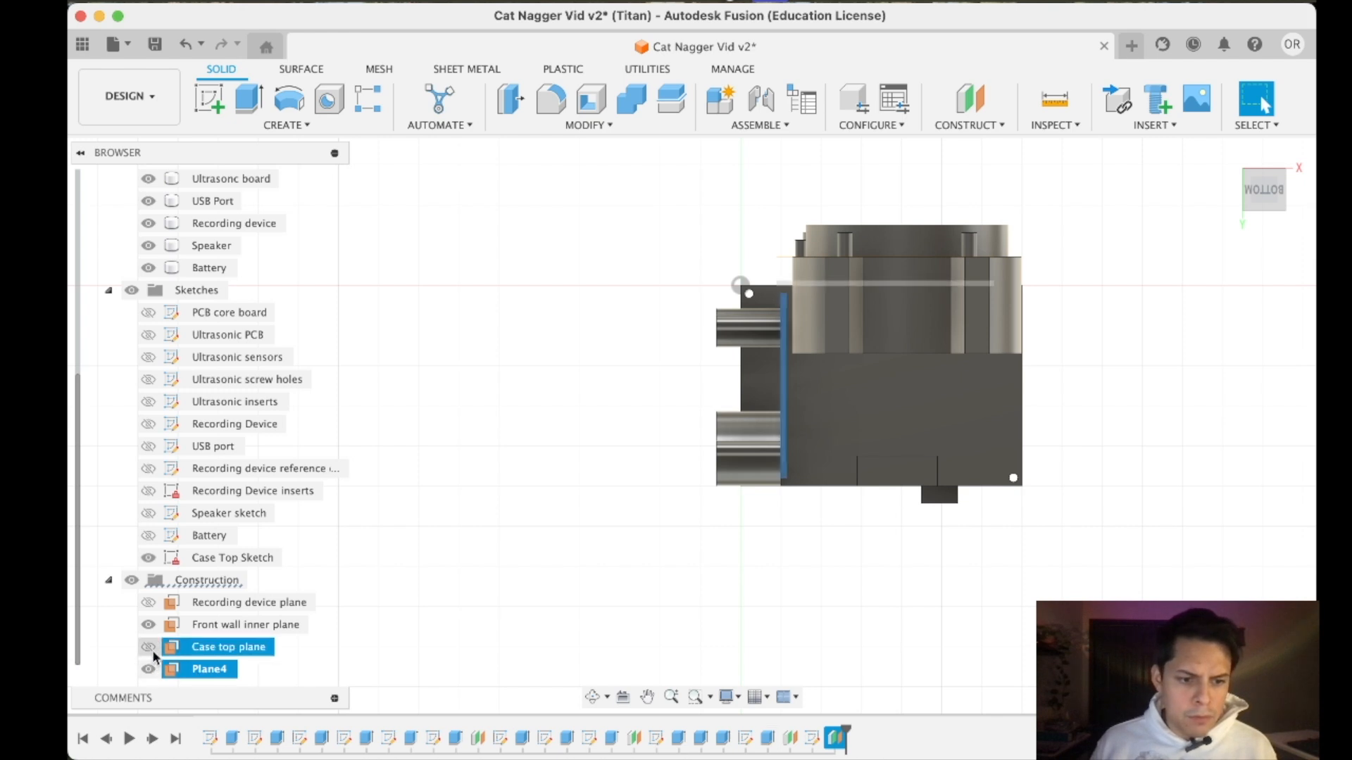
{"action": "left_click", "coordinate": [147, 649]}
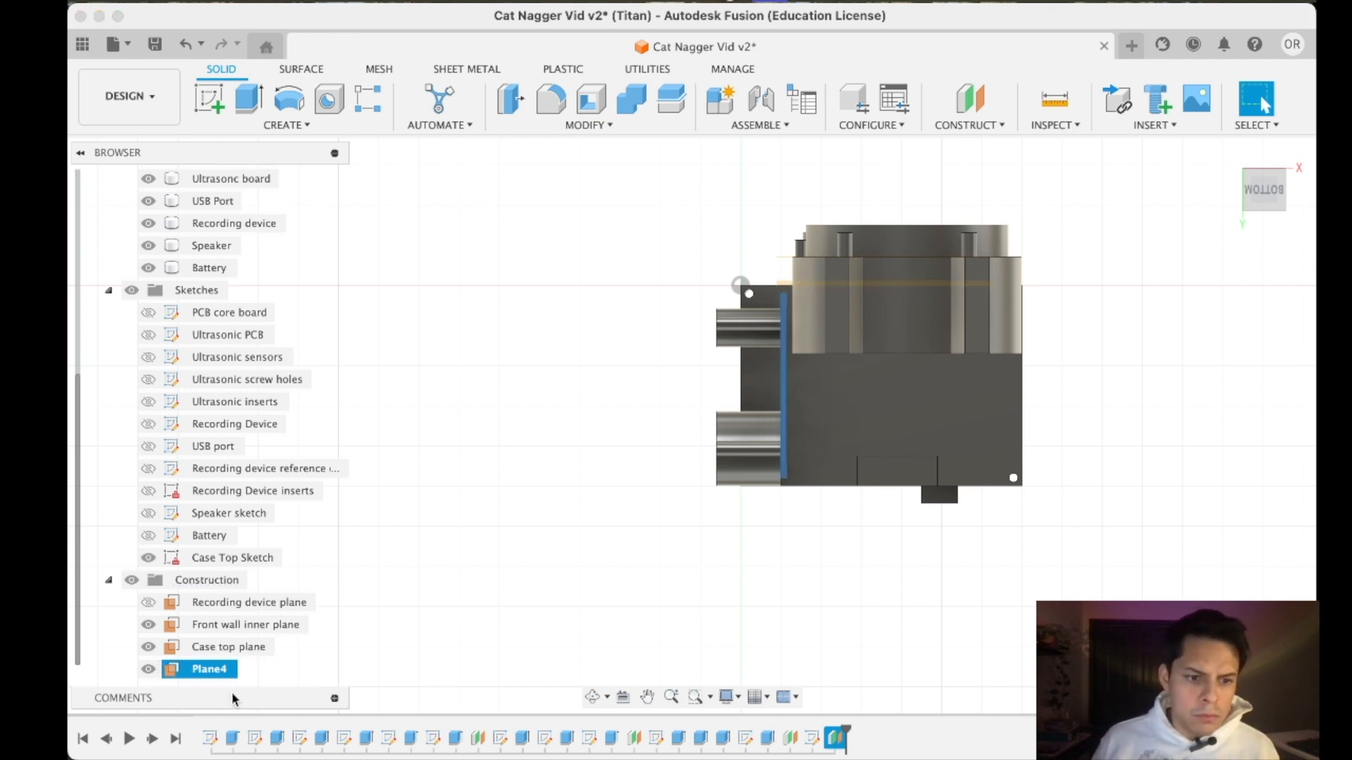
- Create a new sketch on the offset plane below the components and select that sketch
{"action": "left_click", "coordinate": [208, 98]}
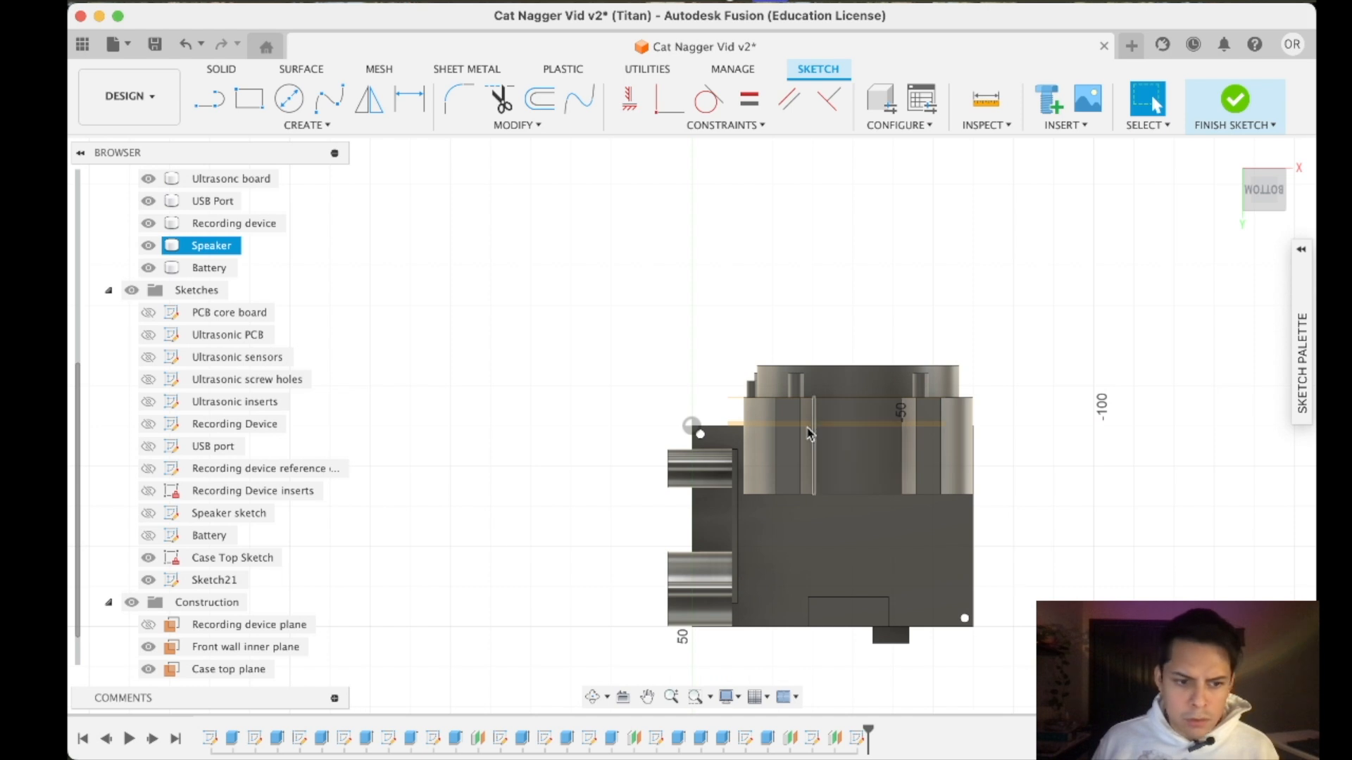
{"action": "scroll", "coordinate": [247, 671], "scroll_direction": "down", "scroll_amount": 1}
{"action": "double_click", "coordinate": [204, 670]}
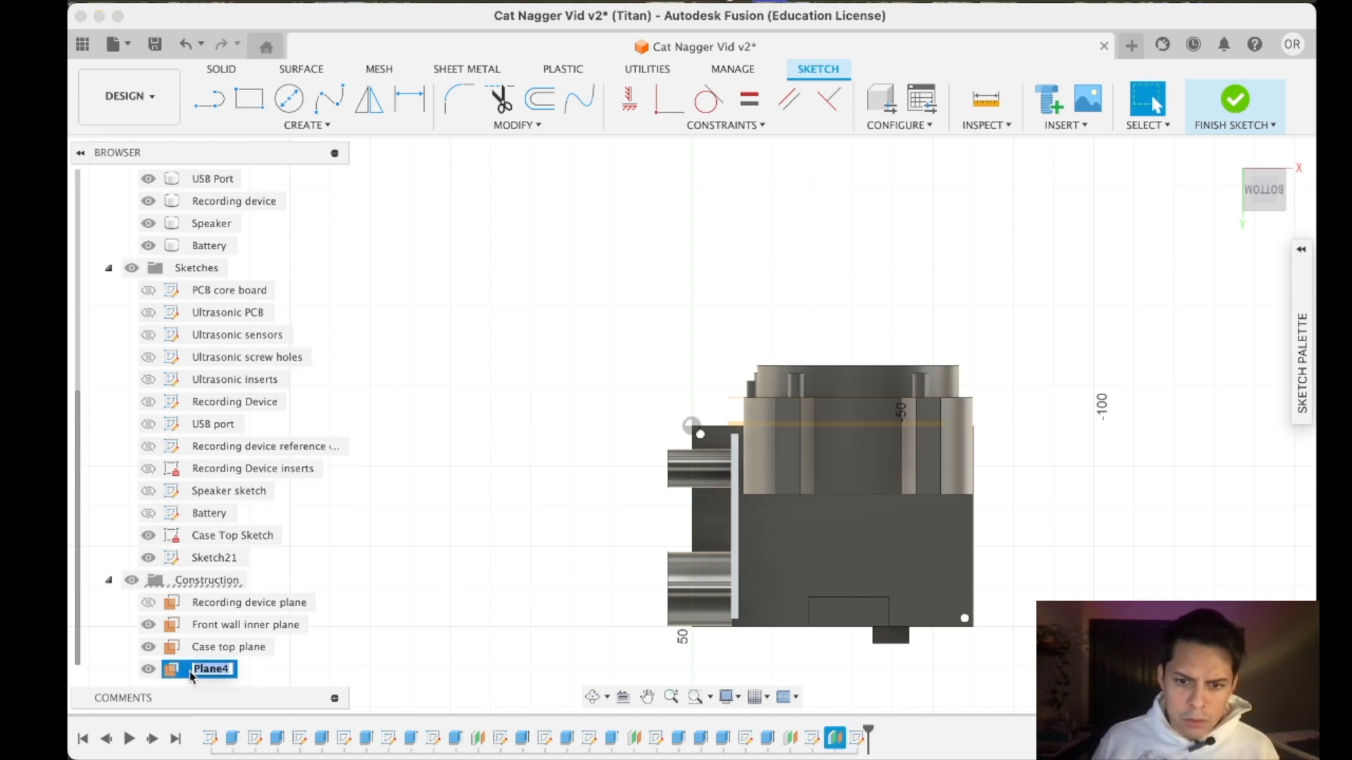
{"action": "left_click", "coordinate": [215, 559]}
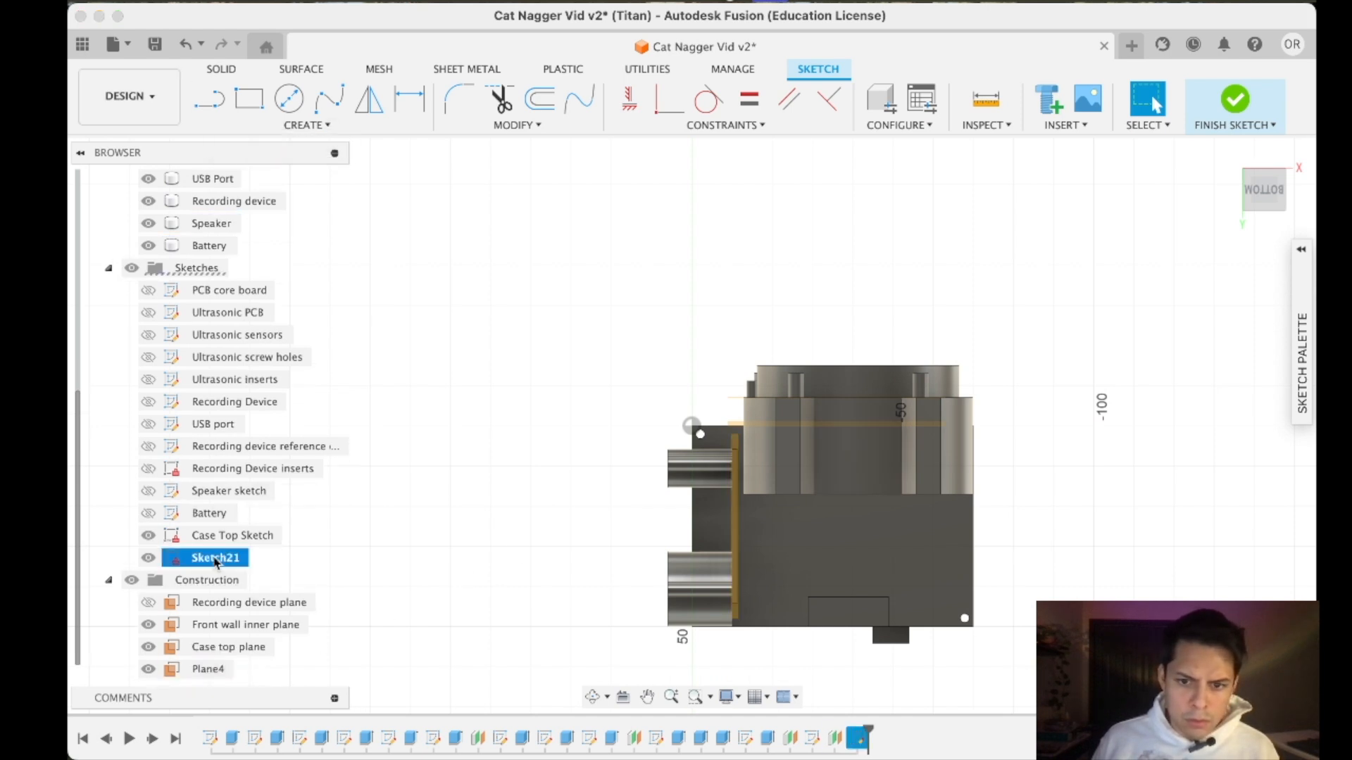
{"action": "left_click", "coordinate": [261, 107]}
{"action": "left_click", "coordinate": [635, 397]}
{"action": "left_click", "coordinate": [834, 552]}
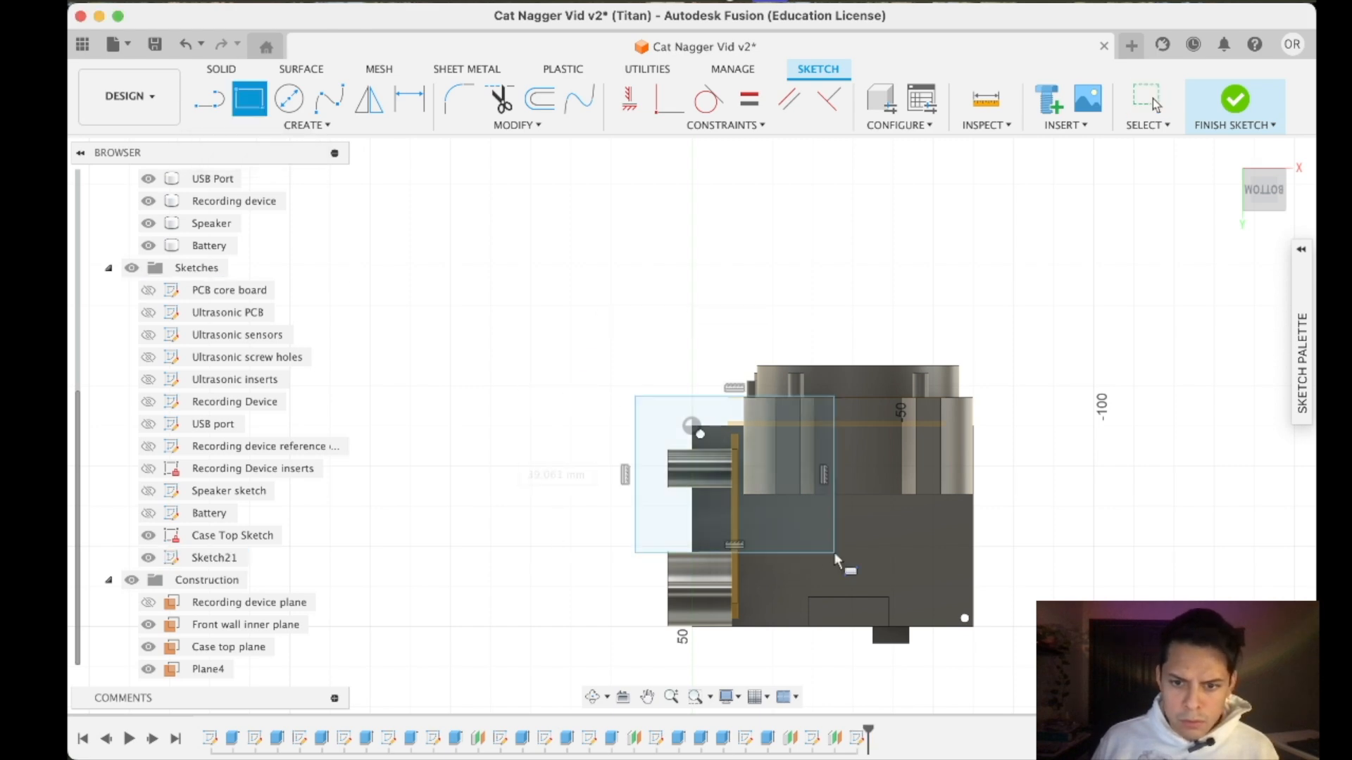
{"action": "mouse_move", "coordinate": [1262, 201]}
{"action": "left_mouse_down"}
{"action": "mouse_move", "coordinate": [1258, 242]}
{"action": "mouse_move", "coordinate": [1260, 217]}
{"action": "left_mouse_up"}
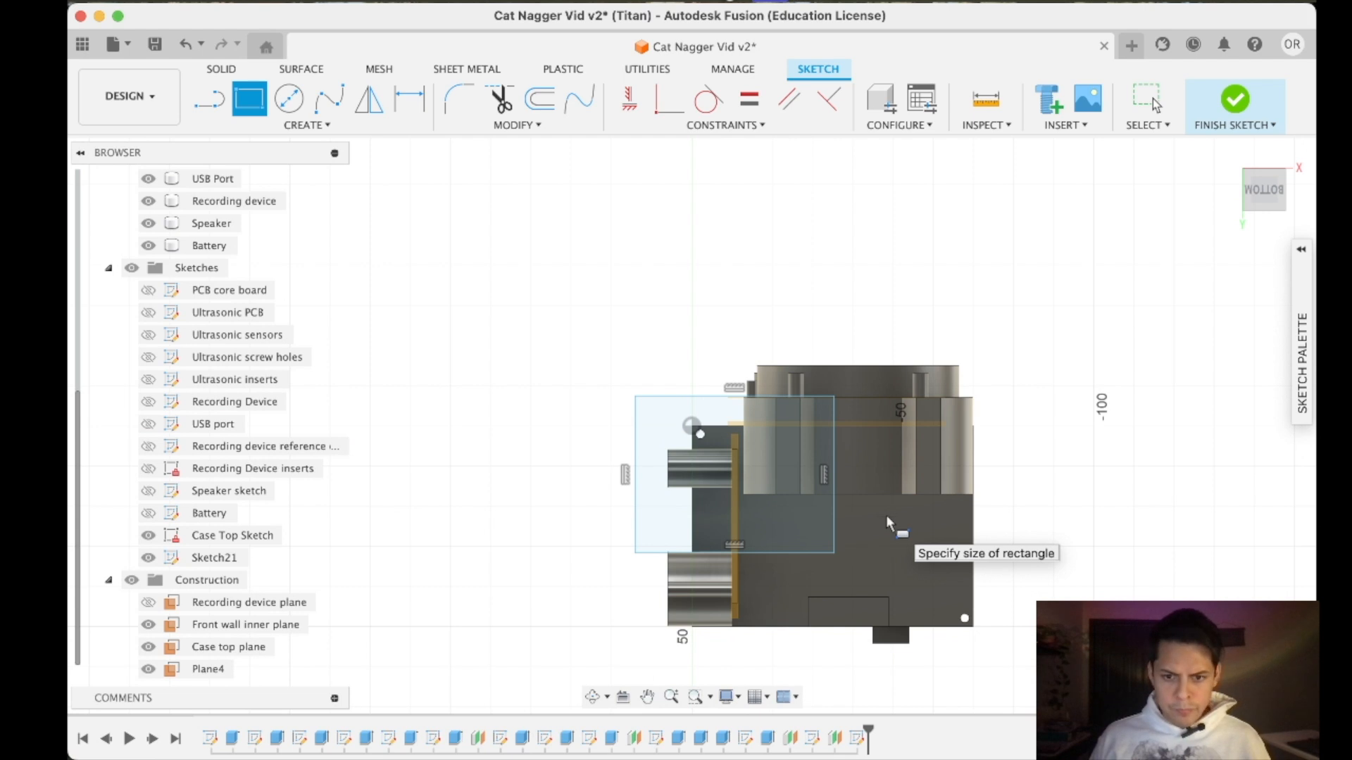
{"action": "key", "text": "Escape"}
{"action": "key", "text": "super+z"}
- Paste the copied 20 by 38 mm battery rectangle into the sketch, turn it sideways, and position it in the space behind the speaker
{"action": "key", "text": "super+v"}
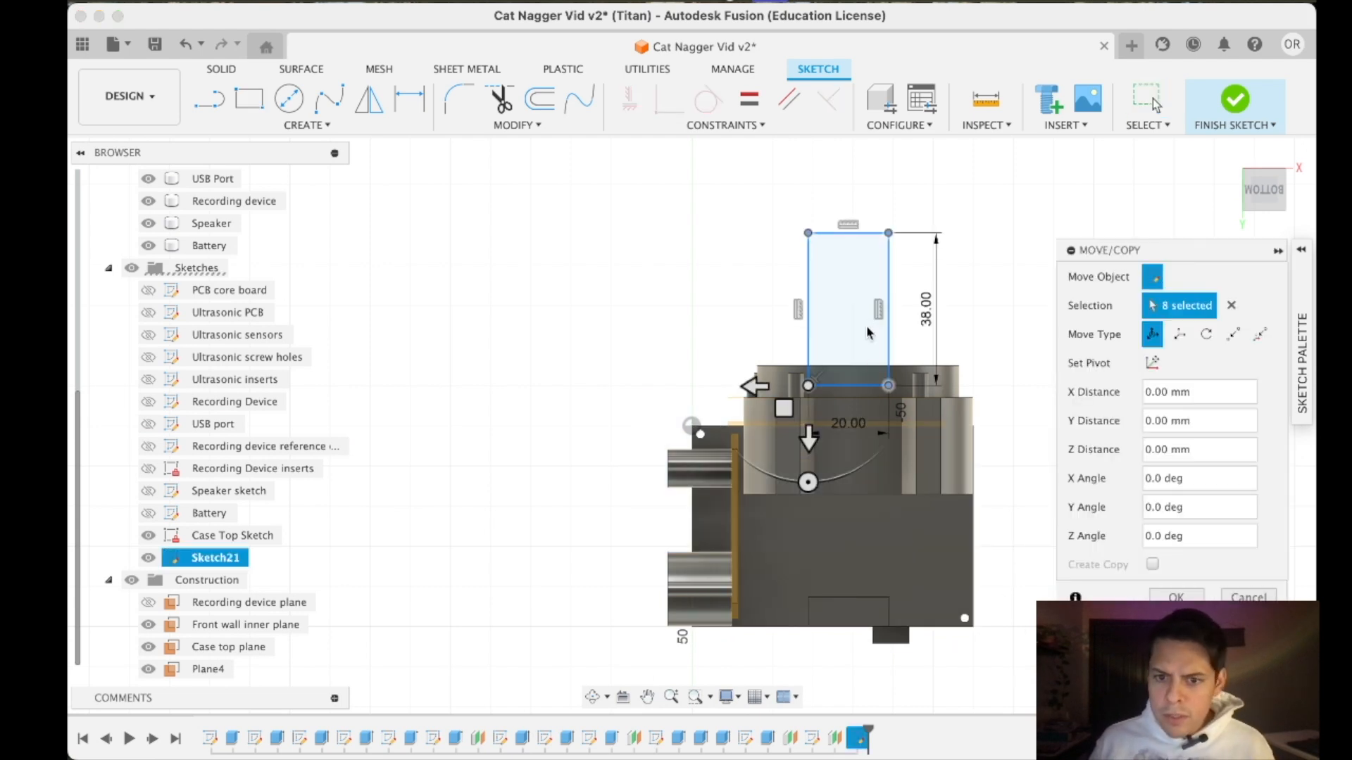
{"action": "left_click_drag", "start_coordinate": [797, 409], "coordinate": [792, 630]}
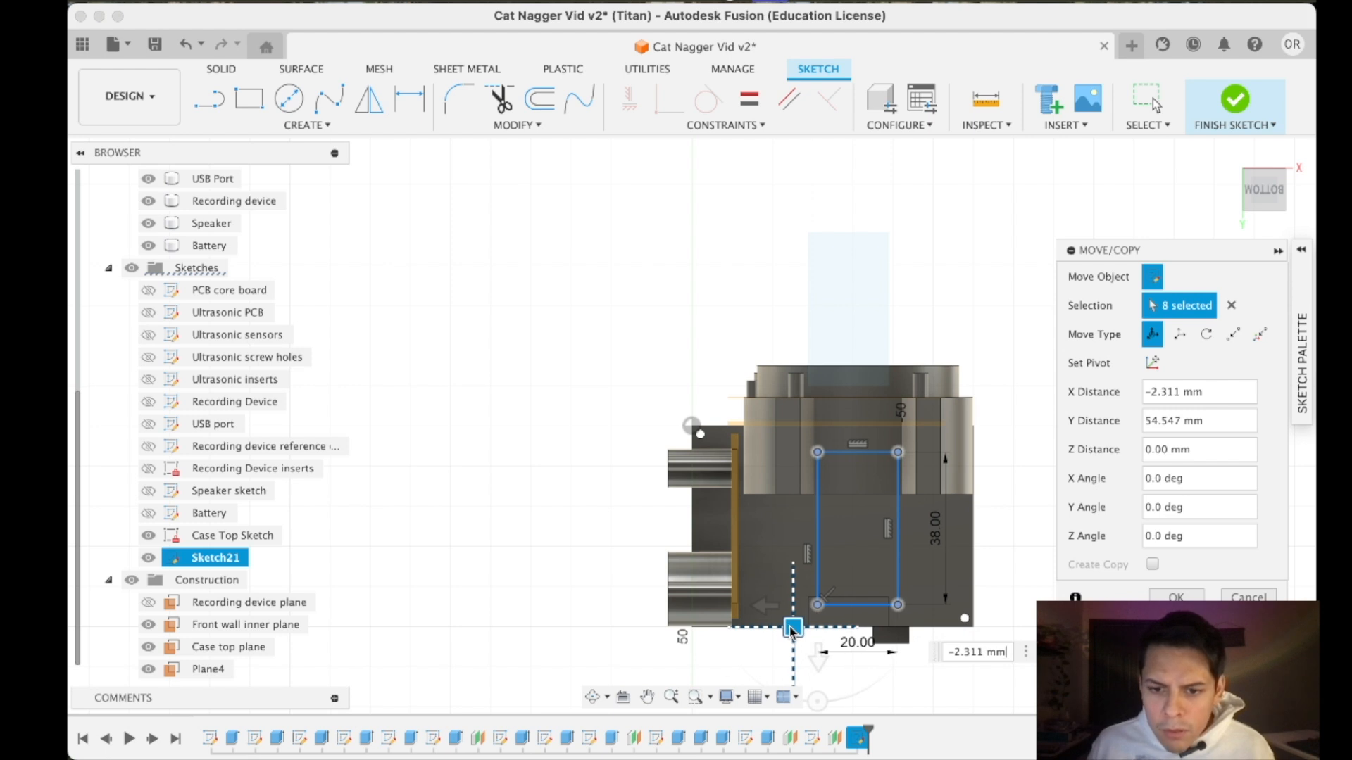
{"action": "left_click_drag", "start_coordinate": [791, 630], "coordinate": [793, 621]}
{"action": "mouse_move", "coordinate": [859, 677]}
{"action": "left_mouse_down"}
{"action": "mouse_move", "coordinate": [911, 591]}
{"action": "mouse_move", "coordinate": [909, 602]}
{"action": "left_mouse_up"}
{"action": "left_click_drag", "start_coordinate": [838, 626], "coordinate": [957, 621]}
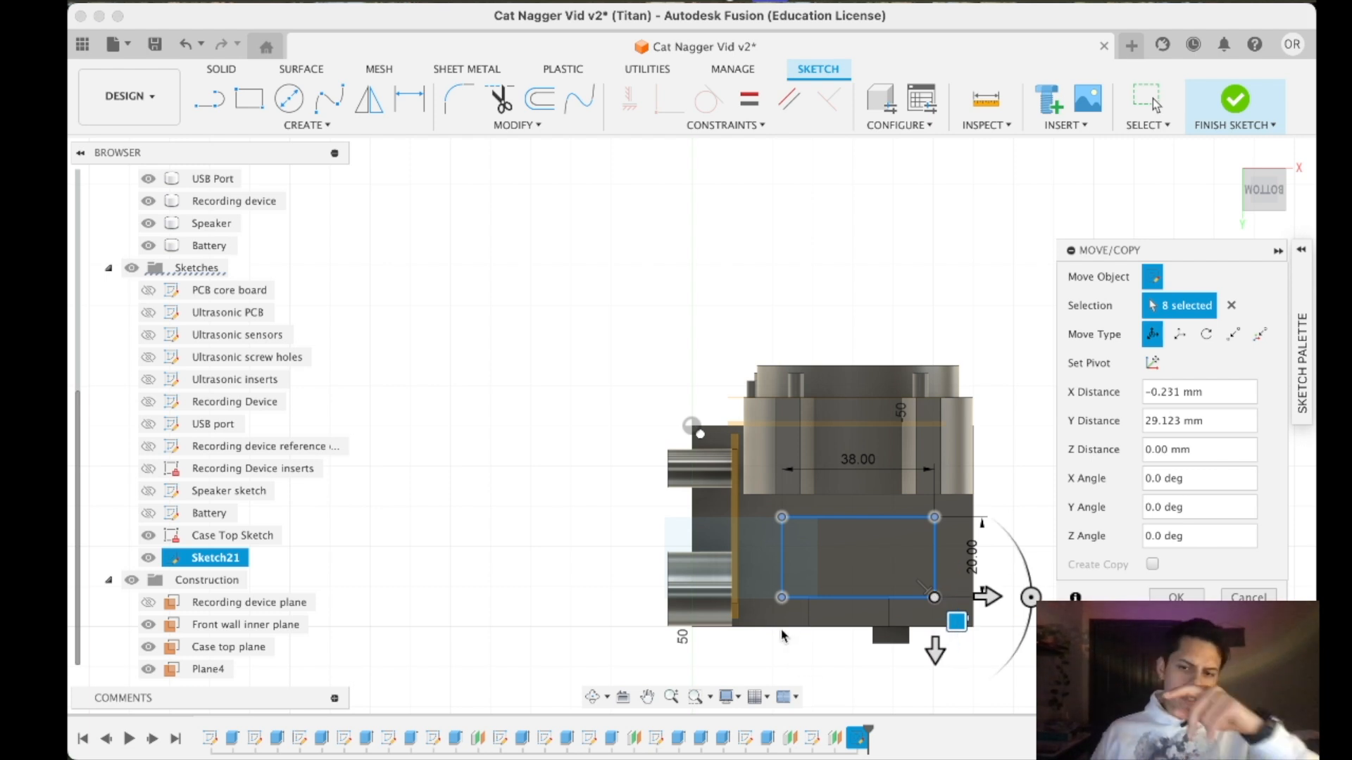
{"action": "left_click", "coordinate": [1159, 601]}
- Finish the sketch and extrude the battery rectangle -7.4 mm, up towards the components, as a new body
{"action": "left_click_drag", "start_coordinate": [1267, 202], "coordinate": [1215, 276]}
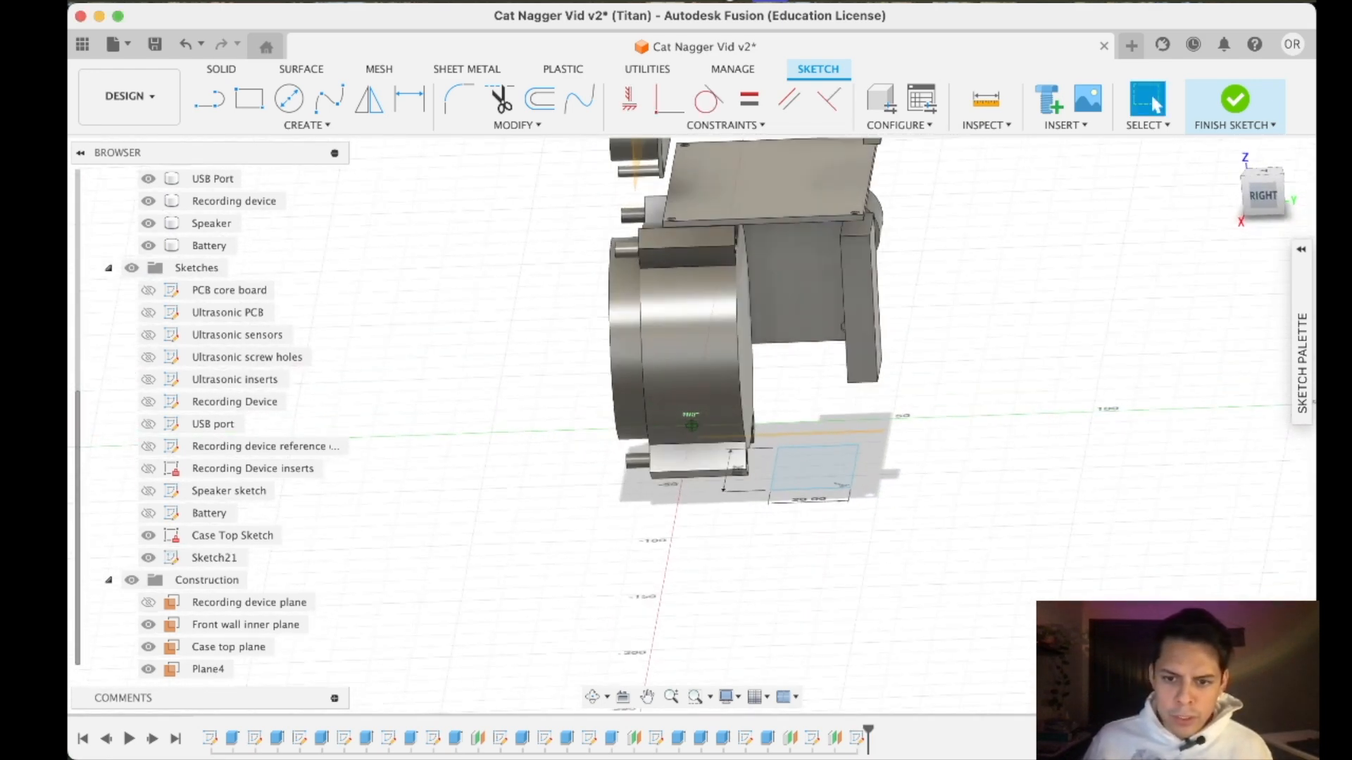
{"action": "left_click", "coordinate": [1236, 102]}
{"action": "left_click", "coordinate": [250, 99]}
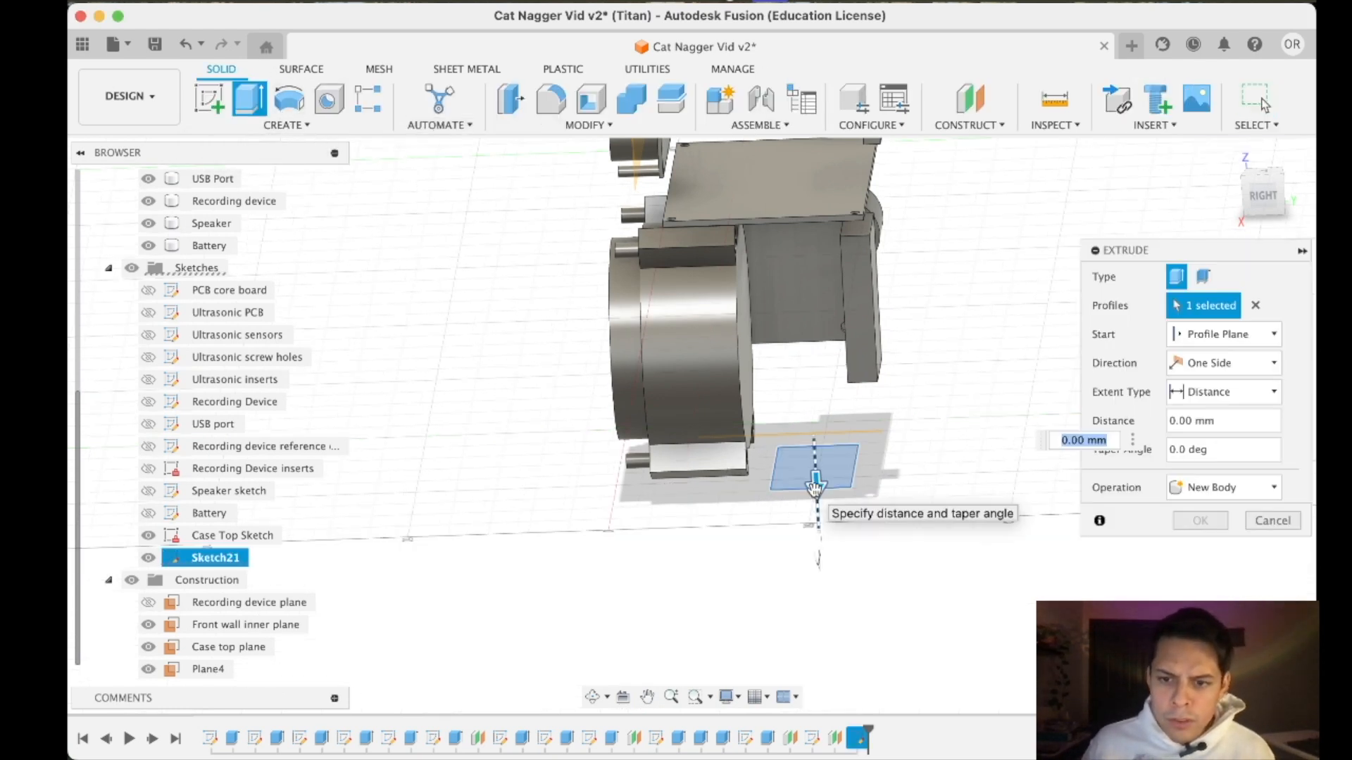
{"action": "left_click_drag", "start_coordinate": [814, 483], "coordinate": [812, 458]}
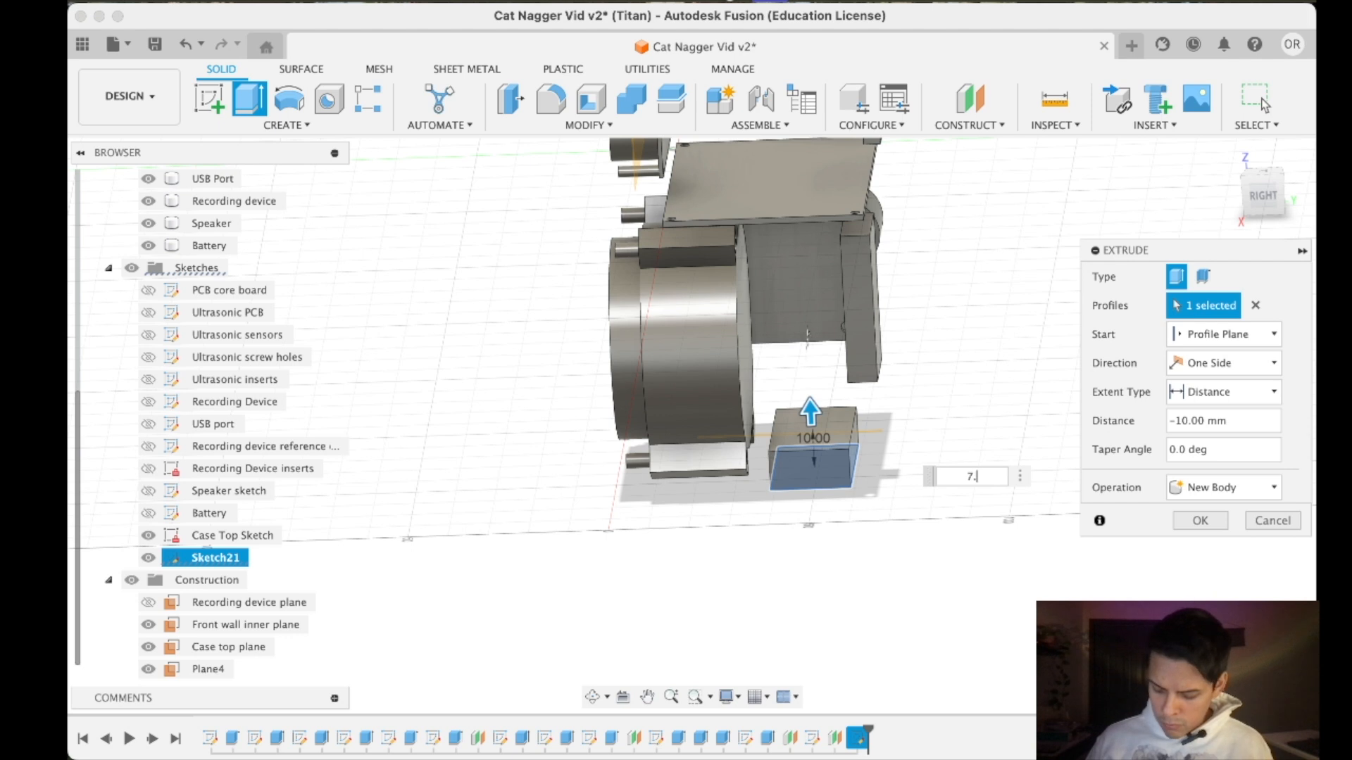
{"action": "type", "text": "7"}
{"action": "key", "text": "Return"}
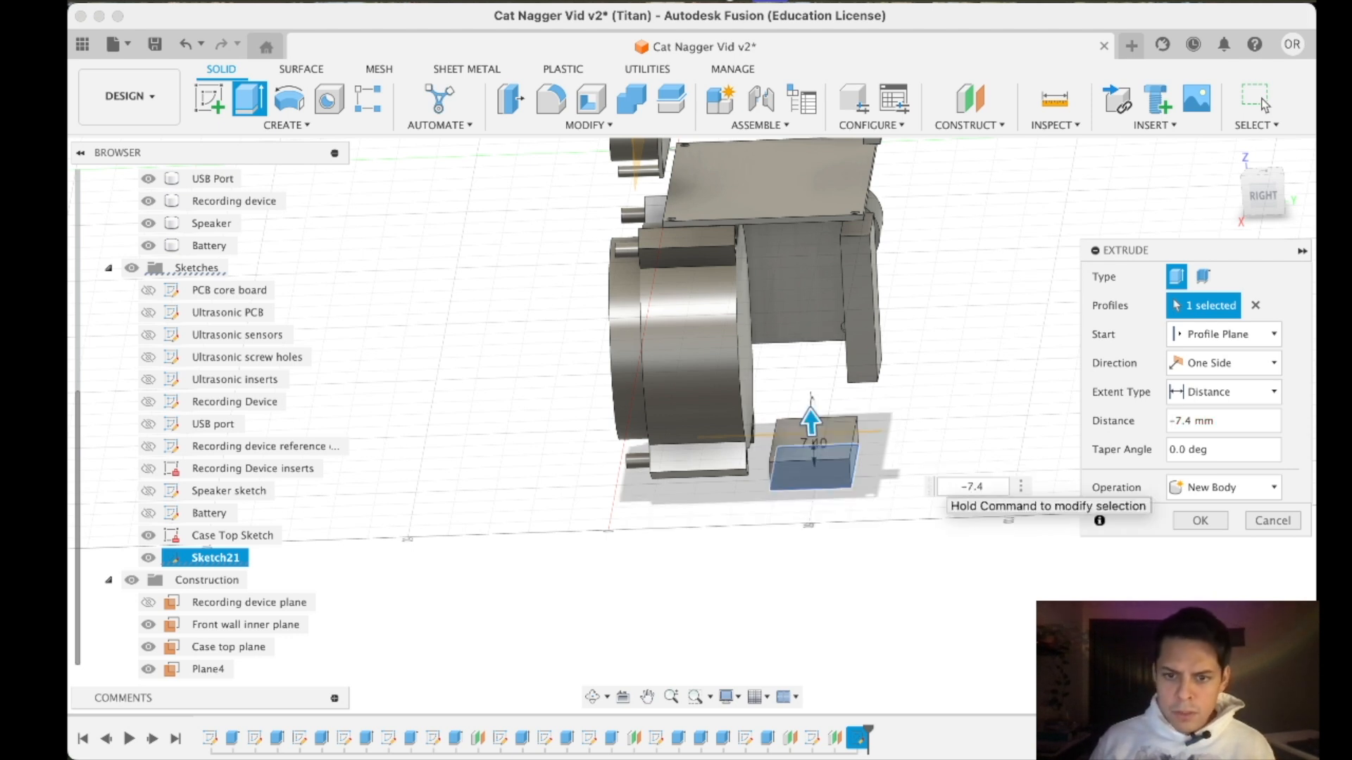
{"action": "key", "text": "Return"}
- Delete the old upright Battery body and the old Battery sketch
{"action": "scroll", "coordinate": [303, 507], "scroll_direction": "down", "scroll_amount": 1}
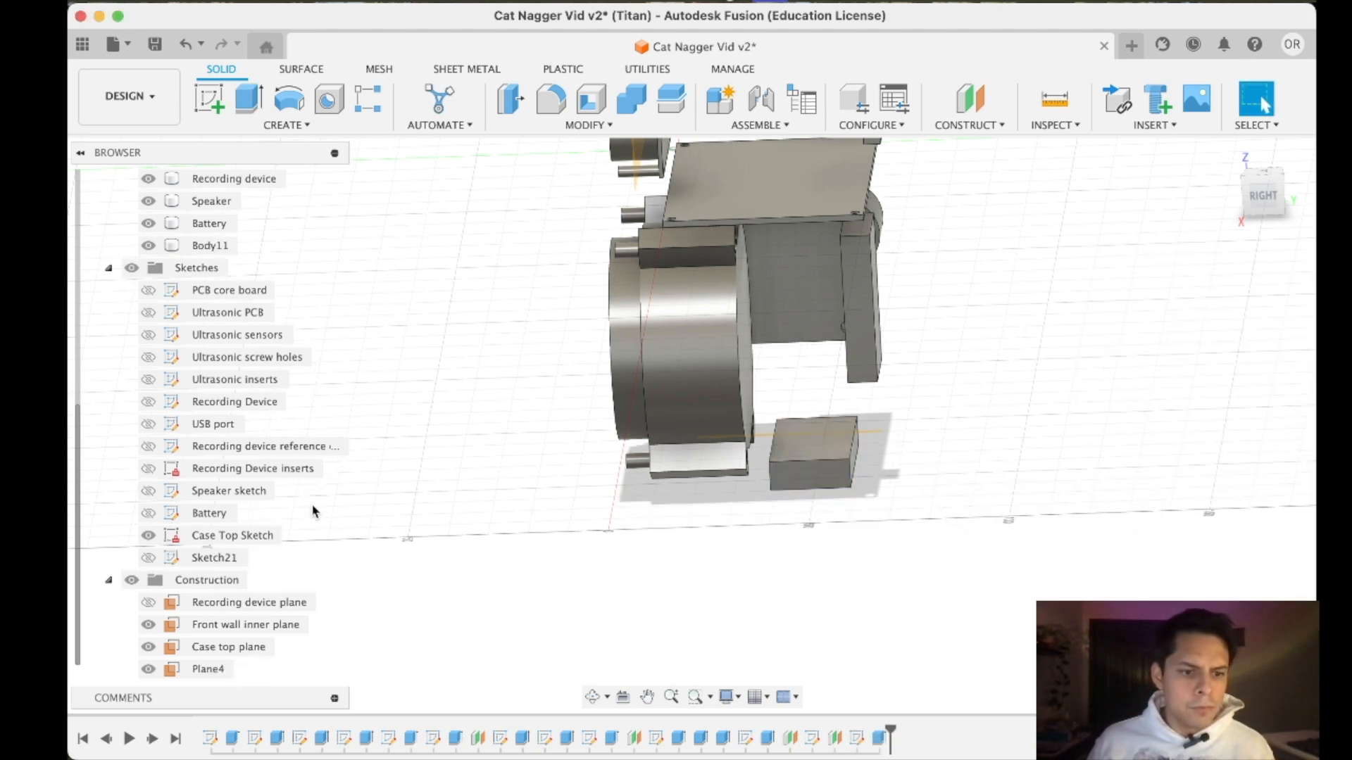
{"action": "right_click", "coordinate": [211, 513]}
{"action": "right_click", "coordinate": [204, 558]}
{"action": "key", "text": "Escape"}
{"action": "left_click", "coordinate": [204, 225]}
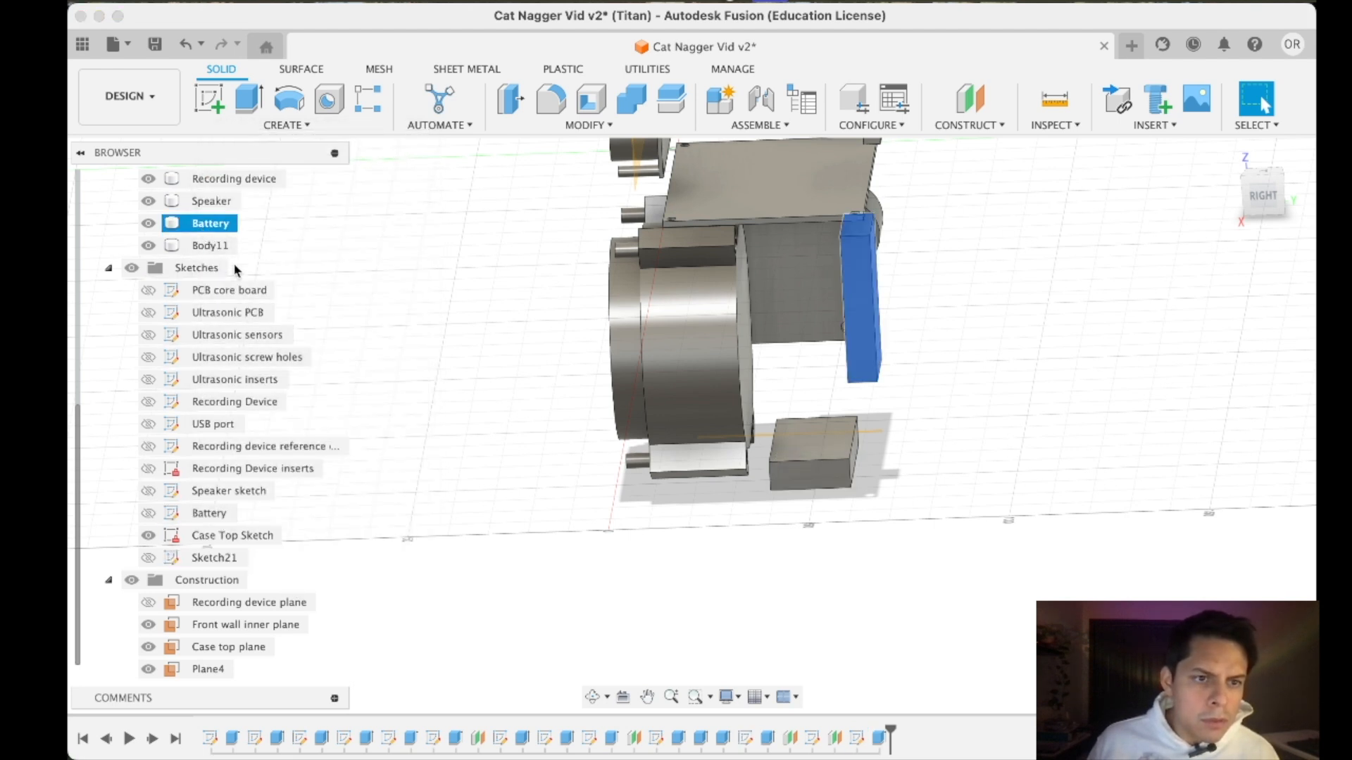
{"action": "right_click", "coordinate": [222, 226]}
{"action": "left_click", "coordinate": [266, 512]}
{"action": "right_click", "coordinate": [214, 524]}
{"action": "left_click", "coordinate": [268, 306]}
- Rename the new battery rectangle's sketch as "Battery"
{"action": "right_click", "coordinate": [214, 557]}
{"action": "left_click", "coordinate": [282, 360]}
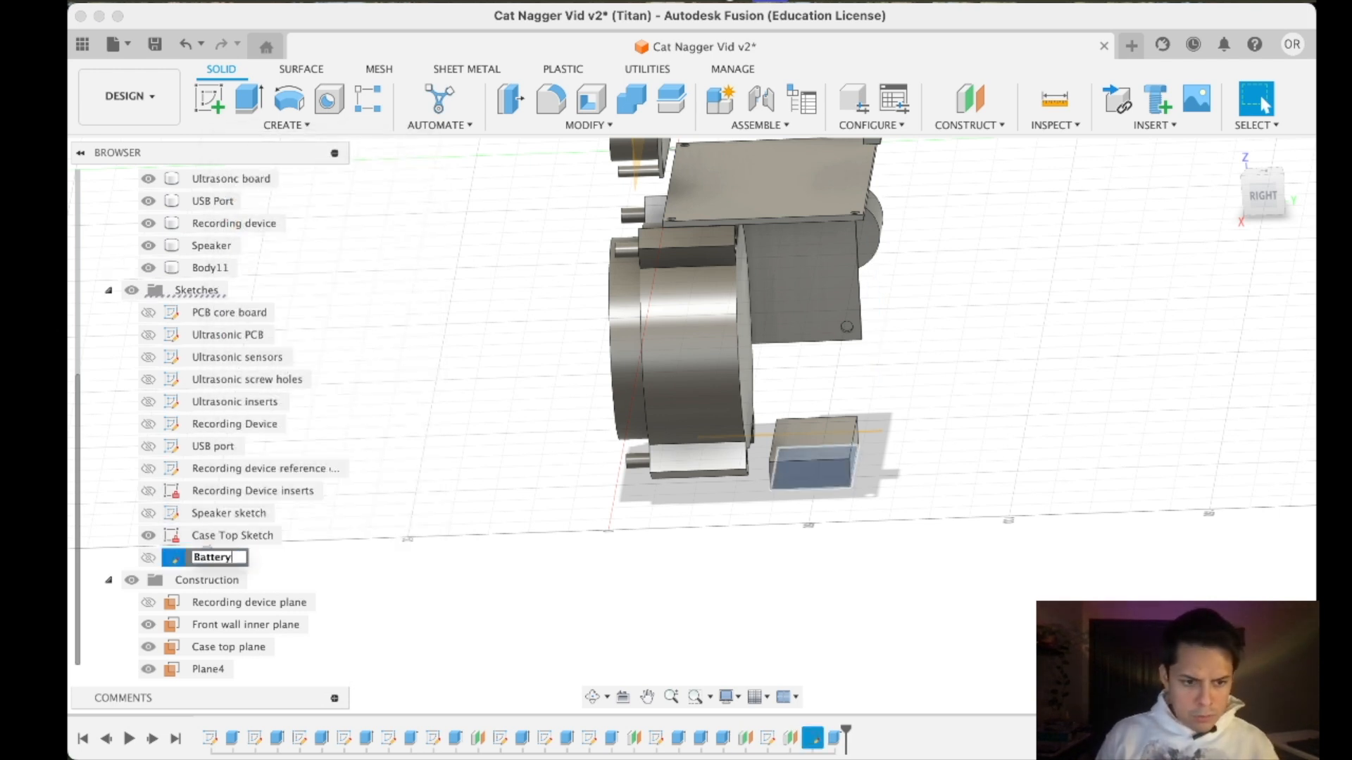
{"action": "key", "text": "Return"}
- Rename the new offset construction plane as "Battery Plane"
{"action": "right_click", "coordinate": [211, 668]}
{"action": "left_click", "coordinate": [267, 569]}
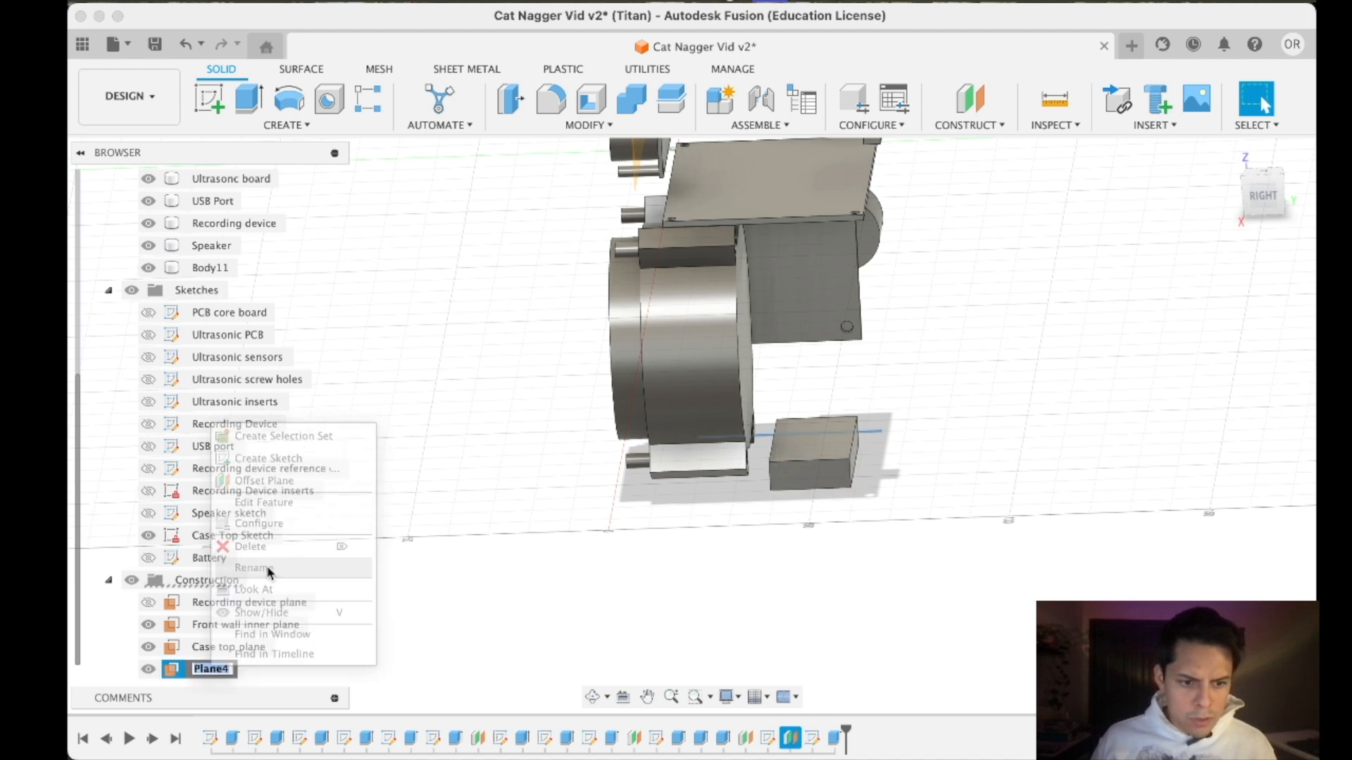
{"action": "type", "text": "Battery"}
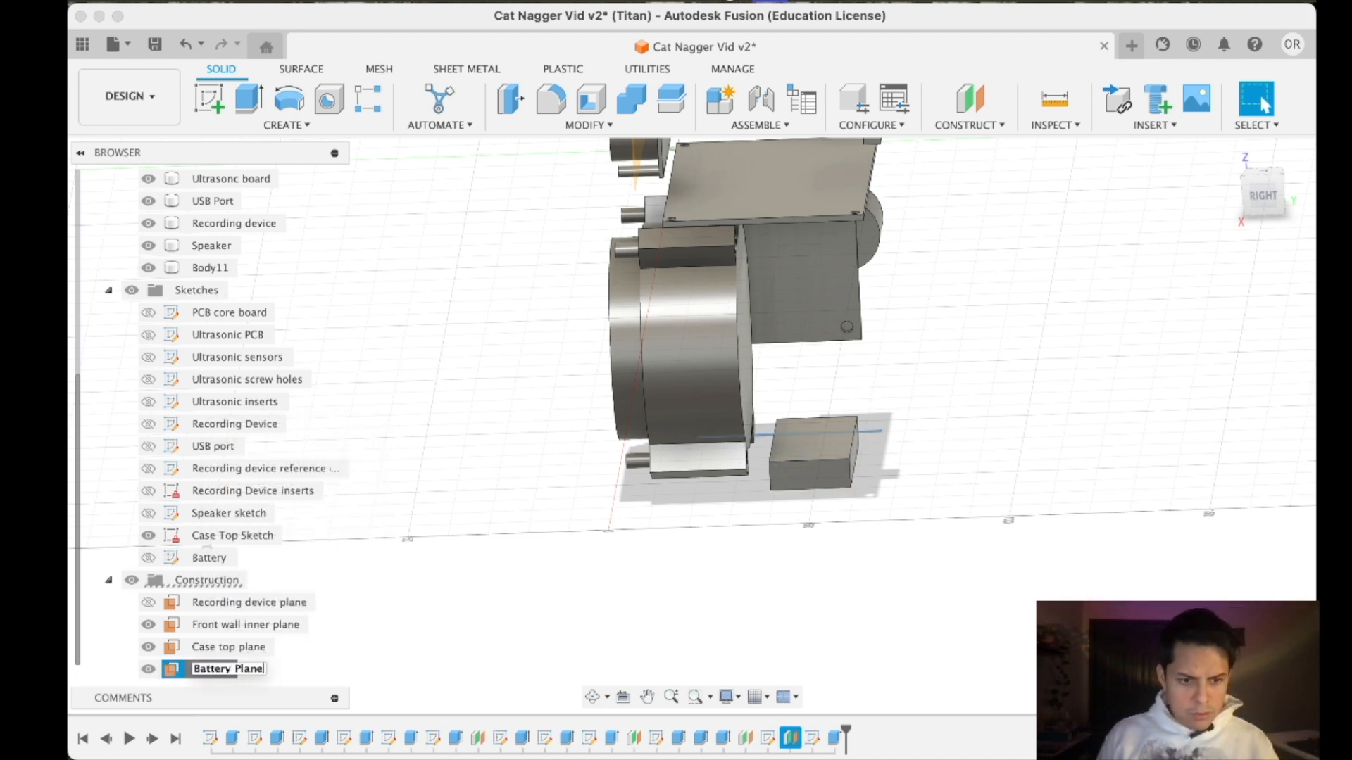
{"action": "right_click", "coordinate": [223, 673]}
{"action": "left_click", "coordinate": [361, 656]}
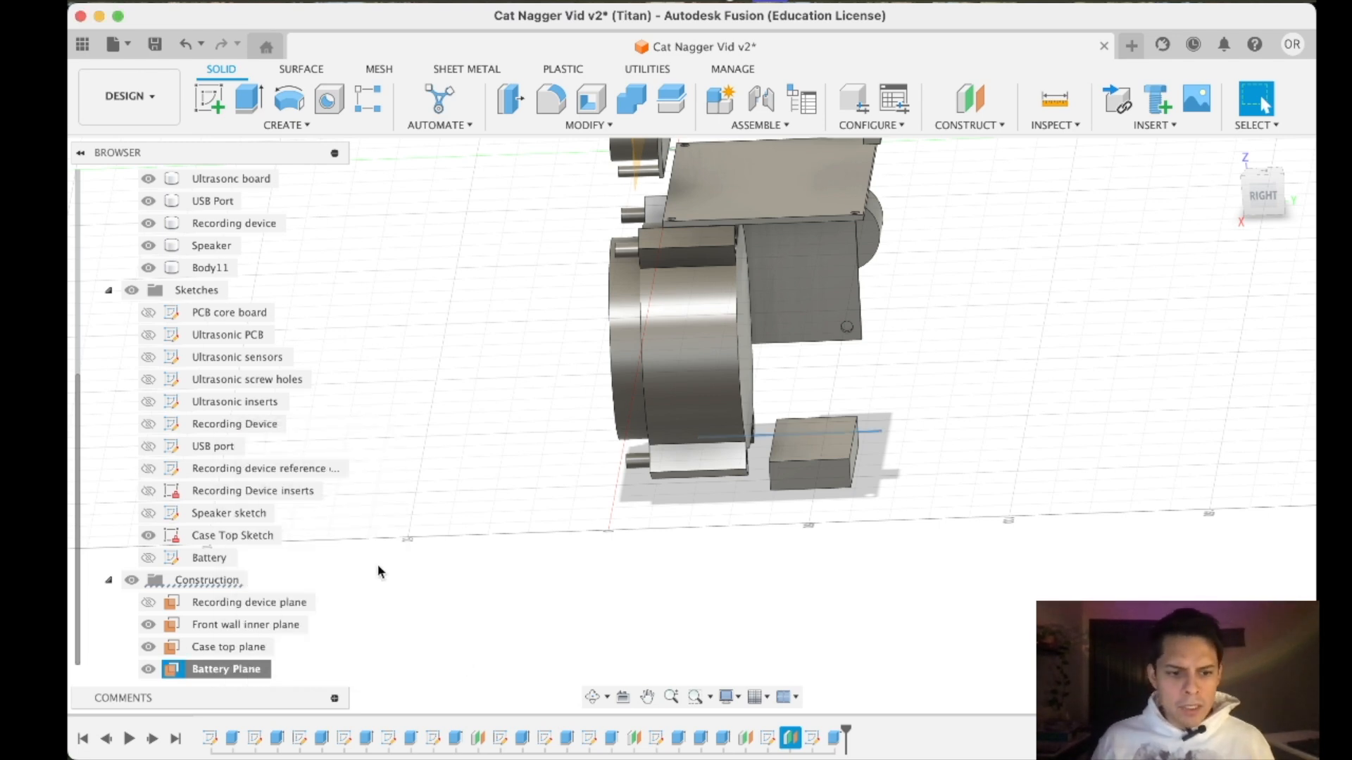
- Examine the new battery block's placement among the components from the right side and from below
{"action": "mouse_move", "coordinate": [1266, 207]}
{"action": "left_mouse_down"}
{"action": "mouse_move", "coordinate": [1273, 167]}
{"action": "mouse_move", "coordinate": [1234, 171]}
{"action": "mouse_move", "coordinate": [1273, 229]}
{"action": "mouse_move", "coordinate": [1285, 184]}
{"action": "left_mouse_up"}
{"action": "scroll", "coordinate": [995, 240], "scroll_direction": "down", "scroll_amount": 3}
{"action": "middle_click_drag", "start_coordinate": [1001, 212], "coordinate": [971, 439]}
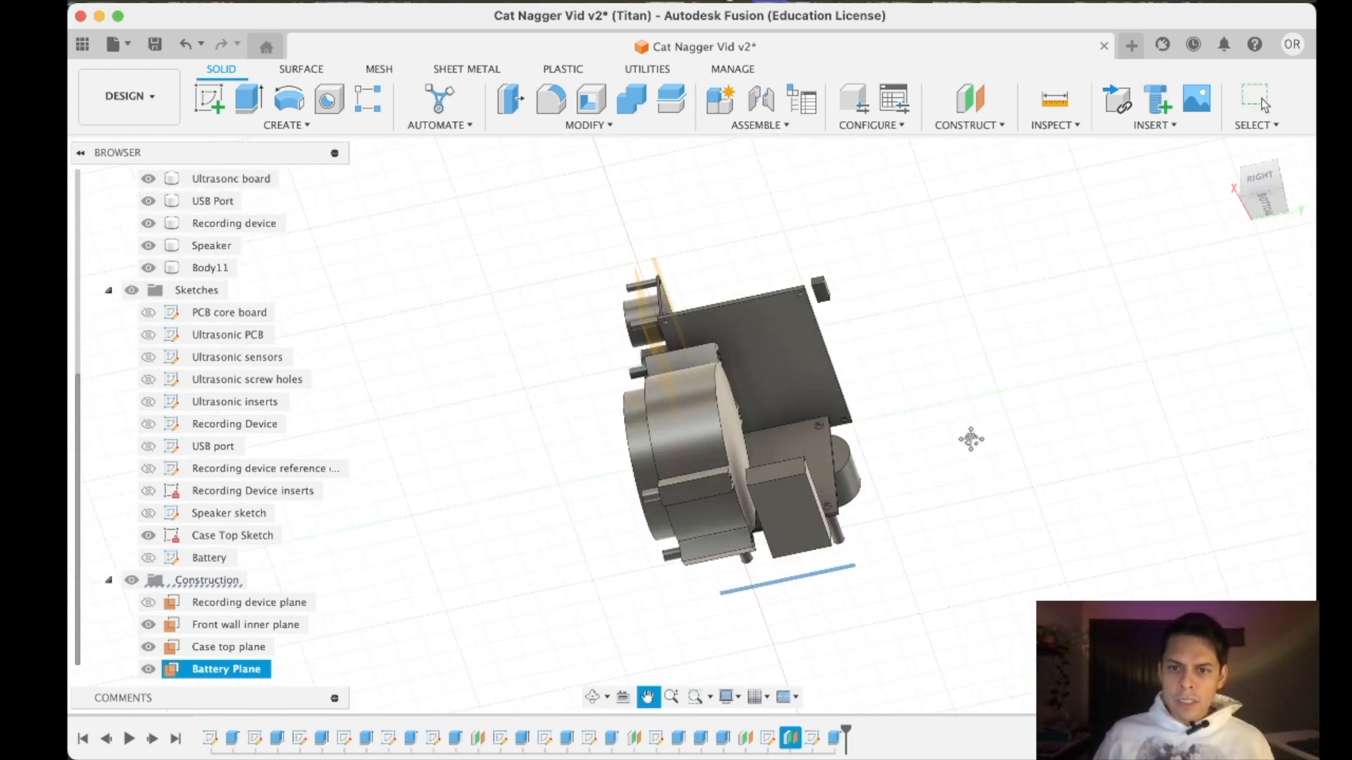
{"action": "left_click_drag", "start_coordinate": [1259, 185], "coordinate": [1239, 258]}
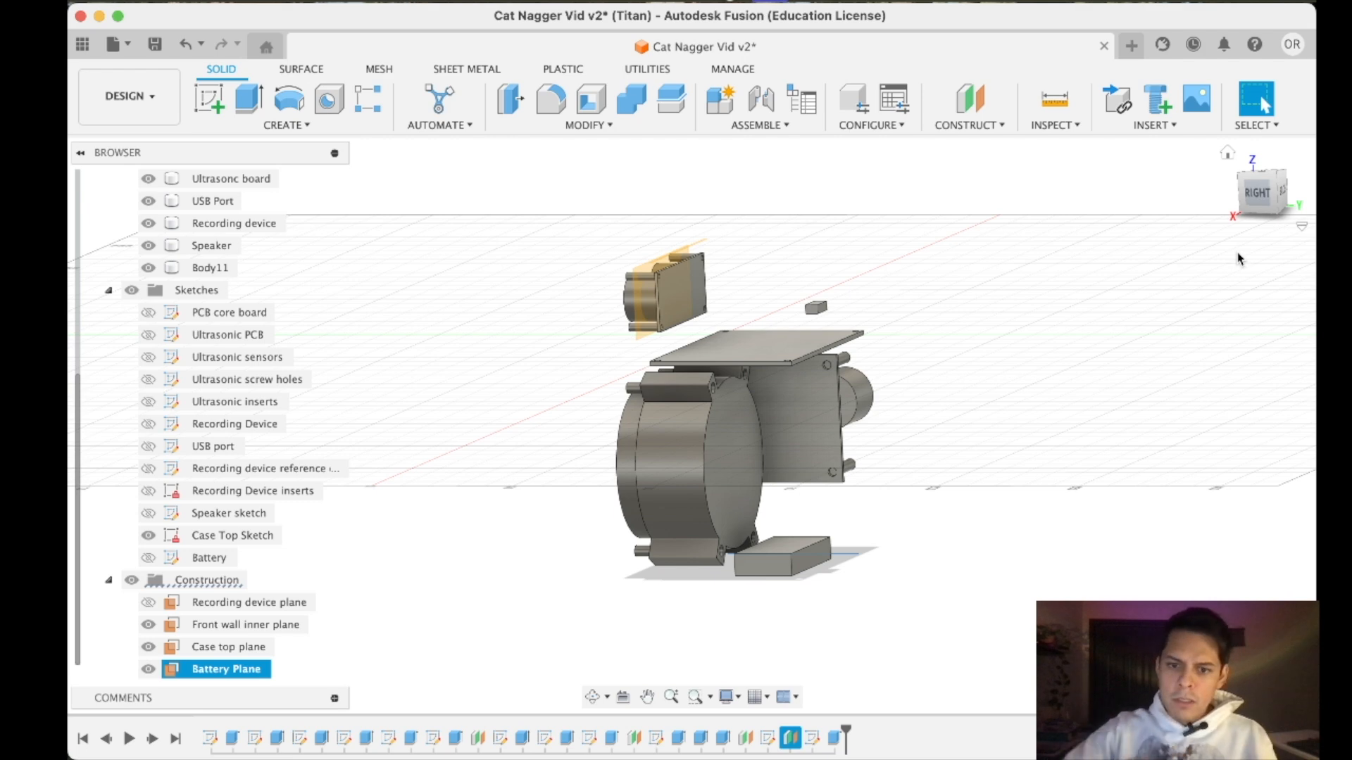
{"action": "left_click_drag", "start_coordinate": [1252, 198], "coordinate": [1255, 194]}
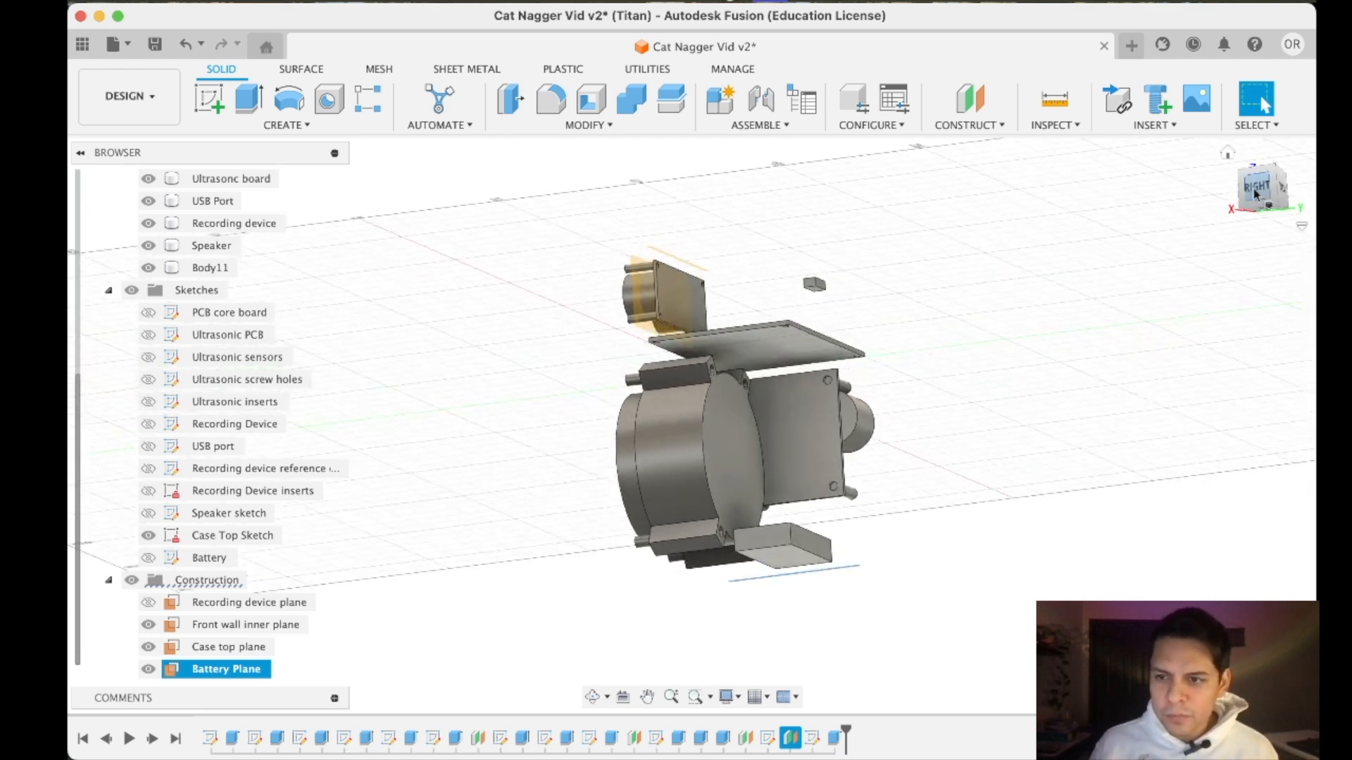
{"action": "left_click", "coordinate": [1271, 206]}
{"action": "left_click", "coordinate": [1273, 207]}
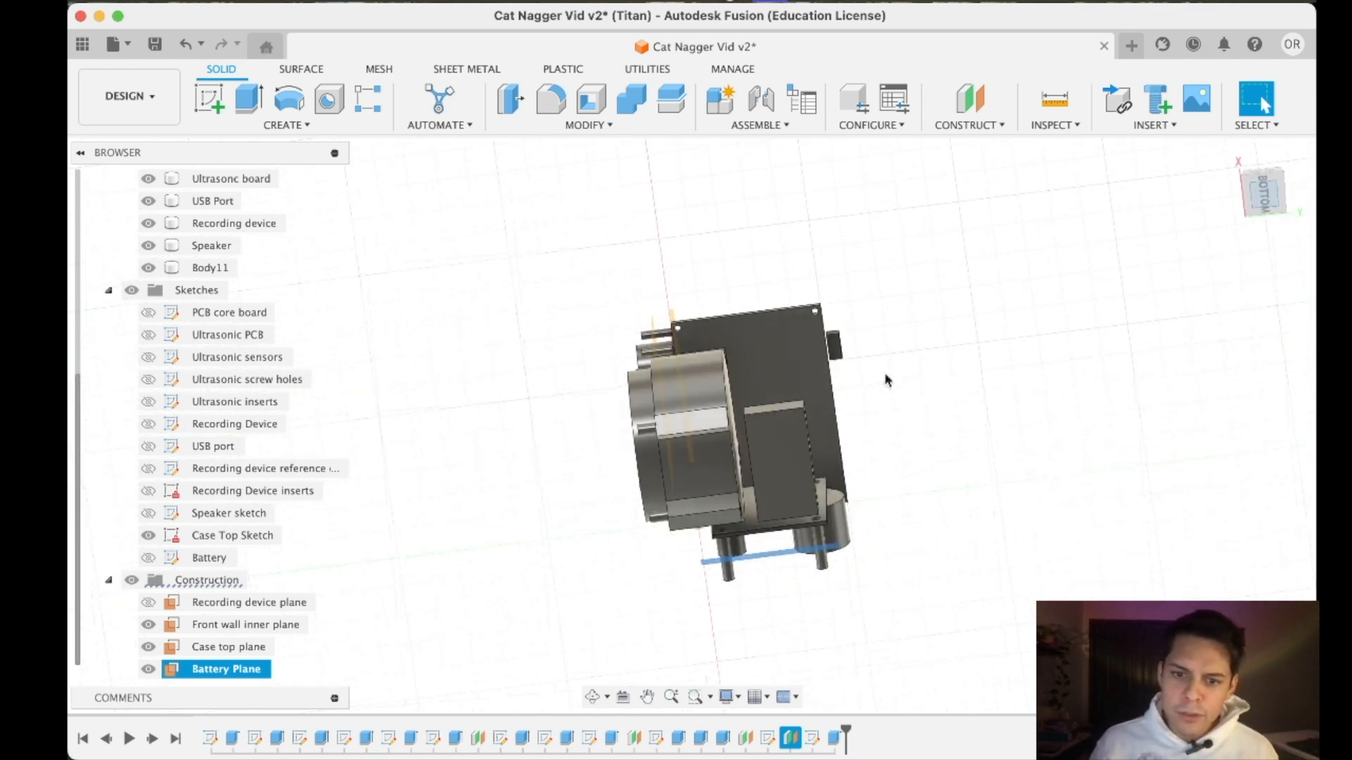
- Create a new sketch on the Battery Plane
{"action": "left_click", "coordinate": [209, 102]}
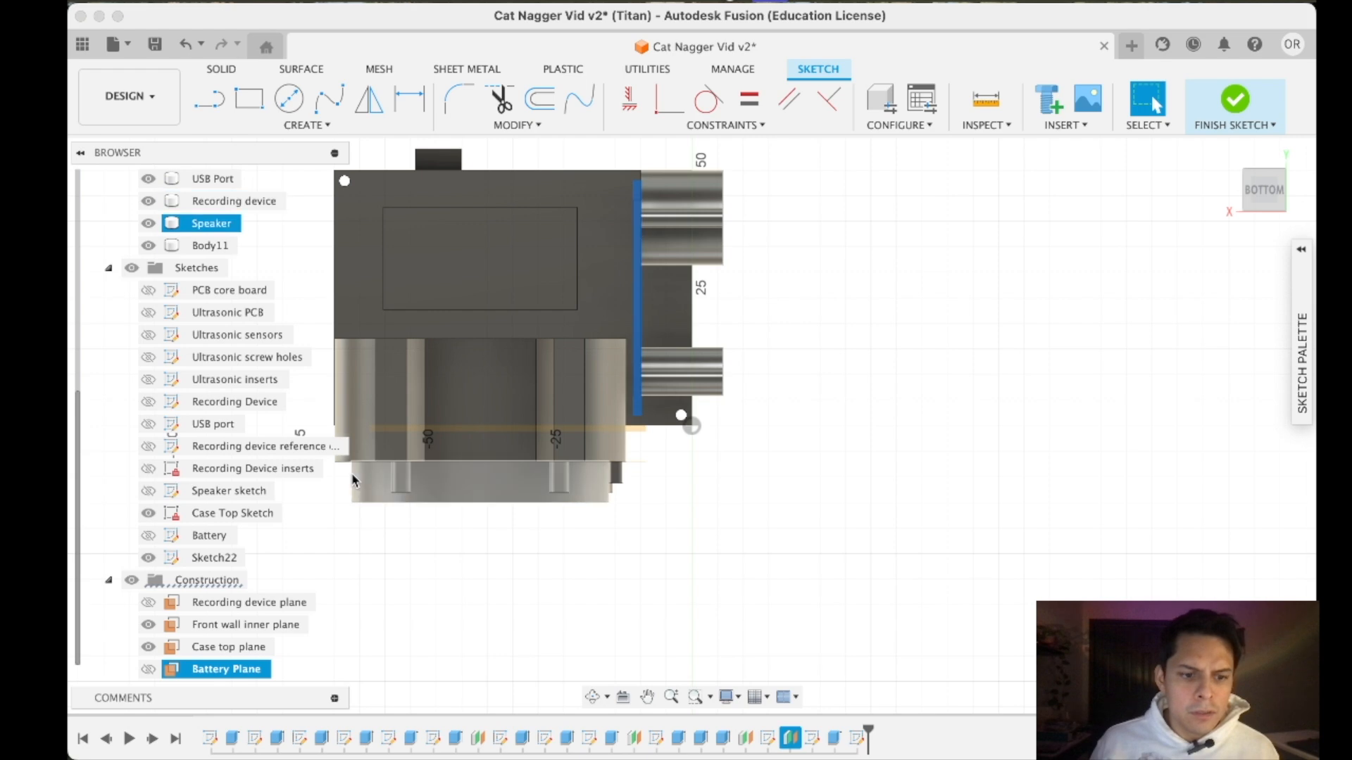
{"action": "scroll", "coordinate": [624, 287], "scroll_direction": "down", "scroll_amount": 5}
{"action": "scroll", "coordinate": [624, 278], "scroll_direction": "up", "scroll_amount": 3}
- Try a two-point rectangle beside the recording device's cylinders, and undo it
{"action": "left_click", "coordinate": [248, 99]}
{"action": "left_click", "coordinate": [682, 294]}
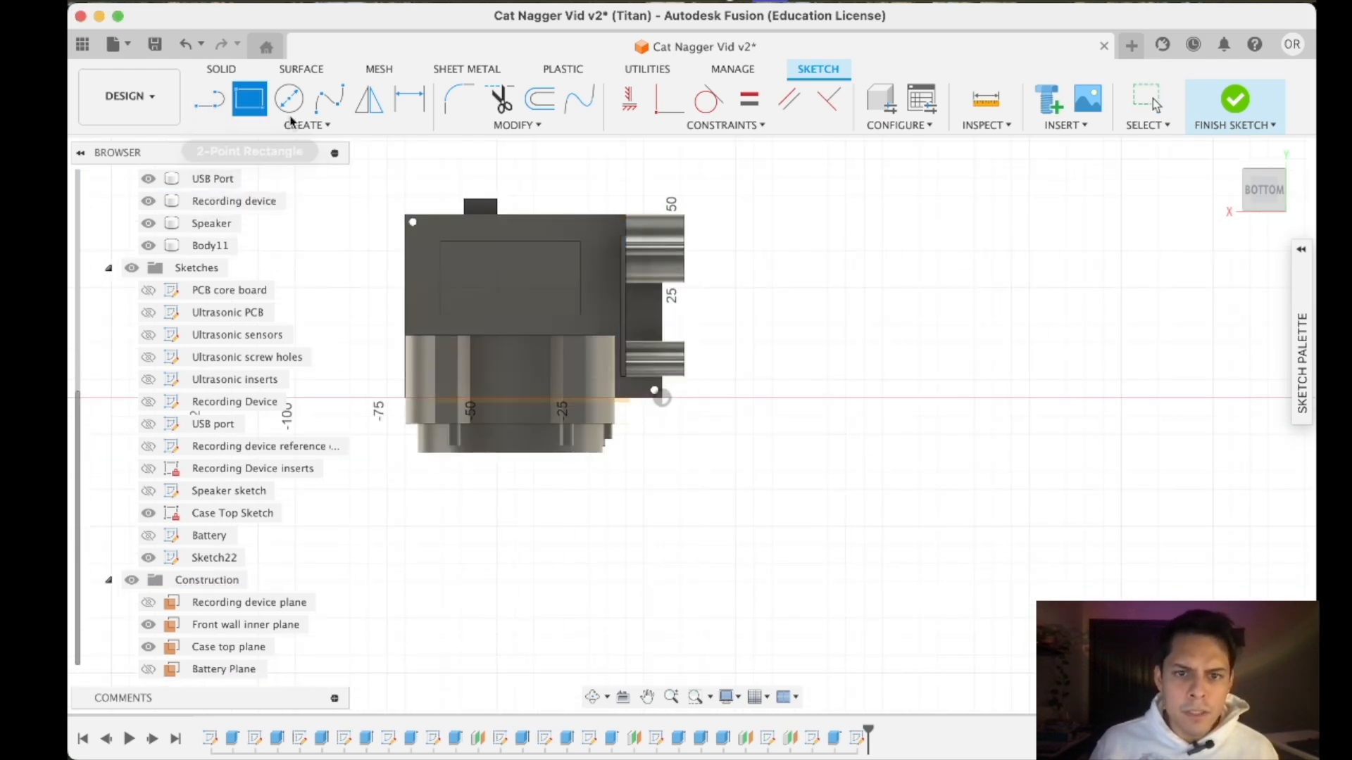
{"action": "left_click", "coordinate": [793, 366]}
{"action": "mouse_move", "coordinate": [1287, 185]}
{"action": "left_mouse_down"}
{"action": "mouse_move", "coordinate": [1276, 254]}
{"action": "mouse_move", "coordinate": [1271, 191]}
{"action": "left_mouse_up"}
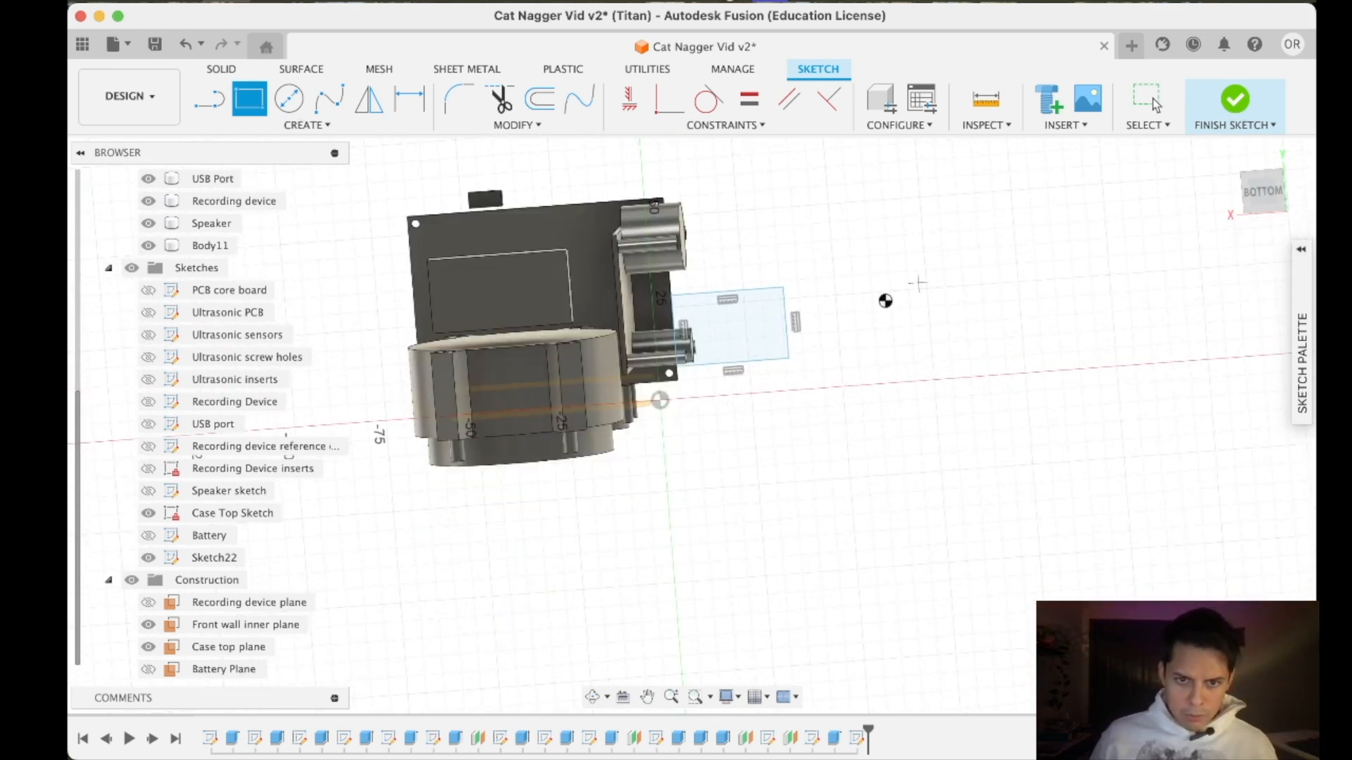
{"action": "key", "text": "Escape"}
{"action": "scroll", "coordinate": [759, 355], "scroll_direction": "up", "scroll_amount": 1}
{"action": "key", "text": "super+z"}
- Examine how far the recording device's cylinders and inserts protrude from its board, from below and at an angle
{"action": "scroll", "coordinate": [412, 268], "scroll_direction": "up", "scroll_amount": 2}
{"action": "middle_click_drag", "start_coordinate": [412, 268], "coordinate": [580, 299]}
{"action": "key", "text": "r"}
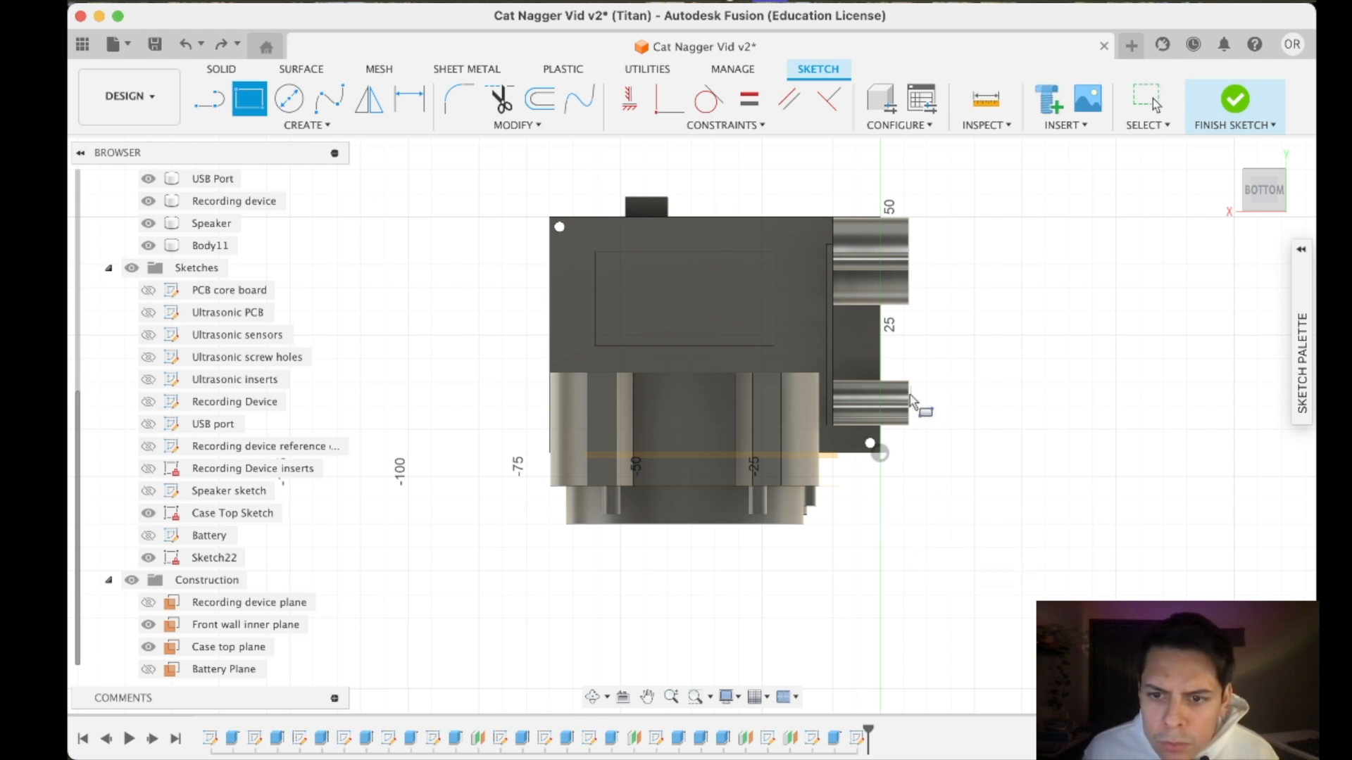
{"action": "left_click", "coordinate": [209, 99]}
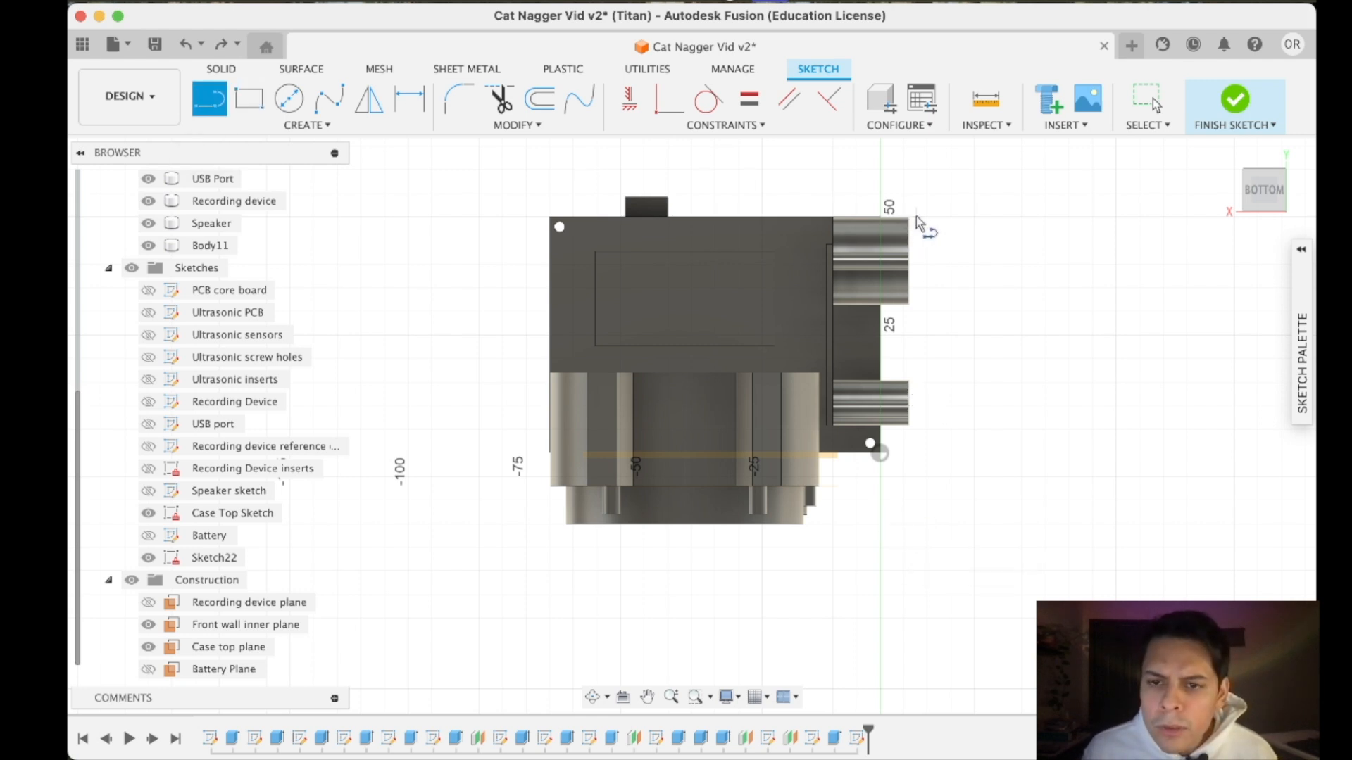
{"action": "scroll", "coordinate": [915, 217], "scroll_direction": "up", "scroll_amount": 5}
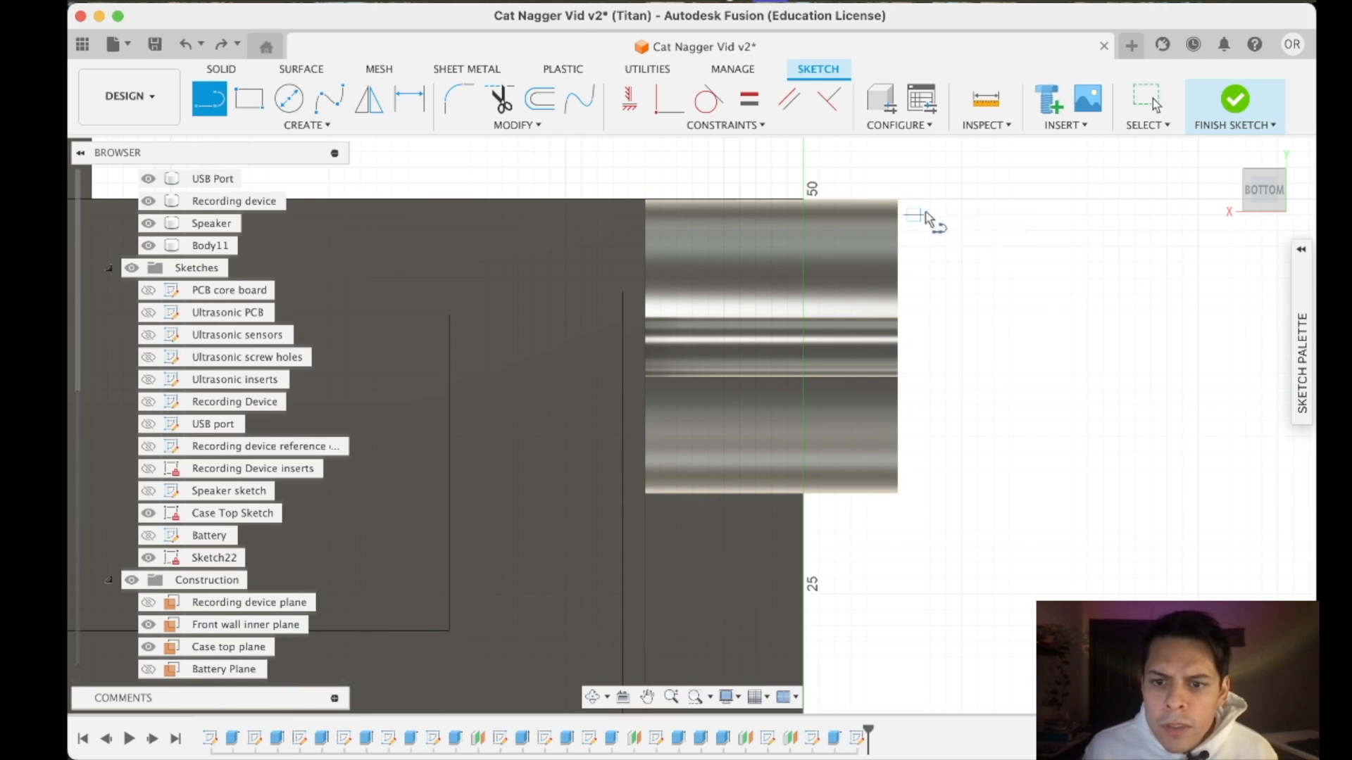
{"action": "left_click_drag", "start_coordinate": [1265, 191], "coordinate": [1265, 200]}
{"action": "left_click", "coordinate": [1263, 194]}
{"action": "mouse_move", "coordinate": [1264, 196]}
{"action": "left_mouse_down"}
{"action": "mouse_move", "coordinate": [1223, 206]}
{"action": "mouse_move", "coordinate": [1235, 205]}
{"action": "mouse_move", "coordinate": [1190, 305]}
{"action": "mouse_move", "coordinate": [1135, 339]}
{"action": "mouse_move", "coordinate": [1237, 238]}
{"action": "mouse_move", "coordinate": [1183, 368]}
{"action": "mouse_move", "coordinate": [1179, 465]}
{"action": "mouse_move", "coordinate": [1289, 411]}
{"action": "mouse_move", "coordinate": [1265, 196]}
{"action": "left_mouse_up"}
{"action": "left_click", "coordinate": [1265, 192]}
{"action": "scroll", "coordinate": [845, 454], "scroll_direction": "down", "scroll_amount": 2}
{"action": "scroll", "coordinate": [848, 410], "scroll_direction": "up", "scroll_amount": 3}
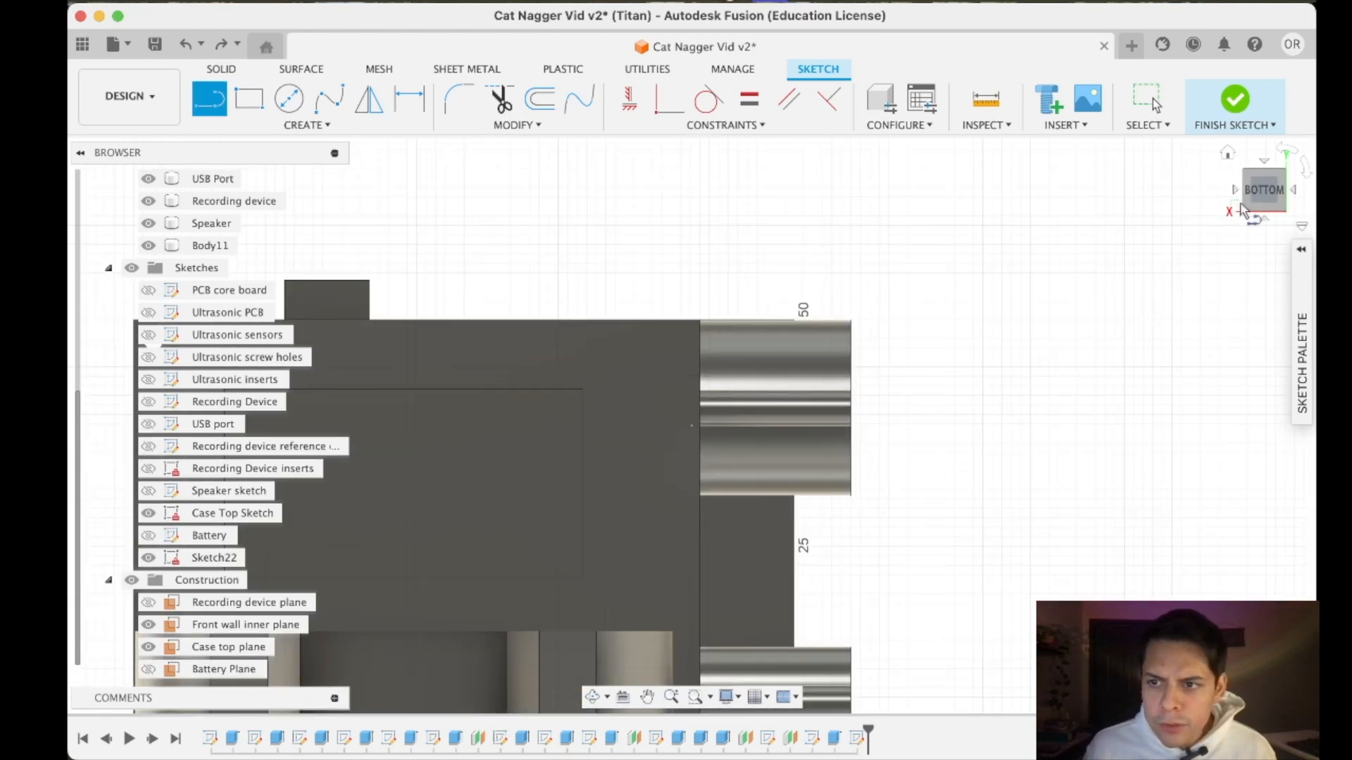
{"action": "left_click_drag", "start_coordinate": [1261, 193], "coordinate": [1240, 264]}
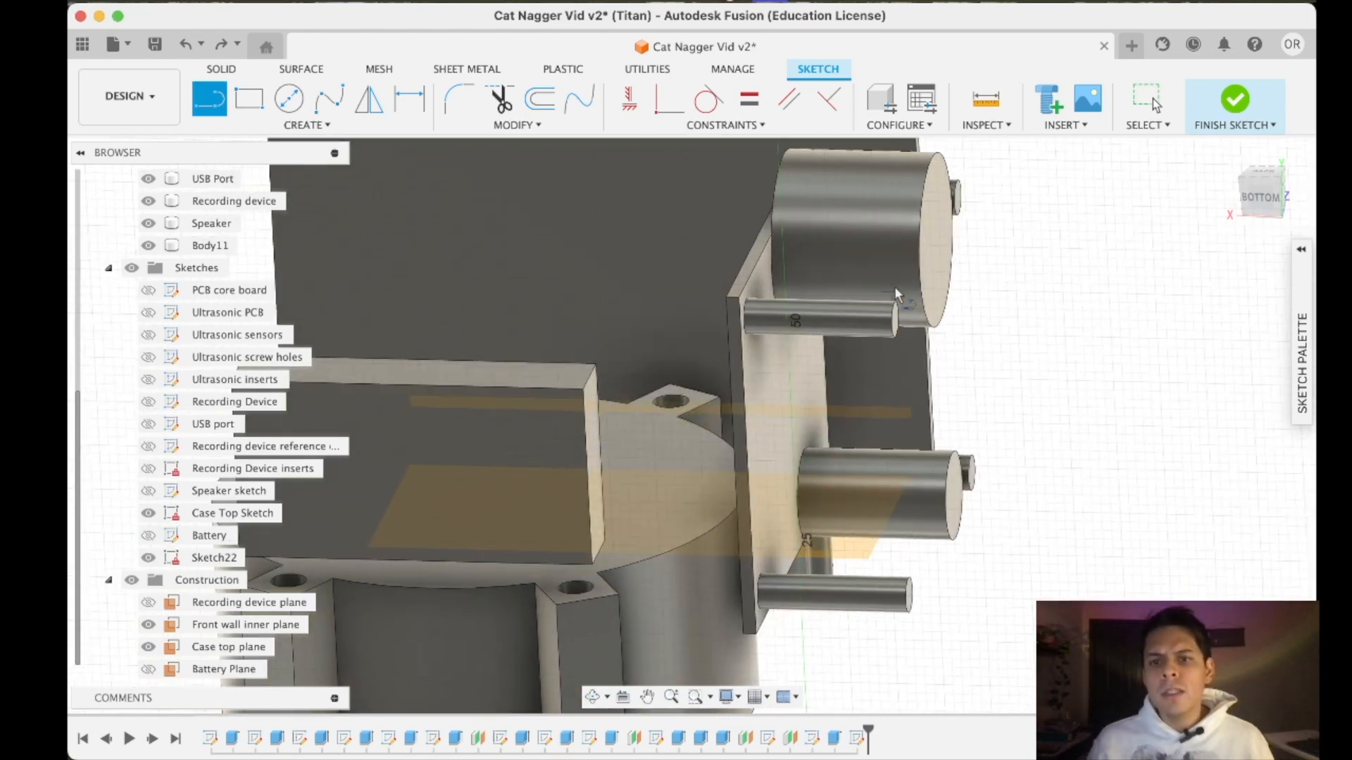
{"action": "key", "text": "Escape"}
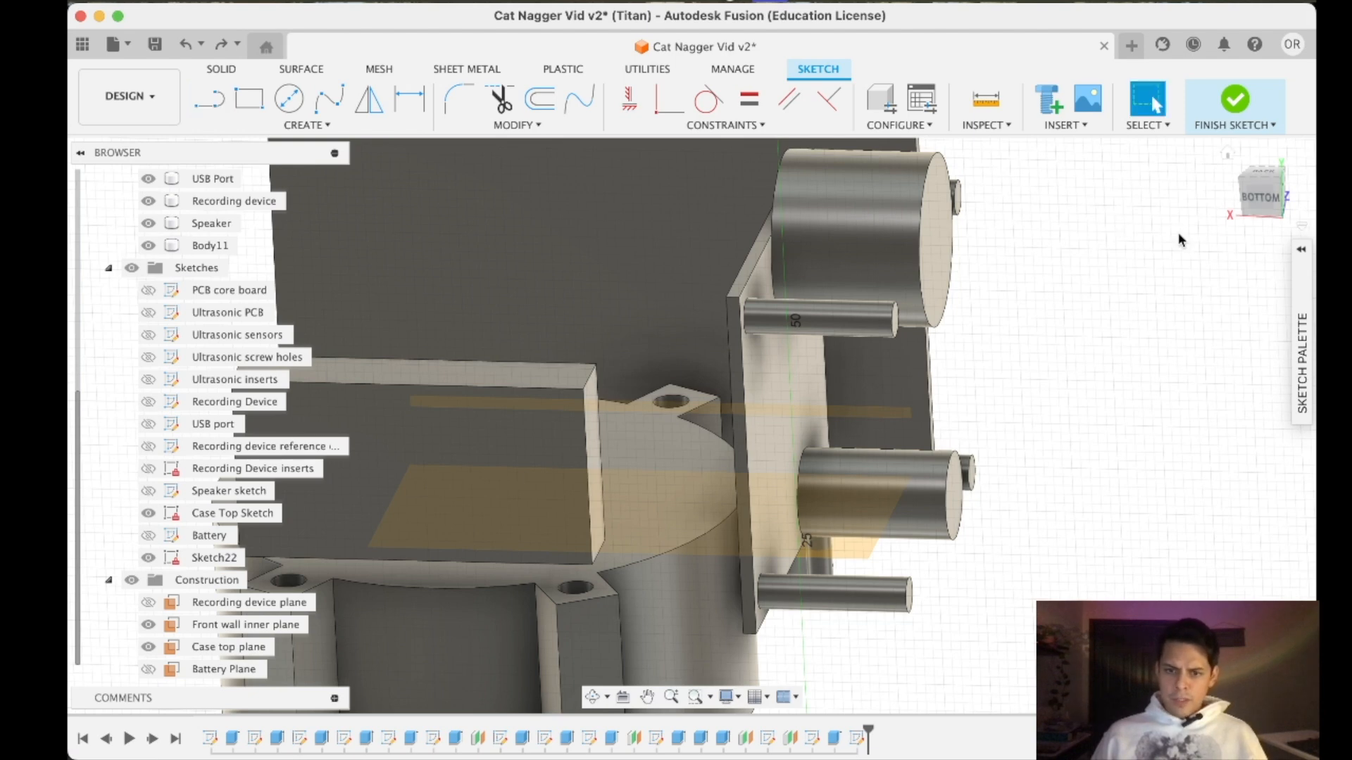
- Finish the sketch and set the extrusion distance of the recording device's cylinders to 20 mm
{"action": "left_click", "coordinate": [870, 289]}
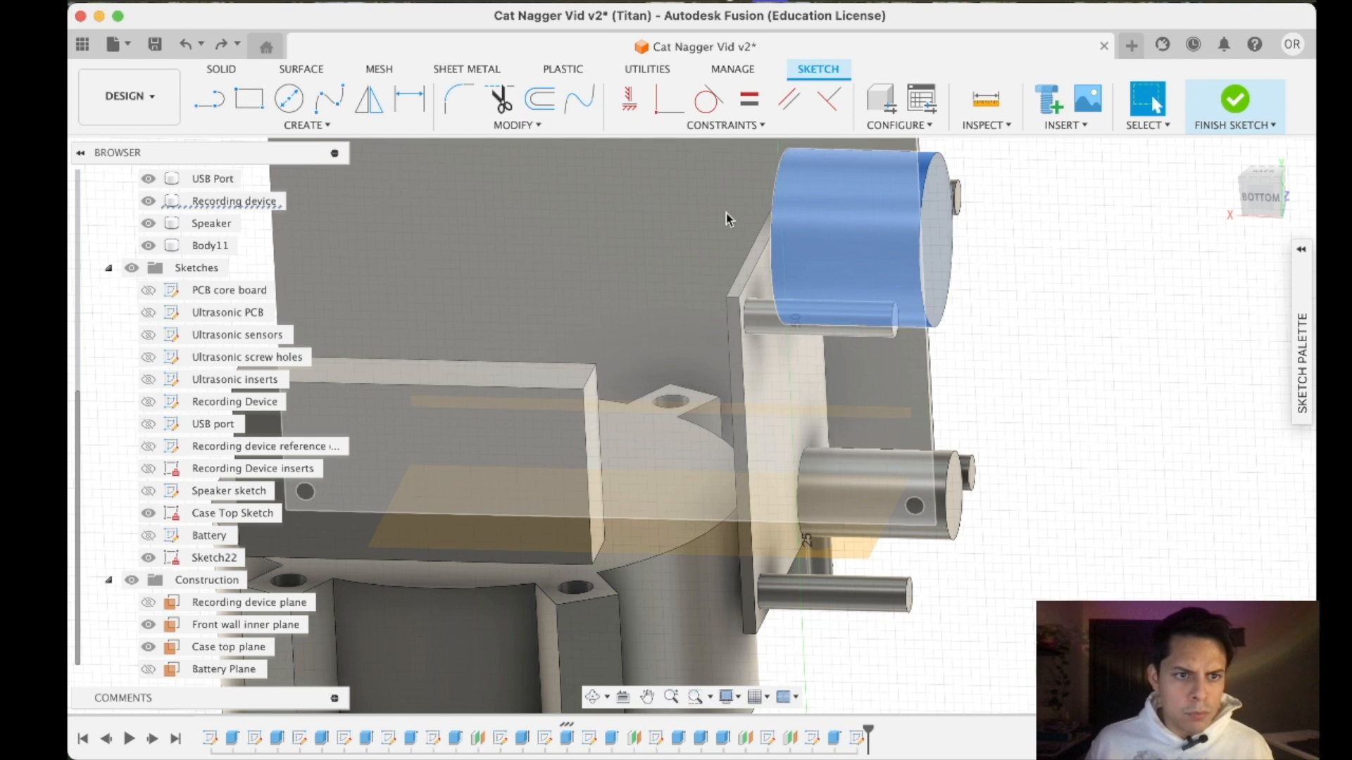
{"action": "left_click", "coordinate": [414, 743]}
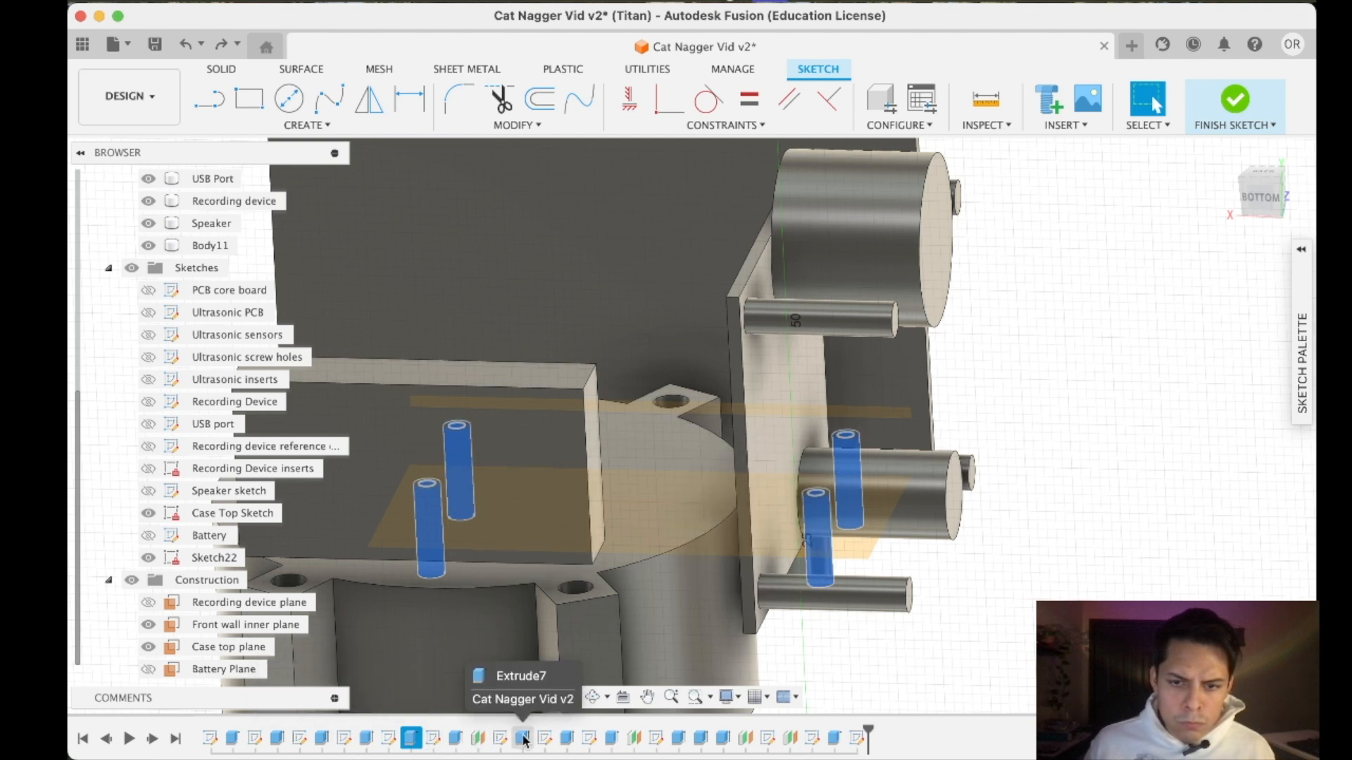
{"action": "left_click", "coordinate": [567, 739]}
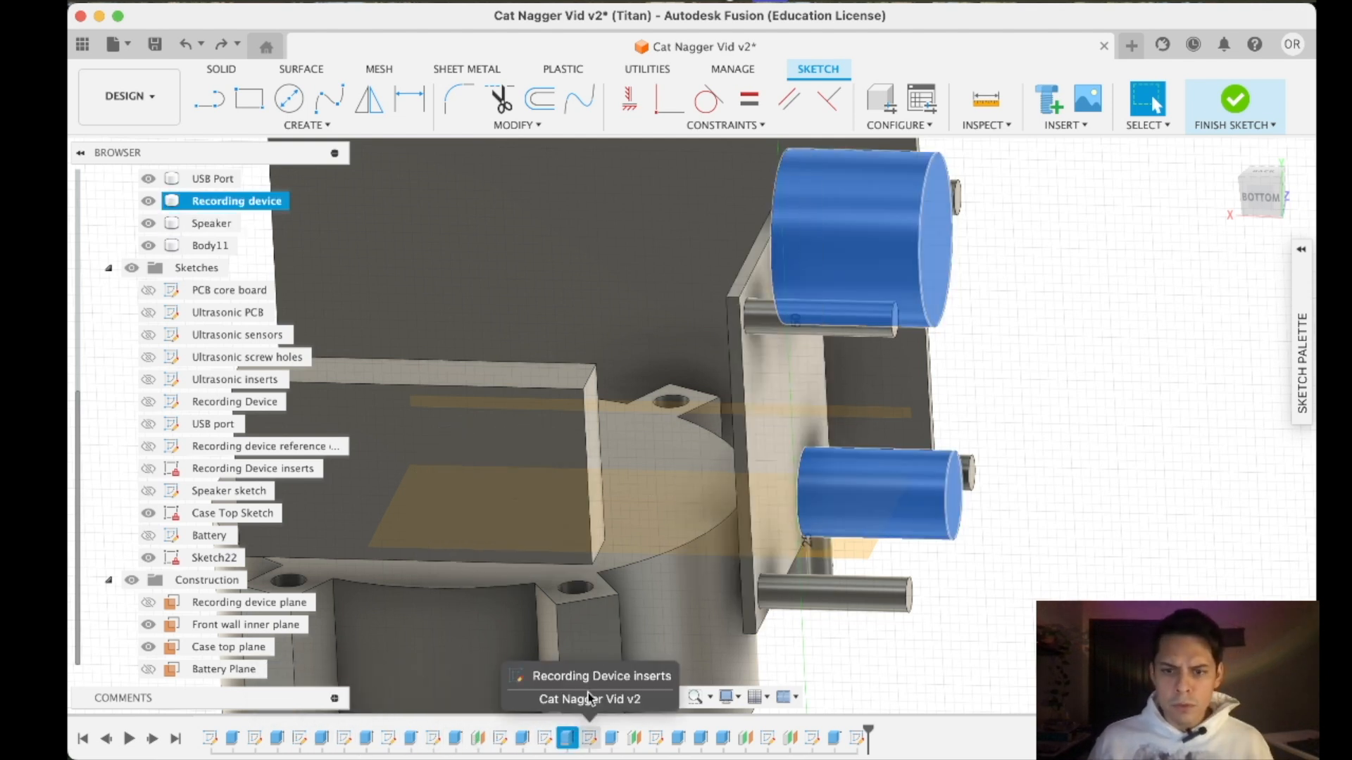
{"action": "right_click", "coordinate": [572, 732]}
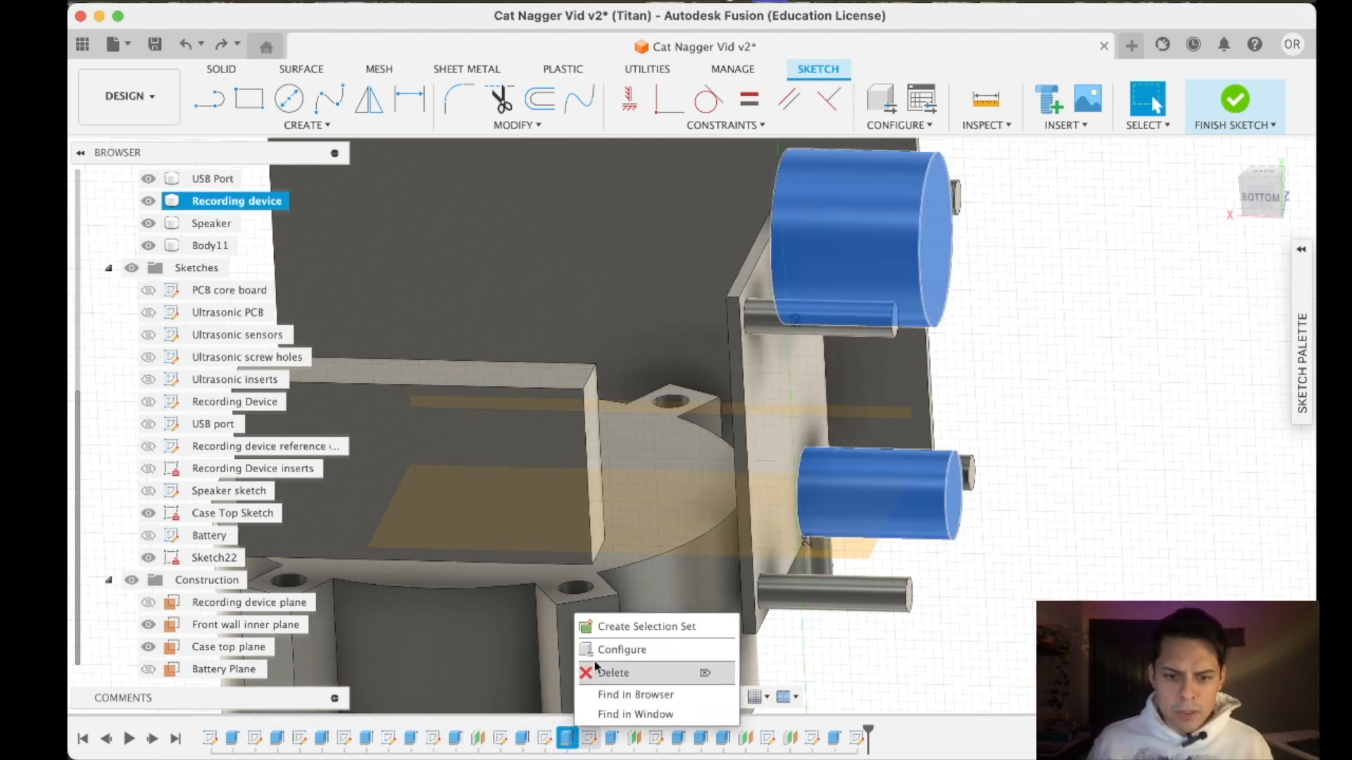
{"action": "left_click", "coordinate": [1223, 106]}
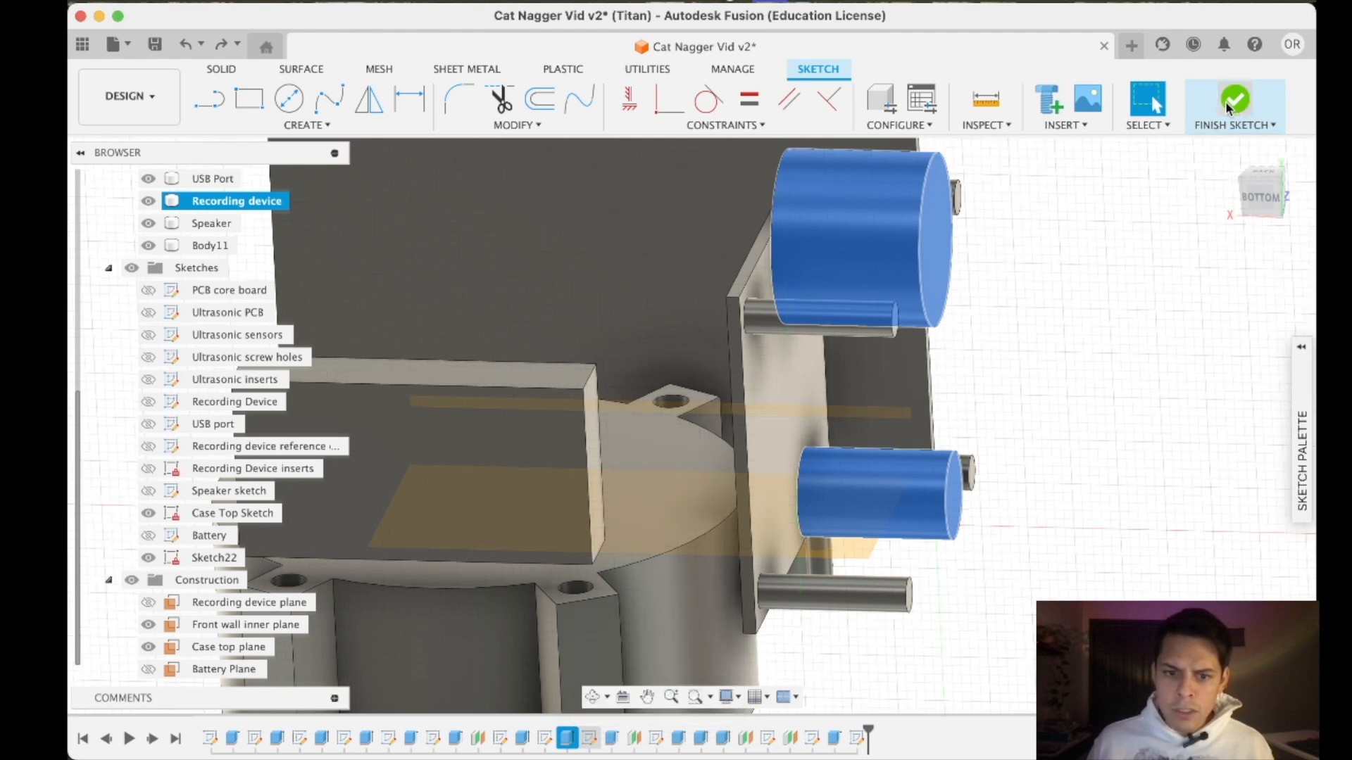
{"action": "right_click", "coordinate": [567, 738]}
{"action": "left_click", "coordinate": [635, 527]}
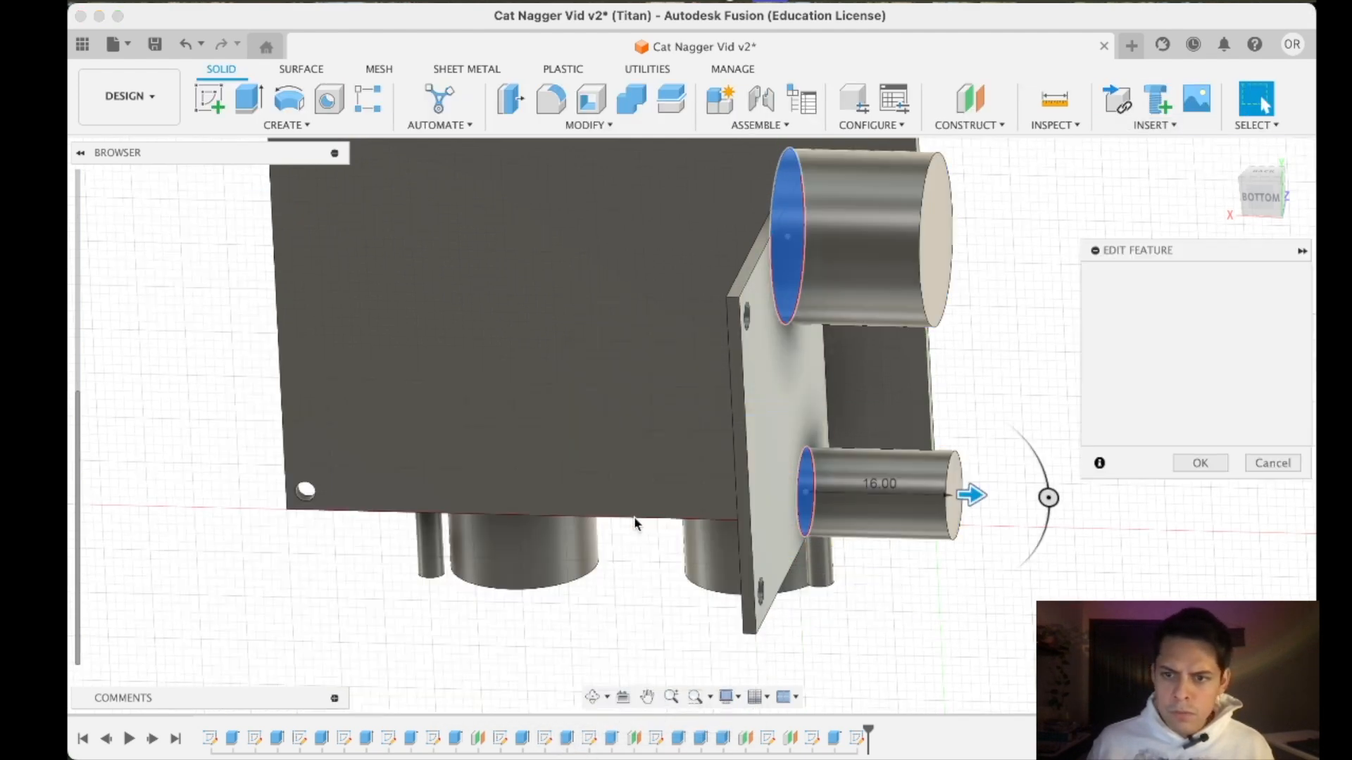
{"action": "type", "text": "1"}
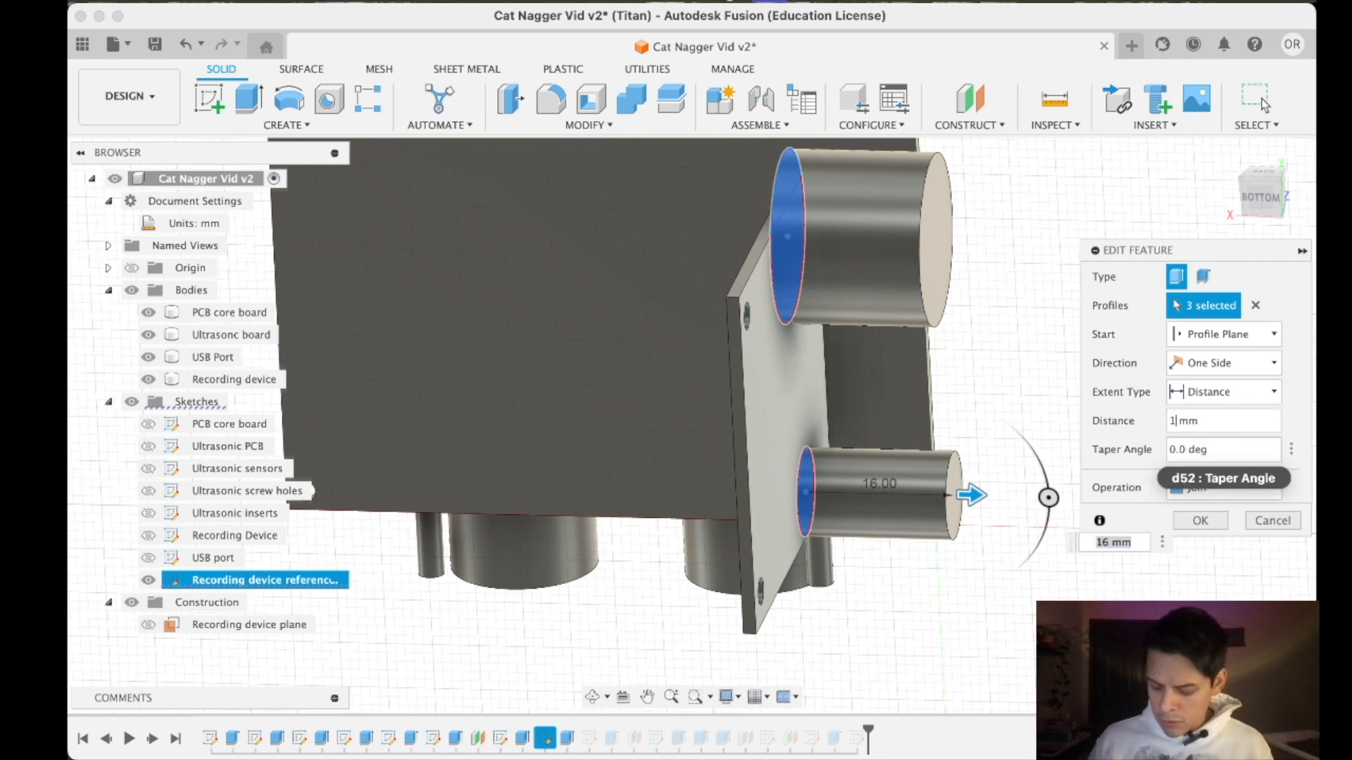
{"action": "type", "text": "20"}
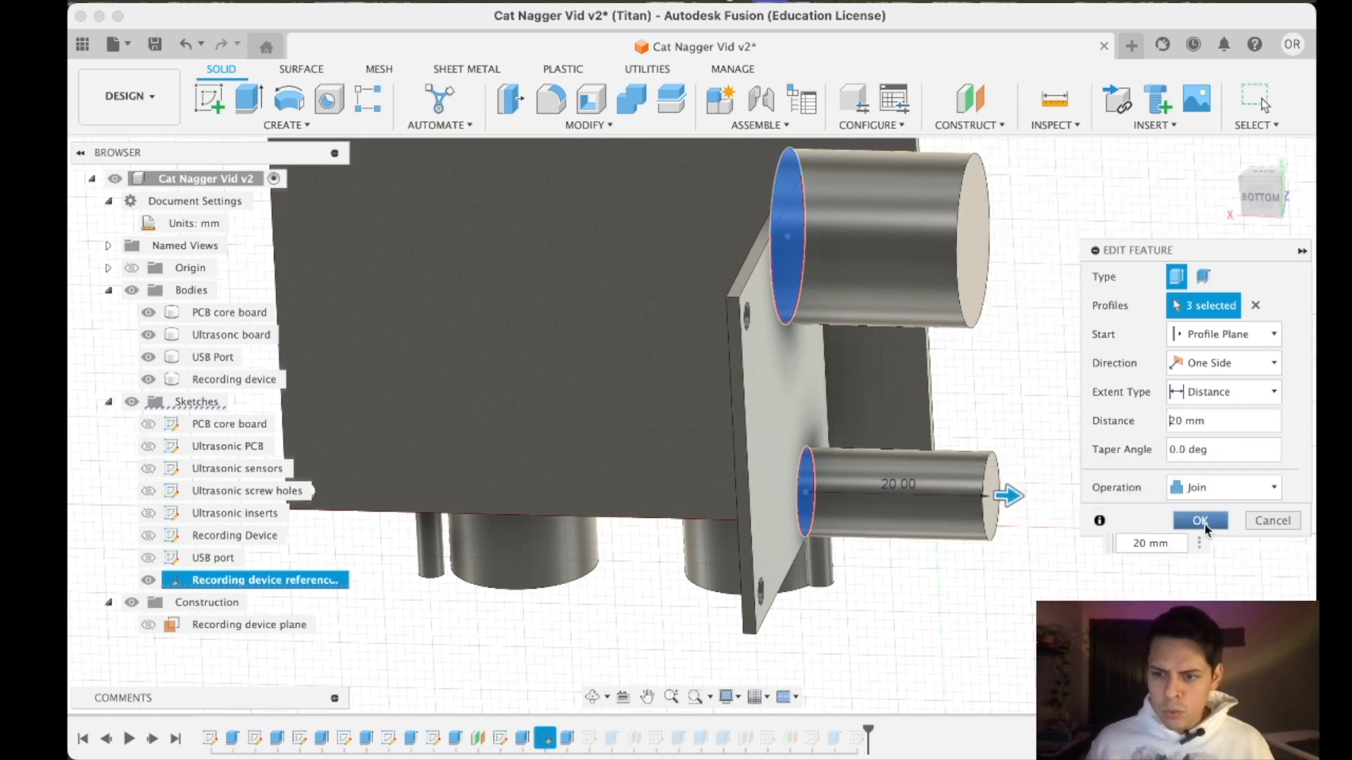
{"action": "left_click", "coordinate": [1200, 520]}
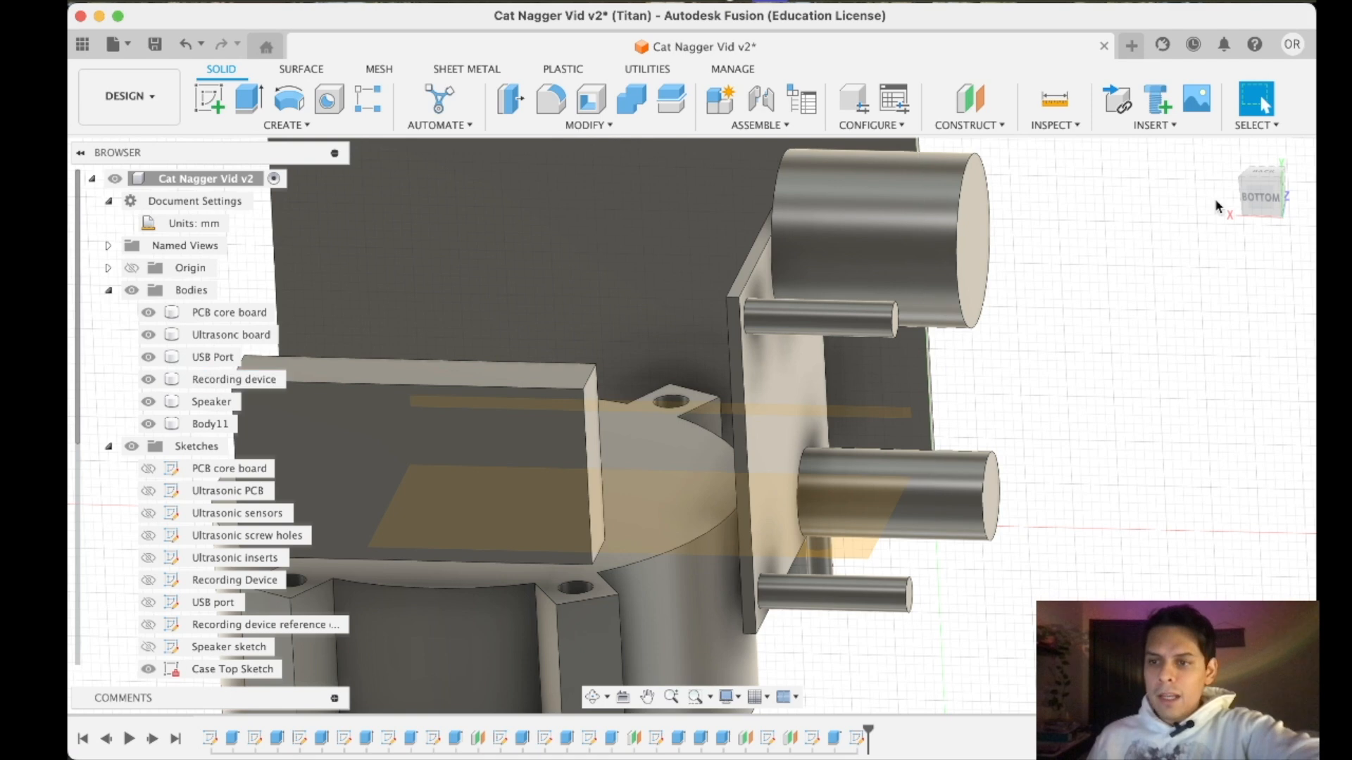
- Rename the new sketch on the Battery Plane as "Case bottom"
{"action": "left_click", "coordinate": [1265, 191]}
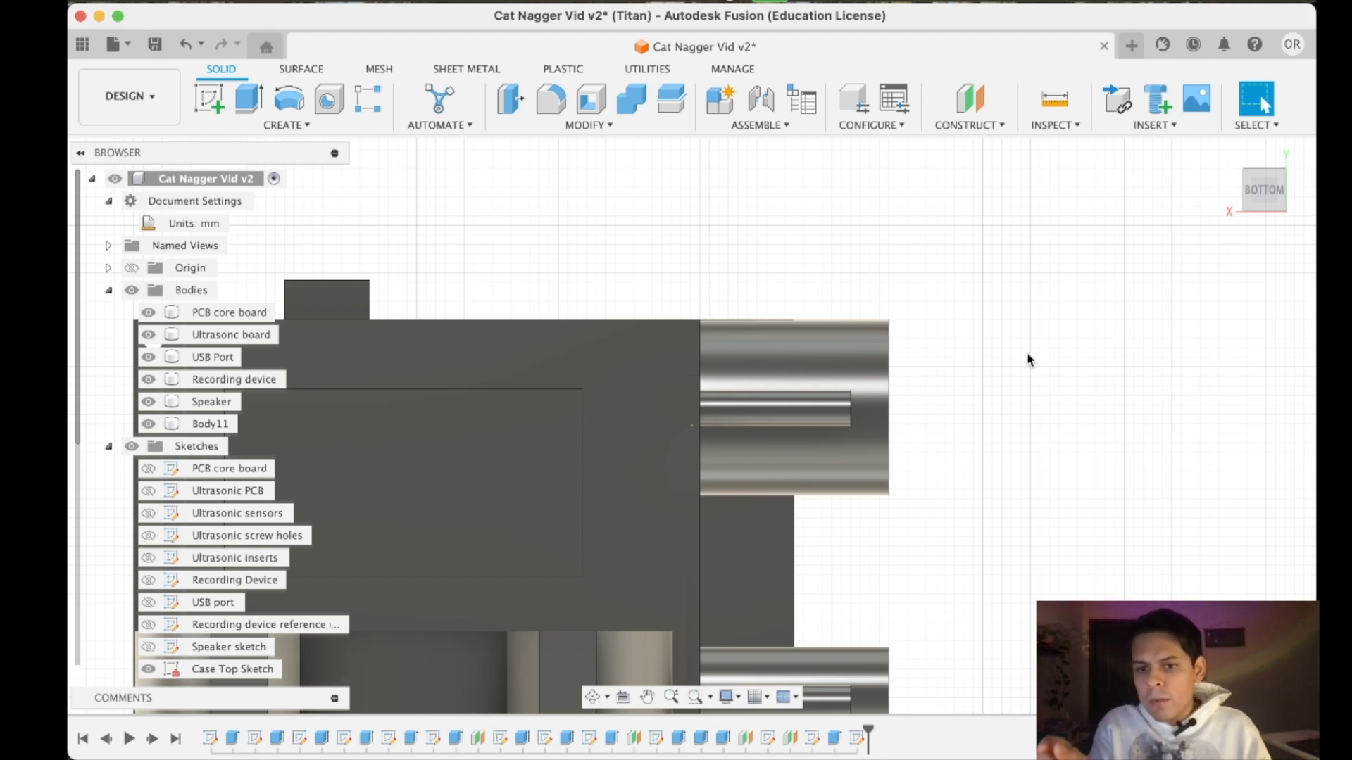
{"action": "scroll", "coordinate": [1025, 366], "scroll_direction": "down", "scroll_amount": 5}
{"action": "scroll", "coordinate": [919, 546], "scroll_direction": "up", "scroll_amount": 5}
{"action": "scroll", "coordinate": [921, 503], "scroll_direction": "down", "scroll_amount": 7}
{"action": "scroll", "coordinate": [931, 540], "scroll_direction": "up", "scroll_amount": 3}
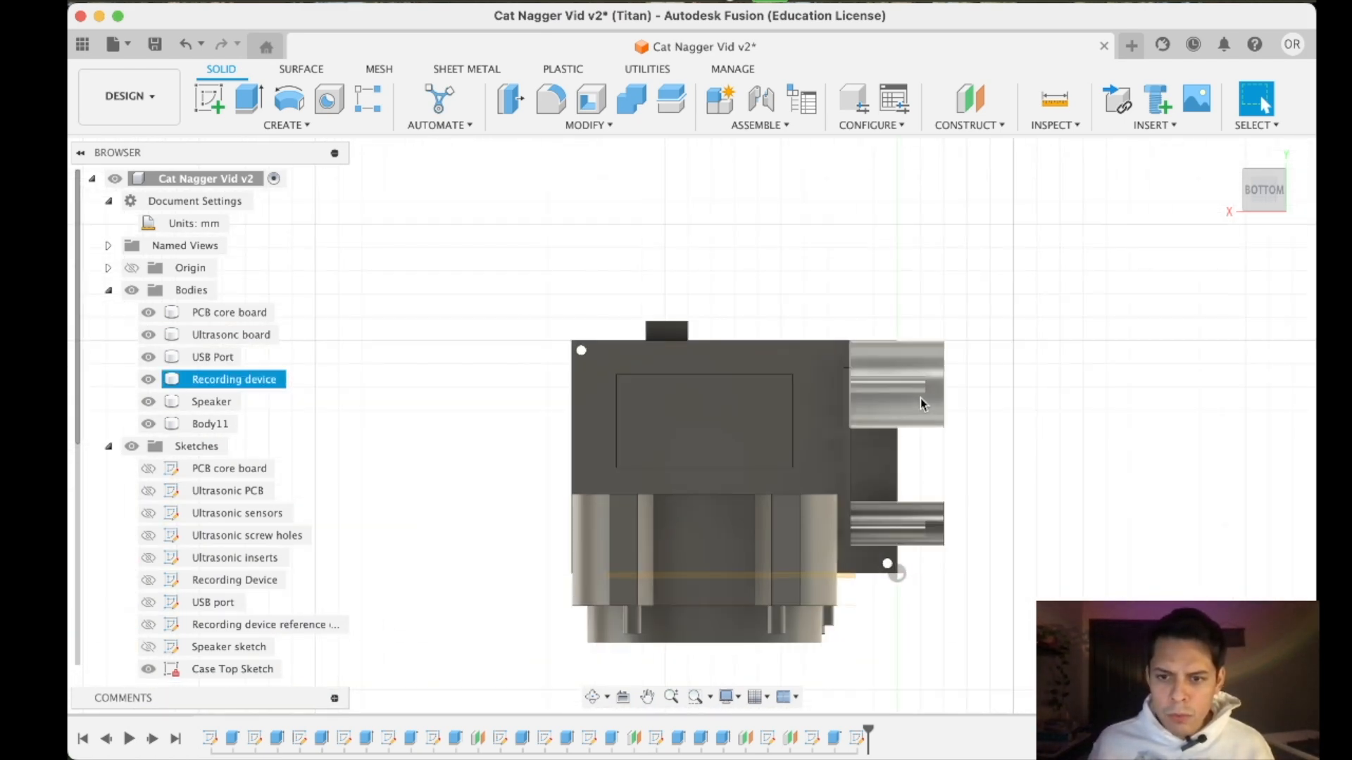
{"action": "scroll", "coordinate": [236, 634], "scroll_direction": "down", "scroll_amount": 5}
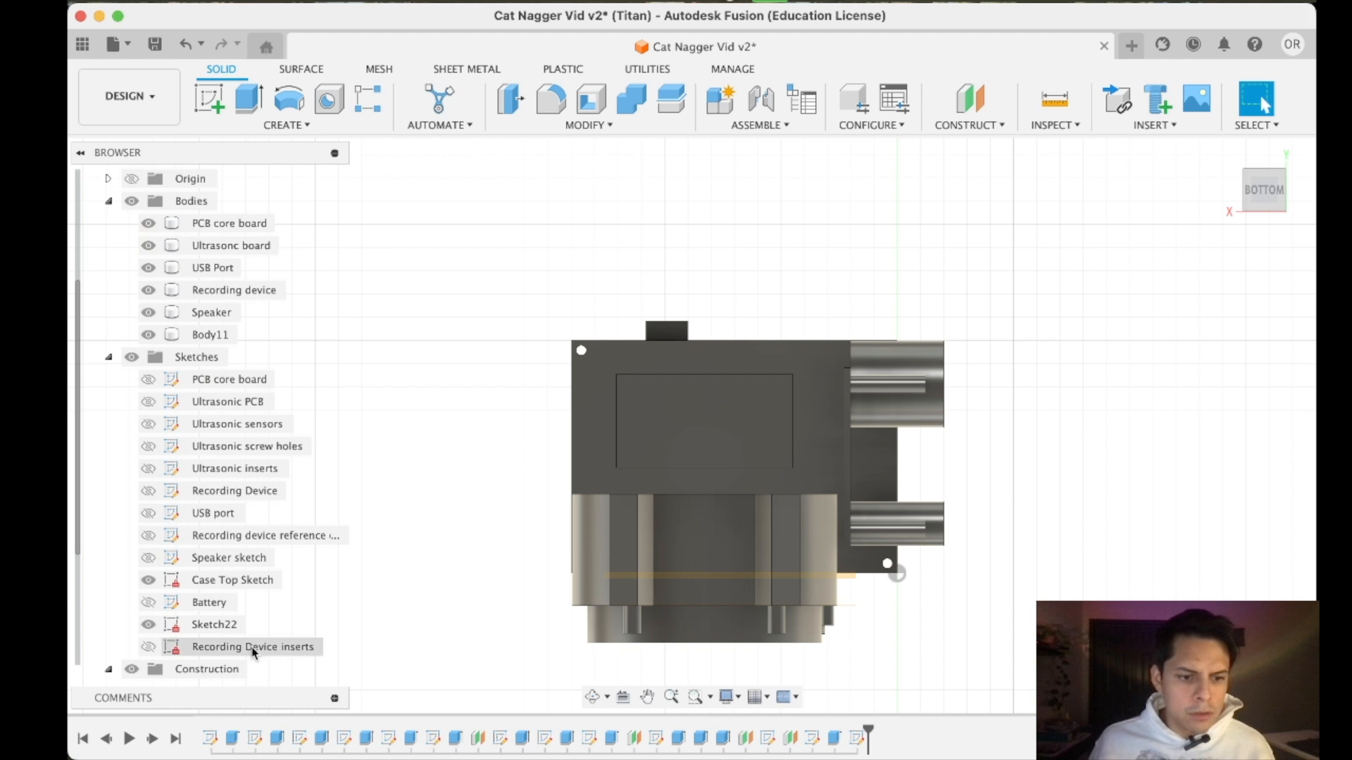
{"action": "left_click", "coordinate": [223, 537]}
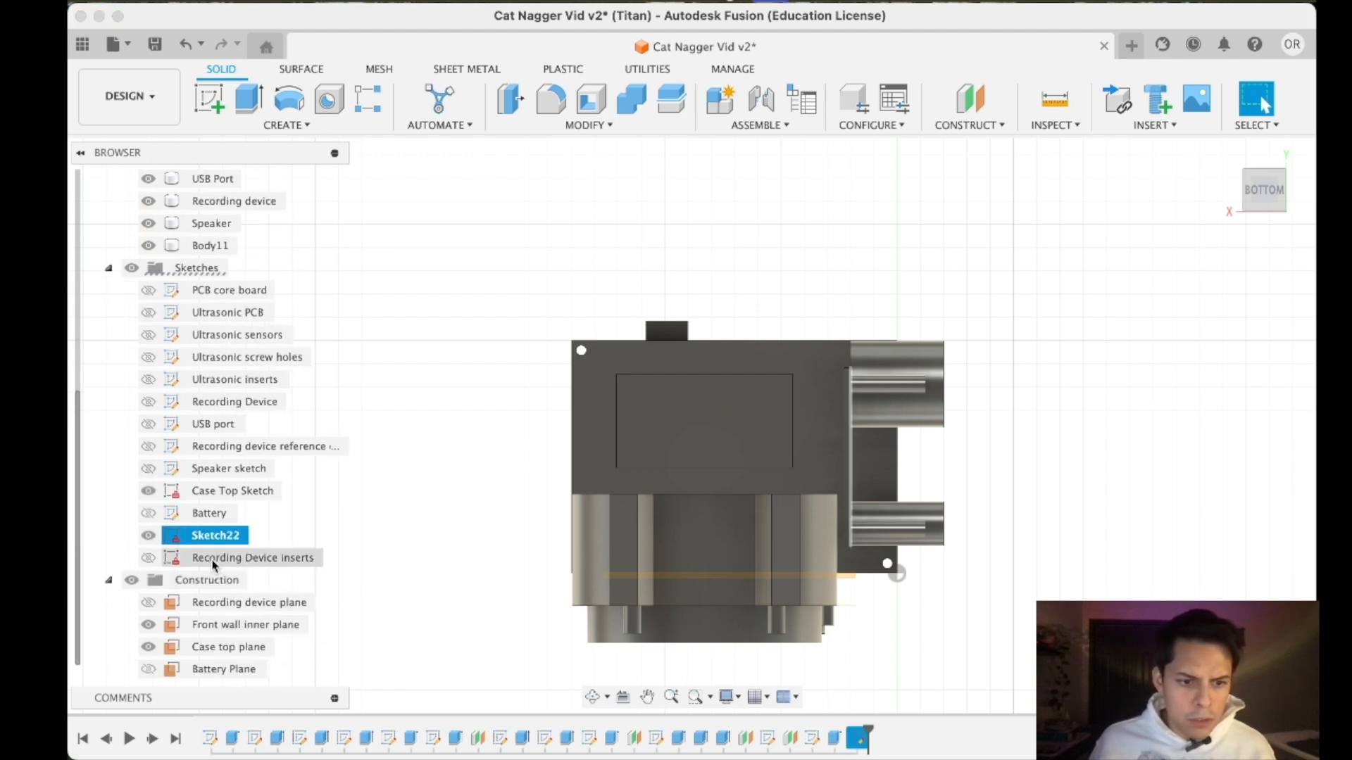
{"action": "double_click", "coordinate": [208, 537]}
{"action": "double_click", "coordinate": [182, 538]}
{"action": "right_click", "coordinate": [182, 539]}
{"action": "left_click", "coordinate": [218, 338]}
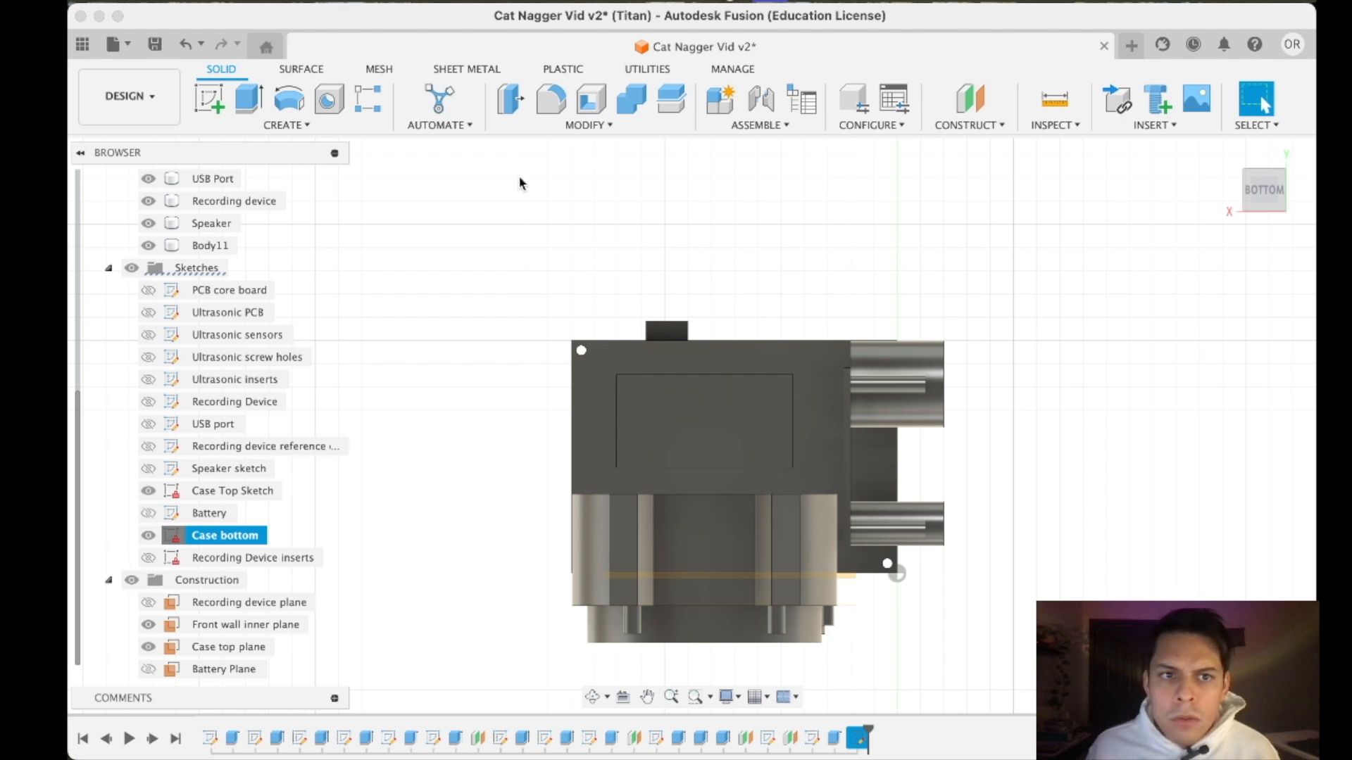
- Reopen the Case bottom sketch for editing, undoing the extra sketch started by mistake
{"action": "left_click", "coordinate": [209, 99]}
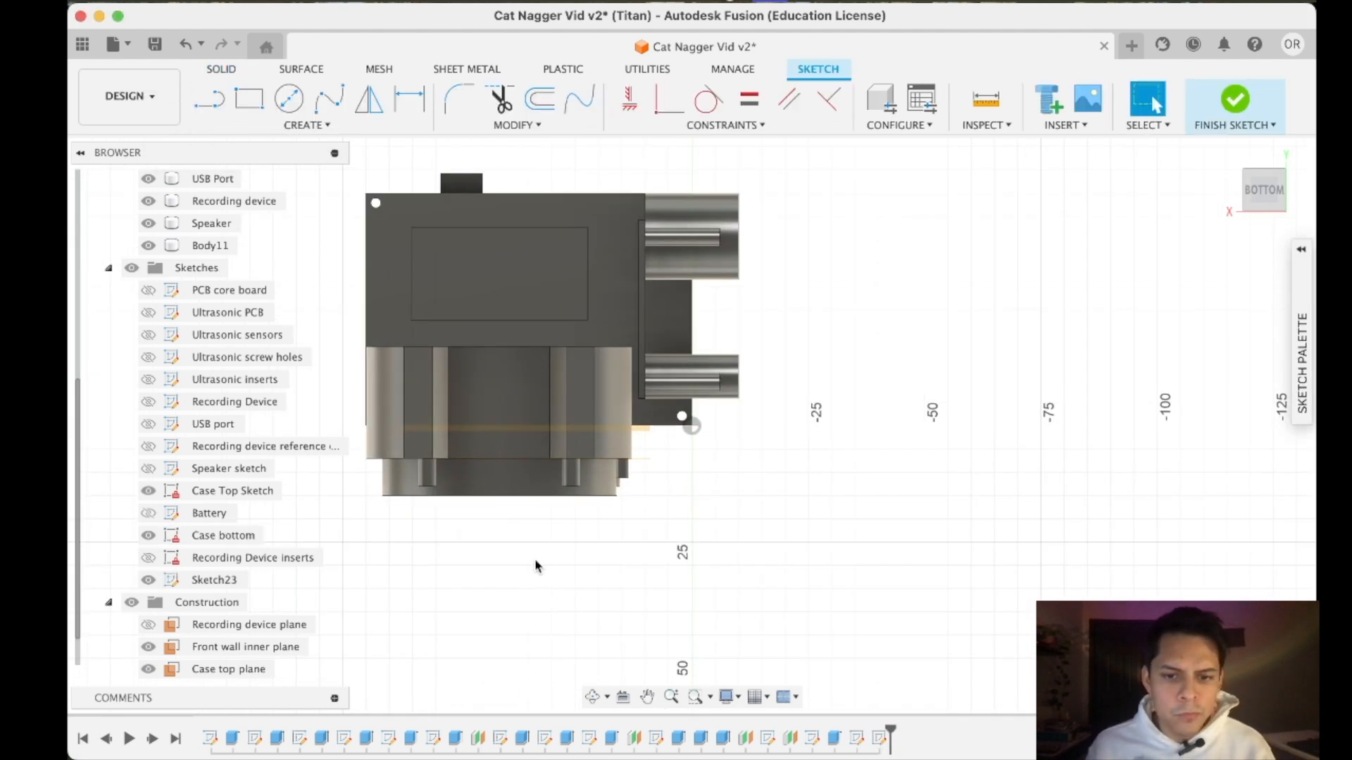
{"action": "key", "text": "super+z"}
{"action": "double_click", "coordinate": [177, 533]}
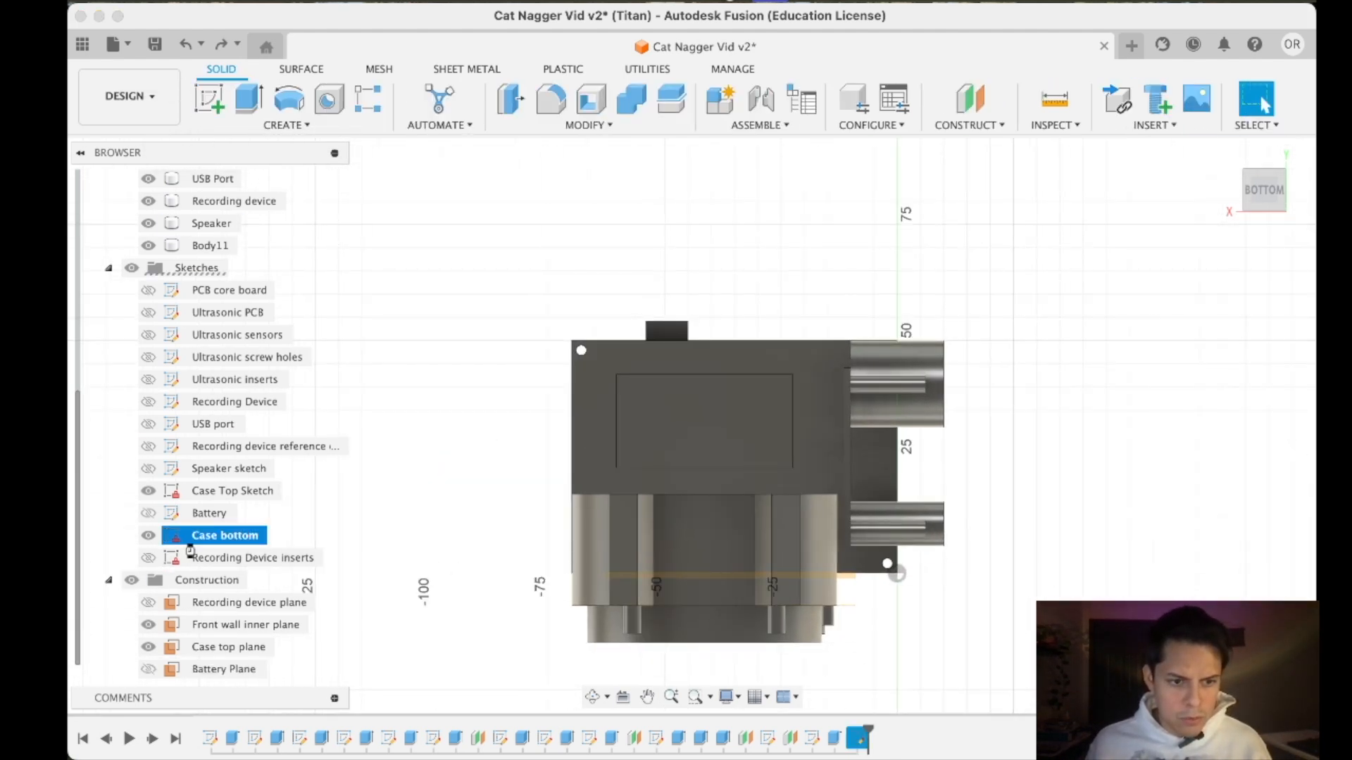
- Draw a horizontal 2 mm line outward from the end corner of the upper recording device insert
{"action": "left_click", "coordinate": [209, 99]}
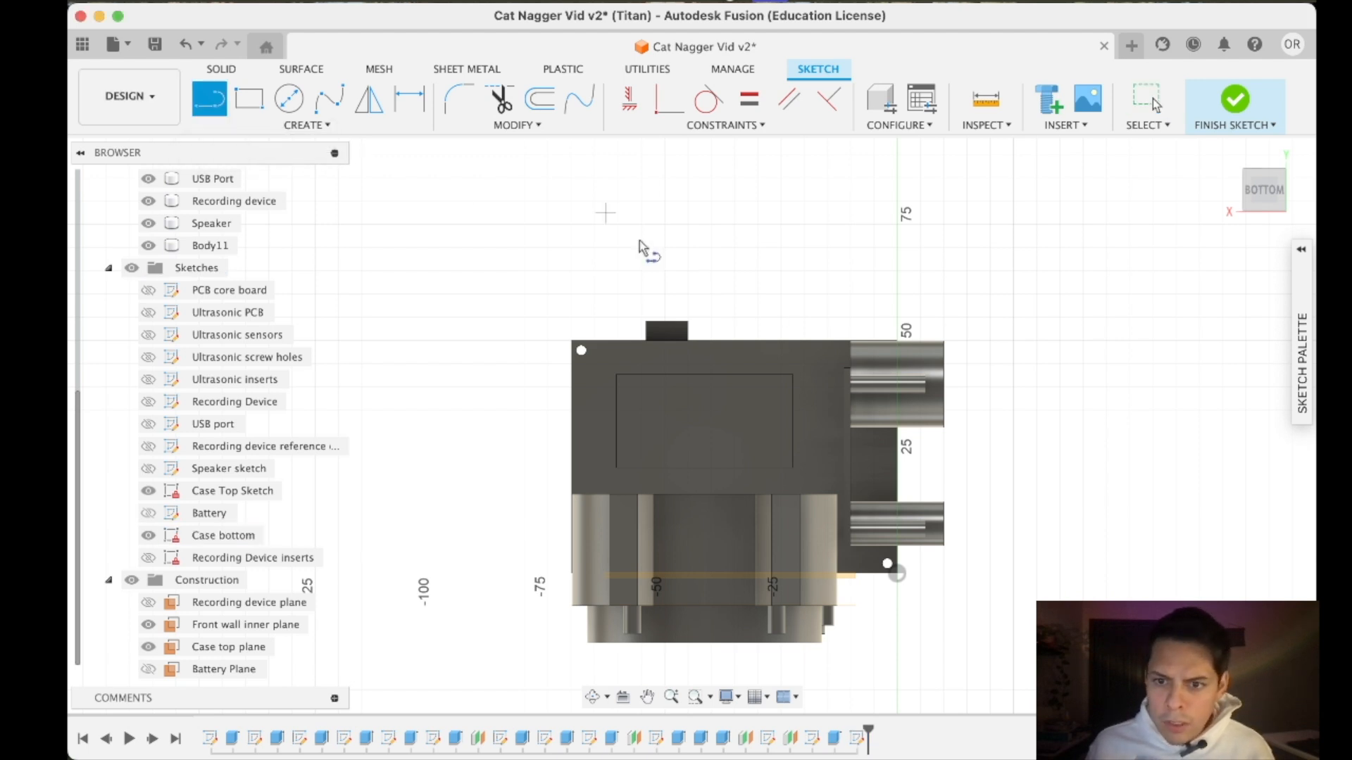
{"action": "scroll", "coordinate": [878, 380], "scroll_direction": "up", "scroll_amount": 3}
{"action": "scroll", "coordinate": [970, 378], "scroll_direction": "up", "scroll_amount": 5}
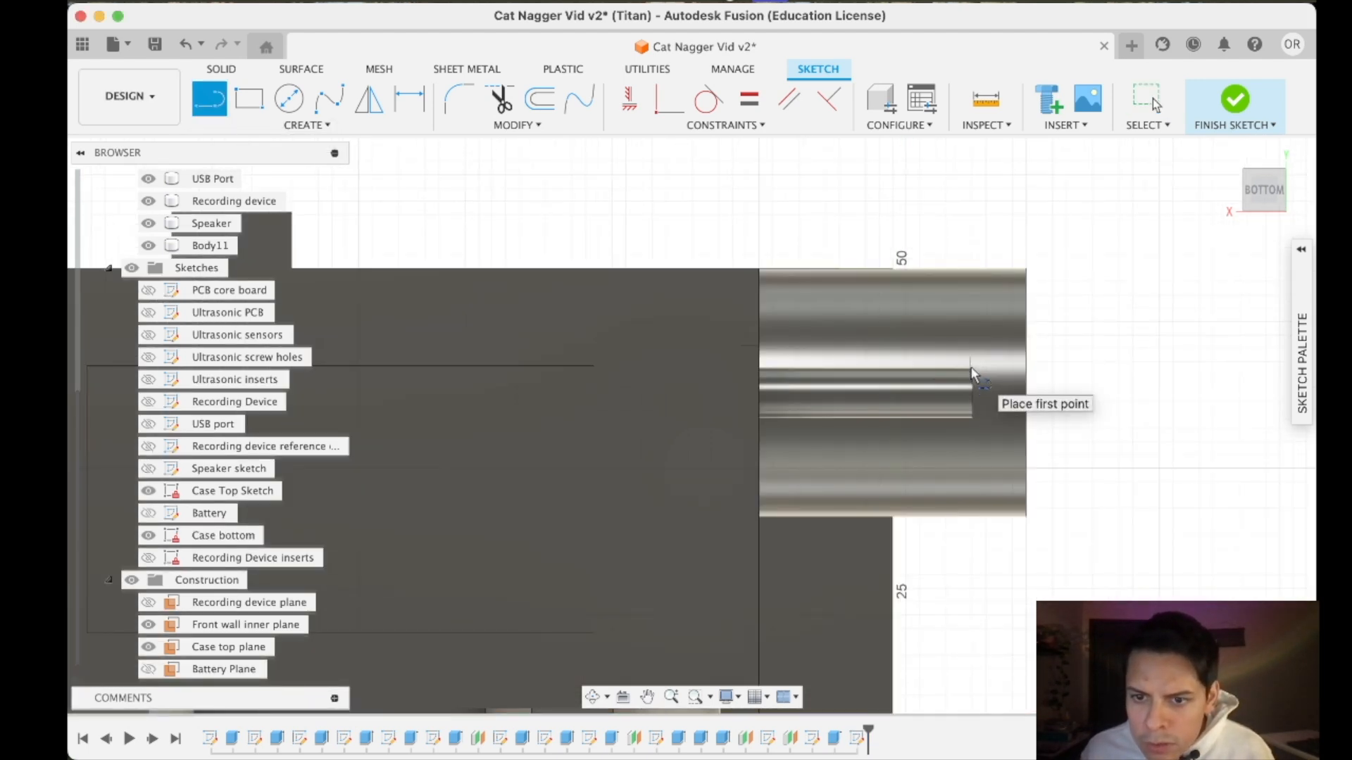
{"action": "scroll", "coordinate": [972, 378], "scroll_direction": "up", "scroll_amount": 3}
{"action": "left_click", "coordinate": [973, 367]}
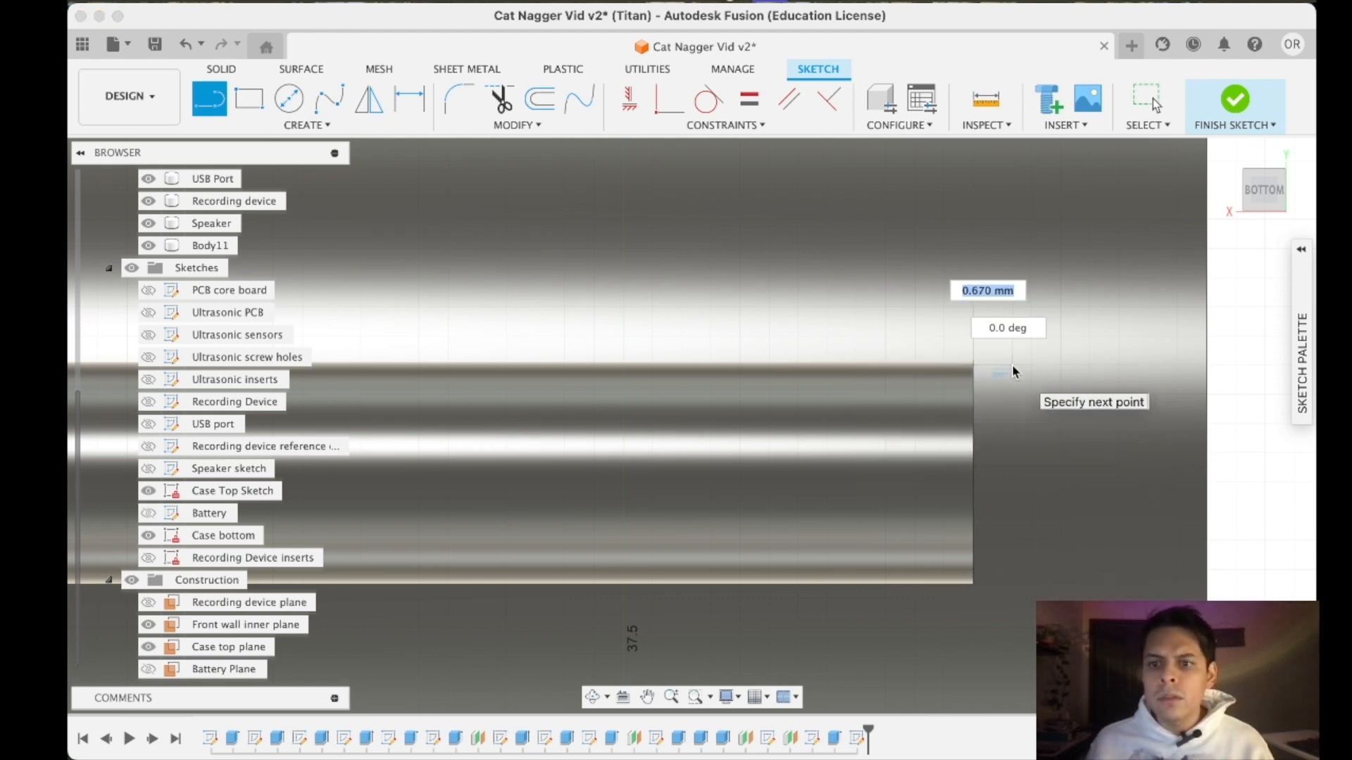
{"action": "key", "text": "Escape"}
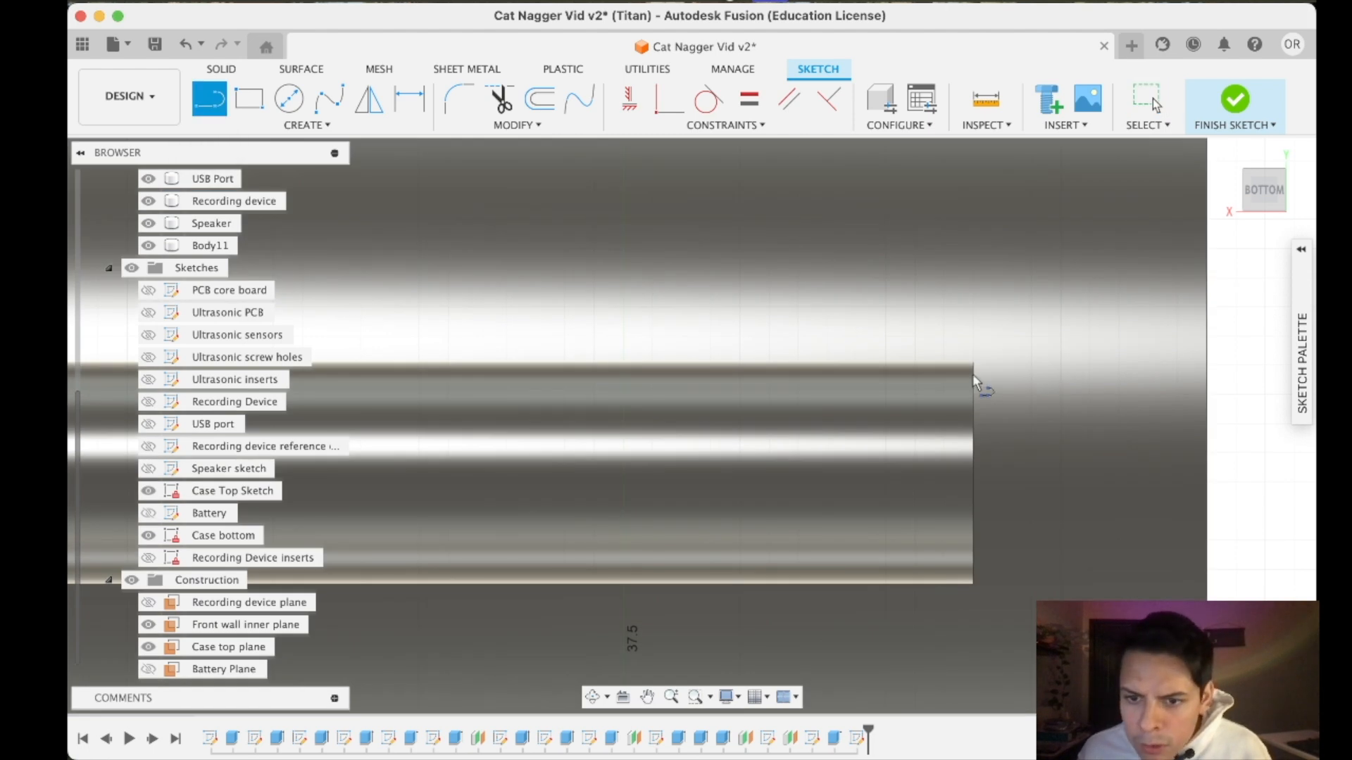
{"action": "left_click", "coordinate": [975, 366]}
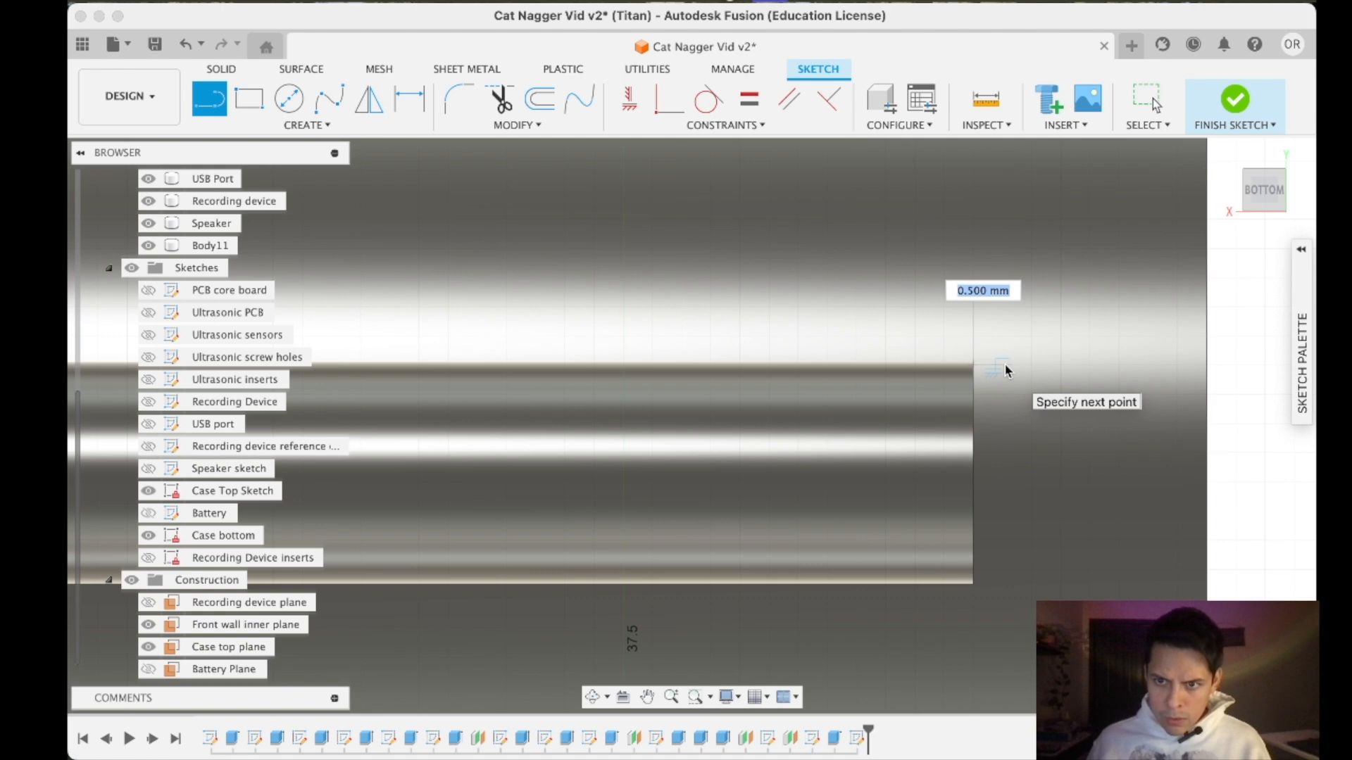
{"action": "type", "text": "2"}
{"action": "key", "text": "Return"}
{"action": "key", "text": "Escape"}
- Draw a vertical 2 mm line outward from the end of the speaker's small post nearest the recording device
{"action": "scroll", "coordinate": [966, 565], "scroll_direction": "down", "scroll_amount": 10}
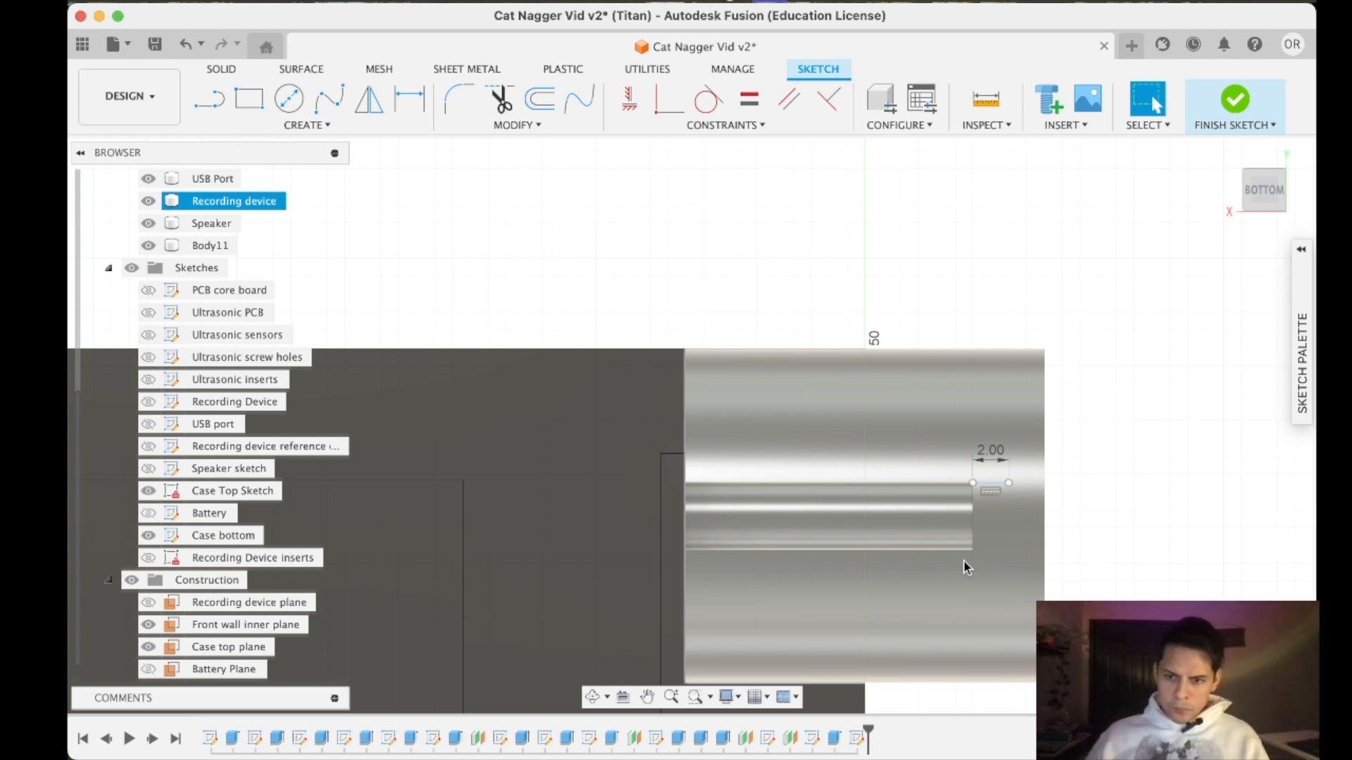
{"action": "scroll", "coordinate": [943, 551], "scroll_direction": "down", "scroll_amount": 5}
{"action": "middle_click_drag", "start_coordinate": [944, 551], "coordinate": [910, 451]}
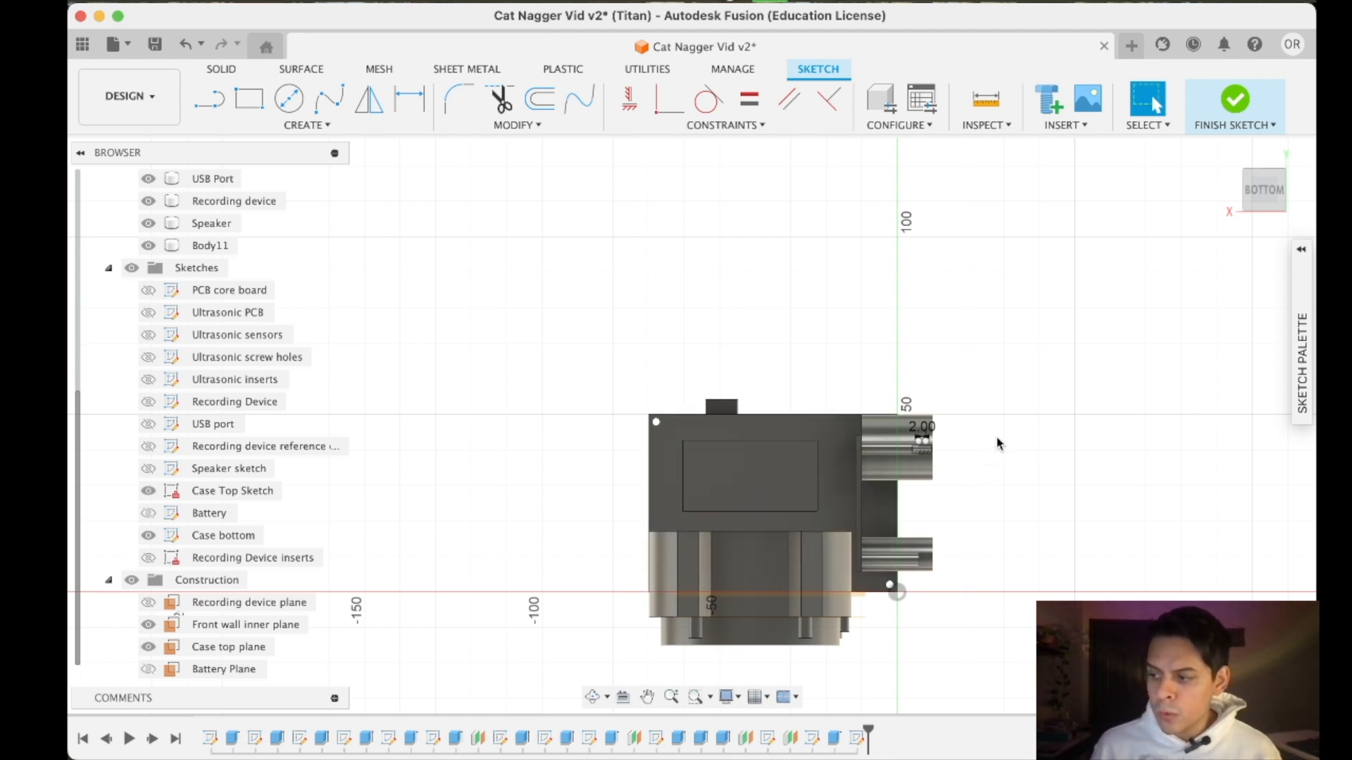
{"action": "scroll", "coordinate": [908, 450], "scroll_direction": "up", "scroll_amount": 5}
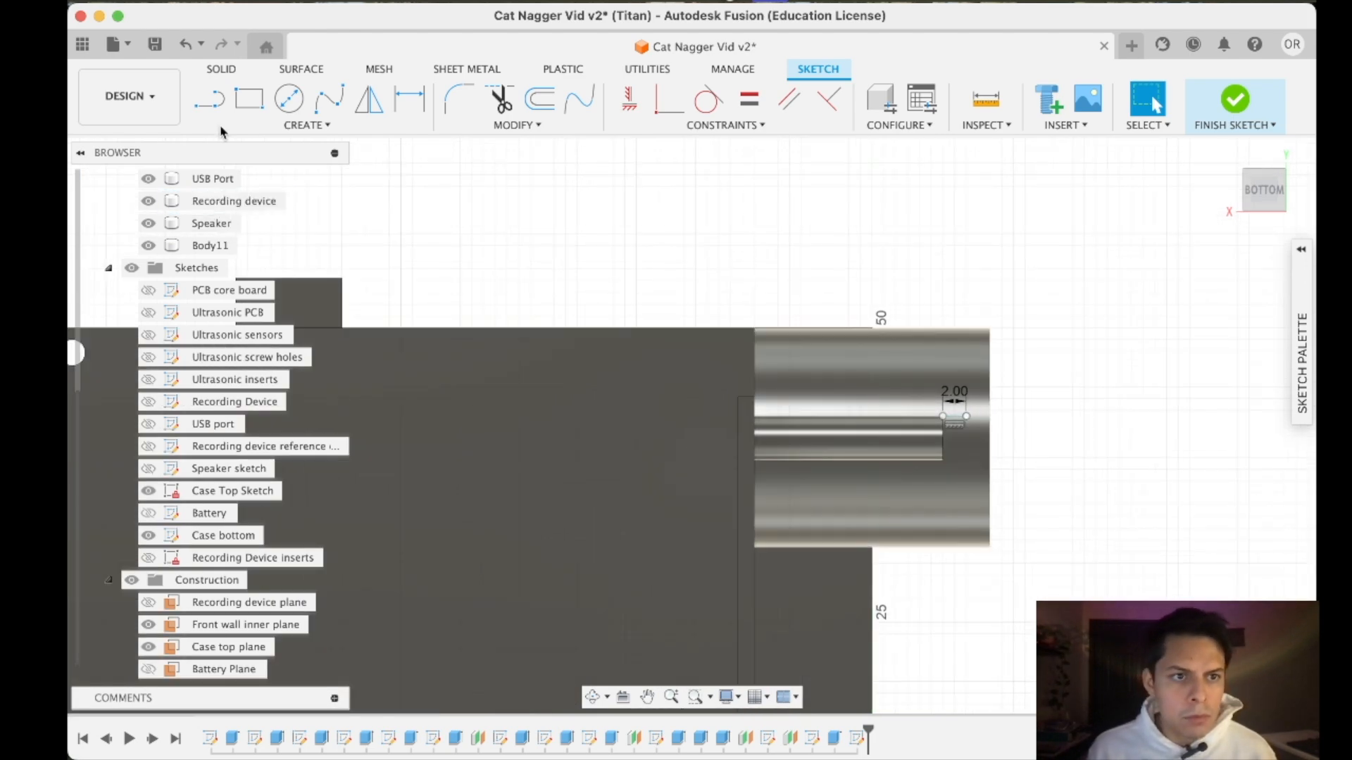
{"action": "left_click", "coordinate": [215, 102]}
{"action": "scroll", "coordinate": [410, 359], "scroll_direction": "down", "scroll_amount": 5}
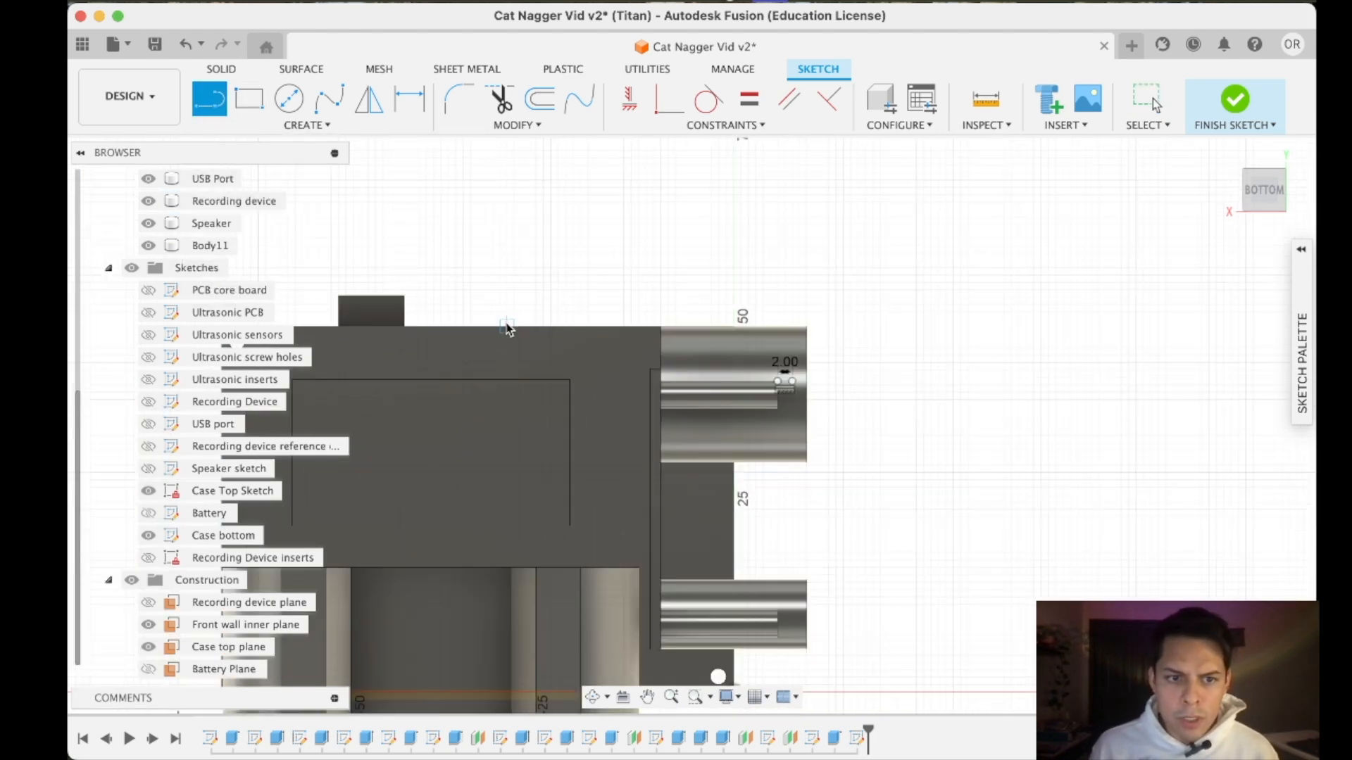
{"action": "middle_click_drag", "start_coordinate": [410, 359], "coordinate": [536, 345]}
{"action": "scroll", "coordinate": [680, 474], "scroll_direction": "up", "scroll_amount": 4}
{"action": "scroll", "coordinate": [610, 536], "scroll_direction": "down", "scroll_amount": 5}
{"action": "scroll", "coordinate": [605, 540], "scroll_direction": "up", "scroll_amount": 4}
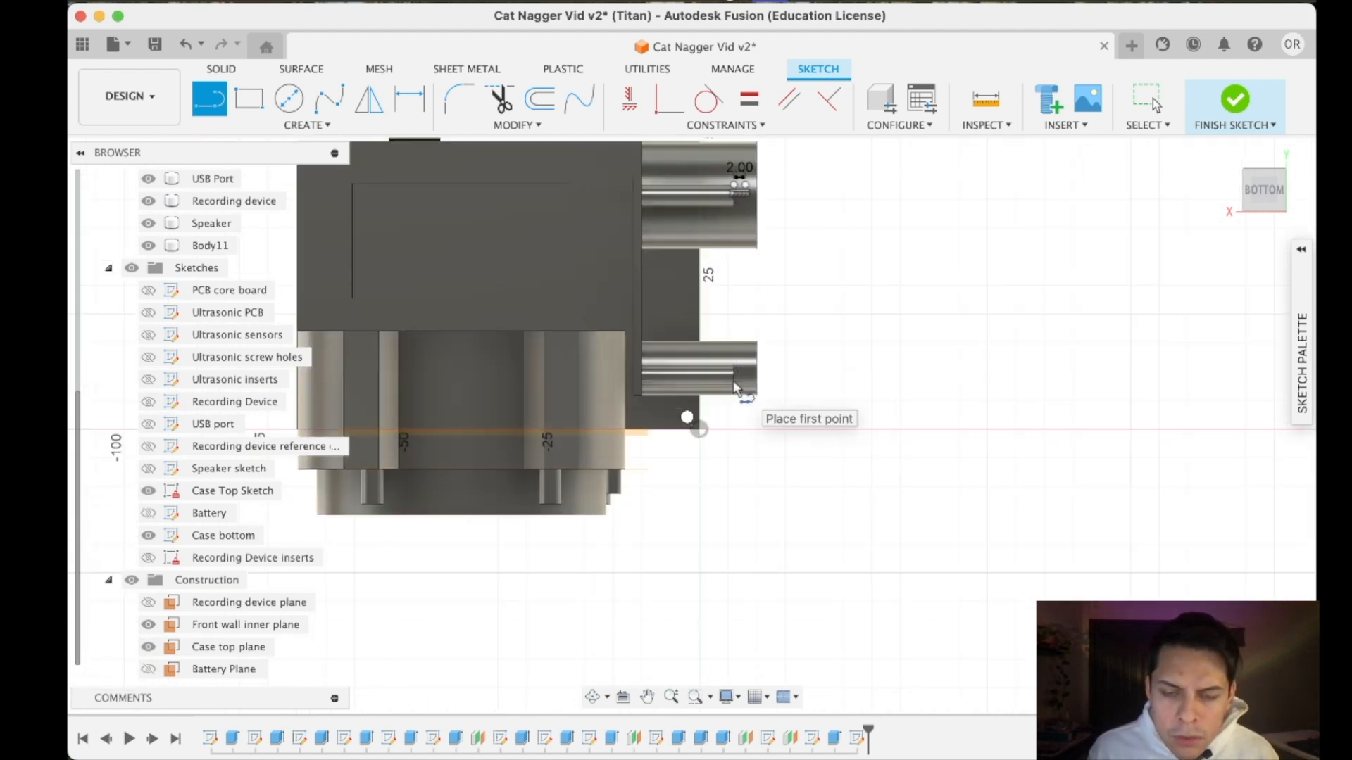
{"action": "middle_click_drag", "start_coordinate": [585, 401], "coordinate": [675, 366]}
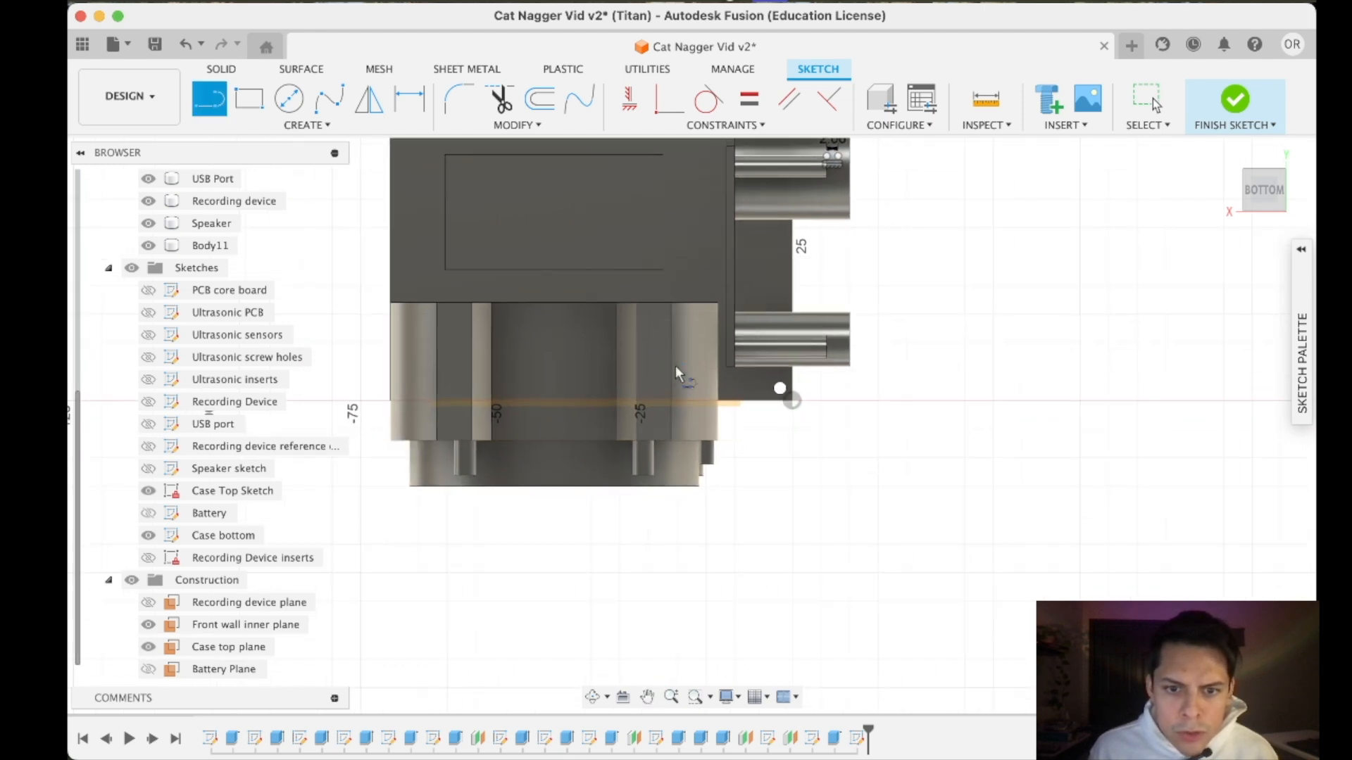
{"action": "scroll", "coordinate": [655, 487], "scroll_direction": "up", "scroll_amount": 3}
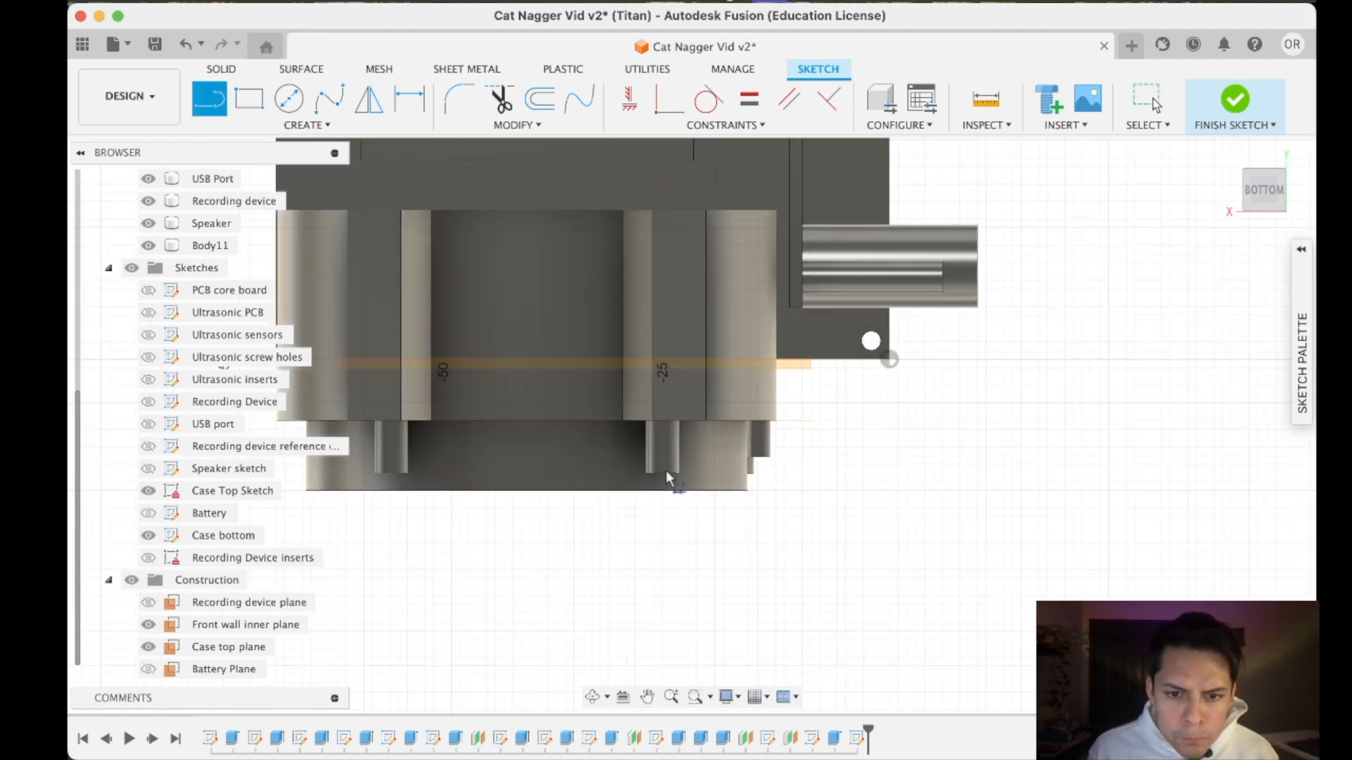
{"action": "left_click", "coordinate": [661, 472]}
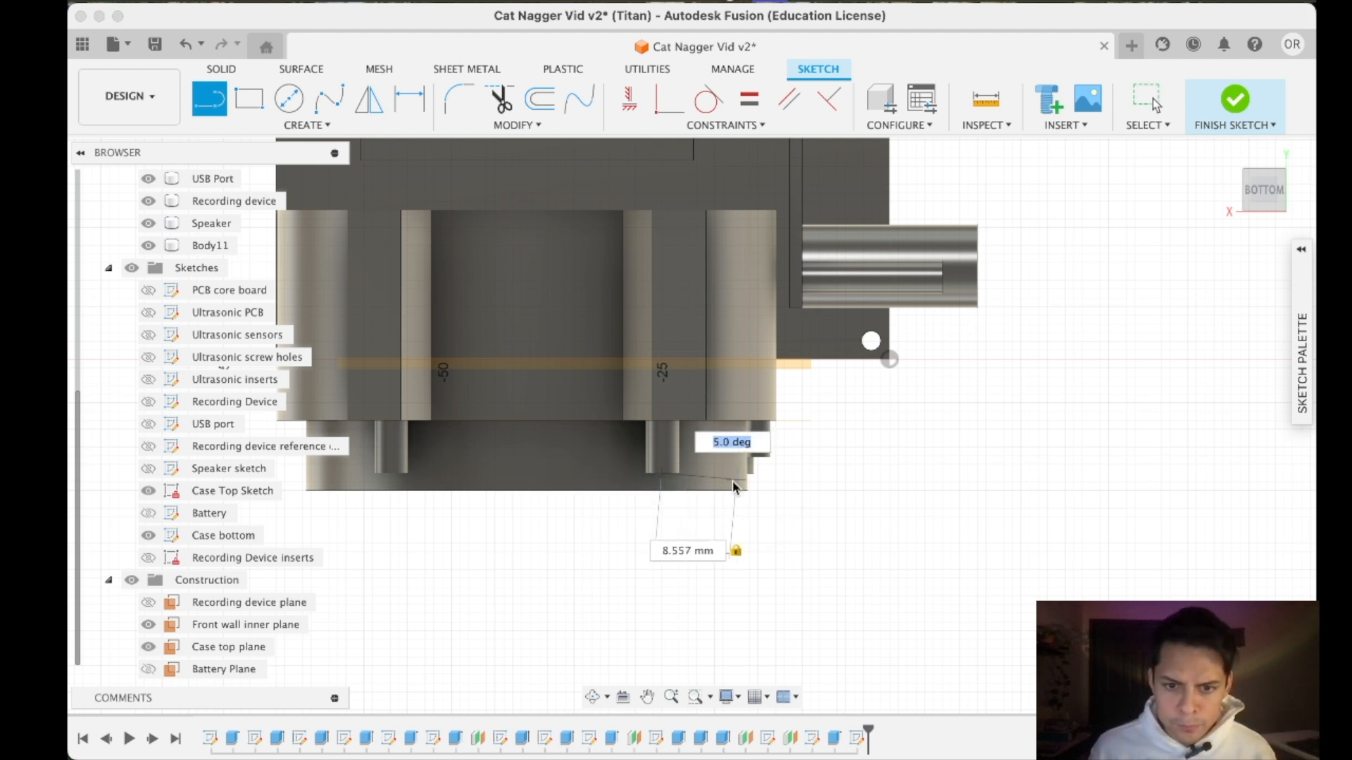
{"action": "key", "text": "Tab"}
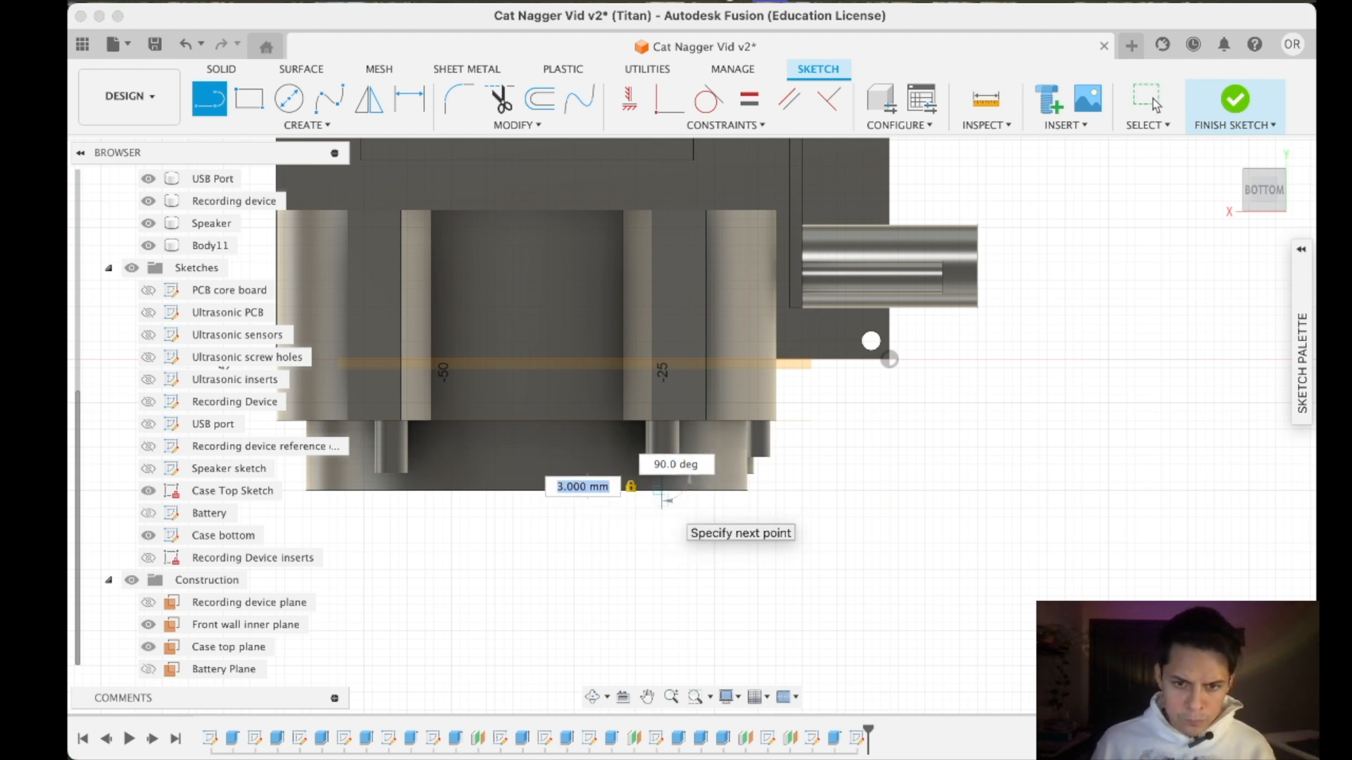
{"action": "type", "text": "2"}
{"action": "key", "text": "Return"}
{"action": "key", "text": "Escape"}
{"action": "scroll", "coordinate": [809, 462], "scroll_direction": "down", "scroll_amount": 6}
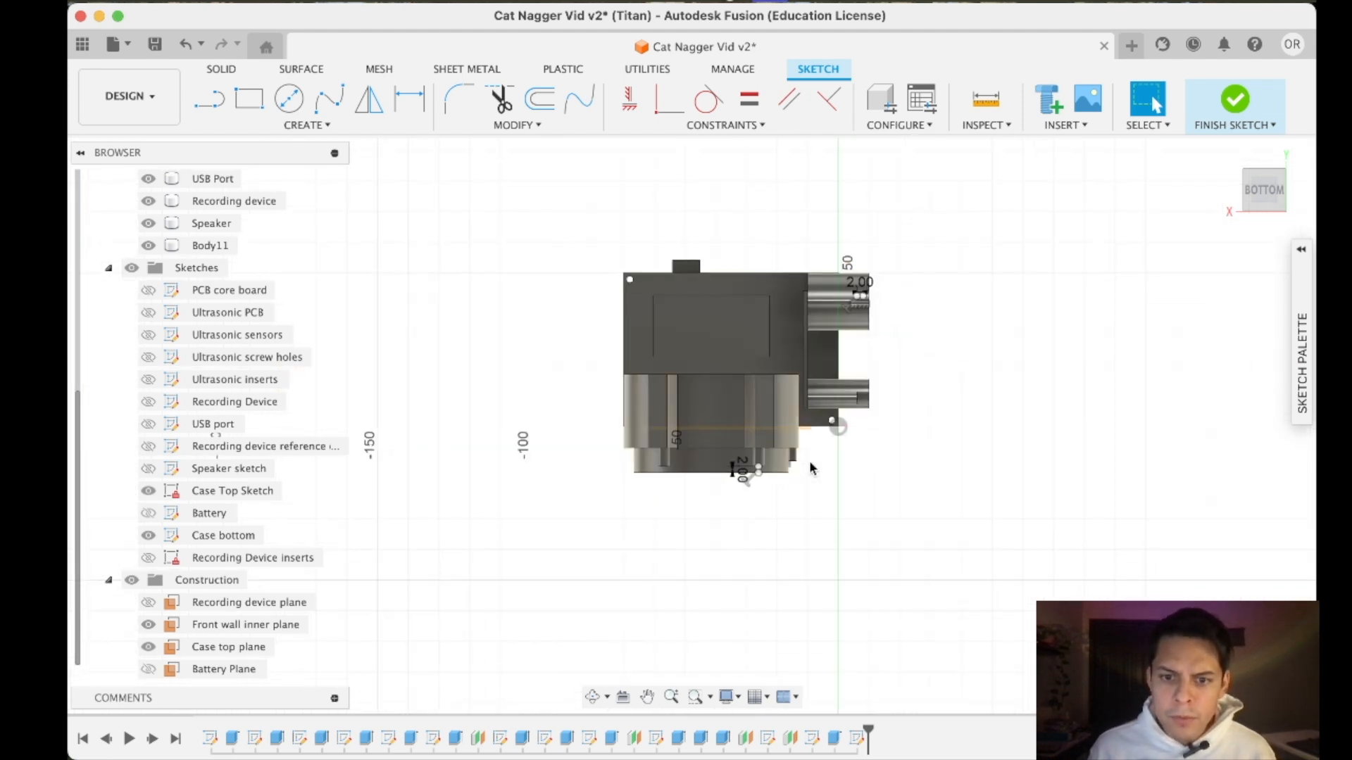
- Draw a horizontal line about 46 mm long from the free end of the speaker post's 2 mm line, past the recording device inserts
{"action": "scroll", "coordinate": [810, 462], "scroll_direction": "up", "scroll_amount": 3}
{"action": "left_click", "coordinate": [209, 106]}
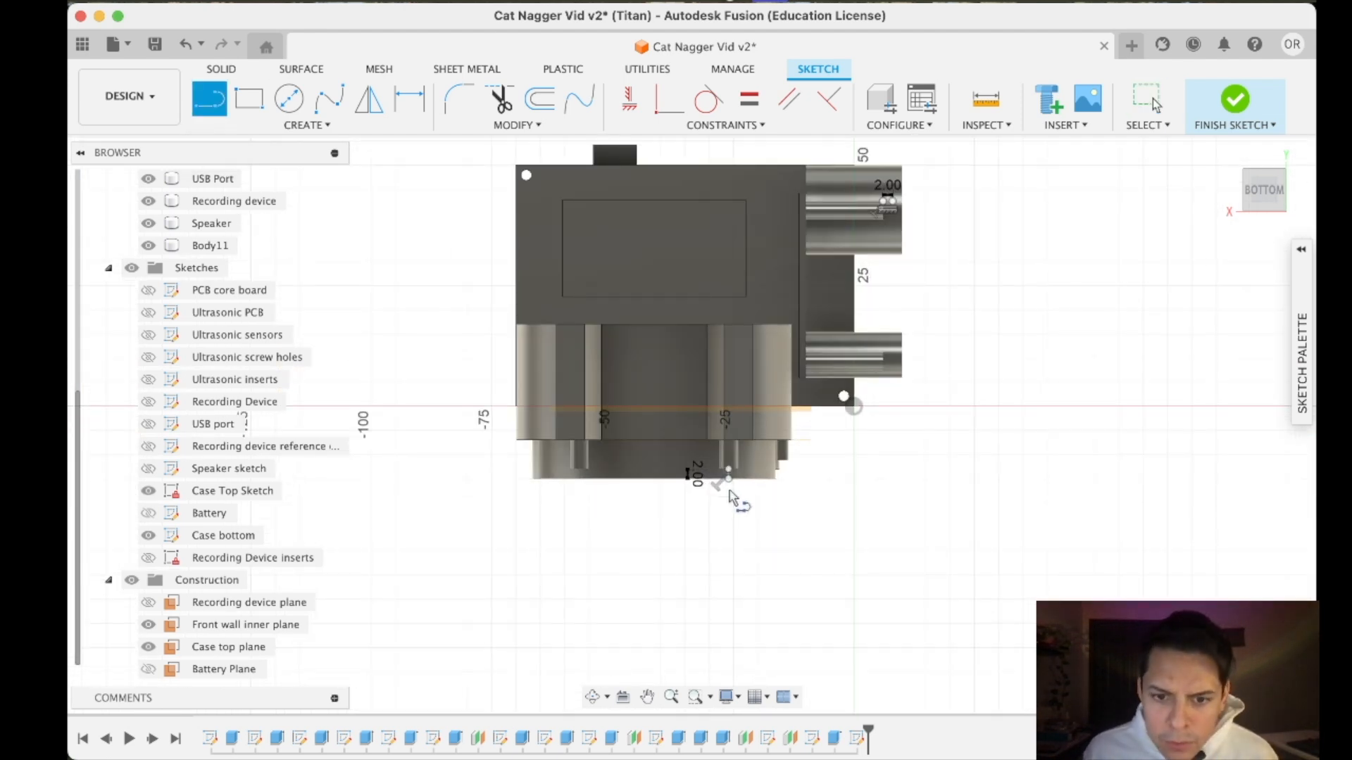
{"action": "left_click", "coordinate": [729, 480]}
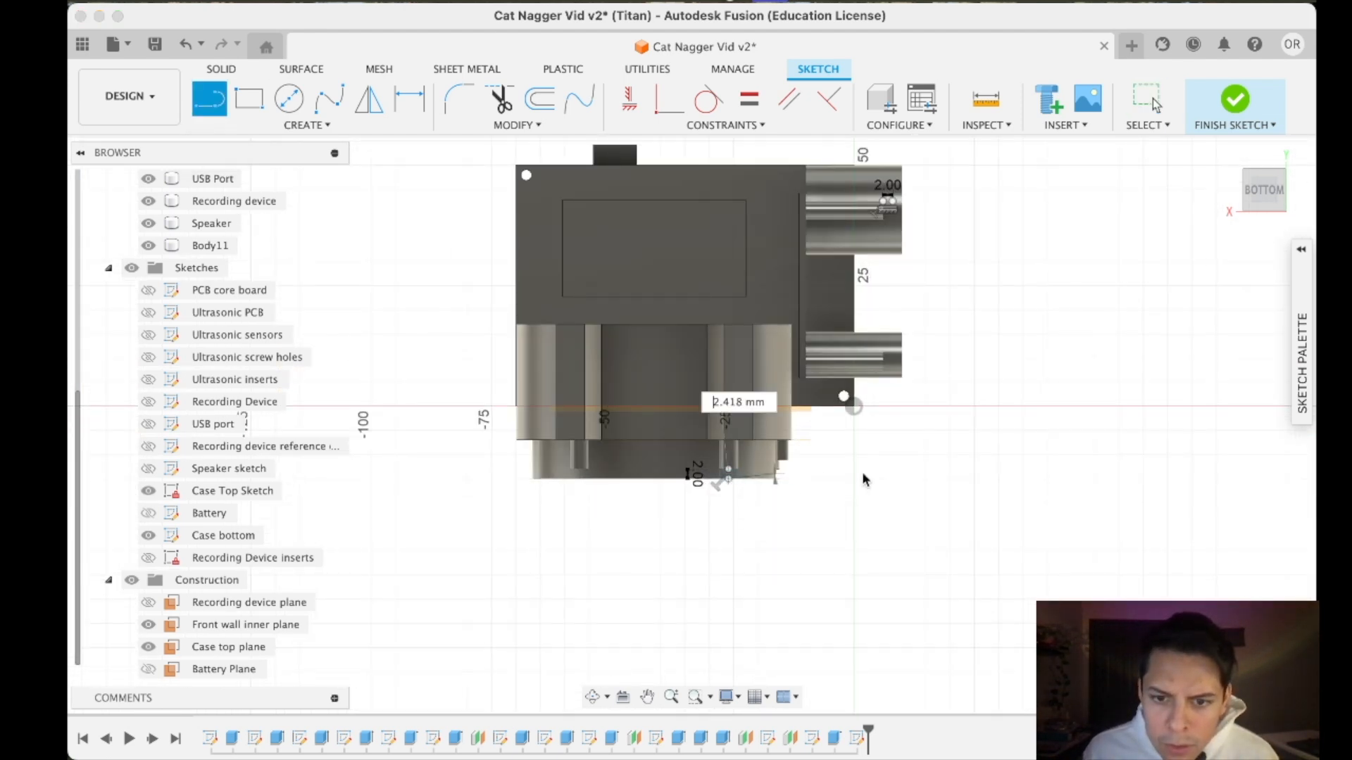
{"action": "left_click", "coordinate": [954, 479]}
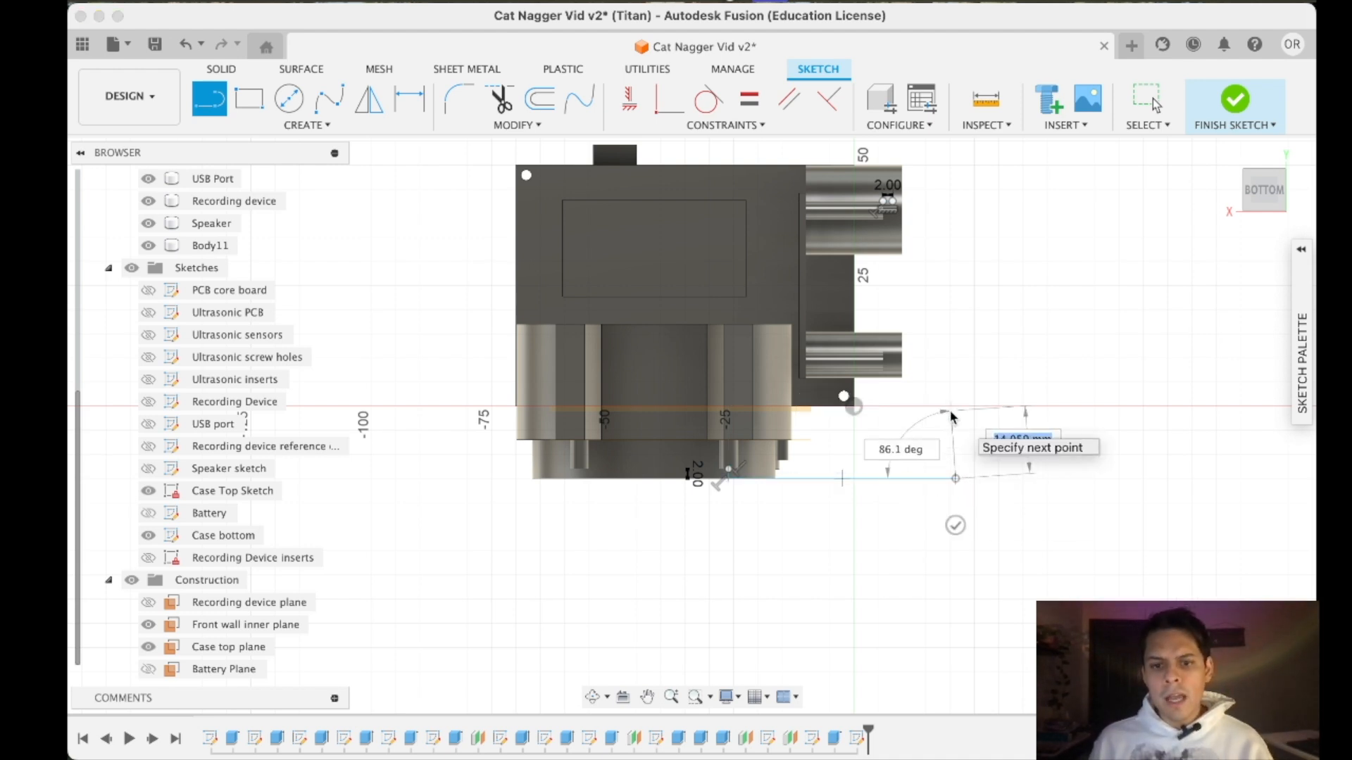
{"action": "key", "text": "Escape"}
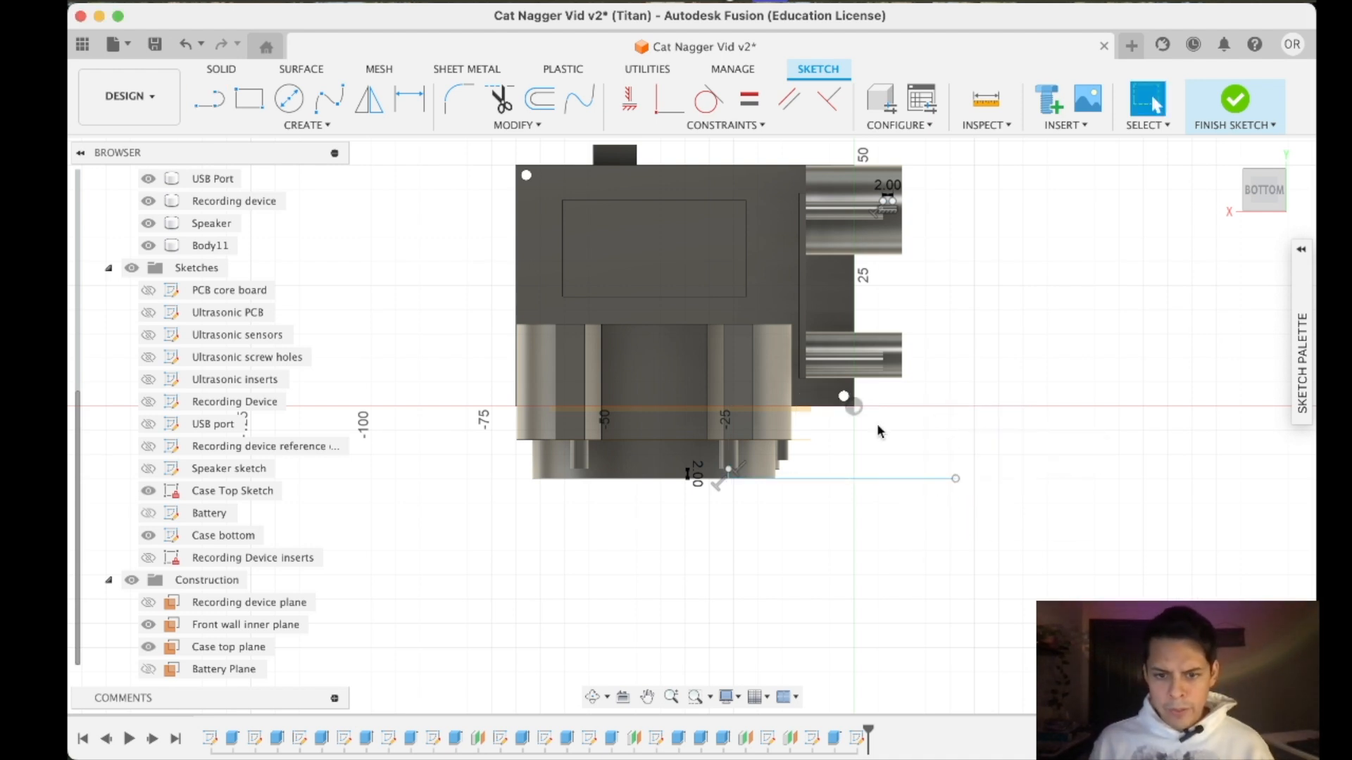
- Draw a vertical line from the recording device insert's 2 mm line to the long horizontal line and trim the overhang beyond their corner
{"action": "left_click", "coordinate": [210, 103]}
{"action": "left_click", "coordinate": [891, 203]}
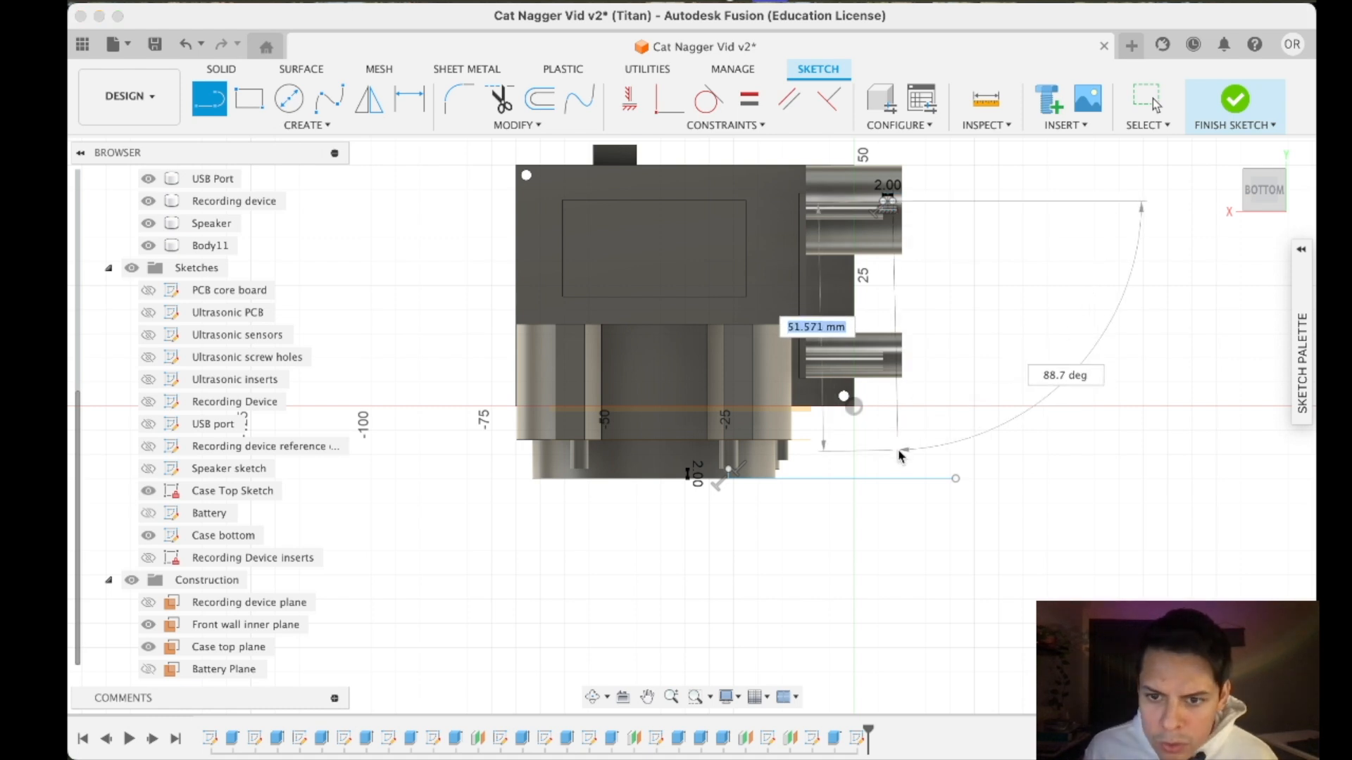
{"action": "left_click", "coordinate": [893, 480]}
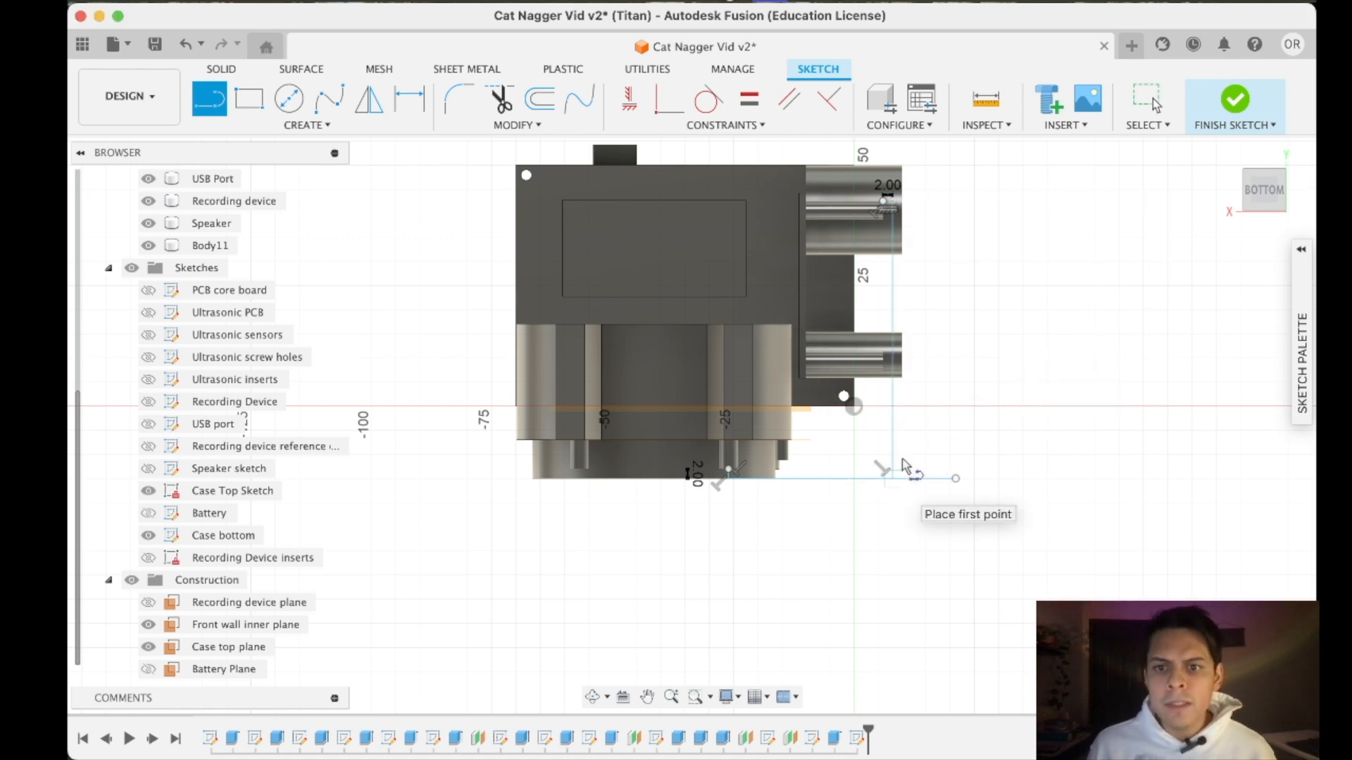
{"action": "key", "text": "Escape"}
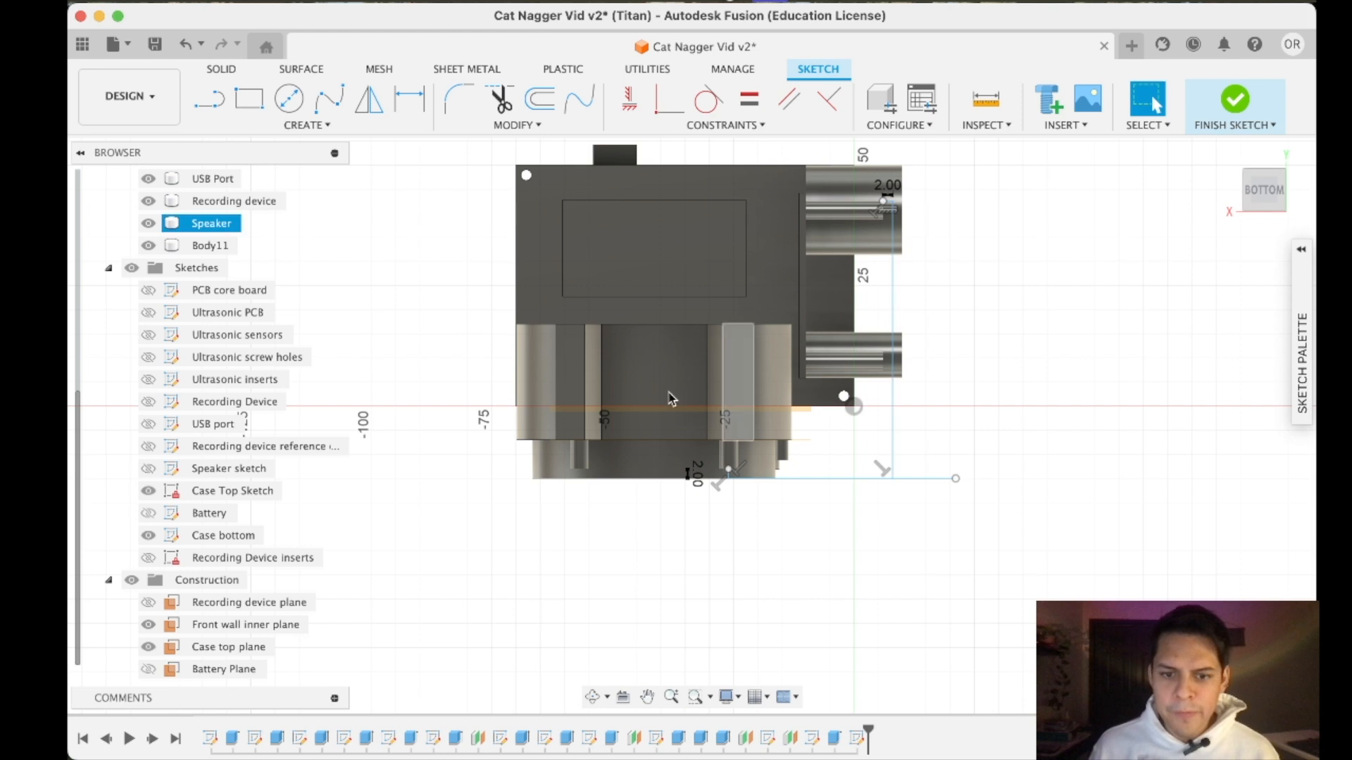
{"action": "left_click", "coordinate": [500, 99]}
{"action": "left_click", "coordinate": [955, 472]}
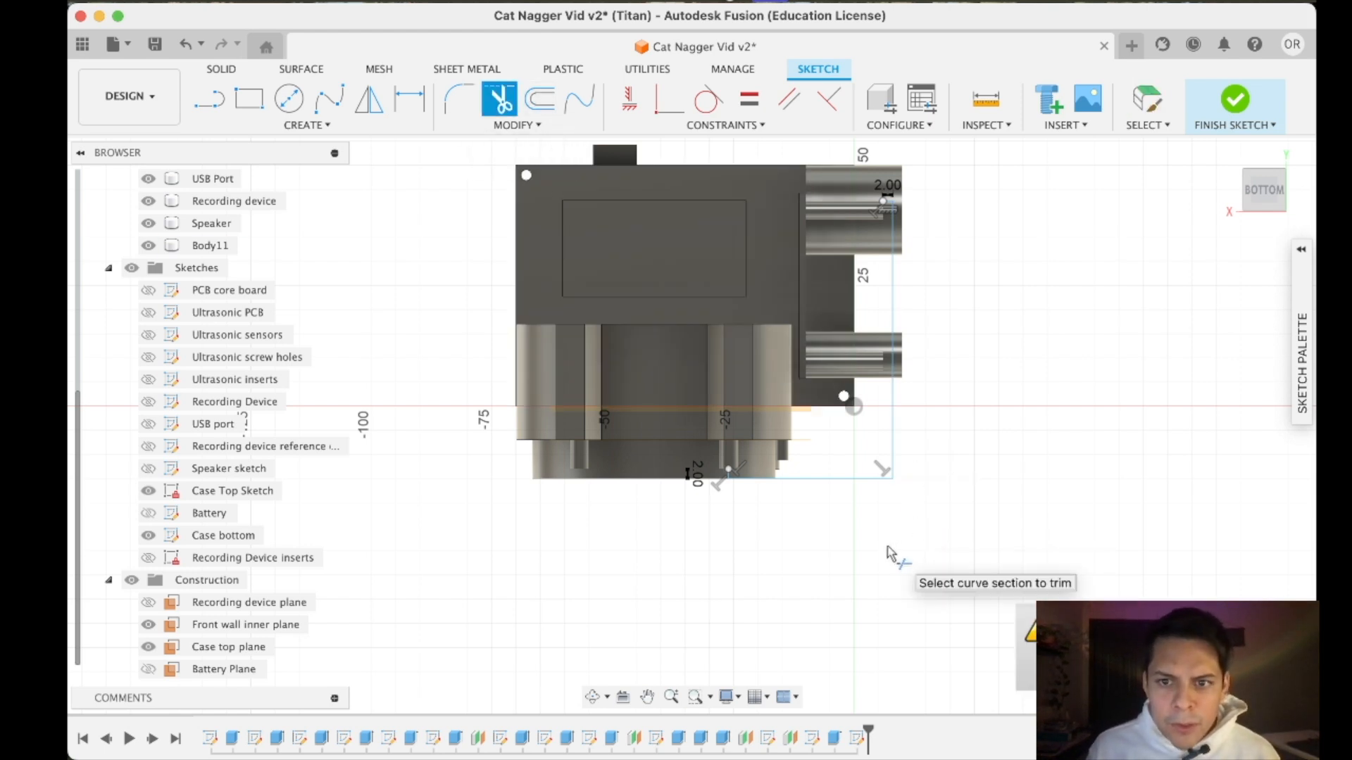
- Try to draw a two-point rectangle from the corner of the two guide lines across the components, then undo it
{"action": "key", "text": "r"}
{"action": "left_click", "coordinate": [892, 478]}
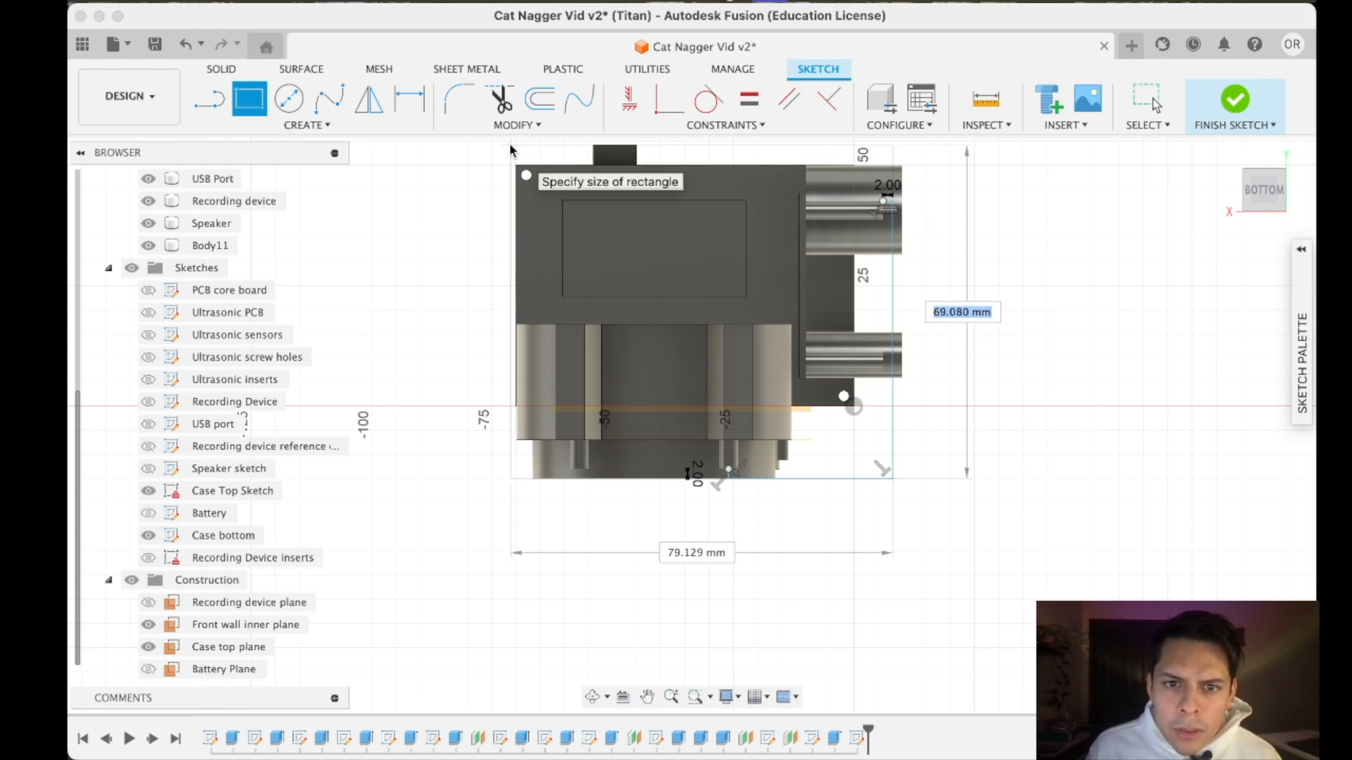
{"action": "right_click", "coordinate": [509, 143]}
{"action": "left_click", "coordinate": [509, 144]}
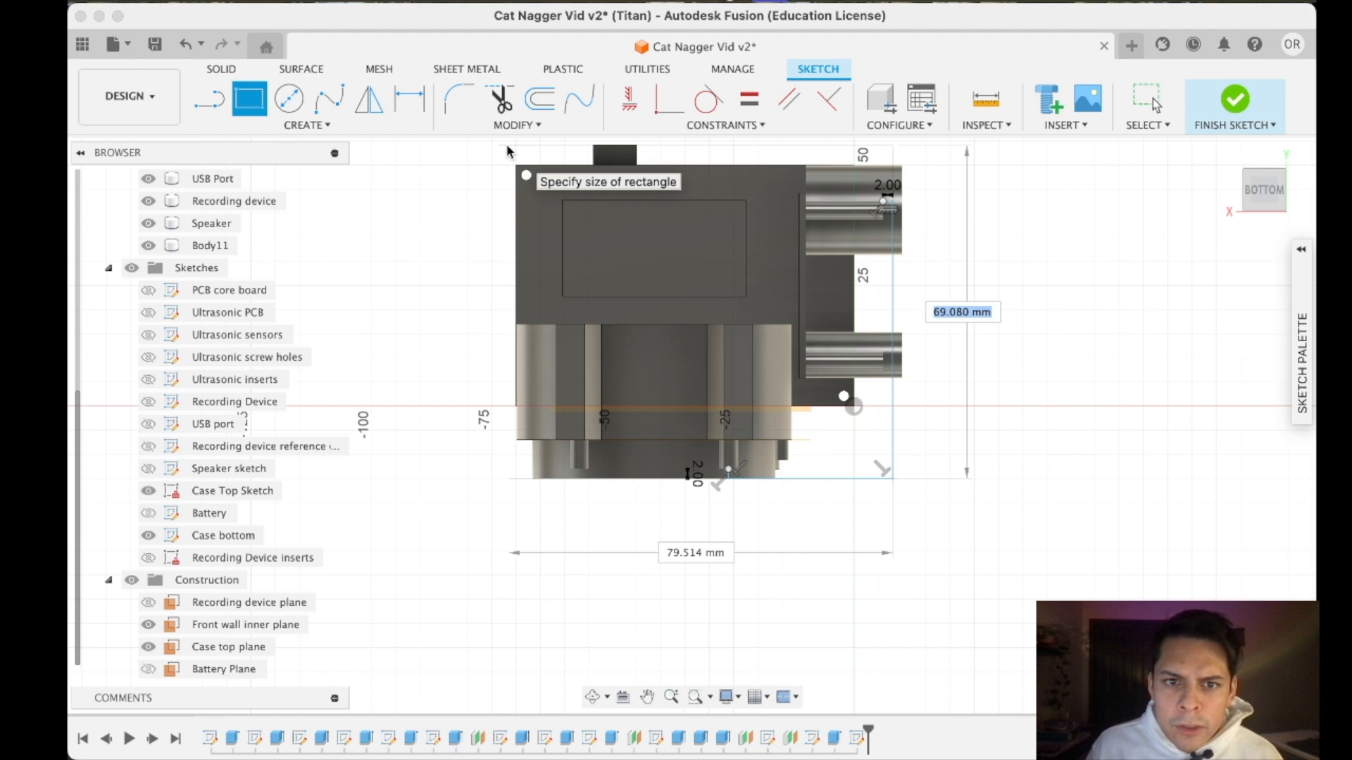
{"action": "left_click", "coordinate": [516, 144]}
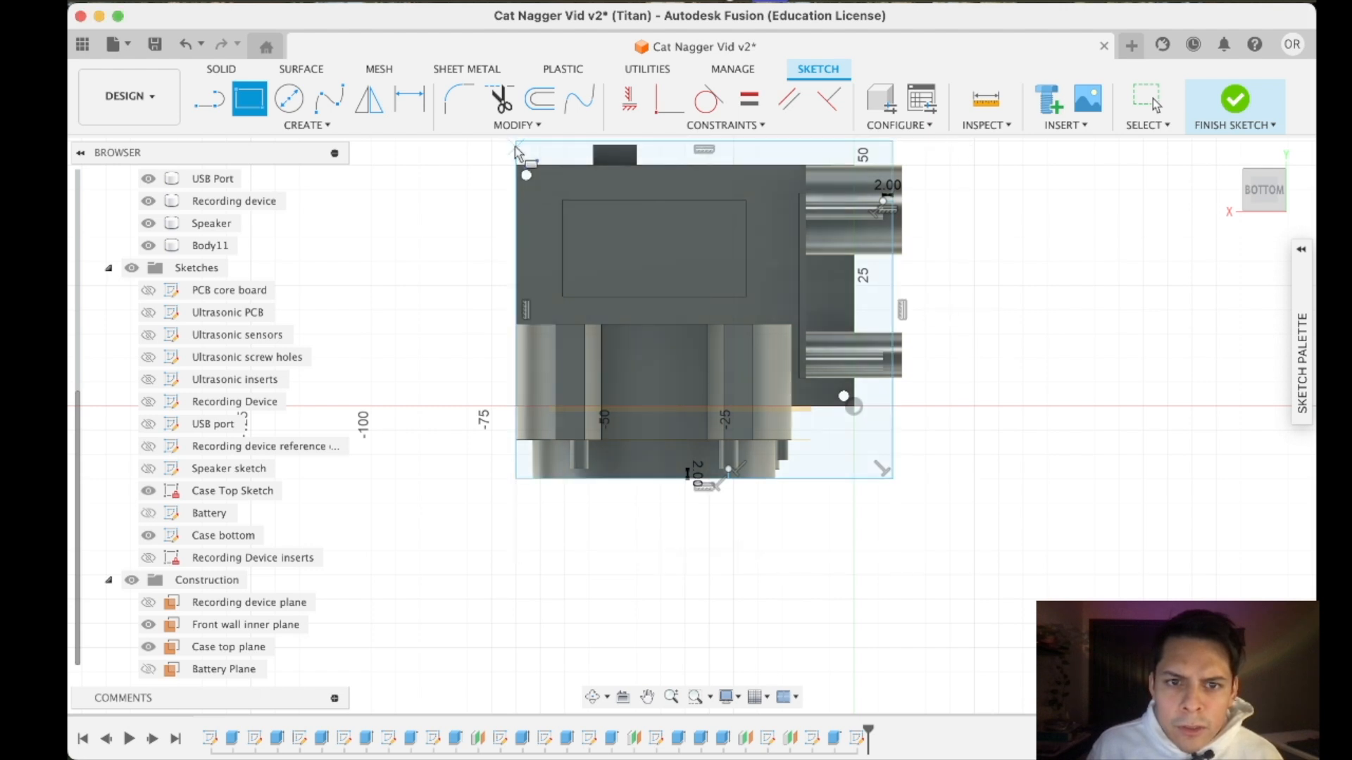
{"action": "key", "text": "Escape"}
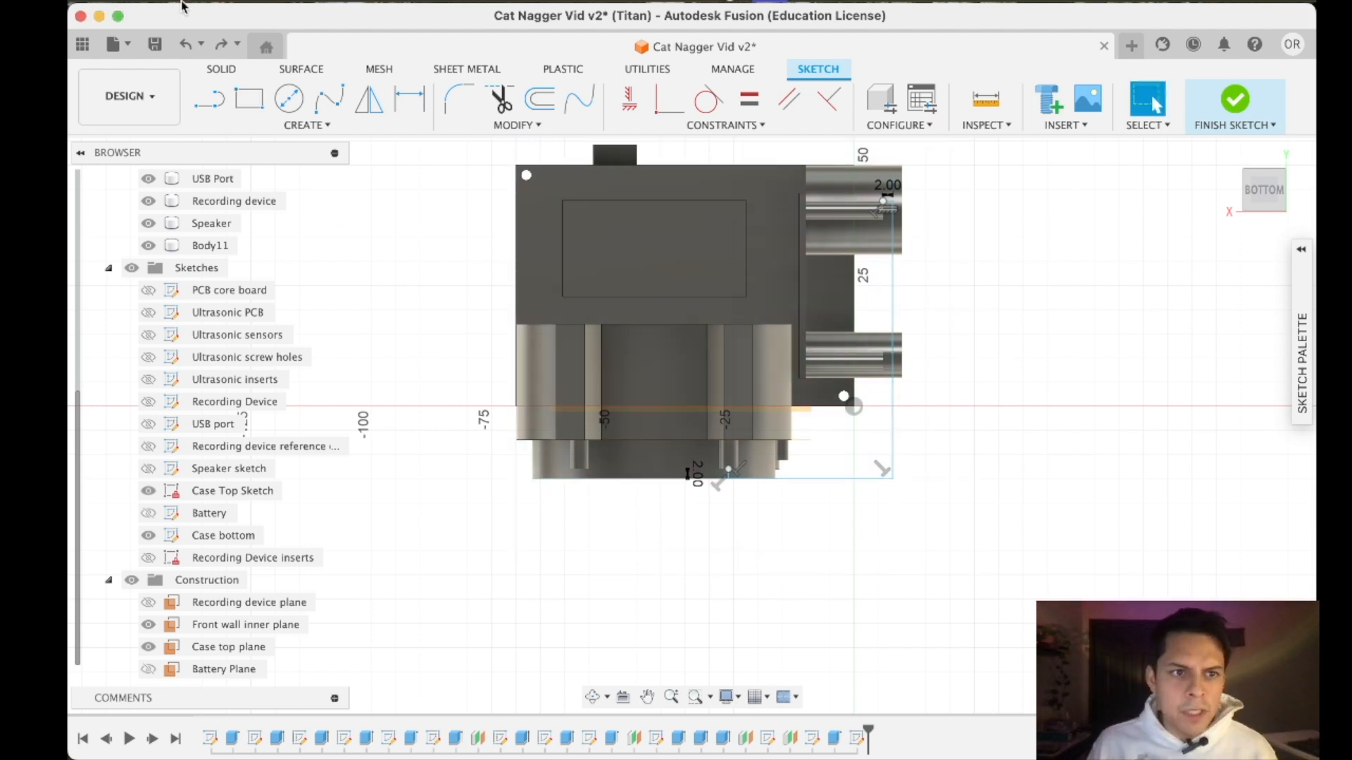
- Draw a rectangle from the guide lines' corner to the opposite corner, aligned with the board's far side edge and the USB port's outer end
{"action": "key", "text": "r"}
{"action": "left_click", "coordinate": [892, 476]}
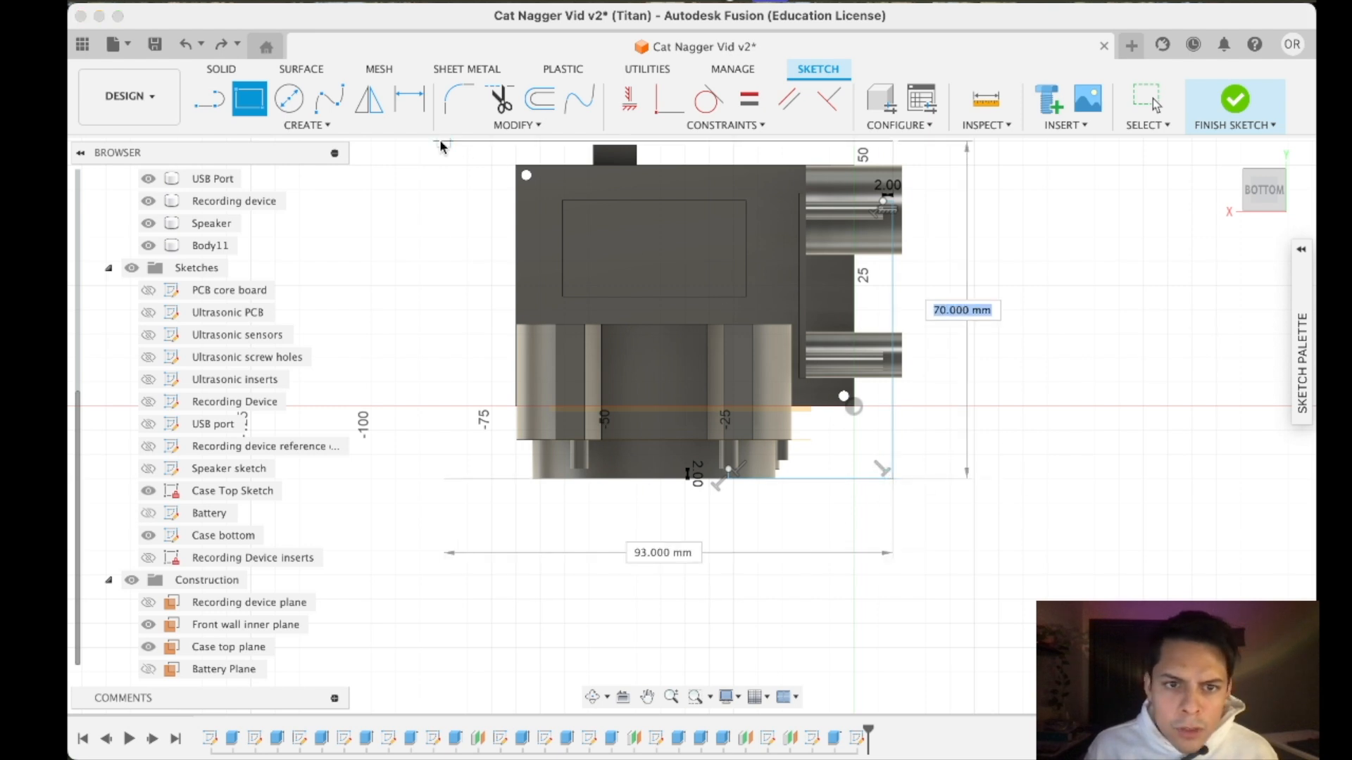
{"action": "scroll", "coordinate": [504, 159], "scroll_direction": "down", "scroll_amount": 2}
{"action": "scroll", "coordinate": [519, 158], "scroll_direction": "up", "scroll_amount": 7}
{"action": "middle_click_drag", "start_coordinate": [530, 159], "coordinate": [523, 226]}
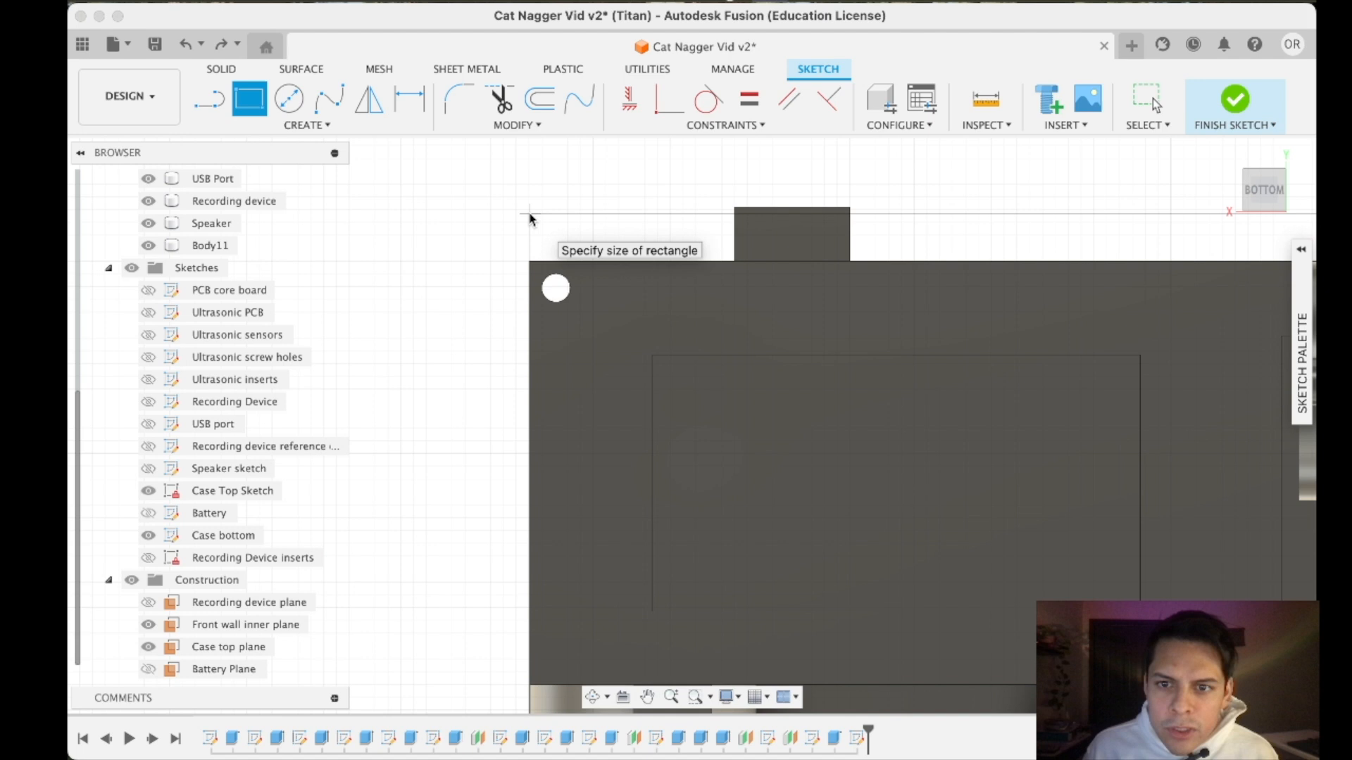
{"action": "scroll", "coordinate": [877, 344], "scroll_direction": "down", "scroll_amount": 8}
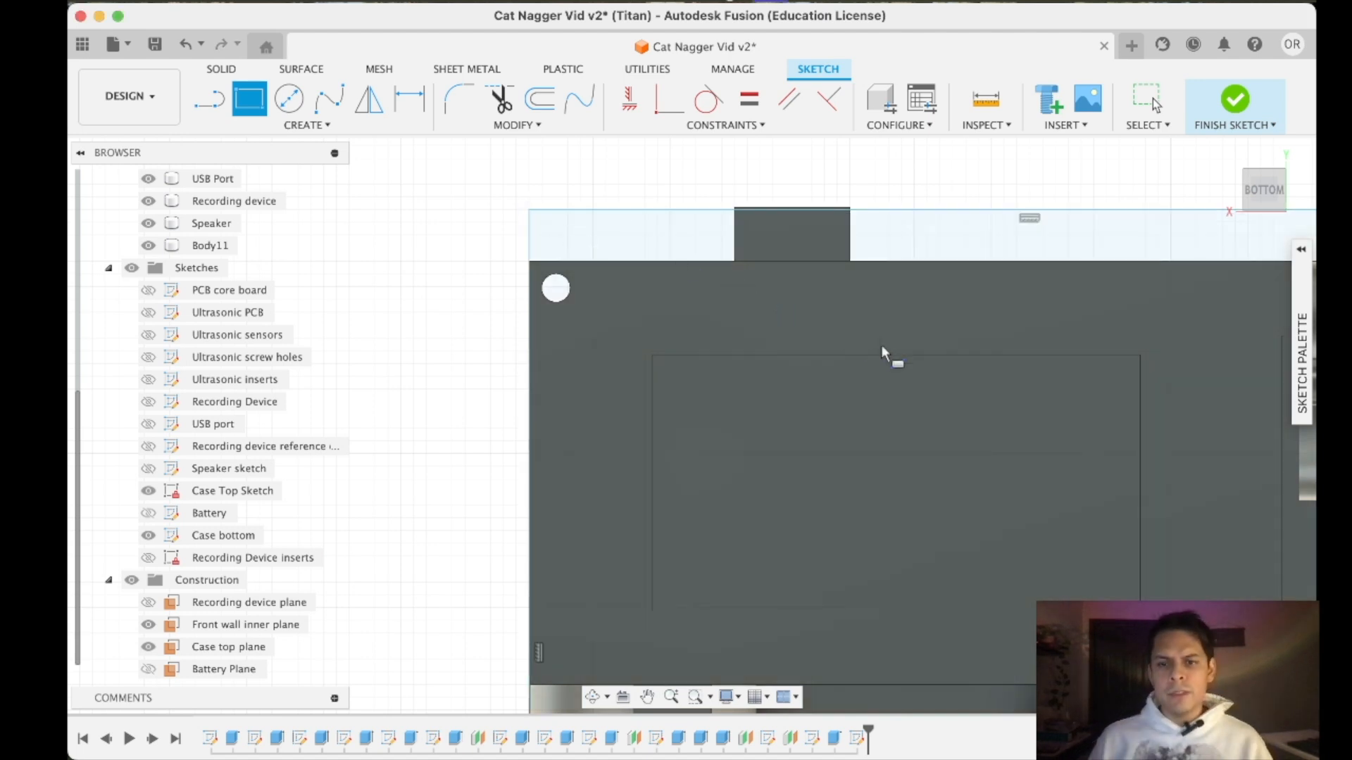
- Examine how the case outline rectangle sits against the speaker, its posts and the other components from several angles
{"action": "scroll", "coordinate": [1039, 611], "scroll_direction": "up", "scroll_amount": 5}
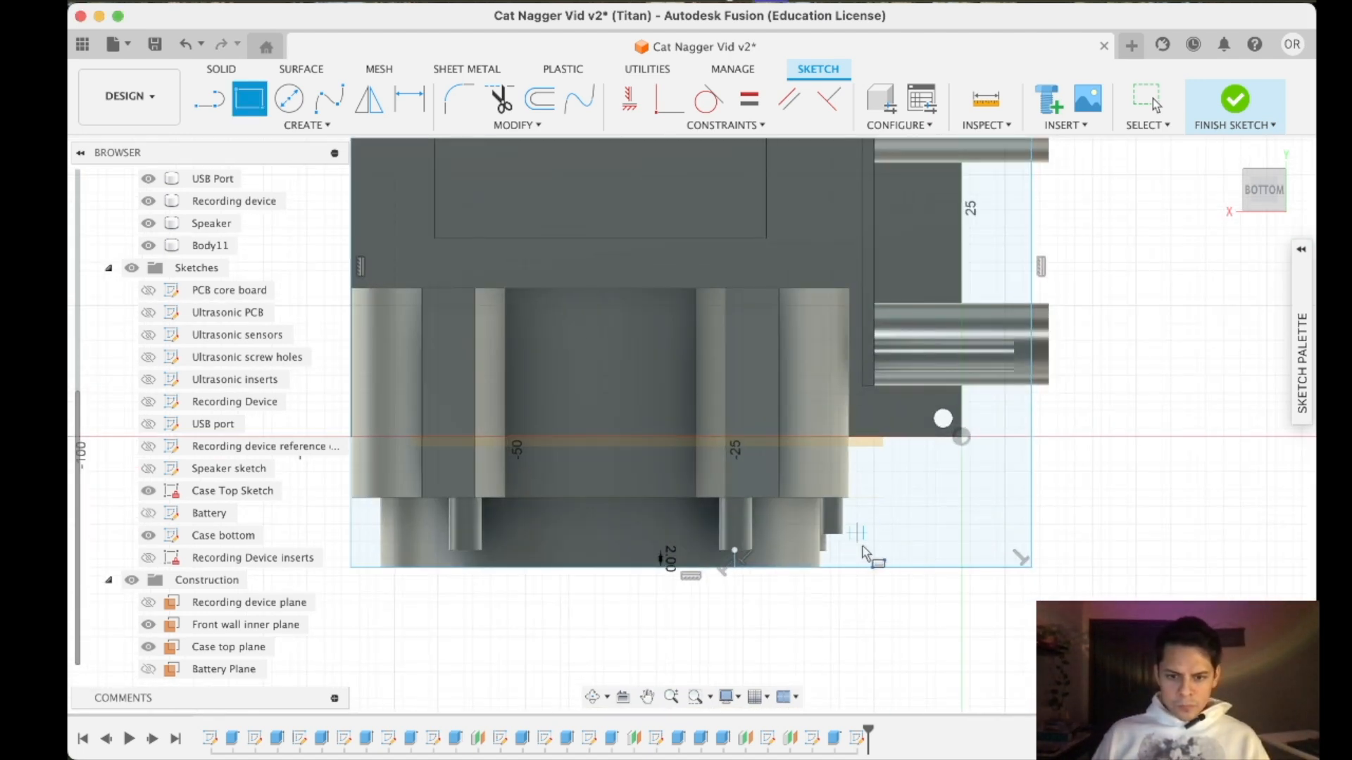
{"action": "scroll", "coordinate": [874, 607], "scroll_direction": "down", "scroll_amount": 3}
{"action": "scroll", "coordinate": [880, 598], "scroll_direction": "up", "scroll_amount": 5}
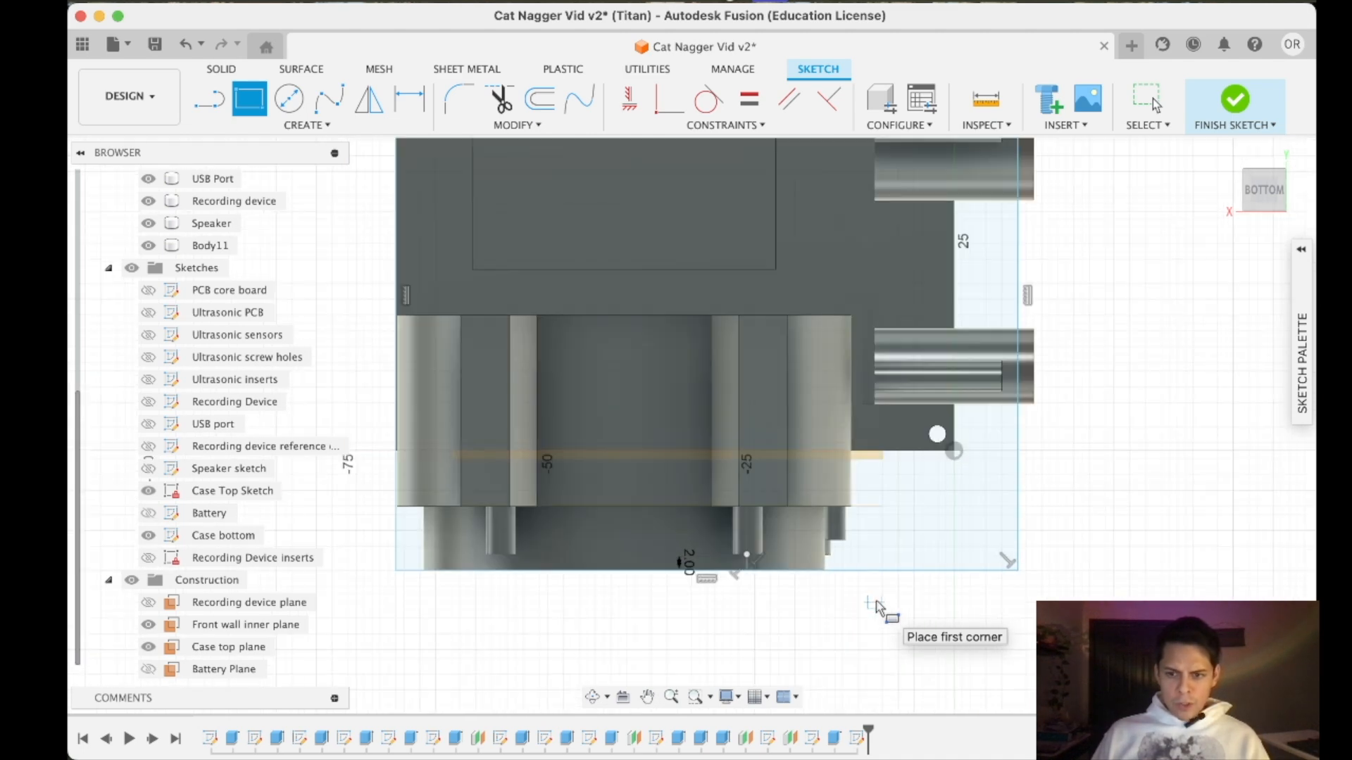
{"action": "mouse_move", "coordinate": [887, 581]}
{"action": "middle_mouse_down"}
{"action": "mouse_move", "coordinate": [956, 434]}
{"action": "mouse_move", "coordinate": [949, 459]}
{"action": "middle_mouse_up"}
{"action": "mouse_move", "coordinate": [1248, 189]}
{"action": "left_mouse_down"}
{"action": "mouse_move", "coordinate": [1270, 197]}
{"action": "mouse_move", "coordinate": [1267, 178]}
{"action": "mouse_move", "coordinate": [1263, 193]}
{"action": "left_mouse_up"}
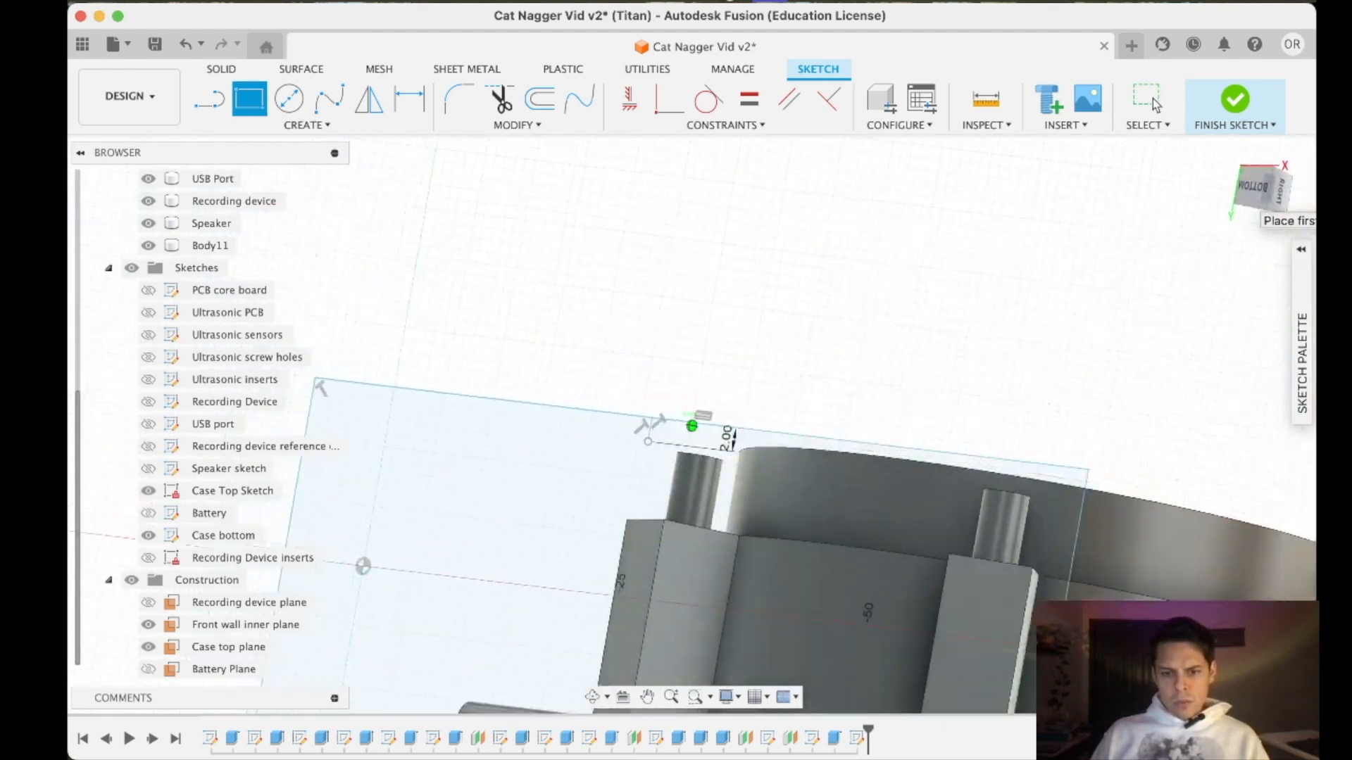
{"action": "scroll", "coordinate": [1126, 428], "scroll_direction": "down", "scroll_amount": 5}
{"action": "middle_click_drag", "start_coordinate": [1094, 483], "coordinate": [894, 358]}
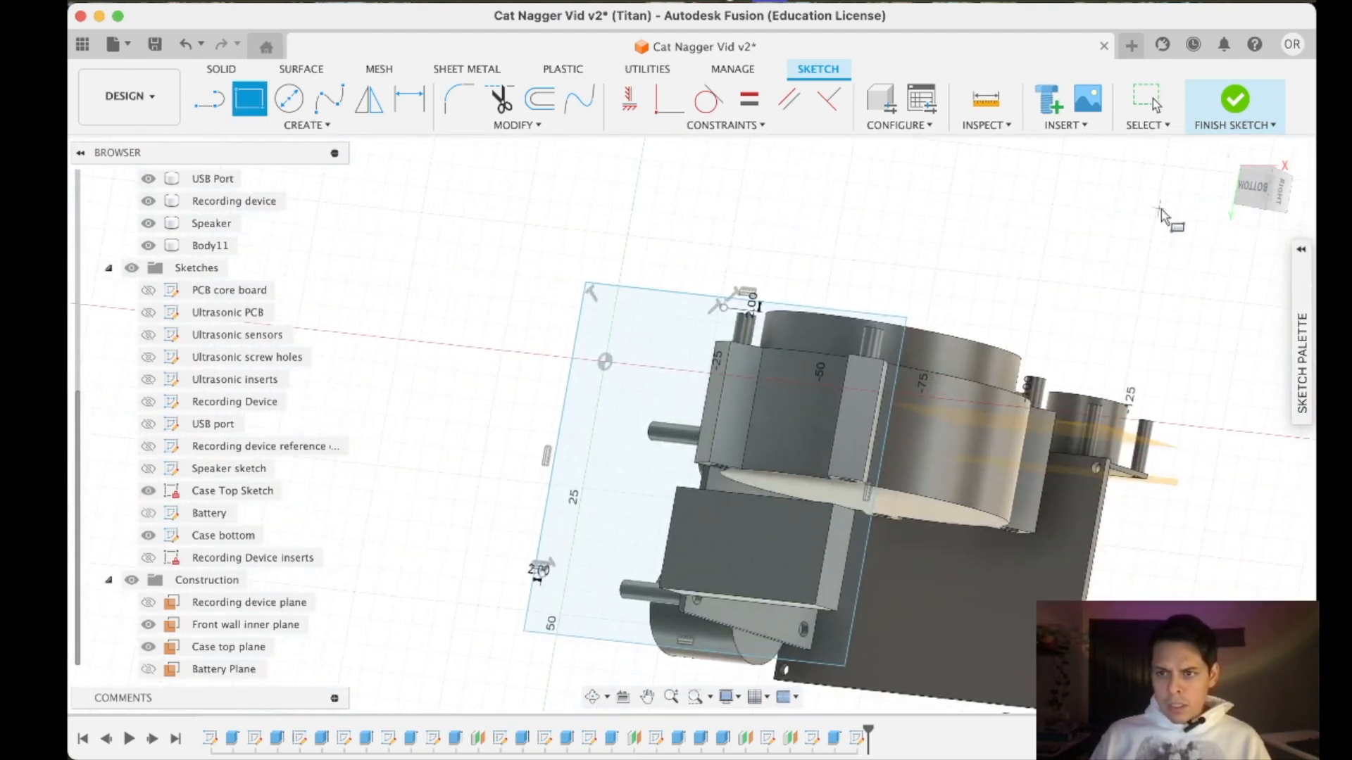
{"action": "left_click", "coordinate": [1256, 197]}
{"action": "scroll", "coordinate": [771, 347], "scroll_direction": "down", "scroll_amount": 3}
{"action": "scroll", "coordinate": [772, 346], "scroll_direction": "up", "scroll_amount": 3}
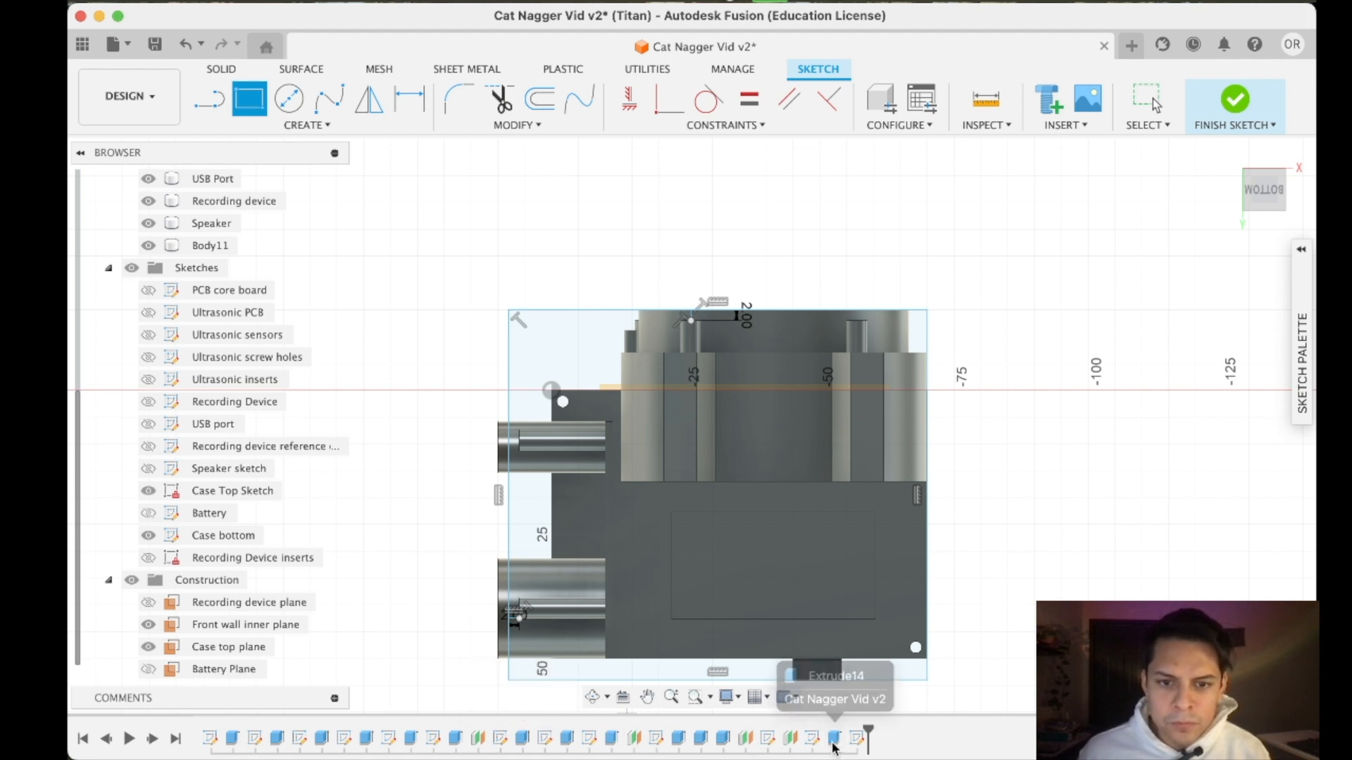
{"action": "key", "text": "Escape"}
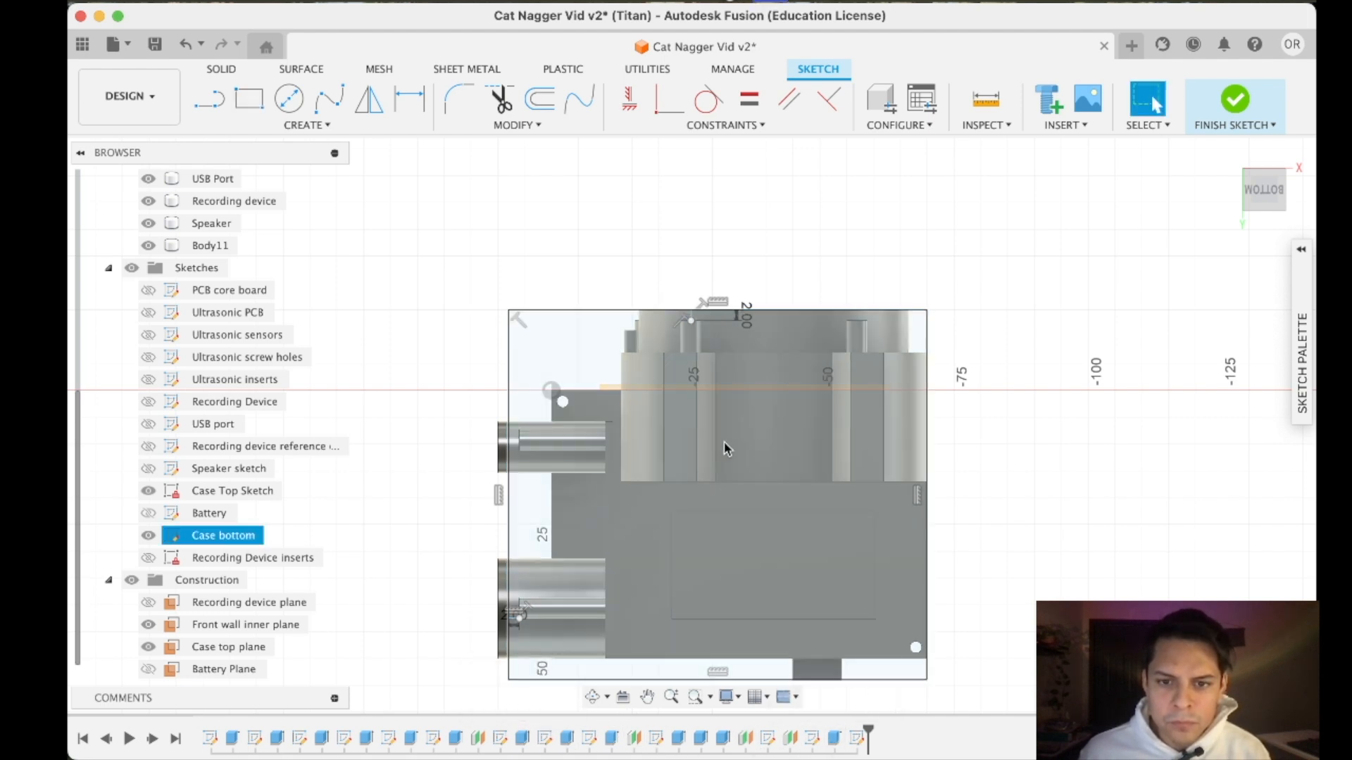
- Finish the sketch and set the extrusion distance of the speaker's narrower outer section to 10 mm
{"action": "left_click", "coordinate": [567, 741]}
{"action": "left_click", "coordinate": [678, 738]}
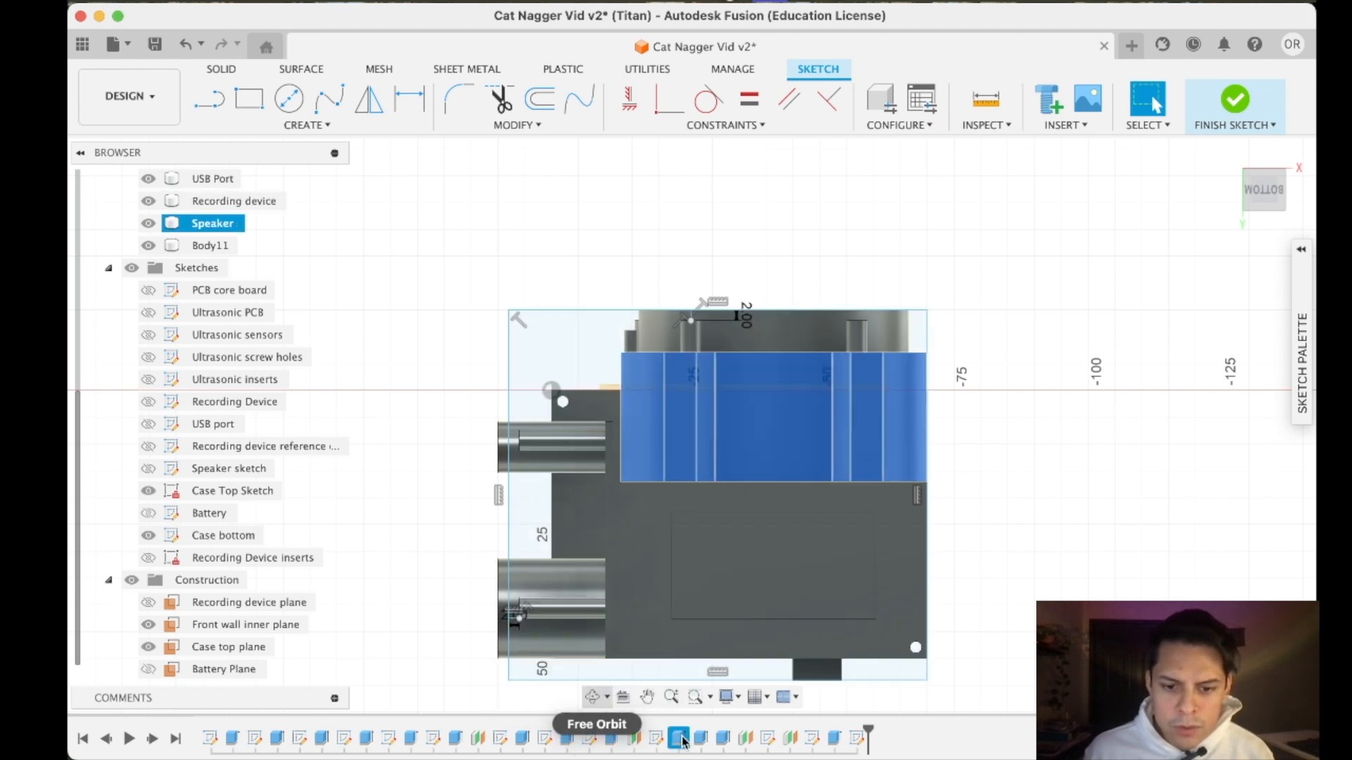
{"action": "left_click", "coordinate": [700, 742]}
{"action": "right_click", "coordinate": [723, 741]}
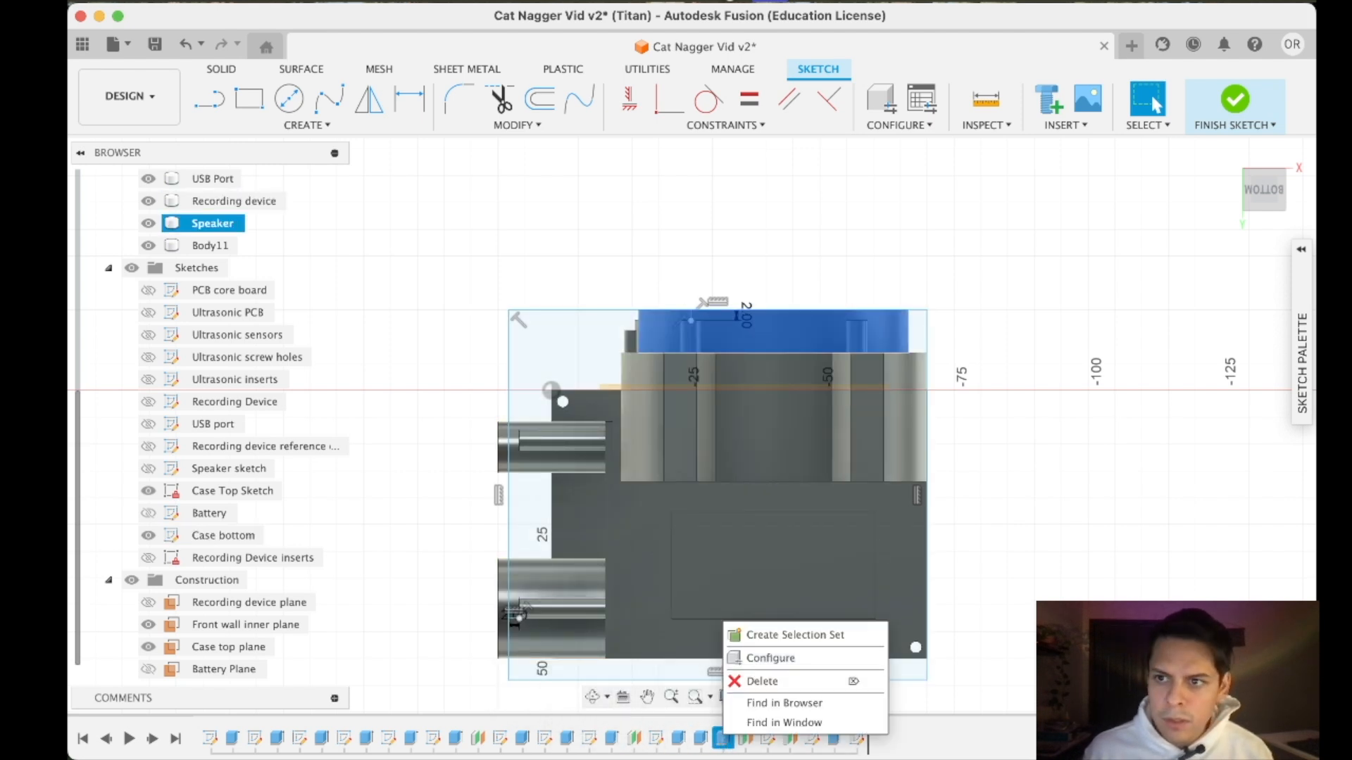
{"action": "left_click", "coordinate": [1231, 99]}
{"action": "right_click", "coordinate": [724, 740]}
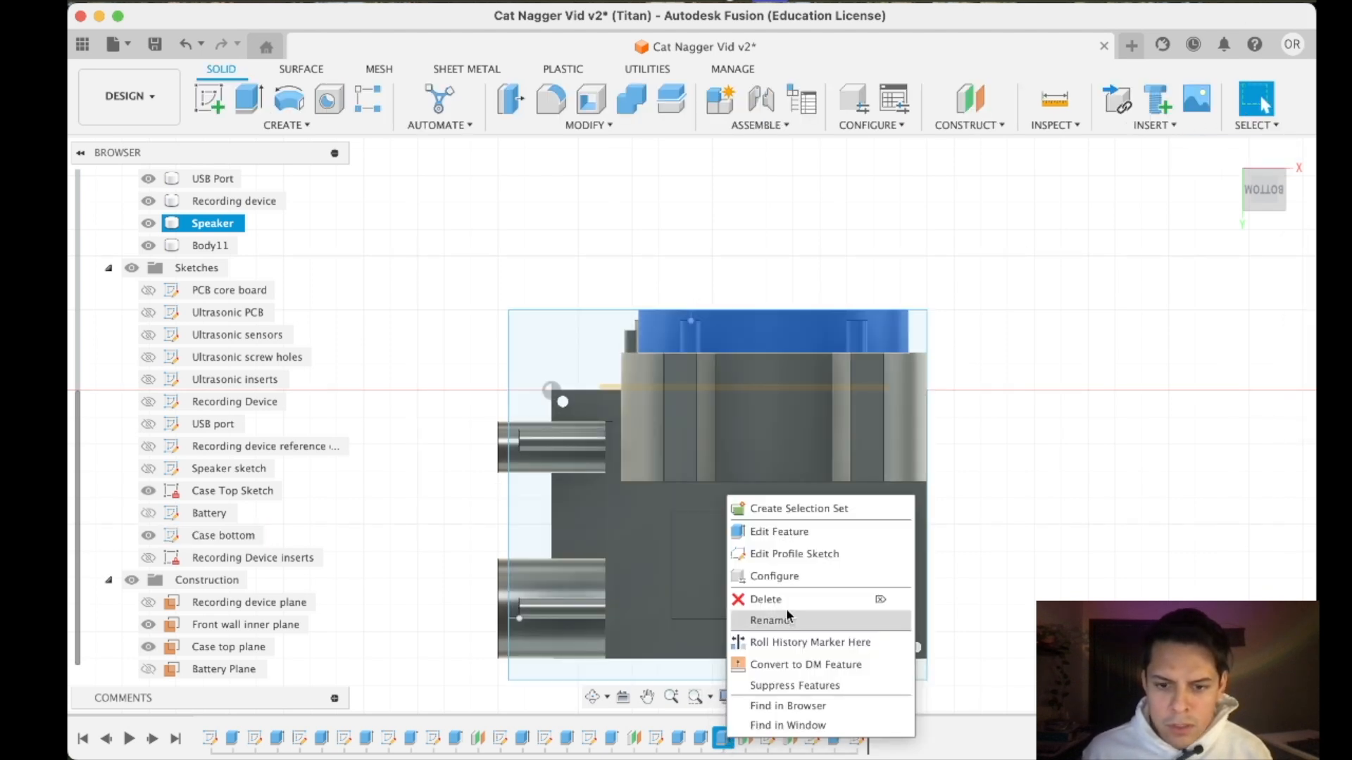
{"action": "left_click", "coordinate": [809, 533]}
{"action": "left_click", "coordinate": [1173, 422]}
{"action": "key", "text": "BackSpace"}
{"action": "type", "text": "100"}
{"action": "key", "text": "Return"}
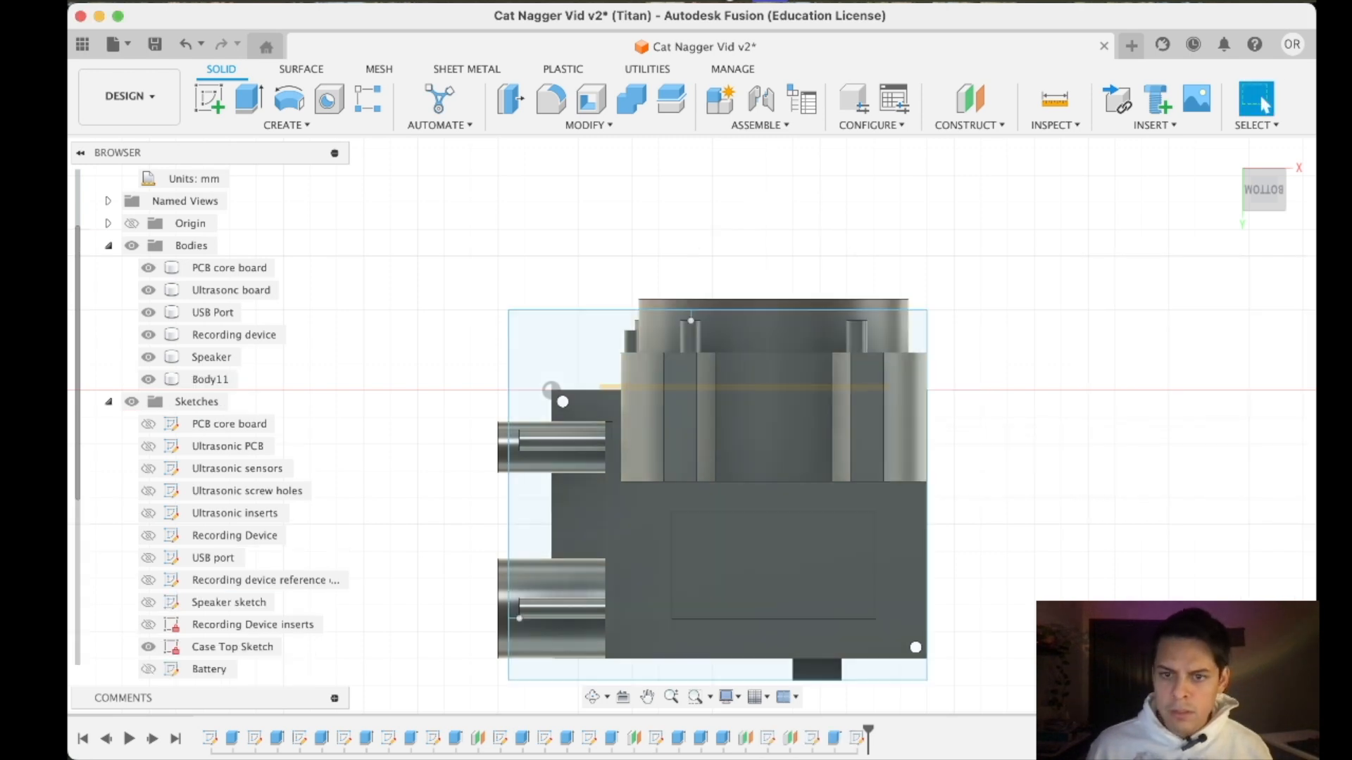
- Examine how the case outline rectangle sits against the components from the side, below and close up
{"action": "left_click", "coordinate": [923, 505]}
{"action": "scroll", "coordinate": [983, 587], "scroll_direction": "up", "scroll_amount": 2}
{"action": "scroll", "coordinate": [983, 588], "scroll_direction": "down", "scroll_amount": 4}
{"action": "scroll", "coordinate": [984, 587], "scroll_direction": "up", "scroll_amount": 3}
{"action": "mouse_move", "coordinate": [1273, 186]}
{"action": "left_mouse_down"}
{"action": "mouse_move", "coordinate": [1245, 283]}
{"action": "mouse_move", "coordinate": [1294, 272]}
{"action": "mouse_move", "coordinate": [1015, 326]}
{"action": "mouse_move", "coordinate": [1050, 335]}
{"action": "mouse_move", "coordinate": [1107, 296]}
{"action": "left_mouse_up"}
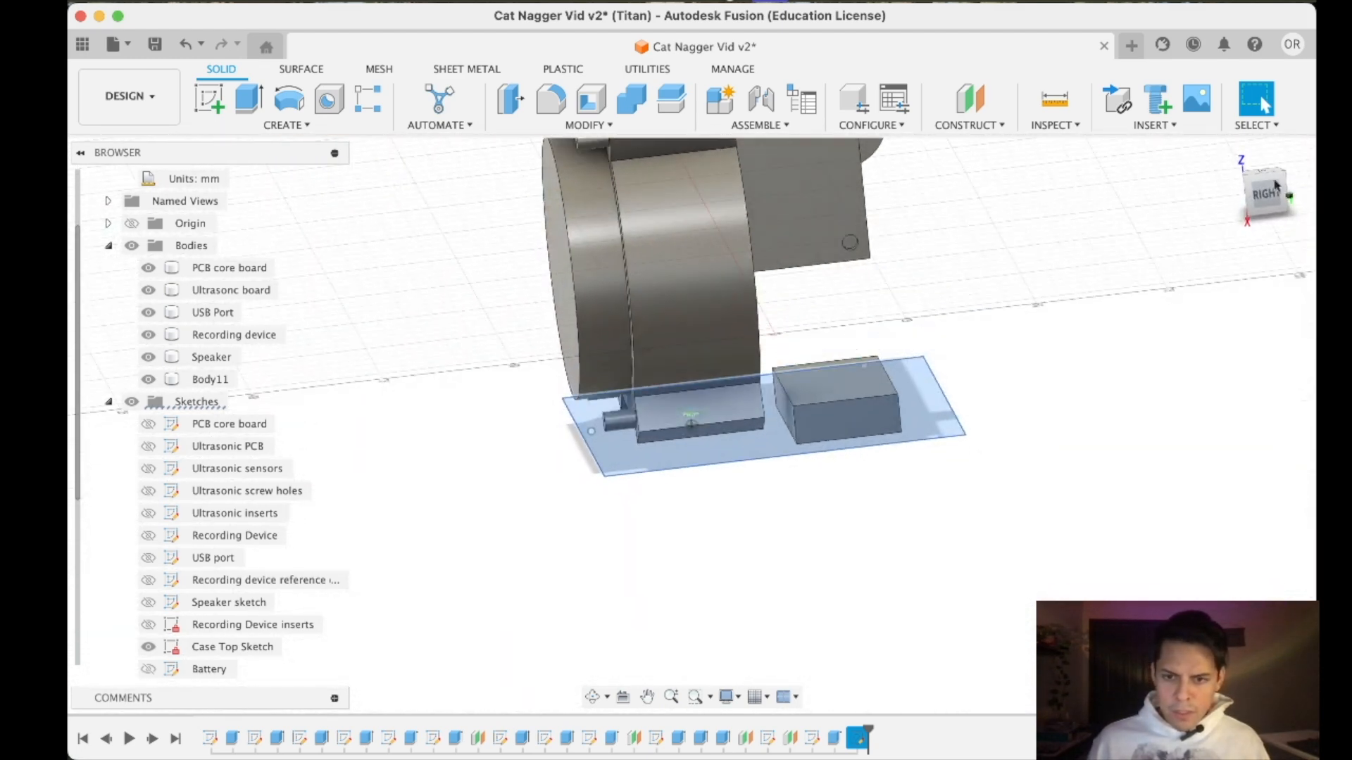
{"action": "left_click", "coordinate": [1267, 198]}
{"action": "left_click", "coordinate": [1260, 198]}
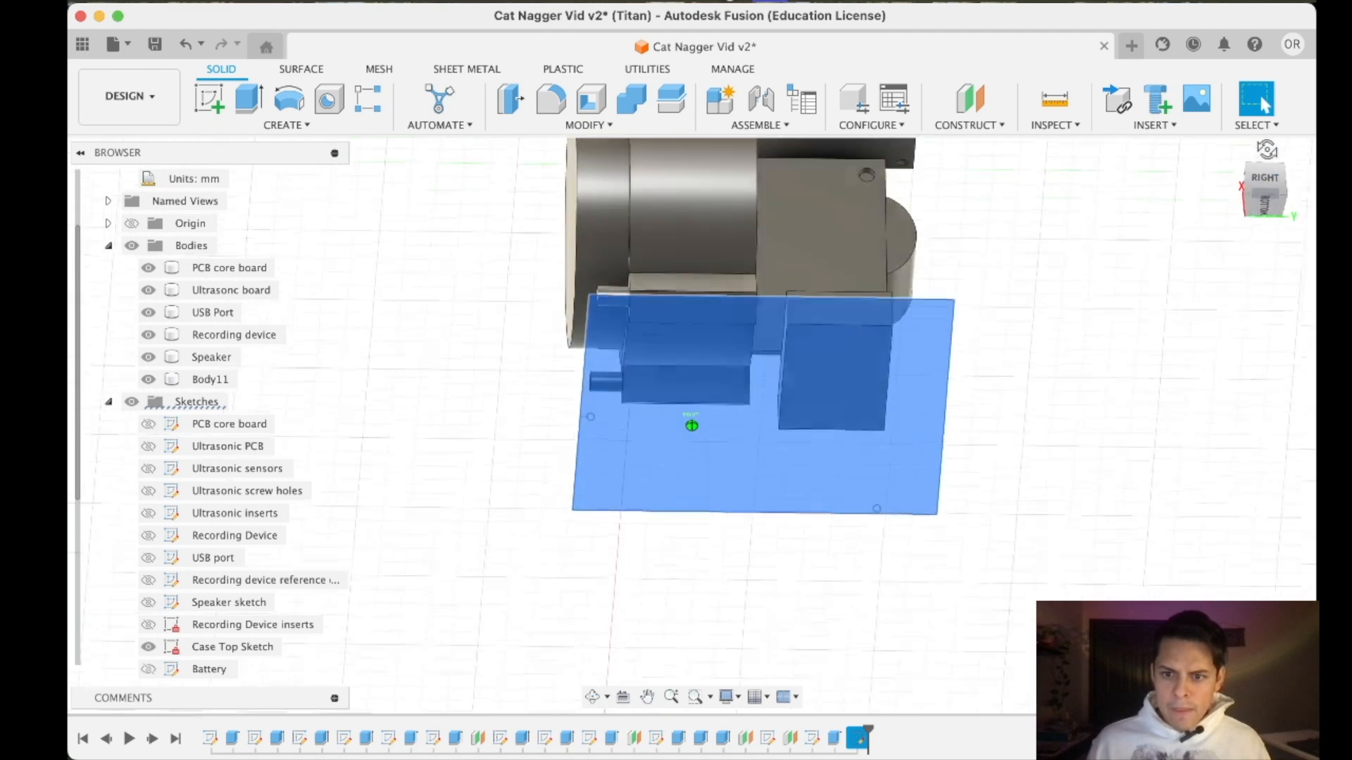
{"action": "mouse_move", "coordinate": [1263, 200]}
{"action": "left_mouse_down"}
{"action": "mouse_move", "coordinate": [1260, 234]}
{"action": "mouse_move", "coordinate": [1266, 186]}
{"action": "left_mouse_up"}
{"action": "left_click", "coordinate": [1269, 195]}
{"action": "scroll", "coordinate": [822, 320], "scroll_direction": "down", "scroll_amount": 4}
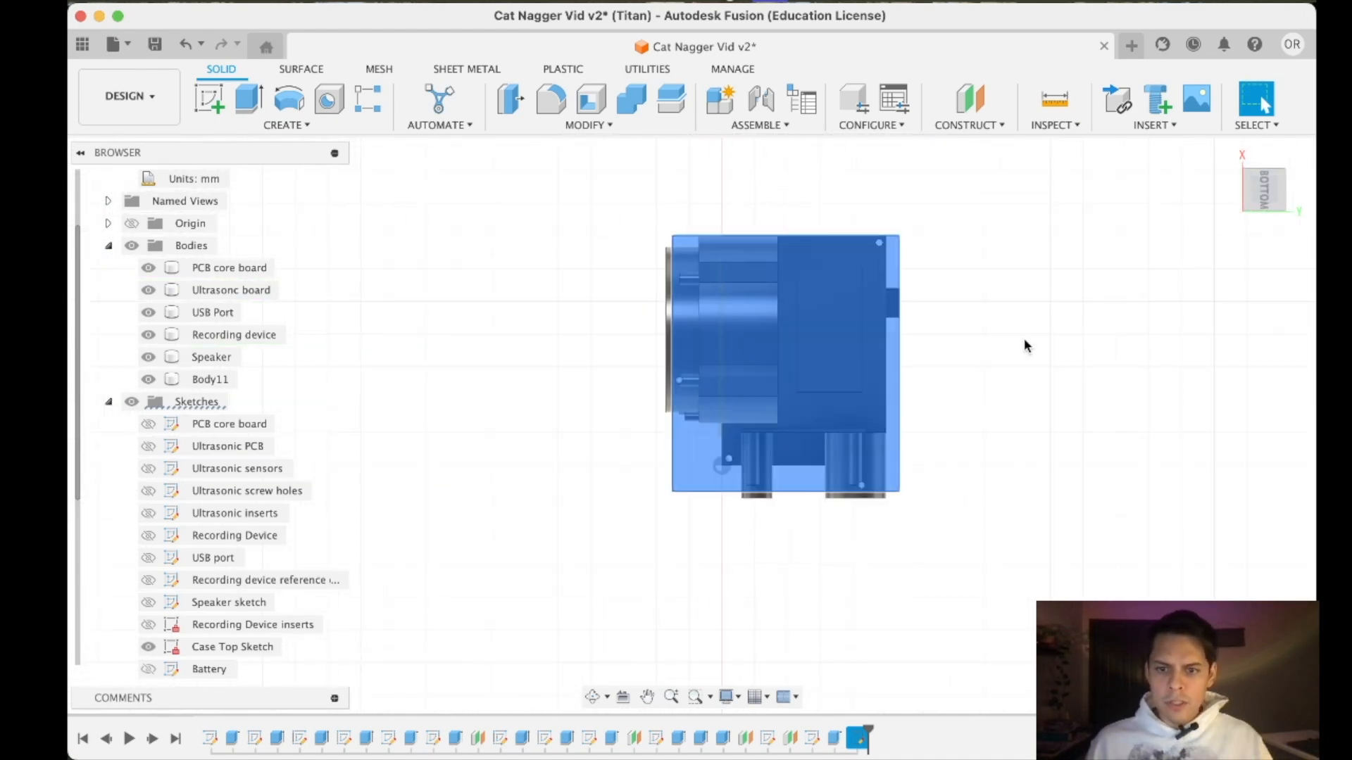
{"action": "left_click", "coordinate": [1024, 340]}
{"action": "scroll", "coordinate": [821, 290], "scroll_direction": "down", "scroll_amount": 2}
{"action": "scroll", "coordinate": [821, 290], "scroll_direction": "up", "scroll_amount": 8}
{"action": "left_click", "coordinate": [823, 315]}
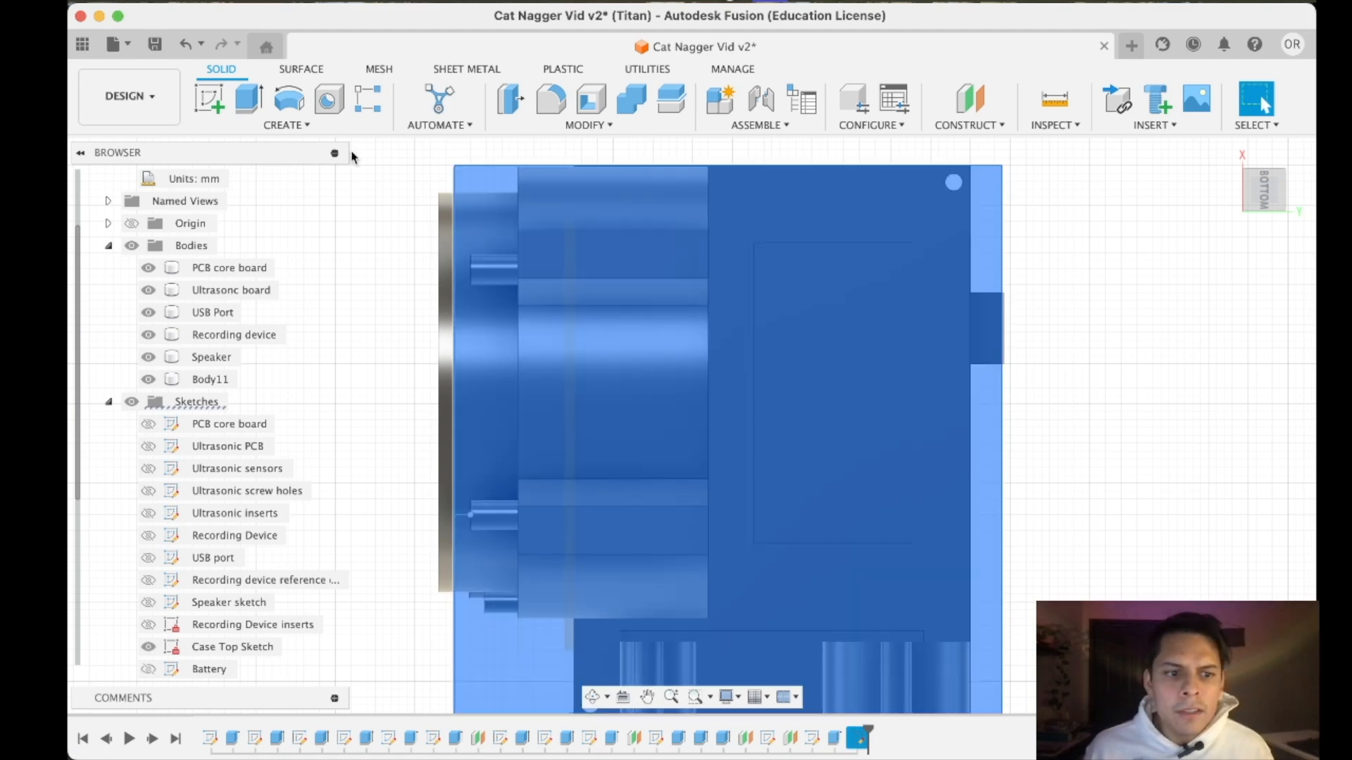
- Reopen the Case bottom sketch for editing
{"action": "scroll", "coordinate": [295, 422], "scroll_direction": "down", "scroll_amount": 5}
{"action": "left_click", "coordinate": [233, 558]}
{"action": "right_click", "coordinate": [265, 556]}
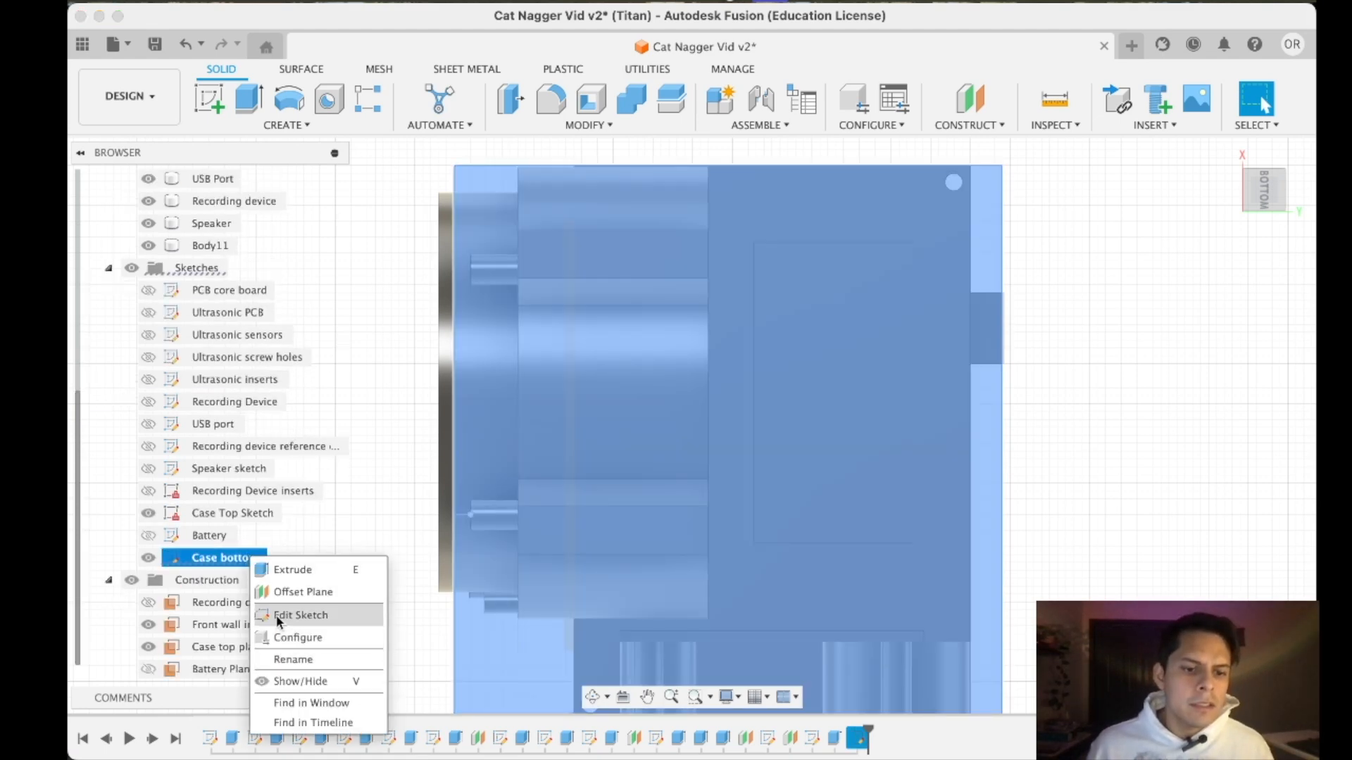
{"action": "left_click", "coordinate": [276, 613]}
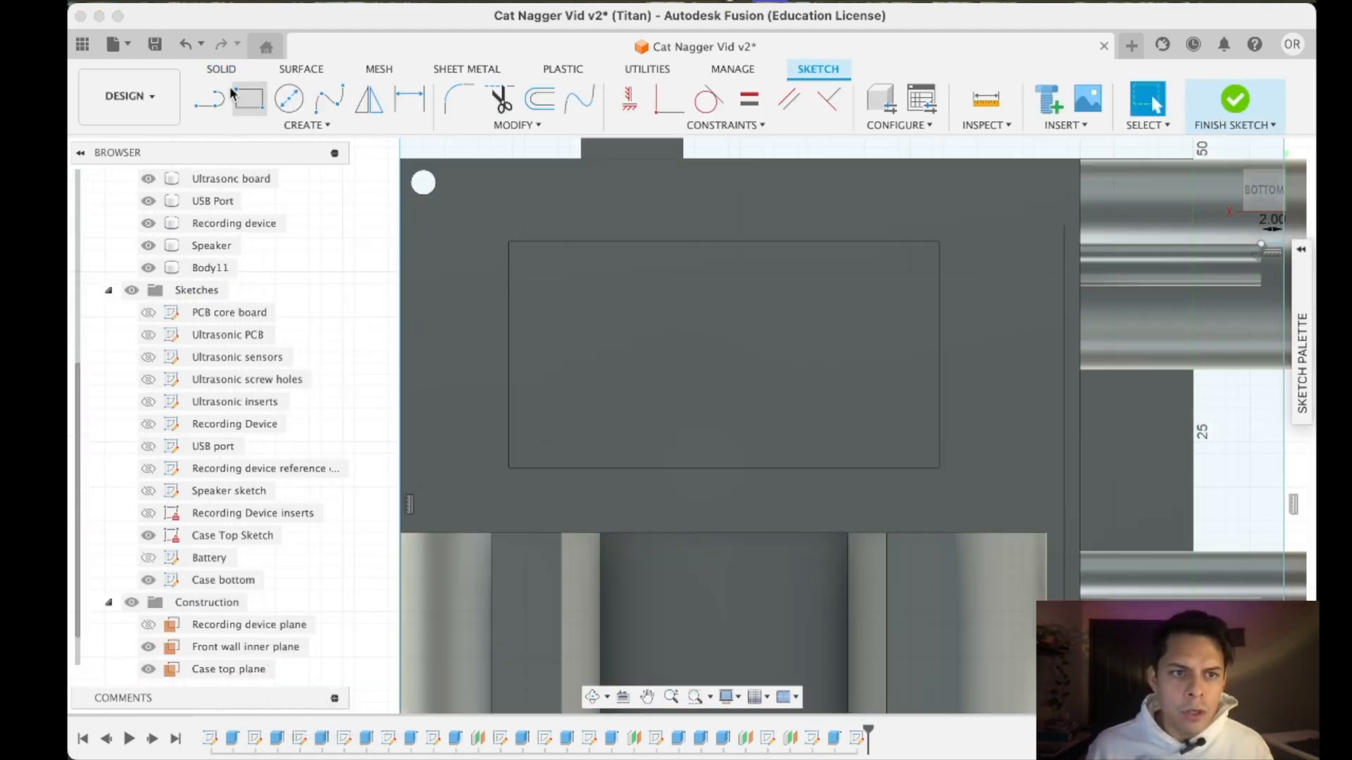
{"action": "scroll", "coordinate": [565, 241], "scroll_direction": "down", "scroll_amount": 4}
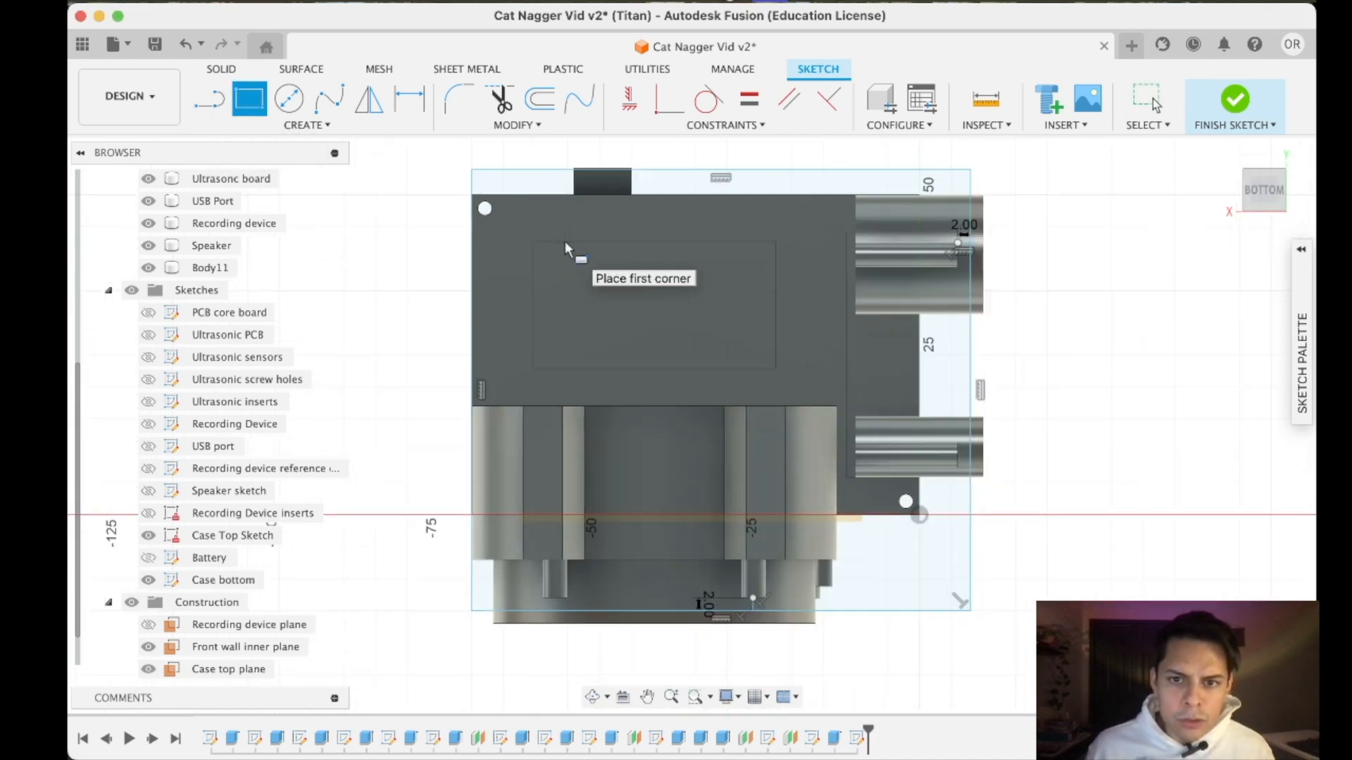
{"action": "scroll", "coordinate": [565, 240], "scroll_direction": "up", "scroll_amount": 5}
{"action": "scroll", "coordinate": [499, 244], "scroll_direction": "up", "scroll_amount": 5}
{"action": "key", "text": "Escape"}
{"action": "scroll", "coordinate": [640, 522], "scroll_direction": "down", "scroll_amount": 5}
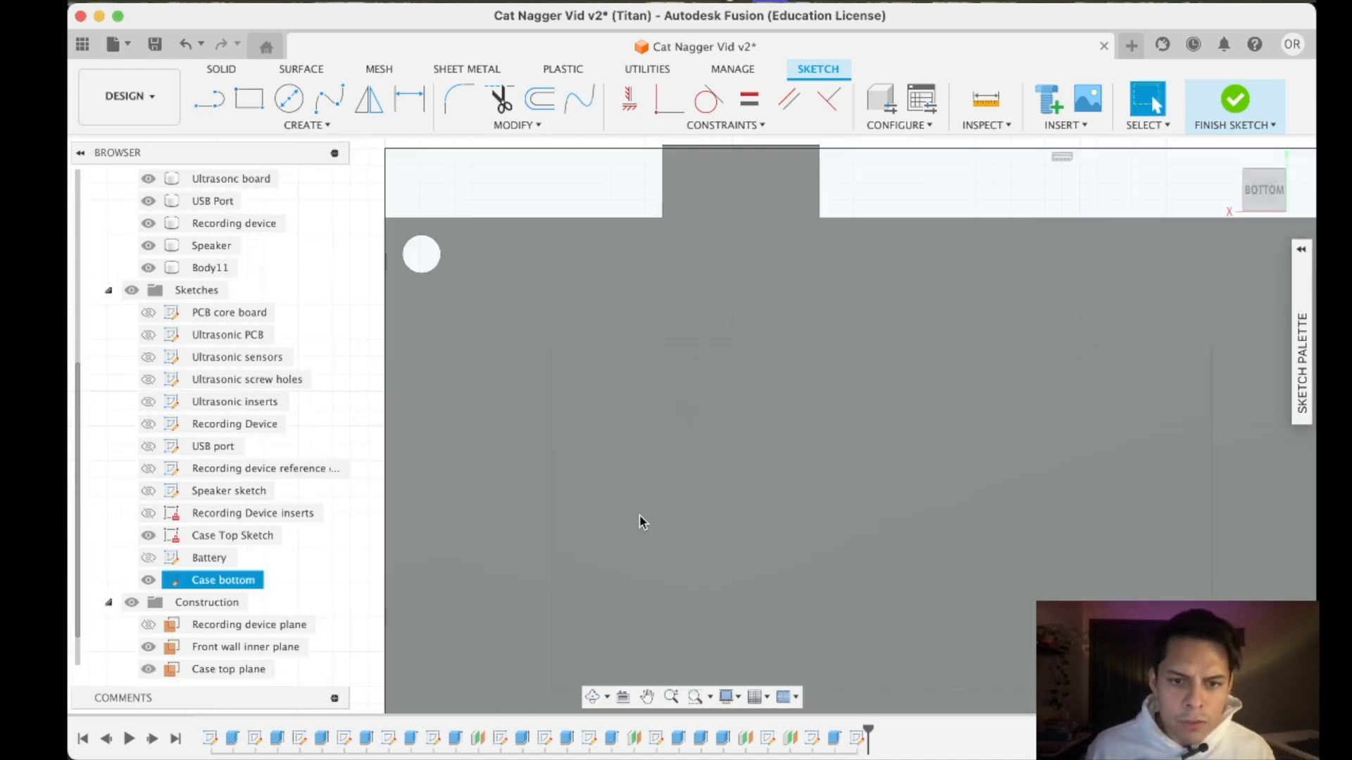
{"action": "left_click", "coordinate": [815, 415]}
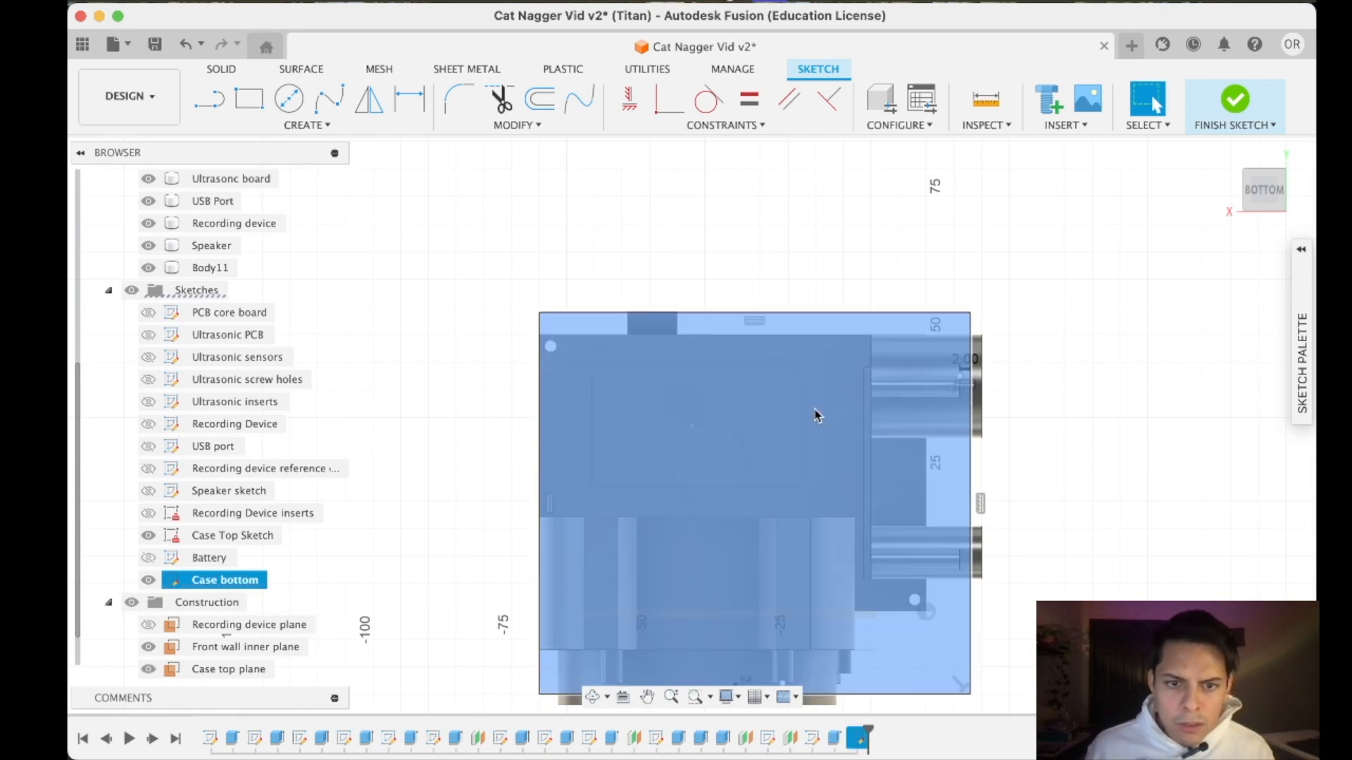
- Show the Battery sketch and draw a two-point rectangle over the battery outline from corner to opposite corner, about 38 by 20 mm
{"action": "left_click", "coordinate": [249, 99]}
{"action": "scroll", "coordinate": [792, 483], "scroll_direction": "up", "scroll_amount": 8}
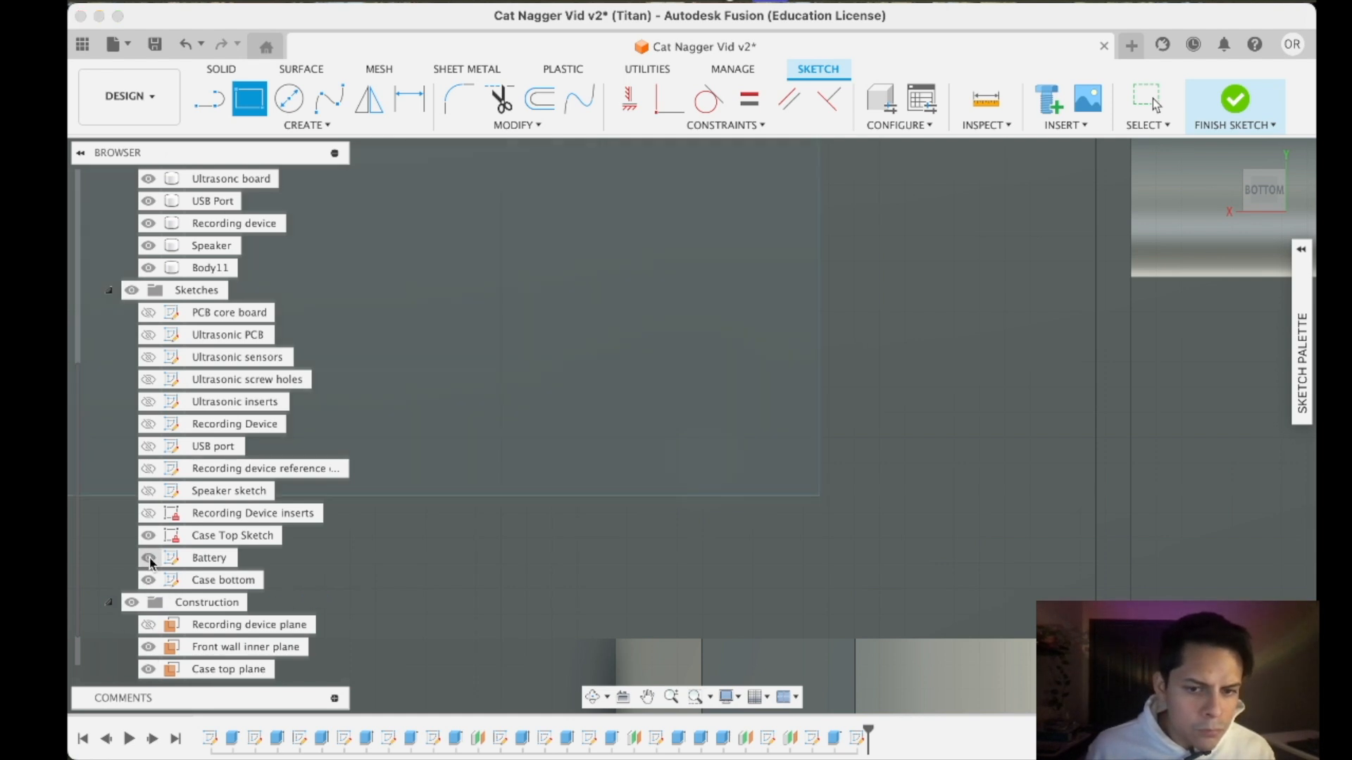
{"action": "scroll", "coordinate": [821, 502], "scroll_direction": "up", "scroll_amount": 3}
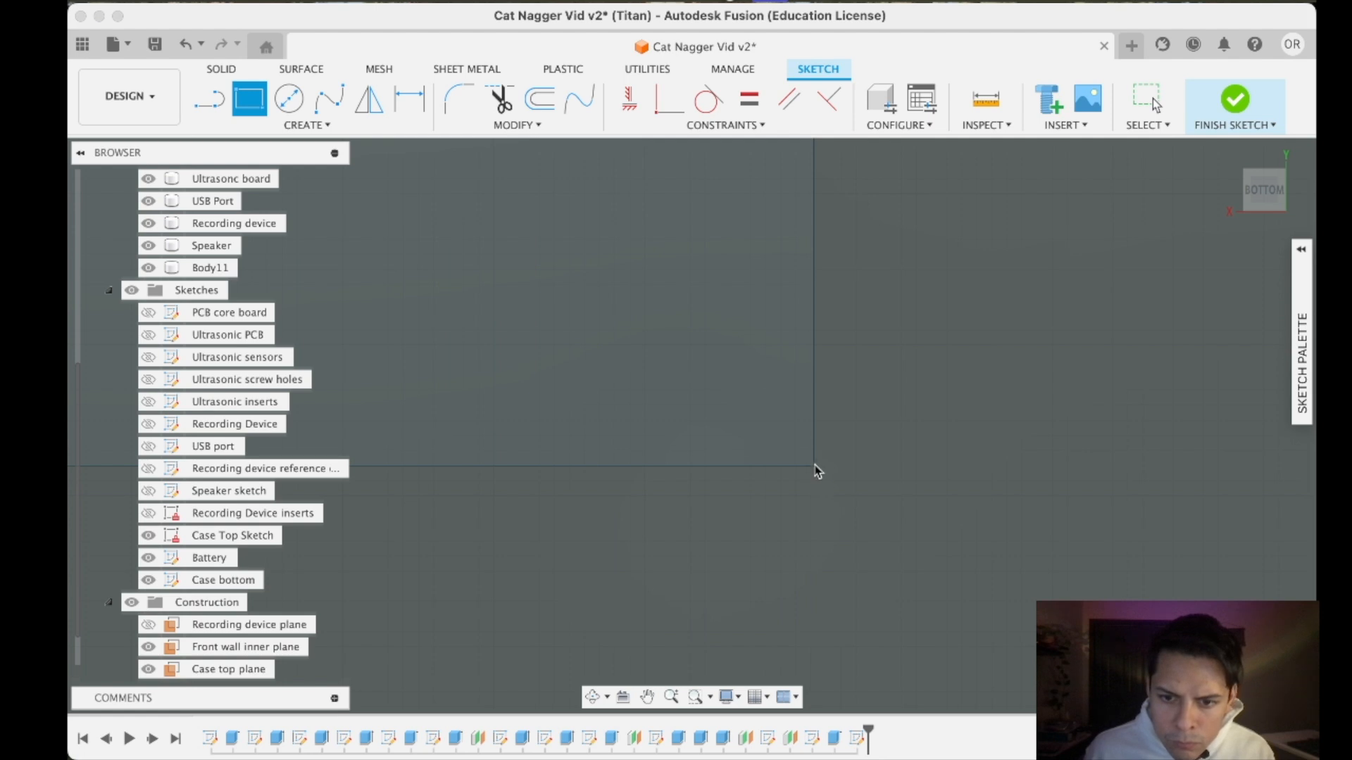
{"action": "left_click", "coordinate": [814, 465]}
{"action": "scroll", "coordinate": [639, 389], "scroll_direction": "down", "scroll_amount": 5}
{"action": "middle_click_drag", "start_coordinate": [600, 381], "coordinate": [1080, 567]}
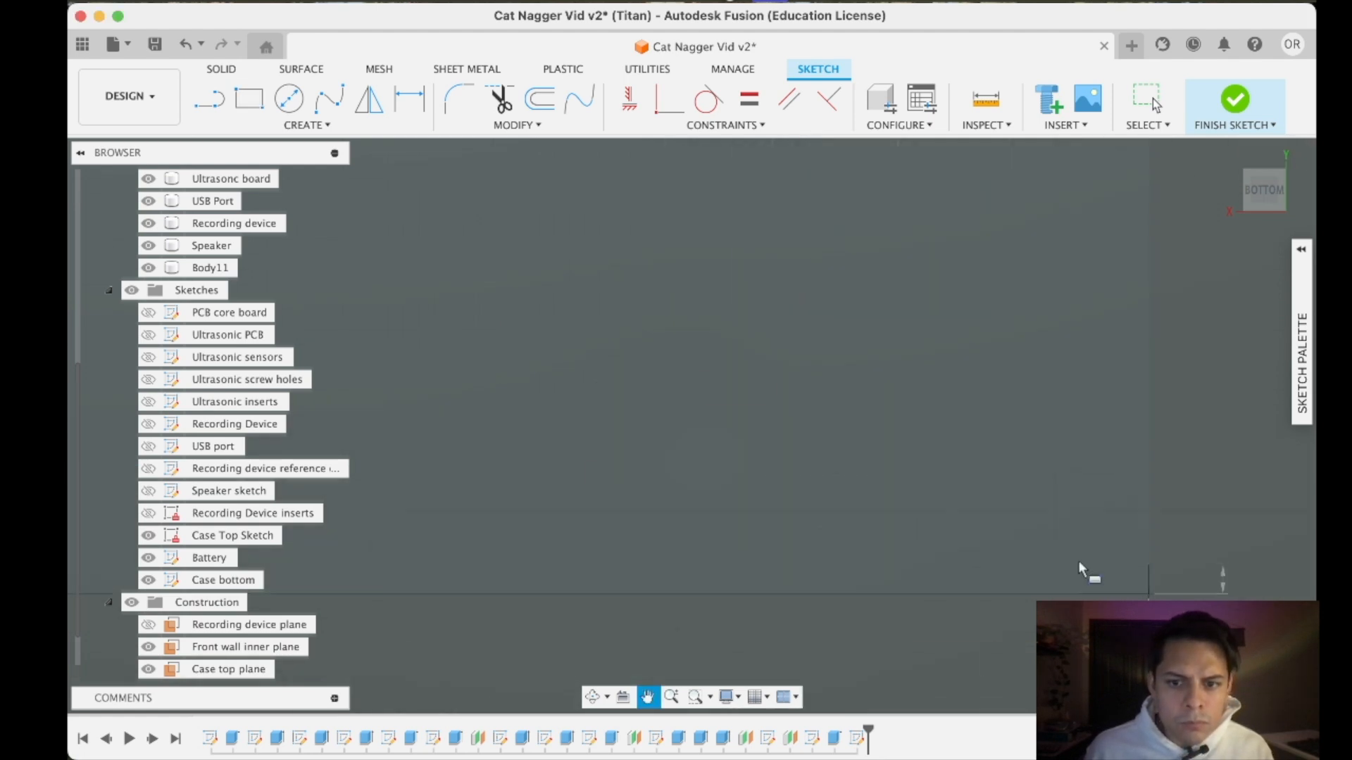
{"action": "scroll", "coordinate": [693, 303], "scroll_direction": "down", "scroll_amount": 3}
{"action": "scroll", "coordinate": [693, 305], "scroll_direction": "down", "scroll_amount": 3}
{"action": "scroll", "coordinate": [525, 294], "scroll_direction": "down", "scroll_amount": 3}
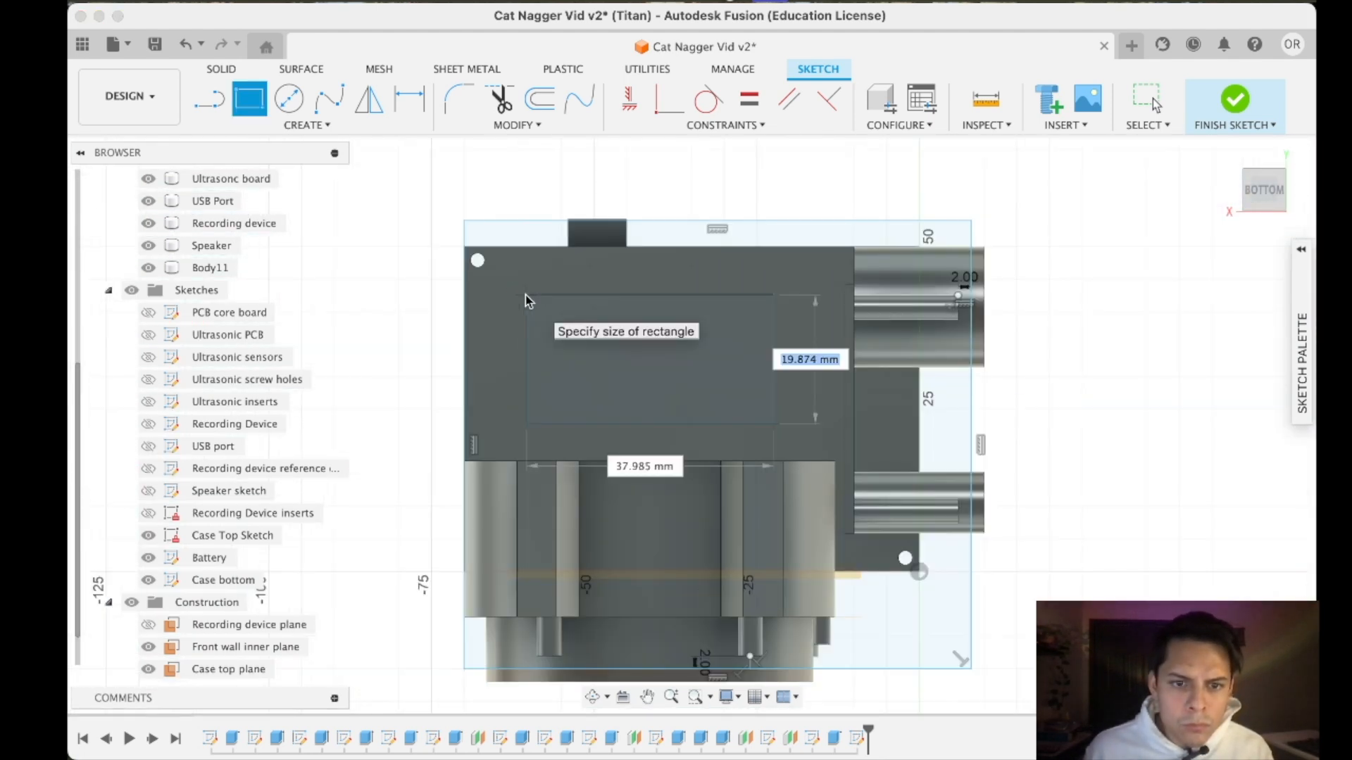
{"action": "scroll", "coordinate": [525, 295], "scroll_direction": "up", "scroll_amount": 6}
{"action": "left_click", "coordinate": [527, 281]}
{"action": "scroll", "coordinate": [724, 445], "scroll_direction": "down", "scroll_amount": 3}
{"action": "middle_click_drag", "start_coordinate": [725, 445], "coordinate": [624, 435]}
{"action": "scroll", "coordinate": [597, 221], "scroll_direction": "up", "scroll_amount": 5}
{"action": "scroll", "coordinate": [775, 506], "scroll_direction": "down", "scroll_amount": 6}
{"action": "key", "text": "Escape"}
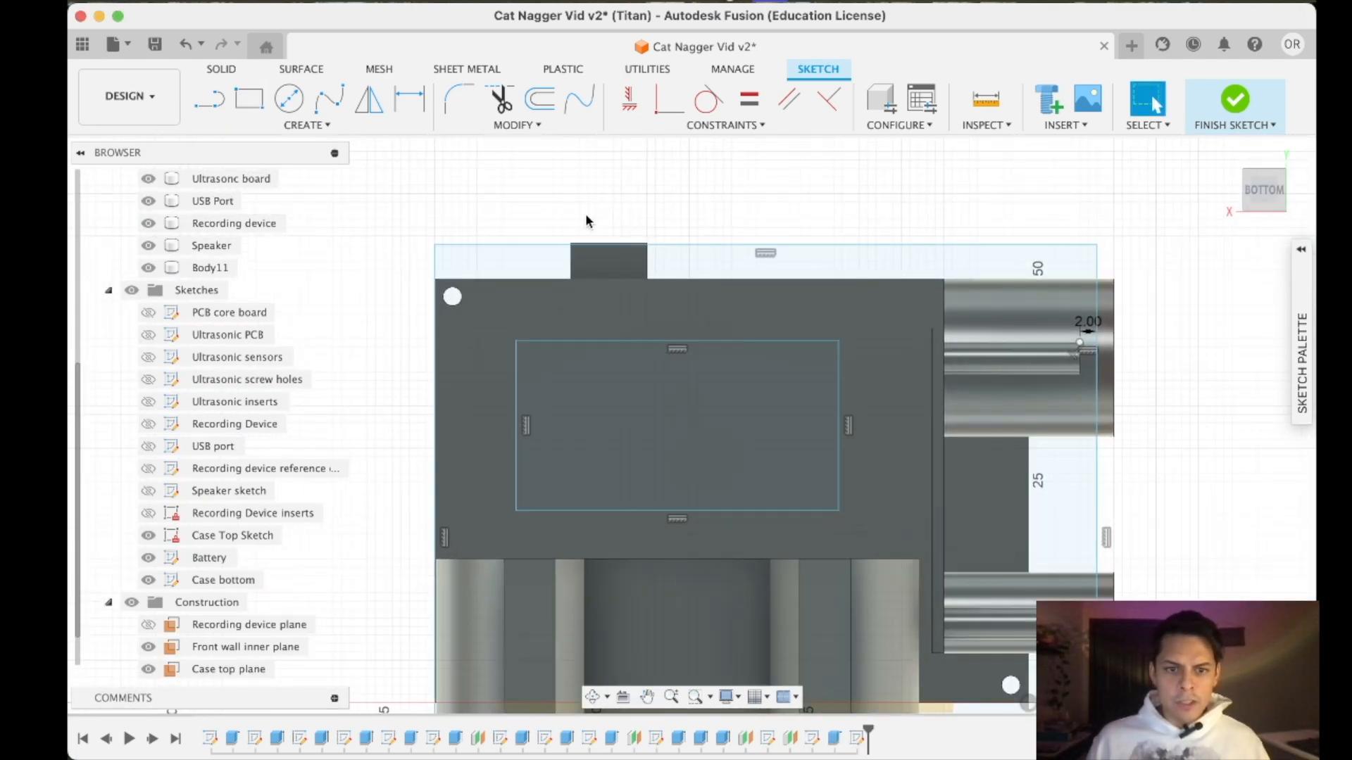
- Draw a small rectangle about 3.7 mm wide across the battery rectangle's lower-left corner, starting on its lower edge and extending outward
{"action": "left_click", "coordinate": [243, 102]}
{"action": "scroll", "coordinate": [626, 383], "scroll_direction": "up", "scroll_amount": 3}
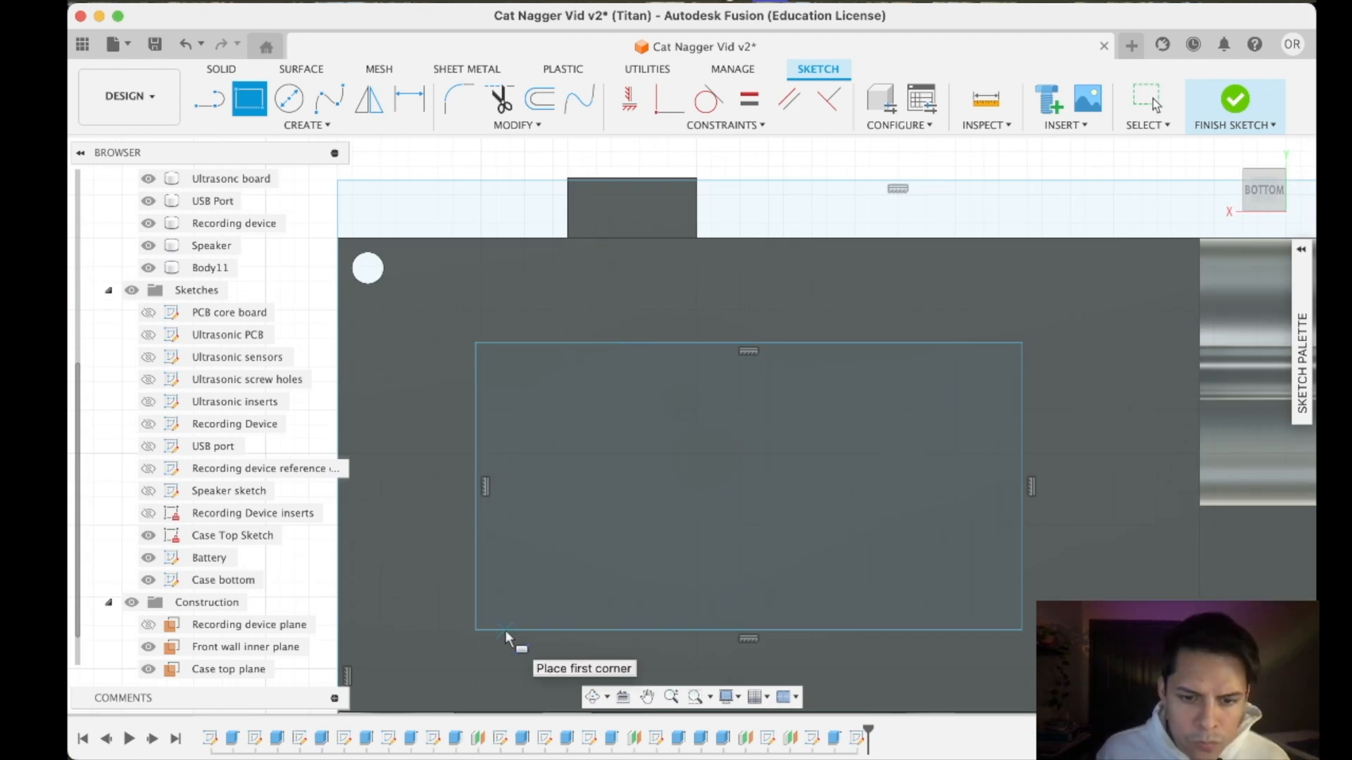
{"action": "left_click", "coordinate": [505, 631]}
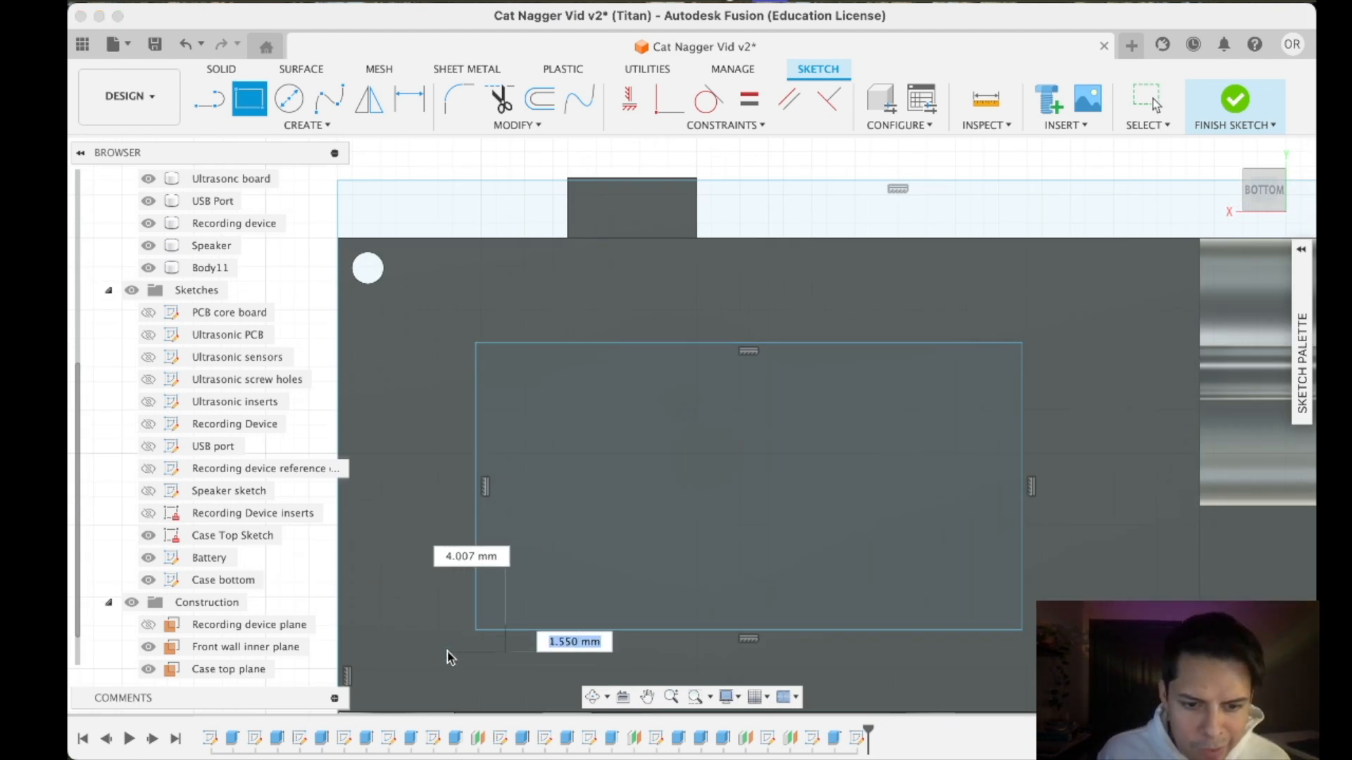
{"action": "left_click", "coordinate": [452, 655]}
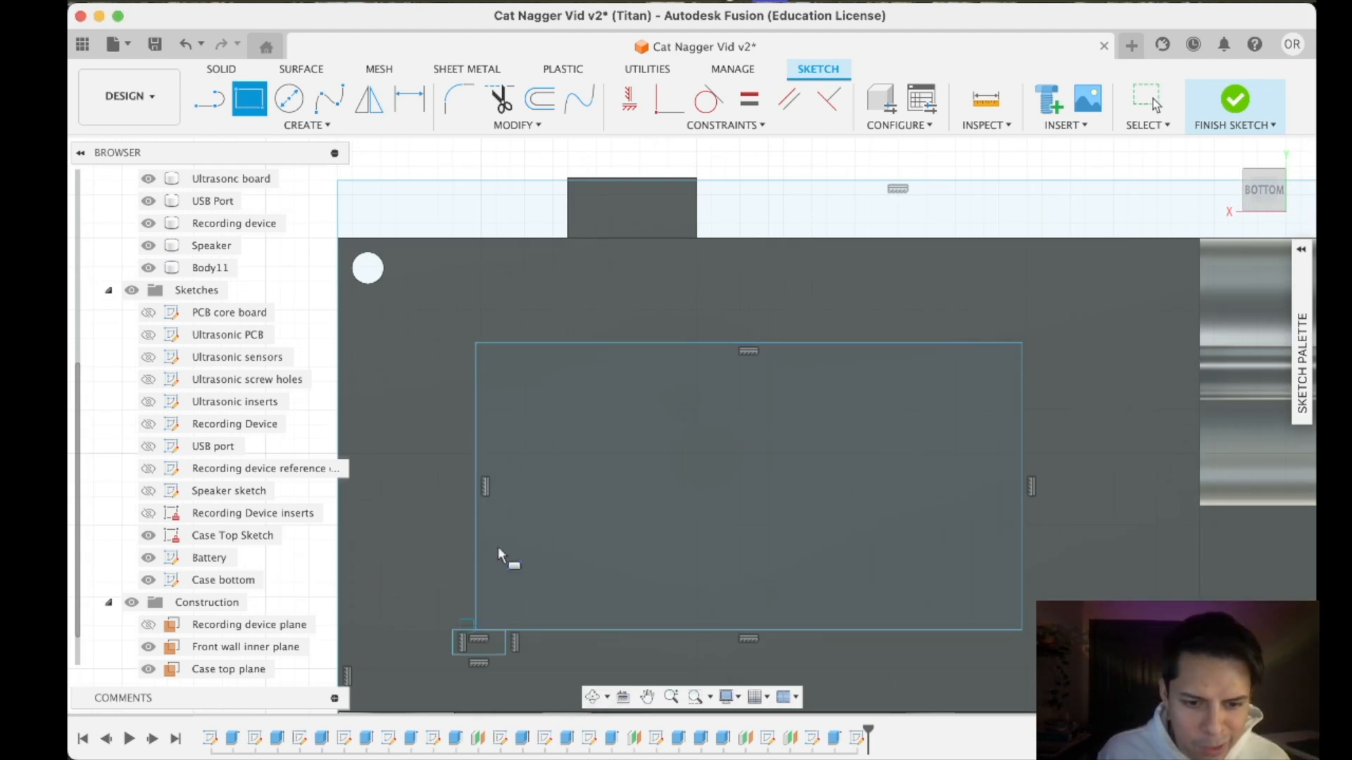
- Draw a narrow rectangle about 3.7 by 11.7 mm up from the small rectangle's outer corner and delete the small rectangle's upper edge
{"action": "left_click", "coordinate": [452, 652]}
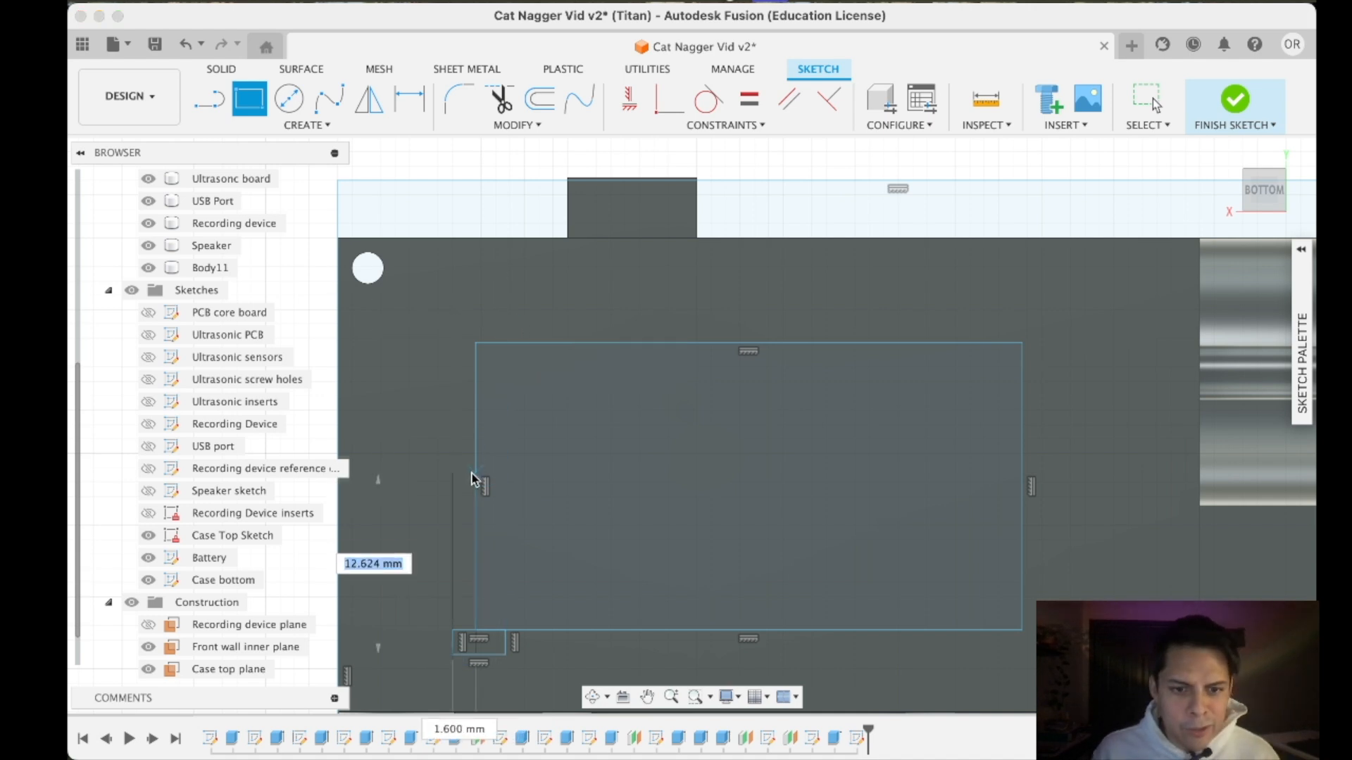
{"action": "left_click", "coordinate": [505, 493]}
{"action": "key", "text": "Escape"}
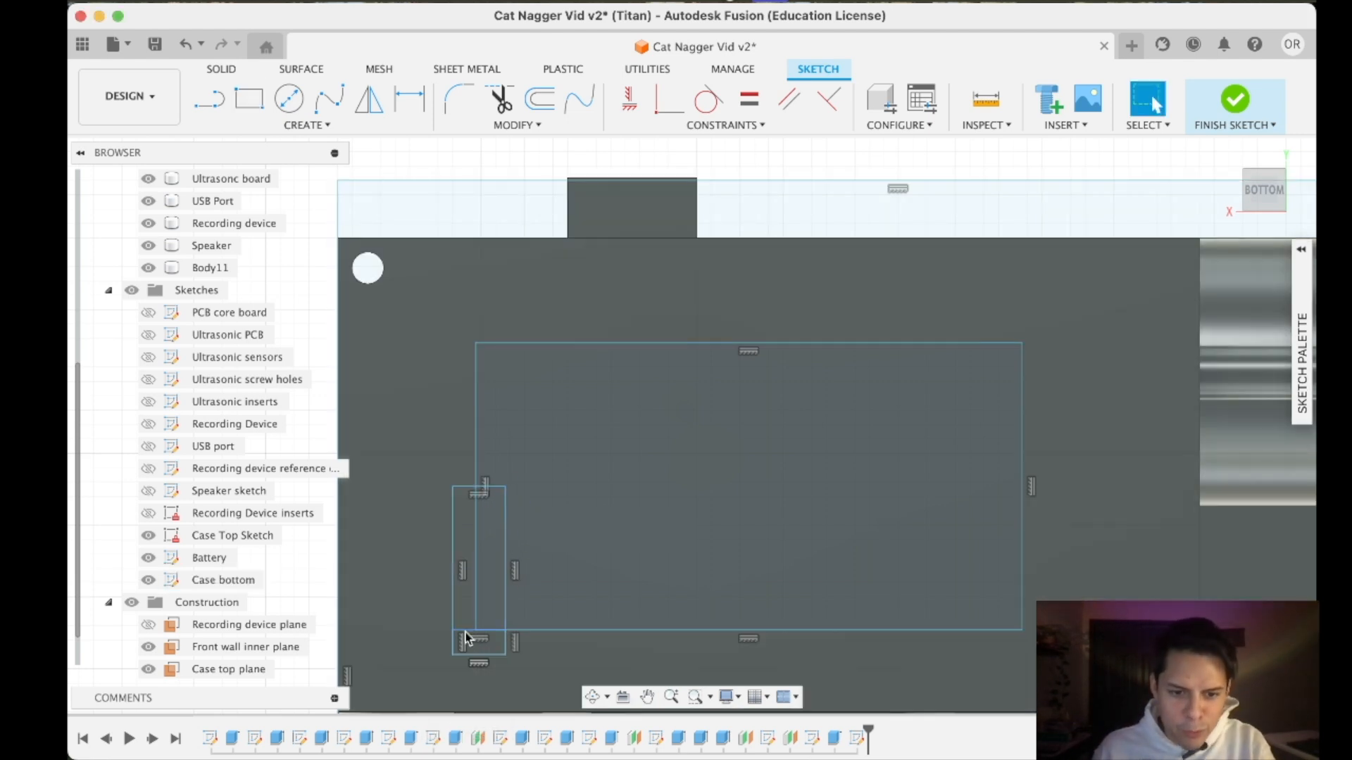
{"action": "key", "text": "Delete"}
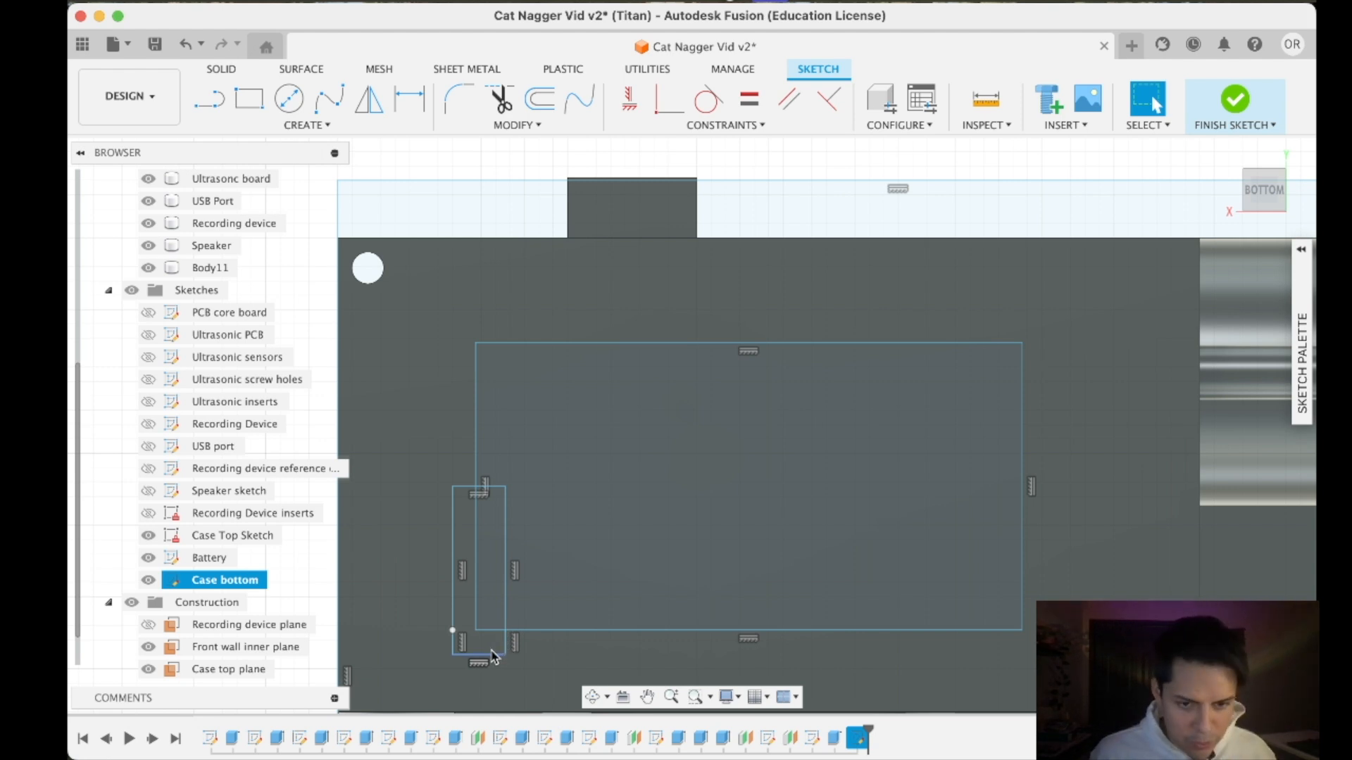
- Try to draw a line along the battery rectangle's short side, from the narrow rectangle's upper edge to the battery corner
{"action": "left_click", "coordinate": [209, 98]}
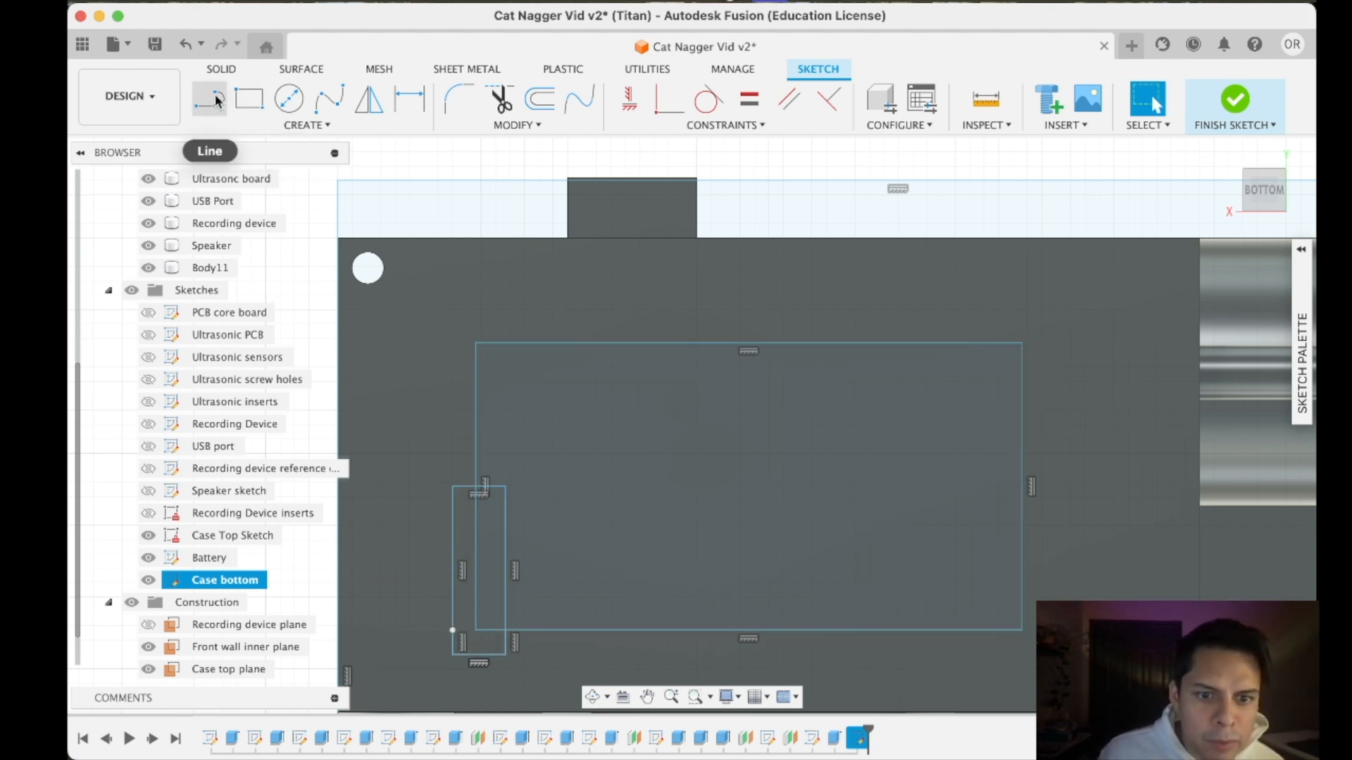
{"action": "left_click", "coordinate": [476, 487]}
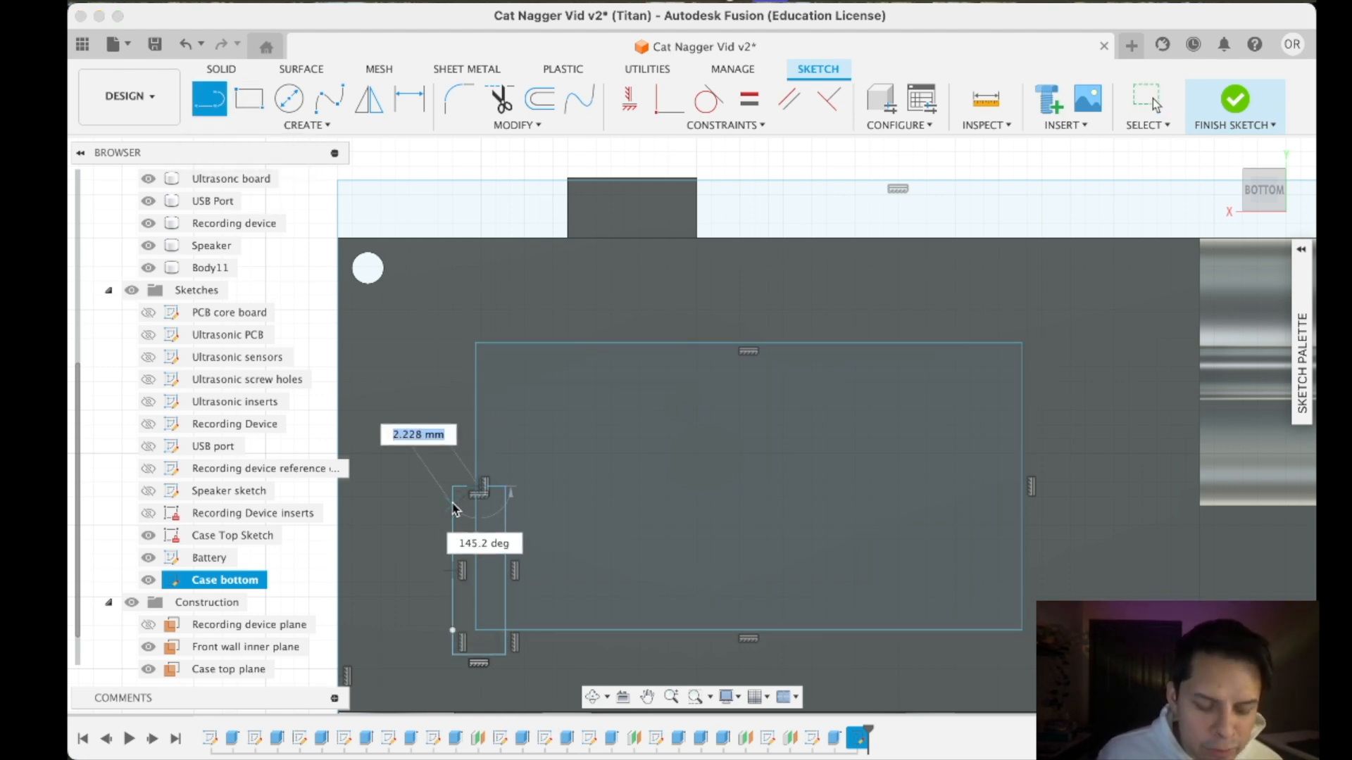
{"action": "key", "text": "Escape"}
{"action": "left_click", "coordinate": [203, 105]}
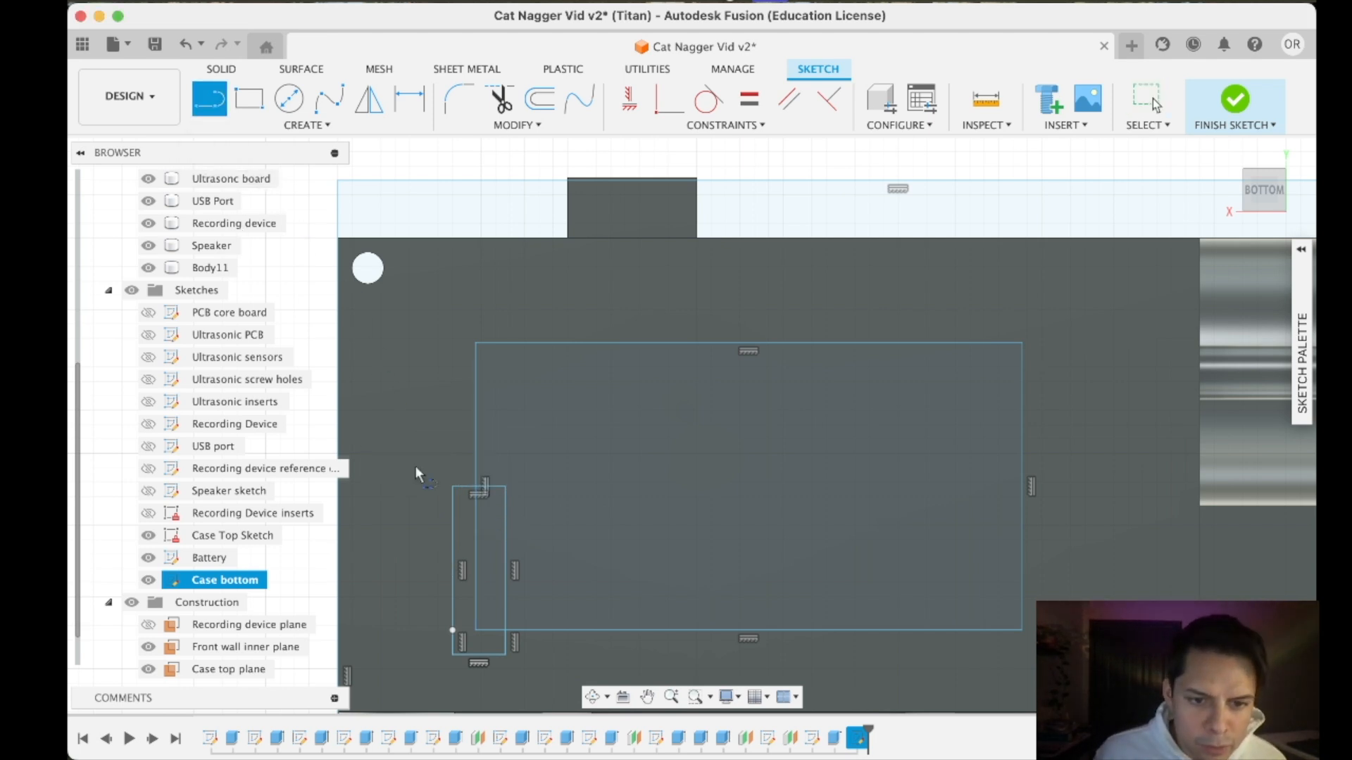
{"action": "left_click", "coordinate": [476, 491]}
{"action": "left_click", "coordinate": [475, 628]}
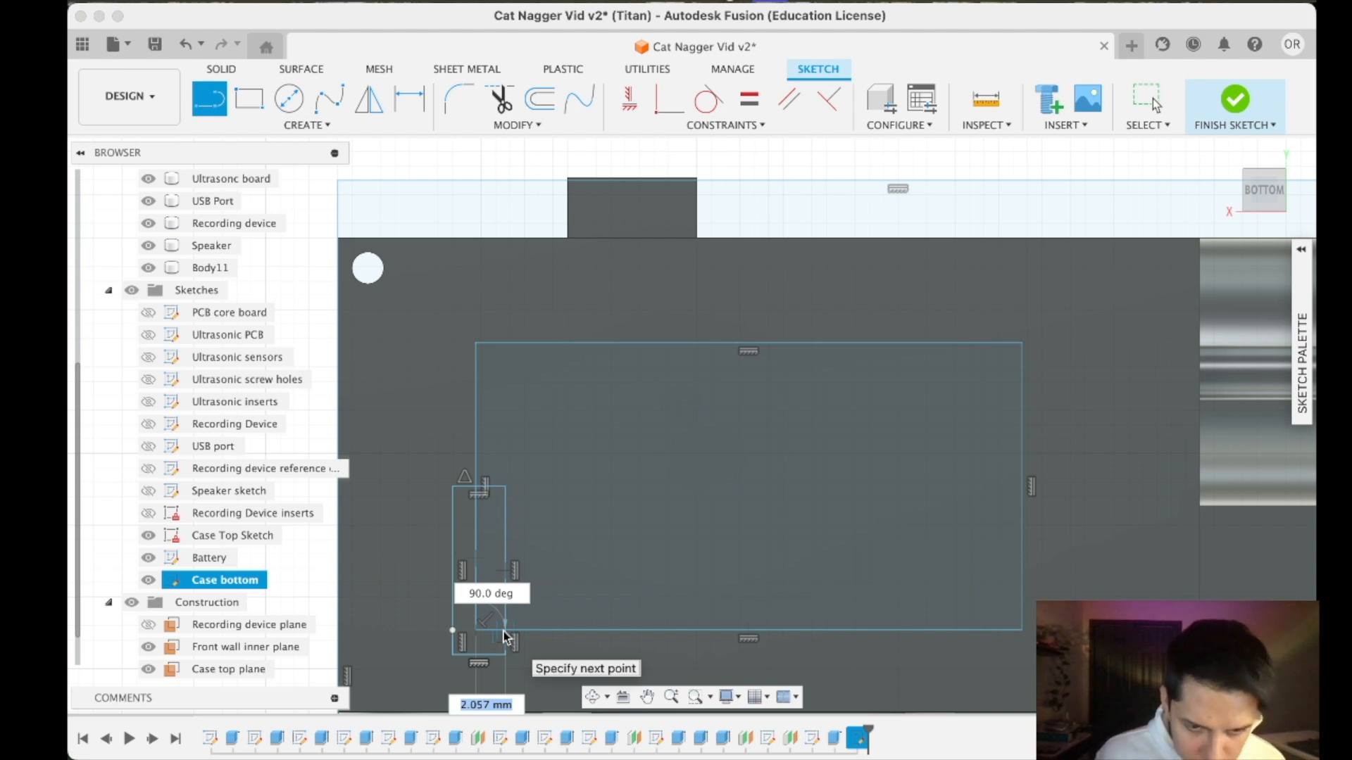
{"action": "key", "text": "Escape"}
{"action": "scroll", "coordinate": [440, 599], "scroll_direction": "down", "scroll_amount": 2}
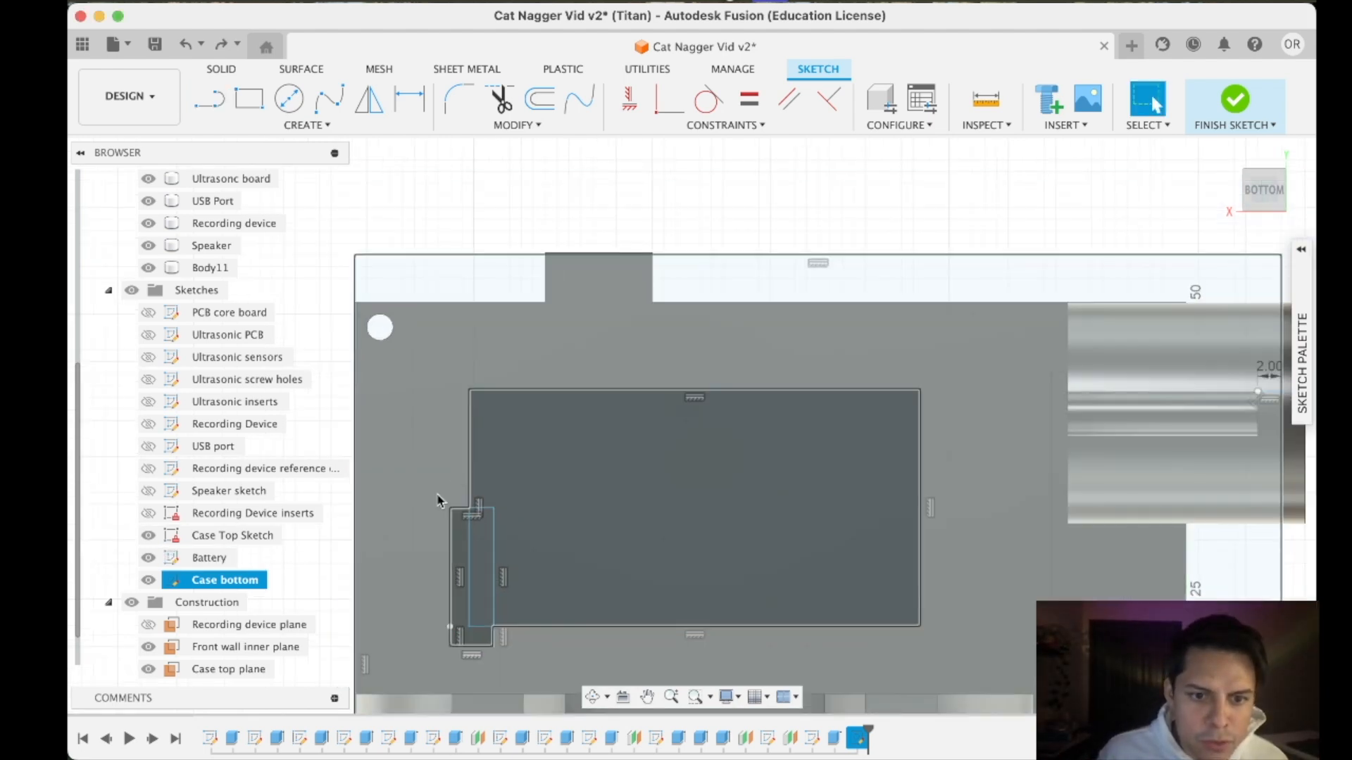
- Draw a straight line about 10.1 mm long along the battery rectangle's short side, from the narrow rectangle's upper edge to the battery corner
{"action": "left_click", "coordinate": [210, 100]}
{"action": "scroll", "coordinate": [428, 515], "scroll_direction": "up", "scroll_amount": 5}
{"action": "scroll", "coordinate": [559, 437], "scroll_direction": "up", "scroll_amount": 4}
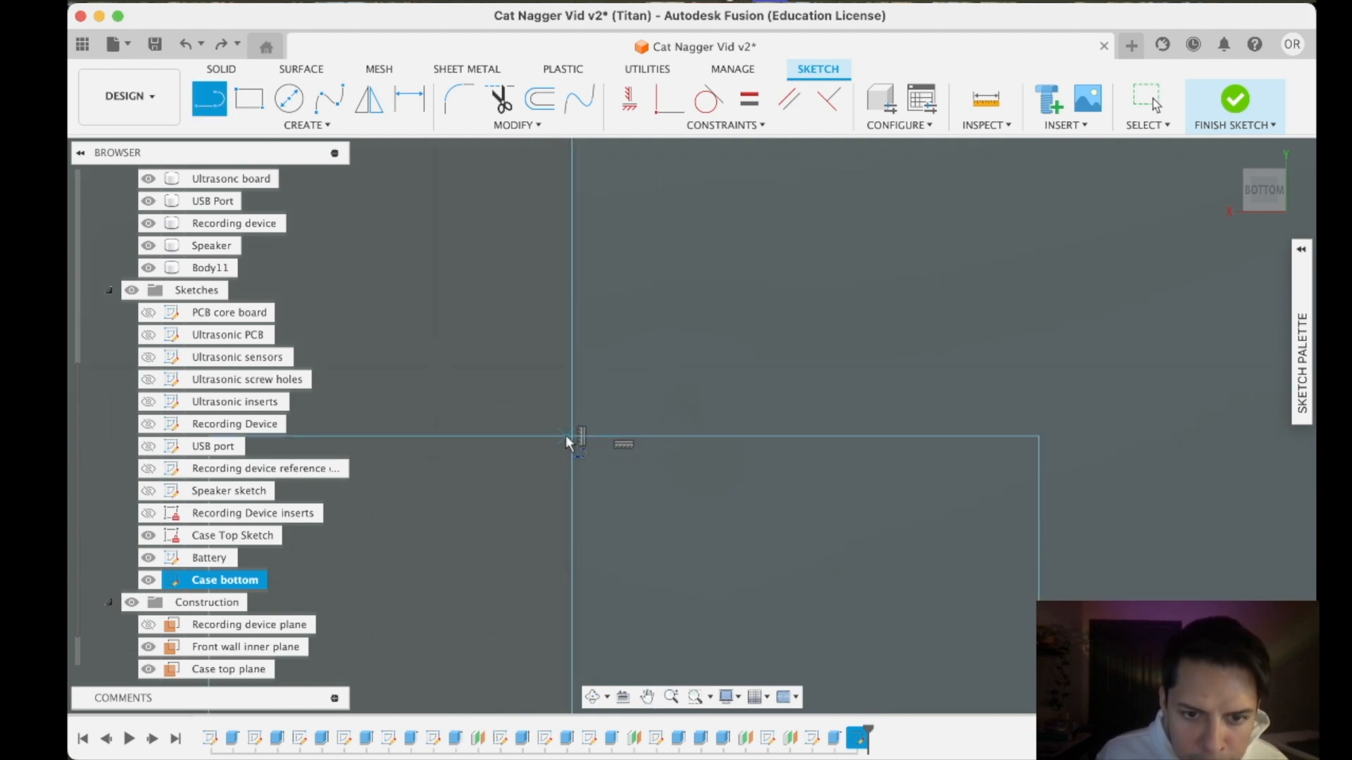
{"action": "left_click", "coordinate": [567, 436]}
{"action": "scroll", "coordinate": [556, 543], "scroll_direction": "down", "scroll_amount": 5}
{"action": "scroll", "coordinate": [550, 603], "scroll_direction": "down", "scroll_amount": 3}
{"action": "middle_click_drag", "start_coordinate": [551, 605], "coordinate": [511, 476]}
{"action": "scroll", "coordinate": [516, 579], "scroll_direction": "down", "scroll_amount": 1}
{"action": "scroll", "coordinate": [514, 583], "scroll_direction": "up", "scroll_amount": 7}
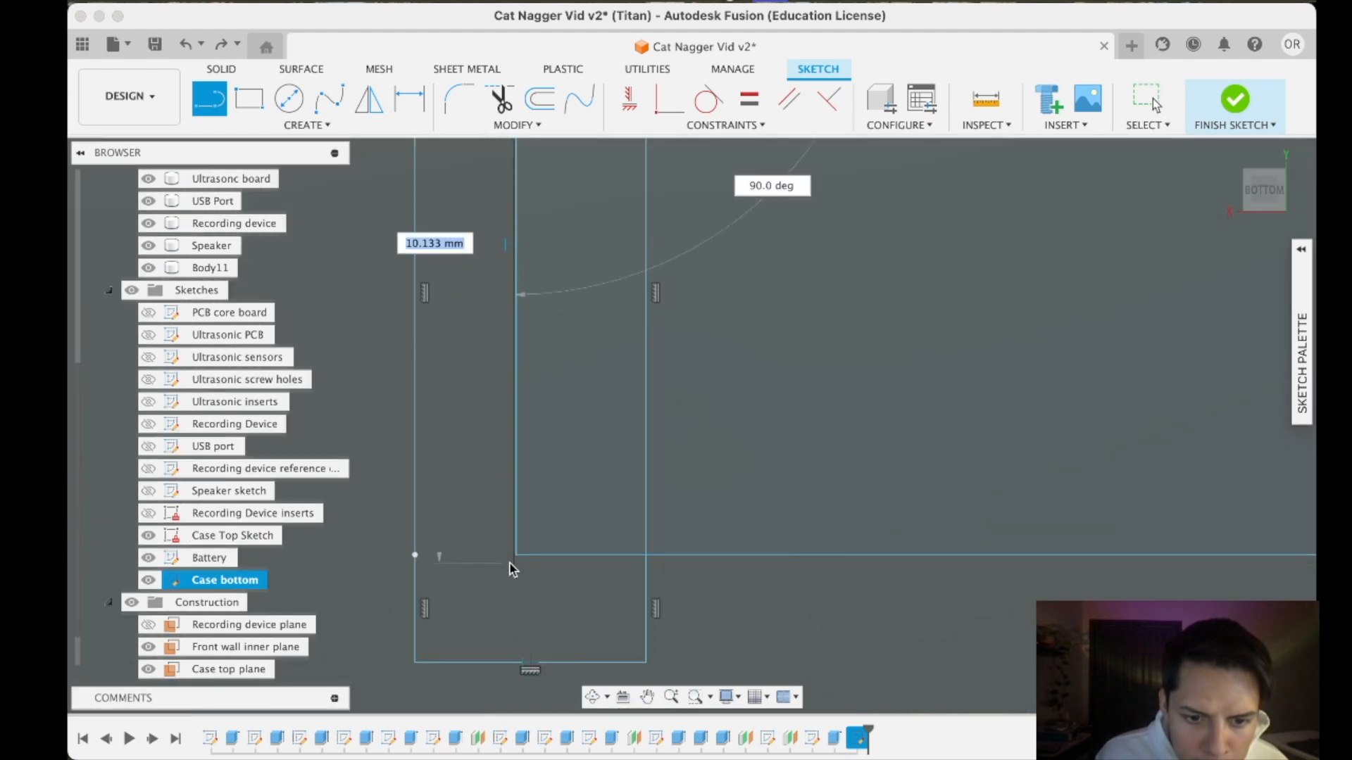
{"action": "left_click", "coordinate": [514, 557]}
- Try to draw a line from the new line's lower end across to the narrow rectangle's inner long edge
{"action": "scroll", "coordinate": [514, 557], "scroll_direction": "up", "scroll_amount": 3}
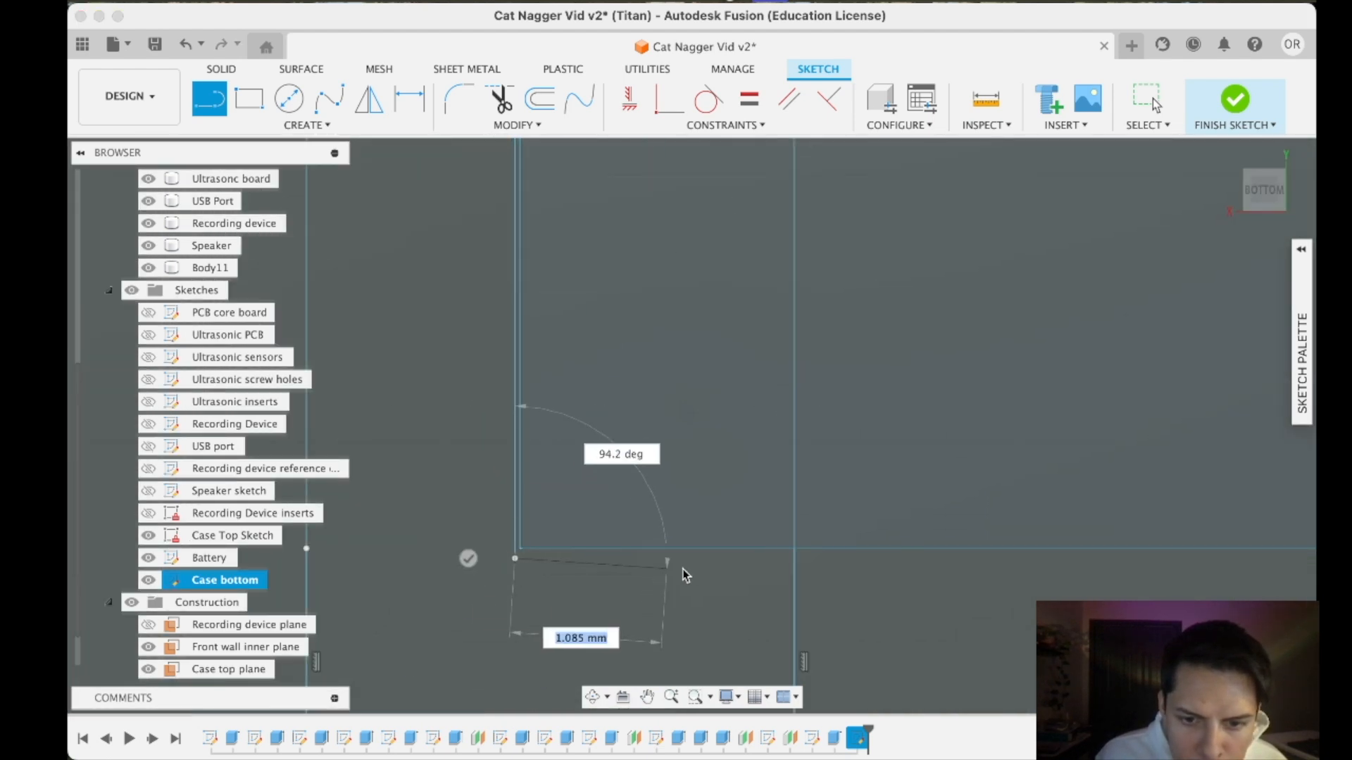
{"action": "left_click", "coordinate": [795, 558]}
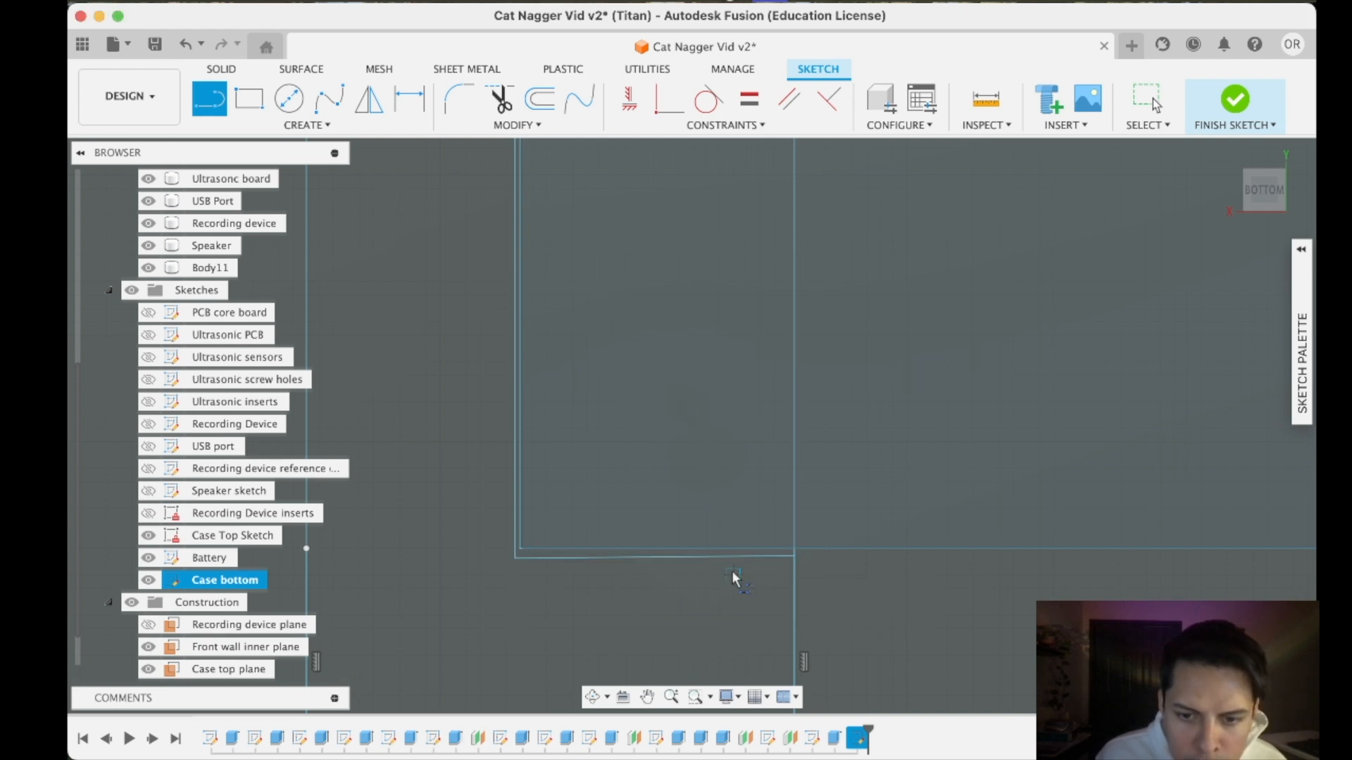
{"action": "key", "text": "Escape"}
- Draw a 2.094 mm line at 0 degrees from the vertical line's lower end to the narrow rectangle's inner long edge
{"action": "left_click", "coordinate": [209, 99]}
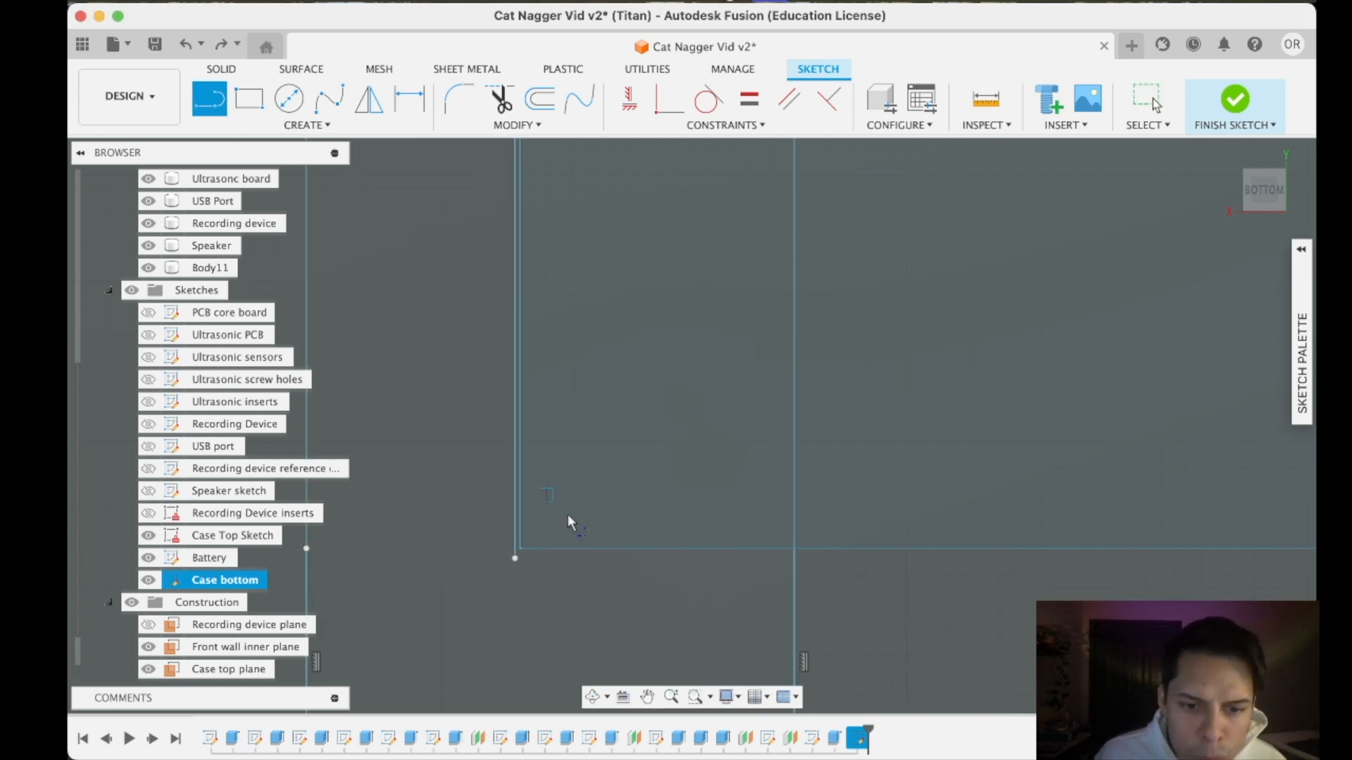
{"action": "left_click", "coordinate": [514, 558]}
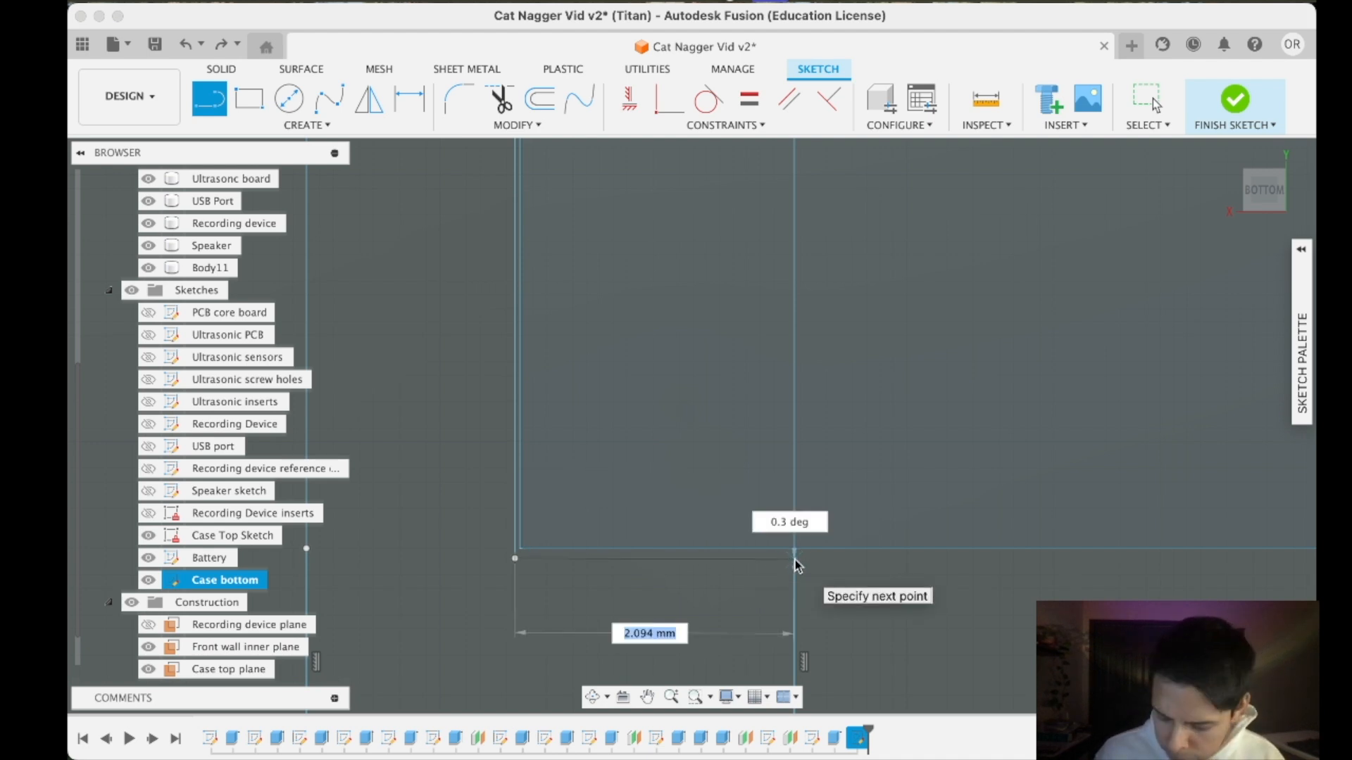
{"action": "key", "text": "Tab"}
{"action": "type", "text": "0"}
{"action": "key", "text": "Tab"}
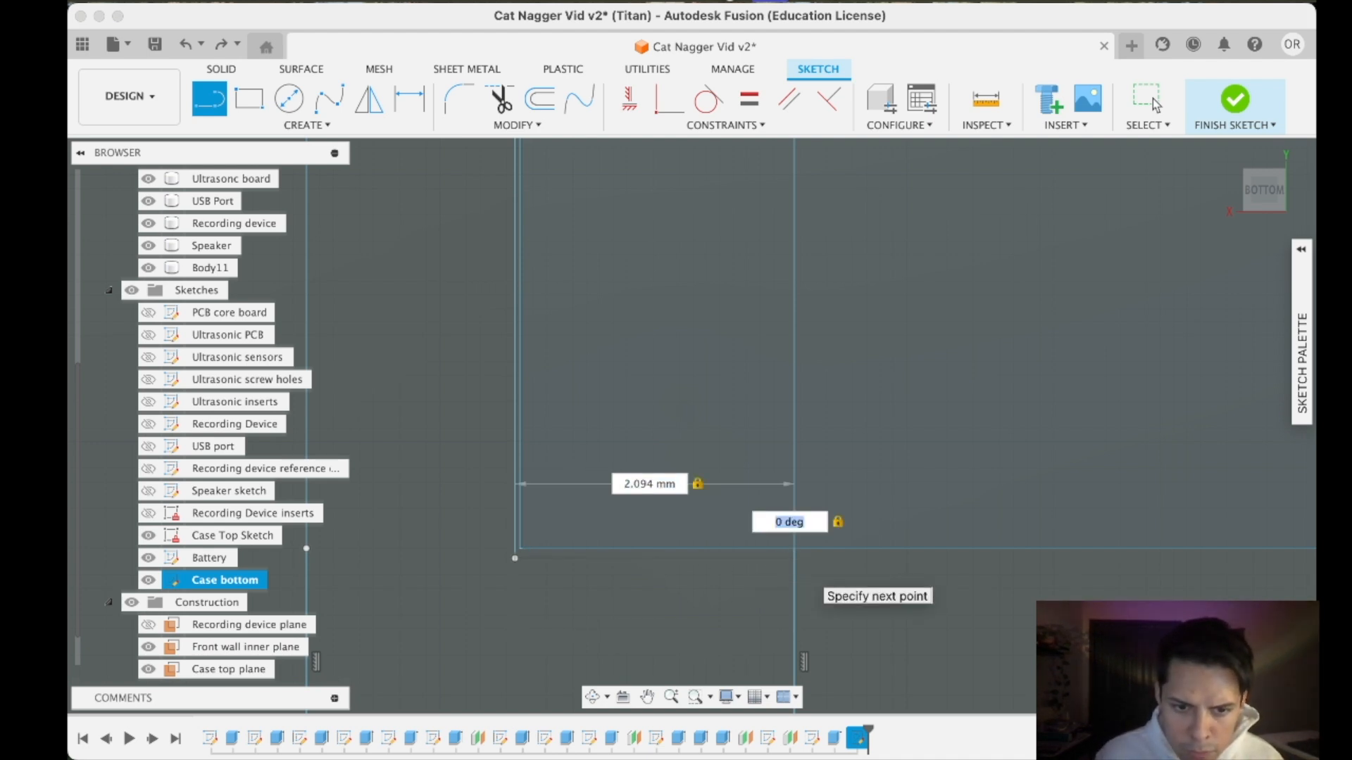
{"action": "key", "text": "Return"}
{"action": "key", "text": "Escape"}
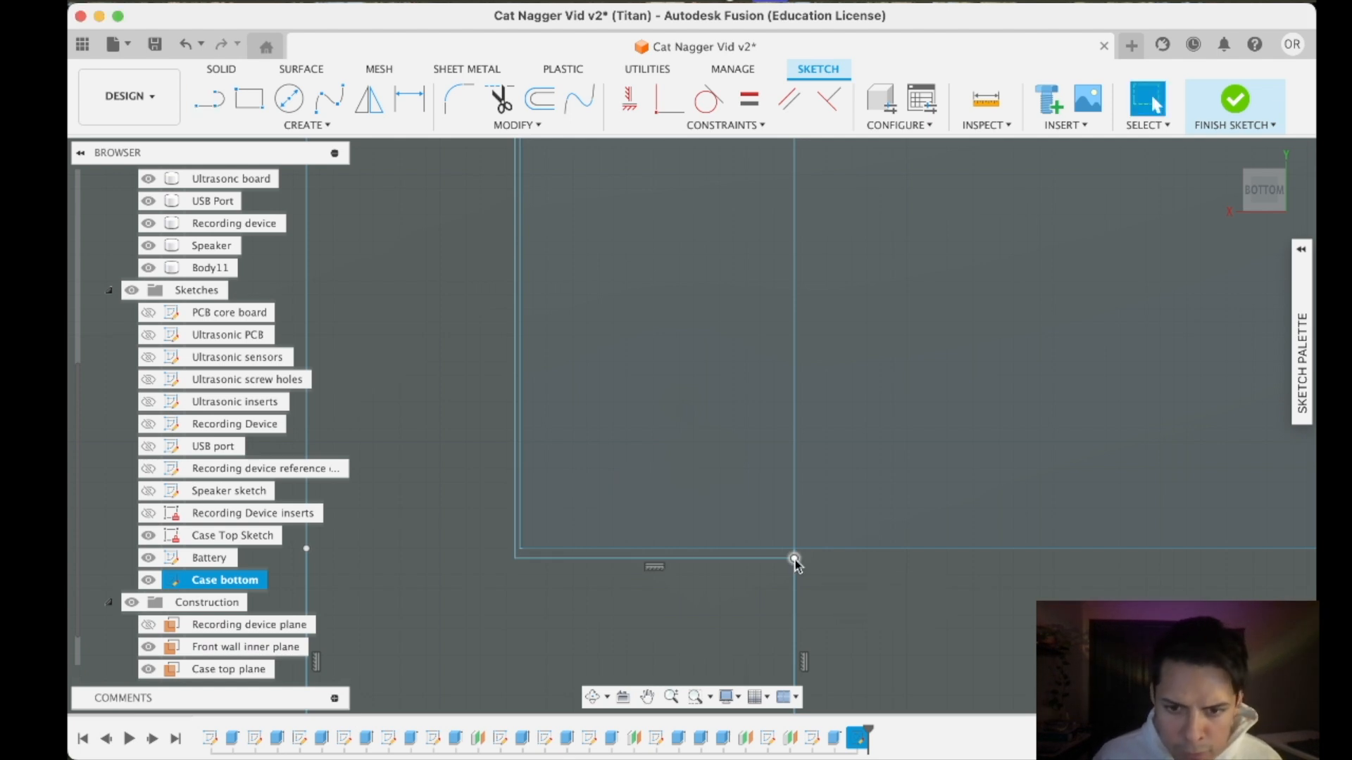
- Trim away the narrow rectangle's inner long edge beside the battery
{"action": "scroll", "coordinate": [752, 522], "scroll_direction": "down", "scroll_amount": 10}
{"action": "scroll", "coordinate": [740, 224], "scroll_direction": "up", "scroll_amount": 3}
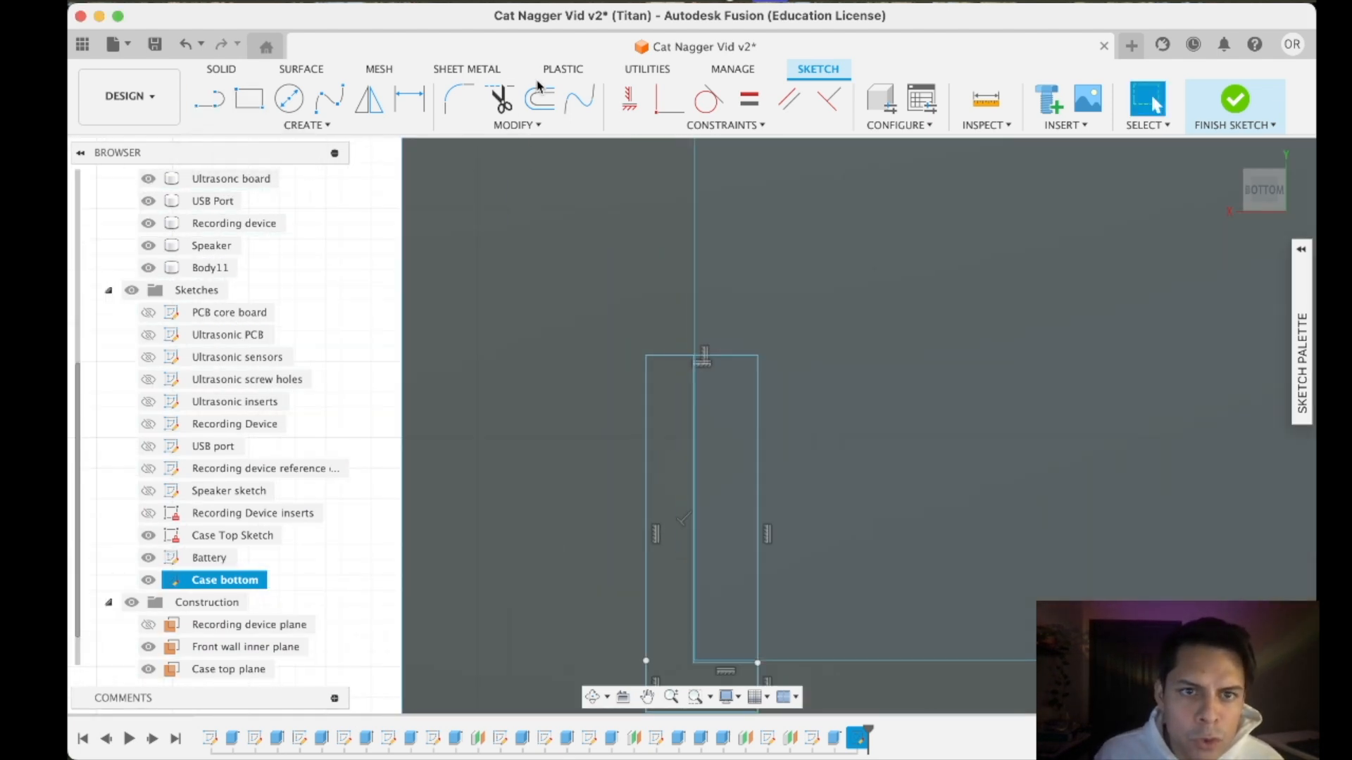
{"action": "left_click", "coordinate": [758, 588]}
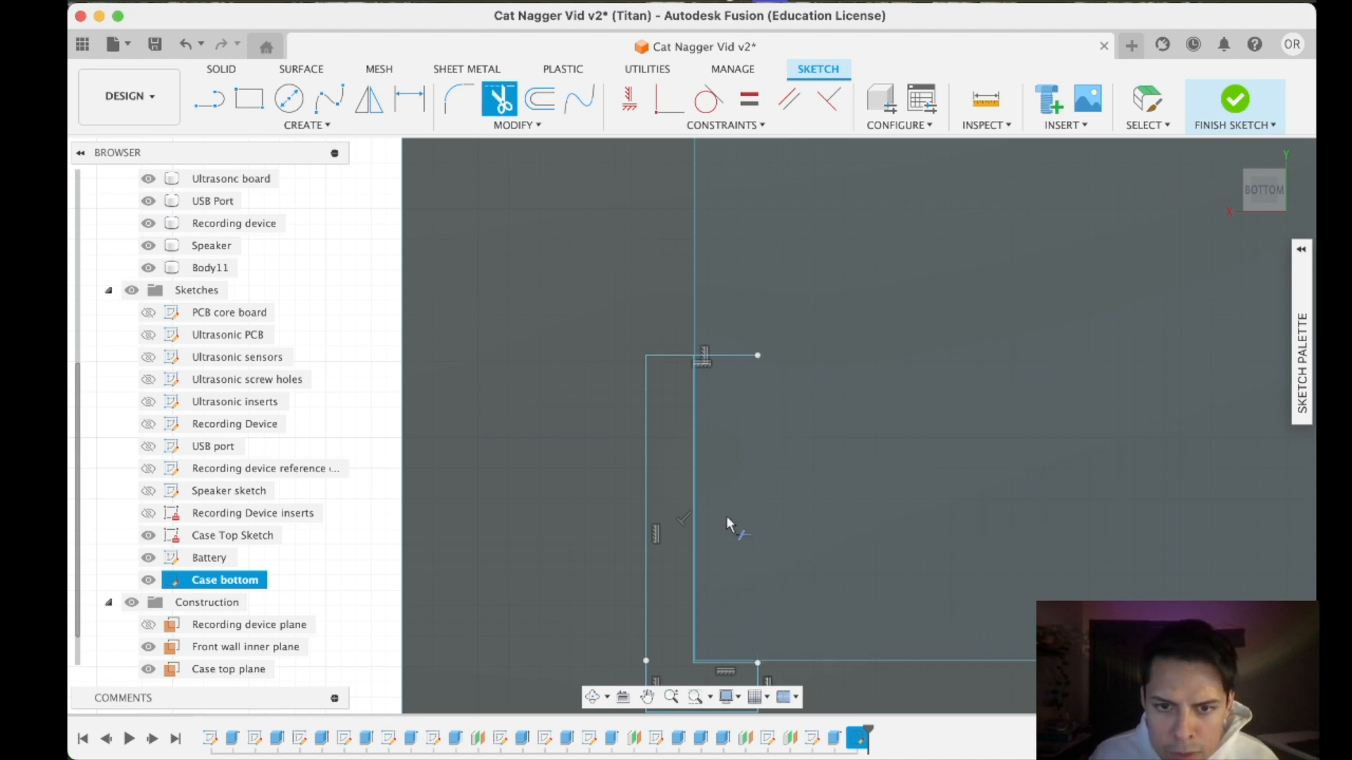
- Trim the leftover segments of the two narrow rectangles to leave one closed L-shaped bracket around the battery corner
{"action": "scroll", "coordinate": [760, 664], "scroll_direction": "up", "scroll_amount": 10}
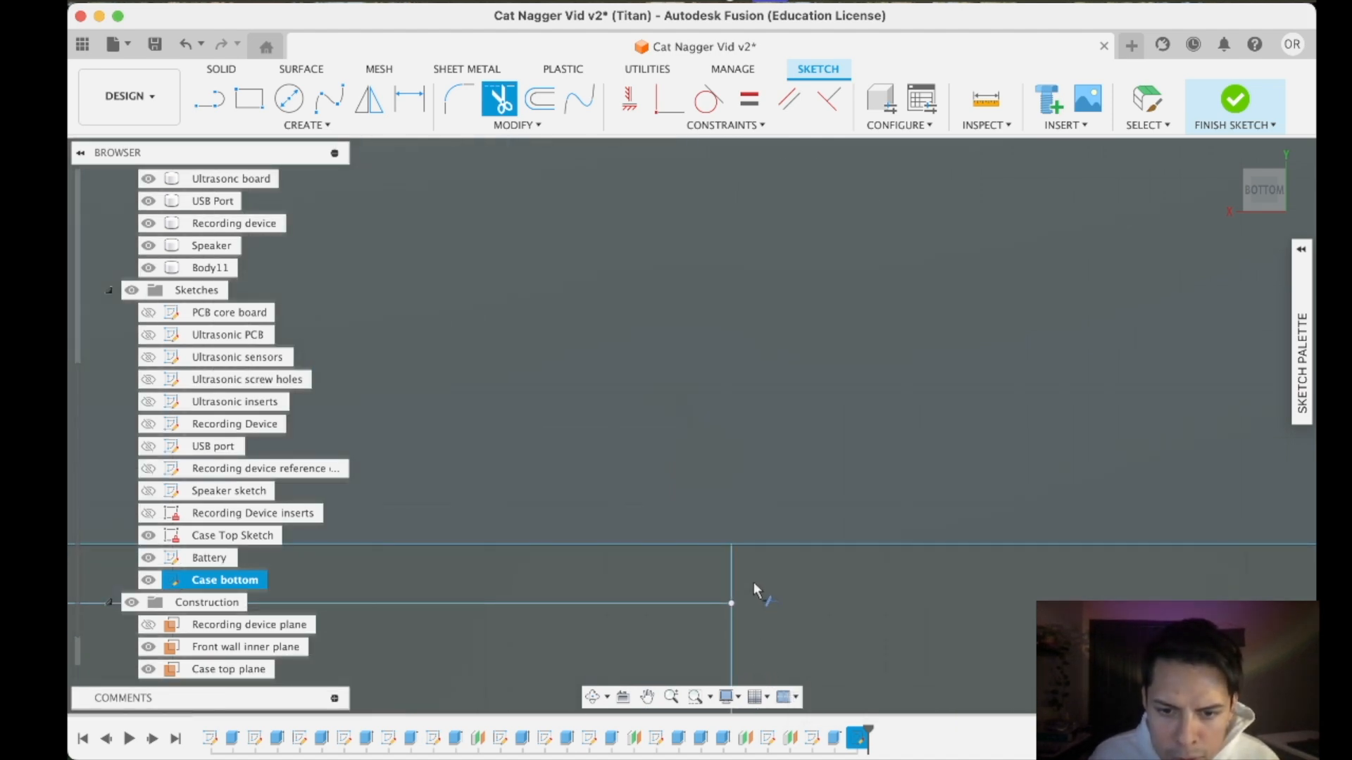
{"action": "scroll", "coordinate": [717, 572], "scroll_direction": "down", "scroll_amount": 10}
{"action": "scroll", "coordinate": [597, 327], "scroll_direction": "down", "scroll_amount": 3}
{"action": "mouse_move", "coordinate": [583, 303]}
{"action": "middle_mouse_down"}
{"action": "mouse_move", "coordinate": [640, 531]}
{"action": "mouse_move", "coordinate": [639, 619]}
{"action": "middle_mouse_up"}
{"action": "scroll", "coordinate": [622, 239], "scroll_direction": "up", "scroll_amount": 1}
{"action": "scroll", "coordinate": [641, 281], "scroll_direction": "up", "scroll_amount": 10}
{"action": "left_click", "coordinate": [652, 291]}
{"action": "scroll", "coordinate": [660, 370], "scroll_direction": "down", "scroll_amount": 8}
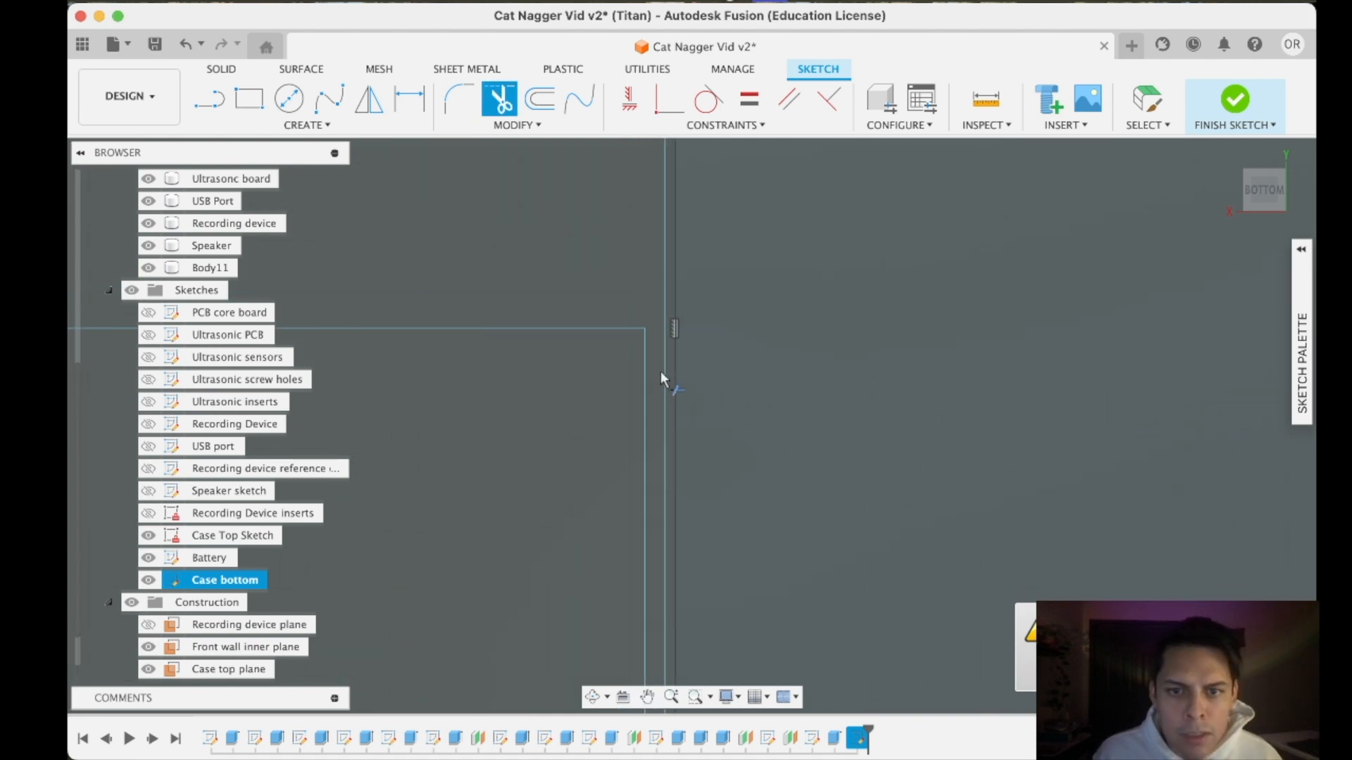
{"action": "scroll", "coordinate": [697, 432], "scroll_direction": "down", "scroll_amount": 8}
{"action": "scroll", "coordinate": [709, 605], "scroll_direction": "up", "scroll_amount": 8}
{"action": "scroll", "coordinate": [723, 593], "scroll_direction": "down", "scroll_amount": 6}
{"action": "key", "text": "Escape"}
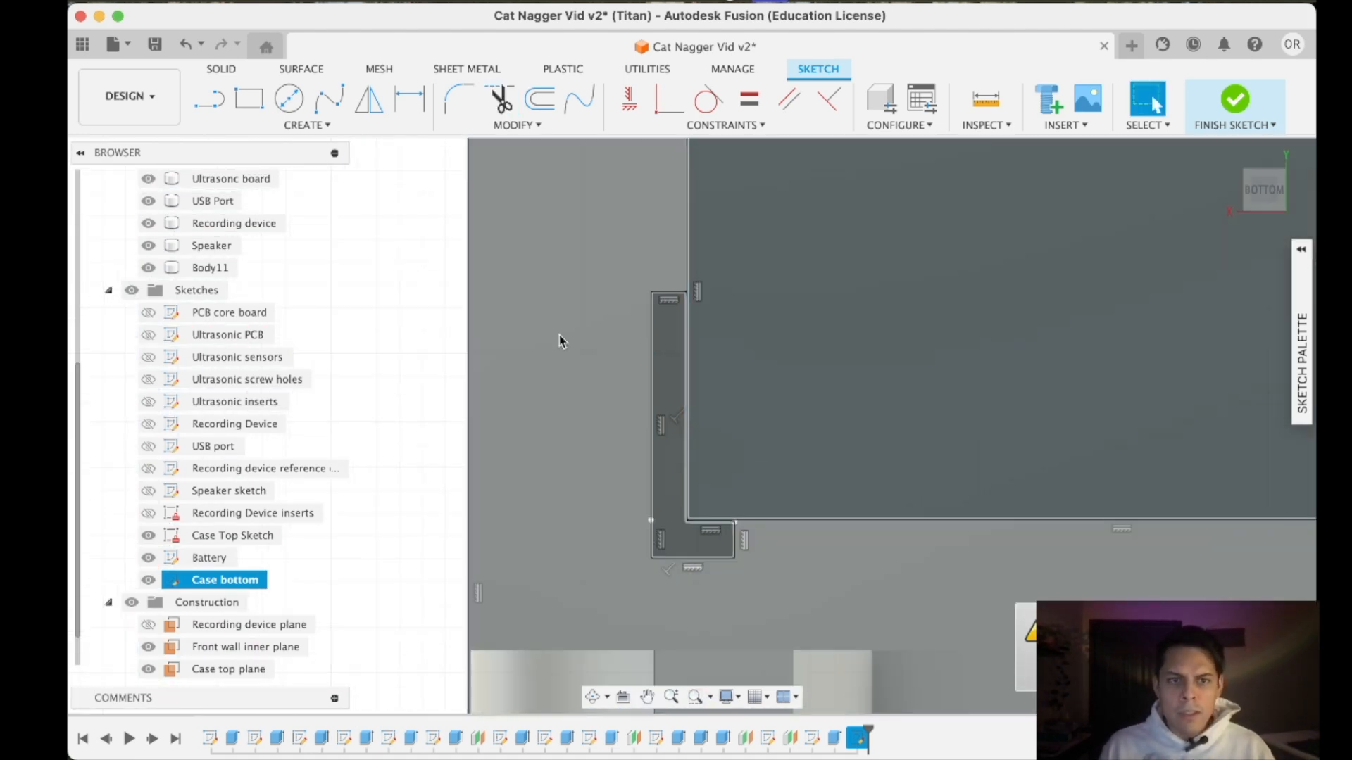
- Mirror five lines of the L-shaped bracket about its short upper edge
{"action": "left_click", "coordinate": [209, 100]}
{"action": "left_click", "coordinate": [712, 560]}
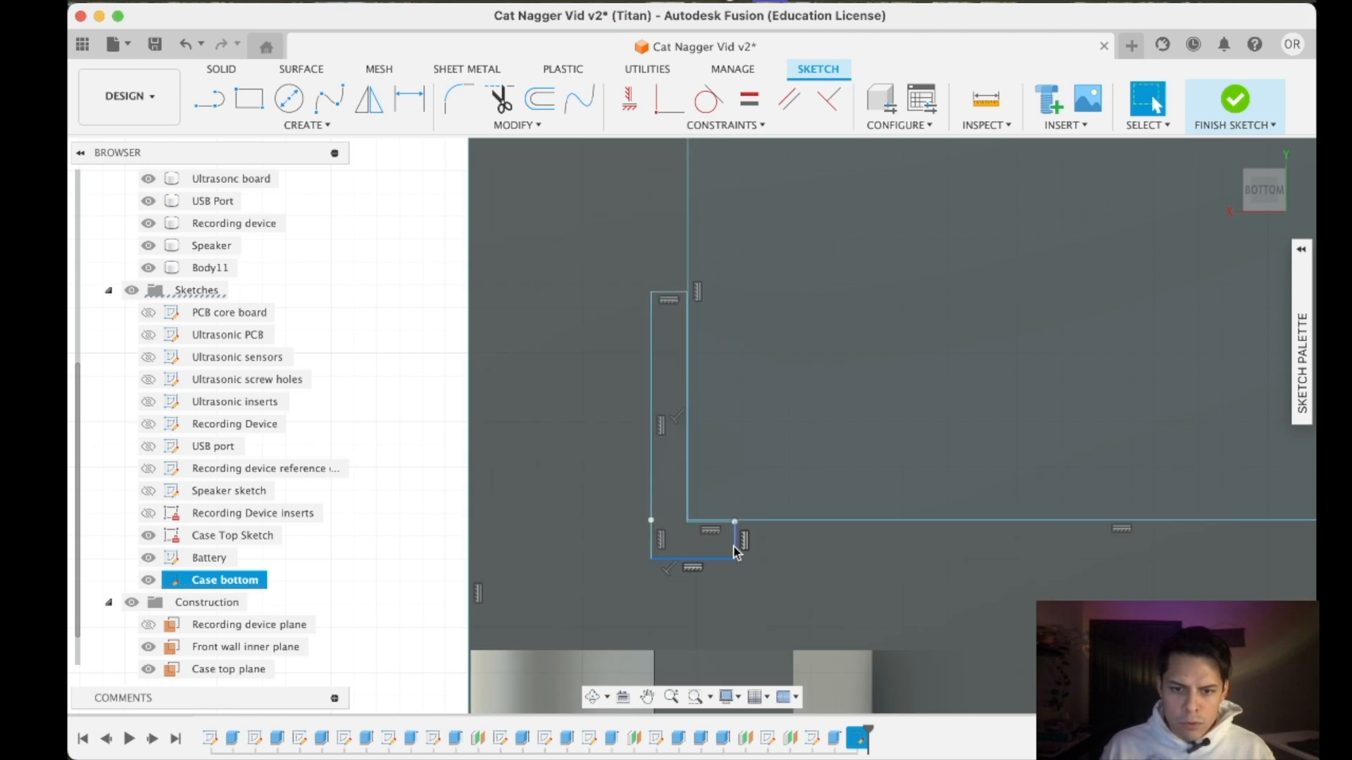
{"action": "left_click", "coordinate": [734, 544], "text": "shift"}
{"action": "scroll", "coordinate": [704, 532], "scroll_direction": "up", "scroll_amount": 10}
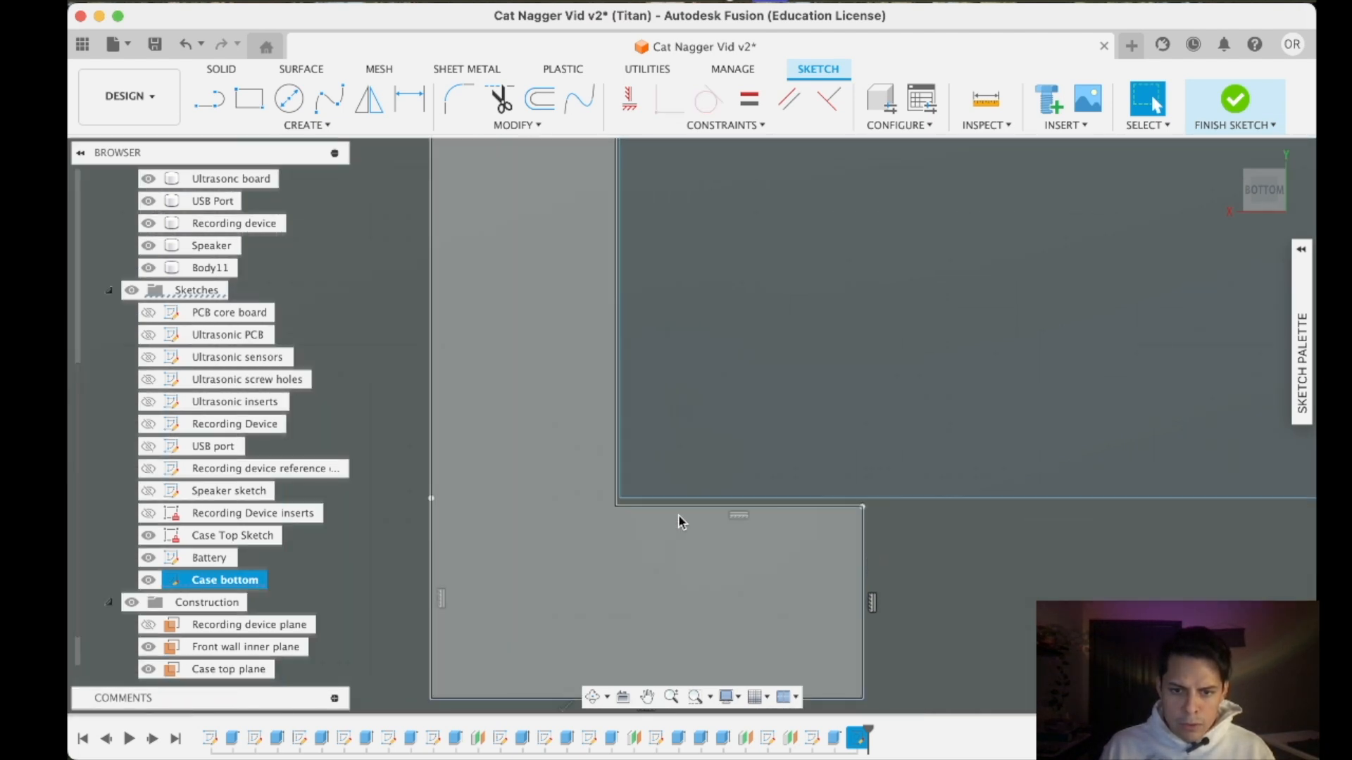
{"action": "key", "text": "Escape"}
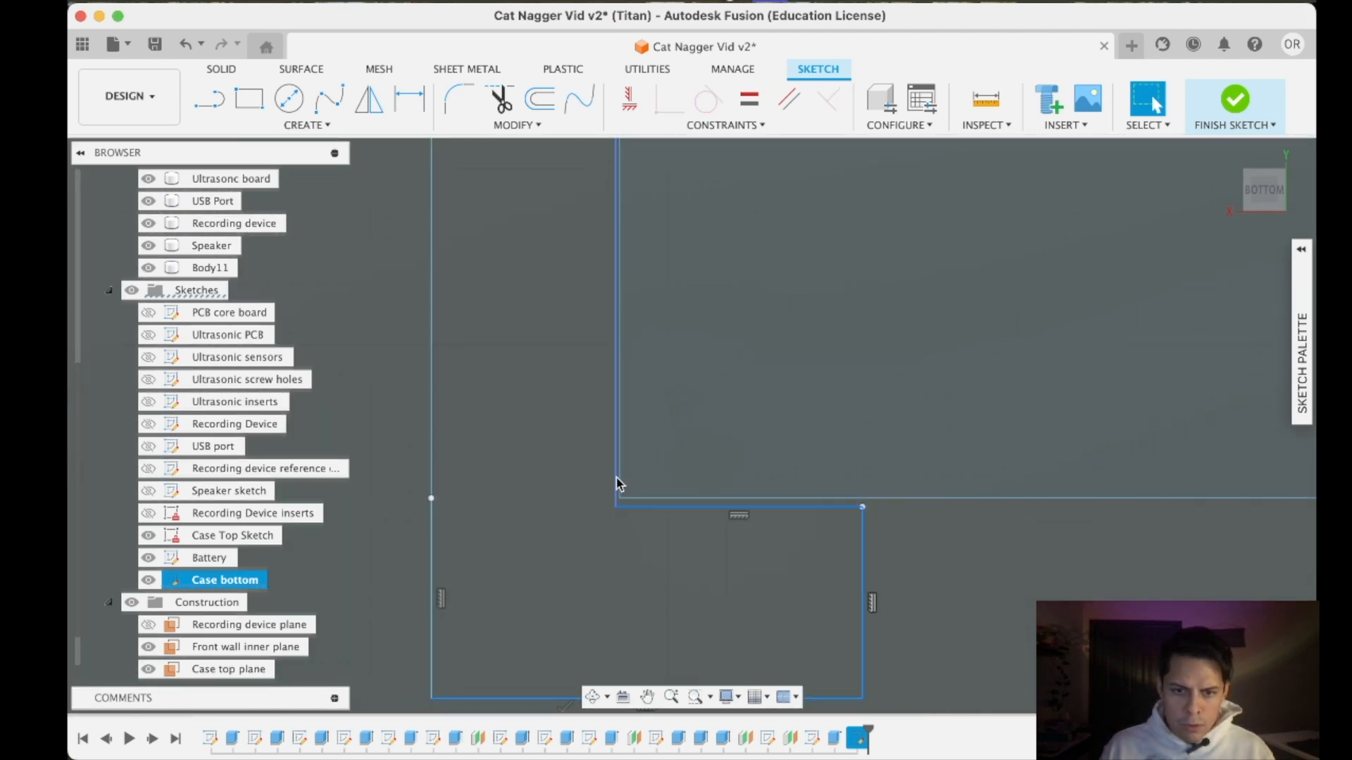
{"action": "scroll", "coordinate": [480, 472], "scroll_direction": "down", "scroll_amount": 5}
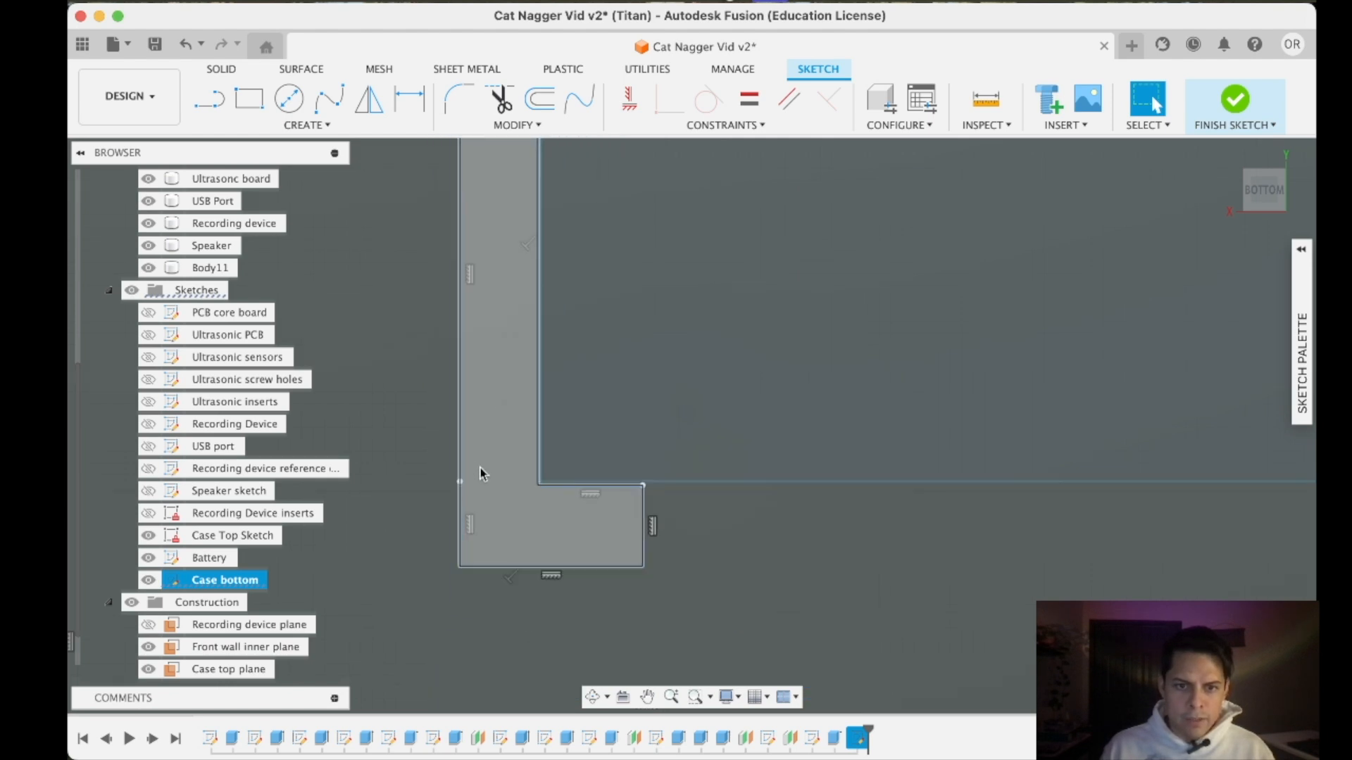
{"action": "middle_click_drag", "start_coordinate": [480, 474], "coordinate": [531, 747]}
{"action": "left_click", "coordinate": [369, 99]}
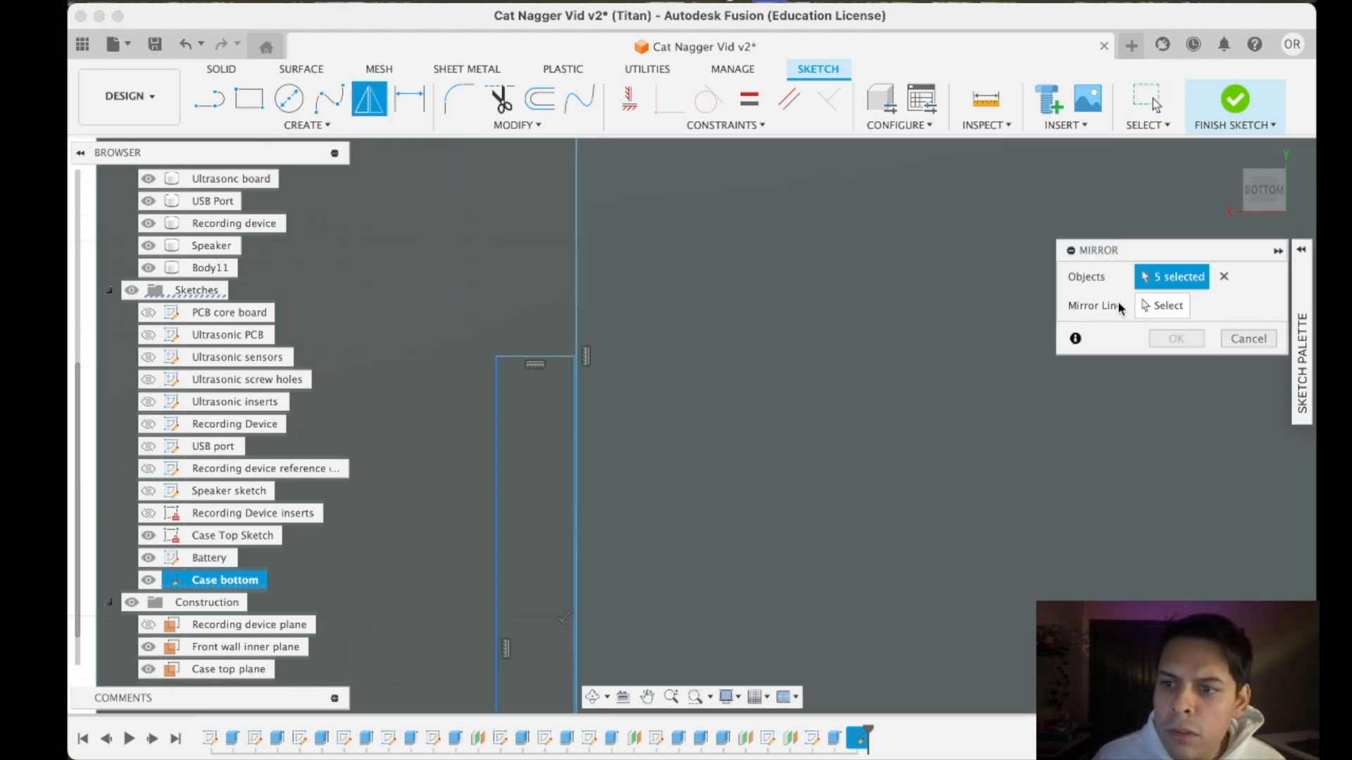
{"action": "left_click", "coordinate": [515, 358]}
{"action": "scroll", "coordinate": [649, 416], "scroll_direction": "down", "scroll_amount": 6}
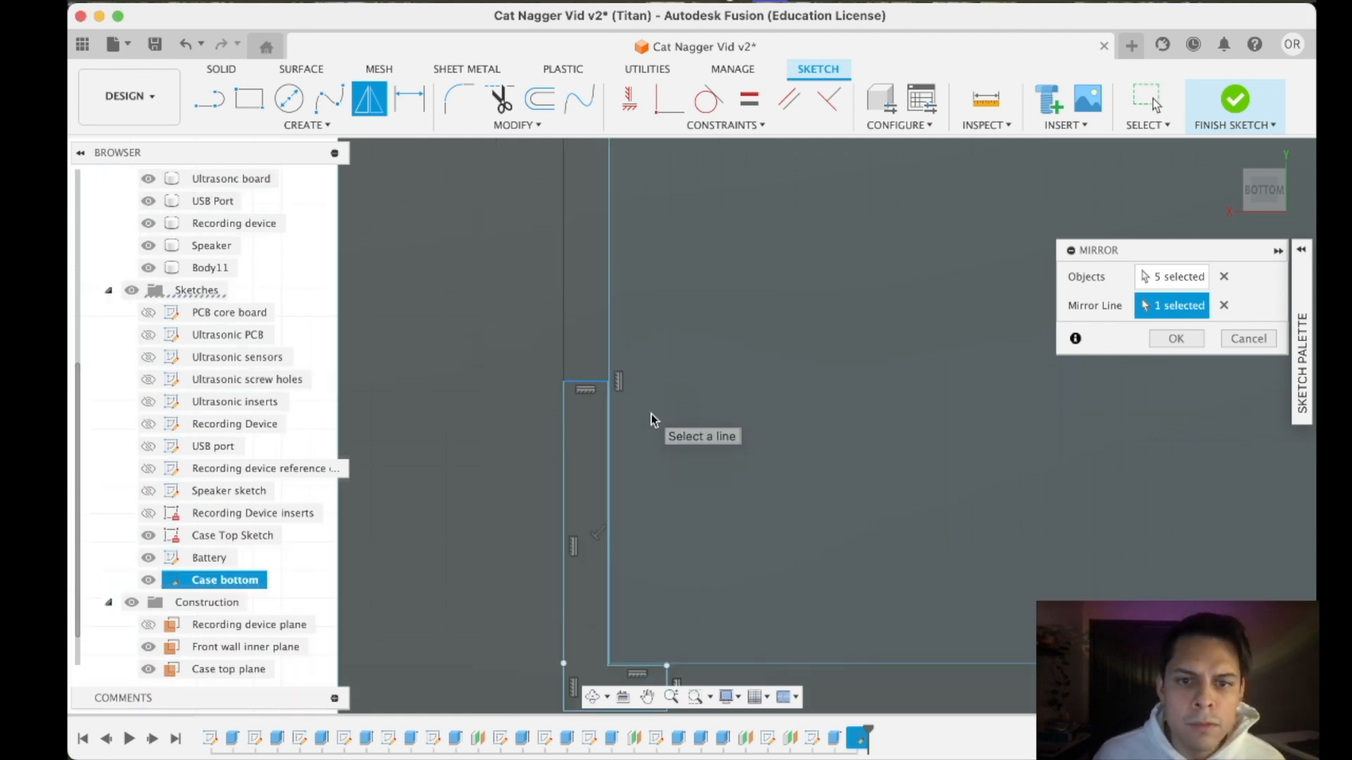
{"action": "left_click", "coordinate": [1172, 336]}
- Trim the short dividing line between the two bracket halves to merge them into one C-shaped profile
{"action": "scroll", "coordinate": [592, 398], "scroll_direction": "up", "scroll_amount": 4}
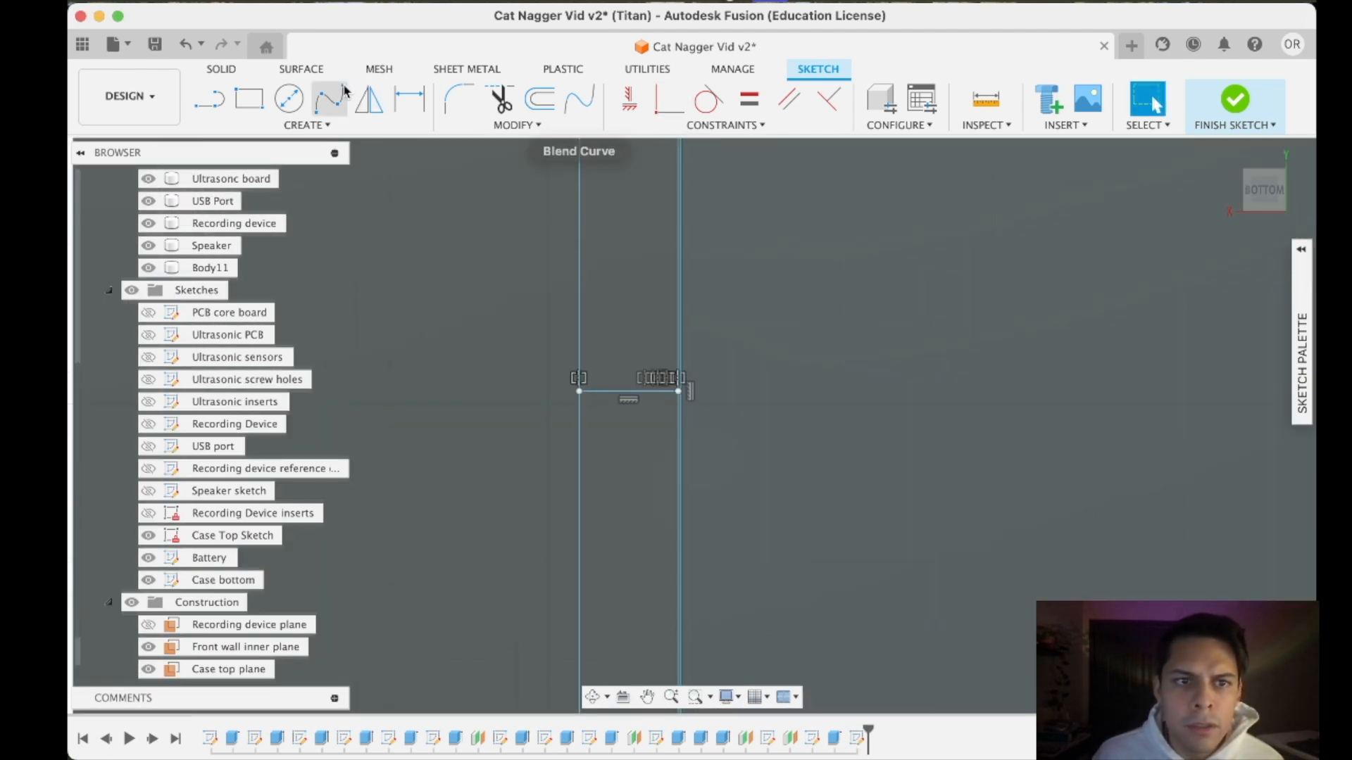
{"action": "left_click", "coordinate": [500, 99]}
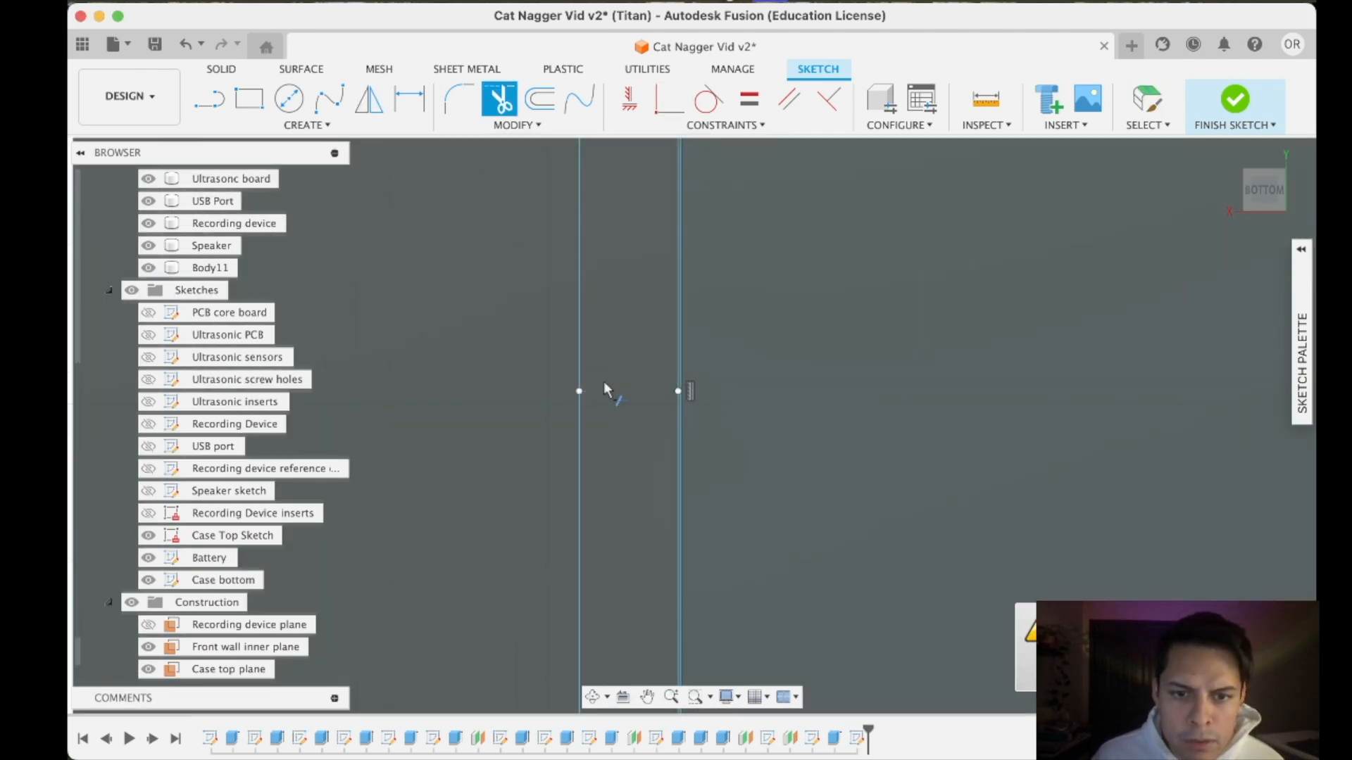
{"action": "scroll", "coordinate": [699, 465], "scroll_direction": "down", "scroll_amount": 8}
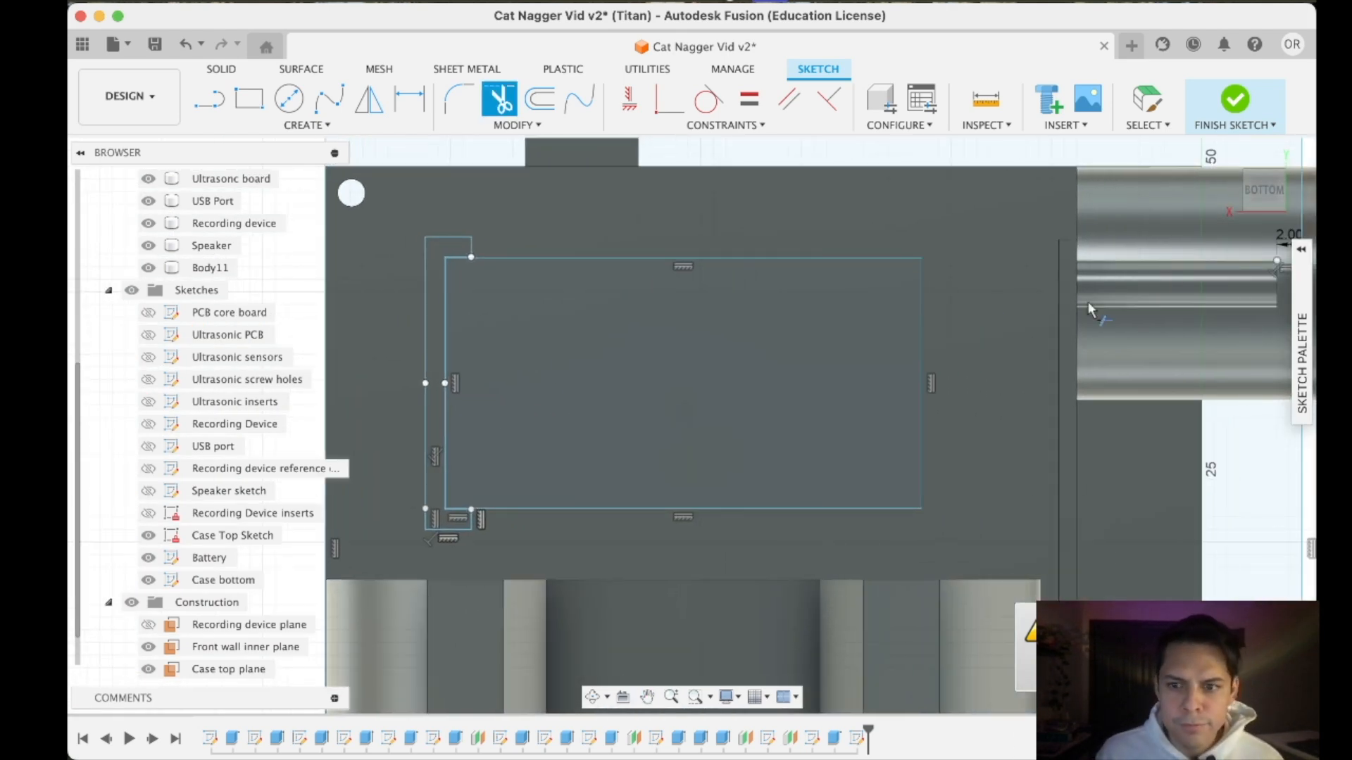
- Try to draw a short vertical line extending up from the battery rectangle's upper corner on the side opposite the bracket
{"action": "scroll", "coordinate": [876, 378], "scroll_direction": "down", "scroll_amount": 5}
{"action": "left_click", "coordinate": [248, 98]}
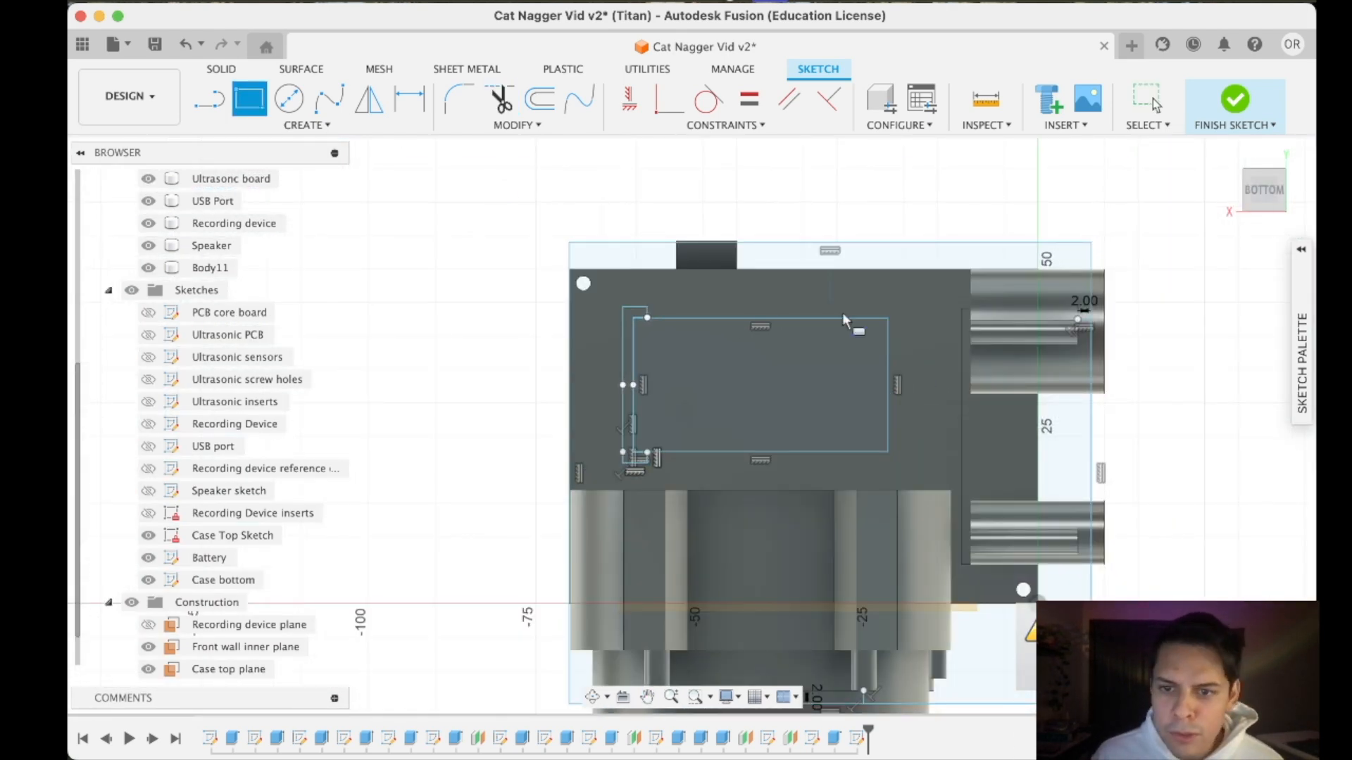
{"action": "scroll", "coordinate": [901, 361], "scroll_direction": "up", "scroll_amount": 10}
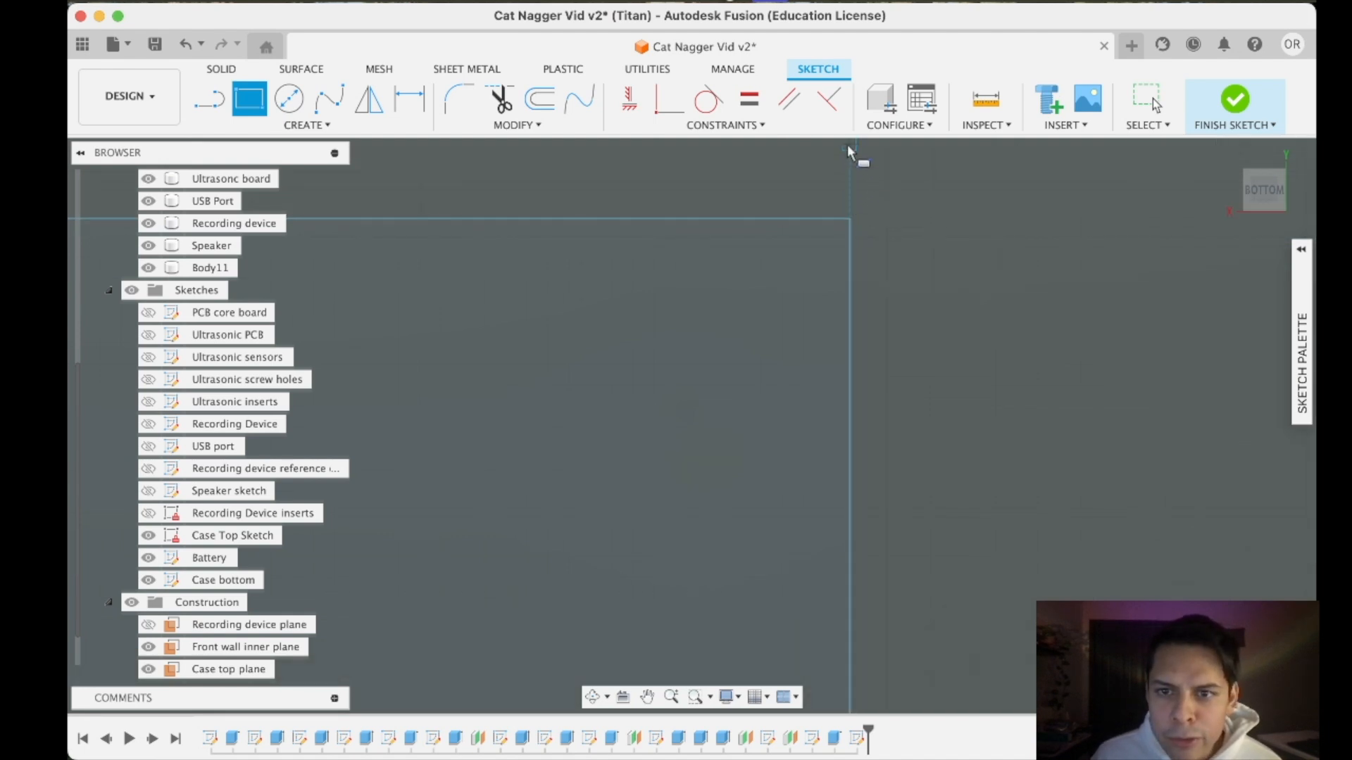
{"action": "mouse_move", "coordinate": [849, 205]}
{"action": "middle_mouse_down"}
{"action": "mouse_move", "coordinate": [855, 277]}
{"action": "mouse_move", "coordinate": [832, 335]}
{"action": "middle_mouse_up"}
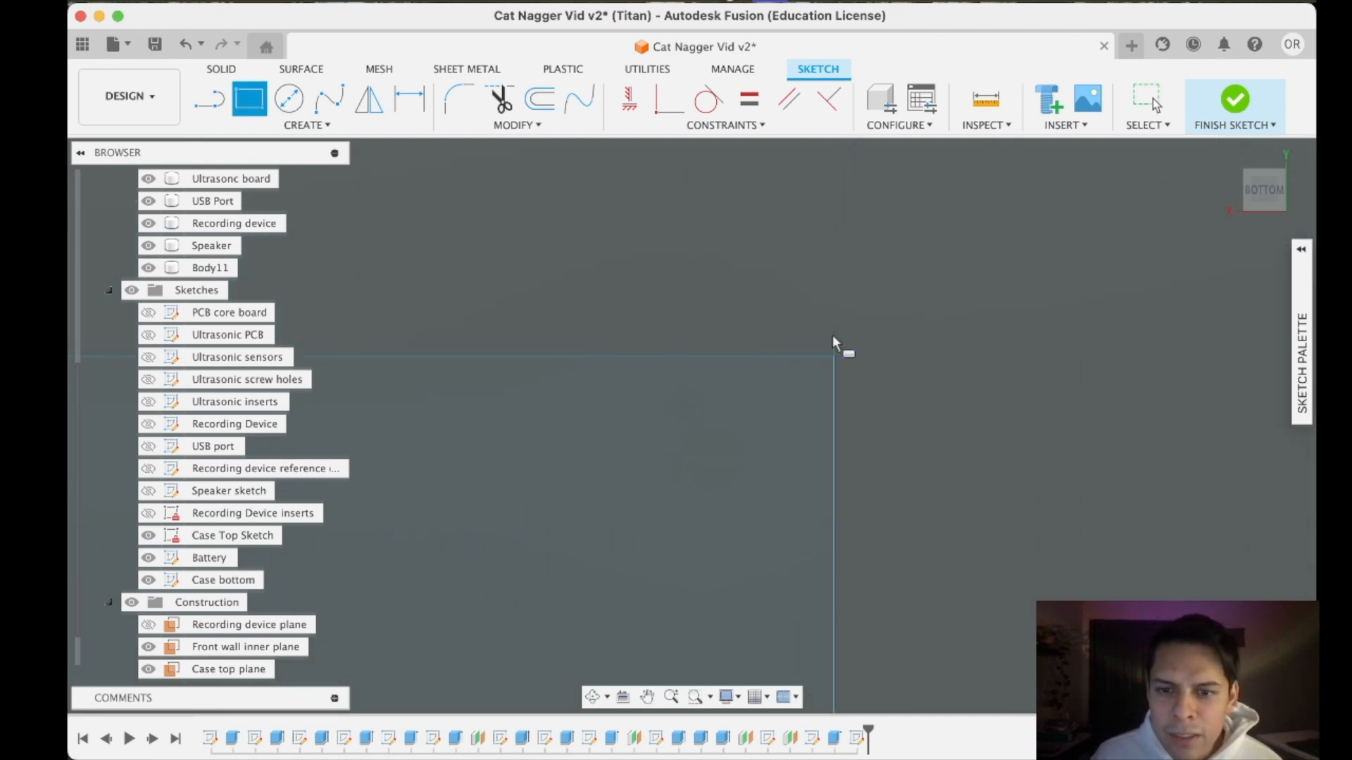
{"action": "left_click", "coordinate": [209, 99]}
{"action": "left_click", "coordinate": [834, 356]}
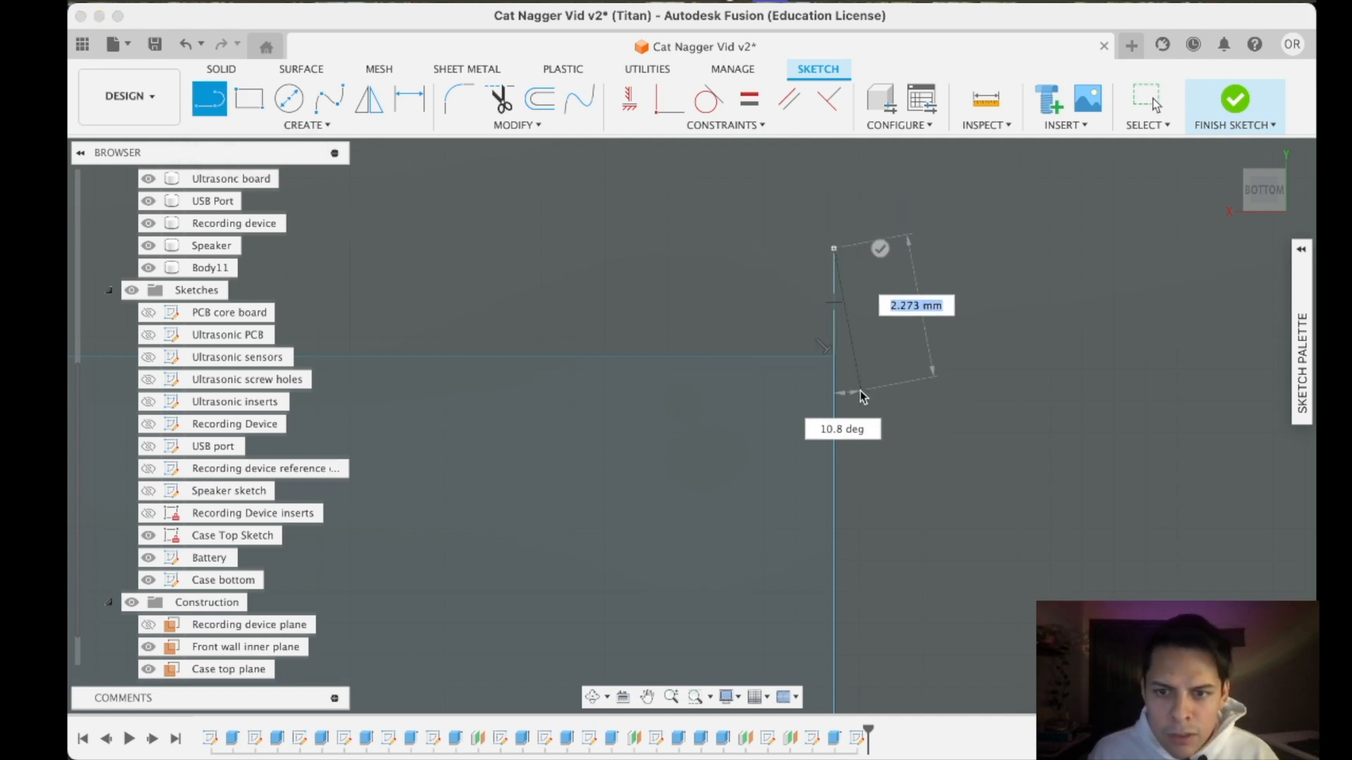
{"action": "key", "text": "Escape"}
{"action": "scroll", "coordinate": [840, 474], "scroll_direction": "down", "scroll_amount": 5}
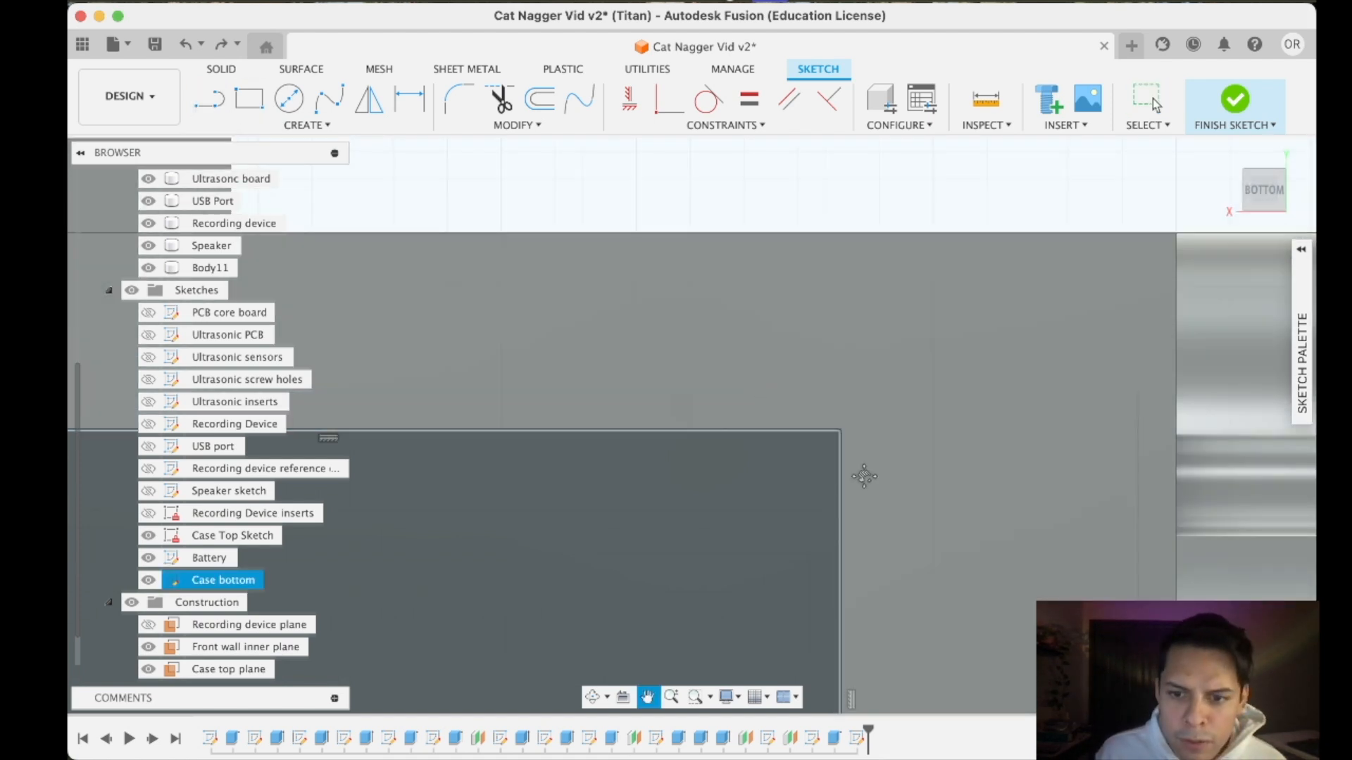
{"action": "middle_click_drag", "start_coordinate": [896, 494], "coordinate": [739, 328]}
- Draw a 0.1 mm horizontal line outward from the battery rectangle's upper corner opposite the bracket
{"action": "left_click", "coordinate": [211, 101]}
{"action": "scroll", "coordinate": [775, 319], "scroll_direction": "up", "scroll_amount": 5}
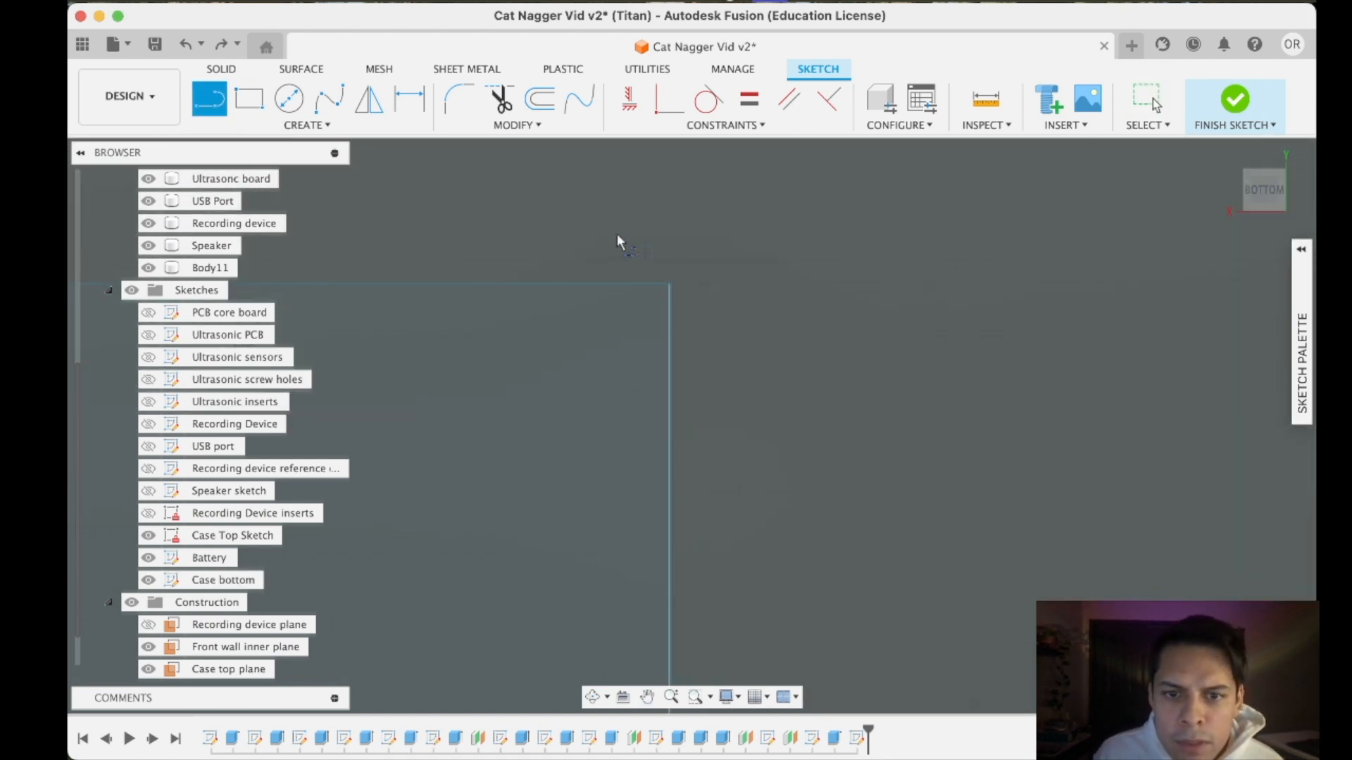
{"action": "left_click", "coordinate": [674, 283]}
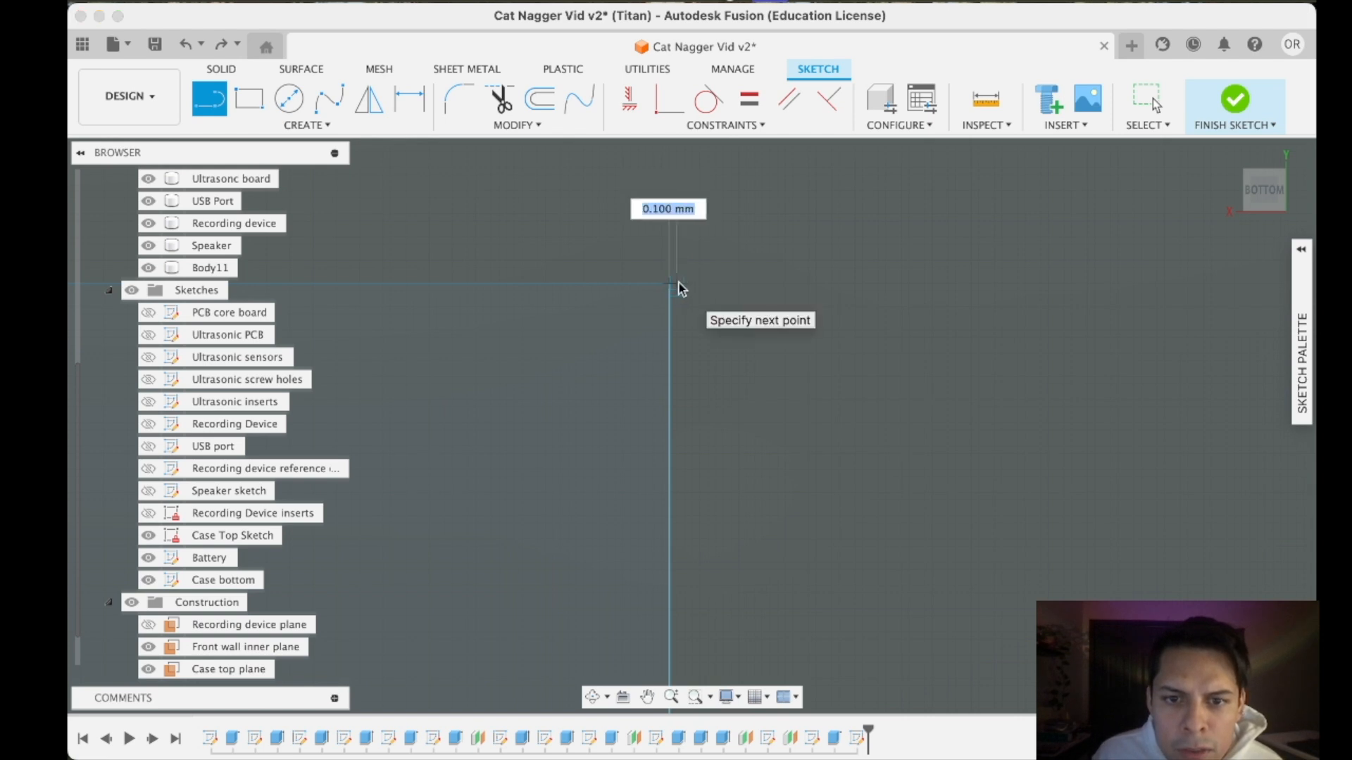
{"action": "key", "text": "Escape"}
- Draw a rectangle 2 mm wide and 20 mm high from the short line's outer end, alongside the battery's short side
{"action": "key", "text": "r"}
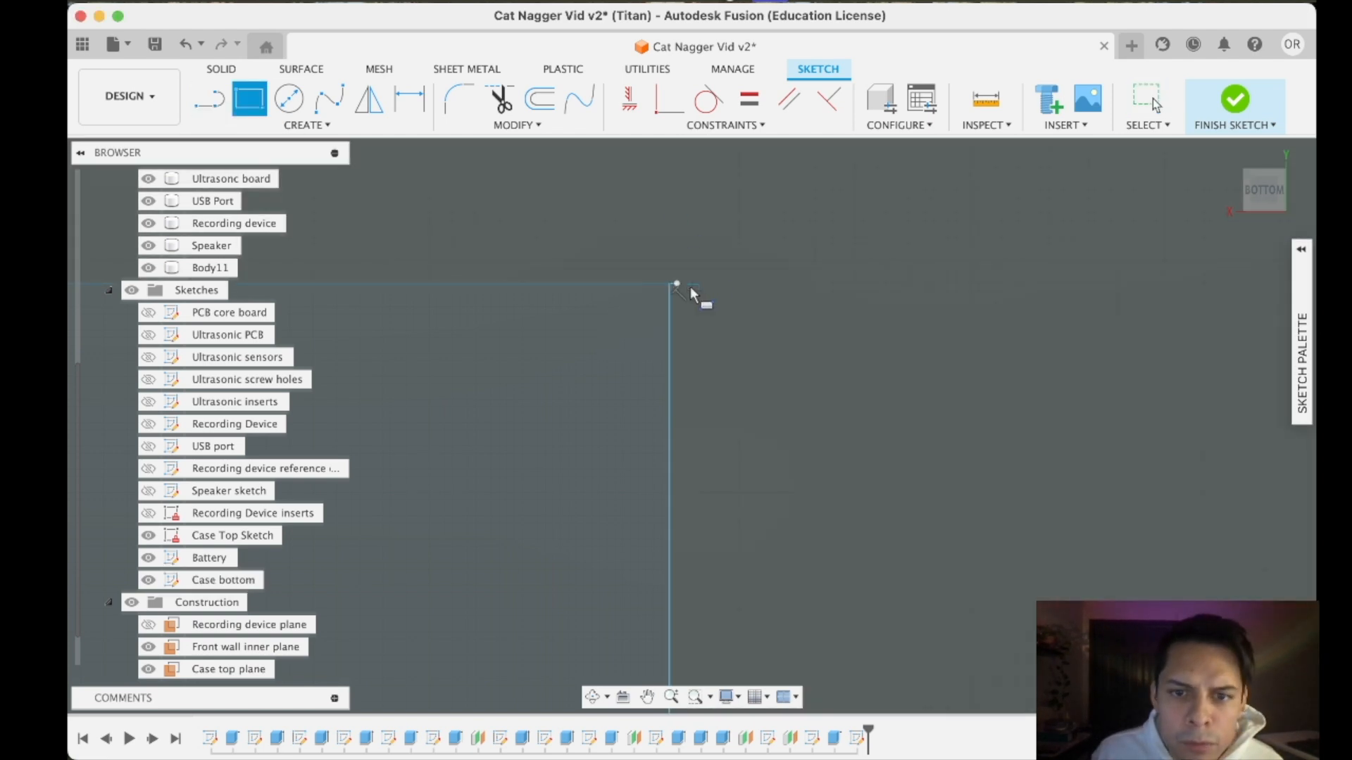
{"action": "left_click", "coordinate": [678, 281]}
{"action": "scroll", "coordinate": [721, 422], "scroll_direction": "down", "scroll_amount": 5}
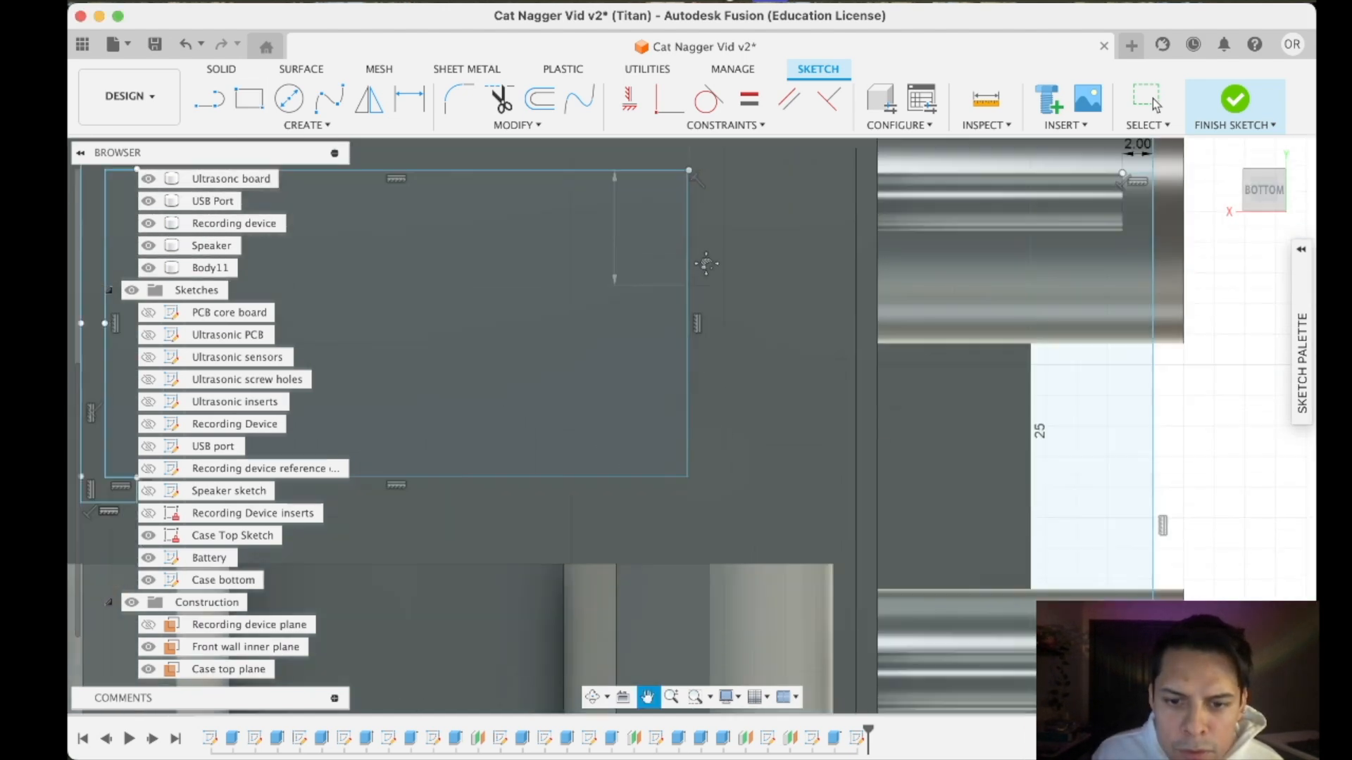
{"action": "scroll", "coordinate": [715, 449], "scroll_direction": "up", "scroll_amount": 5}
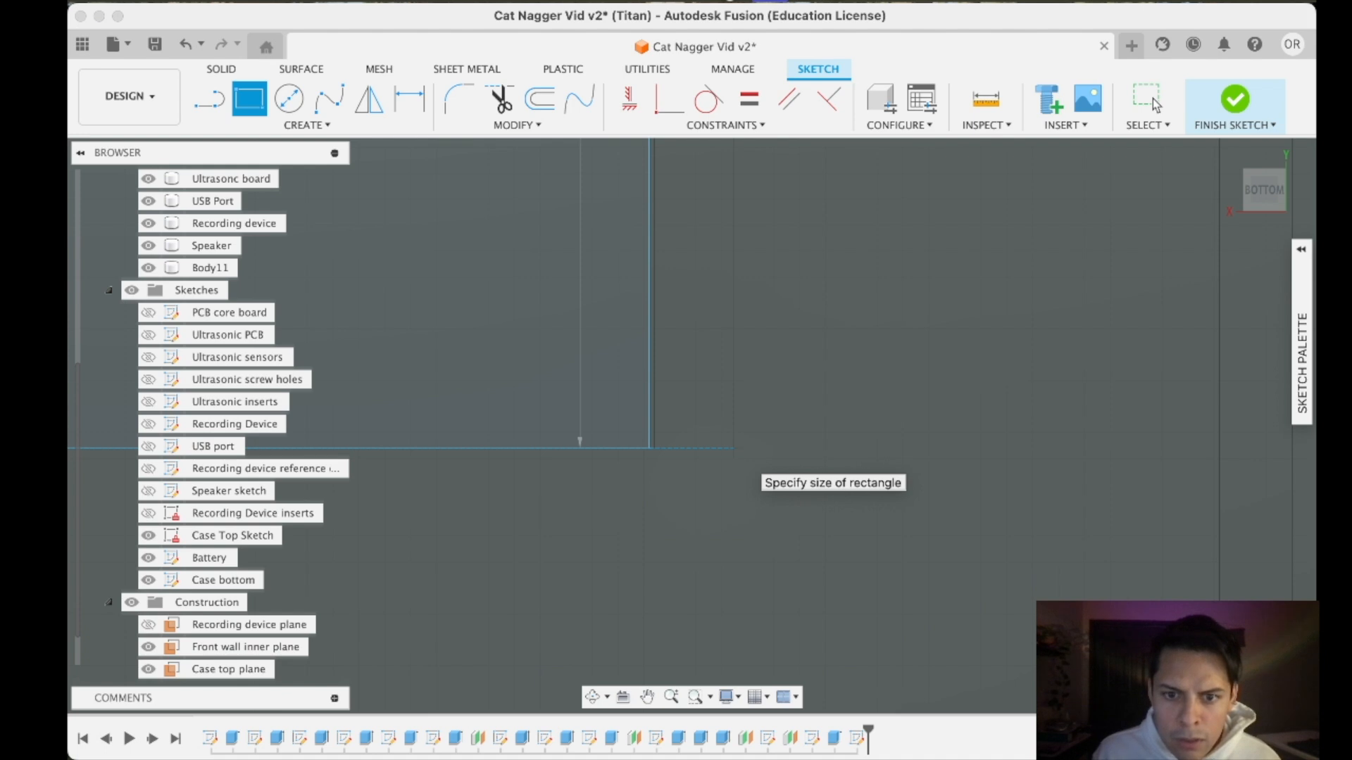
{"action": "scroll", "coordinate": [733, 448], "scroll_direction": "down", "scroll_amount": 8}
{"action": "type", "text": "2"}
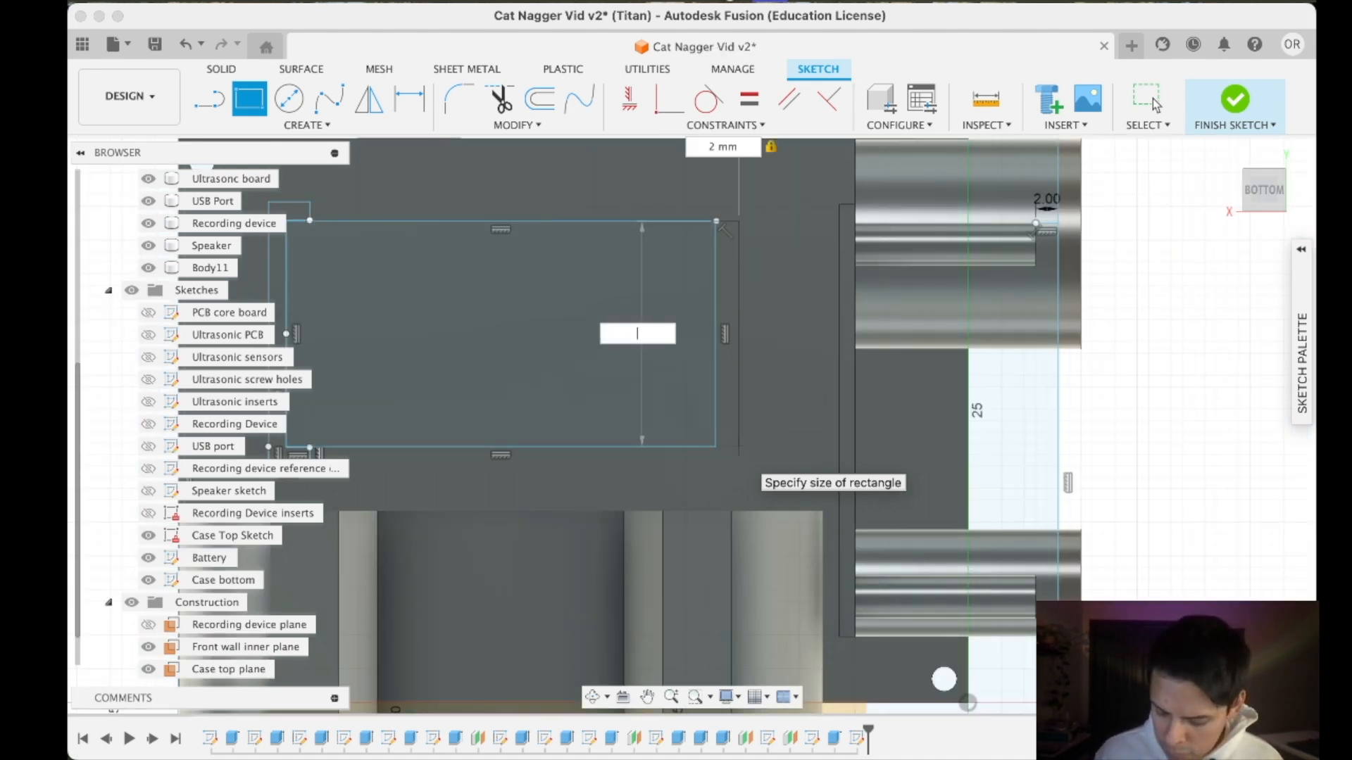
{"action": "key", "text": "Return"}
{"action": "scroll", "coordinate": [384, 312], "scroll_direction": "down", "scroll_amount": 1}
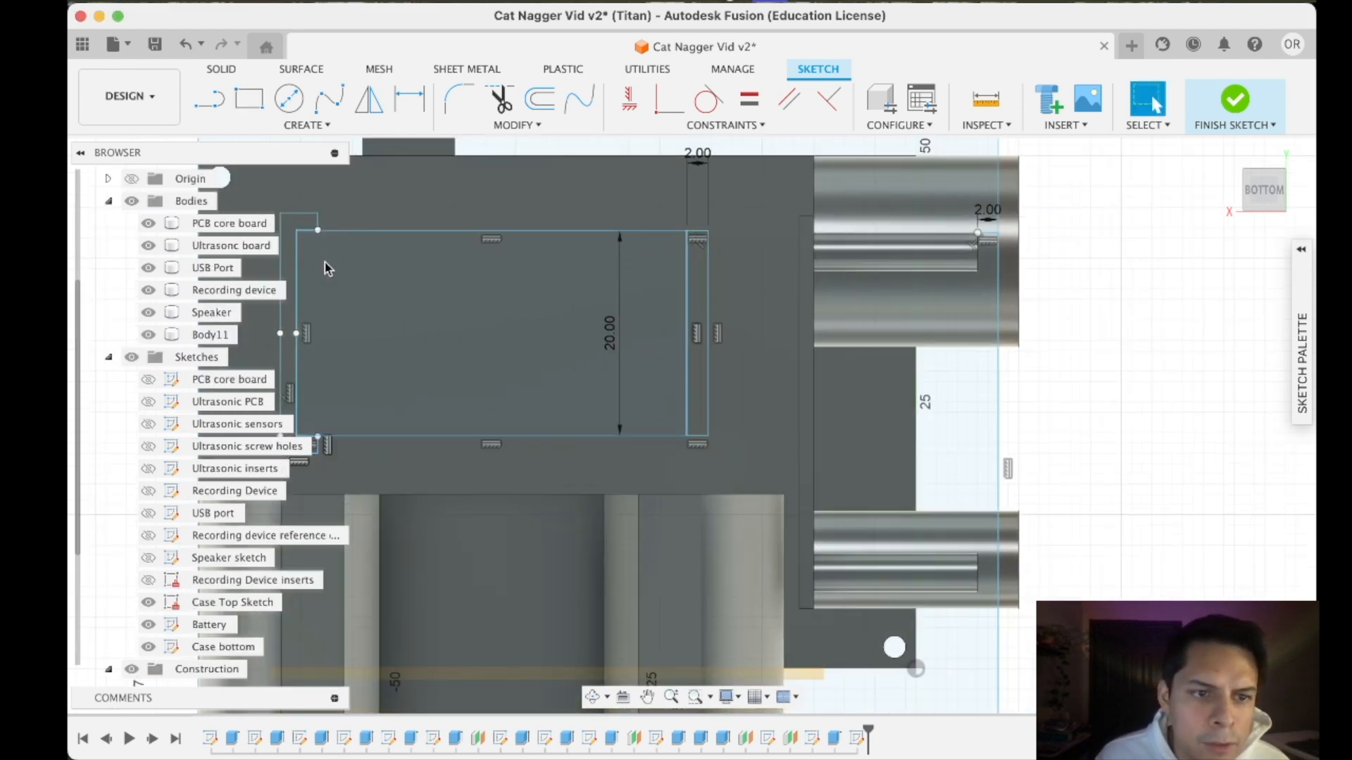
- Widen the C-shaped bracket by moving its outer long edge farther from the battery
{"action": "middle_click_drag", "start_coordinate": [513, 350], "coordinate": [887, 336]}
{"action": "scroll", "coordinate": [655, 285], "scroll_direction": "up", "scroll_amount": 4}
{"action": "scroll", "coordinate": [800, 327], "scroll_direction": "down", "scroll_amount": 5}
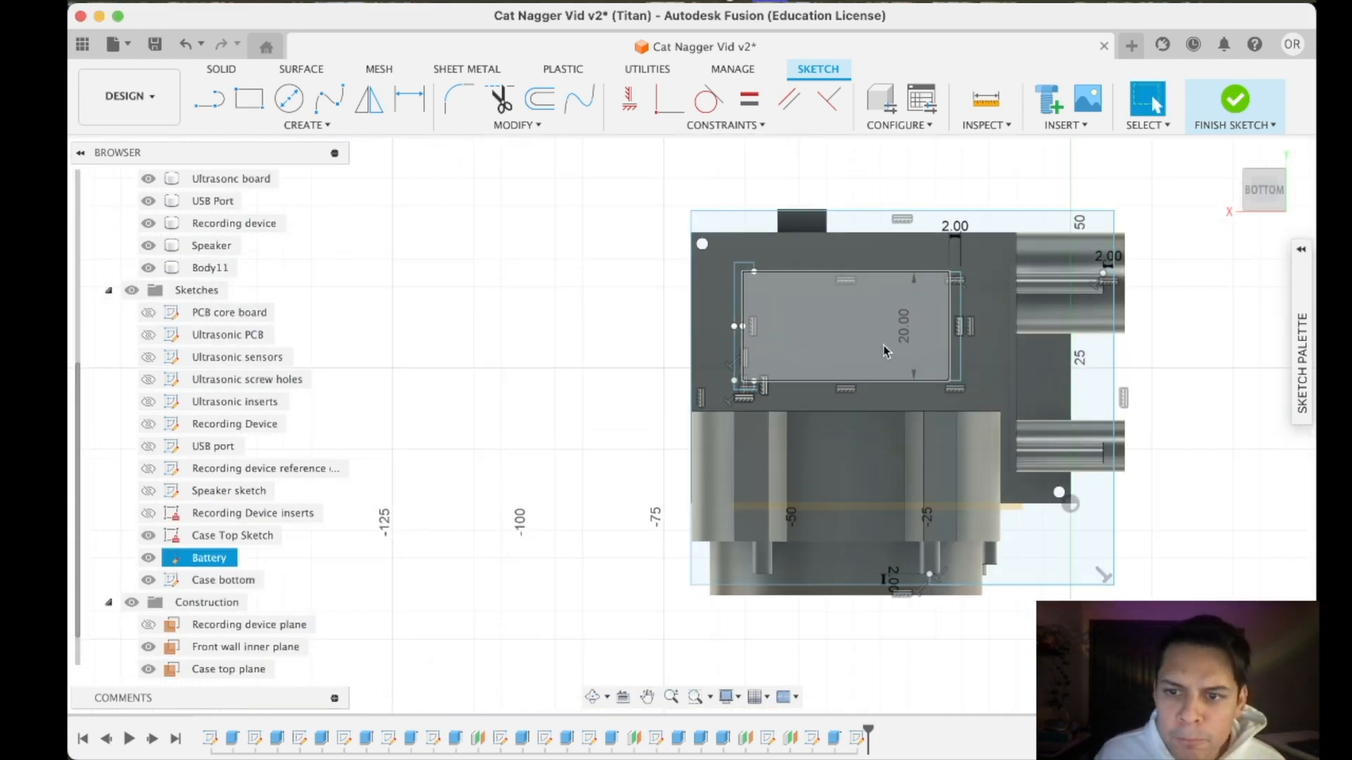
{"action": "scroll", "coordinate": [880, 347], "scroll_direction": "up", "scroll_amount": 4}
{"action": "scroll", "coordinate": [573, 317], "scroll_direction": "down", "scroll_amount": 3}
{"action": "scroll", "coordinate": [574, 327], "scroll_direction": "up", "scroll_amount": 6}
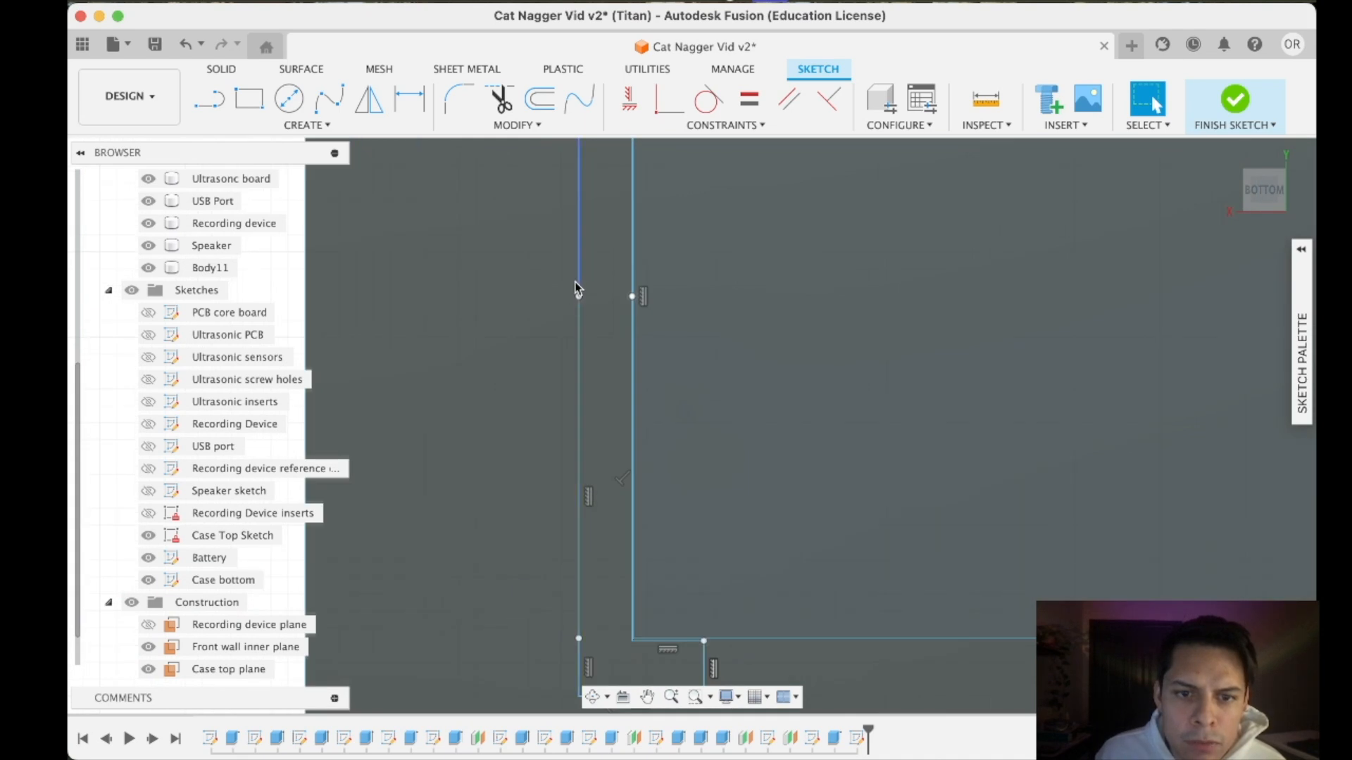
{"action": "left_click", "coordinate": [580, 326]}
{"action": "left_click_drag", "start_coordinate": [578, 312], "coordinate": [542, 311]}
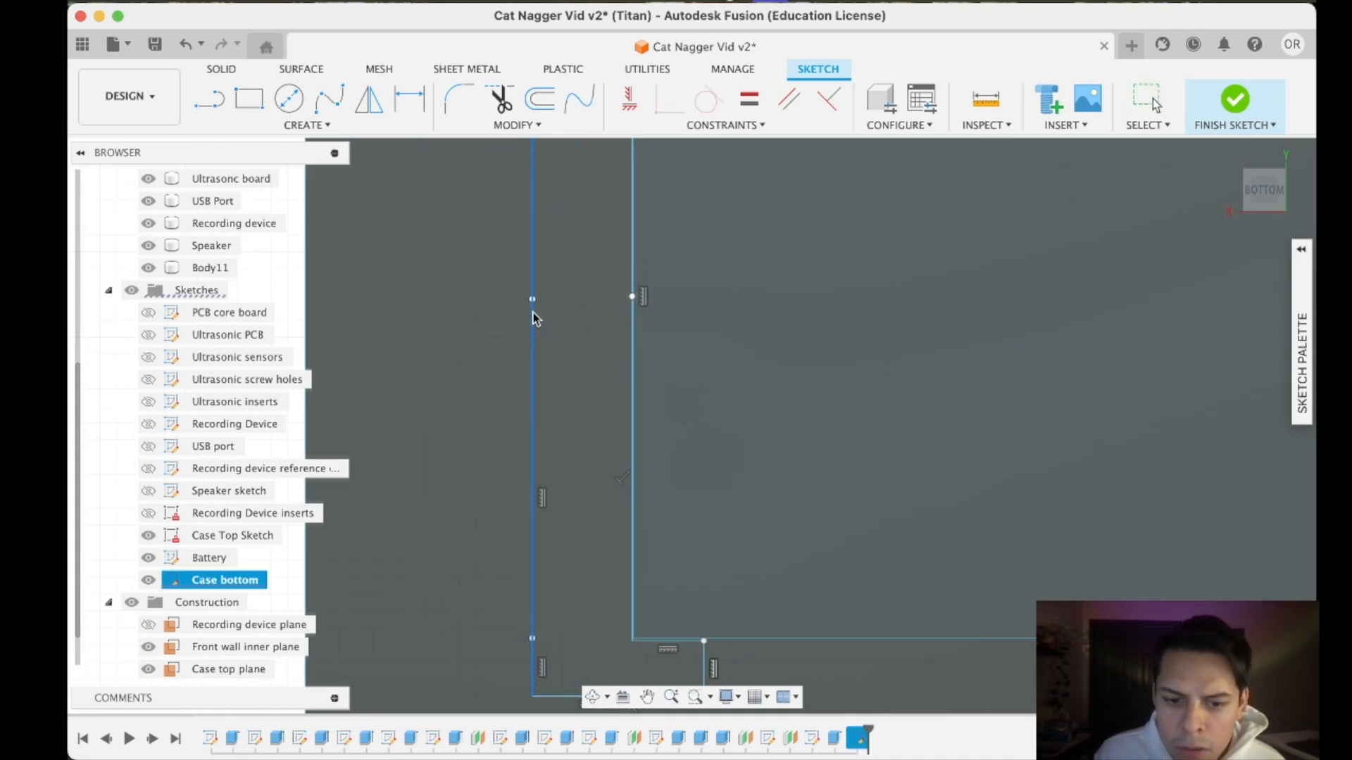
{"action": "scroll", "coordinate": [824, 374], "scroll_direction": "down", "scroll_amount": 6}
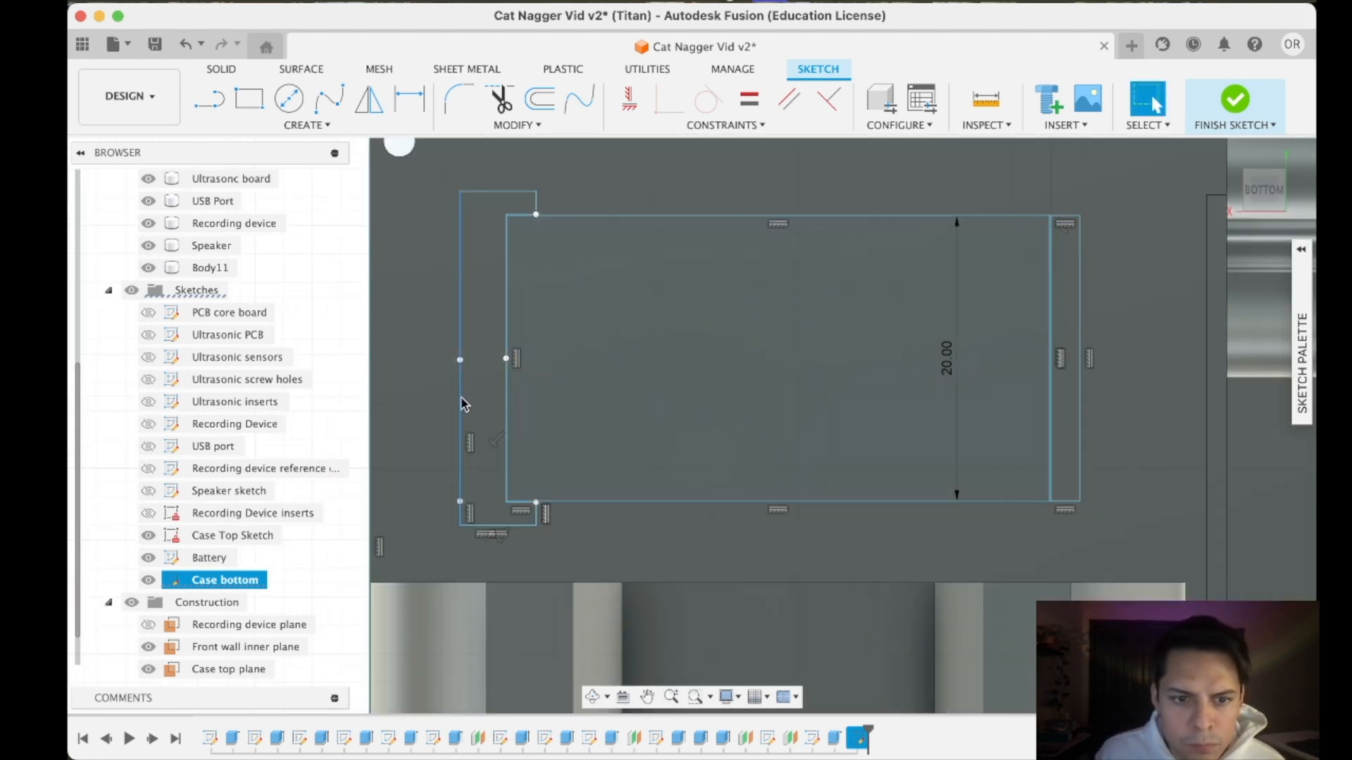
{"action": "scroll", "coordinate": [462, 399], "scroll_direction": "up", "scroll_amount": 4}
{"action": "scroll", "coordinate": [633, 405], "scroll_direction": "down", "scroll_amount": 5}
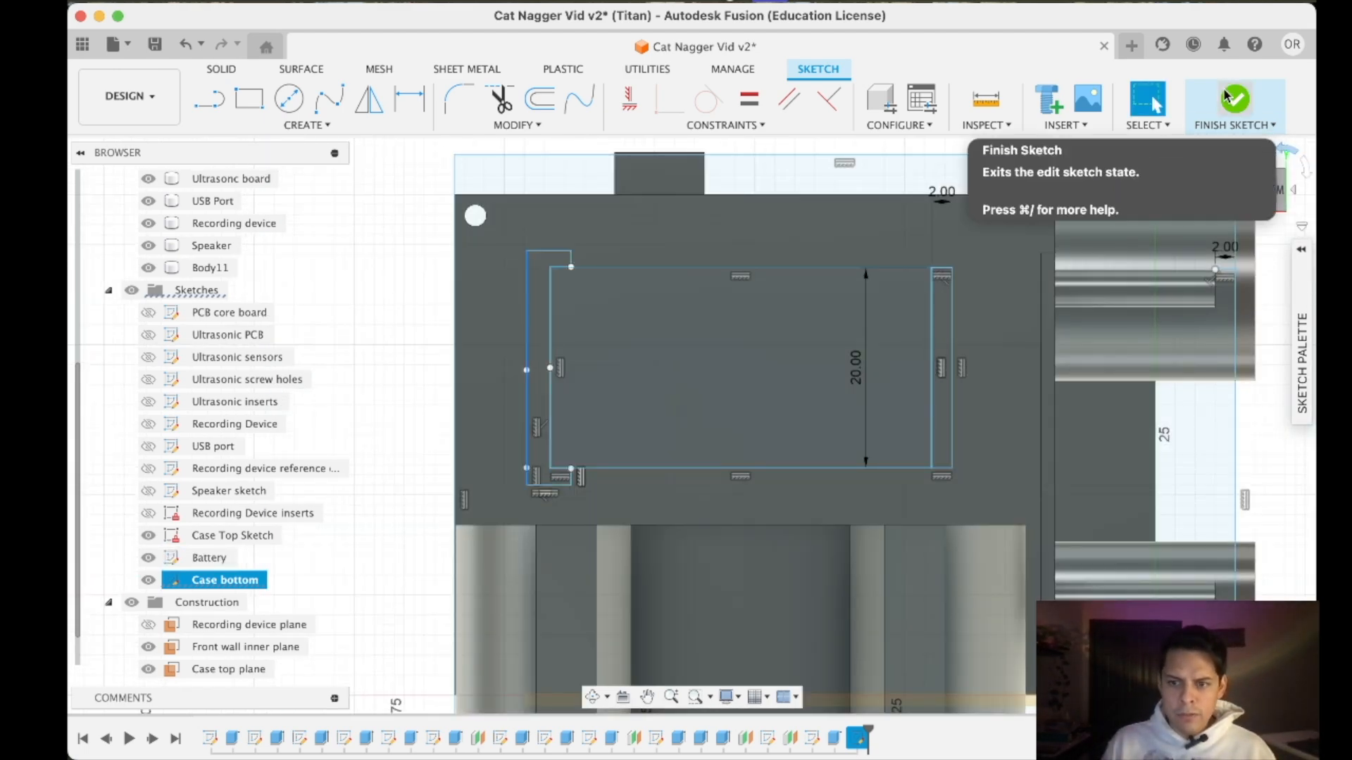
- Finish the sketch and extrude the C-shaped bracket profile -8 mm alongside the battery as a new body
{"action": "left_click", "coordinate": [1234, 98]}
{"action": "left_click", "coordinate": [1283, 208]}
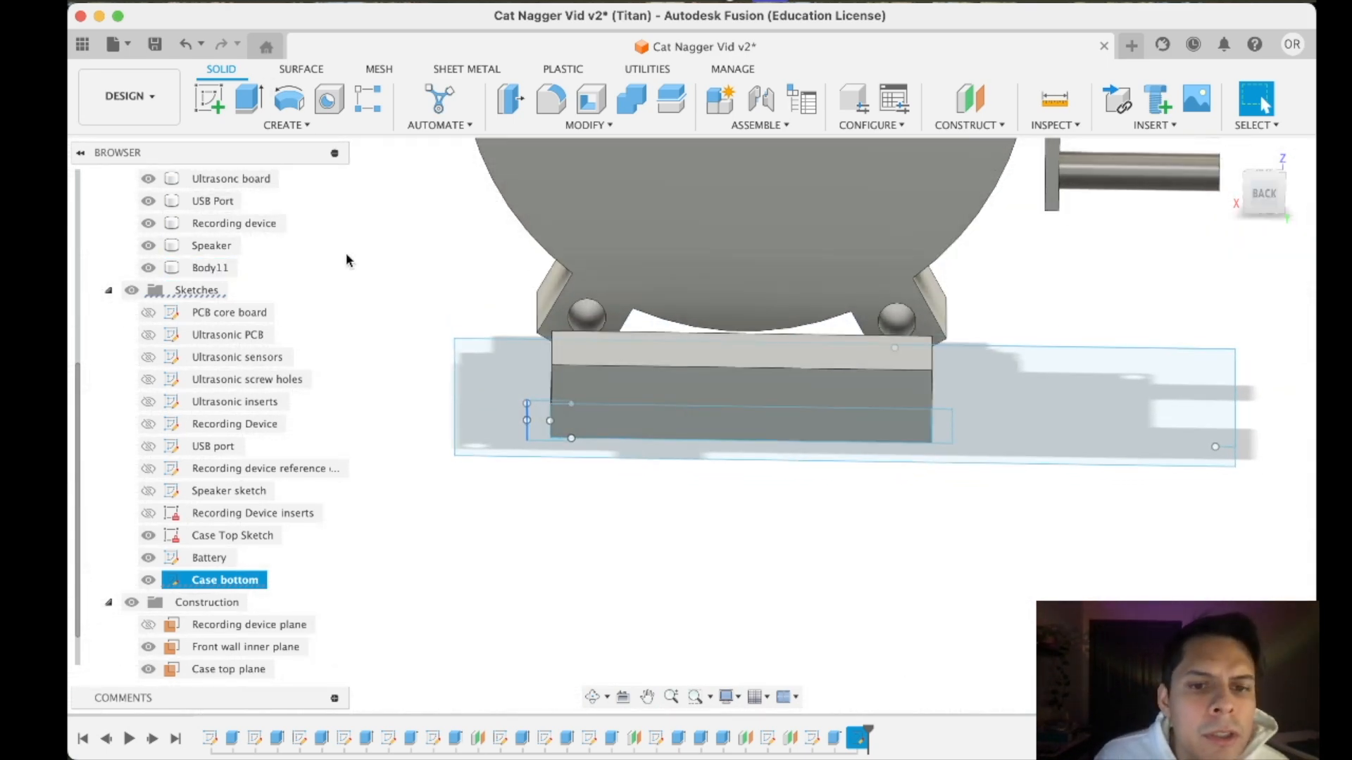
{"action": "scroll", "coordinate": [553, 355], "scroll_direction": "up", "scroll_amount": 2}
{"action": "scroll", "coordinate": [554, 355], "scroll_direction": "up", "scroll_amount": 2}
{"action": "key", "text": "e"}
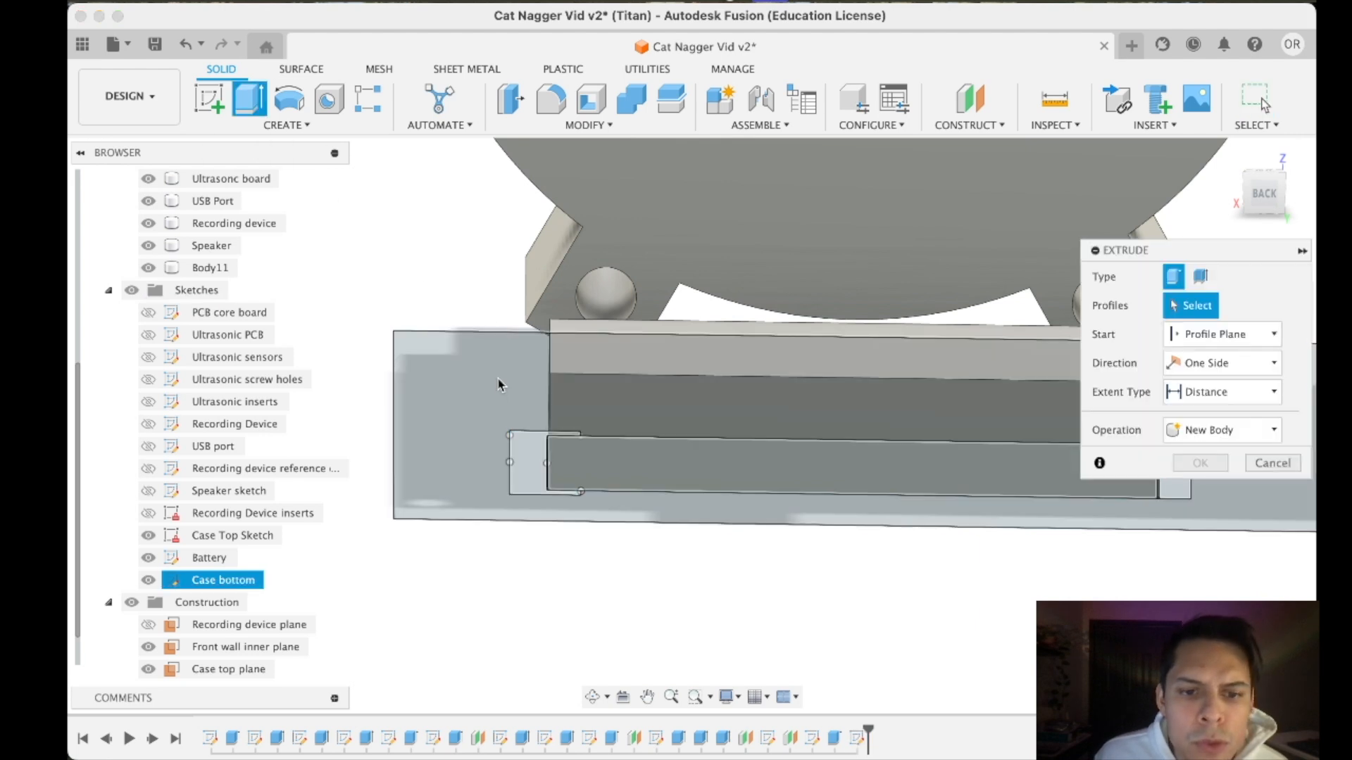
{"action": "left_click", "coordinate": [538, 443]}
{"action": "left_click_drag", "start_coordinate": [546, 485], "coordinate": [548, 350]}
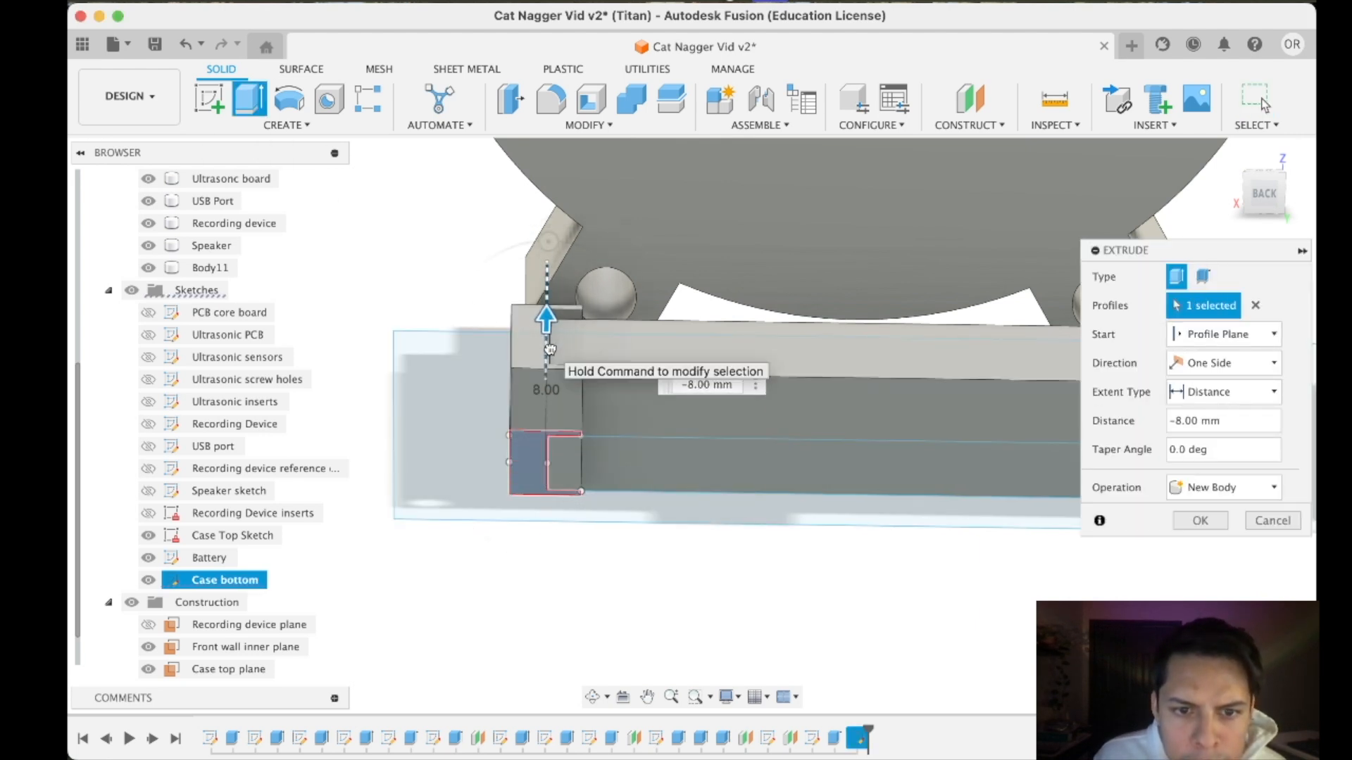
{"action": "scroll", "coordinate": [550, 350], "scroll_direction": "down", "scroll_amount": 5}
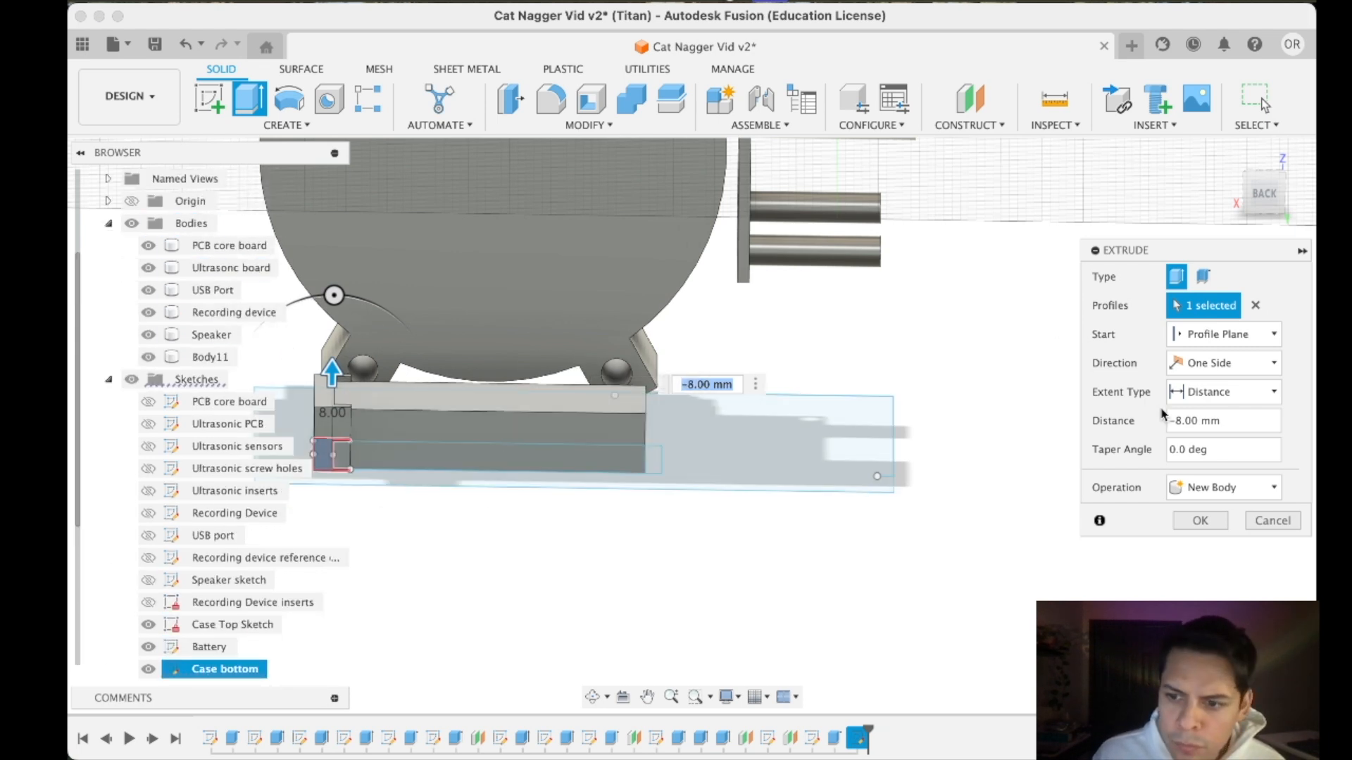
{"action": "left_click", "coordinate": [1197, 521]}
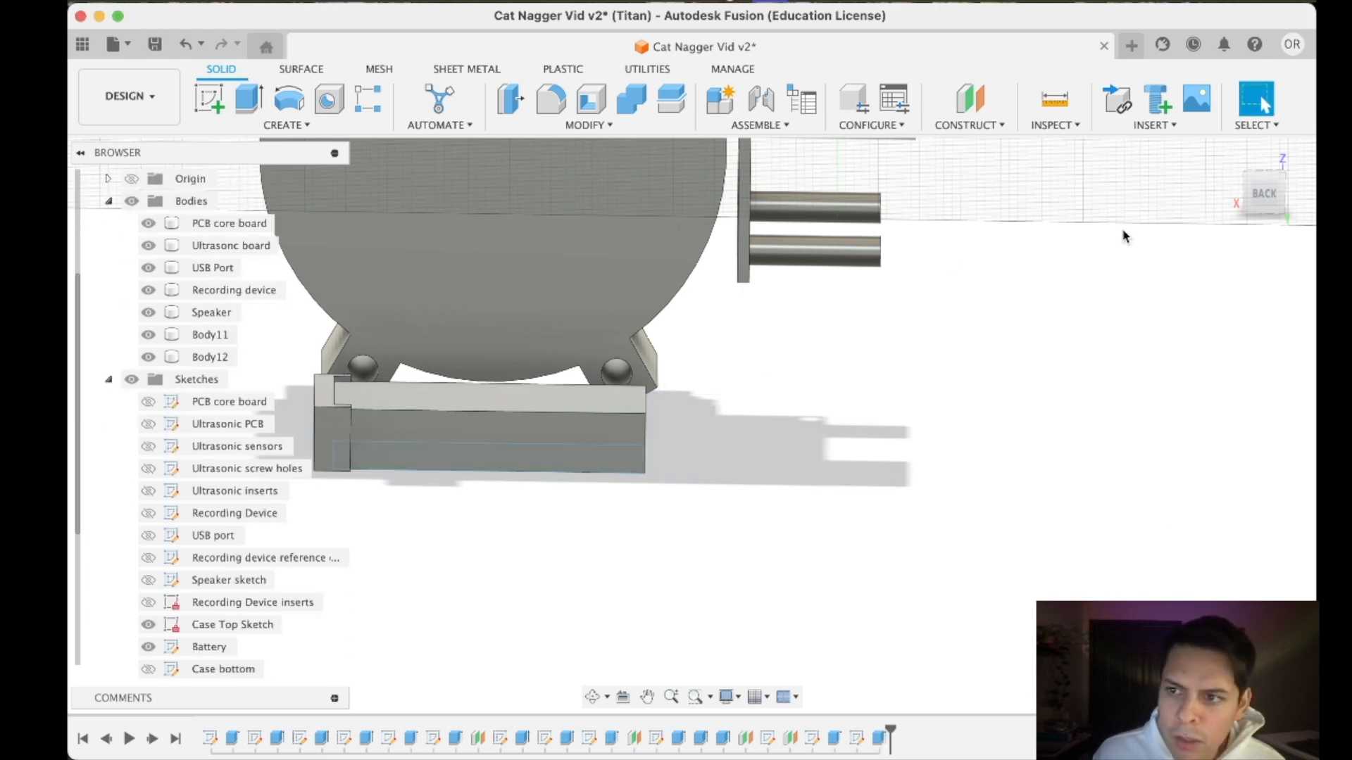
- Examine the extruded bracket's fit around the battery's end from several angles
{"action": "left_click", "coordinate": [1283, 174]}
{"action": "middle_click_drag", "start_coordinate": [691, 426], "coordinate": [692, 426], "text": "shift"}
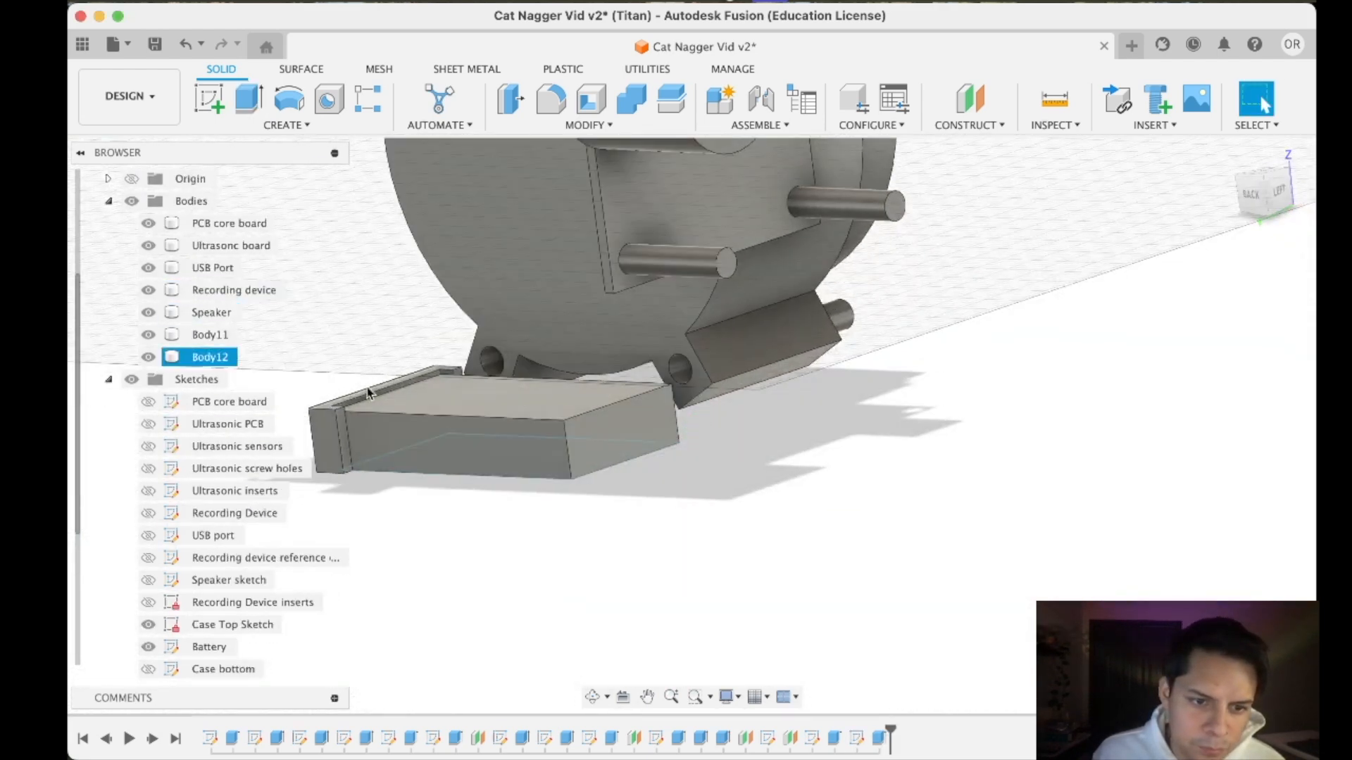
{"action": "scroll", "coordinate": [371, 397], "scroll_direction": "up", "scroll_amount": 6}
{"action": "scroll", "coordinate": [371, 397], "scroll_direction": "up", "scroll_amount": 2}
{"action": "scroll", "coordinate": [697, 320], "scroll_direction": "down", "scroll_amount": 6}
{"action": "scroll", "coordinate": [699, 330], "scroll_direction": "up", "scroll_amount": 3}
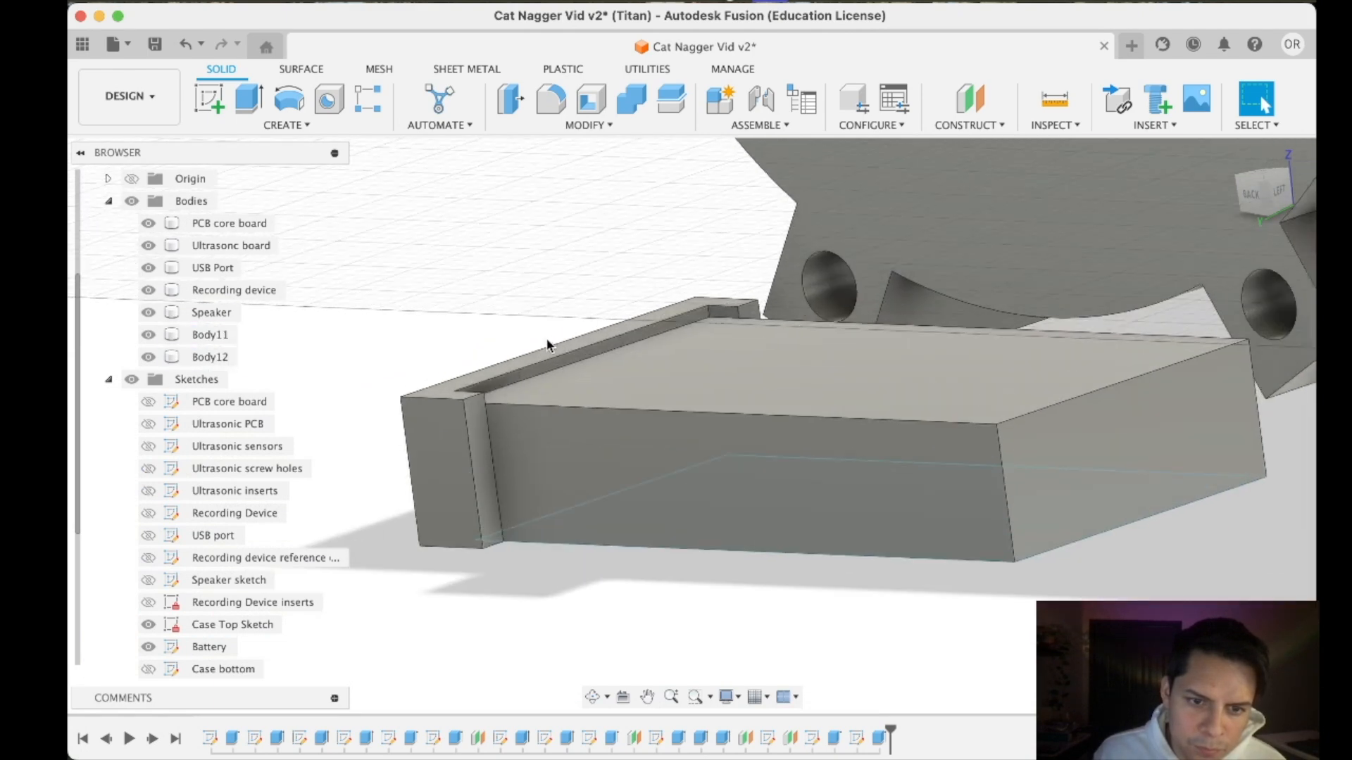
{"action": "middle_click_drag", "start_coordinate": [545, 339], "coordinate": [617, 408]}
{"action": "left_click", "coordinate": [1265, 176]}
{"action": "left_click", "coordinate": [1263, 179]}
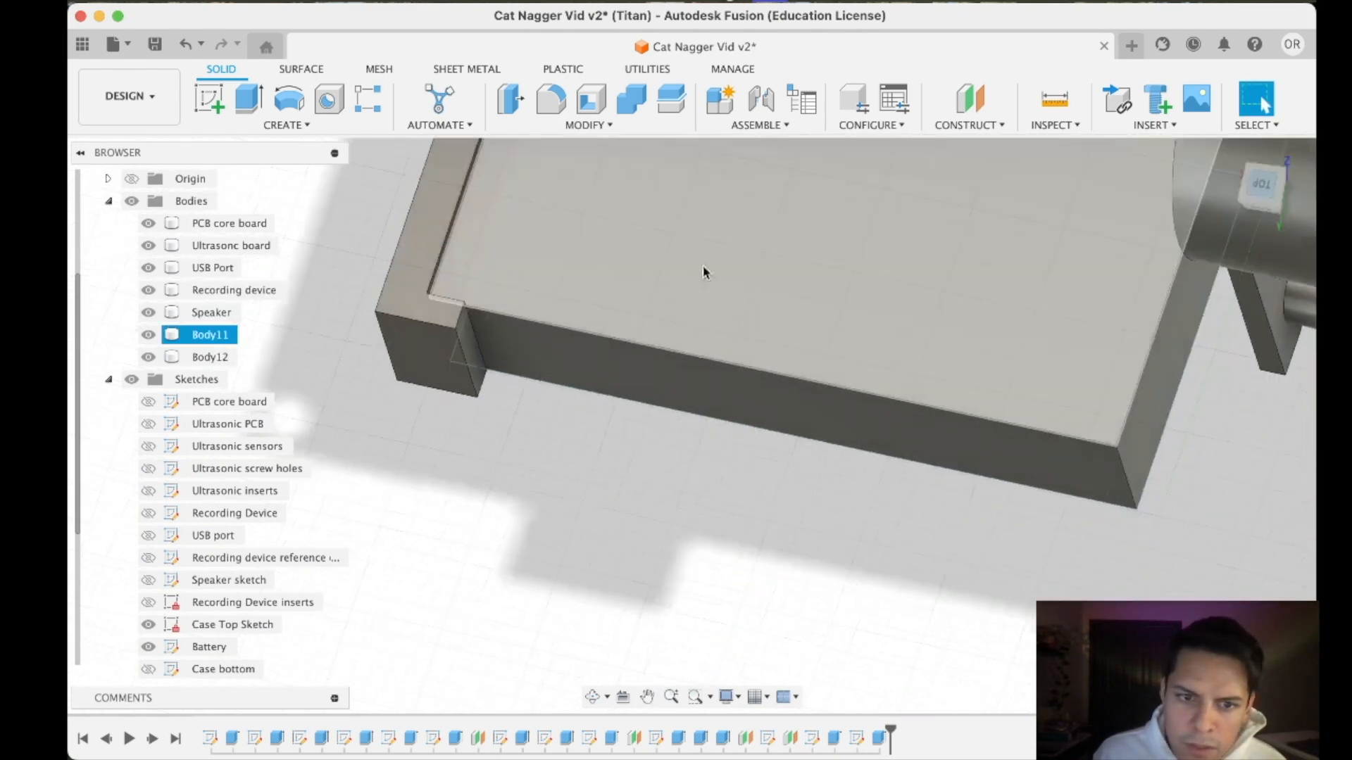
{"action": "scroll", "coordinate": [747, 466], "scroll_direction": "down", "scroll_amount": 3}
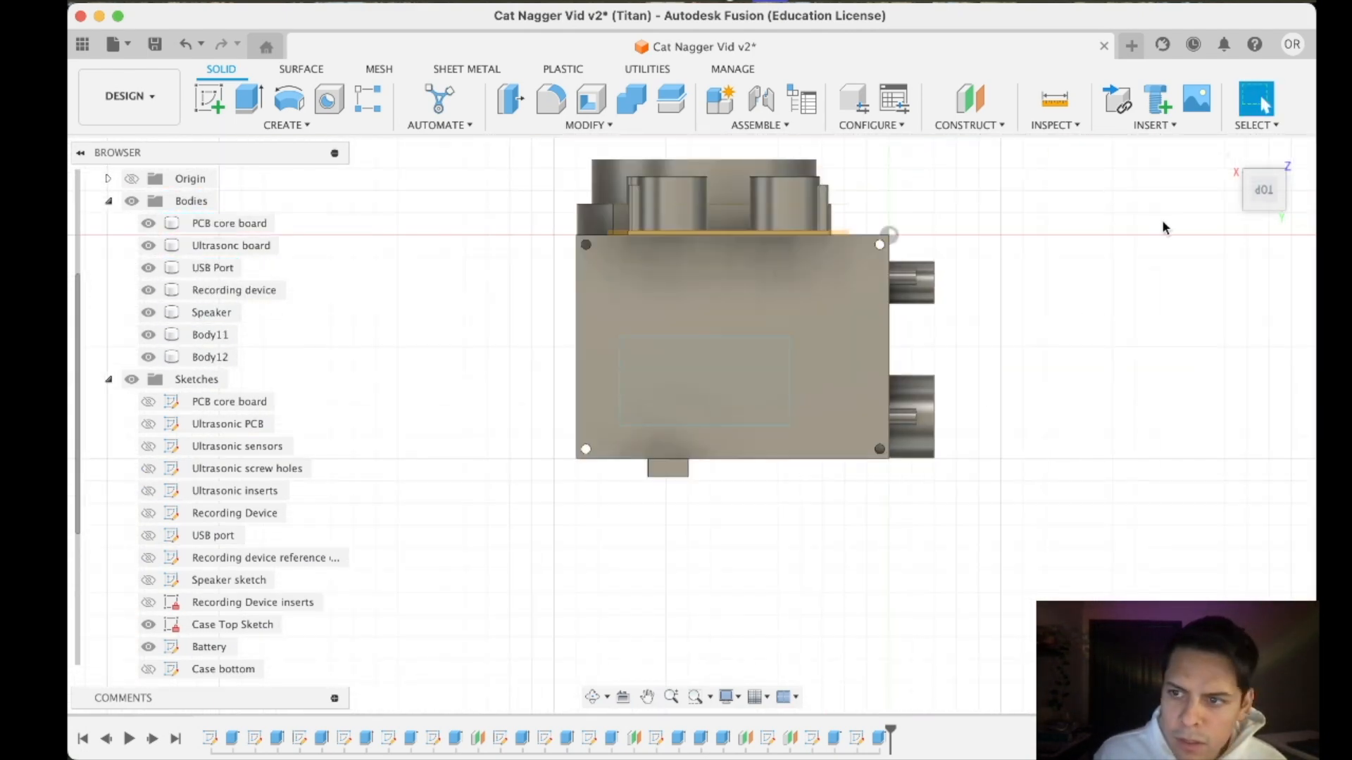
{"action": "left_click", "coordinate": [1246, 206]}
{"action": "scroll", "coordinate": [638, 346], "scroll_direction": "up", "scroll_amount": 5}
{"action": "scroll", "coordinate": [471, 345], "scroll_direction": "down", "scroll_amount": 5}
- Hide the PCB core board, ultrasonic board, USB port, recording device and speaker bodies, leaving the battery and bracket shown
{"action": "left_click", "coordinate": [148, 223]}
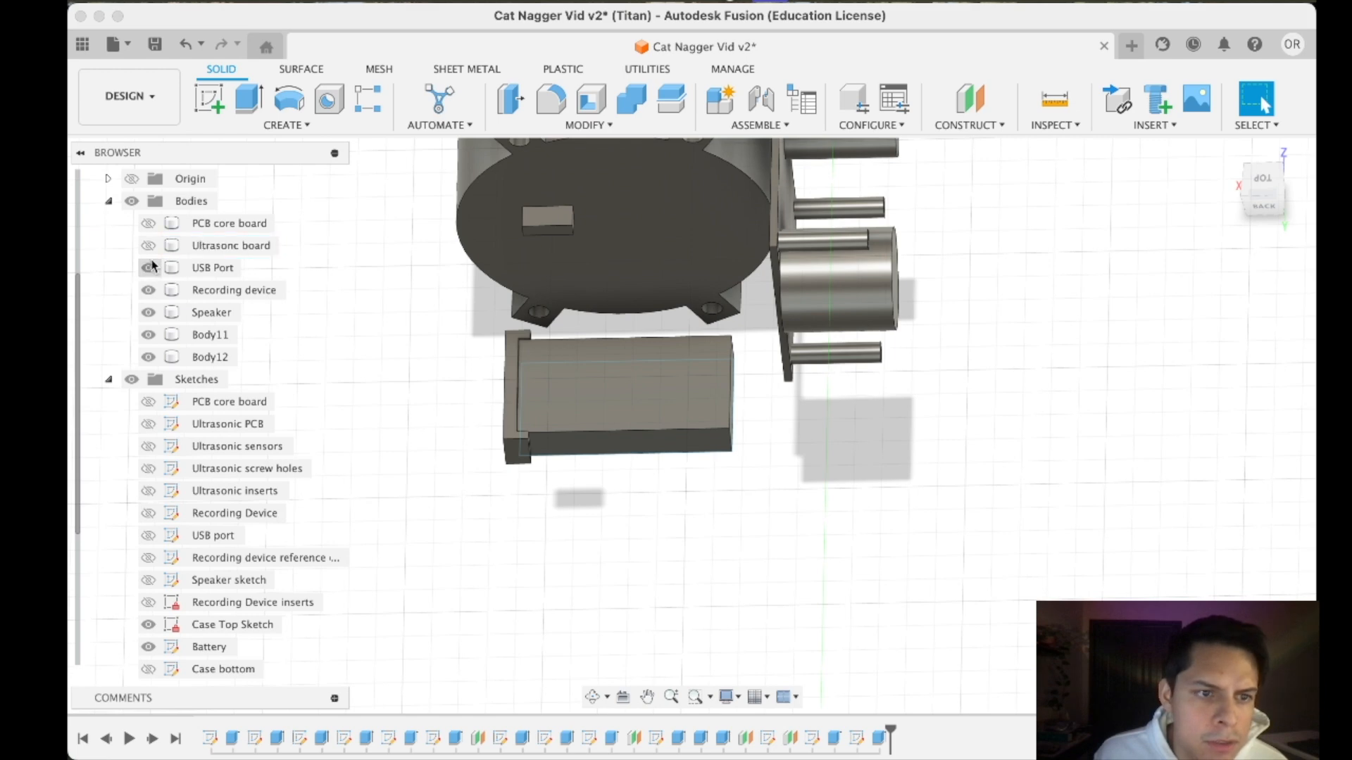
{"action": "left_click", "coordinate": [148, 290]}
{"action": "left_click", "coordinate": [149, 312]}
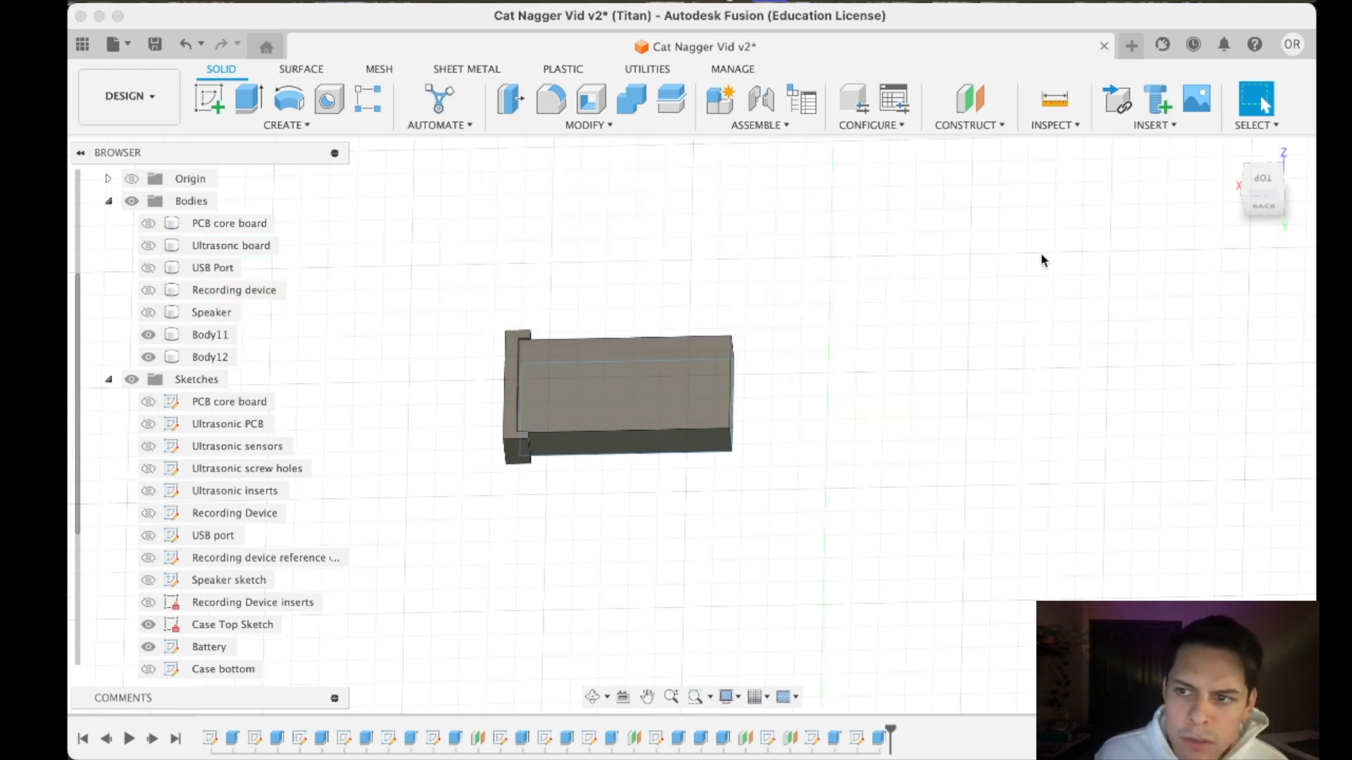
{"action": "left_click", "coordinate": [1258, 185]}
{"action": "middle_click_drag", "start_coordinate": [691, 425], "coordinate": [740, 241], "text": "shift"}
{"action": "left_click", "coordinate": [537, 261]}
{"action": "scroll", "coordinate": [525, 248], "scroll_direction": "up", "scroll_amount": 5}
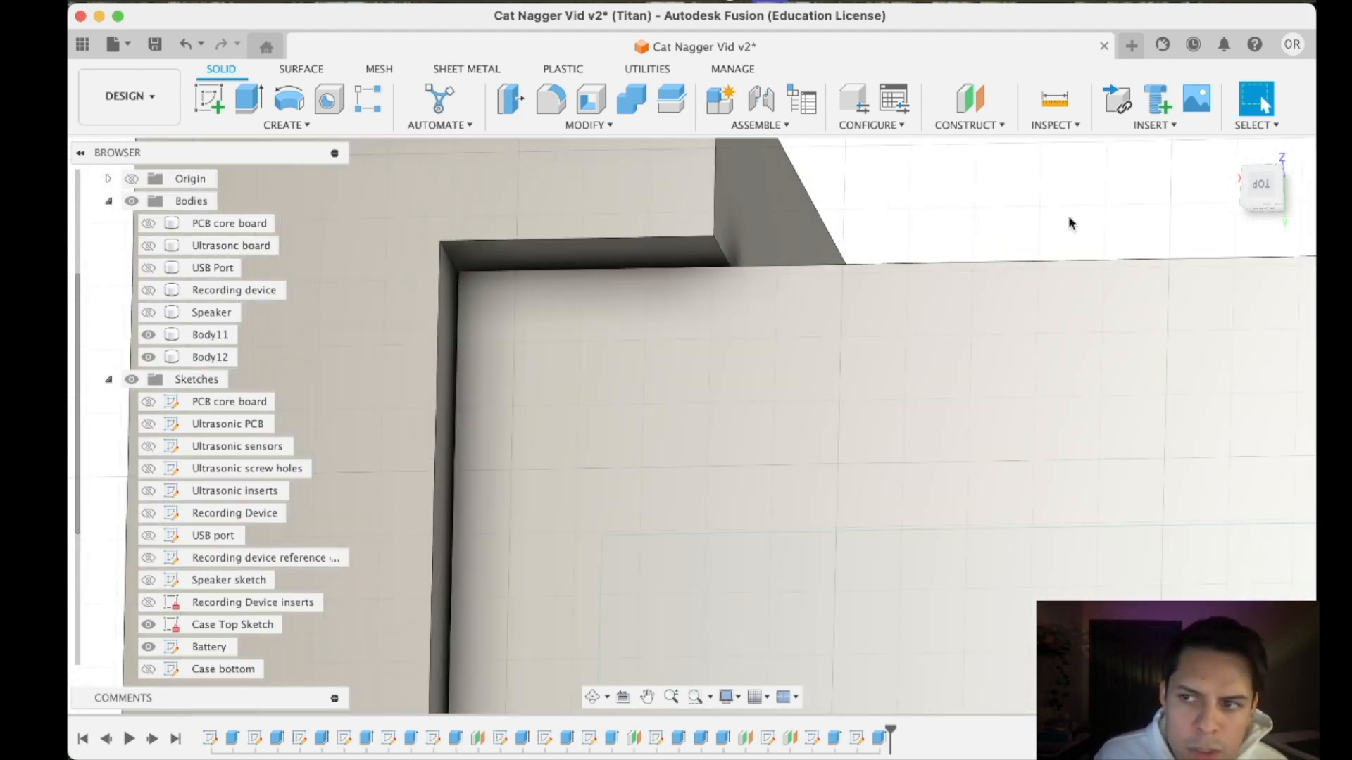
- Start a sketch on the inner face of the bracket's far short arm, next to the battery's corner
{"action": "left_click", "coordinate": [201, 104]}
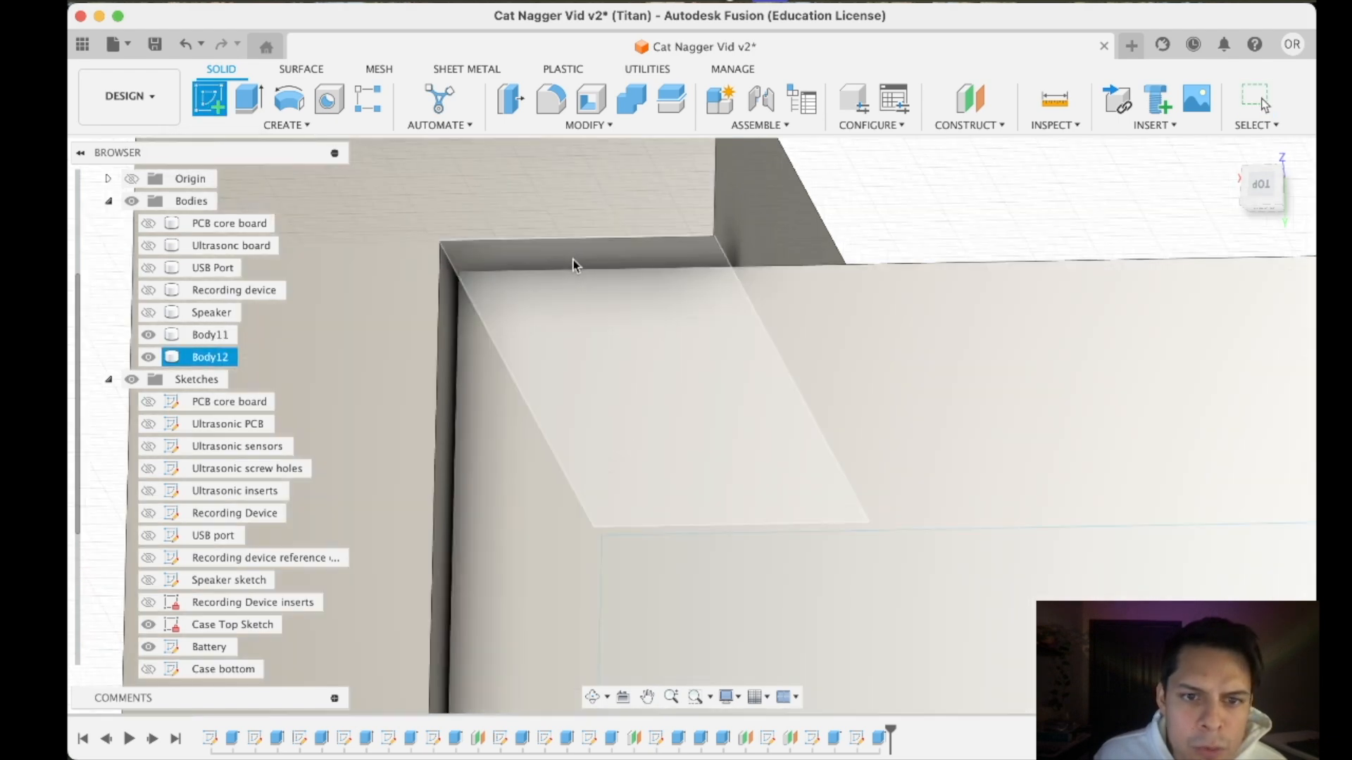
{"action": "left_click", "coordinate": [575, 264]}
{"action": "scroll", "coordinate": [582, 426], "scroll_direction": "down", "scroll_amount": 15}
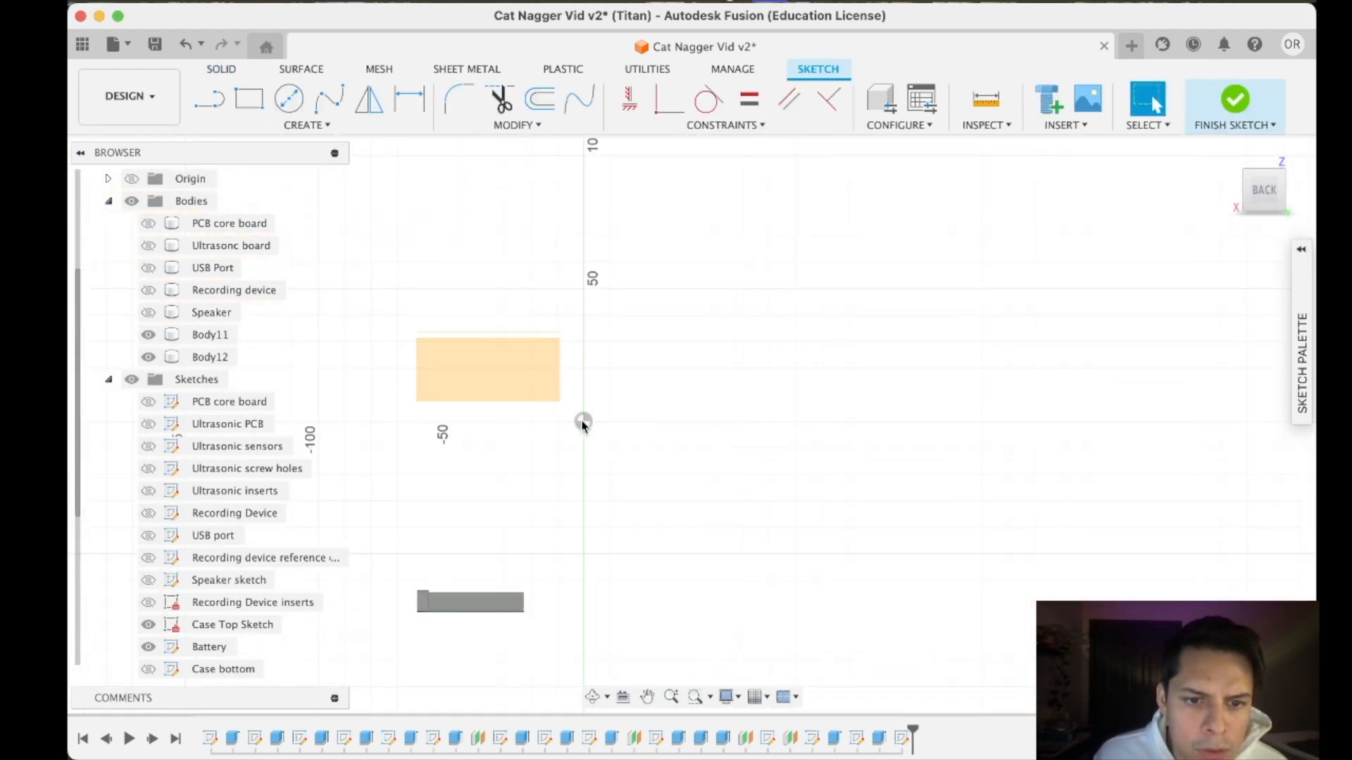
{"action": "scroll", "coordinate": [505, 528], "scroll_direction": "up", "scroll_amount": 6}
{"action": "scroll", "coordinate": [437, 497], "scroll_direction": "up", "scroll_amount": 5}
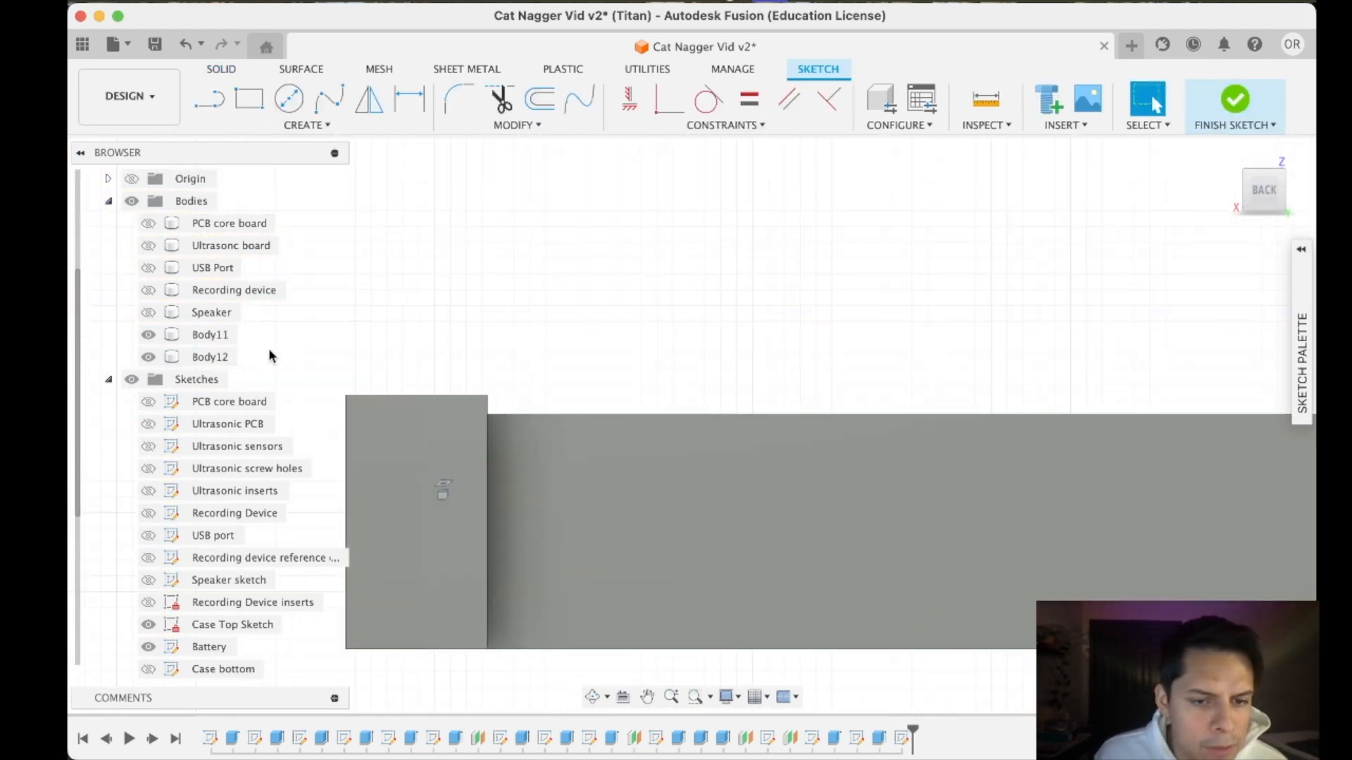
- Rename the battery block body as Battery and the bracket body as Case bottom
{"action": "right_click", "coordinate": [205, 335]}
{"action": "left_click", "coordinate": [245, 307]}
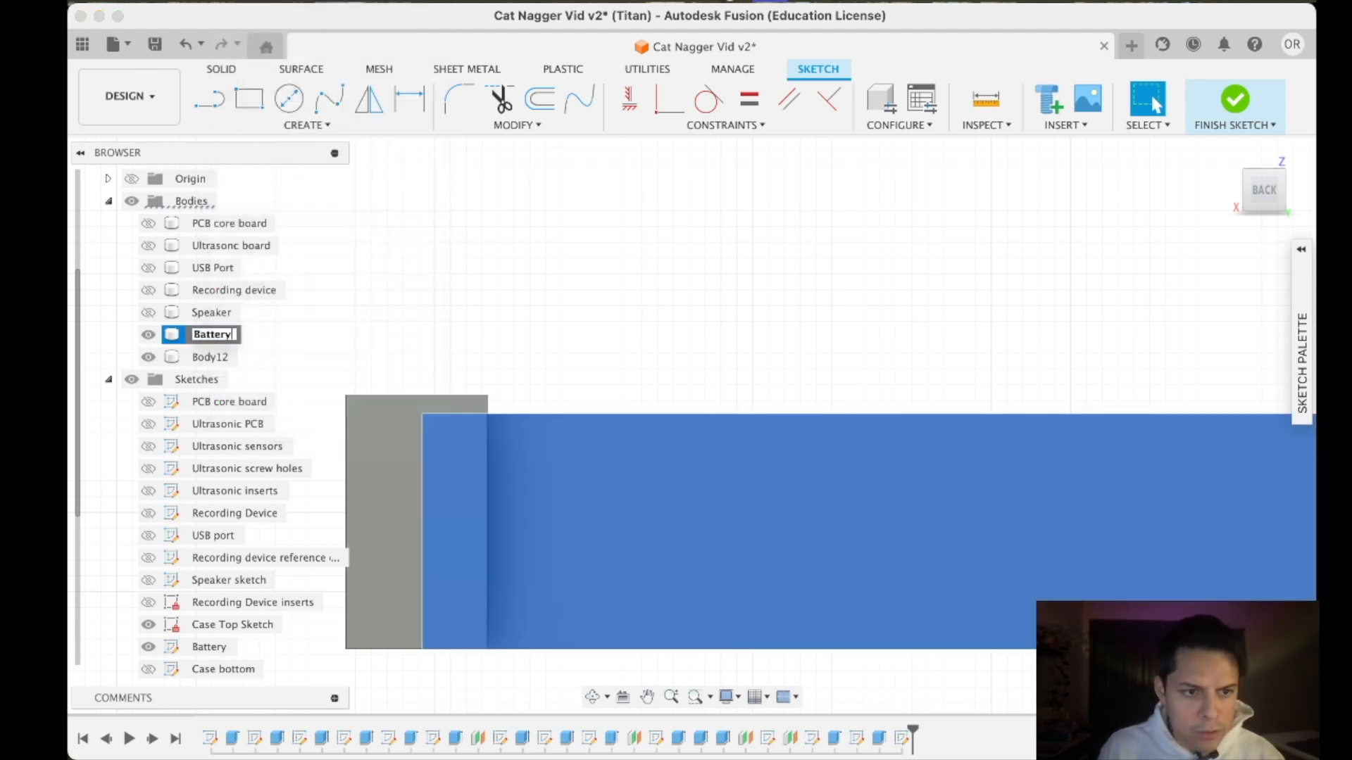
{"action": "right_click", "coordinate": [215, 358]}
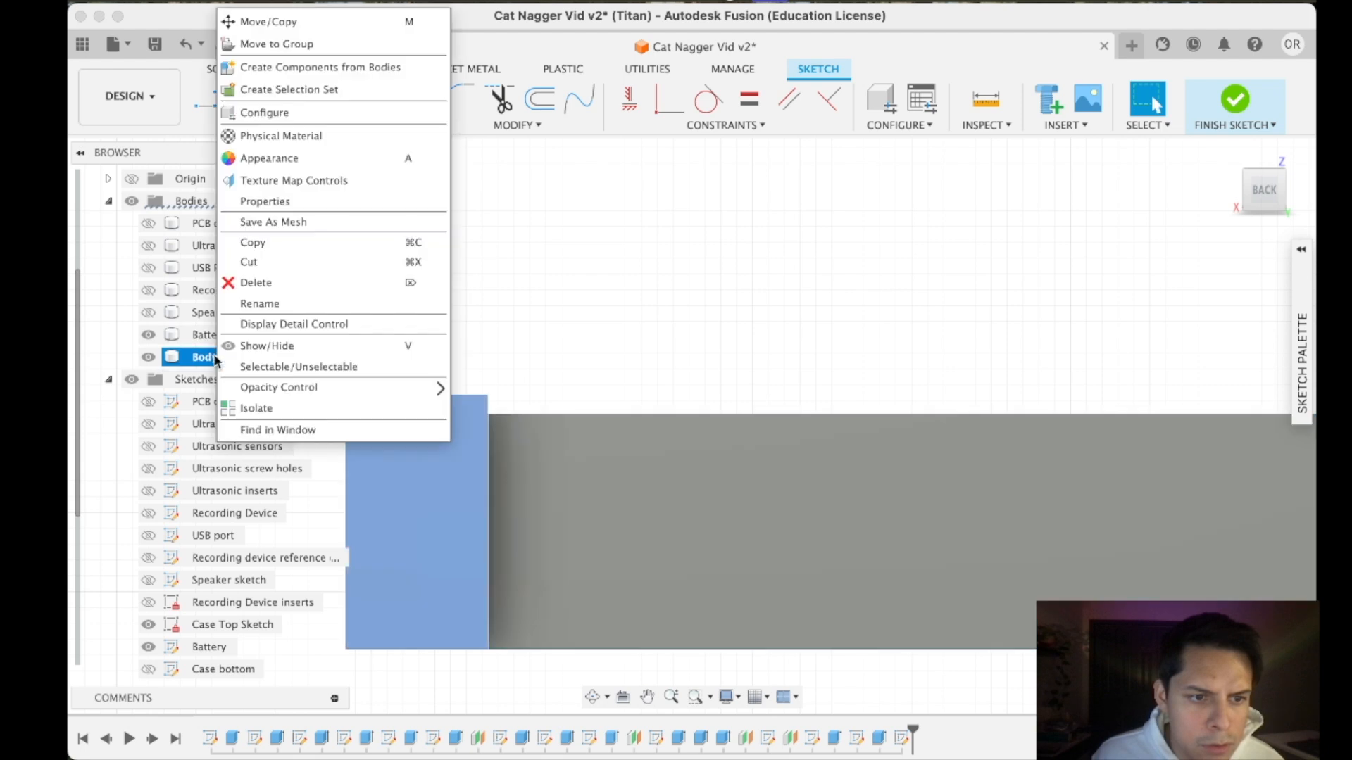
{"action": "left_click", "coordinate": [248, 304]}
{"action": "type", "text": "Battery"}
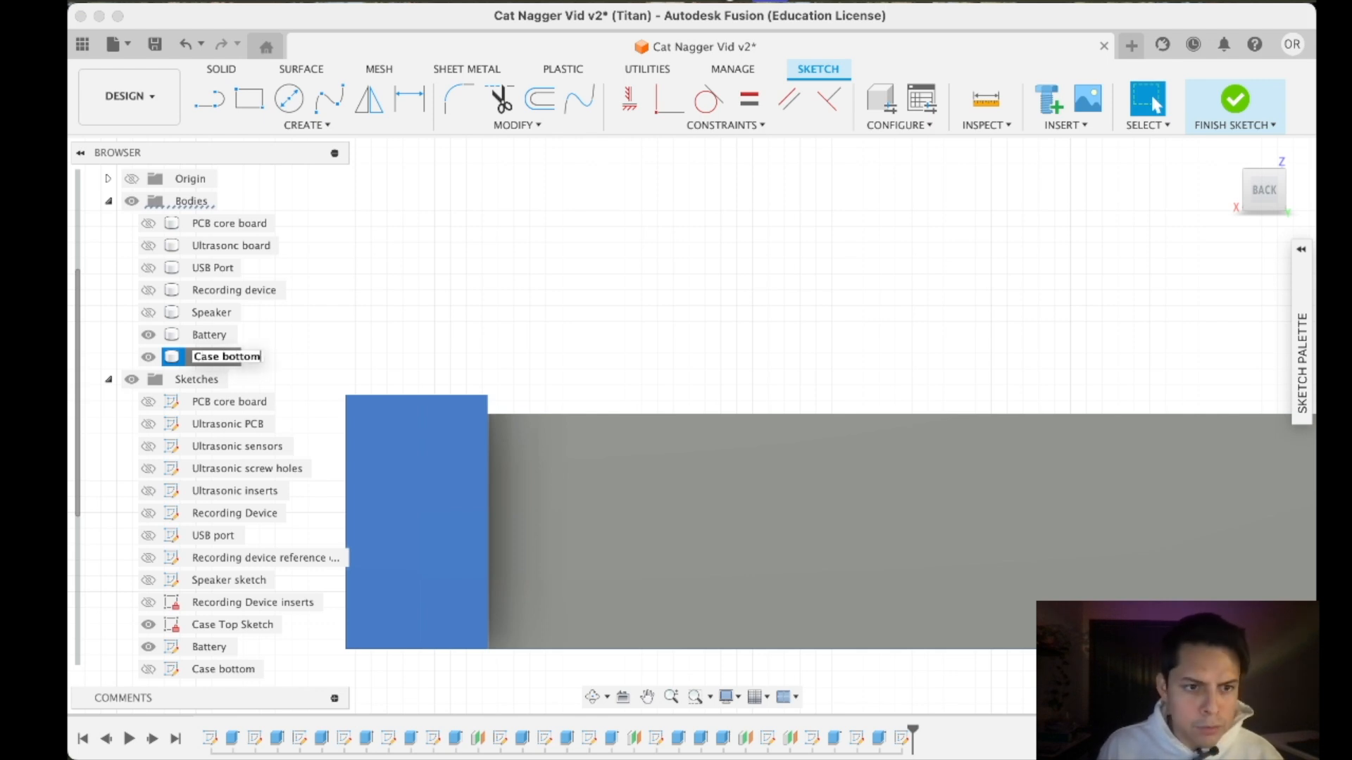
- View the sketch plane straight on from the back and hide the Case bottom body, leaving only the Battery body shown
{"action": "left_click_drag", "start_coordinate": [1246, 202], "coordinate": [1242, 215]}
{"action": "scroll", "coordinate": [472, 408], "scroll_direction": "up", "scroll_amount": 5}
{"action": "scroll", "coordinate": [468, 407], "scroll_direction": "up", "scroll_amount": 4}
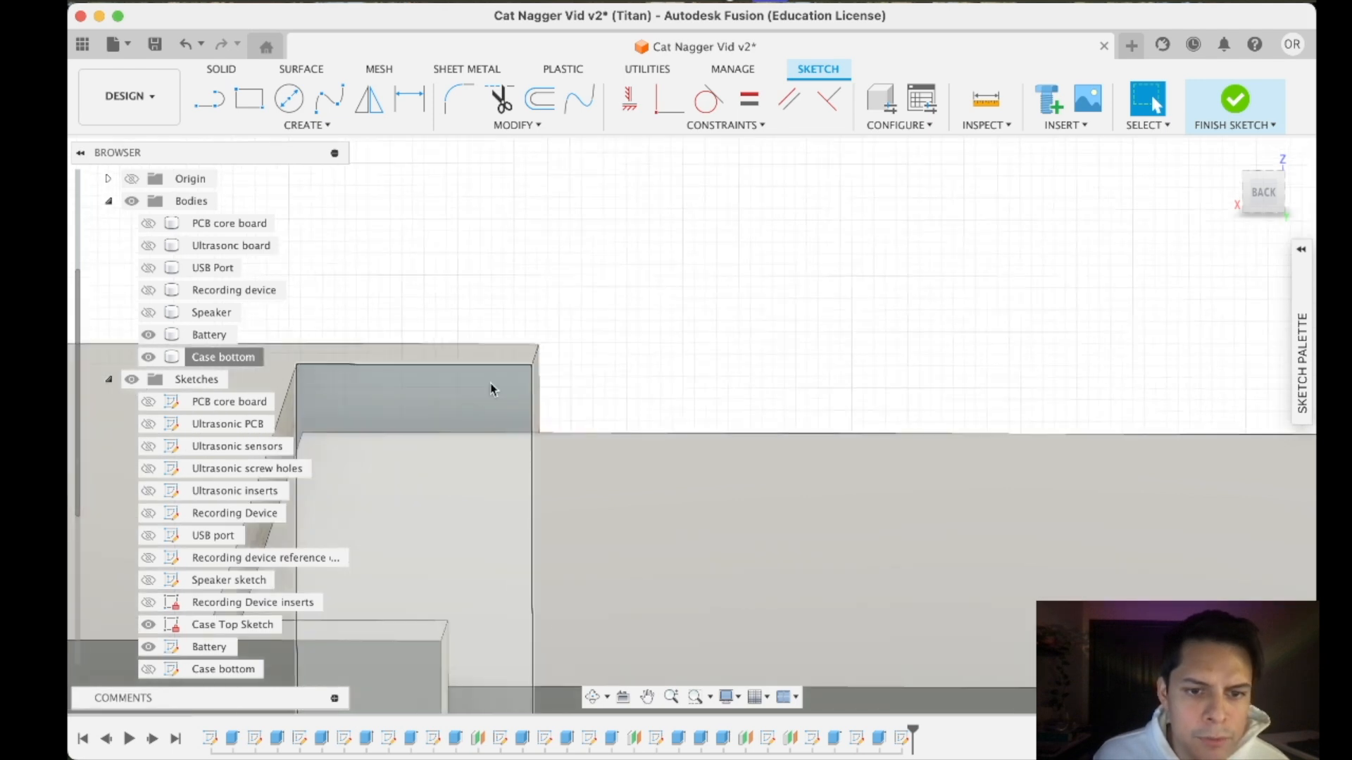
{"action": "scroll", "coordinate": [464, 421], "scroll_direction": "up", "scroll_amount": 5}
{"action": "scroll", "coordinate": [515, 373], "scroll_direction": "down", "scroll_amount": 7}
{"action": "scroll", "coordinate": [516, 372], "scroll_direction": "up", "scroll_amount": 3}
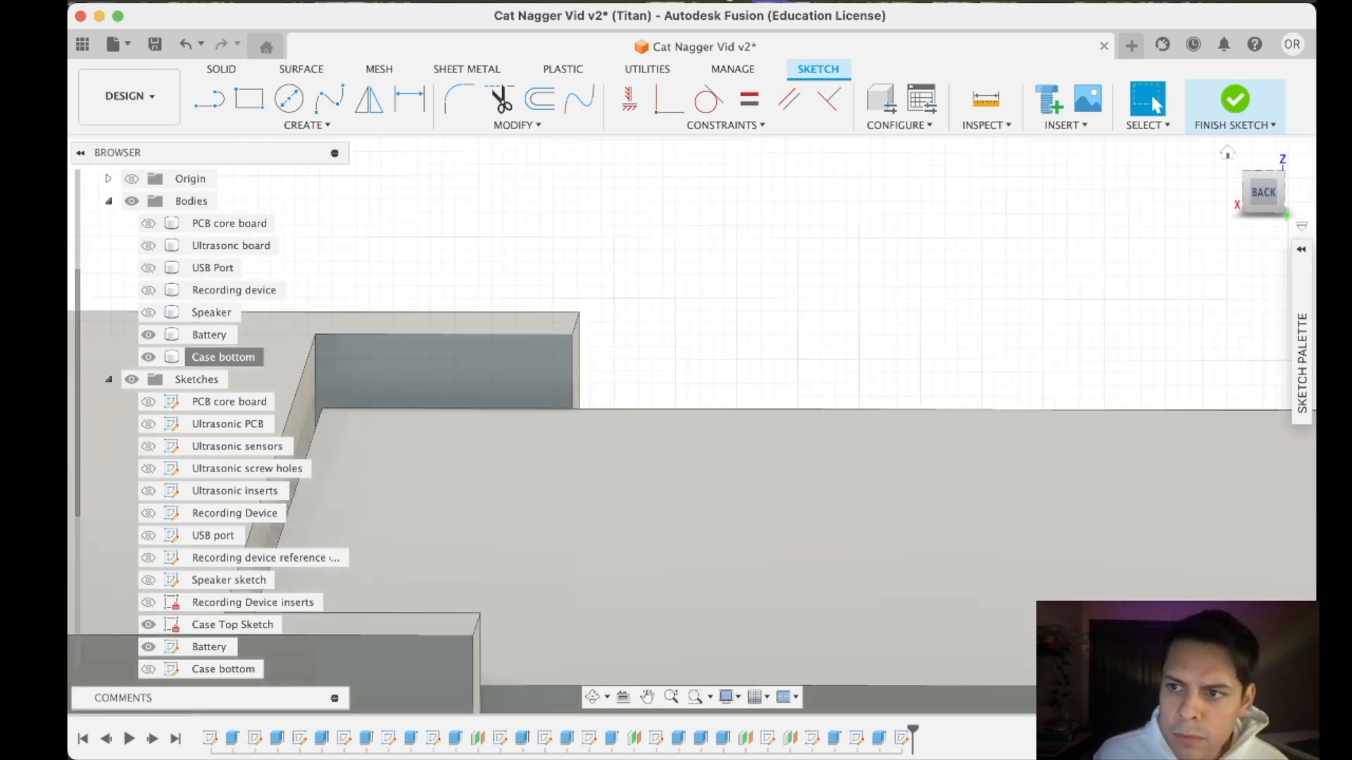
{"action": "left_click", "coordinate": [1264, 197]}
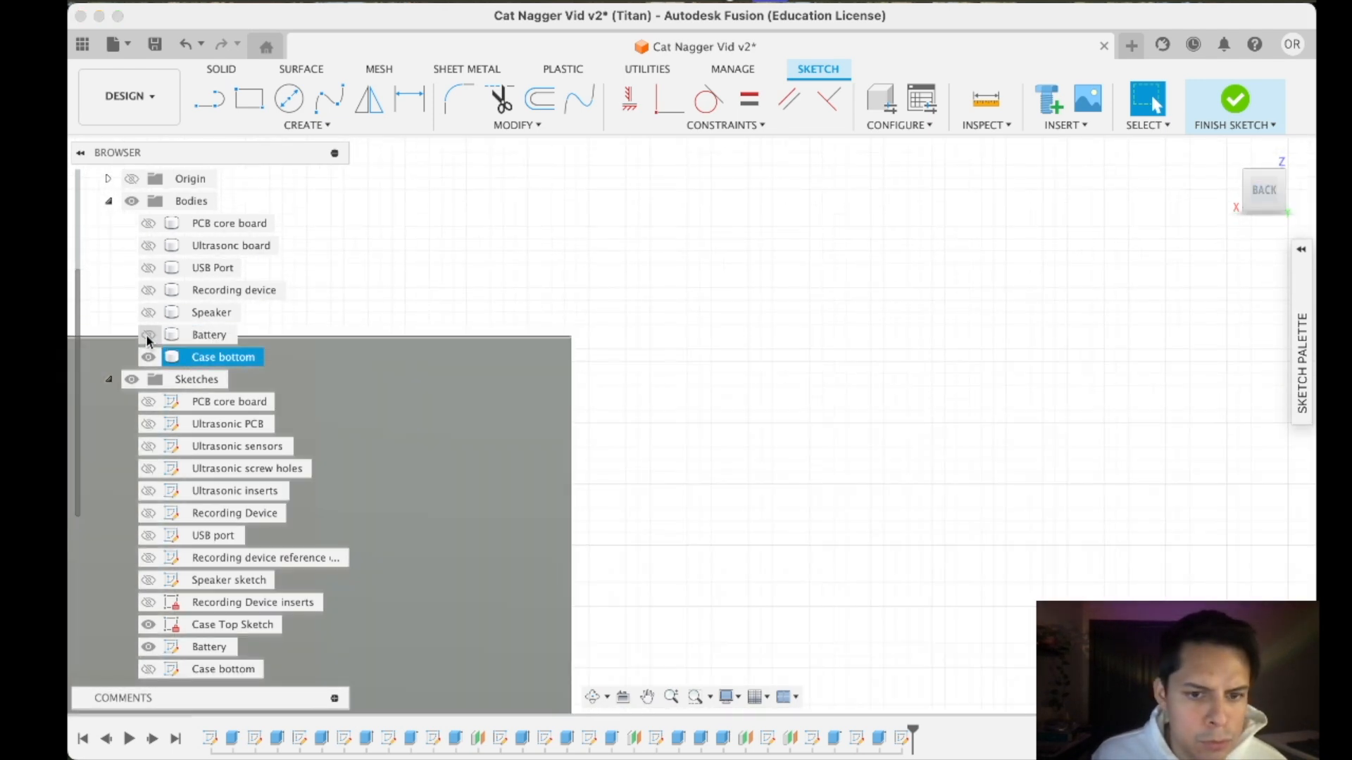
{"action": "left_click", "coordinate": [148, 357]}
{"action": "scroll", "coordinate": [424, 416], "scroll_direction": "down", "scroll_amount": 7}
{"action": "scroll", "coordinate": [344, 431], "scroll_direction": "down", "scroll_amount": 5}
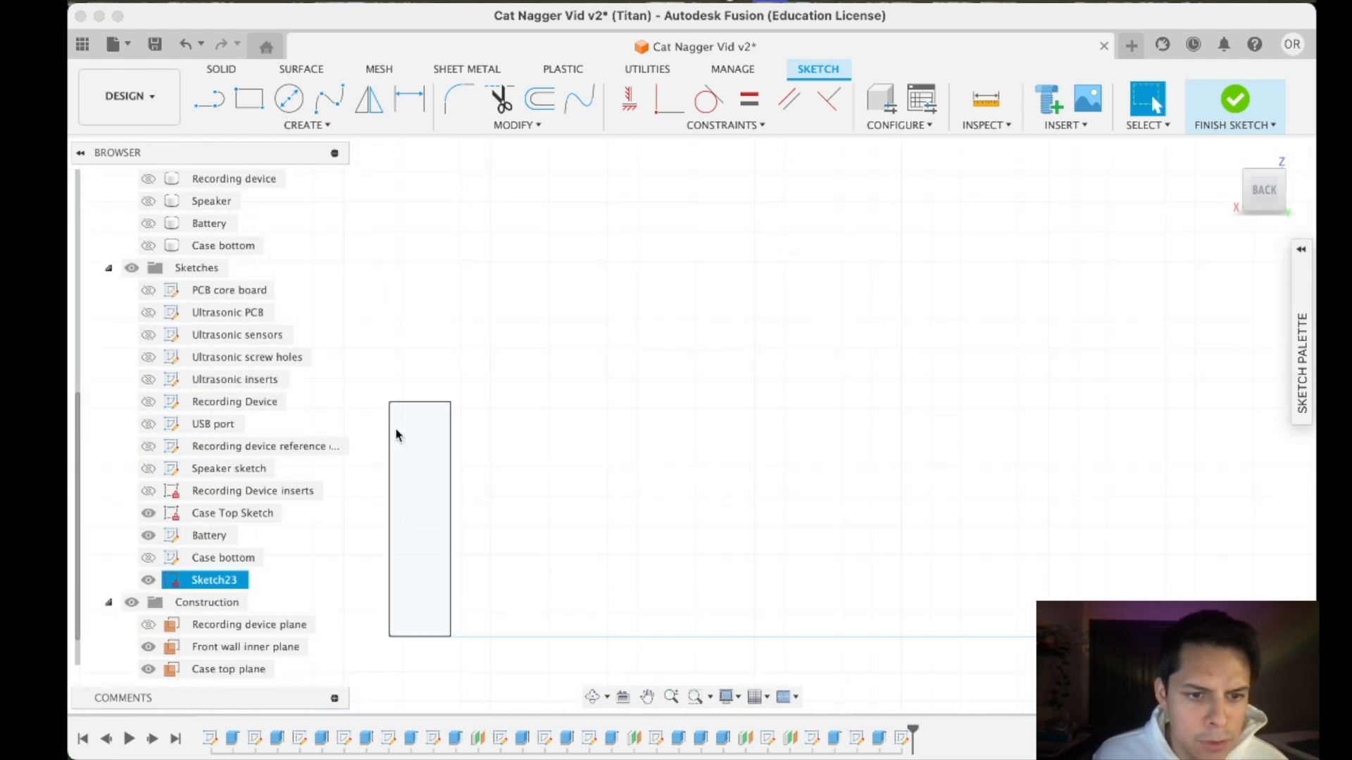
{"action": "scroll", "coordinate": [399, 422], "scroll_direction": "up", "scroll_amount": 5}
{"action": "left_click", "coordinate": [147, 223]}
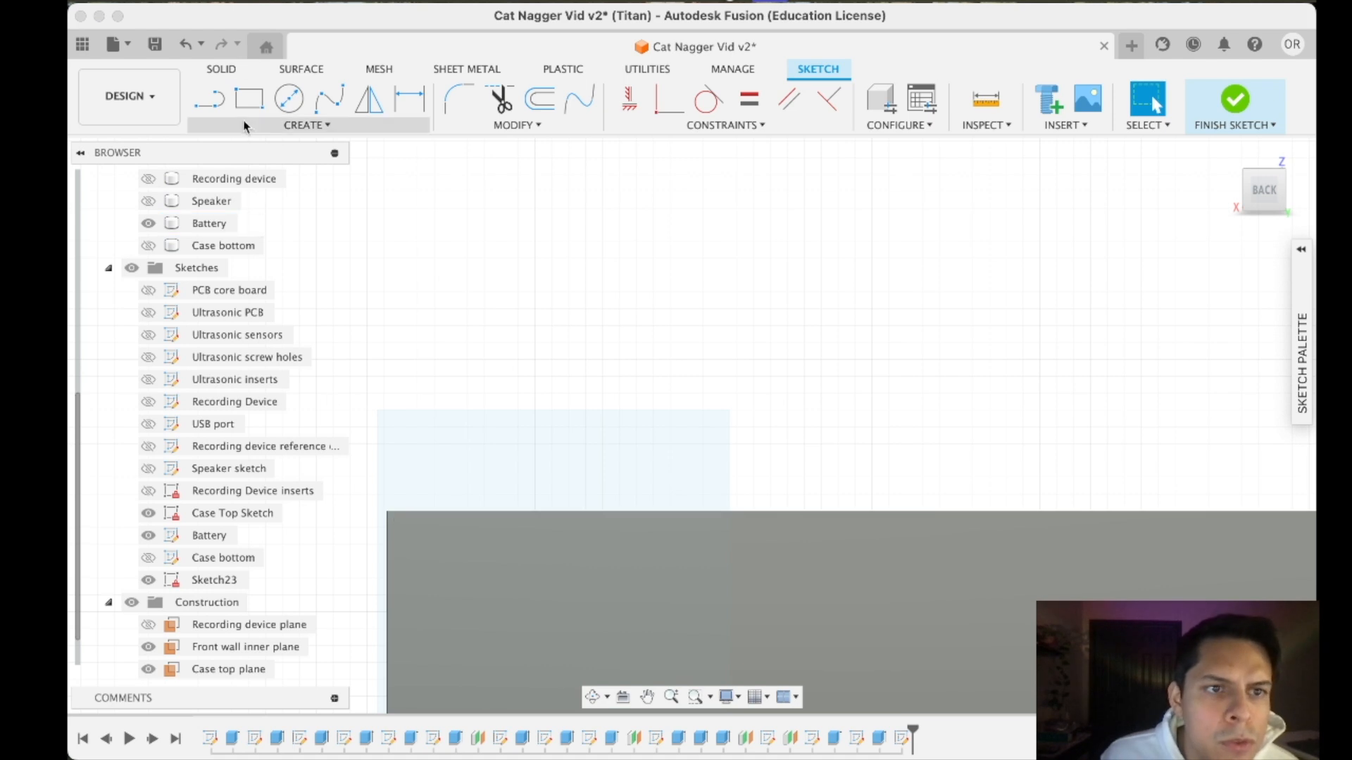
- Draw a rectangle about 2.06 mm wide and 0.54 mm high just above the battery's upper corner and finish the sketch
{"action": "left_click", "coordinate": [246, 100]}
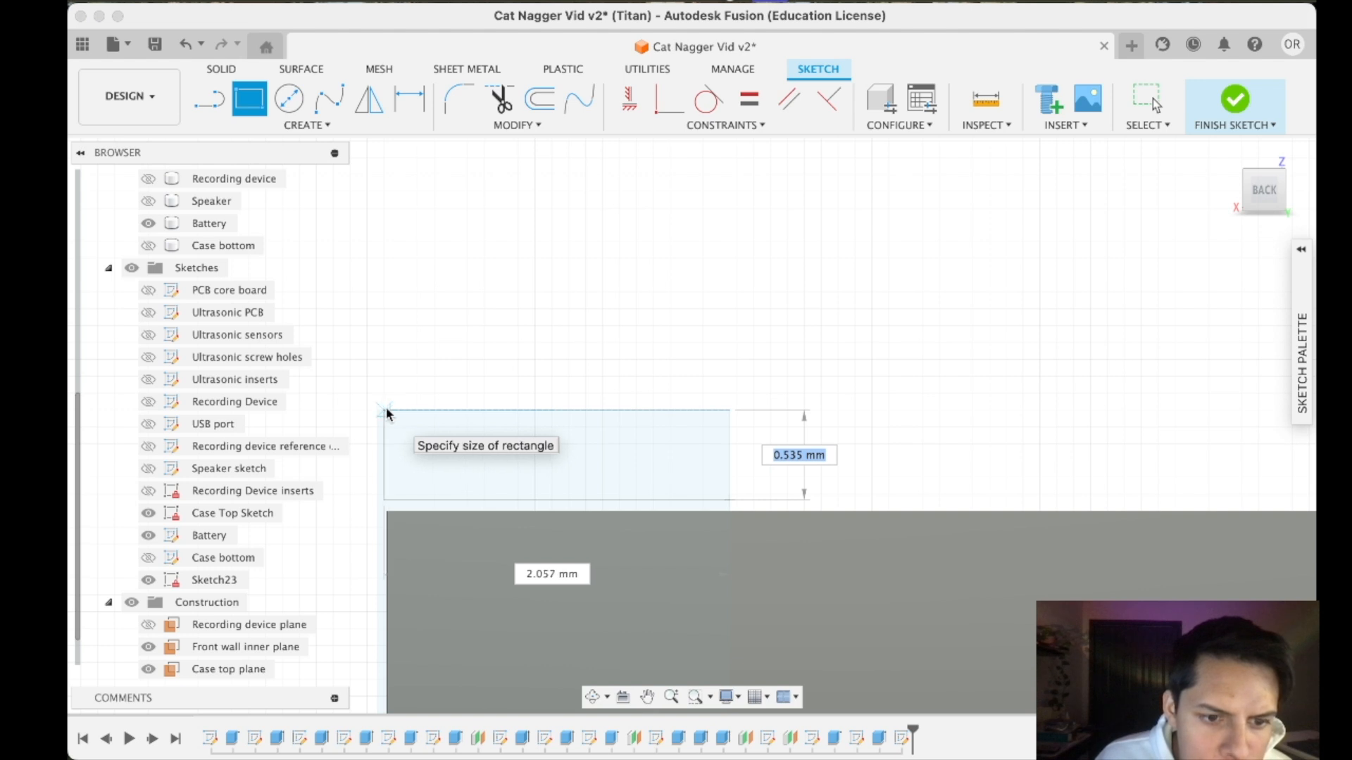
{"action": "left_click", "coordinate": [386, 410]}
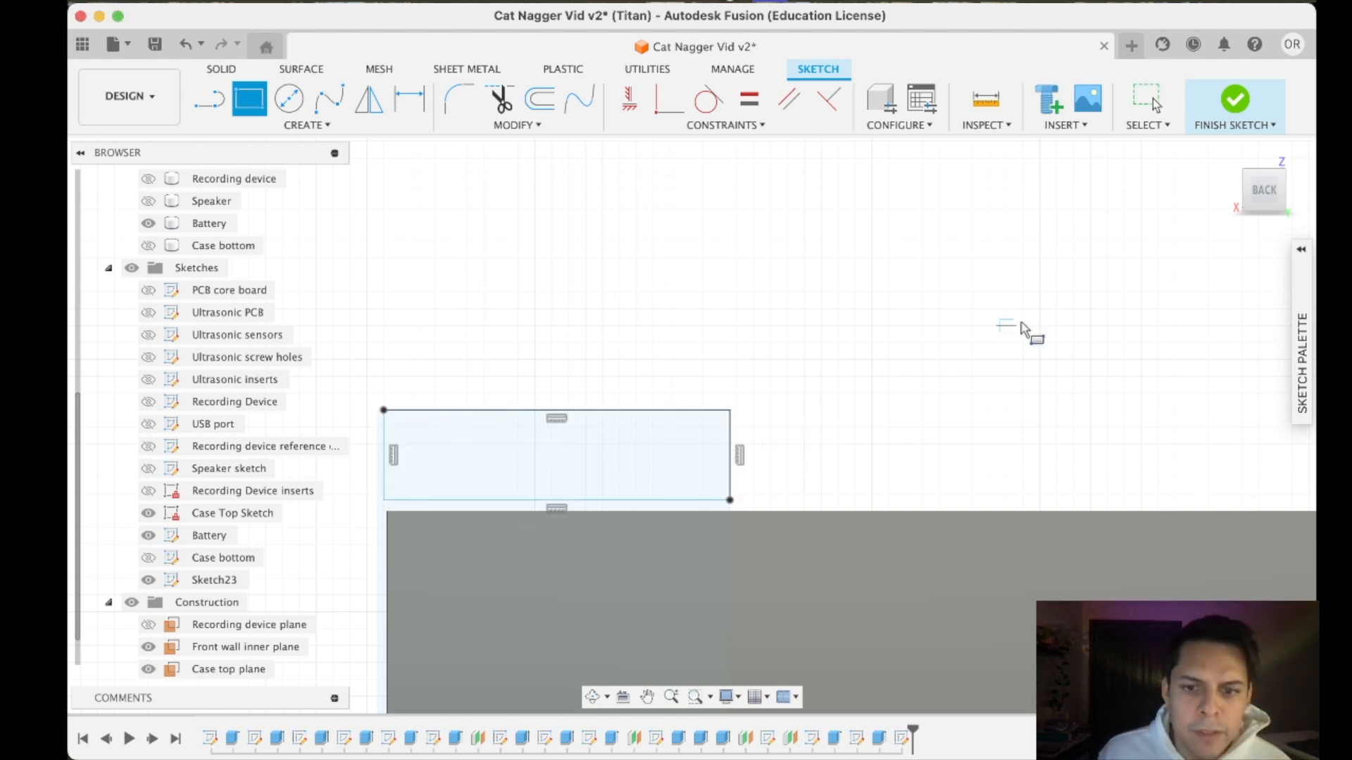
{"action": "left_click", "coordinate": [1216, 113]}
{"action": "left_click", "coordinate": [1237, 217]}
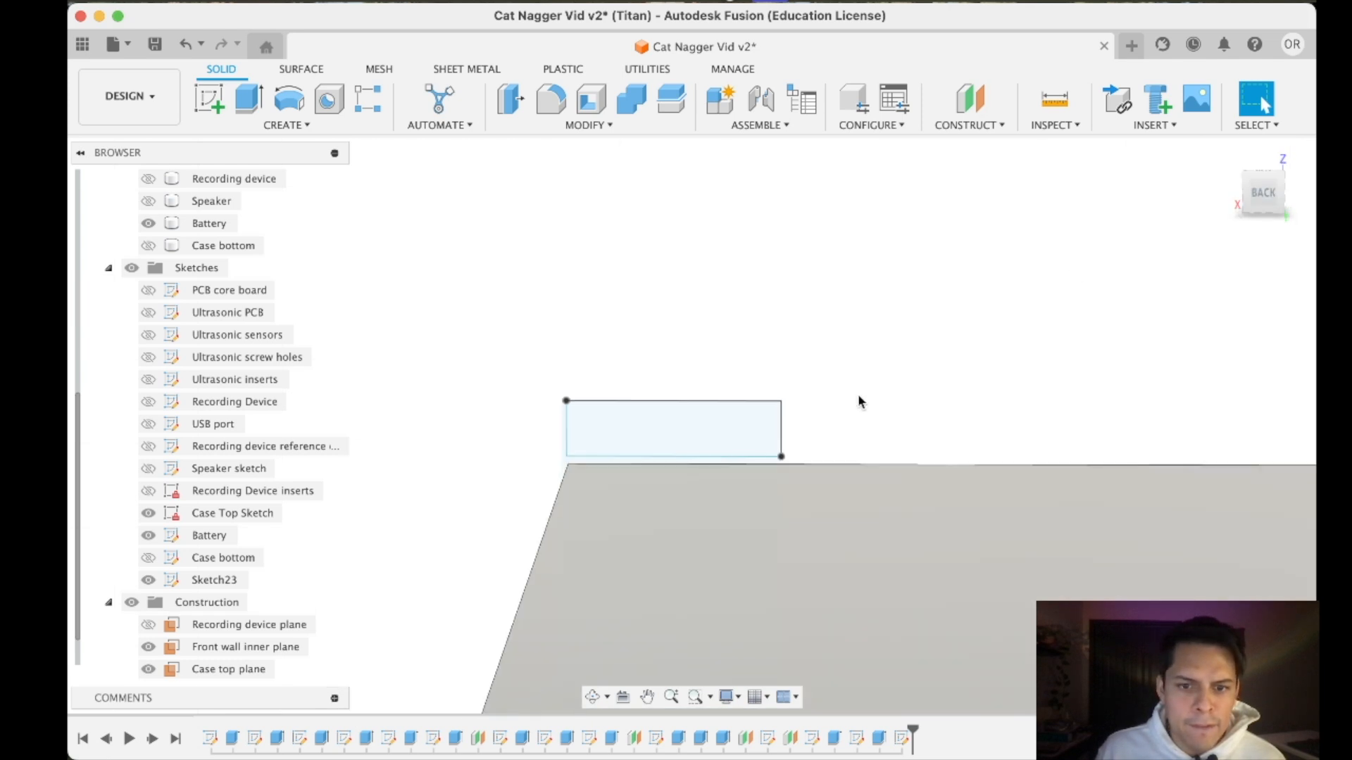
- Show the Case bottom body and start extruding the small rectangle at the bracket's inner corner
{"action": "left_click", "coordinate": [149, 245]}
{"action": "left_click", "coordinate": [248, 109]}
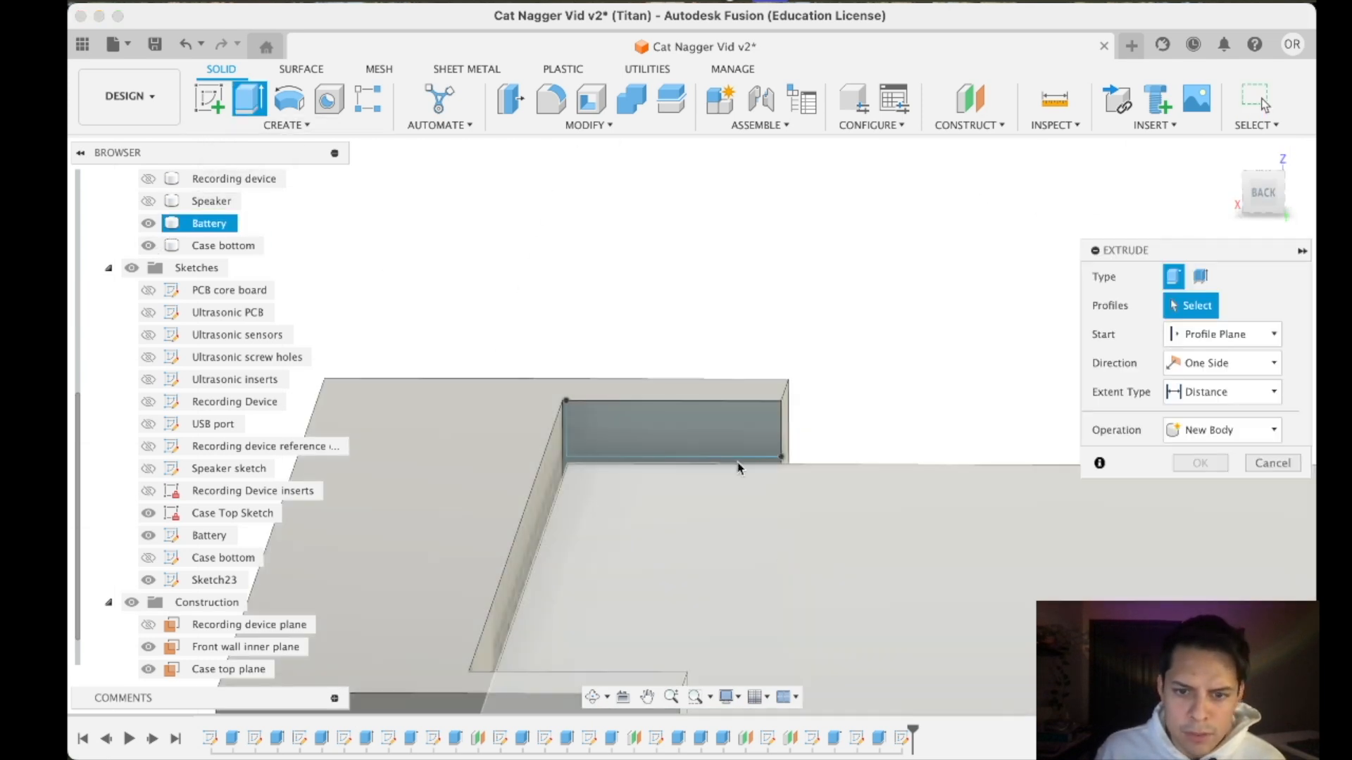
{"action": "scroll", "coordinate": [706, 339], "scroll_direction": "down", "scroll_amount": 3}
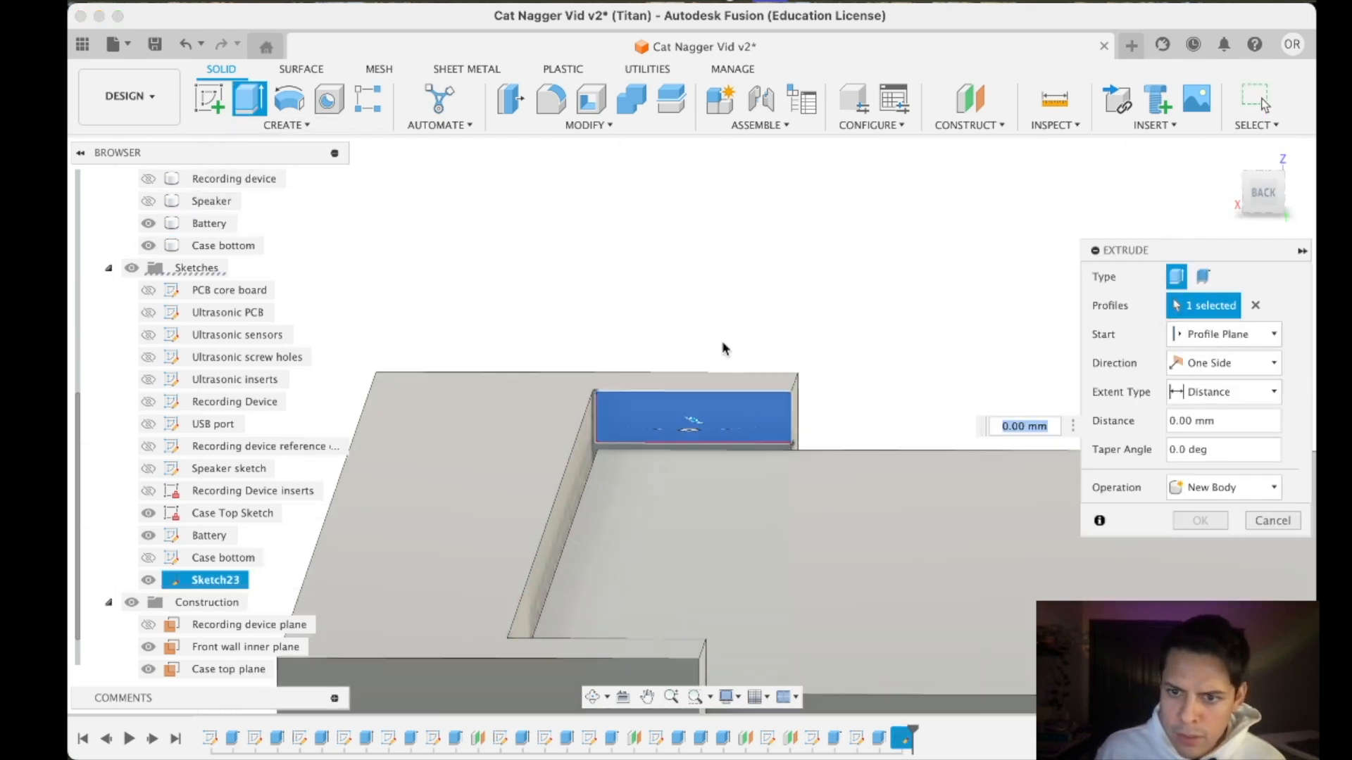
{"action": "left_click", "coordinate": [1254, 208]}
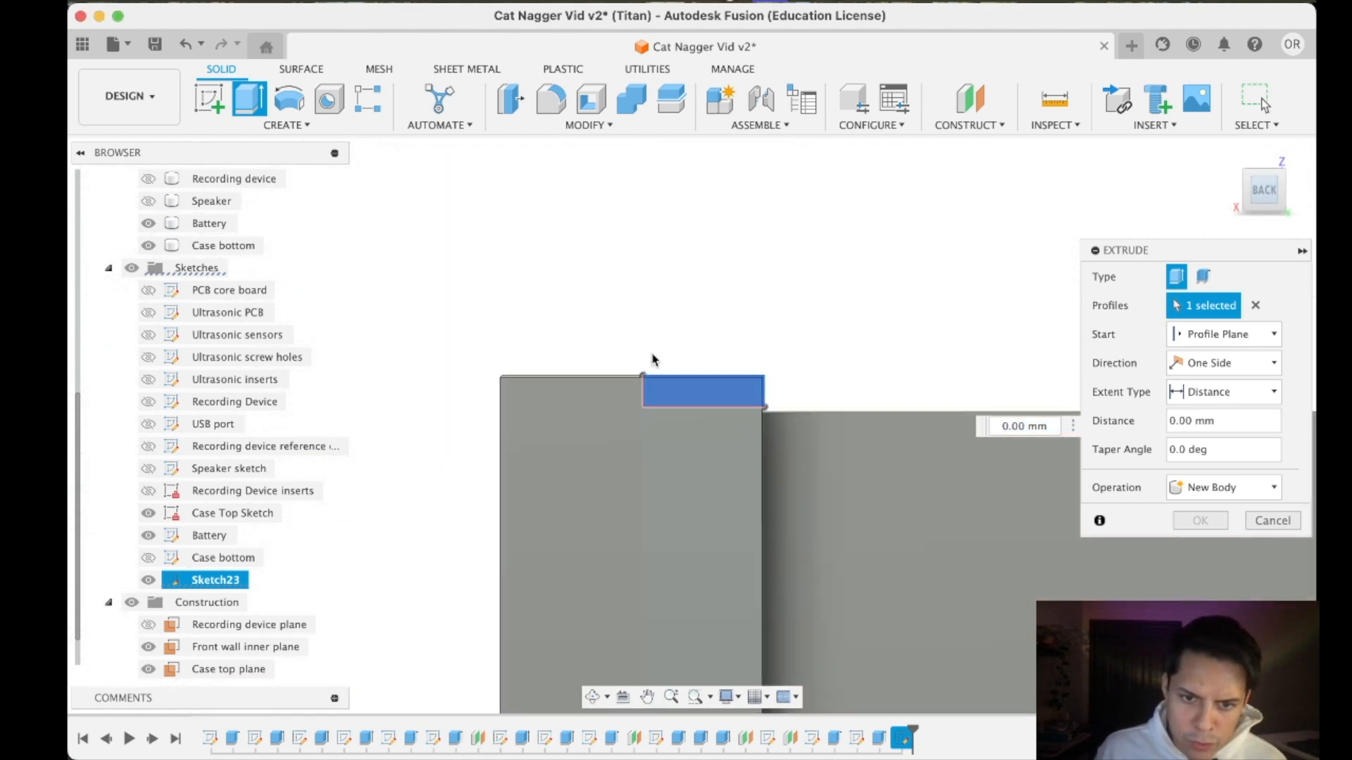
{"action": "left_click_drag", "start_coordinate": [1269, 188], "coordinate": [1257, 209]}
{"action": "scroll", "coordinate": [604, 403], "scroll_direction": "down", "scroll_amount": 6}
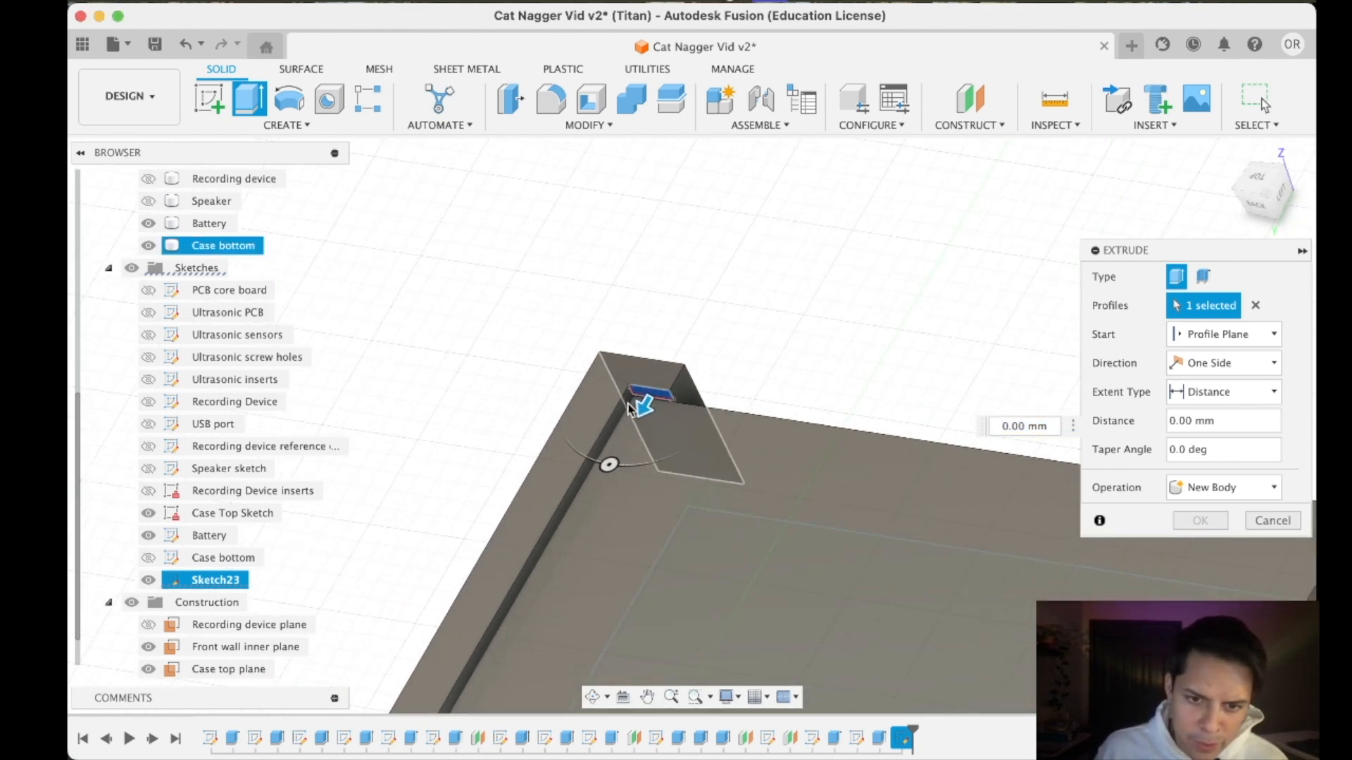
{"action": "scroll", "coordinate": [618, 456], "scroll_direction": "up", "scroll_amount": 3}
- Set the small rectangle's extrusion to 20 mm along the bracket's long inner side, joined to the bracket
{"action": "left_click_drag", "start_coordinate": [643, 381], "coordinate": [463, 666]}
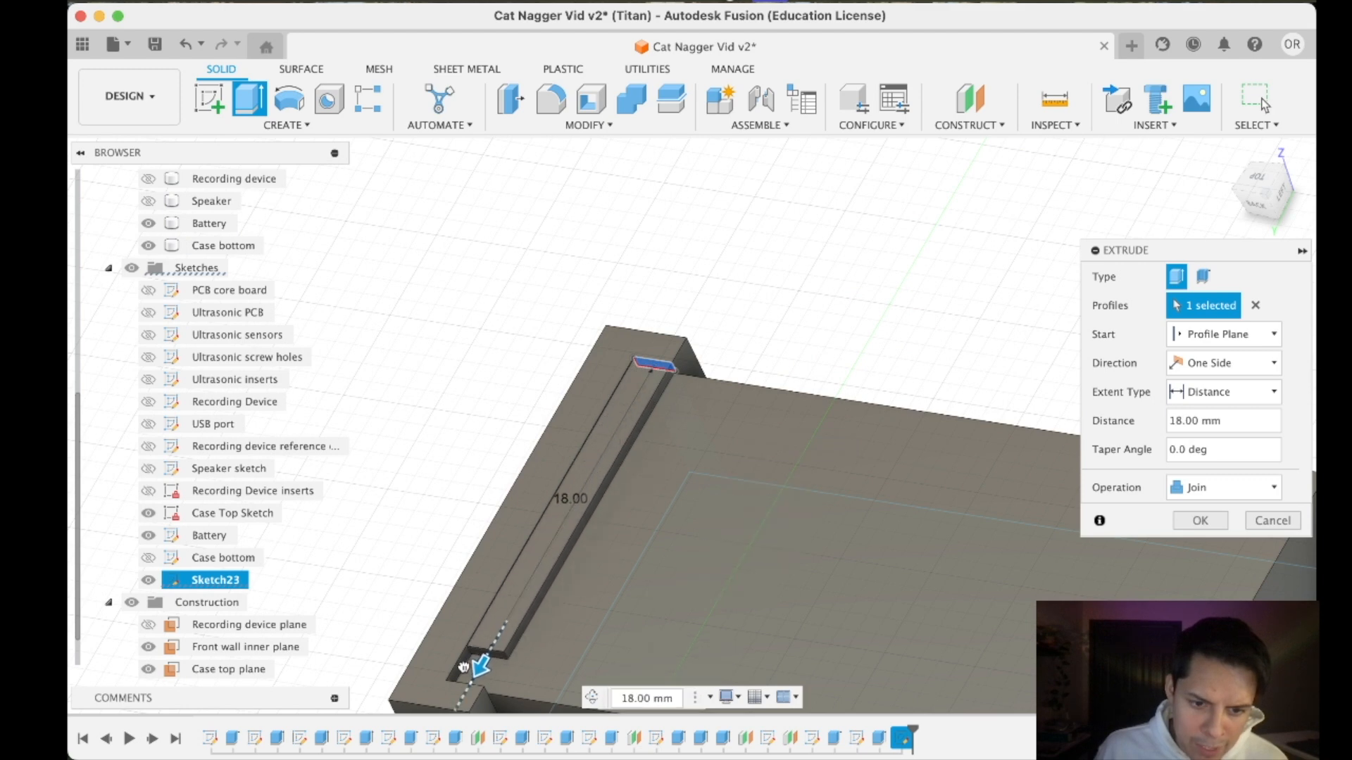
{"action": "scroll", "coordinate": [448, 699], "scroll_direction": "down", "scroll_amount": 4}
{"action": "scroll", "coordinate": [451, 697], "scroll_direction": "up", "scroll_amount": 3}
{"action": "middle_click_drag", "start_coordinate": [489, 591], "coordinate": [567, 449]}
{"action": "scroll", "coordinate": [567, 449], "scroll_direction": "up", "scroll_amount": 5}
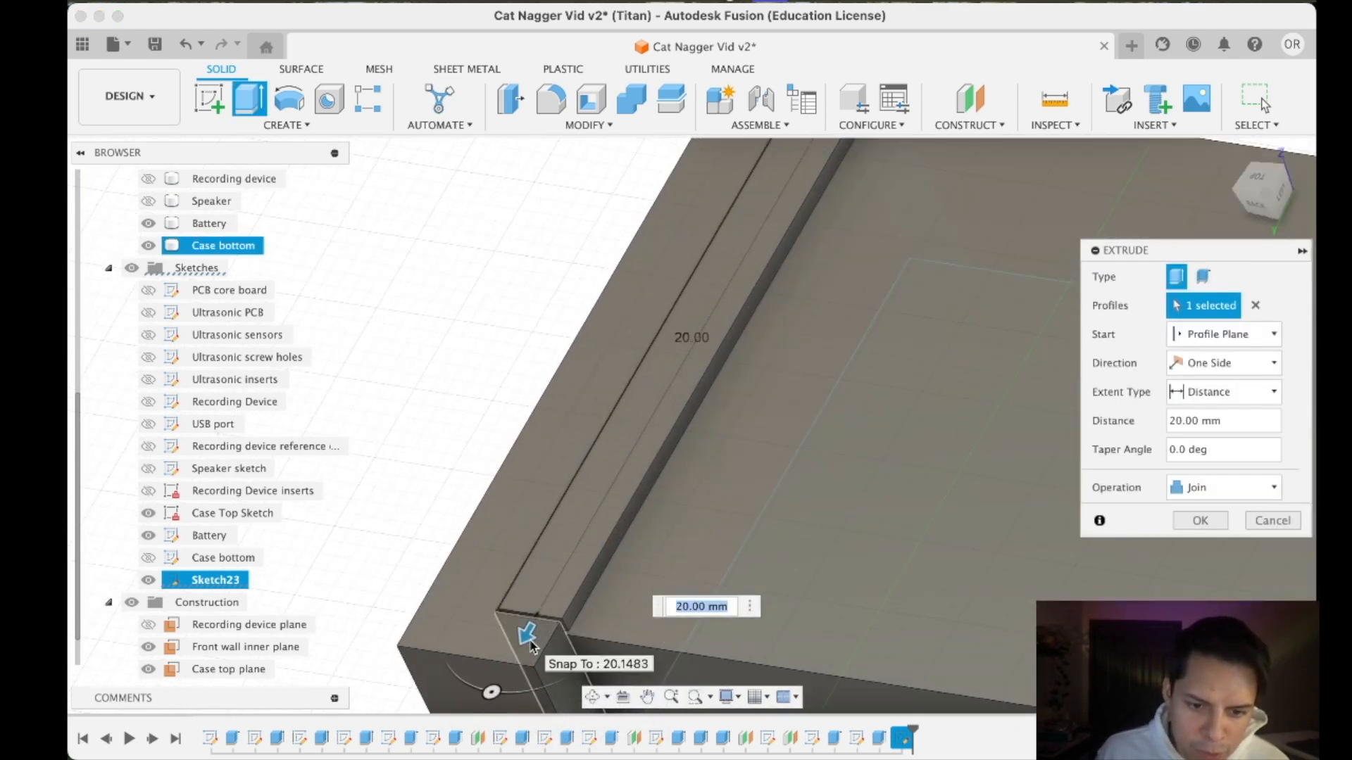
{"action": "mouse_move", "coordinate": [525, 634]}
{"action": "left_mouse_down"}
{"action": "mouse_move", "coordinate": [517, 649]}
{"action": "mouse_move", "coordinate": [529, 629]}
{"action": "left_mouse_up"}
{"action": "scroll", "coordinate": [533, 626], "scroll_direction": "up", "scroll_amount": 3}
{"action": "scroll", "coordinate": [455, 632], "scroll_direction": "down", "scroll_amount": 5}
{"action": "scroll", "coordinate": [670, 276], "scroll_direction": "up", "scroll_amount": 8}
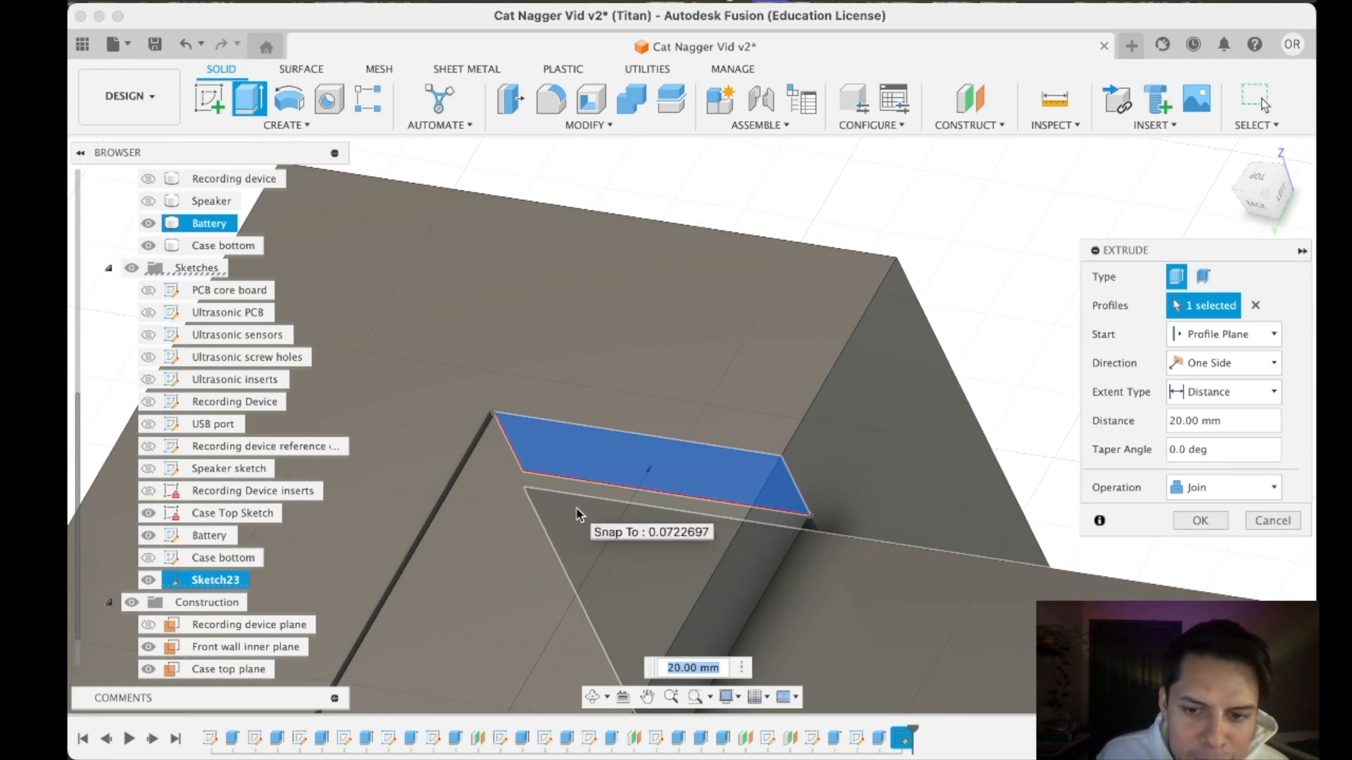
{"action": "scroll", "coordinate": [580, 505], "scroll_direction": "down", "scroll_amount": 5}
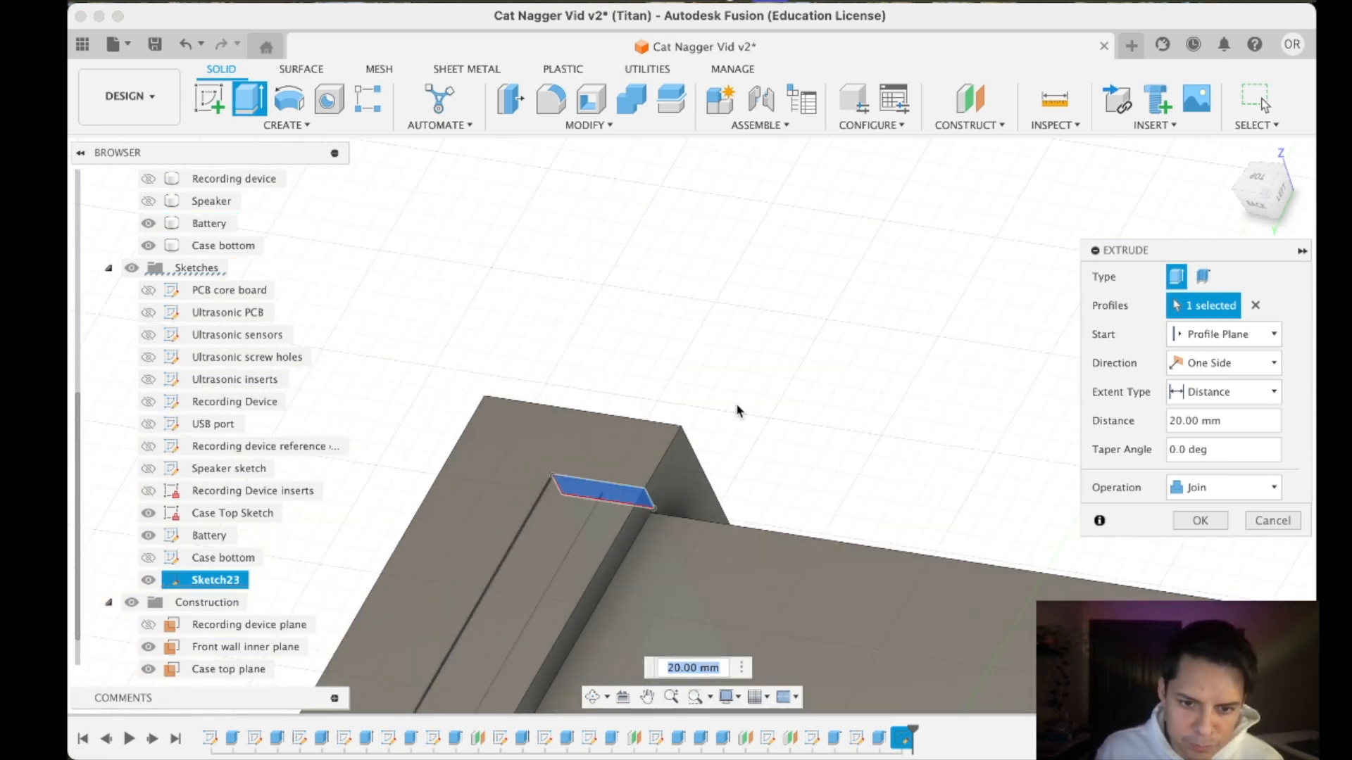
{"action": "scroll", "coordinate": [735, 415], "scroll_direction": "down", "scroll_amount": 8}
{"action": "scroll", "coordinate": [683, 533], "scroll_direction": "up", "scroll_amount": 5}
{"action": "left_click_drag", "start_coordinate": [576, 612], "coordinate": [738, 352]}
{"action": "scroll", "coordinate": [742, 338], "scroll_direction": "up", "scroll_amount": 8}
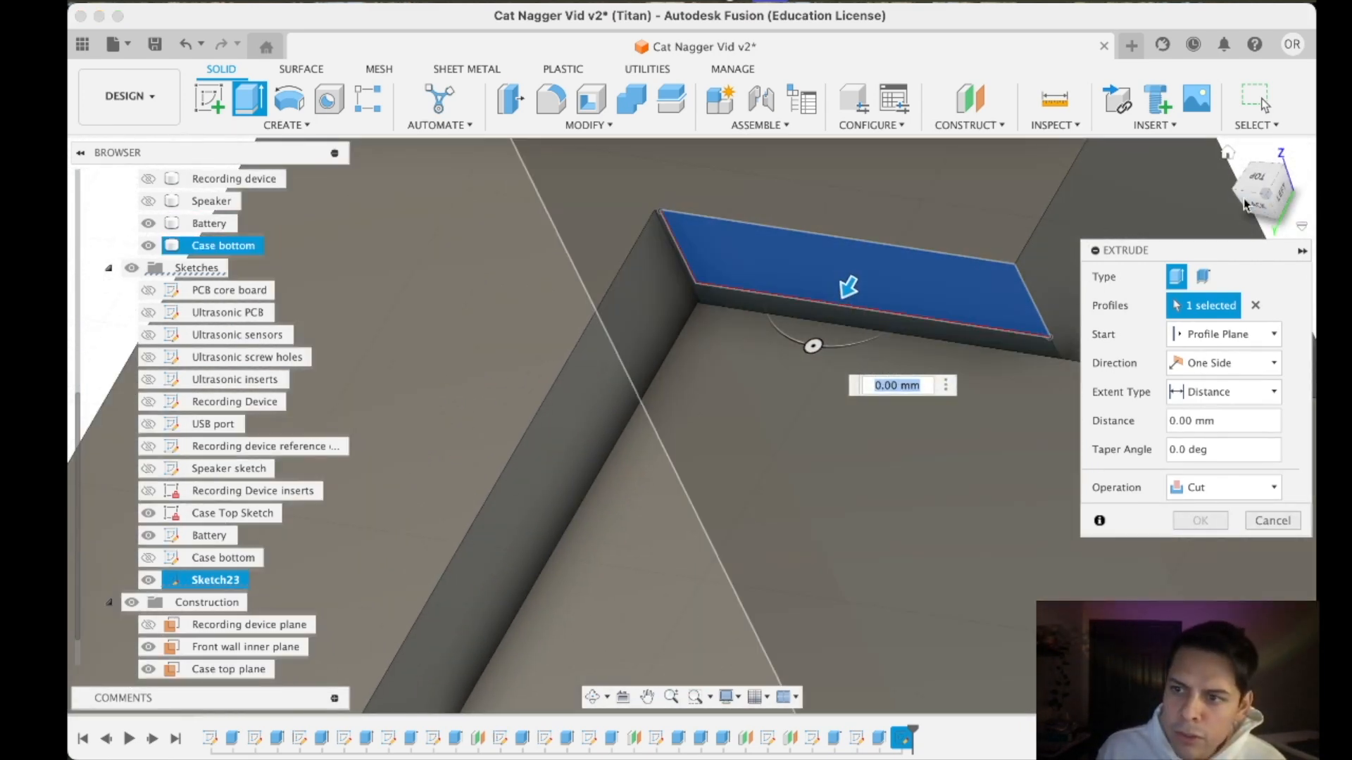
{"action": "left_click_drag", "start_coordinate": [1245, 204], "coordinate": [1264, 198]}
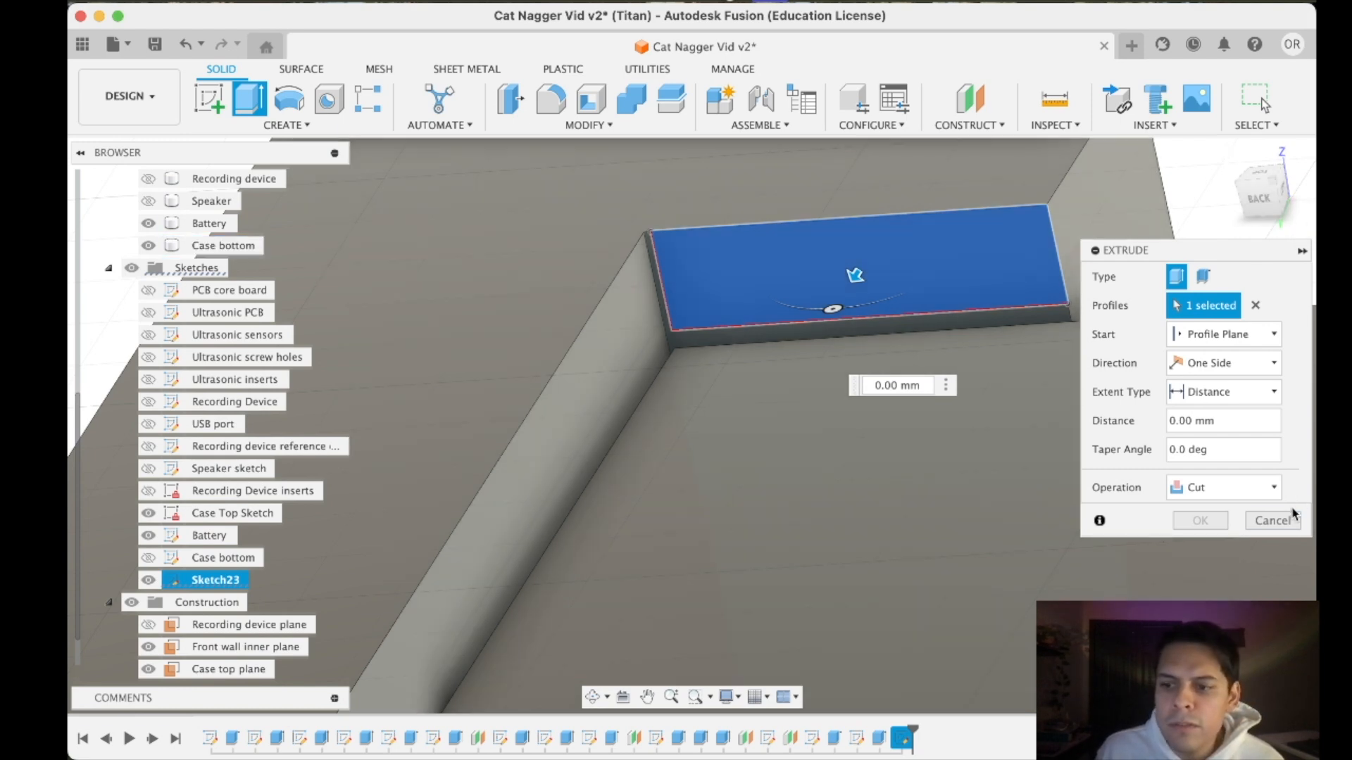
{"action": "left_click", "coordinate": [1293, 517]}
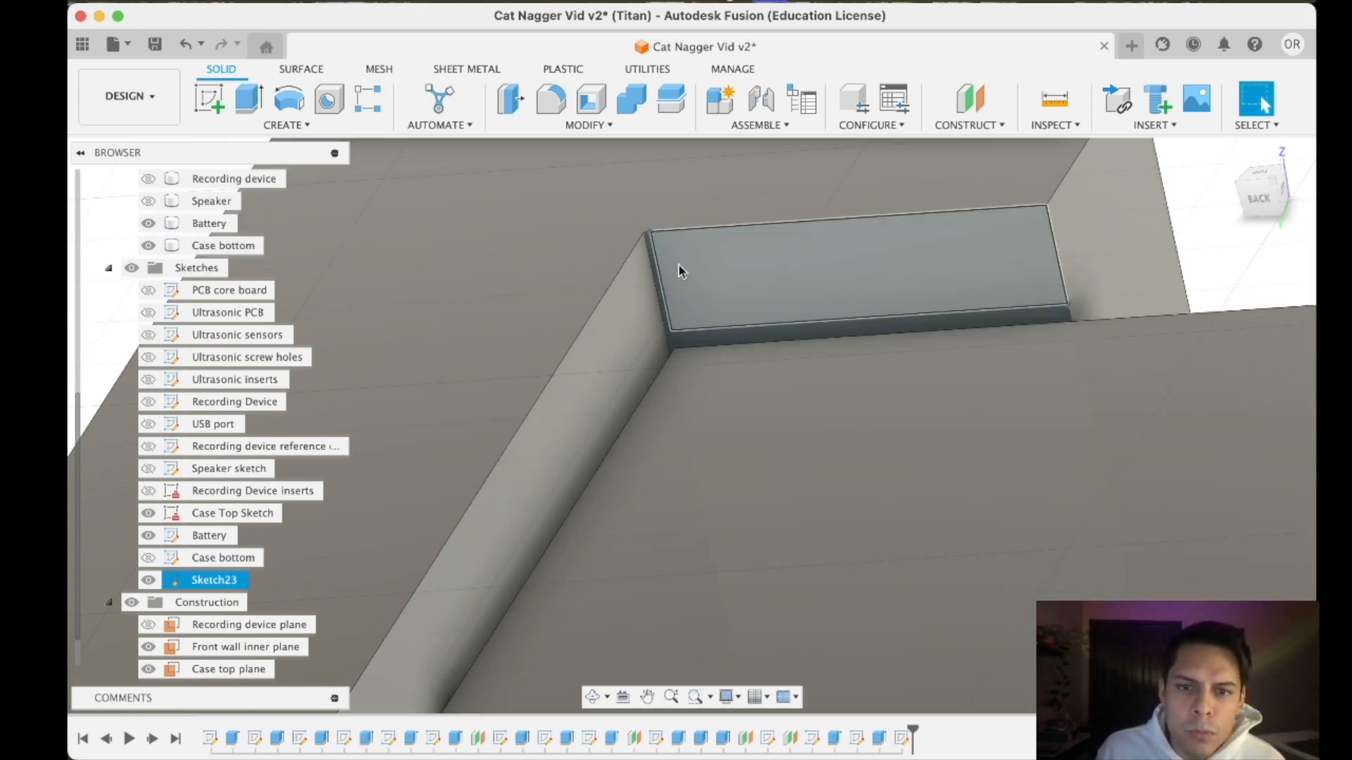
- Reopen the lip sketch and check from the back how its rectangle meets the bracket's inner wall
{"action": "scroll", "coordinate": [649, 268], "scroll_direction": "up", "scroll_amount": 5}
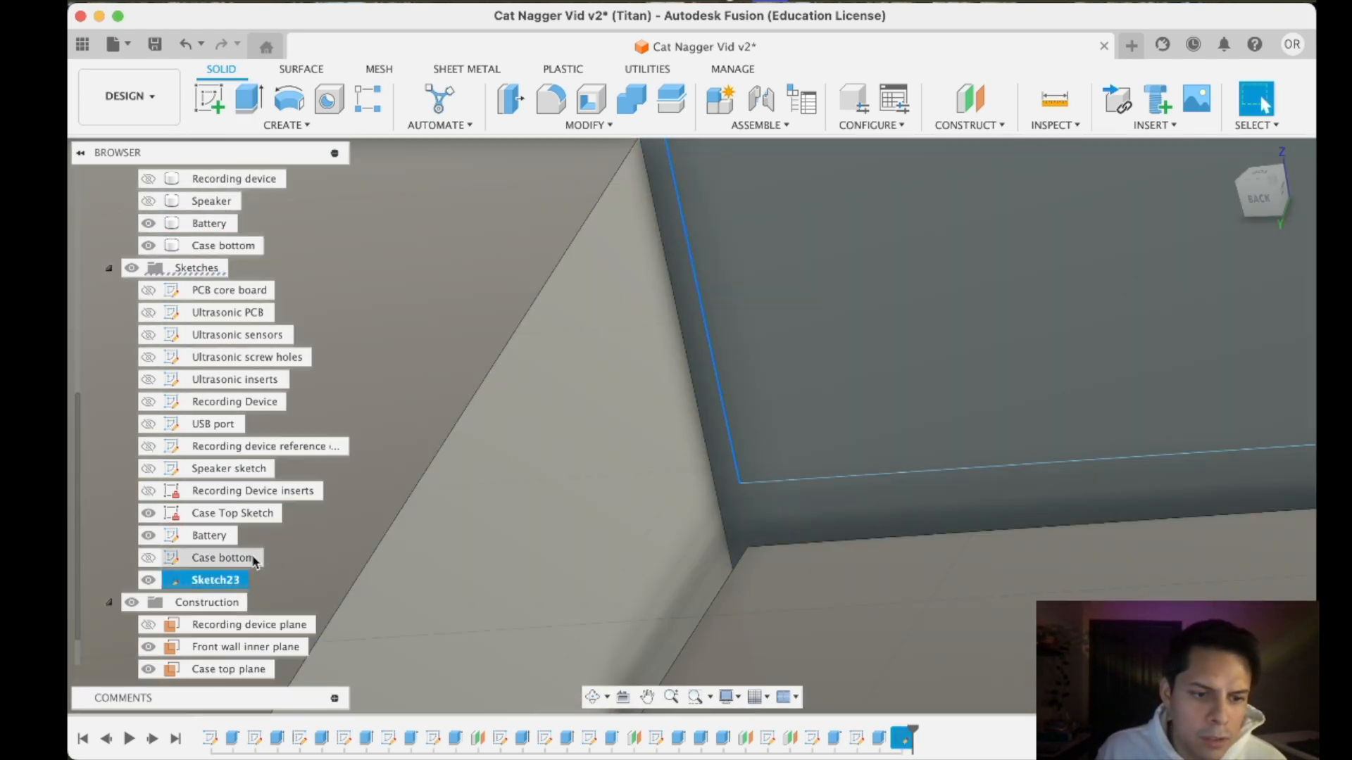
{"action": "right_click", "coordinate": [255, 561]}
{"action": "left_click", "coordinate": [256, 431]}
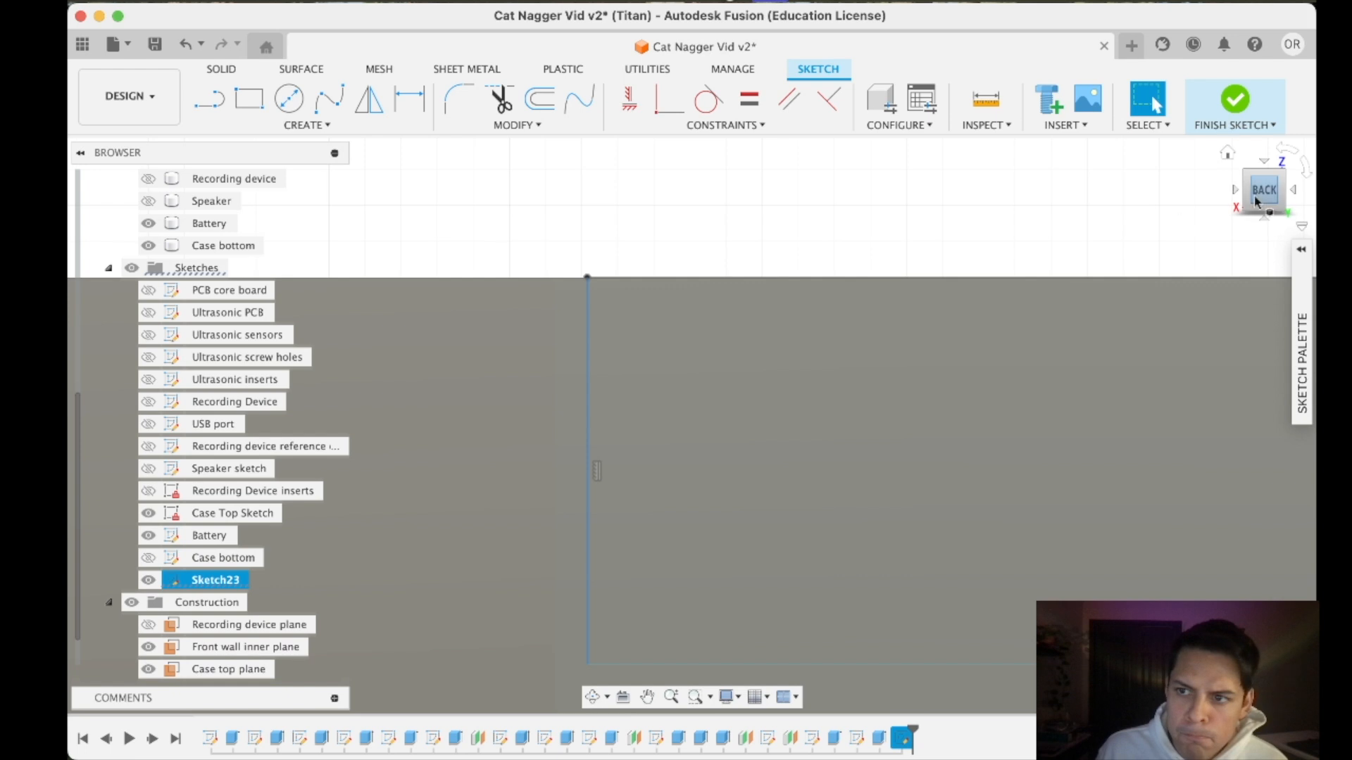
{"action": "left_click", "coordinate": [1255, 202]}
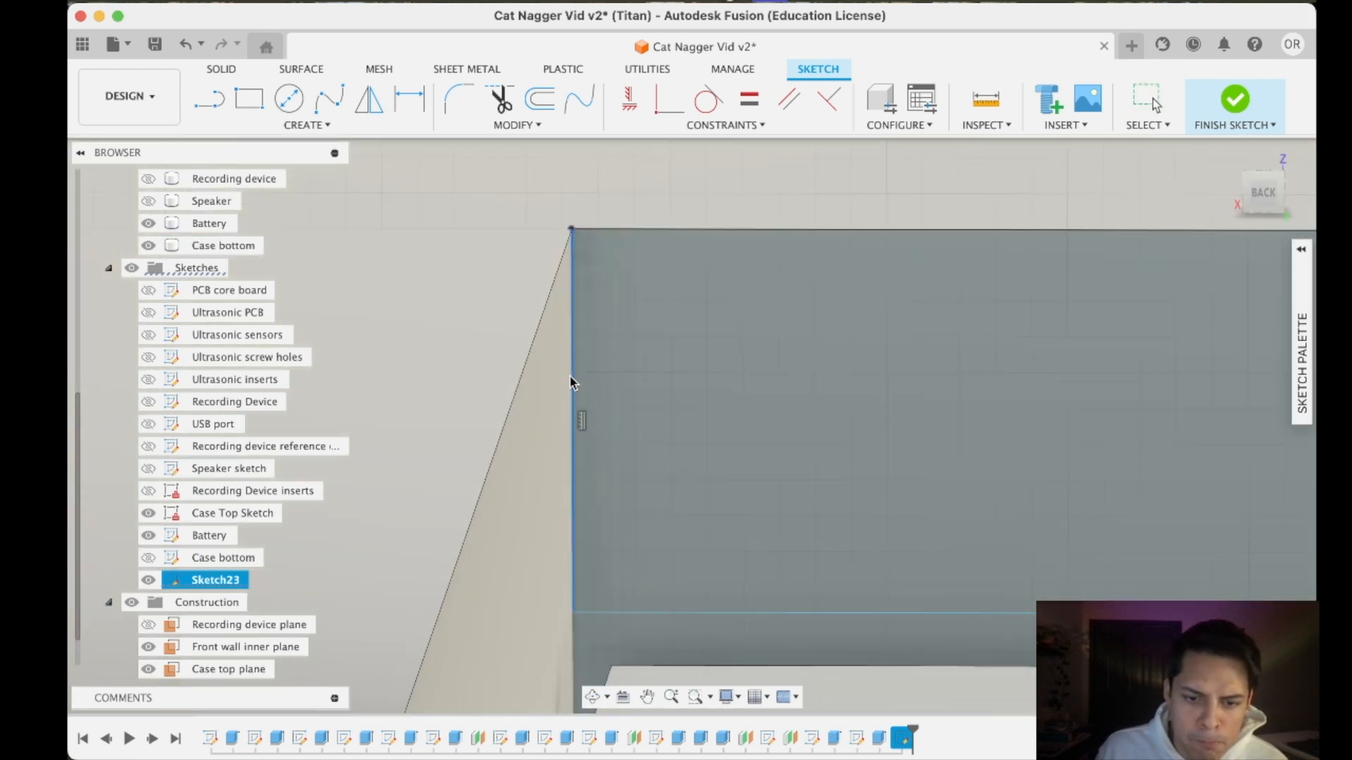
{"action": "scroll", "coordinate": [569, 377], "scroll_direction": "up", "scroll_amount": 4}
{"action": "scroll", "coordinate": [570, 380], "scroll_direction": "up", "scroll_amount": 3}
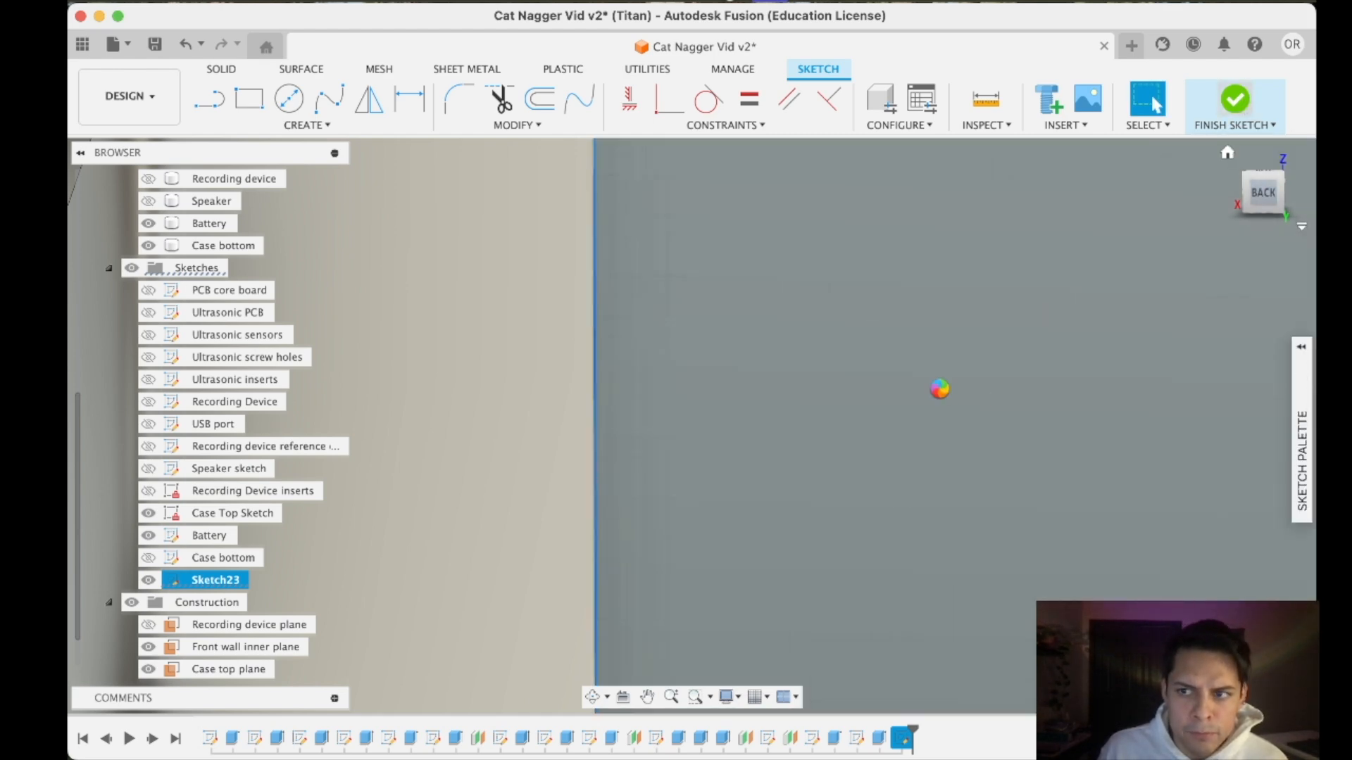
{"action": "scroll", "coordinate": [947, 373], "scroll_direction": "down", "scroll_amount": 12}
{"action": "scroll", "coordinate": [1120, 416], "scroll_direction": "down", "scroll_amount": 4}
{"action": "middle_click_drag", "start_coordinate": [1060, 401], "coordinate": [646, 292]}
{"action": "left_click", "coordinate": [250, 99]}
{"action": "left_click", "coordinate": [817, 305]}
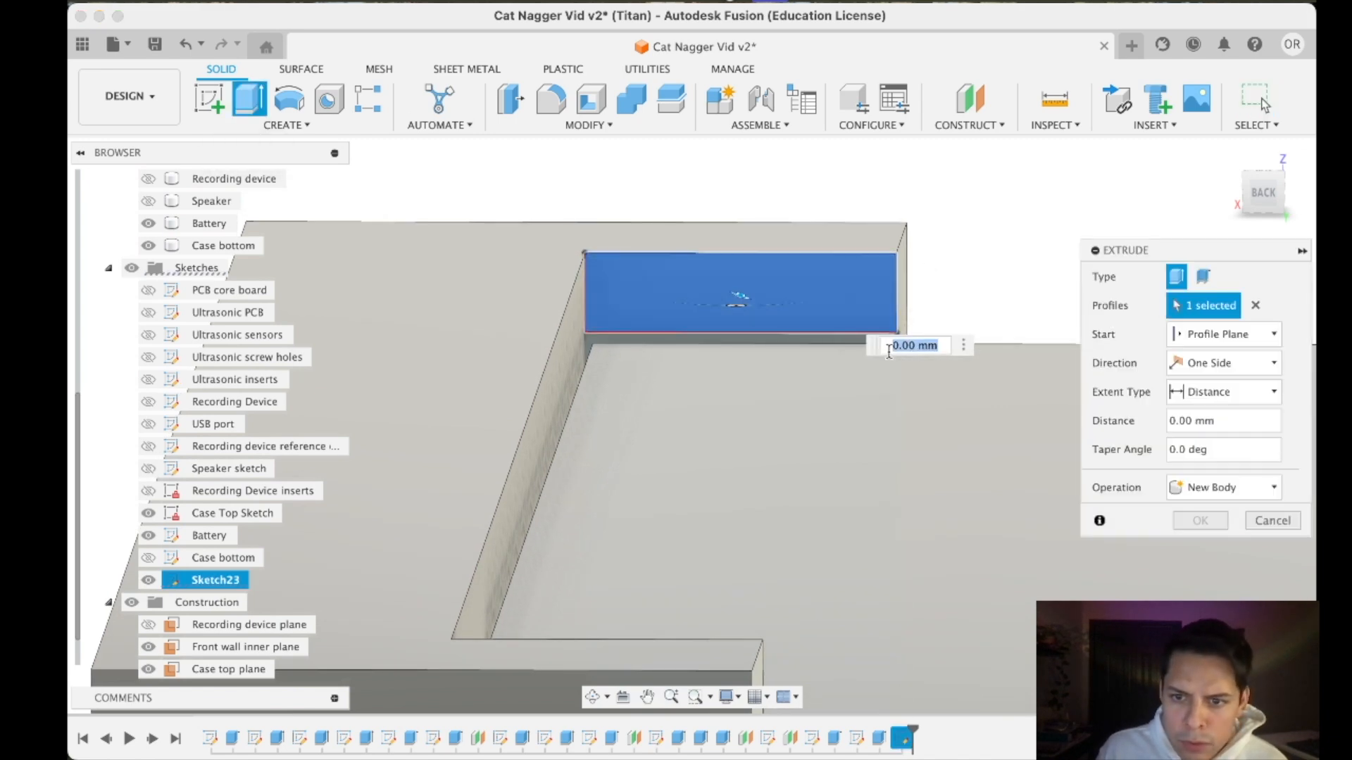
{"action": "middle_click_drag", "start_coordinate": [870, 356], "coordinate": [519, 392], "text": "shift"}
{"action": "scroll", "coordinate": [519, 392], "scroll_direction": "down", "scroll_amount": 4}
{"action": "middle_click_drag", "start_coordinate": [564, 444], "coordinate": [881, 371]}
{"action": "left_click_drag", "start_coordinate": [870, 302], "coordinate": [318, 568]}
{"action": "scroll", "coordinate": [319, 567], "scroll_direction": "up", "scroll_amount": 2}
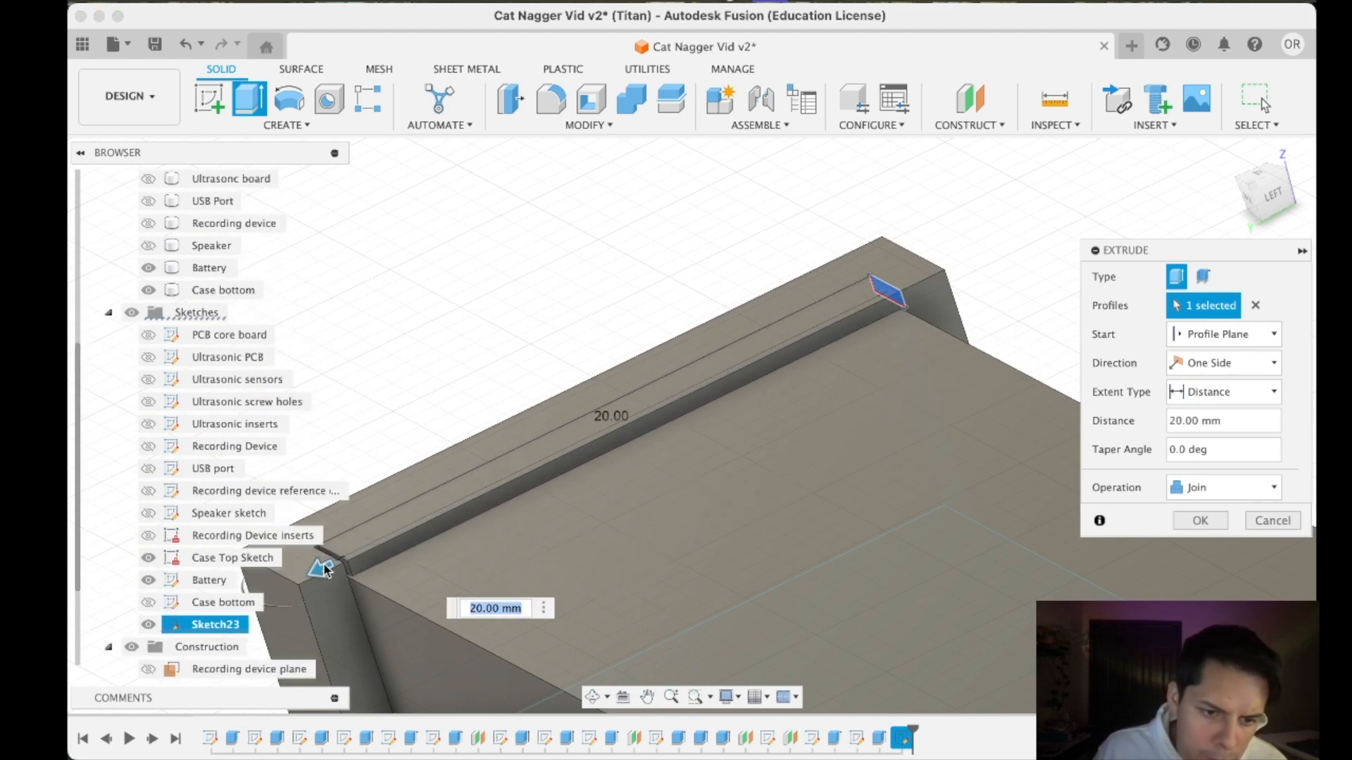
{"action": "scroll", "coordinate": [319, 567], "scroll_direction": "down", "scroll_amount": 3}
{"action": "scroll", "coordinate": [428, 521], "scroll_direction": "up", "scroll_amount": 5}
{"action": "middle_click_drag", "start_coordinate": [429, 521], "coordinate": [833, 383]}
{"action": "scroll", "coordinate": [676, 447], "scroll_direction": "up", "scroll_amount": 8}
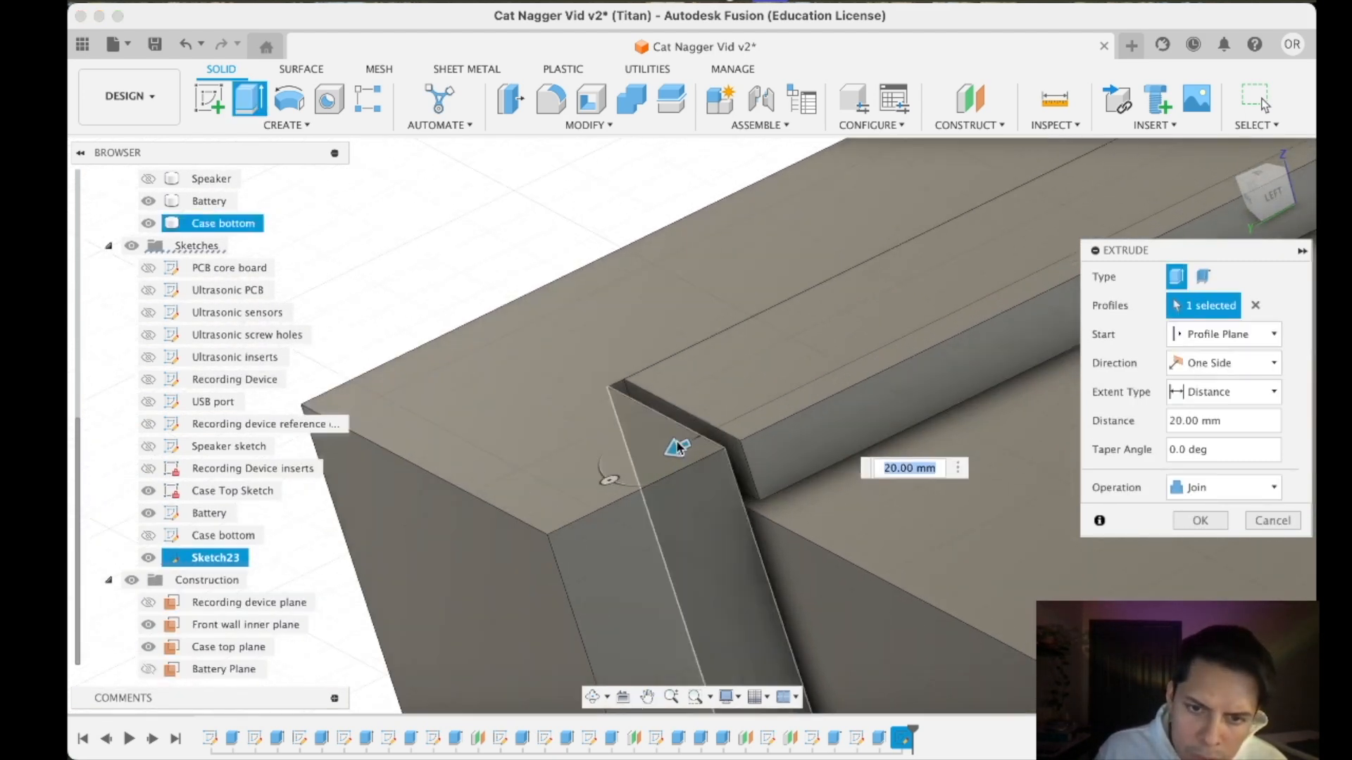
{"action": "left_click_drag", "start_coordinate": [702, 528], "coordinate": [637, 554]}
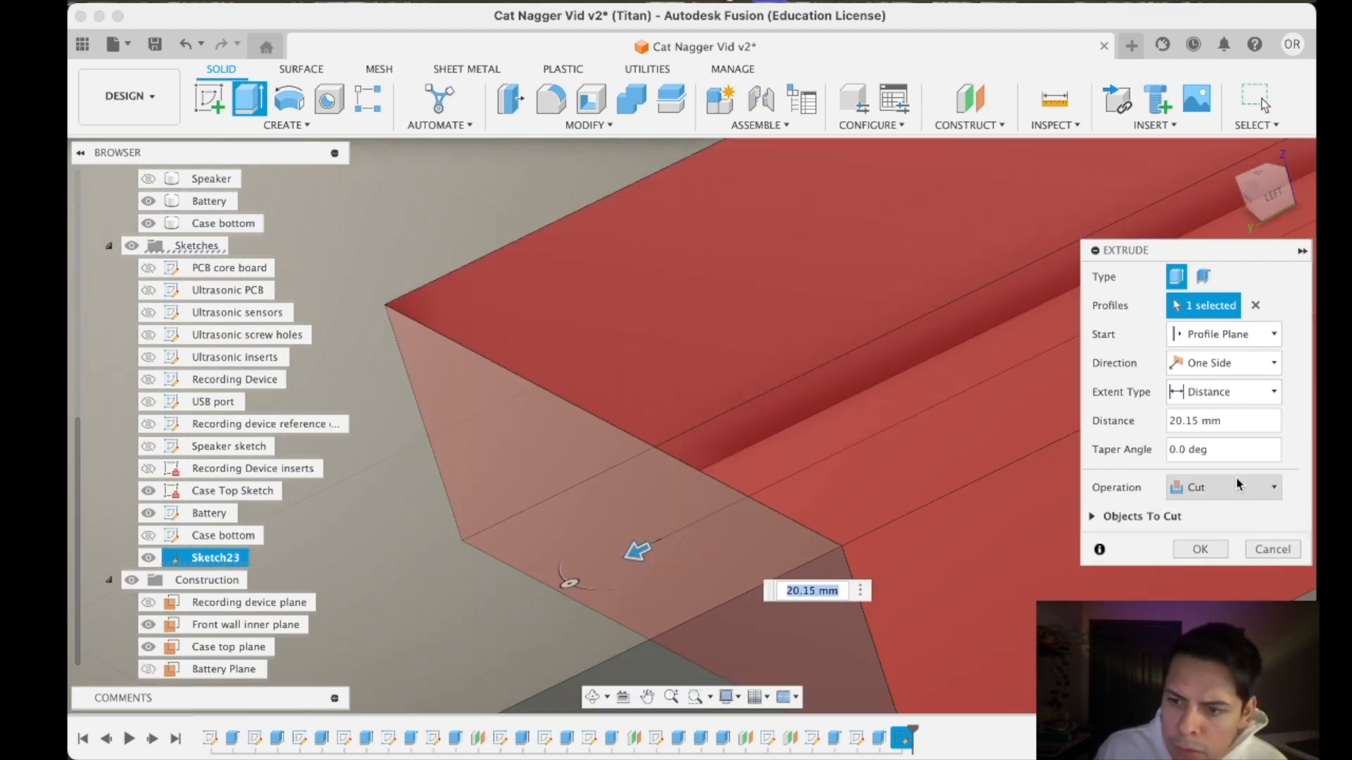
{"action": "scroll", "coordinate": [859, 394], "scroll_direction": "down", "scroll_amount": 8}
{"action": "middle_click_drag", "start_coordinate": [859, 395], "coordinate": [70, 637]}
{"action": "scroll", "coordinate": [806, 325], "scroll_direction": "down", "scroll_amount": 8}
{"action": "middle_click_drag", "start_coordinate": [951, 250], "coordinate": [764, 504]}
{"action": "scroll", "coordinate": [796, 440], "scroll_direction": "up", "scroll_amount": 2}
{"action": "scroll", "coordinate": [838, 408], "scroll_direction": "up", "scroll_amount": 6}
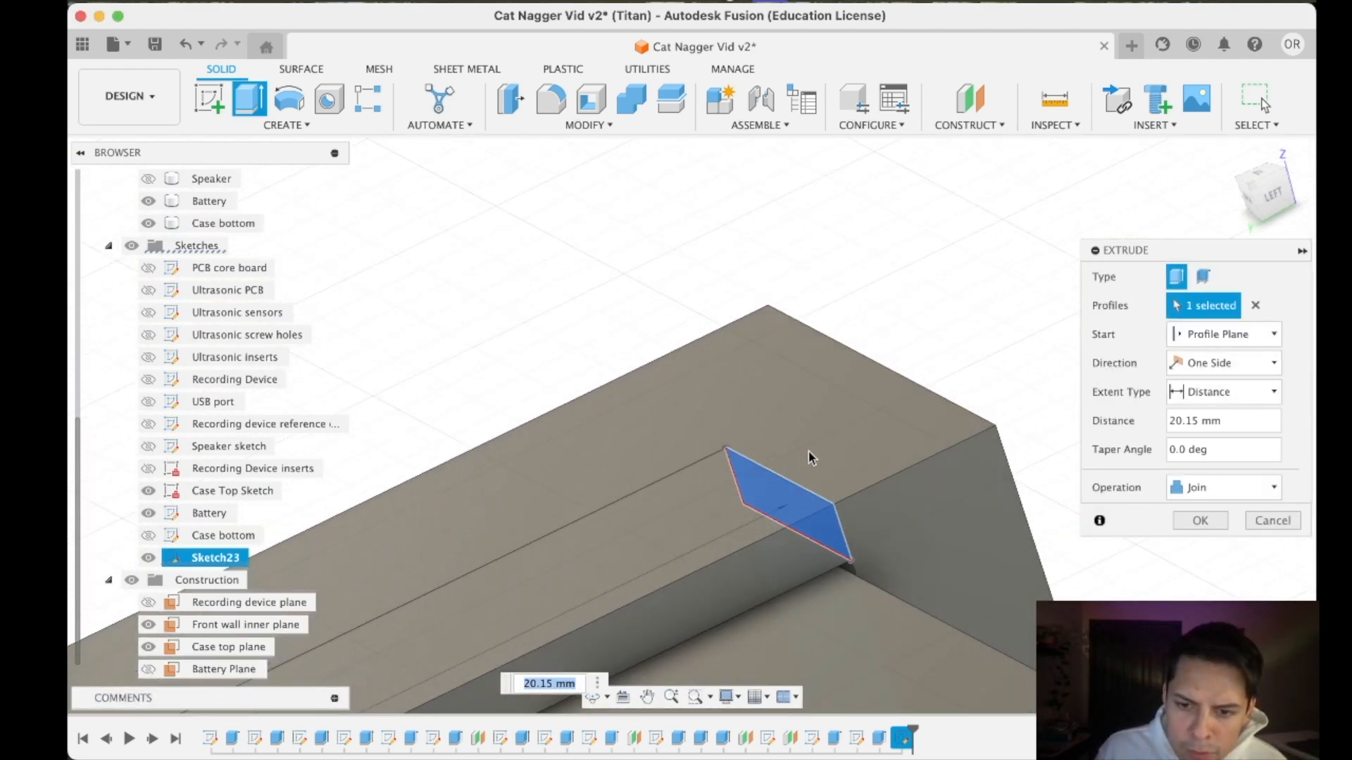
{"action": "middle_click_drag", "start_coordinate": [809, 457], "coordinate": [935, 422]}
{"action": "left_click_drag", "start_coordinate": [1256, 202], "coordinate": [1274, 194]}
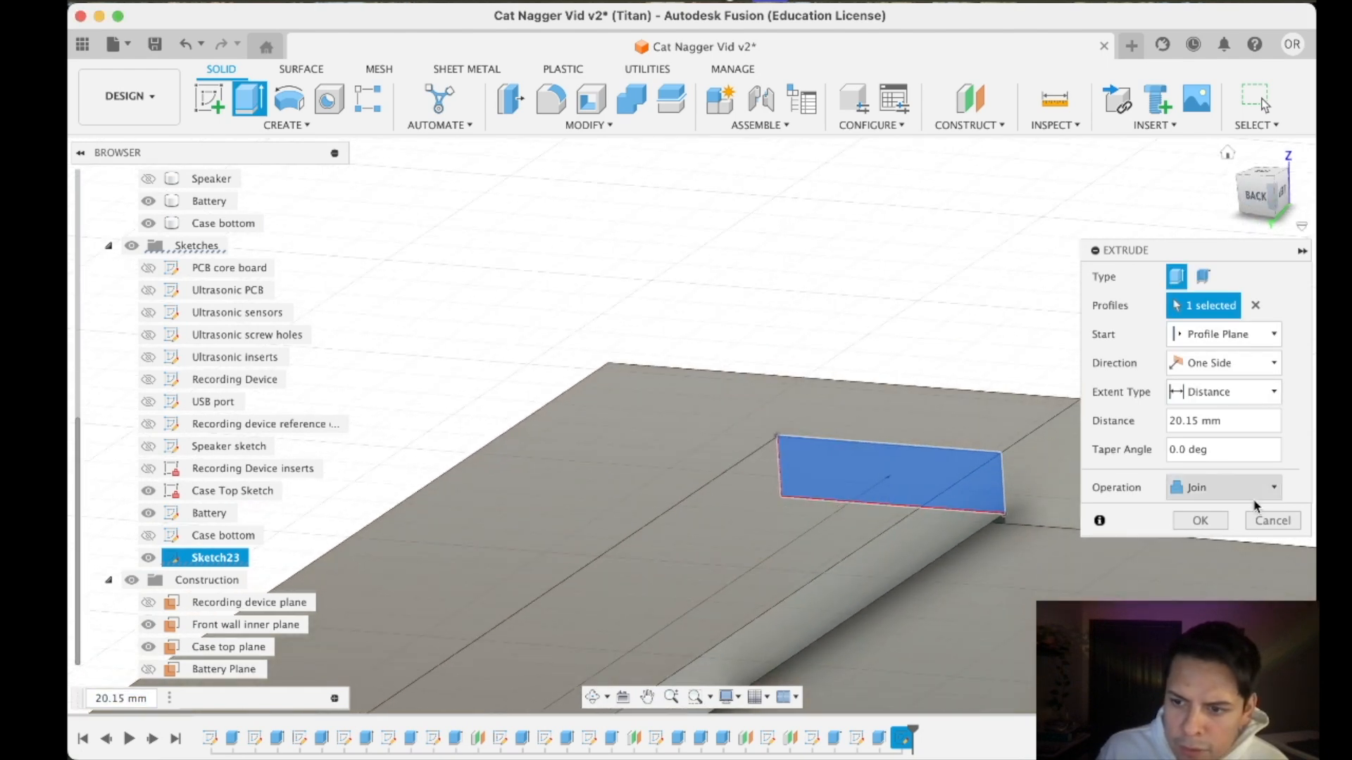
{"action": "left_click", "coordinate": [1200, 521]}
- Extrude the small lip rectangle 21 mm along the bracket's long inner side, joined to the bracket
{"action": "scroll", "coordinate": [783, 479], "scroll_direction": "up", "scroll_amount": 5}
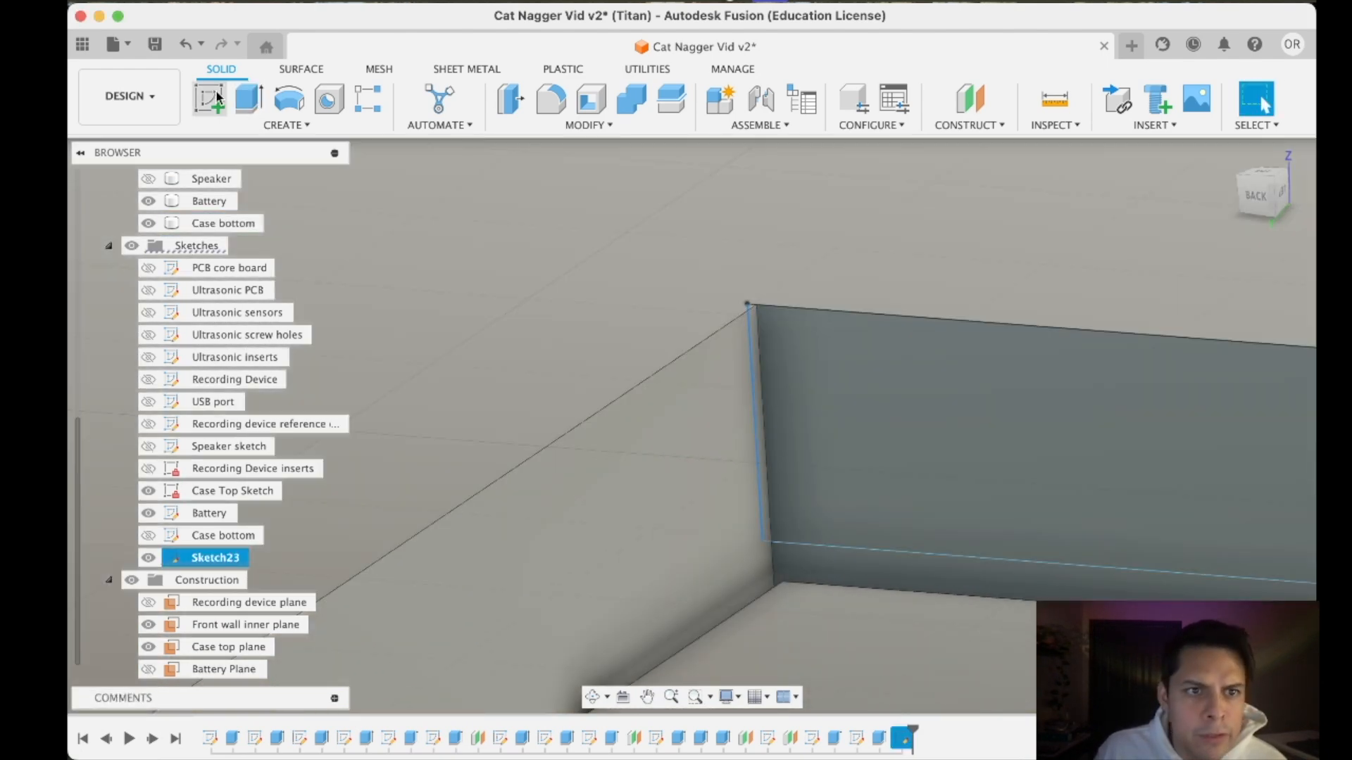
{"action": "left_click", "coordinate": [249, 99]}
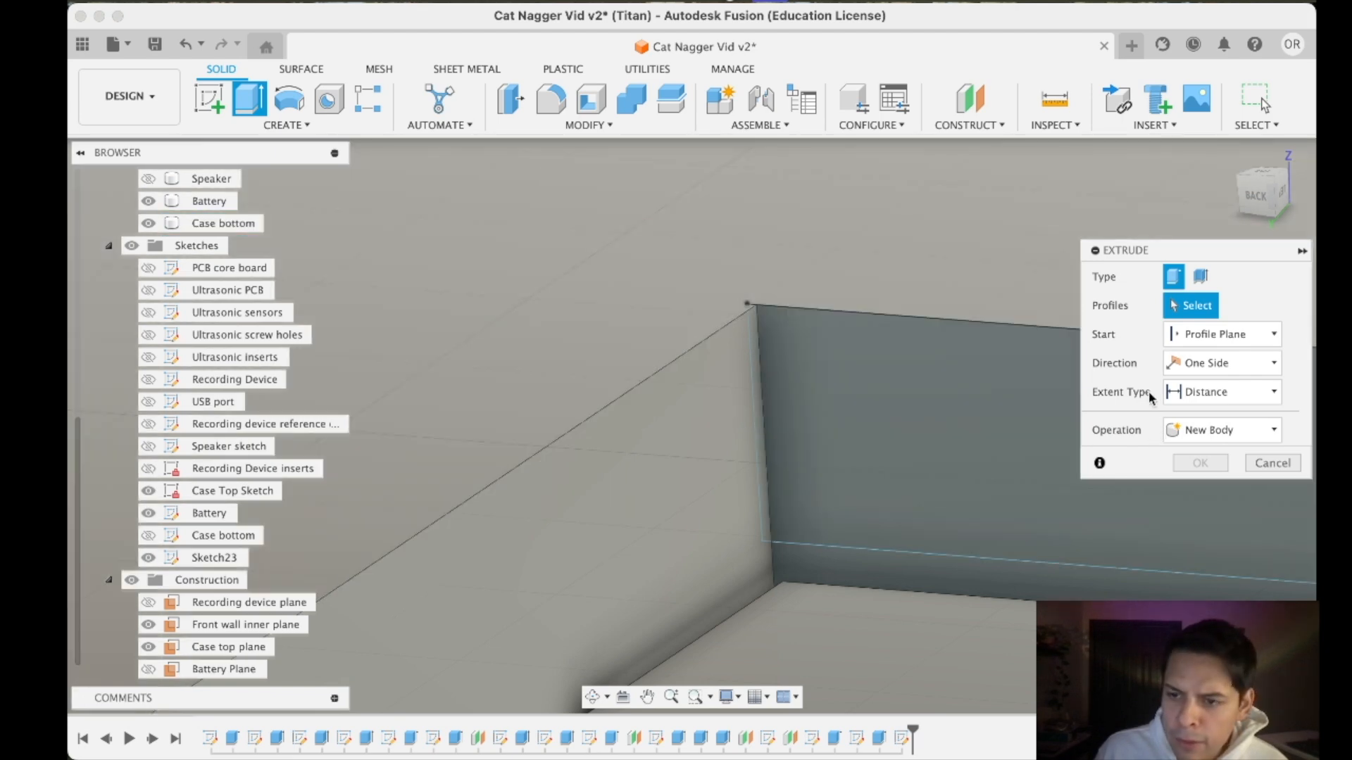
{"action": "scroll", "coordinate": [906, 400], "scroll_direction": "down", "scroll_amount": 5}
{"action": "scroll", "coordinate": [905, 410], "scroll_direction": "up", "scroll_amount": 3}
{"action": "left_click", "coordinate": [923, 415]}
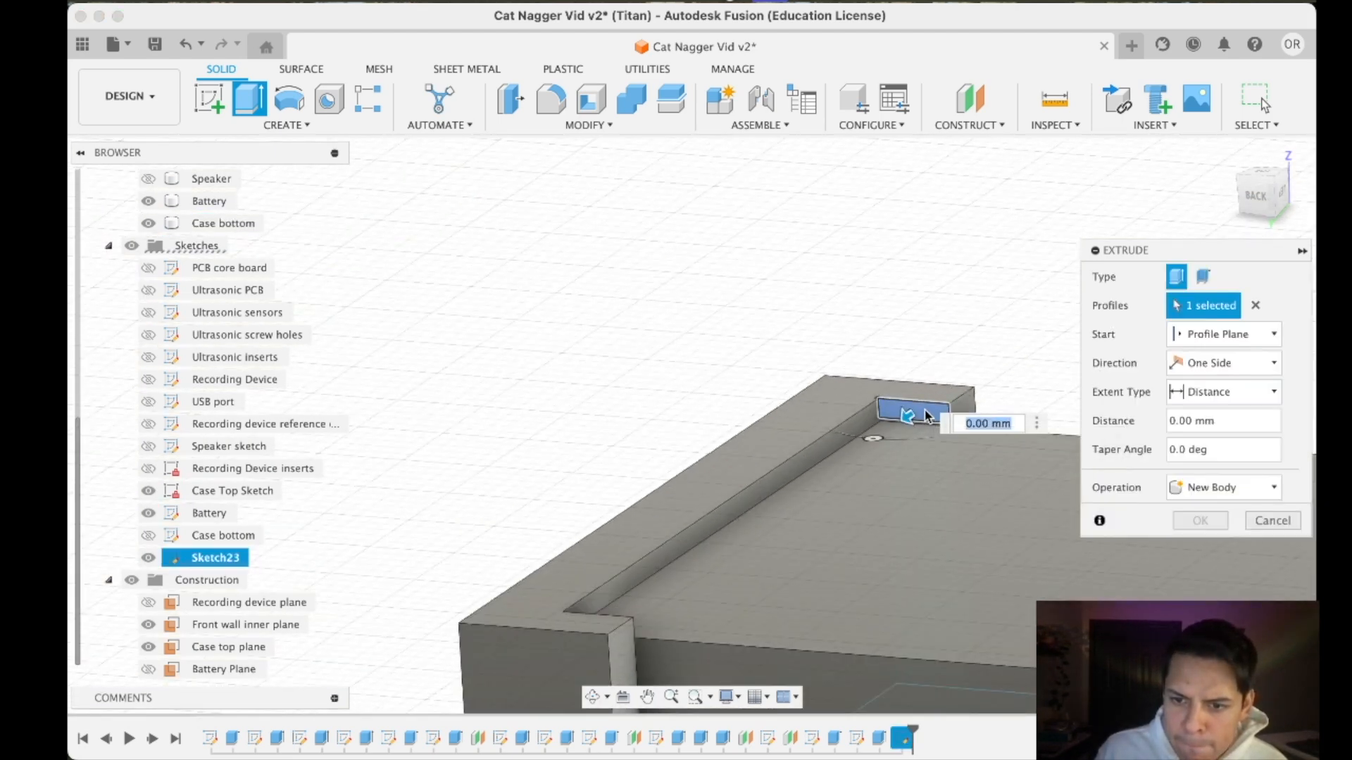
{"action": "left_click_drag", "start_coordinate": [924, 416], "coordinate": [578, 638]}
{"action": "left_click", "coordinate": [1224, 487]}
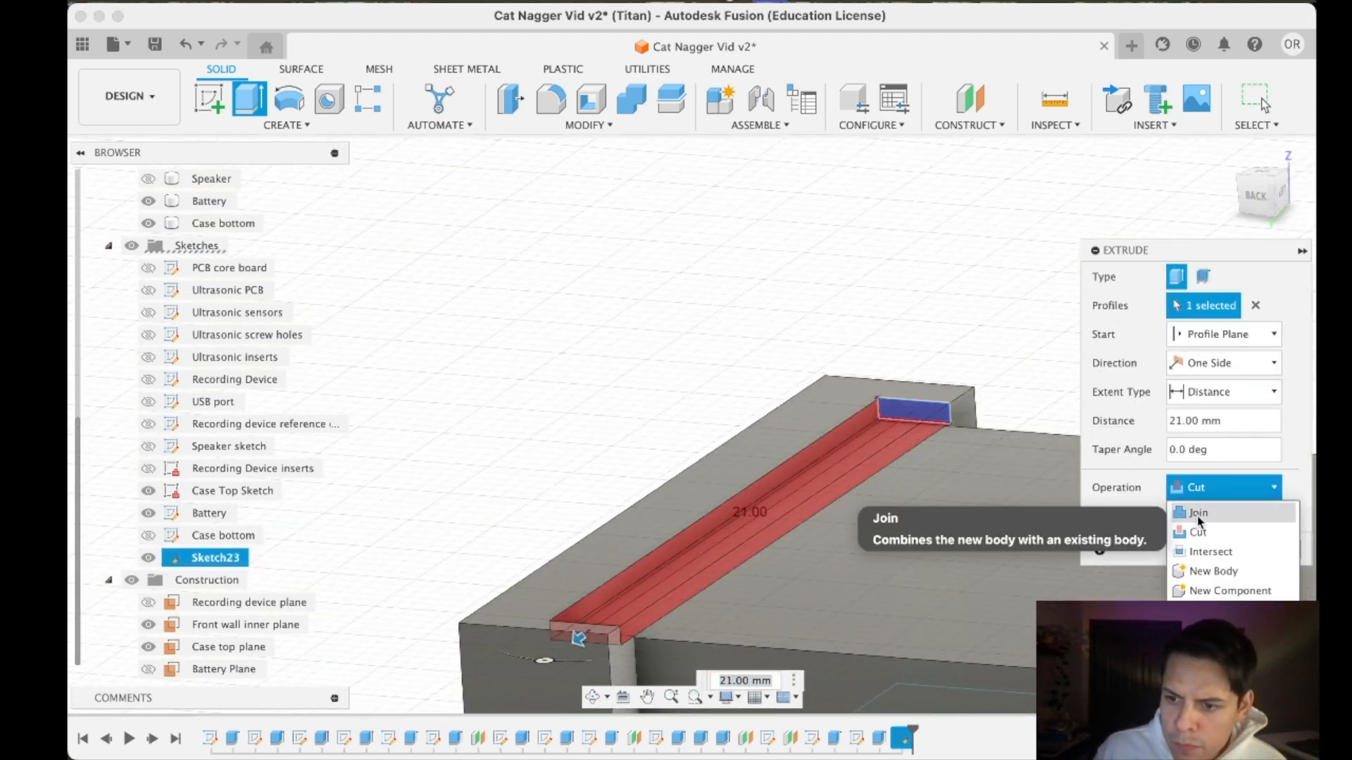
{"action": "left_click", "coordinate": [1198, 514]}
{"action": "left_click", "coordinate": [1199, 520]}
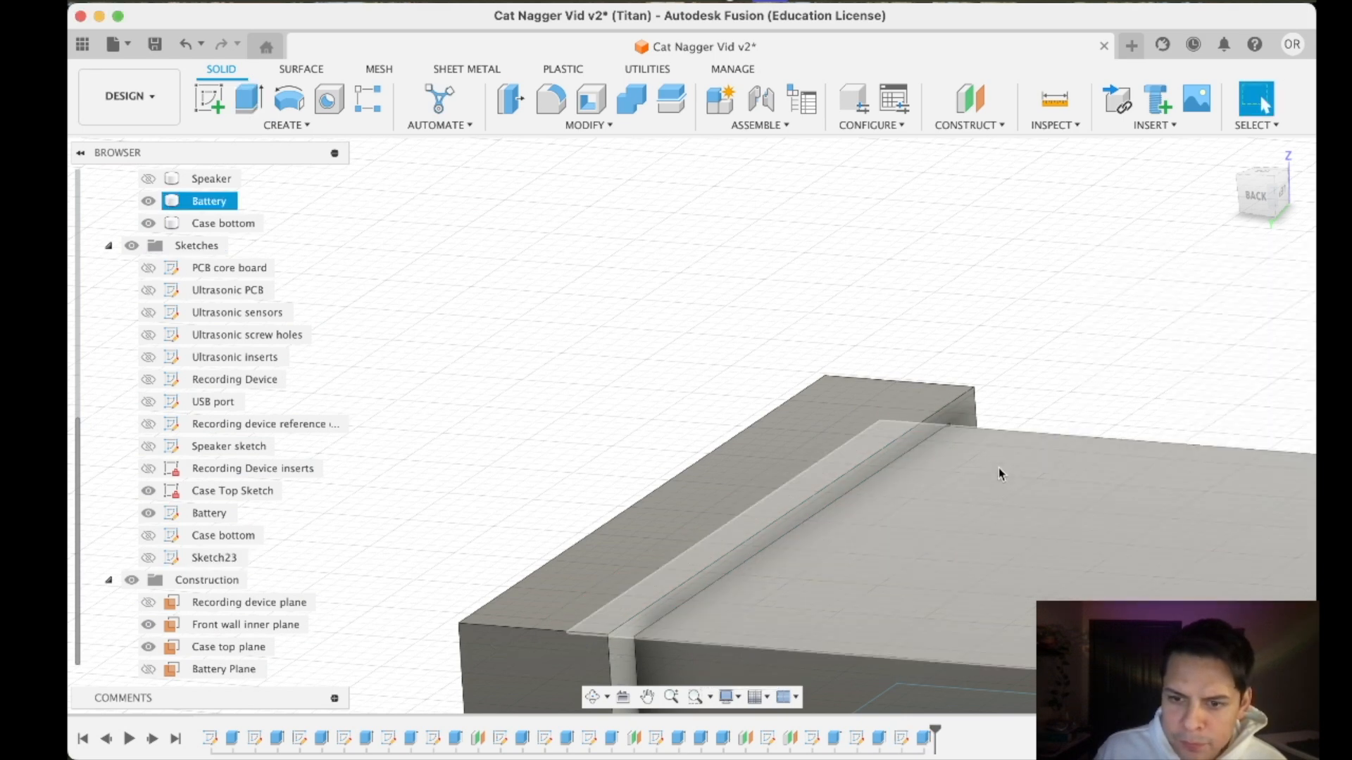
- Show the Case bottom sketch and start extruding its thin strip profile at the battery's free end
{"action": "scroll", "coordinate": [771, 586], "scroll_direction": "down", "scroll_amount": 2}
{"action": "scroll", "coordinate": [799, 570], "scroll_direction": "down", "scroll_amount": 5}
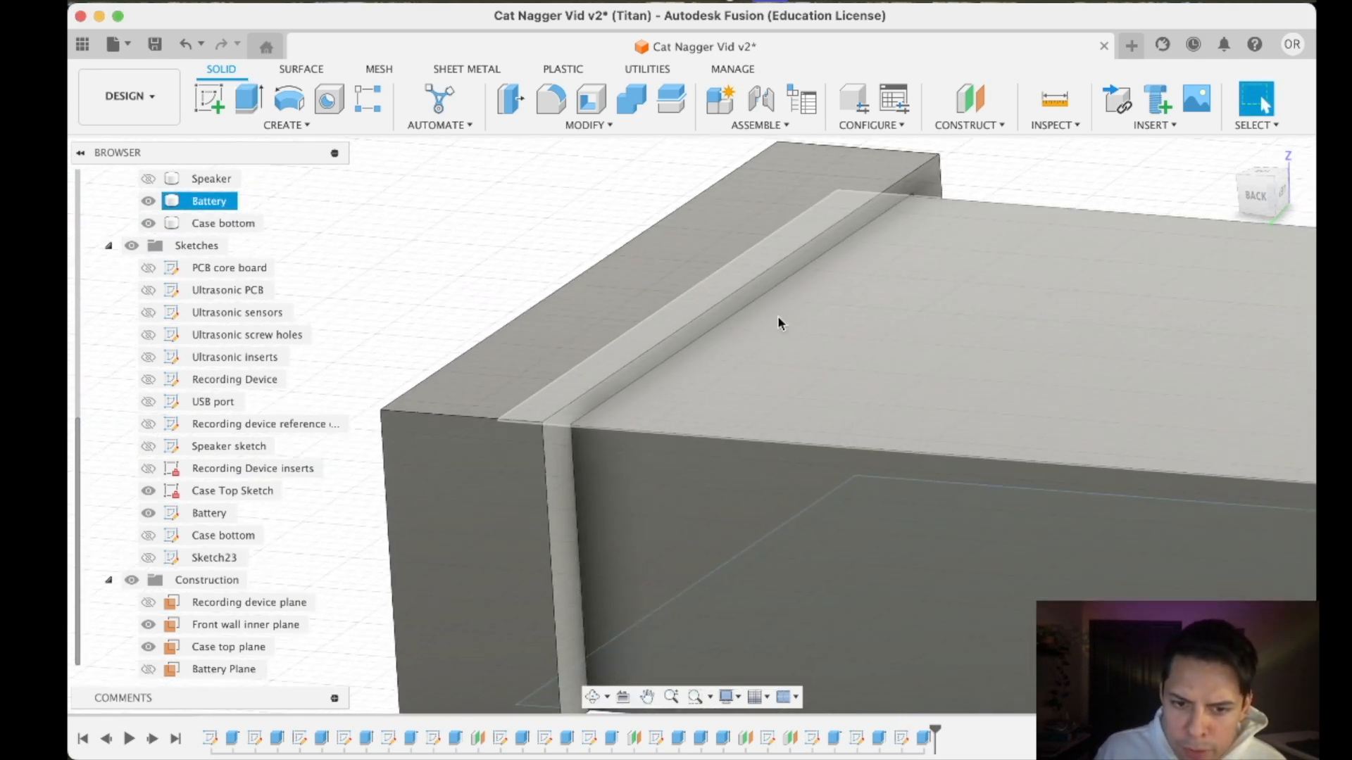
{"action": "scroll", "coordinate": [1141, 513], "scroll_direction": "up", "scroll_amount": 3}
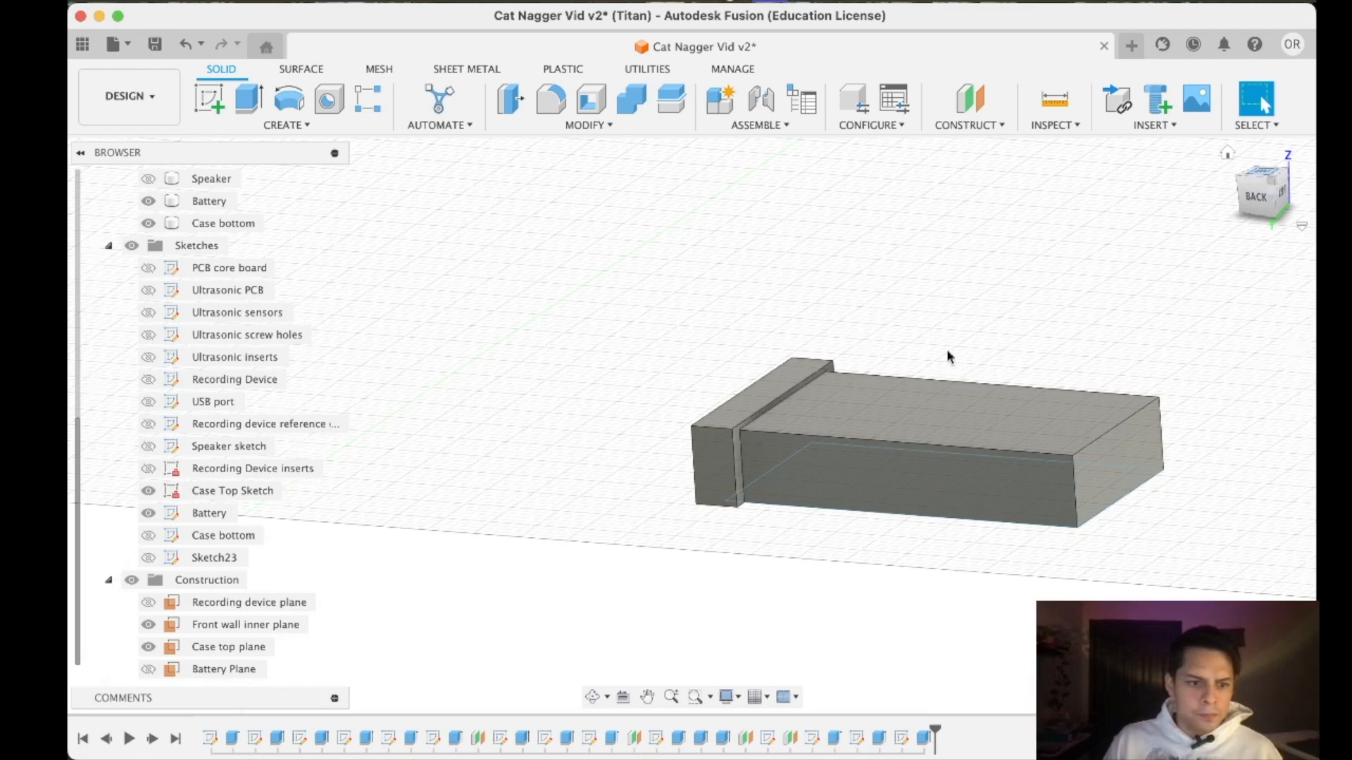
{"action": "left_click", "coordinate": [1266, 178]}
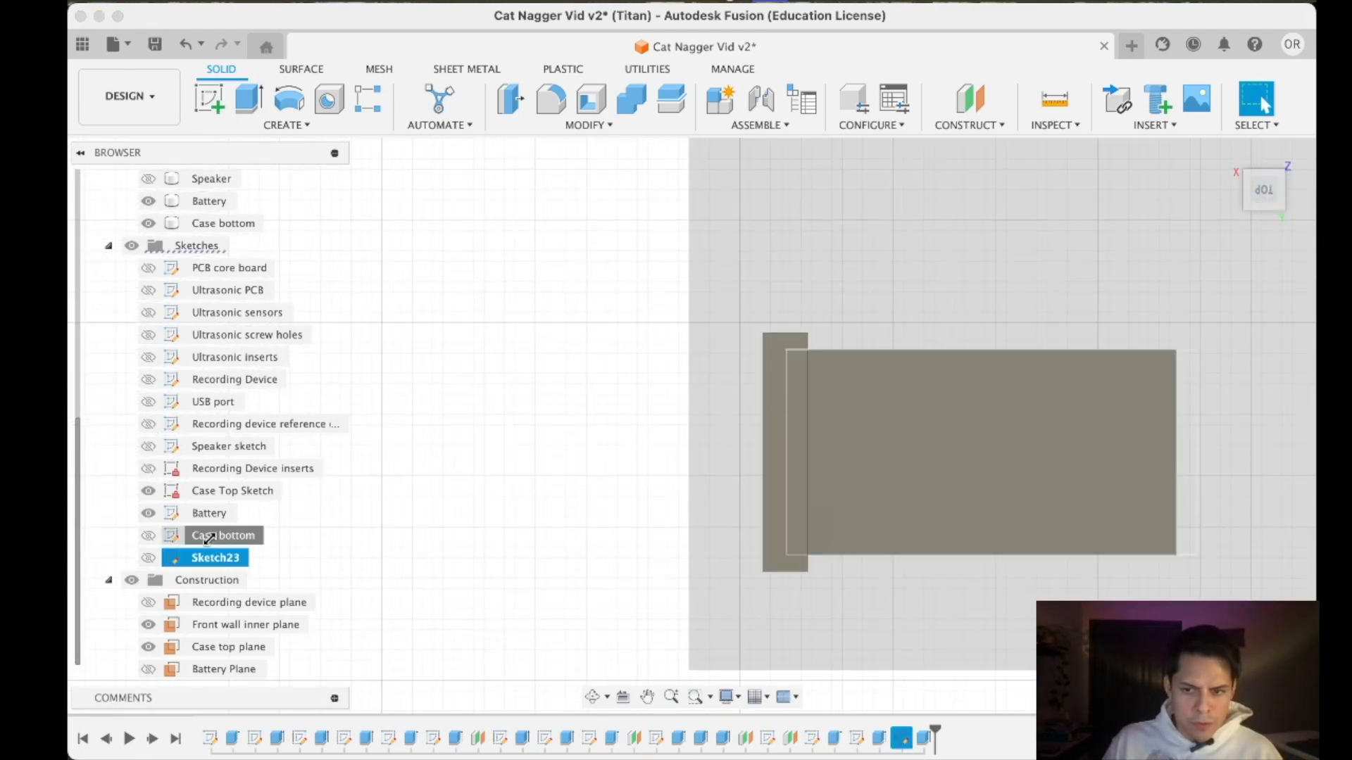
{"action": "left_click", "coordinate": [213, 536]}
{"action": "scroll", "coordinate": [1169, 594], "scroll_direction": "down", "scroll_amount": 3}
{"action": "scroll", "coordinate": [1182, 532], "scroll_direction": "up", "scroll_amount": 3}
{"action": "mouse_move", "coordinate": [1181, 531]}
{"action": "middle_mouse_down"}
{"action": "mouse_move", "coordinate": [1117, 493]}
{"action": "mouse_move", "coordinate": [666, 356]}
{"action": "middle_mouse_up"}
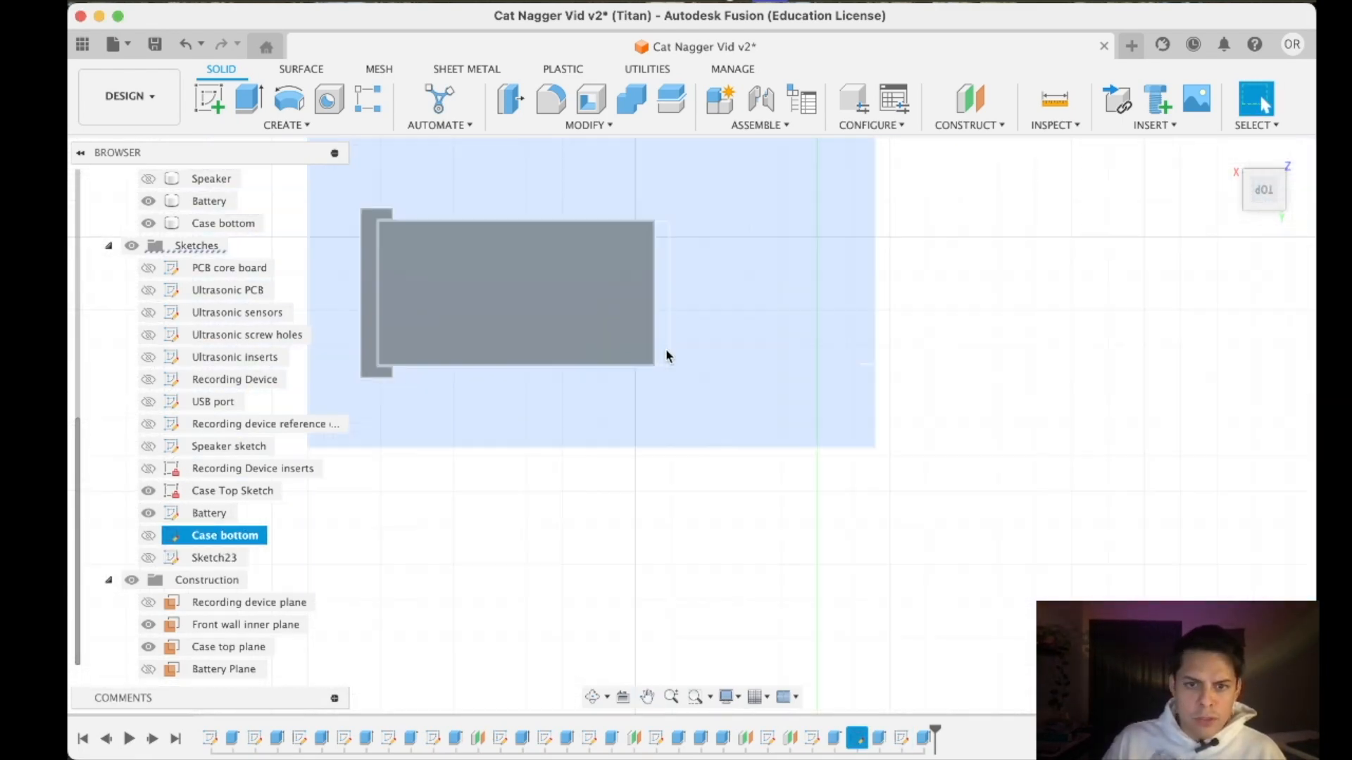
{"action": "left_click", "coordinate": [249, 99]}
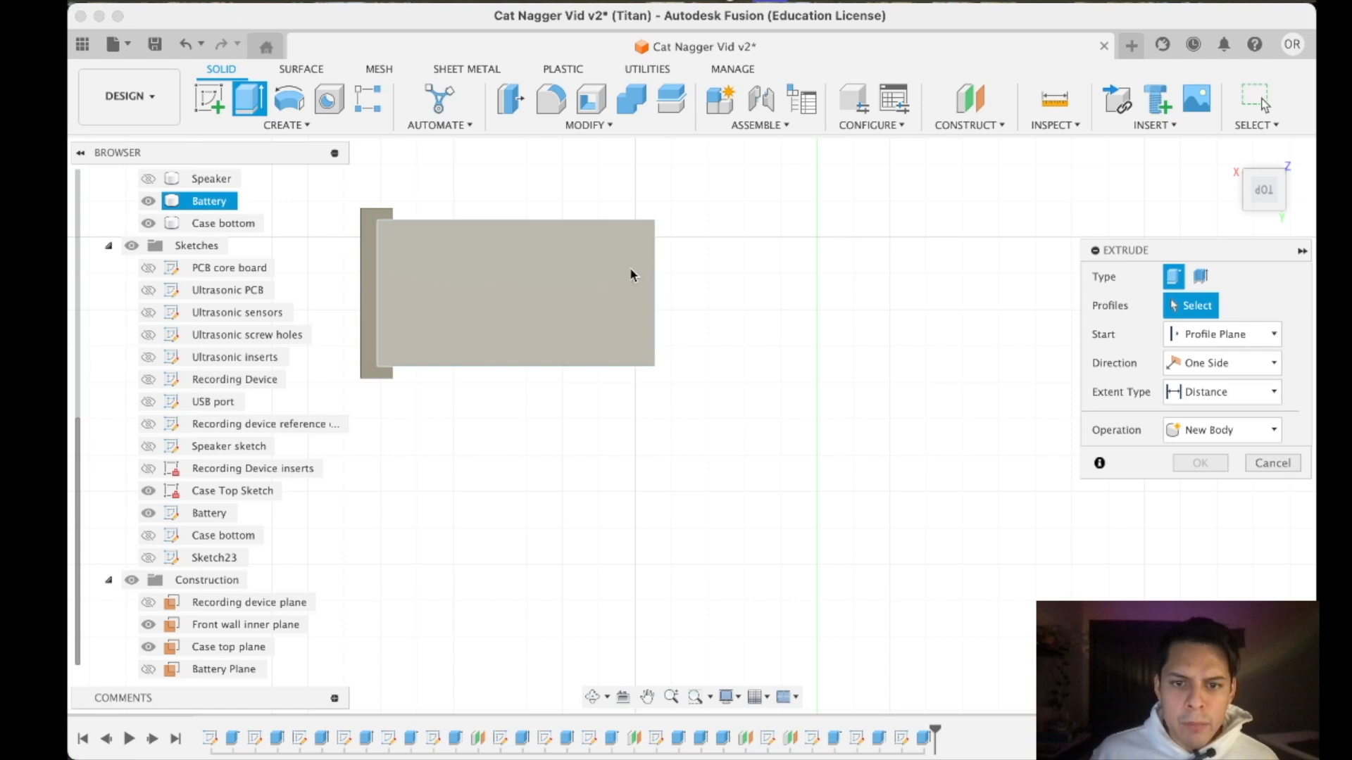
{"action": "left_click", "coordinate": [148, 535]}
{"action": "left_click", "coordinate": [215, 535]}
- Extrude the strip -8.20 mm as a new body so it stands slightly above the battery's top face
{"action": "left_click_drag", "start_coordinate": [1265, 206], "coordinate": [1272, 160]}
{"action": "left_click_drag", "start_coordinate": [665, 391], "coordinate": [688, 289]}
{"action": "scroll", "coordinate": [663, 362], "scroll_direction": "up", "scroll_amount": 5}
{"action": "scroll", "coordinate": [685, 421], "scroll_direction": "down", "scroll_amount": 4}
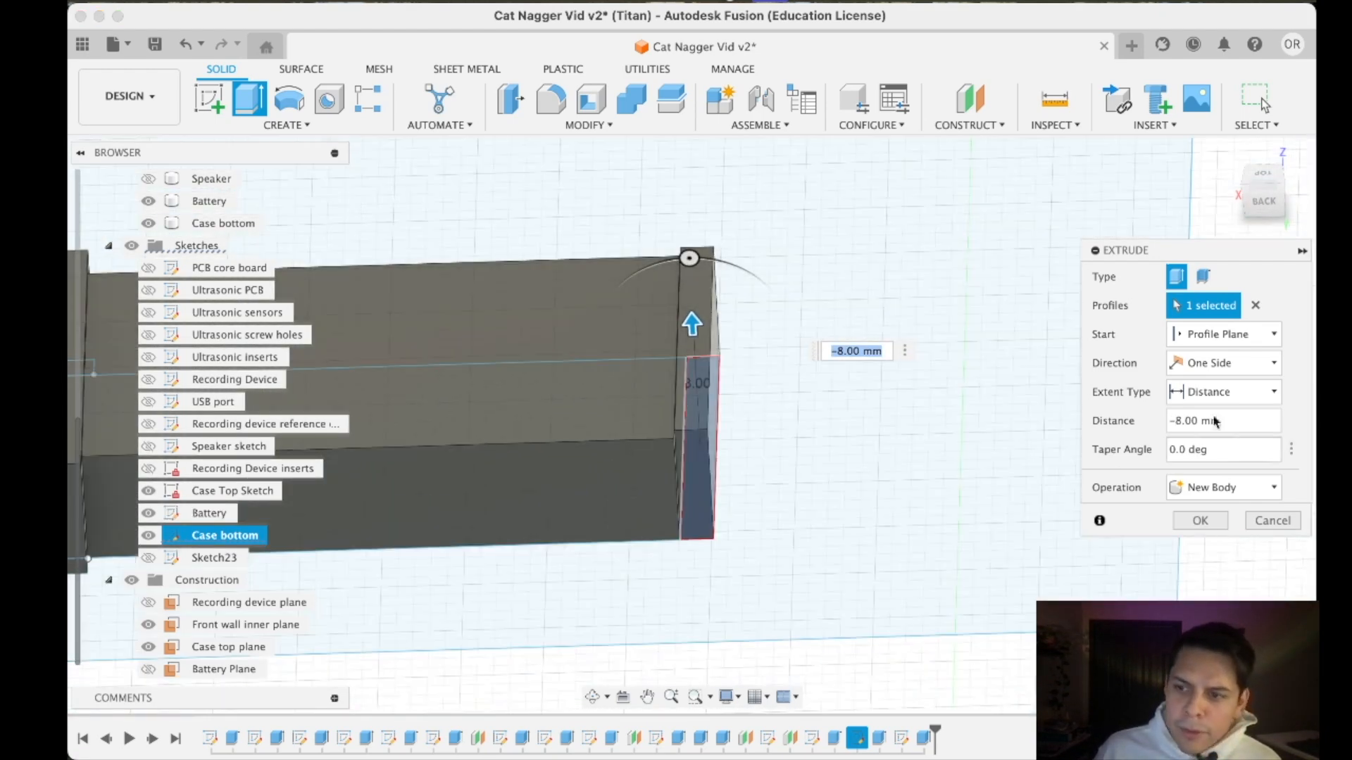
{"action": "mouse_move", "coordinate": [1251, 206]}
{"action": "left_mouse_down"}
{"action": "mouse_move", "coordinate": [1211, 169]}
{"action": "mouse_move", "coordinate": [1203, 186]}
{"action": "left_mouse_up"}
{"action": "left_click", "coordinate": [848, 385]}
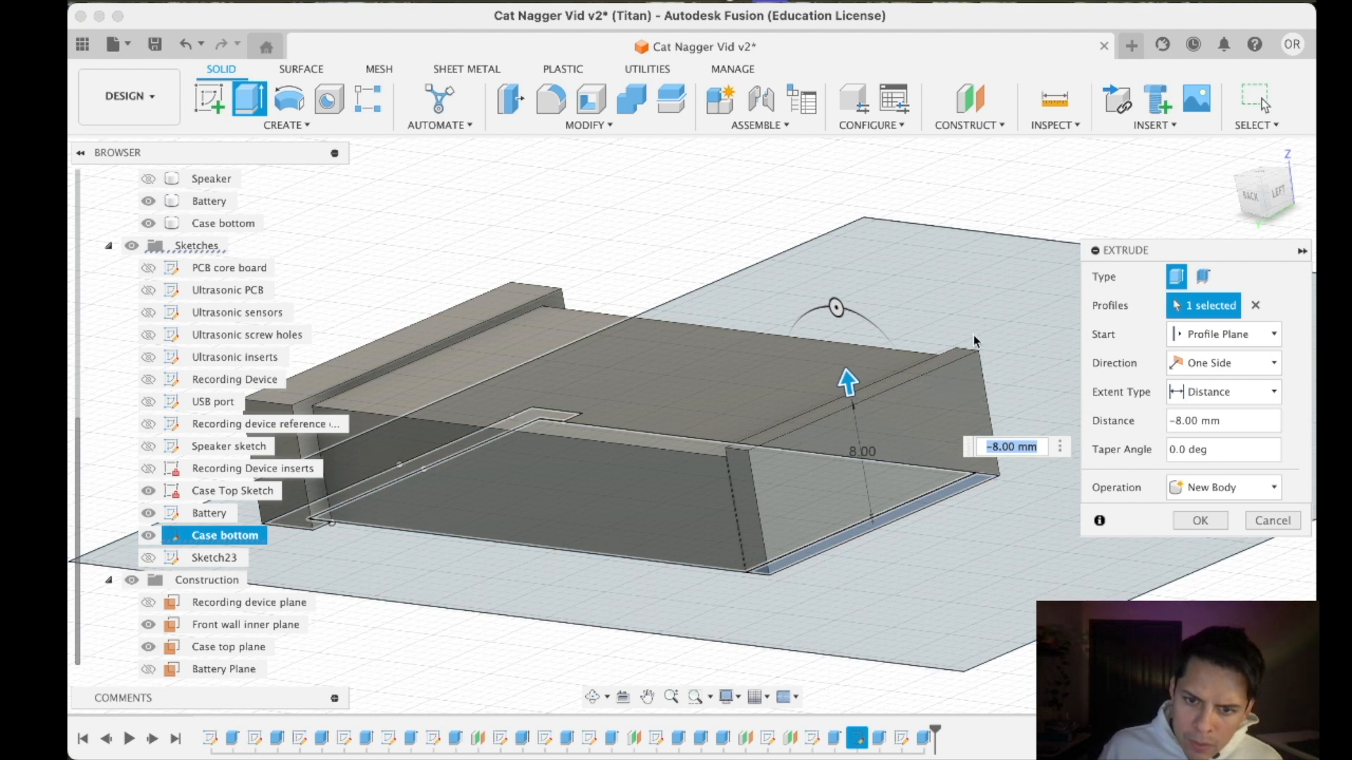
{"action": "left_click", "coordinate": [1251, 202]}
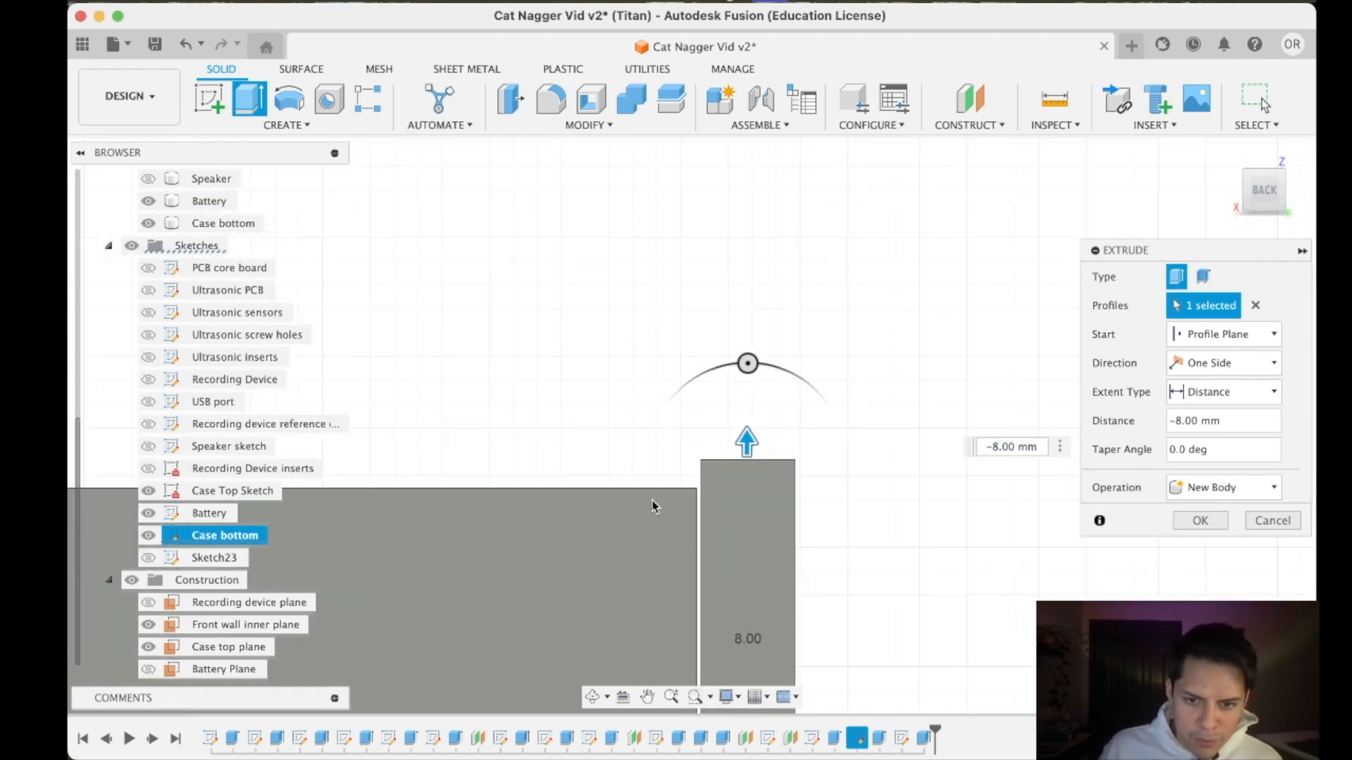
{"action": "left_click_drag", "start_coordinate": [852, 401], "coordinate": [845, 396]}
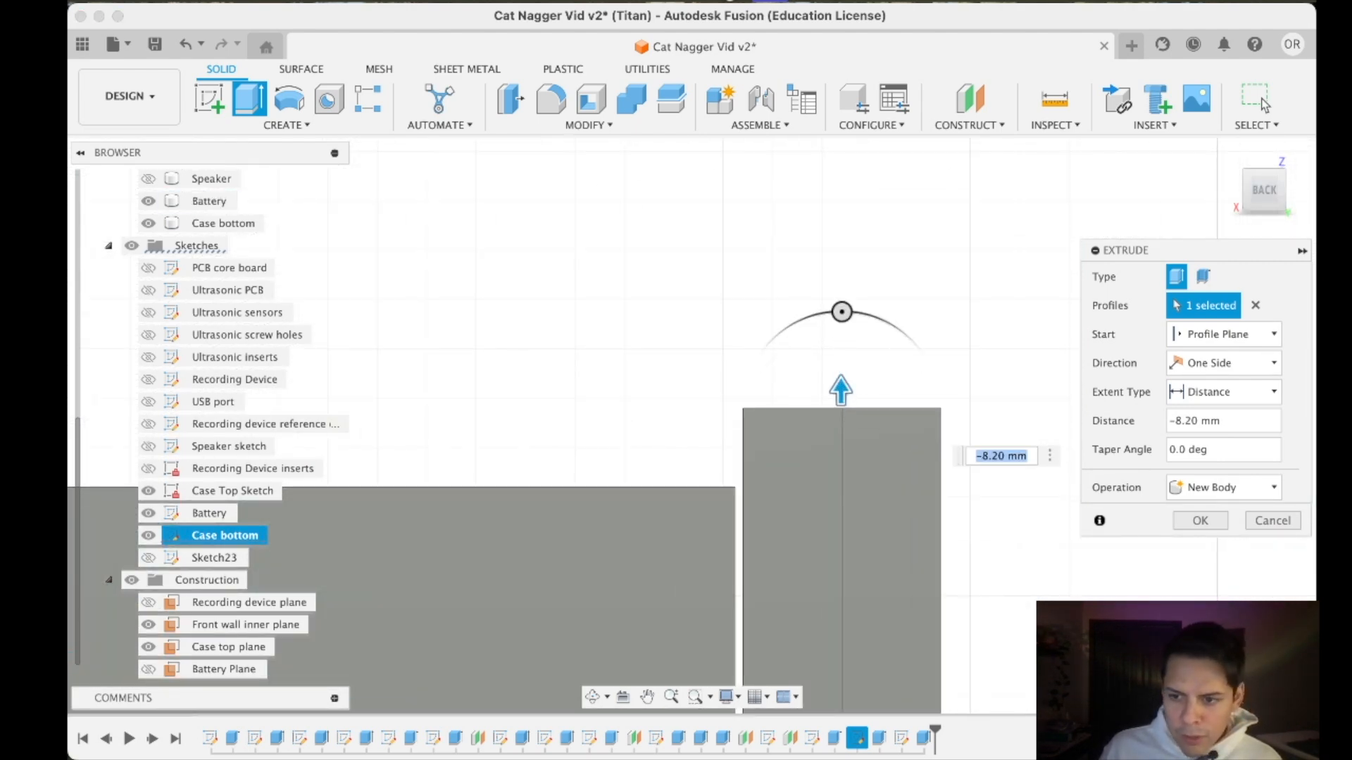
{"action": "left_click", "coordinate": [1197, 527]}
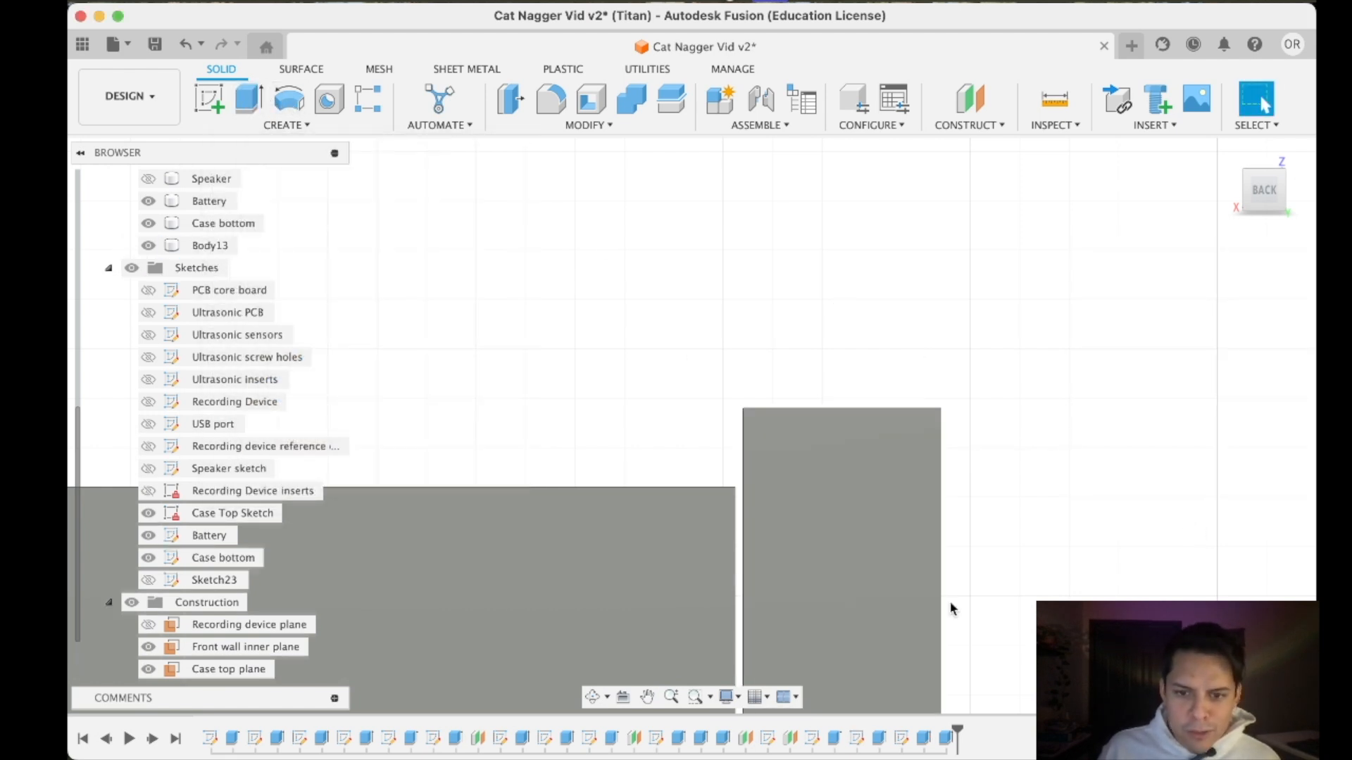
- Sketch a small triangle on the new end wall's back face, pointing from its upper inner edge over the battery
{"action": "mouse_move", "coordinate": [951, 733]}
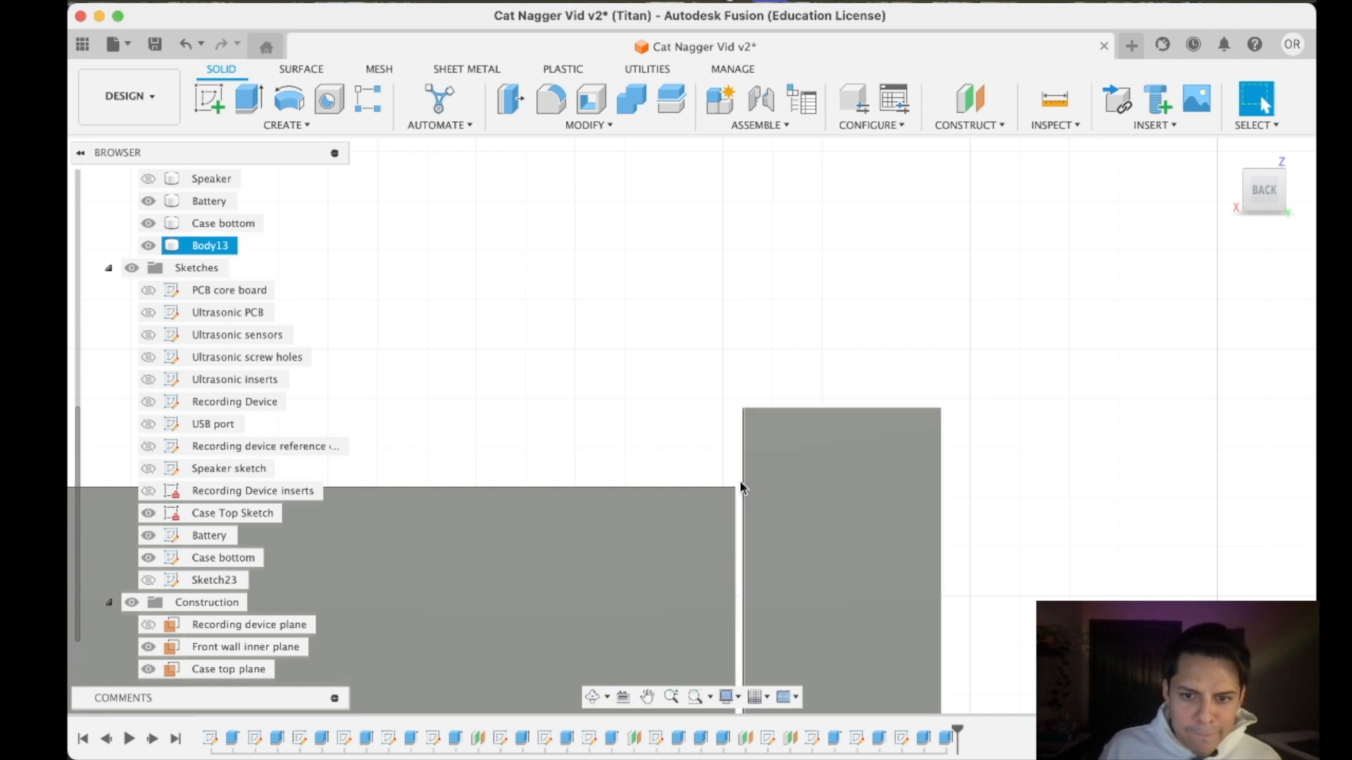
{"action": "left_click", "coordinate": [213, 99]}
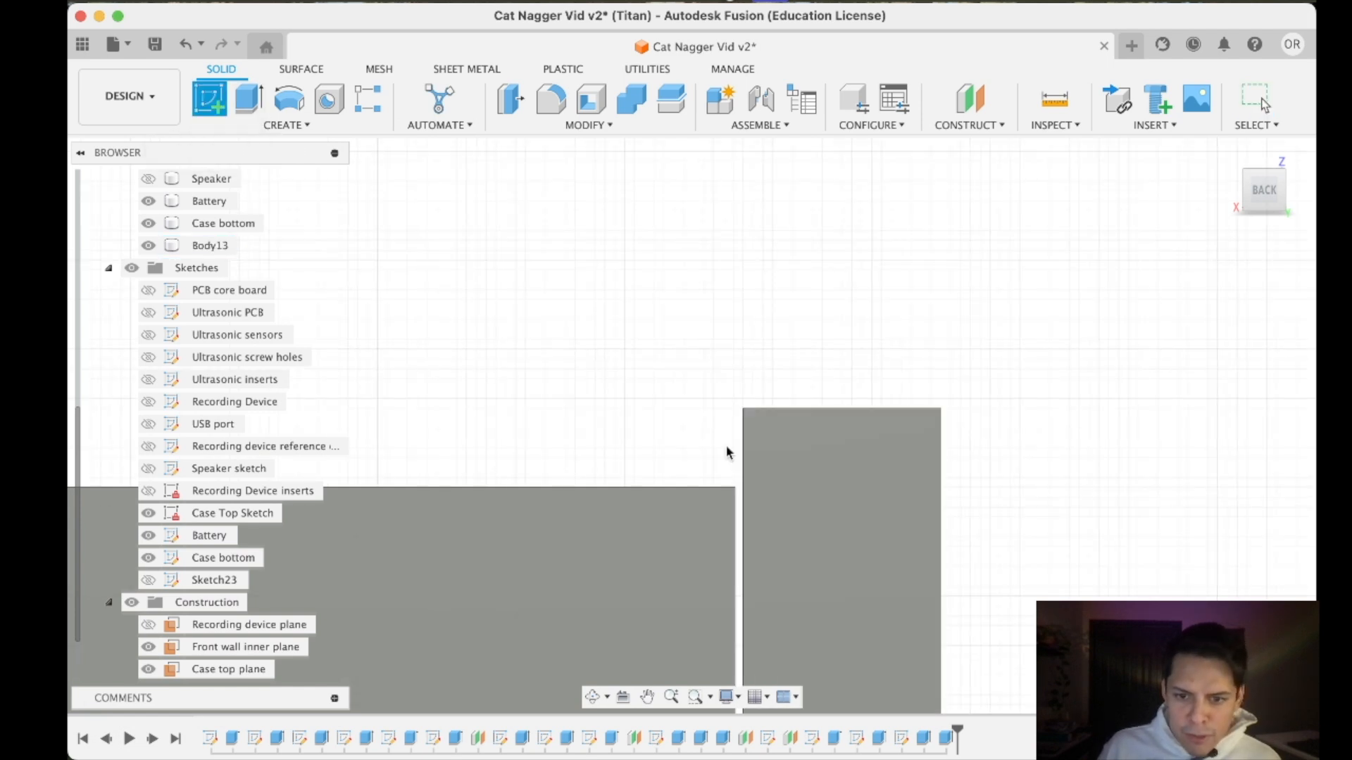
{"action": "left_click", "coordinate": [767, 432]}
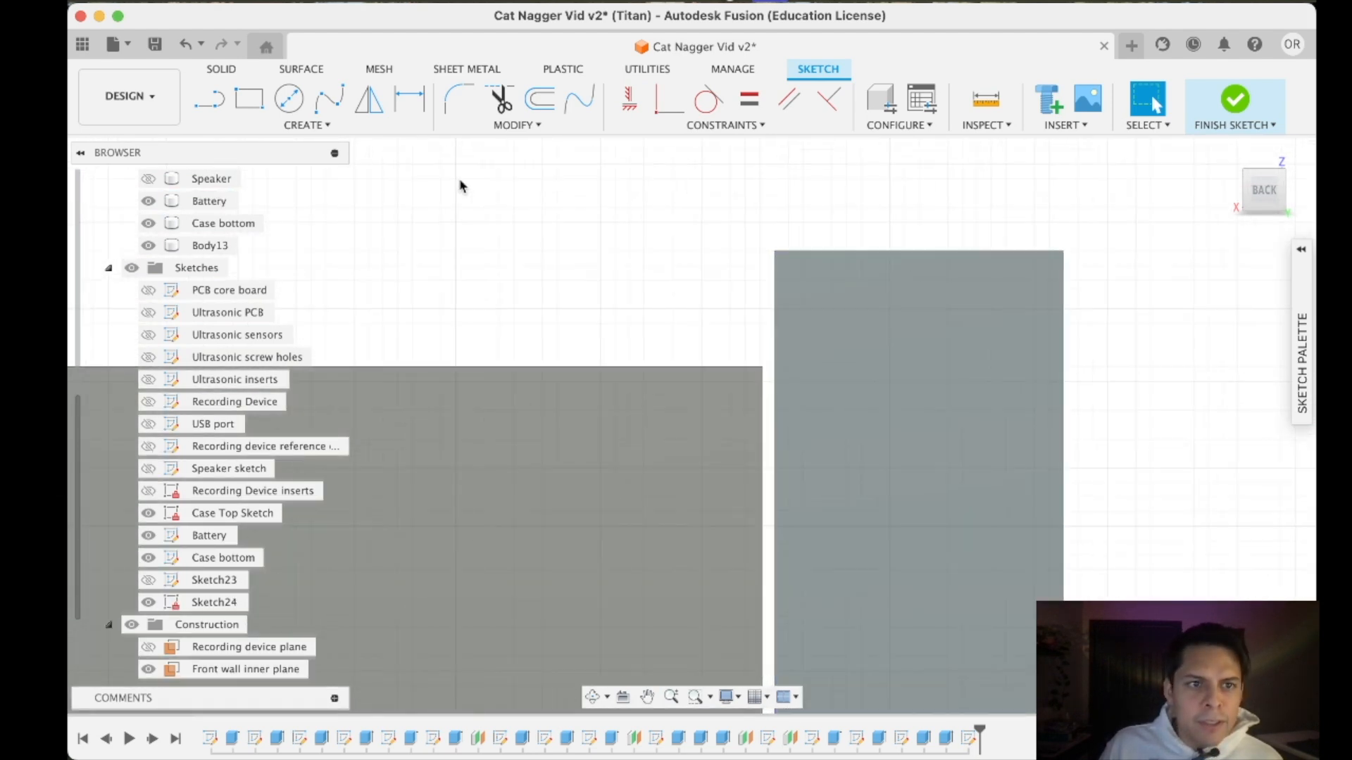
{"action": "left_click", "coordinate": [775, 361]}
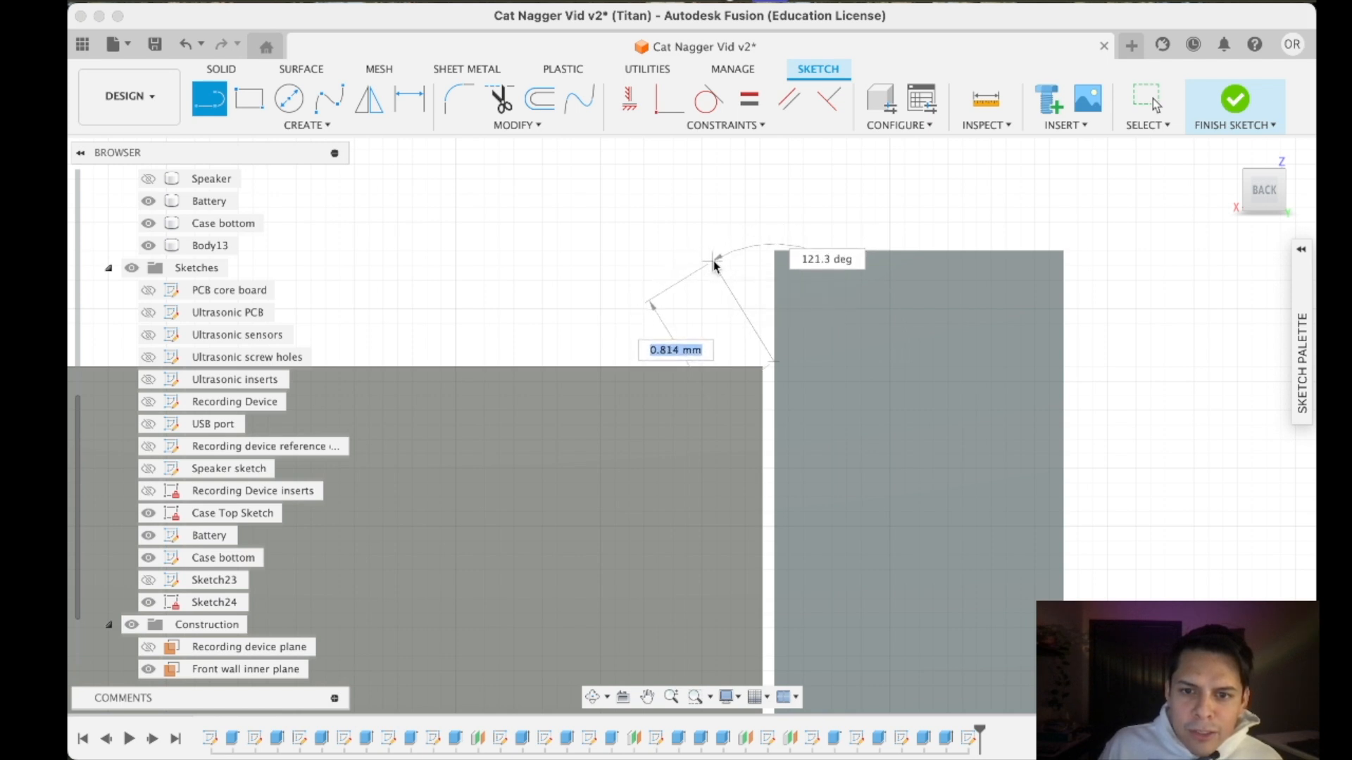
{"action": "key", "text": "Escape"}
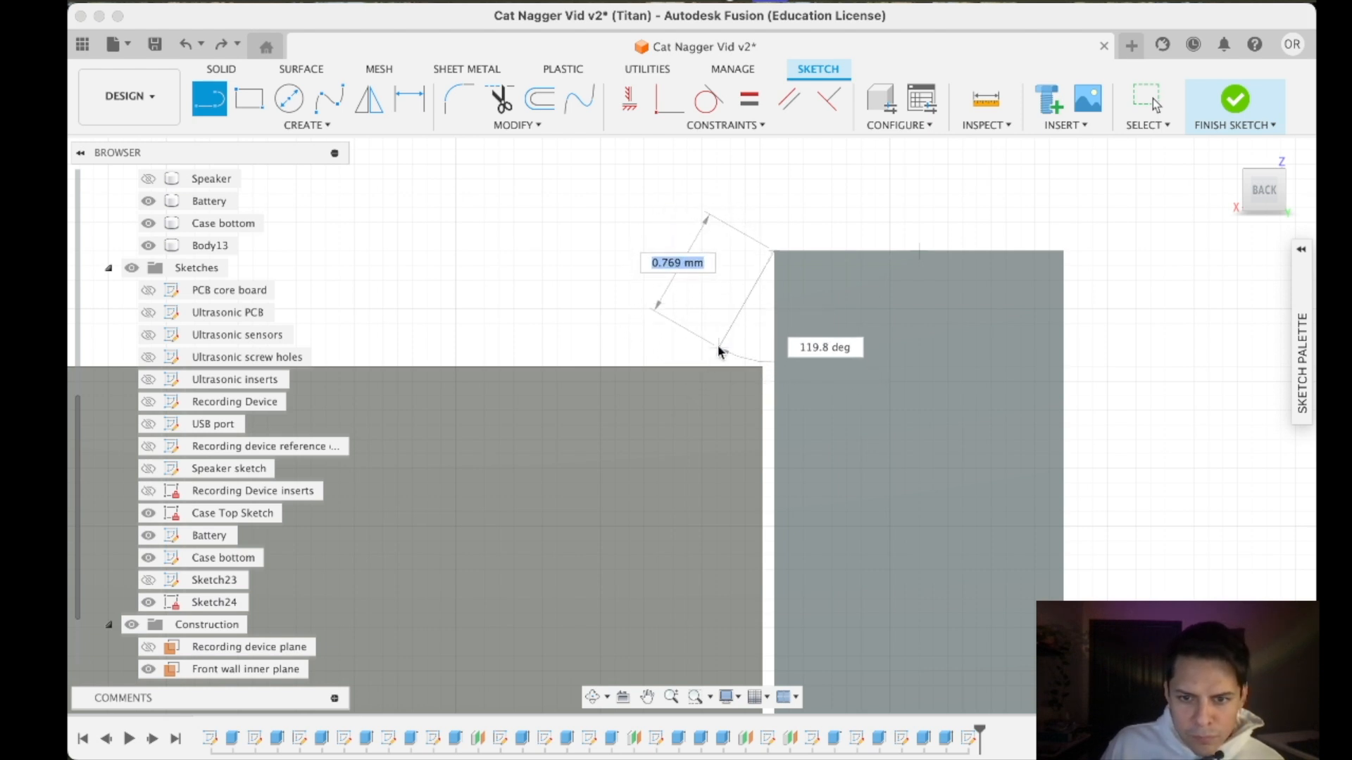
{"action": "left_click", "coordinate": [692, 313]}
{"action": "left_click", "coordinate": [775, 378]}
{"action": "key", "text": "Escape"}
{"action": "scroll", "coordinate": [822, 314], "scroll_direction": "down", "scroll_amount": 10}
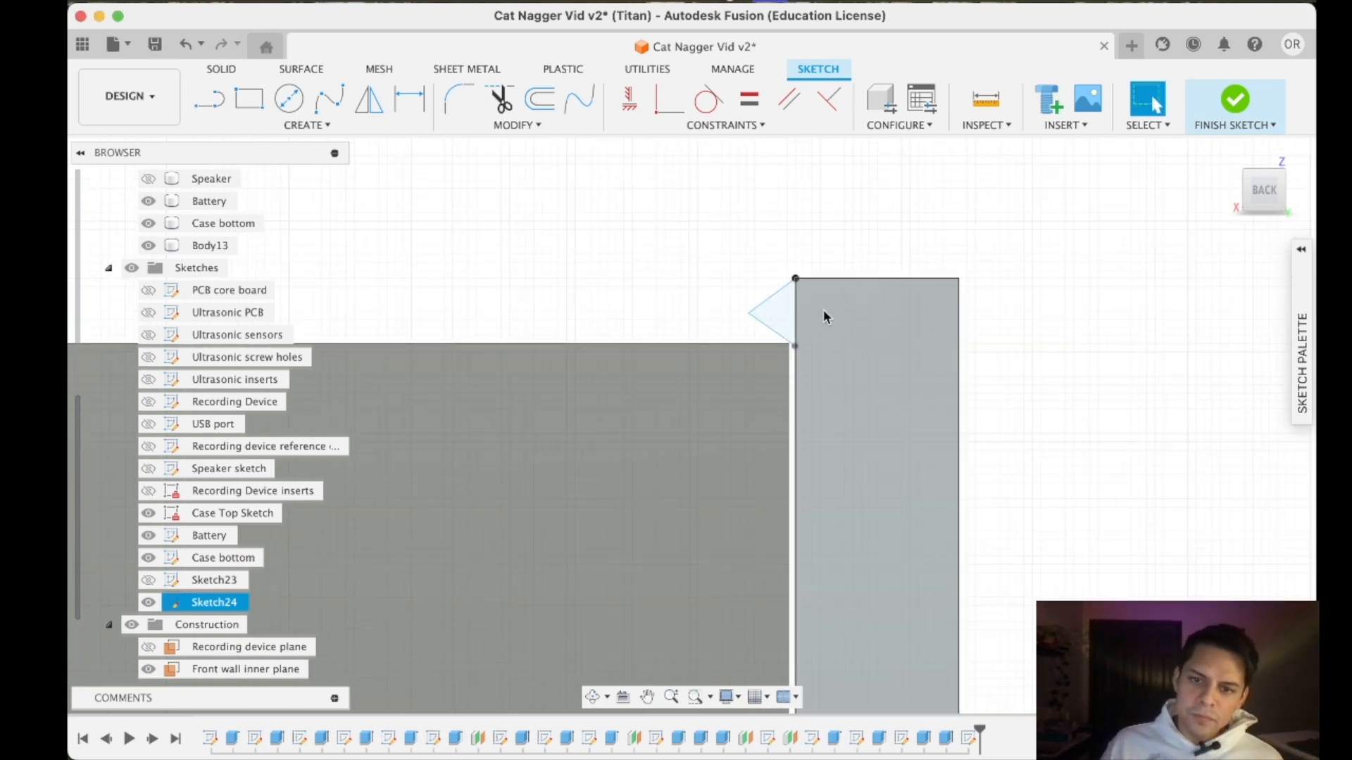
- Examine the triangle's position on the end wall relative to the battery's top face and the bracket's height
{"action": "scroll", "coordinate": [793, 324], "scroll_direction": "up", "scroll_amount": 5}
{"action": "scroll", "coordinate": [698, 425], "scroll_direction": "down", "scroll_amount": 3}
{"action": "scroll", "coordinate": [626, 458], "scroll_direction": "down", "scroll_amount": 4}
{"action": "scroll", "coordinate": [466, 481], "scroll_direction": "up", "scroll_amount": 2}
{"action": "scroll", "coordinate": [468, 471], "scroll_direction": "down", "scroll_amount": 4}
{"action": "scroll", "coordinate": [479, 446], "scroll_direction": "up", "scroll_amount": 3}
{"action": "middle_click_drag", "start_coordinate": [479, 446], "coordinate": [870, 397]}
{"action": "scroll", "coordinate": [676, 399], "scroll_direction": "down", "scroll_amount": 3}
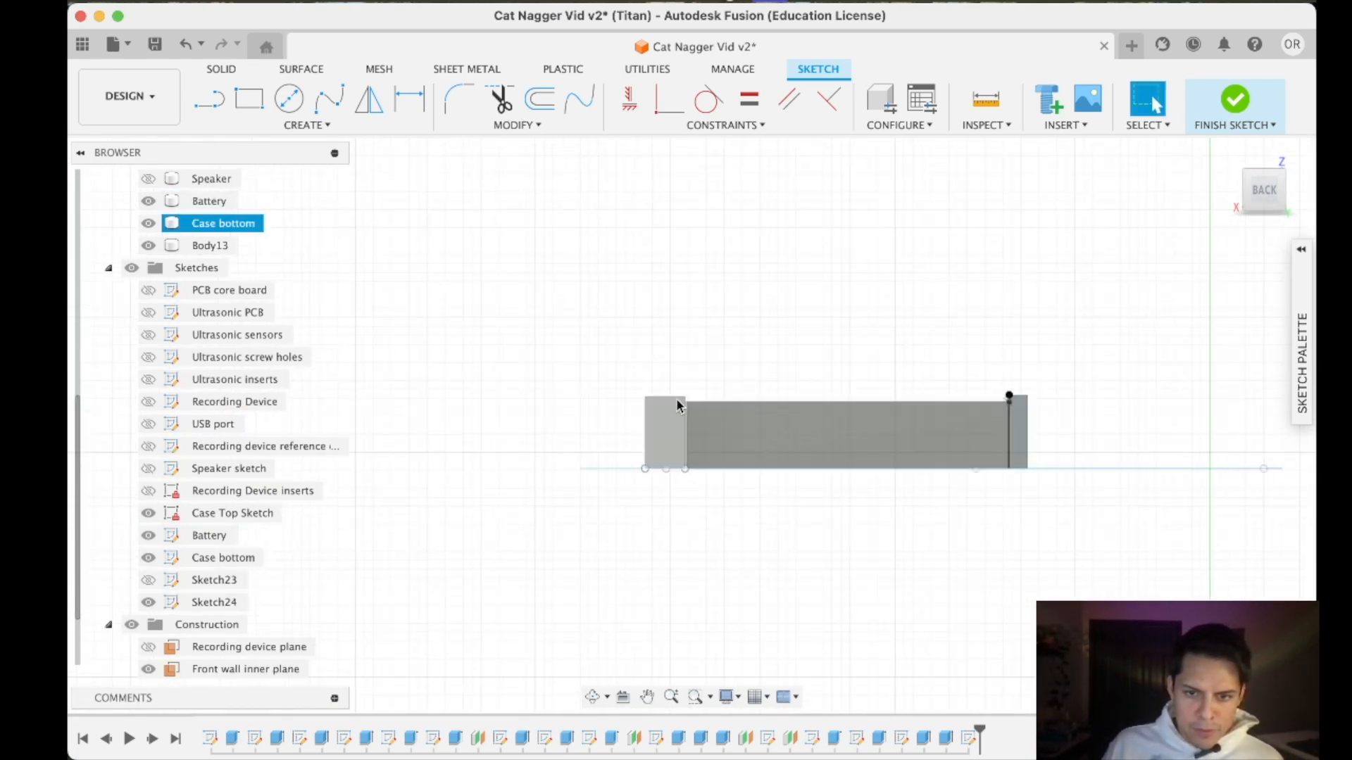
{"action": "scroll", "coordinate": [676, 398], "scroll_direction": "up", "scroll_amount": 5}
{"action": "scroll", "coordinate": [676, 398], "scroll_direction": "down", "scroll_amount": 3}
{"action": "middle_click_drag", "start_coordinate": [1056, 402], "coordinate": [815, 374]}
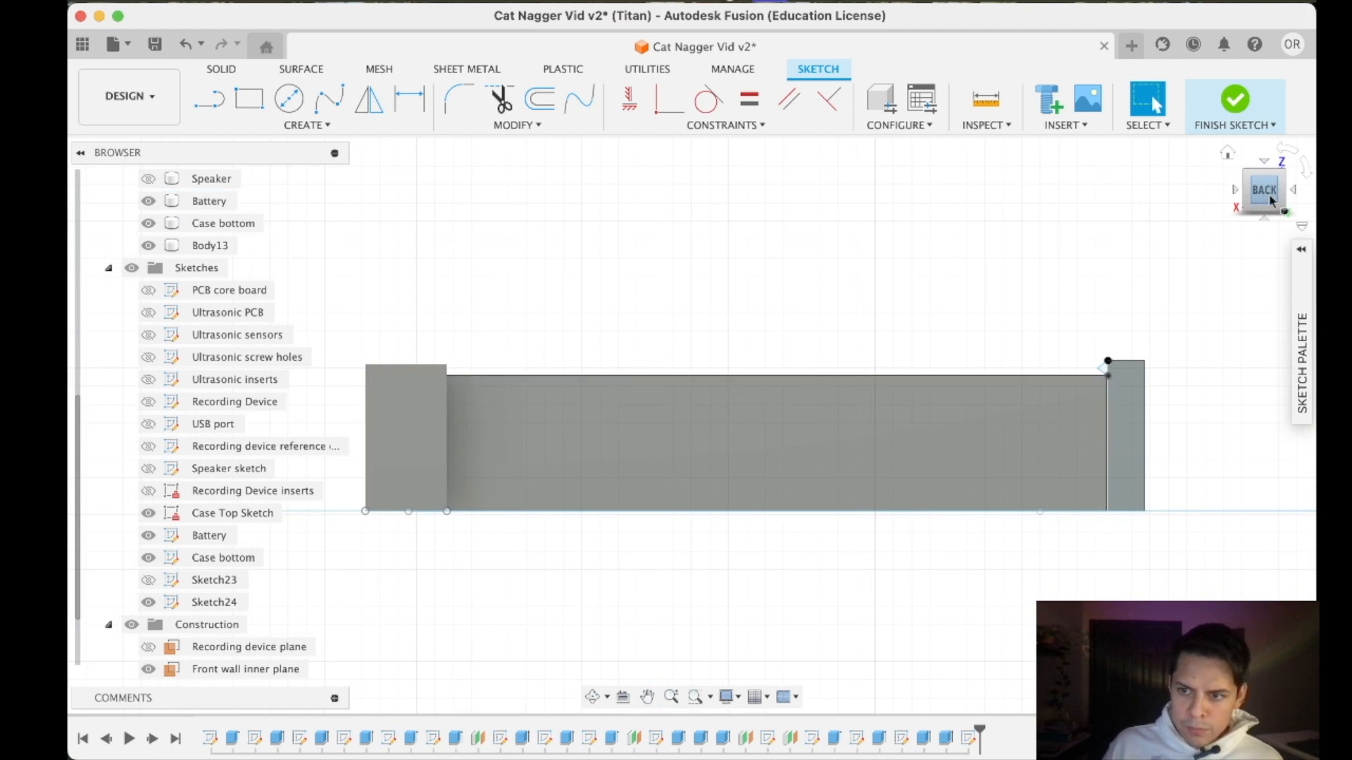
{"action": "left_click_drag", "start_coordinate": [1275, 202], "coordinate": [1231, 248]}
{"action": "mouse_move", "coordinate": [834, 280]}
{"action": "middle_mouse_down", "text": "shift"}
{"action": "mouse_move", "coordinate": [1131, 294]}
{"action": "mouse_move", "coordinate": [743, 285]}
{"action": "middle_mouse_up", "text": "shift"}
- Finish the sketch and extrude the triangle -20 mm along the end wall's upper inner edge, joined to the wall
{"action": "left_click", "coordinate": [1197, 109]}
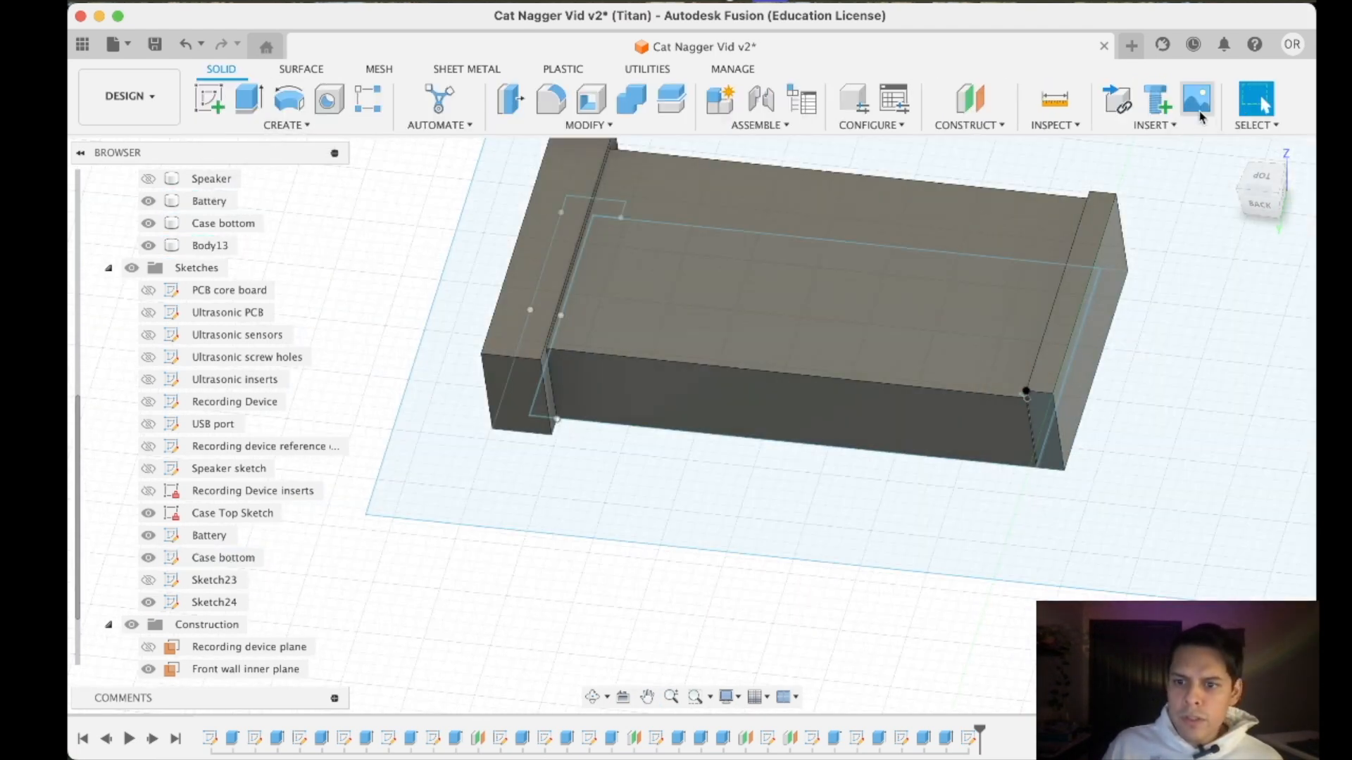
{"action": "left_click", "coordinate": [249, 98]}
{"action": "scroll", "coordinate": [831, 467], "scroll_direction": "up", "scroll_amount": 6}
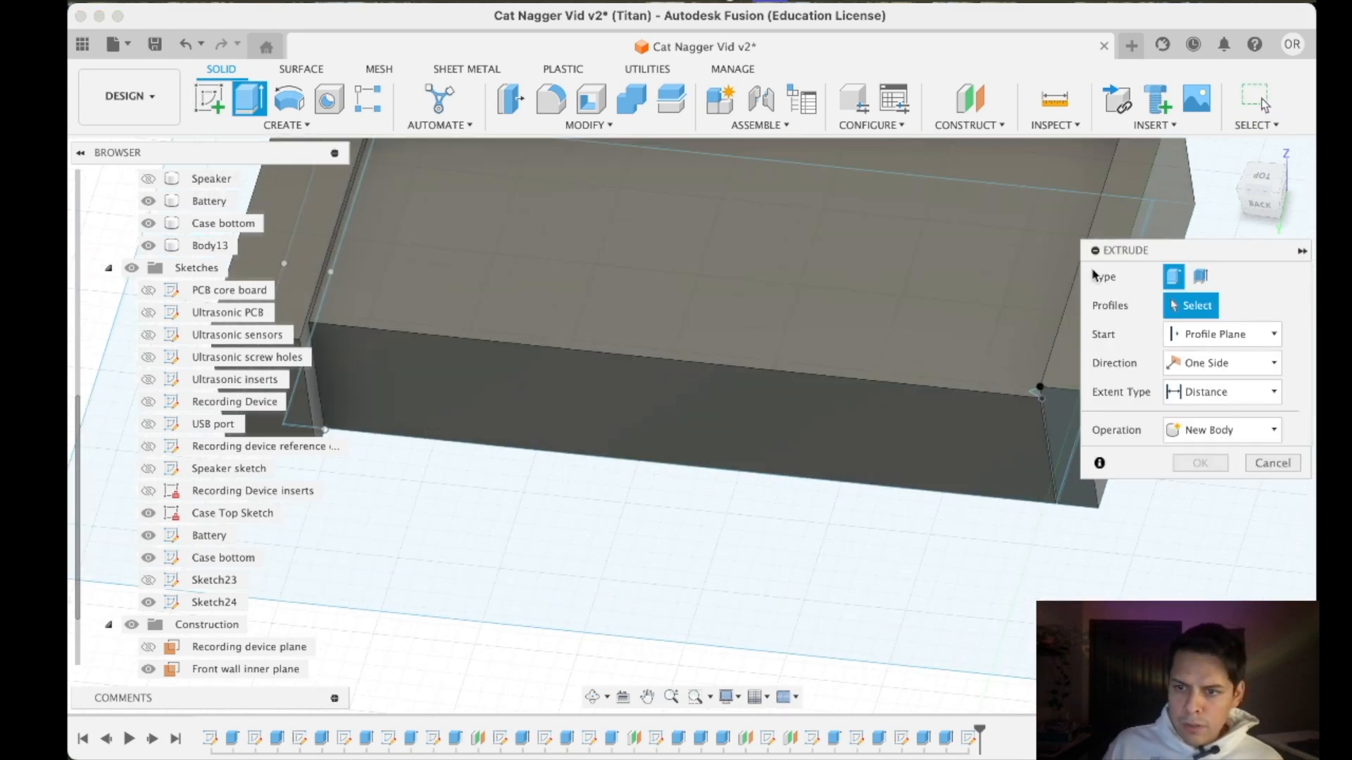
{"action": "left_click", "coordinate": [820, 549]}
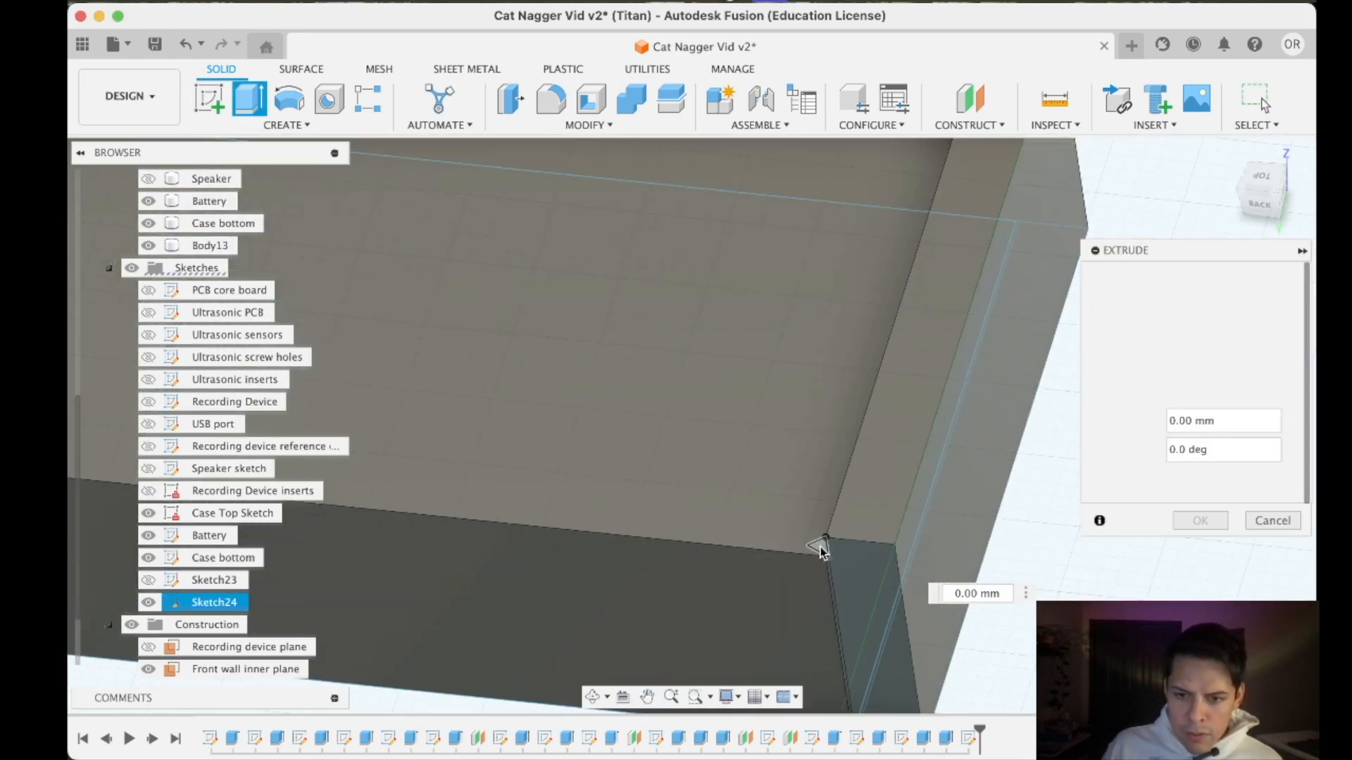
{"action": "left_click_drag", "start_coordinate": [819, 551], "coordinate": [951, 241]}
{"action": "middle_click_drag", "start_coordinate": [950, 243], "coordinate": [906, 528]}
{"action": "left_click_drag", "start_coordinate": [866, 504], "coordinate": [945, 352]}
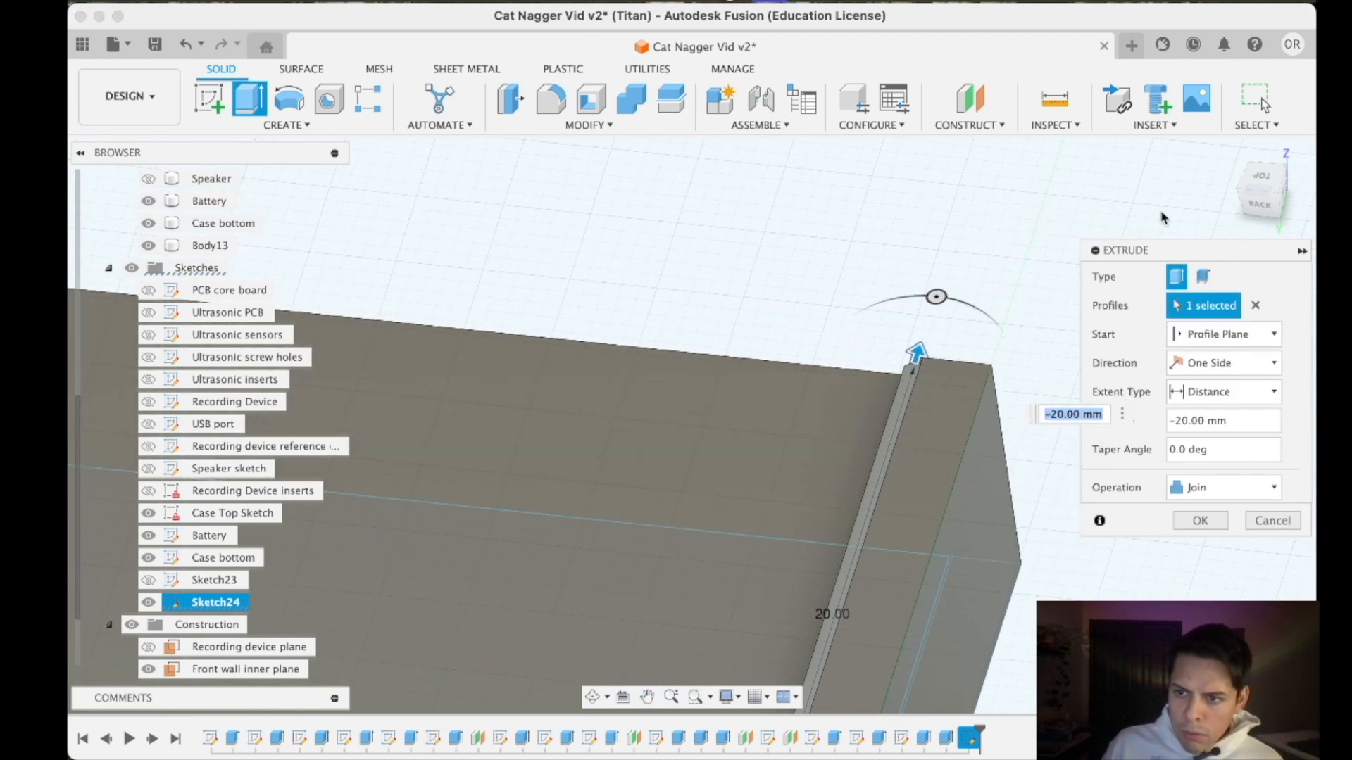
{"action": "left_click_drag", "start_coordinate": [1273, 209], "coordinate": [1264, 271]}
{"action": "left_click", "coordinate": [1206, 392]}
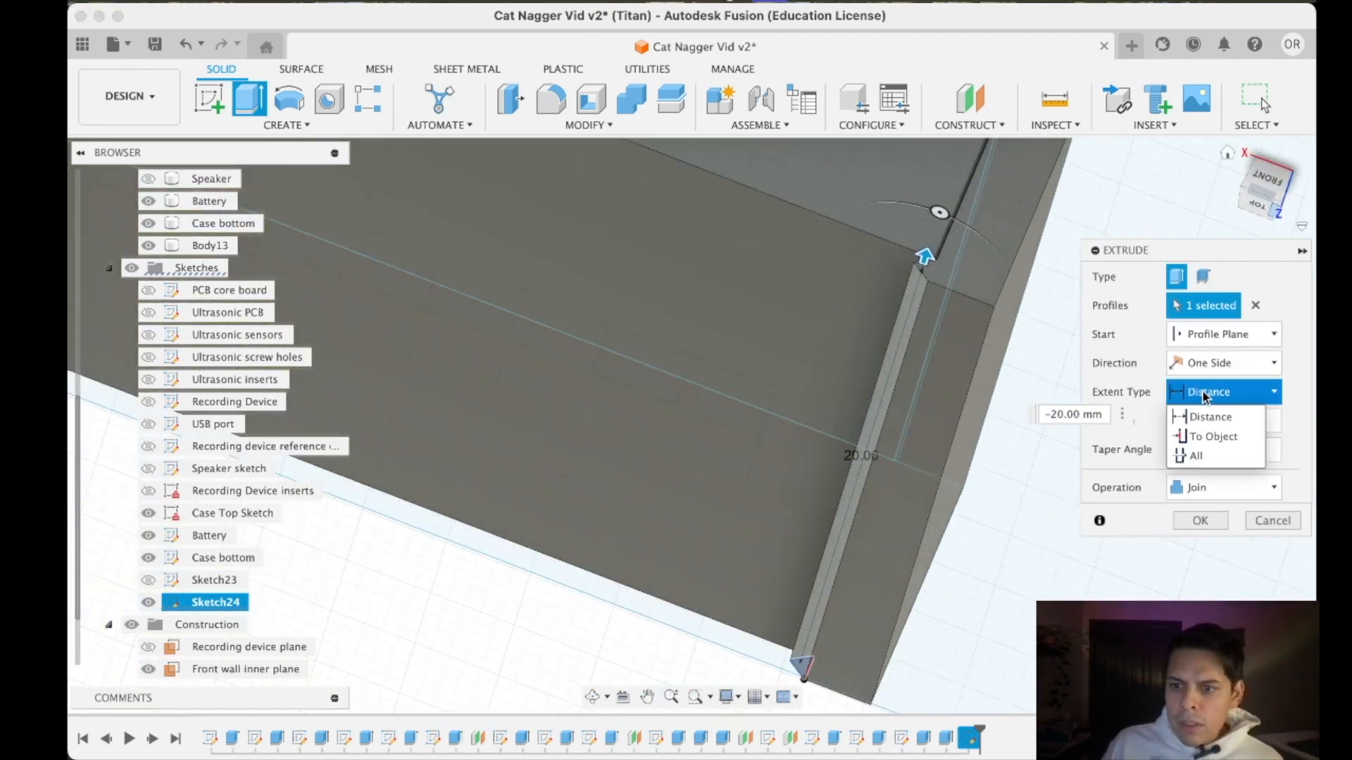
{"action": "left_click", "coordinate": [1210, 436]}
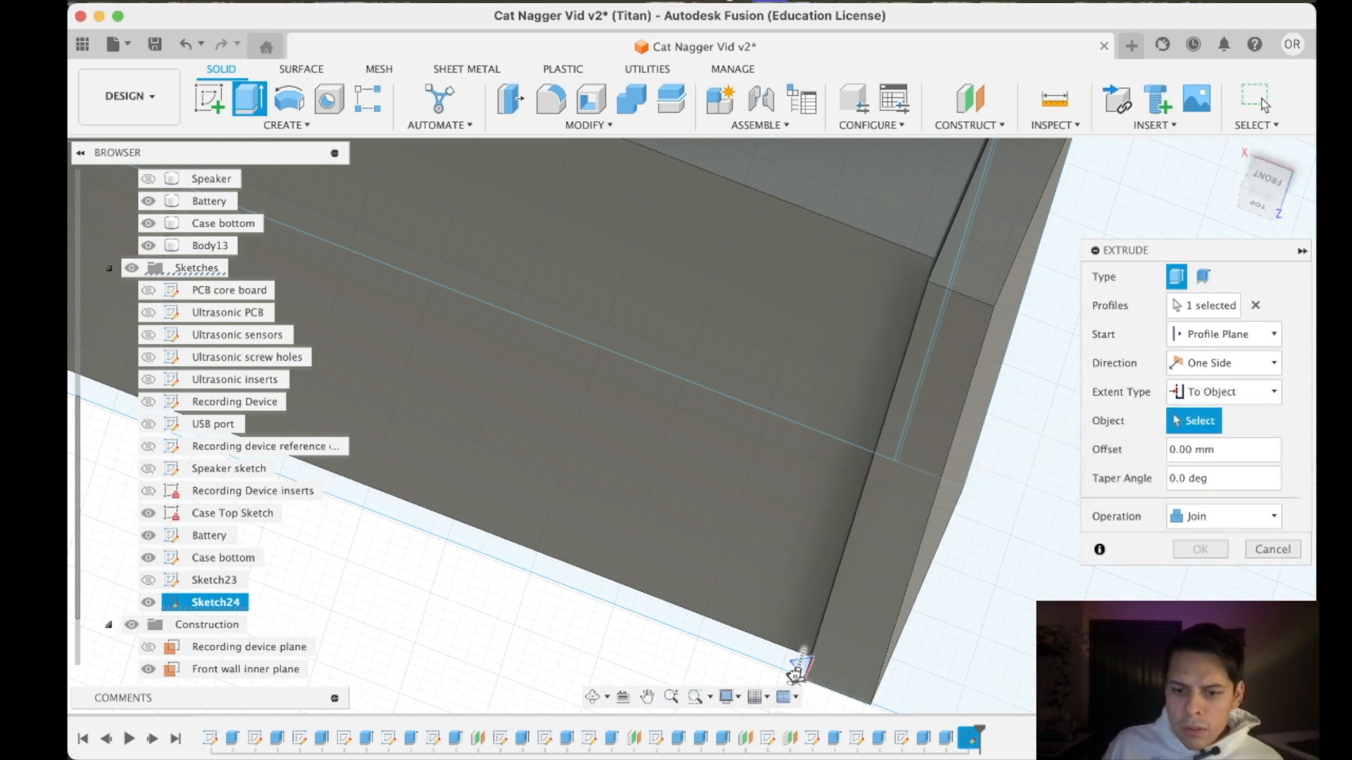
{"action": "left_click_drag", "start_coordinate": [794, 673], "coordinate": [924, 297]}
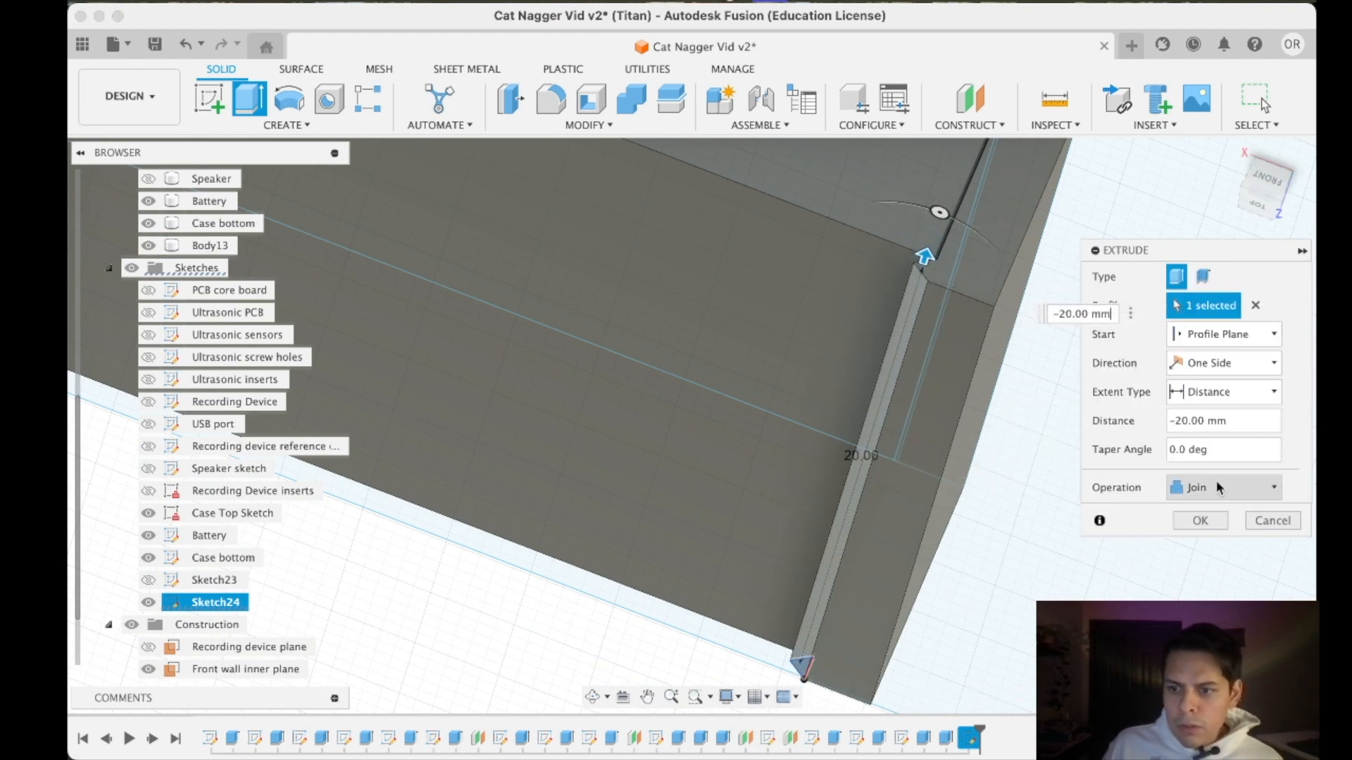
{"action": "left_click", "coordinate": [1200, 520]}
- Inspect the snap catch on the end wall and view the whole battery holder from the top
{"action": "left_click_drag", "start_coordinate": [1253, 178], "coordinate": [1294, 77]}
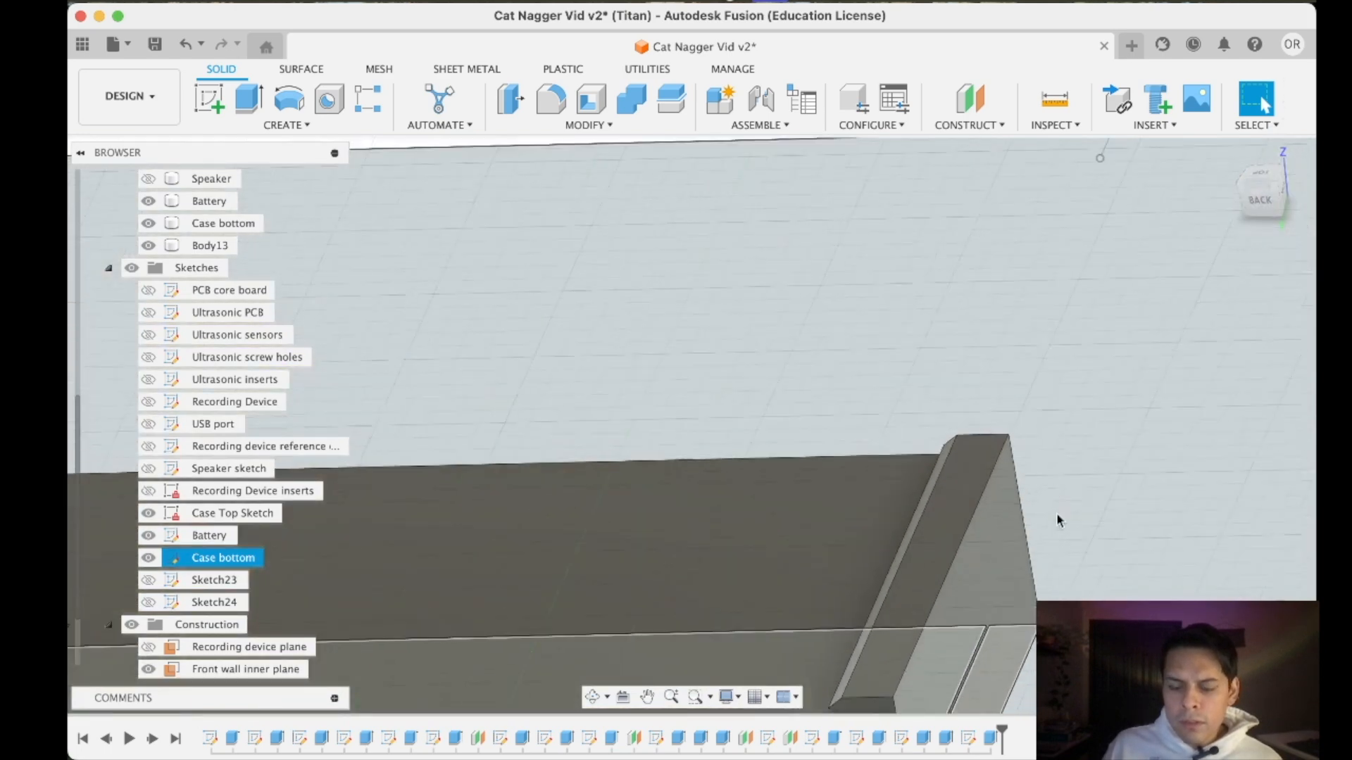
{"action": "scroll", "coordinate": [1056, 513], "scroll_direction": "down", "scroll_amount": 5}
{"action": "scroll", "coordinate": [821, 588], "scroll_direction": "up", "scroll_amount": 4}
{"action": "scroll", "coordinate": [821, 588], "scroll_direction": "down", "scroll_amount": 3}
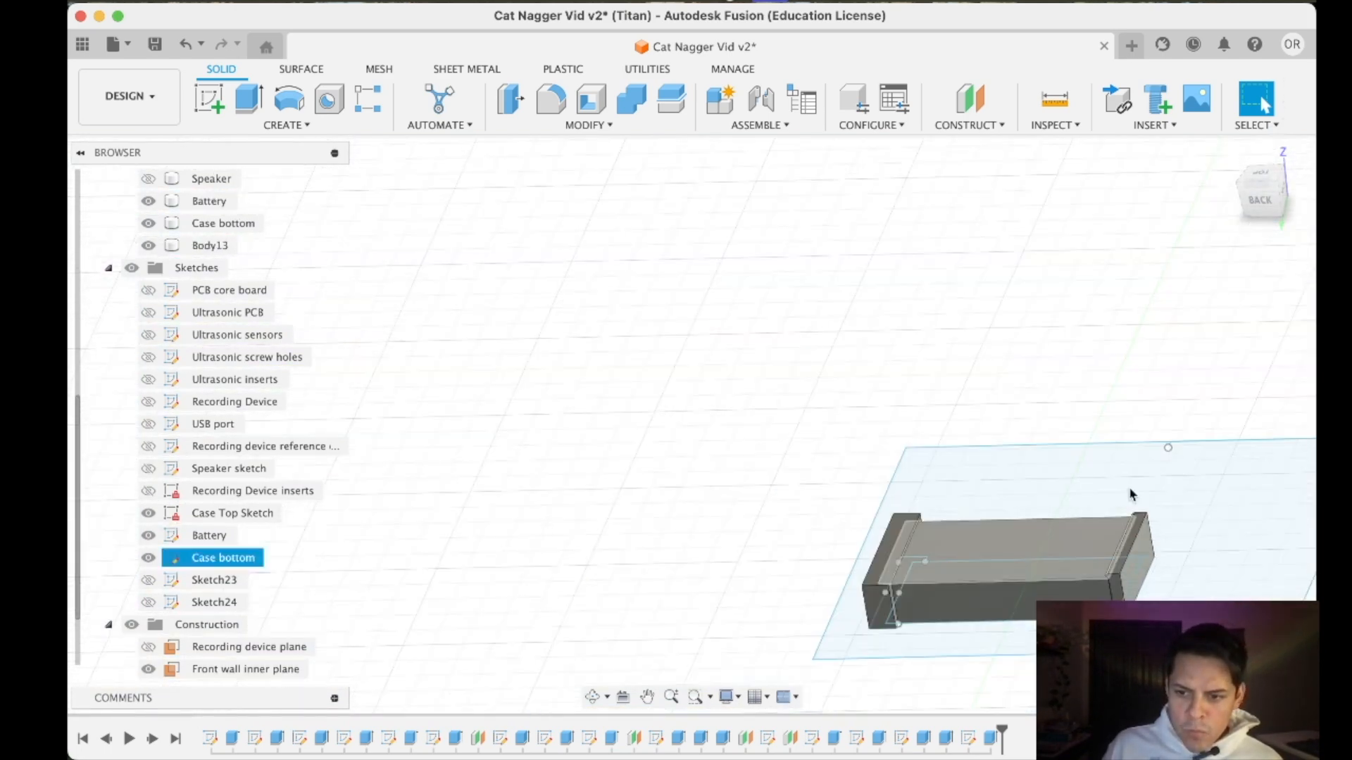
{"action": "left_click_drag", "start_coordinate": [1270, 204], "coordinate": [1262, 214]}
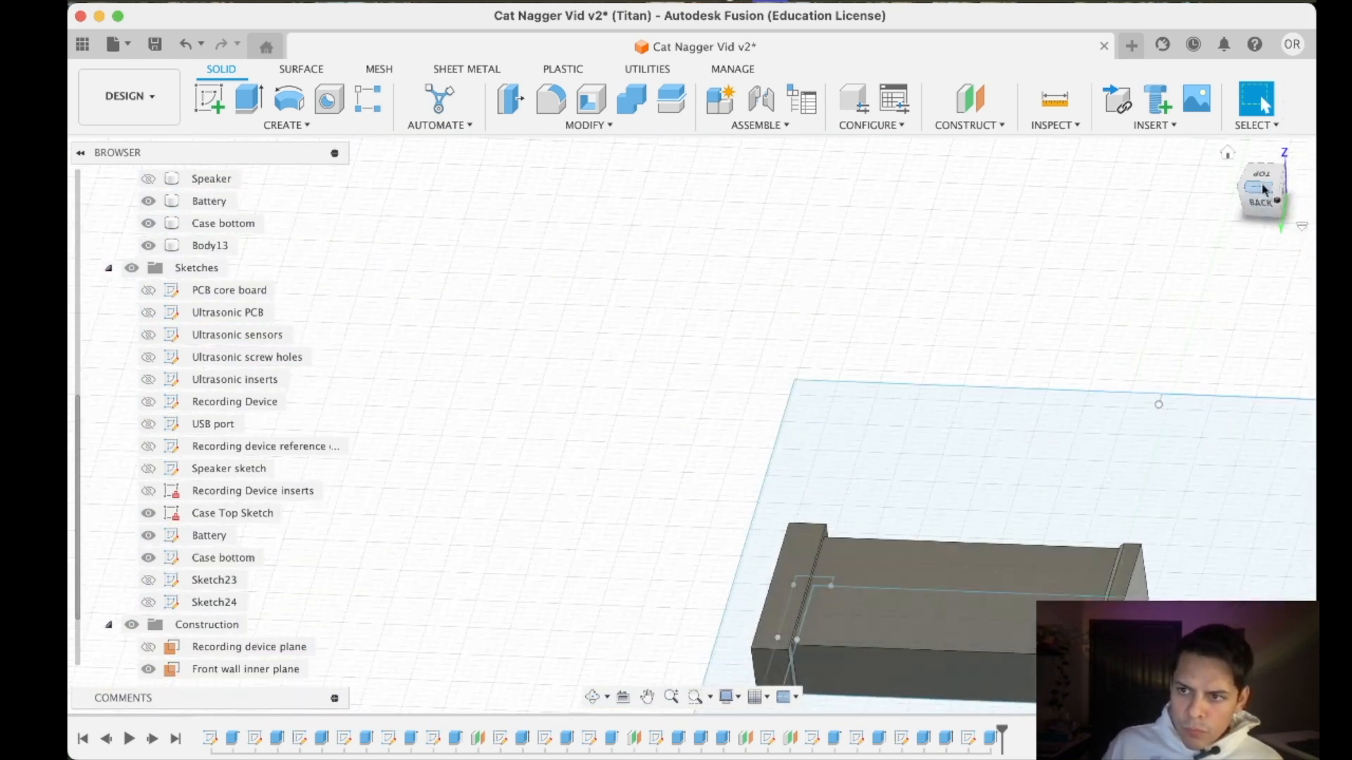
{"action": "left_click", "coordinate": [1264, 186]}
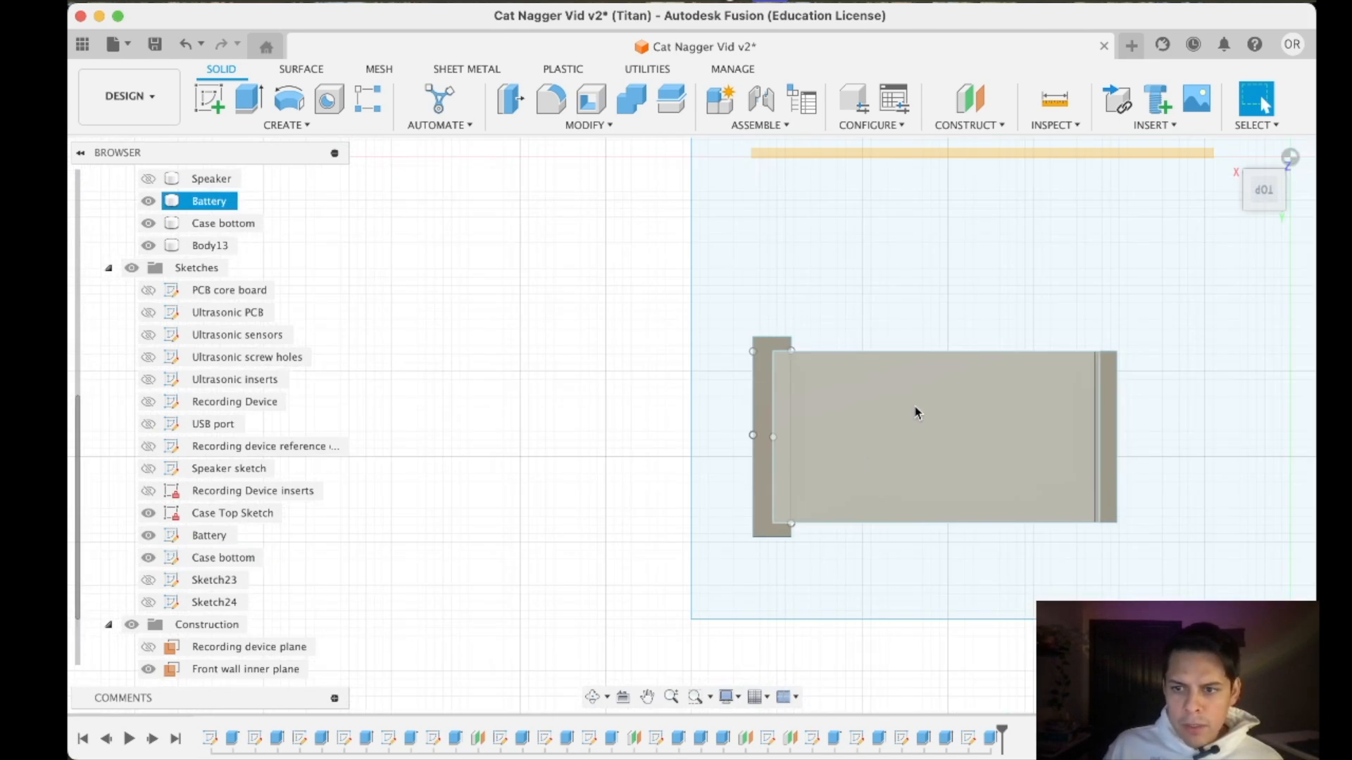
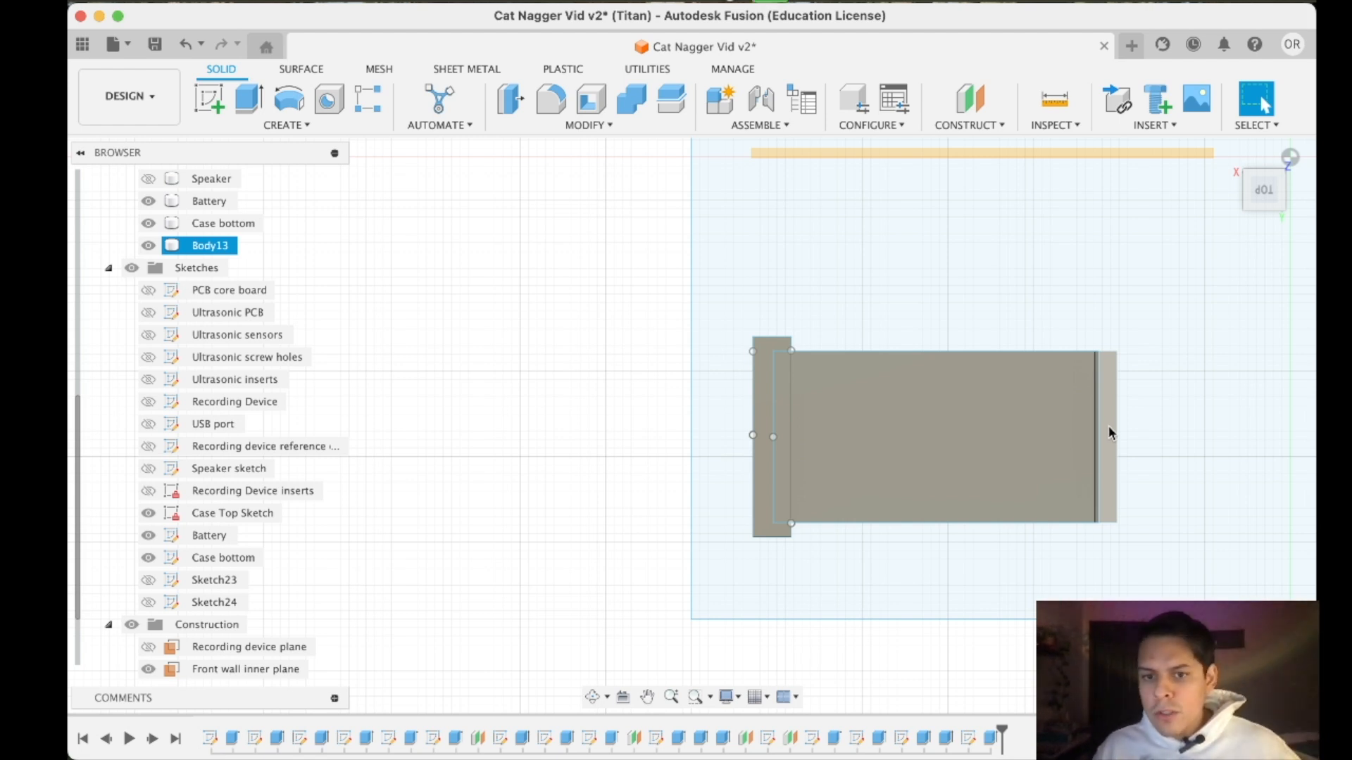
{"action": "left_click", "coordinate": [1109, 426]}
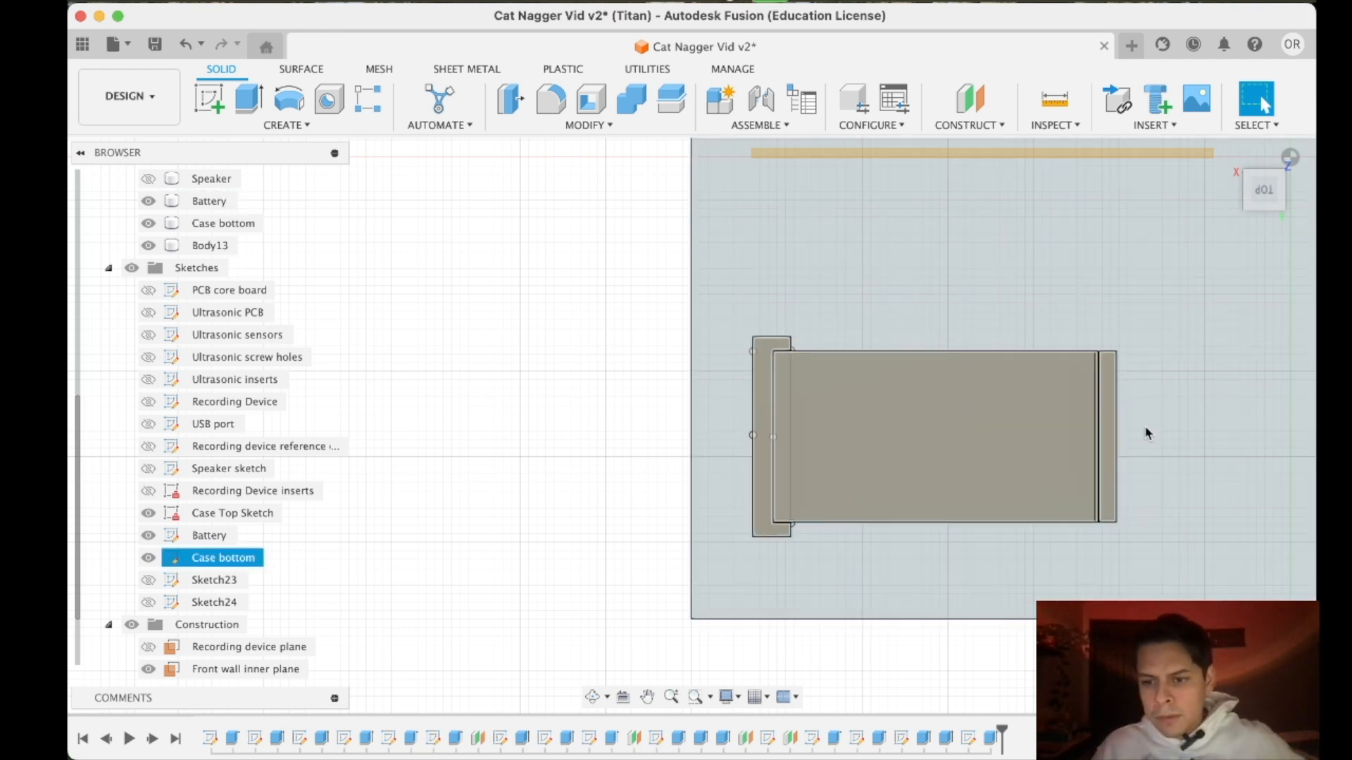
{"action": "scroll", "coordinate": [1096, 493], "scroll_direction": "up", "scroll_amount": 1}
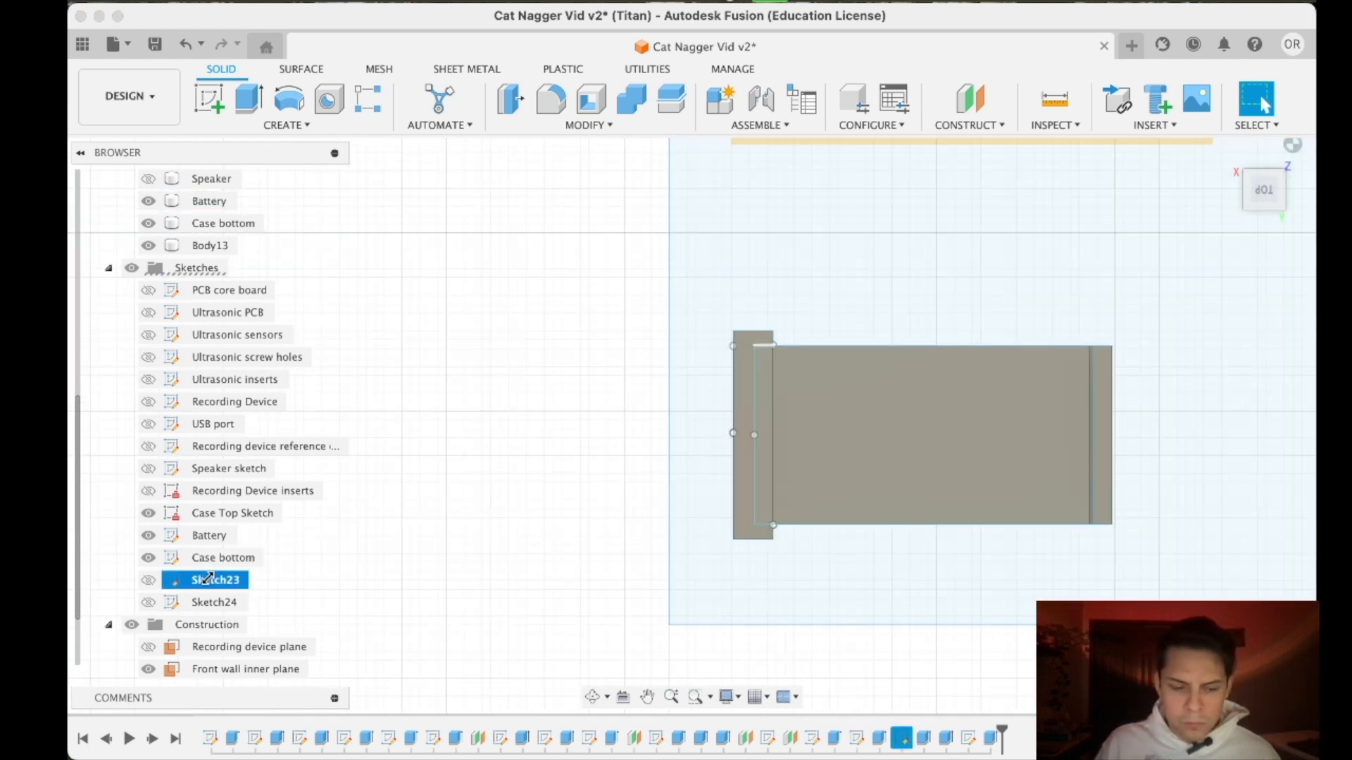
{"action": "right_click", "coordinate": [219, 579]}
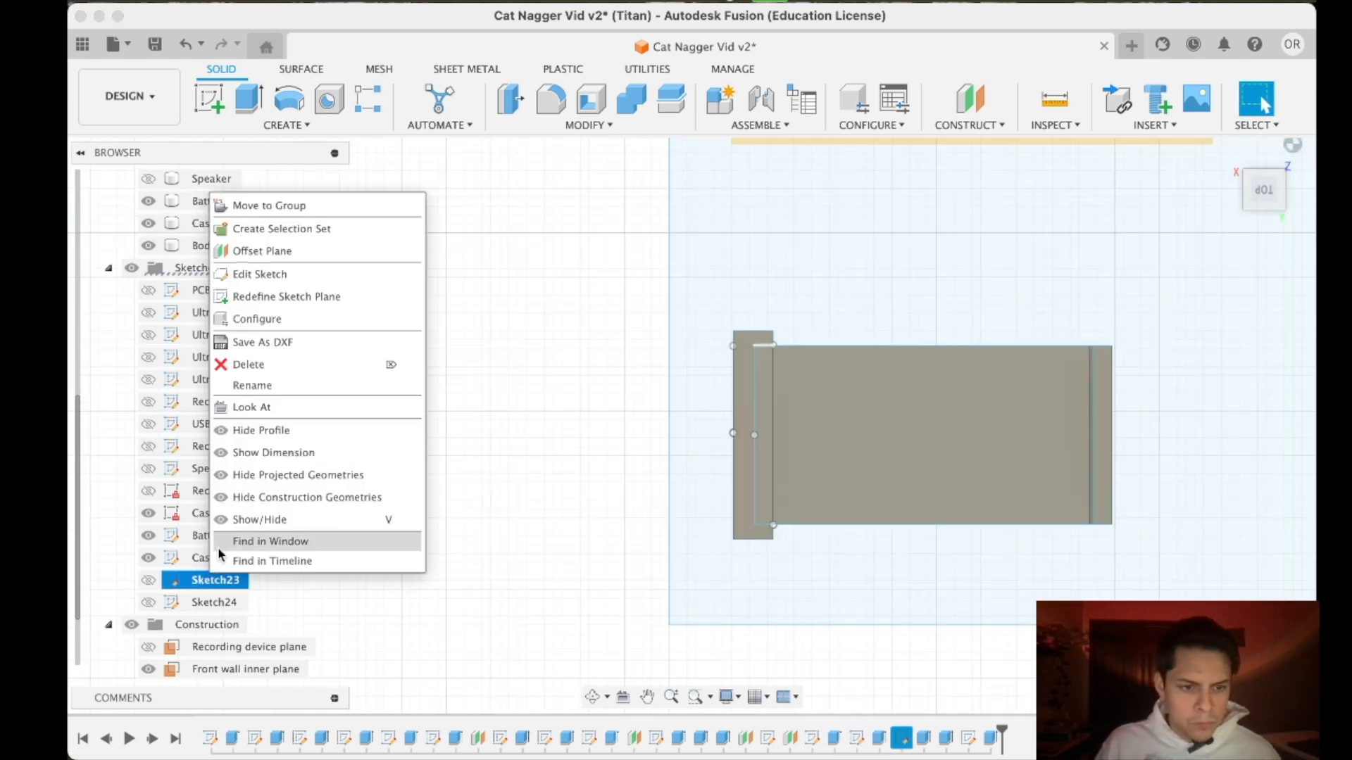
{"action": "left_click", "coordinate": [268, 274]}
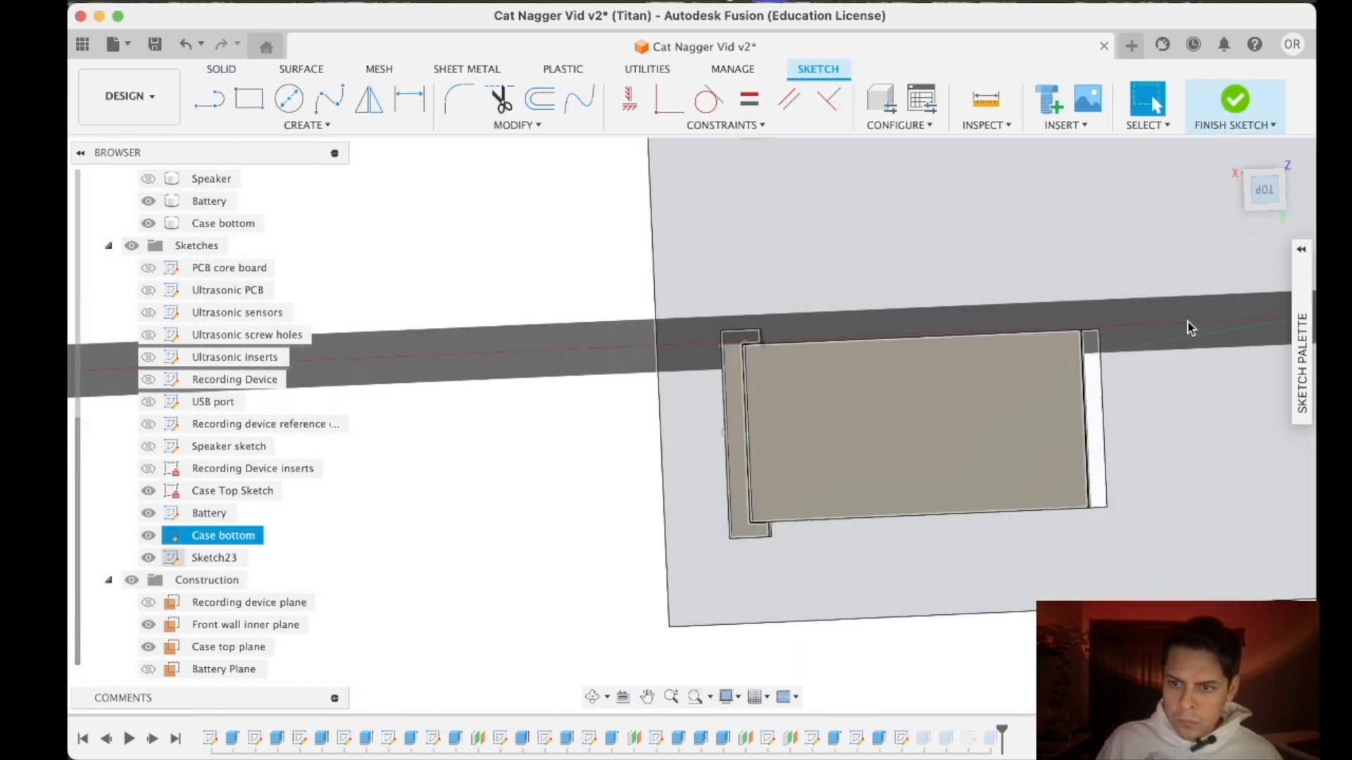
{"action": "scroll", "coordinate": [1130, 420], "scroll_direction": "up", "scroll_amount": 5}
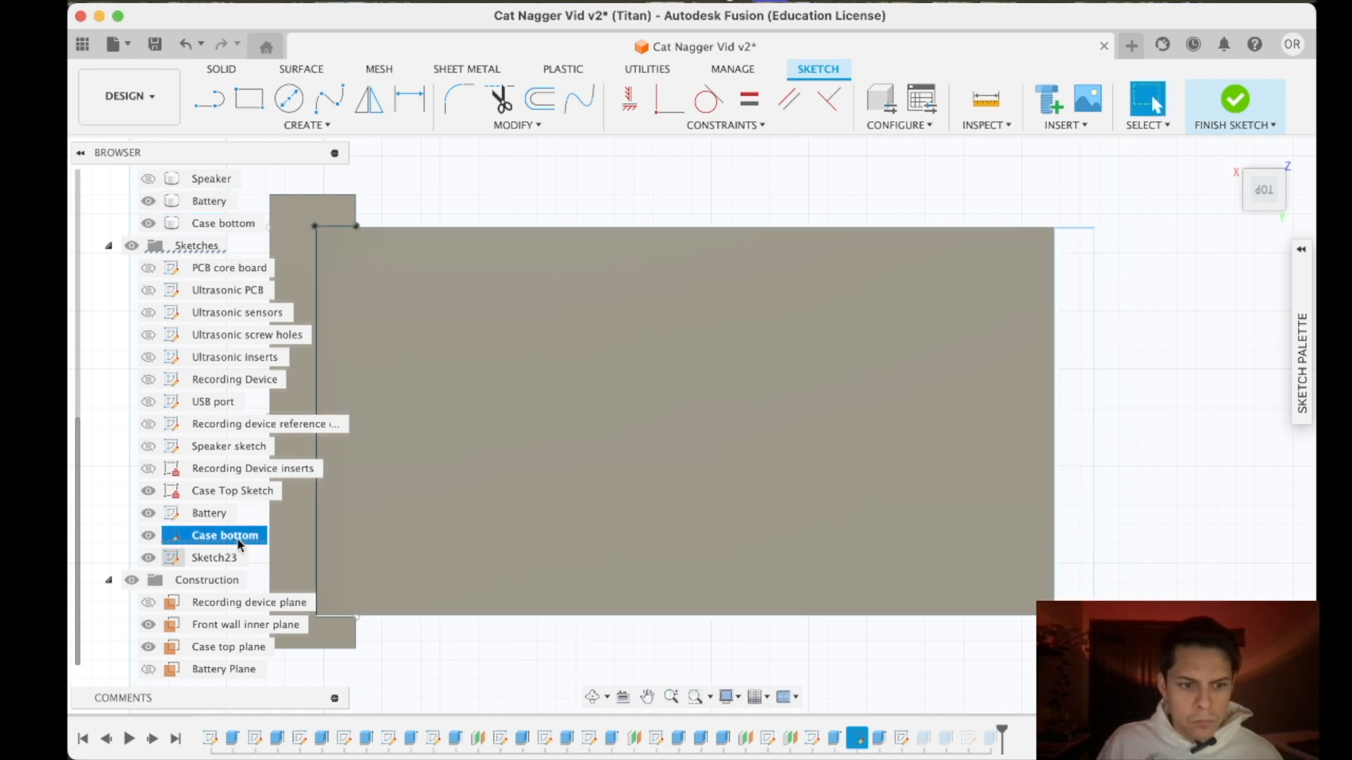
- Edit the Case bottom sketch so the end wall's rectangle is shorter than the battery at both ends, and finish the sketch
{"action": "right_click", "coordinate": [208, 539]}
{"action": "key", "text": "Escape"}
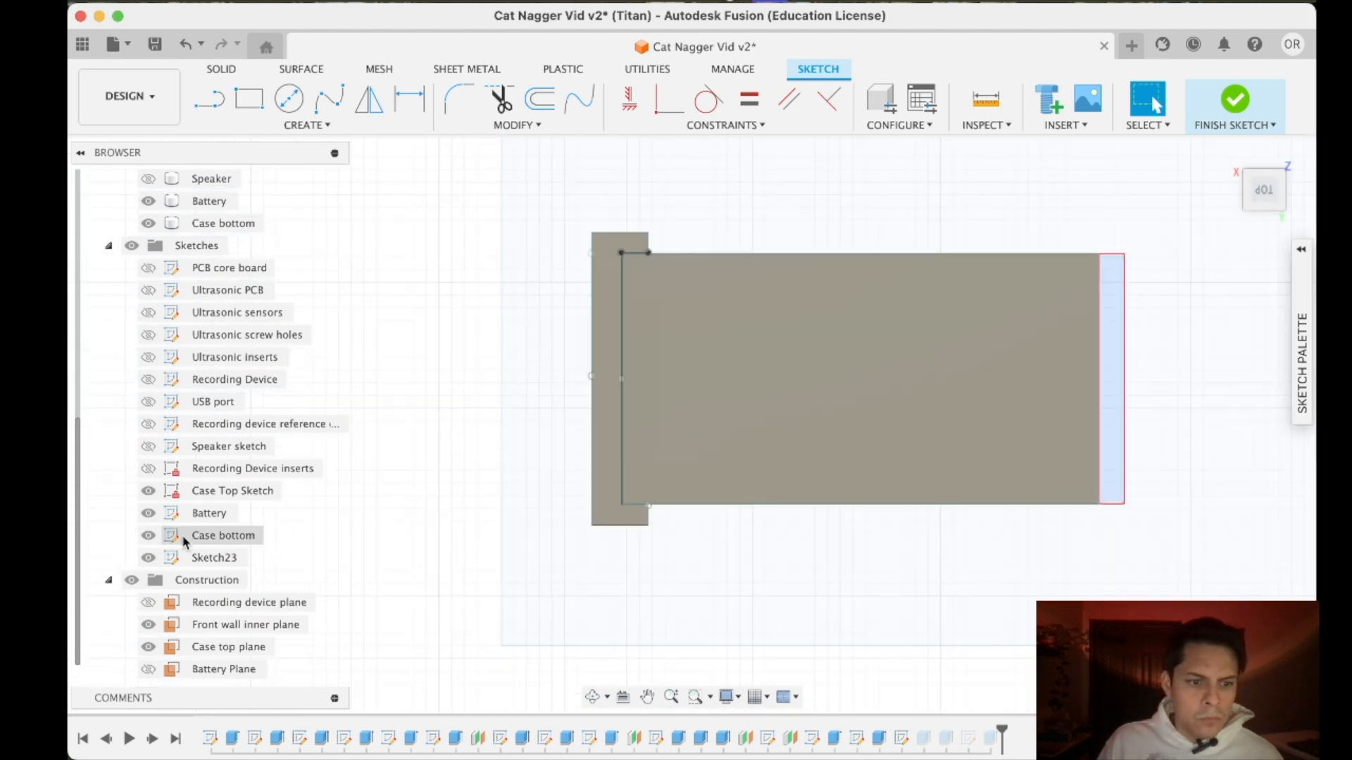
{"action": "double_click", "coordinate": [178, 539]}
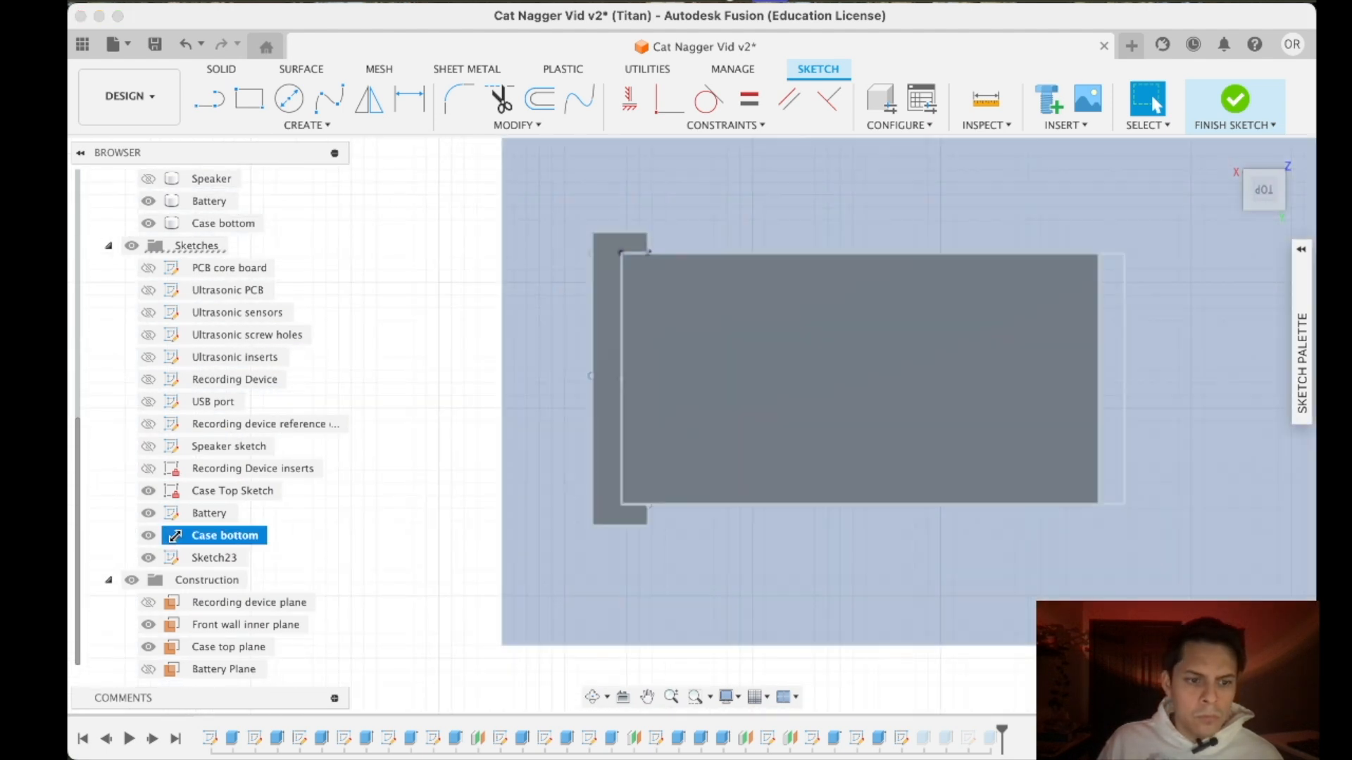
{"action": "left_click_drag", "start_coordinate": [1111, 261], "coordinate": [1110, 281]}
{"action": "key", "text": "Delete"}
{"action": "left_click_drag", "start_coordinate": [1115, 503], "coordinate": [1116, 473]}
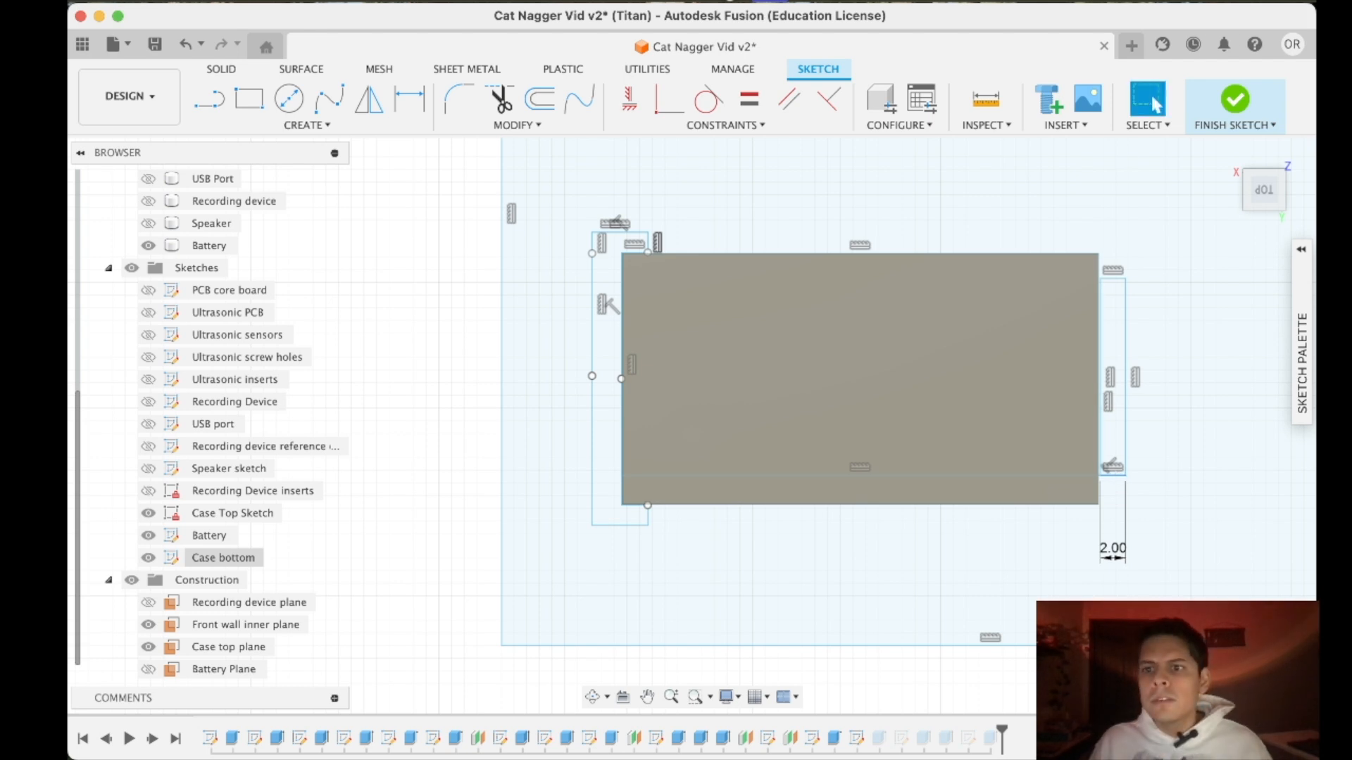
{"action": "left_click", "coordinate": [1235, 99]}
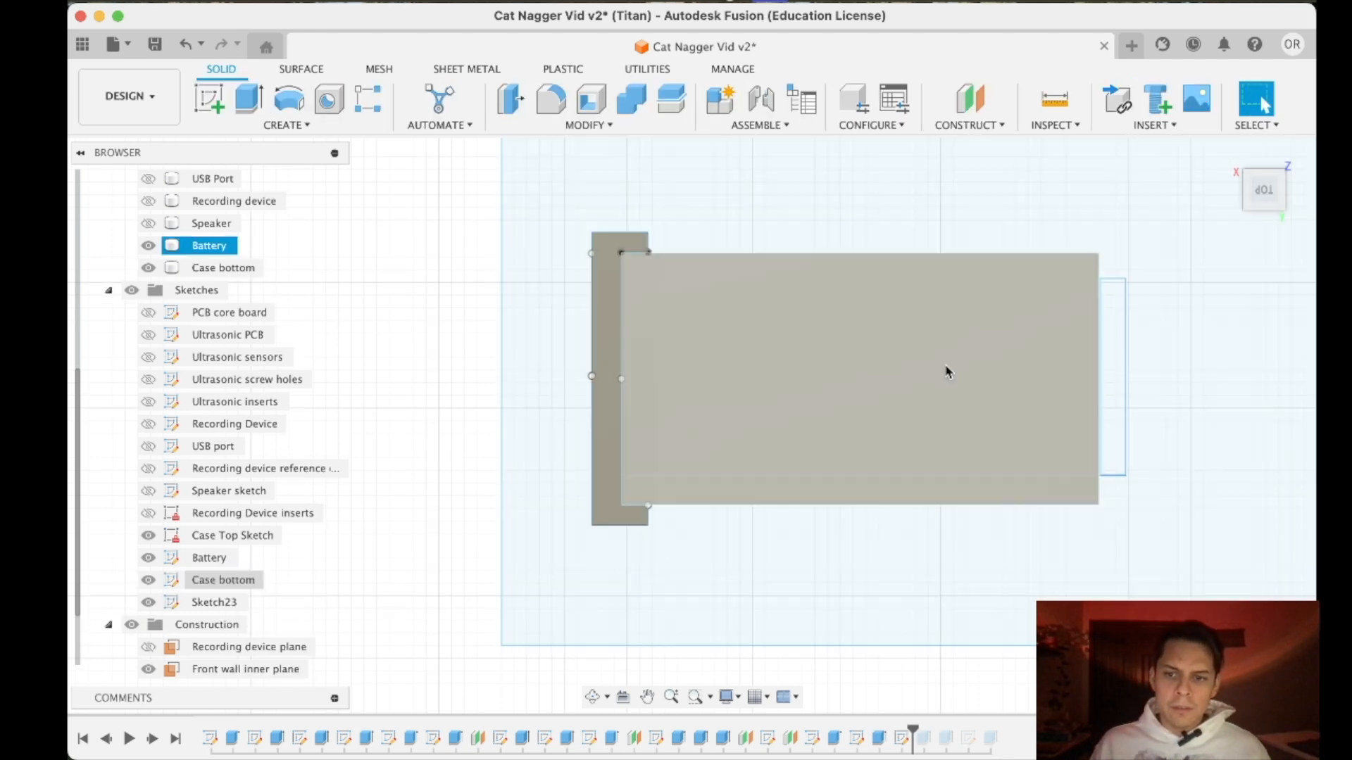
- Reposition the back edge of the end wall's rectangle slightly inside the battery's back edge
{"action": "scroll", "coordinate": [740, 429], "scroll_direction": "down", "scroll_amount": 5}
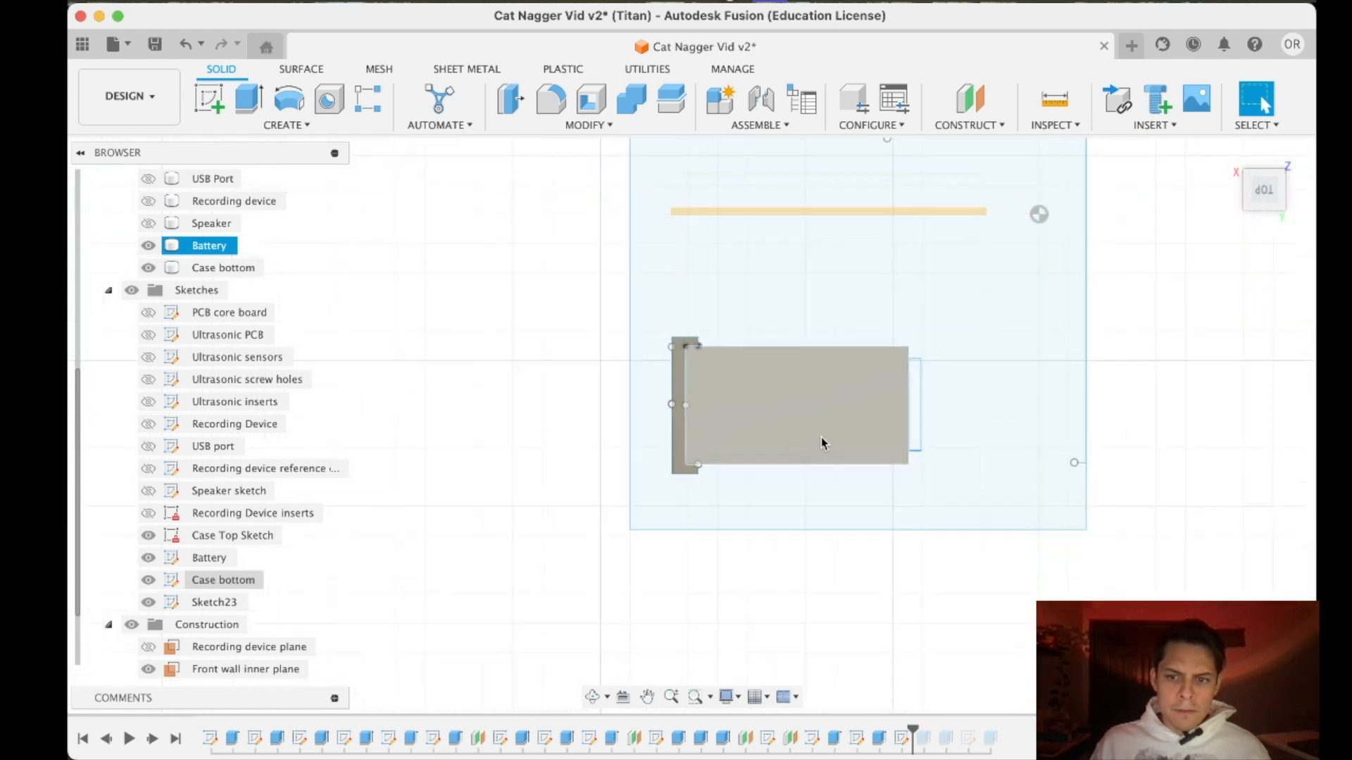
{"action": "scroll", "coordinate": [831, 442], "scroll_direction": "up", "scroll_amount": 8}
{"action": "scroll", "coordinate": [973, 455], "scroll_direction": "down", "scroll_amount": 3}
{"action": "scroll", "coordinate": [973, 454], "scroll_direction": "up", "scroll_amount": 2}
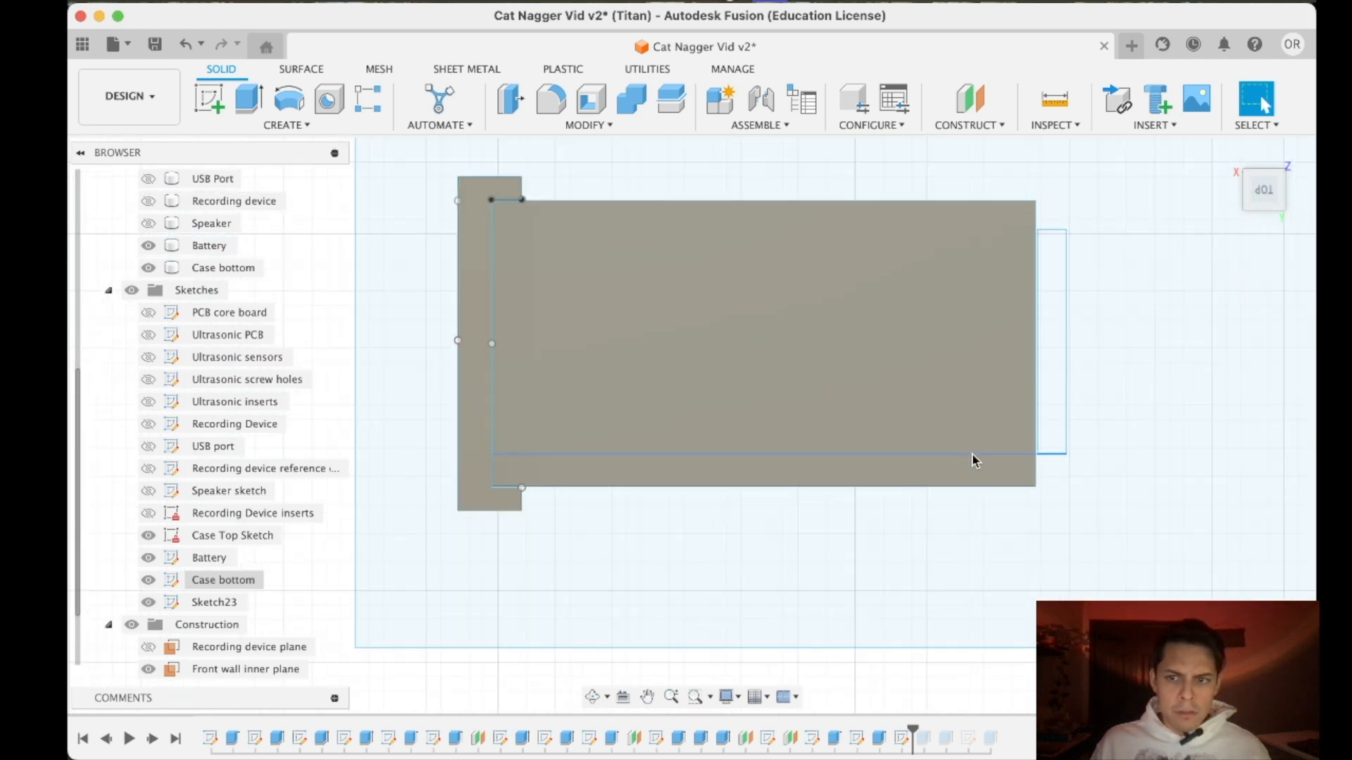
{"action": "left_click", "coordinate": [972, 456]}
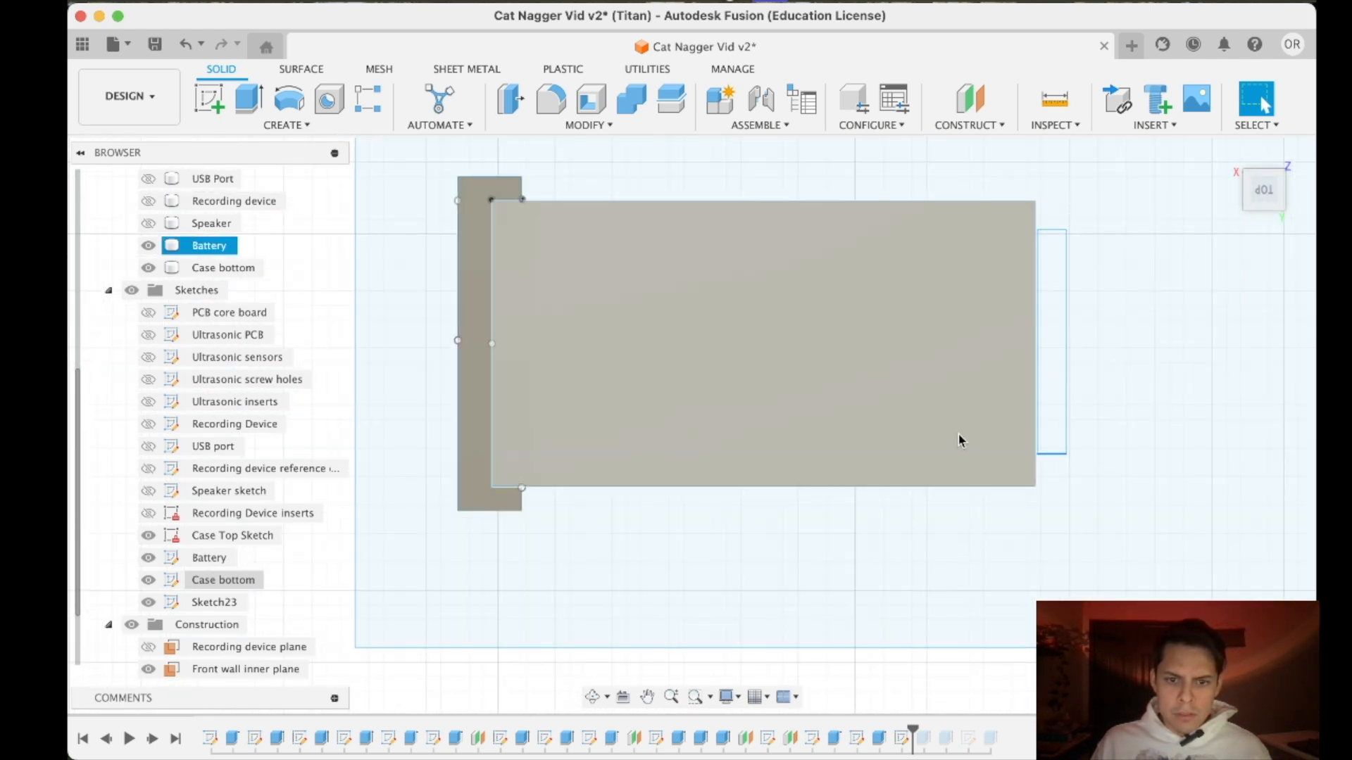
{"action": "left_click", "coordinate": [931, 499]}
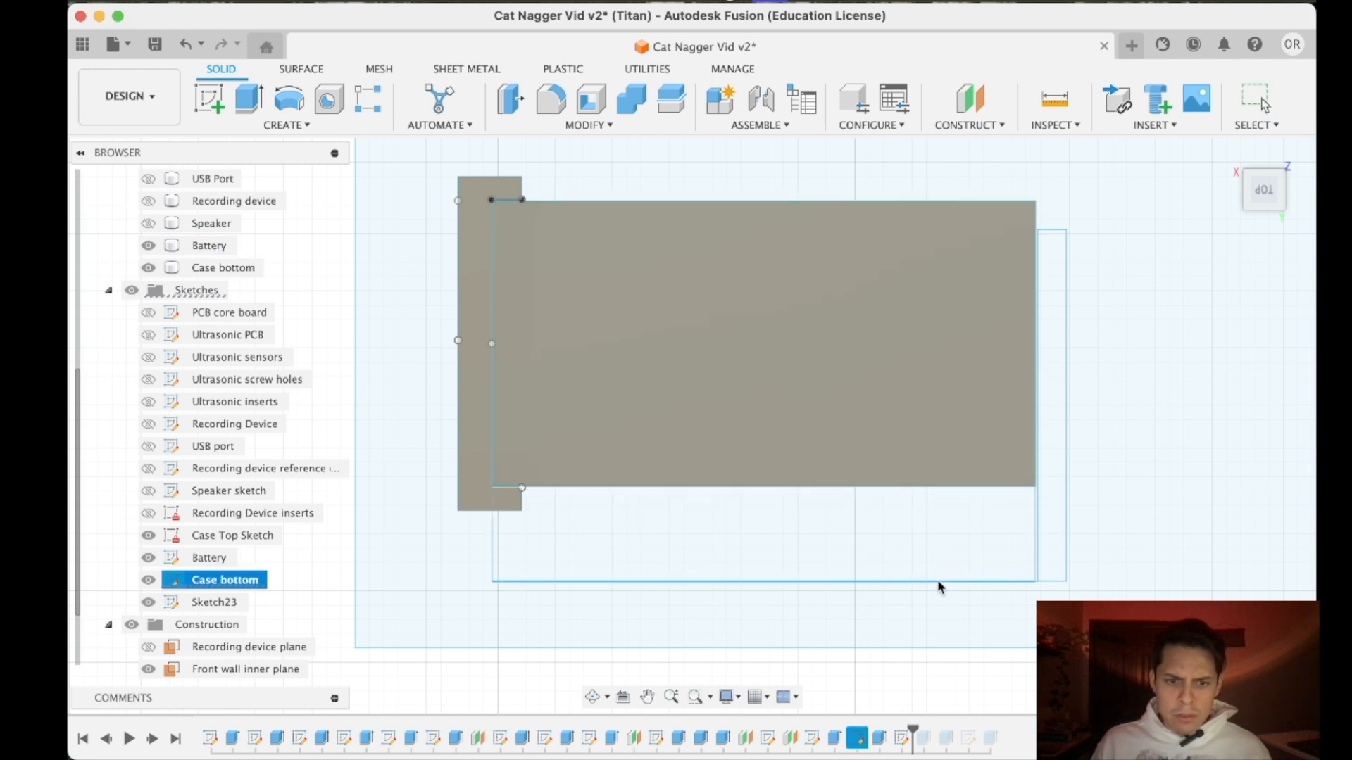
{"action": "left_click_drag", "start_coordinate": [951, 486], "coordinate": [954, 463]}
{"action": "left_click", "coordinate": [953, 465]}
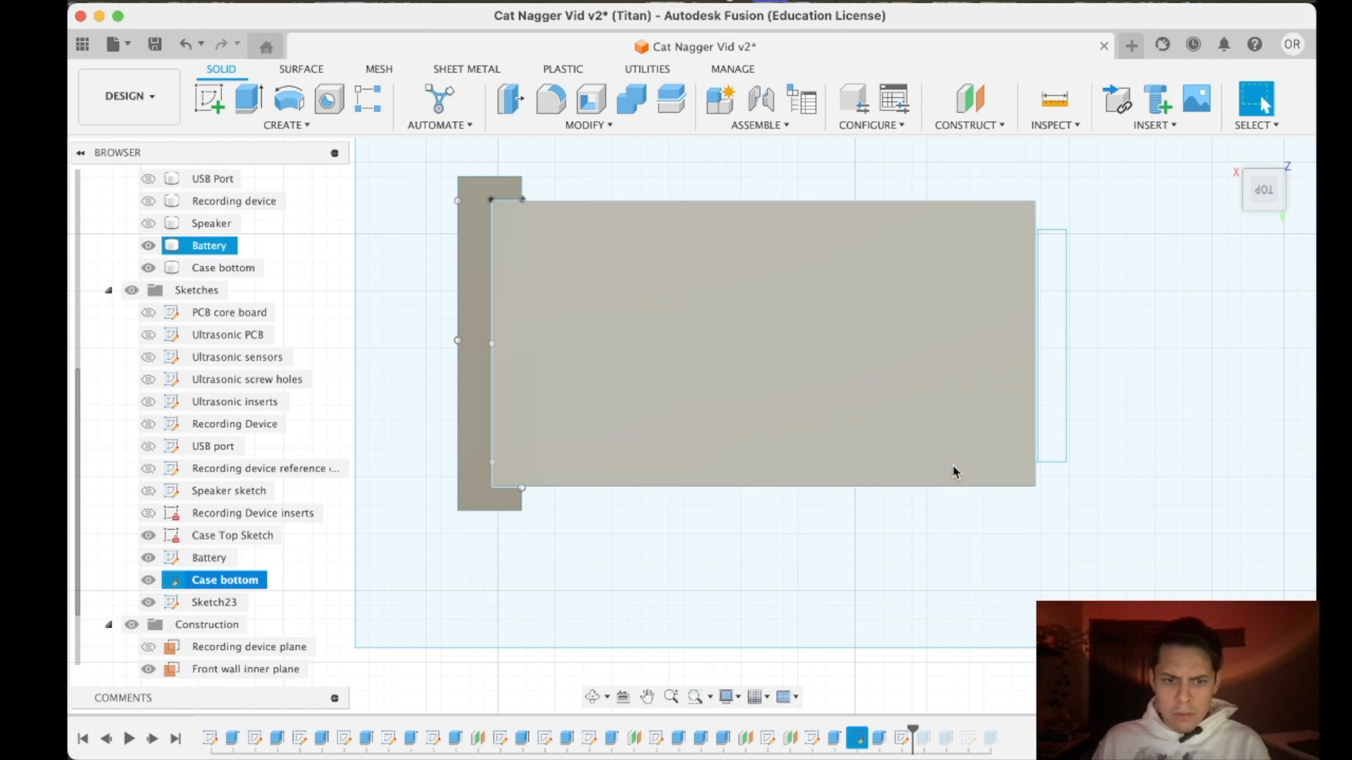
- Roll the timeline forward to its end and check the snap catch's length against the shortened end wall
{"action": "scroll", "coordinate": [948, 467], "scroll_direction": "down", "scroll_amount": 3}
{"action": "scroll", "coordinate": [564, 436], "scroll_direction": "up", "scroll_amount": 3}
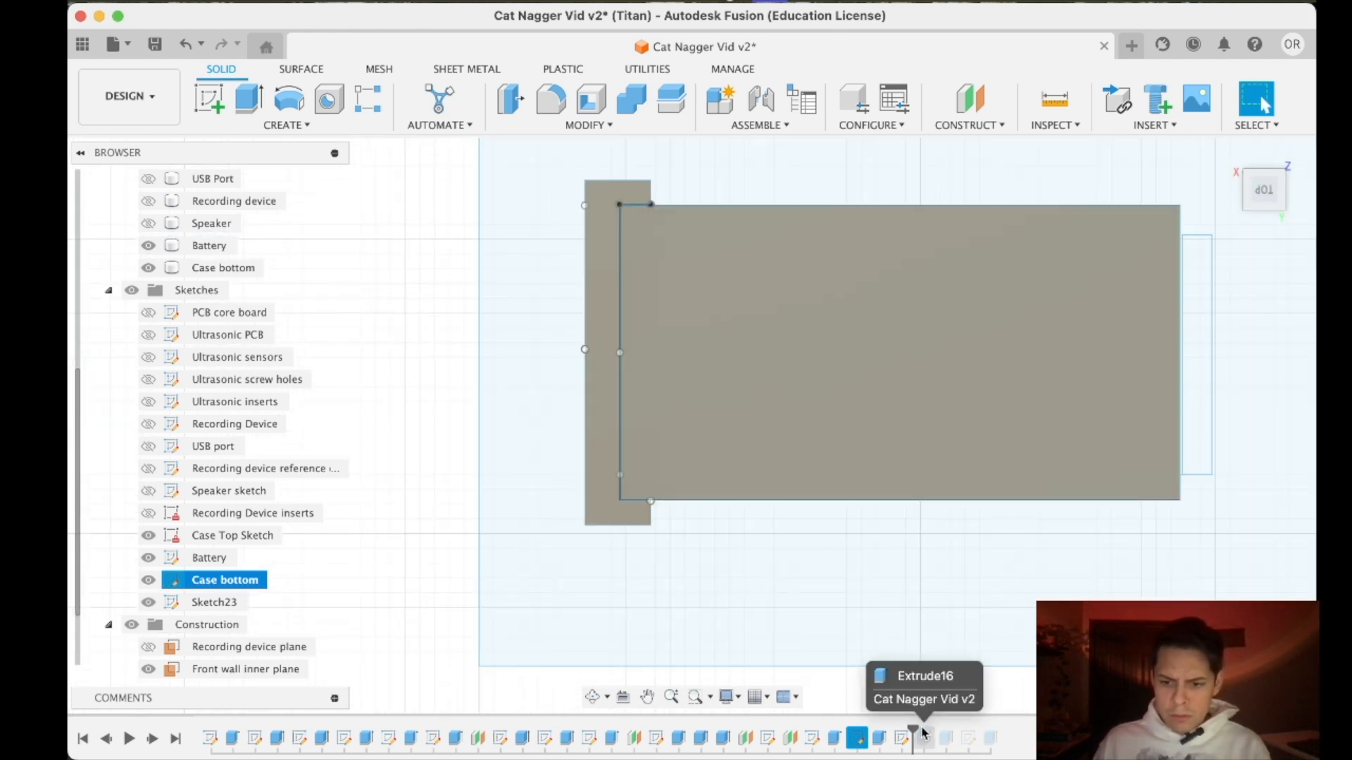
{"action": "left_click_drag", "start_coordinate": [912, 732], "coordinate": [1001, 733]}
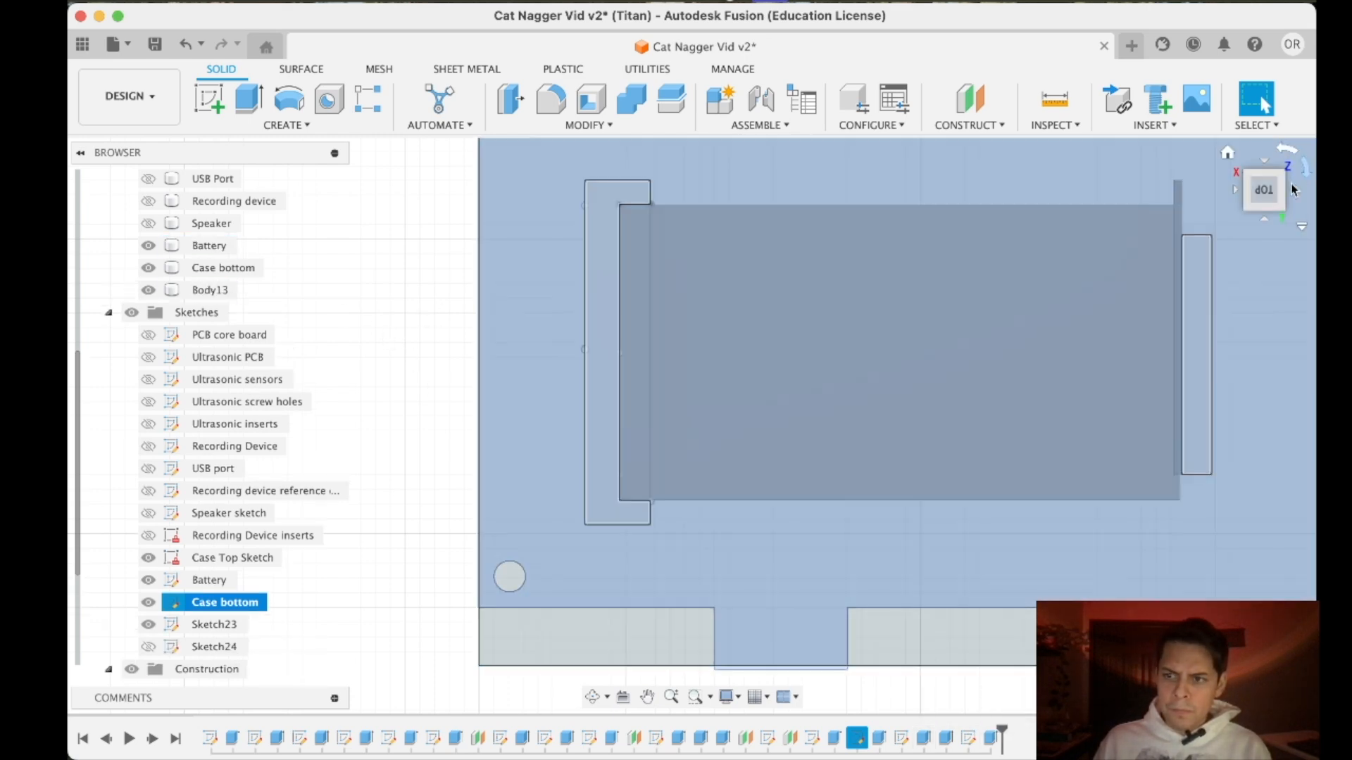
{"action": "left_click_drag", "start_coordinate": [1260, 197], "coordinate": [1256, 178]}
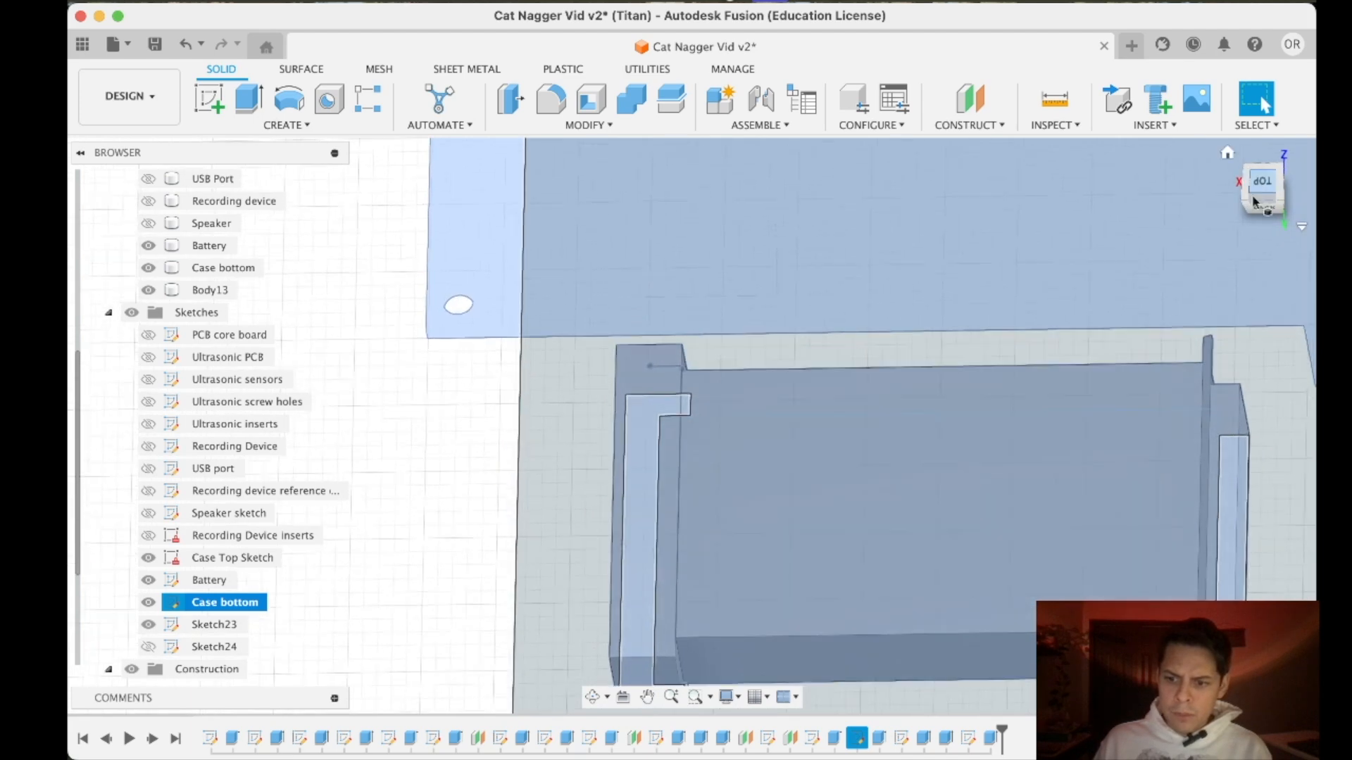
{"action": "scroll", "coordinate": [1103, 461], "scroll_direction": "up", "scroll_amount": 2}
{"action": "scroll", "coordinate": [1103, 461], "scroll_direction": "down", "scroll_amount": 4}
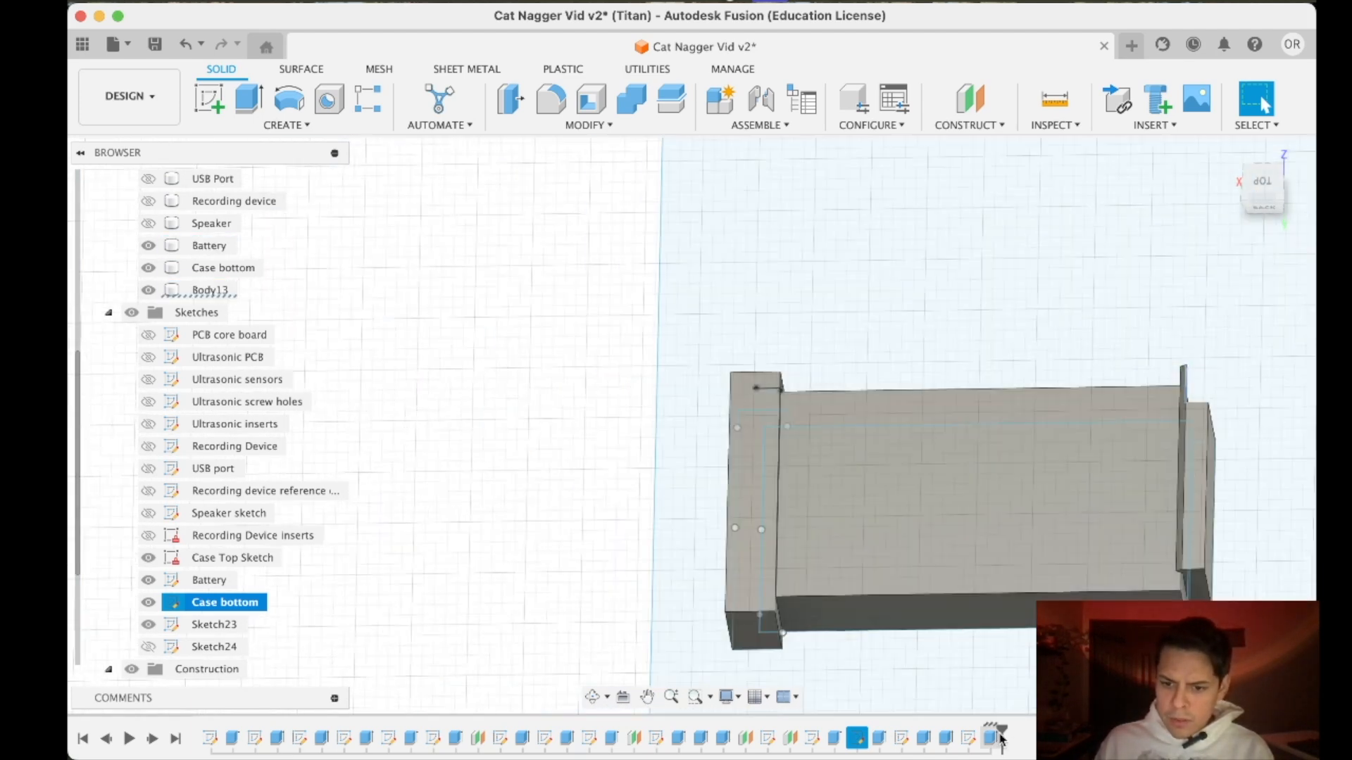
- Open the snap catch's extrusion for editing with its end on the end wall in close view
{"action": "right_click", "coordinate": [996, 738]}
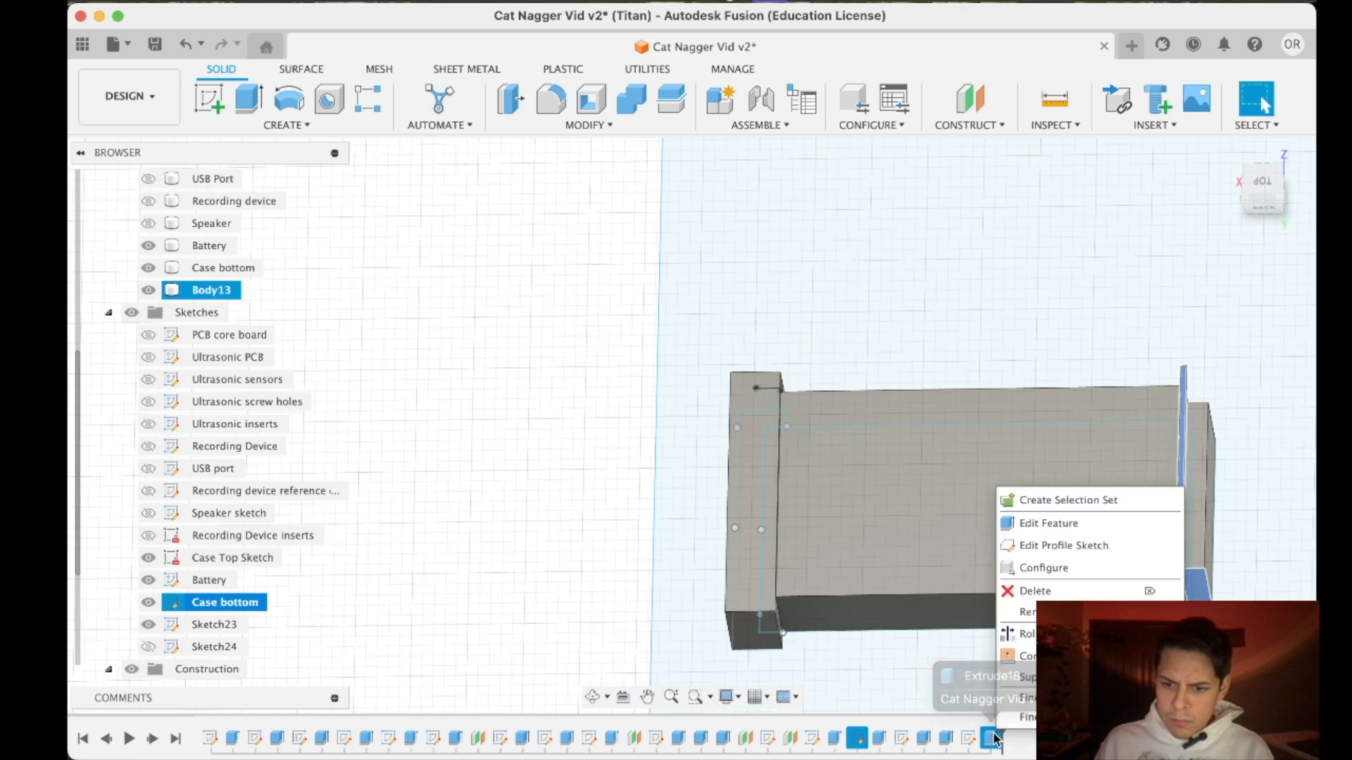
{"action": "left_click", "coordinate": [1049, 523]}
{"action": "left_click_drag", "start_coordinate": [1263, 201], "coordinate": [1266, 217]}
{"action": "middle_click_drag", "start_coordinate": [968, 378], "coordinate": [666, 457]}
{"action": "scroll", "coordinate": [898, 358], "scroll_direction": "up", "scroll_amount": 5}
{"action": "left_click", "coordinate": [1170, 364]}
{"action": "left_click", "coordinate": [1205, 387]}
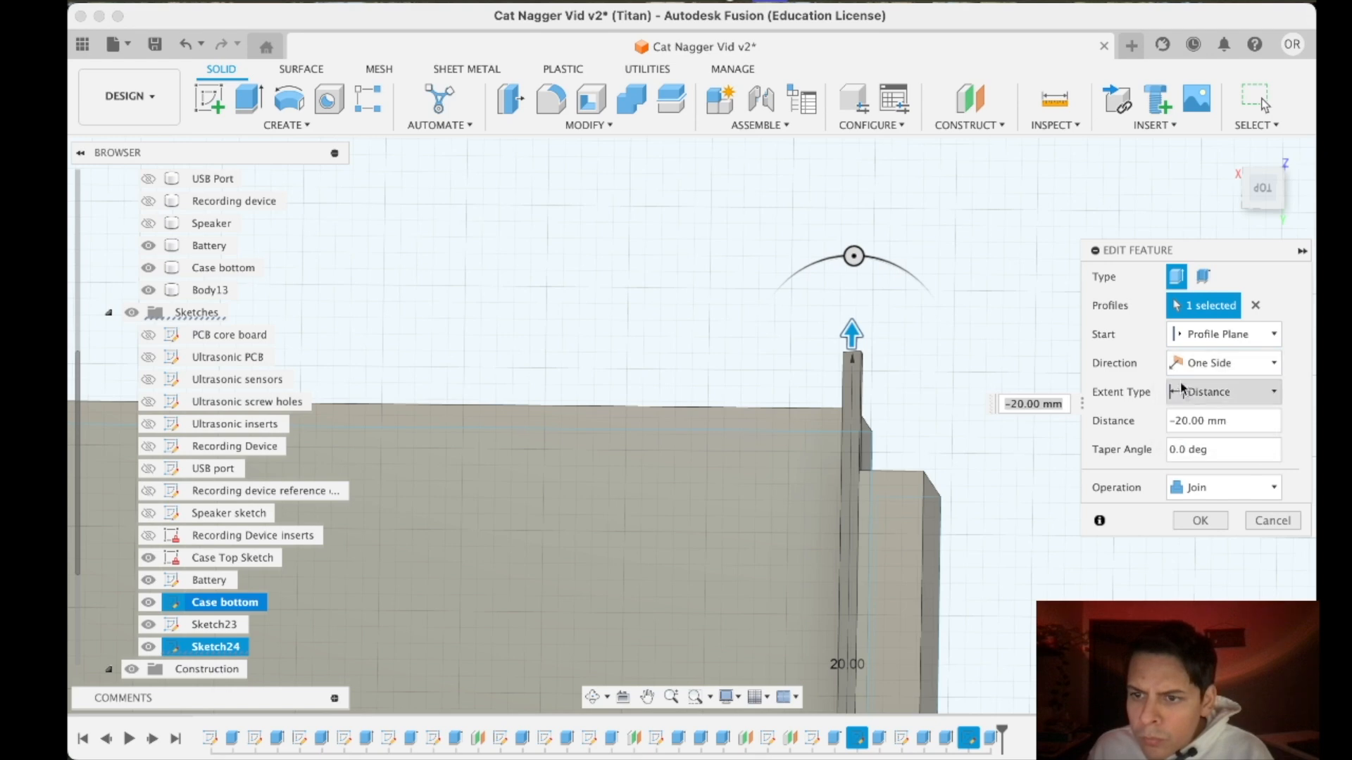
- Try the To Object and All extents and a -21 mm distance for the snap catch's extrusion
{"action": "left_click", "coordinate": [1225, 392]}
{"action": "left_click", "coordinate": [1188, 438]}
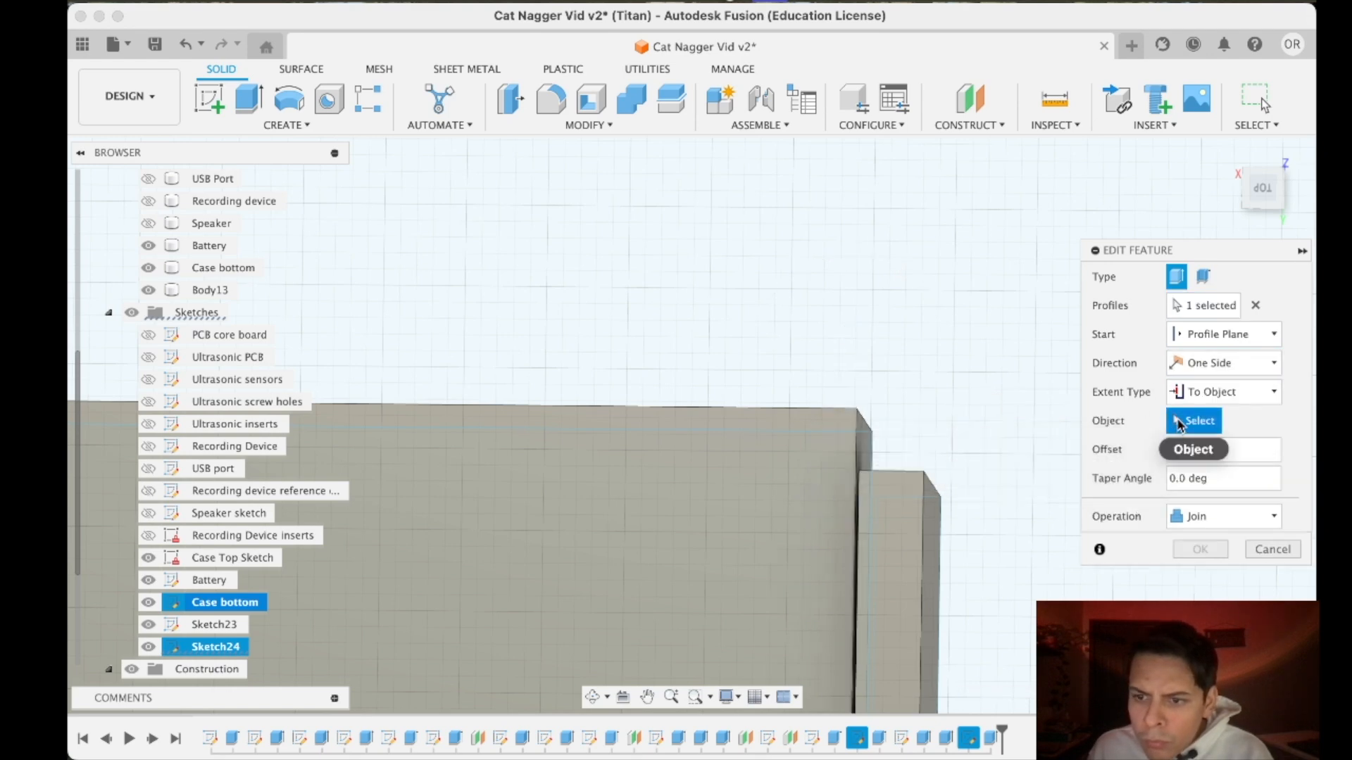
{"action": "scroll", "coordinate": [960, 454], "scroll_direction": "down", "scroll_amount": 6}
{"action": "left_click", "coordinate": [1222, 402]}
{"action": "left_click", "coordinate": [1198, 456]}
{"action": "left_click", "coordinate": [1198, 398]}
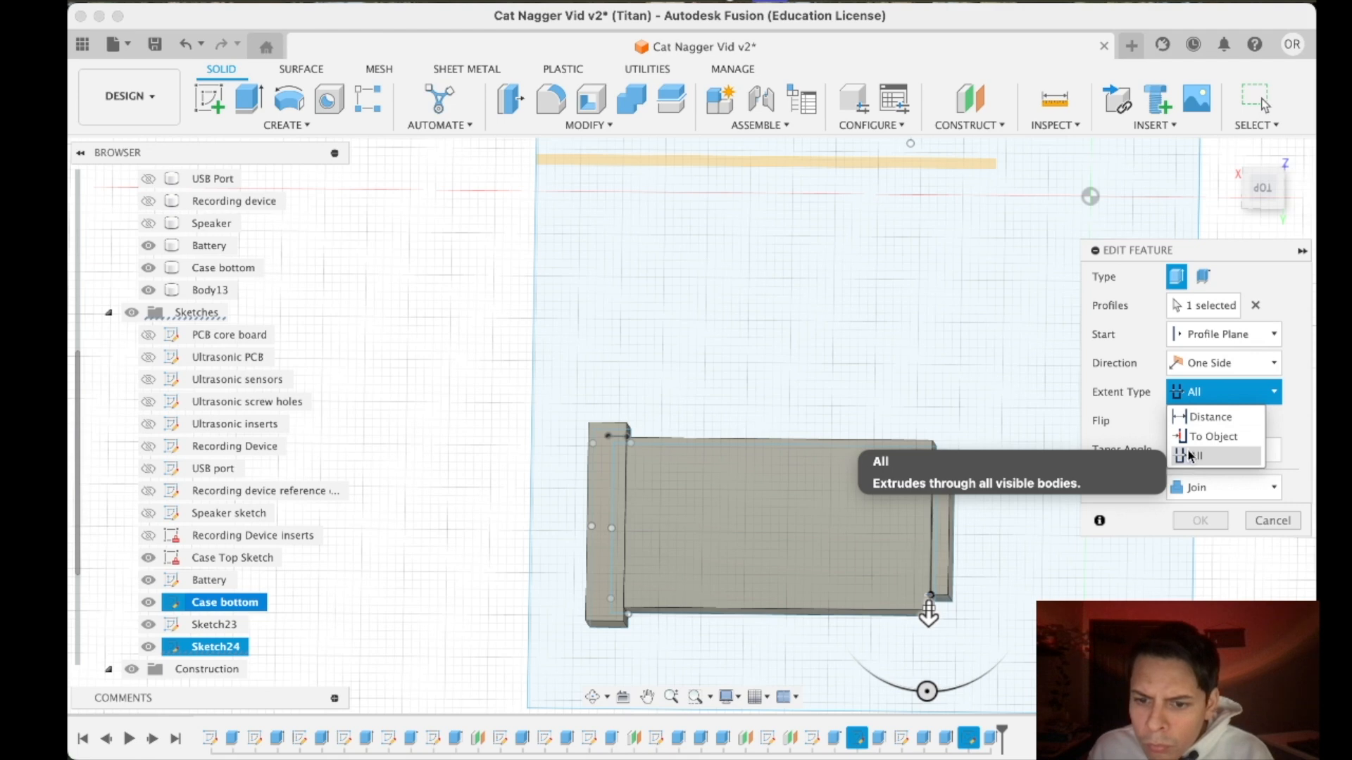
{"action": "left_click", "coordinate": [1211, 437]}
{"action": "left_click_drag", "start_coordinate": [928, 620], "coordinate": [928, 408]}
{"action": "scroll", "coordinate": [920, 414], "scroll_direction": "up", "scroll_amount": 5}
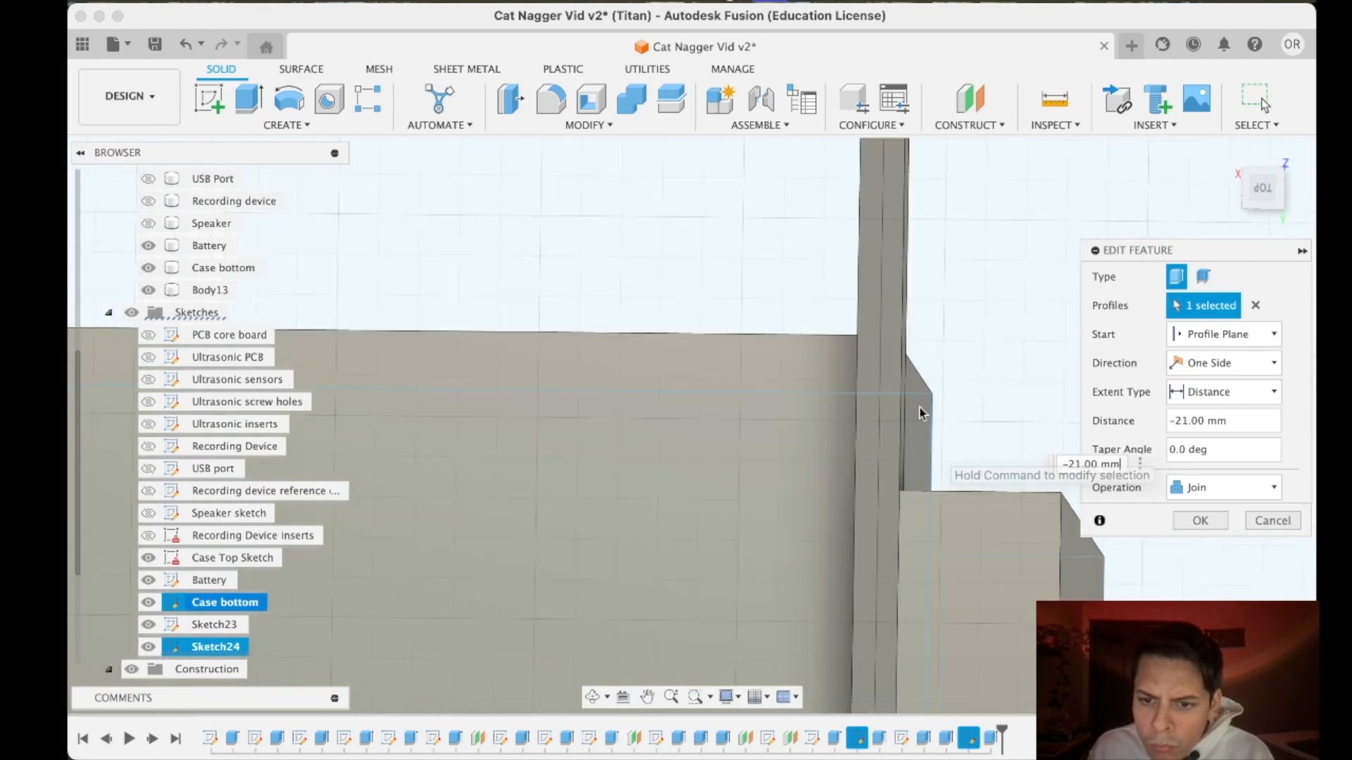
{"action": "scroll", "coordinate": [920, 414], "scroll_direction": "down", "scroll_amount": 5}
{"action": "left_click_drag", "start_coordinate": [881, 145], "coordinate": [915, 384]}
{"action": "left_click", "coordinate": [1188, 394]}
{"action": "left_click", "coordinate": [1188, 457]}
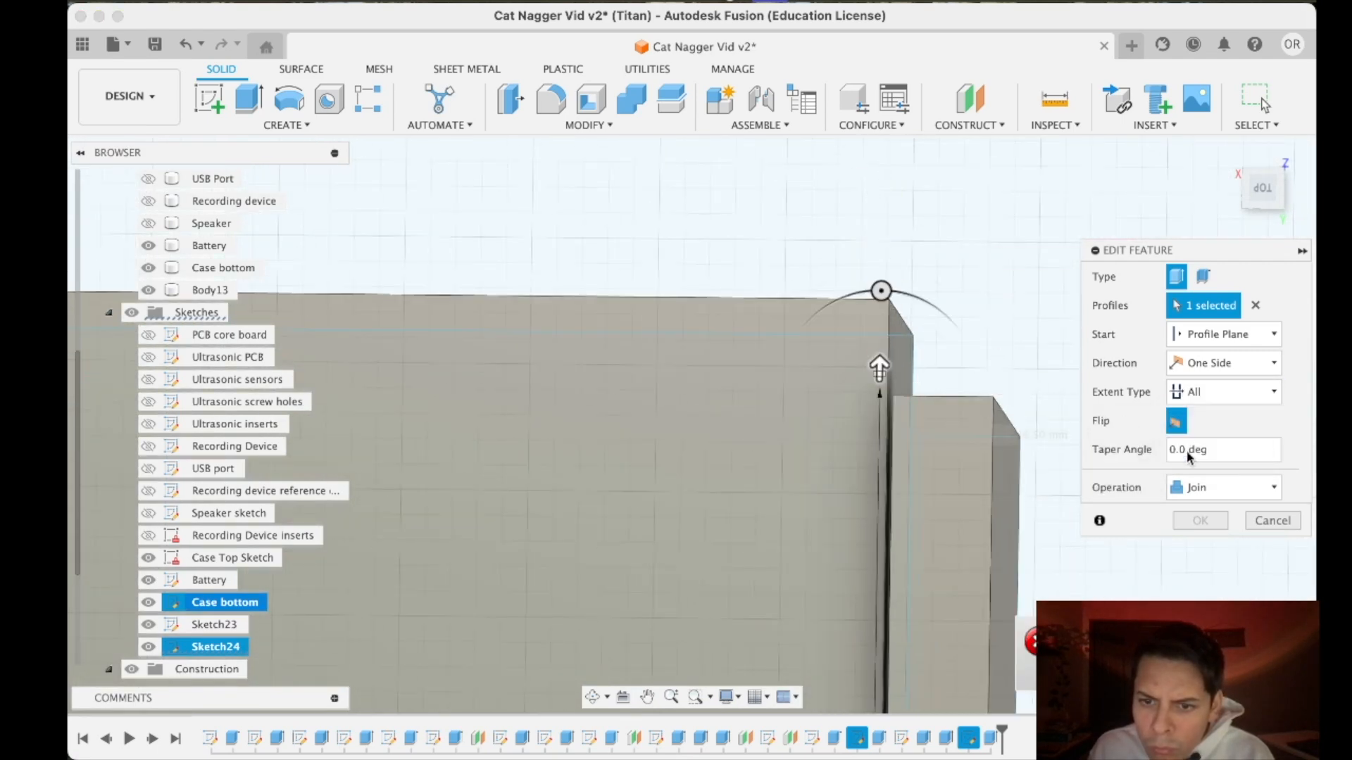
{"action": "scroll", "coordinate": [954, 633], "scroll_direction": "down", "scroll_amount": 5}
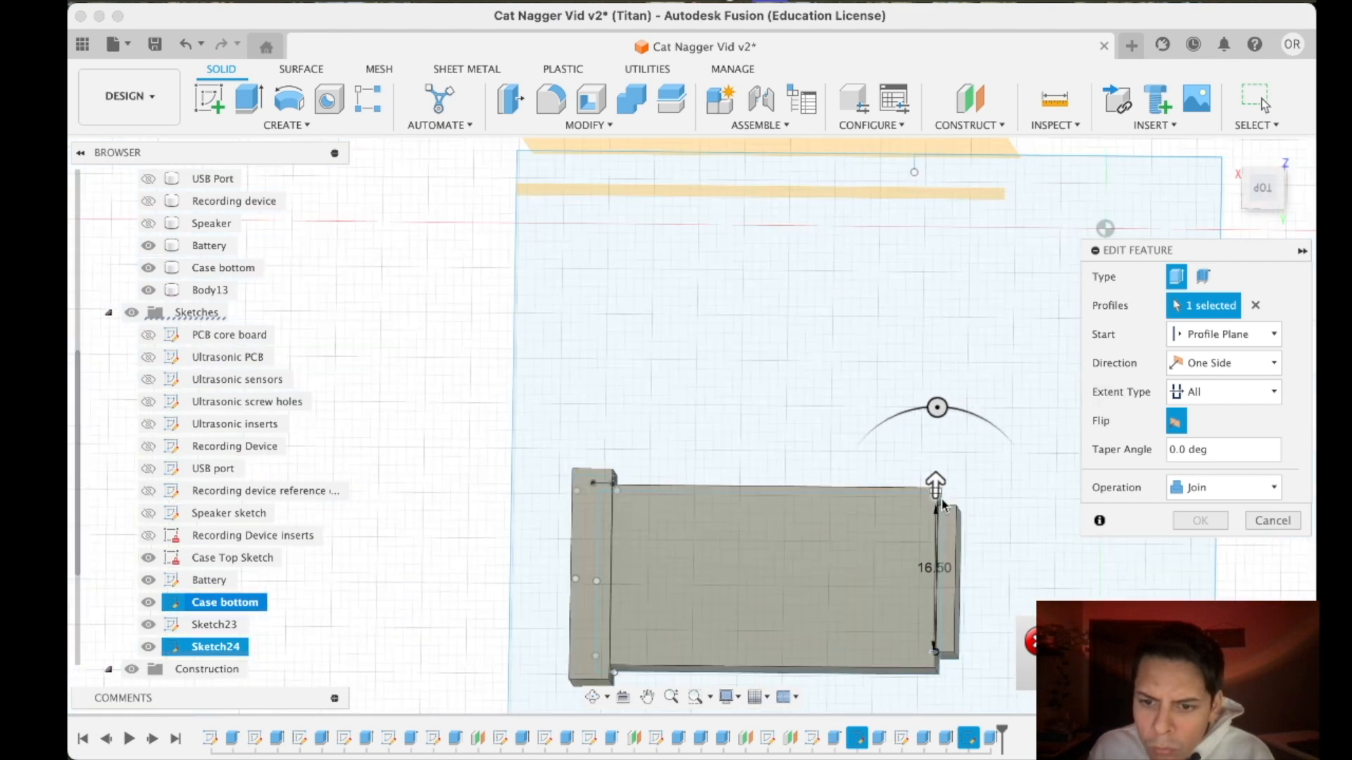
- Set the snap catch's extrusion to end at the end wall's front face using the To Object extent, and apply it
{"action": "left_click", "coordinate": [1170, 400]}
{"action": "left_click", "coordinate": [1191, 440]}
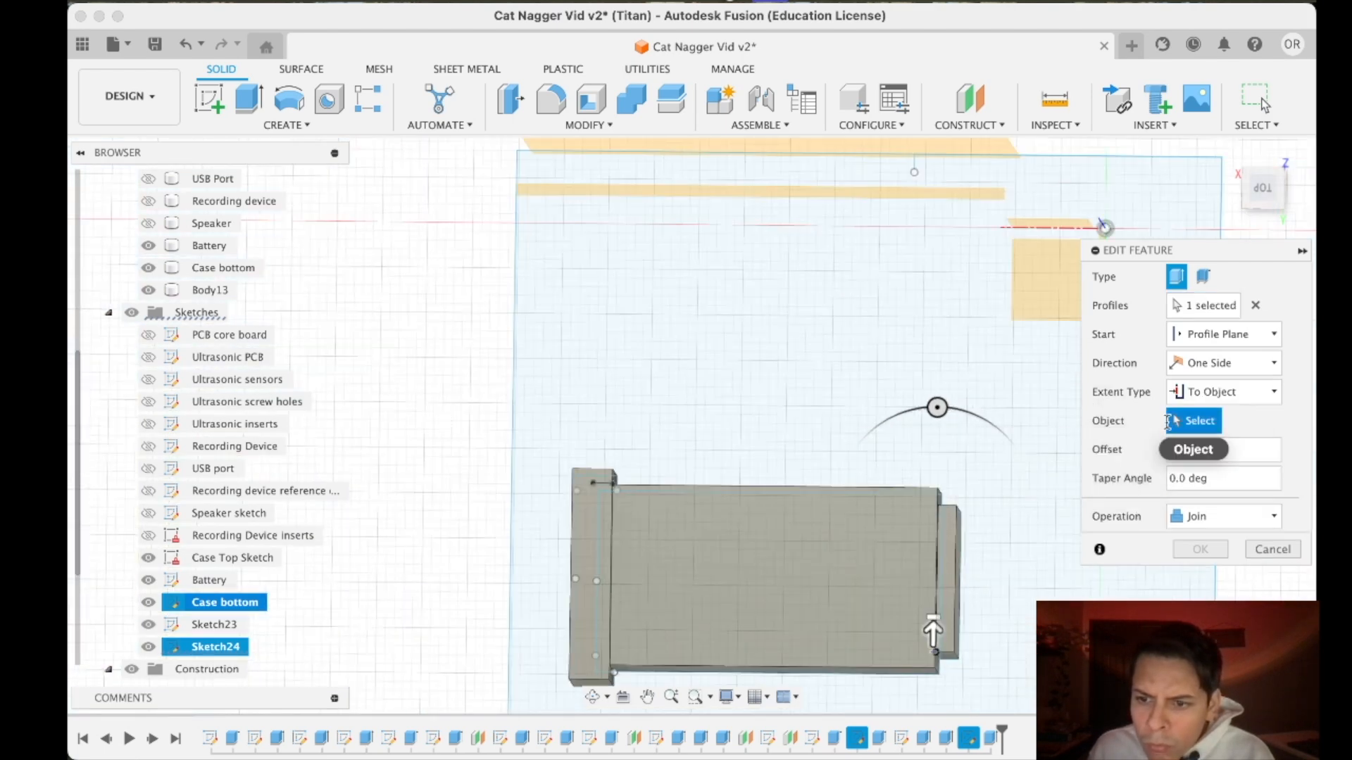
{"action": "middle_click_drag", "start_coordinate": [996, 442], "coordinate": [1006, 485], "text": "shift"}
{"action": "scroll", "coordinate": [923, 329], "scroll_direction": "up", "scroll_amount": 8}
{"action": "middle_click_drag", "start_coordinate": [901, 247], "coordinate": [889, 443]}
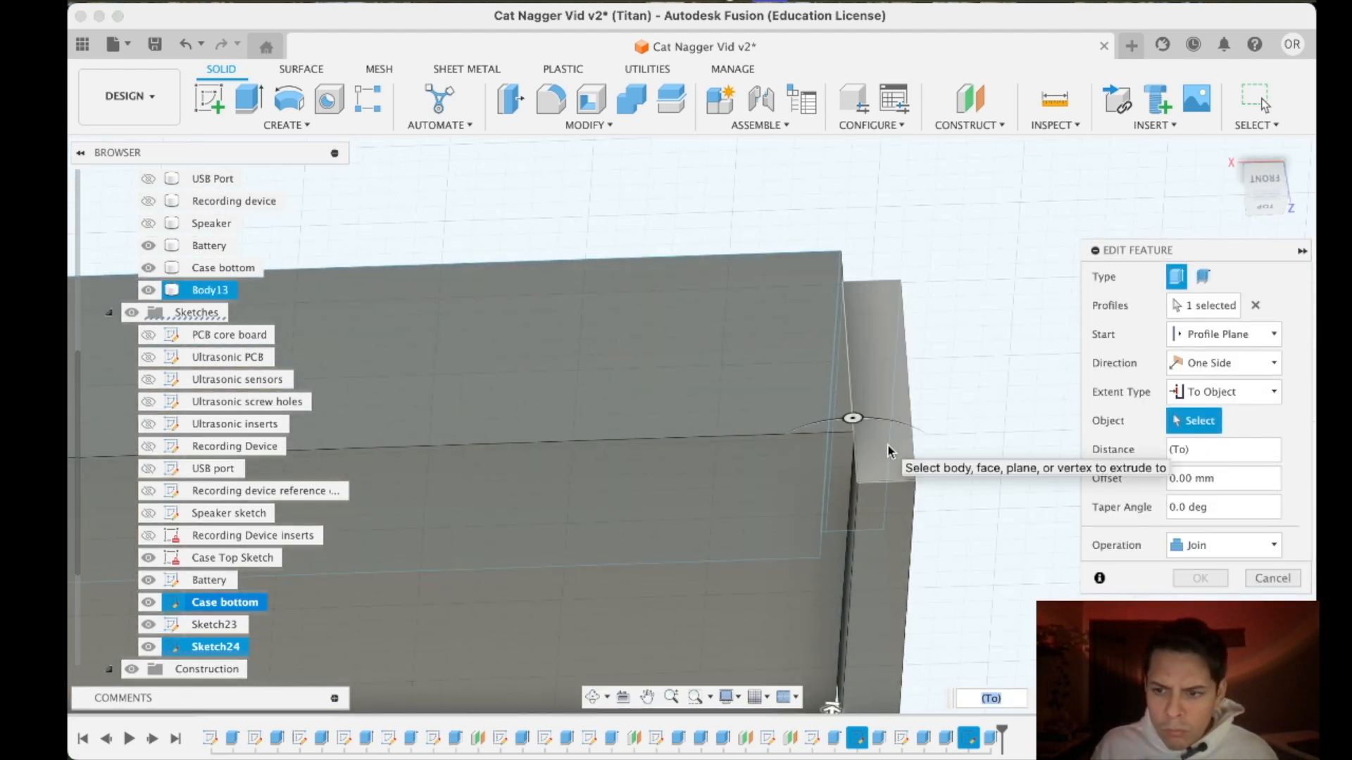
{"action": "left_click", "coordinate": [887, 444]}
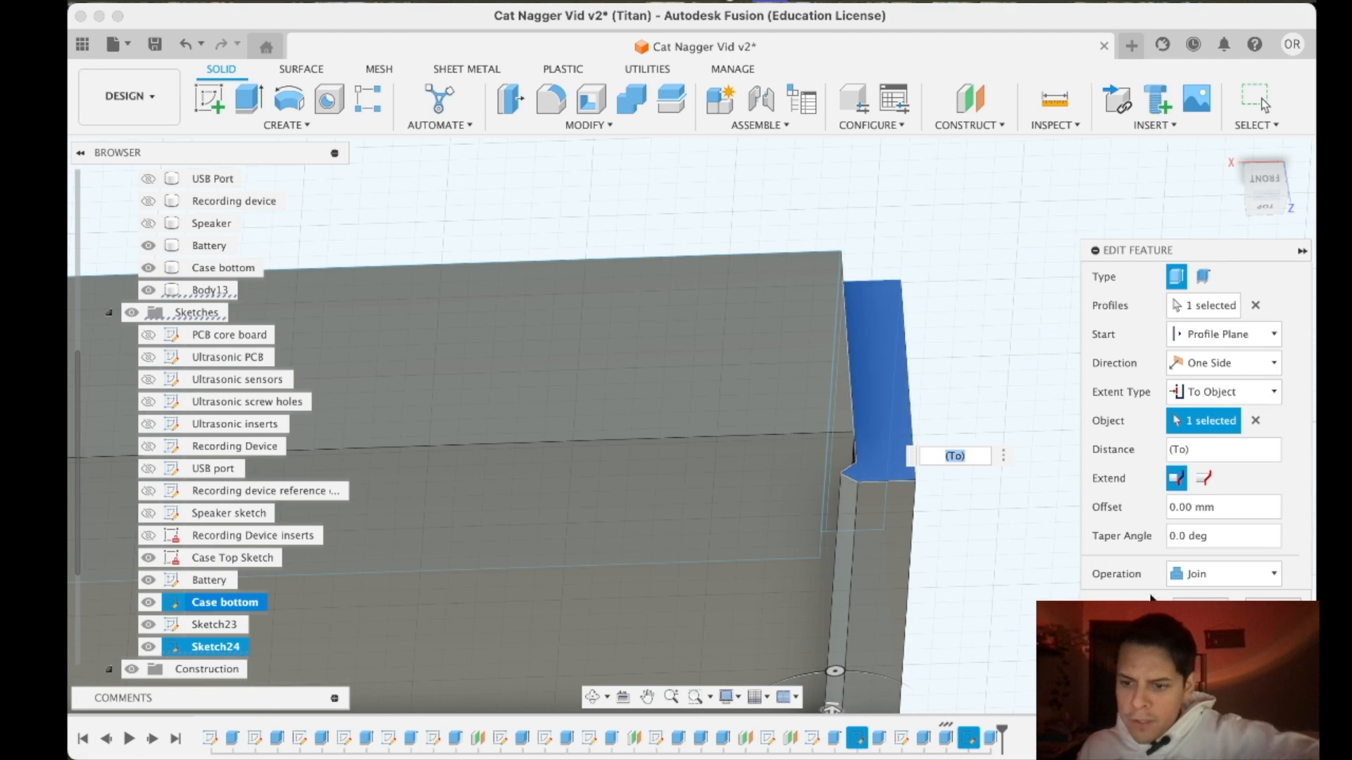
{"action": "left_click", "coordinate": [1200, 607]}
- Inspect the edited snap catch and the opposite bracket's retaining lip over the battery from several angles
{"action": "scroll", "coordinate": [1032, 555], "scroll_direction": "down", "scroll_amount": 6}
{"action": "left_click_drag", "start_coordinate": [1265, 211], "coordinate": [1262, 159]}
{"action": "left_click", "coordinate": [1263, 211]}
{"action": "scroll", "coordinate": [1026, 494], "scroll_direction": "down", "scroll_amount": 4}
{"action": "left_click_drag", "start_coordinate": [1256, 211], "coordinate": [1253, 172]}
{"action": "left_click_drag", "start_coordinate": [1270, 217], "coordinate": [1249, 209]}
{"action": "scroll", "coordinate": [630, 576], "scroll_direction": "up", "scroll_amount": 4}
{"action": "scroll", "coordinate": [641, 578], "scroll_direction": "up", "scroll_amount": 3}
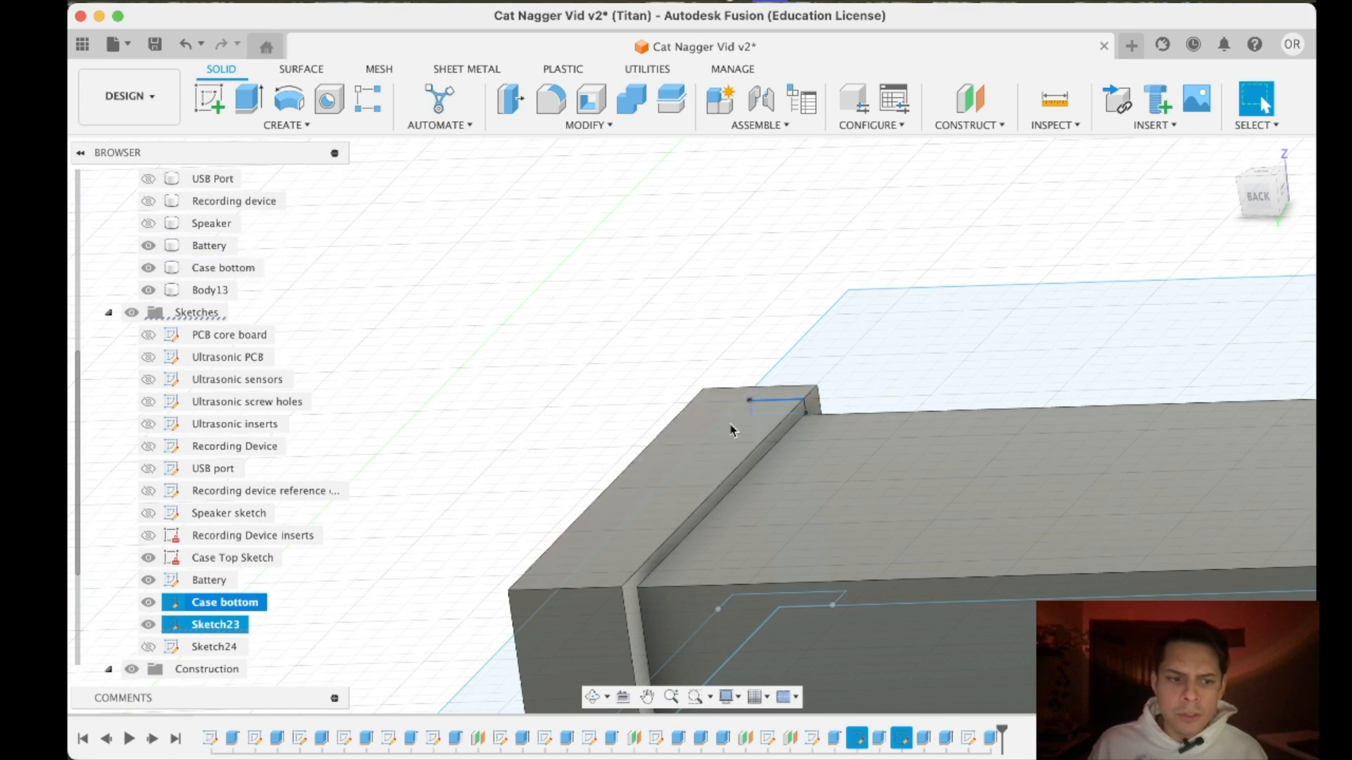
{"action": "right_click", "coordinate": [175, 629]}
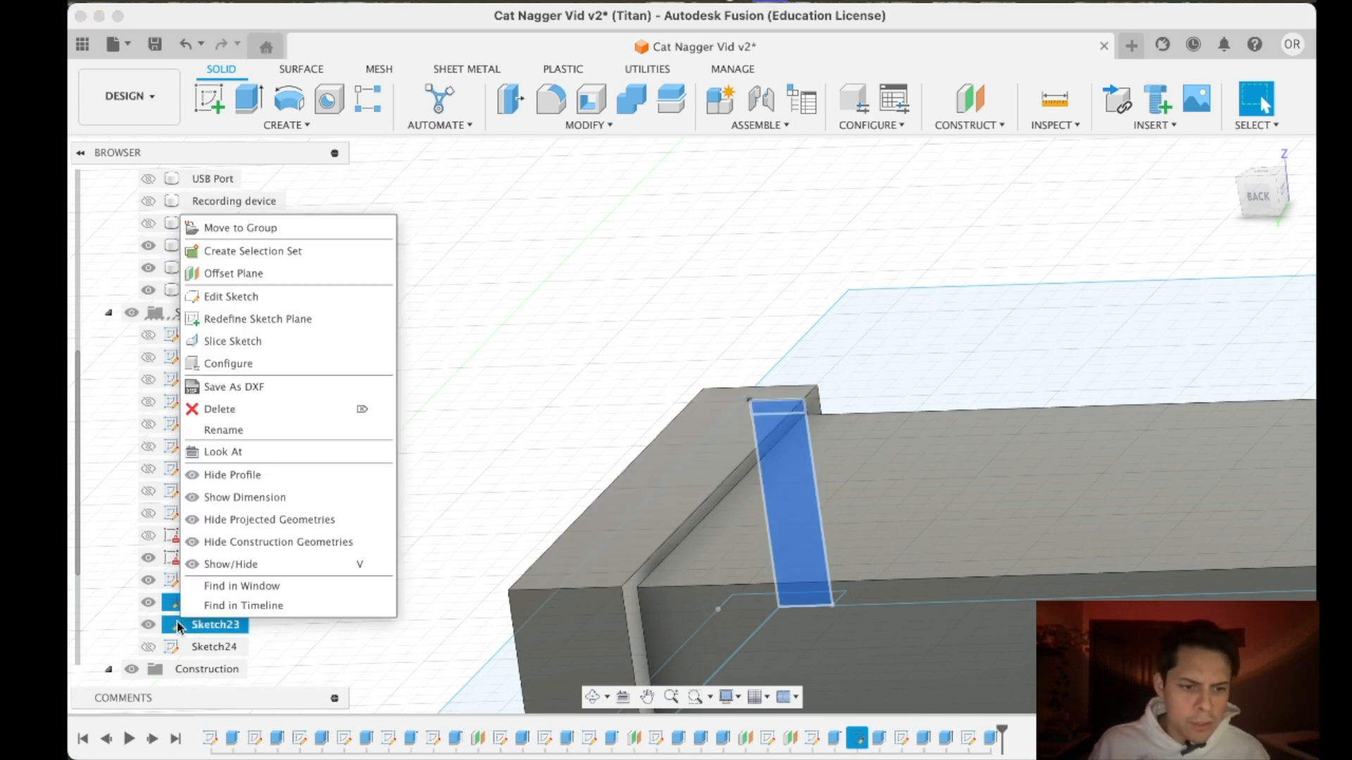
{"action": "left_click", "coordinate": [509, 461]}
{"action": "left_click", "coordinate": [431, 524]}
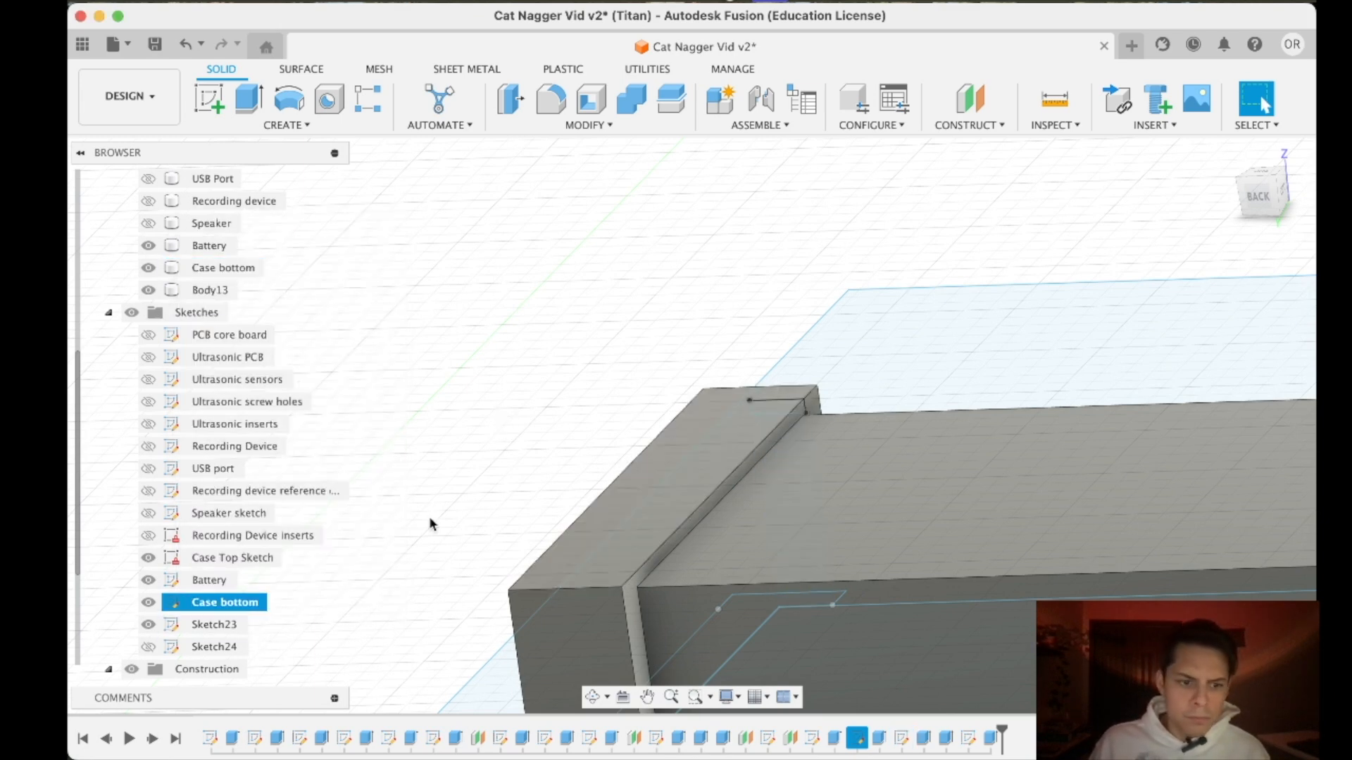
{"action": "right_click", "coordinate": [220, 625]}
{"action": "left_click", "coordinate": [199, 645]}
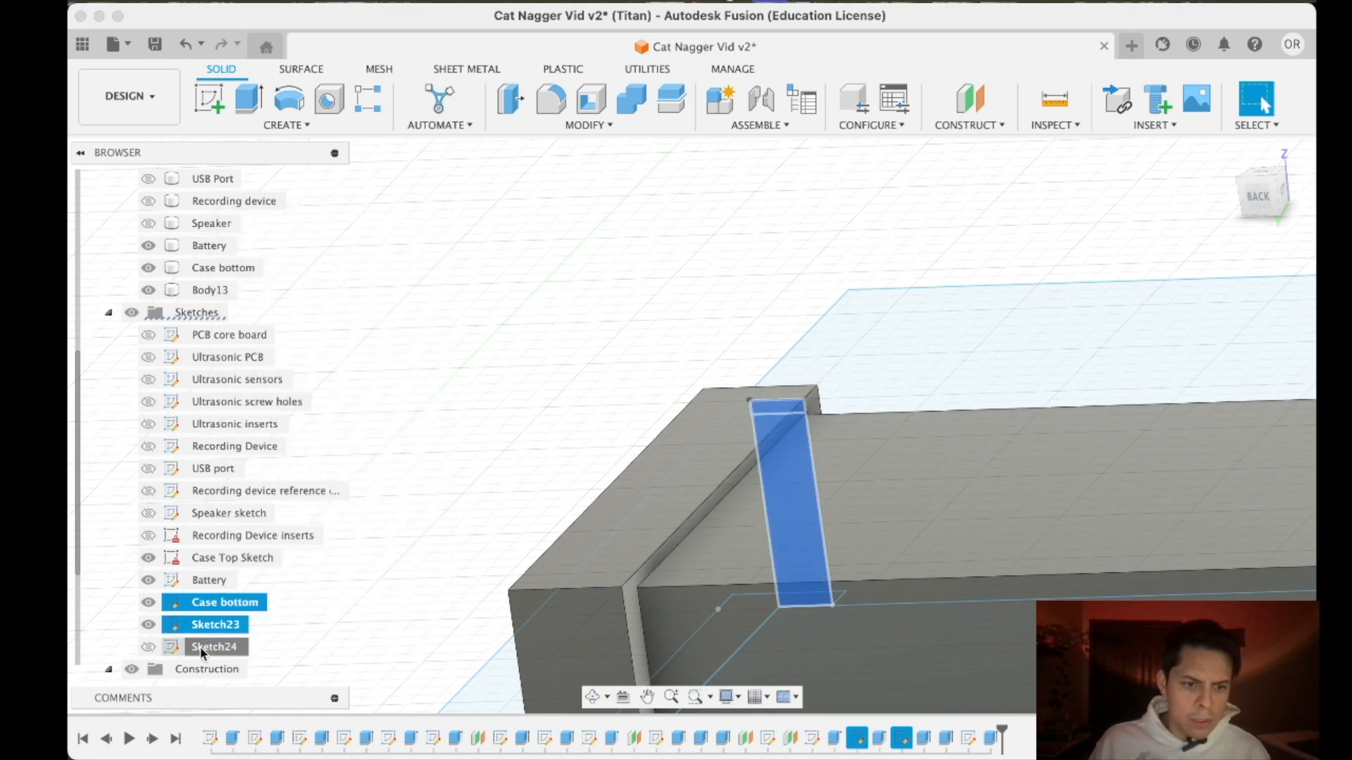
- Rename Sketch24 as "Battery bottom tip" and Sketch23 as "Battery top holder ceiling"
{"action": "right_click", "coordinate": [200, 646]}
{"action": "left_click", "coordinate": [257, 345]}
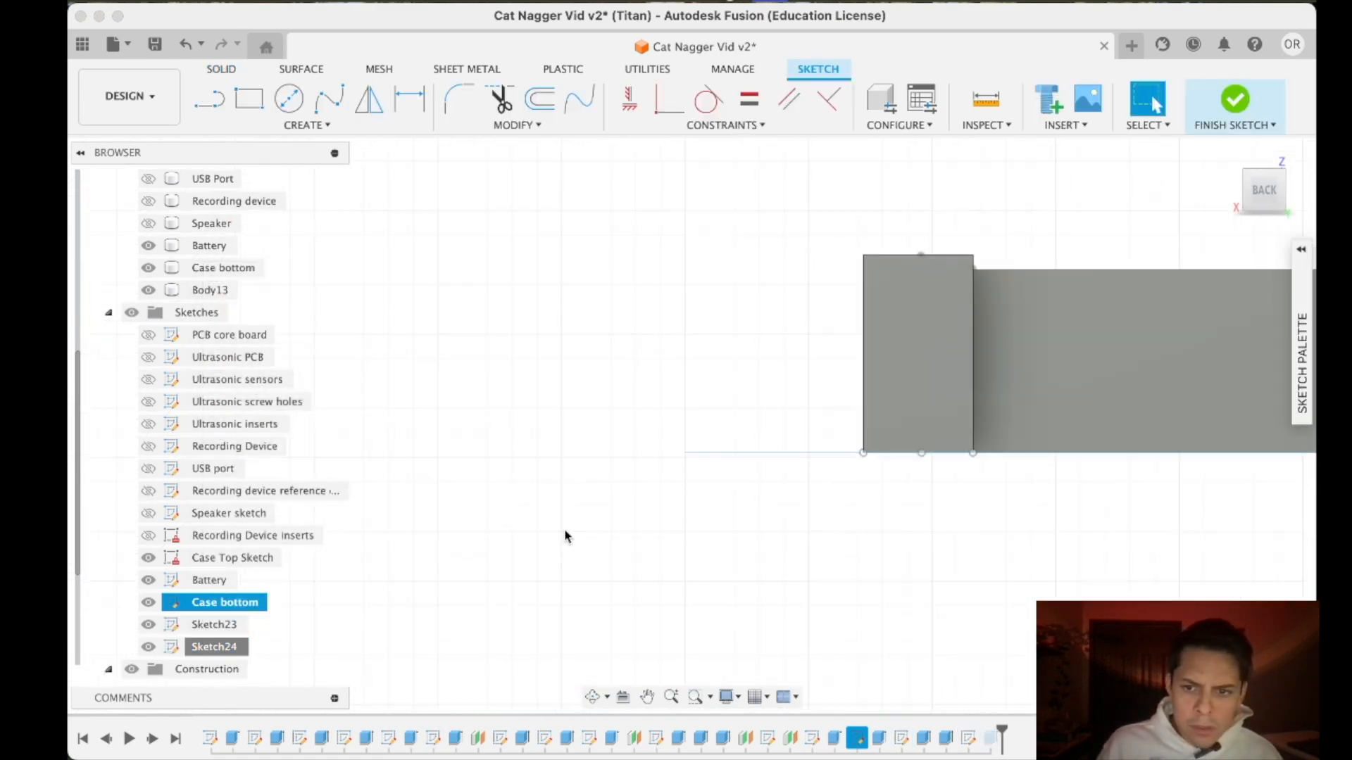
{"action": "right_click", "coordinate": [181, 648]}
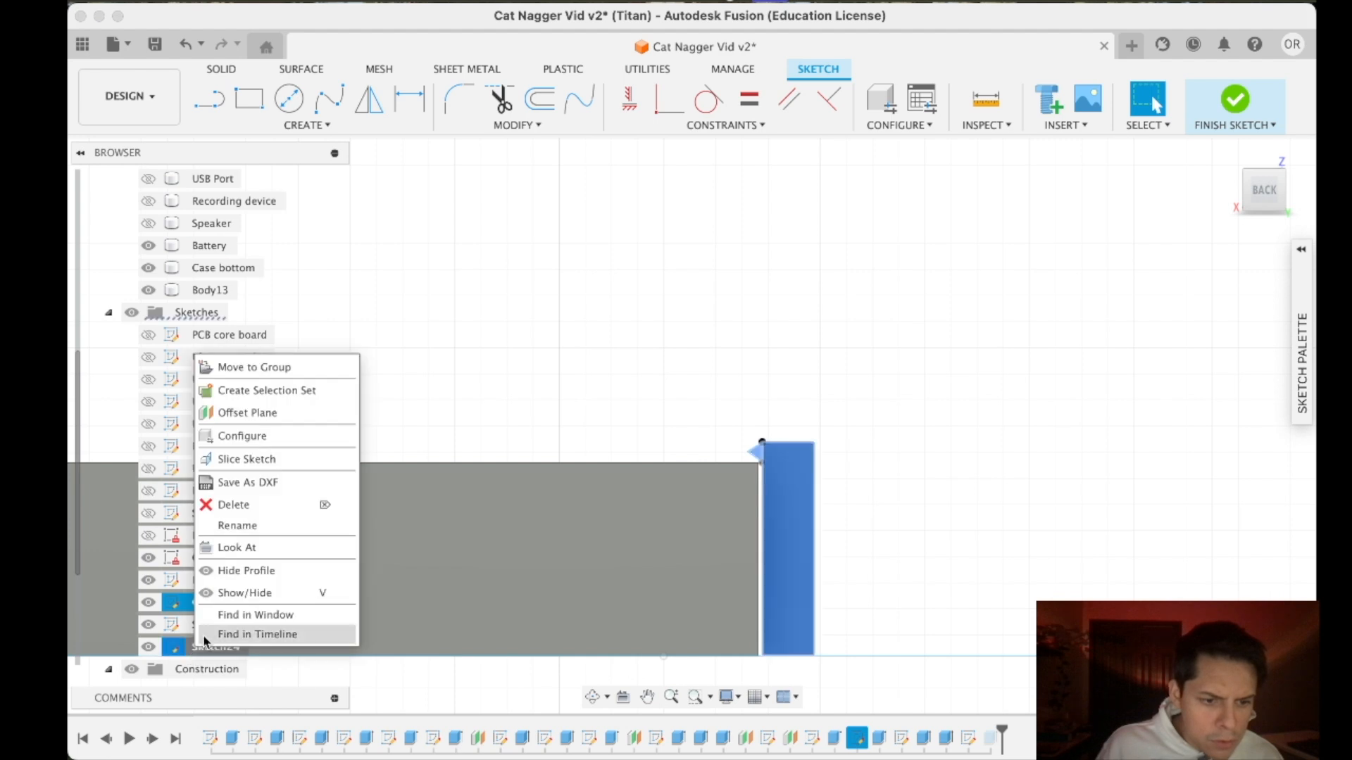
{"action": "left_click", "coordinate": [236, 526]}
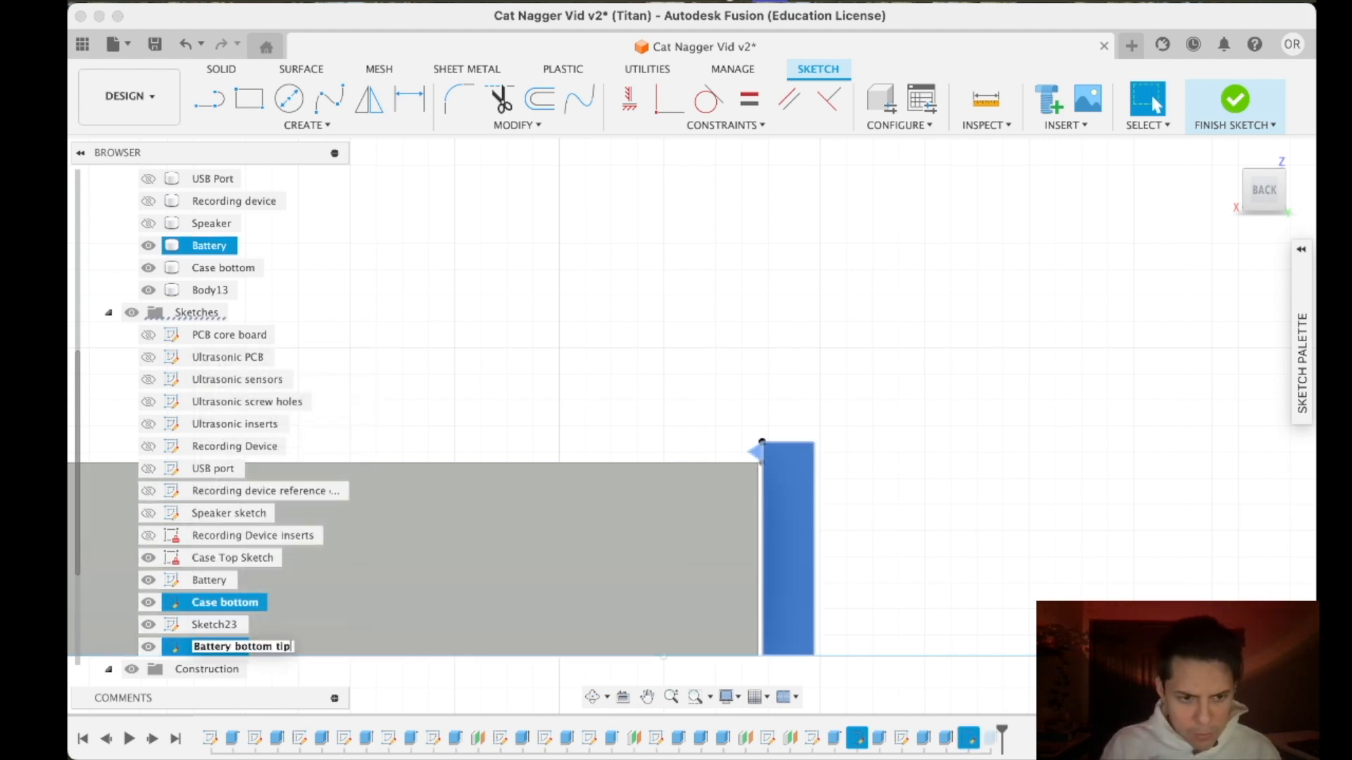
{"action": "mouse_move", "coordinate": [405, 542]}
{"action": "middle_mouse_down"}
{"action": "mouse_move", "coordinate": [911, 492]}
{"action": "mouse_move", "coordinate": [1267, 477]}
{"action": "middle_mouse_up"}
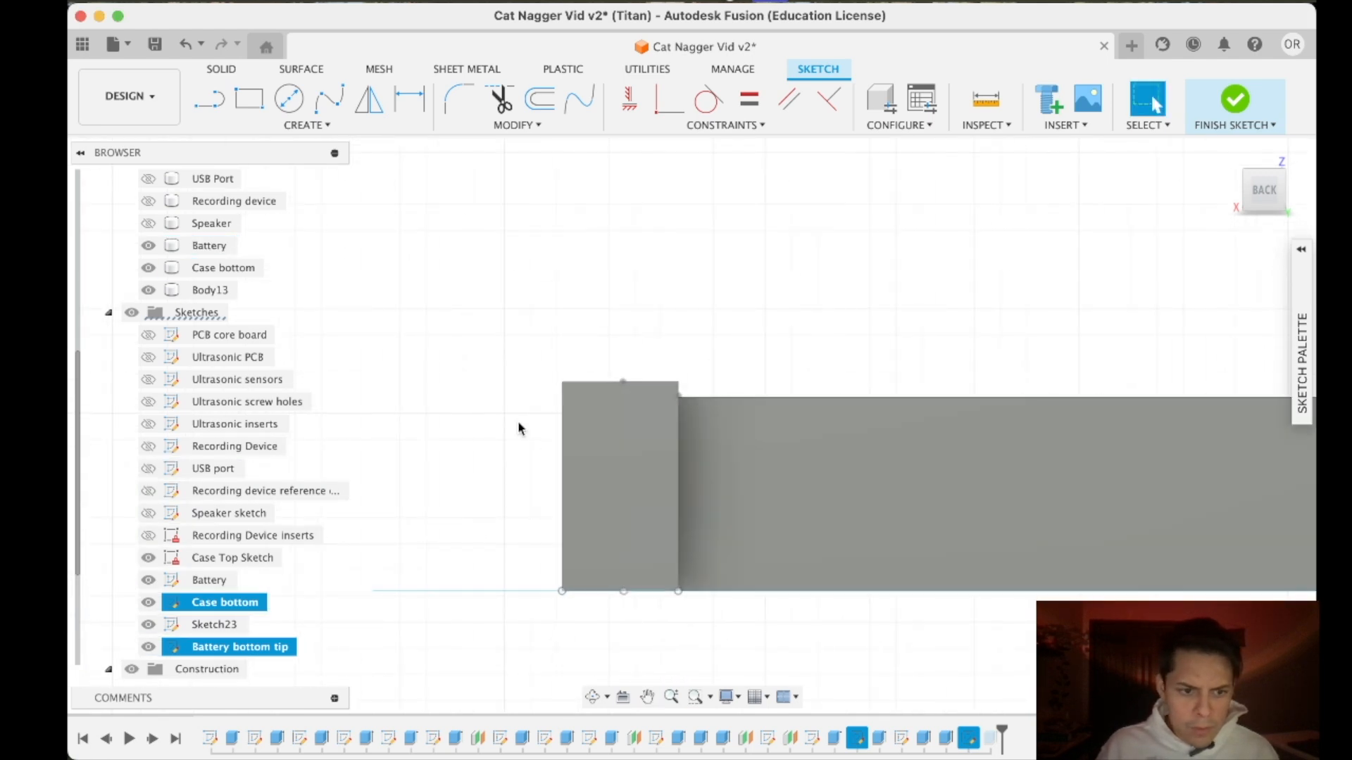
{"action": "right_click", "coordinate": [237, 623]}
{"action": "left_click", "coordinate": [278, 432]}
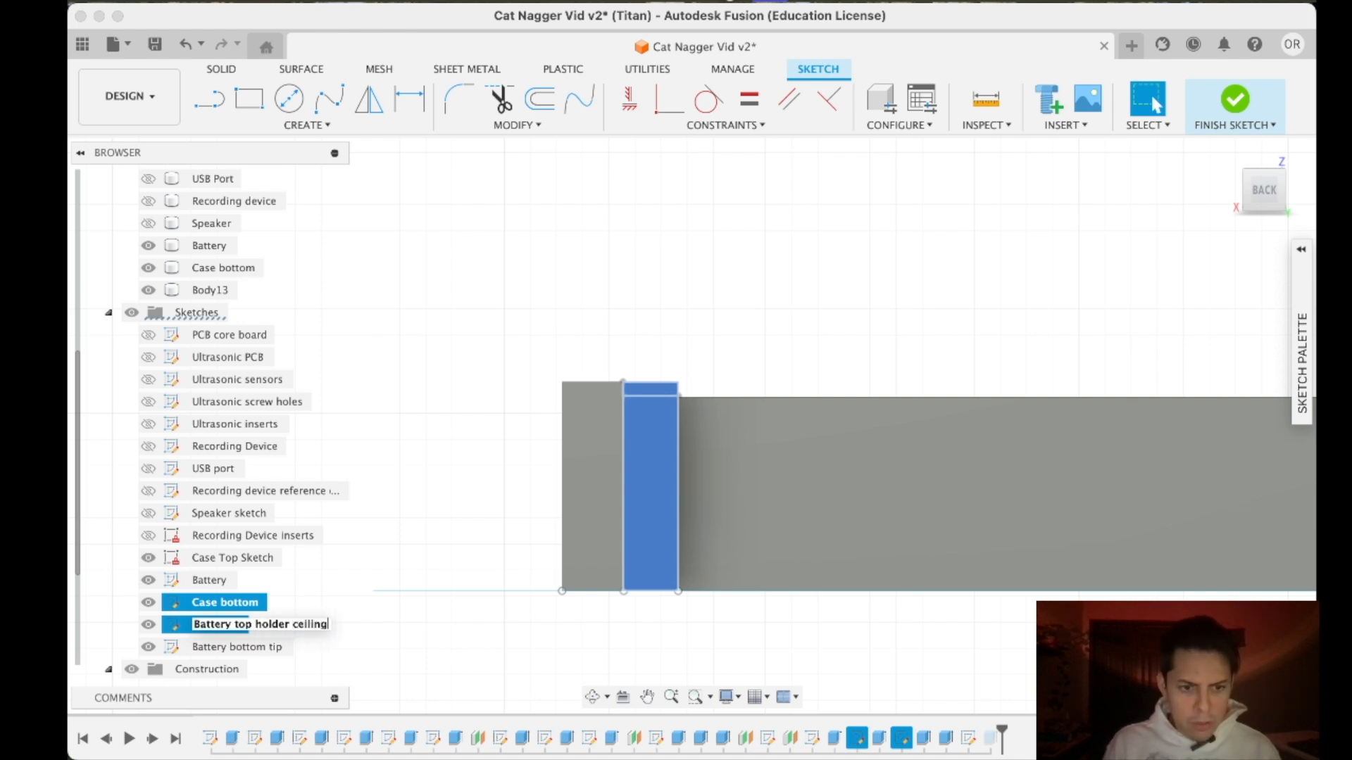
- Open the Battery top holder ceiling sketch for editing with its small rectangle in close view from the back
{"action": "left_click_drag", "start_coordinate": [1261, 186], "coordinate": [1260, 216]}
{"action": "scroll", "coordinate": [890, 422], "scroll_direction": "down", "scroll_amount": 5}
{"action": "scroll", "coordinate": [799, 557], "scroll_direction": "up", "scroll_amount": 5}
{"action": "right_click", "coordinate": [254, 625]}
{"action": "left_click", "coordinate": [312, 306]}
{"action": "scroll", "coordinate": [744, 169], "scroll_direction": "down", "scroll_amount": 4}
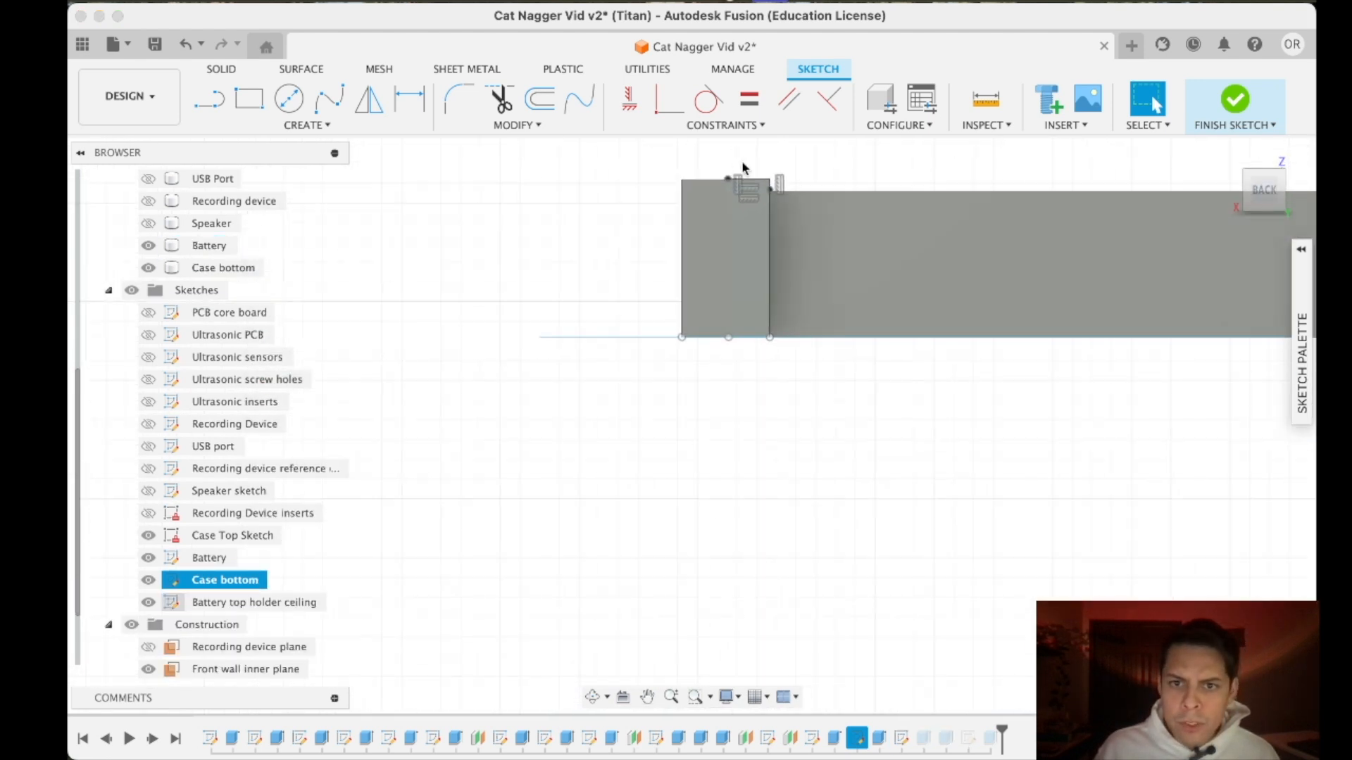
{"action": "scroll", "coordinate": [749, 172], "scroll_direction": "up", "scroll_amount": 8}
{"action": "scroll", "coordinate": [750, 175], "scroll_direction": "up", "scroll_amount": 3}
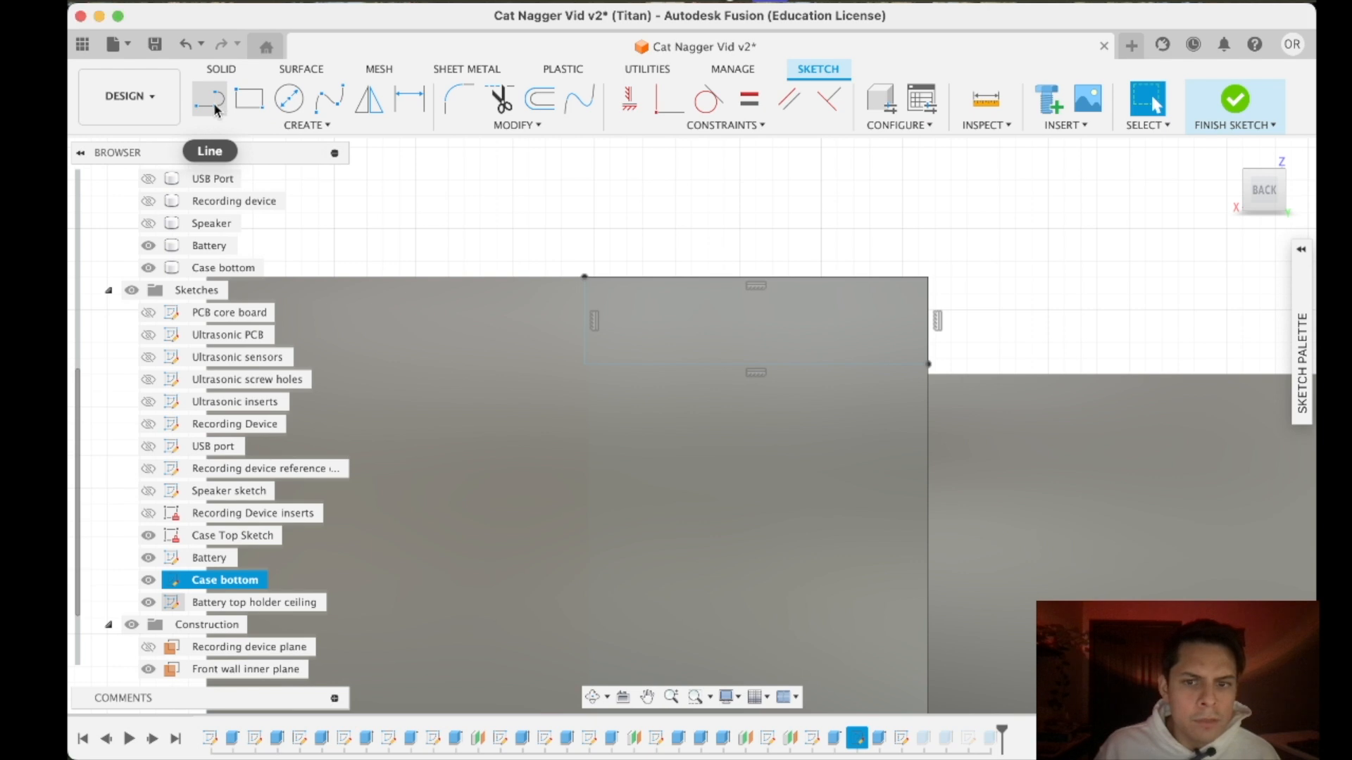
- Try to draw a line from the rectangle's corners along the bracket's inner edge, and finish the sketch
{"action": "left_click", "coordinate": [584, 363]}
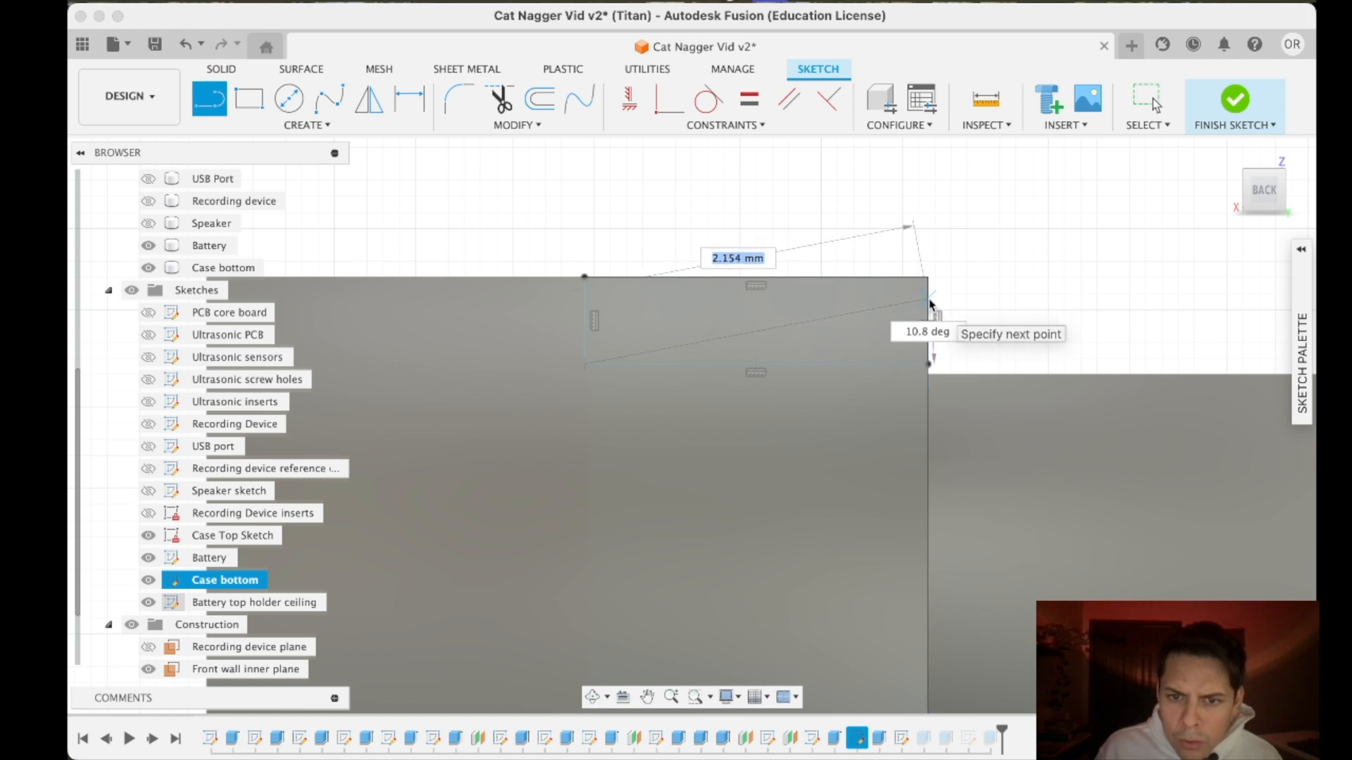
{"action": "key", "text": "Escape"}
{"action": "left_click", "coordinate": [210, 103]}
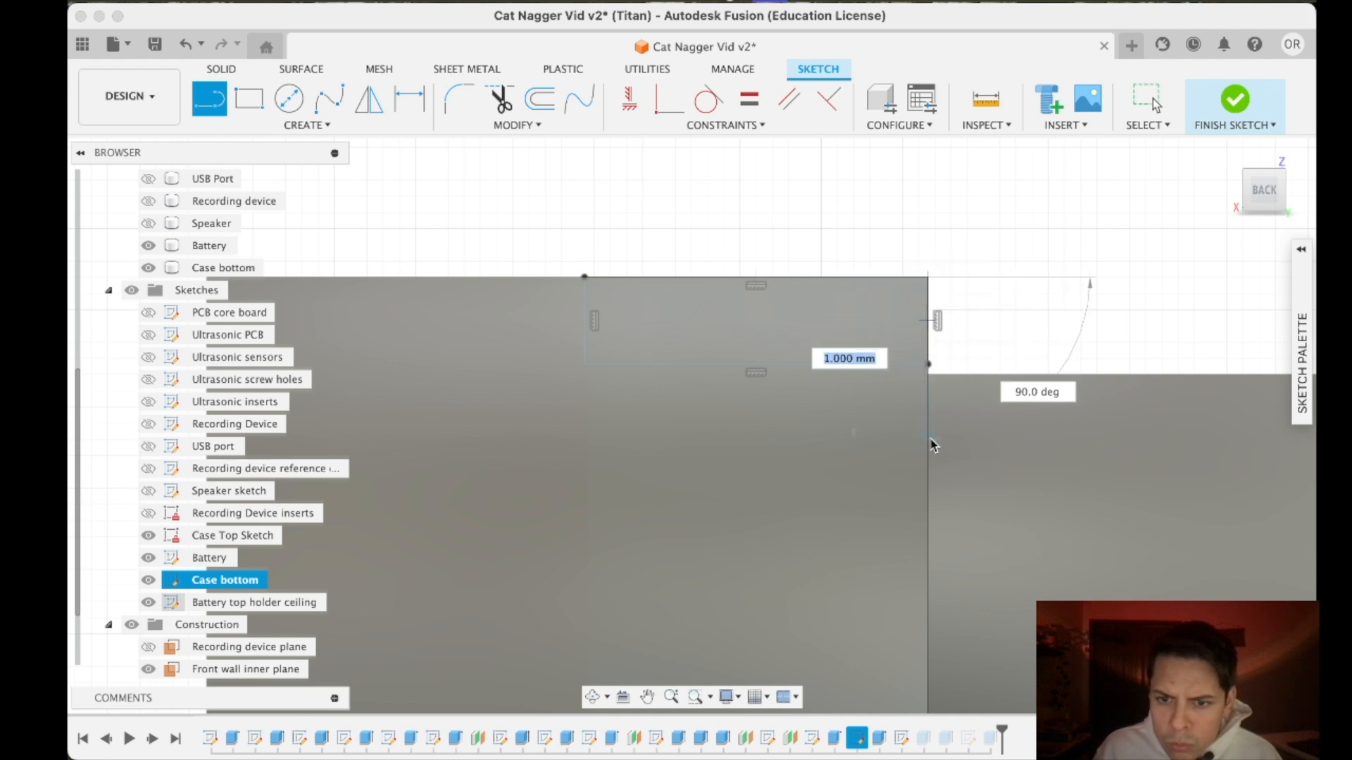
{"action": "scroll", "coordinate": [922, 409], "scroll_direction": "down", "scroll_amount": 3}
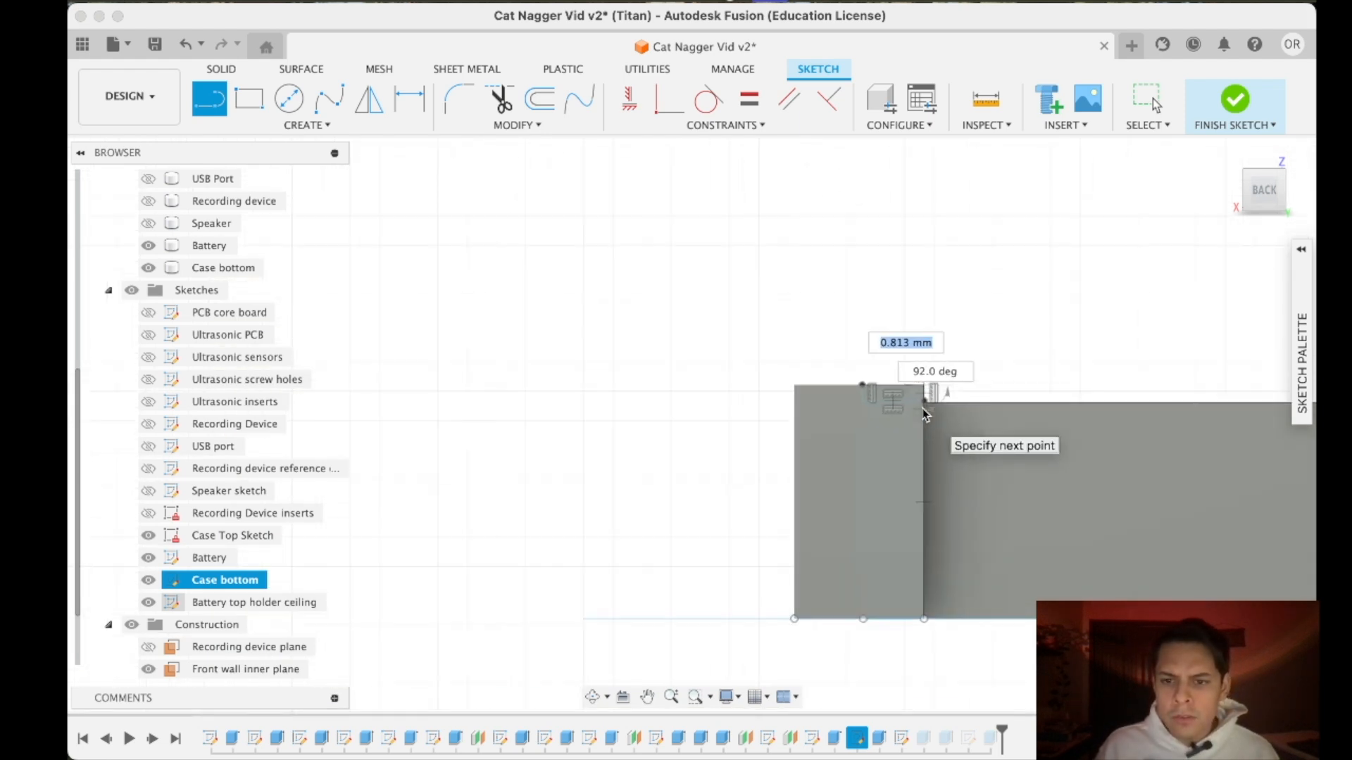
{"action": "key", "text": "Escape"}
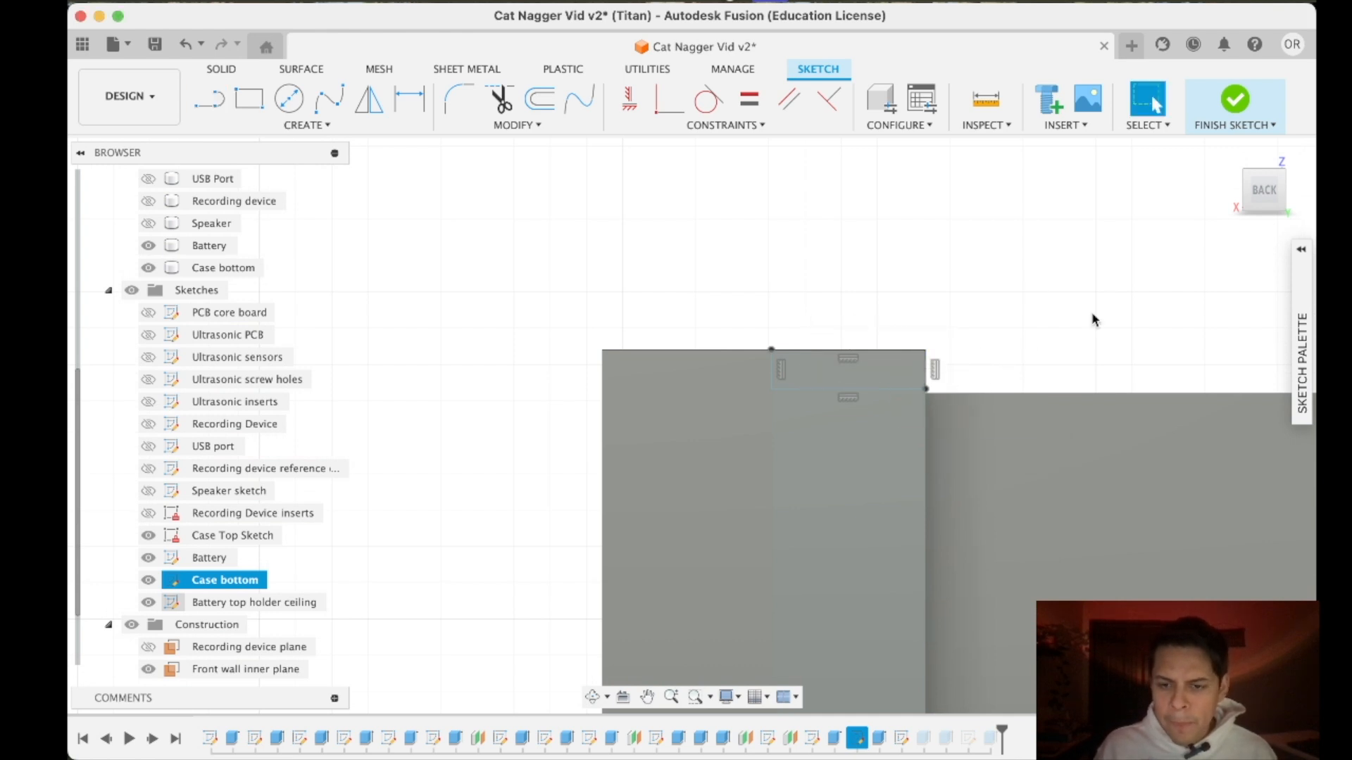
{"action": "scroll", "coordinate": [1093, 324], "scroll_direction": "down", "scroll_amount": 5}
{"action": "left_click_drag", "start_coordinate": [1255, 200], "coordinate": [1247, 214]}
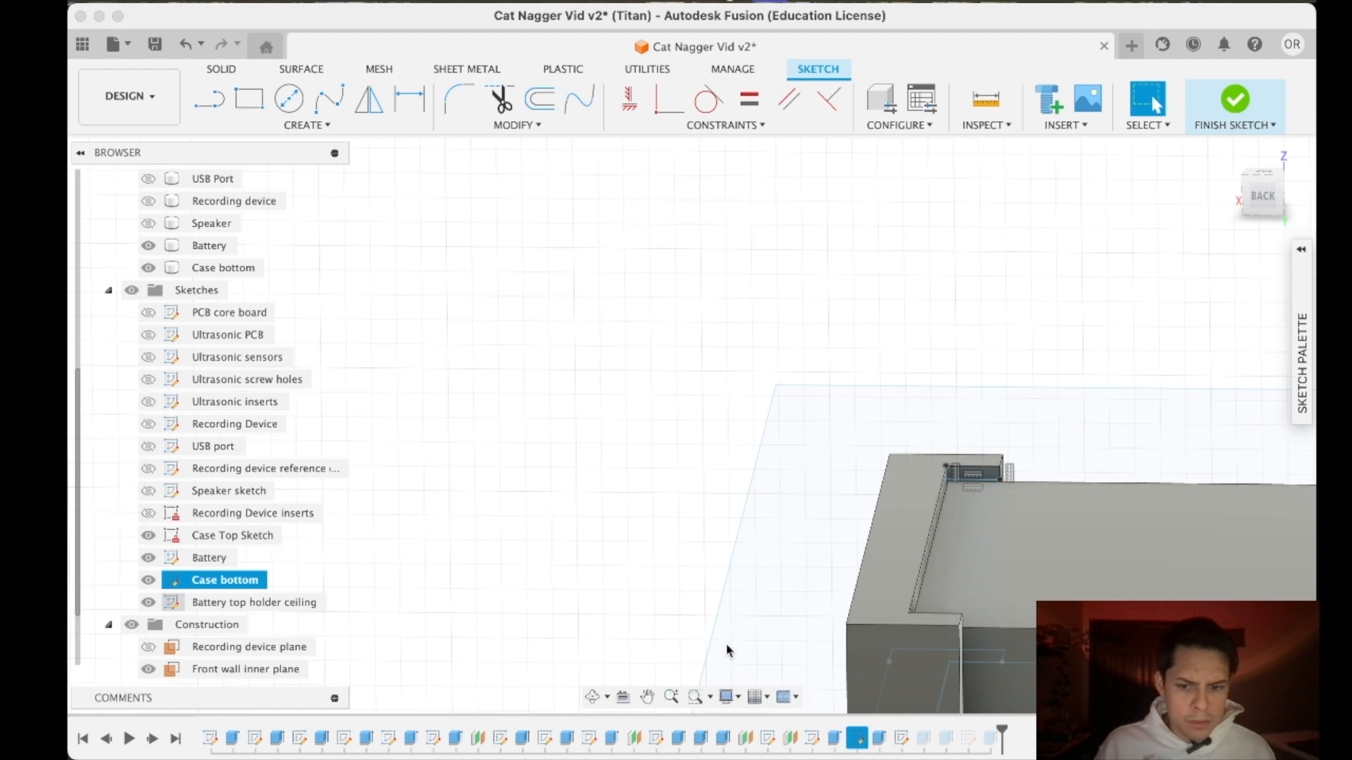
{"action": "left_click", "coordinate": [1235, 100]}
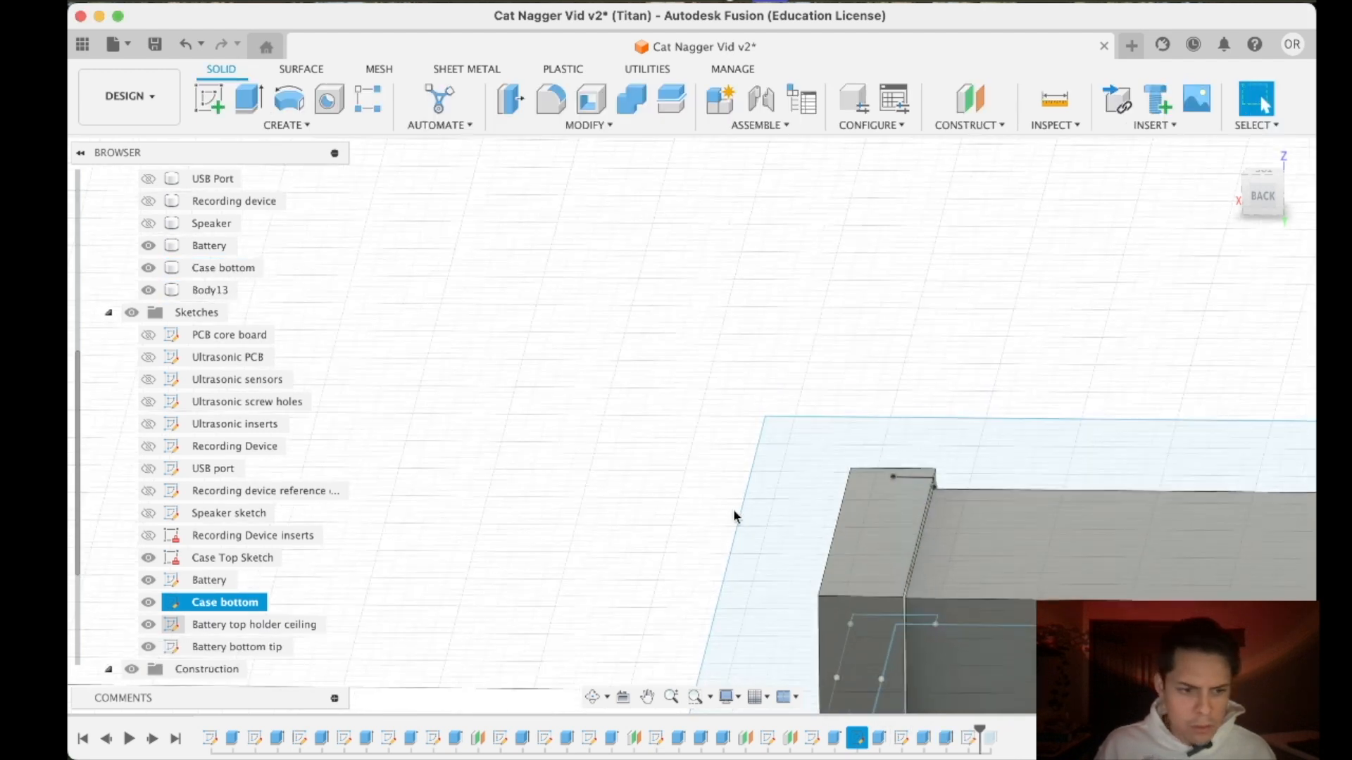
- Edit the Case bottom bracket's extrusion, trying a distance of -10 mm before setting it to -9 mm, and apply it
{"action": "right_click", "coordinate": [882, 739]}
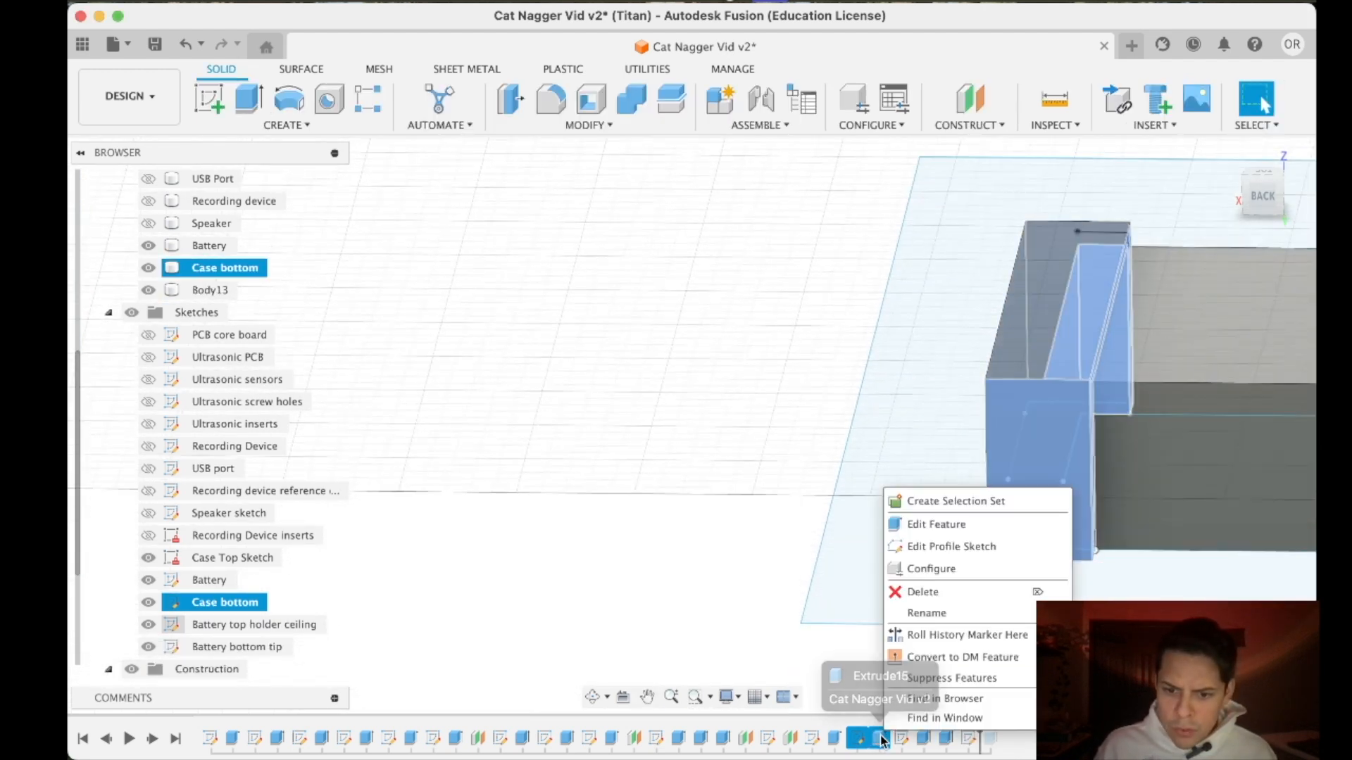
{"action": "left_click", "coordinate": [922, 527]}
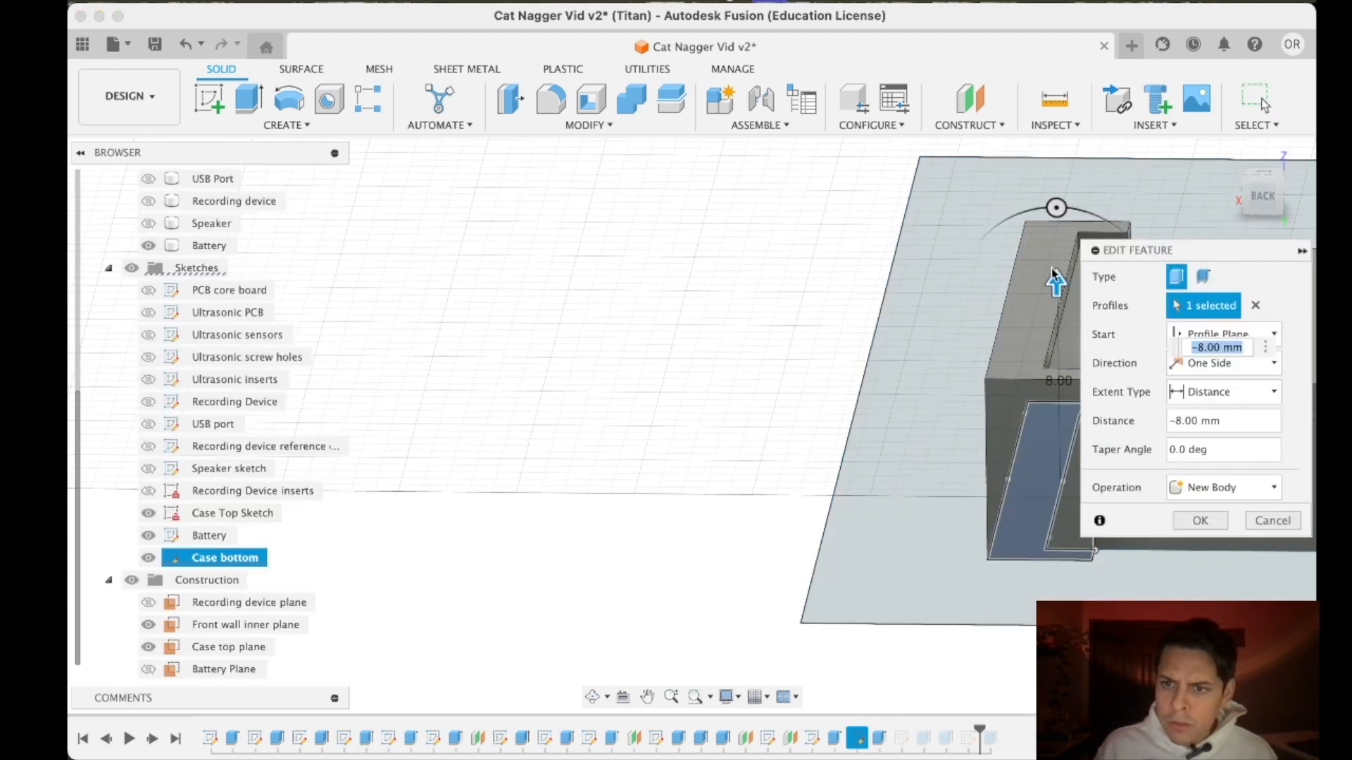
{"action": "left_click_drag", "start_coordinate": [1056, 280], "coordinate": [1050, 248]}
{"action": "scroll", "coordinate": [964, 389], "scroll_direction": "down", "scroll_amount": 5}
{"action": "scroll", "coordinate": [1063, 281], "scroll_direction": "up", "scroll_amount": 9}
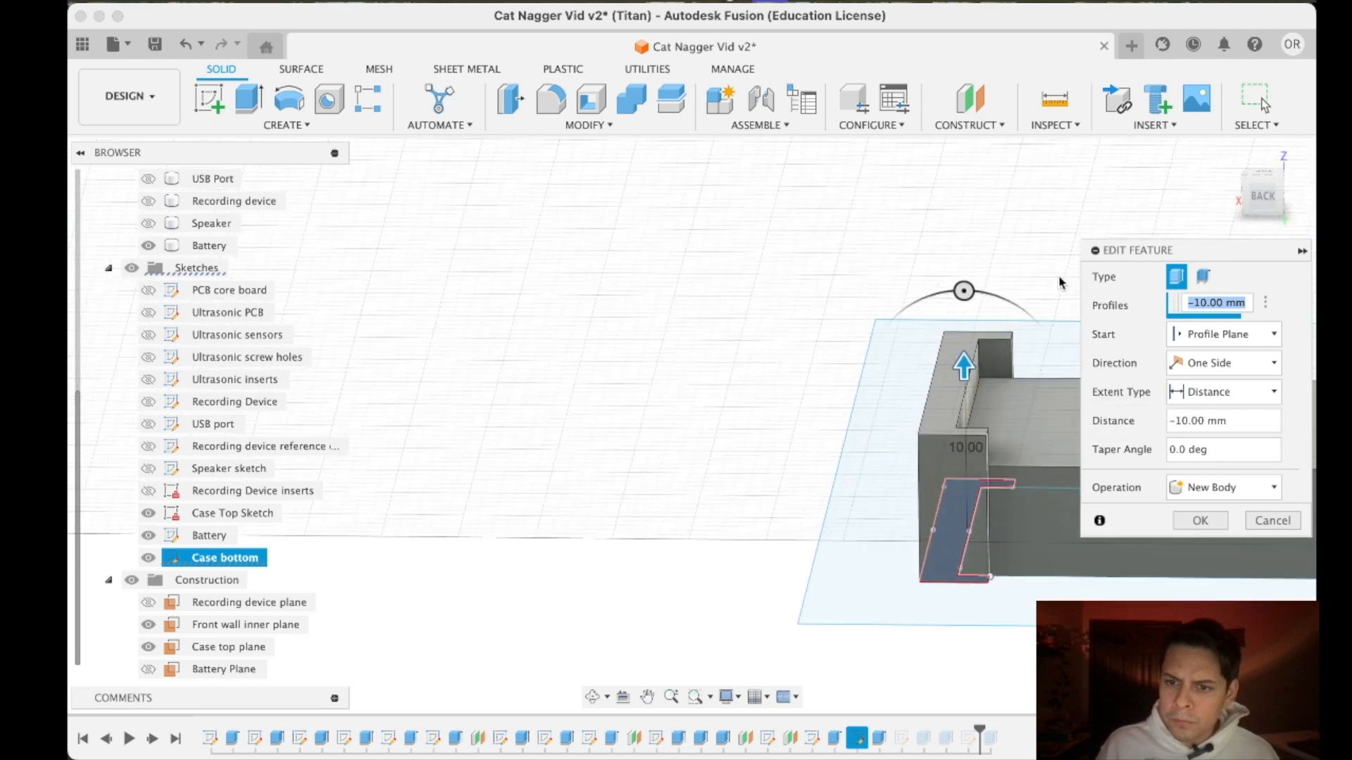
{"action": "middle_click_drag", "start_coordinate": [991, 497], "coordinate": [1008, 422]}
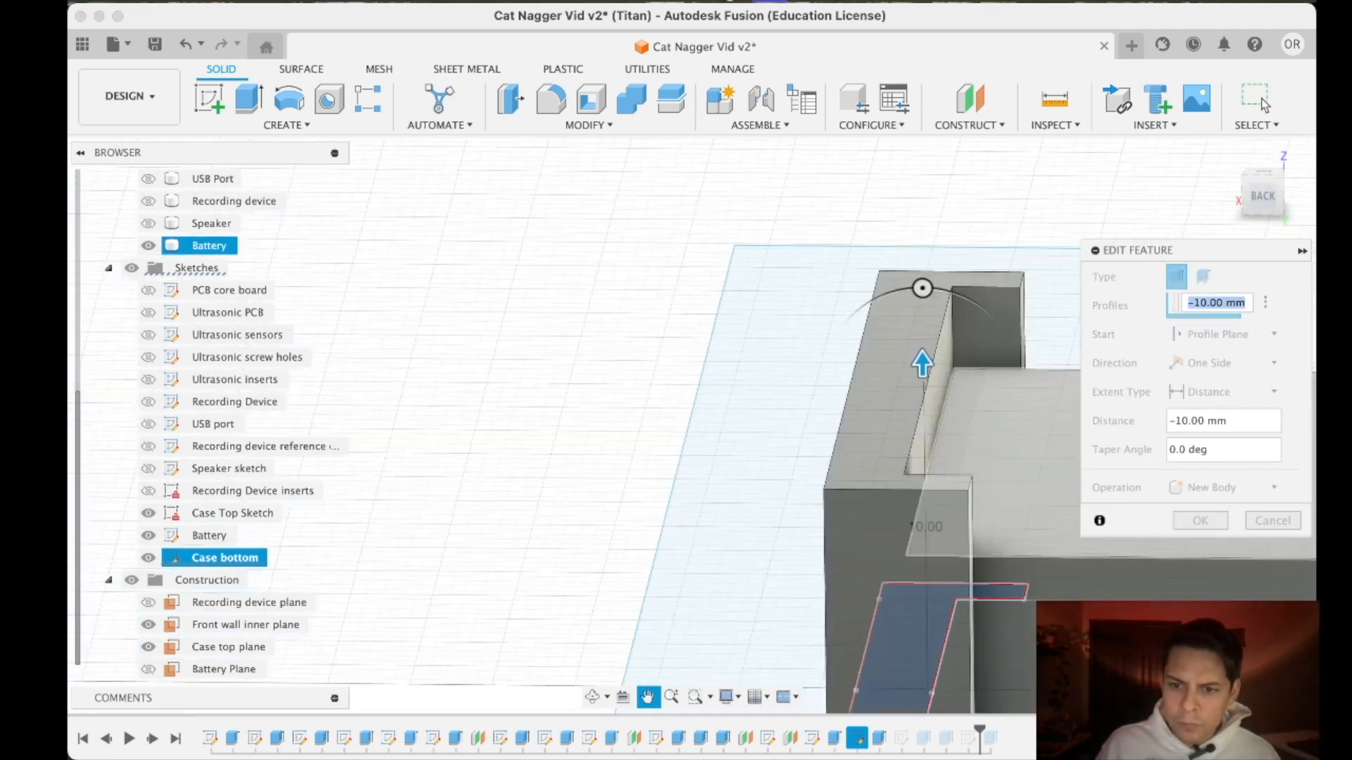
{"action": "scroll", "coordinate": [979, 436], "scroll_direction": "down", "scroll_amount": 6}
{"action": "mouse_move", "coordinate": [842, 346]}
{"action": "middle_mouse_down"}
{"action": "mouse_move", "coordinate": [564, 366]}
{"action": "mouse_move", "coordinate": [483, 356]}
{"action": "middle_mouse_up"}
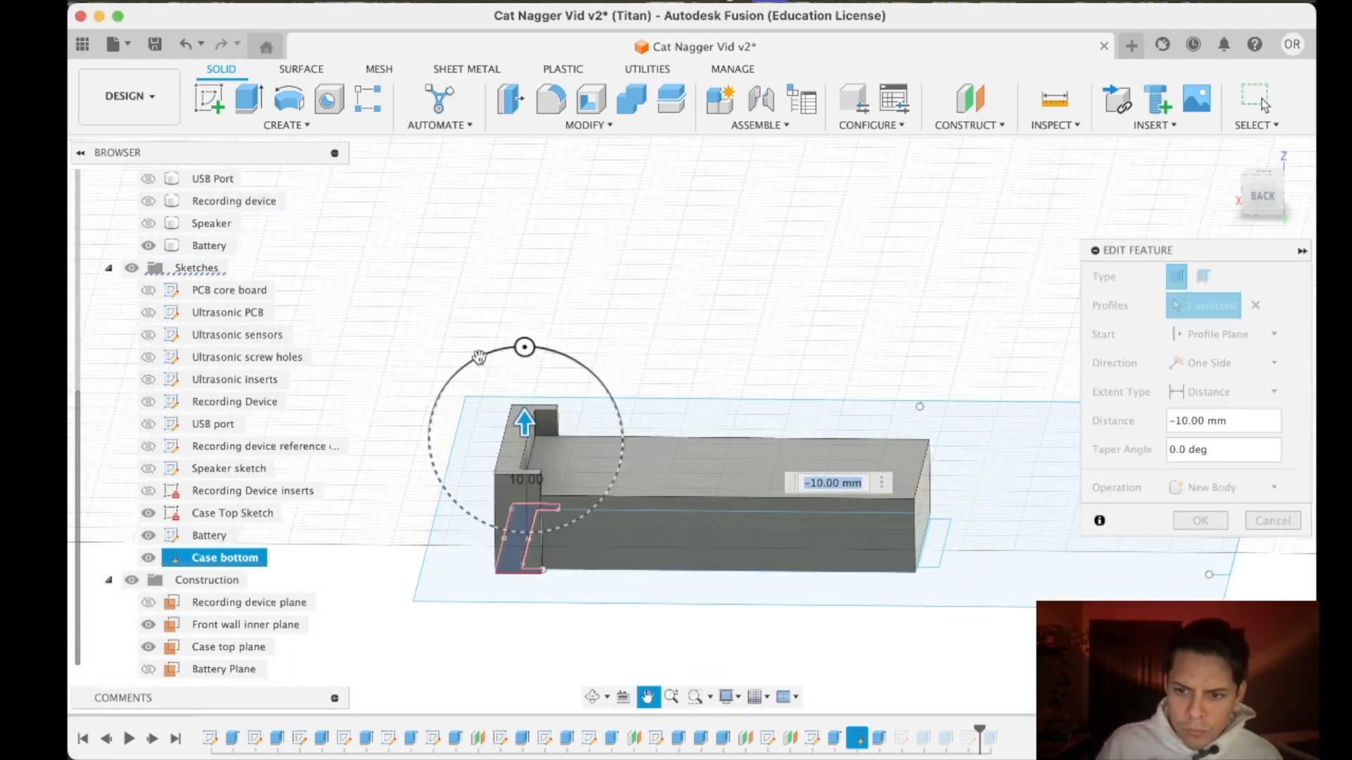
{"action": "scroll", "coordinate": [491, 434], "scroll_direction": "up", "scroll_amount": 8}
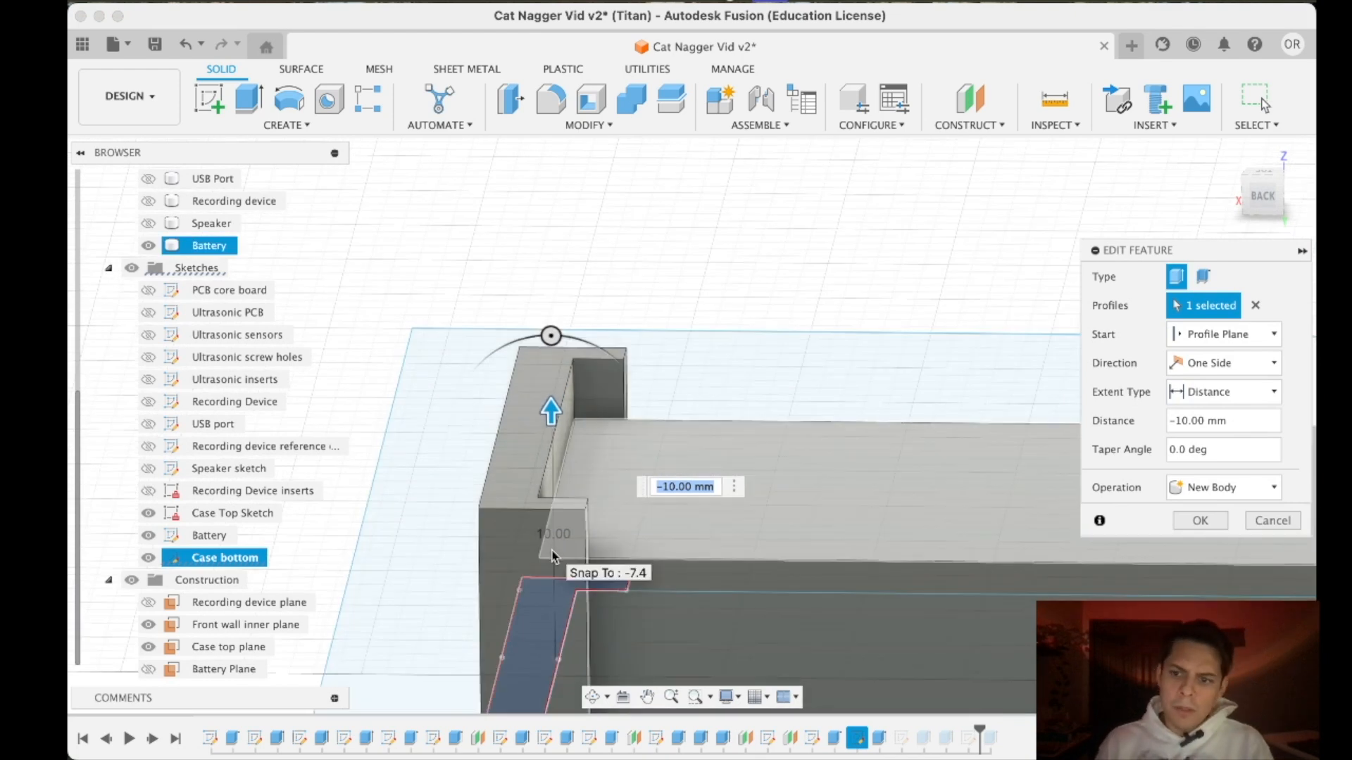
{"action": "left_click", "coordinate": [1177, 521]}
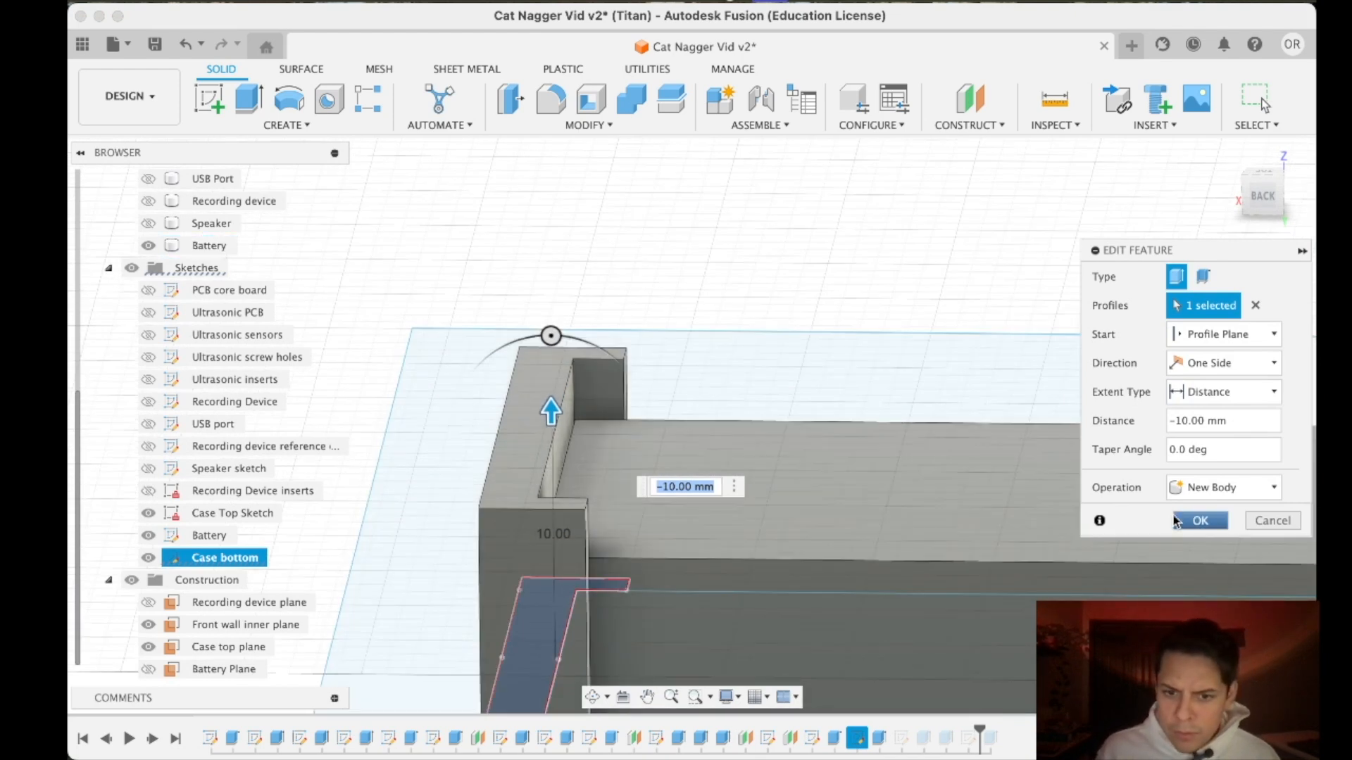
{"action": "left_click_drag", "start_coordinate": [551, 407], "coordinate": [547, 437]}
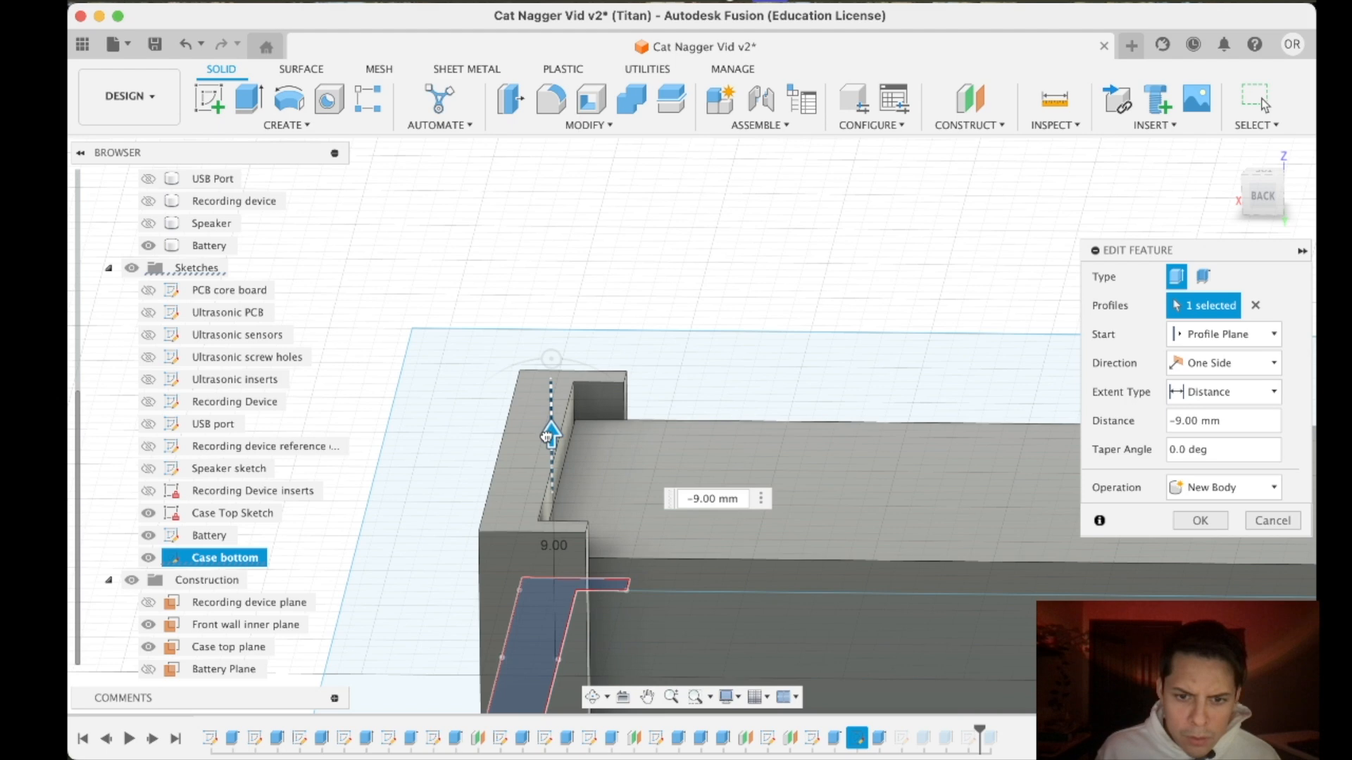
{"action": "left_click", "coordinate": [1200, 520]}
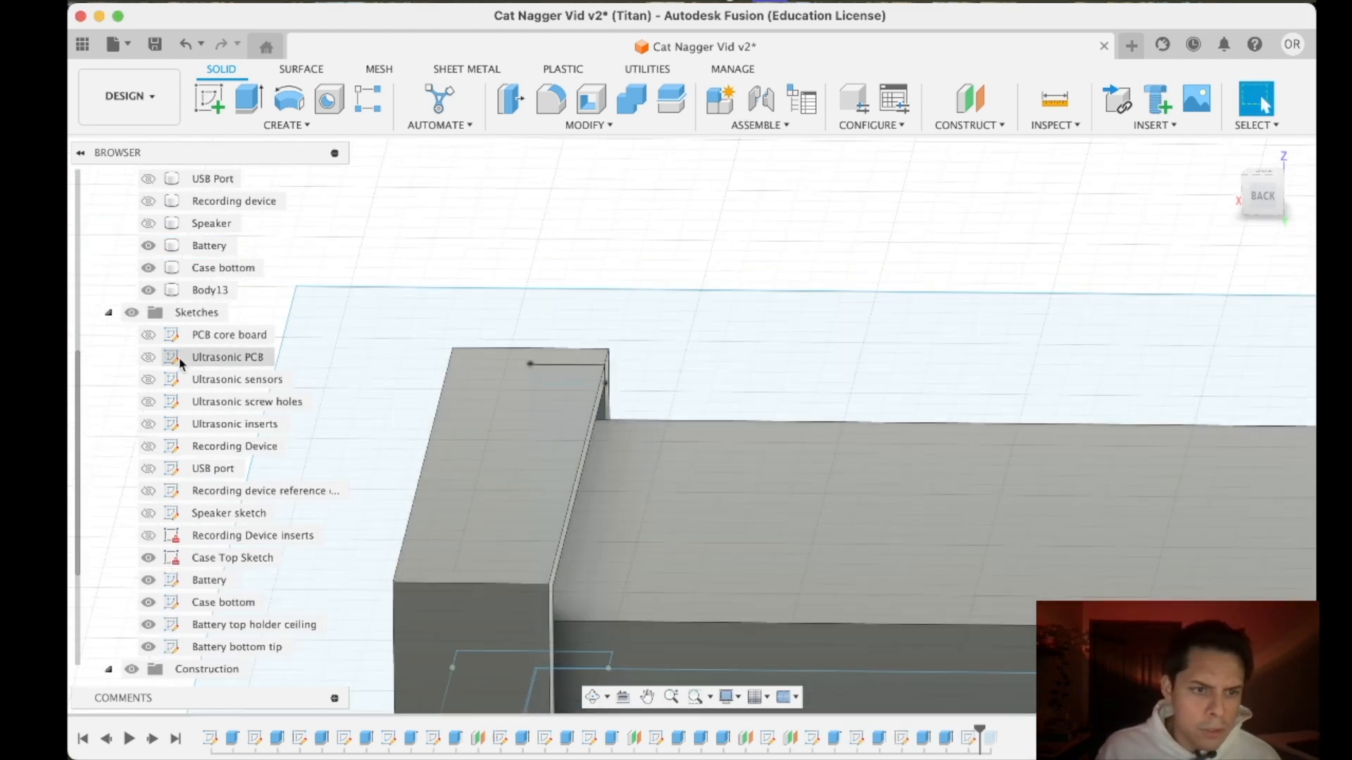
- Rename Body13, the end wall opposite the bracket, as "Battery holder bottom"
{"action": "left_click", "coordinate": [211, 293]}
{"action": "scroll", "coordinate": [462, 525], "scroll_direction": "down", "scroll_amount": 3}
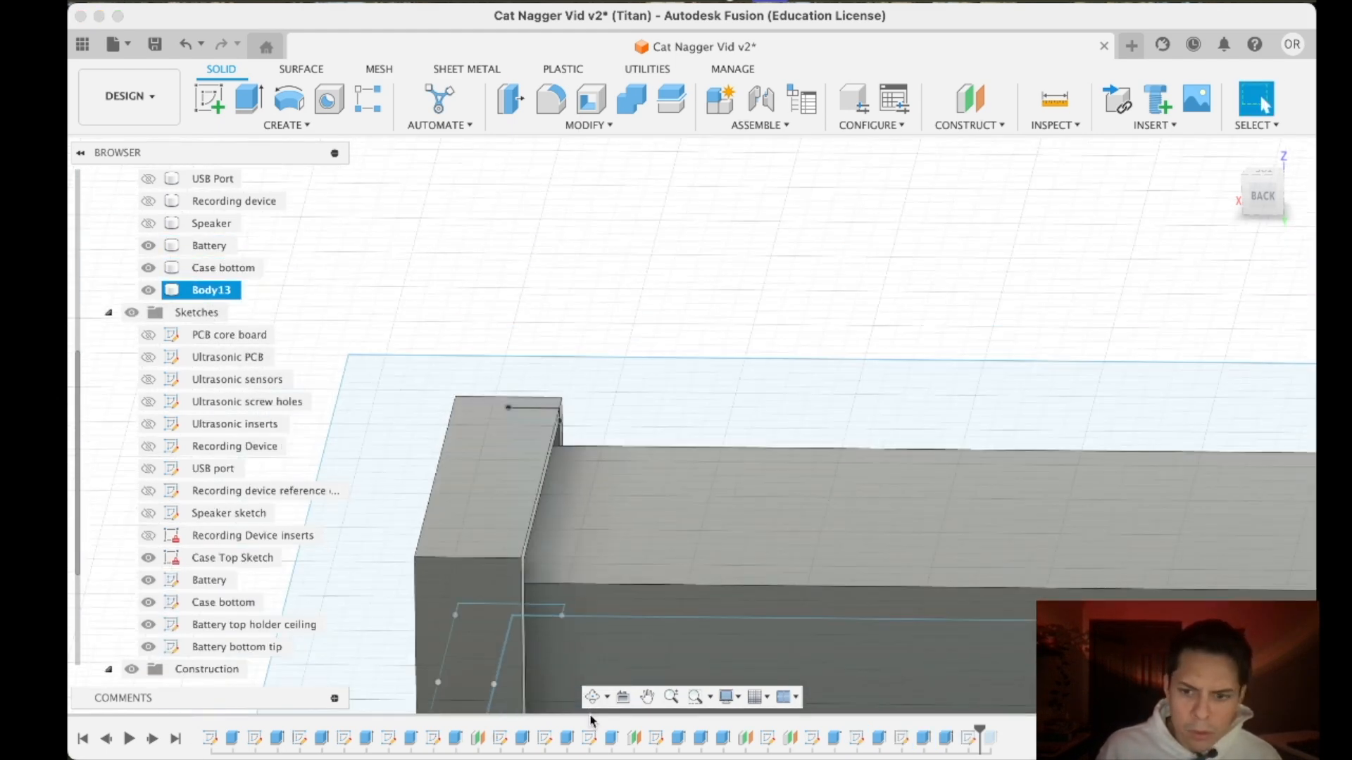
{"action": "scroll", "coordinate": [1066, 578], "scroll_direction": "down", "scroll_amount": 5}
{"action": "right_click", "coordinate": [238, 290]}
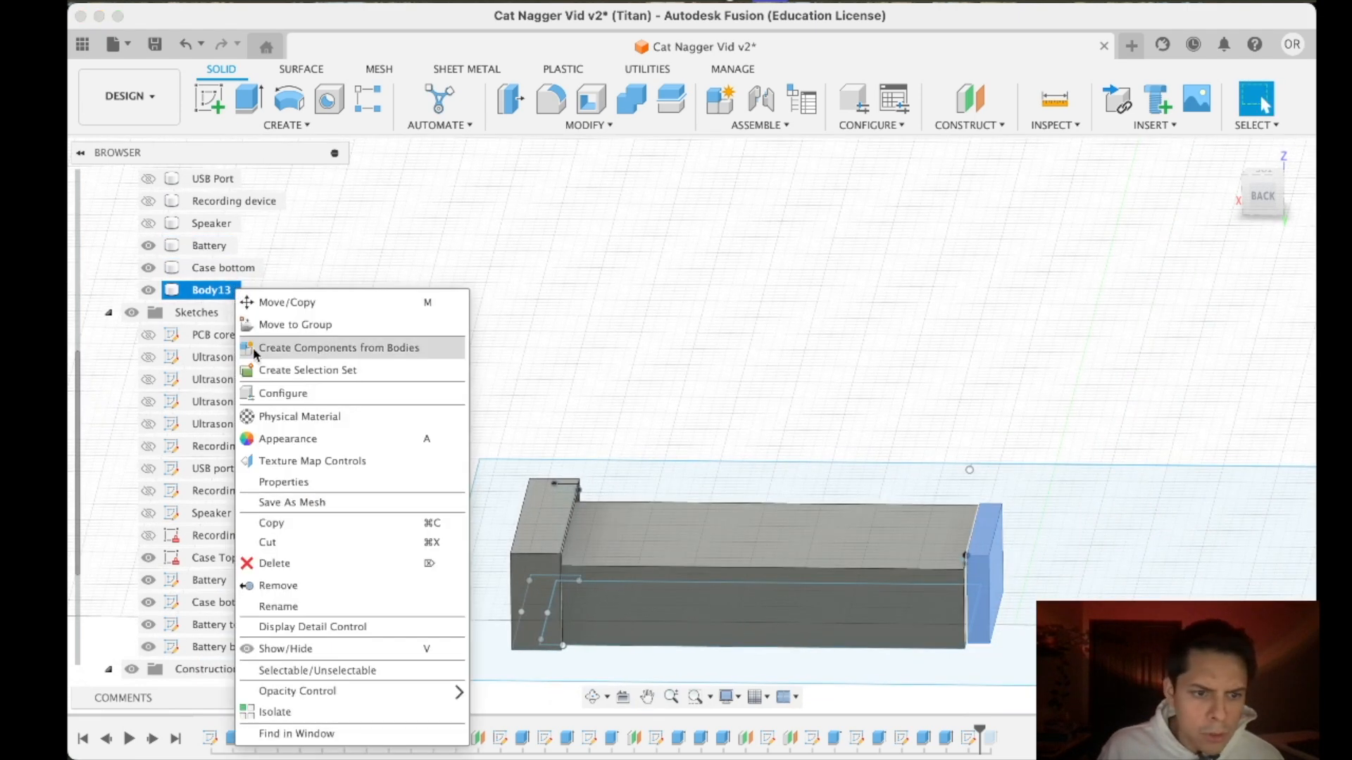
{"action": "left_click", "coordinate": [299, 605]}
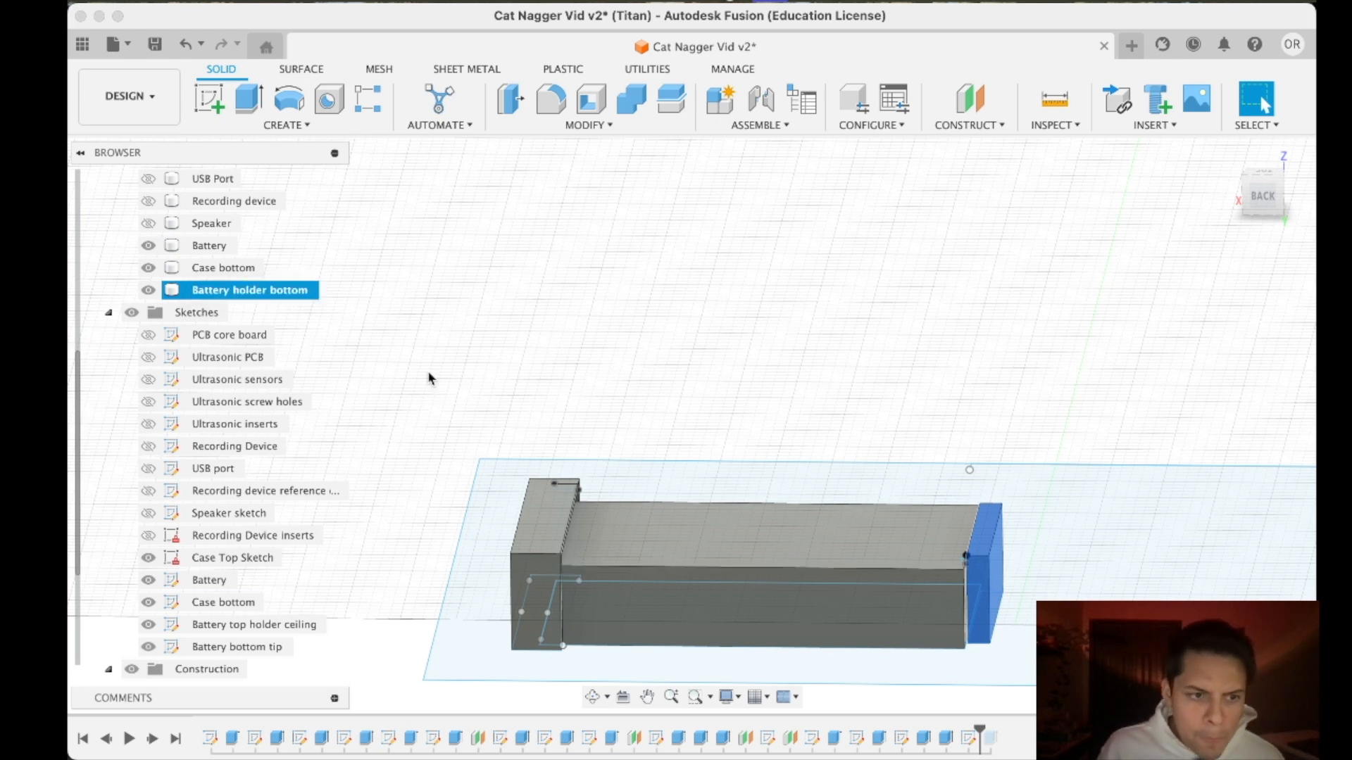
- Combine the Case bottom and Battery holder bottom bodies with the Join operation
{"action": "left_click", "coordinate": [202, 268]}
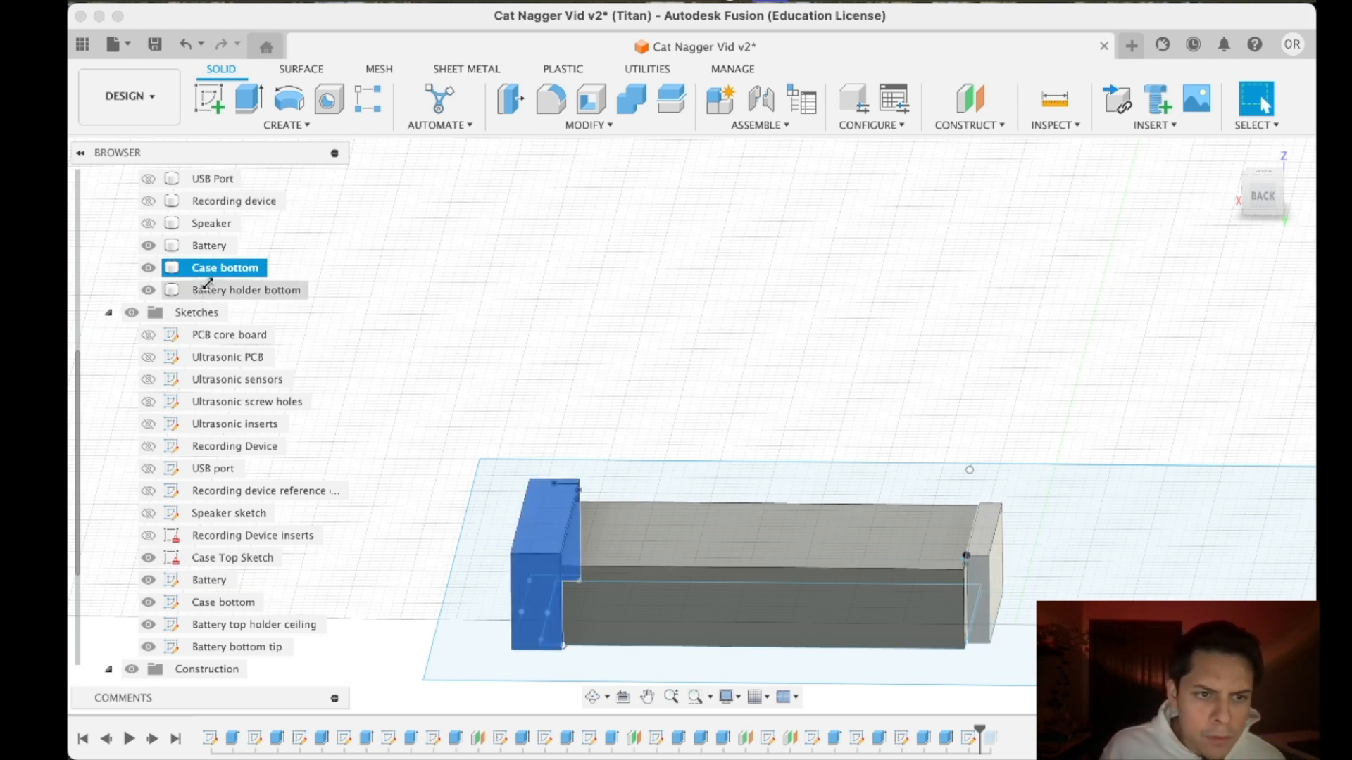
{"action": "left_click", "coordinate": [211, 290]}
{"action": "left_click", "coordinate": [218, 266], "text": "shift"}
{"action": "right_click", "coordinate": [220, 269]}
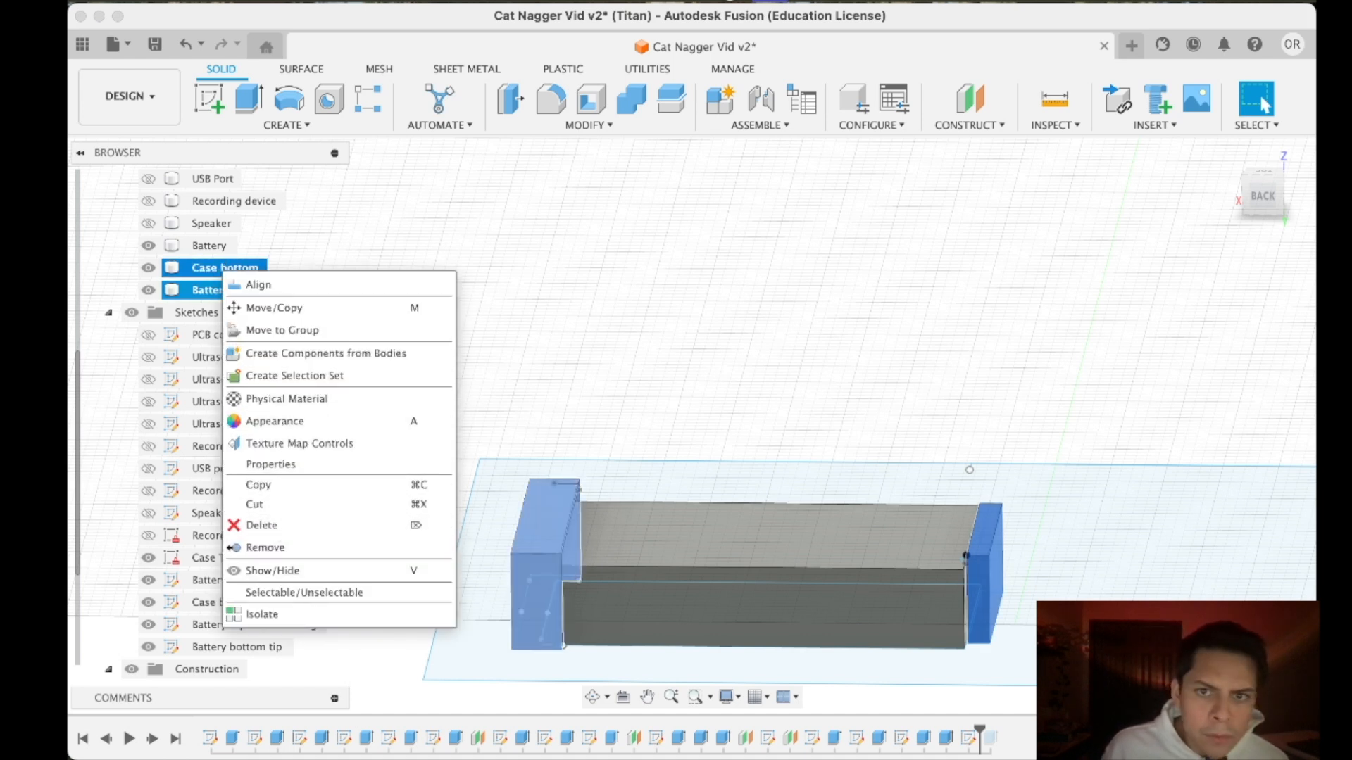
{"action": "left_click", "coordinate": [638, 110]}
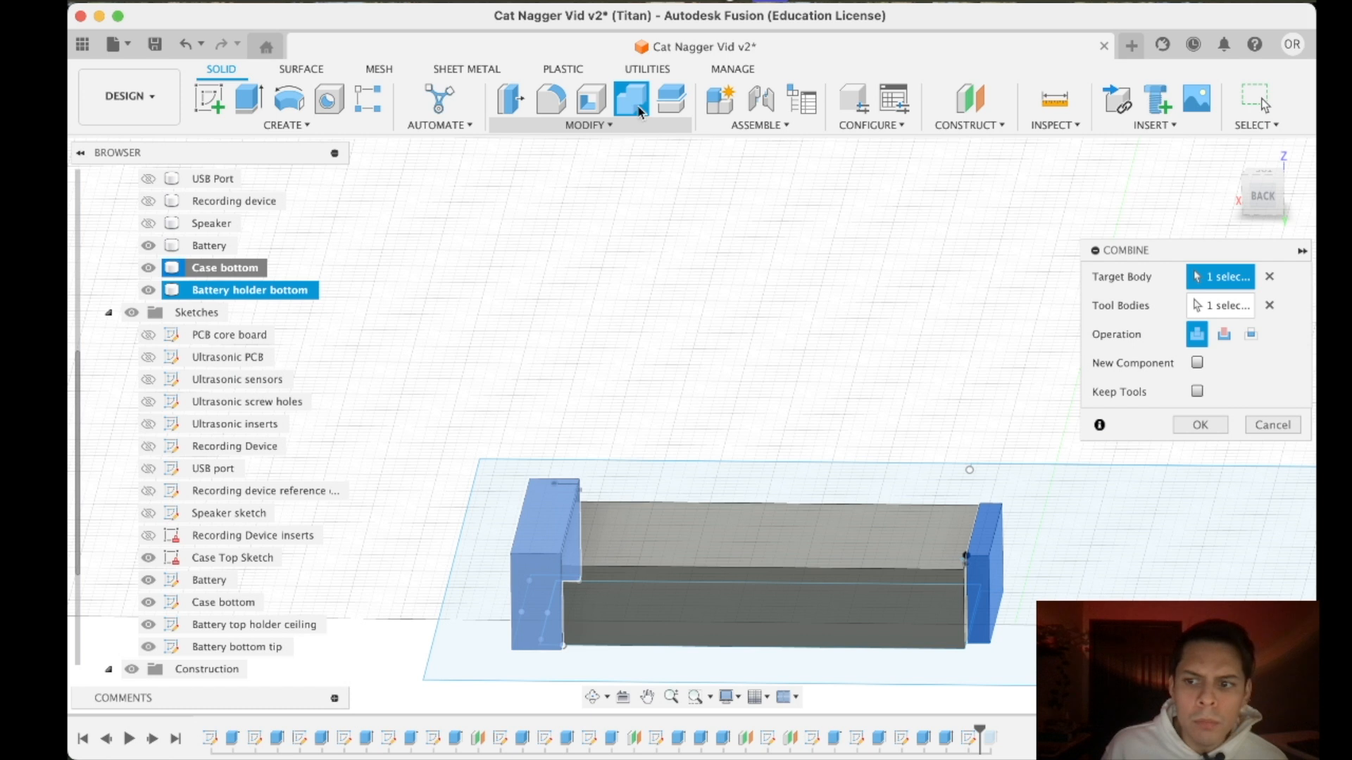
{"action": "left_click", "coordinate": [1200, 425]}
- Combine the Battery holder bottom and Battery holder bottom (1) bodies again
{"action": "left_click", "coordinate": [262, 290]}
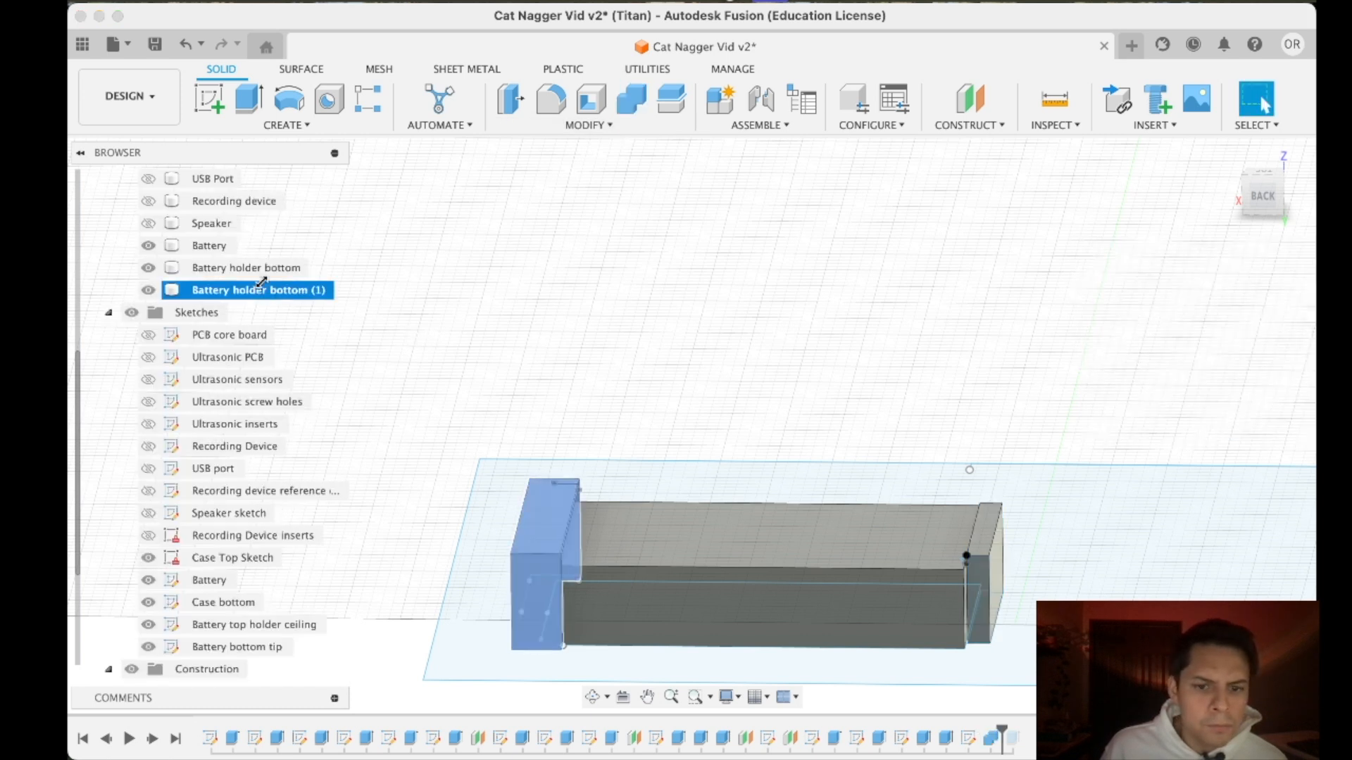
{"action": "left_click", "coordinate": [264, 269]}
{"action": "left_click", "coordinate": [262, 290], "text": "shift"}
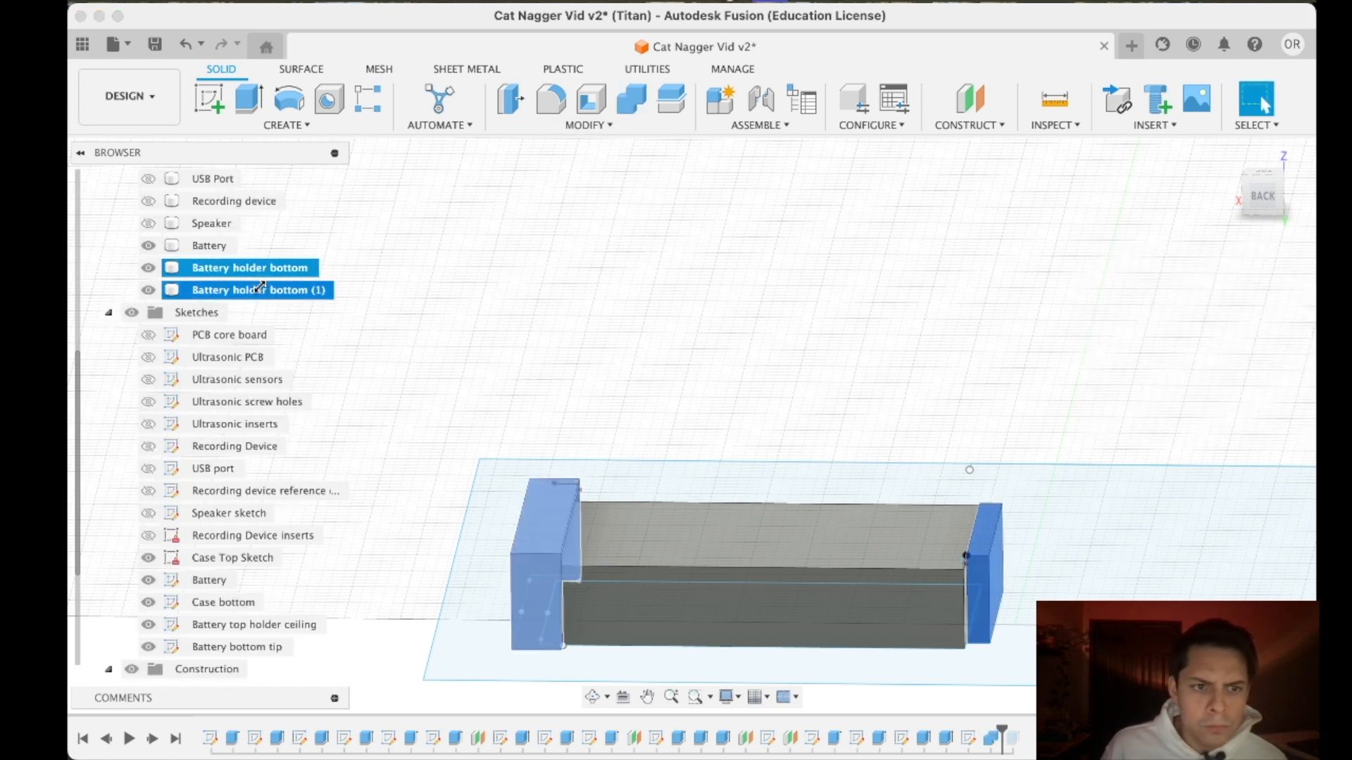
{"action": "left_click", "coordinate": [631, 99]}
{"action": "left_click", "coordinate": [1201, 425]}
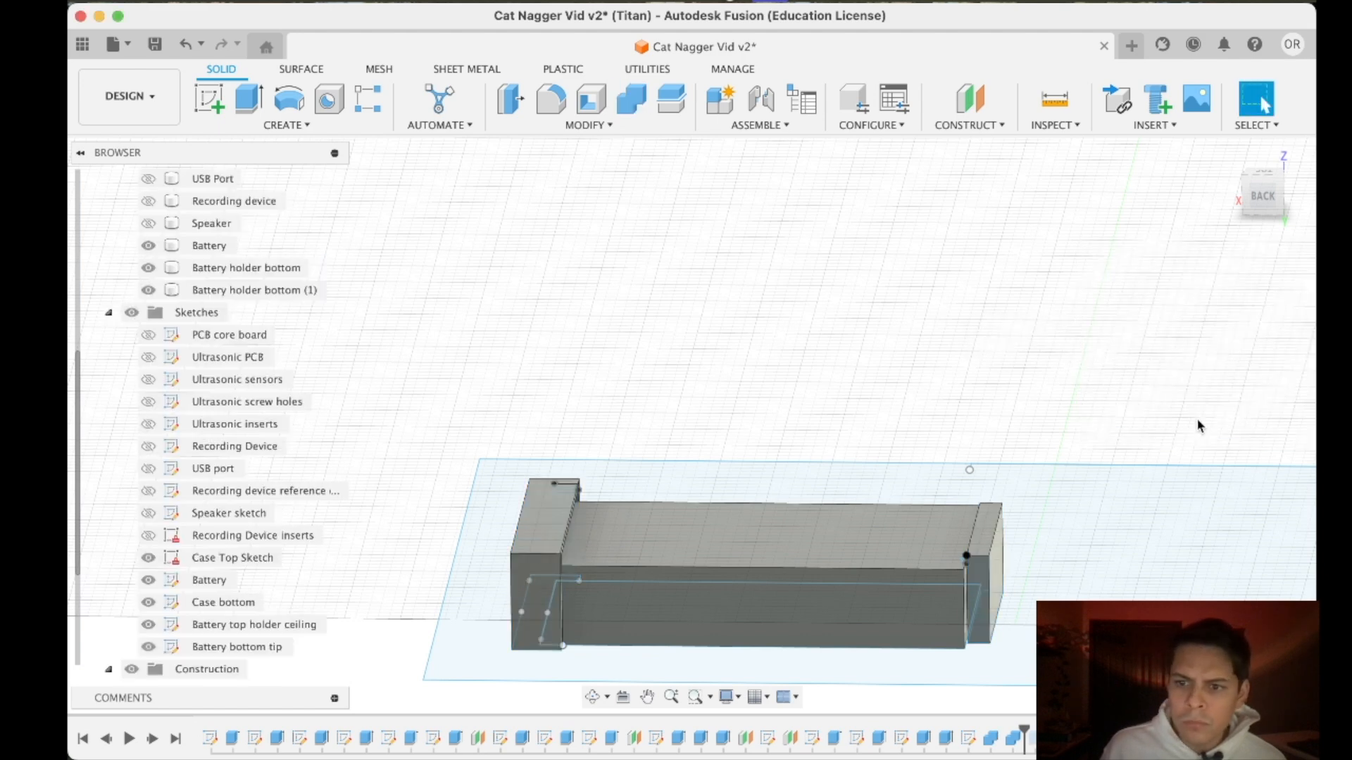
- Open the Battery top holder ceiling sketch for editing
{"action": "left_click", "coordinate": [262, 290]}
{"action": "left_click", "coordinate": [223, 602], "text": "shift"}
{"action": "middle_click_drag", "start_coordinate": [1074, 630], "coordinate": [977, 576]}
{"action": "left_click", "coordinate": [316, 292]}
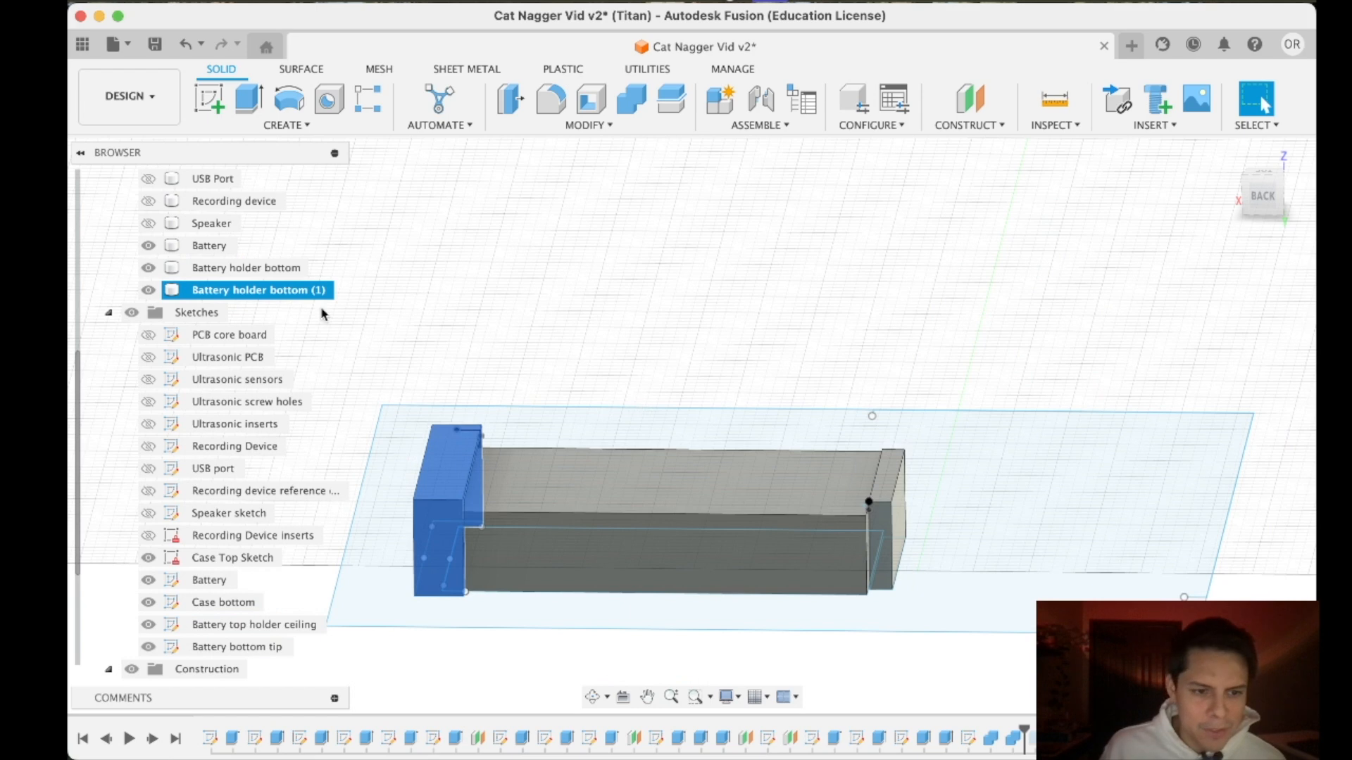
{"action": "left_click", "coordinate": [231, 626]}
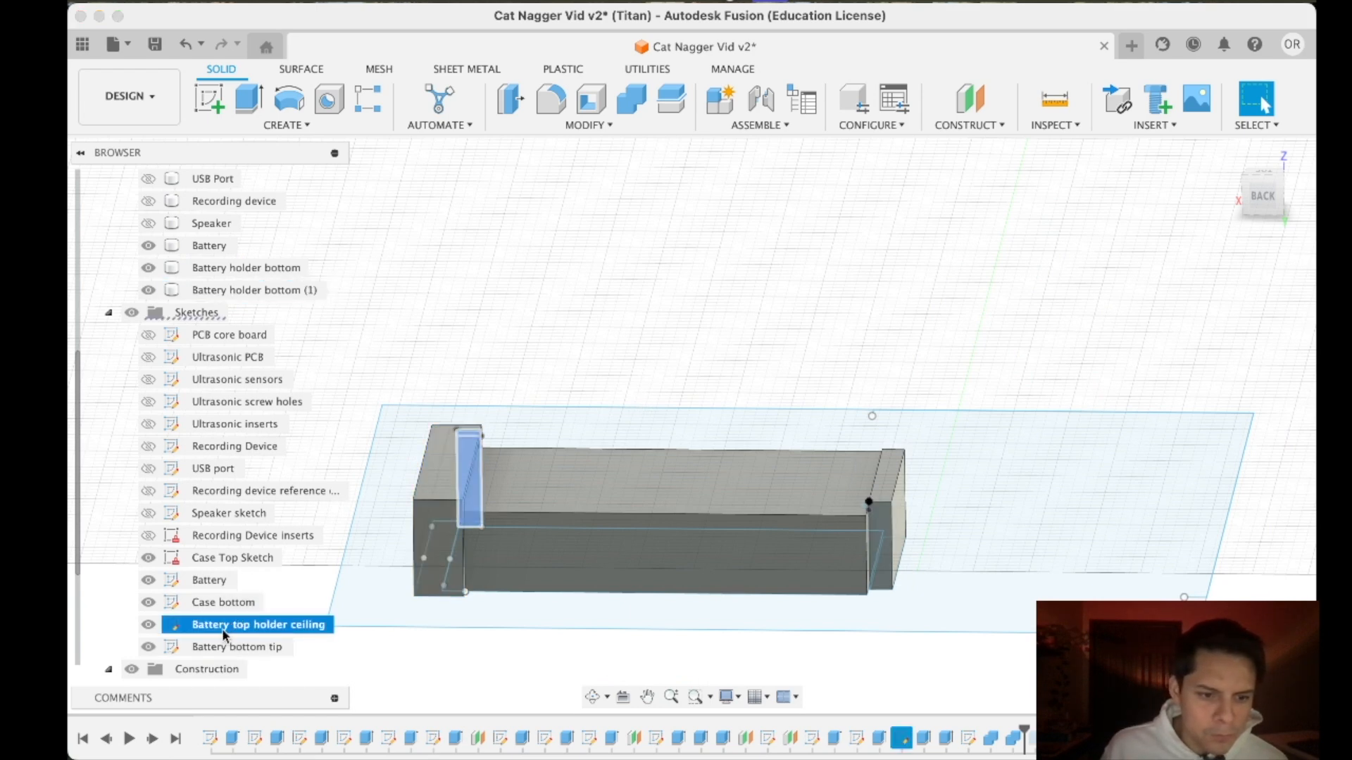
{"action": "right_click", "coordinate": [222, 626]}
{"action": "left_click", "coordinate": [278, 300]}
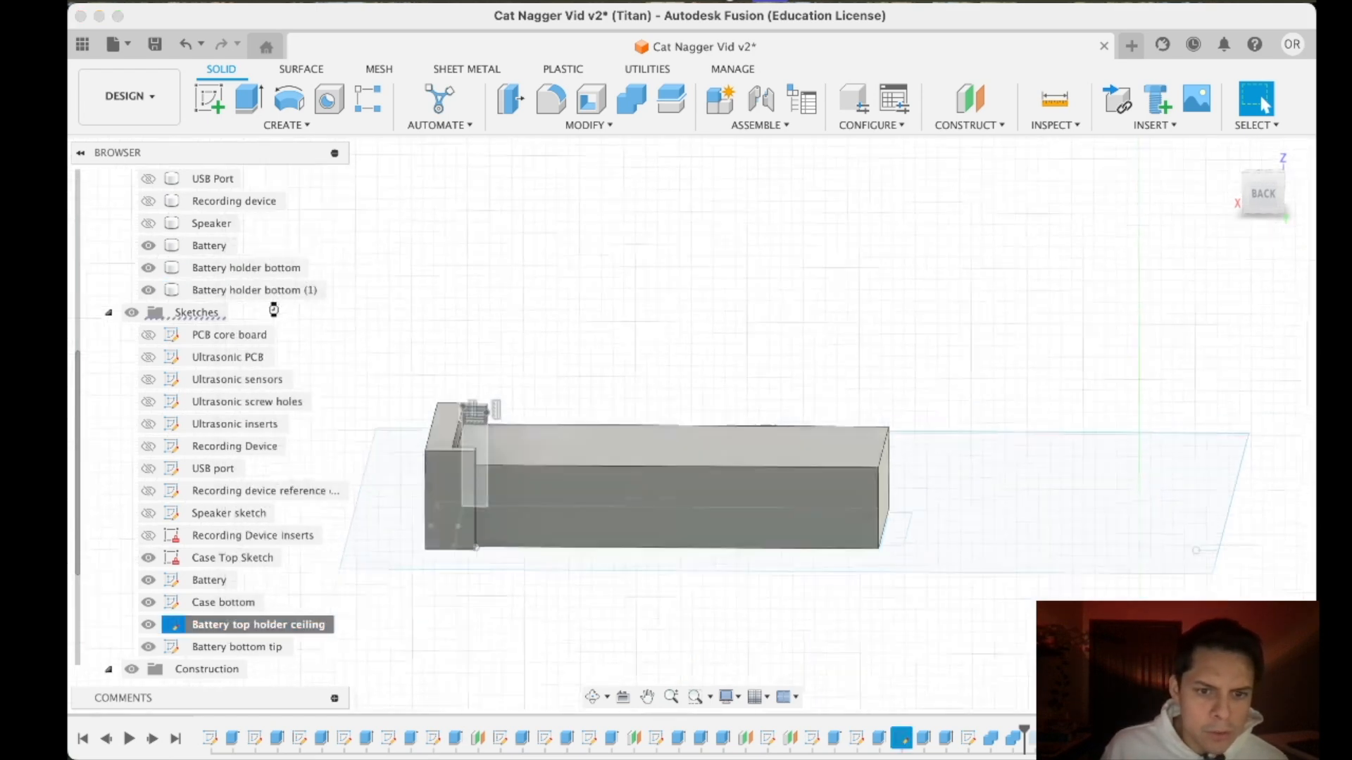
- Replace the ceiling profile's lower horizontal edge with a vertical line about 1.17 mm long and a diagonal to the opposite corner, and finish the sketch
{"action": "scroll", "coordinate": [480, 383], "scroll_direction": "up", "scroll_amount": 5}
{"action": "scroll", "coordinate": [389, 431], "scroll_direction": "up", "scroll_amount": 7}
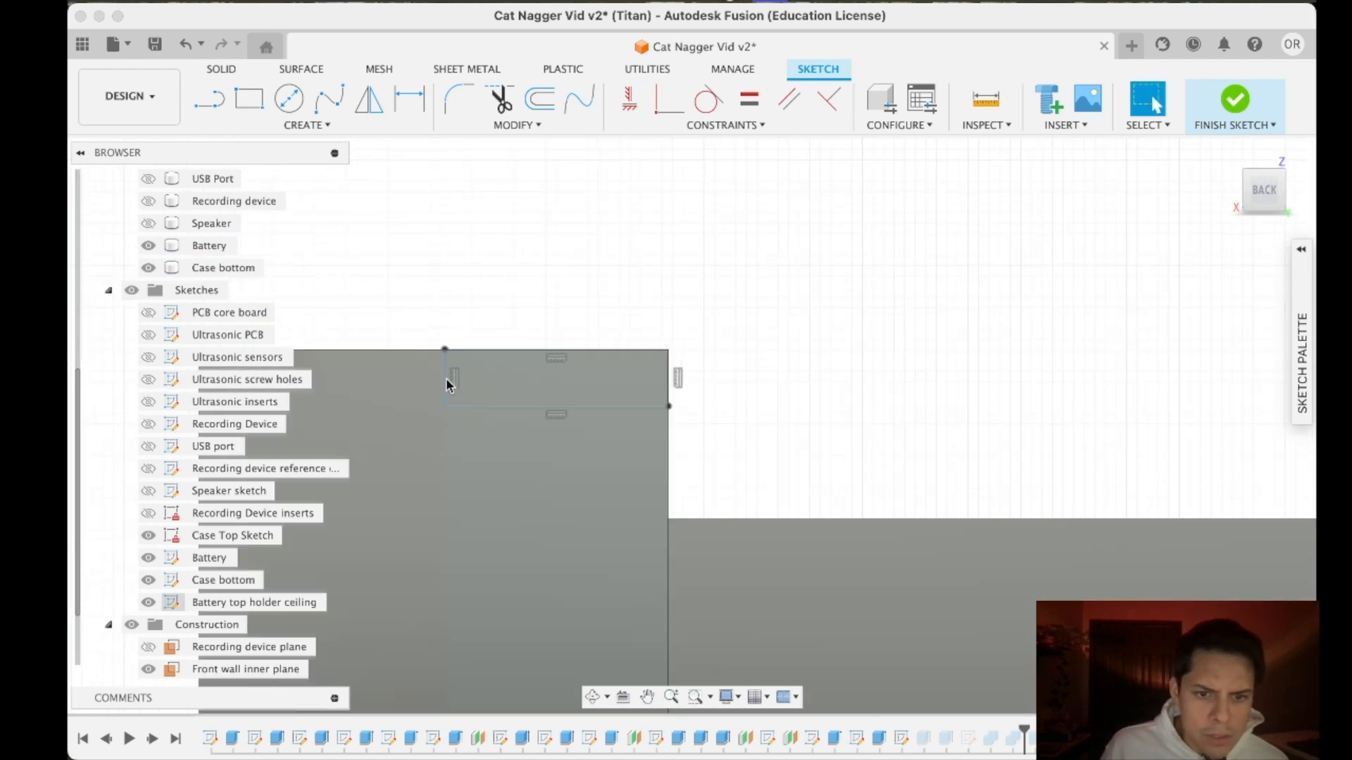
{"action": "key", "text": "l"}
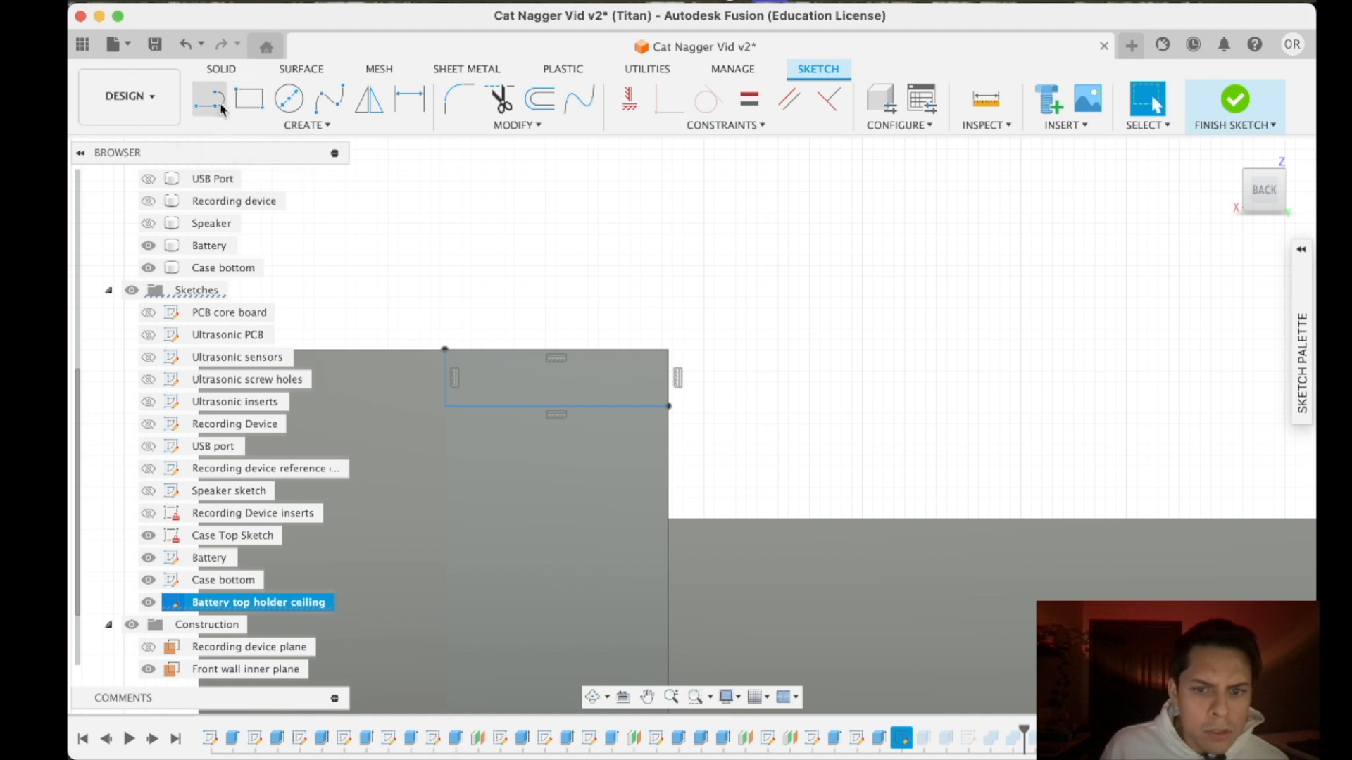
{"action": "left_click", "coordinate": [444, 406]}
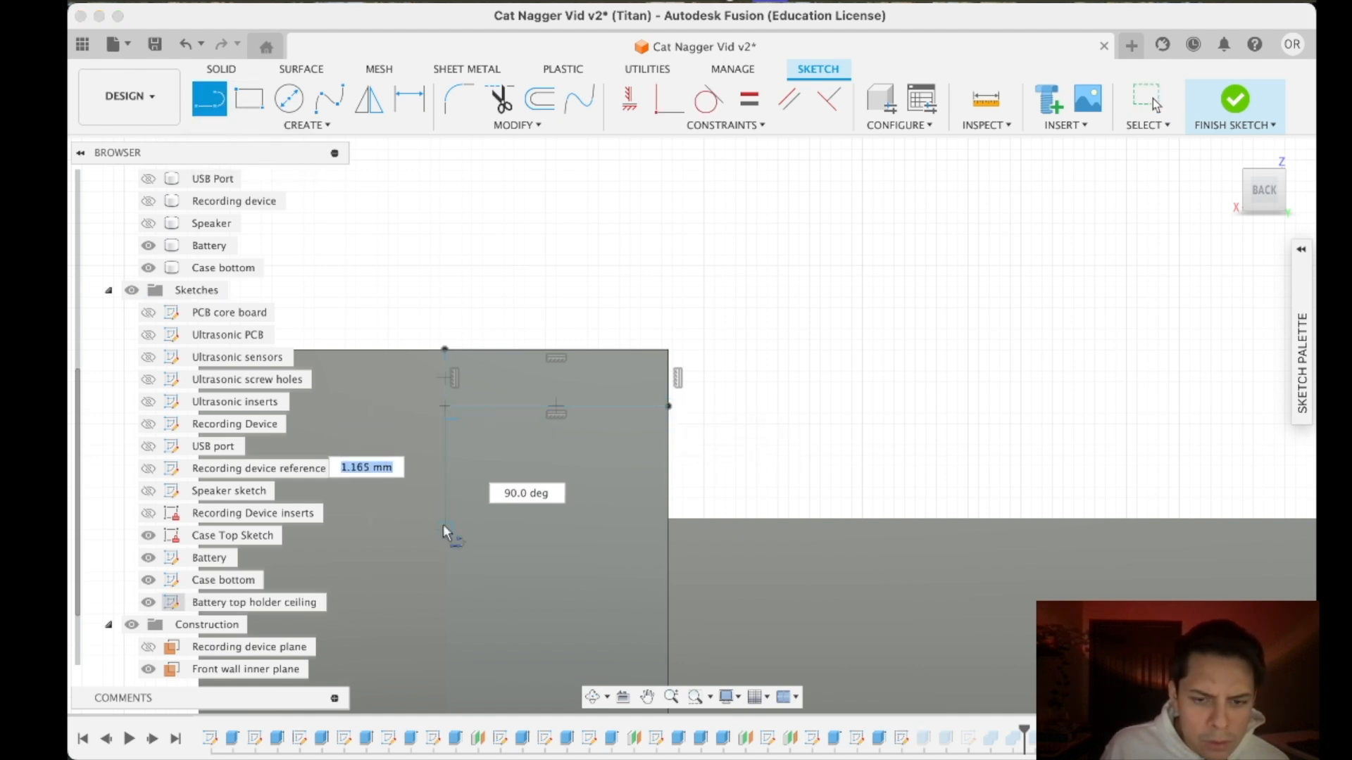
{"action": "left_click", "coordinate": [444, 528]}
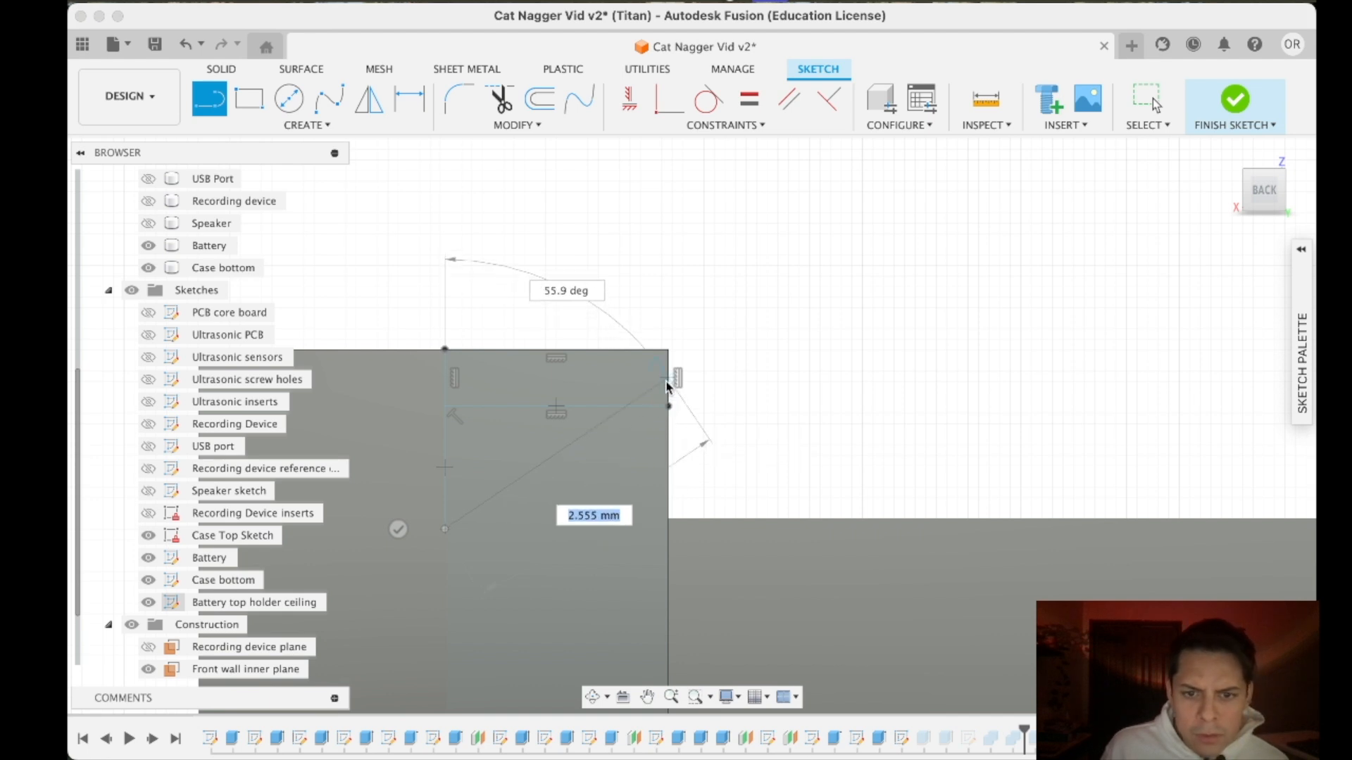
{"action": "left_click", "coordinate": [669, 407]}
{"action": "key", "text": "Escape"}
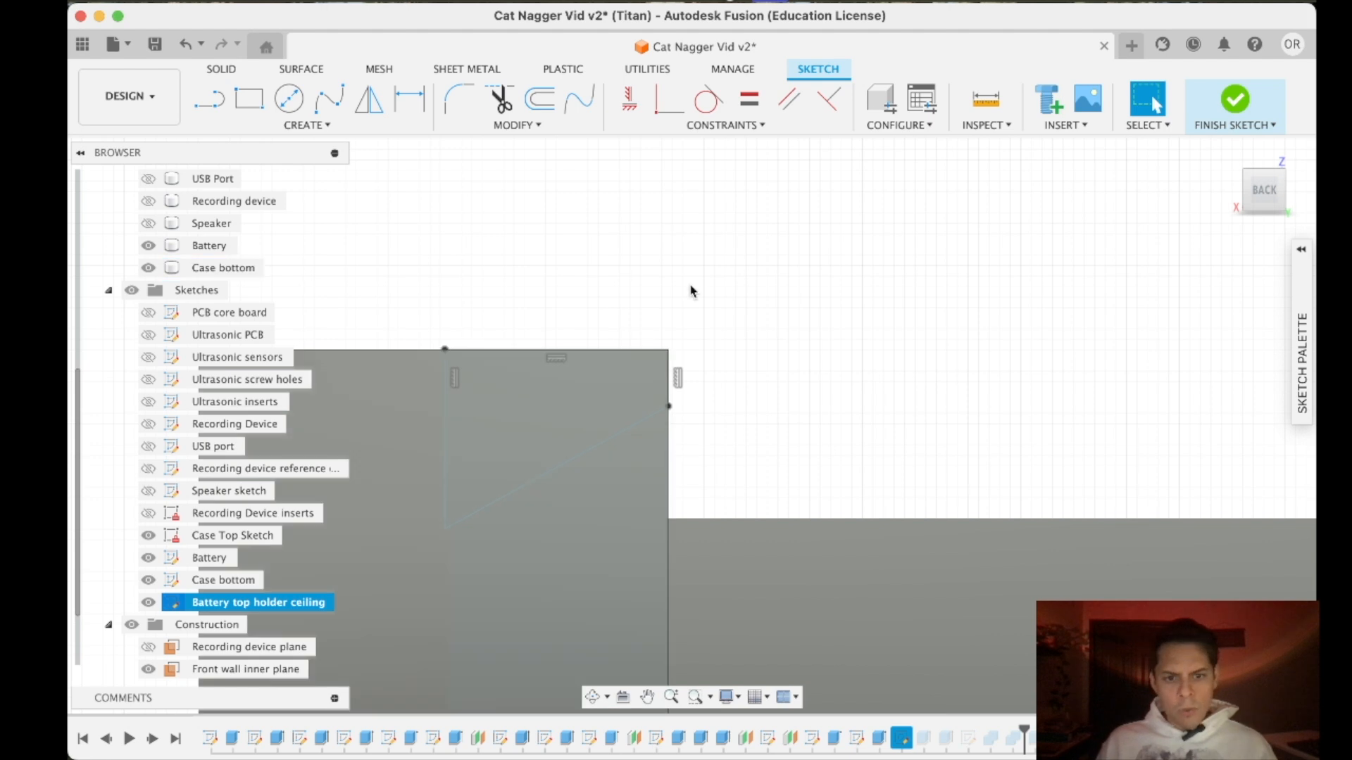
{"action": "left_click", "coordinate": [1233, 100]}
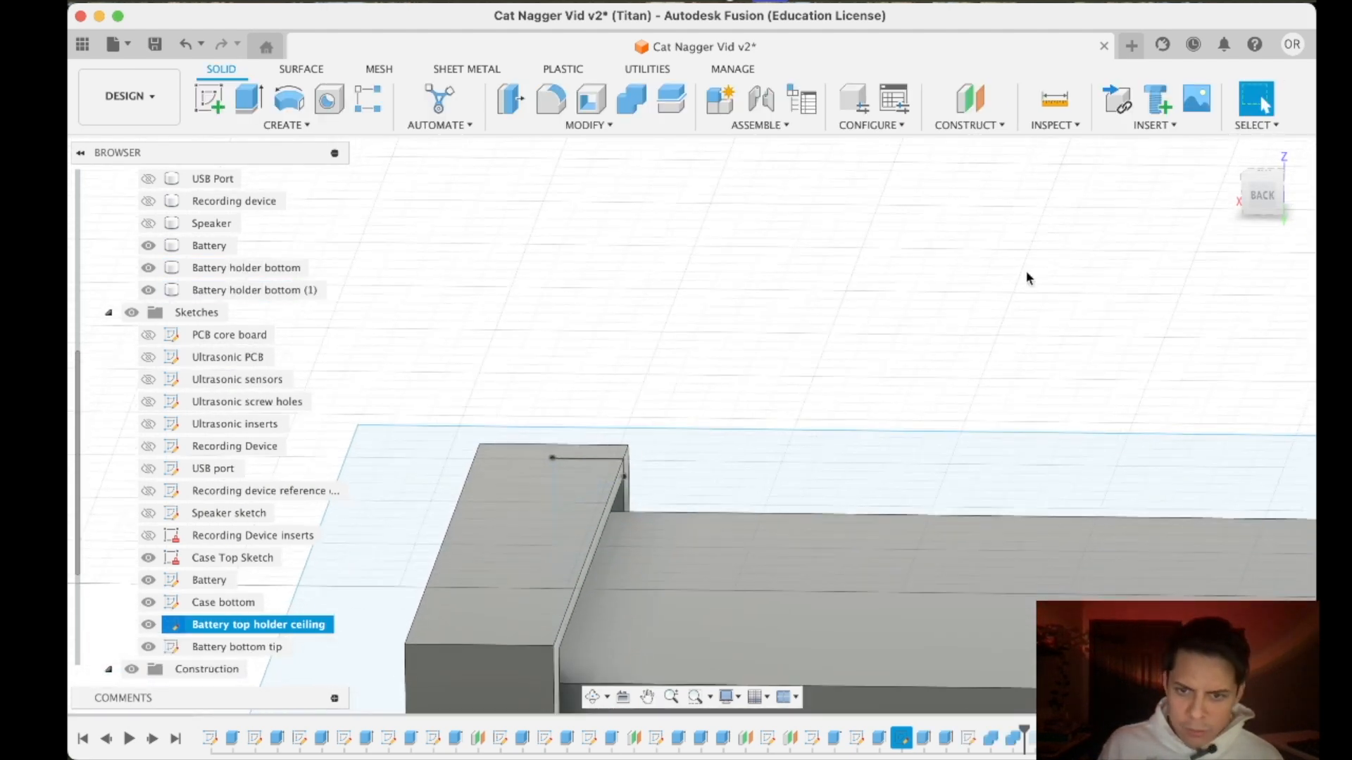
- Examine the sloped underside of the battery bracket's ceiling and the fit of both holder ends around the battery
{"action": "left_click", "coordinate": [570, 458]}
{"action": "mouse_move", "coordinate": [1259, 197]}
{"action": "left_mouse_down"}
{"action": "mouse_move", "coordinate": [1203, 184]}
{"action": "mouse_move", "coordinate": [1201, 166]}
{"action": "left_mouse_up"}
{"action": "left_click", "coordinate": [692, 289]}
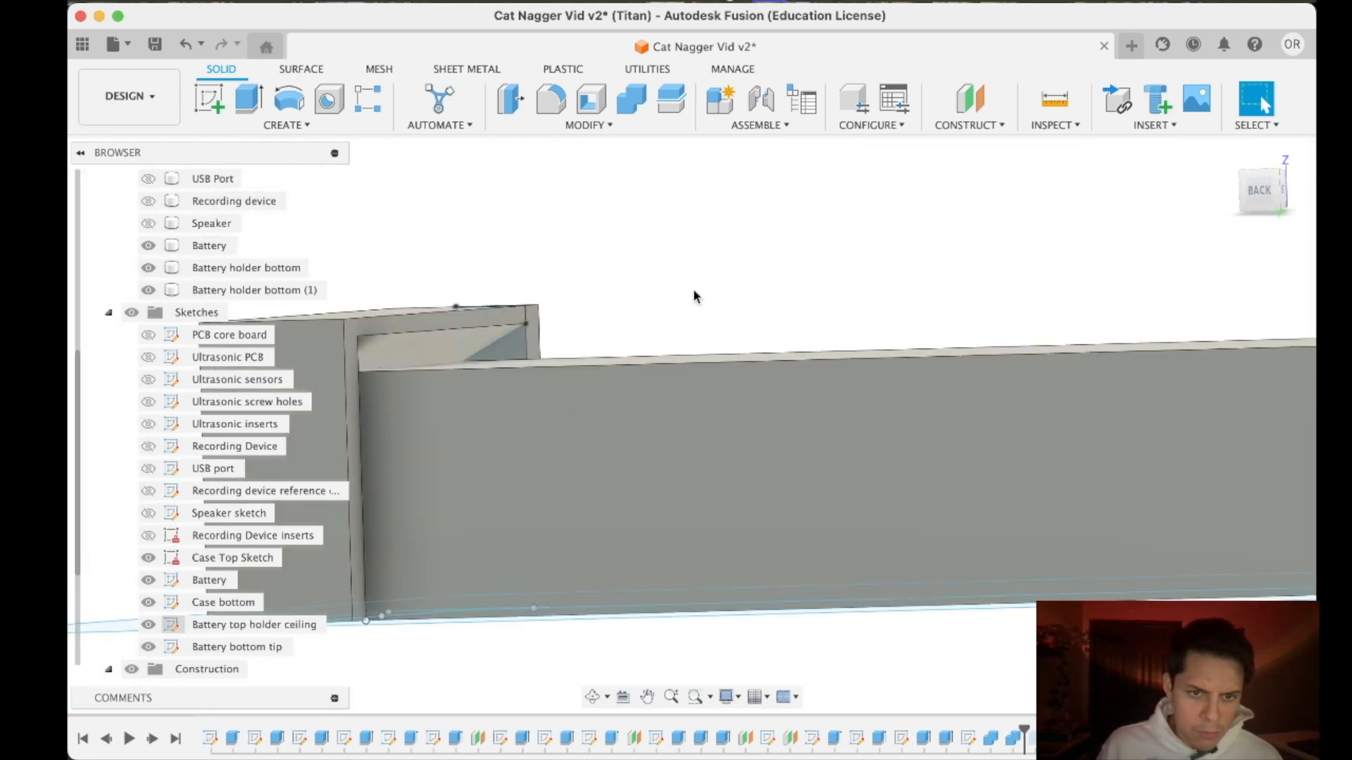
{"action": "scroll", "coordinate": [431, 348], "scroll_direction": "down", "scroll_amount": 4}
{"action": "scroll", "coordinate": [431, 348], "scroll_direction": "up", "scroll_amount": 2}
{"action": "scroll", "coordinate": [431, 348], "scroll_direction": "up", "scroll_amount": 2}
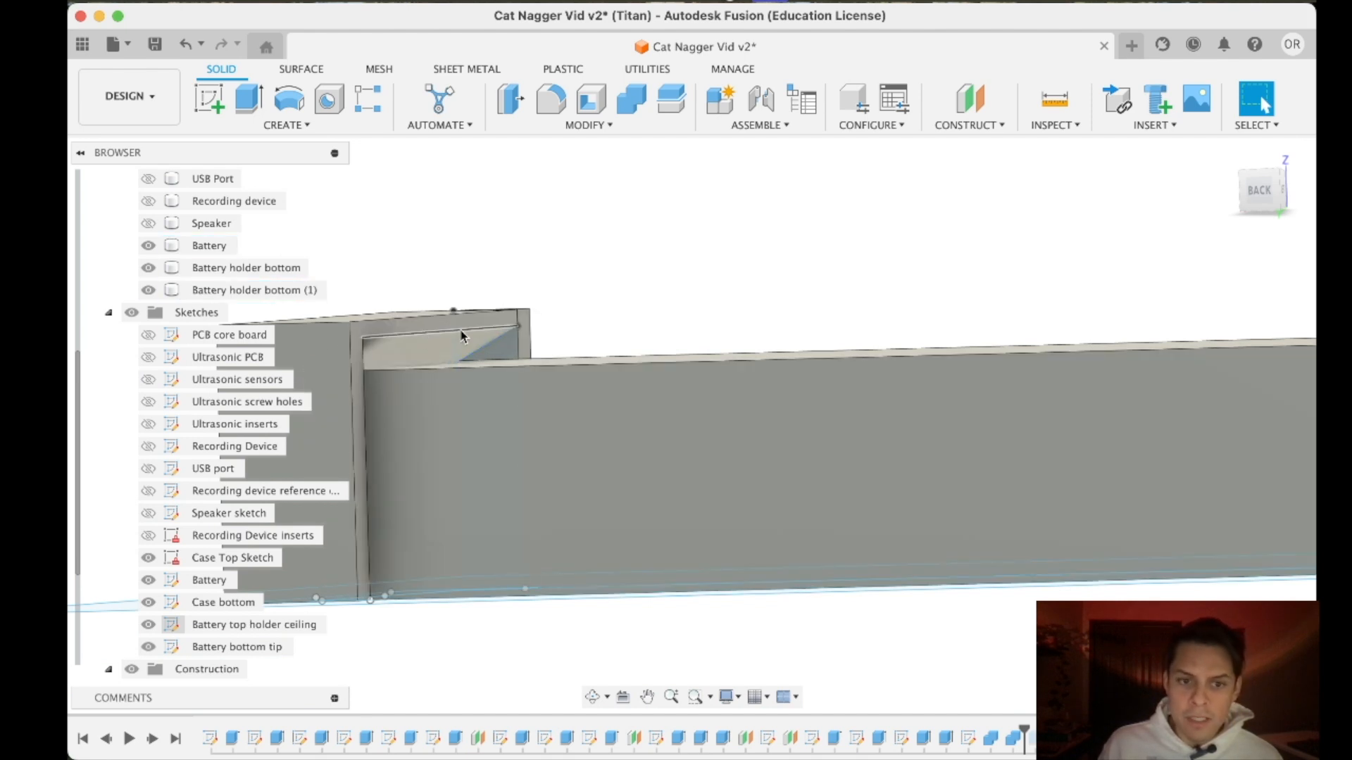
{"action": "scroll", "coordinate": [416, 331], "scroll_direction": "down", "scroll_amount": 4}
{"action": "scroll", "coordinate": [415, 334], "scroll_direction": "up", "scroll_amount": 2}
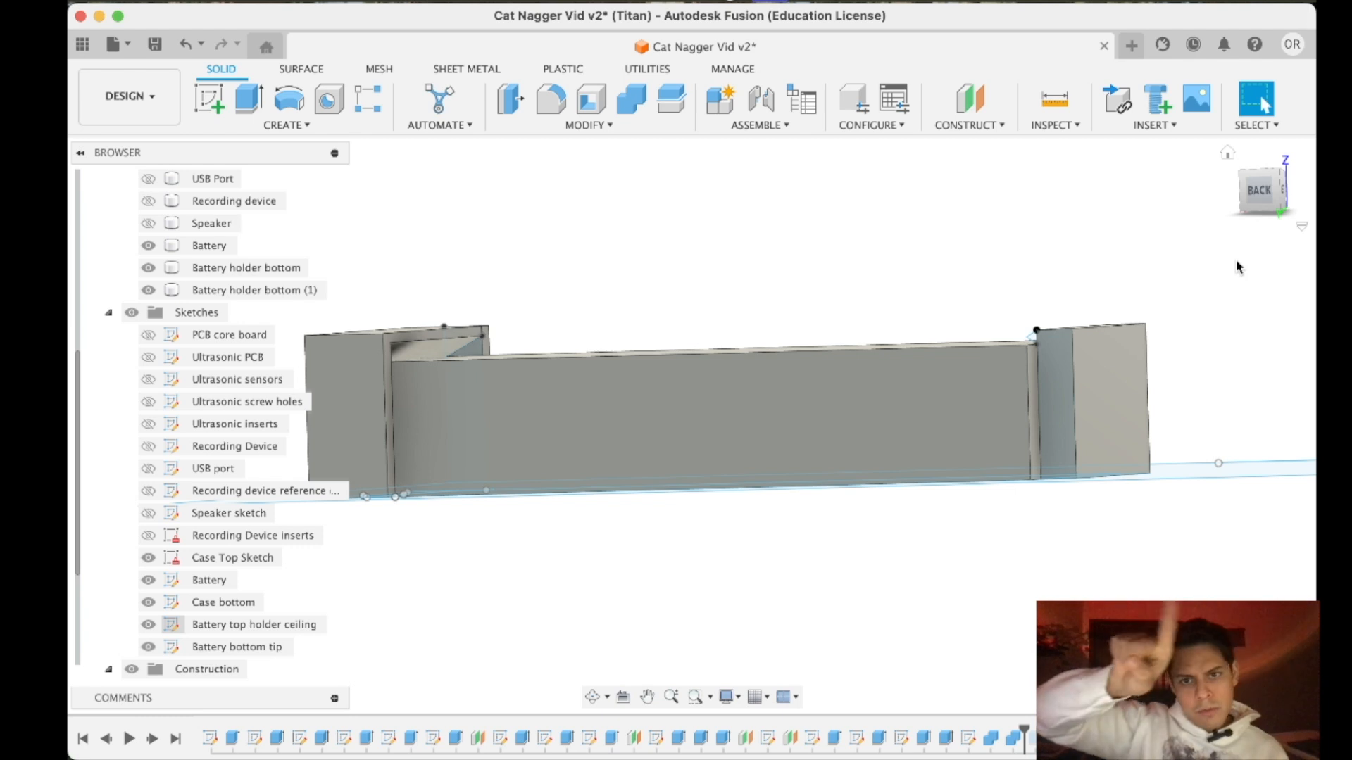
{"action": "left_click_drag", "start_coordinate": [1252, 202], "coordinate": [1264, 223]}
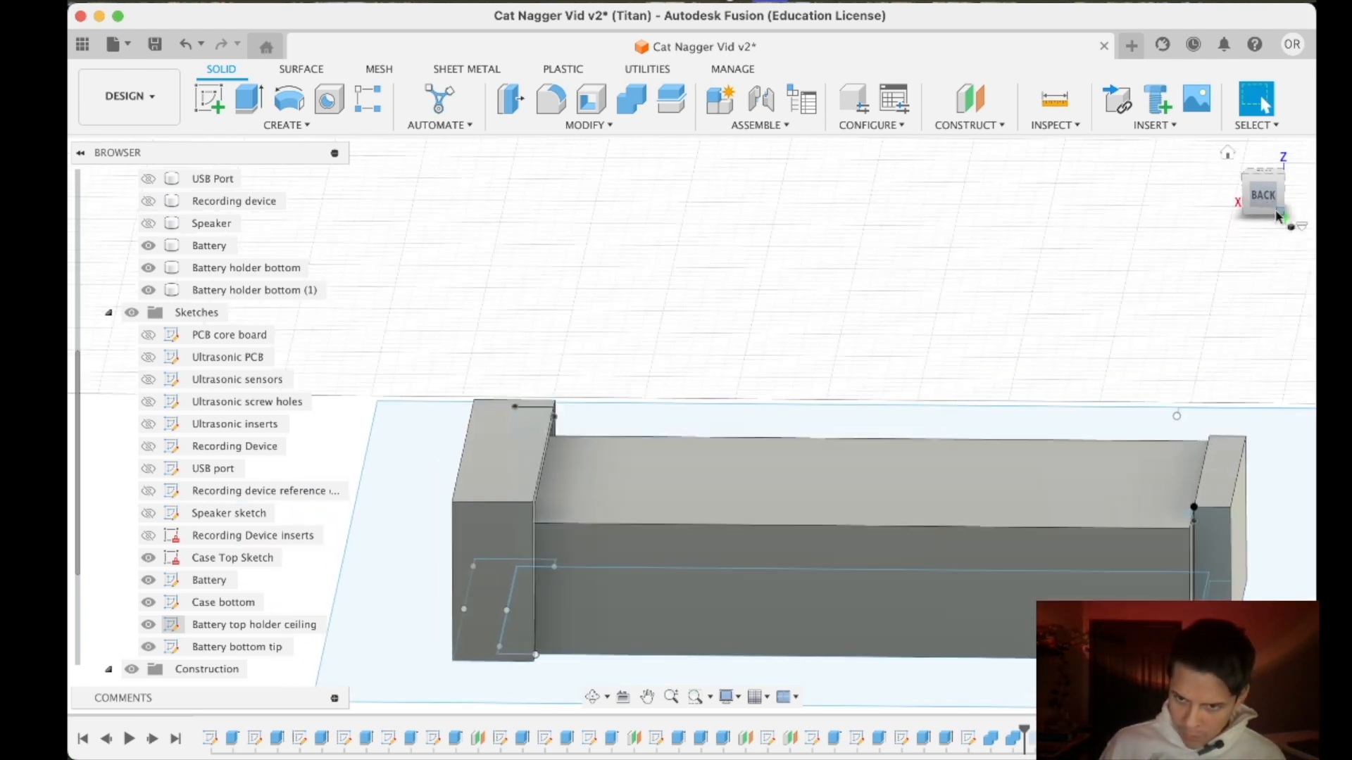
{"action": "scroll", "coordinate": [240, 653], "scroll_direction": "up", "scroll_amount": 5}
{"action": "scroll", "coordinate": [239, 648], "scroll_direction": "down", "scroll_amount": 5}
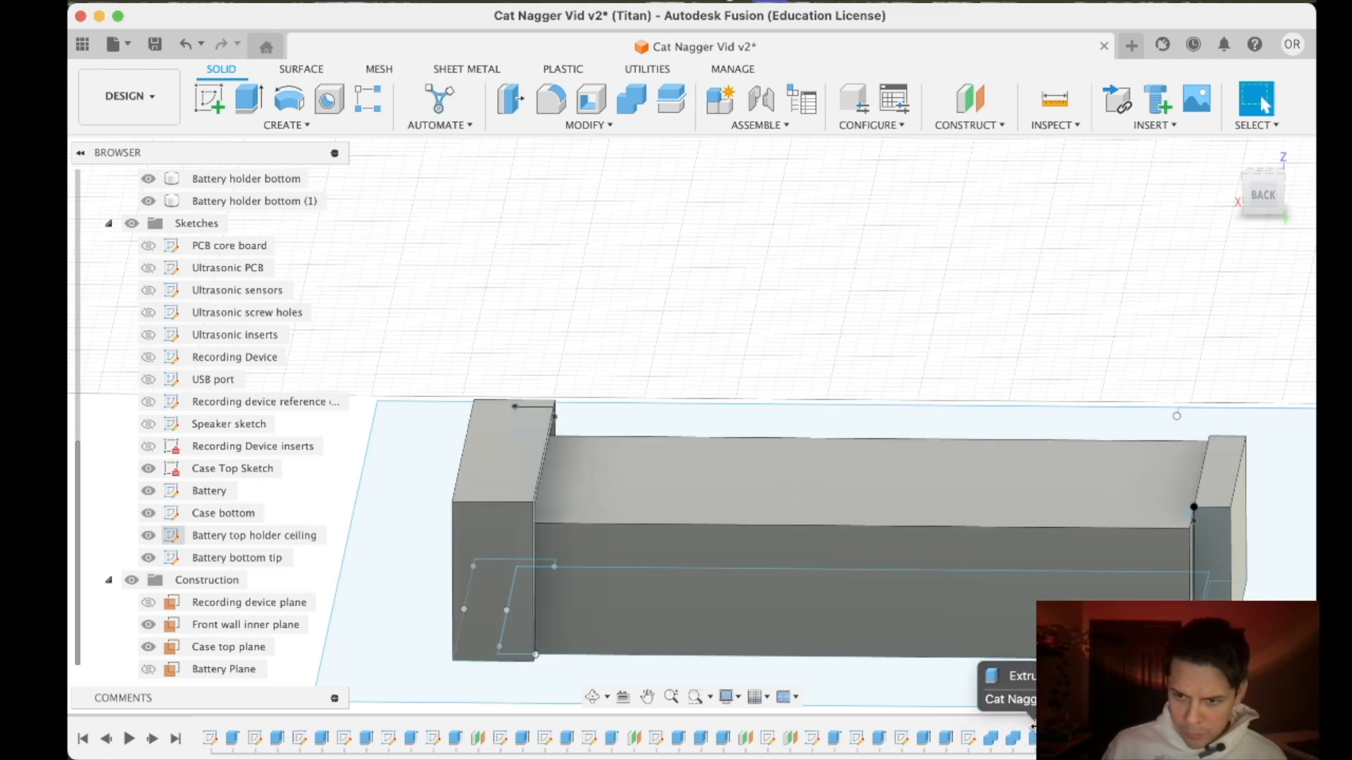
- Inspect the battery holder and case bottom outline from below, ending in the straight bottom view
{"action": "left_click", "coordinate": [1189, 502]}
{"action": "scroll", "coordinate": [985, 520], "scroll_direction": "down", "scroll_amount": 10}
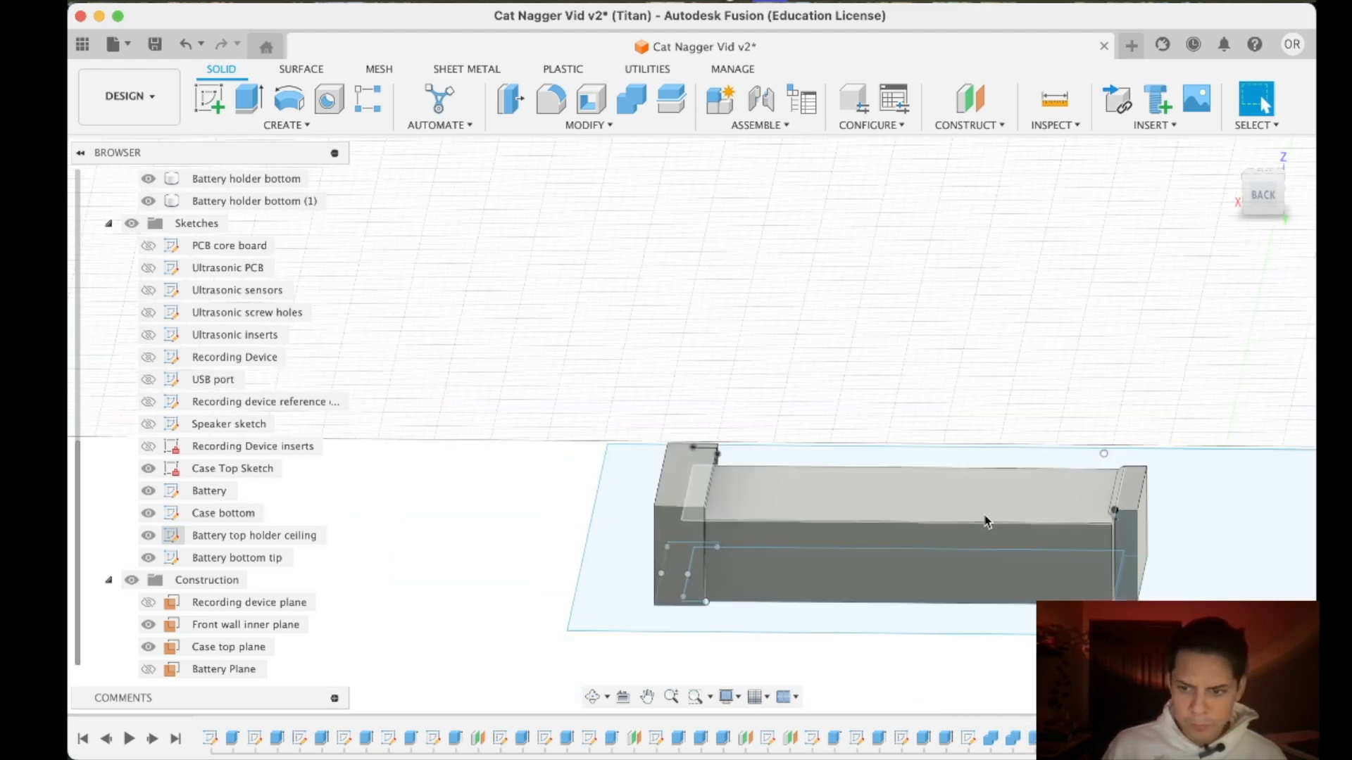
{"action": "scroll", "coordinate": [1077, 482], "scroll_direction": "up", "scroll_amount": 5}
{"action": "middle_click_drag", "start_coordinate": [1074, 479], "coordinate": [981, 304]}
{"action": "left_click_drag", "start_coordinate": [1261, 201], "coordinate": [1258, 181]}
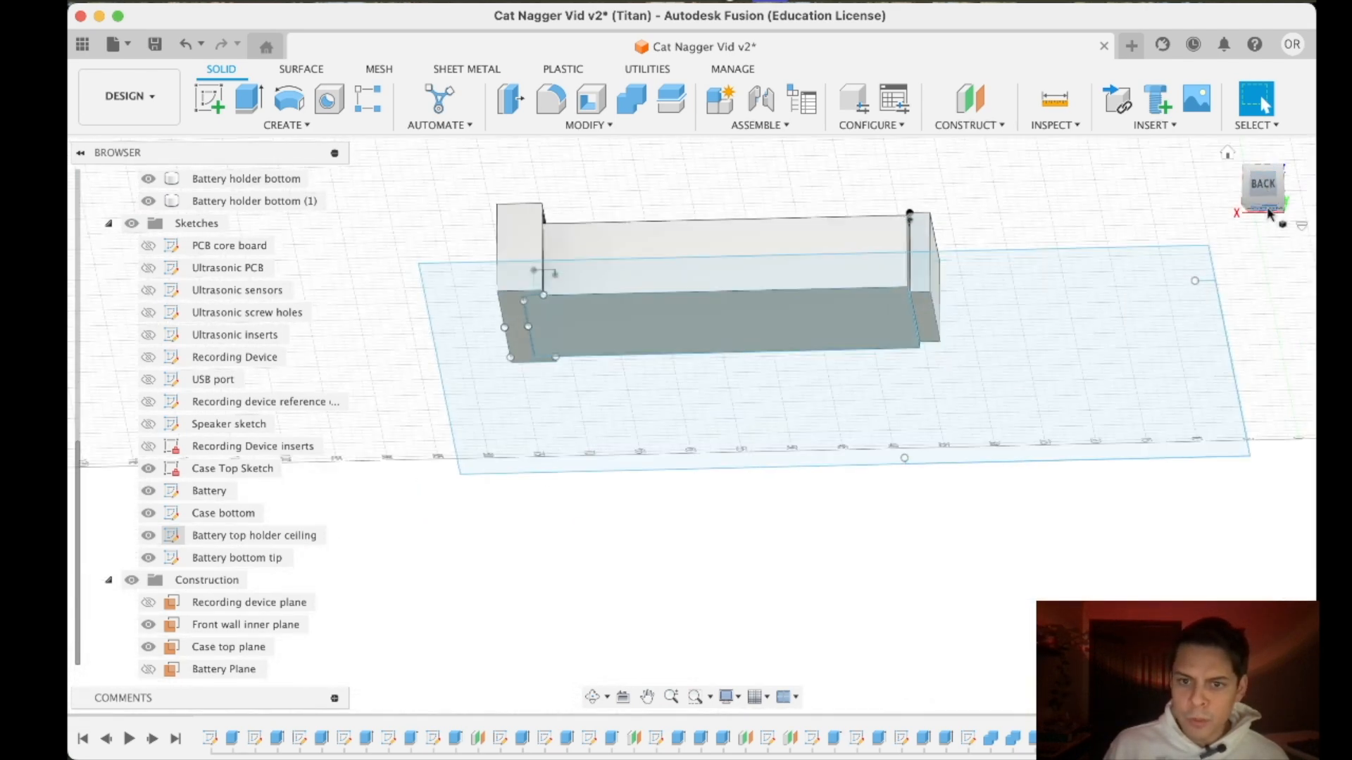
{"action": "left_click", "coordinate": [1270, 213]}
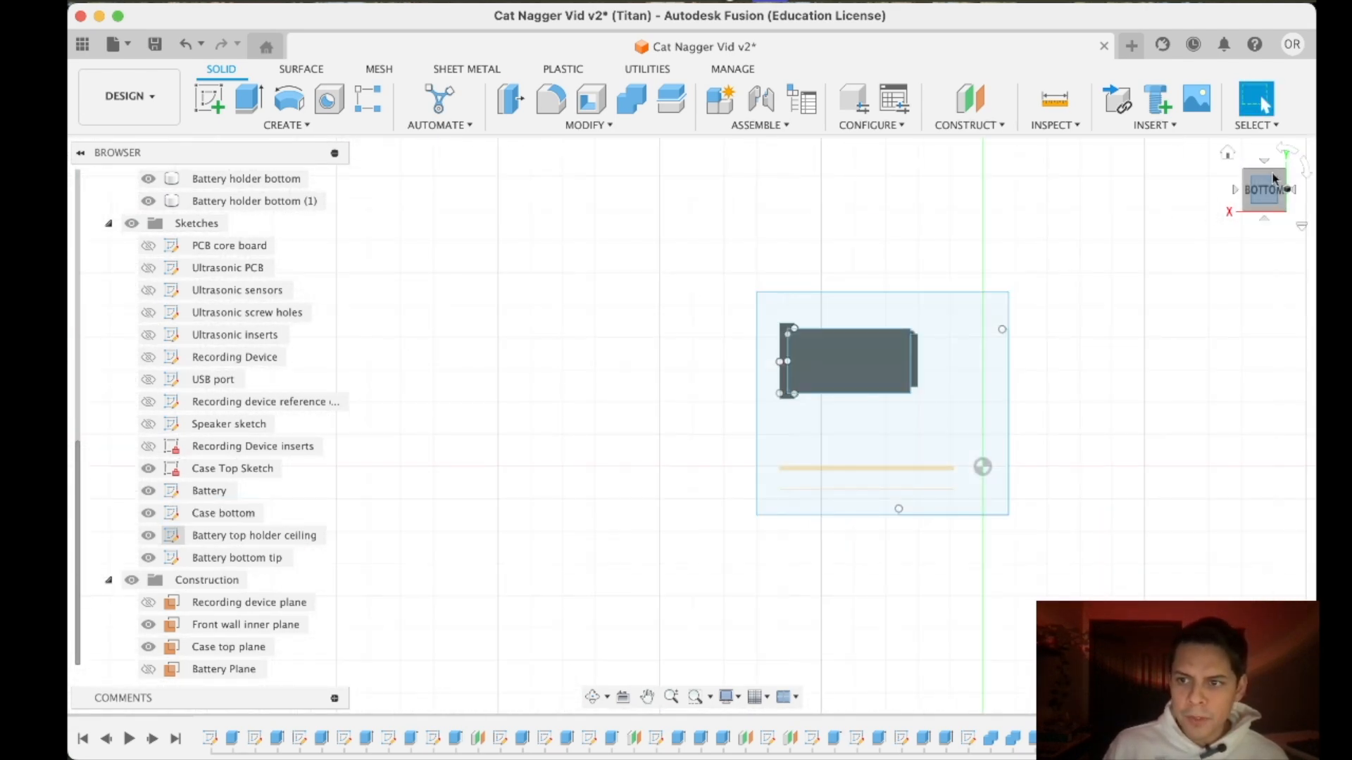
{"action": "left_click_drag", "start_coordinate": [1266, 201], "coordinate": [1264, 196]}
{"action": "left_click", "coordinate": [1262, 195]}
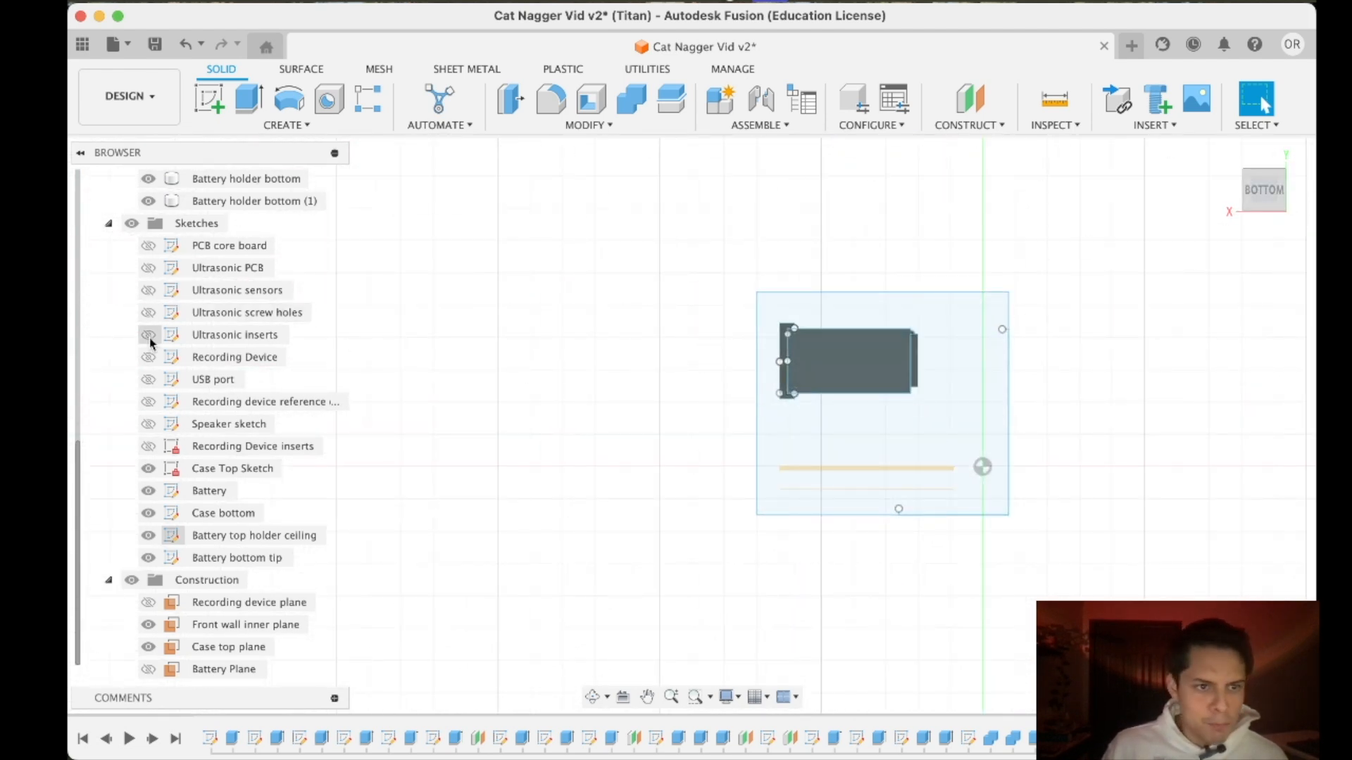
- Show the hidden component bodies, including the USB Port, Recording device and Speaker, and view them with the battery from the bottom
{"action": "scroll", "coordinate": [183, 357], "scroll_direction": "up", "scroll_amount": 5}
{"action": "left_click", "coordinate": [148, 312]}
{"action": "left_click", "coordinate": [148, 290]}
{"action": "left_click", "coordinate": [148, 268]}
{"action": "left_click", "coordinate": [146, 224]}
{"action": "left_click", "coordinate": [148, 223]}
{"action": "left_click", "coordinate": [148, 245]}
{"action": "left_click_drag", "start_coordinate": [1257, 196], "coordinate": [1261, 231]}
{"action": "left_click", "coordinate": [1265, 206]}
{"action": "scroll", "coordinate": [925, 390], "scroll_direction": "up", "scroll_amount": 3}
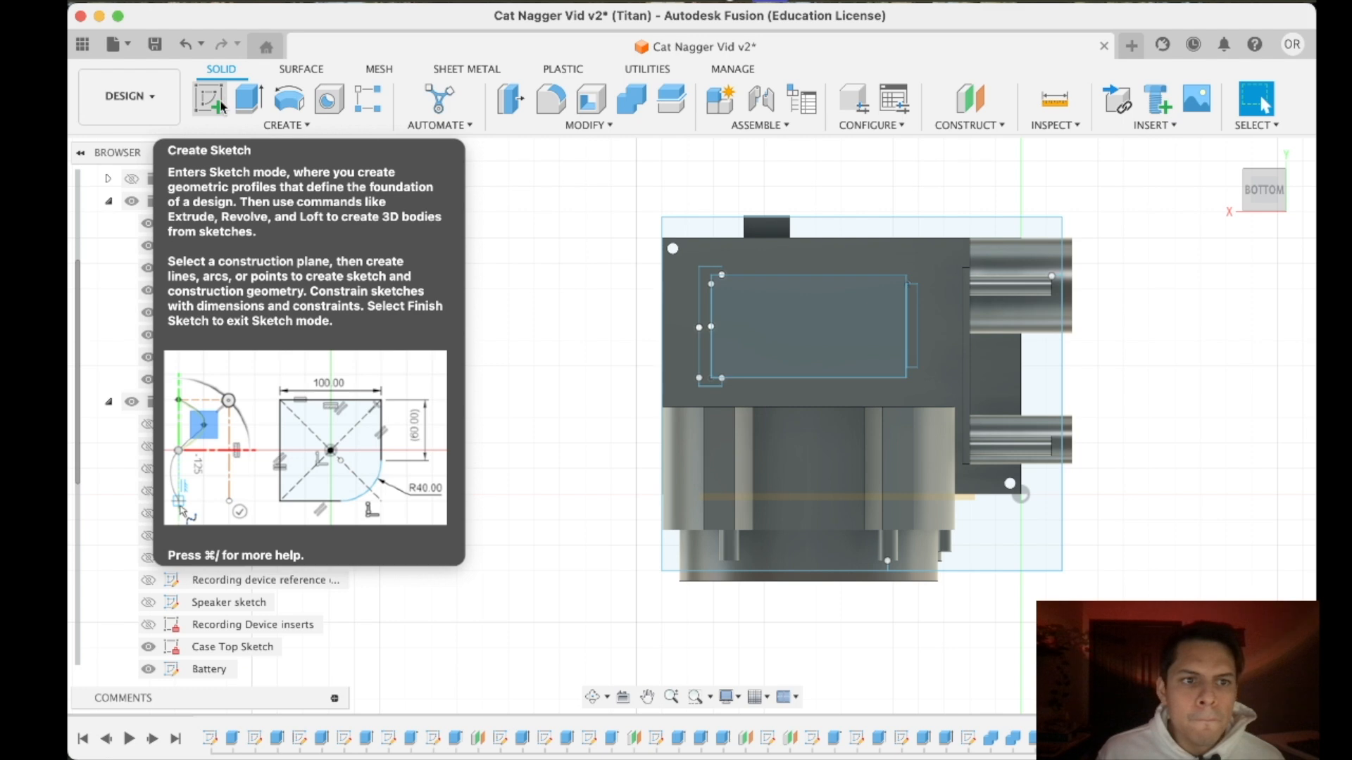
- Edit the Case bottom sketch and offset the case's outer rectangle inward by 3 mm
{"action": "left_click", "coordinate": [690, 555]}
{"action": "scroll", "coordinate": [329, 627], "scroll_direction": "up", "scroll_amount": 2}
{"action": "scroll", "coordinate": [336, 620], "scroll_direction": "down", "scroll_amount": 7}
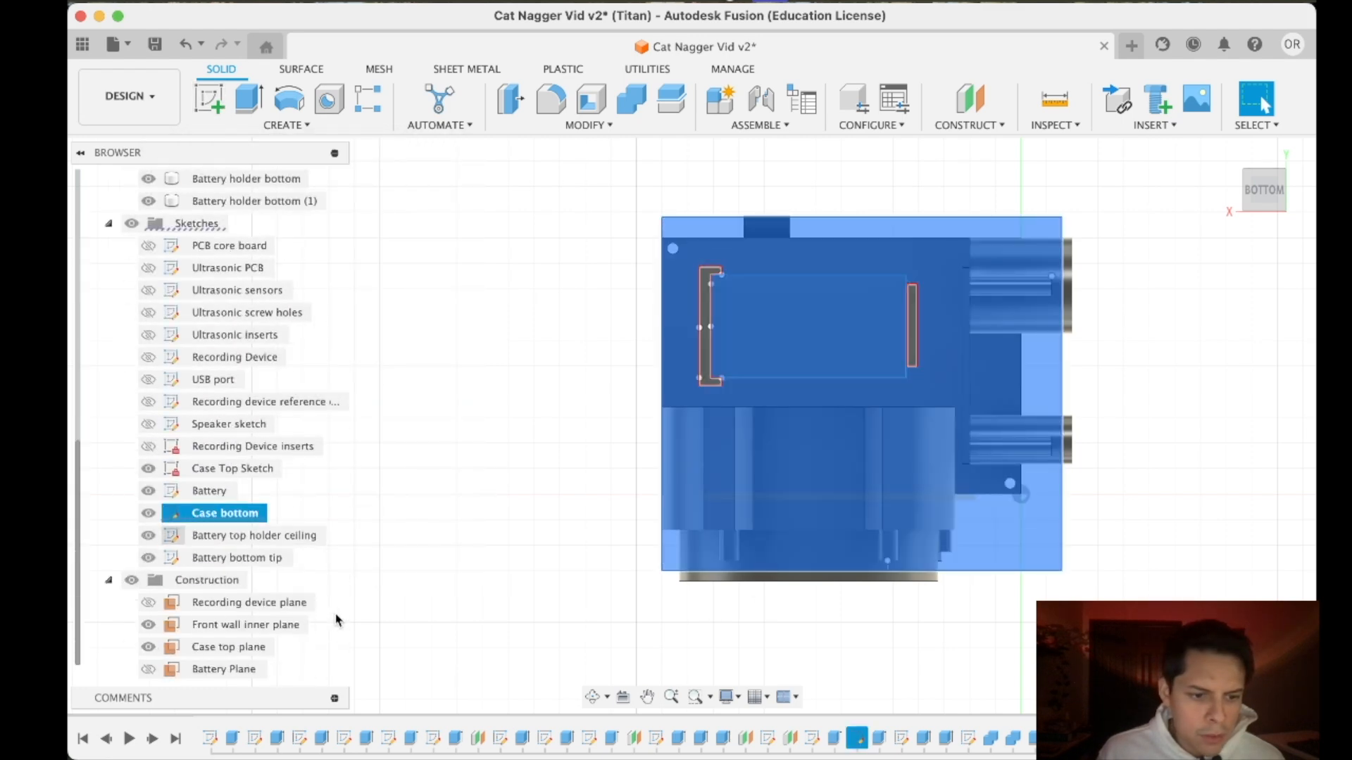
{"action": "double_click", "coordinate": [224, 514]}
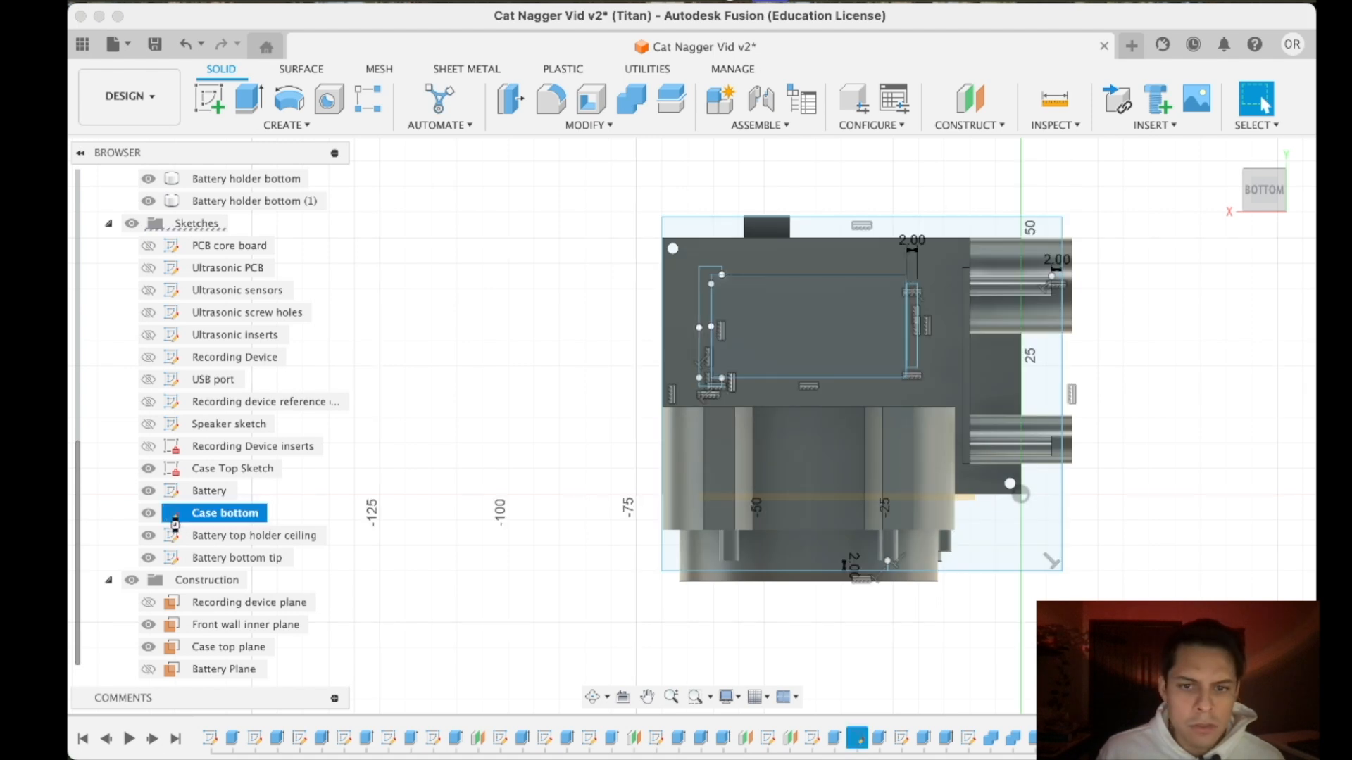
{"action": "left_click", "coordinate": [540, 99]}
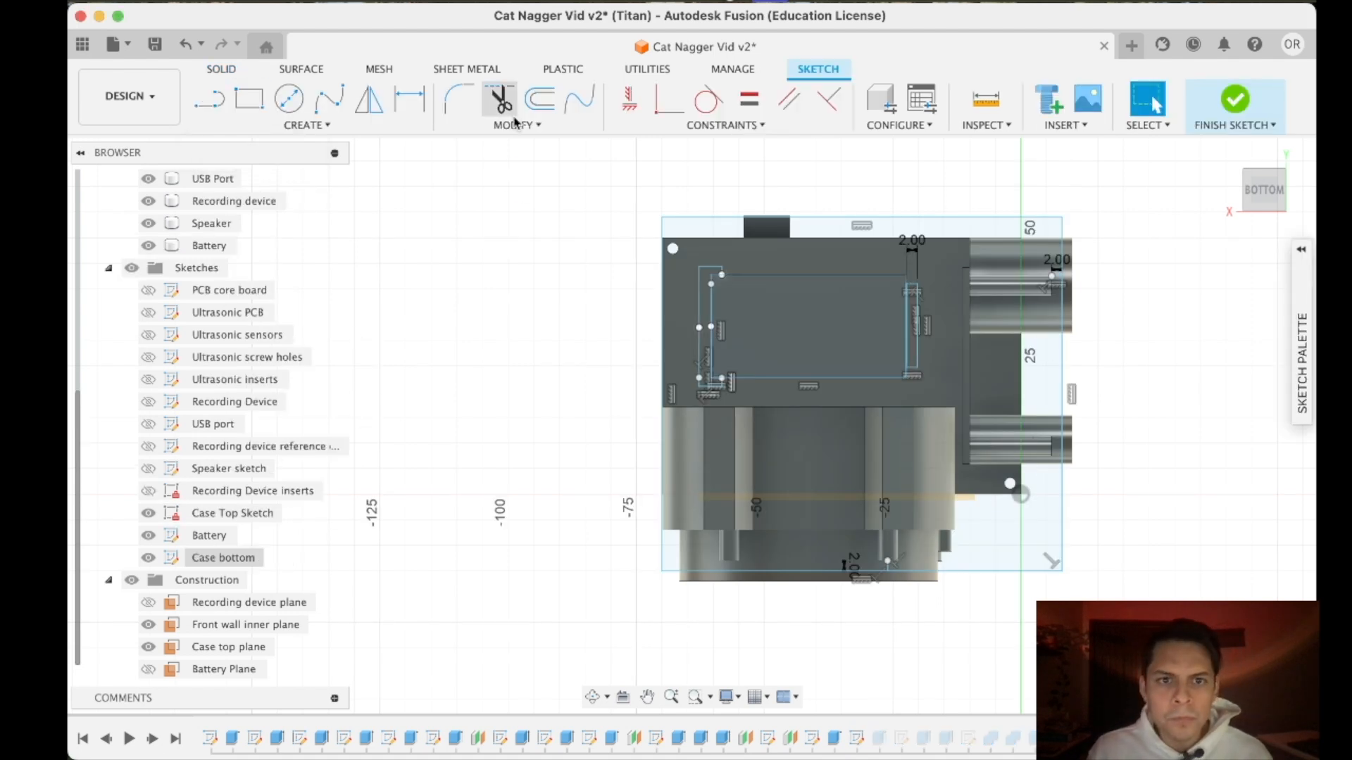
{"action": "left_click", "coordinate": [1038, 571]}
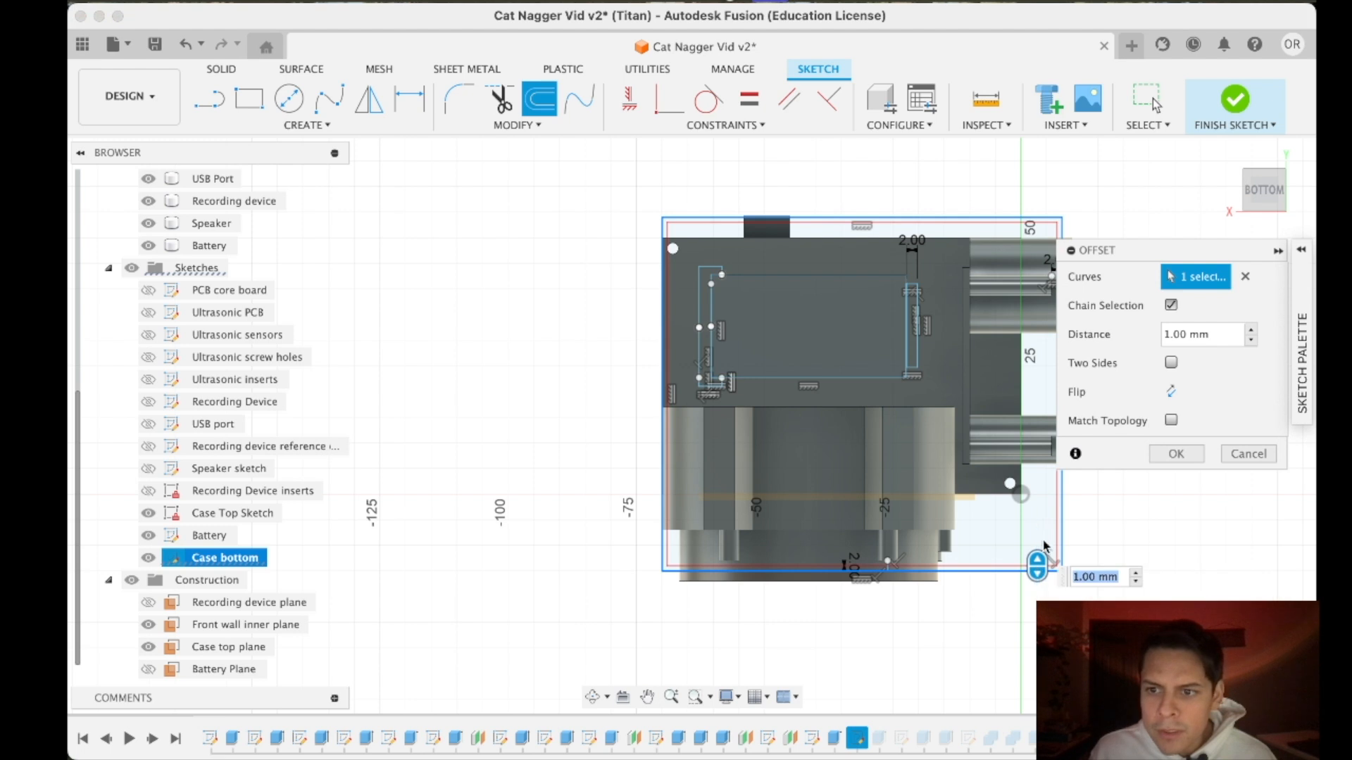
{"action": "left_click", "coordinate": [1171, 335]}
{"action": "key", "text": "BackSpace"}
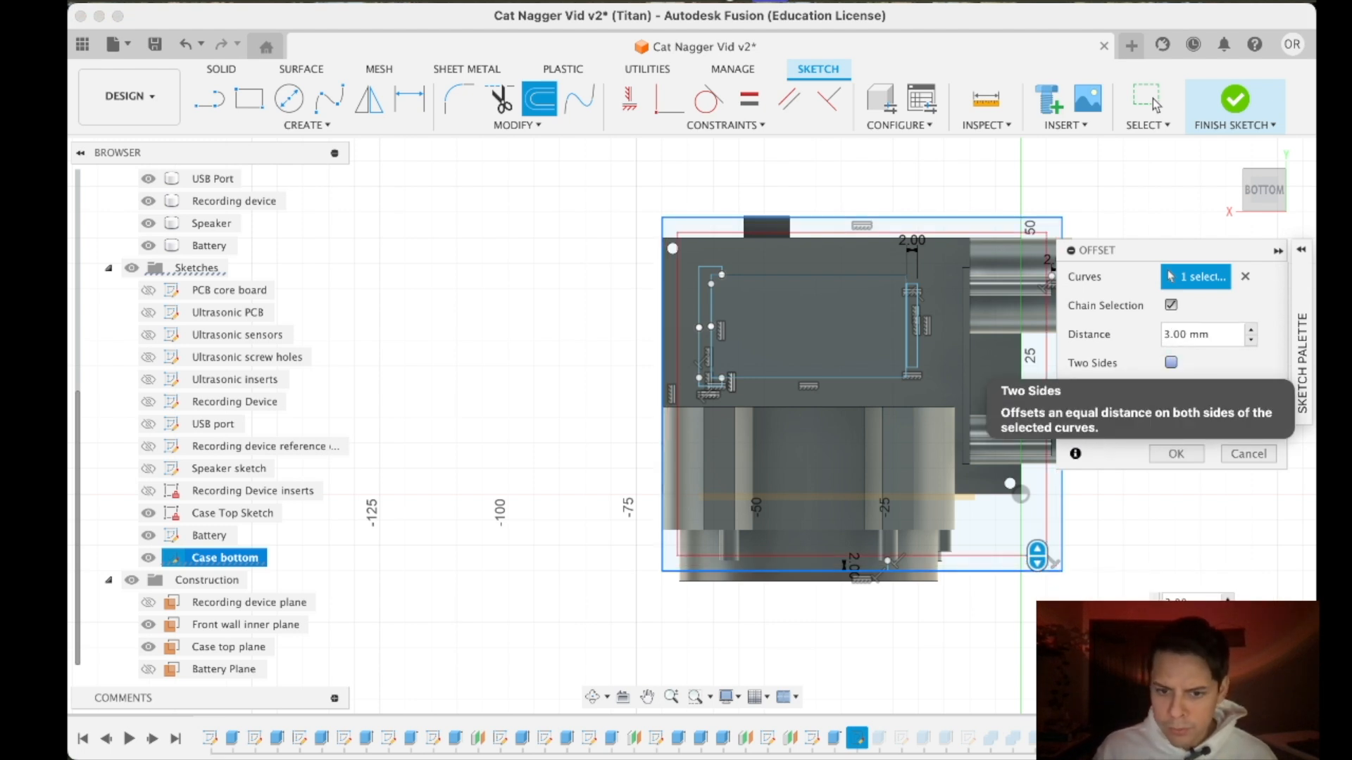
{"action": "key", "text": "Return"}
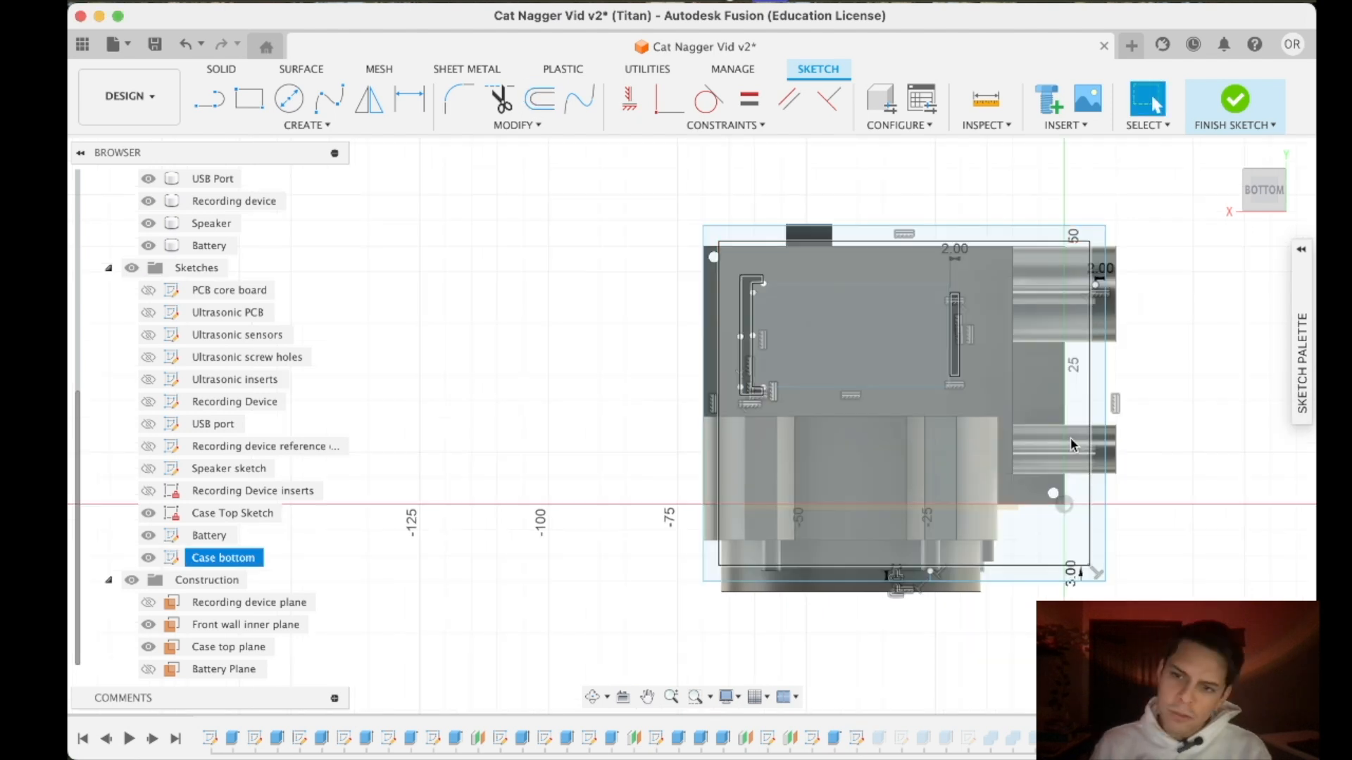
- Try 5 mm for the case outline's offset dimension before setting it to 4 mm, and finish the sketch
{"action": "double_click", "coordinate": [1070, 574]}
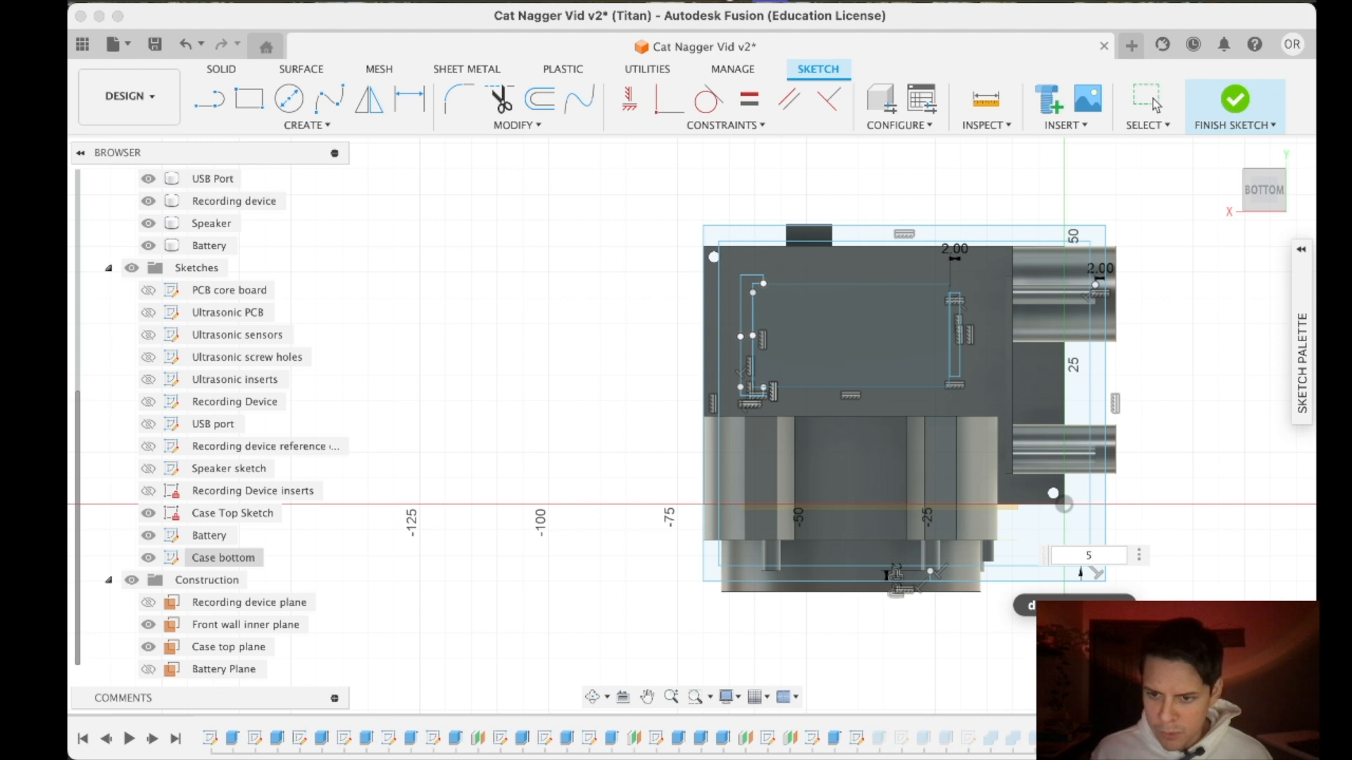
{"action": "key", "text": "Return"}
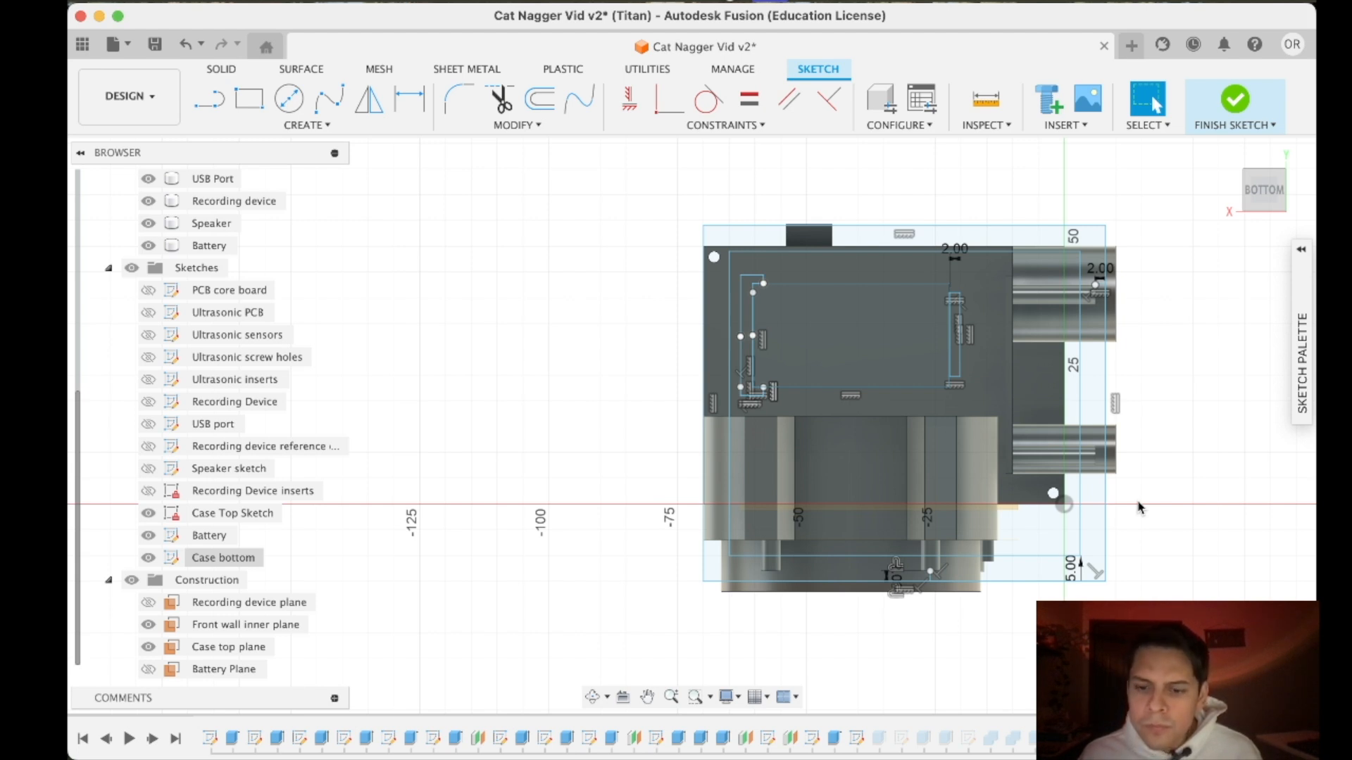
{"action": "left_click", "coordinate": [1253, 199]}
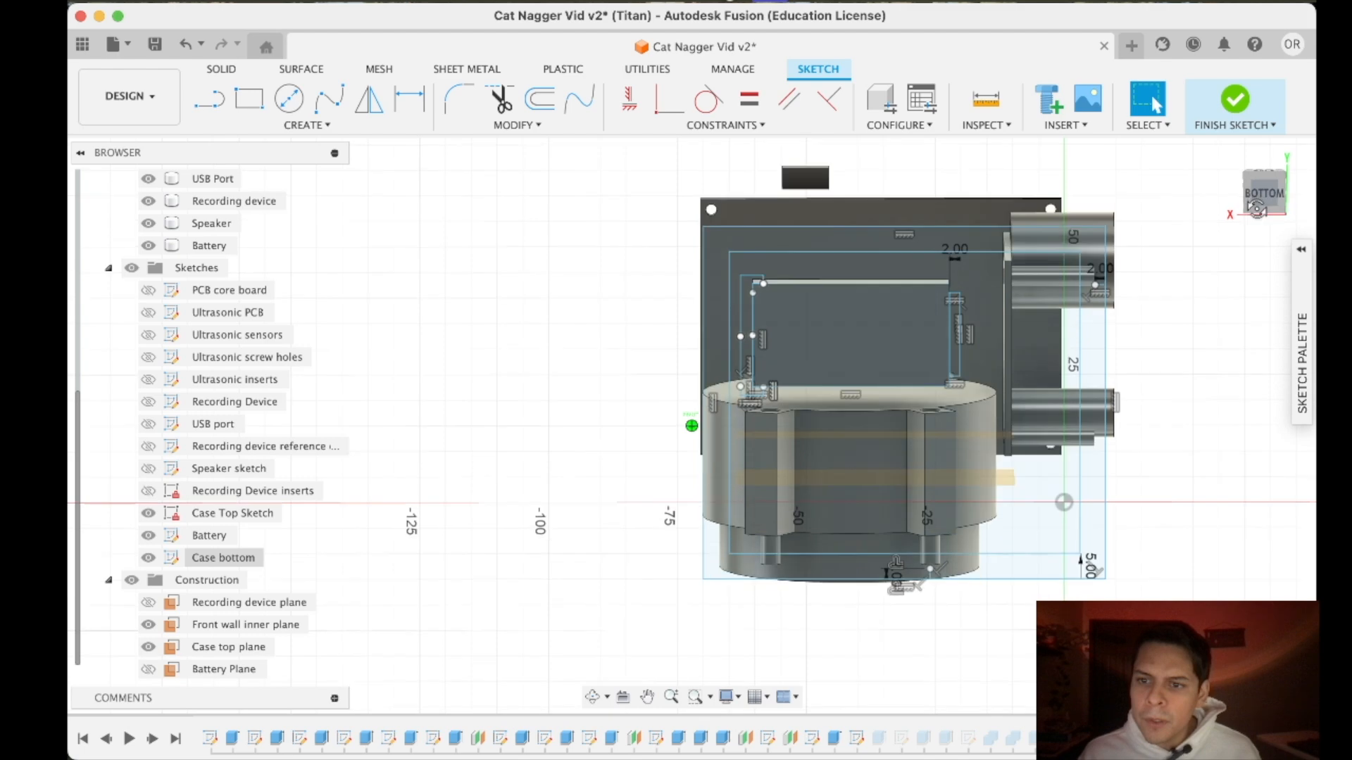
{"action": "double_click", "coordinate": [1091, 567]}
{"action": "type", "text": "4"}
{"action": "key", "text": "Return"}
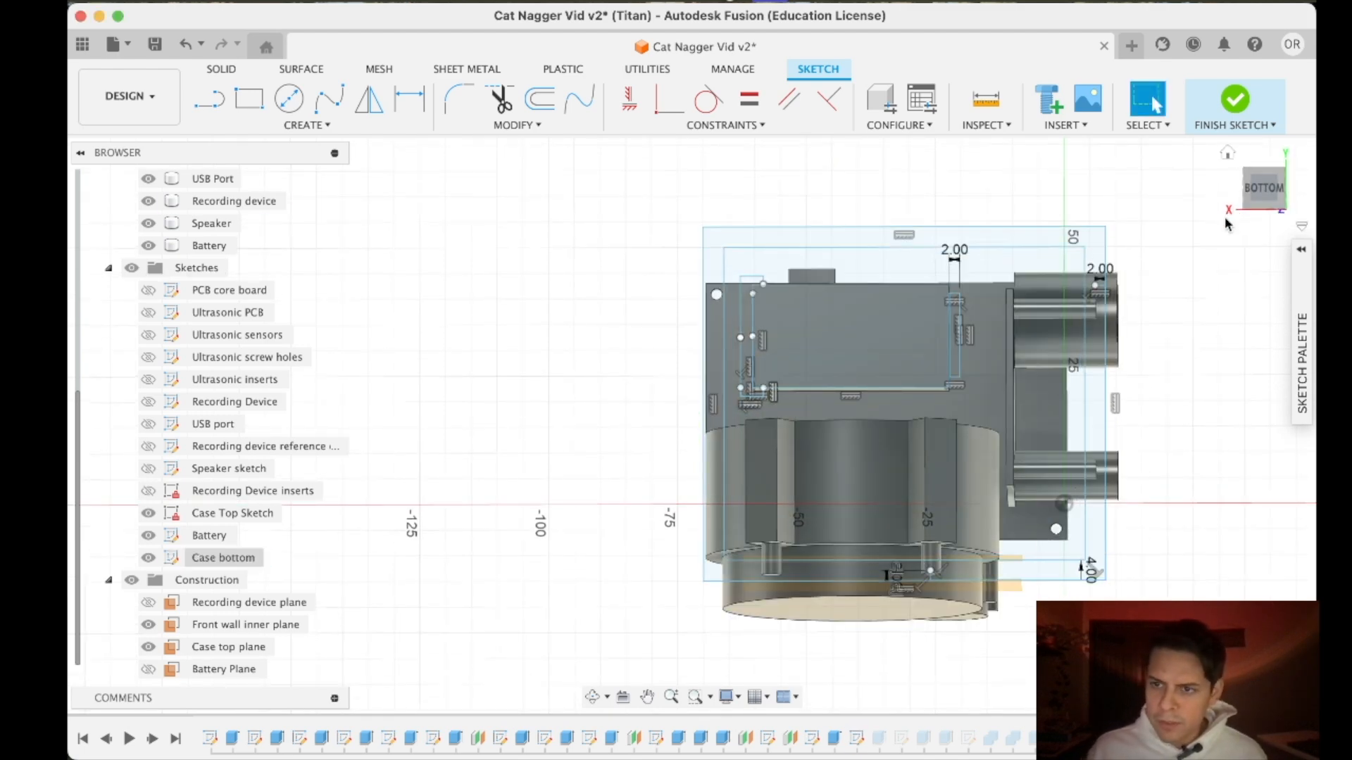
{"action": "left_click", "coordinate": [1261, 192]}
{"action": "left_click", "coordinate": [1235, 102]}
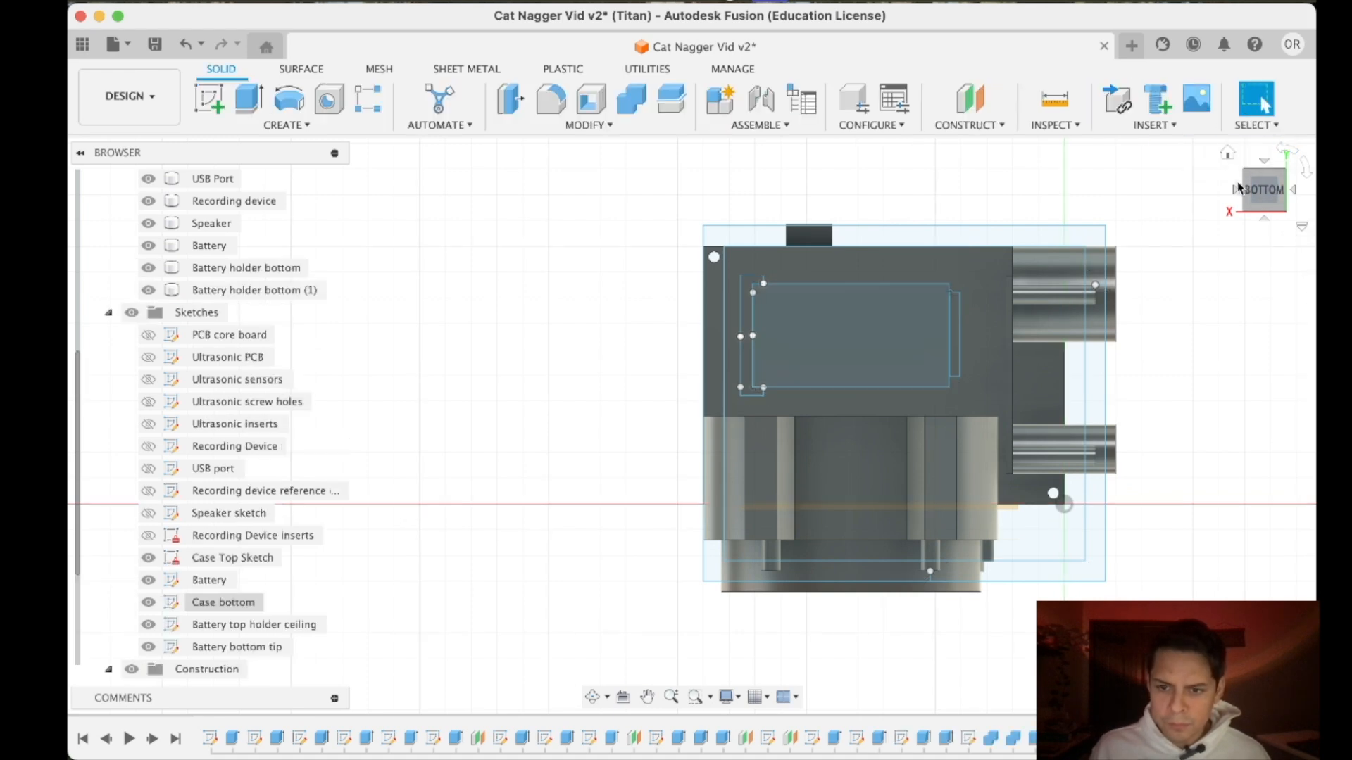
- Check the offset wall outline against the battery holder and component bodies from the back and the bottom
{"action": "left_click", "coordinate": [1260, 190]}
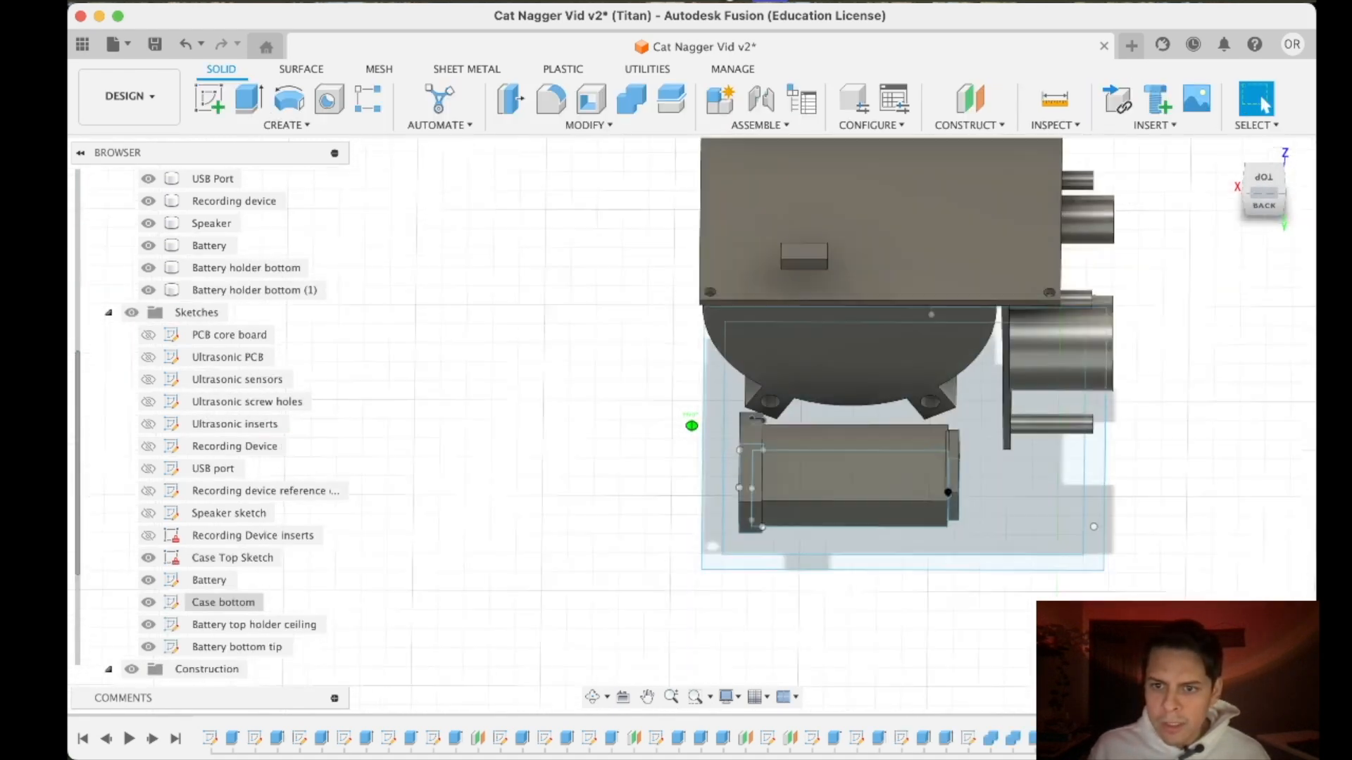
{"action": "left_click_drag", "start_coordinate": [1260, 303], "coordinate": [1261, 202]}
{"action": "left_click", "coordinate": [1268, 189]}
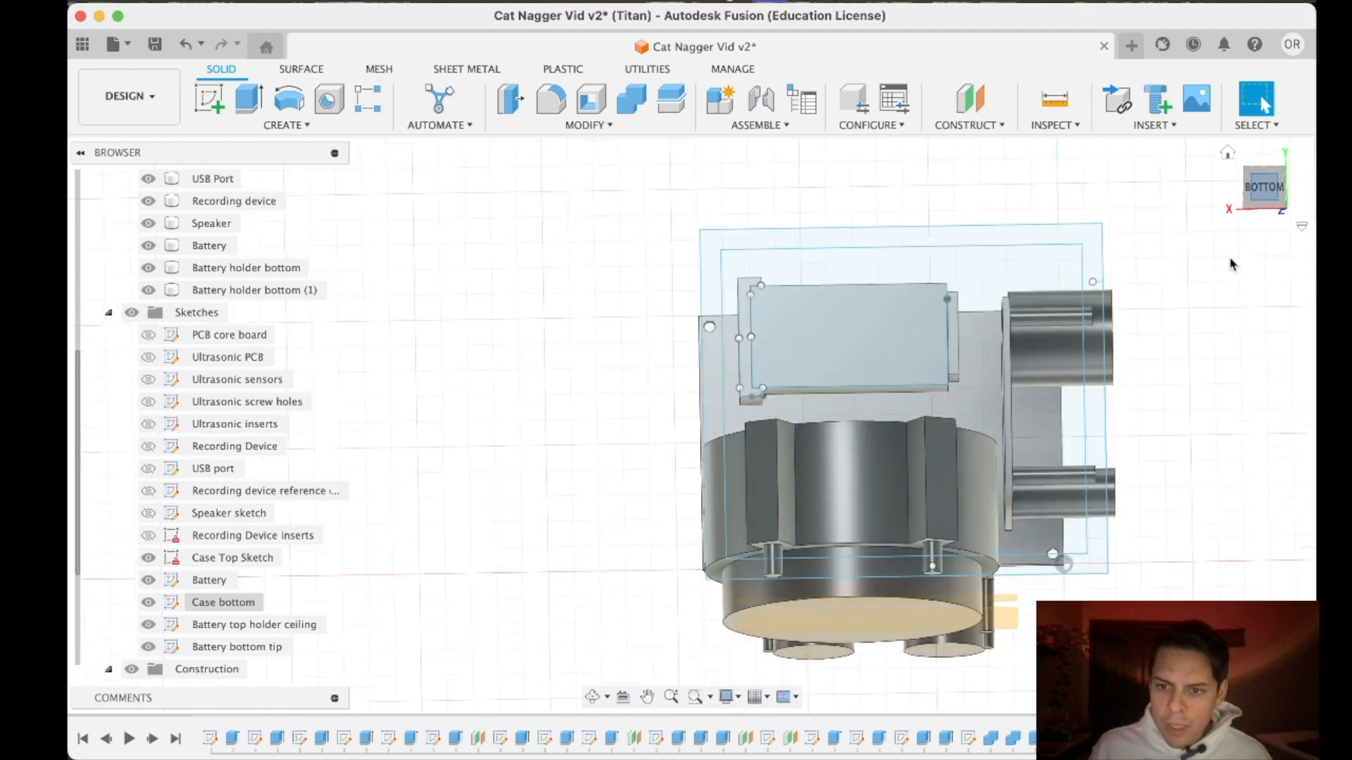
{"action": "scroll", "coordinate": [940, 442], "scroll_direction": "down", "scroll_amount": 3}
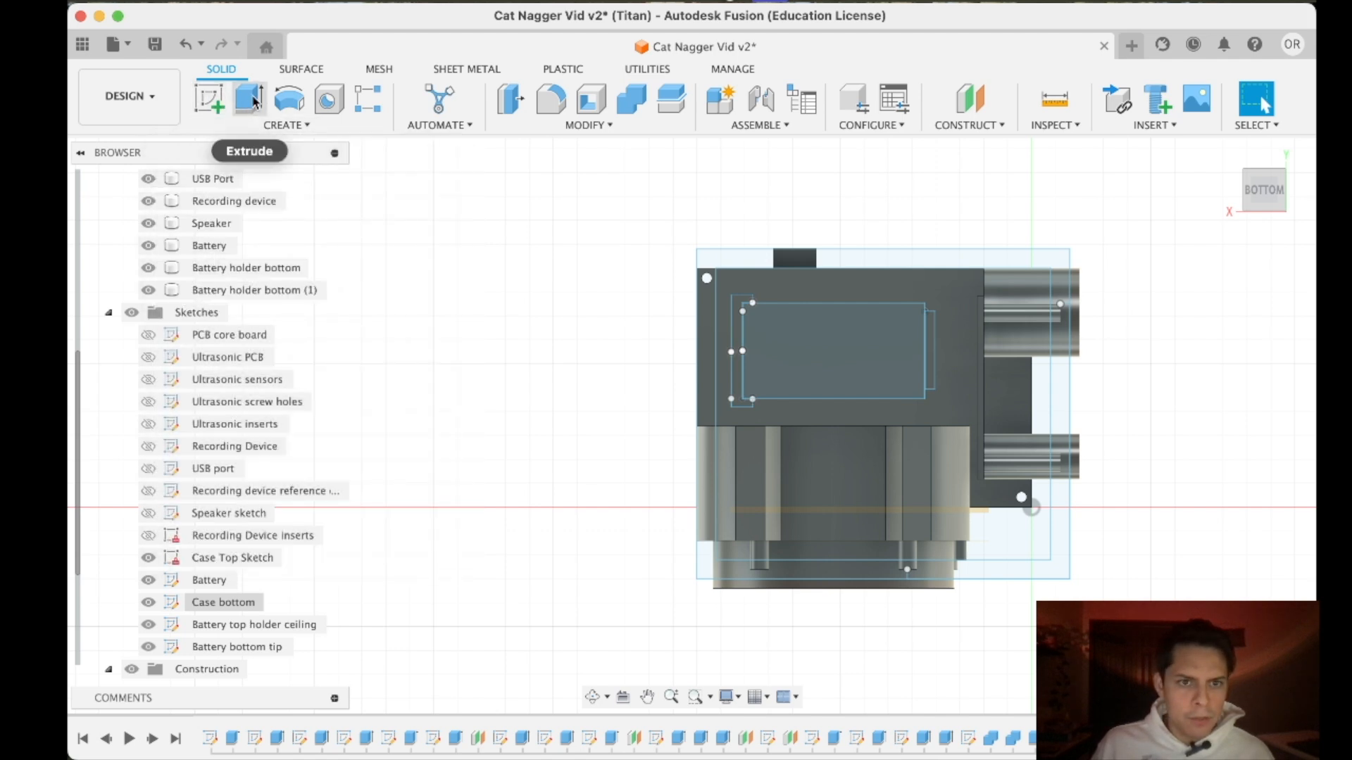
- Edit the Case bottom sketch and draw a 4 mm horizontal line across the right wall strip, level with the board's upper edge
{"action": "right_click", "coordinate": [223, 602]}
{"action": "left_click", "coordinate": [352, 276]}
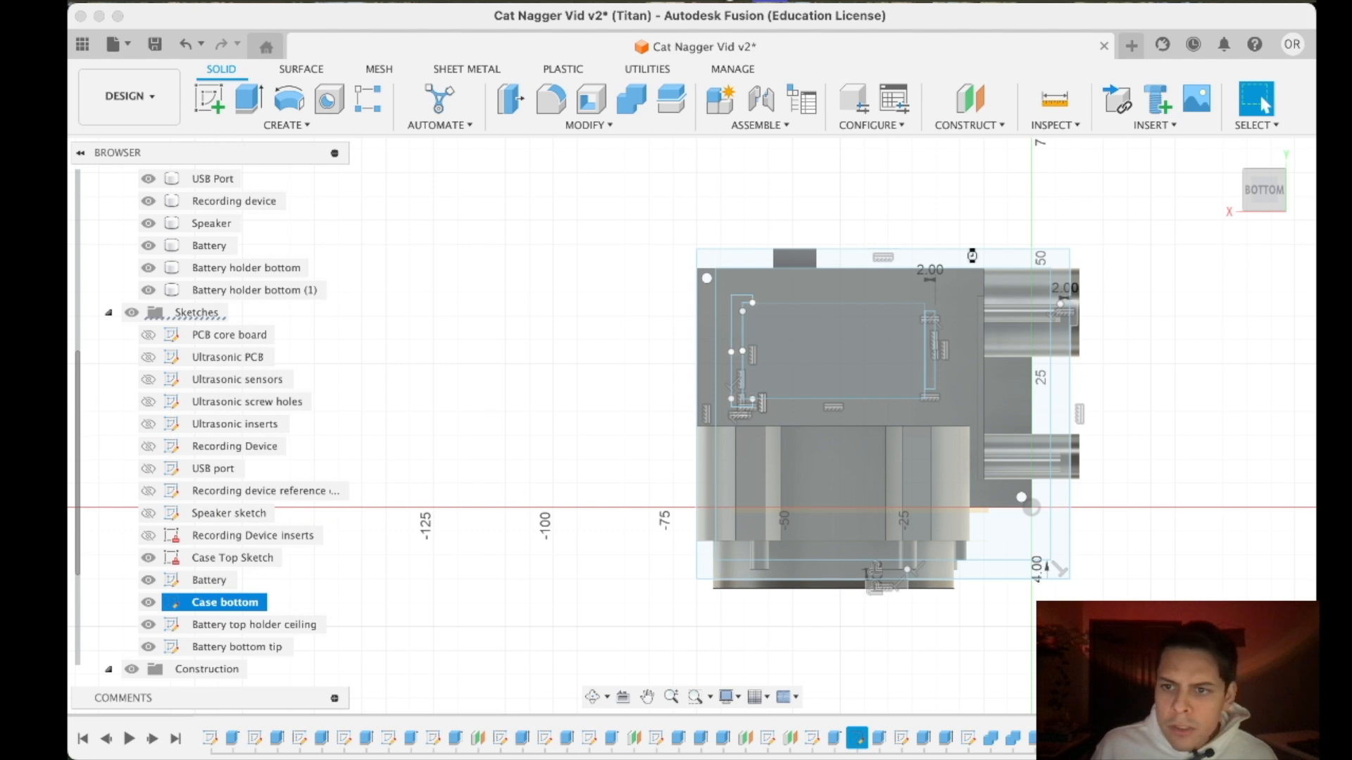
{"action": "left_click", "coordinate": [212, 97]}
{"action": "scroll", "coordinate": [1099, 248], "scroll_direction": "up", "scroll_amount": 5}
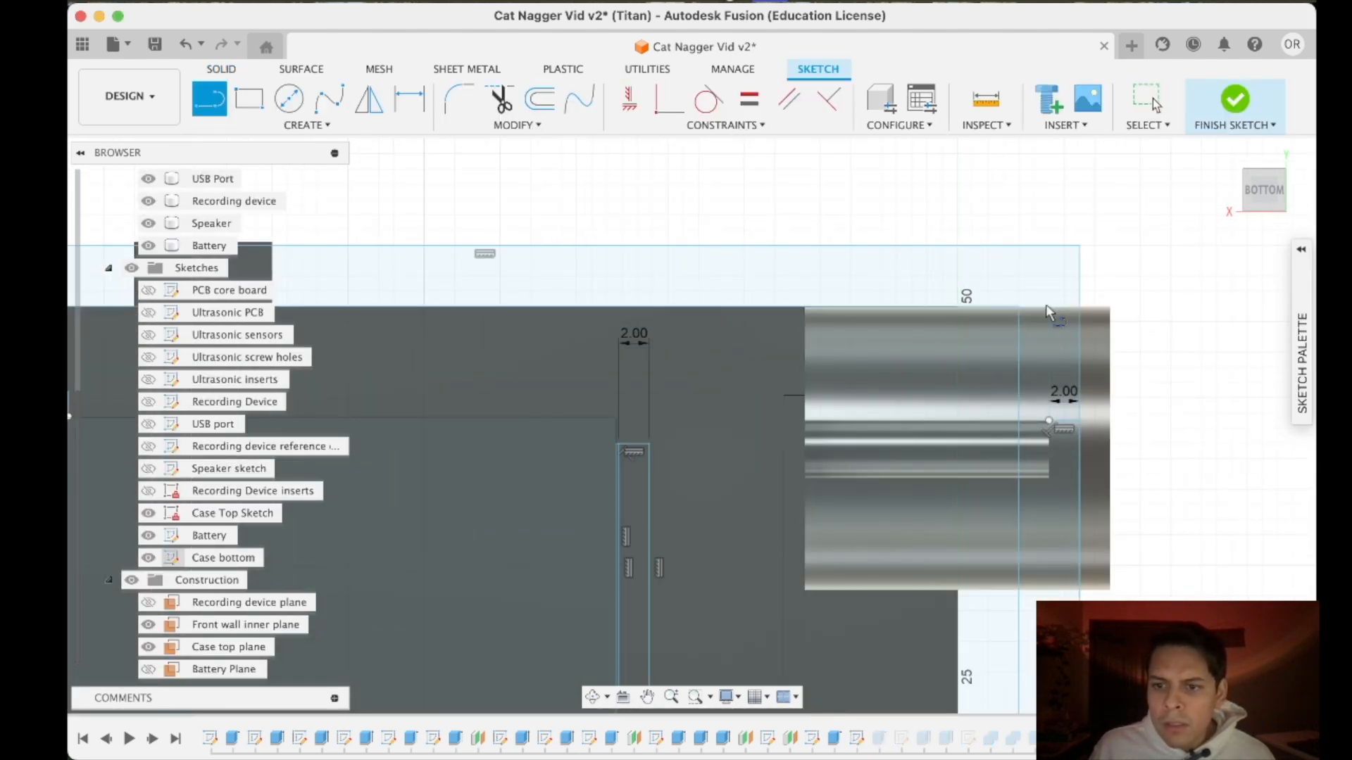
{"action": "left_click", "coordinate": [1017, 308]}
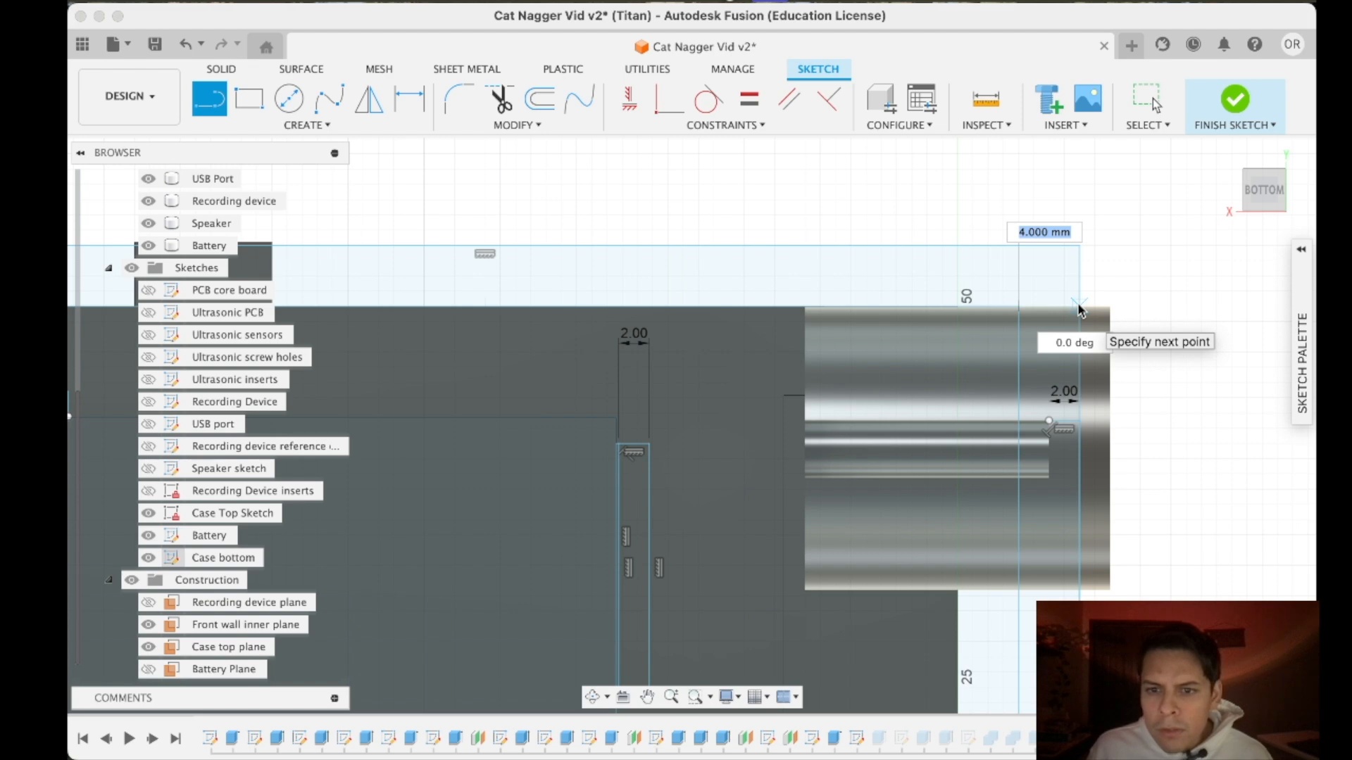
{"action": "key", "text": "Escape"}
- Draw a short line across the left wall strip, extending the inner outline's lower edge to the outer outline
{"action": "scroll", "coordinate": [828, 424], "scroll_direction": "down", "scroll_amount": 6}
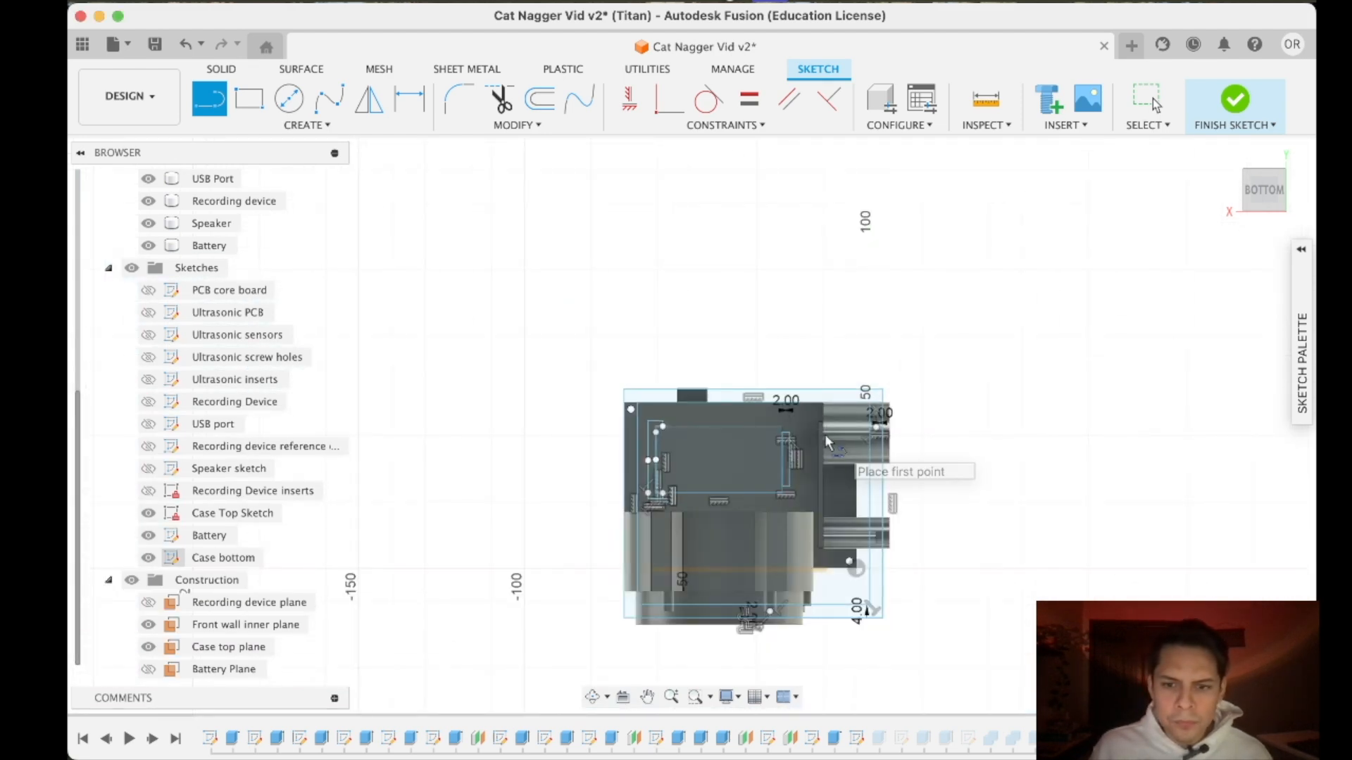
{"action": "scroll", "coordinate": [826, 436], "scroll_direction": "down", "scroll_amount": 2}
{"action": "scroll", "coordinate": [620, 626], "scroll_direction": "up", "scroll_amount": 3}
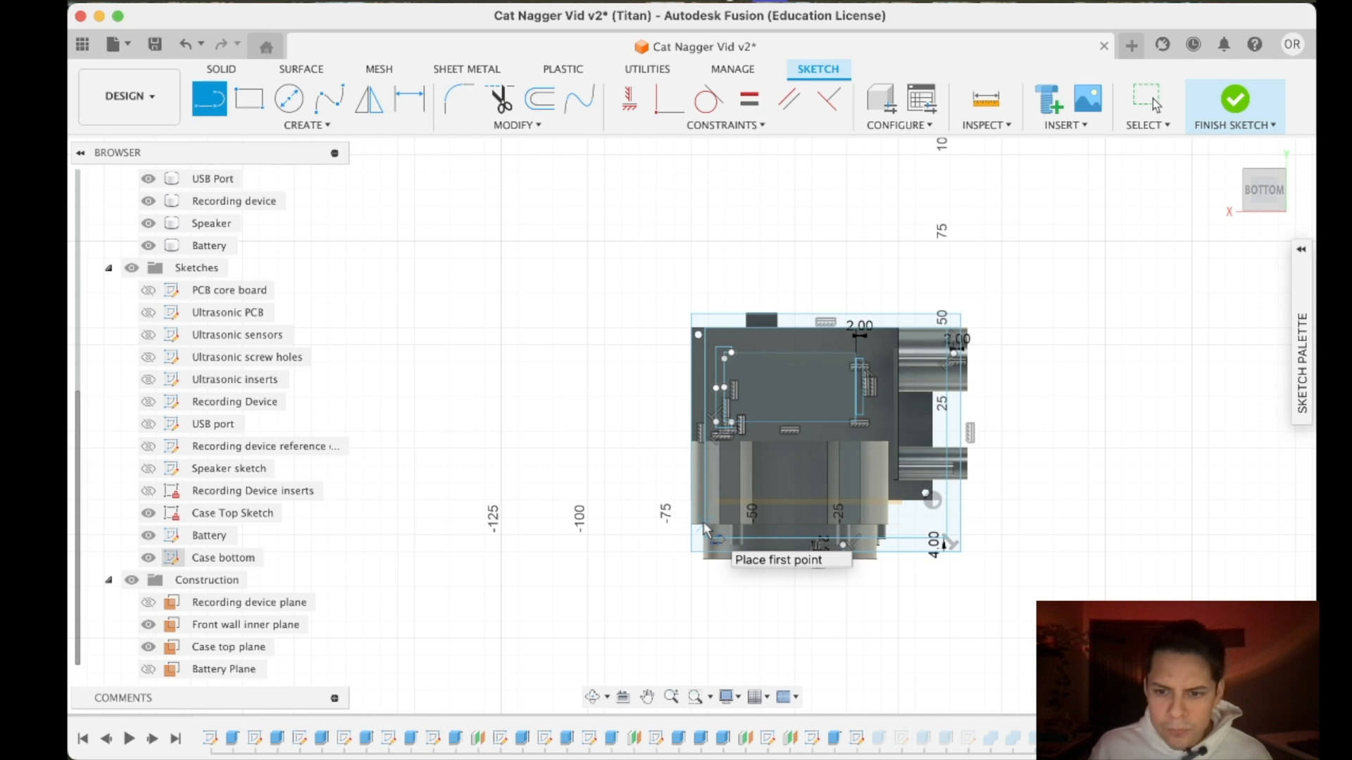
{"action": "scroll", "coordinate": [703, 535], "scroll_direction": "up", "scroll_amount": 5}
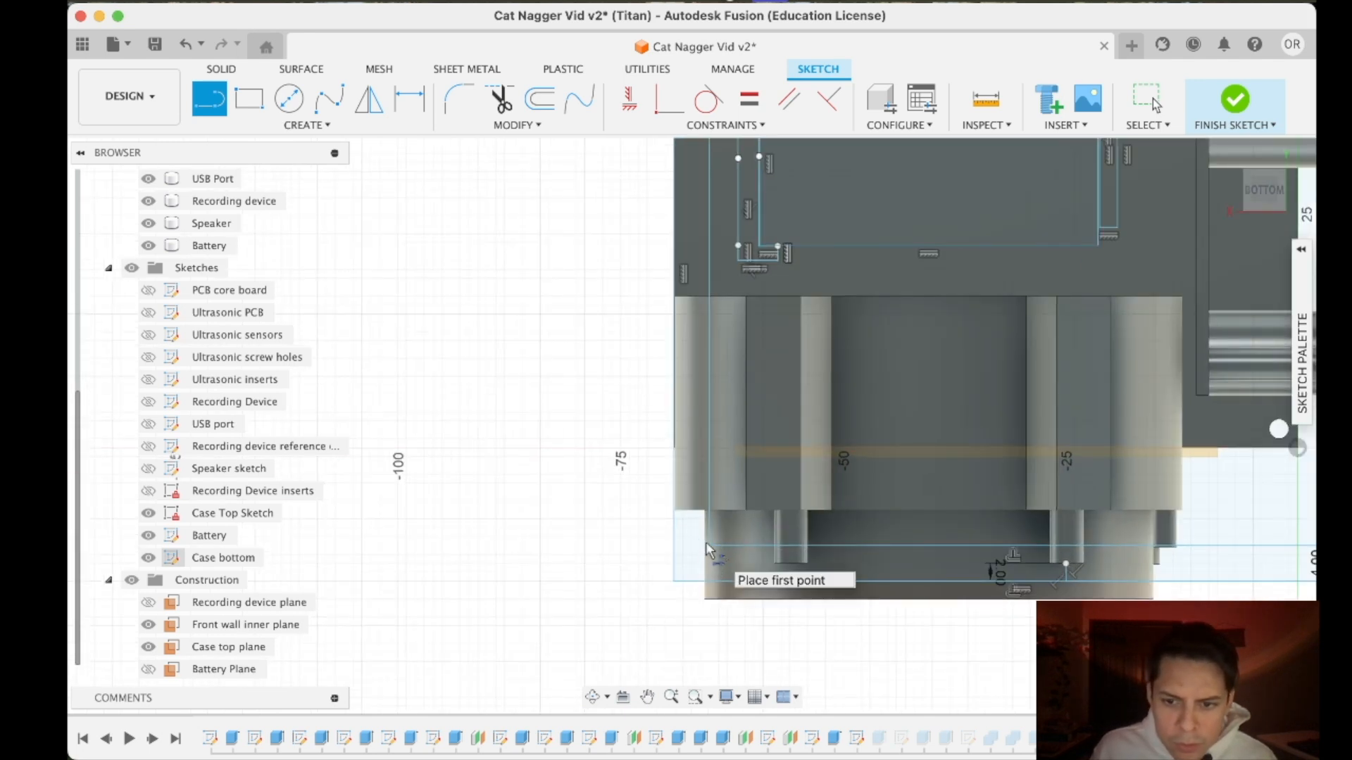
{"action": "scroll", "coordinate": [705, 543], "scroll_direction": "down", "scroll_amount": 3}
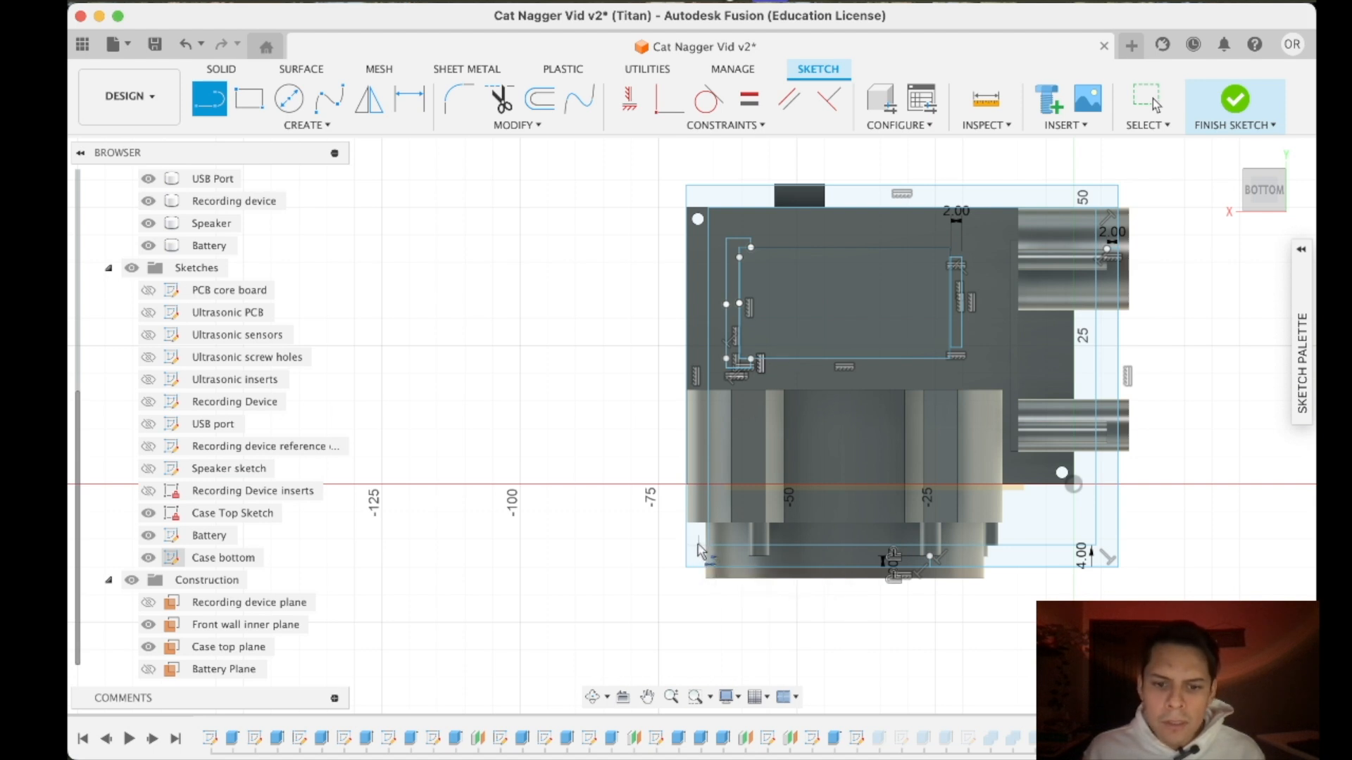
{"action": "left_click", "coordinate": [686, 543]}
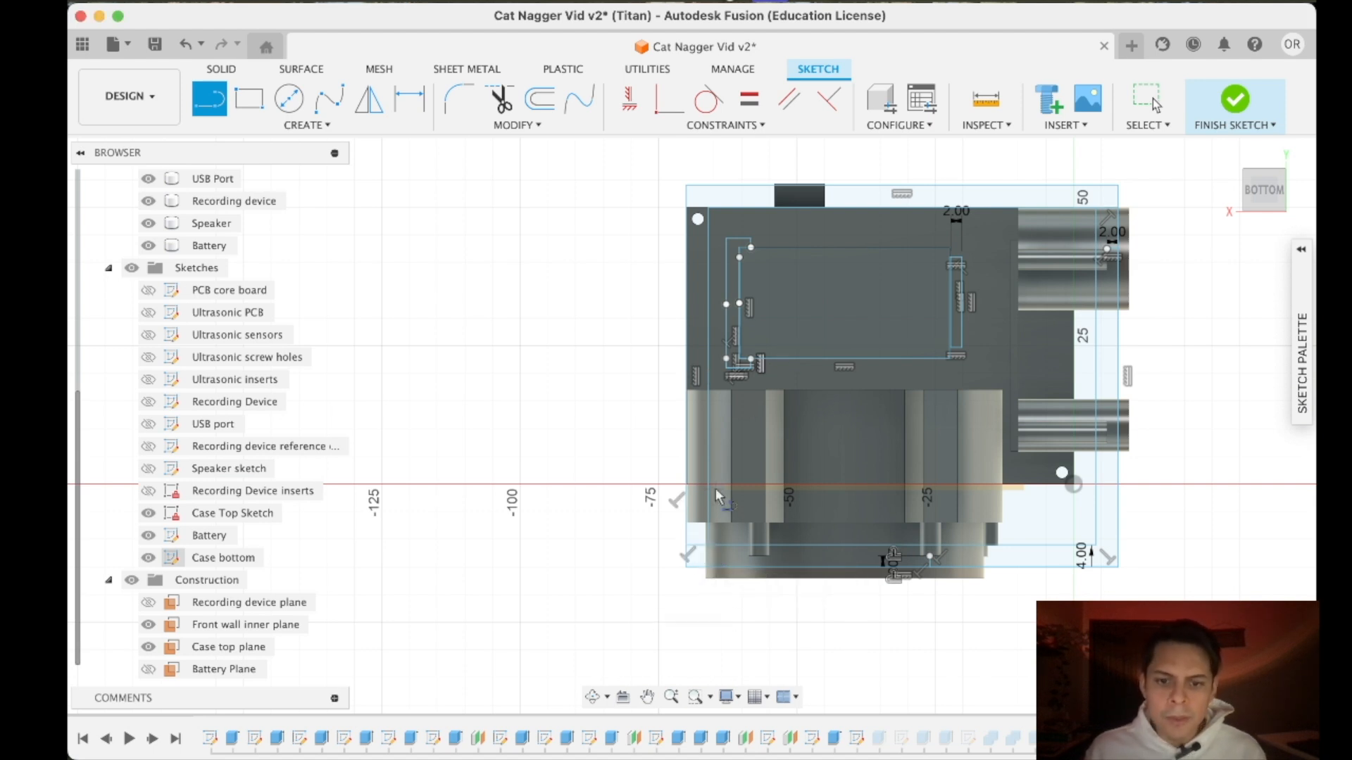
- Trim the left and upper wall segments of the case outline, keeping an L-shaped strip
{"action": "left_click", "coordinate": [498, 101]}
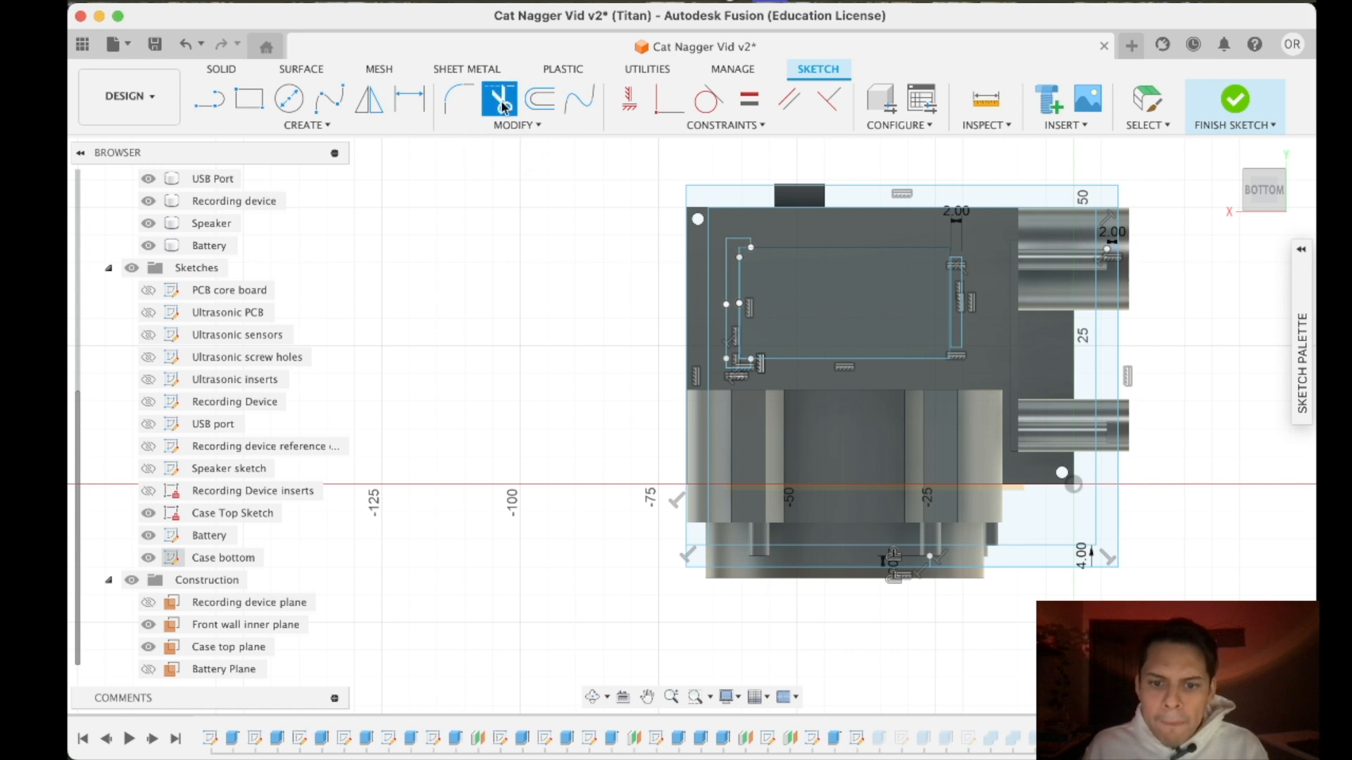
{"action": "left_click", "coordinate": [686, 447]}
{"action": "left_click", "coordinate": [753, 187]}
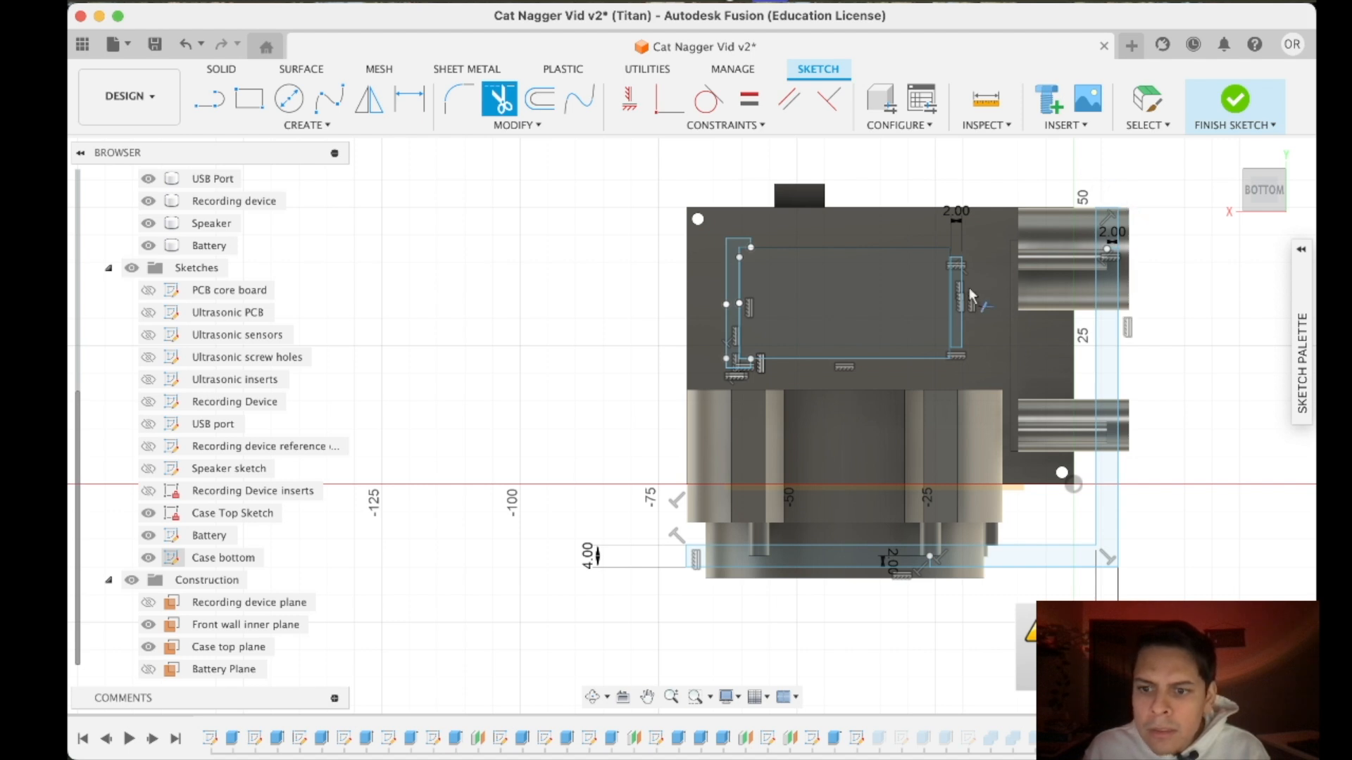
{"action": "scroll", "coordinate": [949, 419], "scroll_direction": "down", "scroll_amount": 3}
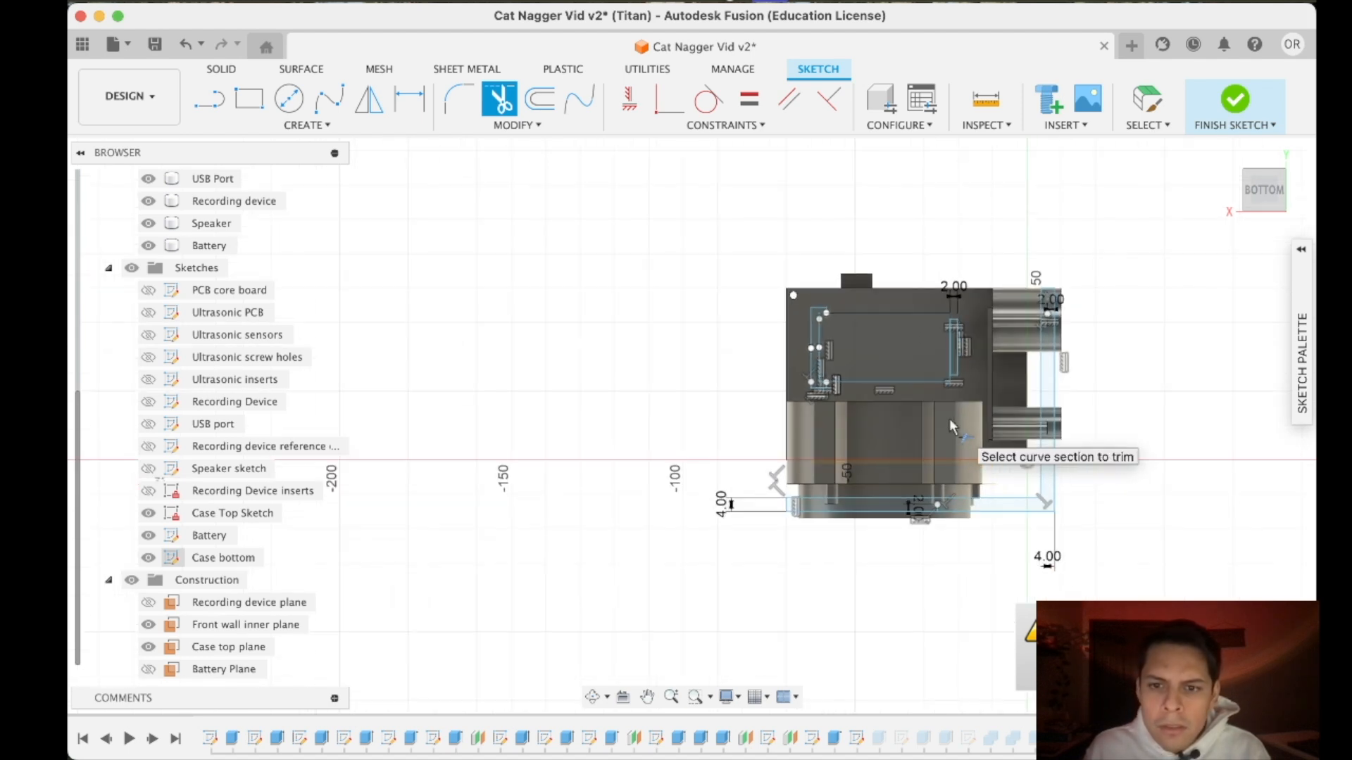
{"action": "scroll", "coordinate": [949, 418], "scroll_direction": "up", "scroll_amount": 3}
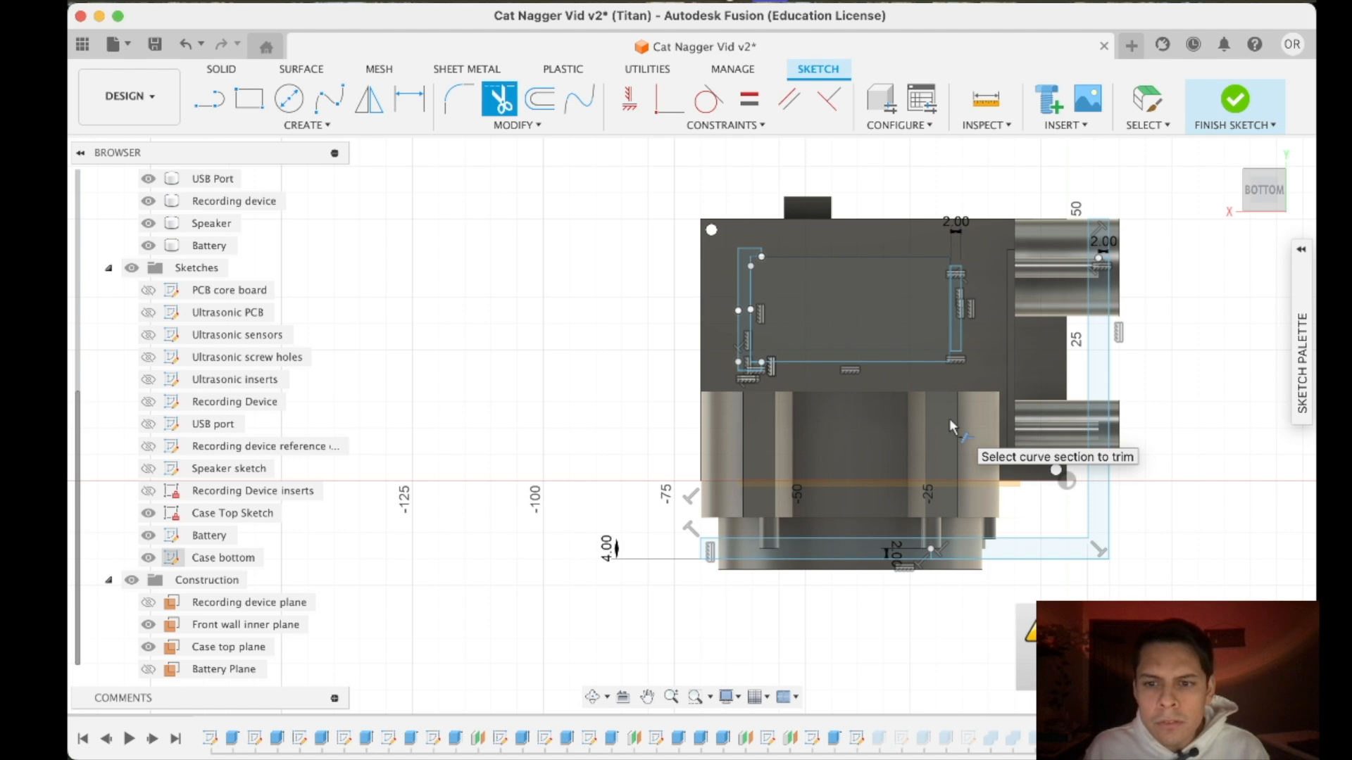
- Abandon a rectangle started at the outline's lower-right corner and undo the trims of the case outline
{"action": "left_click", "coordinate": [250, 99]}
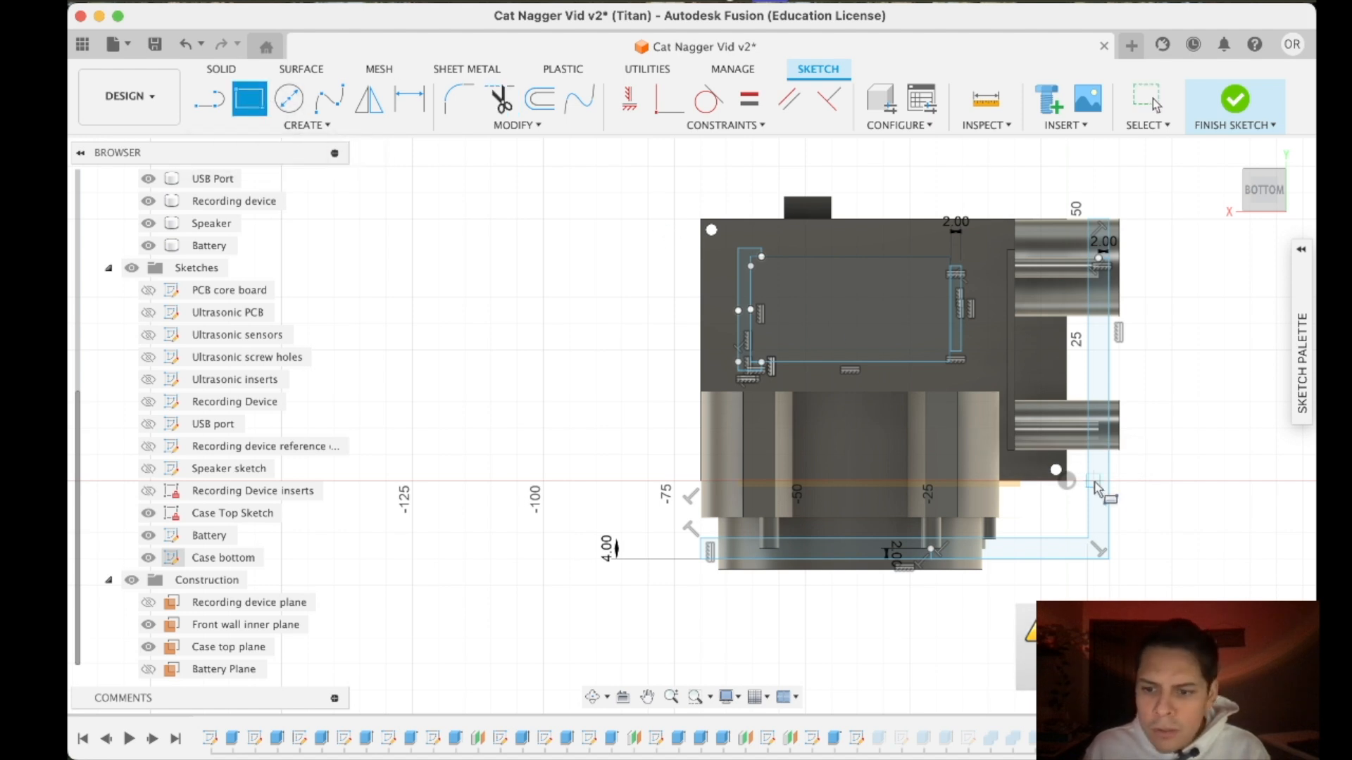
{"action": "left_click", "coordinate": [1108, 560]}
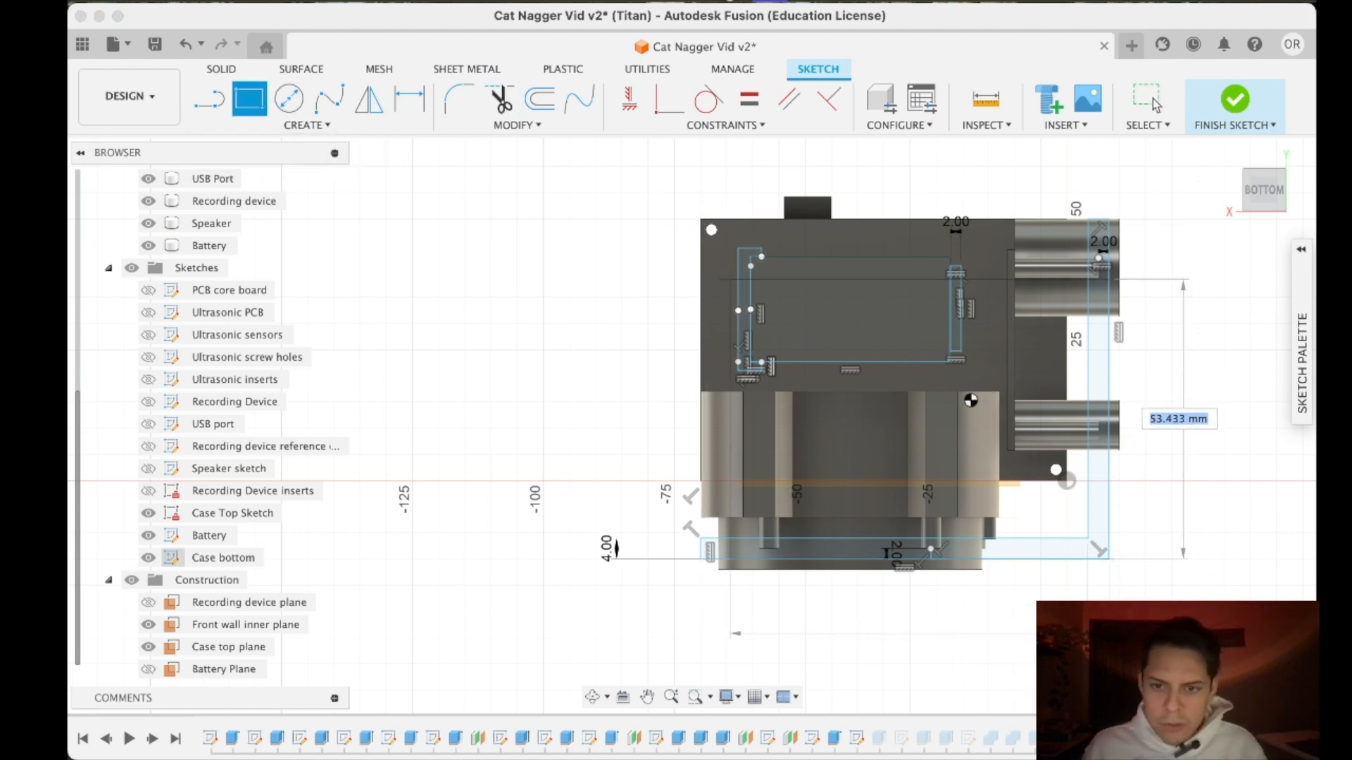
{"action": "key", "text": "Escape"}
{"action": "key", "text": "super+z"}
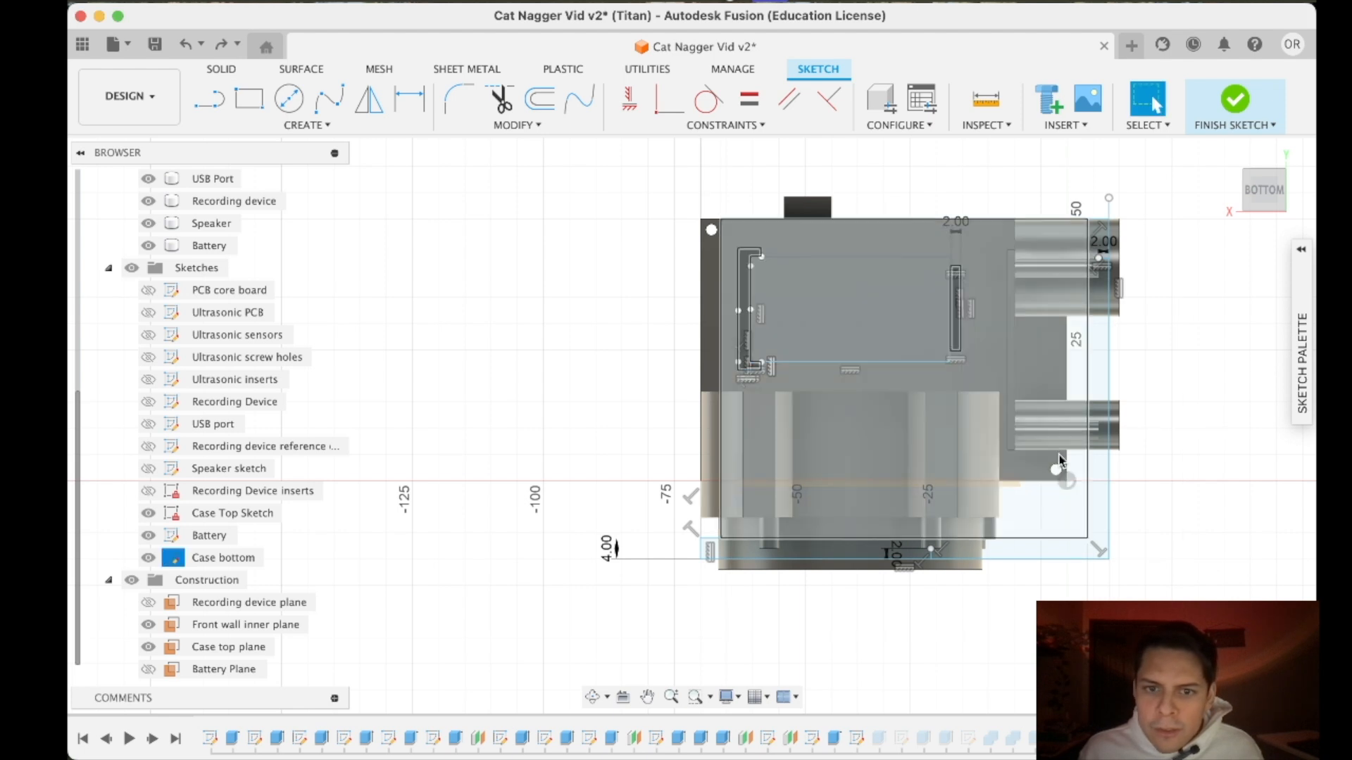
{"action": "key", "text": "super+z"}
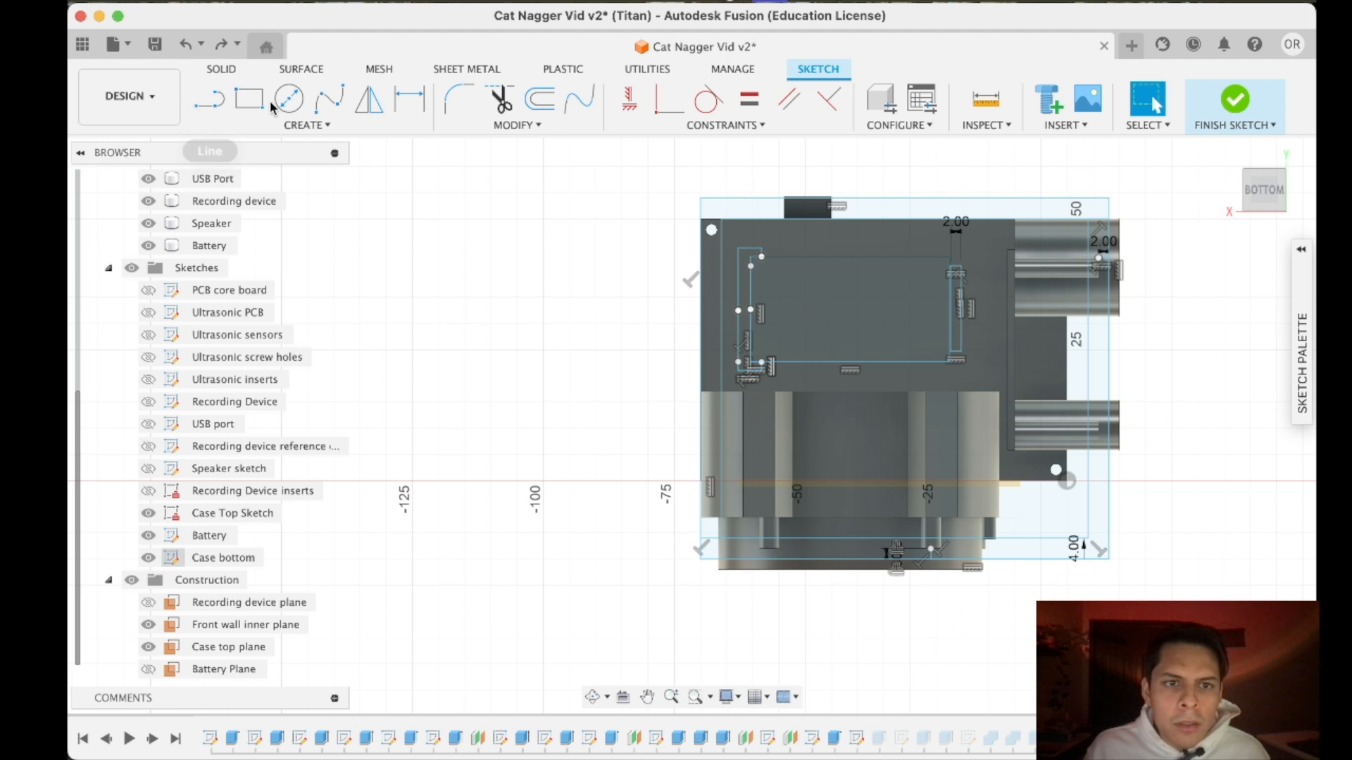
- Try trimming the outer outline's upper edge and upper-left segment while keeping the inner outline's upper line
{"action": "left_click", "coordinate": [495, 106]}
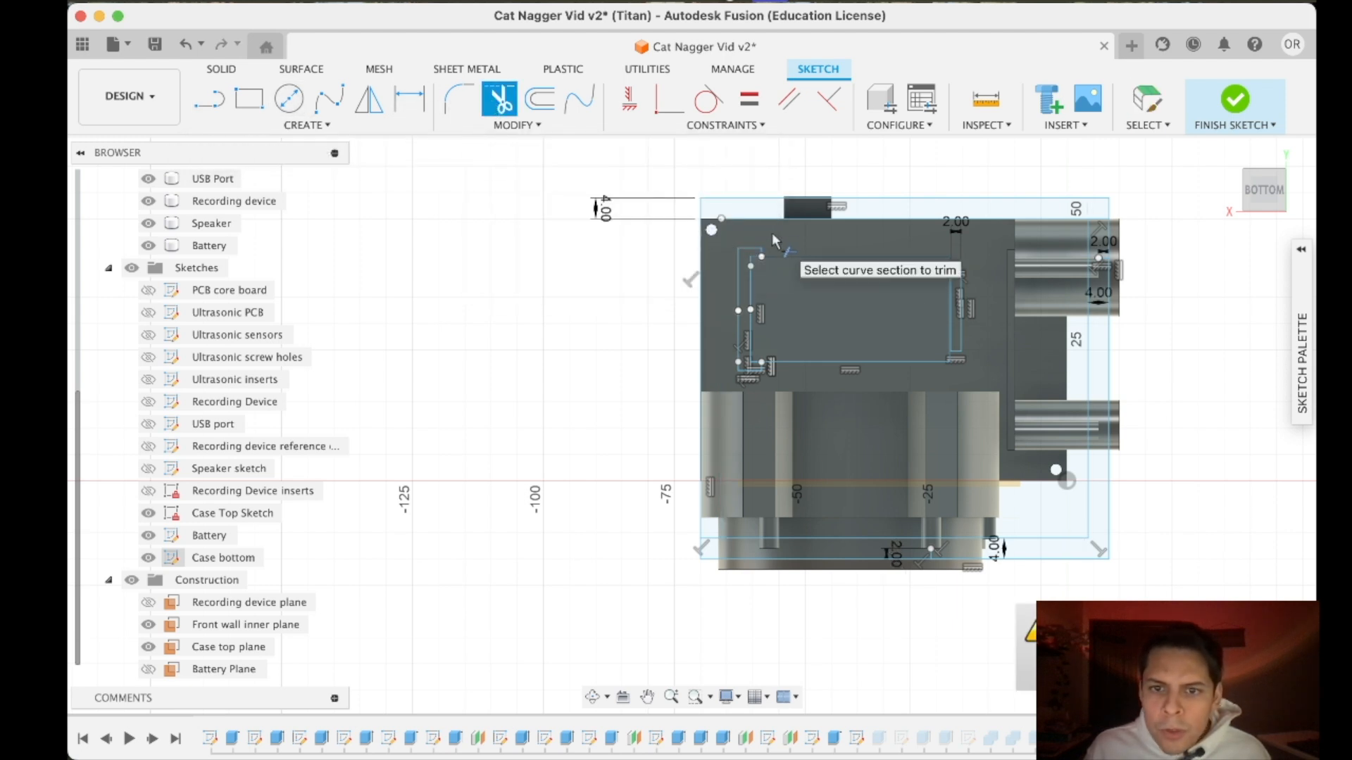
{"action": "left_click", "coordinate": [745, 199]}
{"action": "left_click", "coordinate": [697, 208]}
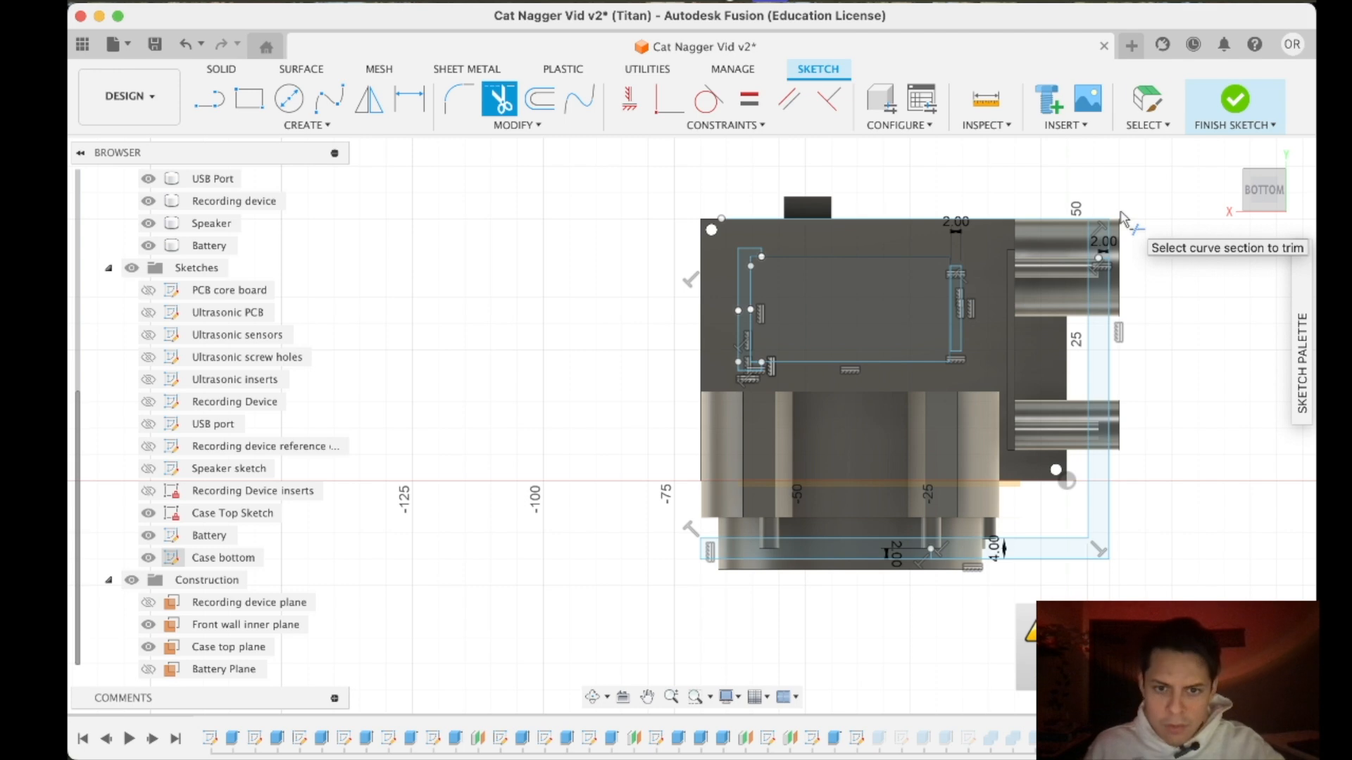
- Undo the latest trims at the upper edge and upper-left corner of the case outline
{"action": "key", "text": "Escape"}
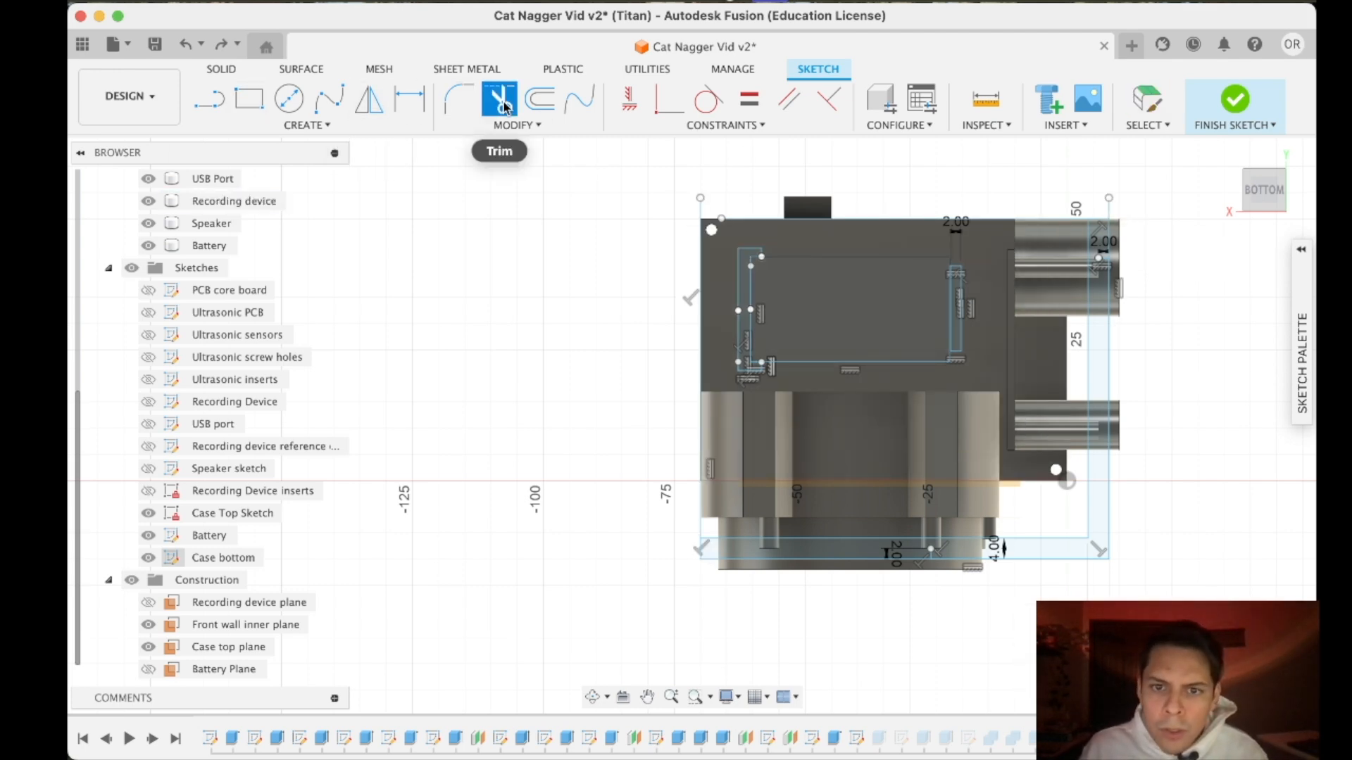
{"action": "scroll", "coordinate": [720, 220], "scroll_direction": "down", "scroll_amount": 3}
{"action": "scroll", "coordinate": [720, 220], "scroll_direction": "up", "scroll_amount": 10}
{"action": "key", "text": "super+z"}
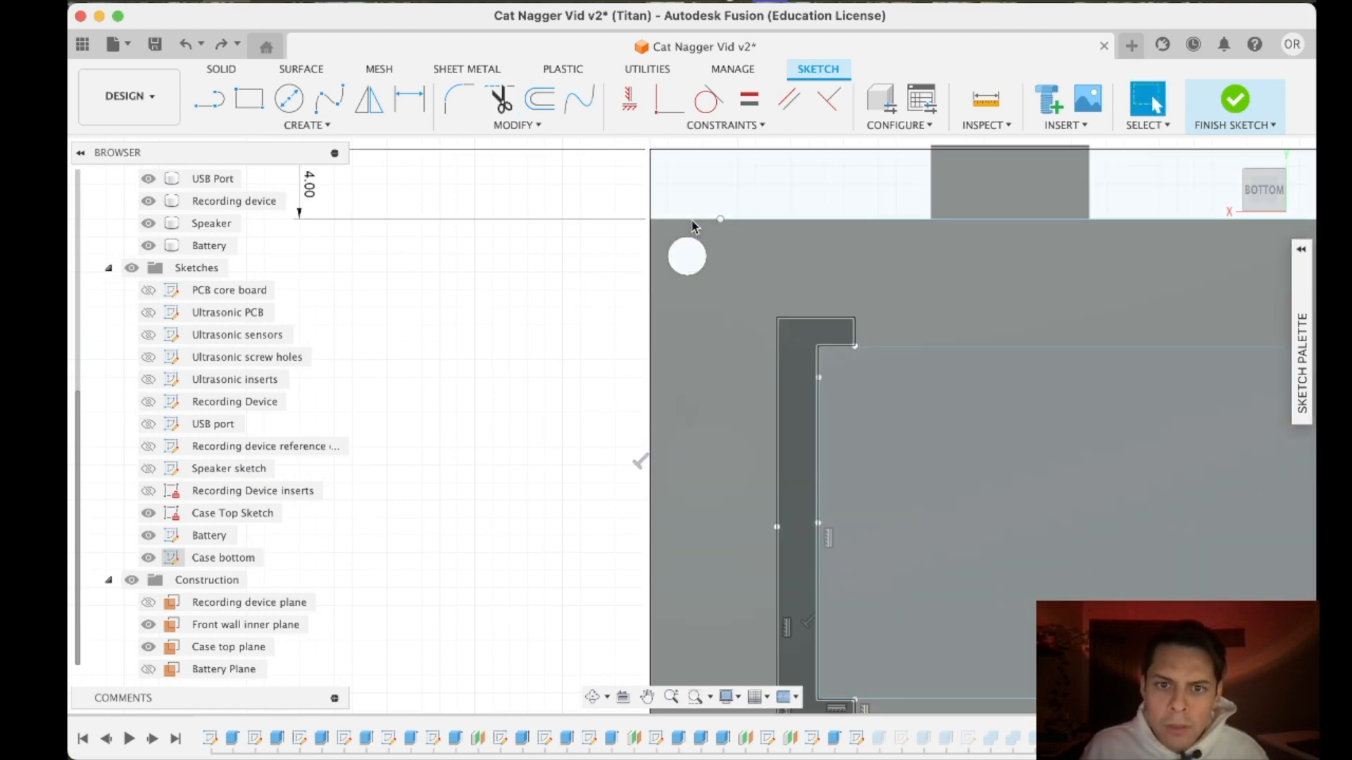
{"action": "scroll", "coordinate": [725, 226], "scroll_direction": "down", "scroll_amount": 5}
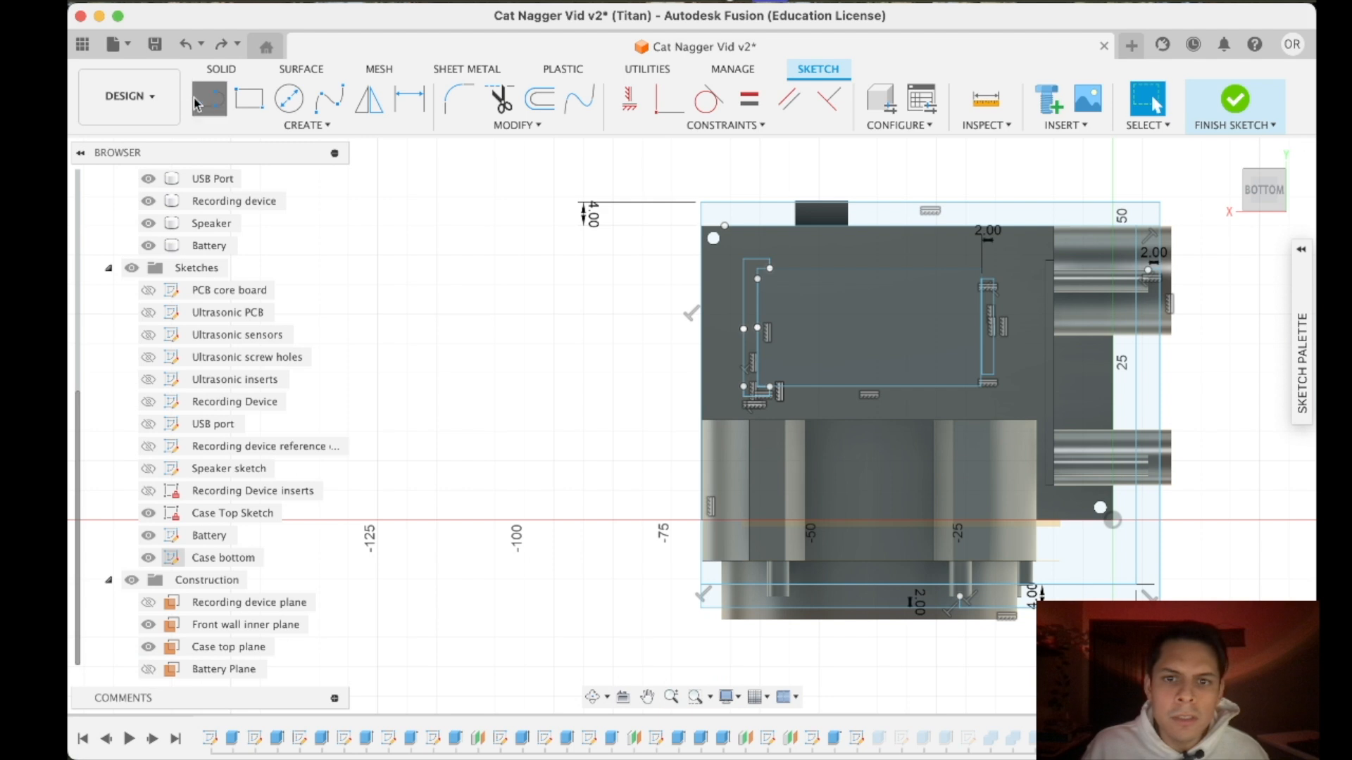
- Draw a 74 mm horizontal line from the inner outline's upper-right corner to the outer left edge and trim the upper outline beyond it
{"action": "left_click", "coordinate": [1138, 233]}
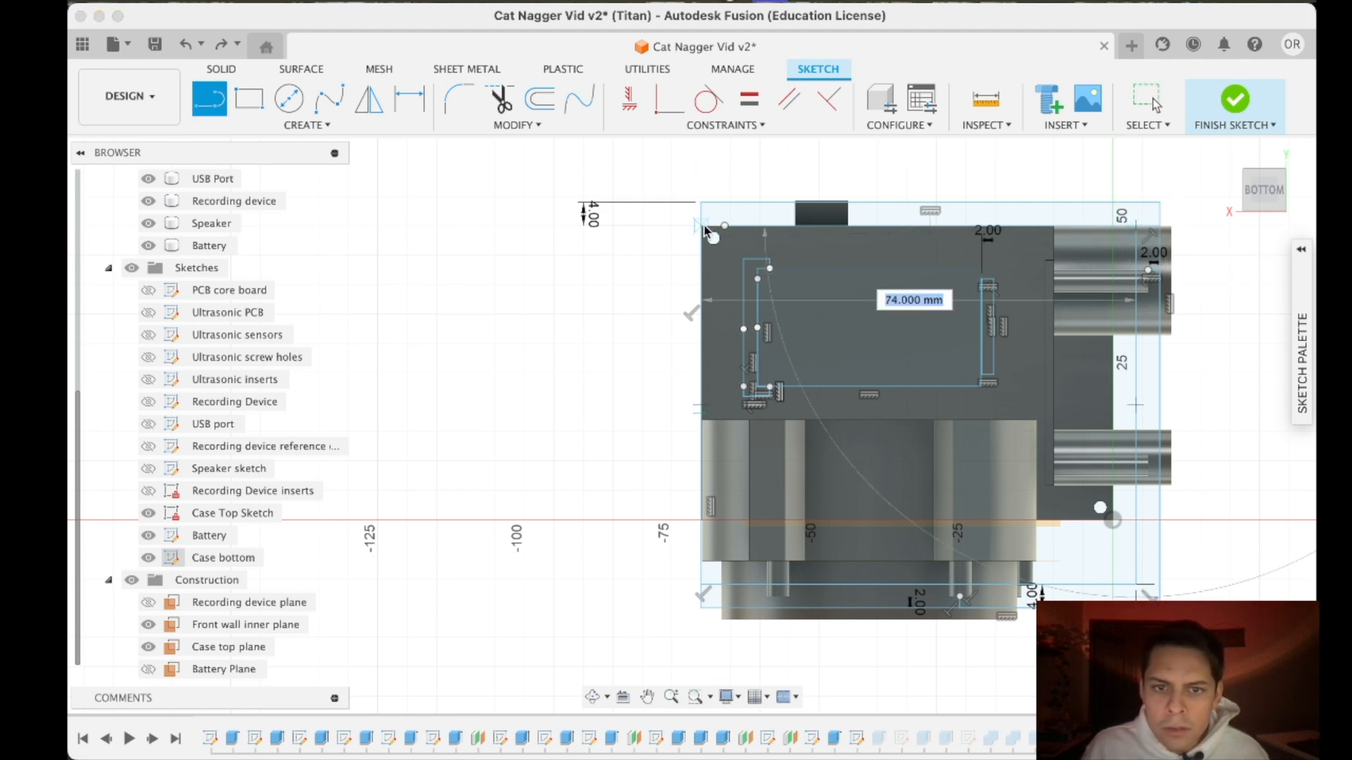
{"action": "left_click", "coordinate": [704, 231]}
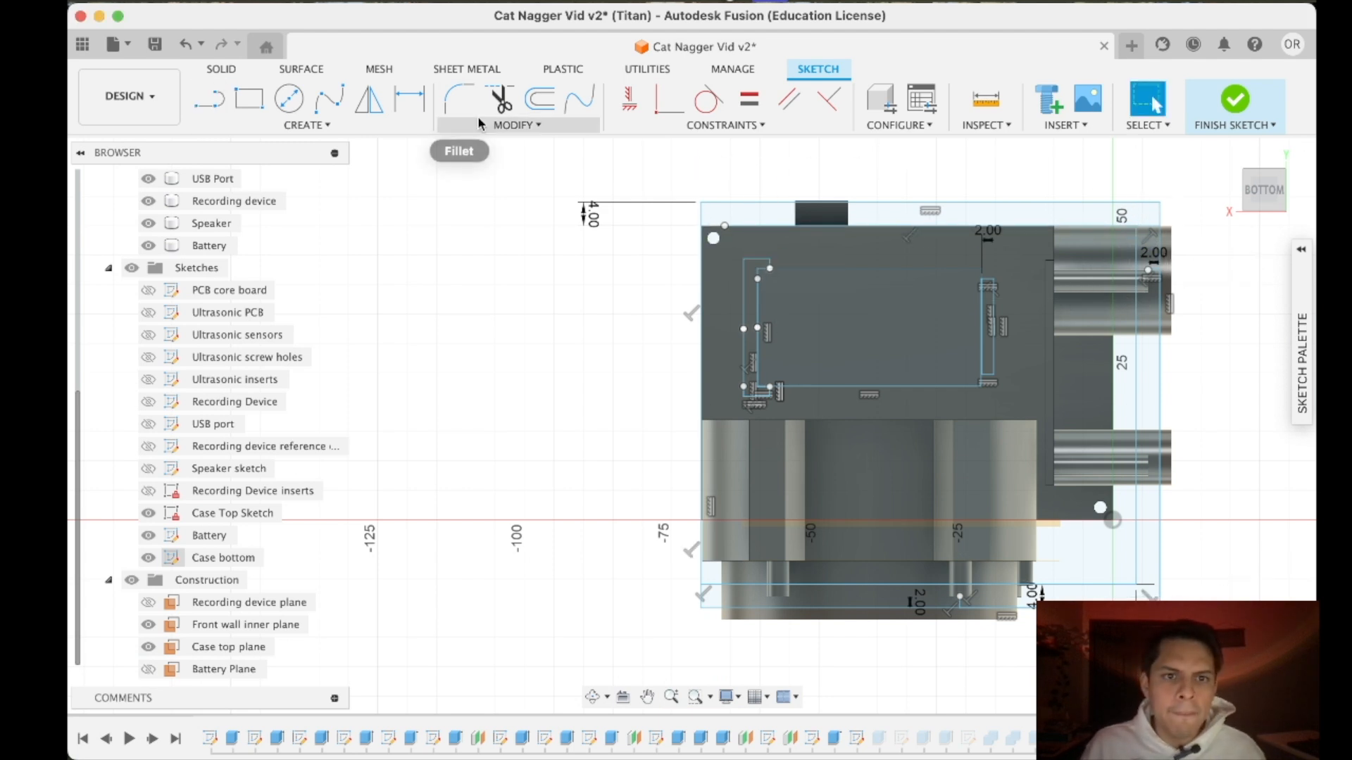
{"action": "left_click", "coordinate": [499, 98]}
{"action": "scroll", "coordinate": [657, 225], "scroll_direction": "up", "scroll_amount": 5}
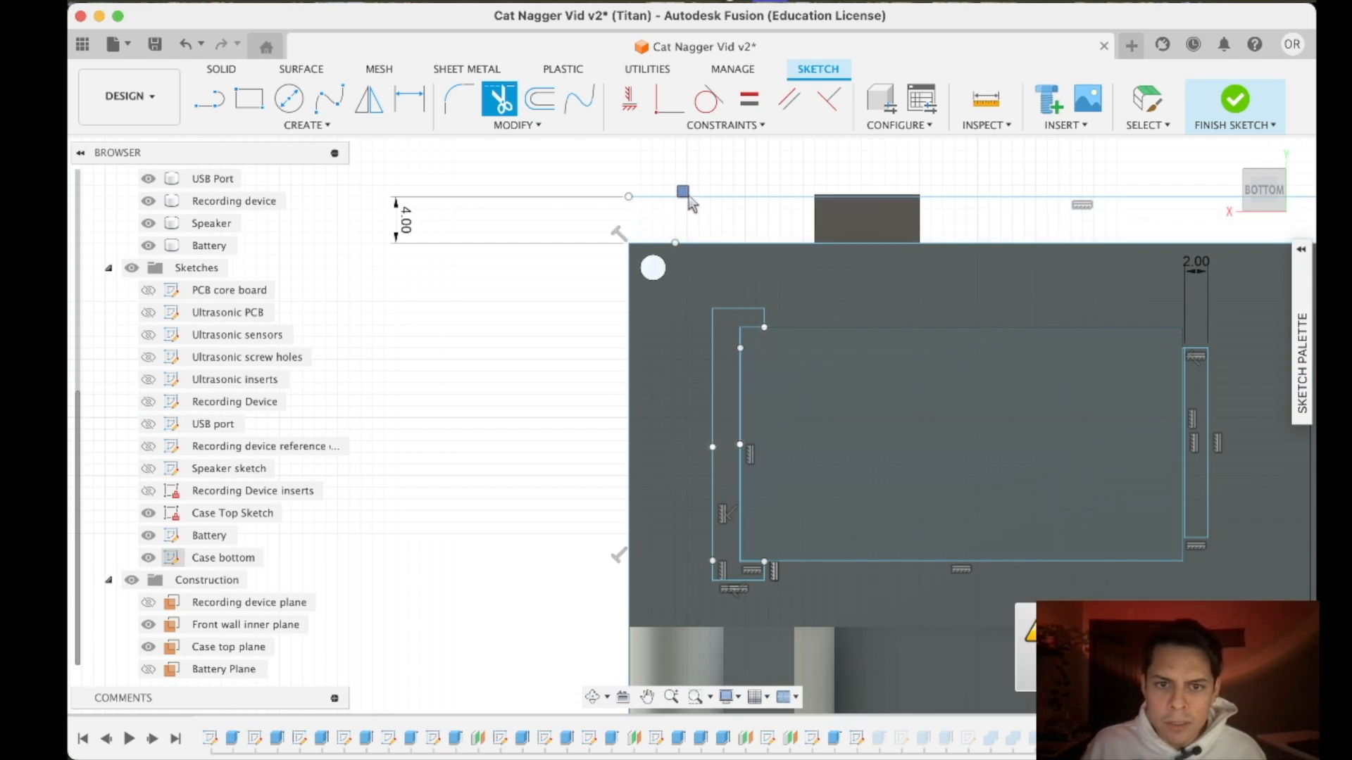
{"action": "scroll", "coordinate": [725, 424], "scroll_direction": "down", "scroll_amount": 3}
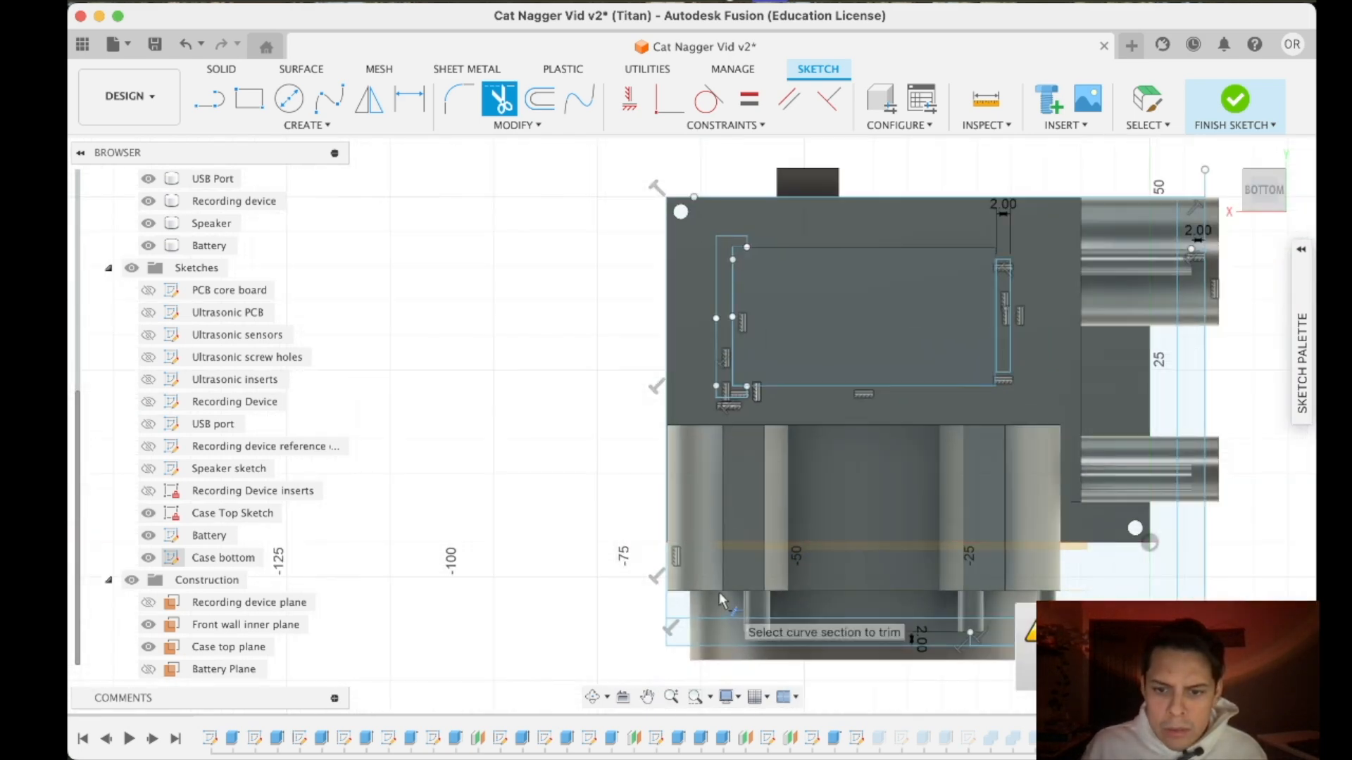
{"action": "scroll", "coordinate": [717, 593], "scroll_direction": "down", "scroll_amount": 3}
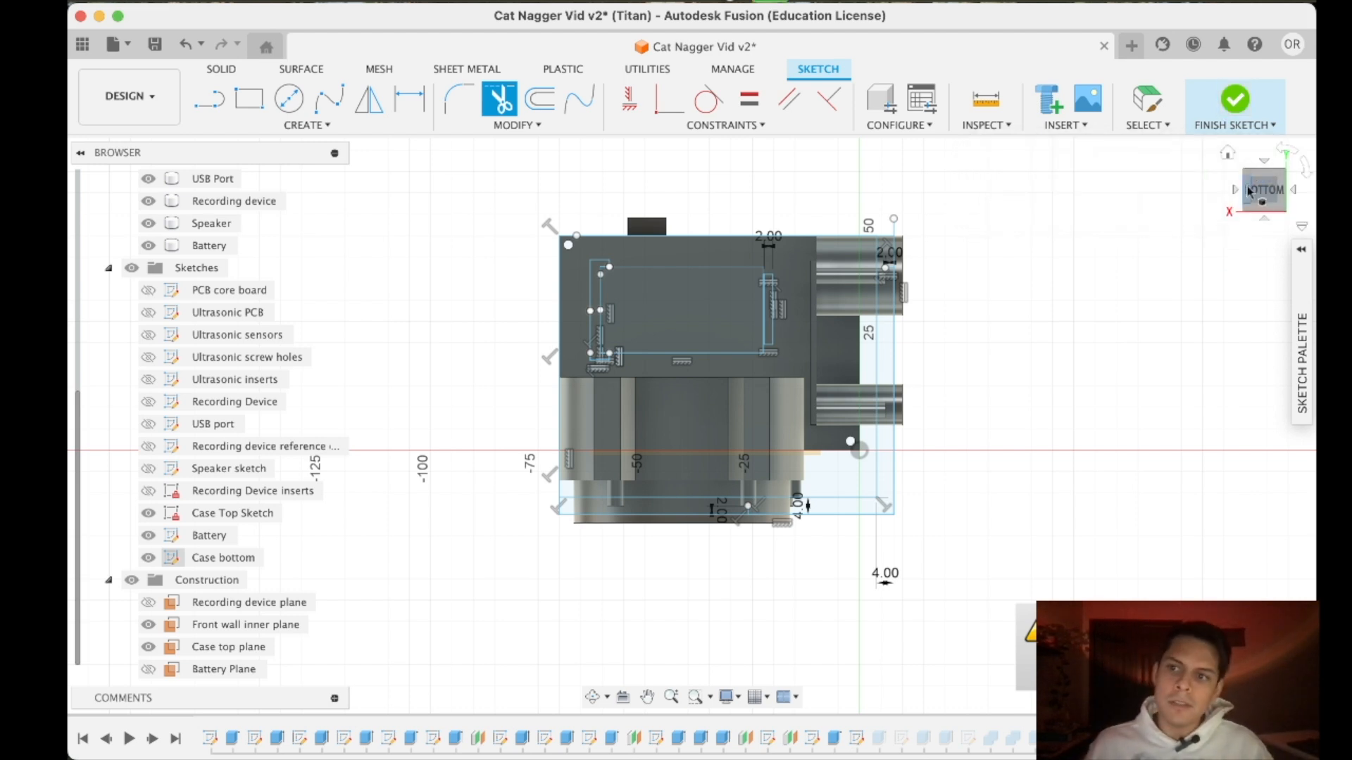
- Extrude the L-shaped wall profile of the Case bottom sketch by -105 mm as a new body
{"action": "left_click_drag", "start_coordinate": [1257, 194], "coordinate": [1253, 221]}
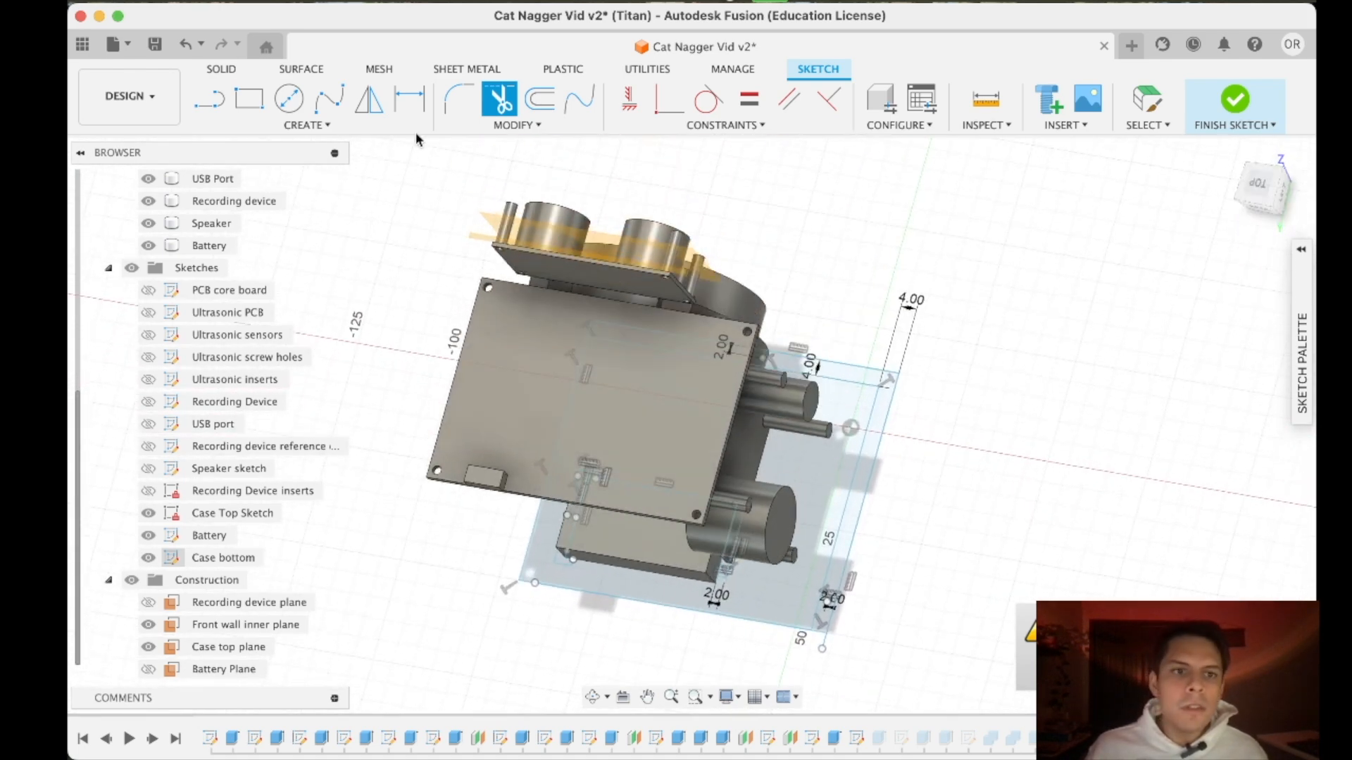
{"action": "left_click", "coordinate": [222, 68]}
{"action": "left_click", "coordinate": [250, 99]}
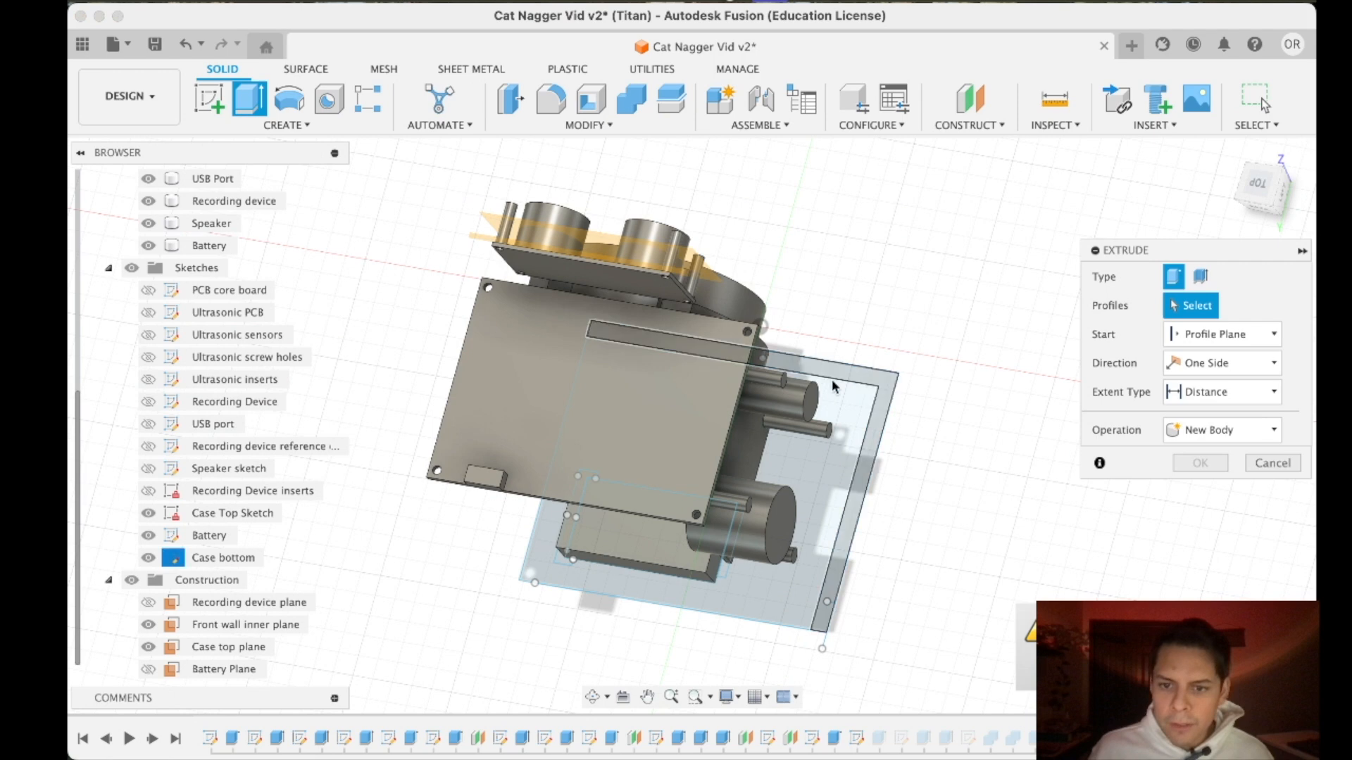
{"action": "left_click_drag", "start_coordinate": [843, 381], "coordinate": [551, 274]}
{"action": "left_click_drag", "start_coordinate": [1260, 186], "coordinate": [1273, 222]}
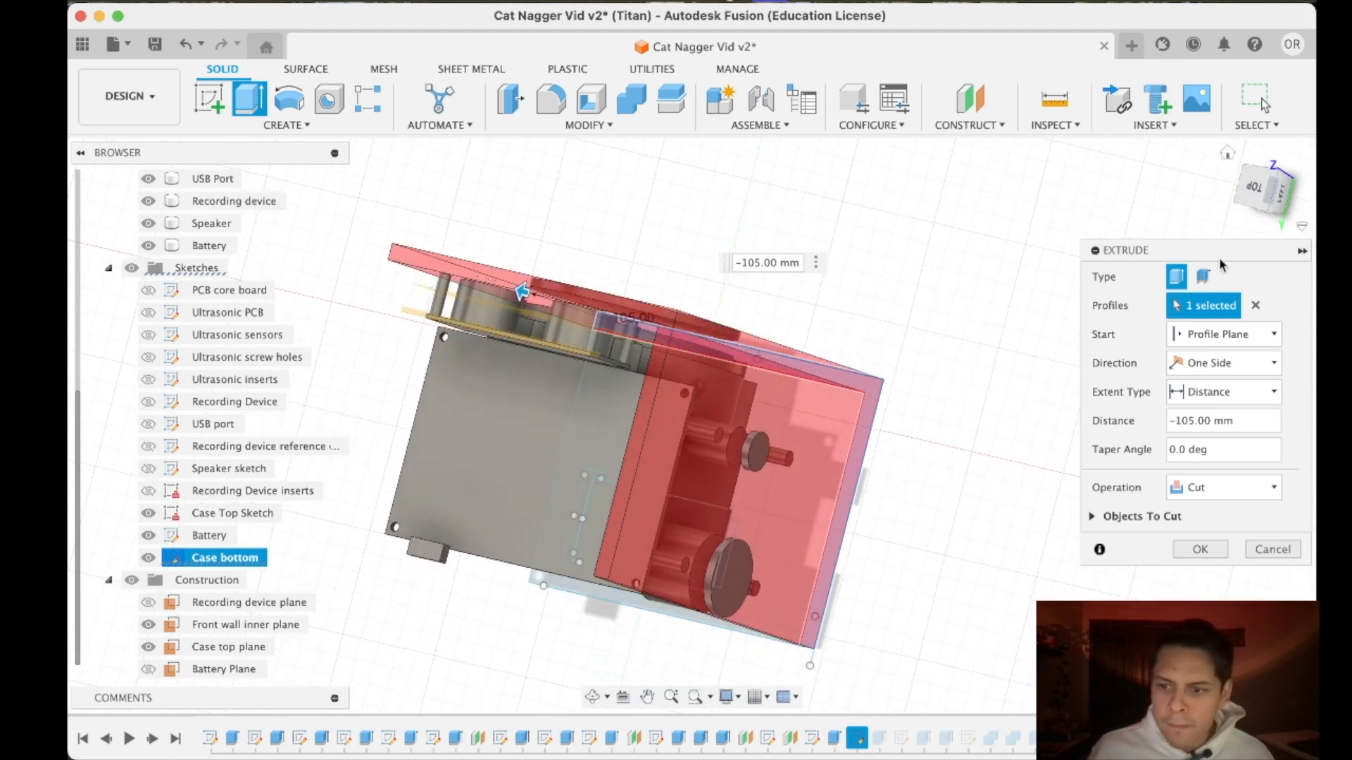
{"action": "left_click", "coordinate": [1210, 486]}
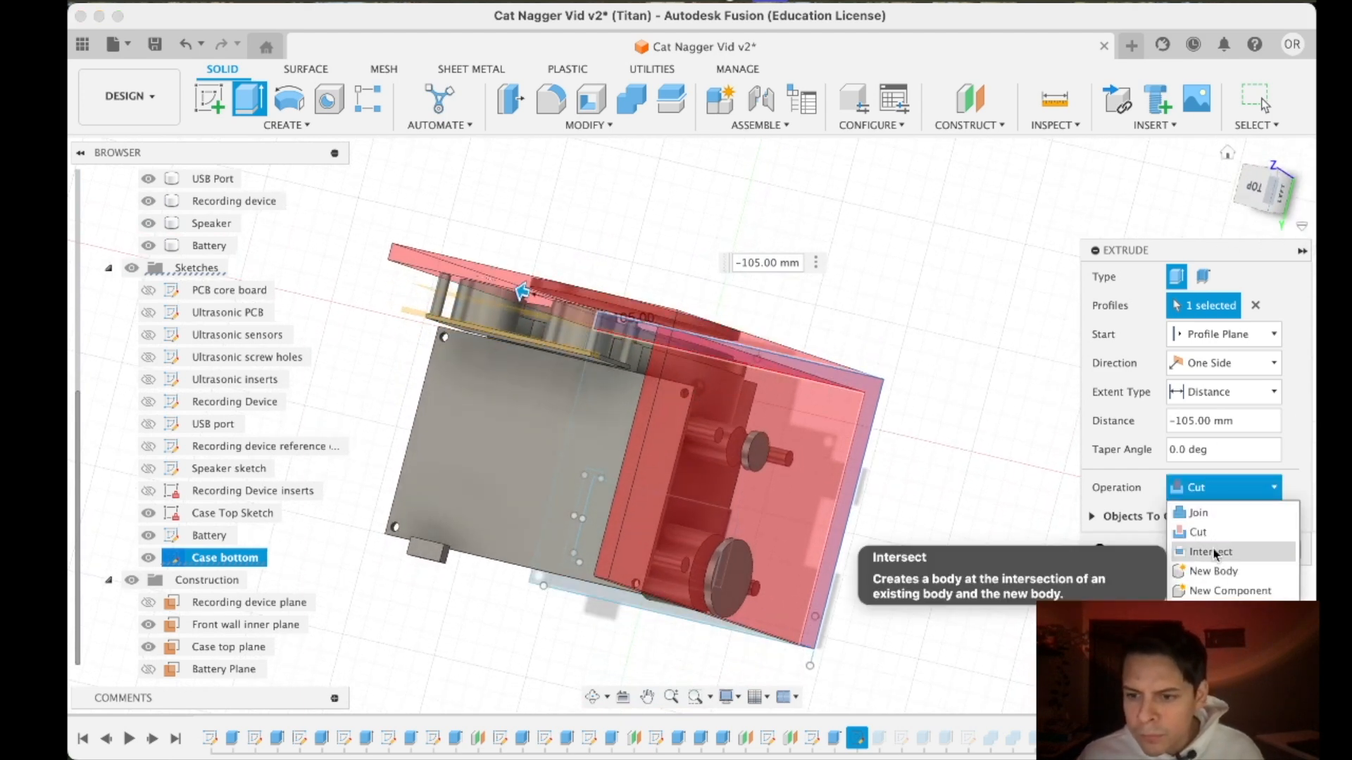
{"action": "left_click", "coordinate": [1218, 571]}
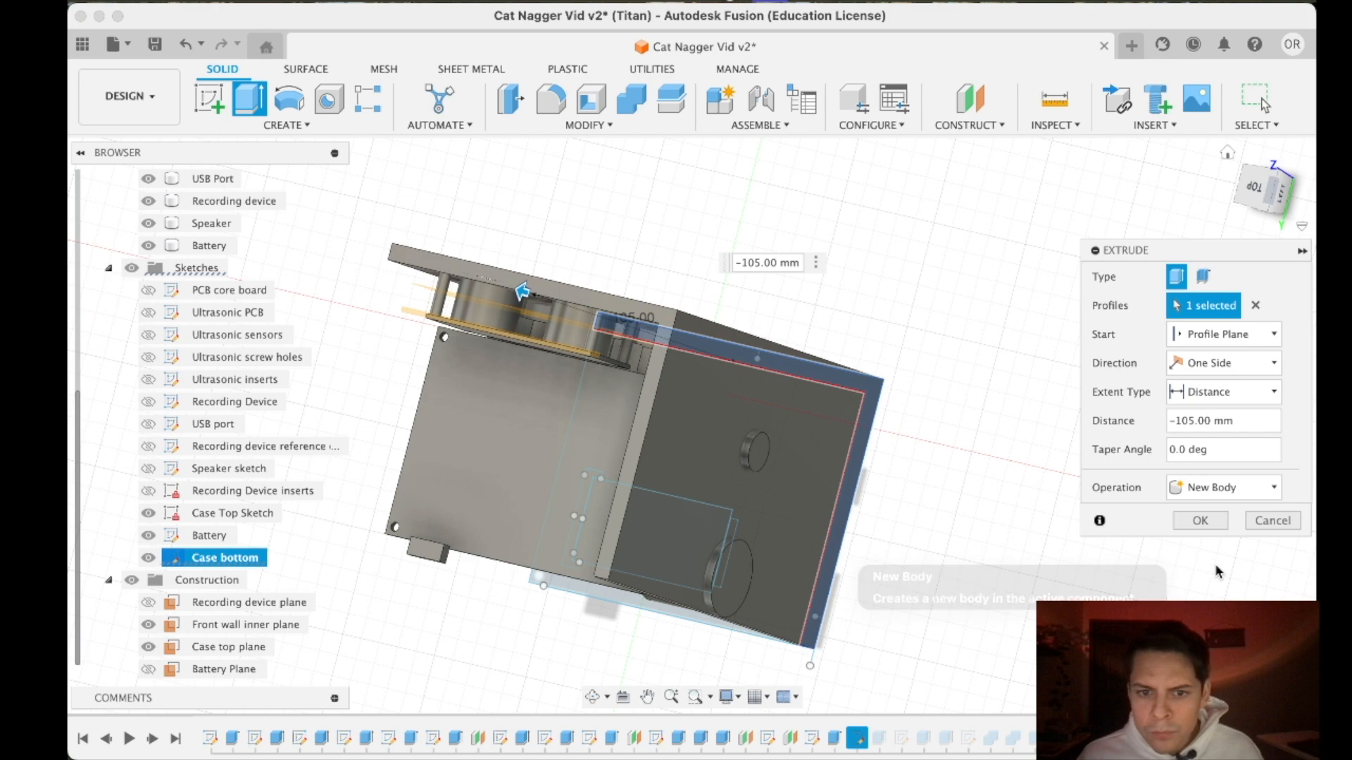
- Examine the extruded wall preview from several angles against the speaker, boards and battery, keeping New Body as the operation
{"action": "mouse_move", "coordinate": [1261, 191]}
{"action": "left_mouse_down"}
{"action": "mouse_move", "coordinate": [106, 252]}
{"action": "mouse_move", "coordinate": [99, 126]}
{"action": "mouse_move", "coordinate": [113, 115]}
{"action": "mouse_move", "coordinate": [91, 47]}
{"action": "mouse_move", "coordinate": [78, 141]}
{"action": "mouse_move", "coordinate": [28, 254]}
{"action": "mouse_move", "coordinate": [1278, 193]}
{"action": "left_mouse_up"}
{"action": "scroll", "coordinate": [961, 255], "scroll_direction": "down", "scroll_amount": 6}
{"action": "middle_click_drag", "start_coordinate": [961, 255], "coordinate": [946, 370]}
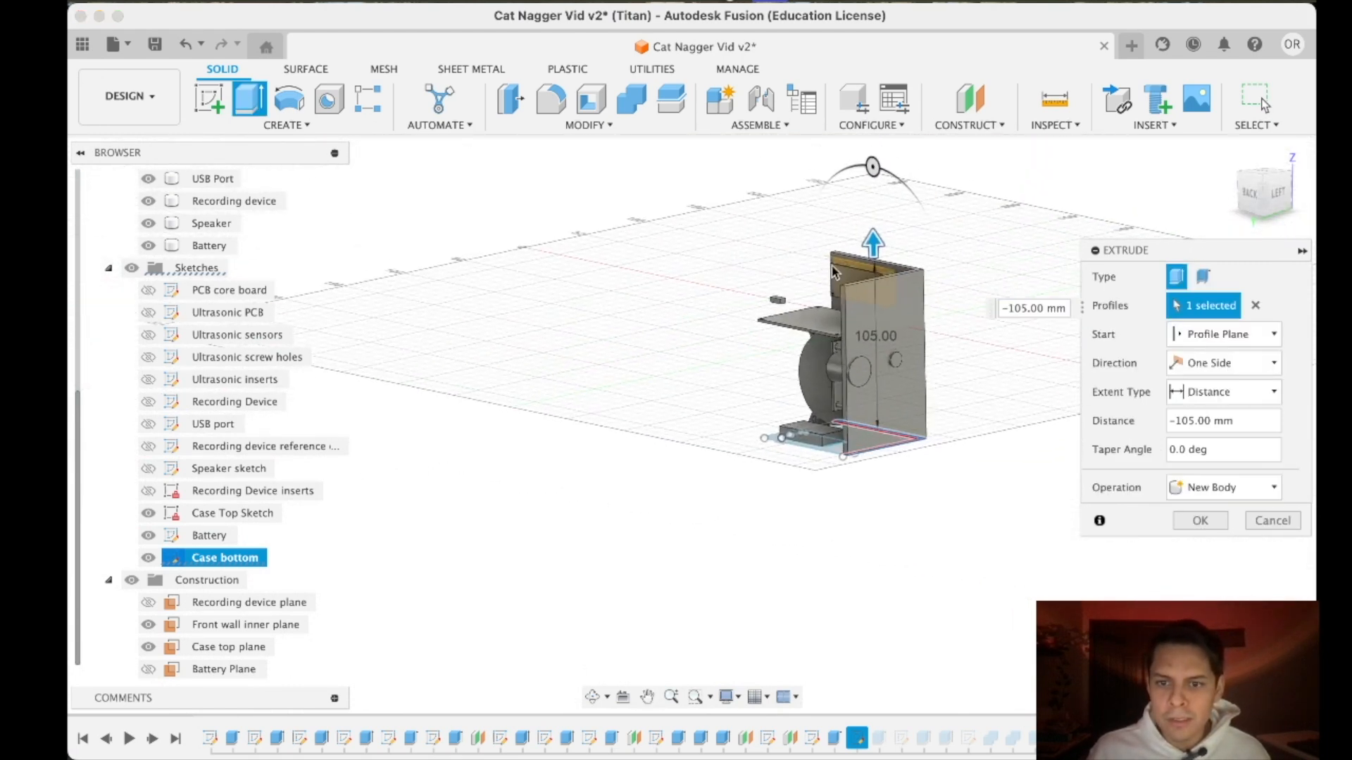
{"action": "scroll", "coordinate": [900, 302], "scroll_direction": "up", "scroll_amount": 4}
{"action": "mouse_move", "coordinate": [1260, 202]}
{"action": "left_mouse_down"}
{"action": "mouse_move", "coordinate": [1242, 142]}
{"action": "mouse_move", "coordinate": [1261, 204]}
{"action": "mouse_move", "coordinate": [1239, 248]}
{"action": "left_mouse_up"}
{"action": "mouse_move", "coordinate": [989, 440]}
{"action": "middle_mouse_down", "text": "shift"}
{"action": "mouse_move", "coordinate": [1051, 334]}
{"action": "mouse_move", "coordinate": [1033, 317]}
{"action": "middle_mouse_up", "text": "shift"}
{"action": "scroll", "coordinate": [936, 454], "scroll_direction": "up", "scroll_amount": 4}
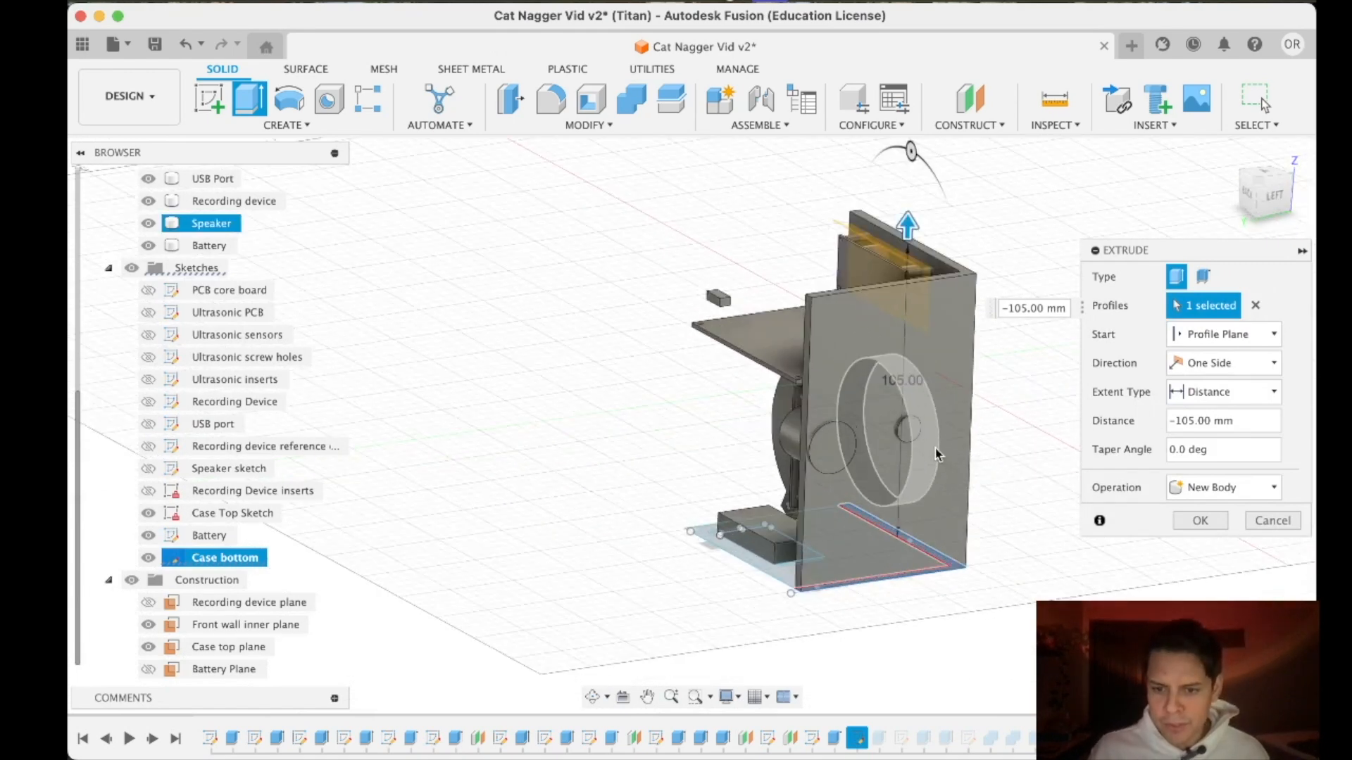
{"action": "left_click", "coordinate": [1211, 496]}
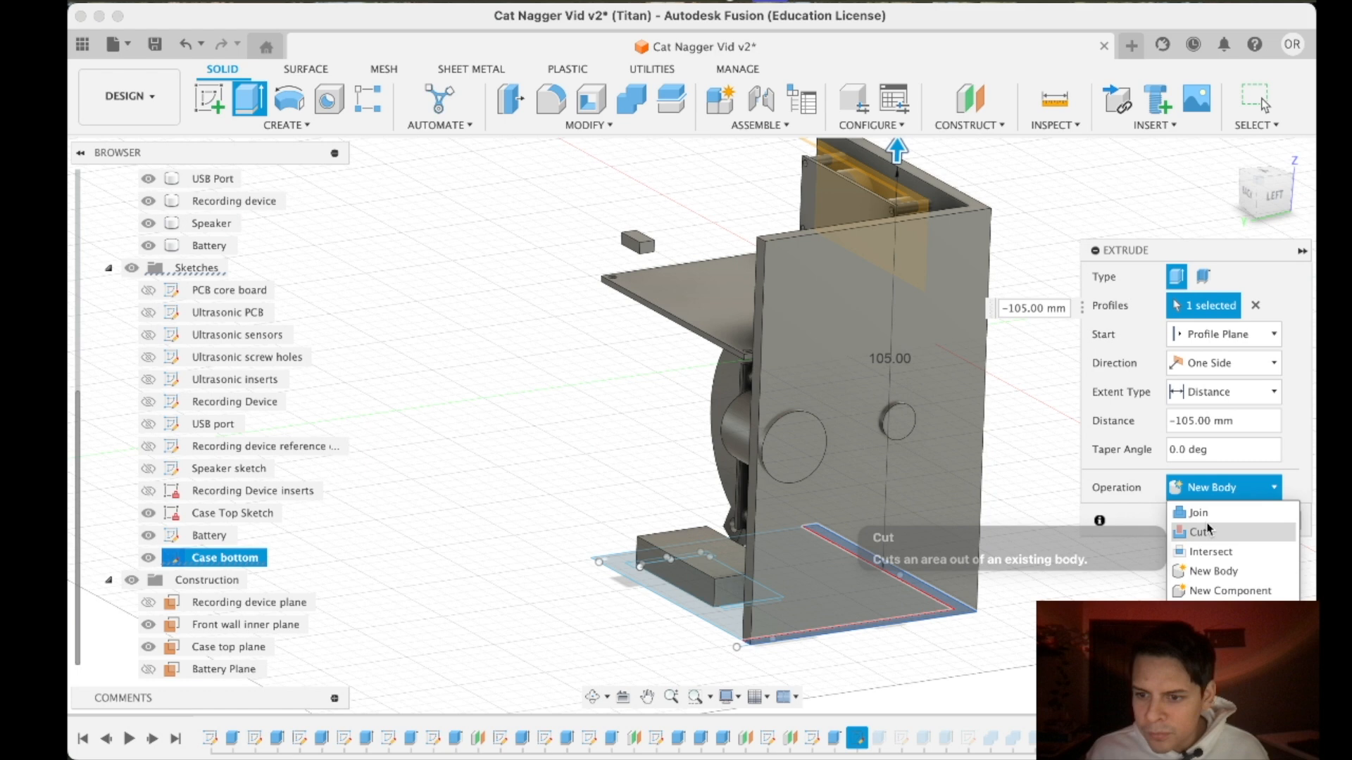
{"action": "left_click", "coordinate": [1140, 527]}
{"action": "scroll", "coordinate": [910, 149], "scroll_direction": "up", "scroll_amount": 2}
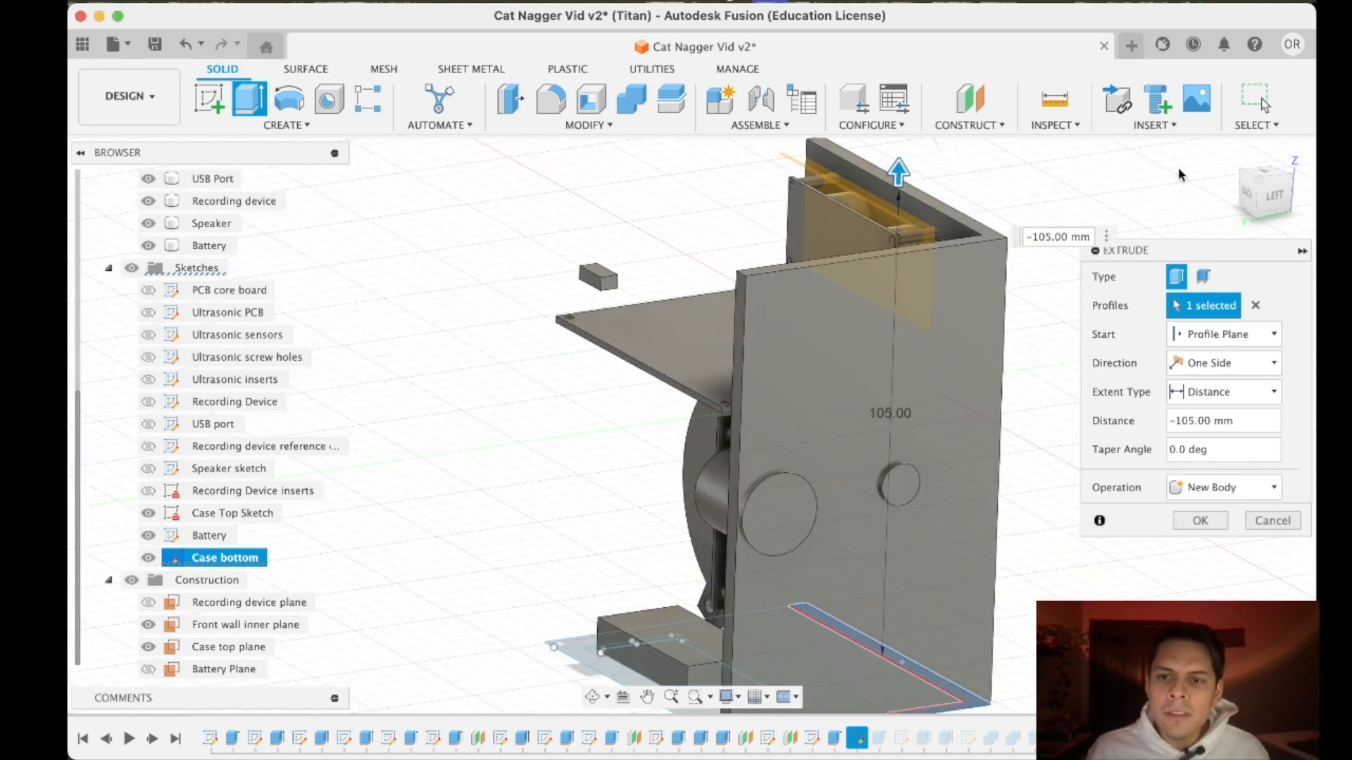
- Check the wall preview from other angles and complete the -105 mm extrusion as a new body
{"action": "left_click", "coordinate": [1272, 195]}
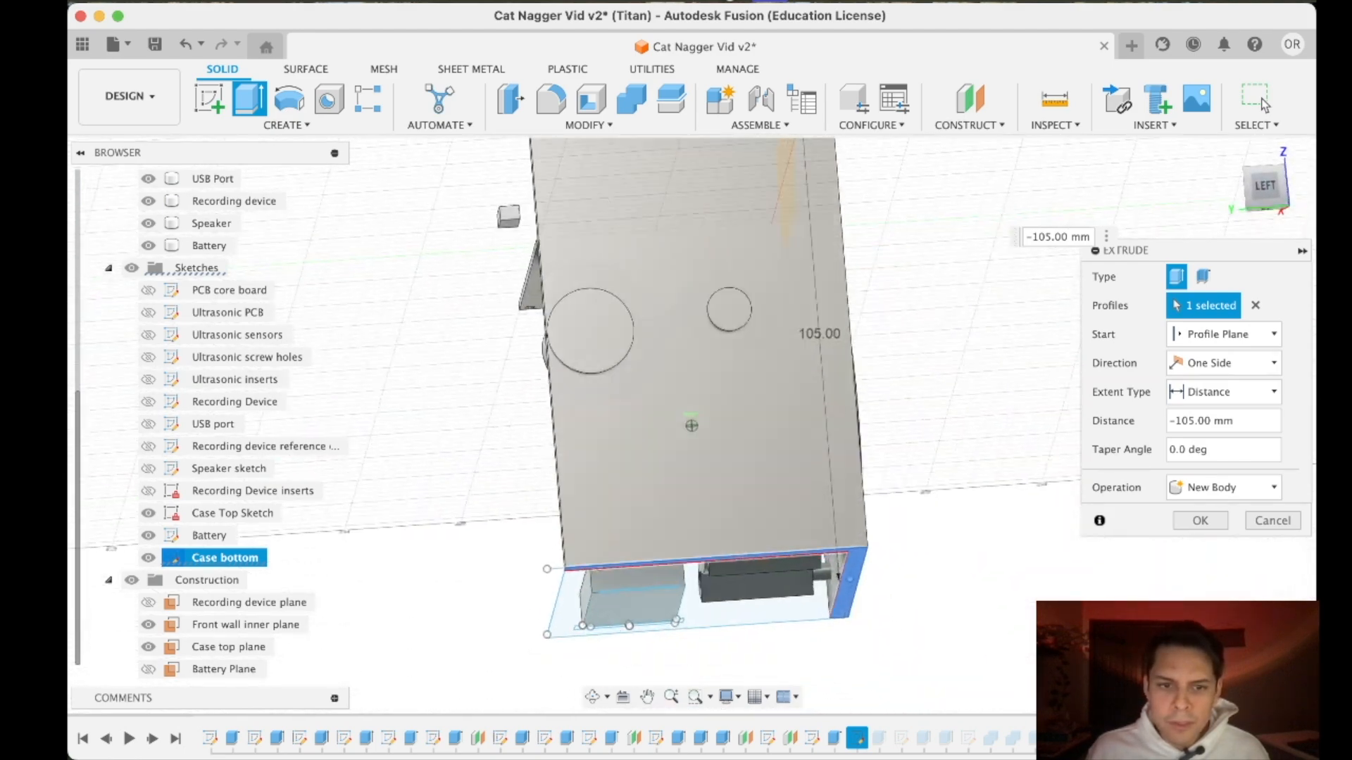
{"action": "mouse_move", "coordinate": [1272, 195]}
{"action": "left_mouse_down"}
{"action": "mouse_move", "coordinate": [1221, 239]}
{"action": "mouse_move", "coordinate": [1245, 220]}
{"action": "mouse_move", "coordinate": [1300, 224]}
{"action": "left_mouse_up"}
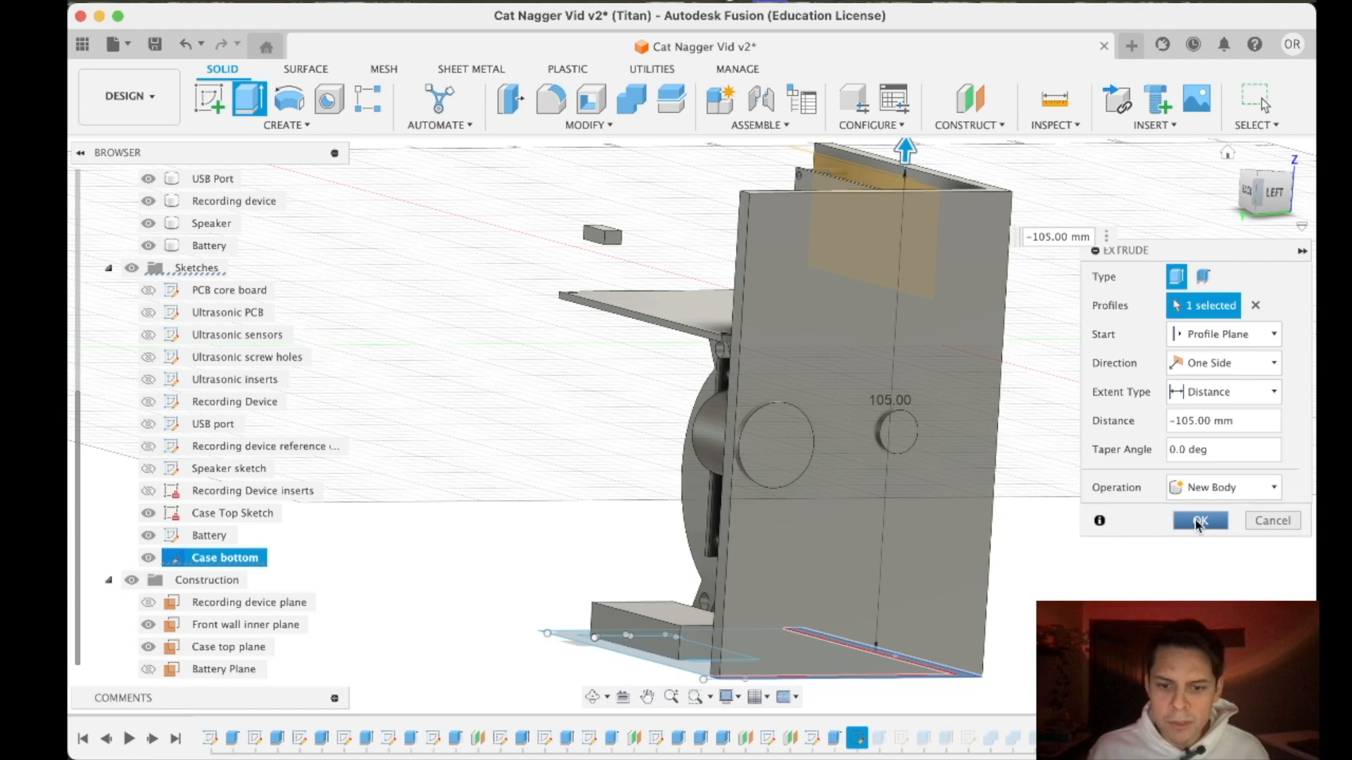
{"action": "left_click", "coordinate": [1197, 521]}
- Open the Case bottom sketch for editing, viewed from underneath
{"action": "left_click", "coordinate": [1265, 195]}
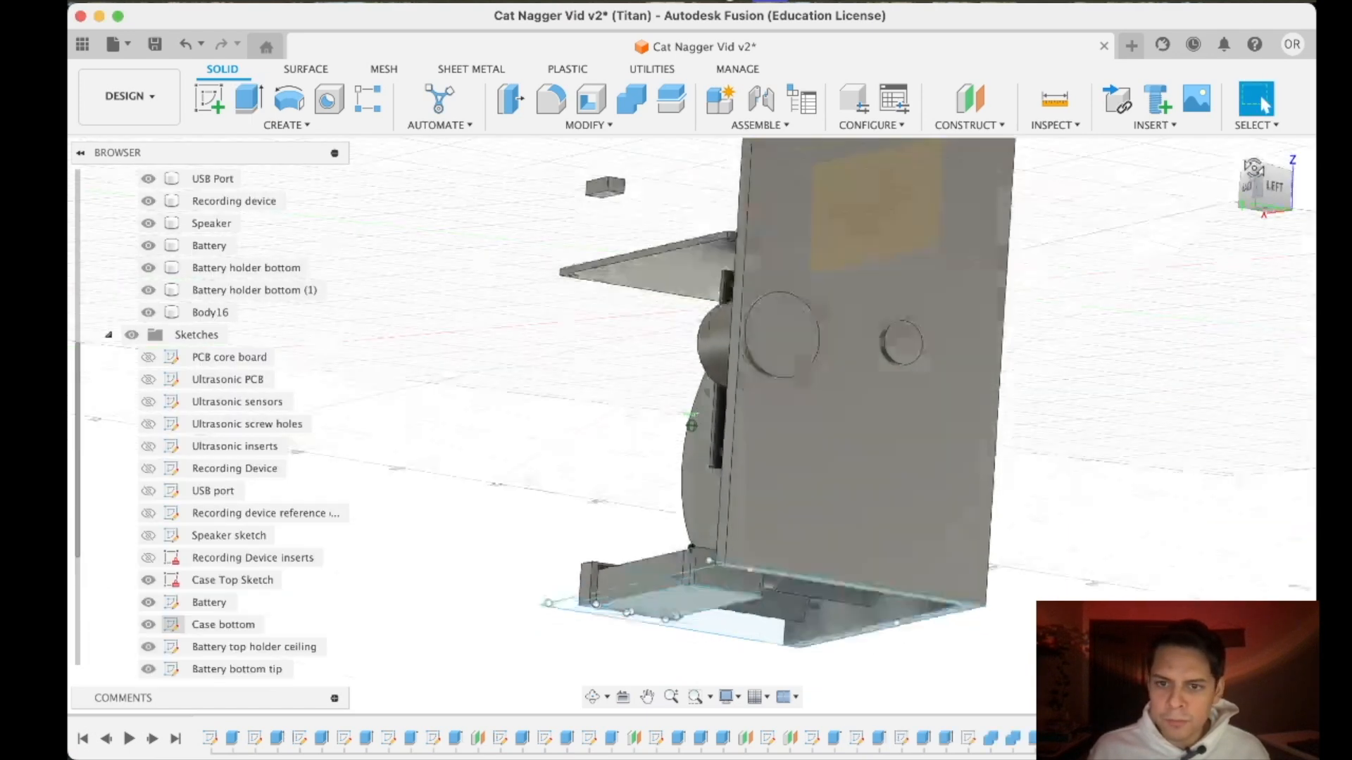
{"action": "left_click", "coordinate": [1263, 205]}
{"action": "scroll", "coordinate": [622, 221], "scroll_direction": "down", "scroll_amount": 3}
{"action": "middle_click_drag", "start_coordinate": [622, 220], "coordinate": [625, 370]}
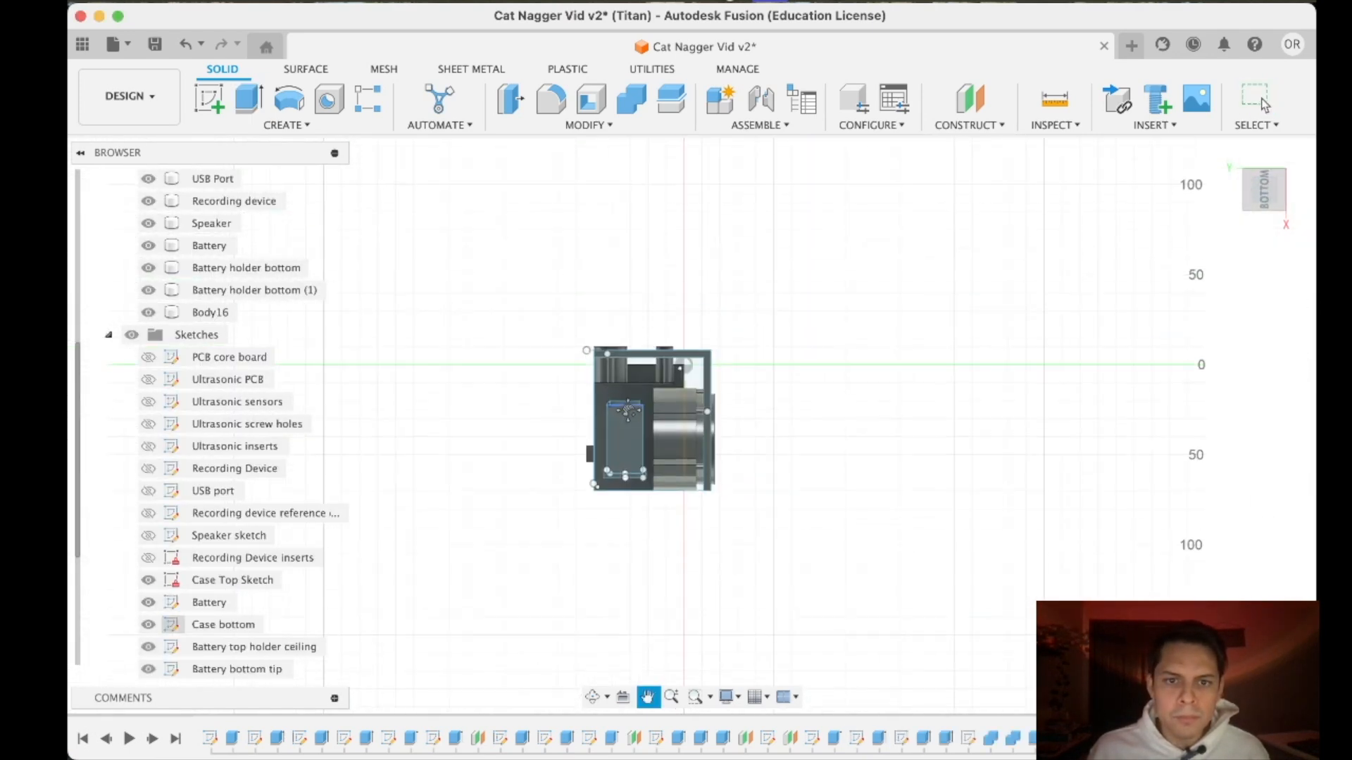
{"action": "scroll", "coordinate": [611, 372], "scroll_direction": "up", "scroll_amount": 6}
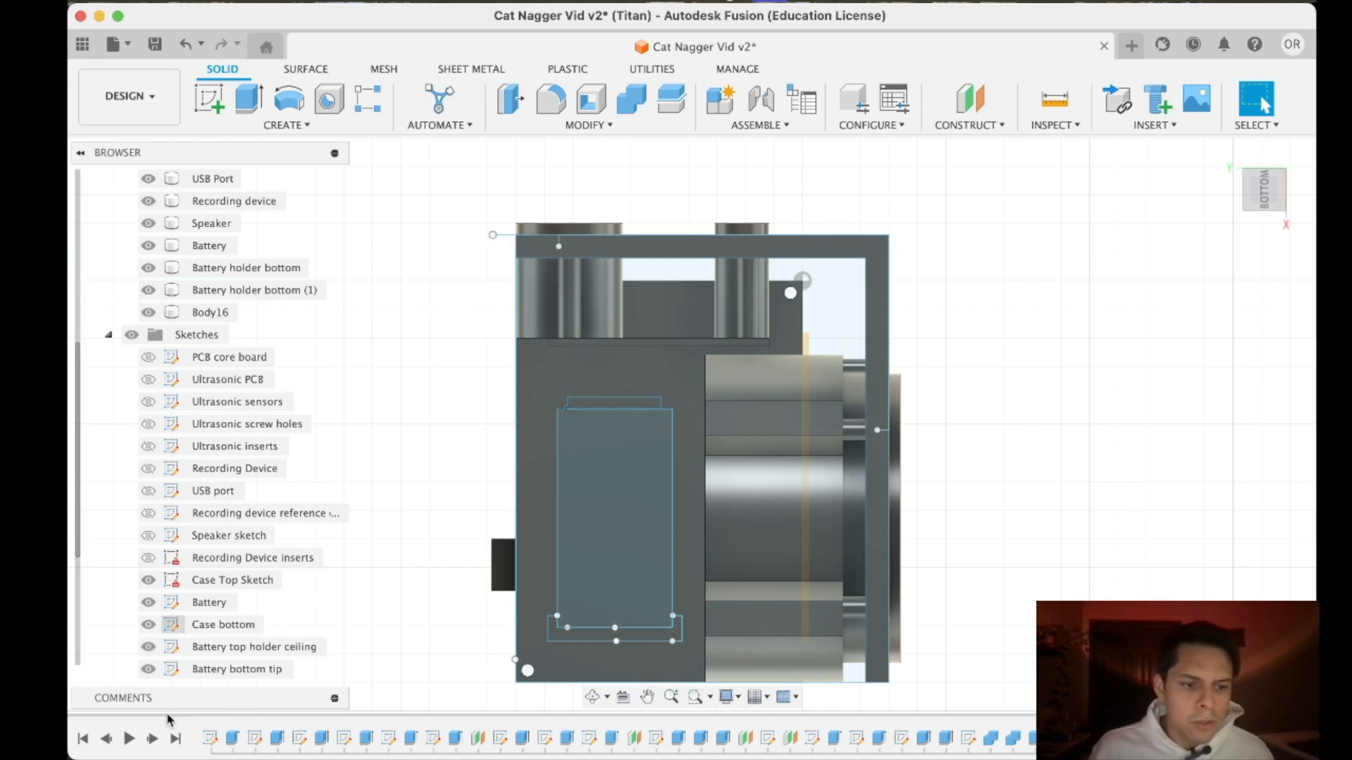
{"action": "right_click", "coordinate": [217, 625]}
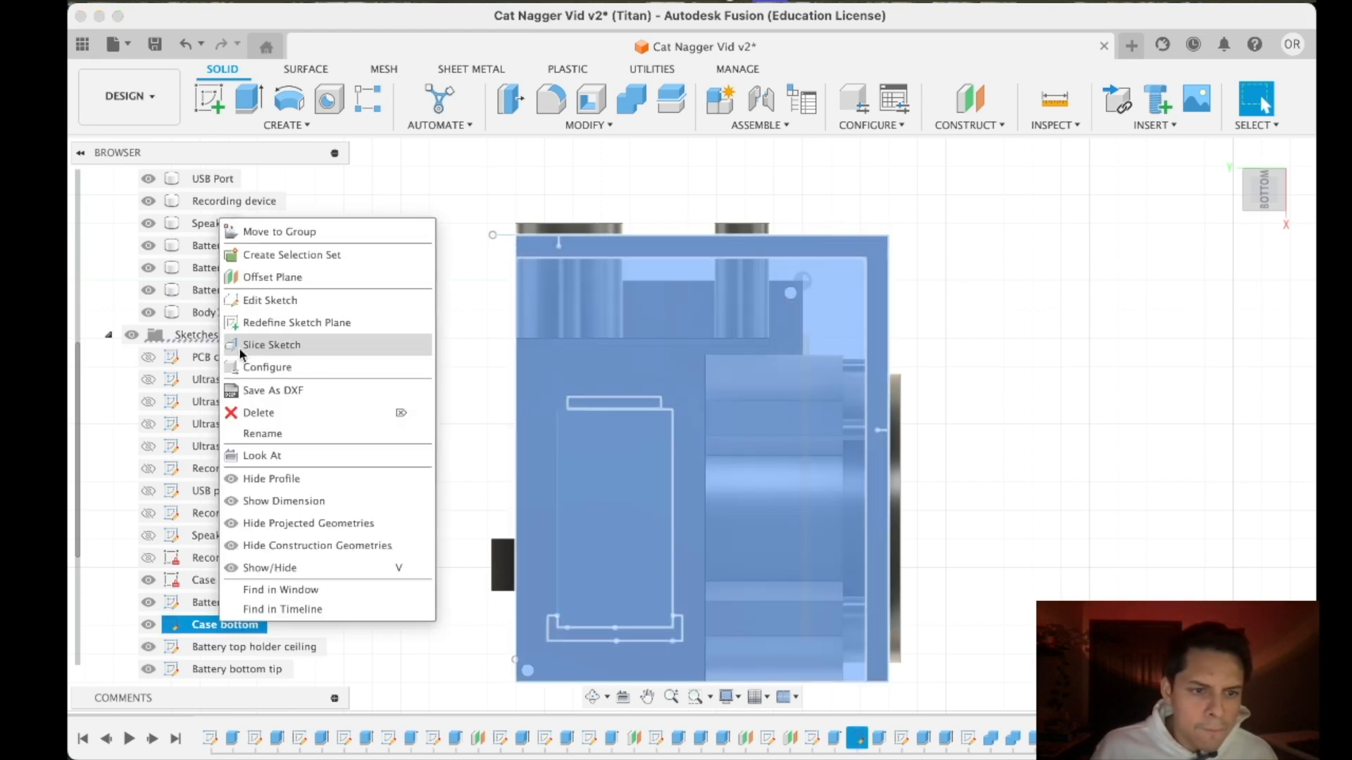
{"action": "left_click", "coordinate": [261, 300]}
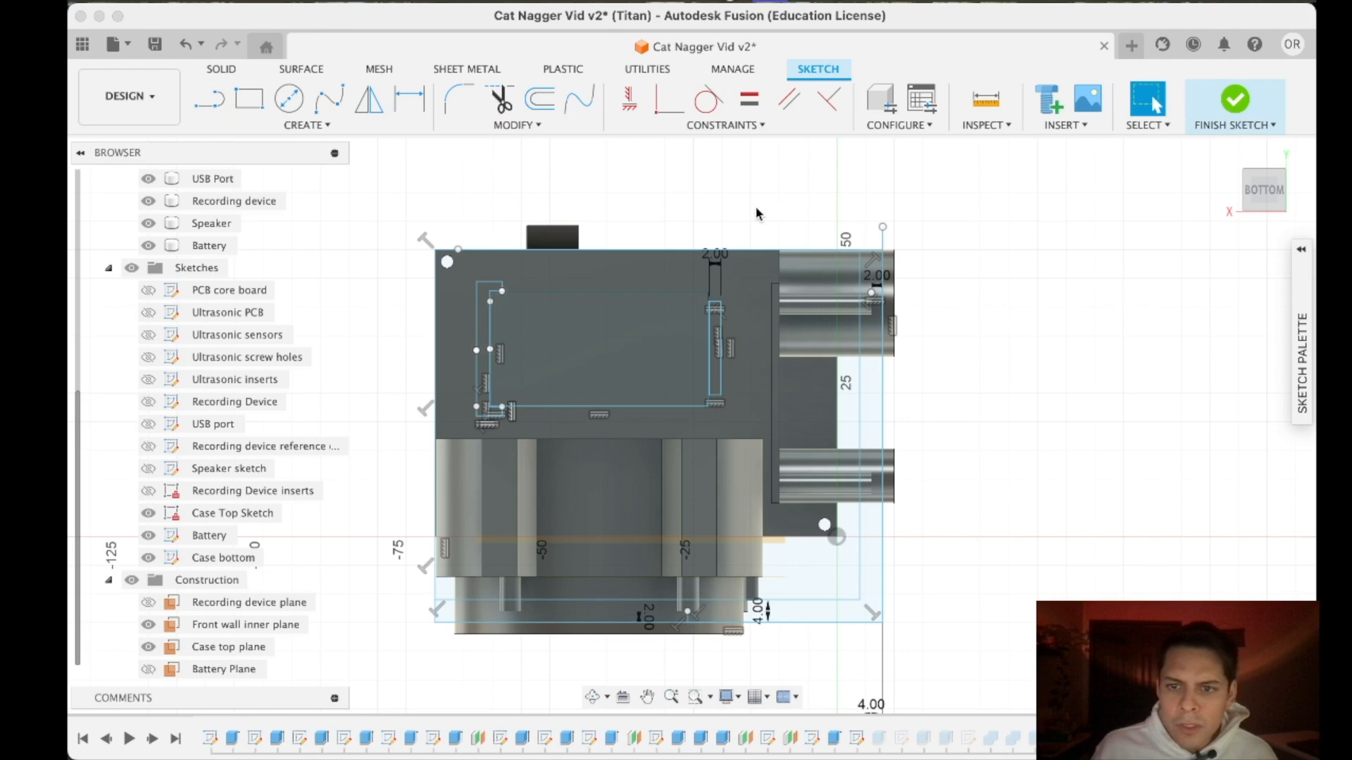
{"action": "scroll", "coordinate": [908, 485], "scroll_direction": "down", "scroll_amount": 6}
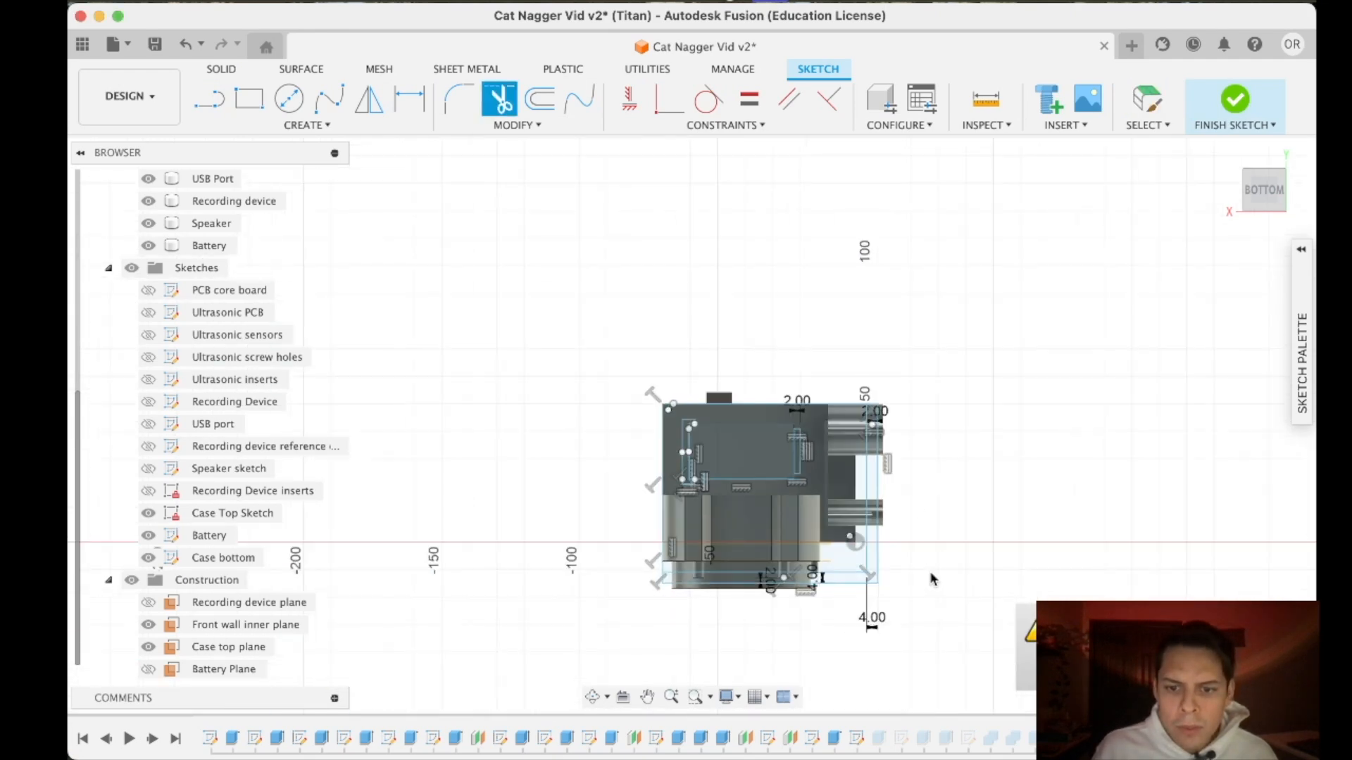
{"action": "scroll", "coordinate": [930, 571], "scroll_direction": "up", "scroll_amount": 3}
{"action": "key", "text": "Escape"}
- Extrude all the Case bottom sketch profiles, including the wall outline and battery area, 4 mm downward as a base plate joined to the walls
{"action": "left_click", "coordinate": [222, 70]}
{"action": "key", "text": "e"}
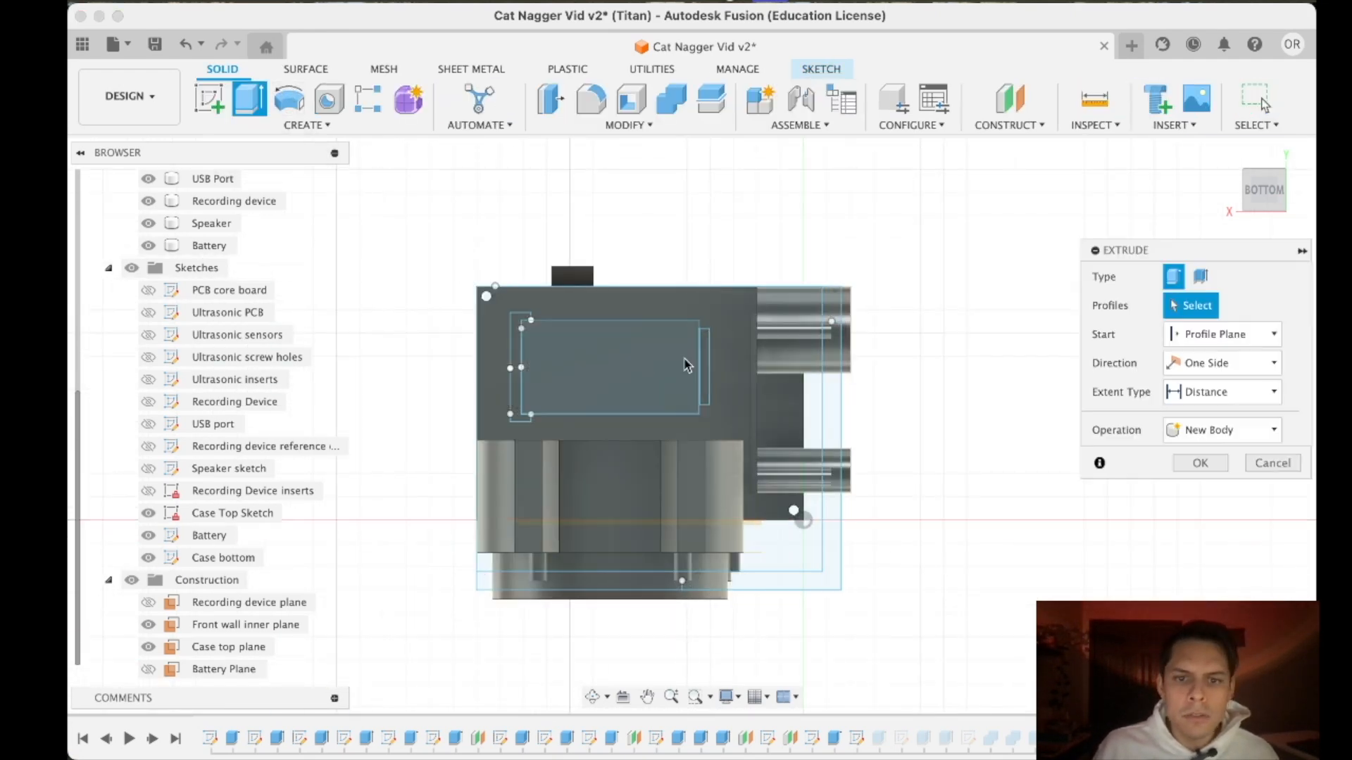
{"action": "left_click", "coordinate": [696, 301]}
{"action": "left_click", "coordinate": [707, 361]}
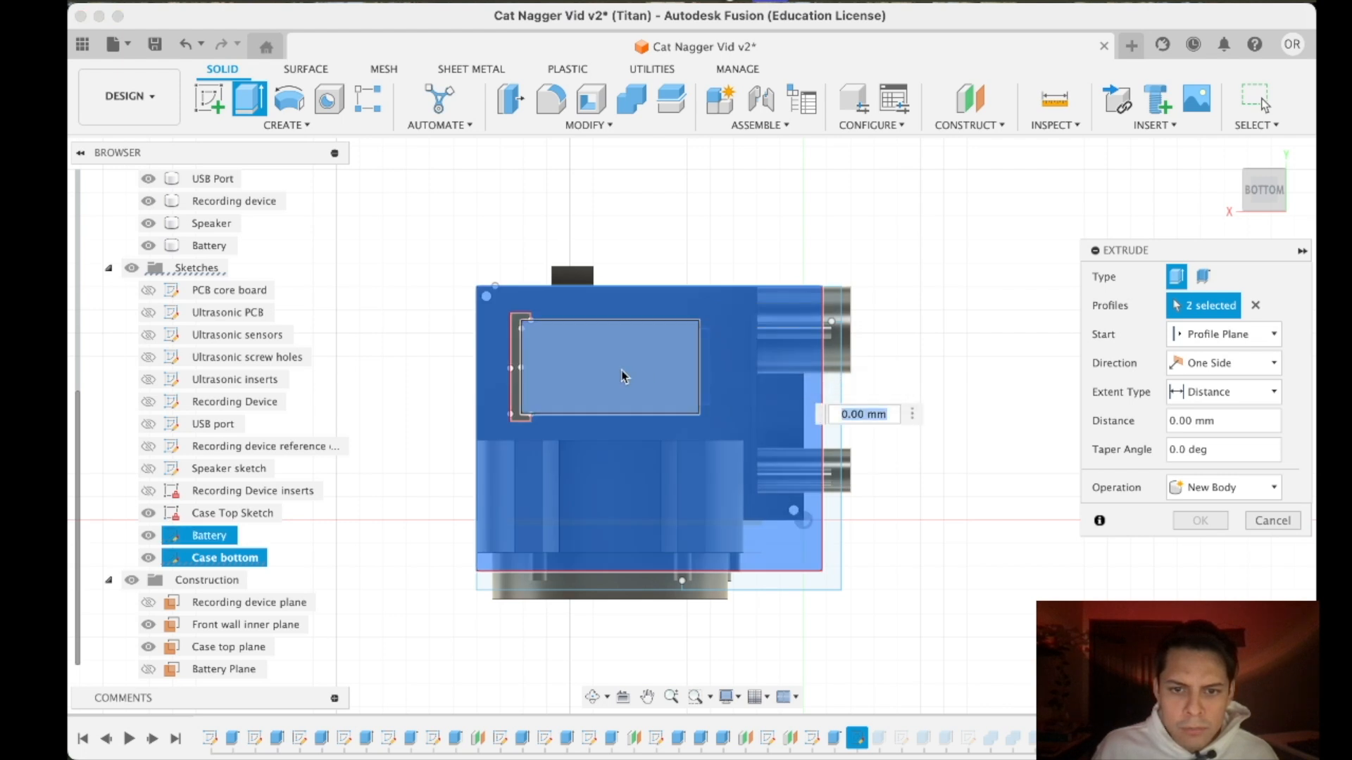
{"action": "left_click", "coordinate": [516, 380]}
{"action": "left_click", "coordinate": [831, 574]}
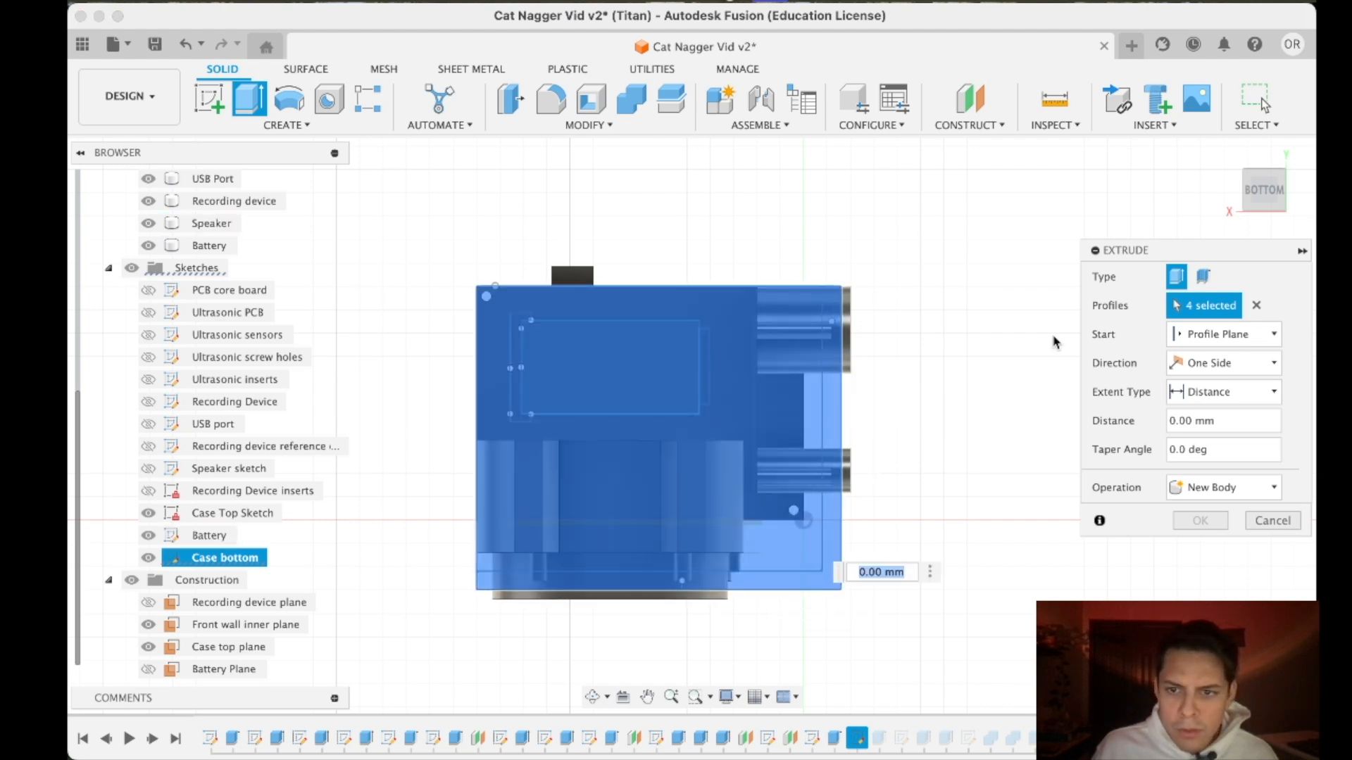
{"action": "left_click", "coordinate": [1257, 210]}
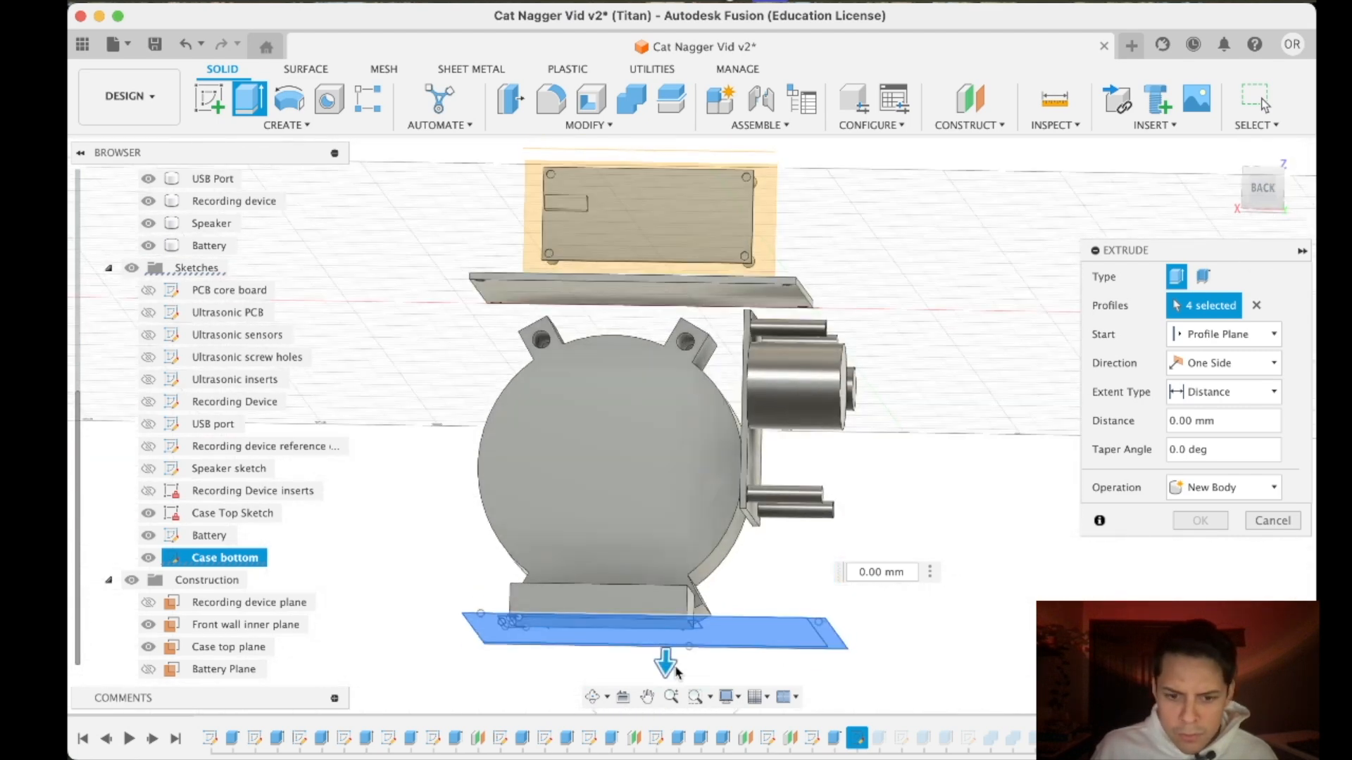
{"action": "left_click_drag", "start_coordinate": [667, 660], "coordinate": [667, 684]}
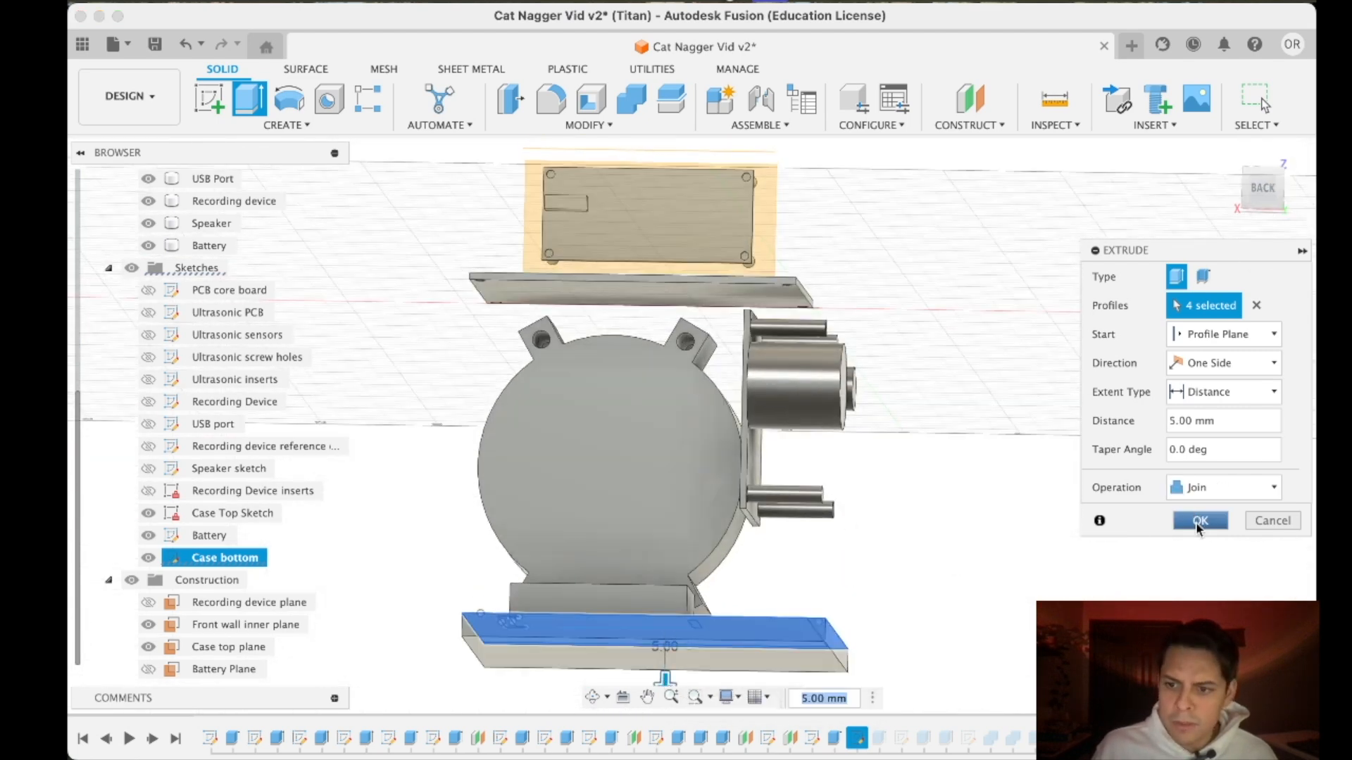
{"action": "type", "text": "4"}
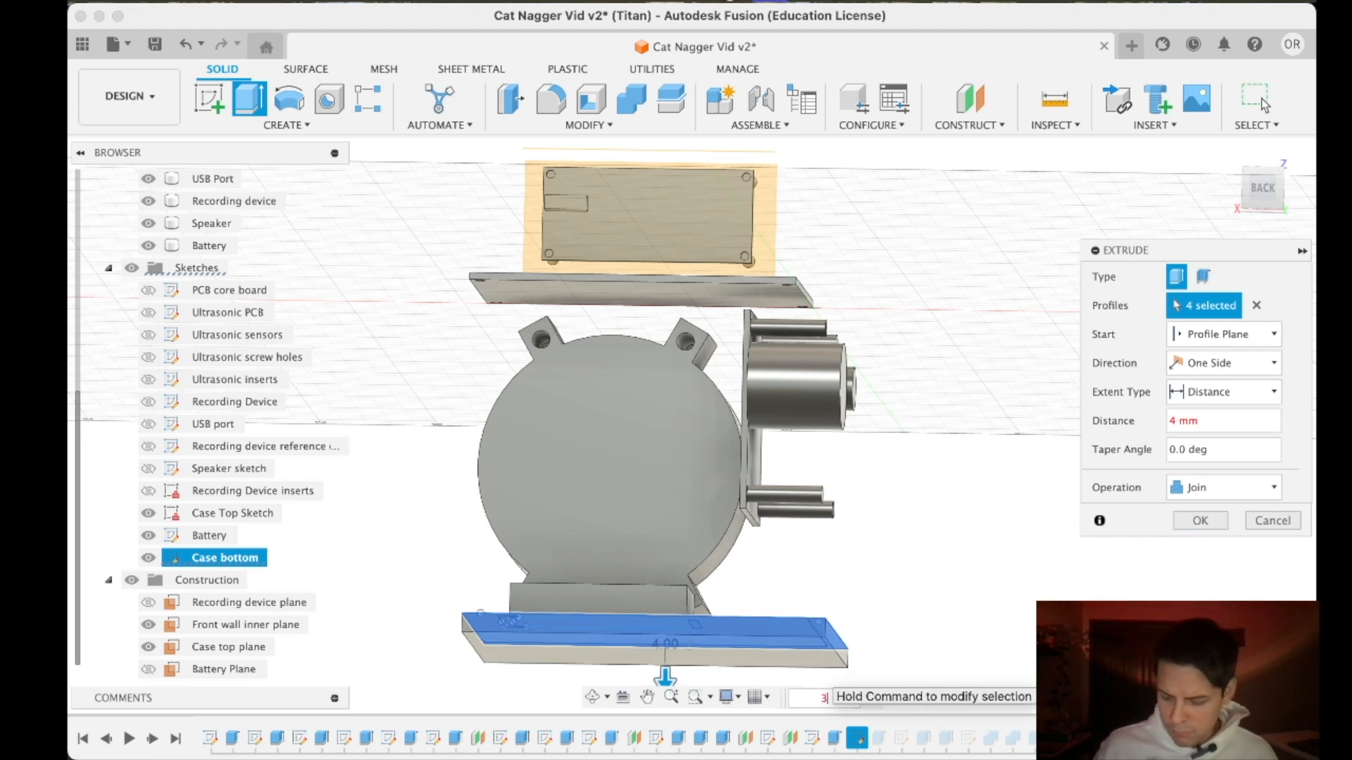
{"action": "key", "text": "Return"}
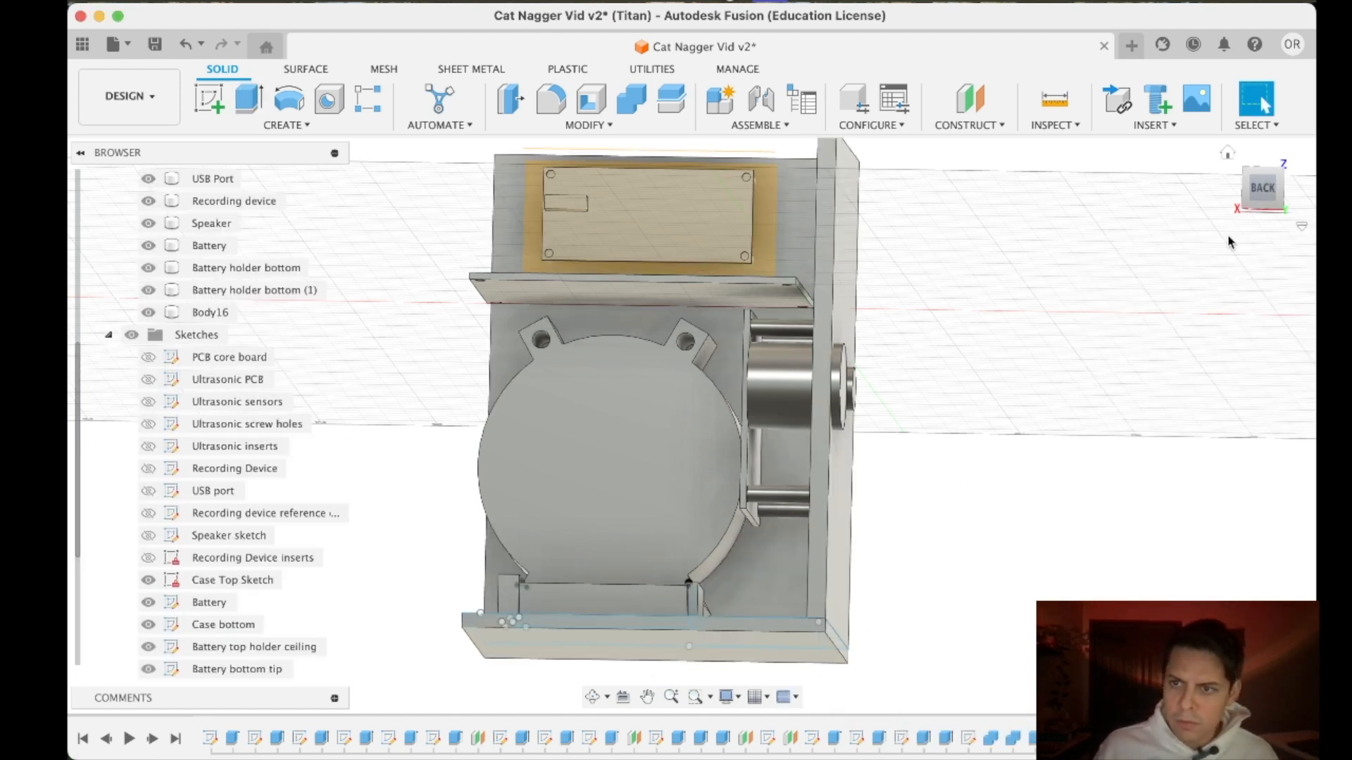
- Examine the joined case around the speaker and find the feature in the design history that forms the speaker's front disc
{"action": "mouse_move", "coordinate": [1257, 205]}
{"action": "left_mouse_down"}
{"action": "mouse_move", "coordinate": [1226, 227]}
{"action": "mouse_move", "coordinate": [1267, 208]}
{"action": "mouse_move", "coordinate": [1264, 190]}
{"action": "left_mouse_up"}
{"action": "mouse_move", "coordinate": [692, 425]}
{"action": "middle_mouse_down", "text": "shift"}
{"action": "mouse_move", "coordinate": [695, 384]}
{"action": "mouse_move", "coordinate": [685, 443]}
{"action": "mouse_move", "coordinate": [676, 415]}
{"action": "mouse_move", "coordinate": [691, 425]}
{"action": "middle_mouse_up", "text": "shift"}
{"action": "mouse_move", "coordinate": [1257, 206]}
{"action": "left_mouse_down"}
{"action": "mouse_move", "coordinate": [1235, 212]}
{"action": "mouse_move", "coordinate": [1288, 190]}
{"action": "mouse_move", "coordinate": [1257, 206]}
{"action": "left_mouse_up"}
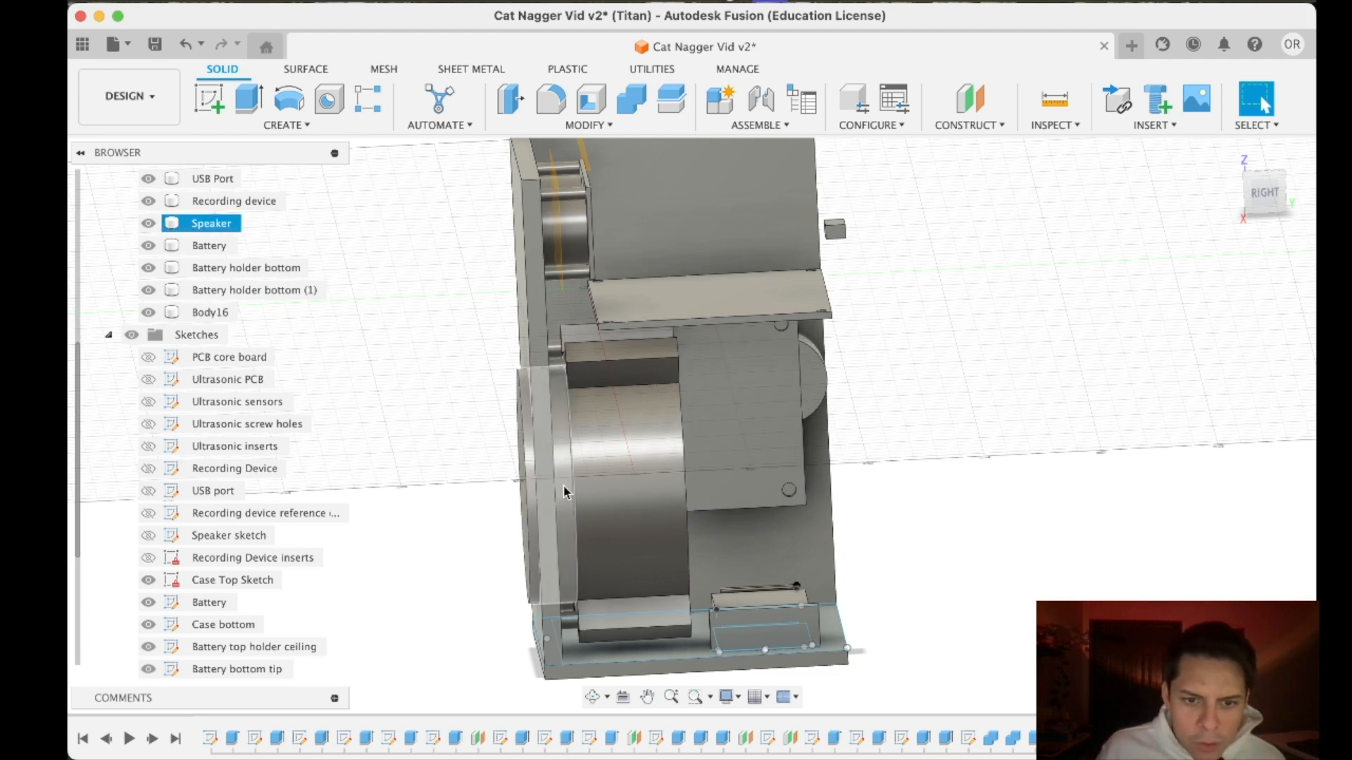
{"action": "left_click", "coordinate": [520, 744]}
{"action": "left_click", "coordinate": [565, 738]}
{"action": "left_click", "coordinate": [610, 738]}
{"action": "left_click", "coordinate": [674, 736]}
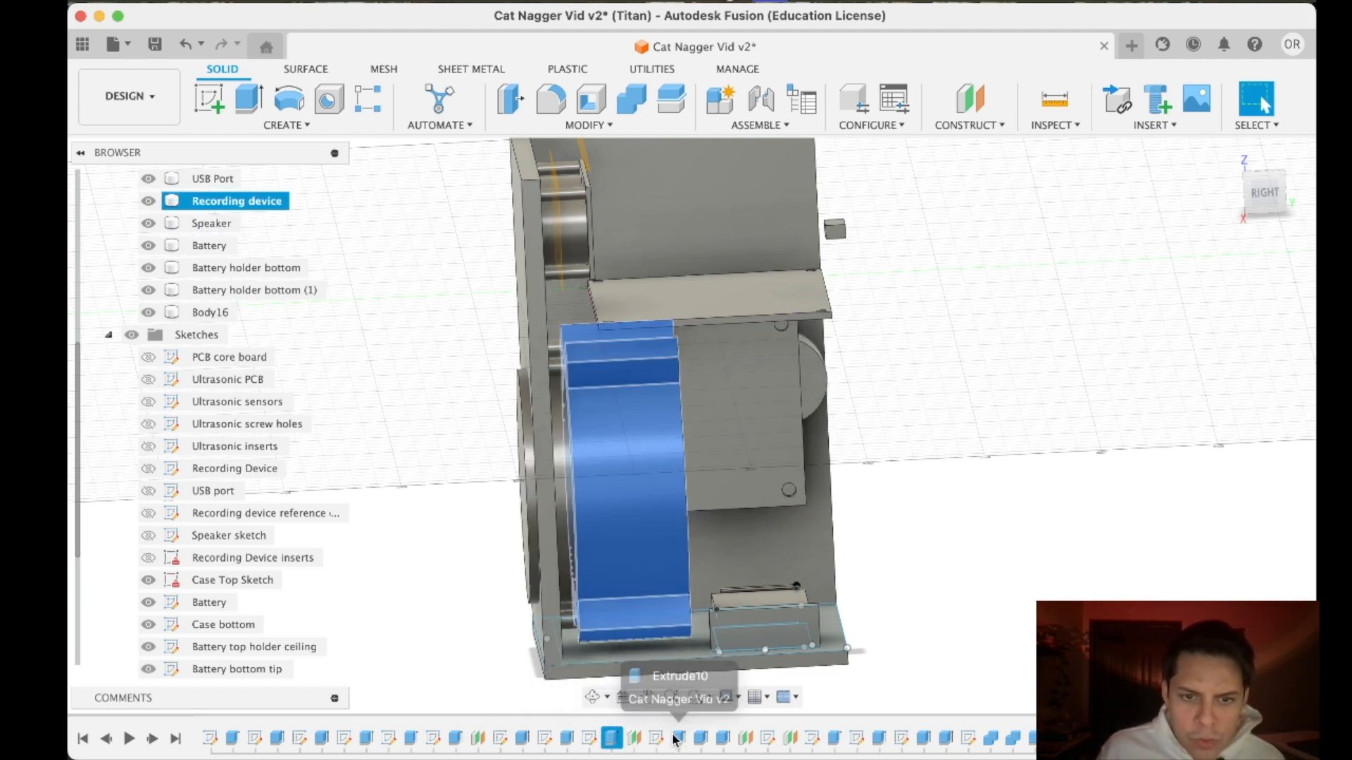
- Try to change the speaker's front disc extrusion from a join to a cut with a distance of 15 mm
{"action": "right_click", "coordinate": [722, 738]}
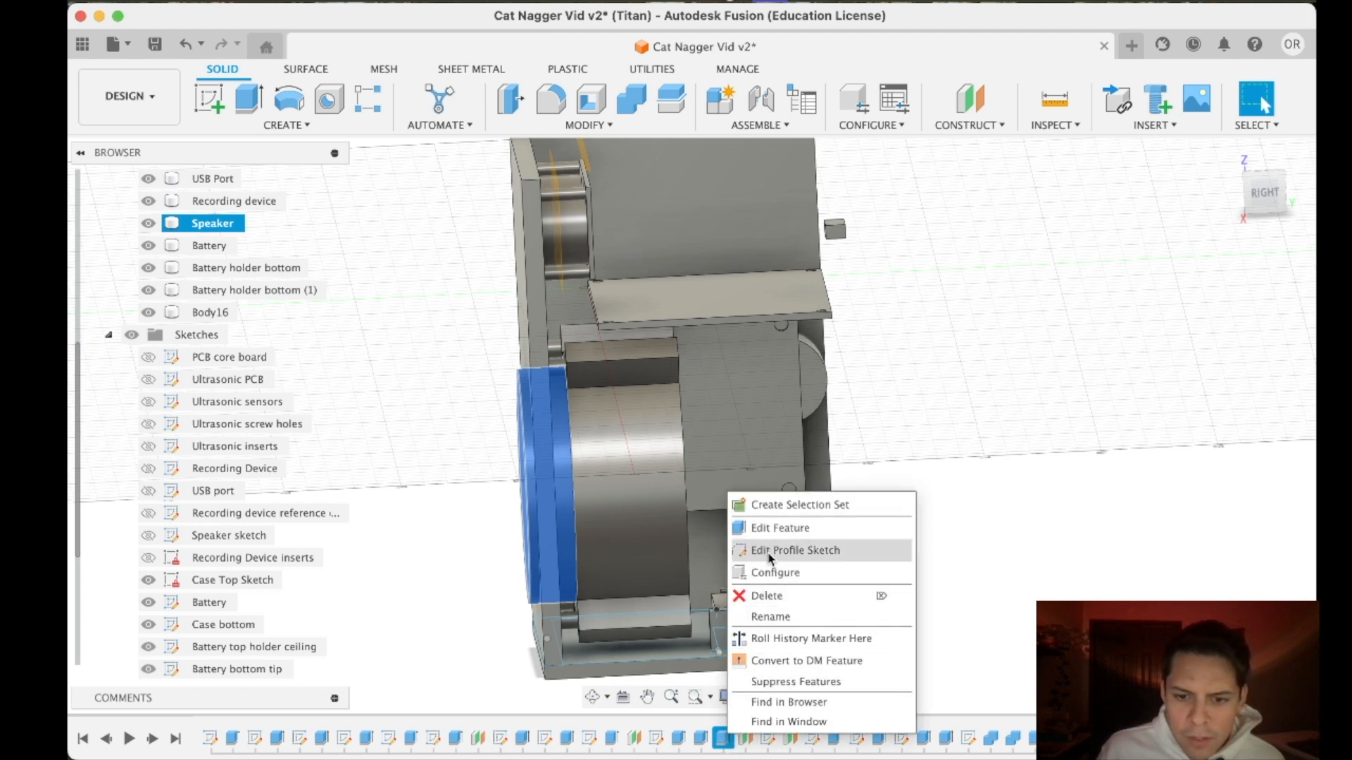
{"action": "left_click", "coordinate": [768, 528]}
{"action": "left_click", "coordinate": [1224, 487]}
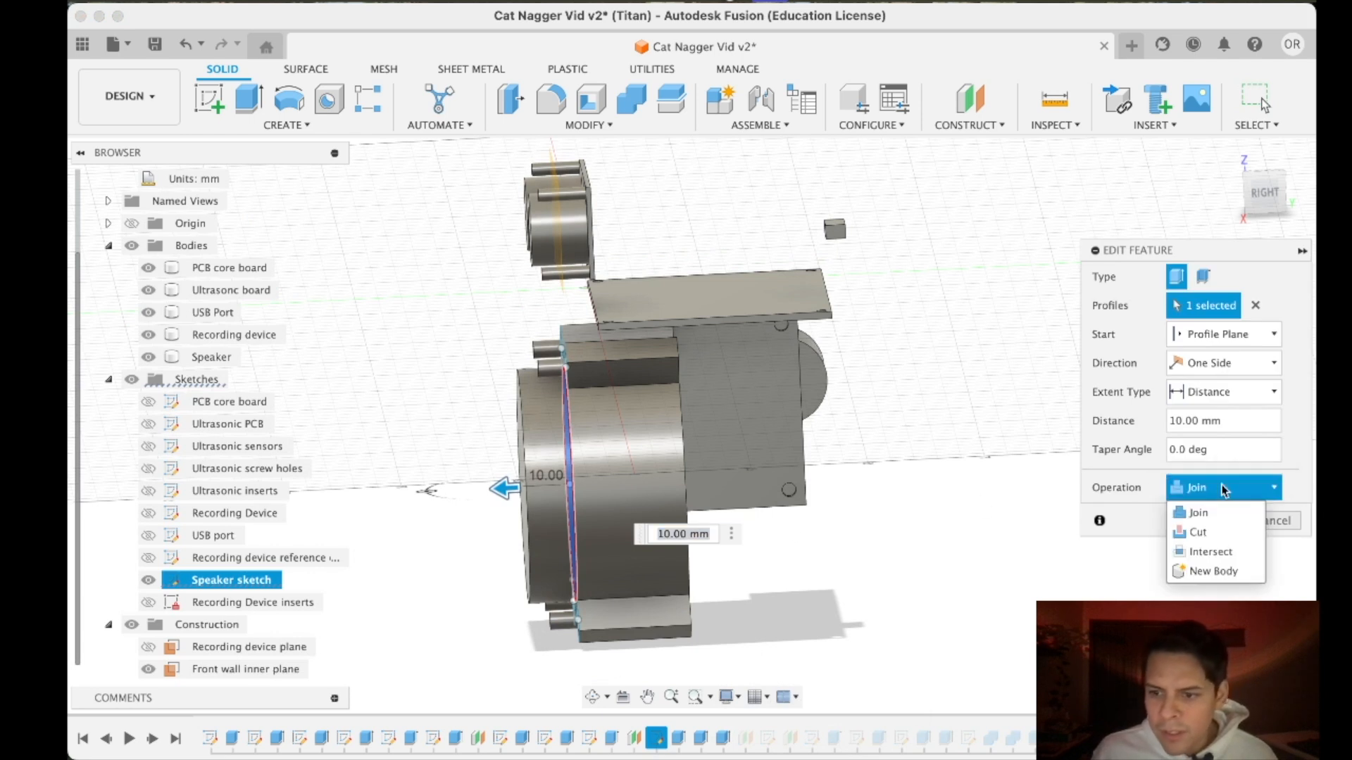
{"action": "left_click", "coordinate": [1199, 532]}
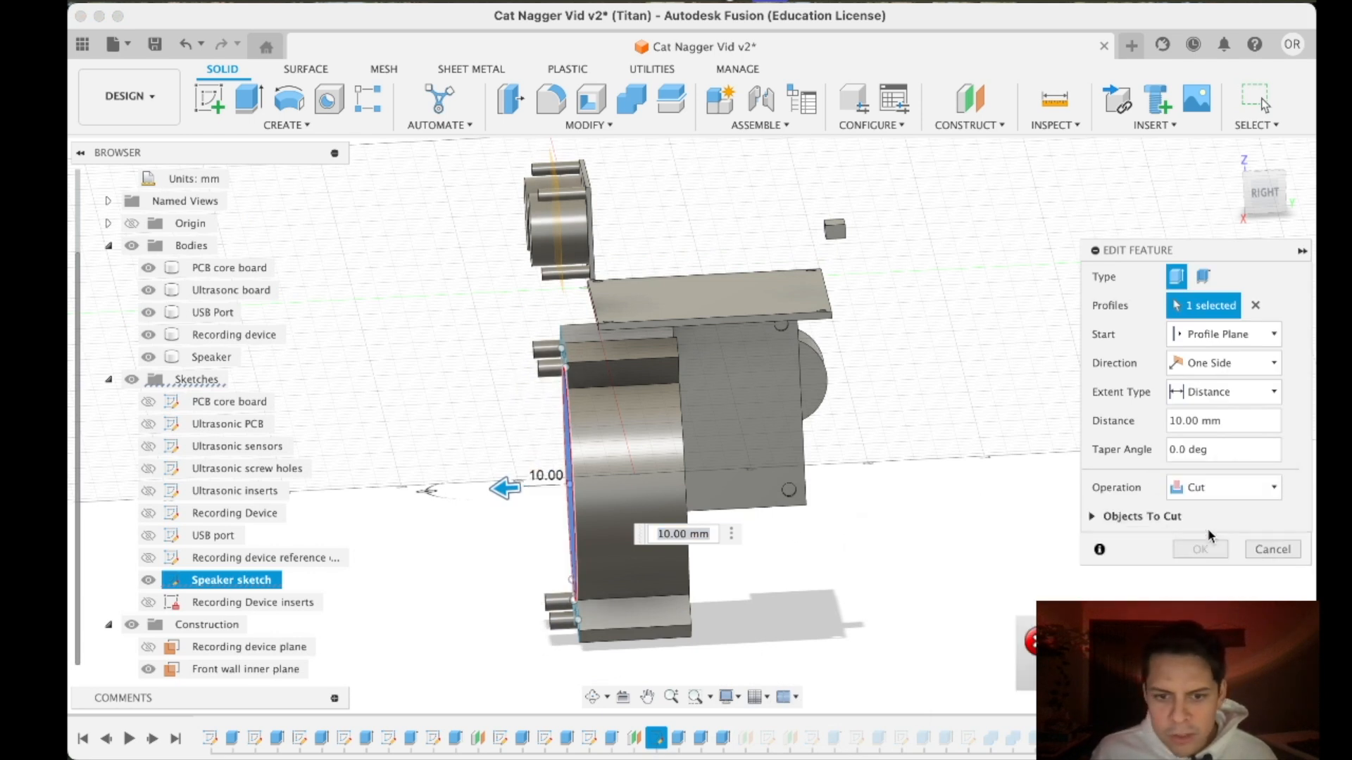
{"action": "left_click", "coordinate": [1092, 516]}
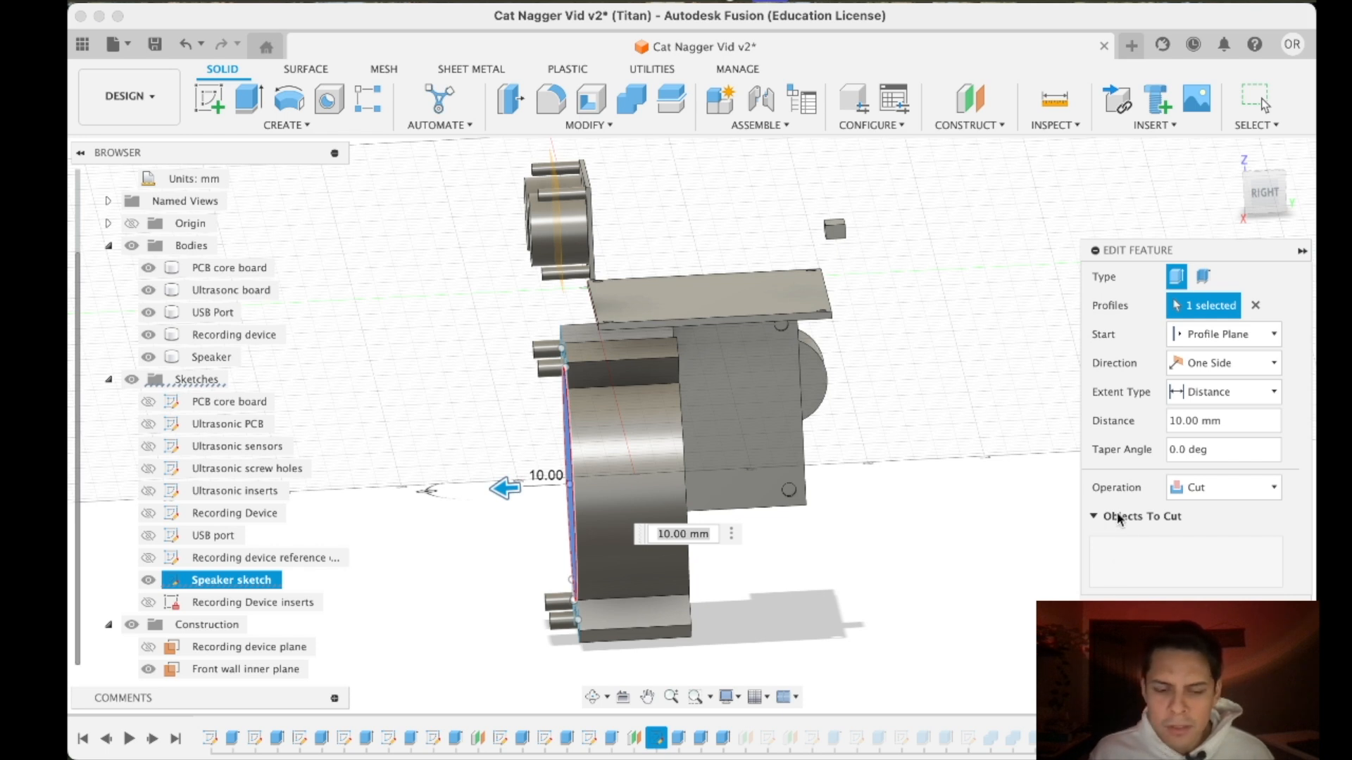
{"action": "mouse_move", "coordinate": [502, 491]}
{"action": "left_mouse_down"}
{"action": "mouse_move", "coordinate": [453, 486]}
{"action": "mouse_move", "coordinate": [484, 496]}
{"action": "left_mouse_up"}
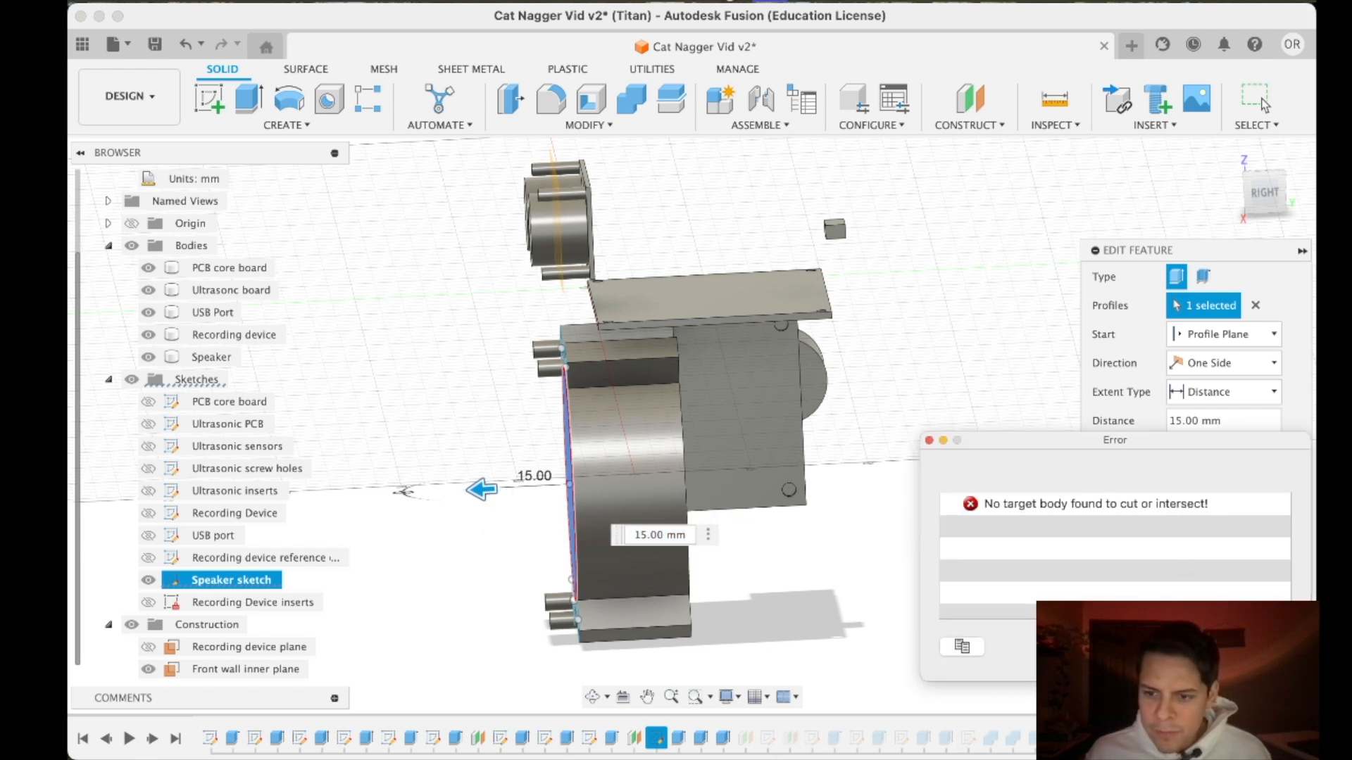
{"action": "left_click", "coordinate": [1256, 646]}
{"action": "left_click", "coordinate": [1275, 642]}
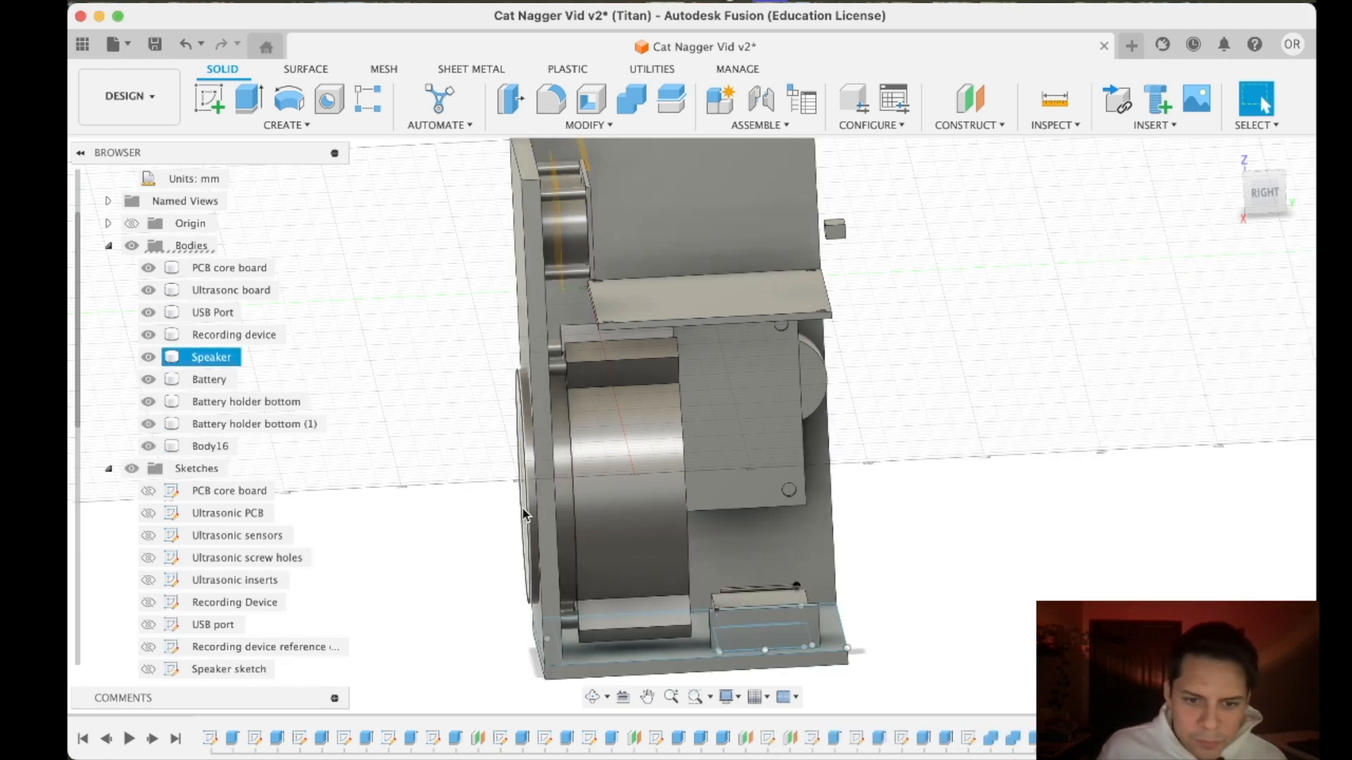
- Move the speaker's front disc extrusion in the design history to after the case bottom extrusions
{"action": "left_click", "coordinate": [722, 737]}
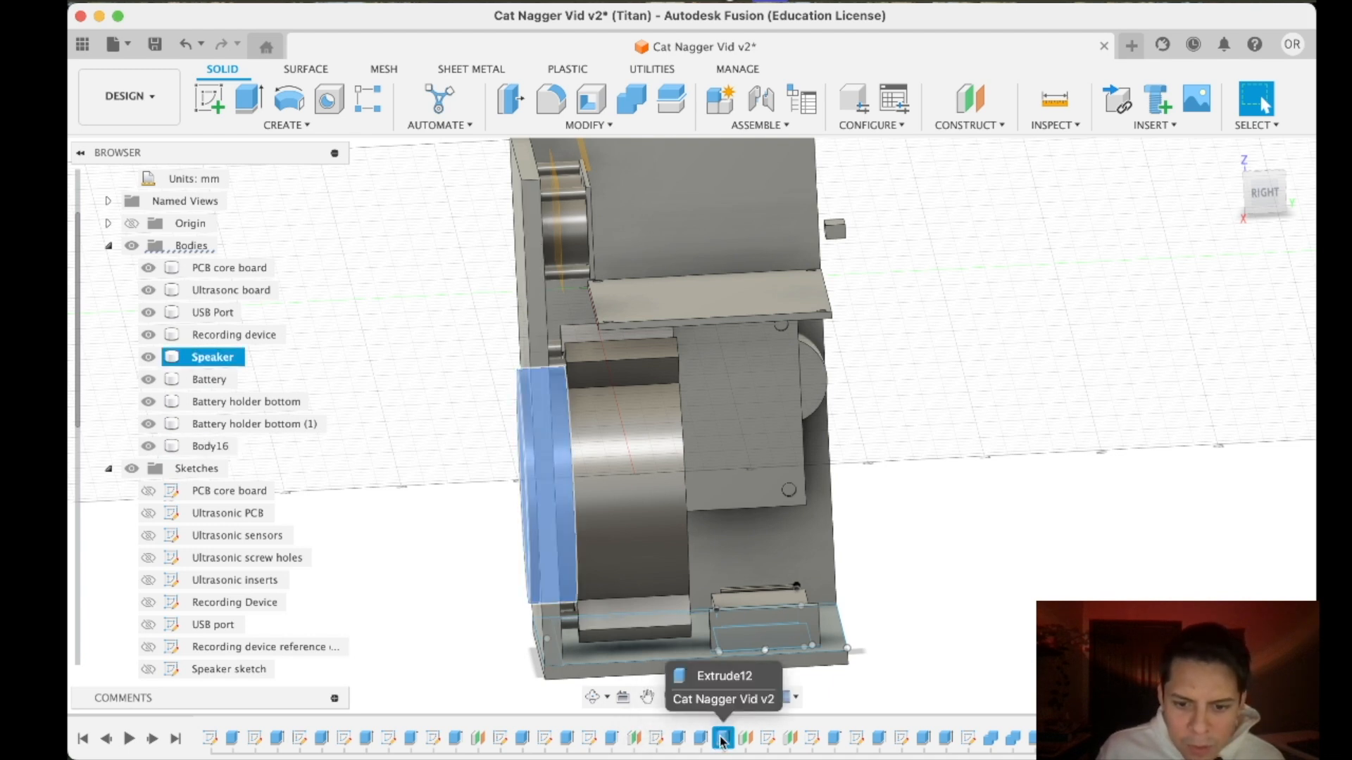
{"action": "right_click", "coordinate": [722, 740]}
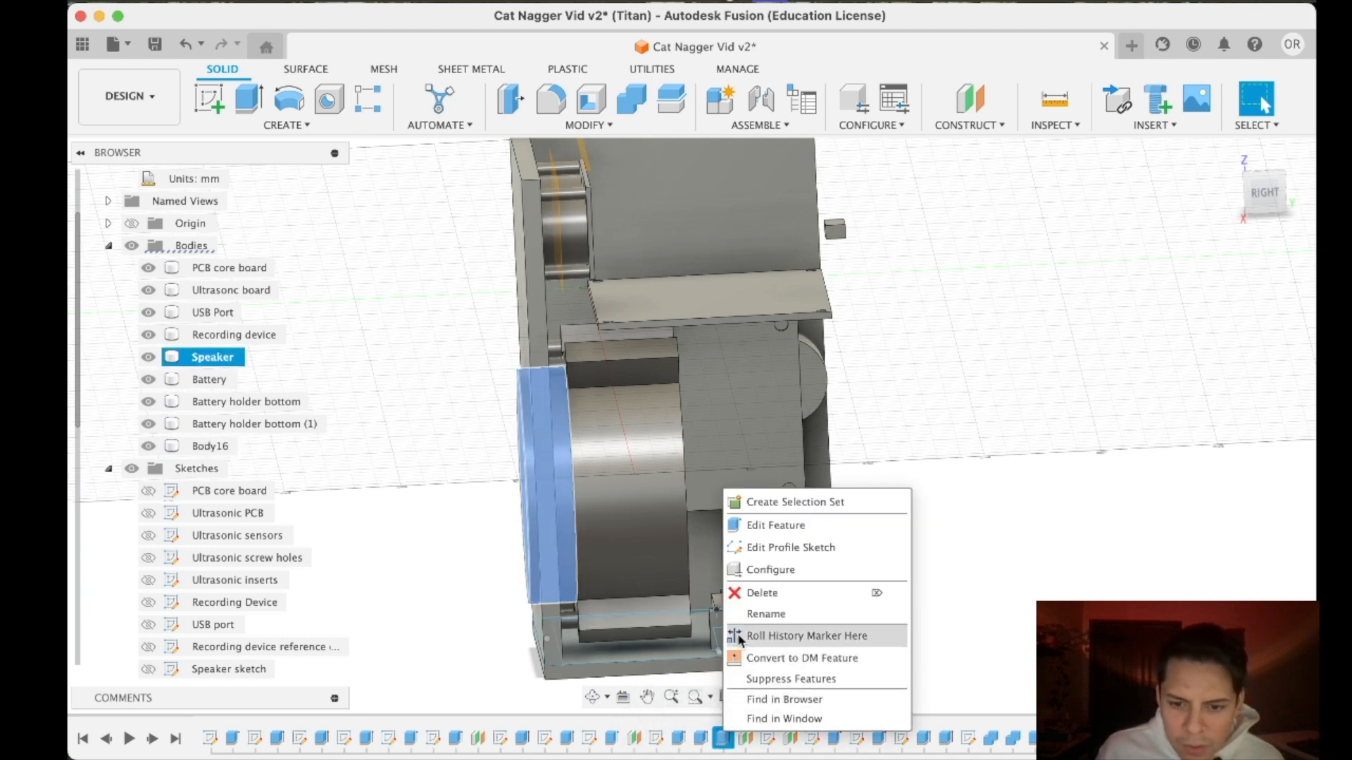
{"action": "left_click", "coordinate": [729, 741]}
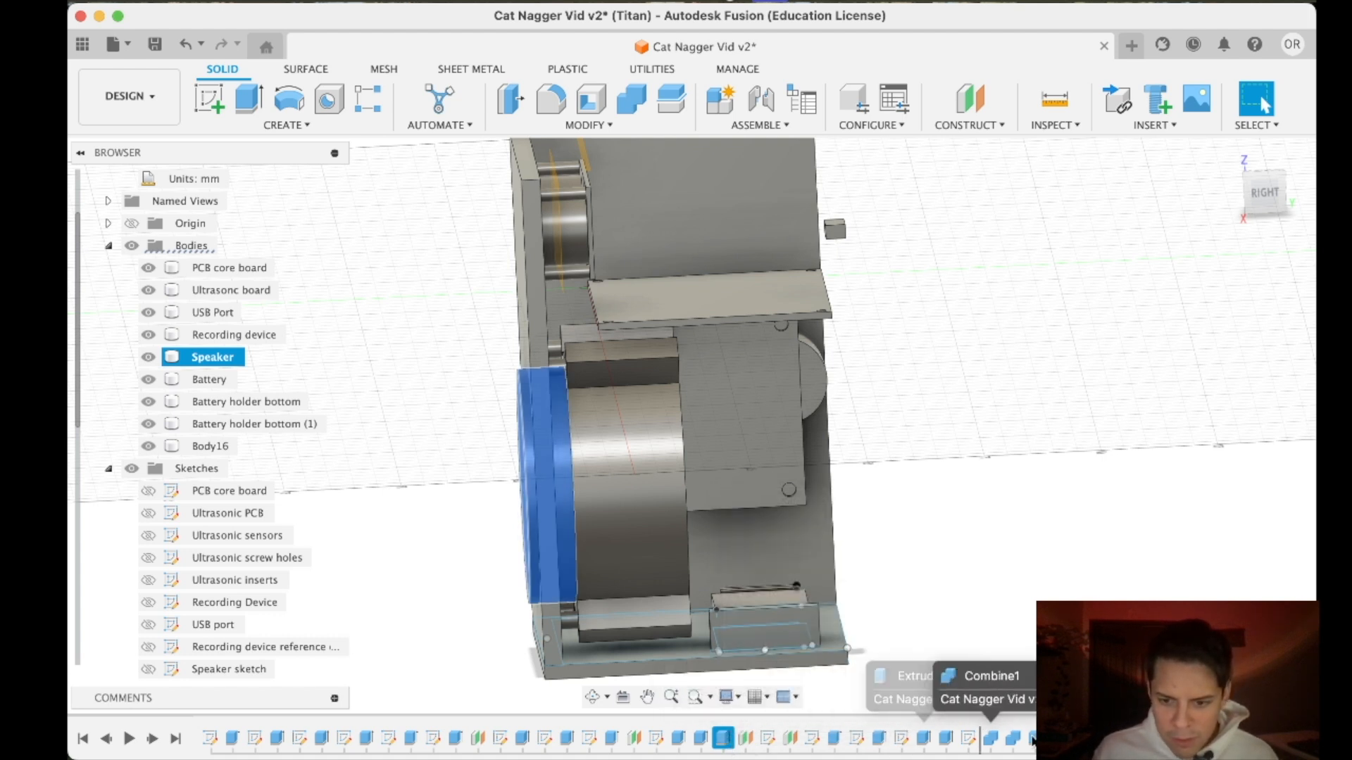
{"action": "left_click_drag", "start_coordinate": [1056, 739], "coordinate": [1078, 739]}
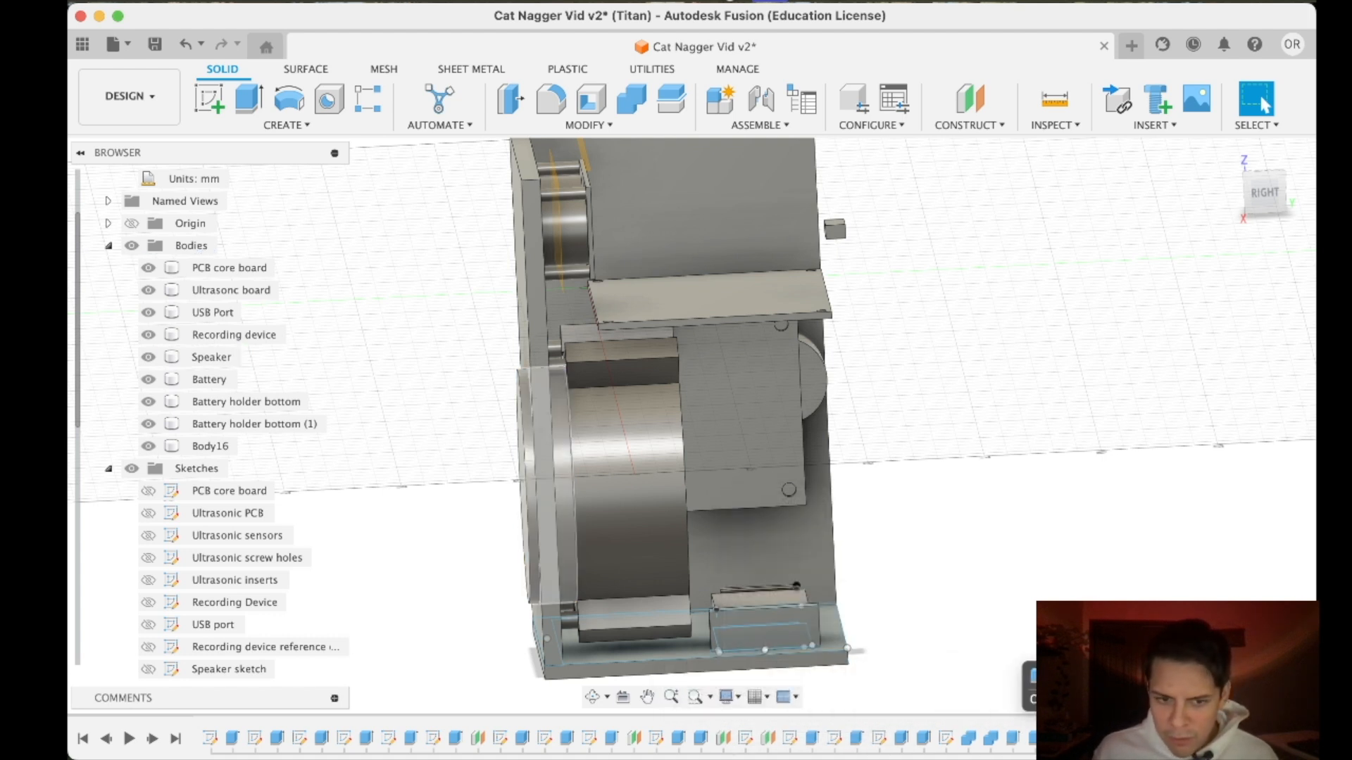
- Change the speaker's 10 mm front disc extrusion to a cut that opens a round hole through the case wall
{"action": "left_click", "coordinate": [1083, 740]}
{"action": "right_click", "coordinate": [1084, 739]}
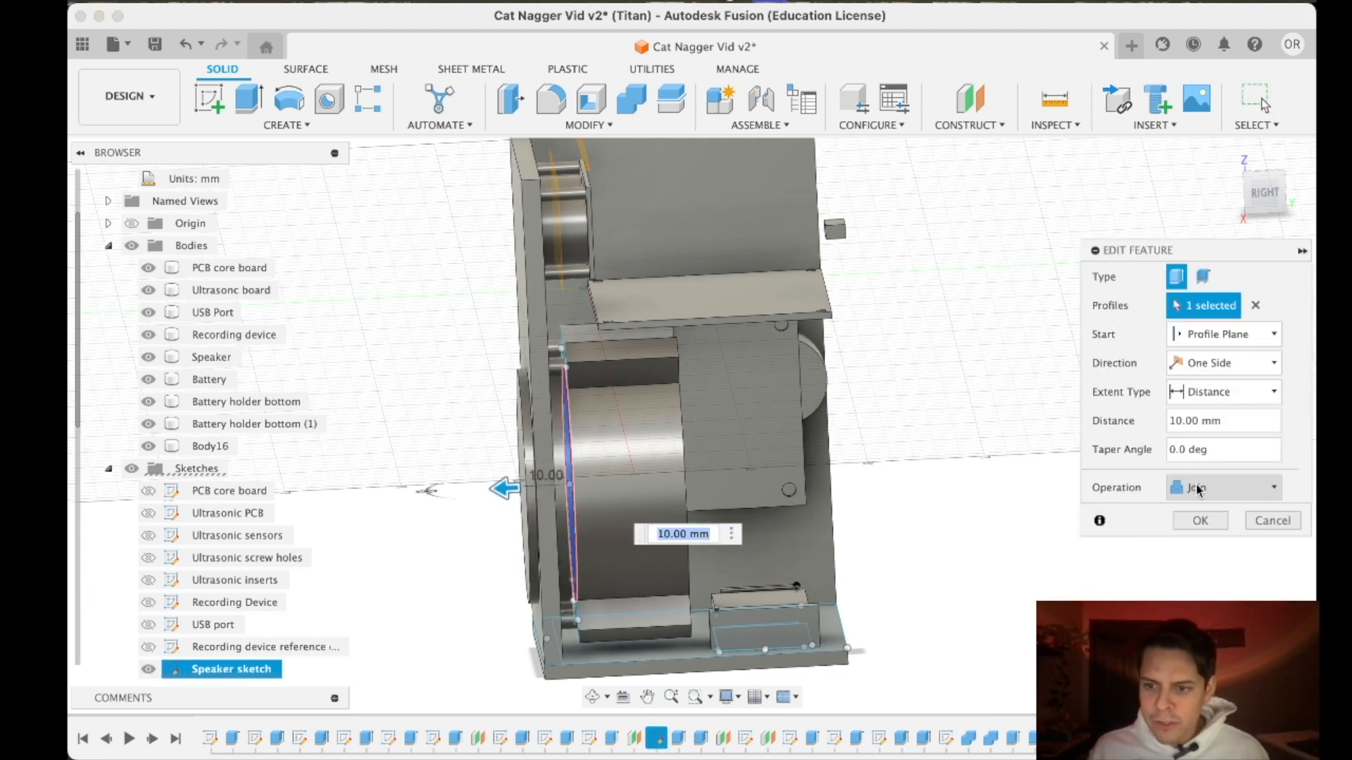
{"action": "left_click", "coordinate": [1197, 489]}
{"action": "left_click", "coordinate": [1186, 534]}
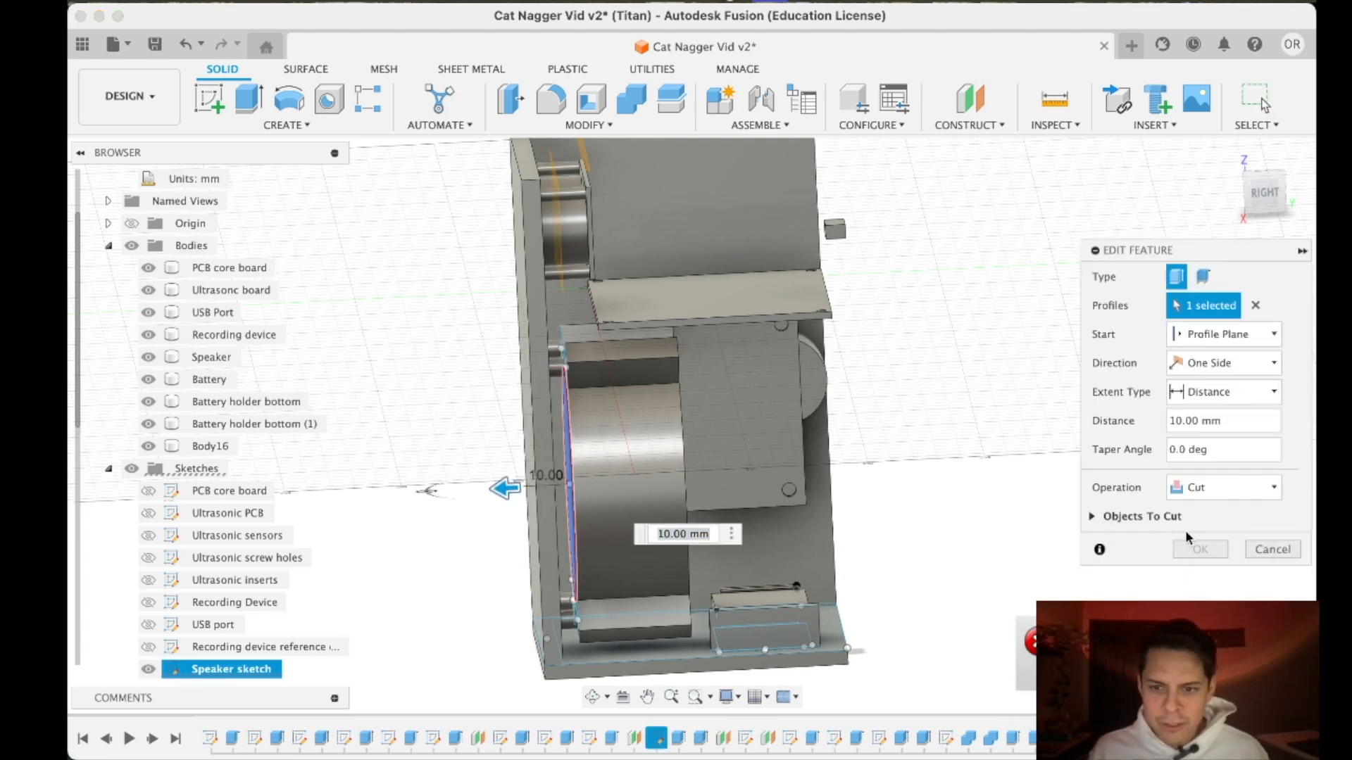
{"action": "left_click", "coordinate": [1095, 515]}
{"action": "key", "text": "Return"}
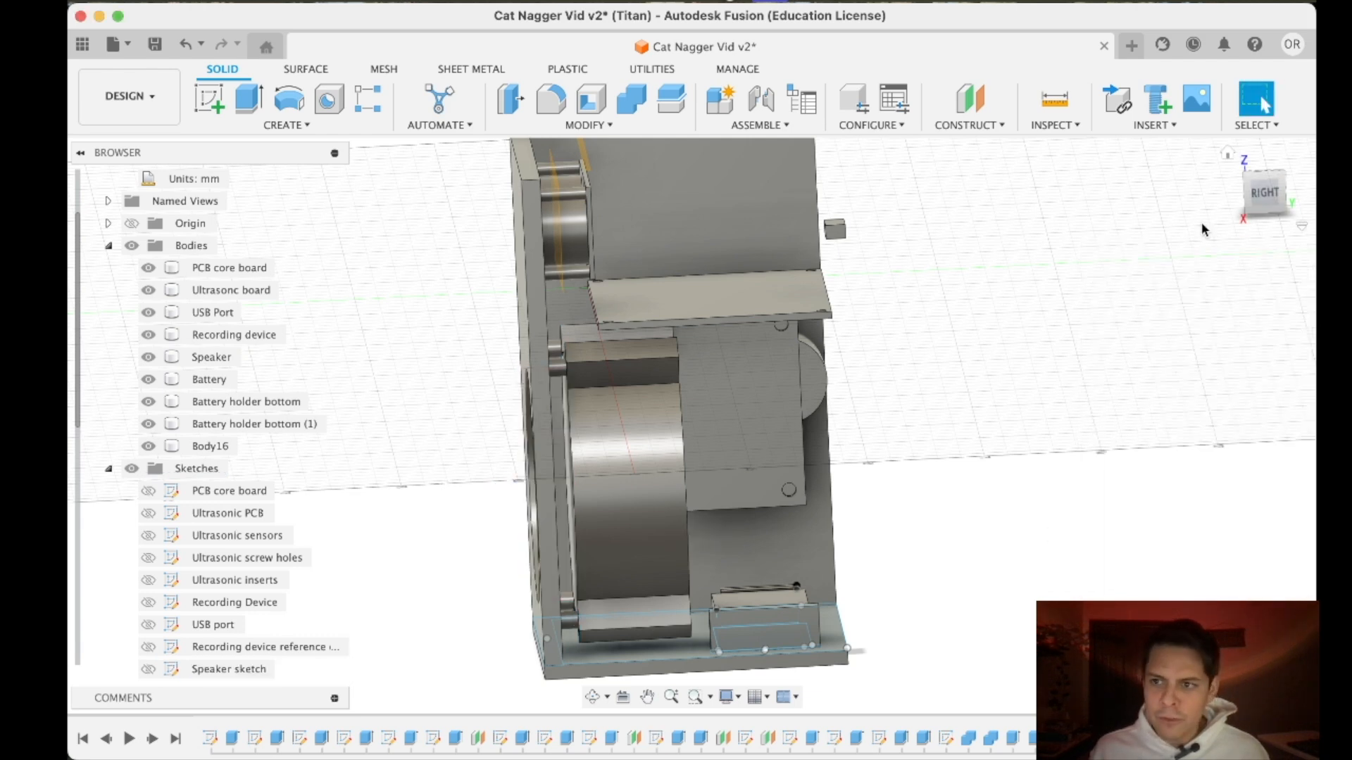
{"action": "mouse_move", "coordinate": [1255, 206]}
{"action": "left_mouse_down"}
{"action": "mouse_move", "coordinate": [1287, 200]}
{"action": "mouse_move", "coordinate": [1281, 218]}
{"action": "mouse_move", "coordinate": [1237, 221]}
{"action": "mouse_move", "coordinate": [1225, 199]}
{"action": "mouse_move", "coordinate": [1206, 209]}
{"action": "mouse_move", "coordinate": [1208, 191]}
{"action": "mouse_move", "coordinate": [1272, 206]}
{"action": "mouse_move", "coordinate": [1261, 215]}
{"action": "left_mouse_up"}
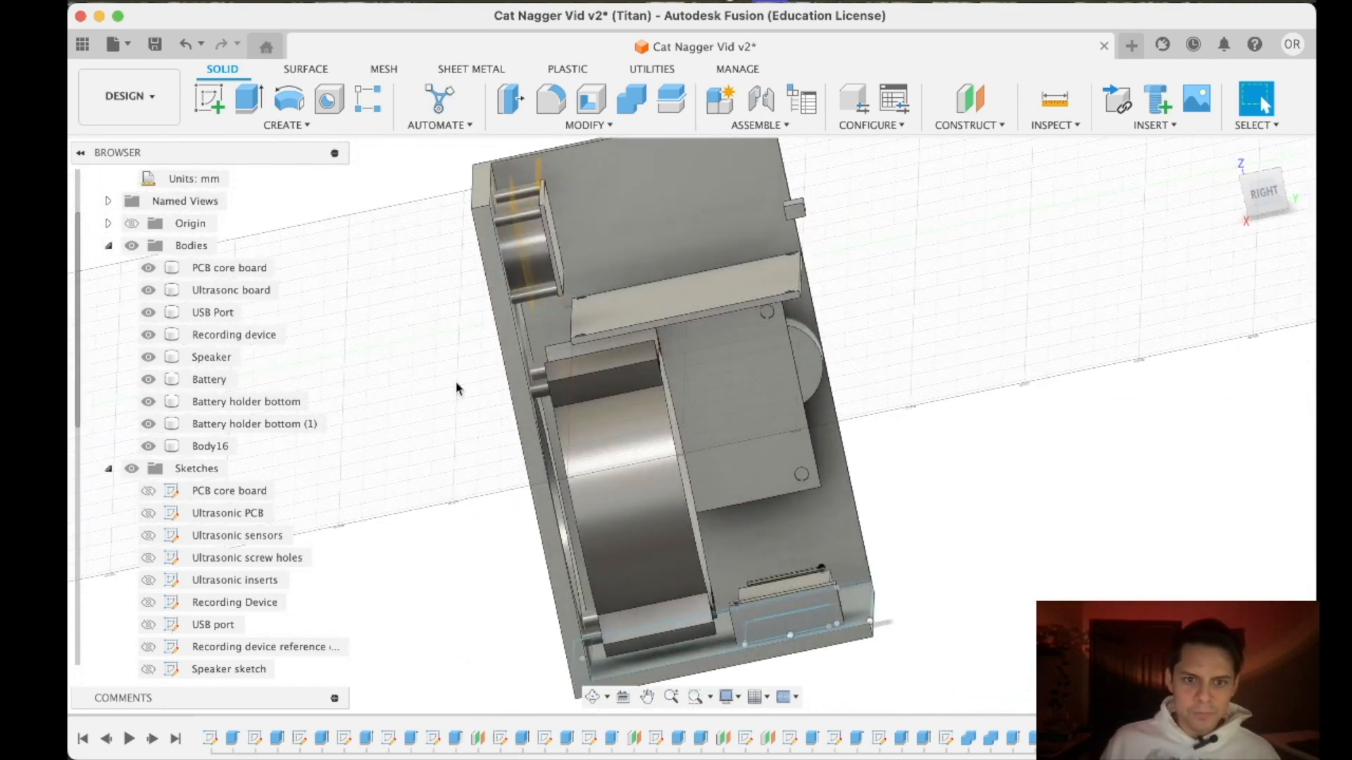
{"action": "mouse_move", "coordinate": [1267, 195]}
{"action": "left_mouse_down"}
{"action": "mouse_move", "coordinate": [1257, 184]}
{"action": "mouse_move", "coordinate": [1262, 197]}
{"action": "mouse_move", "coordinate": [1289, 188]}
{"action": "left_mouse_up"}
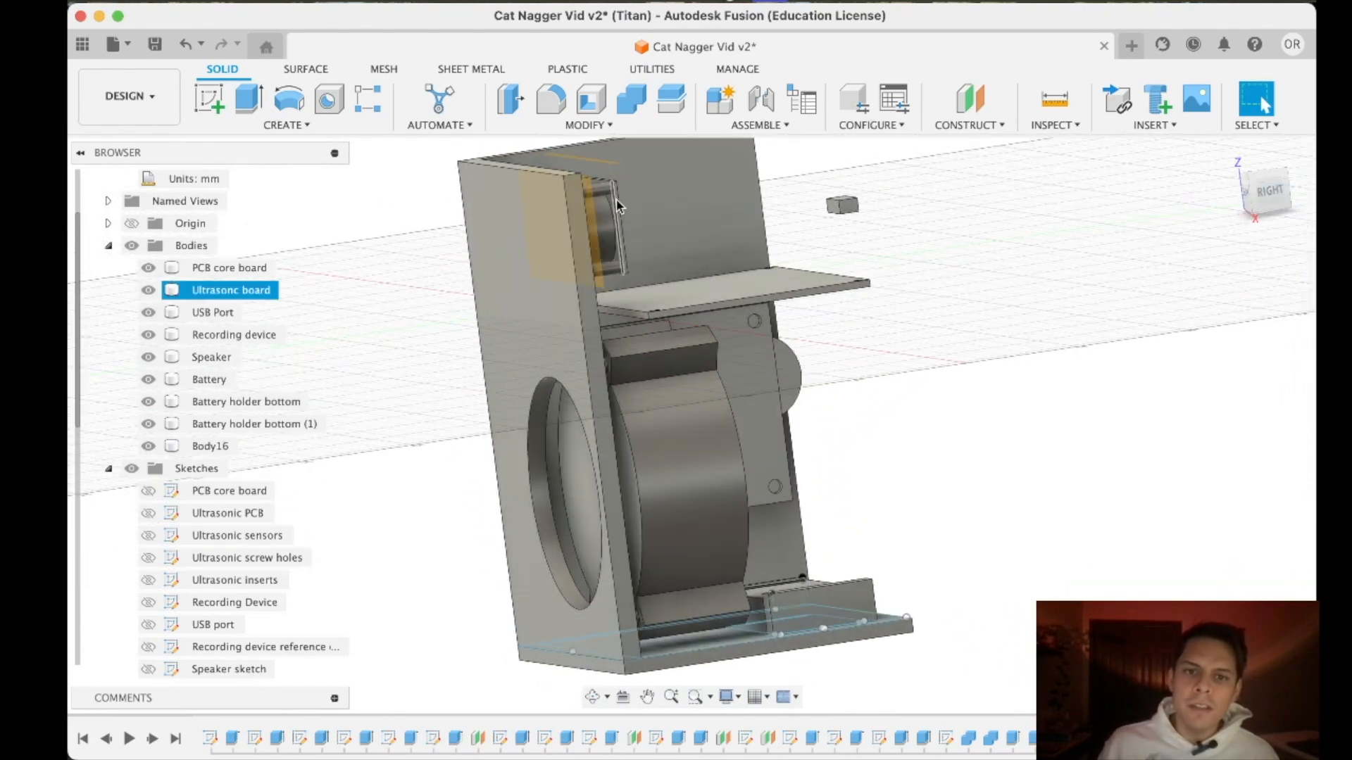
- Look through the design history for the feature that forms the ultrasonic board's two round sensors
{"action": "left_click", "coordinate": [207, 287]}
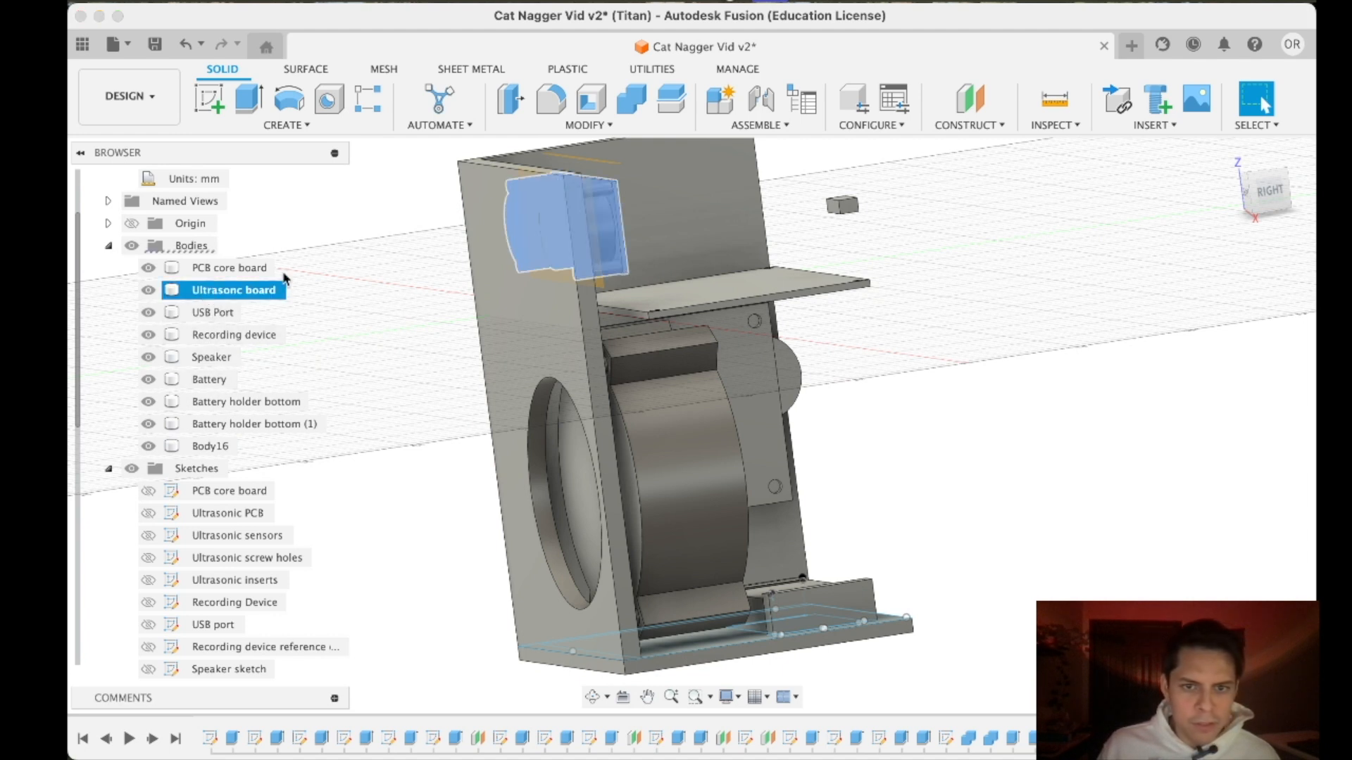
{"action": "left_click", "coordinate": [365, 738]}
{"action": "left_click", "coordinate": [452, 740]}
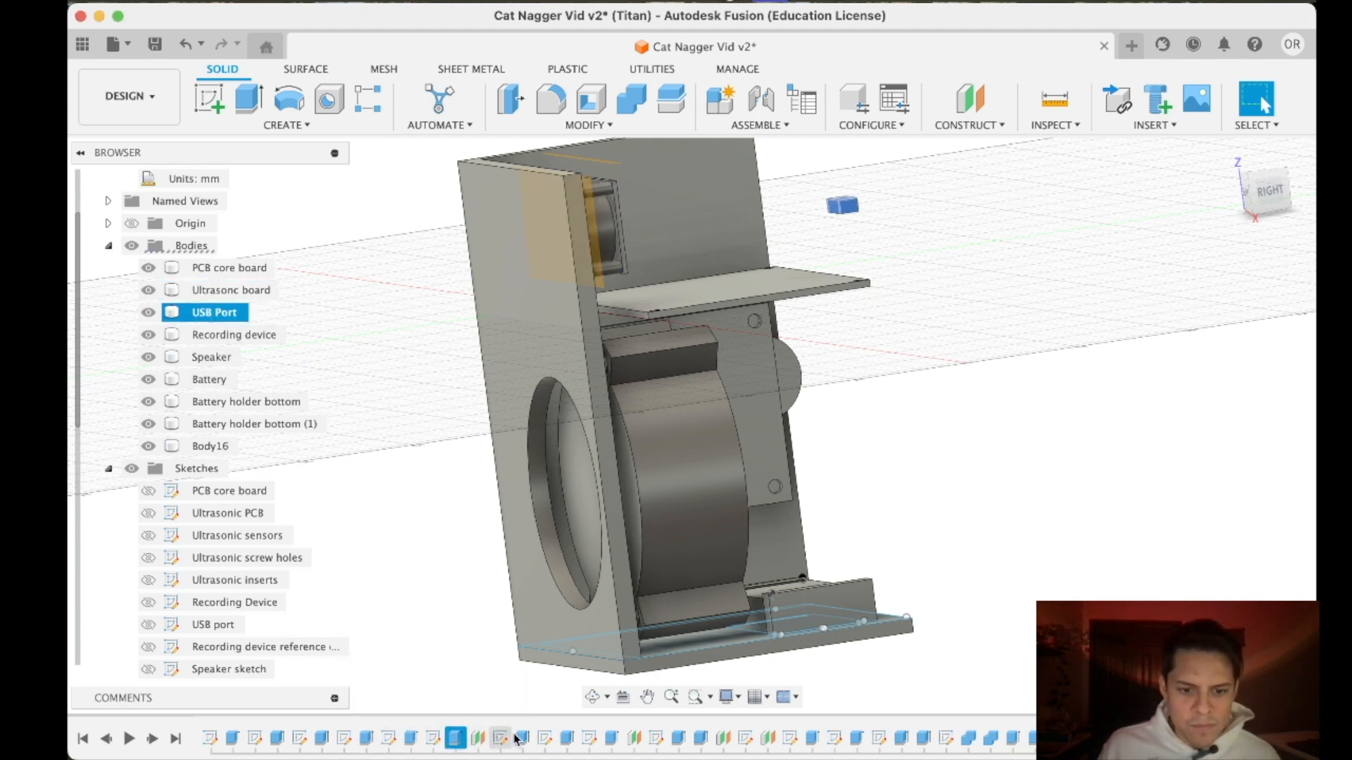
{"action": "left_click", "coordinate": [520, 737]}
{"action": "left_click", "coordinate": [568, 736]}
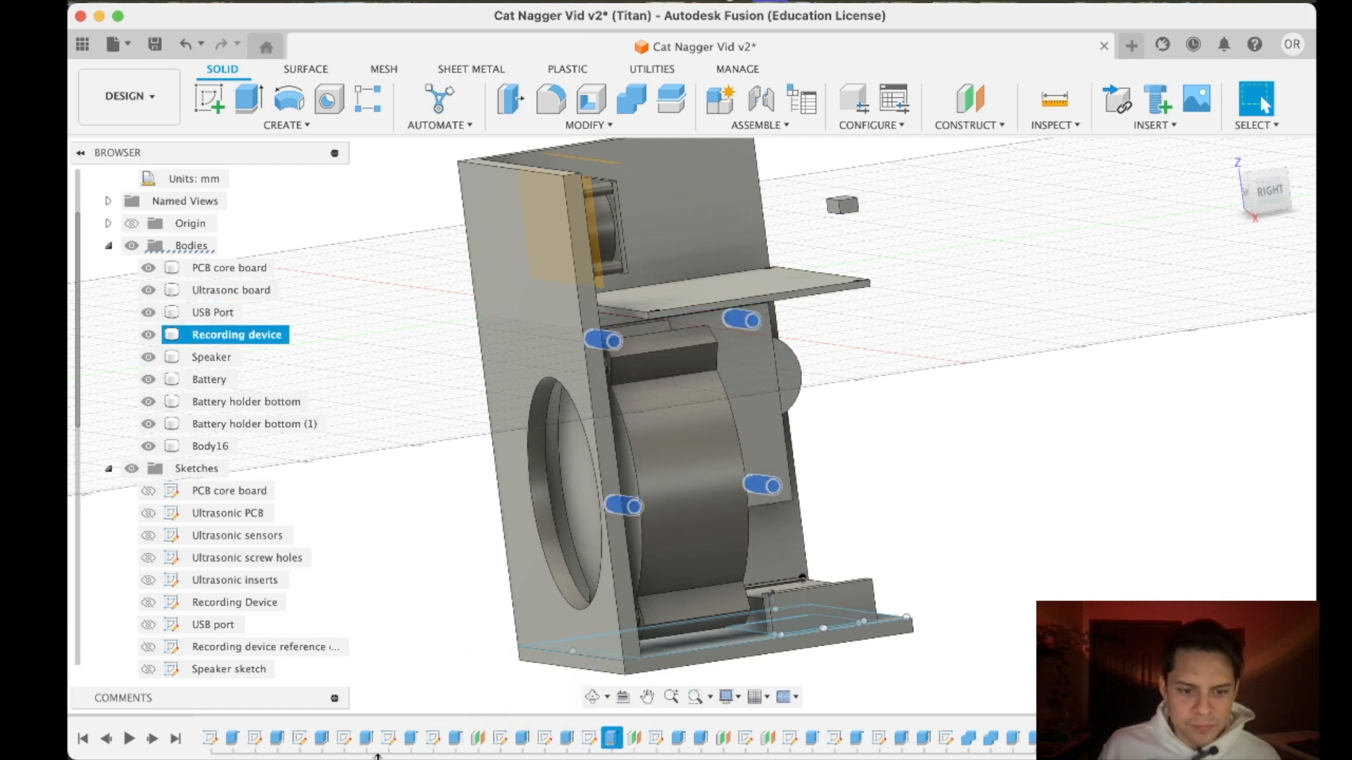
{"action": "left_click", "coordinate": [365, 738]}
{"action": "left_click", "coordinate": [322, 738]}
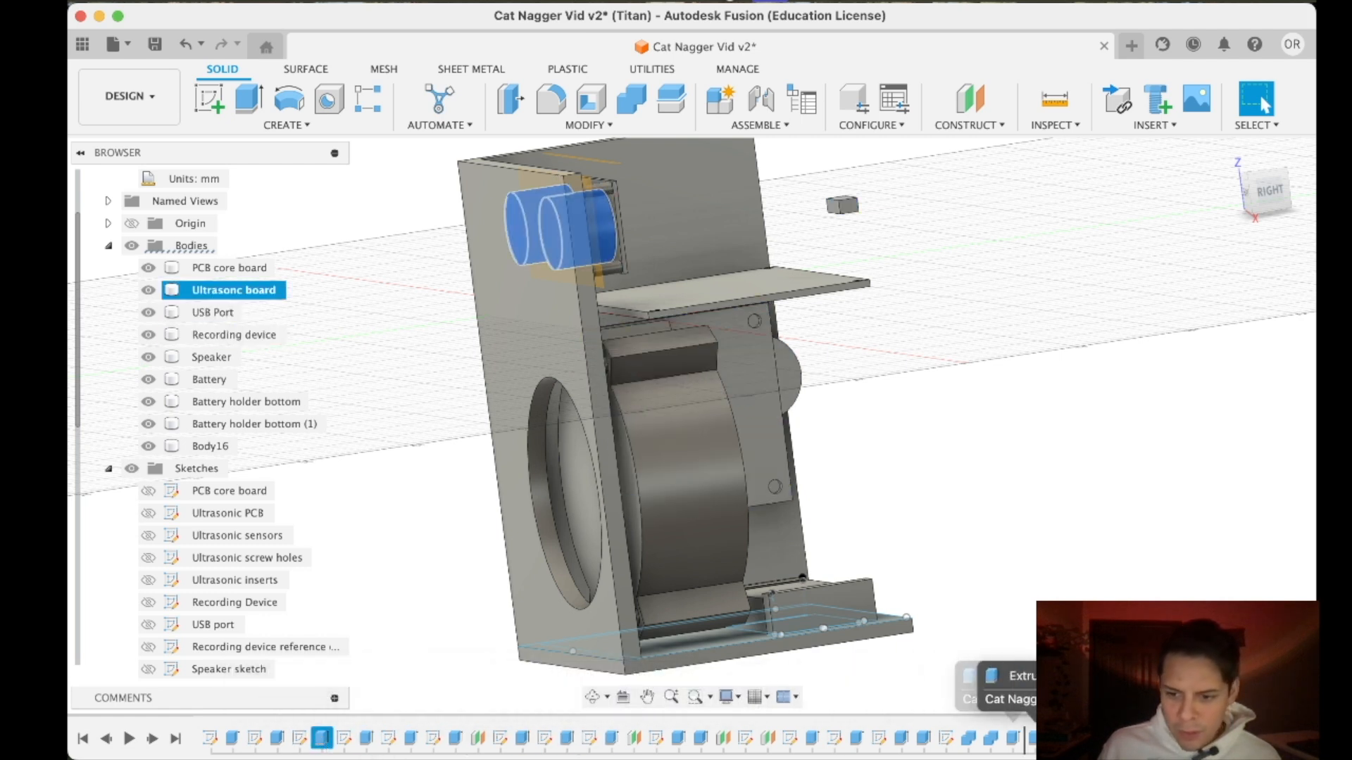
{"action": "key", "text": "Escape"}
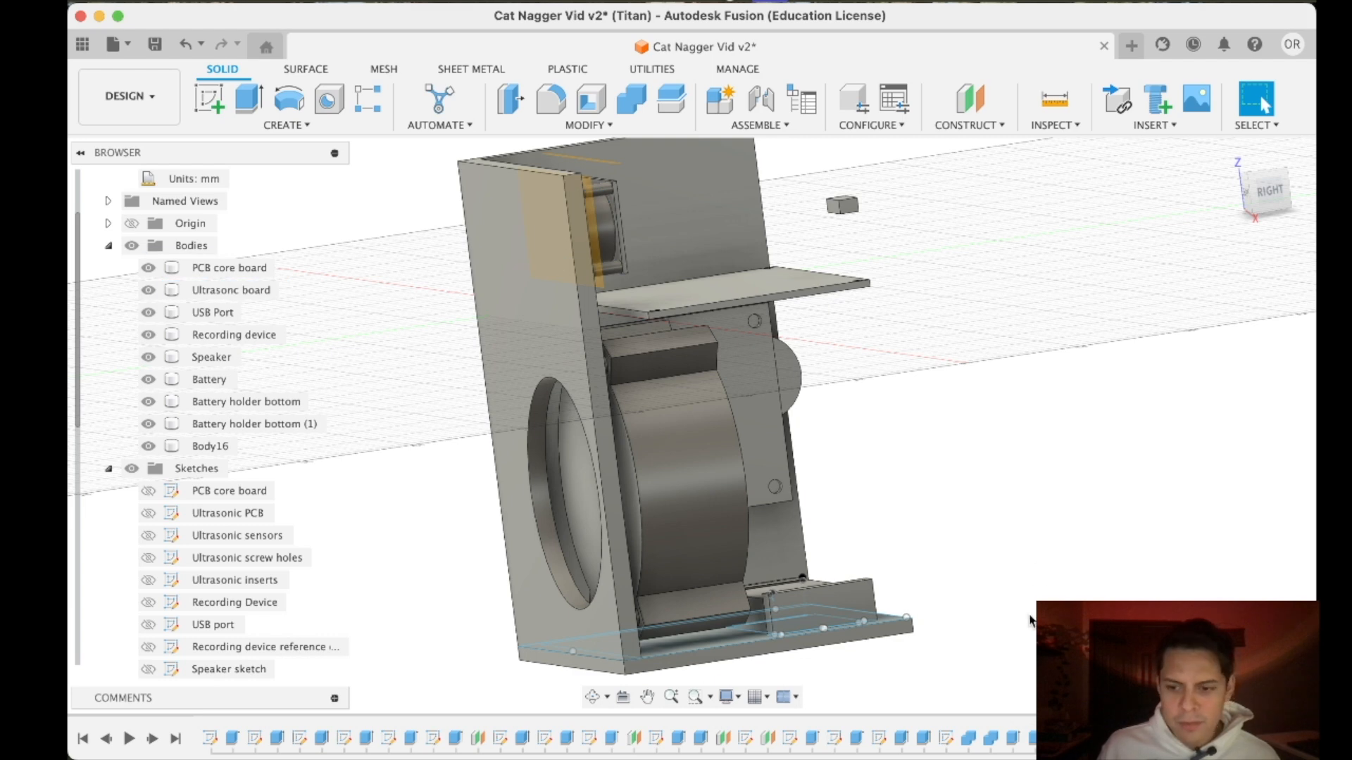
{"action": "double_click", "coordinate": [299, 738]}
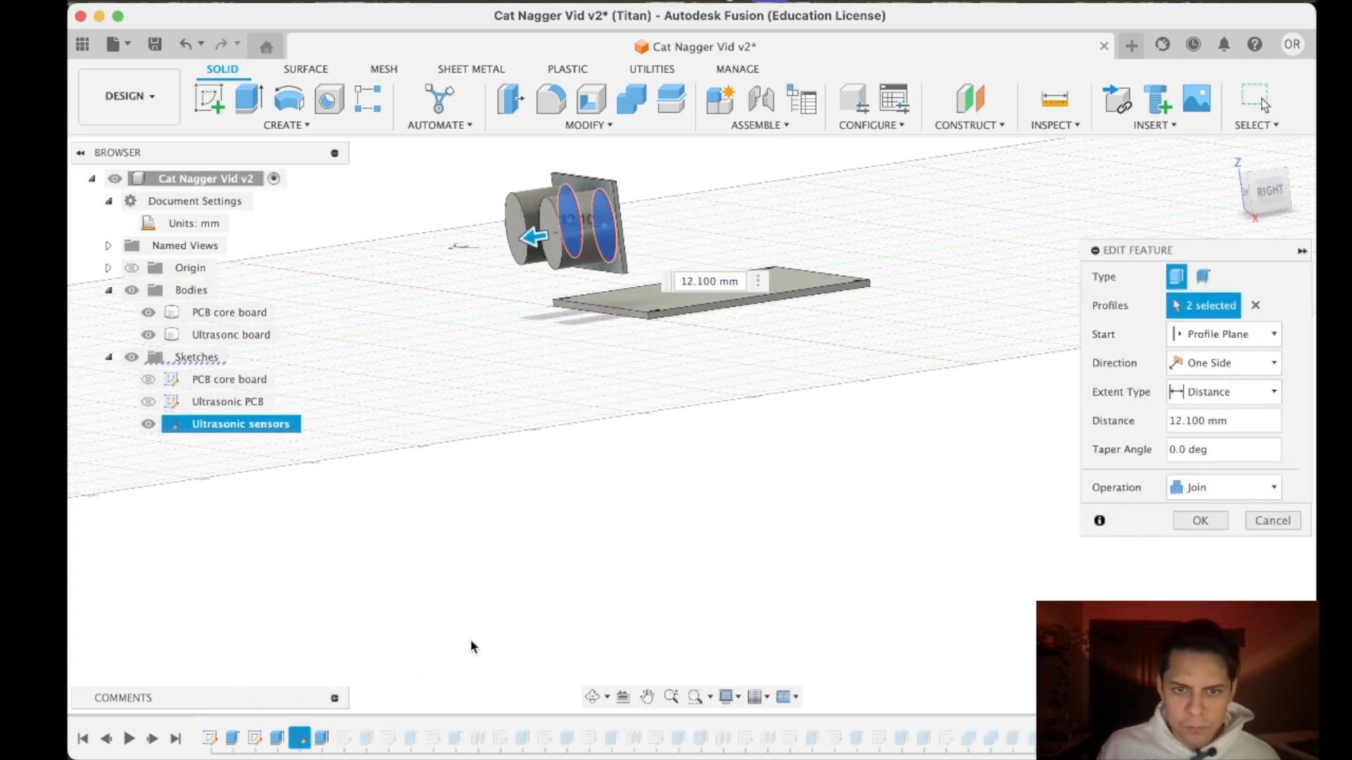
{"action": "left_click", "coordinate": [1264, 524]}
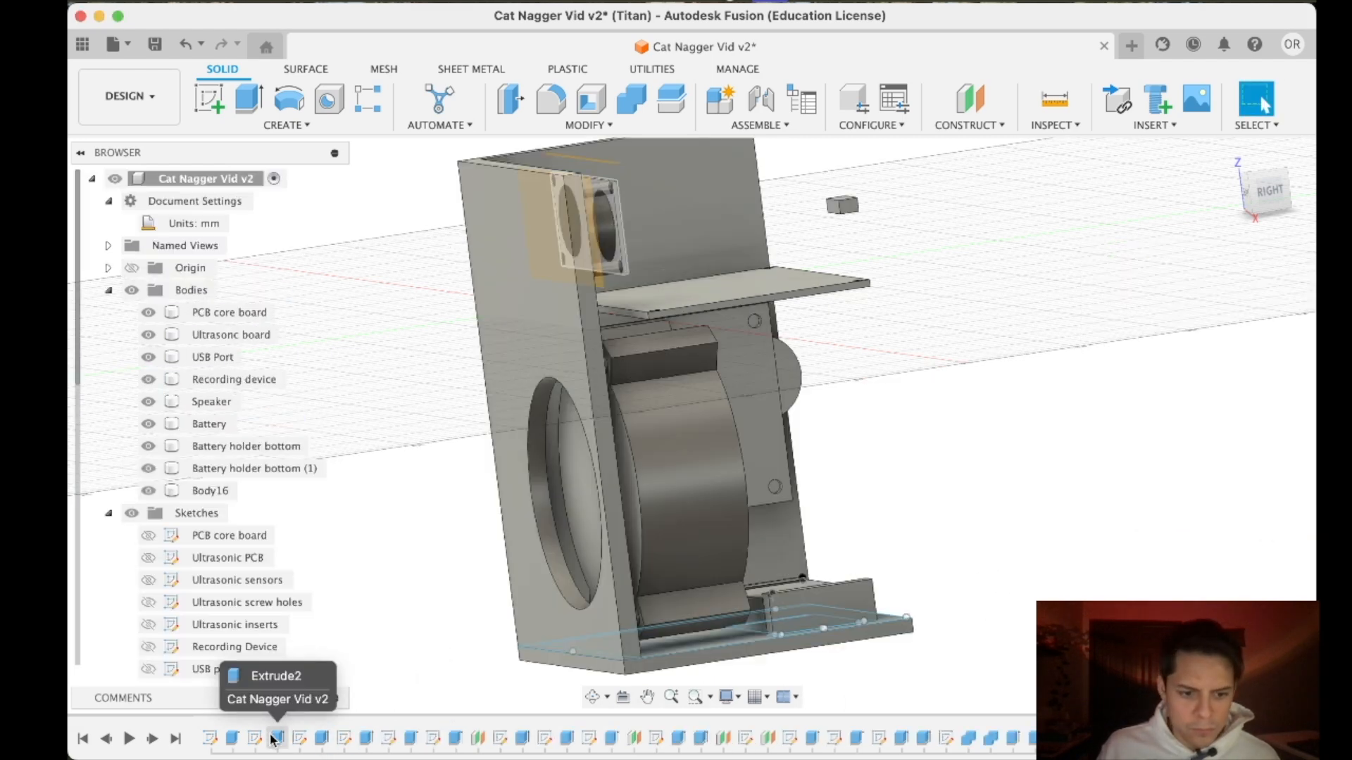
- Move the ultrasonic sensors' extrusion in the design history to after the case bottom extrusions
{"action": "left_click", "coordinate": [320, 738]}
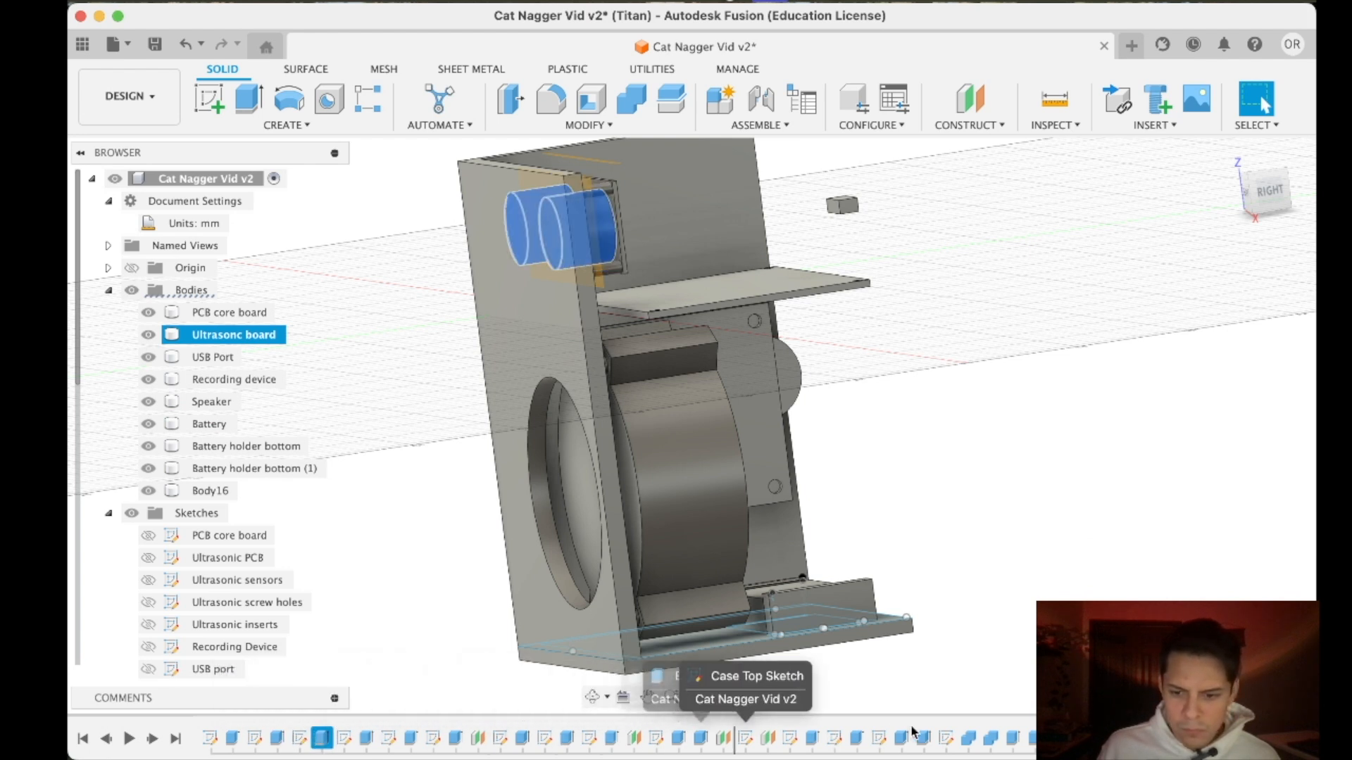
{"action": "key", "text": "Delete"}
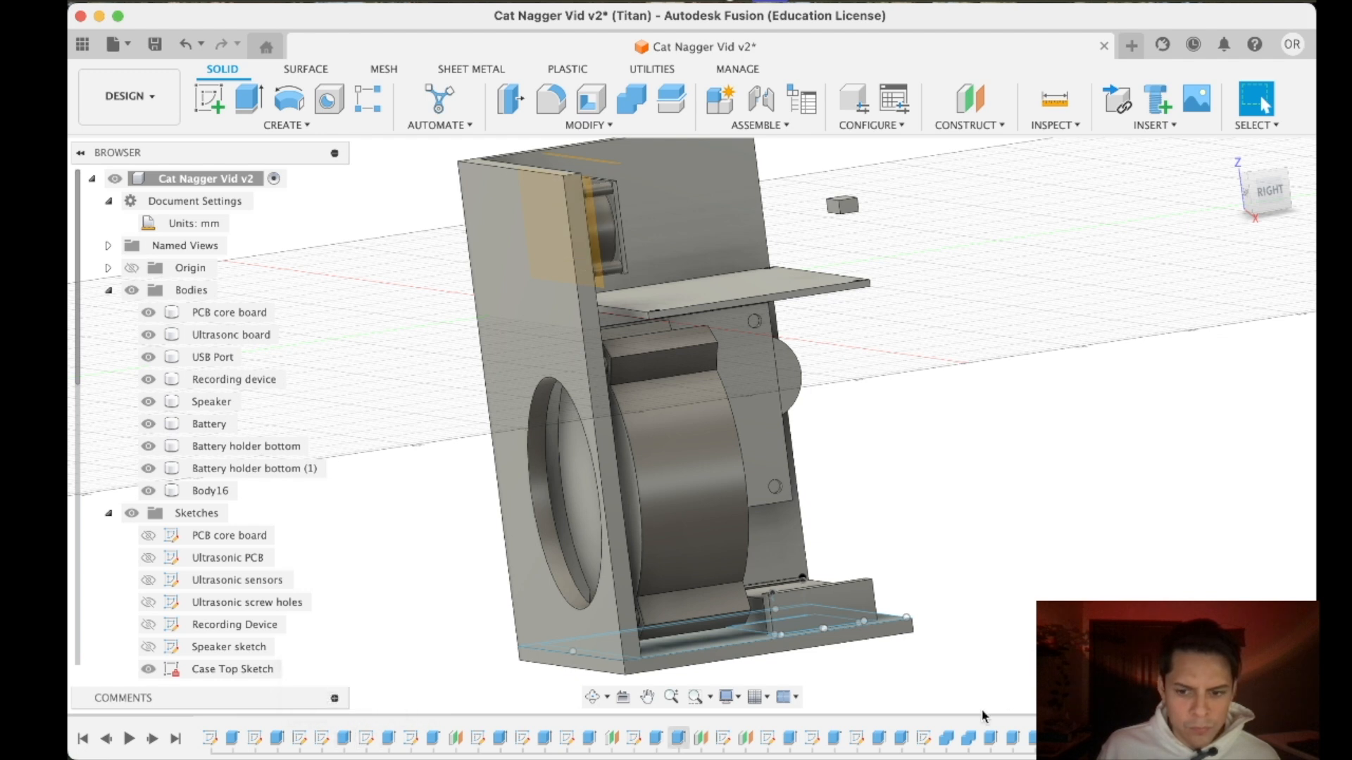
{"action": "left_click", "coordinate": [1079, 738]}
{"action": "left_click", "coordinate": [1057, 738]}
- Change the ultrasonic sensors' extrusion to a cut with a distance of 20 mm through the case body, Body16
{"action": "right_click", "coordinate": [1053, 738]}
{"action": "left_click", "coordinate": [1112, 530]}
{"action": "left_click_drag", "start_coordinate": [443, 267], "coordinate": [496, 267]}
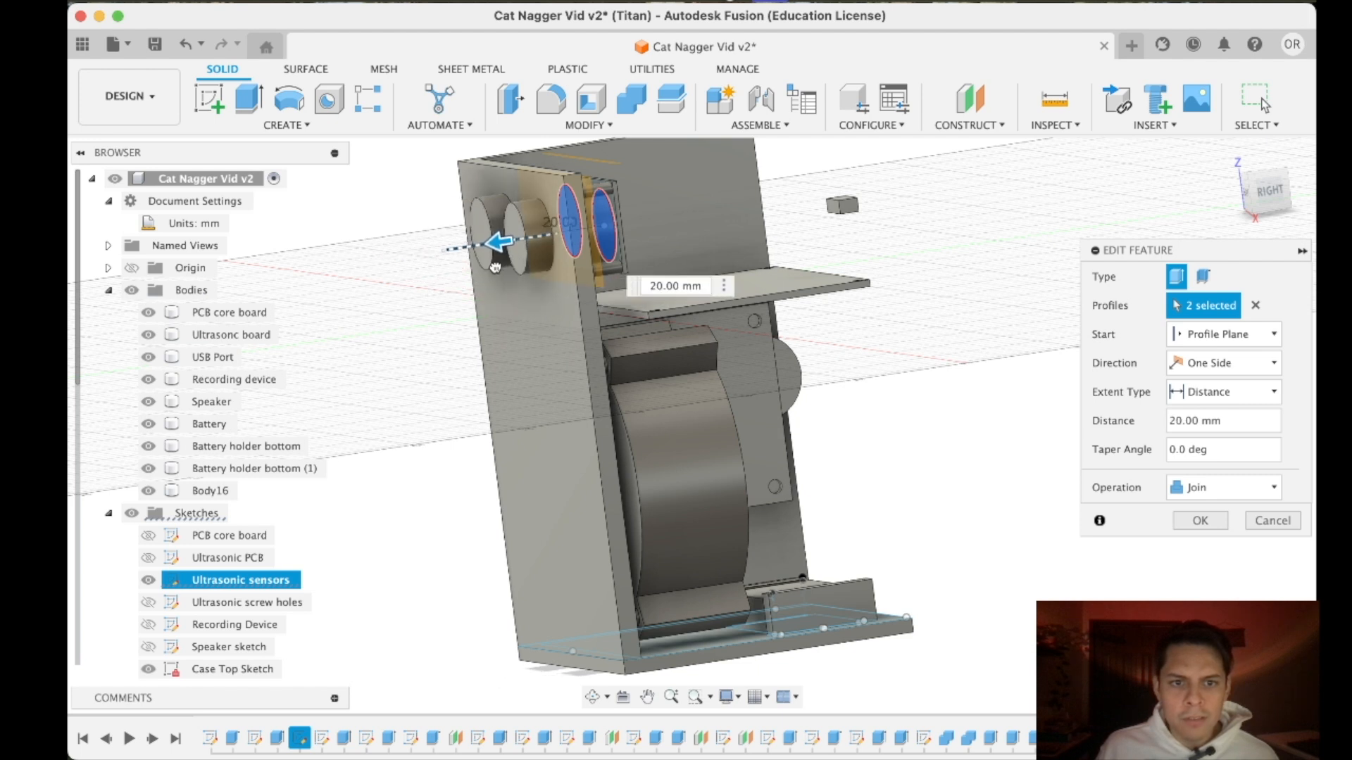
{"action": "left_click", "coordinate": [1203, 493]}
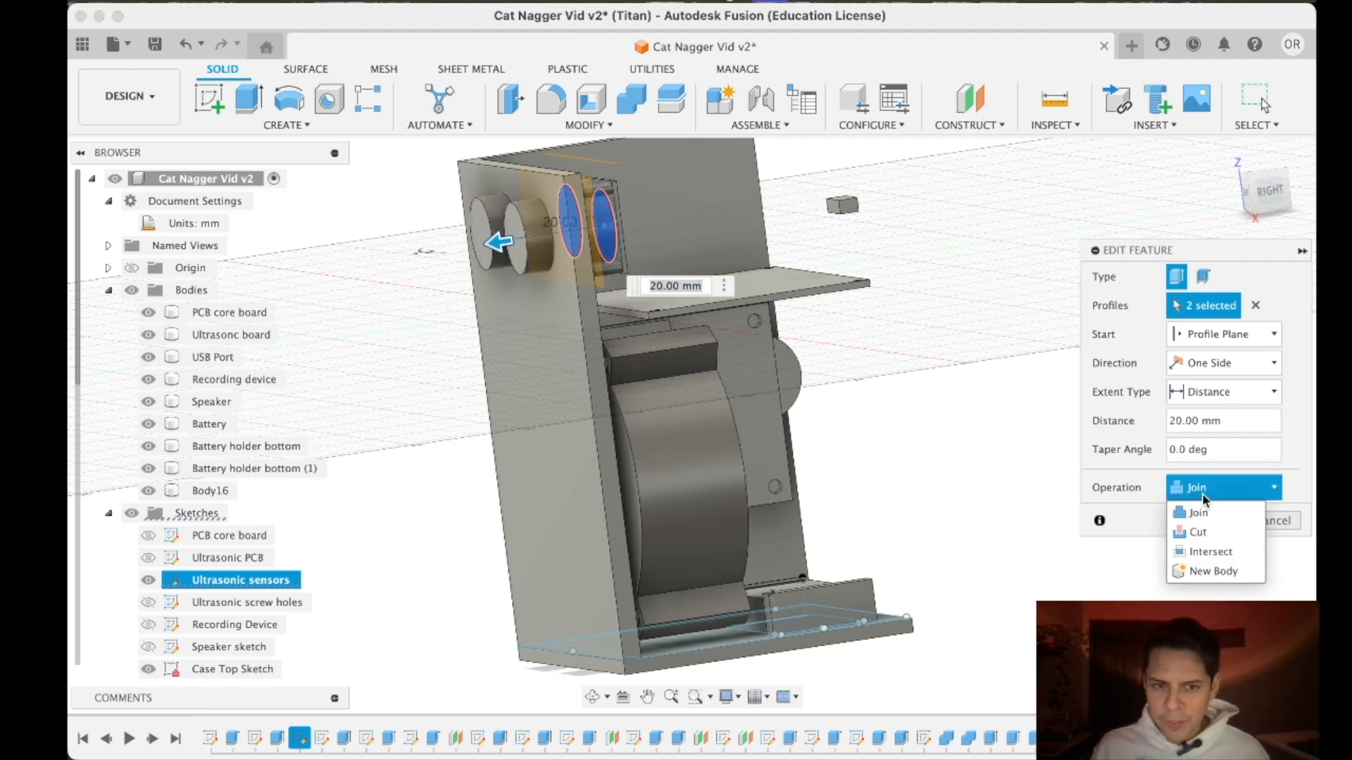
{"action": "left_click", "coordinate": [1198, 533]}
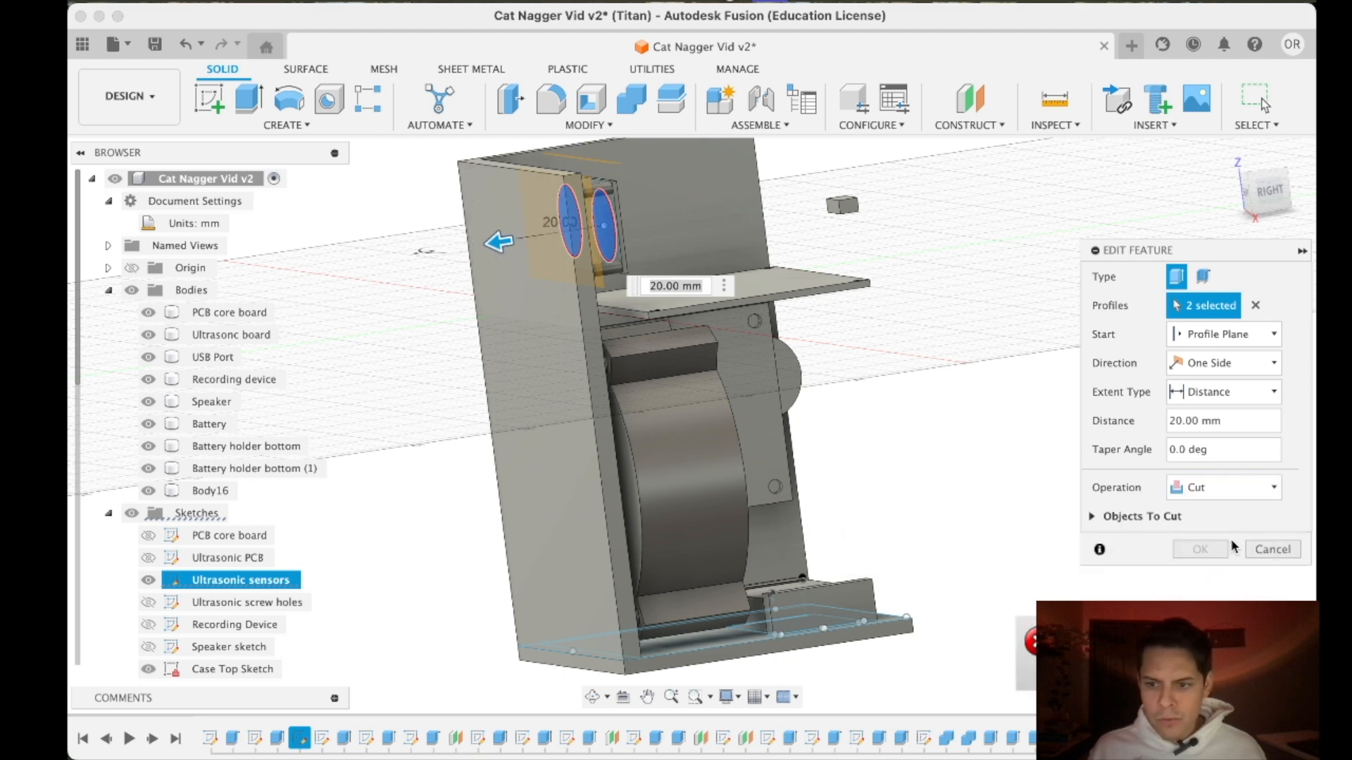
{"action": "left_click", "coordinate": [1093, 519]}
{"action": "left_click", "coordinate": [1101, 548]}
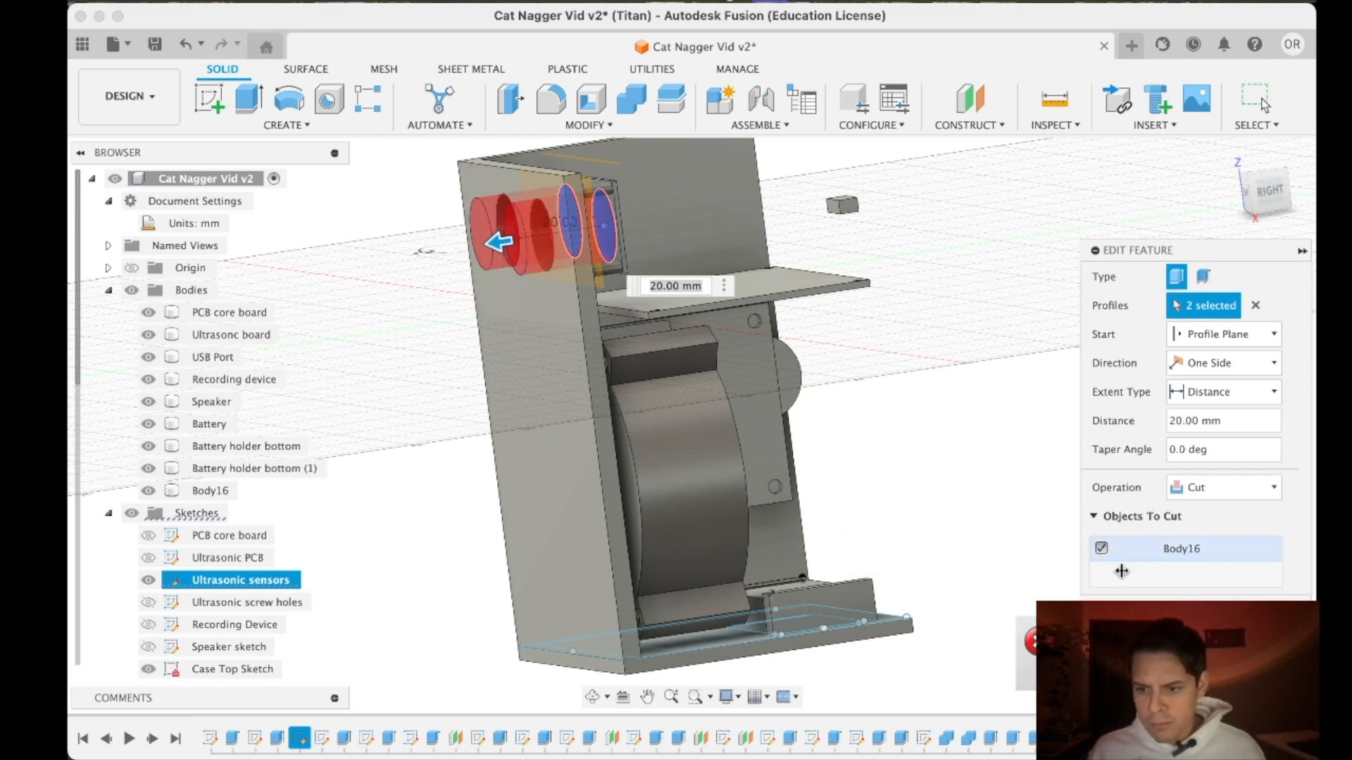
{"action": "key", "text": "Return"}
- Move the extrusion of the recording device's round parts in the design history to after the case bottom extrusions
{"action": "mouse_move", "coordinate": [1244, 196]}
{"action": "left_mouse_down"}
{"action": "mouse_move", "coordinate": [1264, 209]}
{"action": "mouse_move", "coordinate": [1271, 187]}
{"action": "mouse_move", "coordinate": [1287, 190]}
{"action": "mouse_move", "coordinate": [1228, 196]}
{"action": "mouse_move", "coordinate": [1237, 188]}
{"action": "mouse_move", "coordinate": [1252, 213]}
{"action": "mouse_move", "coordinate": [1221, 212]}
{"action": "mouse_move", "coordinate": [1239, 194]}
{"action": "left_mouse_up"}
{"action": "left_click", "coordinate": [786, 378]}
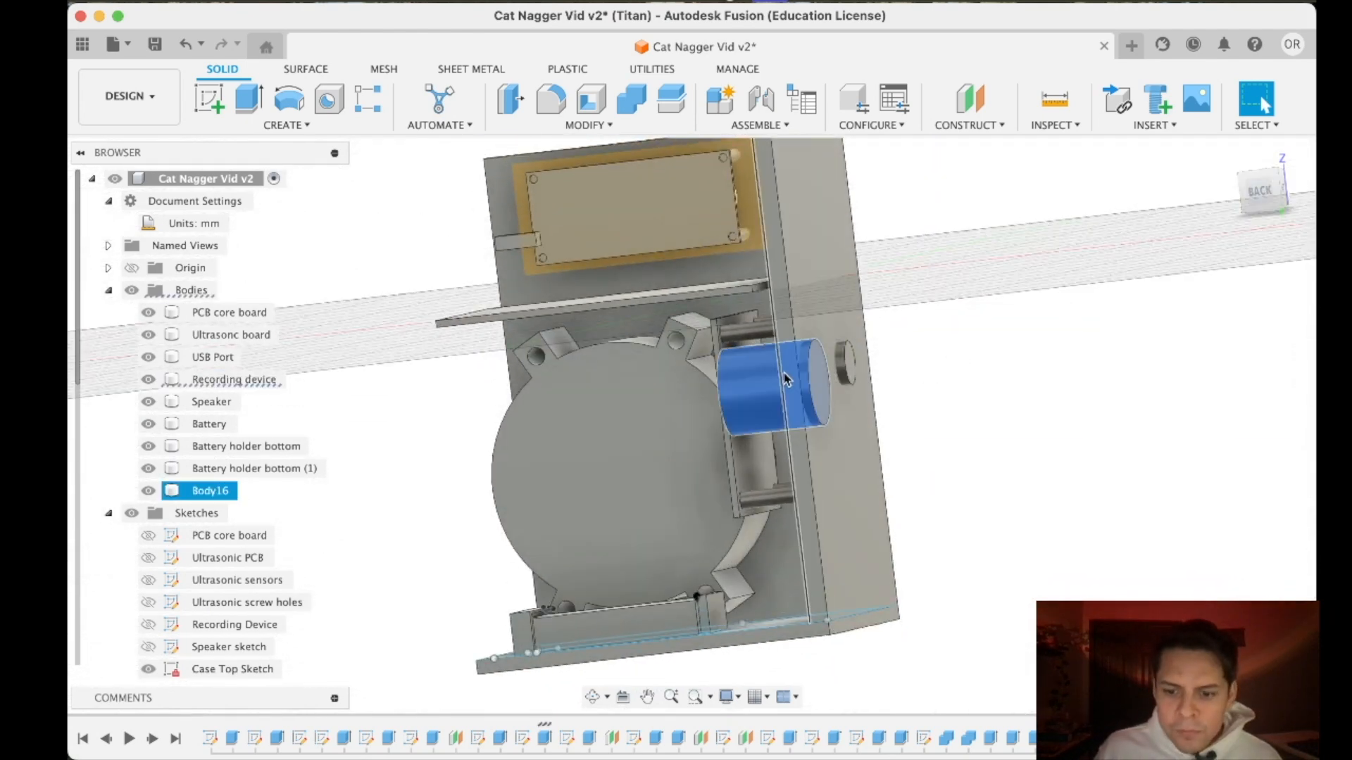
{"action": "right_click", "coordinate": [547, 738]}
{"action": "left_click", "coordinate": [962, 321]}
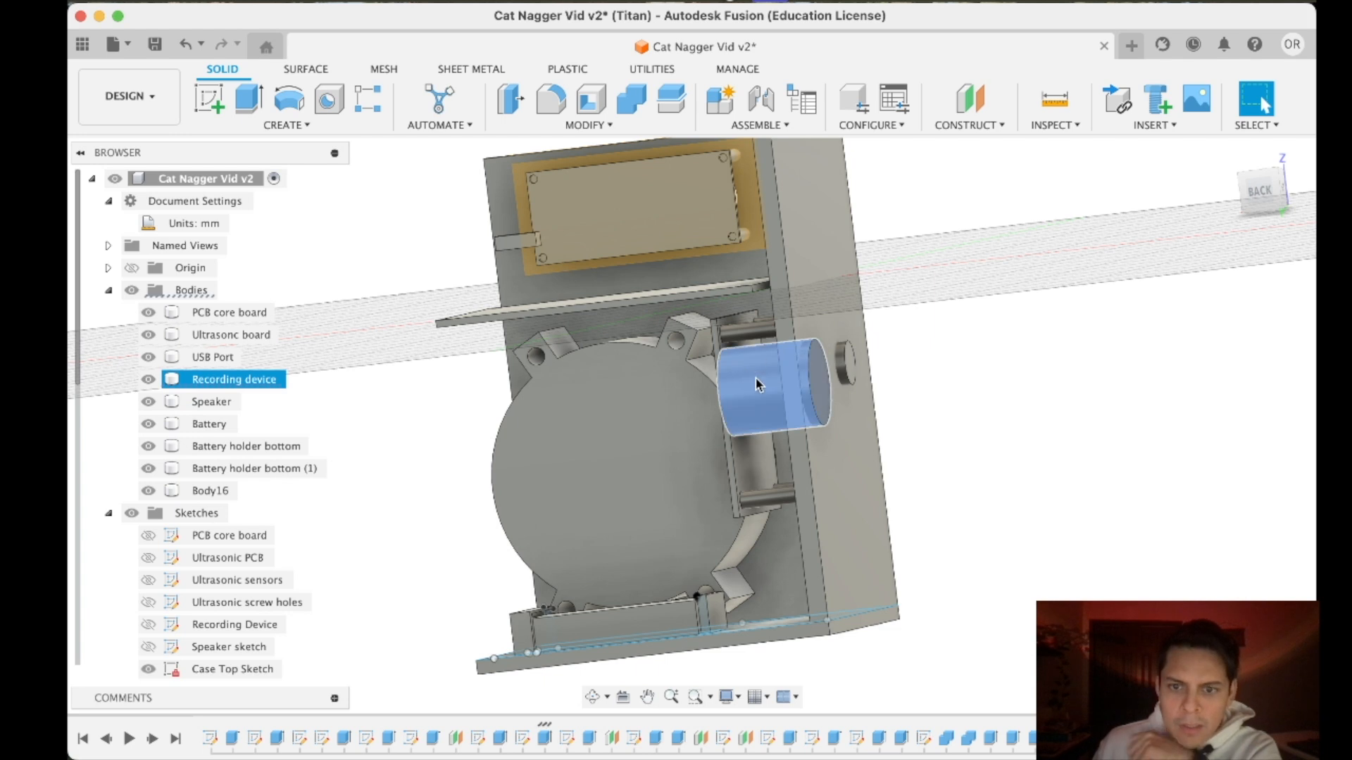
{"action": "left_click", "coordinate": [547, 739]}
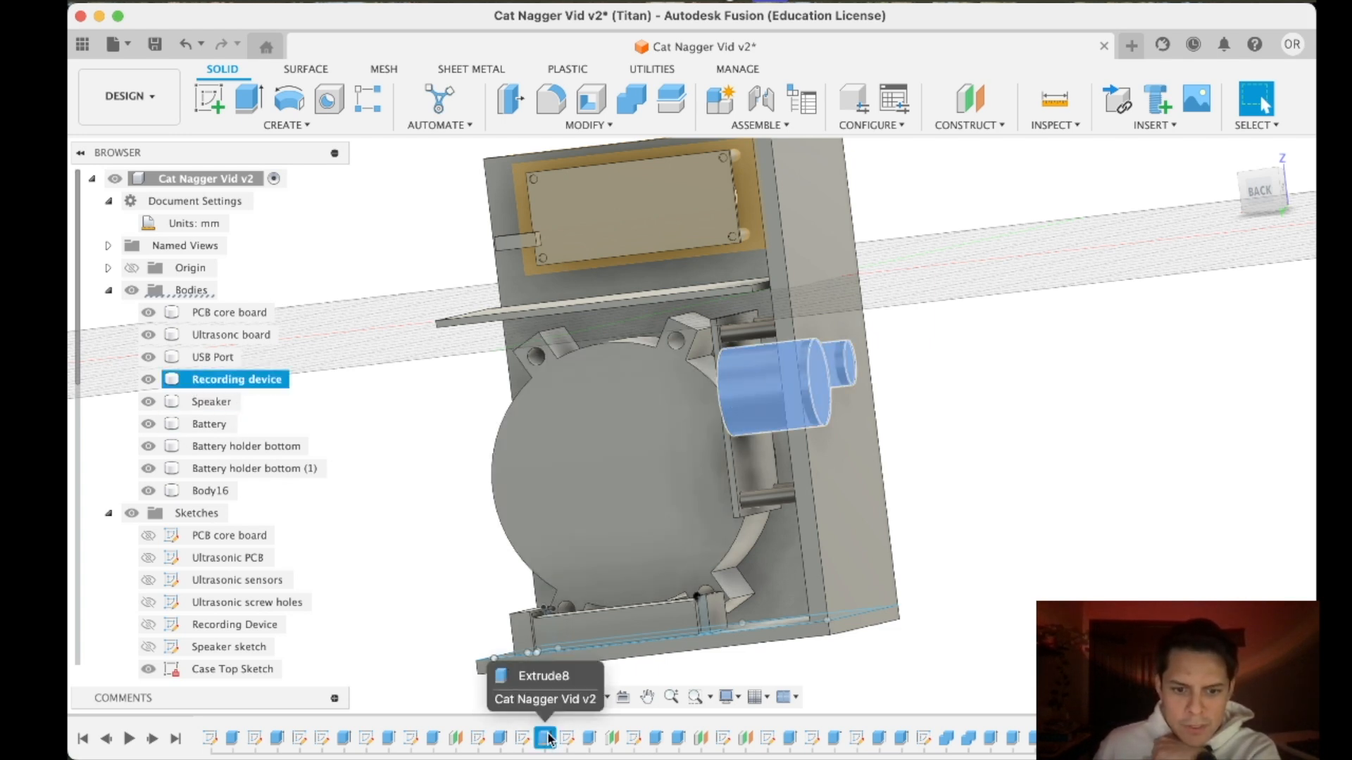
{"action": "left_click_drag", "start_coordinate": [993, 753], "coordinate": [1059, 747]}
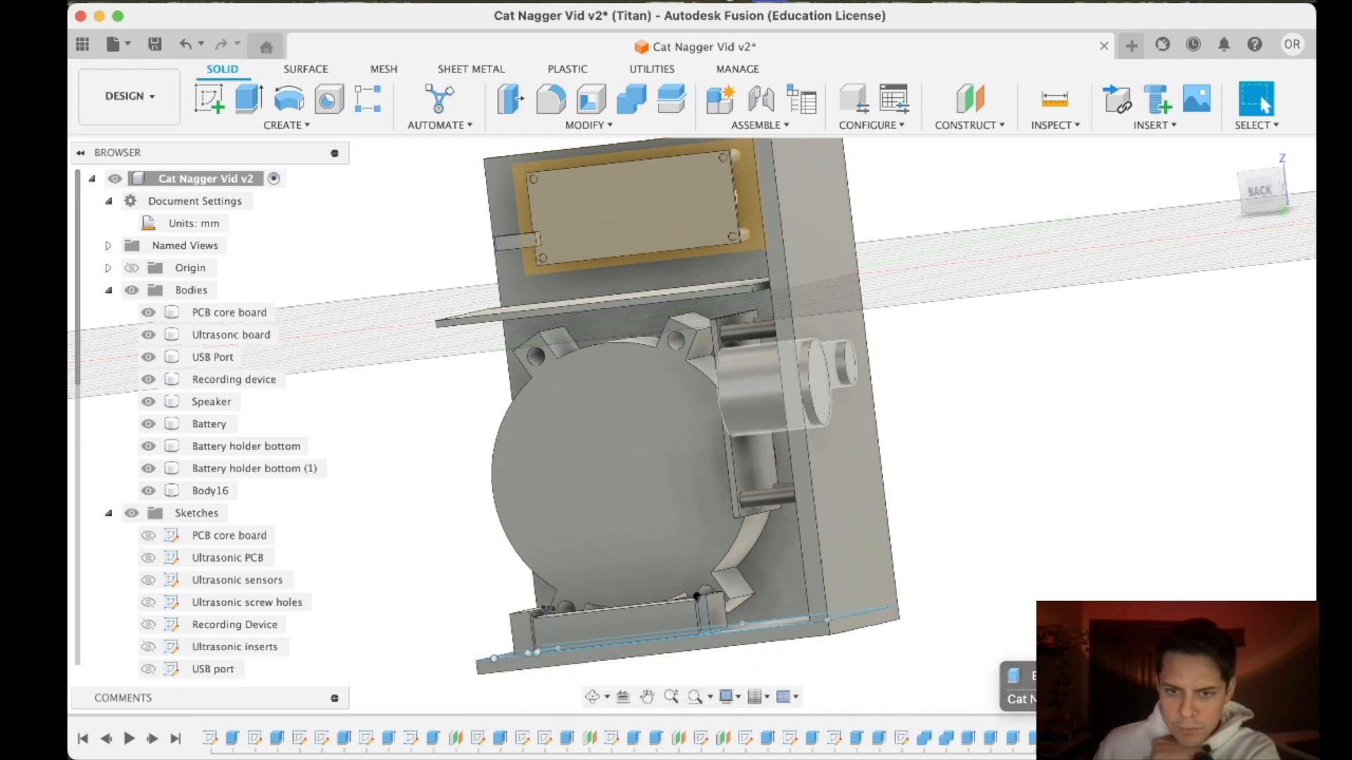
- Change the recording device's 20 mm round extrusion to a cut through the case body, Body16
{"action": "right_click", "coordinate": [1059, 743]}
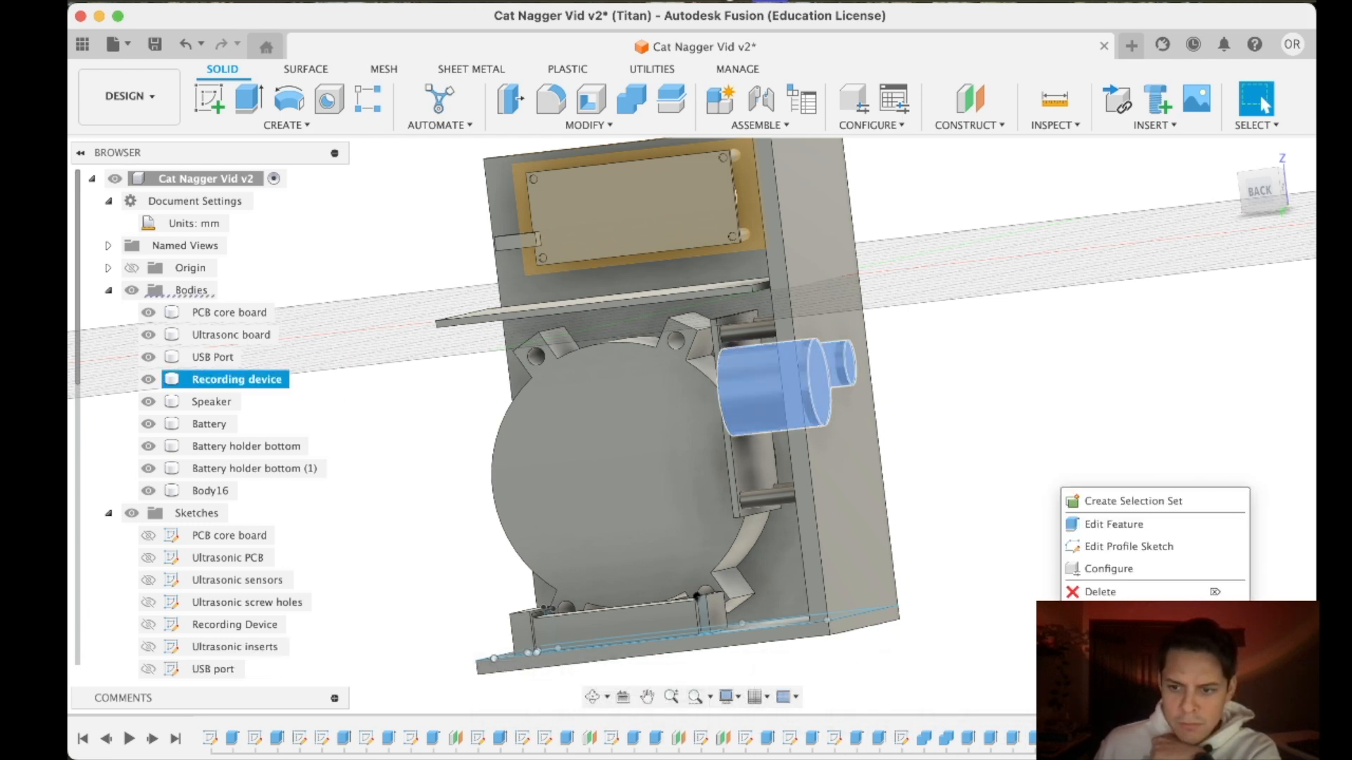
{"action": "left_click", "coordinate": [1095, 527]}
{"action": "left_click", "coordinate": [1225, 487]}
{"action": "left_click", "coordinate": [1205, 529]}
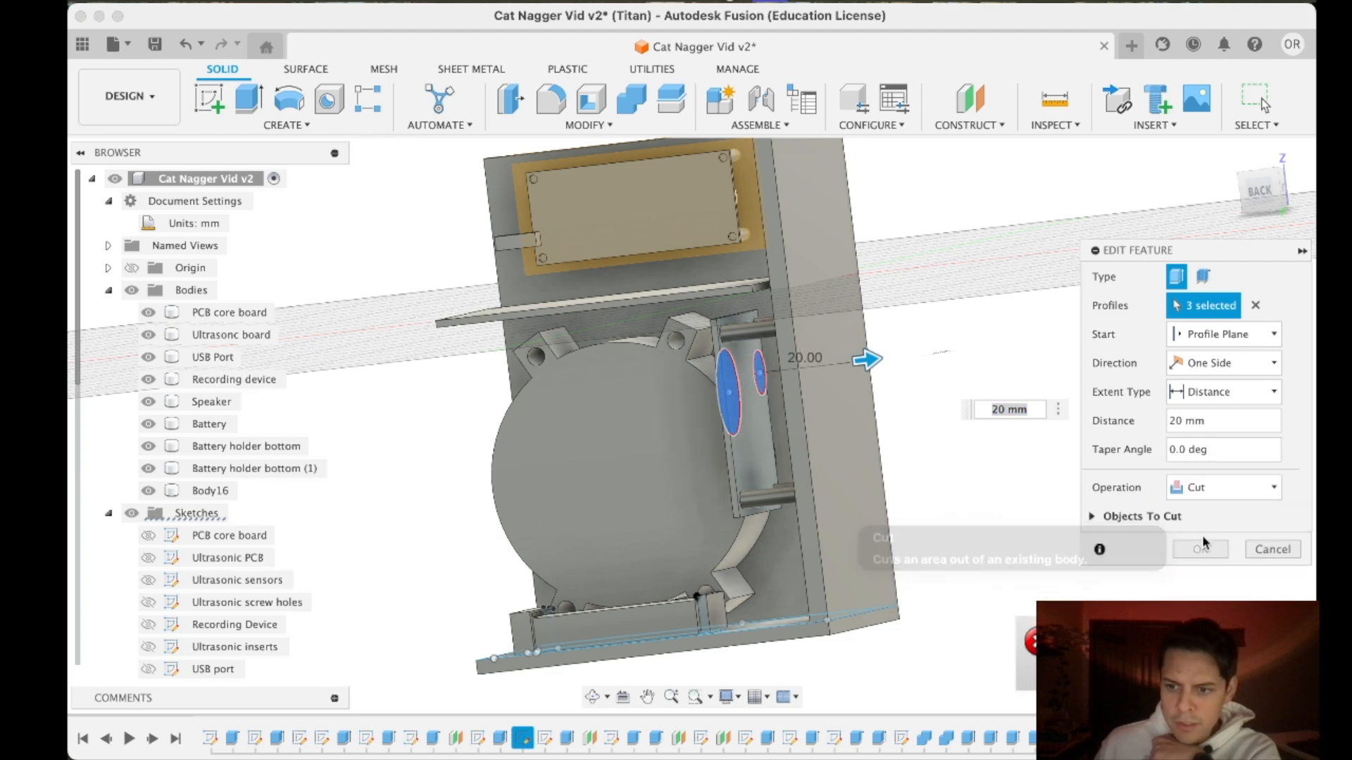
{"action": "left_click", "coordinate": [1088, 516]}
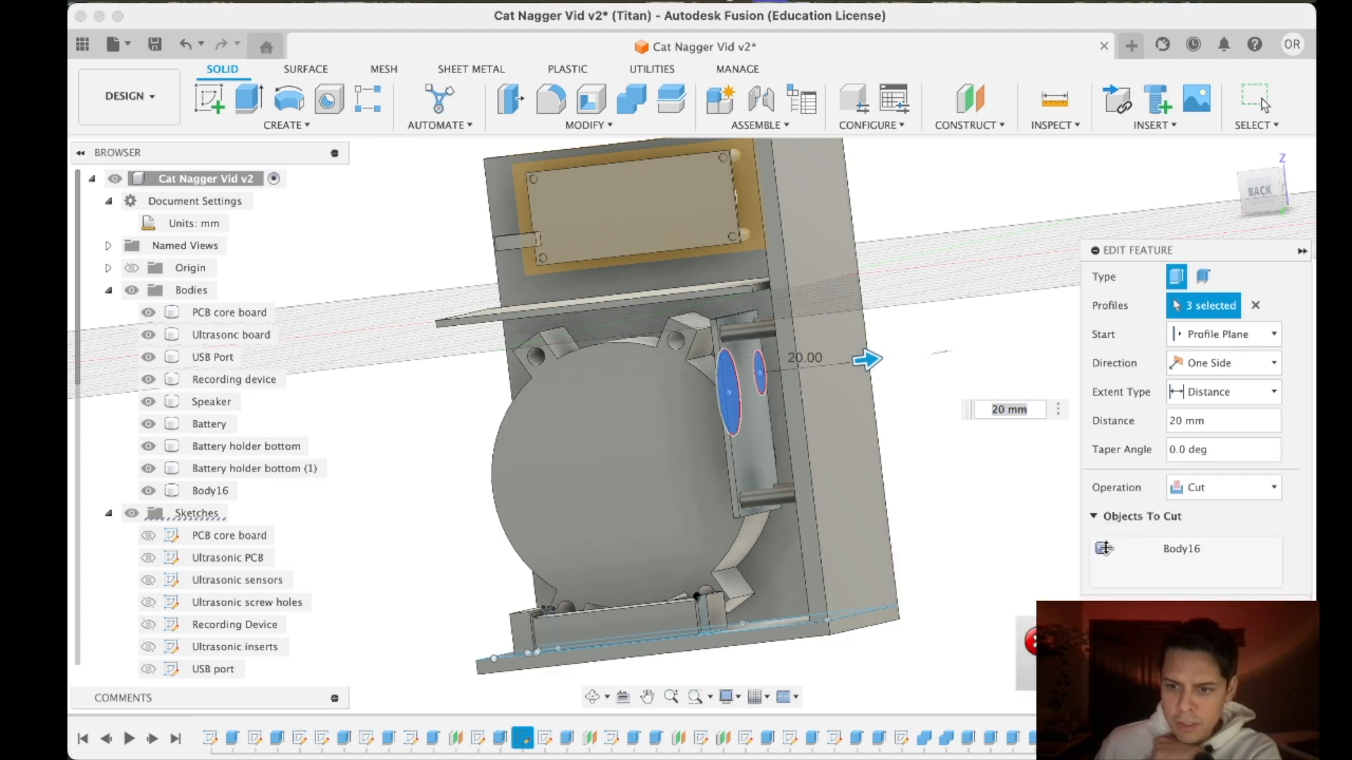
{"action": "key", "text": "Return"}
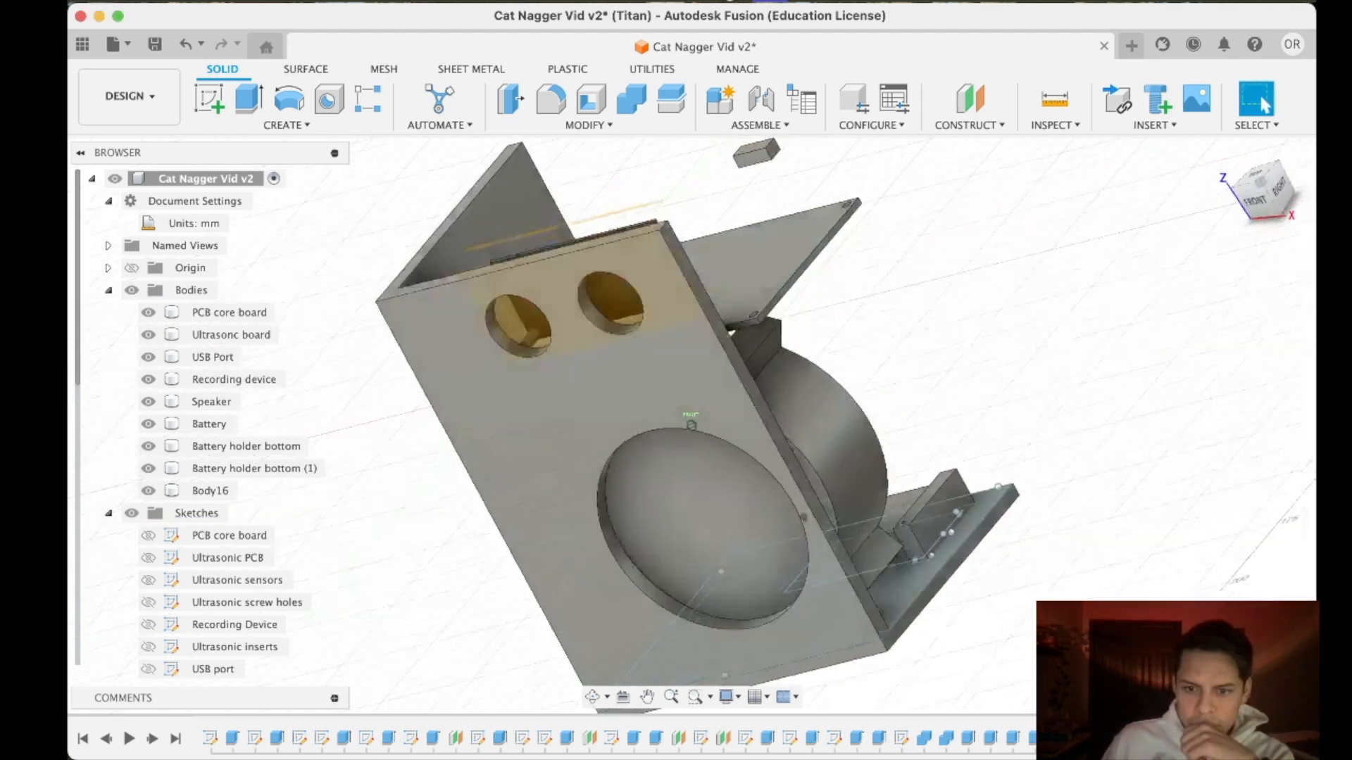
- Move the extrusion of the ultrasonic board's insert posts in the design history to after the case bottom extrusions
{"action": "mouse_move", "coordinate": [691, 425]}
{"action": "middle_mouse_down", "text": "shift"}
{"action": "mouse_move", "coordinate": [634, 503]}
{"action": "mouse_move", "coordinate": [691, 425]}
{"action": "mouse_move", "coordinate": [623, 416]}
{"action": "mouse_move", "coordinate": [563, 373]}
{"action": "middle_mouse_up", "text": "shift"}
{"action": "left_click", "coordinate": [1268, 181]}
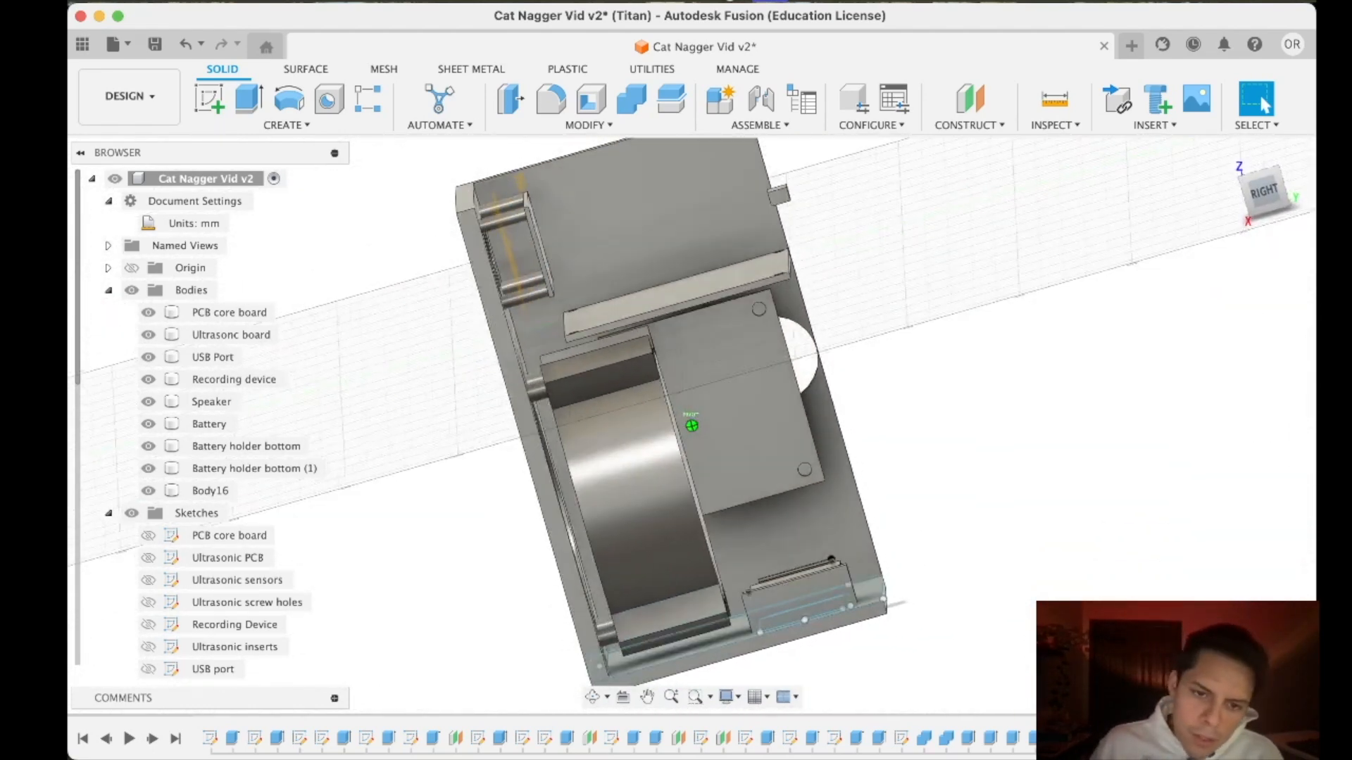
{"action": "scroll", "coordinate": [483, 416], "scroll_direction": "up", "scroll_amount": 5}
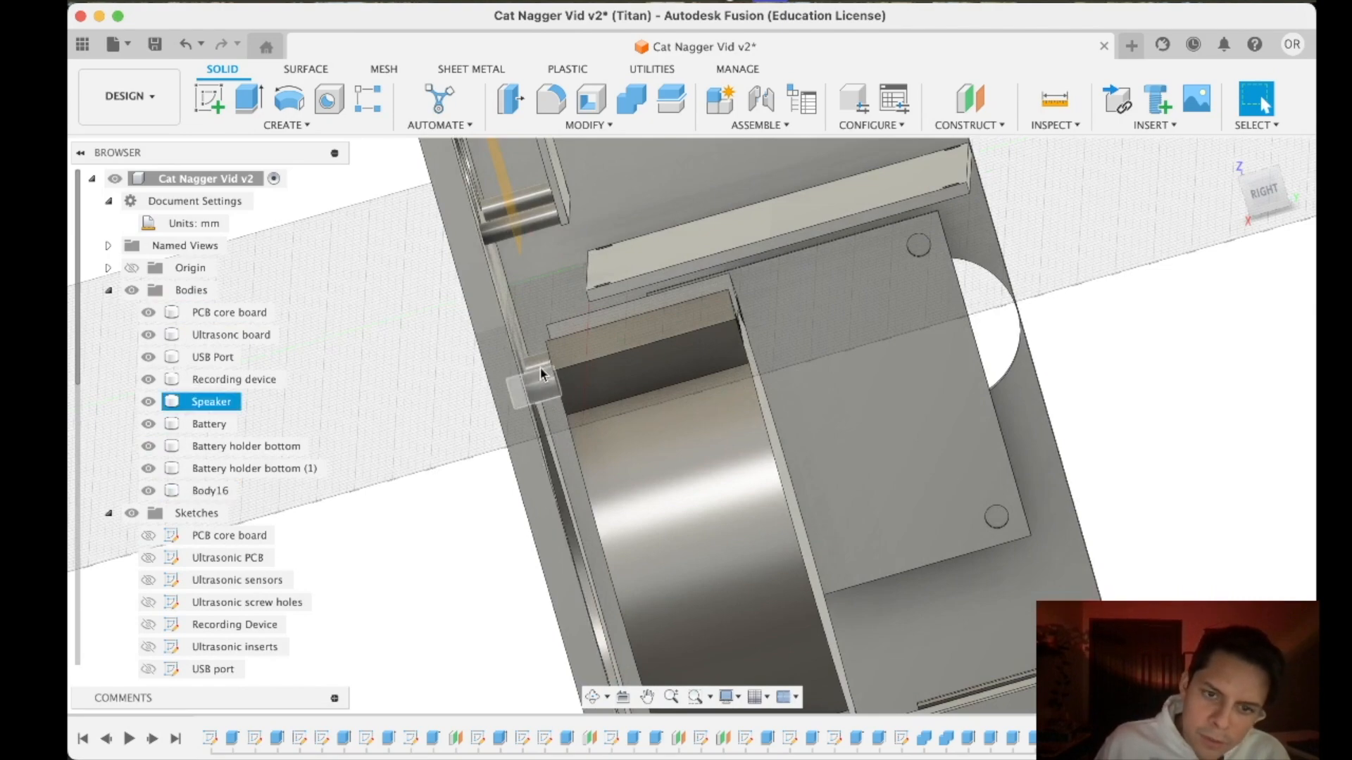
{"action": "scroll", "coordinate": [541, 373], "scroll_direction": "down", "scroll_amount": 5}
{"action": "mouse_move", "coordinate": [541, 373]}
{"action": "middle_mouse_down", "text": "shift"}
{"action": "mouse_move", "coordinate": [563, 402]}
{"action": "mouse_move", "coordinate": [500, 367]}
{"action": "mouse_move", "coordinate": [535, 388]}
{"action": "mouse_move", "coordinate": [592, 384]}
{"action": "mouse_move", "coordinate": [518, 405]}
{"action": "mouse_move", "coordinate": [620, 394]}
{"action": "mouse_move", "coordinate": [594, 350]}
{"action": "middle_mouse_up", "text": "shift"}
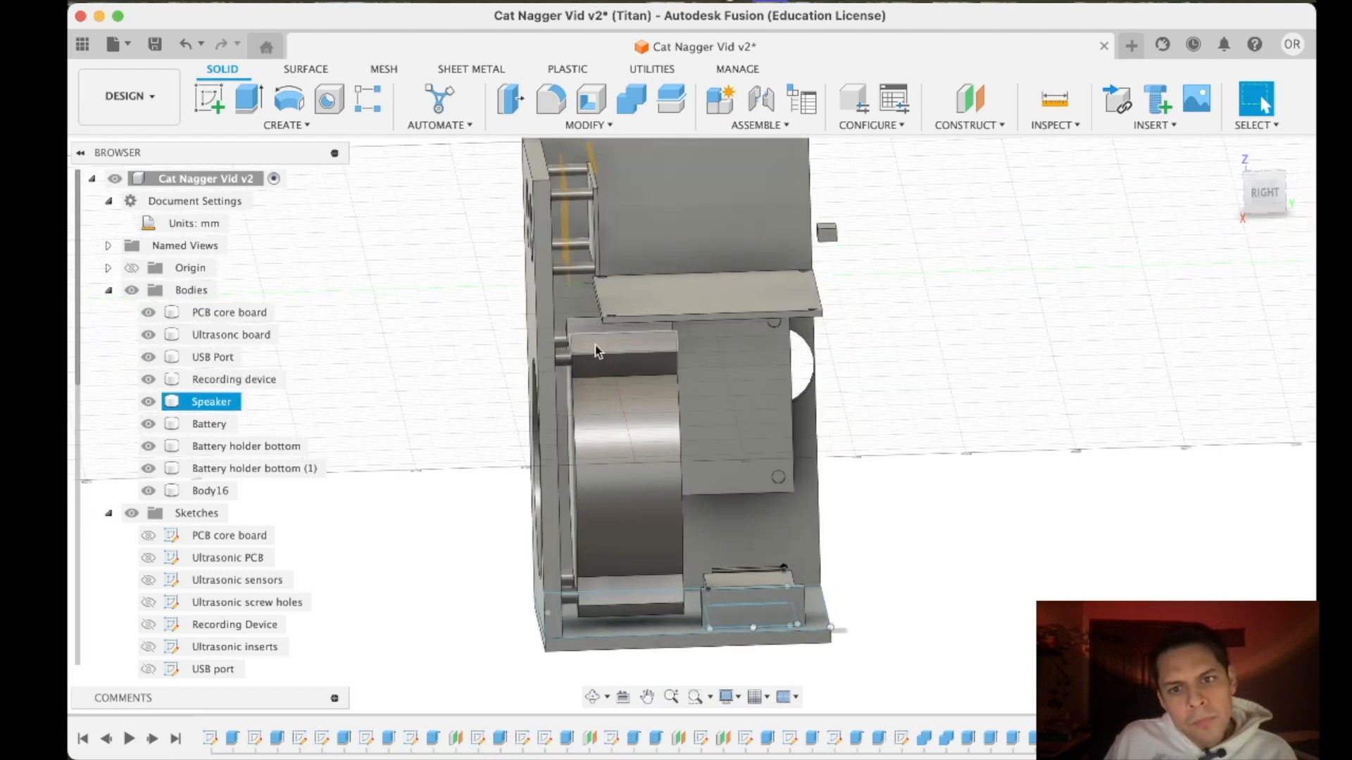
{"action": "mouse_move", "coordinate": [1267, 195]}
{"action": "left_mouse_down"}
{"action": "mouse_move", "coordinate": [1259, 180]}
{"action": "mouse_move", "coordinate": [1229, 183]}
{"action": "mouse_move", "coordinate": [1218, 208]}
{"action": "mouse_move", "coordinate": [1224, 189]}
{"action": "mouse_move", "coordinate": [1263, 184]}
{"action": "mouse_move", "coordinate": [1220, 204]}
{"action": "mouse_move", "coordinate": [1248, 193]}
{"action": "left_mouse_up"}
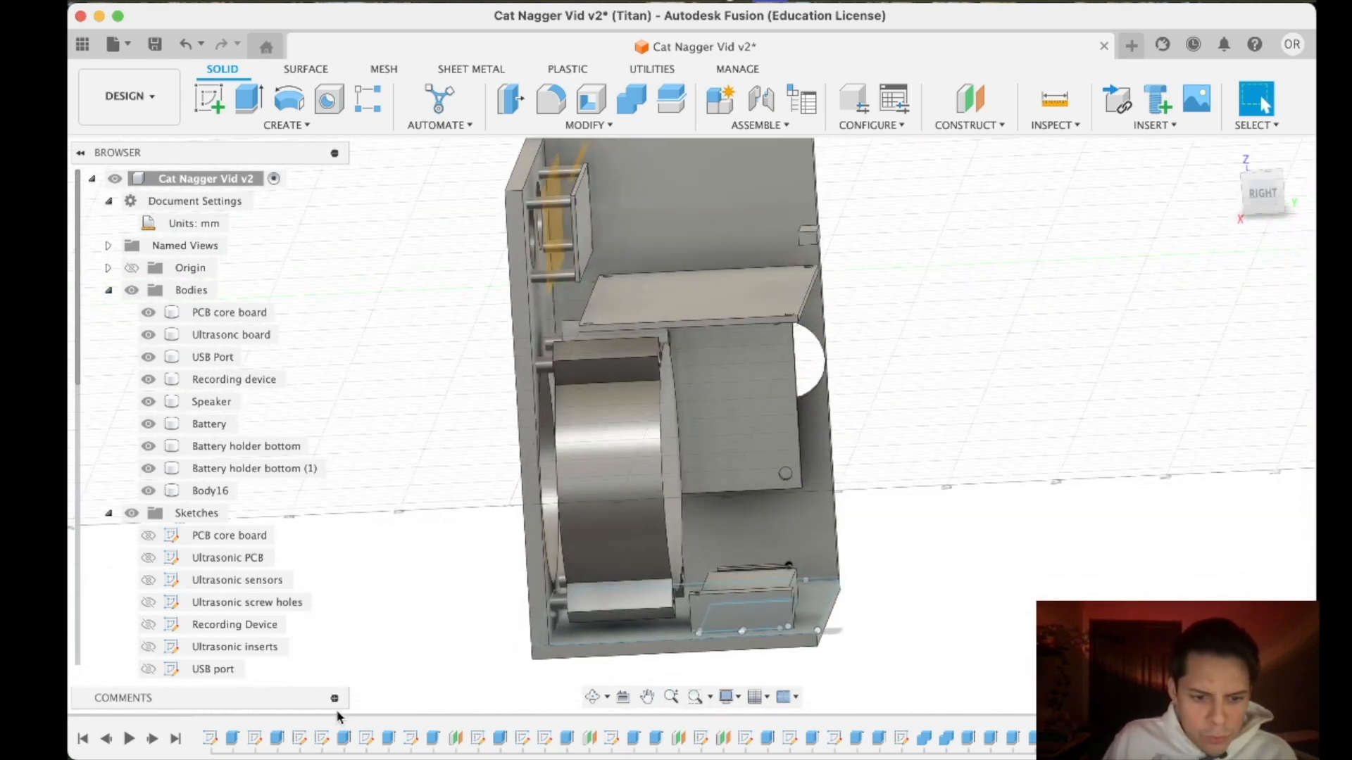
{"action": "double_click", "coordinate": [360, 739]}
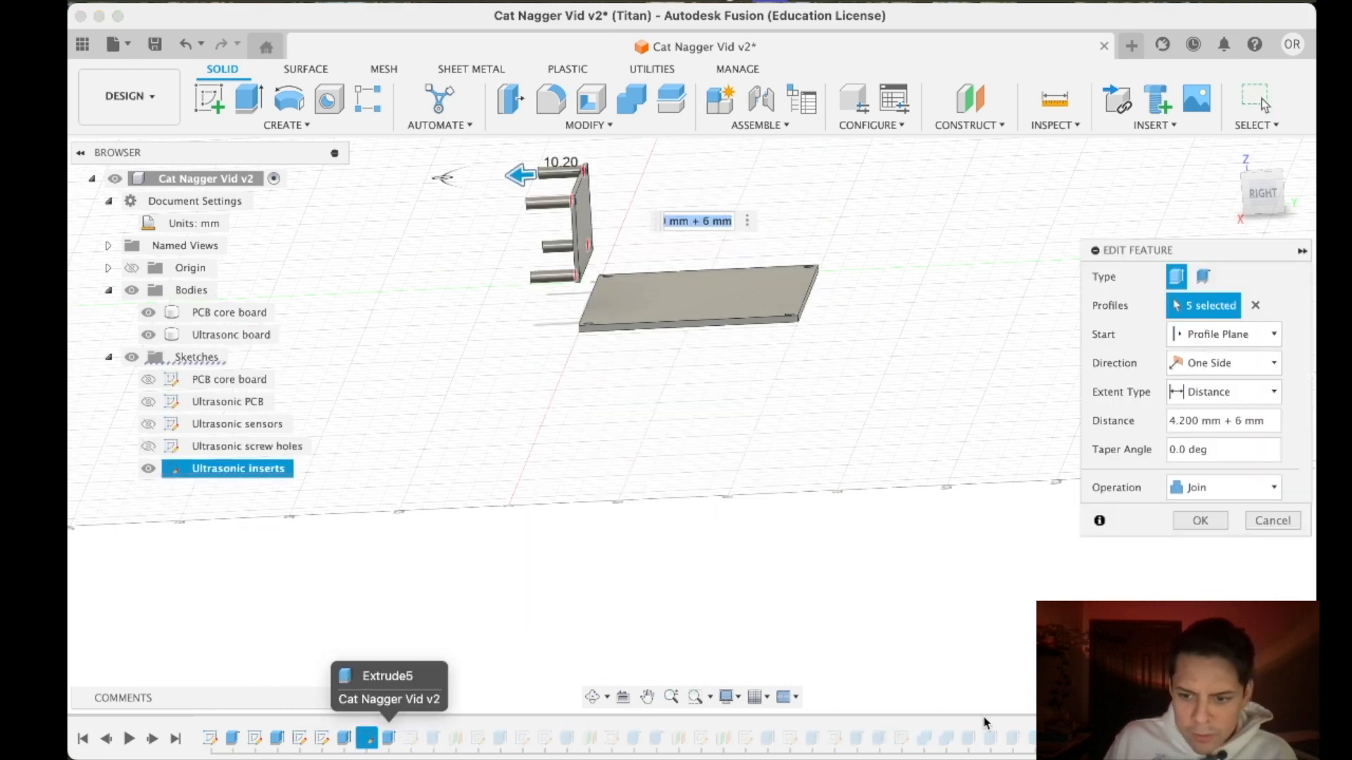
{"action": "left_click", "coordinate": [1267, 522]}
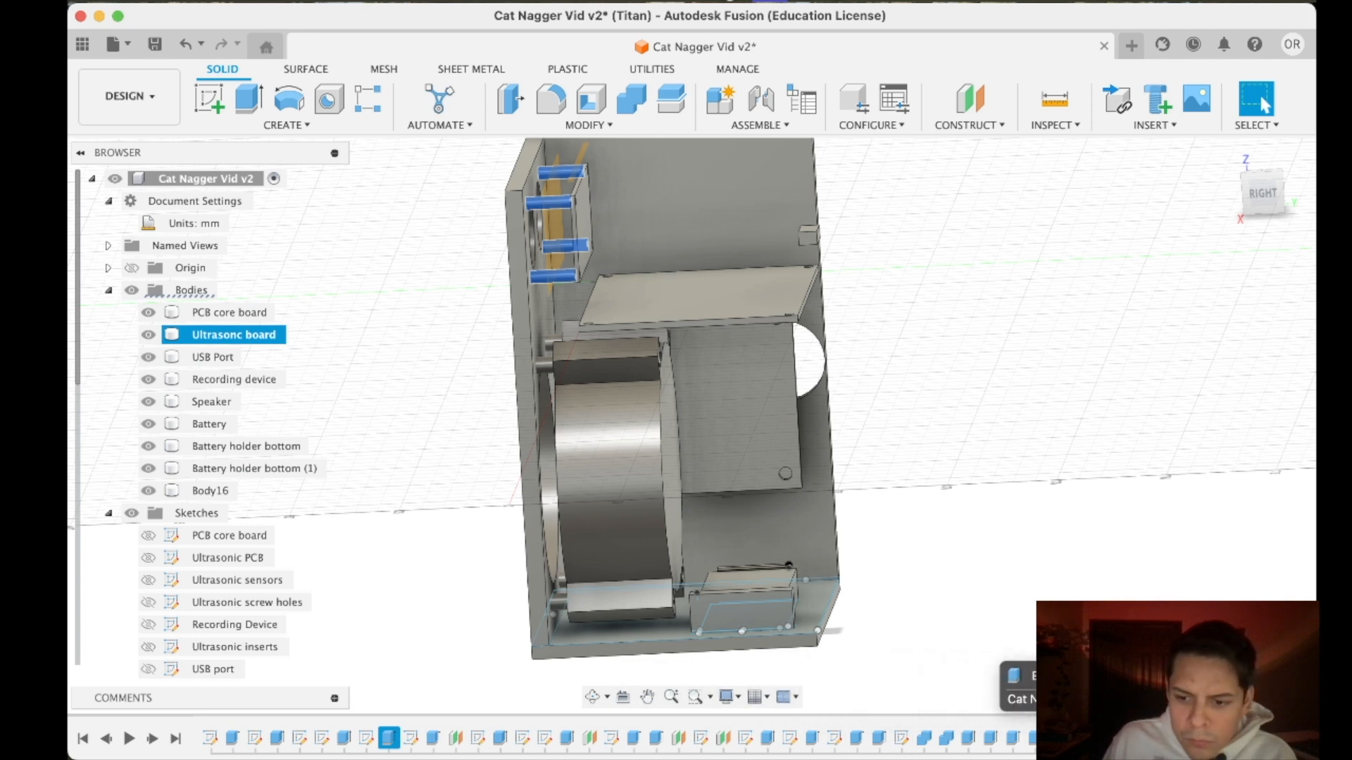
{"action": "left_click_drag", "start_coordinate": [389, 738], "coordinate": [1063, 739]}
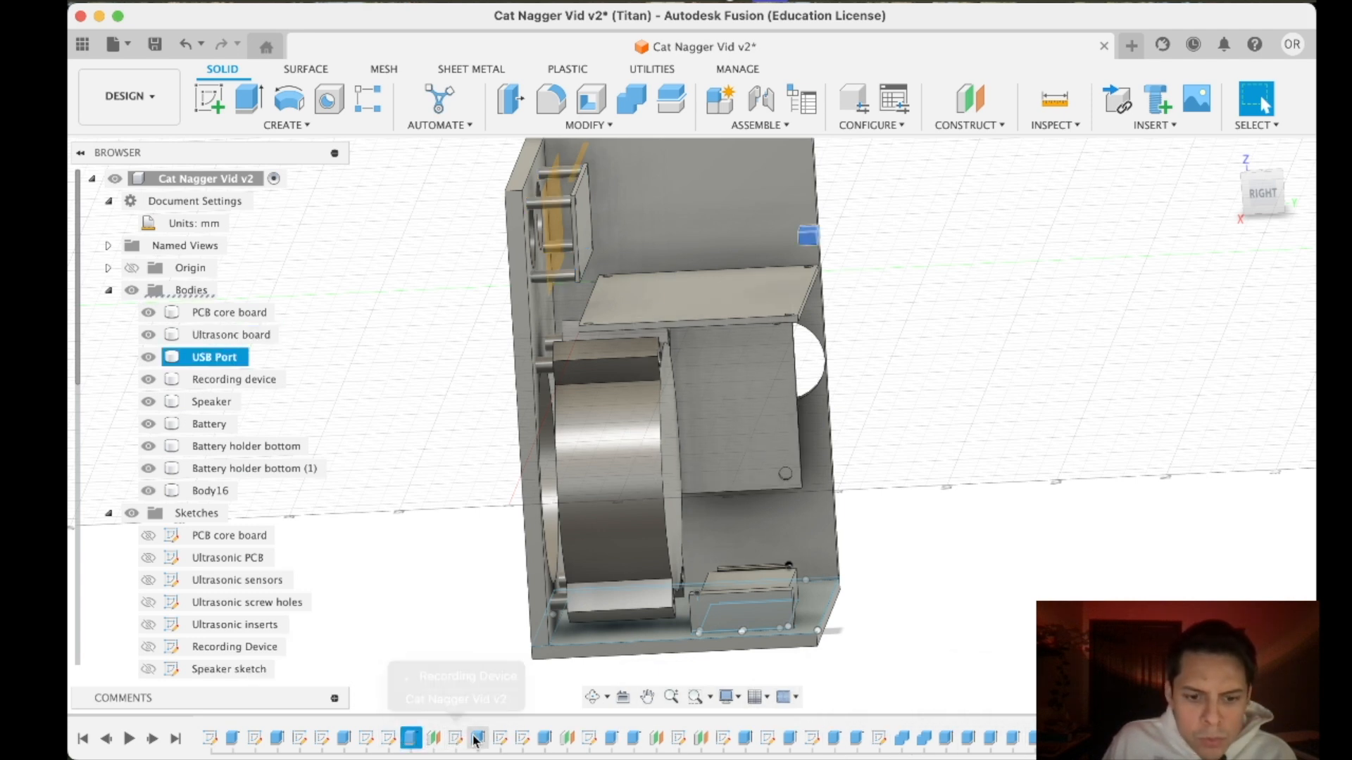
- Move the insert extrusions of the recording device and the speaker in the design history to after the case bottom extrusions
{"action": "double_click", "coordinate": [544, 738]}
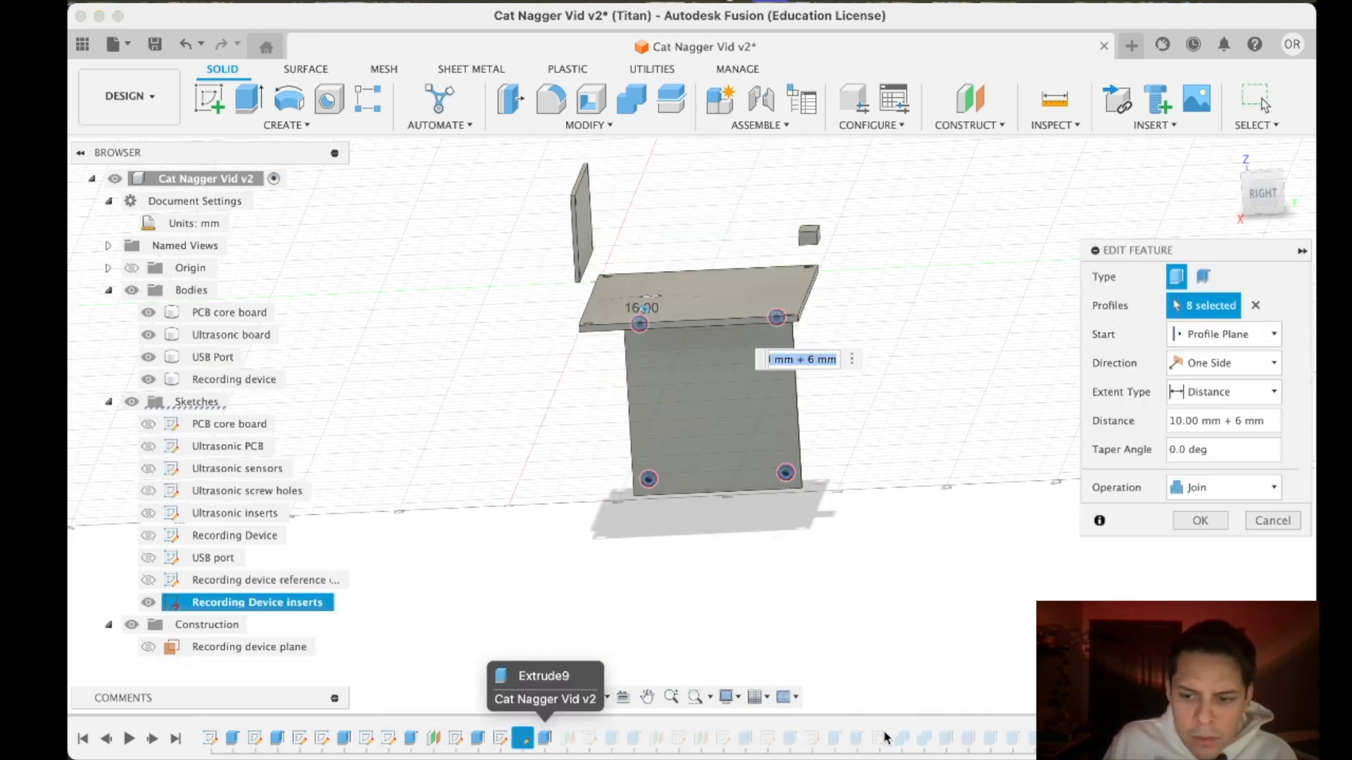
{"action": "left_click", "coordinate": [1273, 520]}
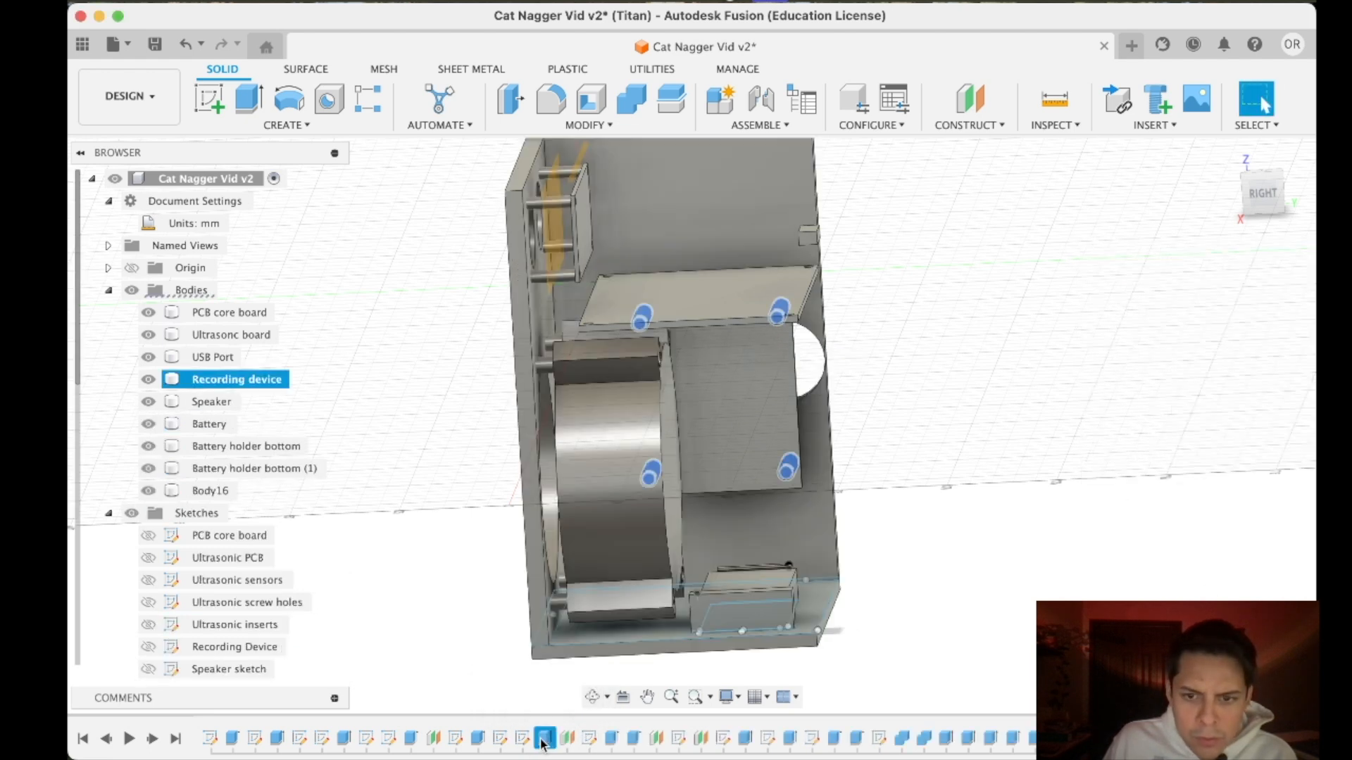
{"action": "key", "text": "Delete"}
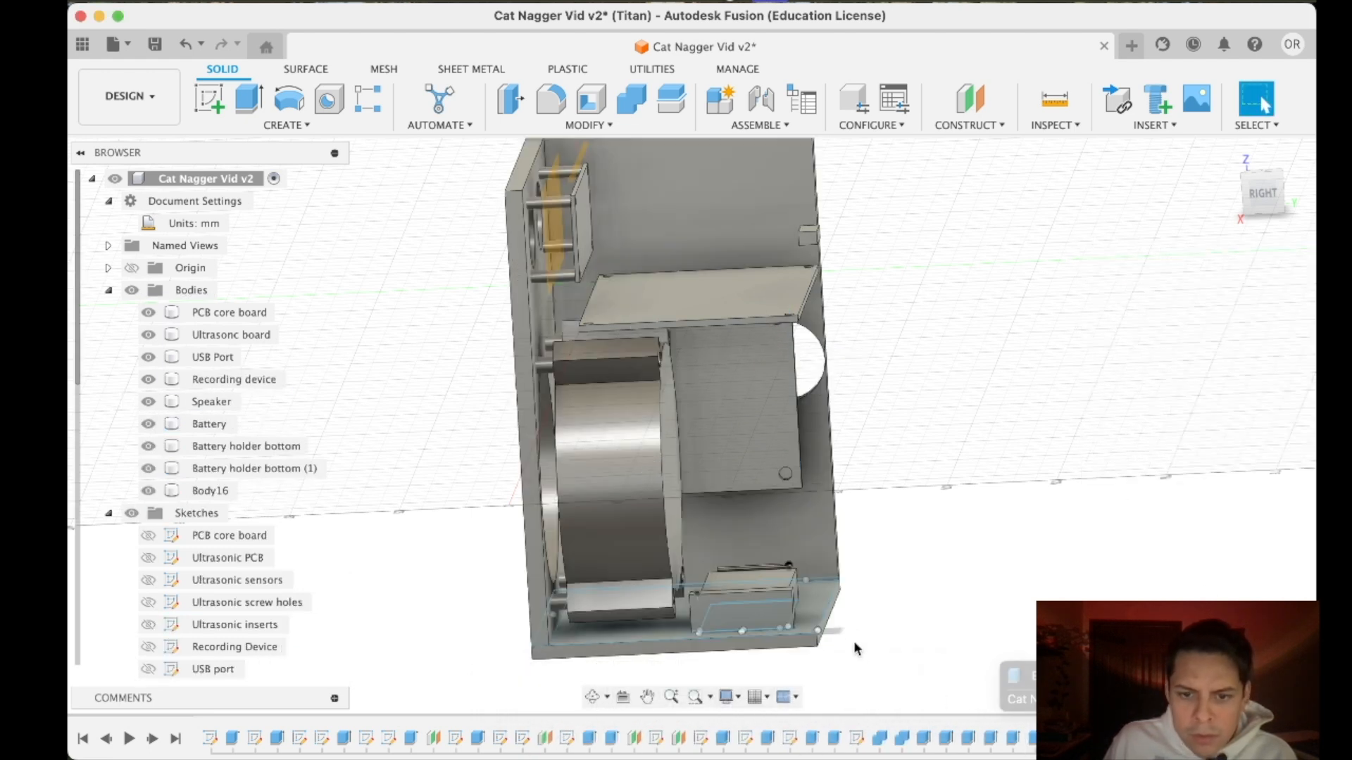
{"action": "left_click", "coordinate": [612, 738]}
{"action": "key", "text": "Delete"}
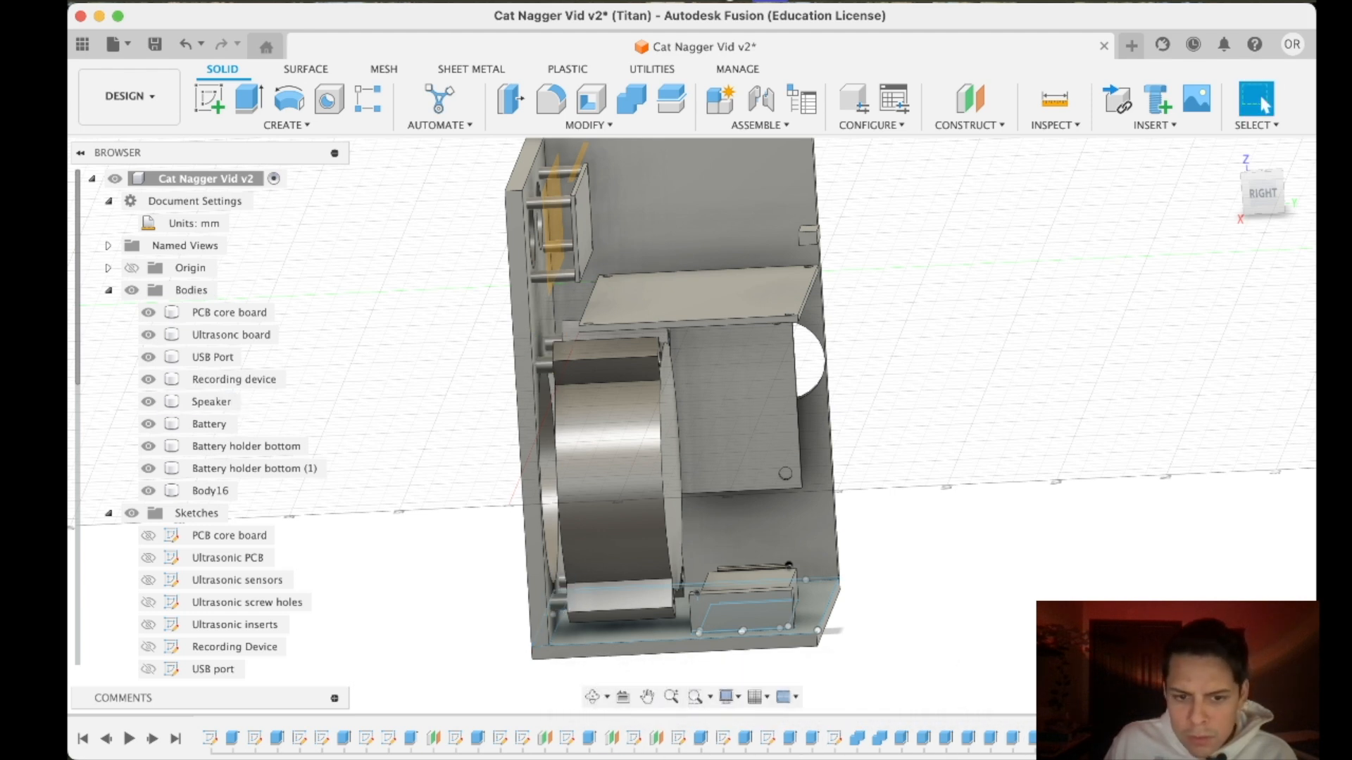
{"action": "key", "text": "super+z"}
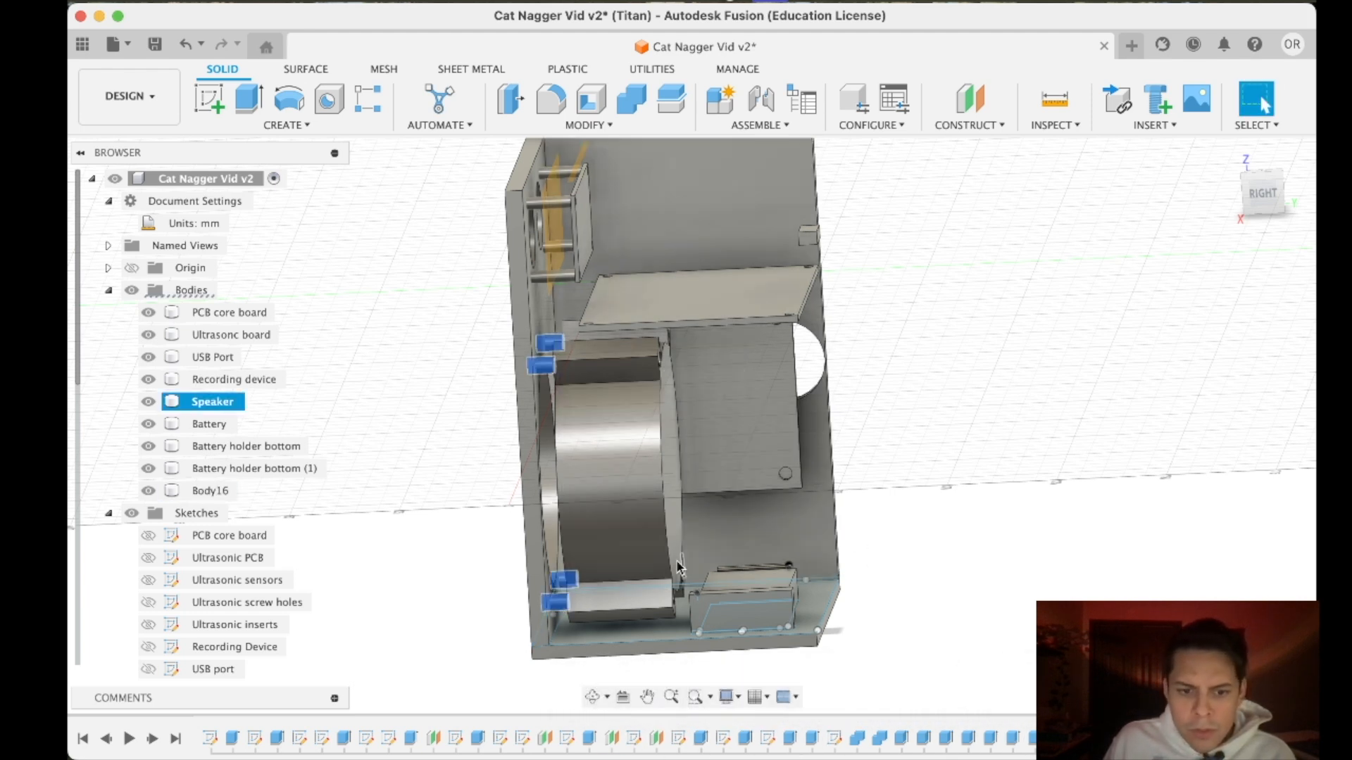
- Change the speaker's 6 mm insert extrusion to a cut into the case body, Body16
{"action": "right_click", "coordinate": [1057, 738]}
{"action": "left_click", "coordinate": [1120, 526]}
{"action": "left_click", "coordinate": [1186, 487]}
{"action": "left_click", "coordinate": [1195, 532]}
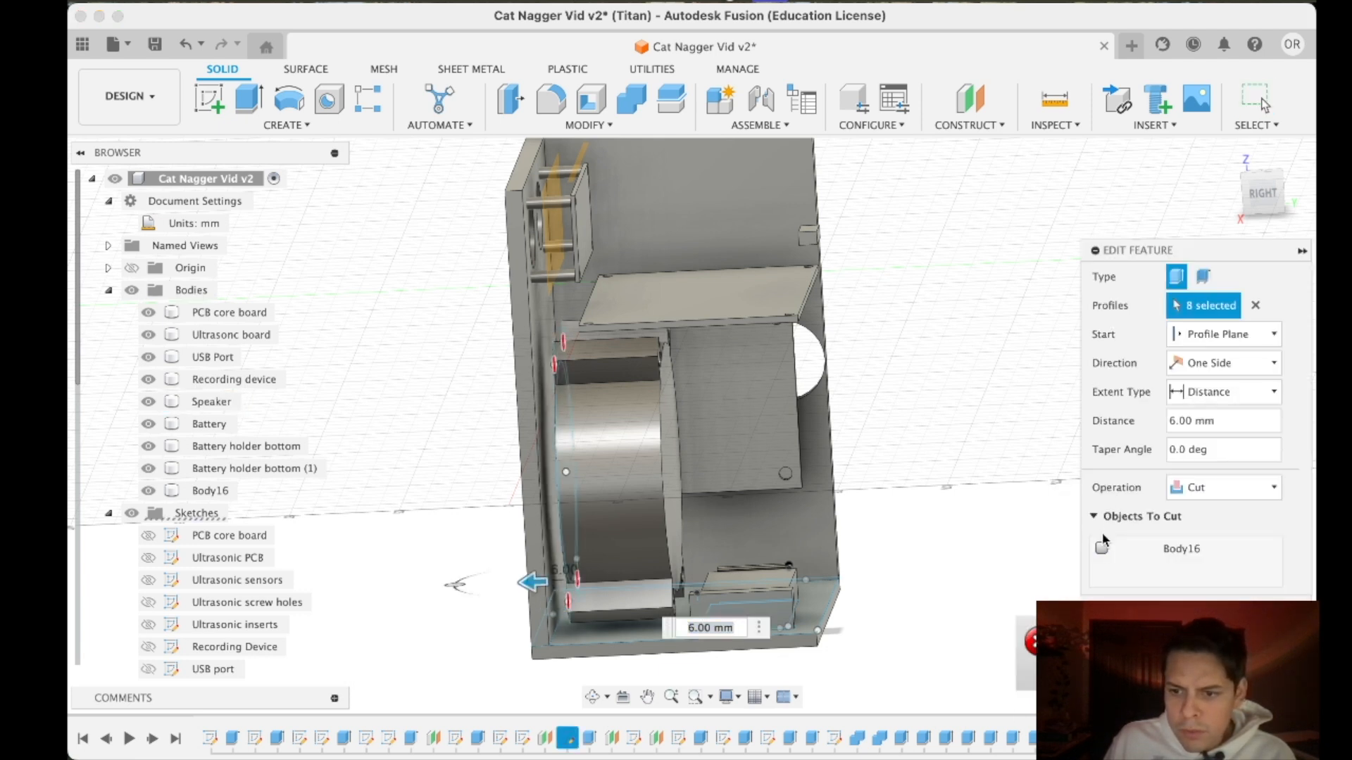
{"action": "key", "text": "Return"}
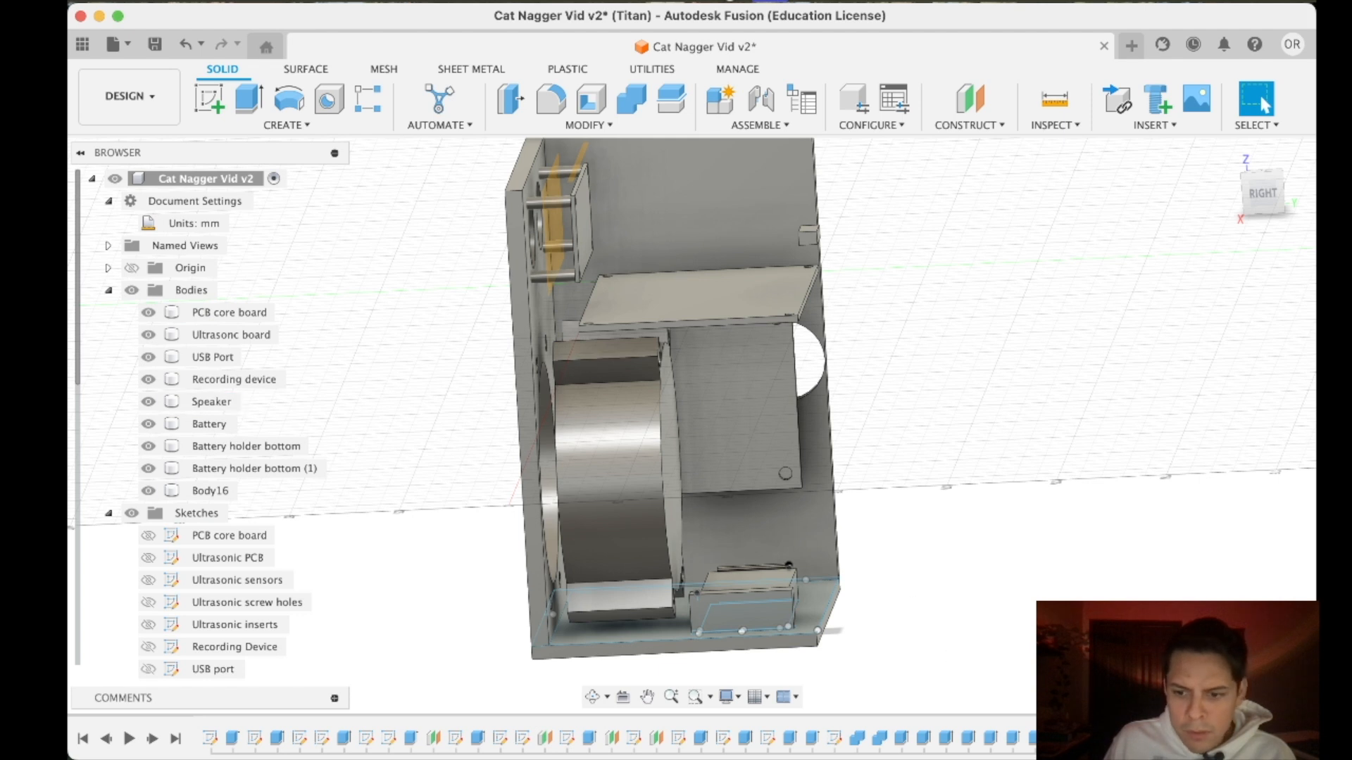
- Change the recording device's 10 mm + 6 mm insert extrusion to a cut into the case body, Body16
{"action": "left_click", "coordinate": [1031, 737]}
{"action": "right_click", "coordinate": [1032, 738]}
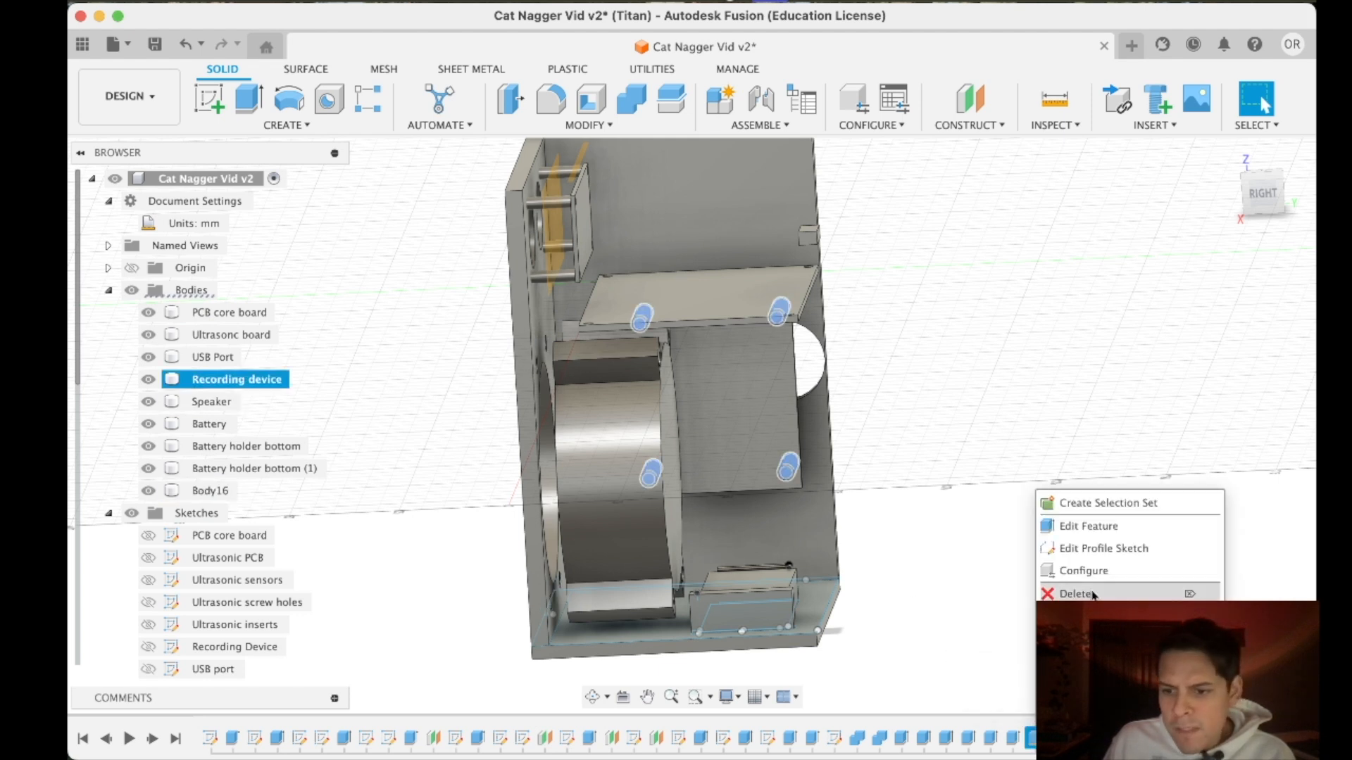
{"action": "left_click", "coordinate": [1093, 521]}
{"action": "left_click", "coordinate": [1225, 488]}
{"action": "left_click", "coordinate": [1195, 531]}
{"action": "left_click", "coordinate": [1115, 519]}
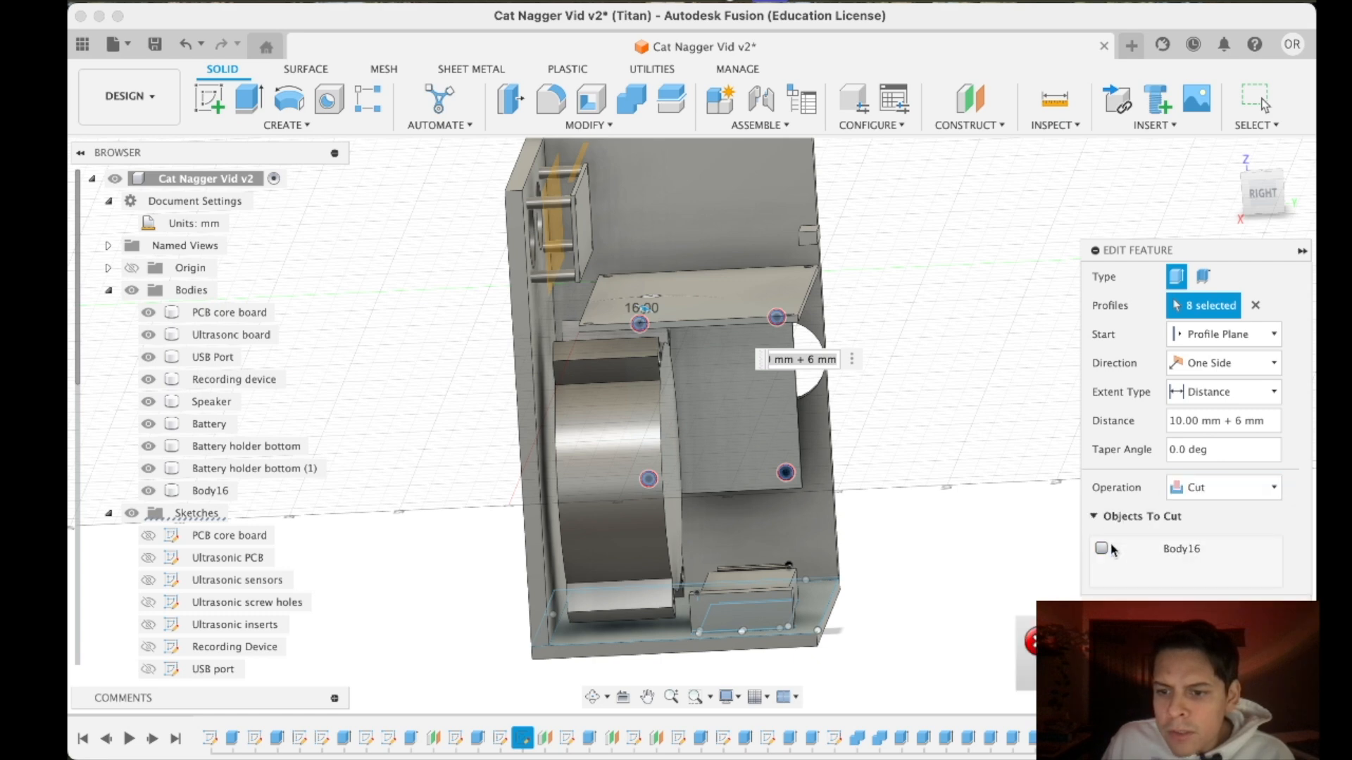
{"action": "key", "text": "Return"}
{"action": "right_click", "coordinate": [204, 491]}
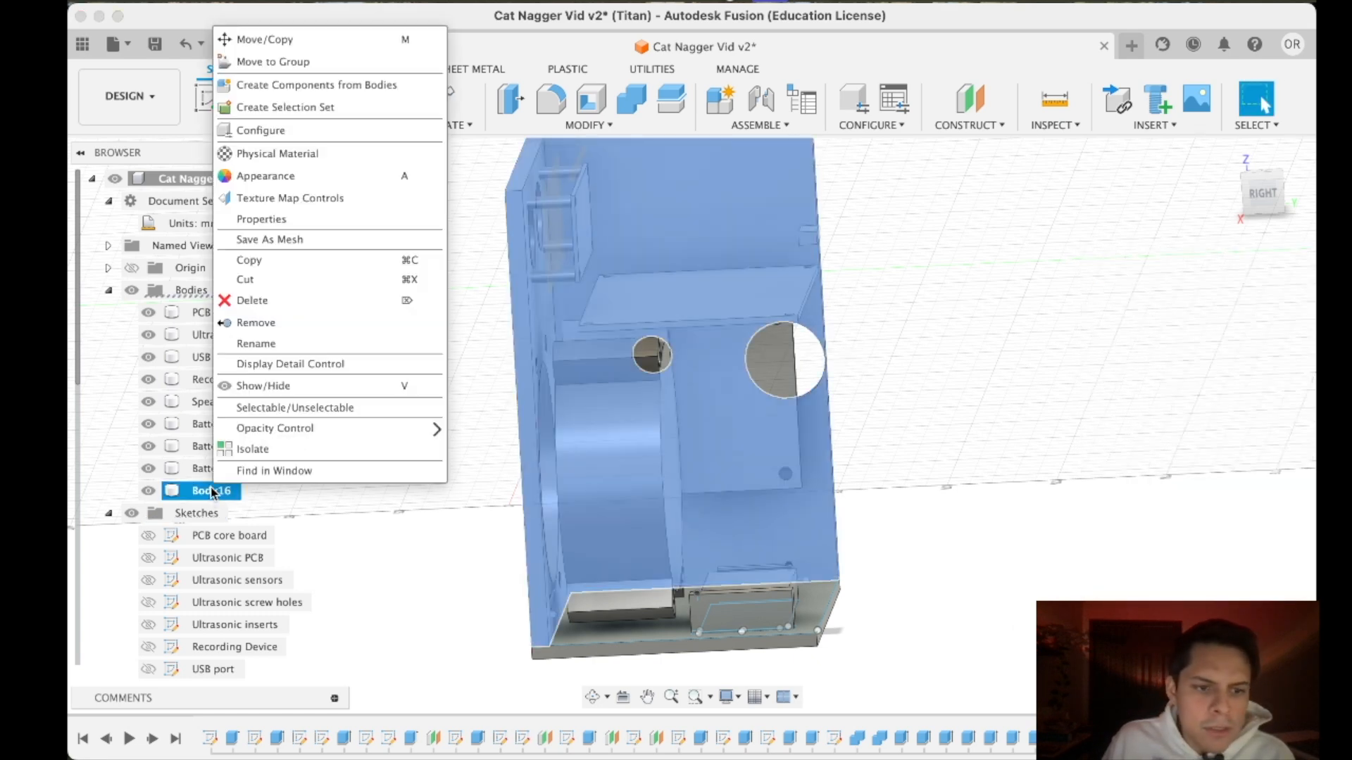
{"action": "left_click", "coordinate": [248, 342]}
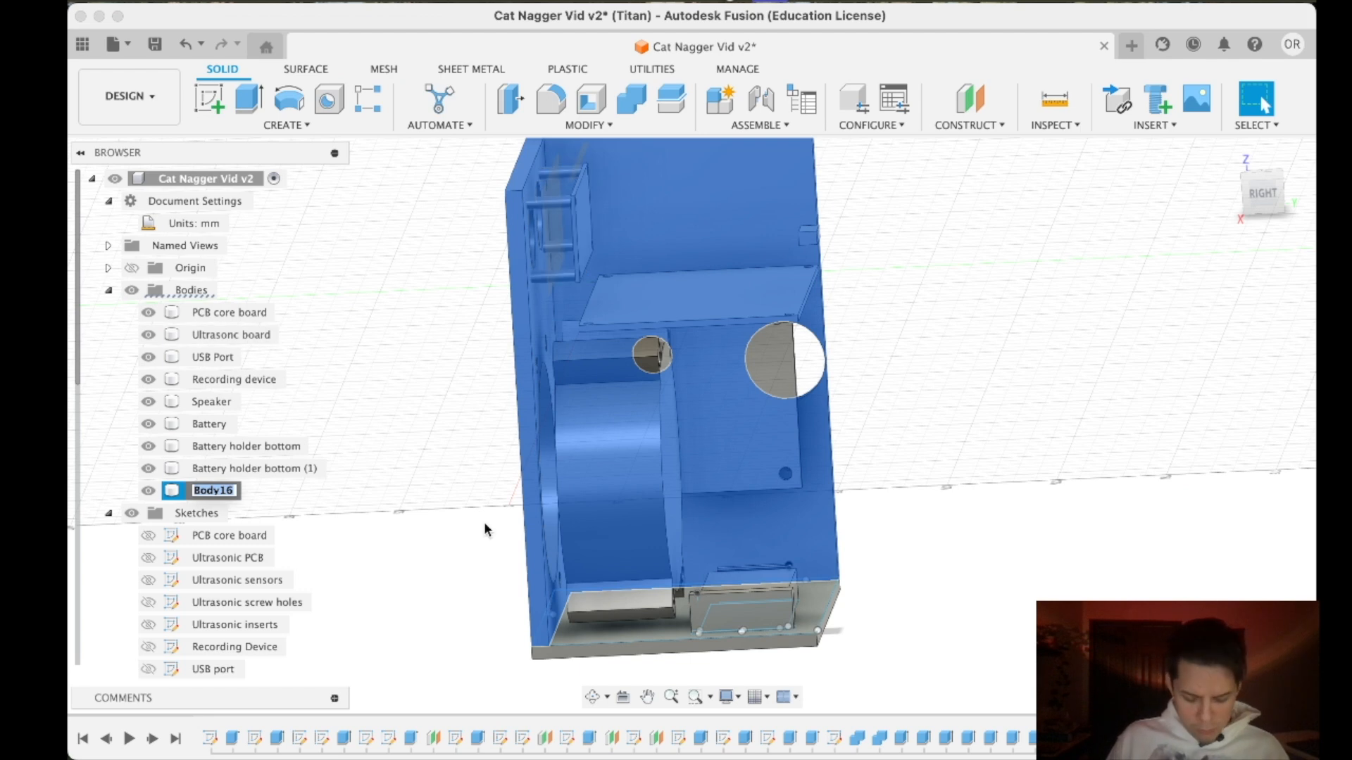
{"action": "key", "text": "Escape"}
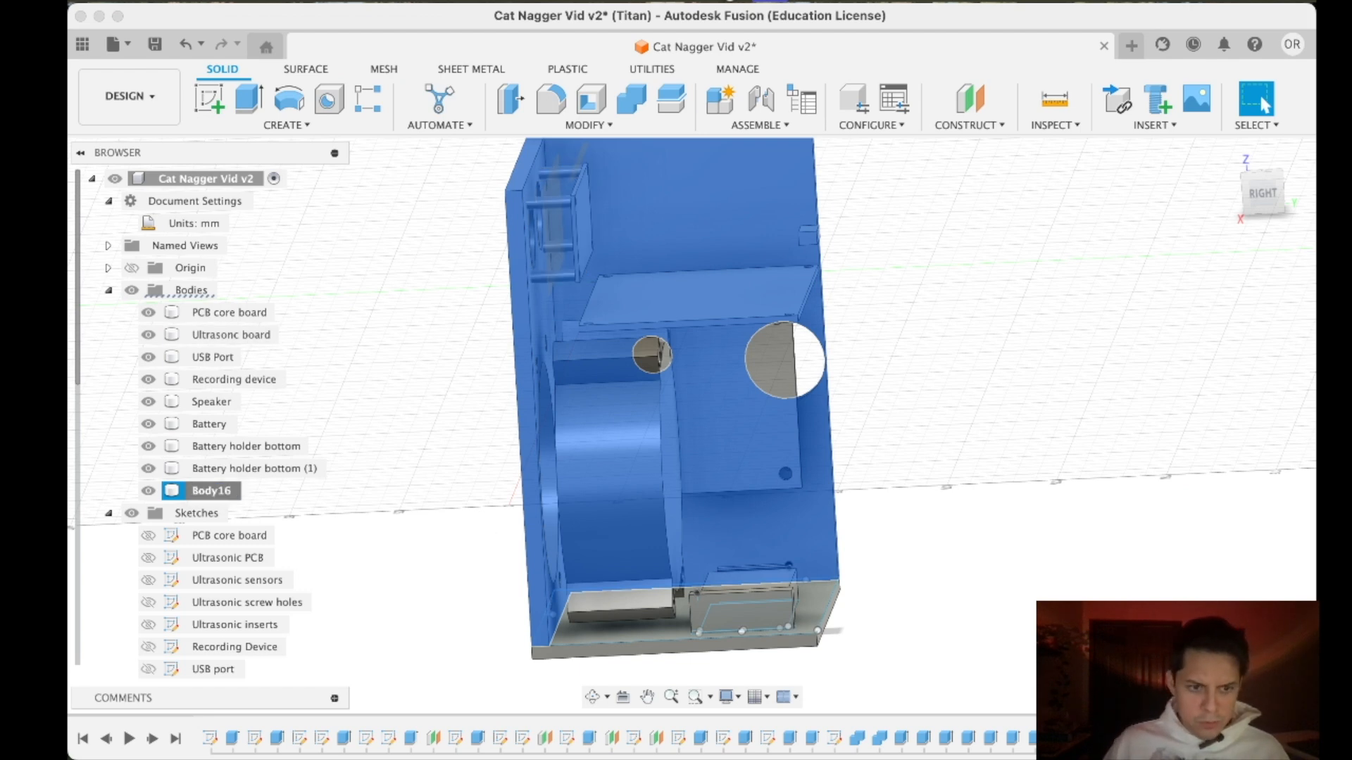
- Combine the bodies Battery holder bottom, Battery holder bottom (1) and Body16 with the Join operation
{"action": "left_click", "coordinate": [260, 451]}
{"action": "left_click", "coordinate": [264, 466], "text": "shift"}
{"action": "left_click", "coordinate": [212, 490], "text": "shift"}
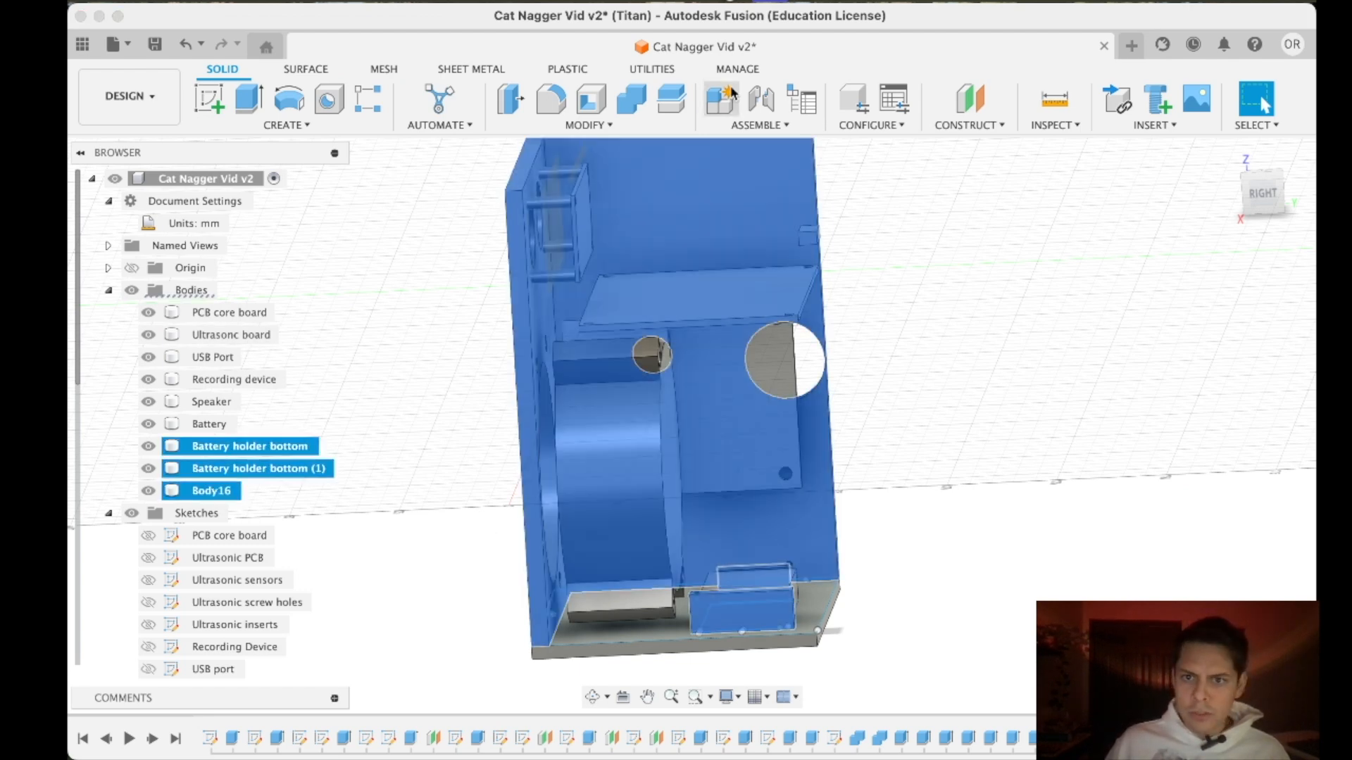
{"action": "left_click", "coordinate": [631, 99]}
{"action": "left_click", "coordinate": [1201, 425]}
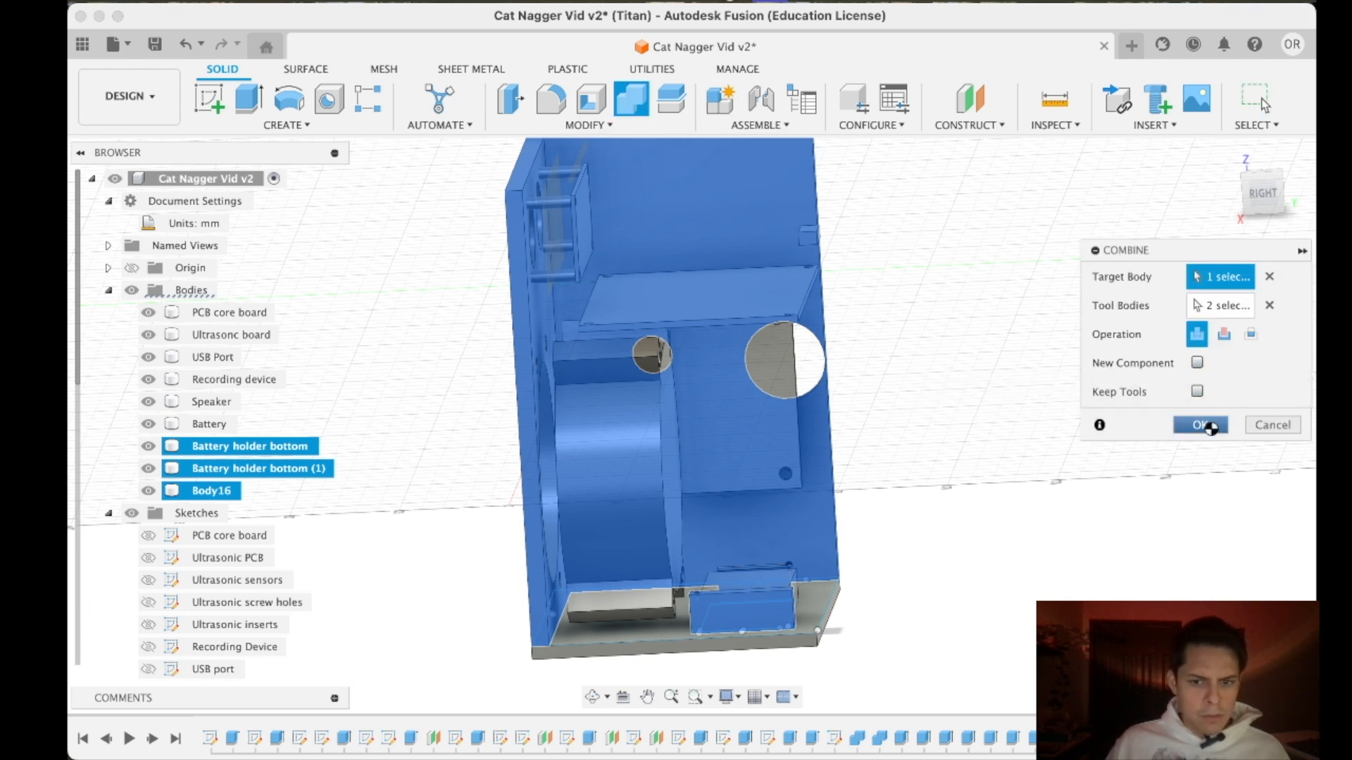
- Combine the bottom plate body, Battery, with the case wall body, Battery holder bottom (2), using the Join operation
{"action": "left_click", "coordinate": [253, 445]}
{"action": "left_click", "coordinate": [276, 468], "text": "shift"}
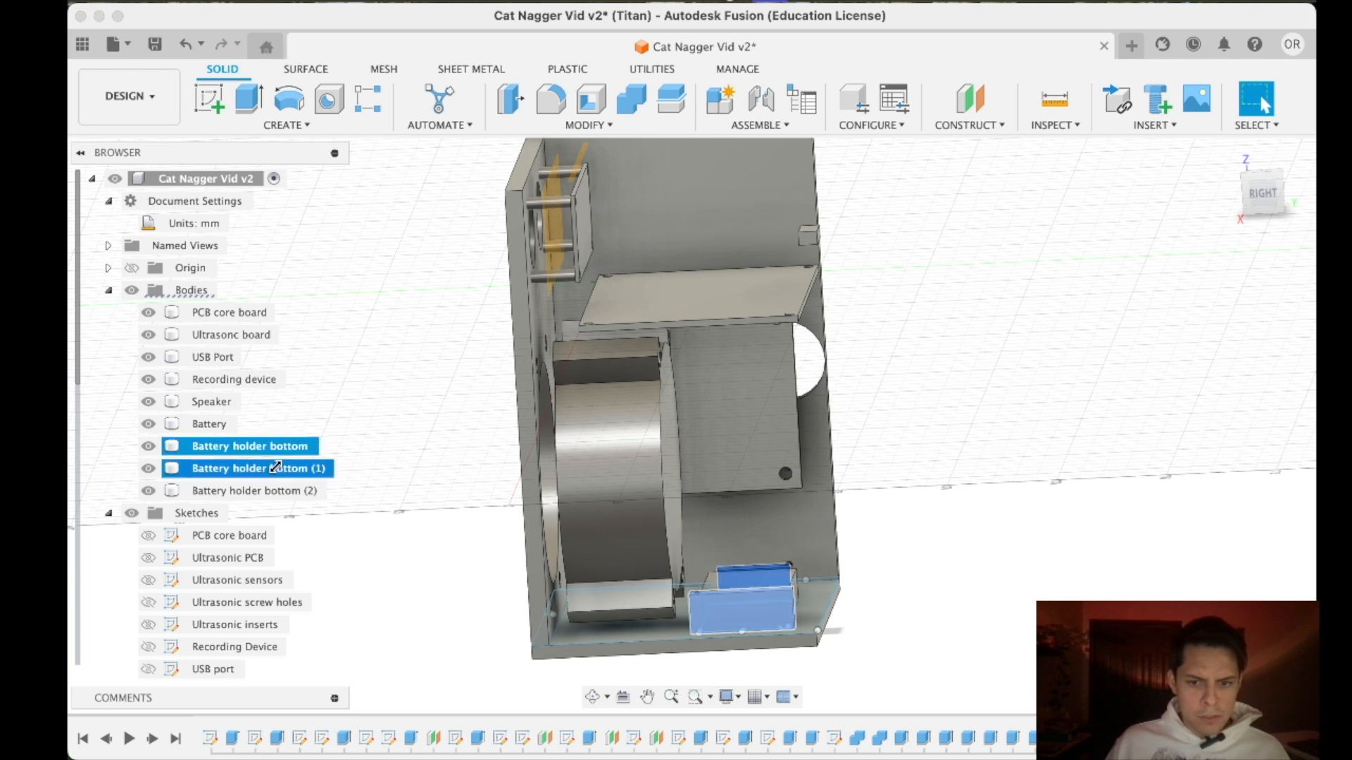
{"action": "left_click", "coordinate": [267, 489], "text": "shift"}
{"action": "right_click", "coordinate": [266, 488]}
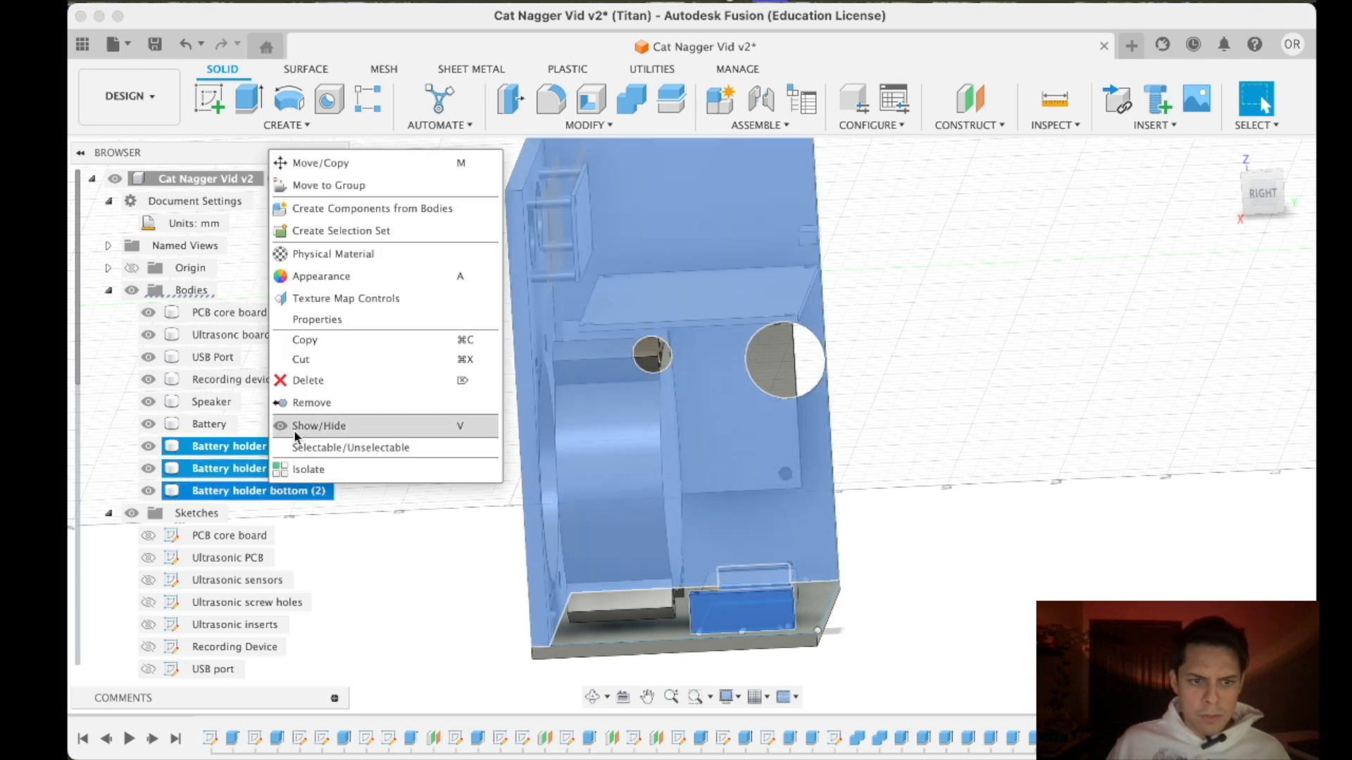
{"action": "left_click", "coordinate": [630, 98]}
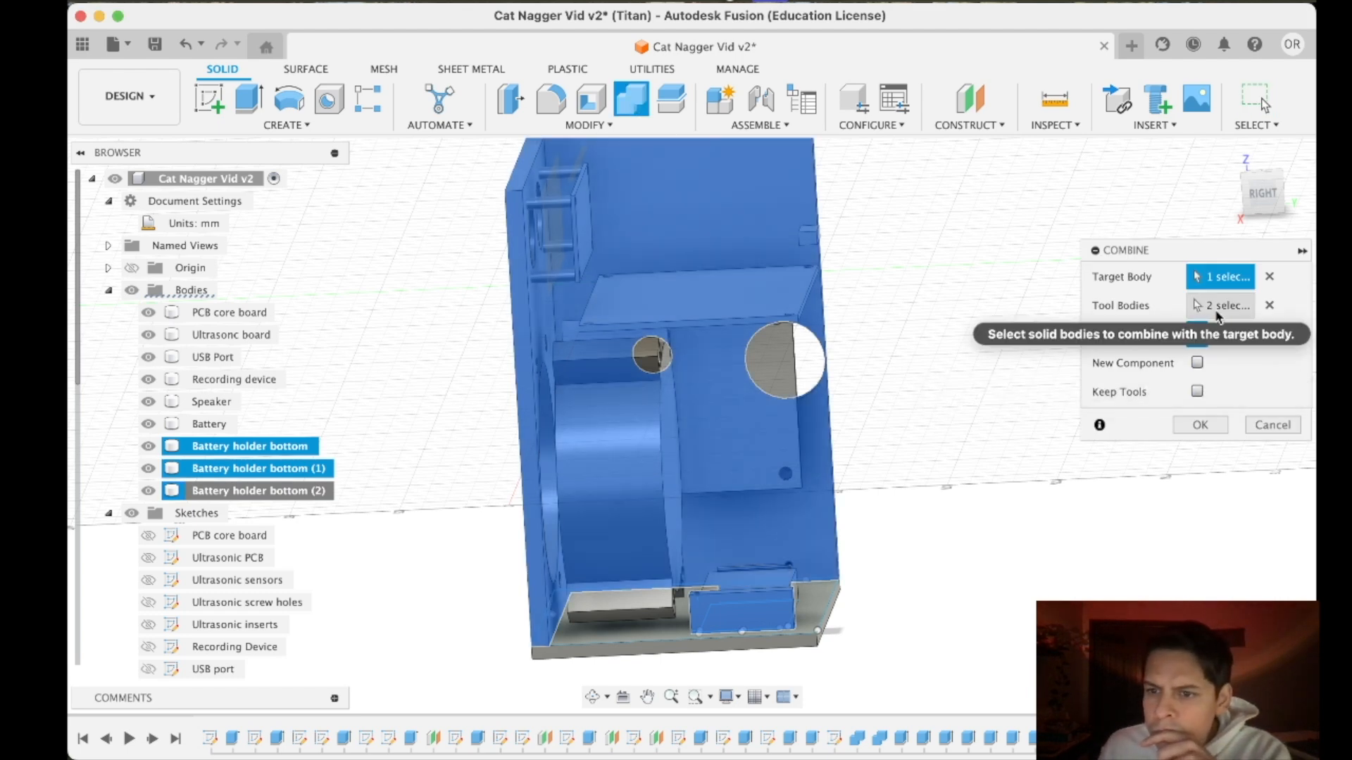
{"action": "left_click", "coordinate": [1217, 310]}
{"action": "left_click", "coordinate": [631, 636]}
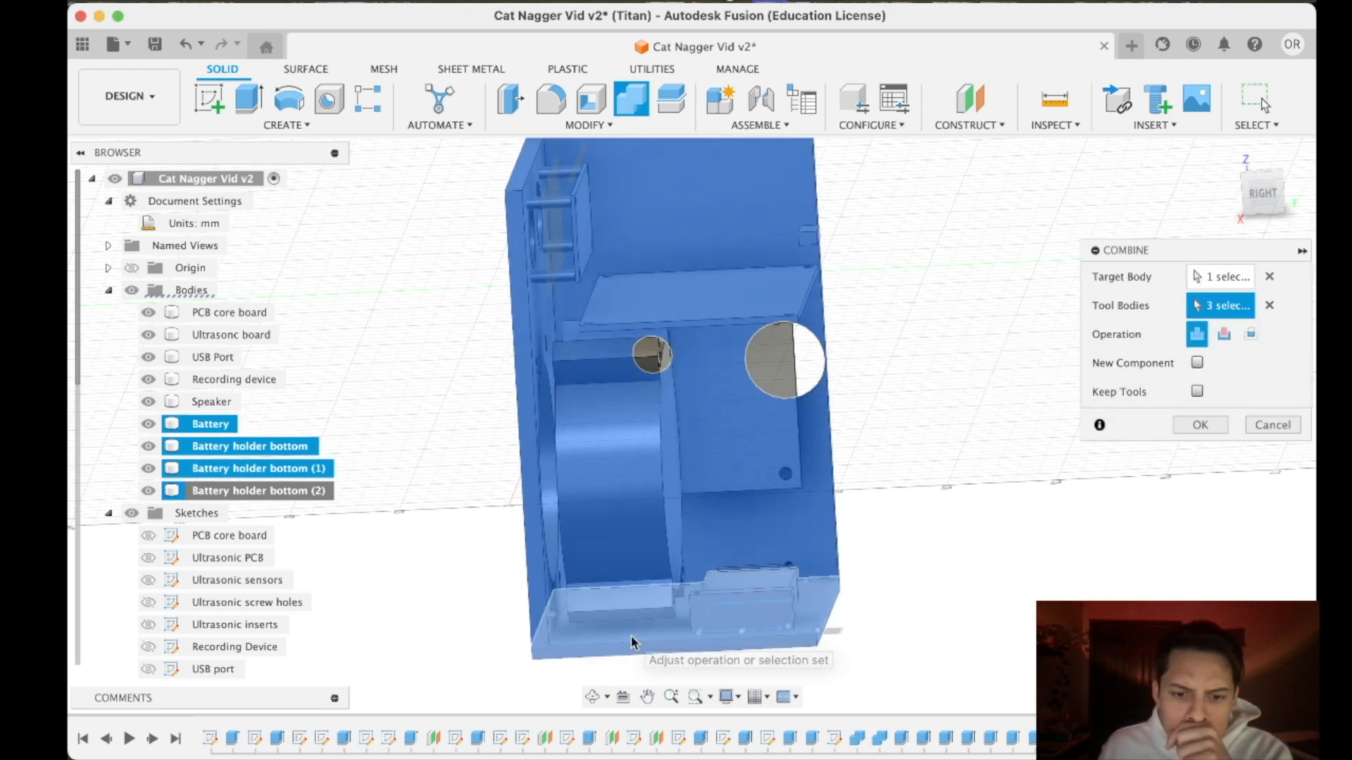
{"action": "left_click", "coordinate": [1206, 285]}
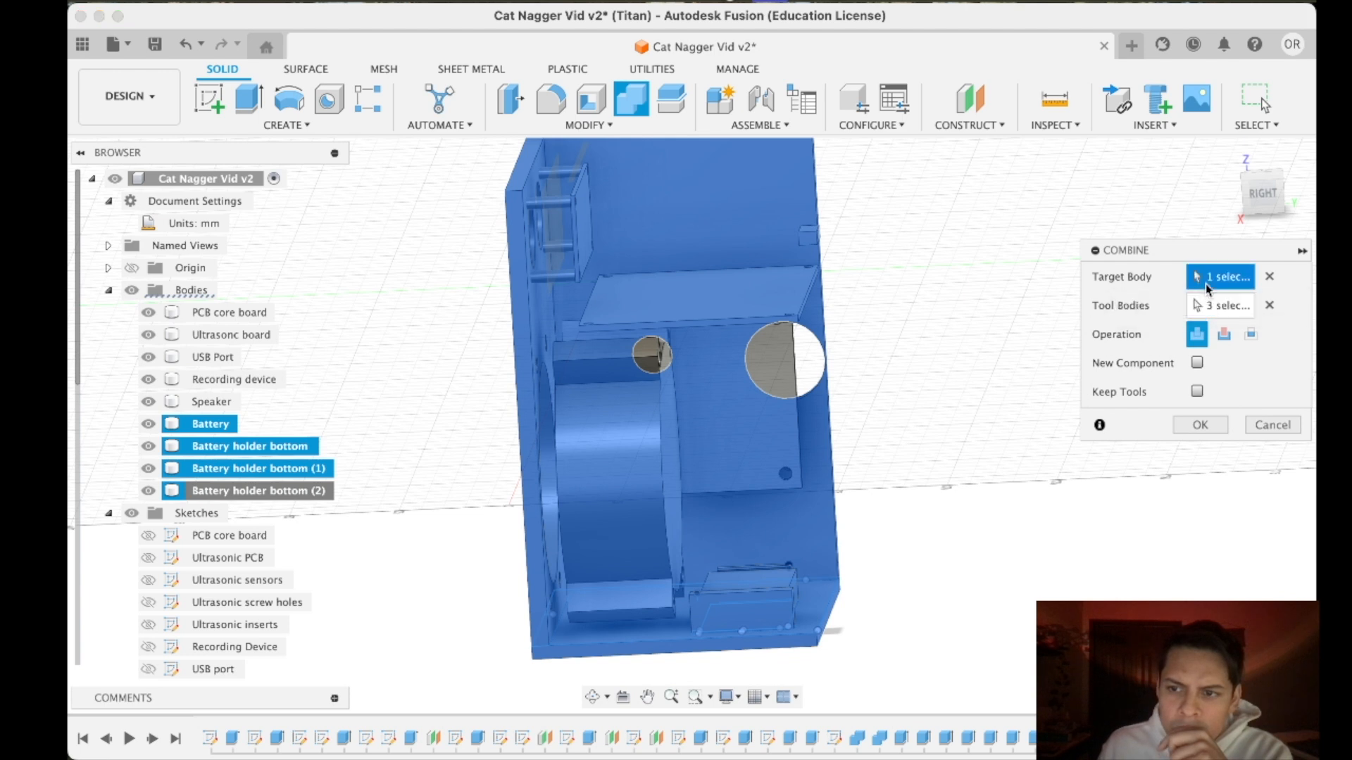
{"action": "left_click", "coordinate": [655, 642]}
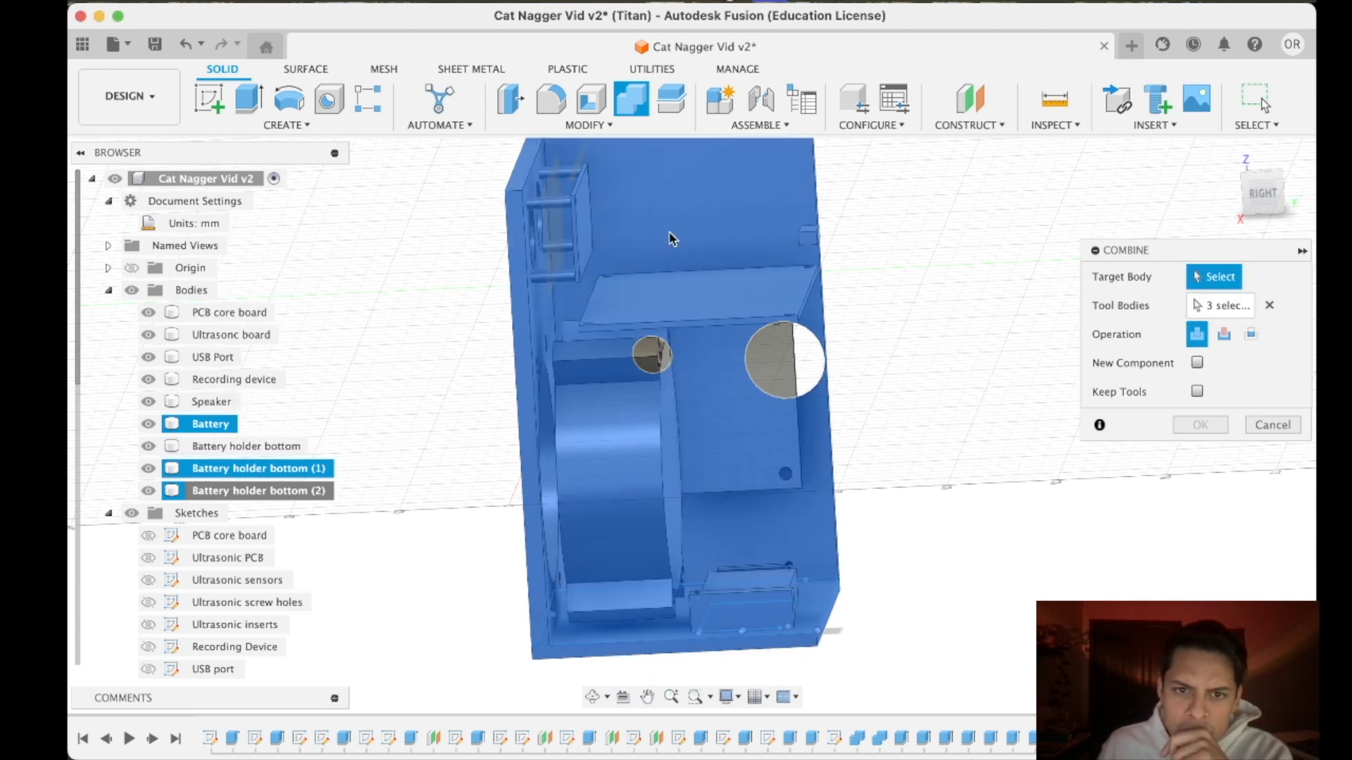
{"action": "left_click", "coordinate": [1269, 305]}
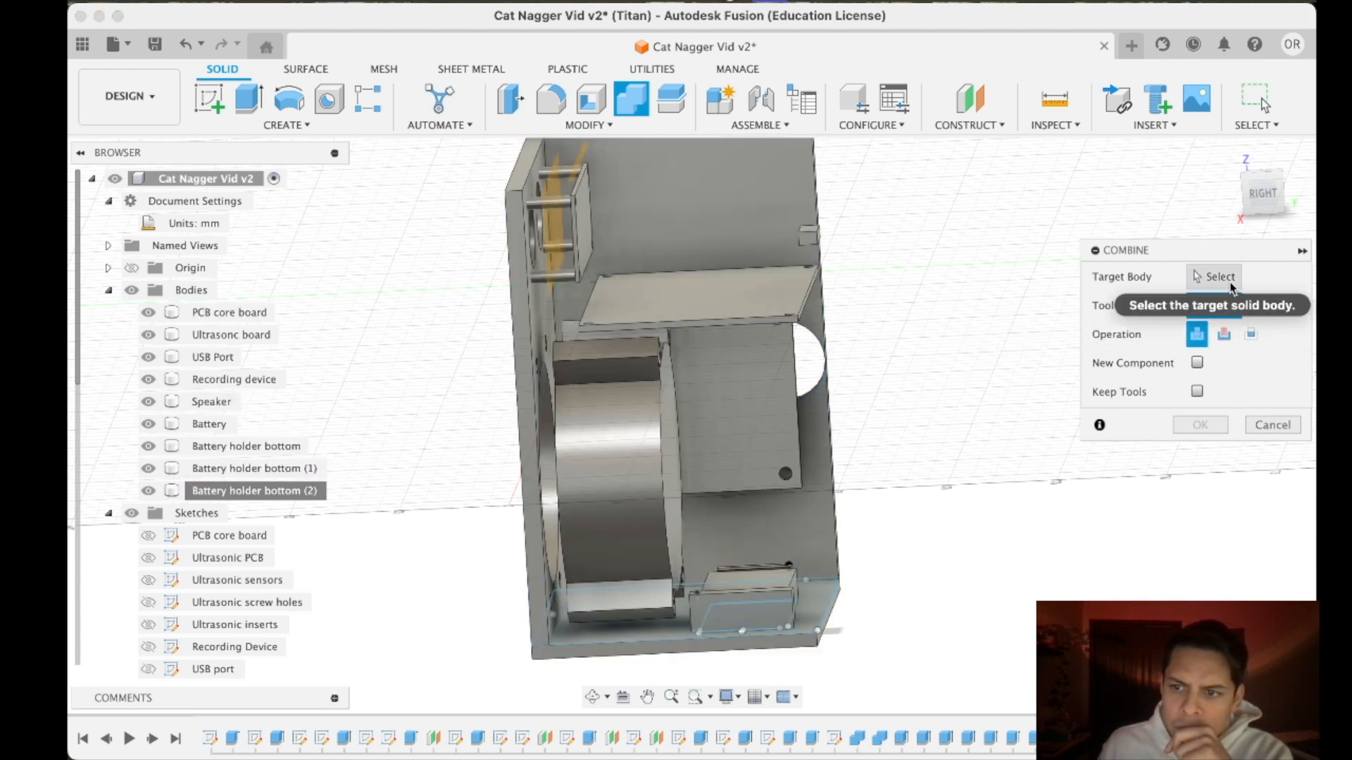
{"action": "left_click", "coordinate": [1229, 283]}
{"action": "left_click", "coordinate": [620, 645]}
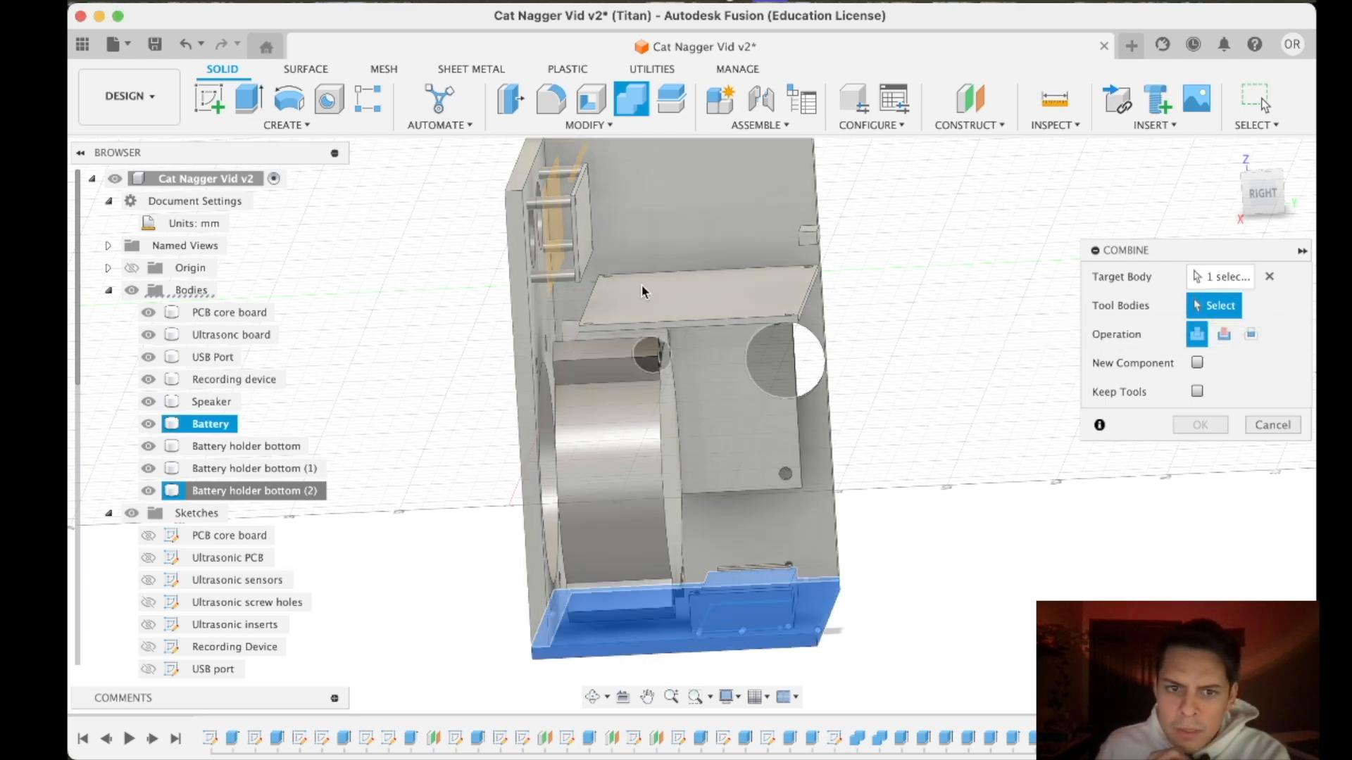
{"action": "left_click", "coordinate": [641, 178]}
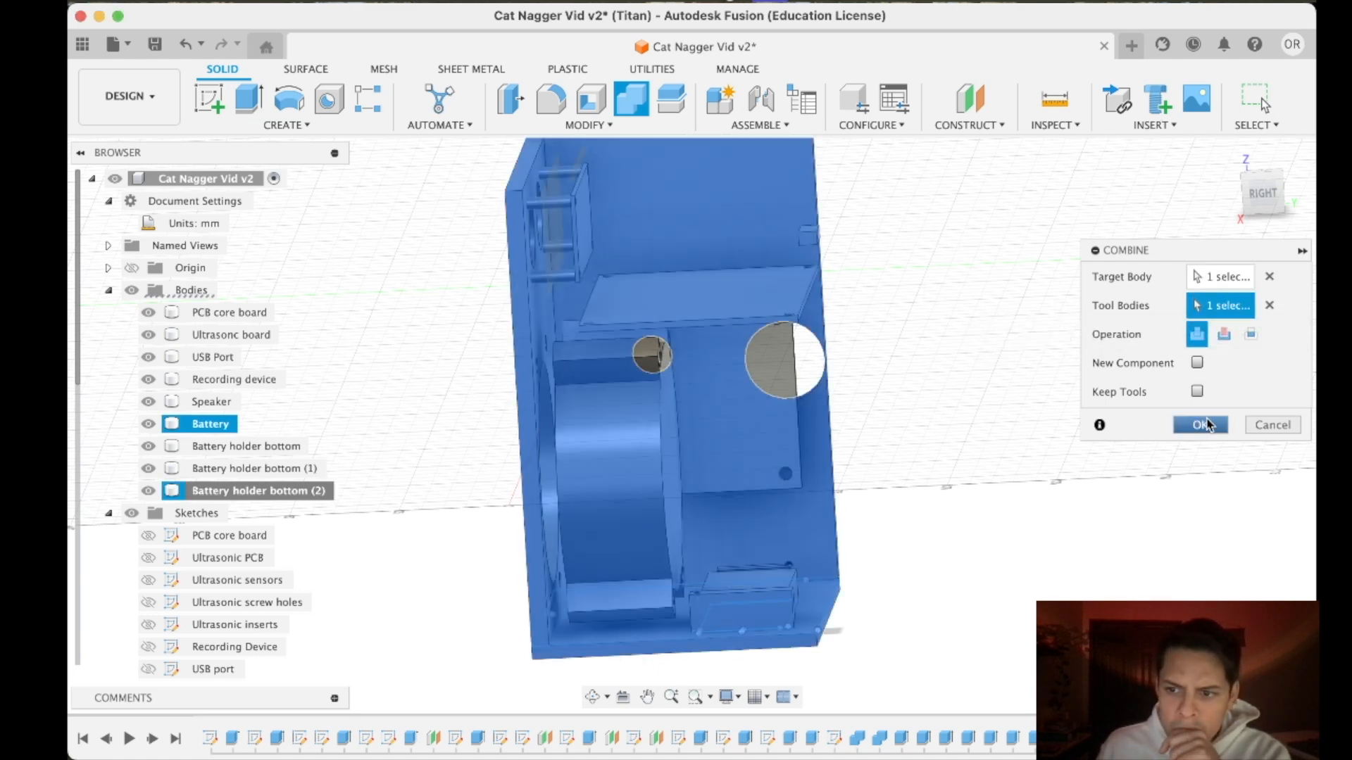
{"action": "left_click", "coordinate": [1200, 424]}
{"action": "left_click", "coordinate": [250, 448]}
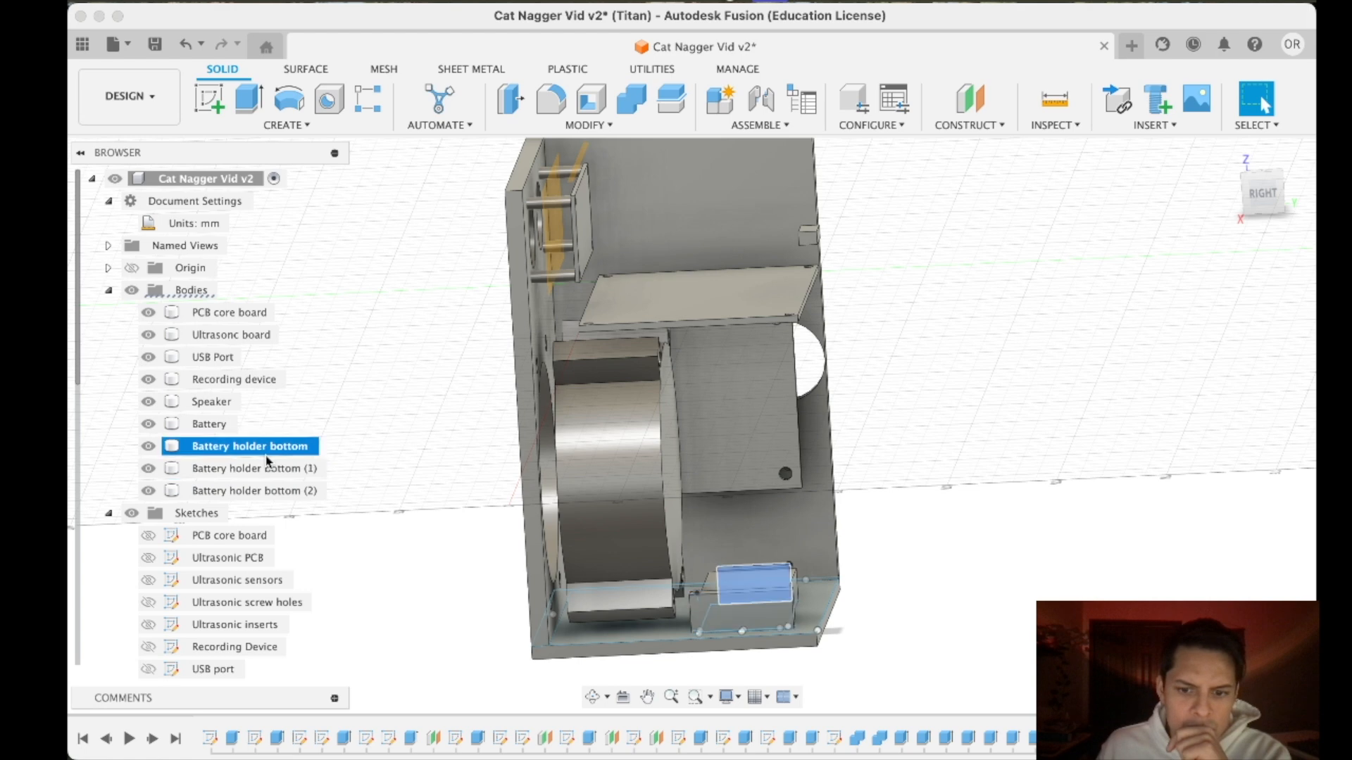
{"action": "left_click", "coordinate": [271, 492]}
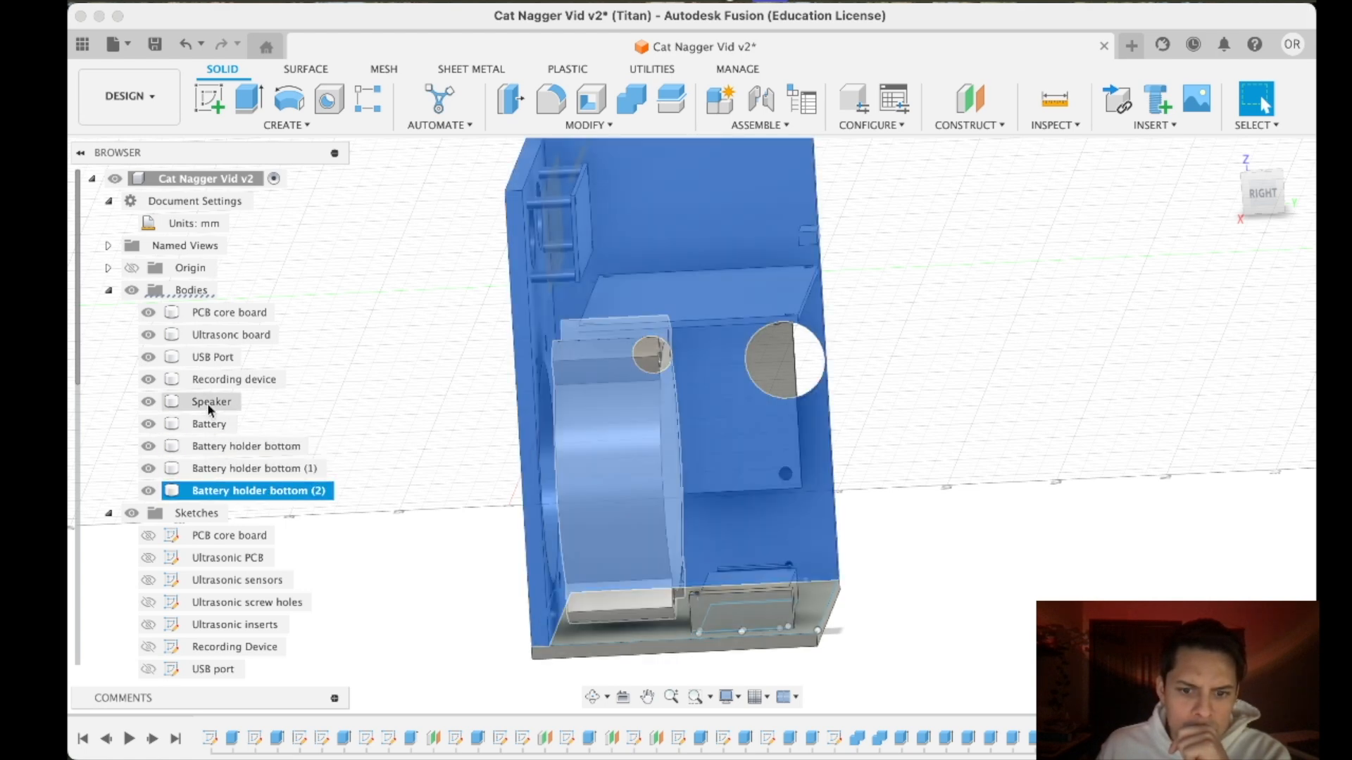
{"action": "left_click", "coordinate": [210, 427]}
{"action": "mouse_move", "coordinate": [1254, 204]}
{"action": "left_mouse_down"}
{"action": "mouse_move", "coordinate": [1237, 217]}
{"action": "mouse_move", "coordinate": [1253, 210]}
{"action": "left_mouse_up"}
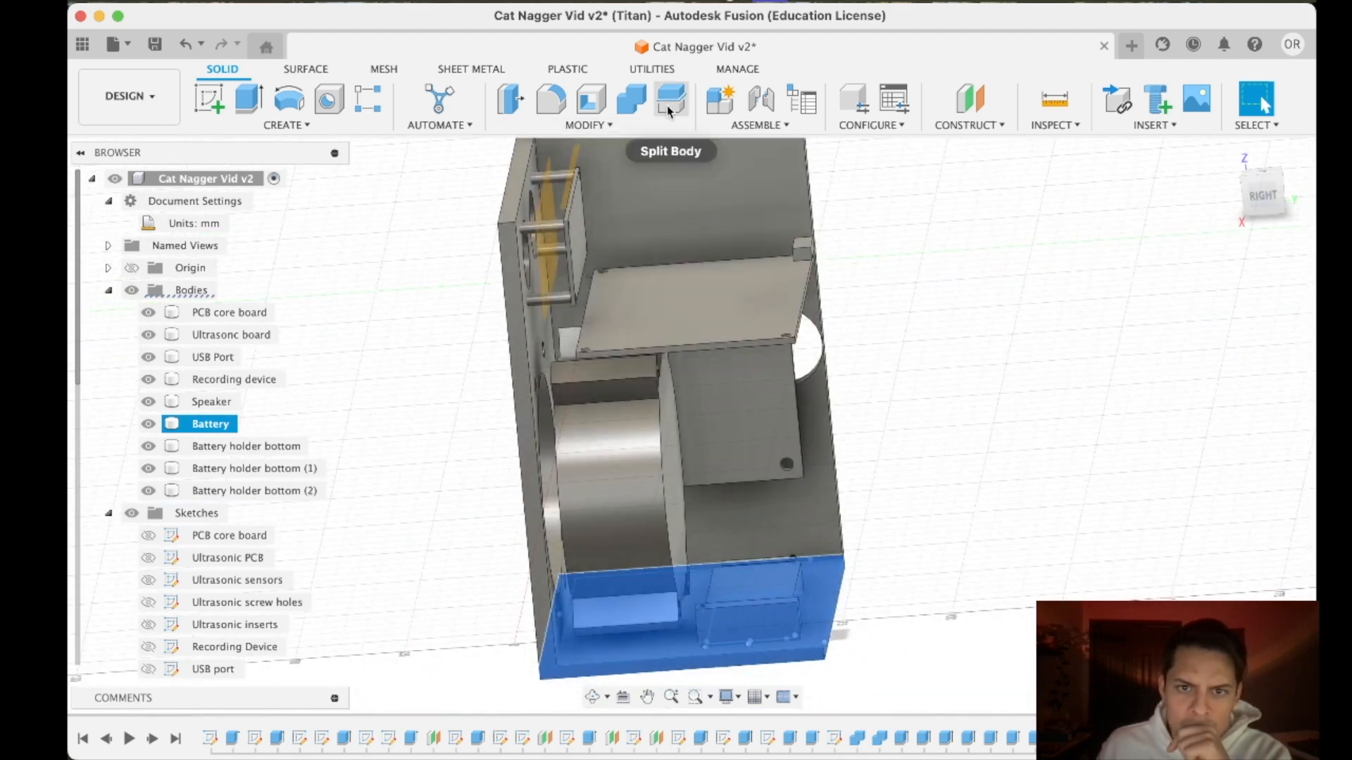
{"action": "left_click", "coordinate": [669, 107]}
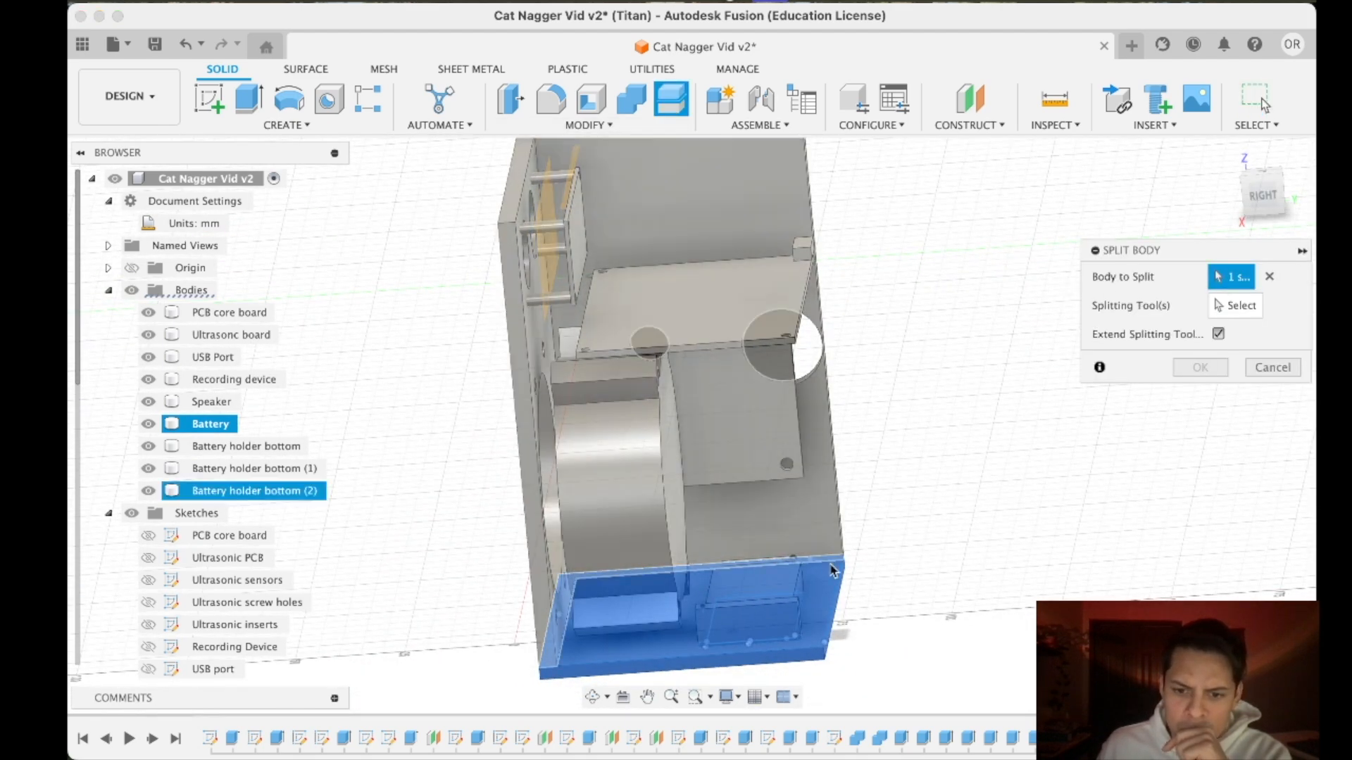
{"action": "left_click", "coordinate": [1221, 305]}
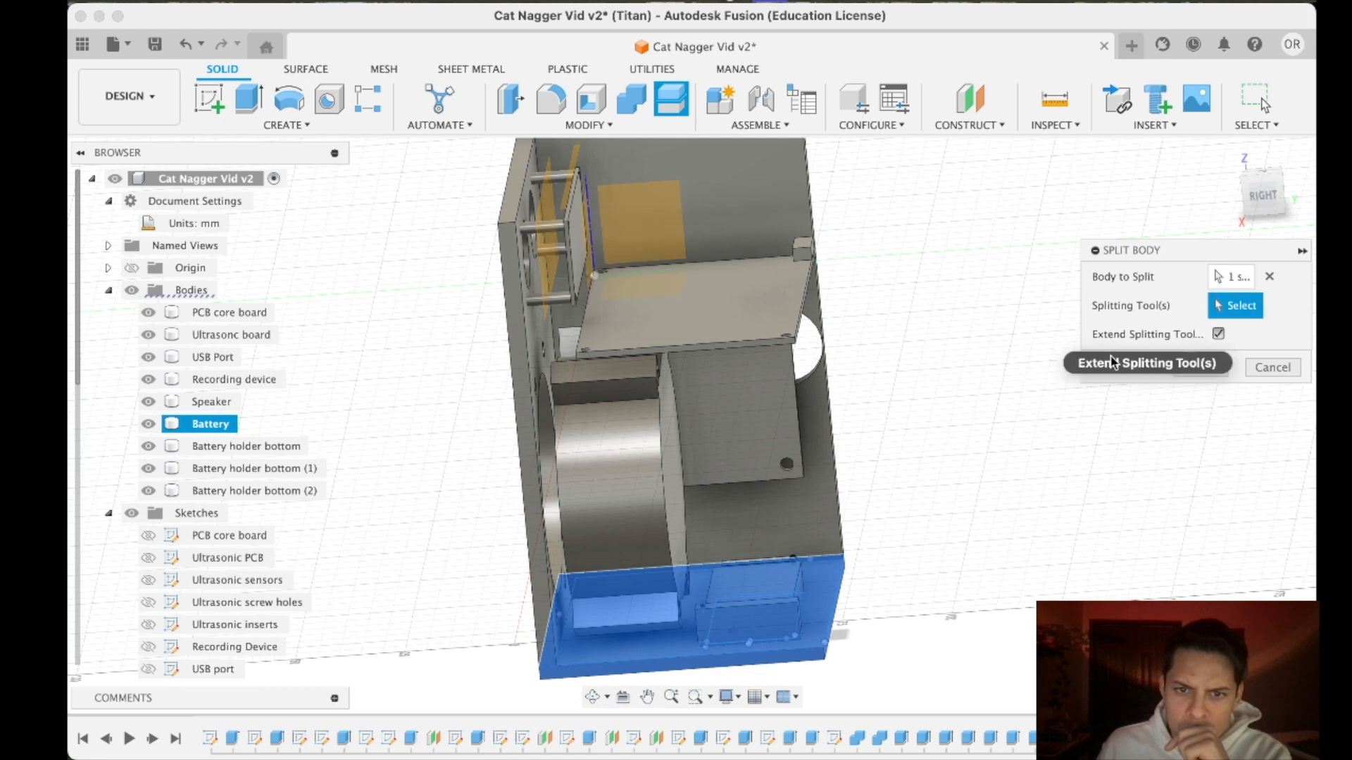
{"action": "key", "text": "Escape"}
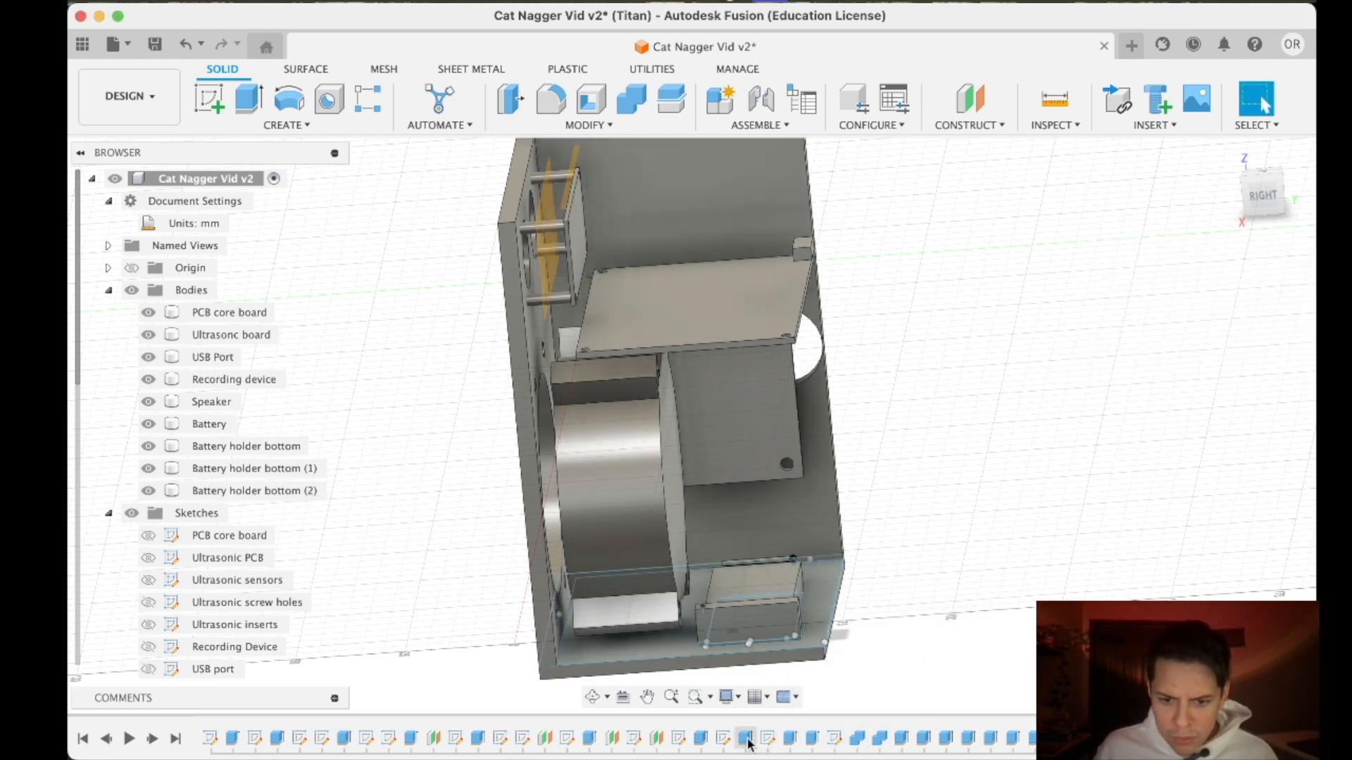
- Examine which features in the design history build the speaker, the battery, the battery holder pieces and the bottom plate
{"action": "left_click", "coordinate": [699, 739]}
{"action": "left_click", "coordinate": [590, 739]}
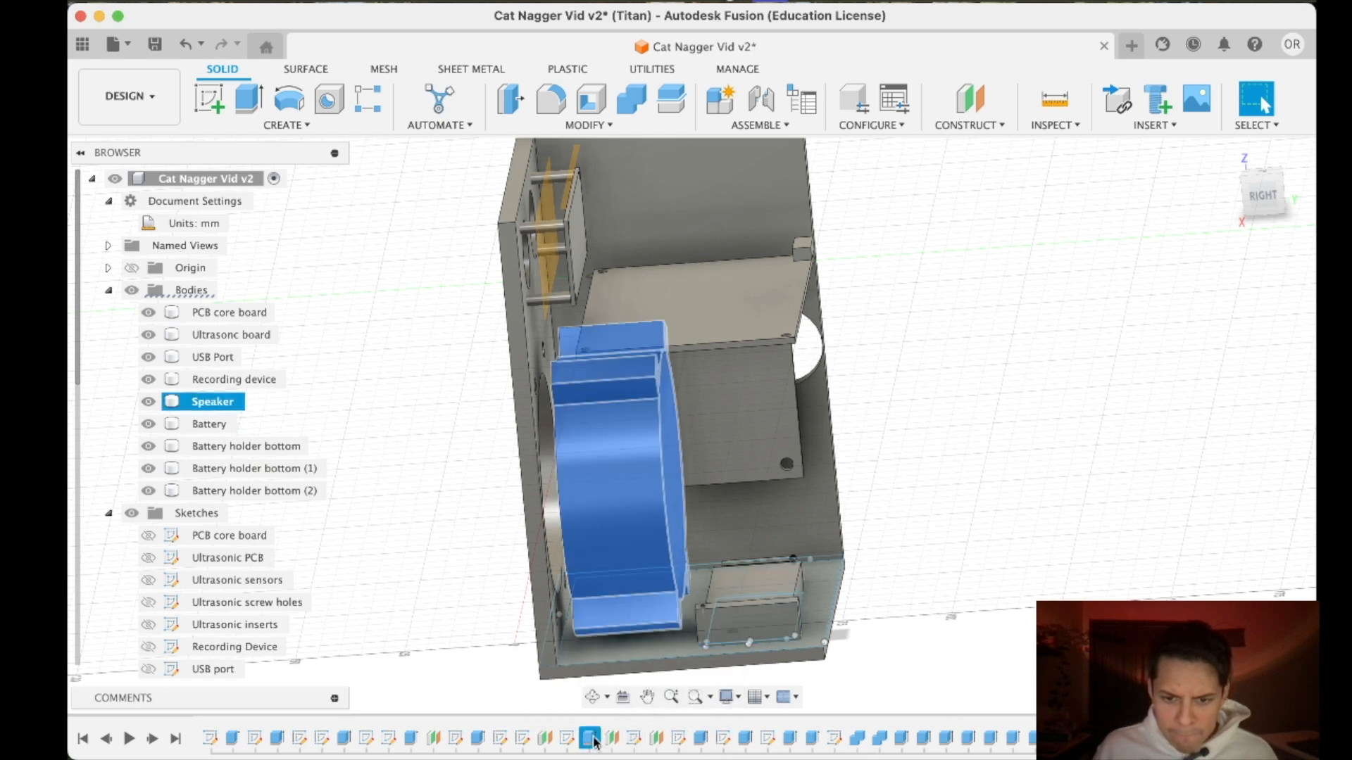
{"action": "left_click", "coordinate": [255, 423]}
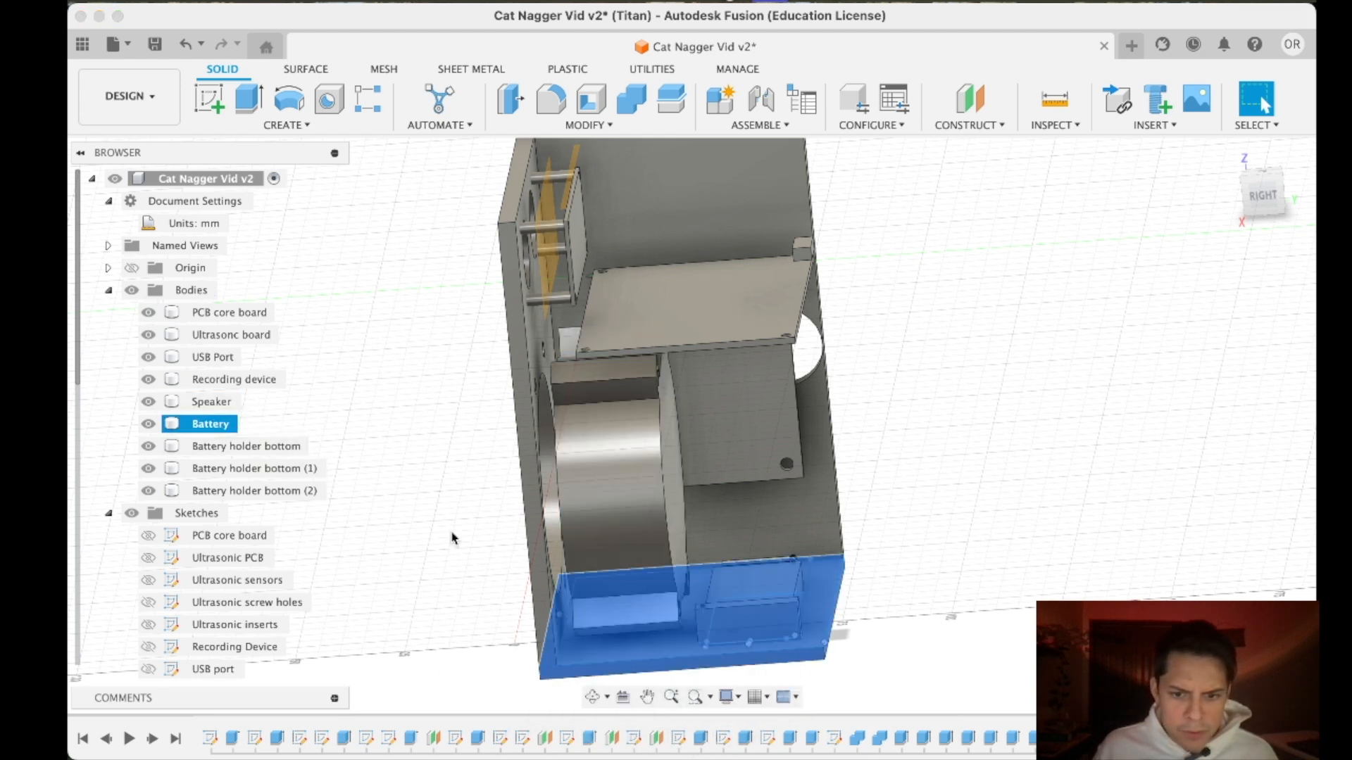
{"action": "left_click", "coordinate": [748, 595]}
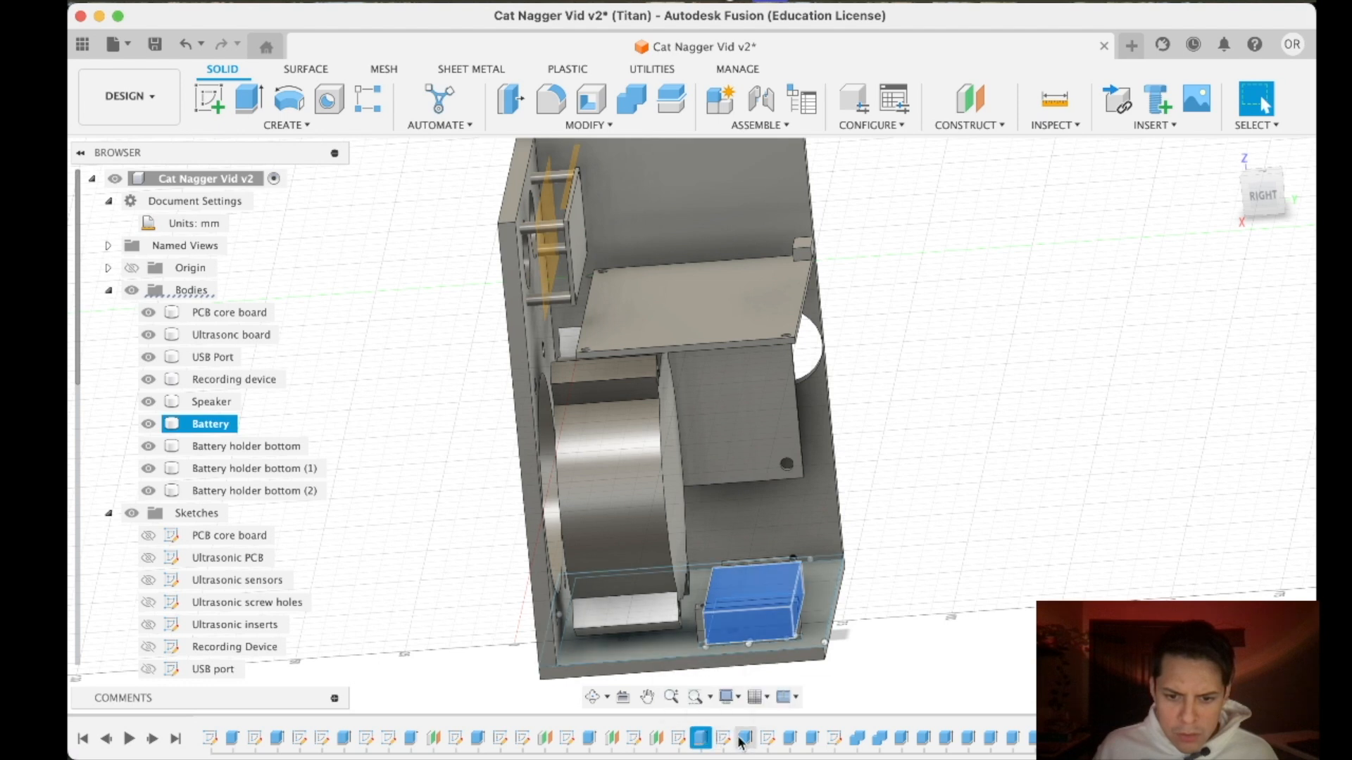
{"action": "left_click", "coordinate": [812, 738]}
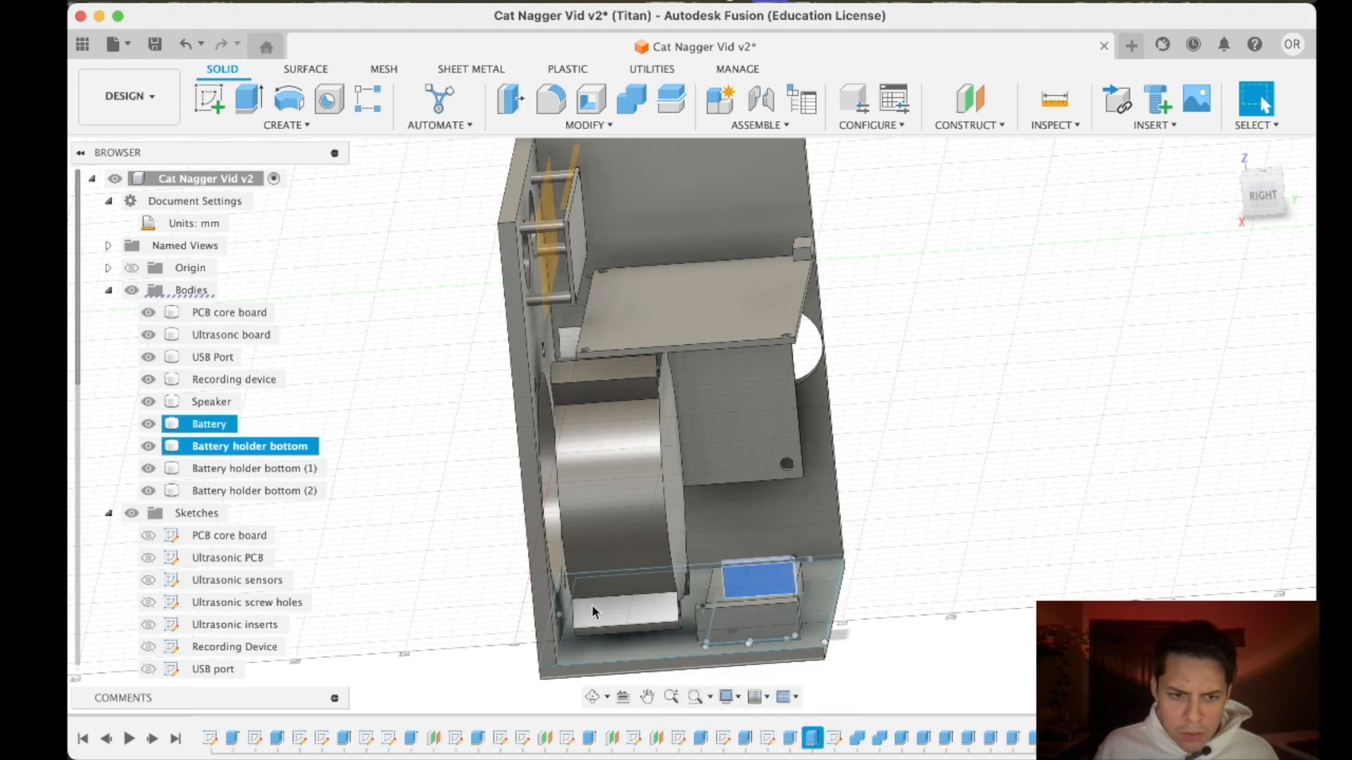
{"action": "left_click", "coordinate": [225, 423]}
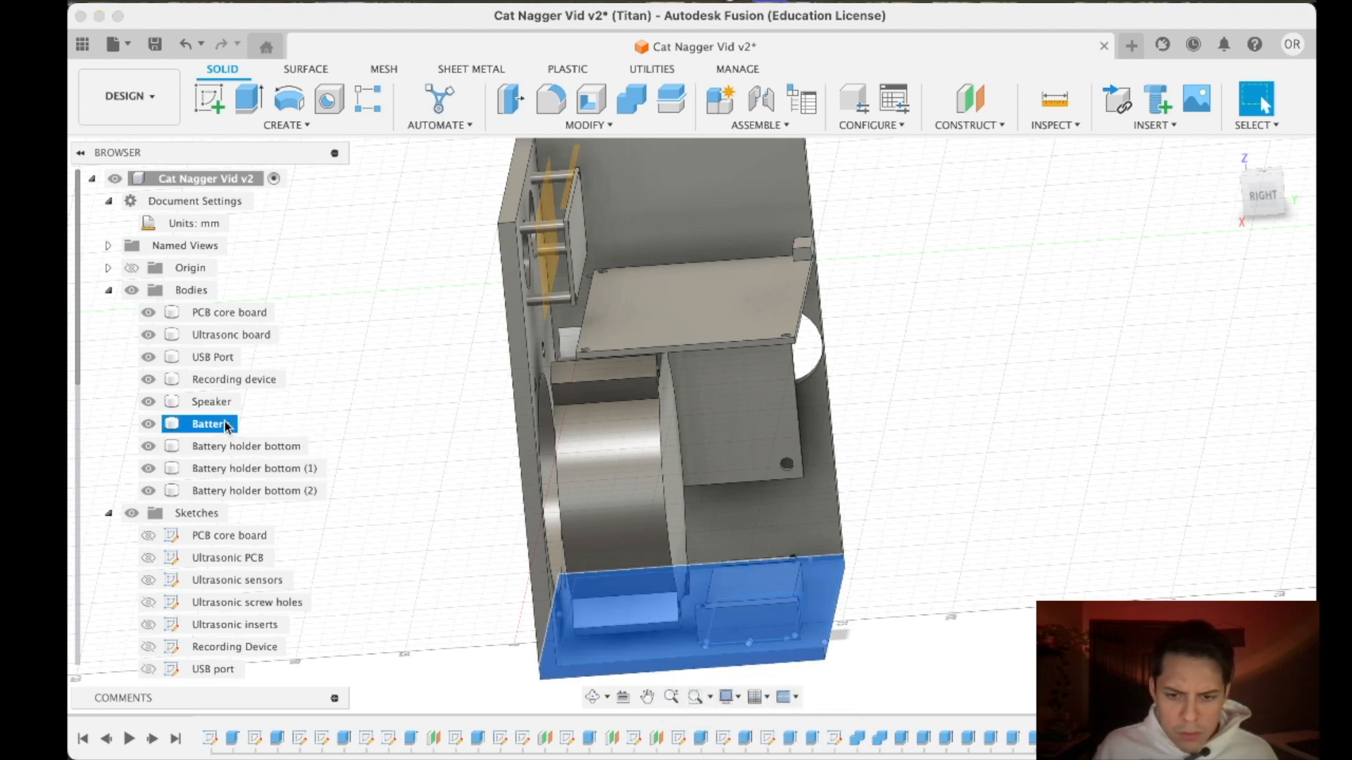
{"action": "left_click", "coordinate": [746, 739]}
{"action": "left_click", "coordinate": [790, 740]}
- Delete the two Combine features of the battery holder that follow its extrusions in the design history
{"action": "left_click", "coordinate": [882, 741]}
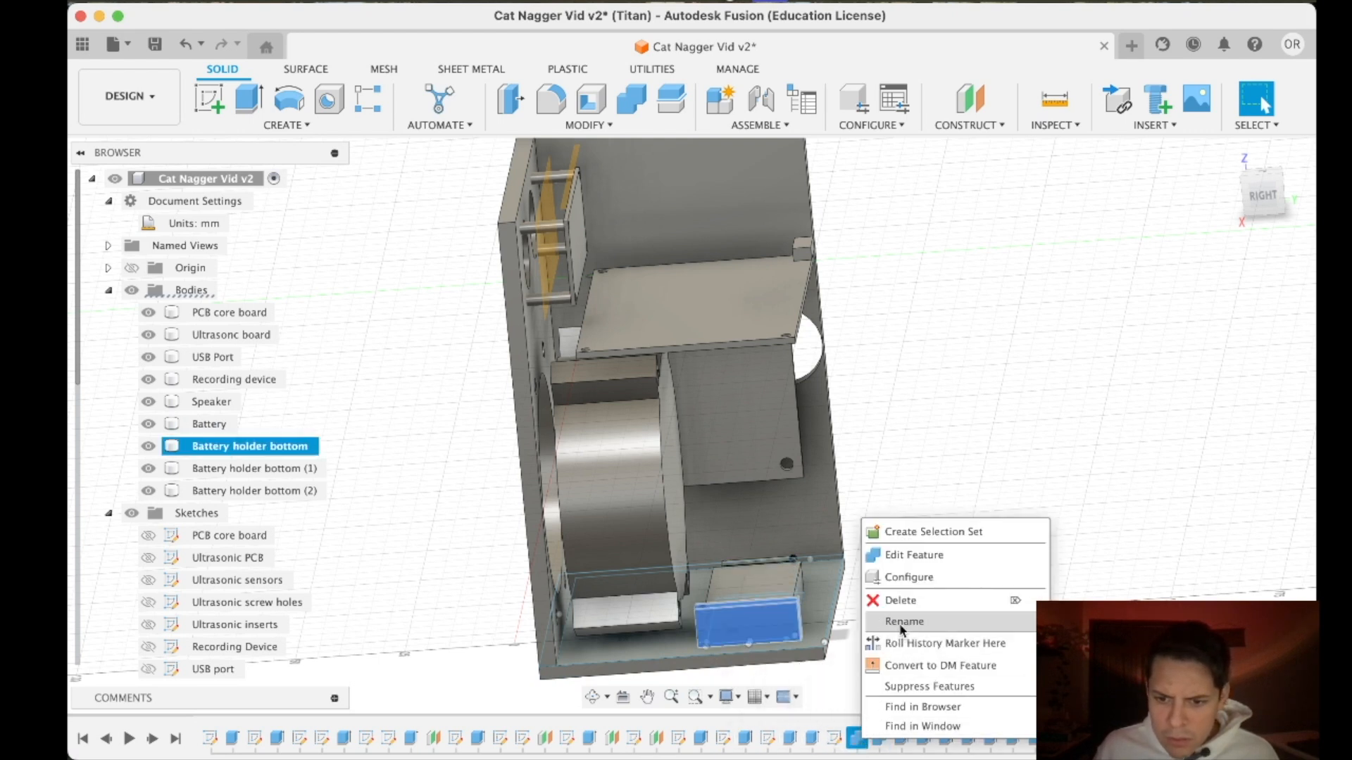
{"action": "left_click", "coordinate": [907, 601]}
{"action": "left_click", "coordinate": [850, 737]}
{"action": "right_click", "coordinate": [850, 738]}
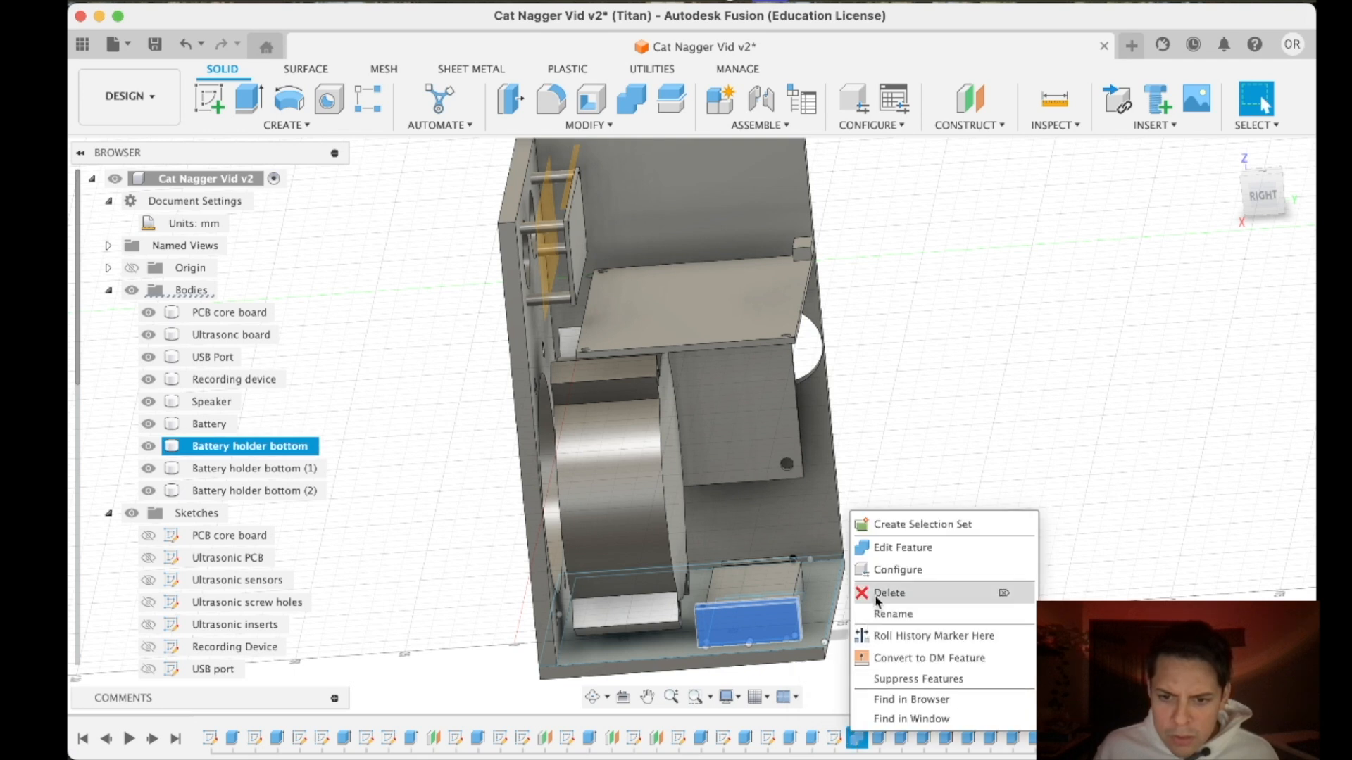
{"action": "left_click", "coordinate": [875, 597]}
- Find the bottom plate's 3 mm extrusion in the design history and set its operation to New Body
{"action": "double_click", "coordinate": [215, 424]}
{"action": "left_click", "coordinate": [175, 424]}
{"action": "left_click", "coordinate": [177, 424]}
{"action": "left_click_drag", "start_coordinate": [1264, 203], "coordinate": [1158, 219]}
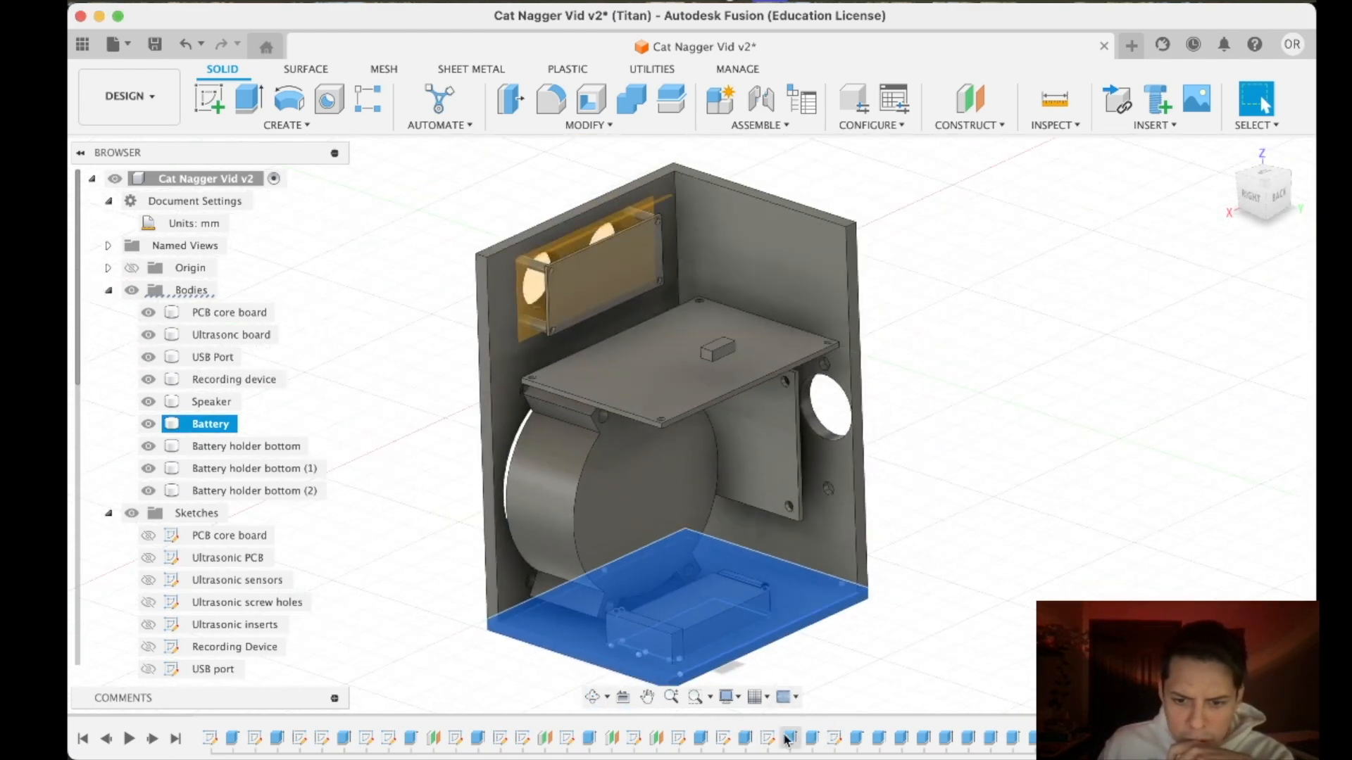
{"action": "left_click", "coordinate": [812, 738]}
{"action": "left_click", "coordinate": [700, 738]}
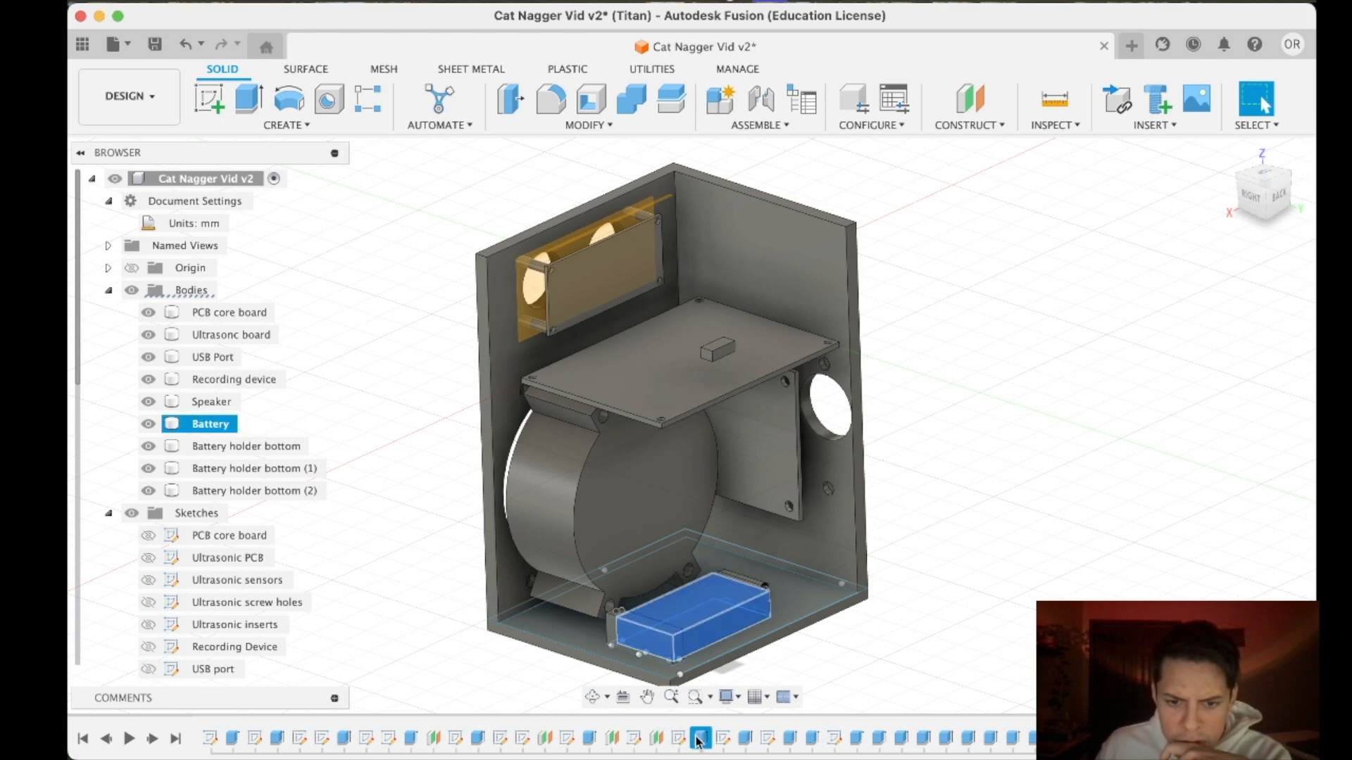
{"action": "right_click", "coordinate": [900, 740]}
{"action": "left_click", "coordinate": [953, 530]}
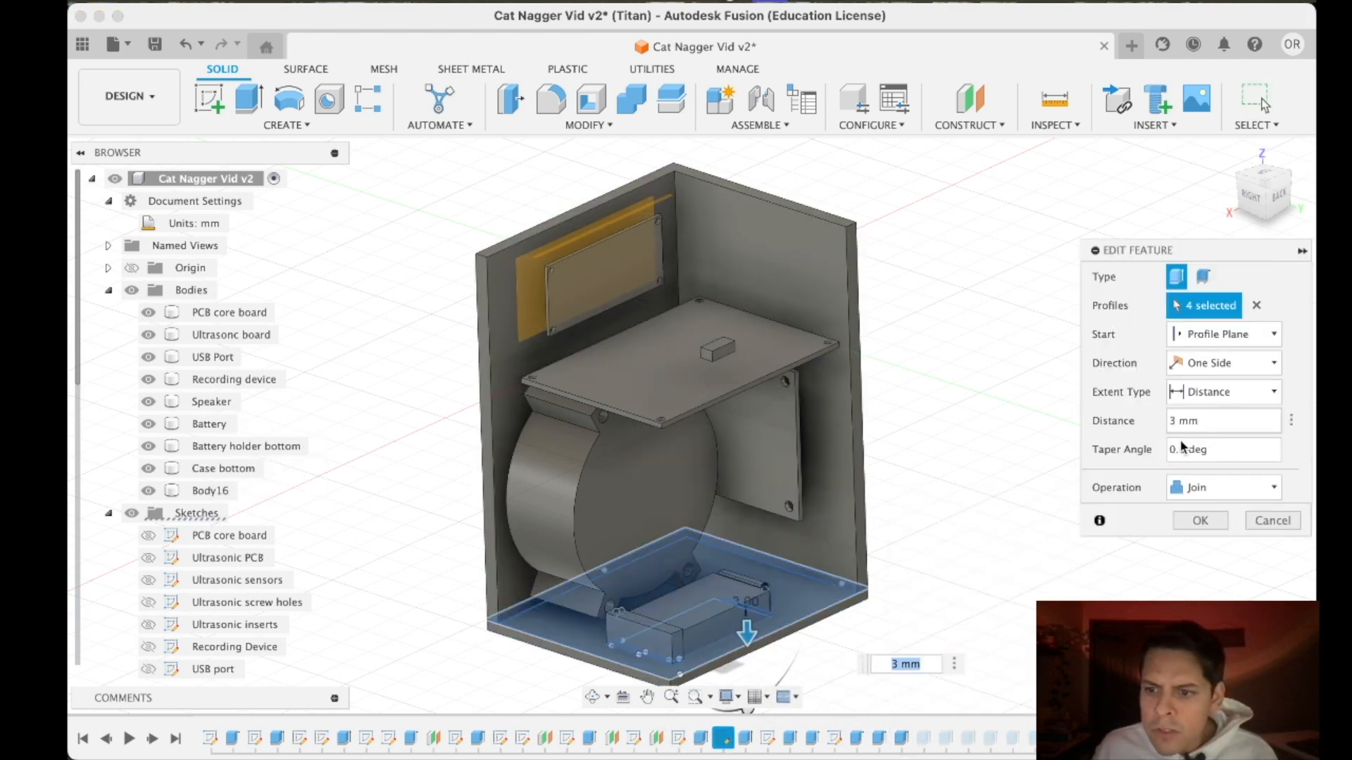
{"action": "left_click", "coordinate": [1215, 487]}
{"action": "left_click", "coordinate": [1212, 571]}
{"action": "left_click", "coordinate": [1199, 519]}
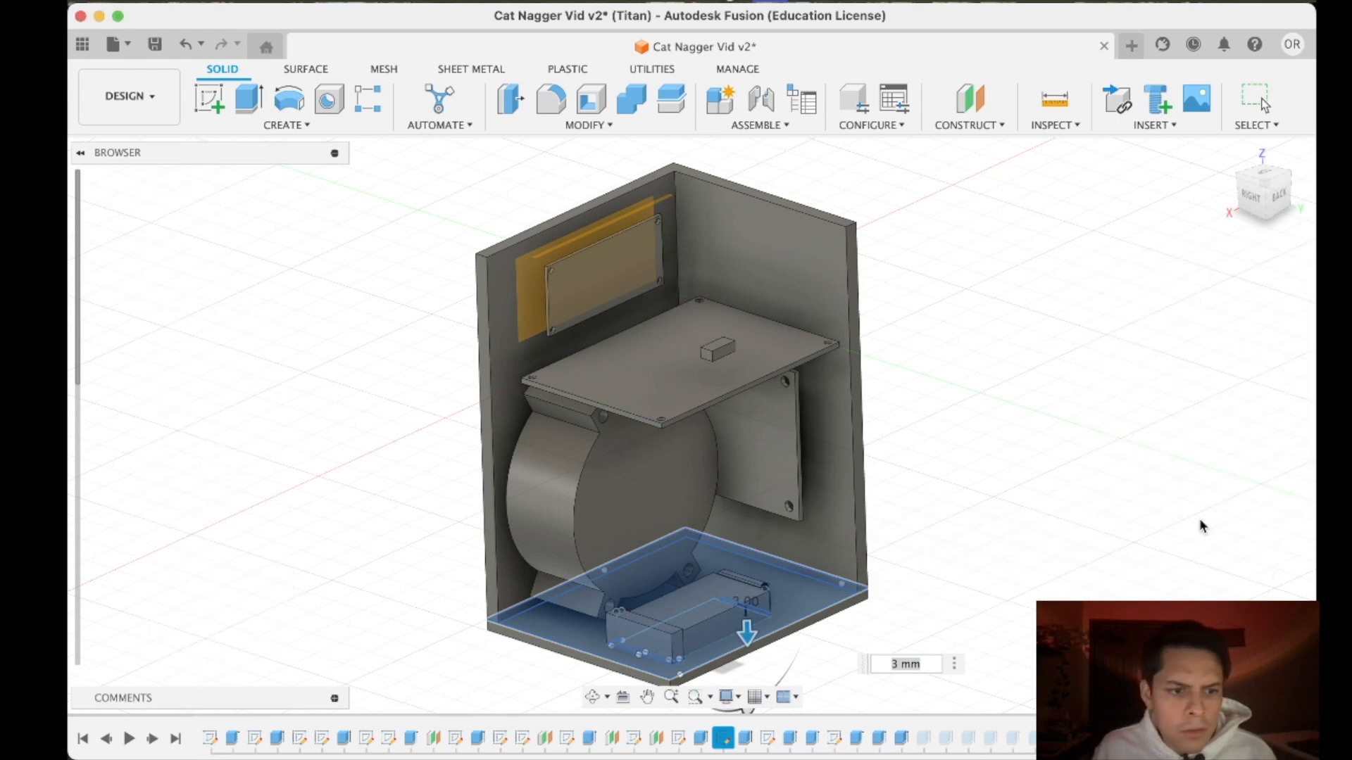
- Examine which listed bodies make up the bottom plate, the battery holder pieces and the case walls
{"action": "scroll", "coordinate": [1110, 559], "scroll_direction": "up", "scroll_amount": 1}
{"action": "middle_click_drag", "start_coordinate": [1129, 593], "coordinate": [1186, 445]}
{"action": "left_click", "coordinate": [724, 739]}
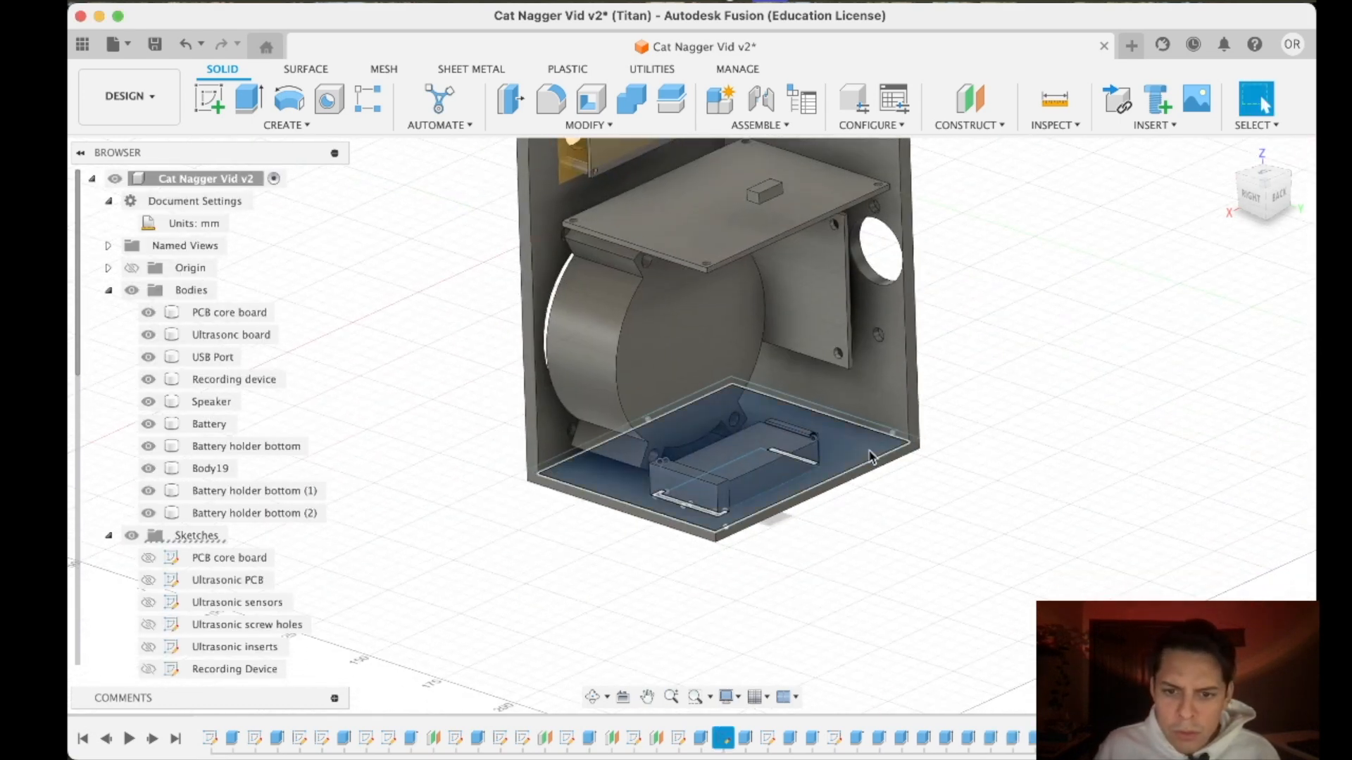
{"action": "left_click", "coordinate": [207, 470]}
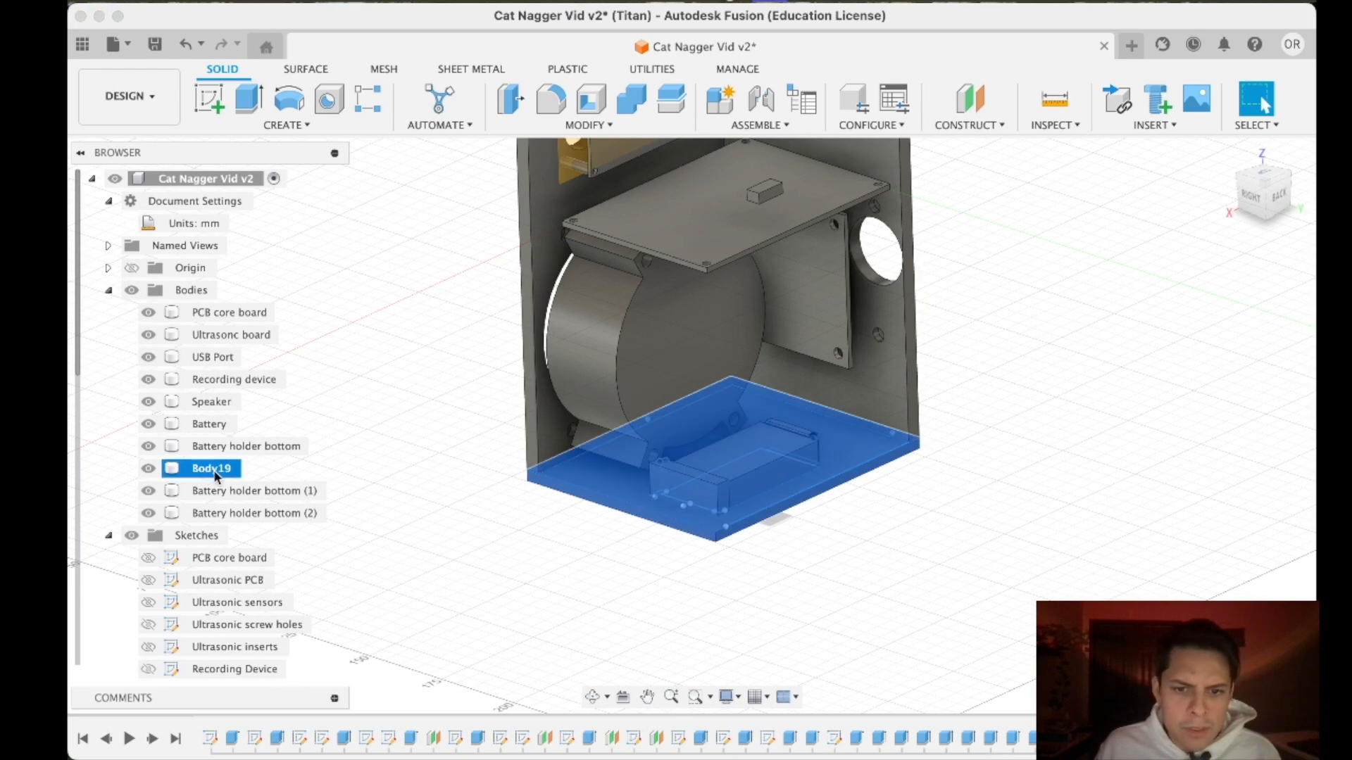
{"action": "left_click", "coordinate": [1253, 195]}
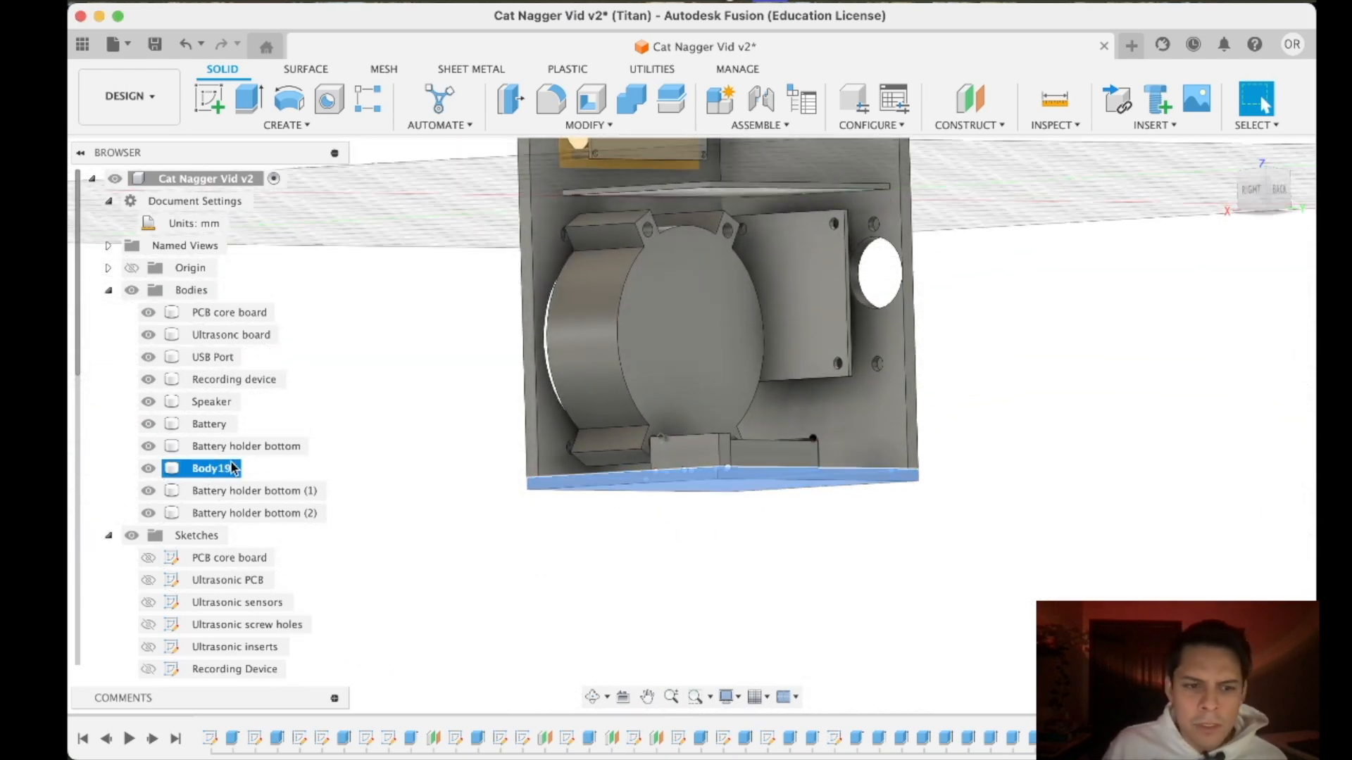
{"action": "left_click", "coordinate": [247, 446], "text": "shift"}
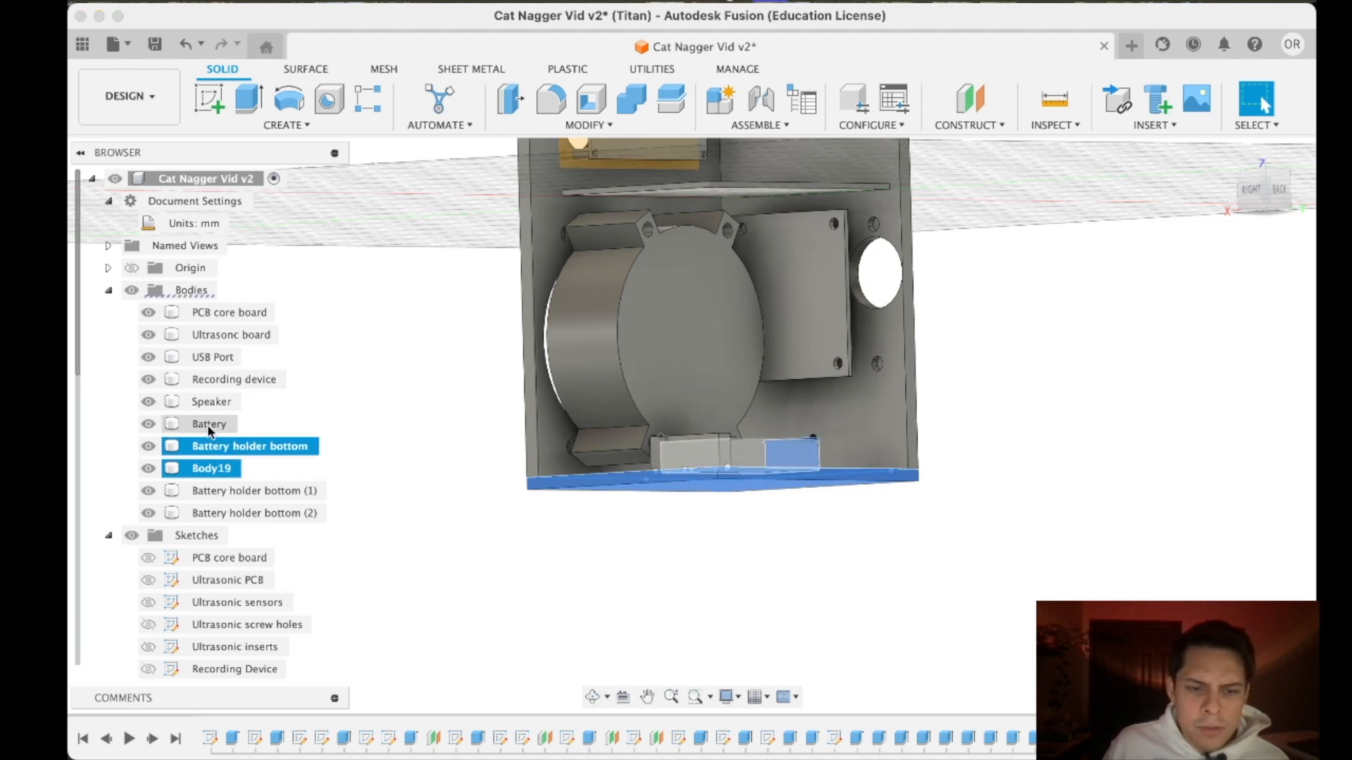
{"action": "left_click", "coordinate": [209, 491], "text": "shift"}
{"action": "left_click", "coordinate": [217, 512], "text": "shift"}
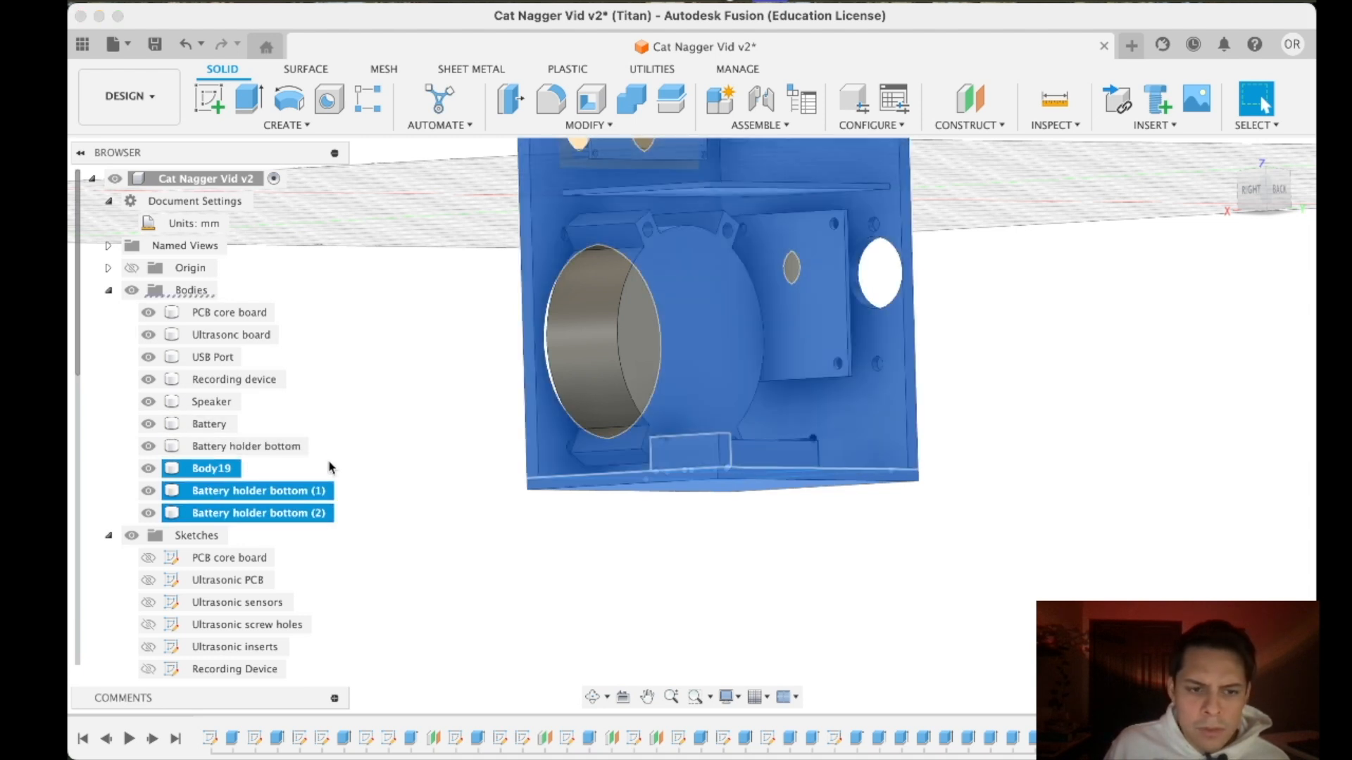
{"action": "left_click", "coordinate": [243, 513]}
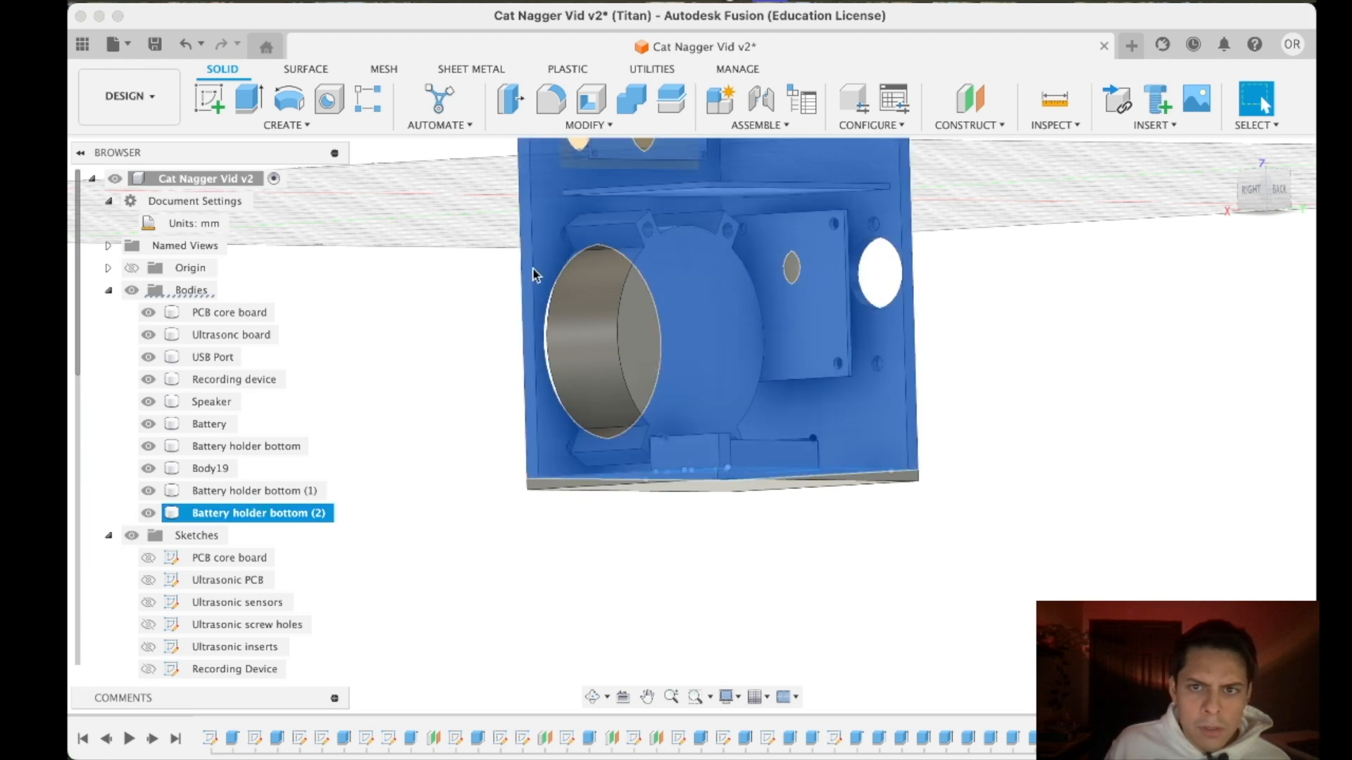
- Combine Body19 with Battery holder bottom, Battery holder bottom (1) and Battery holder bottom (2) using the Join operation
{"action": "left_click", "coordinate": [211, 468]}
{"action": "left_click", "coordinate": [631, 99]}
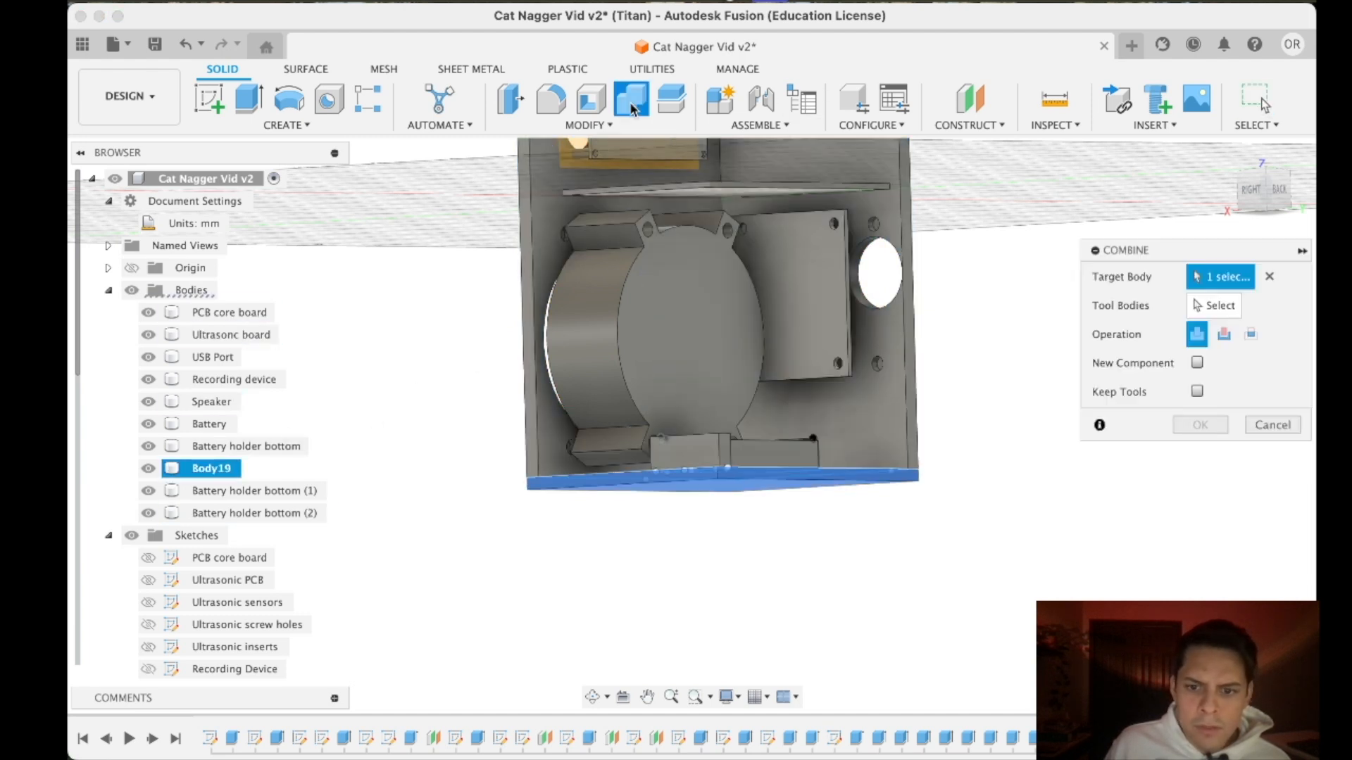
{"action": "left_click", "coordinate": [1214, 305]}
{"action": "left_click", "coordinate": [219, 446]}
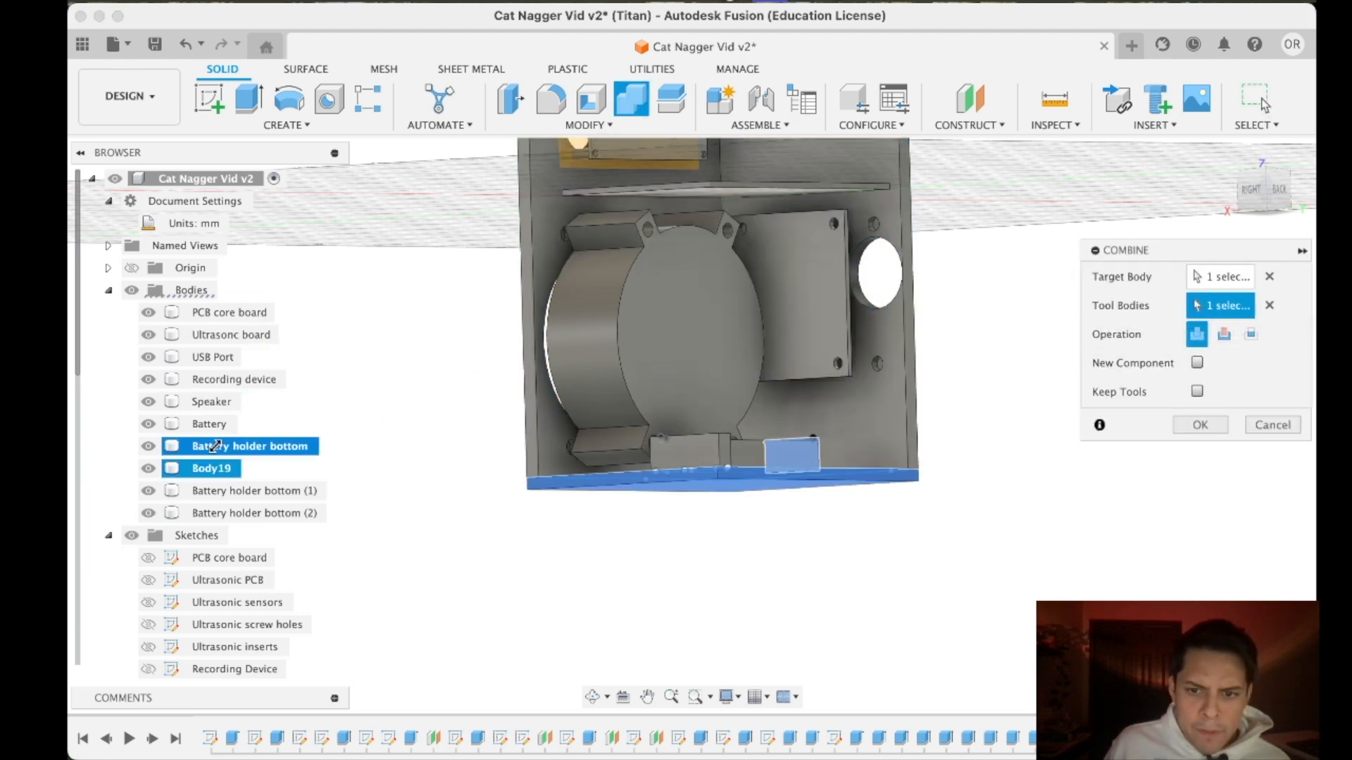
{"action": "left_click", "coordinate": [212, 491]}
{"action": "left_click", "coordinate": [212, 513]}
{"action": "left_click", "coordinate": [1200, 424]}
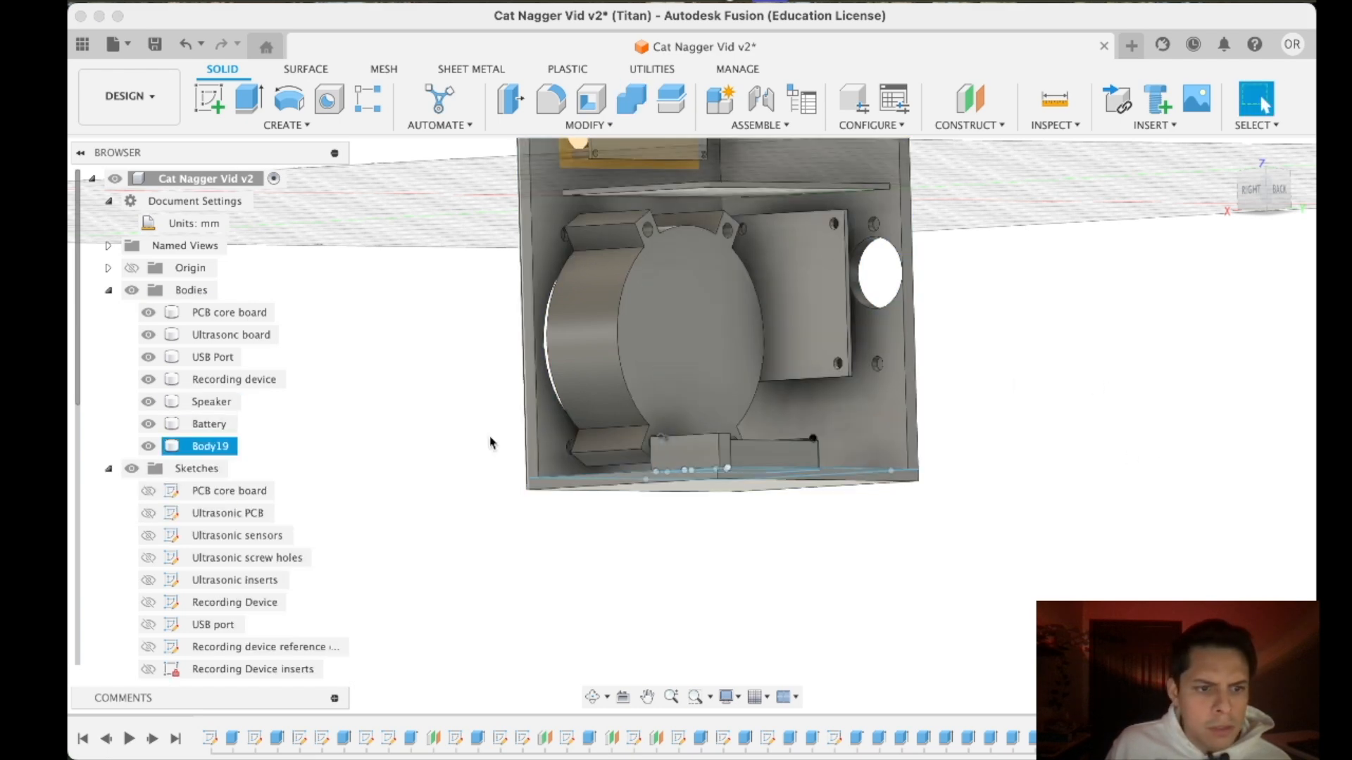
- Rename the combined case body as Case bottom
{"action": "right_click", "coordinate": [222, 448]}
{"action": "left_click", "coordinate": [274, 326]}
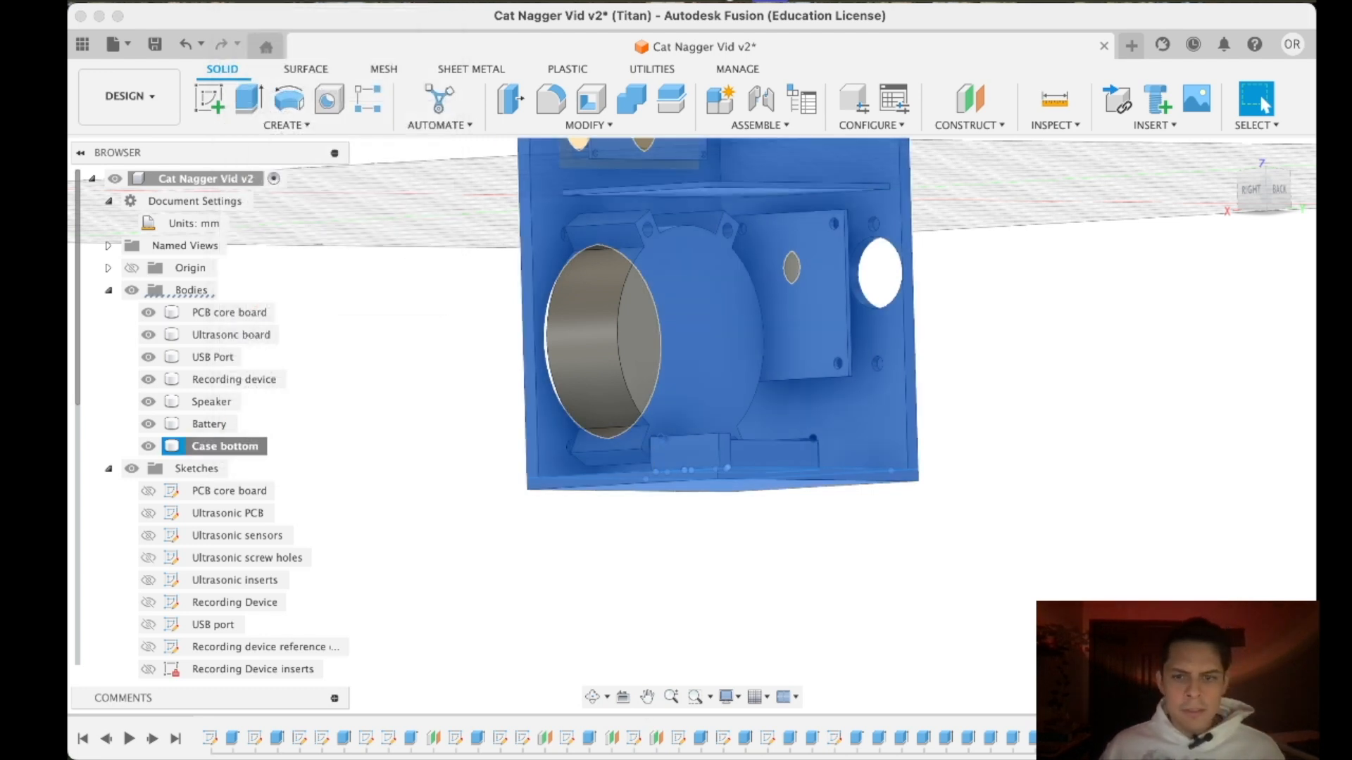
{"action": "left_click", "coordinate": [1134, 275]}
{"action": "left_click_drag", "start_coordinate": [1259, 188], "coordinate": [1131, 280]}
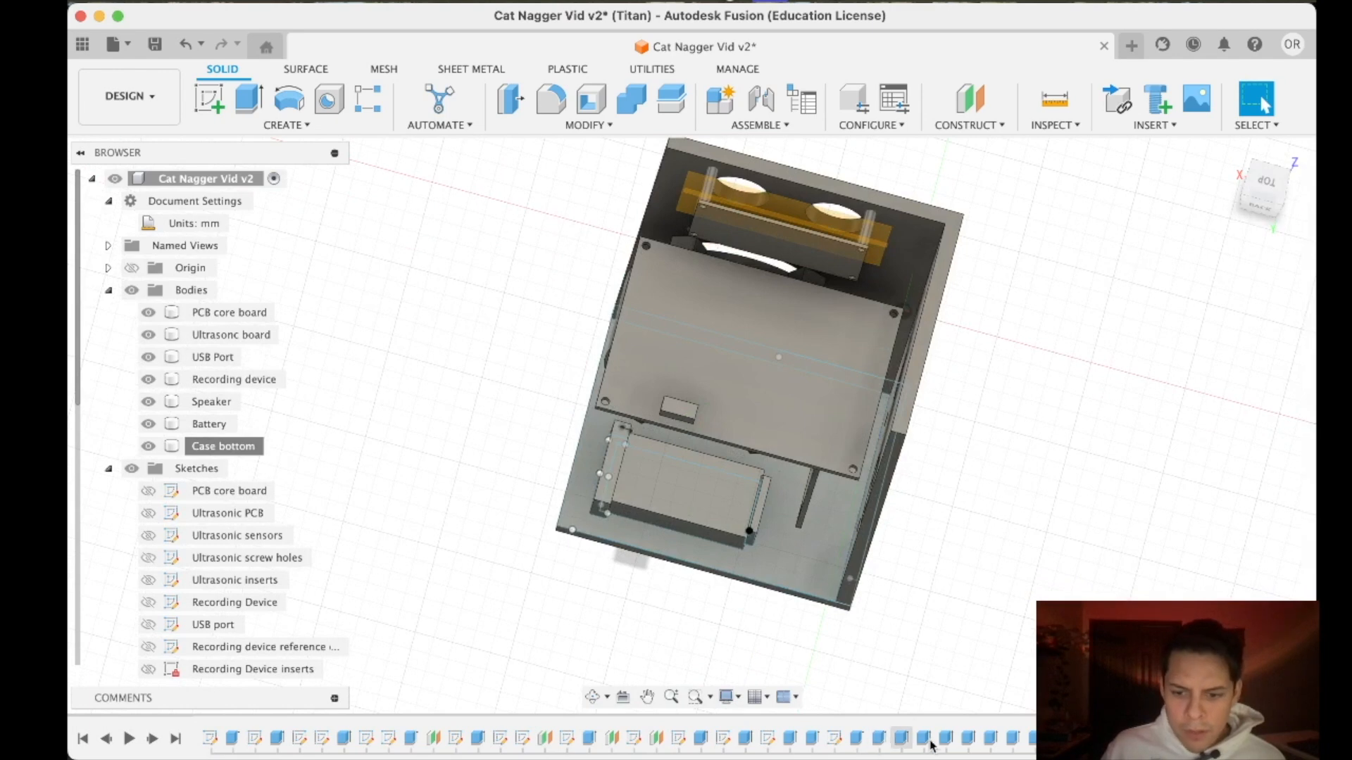
- Edit the ultrasonic inserts extrusion in the design history and set its operation to Cut, with Body16 as the object to cut
{"action": "left_click", "coordinate": [962, 739]}
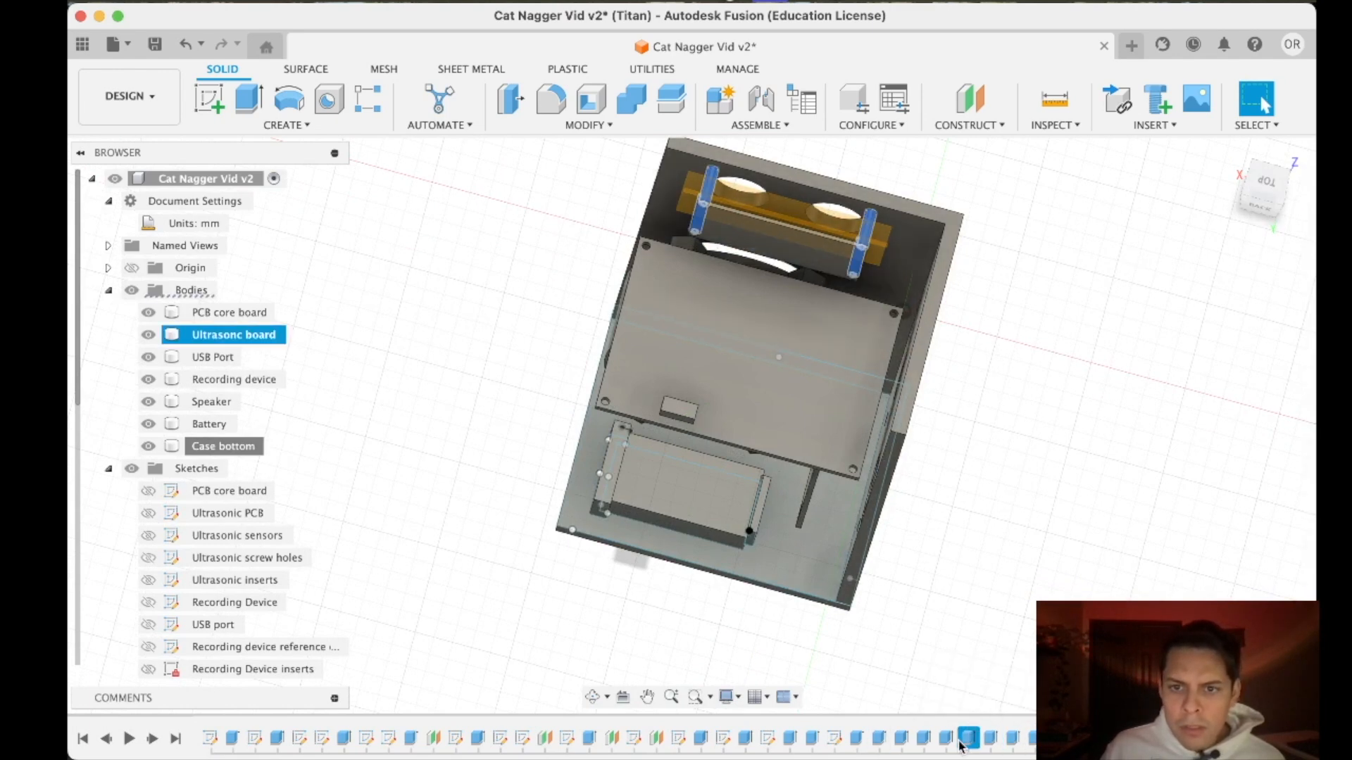
{"action": "right_click", "coordinate": [962, 743]}
{"action": "left_click", "coordinate": [994, 525]}
{"action": "left_click", "coordinate": [1204, 487]}
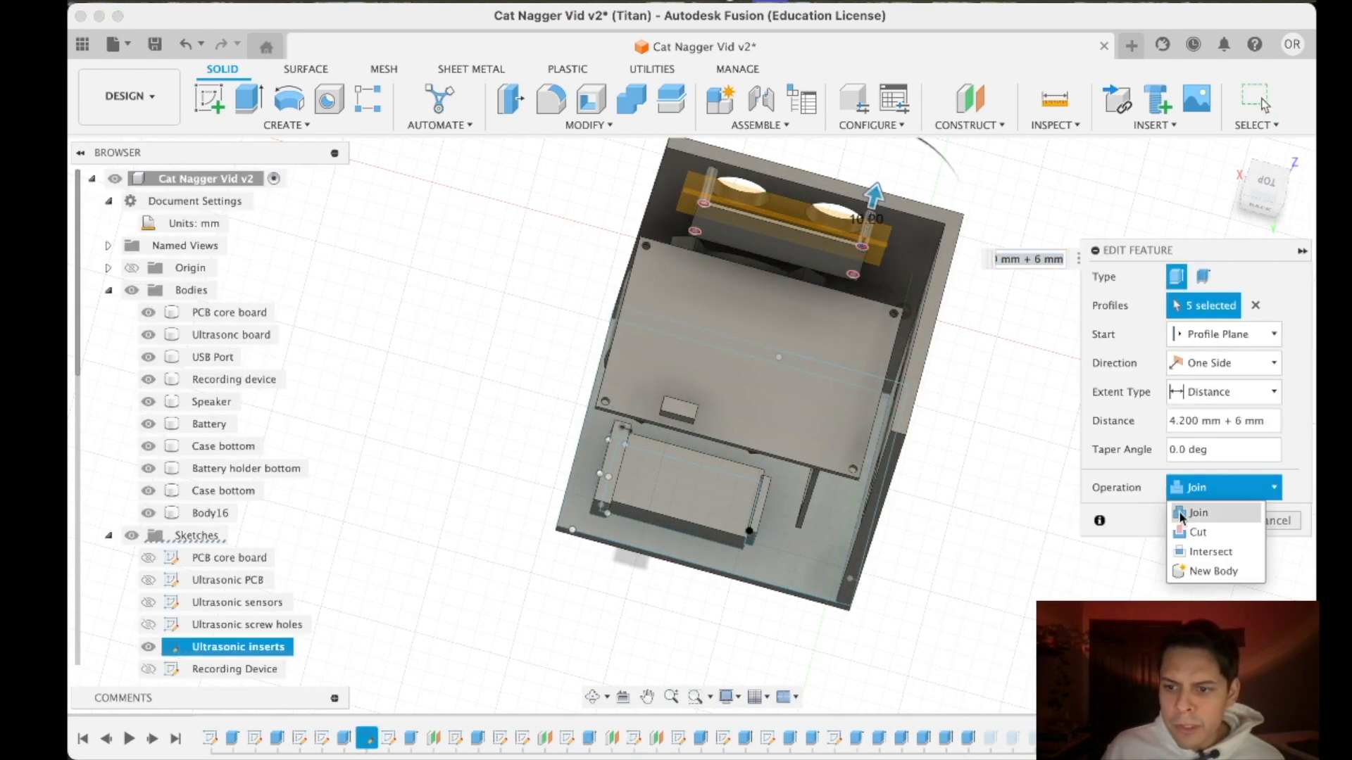
{"action": "left_click", "coordinate": [1197, 533]}
{"action": "left_click", "coordinate": [1103, 519]}
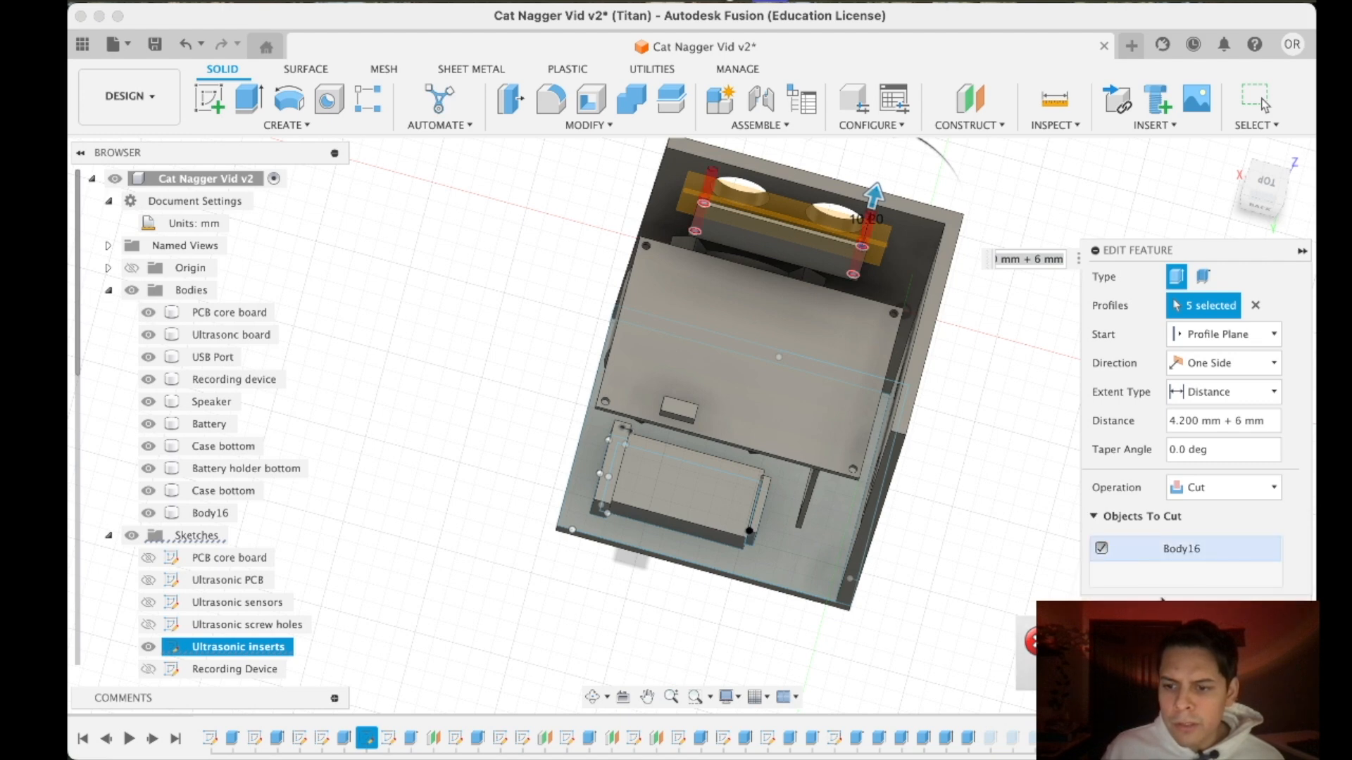
{"action": "key", "text": "Return"}
- Inspect the ultrasonic board and the insert holes in the case walls from several sides
{"action": "left_click_drag", "start_coordinate": [1265, 188], "coordinate": [1222, 177]}
{"action": "scroll", "coordinate": [922, 311], "scroll_direction": "down", "scroll_amount": 5}
{"action": "scroll", "coordinate": [871, 301], "scroll_direction": "up", "scroll_amount": 3}
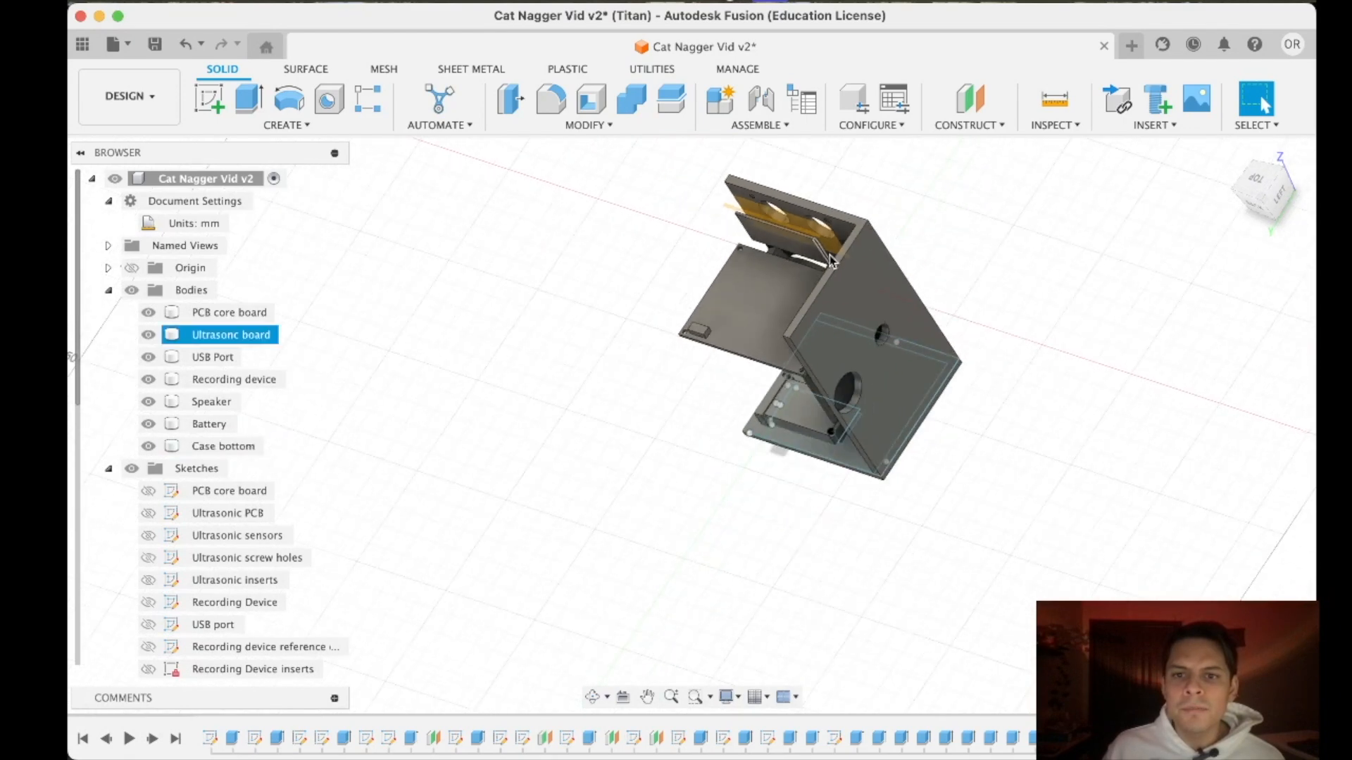
{"action": "left_click", "coordinate": [769, 229]}
{"action": "left_click", "coordinate": [692, 426]}
{"action": "middle_click_drag", "start_coordinate": [692, 425], "coordinate": [706, 268], "text": "shift"}
{"action": "scroll", "coordinate": [669, 338], "scroll_direction": "up", "scroll_amount": 5}
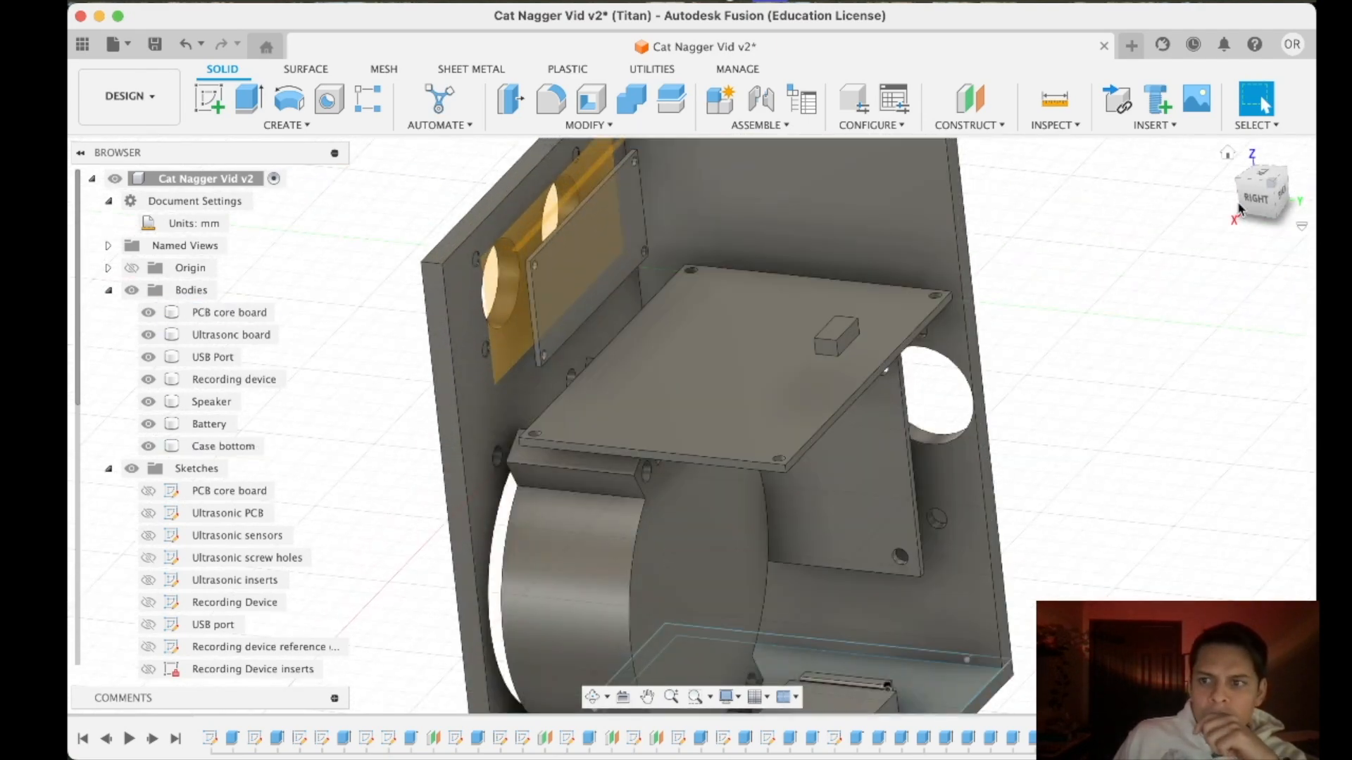
{"action": "mouse_move", "coordinate": [1254, 193]}
{"action": "left_mouse_down"}
{"action": "mouse_move", "coordinate": [1220, 158]}
{"action": "mouse_move", "coordinate": [1192, 176]}
{"action": "mouse_move", "coordinate": [1185, 210]}
{"action": "mouse_move", "coordinate": [1259, 179]}
{"action": "mouse_move", "coordinate": [1248, 194]}
{"action": "left_mouse_up"}
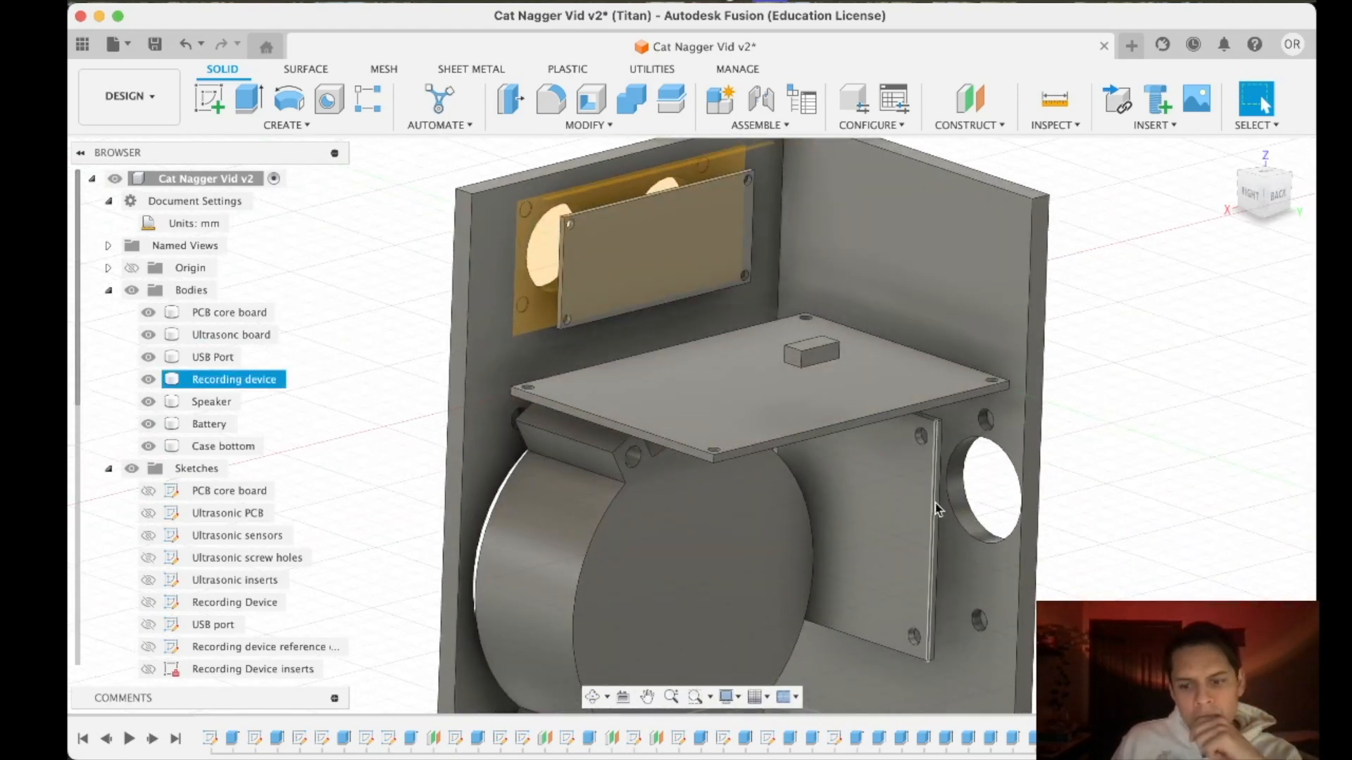
- Open the ultrasonic inserts extrusion for editing and check how its cut cylinders meet the case wall
{"action": "right_click", "coordinate": [969, 738]}
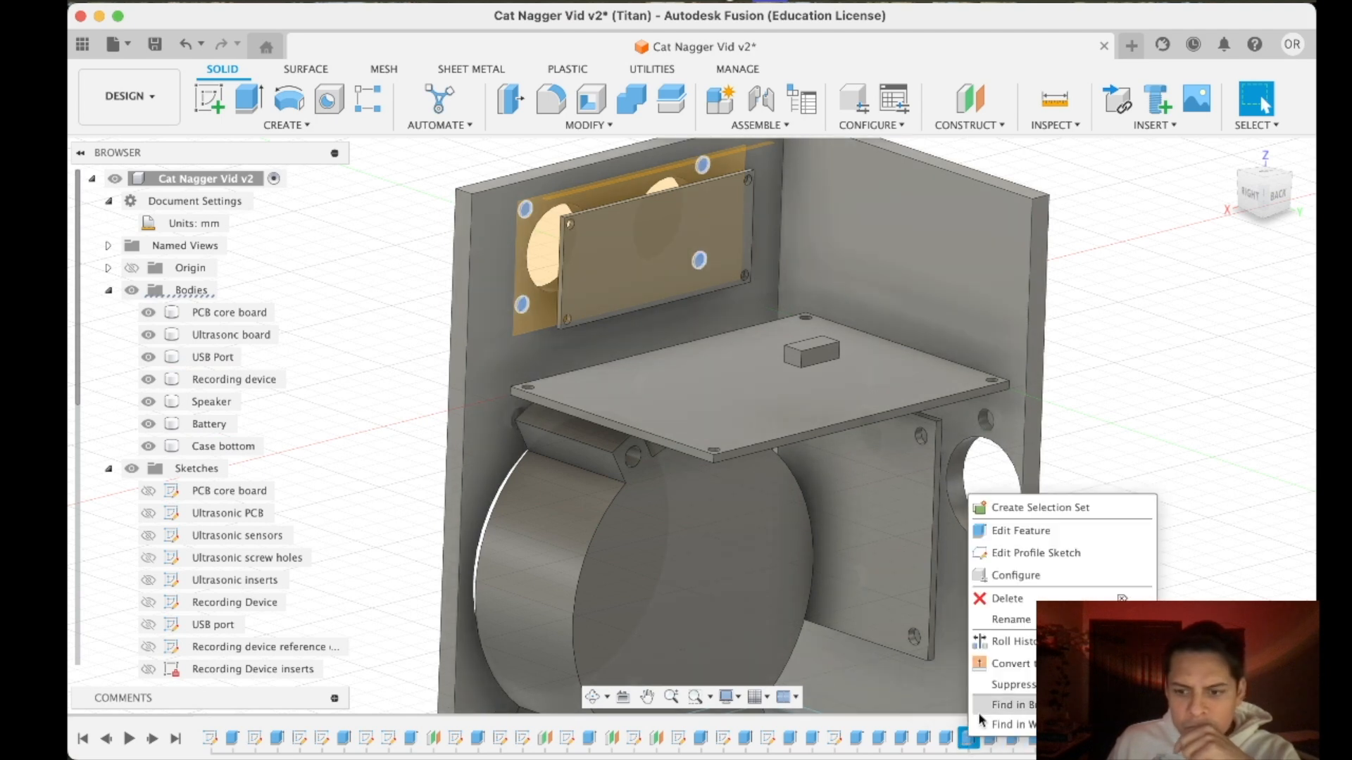
{"action": "left_click", "coordinate": [1020, 531]}
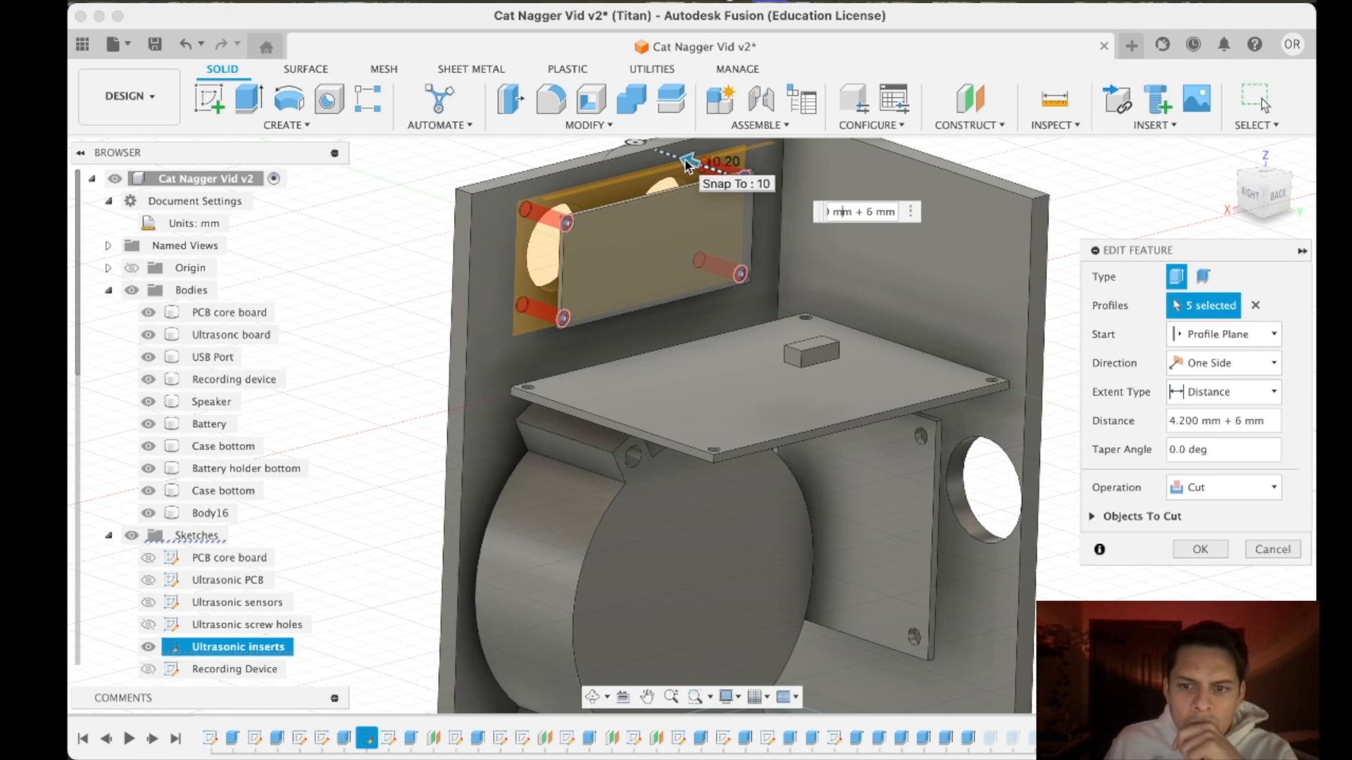
{"action": "scroll", "coordinate": [531, 212], "scroll_direction": "up", "scroll_amount": 6}
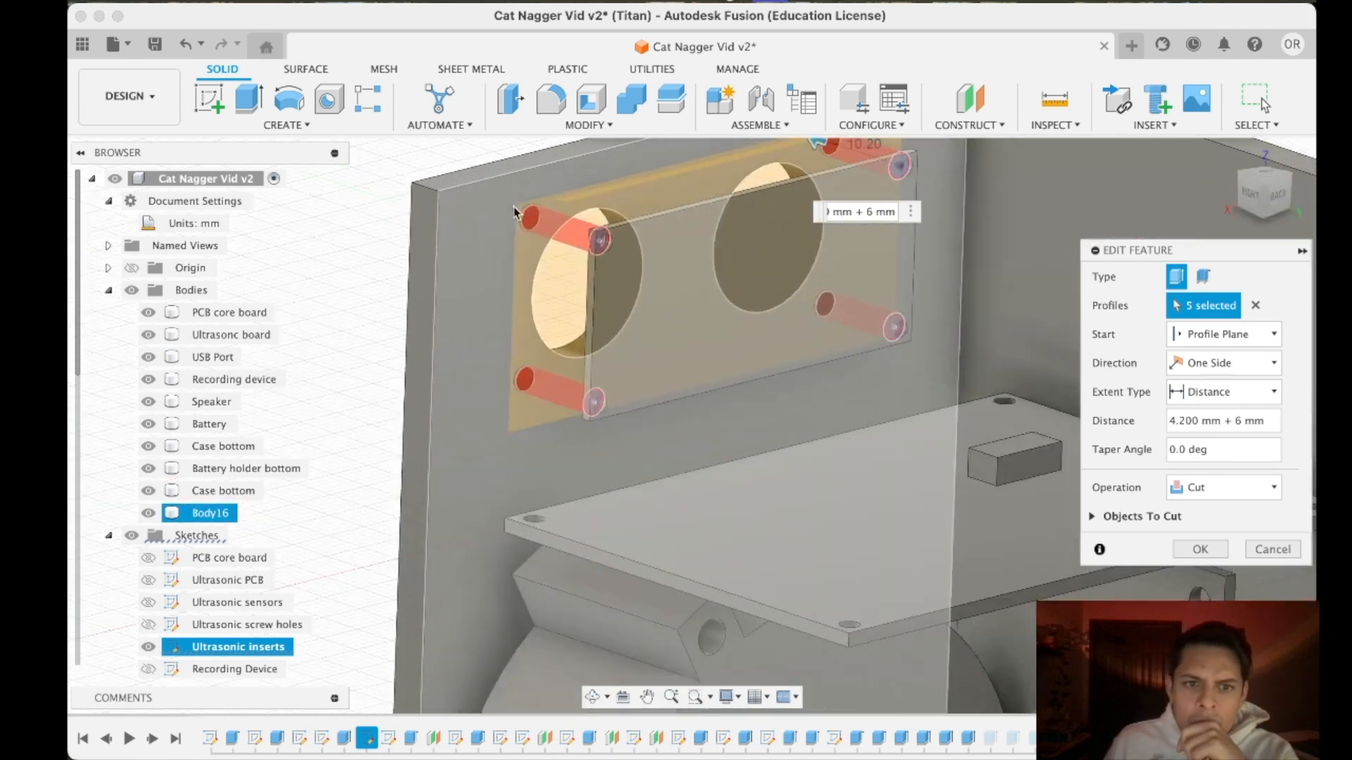
{"action": "scroll", "coordinate": [531, 204], "scroll_direction": "down", "scroll_amount": 5}
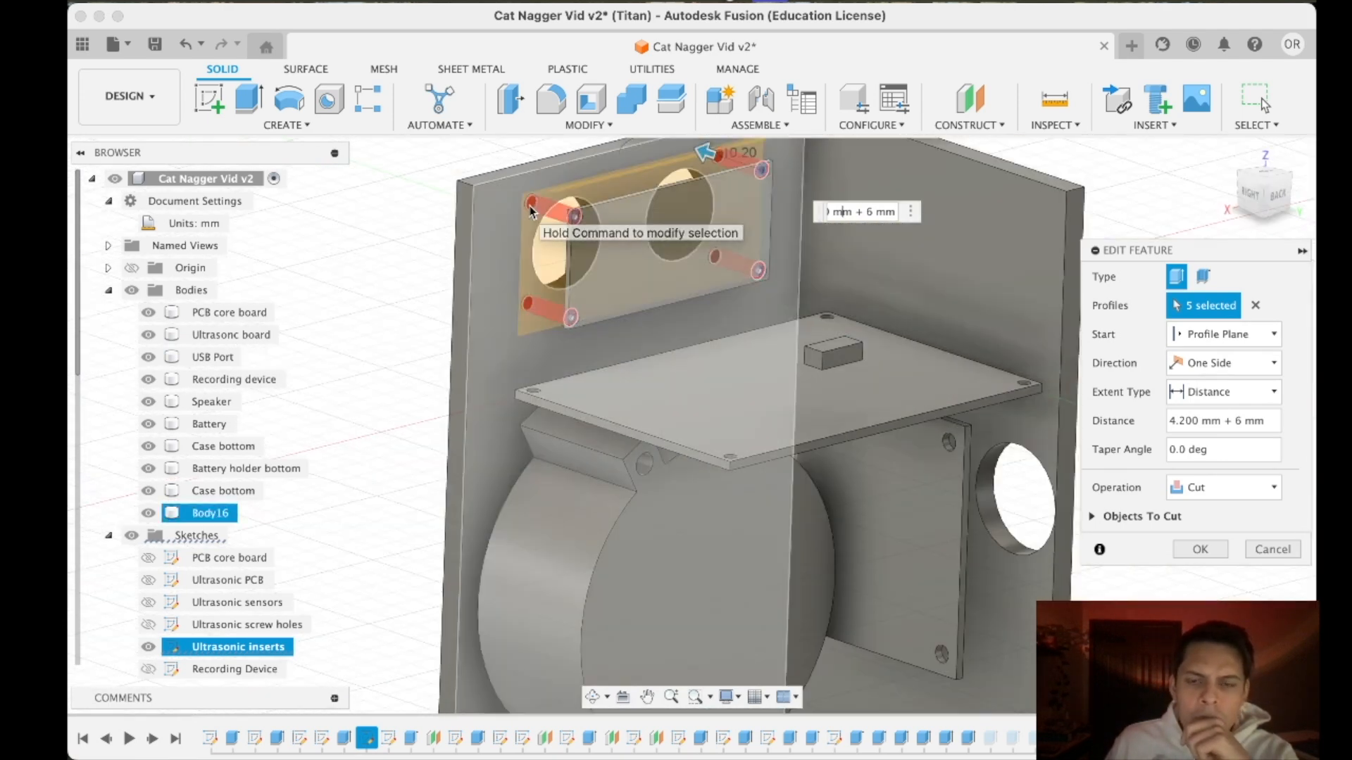
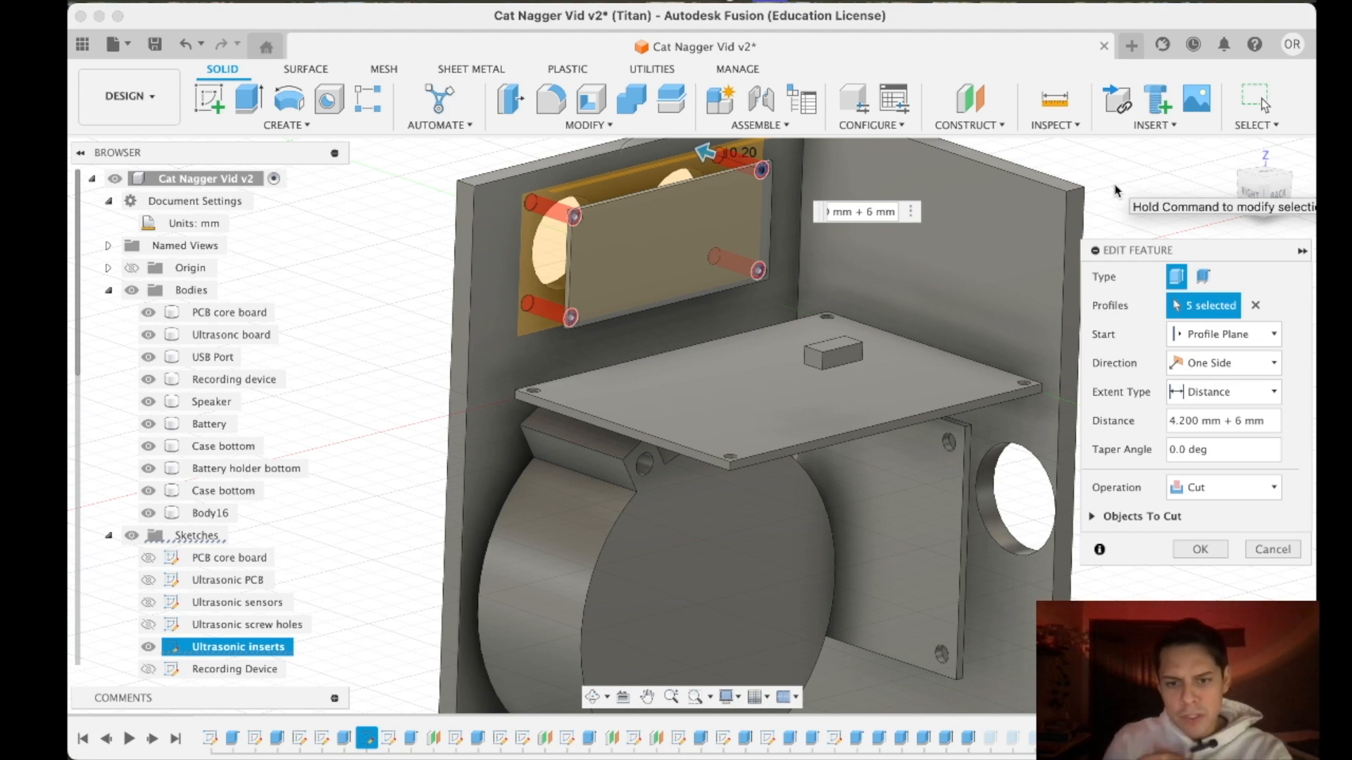
- Leave the ultrasonic inserts extrusion and inspect how the boards, speaker and battery sit inside the case bottom
{"action": "scroll", "coordinate": [987, 581], "scroll_direction": "down", "scroll_amount": 5}
{"action": "scroll", "coordinate": [987, 580], "scroll_direction": "up", "scroll_amount": 4}
{"action": "middle_click_drag", "start_coordinate": [987, 581], "coordinate": [897, 328]}
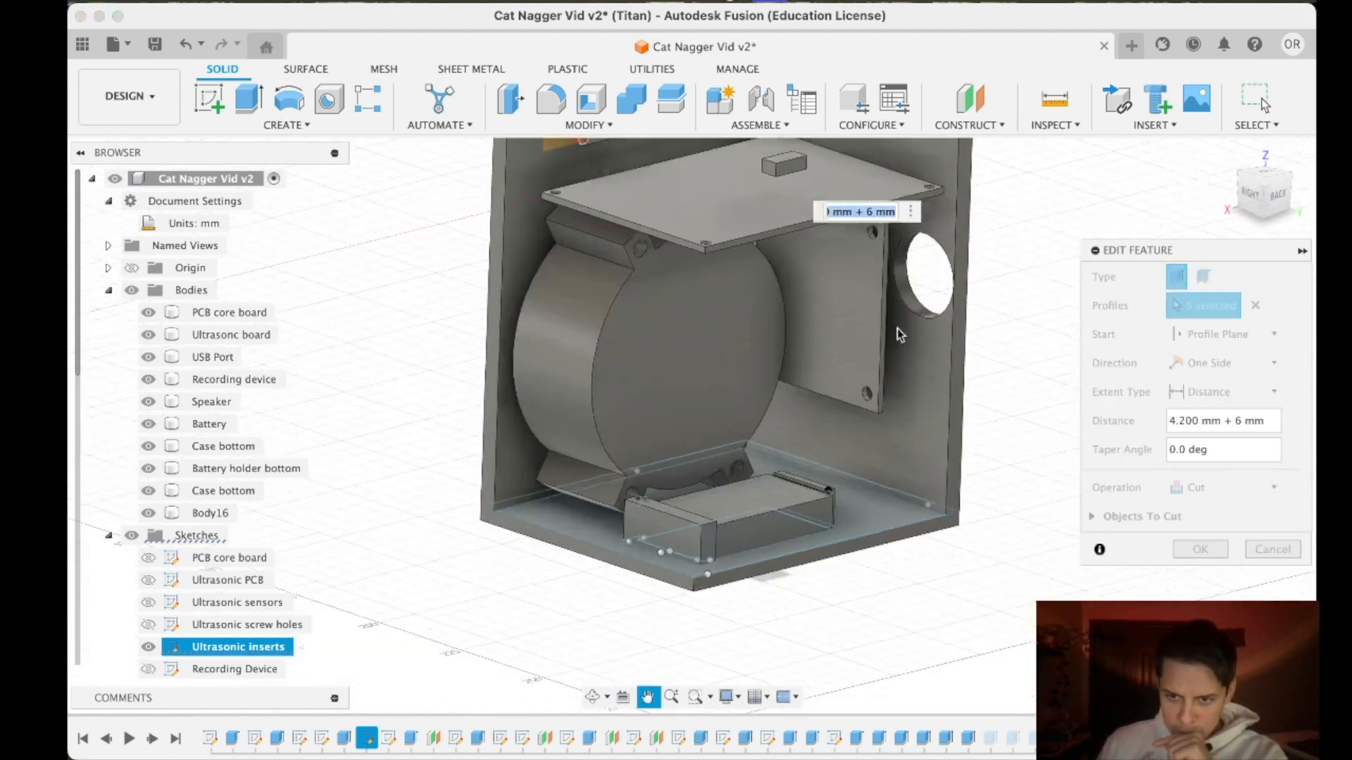
{"action": "scroll", "coordinate": [897, 328], "scroll_direction": "down", "scroll_amount": 3}
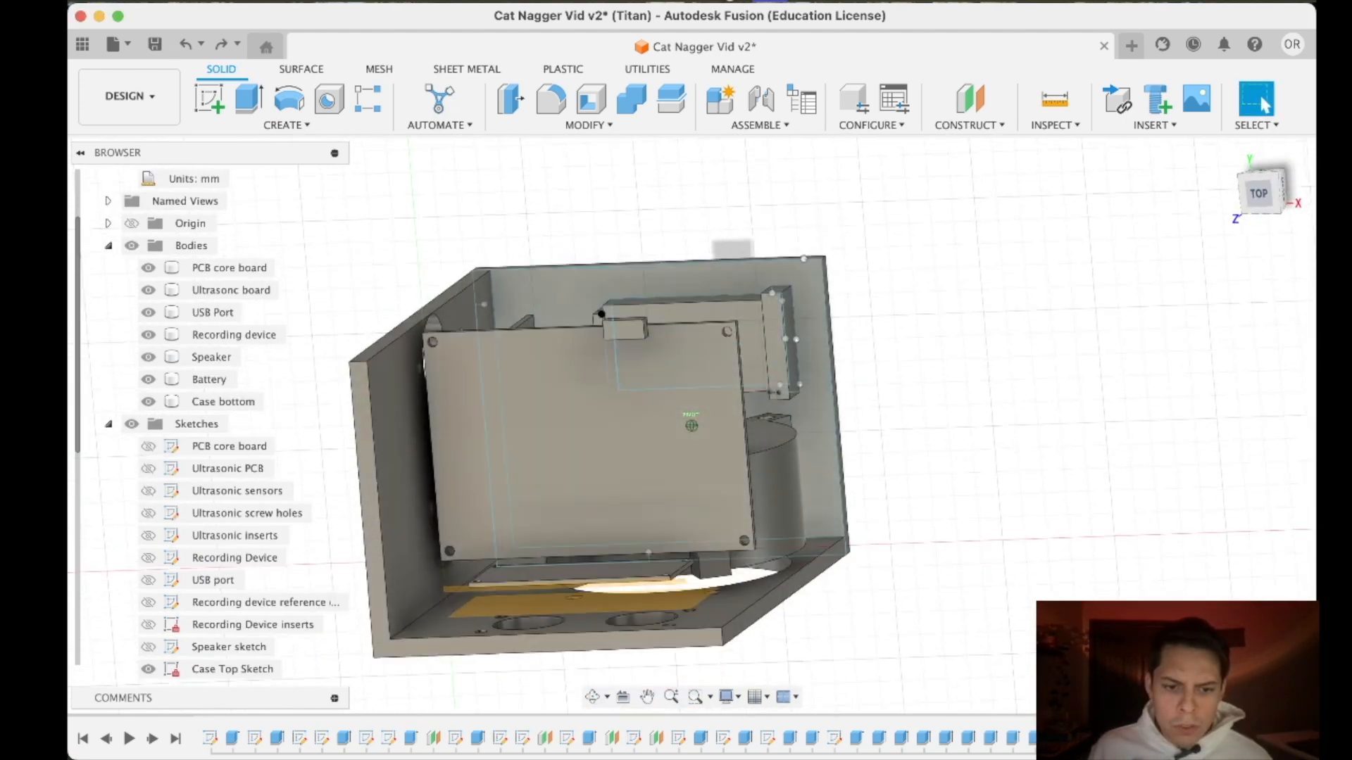
{"action": "middle_click_drag", "start_coordinate": [692, 425], "coordinate": [715, 332], "text": "shift"}
{"action": "scroll", "coordinate": [527, 592], "scroll_direction": "up", "scroll_amount": 3}
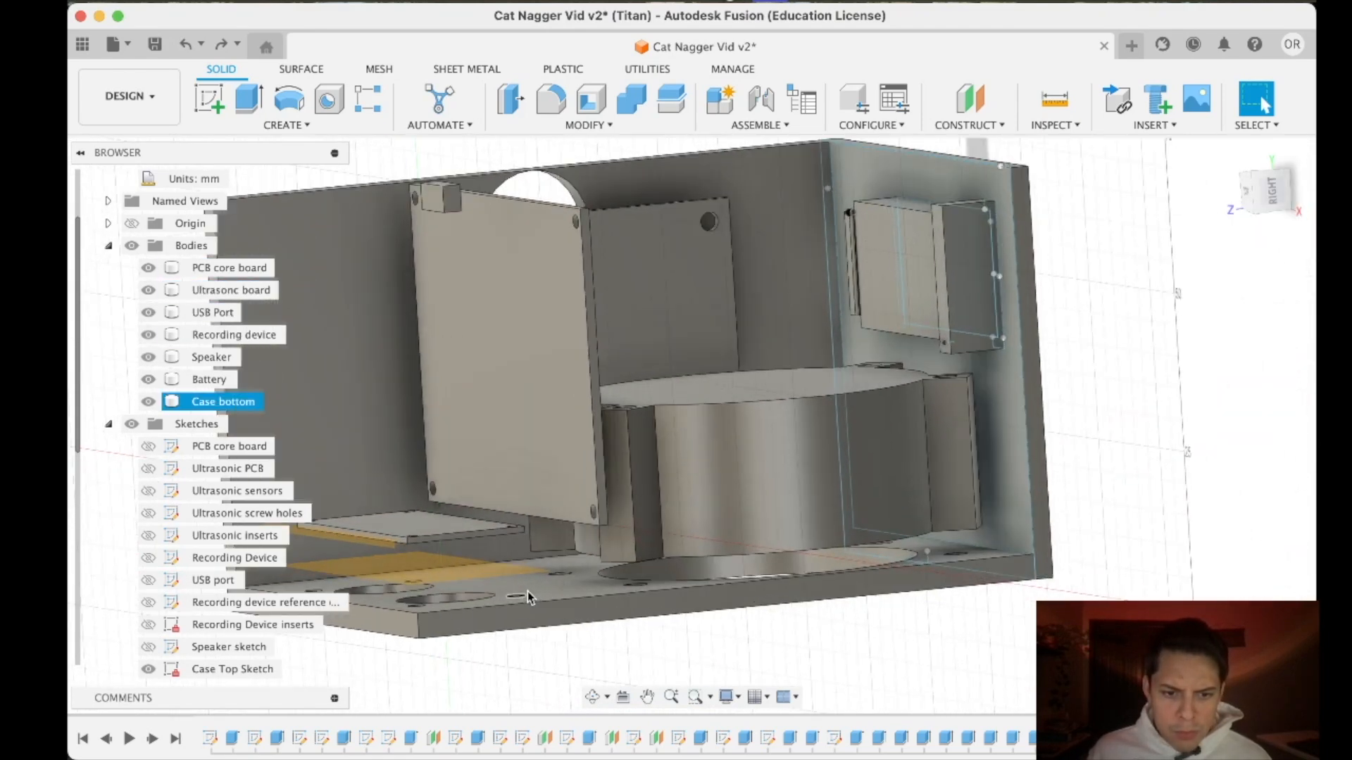
{"action": "scroll", "coordinate": [527, 591], "scroll_direction": "up", "scroll_amount": 3}
{"action": "scroll", "coordinate": [516, 602], "scroll_direction": "down", "scroll_amount": 5}
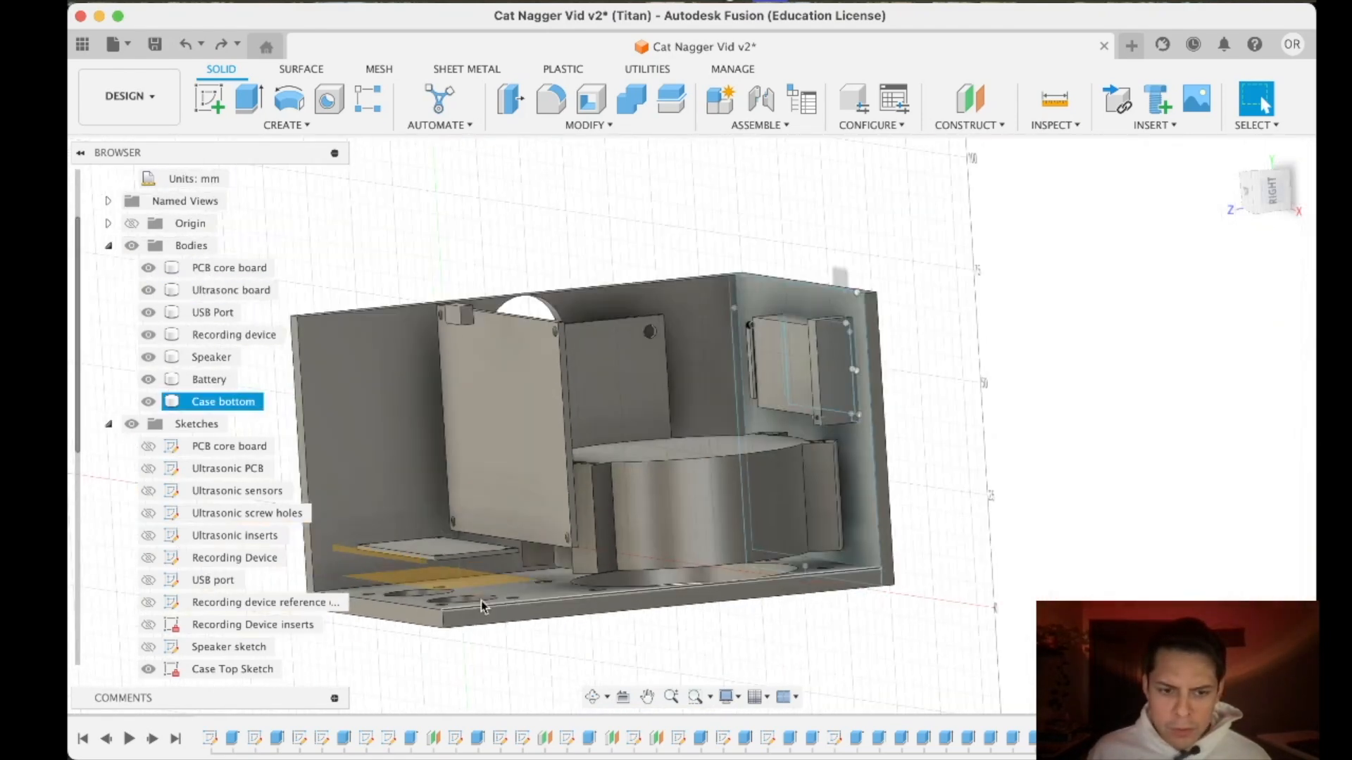
{"action": "scroll", "coordinate": [603, 552], "scroll_direction": "down", "scroll_amount": 3}
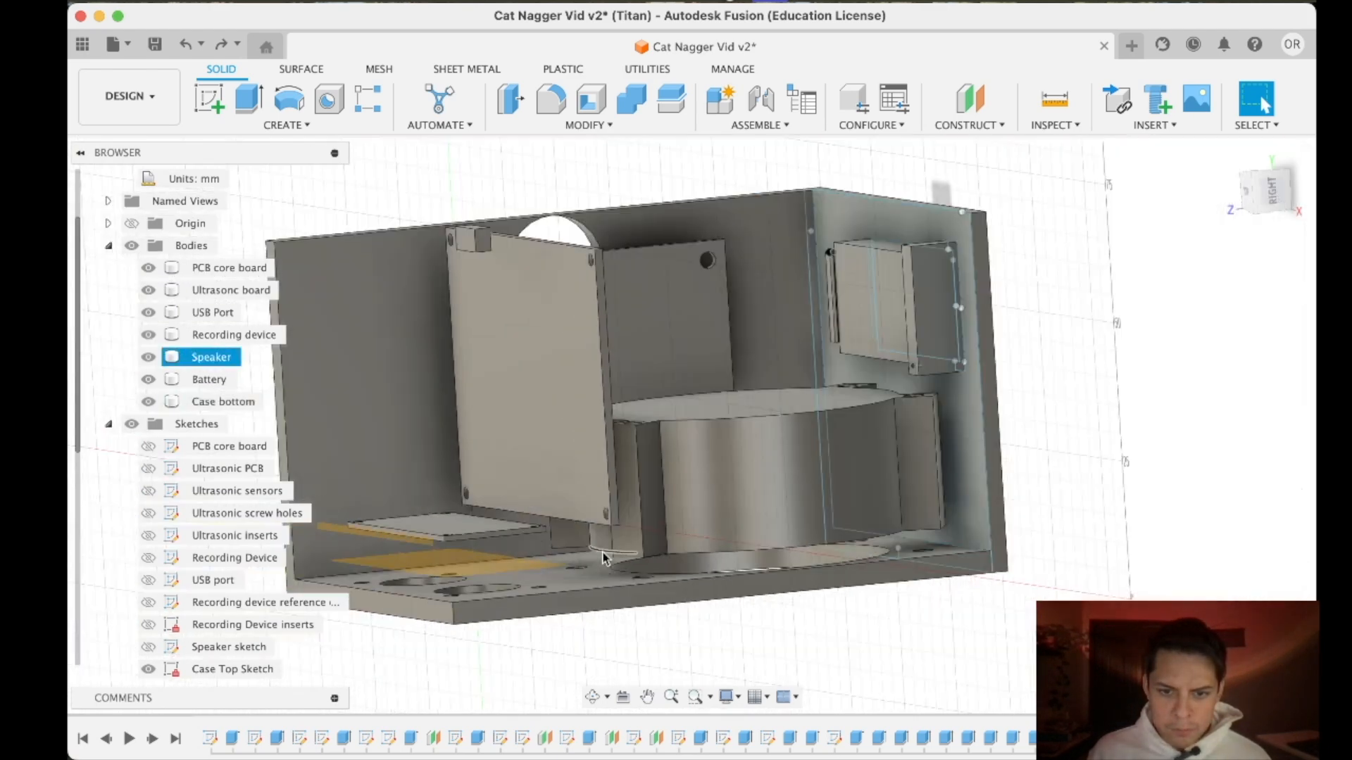
- Examine the case squarely from its open right side and at an angle, checking the gaps between the components and the walls
{"action": "left_click", "coordinate": [1267, 200]}
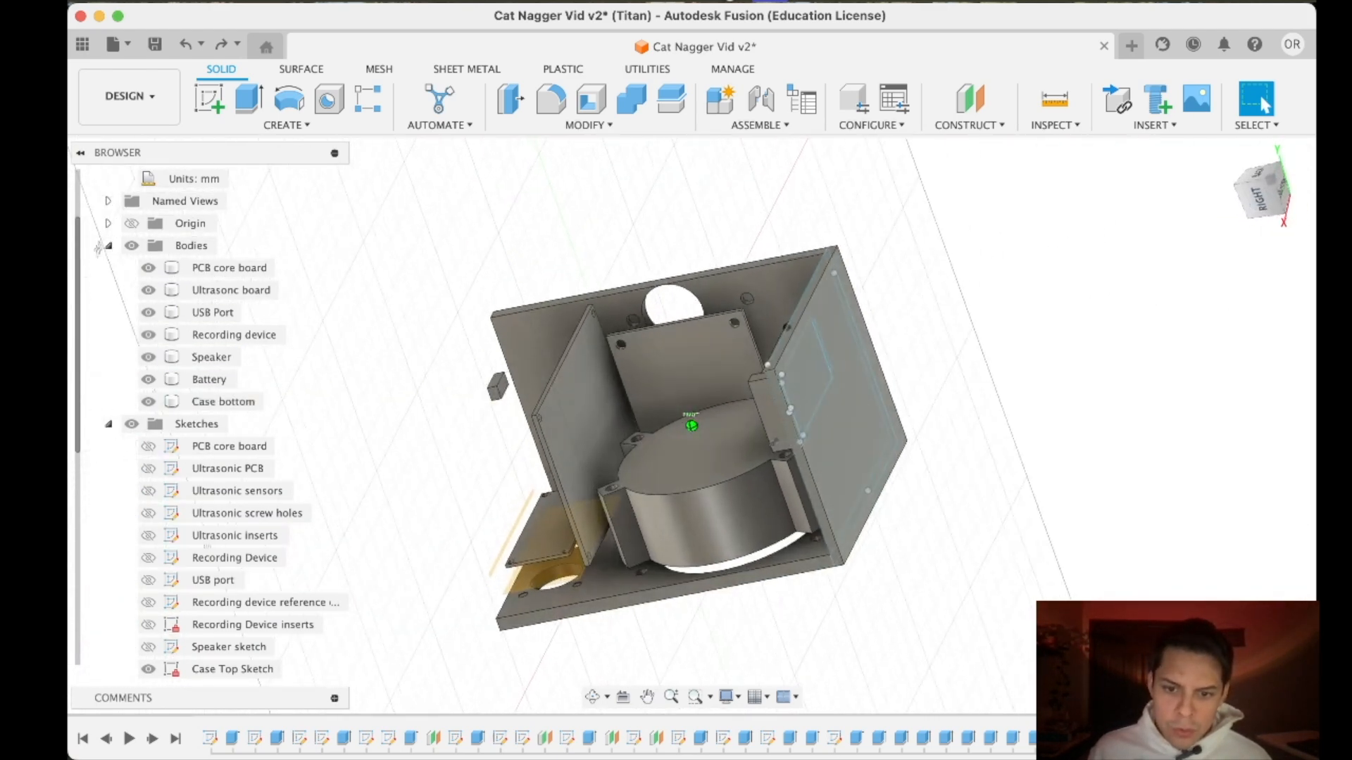
{"action": "left_click", "coordinate": [1267, 200]}
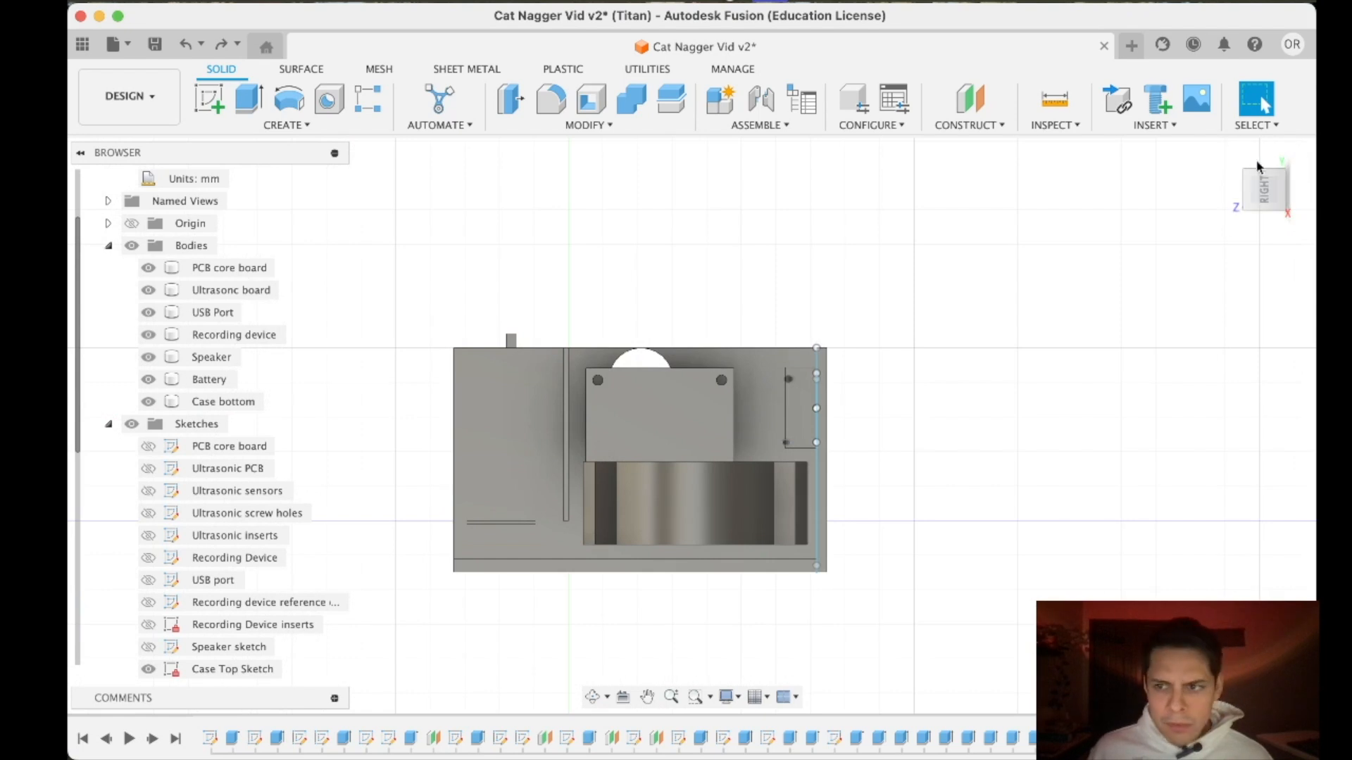
{"action": "left_click", "coordinate": [1303, 163]}
{"action": "scroll", "coordinate": [558, 341], "scroll_direction": "up", "scroll_amount": 2}
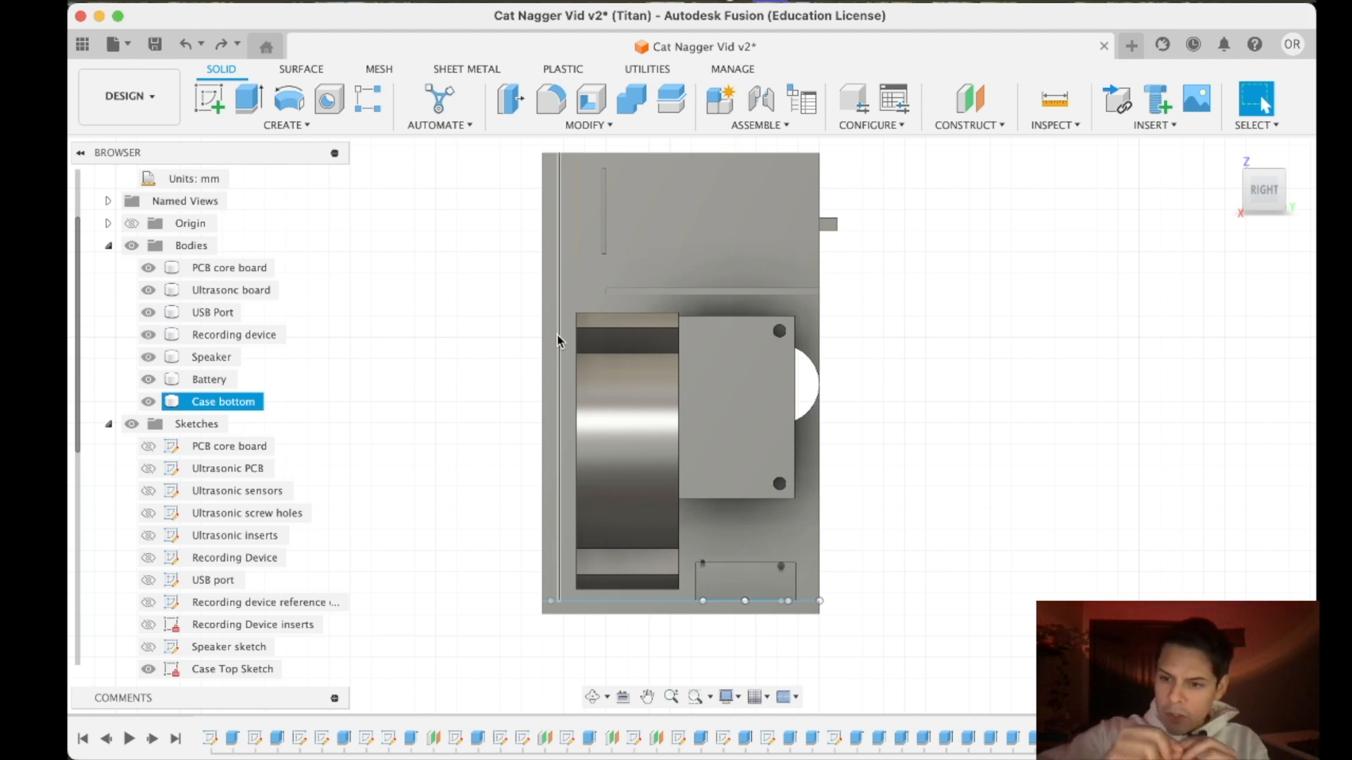
{"action": "left_click_drag", "start_coordinate": [1263, 192], "coordinate": [1225, 204]}
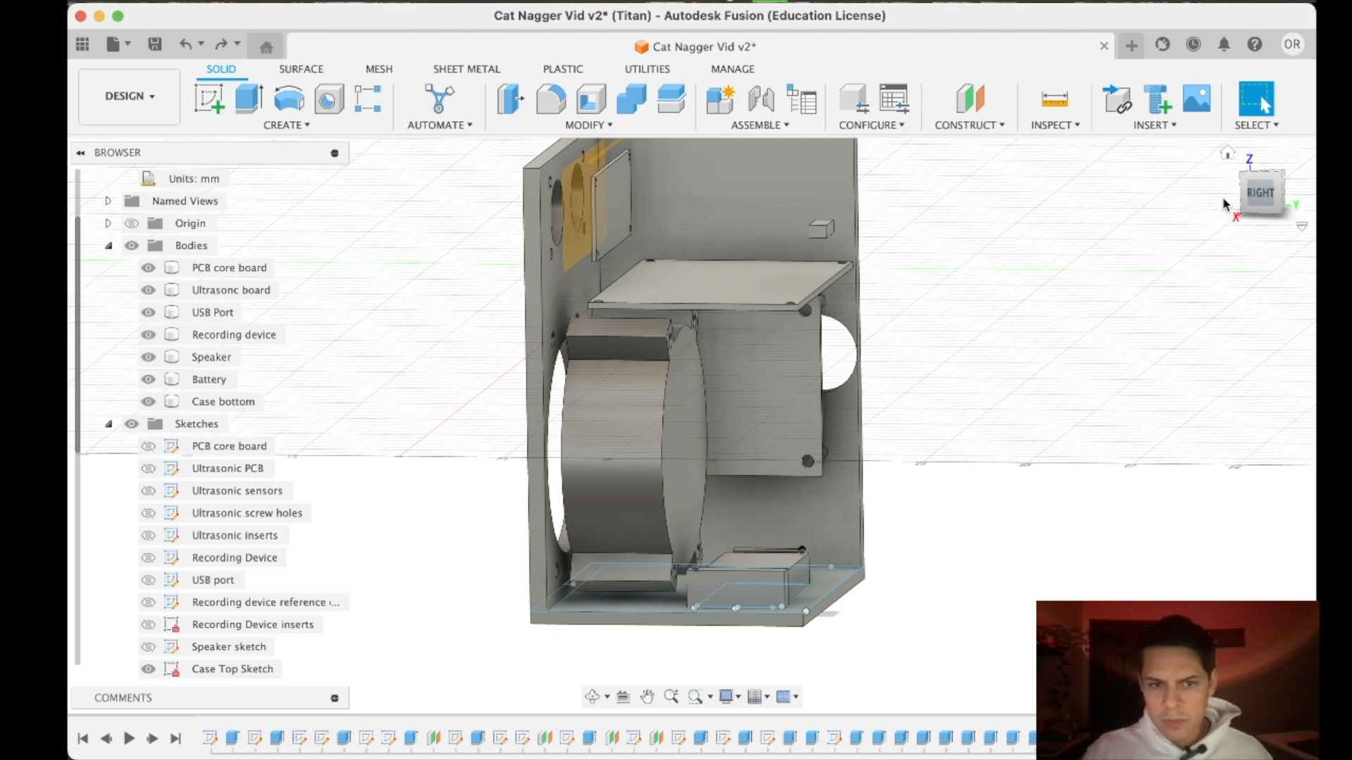
{"action": "scroll", "coordinate": [535, 577], "scroll_direction": "up", "scroll_amount": 5}
{"action": "left_click", "coordinate": [510, 559]}
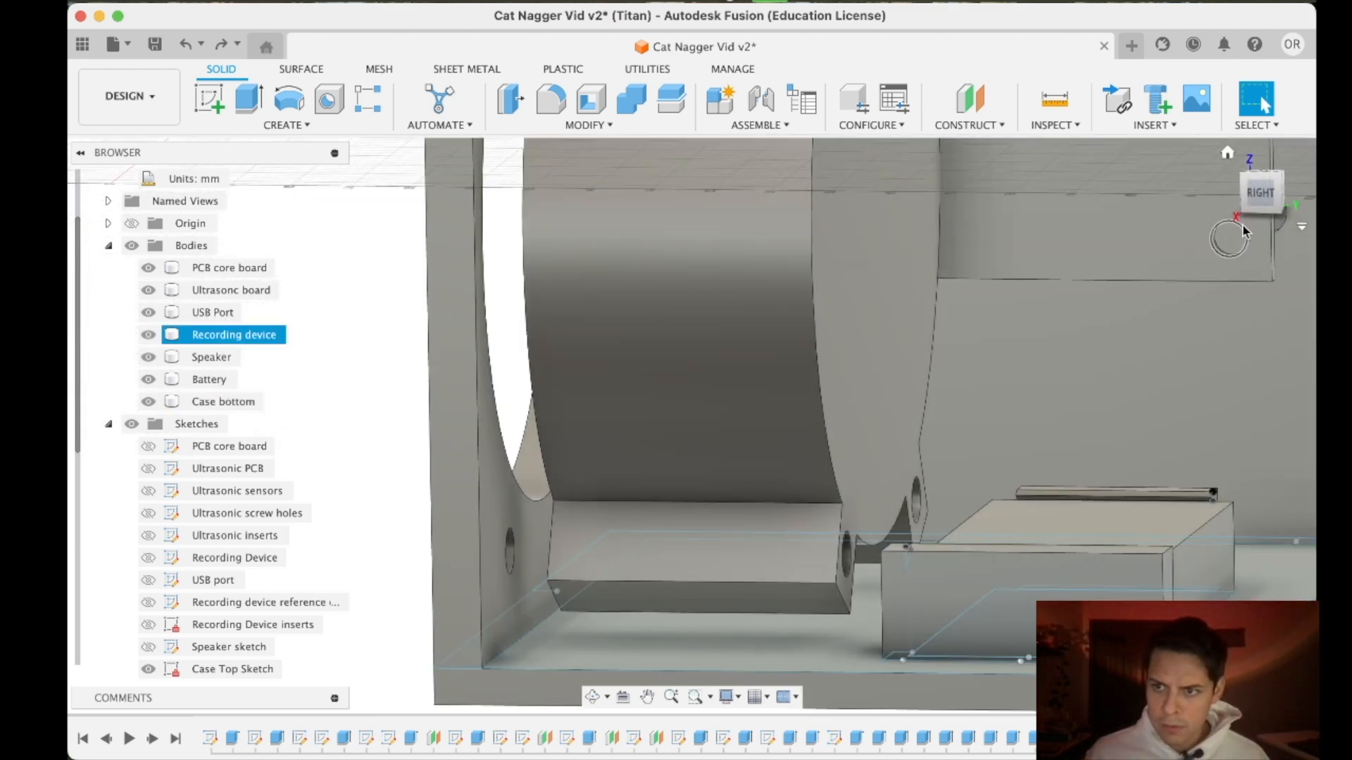
{"action": "left_click", "coordinate": [1260, 190]}
{"action": "scroll", "coordinate": [872, 381], "scroll_direction": "down", "scroll_amount": 5}
{"action": "scroll", "coordinate": [852, 338], "scroll_direction": "up", "scroll_amount": 4}
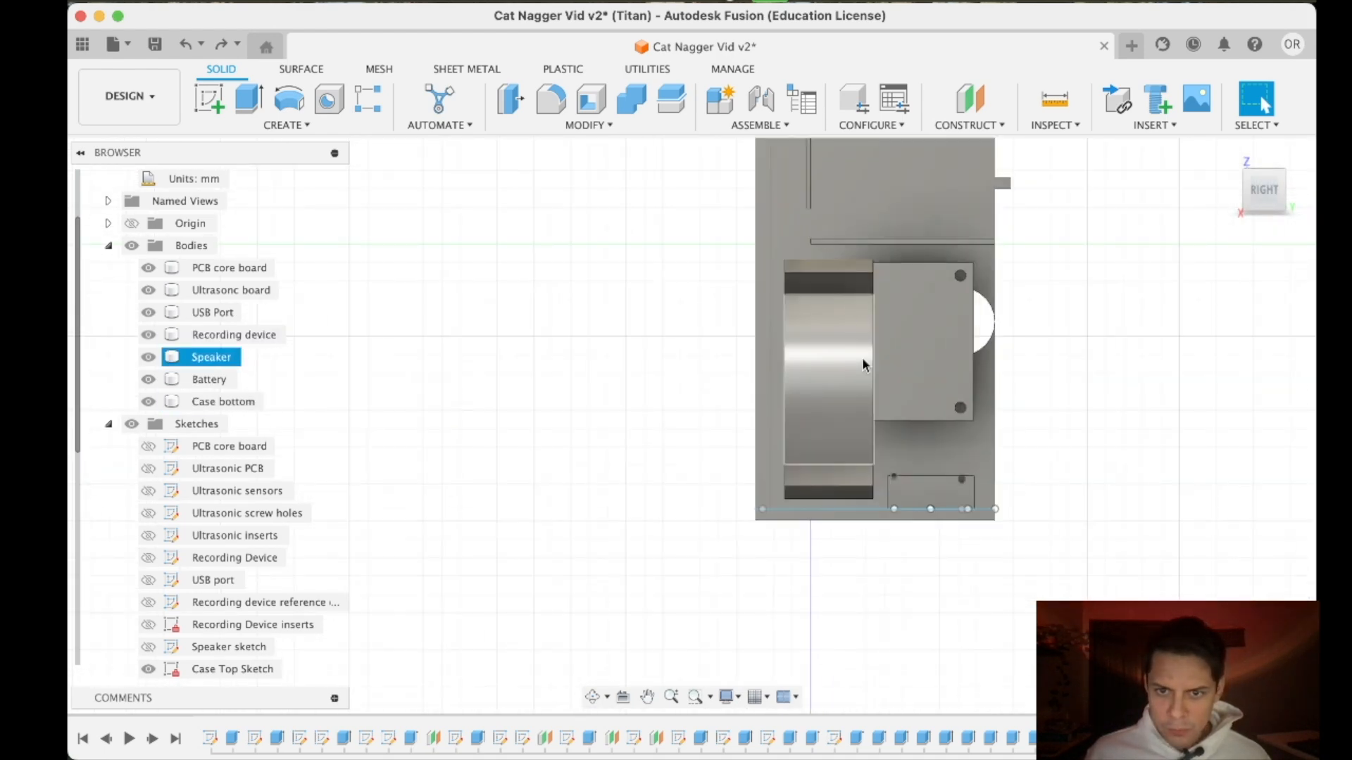
{"action": "left_click_drag", "start_coordinate": [1265, 199], "coordinate": [1211, 216]}
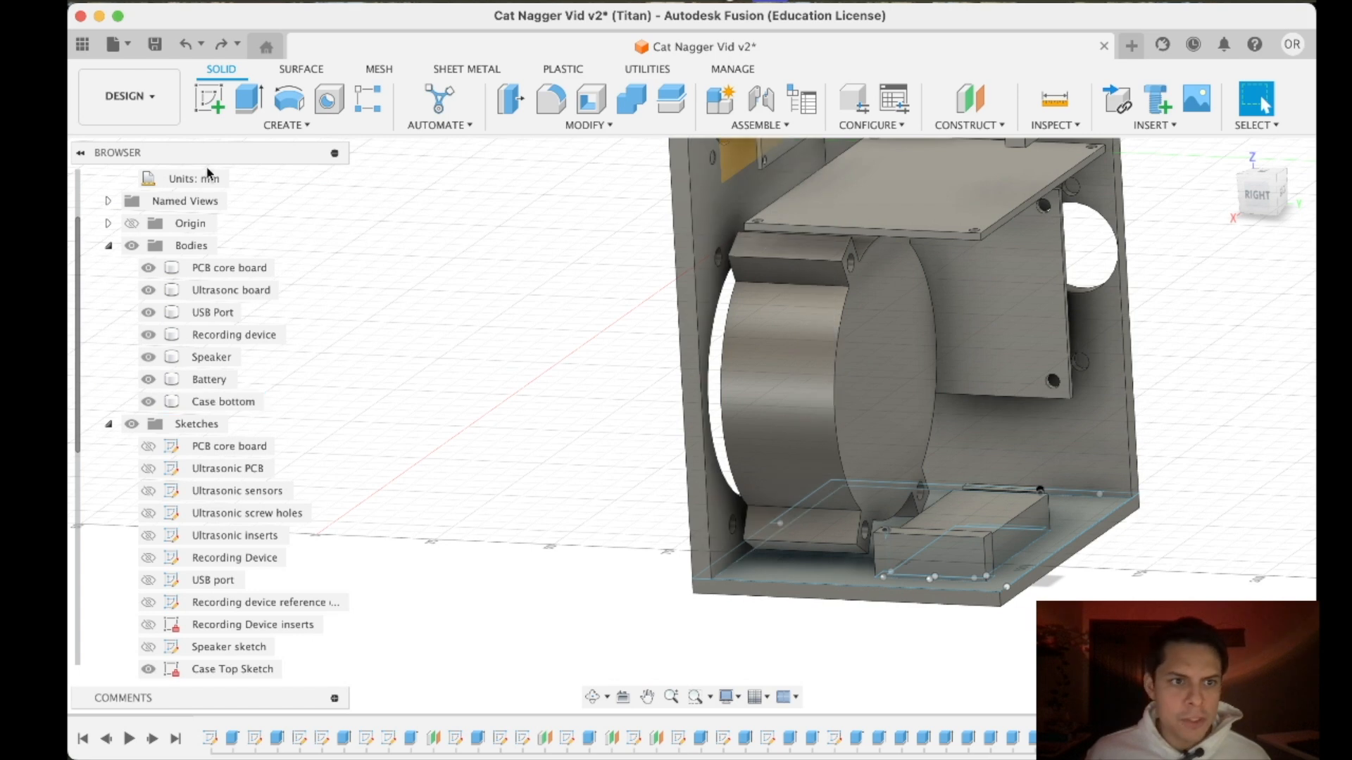
- Start a sketch on the inner face of the case wall that has the ultrasonic and speaker openings
{"action": "left_click", "coordinate": [209, 98]}
{"action": "left_click", "coordinate": [710, 216]}
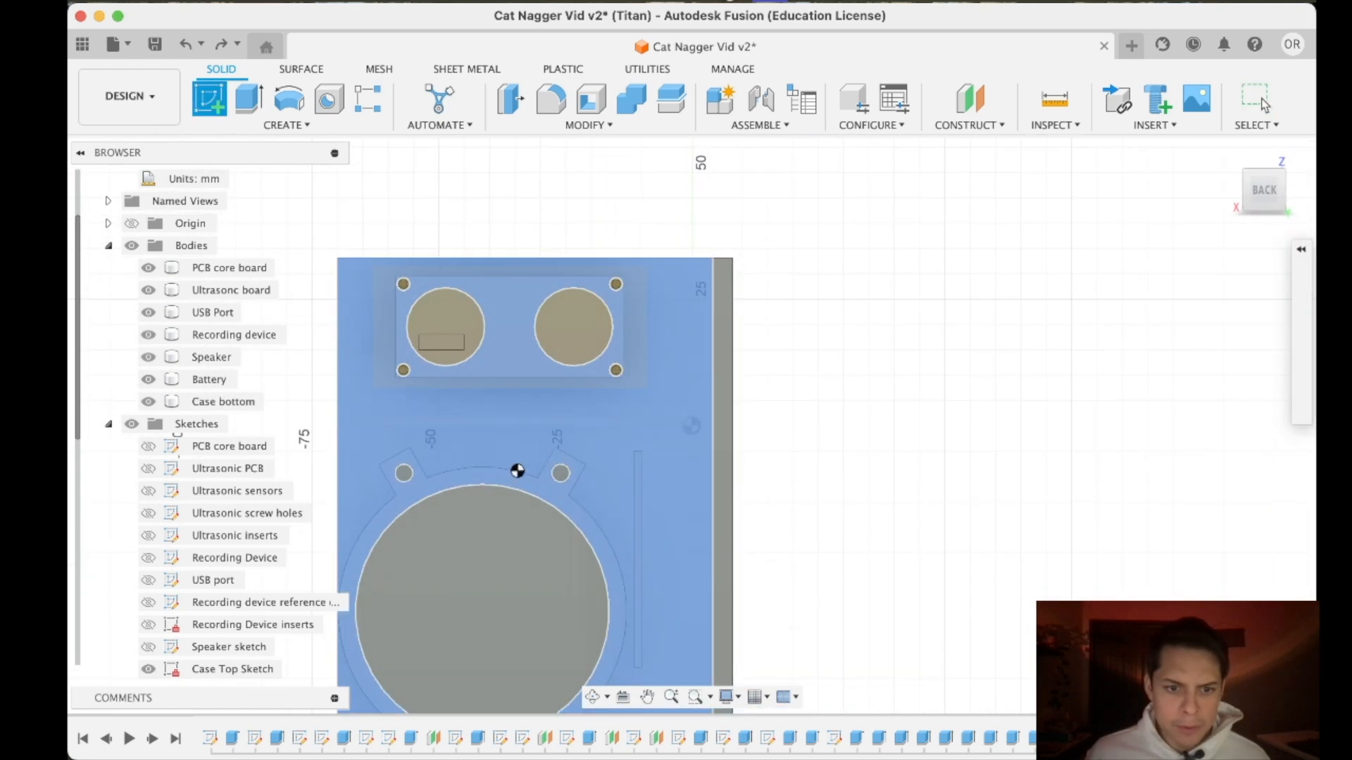
{"action": "scroll", "coordinate": [459, 397], "scroll_direction": "up", "scroll_amount": 1}
{"action": "middle_click_drag", "start_coordinate": [851, 408], "coordinate": [1138, 322]}
{"action": "scroll", "coordinate": [934, 527], "scroll_direction": "up", "scroll_amount": 3}
{"action": "scroll", "coordinate": [934, 527], "scroll_direction": "down", "scroll_amount": 5}
{"action": "middle_click_drag", "start_coordinate": [896, 592], "coordinate": [826, 482]}
{"action": "scroll", "coordinate": [800, 230], "scroll_direction": "up", "scroll_amount": 4}
{"action": "middle_click_drag", "start_coordinate": [767, 517], "coordinate": [758, 289]}
{"action": "scroll", "coordinate": [786, 350], "scroll_direction": "down", "scroll_amount": 3}
- Hide the Speaker and Ultrasonc board bodies, keeping the Case bottom body shown, to expose the insert holes in the wall
{"action": "left_click", "coordinate": [149, 402]}
{"action": "scroll", "coordinate": [873, 229], "scroll_direction": "up", "scroll_amount": 8}
{"action": "scroll", "coordinate": [345, 247], "scroll_direction": "down", "scroll_amount": 4}
{"action": "scroll", "coordinate": [405, 262], "scroll_direction": "down", "scroll_amount": 3}
{"action": "middle_click_drag", "start_coordinate": [437, 289], "coordinate": [699, 271]}
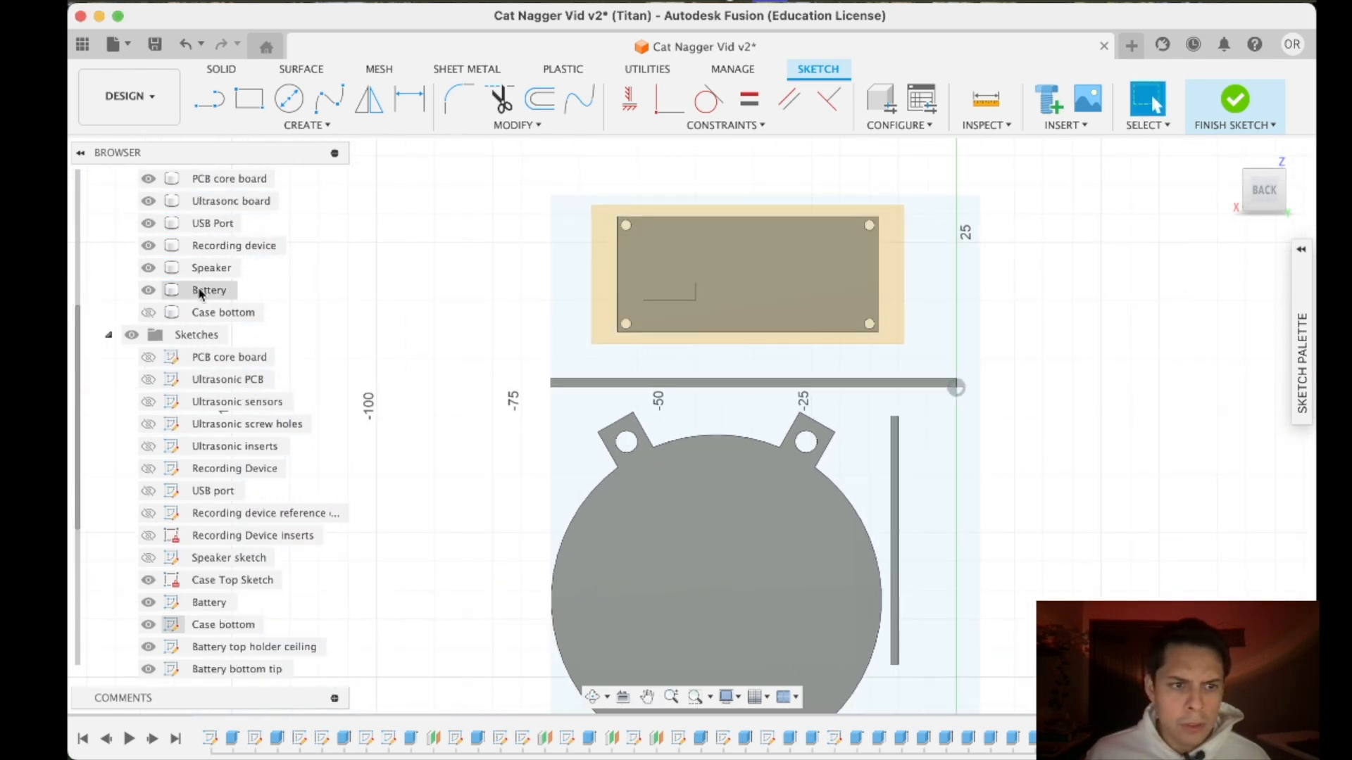
{"action": "left_click", "coordinate": [151, 246]}
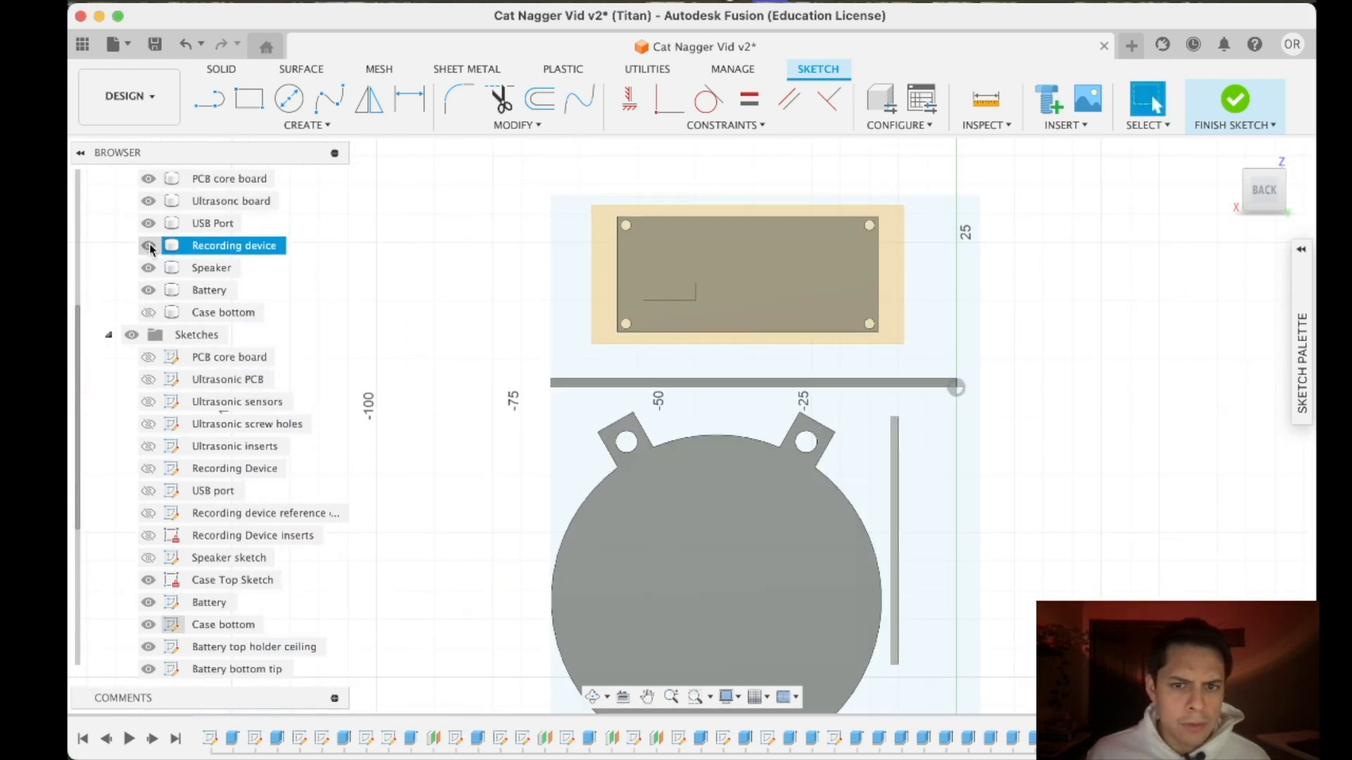
{"action": "left_click", "coordinate": [152, 296]}
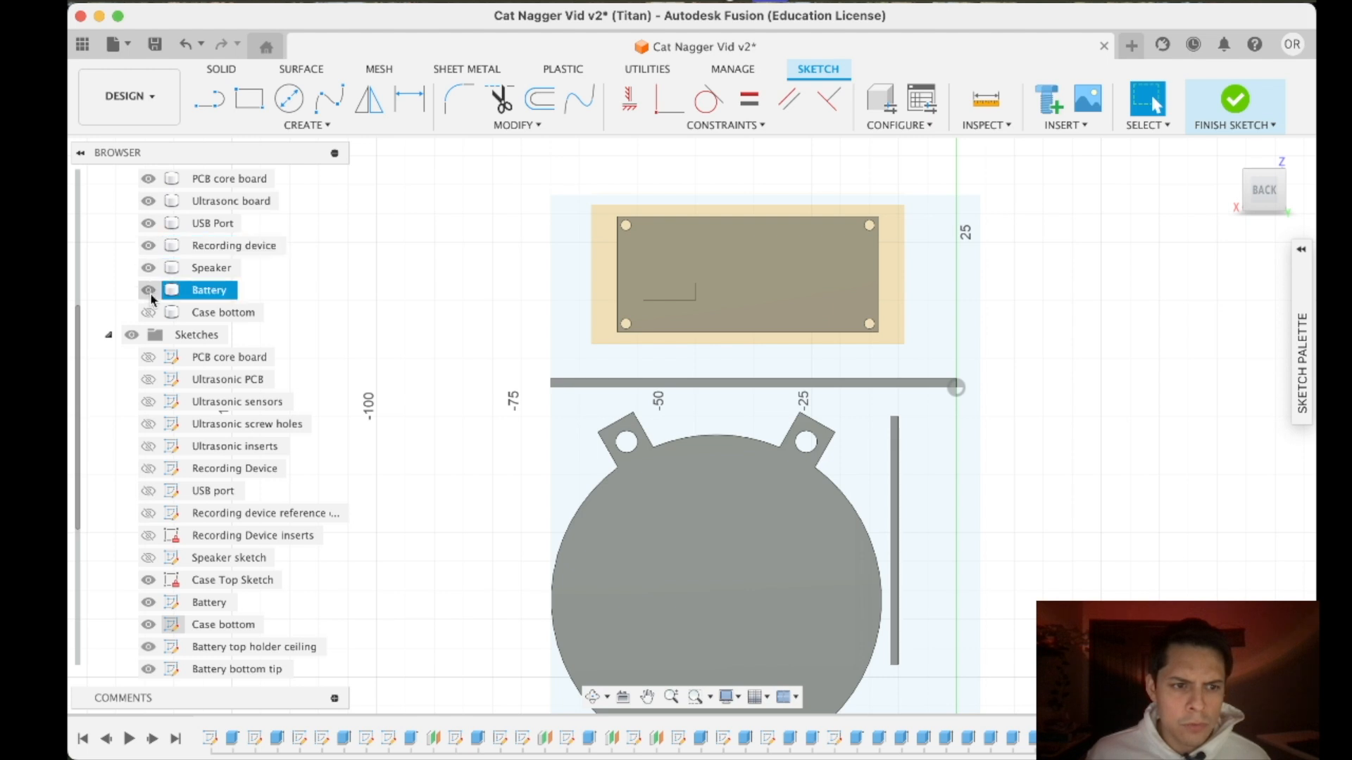
{"action": "left_click", "coordinate": [148, 267]}
{"action": "left_click", "coordinate": [148, 202]}
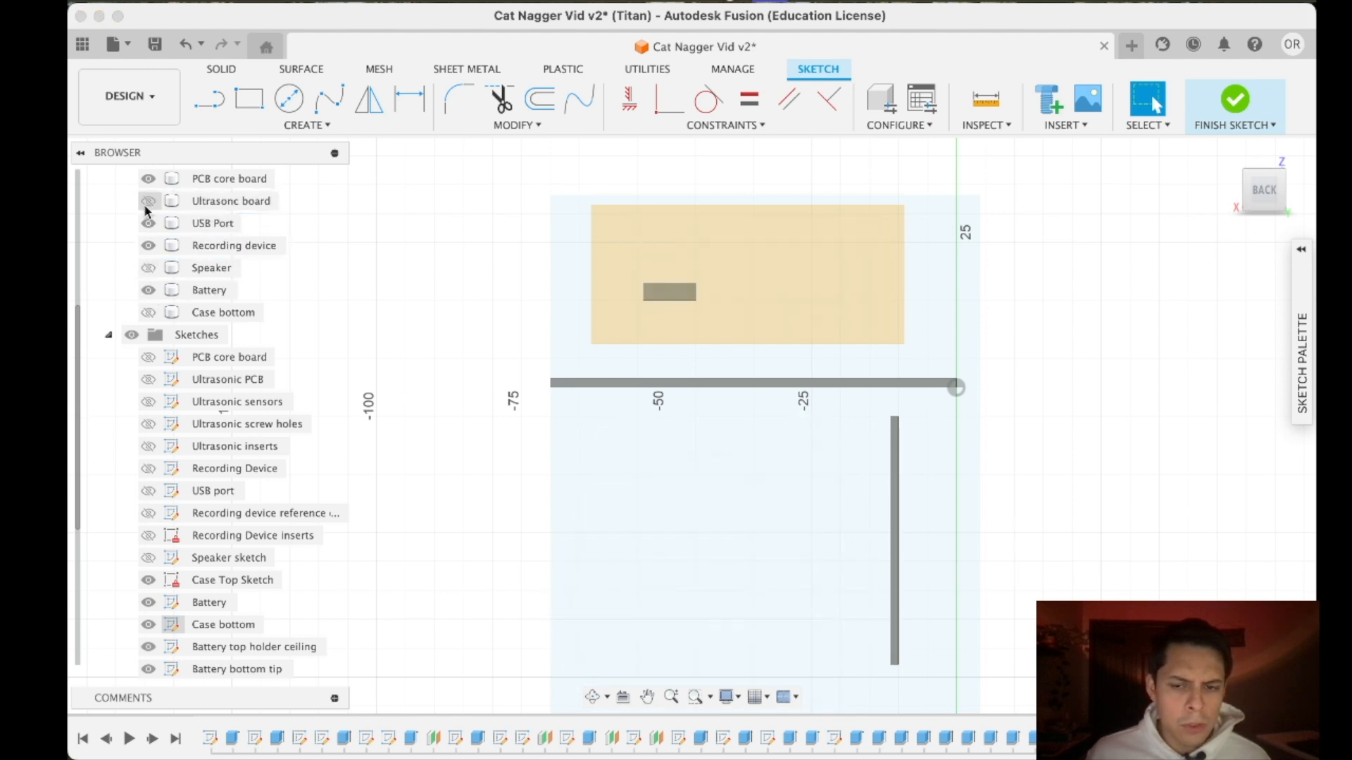
{"action": "left_click", "coordinate": [148, 312]}
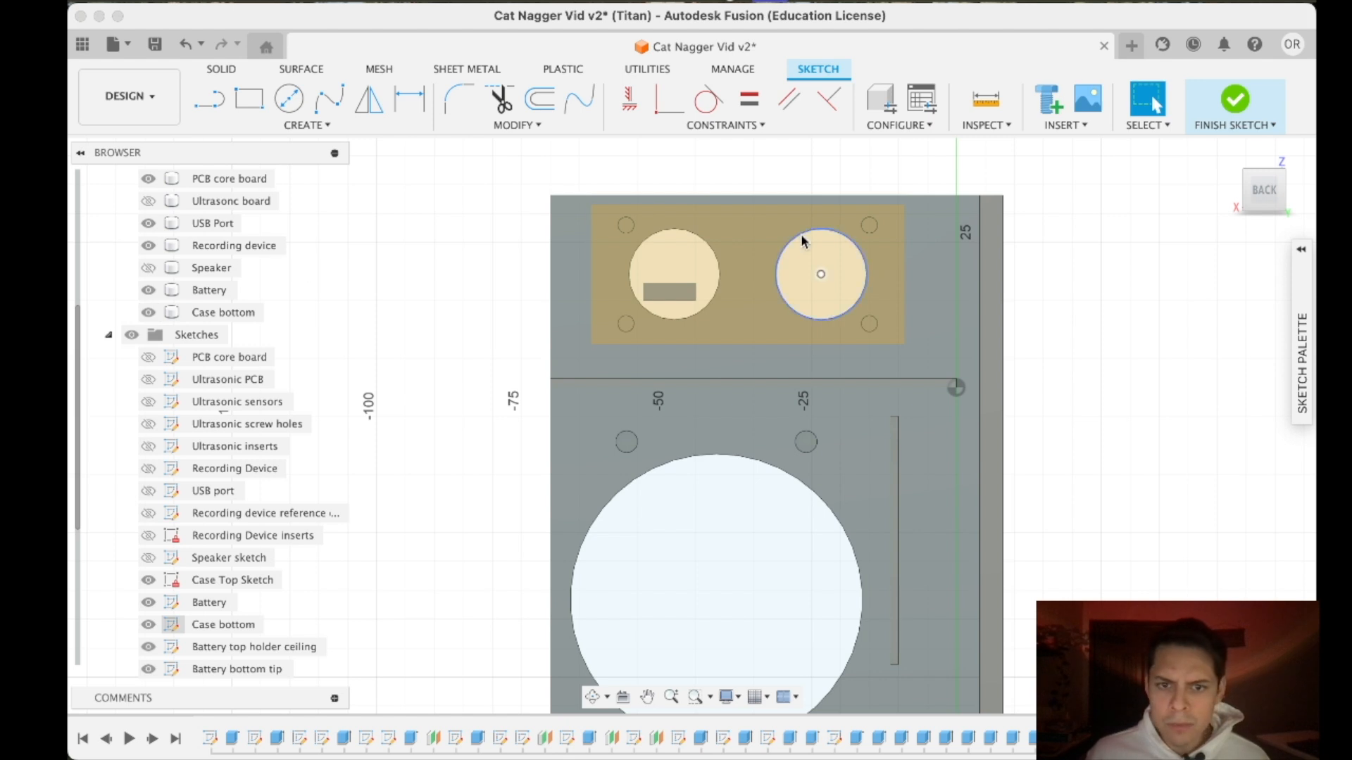
{"action": "left_click", "coordinate": [249, 98]}
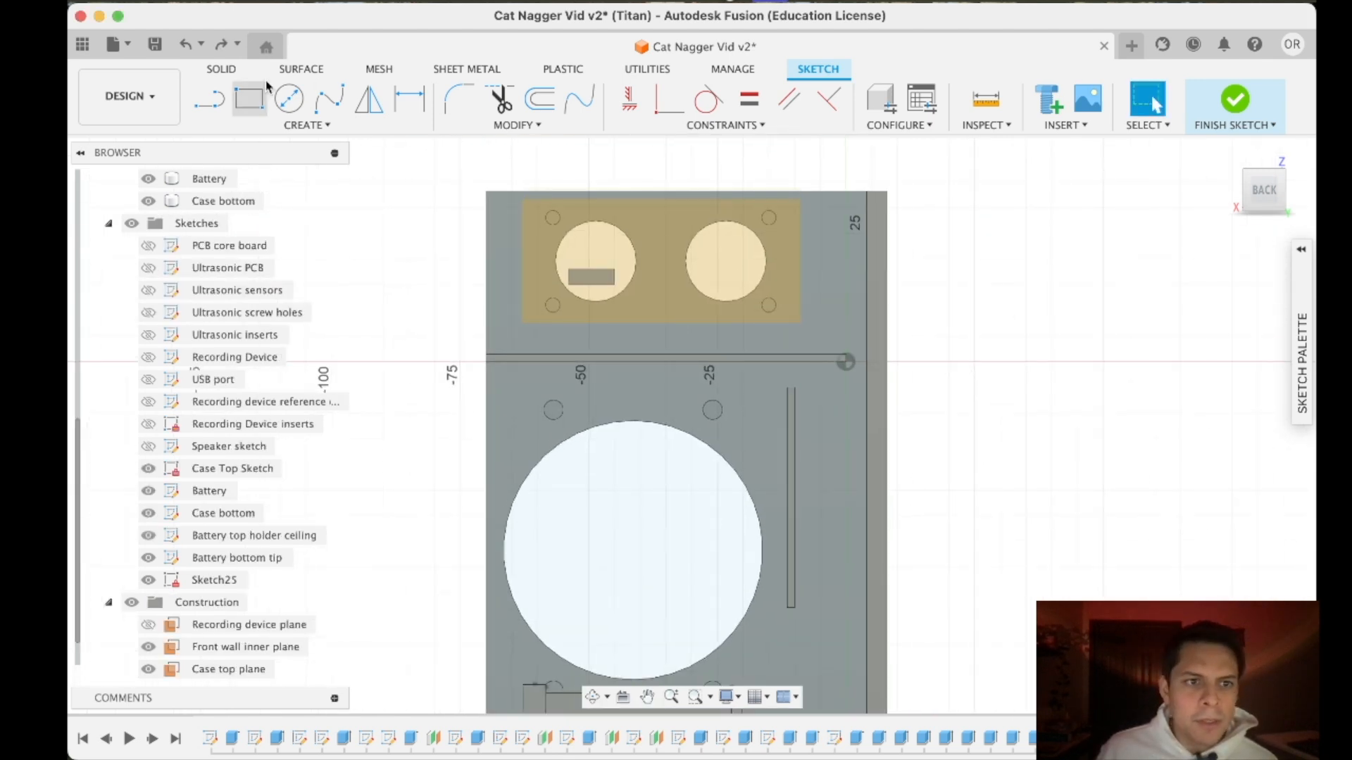
{"action": "left_click", "coordinate": [266, 127]}
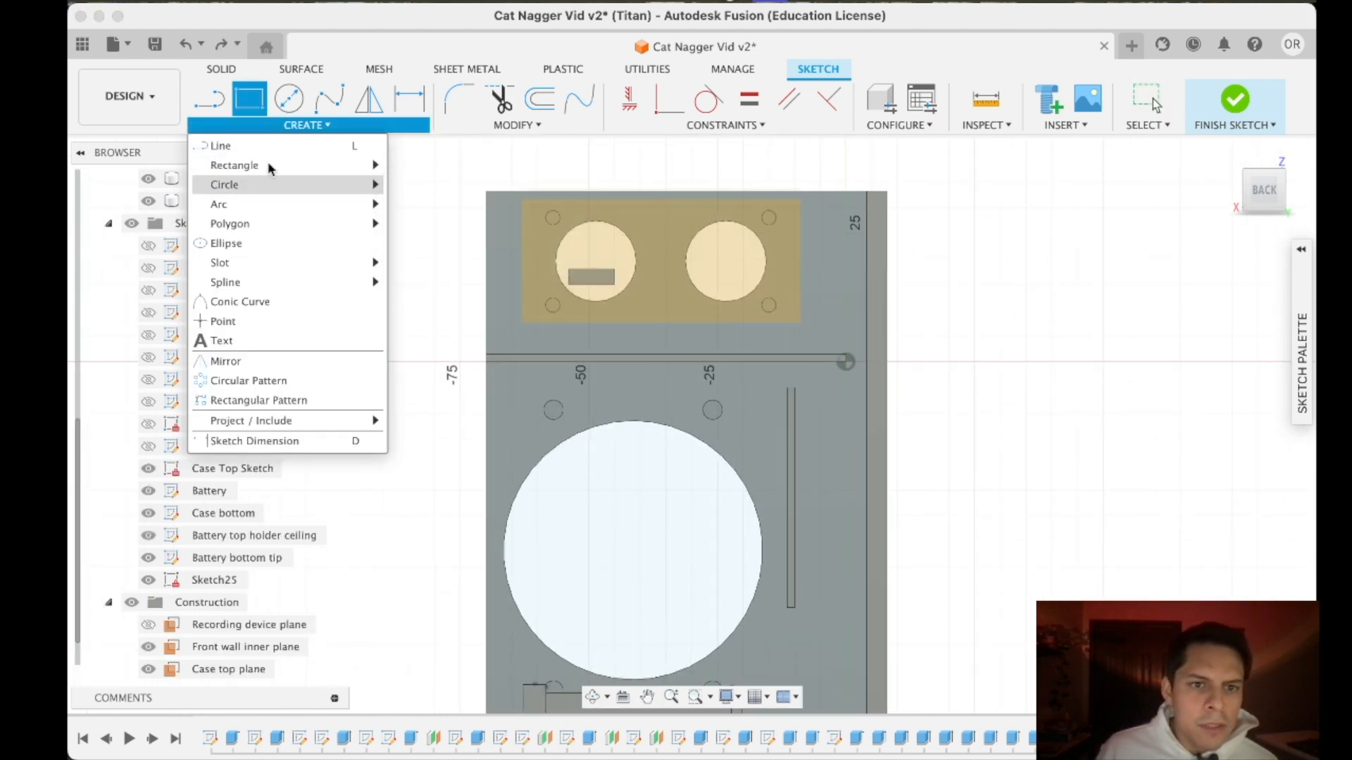
{"action": "mouse_move", "coordinate": [267, 165]}
{"action": "left_click", "coordinate": [422, 206]}
{"action": "scroll", "coordinate": [550, 211], "scroll_direction": "down", "scroll_amount": 3}
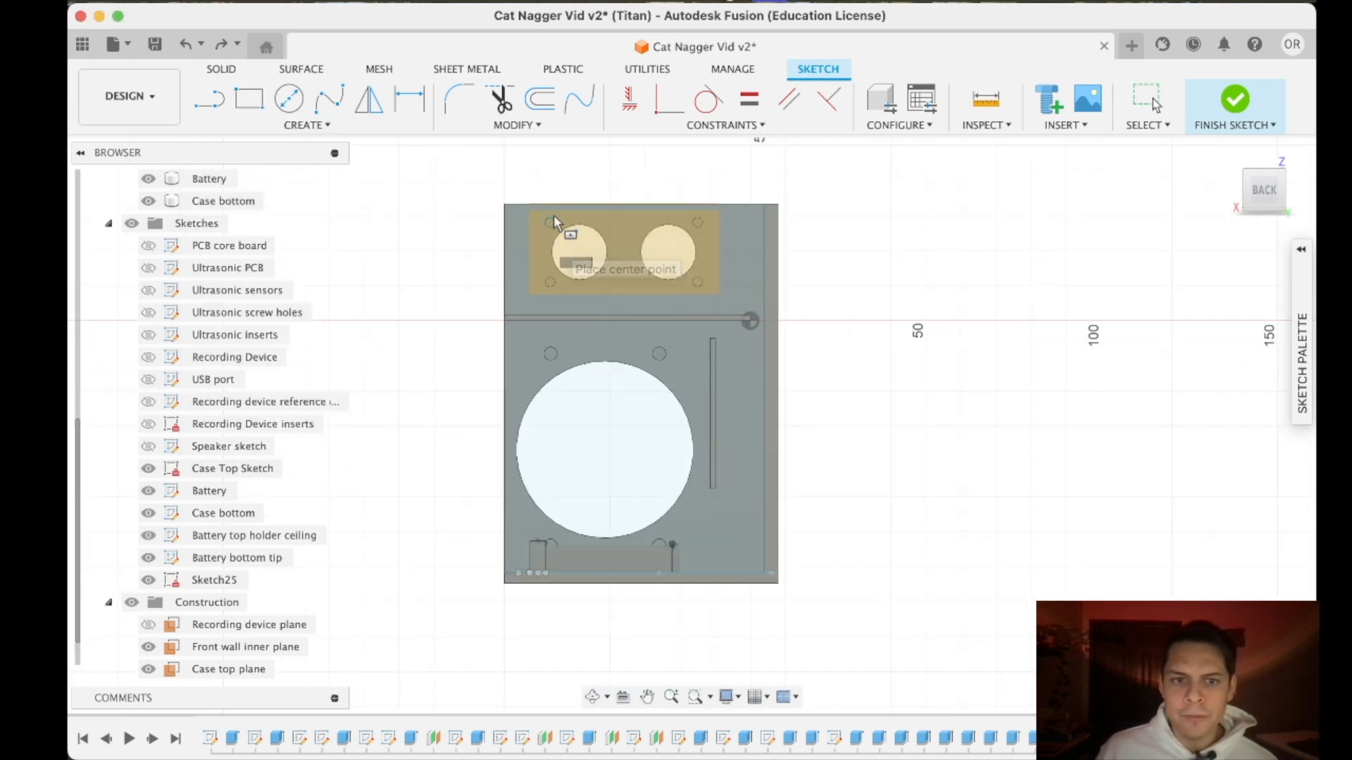
{"action": "scroll", "coordinate": [551, 218], "scroll_direction": "up", "scroll_amount": 5}
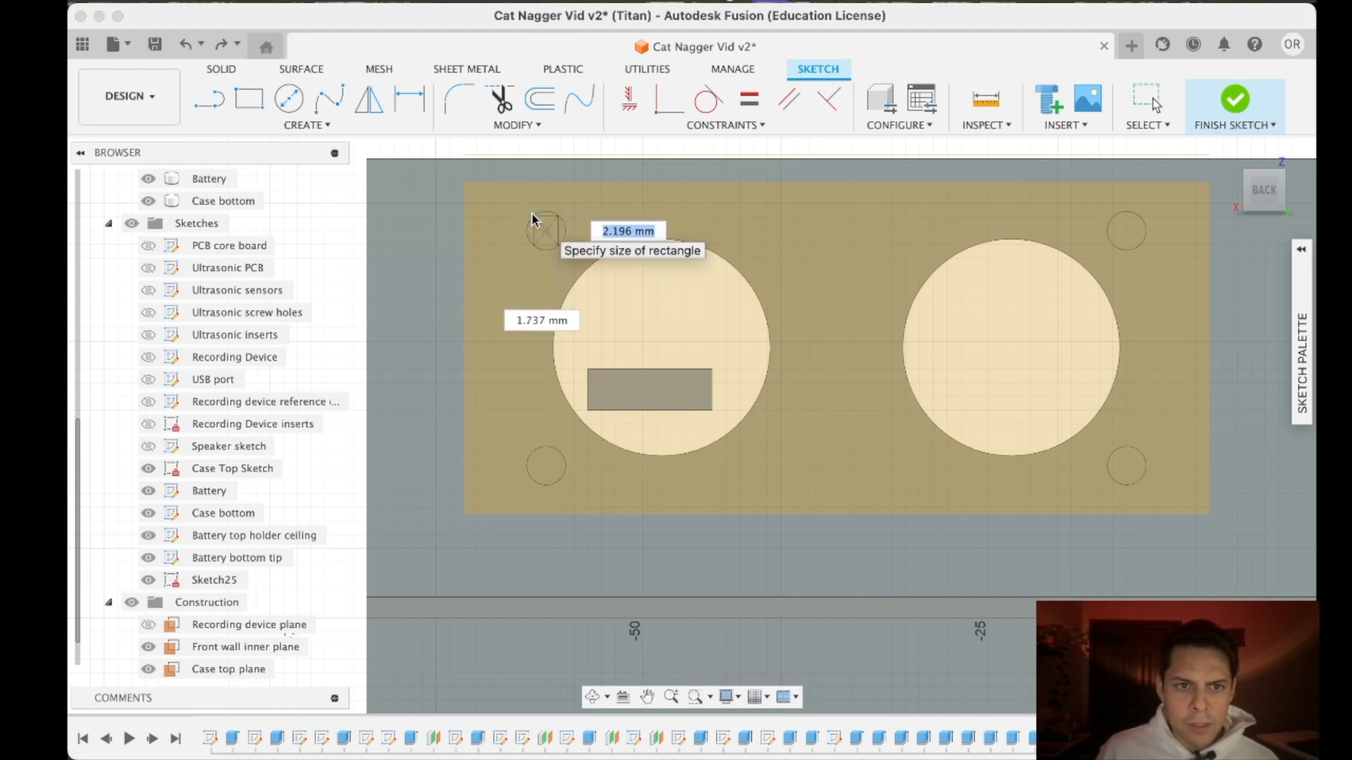
{"action": "key", "text": "Escape"}
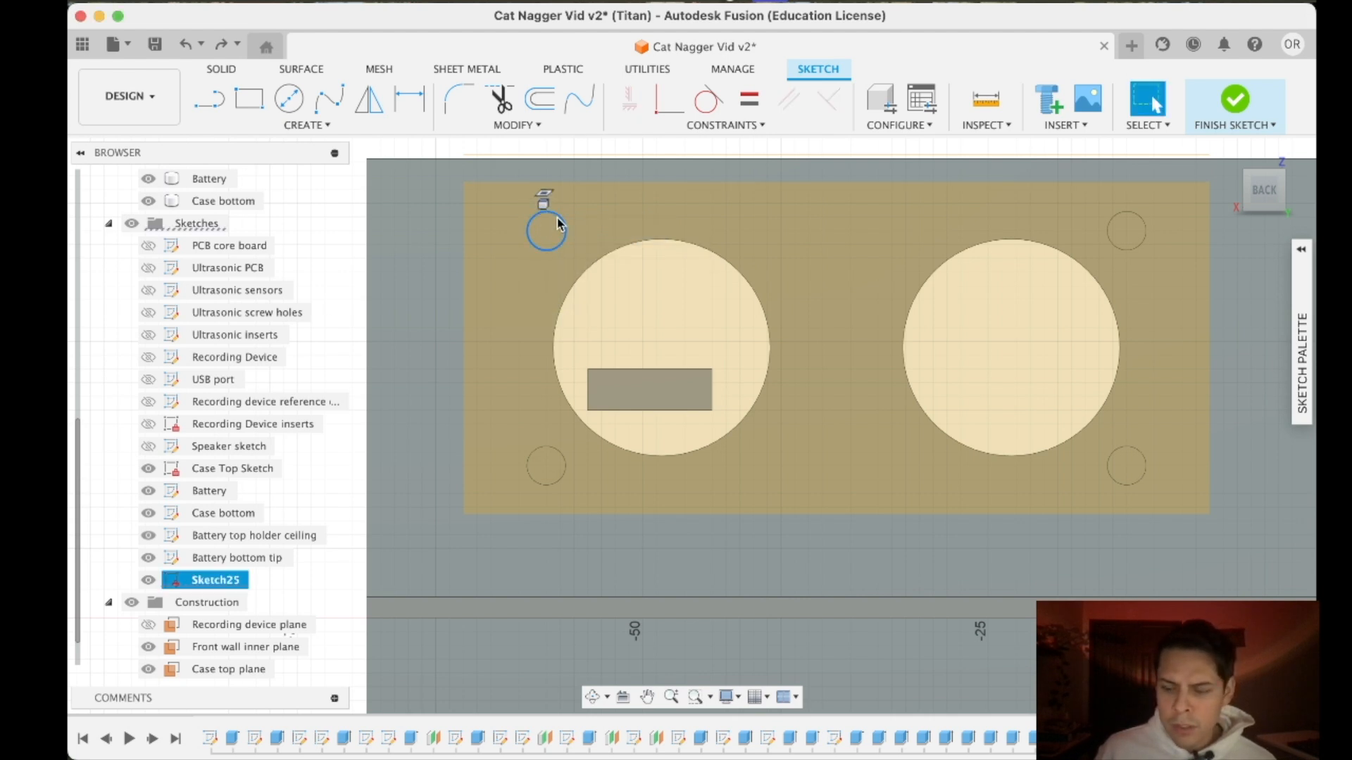
{"action": "left_click", "coordinate": [259, 109]}
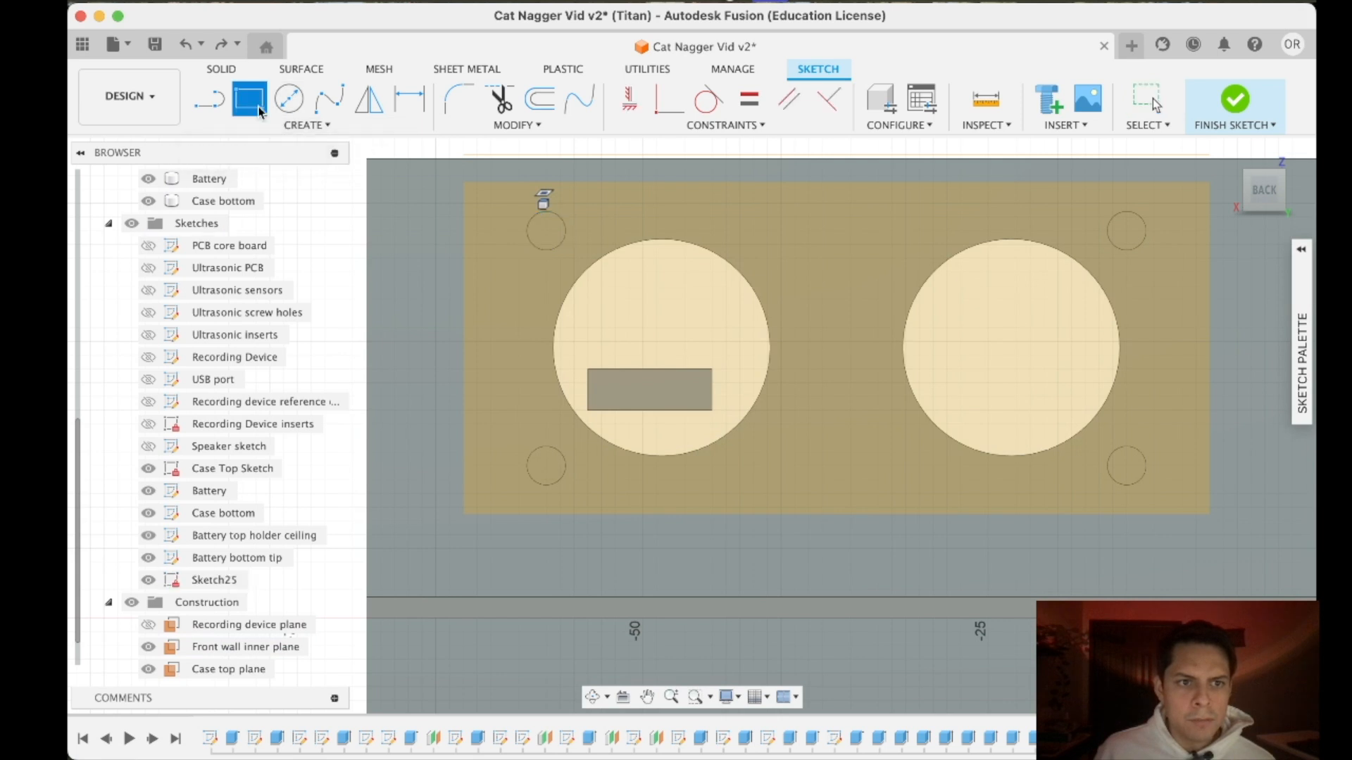
{"action": "left_click", "coordinate": [544, 228]}
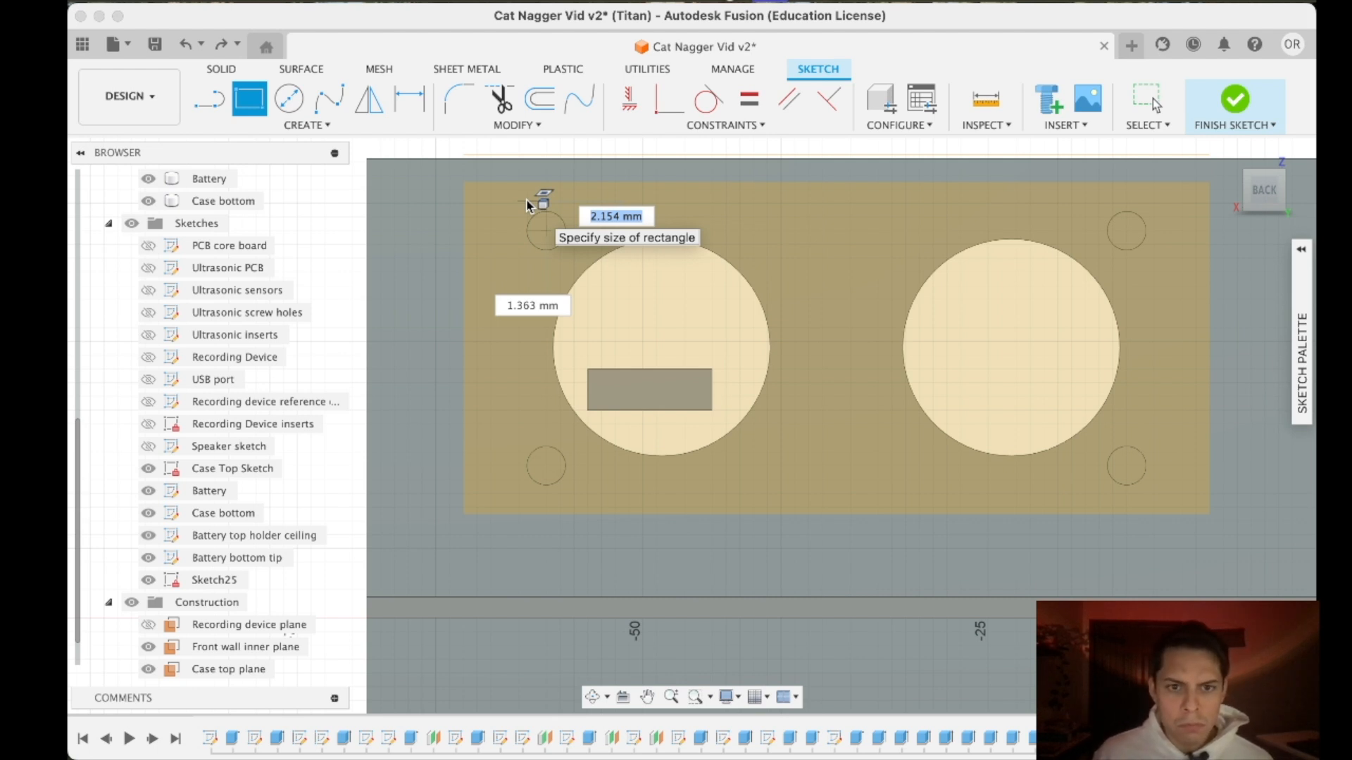
{"action": "key", "text": "Escape"}
- Sketch a 4 mm center square around the upper-left ultrasonic insert hole
{"action": "left_click", "coordinate": [306, 125]}
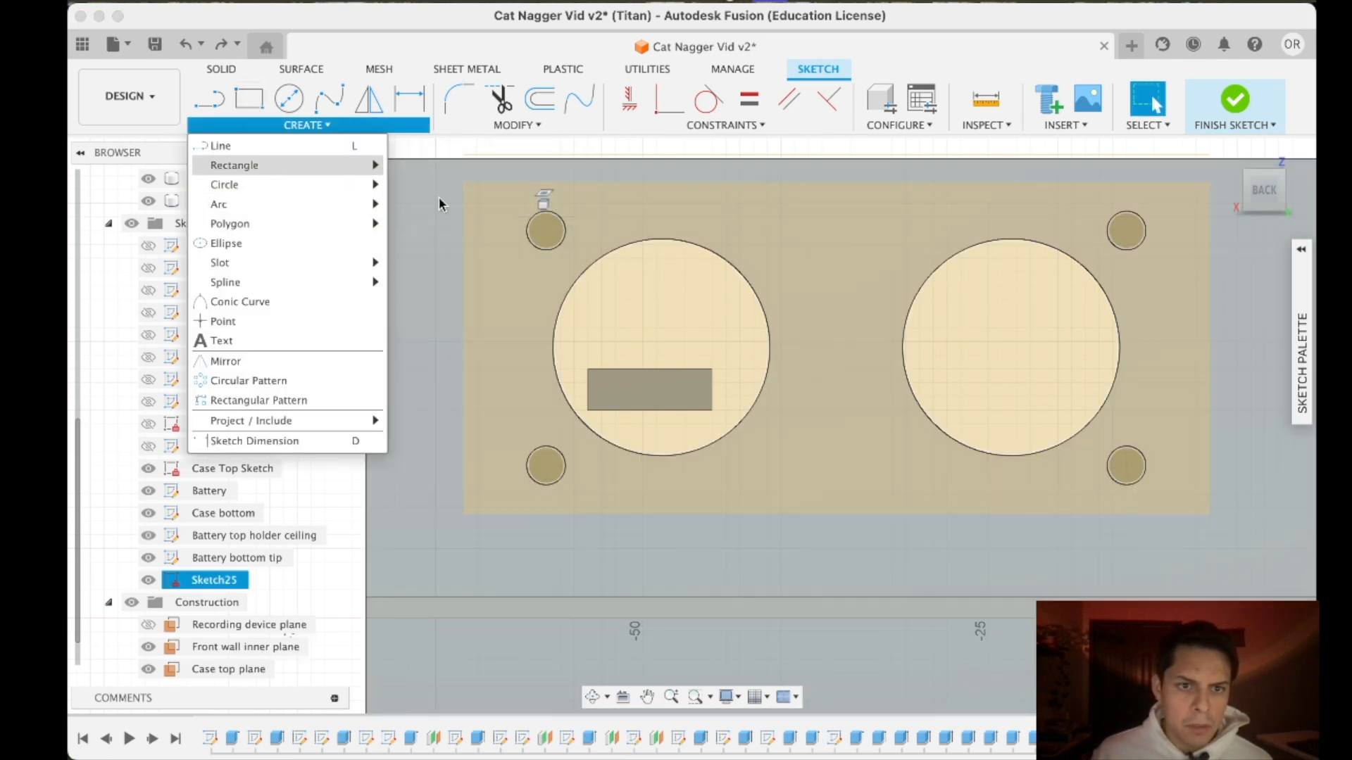
{"action": "mouse_move", "coordinate": [344, 170]}
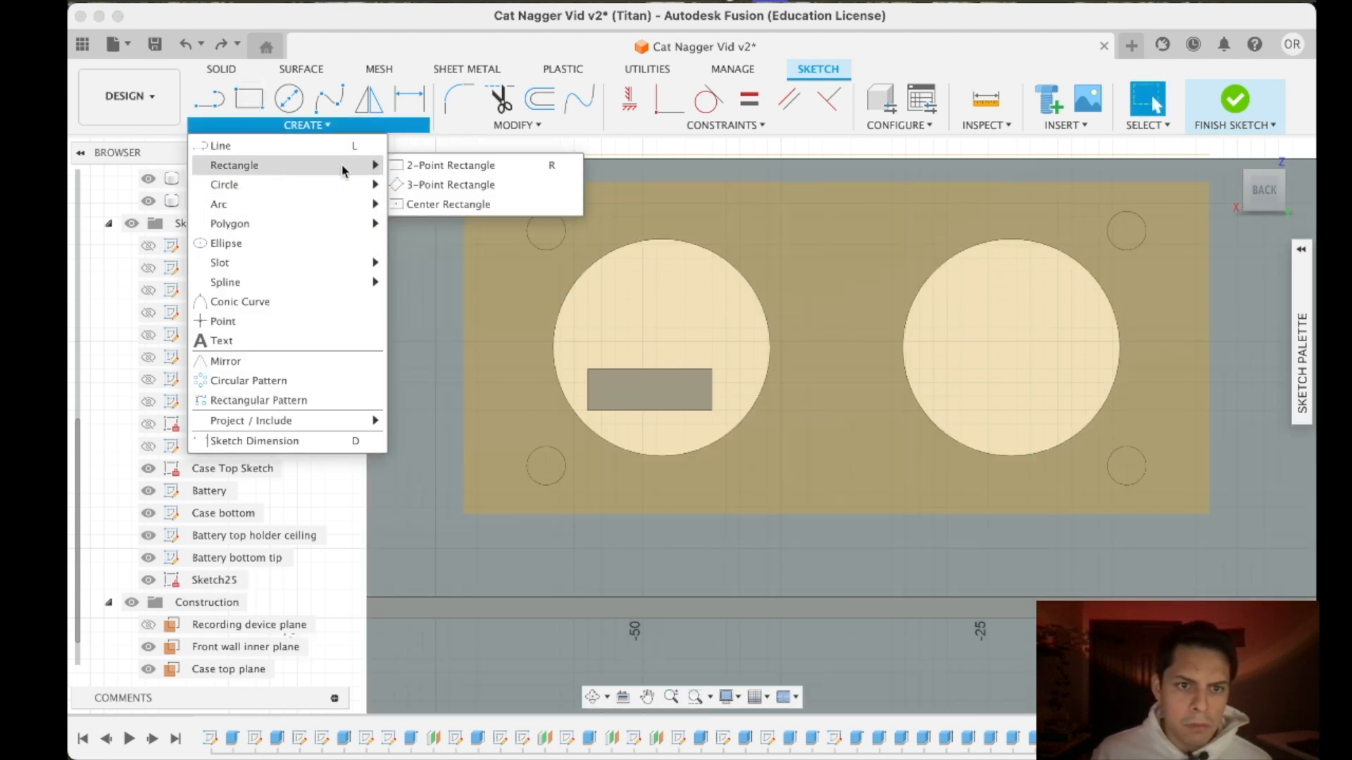
{"action": "left_click", "coordinate": [423, 205]}
{"action": "left_click", "coordinate": [545, 227]}
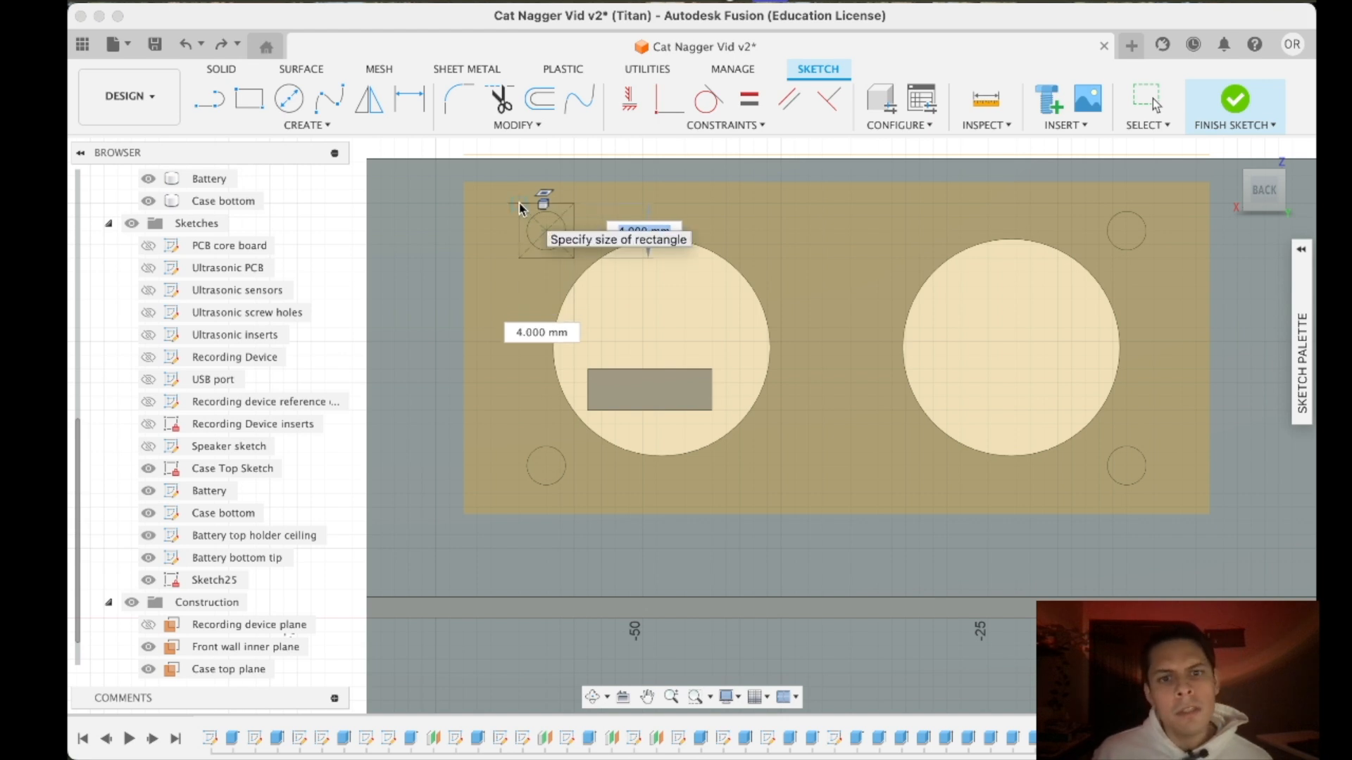
{"action": "left_click", "coordinate": [518, 203]}
{"action": "key", "text": "Escape"}
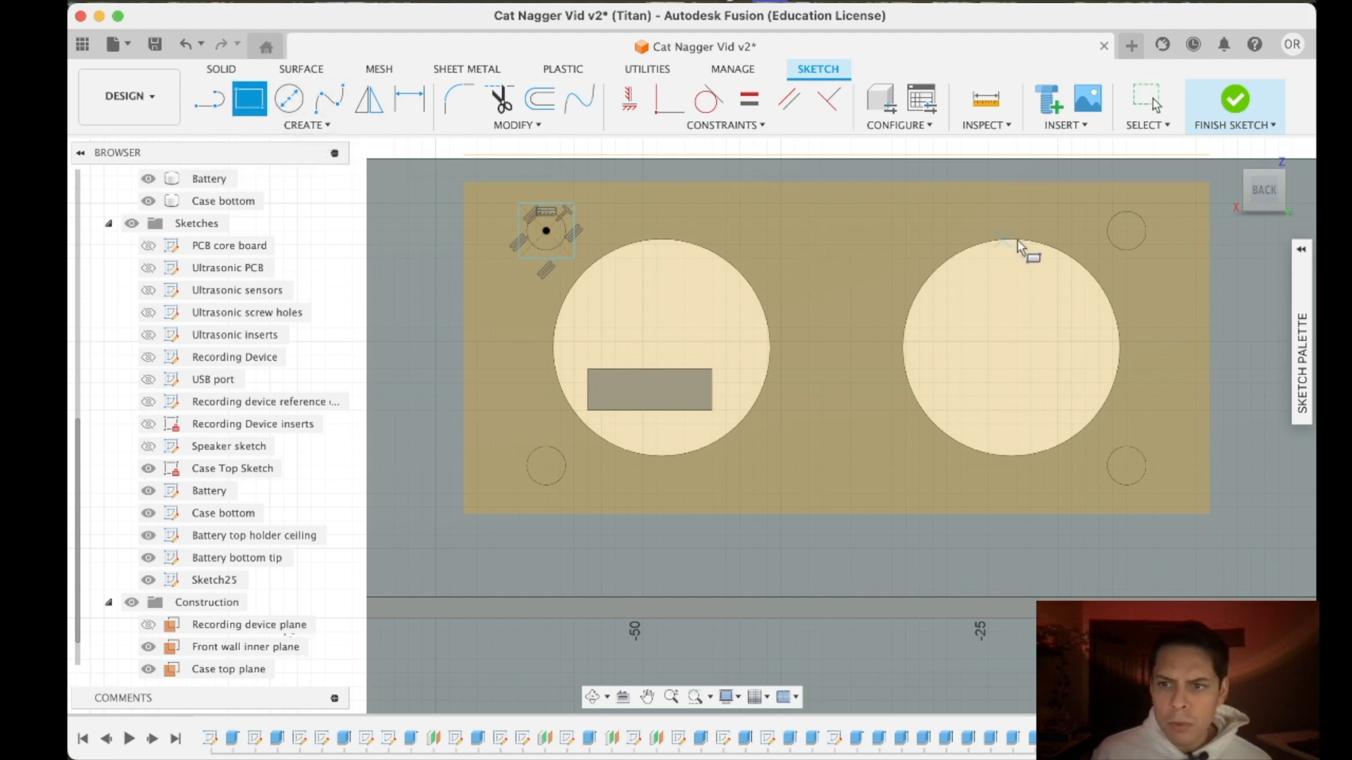
{"action": "left_click", "coordinate": [1126, 230]}
{"action": "key", "text": "Escape"}
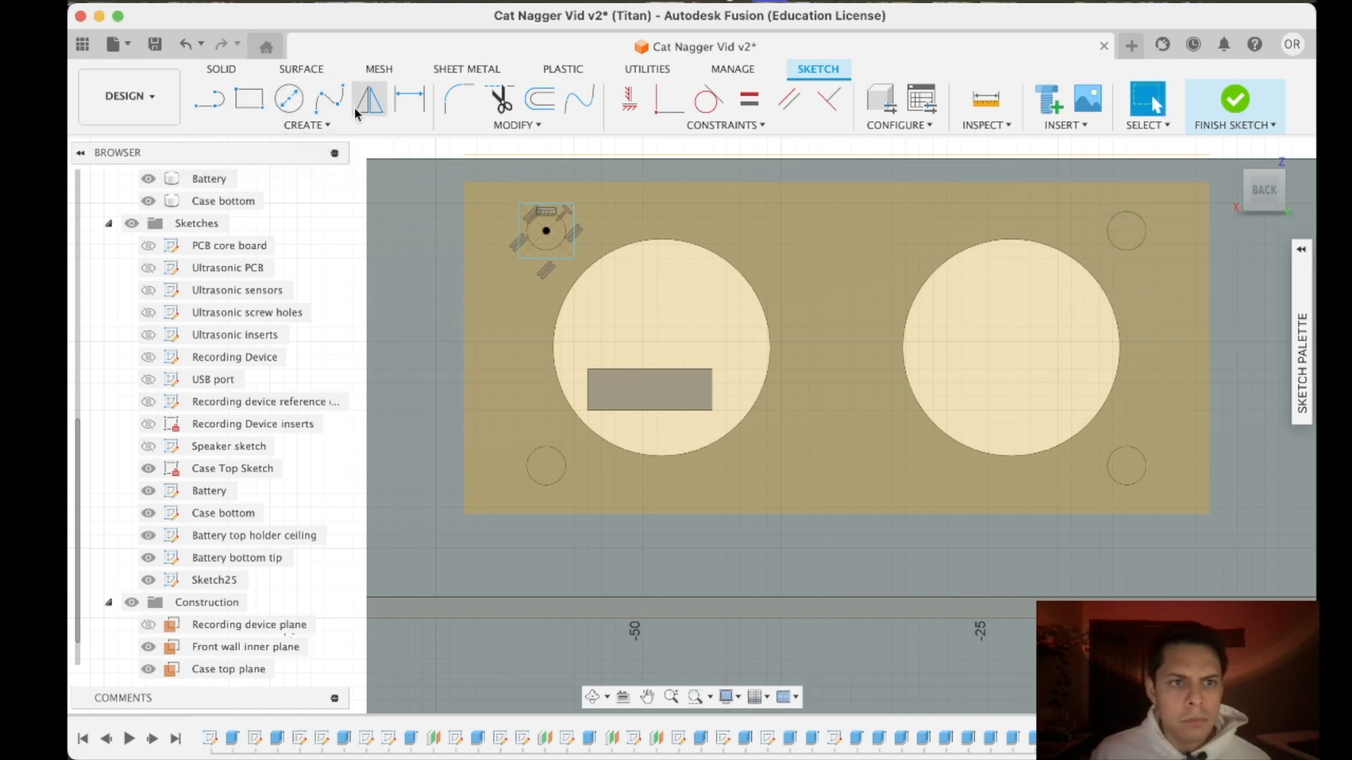
- Sketch matching center squares of about 4 mm around the other three ultrasonic insert holes
{"action": "left_click", "coordinate": [315, 126]}
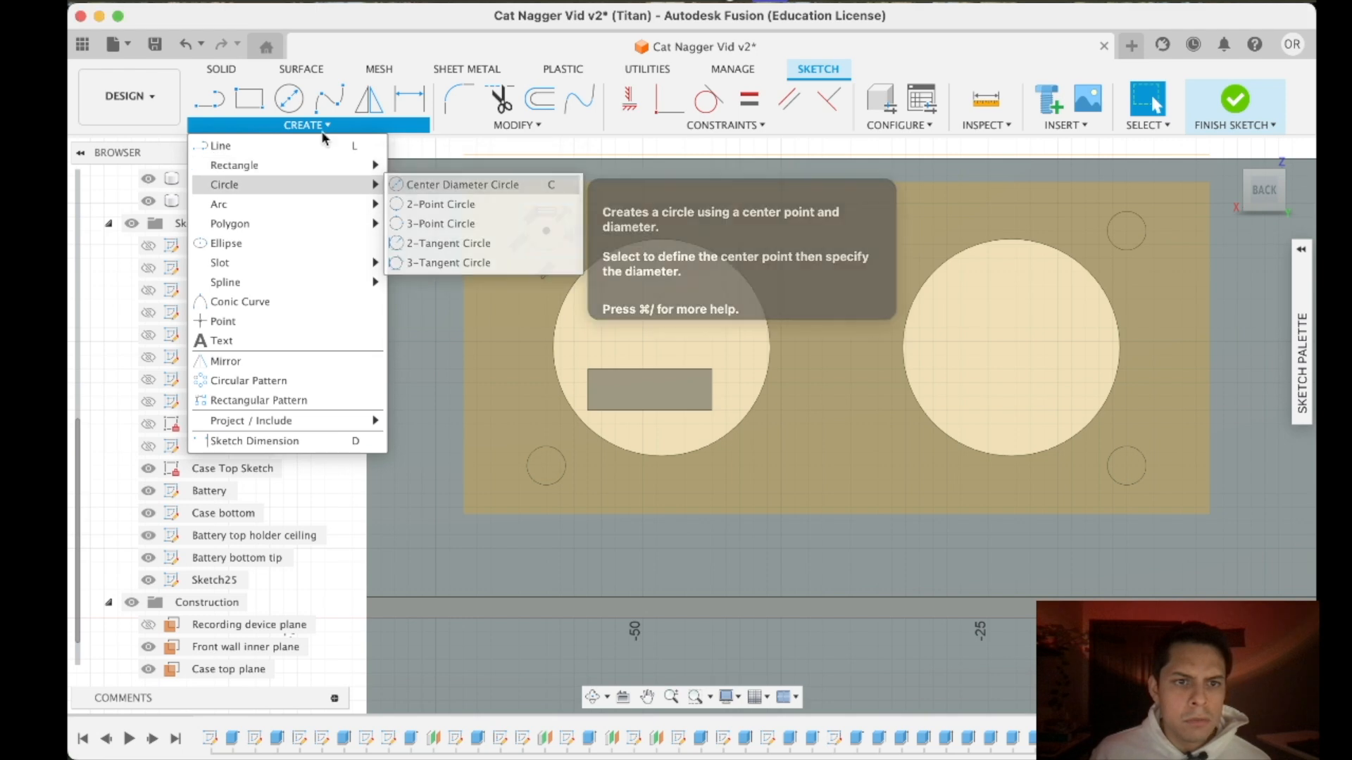
{"action": "mouse_move", "coordinate": [345, 166]}
{"action": "left_click", "coordinate": [429, 205]}
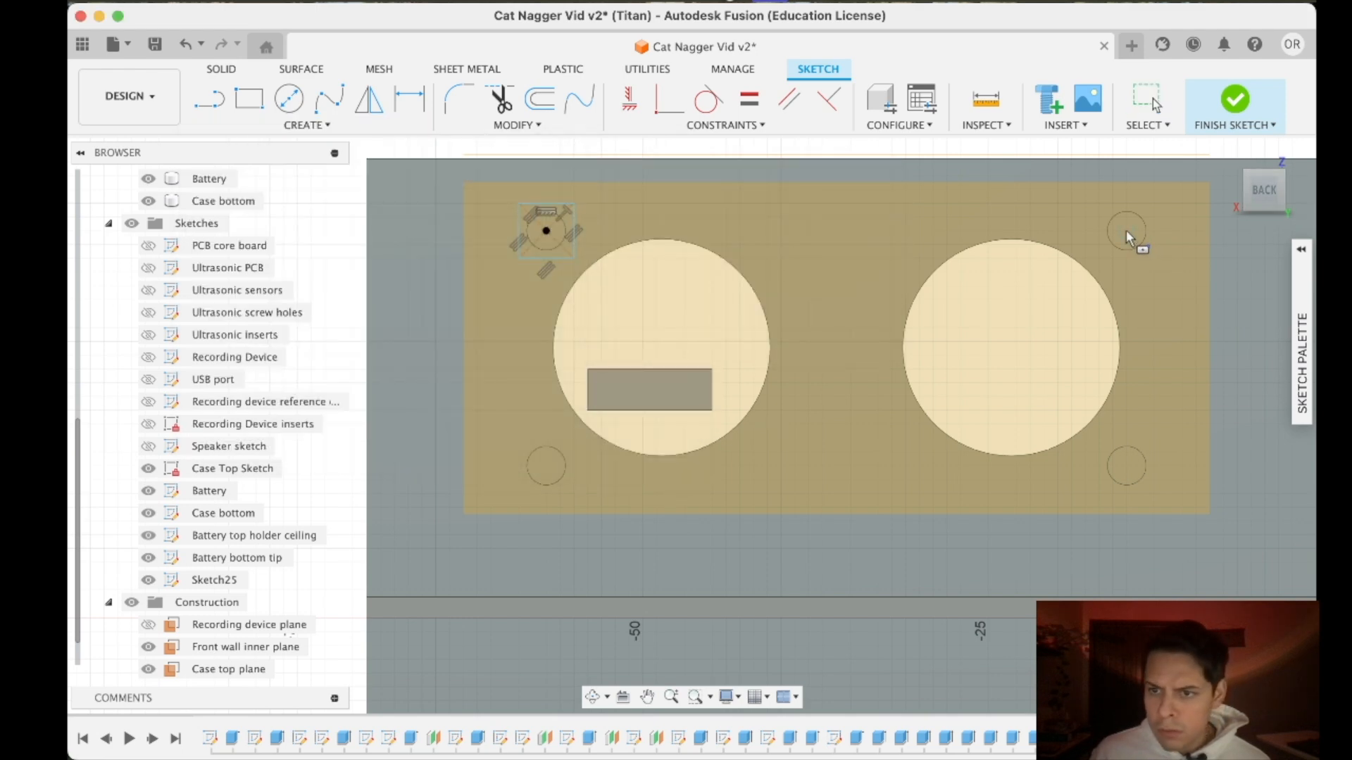
{"action": "left_click", "coordinate": [1125, 231]}
{"action": "left_click", "coordinate": [1098, 205]}
{"action": "left_click", "coordinate": [1125, 466]}
{"action": "left_click", "coordinate": [1100, 440]}
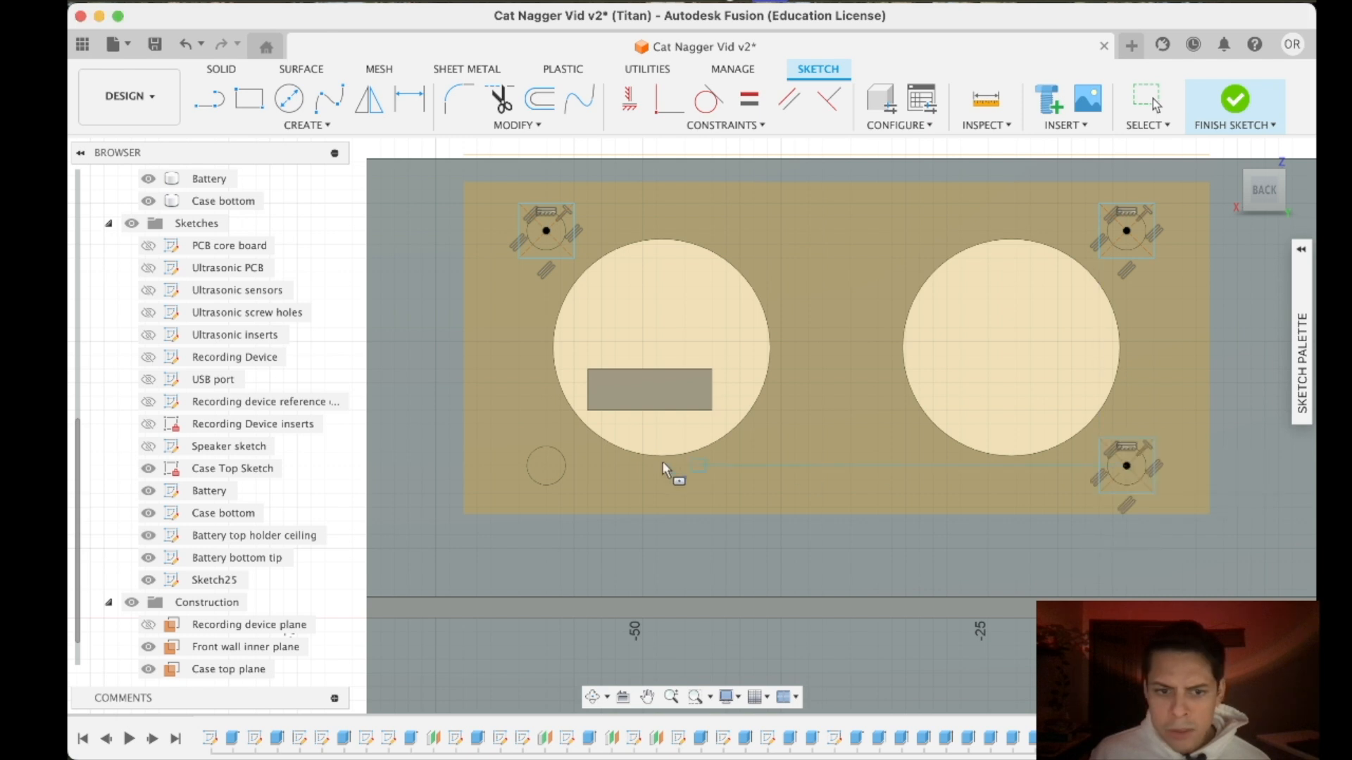
{"action": "left_click", "coordinate": [546, 466]}
{"action": "left_click", "coordinate": [519, 439]}
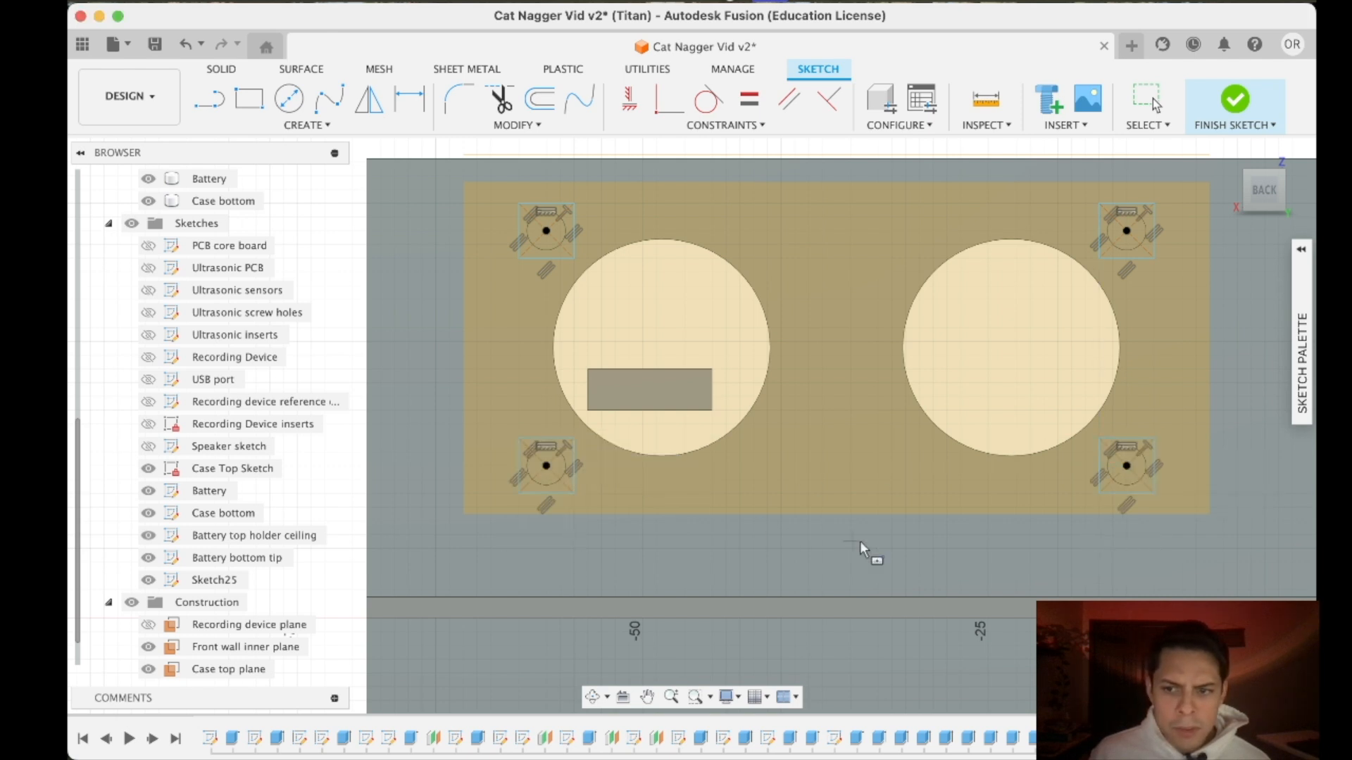
- Sketch a 5 mm center square around the upper-left speaker insert hole
{"action": "middle_click_drag", "start_coordinate": [853, 540], "coordinate": [887, 208]}
{"action": "left_click", "coordinate": [572, 413]}
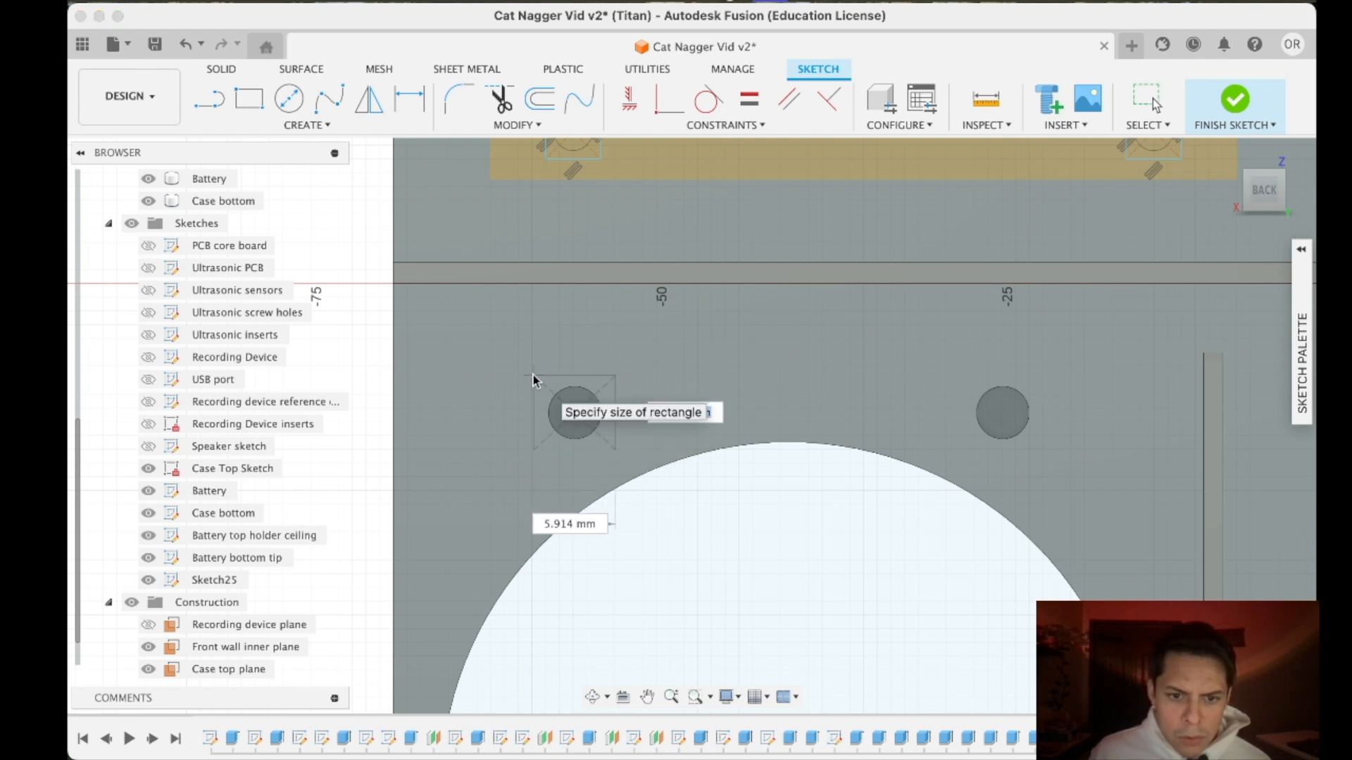
{"action": "key", "text": "Tab"}
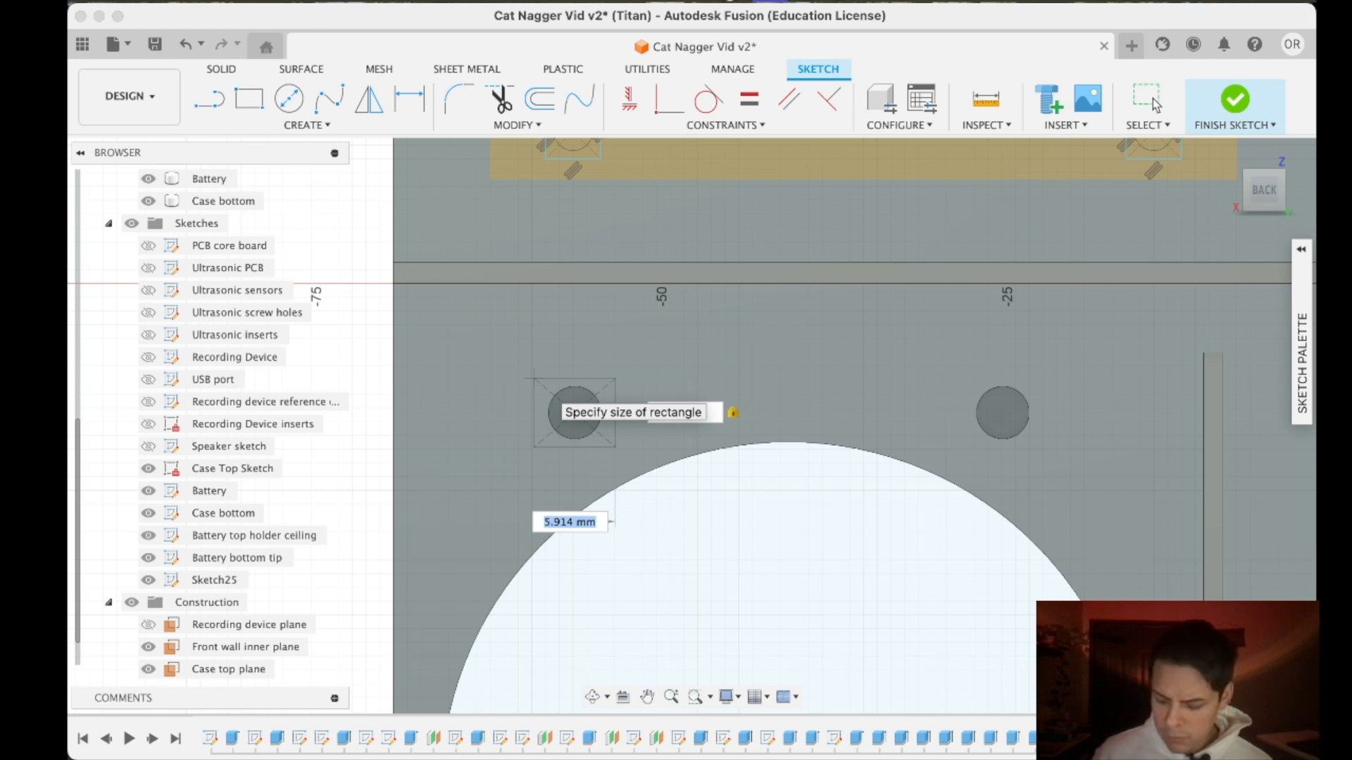
{"action": "key", "text": "Return"}
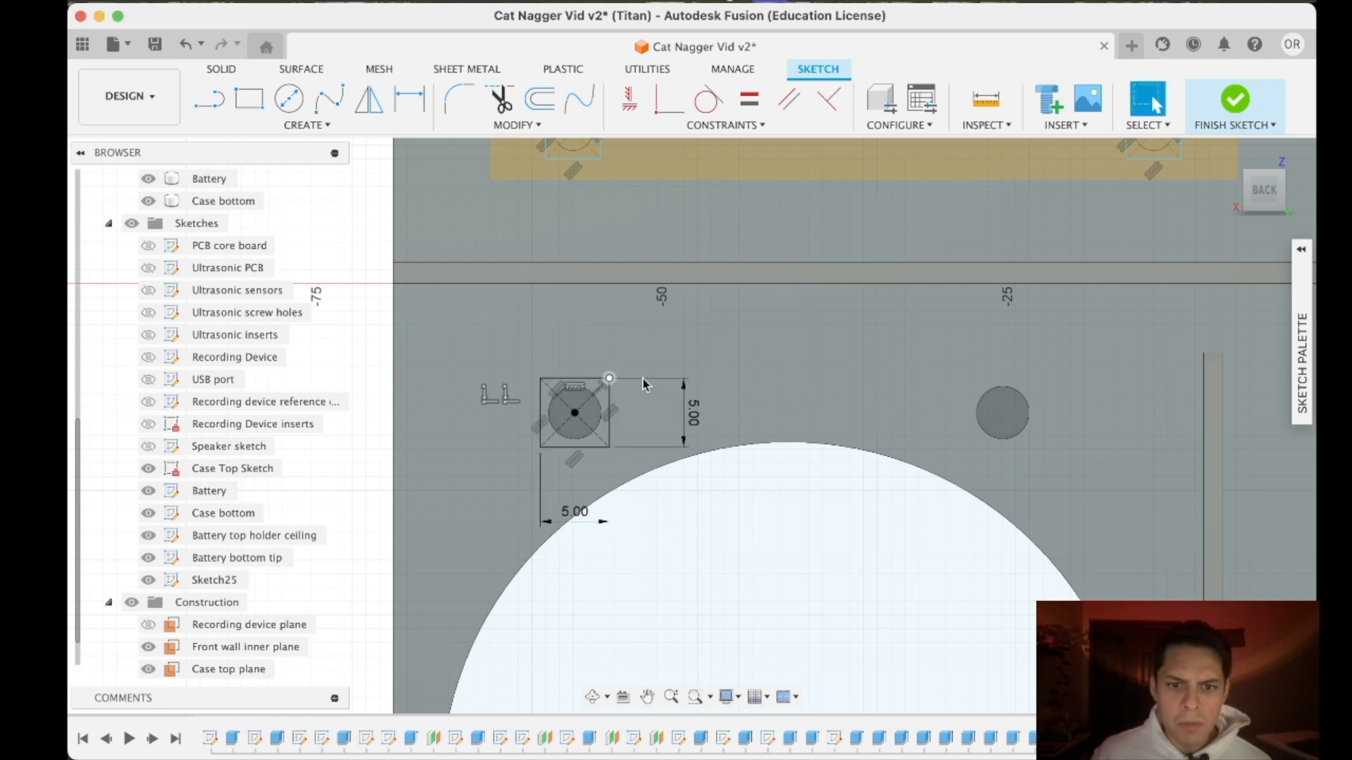
- Sketch a 5 mm center square around the upper-right speaker insert hole
{"action": "left_click", "coordinate": [307, 124]}
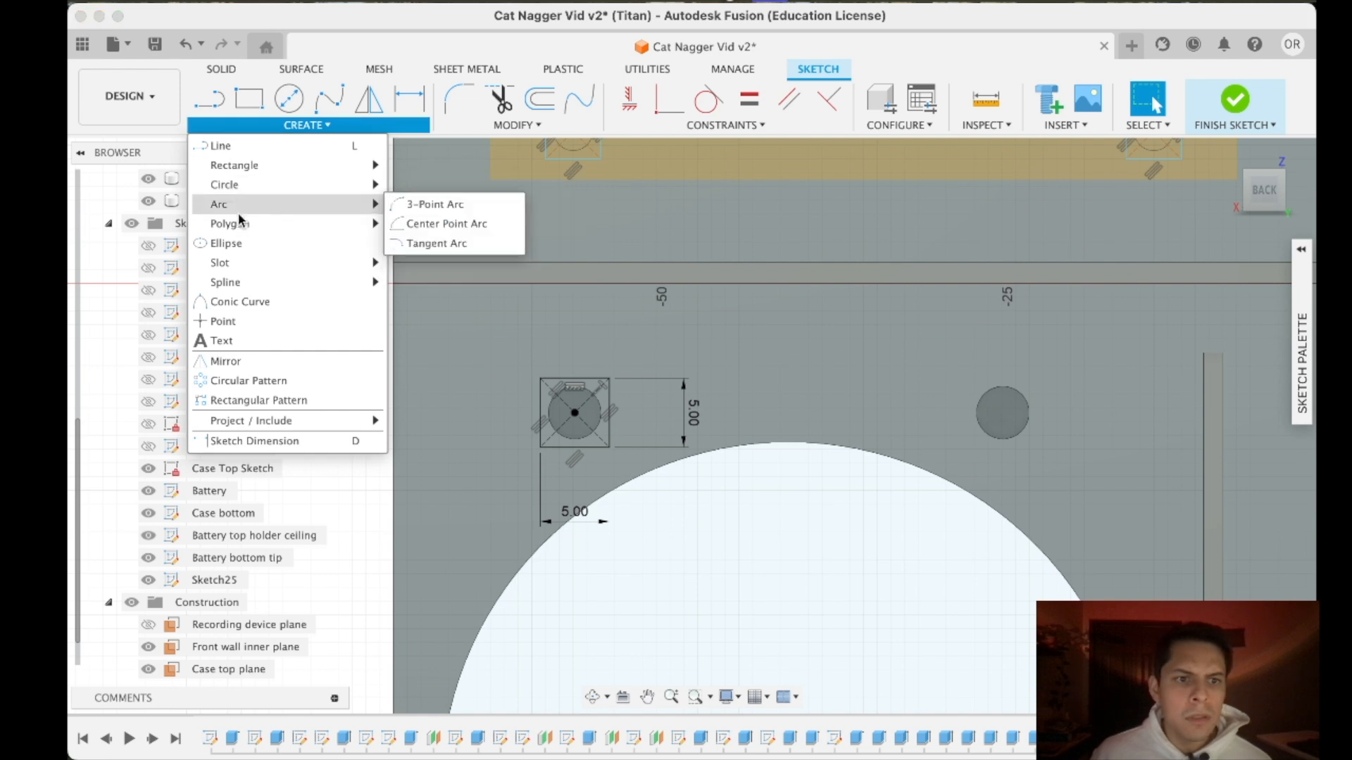
{"action": "mouse_move", "coordinate": [230, 185]}
{"action": "left_click", "coordinate": [445, 205]}
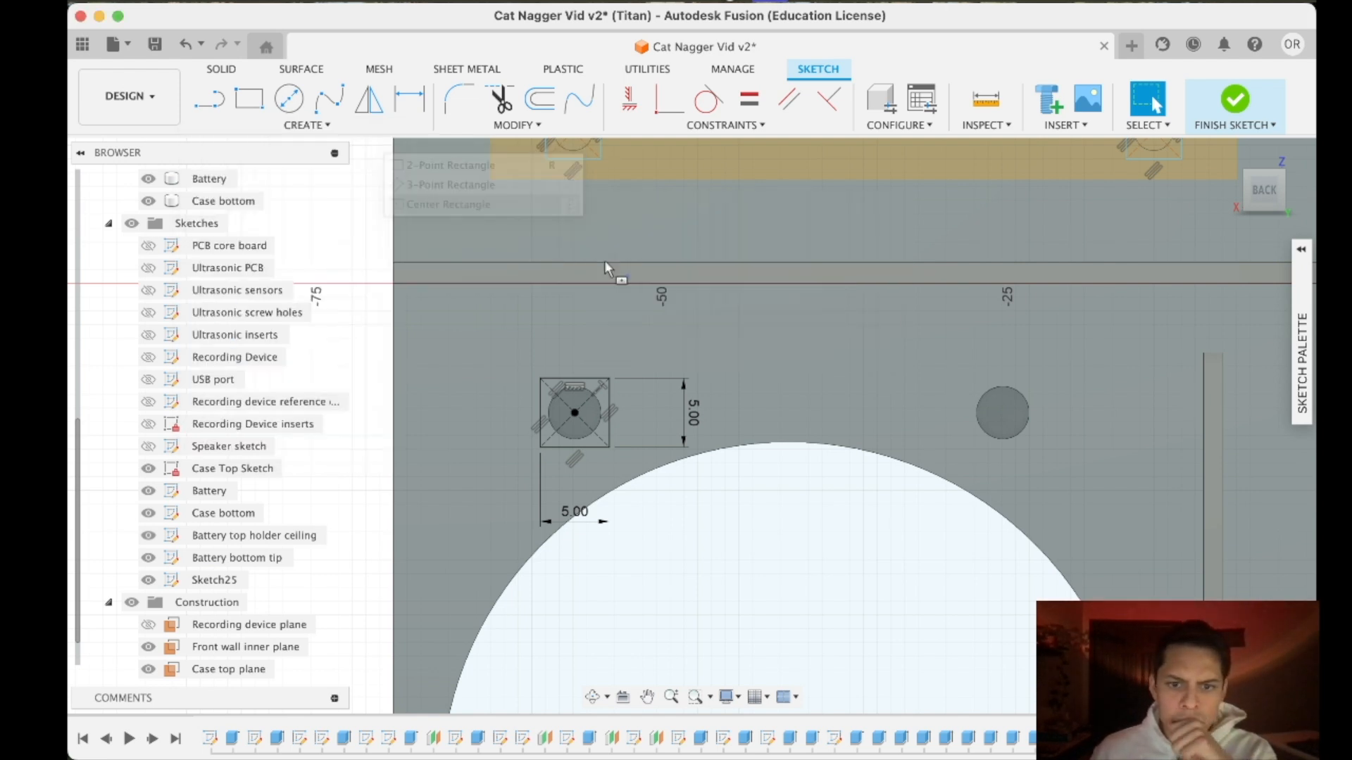
{"action": "left_click", "coordinate": [1003, 413]}
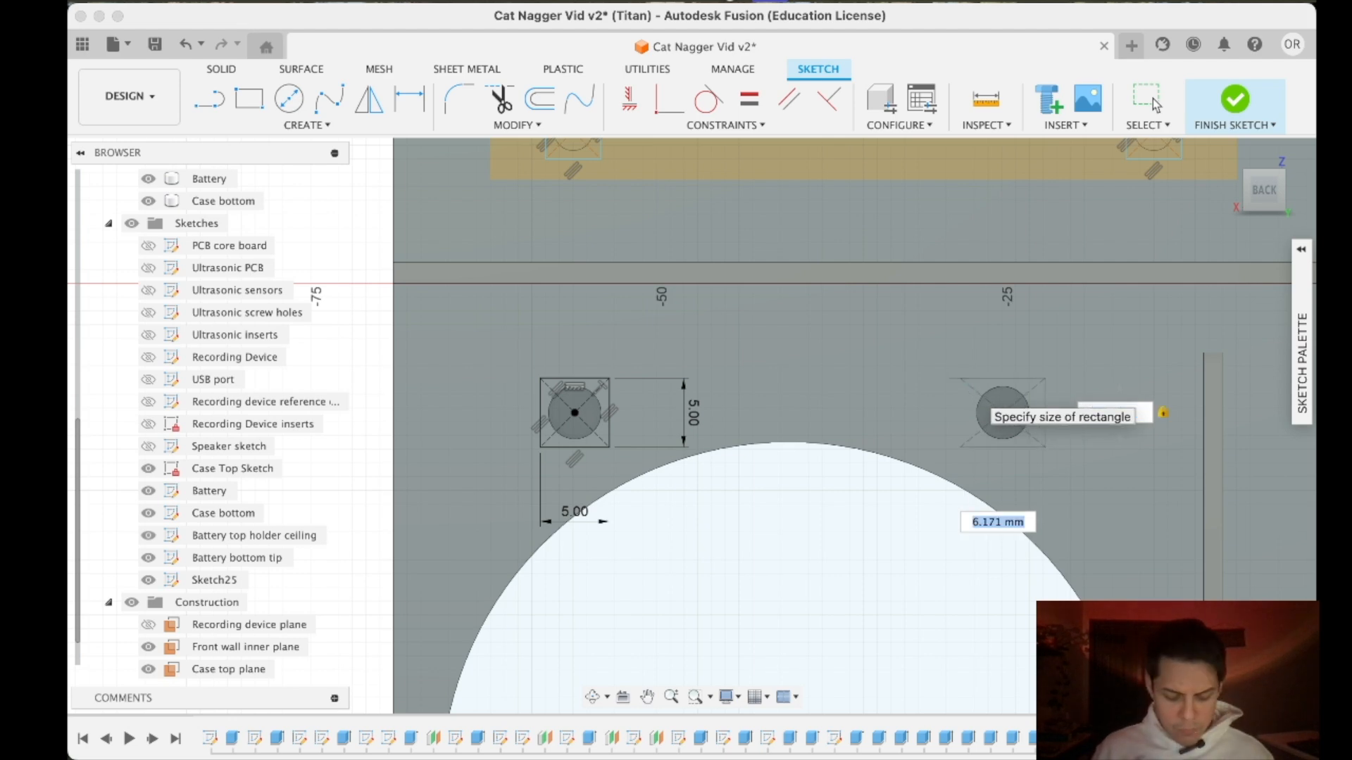
{"action": "key", "text": "Return"}
- Sketch a 5 mm center square around the lower-right speaker insert hole, which is partly covered by the battery holder
{"action": "middle_click_drag", "start_coordinate": [914, 396], "coordinate": [831, 69]}
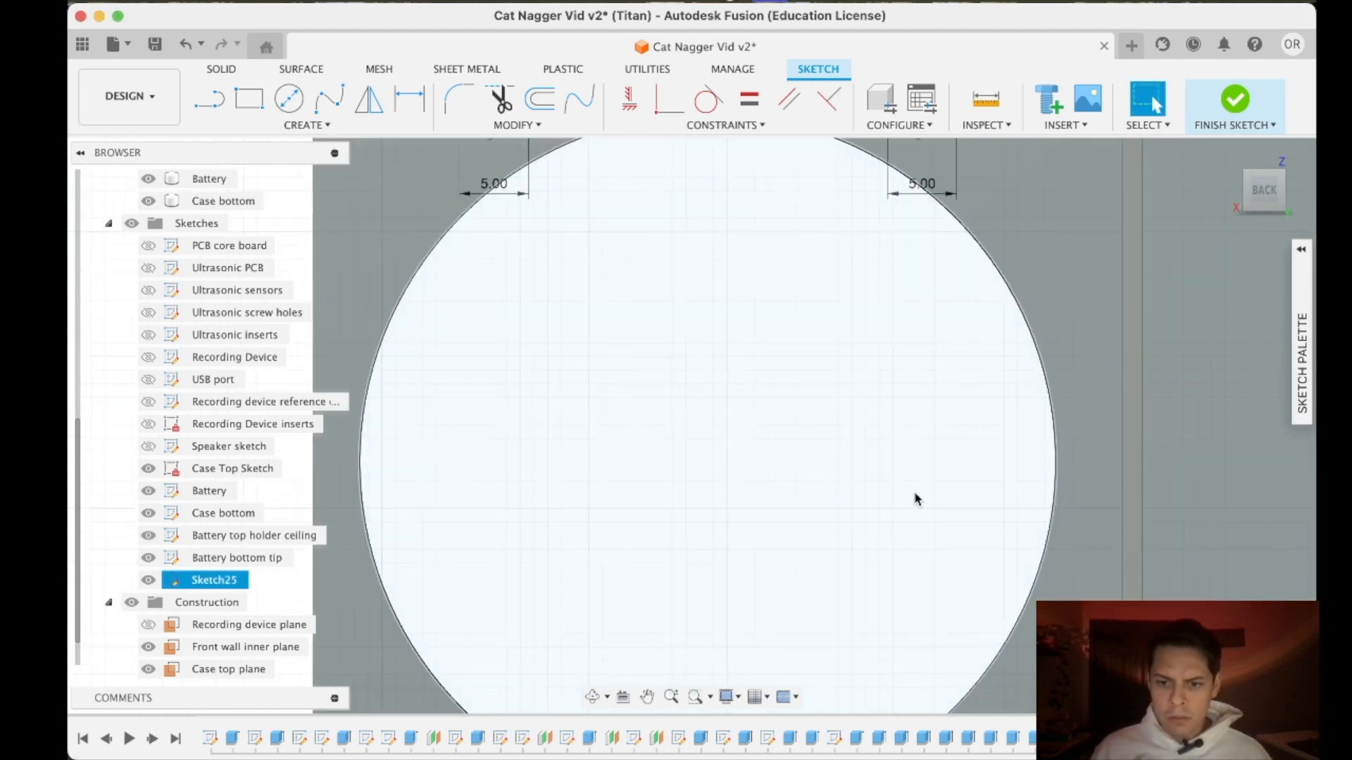
{"action": "middle_click_drag", "start_coordinate": [933, 525], "coordinate": [801, 158]}
{"action": "left_click", "coordinate": [787, 466]}
{"action": "left_click", "coordinate": [306, 124]}
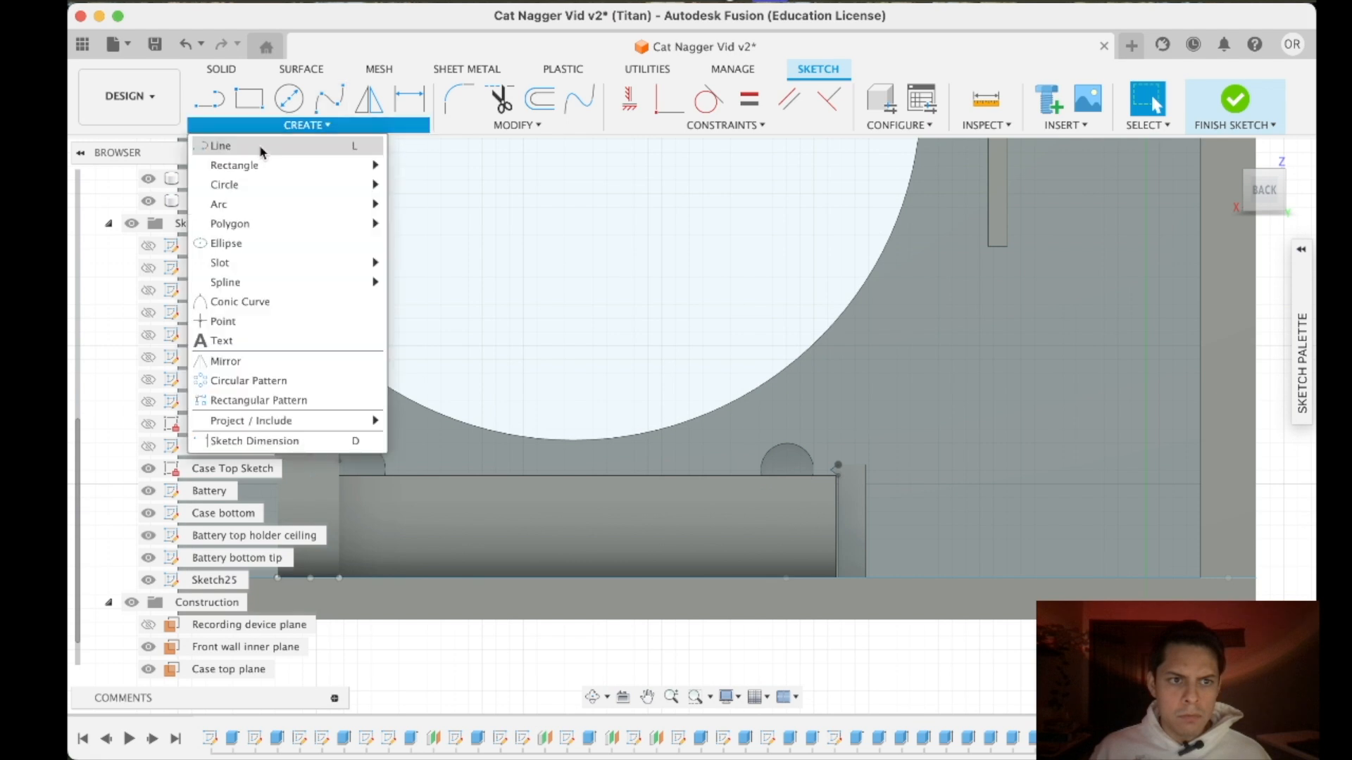
{"action": "mouse_move", "coordinate": [379, 166]}
{"action": "left_click", "coordinate": [482, 184]}
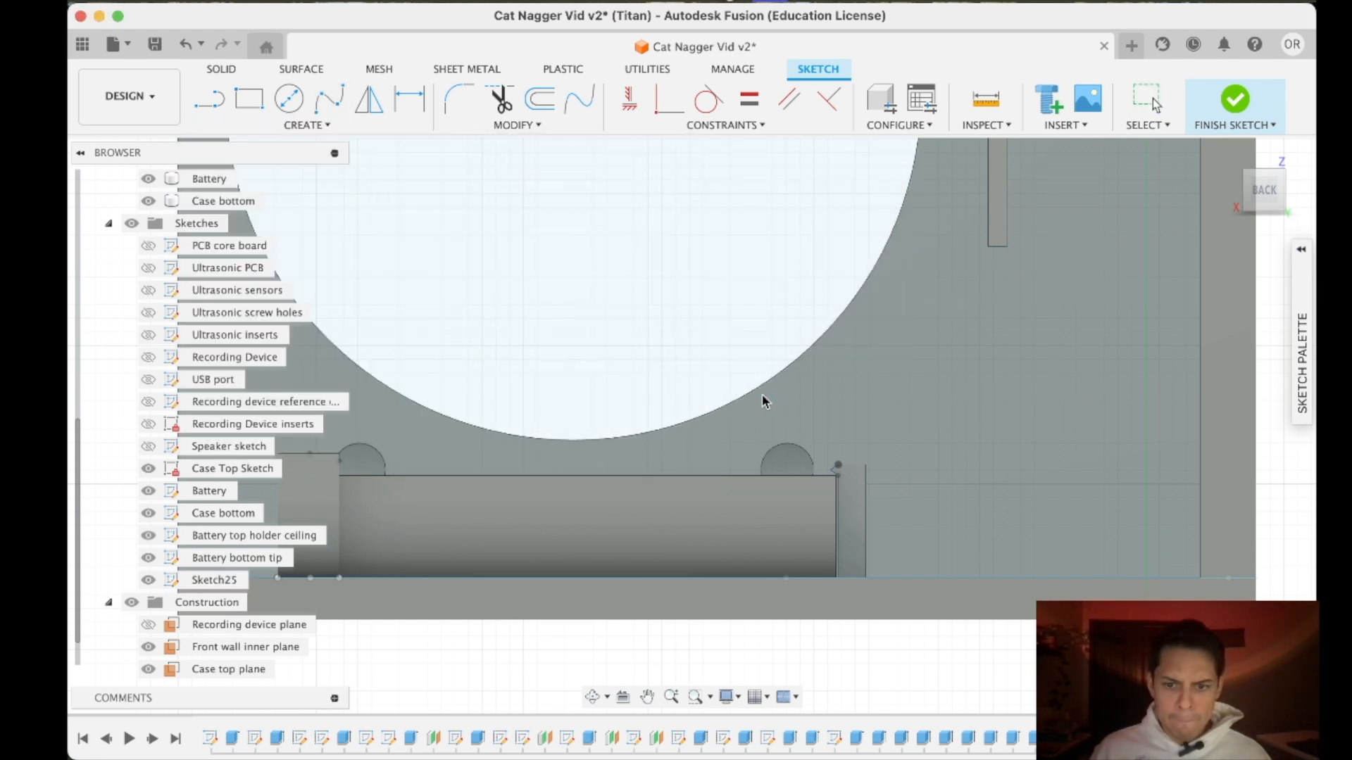
{"action": "left_click", "coordinate": [788, 469]}
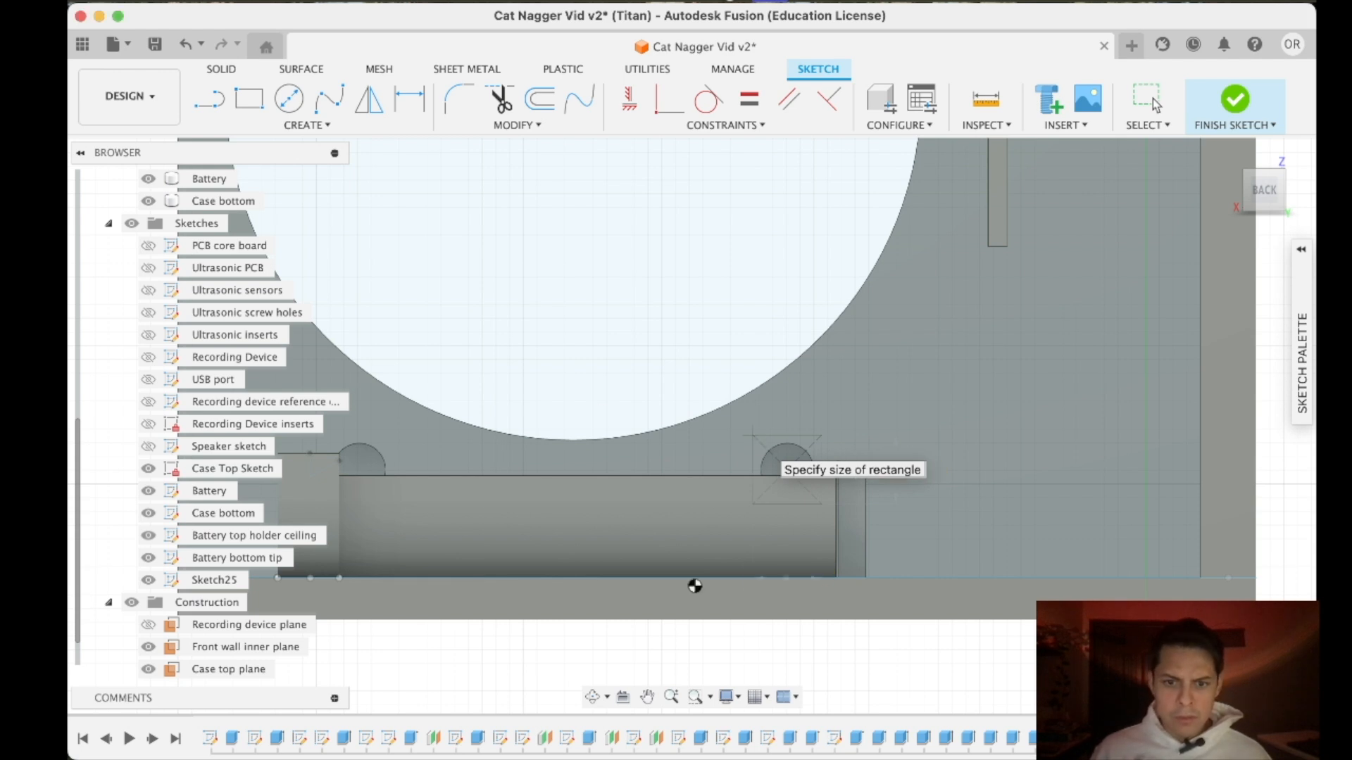
{"action": "key", "text": "Return"}
- Sketch a 5 mm center square around the lower-left speaker insert hole
{"action": "middle_click_drag", "start_coordinate": [779, 461], "coordinate": [928, 369]}
{"action": "middle_click_drag", "start_coordinate": [543, 383], "coordinate": [645, 411]}
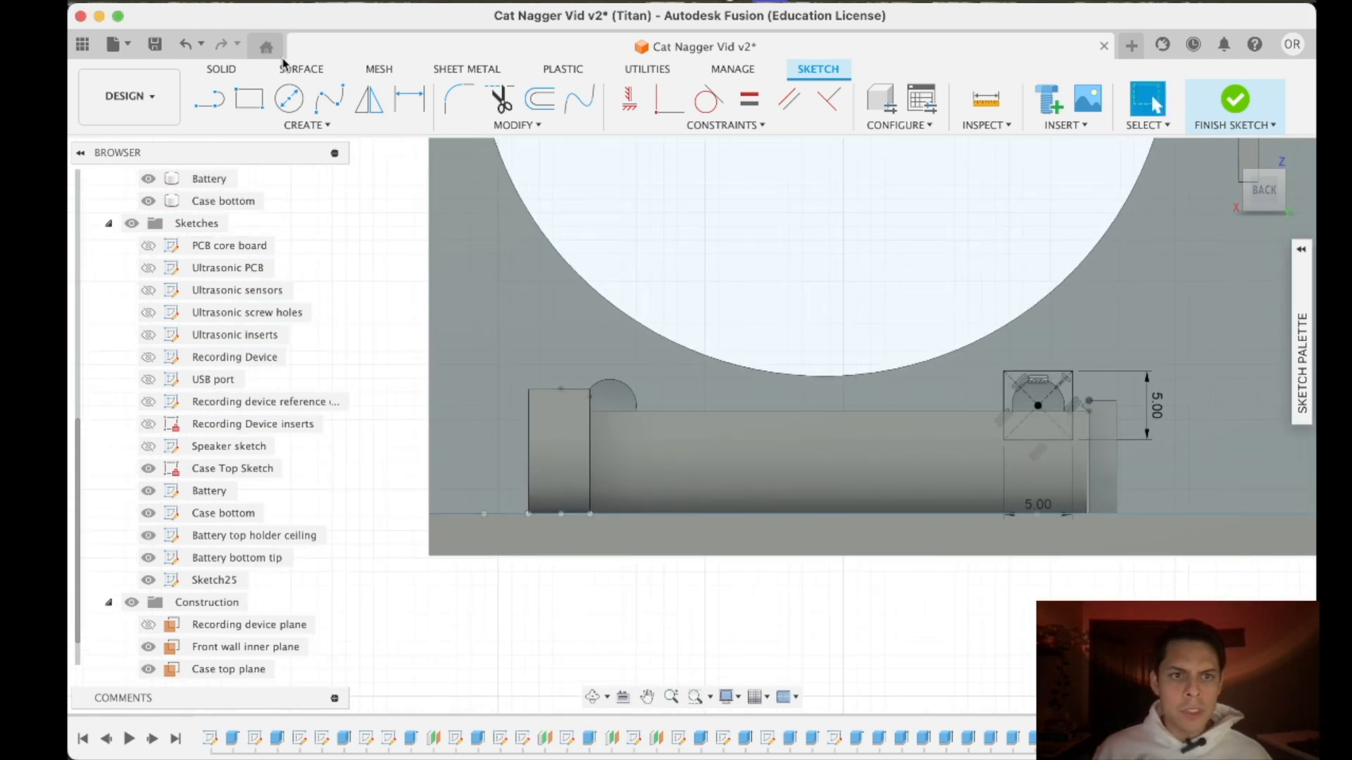
{"action": "left_click", "coordinate": [254, 125]}
{"action": "mouse_move", "coordinate": [380, 166]}
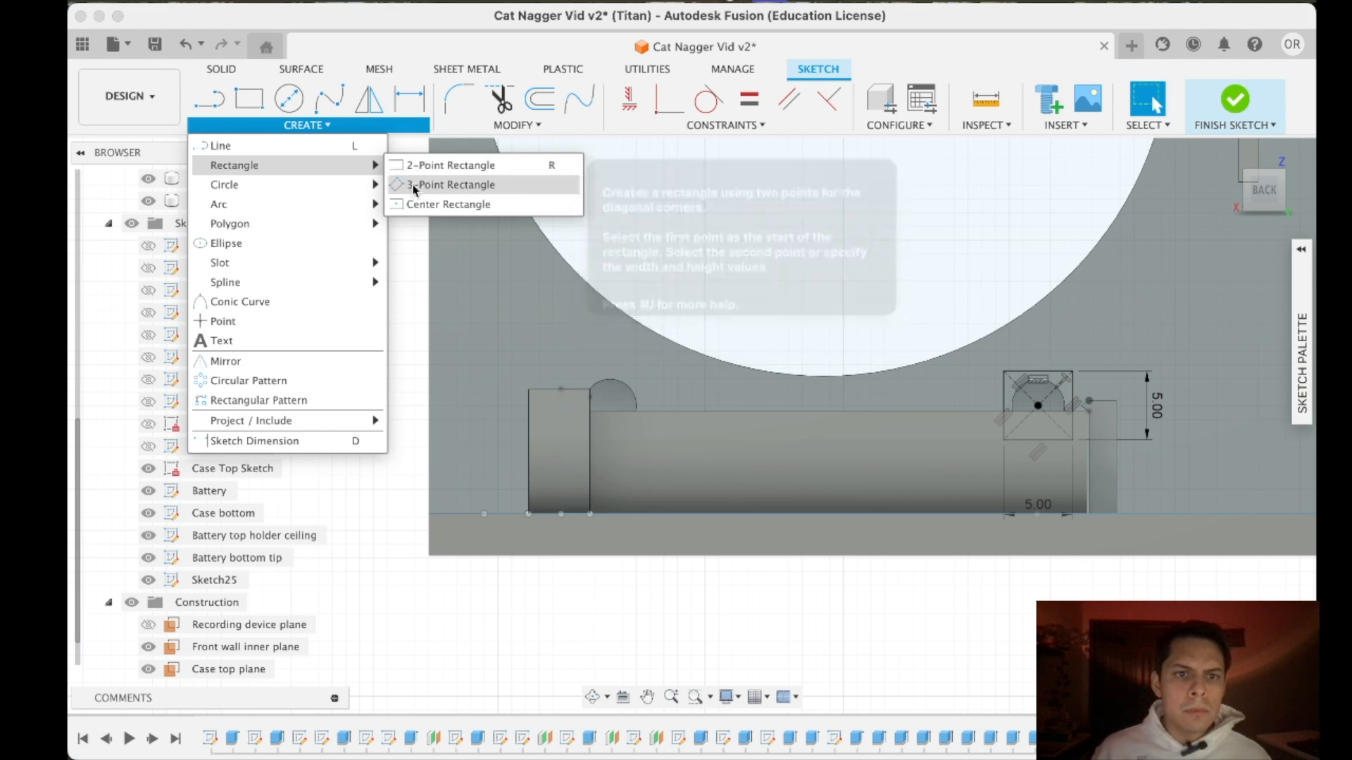
{"action": "left_click", "coordinate": [448, 204]}
{"action": "left_click", "coordinate": [609, 405]}
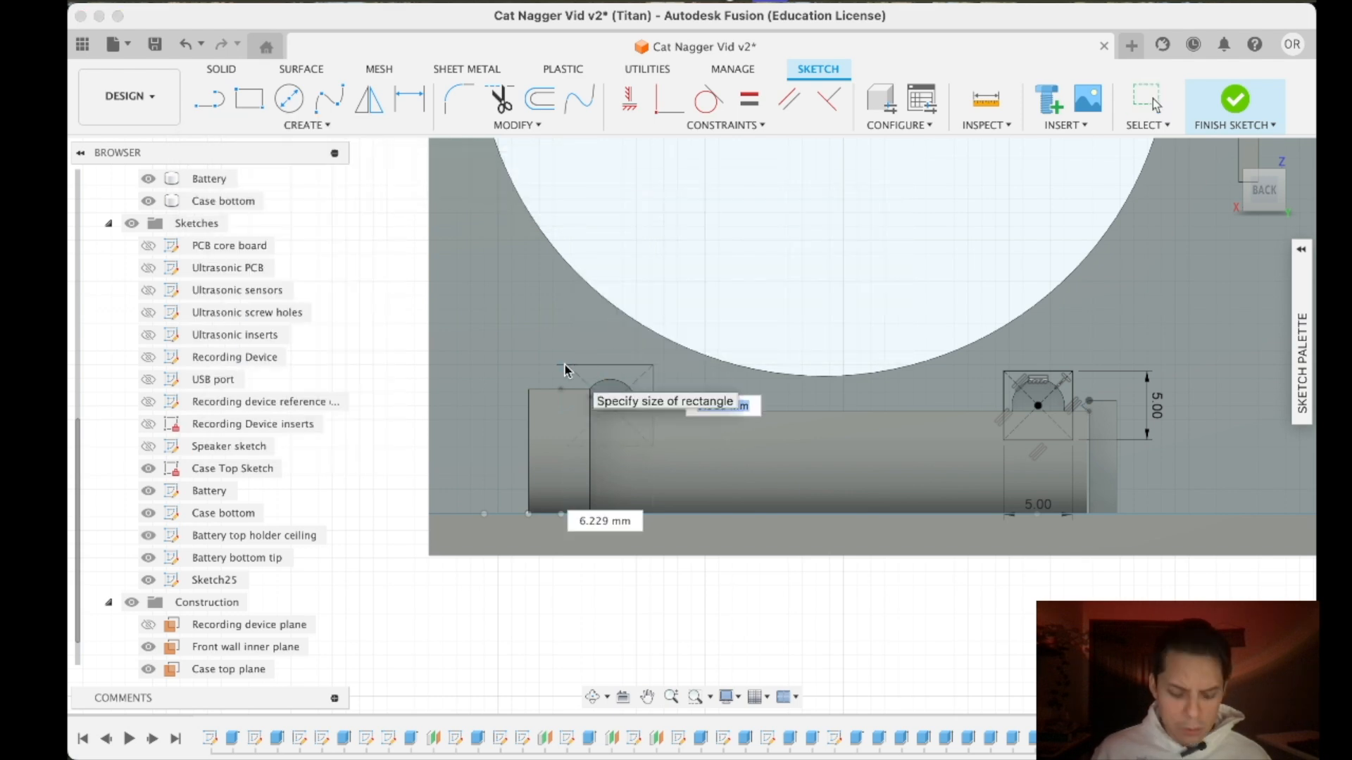
{"action": "key", "text": "Return"}
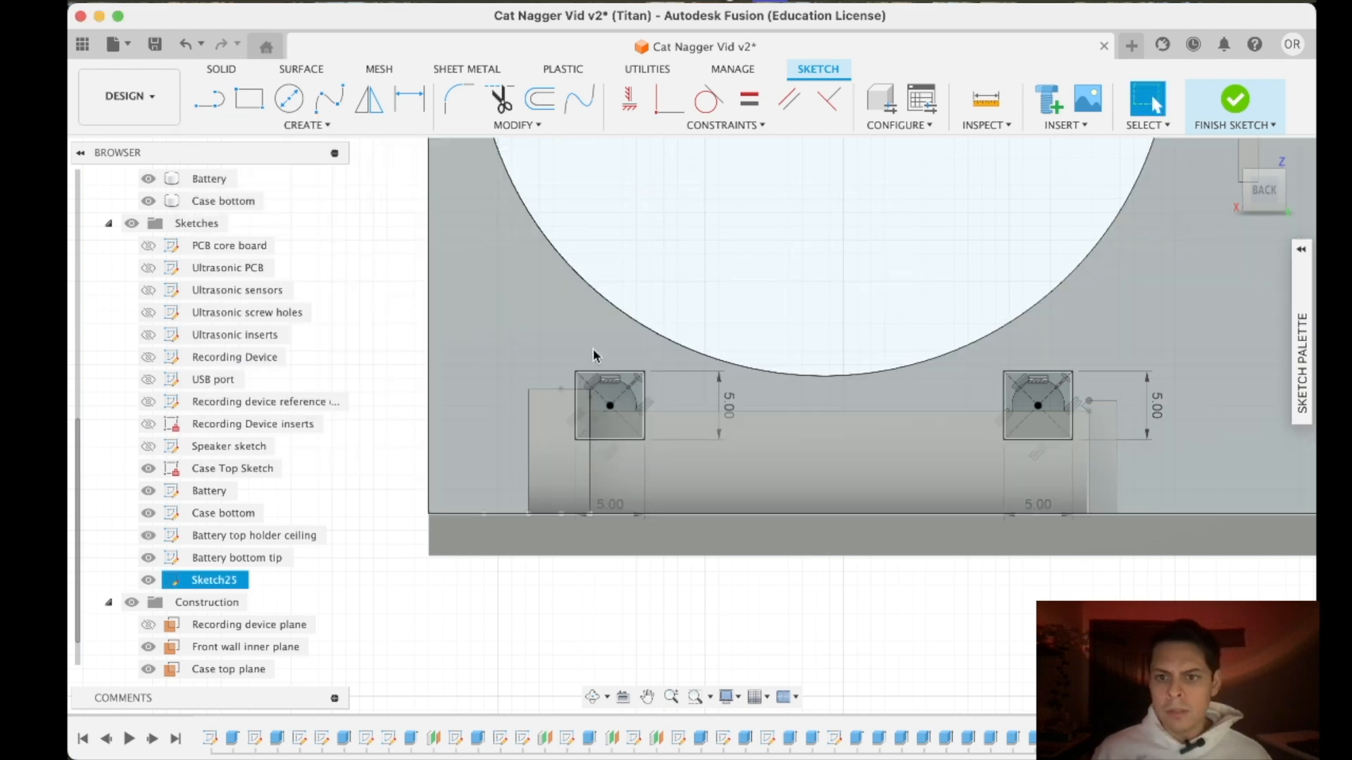
- Start an extrusion of the four squares around the ultrasonic insert holes, hiding the Front wall inner plane and Case top plane
{"action": "scroll", "coordinate": [636, 328], "scroll_direction": "down", "scroll_amount": 6}
{"action": "middle_click_drag", "start_coordinate": [691, 246], "coordinate": [735, 548]}
{"action": "scroll", "coordinate": [807, 456], "scroll_direction": "up", "scroll_amount": 1}
{"action": "scroll", "coordinate": [807, 455], "scroll_direction": "down", "scroll_amount": 2}
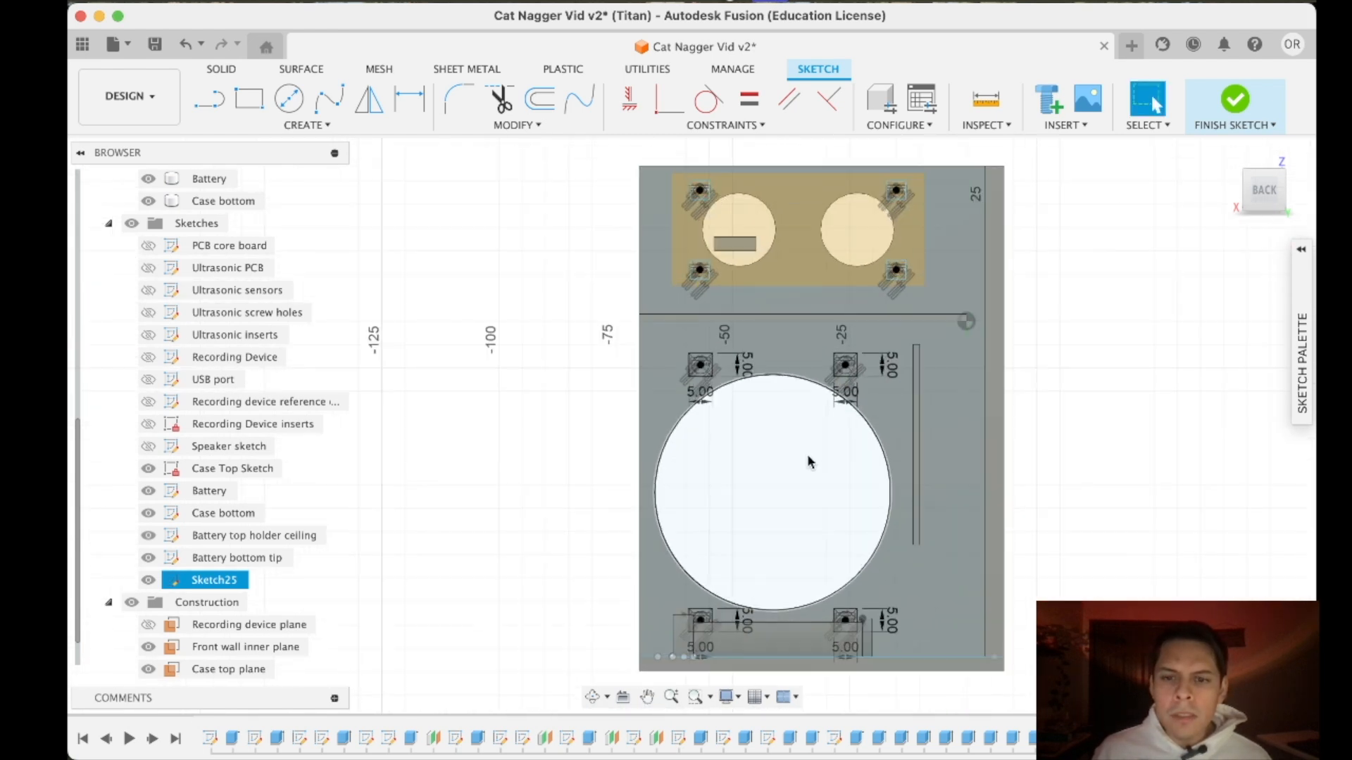
{"action": "left_click", "coordinate": [1079, 302]}
{"action": "left_click", "coordinate": [221, 68]}
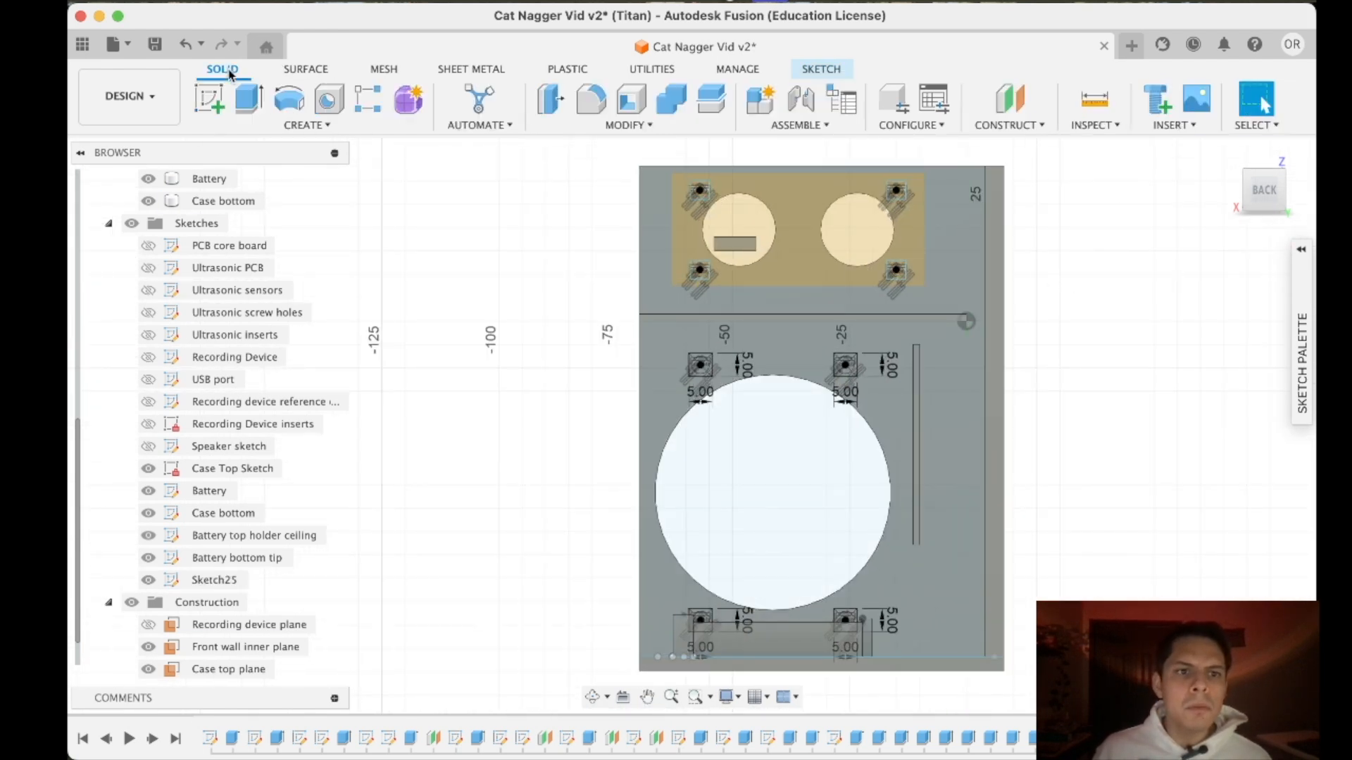
{"action": "left_click", "coordinate": [249, 99]}
{"action": "scroll", "coordinate": [281, 338], "scroll_direction": "up", "scroll_amount": 4}
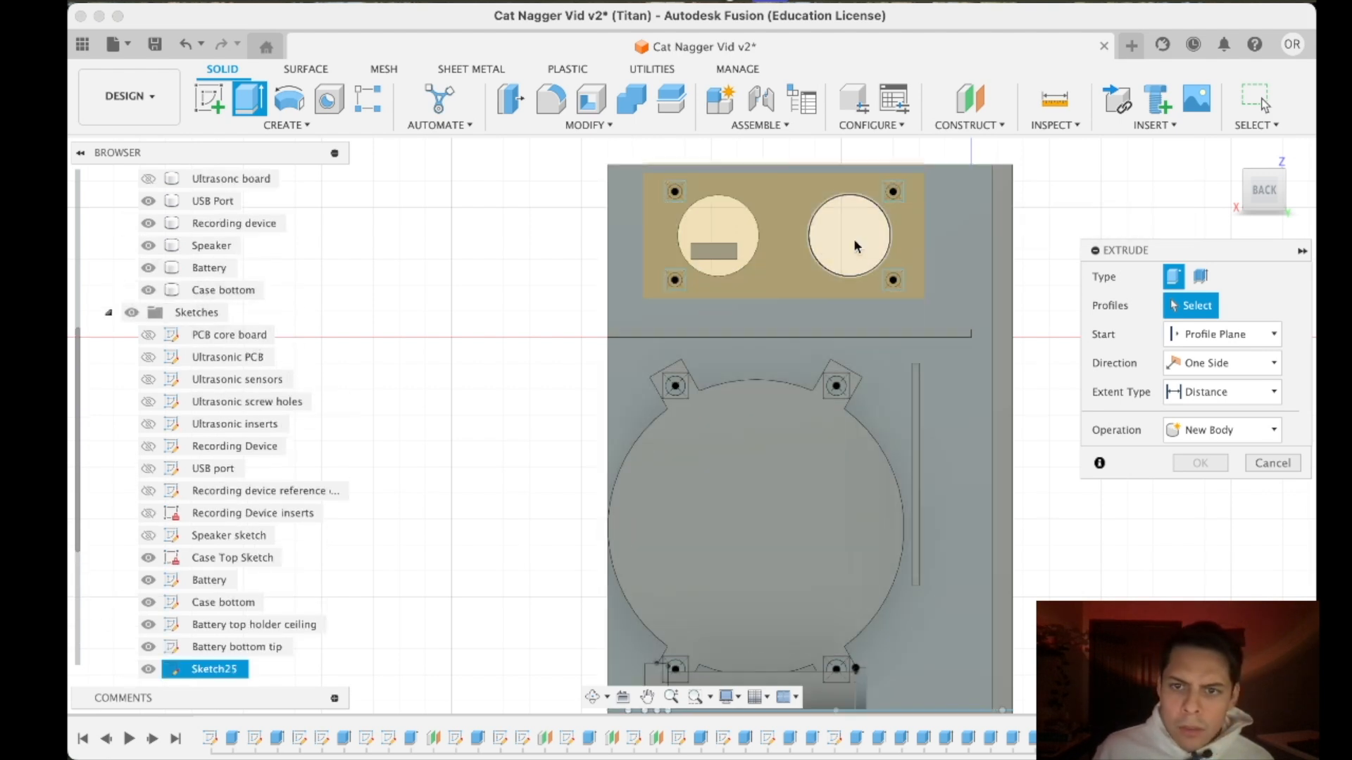
{"action": "scroll", "coordinate": [907, 200], "scroll_direction": "up", "scroll_amount": 3}
{"action": "left_click", "coordinate": [871, 184]}
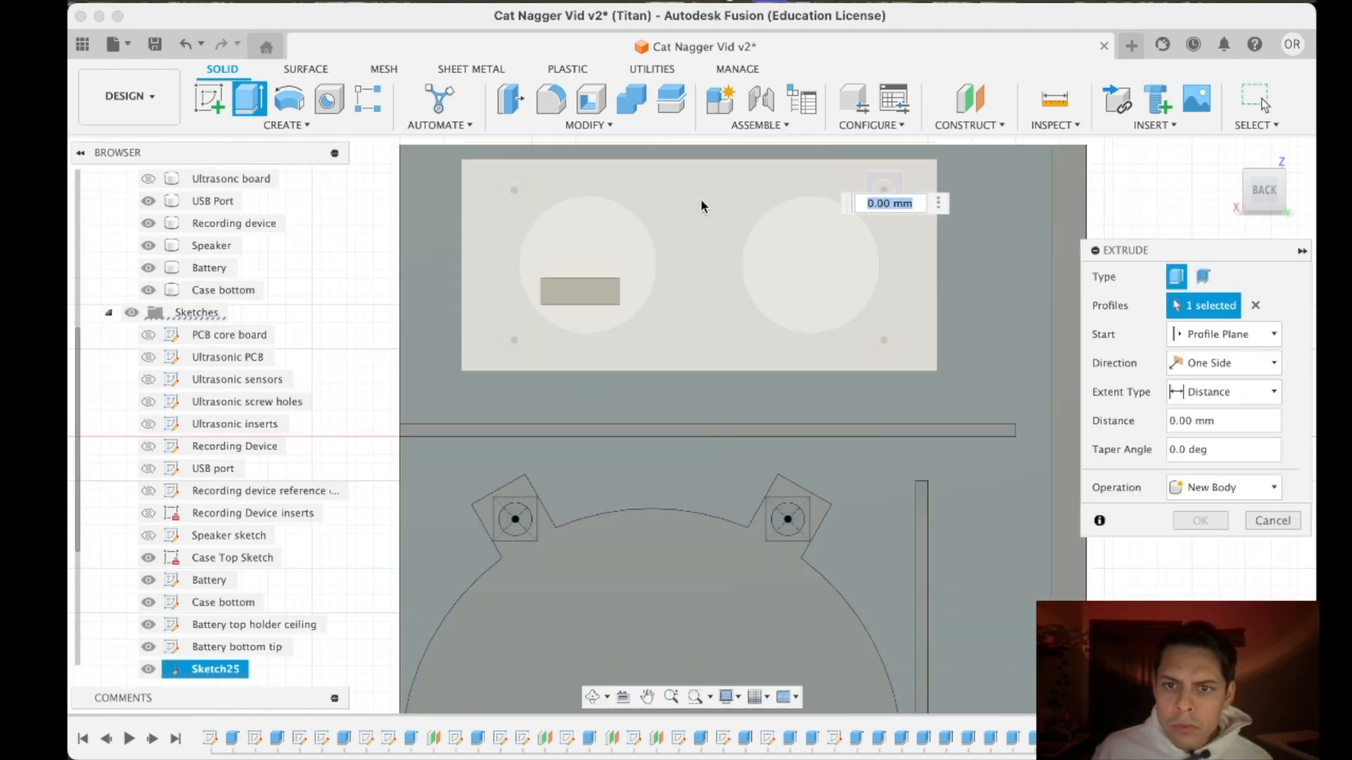
{"action": "scroll", "coordinate": [183, 663], "scroll_direction": "down", "scroll_amount": 5}
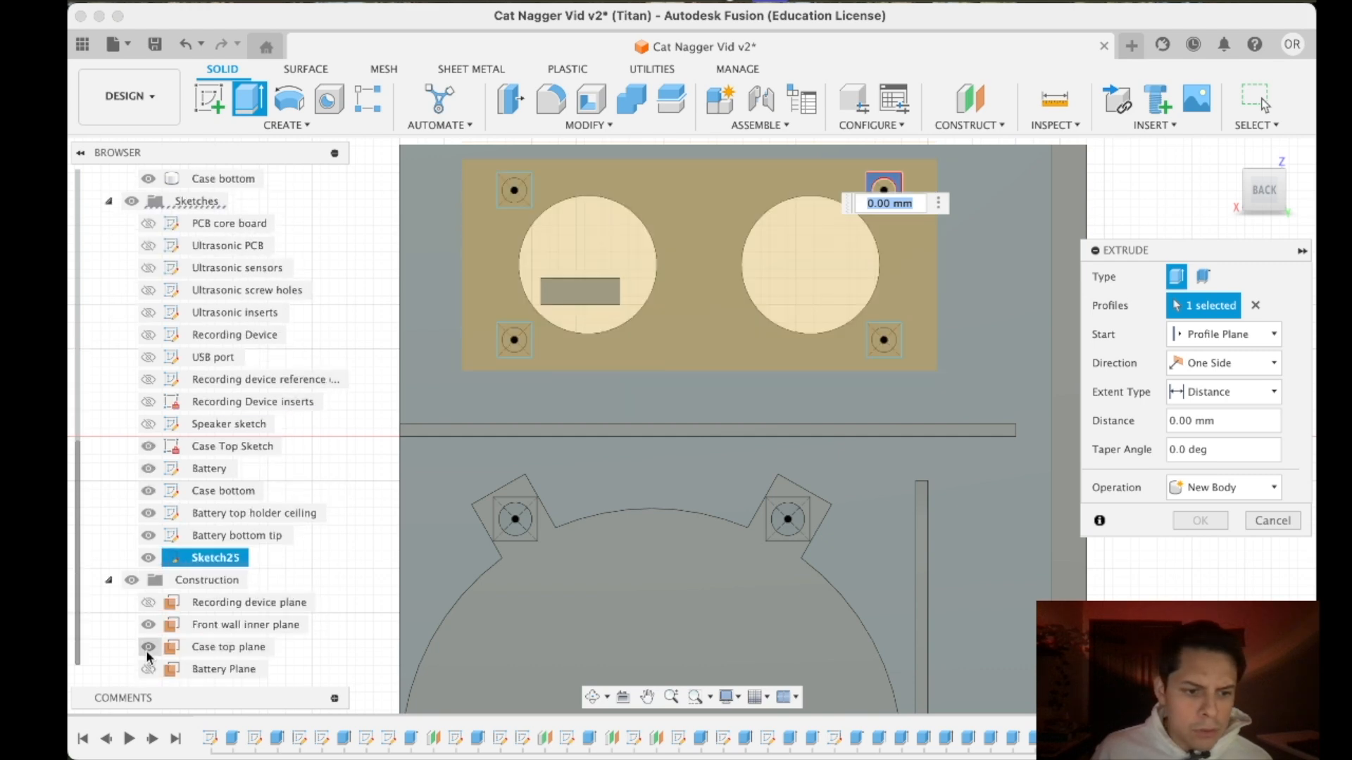
{"action": "left_click", "coordinate": [147, 625]}
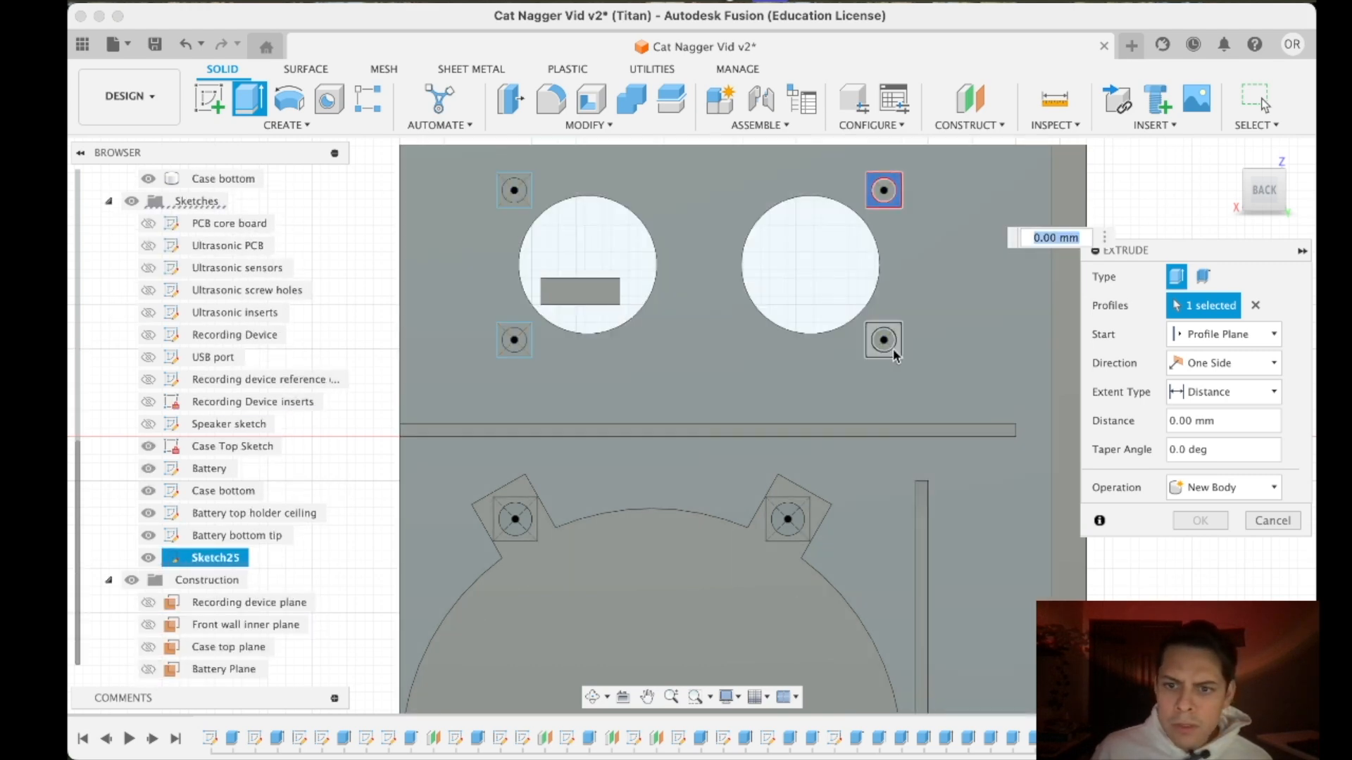
{"action": "left_click", "coordinate": [893, 348]}
{"action": "left_click", "coordinate": [524, 354]}
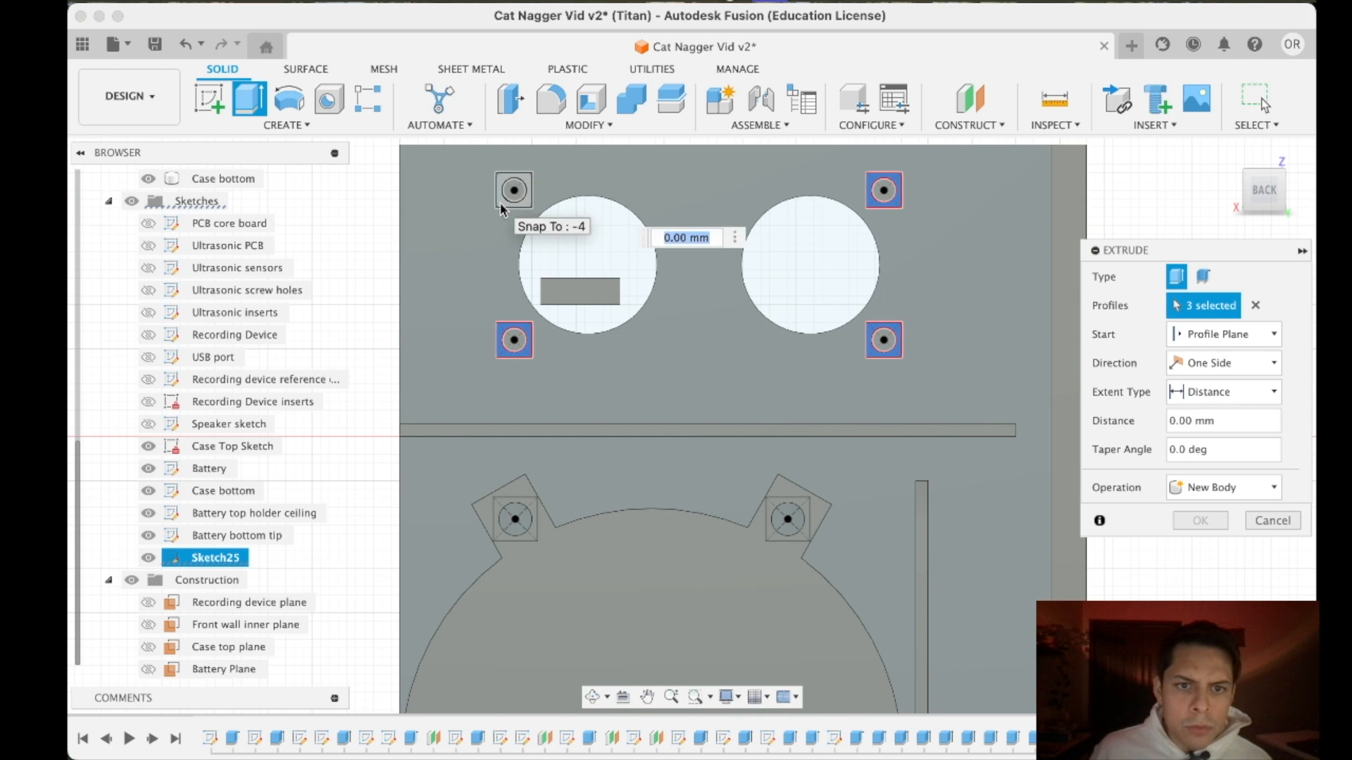
{"action": "left_click", "coordinate": [501, 200]}
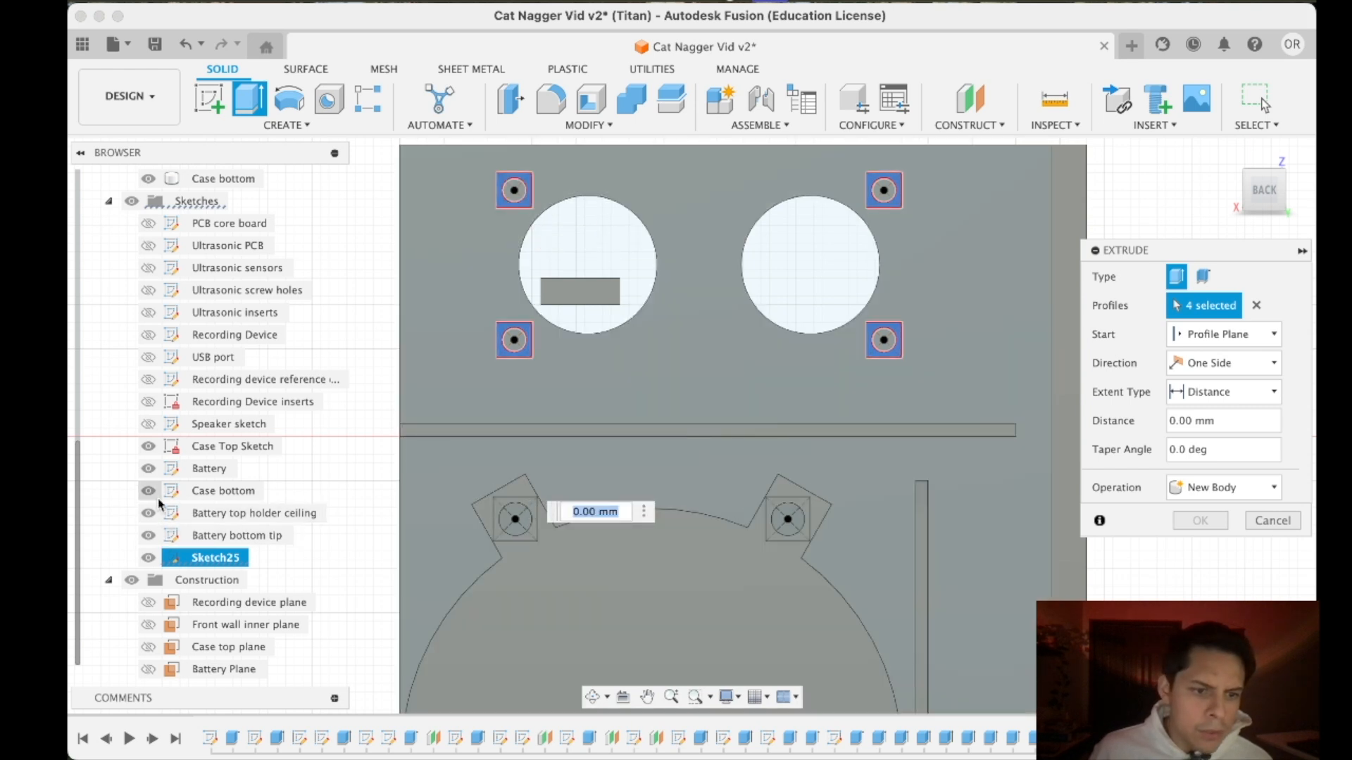
- Hide the Speaker body, add the four squares around the speaker insert holes to the extrusion, and show the body again
{"action": "scroll", "coordinate": [147, 322], "scroll_direction": "up", "scroll_amount": 3}
{"action": "left_click", "coordinate": [148, 223]}
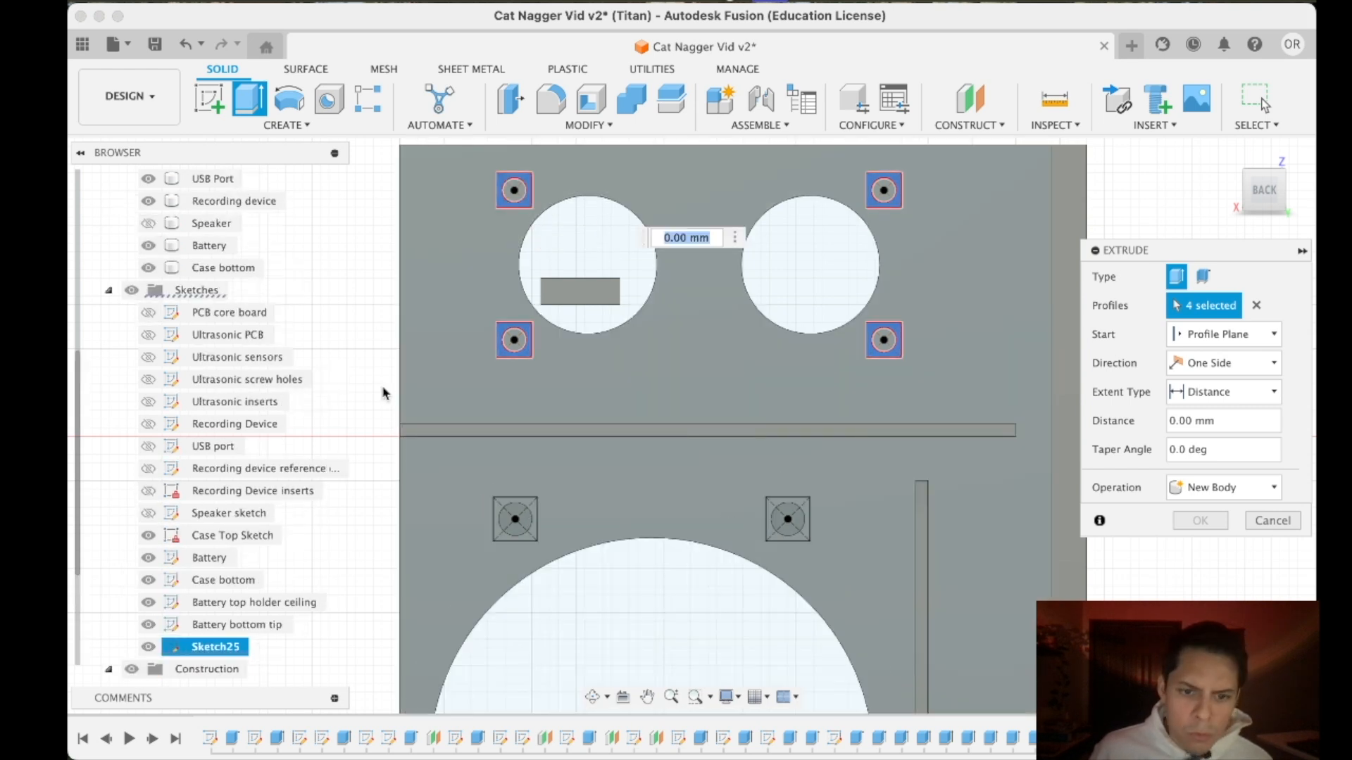
{"action": "left_click", "coordinate": [506, 509]}
{"action": "left_click", "coordinate": [792, 502]}
{"action": "middle_click_drag", "start_coordinate": [601, 564], "coordinate": [812, 207]}
{"action": "left_click", "coordinate": [986, 629]}
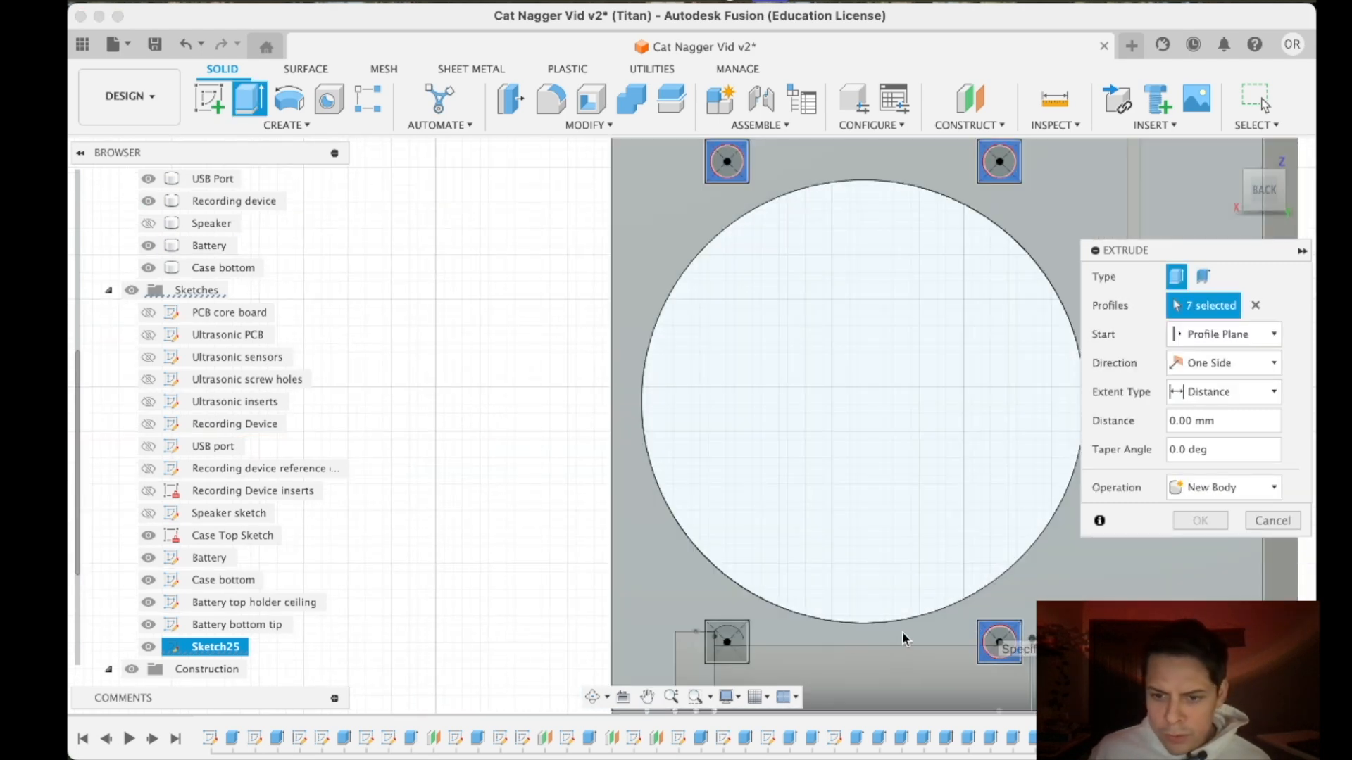
{"action": "left_click", "coordinate": [727, 640]}
{"action": "middle_click_drag", "start_coordinate": [787, 505], "coordinate": [766, 379]}
{"action": "scroll", "coordinate": [635, 616], "scroll_direction": "down", "scroll_amount": 3}
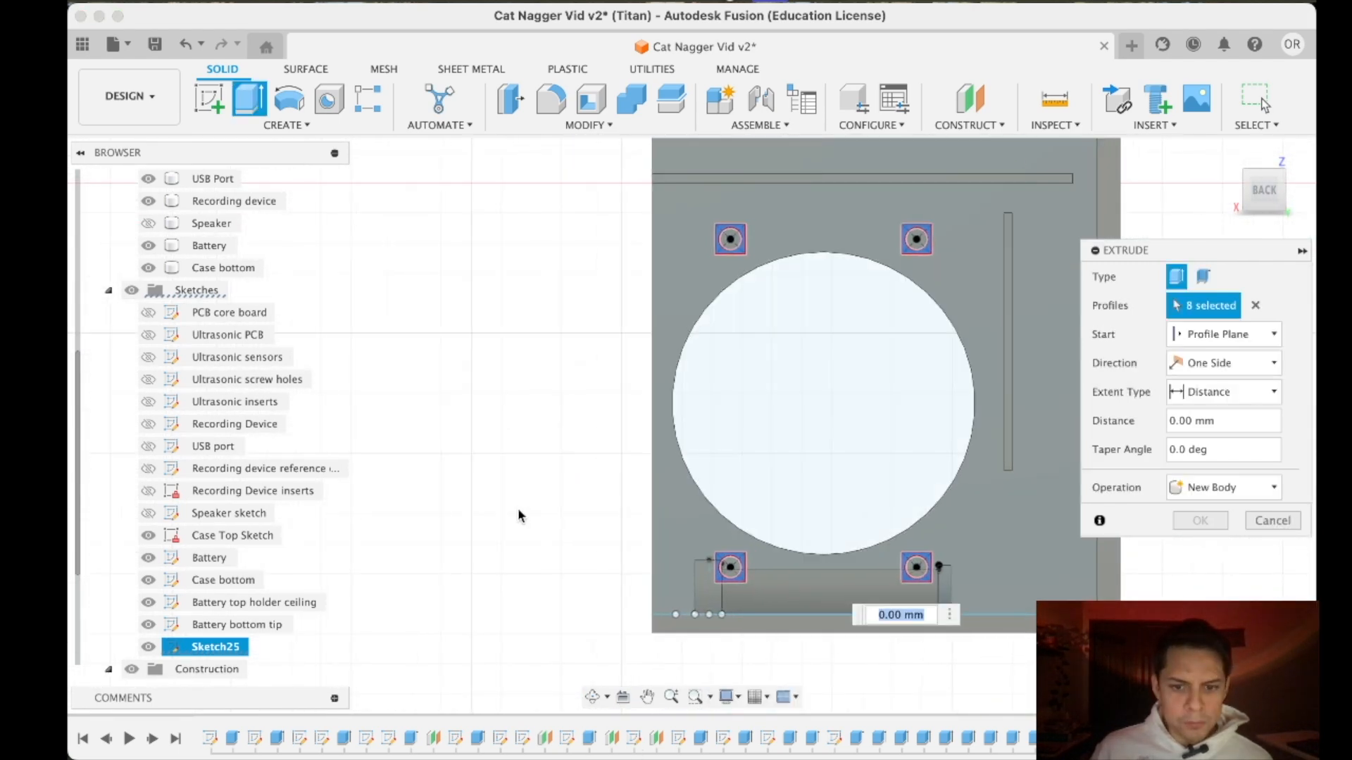
{"action": "scroll", "coordinate": [155, 282], "scroll_direction": "up", "scroll_amount": 3}
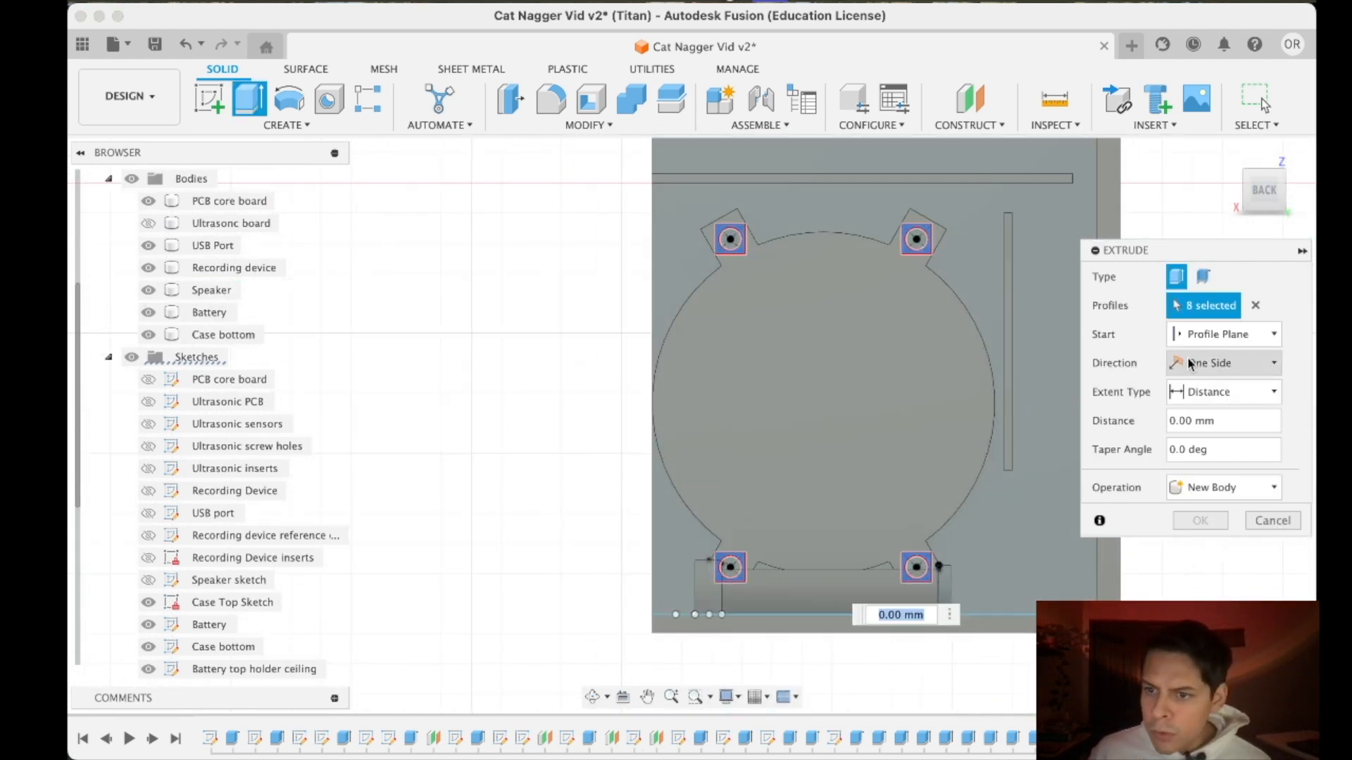
- Try starting the extrusion from an object, picking the flange face of the speaker
{"action": "left_click", "coordinate": [1195, 335]}
{"action": "left_click", "coordinate": [1205, 398]}
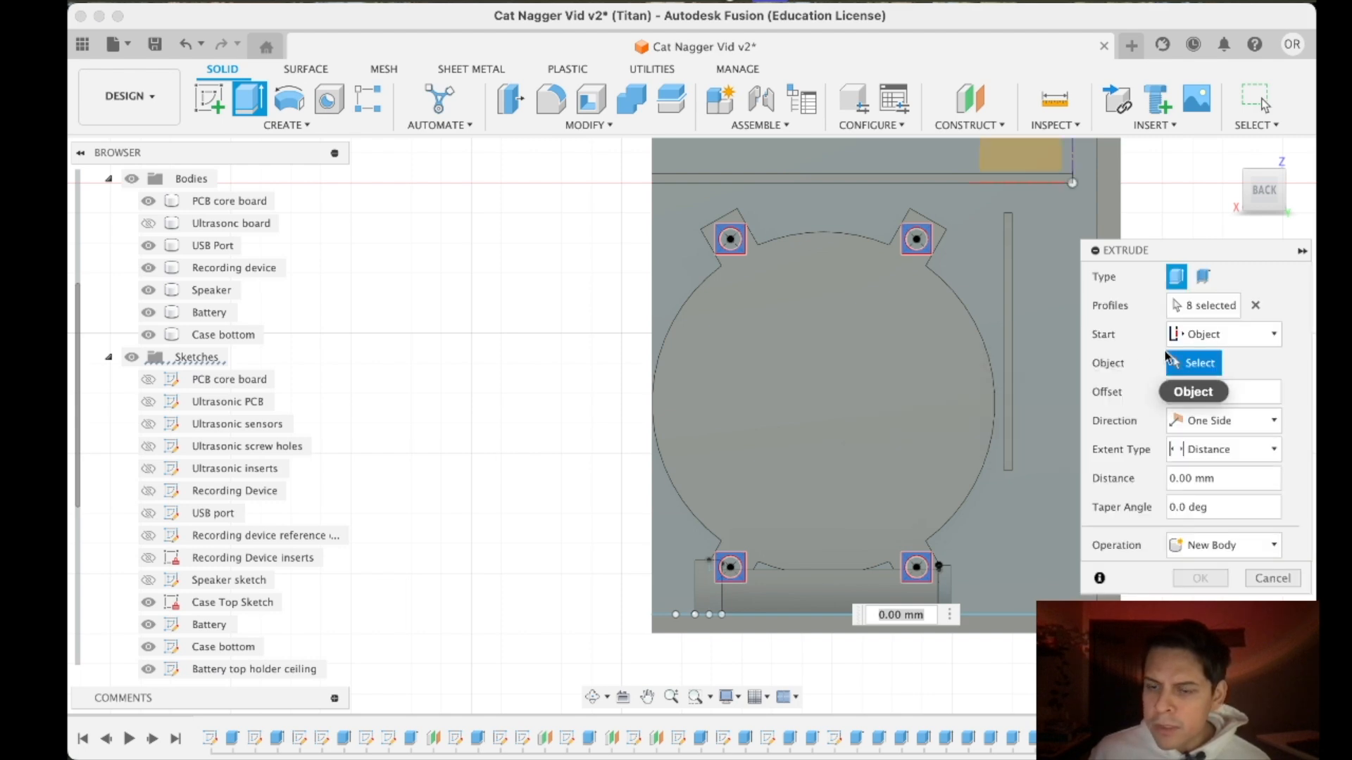
{"action": "left_click_drag", "start_coordinate": [1261, 194], "coordinate": [927, 245]}
{"action": "left_click", "coordinate": [634, 375]}
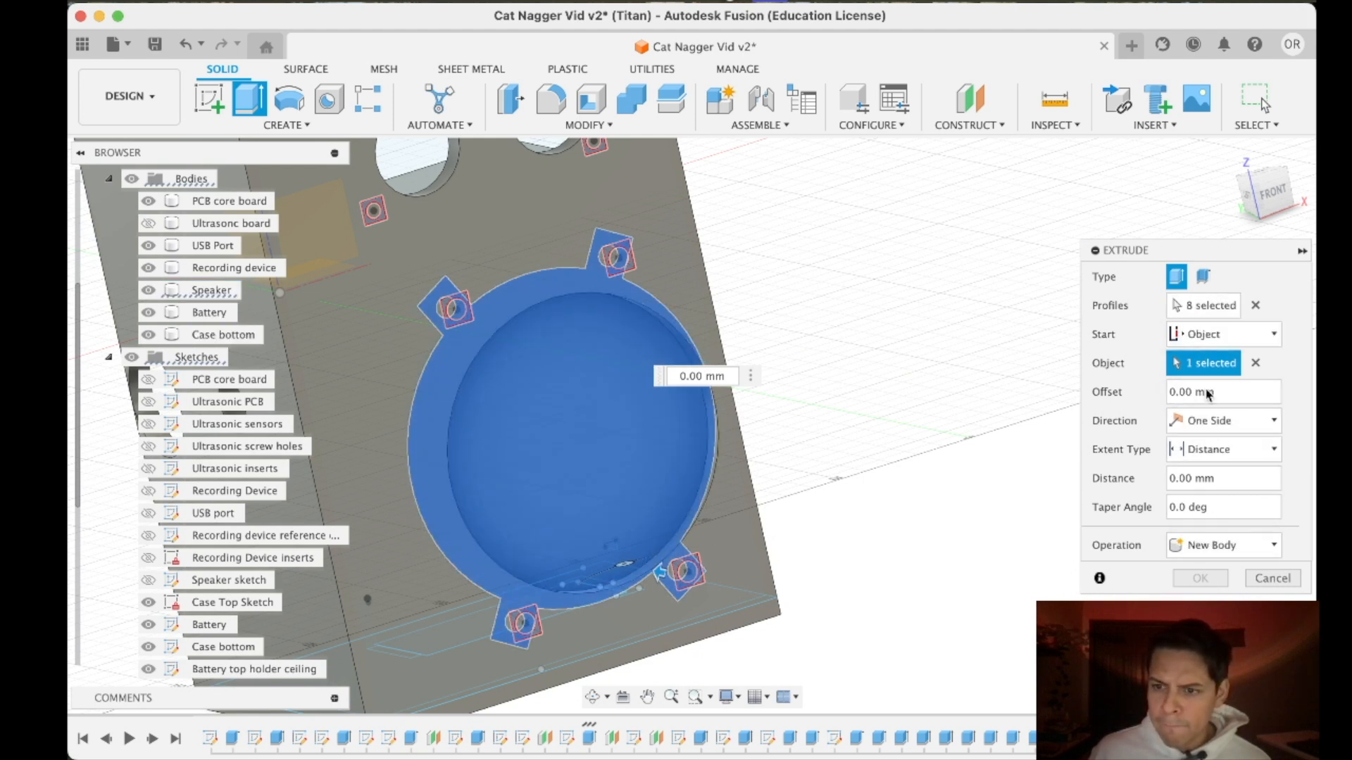
- Set the extrusion's operation to Join, keeping the eight profiles and the one-sided direction
{"action": "left_click", "coordinate": [1199, 551]}
{"action": "left_click", "coordinate": [1197, 571]}
{"action": "left_click", "coordinate": [1200, 551]}
{"action": "left_click", "coordinate": [1201, 569]}
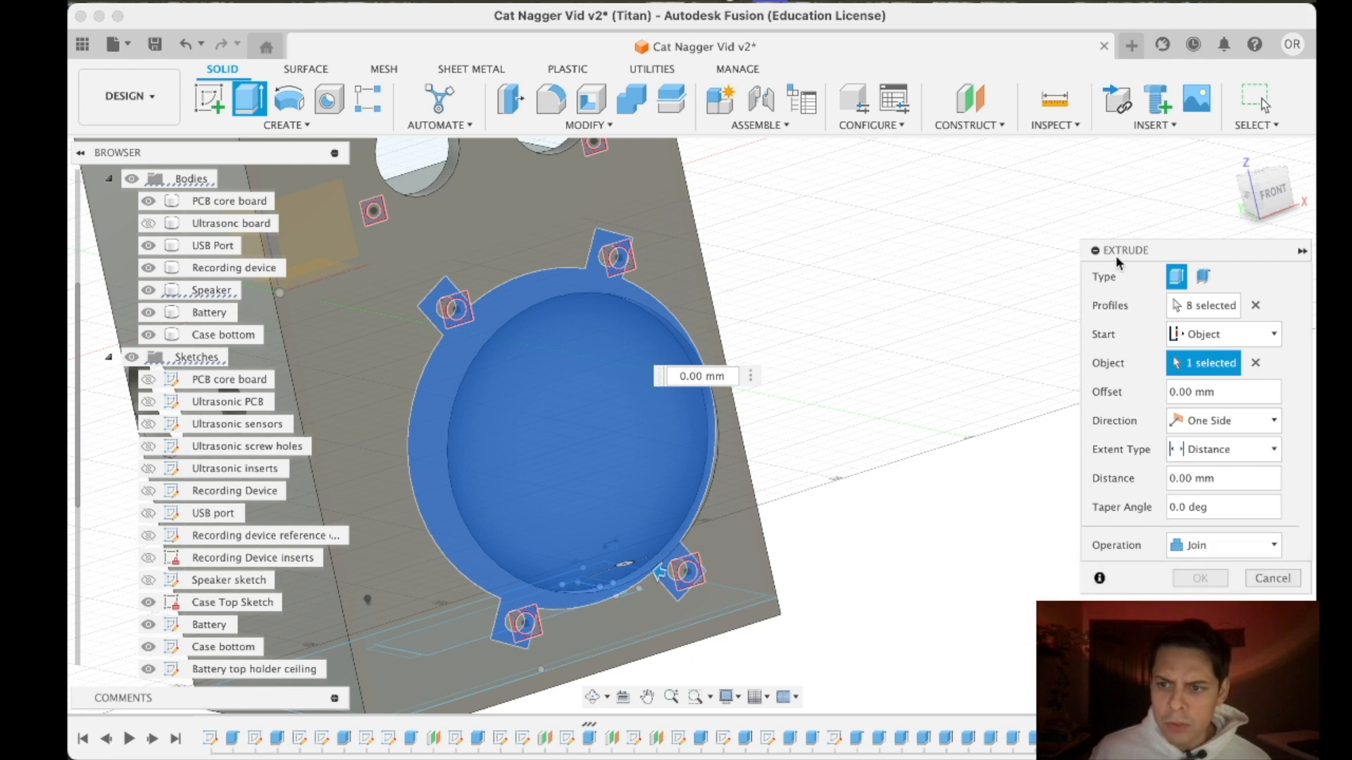
{"action": "left_click", "coordinate": [1232, 302]}
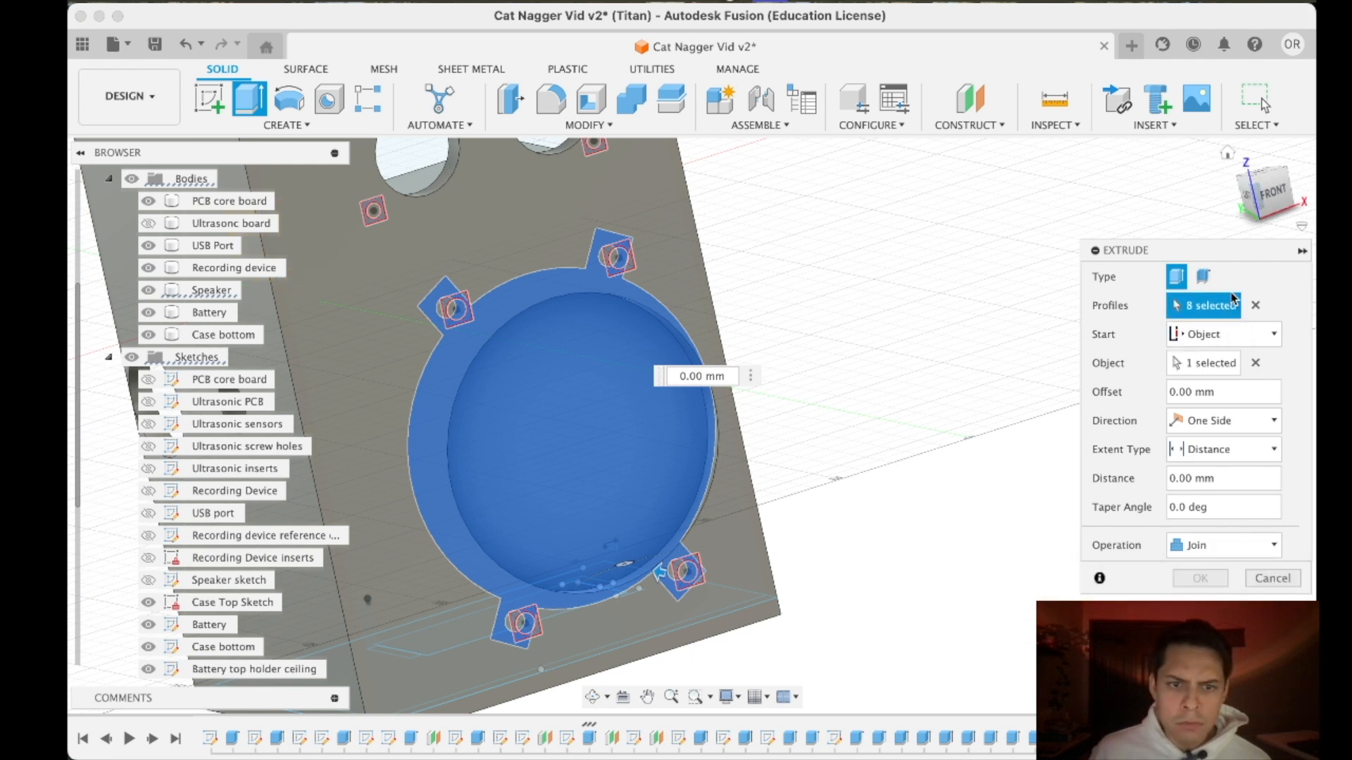
{"action": "left_click", "coordinate": [1185, 421]}
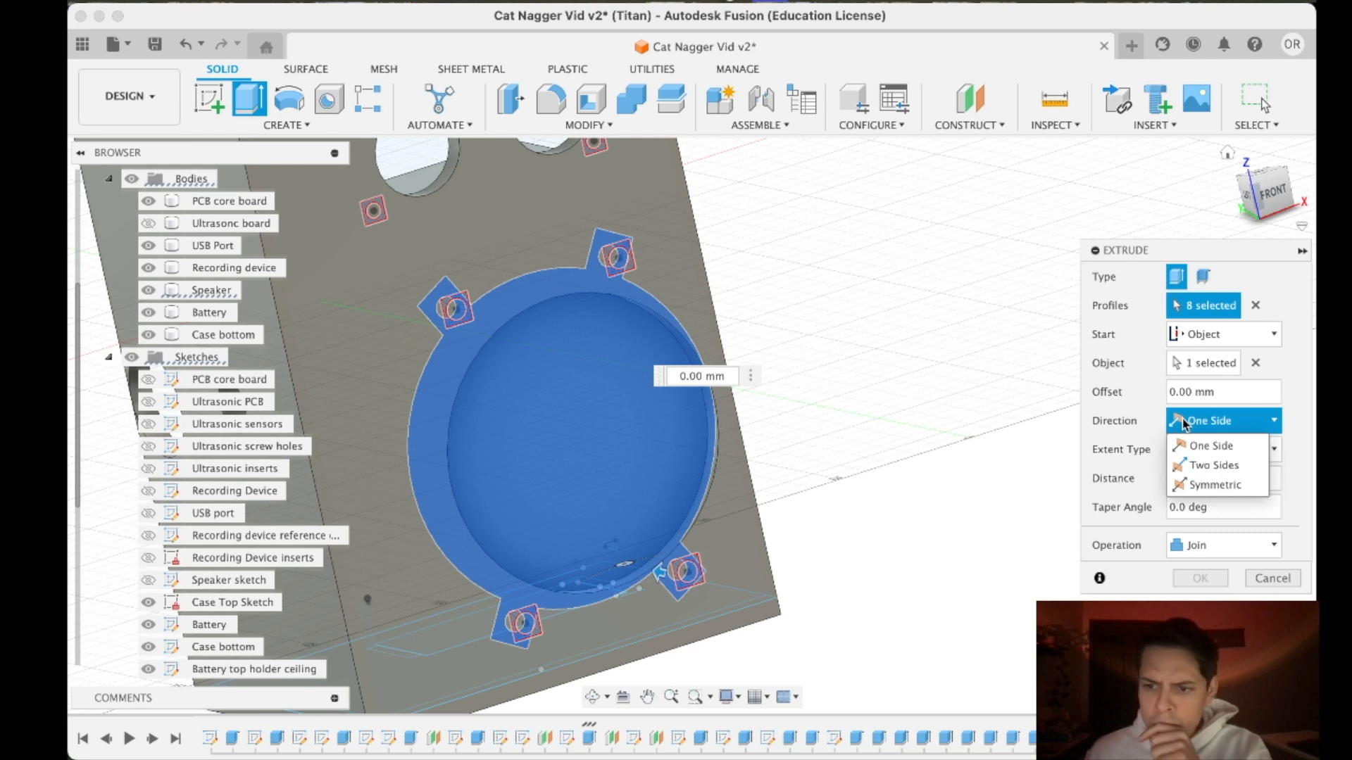
{"action": "left_click", "coordinate": [1276, 293]}
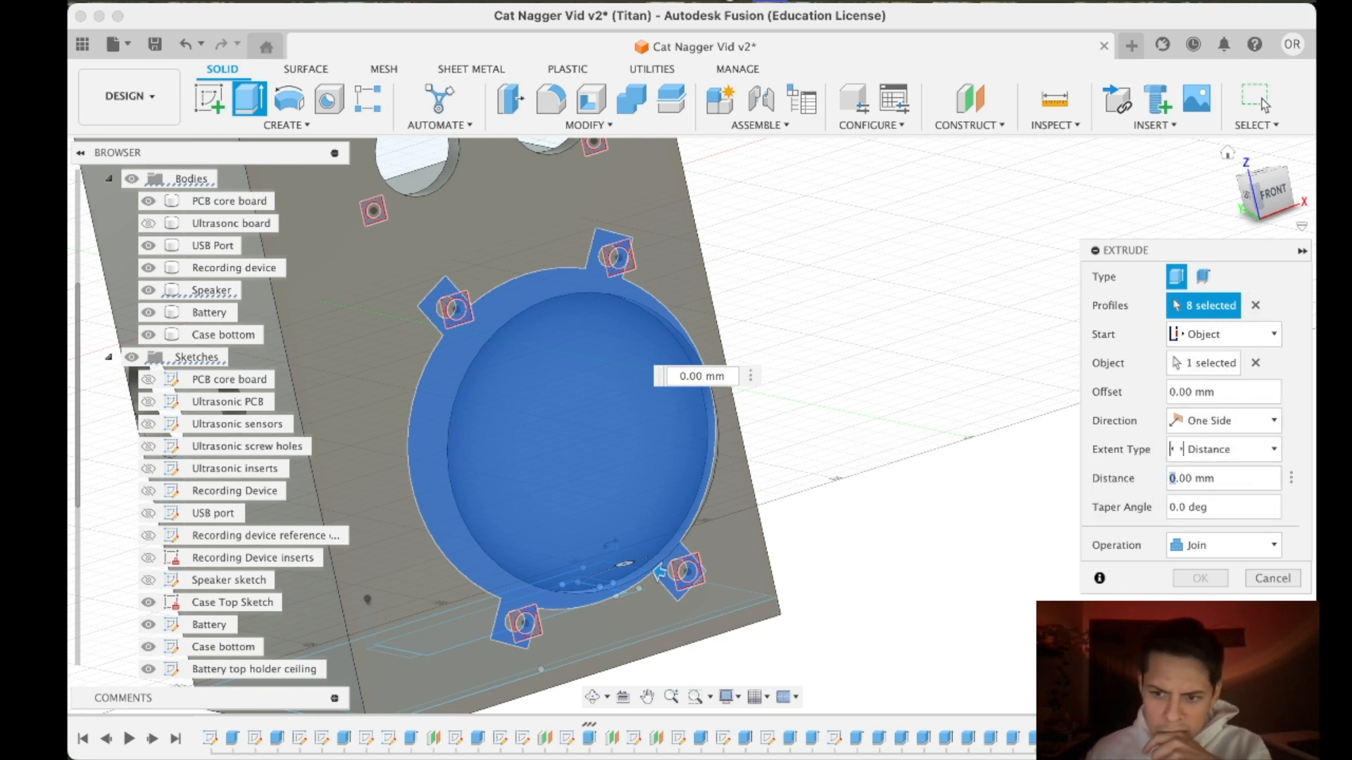
- Start the extrusion from the profile plane and extend it to an object, picking the face of the speaker as the limit
{"action": "left_click", "coordinate": [1210, 454]}
{"action": "left_click", "coordinate": [1210, 492]}
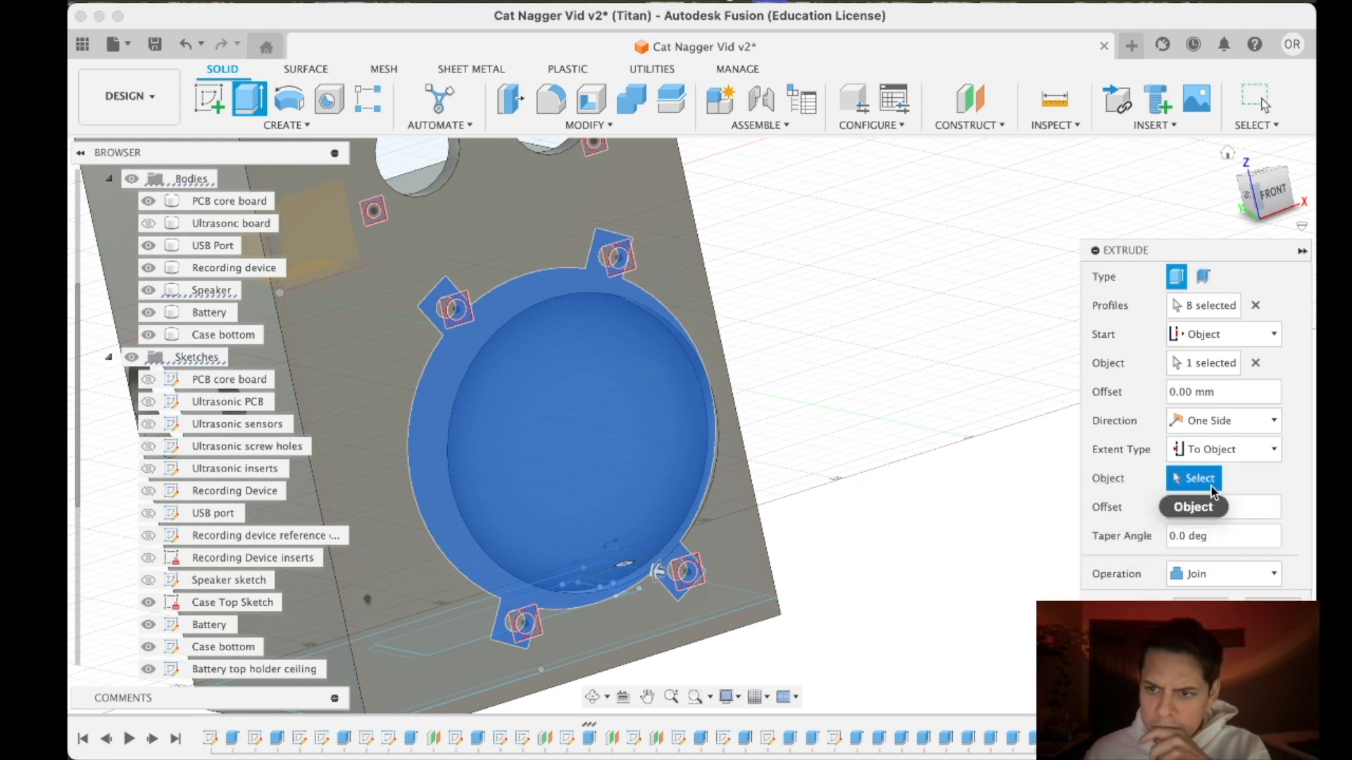
{"action": "left_click", "coordinate": [1229, 334]}
{"action": "left_click", "coordinate": [1200, 360]}
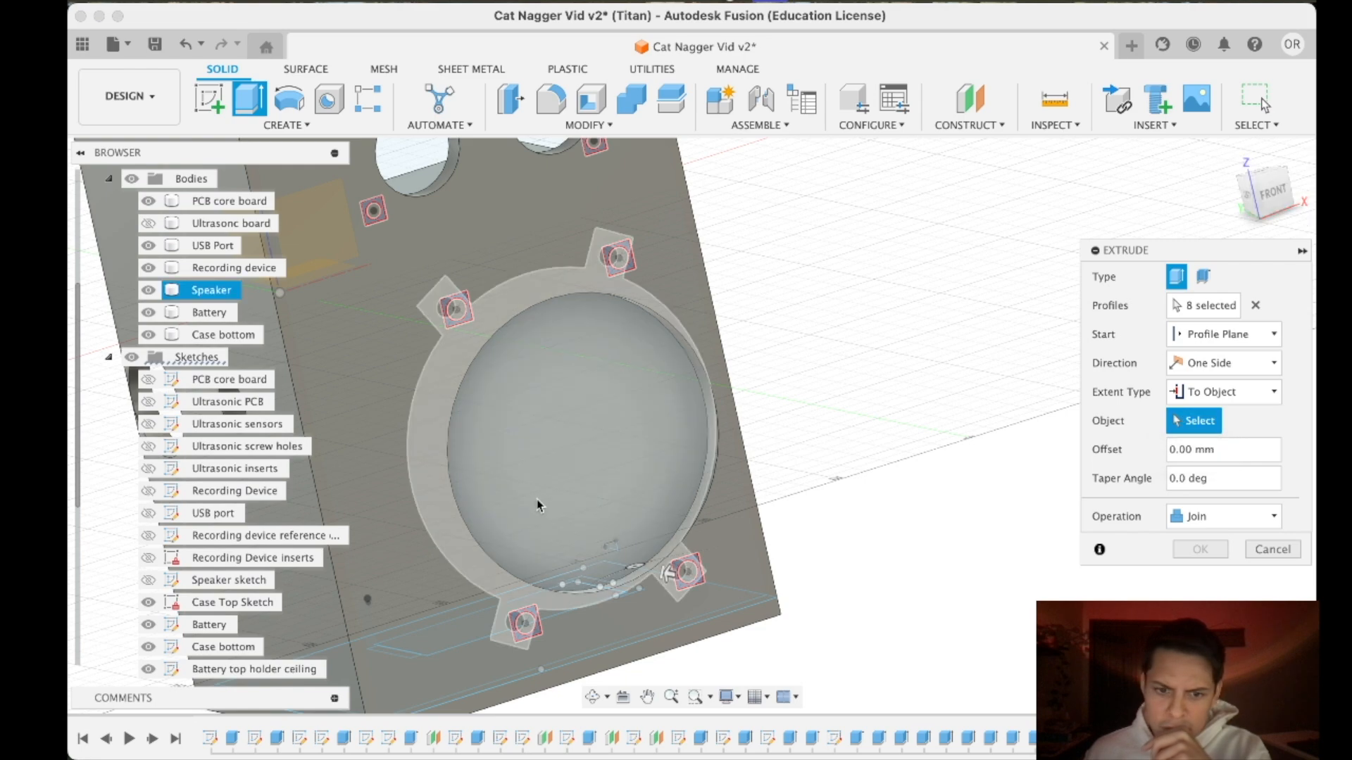
{"action": "left_click", "coordinate": [537, 500]}
{"action": "left_click_drag", "start_coordinate": [1258, 195], "coordinate": [1229, 243]}
{"action": "middle_click_drag", "start_coordinate": [691, 425], "coordinate": [725, 444], "text": "shift"}
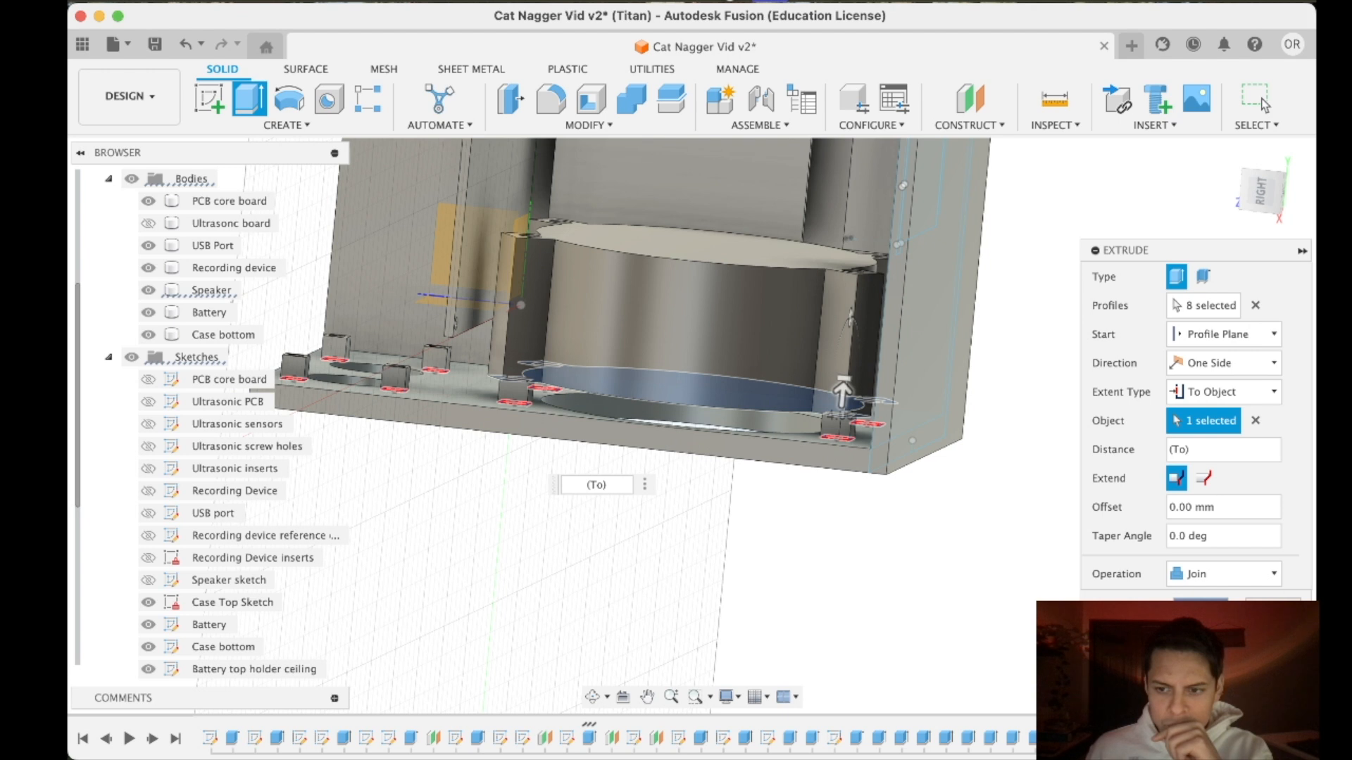
- Complete the joined extrusion of the eight support squares, keeping the limit at the selected face instead of its adjacent faces
{"action": "left_click", "coordinate": [1200, 479]}
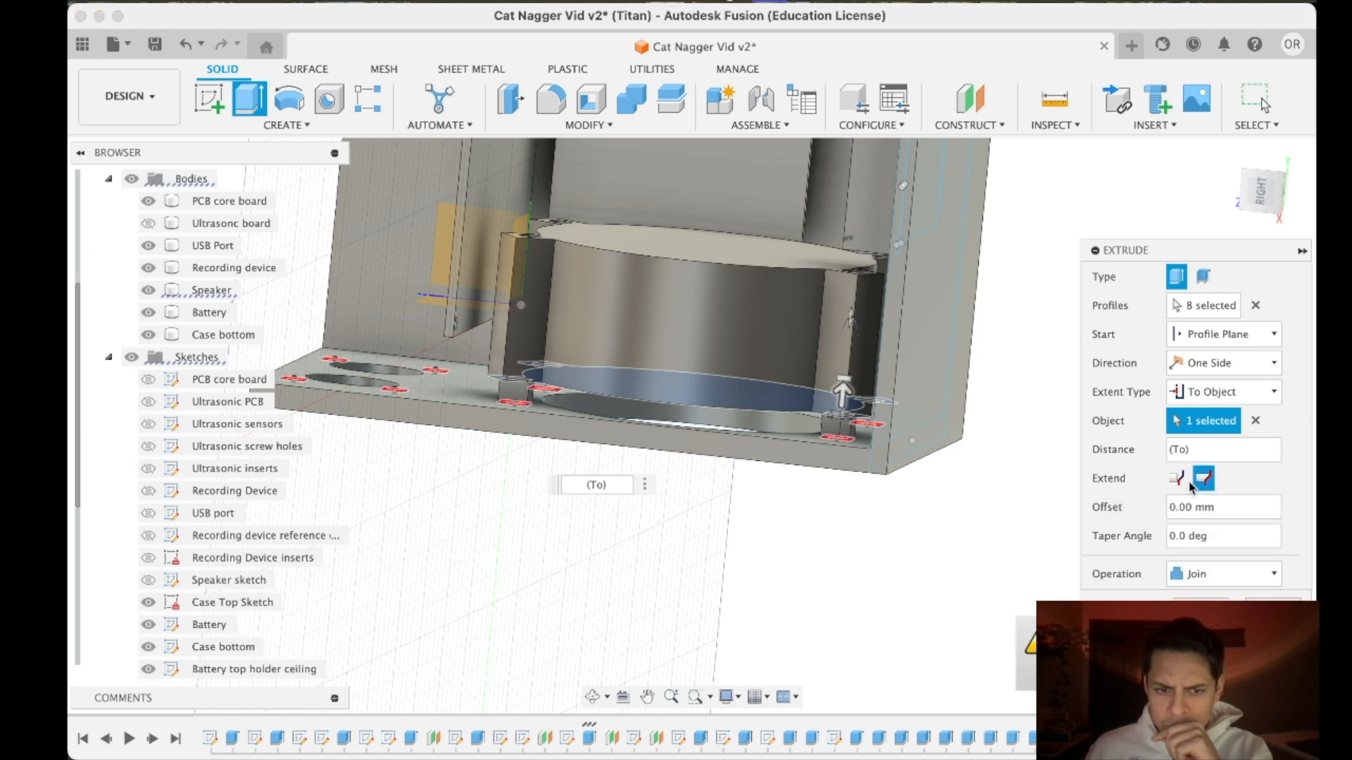
{"action": "left_click", "coordinate": [1170, 483]}
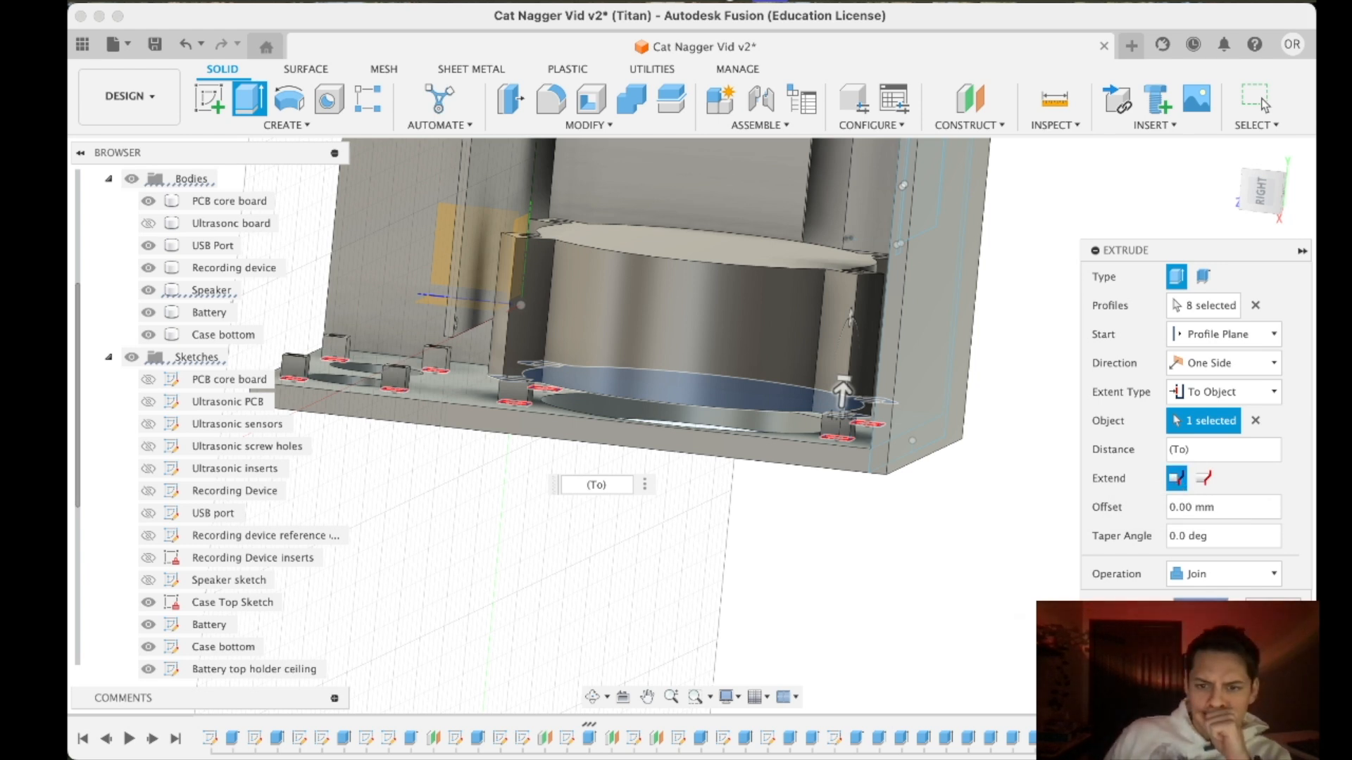
{"action": "key", "text": "Return"}
{"action": "mouse_move", "coordinate": [1276, 207]}
{"action": "left_mouse_down"}
{"action": "mouse_move", "coordinate": [1268, 184]}
{"action": "mouse_move", "coordinate": [1208, 204]}
{"action": "mouse_move", "coordinate": [1155, 282]}
{"action": "mouse_move", "coordinate": [1253, 247]}
{"action": "mouse_move", "coordinate": [1197, 261]}
{"action": "mouse_move", "coordinate": [1195, 238]}
{"action": "mouse_move", "coordinate": [1229, 218]}
{"action": "mouse_move", "coordinate": [1230, 248]}
{"action": "mouse_move", "coordinate": [1244, 222]}
{"action": "mouse_move", "coordinate": [1225, 243]}
{"action": "mouse_move", "coordinate": [1283, 206]}
{"action": "mouse_move", "coordinate": [1274, 193]}
{"action": "mouse_move", "coordinate": [1265, 204]}
{"action": "mouse_move", "coordinate": [1276, 166]}
{"action": "left_mouse_up"}
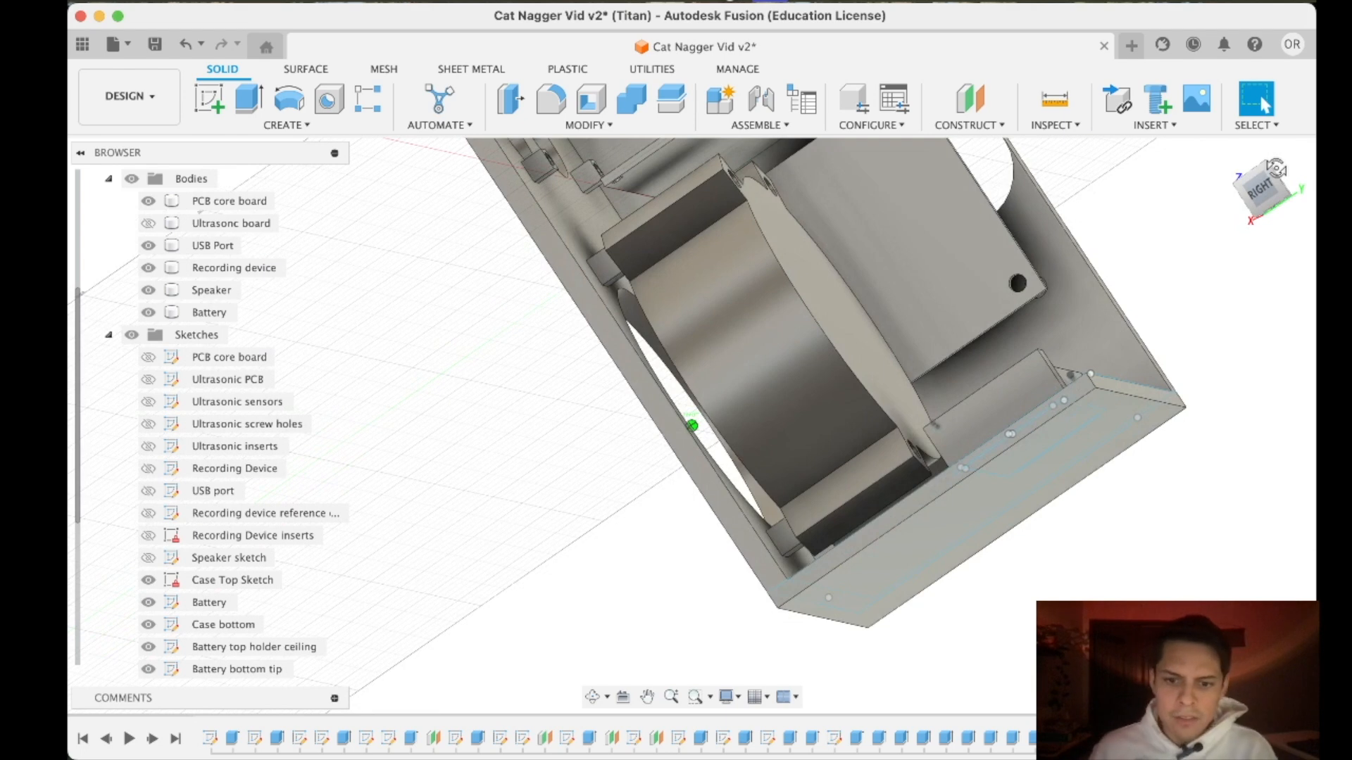
{"action": "left_click", "coordinate": [1267, 188]}
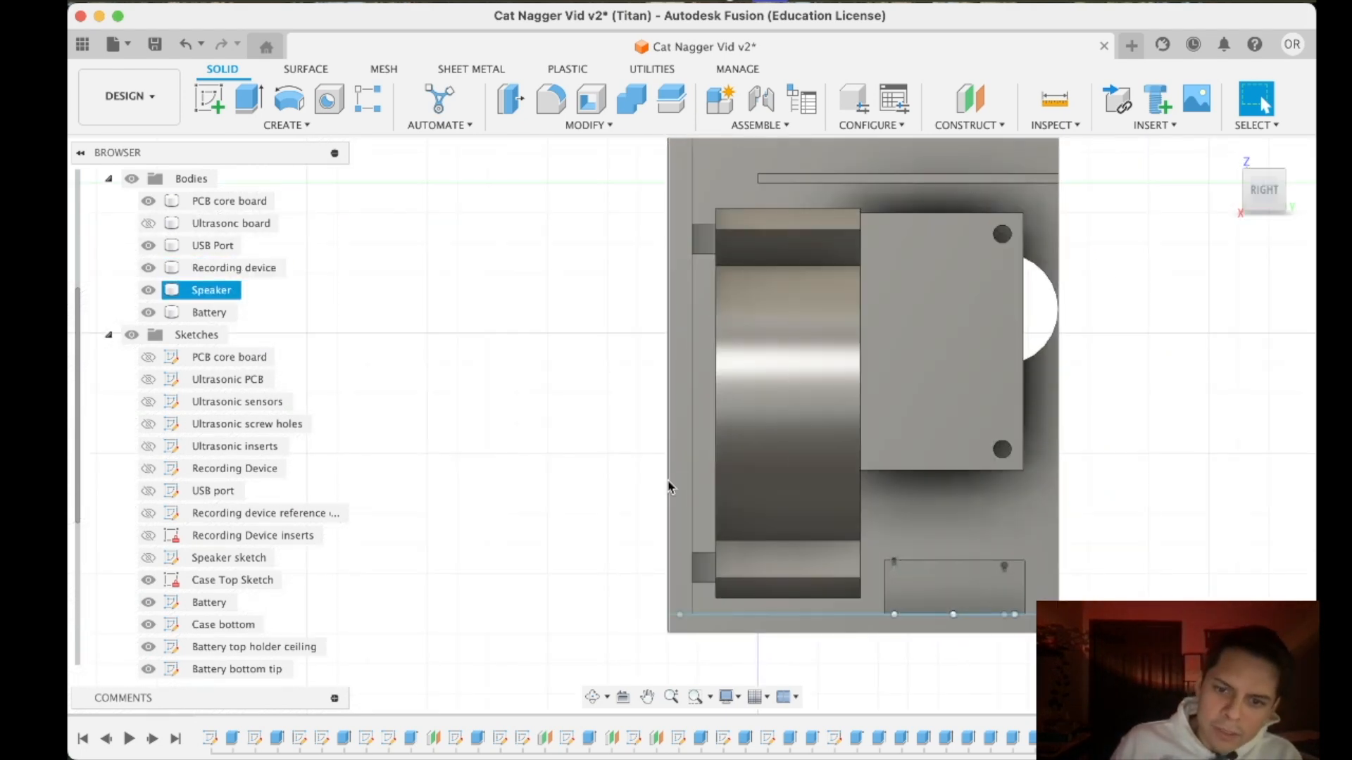
{"action": "scroll", "coordinate": [743, 325], "scroll_direction": "down", "scroll_amount": 5}
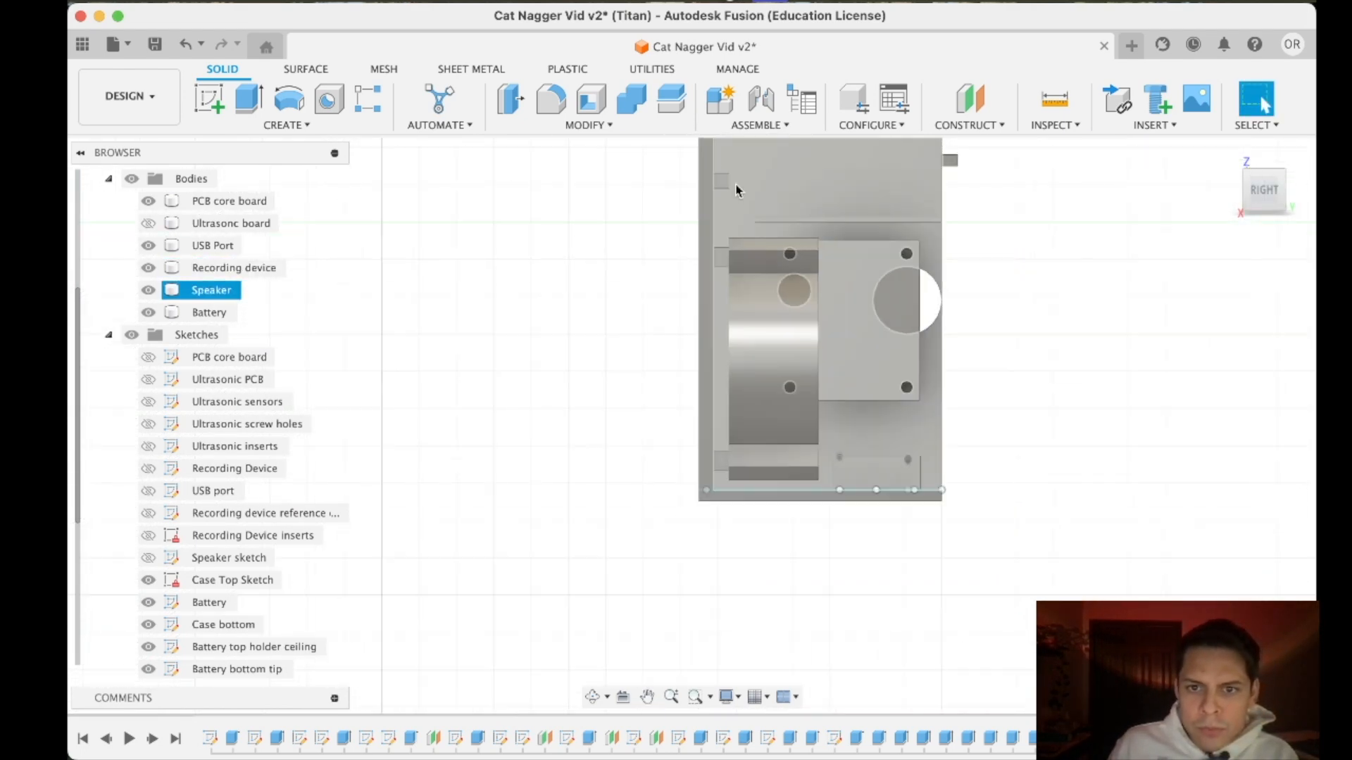
{"action": "scroll", "coordinate": [159, 530], "scroll_direction": "down", "scroll_amount": 6}
- Rename the sketch holding the support squares as Front wall Insert holders
{"action": "right_click", "coordinate": [214, 559]}
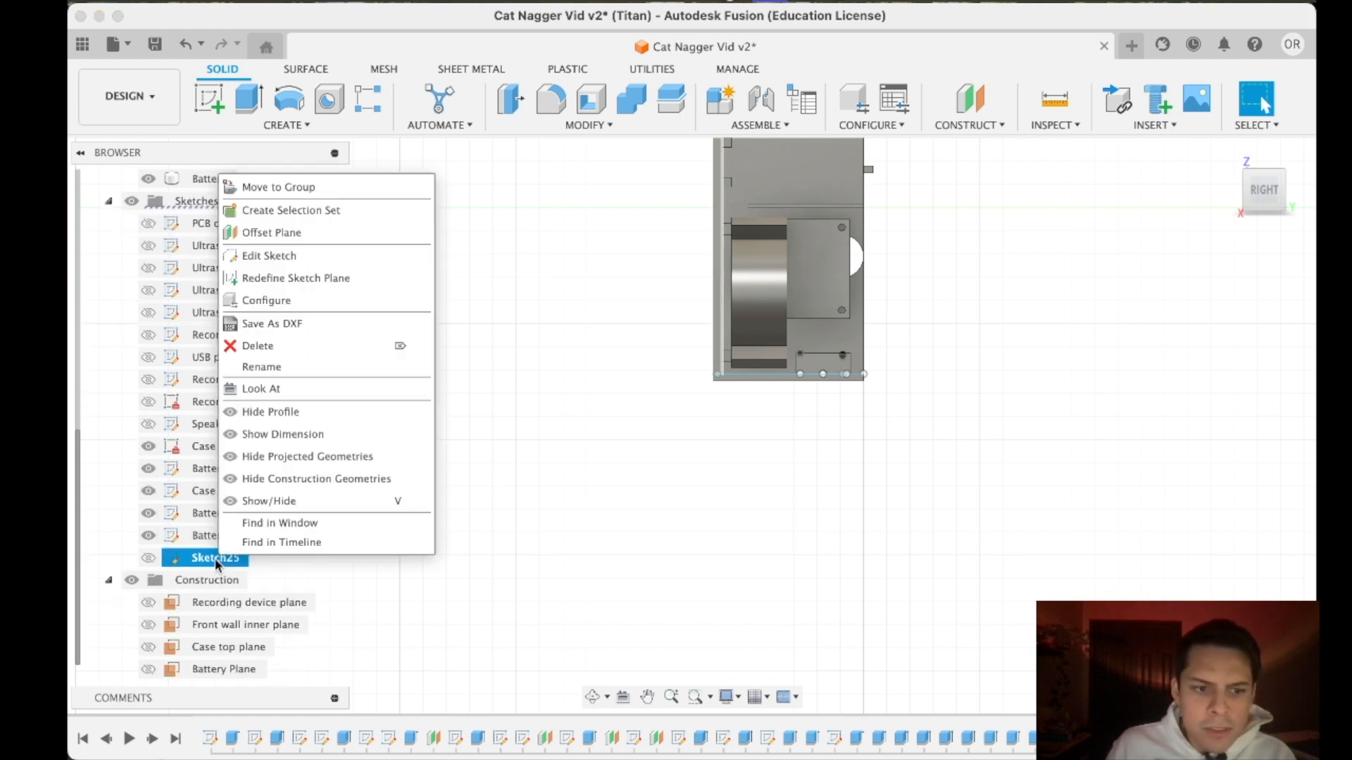
{"action": "left_click", "coordinate": [285, 258]}
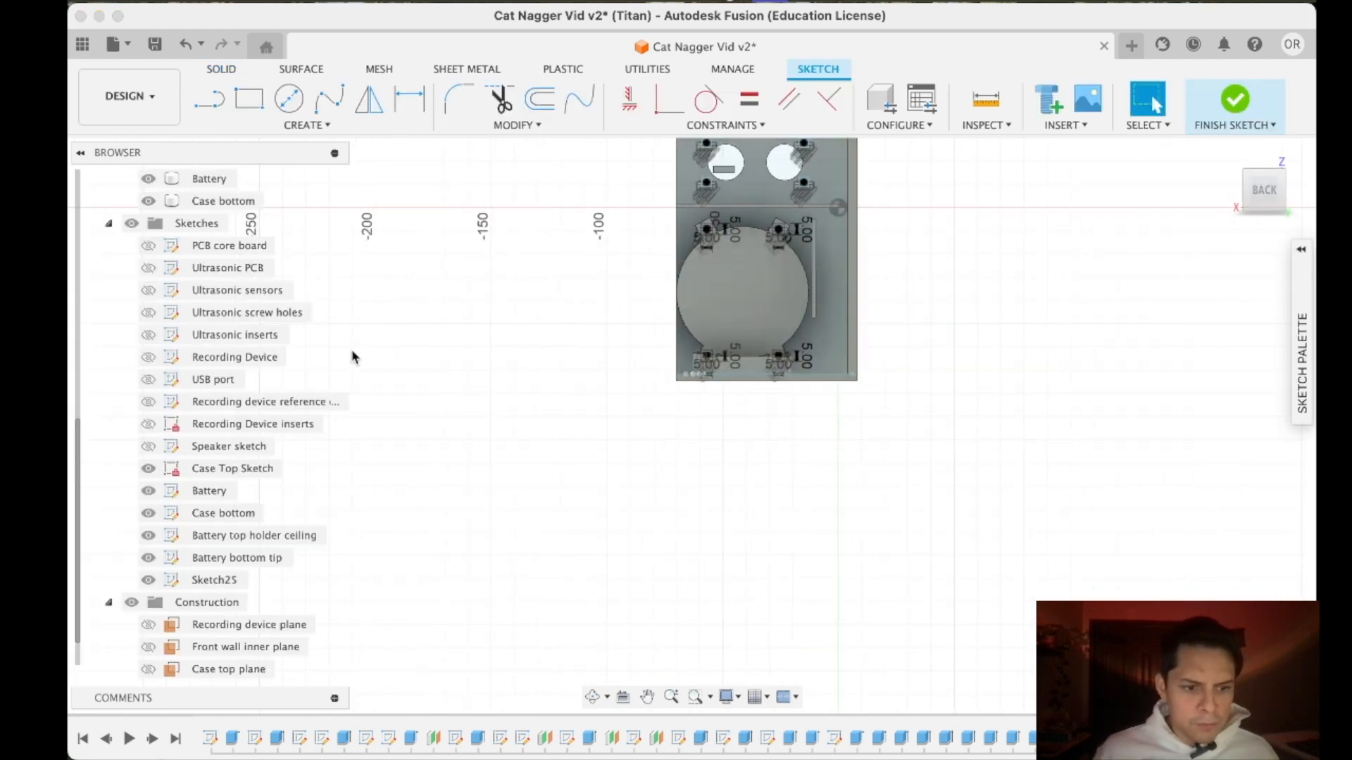
{"action": "right_click", "coordinate": [211, 580]}
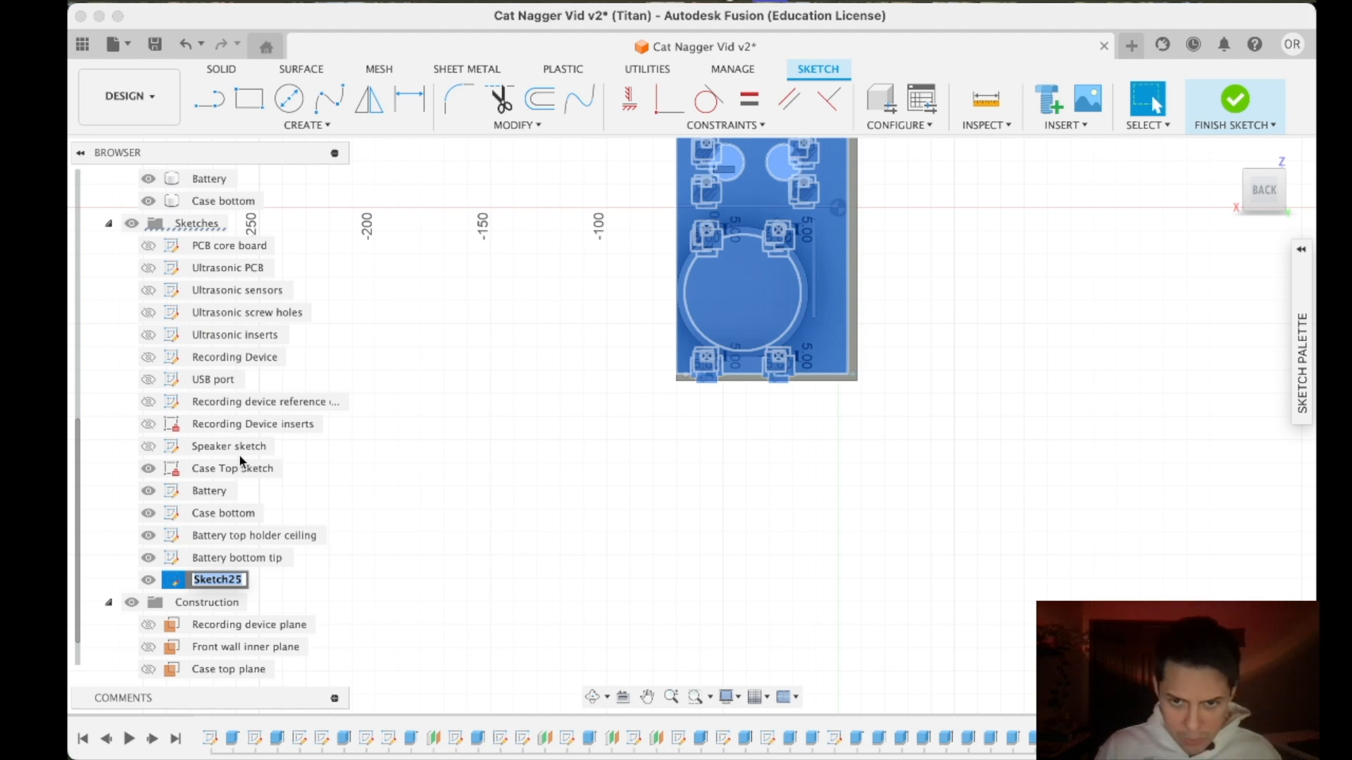
{"action": "type", "text": "Insert holders"}
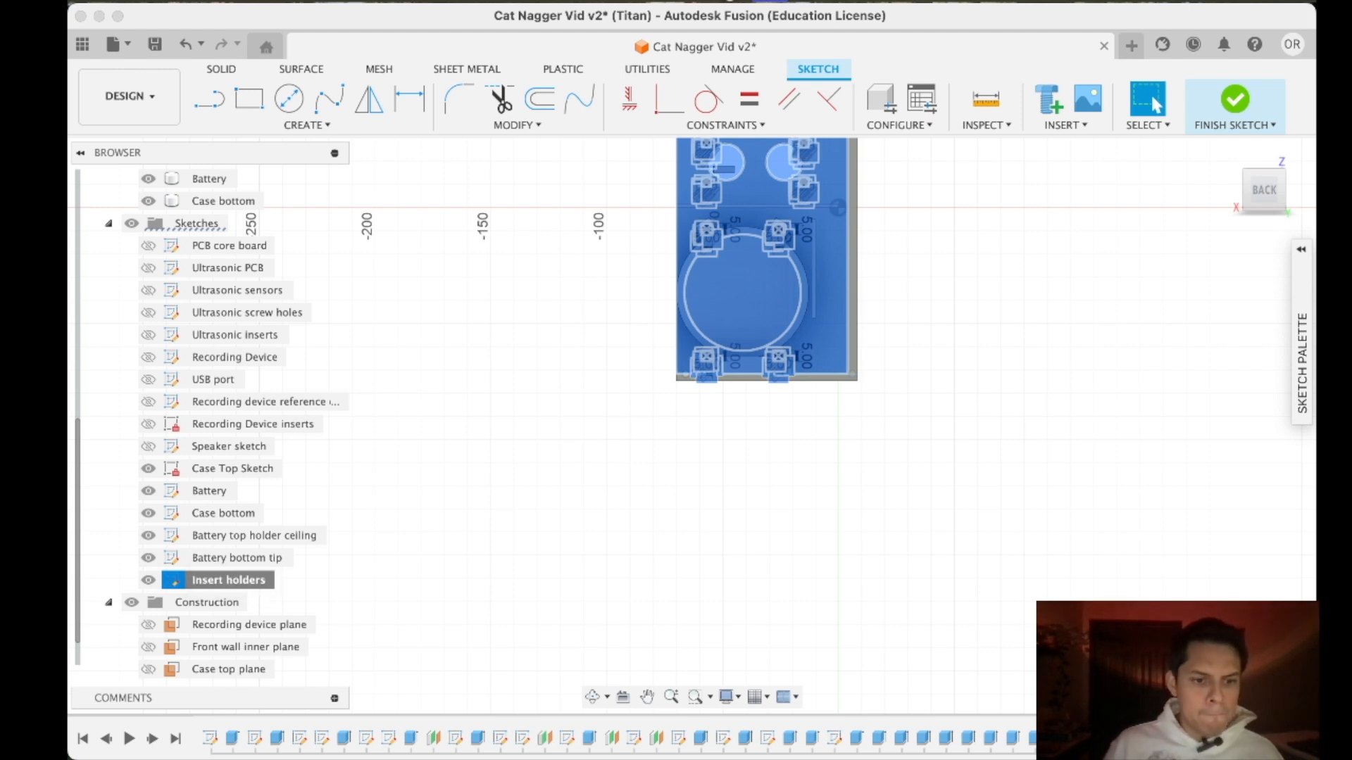
{"action": "right_click", "coordinate": [225, 575]}
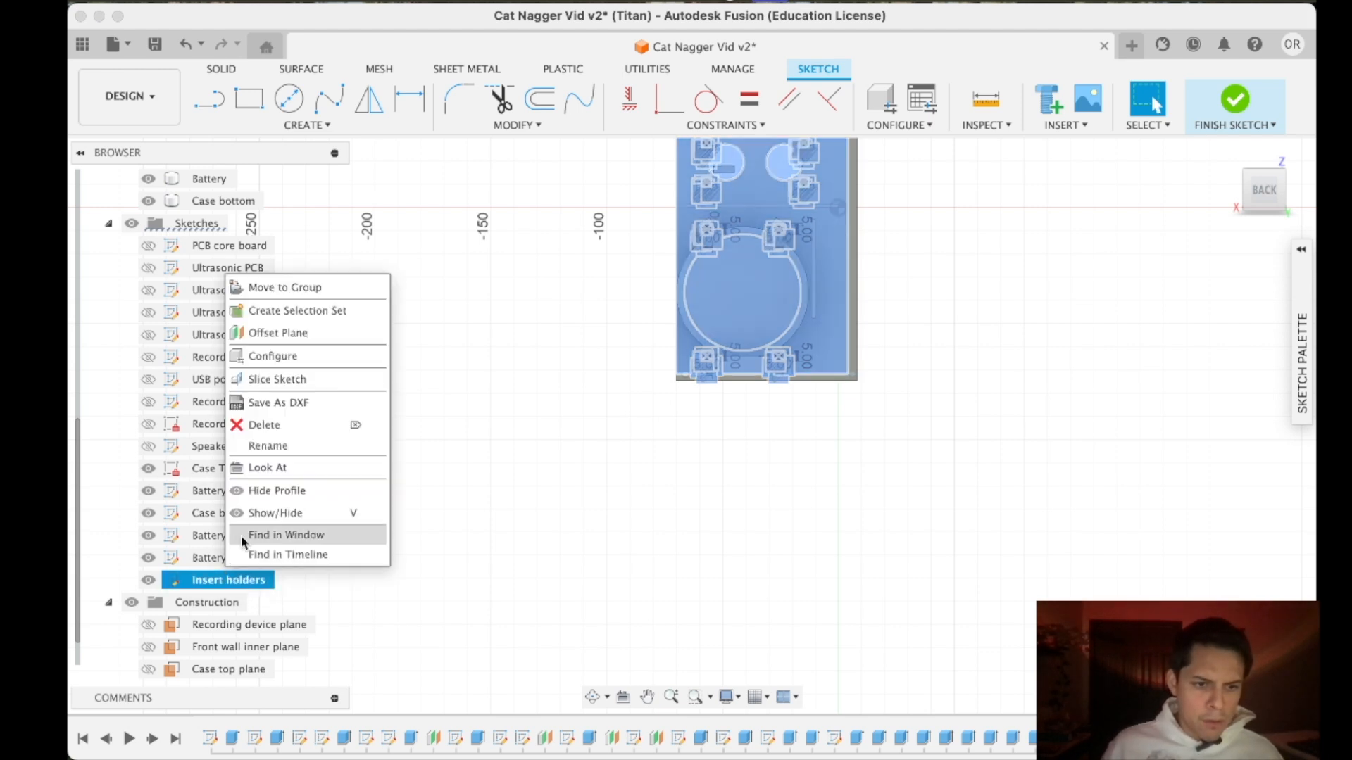
{"action": "left_click", "coordinate": [275, 448]}
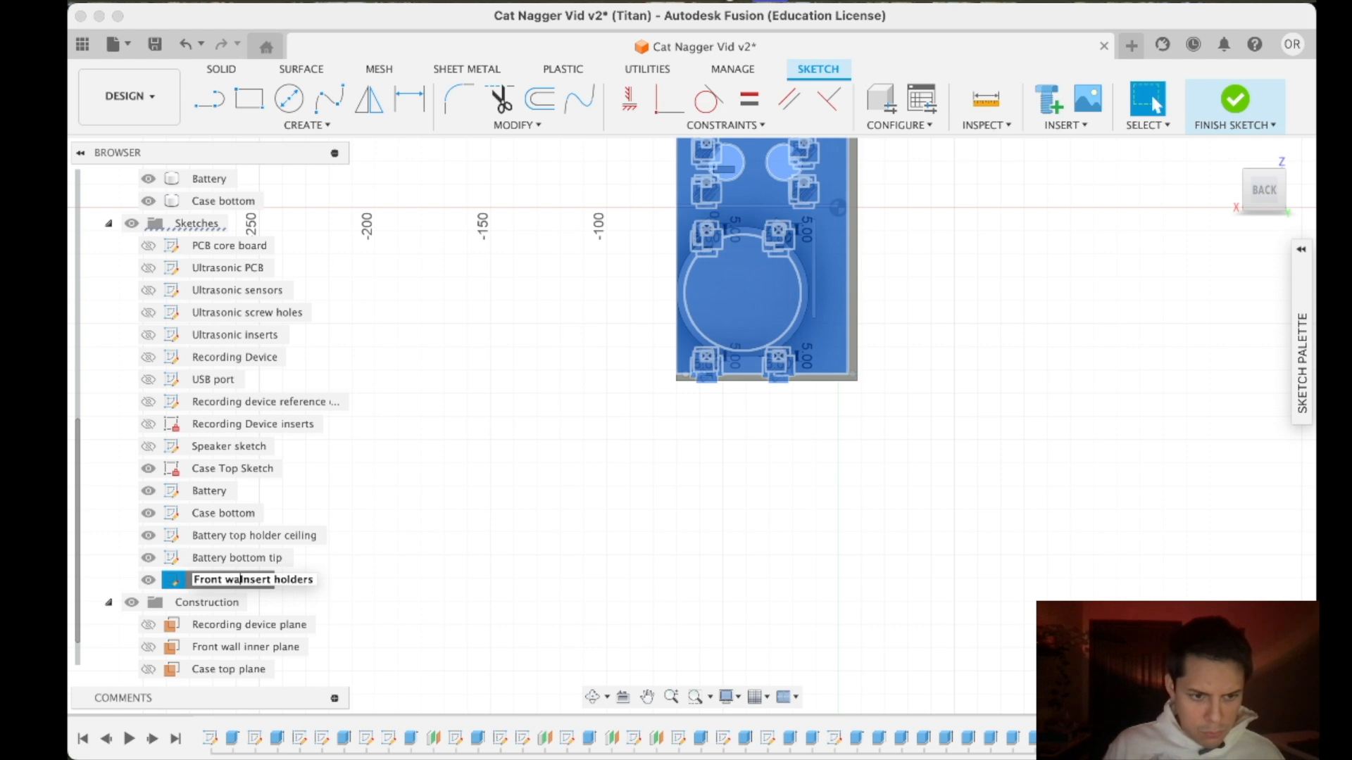
{"action": "key", "text": "Return"}
- Show the ultrasonic board body again and finish the sketch
{"action": "scroll", "coordinate": [254, 370], "scroll_direction": "up", "scroll_amount": 6}
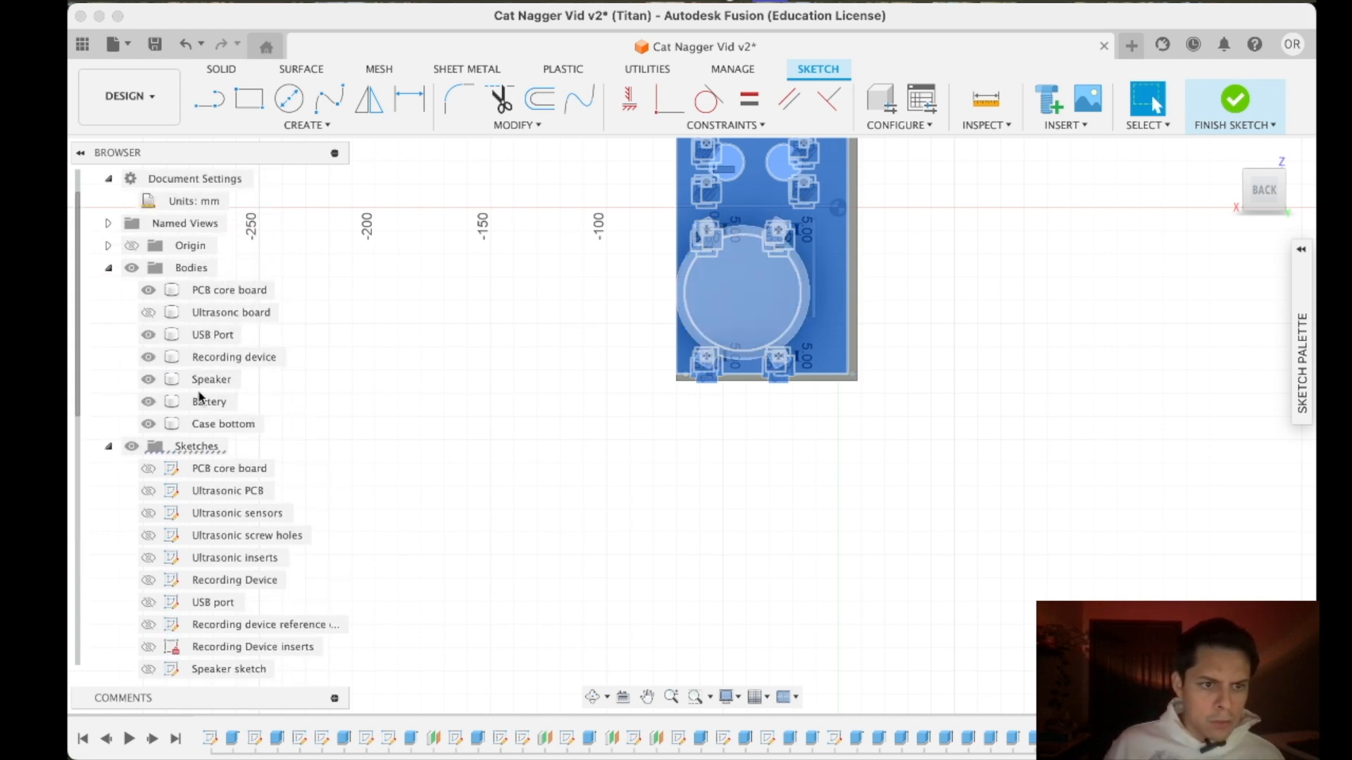
{"action": "left_click", "coordinate": [1257, 186]}
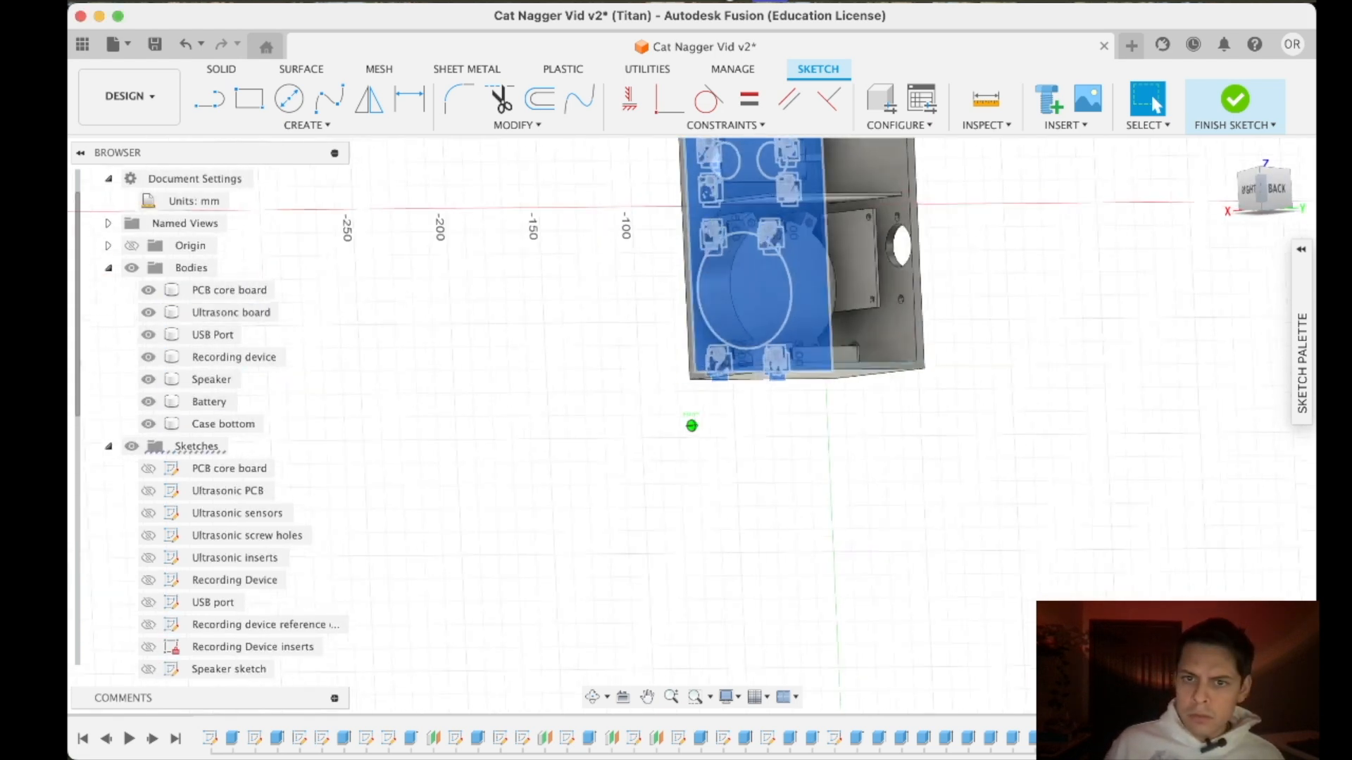
{"action": "left_click", "coordinate": [1236, 105]}
- Examine the new supports between the front wall and the speaker and ultrasonic board, from the side and at an angle
{"action": "mouse_move", "coordinate": [1257, 189]}
{"action": "left_mouse_down"}
{"action": "mouse_move", "coordinate": [1254, 174]}
{"action": "mouse_move", "coordinate": [1176, 183]}
{"action": "mouse_move", "coordinate": [1266, 178]}
{"action": "mouse_move", "coordinate": [1263, 199]}
{"action": "mouse_move", "coordinate": [1240, 180]}
{"action": "mouse_move", "coordinate": [1224, 200]}
{"action": "mouse_move", "coordinate": [1263, 195]}
{"action": "left_mouse_up"}
{"action": "scroll", "coordinate": [887, 261], "scroll_direction": "down", "scroll_amount": 4}
{"action": "scroll", "coordinate": [859, 236], "scroll_direction": "up", "scroll_amount": 5}
{"action": "scroll", "coordinate": [881, 180], "scroll_direction": "up", "scroll_amount": 5}
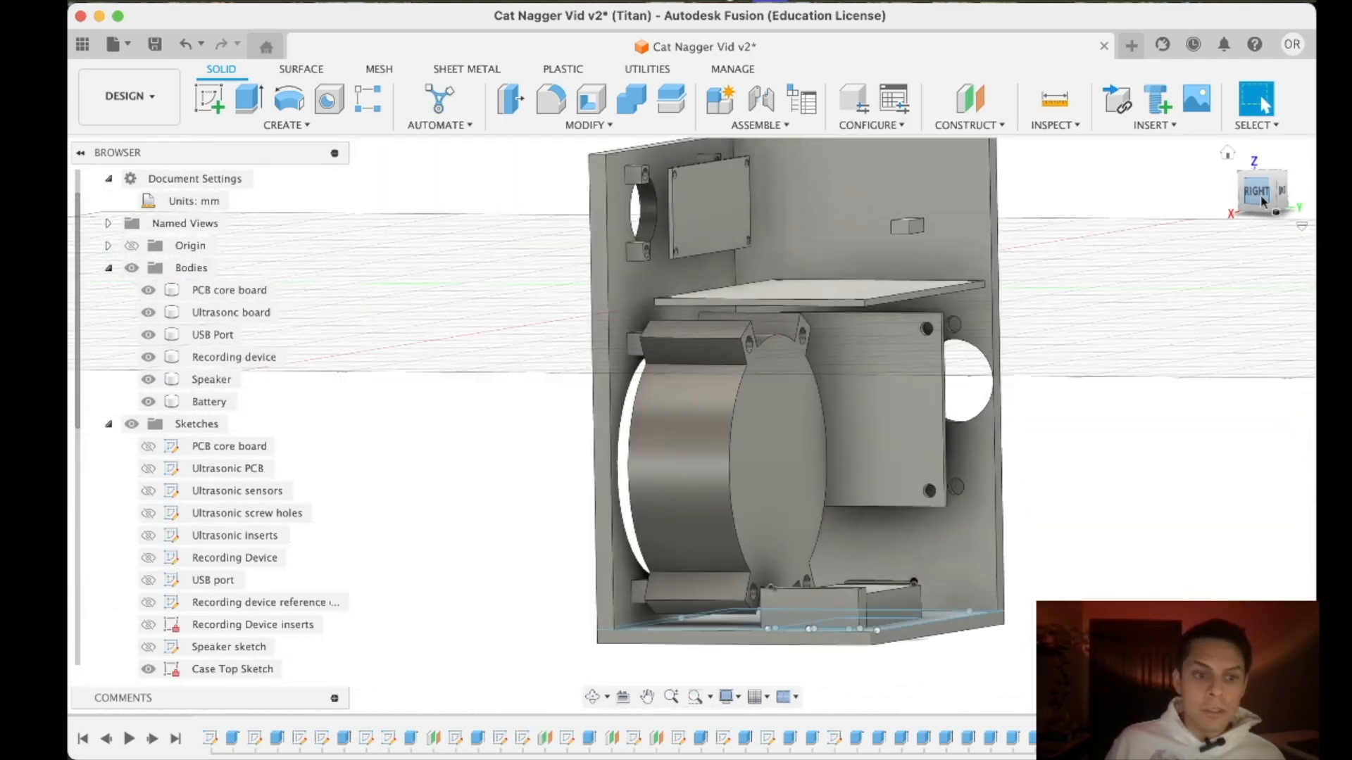
{"action": "left_click", "coordinate": [1263, 200]}
{"action": "scroll", "coordinate": [274, 497], "scroll_direction": "down", "scroll_amount": 5}
{"action": "left_click", "coordinate": [212, 201]}
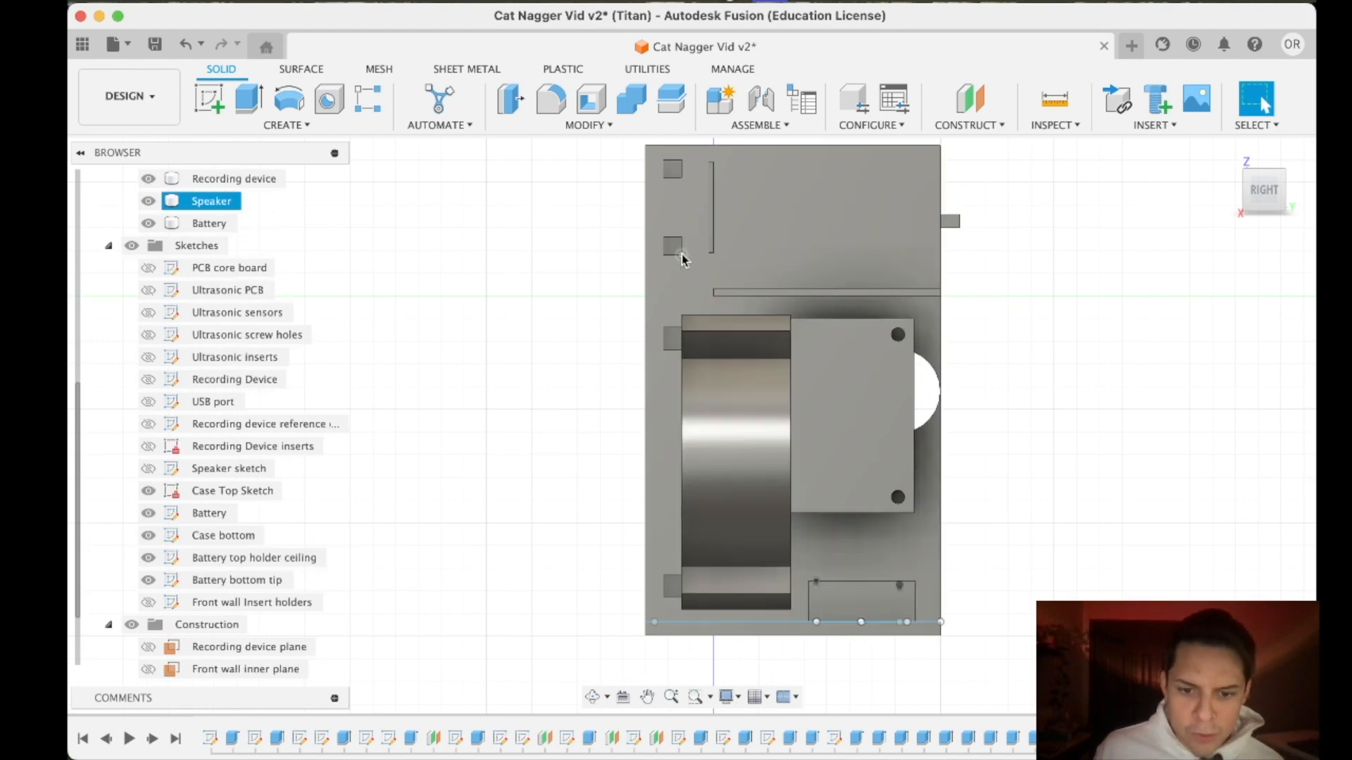
{"action": "left_click_drag", "start_coordinate": [1227, 203], "coordinate": [1218, 190]}
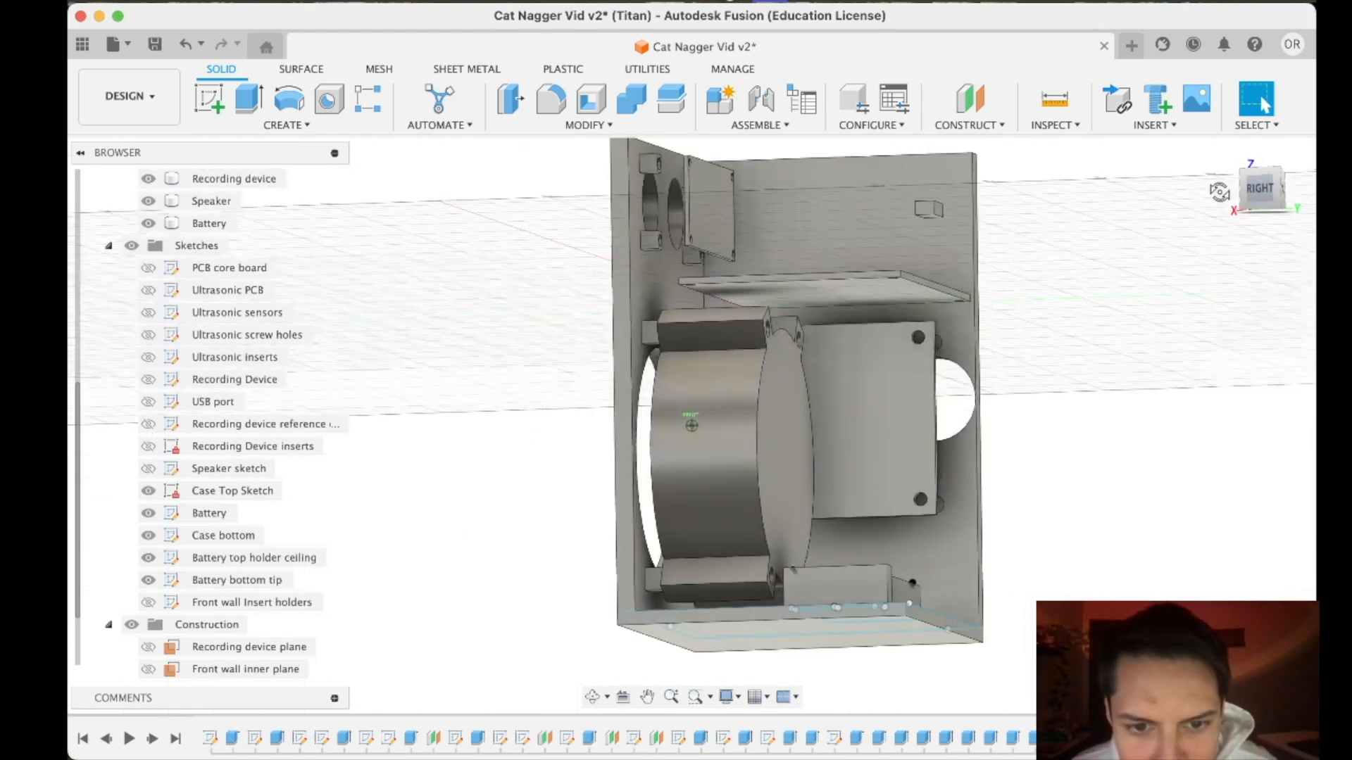
{"action": "scroll", "coordinate": [631, 367], "scroll_direction": "up", "scroll_amount": 5}
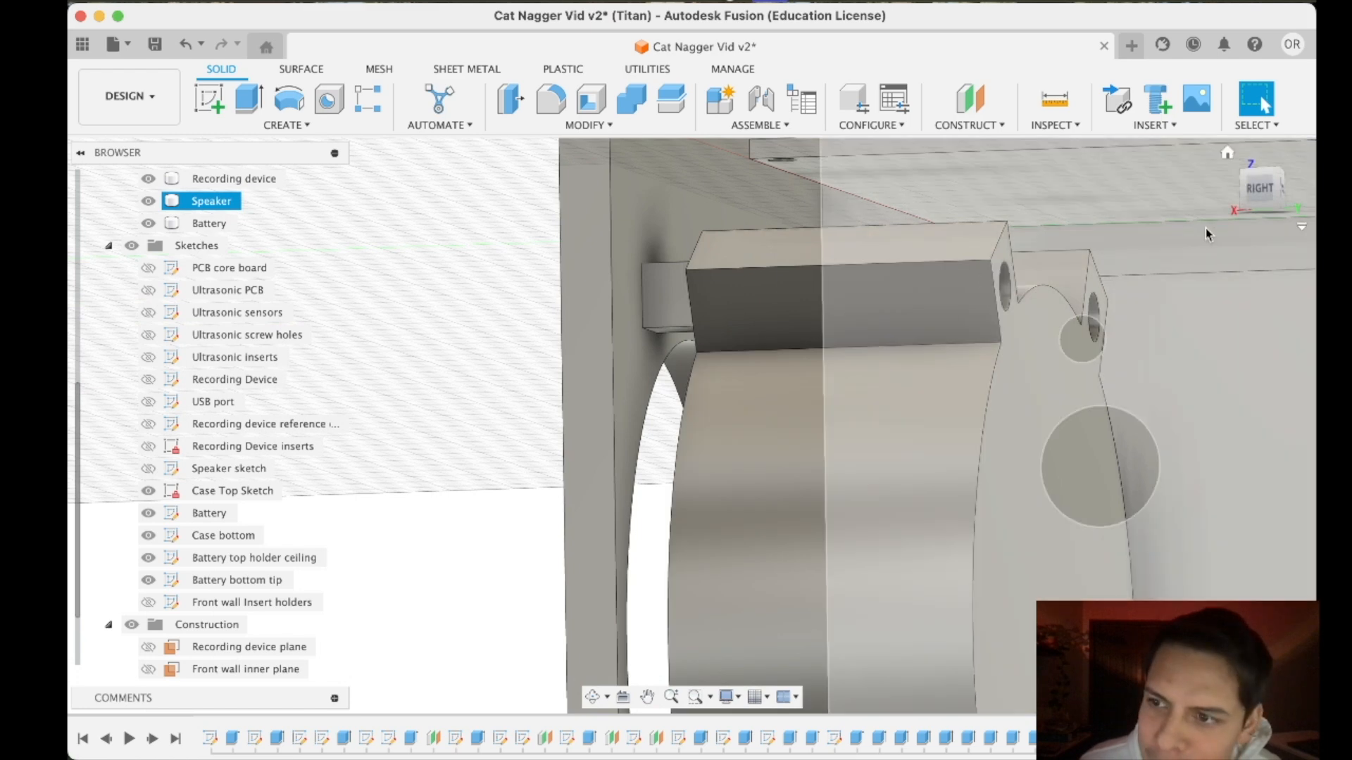
{"action": "left_click", "coordinate": [1260, 188]}
{"action": "scroll", "coordinate": [911, 431], "scroll_direction": "down", "scroll_amount": 5}
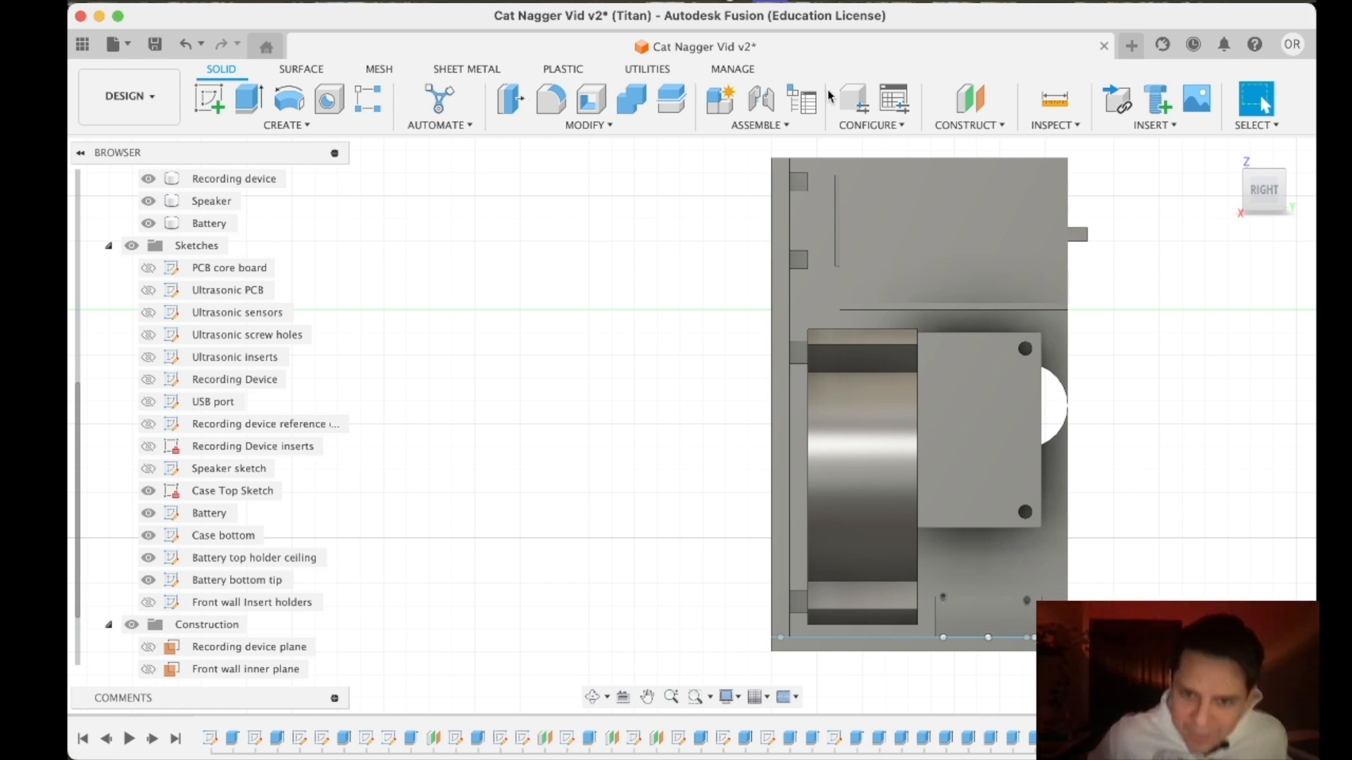
{"action": "scroll", "coordinate": [282, 540], "scroll_direction": "down", "scroll_amount": 2}
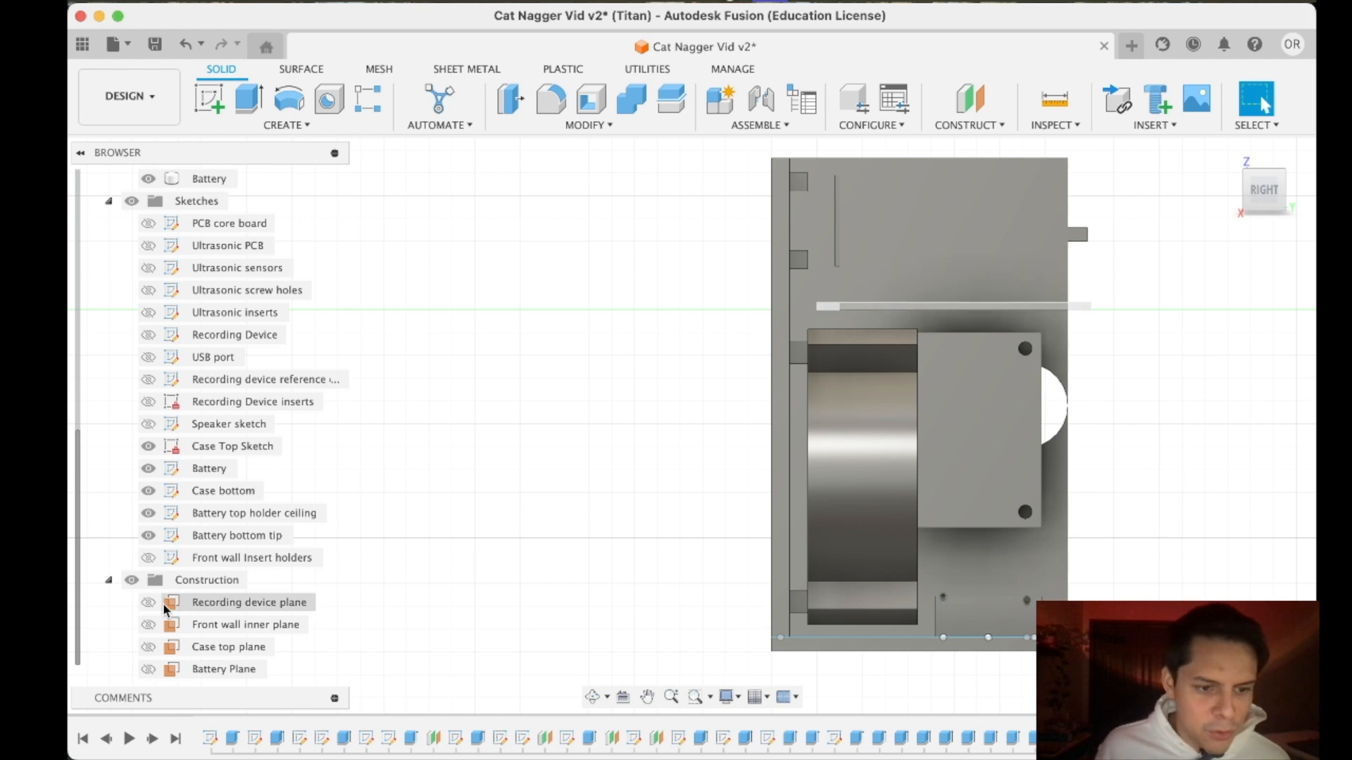
- Sketch on the side face of the case's front wall a 45° line from the upper ultrasonic support's lower outer corner to the wall
{"action": "left_click", "coordinate": [209, 99]}
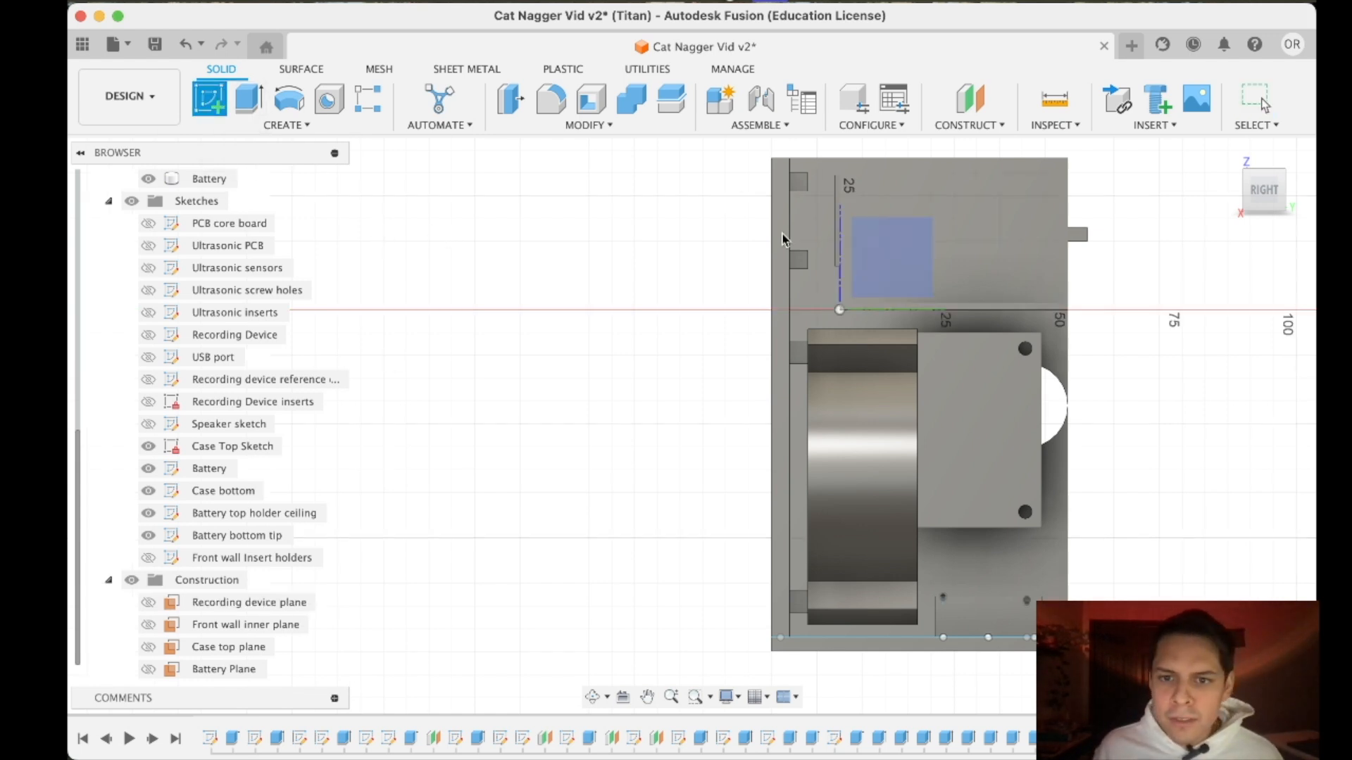
{"action": "left_click", "coordinate": [785, 255]}
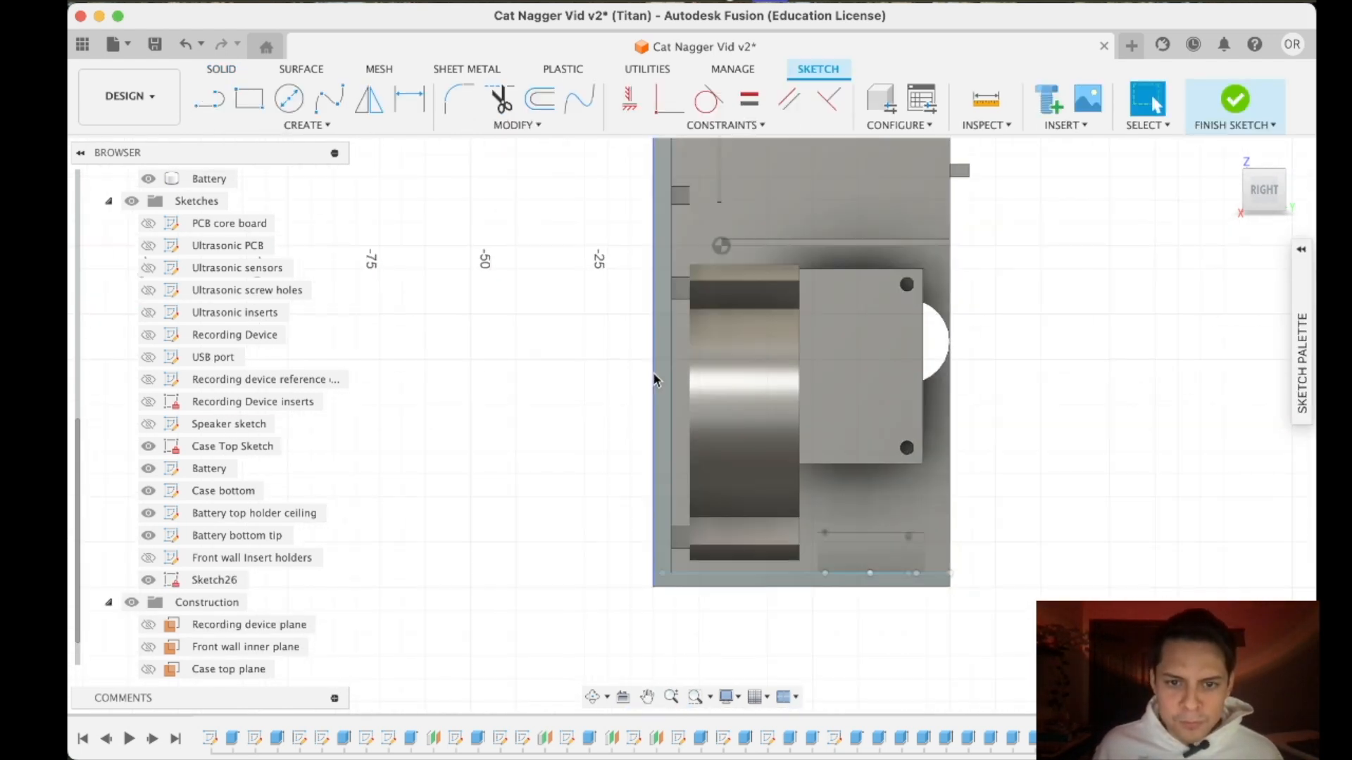
{"action": "left_click", "coordinate": [209, 99]}
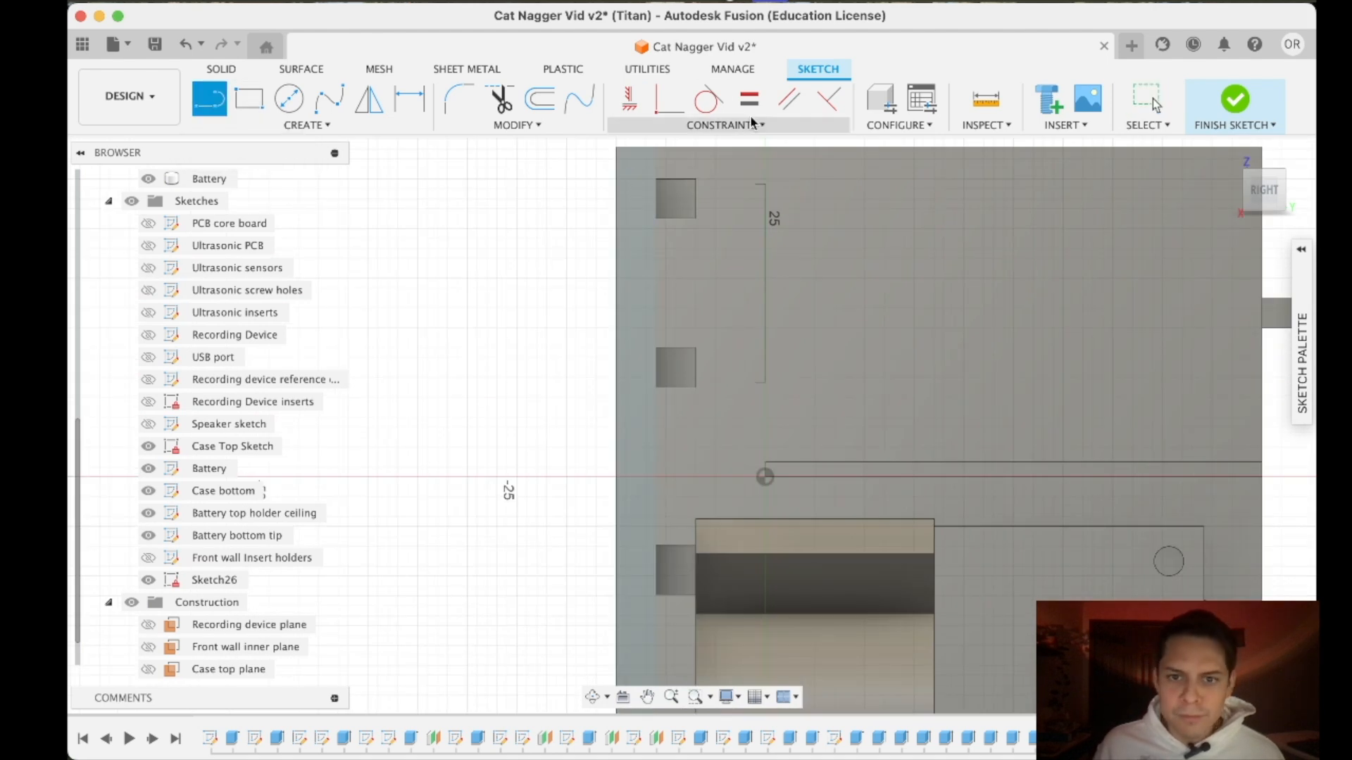
{"action": "scroll", "coordinate": [685, 227], "scroll_direction": "up", "scroll_amount": 3}
{"action": "left_click", "coordinate": [695, 216]}
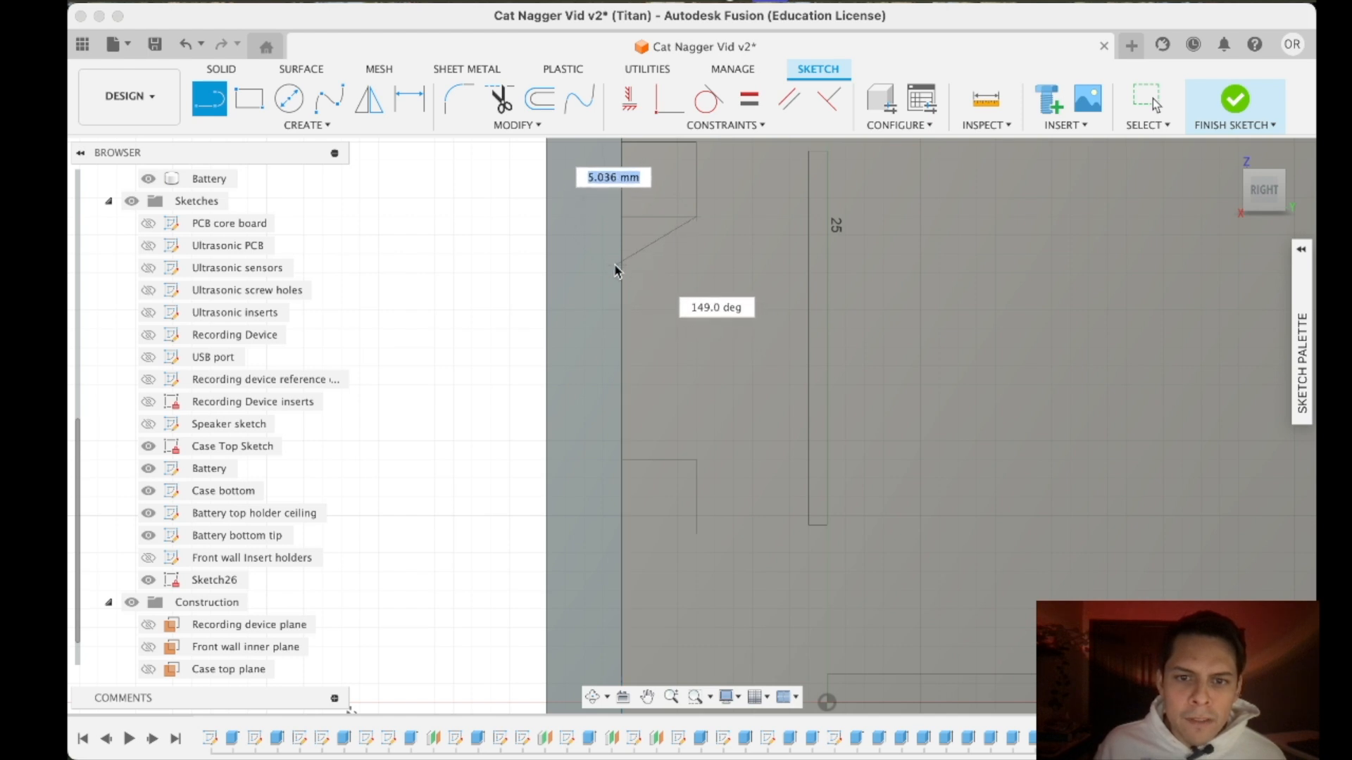
{"action": "key", "text": "Tab"}
{"action": "type", "text": "45"}
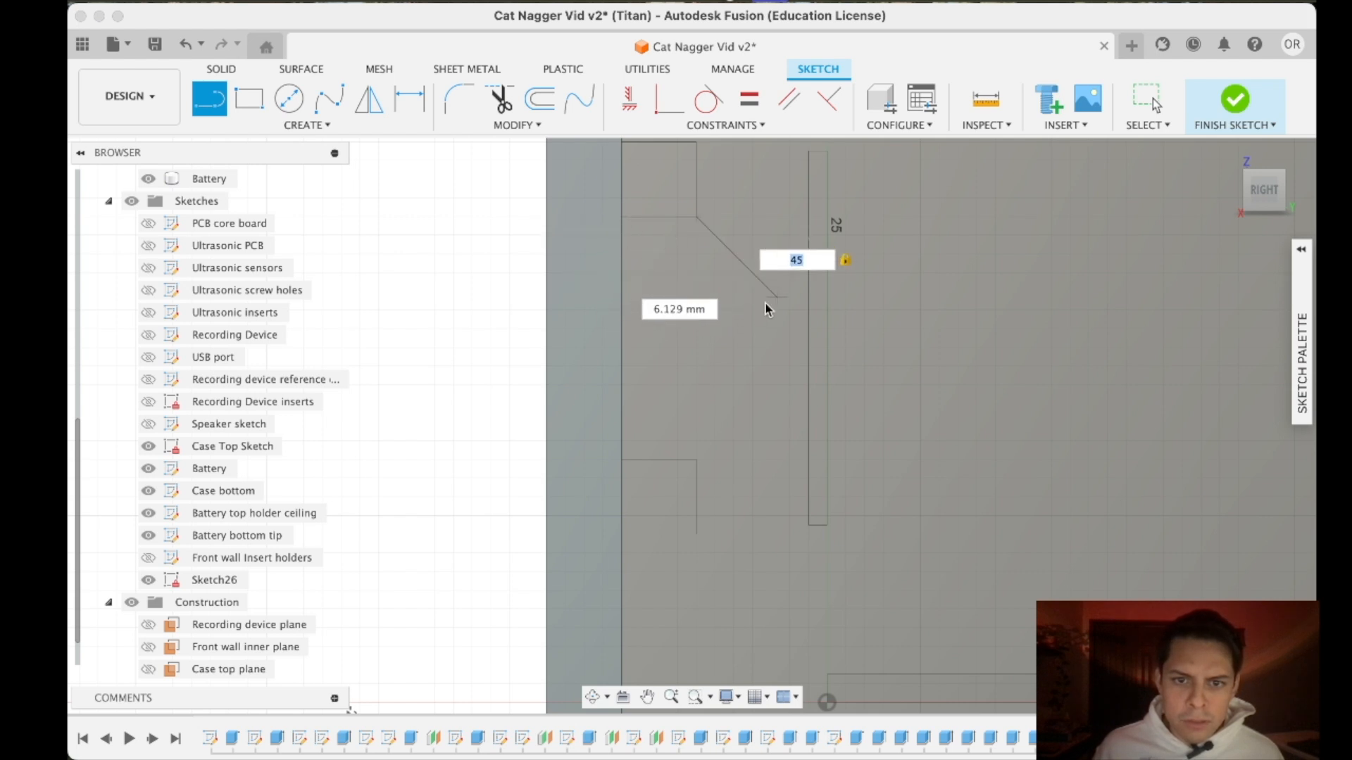
{"action": "left_click", "coordinate": [628, 301]}
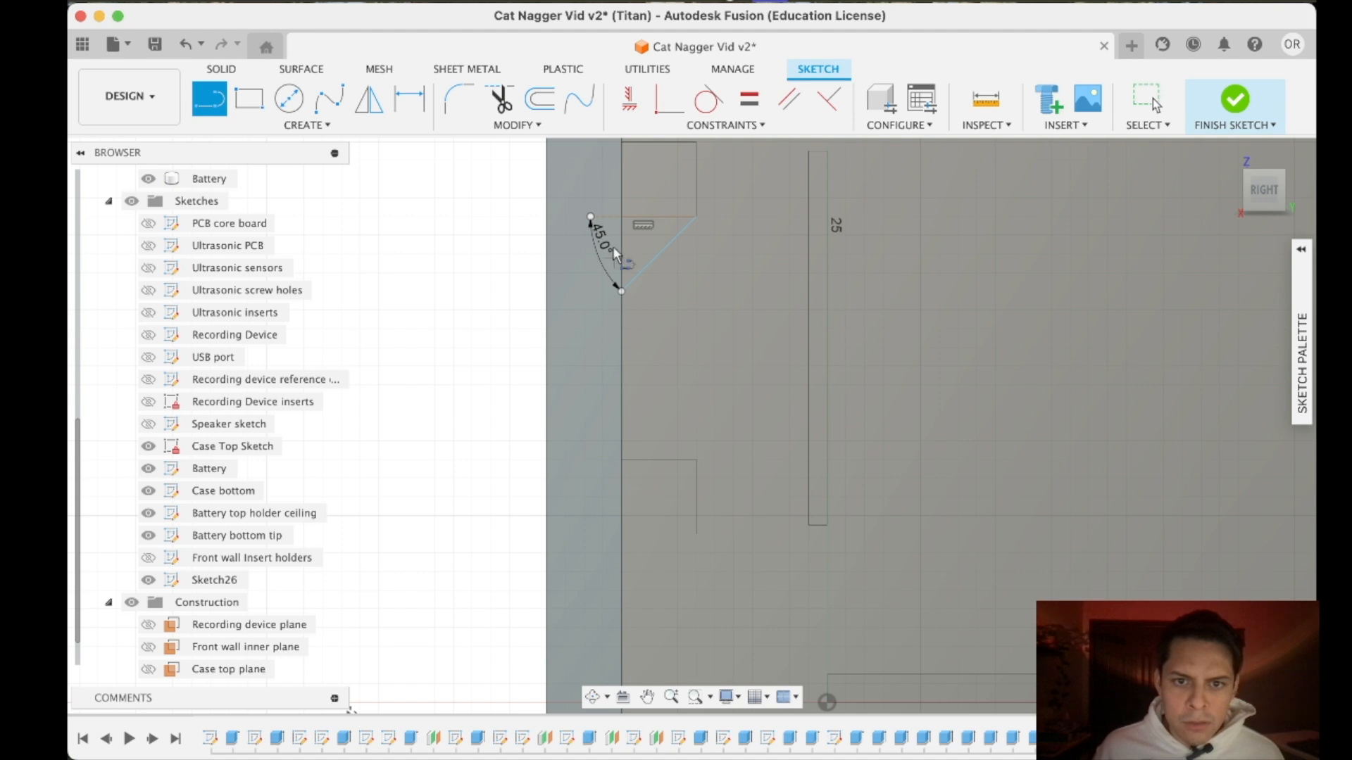
- Close the triangle under the upper ultrasonic support with lines along the wall and the support's underside
{"action": "left_click", "coordinate": [621, 216]}
{"action": "left_click", "coordinate": [621, 291]}
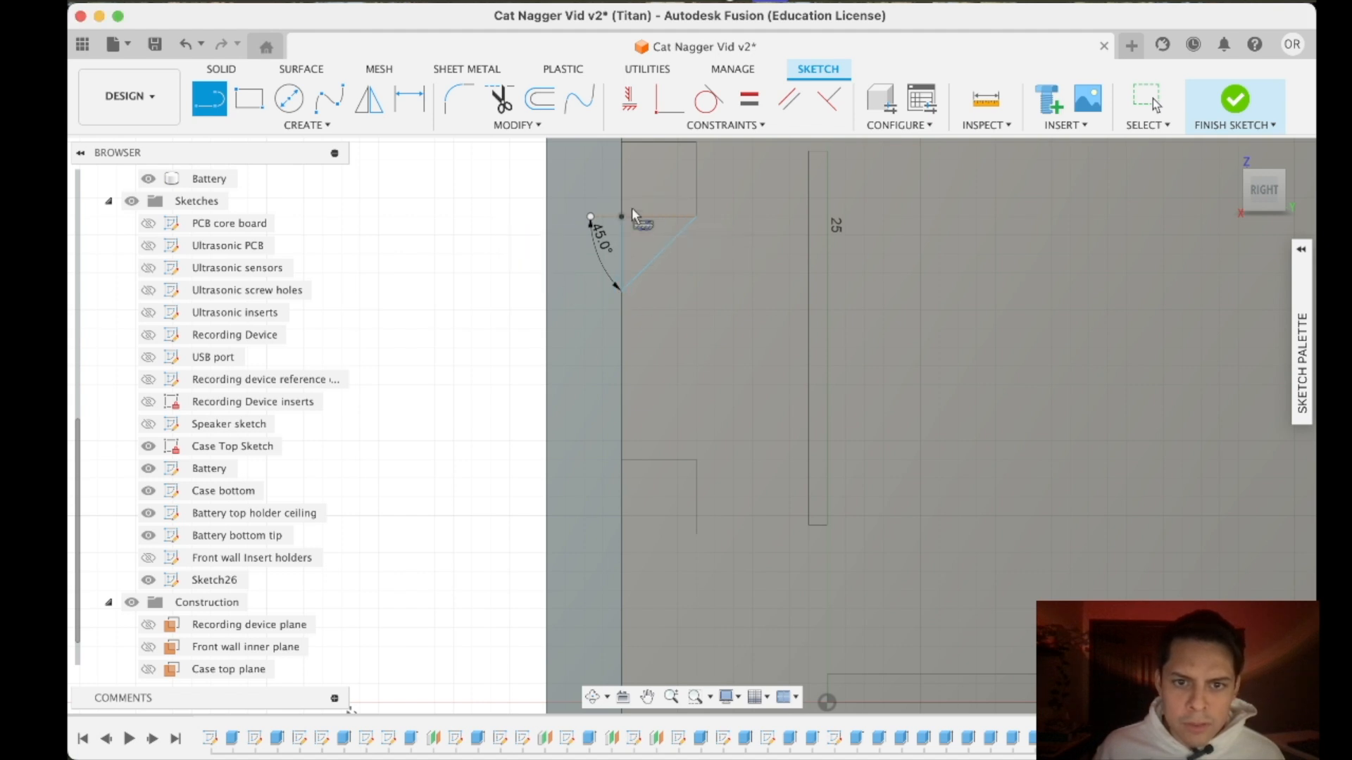
{"action": "left_click", "coordinate": [621, 217]}
{"action": "left_click", "coordinate": [694, 217]}
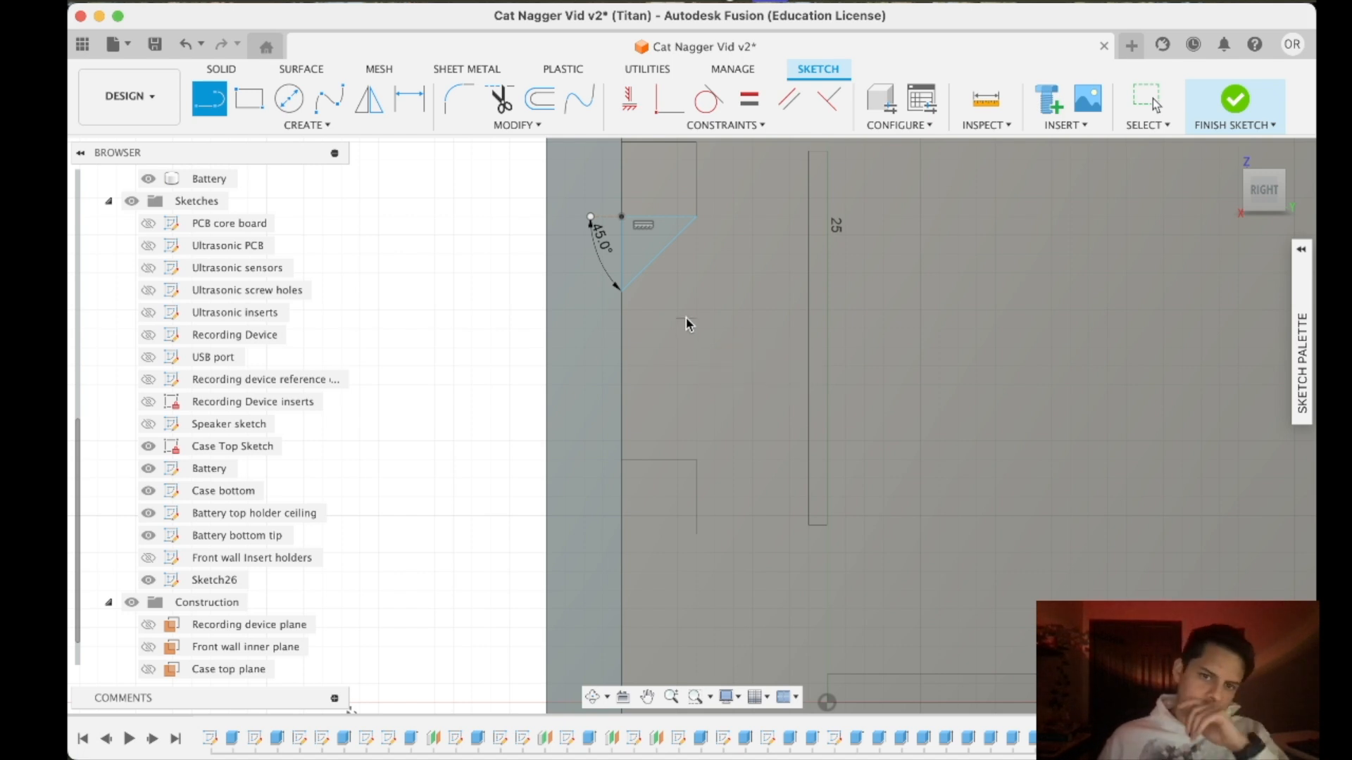
{"action": "scroll", "coordinate": [685, 317], "scroll_direction": "up", "scroll_amount": 1}
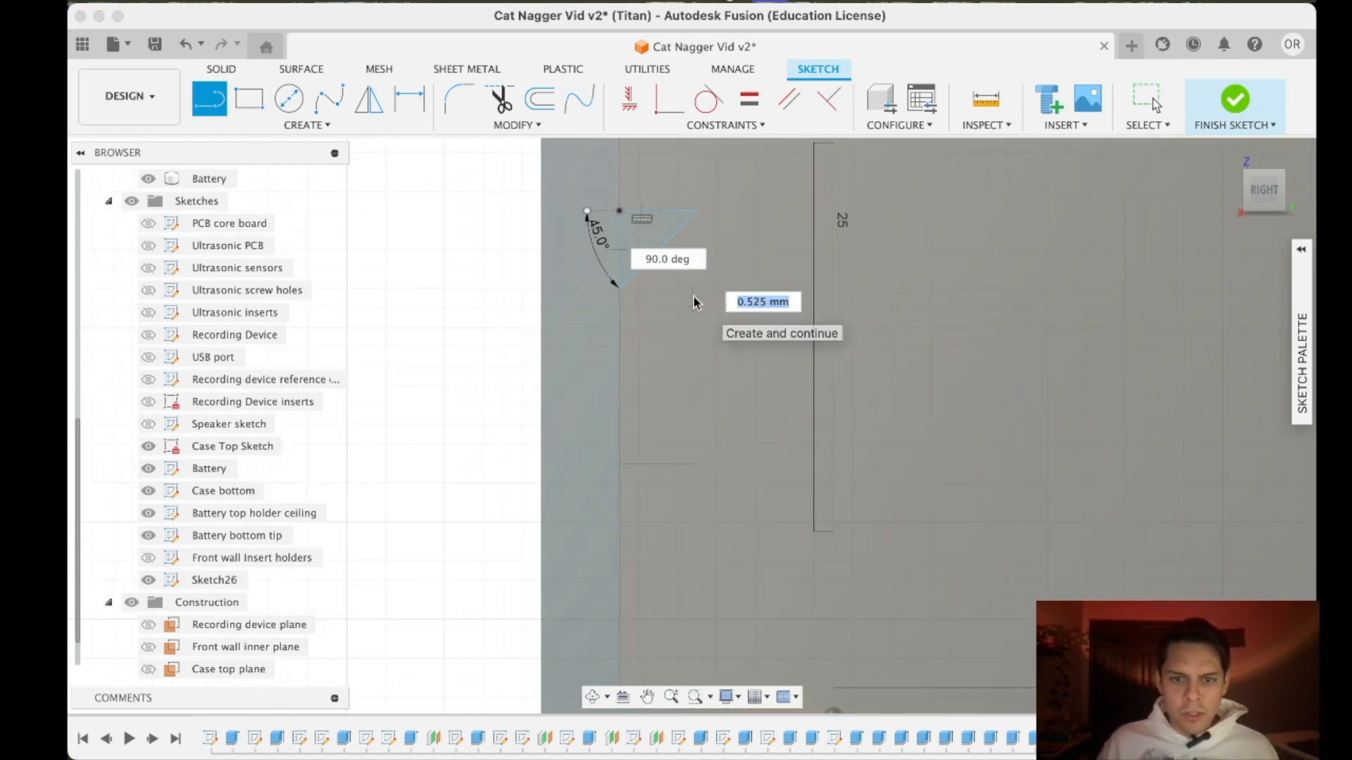
{"action": "key", "text": "Escape"}
- Move the selected triangle about 17 mm down to the underside of the lower ultrasonic support
{"action": "key", "text": "m"}
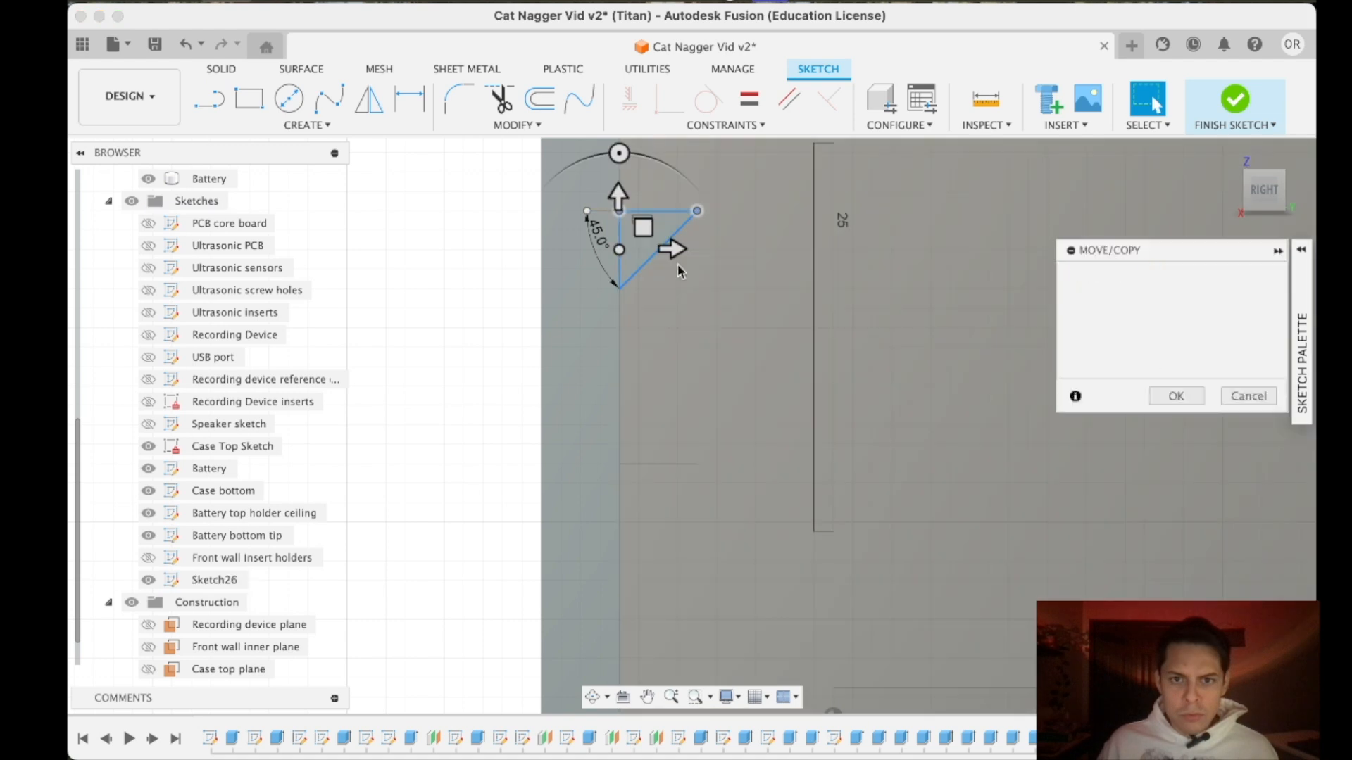
{"action": "left_click_drag", "start_coordinate": [620, 249], "coordinate": [619, 583]}
{"action": "scroll", "coordinate": [617, 553], "scroll_direction": "up", "scroll_amount": 10}
{"action": "scroll", "coordinate": [630, 512], "scroll_direction": "down", "scroll_amount": 5}
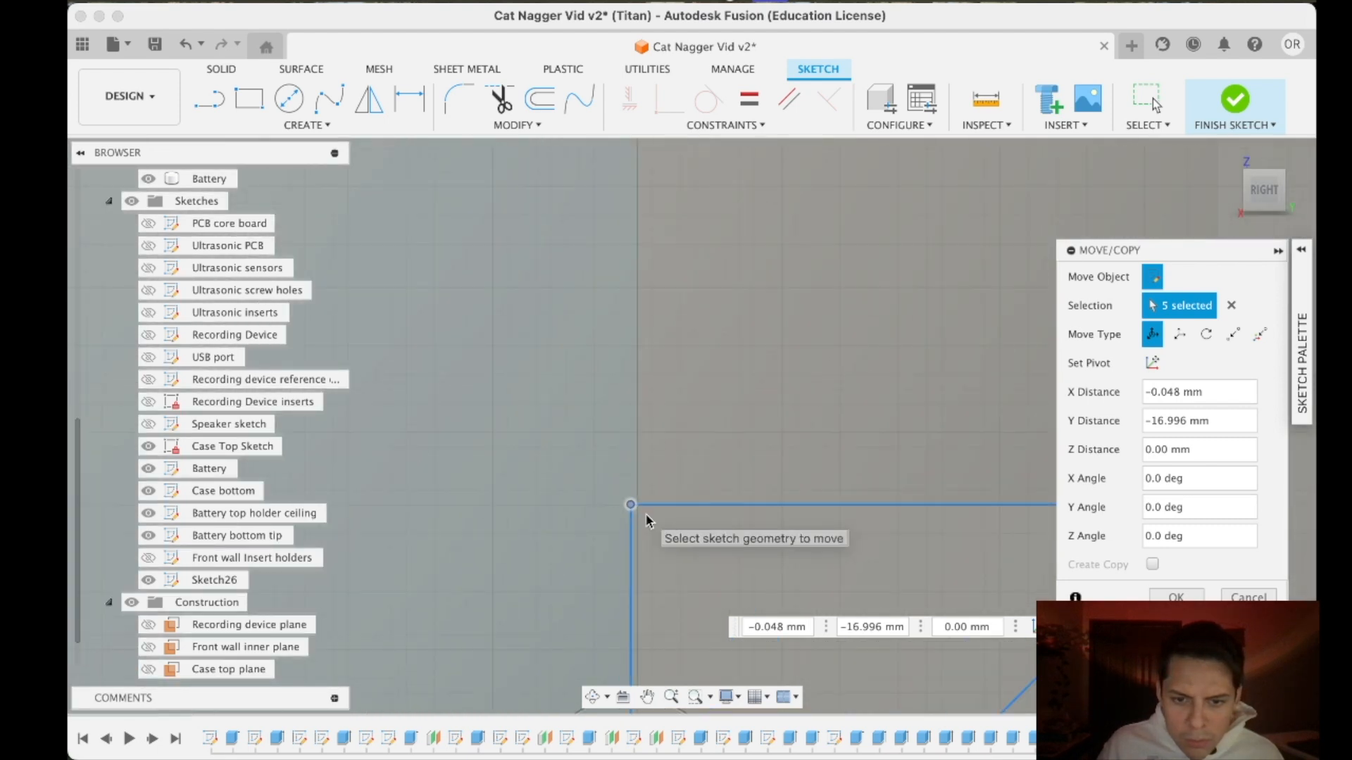
{"action": "key", "text": "Return"}
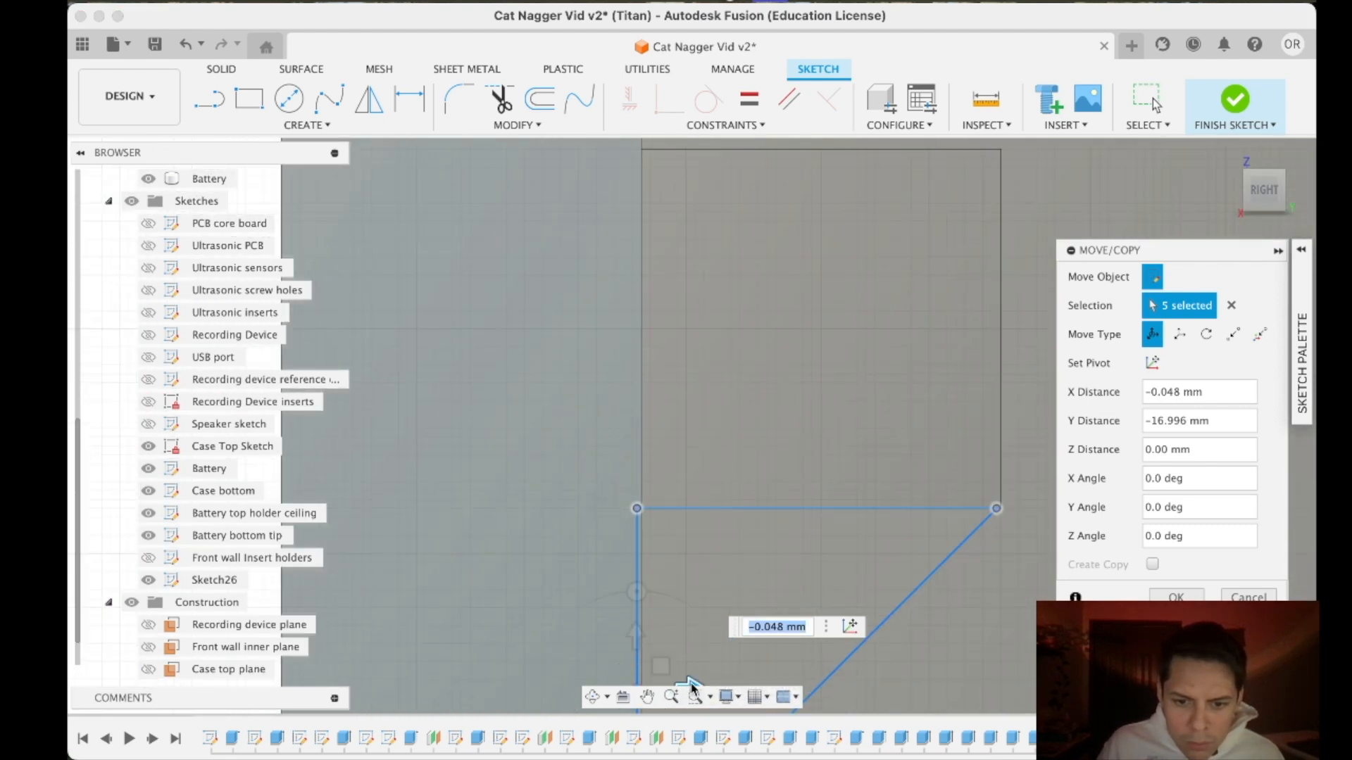
- Nudge the lower ultrasonic triangle about 0.04 mm away from the wall and set the move pivot at its upper inner corner
{"action": "scroll", "coordinate": [686, 517], "scroll_direction": "up", "scroll_amount": 4}
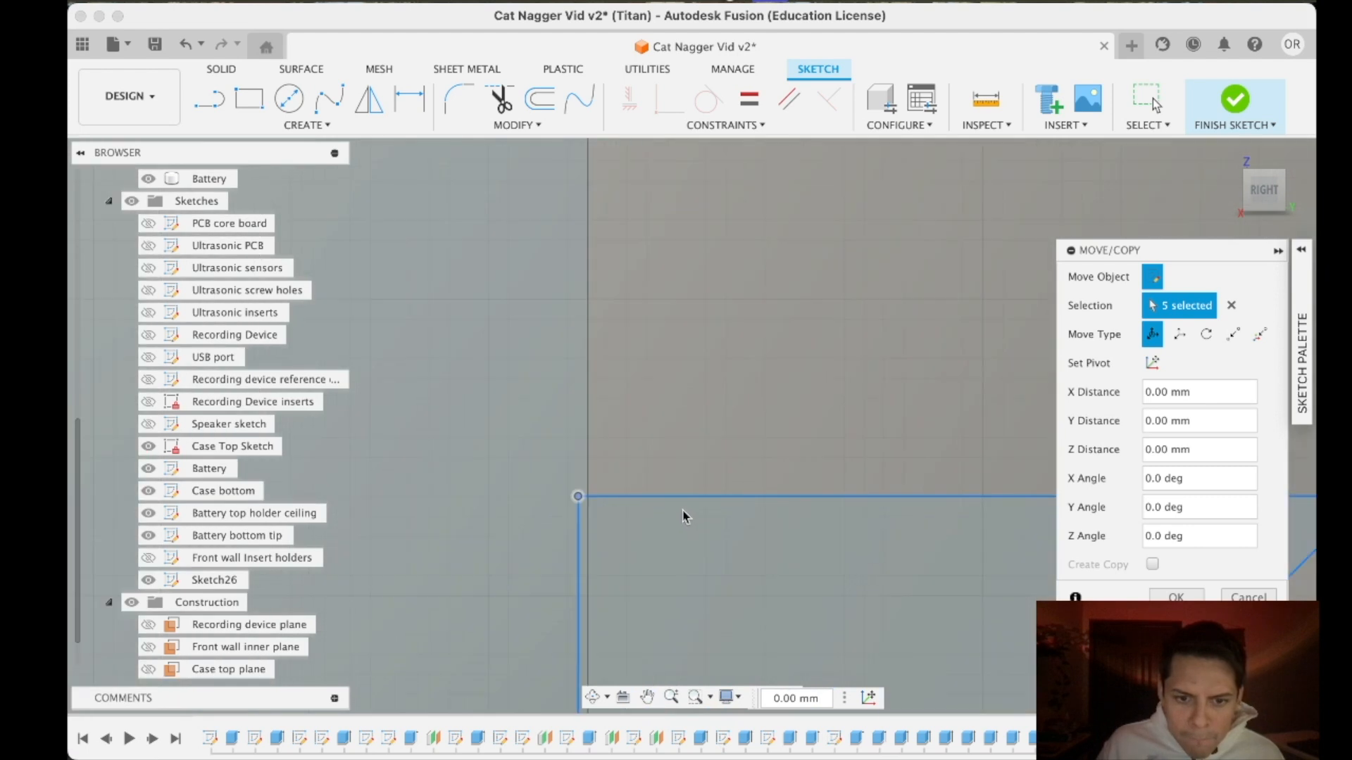
{"action": "scroll", "coordinate": [684, 486], "scroll_direction": "down", "scroll_amount": 3}
{"action": "scroll", "coordinate": [638, 643], "scroll_direction": "down", "scroll_amount": 3}
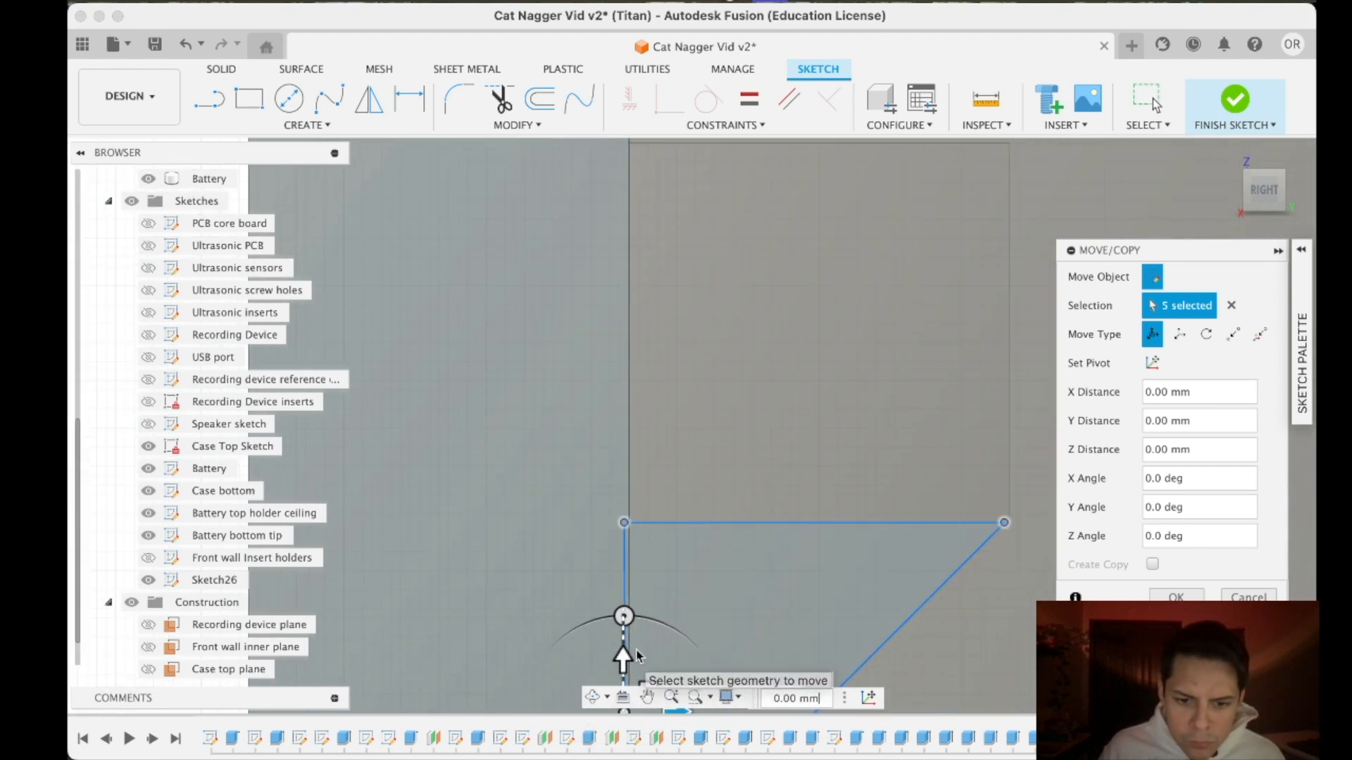
{"action": "left_click_drag", "start_coordinate": [651, 673], "coordinate": [655, 675]}
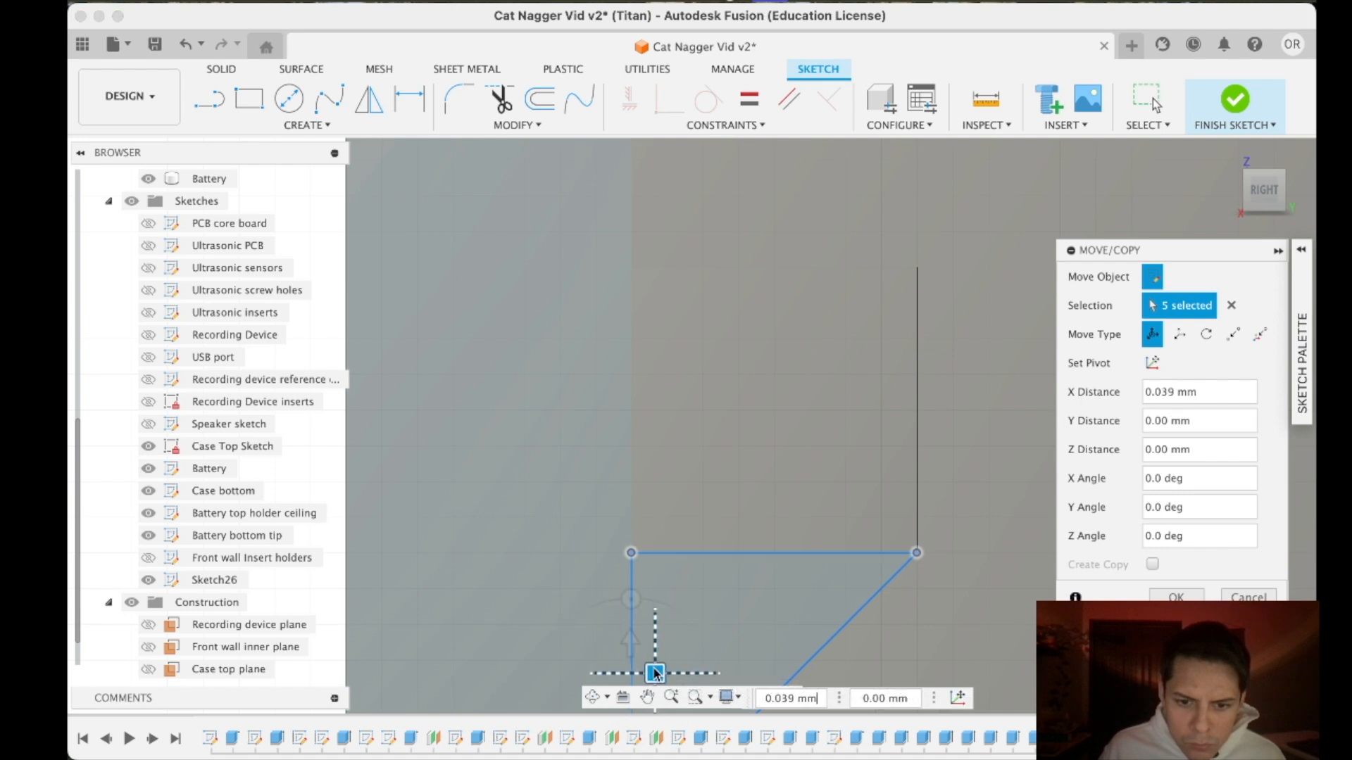
{"action": "left_click", "coordinate": [959, 697]}
{"action": "left_click", "coordinate": [631, 553]}
{"action": "key", "text": "Return"}
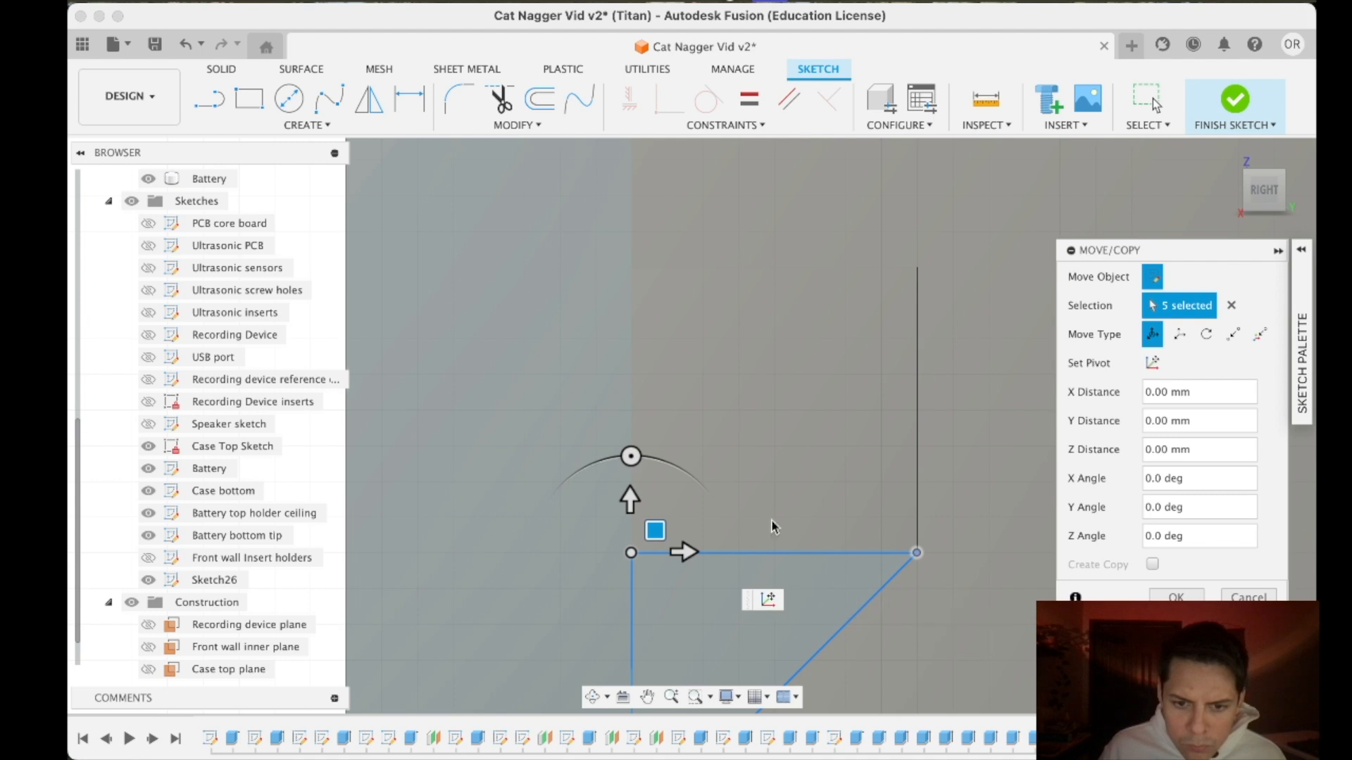
- Align the triangle's pivot corner with the lower ultrasonic support's inner bottom corner at the wall, and finish the move
{"action": "scroll", "coordinate": [658, 552], "scroll_direction": "up", "scroll_amount": 4}
{"action": "left_click_drag", "start_coordinate": [573, 551], "coordinate": [584, 555]}
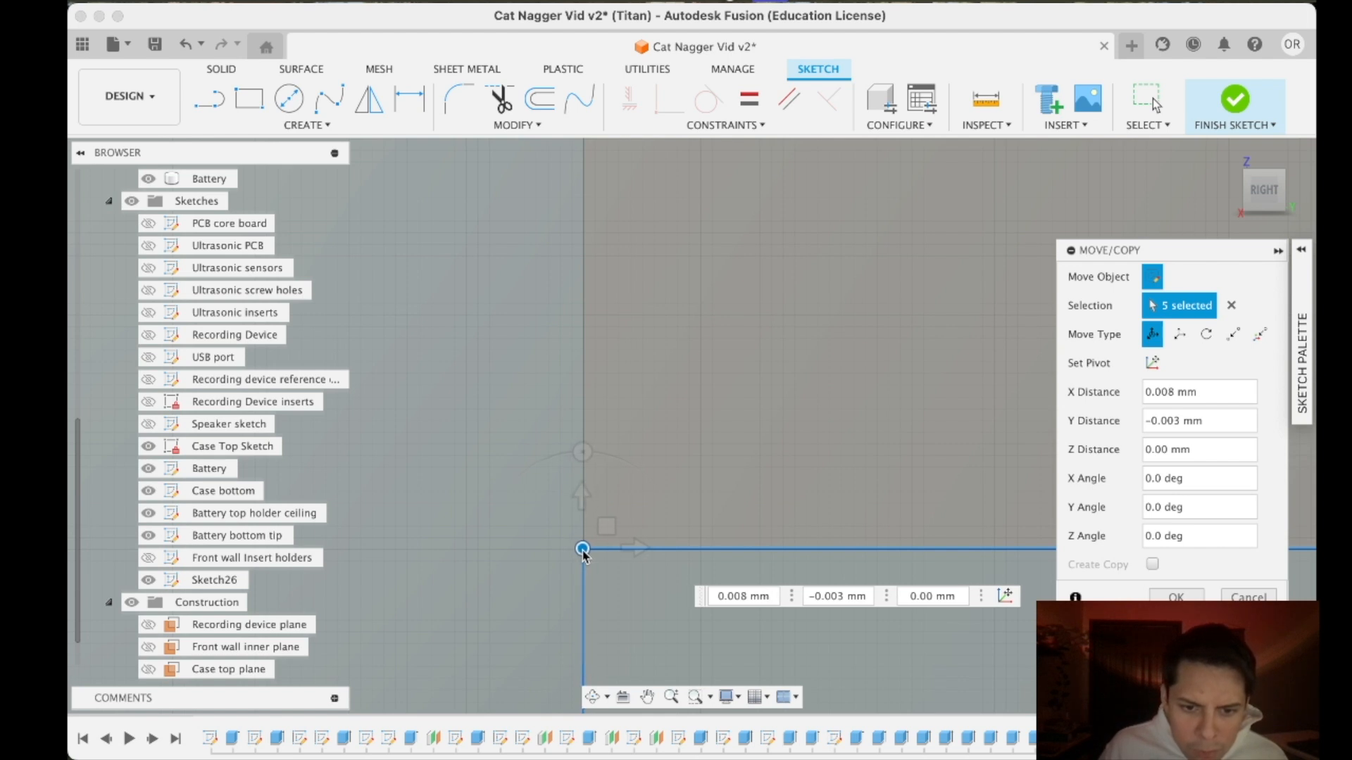
{"action": "left_click_drag", "start_coordinate": [632, 548], "coordinate": [644, 552]}
{"action": "scroll", "coordinate": [827, 619], "scroll_direction": "up", "scroll_amount": 3}
{"action": "scroll", "coordinate": [827, 620], "scroll_direction": "down", "scroll_amount": 3}
{"action": "scroll", "coordinate": [850, 558], "scroll_direction": "down", "scroll_amount": 5}
{"action": "scroll", "coordinate": [852, 560], "scroll_direction": "down", "scroll_amount": 10}
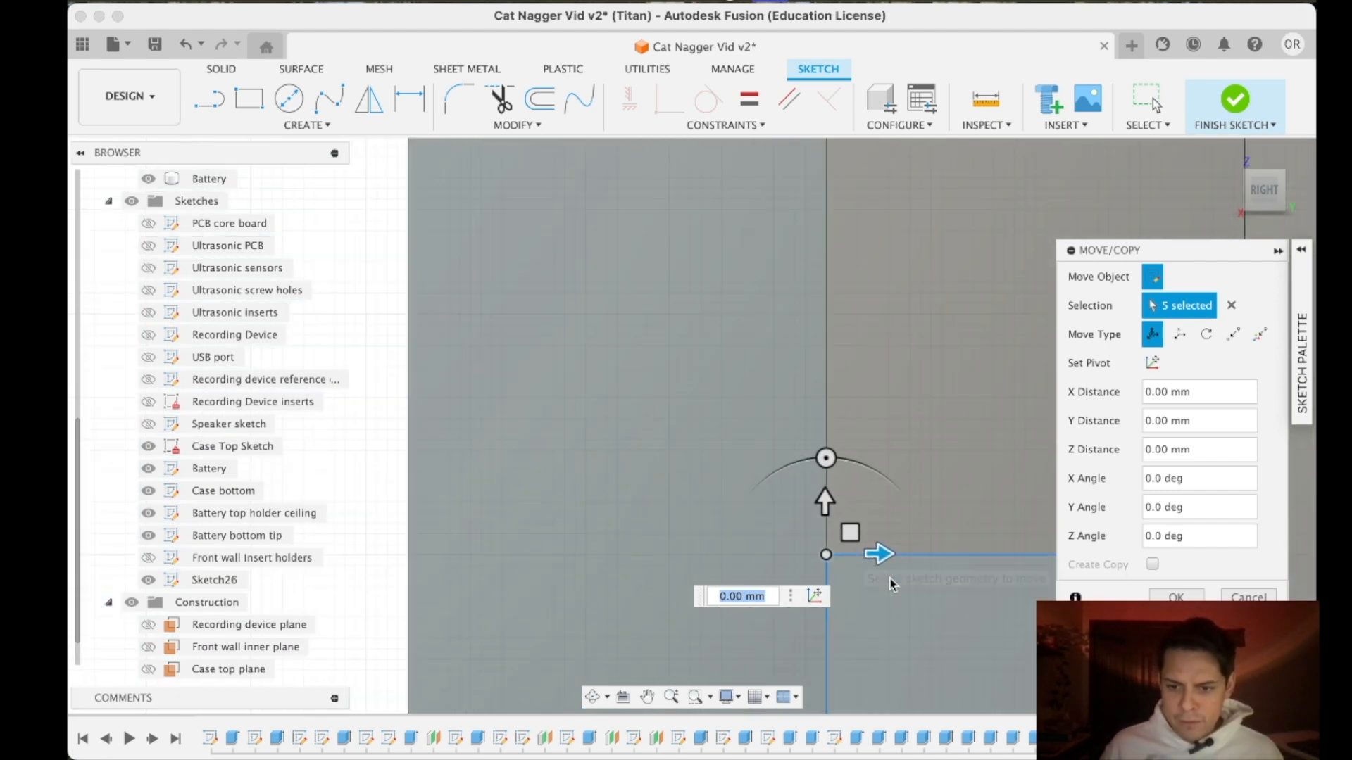
{"action": "scroll", "coordinate": [930, 590], "scroll_direction": "up", "scroll_amount": 3}
{"action": "left_click", "coordinate": [1177, 597]}
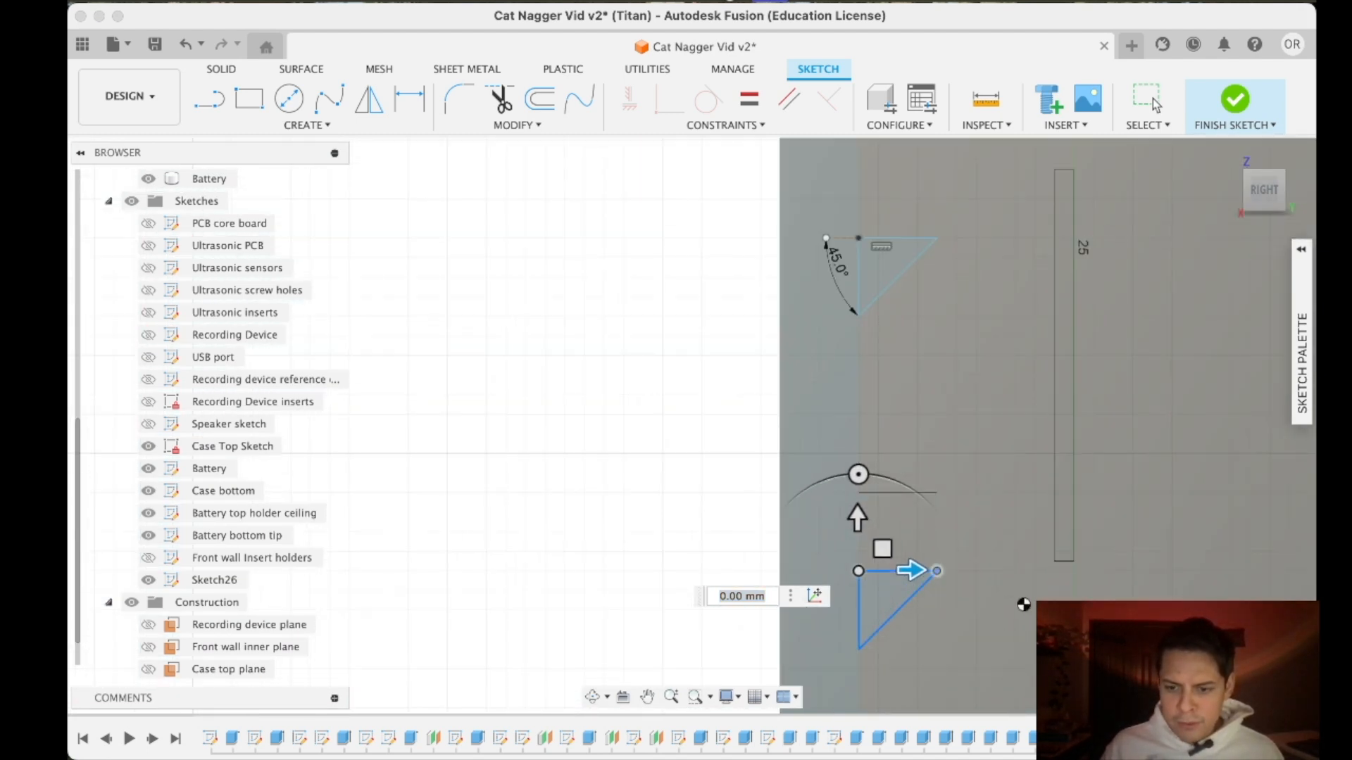
- Sketch a 45° line from the upper speaker support's lower outer corner down to the front wall
{"action": "middle_click_drag", "start_coordinate": [1016, 573], "coordinate": [869, 443]}
{"action": "scroll", "coordinate": [880, 445], "scroll_direction": "down", "scroll_amount": 8}
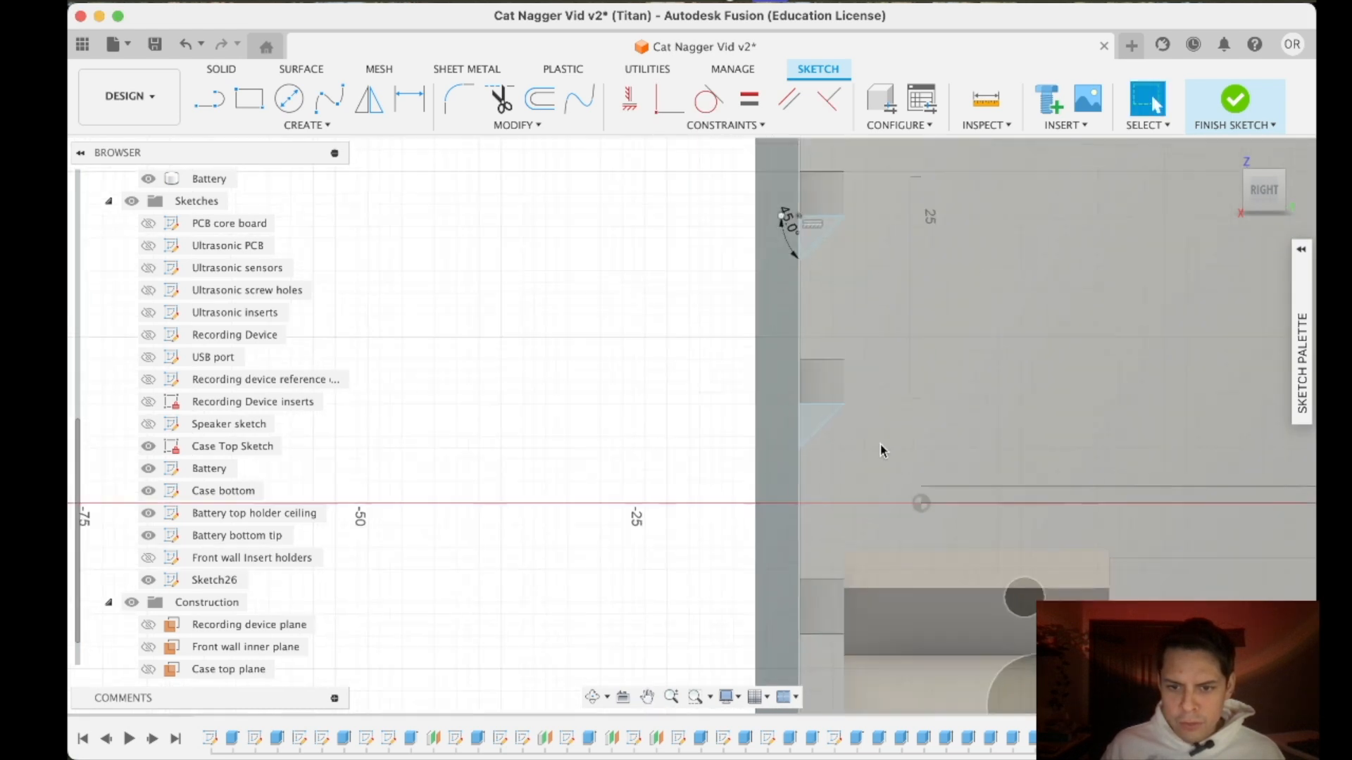
{"action": "scroll", "coordinate": [876, 536], "scroll_direction": "up", "scroll_amount": 10}
{"action": "scroll", "coordinate": [773, 491], "scroll_direction": "up", "scroll_amount": 4}
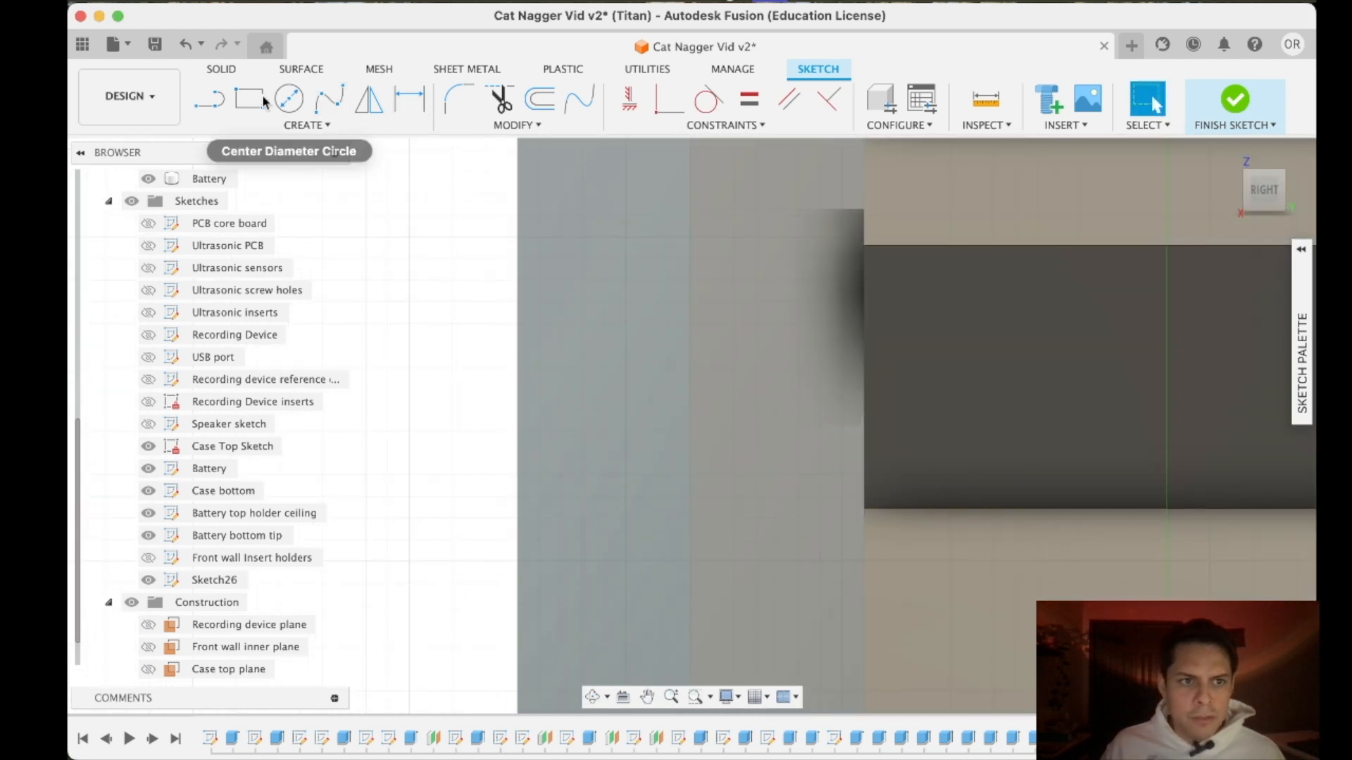
{"action": "left_click", "coordinate": [211, 100]}
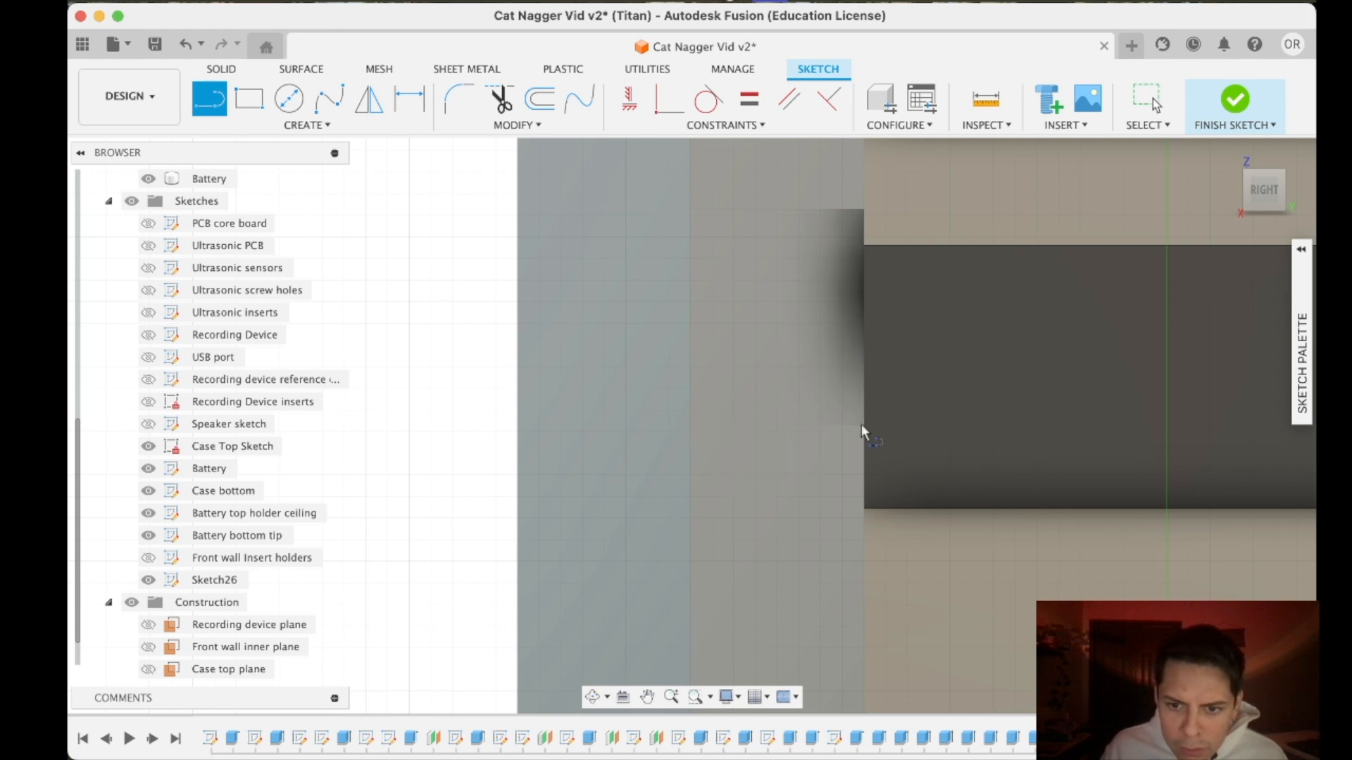
{"action": "scroll", "coordinate": [865, 429], "scroll_direction": "up", "scroll_amount": 5}
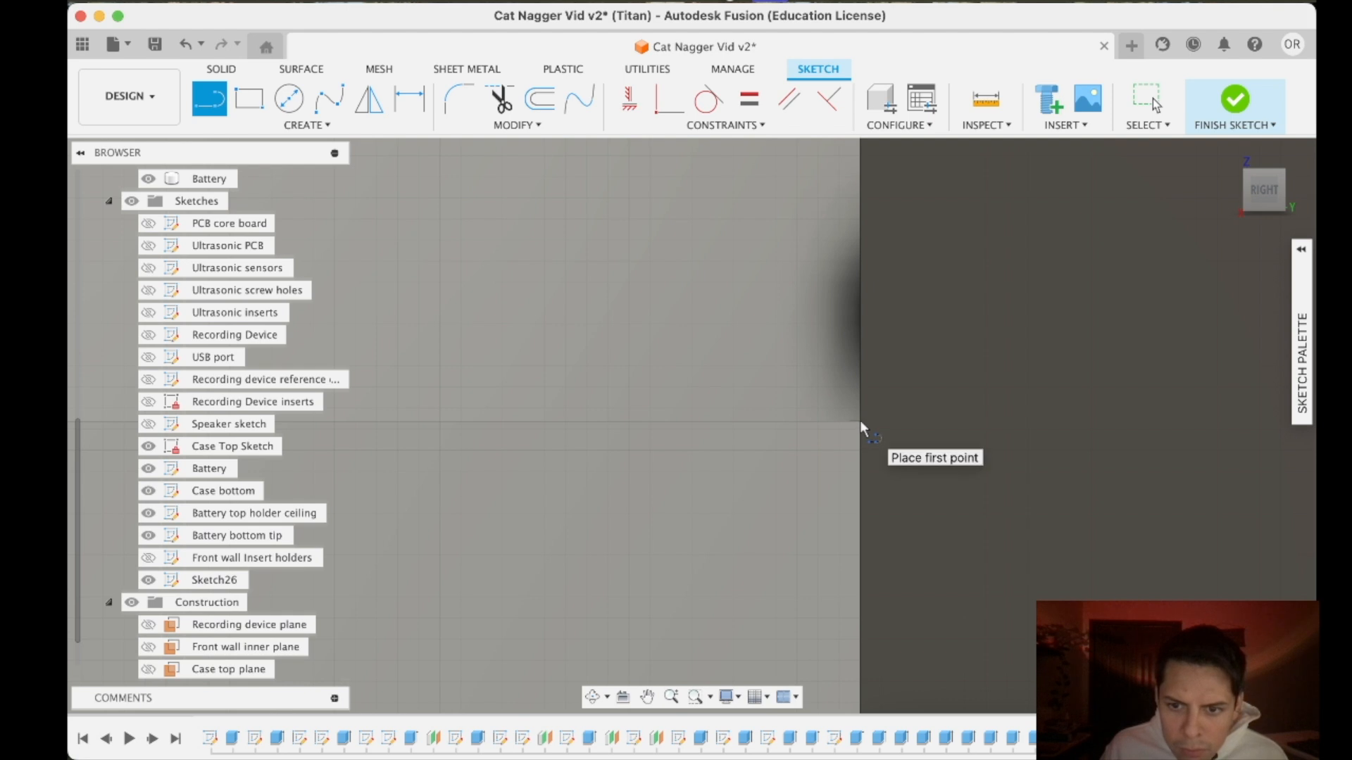
{"action": "left_click", "coordinate": [859, 420]}
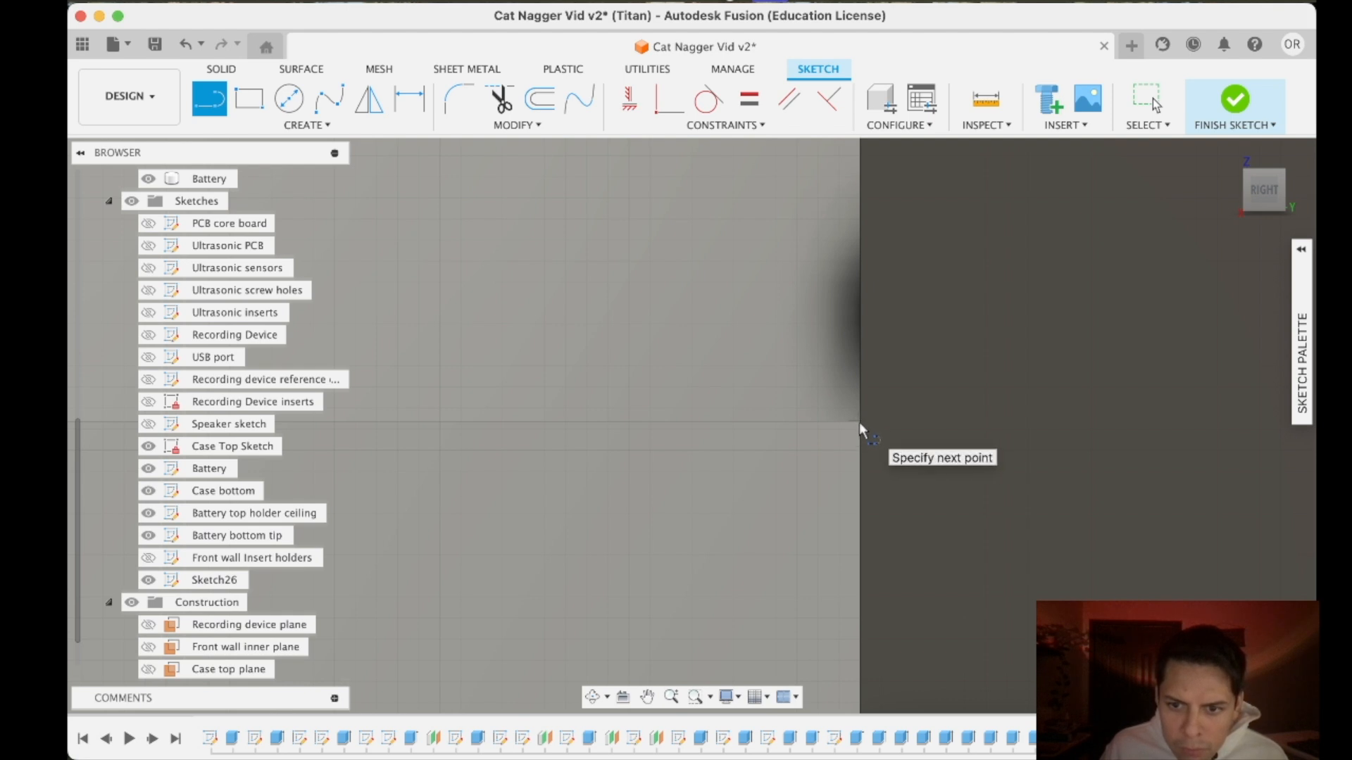
{"action": "scroll", "coordinate": [704, 542], "scroll_direction": "down", "scroll_amount": 3}
{"action": "key", "text": "Tab"}
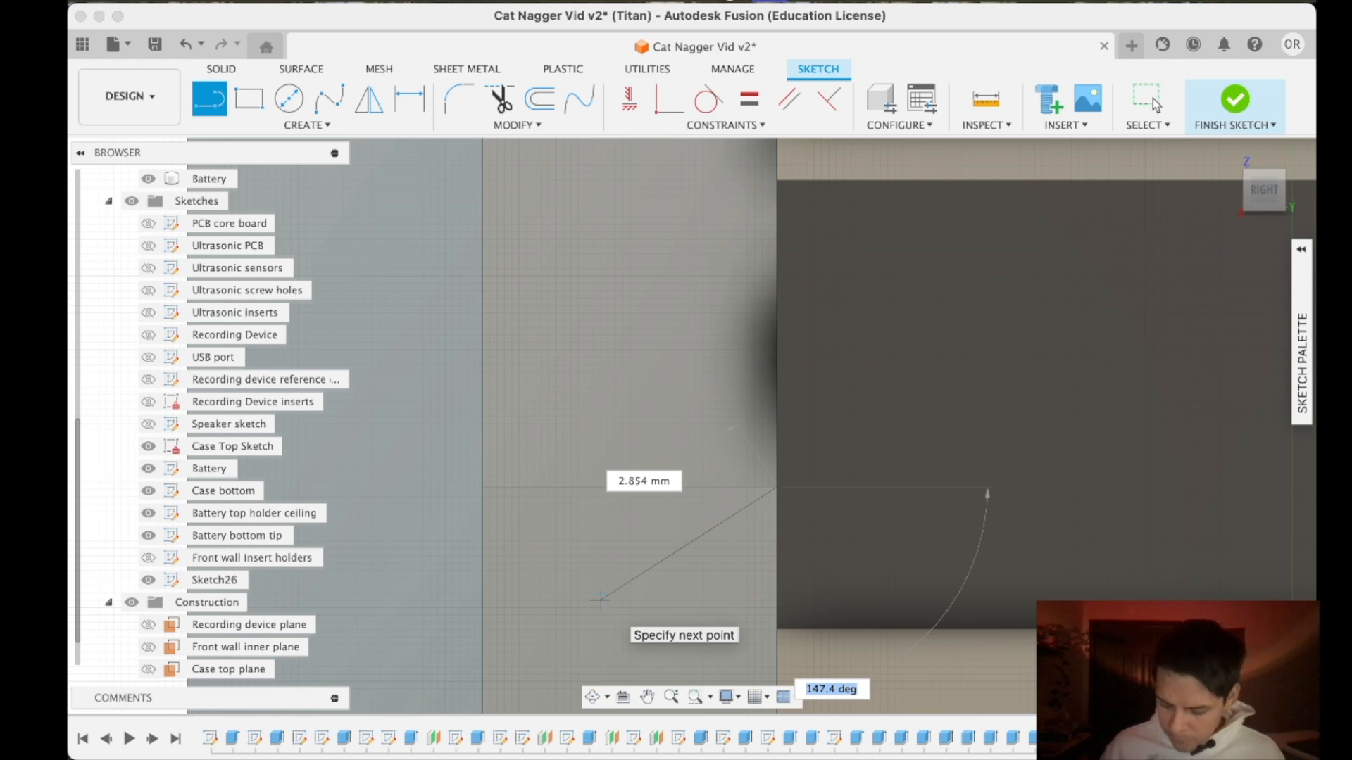
{"action": "type", "text": "45"}
{"action": "scroll", "coordinate": [420, 641], "scroll_direction": "down", "scroll_amount": 3}
{"action": "scroll", "coordinate": [420, 640], "scroll_direction": "down", "scroll_amount": 2}
{"action": "middle_click_drag", "start_coordinate": [420, 641], "coordinate": [417, 598]}
{"action": "left_click", "coordinate": [412, 628]}
{"action": "key", "text": "Escape"}
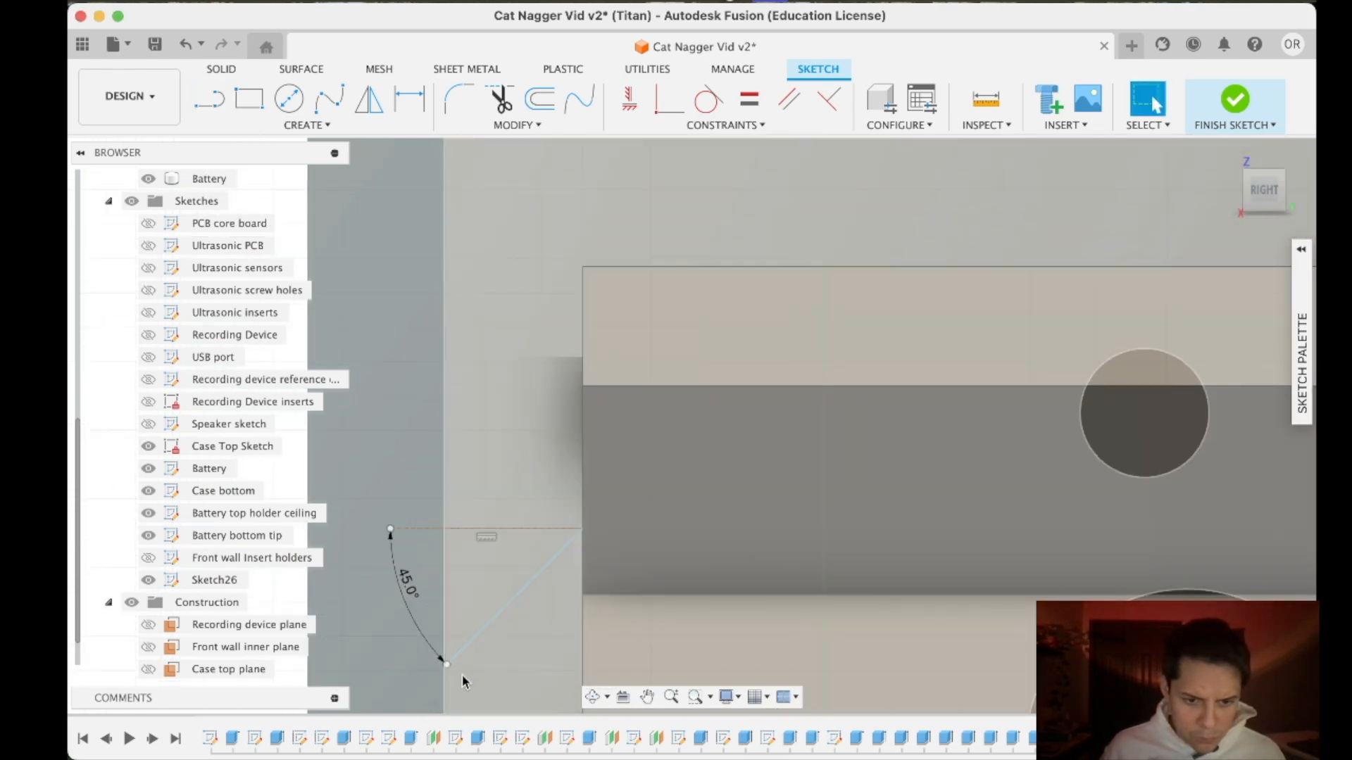
- Adjust the lower end of the speaker support's 45° line so it sits on the wall's inner edge
{"action": "scroll", "coordinate": [452, 674], "scroll_direction": "up", "scroll_amount": 5}
{"action": "left_click_drag", "start_coordinate": [448, 622], "coordinate": [437, 637]}
{"action": "scroll", "coordinate": [476, 594], "scroll_direction": "down", "scroll_amount": 6}
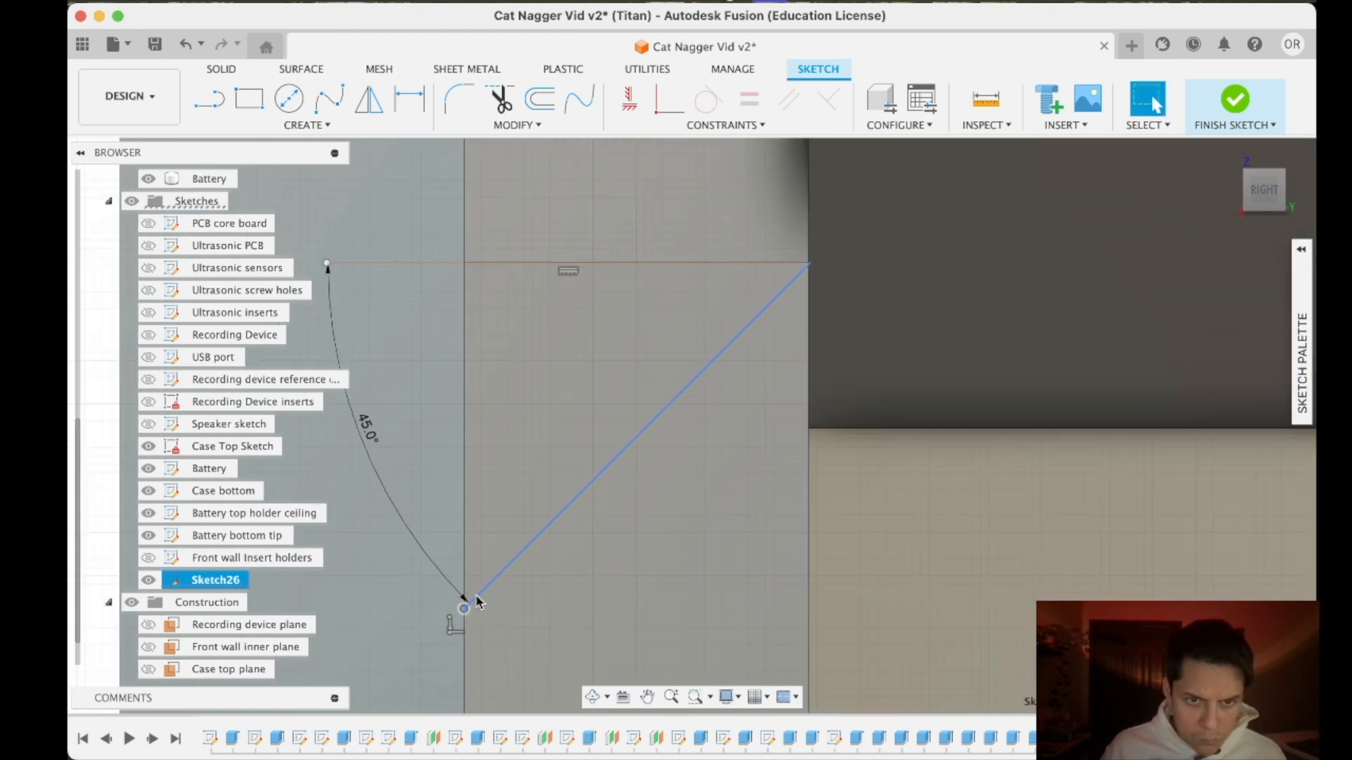
{"action": "scroll", "coordinate": [682, 388], "scroll_direction": "up", "scroll_amount": 6}
{"action": "scroll", "coordinate": [676, 376], "scroll_direction": "down", "scroll_amount": 6}
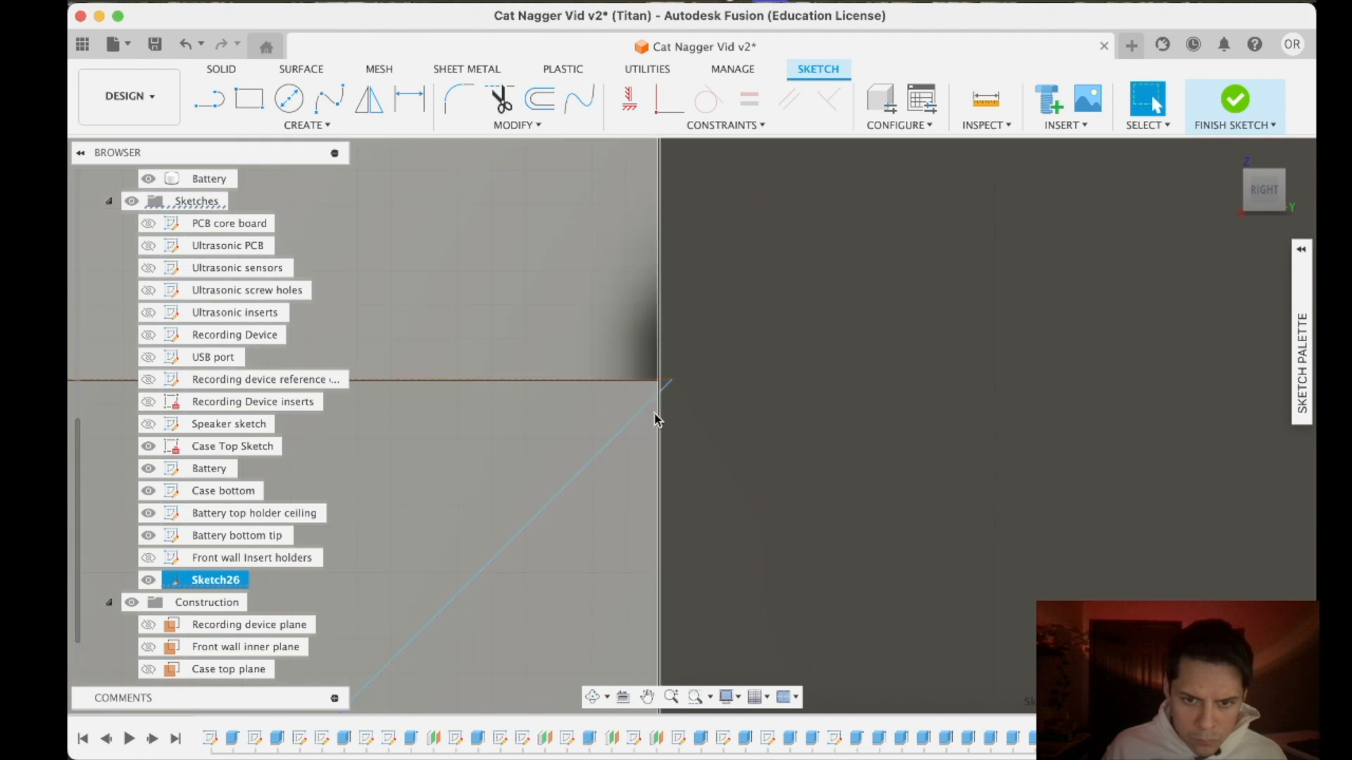
- Close the triangle under the upper speaker support with lines along the support's underside and the wall
{"action": "scroll", "coordinate": [530, 588], "scroll_direction": "up", "scroll_amount": 4}
{"action": "key", "text": "l"}
{"action": "left_click", "coordinate": [708, 445]}
{"action": "left_click", "coordinate": [466, 445]}
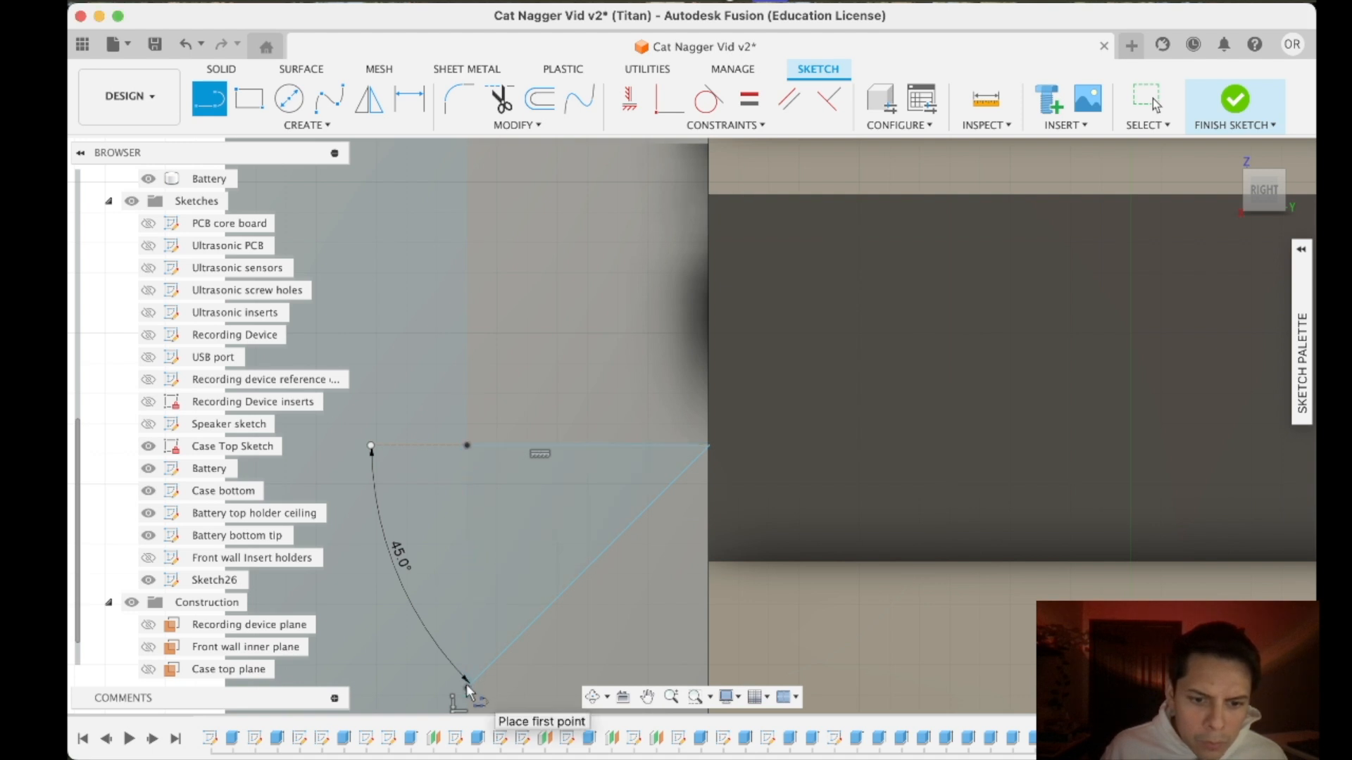
{"action": "left_click", "coordinate": [467, 689]}
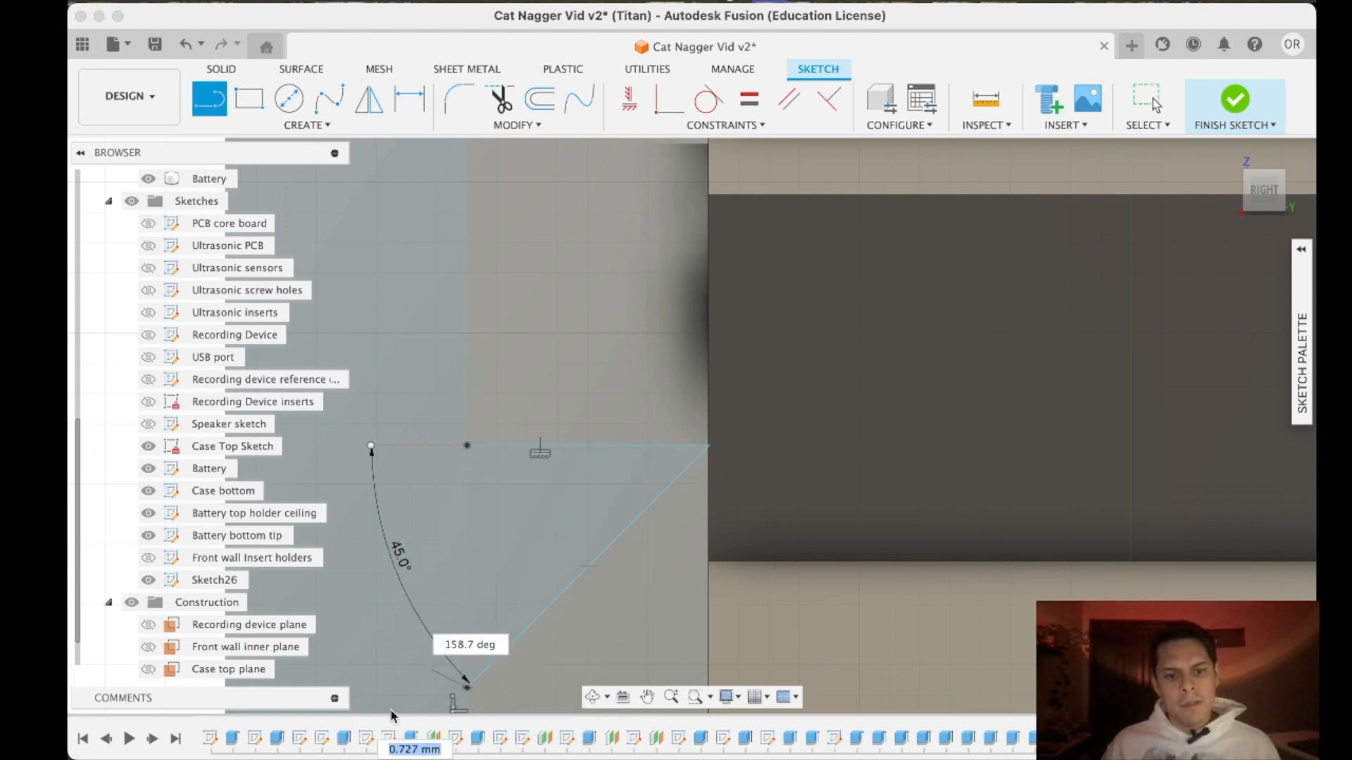
{"action": "left_click", "coordinate": [466, 445]}
{"action": "key", "text": "Escape"}
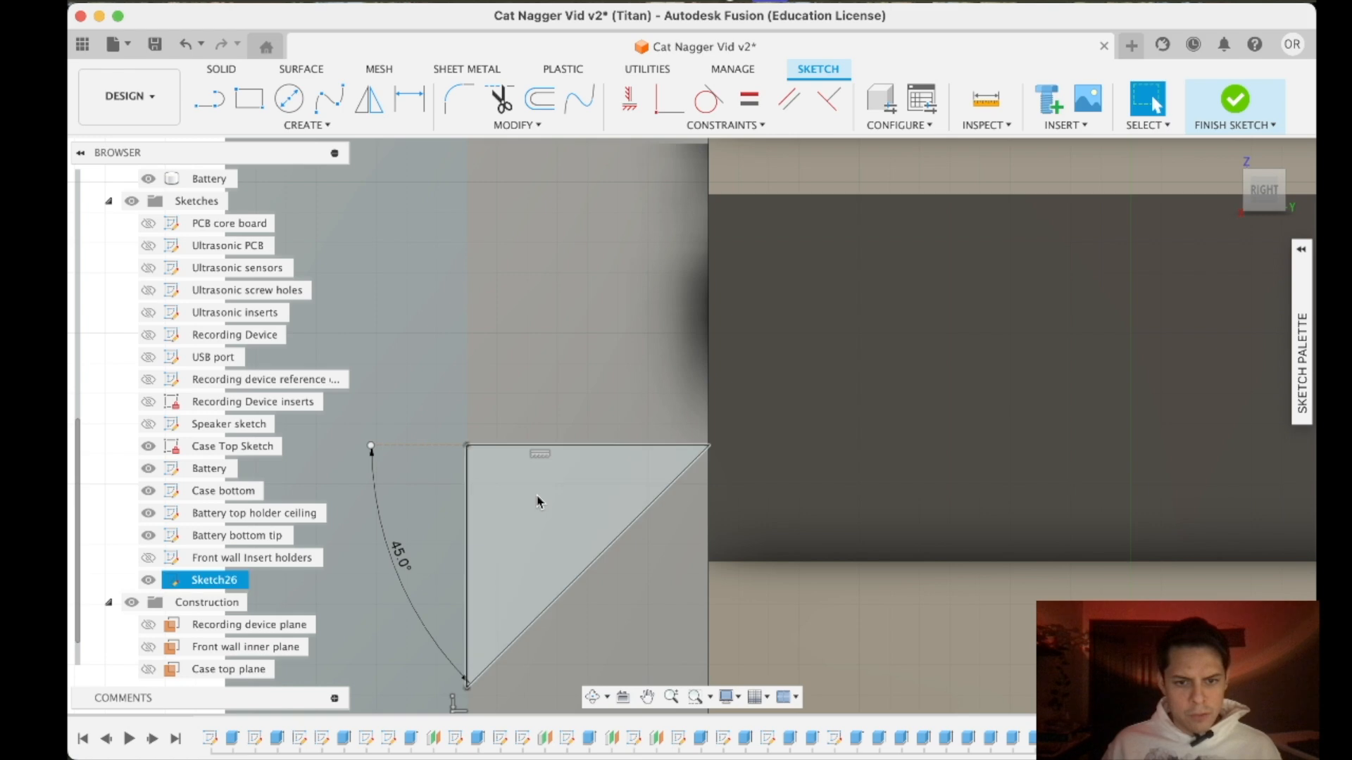
- Copy the three lines of the upper speaker support's triangle and set the copy's move pivot at its upper inner corner
{"action": "scroll", "coordinate": [675, 547], "scroll_direction": "down", "scroll_amount": 7}
{"action": "scroll", "coordinate": [669, 550], "scroll_direction": "up", "scroll_amount": 7}
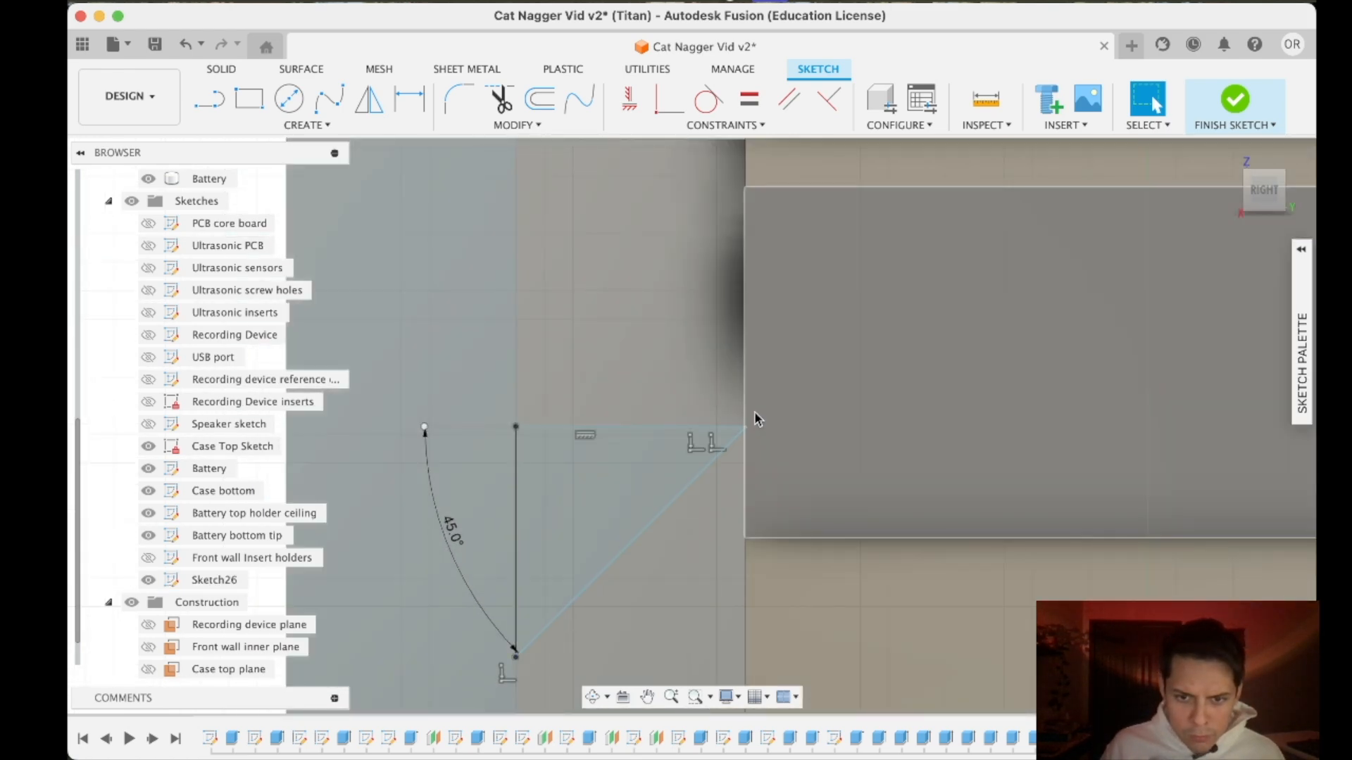
{"action": "left_click_drag", "start_coordinate": [755, 414], "coordinate": [459, 655]}
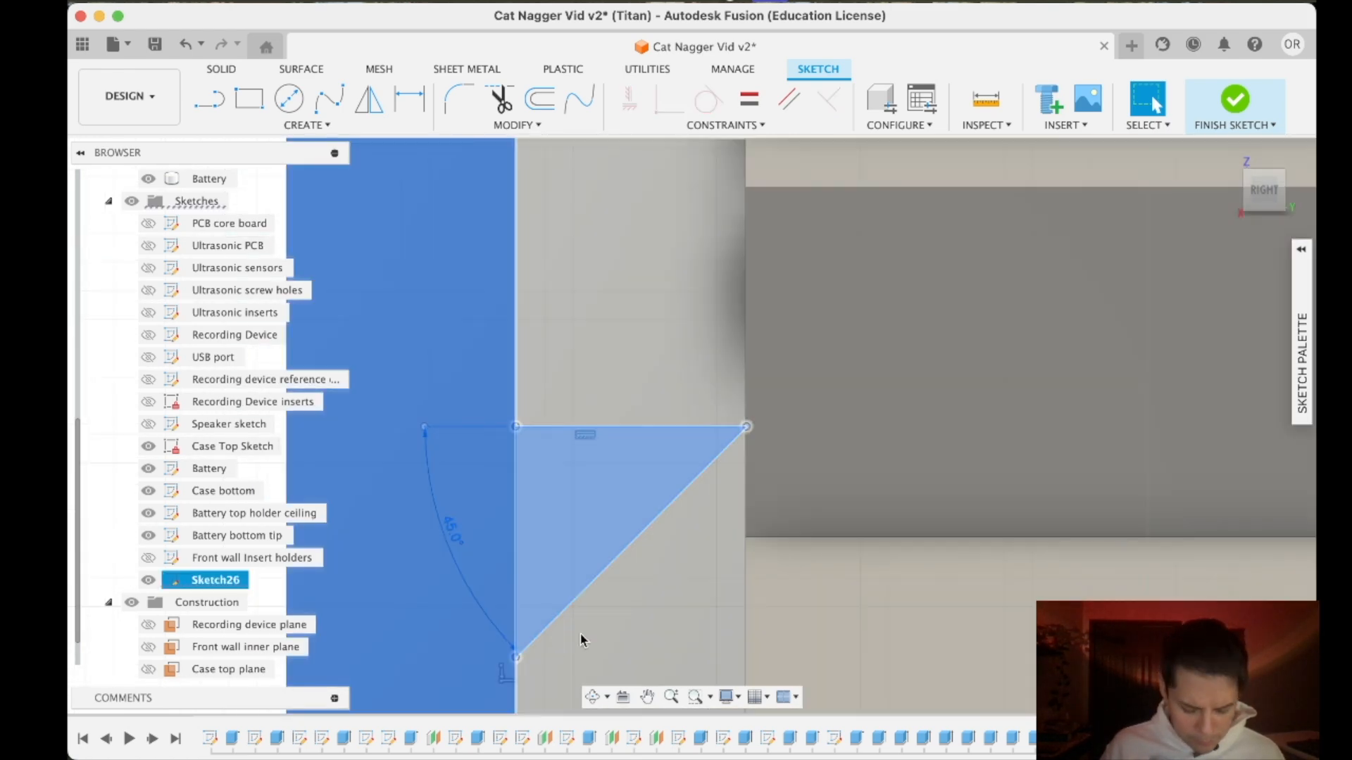
{"action": "key", "text": "Escape"}
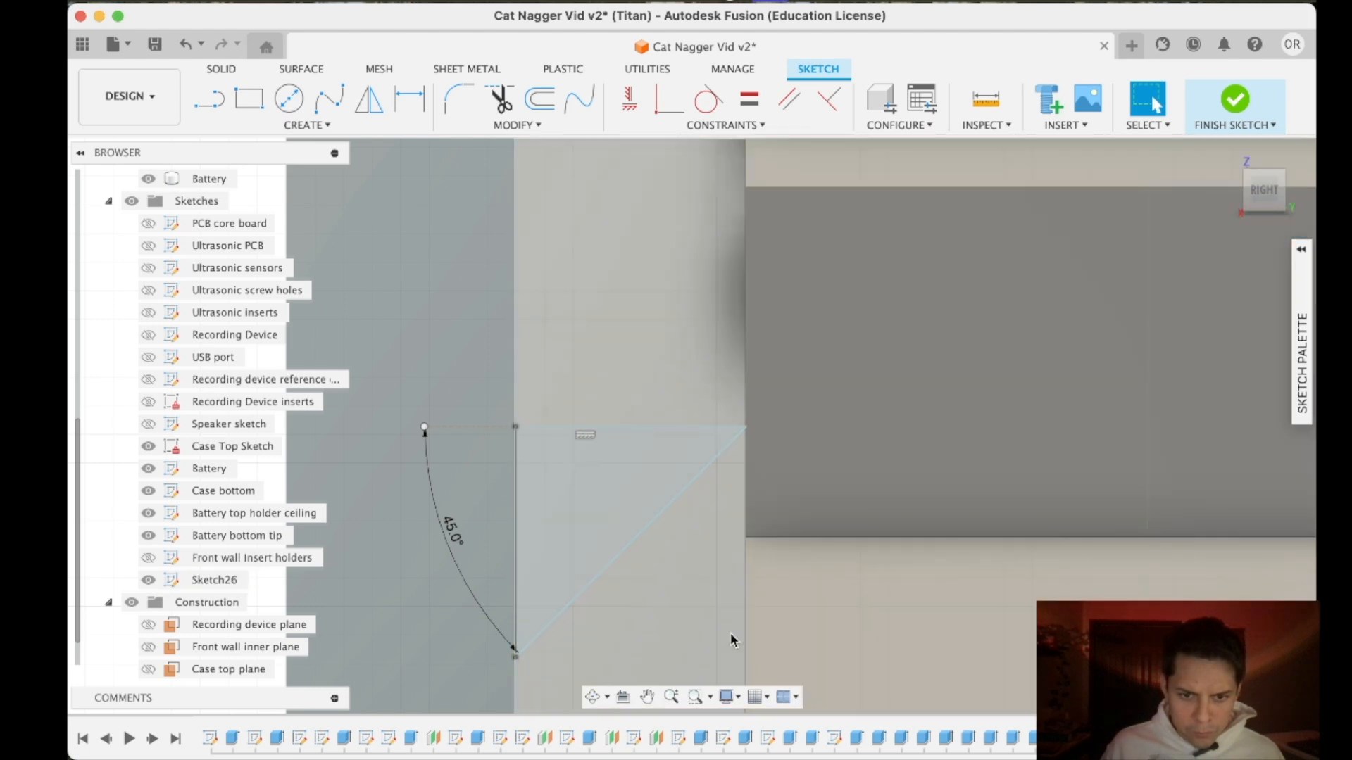
{"action": "scroll", "coordinate": [606, 556], "scroll_direction": "down", "scroll_amount": 5}
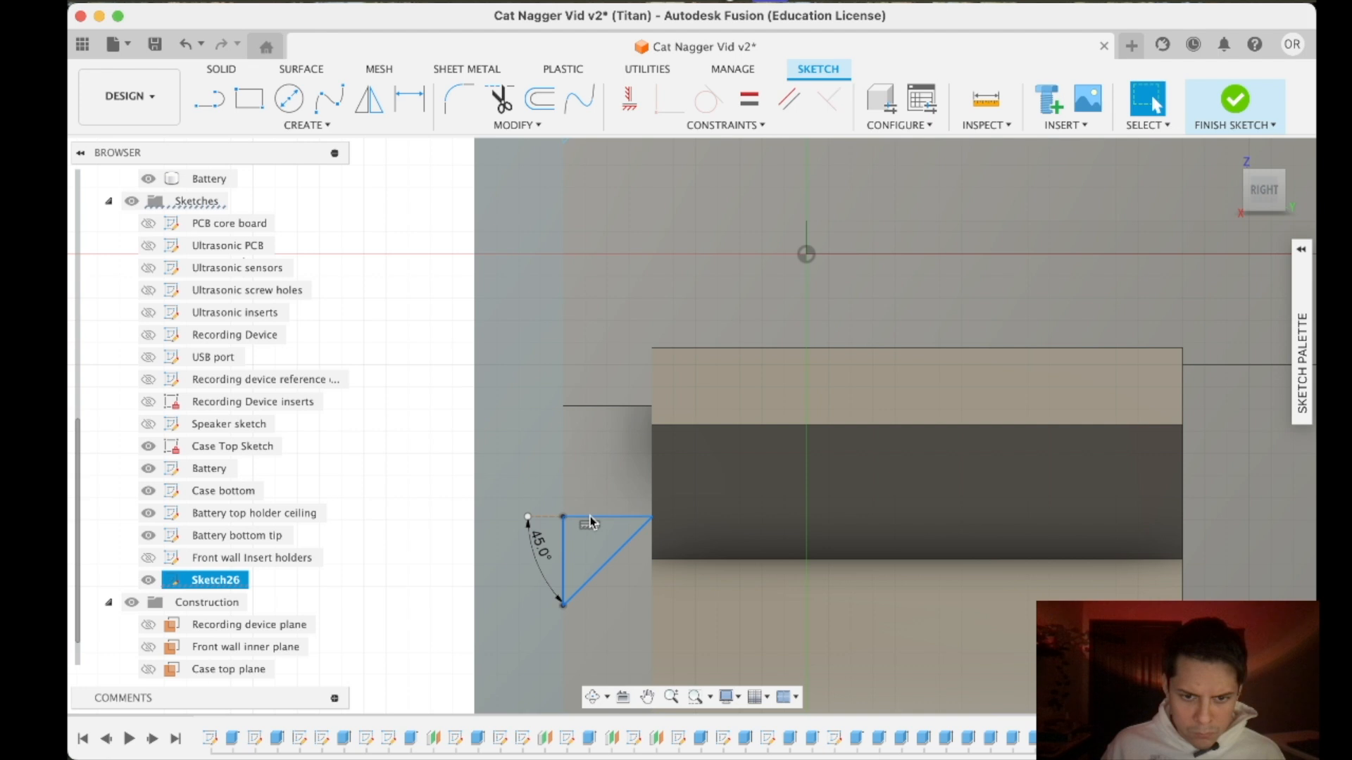
{"action": "key", "text": "m"}
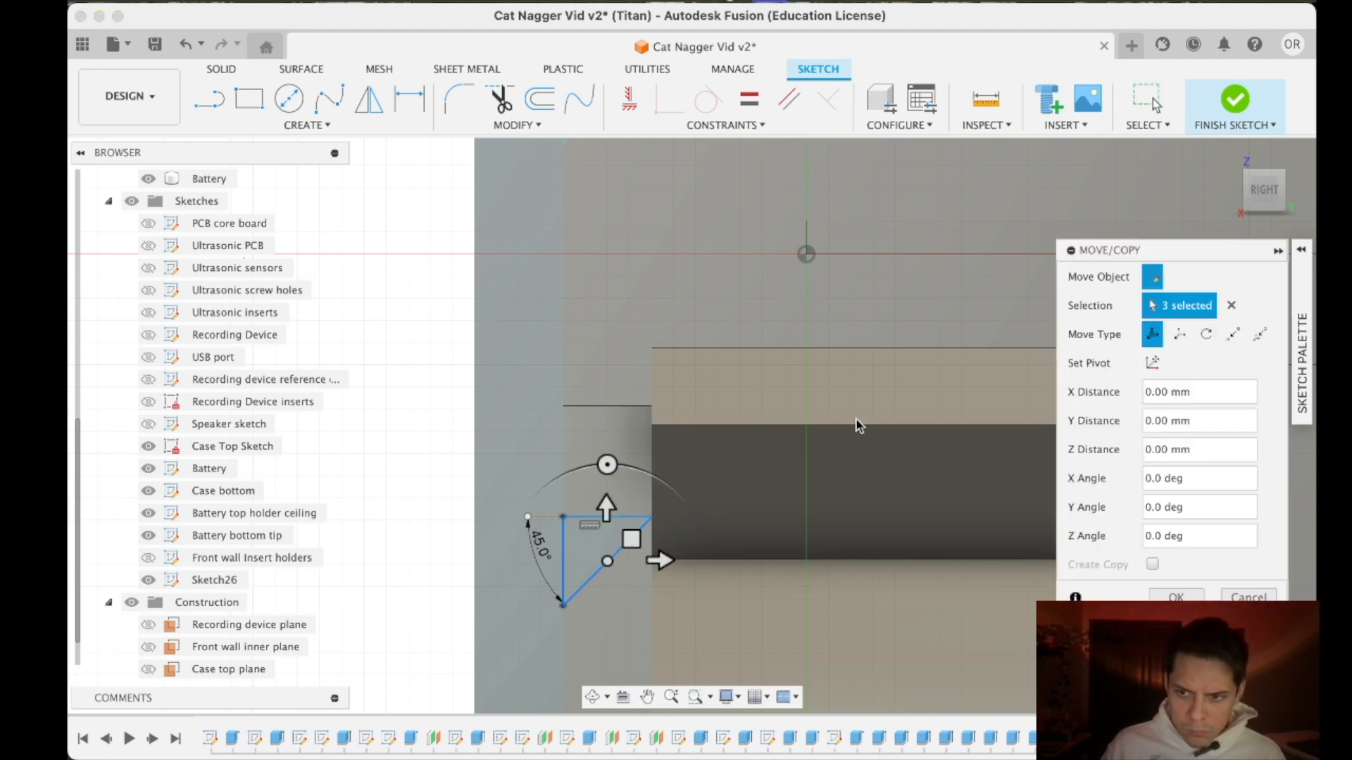
{"action": "left_click", "coordinate": [1151, 362]}
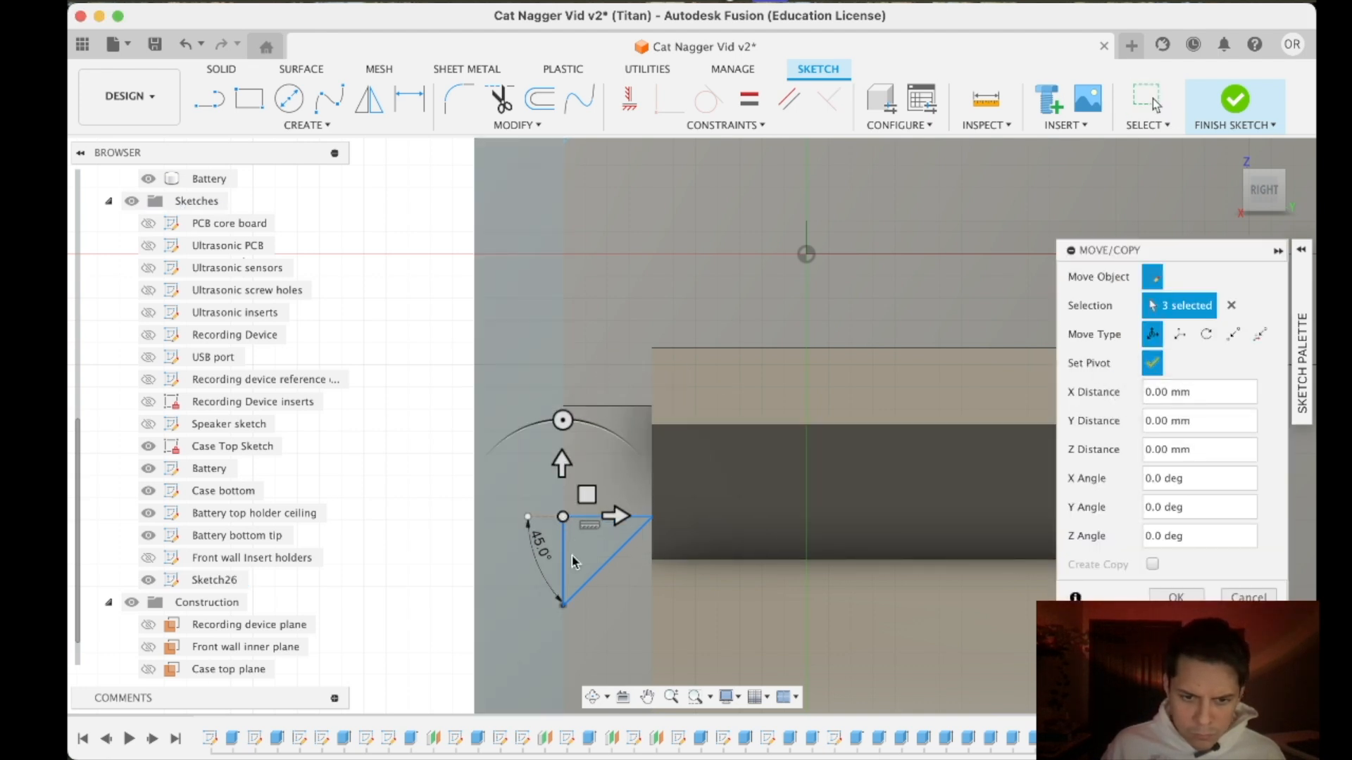
- Move the copied triangle about 54.5 mm down to the underside of the lower speaker support
{"action": "scroll", "coordinate": [574, 561], "scroll_direction": "down", "scroll_amount": 2}
{"action": "middle_click_drag", "start_coordinate": [622, 575], "coordinate": [614, 211]}
{"action": "left_click_drag", "start_coordinate": [577, 164], "coordinate": [577, 616]}
{"action": "scroll", "coordinate": [667, 573], "scroll_direction": "down", "scroll_amount": 1}
{"action": "middle_click_drag", "start_coordinate": [666, 573], "coordinate": [539, 16]}
{"action": "middle_click_drag", "start_coordinate": [607, 361], "coordinate": [721, 473]}
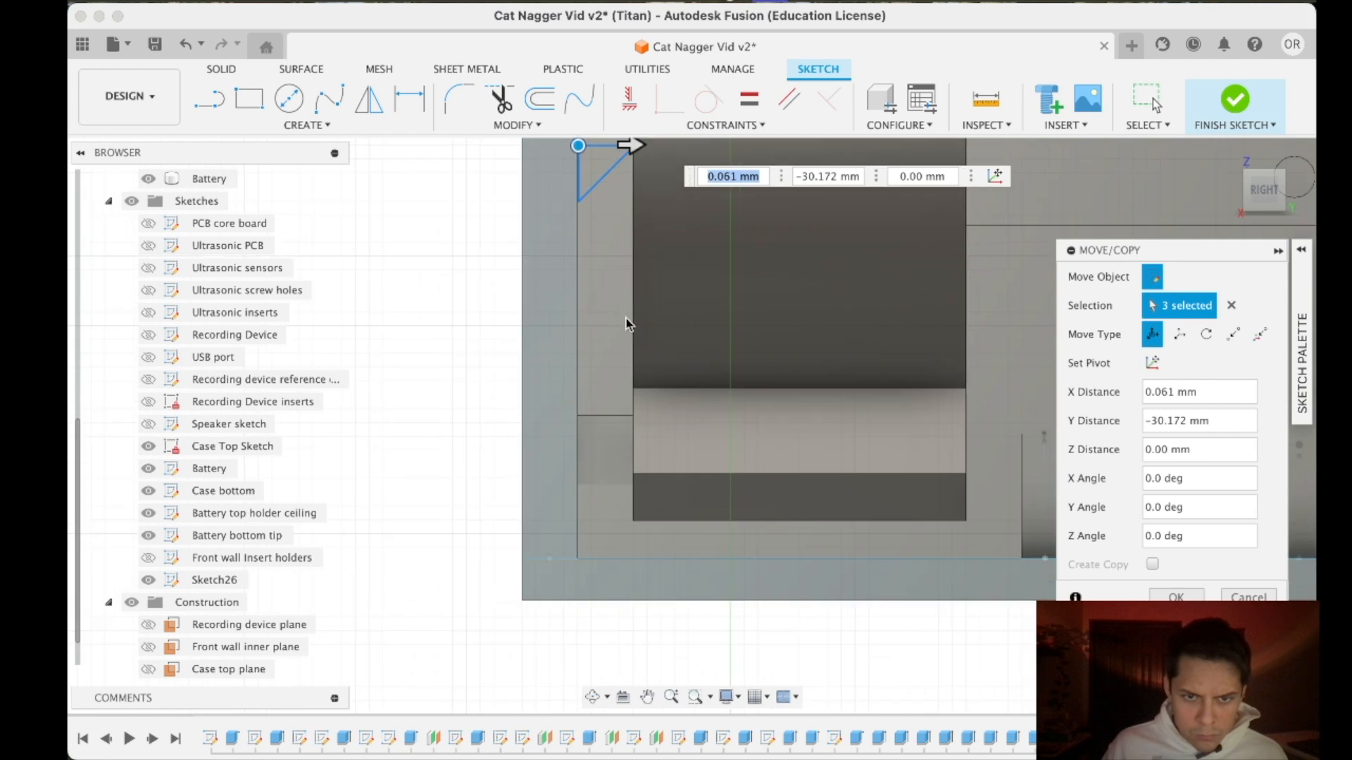
{"action": "middle_click_drag", "start_coordinate": [626, 319], "coordinate": [627, 353]}
{"action": "left_click_drag", "start_coordinate": [576, 182], "coordinate": [581, 521]}
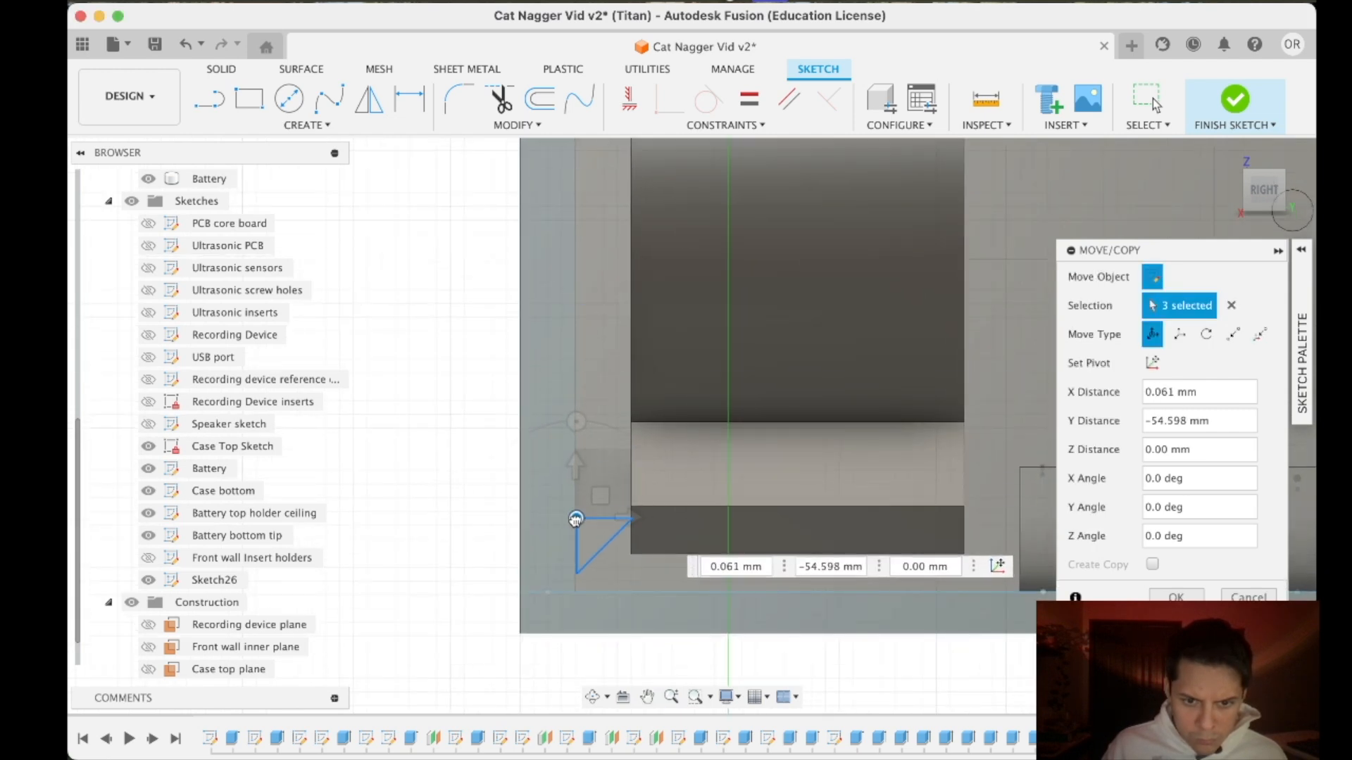
{"action": "scroll", "coordinate": [579, 520], "scroll_direction": "up", "scroll_amount": 3}
{"action": "scroll", "coordinate": [576, 519], "scroll_direction": "up", "scroll_amount": 2}
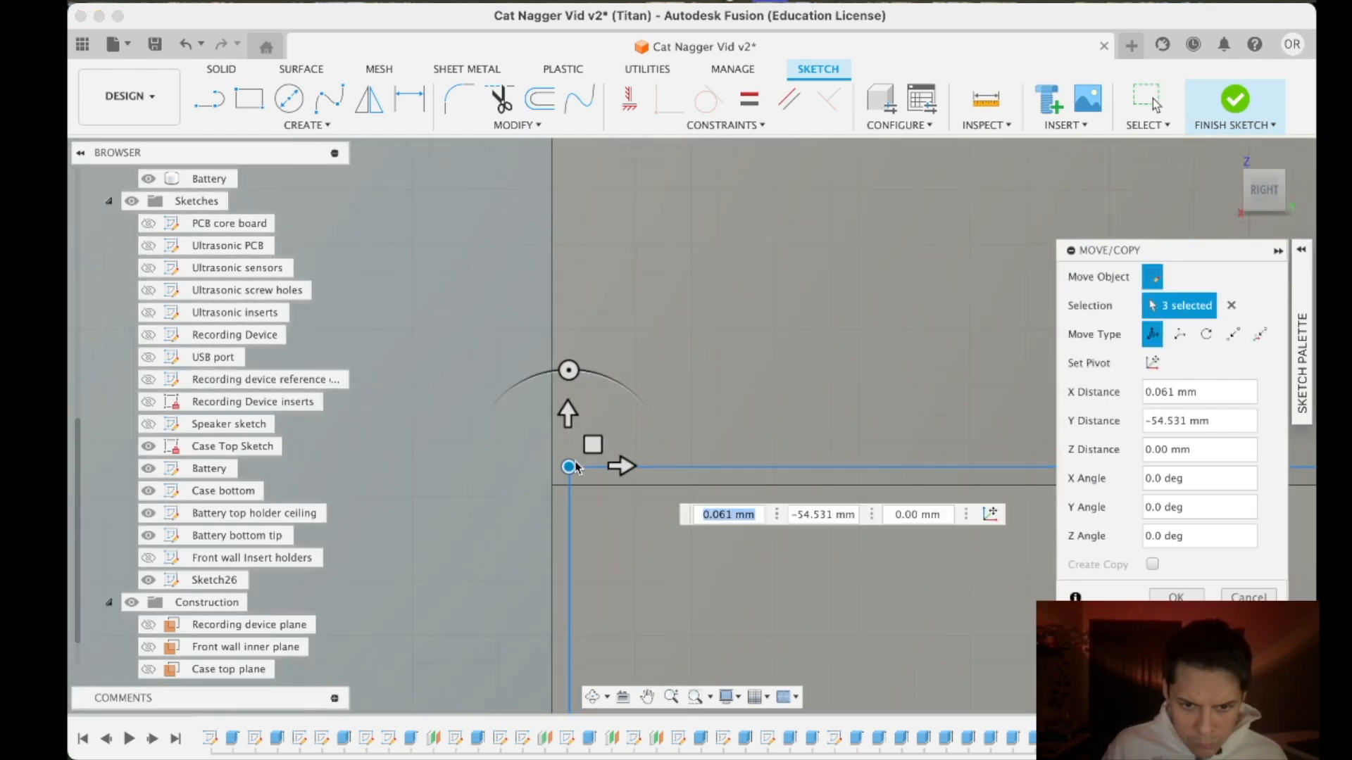
- Fine-align the copied triangle with the wall and lower speaker support by about -0.062 mm in X and -0.065 mm in Y
{"action": "mouse_move", "coordinate": [592, 453]}
{"action": "left_mouse_down"}
{"action": "mouse_move", "coordinate": [576, 470]}
{"action": "mouse_move", "coordinate": [550, 451]}
{"action": "mouse_move", "coordinate": [564, 466]}
{"action": "left_mouse_up"}
{"action": "scroll", "coordinate": [573, 524], "scroll_direction": "up", "scroll_amount": 4}
{"action": "scroll", "coordinate": [512, 430], "scroll_direction": "up", "scroll_amount": 6}
{"action": "scroll", "coordinate": [978, 554], "scroll_direction": "down", "scroll_amount": 5}
{"action": "middle_click_drag", "start_coordinate": [979, 555], "coordinate": [480, 386]}
{"action": "scroll", "coordinate": [632, 456], "scroll_direction": "down", "scroll_amount": 8}
{"action": "scroll", "coordinate": [645, 474], "scroll_direction": "down", "scroll_amount": 5}
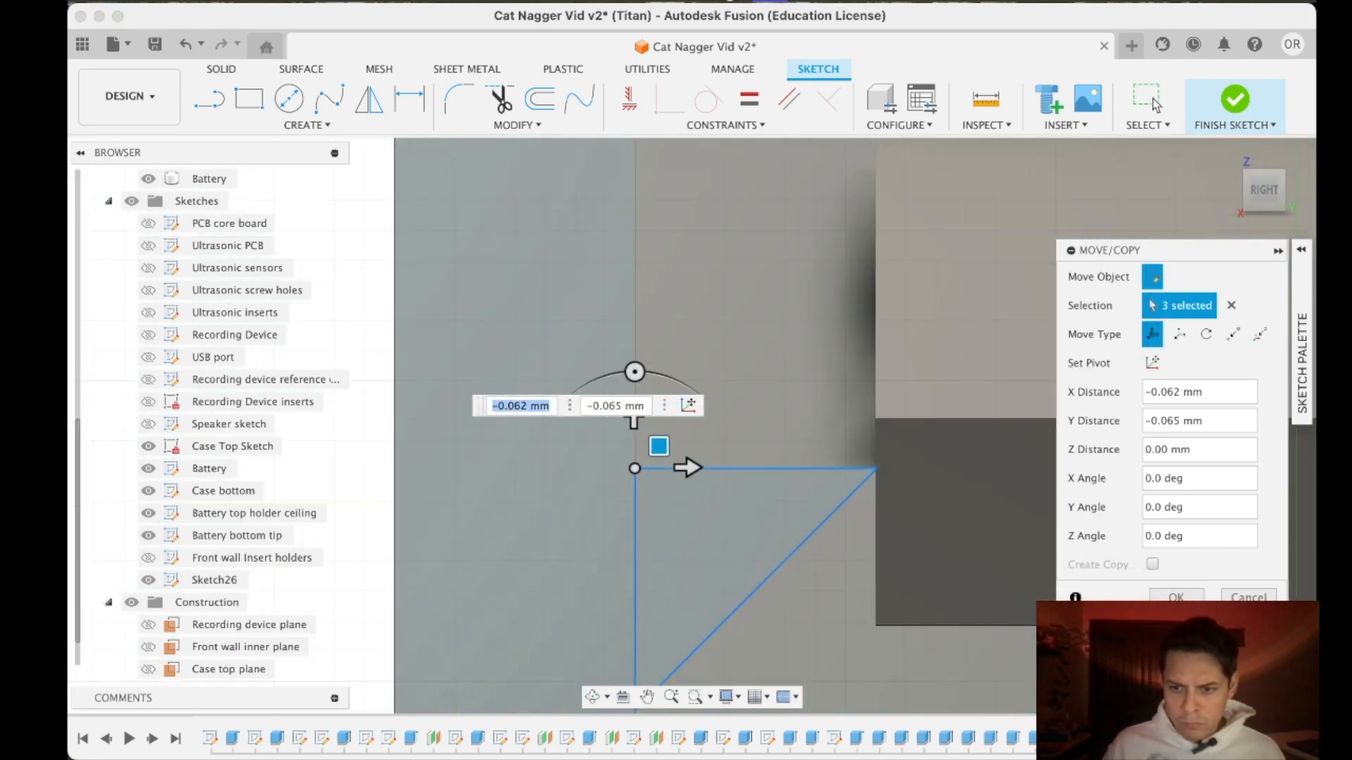
{"action": "key", "text": "Return"}
- Check the four brace triangles along the front wall, finish the sketch, and turn the model to an angled view
{"action": "scroll", "coordinate": [755, 554], "scroll_direction": "down", "scroll_amount": 12}
{"action": "scroll", "coordinate": [699, 342], "scroll_direction": "down", "scroll_amount": 5}
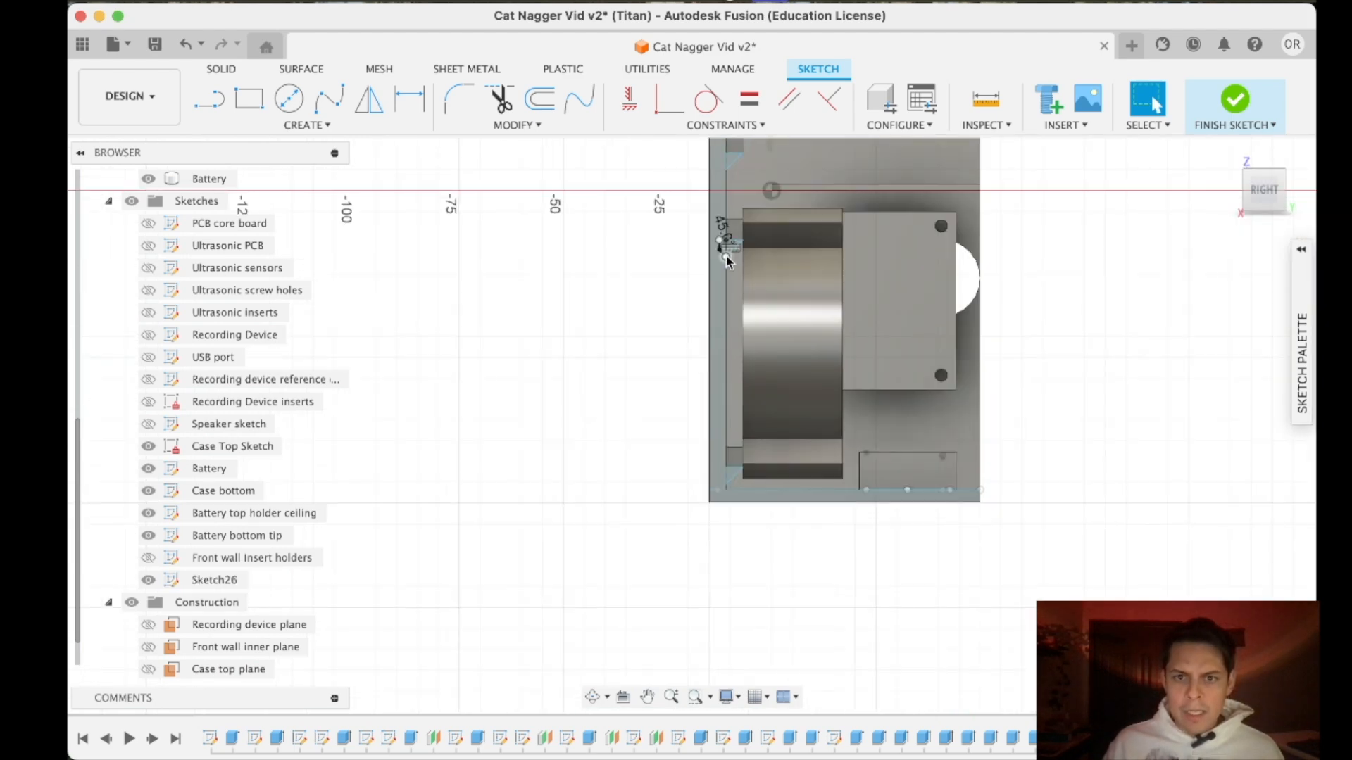
{"action": "scroll", "coordinate": [722, 251], "scroll_direction": "down", "scroll_amount": 4}
{"action": "middle_click_drag", "start_coordinate": [849, 229], "coordinate": [850, 424]}
{"action": "scroll", "coordinate": [798, 423], "scroll_direction": "up", "scroll_amount": 5}
{"action": "middle_click_drag", "start_coordinate": [754, 381], "coordinate": [722, 226]}
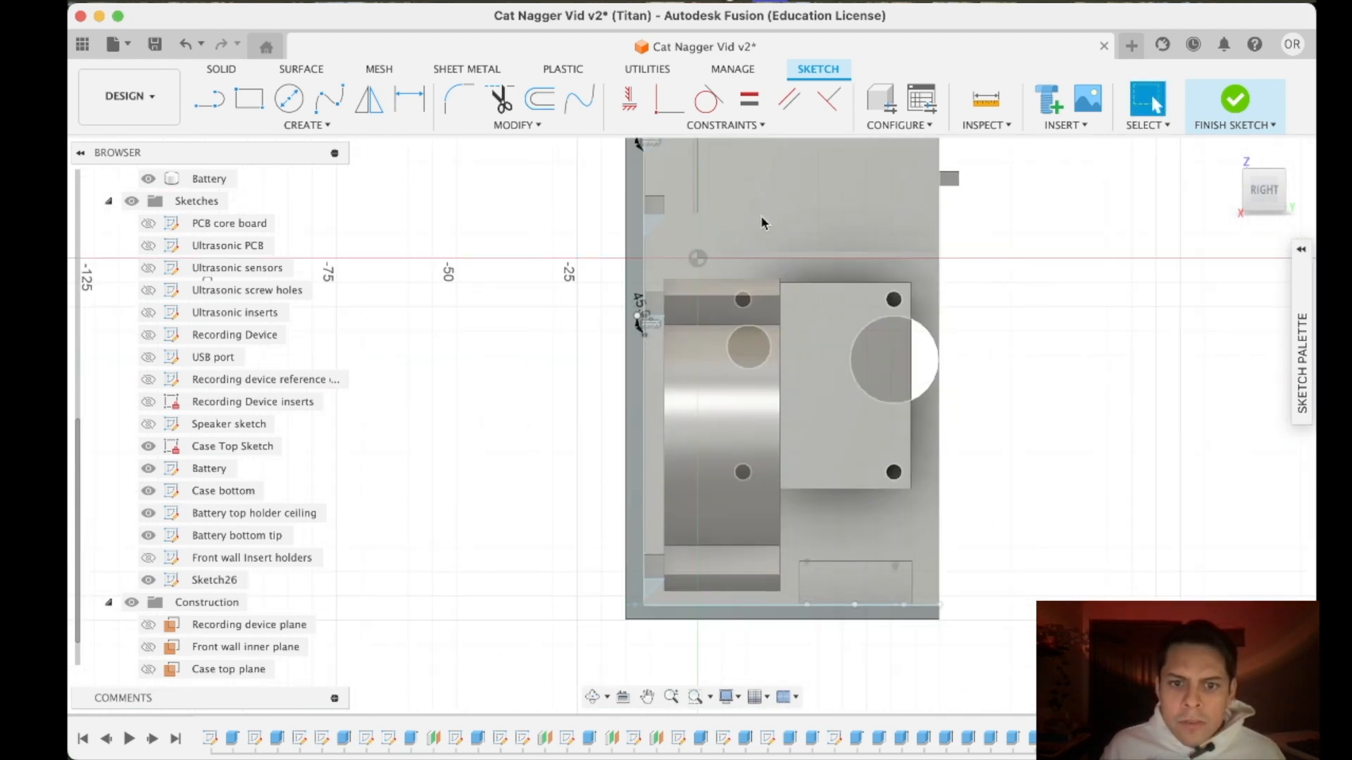
{"action": "left_click", "coordinate": [1235, 106]}
{"action": "left_click", "coordinate": [1278, 208]}
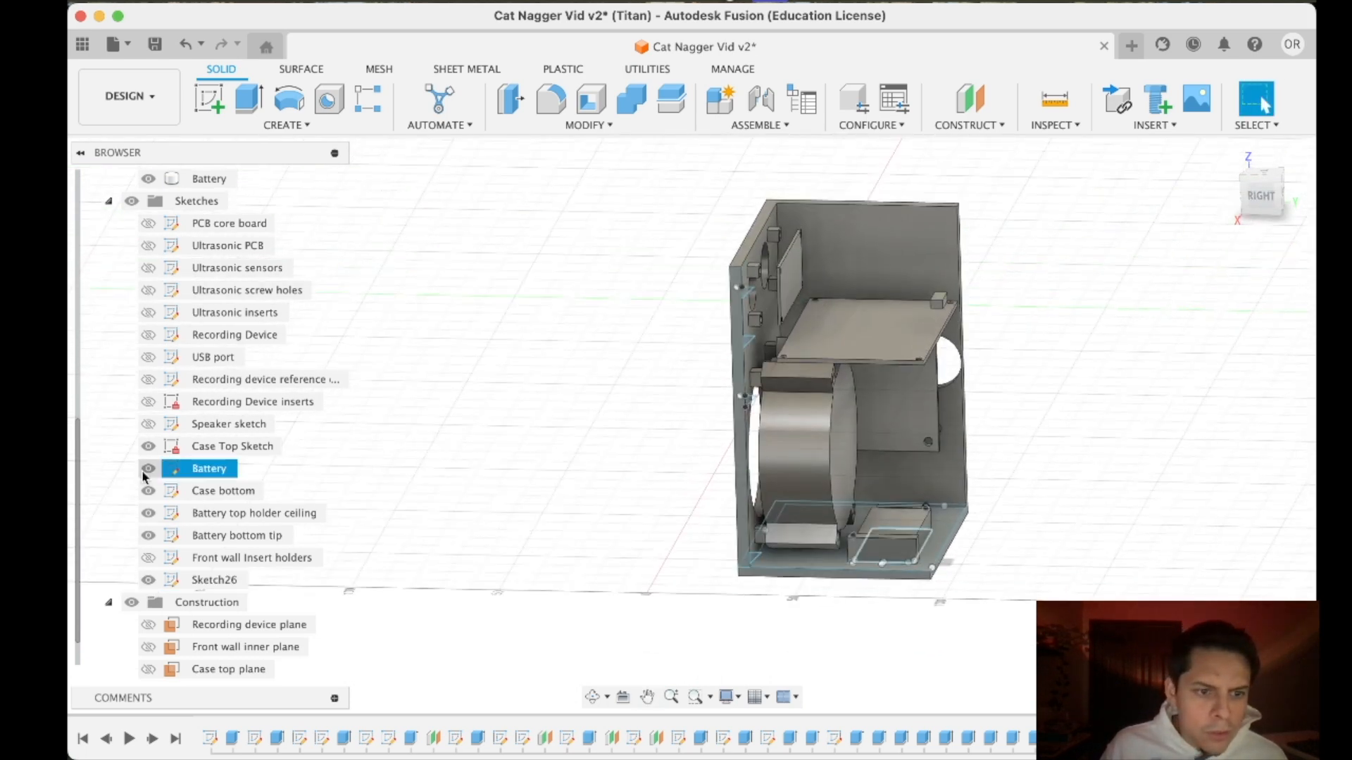
- Hide the PCB core board and ultrasonic board bodies, and switch the Speaker body off and back on
{"action": "scroll", "coordinate": [160, 553], "scroll_direction": "up", "scroll_amount": 3}
{"action": "scroll", "coordinate": [157, 555], "scroll_direction": "up", "scroll_amount": 2}
{"action": "left_click", "coordinate": [148, 357]}
{"action": "left_click", "coordinate": [148, 335]}
{"action": "left_click", "coordinate": [148, 268]}
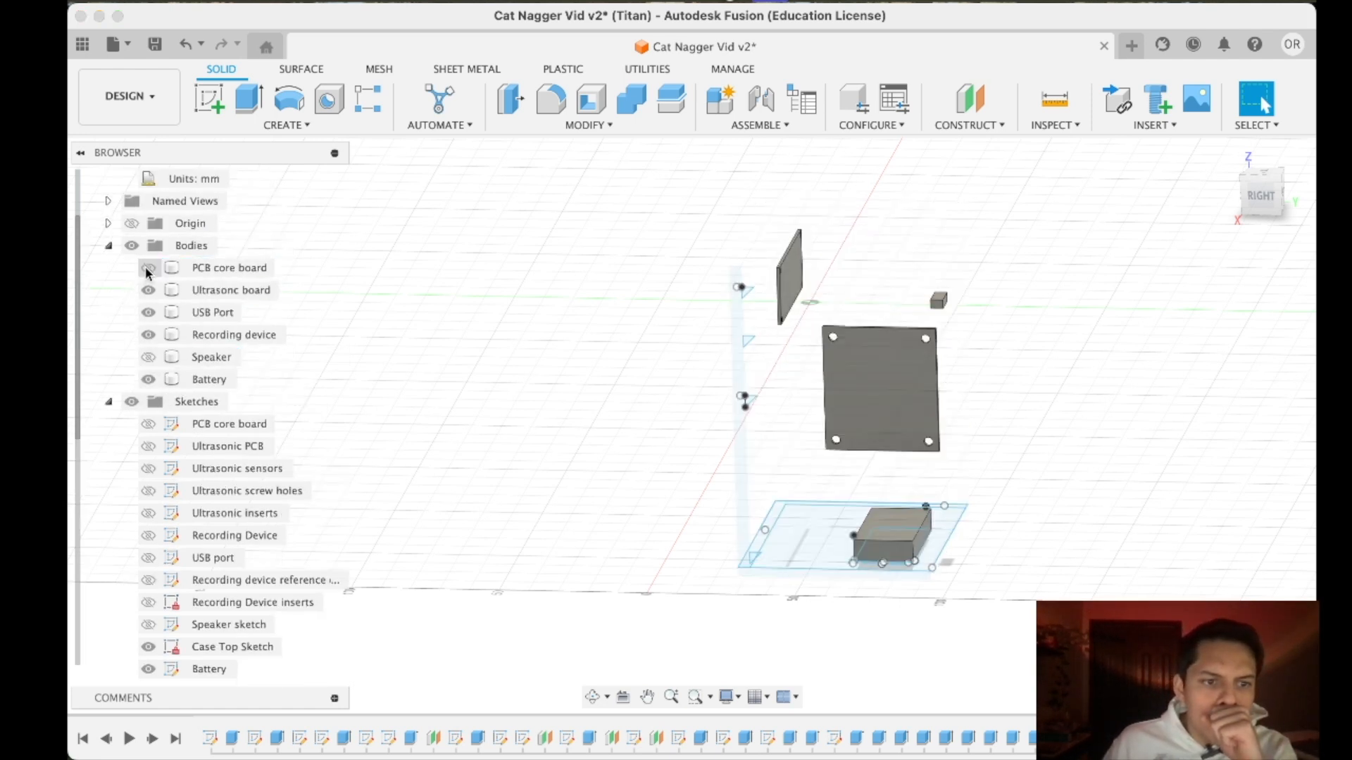
{"action": "left_click", "coordinate": [148, 290]}
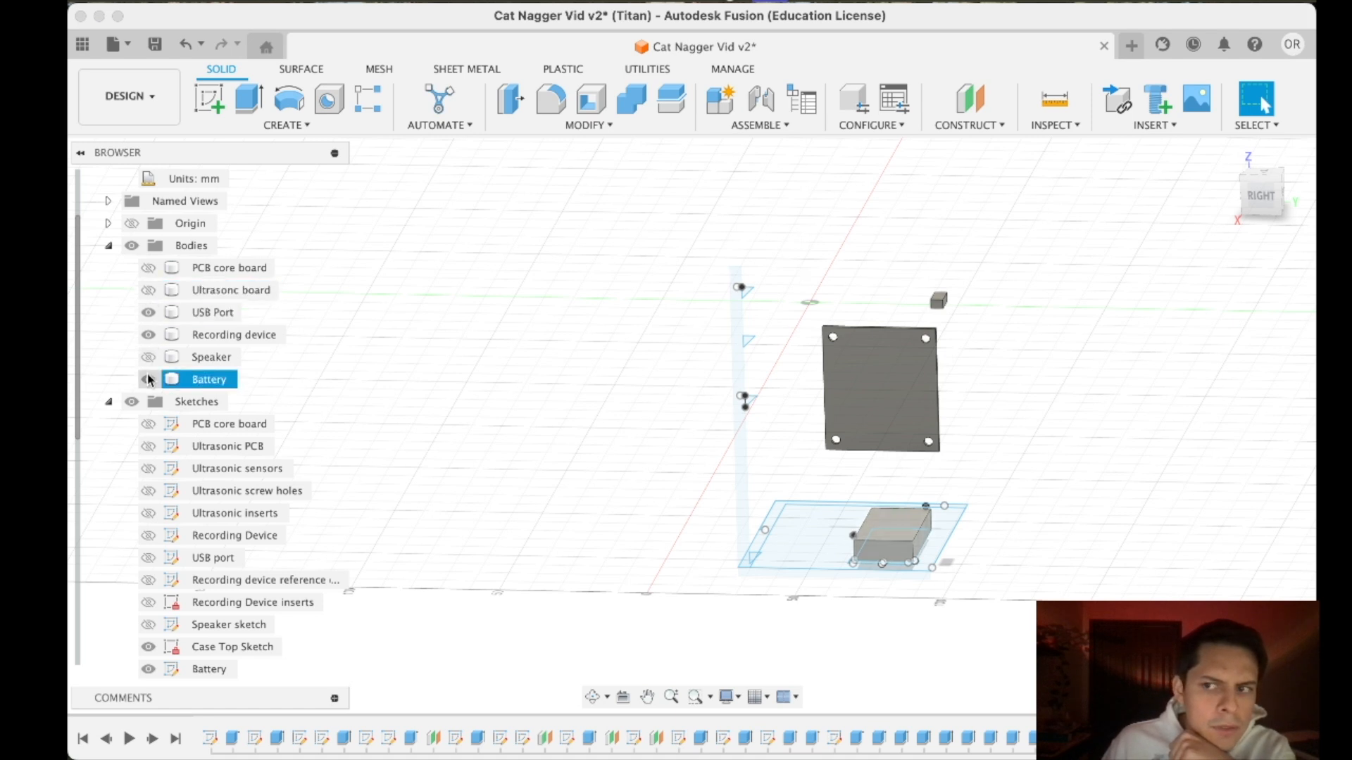
{"action": "left_click", "coordinate": [150, 357]}
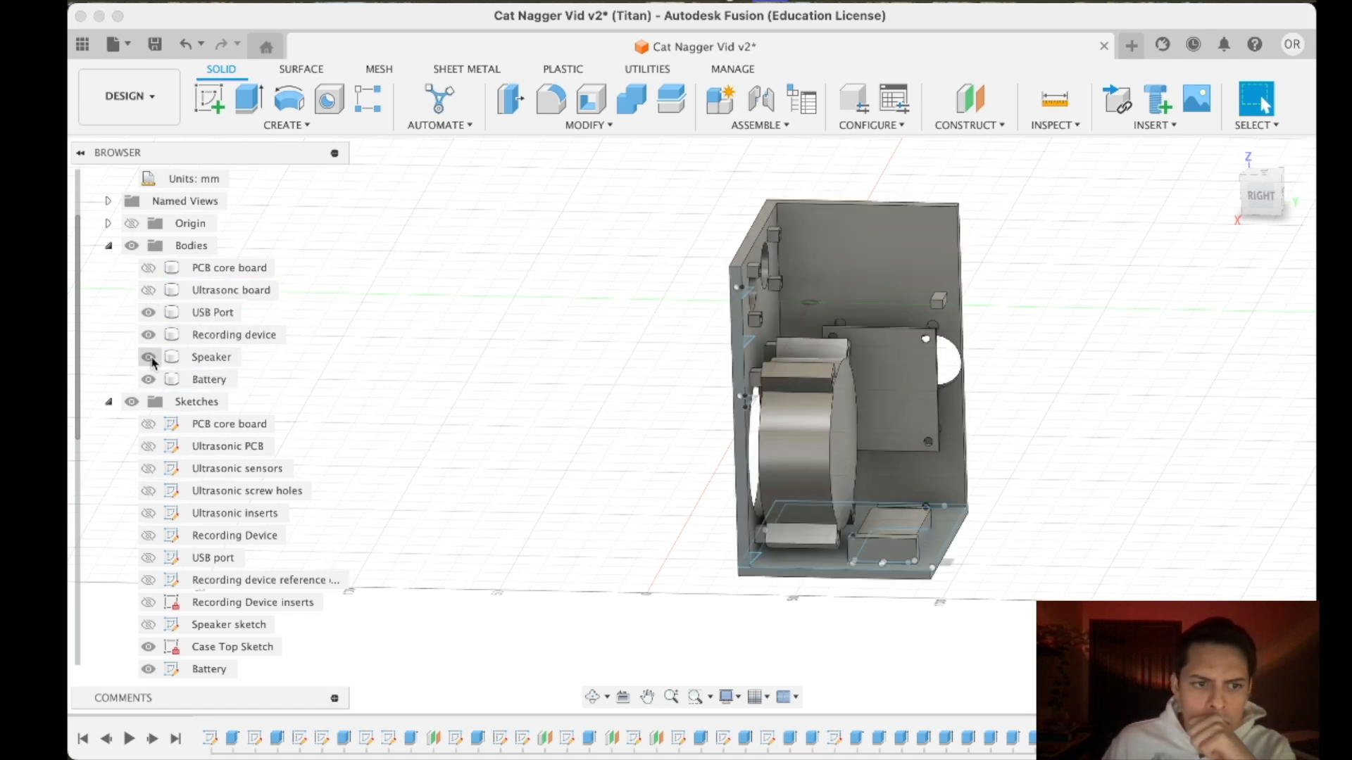
- Select the Speaker body to check which geometry belongs to it
{"action": "left_click", "coordinate": [221, 360]}
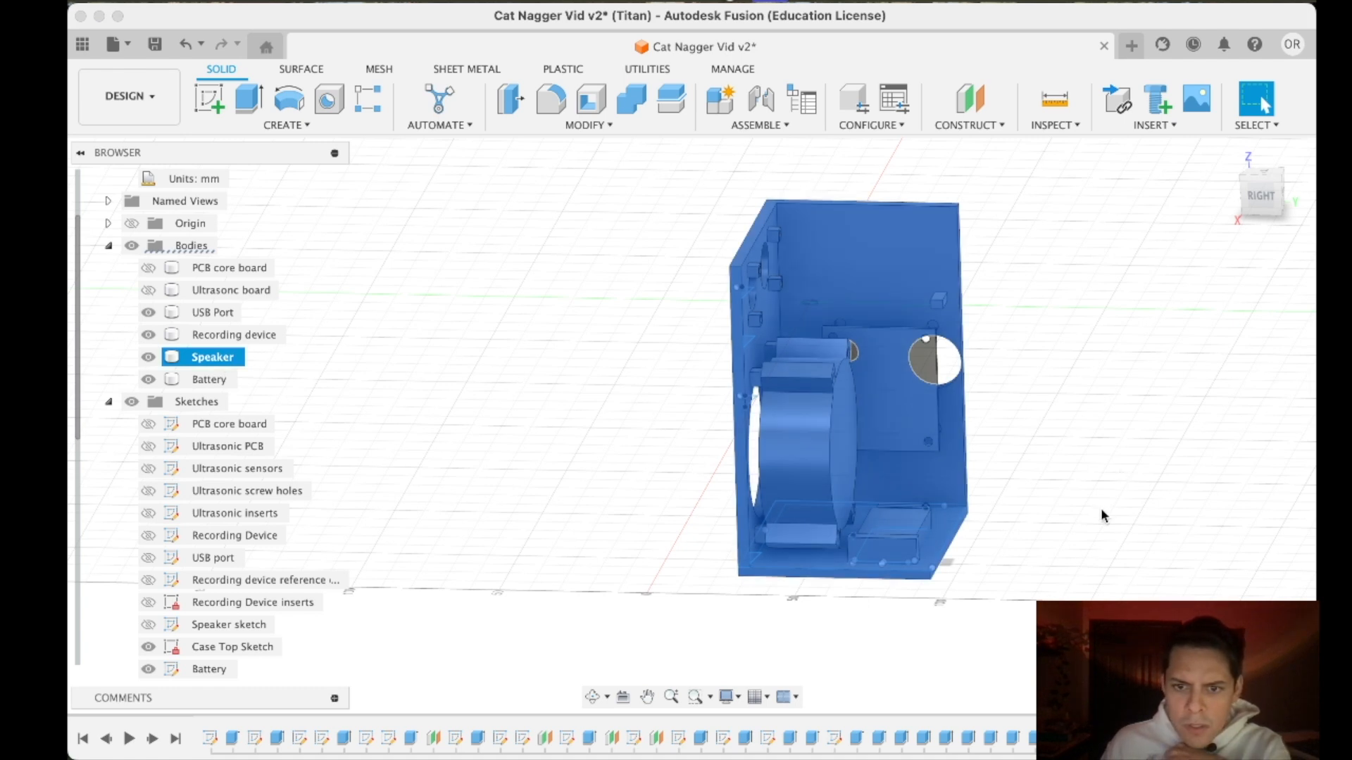
{"action": "scroll", "coordinate": [1100, 513], "scroll_direction": "up", "scroll_amount": 4}
{"action": "scroll", "coordinate": [1071, 552], "scroll_direction": "down", "scroll_amount": 3}
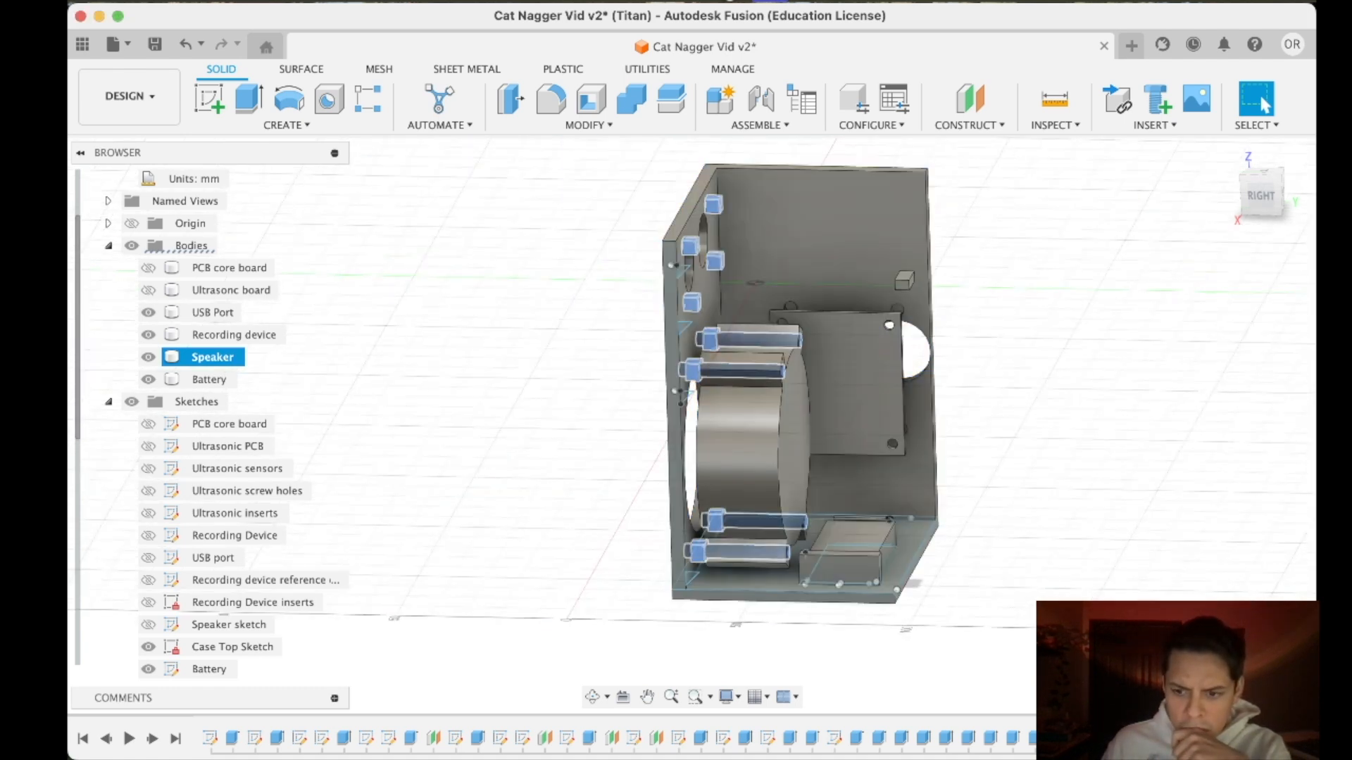
{"action": "left_click", "coordinate": [1058, 737]}
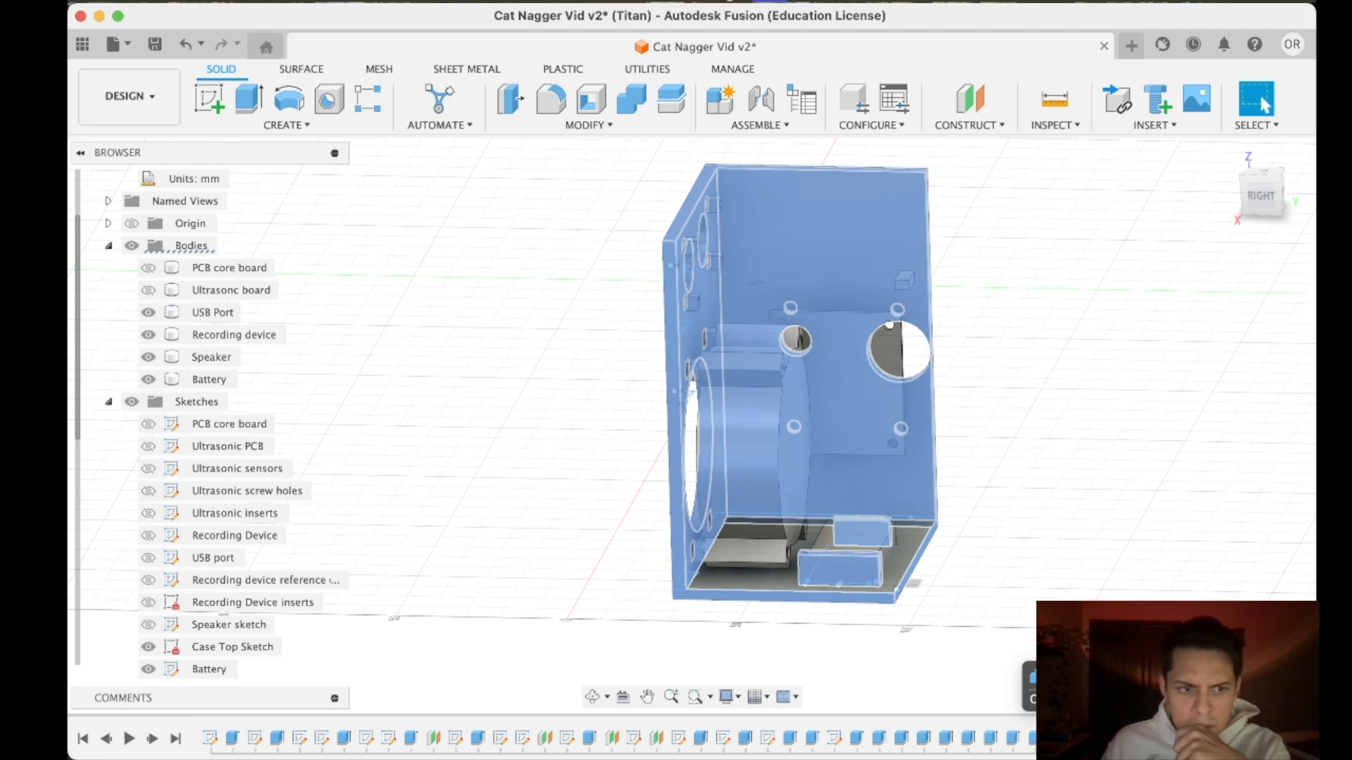
{"action": "right_click", "coordinate": [1057, 738]}
{"action": "left_click", "coordinate": [1120, 547]}
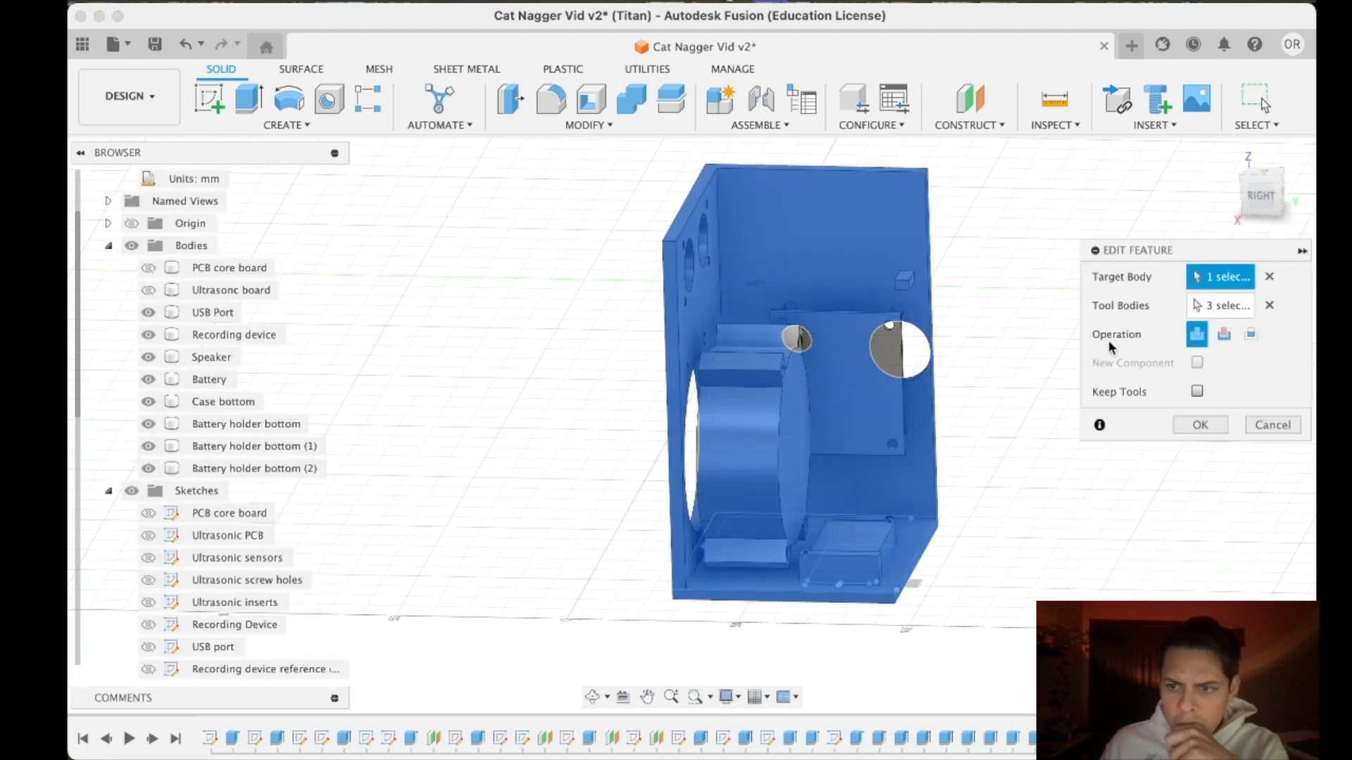
{"action": "left_click", "coordinate": [1210, 312]}
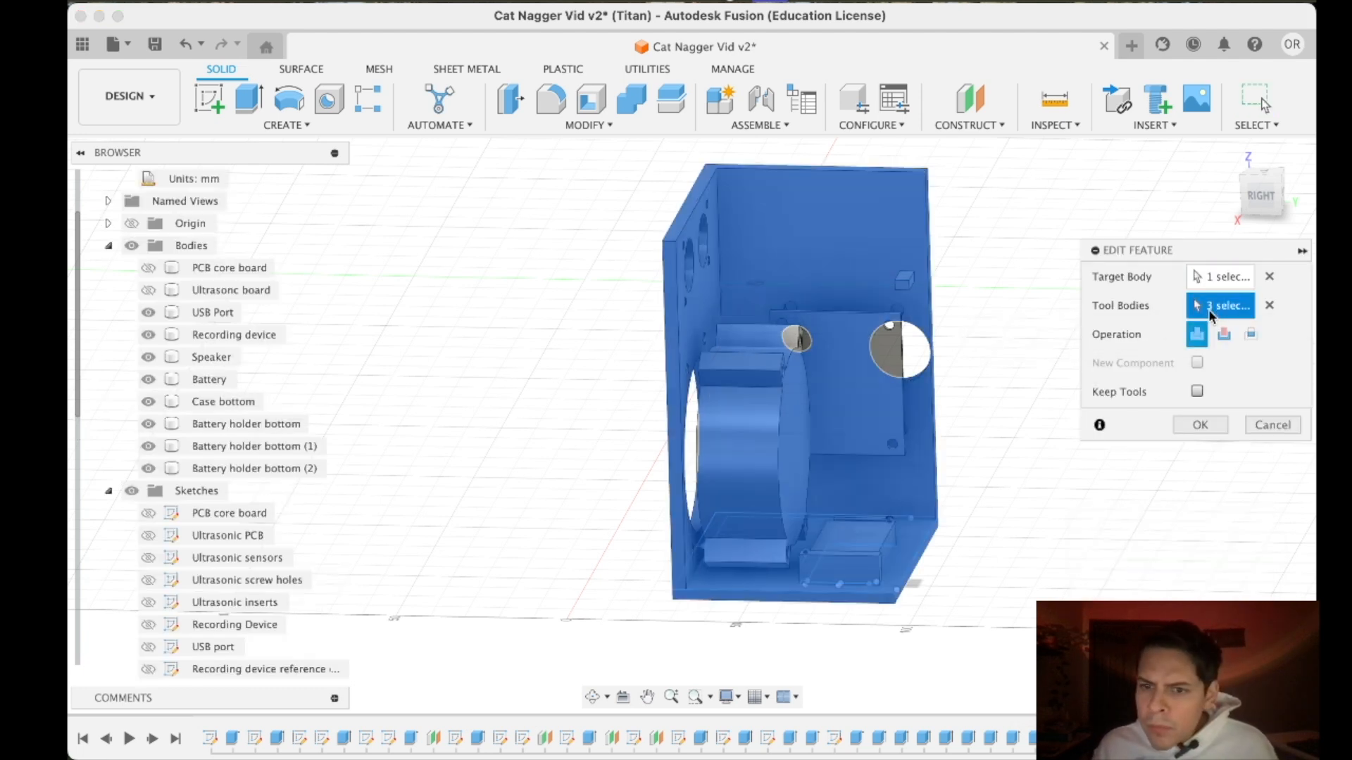
{"action": "left_click", "coordinate": [1217, 283]}
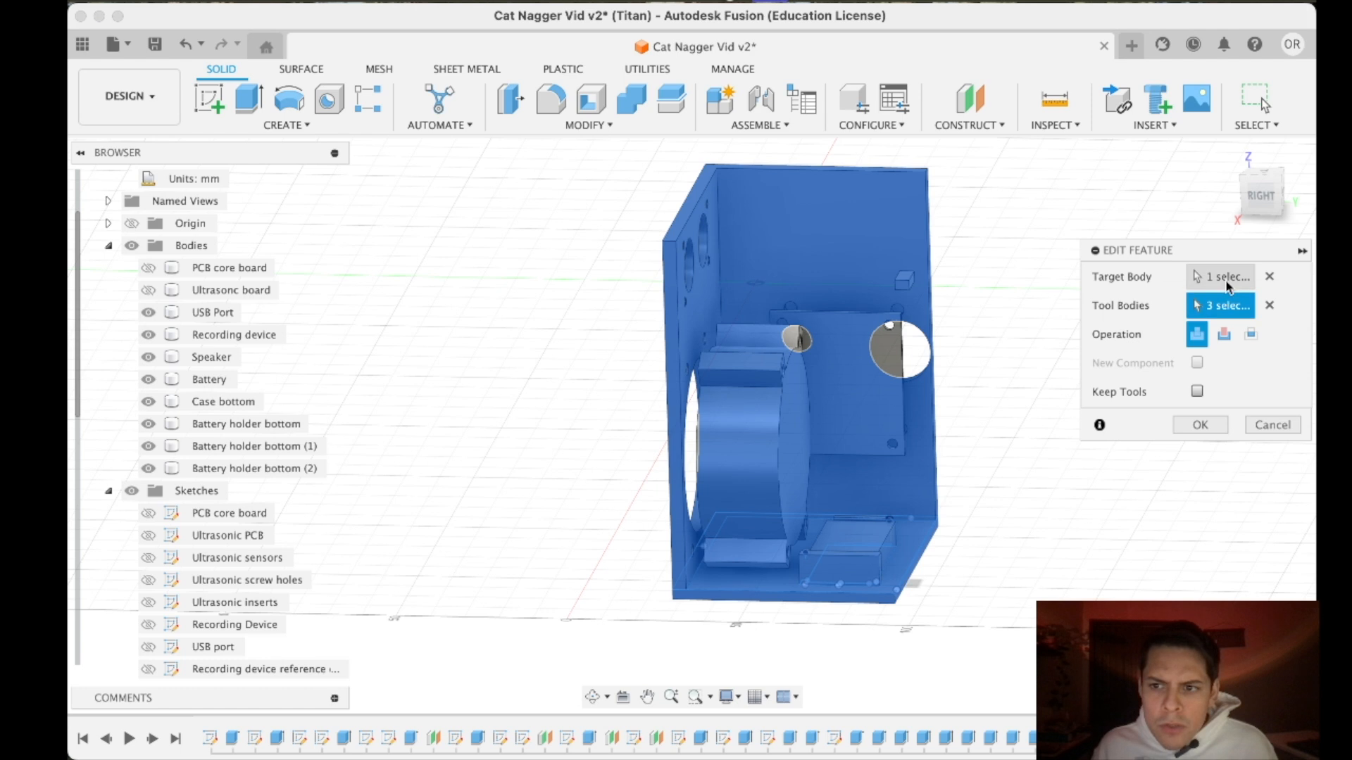
{"action": "left_click", "coordinate": [1270, 310]}
{"action": "left_click", "coordinate": [809, 240]}
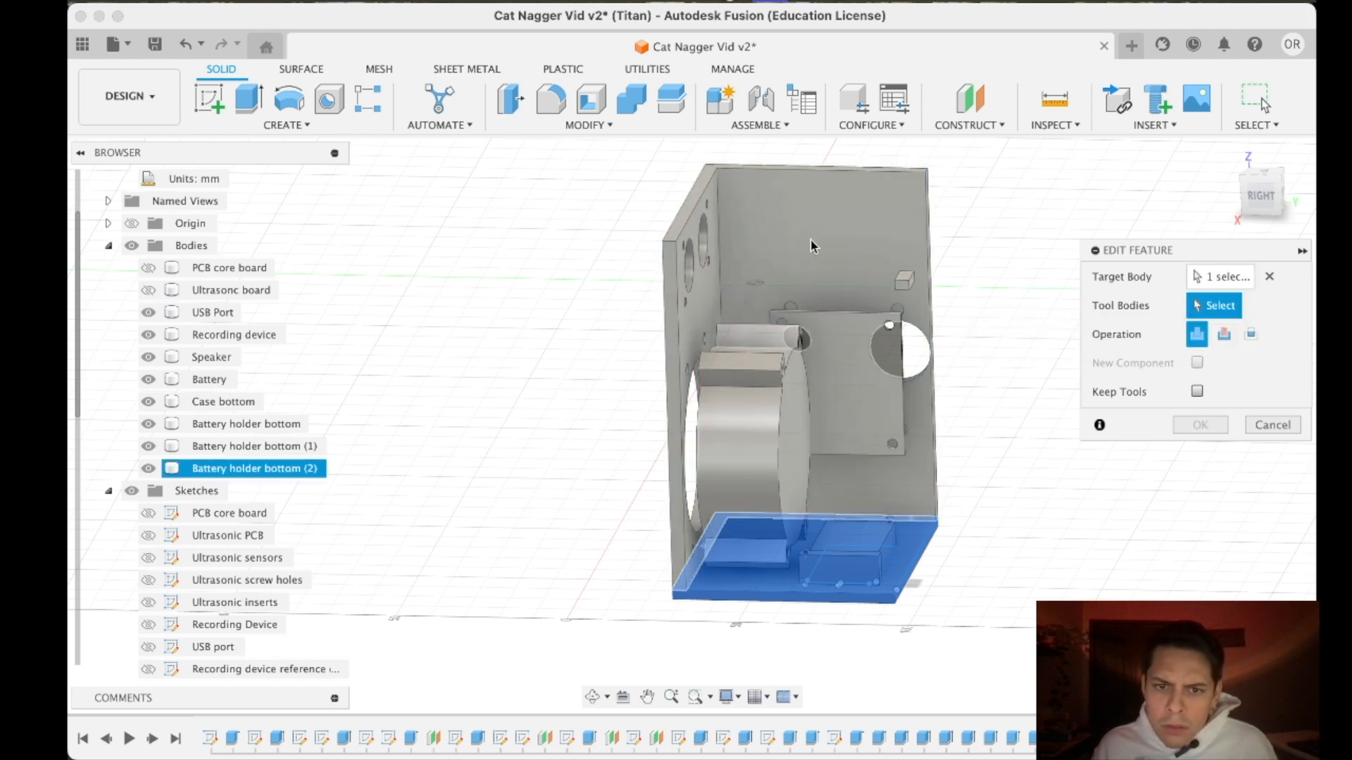
{"action": "key", "text": "Return"}
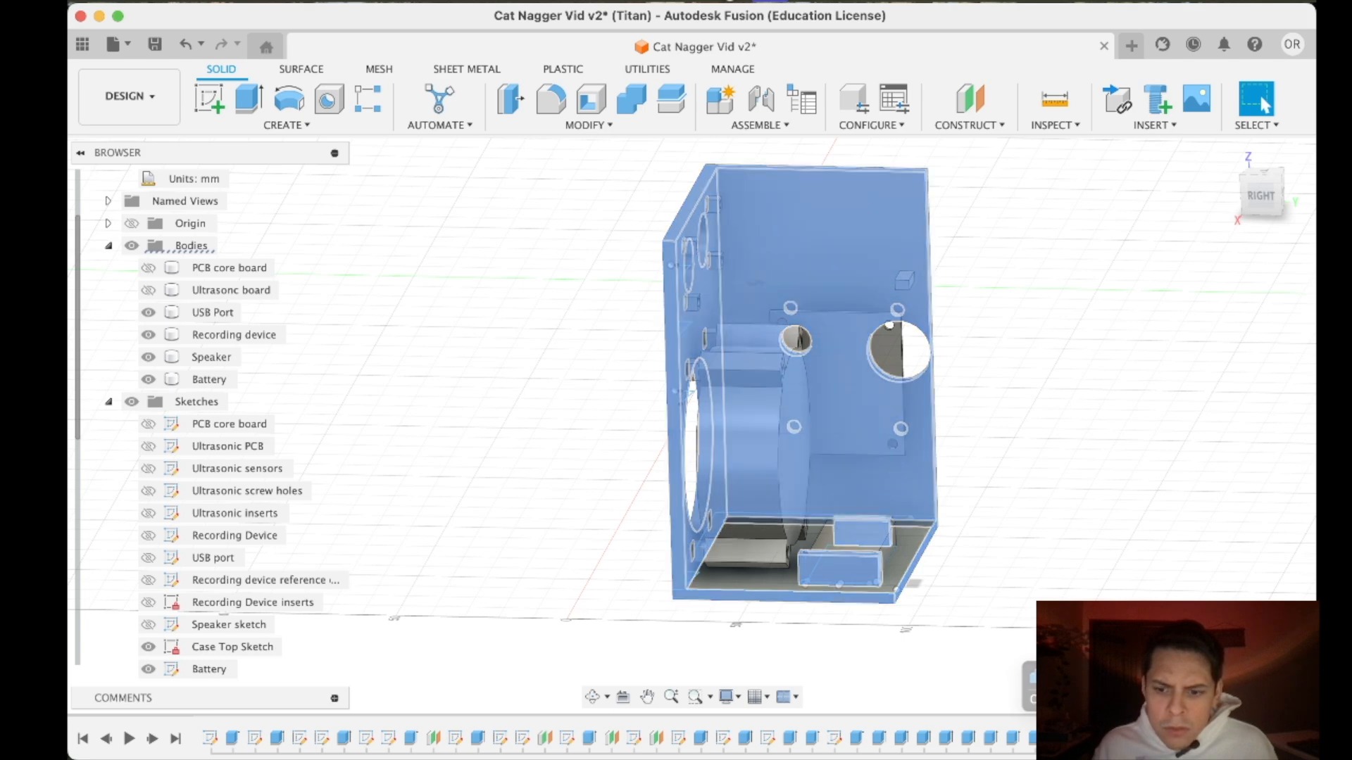
{"action": "right_click", "coordinate": [1088, 738]}
{"action": "left_click", "coordinate": [1113, 561]}
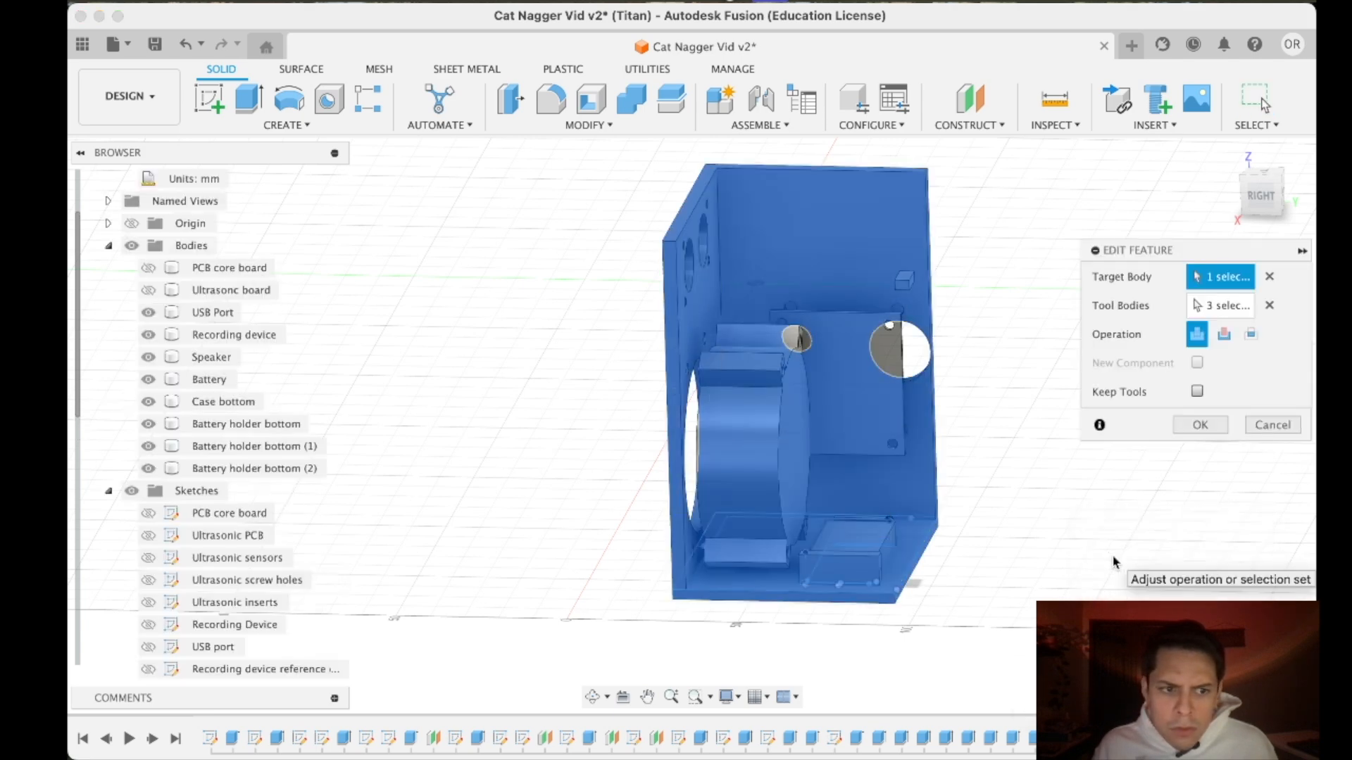
{"action": "left_click", "coordinate": [1272, 425]}
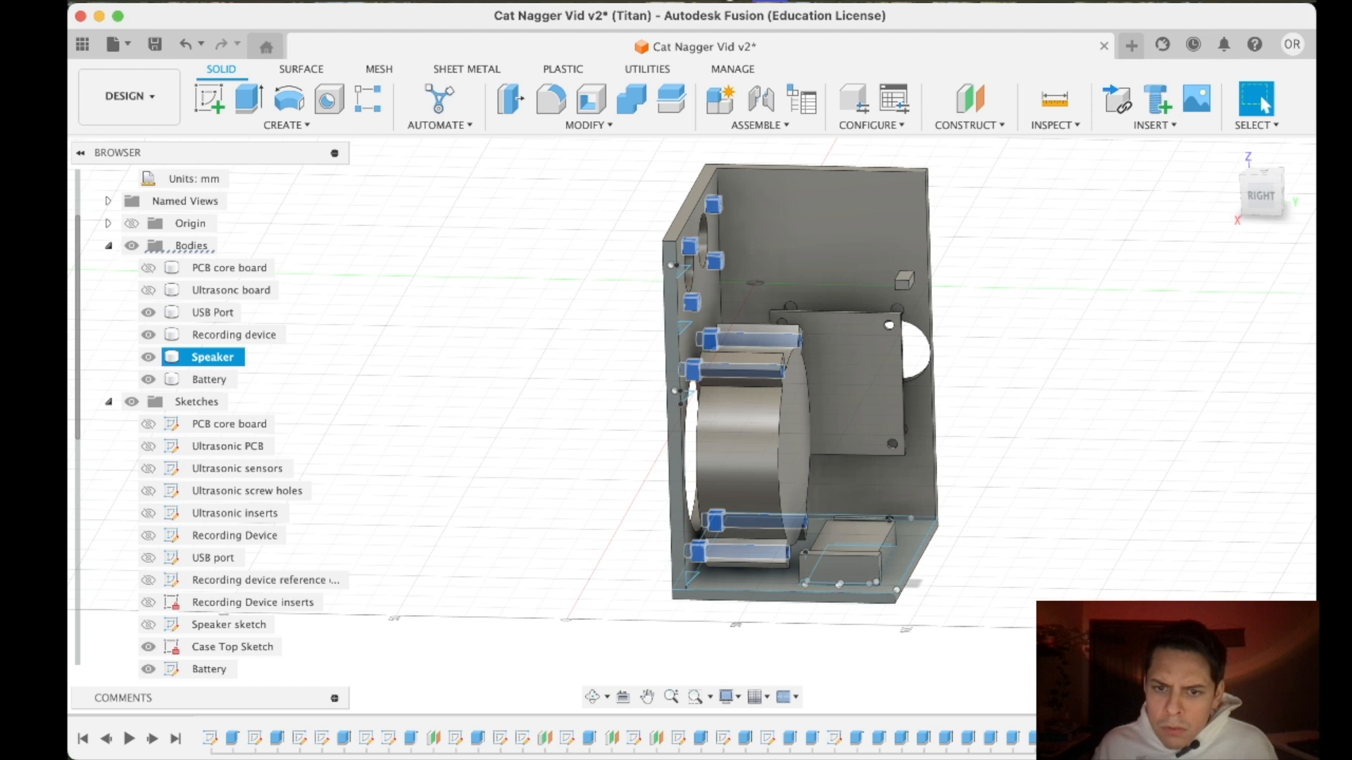
- Change the operation of the eight-profile extrusion for the front wall insert supports to New Body
{"action": "right_click", "coordinate": [1115, 737]}
{"action": "left_click", "coordinate": [1166, 530]}
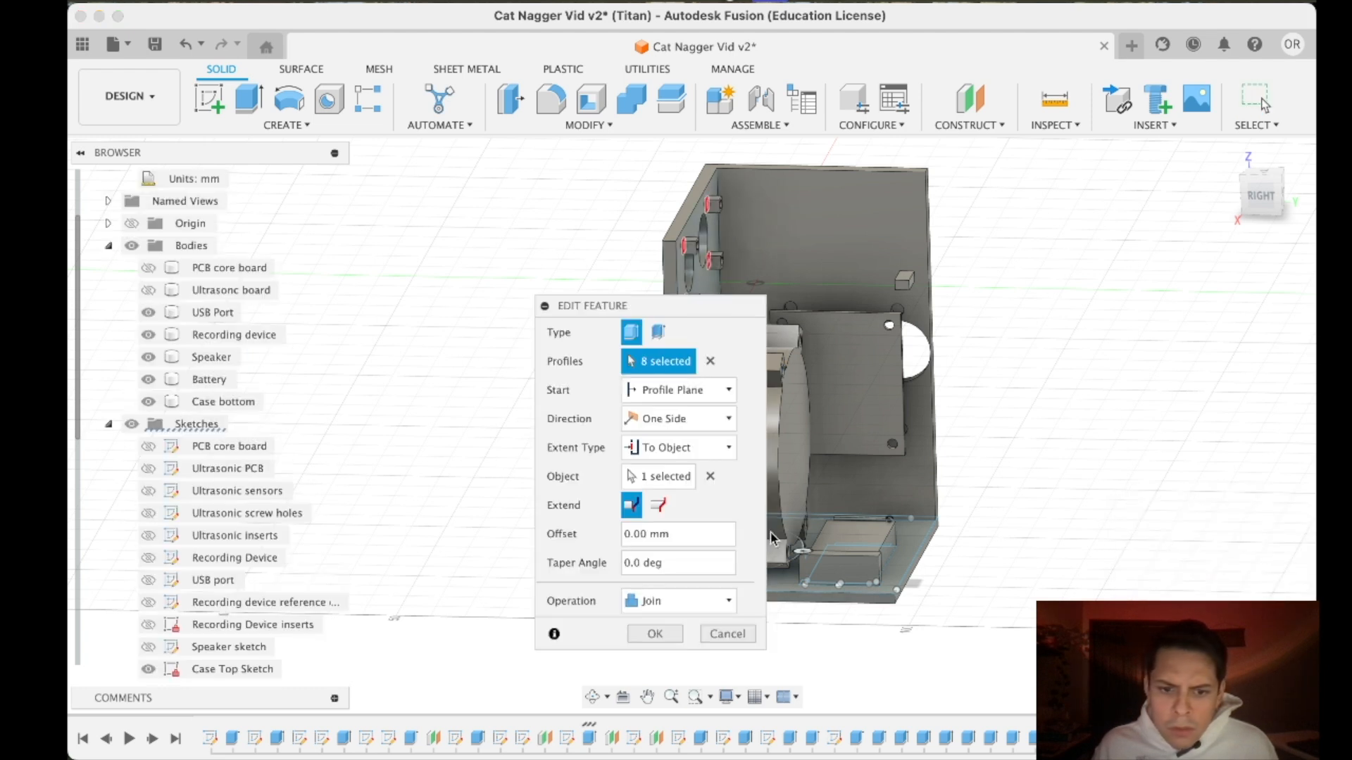
{"action": "left_click", "coordinate": [715, 602]}
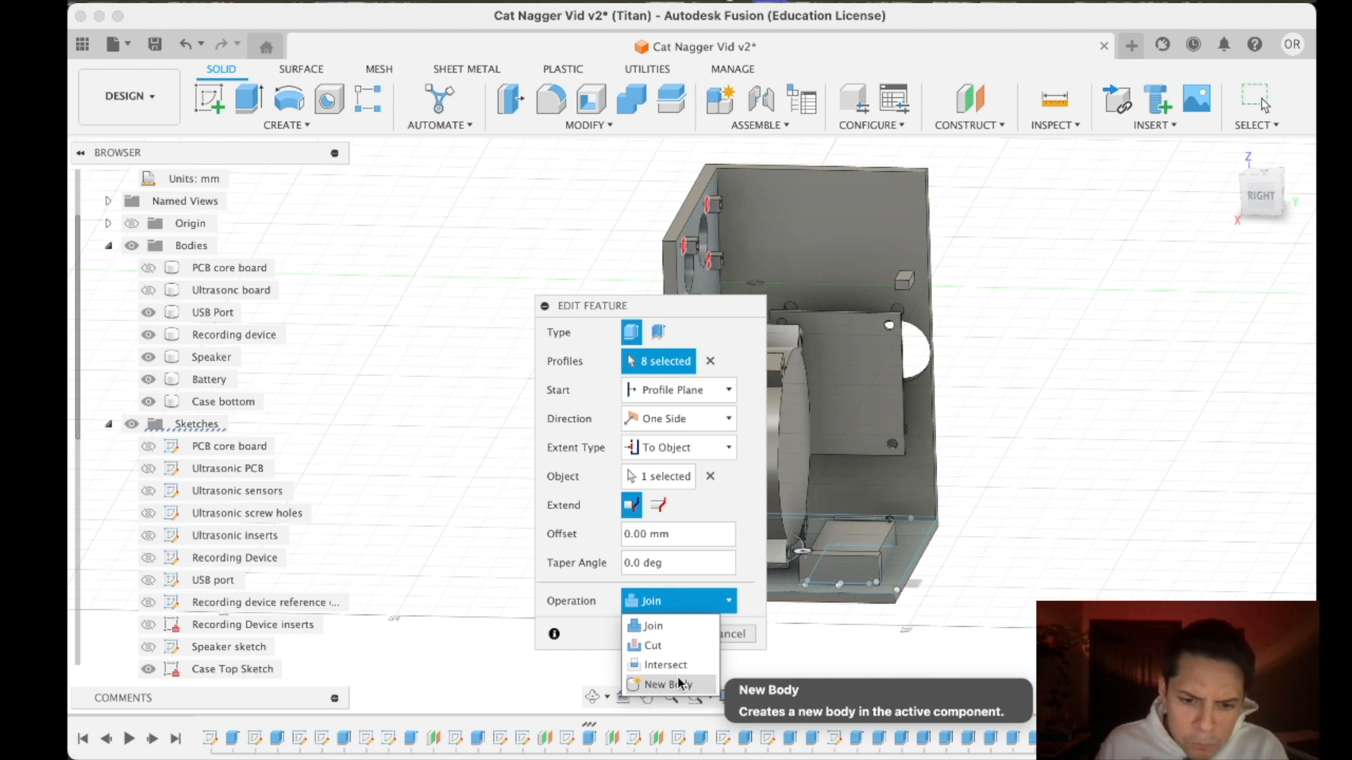
{"action": "left_click", "coordinate": [654, 634]}
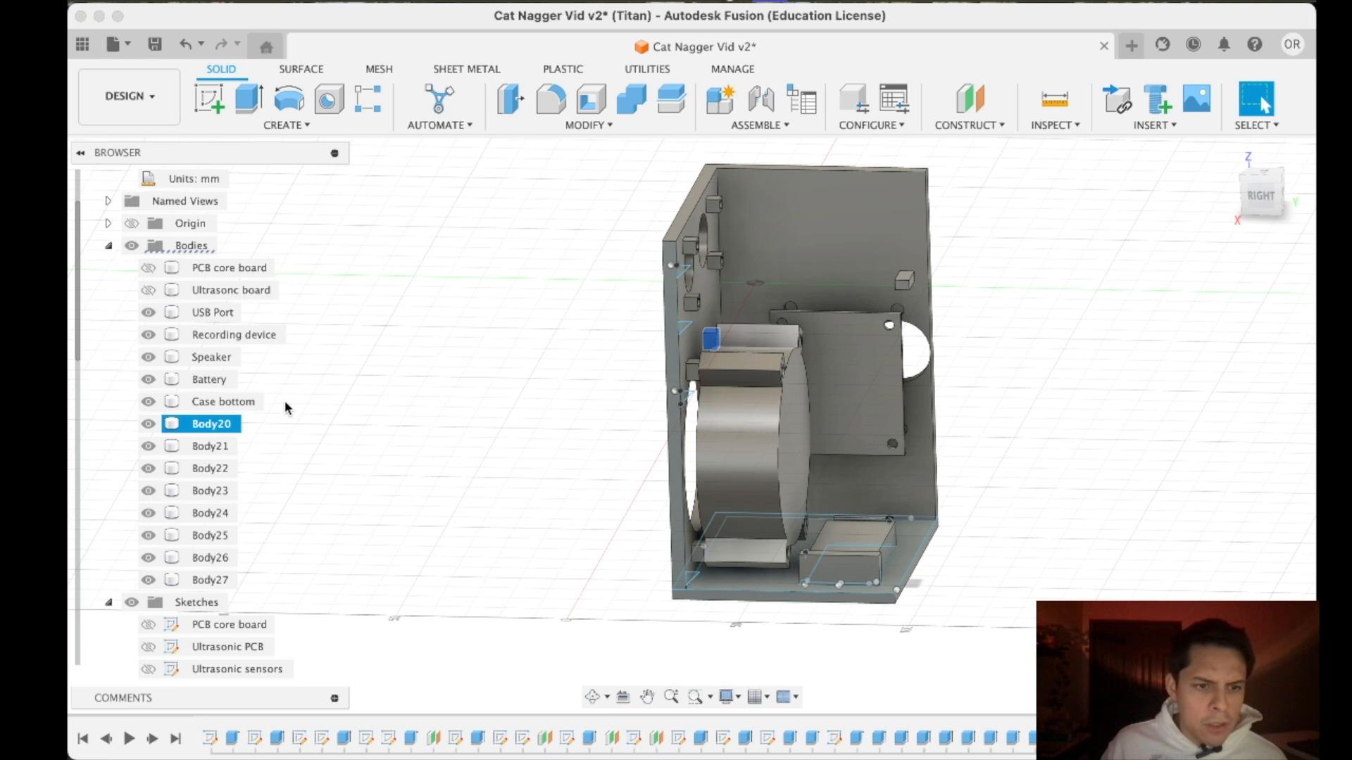
- Combine Case bottom with the eight new insert support bodies, Body20 to Body27, using Join
{"action": "left_click", "coordinate": [233, 405]}
{"action": "right_click", "coordinate": [224, 410]}
{"action": "left_click", "coordinate": [637, 100]}
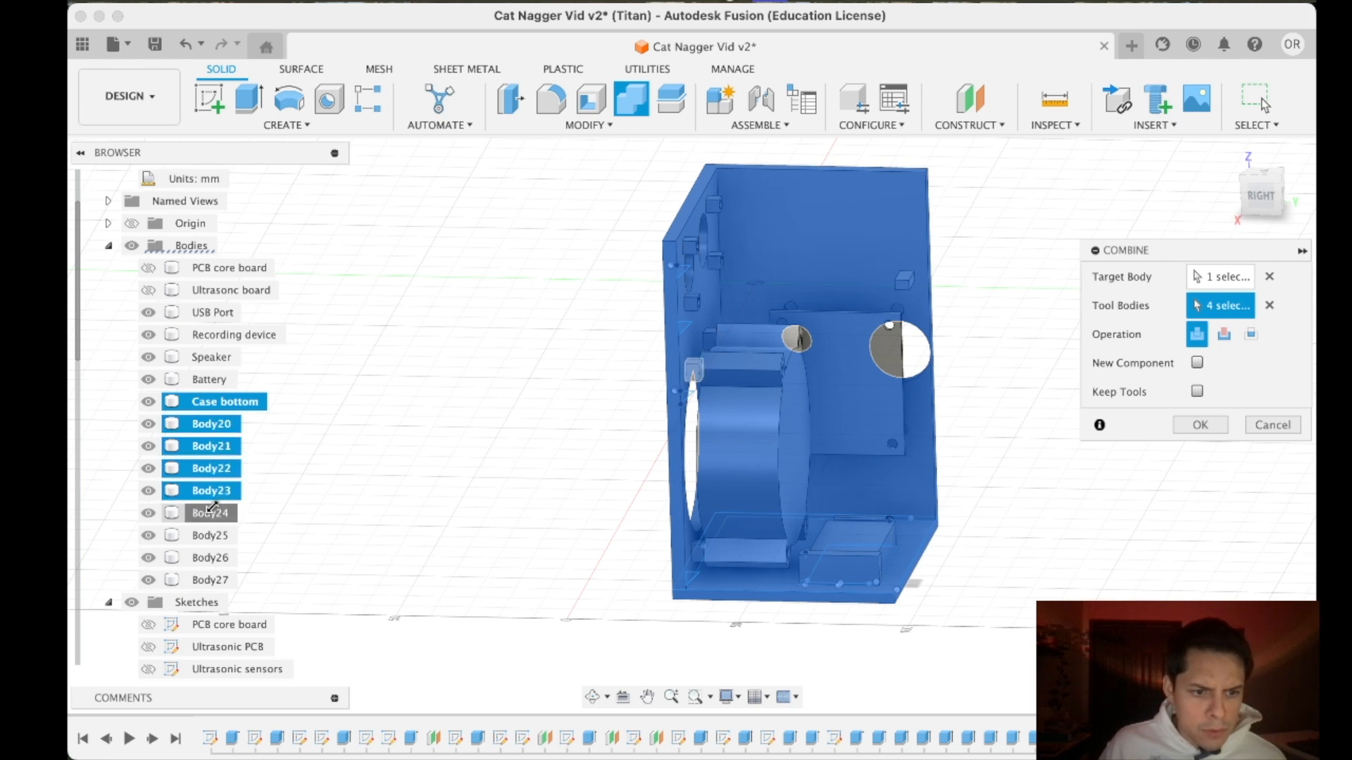
{"action": "left_click", "coordinate": [1199, 425]}
- Select the Battery, Speaker and Case bottom bodies and toggle Case bottom off and on to check which geometry belongs to each
{"action": "left_click", "coordinate": [176, 408]}
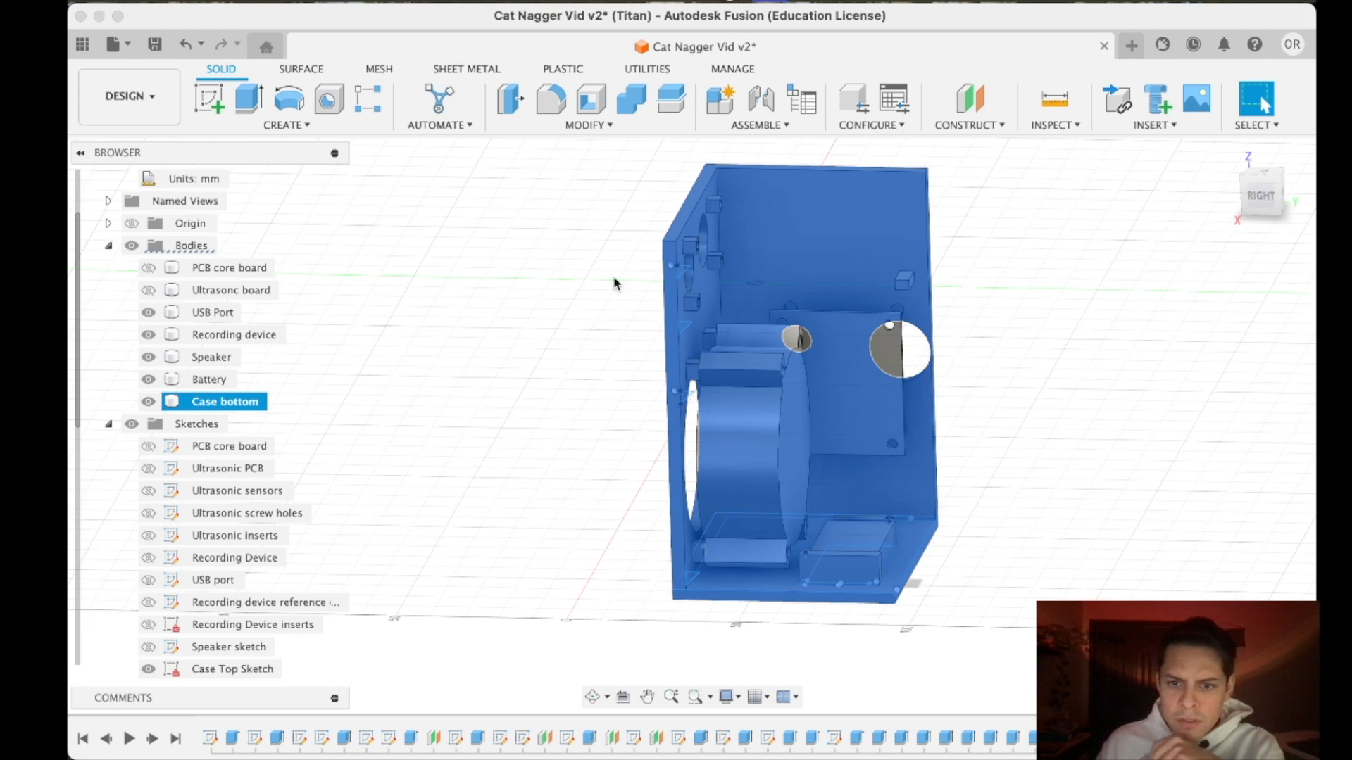
{"action": "left_click", "coordinate": [208, 381]}
{"action": "left_click", "coordinate": [212, 401]}
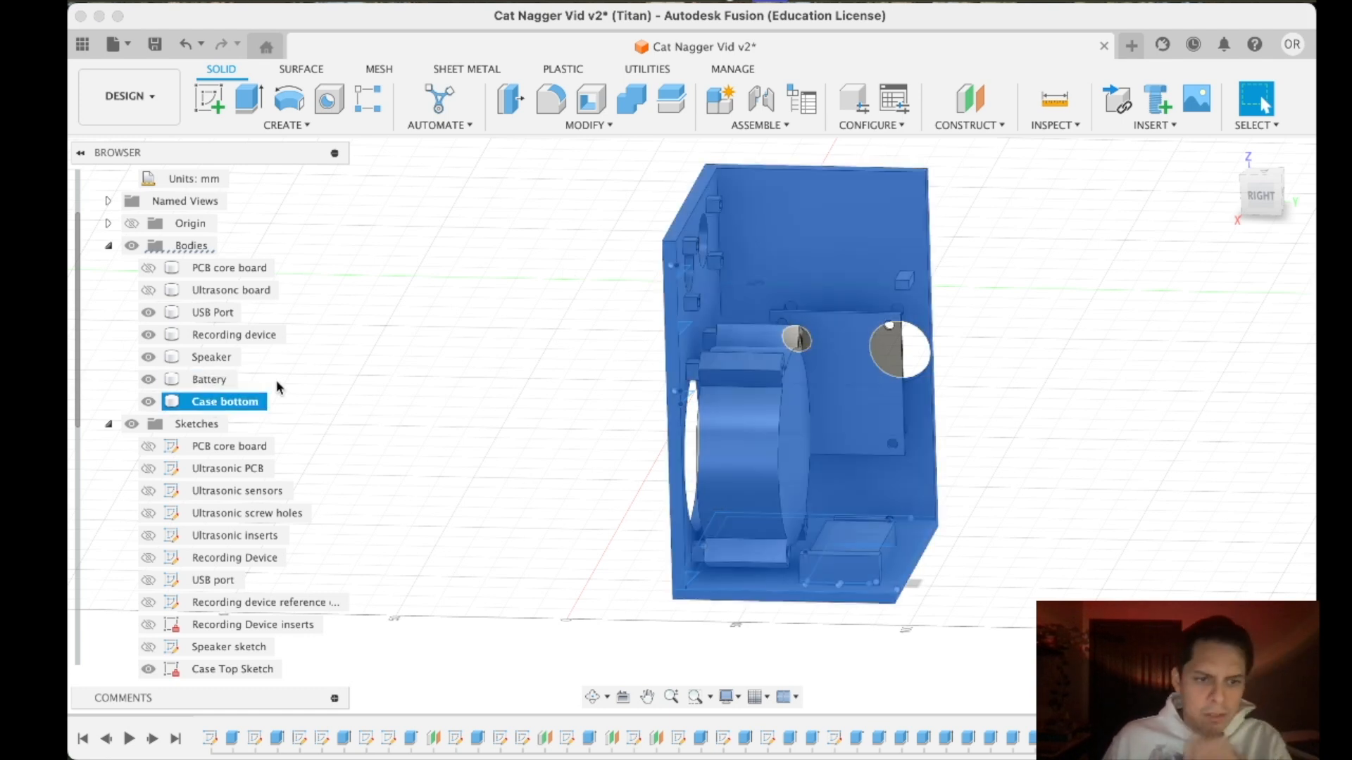
{"action": "left_click", "coordinate": [228, 357]}
{"action": "left_click", "coordinate": [215, 400]}
{"action": "left_click", "coordinate": [500, 322]}
{"action": "left_click", "coordinate": [187, 400]}
{"action": "right_click", "coordinate": [211, 403]}
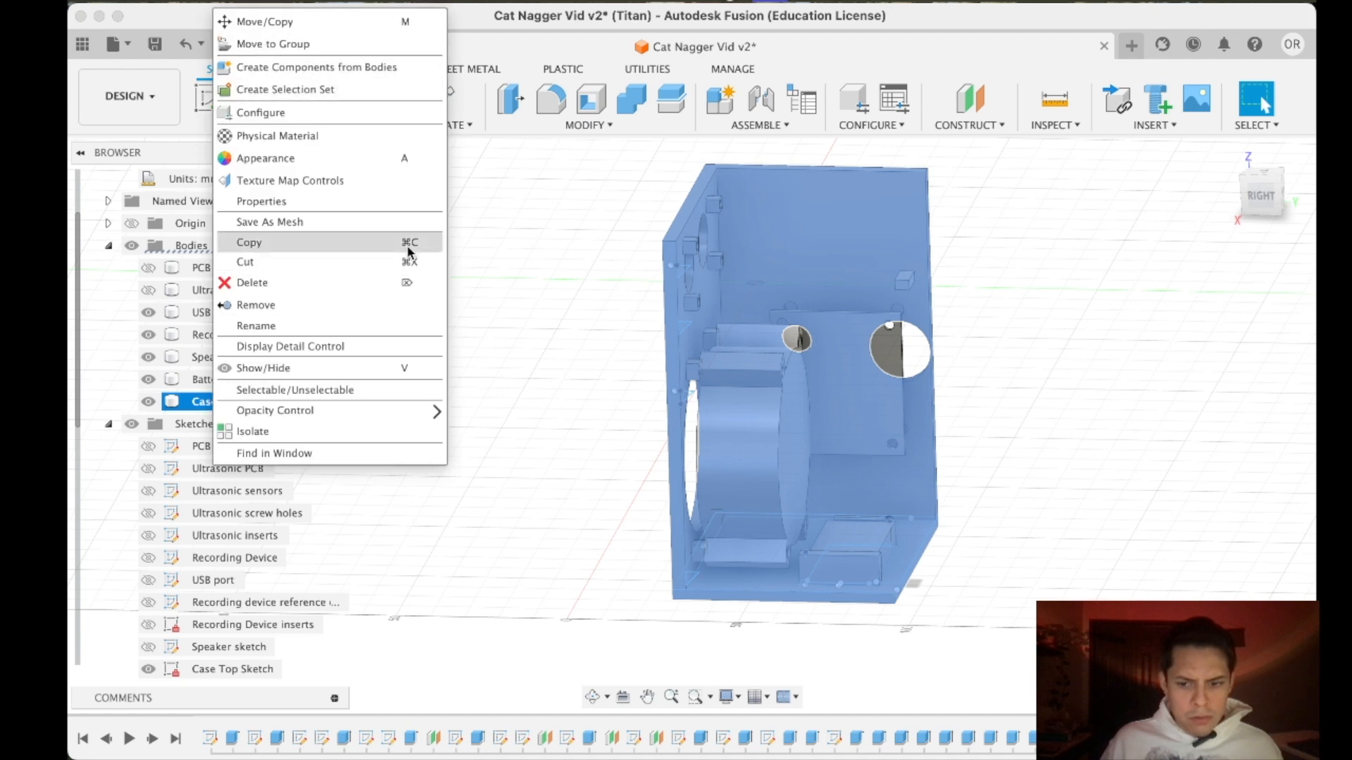
{"action": "left_click", "coordinate": [317, 68]}
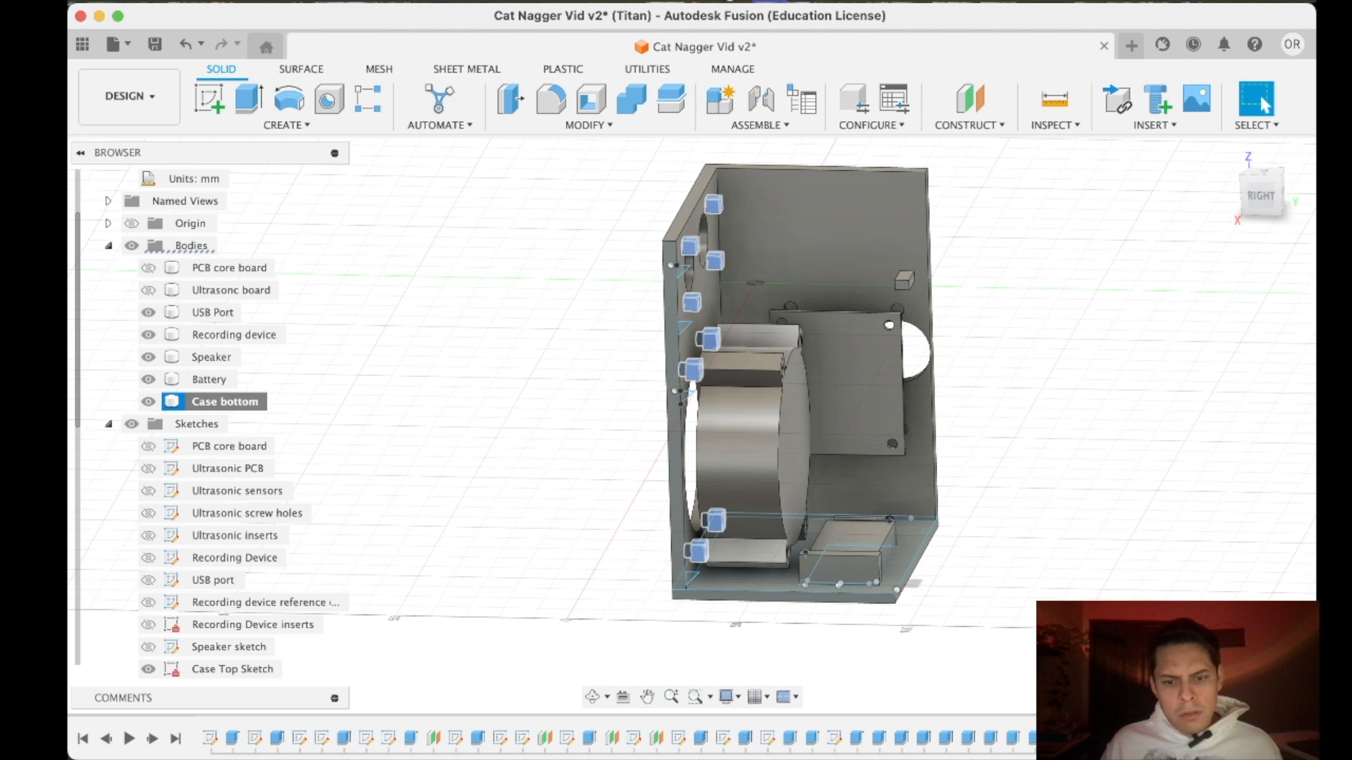
{"action": "left_click", "coordinate": [147, 401]}
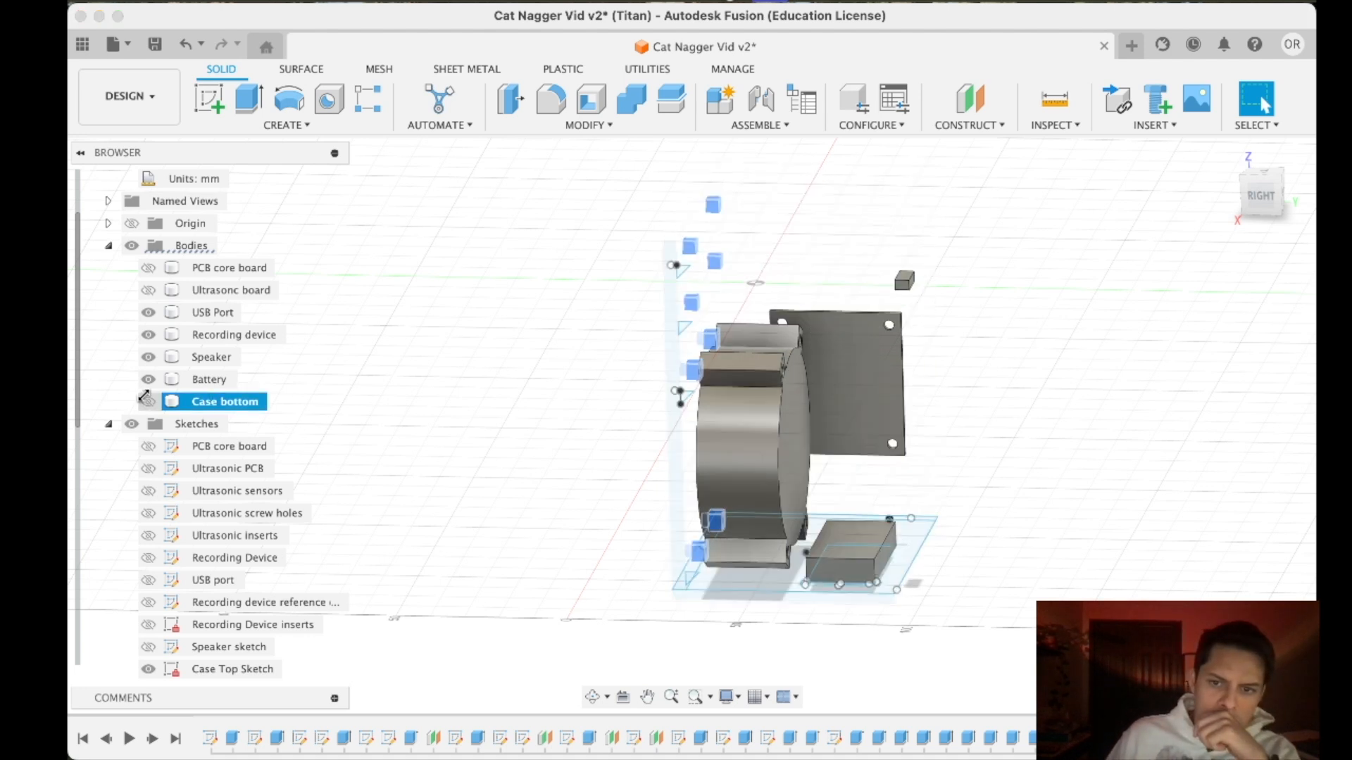
{"action": "left_click", "coordinate": [148, 401]}
- Hide the Speaker body, and switch the PCB core board and ultrasonic board bodies on and off again
{"action": "left_click", "coordinate": [147, 357]}
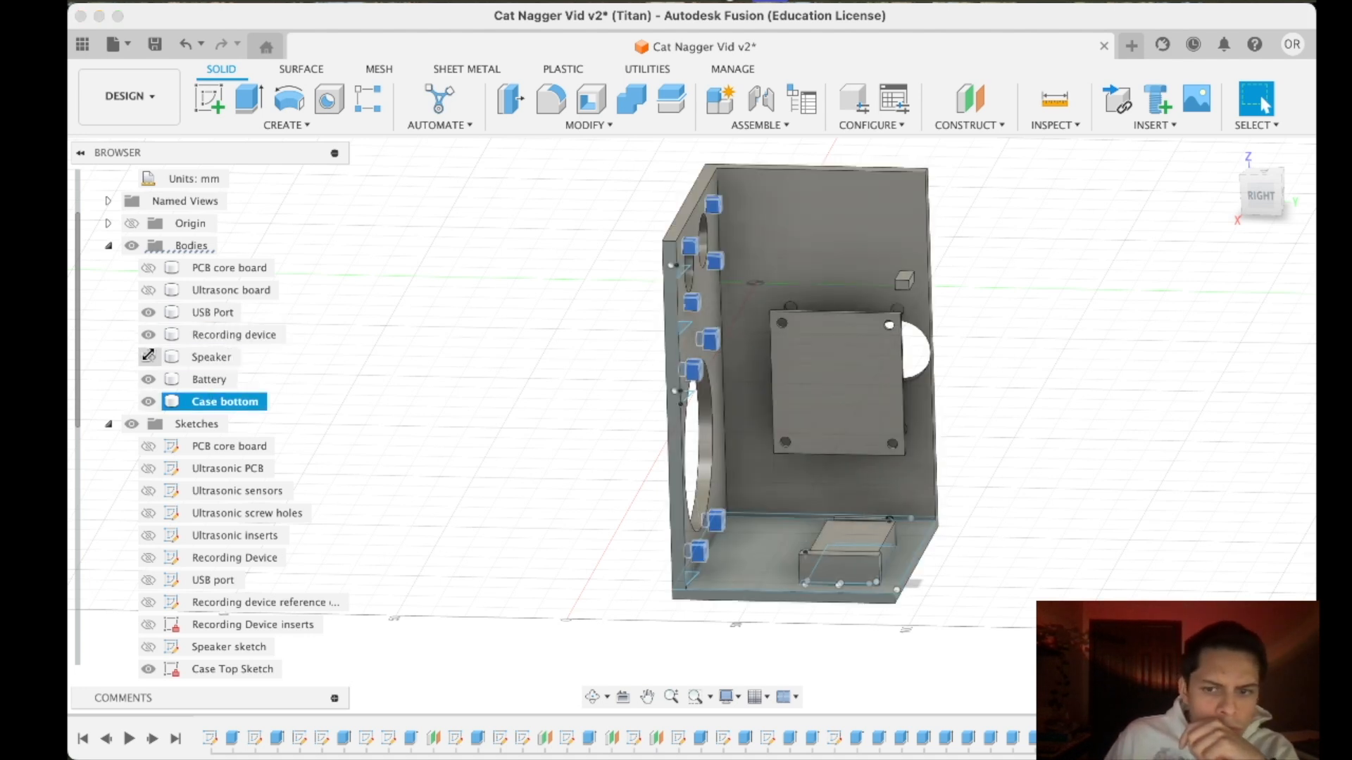
{"action": "left_click", "coordinate": [148, 289]}
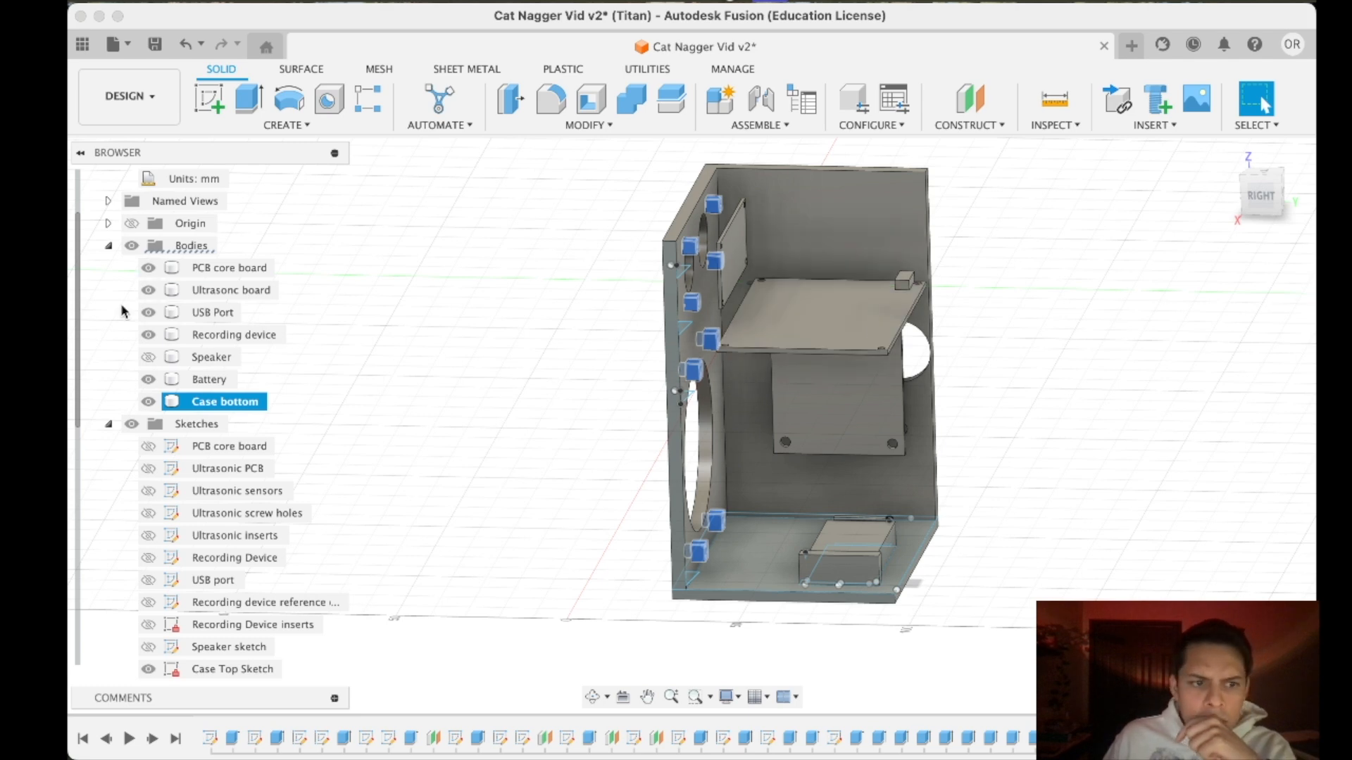
{"action": "left_click", "coordinate": [147, 288]}
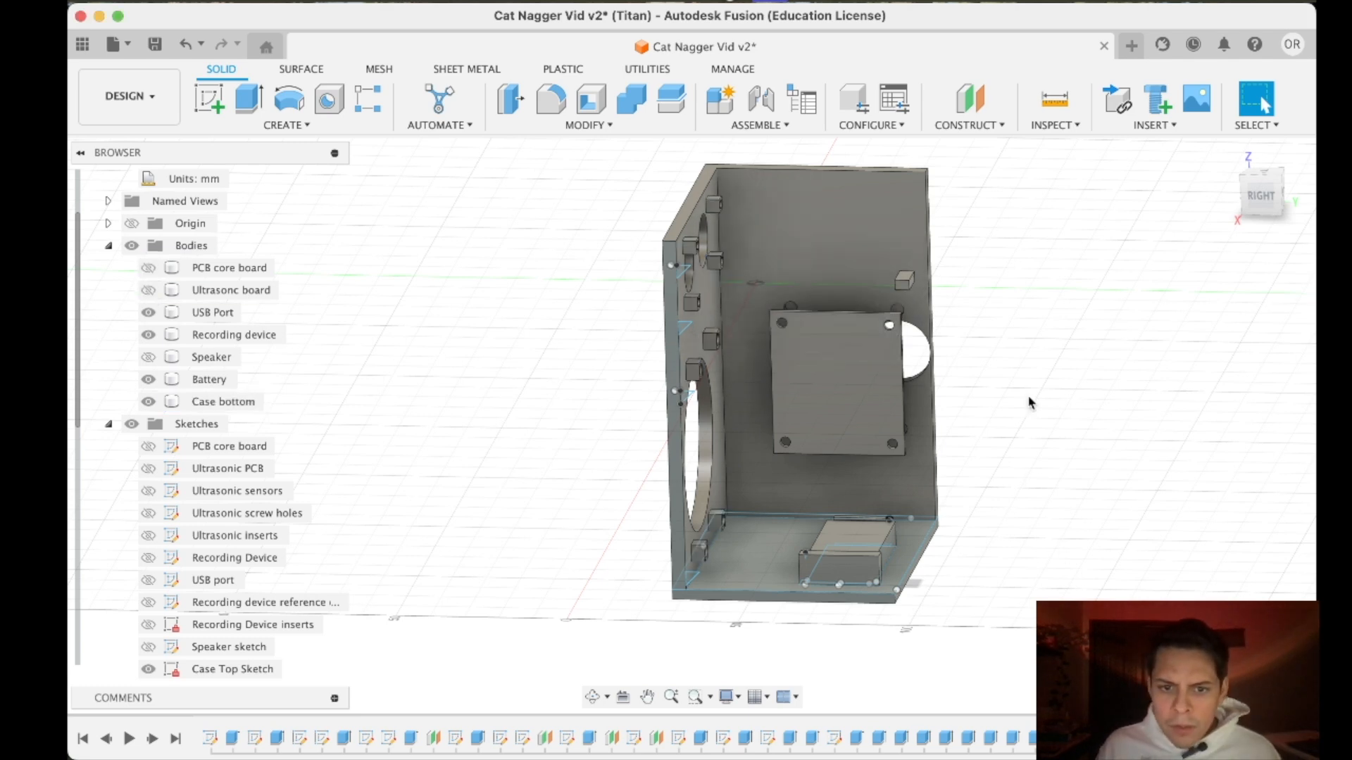
- Set up an extrusion of the uppermost brace triangle that starts at the near side face of the upper outer ultrasonic insert support
{"action": "left_click", "coordinate": [1261, 197]}
{"action": "scroll", "coordinate": [706, 407], "scroll_direction": "up", "scroll_amount": 3}
{"action": "left_click_drag", "start_coordinate": [1268, 189], "coordinate": [1243, 200]}
{"action": "scroll", "coordinate": [979, 233], "scroll_direction": "down", "scroll_amount": 4}
{"action": "middle_click_drag", "start_coordinate": [927, 178], "coordinate": [916, 206]}
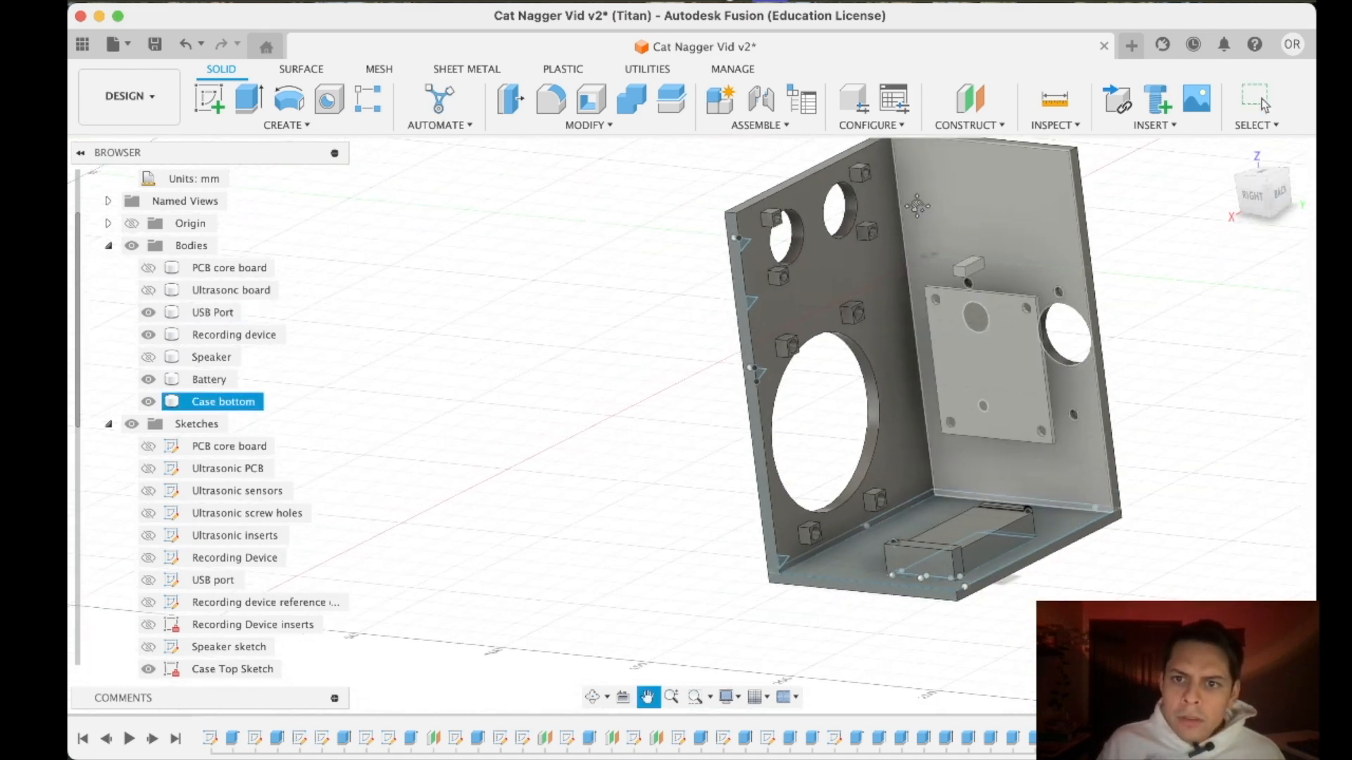
{"action": "key", "text": "Escape"}
{"action": "scroll", "coordinate": [695, 307], "scroll_direction": "up", "scroll_amount": 3}
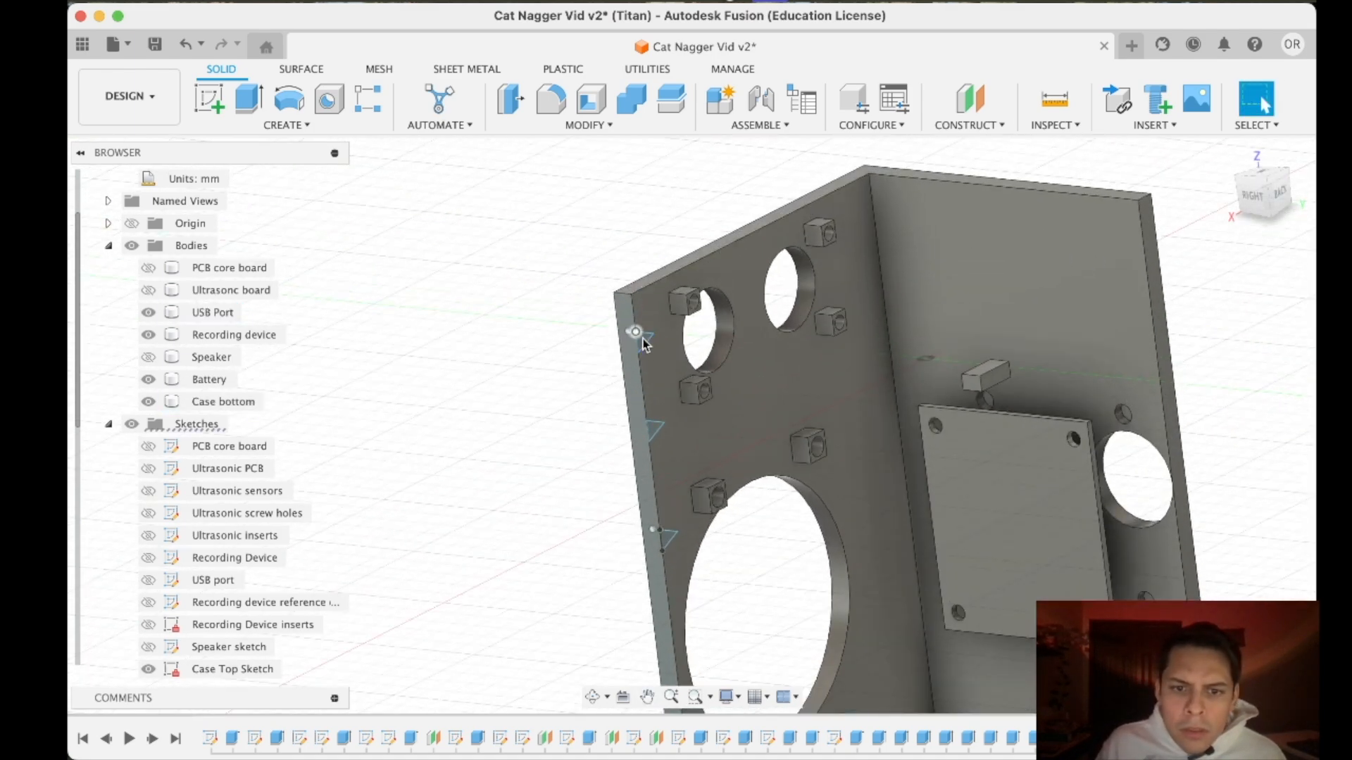
{"action": "left_click", "coordinate": [246, 98]}
{"action": "scroll", "coordinate": [619, 331], "scroll_direction": "up", "scroll_amount": 3}
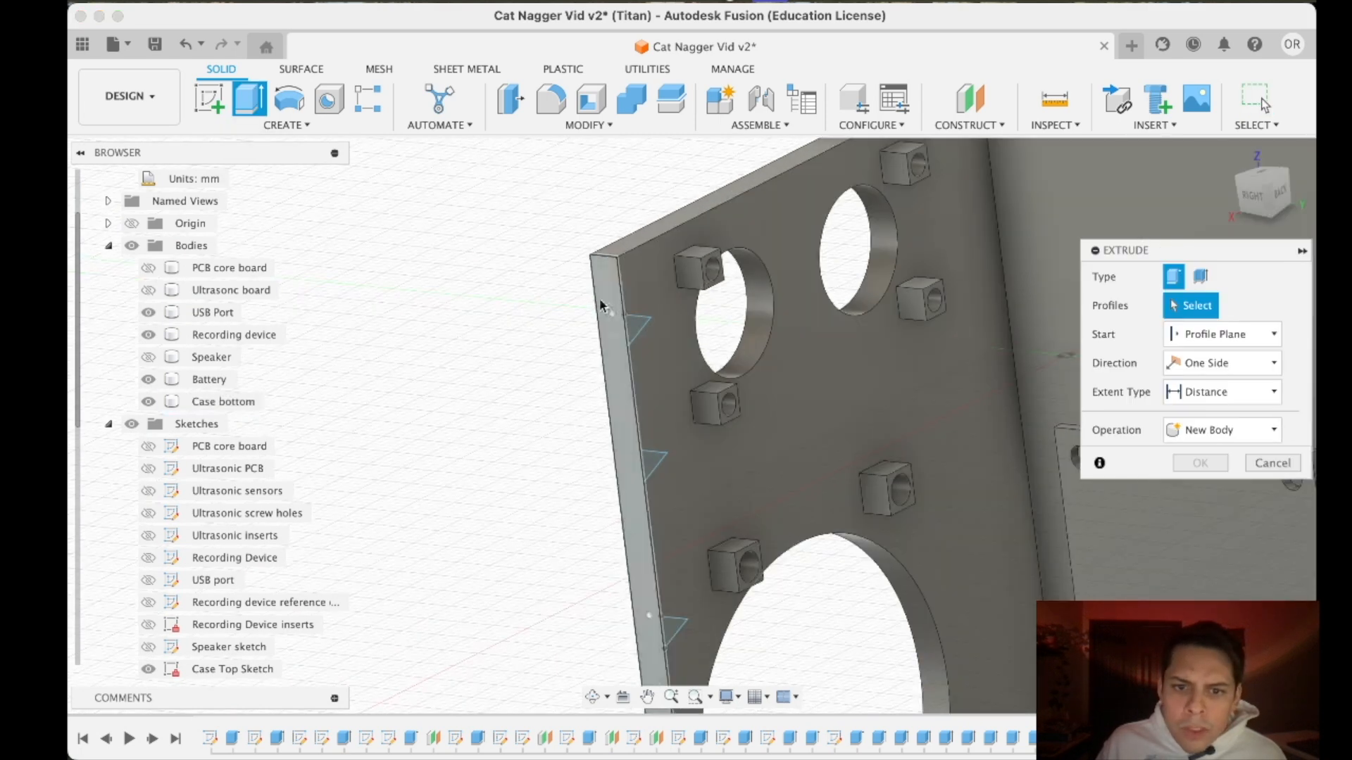
{"action": "left_click", "coordinate": [634, 326]}
{"action": "left_click", "coordinate": [1204, 343]}
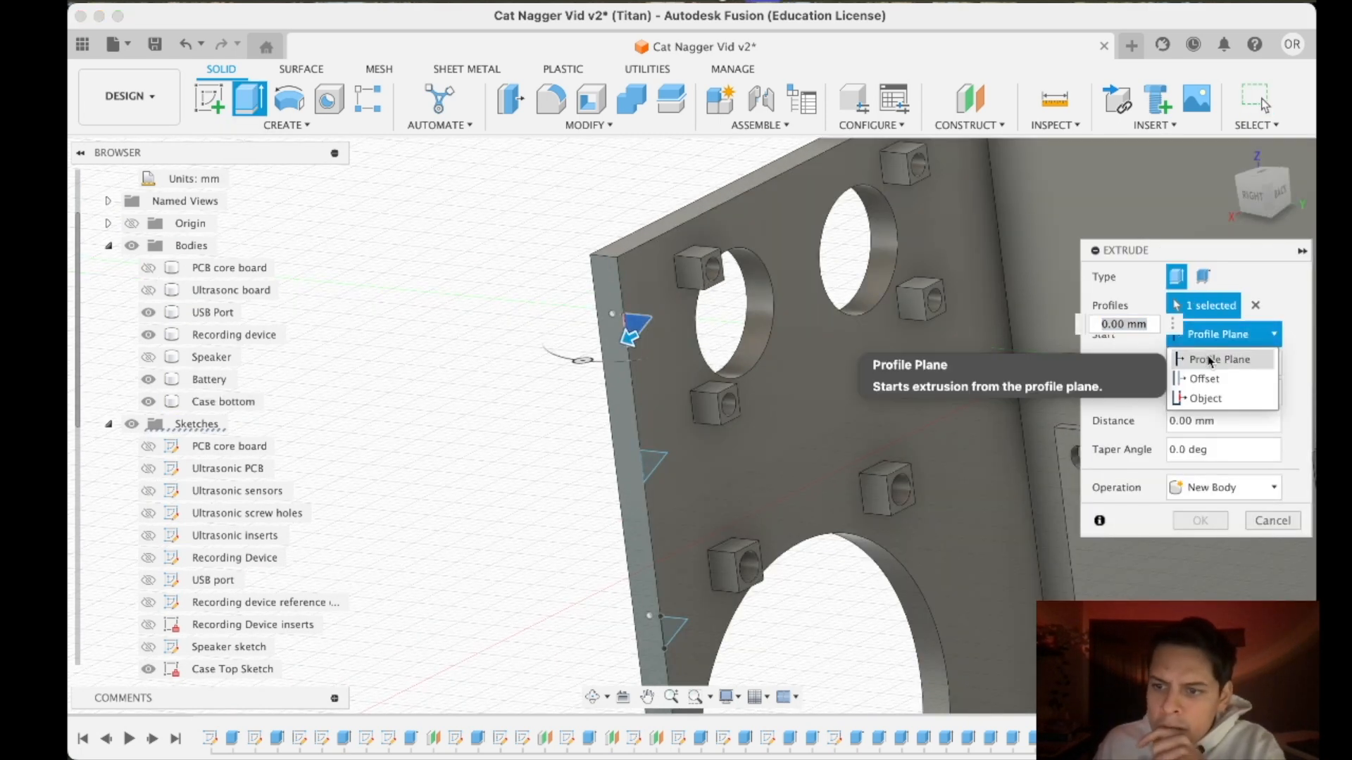
{"action": "left_click", "coordinate": [1197, 402]}
{"action": "left_click", "coordinate": [694, 280]}
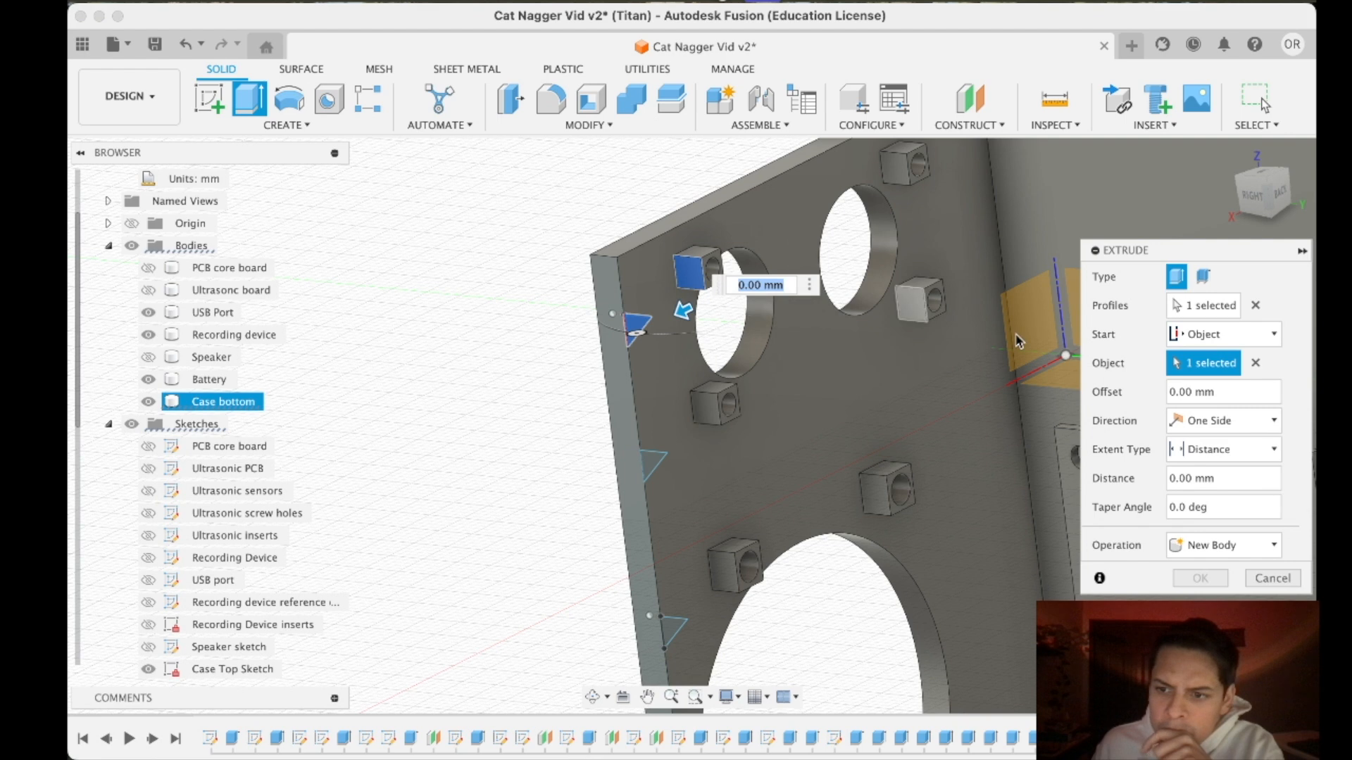
- Extend the triangle extrusion to the insert support's opposite side face and complete the brace as part of the case
{"action": "left_click", "coordinate": [1203, 450]}
{"action": "left_click", "coordinate": [1205, 493]}
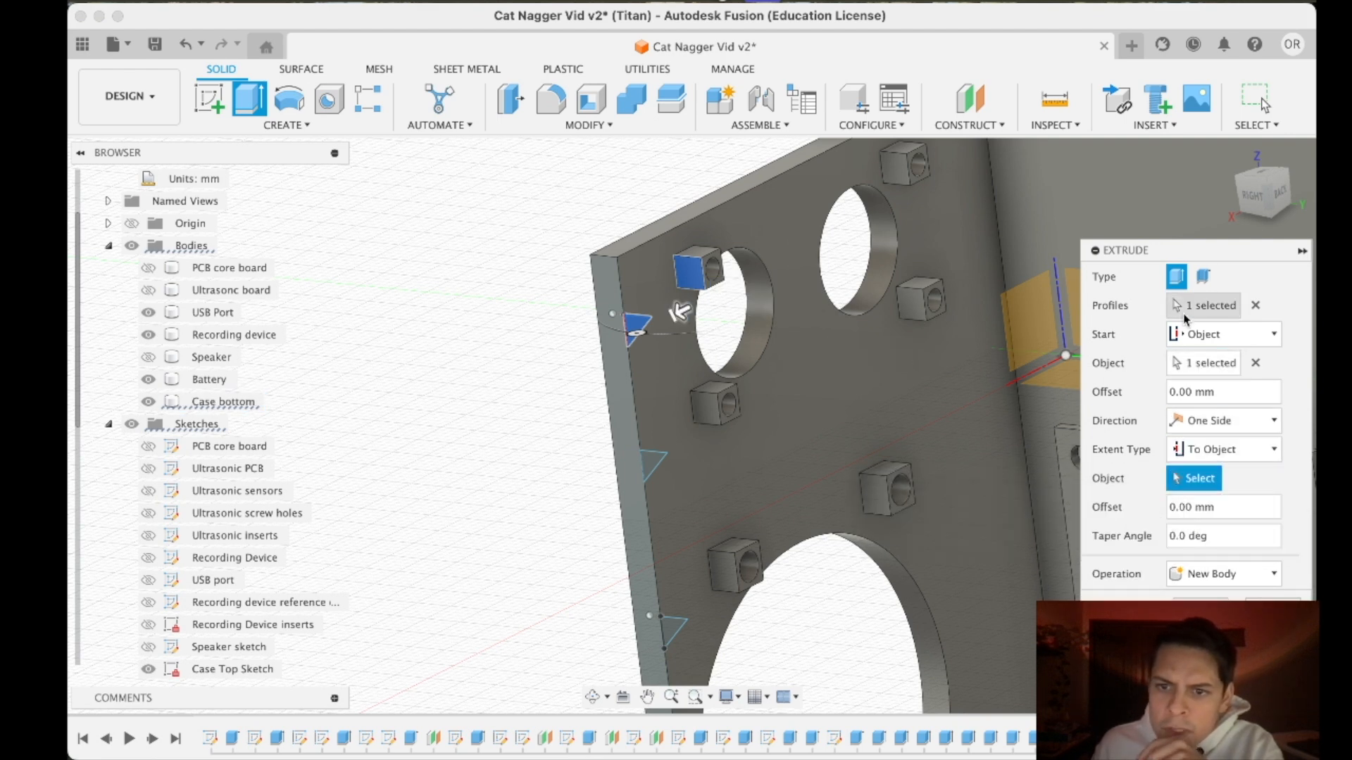
{"action": "left_click_drag", "start_coordinate": [1270, 200], "coordinate": [1230, 236]}
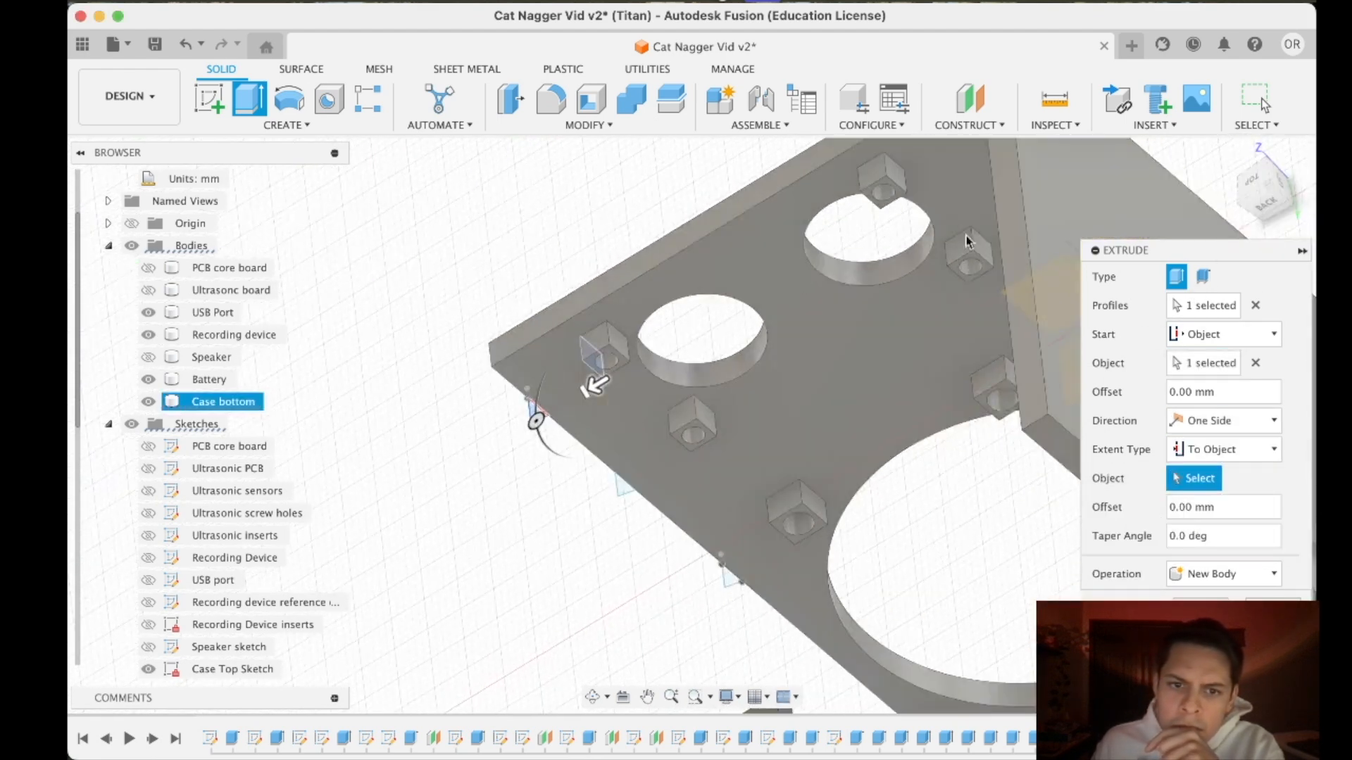
{"action": "left_click", "coordinate": [618, 347]}
{"action": "mouse_move", "coordinate": [1245, 213]}
{"action": "left_mouse_down"}
{"action": "mouse_move", "coordinate": [1261, 187]}
{"action": "mouse_move", "coordinate": [1256, 200]}
{"action": "left_mouse_up"}
{"action": "left_click", "coordinate": [1222, 658]}
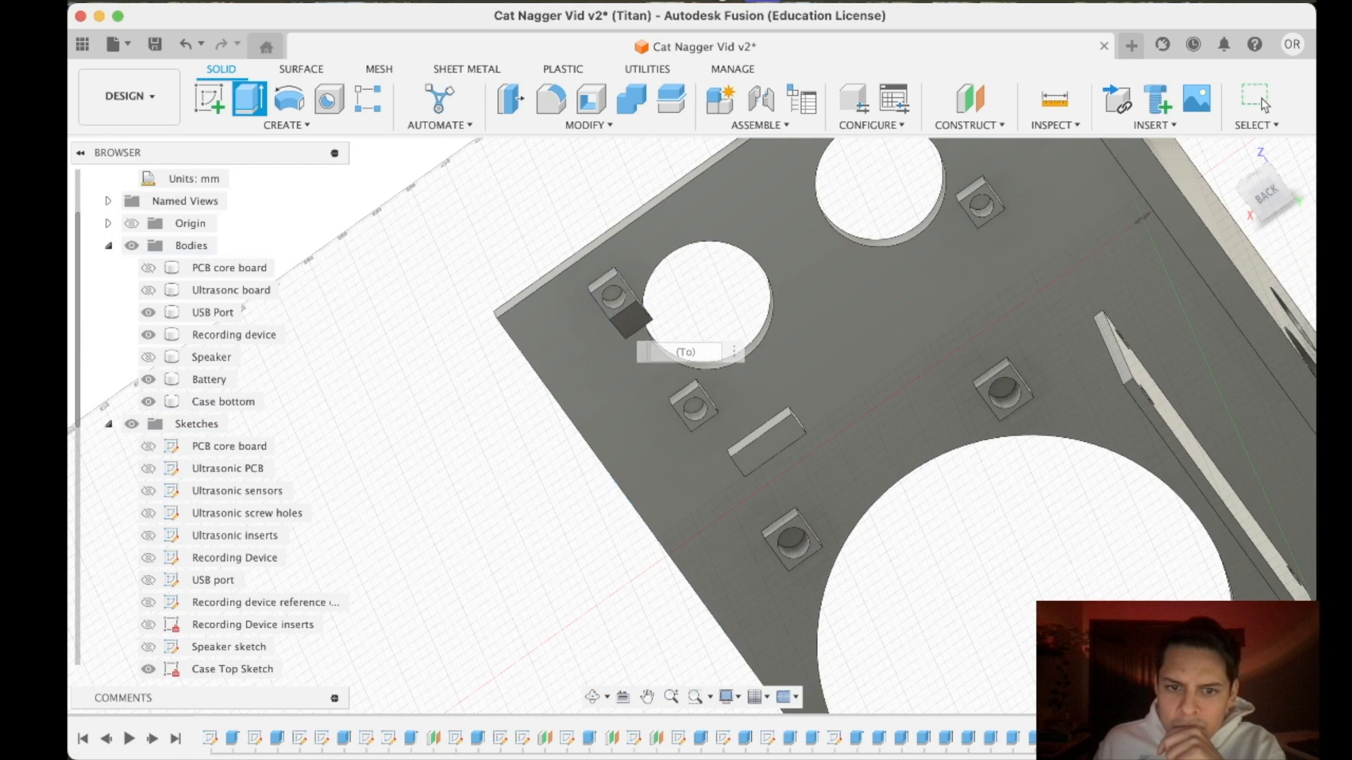
- Show Sketch26 and set up an extrusion of its uppermost triangle starting at a side face of the upper inner ultrasonic insert support
{"action": "scroll", "coordinate": [825, 363], "scroll_direction": "down", "scroll_amount": 2}
{"action": "scroll", "coordinate": [824, 360], "scroll_direction": "up", "scroll_amount": 2}
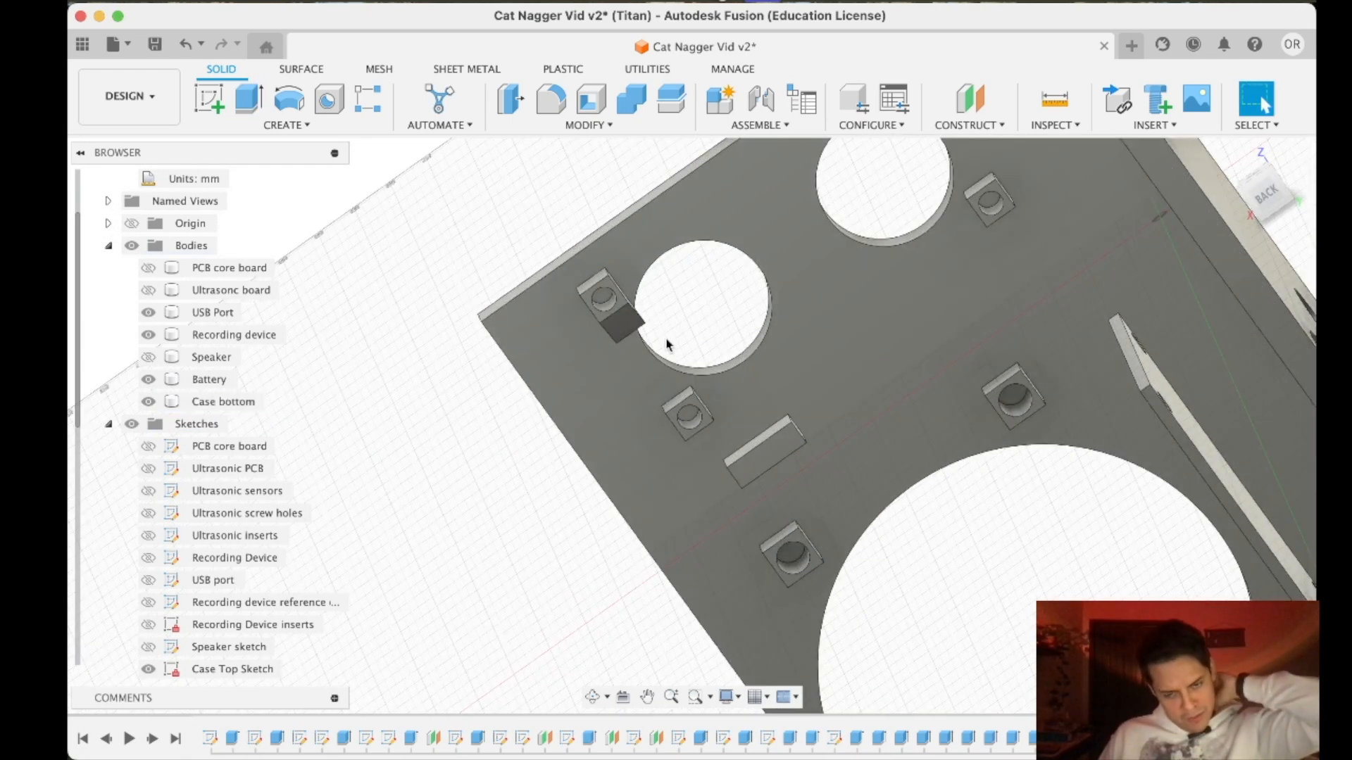
{"action": "scroll", "coordinate": [839, 298], "scroll_direction": "down", "scroll_amount": 3}
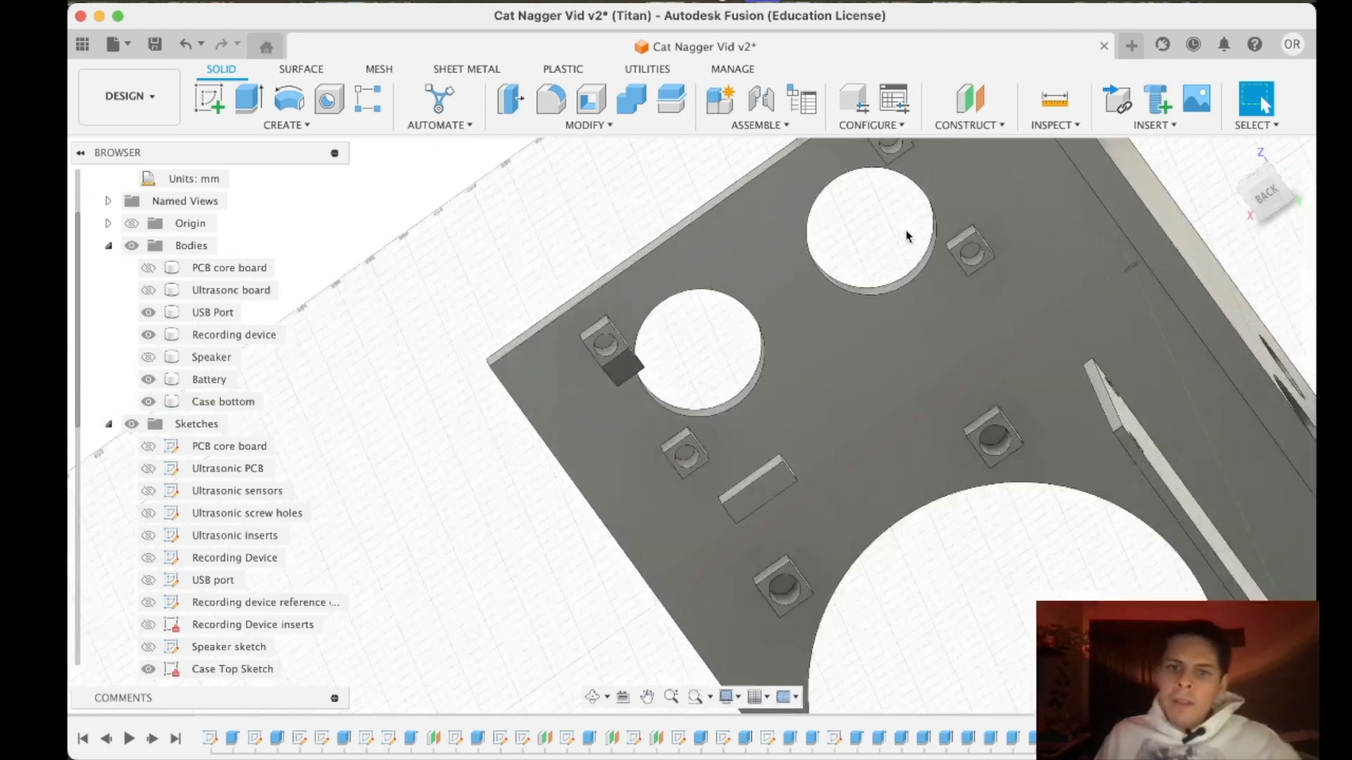
{"action": "left_click", "coordinate": [1264, 196]}
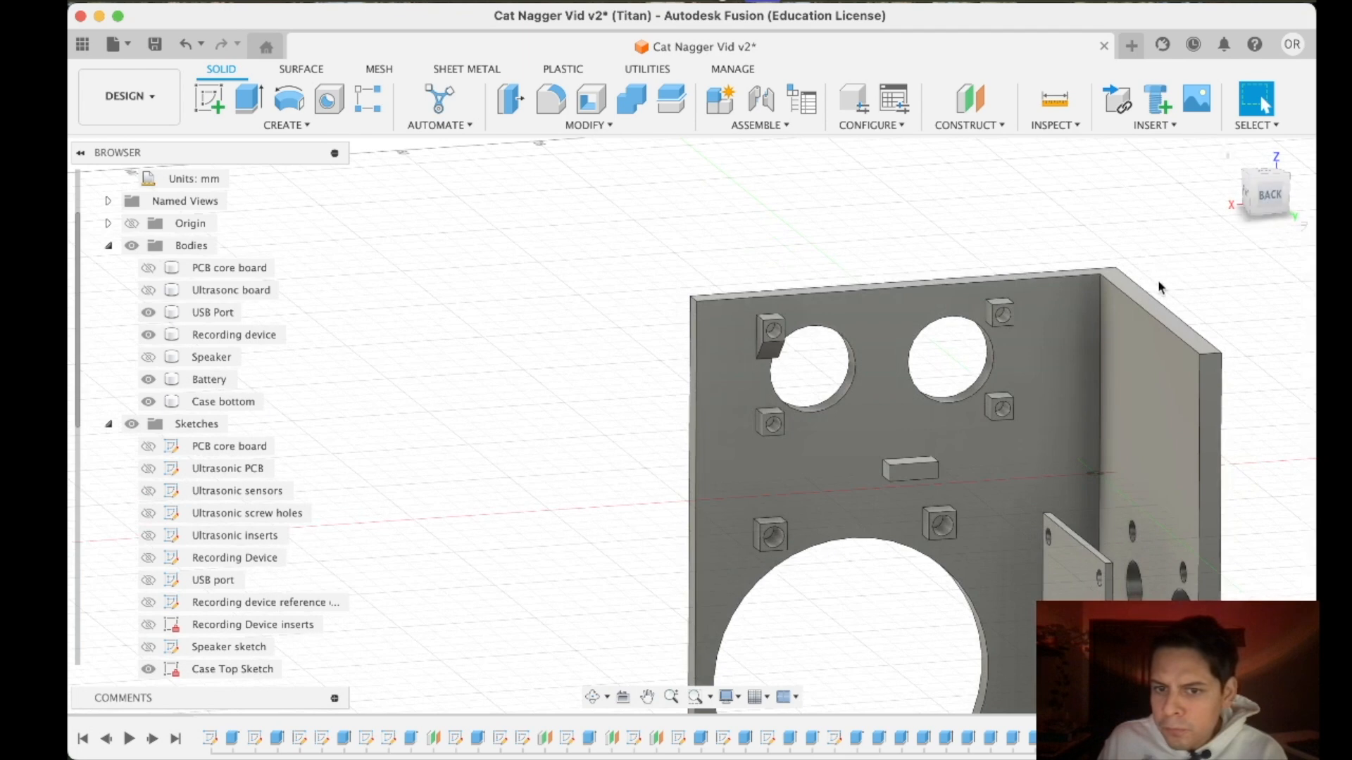
{"action": "scroll", "coordinate": [1003, 320], "scroll_direction": "up", "scroll_amount": 5}
{"action": "scroll", "coordinate": [957, 405], "scroll_direction": "down", "scroll_amount": 2}
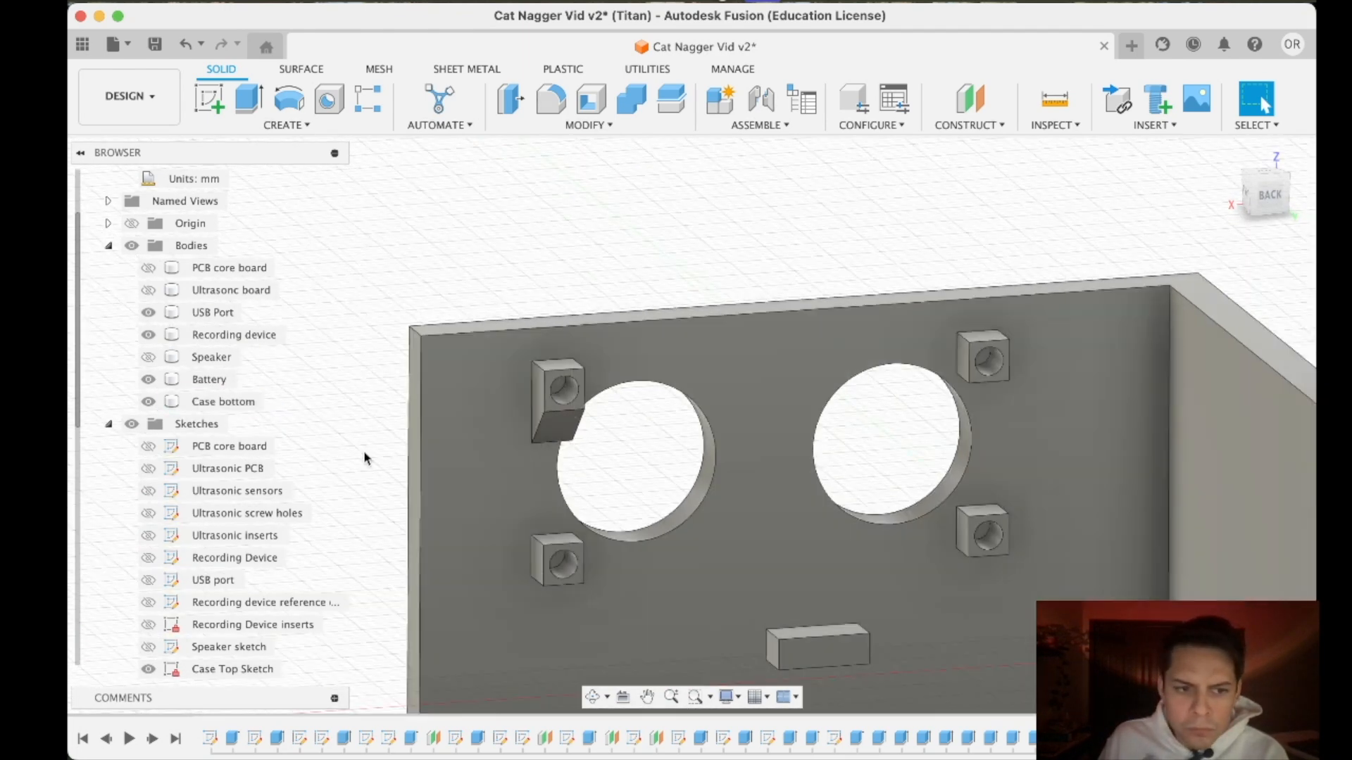
{"action": "scroll", "coordinate": [197, 627], "scroll_direction": "down", "scroll_amount": 5}
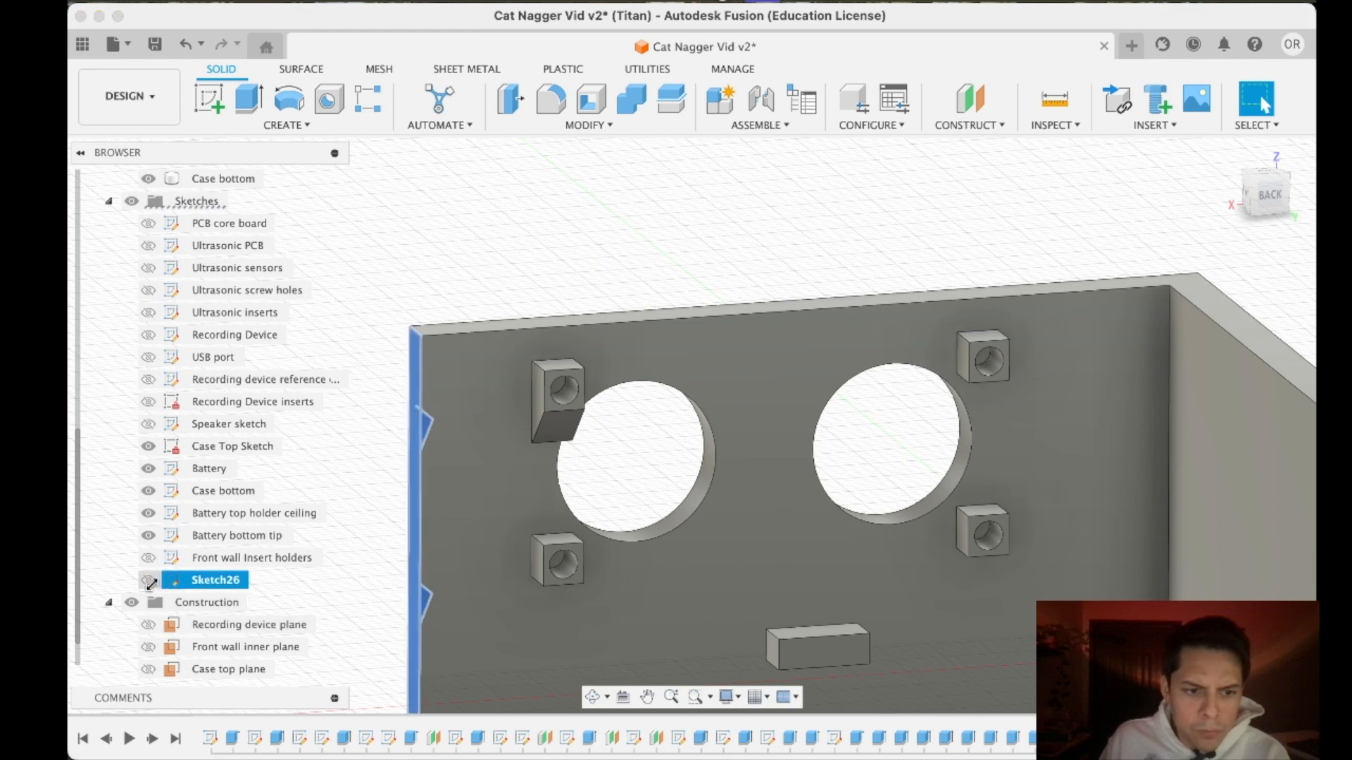
{"action": "key", "text": "e"}
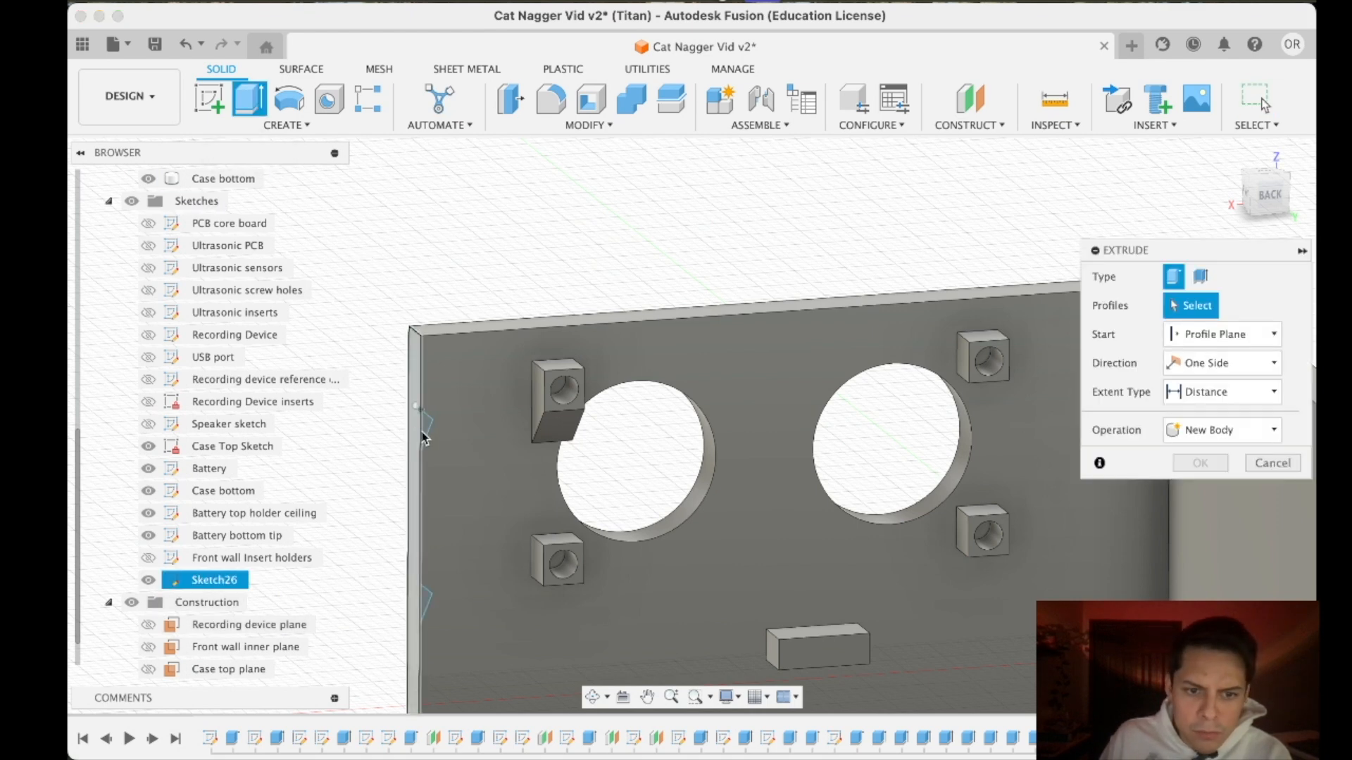
{"action": "left_click", "coordinate": [1225, 334]}
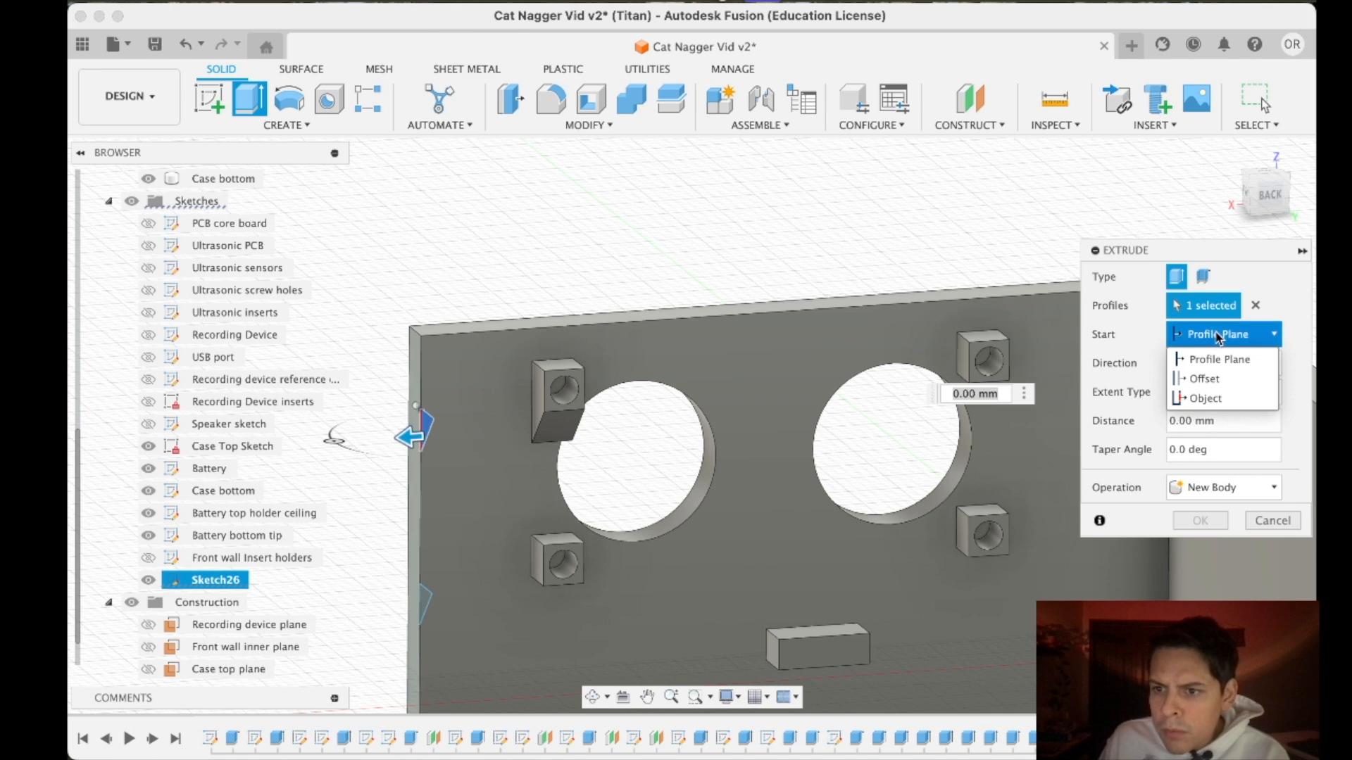
{"action": "left_click", "coordinate": [1208, 395]}
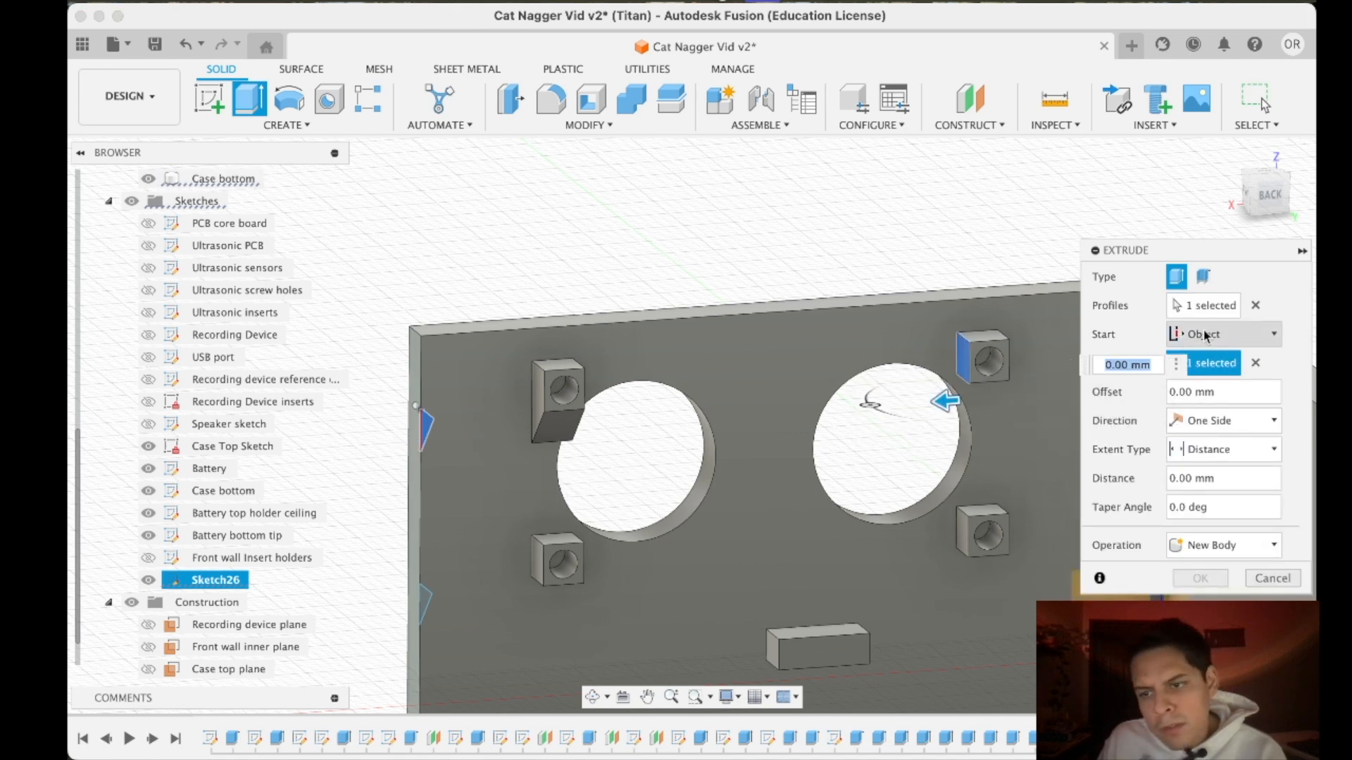
- Extend the extrusion to the upper inner ultrasonic support's opposite side face and complete the brace
{"action": "left_click", "coordinate": [1206, 335]}
{"action": "left_click", "coordinate": [1163, 334]}
{"action": "left_click", "coordinate": [1195, 421]}
{"action": "left_click", "coordinate": [1208, 446]}
{"action": "left_click", "coordinate": [1225, 449]}
{"action": "left_click", "coordinate": [1208, 494]}
{"action": "left_click_drag", "start_coordinate": [1250, 211], "coordinate": [1236, 247]}
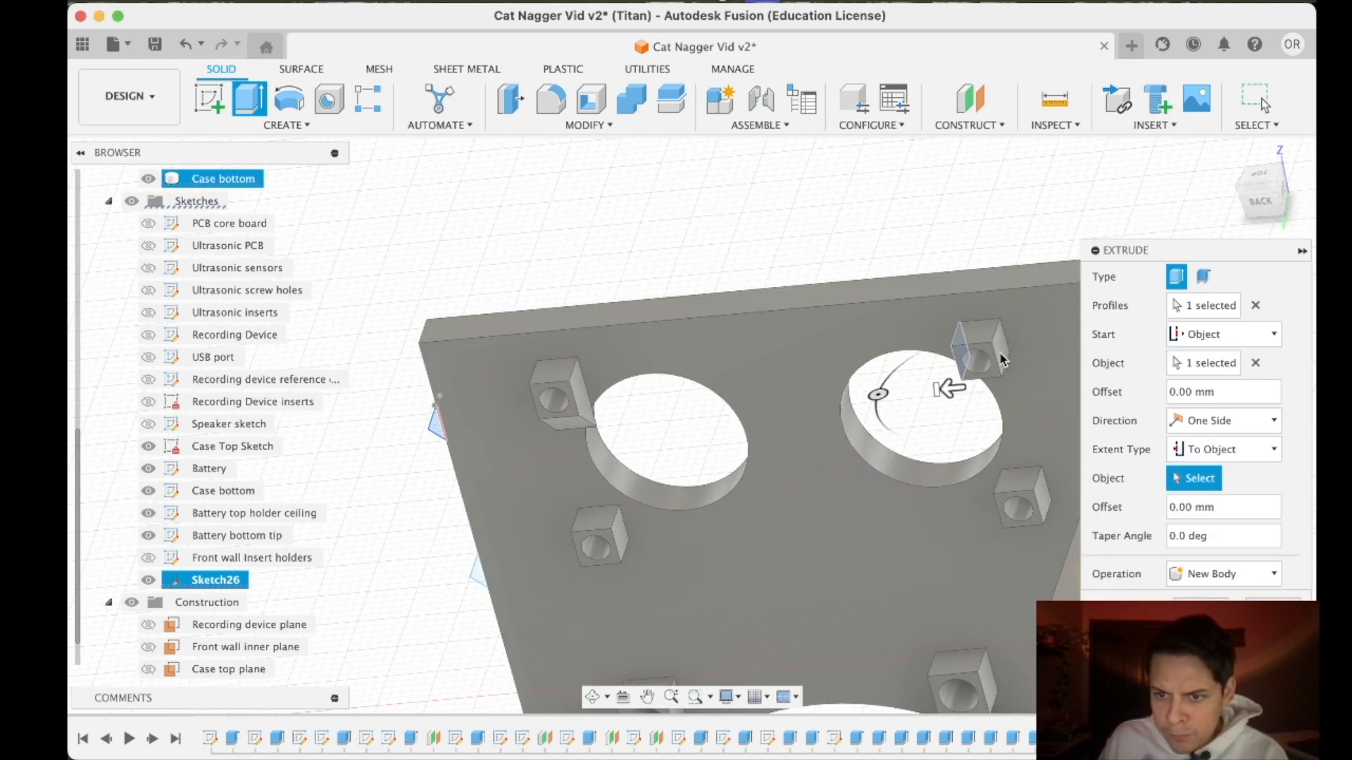
{"action": "left_click", "coordinate": [1003, 358]}
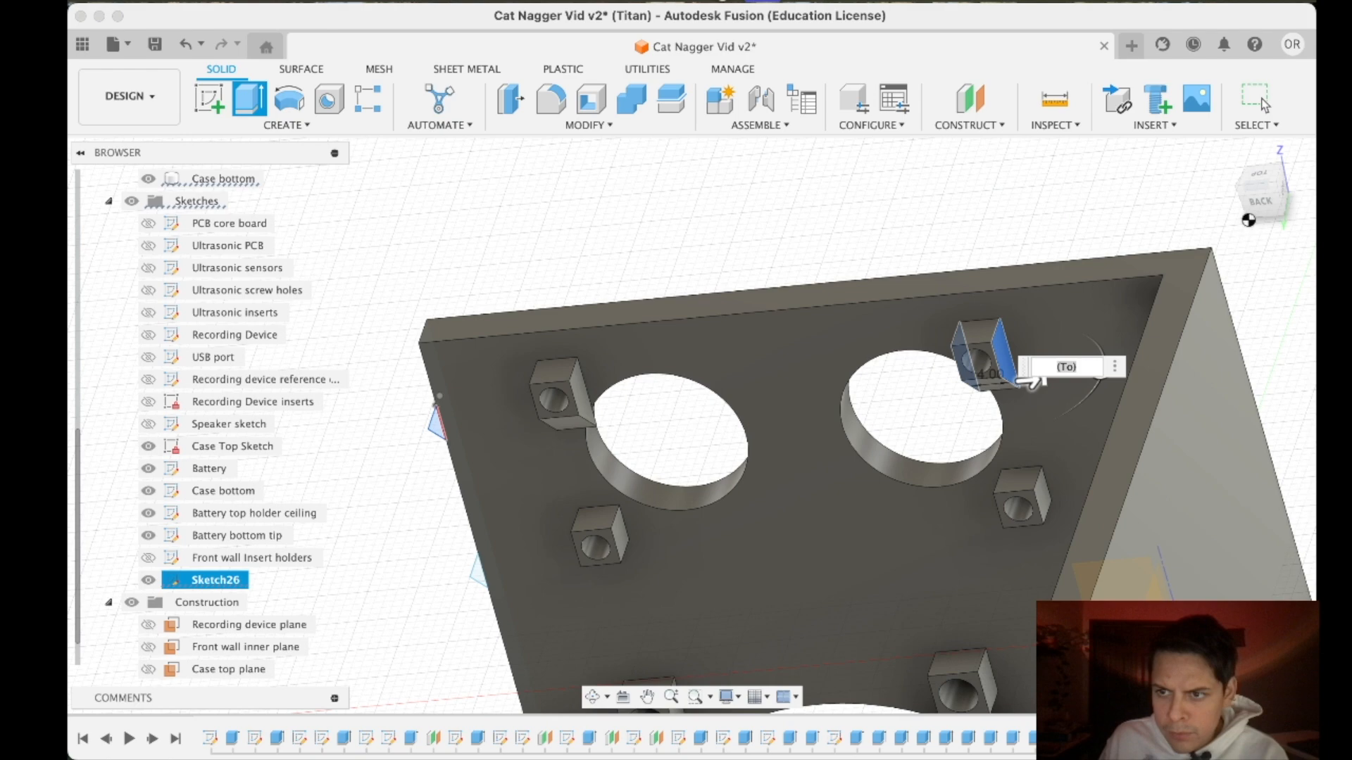
{"action": "key", "text": "Return"}
- Set up an extrusion of the second-highest triangle starting at the near side face of the lower outer ultrasonic insert support
{"action": "left_click", "coordinate": [1264, 204]}
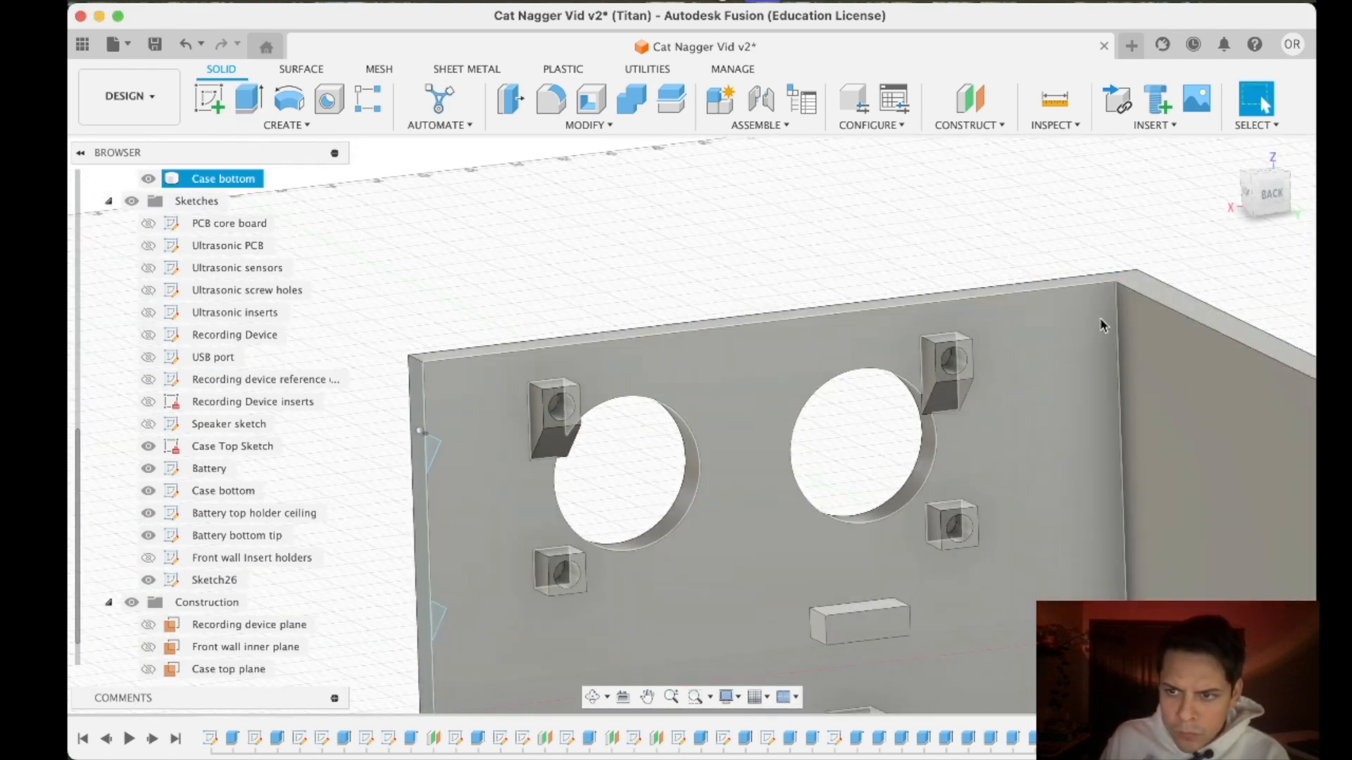
{"action": "left_click_drag", "start_coordinate": [1249, 207], "coordinate": [1273, 187]}
{"action": "scroll", "coordinate": [910, 503], "scroll_direction": "up", "scroll_amount": 5}
{"action": "scroll", "coordinate": [907, 517], "scroll_direction": "down", "scroll_amount": 5}
{"action": "mouse_move", "coordinate": [894, 532]}
{"action": "middle_mouse_down"}
{"action": "mouse_move", "coordinate": [856, 528]}
{"action": "mouse_move", "coordinate": [989, 341]}
{"action": "middle_mouse_up"}
{"action": "scroll", "coordinate": [985, 341], "scroll_direction": "up", "scroll_amount": 4}
{"action": "left_click", "coordinate": [248, 99]}
{"action": "left_click", "coordinate": [365, 431]}
{"action": "left_click", "coordinate": [1223, 335]}
{"action": "left_click", "coordinate": [1202, 397]}
{"action": "left_click", "coordinate": [507, 388]}
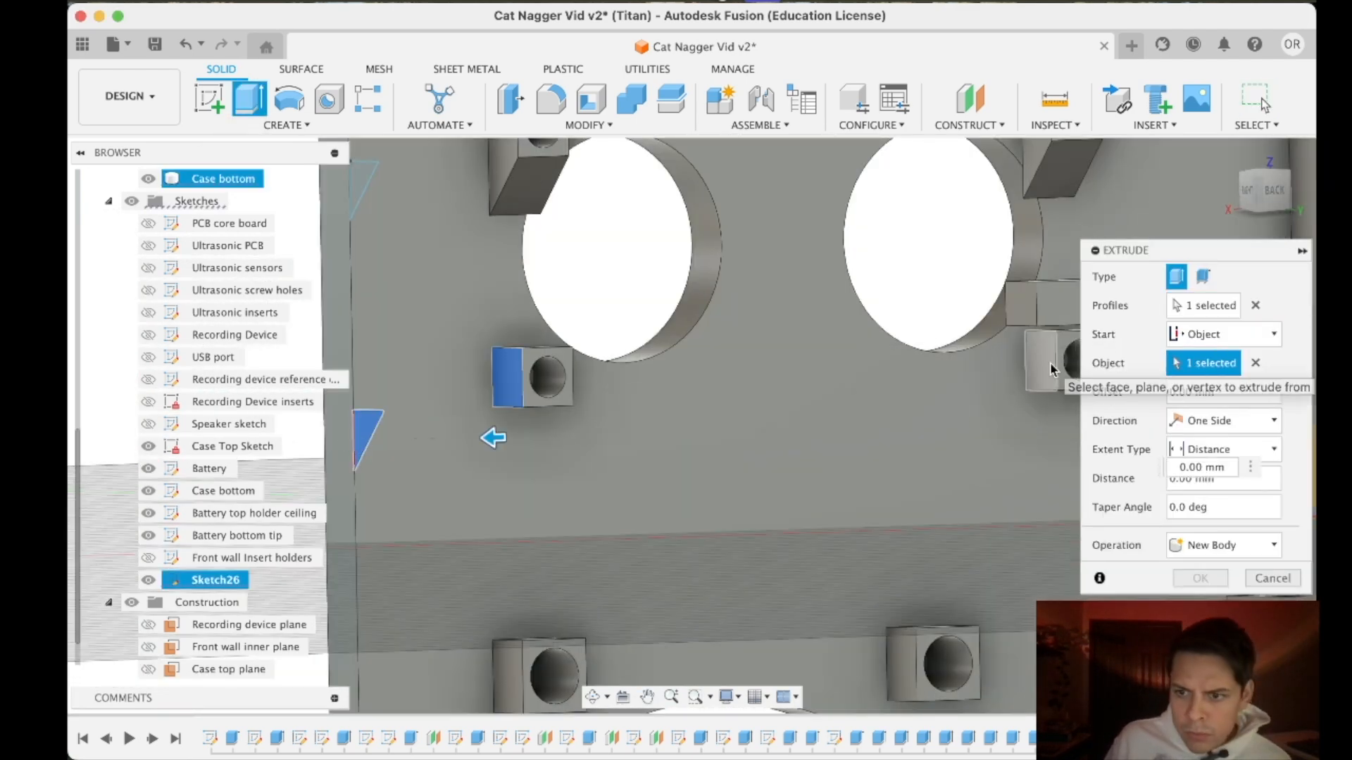
- Extend the extrusion to the lower outer ultrasonic support's opposite side face and complete the brace
{"action": "left_click", "coordinate": [1188, 454]}
{"action": "left_click", "coordinate": [1197, 492]}
{"action": "mouse_move", "coordinate": [1266, 191]}
{"action": "left_mouse_down"}
{"action": "mouse_move", "coordinate": [1250, 211]}
{"action": "mouse_move", "coordinate": [1278, 184]}
{"action": "mouse_move", "coordinate": [1266, 205]}
{"action": "left_mouse_up"}
{"action": "left_click", "coordinate": [548, 396]}
{"action": "left_click", "coordinate": [1201, 664]}
- Extrude the second-highest triangle beneath the lower inner ultrasonic insert support, from one side face to the opposite one, joined to the case
{"action": "left_click", "coordinate": [374, 456]}
{"action": "key", "text": "e"}
{"action": "left_click", "coordinate": [1223, 334]}
{"action": "left_click", "coordinate": [1202, 397]}
{"action": "left_click", "coordinate": [1033, 325]}
{"action": "left_click", "coordinate": [1229, 558]}
{"action": "left_click_drag", "start_coordinate": [1190, 251], "coordinate": [1155, 151]}
{"action": "left_click", "coordinate": [1232, 605]}
{"action": "left_click", "coordinate": [1106, 266]}
{"action": "left_click", "coordinate": [1228, 703]}
{"action": "left_click", "coordinate": [1211, 721]}
{"action": "left_click", "coordinate": [1197, 527]}
- Set up an extrusion of the third triangle starting at the near side face of the upper outer speaker insert support
{"action": "left_click_drag", "start_coordinate": [1239, 200], "coordinate": [1287, 186]}
{"action": "scroll", "coordinate": [961, 417], "scroll_direction": "down", "scroll_amount": 5}
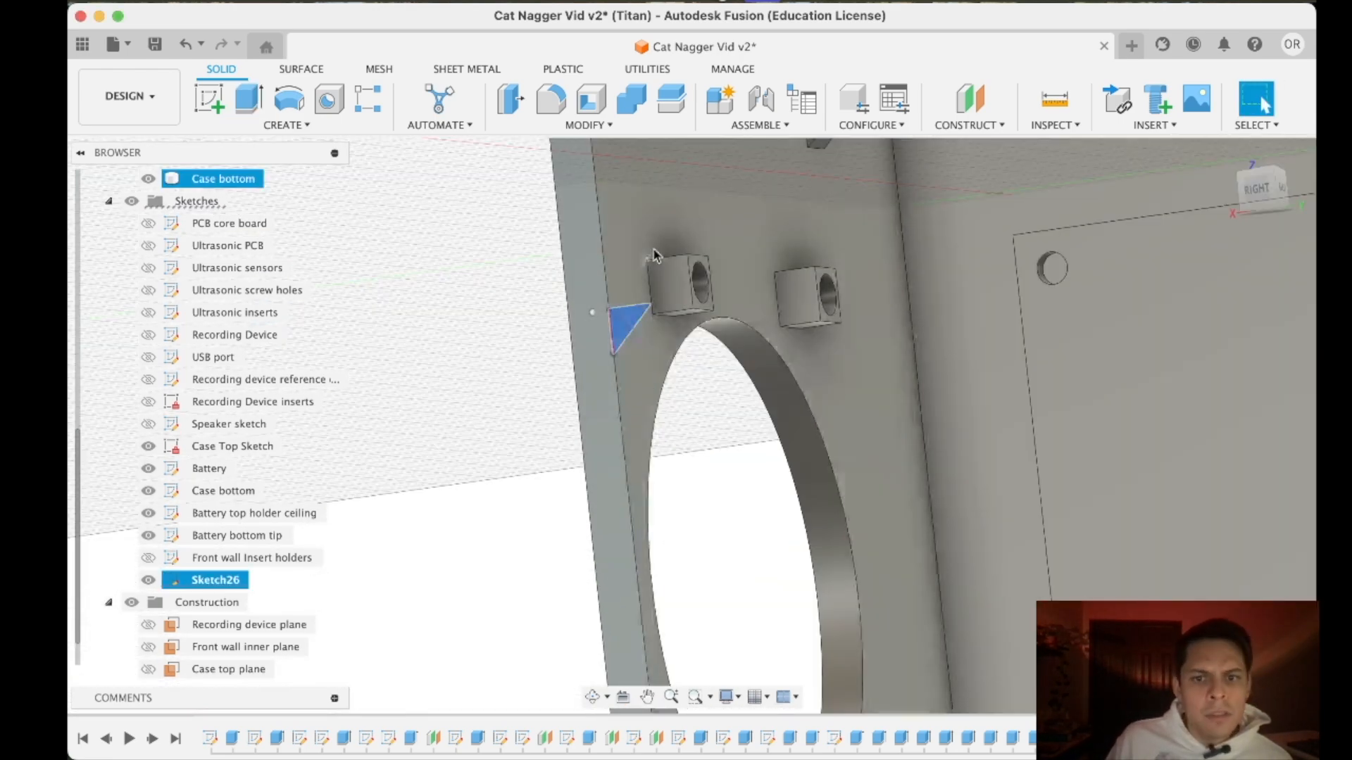
{"action": "key", "text": "e"}
{"action": "left_click", "coordinate": [1201, 302]}
{"action": "left_click", "coordinate": [1172, 362]}
{"action": "left_click", "coordinate": [637, 310]}
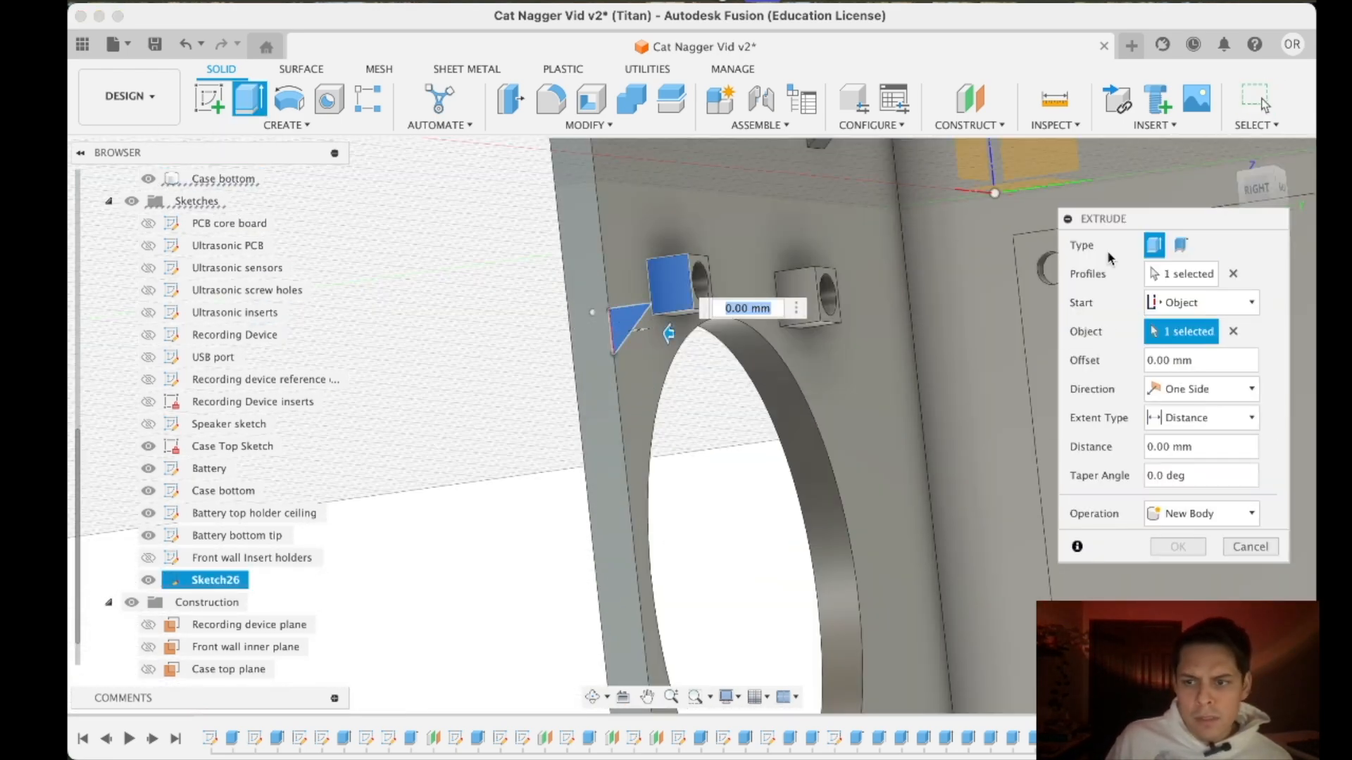
- Extend the extrusion to the upper outer speaker support's opposite side face and complete it joined to the case
{"action": "left_click", "coordinate": [1220, 425]}
{"action": "left_click", "coordinate": [1207, 466]}
{"action": "left_click_drag", "start_coordinate": [1273, 197], "coordinate": [1260, 159]}
{"action": "left_click", "coordinate": [574, 403]}
{"action": "left_click", "coordinate": [1201, 600]}
{"action": "left_click", "coordinate": [1197, 626]}
{"action": "left_click", "coordinate": [1177, 634]}
- Set up an extrusion of the third triangle starting at the near side face of the upper inner speaker insert support
{"action": "middle_click_drag", "start_coordinate": [691, 425], "coordinate": [704, 493], "text": "shift"}
{"action": "mouse_move", "coordinate": [1273, 197]}
{"action": "left_mouse_down"}
{"action": "mouse_move", "coordinate": [1267, 169]}
{"action": "mouse_move", "coordinate": [1298, 211]}
{"action": "mouse_move", "coordinate": [1270, 189]}
{"action": "left_mouse_up"}
{"action": "scroll", "coordinate": [564, 373], "scroll_direction": "up", "scroll_amount": 4}
{"action": "left_click", "coordinate": [247, 98]}
{"action": "left_click", "coordinate": [543, 468]}
{"action": "scroll", "coordinate": [982, 336], "scroll_direction": "down", "scroll_amount": 3}
{"action": "left_click_drag", "start_coordinate": [464, 481], "coordinate": [960, 332]}
{"action": "left_click", "coordinate": [1201, 302]}
{"action": "left_click", "coordinate": [1172, 362]}
{"action": "left_click", "coordinate": [938, 278]}
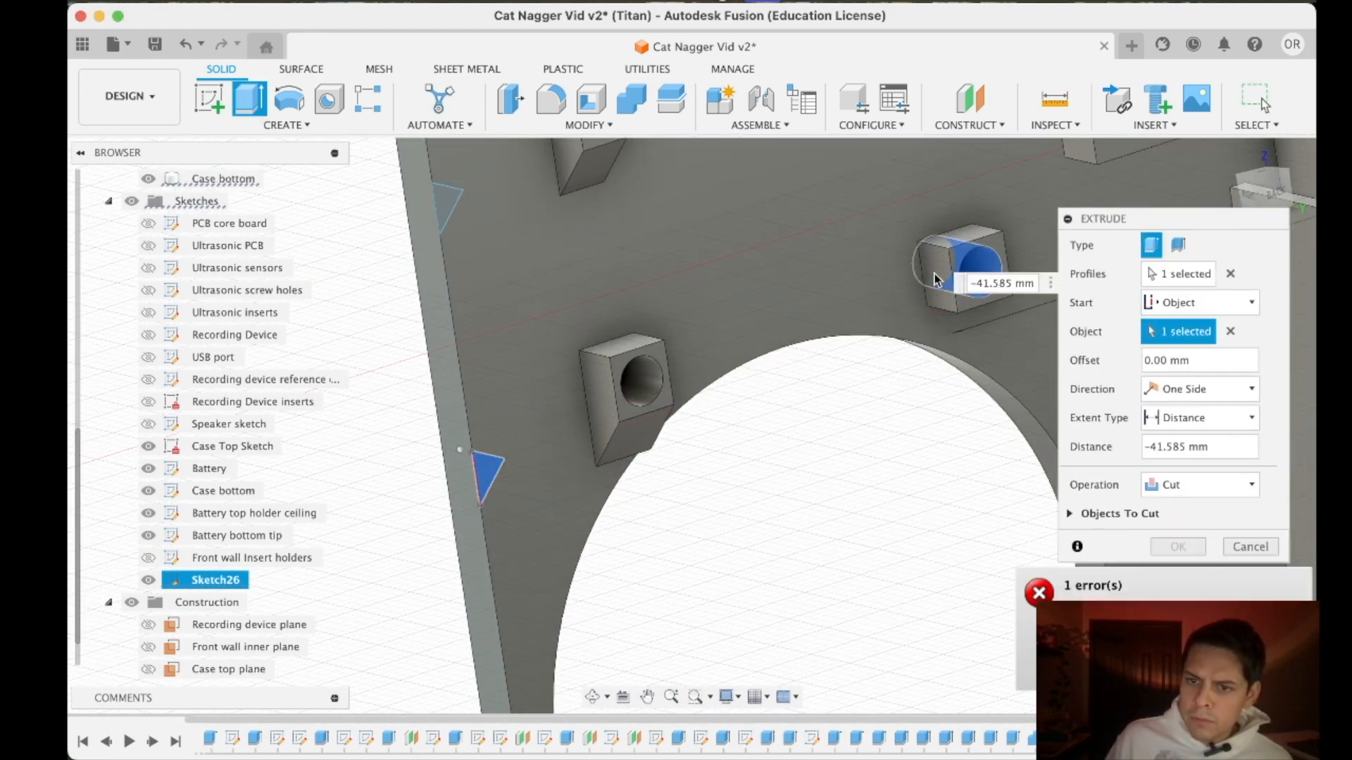
- Extend the extrusion to the upper inner speaker support's opposite side face and complete the brace
{"action": "left_click", "coordinate": [1200, 418]}
{"action": "left_click", "coordinate": [1191, 461]}
{"action": "middle_click_drag", "start_coordinate": [1147, 176], "coordinate": [954, 283], "text": "shift"}
{"action": "left_click", "coordinate": [953, 283]}
{"action": "key", "text": "Return"}
- Extrude the lowest triangle beneath the lower outer speaker insert support, from one side face to the opposite one
{"action": "scroll", "coordinate": [1098, 331], "scroll_direction": "down", "scroll_amount": 3}
{"action": "mouse_move", "coordinate": [1098, 331]}
{"action": "middle_mouse_down"}
{"action": "mouse_move", "coordinate": [1095, 366]}
{"action": "mouse_move", "coordinate": [939, 277]}
{"action": "middle_mouse_up"}
{"action": "scroll", "coordinate": [938, 278], "scroll_direction": "up", "scroll_amount": 3}
{"action": "key", "text": "e"}
{"action": "left_click", "coordinate": [737, 586]}
{"action": "left_click", "coordinate": [1201, 303]}
{"action": "left_click", "coordinate": [1186, 367]}
{"action": "left_click", "coordinate": [1191, 462]}
{"action": "middle_click_drag", "start_coordinate": [1159, 184], "coordinate": [975, 236], "text": "shift"}
{"action": "left_click", "coordinate": [954, 225]}
{"action": "key", "text": "Return"}
- Set up an extrusion of the lowest triangle starting at the near side face of the lower inner speaker insert support
{"action": "middle_click_drag", "start_coordinate": [944, 282], "coordinate": [1114, 310], "text": "shift"}
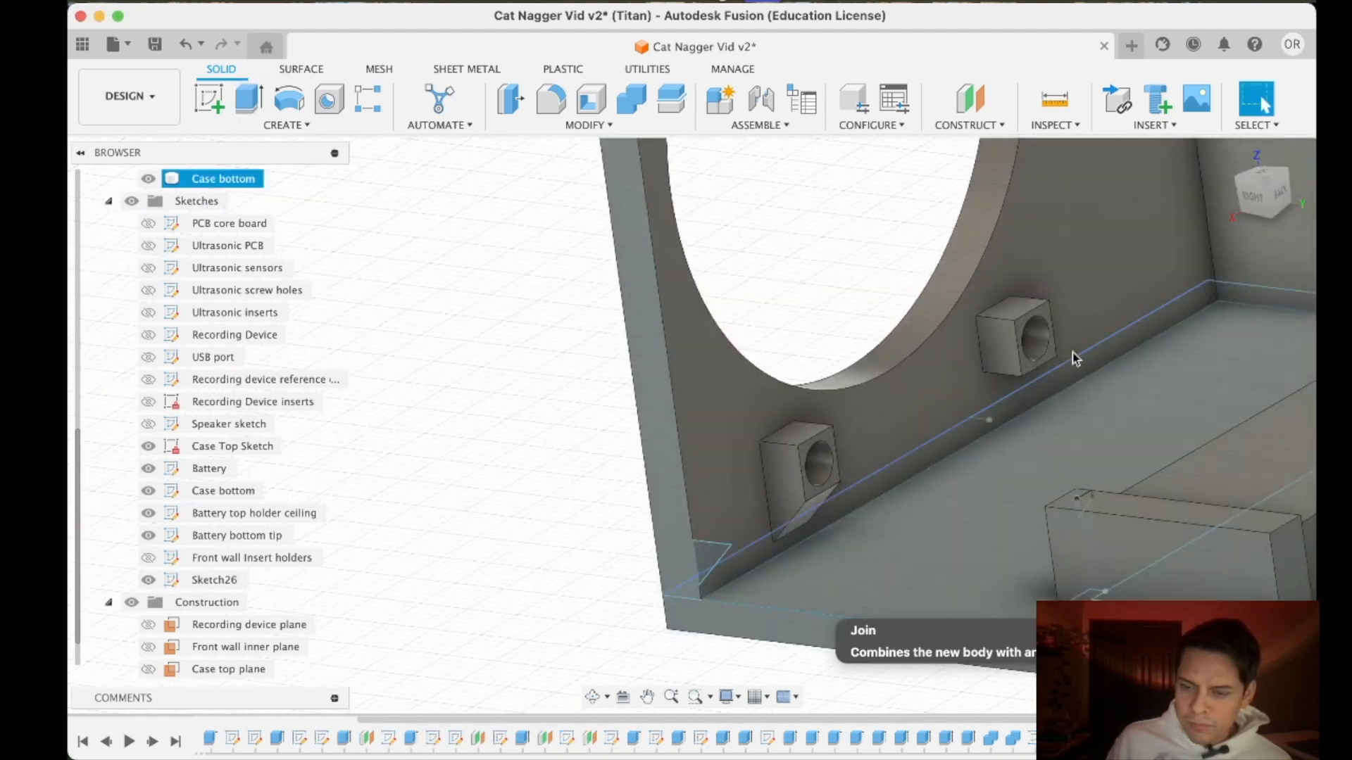
{"action": "scroll", "coordinate": [1114, 310], "scroll_direction": "up", "scroll_amount": 3}
{"action": "left_click", "coordinate": [517, 660]}
{"action": "left_click", "coordinate": [250, 98]}
{"action": "left_click", "coordinate": [1192, 307]}
{"action": "left_click", "coordinate": [1186, 367]}
{"action": "left_click", "coordinate": [964, 344]}
- Extend the extrusion to the lower inner speaker support's opposite side face and complete the last front wall brace
{"action": "left_click", "coordinate": [1190, 418]}
{"action": "left_click", "coordinate": [1190, 462]}
{"action": "middle_click_drag", "start_coordinate": [1014, 233], "coordinate": [1127, 191], "text": "shift"}
{"action": "scroll", "coordinate": [1084, 179], "scroll_direction": "up", "scroll_amount": 3}
{"action": "mouse_move", "coordinate": [1126, 191]}
{"action": "middle_mouse_down"}
{"action": "mouse_move", "coordinate": [1158, 220]}
{"action": "mouse_move", "coordinate": [1112, 176]}
{"action": "middle_mouse_up"}
{"action": "scroll", "coordinate": [1098, 176], "scroll_direction": "up", "scroll_amount": 5}
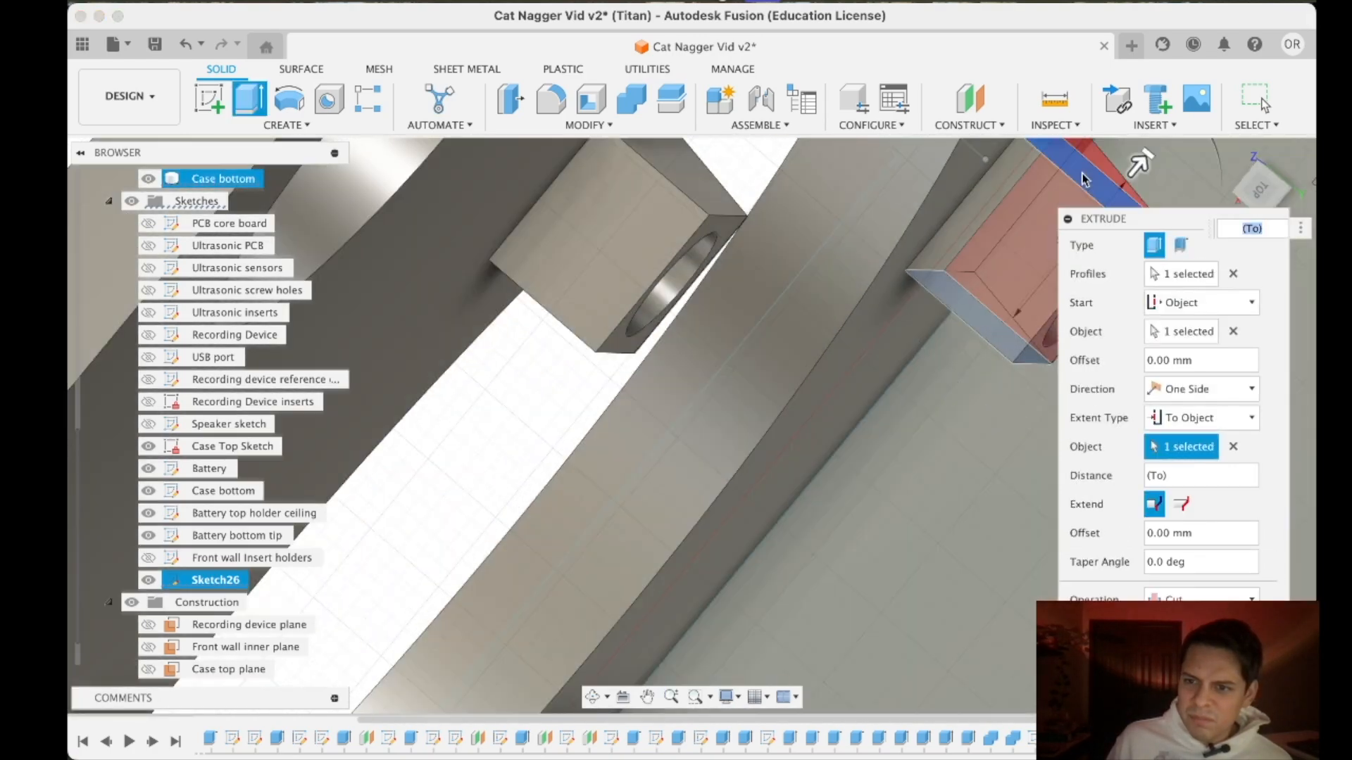
{"action": "left_click", "coordinate": [1083, 177]}
{"action": "key", "text": "Return"}
- Show all the bodies and move the ultrasonic sensor hole extrusion behind the brace extrusions in the design history
{"action": "scroll", "coordinate": [1084, 232], "scroll_direction": "down", "scroll_amount": 8}
{"action": "middle_click_drag", "start_coordinate": [957, 604], "coordinate": [1041, 297], "text": "shift"}
{"action": "scroll", "coordinate": [1041, 297], "scroll_direction": "up", "scroll_amount": 5}
{"action": "scroll", "coordinate": [1041, 297], "scroll_direction": "down", "scroll_amount": 8}
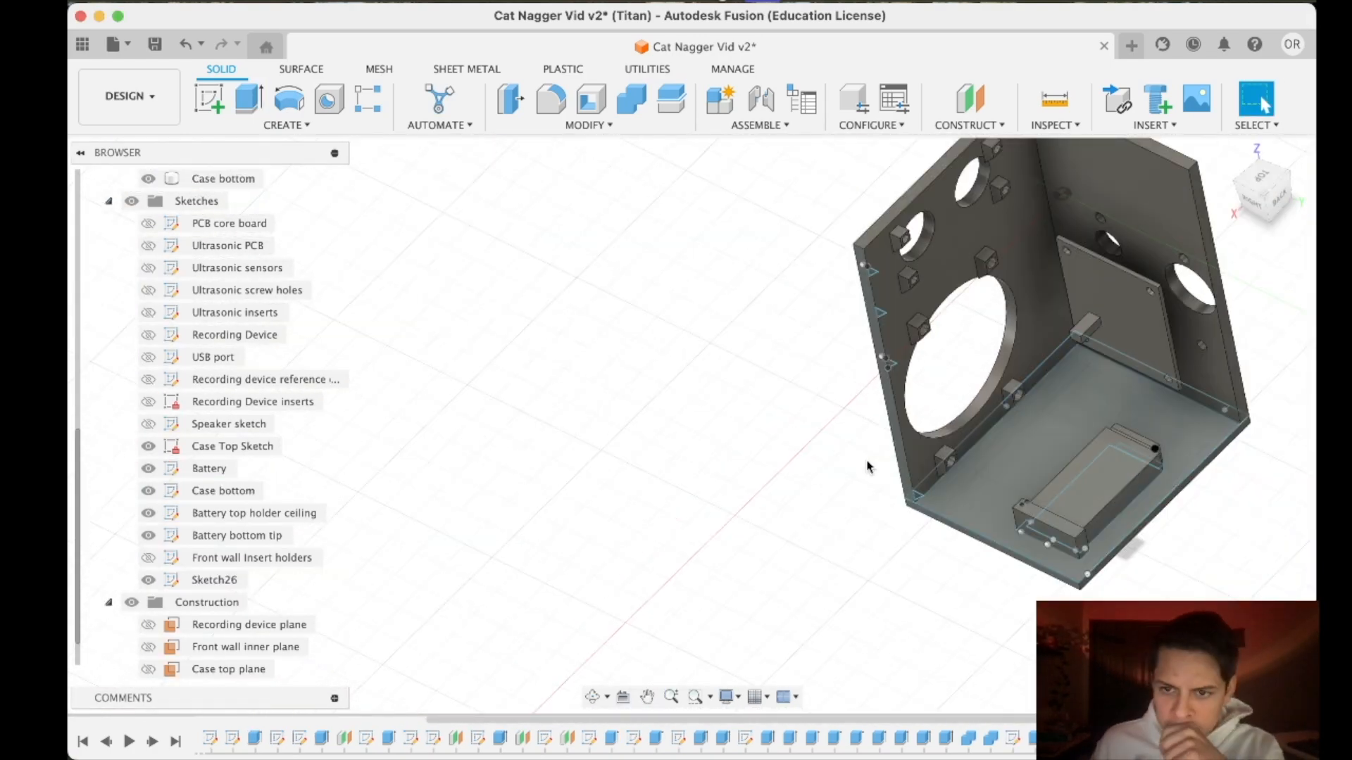
{"action": "scroll", "coordinate": [866, 467], "scroll_direction": "up", "scroll_amount": 3}
{"action": "scroll", "coordinate": [173, 454], "scroll_direction": "up", "scroll_amount": 3}
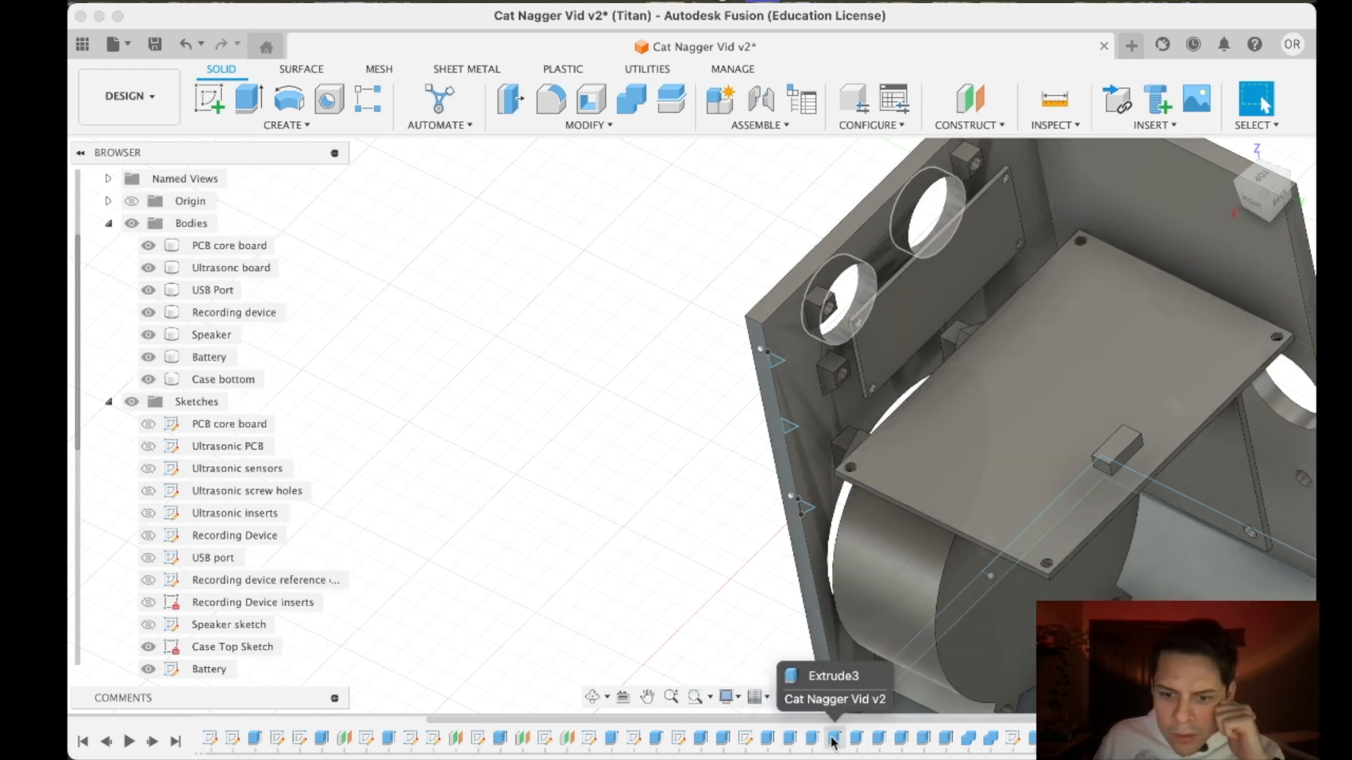
{"action": "left_click", "coordinate": [835, 740]}
{"action": "left_click", "coordinate": [859, 739]}
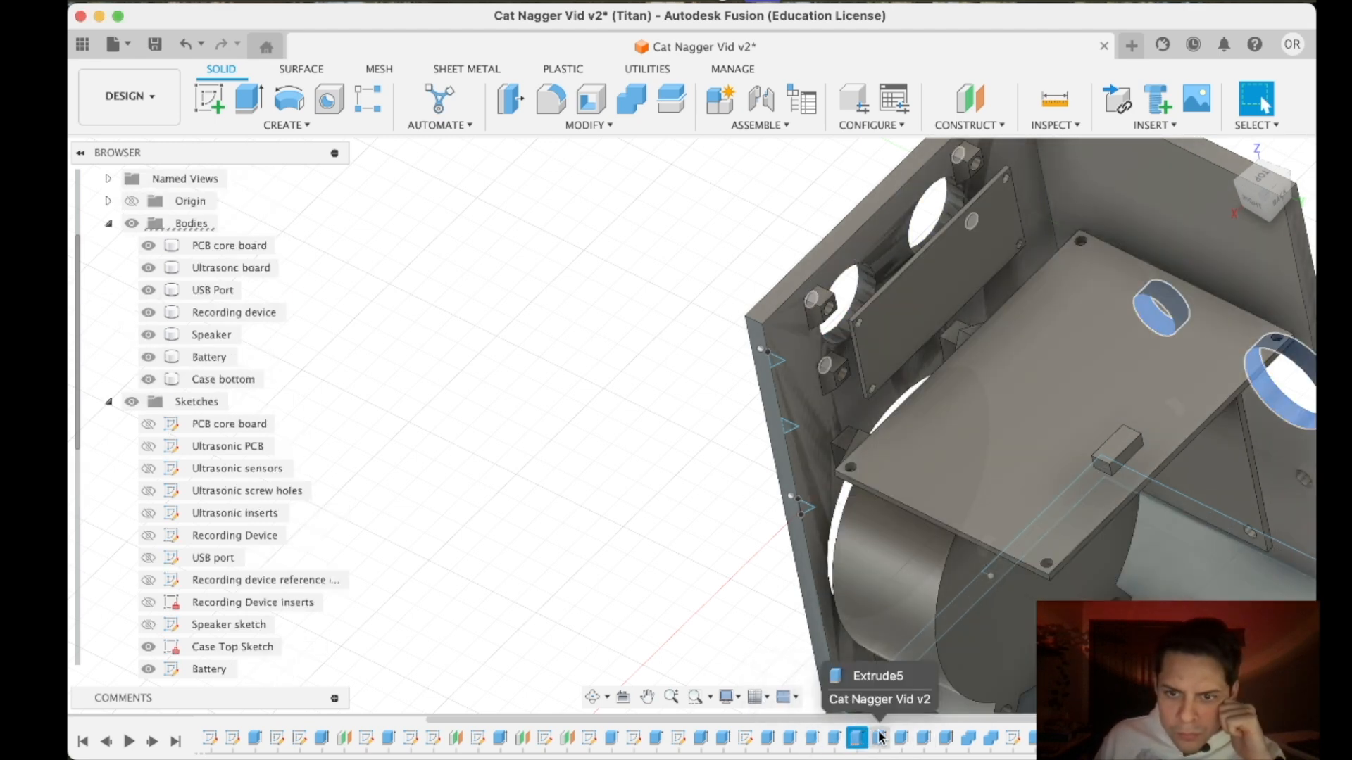
{"action": "left_click", "coordinate": [834, 739]}
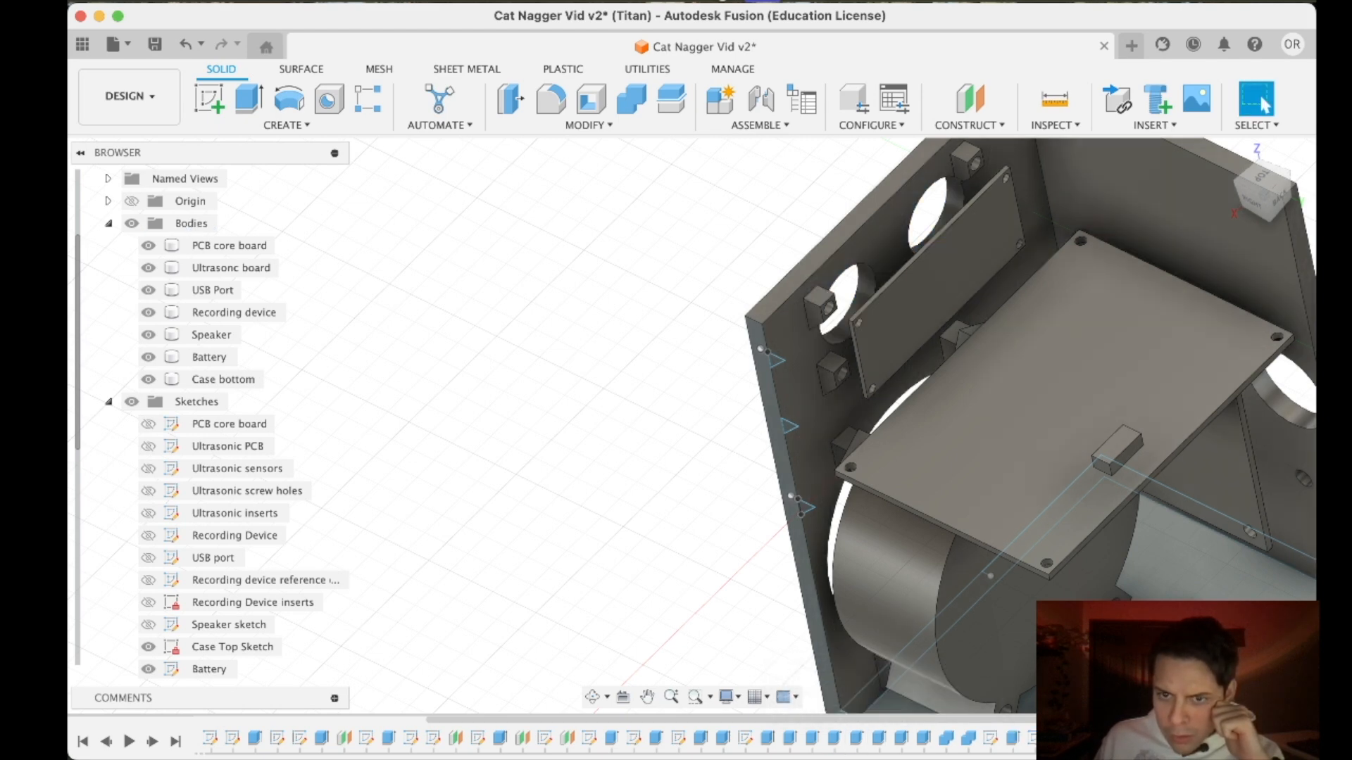
- Hide the ultrasonic board, select the sensor hole extrusion and examine how the holes cut through the neighbouring braces
{"action": "middle_click_drag", "start_coordinate": [1228, 377], "coordinate": [1153, 241], "text": "shift"}
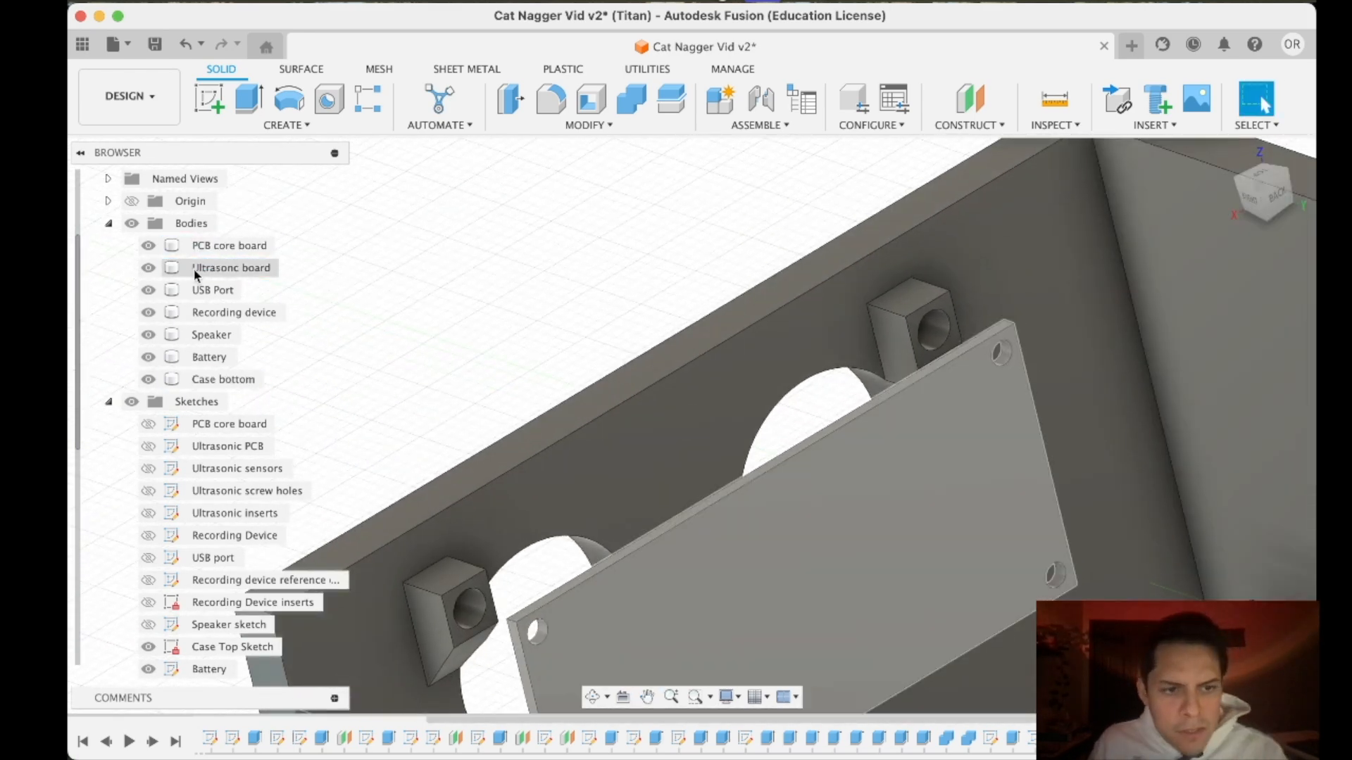
{"action": "left_click", "coordinate": [151, 268]}
{"action": "left_click", "coordinate": [223, 378]}
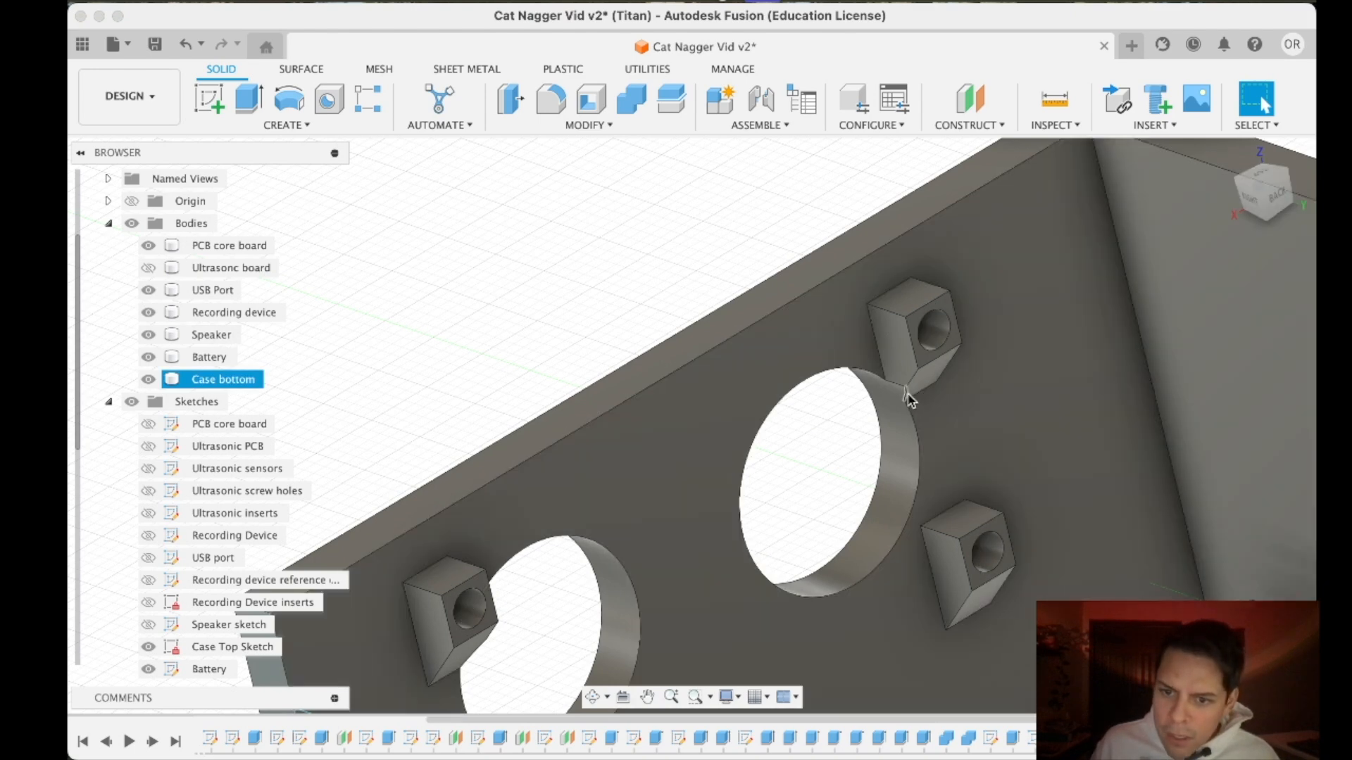
{"action": "scroll", "coordinate": [905, 387], "scroll_direction": "up", "scroll_amount": 5}
{"action": "scroll", "coordinate": [833, 485], "scroll_direction": "down", "scroll_amount": 8}
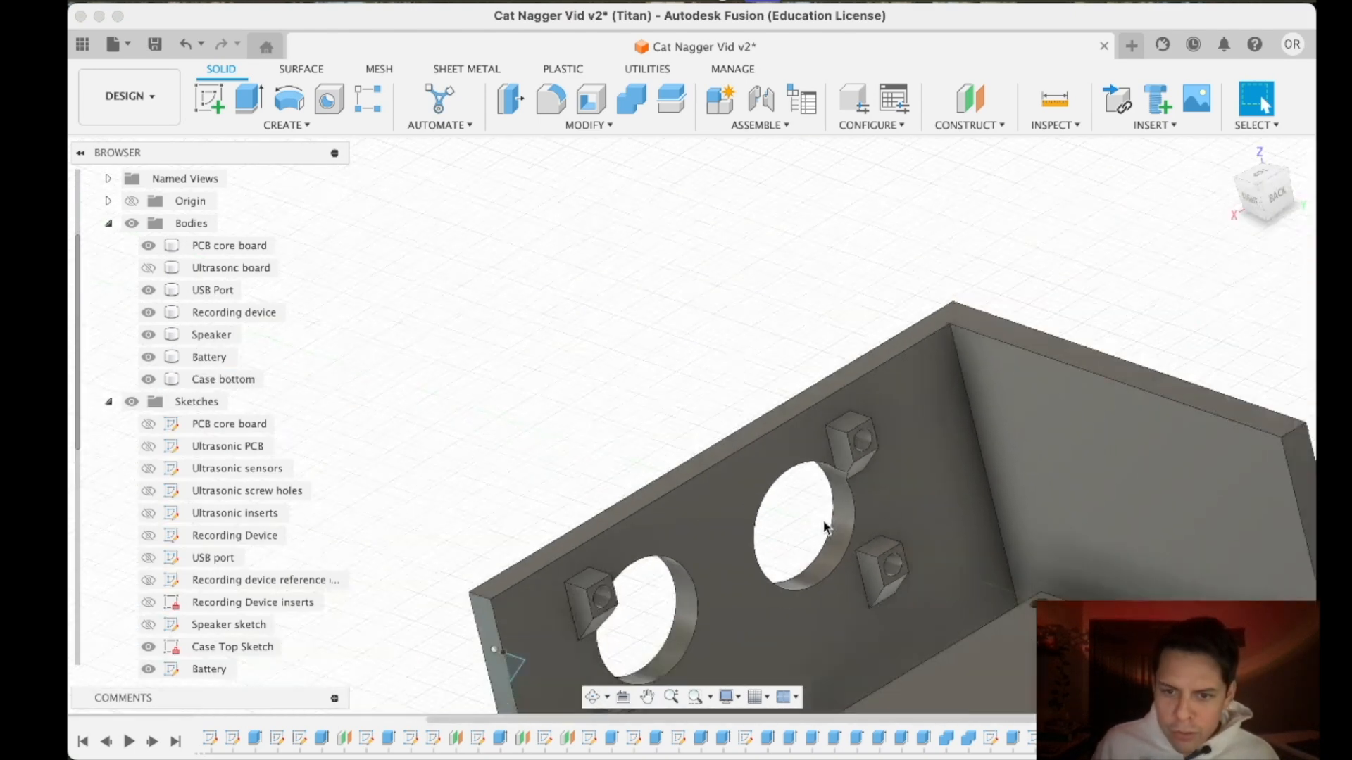
{"action": "scroll", "coordinate": [794, 593], "scroll_direction": "up", "scroll_amount": 2}
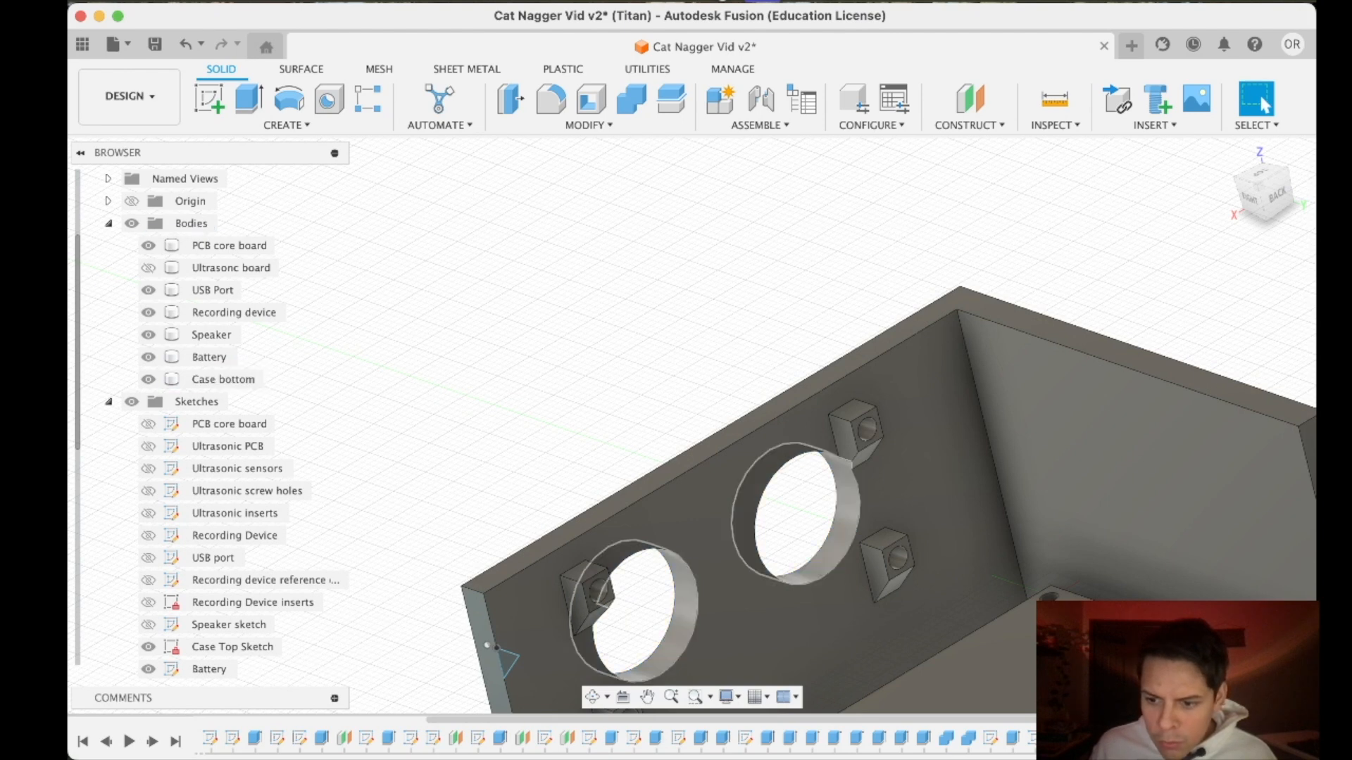
{"action": "left_click", "coordinate": [1077, 737]}
{"action": "scroll", "coordinate": [919, 553], "scroll_direction": "down", "scroll_amount": 6}
{"action": "scroll", "coordinate": [919, 553], "scroll_direction": "up", "scroll_amount": 4}
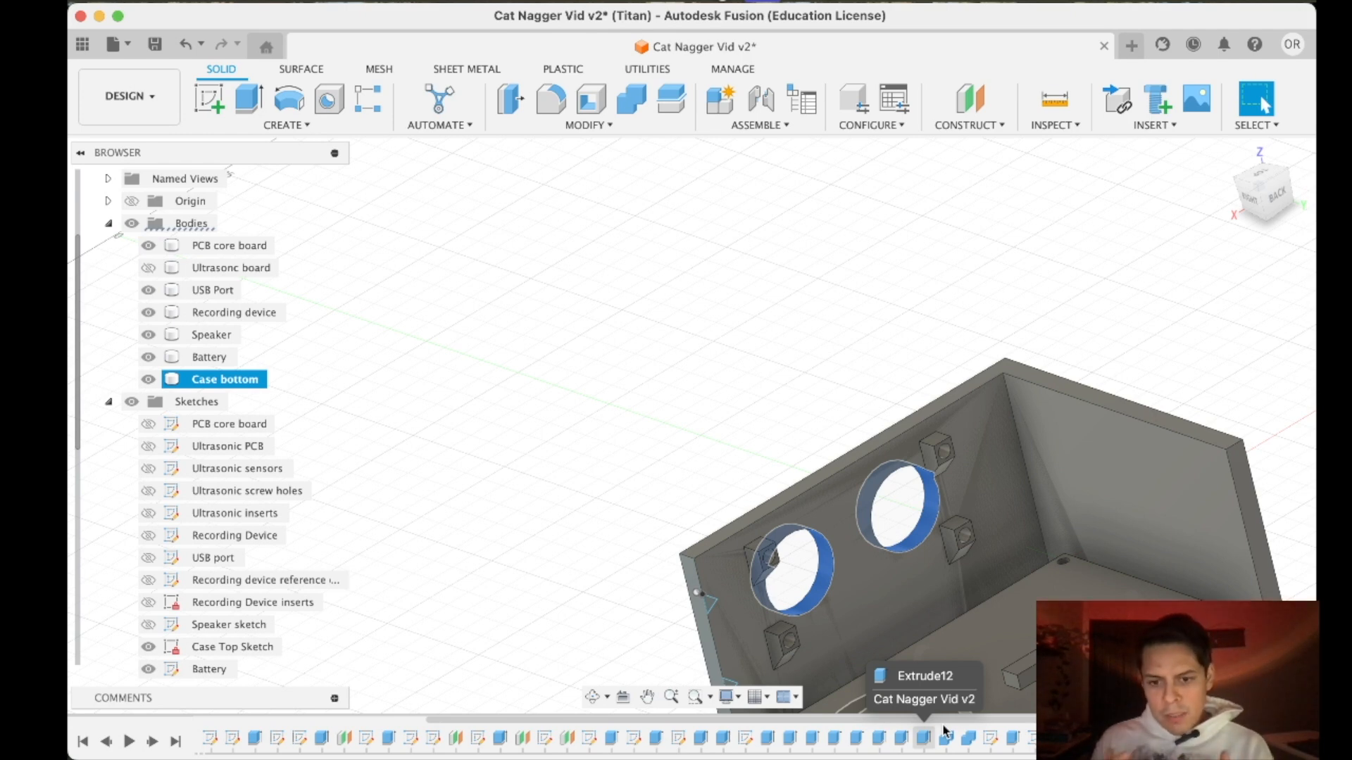
{"action": "scroll", "coordinate": [875, 584], "scroll_direction": "down", "scroll_amount": 4}
{"action": "middle_click_drag", "start_coordinate": [876, 585], "coordinate": [883, 227]}
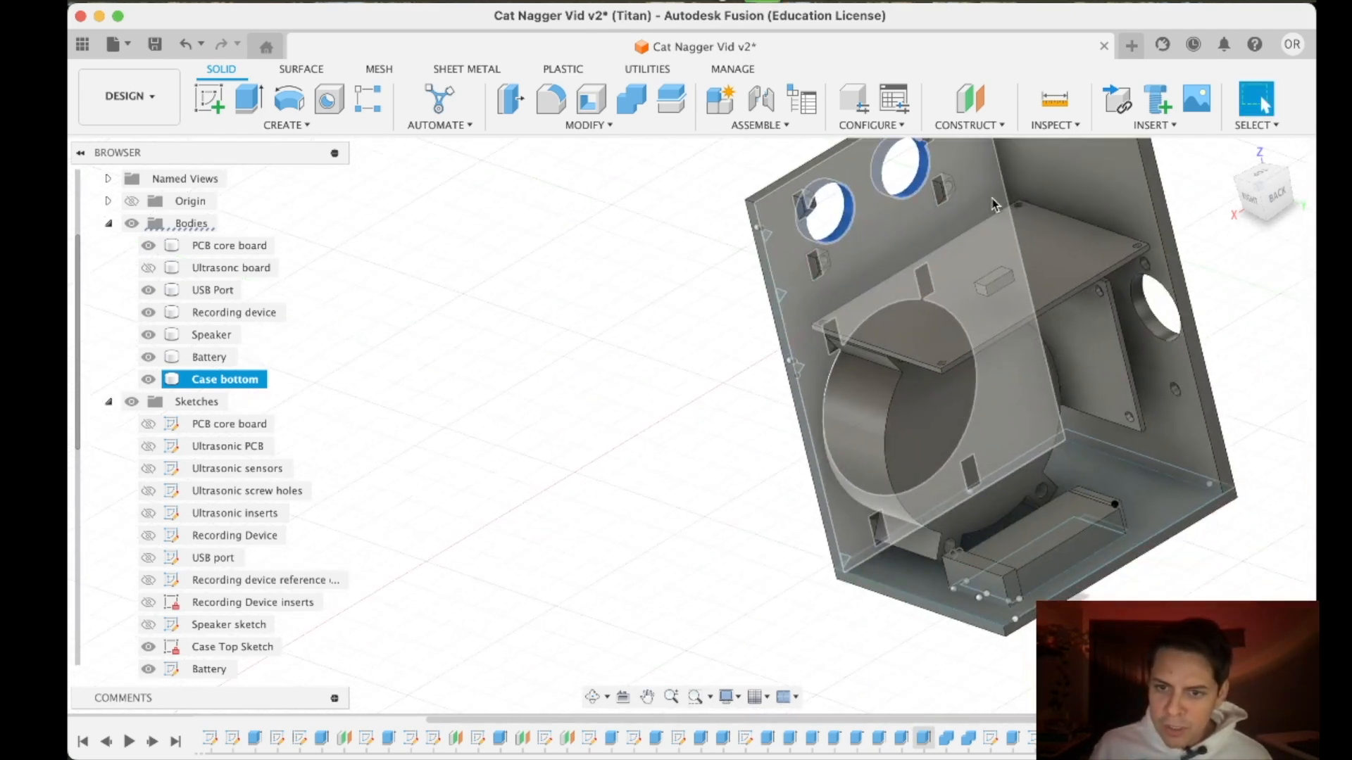
- Examine the speaker opening and the front wall braces around the speaker from the side and from below
{"action": "mouse_move", "coordinate": [1246, 206]}
{"action": "left_mouse_down"}
{"action": "mouse_move", "coordinate": [1271, 193]}
{"action": "mouse_move", "coordinate": [1264, 205]}
{"action": "left_mouse_up"}
{"action": "scroll", "coordinate": [814, 269], "scroll_direction": "up", "scroll_amount": 2}
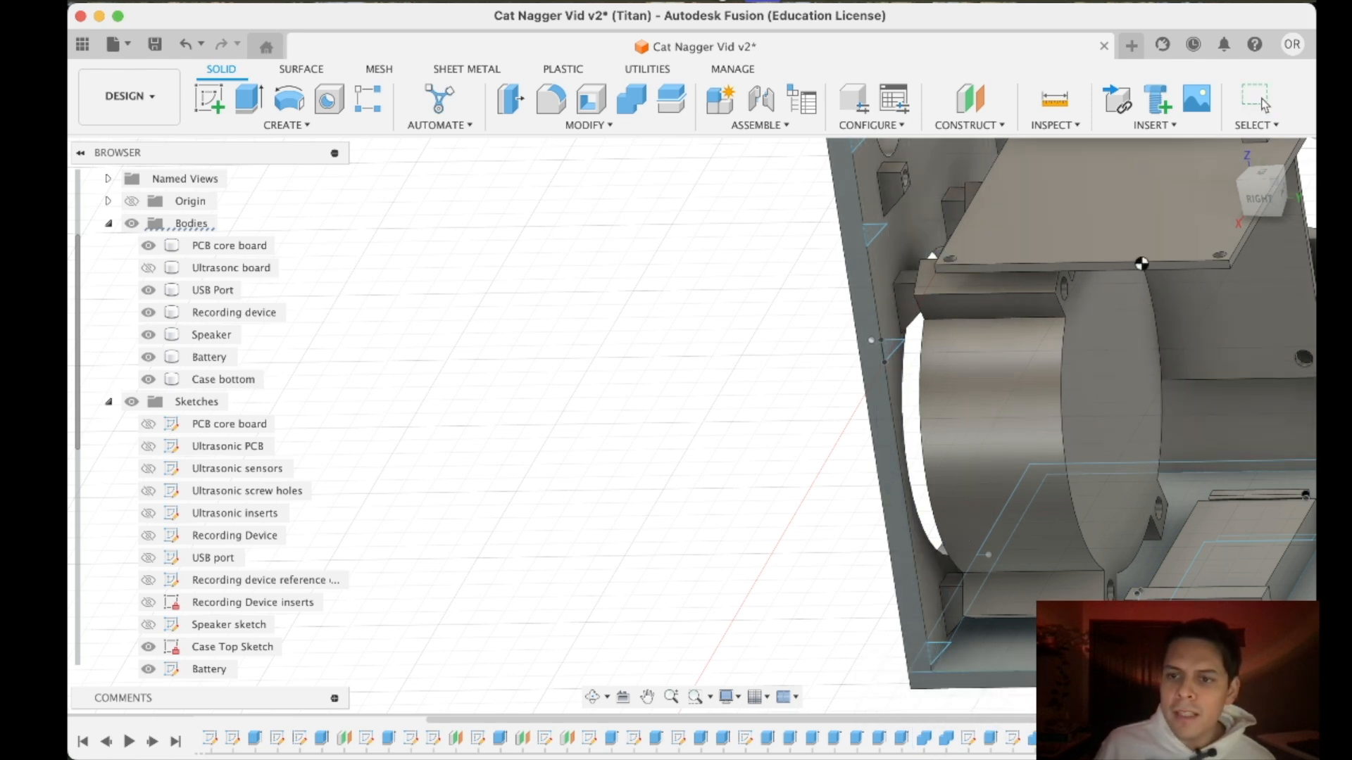
{"action": "scroll", "coordinate": [920, 294], "scroll_direction": "up", "scroll_amount": 5}
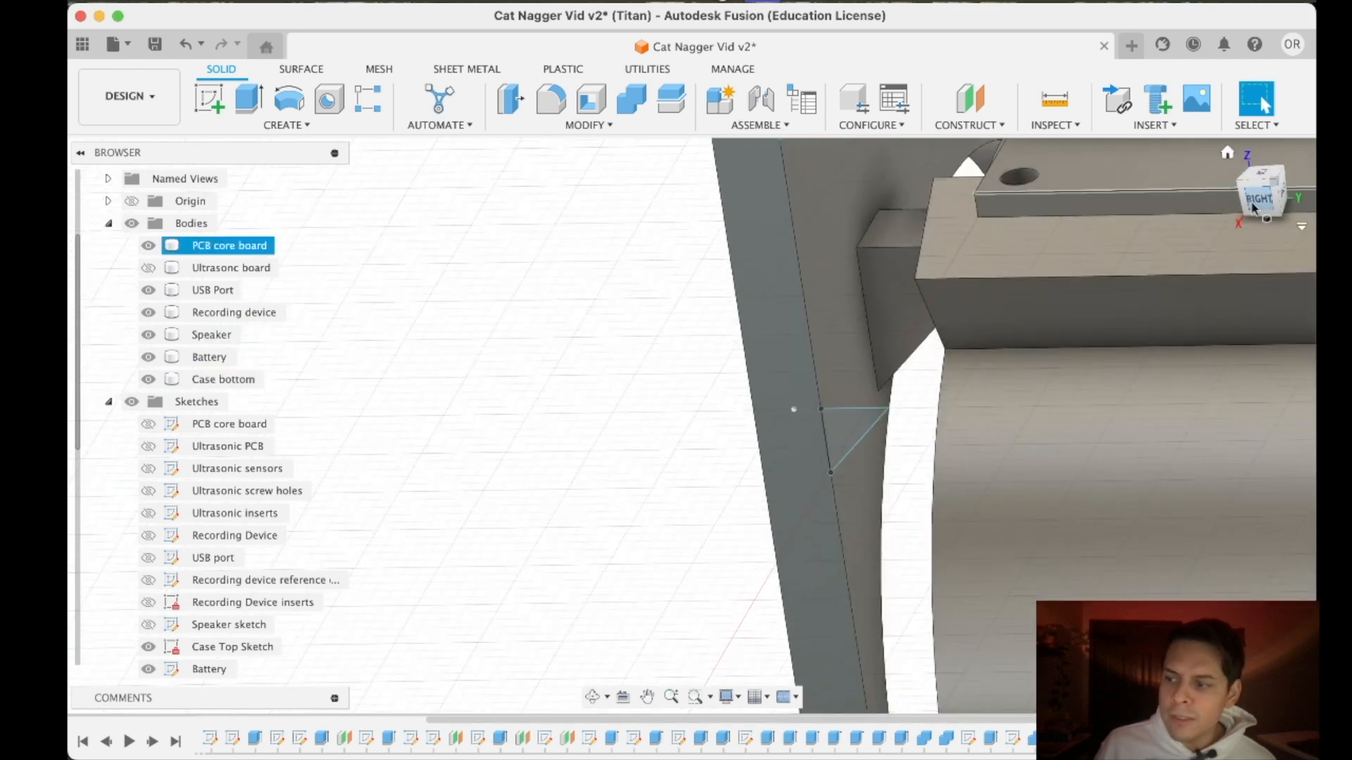
{"action": "left_click_drag", "start_coordinate": [1264, 210], "coordinate": [1278, 163]}
{"action": "scroll", "coordinate": [1014, 340], "scroll_direction": "up", "scroll_amount": 2}
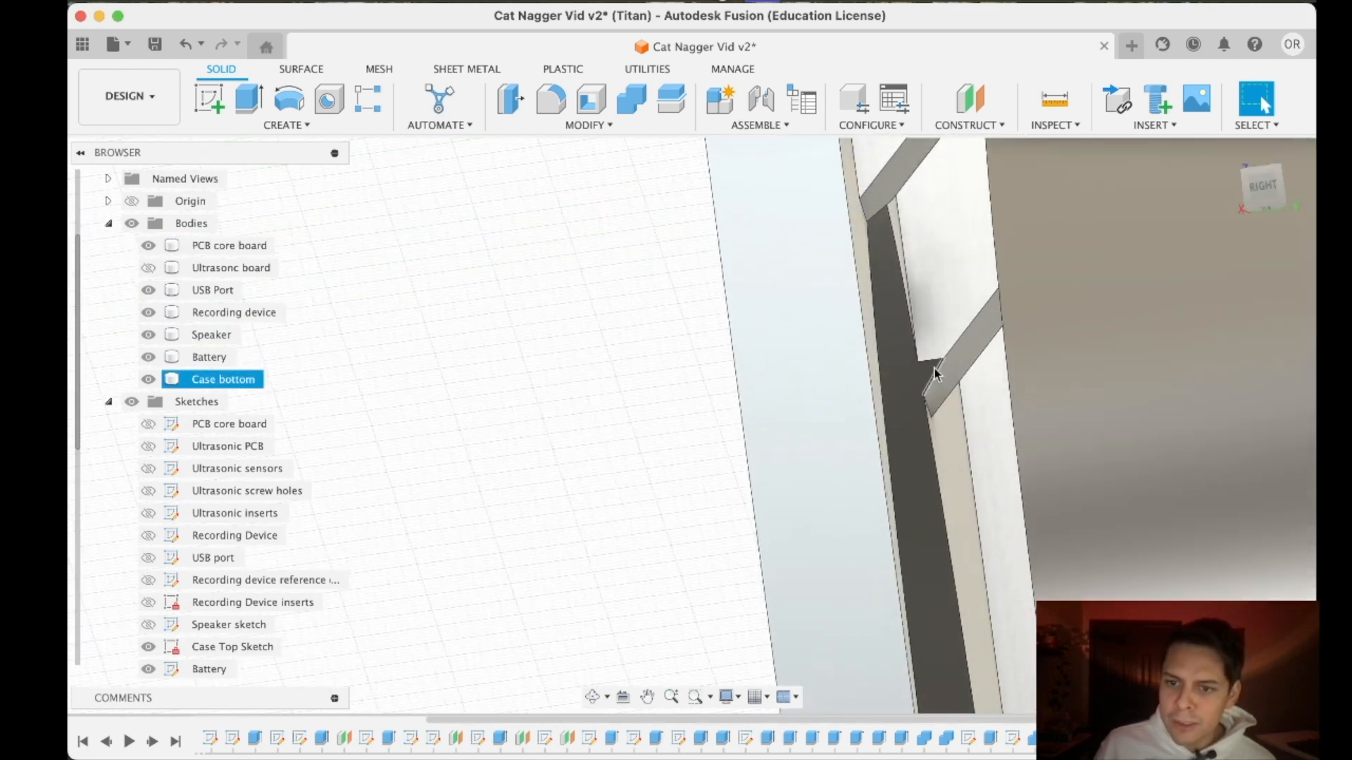
{"action": "left_click_drag", "start_coordinate": [1260, 202], "coordinate": [1155, 230]}
{"action": "scroll", "coordinate": [815, 303], "scroll_direction": "down", "scroll_amount": 5}
{"action": "left_click", "coordinate": [1258, 197]}
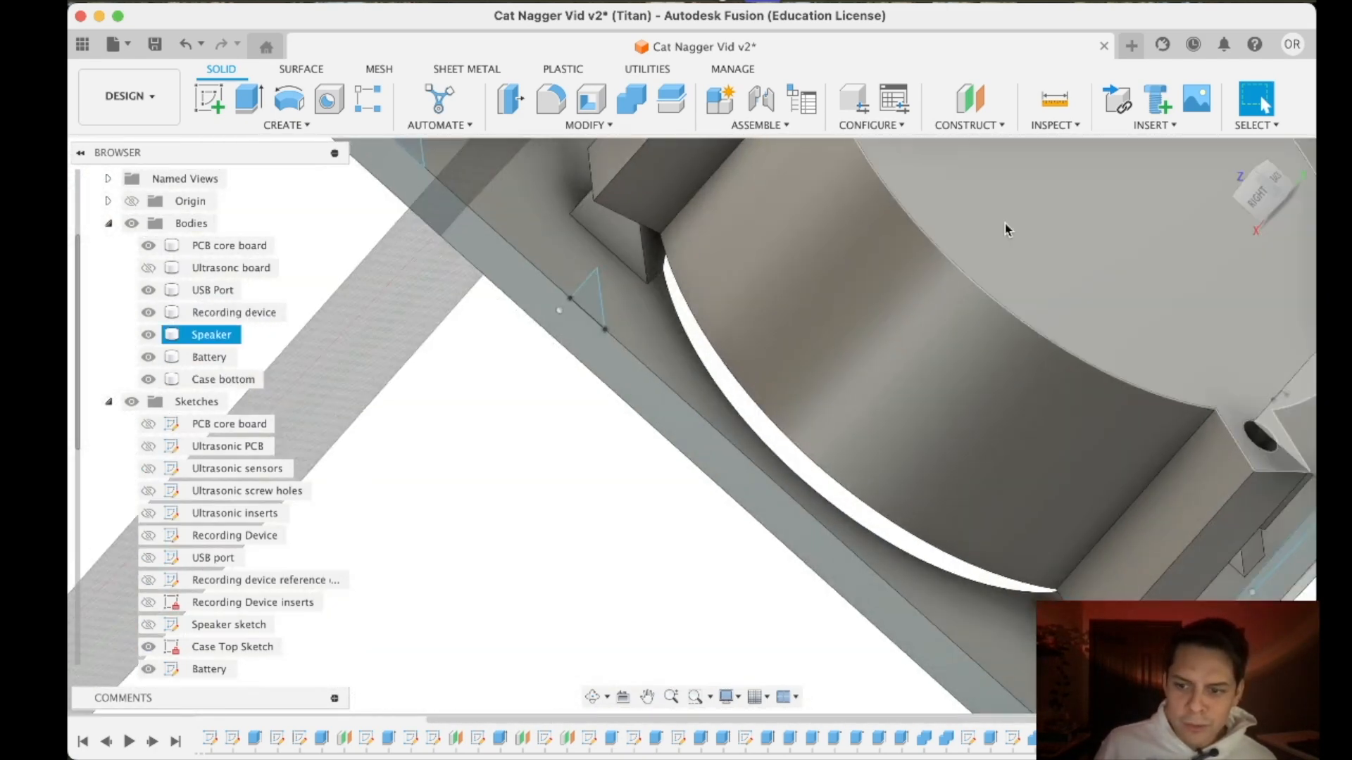
{"action": "scroll", "coordinate": [1004, 222], "scroll_direction": "down", "scroll_amount": 7}
{"action": "middle_click_drag", "start_coordinate": [1056, 231], "coordinate": [922, 408]}
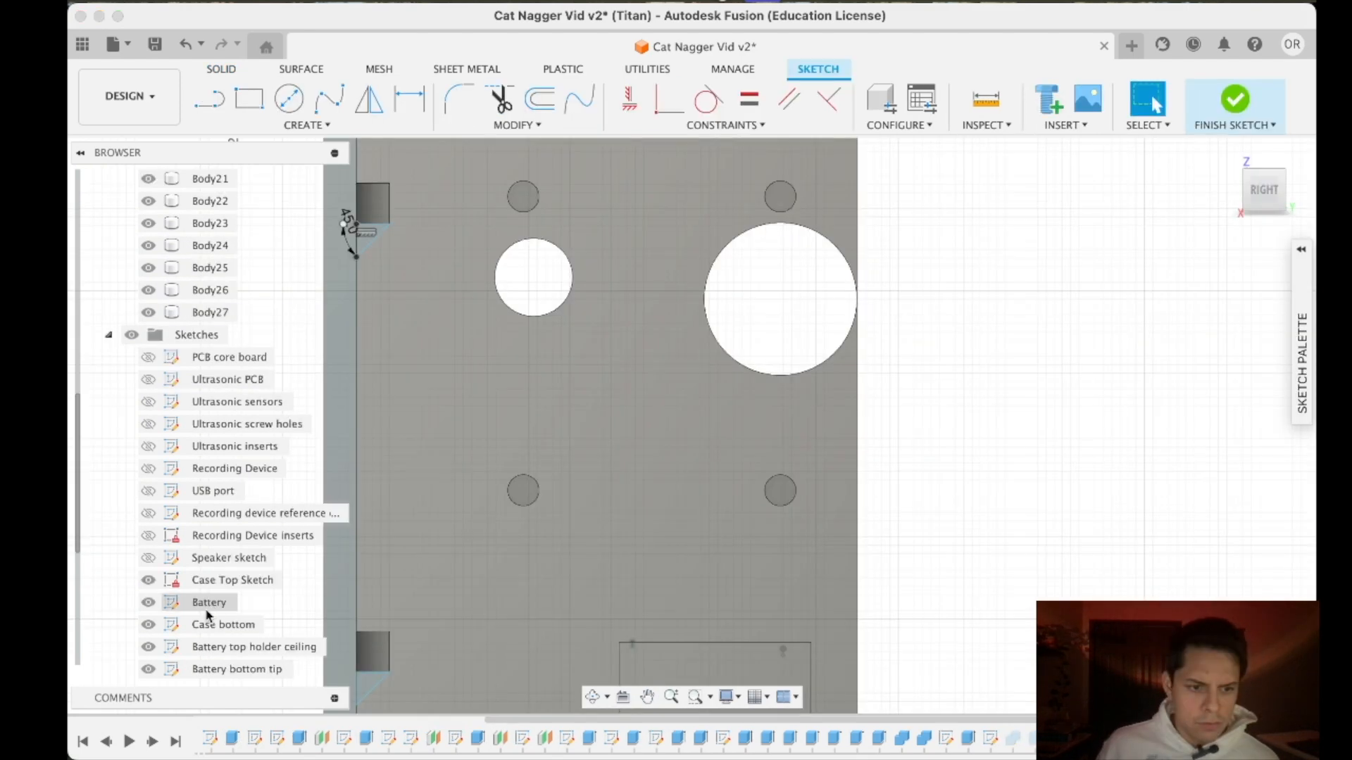
- Rename Sketch26, which holds the front wall brace triangles, as "Font wall overhangs"
{"action": "scroll", "coordinate": [211, 582], "scroll_direction": "down", "scroll_amount": 2}
{"action": "right_click", "coordinate": [215, 561]}
{"action": "left_click", "coordinate": [265, 437]}
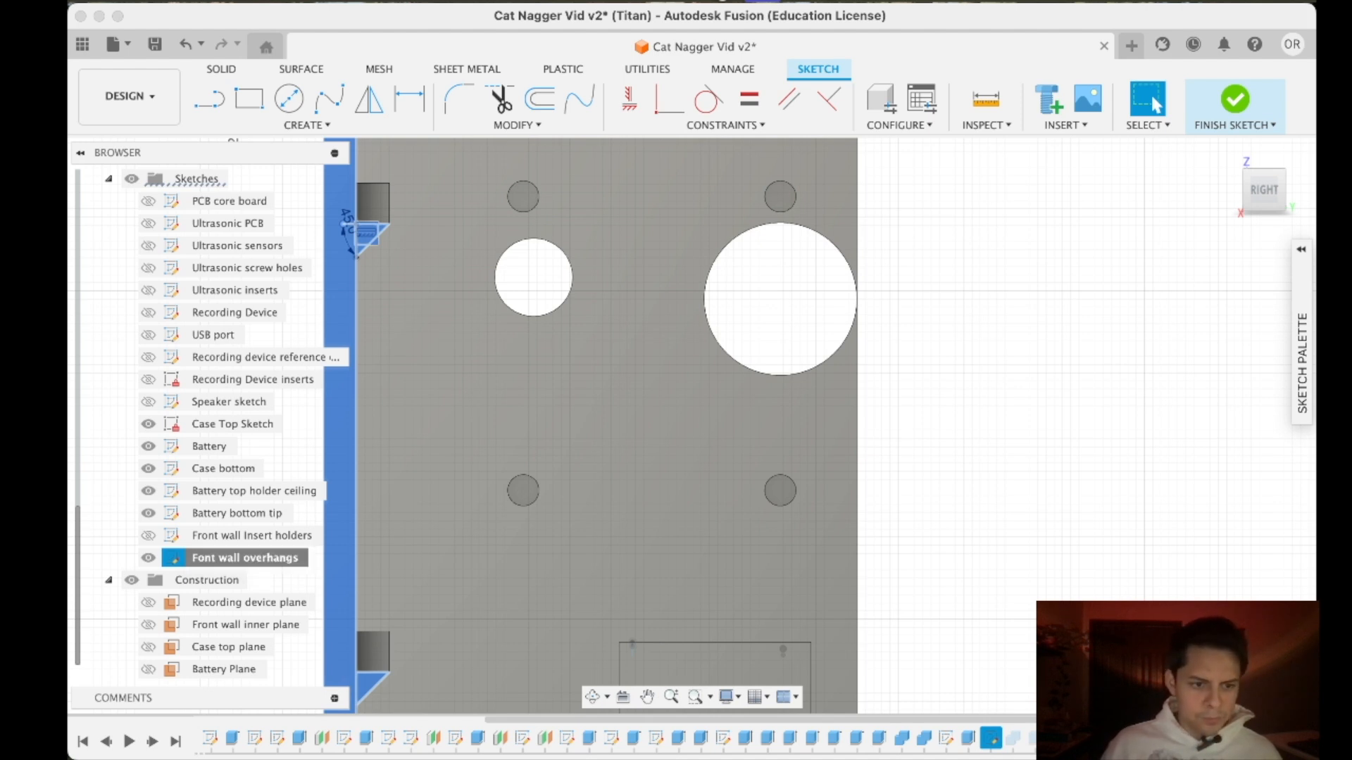
- Finish the new side wall sketch and rename it "Side wall overhangs"
{"action": "left_click", "coordinate": [1234, 99]}
{"action": "right_click", "coordinate": [213, 561]}
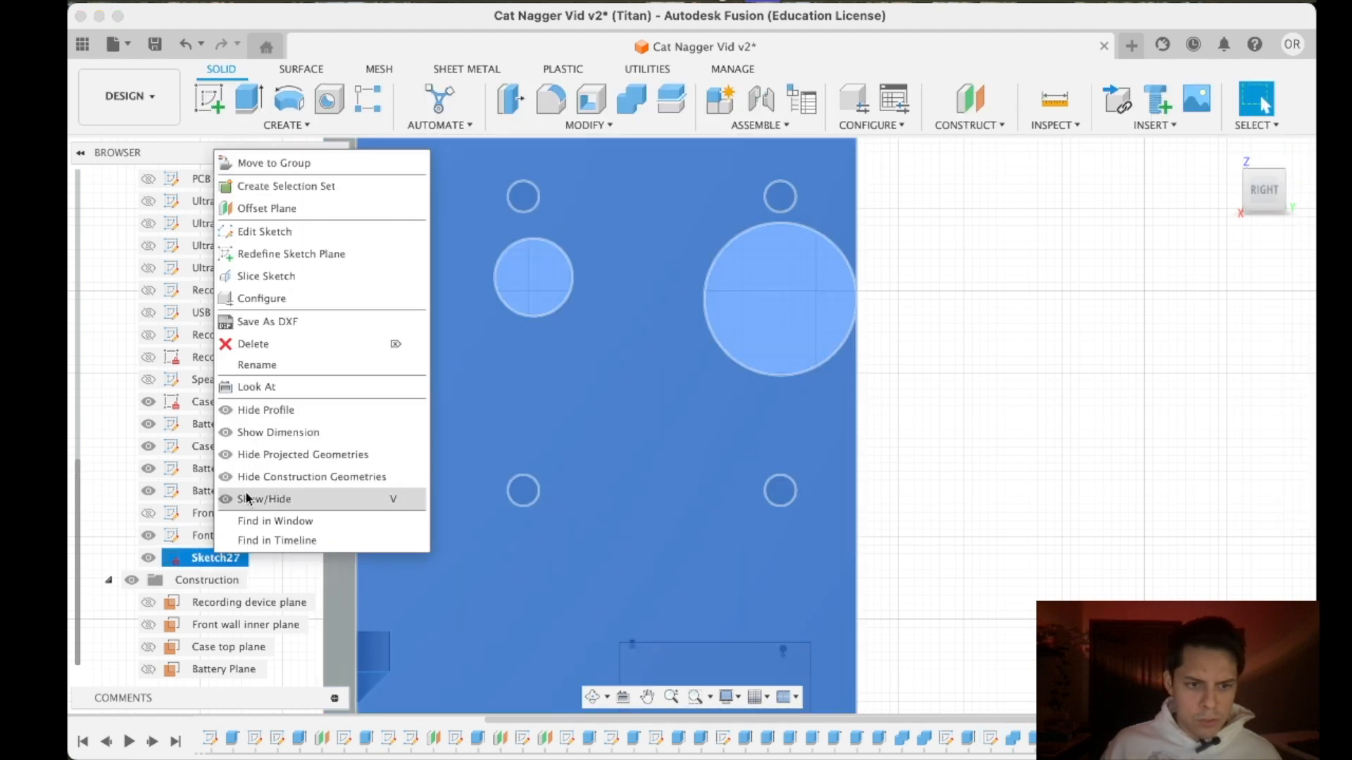
{"action": "left_click", "coordinate": [272, 365]}
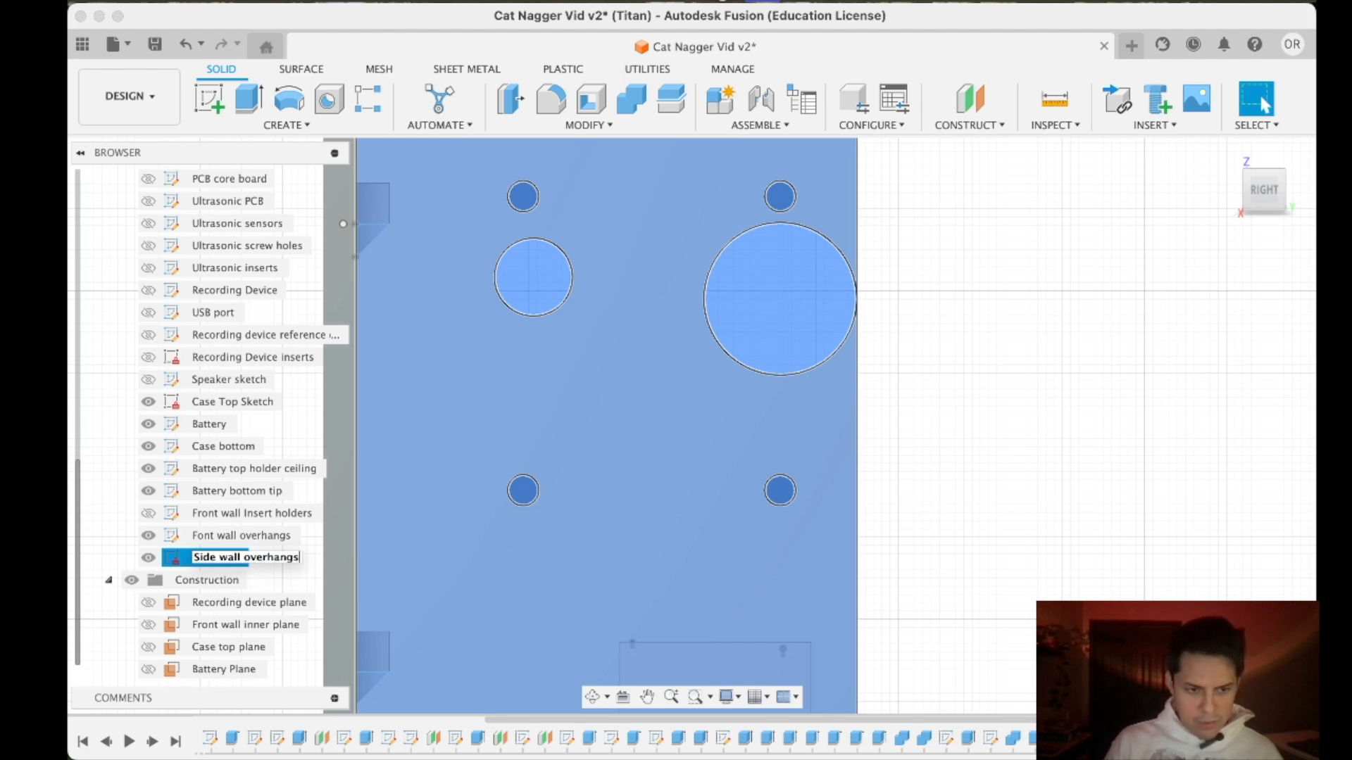
- Reopen the Side wall overhangs sketch and draw a 5 × 5 mm center rectangle on the screw hole above the small round opening
{"action": "left_click", "coordinate": [903, 407]}
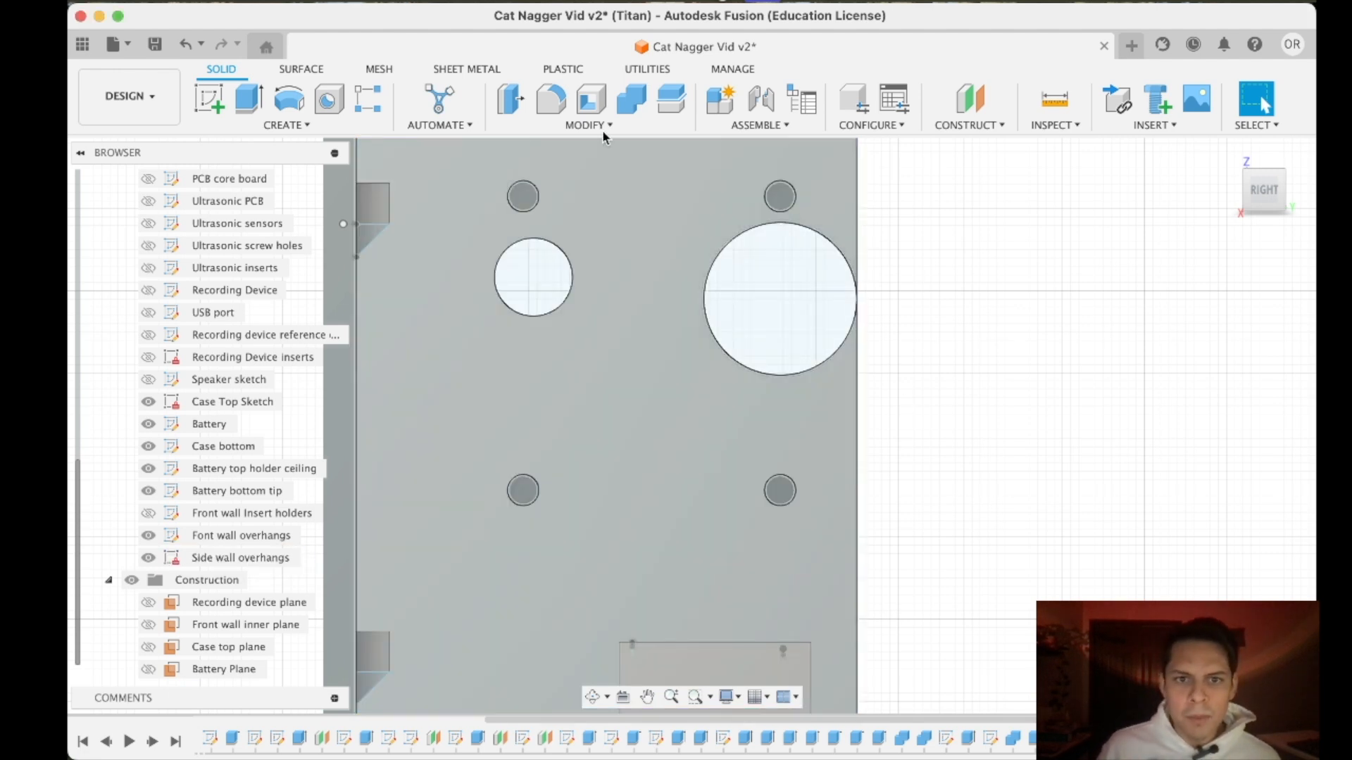
{"action": "double_click", "coordinate": [240, 558]}
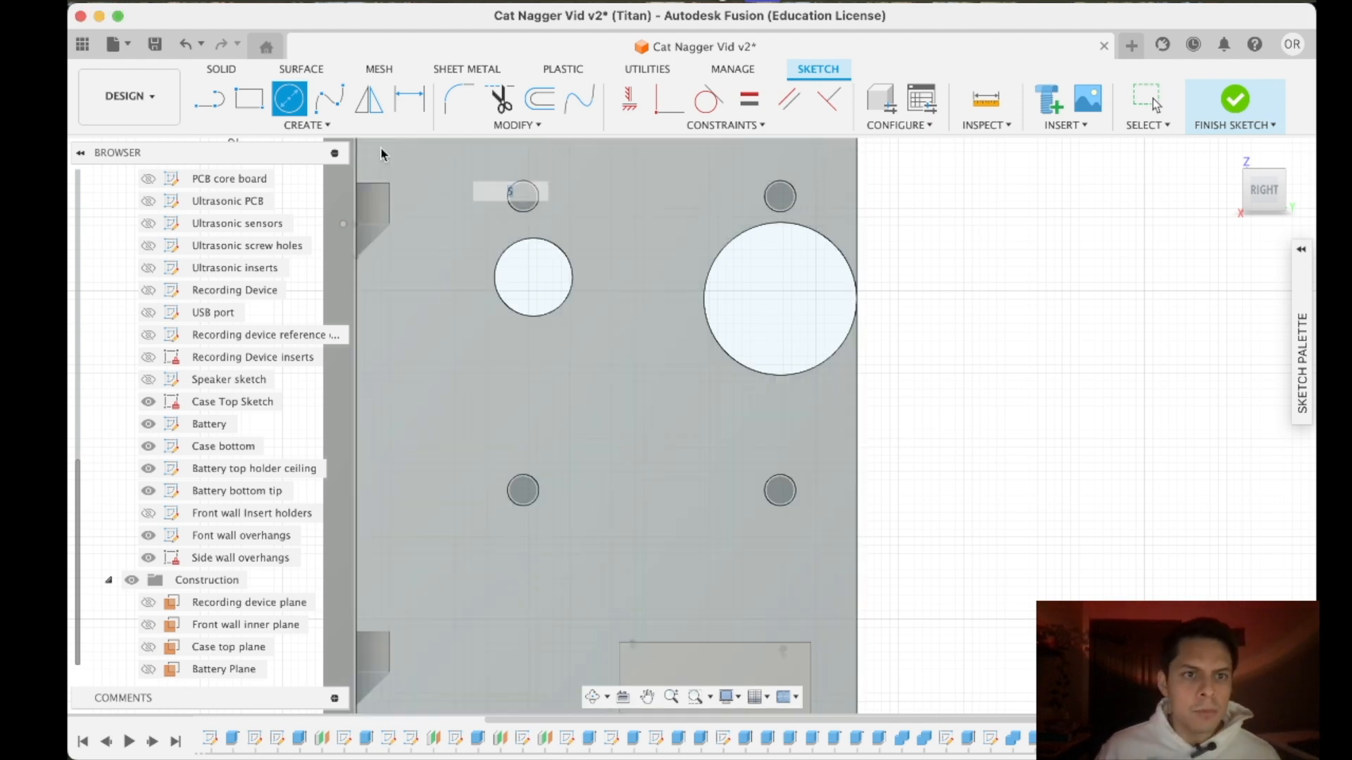
{"action": "left_click", "coordinate": [295, 126]}
{"action": "mouse_move", "coordinate": [248, 293]}
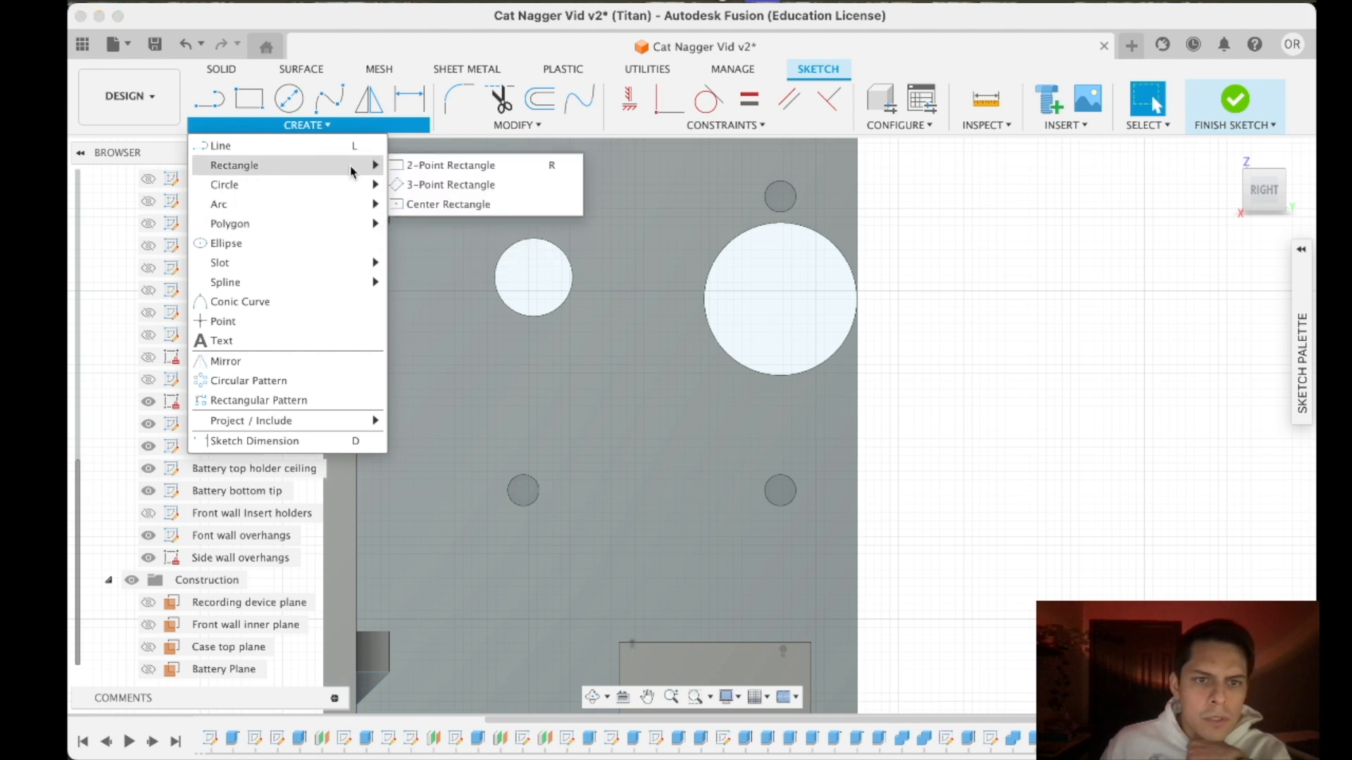
{"action": "mouse_move", "coordinate": [373, 166]}
{"action": "left_click", "coordinate": [423, 205]}
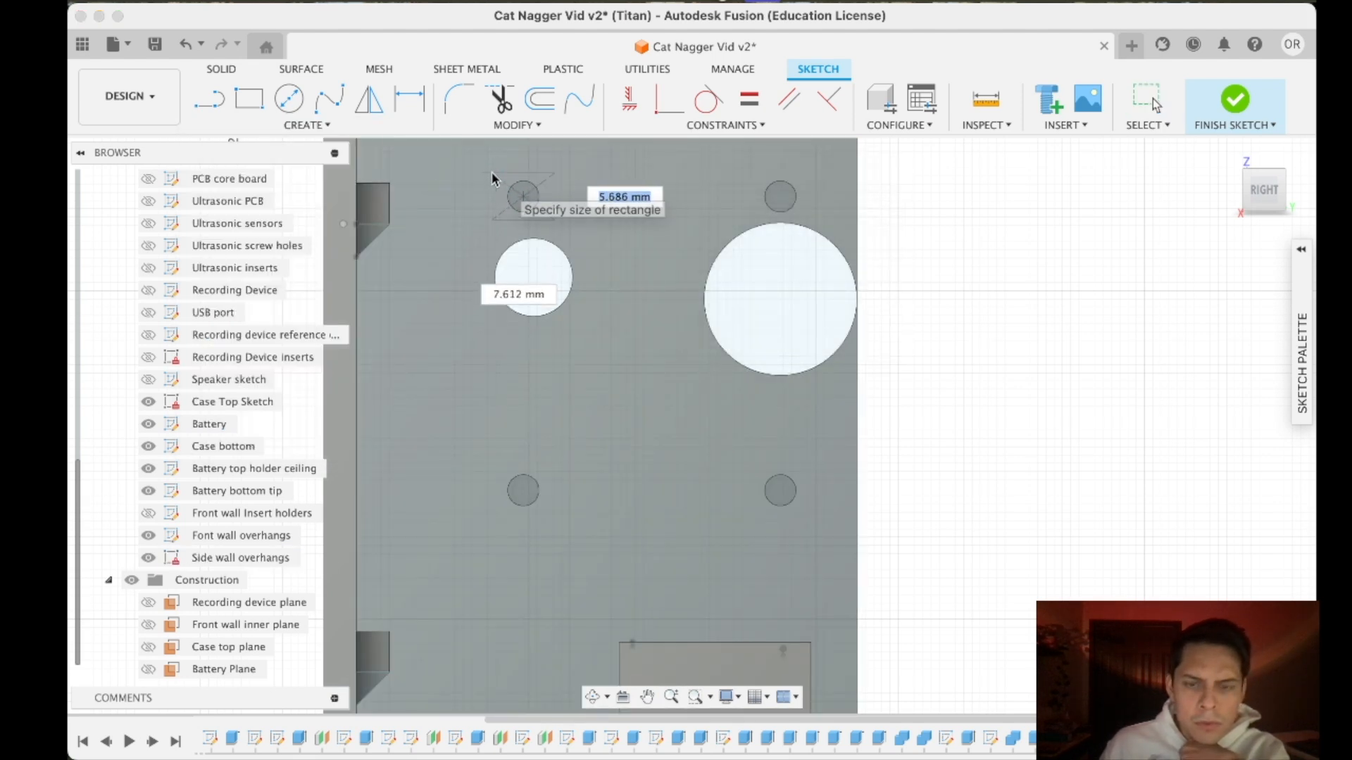
{"action": "type", "text": "5"}
{"action": "key", "text": "Tab"}
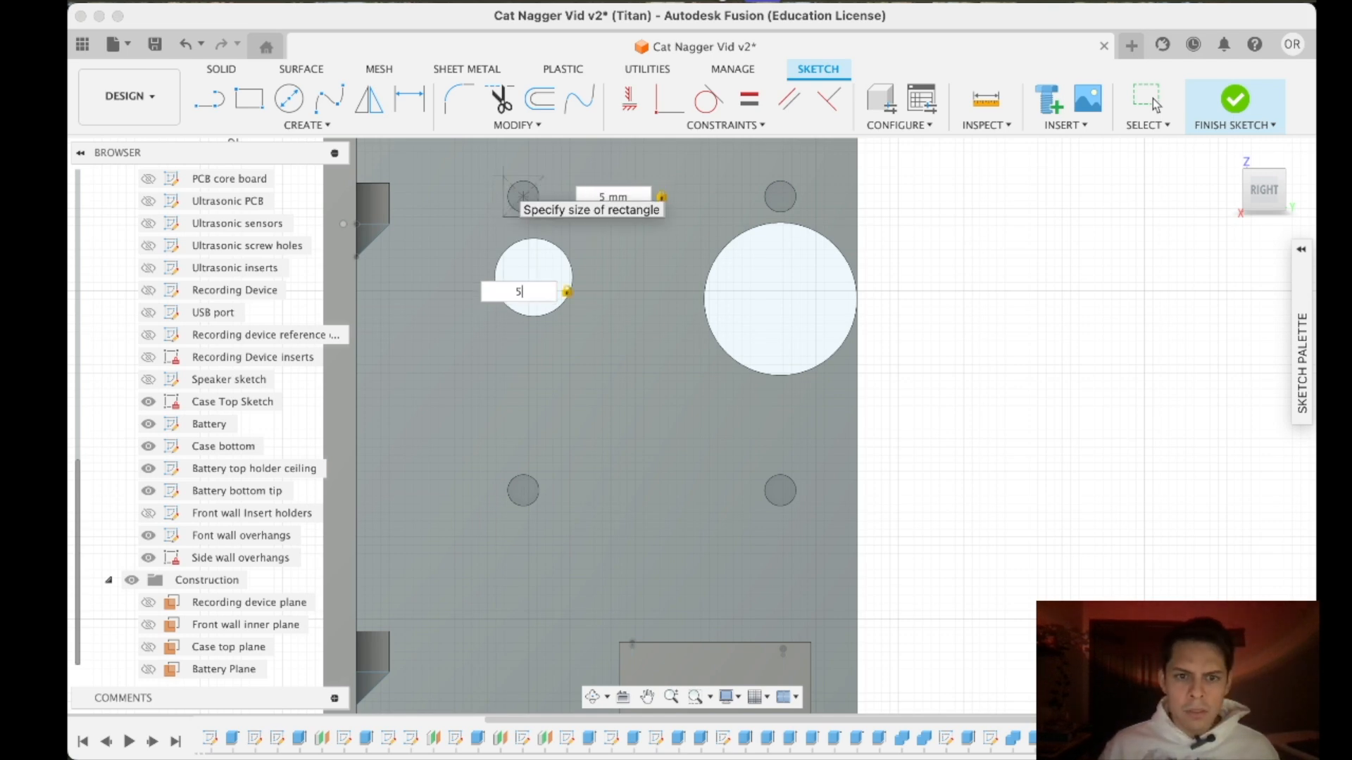
{"action": "type", "text": "5"}
{"action": "key", "text": "Return"}
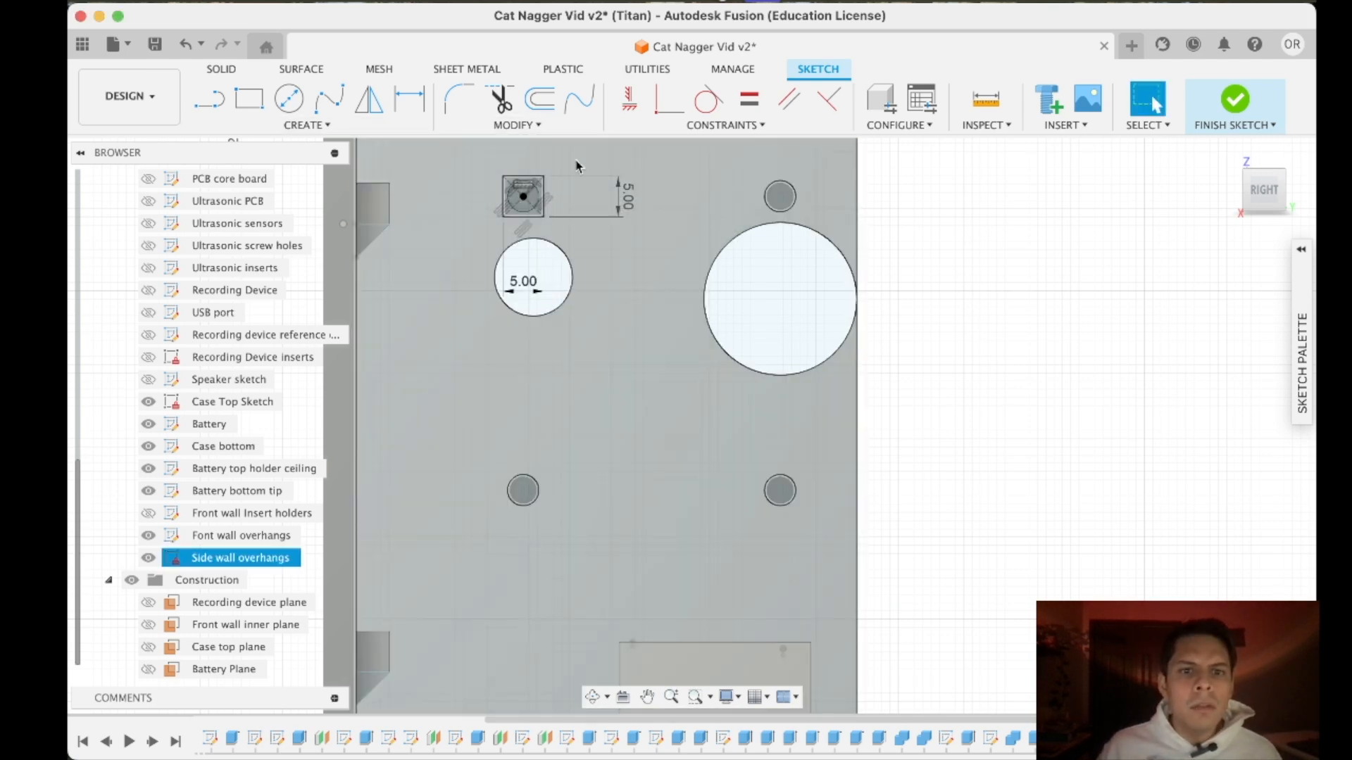
- Draw a 5 × 5 mm center rectangle centred on the screw hole above the large round opening
{"action": "left_click", "coordinate": [288, 125]}
{"action": "mouse_move", "coordinate": [361, 168]}
{"action": "left_click", "coordinate": [443, 205]}
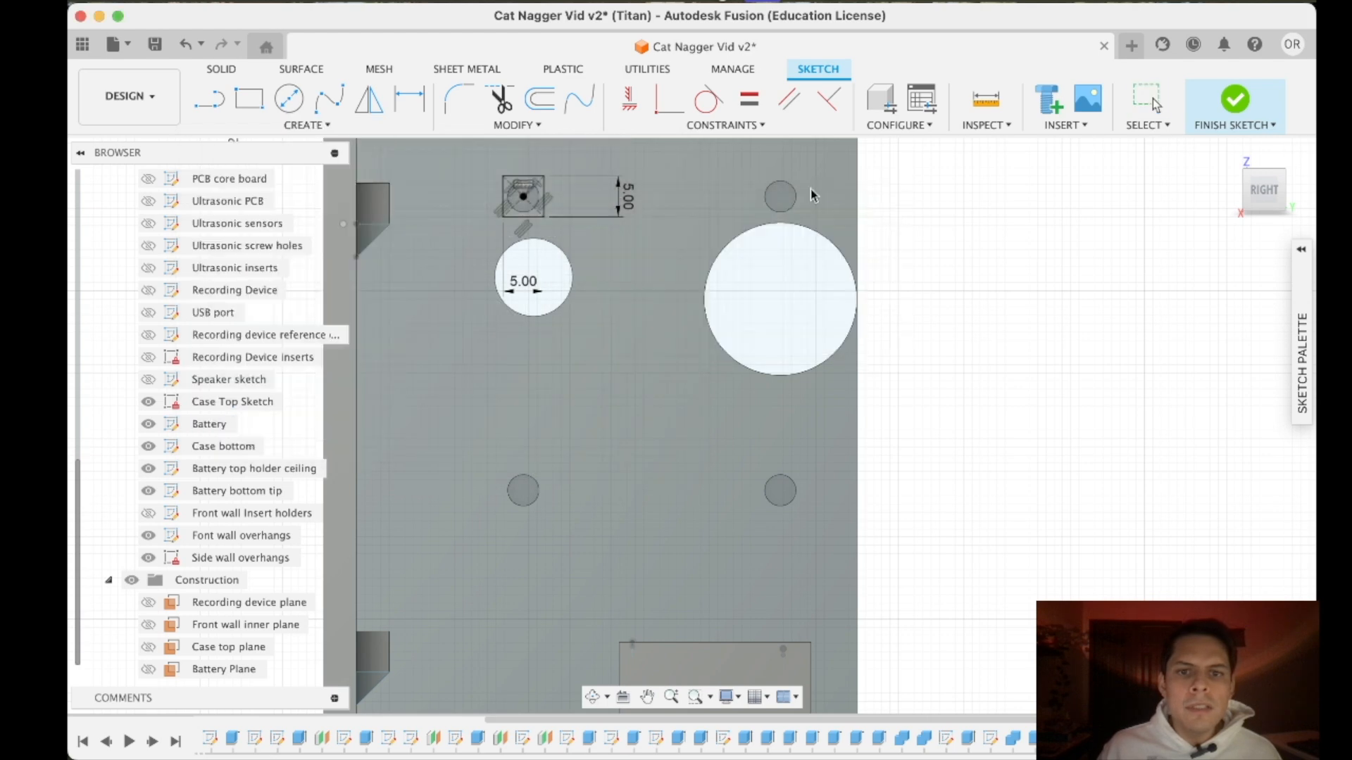
{"action": "left_click", "coordinate": [779, 197]}
{"action": "type", "text": "5"}
{"action": "key", "text": "Tab"}
{"action": "type", "text": "5"}
{"action": "key", "text": "Tab"}
{"action": "key", "text": "Return"}
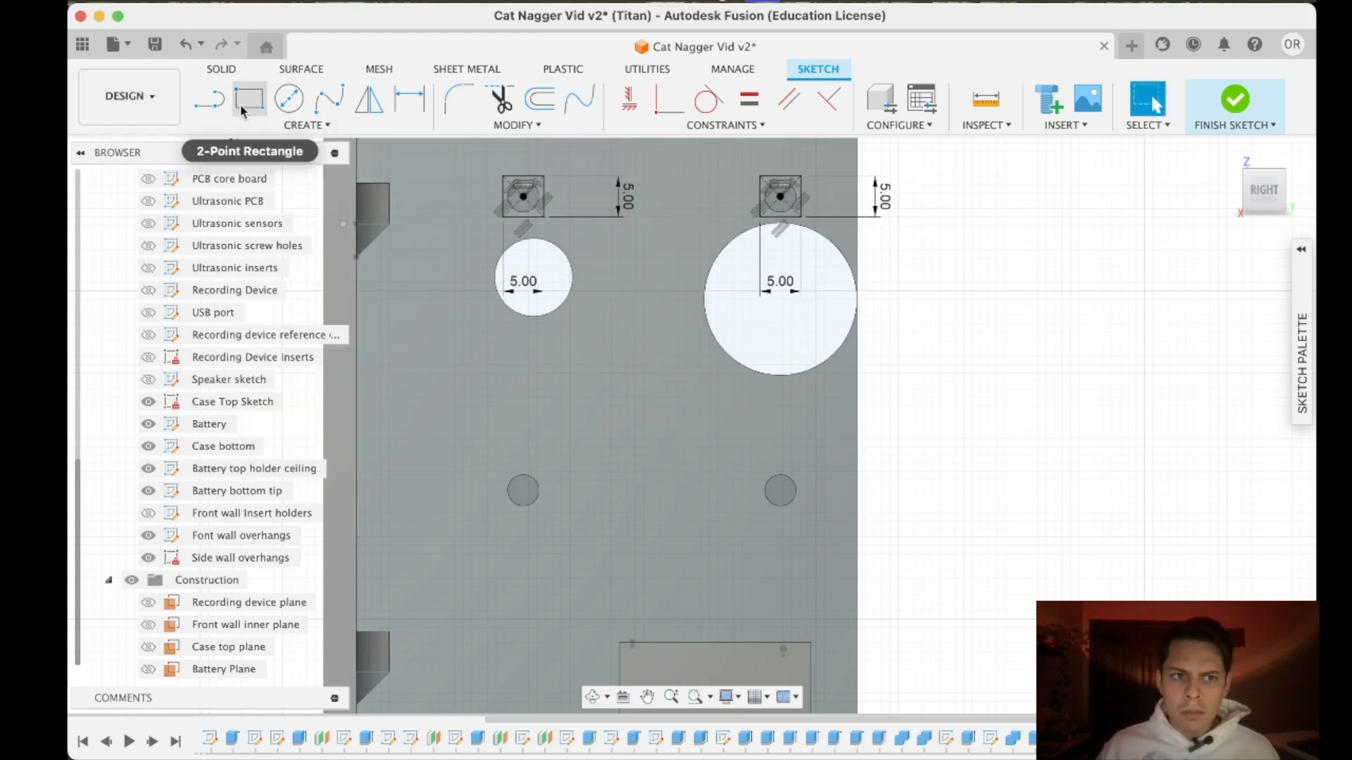
- Draw 5 × 5 mm center rectangles centred on each of the two lower screw holes of the side wall
{"action": "left_click", "coordinate": [307, 124]}
{"action": "mouse_move", "coordinate": [375, 166]}
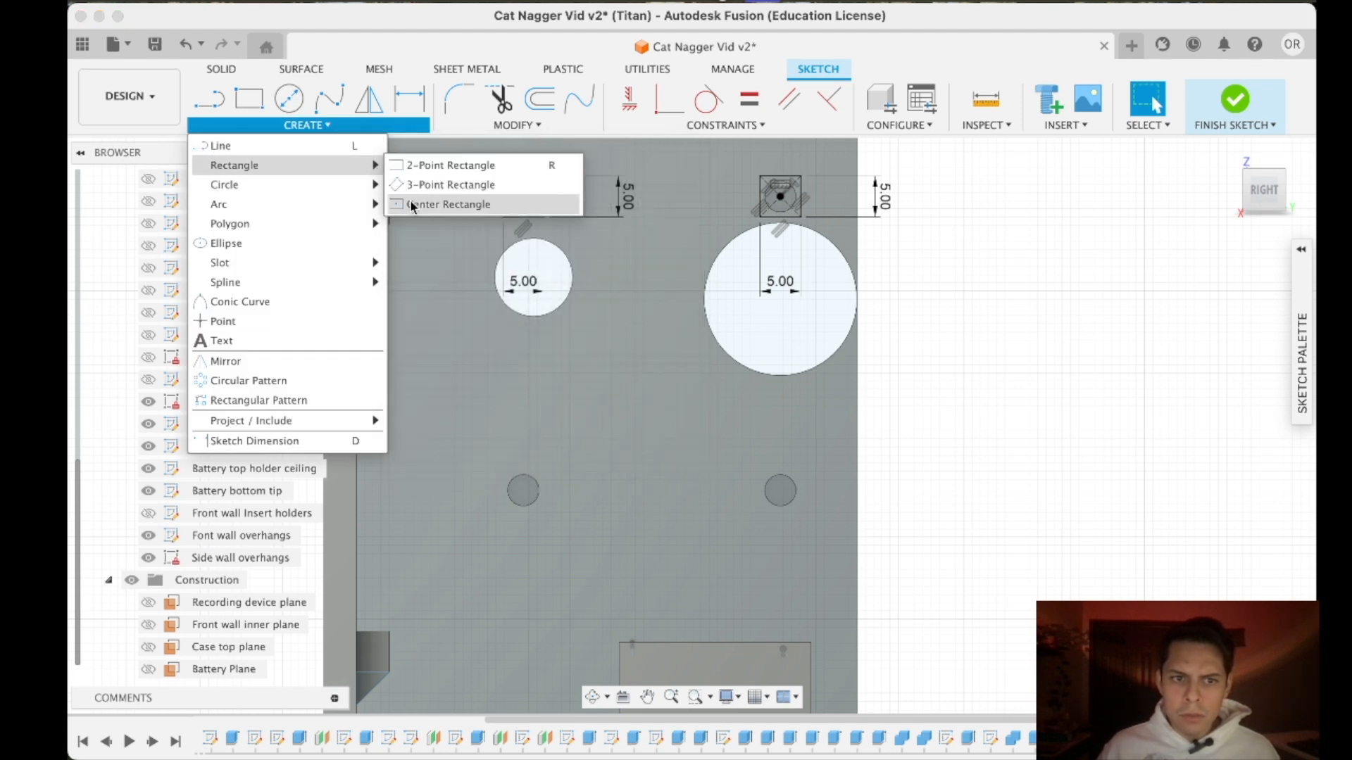
{"action": "left_click", "coordinate": [451, 205]}
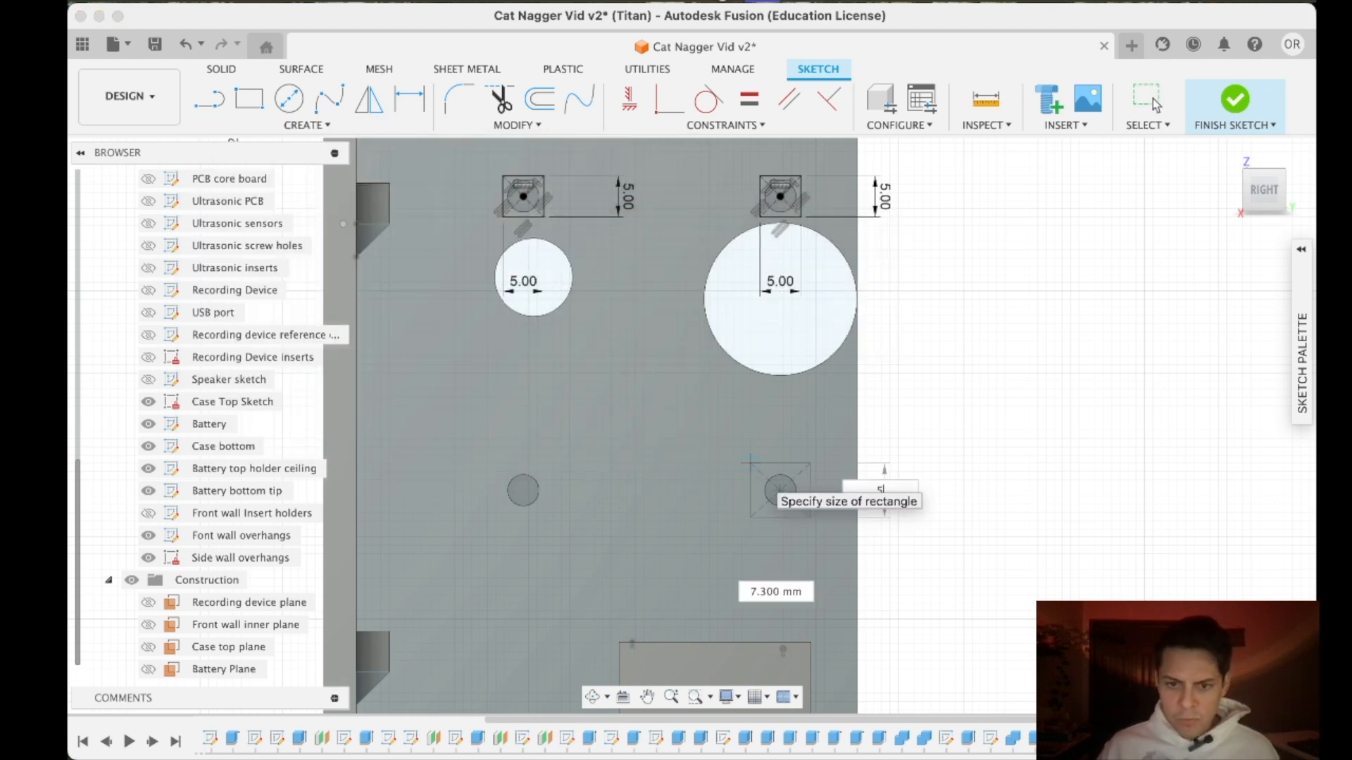
{"action": "key", "text": "Return"}
{"action": "left_click", "coordinate": [307, 124]}
{"action": "mouse_move", "coordinate": [375, 166]}
{"action": "left_click", "coordinate": [423, 203]}
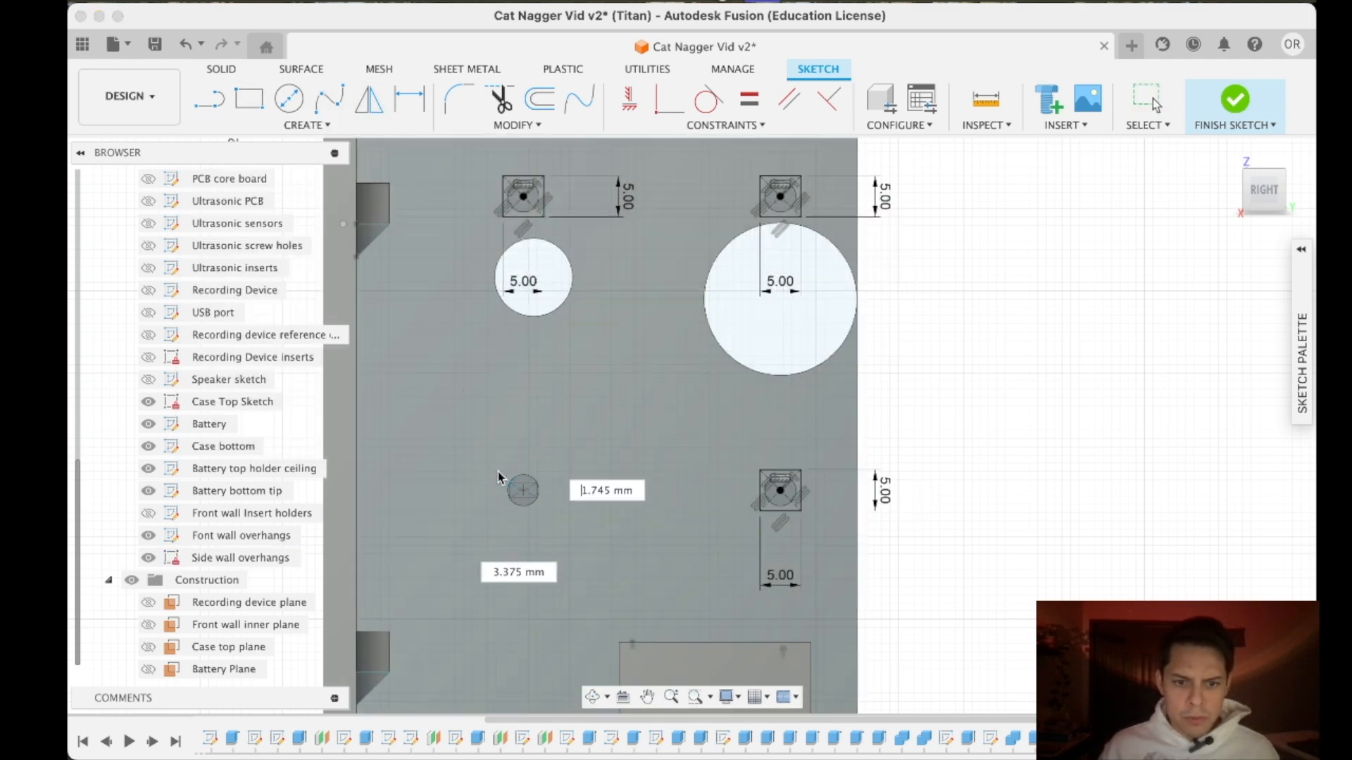
{"action": "key", "text": "Return"}
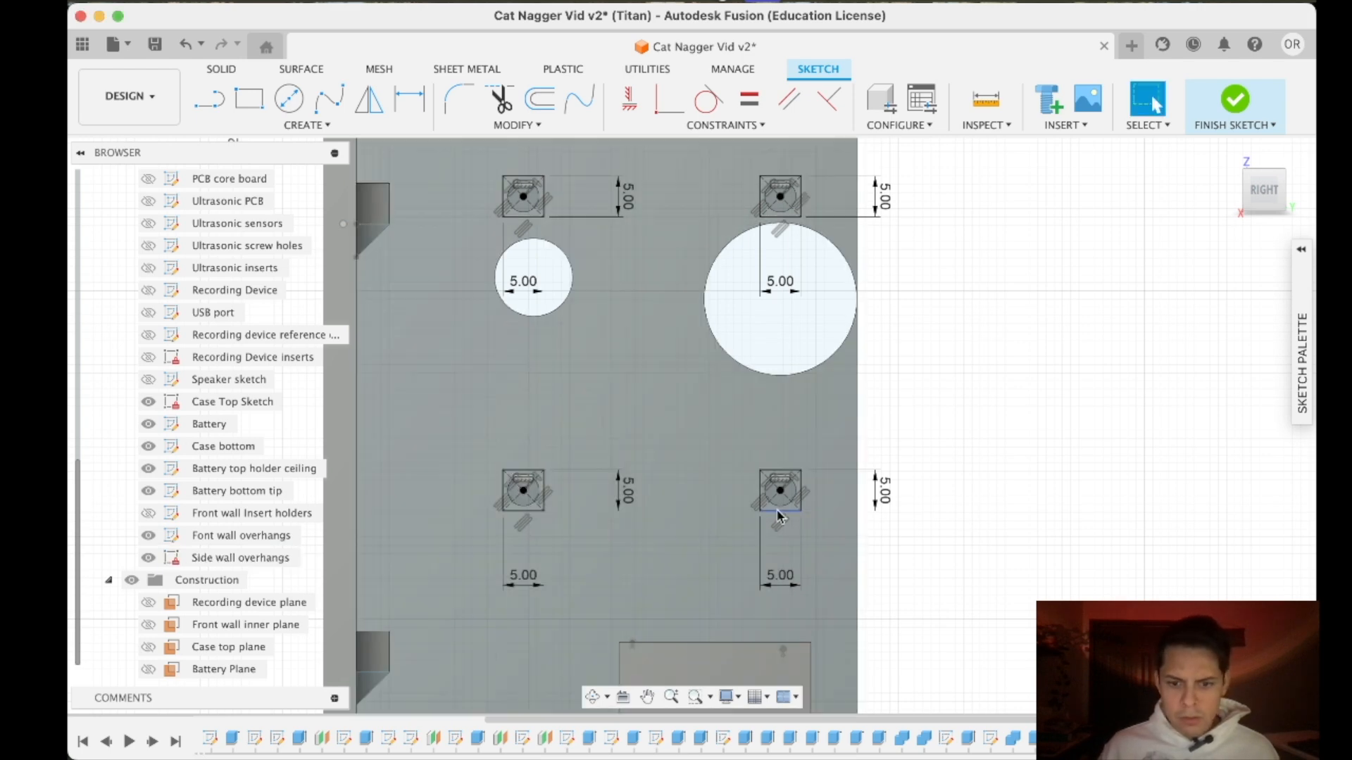
- Finish the sketch, extrude the four square profiles around the screw holes as a join to the case, and adjust the extrusion distance
{"action": "scroll", "coordinate": [831, 486], "scroll_direction": "down", "scroll_amount": 5}
{"action": "scroll", "coordinate": [851, 461], "scroll_direction": "up", "scroll_amount": 3}
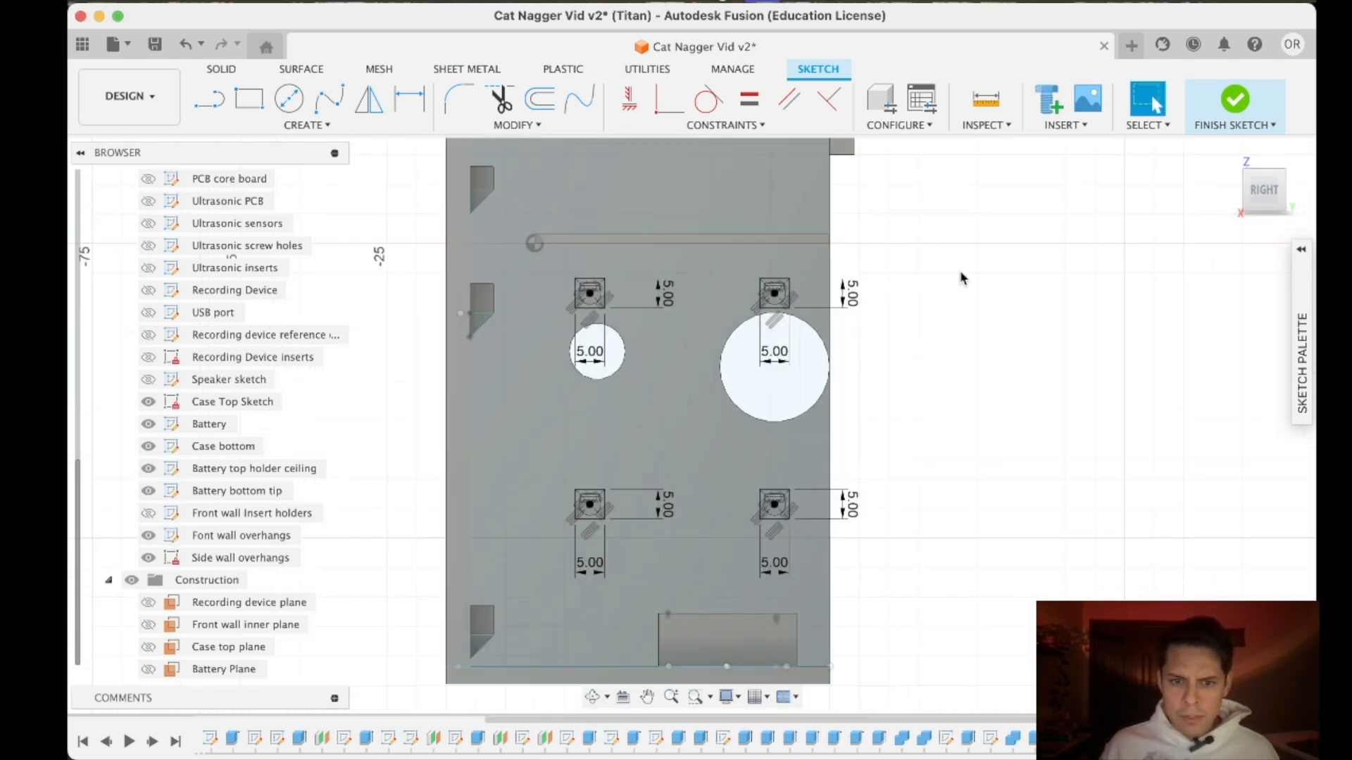
{"action": "left_click", "coordinate": [1233, 97]}
{"action": "left_click", "coordinate": [249, 99]}
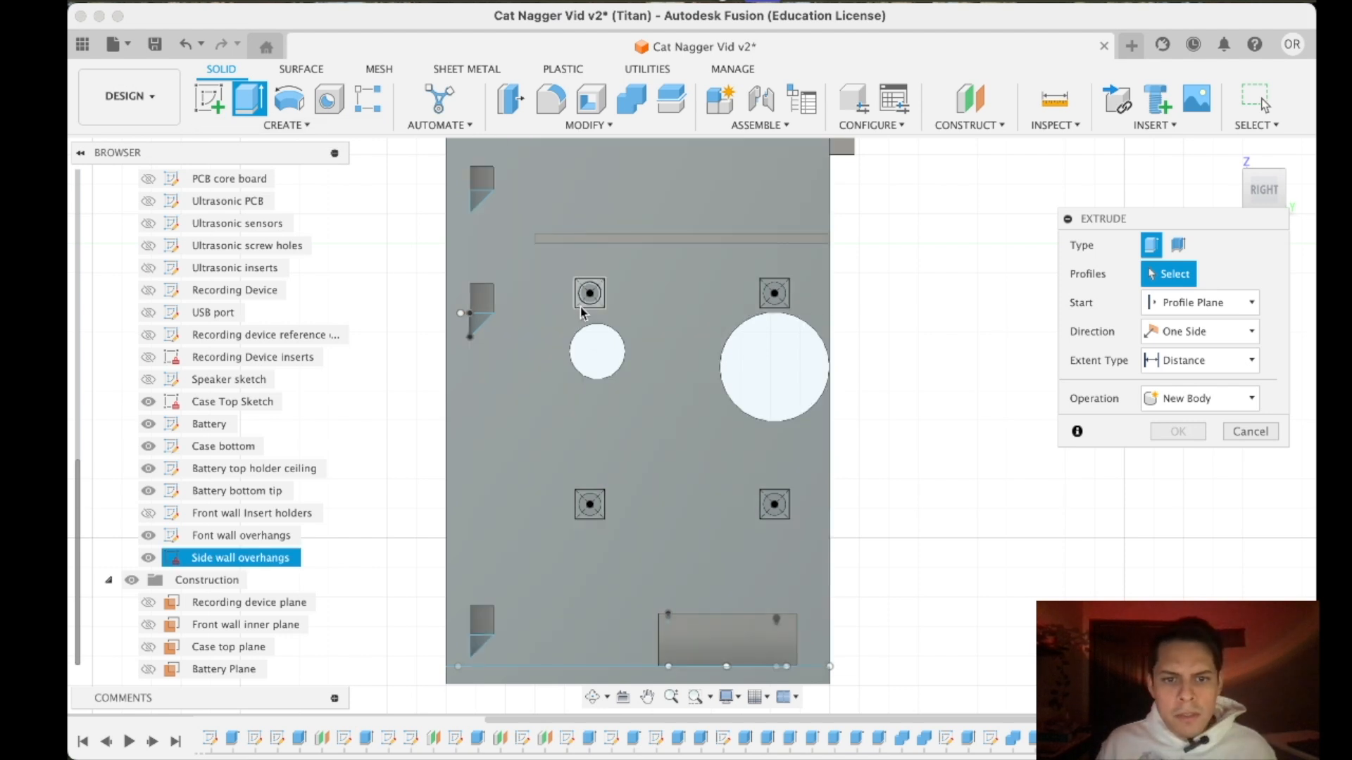
{"action": "left_click", "coordinate": [580, 306]}
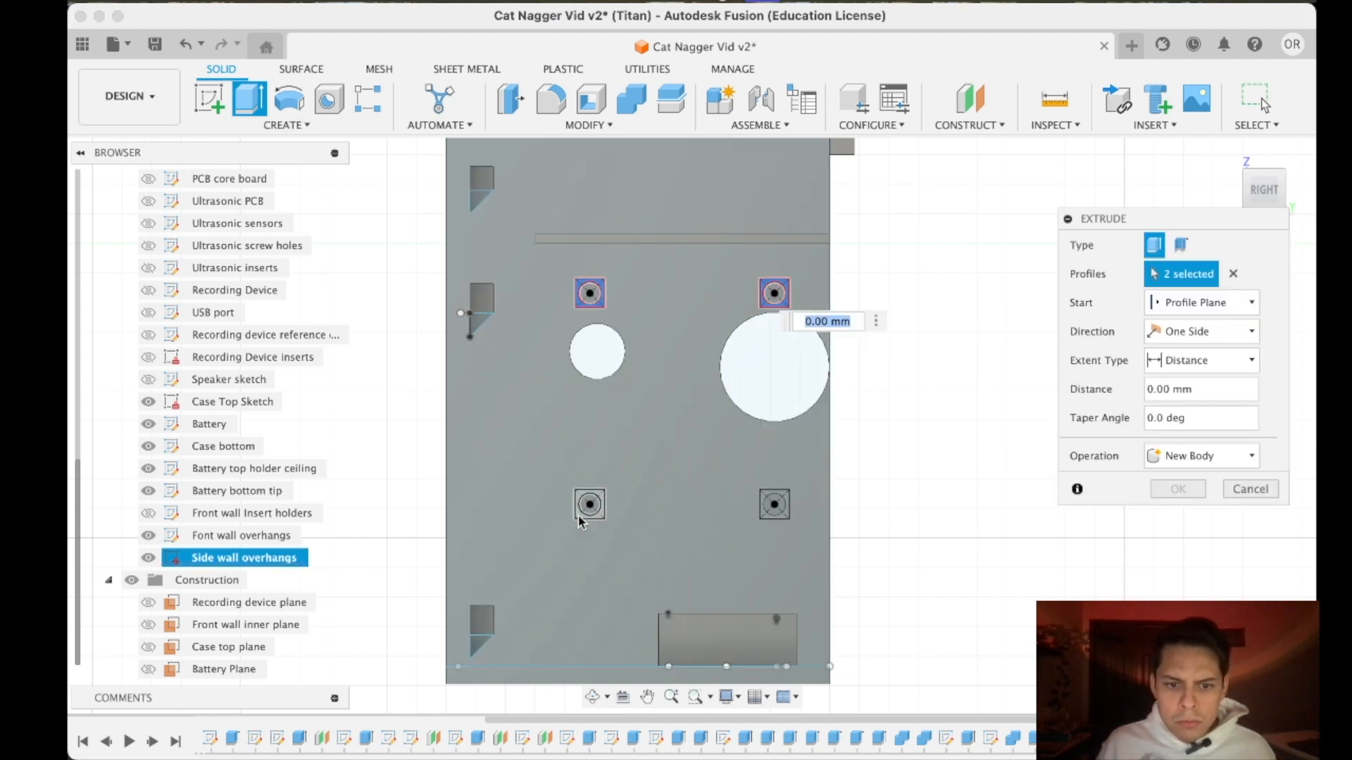
{"action": "left_click", "coordinate": [590, 504]}
{"action": "left_click", "coordinate": [775, 505]}
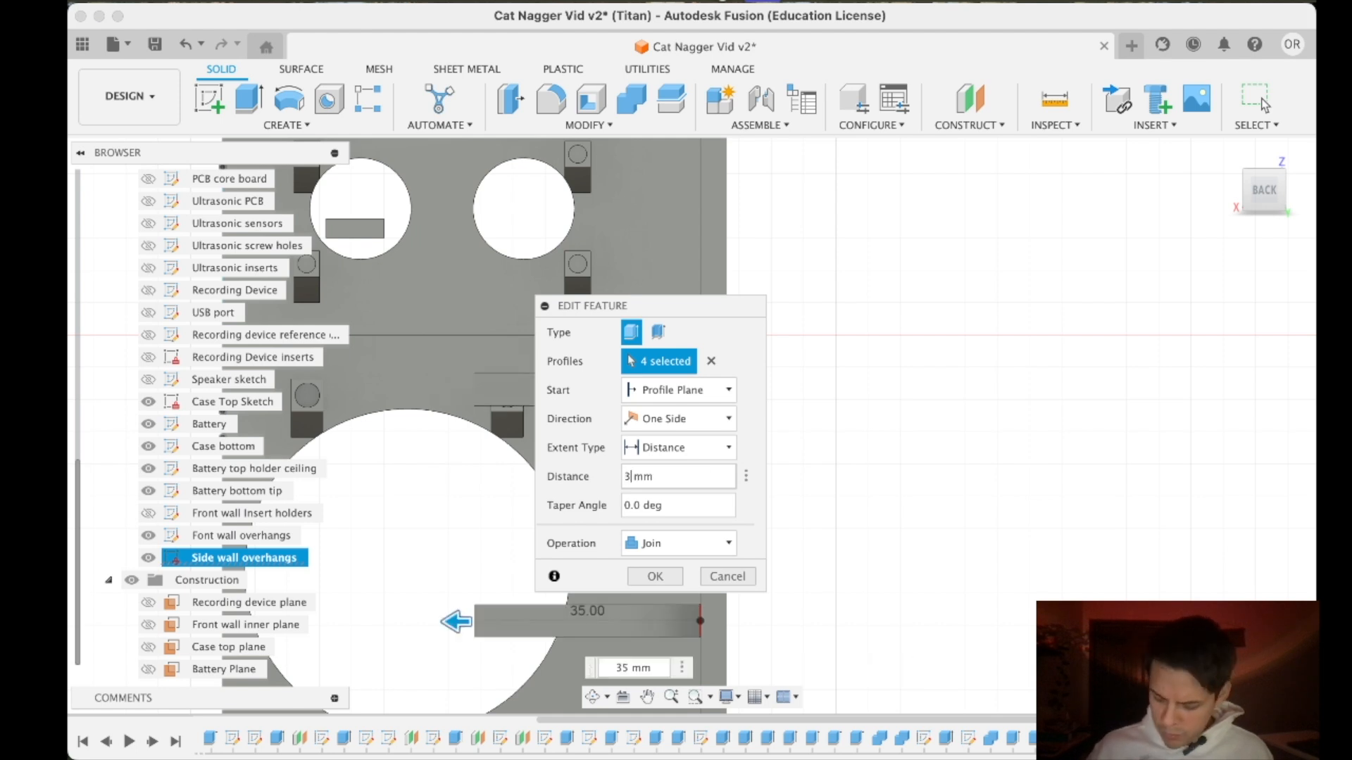
{"action": "key", "text": "Return"}
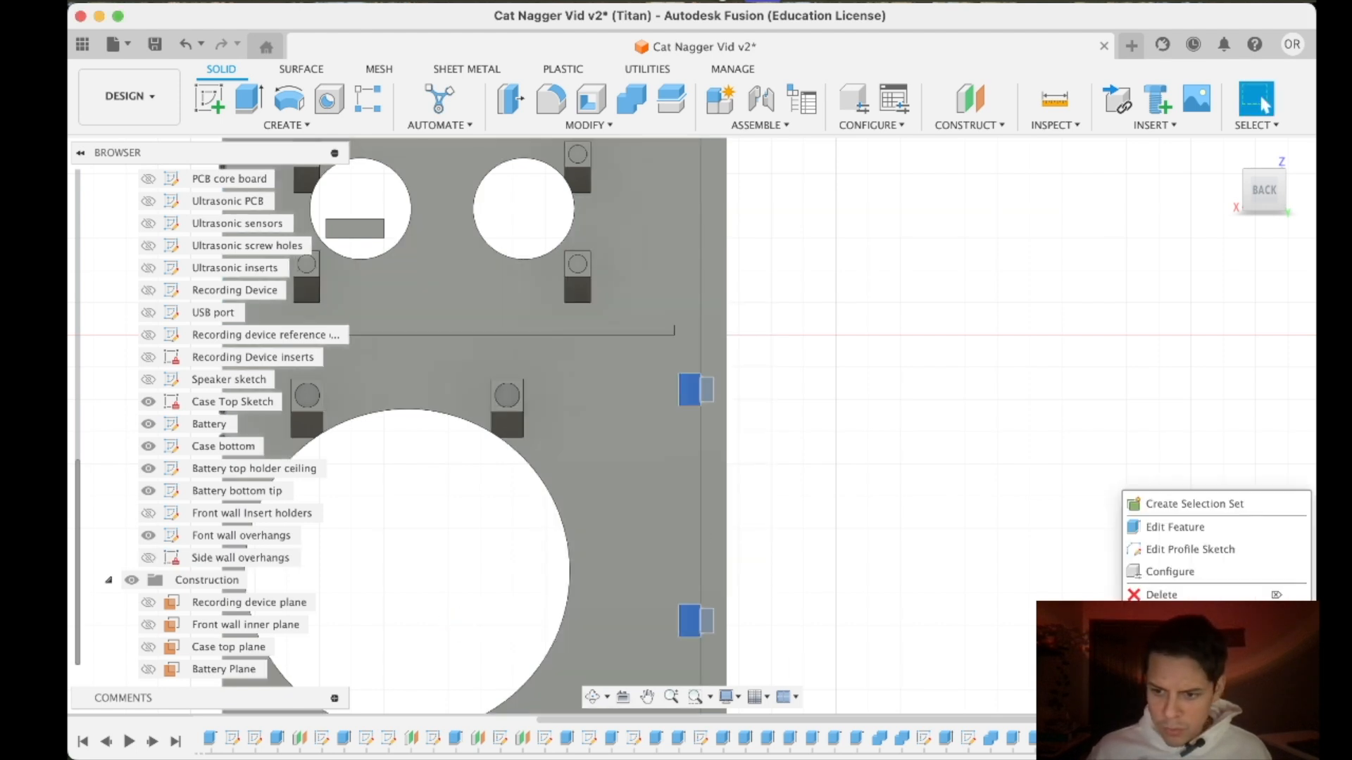
{"action": "left_click", "coordinate": [1173, 533]}
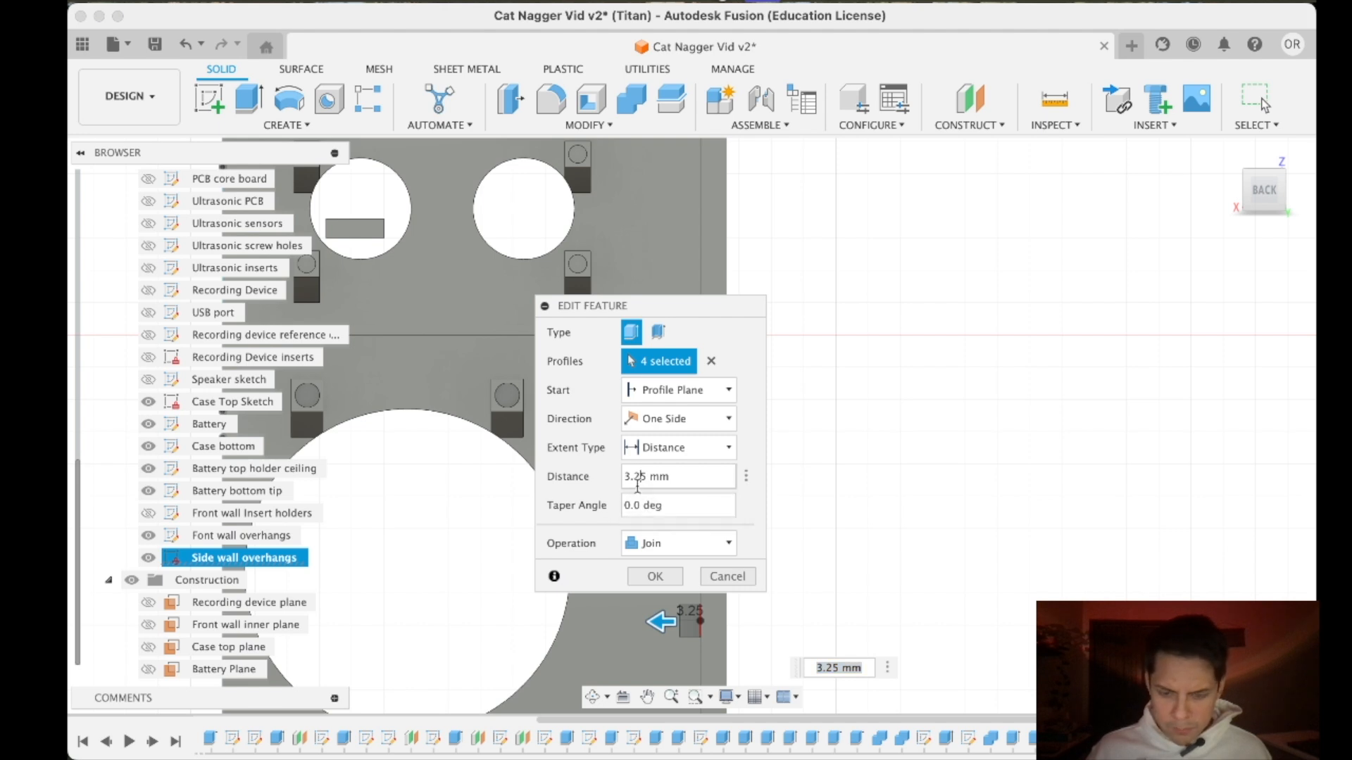
{"action": "key", "text": "Return"}
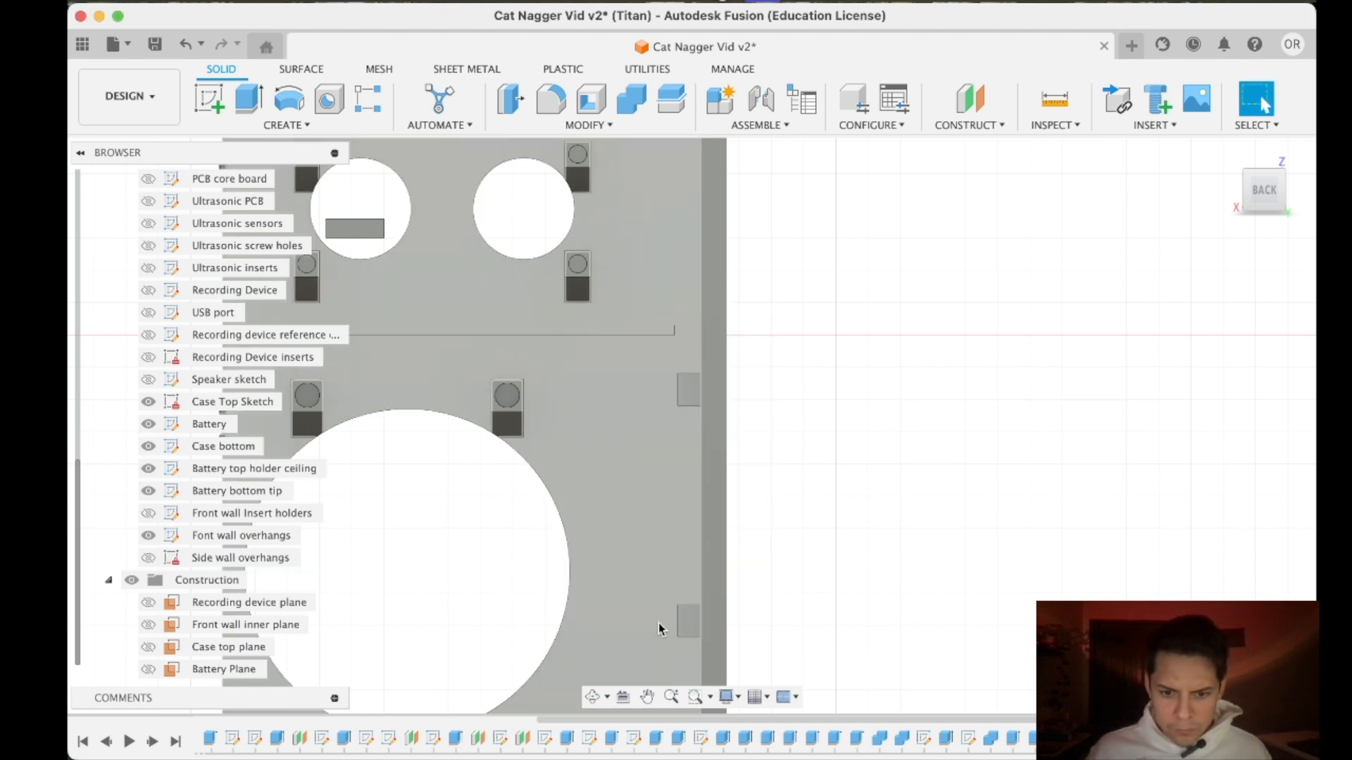
- Start a sketch on the side wall's narrow back face and draw a 45° line from the upper support's lower outer corner to the wall
{"action": "scroll", "coordinate": [749, 528], "scroll_direction": "down", "scroll_amount": 4}
{"action": "middle_click_drag", "start_coordinate": [728, 484], "coordinate": [751, 359]}
{"action": "scroll", "coordinate": [674, 196], "scroll_direction": "up", "scroll_amount": 2}
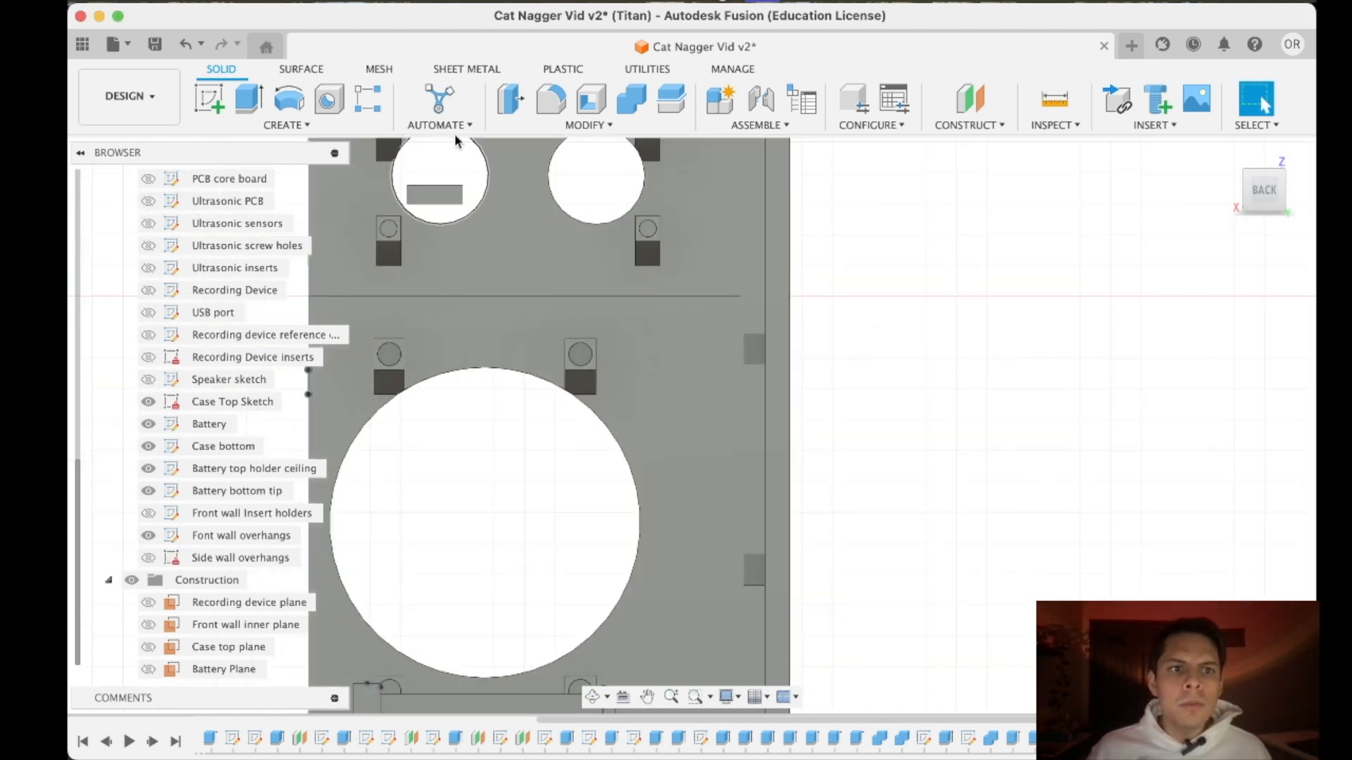
{"action": "left_click", "coordinate": [208, 102]}
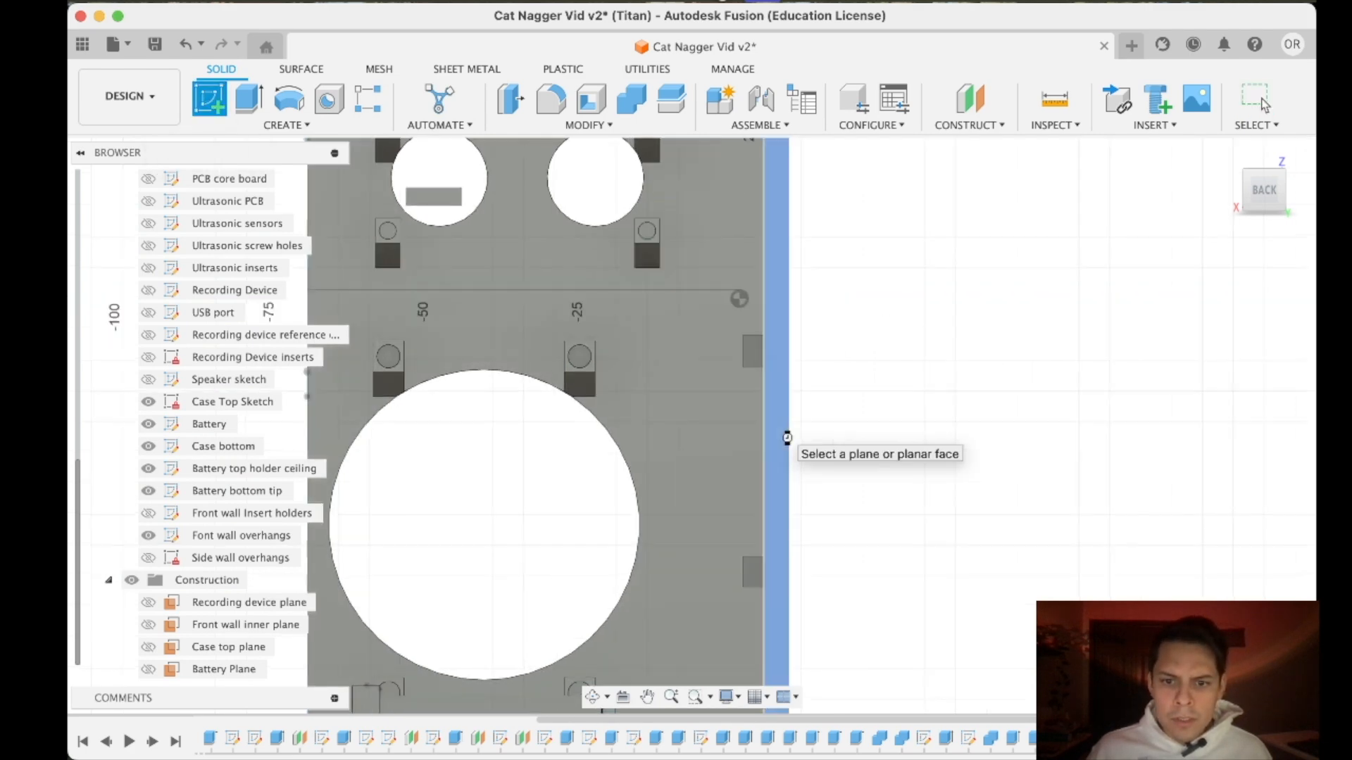
{"action": "left_click", "coordinate": [774, 462]}
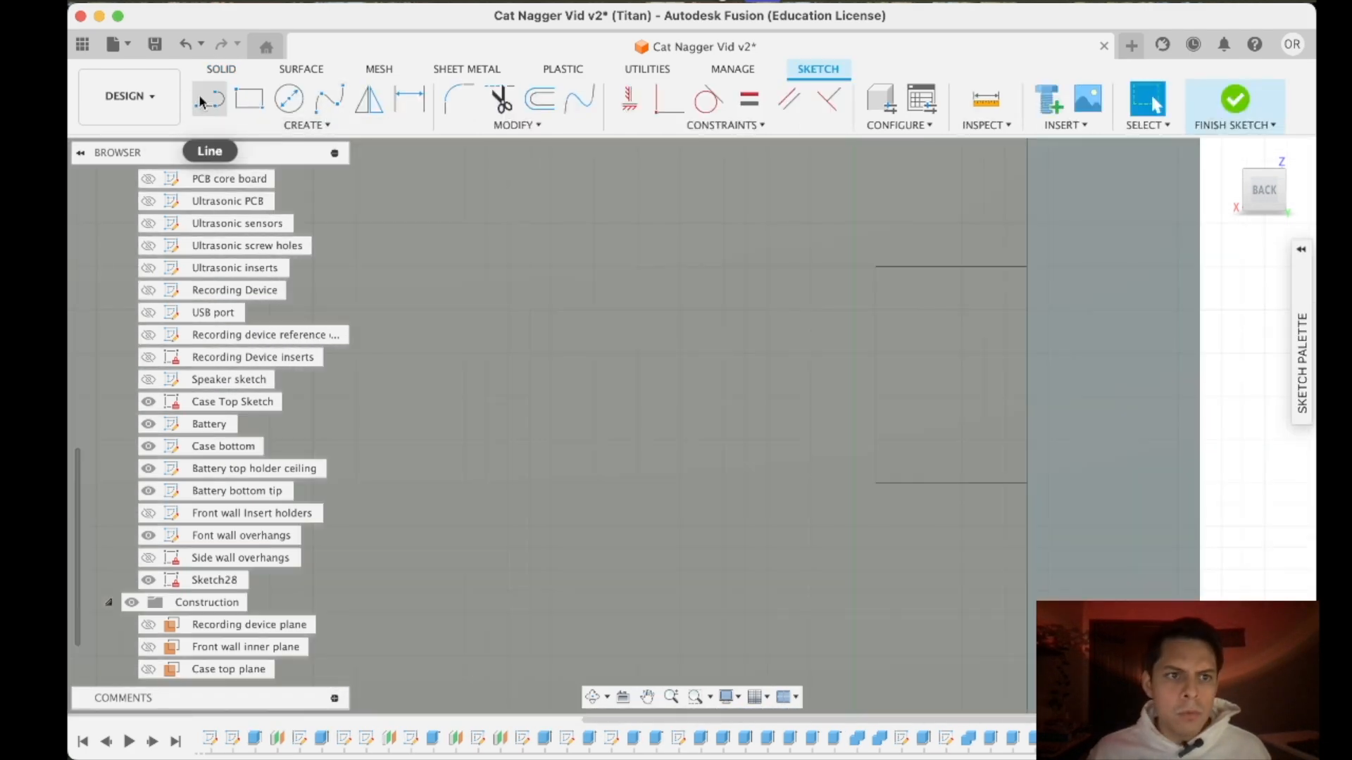
{"action": "left_click", "coordinate": [875, 483]}
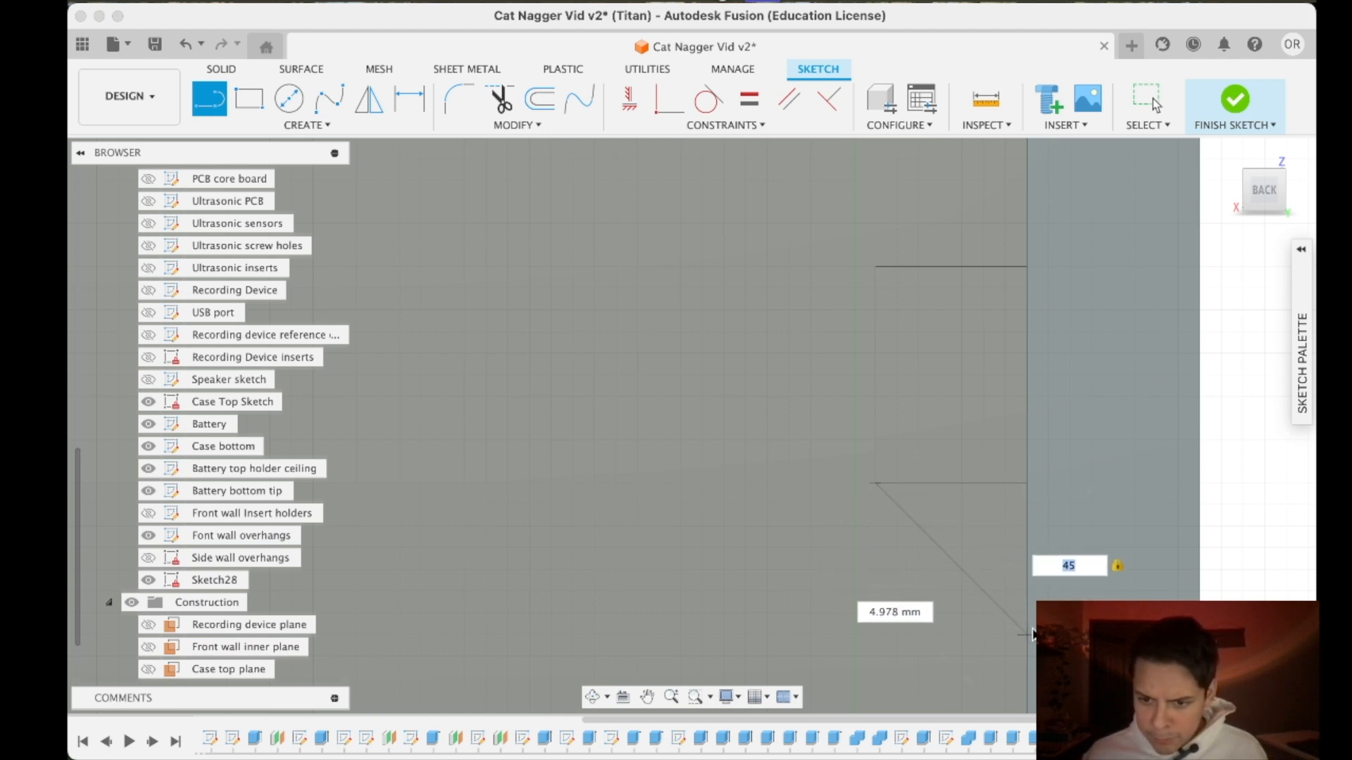
{"action": "scroll", "coordinate": [1033, 634], "scroll_direction": "up", "scroll_amount": 5}
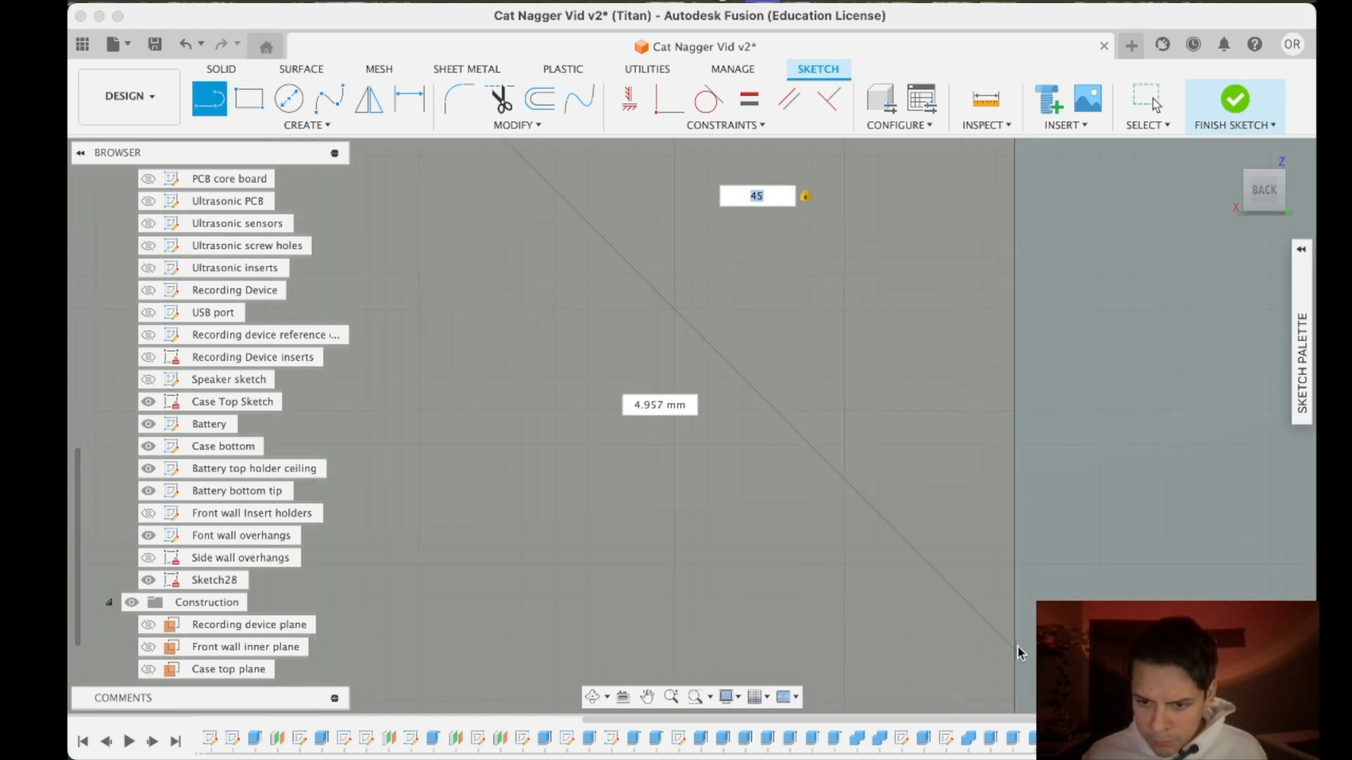
{"action": "left_click", "coordinate": [1016, 645]}
{"action": "scroll", "coordinate": [987, 402], "scroll_direction": "down", "scroll_amount": 5}
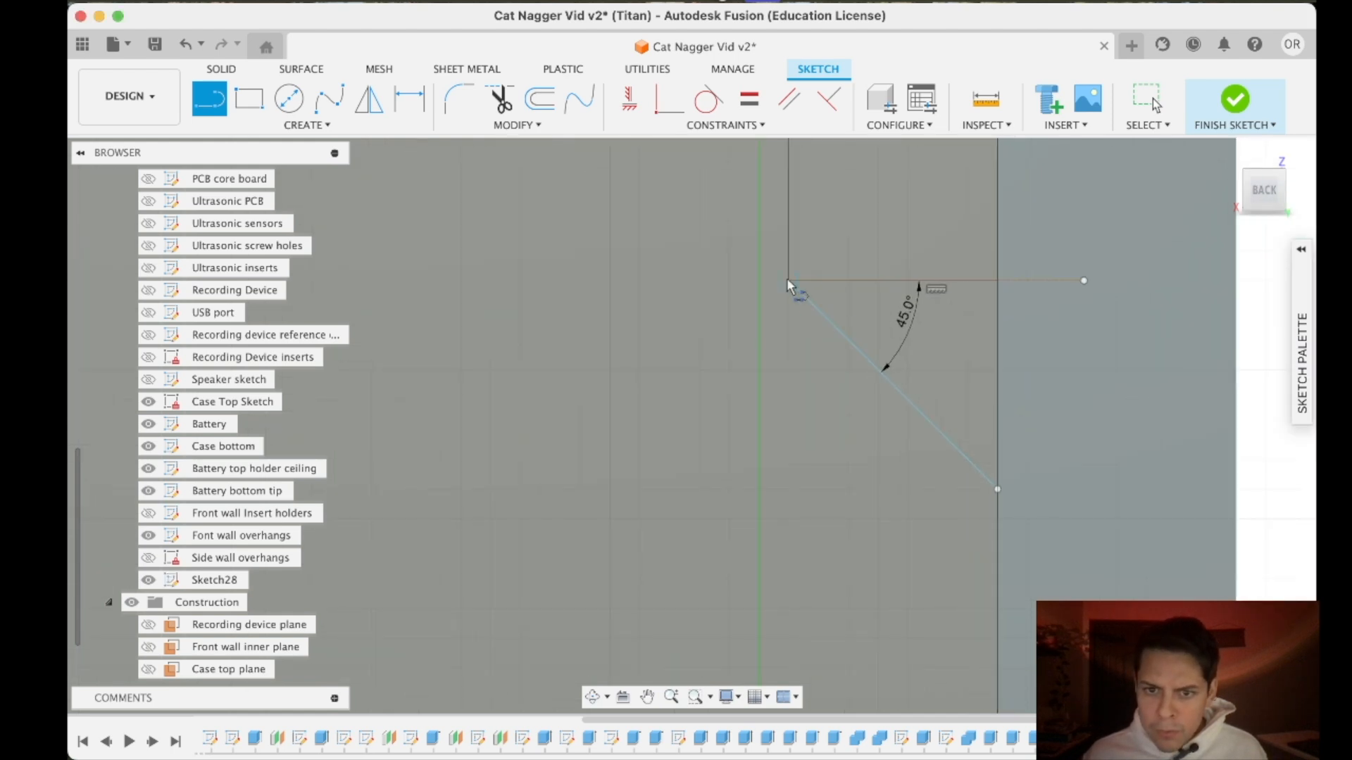
- Close the triangle with a line along the support's underside to the inner wall edge
{"action": "left_click", "coordinate": [788, 281]}
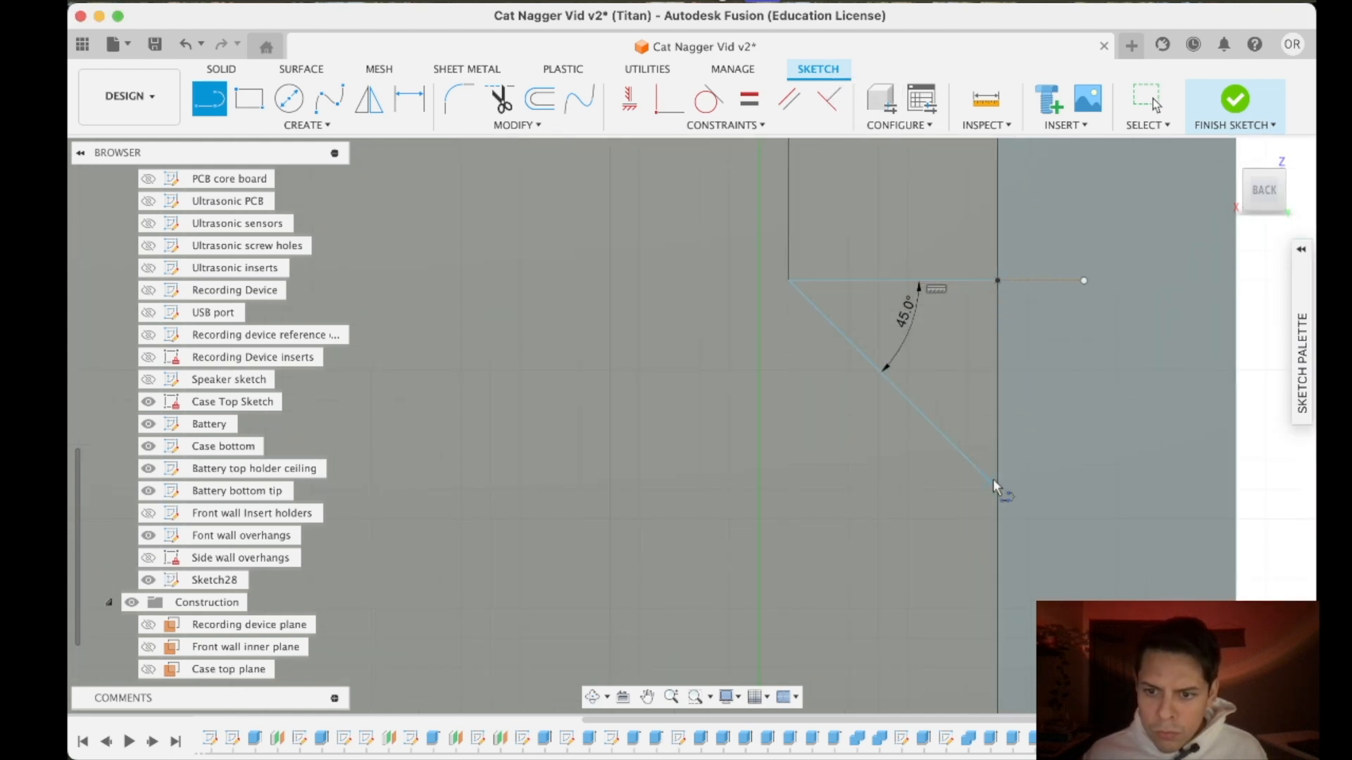
{"action": "left_click", "coordinate": [996, 280]}
{"action": "key", "text": "Escape"}
{"action": "scroll", "coordinate": [1038, 521], "scroll_direction": "down", "scroll_amount": 8}
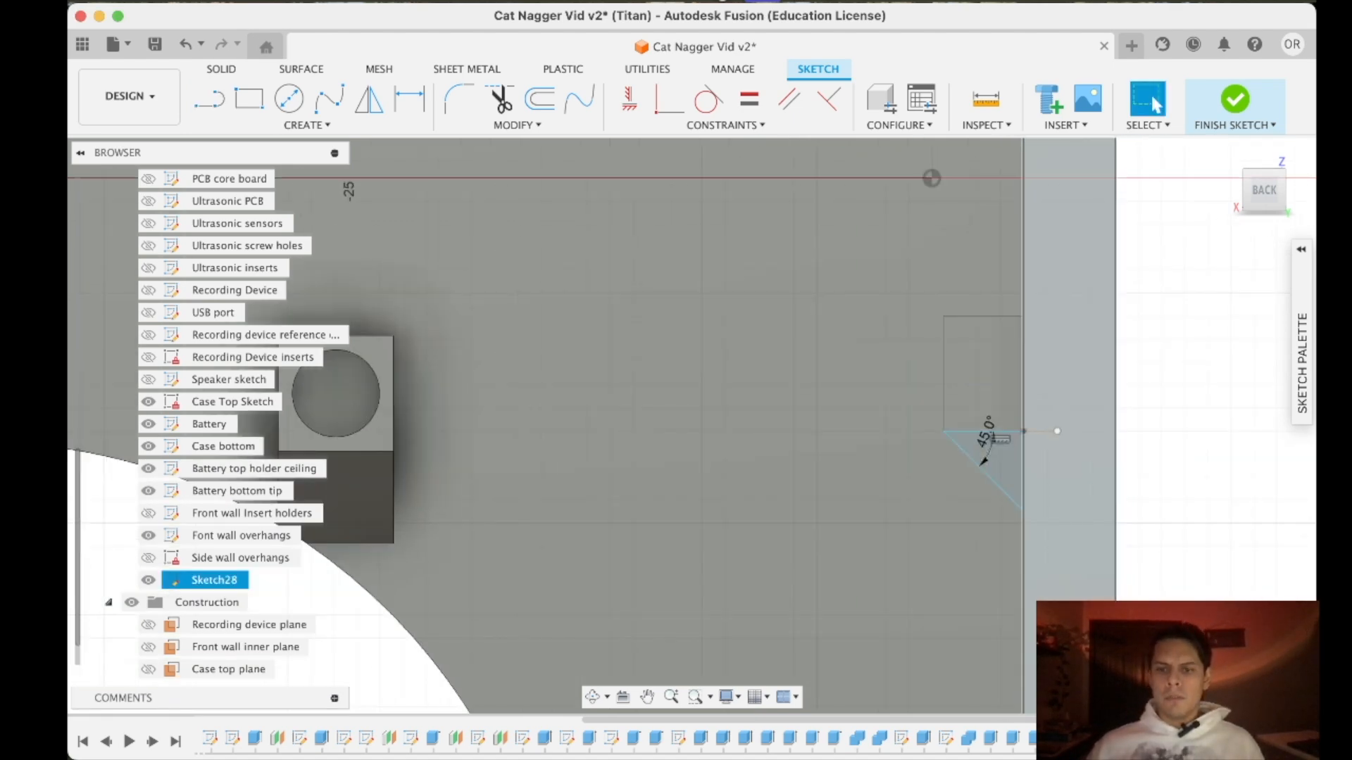
{"action": "mouse_move", "coordinate": [1006, 531]}
{"action": "middle_mouse_down"}
{"action": "mouse_move", "coordinate": [818, 160]}
{"action": "mouse_move", "coordinate": [815, 276]}
{"action": "middle_mouse_up"}
{"action": "scroll", "coordinate": [809, 256], "scroll_direction": "down", "scroll_amount": 3}
{"action": "scroll", "coordinate": [793, 225], "scroll_direction": "up", "scroll_amount": 2}
{"action": "scroll", "coordinate": [795, 218], "scroll_direction": "down", "scroll_amount": 2}
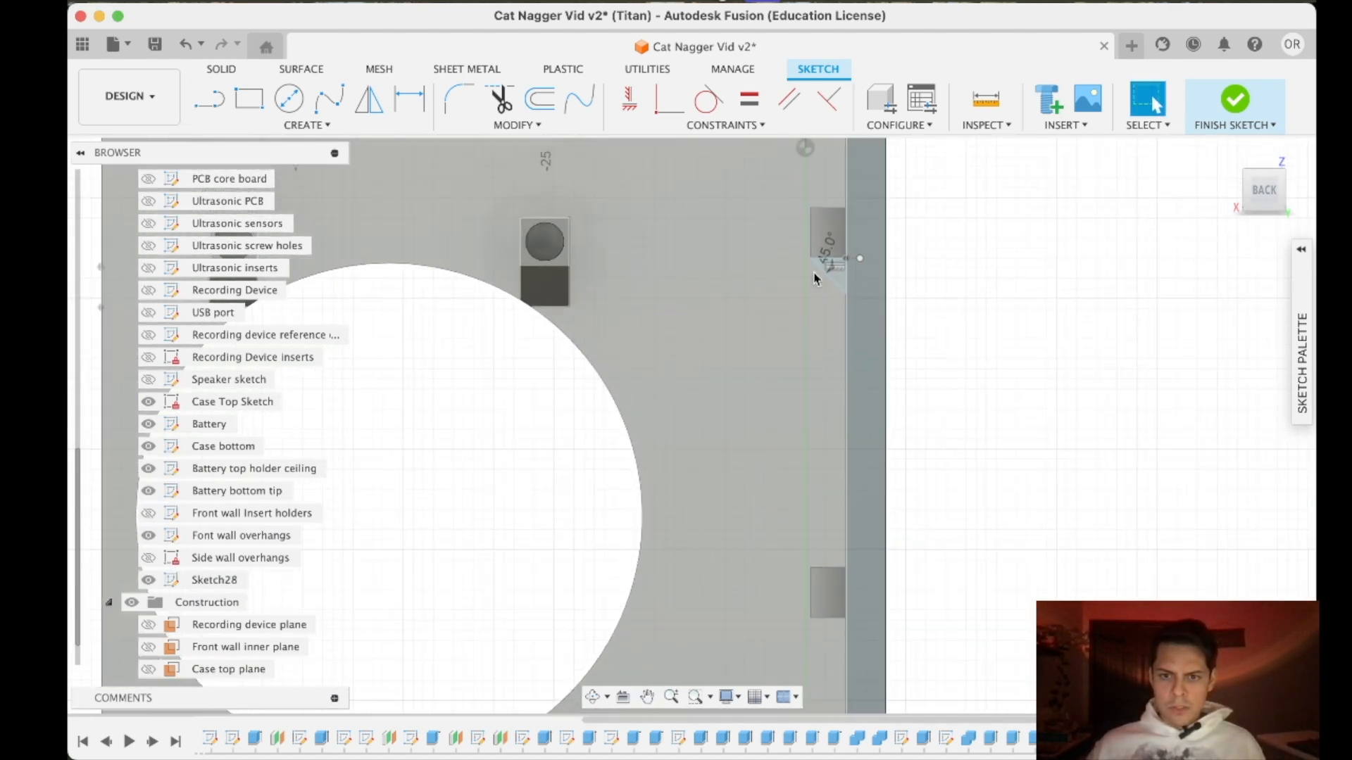
{"action": "scroll", "coordinate": [815, 265], "scroll_direction": "up", "scroll_amount": 5}
{"action": "left_click", "coordinate": [863, 299]}
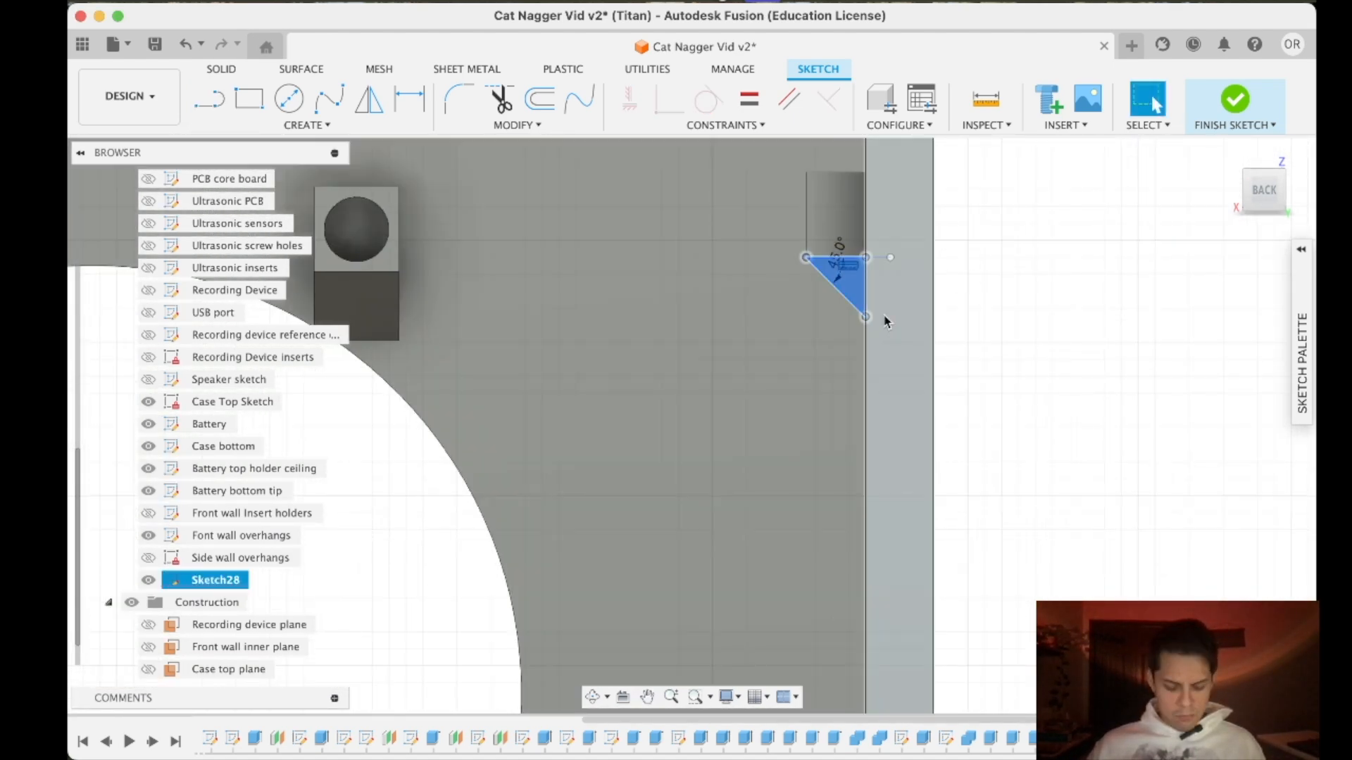
{"action": "left_click", "coordinate": [587, 127]}
{"action": "left_click", "coordinate": [557, 304]}
{"action": "key", "text": "Escape"}
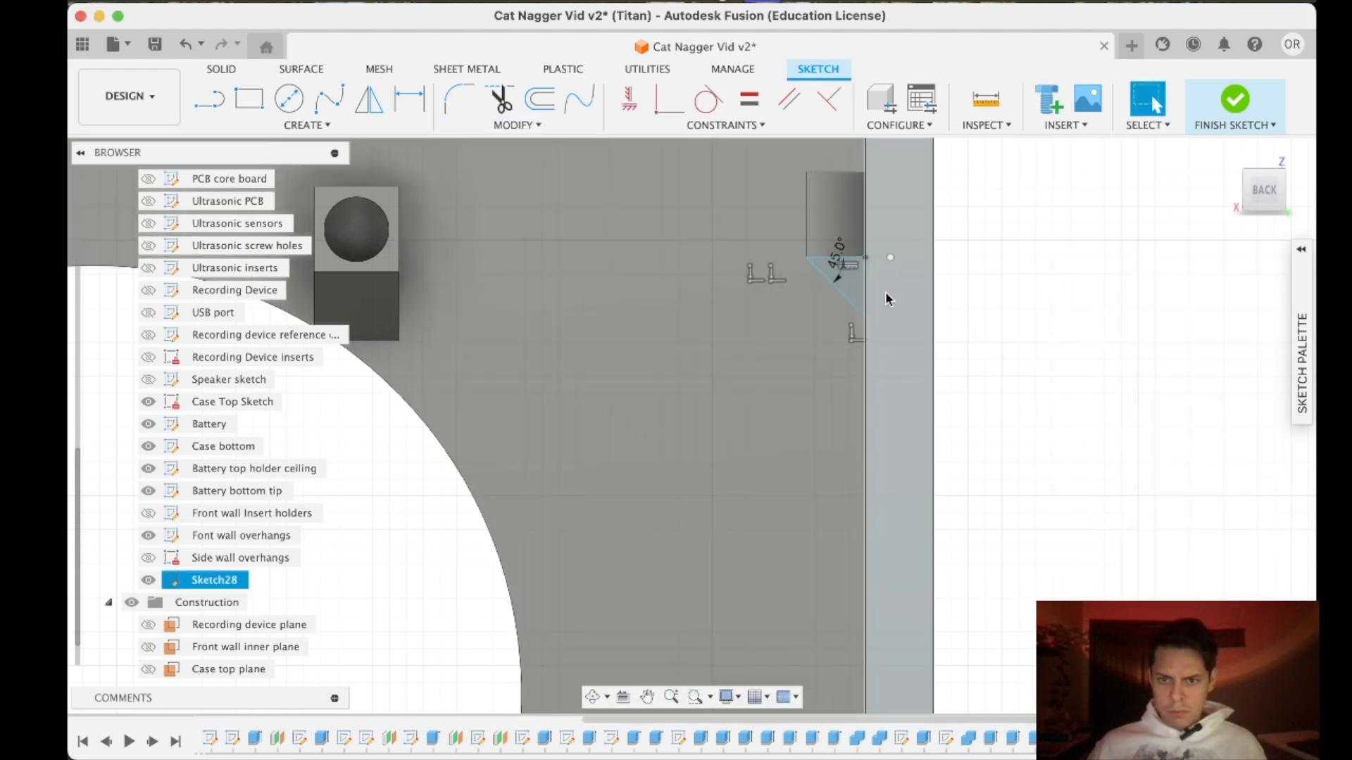
{"action": "left_click", "coordinate": [840, 288]}
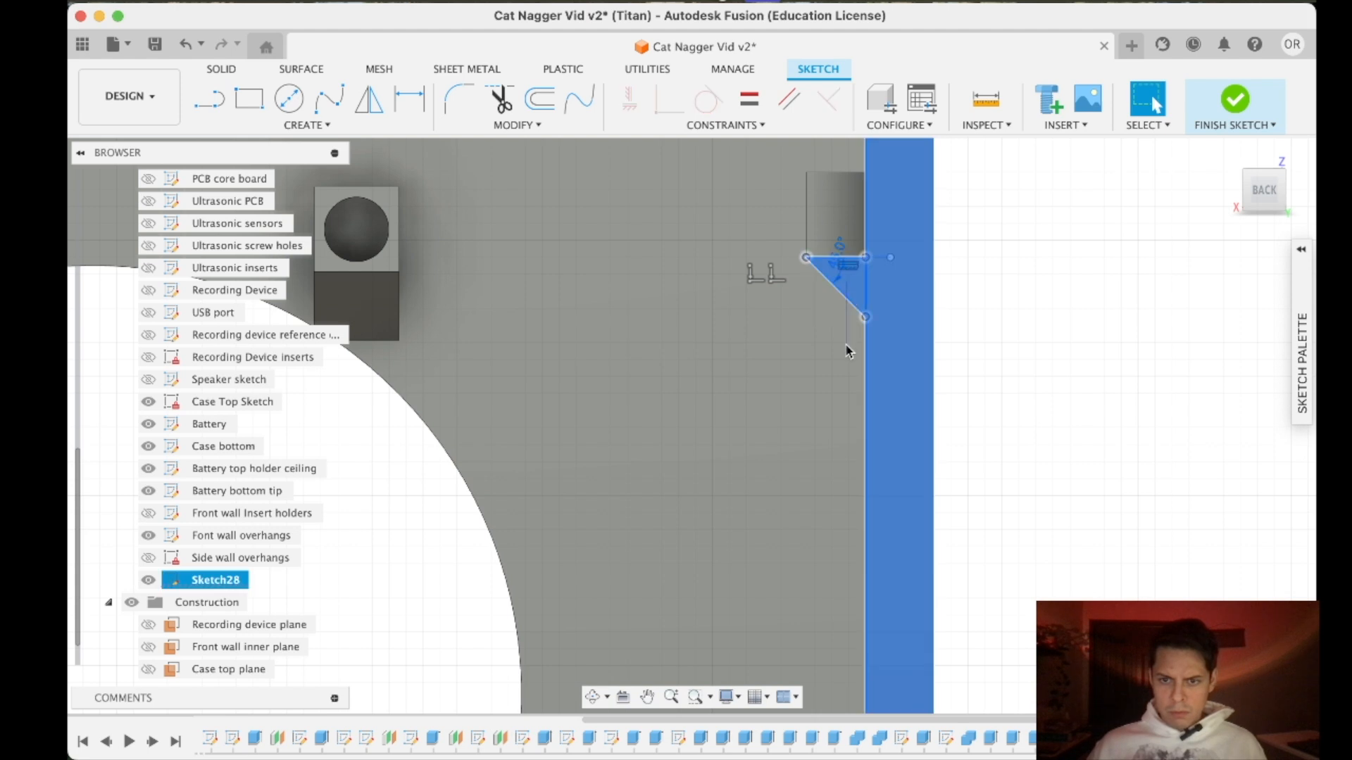
{"action": "left_click_drag", "start_coordinate": [847, 342], "coordinate": [851, 336]}
{"action": "left_click", "coordinate": [517, 125]}
{"action": "left_click", "coordinate": [531, 279]}
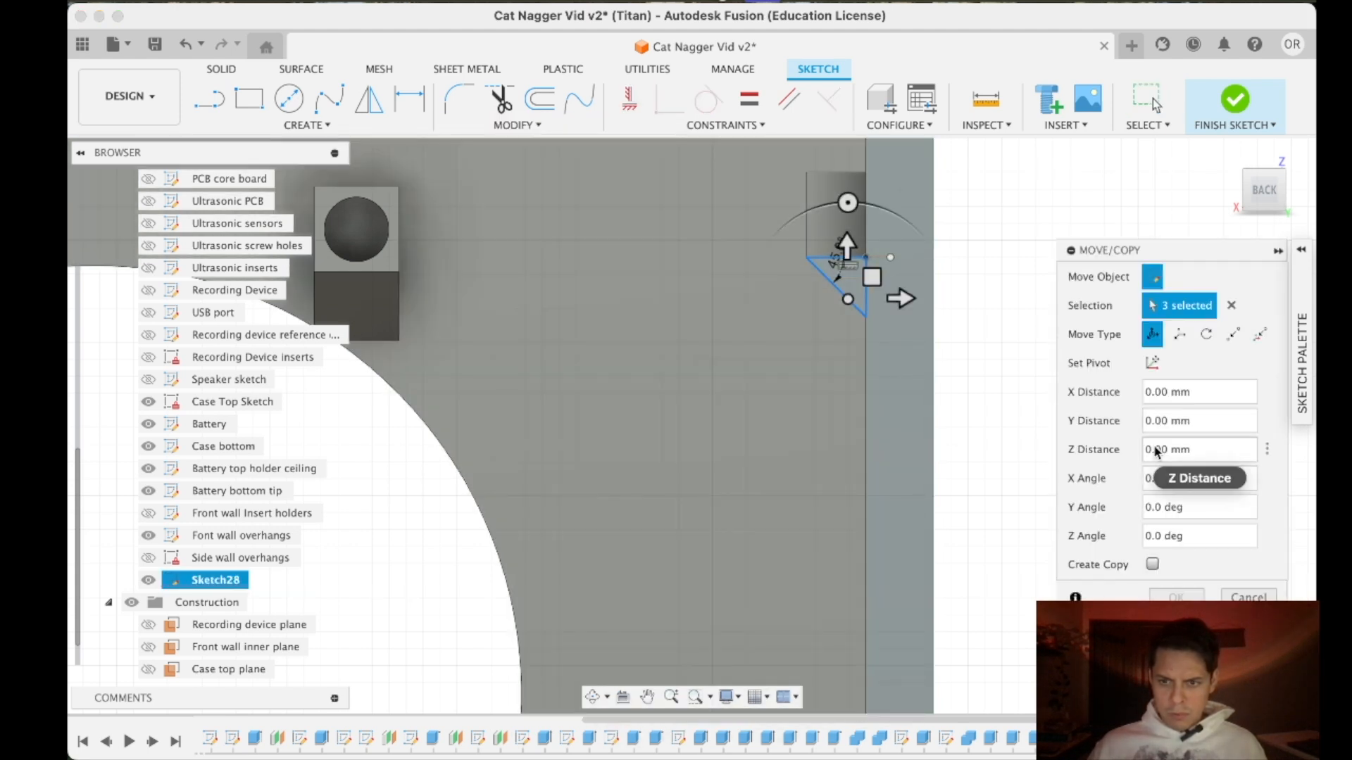
{"action": "key", "text": "Escape"}
- Try to copy the whole brace triangle down to the lower support, using its upper wall-side corner as the pivot
{"action": "left_click_drag", "start_coordinate": [747, 202], "coordinate": [886, 338]}
{"action": "left_click", "coordinate": [517, 124]}
{"action": "left_click", "coordinate": [525, 302]}
{"action": "scroll", "coordinate": [859, 281], "scroll_direction": "up", "scroll_amount": 5}
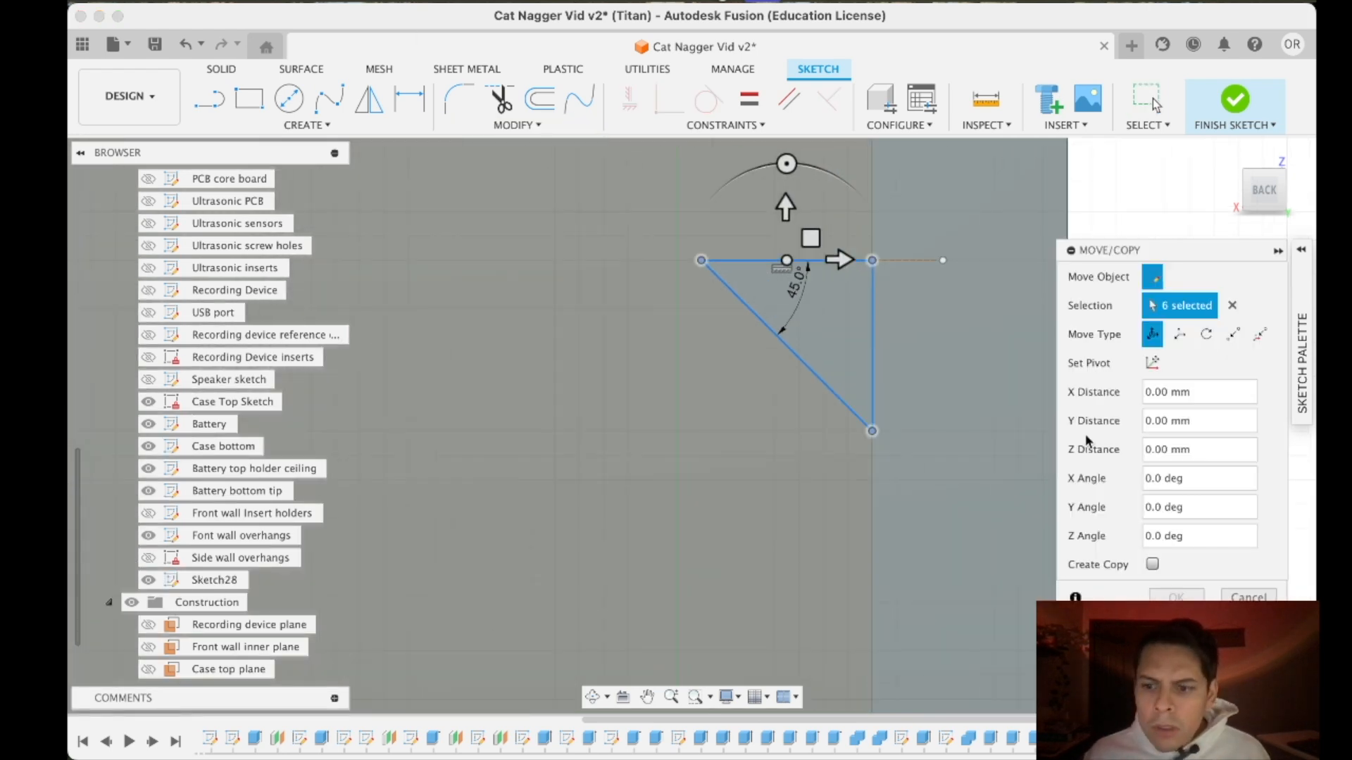
{"action": "left_click", "coordinate": [1152, 362]}
{"action": "left_click", "coordinate": [871, 260]}
{"action": "scroll", "coordinate": [856, 451], "scroll_direction": "down", "scroll_amount": 5}
{"action": "middle_click_drag", "start_coordinate": [845, 454], "coordinate": [824, 196]}
{"action": "scroll", "coordinate": [824, 196], "scroll_direction": "down", "scroll_amount": 5}
{"action": "left_click_drag", "start_coordinate": [860, 143], "coordinate": [853, 520]}
{"action": "scroll", "coordinate": [857, 461], "scroll_direction": "down", "scroll_amount": 5}
{"action": "scroll", "coordinate": [844, 320], "scroll_direction": "up", "scroll_amount": 7}
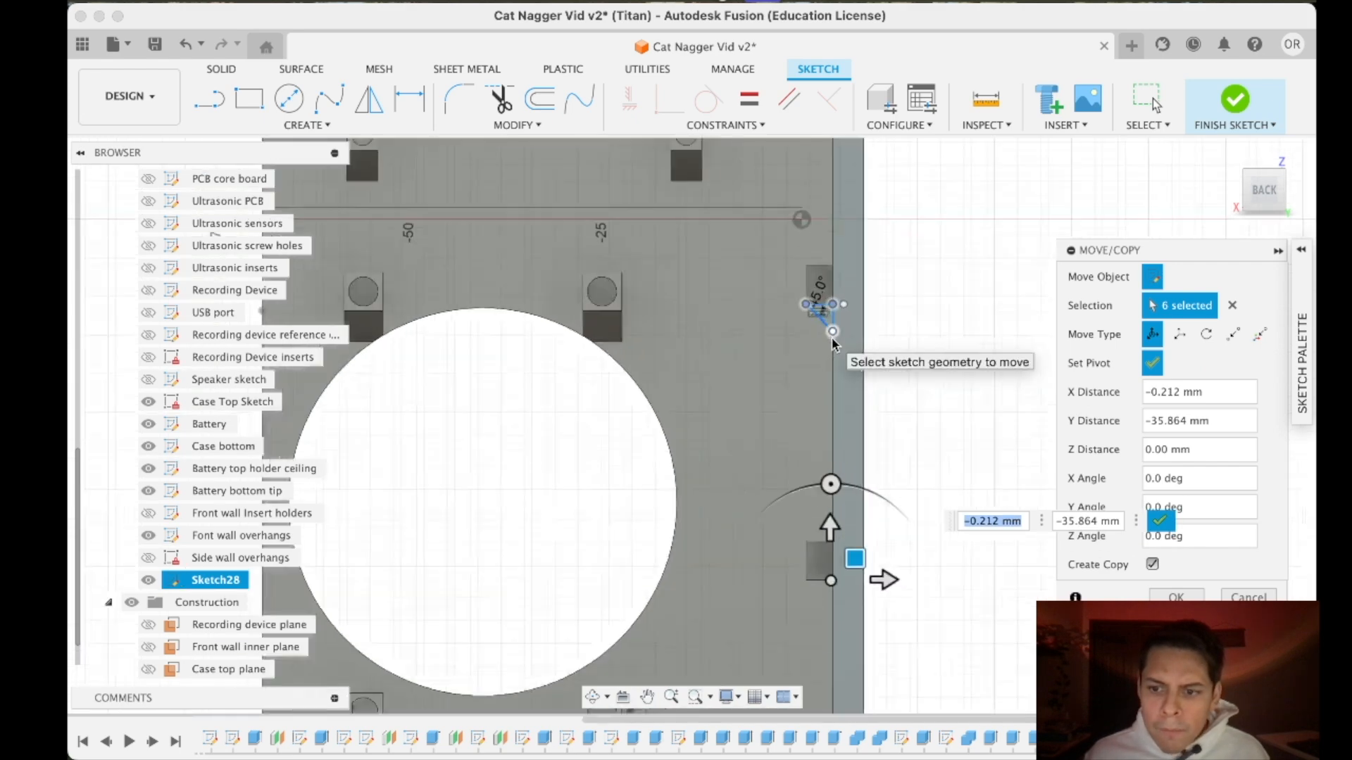
- Reselect only the brace triangle's three lines and copy them down to the underside of the lower support, aligned with its wall-side corner
{"action": "left_click", "coordinate": [1233, 305]}
{"action": "scroll", "coordinate": [848, 301], "scroll_direction": "up", "scroll_amount": 4}
{"action": "left_click", "coordinate": [804, 321]}
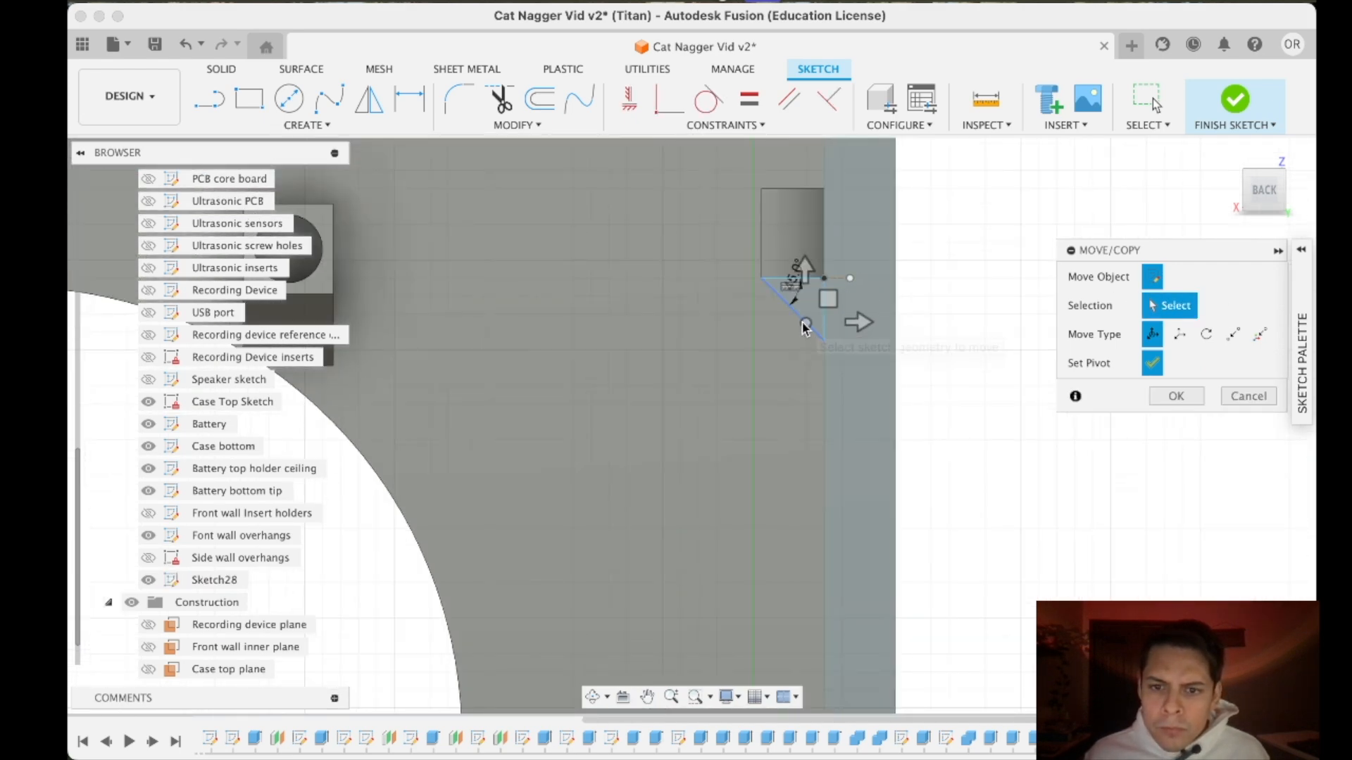
{"action": "left_click", "coordinate": [824, 302]}
{"action": "scroll", "coordinate": [1003, 459], "scroll_direction": "down", "scroll_amount": 1}
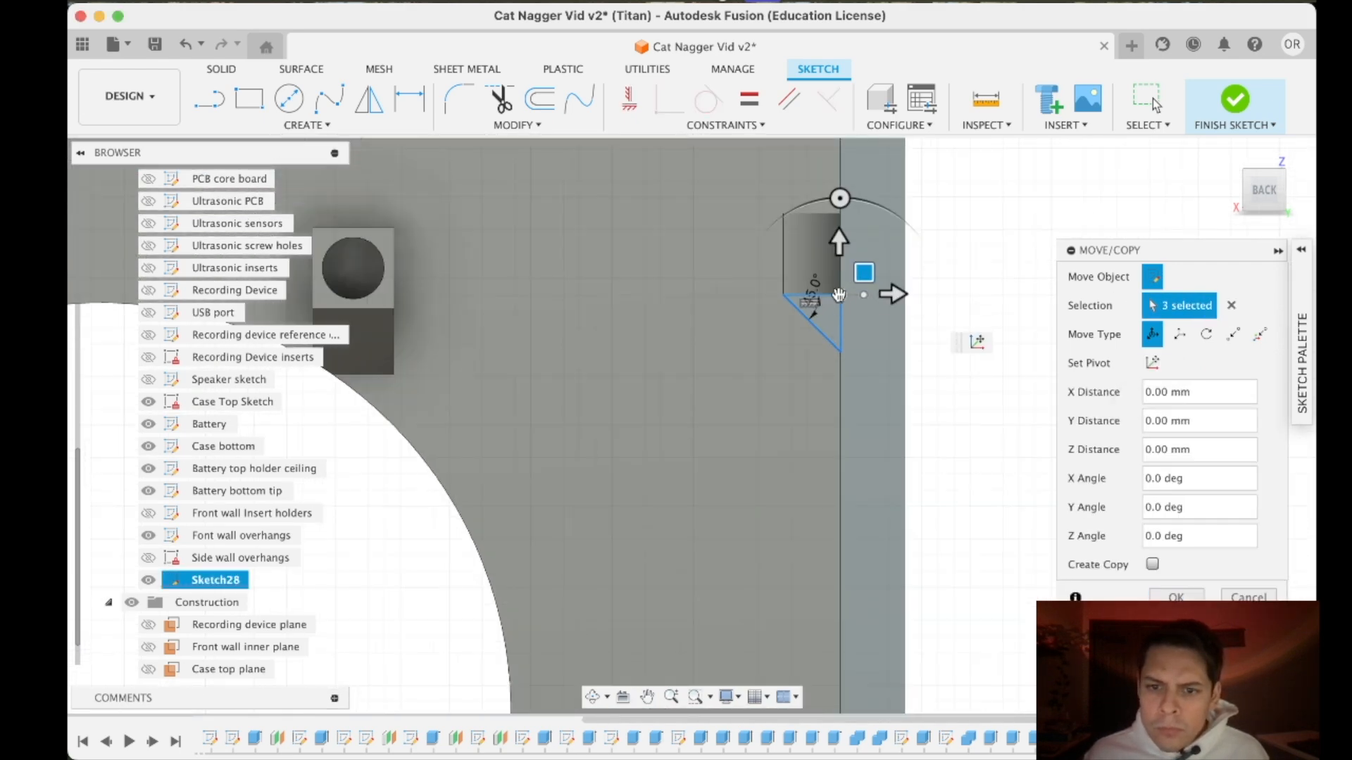
{"action": "left_click_drag", "start_coordinate": [839, 294], "coordinate": [842, 363]}
{"action": "scroll", "coordinate": [853, 448], "scroll_direction": "down", "scroll_amount": 5}
{"action": "middle_click_drag", "start_coordinate": [855, 427], "coordinate": [857, 295]}
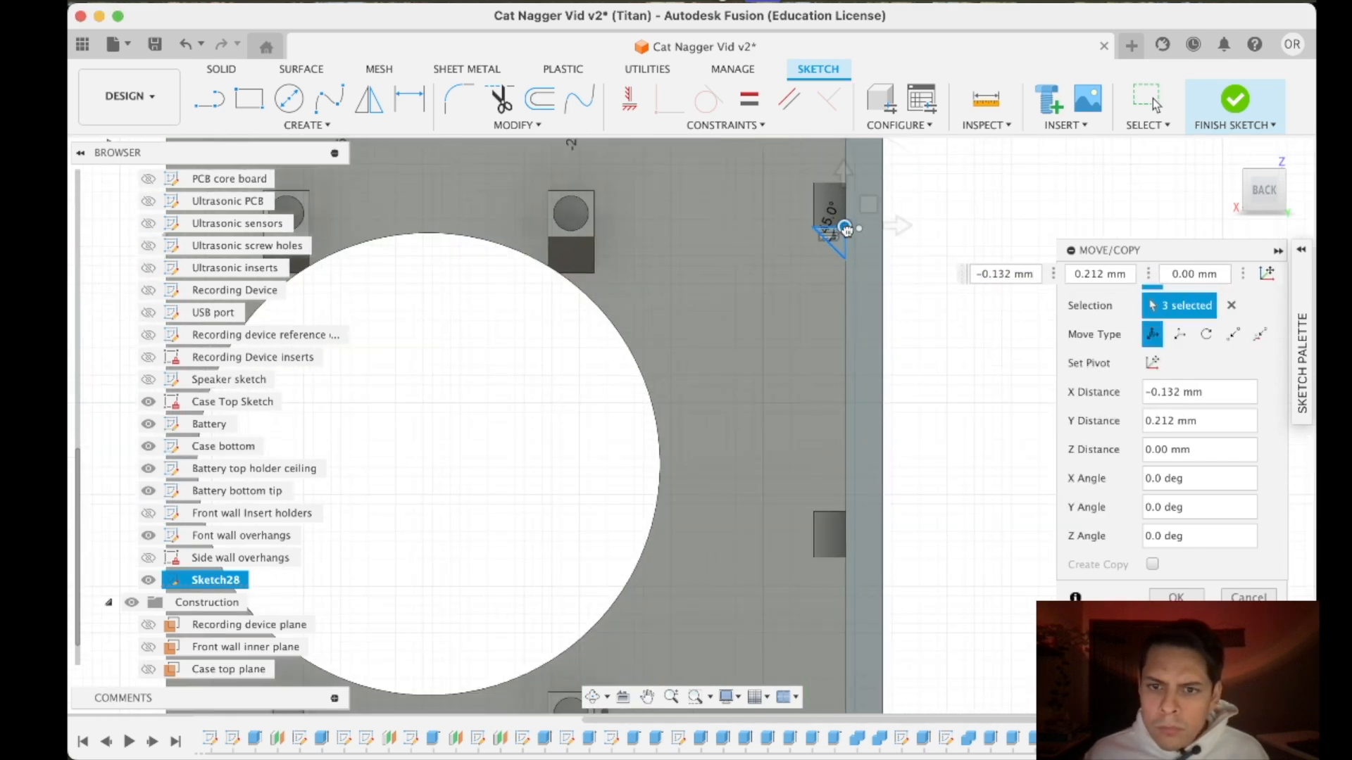
{"action": "scroll", "coordinate": [845, 561], "scroll_direction": "up", "scroll_amount": 6}
{"action": "left_click_drag", "start_coordinate": [838, 504], "coordinate": [847, 502]}
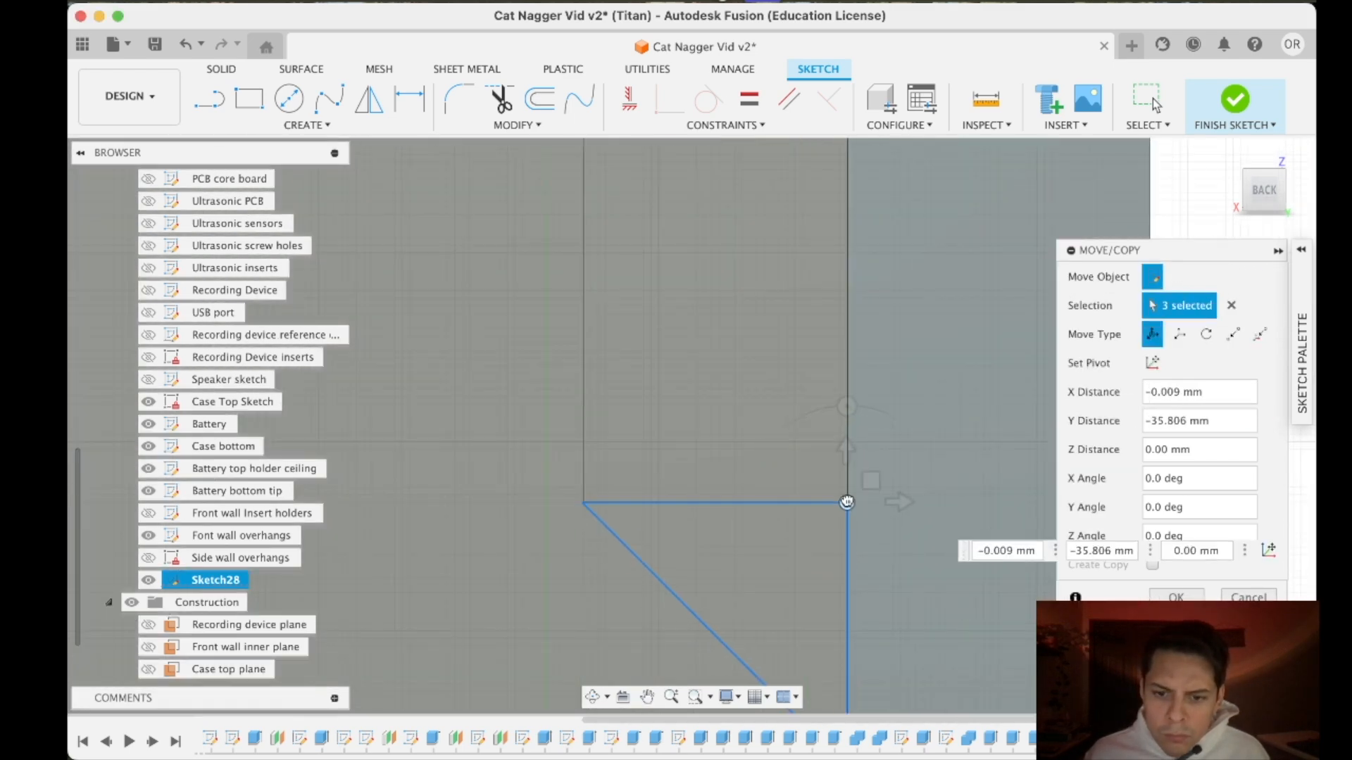
{"action": "key", "text": "Return"}
{"action": "scroll", "coordinate": [894, 522], "scroll_direction": "down", "scroll_amount": 10}
{"action": "scroll", "coordinate": [819, 151], "scroll_direction": "up", "scroll_amount": 8}
{"action": "scroll", "coordinate": [801, 283], "scroll_direction": "down", "scroll_amount": 6}
{"action": "scroll", "coordinate": [764, 647], "scroll_direction": "up", "scroll_amount": 3}
{"action": "scroll", "coordinate": [764, 648], "scroll_direction": "down", "scroll_amount": 6}
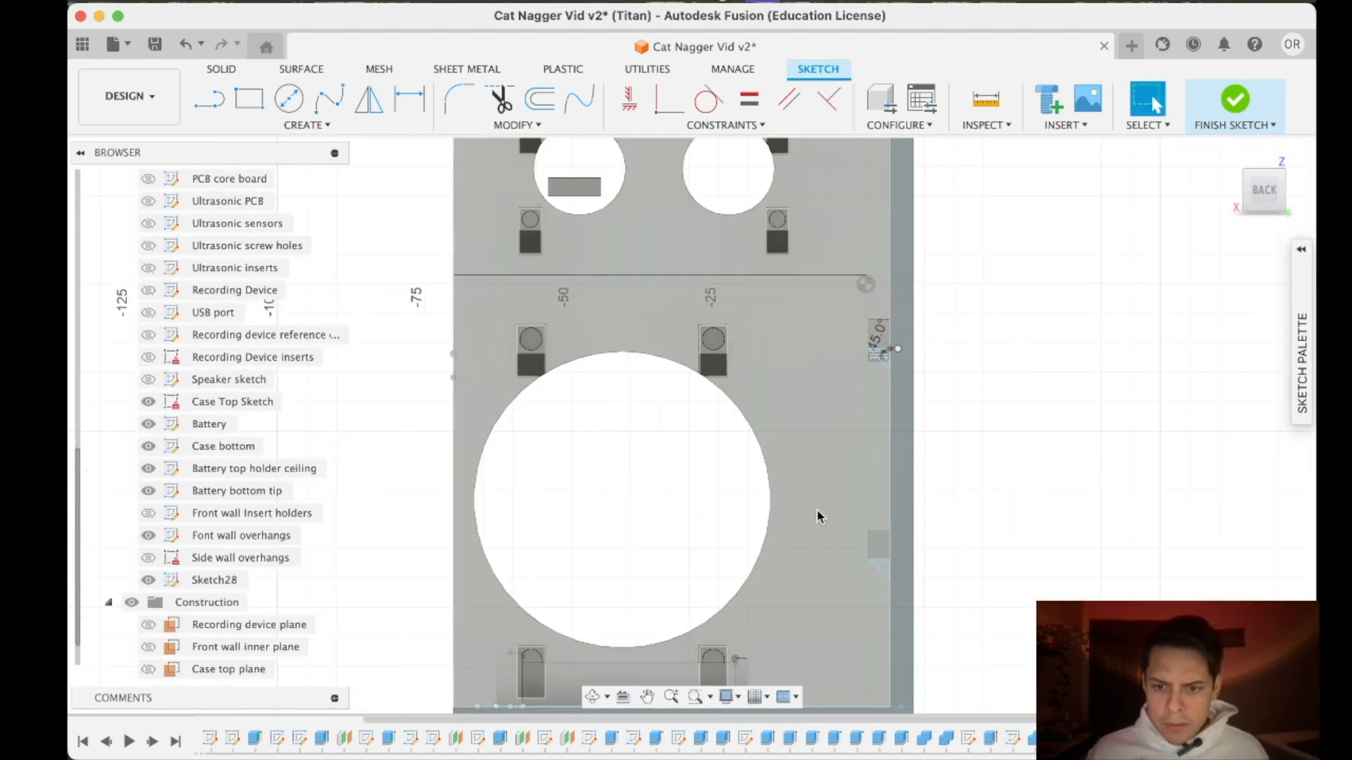
- Start extruding the upper brace triangle with a side face of the support above the larger round hole as its start object
{"action": "key", "text": "e"}
{"action": "left_click", "coordinate": [908, 345]}
{"action": "left_click", "coordinate": [1172, 302]}
{"action": "left_click", "coordinate": [1177, 361]}
{"action": "middle_click_drag", "start_coordinate": [950, 331], "coordinate": [1190, 172], "text": "shift"}
{"action": "left_click", "coordinate": [1223, 156]}
{"action": "middle_click_drag", "start_coordinate": [880, 437], "coordinate": [789, 338], "text": "shift"}
{"action": "scroll", "coordinate": [782, 345], "scroll_direction": "up", "scroll_amount": 8}
{"action": "middle_click_drag", "start_coordinate": [1002, 214], "coordinate": [821, 446], "text": "shift"}
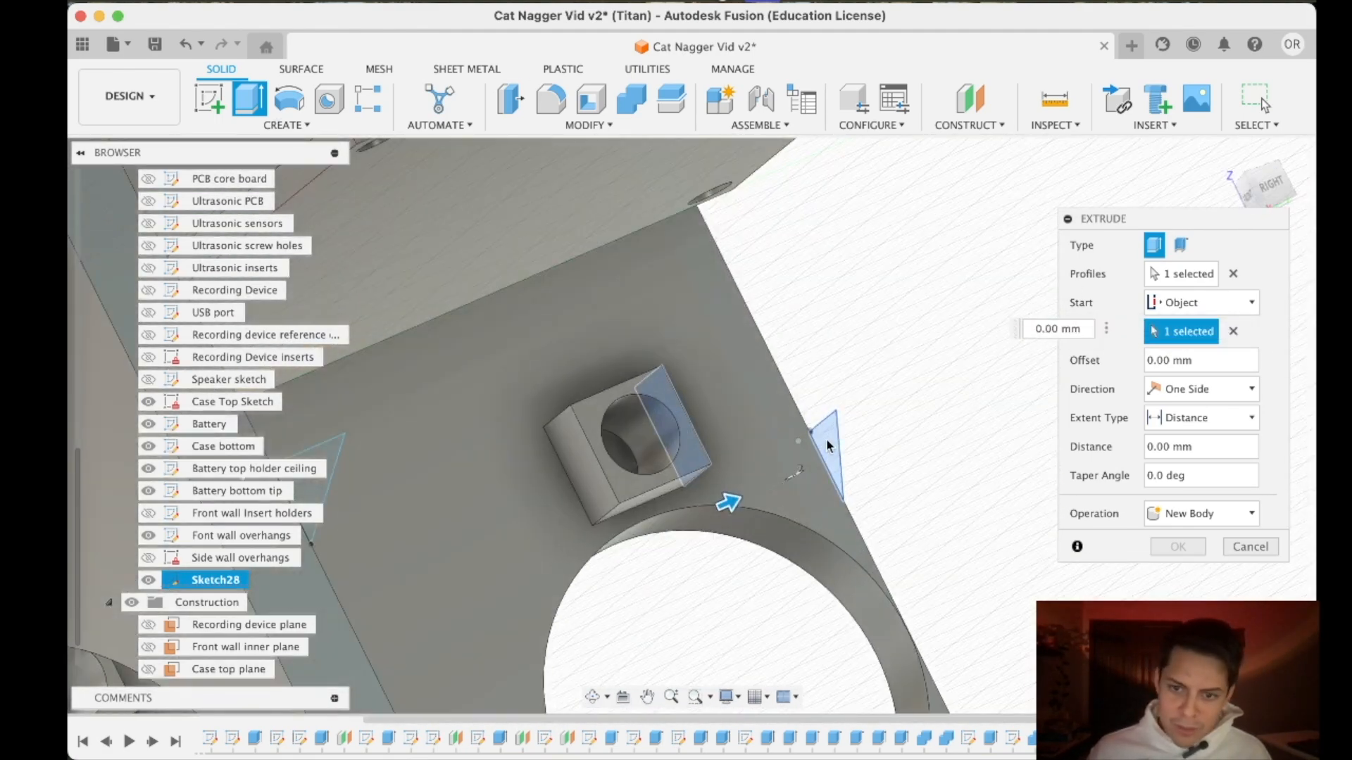
- Extend the brace to the opposite side face of the support above the larger hole and complete the extrusion
{"action": "left_click", "coordinate": [1201, 418]}
{"action": "left_click", "coordinate": [1190, 447]}
{"action": "left_click", "coordinate": [588, 475]}
{"action": "key", "text": "Return"}
- Rename the side wall brace sketch as Sidewall overhangs
{"action": "mouse_move", "coordinate": [606, 485]}
{"action": "middle_mouse_down", "text": "shift"}
{"action": "mouse_move", "coordinate": [633, 451]}
{"action": "mouse_move", "coordinate": [760, 394]}
{"action": "mouse_move", "coordinate": [816, 450]}
{"action": "mouse_move", "coordinate": [704, 395]}
{"action": "middle_mouse_up", "text": "shift"}
{"action": "right_click", "coordinate": [211, 580]}
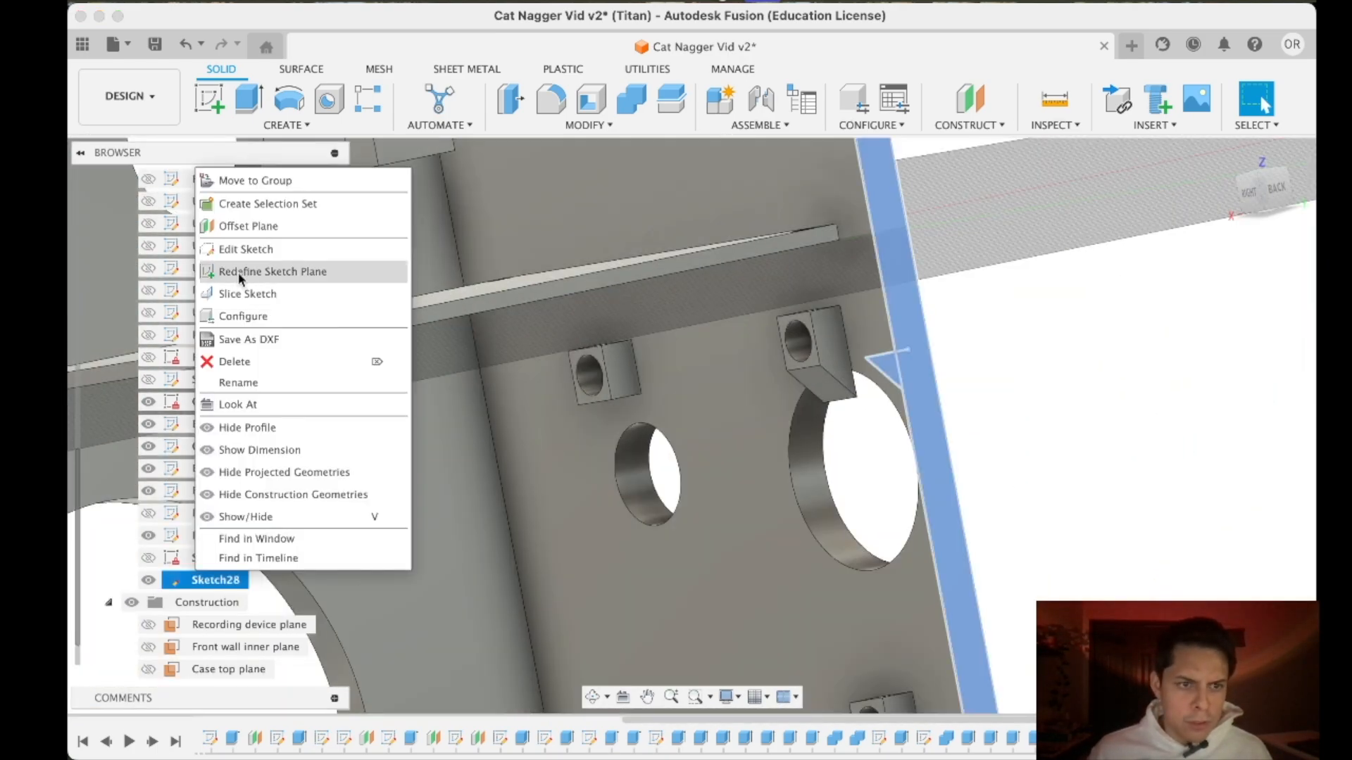
{"action": "left_click", "coordinate": [239, 248]}
{"action": "right_click", "coordinate": [207, 579]}
{"action": "left_click", "coordinate": [244, 452]}
{"action": "type", "text": "Sidewall overhangs"}
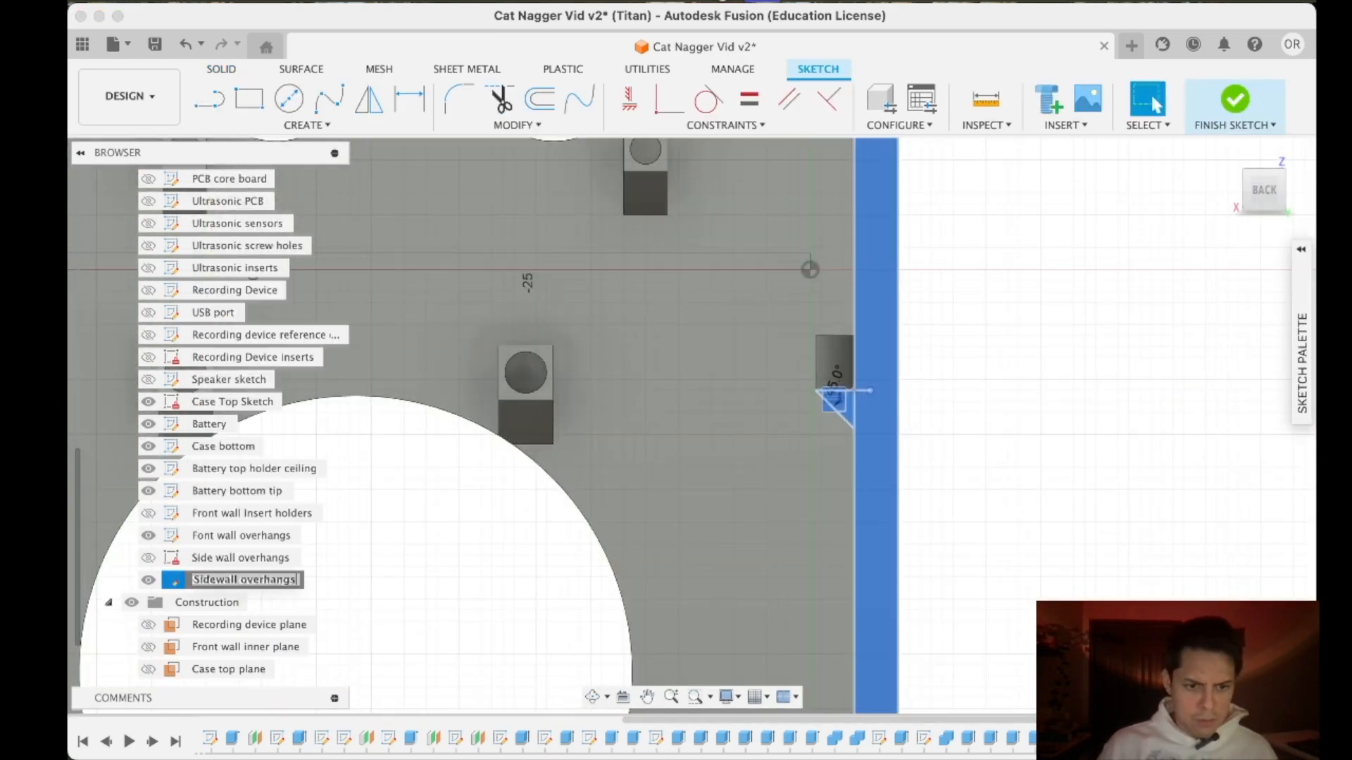
{"action": "key", "text": "Return"}
- Start another extrusion of the upper brace triangle from a side face of the support above the smaller round hole
{"action": "middle_click_drag", "start_coordinate": [507, 430], "coordinate": [586, 417], "text": "shift"}
{"action": "scroll", "coordinate": [586, 417], "scroll_direction": "down", "scroll_amount": 5}
{"action": "key", "text": "Escape"}
{"action": "scroll", "coordinate": [590, 415], "scroll_direction": "up", "scroll_amount": 4}
{"action": "scroll", "coordinate": [588, 415], "scroll_direction": "down", "scroll_amount": 5}
{"action": "scroll", "coordinate": [586, 413], "scroll_direction": "up", "scroll_amount": 3}
{"action": "left_click", "coordinate": [234, 71]}
{"action": "left_click", "coordinate": [249, 99]}
{"action": "left_click", "coordinate": [1201, 303]}
{"action": "left_click", "coordinate": [1188, 367]}
{"action": "left_click", "coordinate": [612, 373]}
- Set the extent to an object, pick the opposite side face of the support above the smaller hole, and complete the brace
{"action": "left_click", "coordinate": [1200, 418]}
{"action": "left_click", "coordinate": [1185, 463]}
{"action": "scroll", "coordinate": [556, 410], "scroll_direction": "up", "scroll_amount": 5}
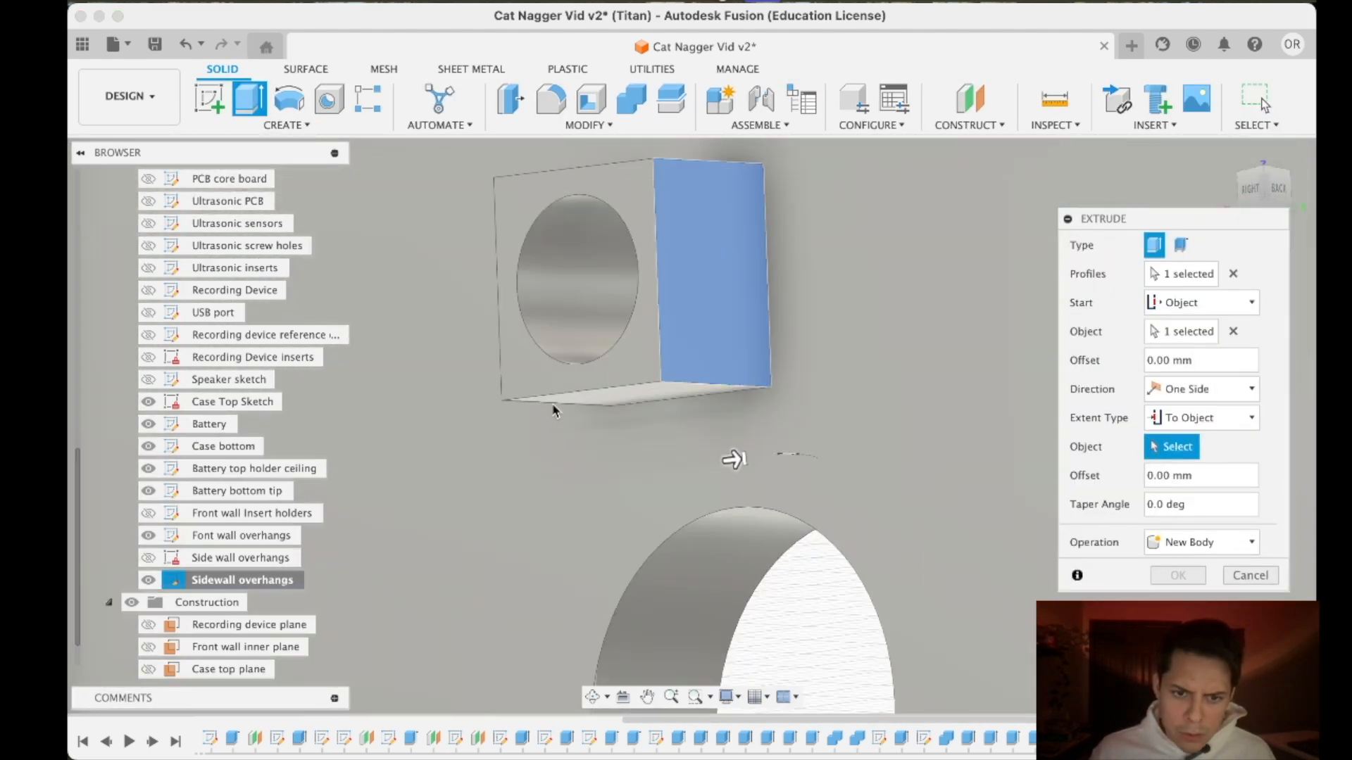
{"action": "left_click", "coordinate": [553, 408]}
{"action": "scroll", "coordinate": [550, 408], "scroll_direction": "down", "scroll_amount": 5}
{"action": "left_click", "coordinate": [1233, 446]}
{"action": "middle_click_drag", "start_coordinate": [972, 225], "coordinate": [606, 465], "text": "shift"}
{"action": "middle_click_drag", "start_coordinate": [605, 465], "coordinate": [669, 181]}
{"action": "scroll", "coordinate": [704, 246], "scroll_direction": "up", "scroll_amount": 5}
{"action": "middle_click_drag", "start_coordinate": [705, 246], "coordinate": [1238, 190]}
{"action": "scroll", "coordinate": [727, 472], "scroll_direction": "up", "scroll_amount": 3}
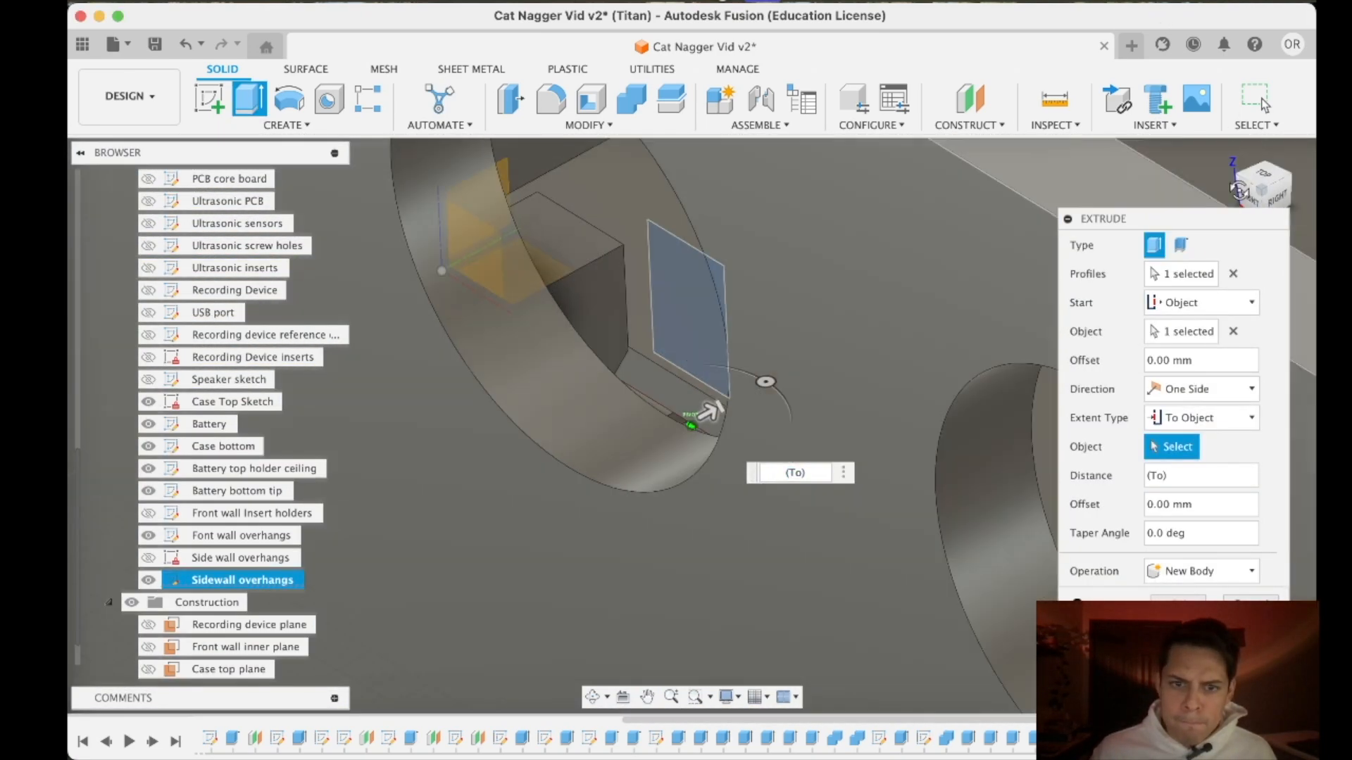
{"action": "scroll", "coordinate": [704, 317], "scroll_direction": "down", "scroll_amount": 5}
{"action": "scroll", "coordinate": [196, 311], "scroll_direction": "up", "scroll_amount": 8}
{"action": "left_click", "coordinate": [148, 312]}
{"action": "middle_click_drag", "start_coordinate": [506, 331], "coordinate": [535, 282], "text": "shift"}
{"action": "scroll", "coordinate": [535, 303], "scroll_direction": "up", "scroll_amount": 5}
{"action": "left_click", "coordinate": [507, 331]}
{"action": "key", "text": "Return"}
- Rename the Side wall overhangs sketch as Side wall Insert holds and leave sketch editing
{"action": "middle_click_drag", "start_coordinate": [965, 328], "coordinate": [989, 461], "text": "shift"}
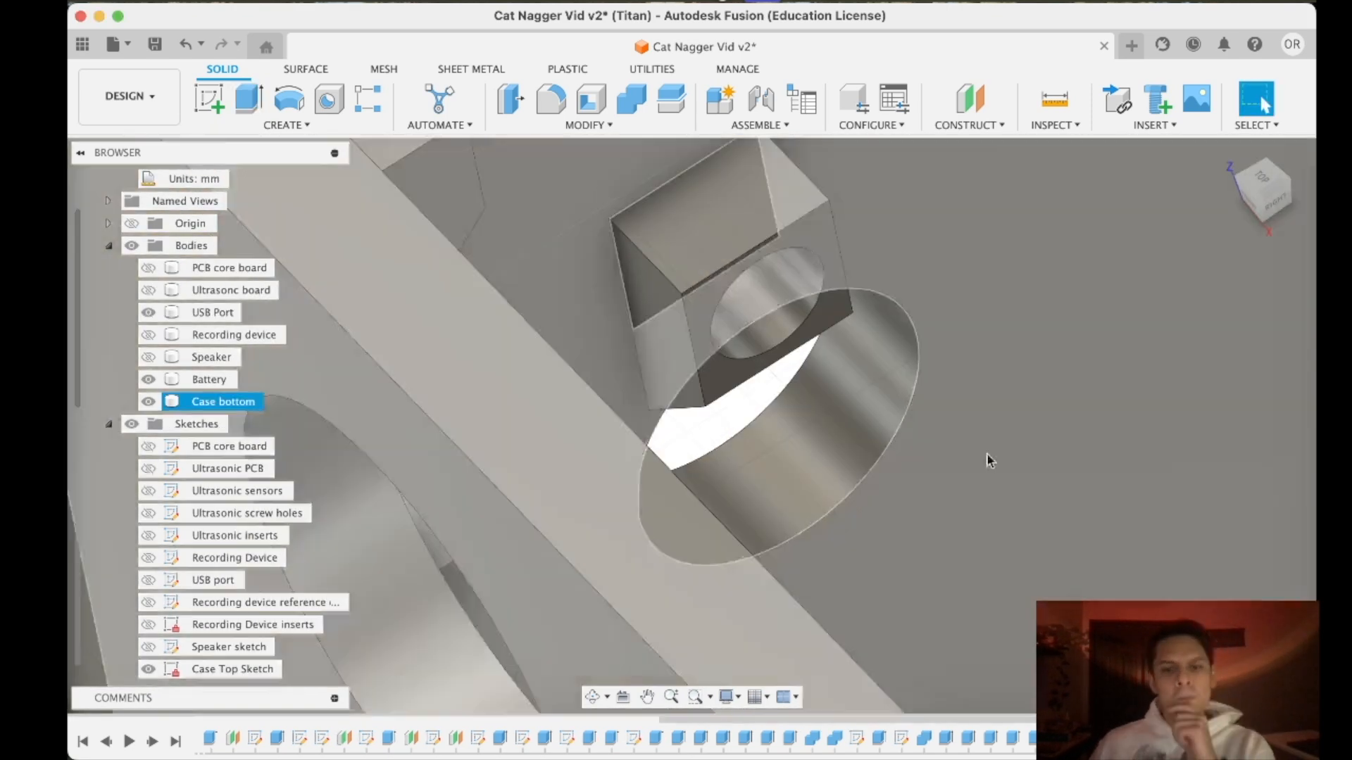
{"action": "scroll", "coordinate": [990, 461], "scroll_direction": "down", "scroll_amount": 8}
{"action": "scroll", "coordinate": [901, 204], "scroll_direction": "up", "scroll_amount": 5}
{"action": "scroll", "coordinate": [173, 617], "scroll_direction": "down", "scroll_amount": 8}
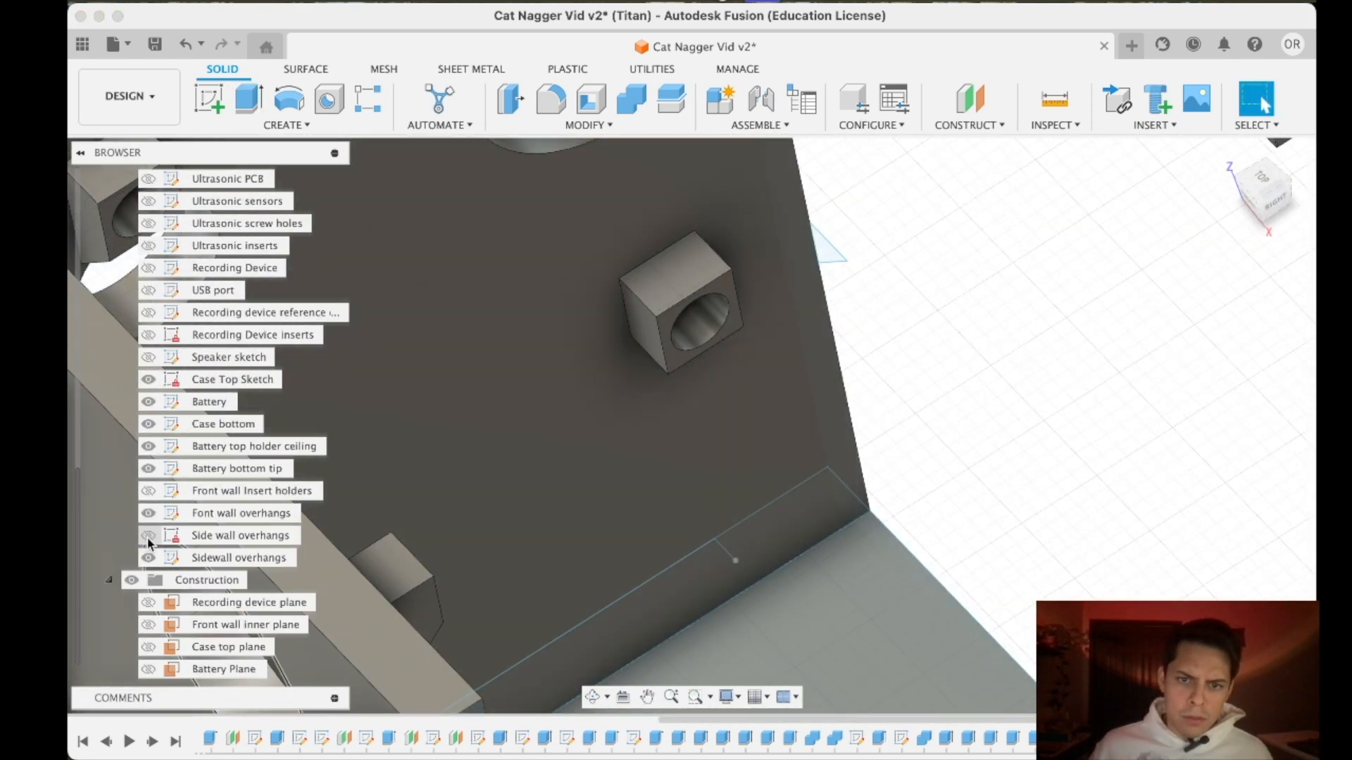
{"action": "double_click", "coordinate": [224, 559]}
{"action": "left_click", "coordinate": [287, 536]}
{"action": "double_click", "coordinate": [286, 536]}
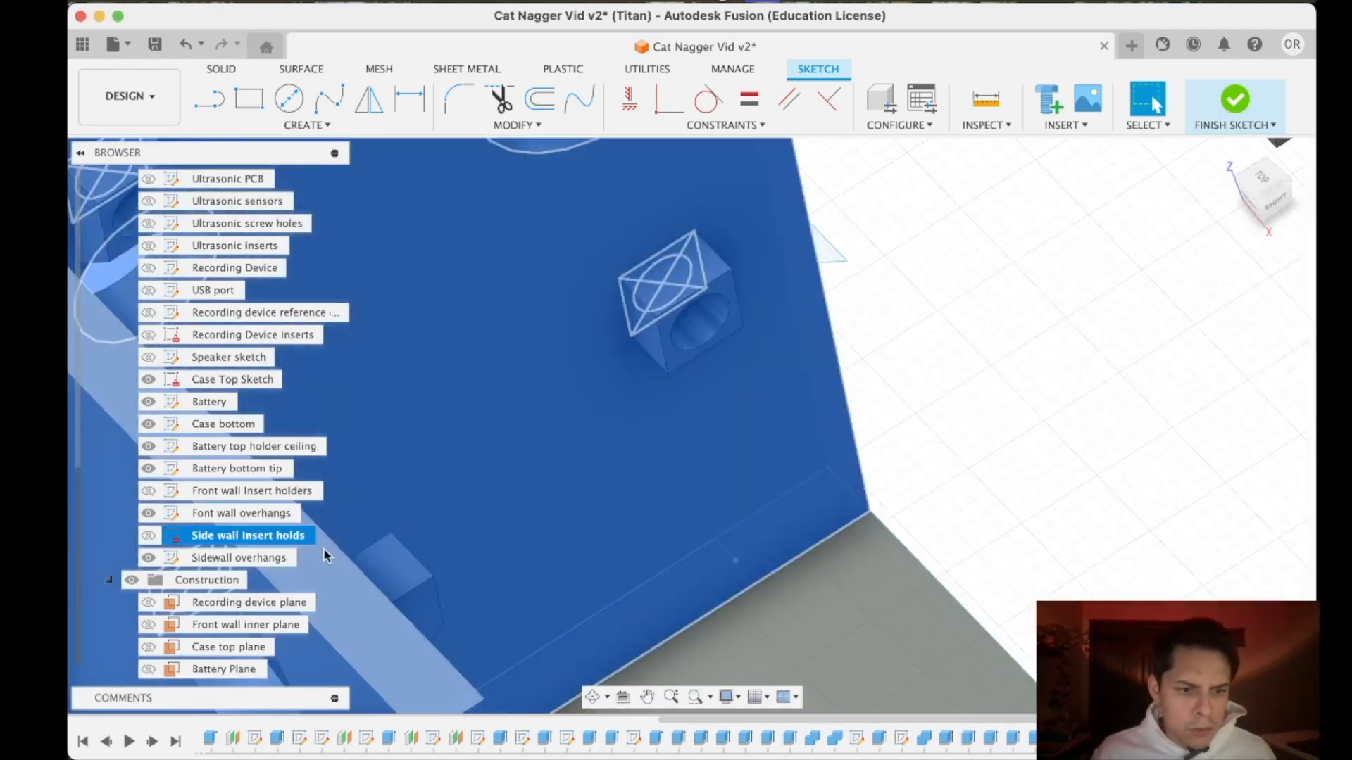
{"action": "left_click", "coordinate": [1235, 100]}
{"action": "left_click", "coordinate": [239, 557]}
{"action": "middle_click_drag", "start_coordinate": [690, 426], "coordinate": [746, 415], "text": "shift"}
{"action": "left_click", "coordinate": [1069, 335]}
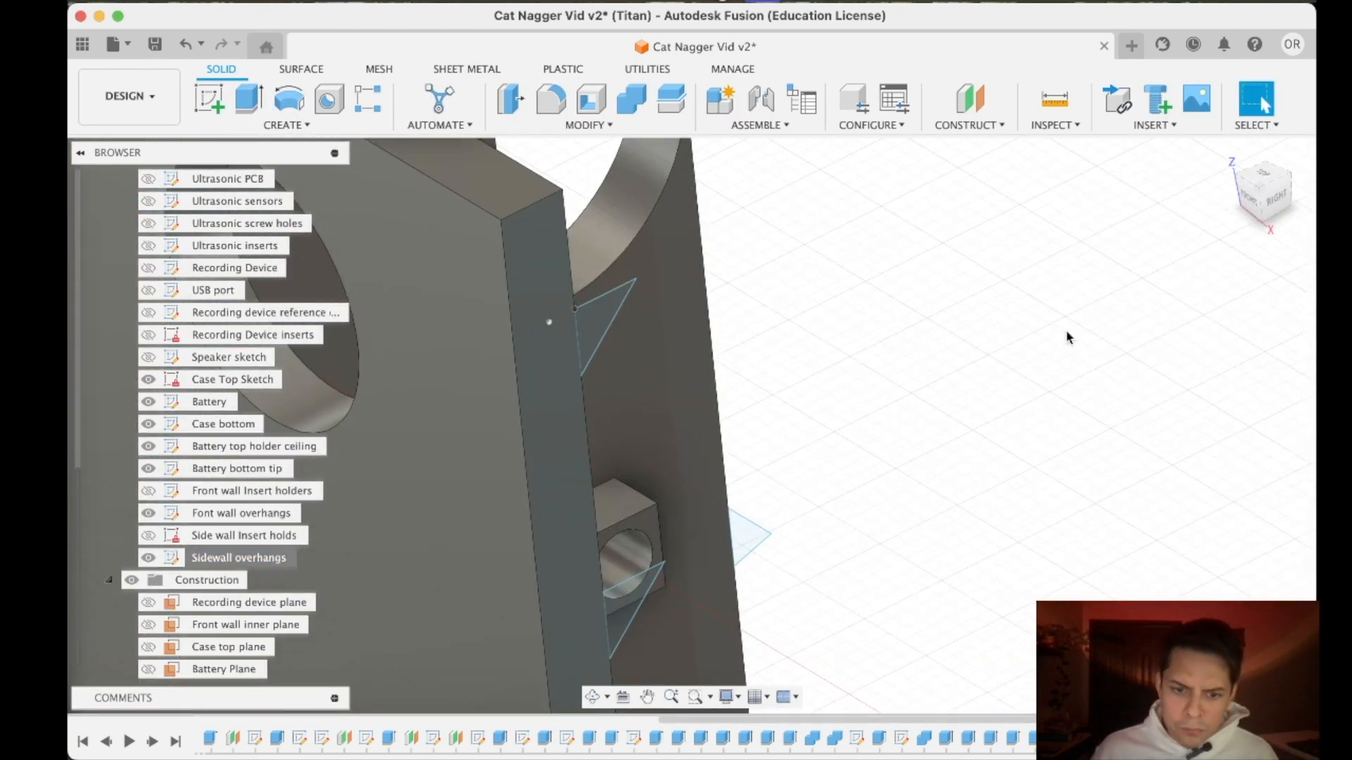
- Start extruding the lower brace triangle from a side face of the lower support nearest the wall's back edge
{"action": "middle_click_drag", "start_coordinate": [880, 450], "coordinate": [719, 548], "text": "shift"}
{"action": "key", "text": "e"}
{"action": "left_click", "coordinate": [755, 539]}
{"action": "left_click", "coordinate": [1200, 303]}
{"action": "left_click", "coordinate": [1166, 370]}
{"action": "middle_click_drag", "start_coordinate": [873, 451], "coordinate": [789, 367], "text": "shift"}
{"action": "scroll", "coordinate": [718, 380], "scroll_direction": "up", "scroll_amount": 5}
{"action": "left_click", "coordinate": [881, 213]}
{"action": "middle_click_drag", "start_coordinate": [881, 213], "coordinate": [916, 391], "text": "shift"}
{"action": "scroll", "coordinate": [999, 325], "scroll_direction": "up", "scroll_amount": 5}
{"action": "mouse_move", "coordinate": [1260, 186]}
{"action": "left_mouse_down"}
{"action": "mouse_move", "coordinate": [1125, 234]}
{"action": "mouse_move", "coordinate": [1255, 202]}
{"action": "left_mouse_up"}
- Extend the lower brace to that support's opposite side face and join it to the case
{"action": "left_click", "coordinate": [1199, 418]}
{"action": "left_click", "coordinate": [1183, 462]}
{"action": "scroll", "coordinate": [810, 296], "scroll_direction": "up", "scroll_amount": 5}
{"action": "left_click", "coordinate": [795, 274]}
{"action": "left_click", "coordinate": [1200, 600]}
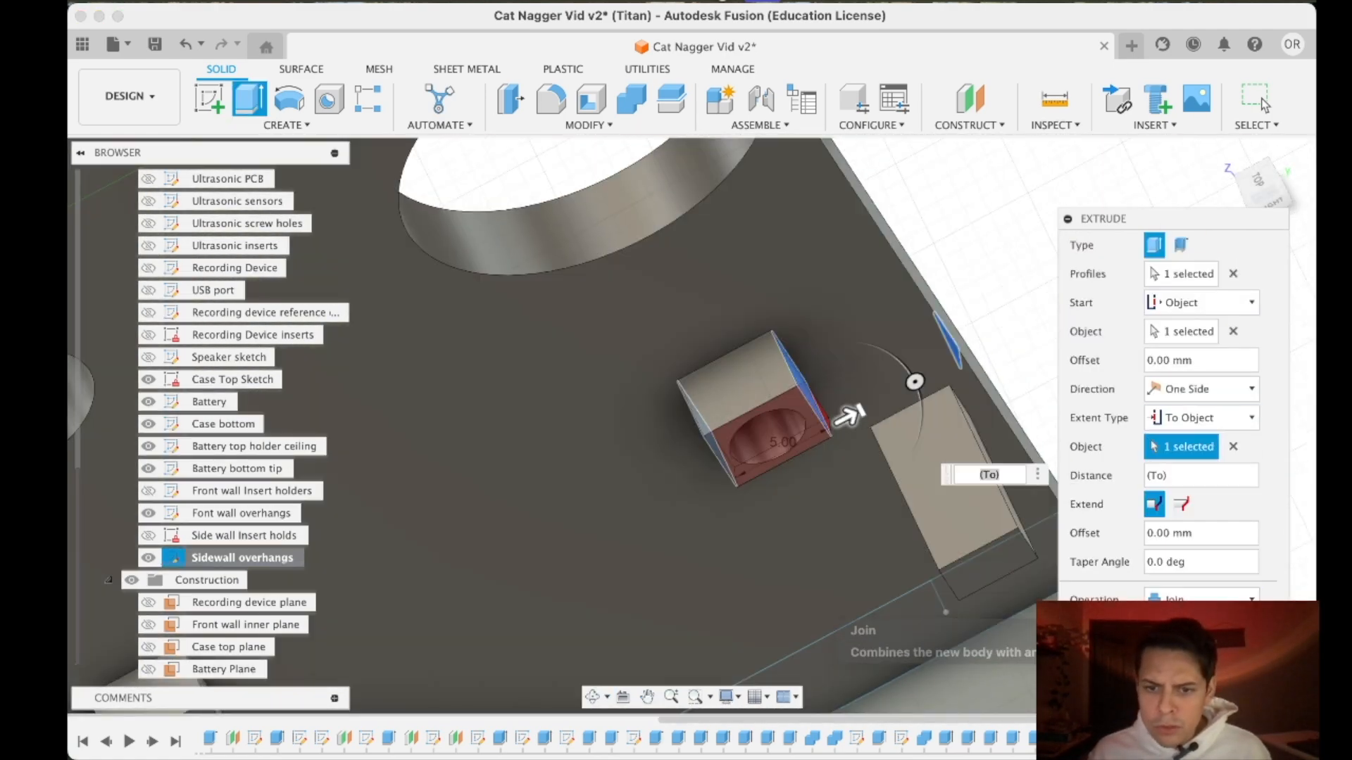
{"action": "left_click", "coordinate": [1176, 622]}
{"action": "left_click", "coordinate": [1178, 633]}
- Start a second extrusion of the lower brace triangle from a side face of the lower support nearest the front wall
{"action": "middle_click_drag", "start_coordinate": [880, 450], "coordinate": [761, 338], "text": "shift"}
{"action": "scroll", "coordinate": [1014, 394], "scroll_direction": "down", "scroll_amount": 5}
{"action": "middle_click_drag", "start_coordinate": [1032, 386], "coordinate": [901, 437], "text": "shift"}
{"action": "scroll", "coordinate": [880, 471], "scroll_direction": "up", "scroll_amount": 6}
{"action": "left_click", "coordinate": [812, 409]}
{"action": "left_click", "coordinate": [250, 99]}
{"action": "left_click", "coordinate": [1200, 303]}
{"action": "left_click", "coordinate": [1172, 369]}
{"action": "scroll", "coordinate": [866, 500], "scroll_direction": "down", "scroll_amount": 3}
{"action": "middle_click_drag", "start_coordinate": [743, 525], "coordinate": [563, 445], "text": "shift"}
{"action": "left_click", "coordinate": [394, 463]}
- Extend this brace to the opposite side face of the support near the front wall and join it to the case
{"action": "left_click", "coordinate": [1200, 418]}
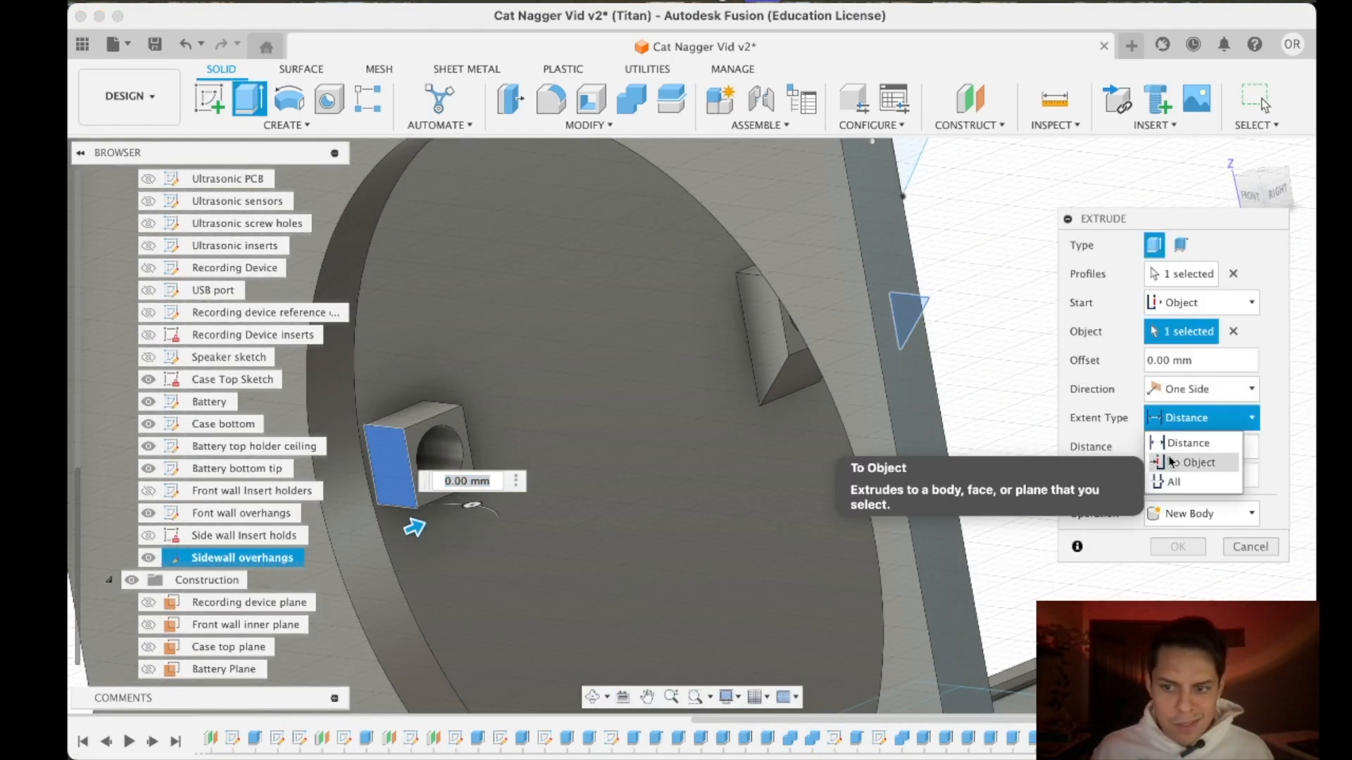
{"action": "left_click", "coordinate": [1183, 462]}
{"action": "middle_click_drag", "start_coordinate": [845, 451], "coordinate": [690, 426], "text": "shift"}
{"action": "left_click", "coordinate": [525, 386]}
{"action": "left_click", "coordinate": [1200, 600]}
{"action": "left_click", "coordinate": [1176, 623]}
{"action": "left_click", "coordinate": [1178, 633]}
- Examine the side wall braces where they overlap the two round holes and look for the timeline feature that cuts those holes
{"action": "scroll", "coordinate": [875, 510], "scroll_direction": "down", "scroll_amount": 8}
{"action": "middle_click_drag", "start_coordinate": [875, 510], "coordinate": [862, 297], "text": "shift"}
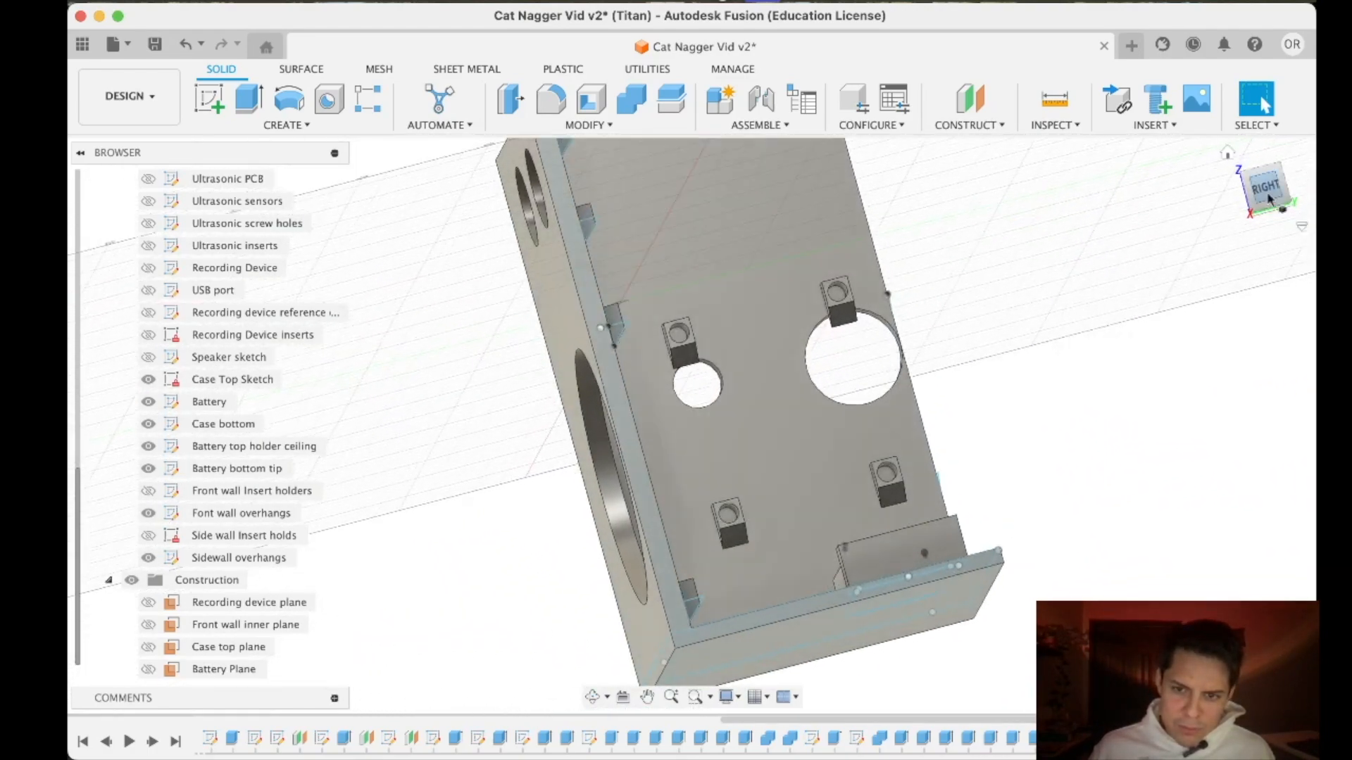
{"action": "scroll", "coordinate": [863, 298], "scroll_direction": "up", "scroll_amount": 5}
{"action": "scroll", "coordinate": [861, 297], "scroll_direction": "up", "scroll_amount": 3}
{"action": "left_click_drag", "start_coordinate": [1267, 202], "coordinate": [1237, 204]}
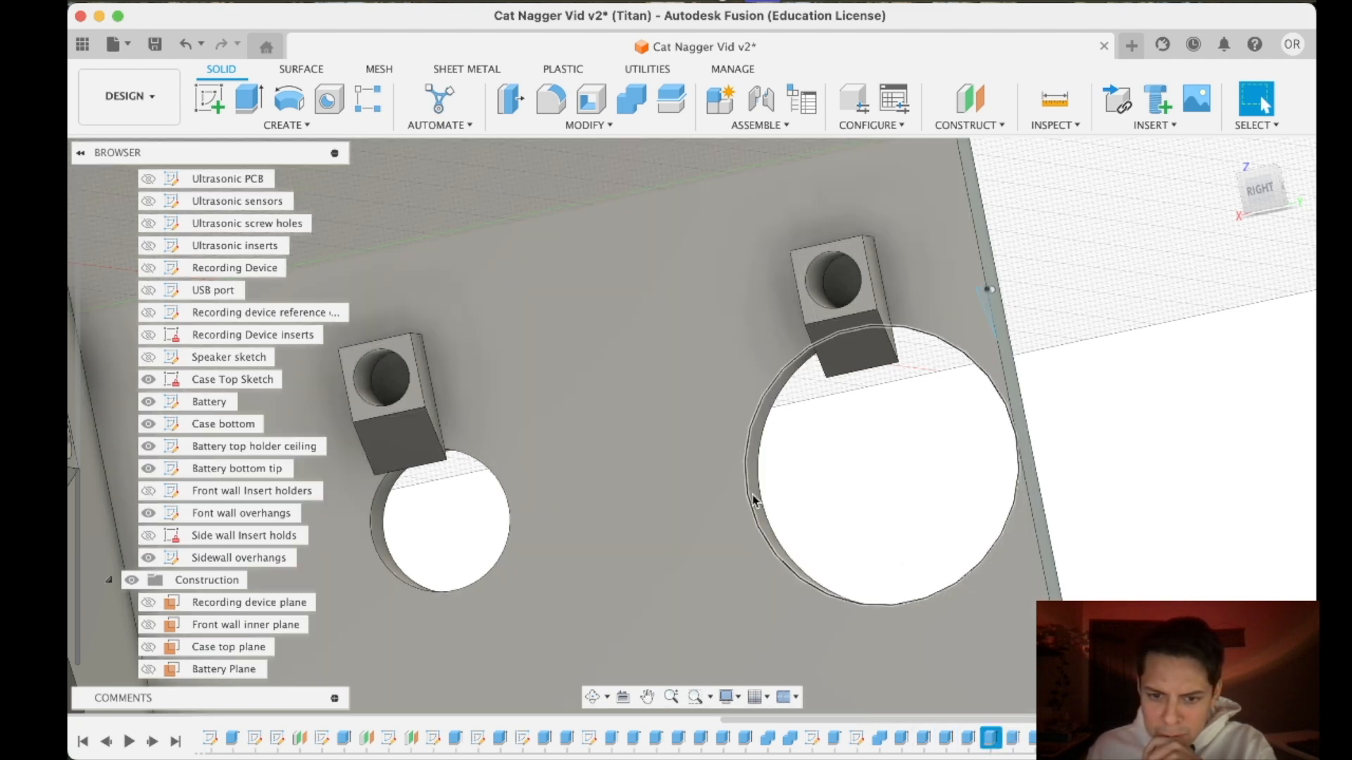
{"action": "scroll", "coordinate": [755, 502], "scroll_direction": "up", "scroll_amount": 3}
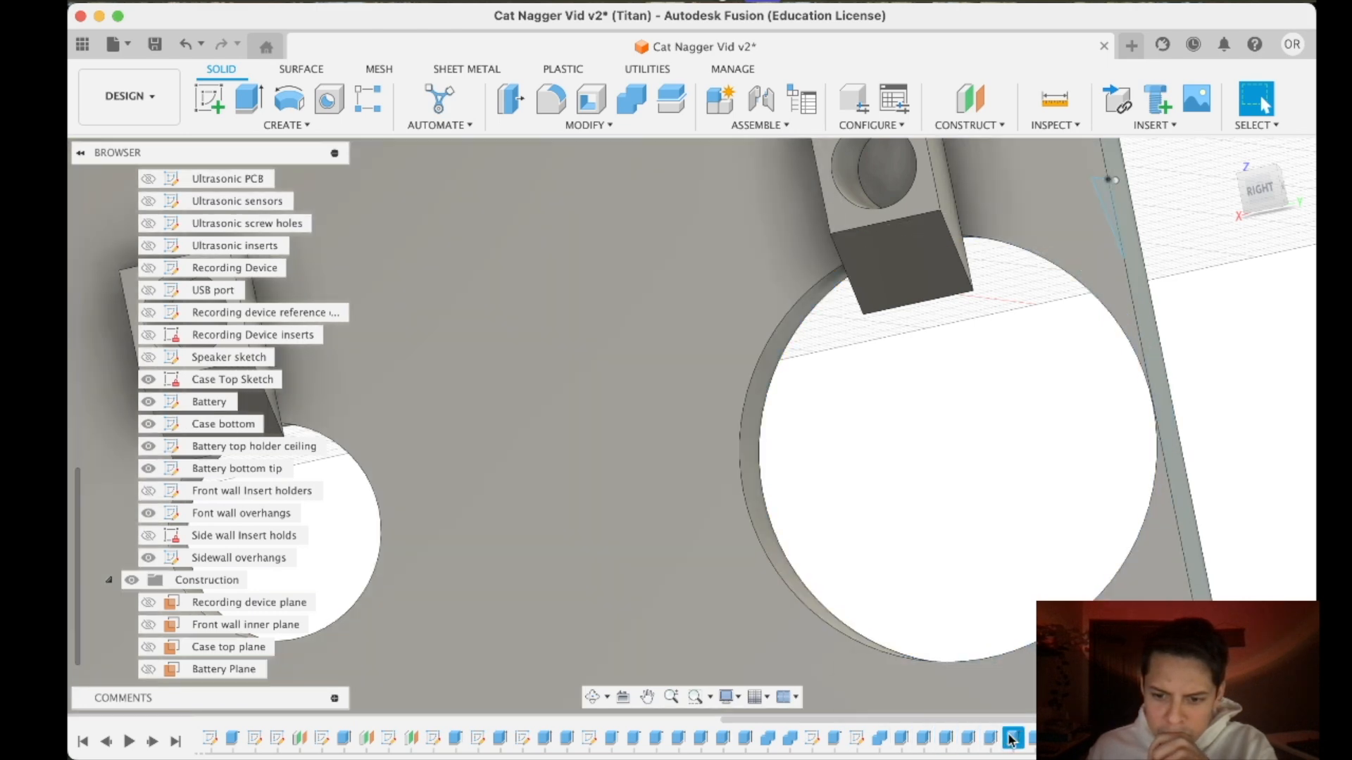
{"action": "scroll", "coordinate": [960, 638], "scroll_direction": "down", "scroll_amount": 5}
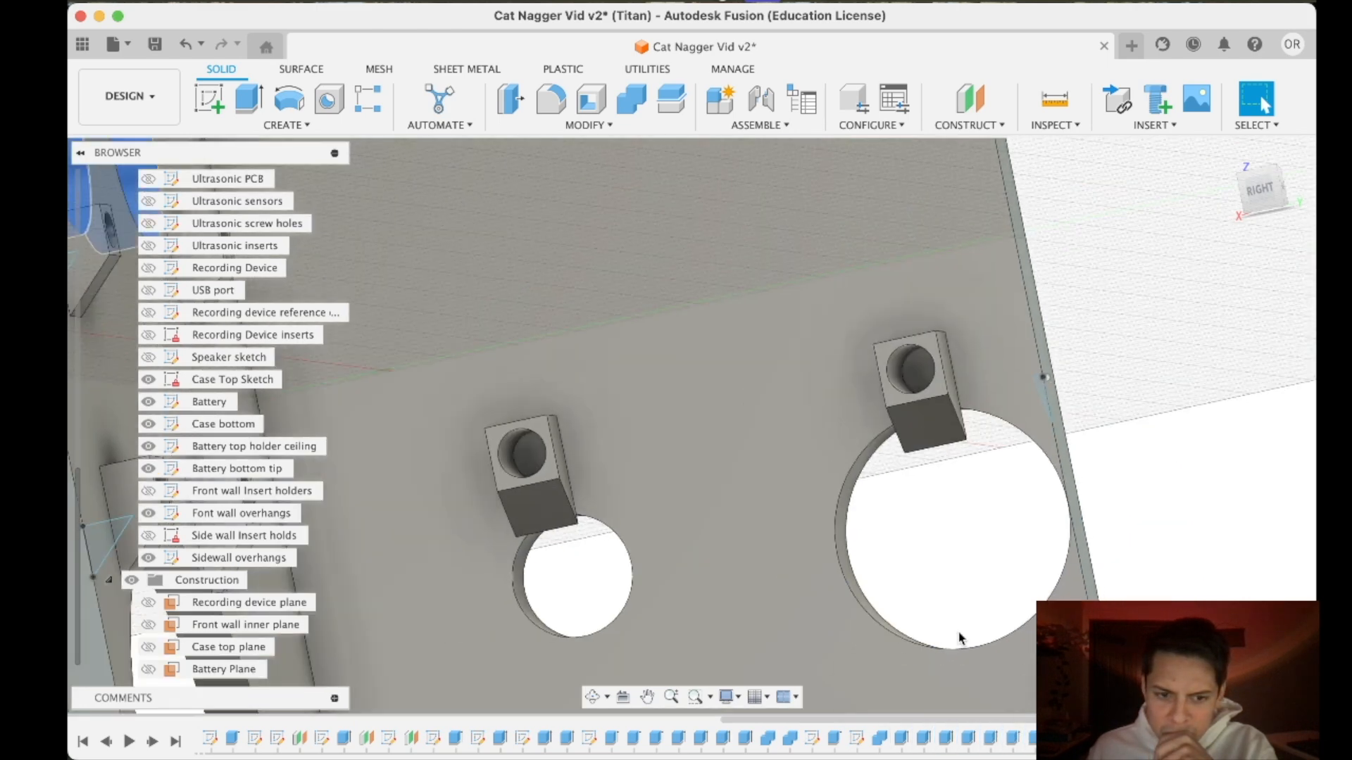
{"action": "left_click_drag", "start_coordinate": [1258, 192], "coordinate": [1256, 231]}
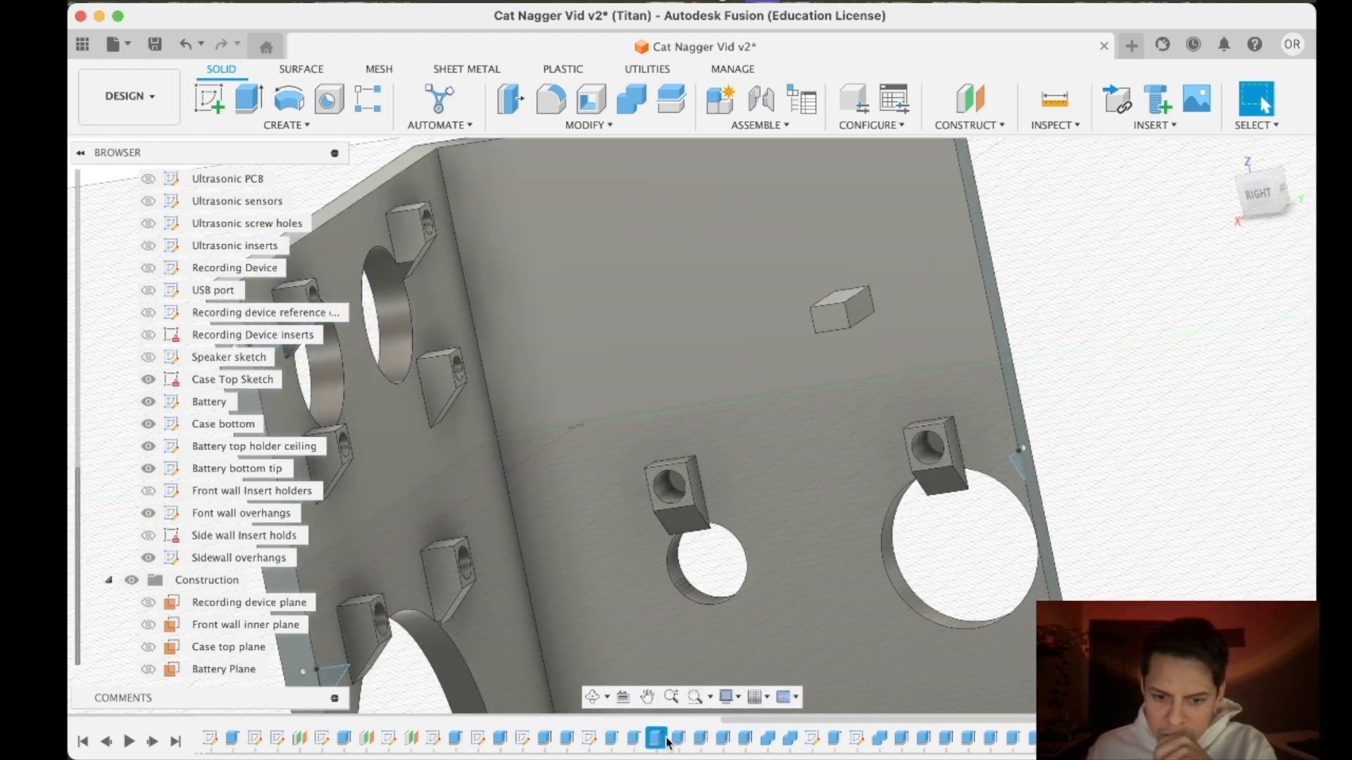
- Reorder the extruded cut of the side wall's two round holes in the timeline to follow the brace extrusions
{"action": "left_click", "coordinate": [677, 738]}
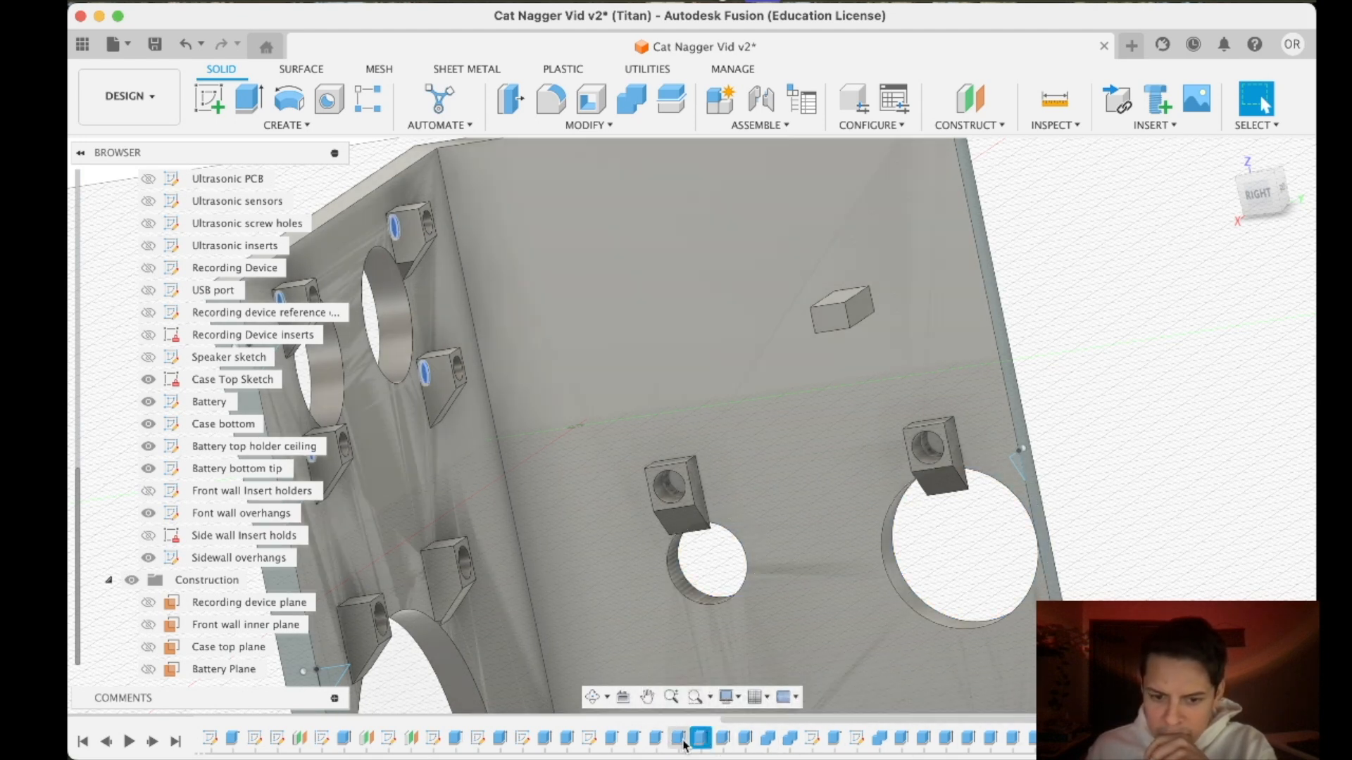
{"action": "double_click", "coordinate": [677, 738]}
{"action": "key", "text": "Escape"}
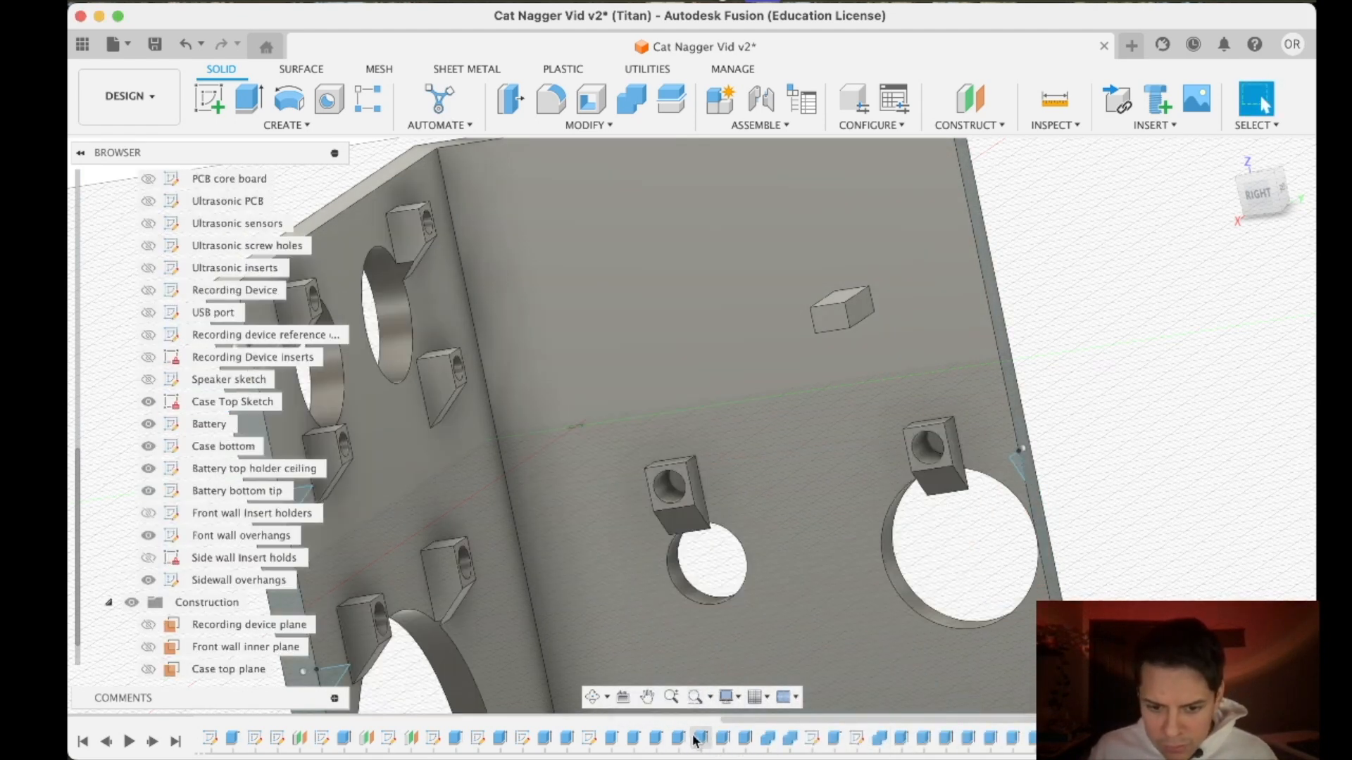
{"action": "left_click", "coordinate": [680, 739]}
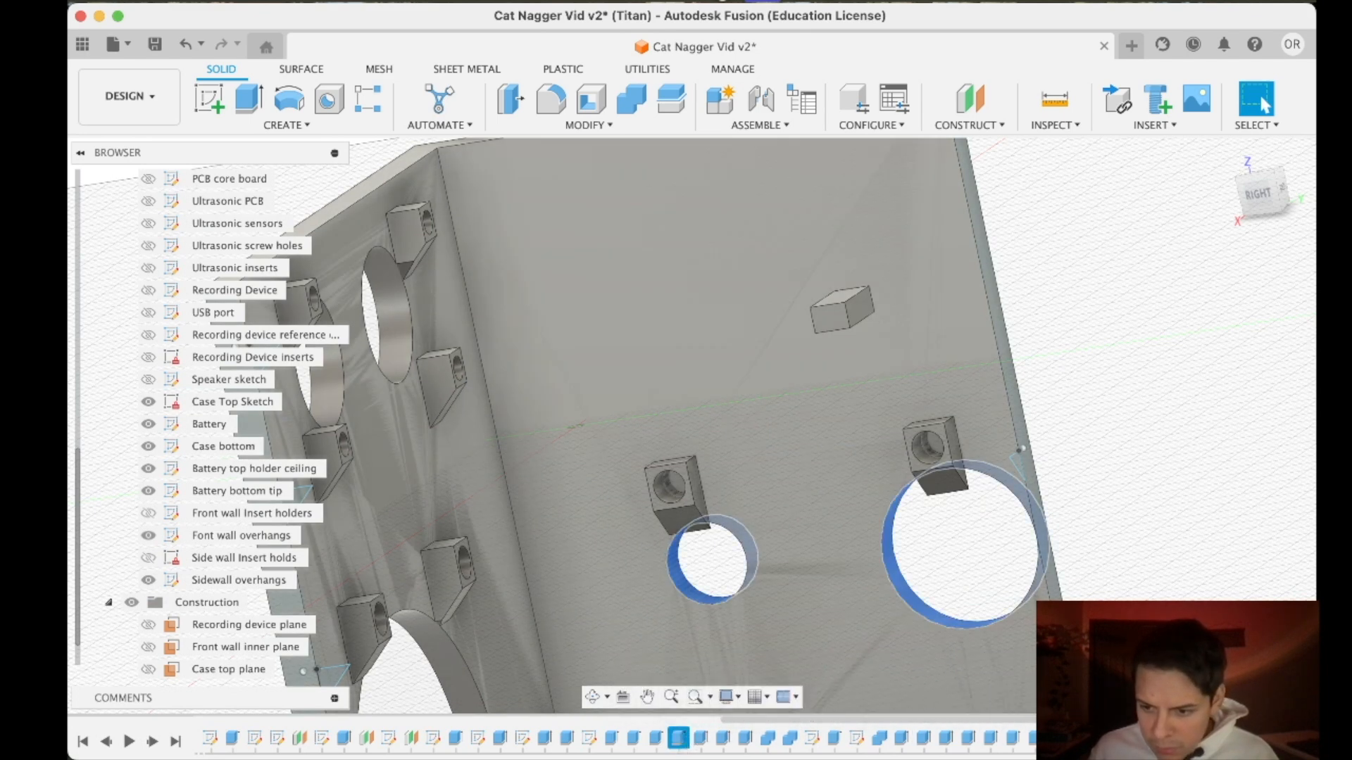
{"action": "left_click", "coordinate": [1265, 104]}
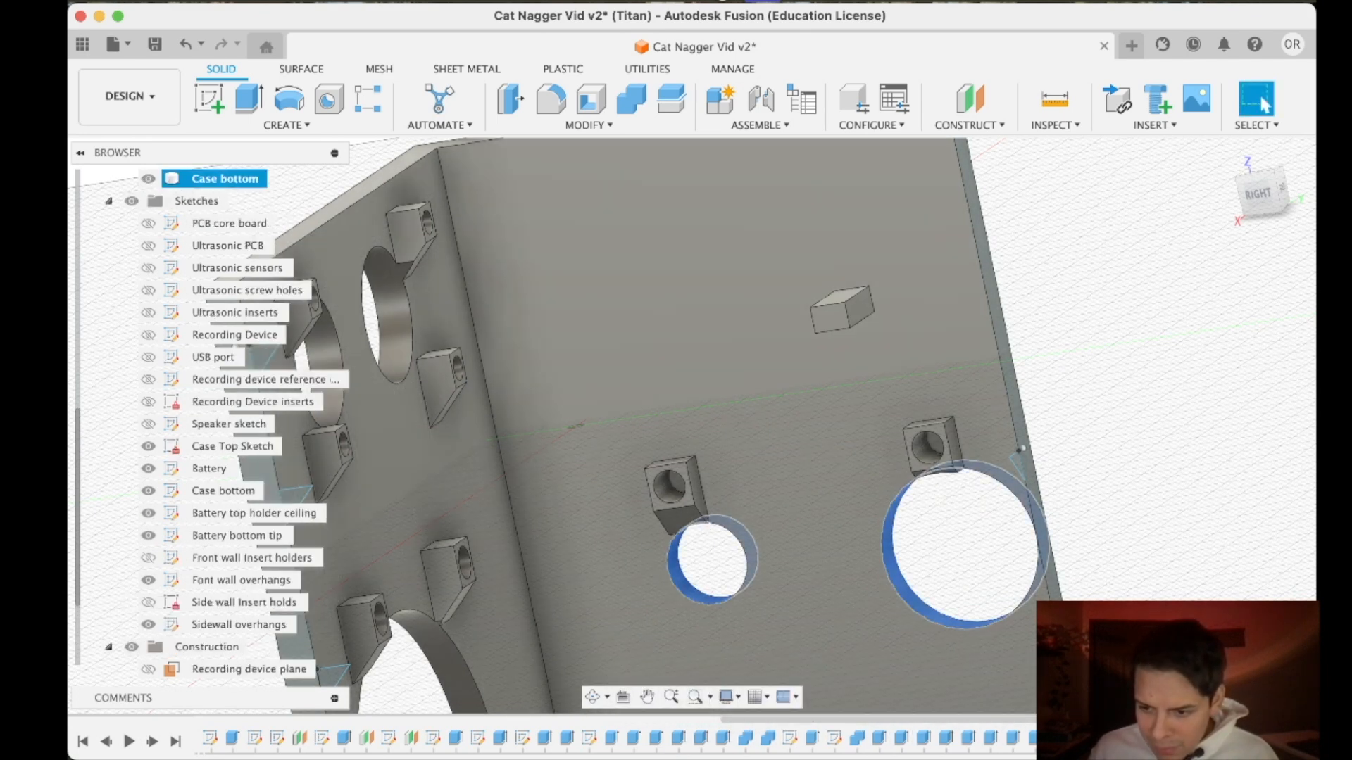
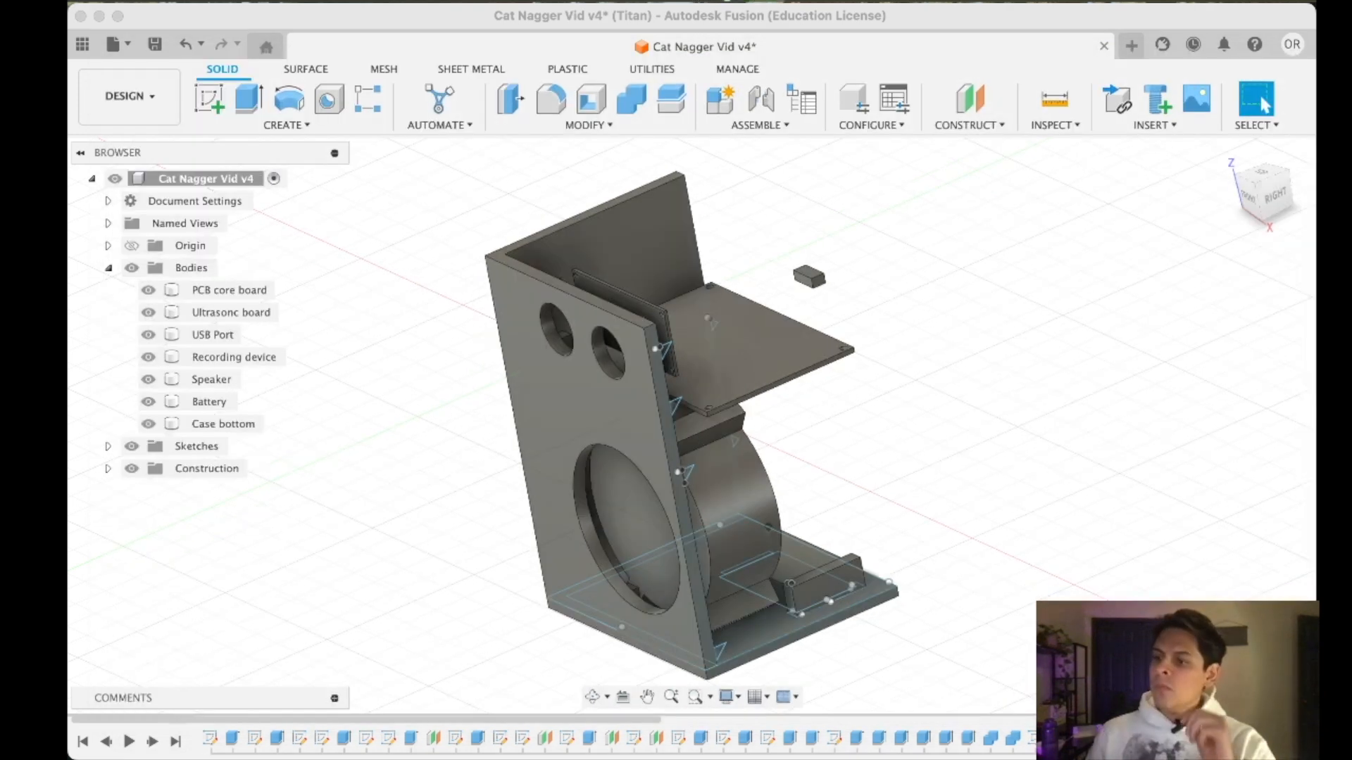
- Open the Ultrasonic sensors sketch for editing
{"action": "left_click_drag", "start_coordinate": [68, 21], "coordinate": [821, 73]}
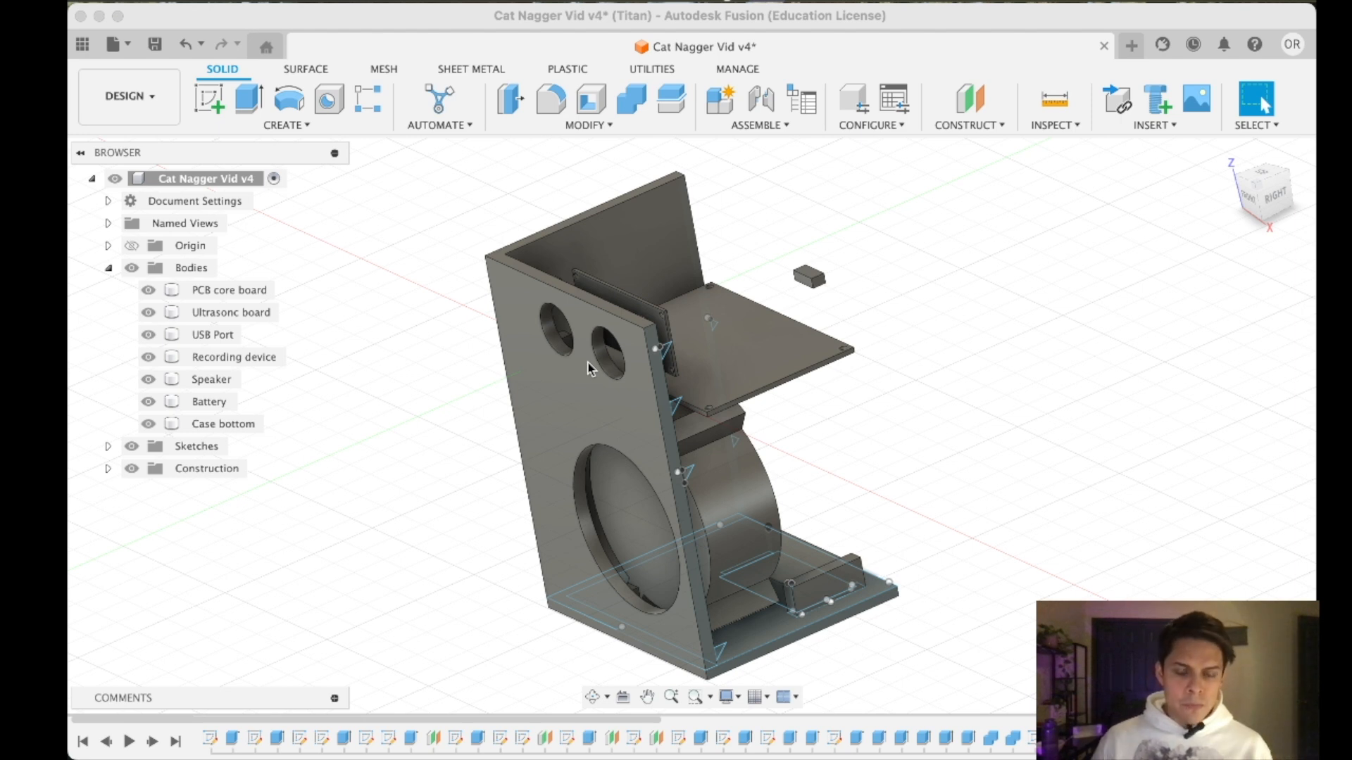
{"action": "scroll", "coordinate": [668, 371], "scroll_direction": "down", "scroll_amount": 3}
{"action": "left_click", "coordinate": [667, 371]}
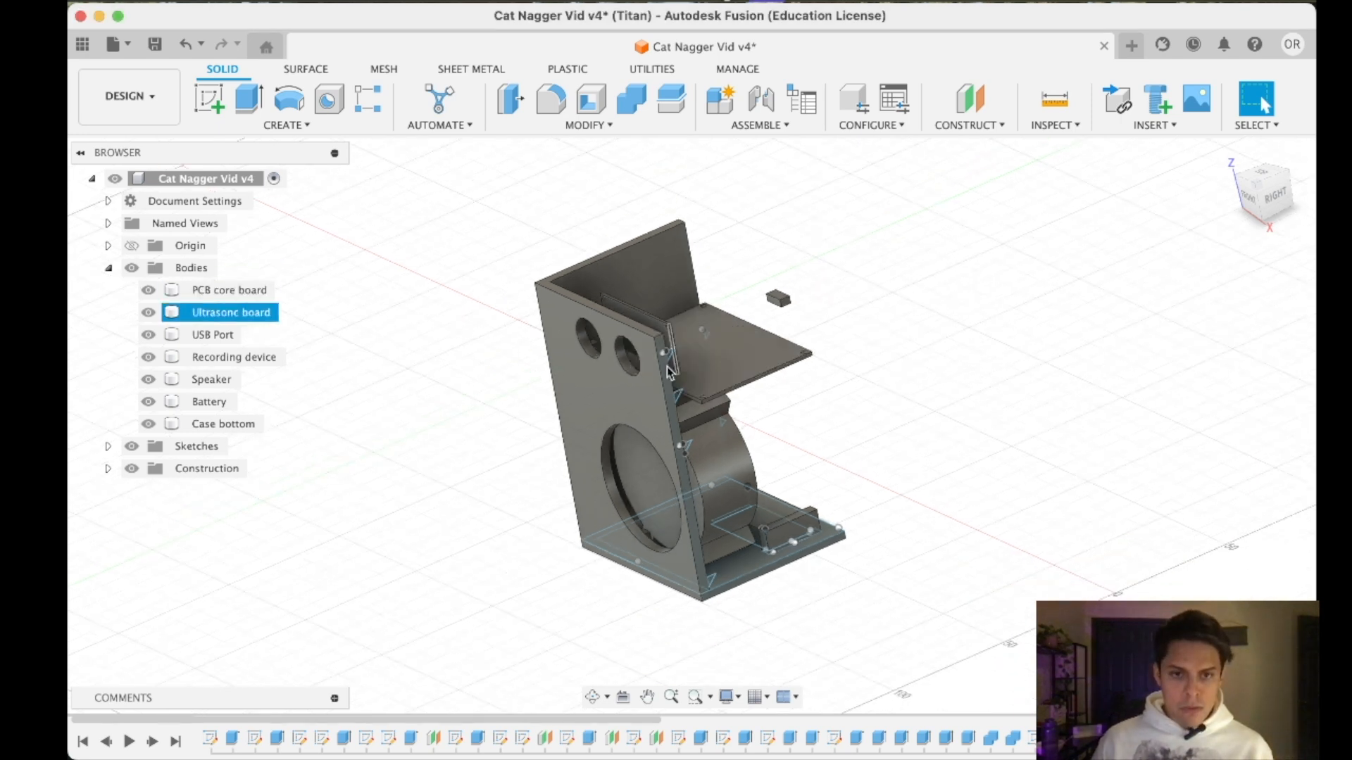
{"action": "scroll", "coordinate": [668, 371], "scroll_direction": "up", "scroll_amount": 4}
{"action": "left_click", "coordinate": [107, 446]}
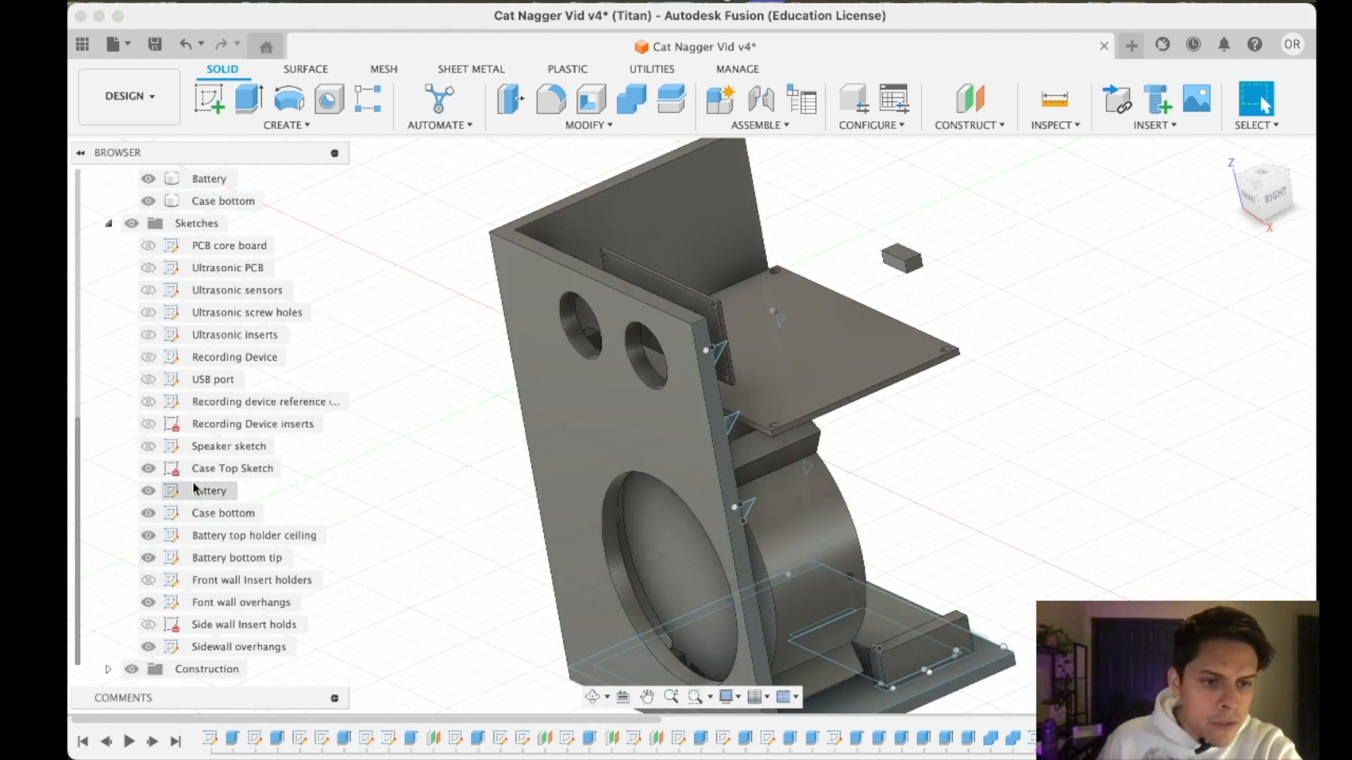
{"action": "left_click", "coordinate": [224, 291]}
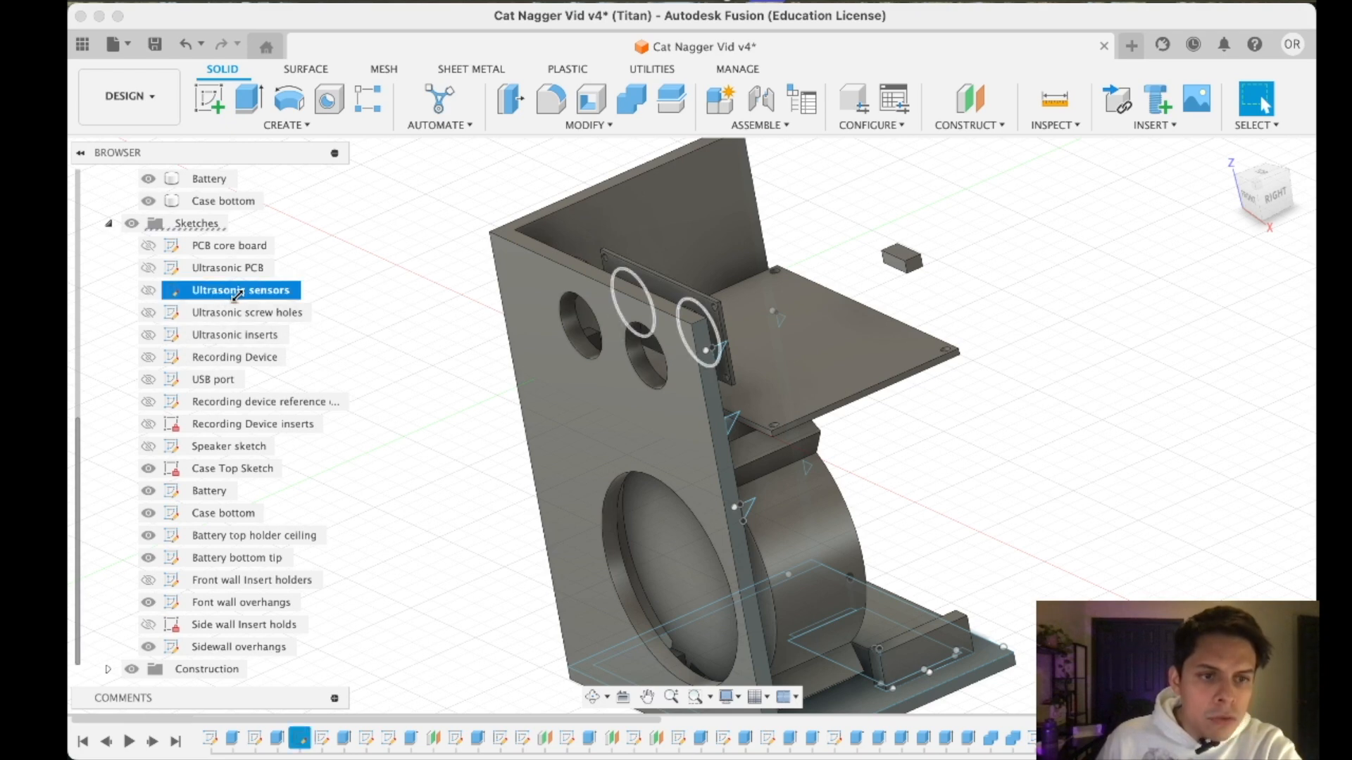
{"action": "double_click", "coordinate": [172, 295]}
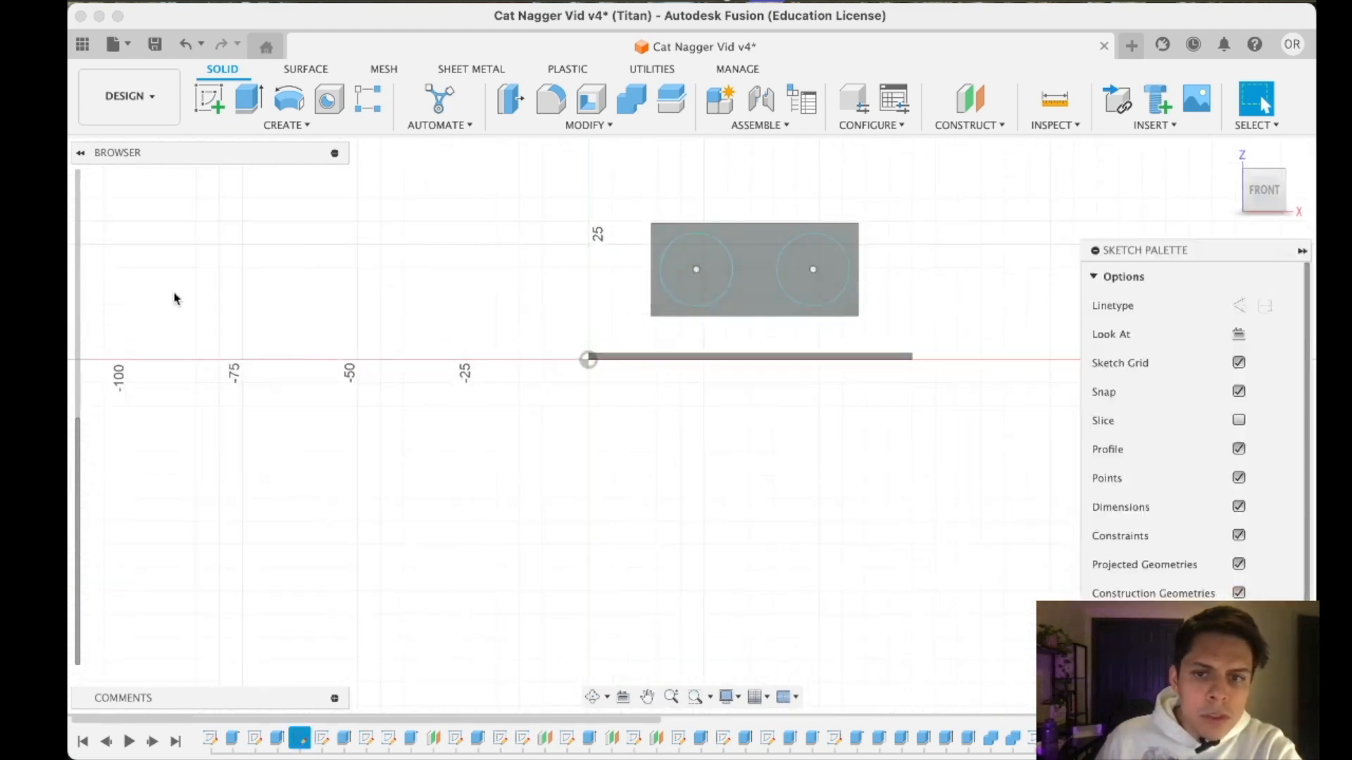
- Dimension the distance between the centres of the two sensor circles as 25.80 mm
{"action": "scroll", "coordinate": [756, 265], "scroll_direction": "up", "scroll_amount": 5}
{"action": "left_click", "coordinate": [742, 259]}
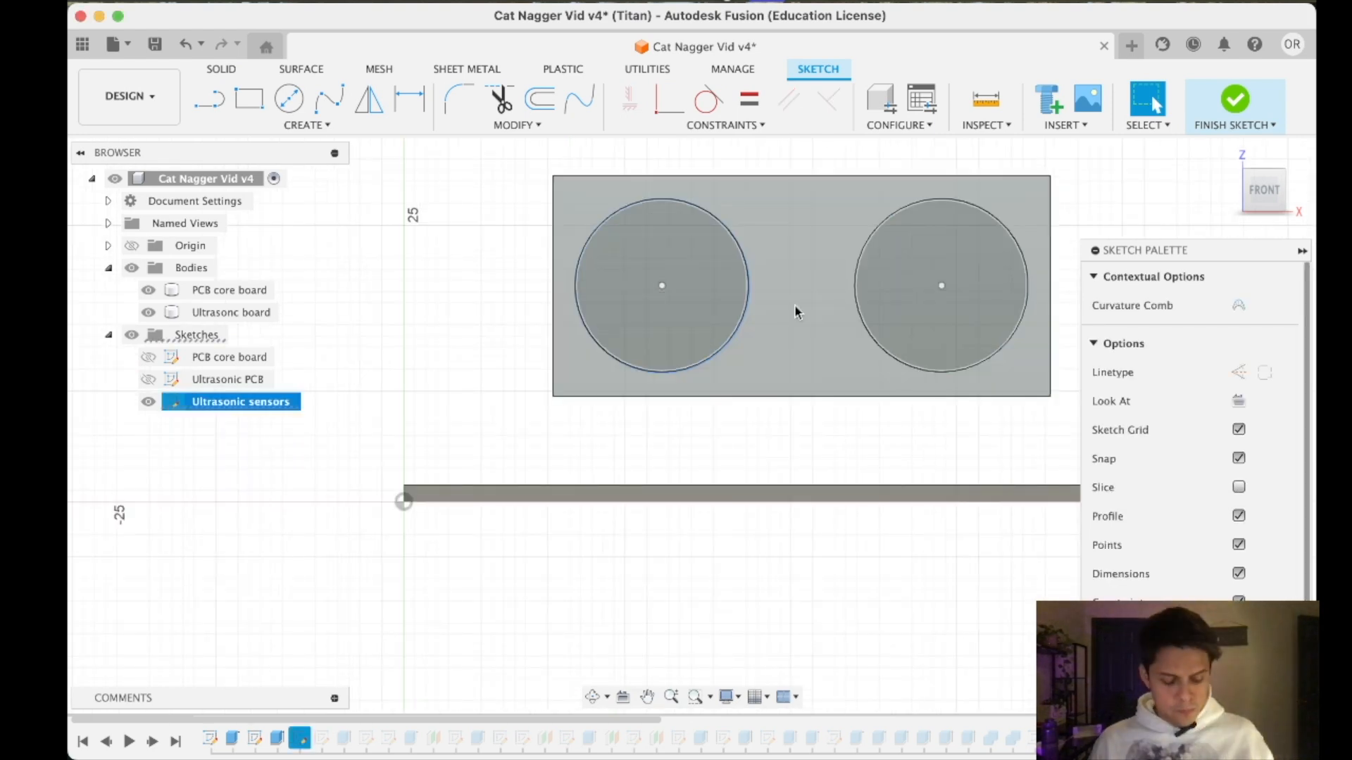
{"action": "left_click", "coordinate": [862, 259], "text": "shift"}
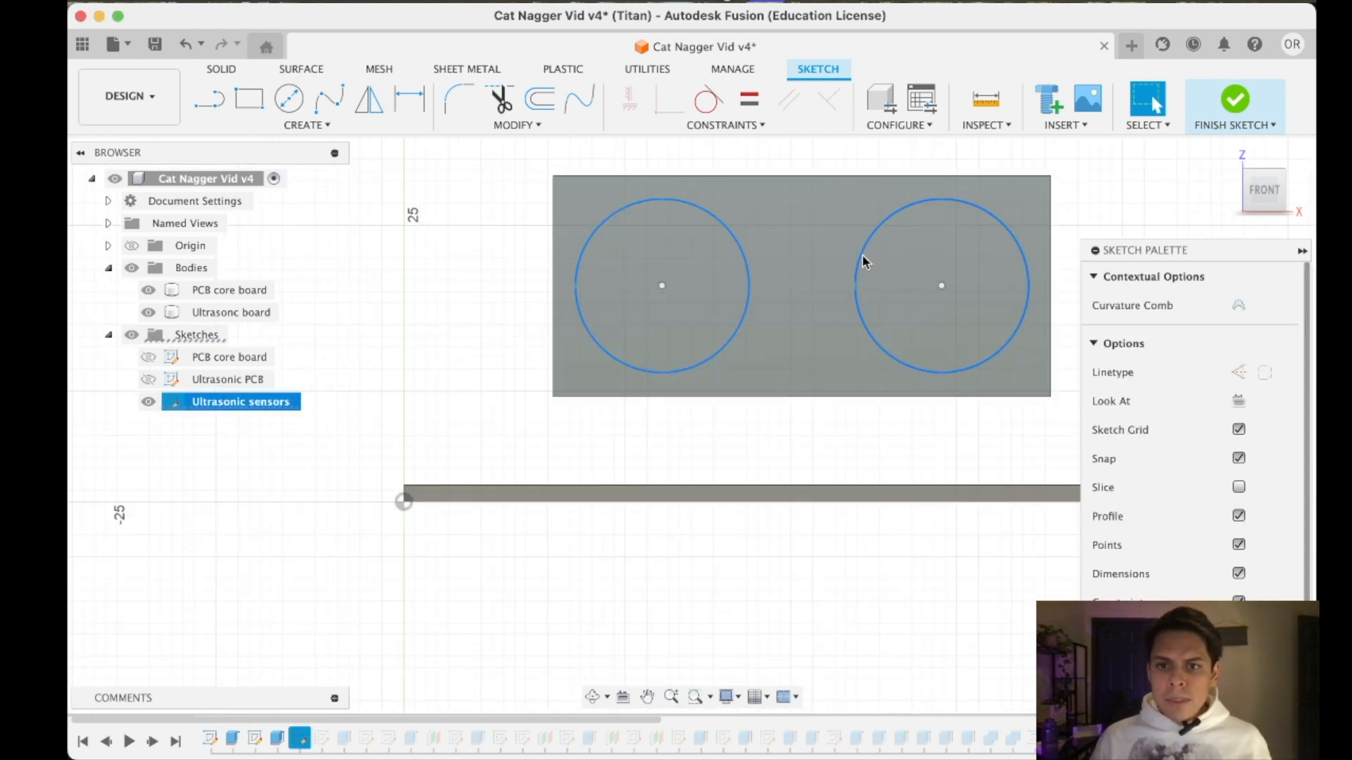
{"action": "right_click", "coordinate": [862, 255]}
{"action": "key", "text": "d"}
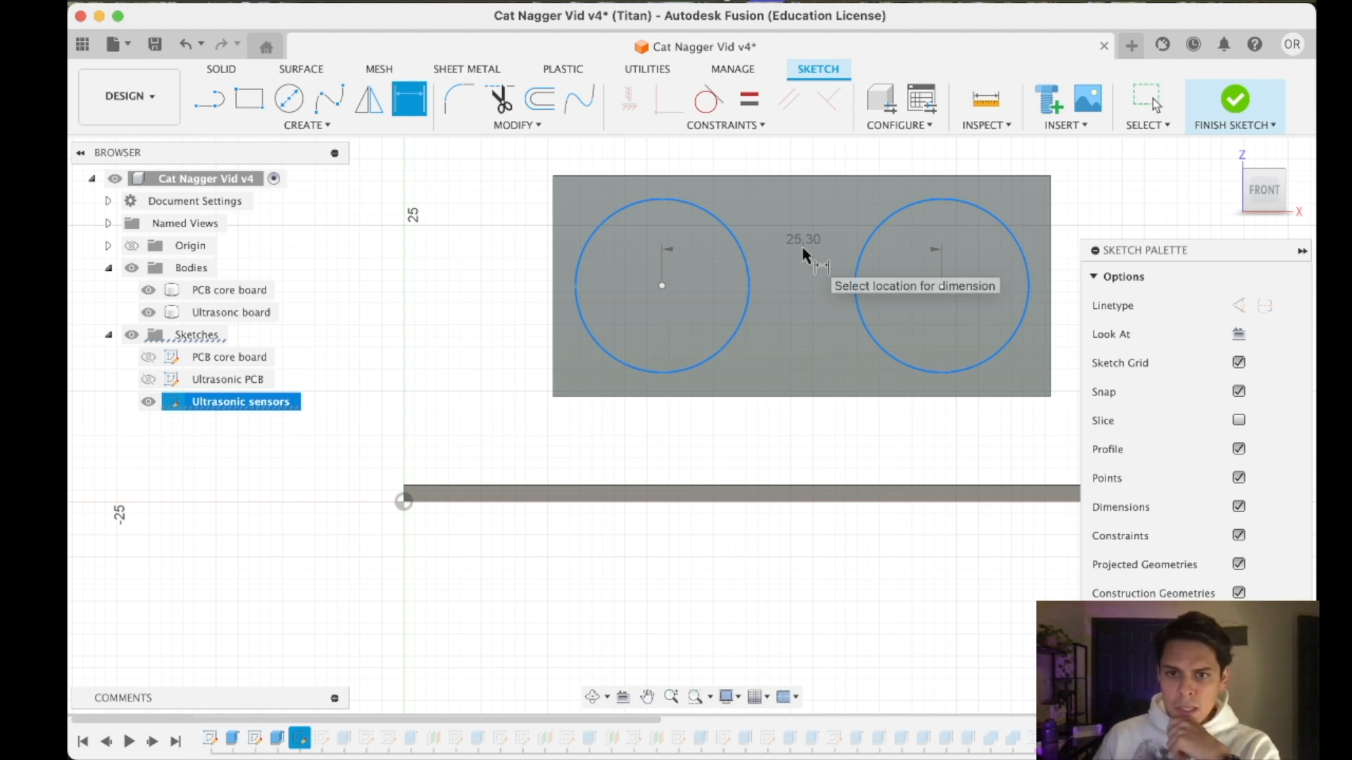
{"action": "left_click", "coordinate": [810, 262]}
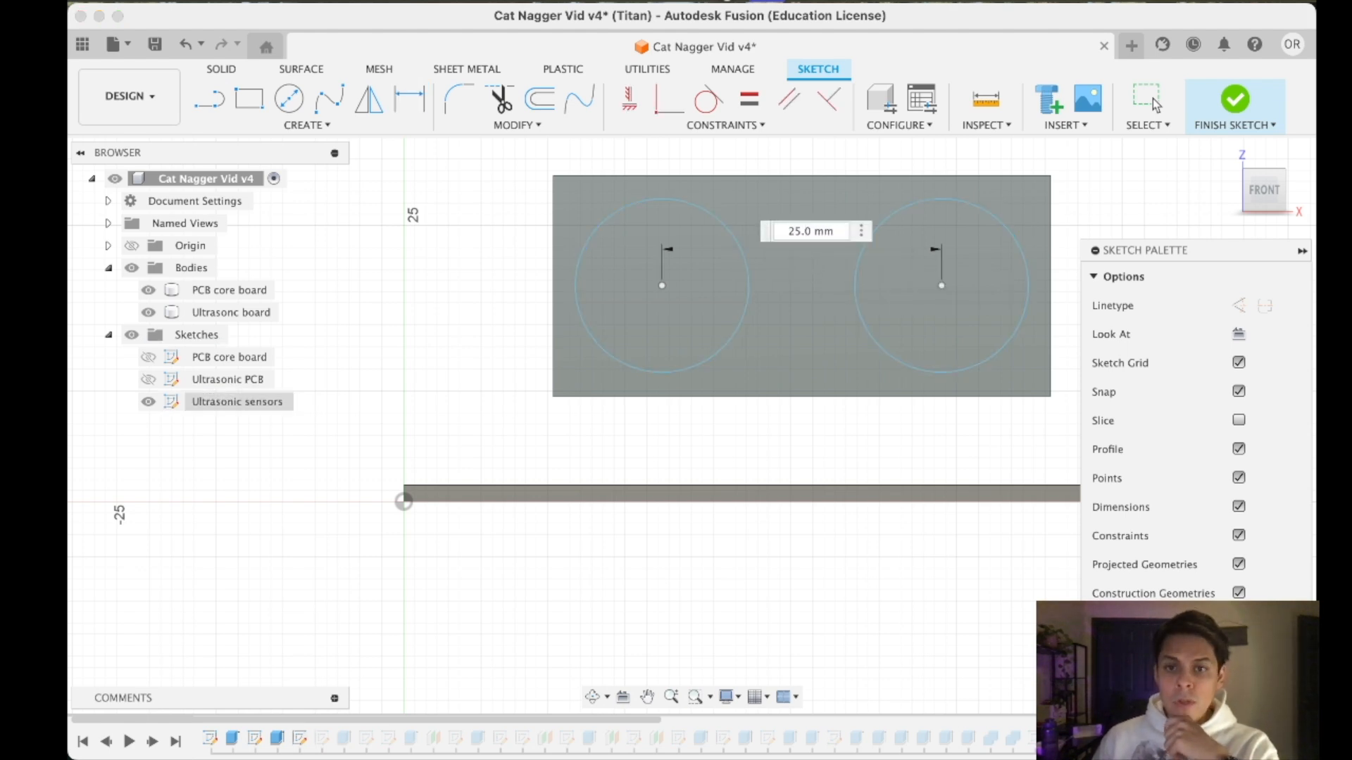
{"action": "type", "text": "8"}
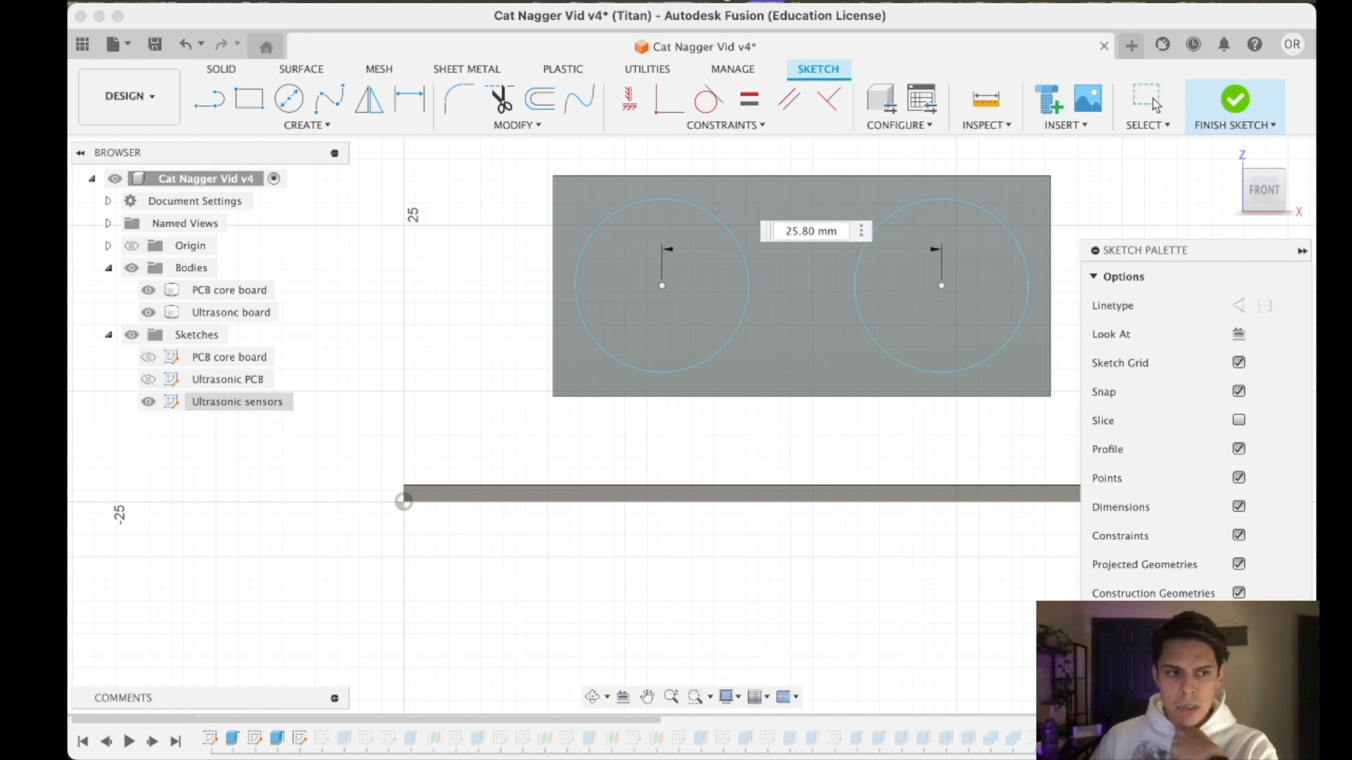
{"action": "key", "text": "Return"}
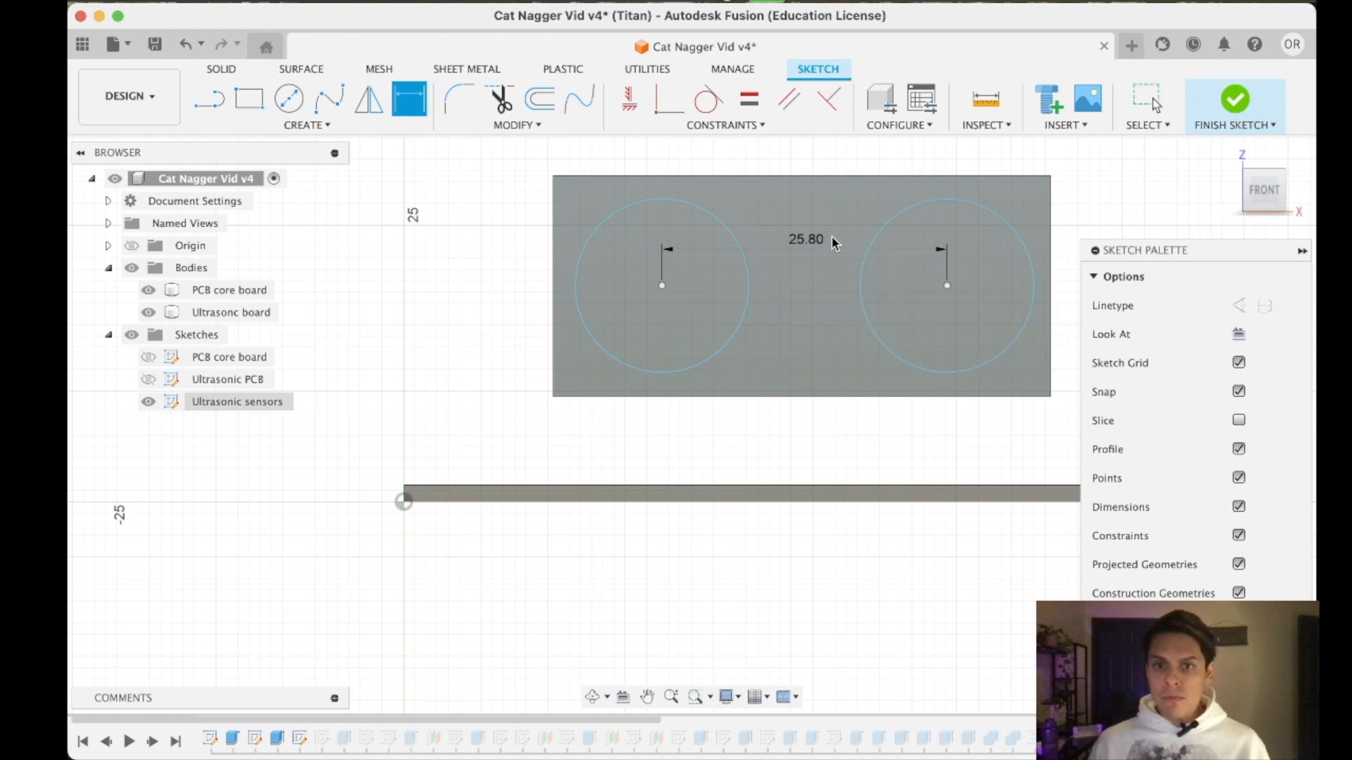
- Remove the centre-to-centre dimension and undo the spacing change of the two sensor circles
{"action": "key", "text": "Delete"}
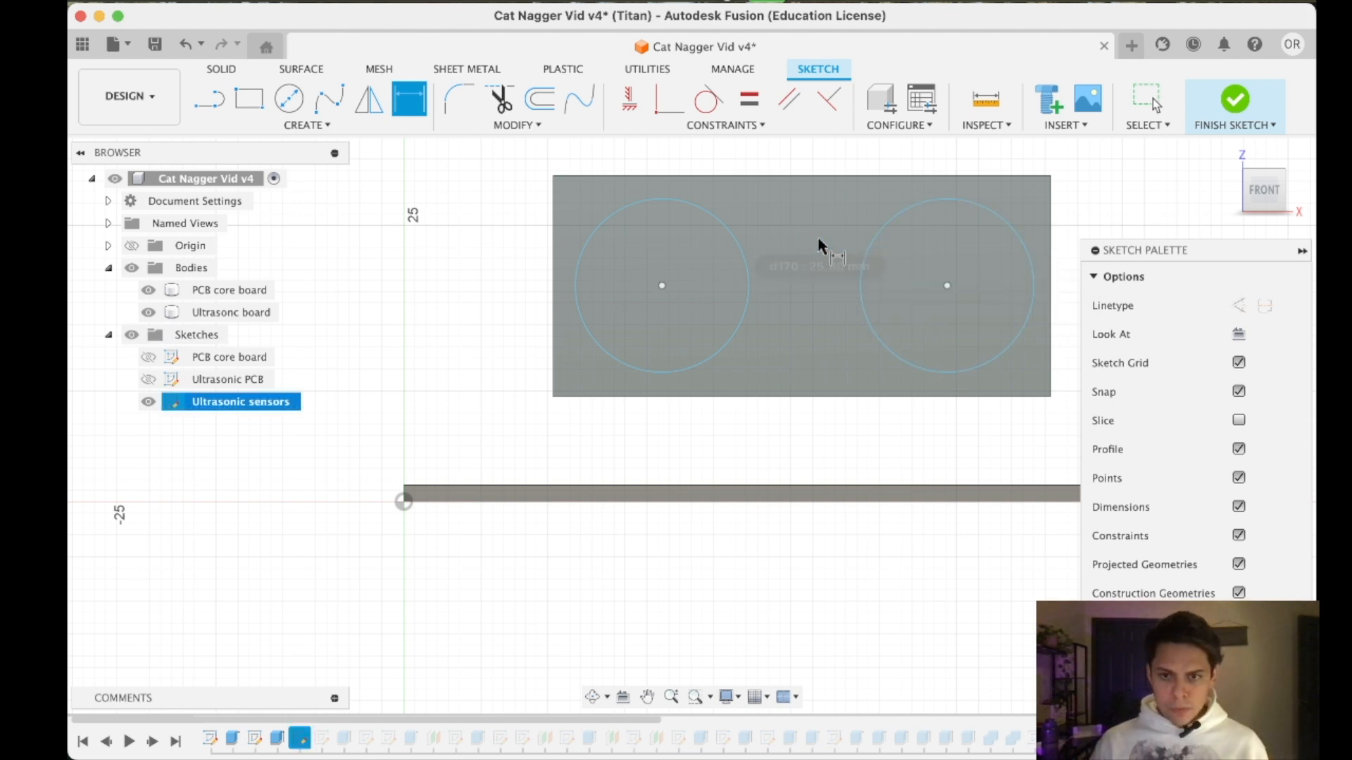
{"action": "key", "text": "super+z"}
{"action": "key", "text": "super+z"}
{"action": "key", "text": "super+z"}
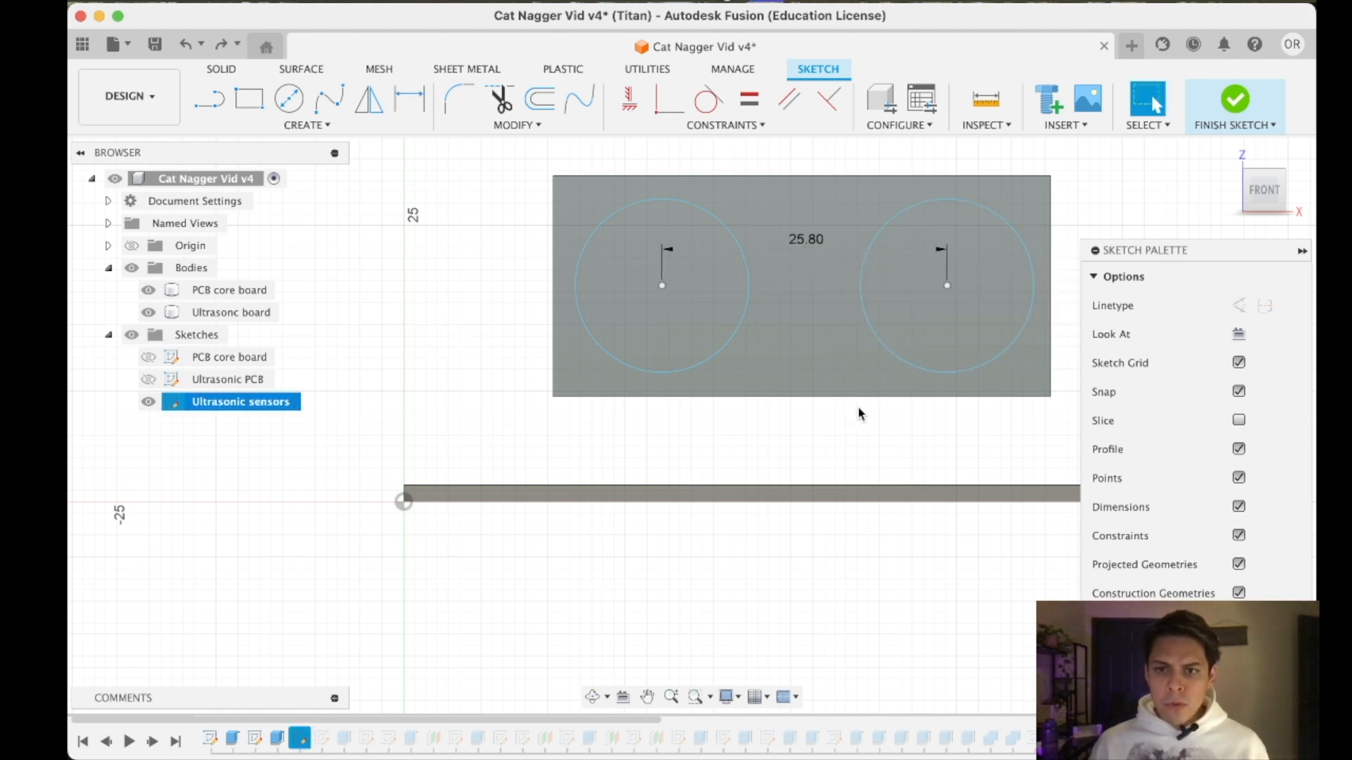
- Draw a vertical line between the midpoints of the ultrasonic board's two long edges and delete the right-hand sensor circle
{"action": "left_click", "coordinate": [215, 99]}
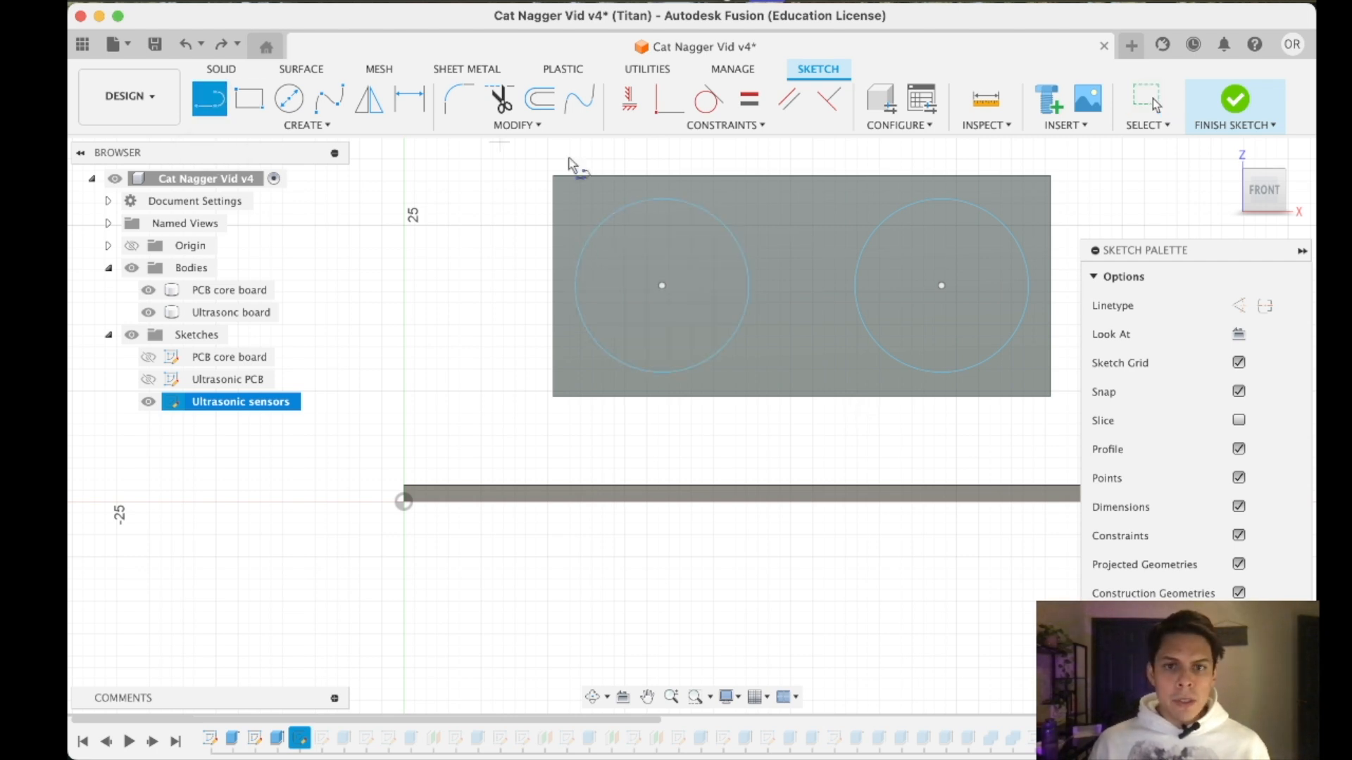
{"action": "left_click", "coordinate": [802, 177]}
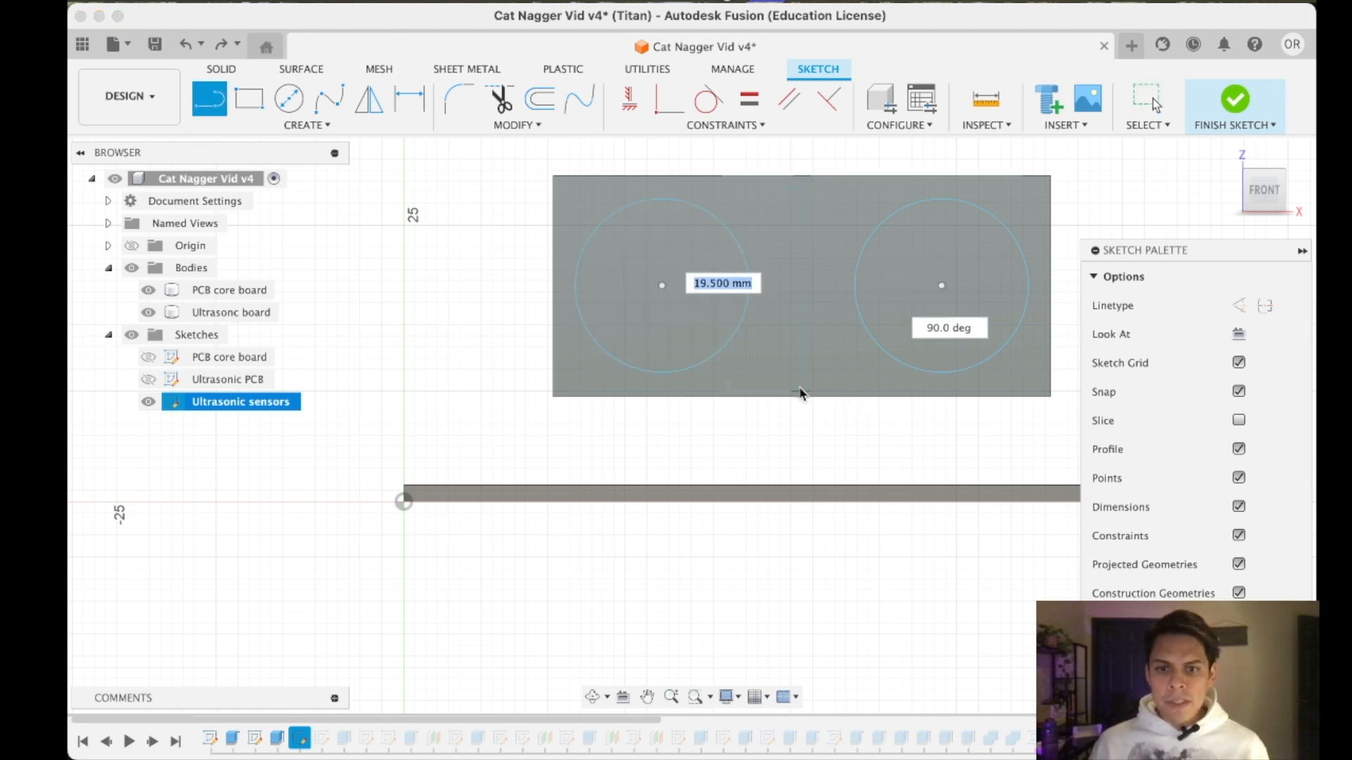
{"action": "left_click", "coordinate": [801, 396]}
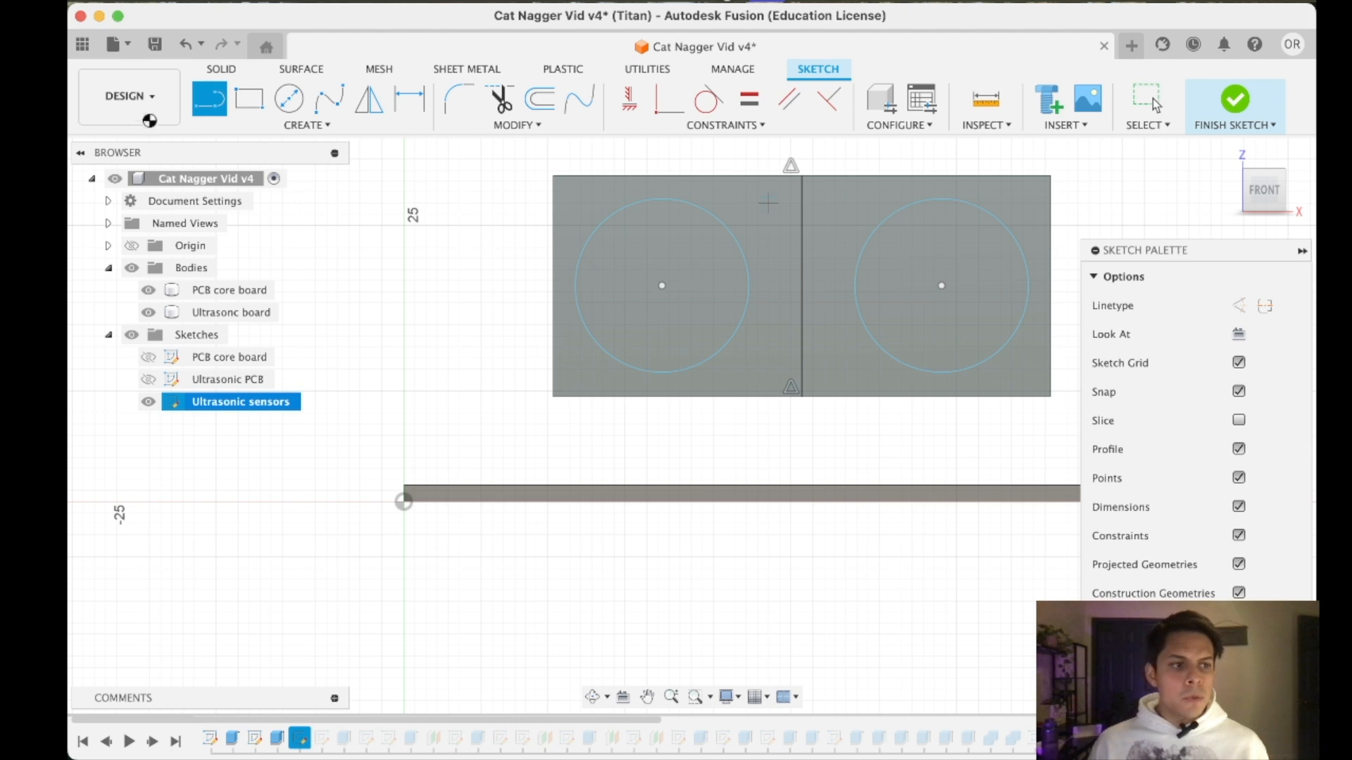
{"action": "key", "text": "Escape"}
{"action": "left_click", "coordinate": [929, 200]}
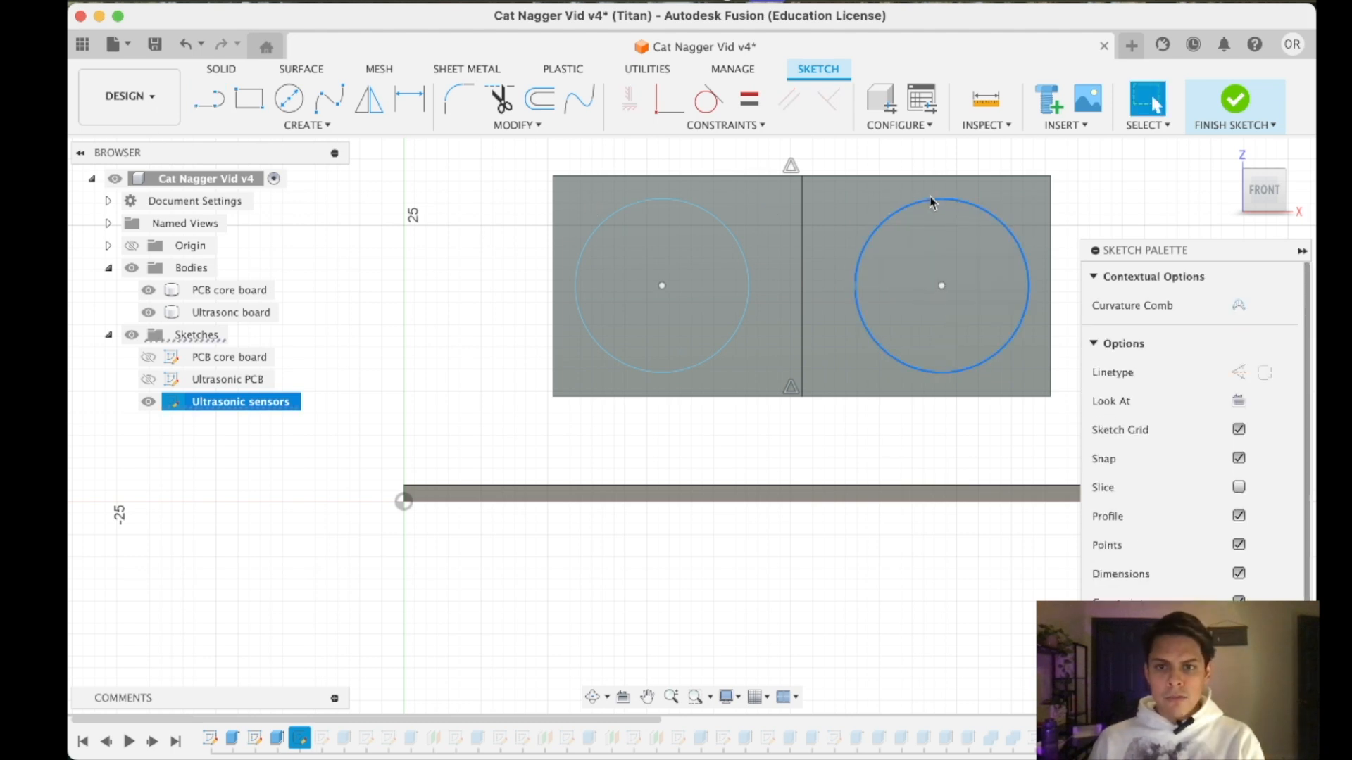
{"action": "key", "text": "Delete"}
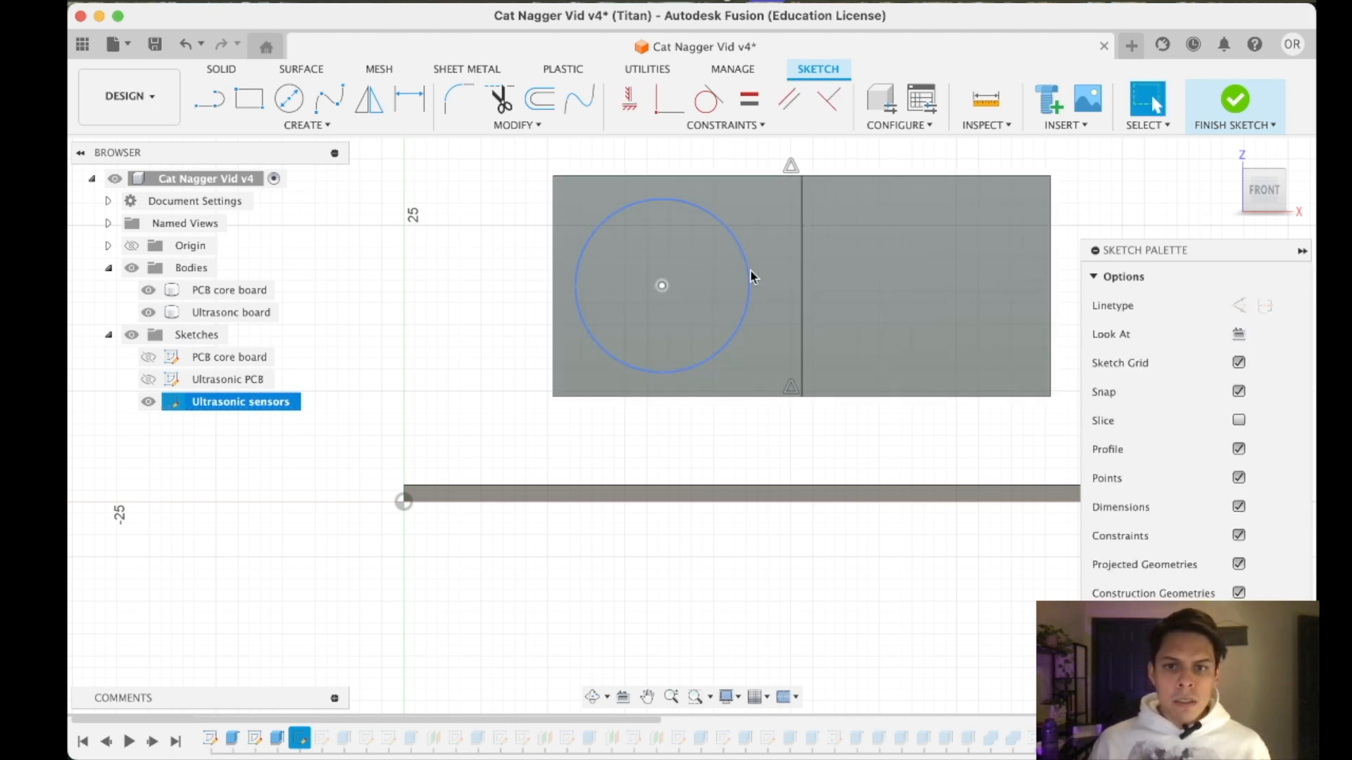
- Dimension the remaining sensor circle's centre to the vertical midline as 12.90 mm
{"action": "right_click", "coordinate": [750, 289]}
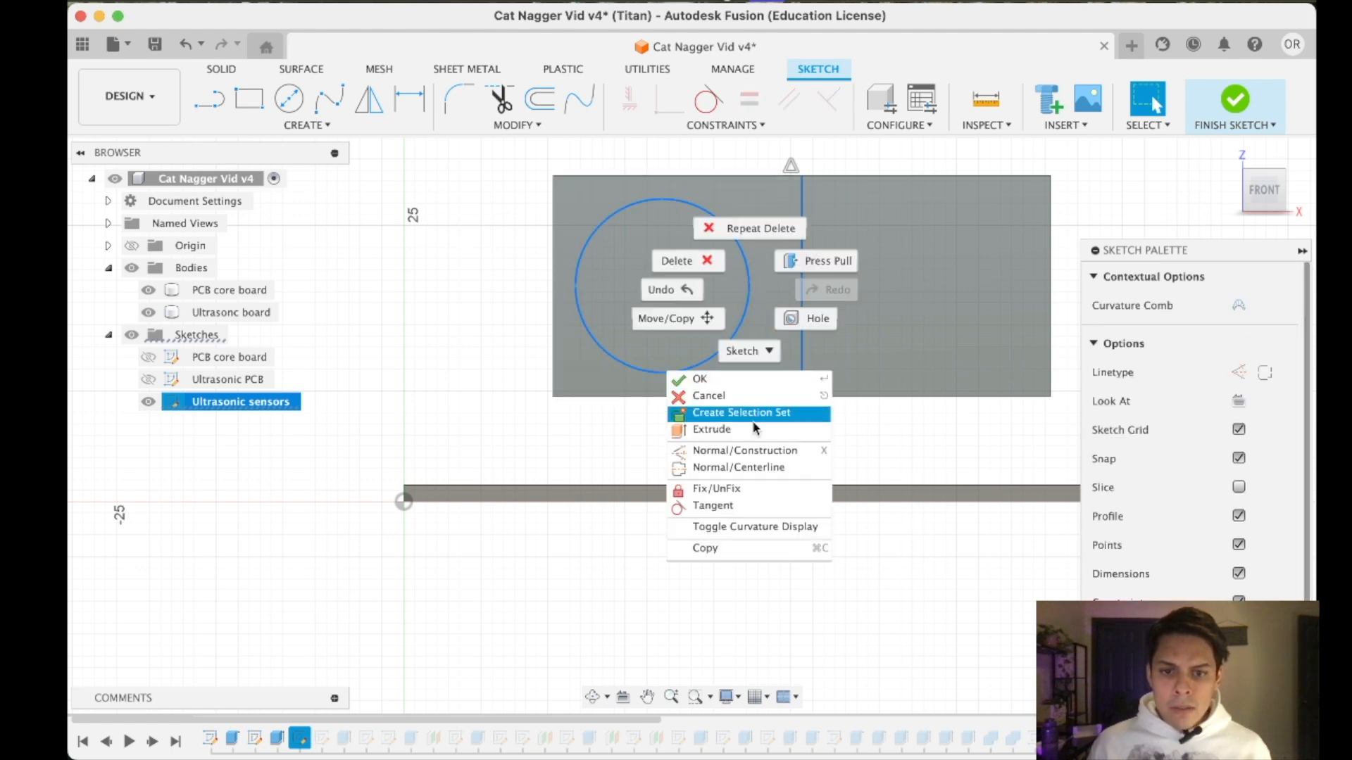
{"action": "left_click", "coordinate": [740, 296]}
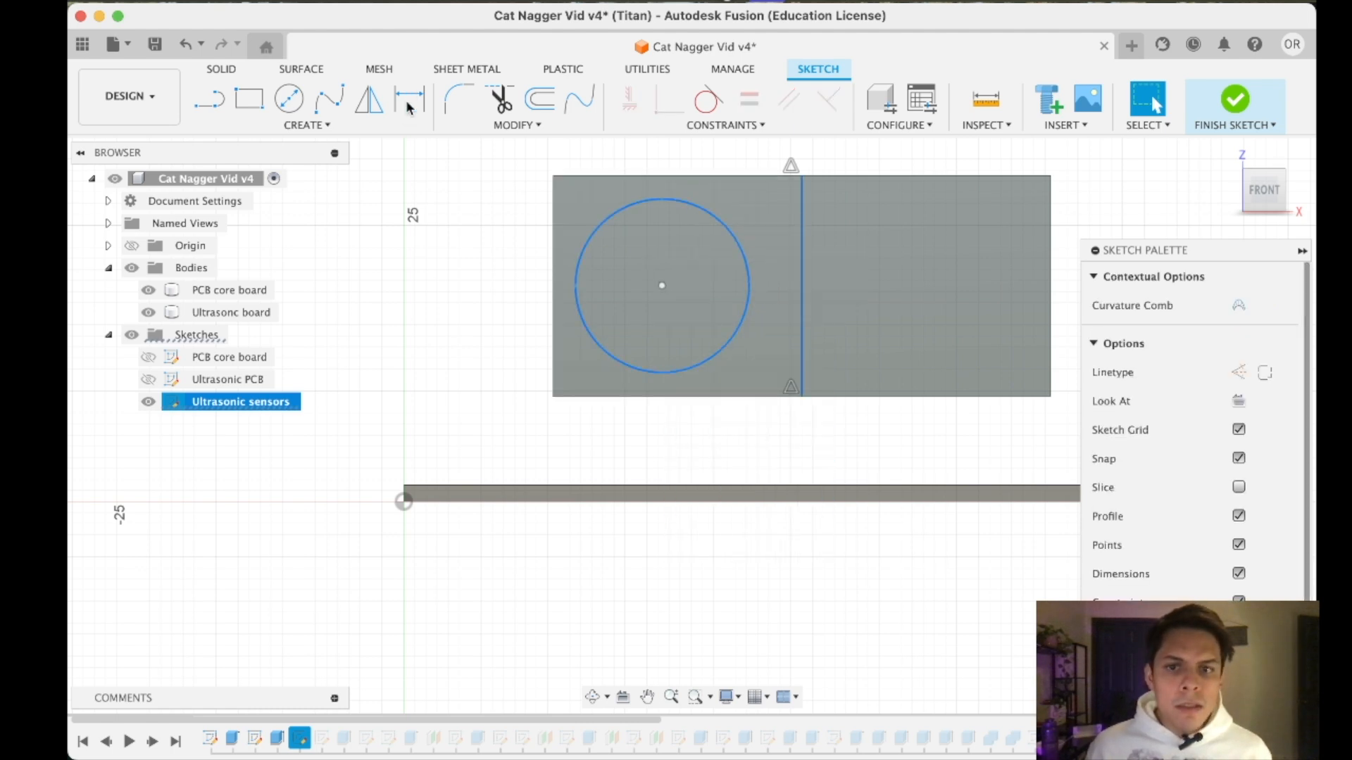
{"action": "key", "text": "d"}
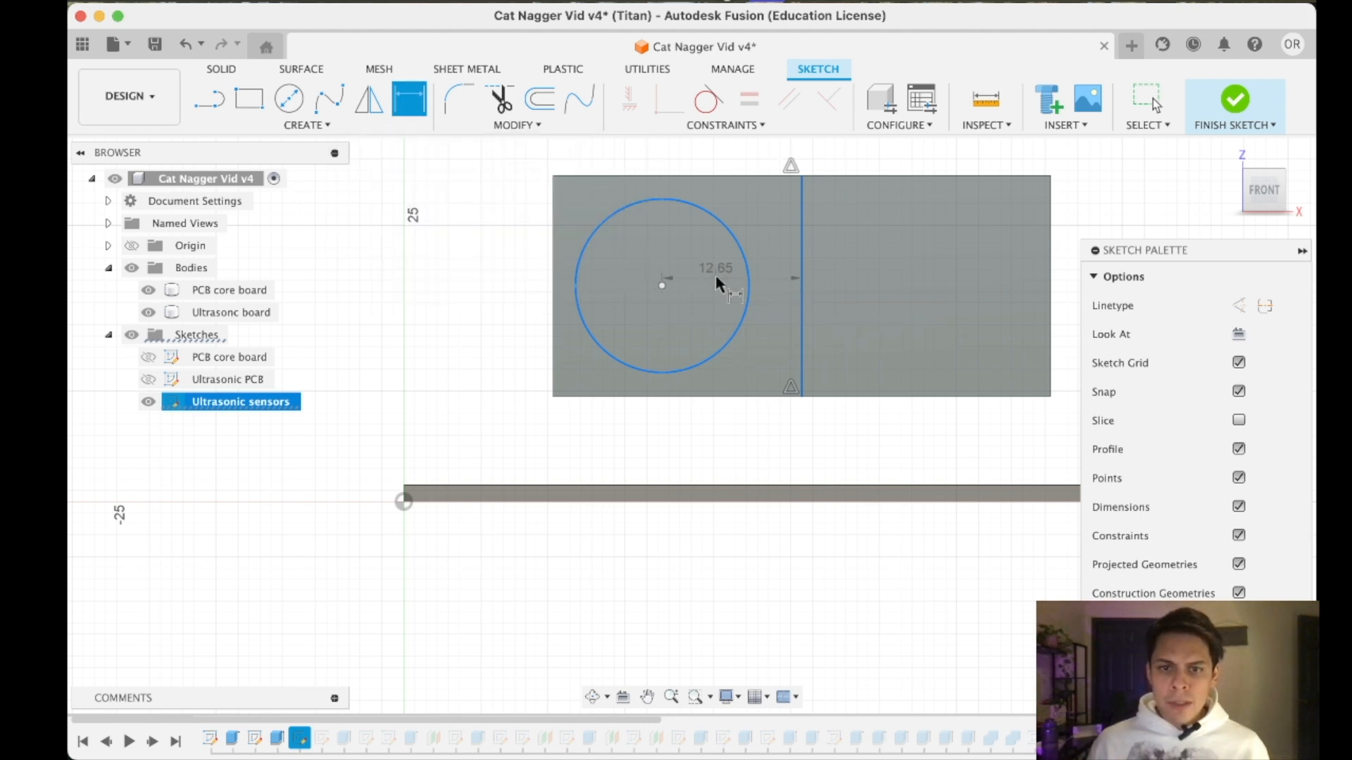
{"action": "left_click", "coordinate": [717, 241]}
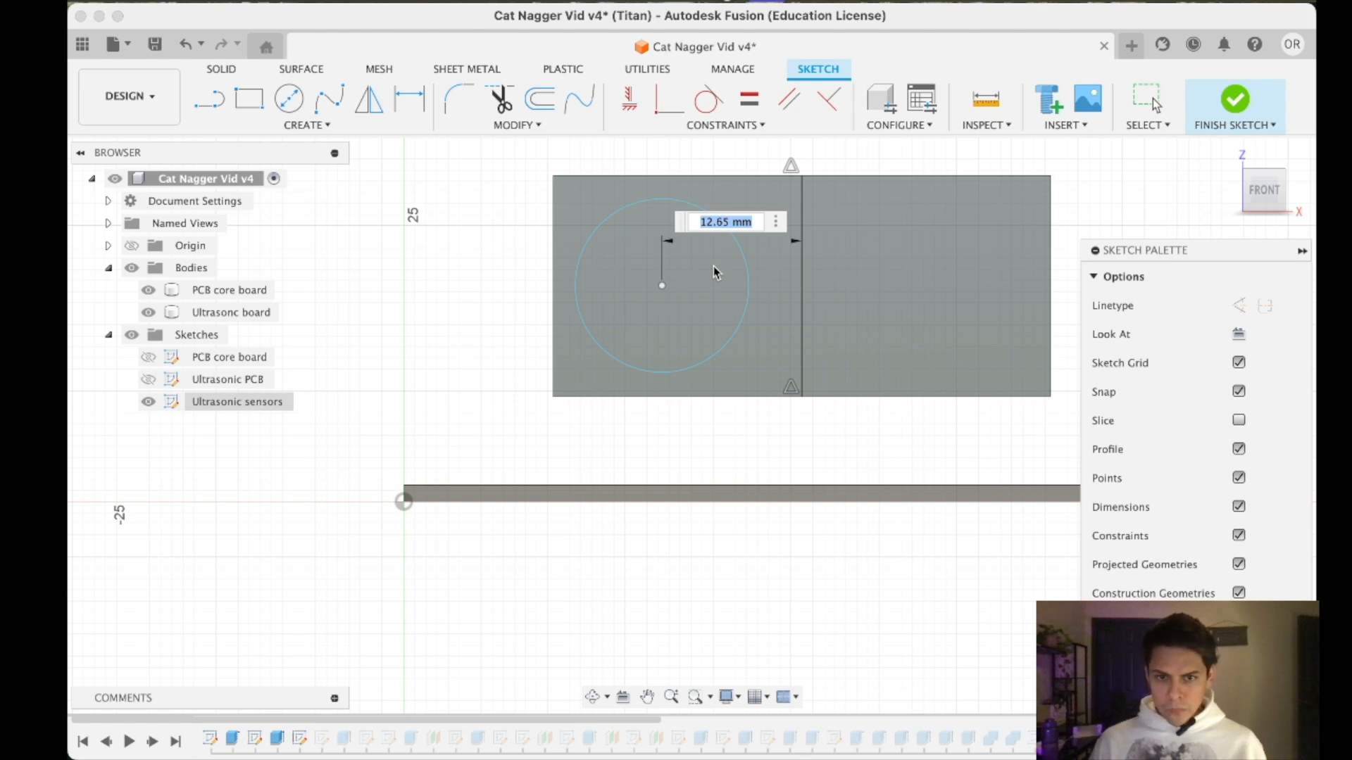
{"action": "key", "text": "Right"}
{"action": "key", "text": "Left"}
{"action": "key", "text": "Left"}
{"action": "key", "text": "Left"}
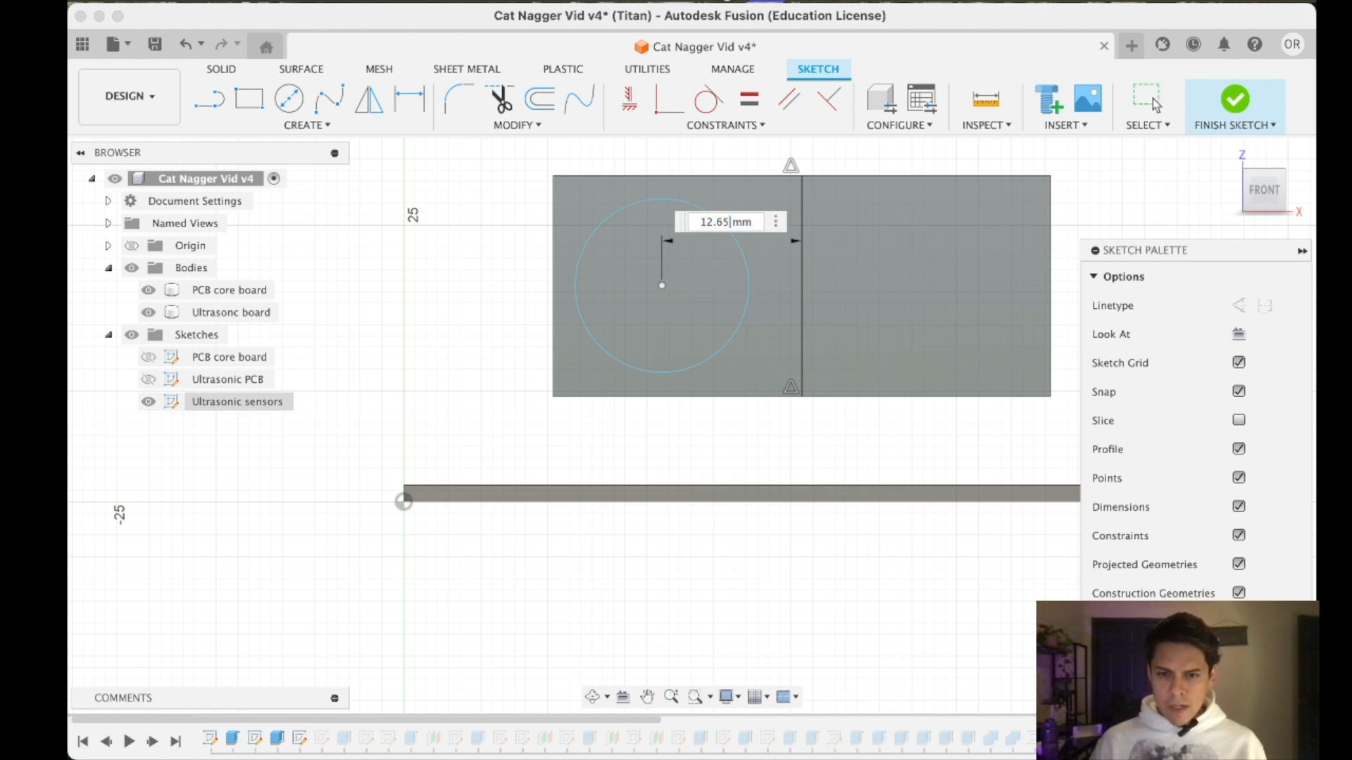
{"action": "type", "text": "+ .252"}
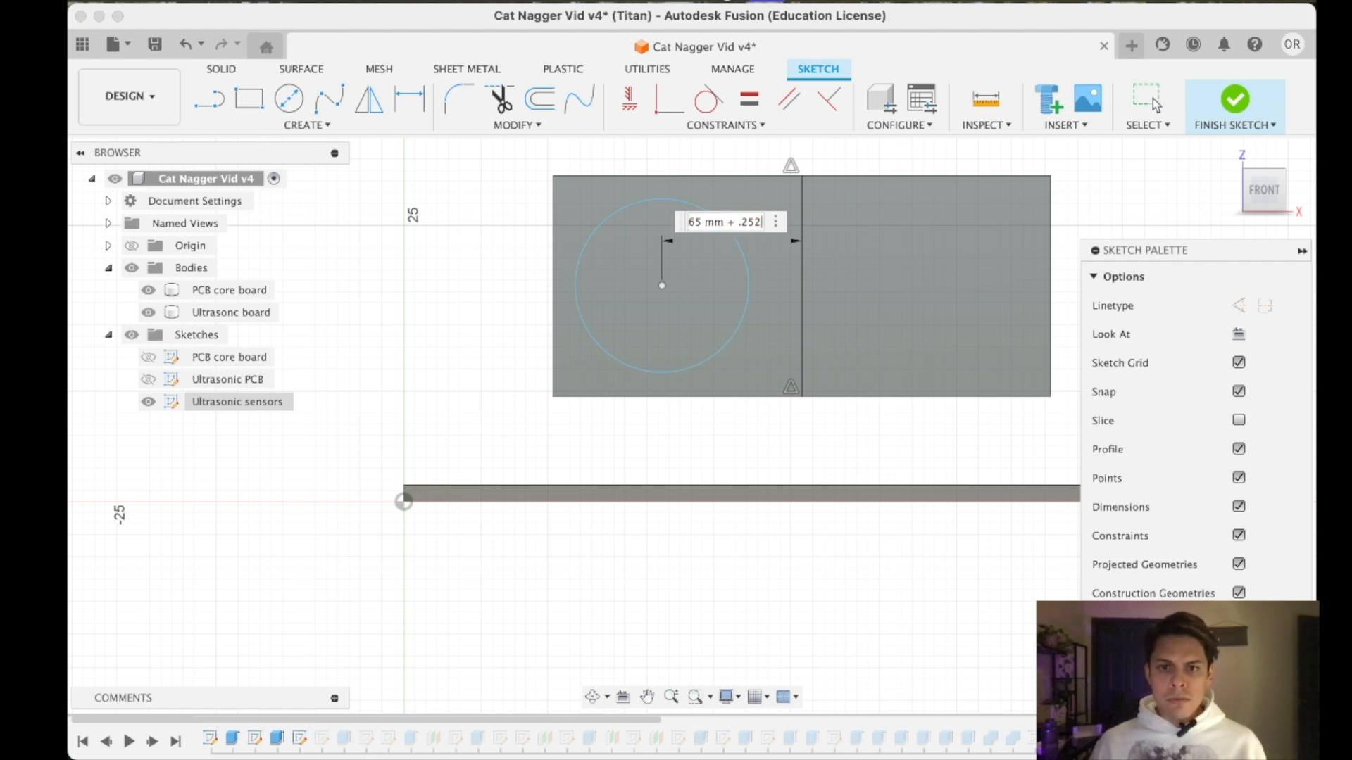
{"action": "key", "text": "Return"}
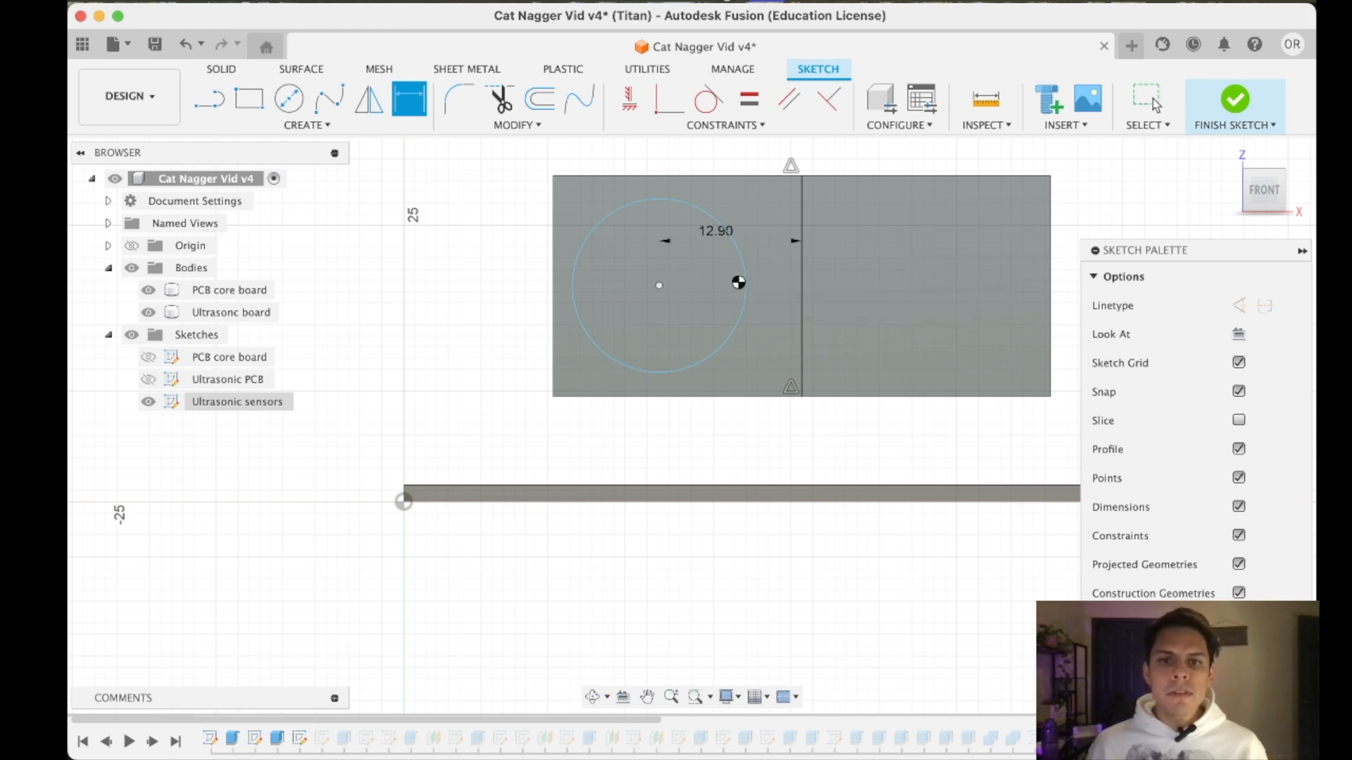
{"action": "key", "text": "Escape"}
- Dimension the remaining sensor circle's diameter as 15.70 mm + (.5/2), giving 15.95 mm
{"action": "left_click", "coordinate": [739, 276]}
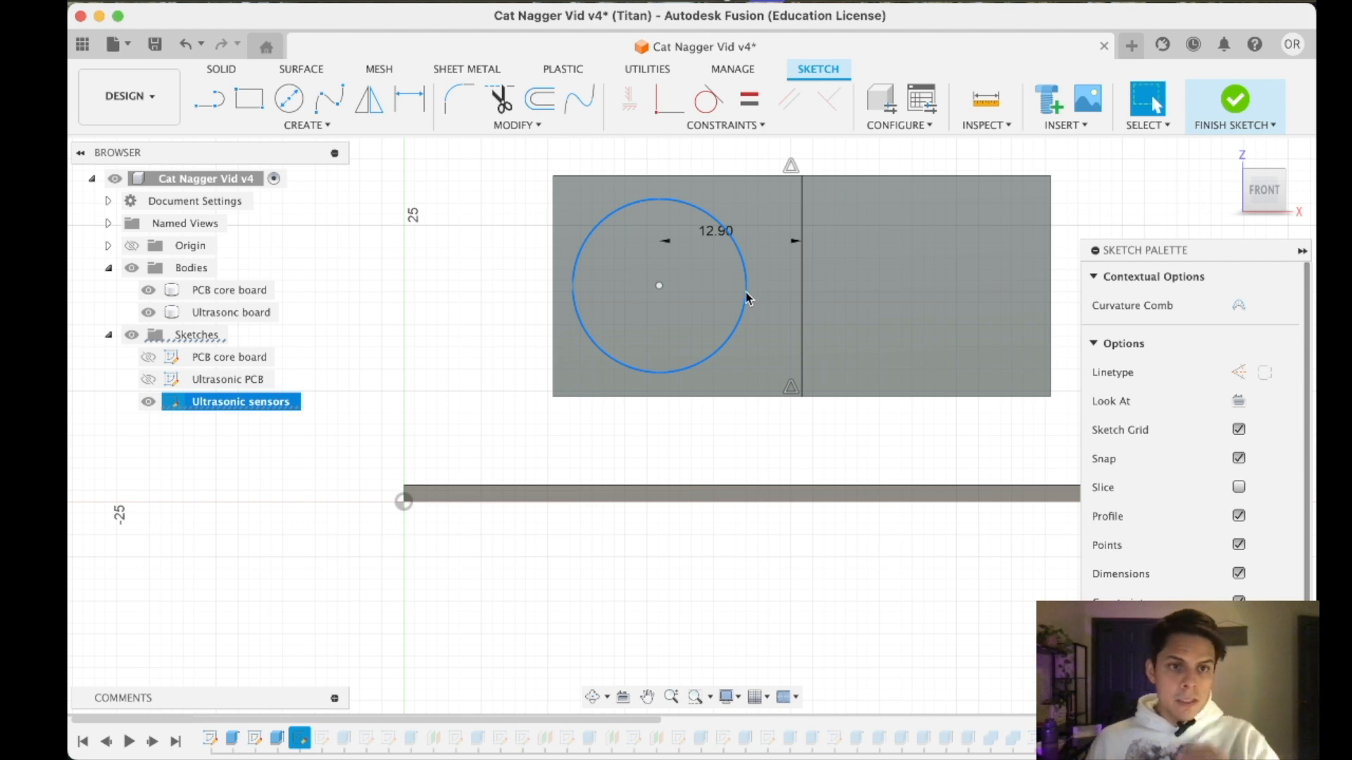
{"action": "left_click", "coordinate": [409, 99]}
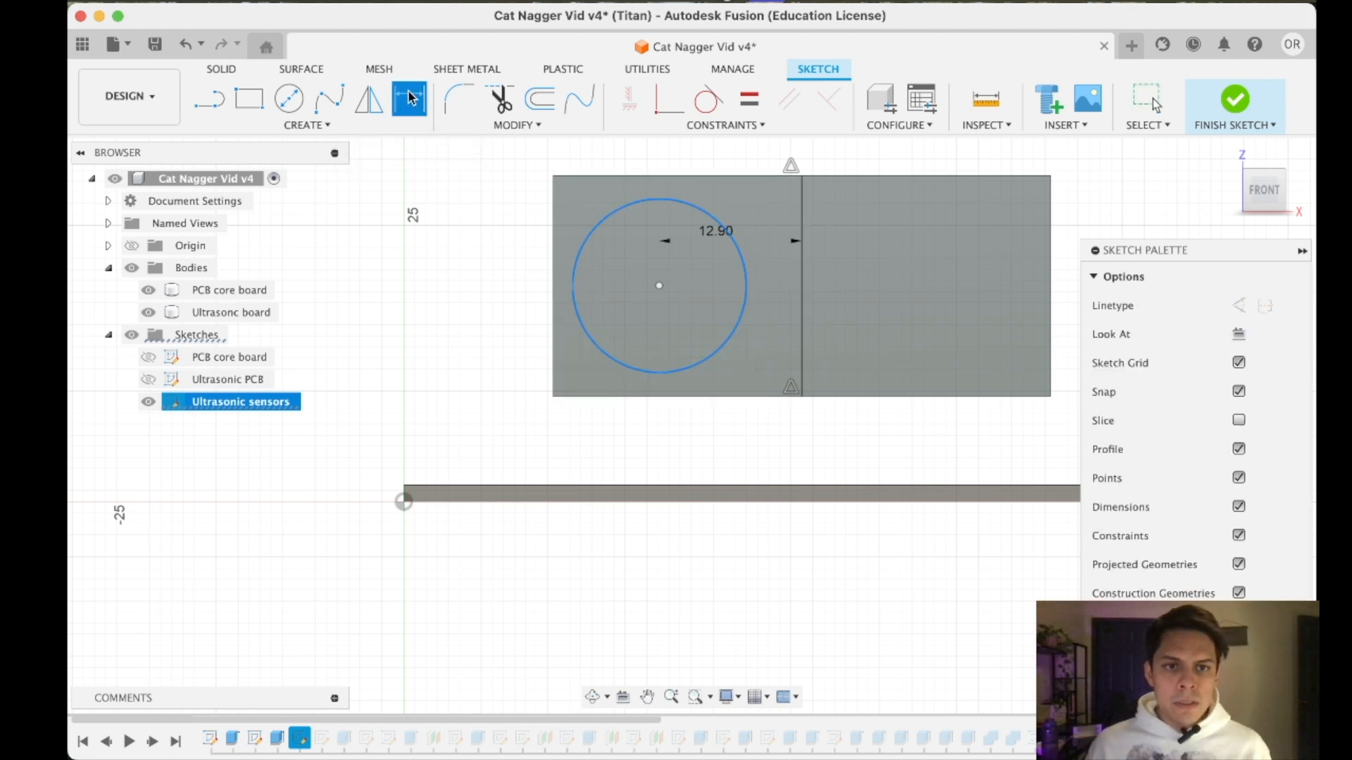
{"action": "left_click", "coordinate": [741, 285]}
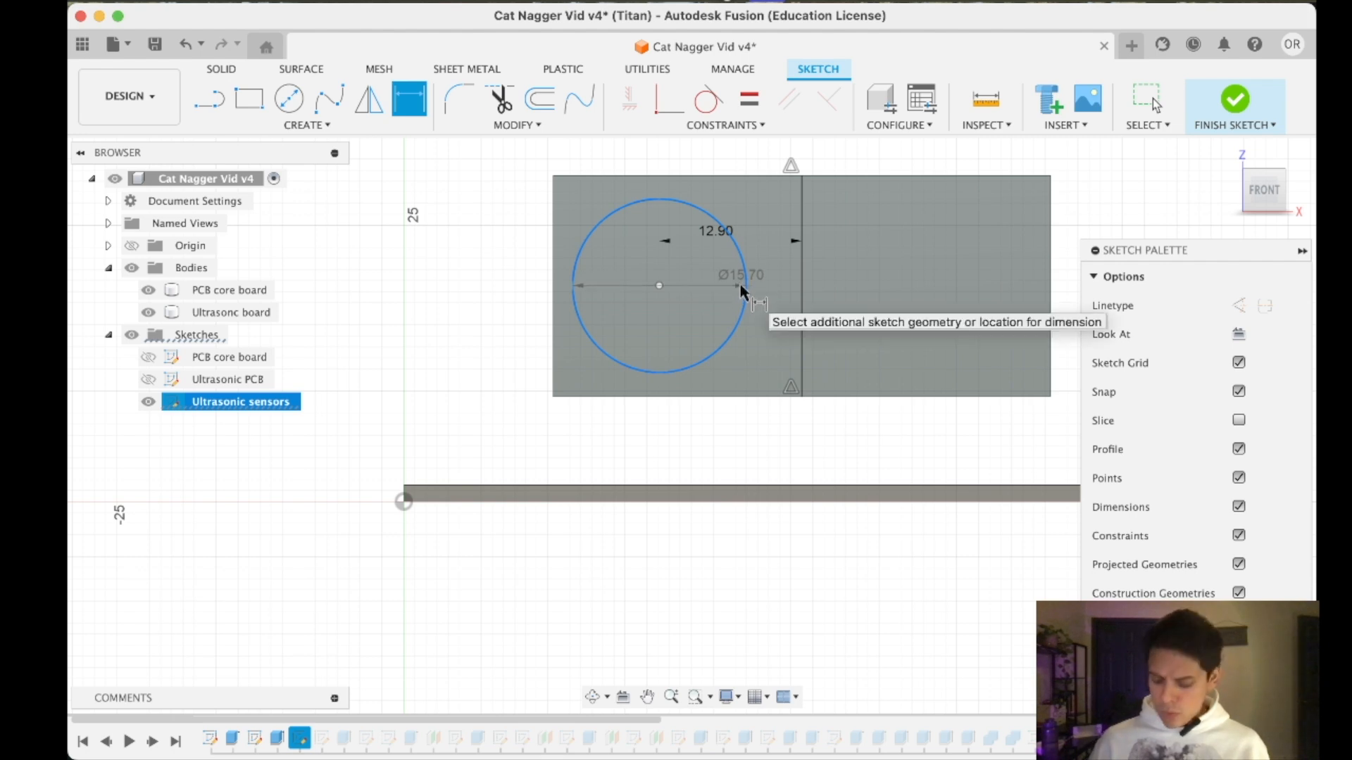
{"action": "left_click", "coordinate": [741, 285]}
{"action": "key", "text": "Right"}
{"action": "type", "text": "+"}
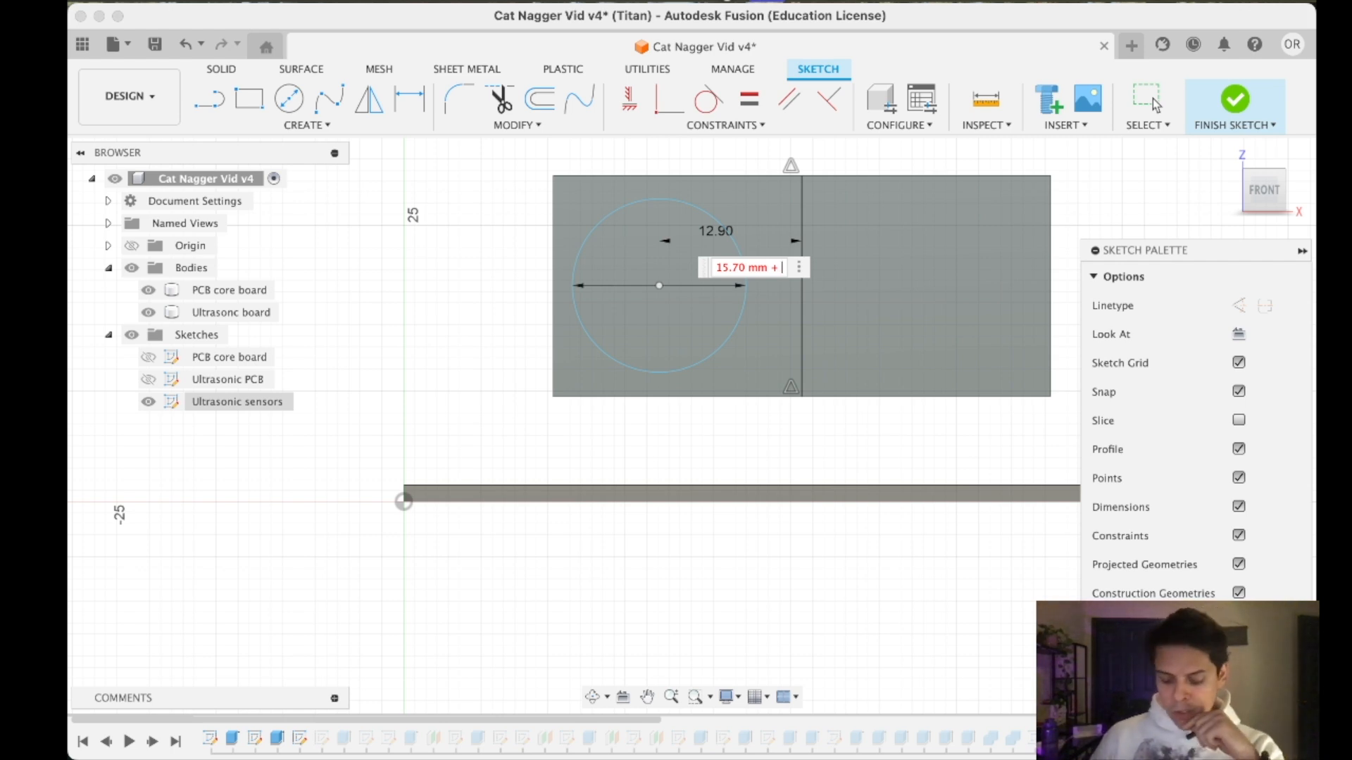
{"action": "type", "text": "(.5"}
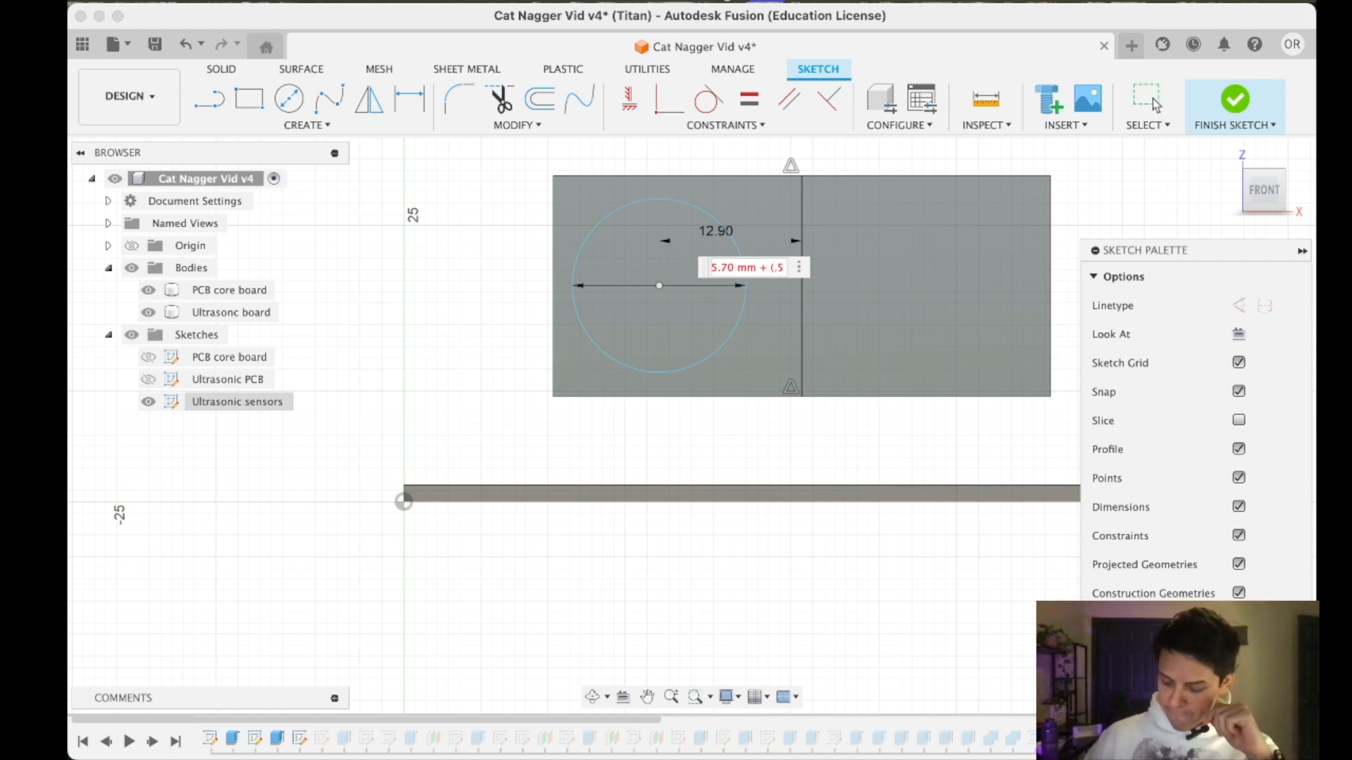
{"action": "type", "text": "/2)"}
{"action": "key", "text": "Return"}
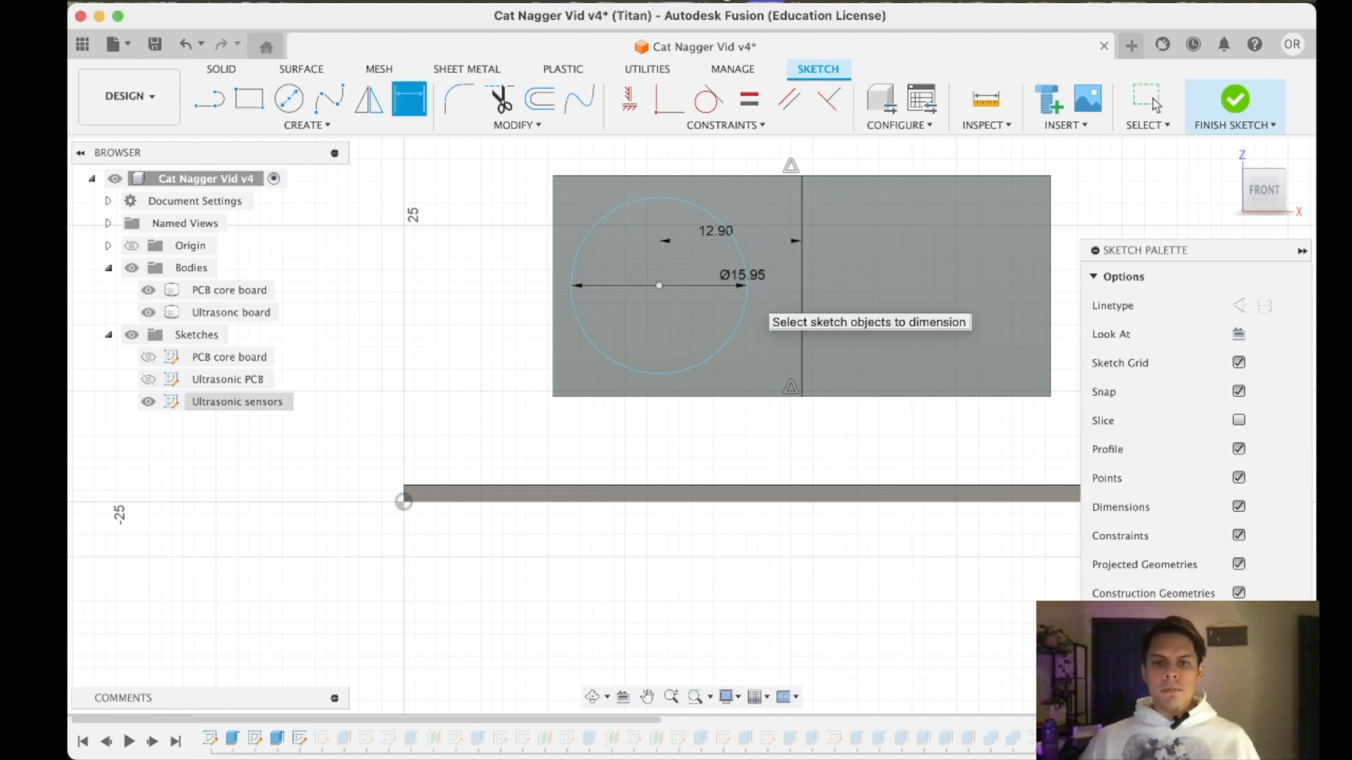
{"action": "key", "text": "Escape"}
- Mirror the 15.95 mm sensor circle across the vertical midline and collapse the sketch palette
{"action": "left_click", "coordinate": [731, 345]}
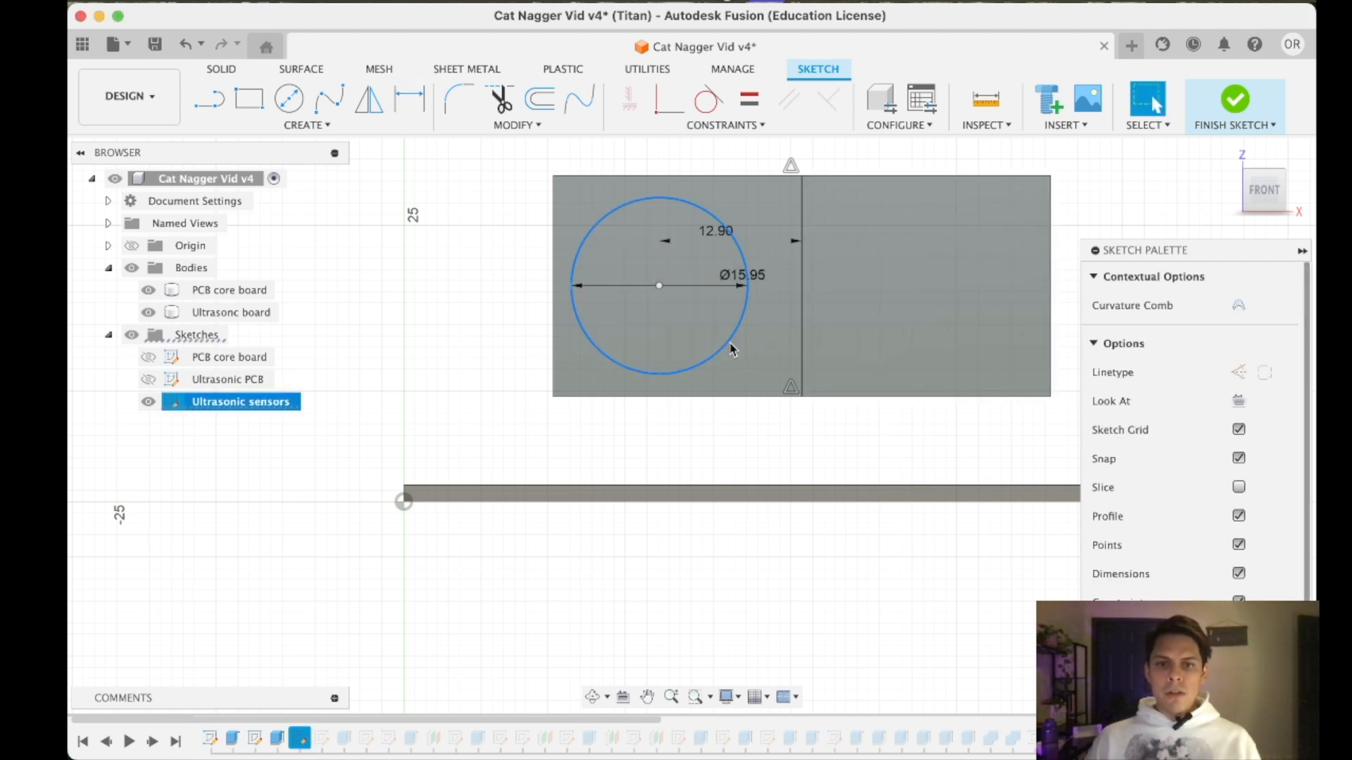
{"action": "left_click", "coordinate": [360, 112]}
{"action": "left_click", "coordinate": [960, 306]}
{"action": "left_click", "coordinate": [801, 289]}
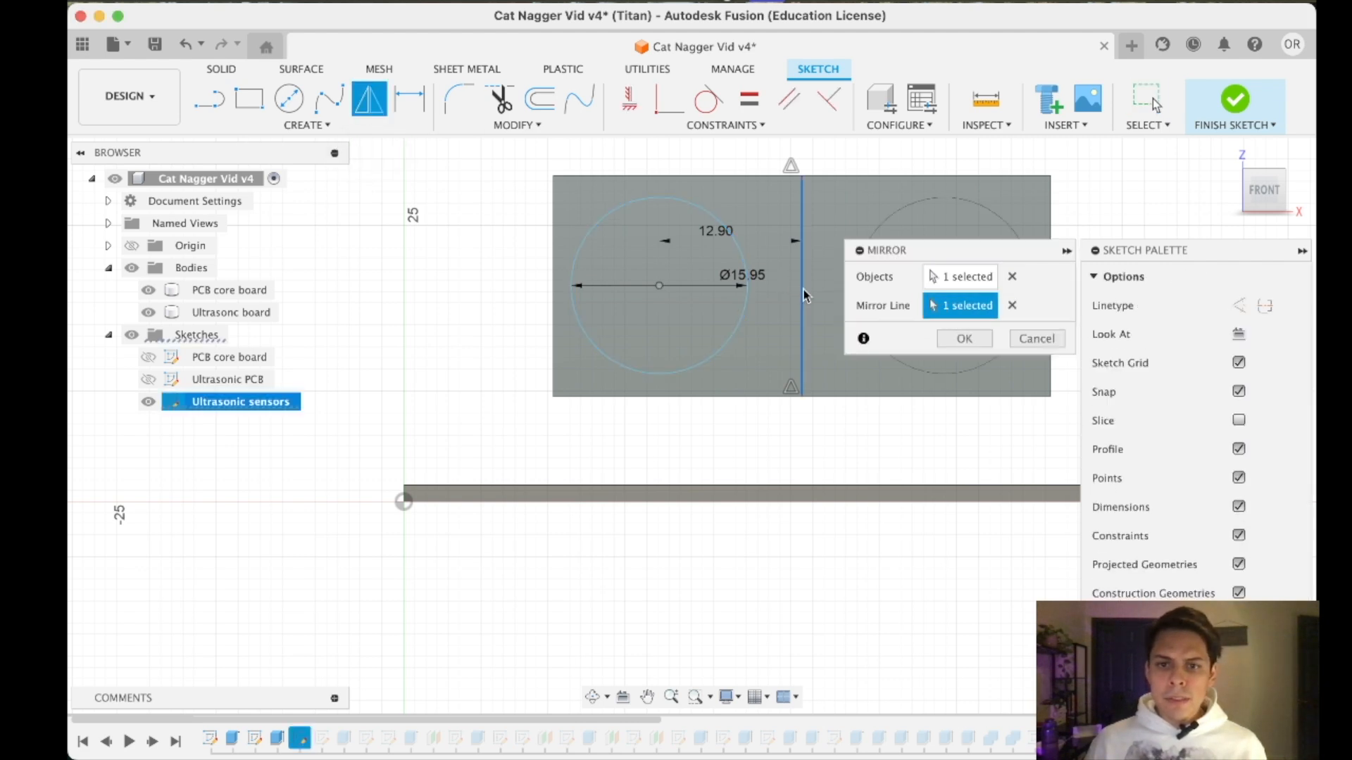
{"action": "left_click", "coordinate": [963, 339]}
{"action": "left_click", "coordinate": [1302, 251]}
{"action": "scroll", "coordinate": [1075, 345], "scroll_direction": "down", "scroll_amount": 3}
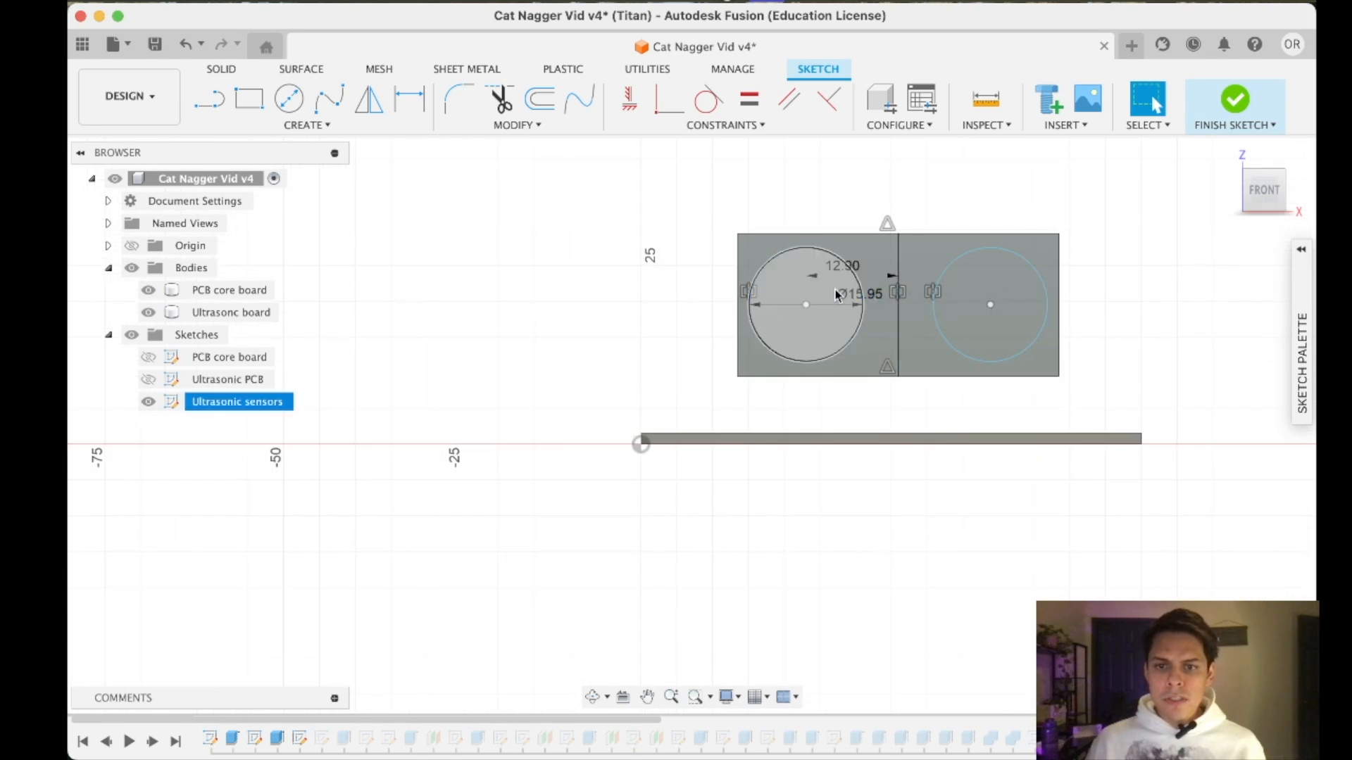
{"action": "scroll", "coordinate": [837, 293], "scroll_direction": "up", "scroll_amount": 3}
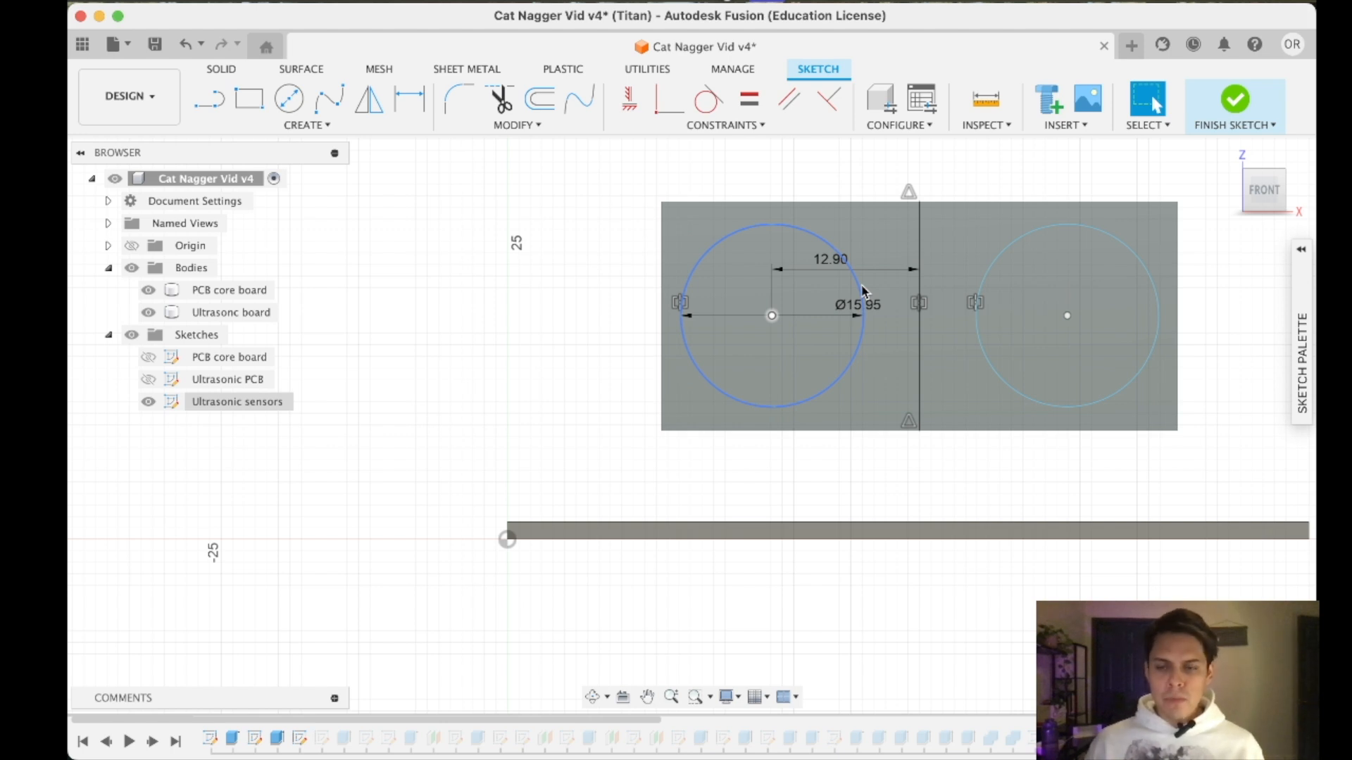
- Finish the Ultrasonic sensors sketch and turn the case to view the ultrasonic board's mounting from the back
{"action": "left_click", "coordinate": [1236, 102]}
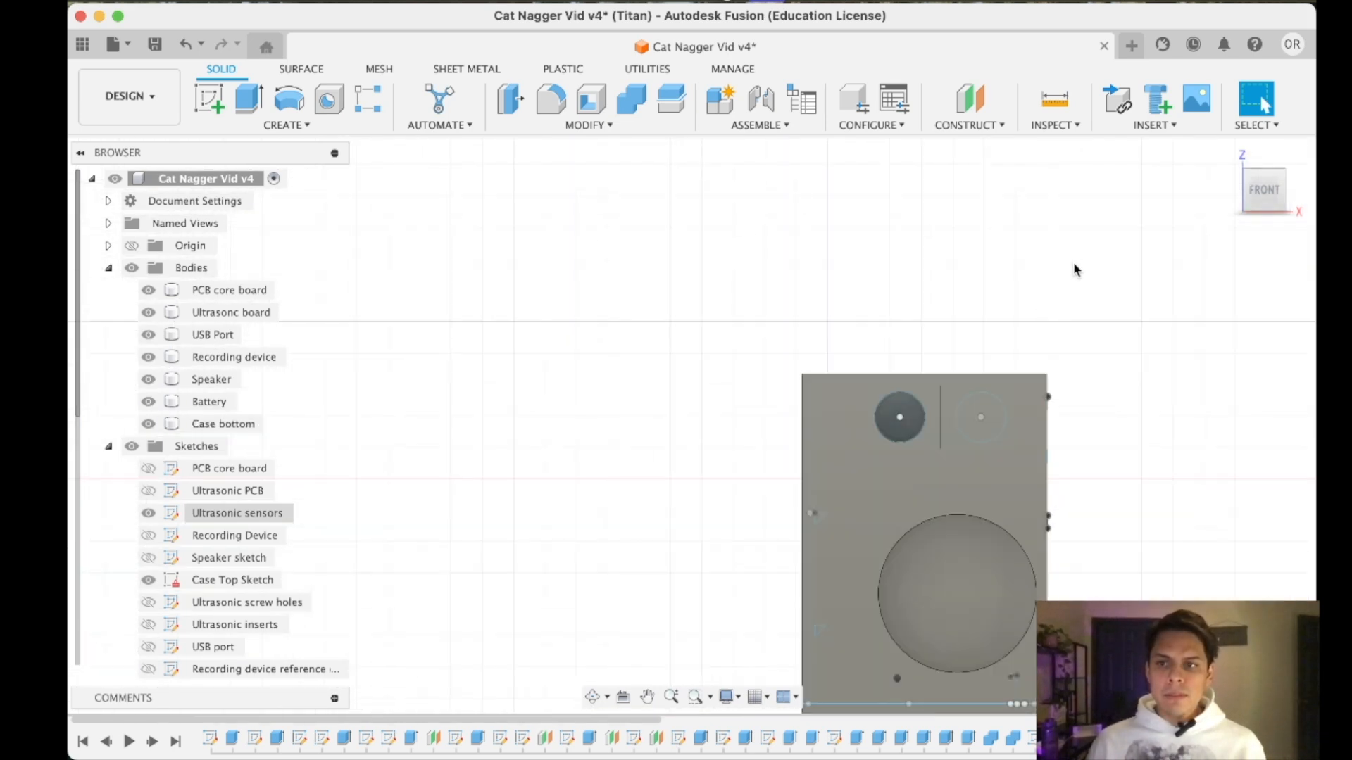
{"action": "left_click_drag", "start_coordinate": [1278, 196], "coordinate": [1197, 207]}
{"action": "left_click", "coordinate": [892, 442]}
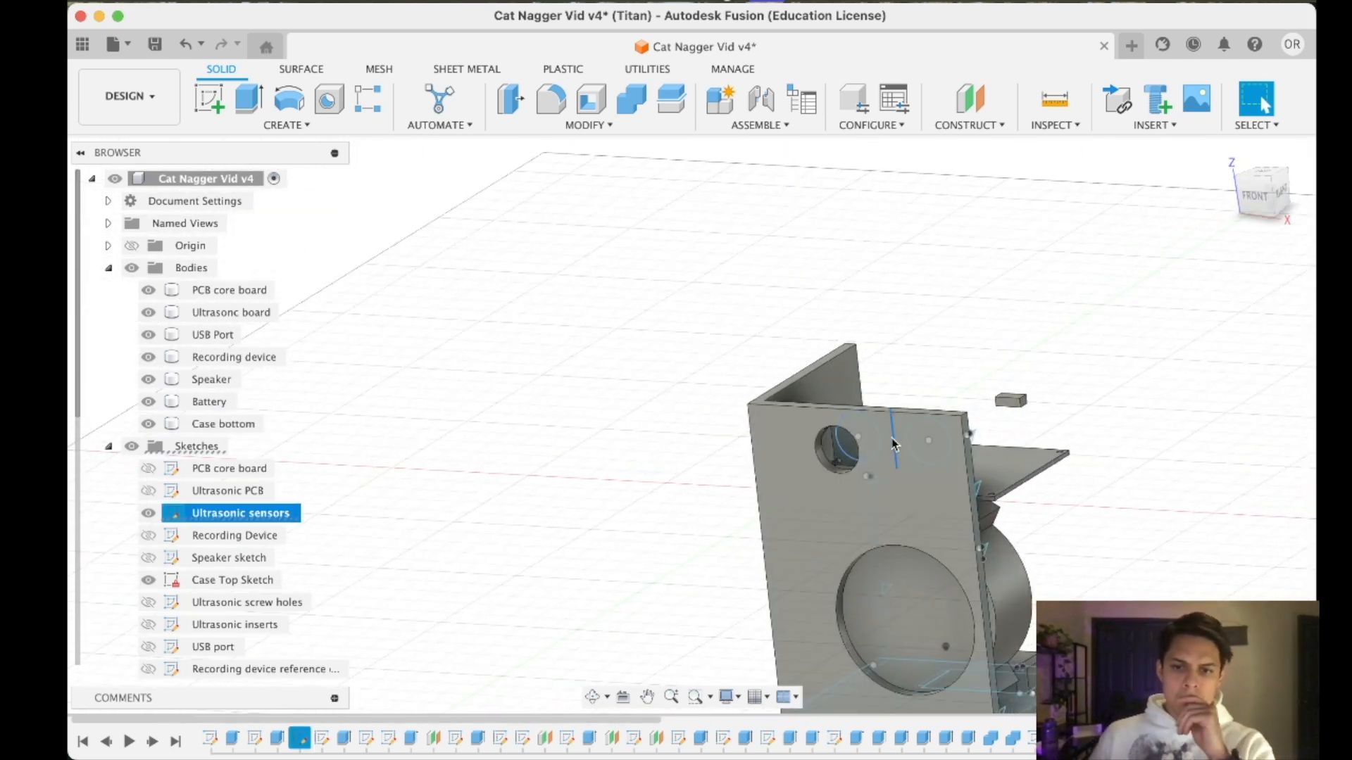
{"action": "left_click", "coordinate": [1075, 294]}
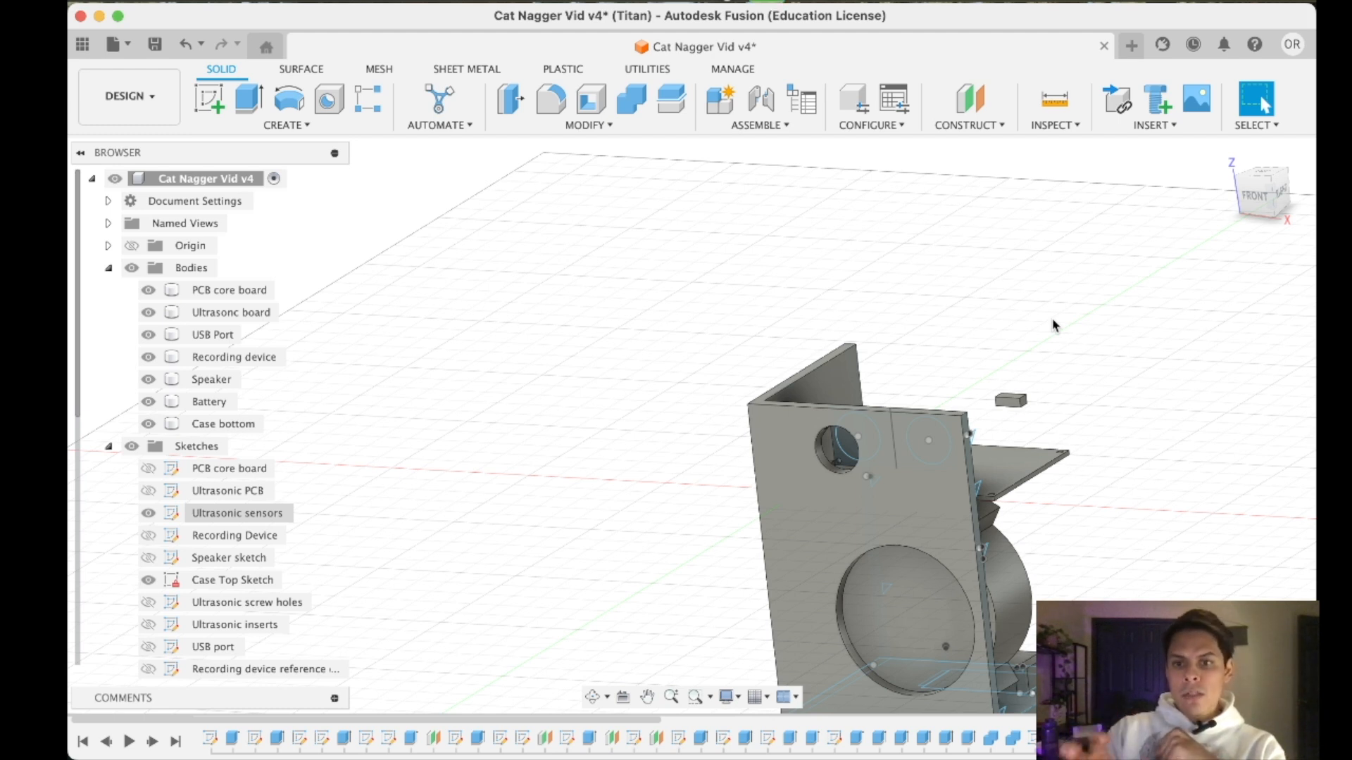
{"action": "scroll", "coordinate": [990, 415], "scroll_direction": "up", "scroll_amount": 3}
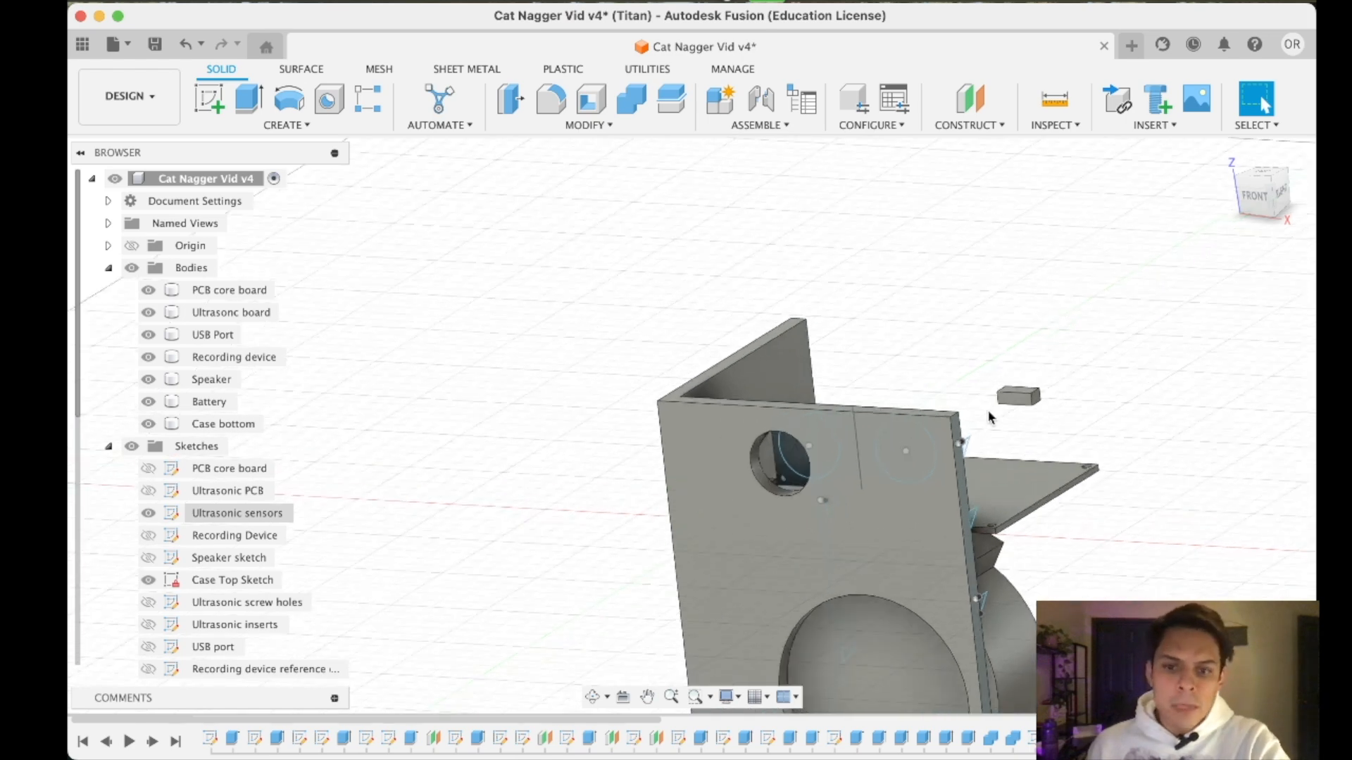
{"action": "middle_click_drag", "start_coordinate": [1105, 480], "coordinate": [1029, 357]}
{"action": "left_click_drag", "start_coordinate": [1253, 197], "coordinate": [1256, 198]}
{"action": "left_click", "coordinate": [1273, 188]}
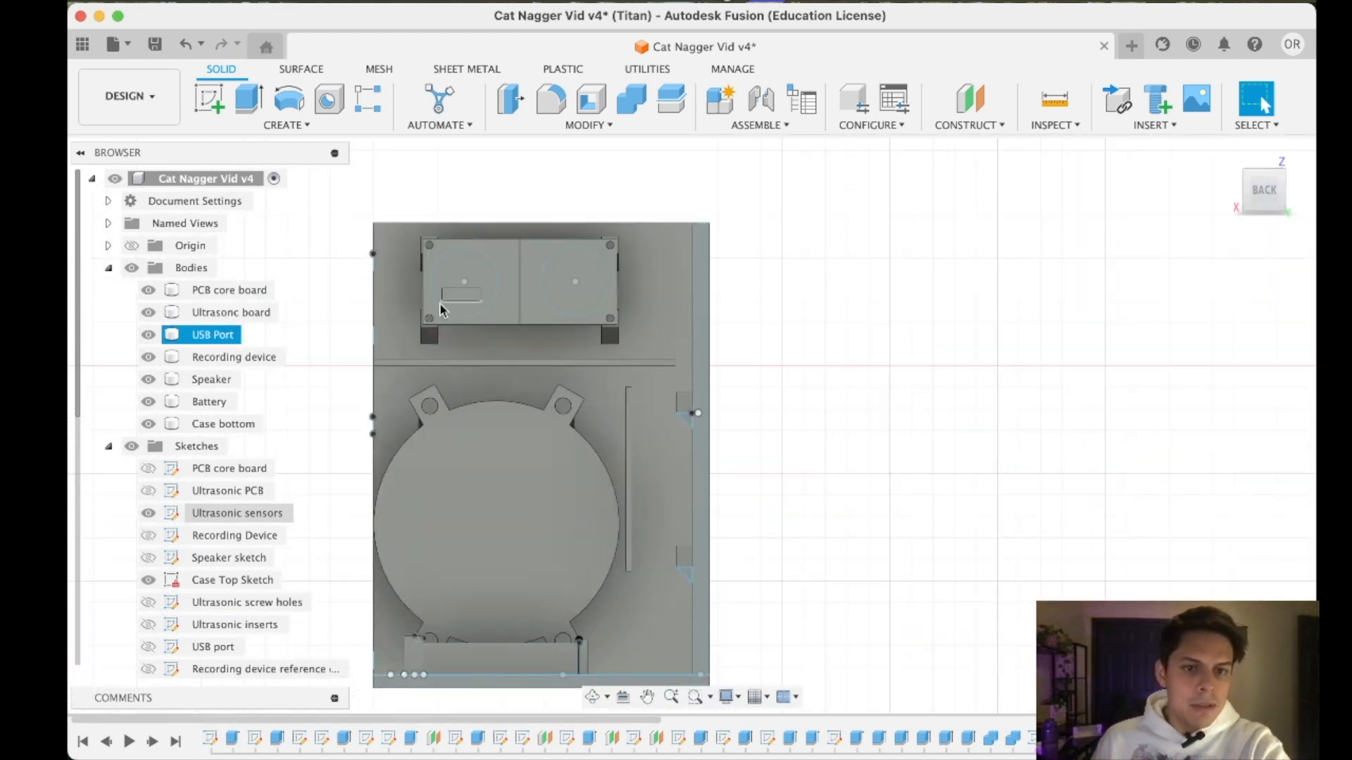
- Hide the Ultrasonic board body and the Ultrasonic sensors sketch to expose the mounting blocks behind them
{"action": "scroll", "coordinate": [430, 247], "scroll_direction": "up", "scroll_amount": 8}
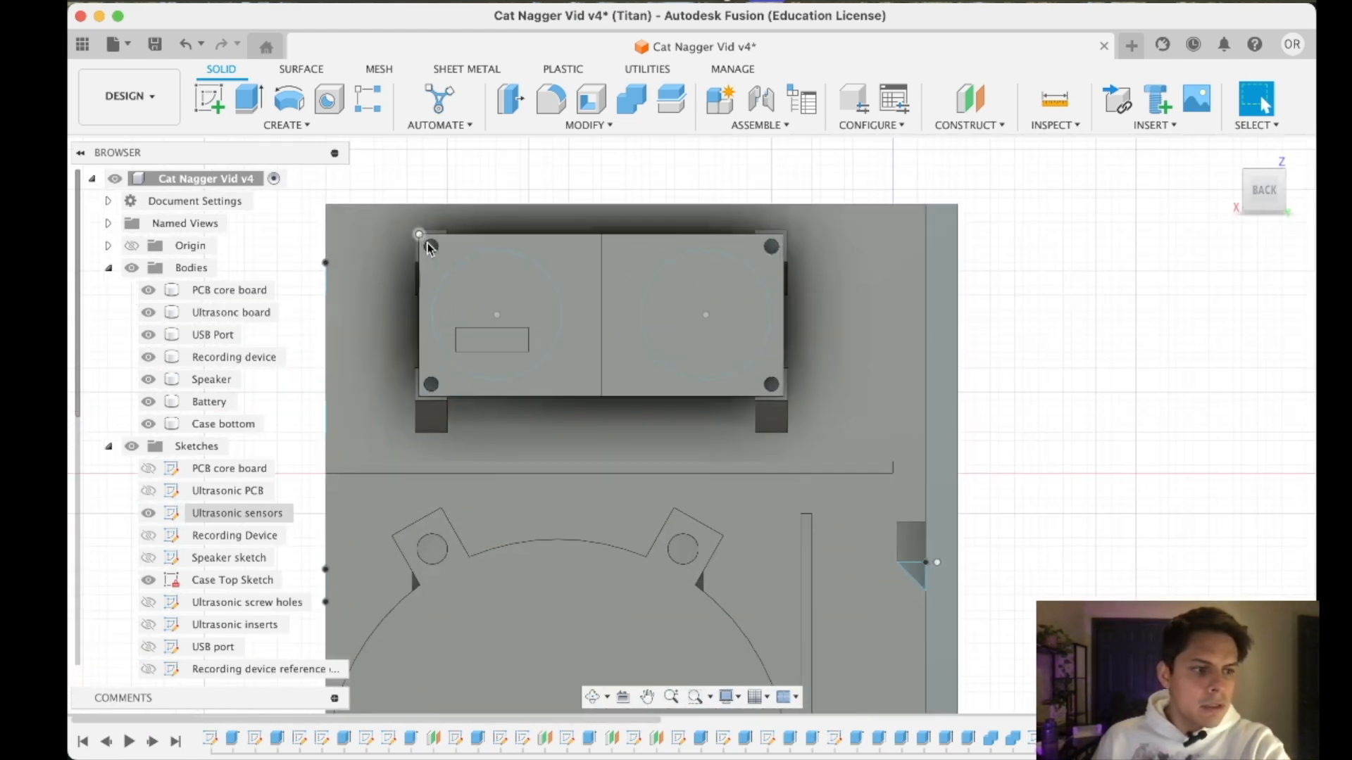
{"action": "scroll", "coordinate": [430, 248], "scroll_direction": "down", "scroll_amount": 5}
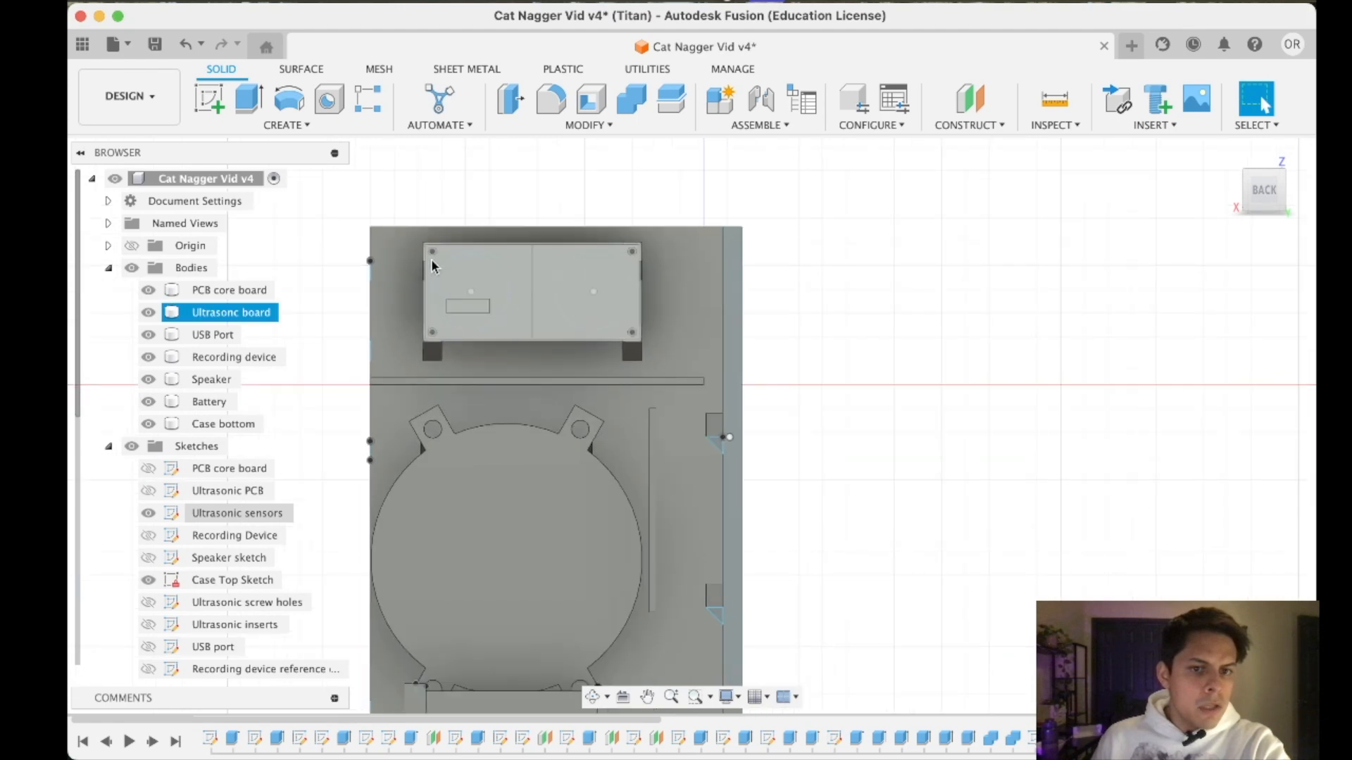
{"action": "scroll", "coordinate": [431, 250], "scroll_direction": "up", "scroll_amount": 8}
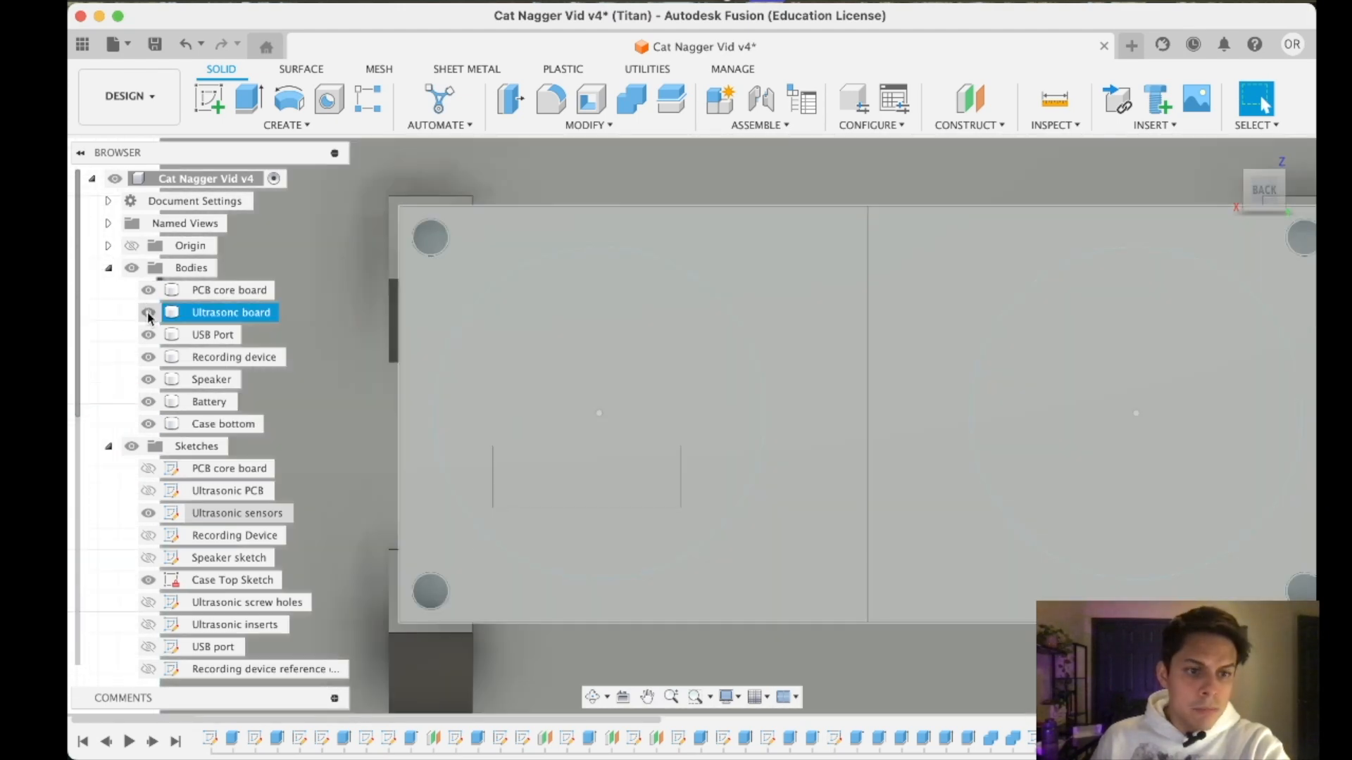
{"action": "left_click", "coordinate": [150, 314]}
{"action": "scroll", "coordinate": [712, 642], "scroll_direction": "down", "scroll_amount": 6}
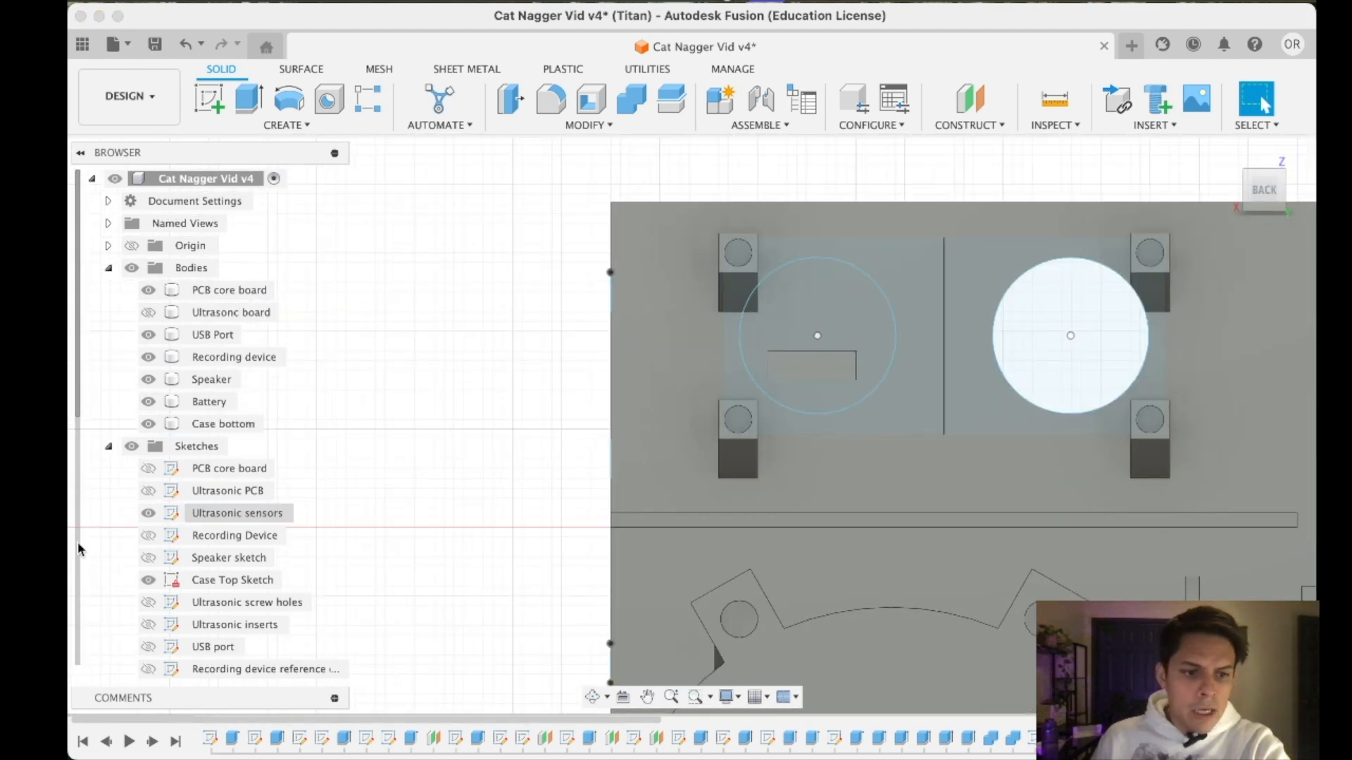
{"action": "scroll", "coordinate": [144, 479], "scroll_direction": "down", "scroll_amount": 2}
{"action": "left_click", "coordinate": [145, 477]}
{"action": "left_click", "coordinate": [147, 471]}
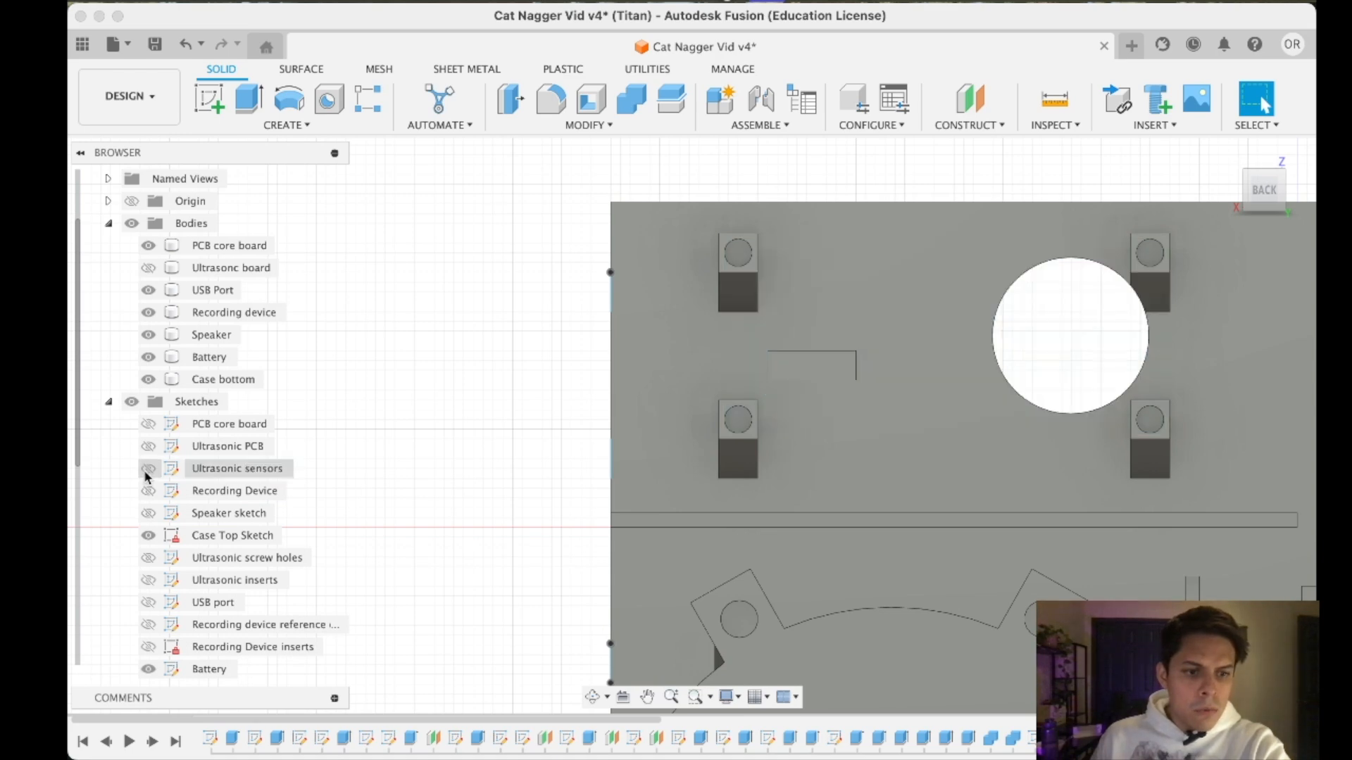
- Select the circular insert hole edges on the four ultrasonic board mounting blocks
{"action": "middle_click_drag", "start_coordinate": [845, 344], "coordinate": [675, 355]}
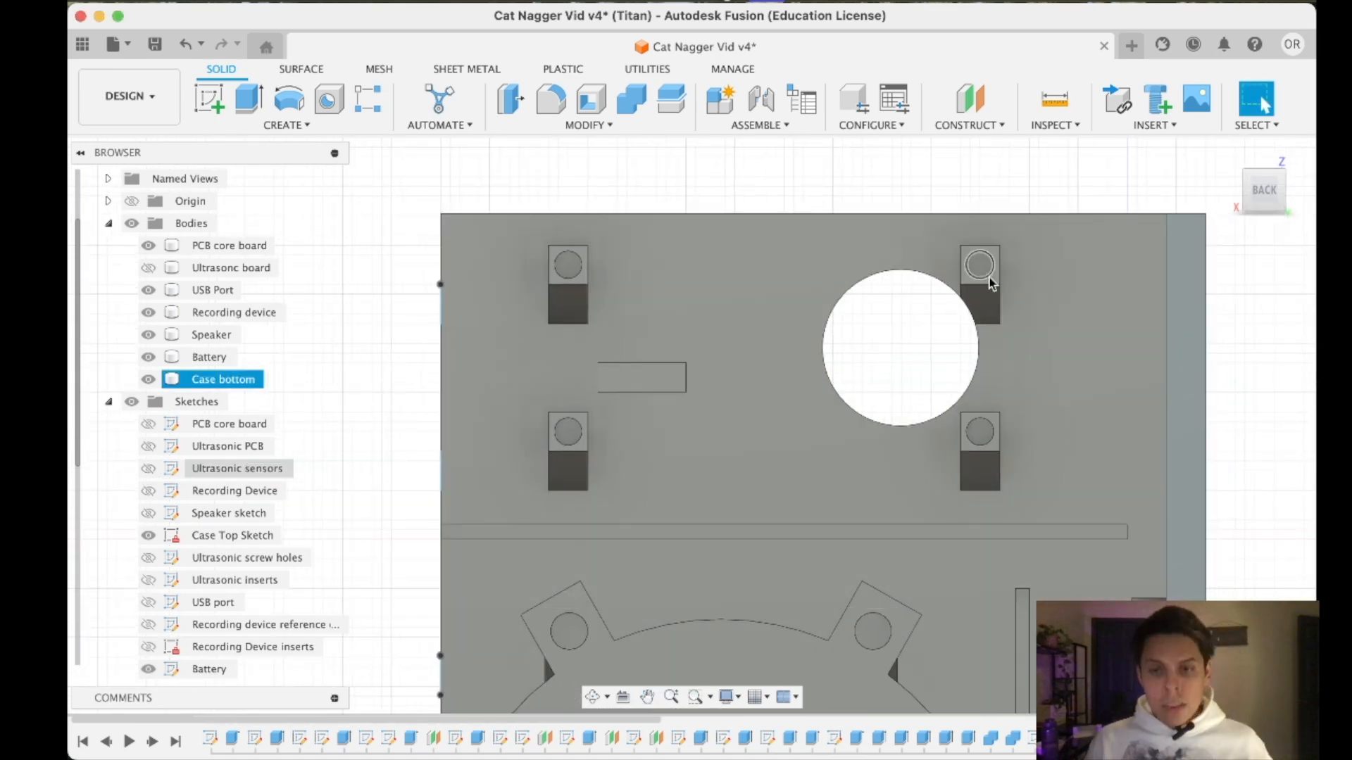
{"action": "scroll", "coordinate": [986, 276], "scroll_direction": "up", "scroll_amount": 3}
{"action": "left_click", "coordinate": [986, 279]}
{"action": "left_click", "coordinate": [969, 492]}
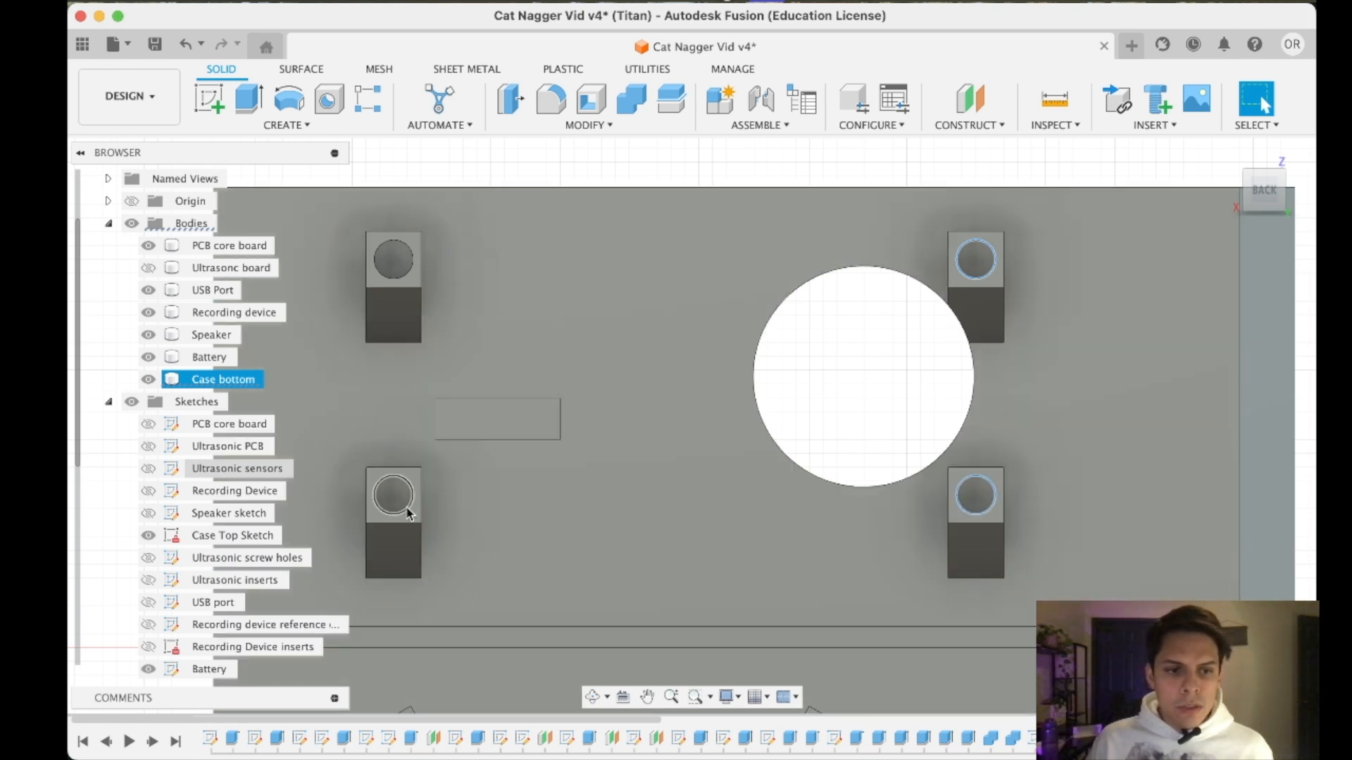
{"action": "left_click", "coordinate": [402, 503]}
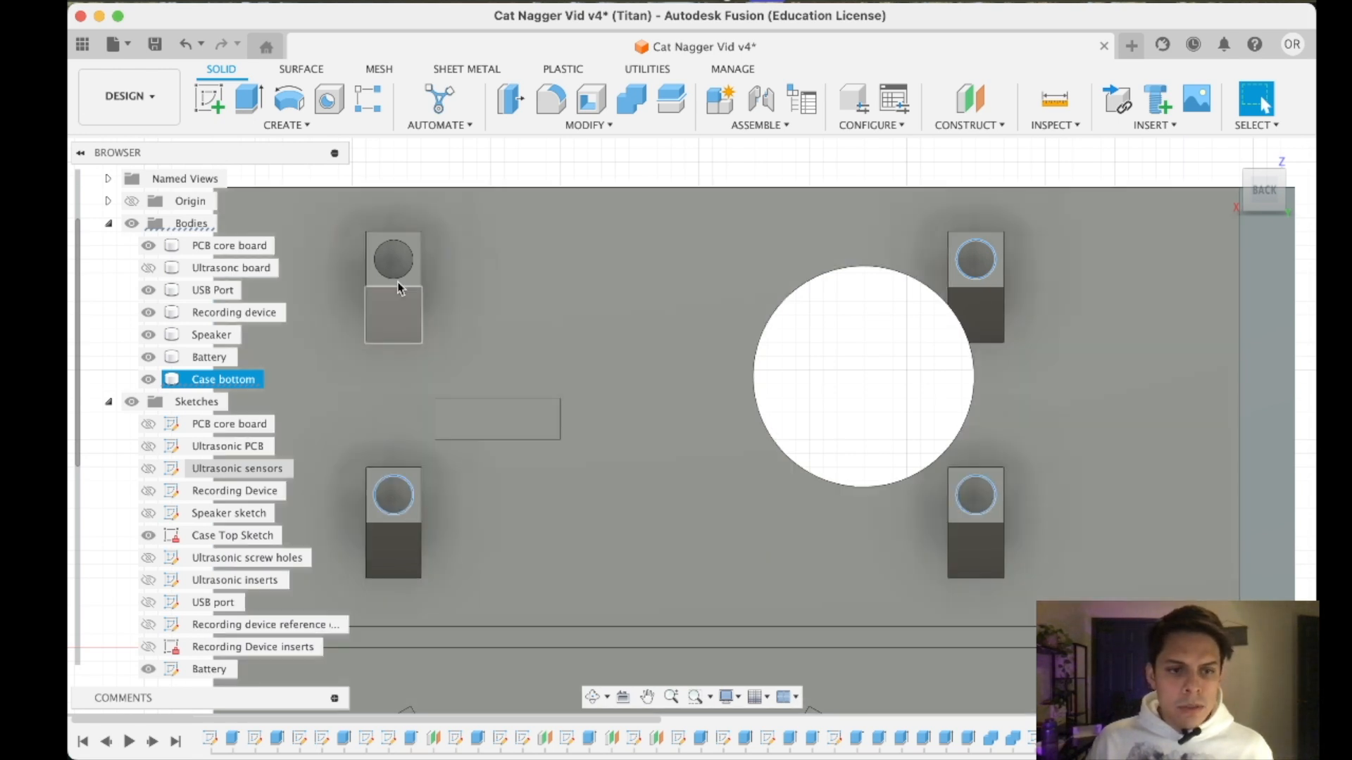
{"action": "left_click", "coordinate": [404, 277]}
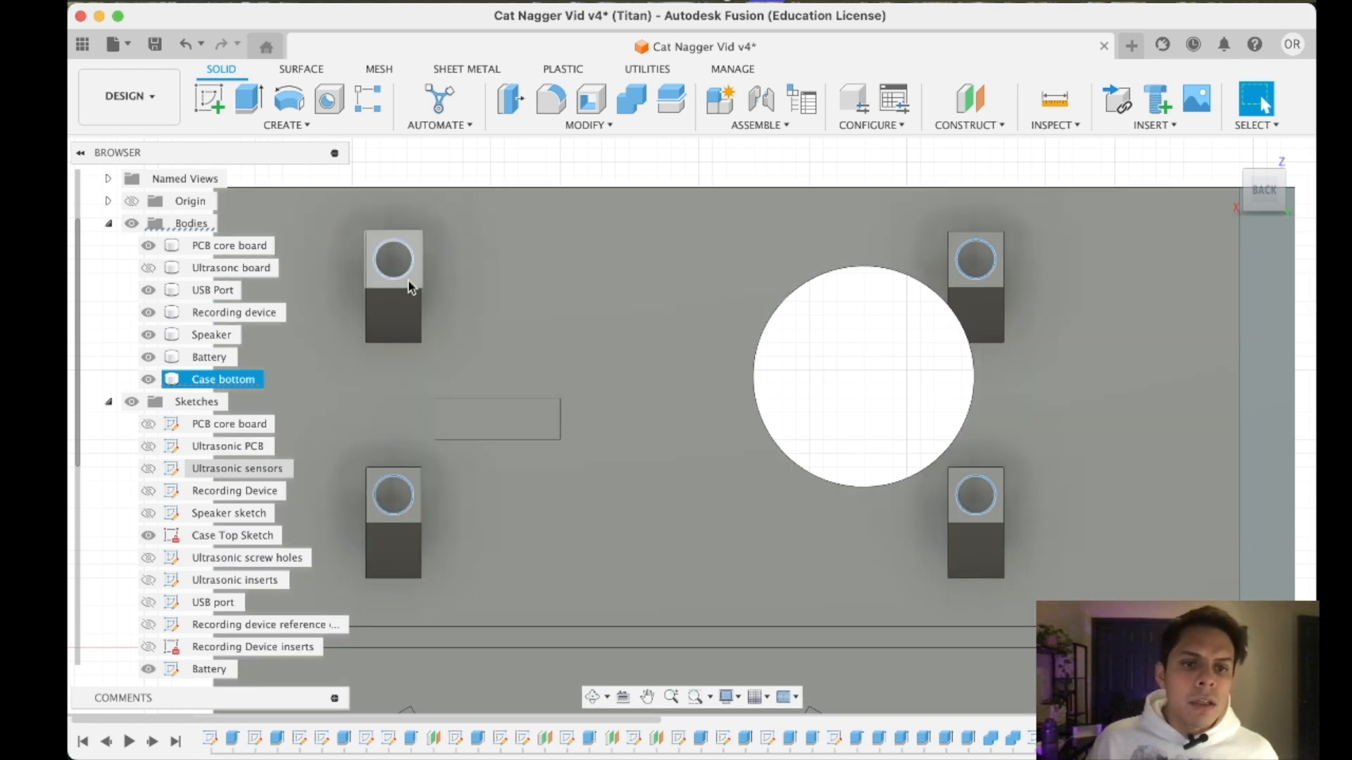
{"action": "right_click", "coordinate": [978, 255]}
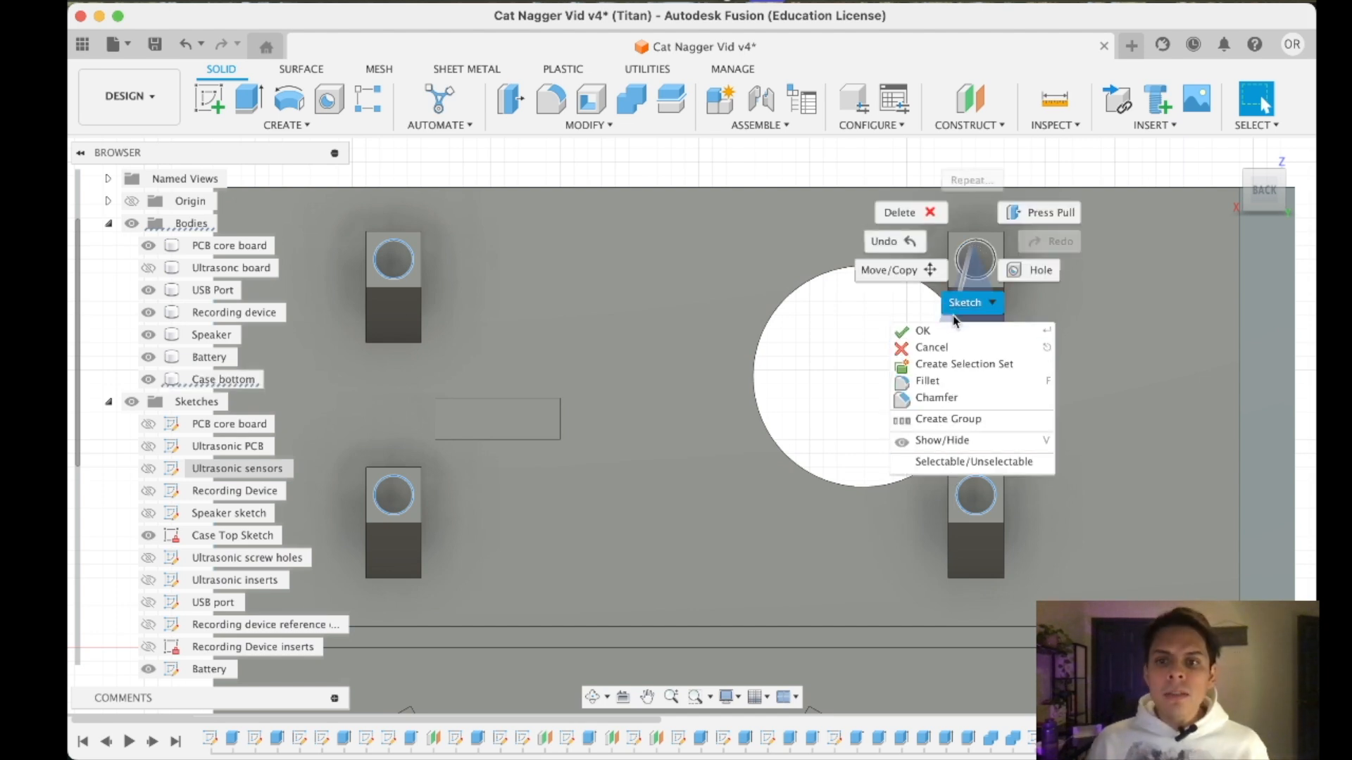
{"action": "left_click", "coordinate": [970, 303]}
{"action": "left_click", "coordinate": [965, 255]}
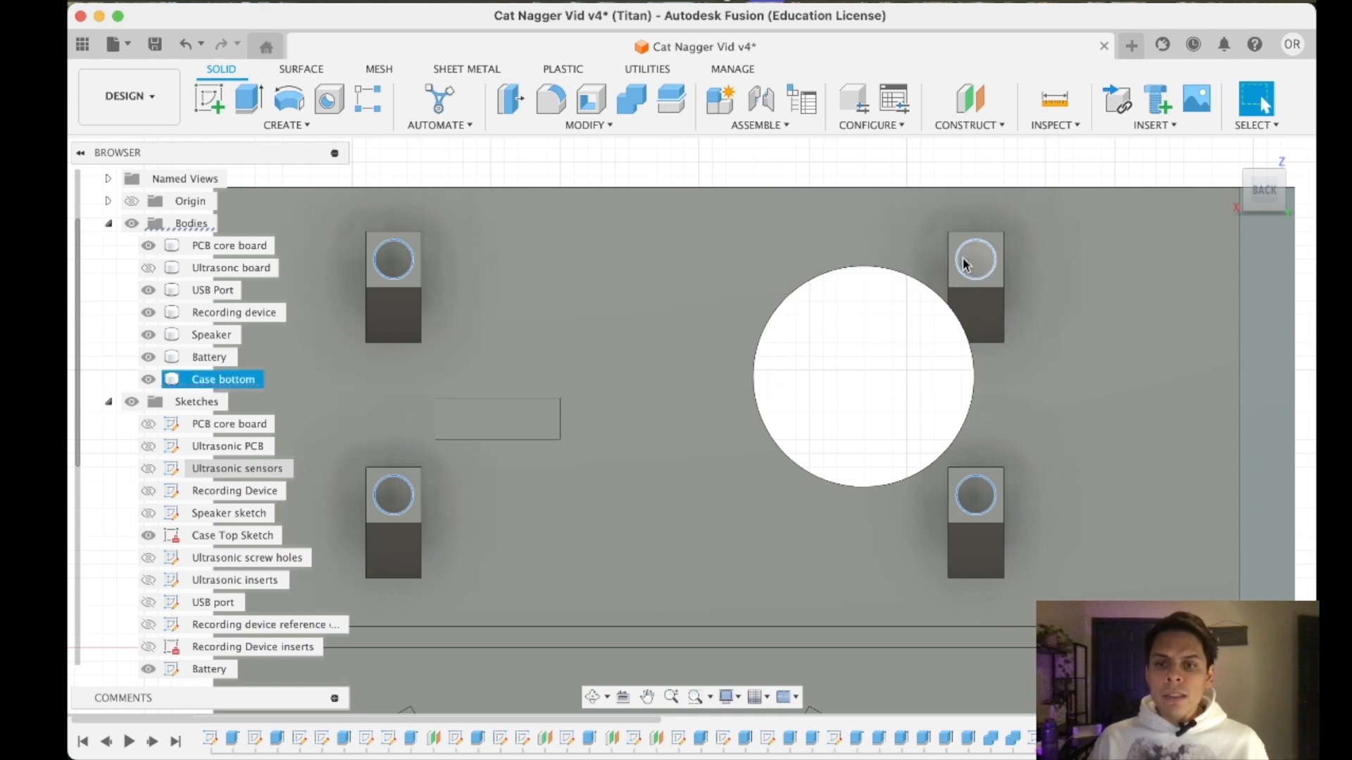
- Examine the mounting blocks' insert holes and look through the sketch list for the sketch that defines them
{"action": "scroll", "coordinate": [953, 243], "scroll_direction": "up", "scroll_amount": 5}
{"action": "scroll", "coordinate": [954, 345], "scroll_direction": "down", "scroll_amount": 5}
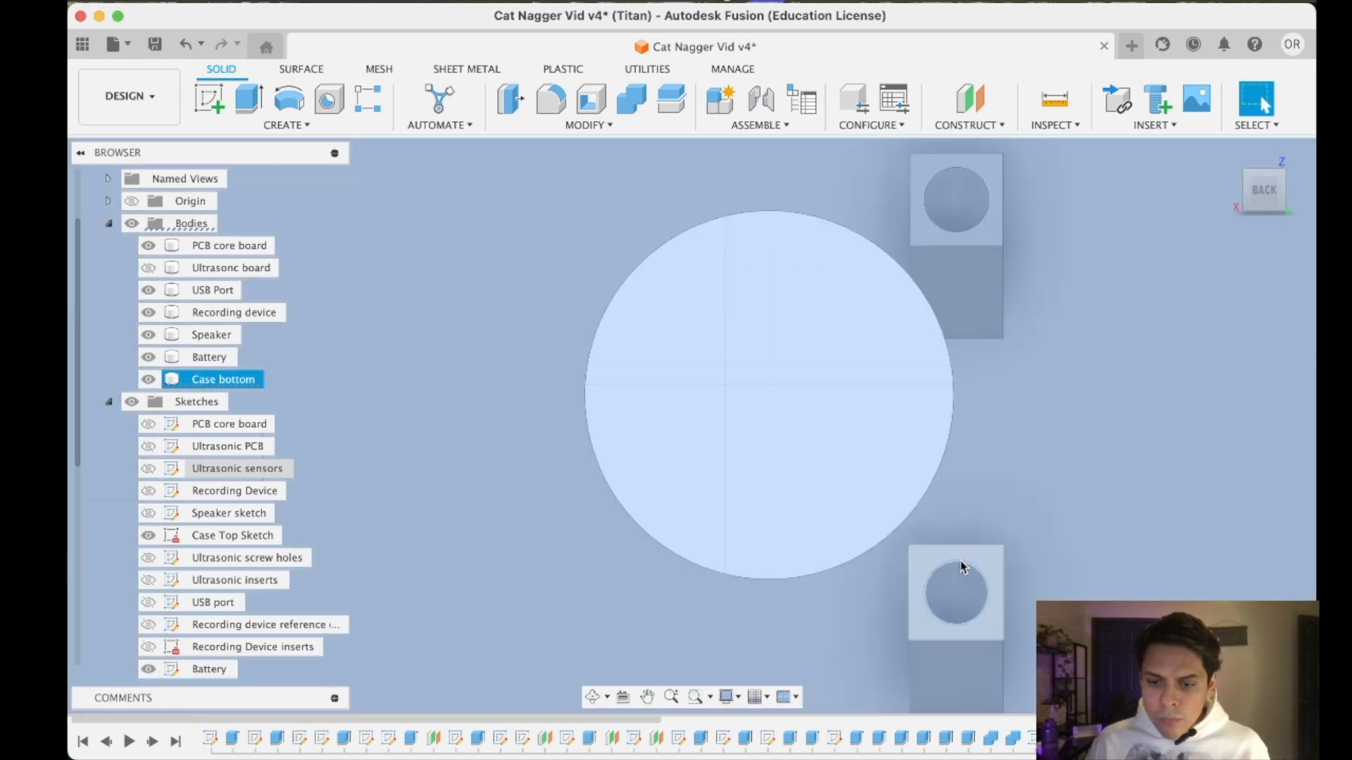
{"action": "scroll", "coordinate": [962, 569], "scroll_direction": "up", "scroll_amount": 1}
{"action": "scroll", "coordinate": [962, 569], "scroll_direction": "down", "scroll_amount": 5}
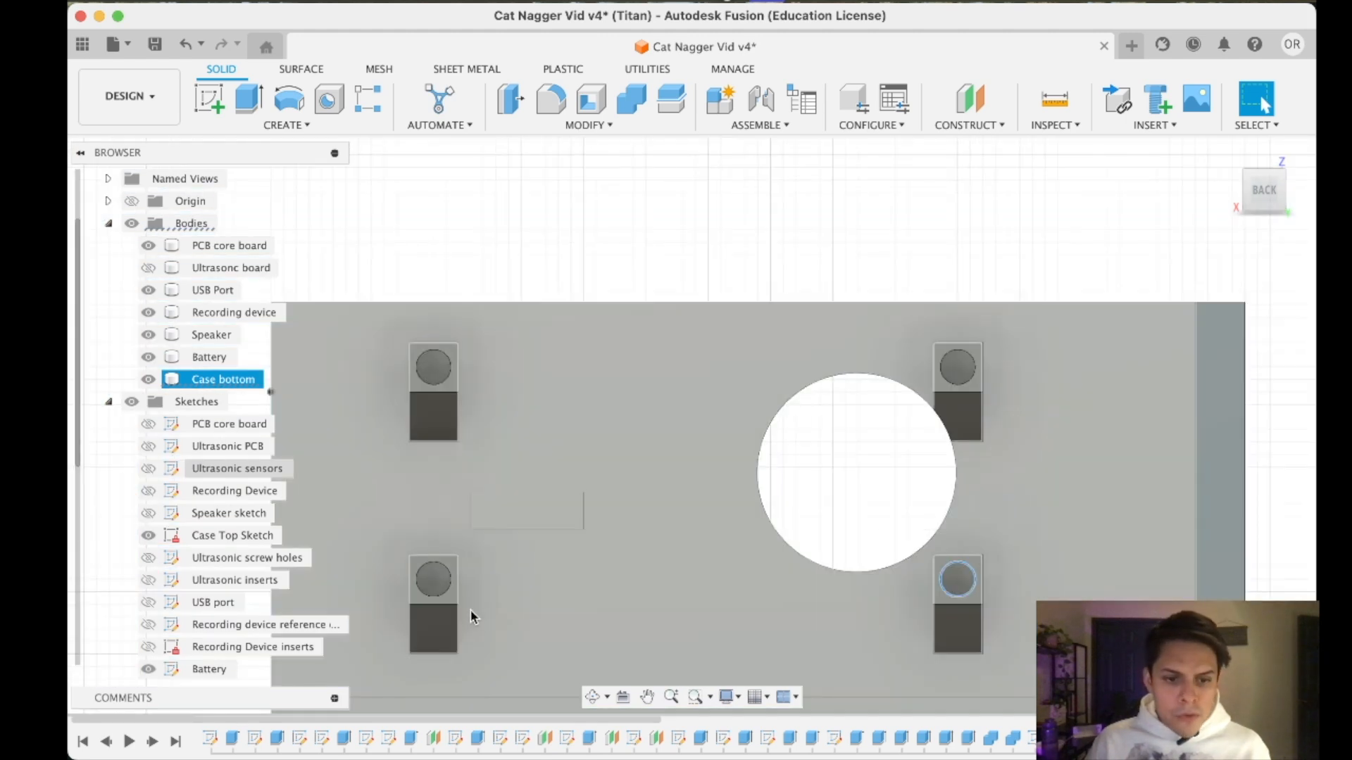
{"action": "scroll", "coordinate": [448, 593], "scroll_direction": "up", "scroll_amount": 4}
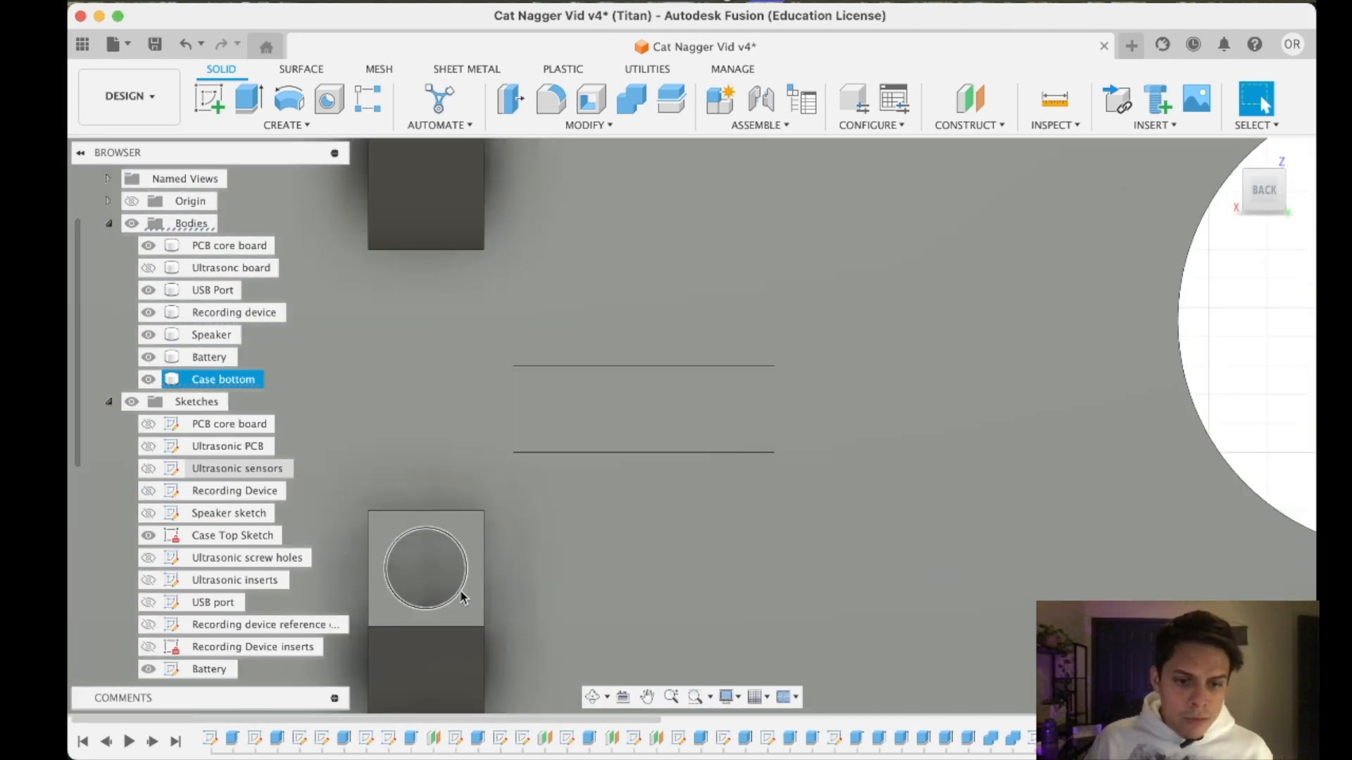
{"action": "right_click", "coordinate": [461, 597]}
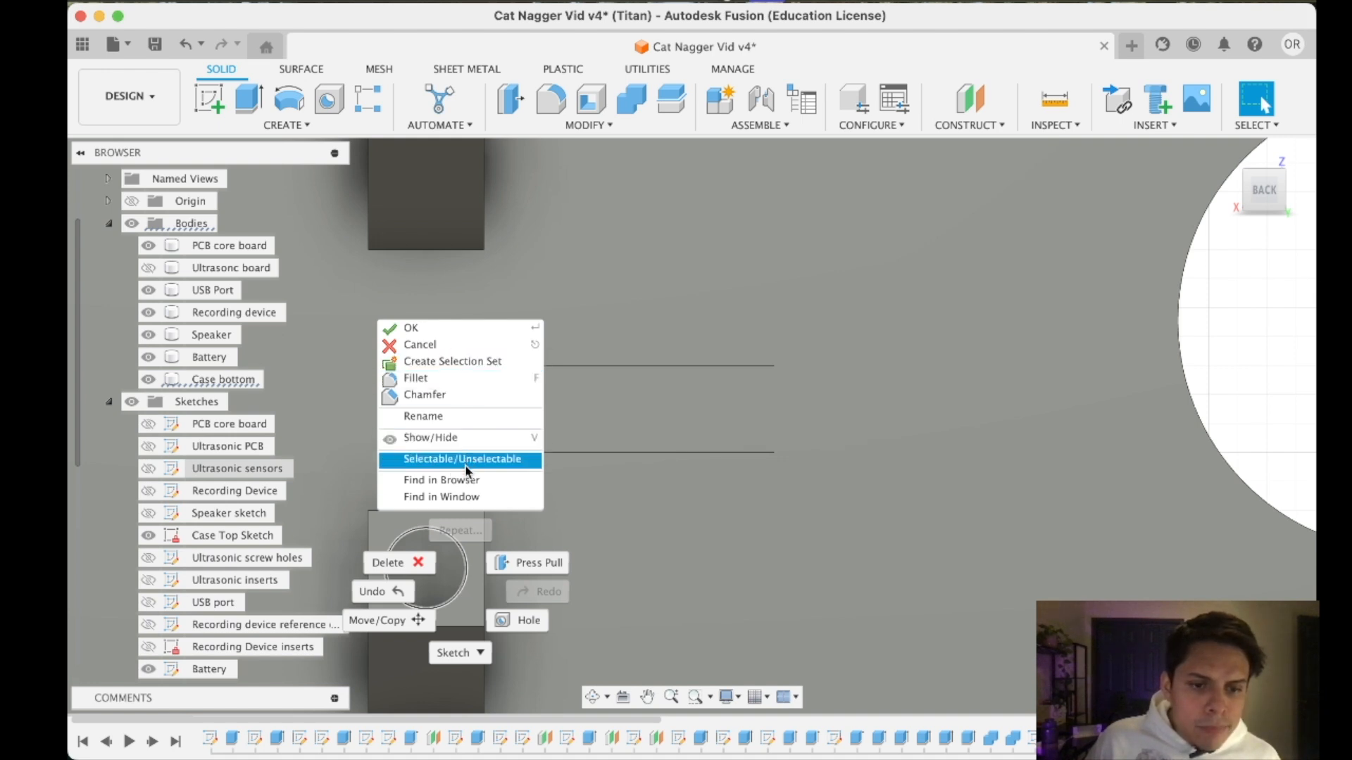
{"action": "mouse_move", "coordinate": [450, 660]}
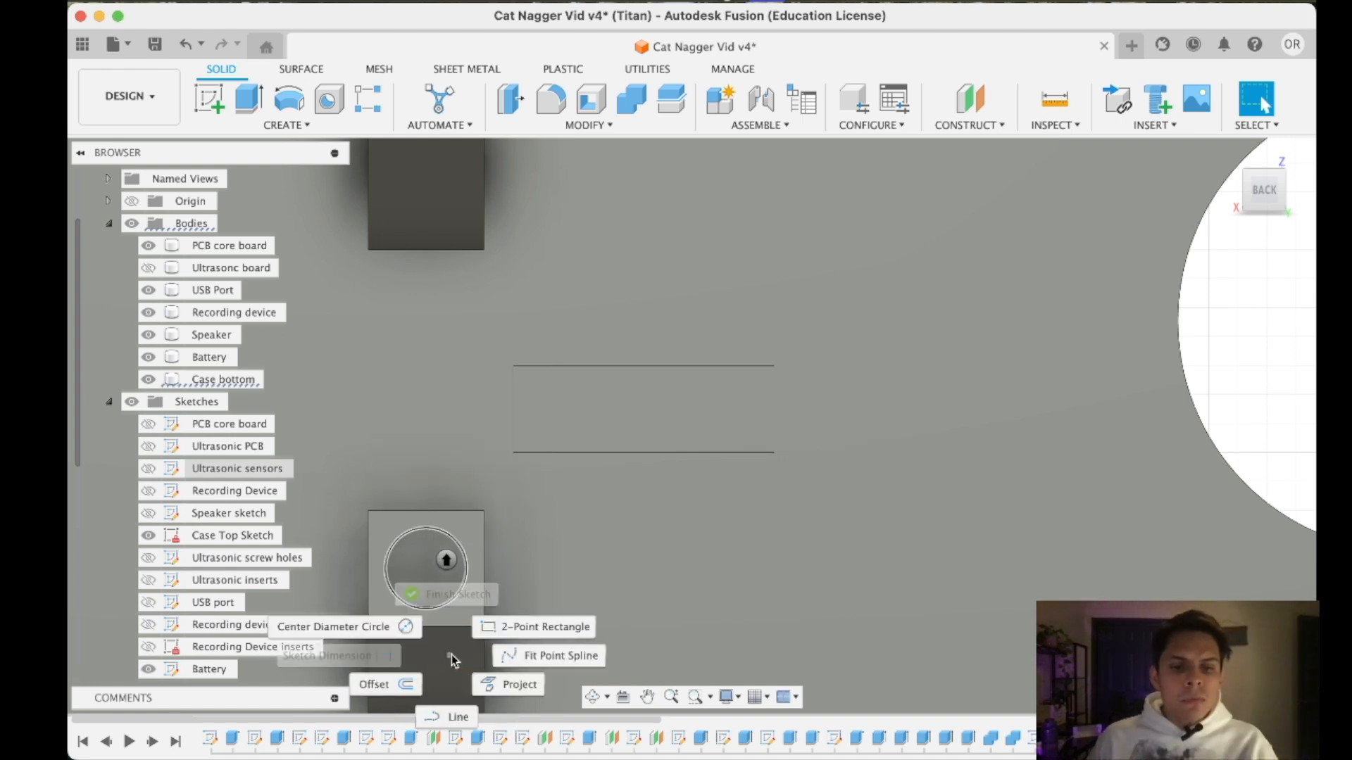
{"action": "left_click", "coordinate": [466, 602]}
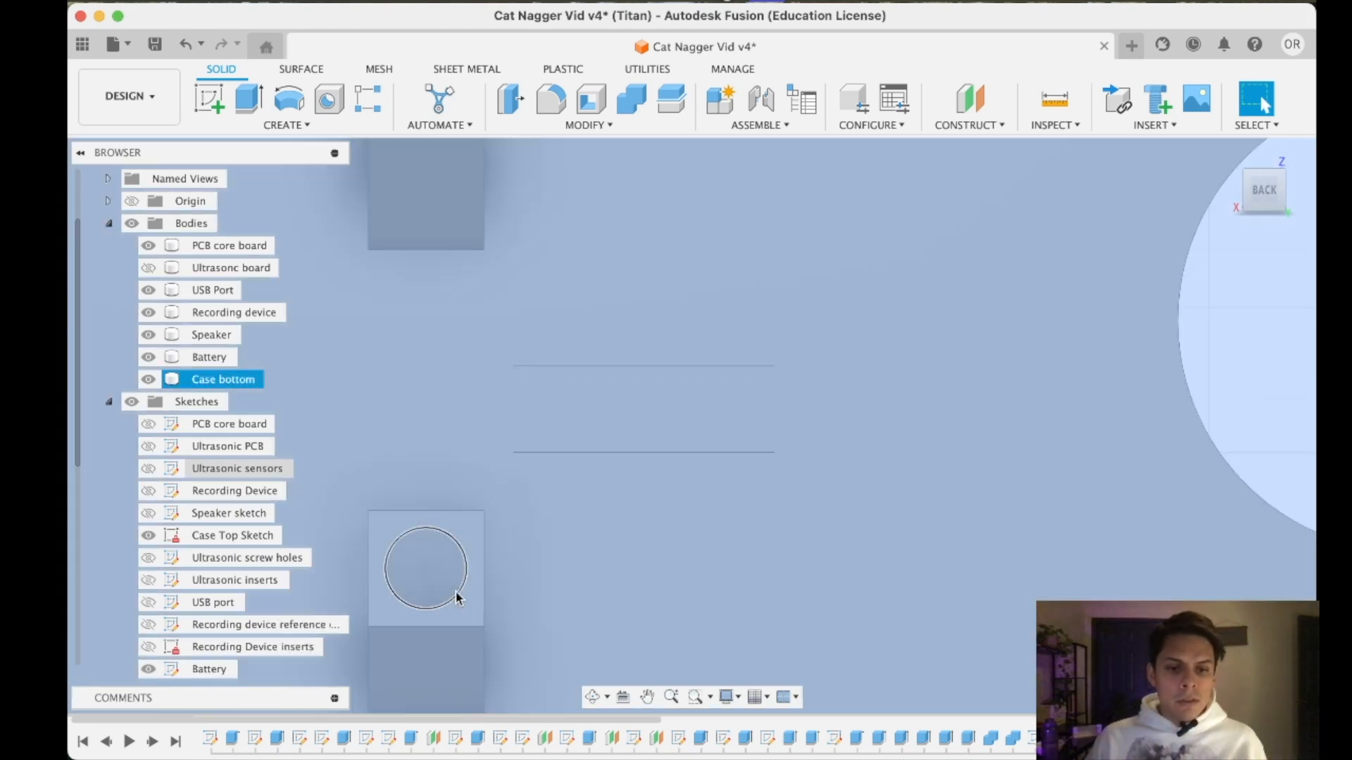
{"action": "scroll", "coordinate": [212, 556], "scroll_direction": "down", "scroll_amount": 5}
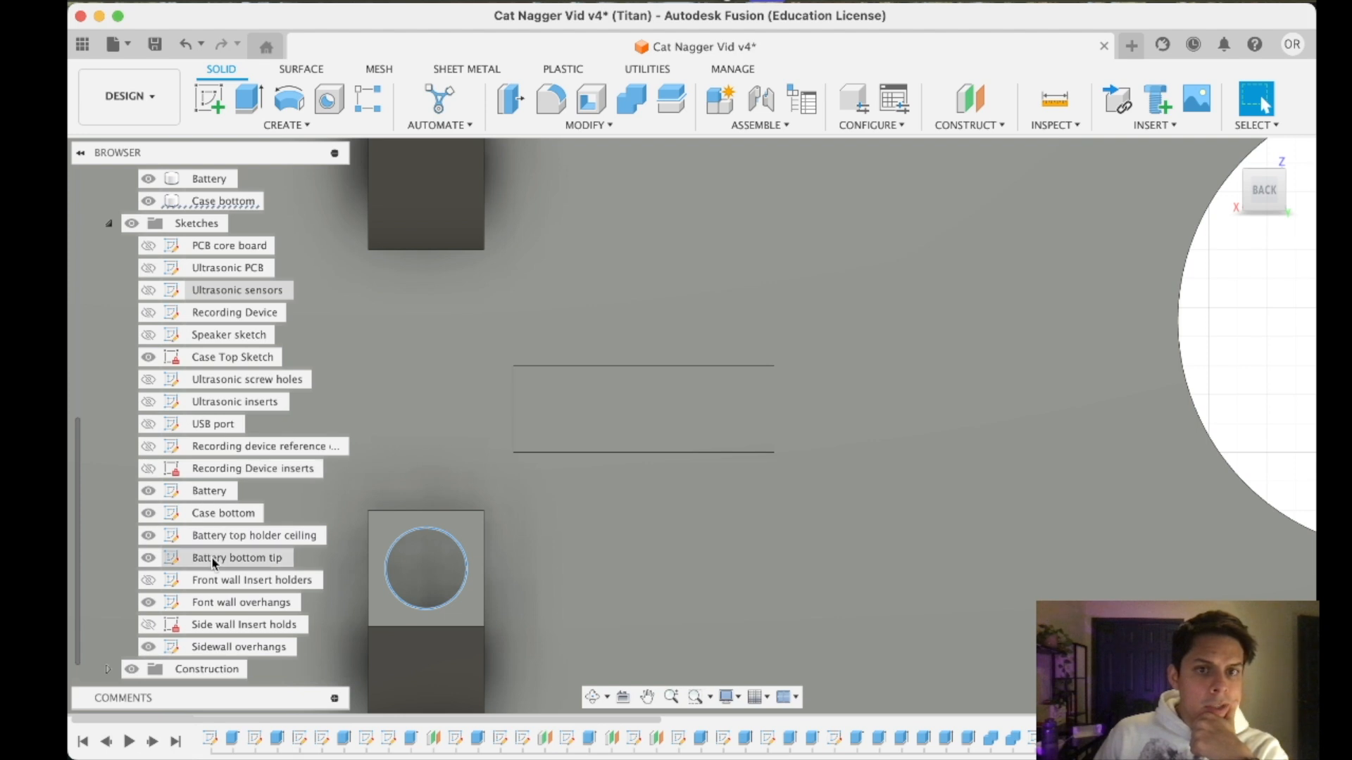
{"action": "left_click", "coordinate": [176, 492]}
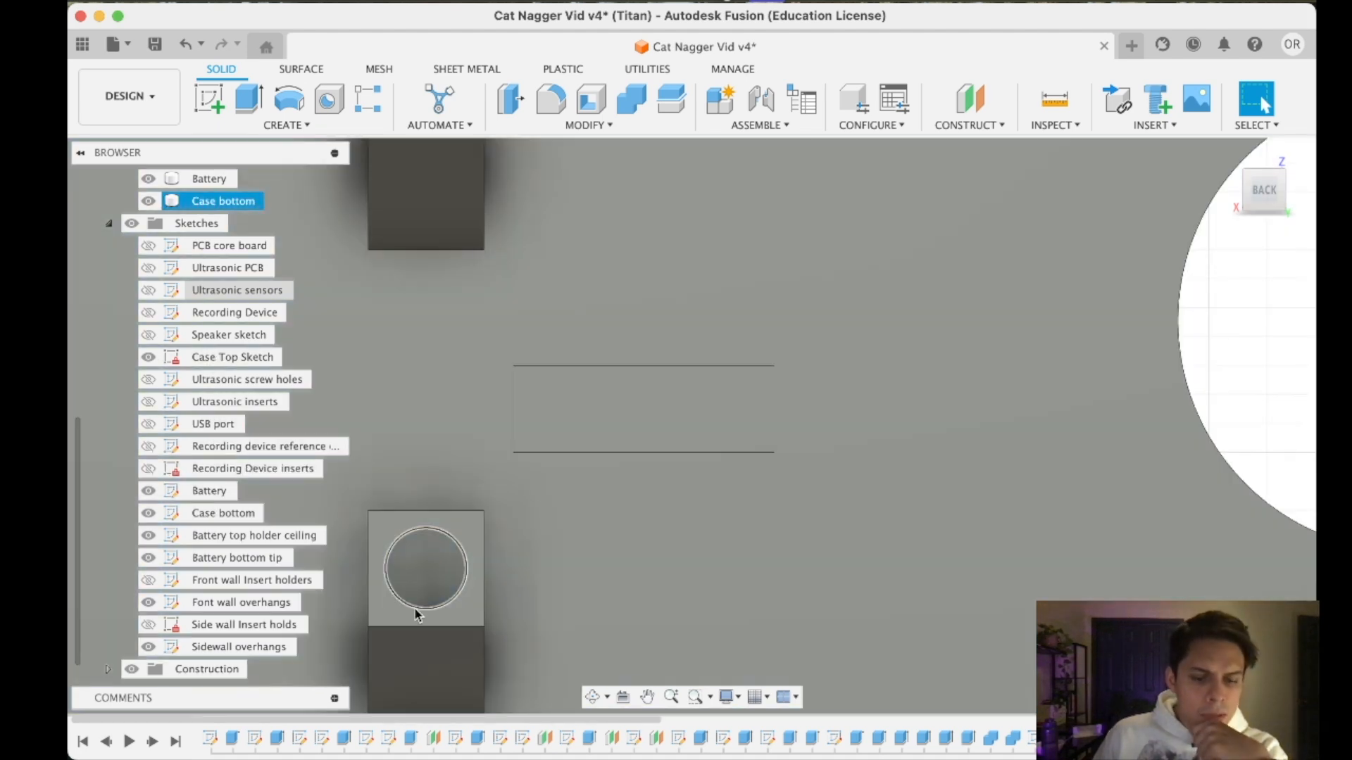
- Show the Ultrasonic board body again in front of its mounting blocks
{"action": "scroll", "coordinate": [187, 470], "scroll_direction": "up", "scroll_amount": 5}
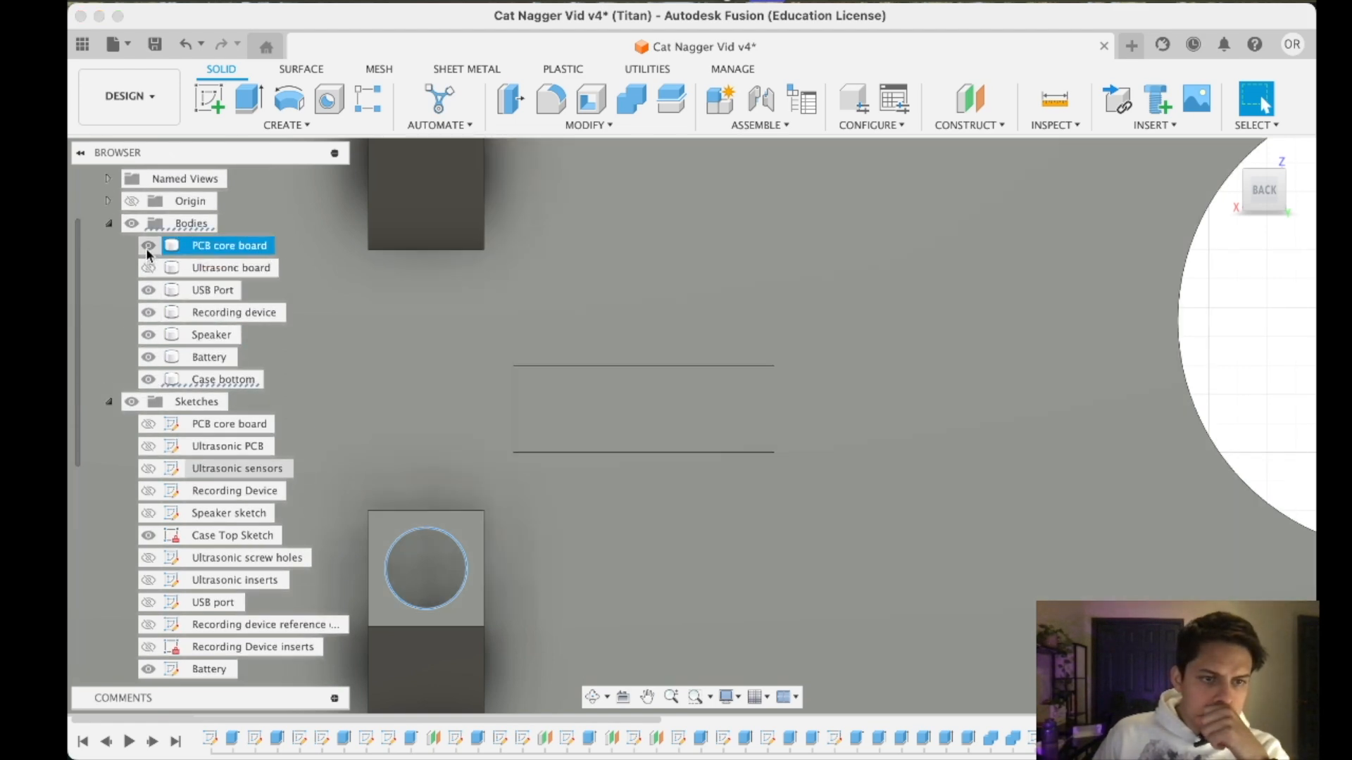
{"action": "left_click", "coordinate": [148, 249]}
{"action": "left_click", "coordinate": [147, 248]}
{"action": "left_click", "coordinate": [148, 268]}
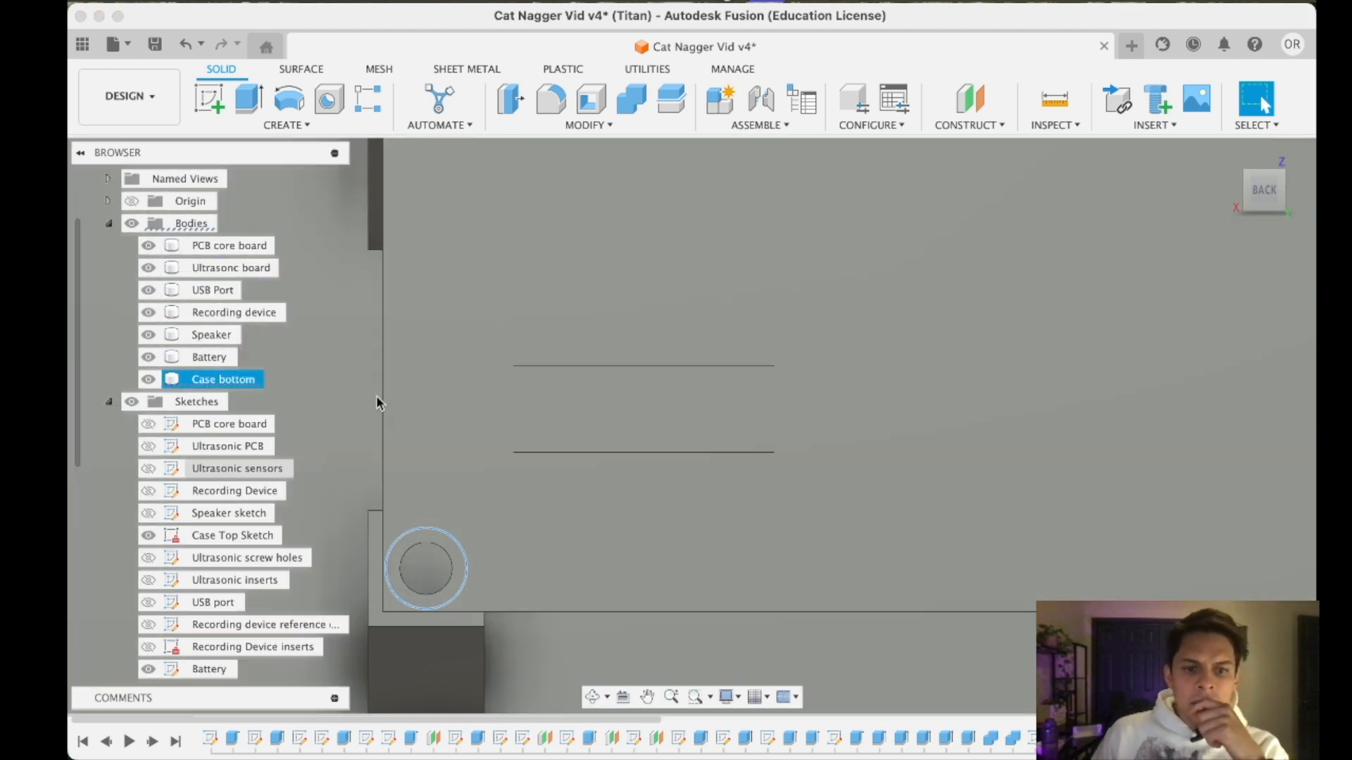
- Check the mounting blocks against the timeline features and sketches to identify which ones form the insert holders
{"action": "scroll", "coordinate": [589, 498], "scroll_direction": "down", "scroll_amount": 5}
{"action": "left_click_drag", "start_coordinate": [1261, 200], "coordinate": [1162, 209]}
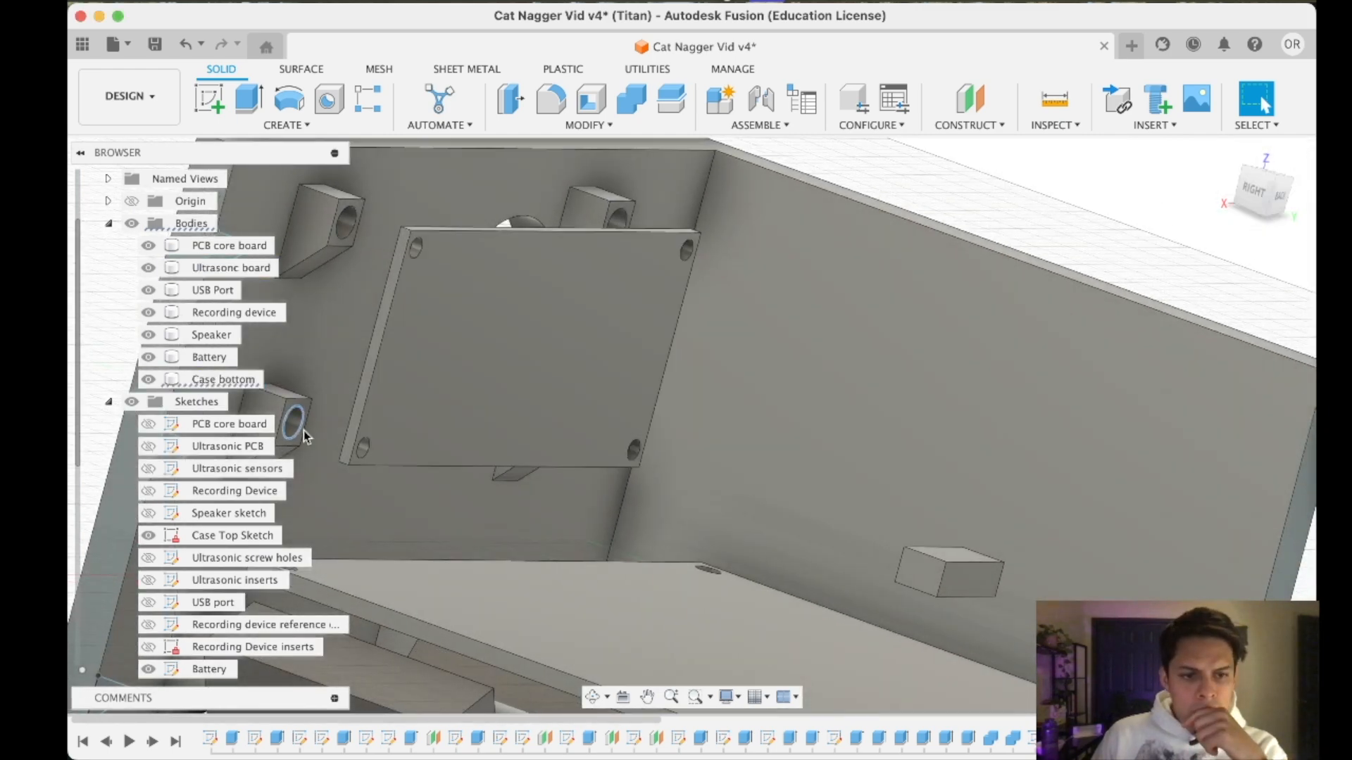
{"action": "scroll", "coordinate": [304, 448], "scroll_direction": "down", "scroll_amount": 4}
{"action": "scroll", "coordinate": [318, 453], "scroll_direction": "down", "scroll_amount": 1}
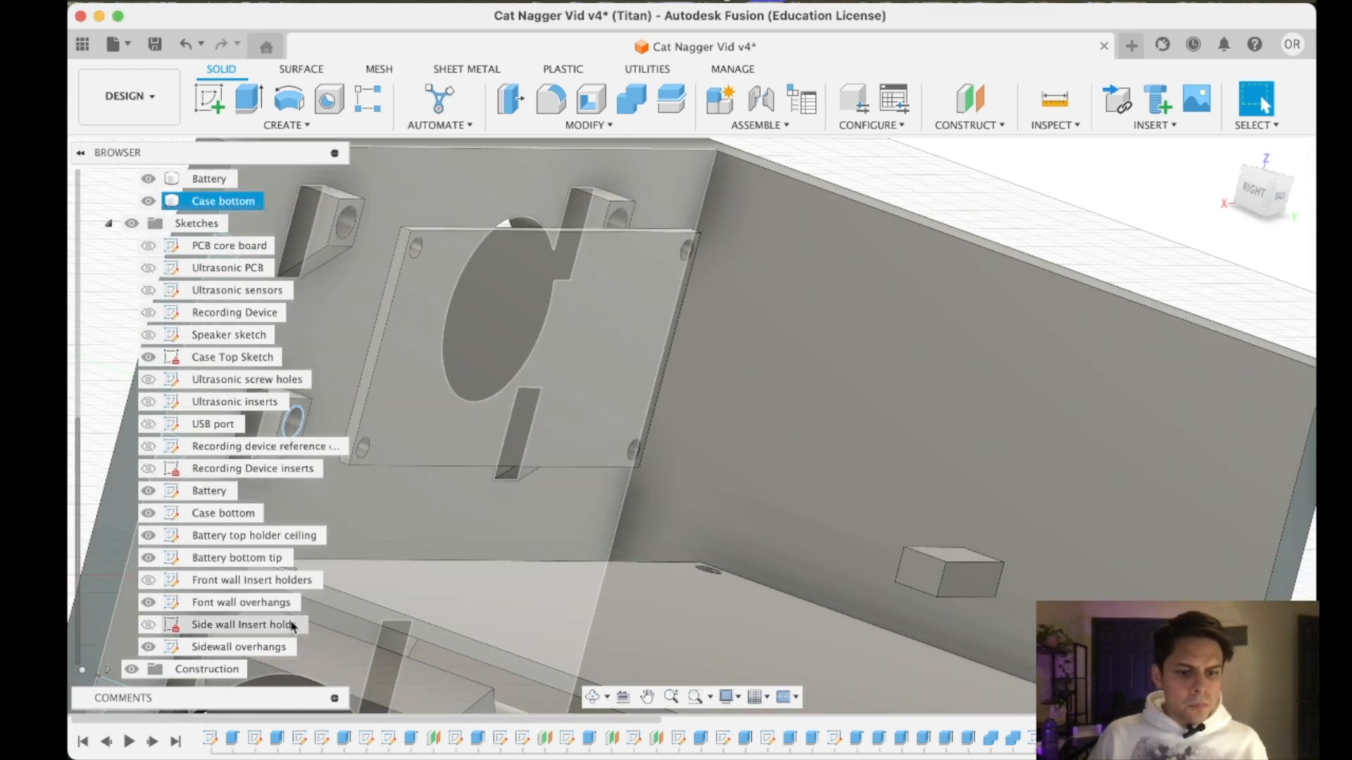
{"action": "left_click", "coordinate": [786, 743]}
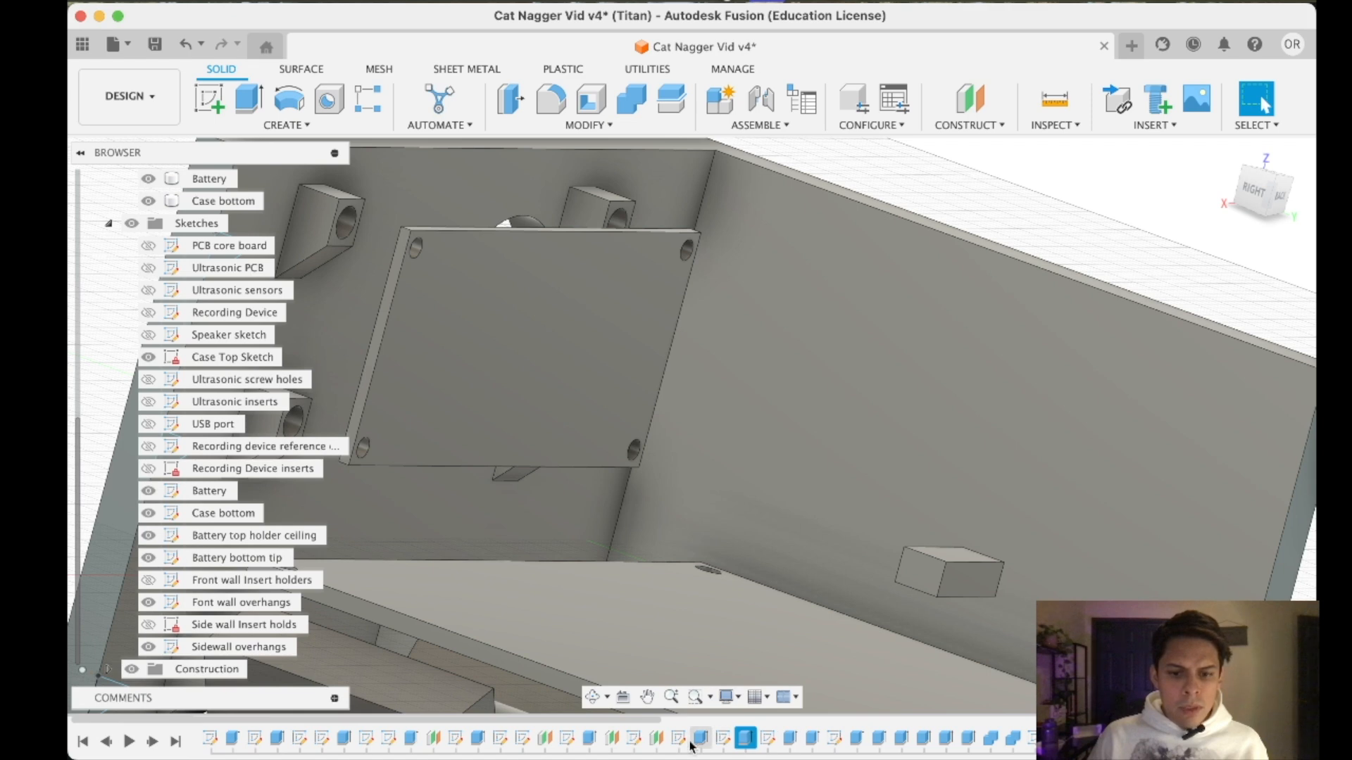
{"action": "left_click", "coordinate": [589, 738]}
{"action": "left_click", "coordinate": [1057, 740]}
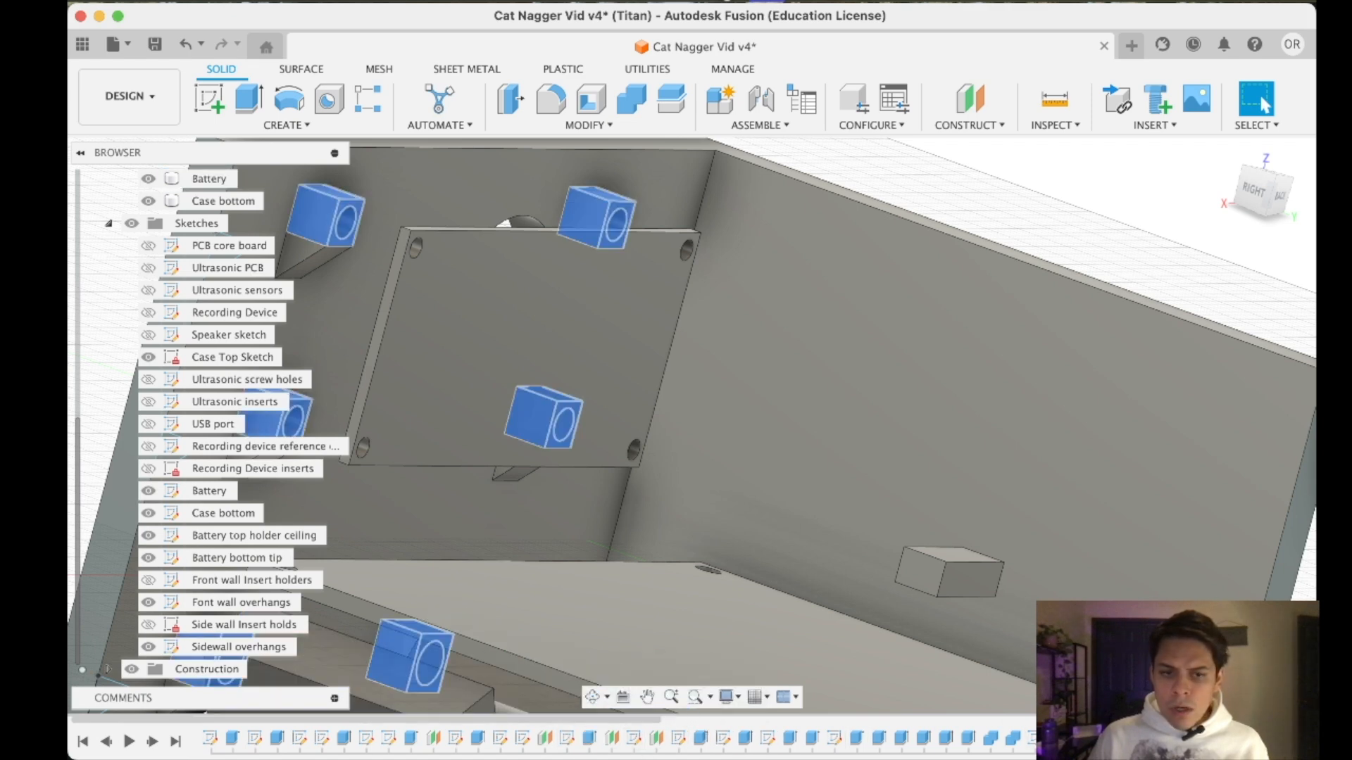
{"action": "scroll", "coordinate": [239, 205], "scroll_direction": "up", "scroll_amount": 2}
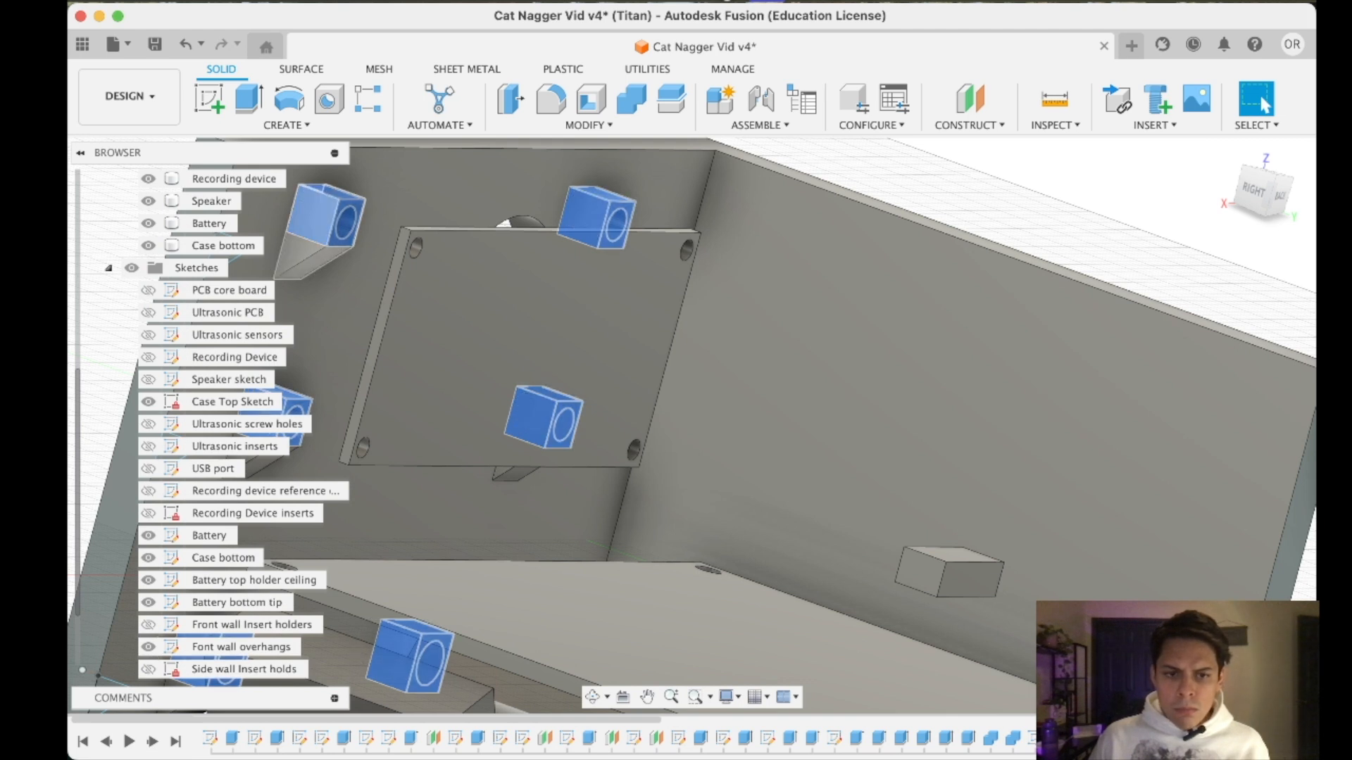
{"action": "left_click", "coordinate": [588, 226]}
{"action": "left_click", "coordinate": [1102, 740]}
{"action": "left_click", "coordinate": [1124, 739]}
{"action": "left_click", "coordinate": [1146, 739]}
{"action": "left_click", "coordinate": [1169, 740]}
{"action": "left_click", "coordinate": [1190, 740]}
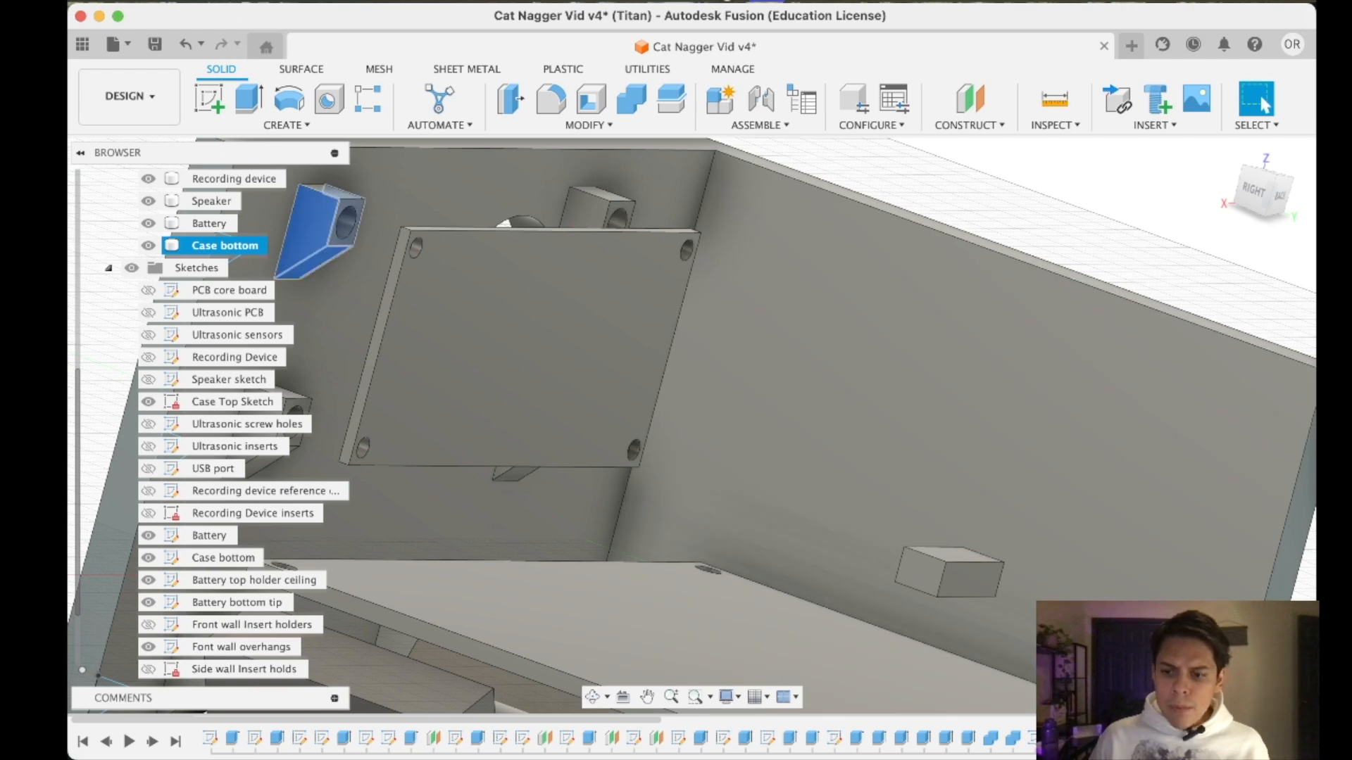
- Open the Front wall Insert holders sketch for editing, focusing on a corner holder of the ultrasonic board
{"action": "left_click", "coordinate": [222, 560]}
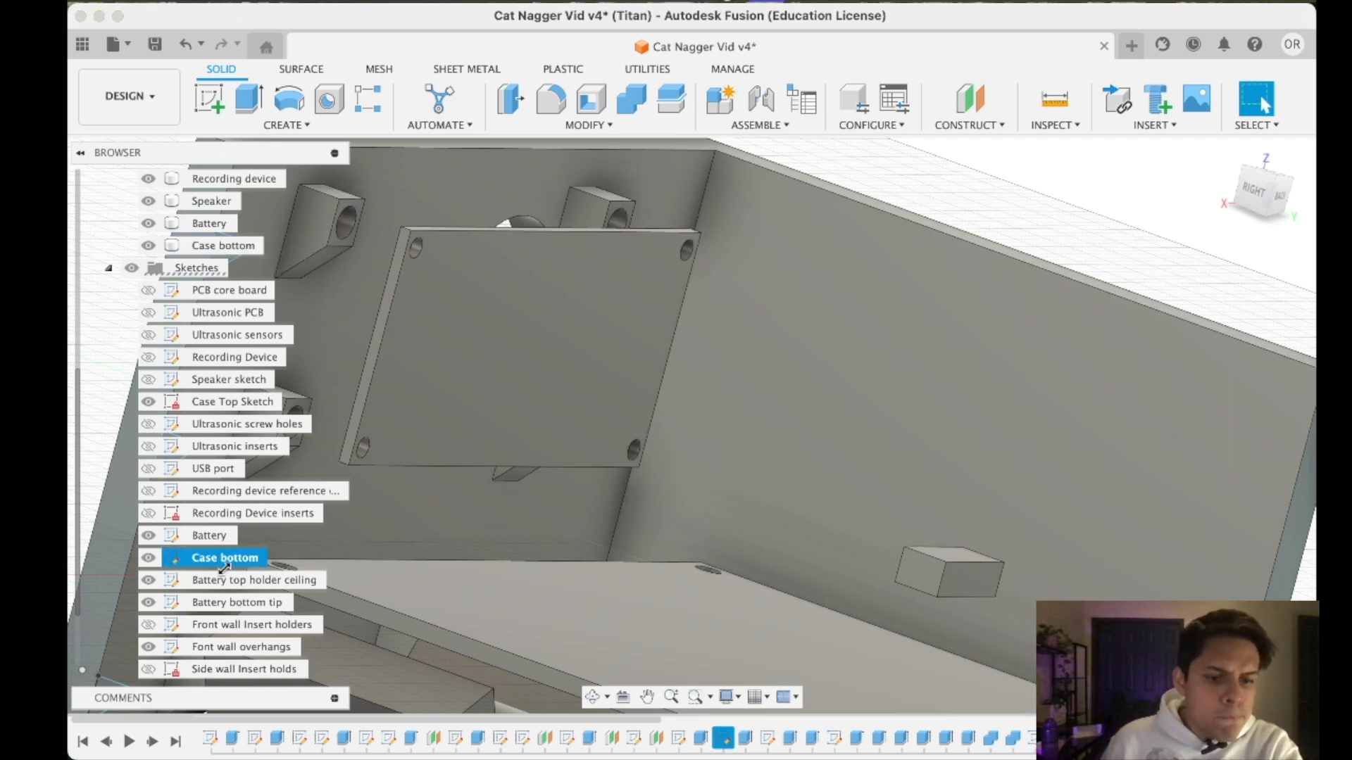
{"action": "left_click", "coordinate": [229, 625]}
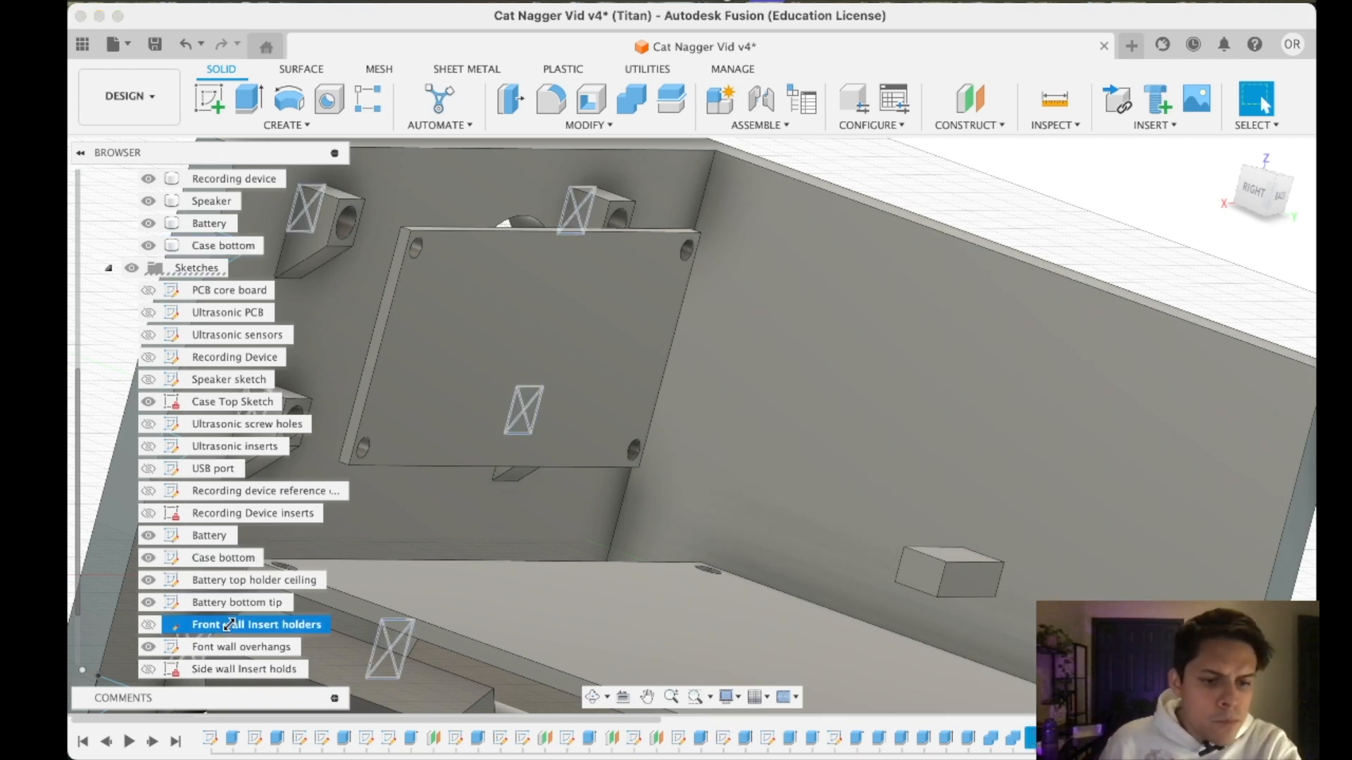
{"action": "double_click", "coordinate": [129, 625]}
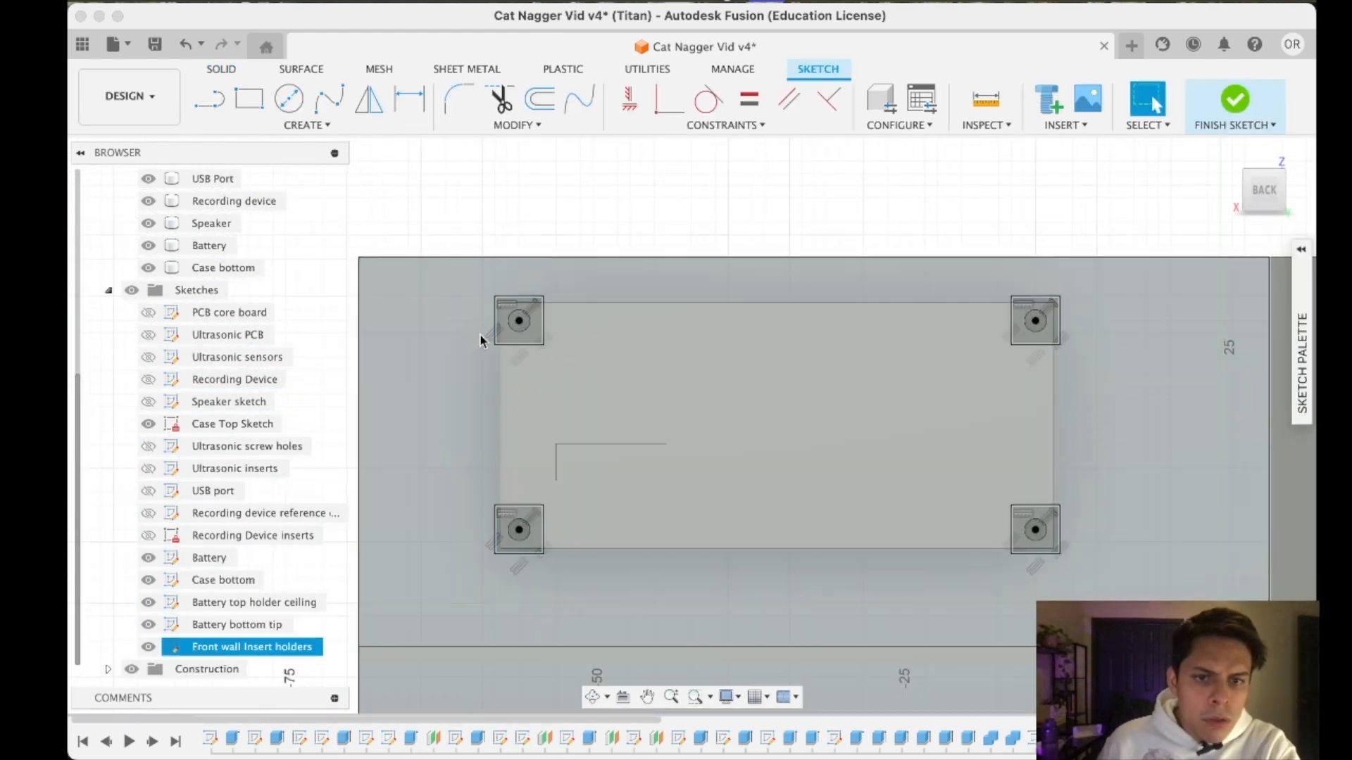
{"action": "scroll", "coordinate": [527, 316], "scroll_direction": "down", "scroll_amount": 3}
{"action": "scroll", "coordinate": [527, 316], "scroll_direction": "up", "scroll_amount": 10}
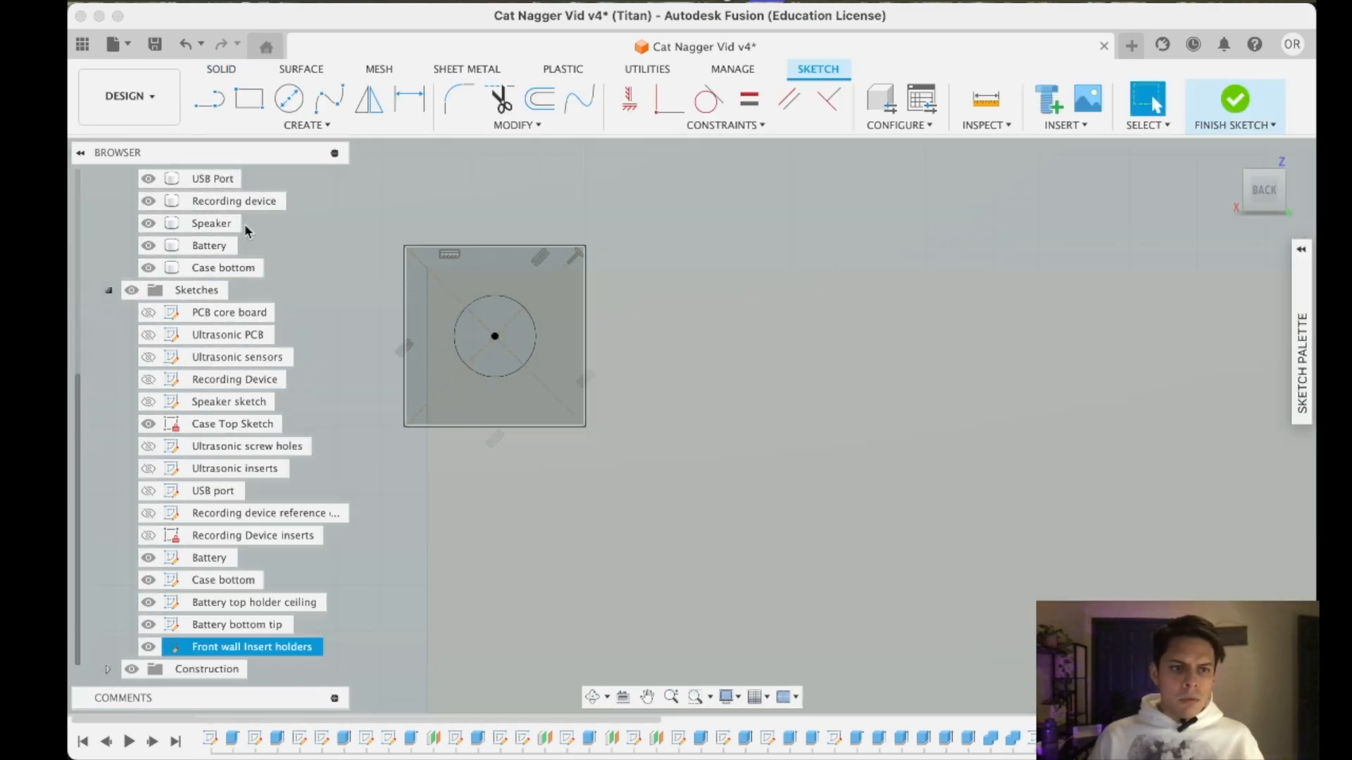
- Hide the Ultrasonic board body to expose the corner holder's hole circle in the sketch
{"action": "scroll", "coordinate": [150, 320], "scroll_direction": "up", "scroll_amount": 3}
{"action": "left_click", "coordinate": [148, 268]}
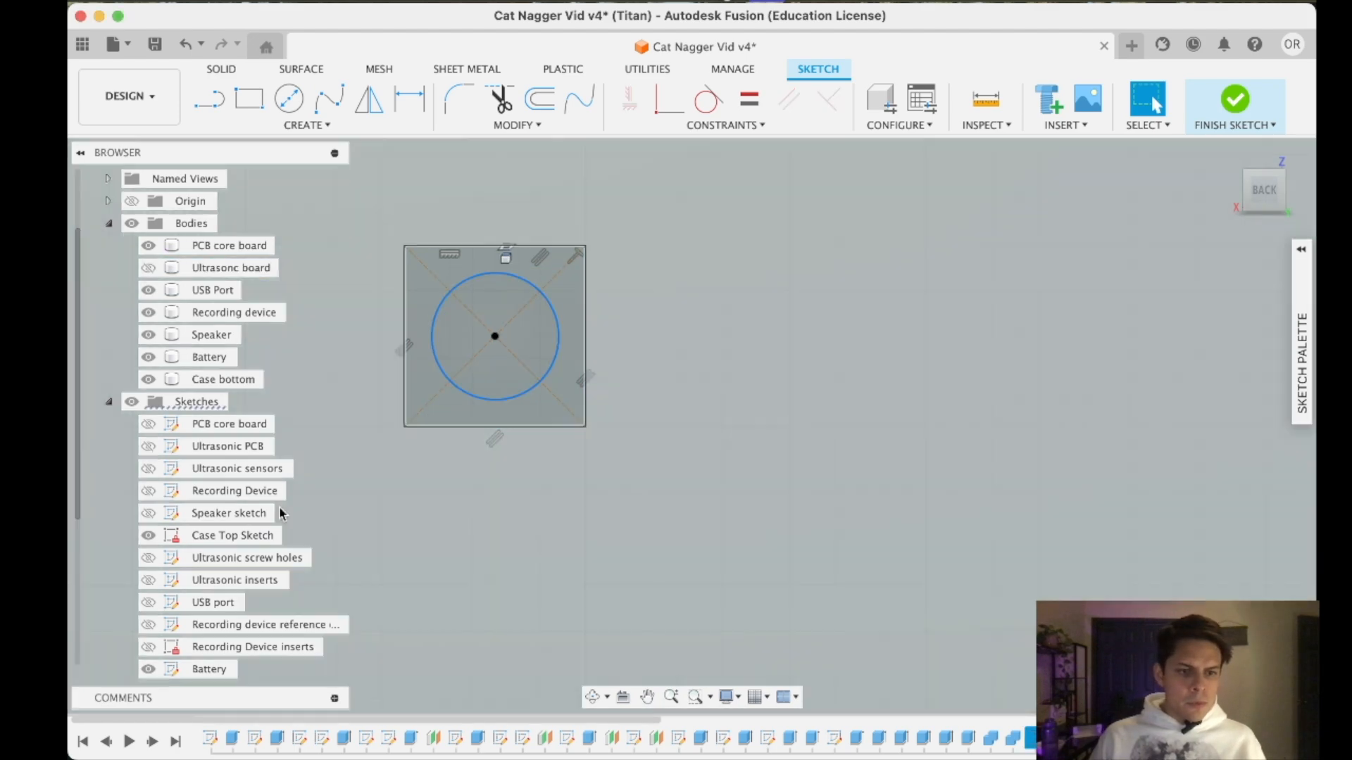
{"action": "scroll", "coordinate": [271, 513], "scroll_direction": "down", "scroll_amount": 3}
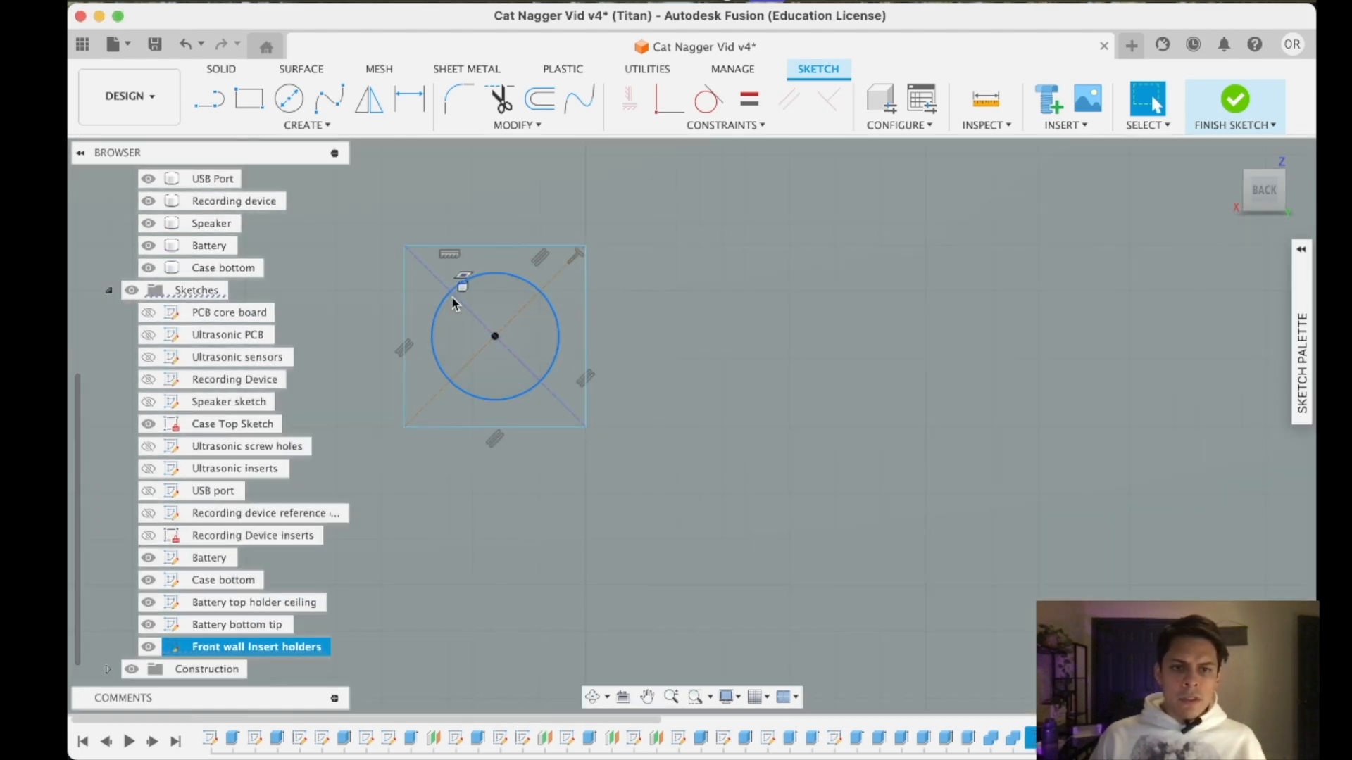
{"action": "right_click", "coordinate": [456, 295]}
{"action": "left_click", "coordinate": [664, 380]}
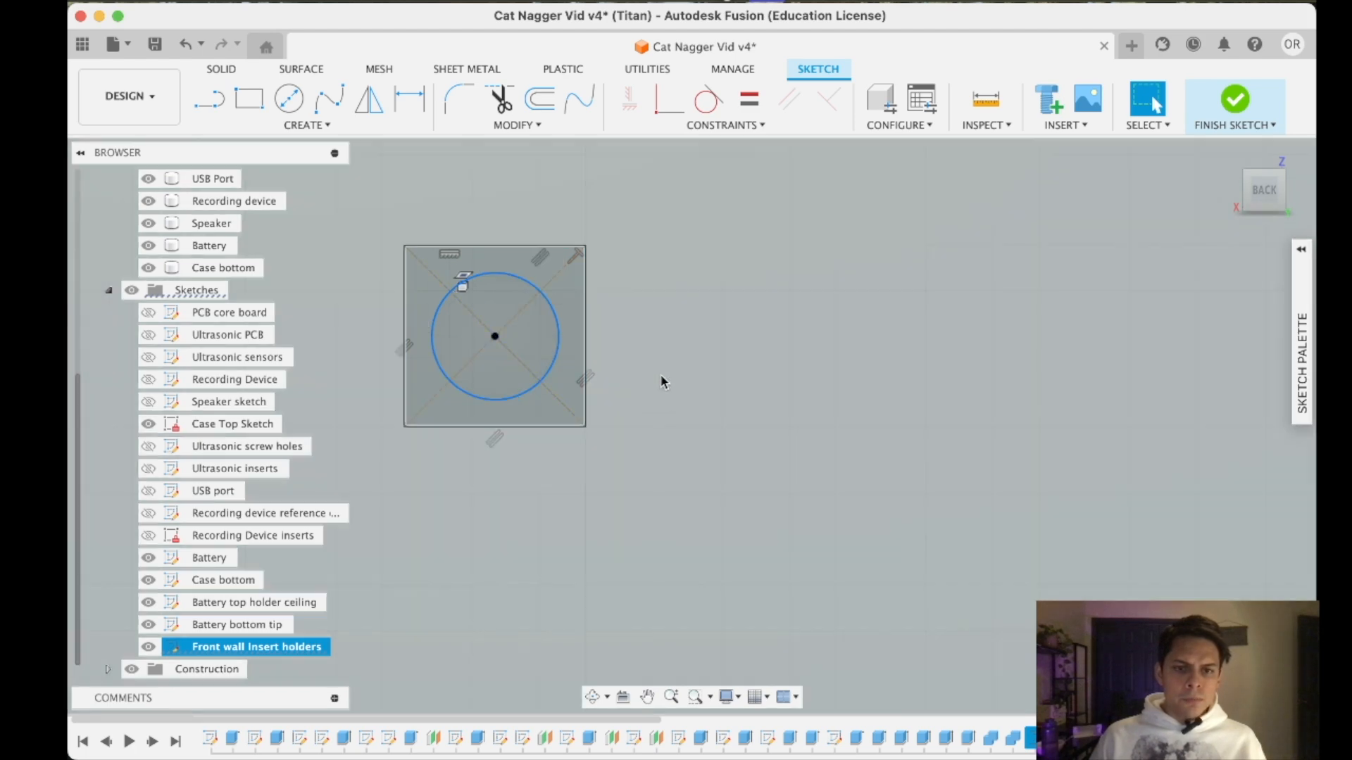
{"action": "scroll", "coordinate": [634, 430], "scroll_direction": "down", "scroll_amount": 10}
{"action": "scroll", "coordinate": [583, 426], "scroll_direction": "up", "scroll_amount": 10}
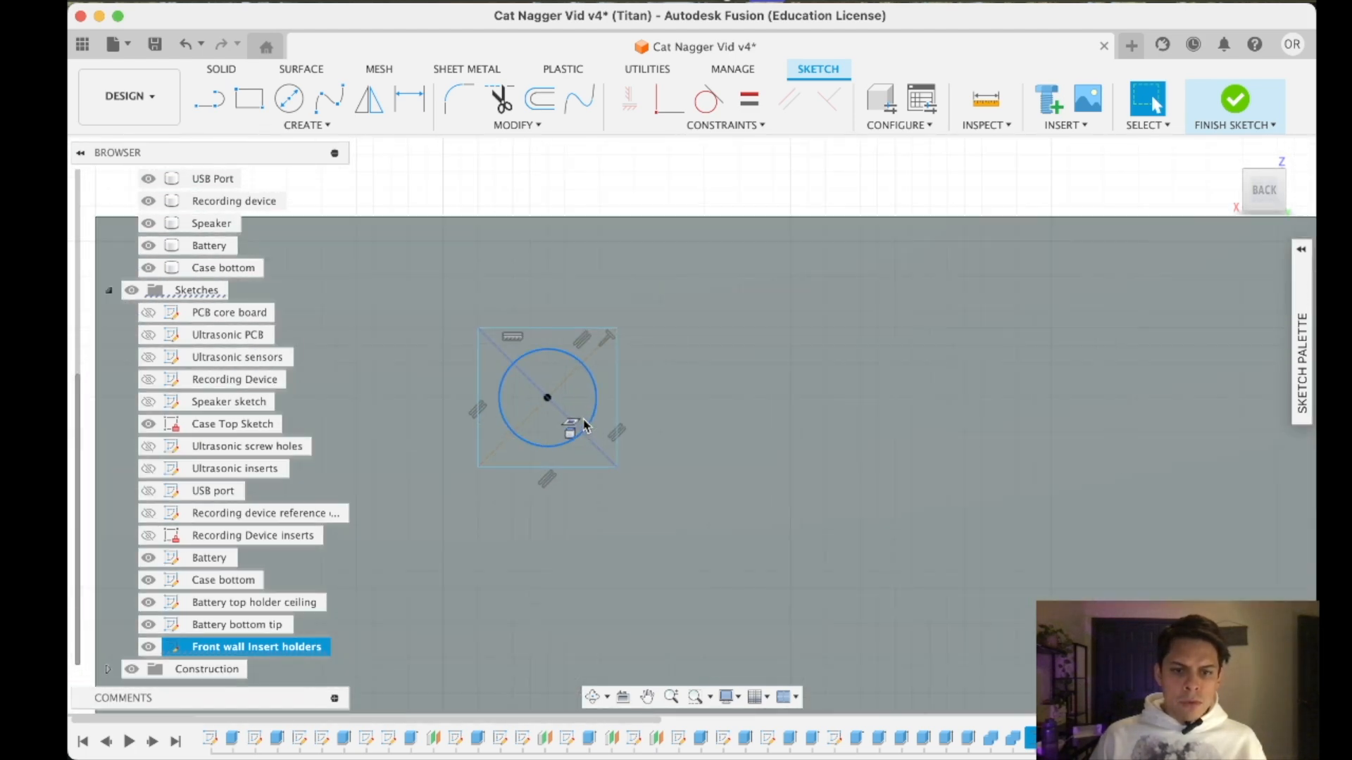
- Try to add a diameter dimension to the corner holder's hole circle, declining a driven dimension, and finish the sketch
{"action": "right_click", "coordinate": [586, 415]}
{"action": "left_click", "coordinate": [602, 574]}
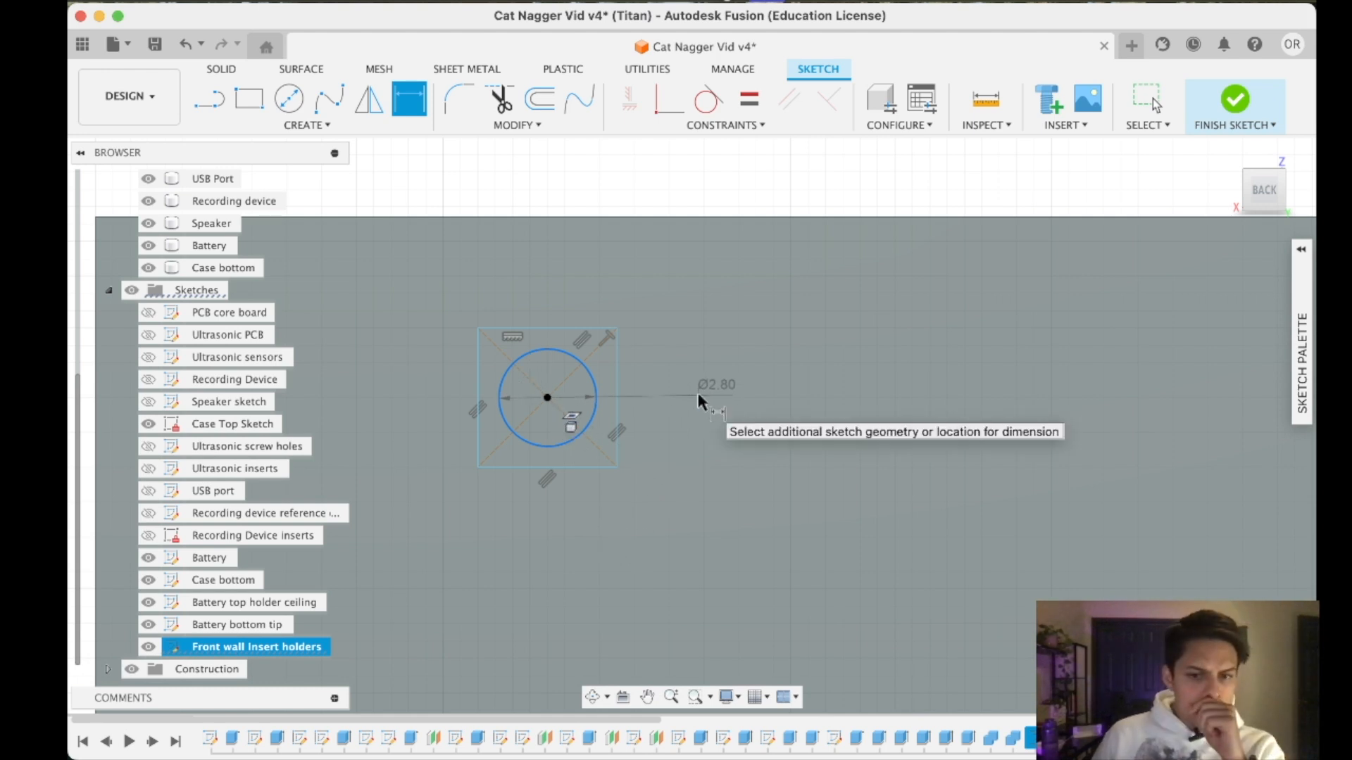
{"action": "left_click", "coordinate": [698, 395]}
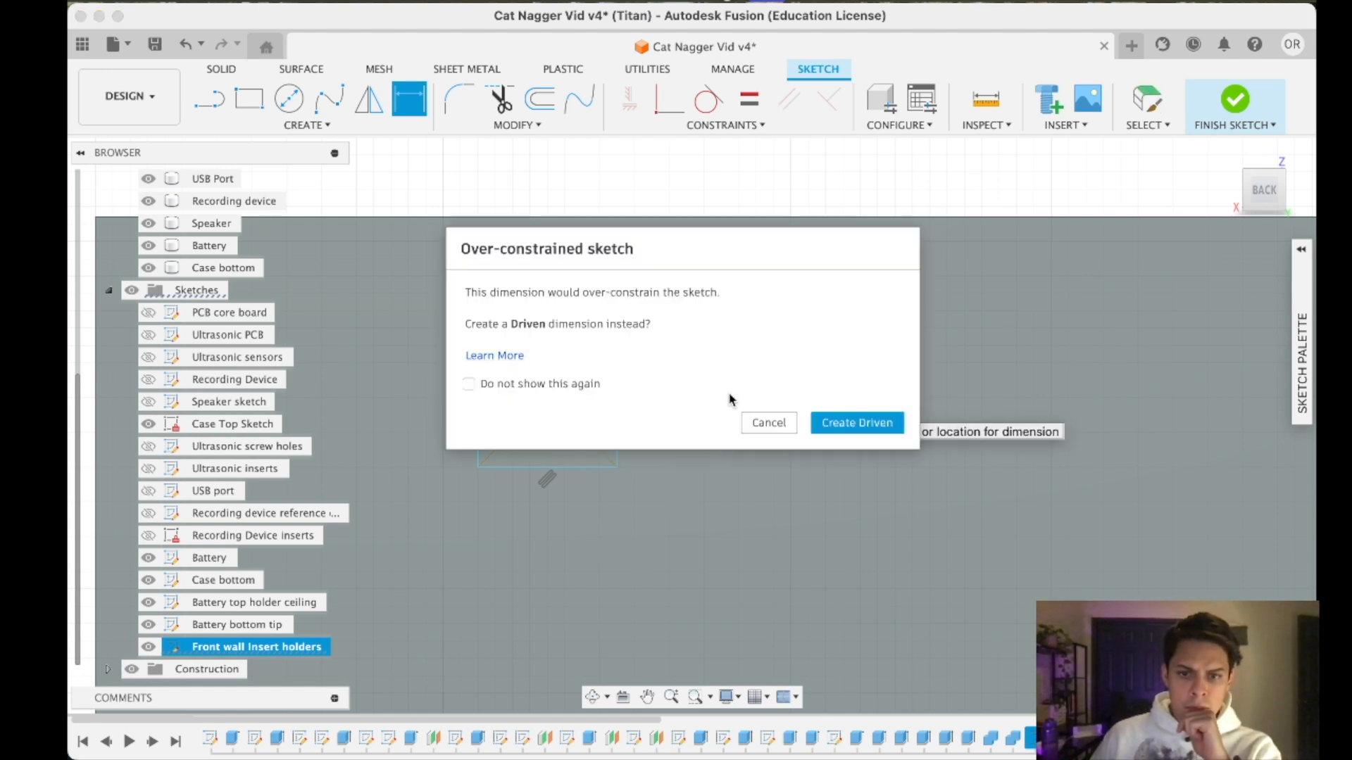
{"action": "left_click", "coordinate": [765, 422]}
{"action": "left_click", "coordinate": [633, 404]}
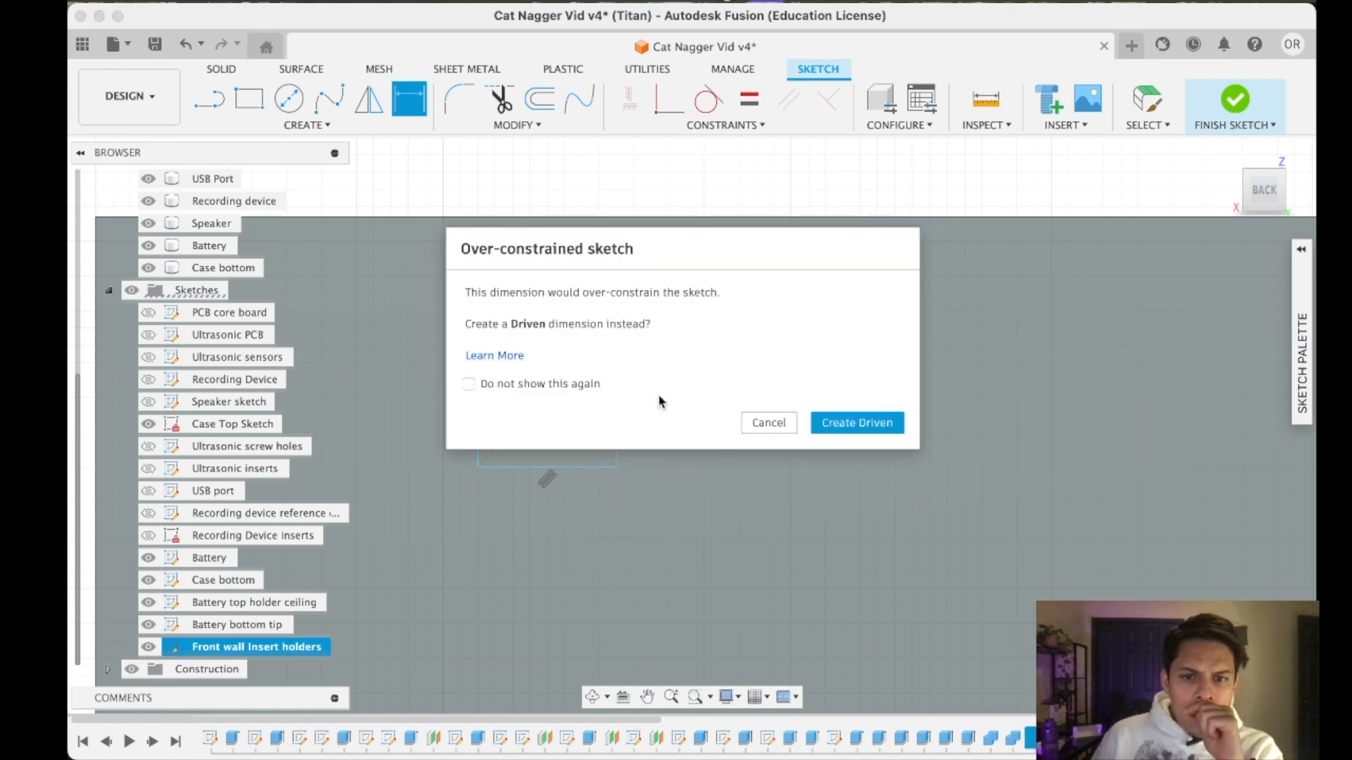
{"action": "left_click", "coordinate": [765, 422]}
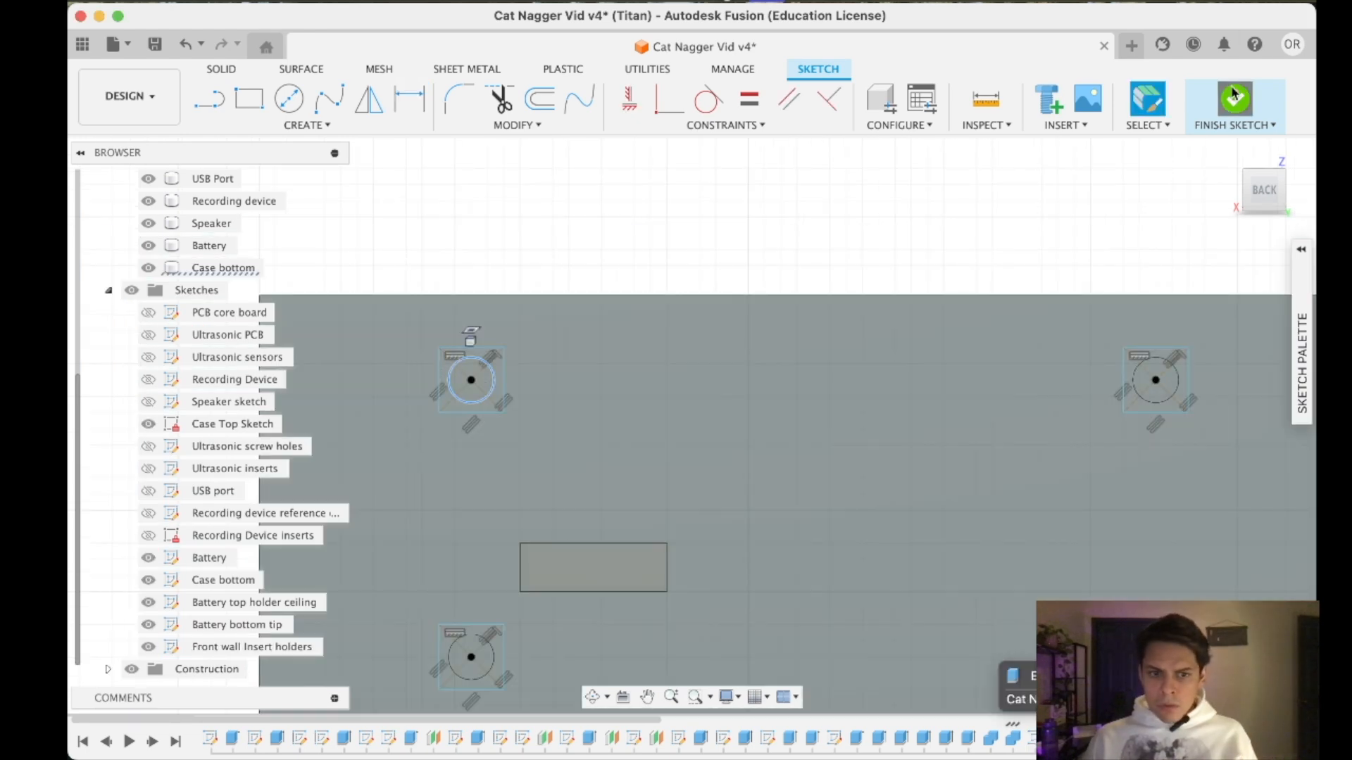
{"action": "left_click", "coordinate": [1234, 97]}
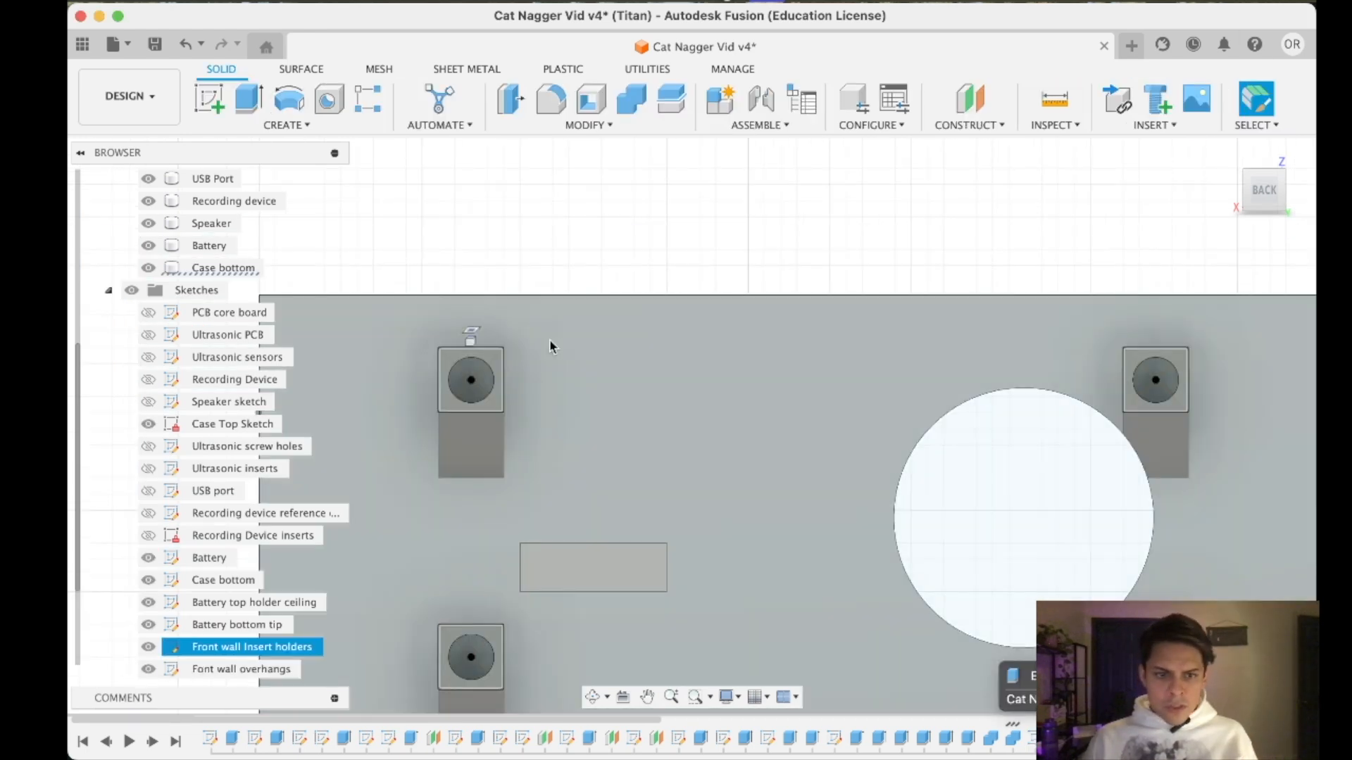
- Open the Ultrasonic inserts sketch for editing and dimension the board's upper-left insert circle at 3 mm diameter
{"action": "left_click", "coordinate": [231, 469]}
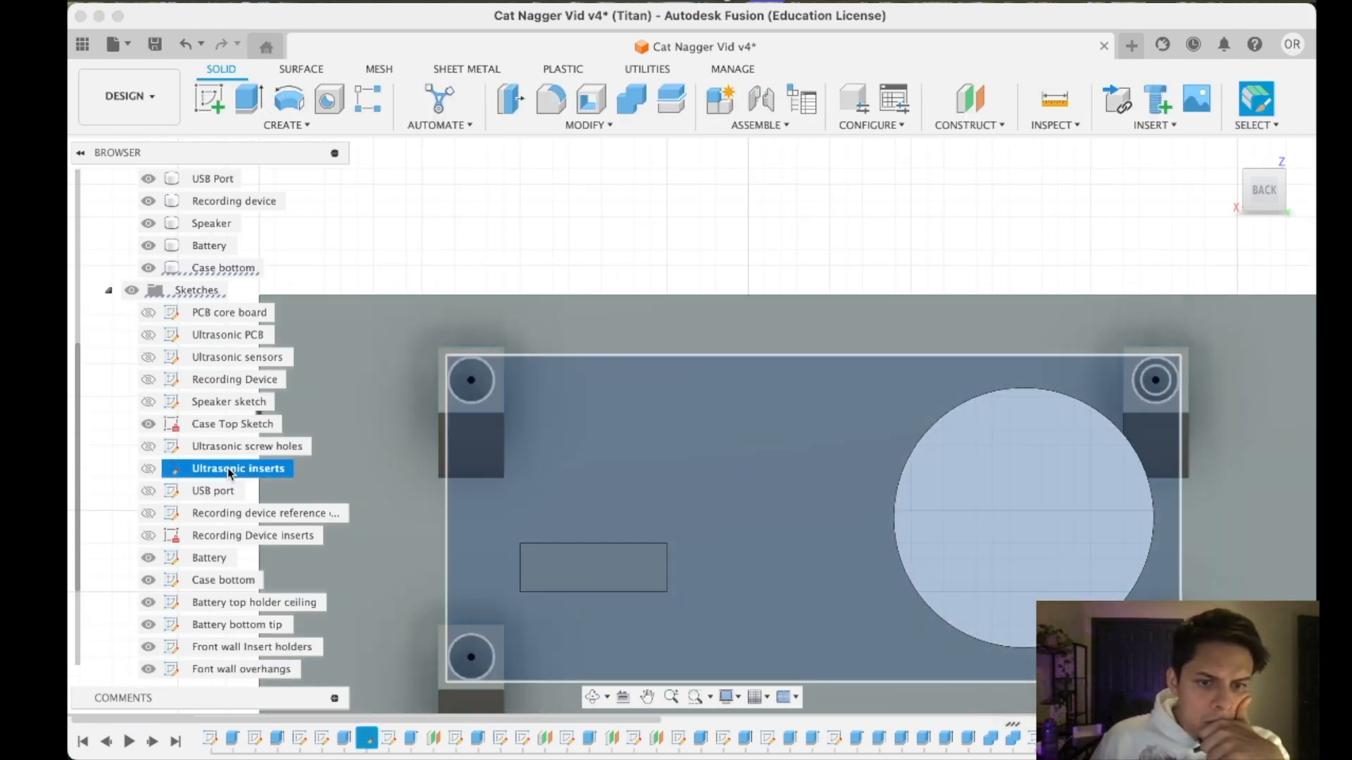
{"action": "right_click", "coordinate": [229, 470]}
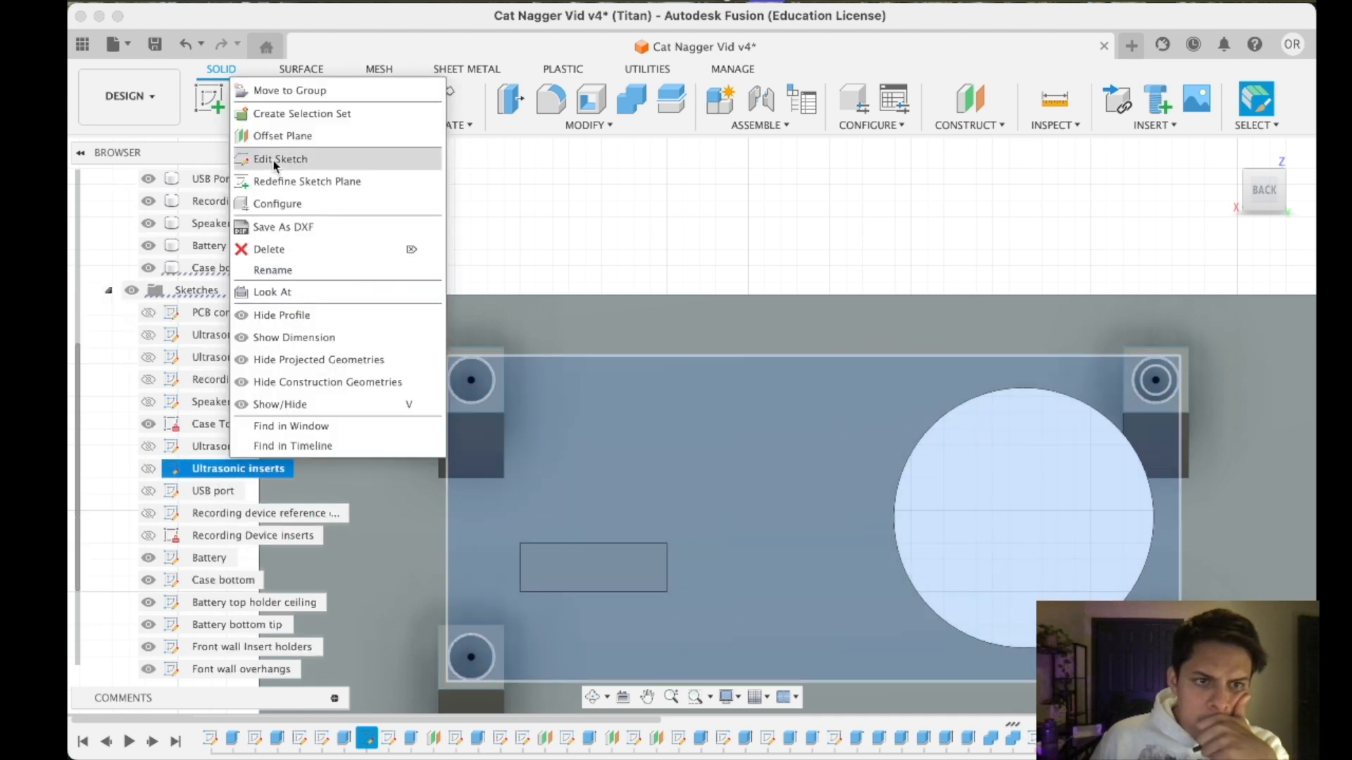
{"action": "double_click", "coordinate": [181, 476]}
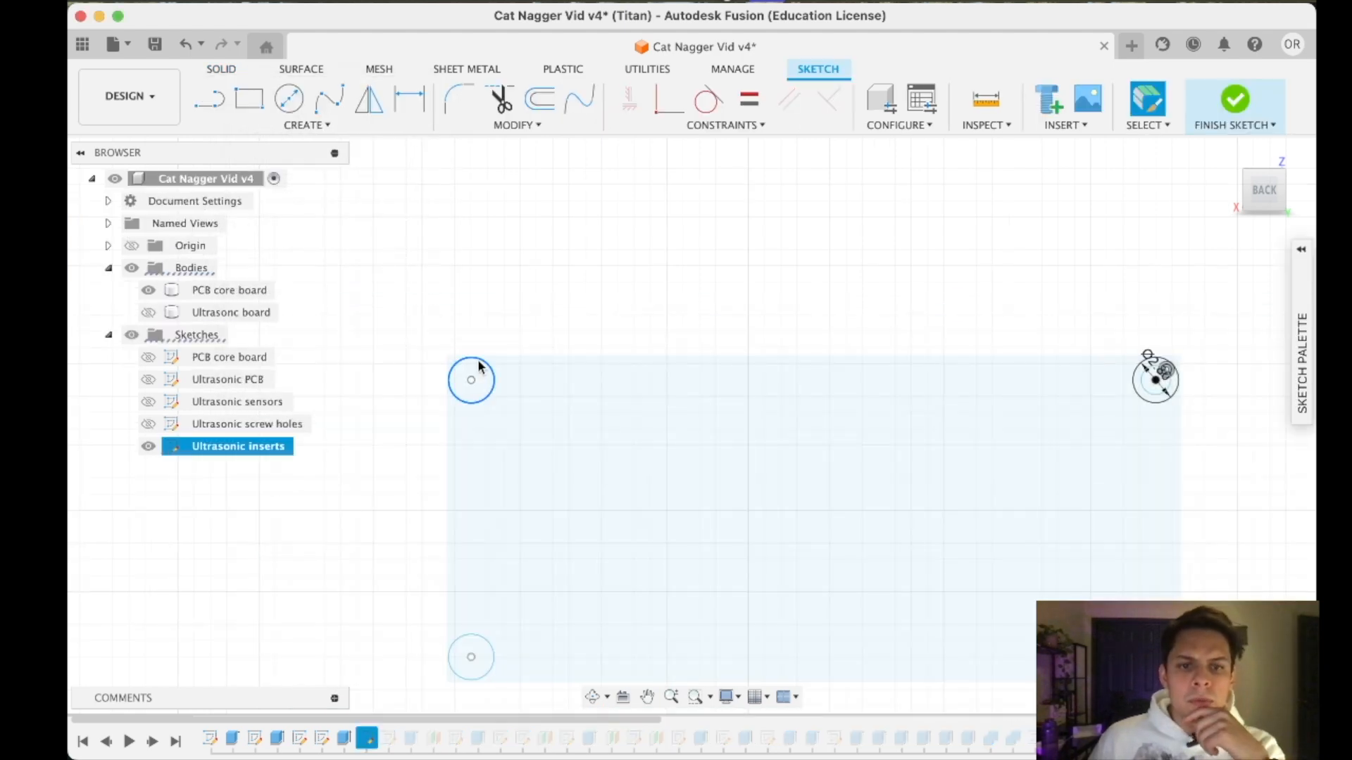
{"action": "scroll", "coordinate": [492, 390], "scroll_direction": "up", "scroll_amount": 3}
{"action": "scroll", "coordinate": [492, 383], "scroll_direction": "down", "scroll_amount": 3}
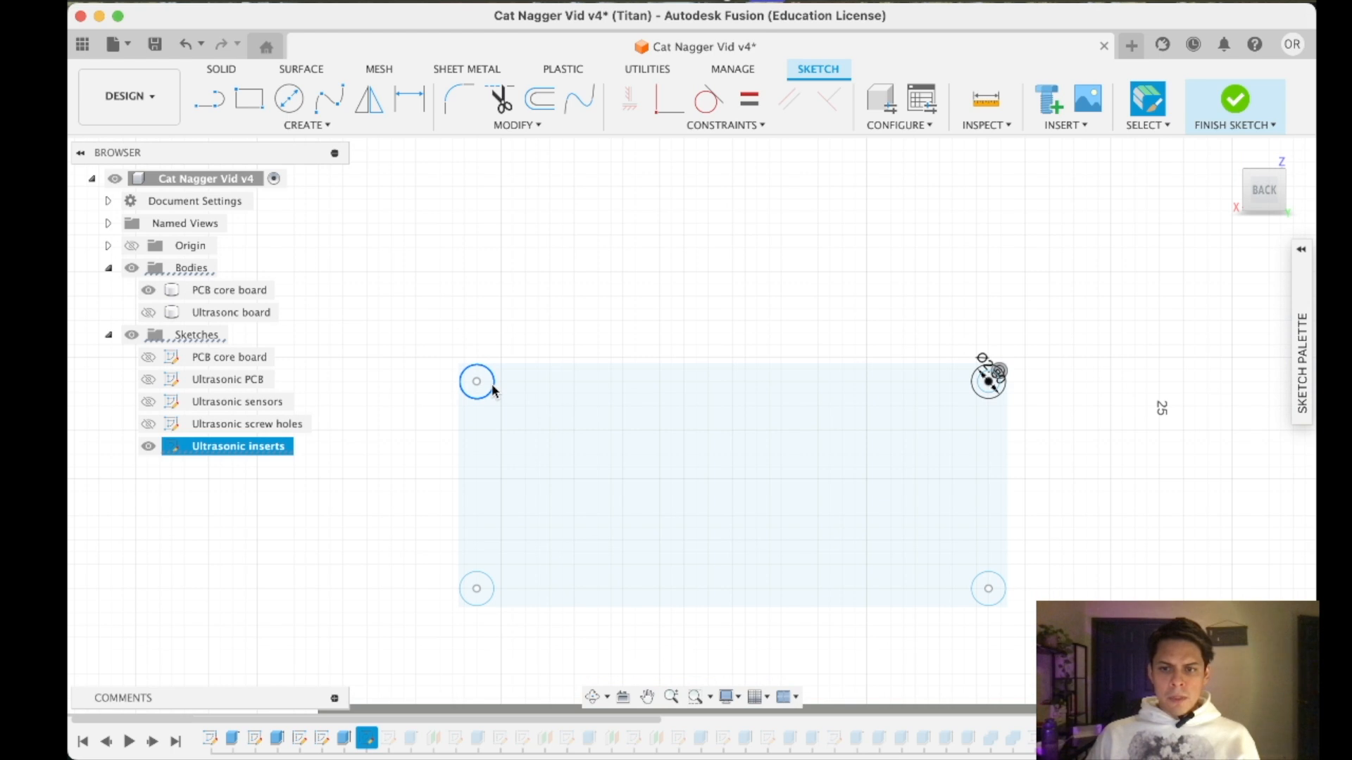
{"action": "scroll", "coordinate": [484, 394], "scroll_direction": "down", "scroll_amount": 2}
{"action": "scroll", "coordinate": [485, 402], "scroll_direction": "up", "scroll_amount": 5}
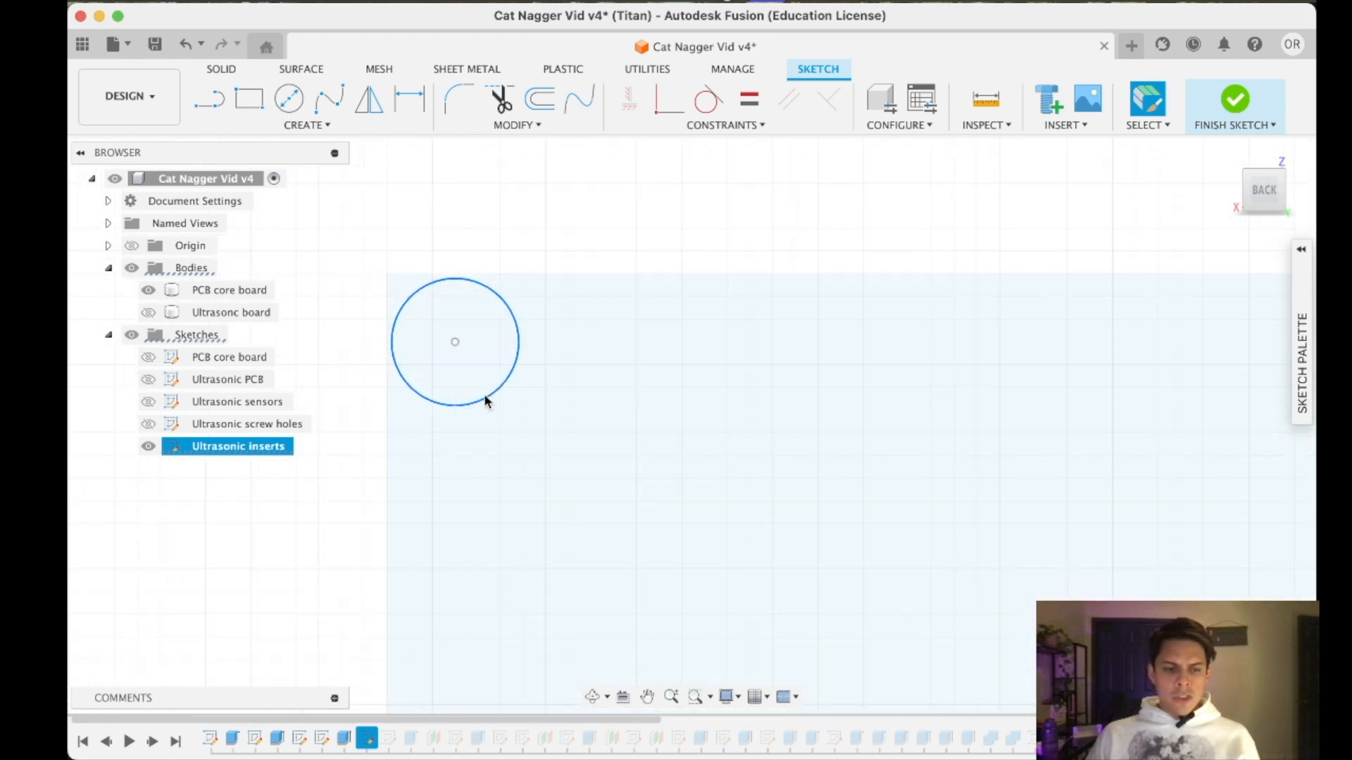
{"action": "left_click", "coordinate": [425, 108]}
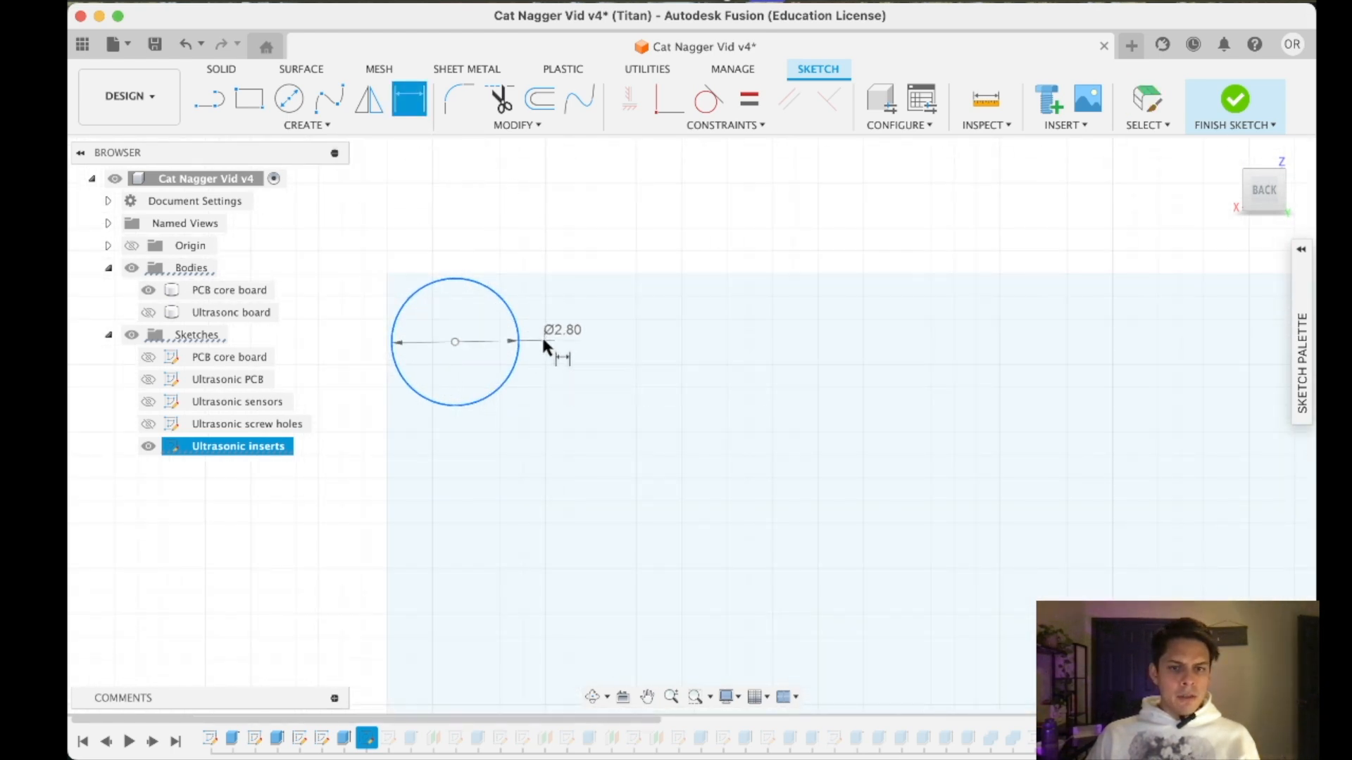
{"action": "left_click", "coordinate": [543, 344]}
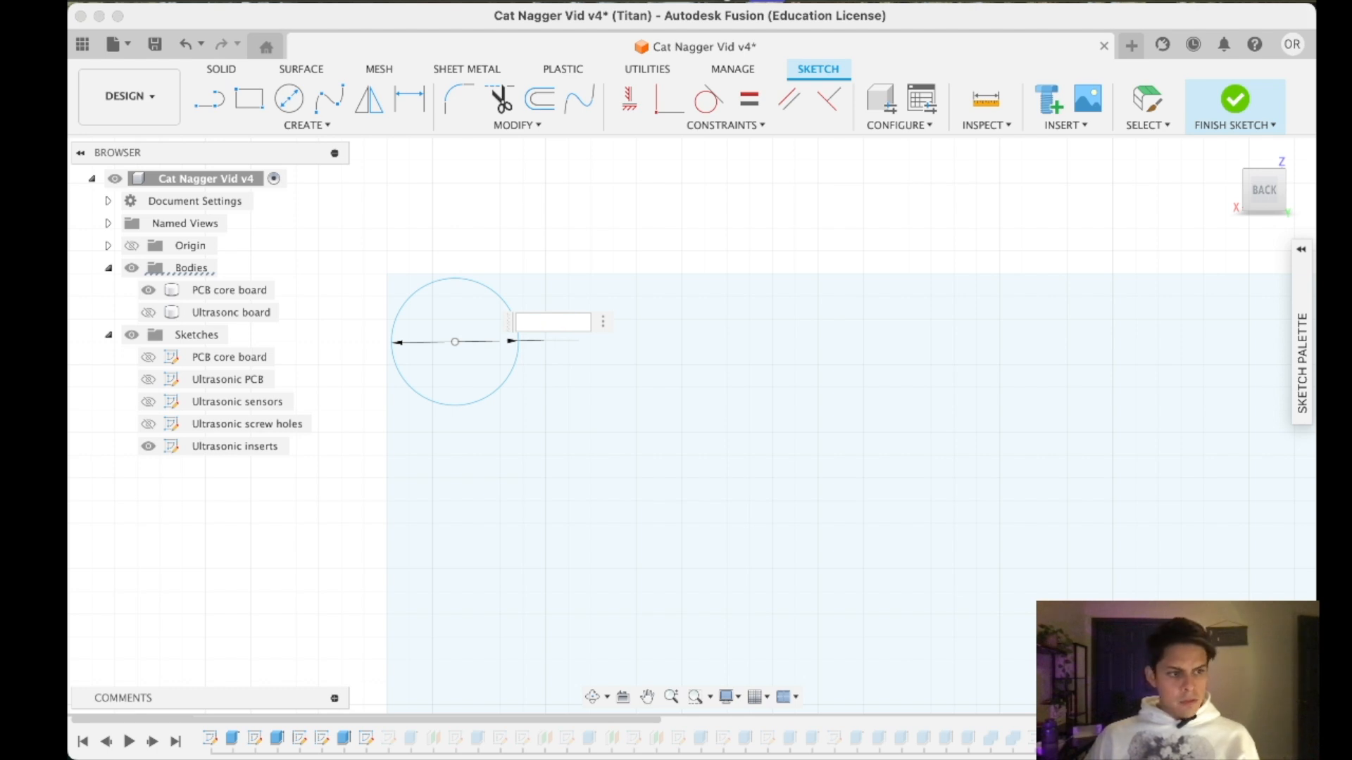
{"action": "key", "text": "Return"}
- Try to add a second diameter dimension to the board's upper-right insert circle, declining a driven one
{"action": "scroll", "coordinate": [732, 341], "scroll_direction": "up", "scroll_amount": 3}
{"action": "scroll", "coordinate": [733, 340], "scroll_direction": "down", "scroll_amount": 8}
{"action": "scroll", "coordinate": [897, 501], "scroll_direction": "down", "scroll_amount": 2}
{"action": "scroll", "coordinate": [1085, 429], "scroll_direction": "up", "scroll_amount": 2}
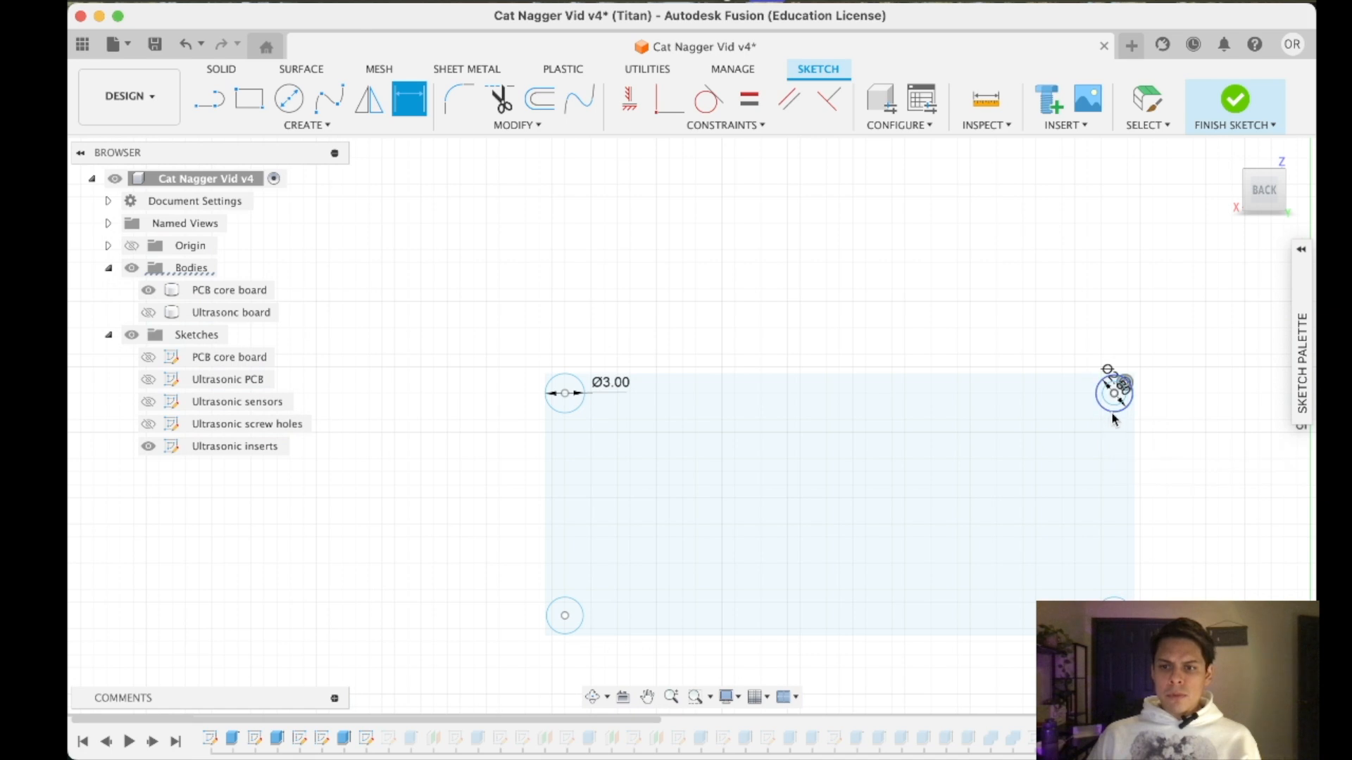
{"action": "left_click", "coordinate": [1113, 413]}
{"action": "key", "text": "Escape"}
{"action": "left_click", "coordinate": [1115, 598]}
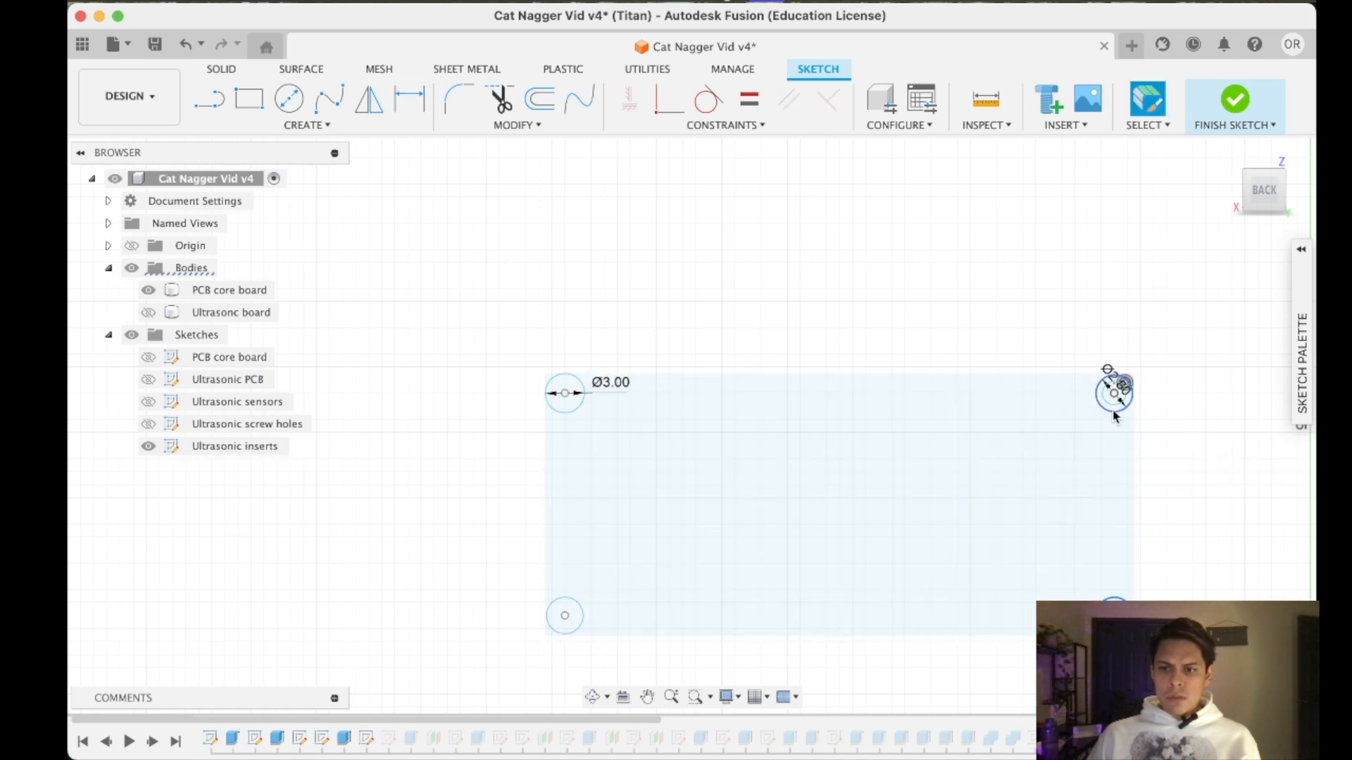
{"action": "right_click", "coordinate": [1114, 392]}
{"action": "left_click", "coordinate": [1116, 576]}
{"action": "left_click", "coordinate": [1183, 394]}
{"action": "left_click", "coordinate": [791, 417]}
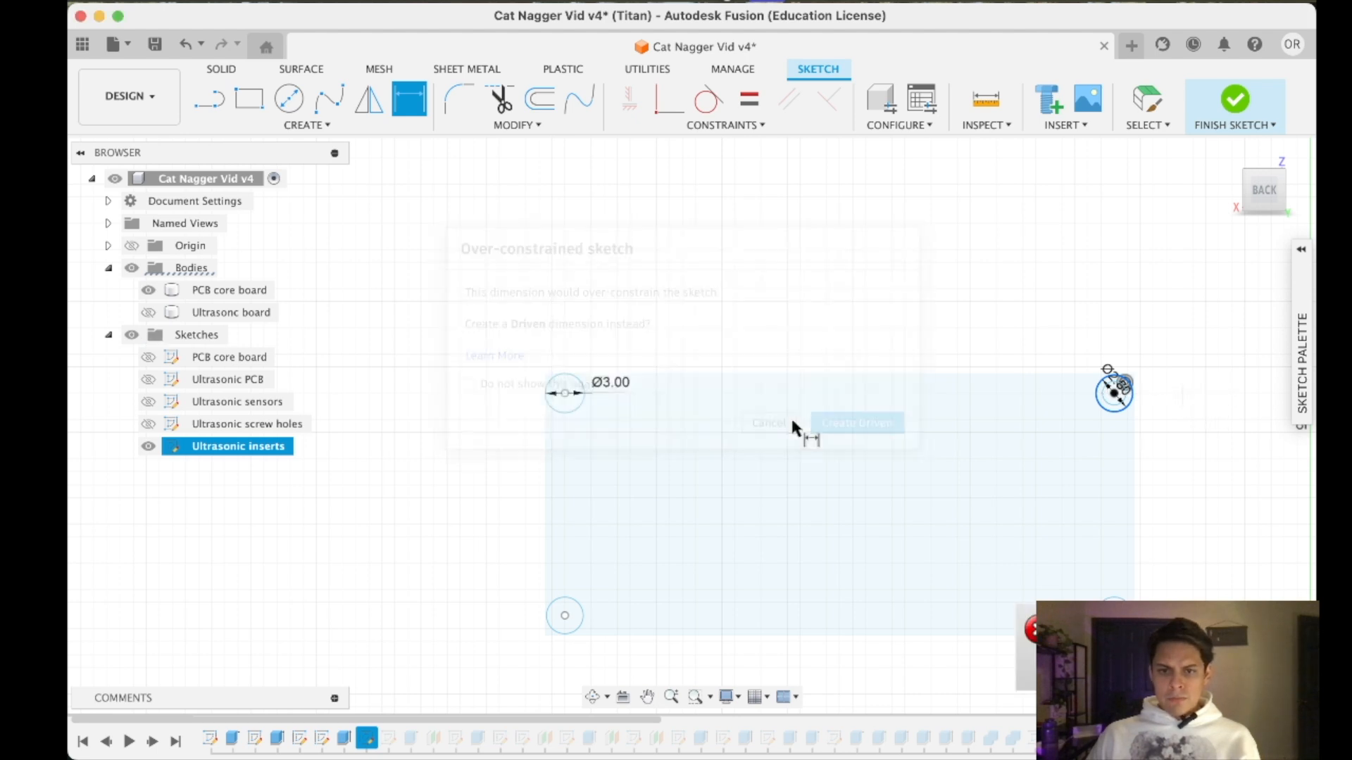
- Add diameter dimensions to the board's two lower insert circles, setting the lower-left one to 3 mm
{"action": "right_click", "coordinate": [577, 600]}
{"action": "left_click", "coordinate": [587, 539]}
{"action": "left_click", "coordinate": [719, 589]}
{"action": "type", "text": "3"}
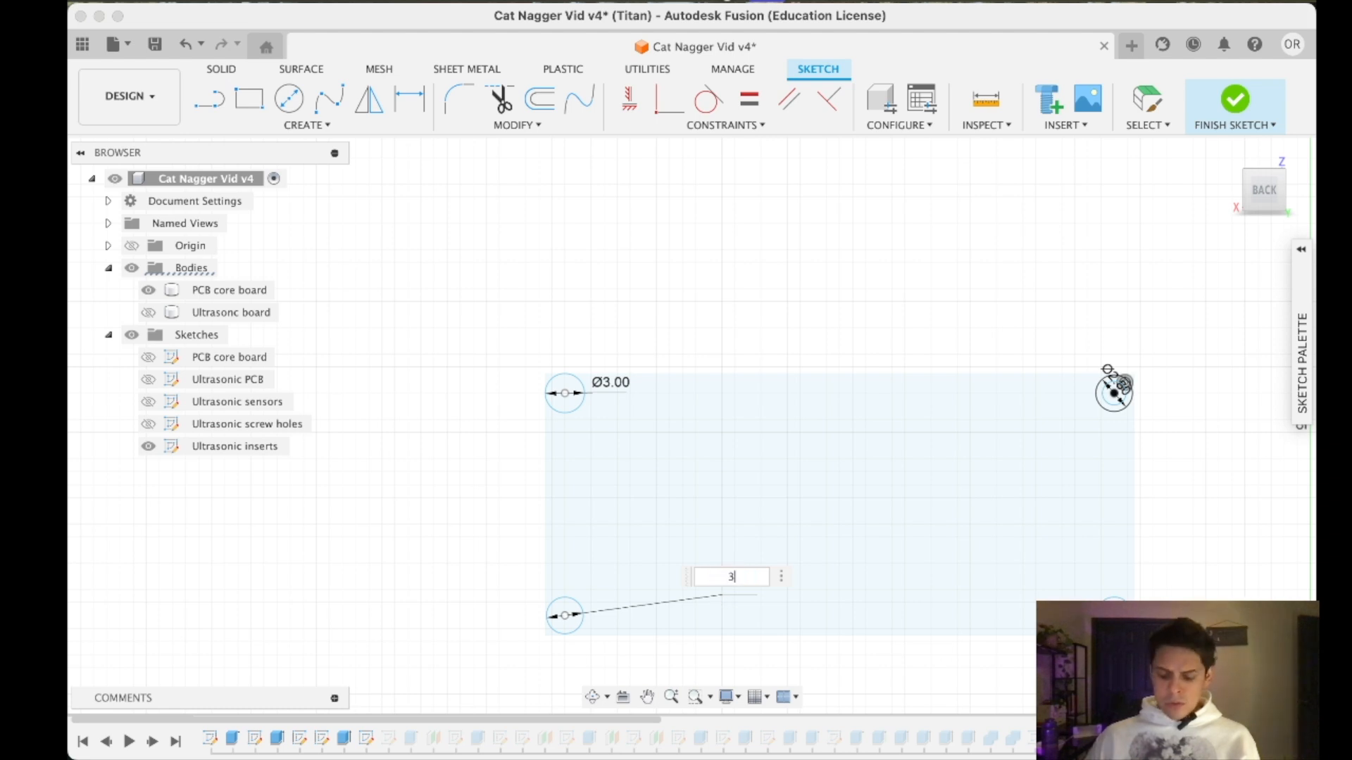
{"action": "key", "text": "Return"}
{"action": "left_click", "coordinate": [1103, 603]}
{"action": "left_click", "coordinate": [1036, 587]}
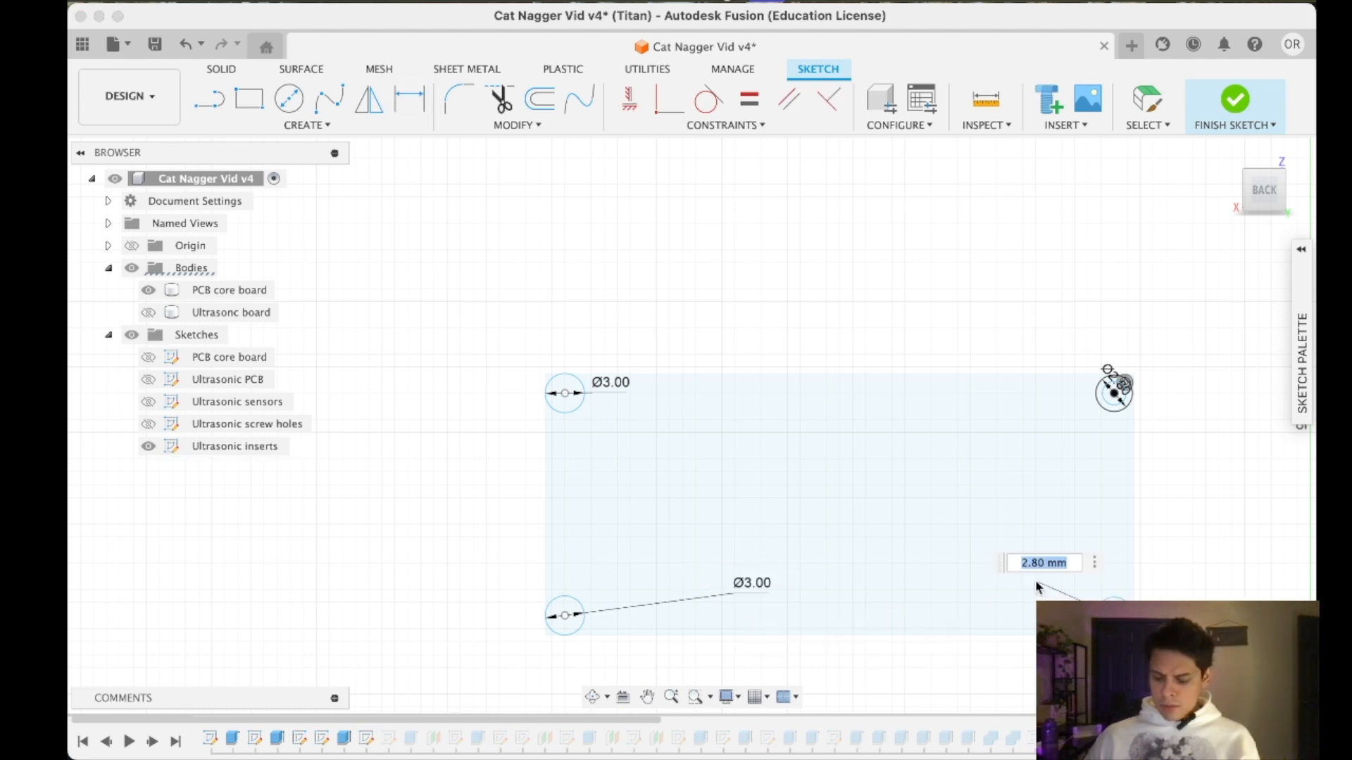
- Set the existing diameter dimension of the board's upper-right insert circle to 3 mm and finish the sketch
{"action": "scroll", "coordinate": [1113, 384], "scroll_direction": "up", "scroll_amount": 5}
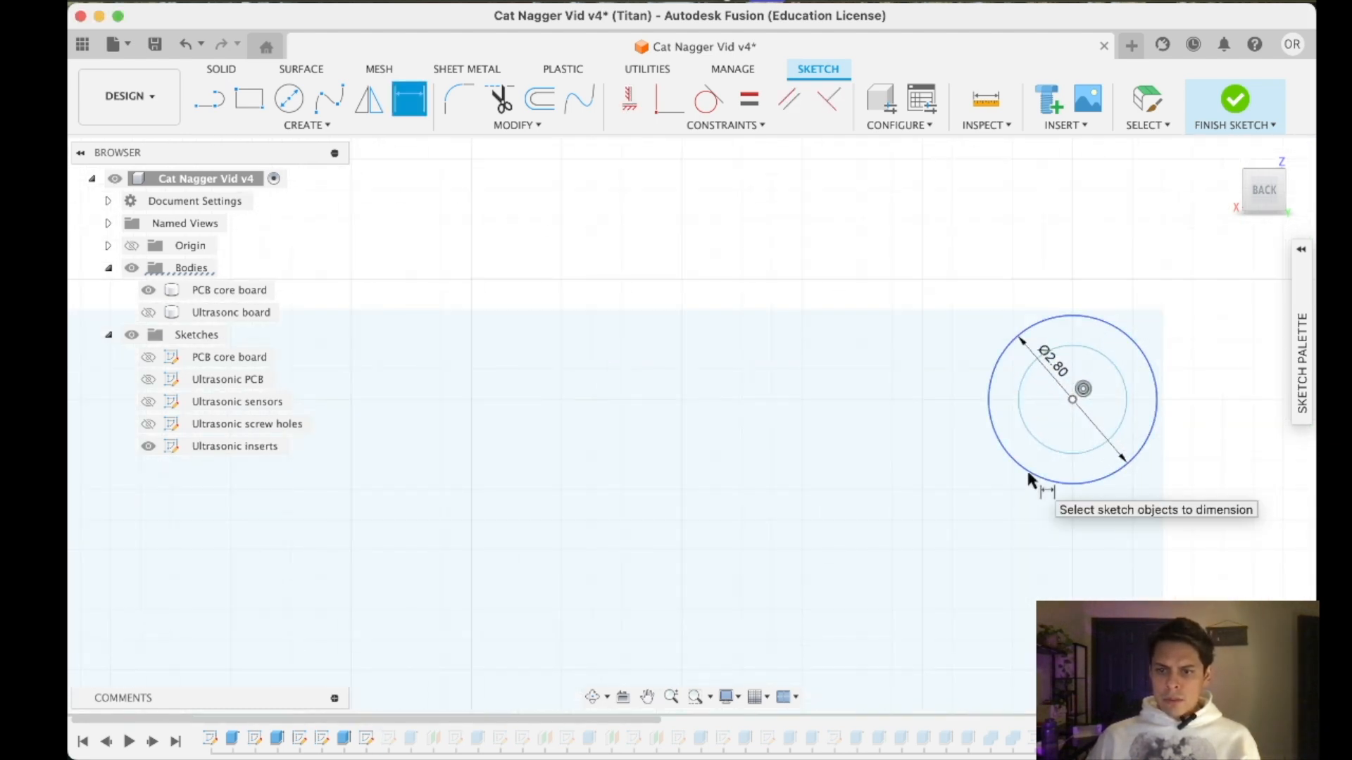
{"action": "double_click", "coordinate": [1059, 345]}
{"action": "type", "text": "3"}
{"action": "key", "text": "Return"}
{"action": "scroll", "coordinate": [1049, 445], "scroll_direction": "down", "scroll_amount": 5}
{"action": "left_click", "coordinate": [1246, 98]}
- Examine the insert holes in the ultrasonic mounting blocks and in the upper holders of the round component
{"action": "scroll", "coordinate": [854, 496], "scroll_direction": "down", "scroll_amount": 2}
{"action": "scroll", "coordinate": [725, 461], "scroll_direction": "up", "scroll_amount": 7}
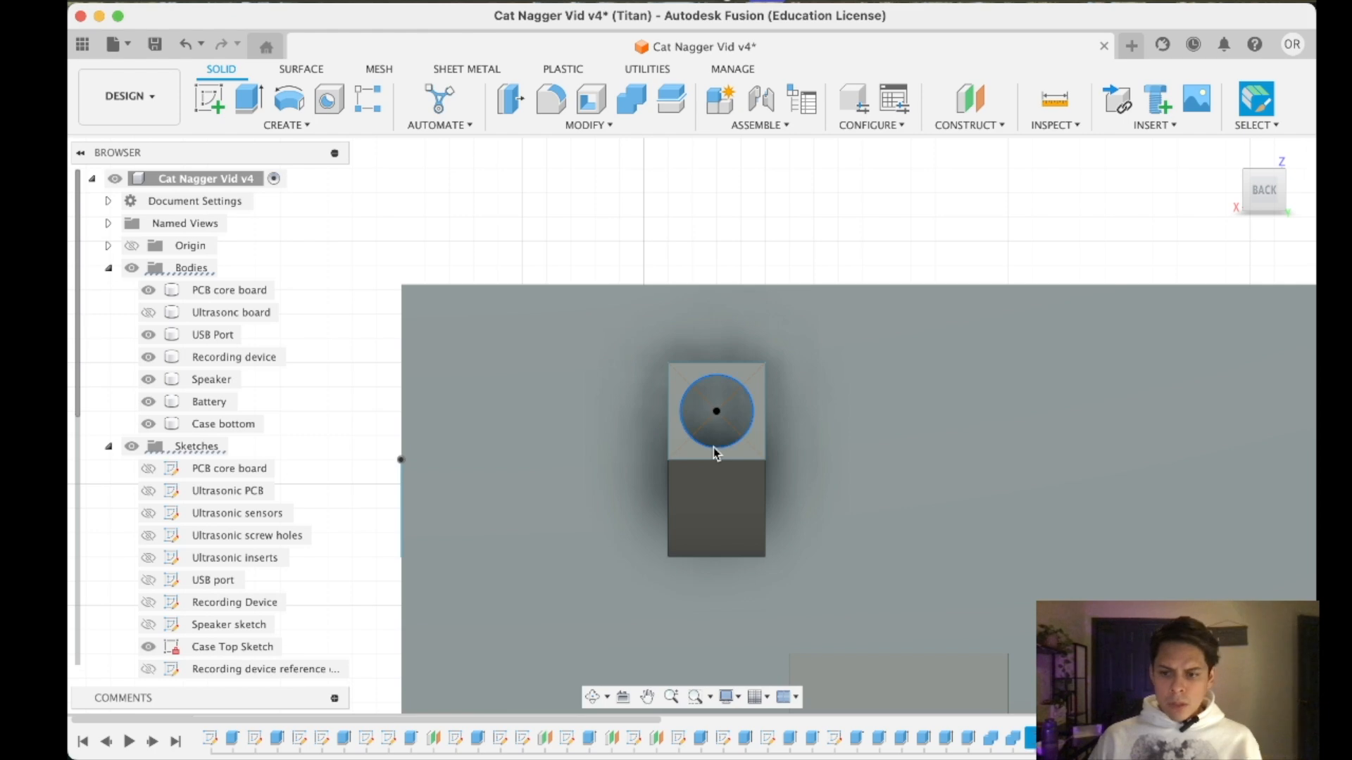
{"action": "scroll", "coordinate": [712, 446], "scroll_direction": "down", "scroll_amount": 5}
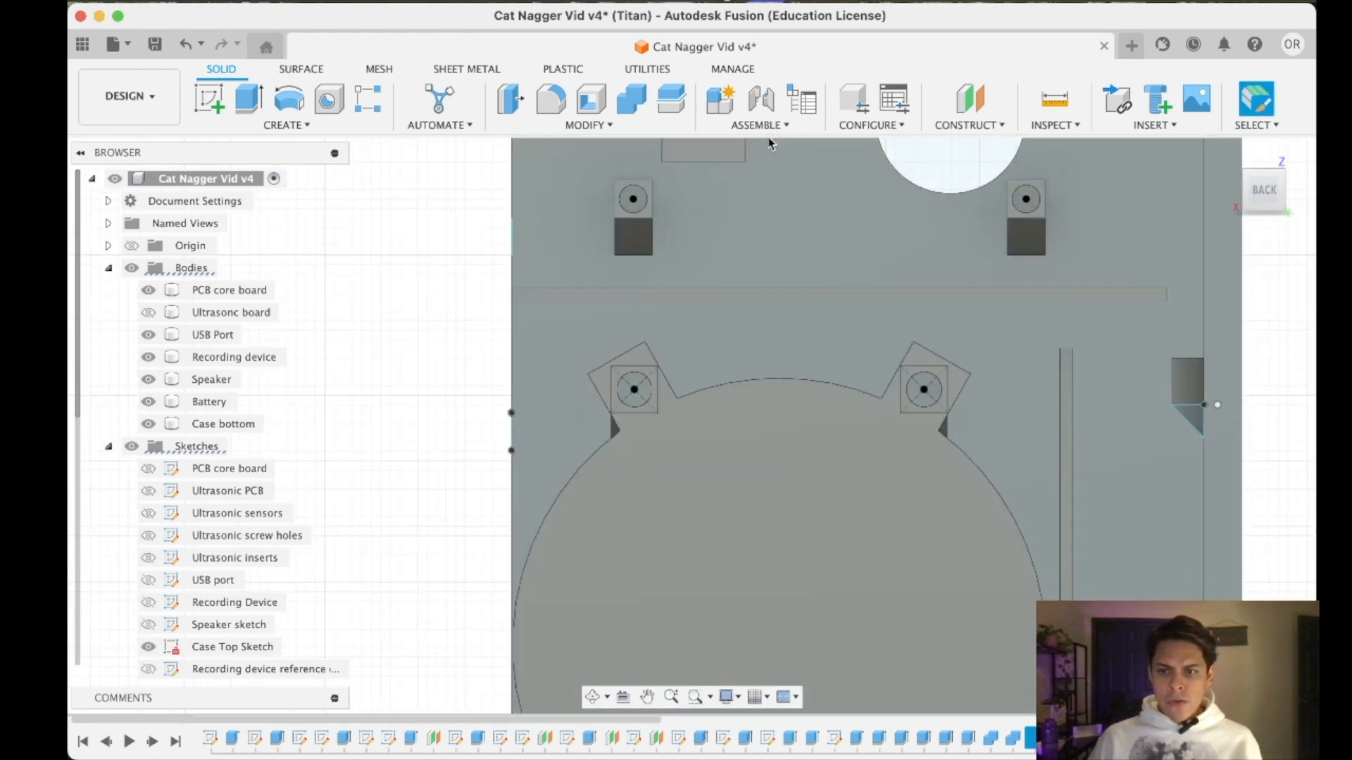
{"action": "scroll", "coordinate": [649, 392], "scroll_direction": "up", "scroll_amount": 5}
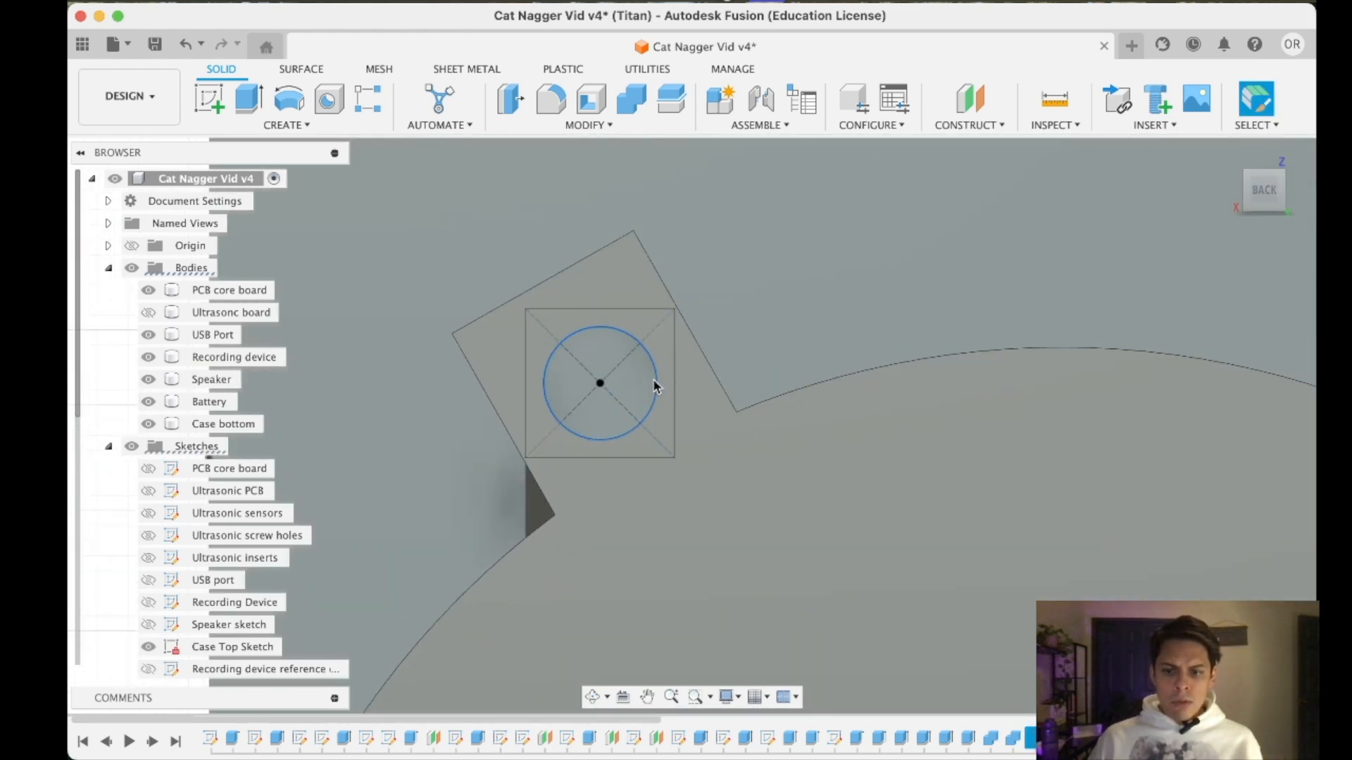
{"action": "scroll", "coordinate": [674, 414], "scroll_direction": "down", "scroll_amount": 4}
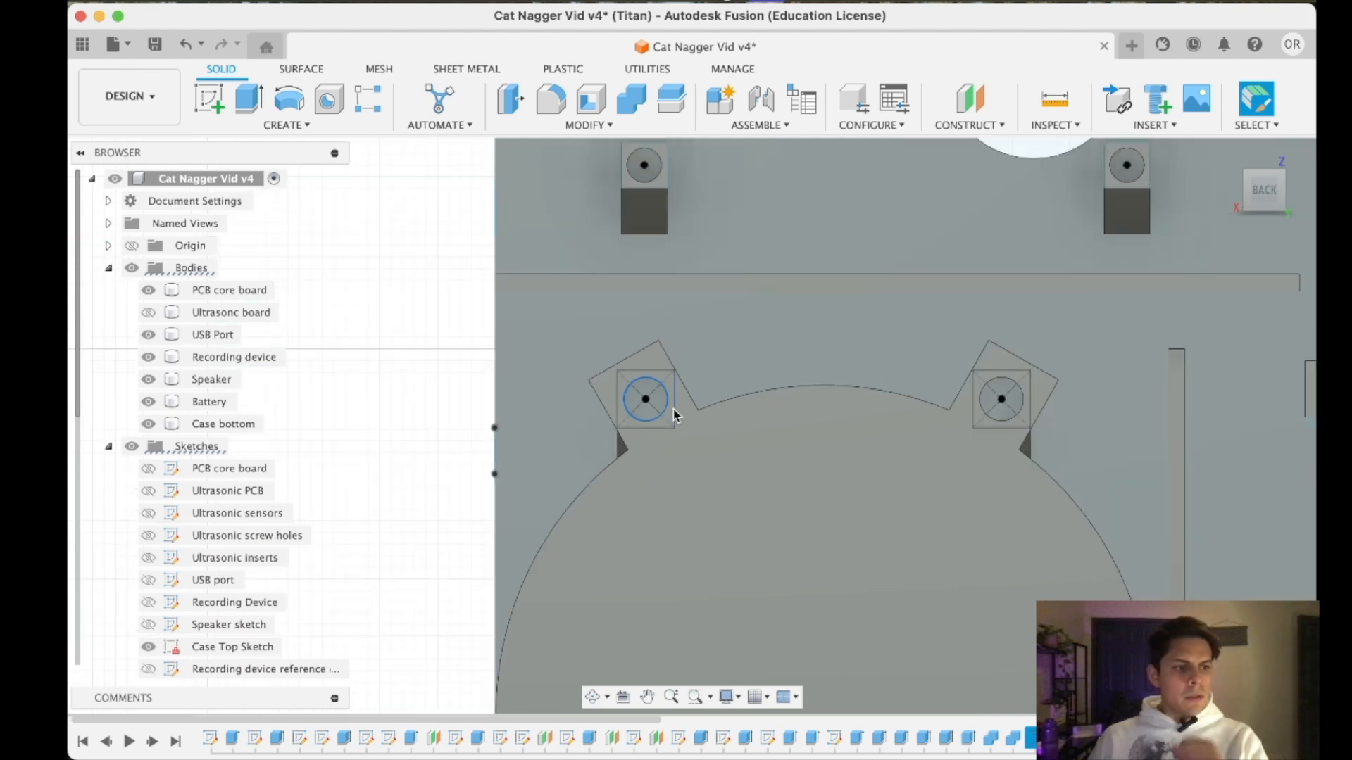
{"action": "scroll", "coordinate": [674, 414], "scroll_direction": "up", "scroll_amount": 2}
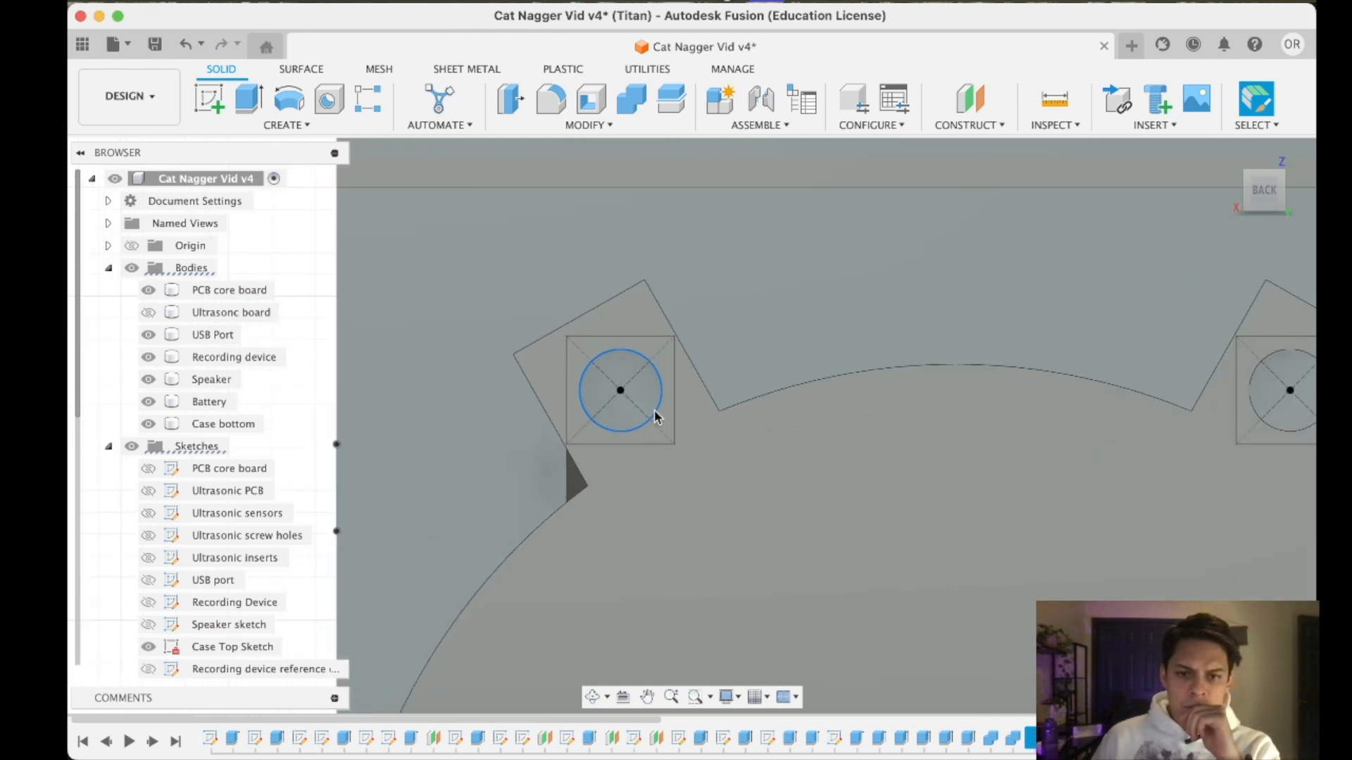
{"action": "scroll", "coordinate": [241, 604], "scroll_direction": "down", "scroll_amount": 4}
- In the Front wall Insert holders sketch, try to dimension the hole circle of the round component's upper holder, then finish the sketch
{"action": "left_click", "coordinate": [243, 622]}
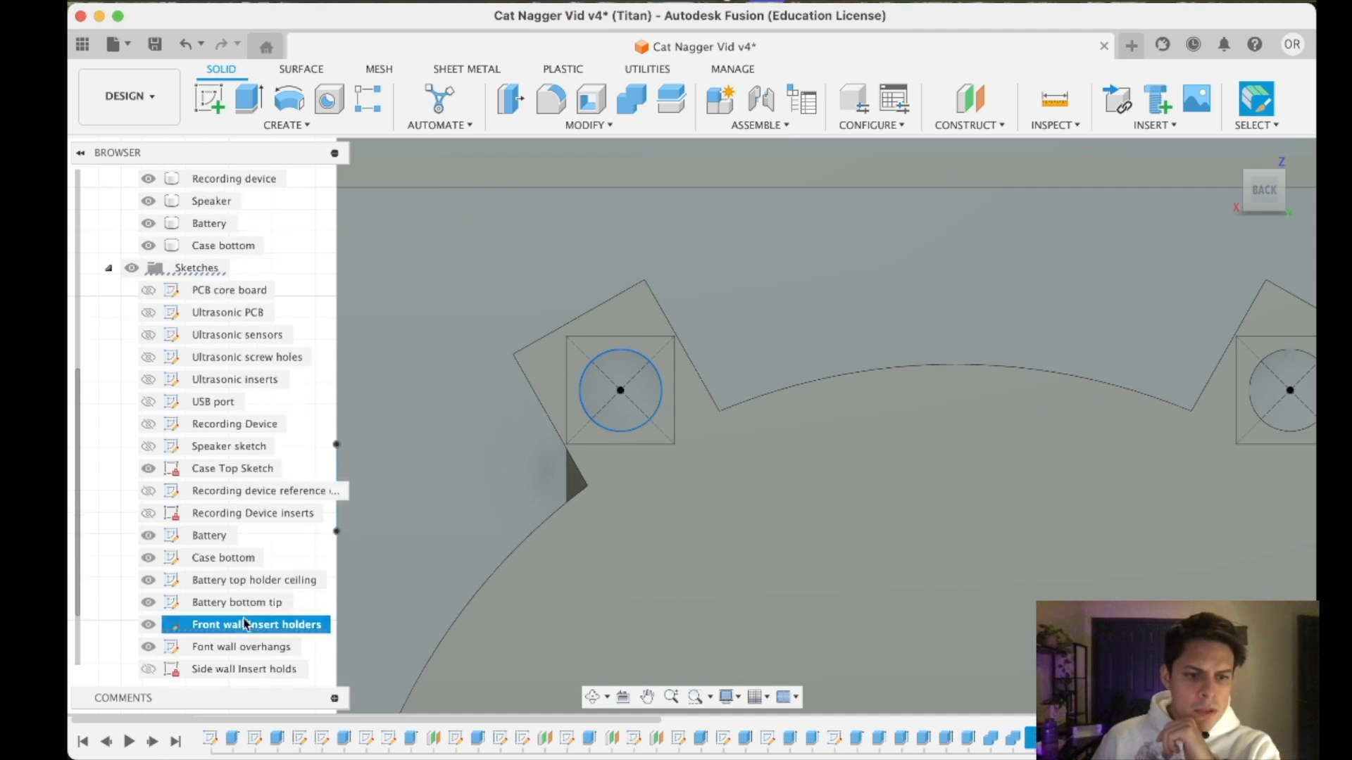
{"action": "scroll", "coordinate": [232, 507], "scroll_direction": "down", "scroll_amount": 1}
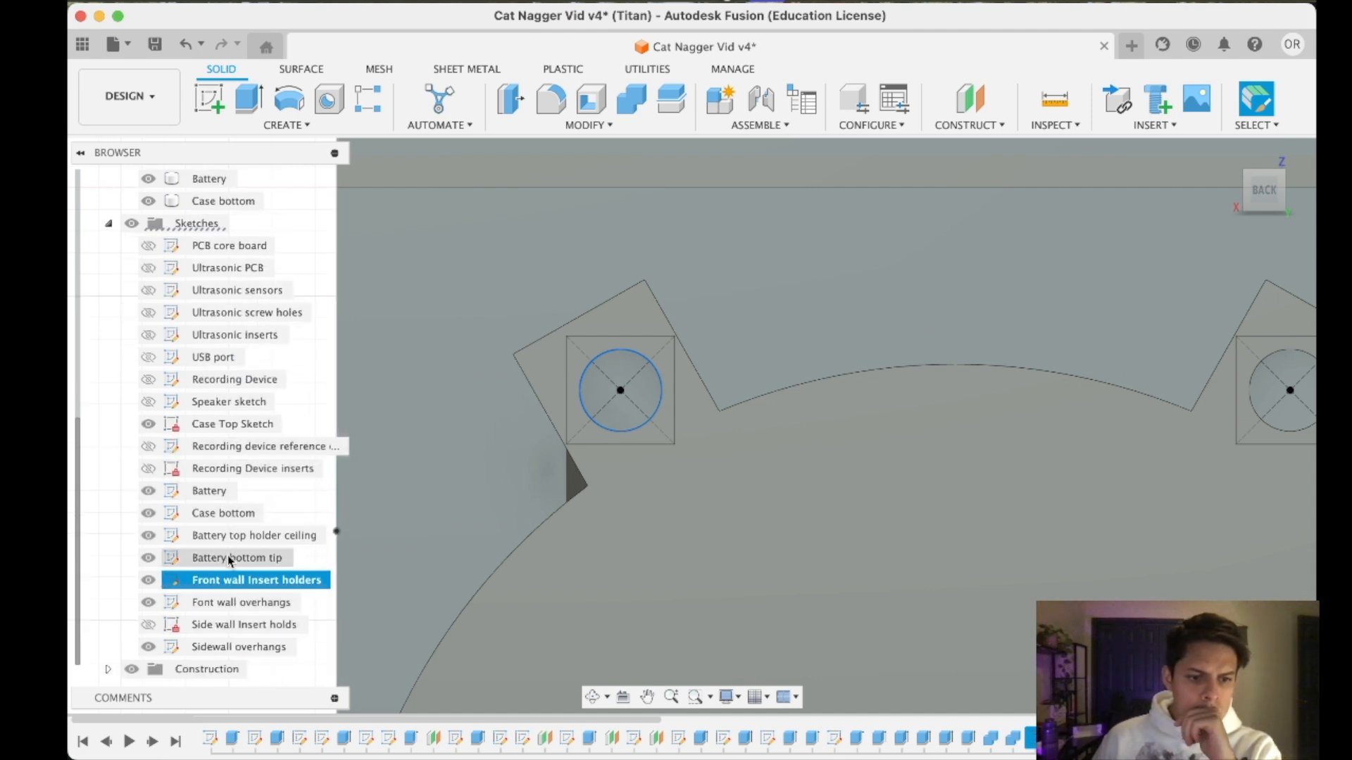
{"action": "double_click", "coordinate": [226, 579]}
{"action": "double_click", "coordinate": [226, 579]}
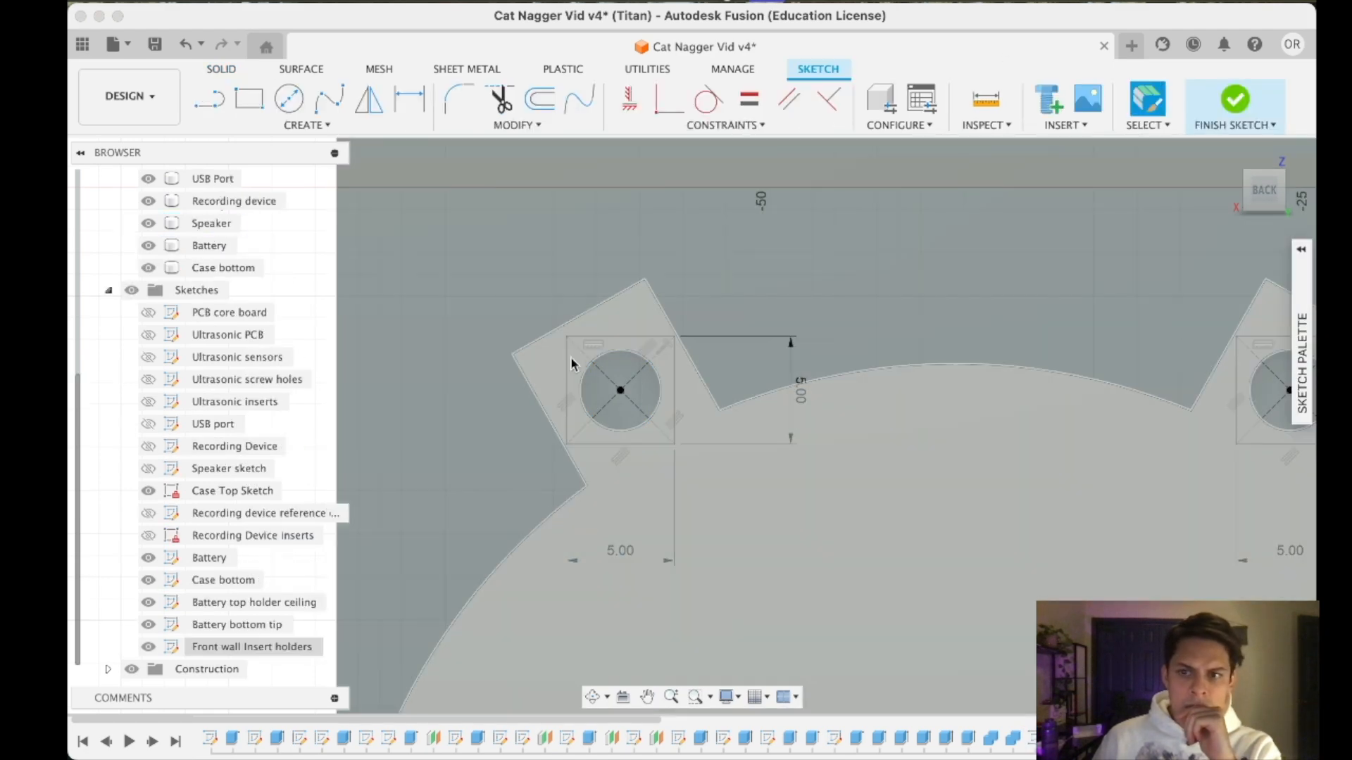
{"action": "left_click", "coordinate": [633, 357]}
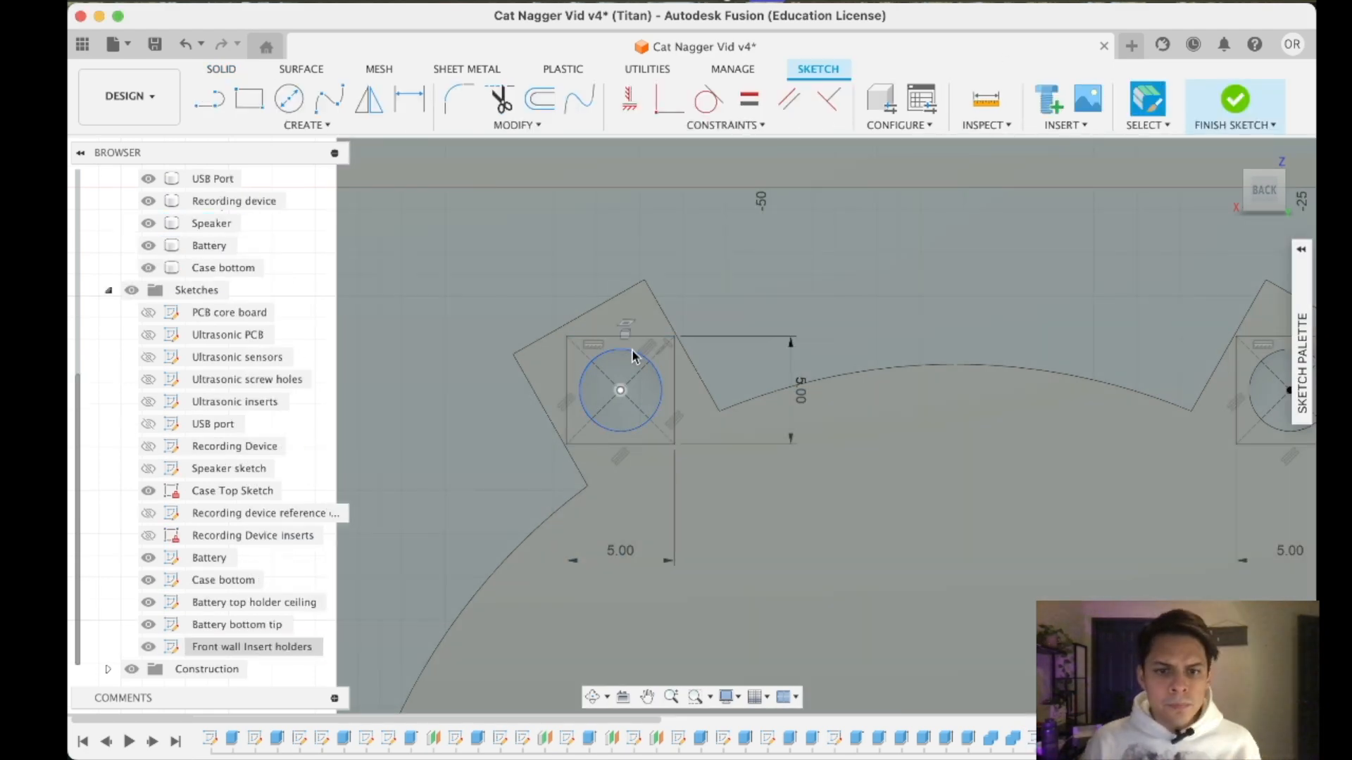
{"action": "right_click", "coordinate": [633, 357]}
{"action": "left_click", "coordinate": [654, 512]}
{"action": "left_click", "coordinate": [806, 436]}
{"action": "left_click", "coordinate": [778, 424]}
{"action": "left_click", "coordinate": [1234, 97]}
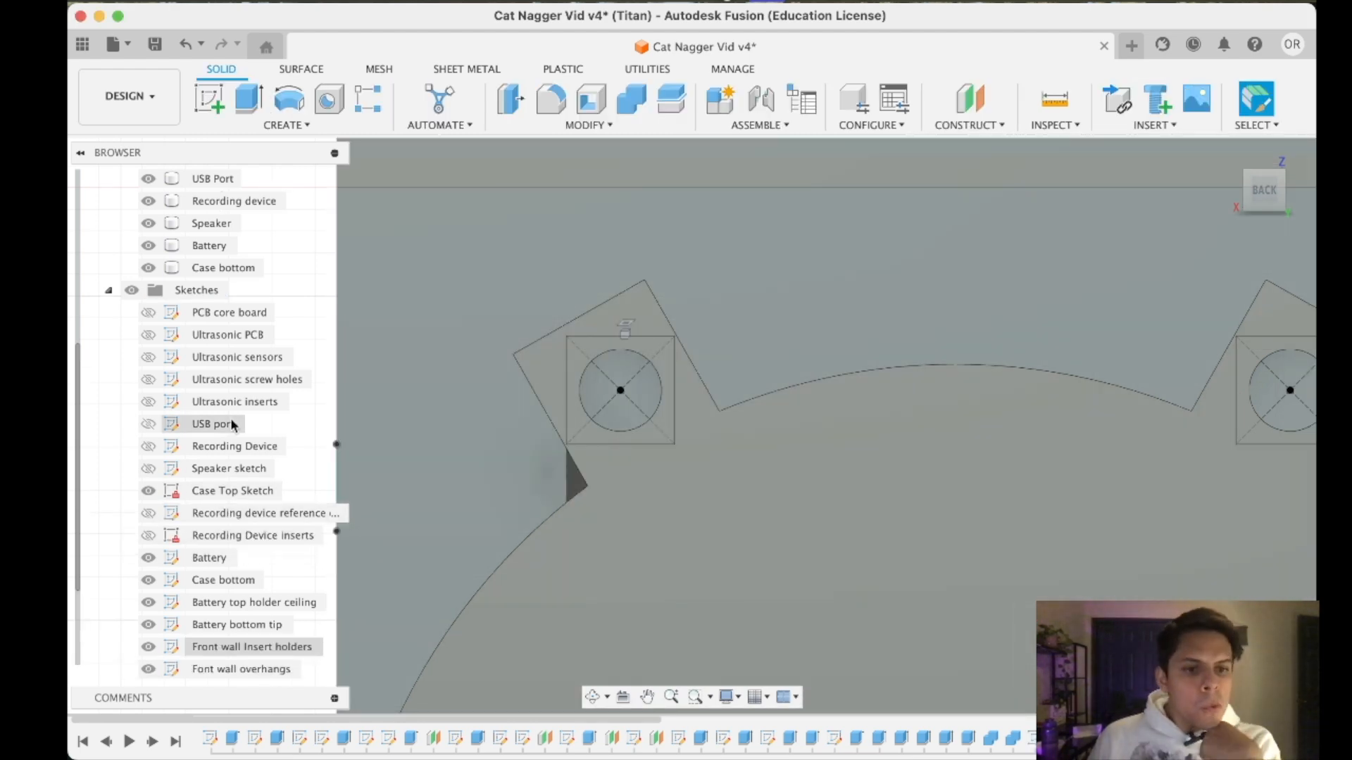
- Open the Case Top Sketch for editing
{"action": "left_click", "coordinate": [231, 467]}
{"action": "left_click", "coordinate": [231, 493]}
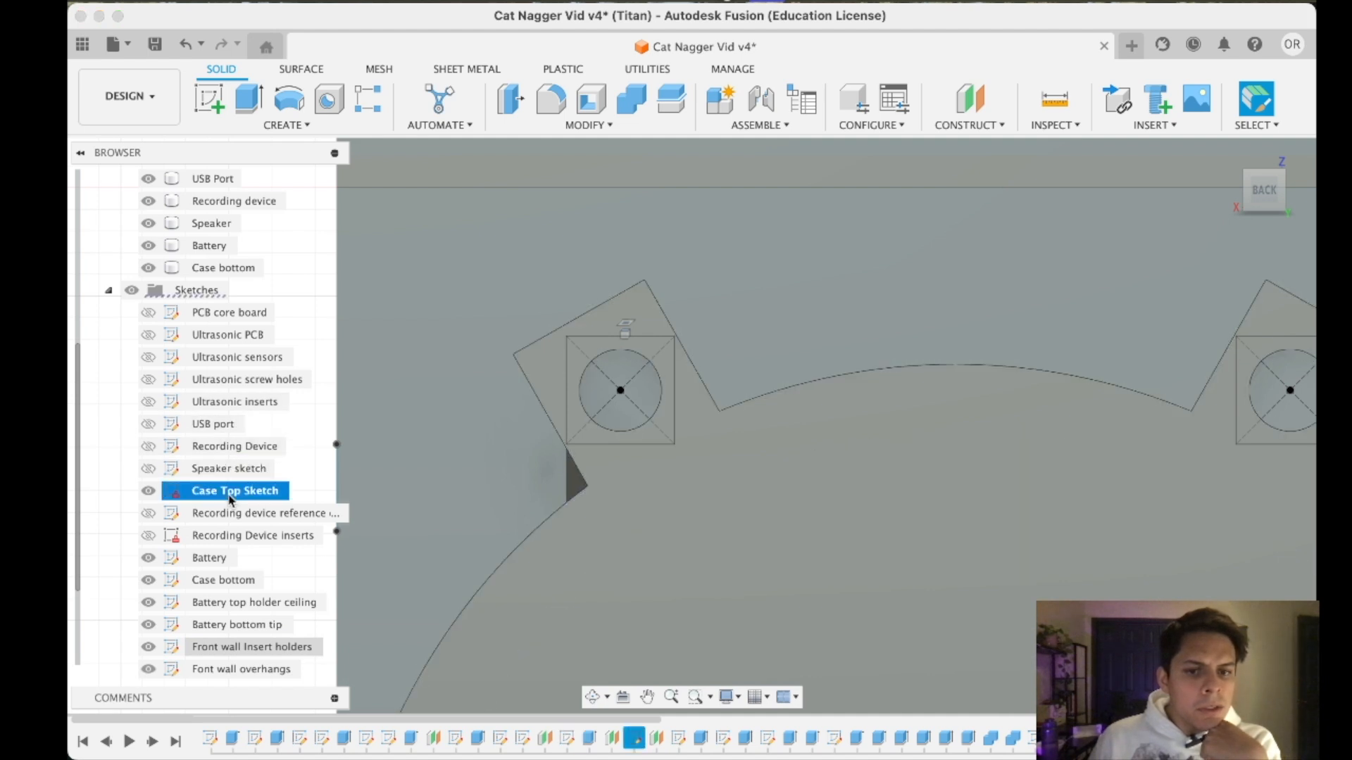
{"action": "key", "text": "Escape"}
{"action": "right_click", "coordinate": [177, 497]}
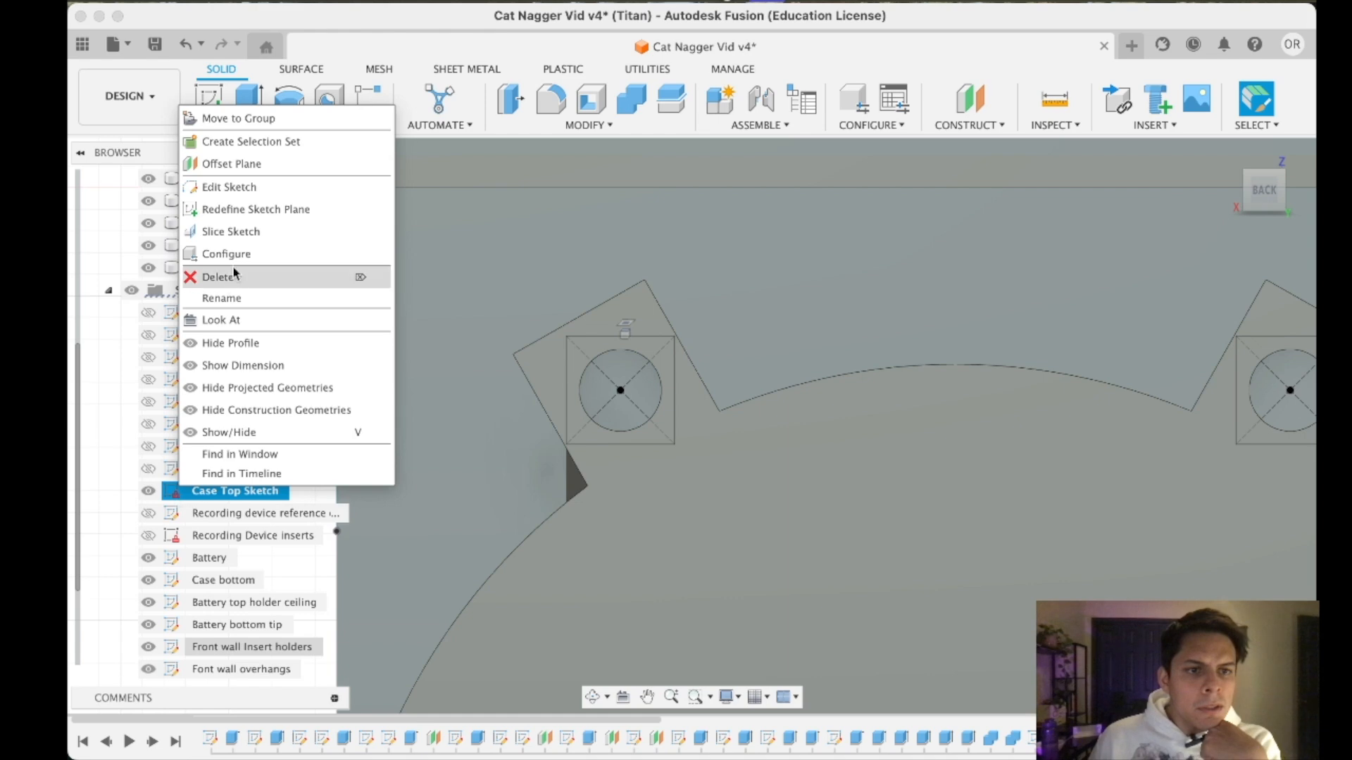
{"action": "left_click", "coordinate": [228, 186]}
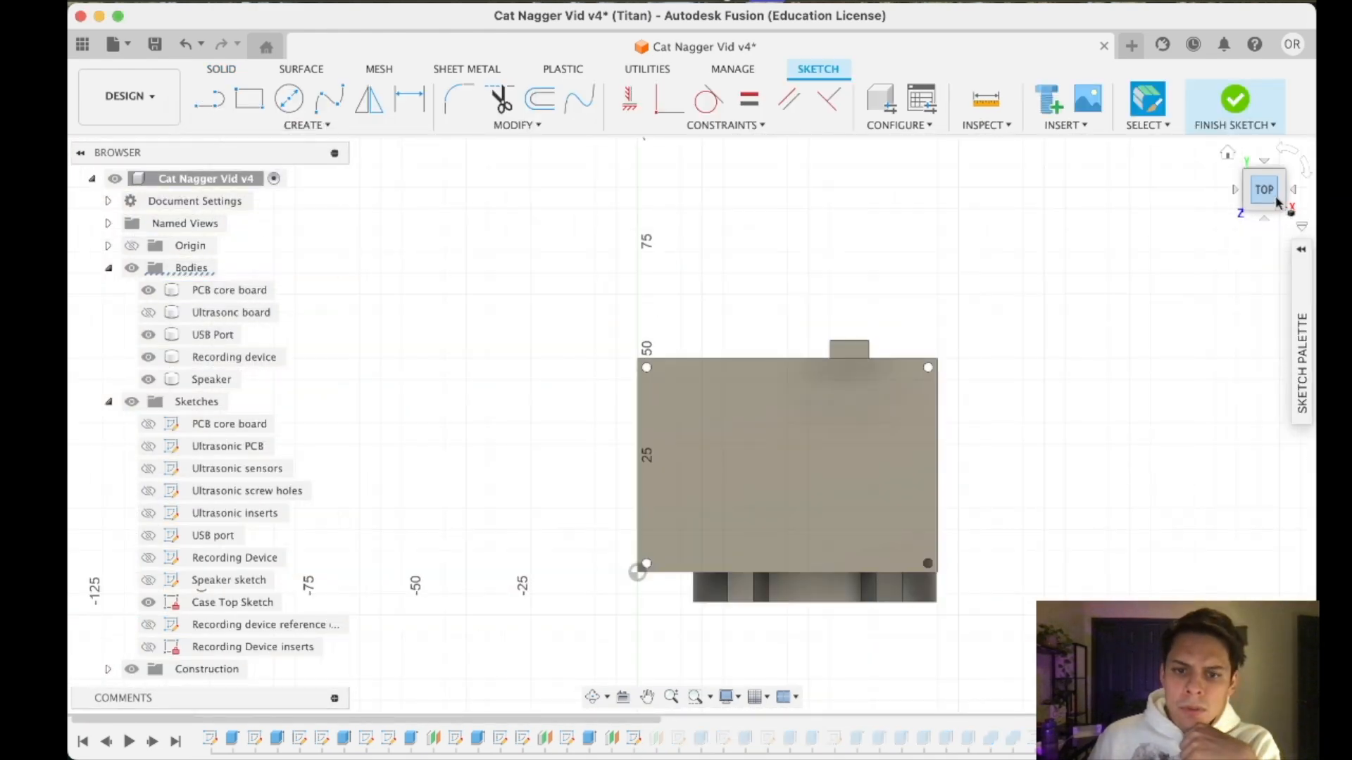
{"action": "left_click_drag", "start_coordinate": [1276, 203], "coordinate": [380, 504]}
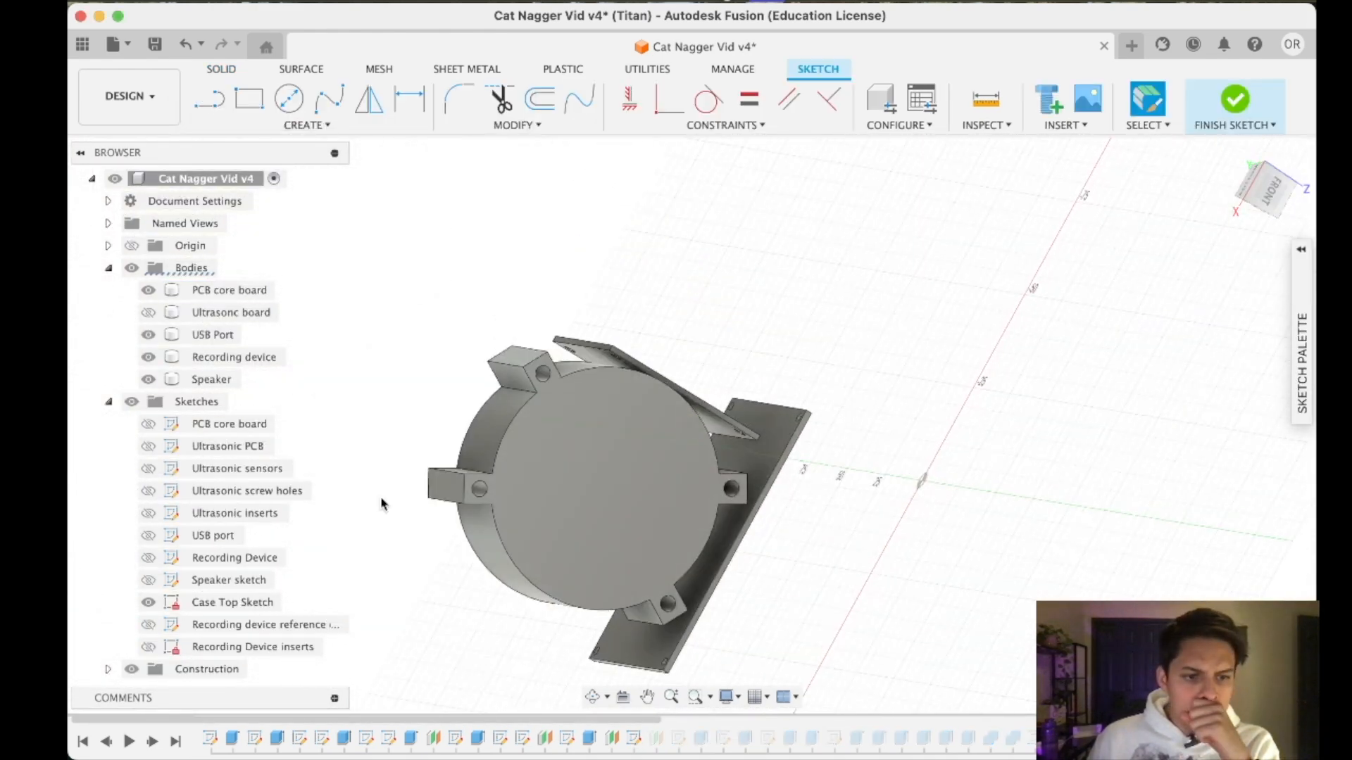
- Finish the Case Top Sketch and hide the Speaker body to expose the holders behind it
{"action": "left_click", "coordinate": [146, 317]}
{"action": "left_click", "coordinate": [1226, 97]}
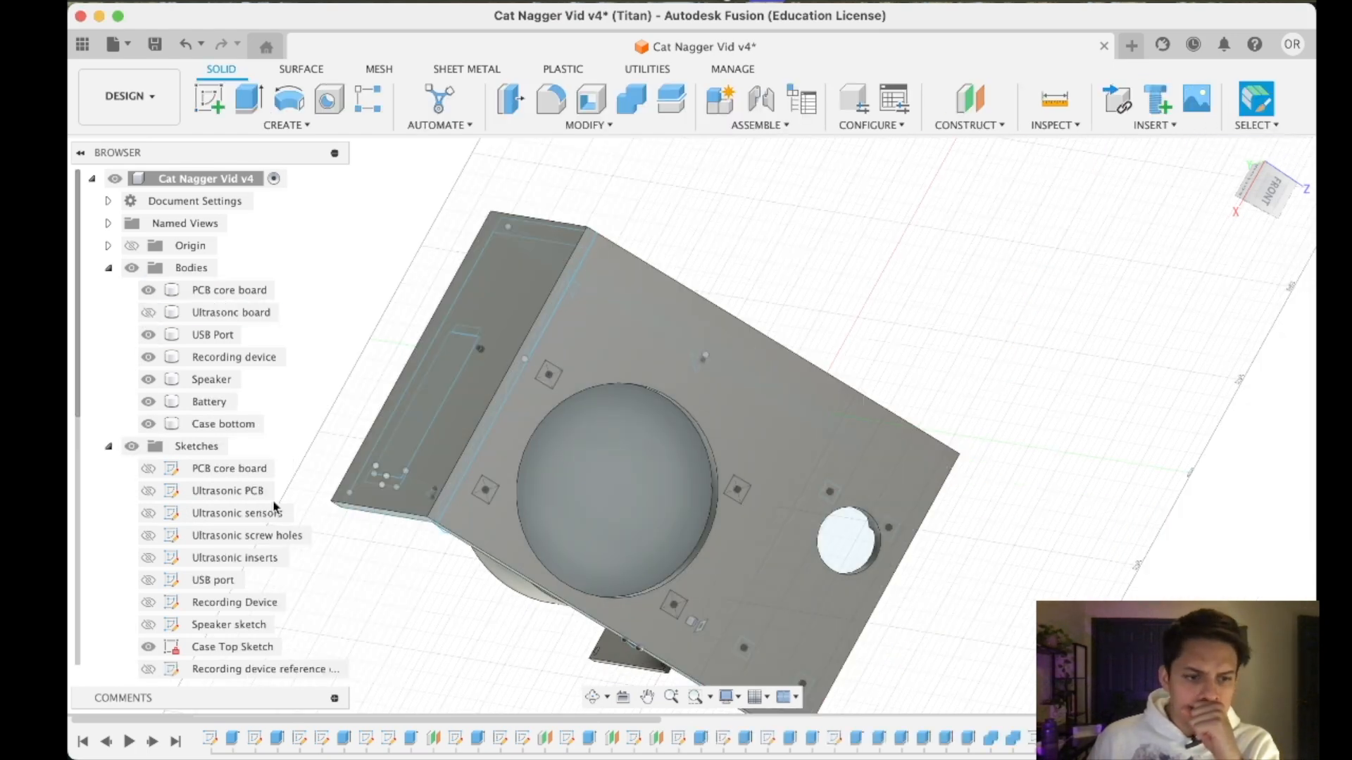
{"action": "left_click_drag", "start_coordinate": [1275, 203], "coordinate": [1211, 619]}
{"action": "middle_click_drag", "start_coordinate": [692, 424], "coordinate": [674, 205], "text": "shift"}
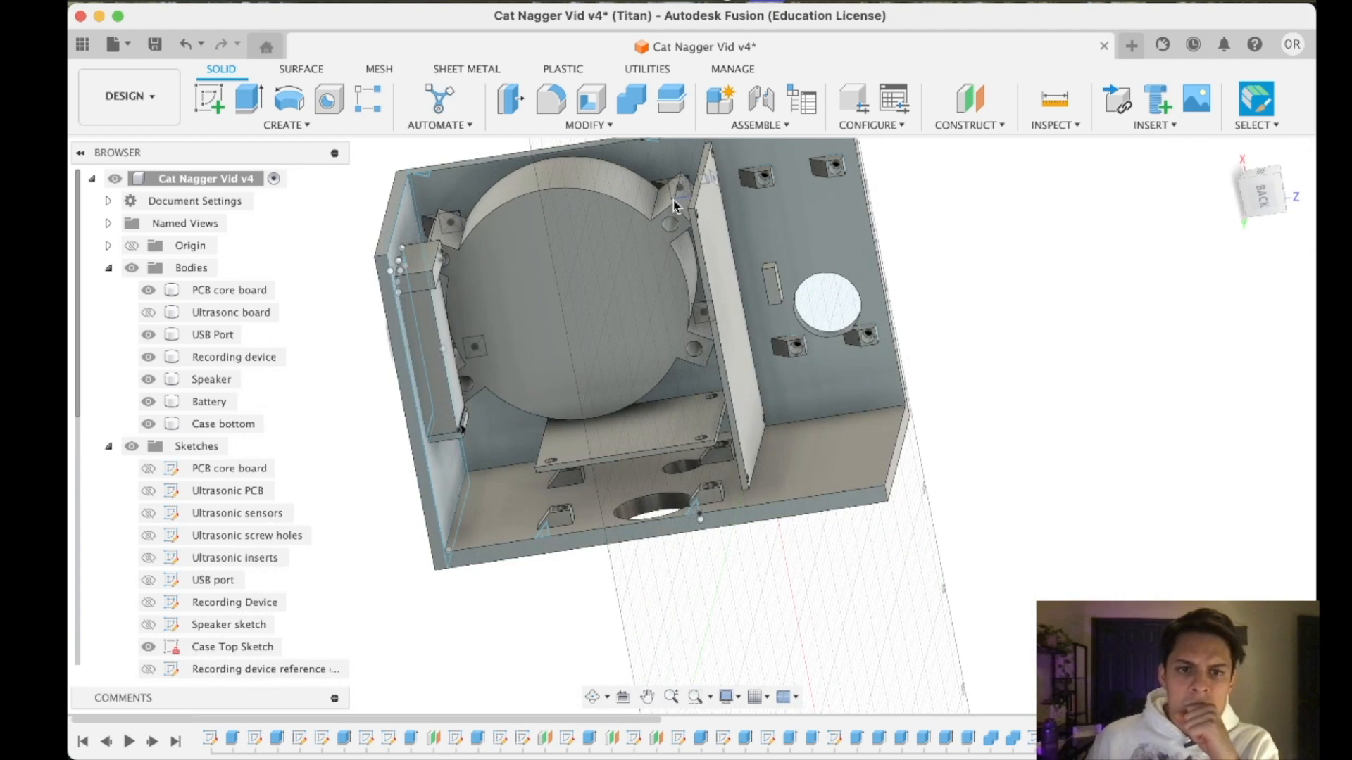
{"action": "left_click", "coordinate": [1259, 200]}
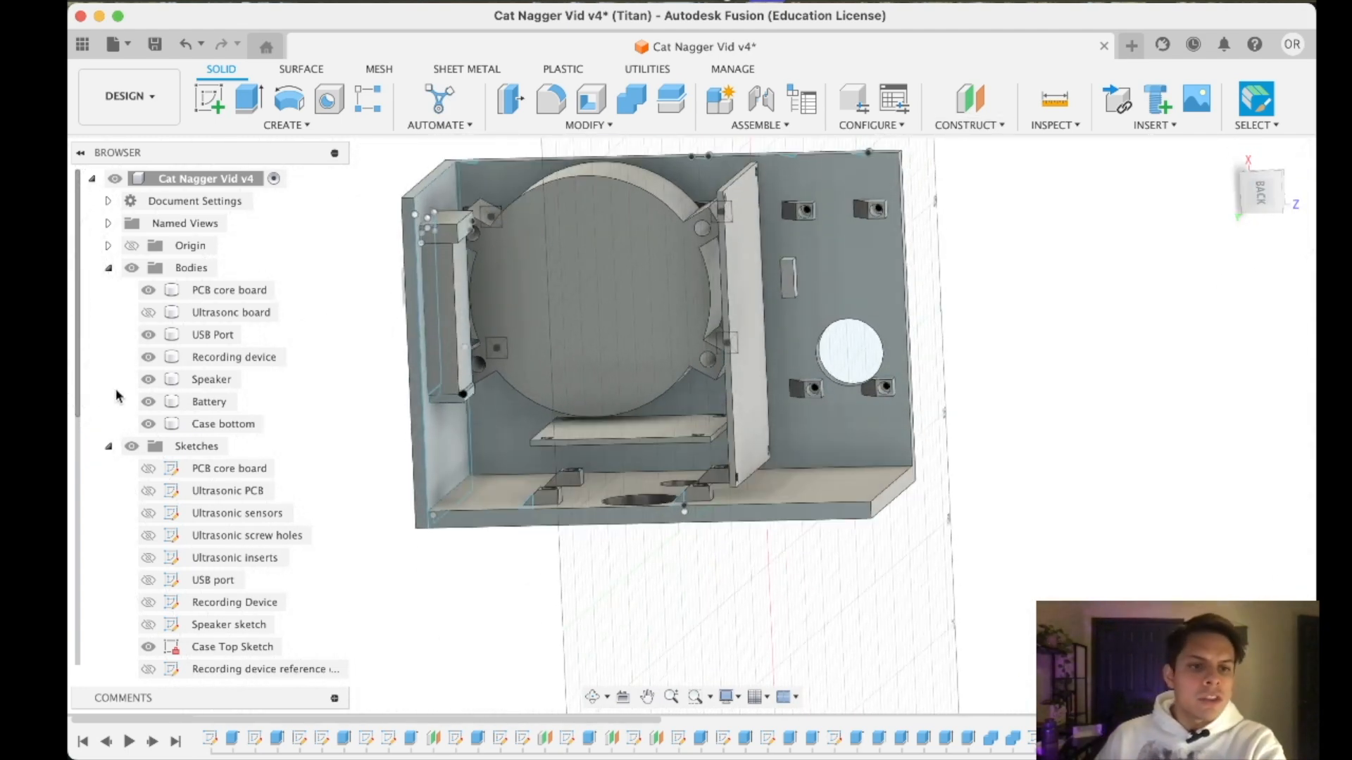
{"action": "left_click", "coordinate": [148, 381]}
- Examine the insert holes in the speaker holders on the case's front wall
{"action": "scroll", "coordinate": [603, 226], "scroll_direction": "up", "scroll_amount": 5}
{"action": "left_click", "coordinate": [469, 230]}
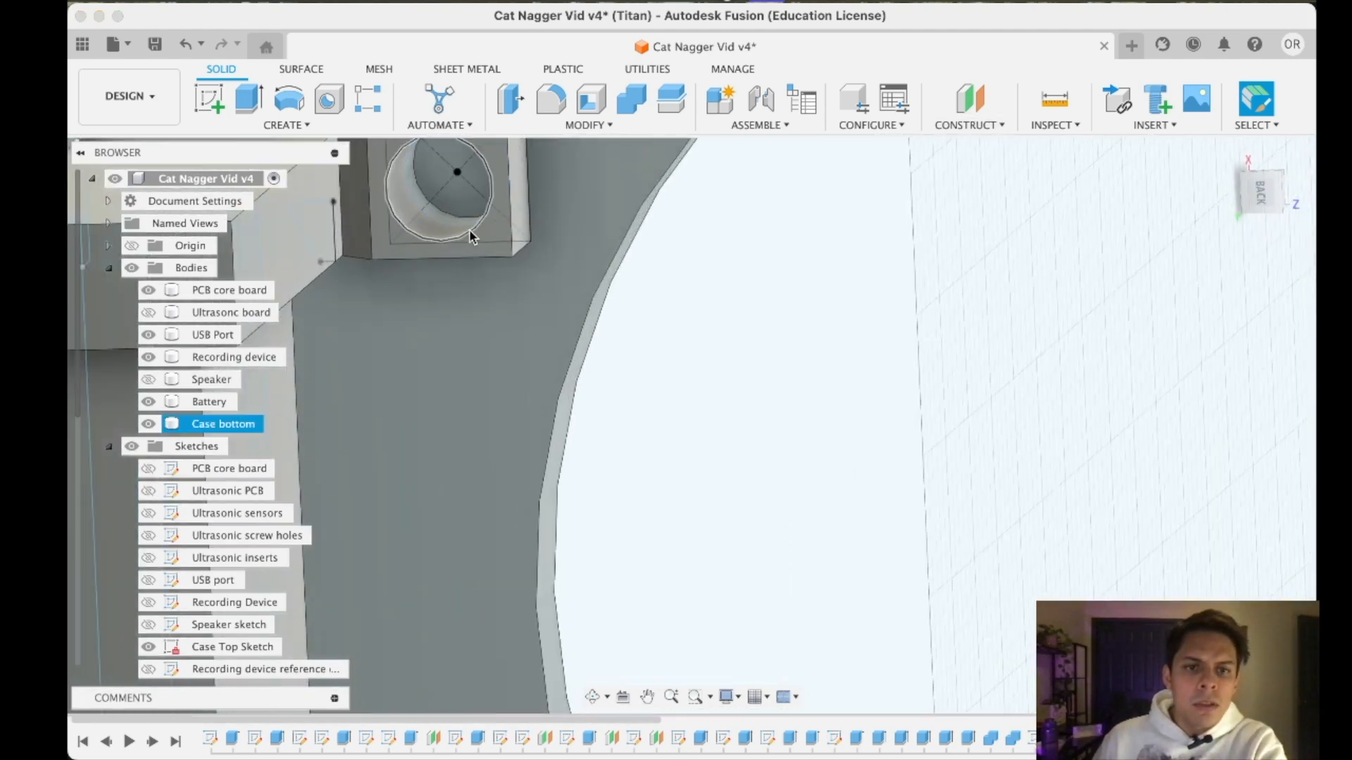
{"action": "right_click", "coordinate": [472, 233]}
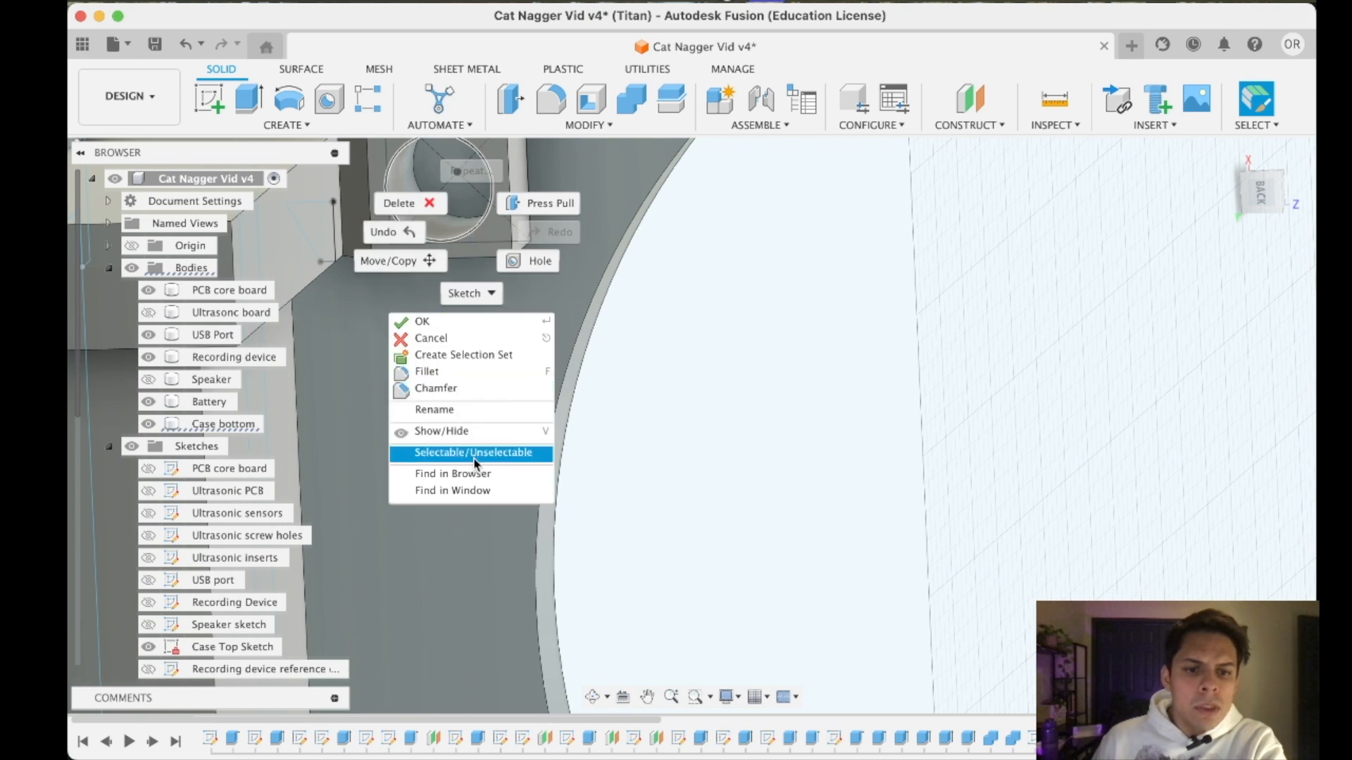
{"action": "left_click", "coordinate": [477, 481]}
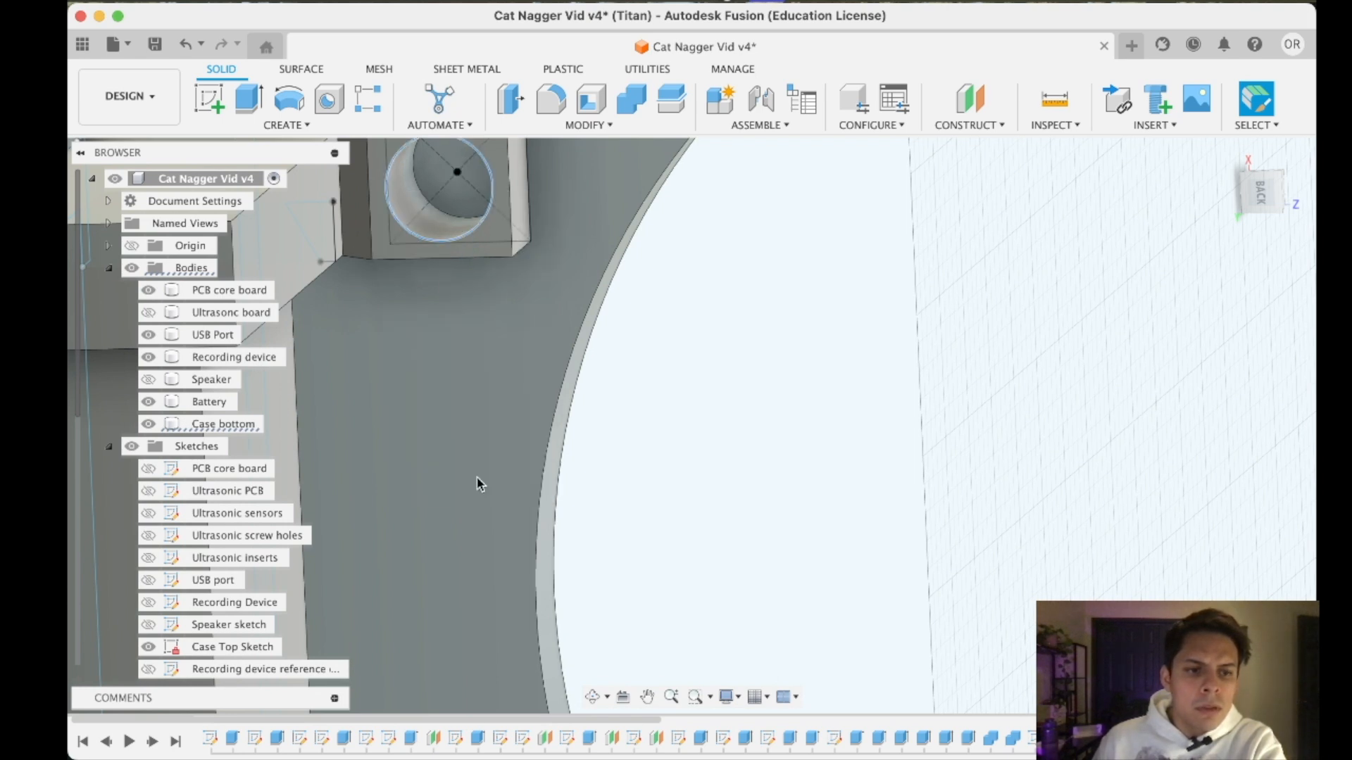
{"action": "left_click", "coordinate": [463, 235]}
{"action": "scroll", "coordinate": [463, 235], "scroll_direction": "down", "scroll_amount": 10}
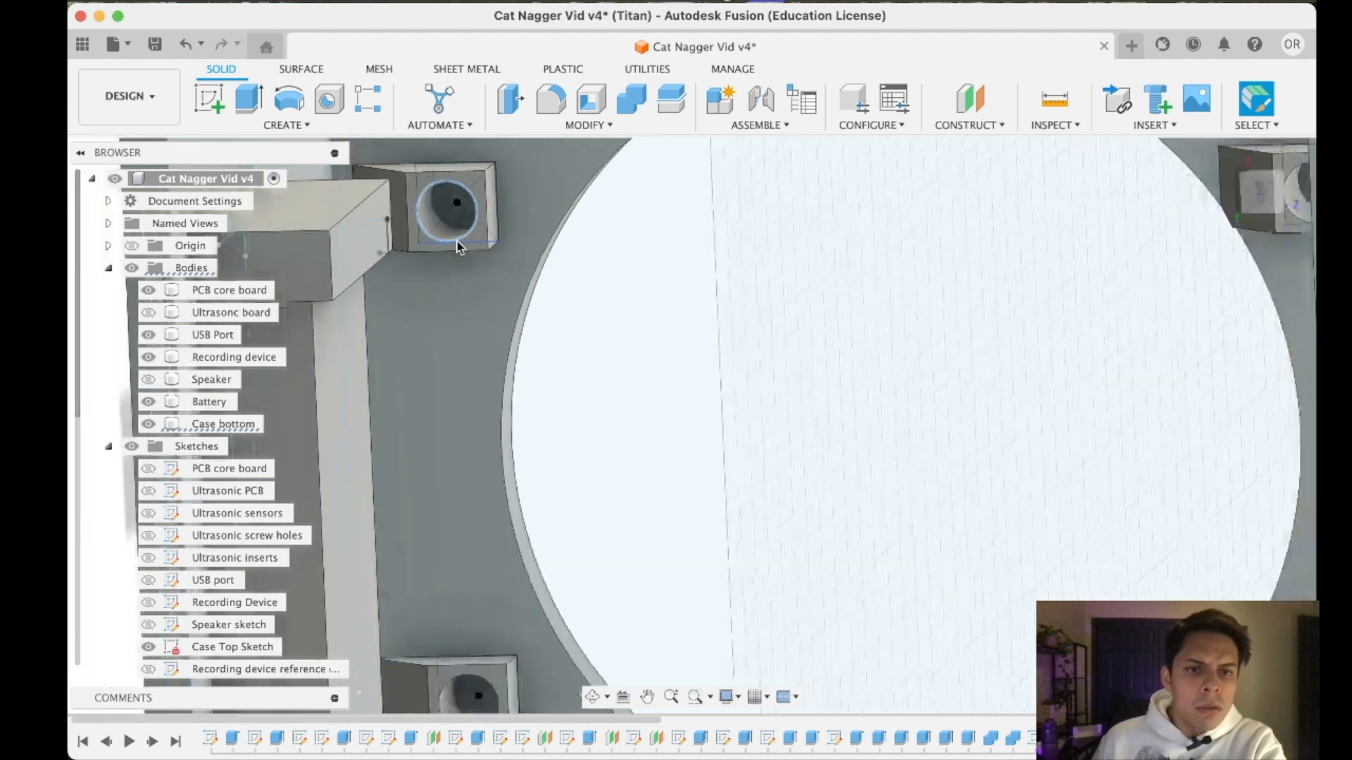
{"action": "left_click", "coordinate": [1263, 190]}
{"action": "scroll", "coordinate": [766, 290], "scroll_direction": "up", "scroll_amount": 5}
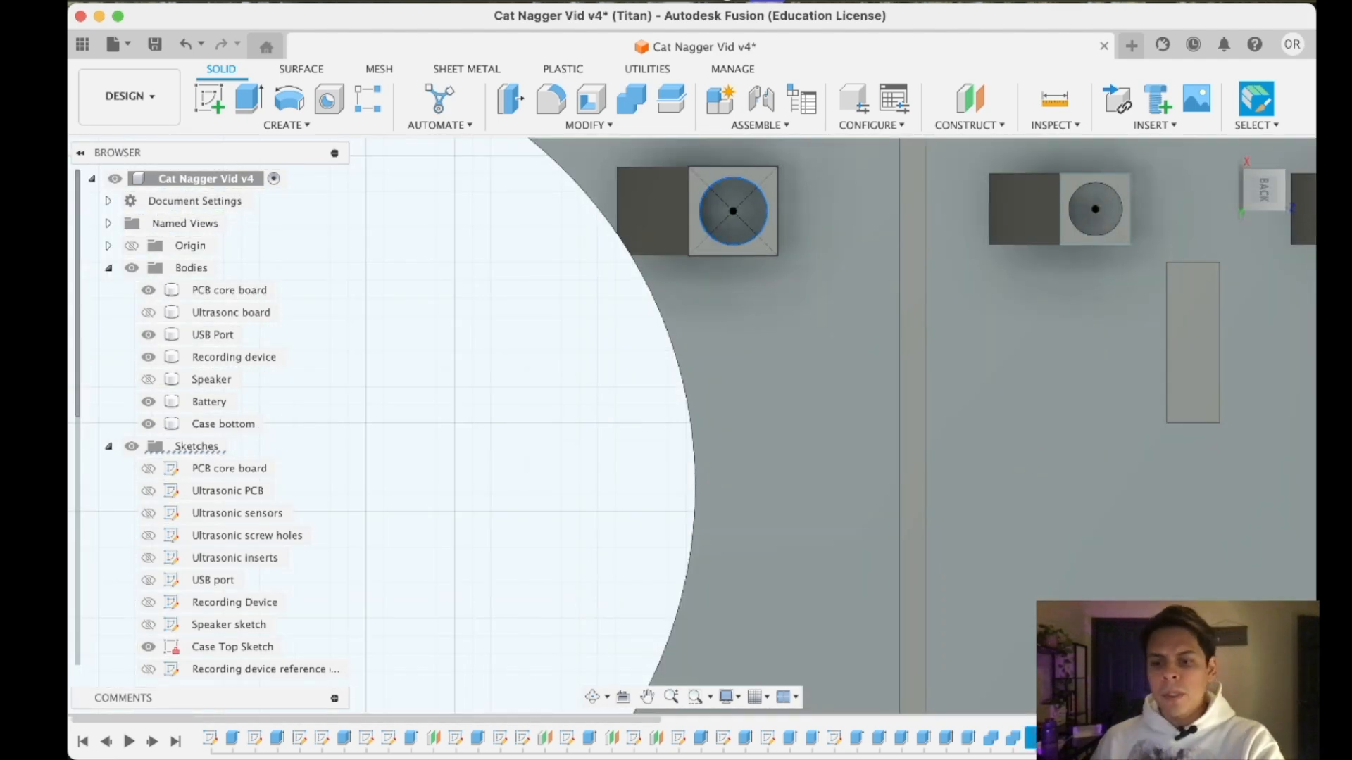
{"action": "left_click", "coordinate": [754, 242]}
- Open the Front wall Insert holders sketch for editing
{"action": "double_click", "coordinate": [1012, 736]}
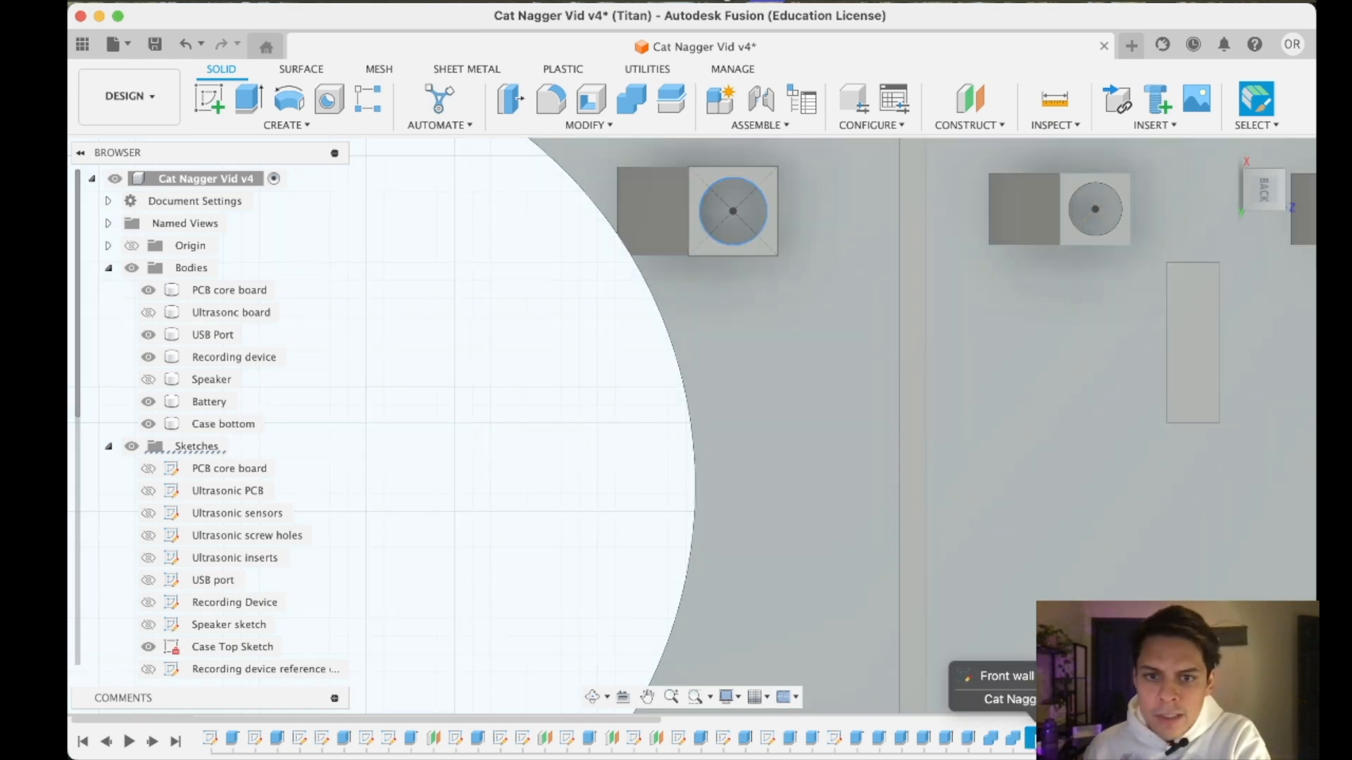
{"action": "scroll", "coordinate": [799, 468], "scroll_direction": "down", "scroll_amount": 5}
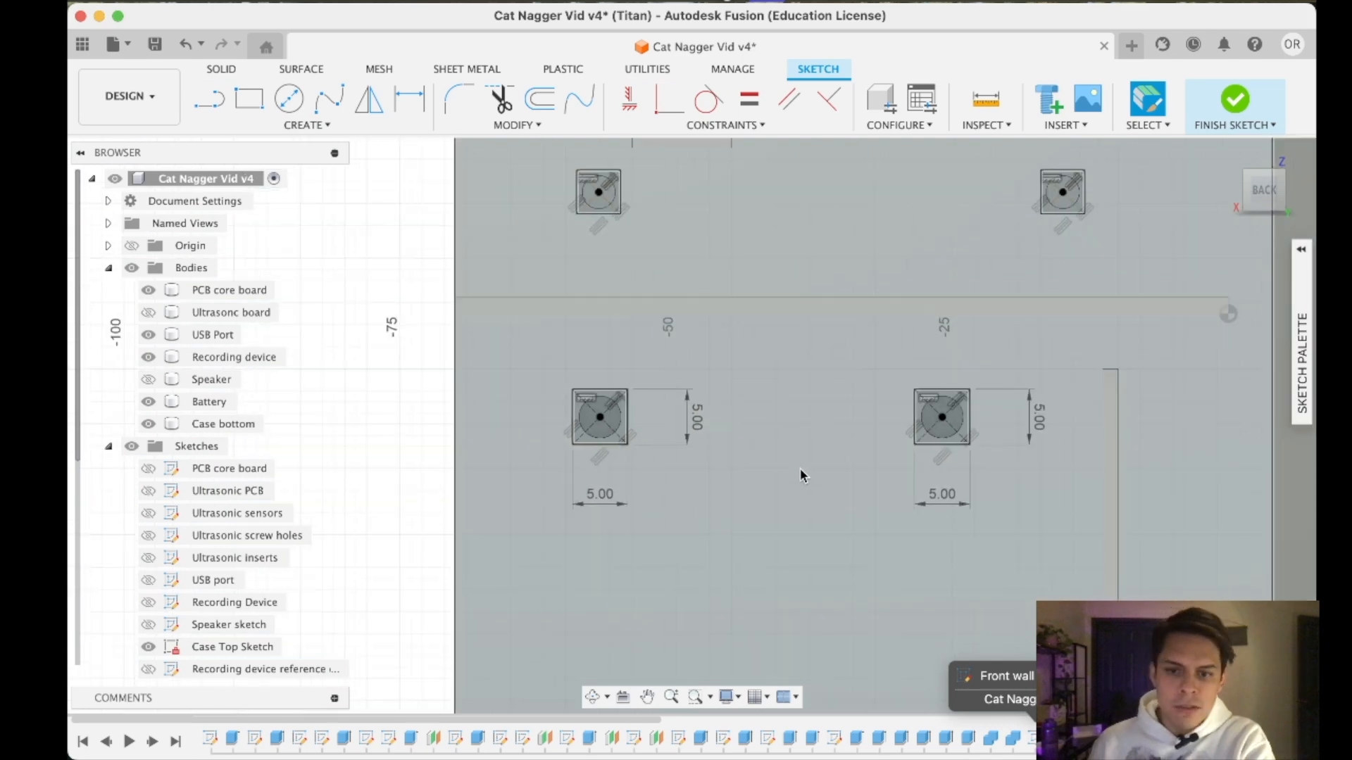
{"action": "scroll", "coordinate": [800, 538], "scroll_direction": "down", "scroll_amount": 5}
{"action": "scroll", "coordinate": [777, 422], "scroll_direction": "up", "scroll_amount": 5}
{"action": "middle_click_drag", "start_coordinate": [861, 595], "coordinate": [915, 496]}
{"action": "left_click", "coordinate": [1251, 204]}
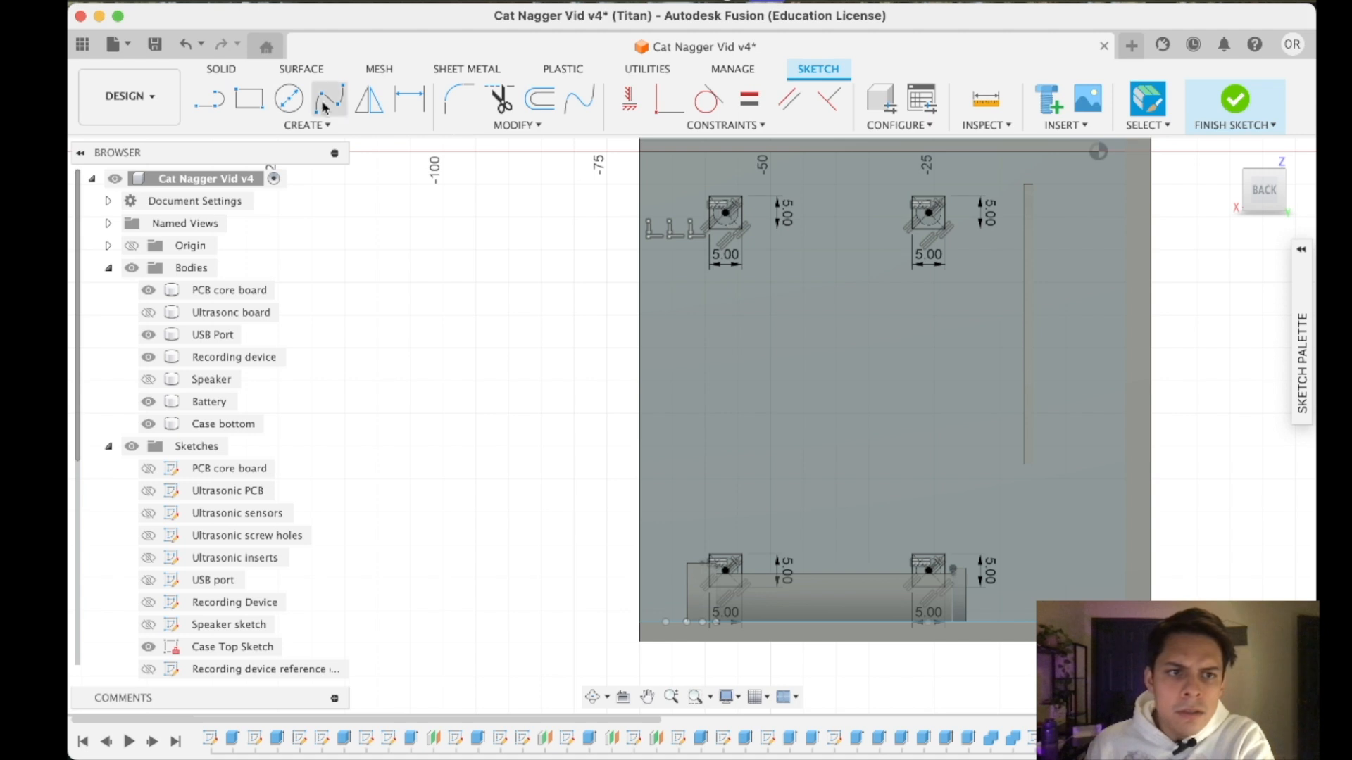
{"action": "key", "text": "l"}
{"action": "left_click", "coordinate": [726, 213]}
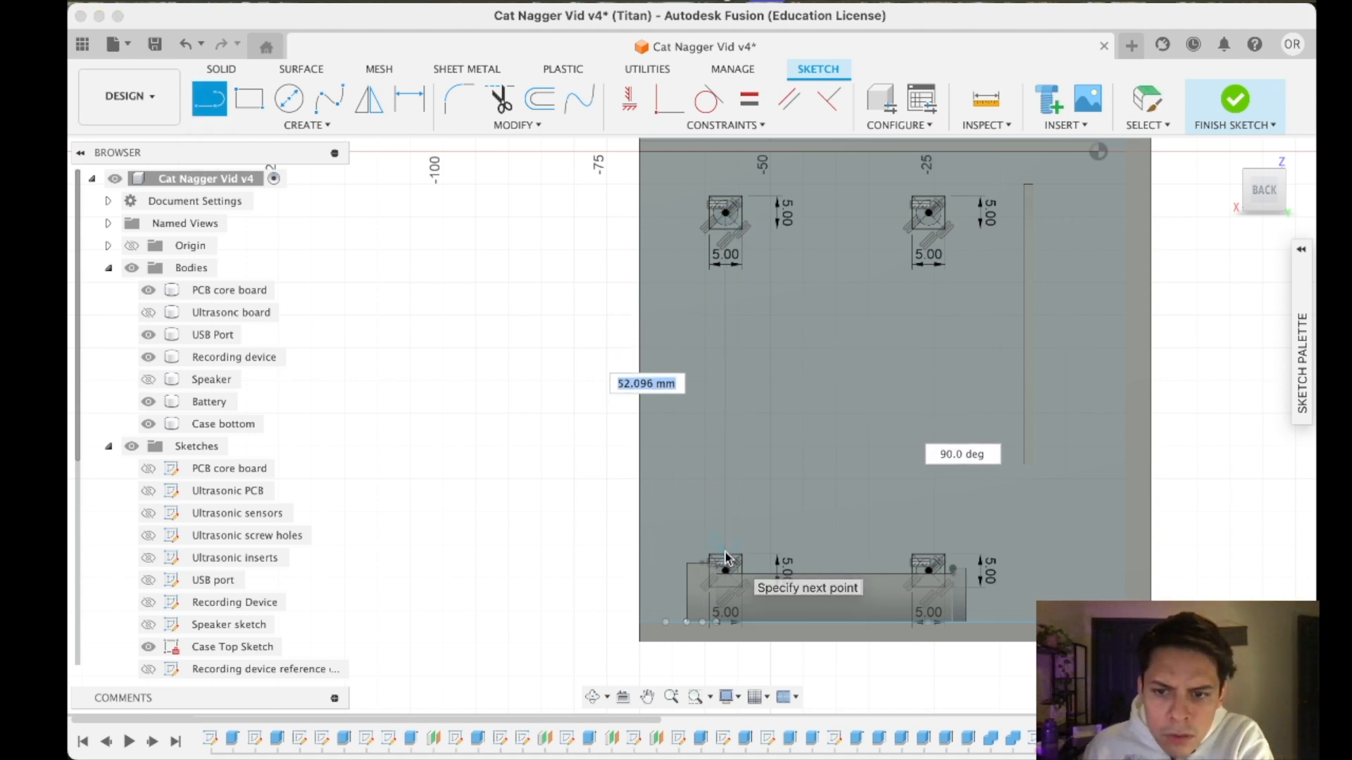
{"action": "key", "text": "Escape"}
{"action": "left_click", "coordinate": [209, 98]}
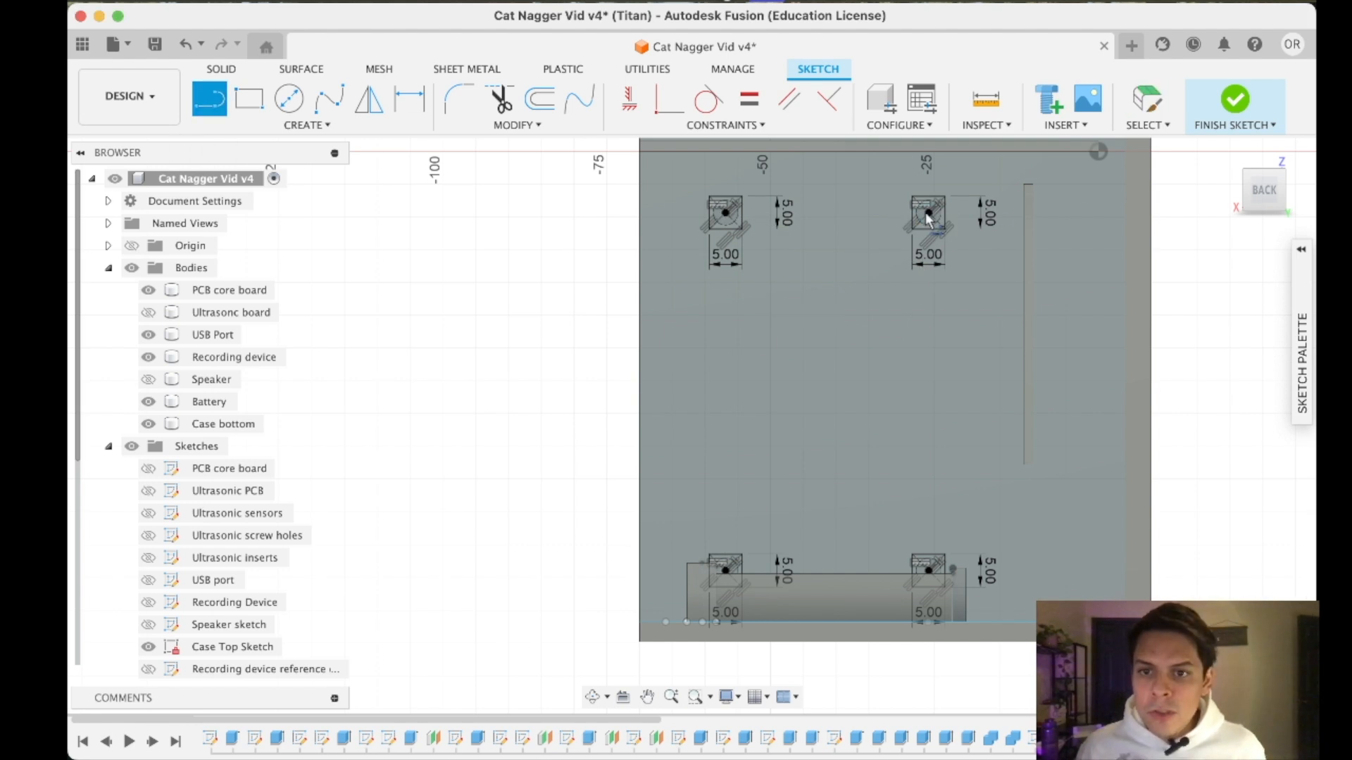
{"action": "left_click", "coordinate": [928, 213]}
{"action": "key", "text": "Escape"}
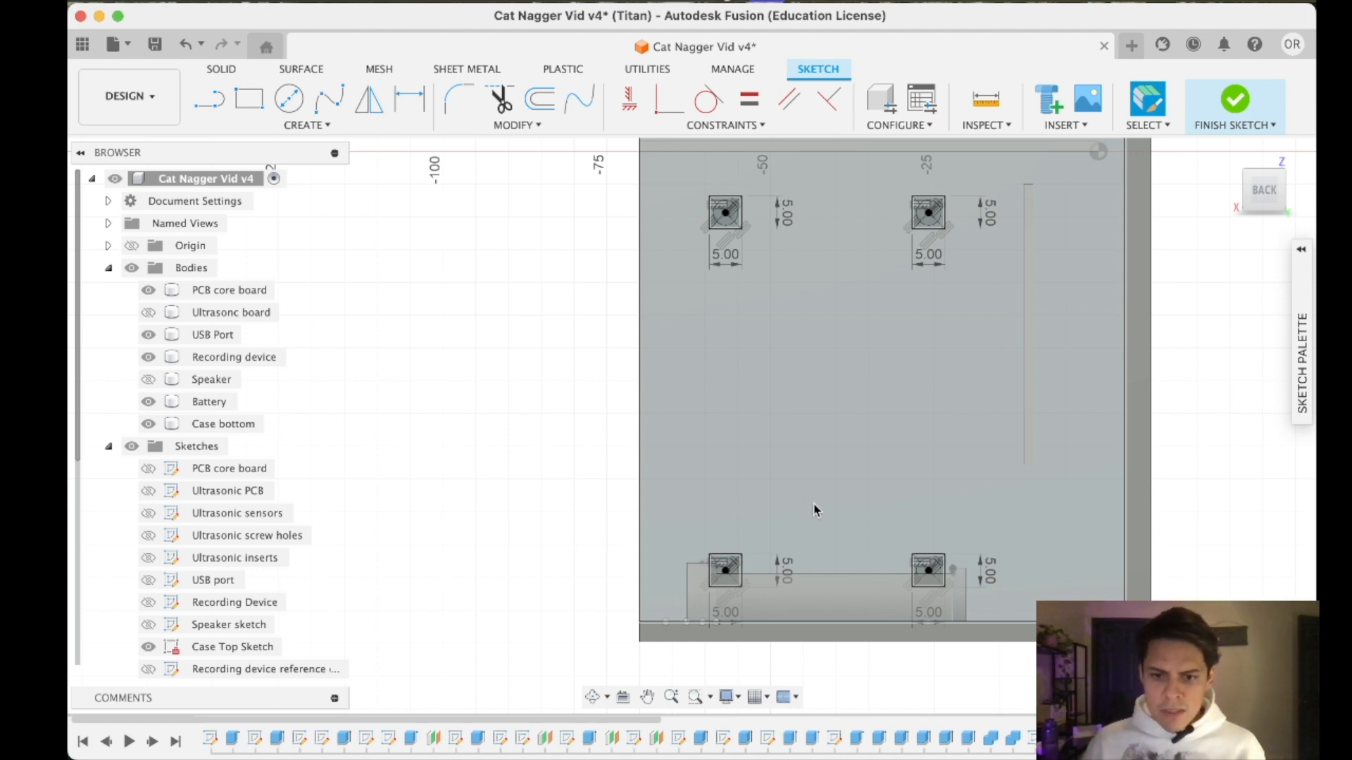
- Try to dimension the hole circle of the upper-right speaker holder, then finish the sketch
{"action": "scroll", "coordinate": [926, 253], "scroll_direction": "up", "scroll_amount": 5}
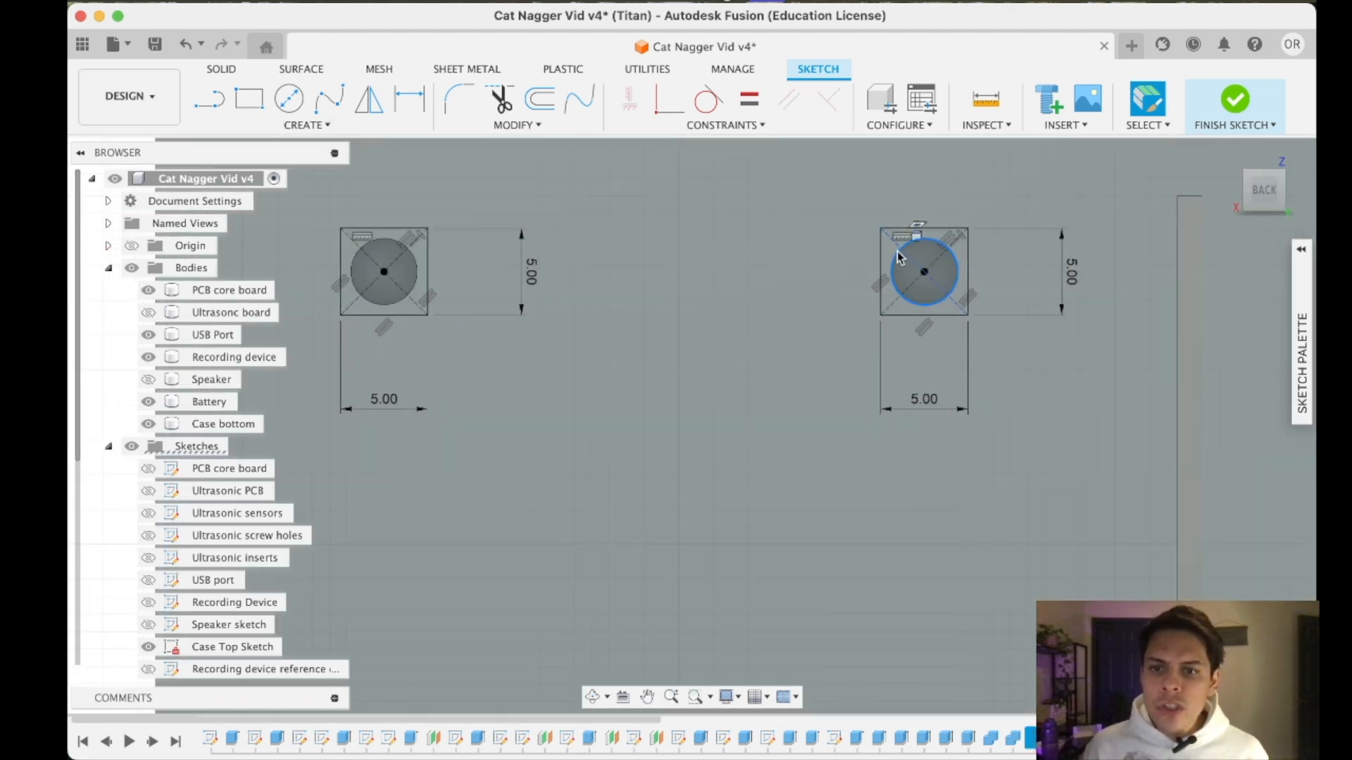
{"action": "right_click", "coordinate": [898, 258]}
{"action": "left_click", "coordinate": [887, 415]}
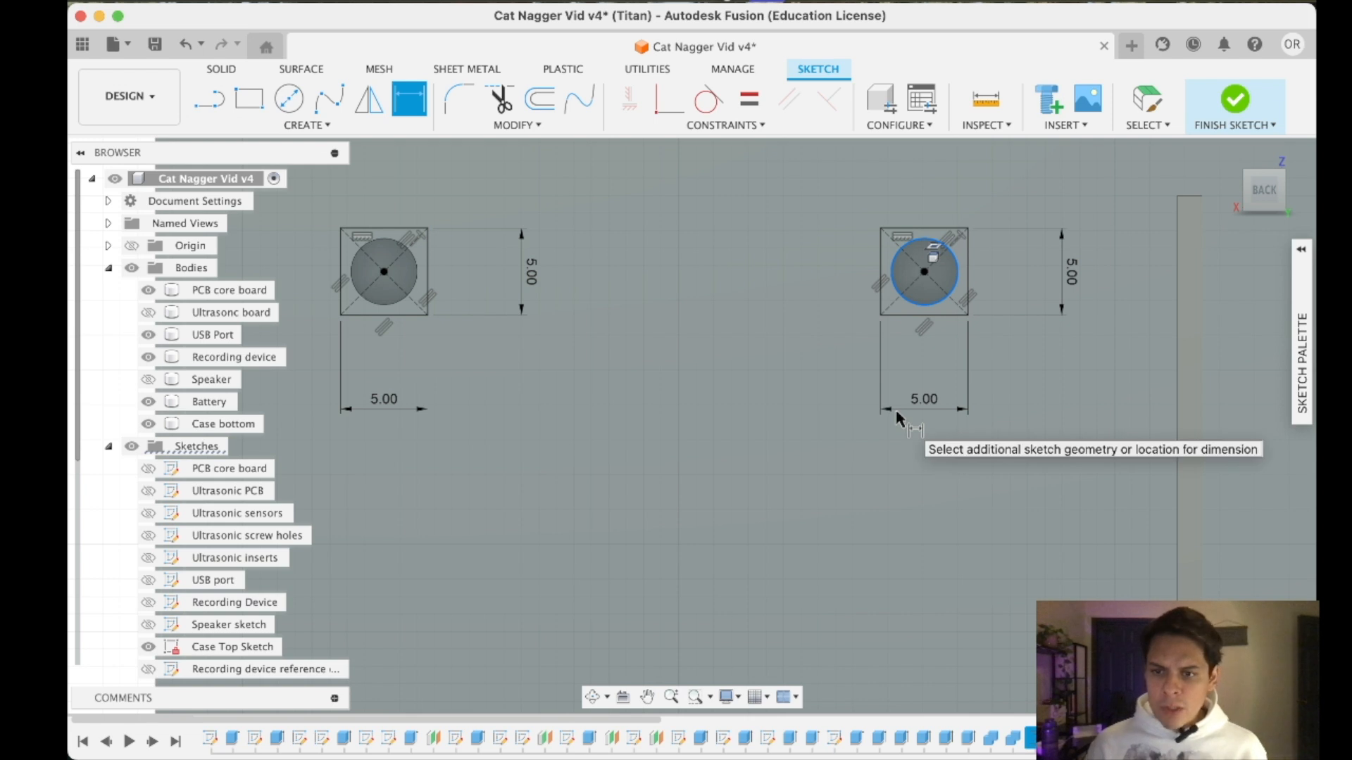
{"action": "left_click", "coordinate": [1063, 380]}
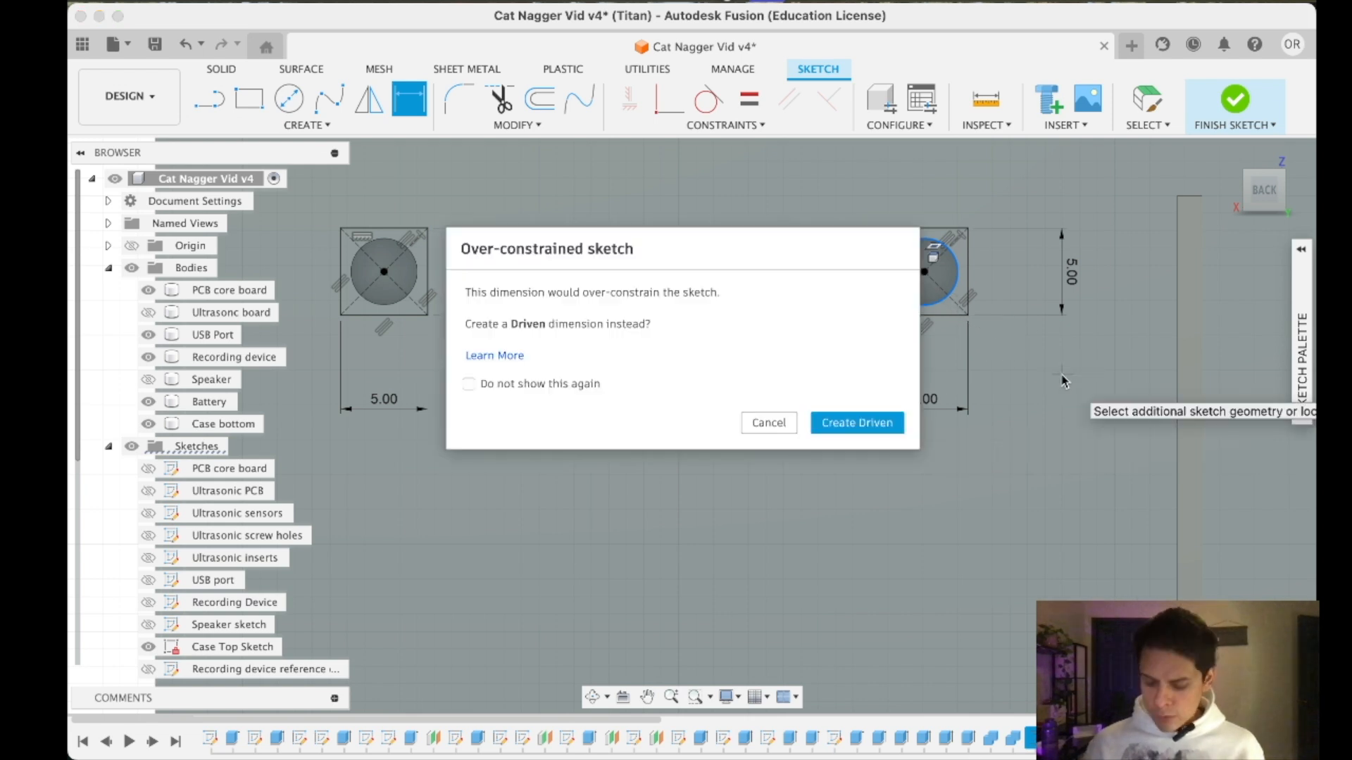
{"action": "key", "text": "Escape"}
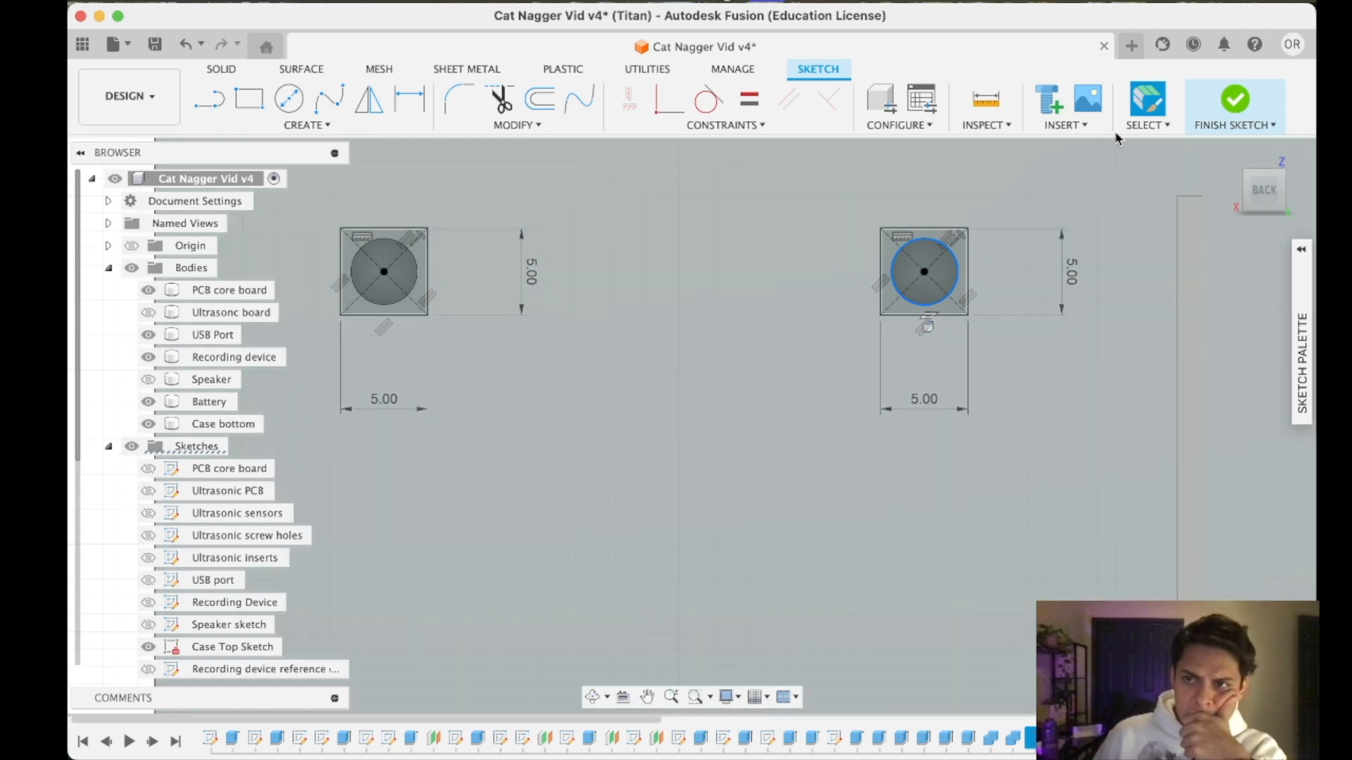
{"action": "left_click", "coordinate": [1224, 107]}
- Open the Speaker sketch for editing through the extrude feature that belongs to the speaker holders' holes
{"action": "right_click", "coordinate": [927, 303]}
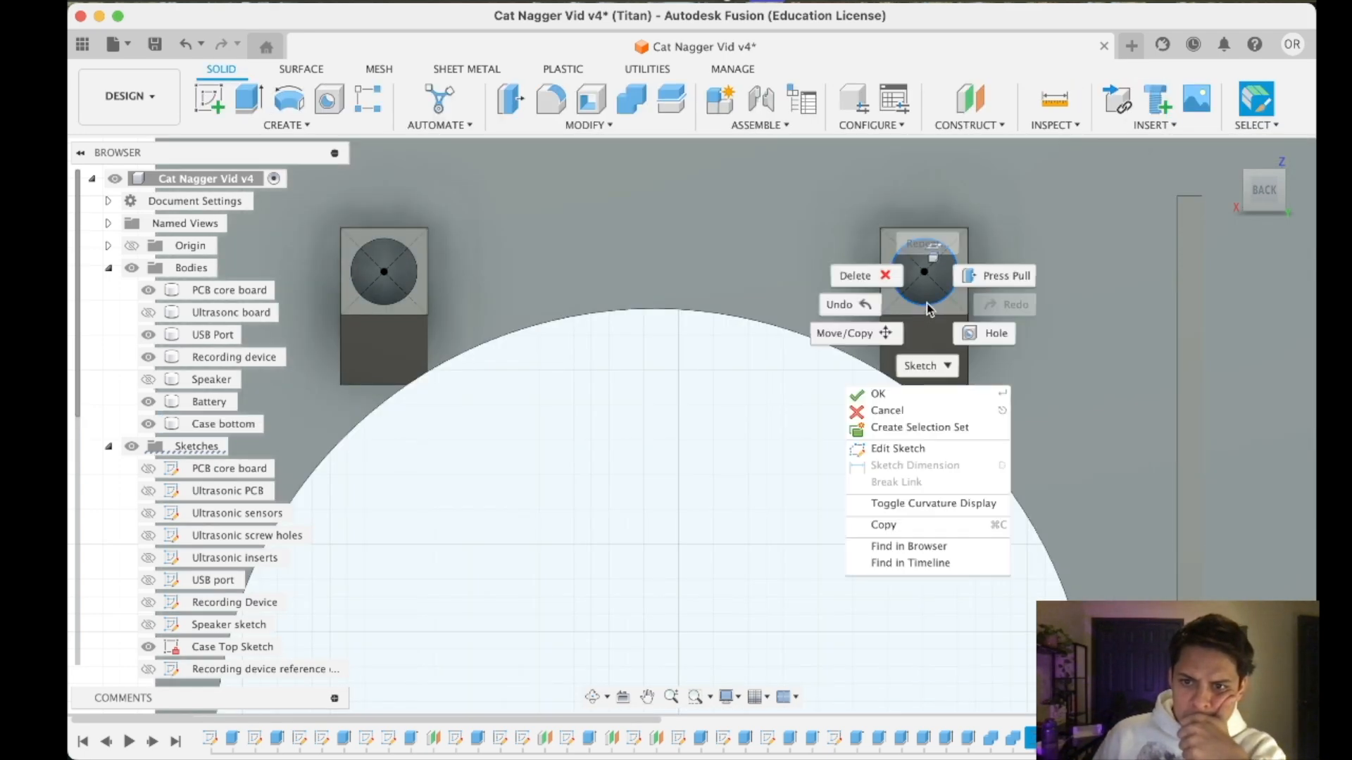
{"action": "key", "text": "Escape"}
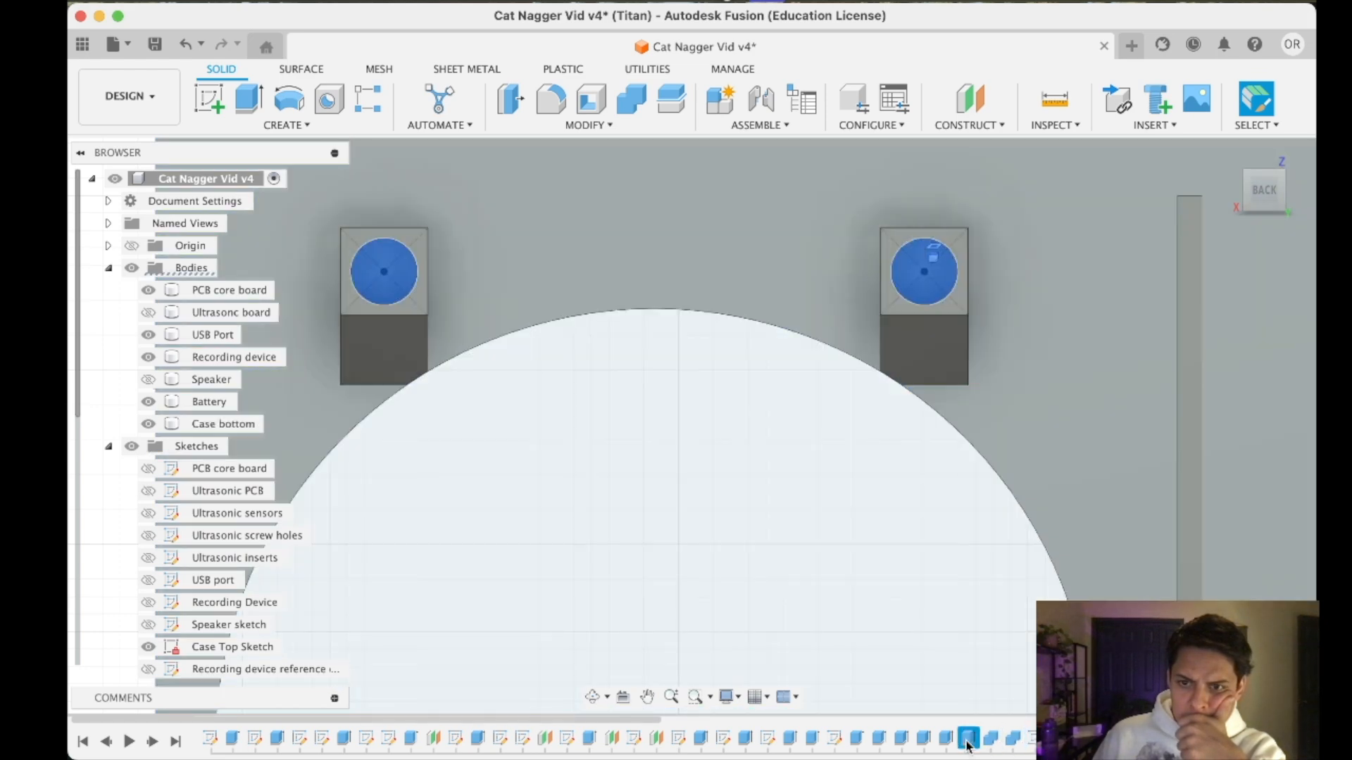
{"action": "right_click", "coordinate": [968, 745]}
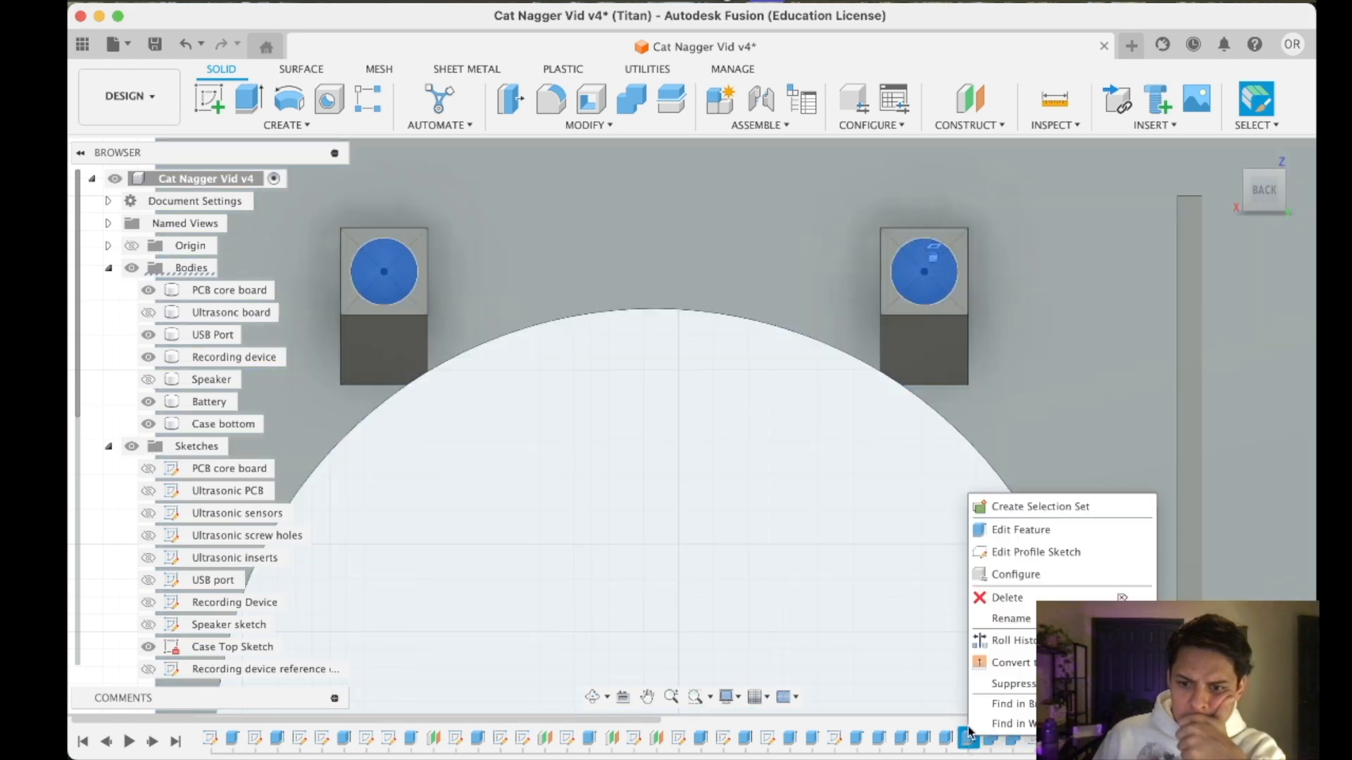
{"action": "left_click", "coordinate": [1000, 551]}
{"action": "scroll", "coordinate": [858, 222], "scroll_direction": "down", "scroll_amount": 8}
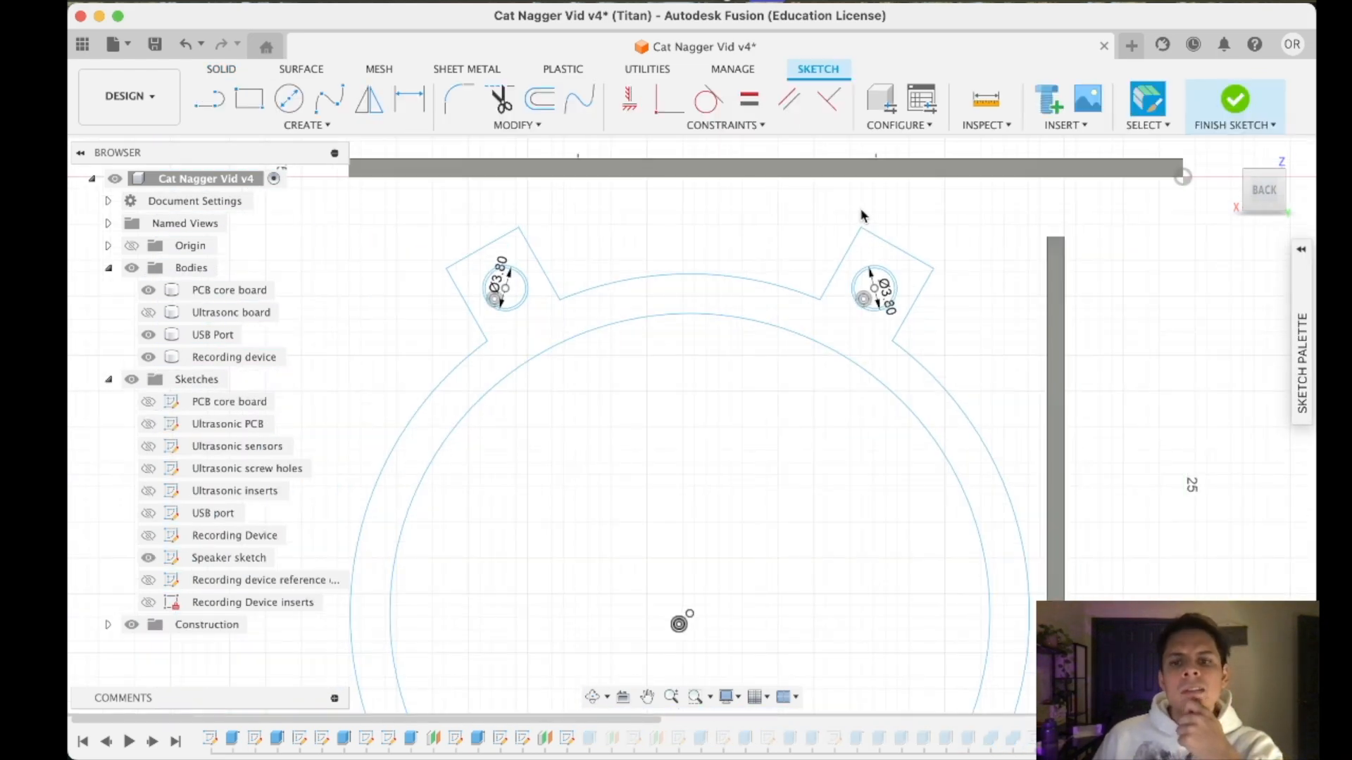
- Try to add a diameter dimension to the outer circle in the speaker's upper-right tab
{"action": "scroll", "coordinate": [807, 459], "scroll_direction": "up", "scroll_amount": 10}
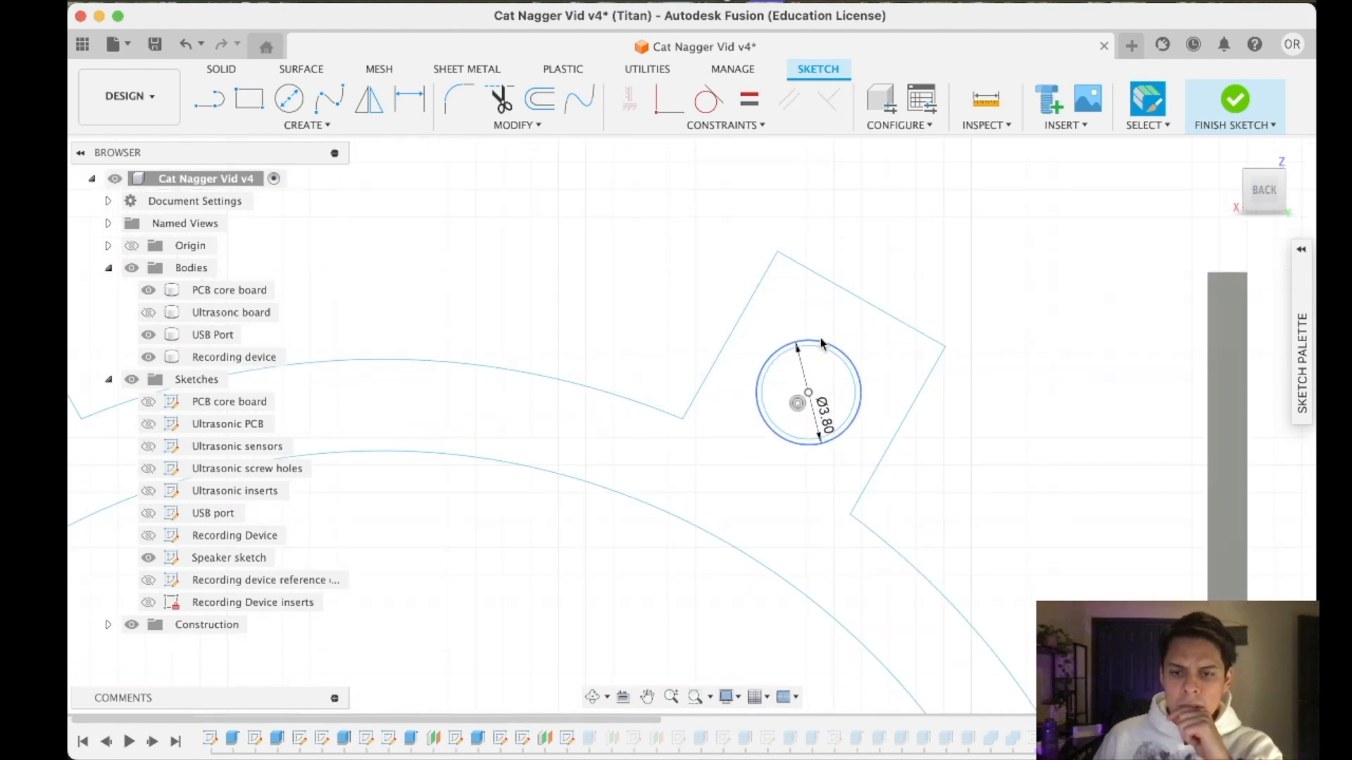
{"action": "right_click", "coordinate": [809, 350]}
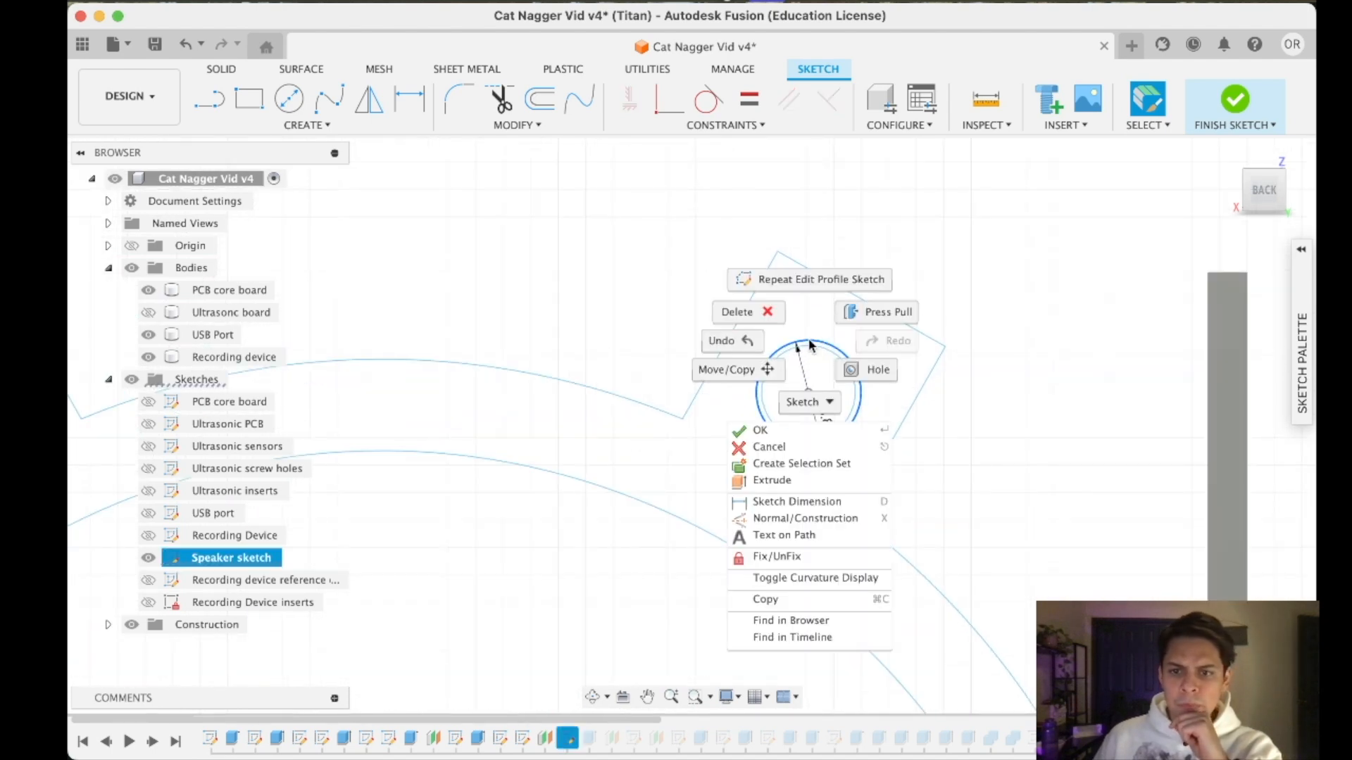
{"action": "left_click", "coordinate": [792, 518]}
{"action": "left_click", "coordinate": [931, 399]}
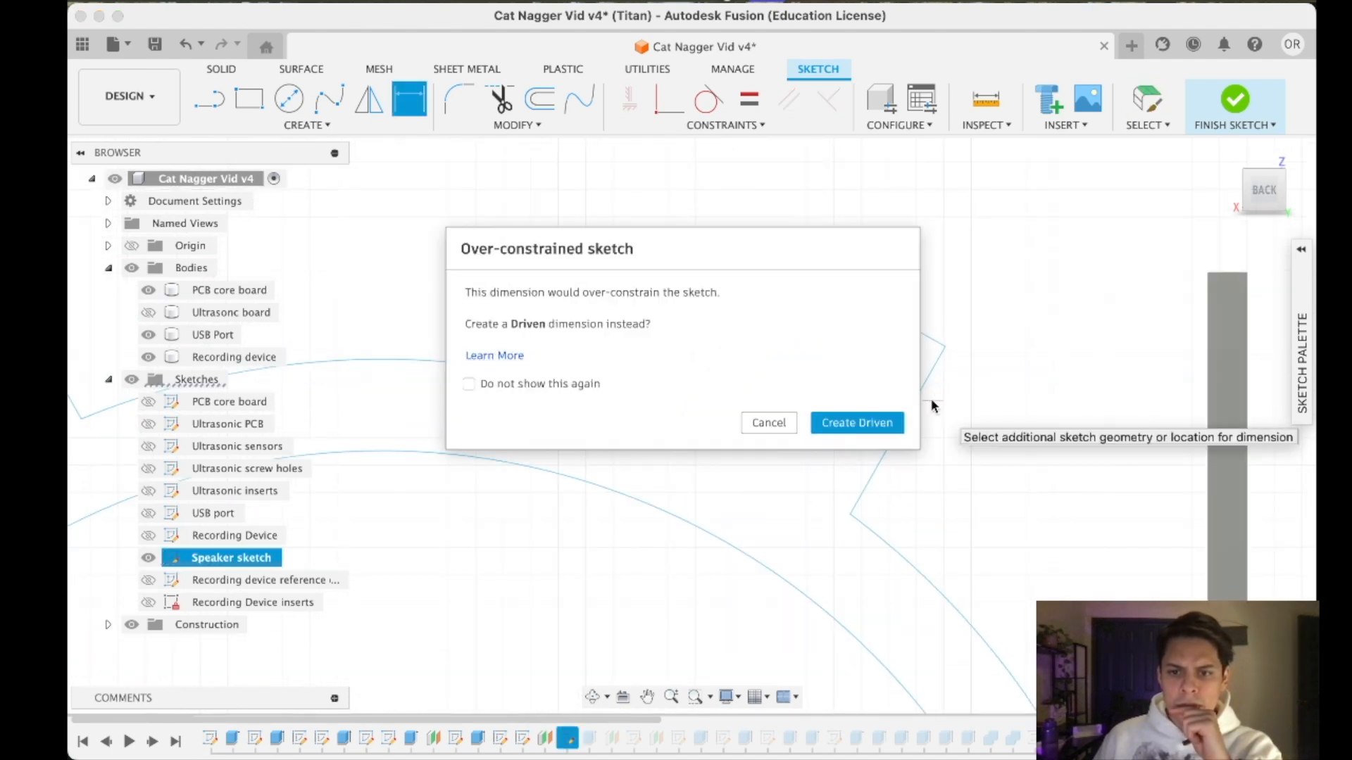
{"action": "left_click", "coordinate": [748, 423]}
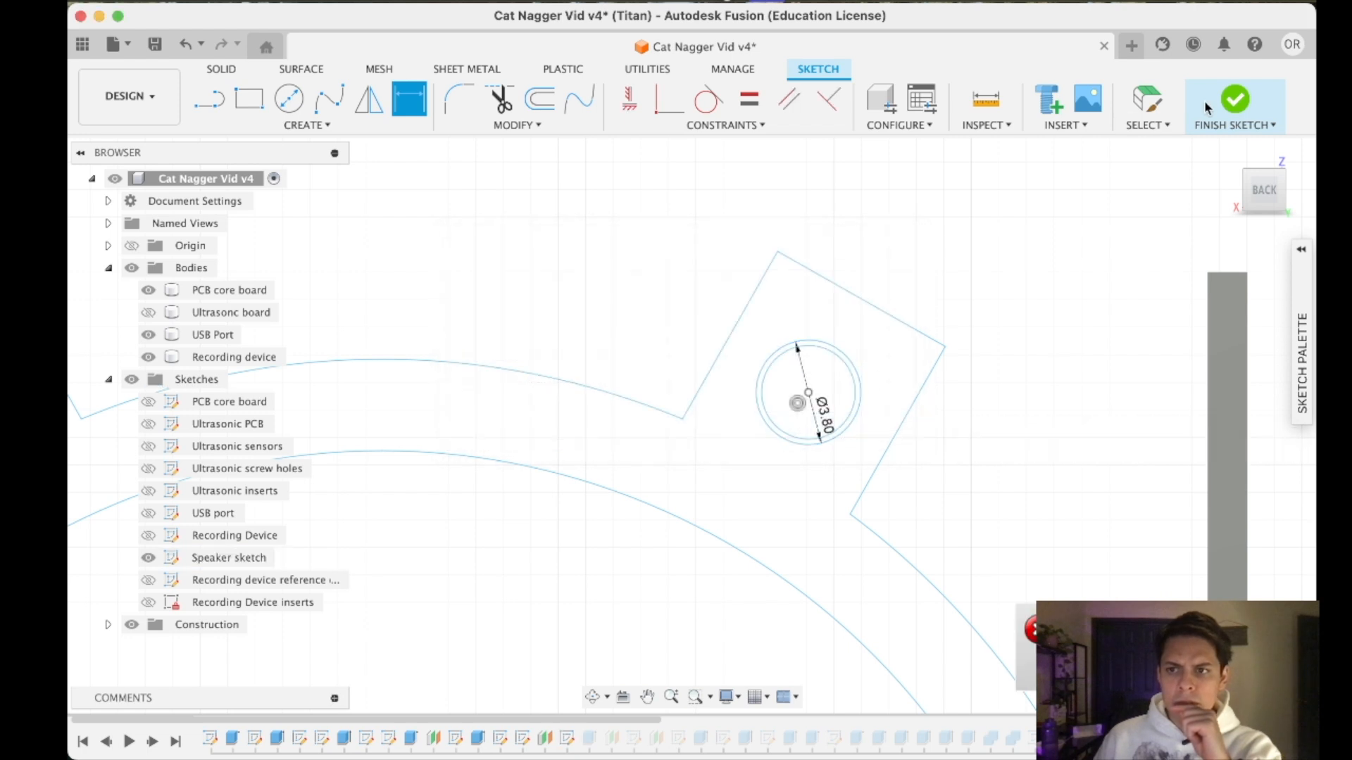
- Set the existing diameter dimensions of the outer circles in the speaker's two upper tabs to 4 mm
{"action": "left_click", "coordinate": [830, 420]}
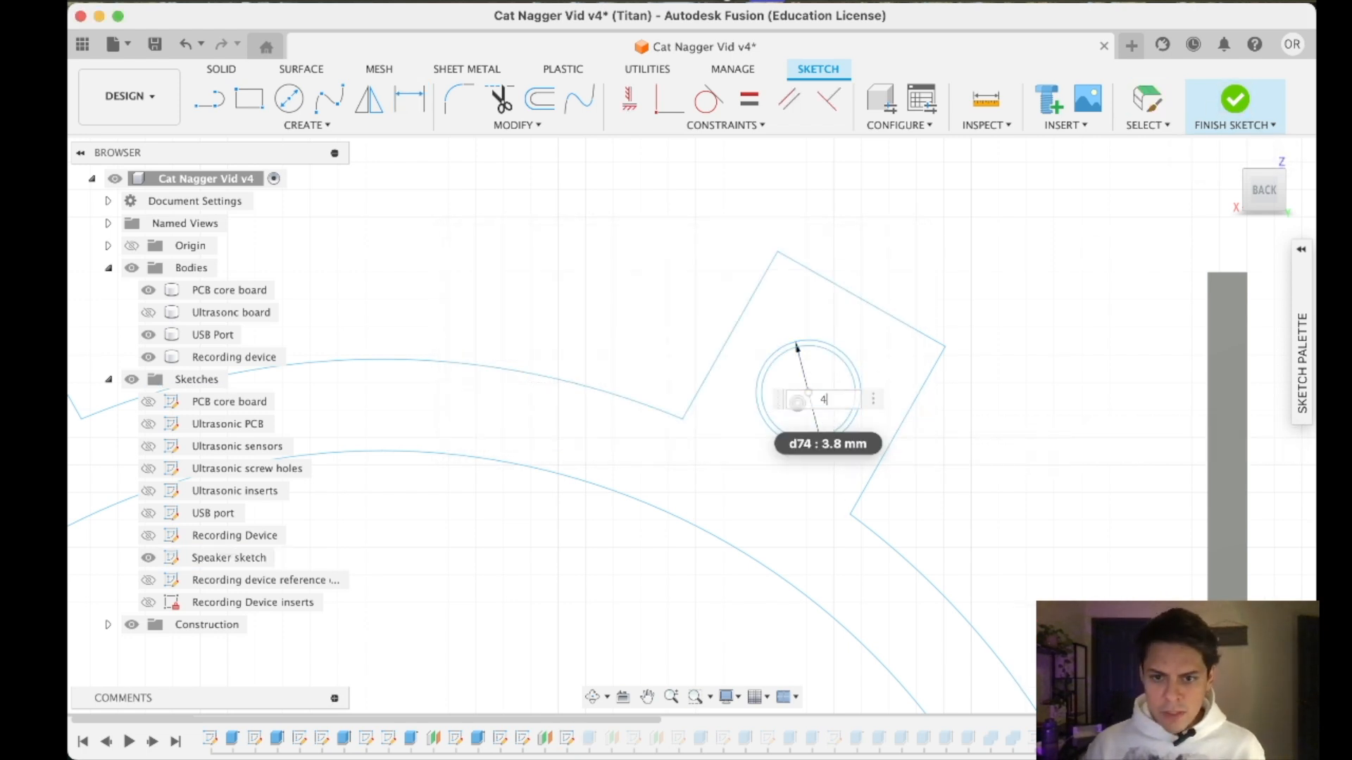
{"action": "key", "text": "Return"}
{"action": "scroll", "coordinate": [736, 458], "scroll_direction": "up", "scroll_amount": 1}
{"action": "scroll", "coordinate": [737, 458], "scroll_direction": "down", "scroll_amount": 6}
{"action": "middle_click_drag", "start_coordinate": [391, 433], "coordinate": [582, 416]}
{"action": "scroll", "coordinate": [582, 414], "scroll_direction": "up", "scroll_amount": 6}
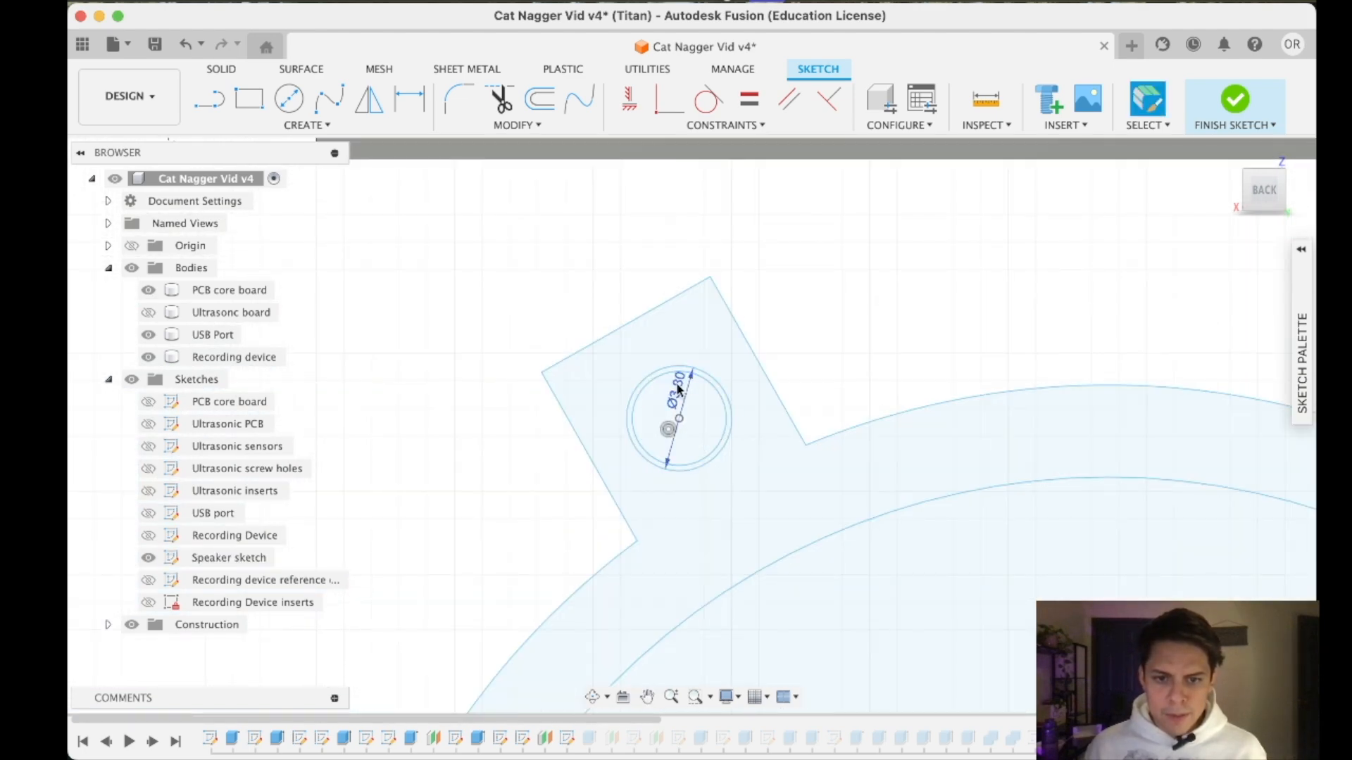
{"action": "double_click", "coordinate": [677, 389]}
{"action": "type", "text": "4"}
{"action": "key", "text": "Return"}
- Set the outer circle diameters in the speaker's two lower tabs to 4 mm and finish the sketch
{"action": "scroll", "coordinate": [858, 540], "scroll_direction": "down", "scroll_amount": 6}
{"action": "middle_click_drag", "start_coordinate": [858, 546], "coordinate": [750, 100]}
{"action": "scroll", "coordinate": [994, 607], "scroll_direction": "up", "scroll_amount": 6}
{"action": "double_click", "coordinate": [924, 451]}
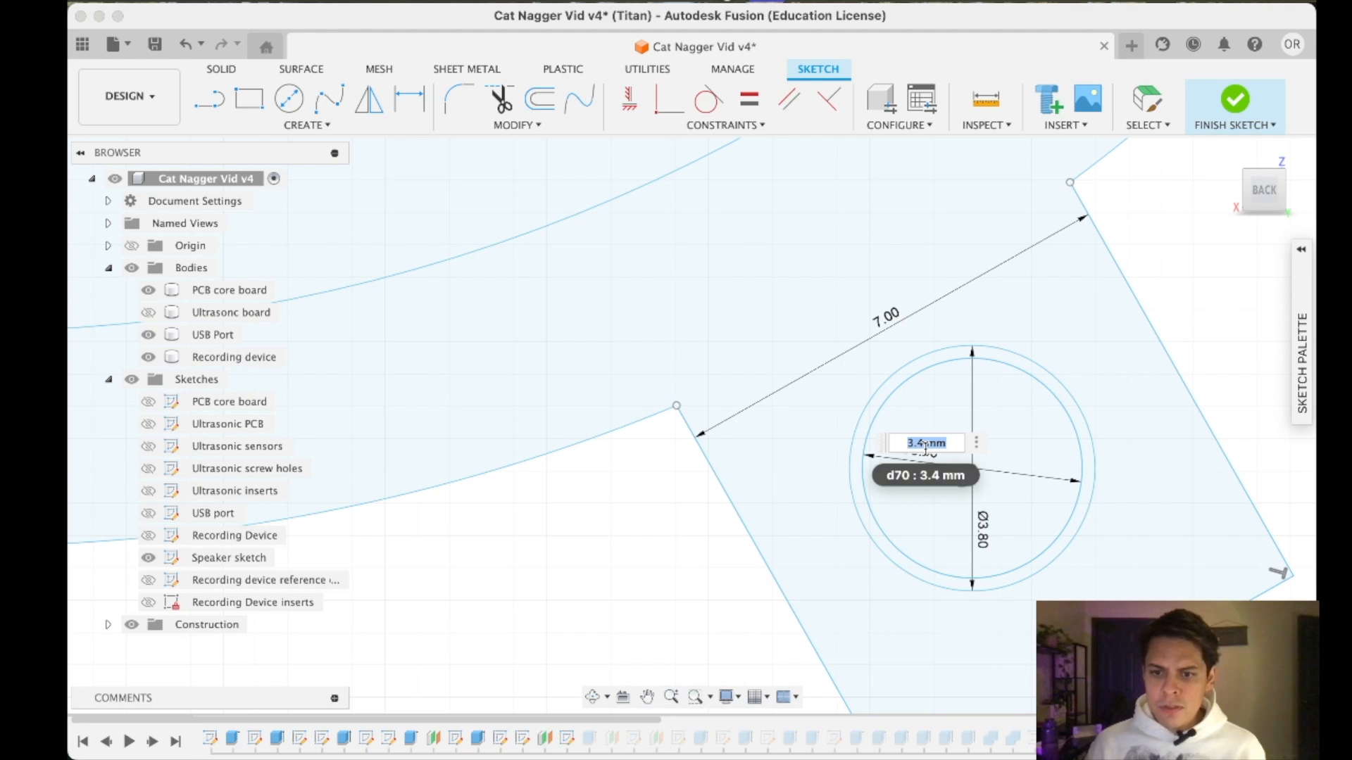
{"action": "left_click", "coordinate": [982, 547]}
{"action": "type", "text": "4"}
{"action": "key", "text": "Return"}
{"action": "scroll", "coordinate": [978, 535], "scroll_direction": "down", "scroll_amount": 6}
{"action": "scroll", "coordinate": [457, 537], "scroll_direction": "up", "scroll_amount": 6}
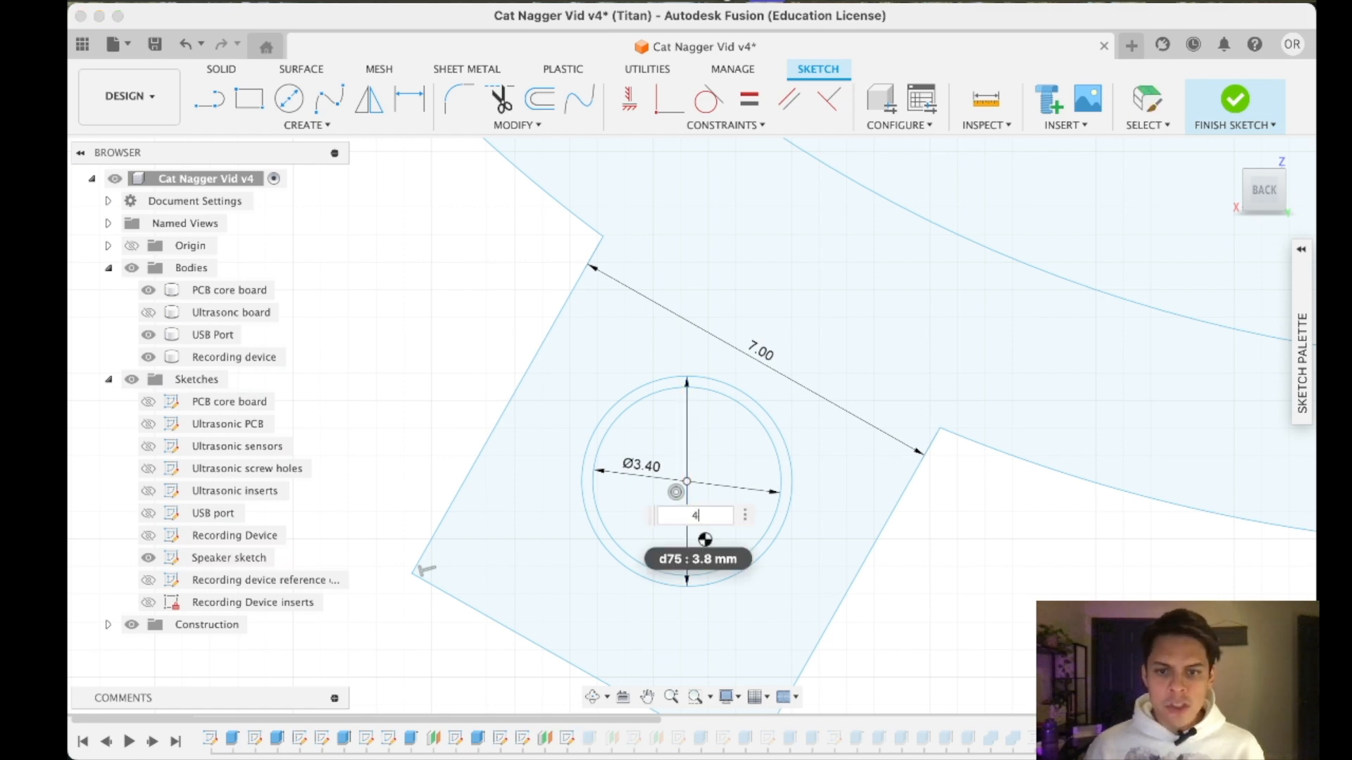
{"action": "key", "text": "Return"}
{"action": "scroll", "coordinate": [915, 519], "scroll_direction": "down", "scroll_amount": 8}
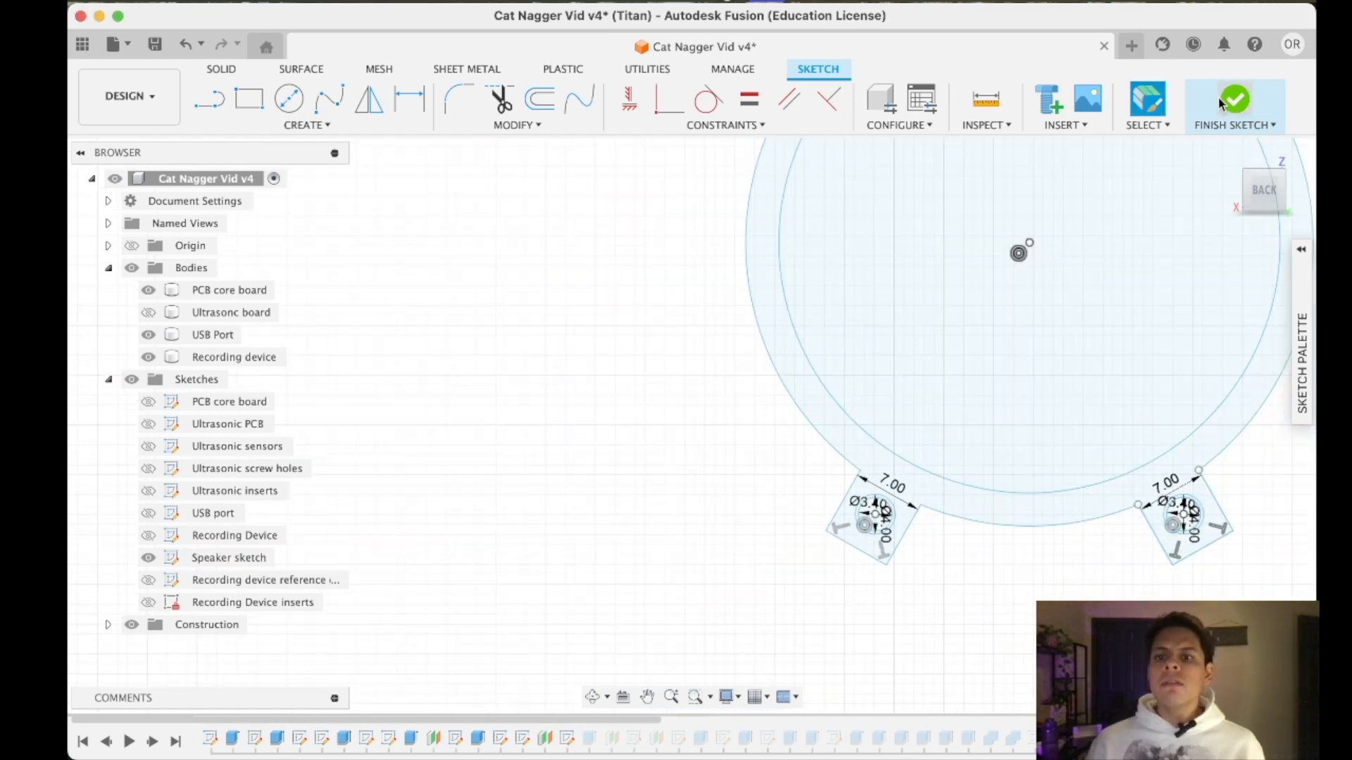
{"action": "left_click", "coordinate": [1235, 99]}
- Check the lower speaker holders' holes and reopen the Front wall Insert holders sketch for editing
{"action": "middle_click_drag", "start_coordinate": [976, 365], "coordinate": [658, 235]}
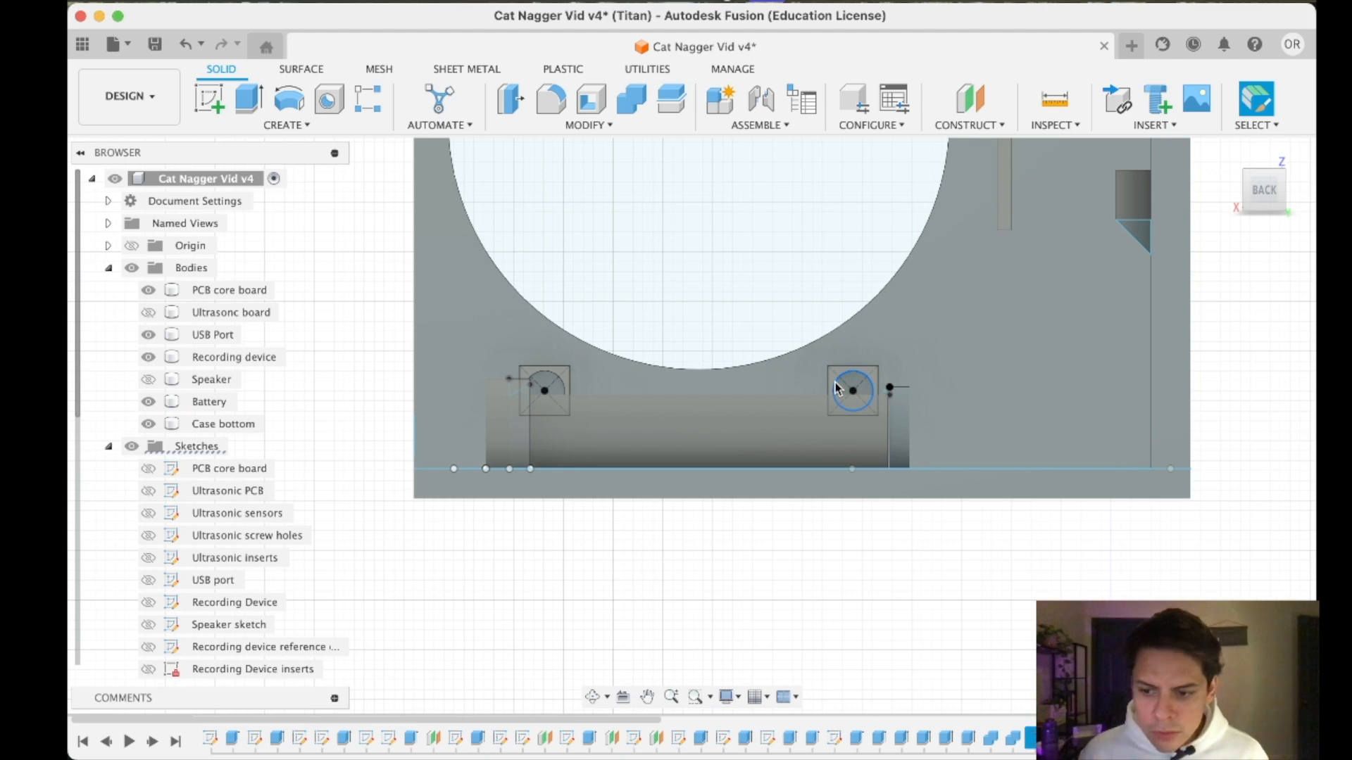
{"action": "scroll", "coordinate": [836, 387], "scroll_direction": "up", "scroll_amount": 3}
{"action": "scroll", "coordinate": [836, 388], "scroll_direction": "down", "scroll_amount": 3}
{"action": "scroll", "coordinate": [836, 388], "scroll_direction": "up", "scroll_amount": 1}
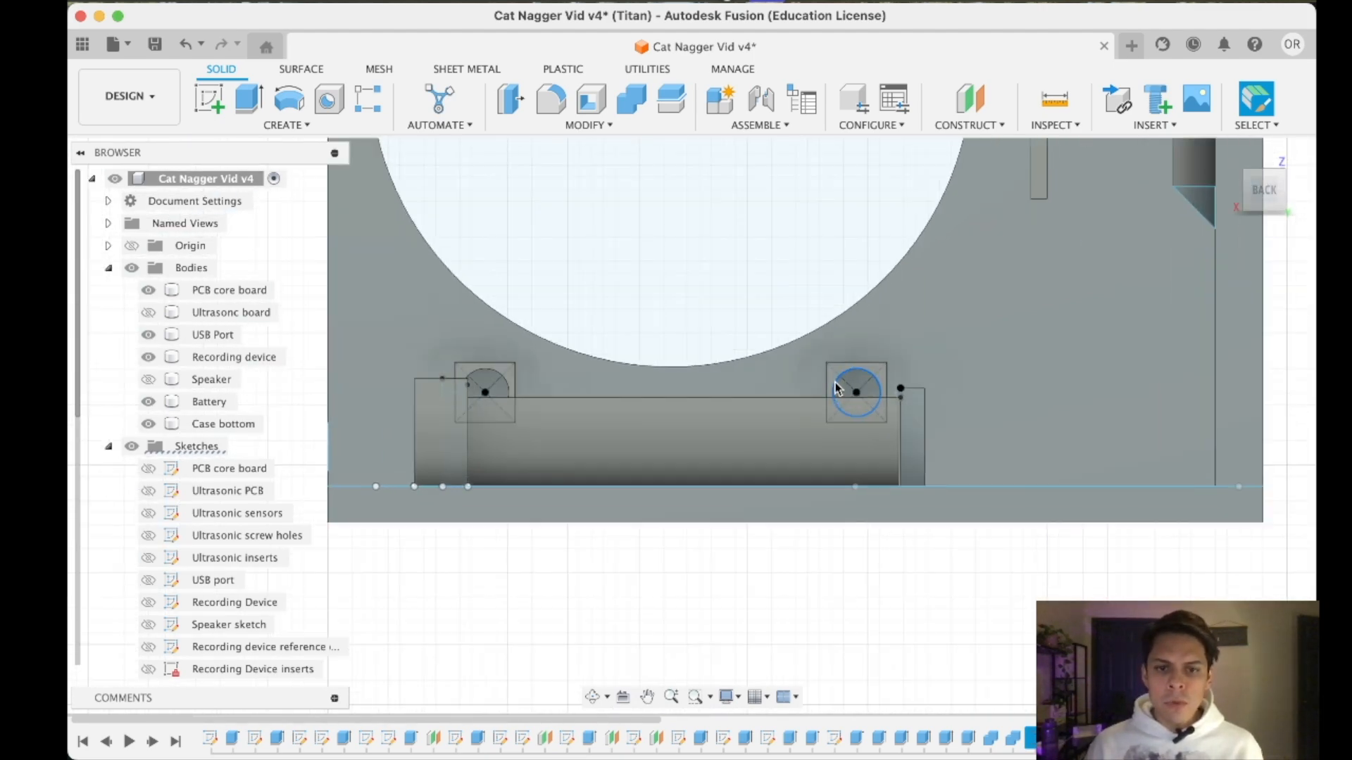
{"action": "scroll", "coordinate": [837, 365], "scroll_direction": "up", "scroll_amount": 1}
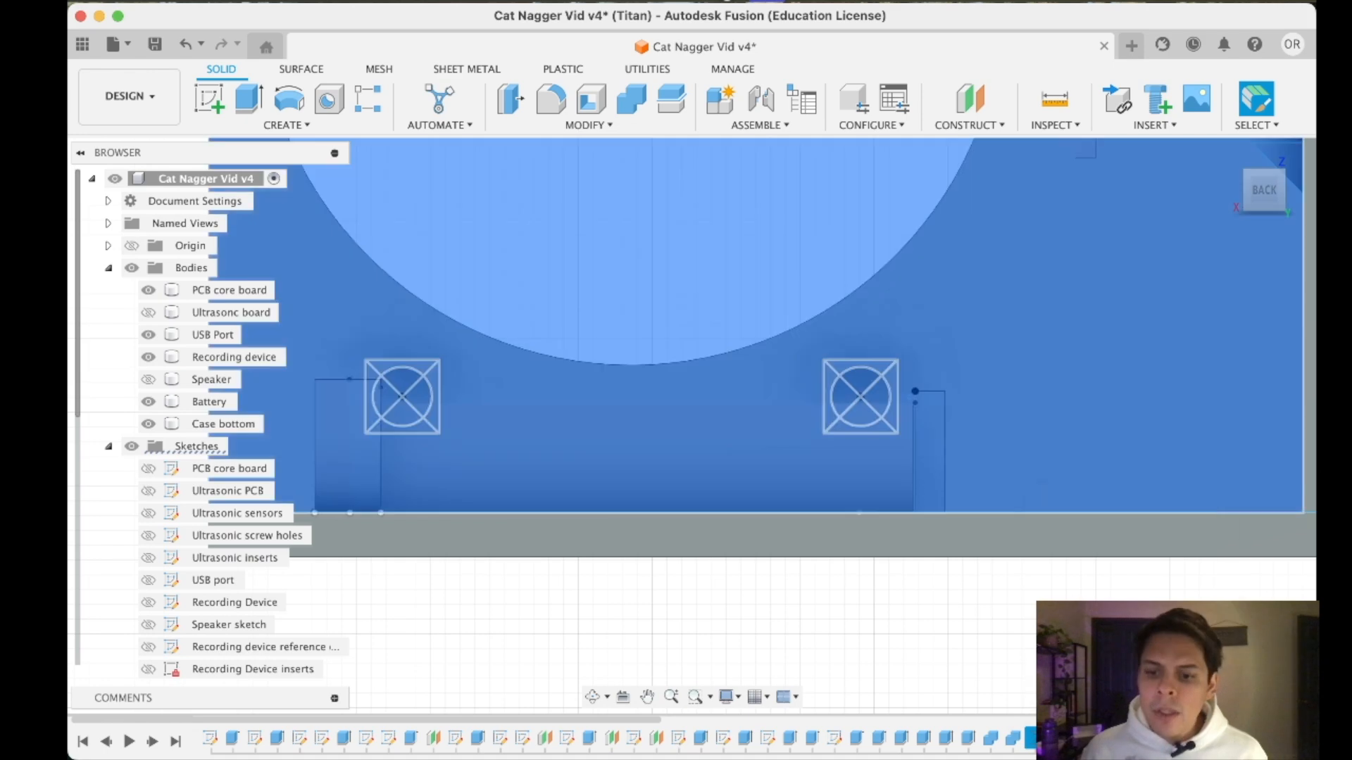
{"action": "right_click", "coordinate": [1040, 737]}
{"action": "left_click", "coordinate": [1079, 522]}
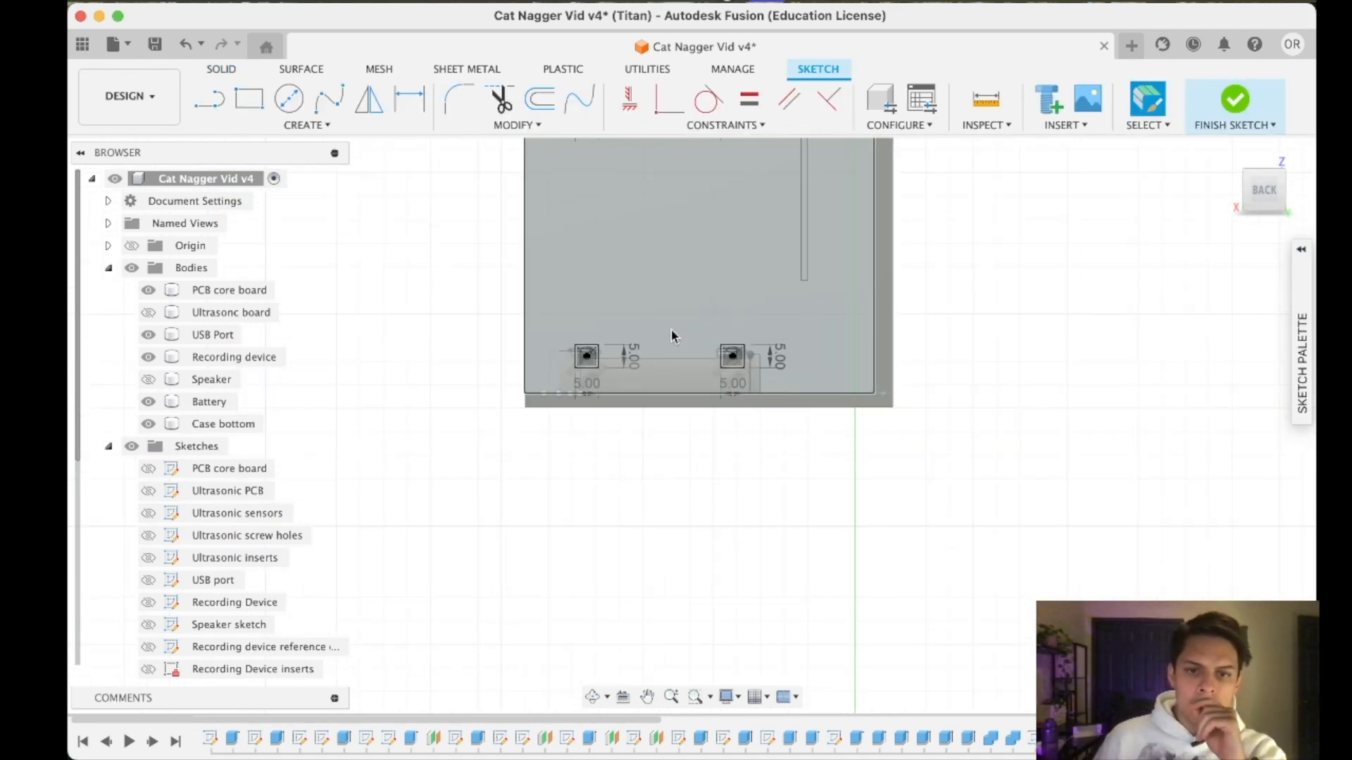
- Set the height and width of the lower holder square farthest from the wall groove to 5.2 mm
{"action": "scroll", "coordinate": [672, 468], "scroll_direction": "up", "scroll_amount": 3}
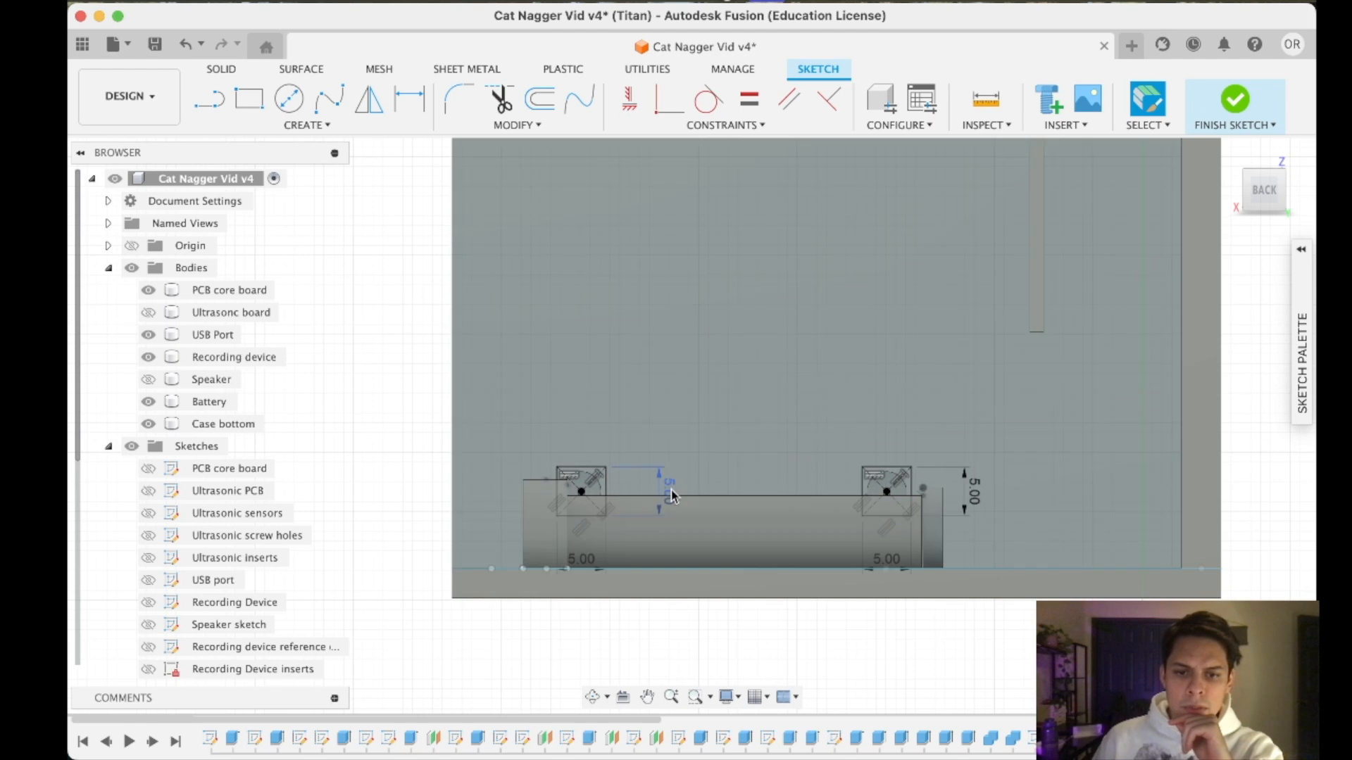
{"action": "double_click", "coordinate": [670, 490]}
{"action": "type", "text": "5.2"}
{"action": "key", "text": "Return"}
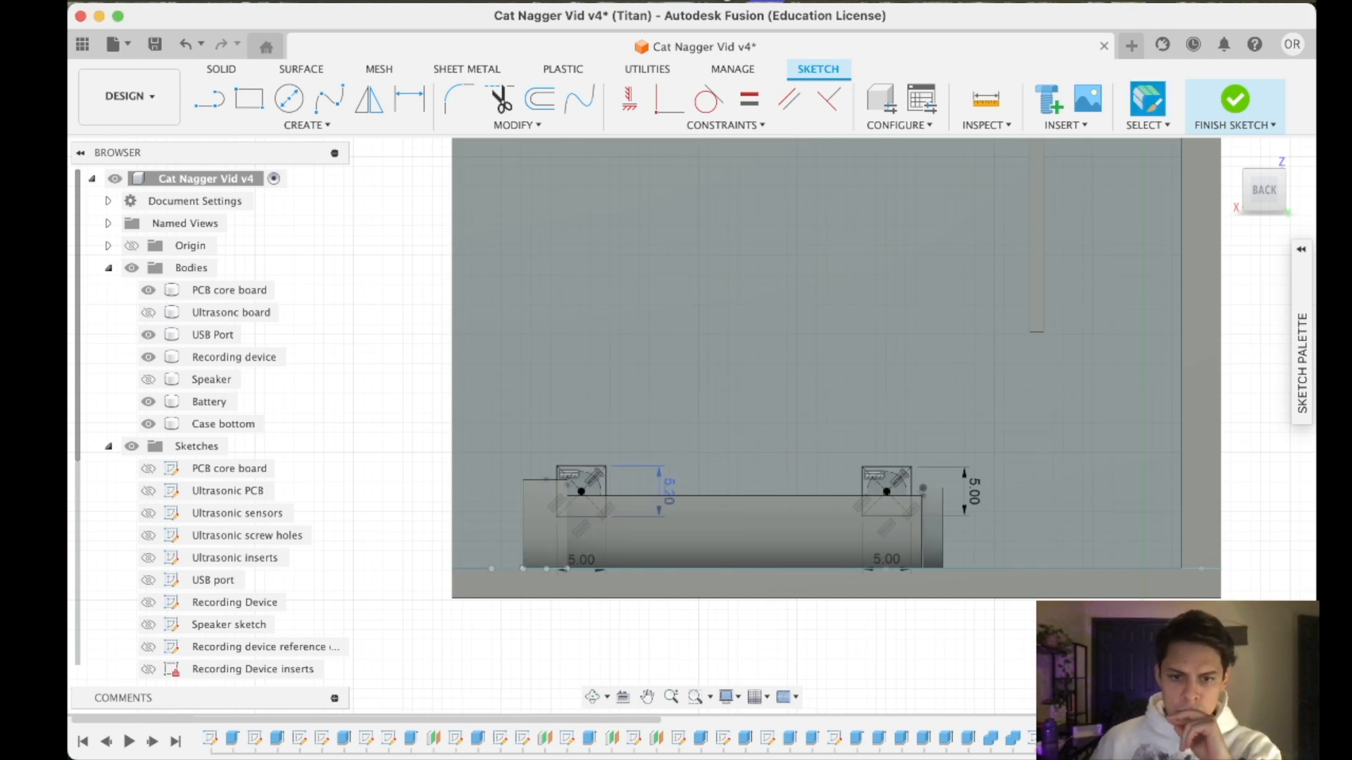
{"action": "double_click", "coordinate": [581, 558]}
{"action": "type", "text": "5.2"}
{"action": "key", "text": "Return"}
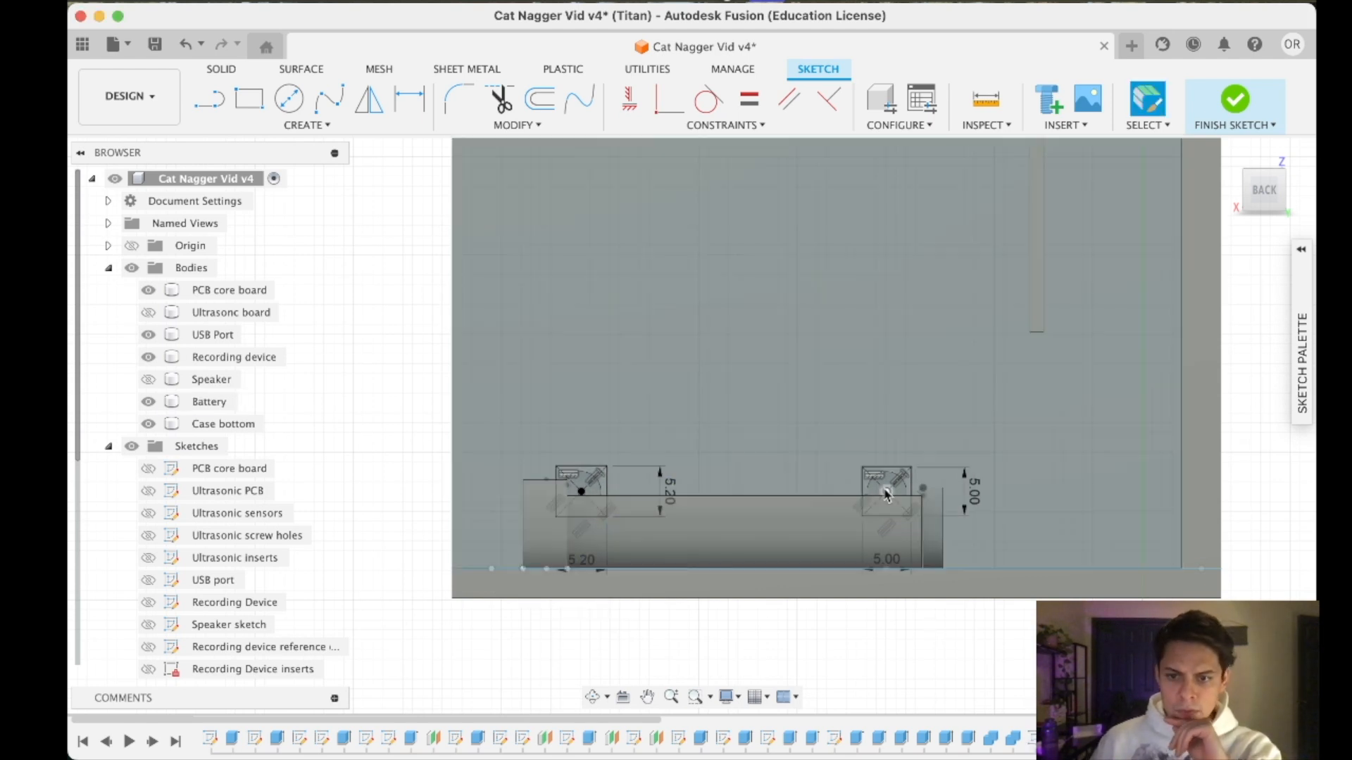
- Set the height and width of the other lower holder square, nearest the wall groove, to 5.2 mm
{"action": "double_click", "coordinate": [975, 495]}
{"action": "type", "text": "5.2"}
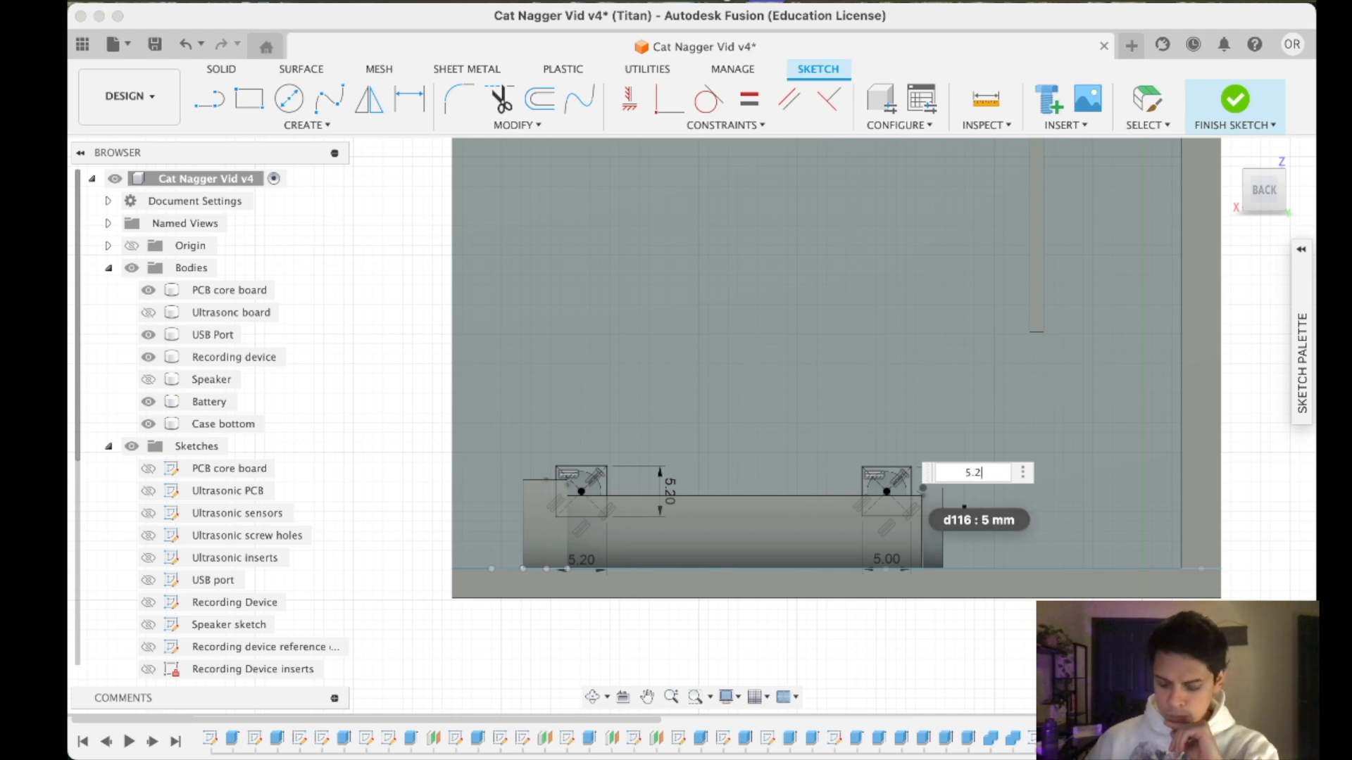
{"action": "key", "text": "Return"}
{"action": "double_click", "coordinate": [887, 558]}
{"action": "type", "text": "5.2"}
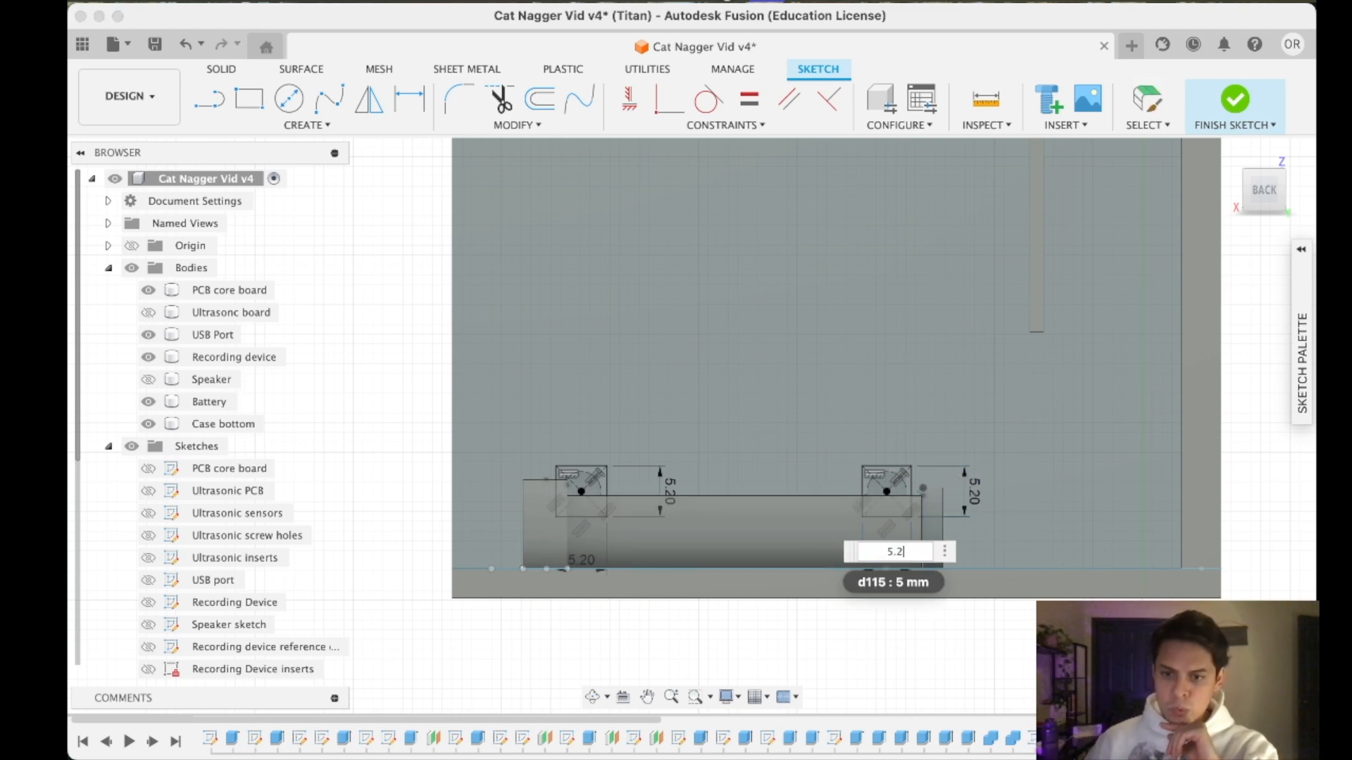
{"action": "key", "text": "Return"}
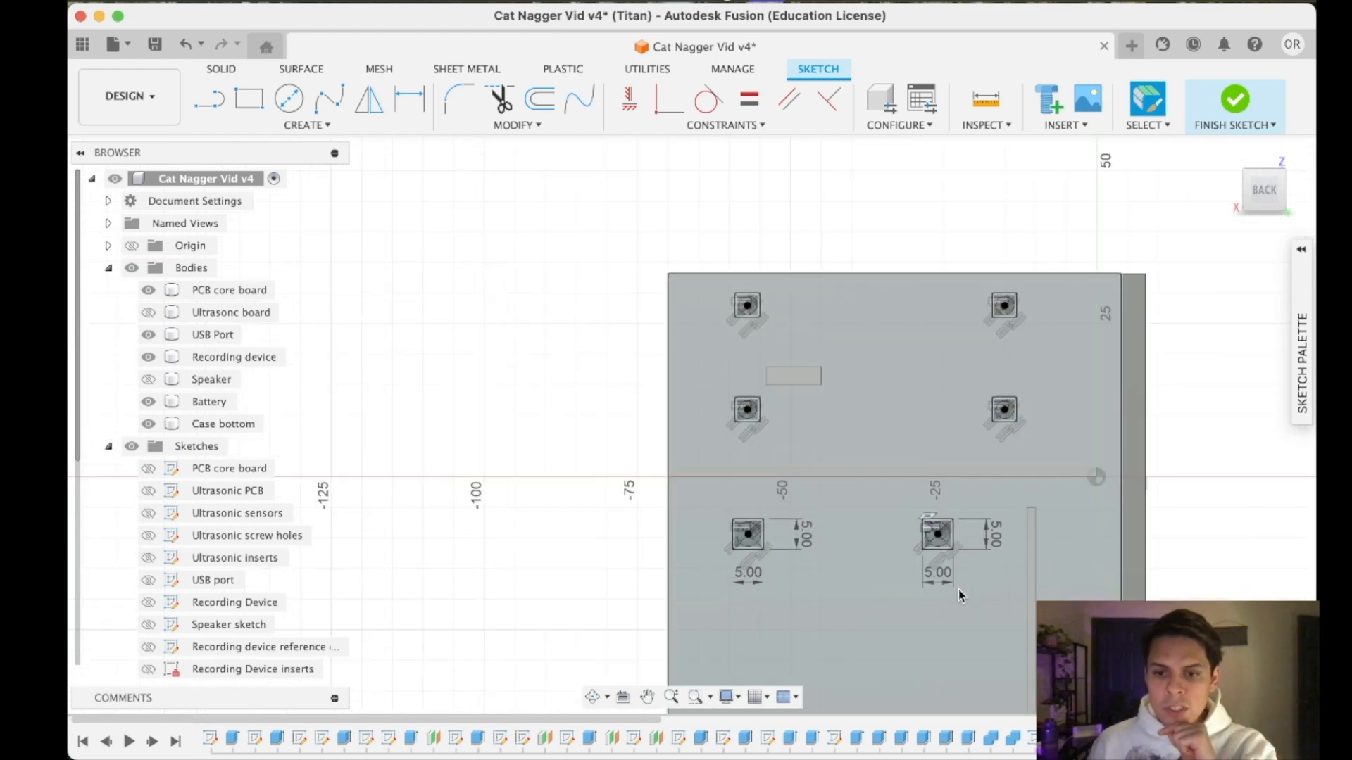
{"action": "scroll", "coordinate": [954, 584], "scroll_direction": "up", "scroll_amount": 3}
{"action": "double_click", "coordinate": [926, 578]}
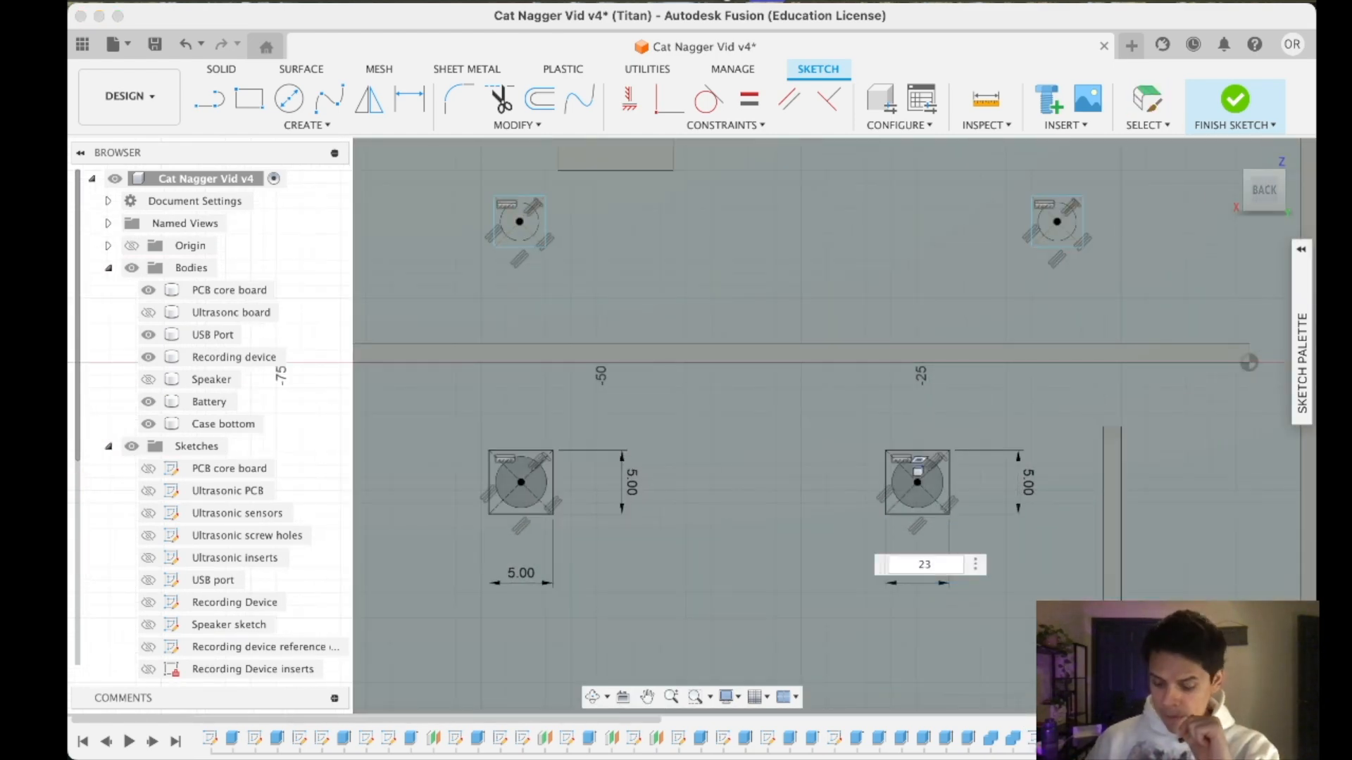
{"action": "key", "text": "Return"}
{"action": "key", "text": "super+z"}
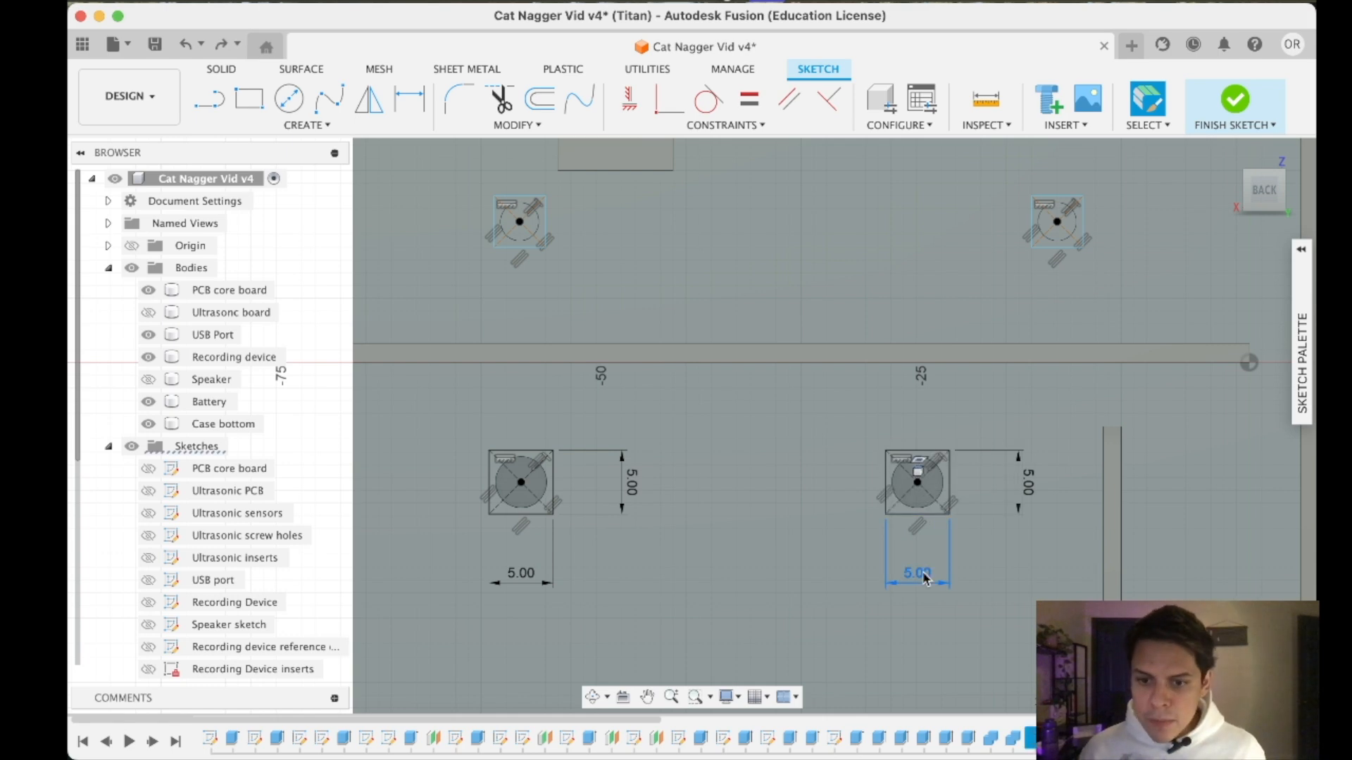
- Set the width and height of the speaker's upper holder square nearest the wall groove to 5.2 mm
{"action": "double_click", "coordinate": [923, 575]}
{"action": "type", "text": "5.2"}
{"action": "key", "text": "Return"}
{"action": "double_click", "coordinate": [1030, 484]}
{"action": "type", "text": "5.2"}
{"action": "key", "text": "Return"}
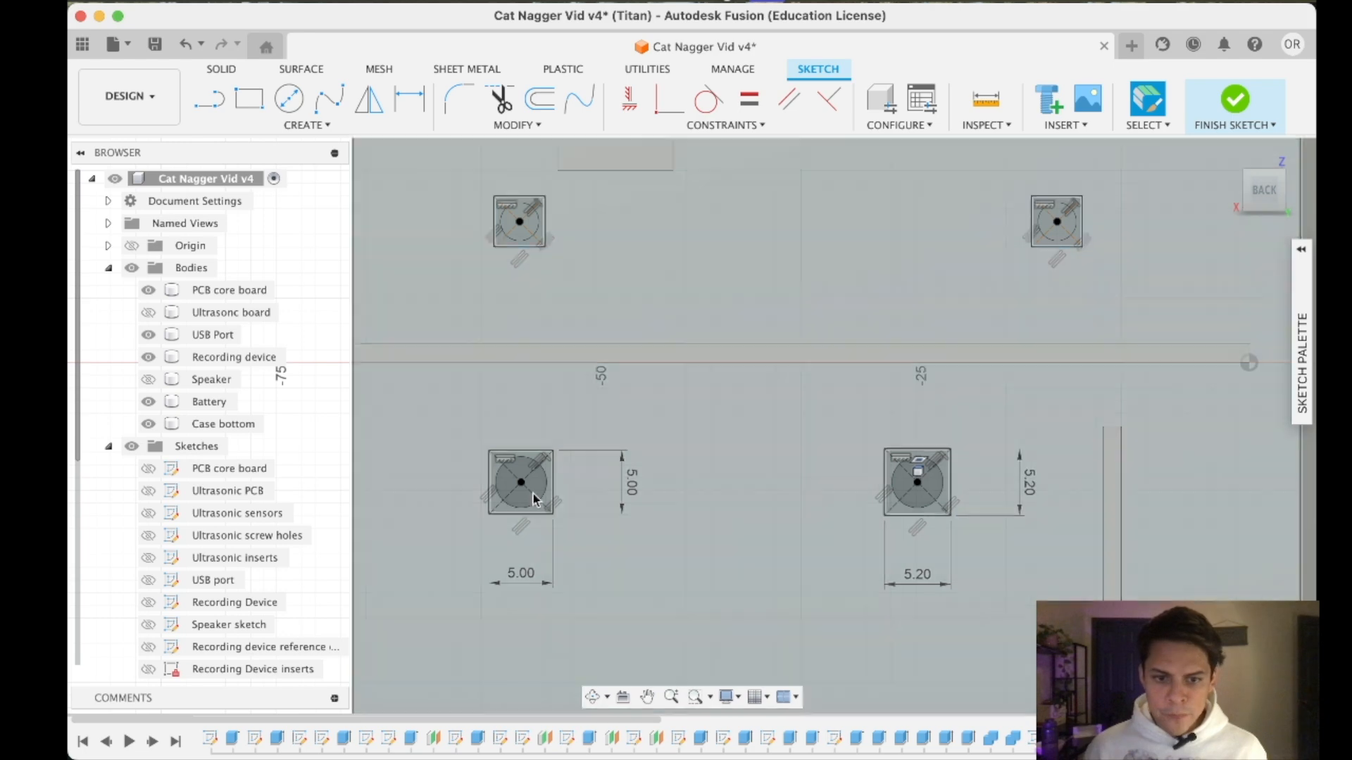
- Set the width and height of the speaker's other upper holder square to 5.2 mm
{"action": "double_click", "coordinate": [523, 570]}
{"action": "type", "text": "5.2"}
{"action": "key", "text": "Return"}
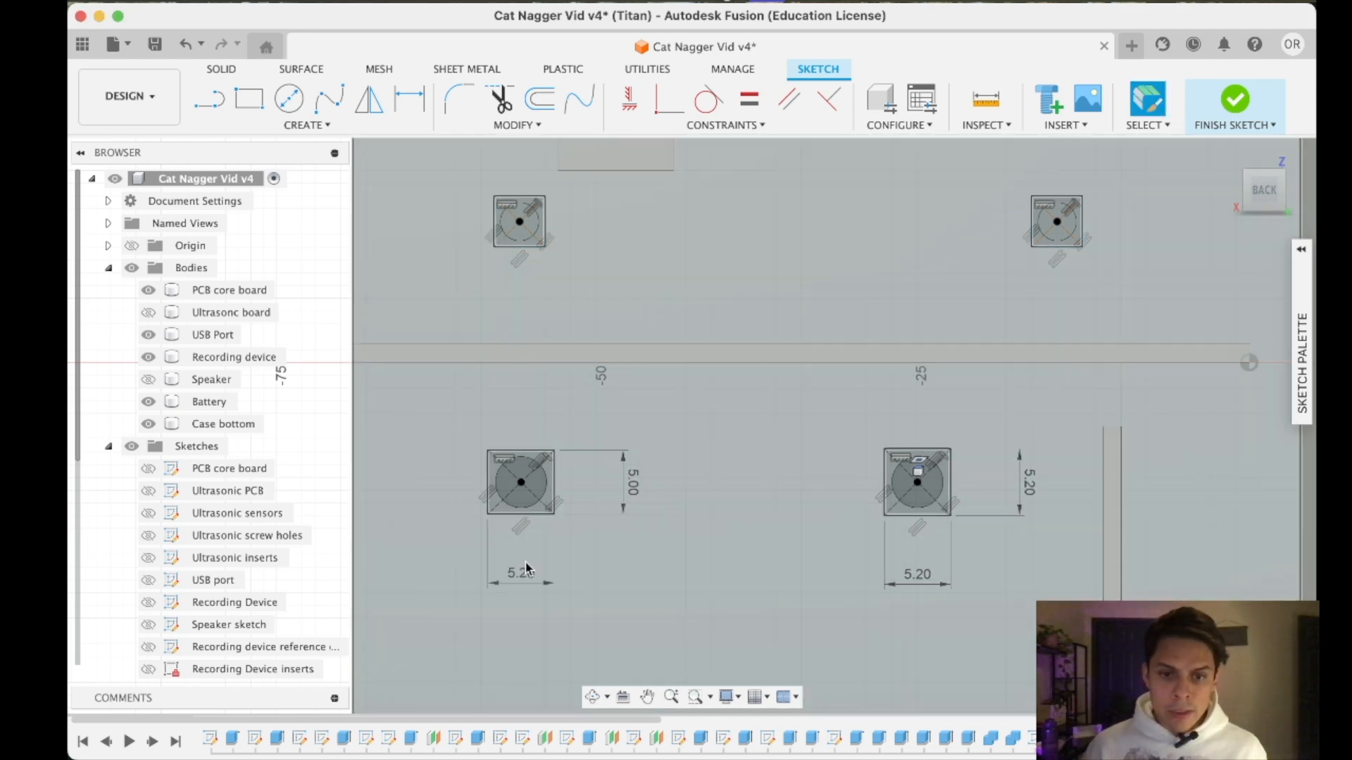
{"action": "double_click", "coordinate": [631, 483]}
{"action": "type", "text": "5.2"}
{"action": "key", "text": "Return"}
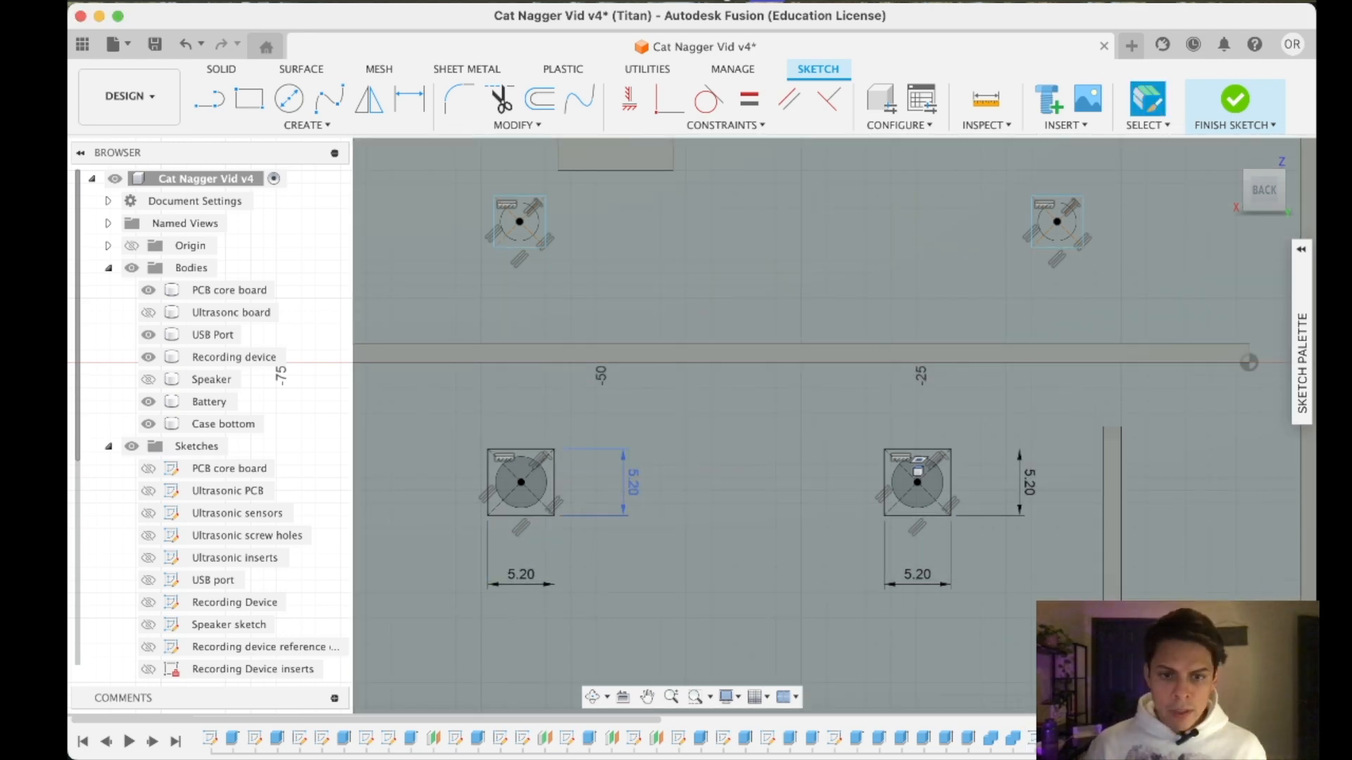
- Dimension the widths of the two topmost holder squares on the front wall at 4.2 mm
{"action": "mouse_move", "coordinate": [1062, 280]}
{"action": "middle_mouse_down"}
{"action": "mouse_move", "coordinate": [1068, 356]}
{"action": "mouse_move", "coordinate": [1005, 604]}
{"action": "middle_mouse_up"}
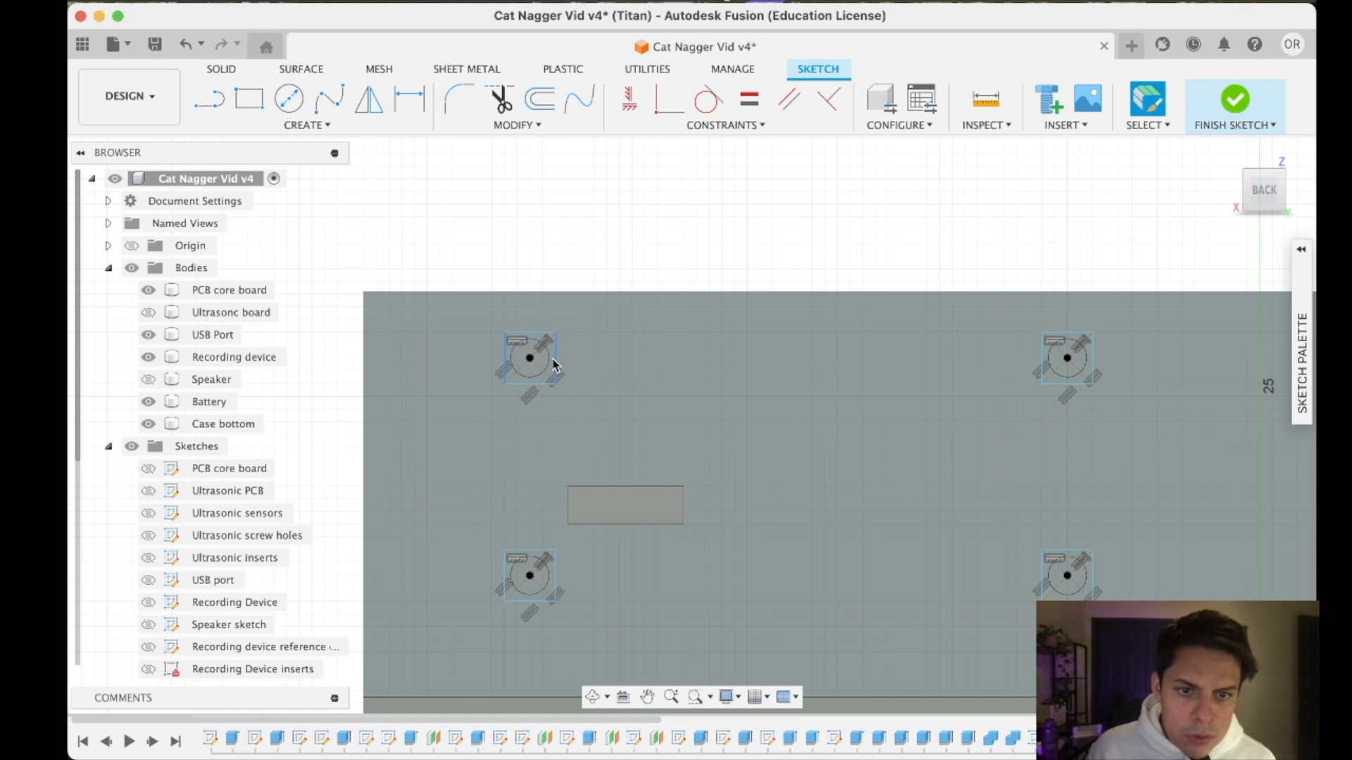
{"action": "left_click", "coordinate": [411, 100]}
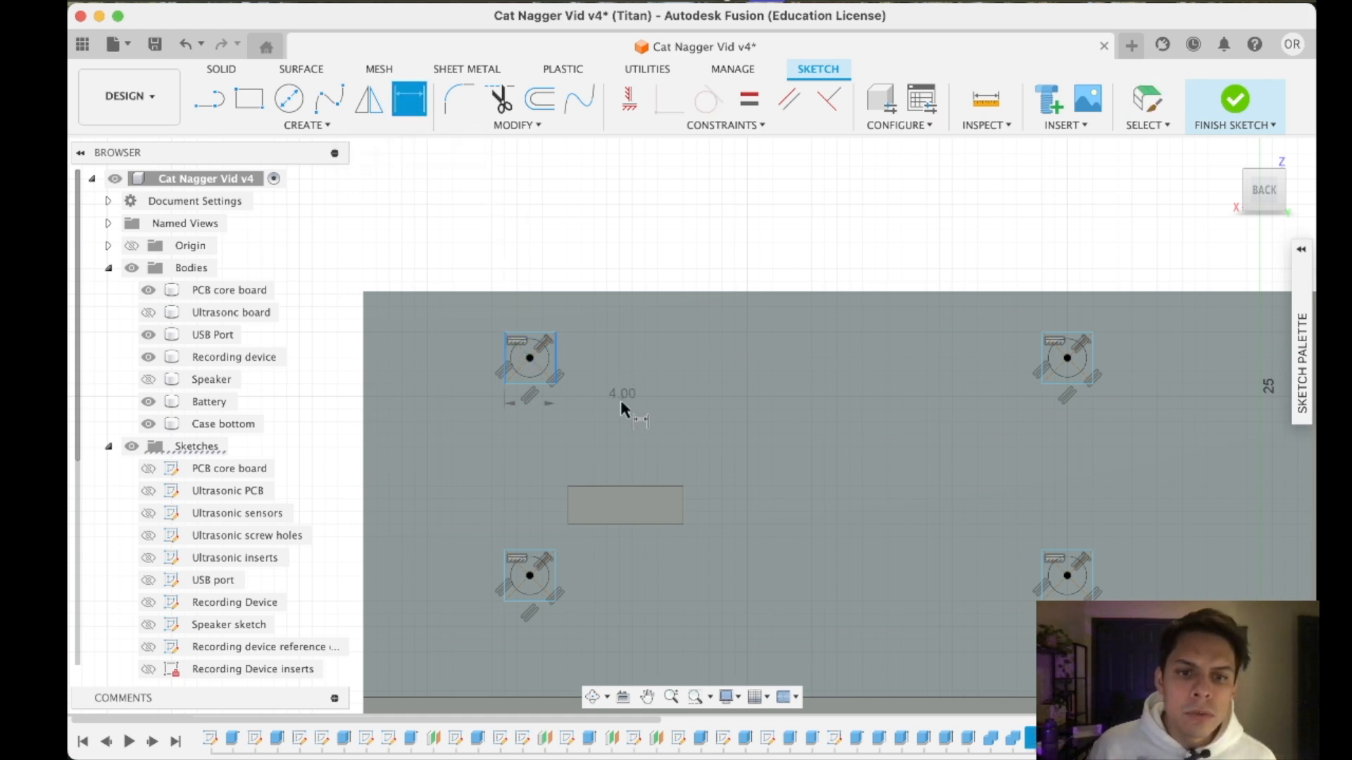
{"action": "left_click", "coordinate": [569, 431]}
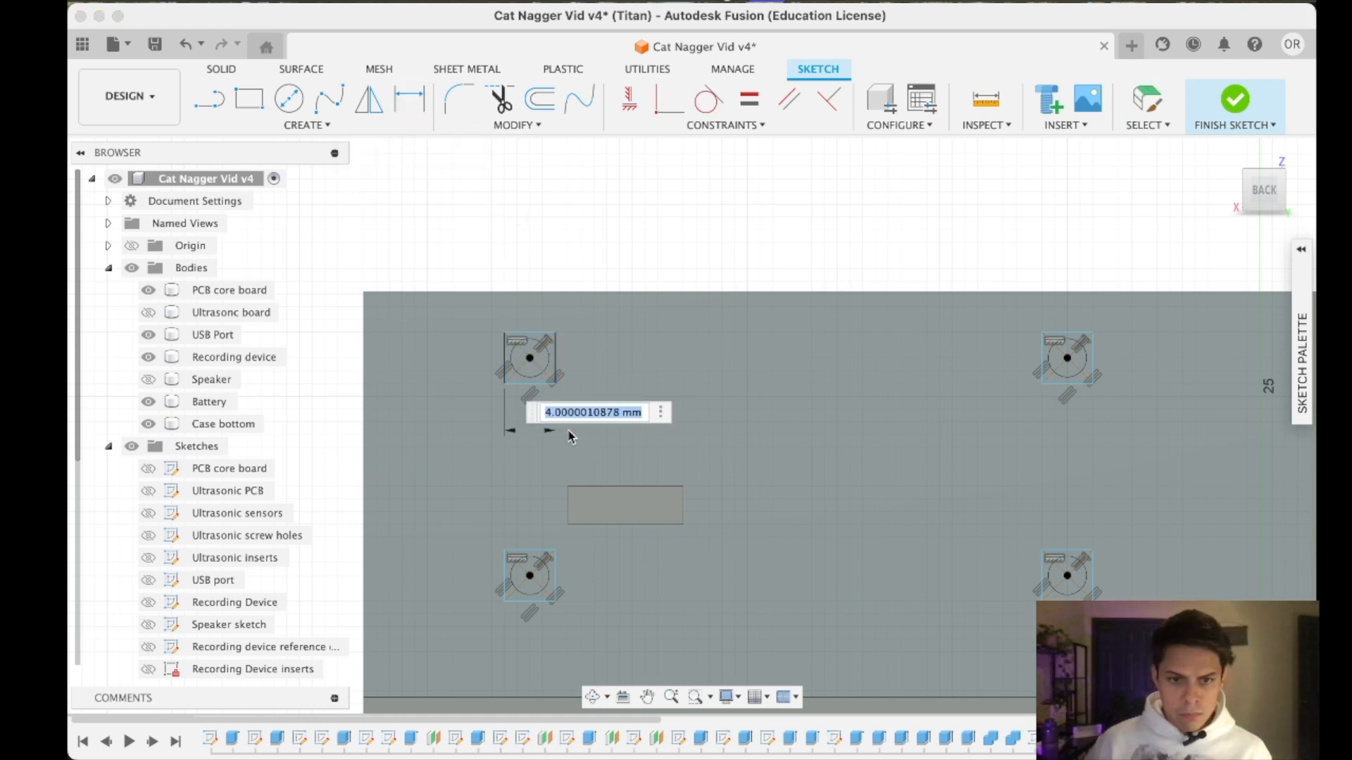
{"action": "key", "text": "Return"}
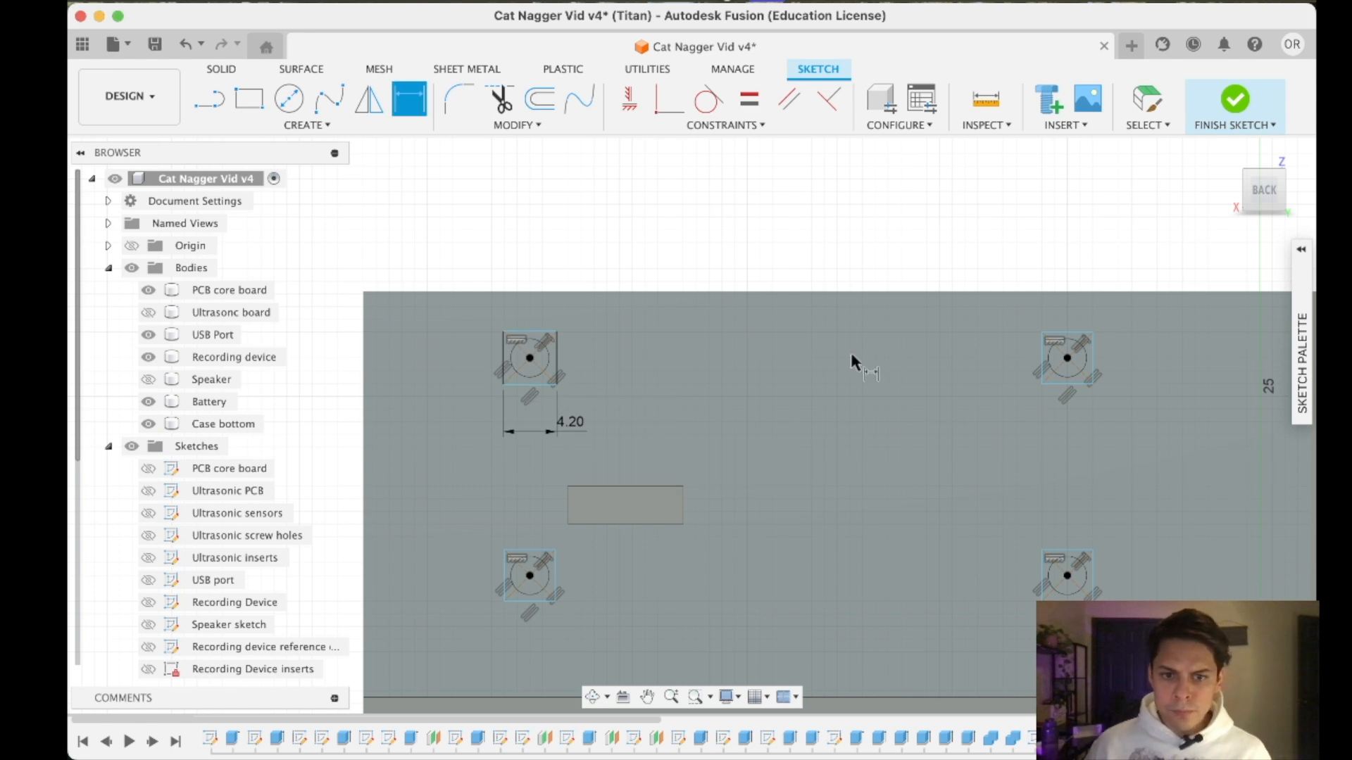
{"action": "left_click", "coordinate": [1064, 384]}
{"action": "left_click", "coordinate": [1066, 421]}
{"action": "key", "text": "Return"}
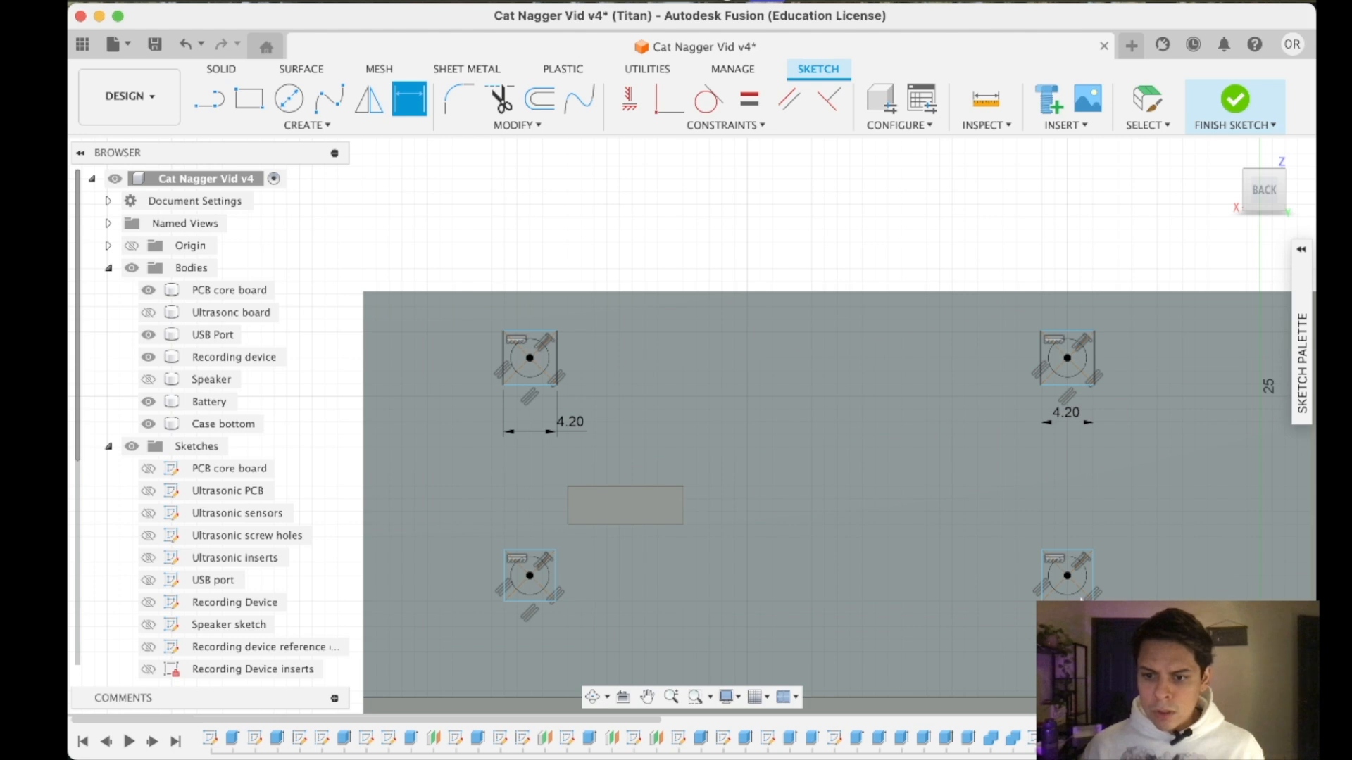
- Dimension the widths of the two small holder squares in the row below at 4.2 mm
{"action": "right_click", "coordinate": [1085, 595]}
{"action": "left_click", "coordinate": [1124, 540]}
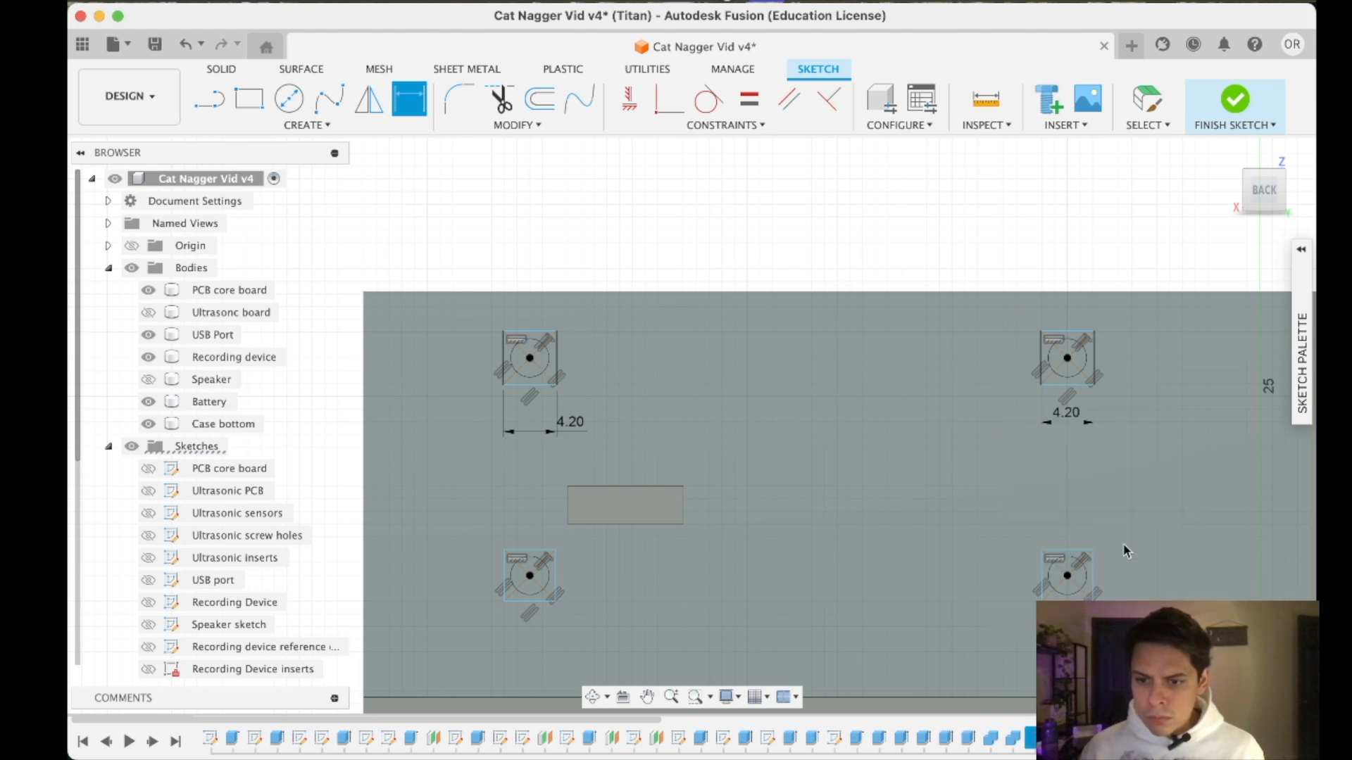
{"action": "left_click", "coordinate": [1068, 629]}
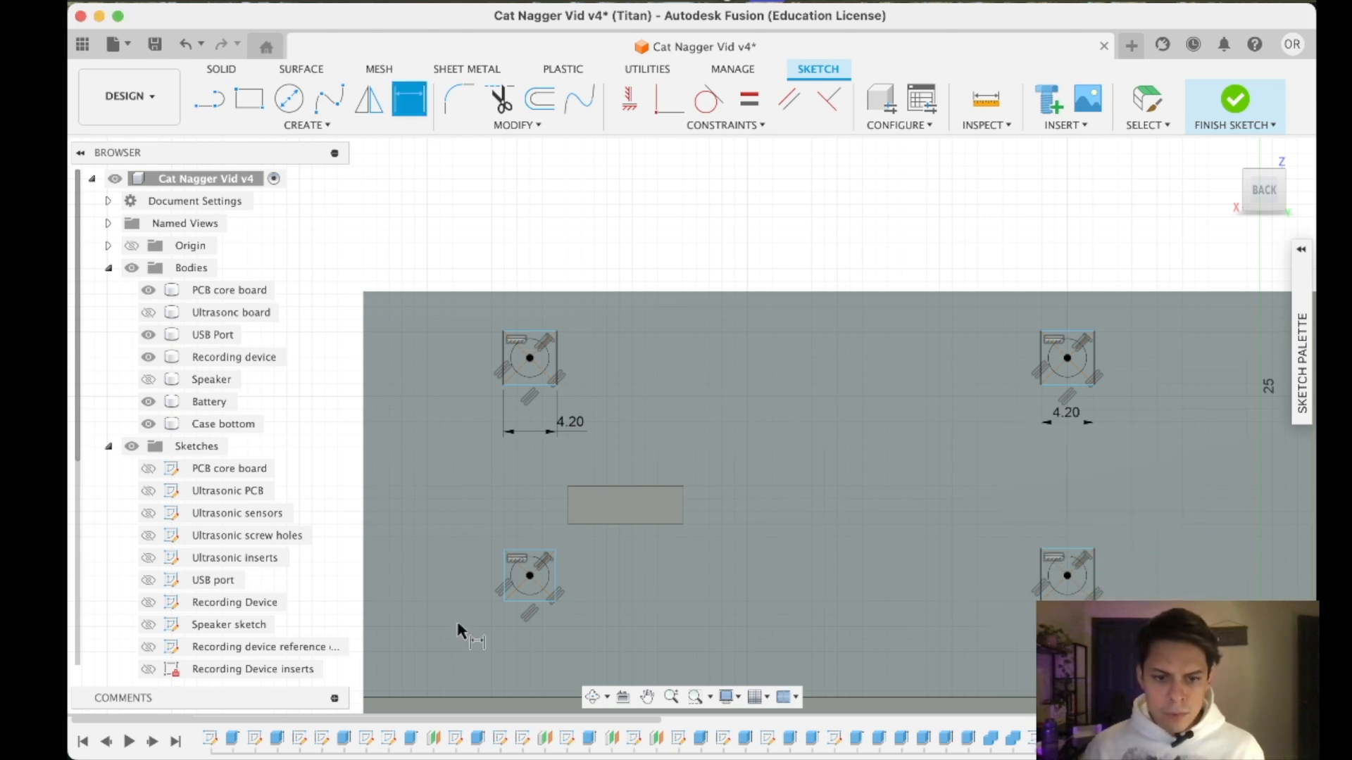
{"action": "left_click", "coordinate": [519, 645]}
{"action": "type", "text": "4.2"}
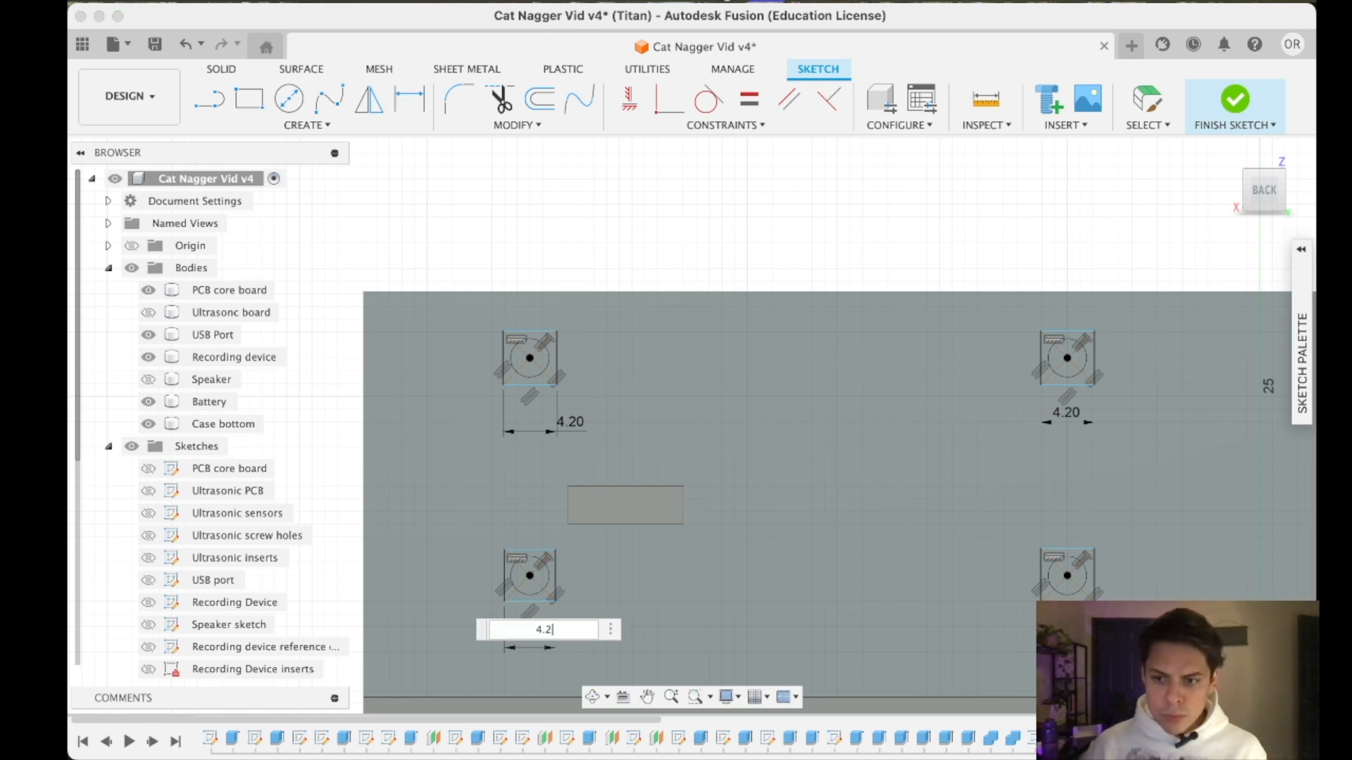
{"action": "key", "text": "Return"}
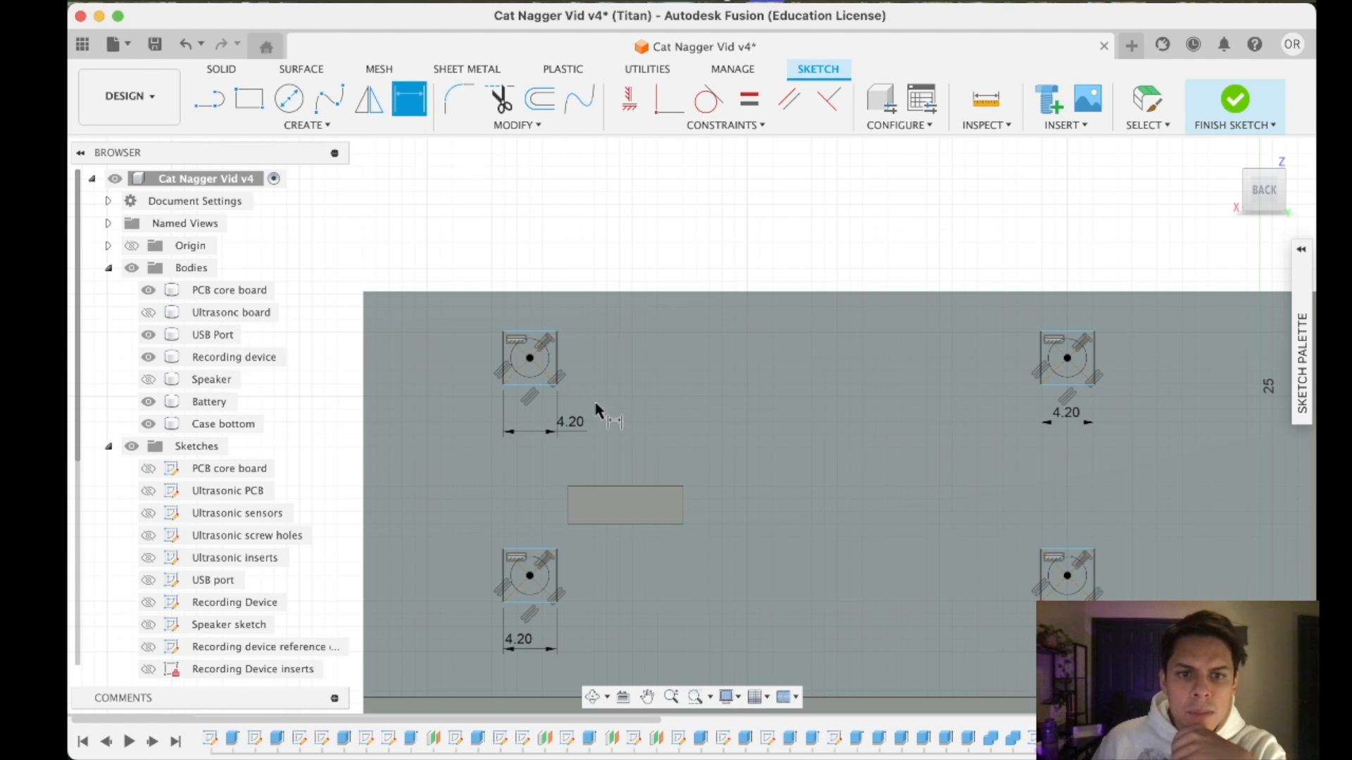
- Review the resized holder squares across the front wall and finish the sketch
{"action": "left_click", "coordinate": [563, 366]}
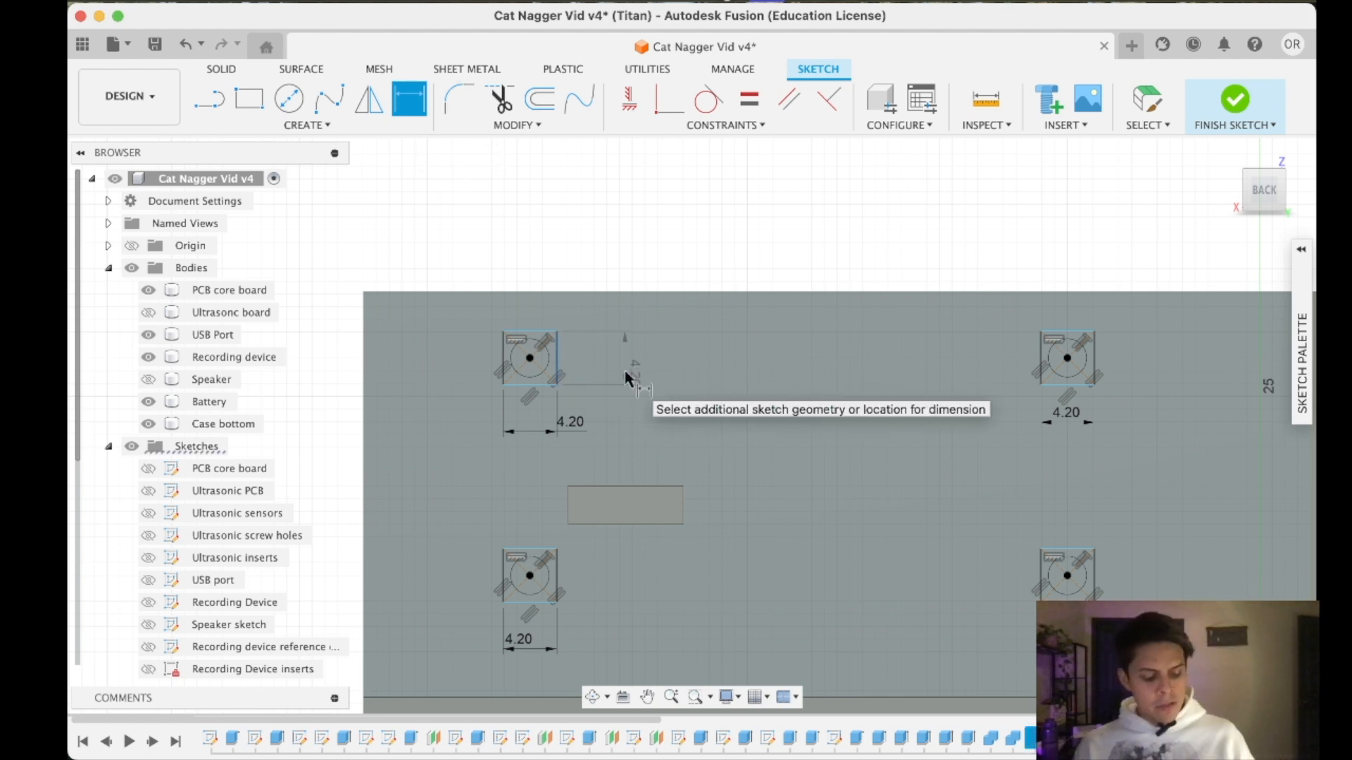
{"action": "key", "text": "Escape"}
{"action": "scroll", "coordinate": [709, 474], "scroll_direction": "down", "scroll_amount": 5}
{"action": "mouse_move", "coordinate": [738, 508]}
{"action": "middle_mouse_down"}
{"action": "mouse_move", "coordinate": [750, 521]}
{"action": "mouse_move", "coordinate": [727, 346]}
{"action": "middle_mouse_up"}
{"action": "middle_click_drag", "start_coordinate": [657, 561], "coordinate": [779, 410]}
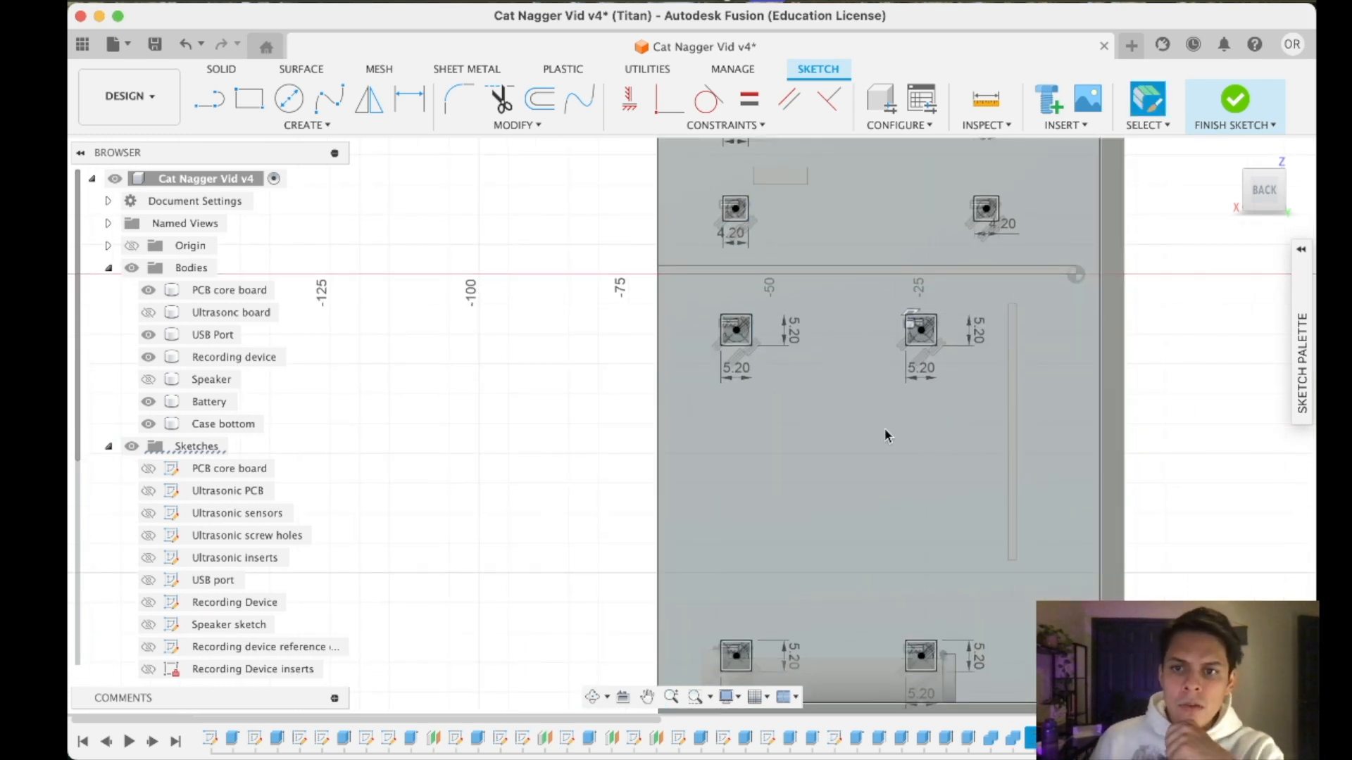
{"action": "left_click", "coordinate": [1235, 99]}
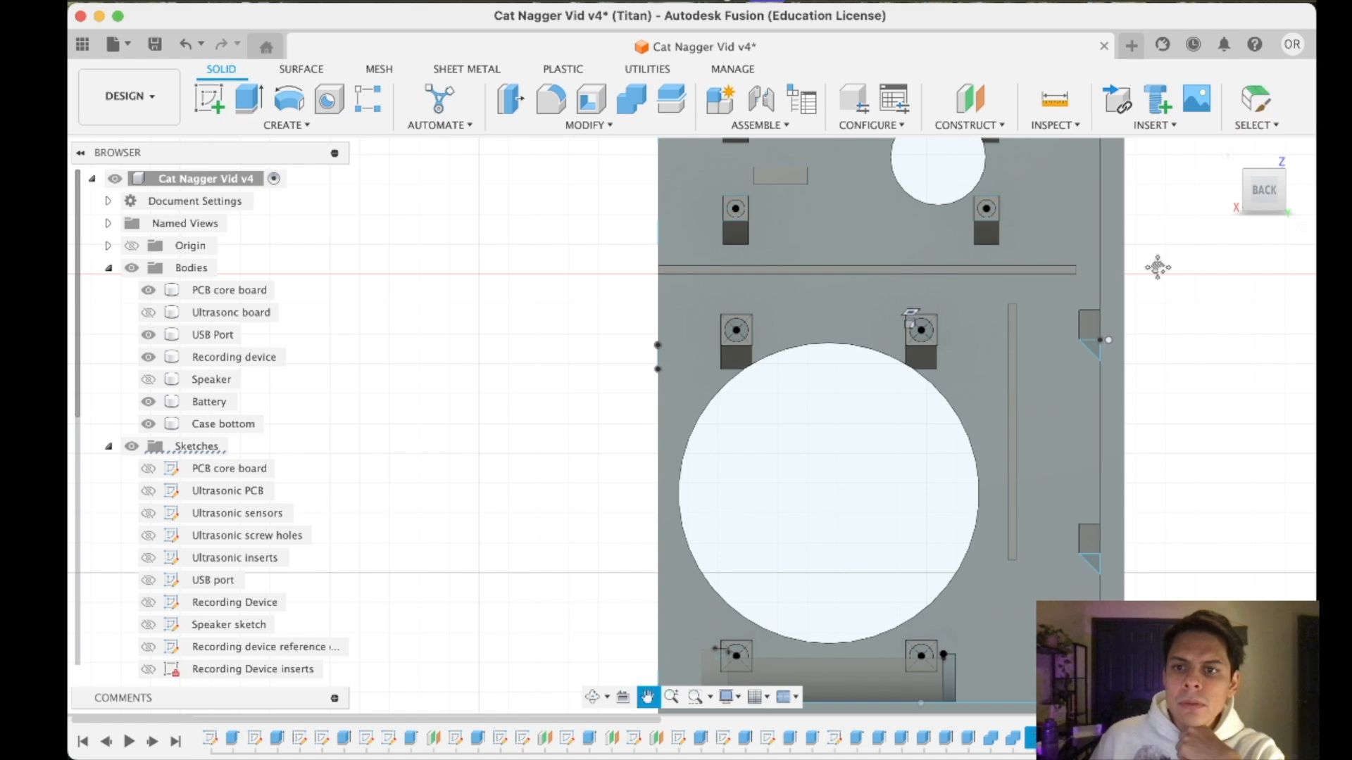
- Hide the Recording device body to expose the side wall's insert holders and face them squarely
{"action": "middle_click_drag", "start_coordinate": [1158, 267], "coordinate": [915, 358]}
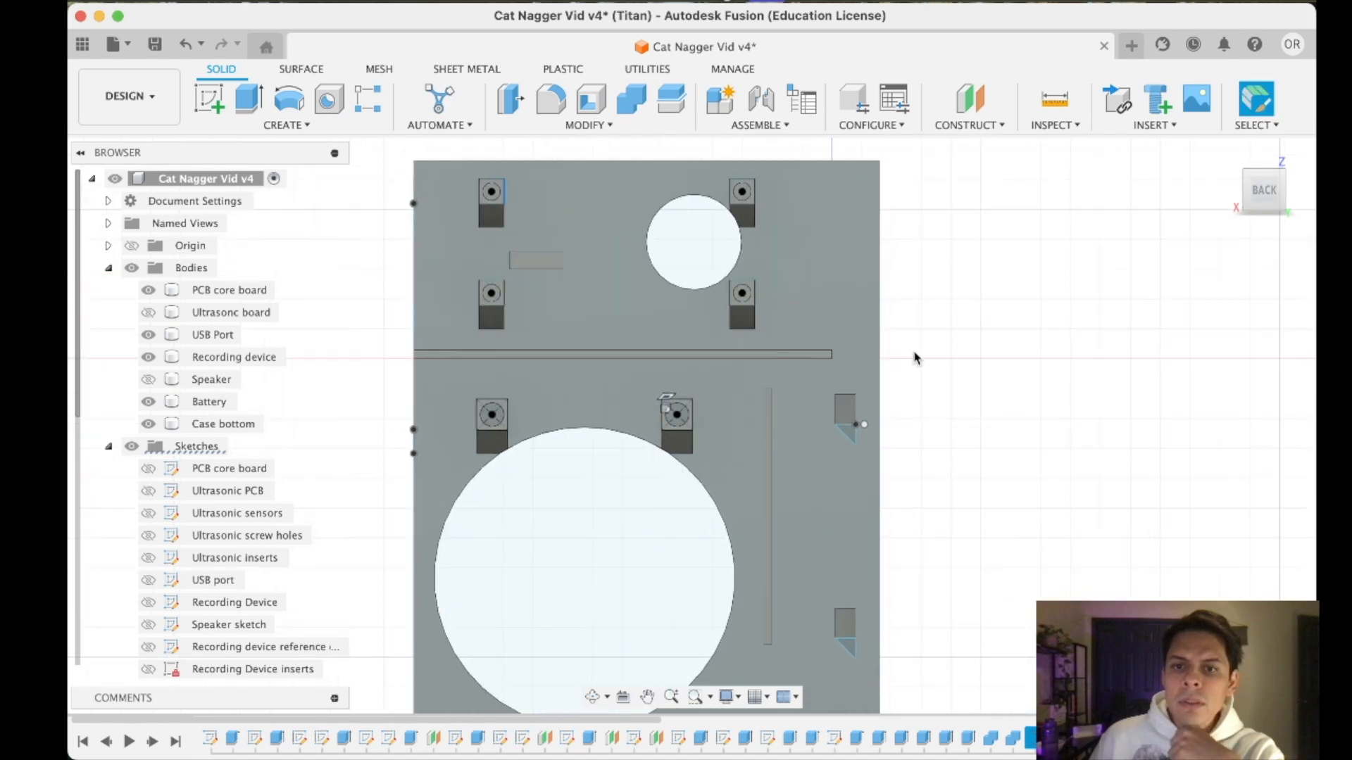
{"action": "left_click", "coordinate": [1245, 205]}
{"action": "left_click", "coordinate": [1249, 194]}
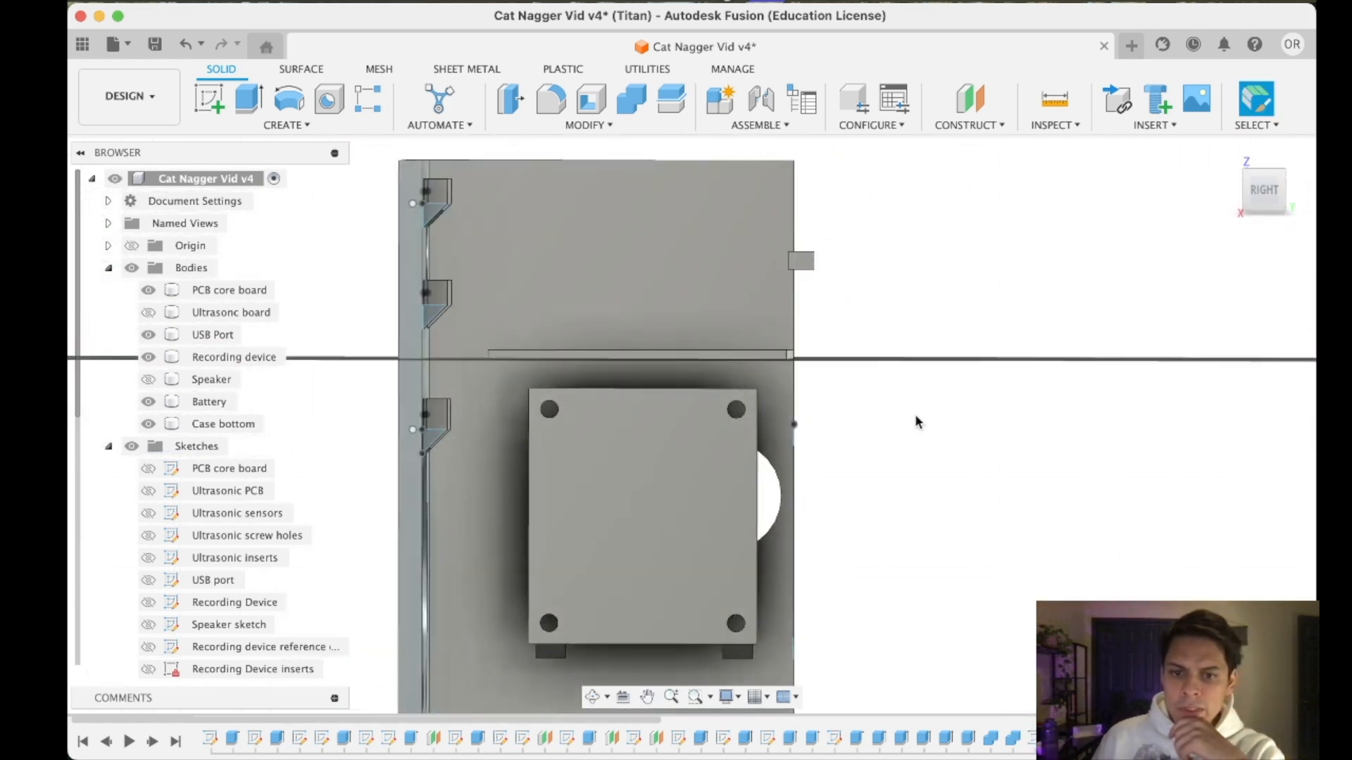
{"action": "left_click", "coordinate": [1251, 205]}
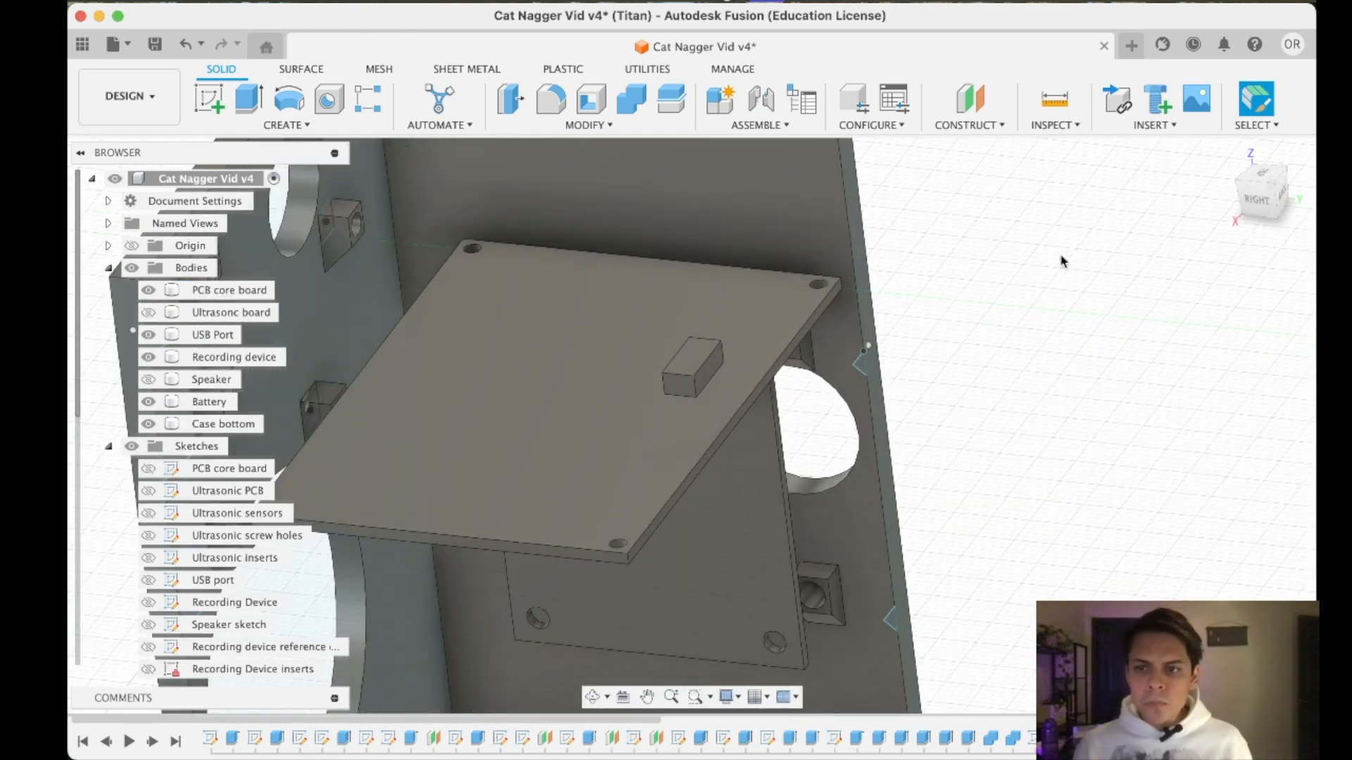
{"action": "left_click_drag", "start_coordinate": [1250, 205], "coordinate": [1118, 266]}
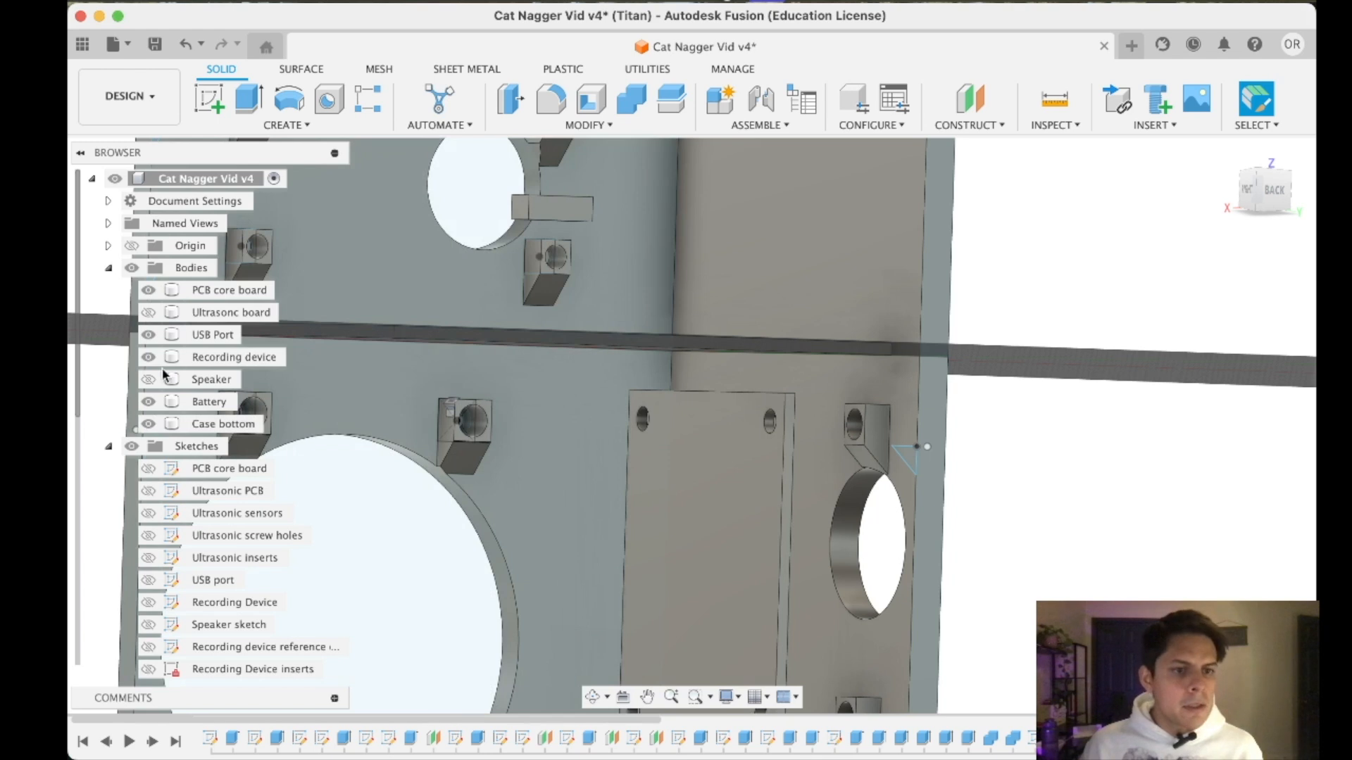
{"action": "scroll", "coordinate": [154, 431], "scroll_direction": "down", "scroll_amount": 3}
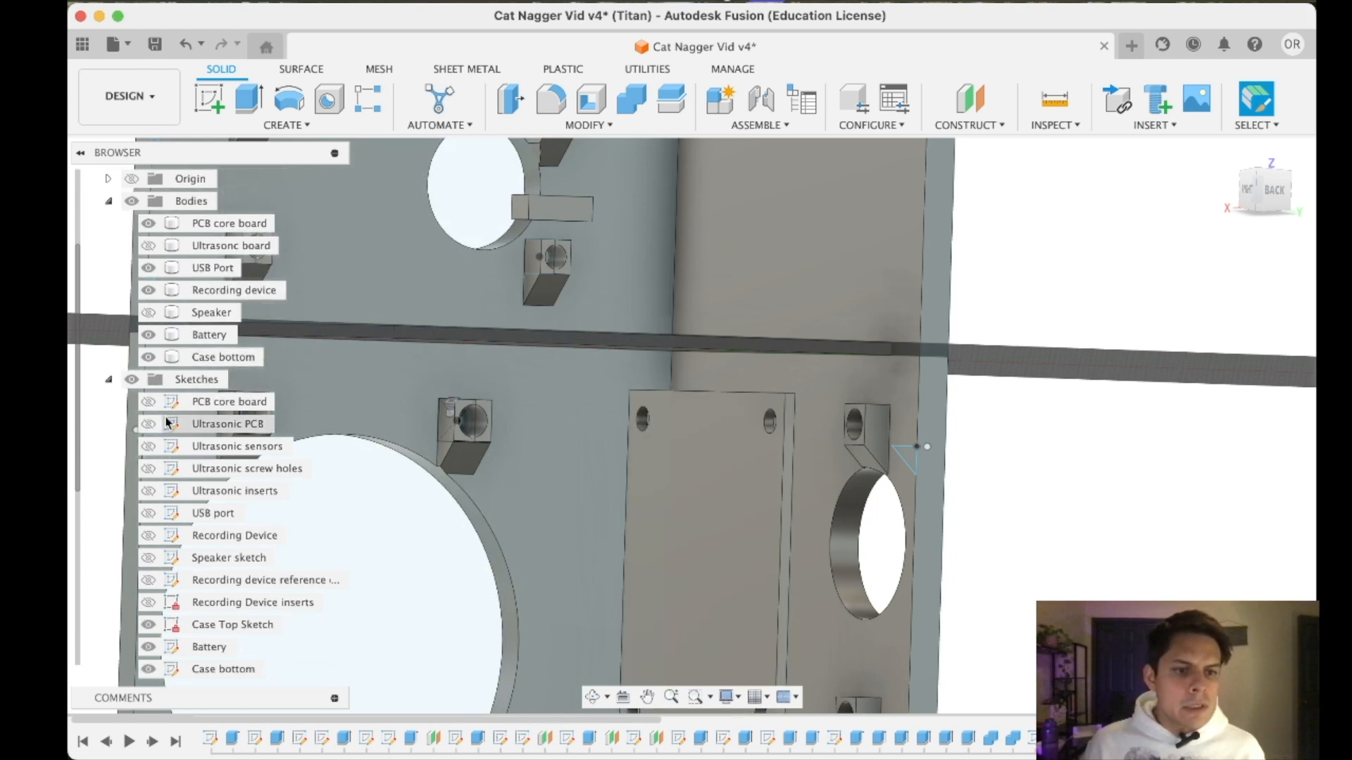
{"action": "left_click", "coordinate": [148, 290]}
{"action": "left_click", "coordinate": [1250, 196]}
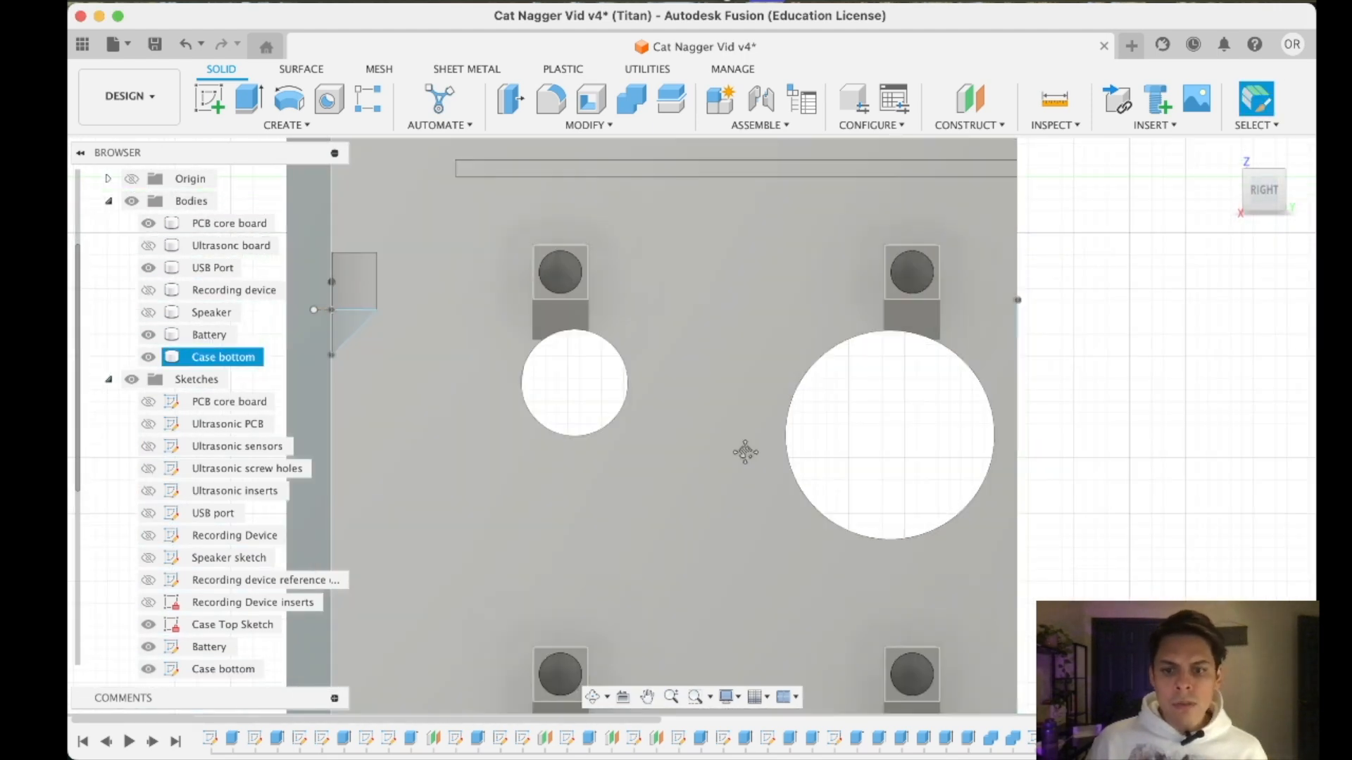
{"action": "middle_click_drag", "start_coordinate": [745, 452], "coordinate": [718, 368]}
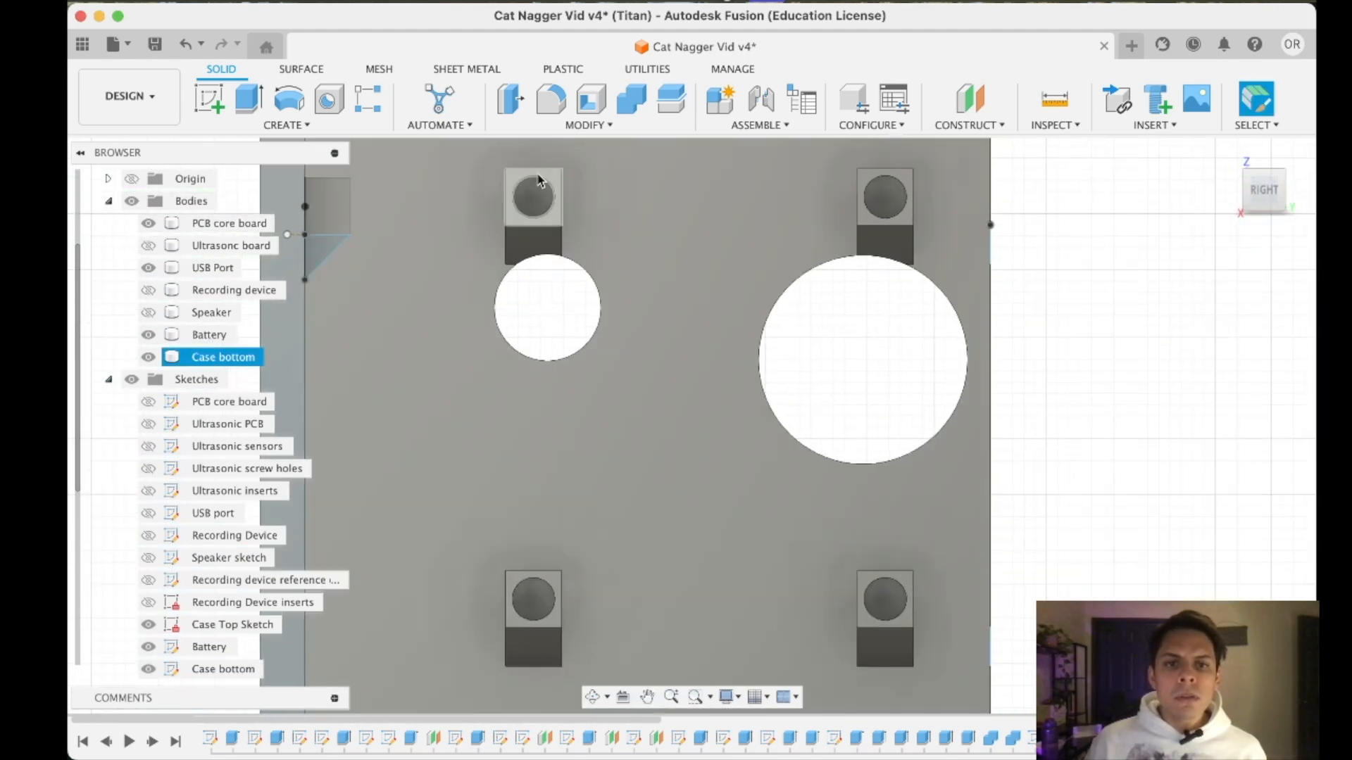
- Check the side wall holders' holes and open the Side wall Insert holds sketch for editing
{"action": "left_click", "coordinate": [542, 187]}
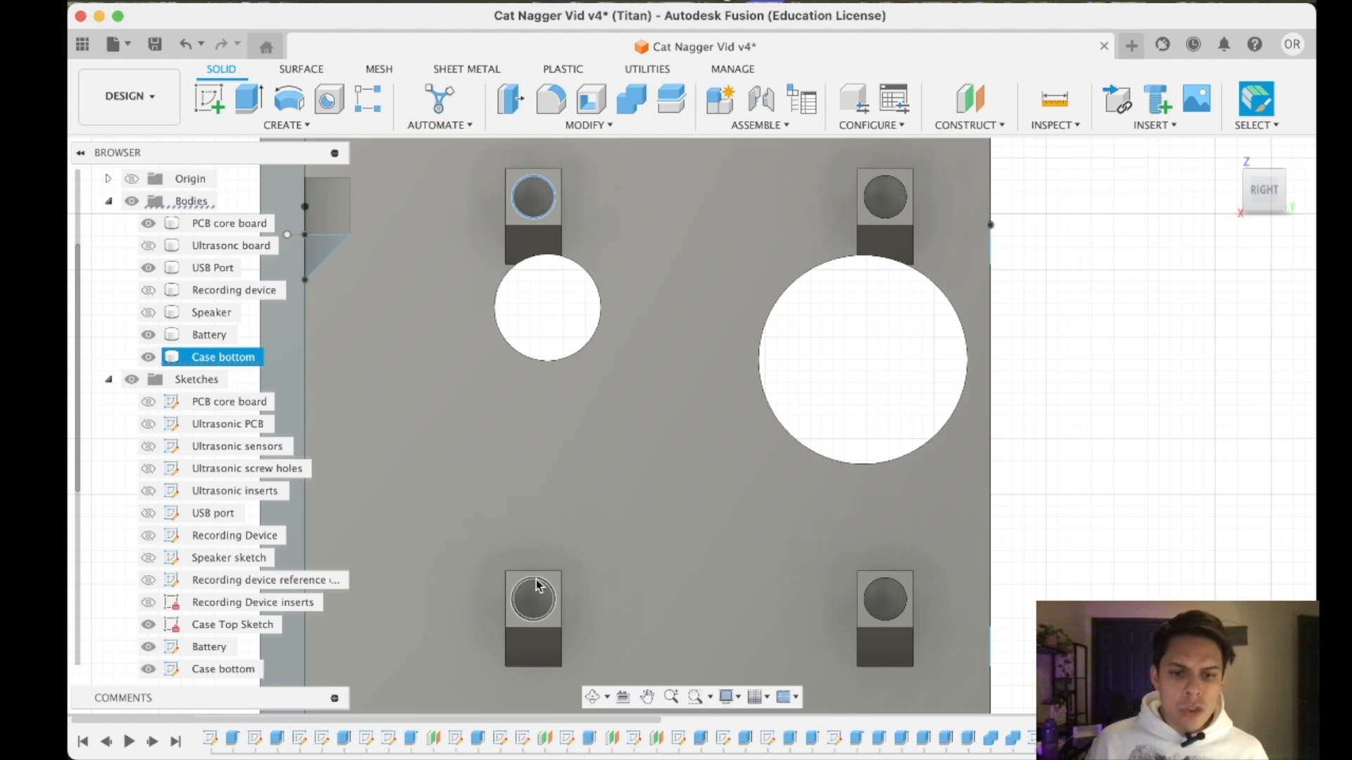
{"action": "left_click", "coordinate": [537, 587]}
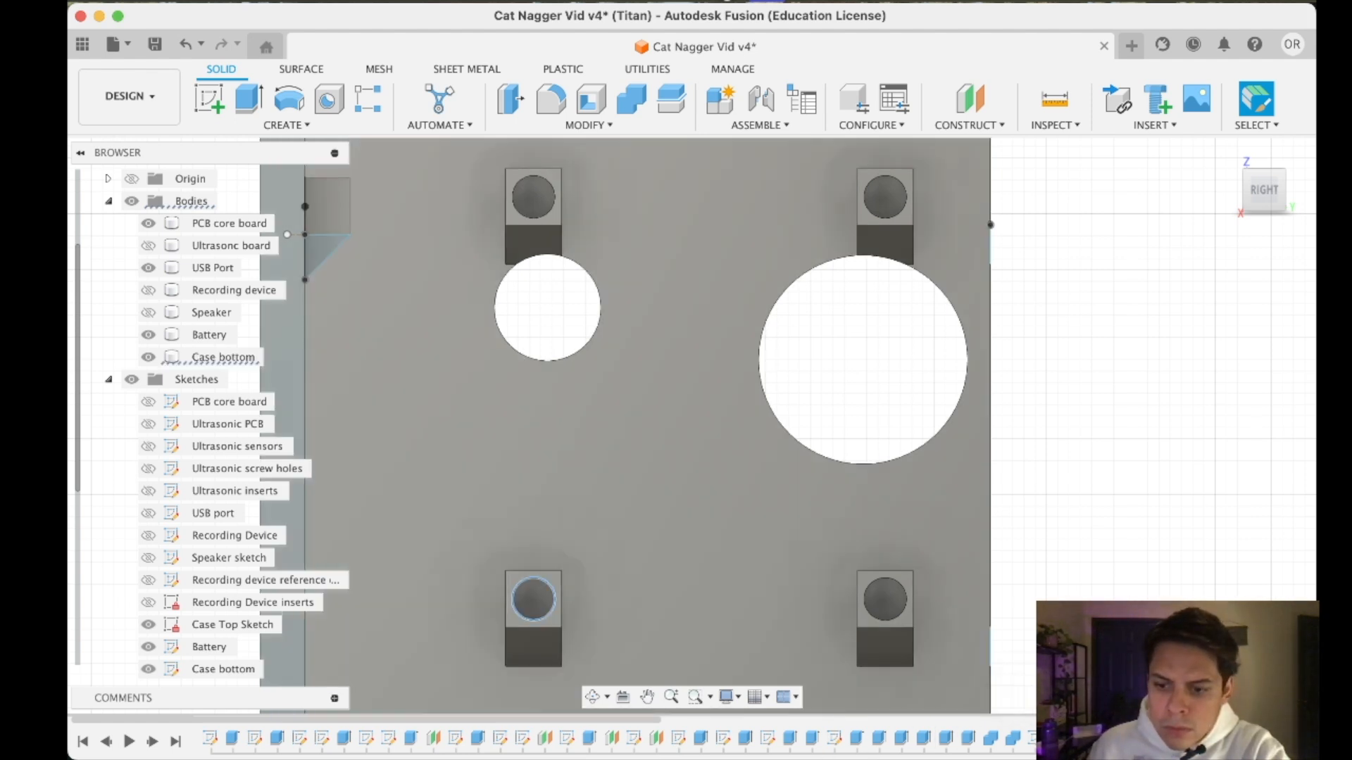
{"action": "left_click", "coordinate": [835, 737]}
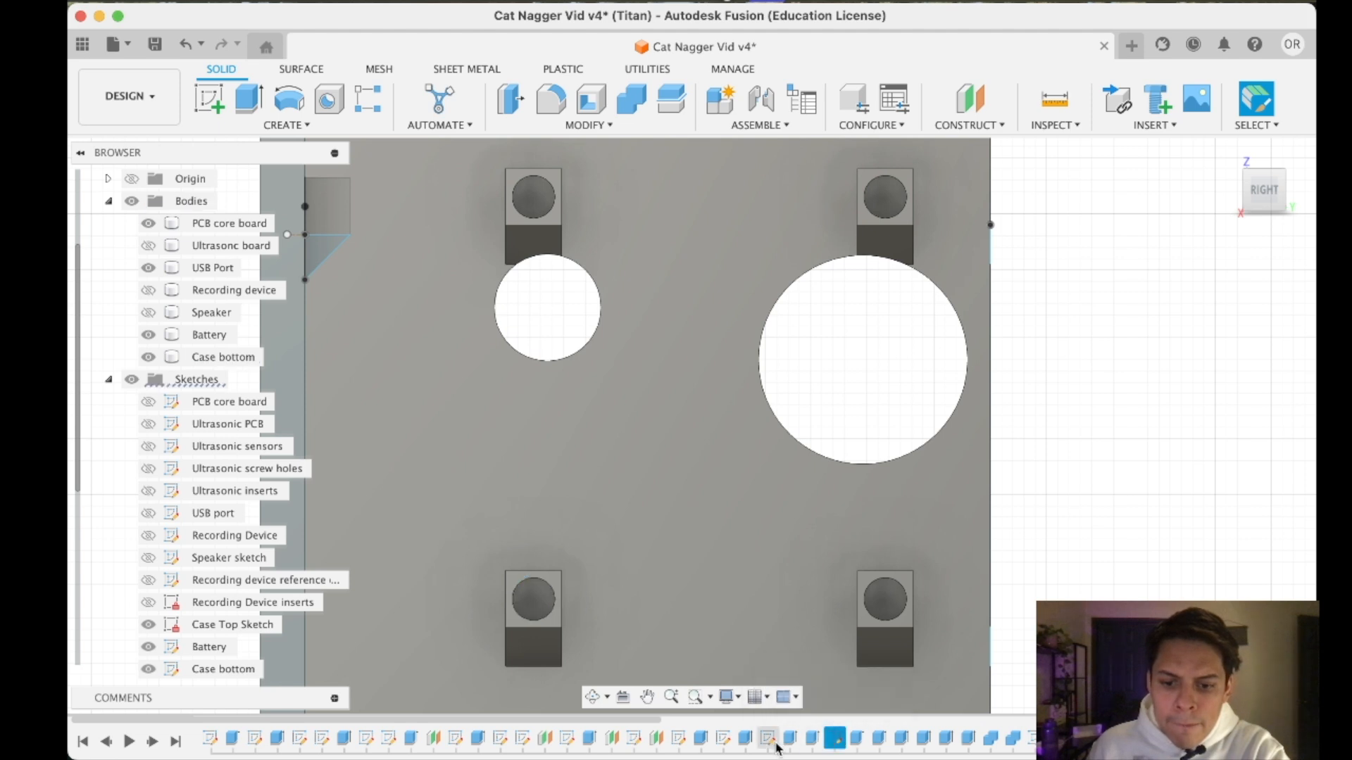
{"action": "left_click", "coordinate": [634, 738]}
{"action": "scroll", "coordinate": [288, 574], "scroll_direction": "down", "scroll_amount": 5}
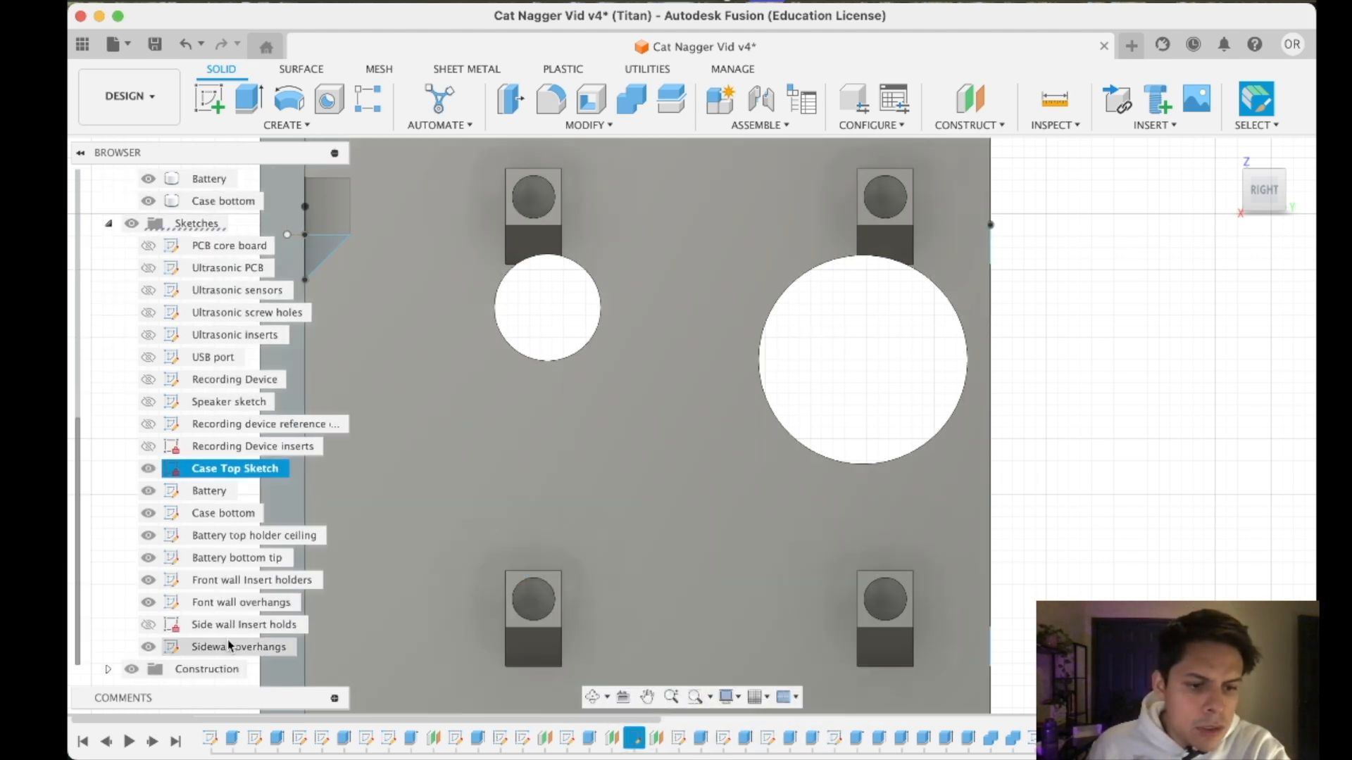
{"action": "left_click", "coordinate": [227, 627]}
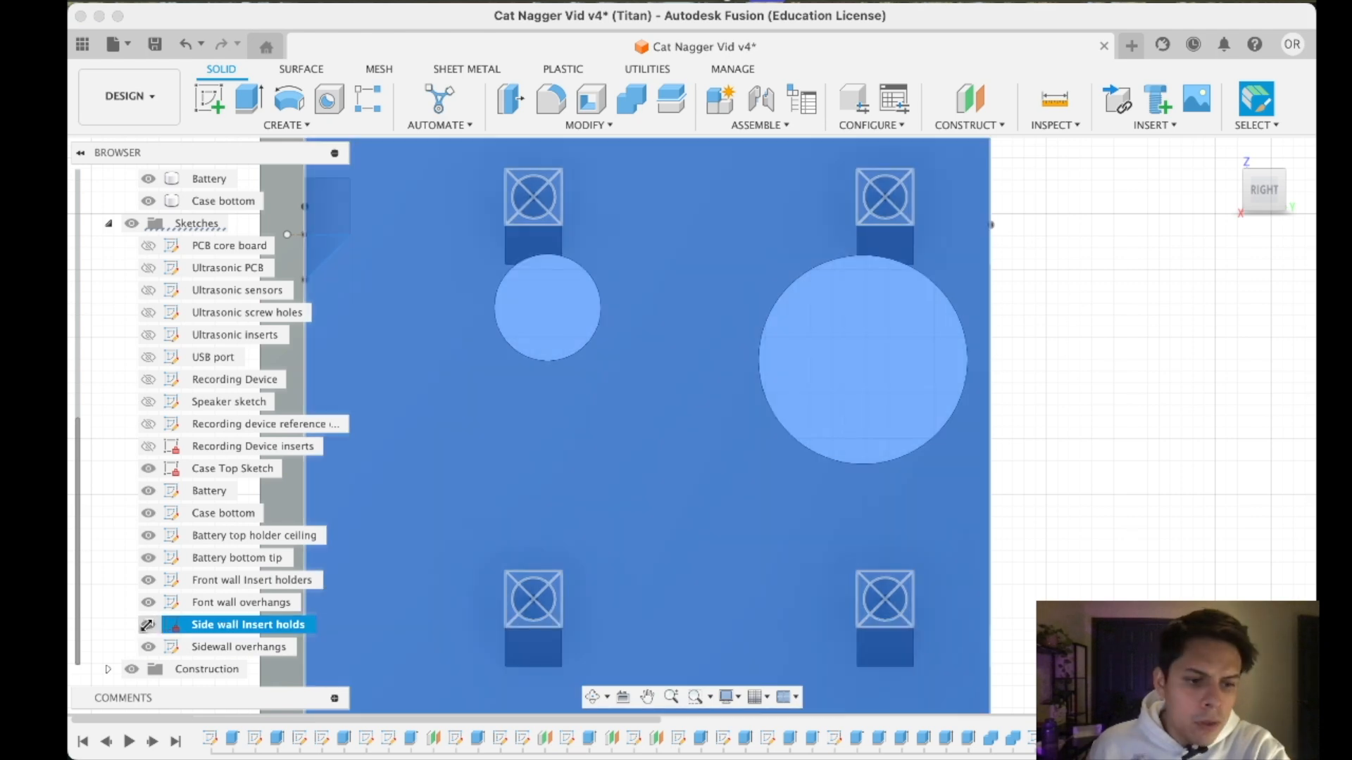
- Show the Side wall Insert holds sketch, open it for editing, and set the upper-left holder square's width and height to 5.2 mm
{"action": "left_click", "coordinate": [148, 625]}
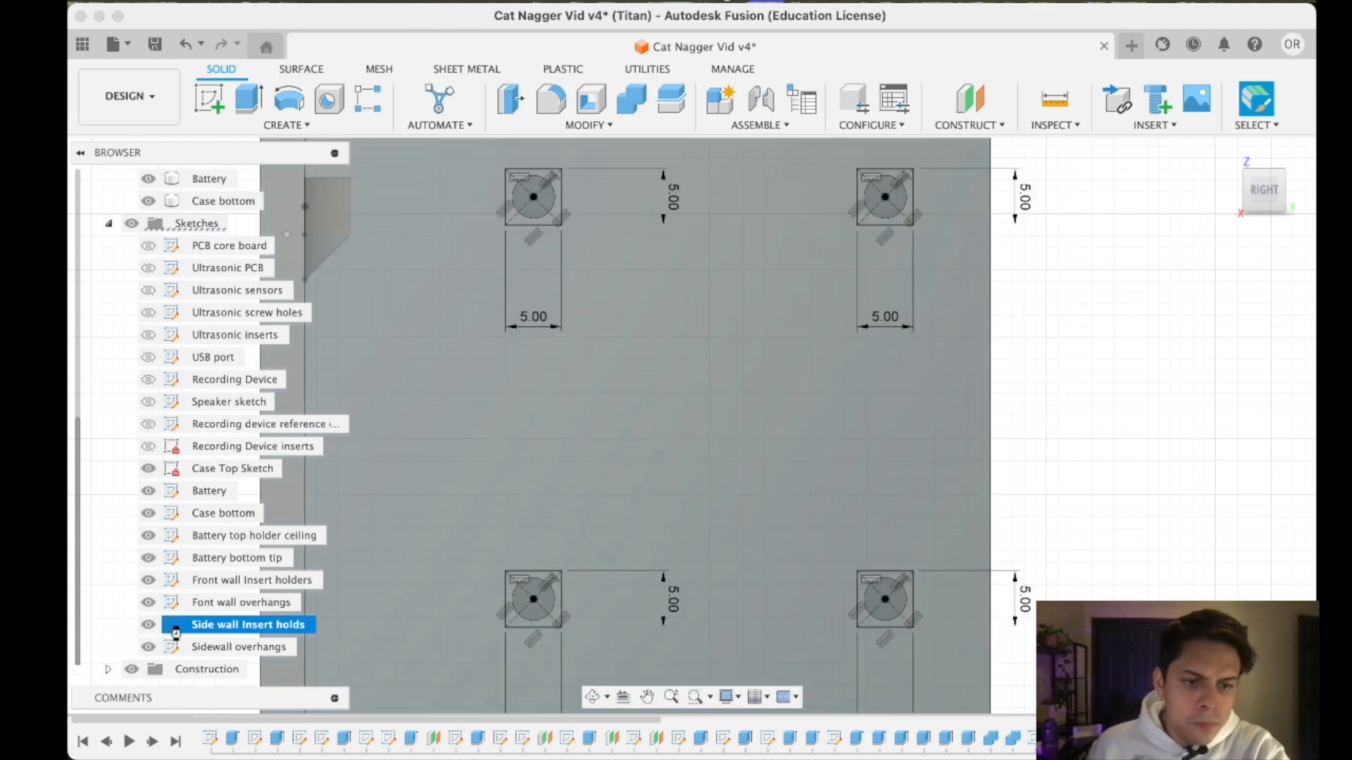
{"action": "double_click", "coordinate": [176, 632]}
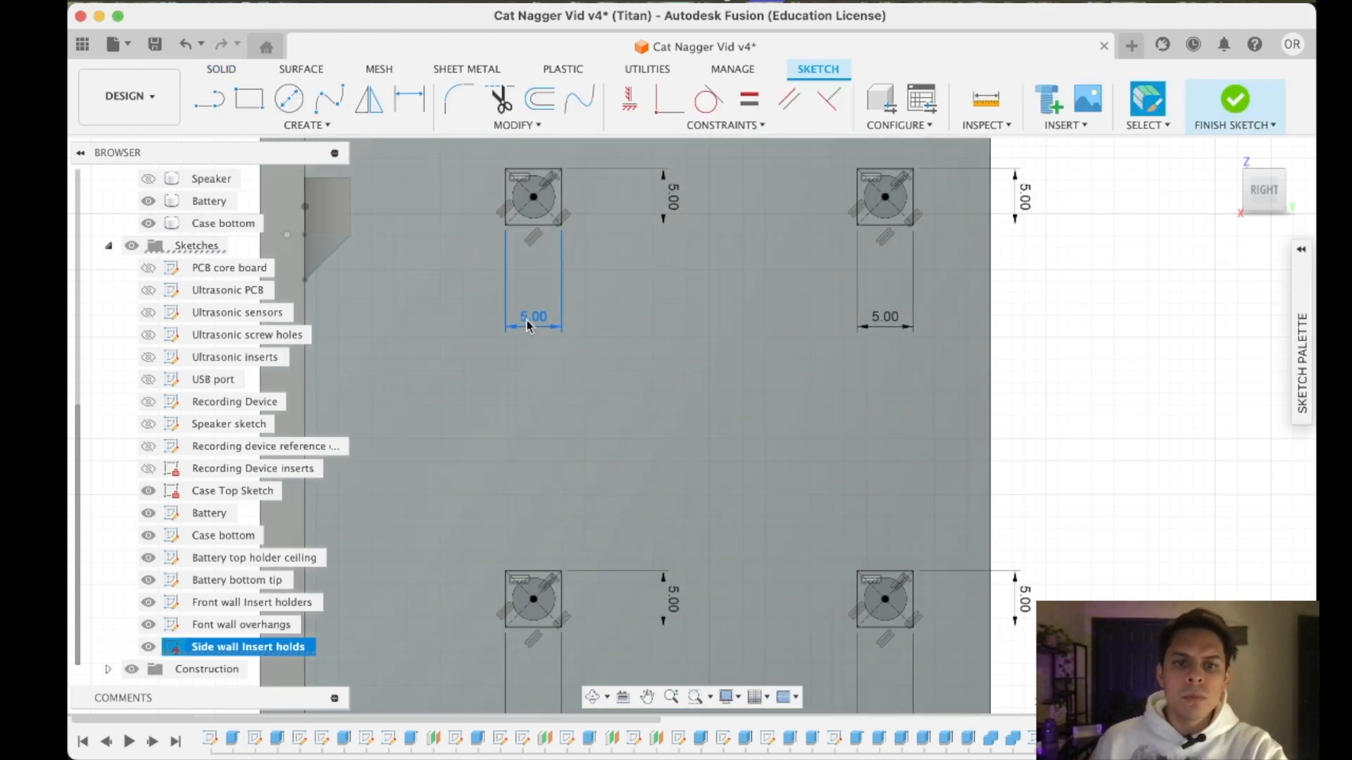
{"action": "double_click", "coordinate": [533, 316]}
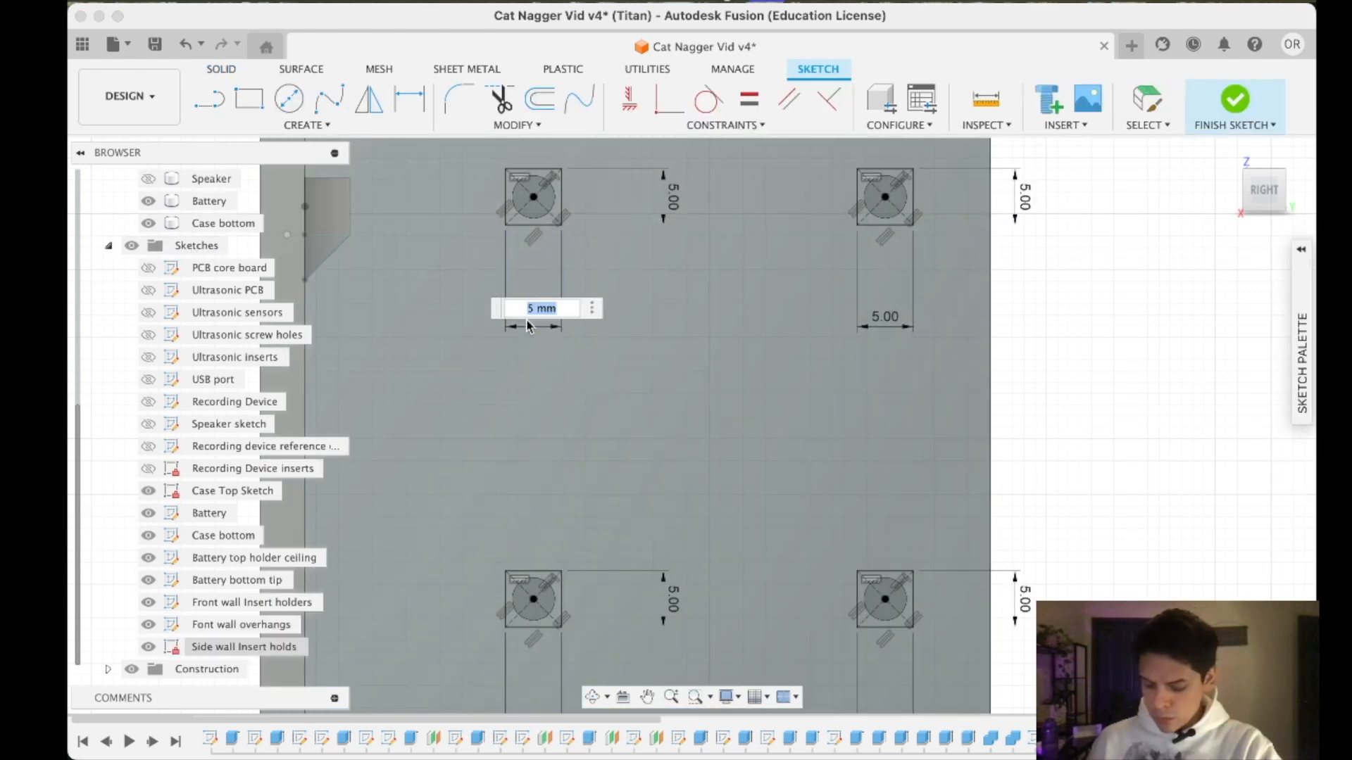
{"action": "type", "text": "5.2"}
{"action": "key", "text": "Return"}
{"action": "double_click", "coordinate": [674, 192]}
- Set the upper-right holder square's height and width to 5.2 mm
{"action": "type", "text": "5.2"}
{"action": "key", "text": "Return"}
{"action": "type", "text": "5.2"}
{"action": "key", "text": "Return"}
{"action": "double_click", "coordinate": [885, 316]}
{"action": "type", "text": "5."}
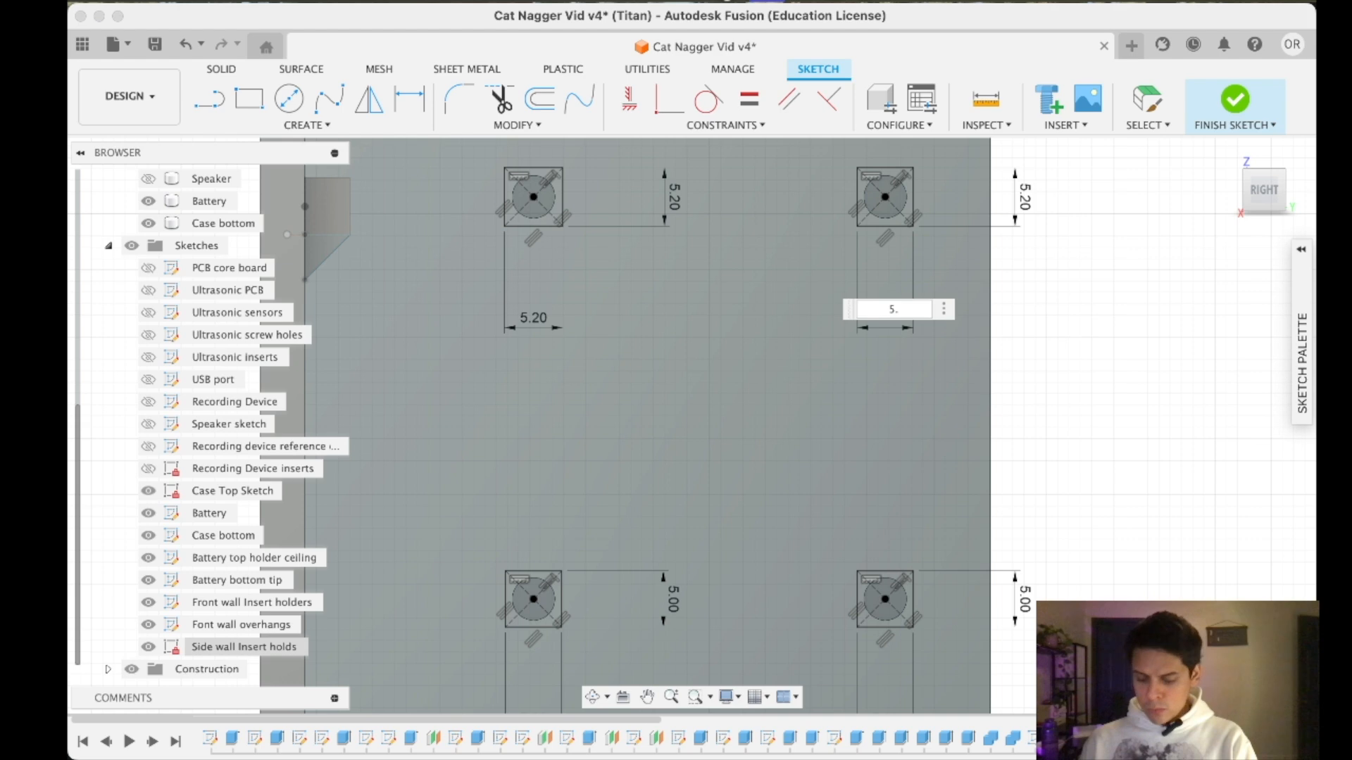
{"action": "type", "text": "2"}
{"action": "key", "text": "Return"}
- Set the lower-right holder square's height and width to 5.2 mm
{"action": "double_click", "coordinate": [1026, 603]}
{"action": "type", "text": "5.2"}
{"action": "key", "text": "Return"}
{"action": "scroll", "coordinate": [1044, 344], "scroll_direction": "down", "scroll_amount": 5}
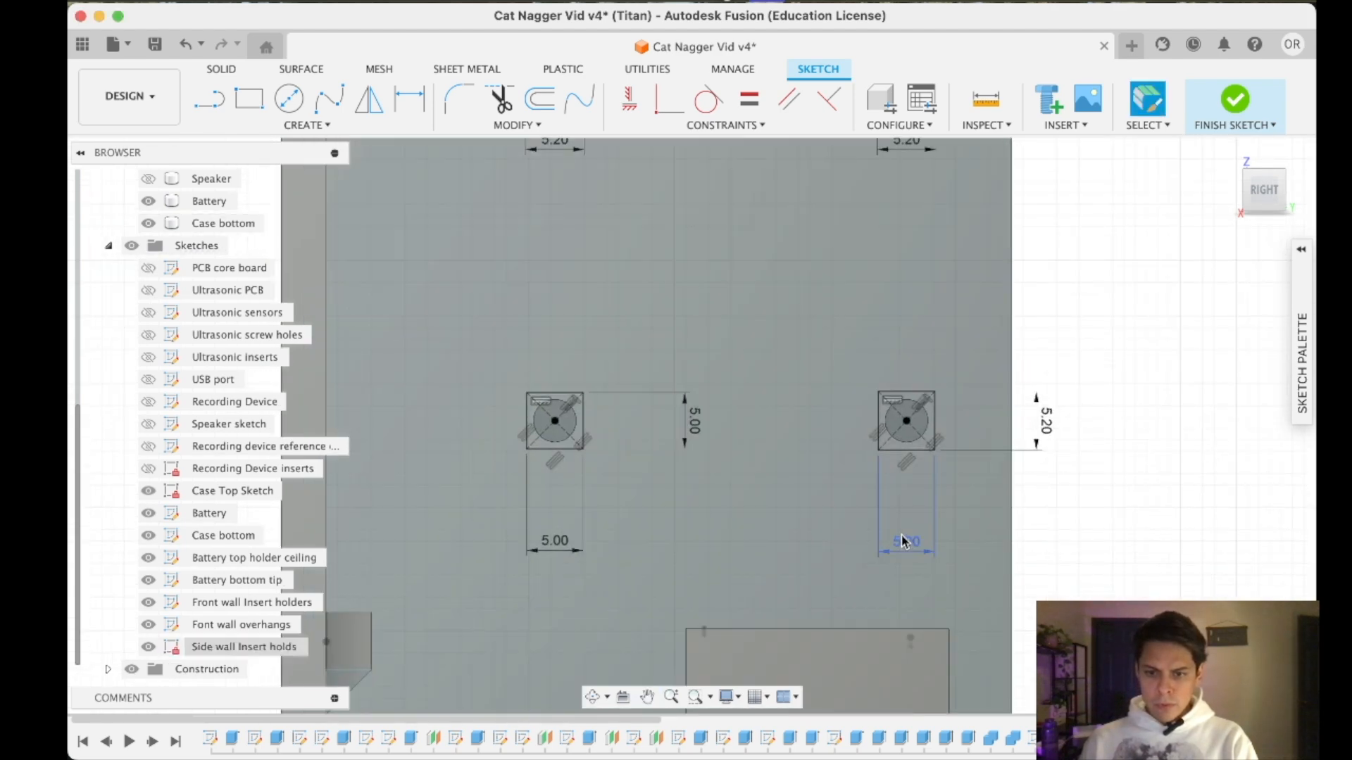
{"action": "double_click", "coordinate": [903, 539]}
- Set the lower-left holder square's width and height to 5.2 mm
{"action": "type", "text": "5.2"}
{"action": "key", "text": "Return"}
{"action": "double_click", "coordinate": [554, 540]}
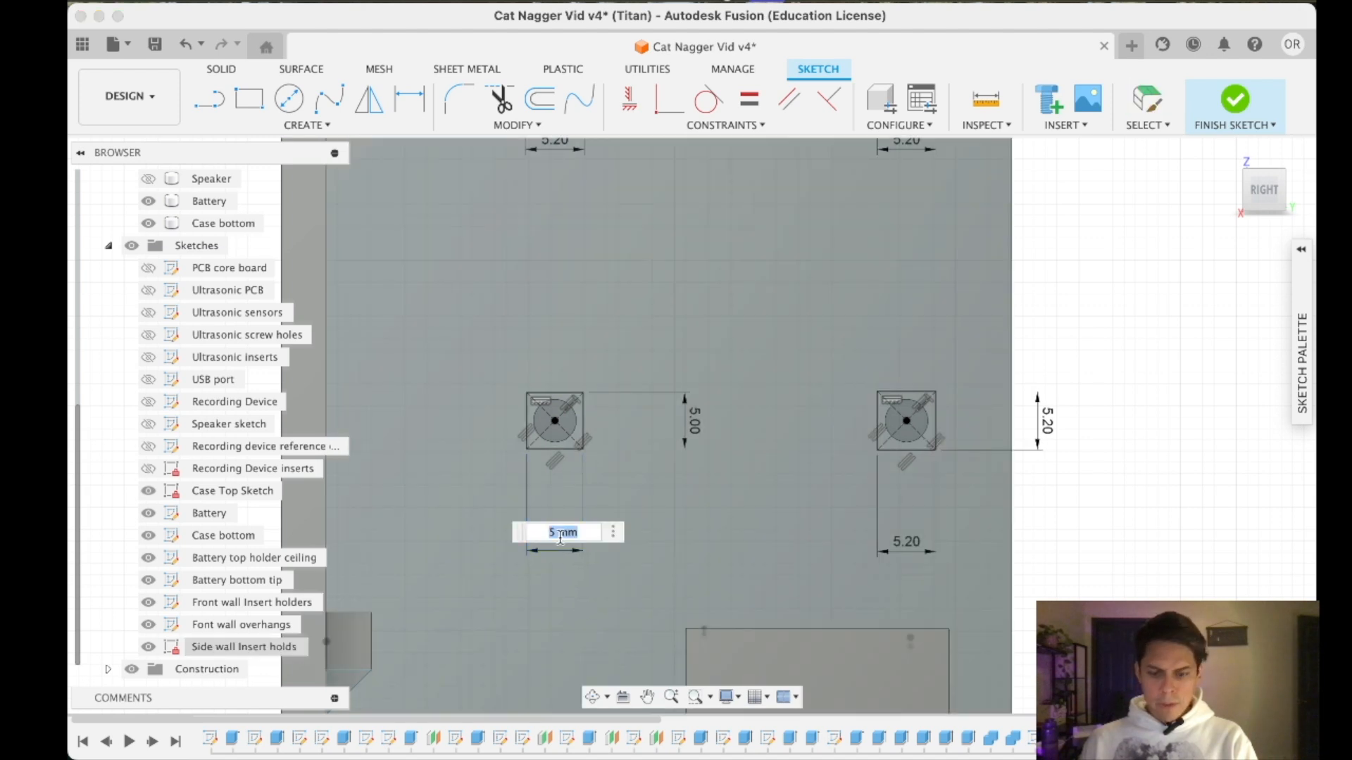
{"action": "key", "text": "Return"}
{"action": "double_click", "coordinate": [559, 538]}
{"action": "type", "text": "5.2"}
{"action": "key", "text": "Return"}
{"action": "double_click", "coordinate": [694, 417]}
{"action": "type", "text": "5.2"}
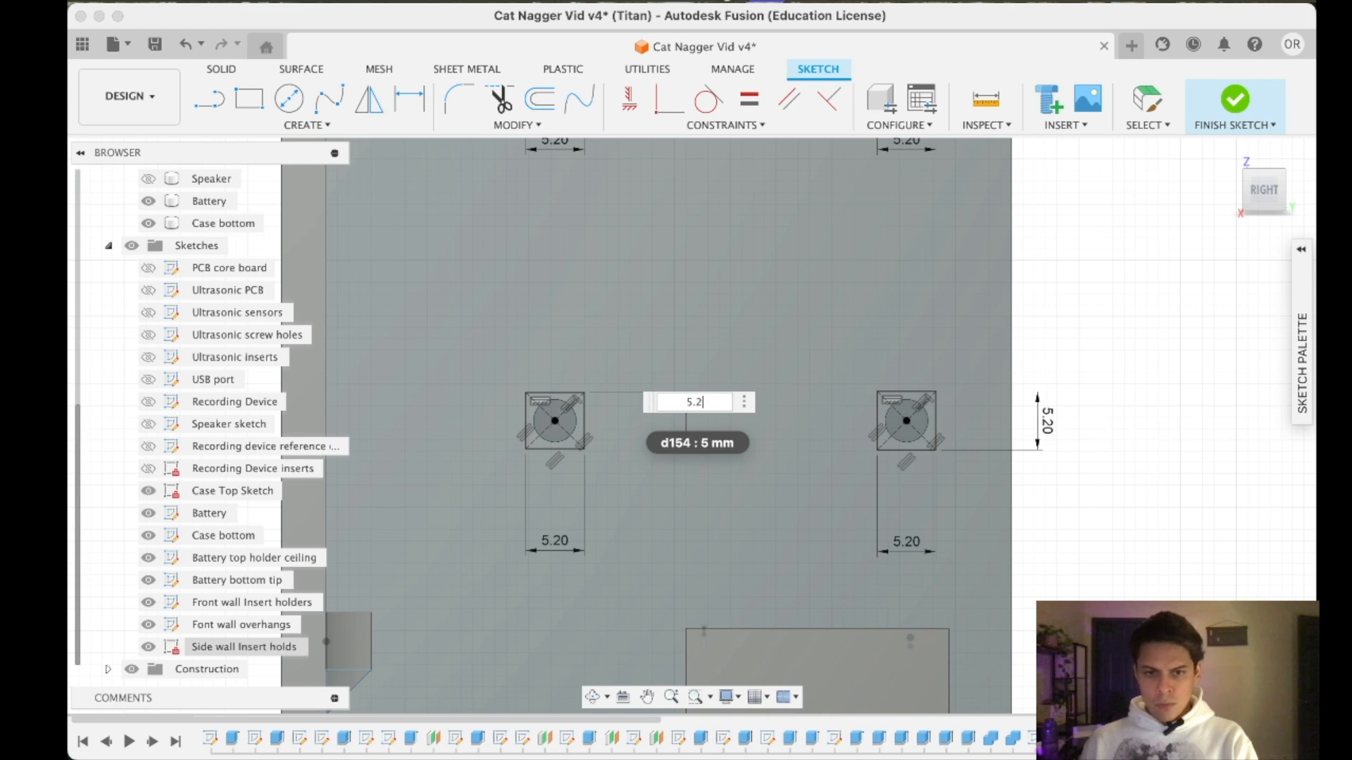
{"action": "key", "text": "Return"}
- Try to dimension the hole circle inside the upper-left holder square, and finish the Side wall Insert holds sketch
{"action": "scroll", "coordinate": [1035, 326], "scroll_direction": "up", "scroll_amount": 4}
{"action": "scroll", "coordinate": [1035, 326], "scroll_direction": "left", "scroll_amount": 2}
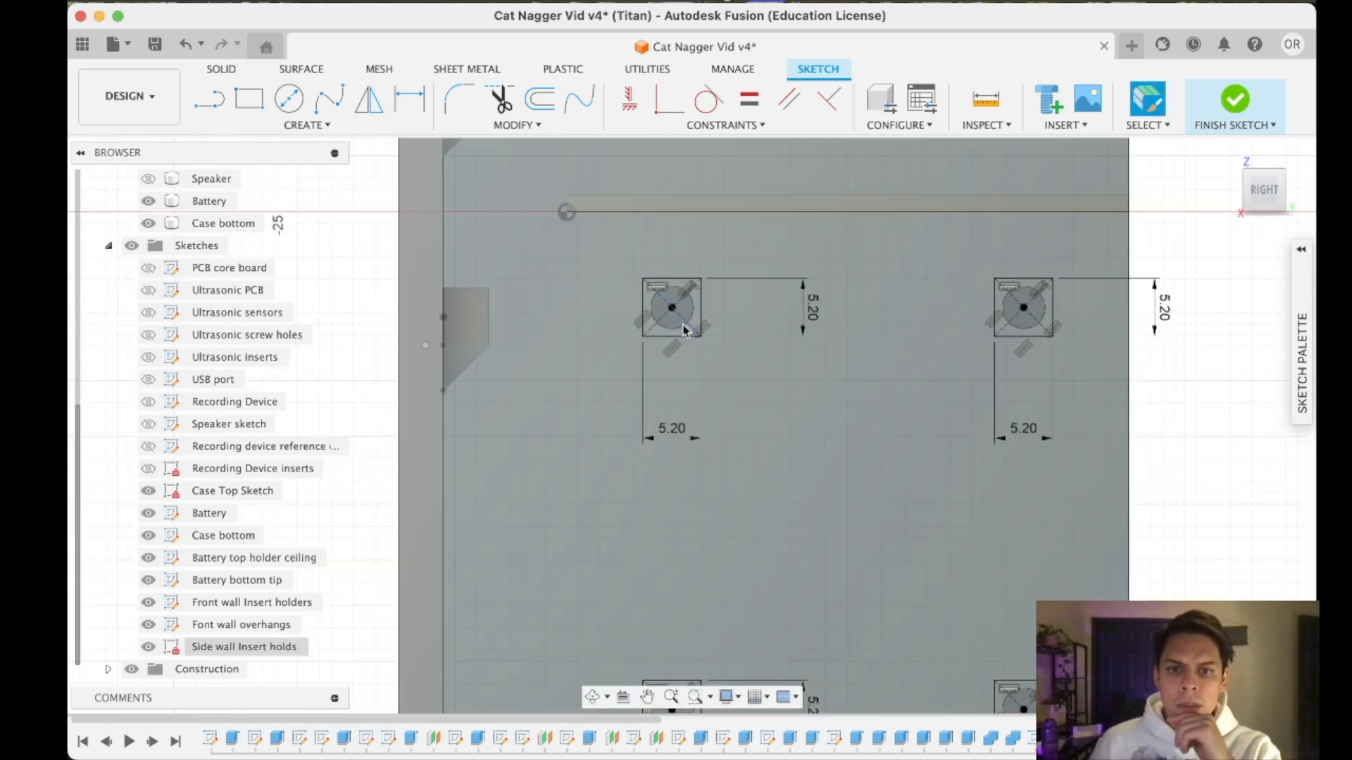
{"action": "right_click", "coordinate": [682, 332]}
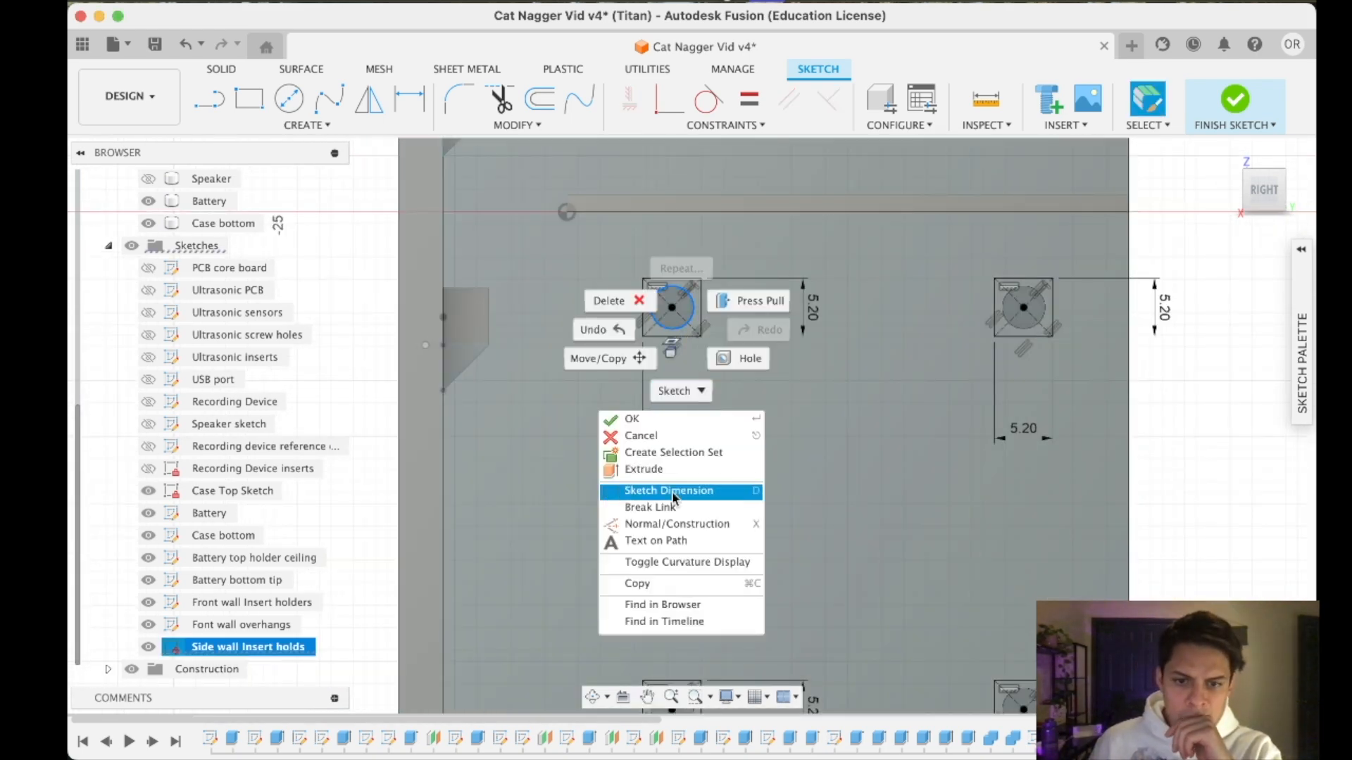
{"action": "left_click", "coordinate": [672, 493]}
{"action": "left_click", "coordinate": [736, 378]}
{"action": "left_click", "coordinate": [768, 423]}
{"action": "scroll", "coordinate": [369, 608], "scroll_direction": "up", "scroll_amount": 2}
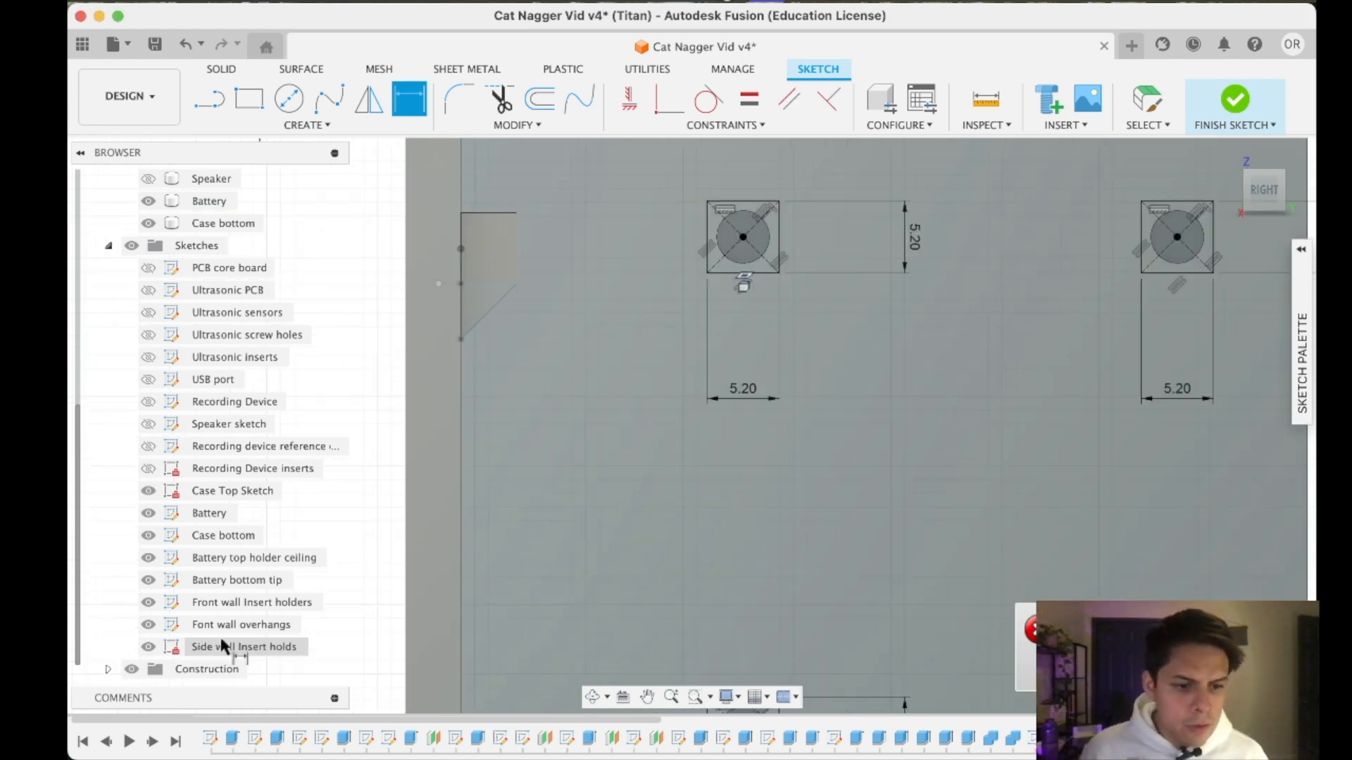
{"action": "left_click", "coordinate": [232, 647]}
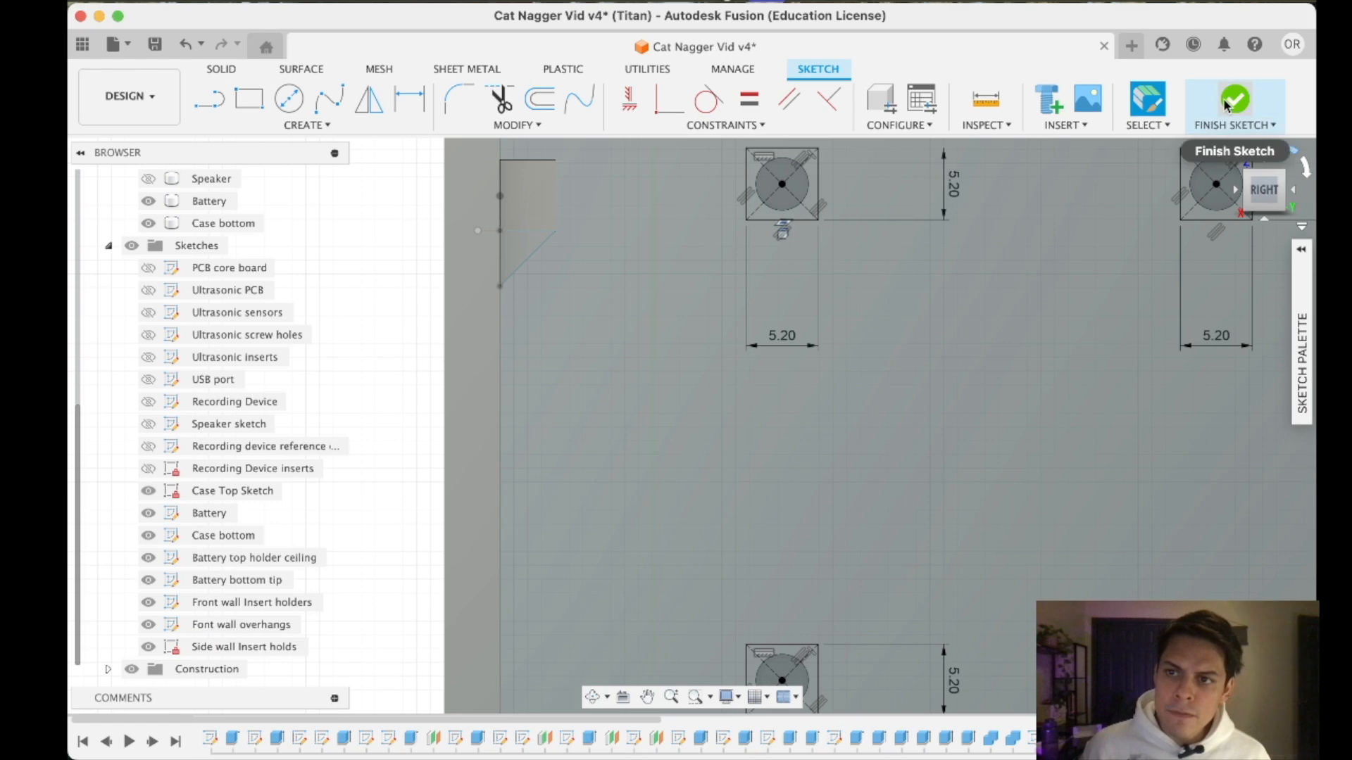
{"action": "left_click", "coordinate": [1226, 106]}
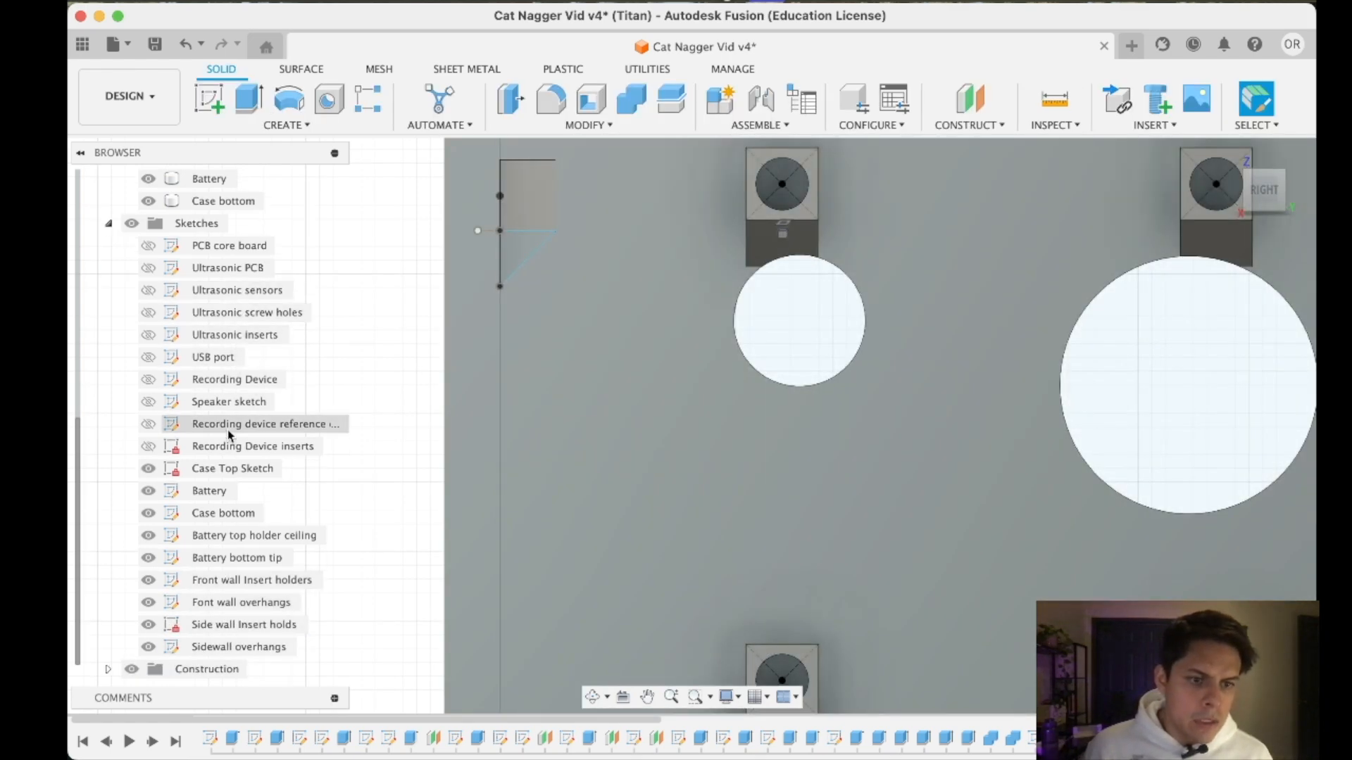
- Open the Recording Device sketch to check whether it defines the side wall's insert holes, and finish it
{"action": "left_click", "coordinate": [237, 384]}
{"action": "right_click", "coordinate": [237, 386]}
{"action": "left_click", "coordinate": [296, 90]}
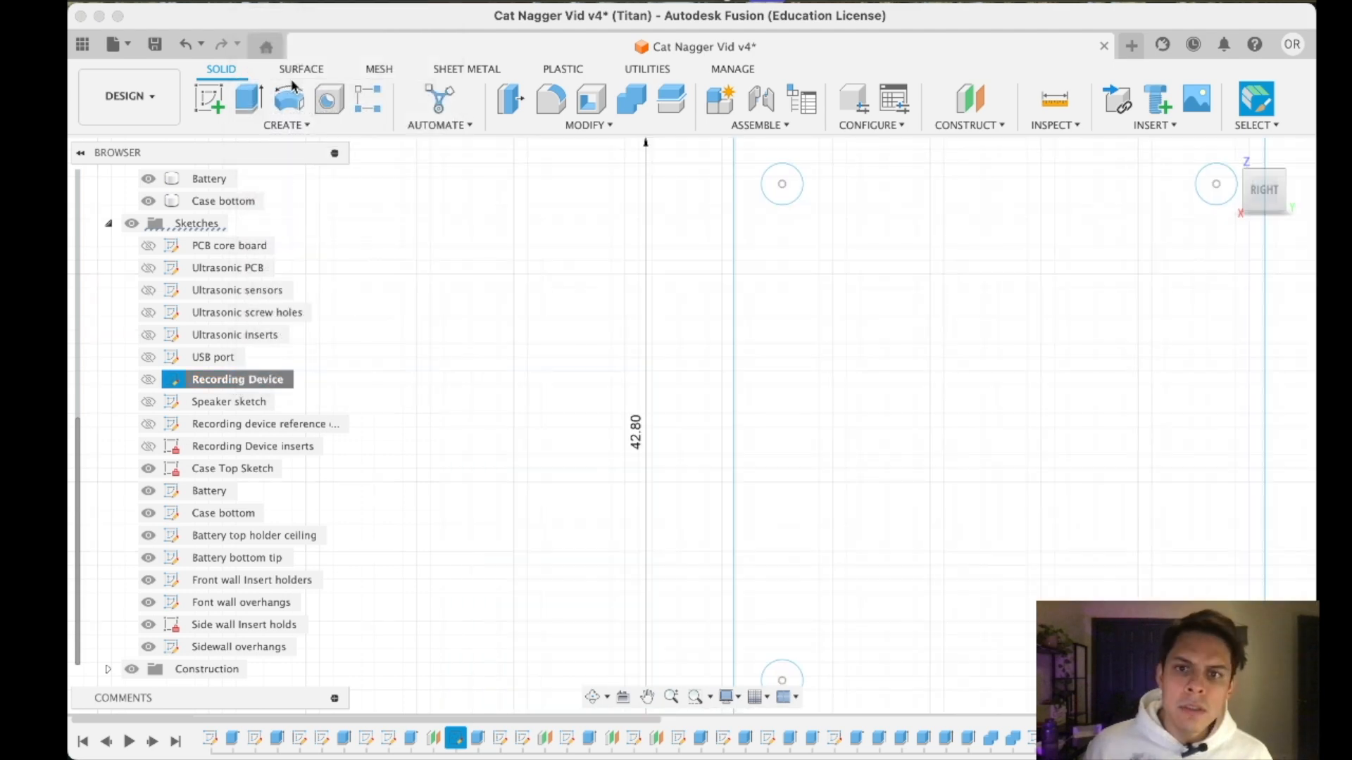
{"action": "left_click", "coordinate": [1212, 97]}
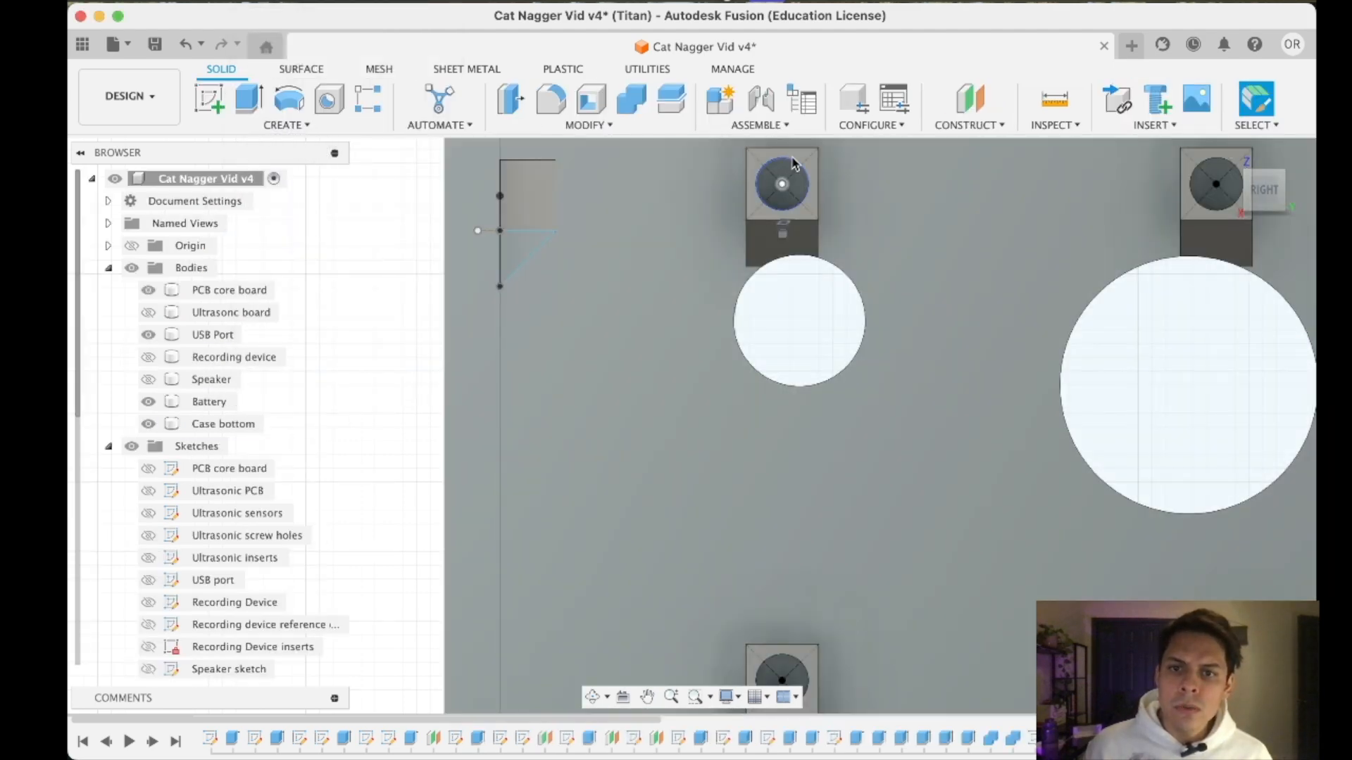
{"action": "scroll", "coordinate": [257, 665], "scroll_direction": "down", "scroll_amount": 5}
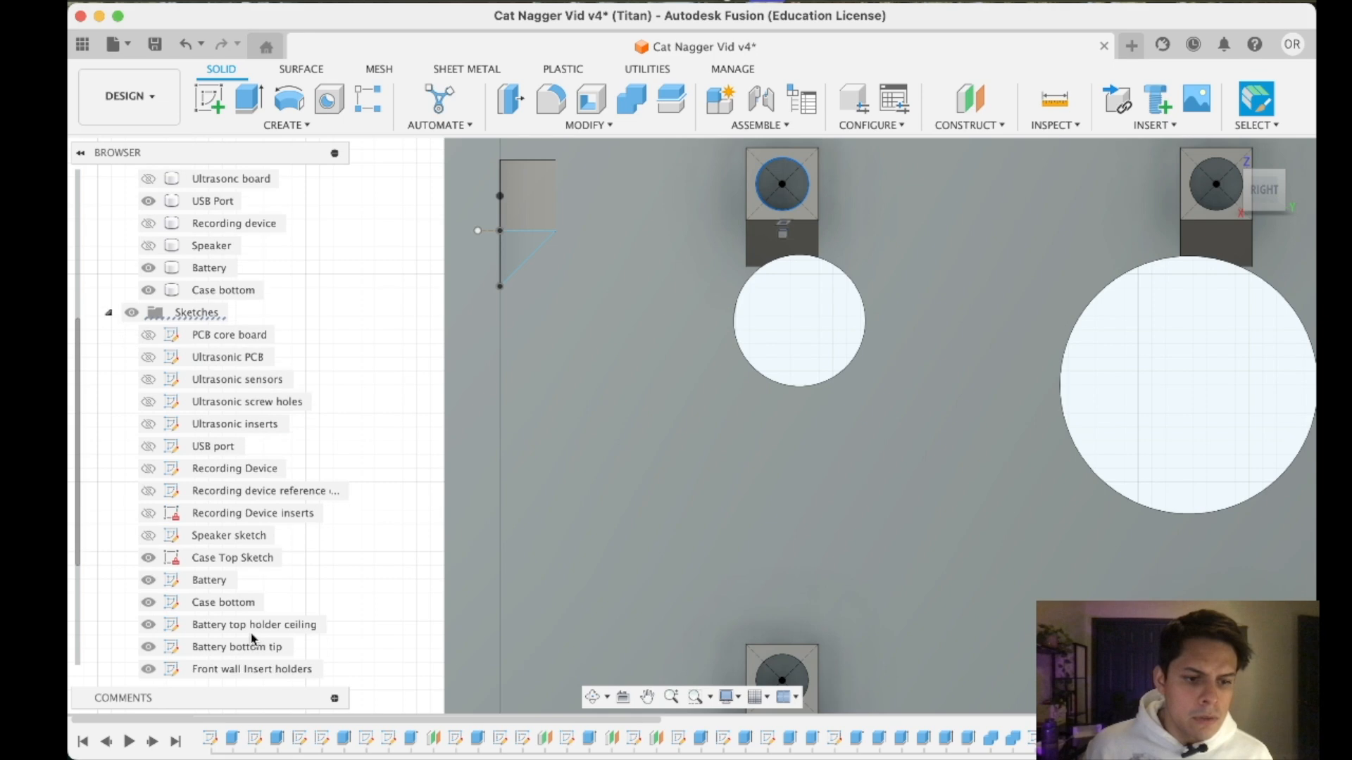
- Open the Sidewall overhangs sketch, inspect the side wall holders squarely for the source of their holes, and finish the sketch
{"action": "left_click", "coordinate": [240, 668]}
{"action": "right_click", "coordinate": [240, 669]}
{"action": "left_click", "coordinate": [306, 336]}
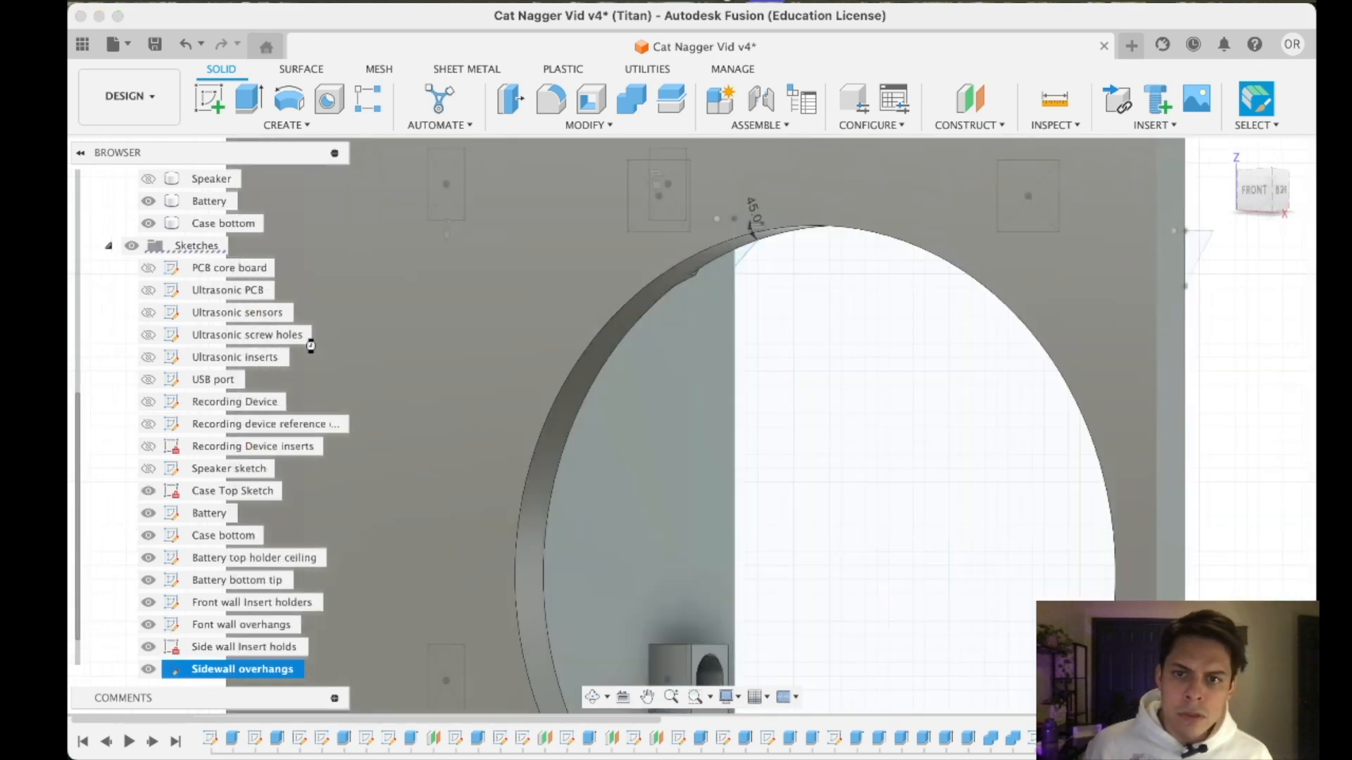
{"action": "mouse_move", "coordinate": [1272, 197]}
{"action": "left_mouse_down"}
{"action": "mouse_move", "coordinate": [1233, 189]}
{"action": "mouse_move", "coordinate": [1248, 201]}
{"action": "left_mouse_up"}
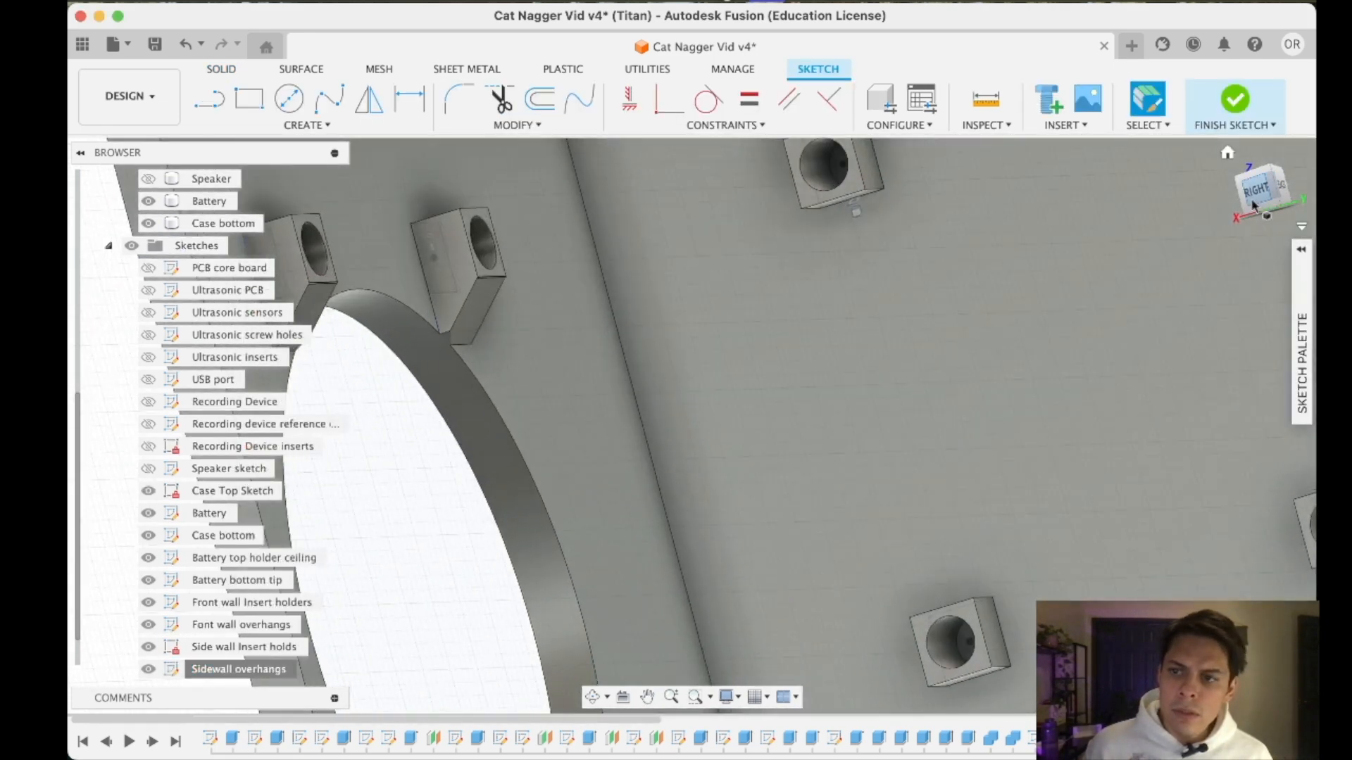
{"action": "left_click", "coordinate": [1264, 198]}
{"action": "middle_click_drag", "start_coordinate": [1003, 313], "coordinate": [758, 269]}
{"action": "scroll", "coordinate": [758, 268], "scroll_direction": "down", "scroll_amount": 3}
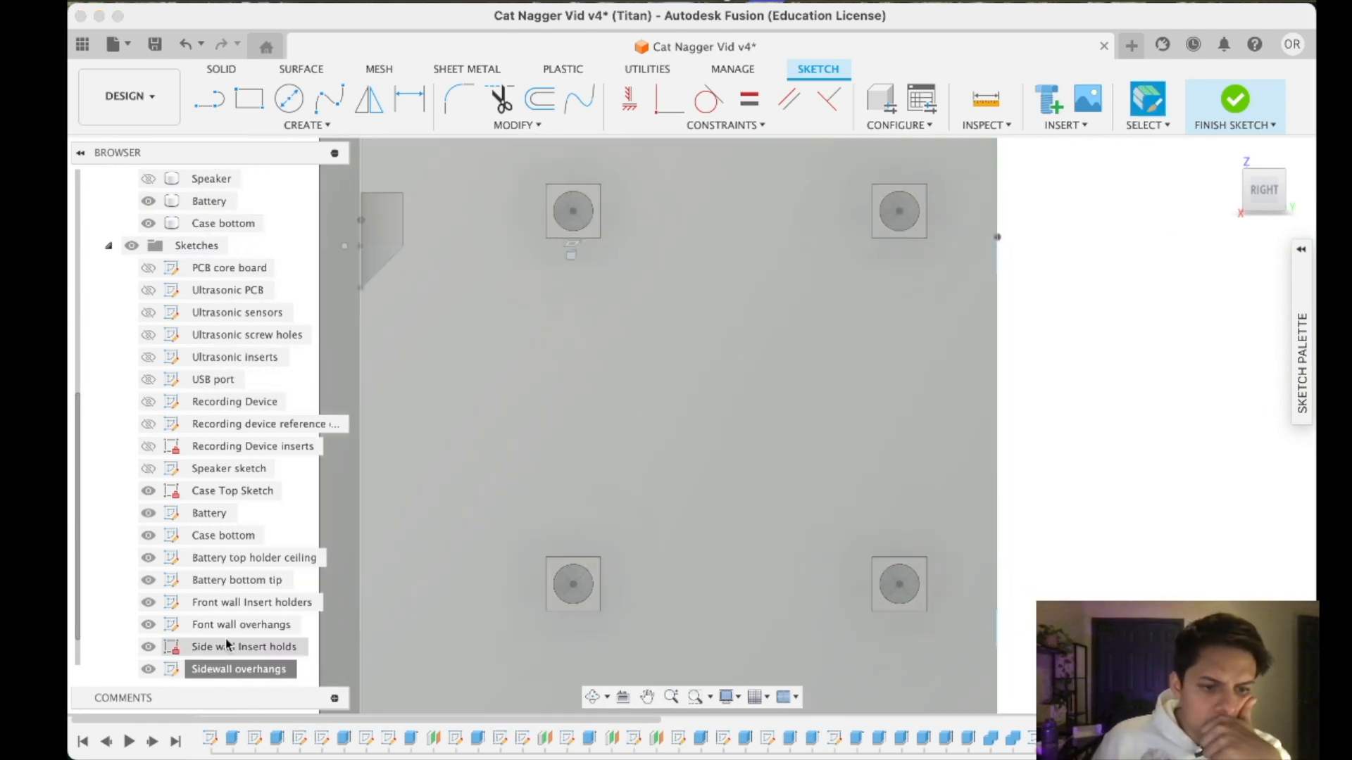
{"action": "left_click", "coordinate": [225, 645]}
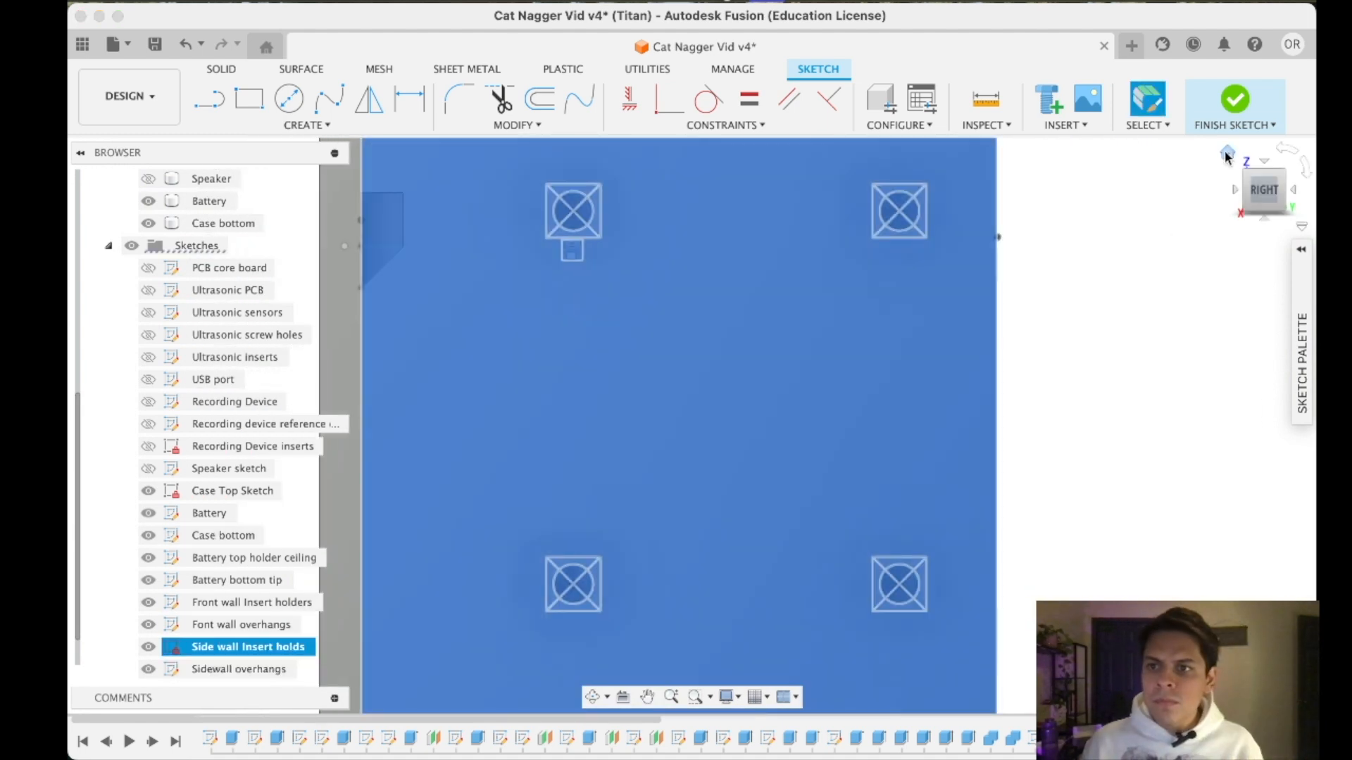
{"action": "left_click", "coordinate": [1235, 100]}
- Open the Recording Device inserts sketch for editing and set the two upper hole circles' diameters to 4 mm
{"action": "scroll", "coordinate": [225, 594], "scroll_direction": "up", "scroll_amount": 2}
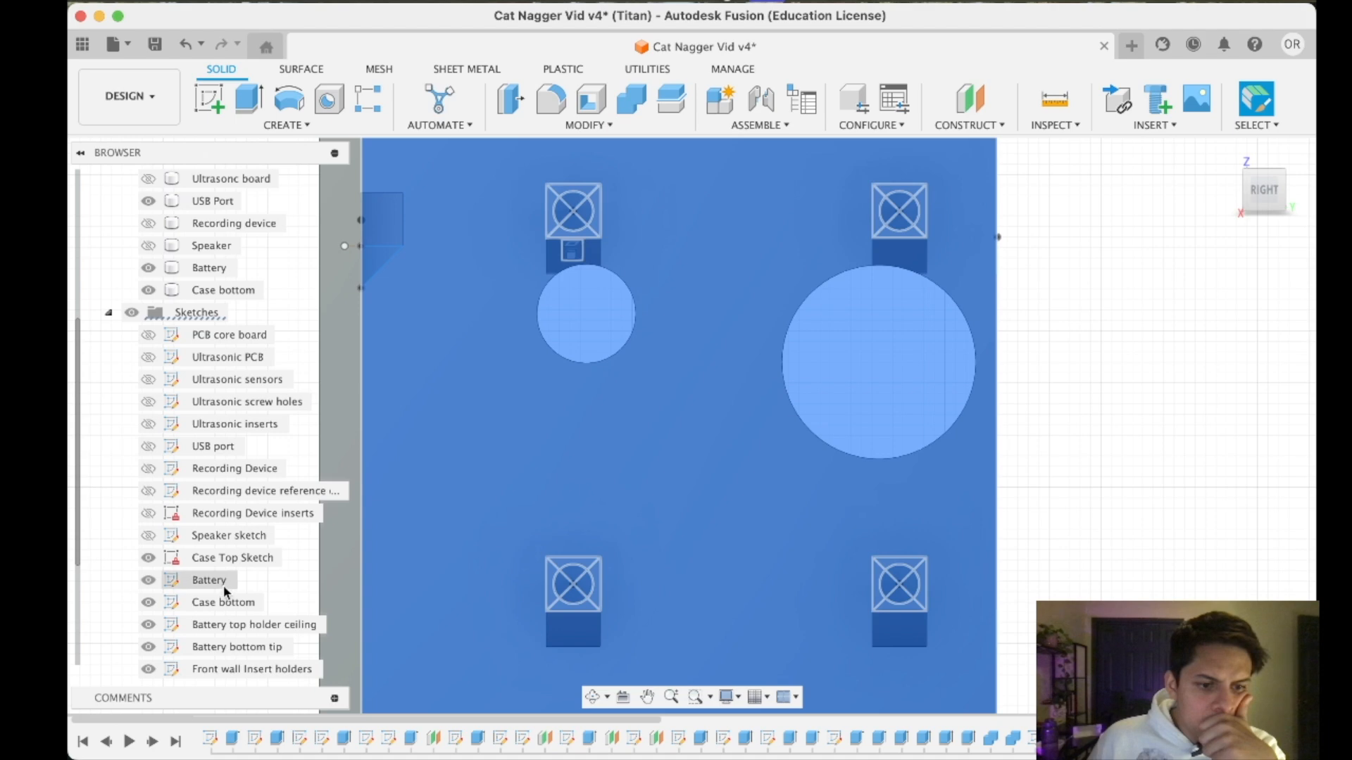
{"action": "left_click", "coordinate": [220, 515]}
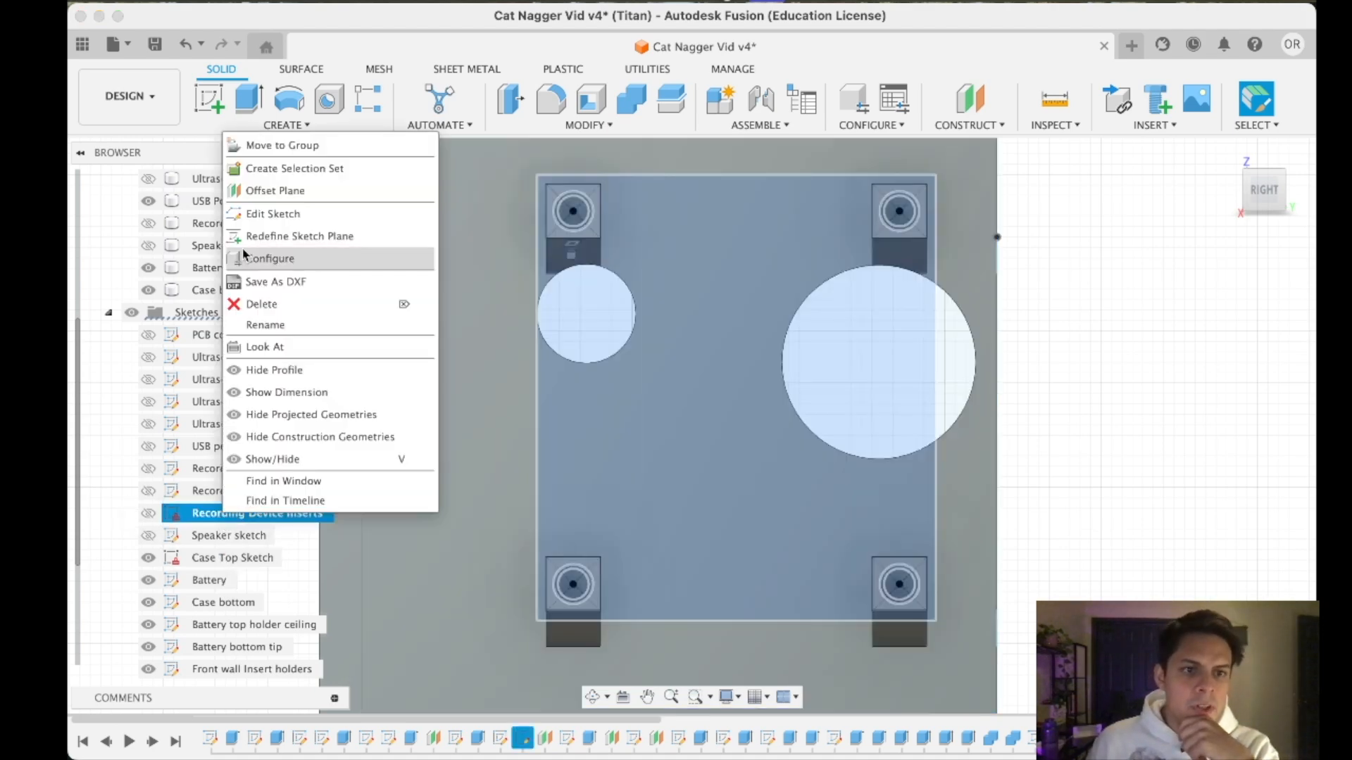
{"action": "left_click", "coordinate": [262, 212]}
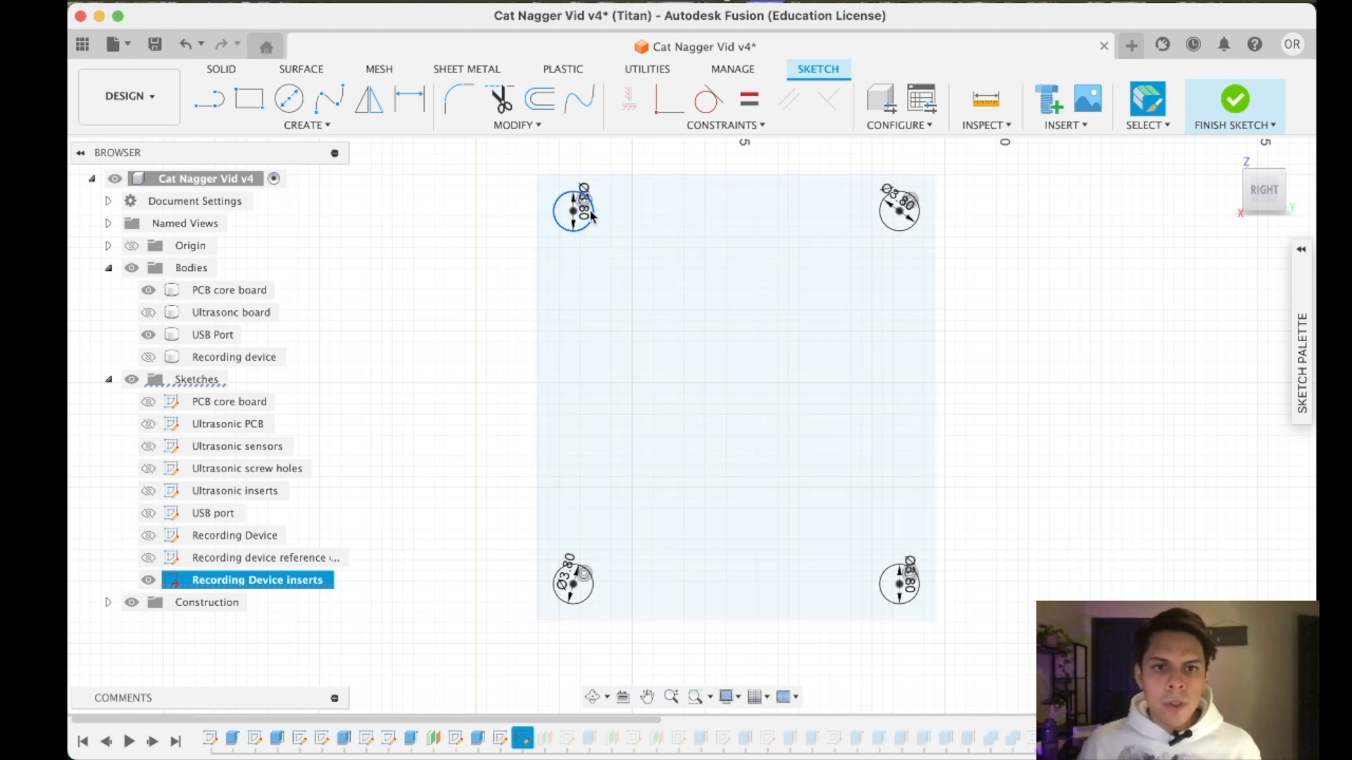
{"action": "double_click", "coordinate": [585, 207]}
{"action": "type", "text": "4"}
{"action": "key", "text": "Return"}
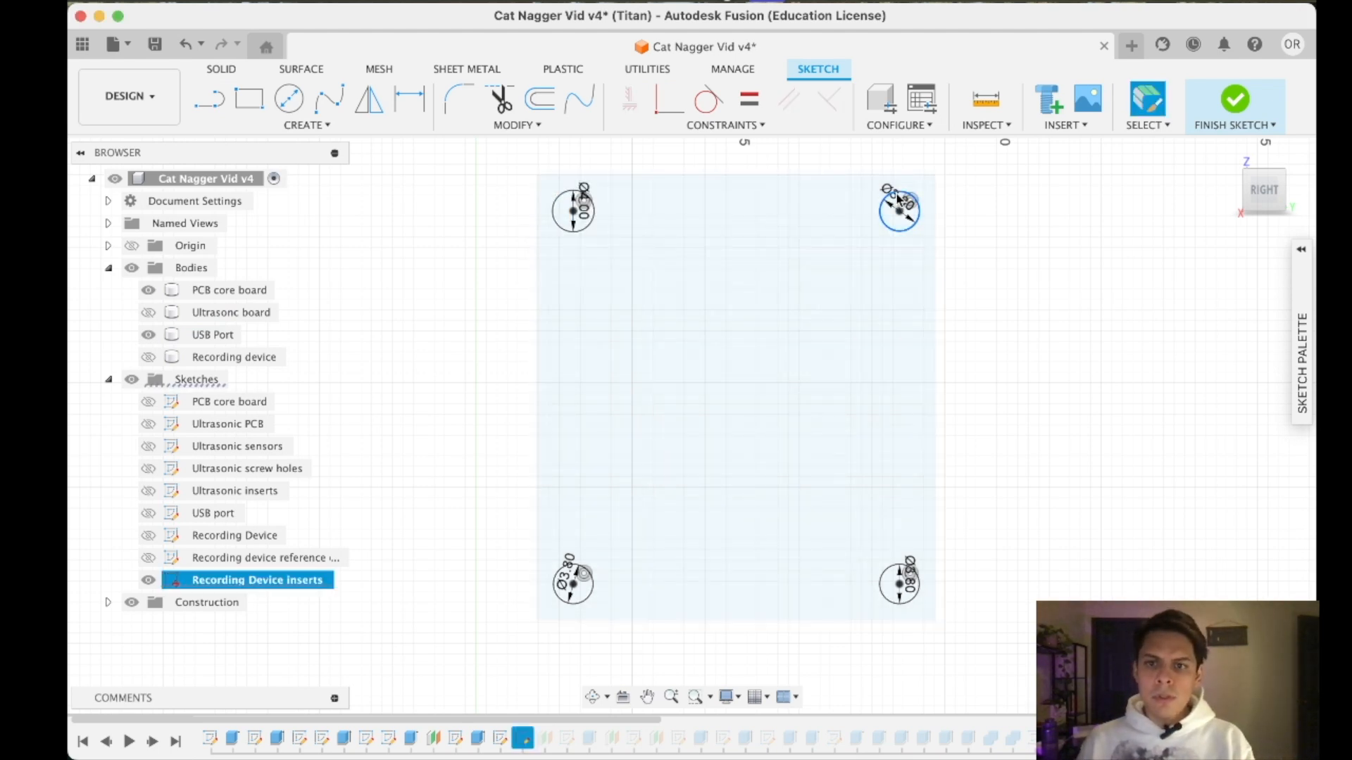
{"action": "double_click", "coordinate": [898, 200]}
{"action": "type", "text": "4"}
{"action": "key", "text": "Return"}
- Set the two lower hole circles' diameters to 4 mm in the Recording Device inserts sketch and finish the sketch
{"action": "double_click", "coordinate": [914, 586]}
{"action": "type", "text": "4"}
{"action": "key", "text": "Return"}
{"action": "double_click", "coordinate": [564, 574]}
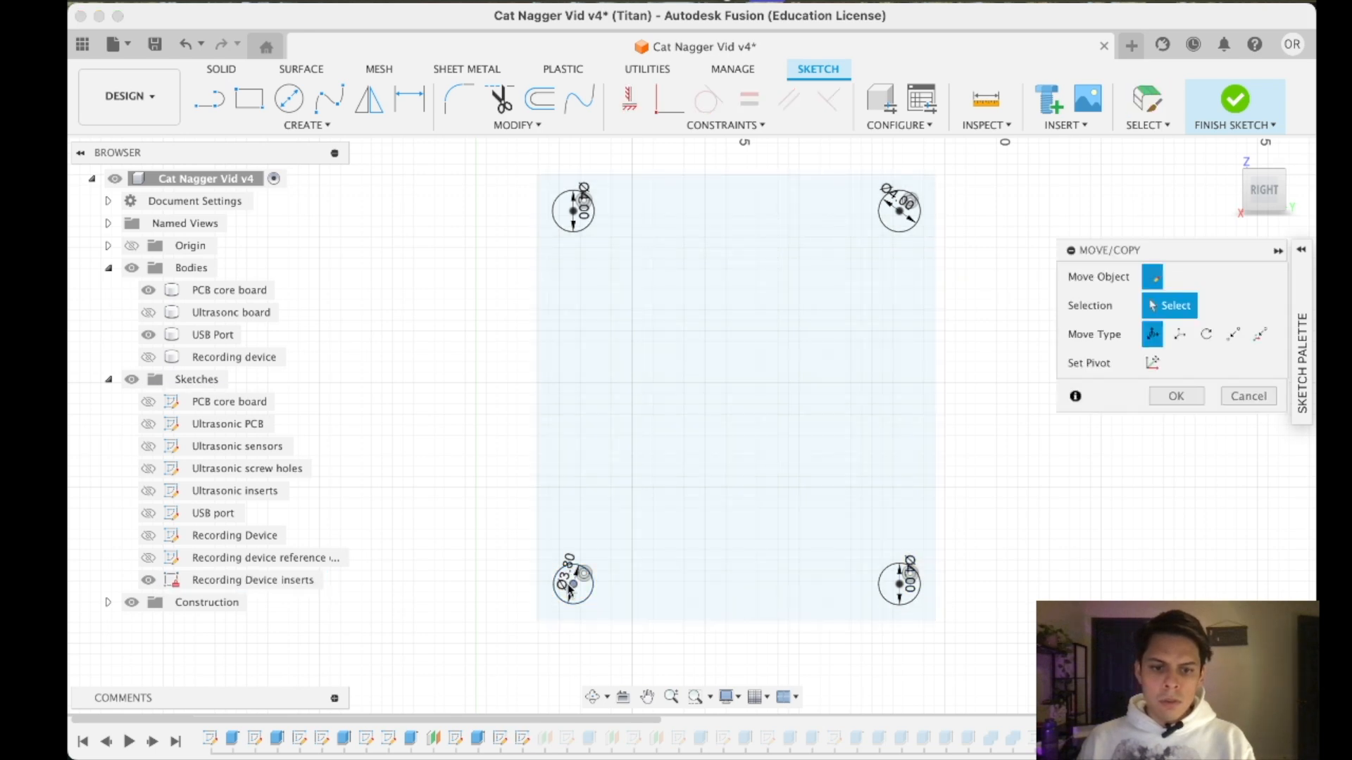
{"action": "key", "text": "Escape"}
{"action": "double_click", "coordinate": [569, 561]}
{"action": "key", "text": "Return"}
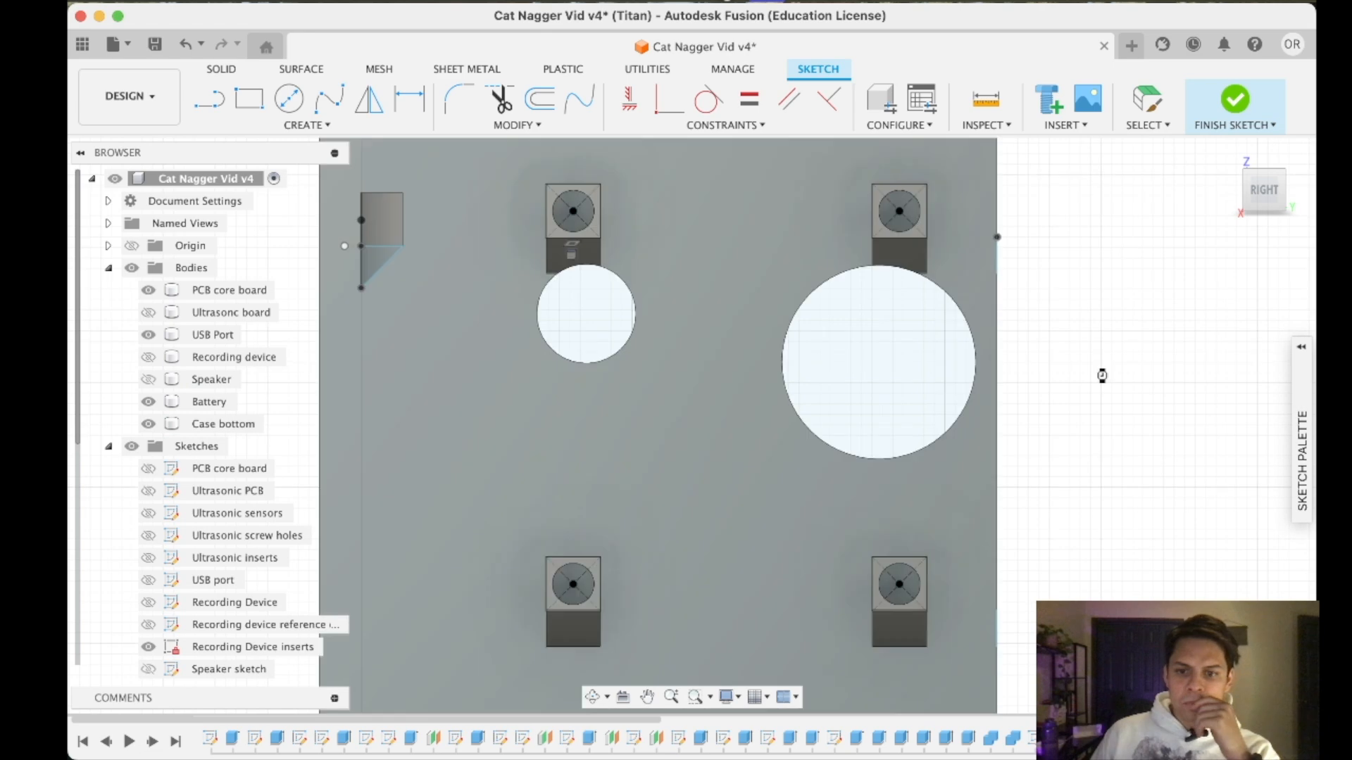
{"action": "scroll", "coordinate": [1079, 463], "scroll_direction": "down", "scroll_amount": 5}
- Hide the PCB core board body and examine how the battery holder's end pieces meet the battery on the case floor
{"action": "mouse_move", "coordinate": [1266, 205]}
{"action": "left_mouse_down"}
{"action": "mouse_move", "coordinate": [1258, 212]}
{"action": "mouse_move", "coordinate": [1267, 198]}
{"action": "left_mouse_up"}
{"action": "left_click", "coordinate": [1266, 181]}
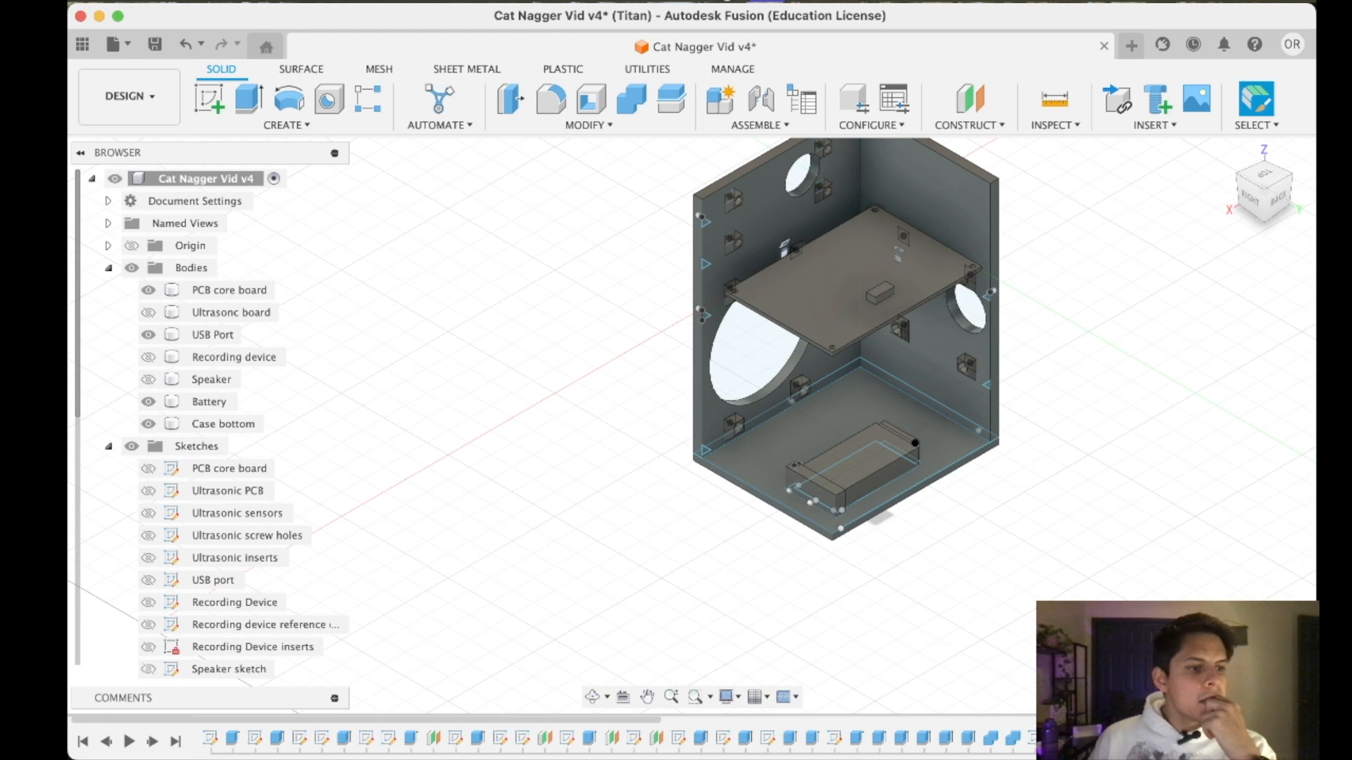
{"action": "left_click", "coordinate": [1261, 184]}
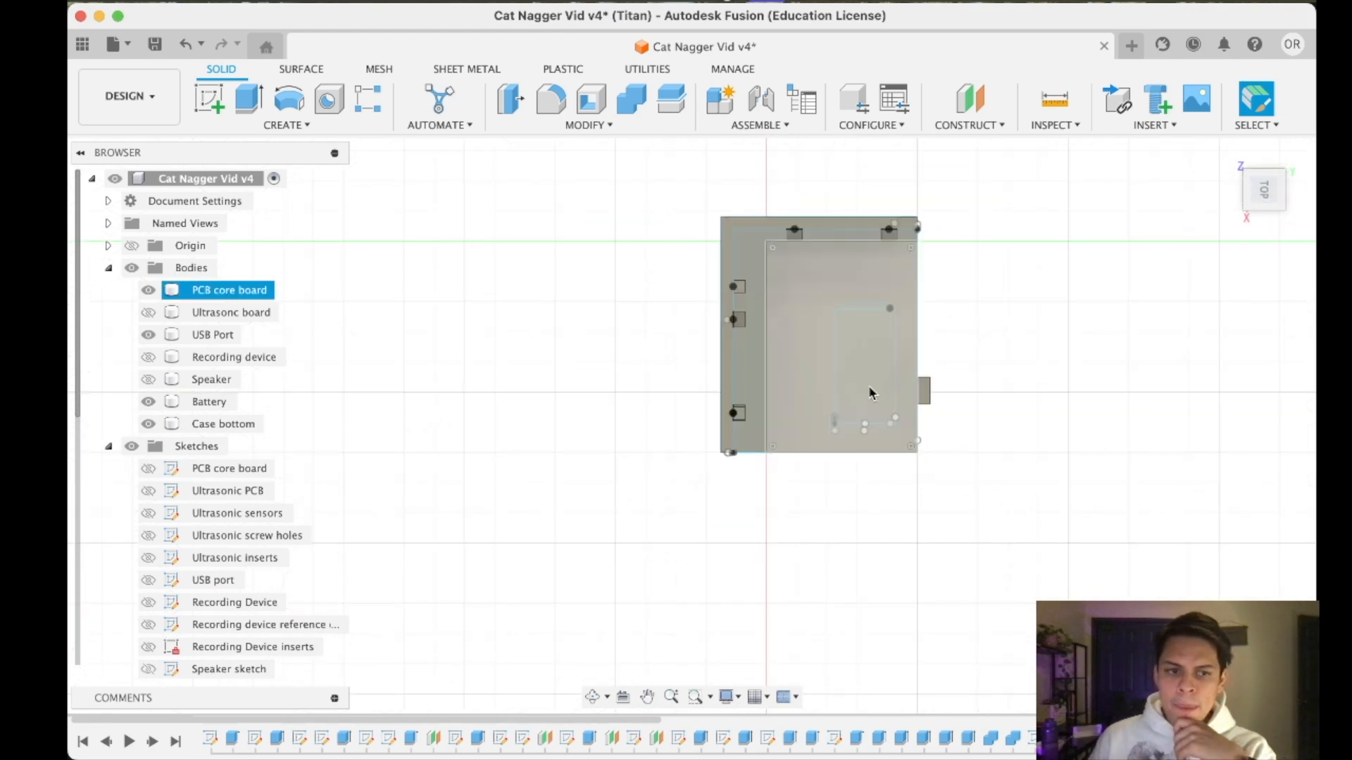
{"action": "left_click", "coordinate": [148, 290]}
{"action": "scroll", "coordinate": [949, 261], "scroll_direction": "up", "scroll_amount": 5}
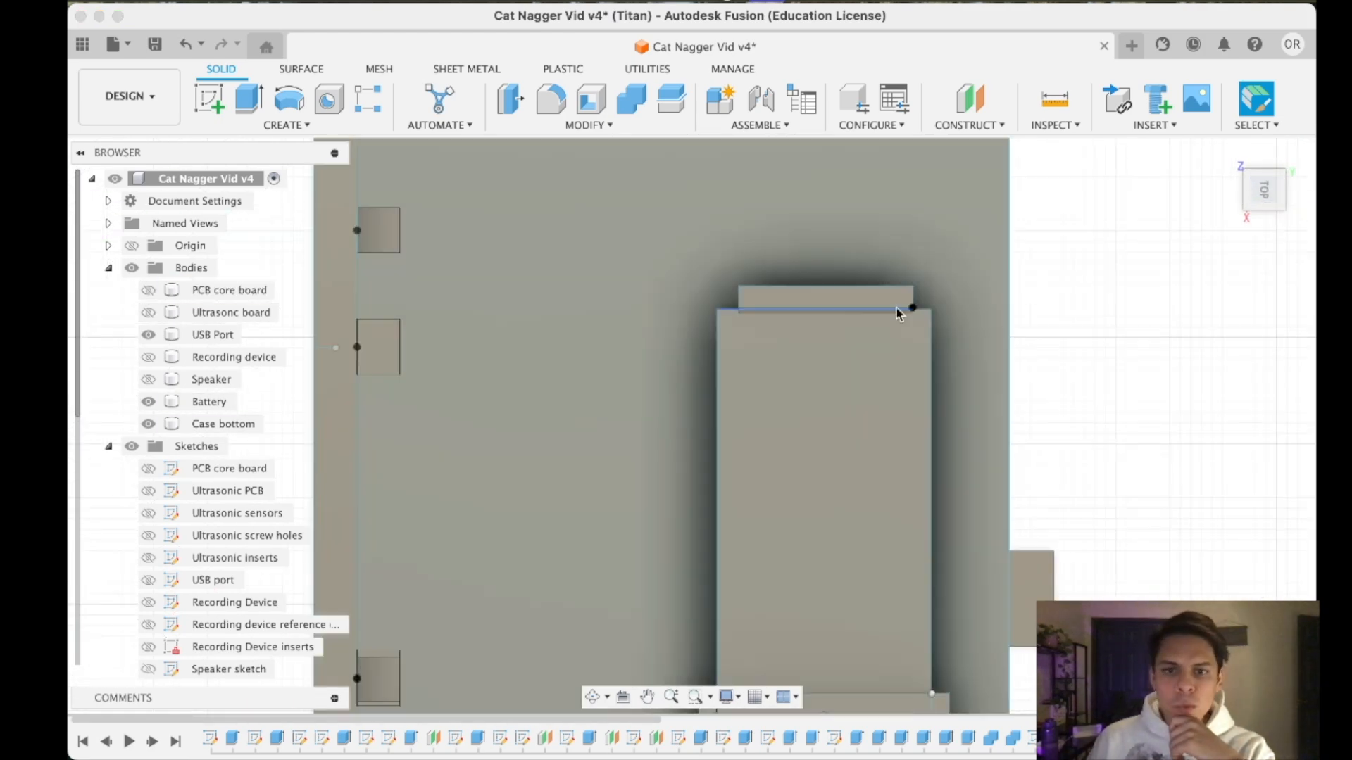
{"action": "left_click", "coordinate": [817, 296]}
{"action": "middle_click_drag", "start_coordinate": [862, 302], "coordinate": [834, 385], "text": "shift"}
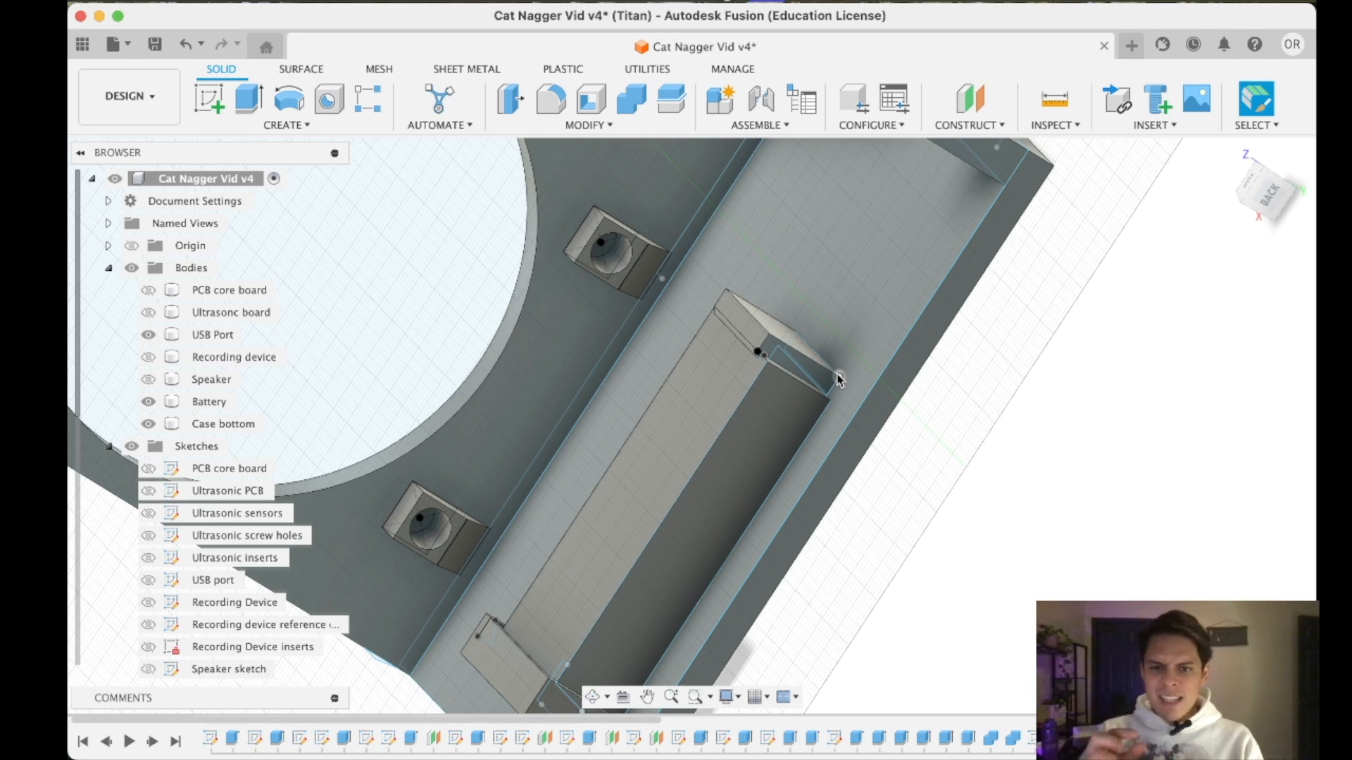
{"action": "left_click", "coordinate": [751, 341]}
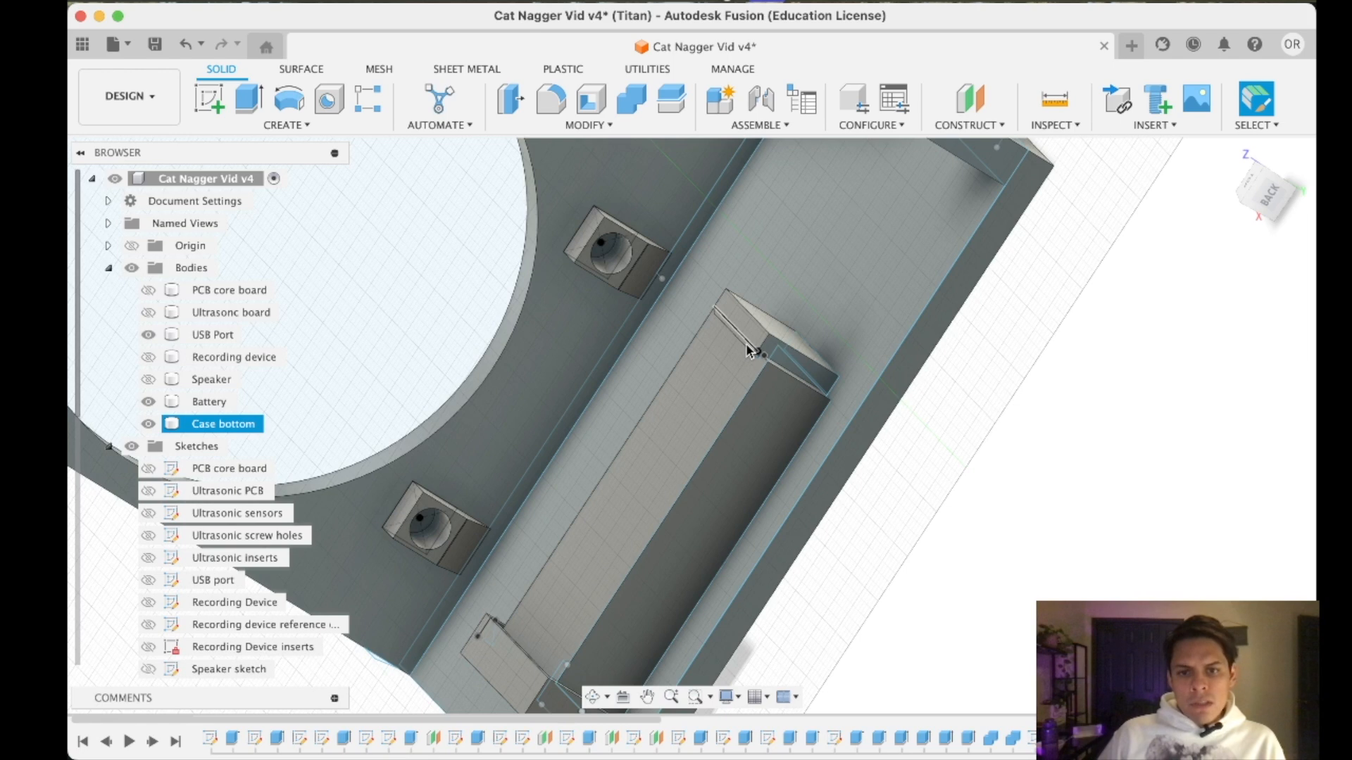
{"action": "left_click", "coordinate": [1264, 201]}
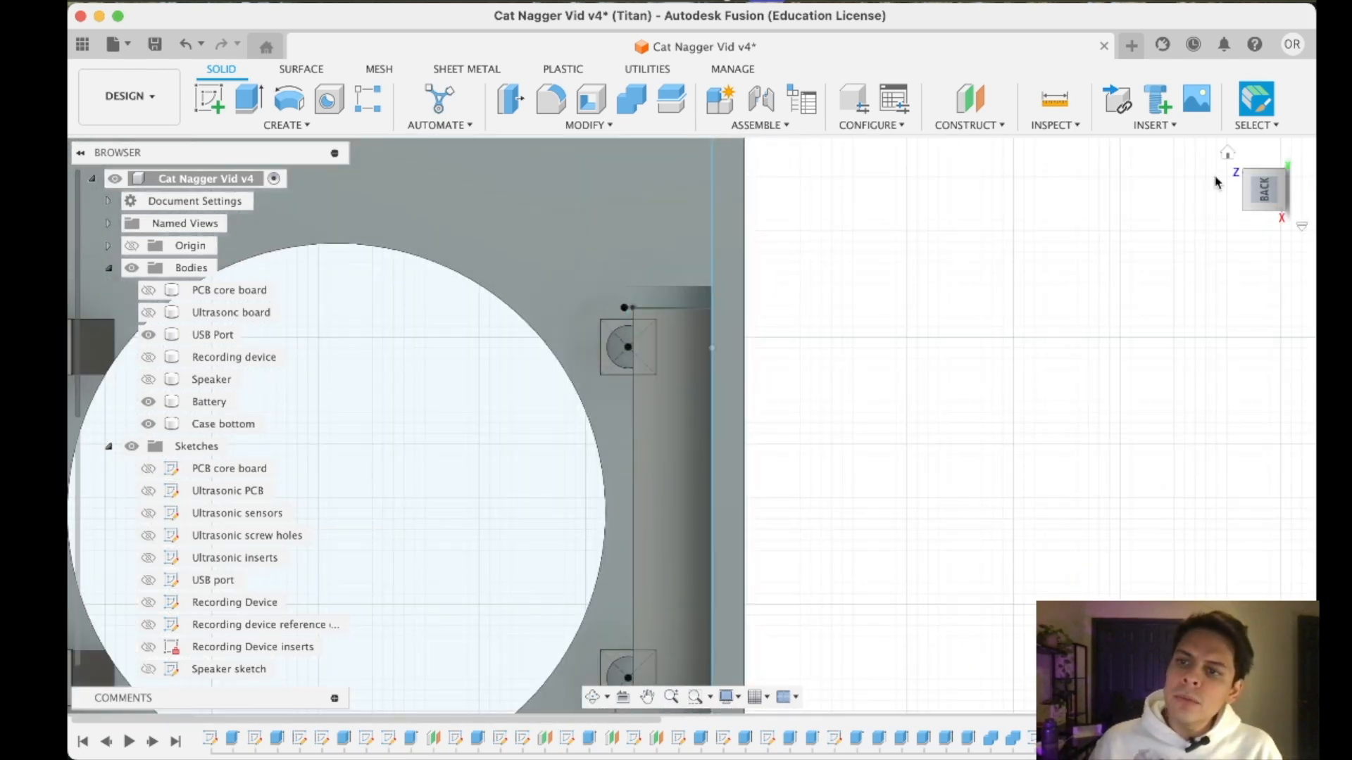
- Open the Case bottom sketch to examine the holder outlines at the battery's ends, and finish the sketch
{"action": "left_click", "coordinate": [1226, 153]}
{"action": "middle_click_drag", "start_coordinate": [1231, 307], "coordinate": [891, 507], "text": "shift"}
{"action": "scroll", "coordinate": [752, 616], "scroll_direction": "up", "scroll_amount": 5}
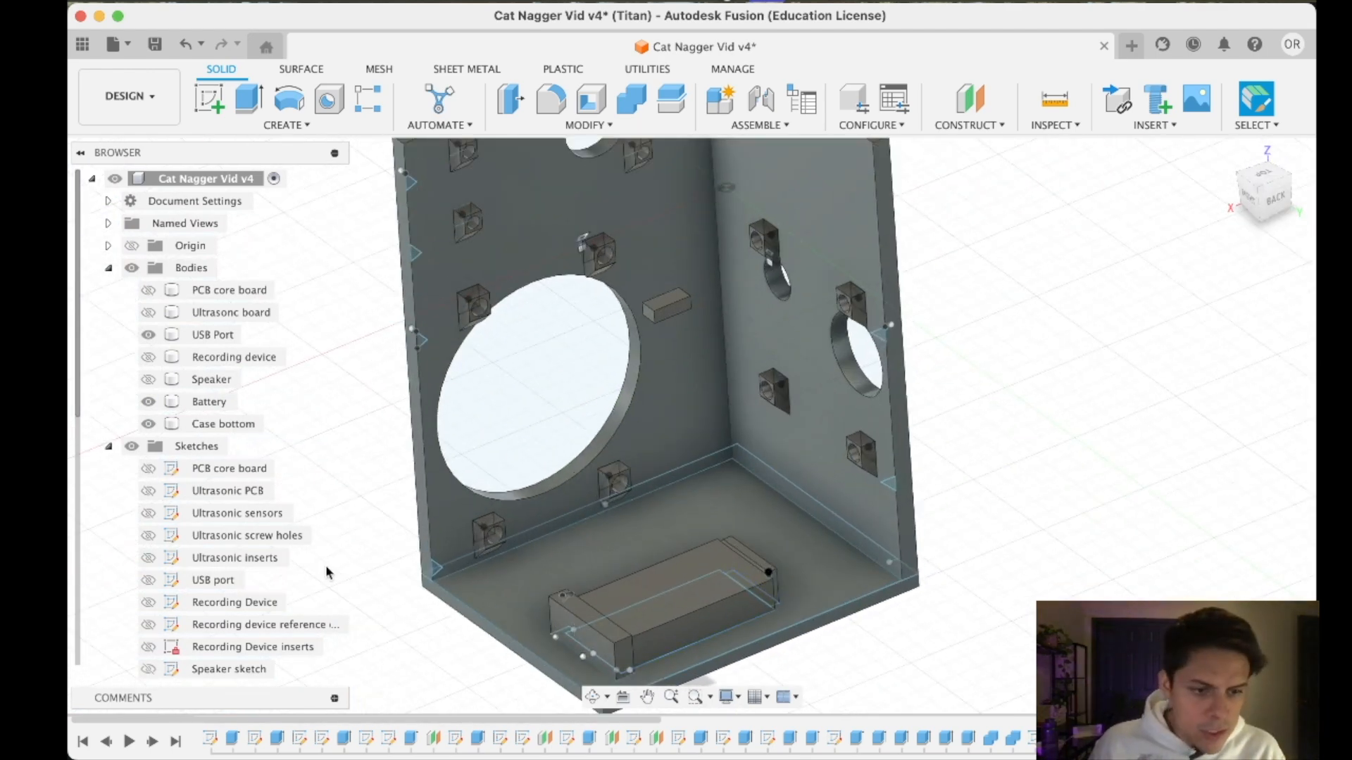
{"action": "scroll", "coordinate": [220, 644], "scroll_direction": "down", "scroll_amount": 5}
{"action": "scroll", "coordinate": [221, 644], "scroll_direction": "down", "scroll_amount": 2}
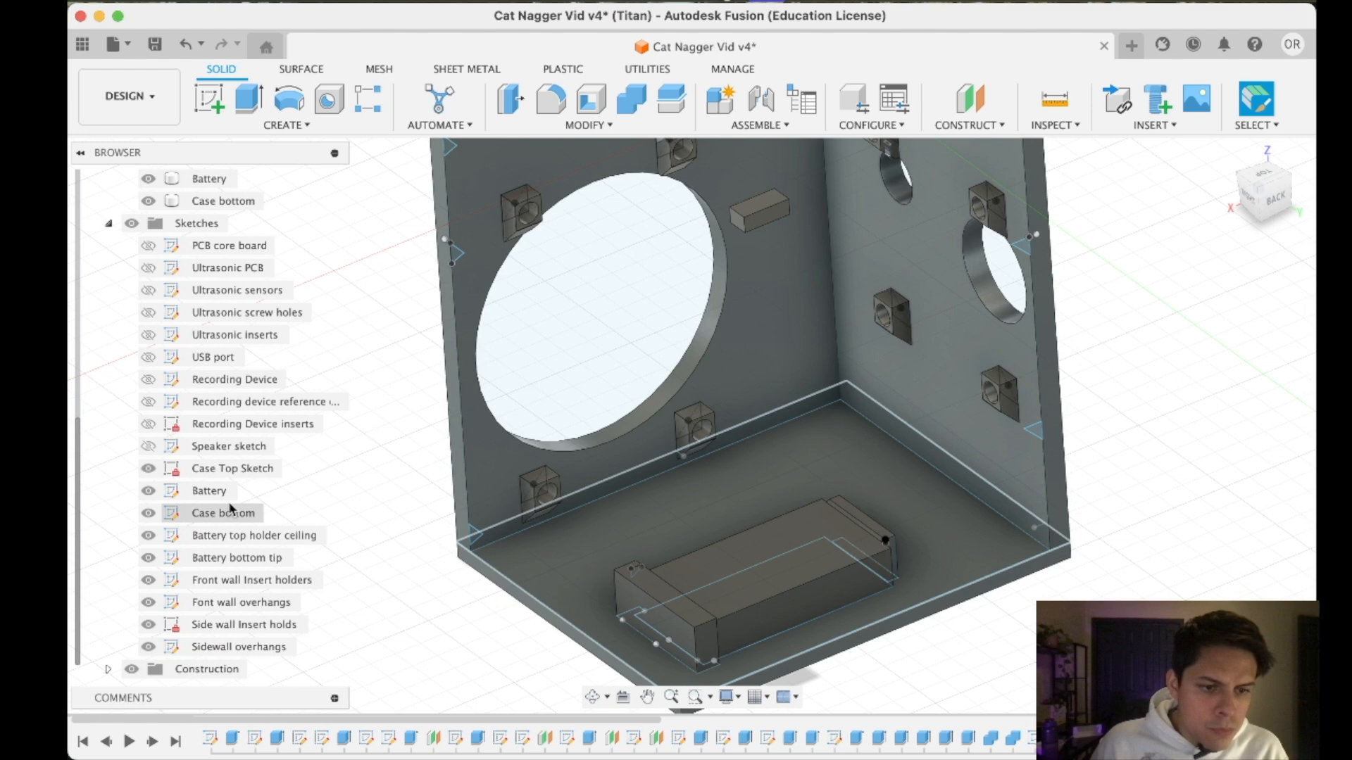
{"action": "right_click", "coordinate": [224, 510]}
{"action": "left_click", "coordinate": [276, 180]}
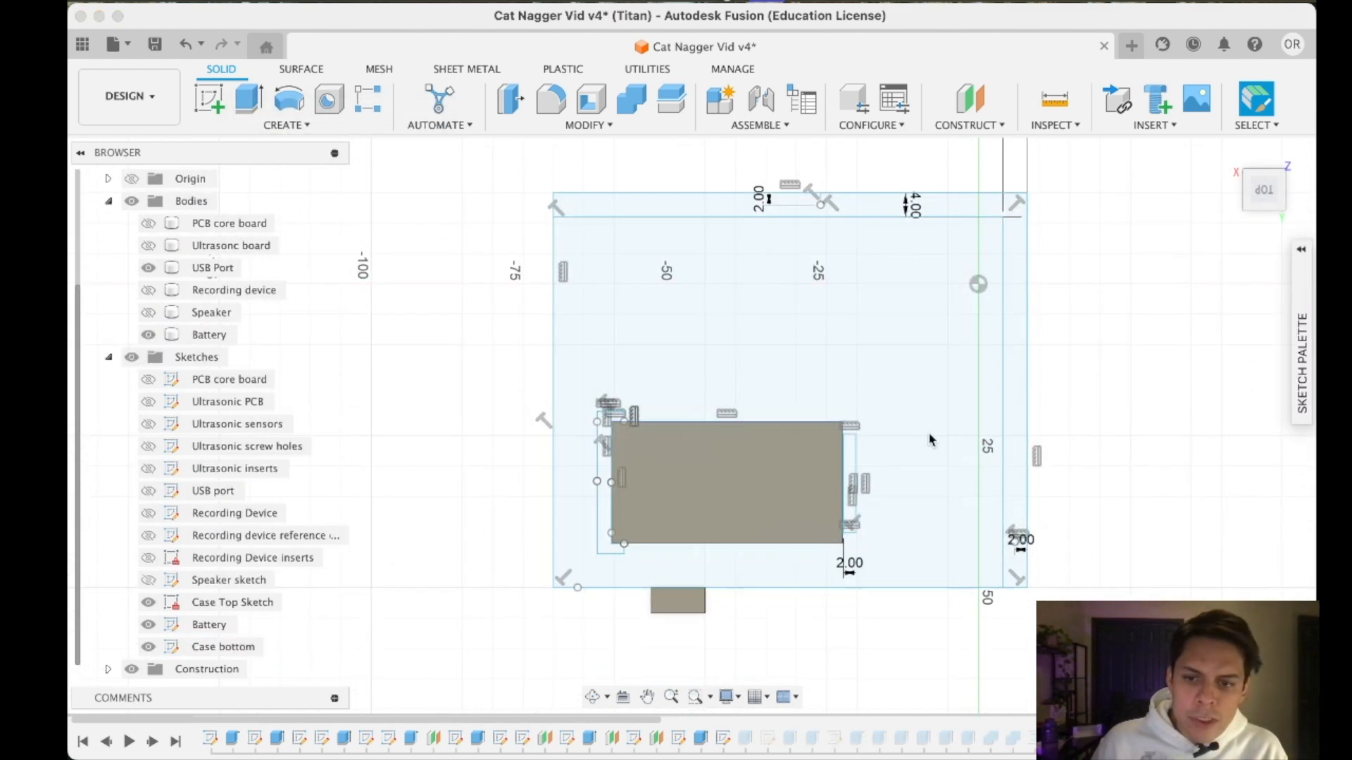
{"action": "scroll", "coordinate": [804, 348], "scroll_direction": "up", "scroll_amount": 5}
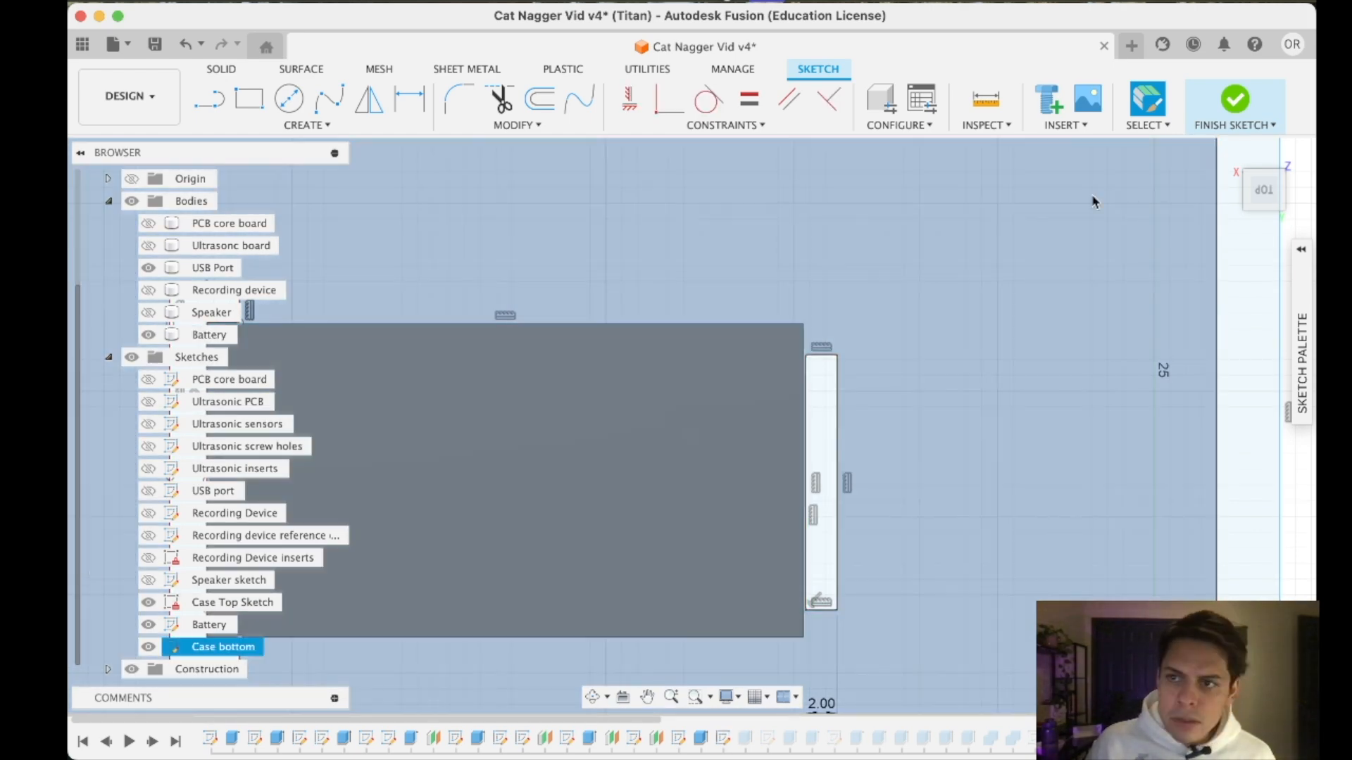
{"action": "left_click", "coordinate": [1222, 109]}
{"action": "scroll", "coordinate": [268, 606], "scroll_direction": "down", "scroll_amount": 5}
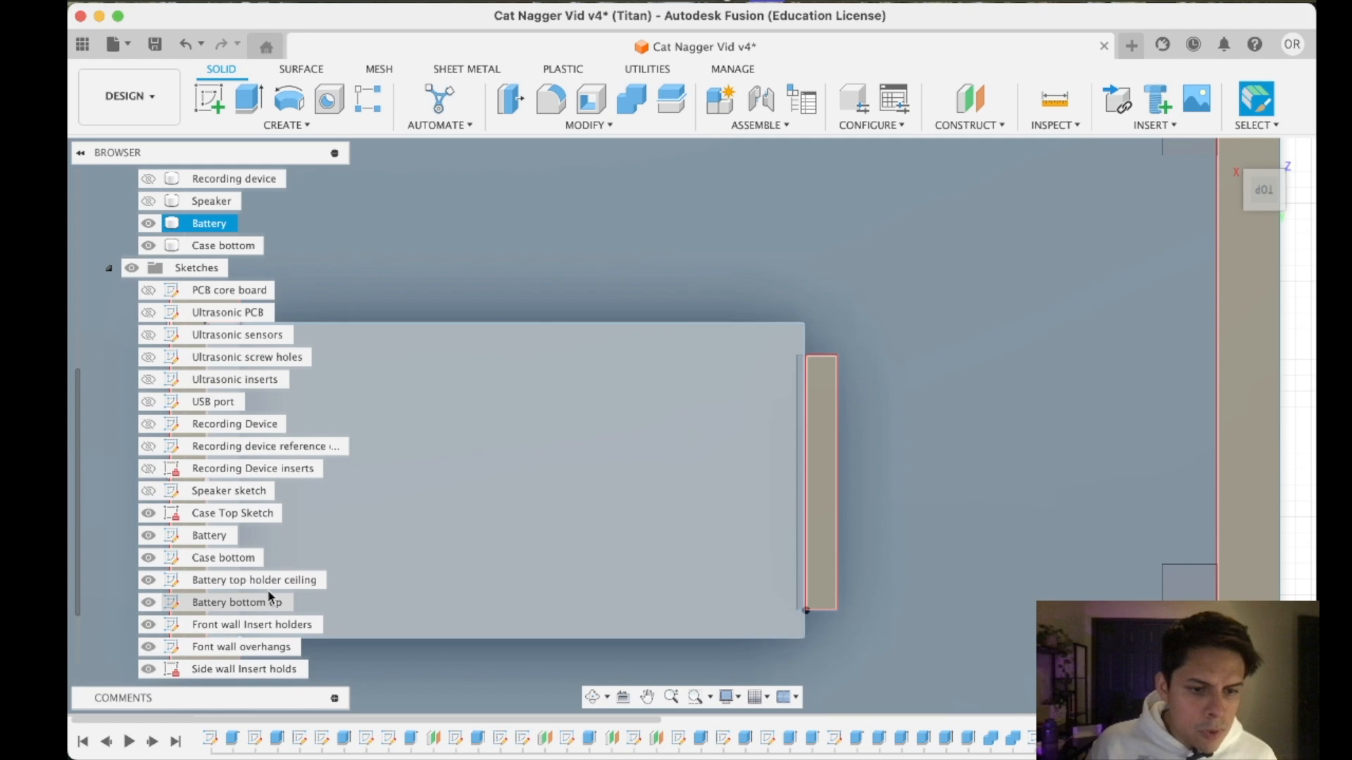
- Compare the Battery top holder ceiling and Battery bottom tip sketches with the holder geometry, and open the Battery top holder ceiling sketch
{"action": "left_click", "coordinate": [261, 580]}
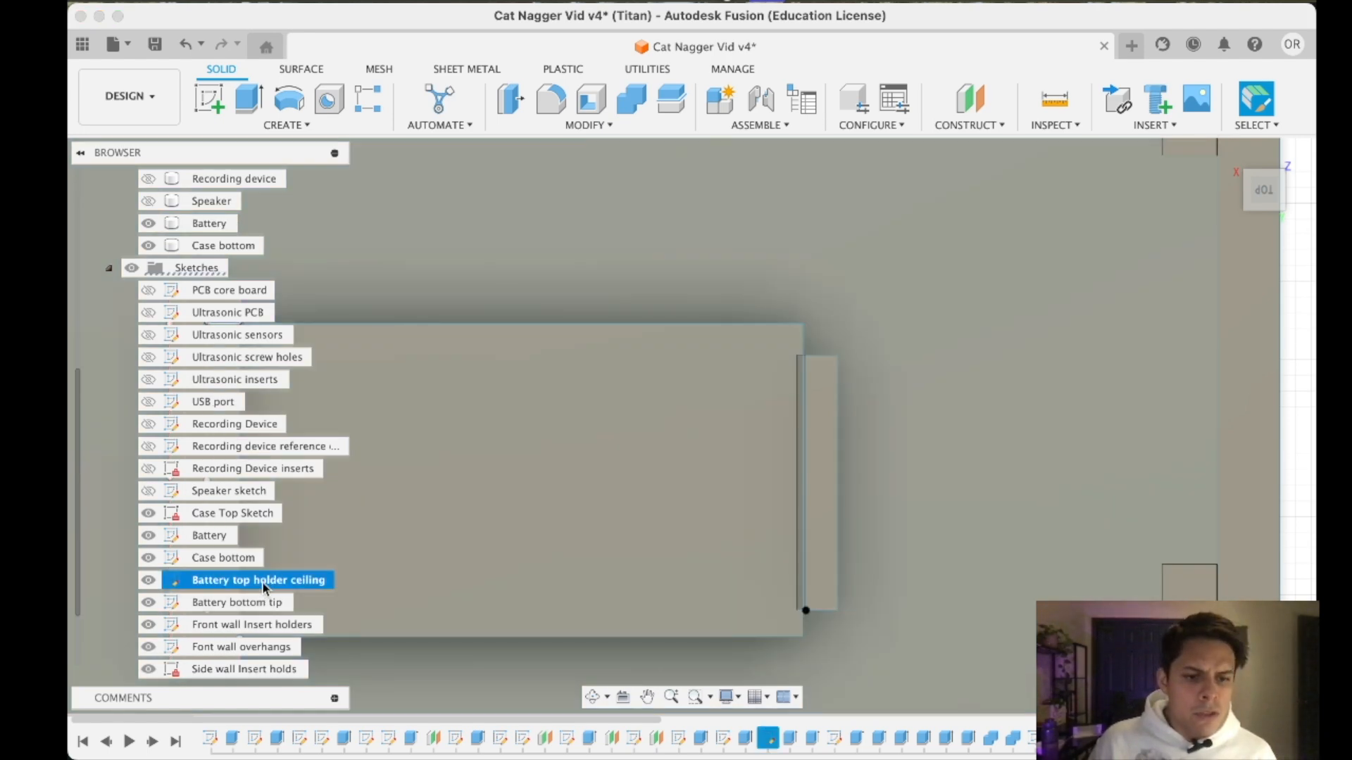
{"action": "left_click", "coordinate": [266, 602]}
{"action": "left_click", "coordinate": [1293, 191]}
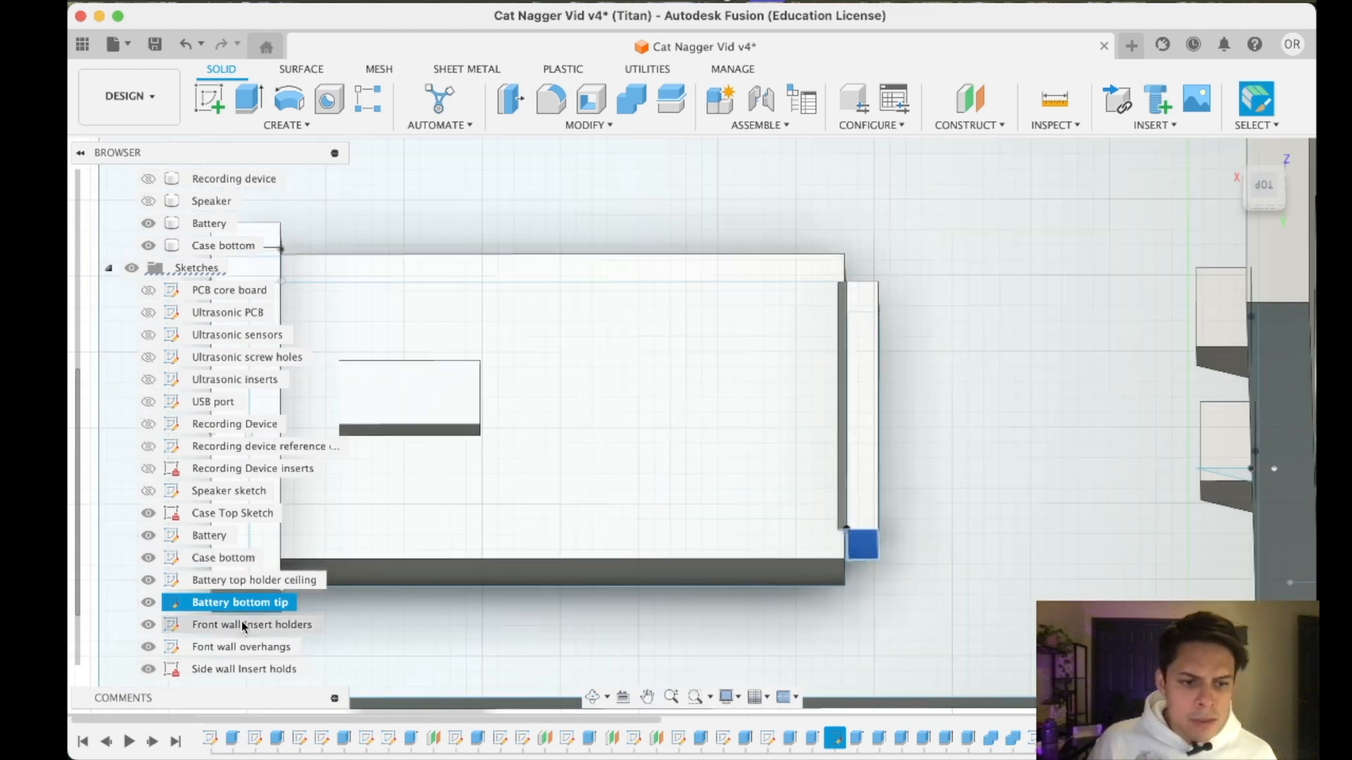
{"action": "left_click", "coordinate": [248, 604]}
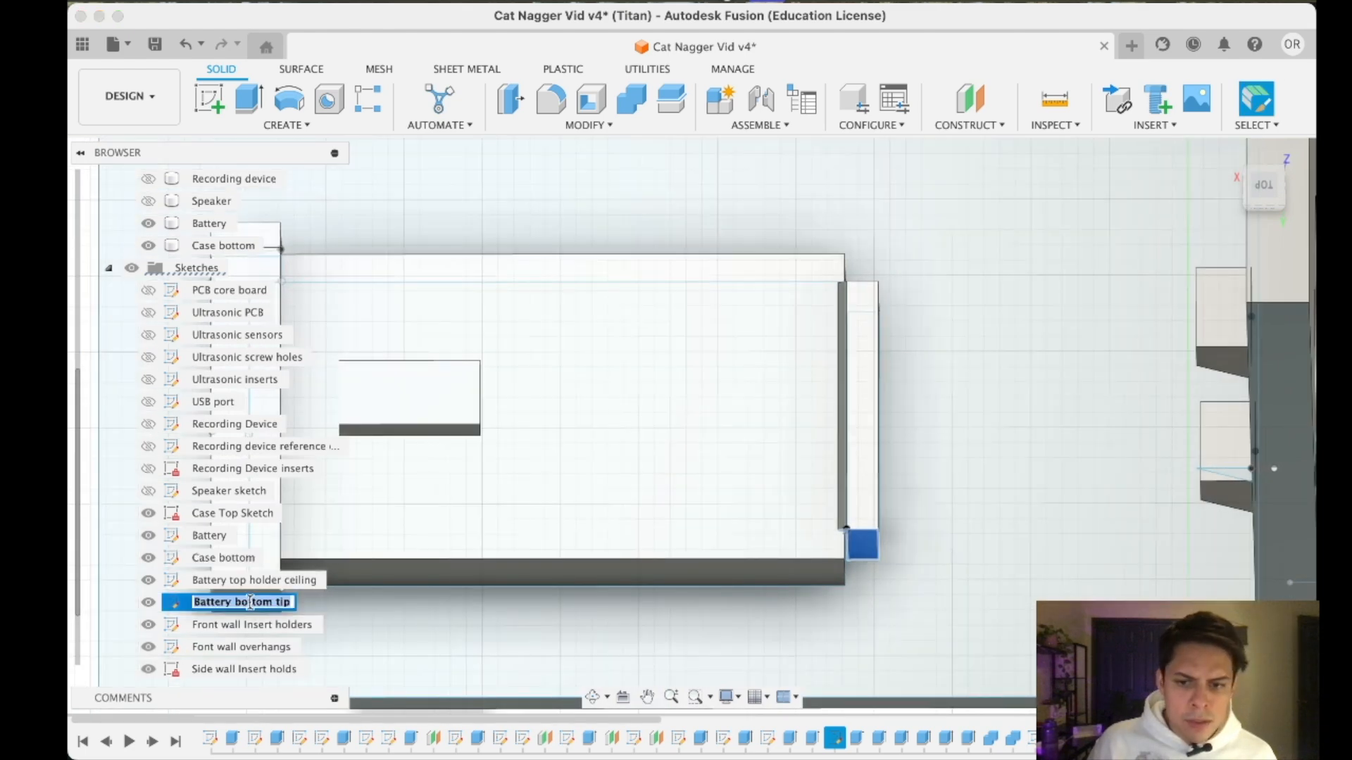
{"action": "left_click", "coordinate": [260, 585]}
{"action": "double_click", "coordinate": [170, 582]}
{"action": "double_click", "coordinate": [170, 583]}
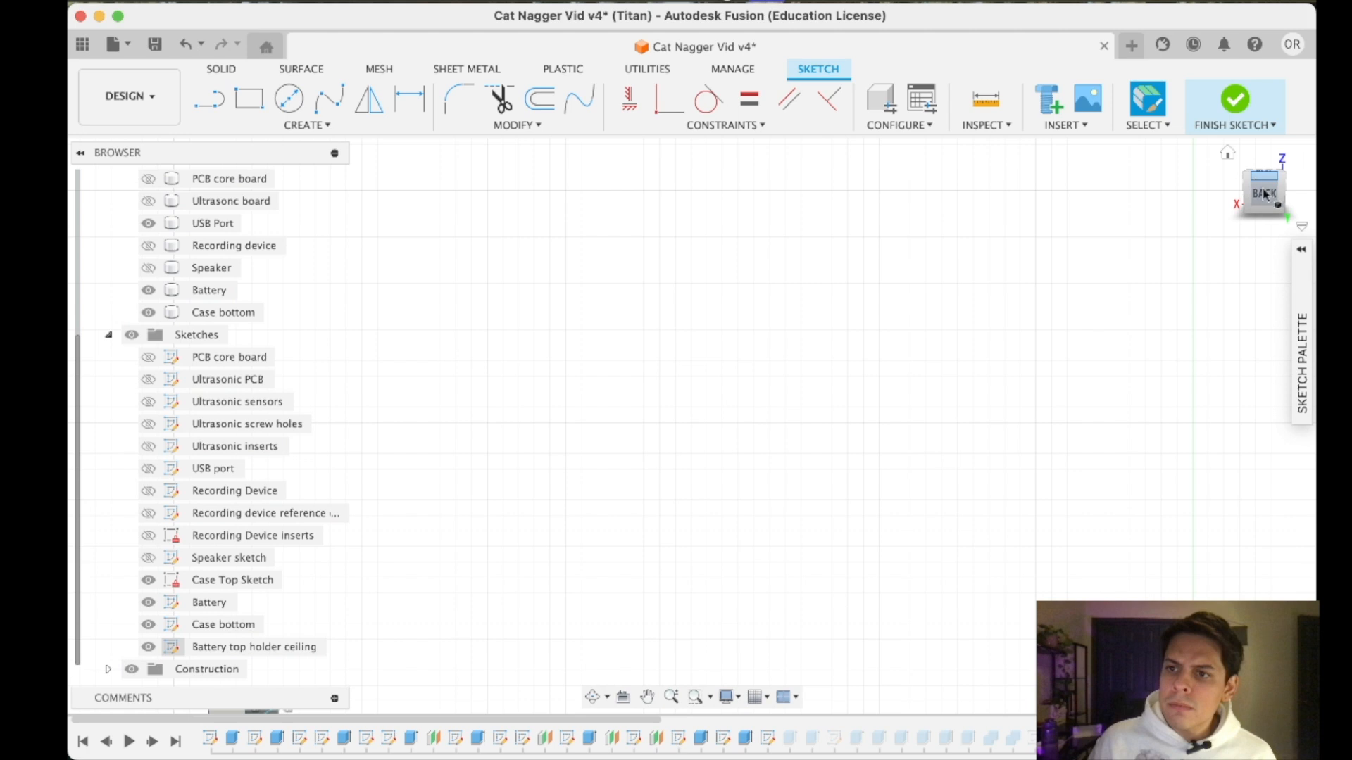
- Examine how the Battery and Case bottom sketch outlines meet at the battery's end holder, and finish the Battery top holder ceiling sketch
{"action": "left_click", "coordinate": [232, 625]}
{"action": "scroll", "coordinate": [885, 265], "scroll_direction": "down", "scroll_amount": 5}
{"action": "scroll", "coordinate": [901, 277], "scroll_direction": "up", "scroll_amount": 2}
{"action": "middle_click_drag", "start_coordinate": [900, 276], "coordinate": [867, 325]}
{"action": "left_click", "coordinate": [868, 326]}
{"action": "scroll", "coordinate": [866, 328], "scroll_direction": "down", "scroll_amount": 2}
{"action": "scroll", "coordinate": [864, 348], "scroll_direction": "up", "scroll_amount": 4}
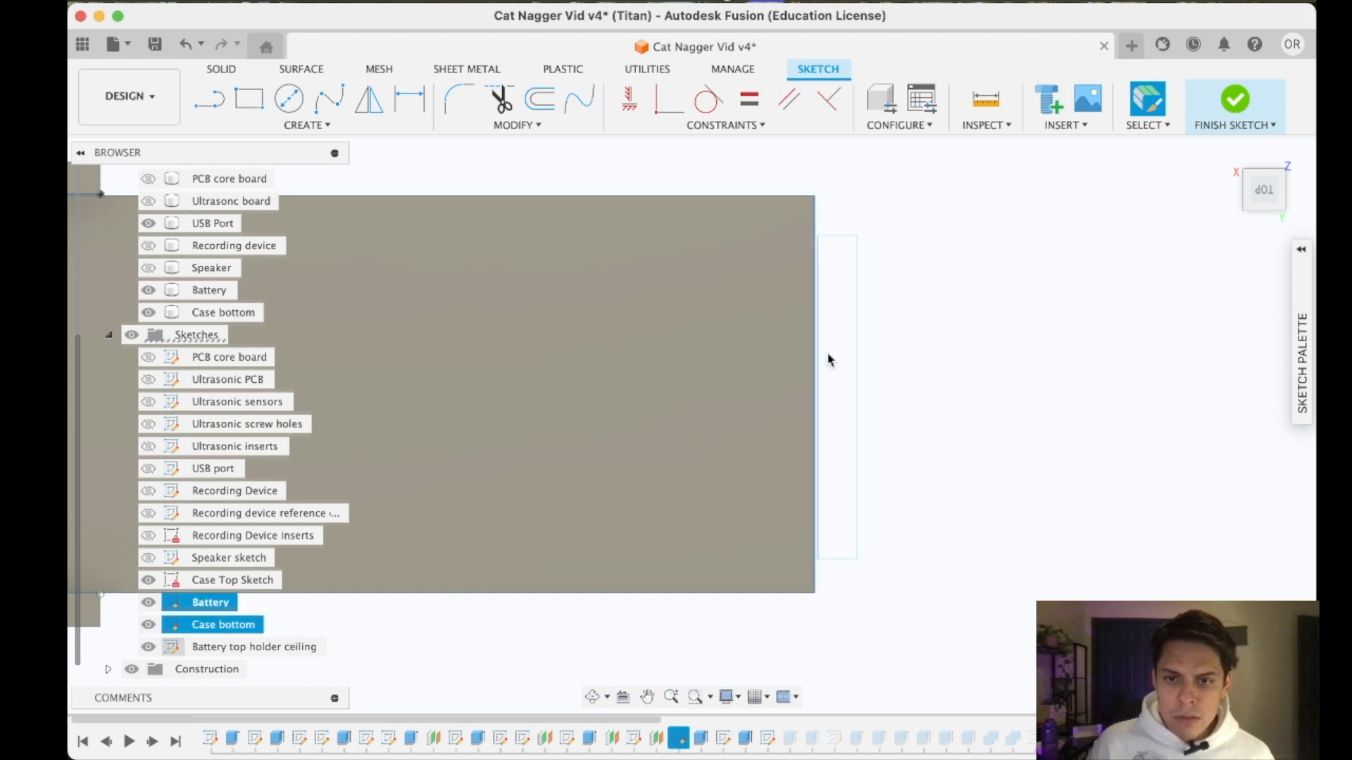
{"action": "left_click", "coordinate": [863, 321]}
{"action": "left_click", "coordinate": [851, 354]}
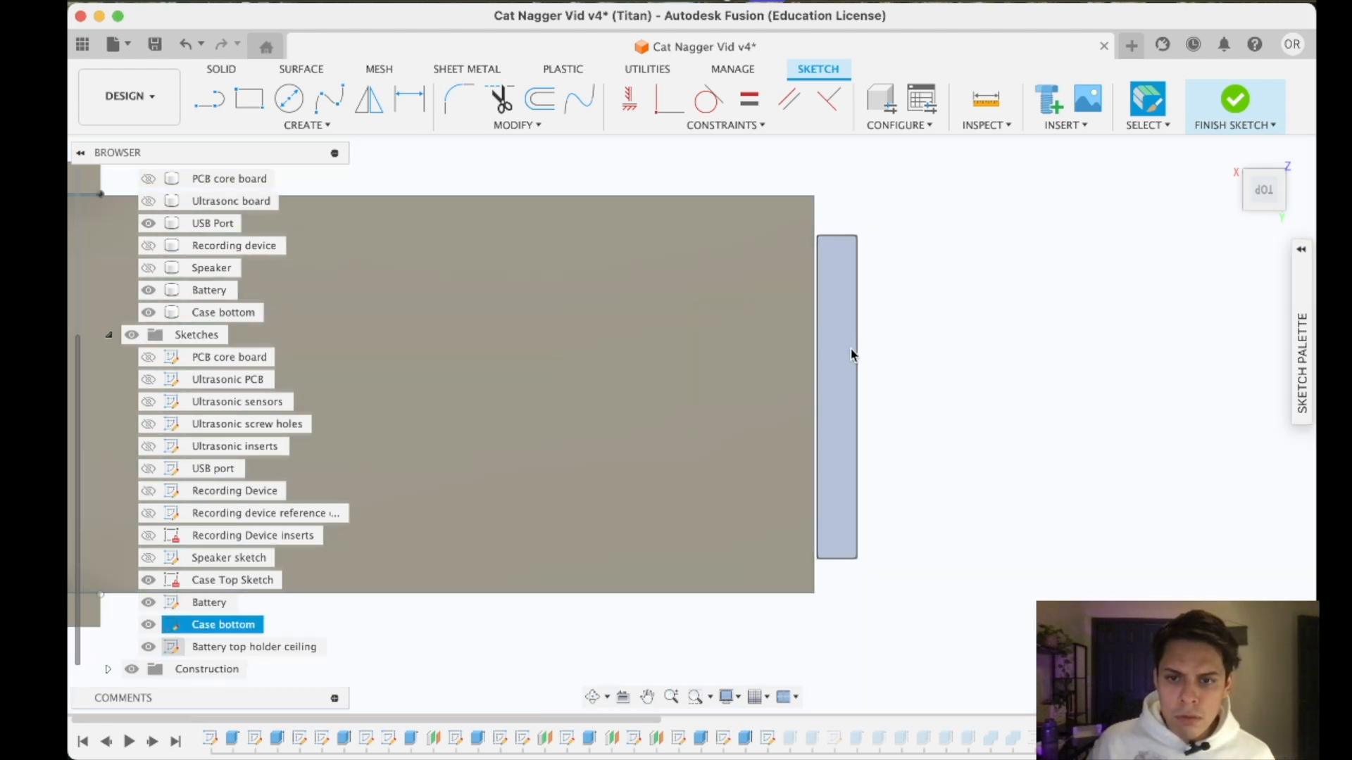
{"action": "left_click", "coordinate": [858, 360]}
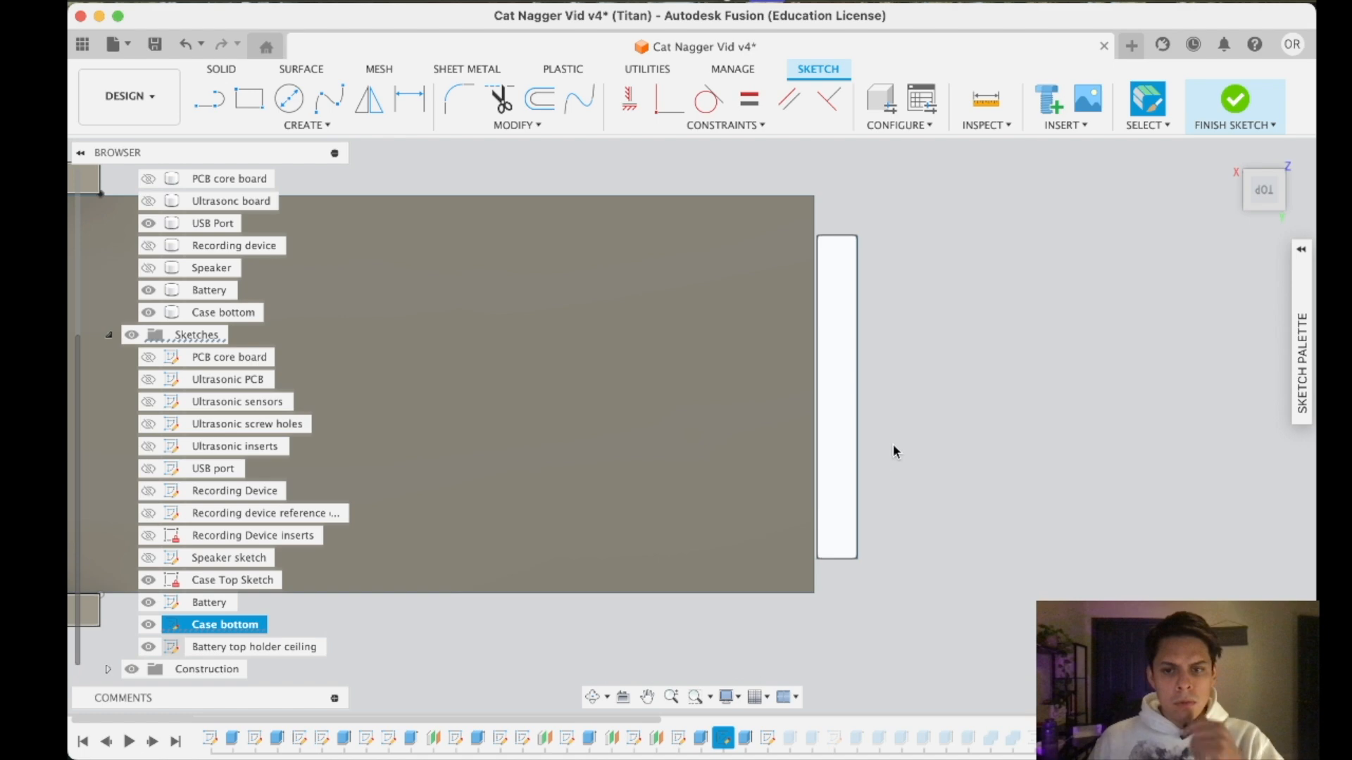
{"action": "left_click", "coordinate": [866, 438]}
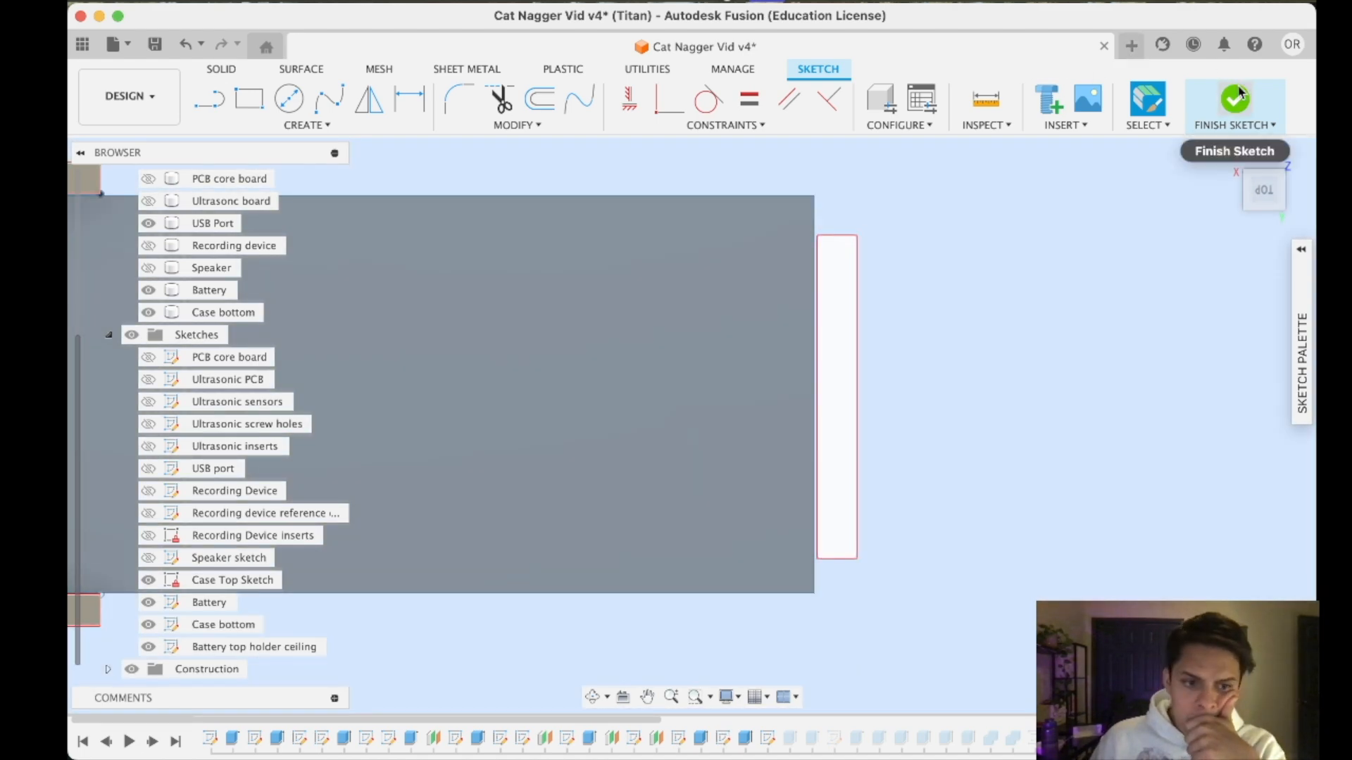
{"action": "left_click", "coordinate": [1235, 96]}
- Open the Case bottom sketch for editing and inspect the narrow holder rectangle at the battery's end
{"action": "left_click", "coordinate": [239, 625]}
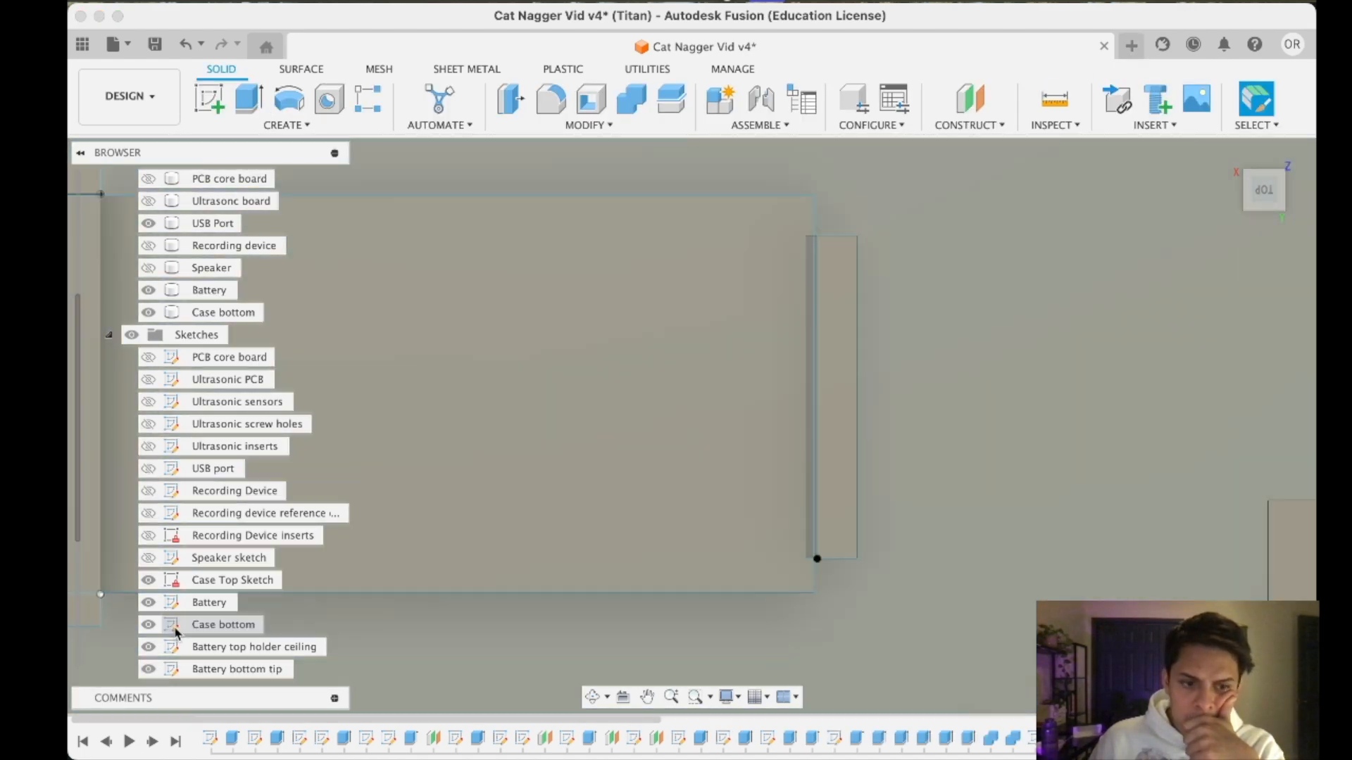
{"action": "right_click", "coordinate": [178, 625]}
{"action": "left_click", "coordinate": [267, 300]}
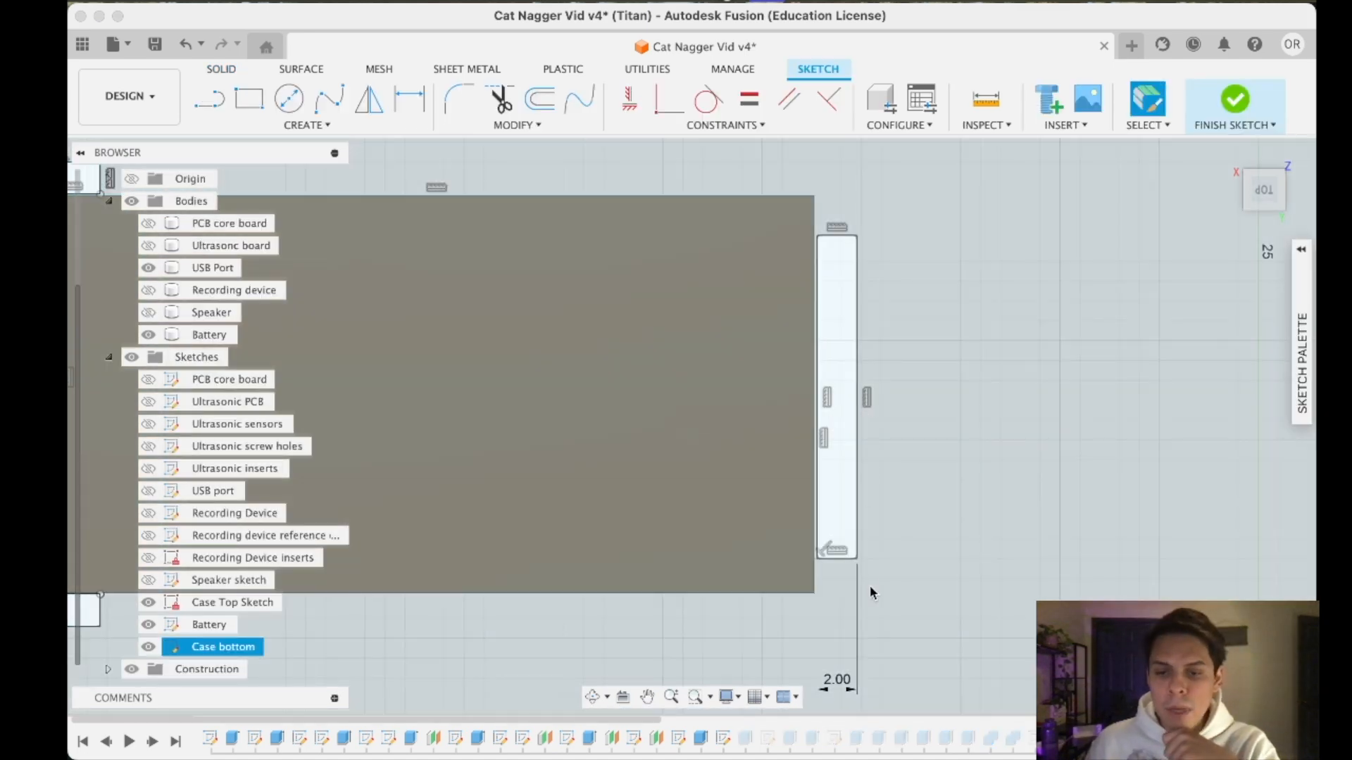
{"action": "left_click", "coordinate": [870, 549]}
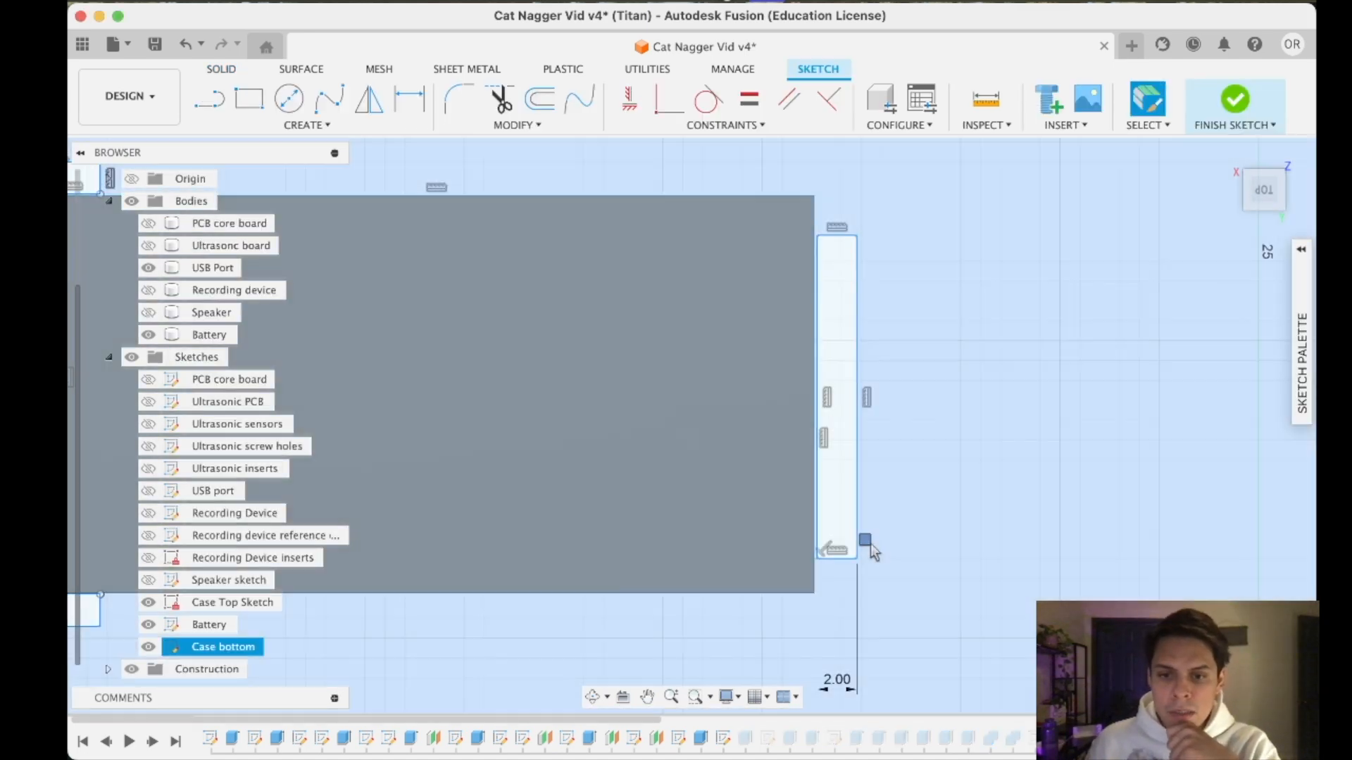
{"action": "left_click", "coordinate": [856, 497]}
{"action": "scroll", "coordinate": [876, 246], "scroll_direction": "down", "scroll_amount": 5}
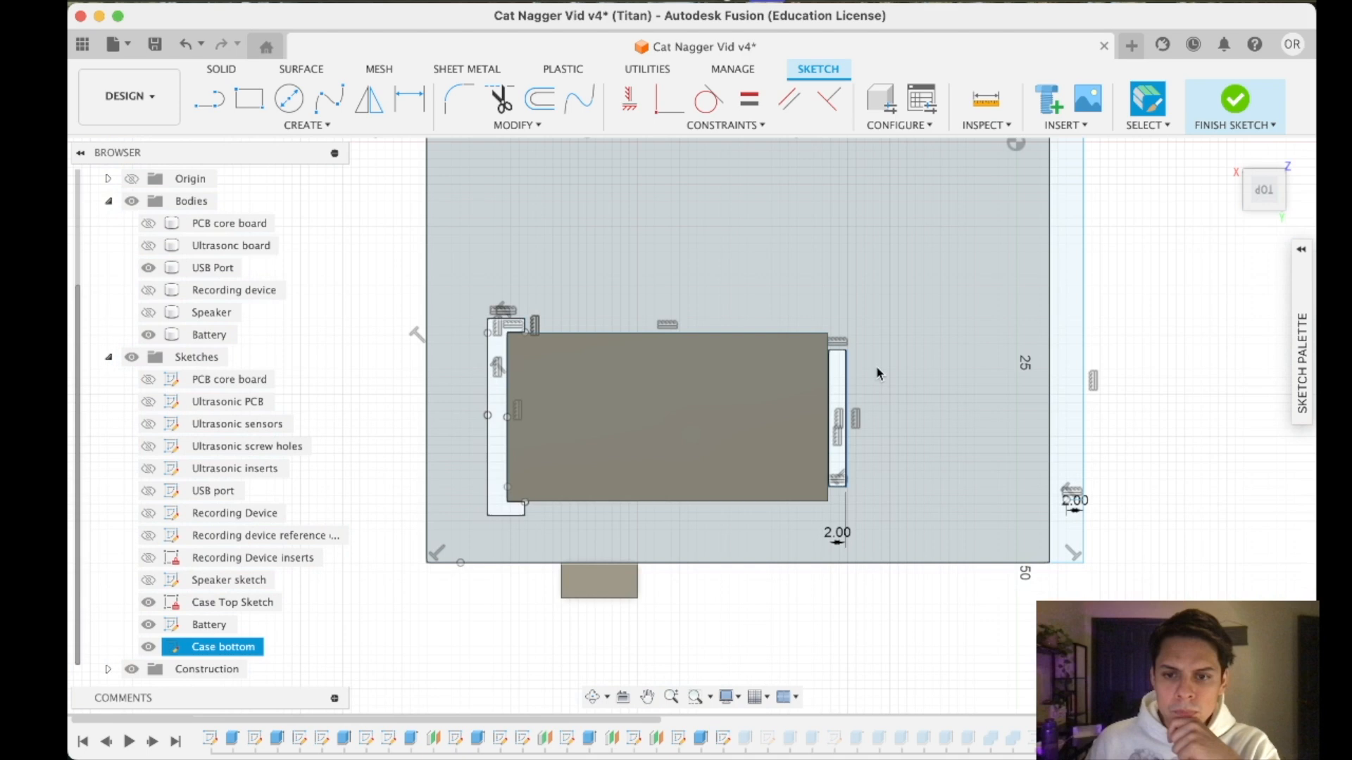
{"action": "scroll", "coordinate": [891, 450], "scroll_direction": "up", "scroll_amount": 8}
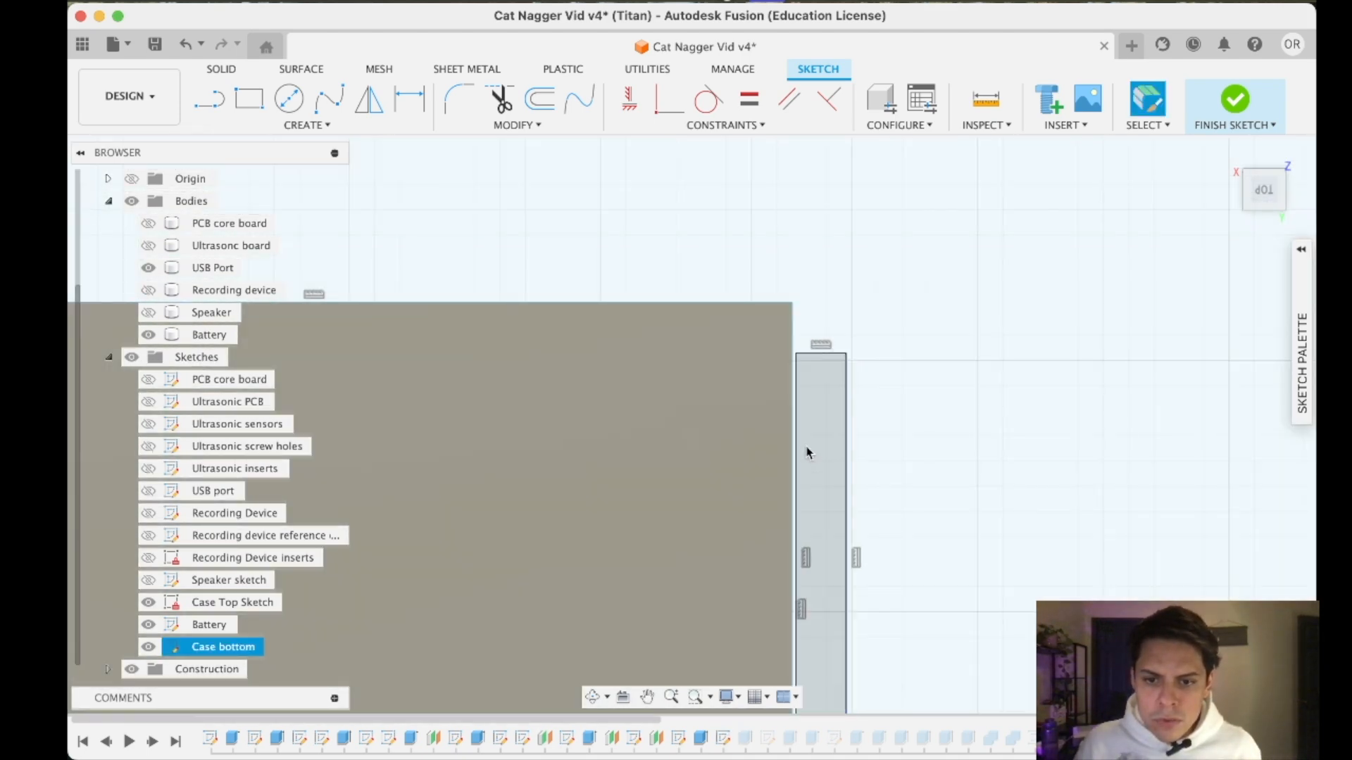
{"action": "scroll", "coordinate": [813, 473], "scroll_direction": "down", "scroll_amount": 1}
{"action": "scroll", "coordinate": [814, 472], "scroll_direction": "down", "scroll_amount": 5}
{"action": "left_click", "coordinate": [905, 430]}
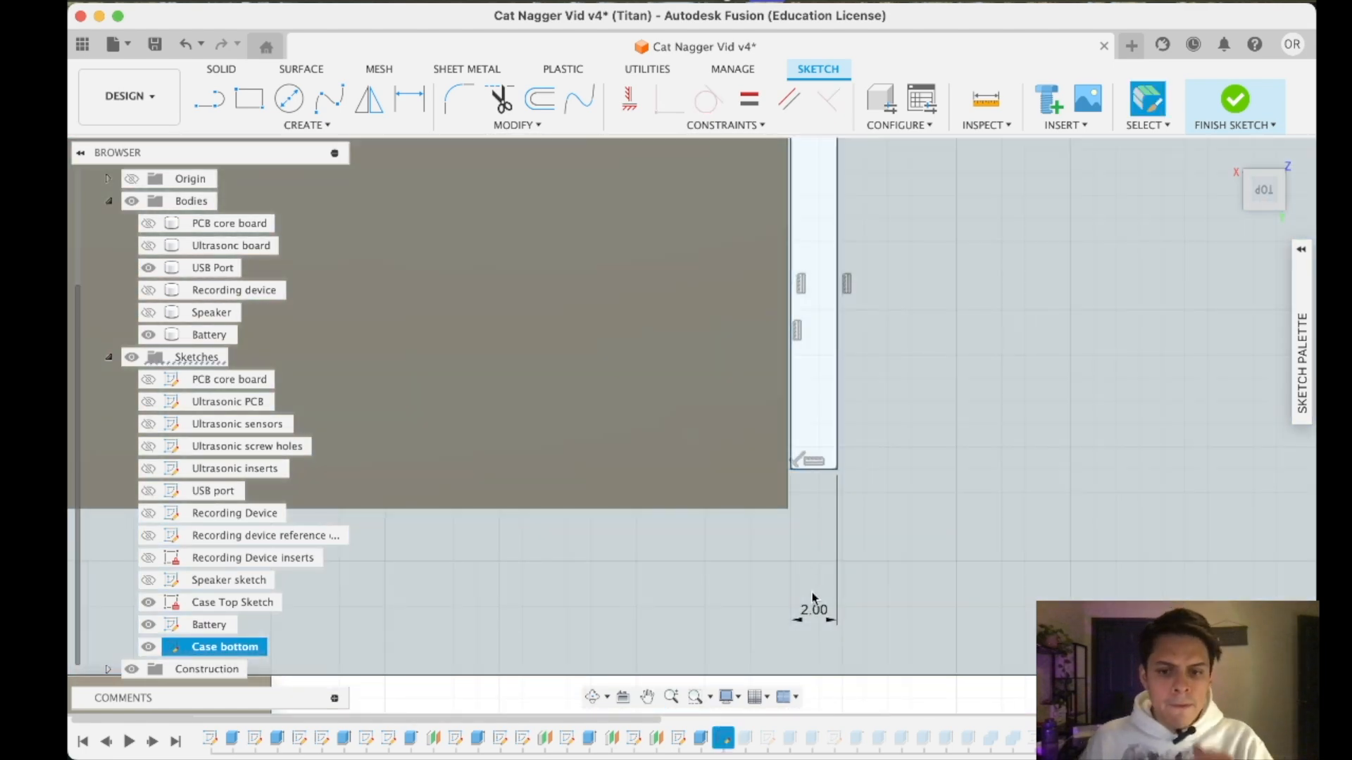
- Try a 3 mm width for the narrow holder rectangle and undo the change
{"action": "double_click", "coordinate": [812, 611]}
{"action": "type", "text": "3"}
{"action": "key", "text": "Return"}
{"action": "key", "text": "super+z"}
- Try to select the narrow holder rectangle's outline together with its width dimension in the Case bottom sketch
{"action": "left_click", "coordinate": [809, 324]}
{"action": "scroll", "coordinate": [810, 293], "scroll_direction": "down", "scroll_amount": 2}
{"action": "left_click", "coordinate": [810, 262]}
{"action": "left_click", "coordinate": [830, 303], "text": "shift"}
{"action": "left_click", "coordinate": [815, 543], "text": "shift"}
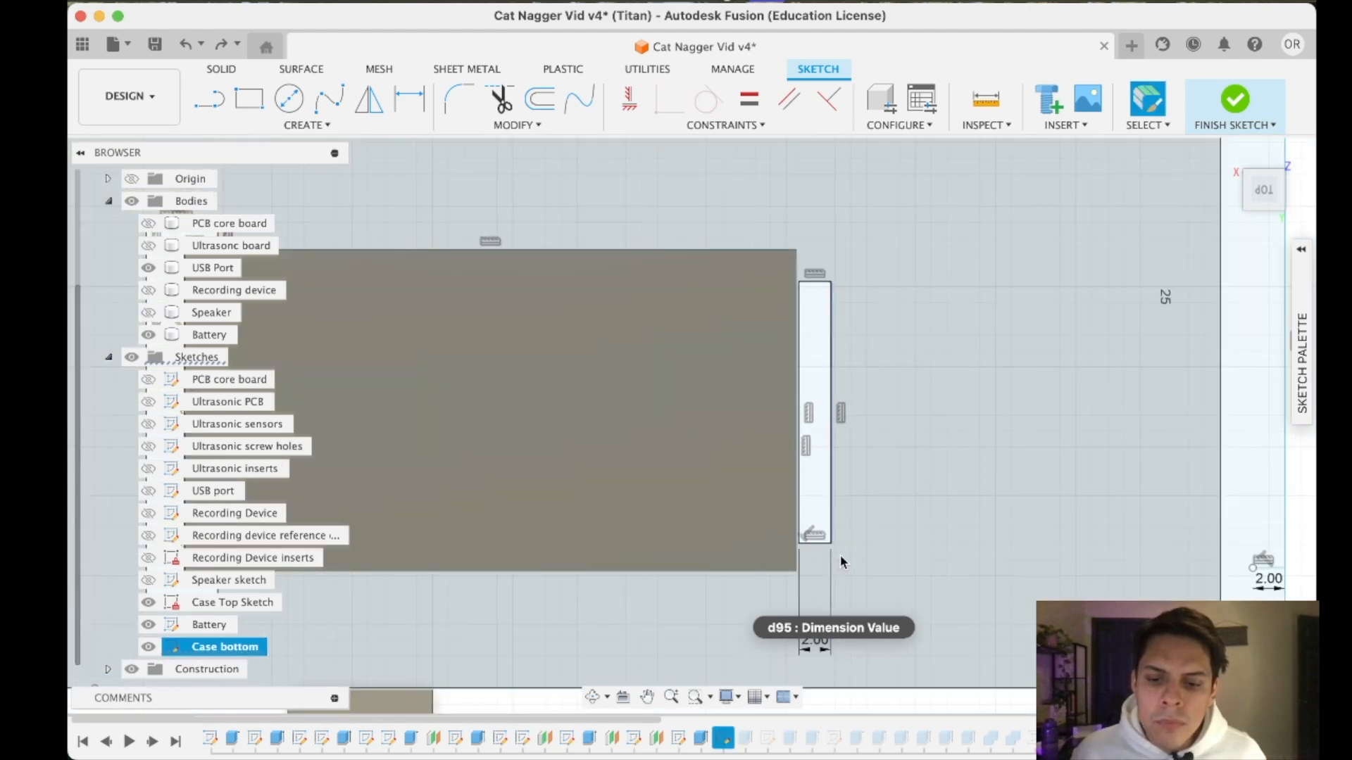
{"action": "scroll", "coordinate": [839, 555], "scroll_direction": "down", "scroll_amount": 2}
{"action": "left_click", "coordinate": [826, 615]}
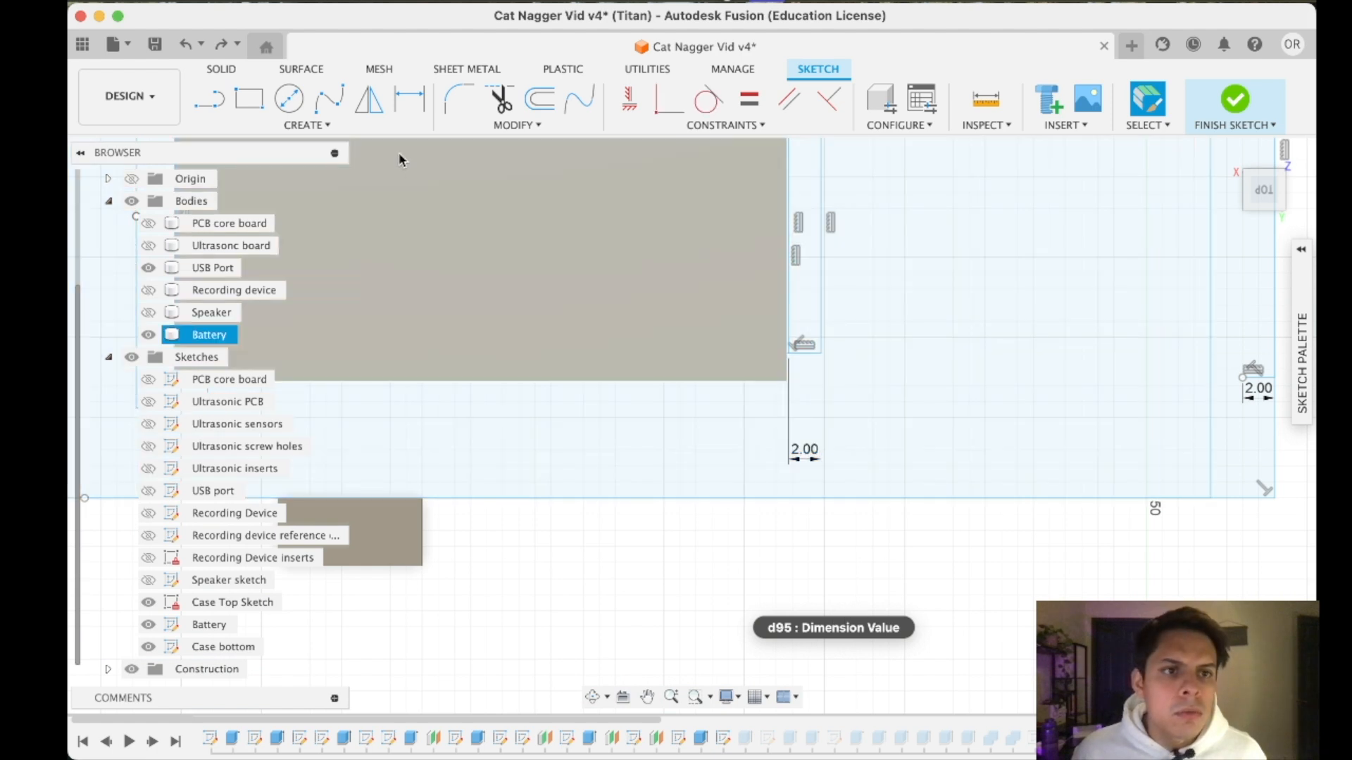
{"action": "left_click", "coordinate": [244, 101]}
{"action": "scroll", "coordinate": [721, 426], "scroll_direction": "down", "scroll_amount": 3}
{"action": "middle_click_drag", "start_coordinate": [866, 529], "coordinate": [902, 632]}
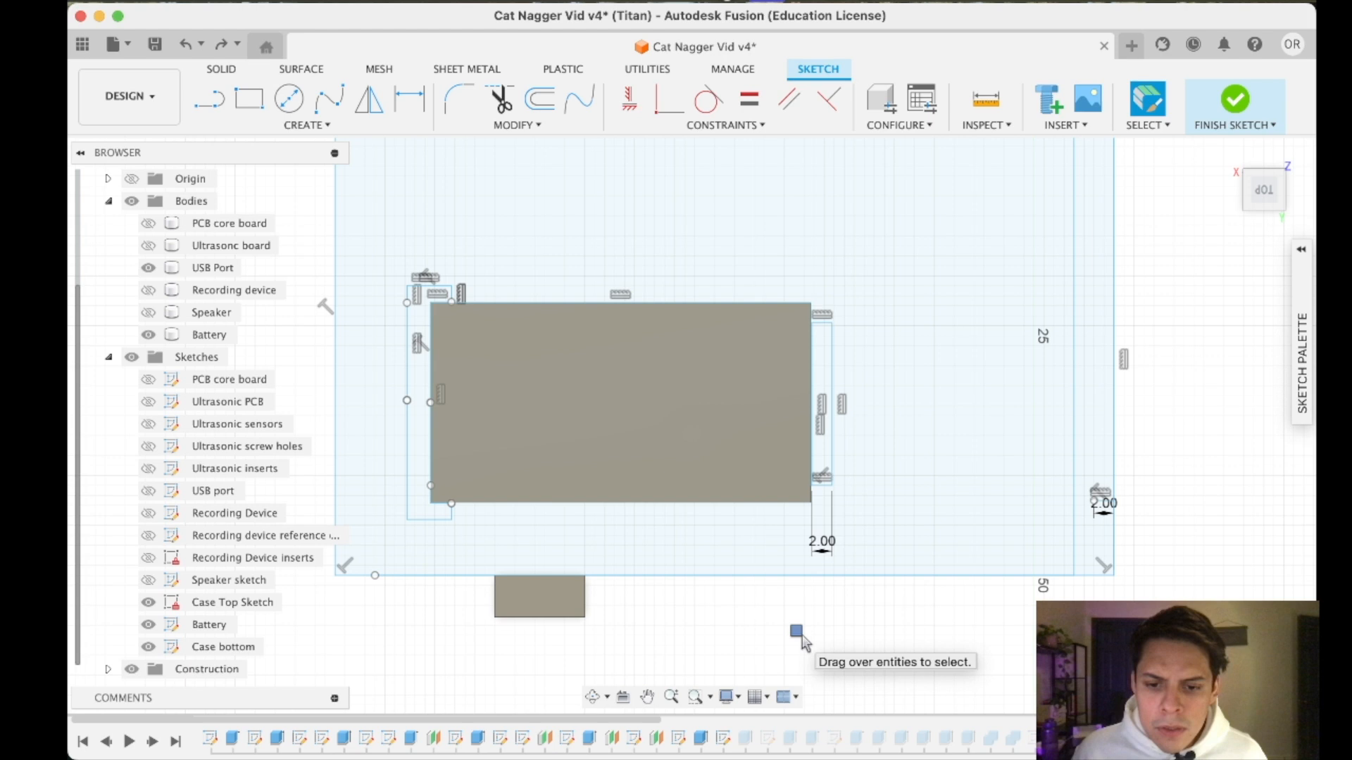
{"action": "left_click_drag", "start_coordinate": [800, 641], "coordinate": [1101, 497]}
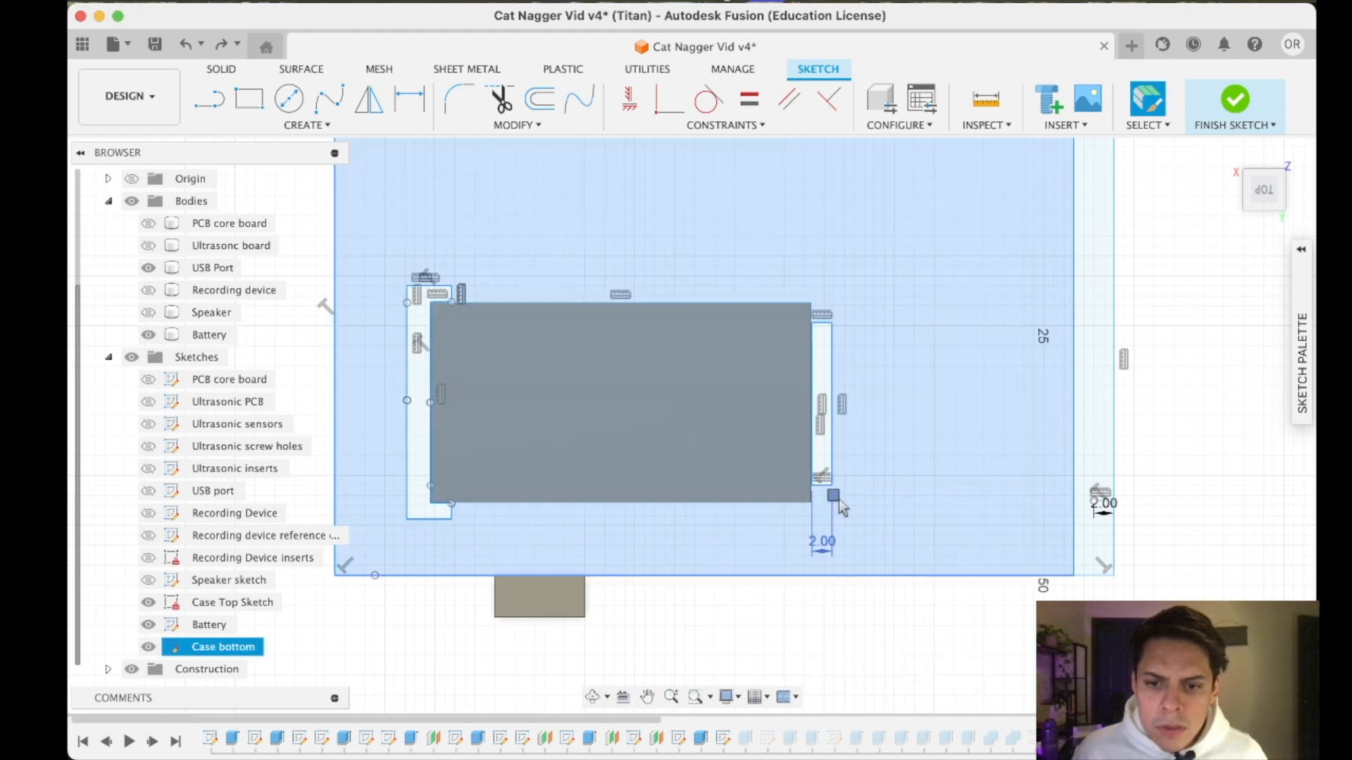
{"action": "left_click", "coordinate": [1131, 328]}
- Try to move the narrow holder rectangle freely by 0.063 mm in X and -0.063 mm in Y
{"action": "scroll", "coordinate": [818, 326], "scroll_direction": "up", "scroll_amount": 5}
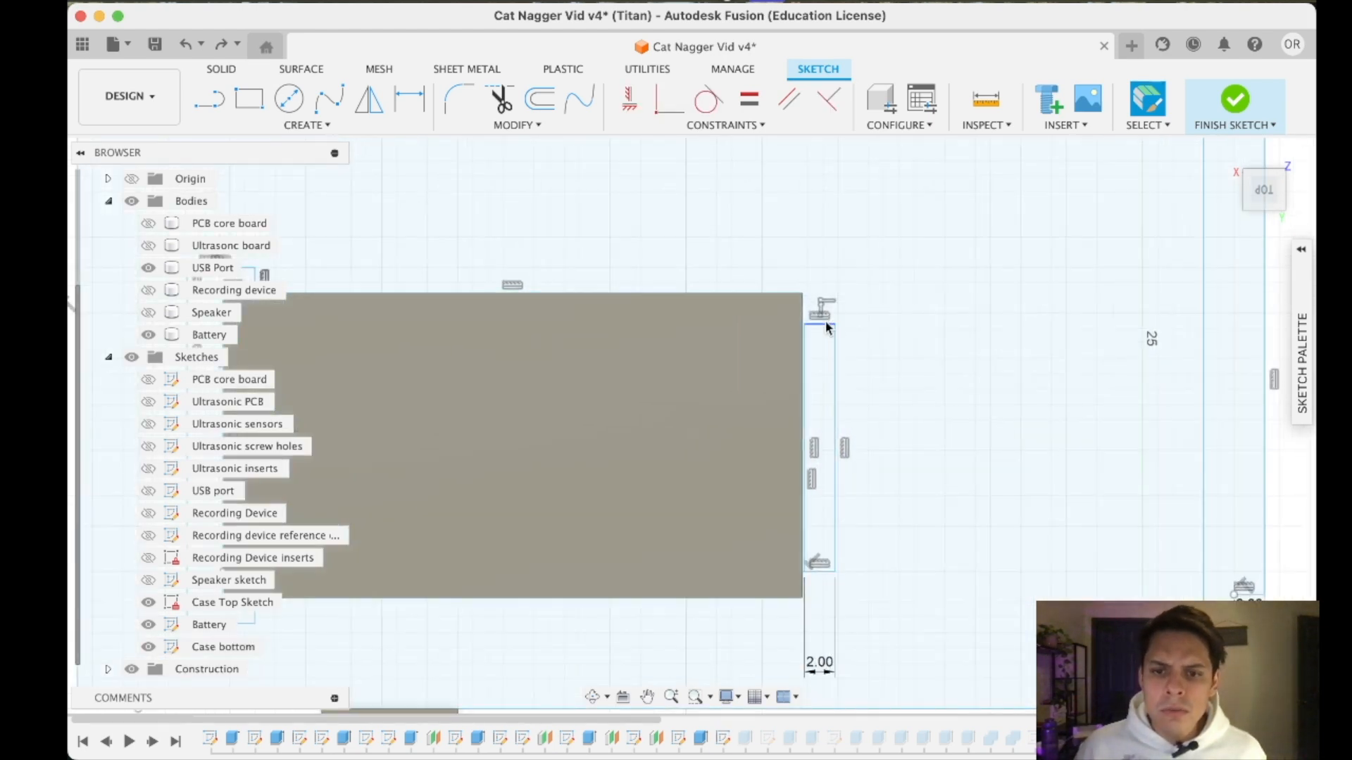
{"action": "left_click", "coordinate": [821, 340]}
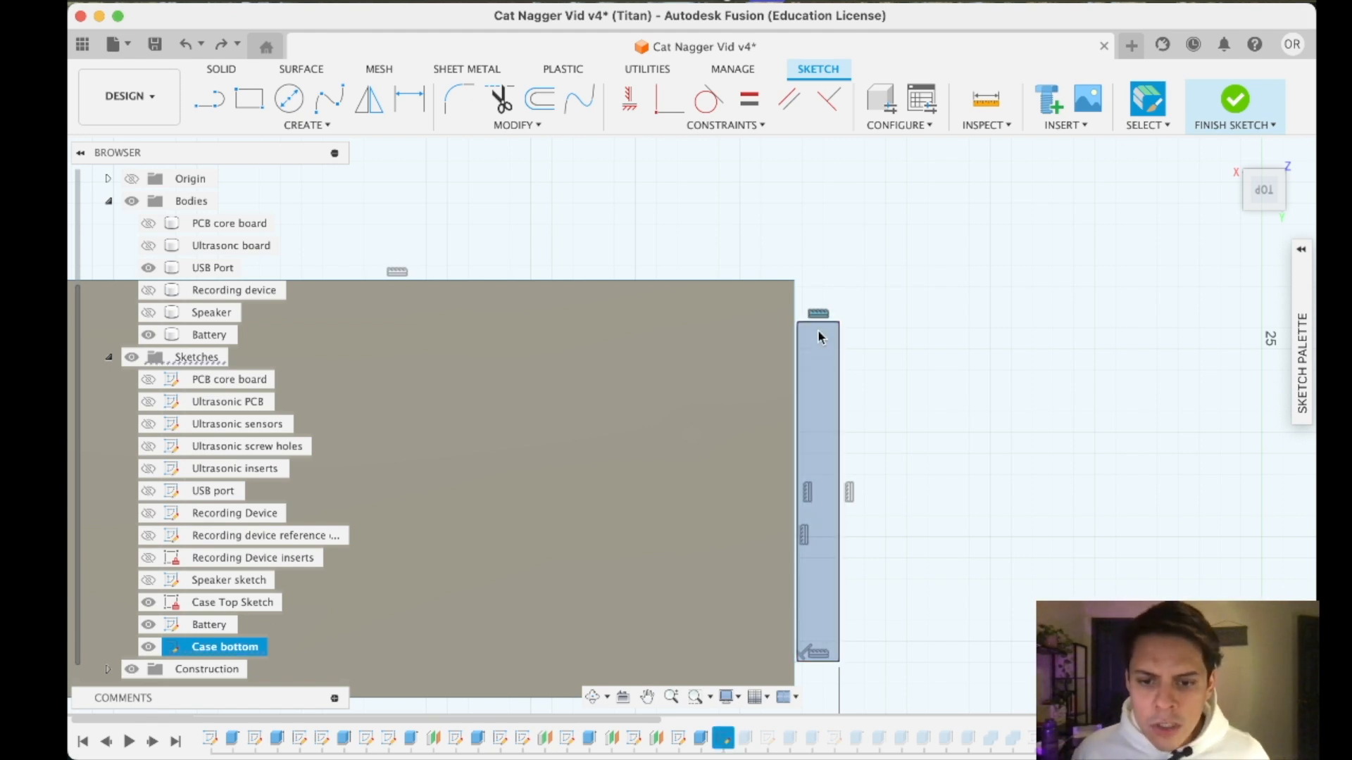
{"action": "left_click", "coordinate": [880, 492]}
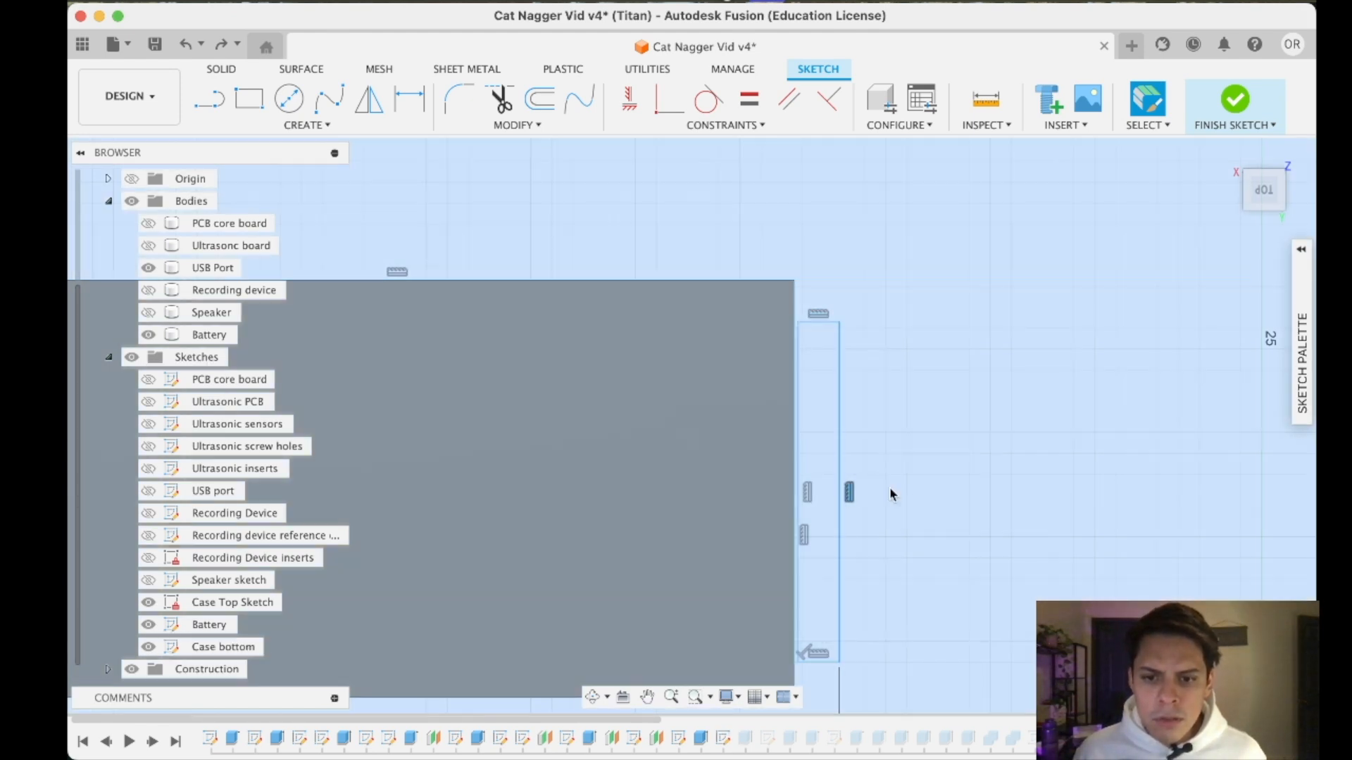
{"action": "scroll", "coordinate": [869, 529], "scroll_direction": "down", "scroll_amount": 5}
{"action": "scroll", "coordinate": [798, 470], "scroll_direction": "up", "scroll_amount": 3}
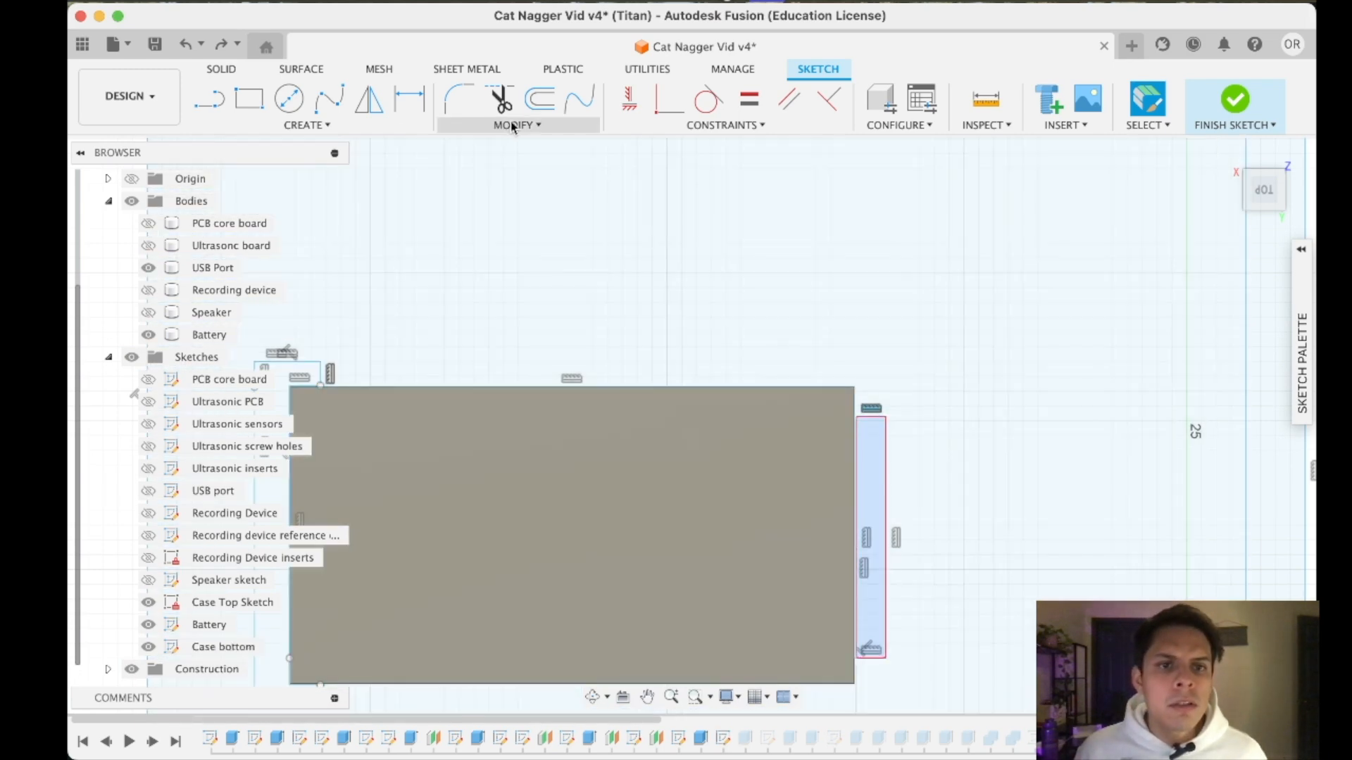
{"action": "left_click", "coordinate": [510, 124]}
{"action": "left_click", "coordinate": [486, 304]}
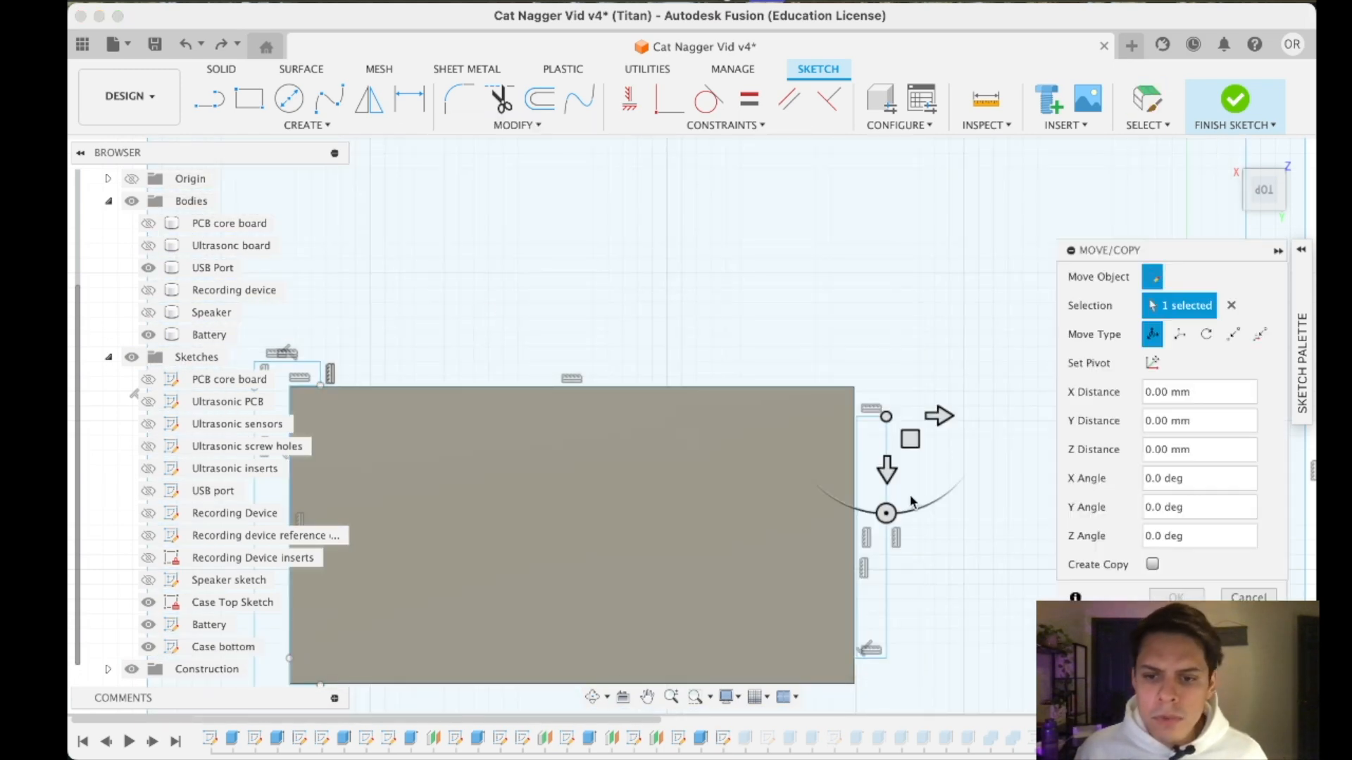
{"action": "mouse_move", "coordinate": [903, 443]}
{"action": "left_mouse_down"}
{"action": "mouse_move", "coordinate": [926, 450]}
{"action": "mouse_move", "coordinate": [909, 446]}
{"action": "left_mouse_up"}
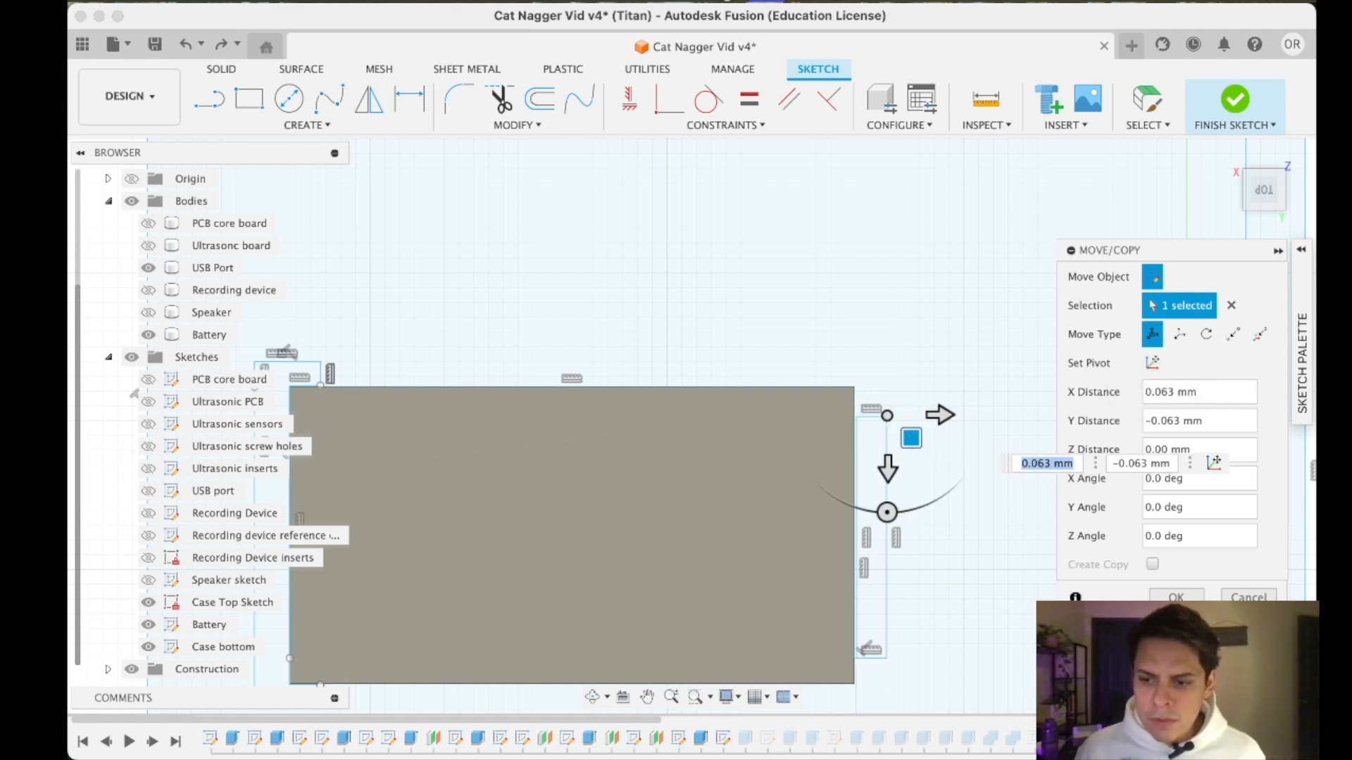
{"action": "key", "text": "Return"}
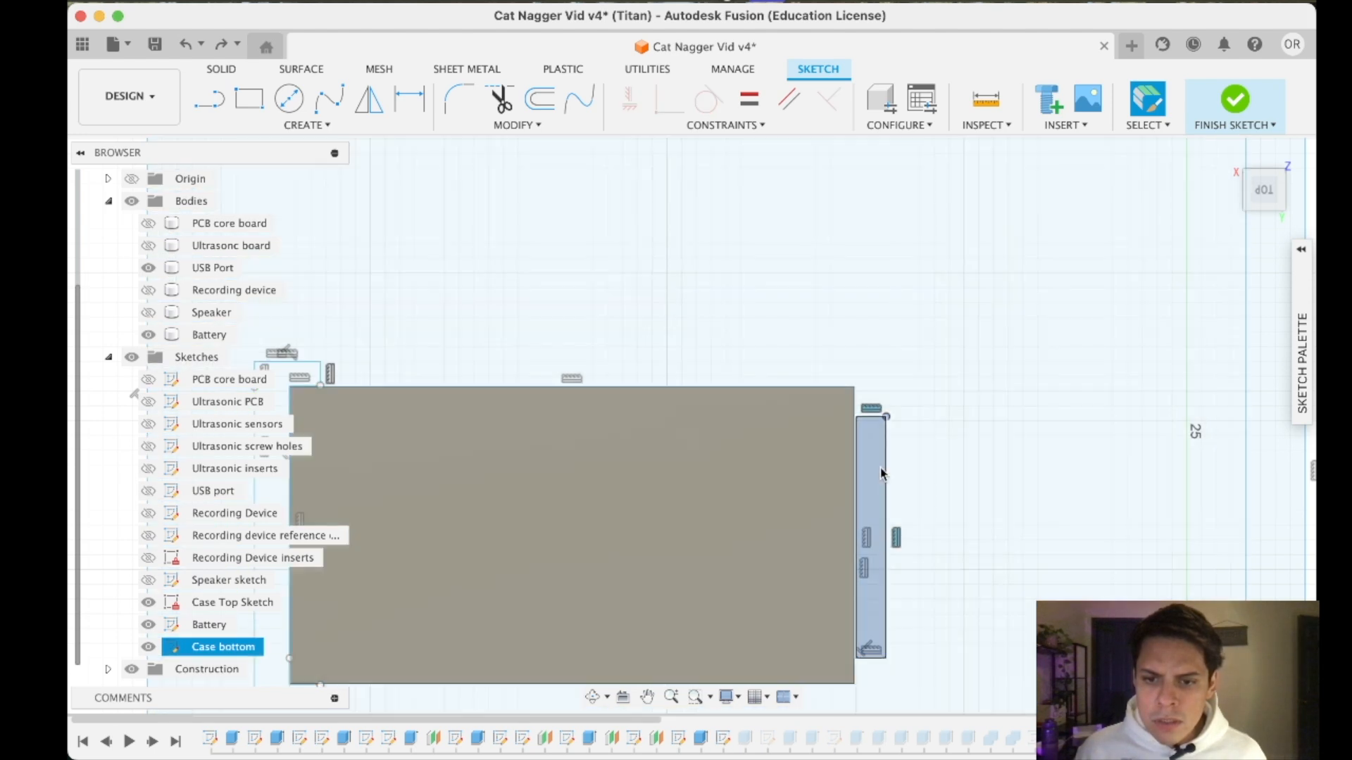
- Move the narrow holder rectangle slightly away from the battery's end along X with Move/Copy, and finish the Case bottom sketch
{"action": "right_click", "coordinate": [880, 468]}
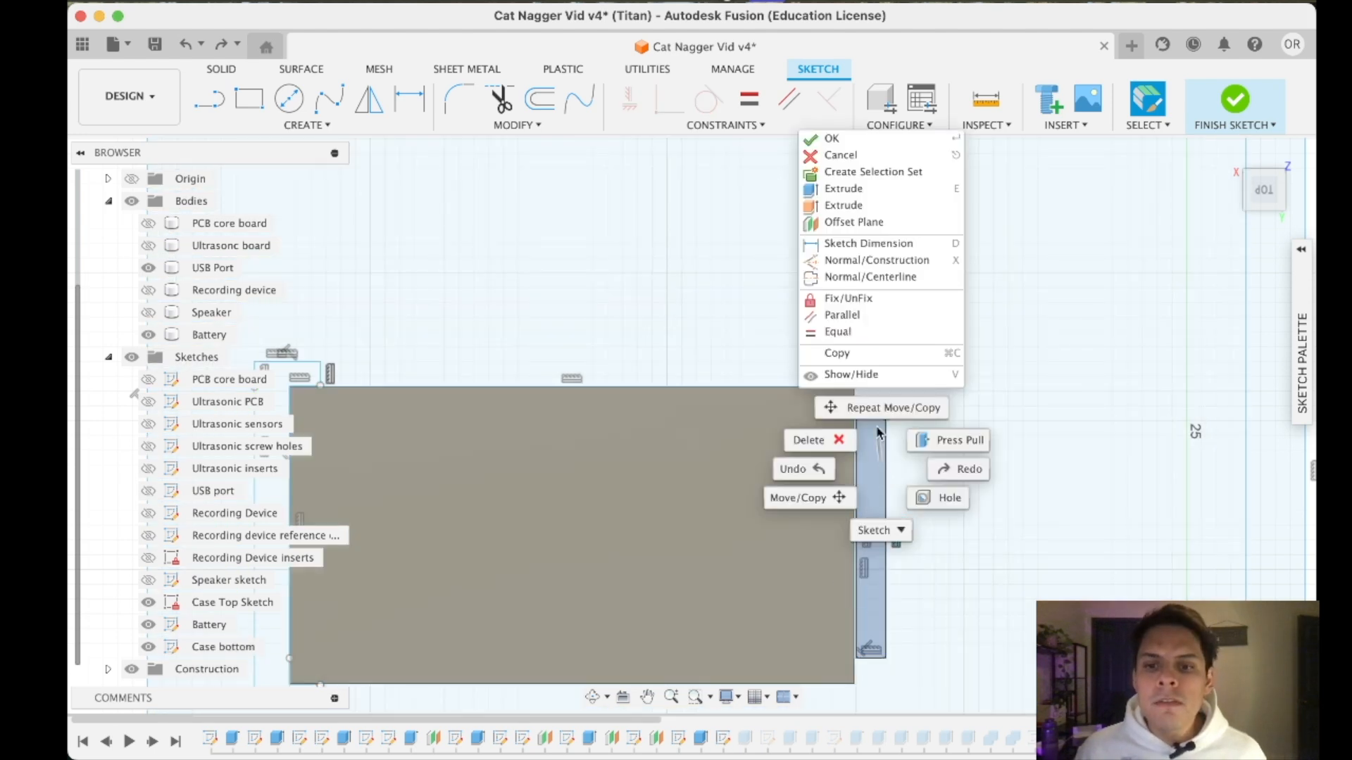
{"action": "left_click", "coordinate": [888, 408]}
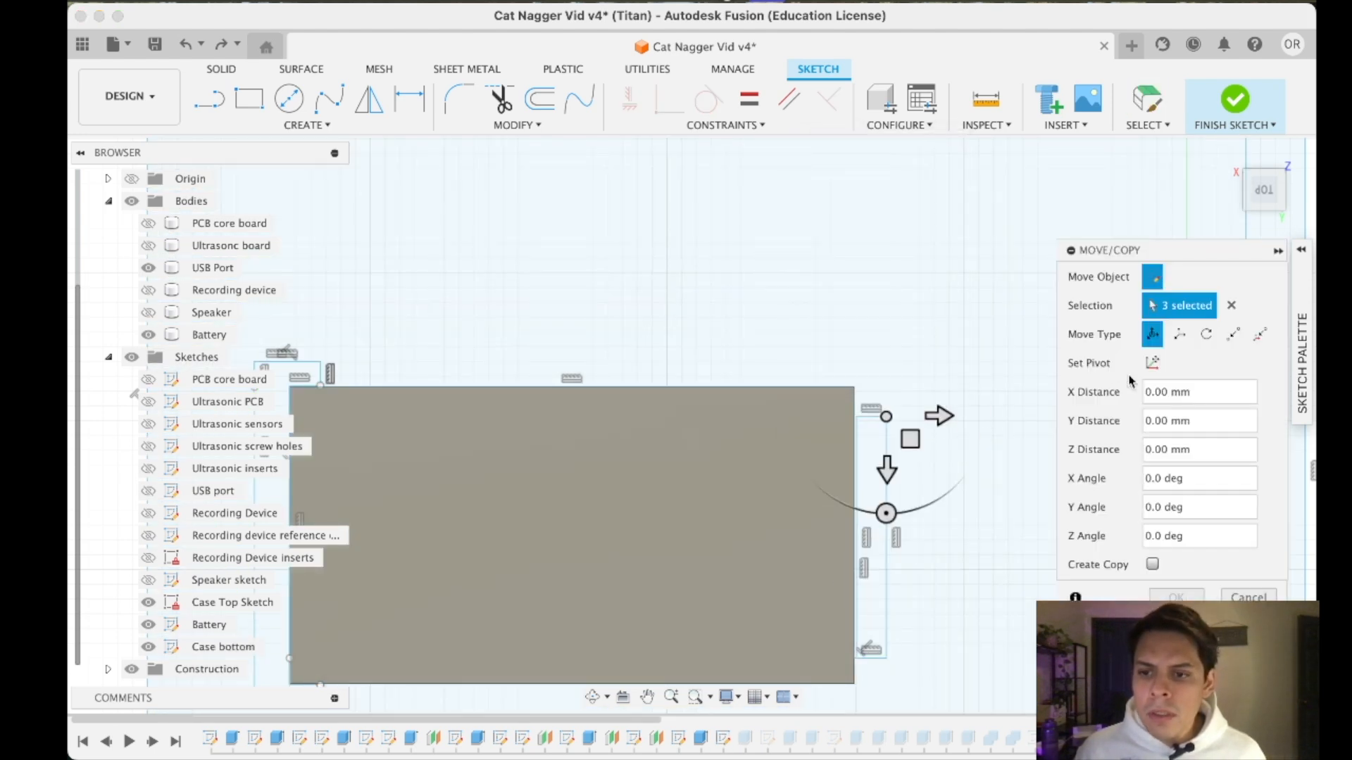
{"action": "mouse_move", "coordinate": [940, 423]}
{"action": "left_mouse_down"}
{"action": "mouse_move", "coordinate": [955, 423]}
{"action": "mouse_move", "coordinate": [944, 421]}
{"action": "left_mouse_up"}
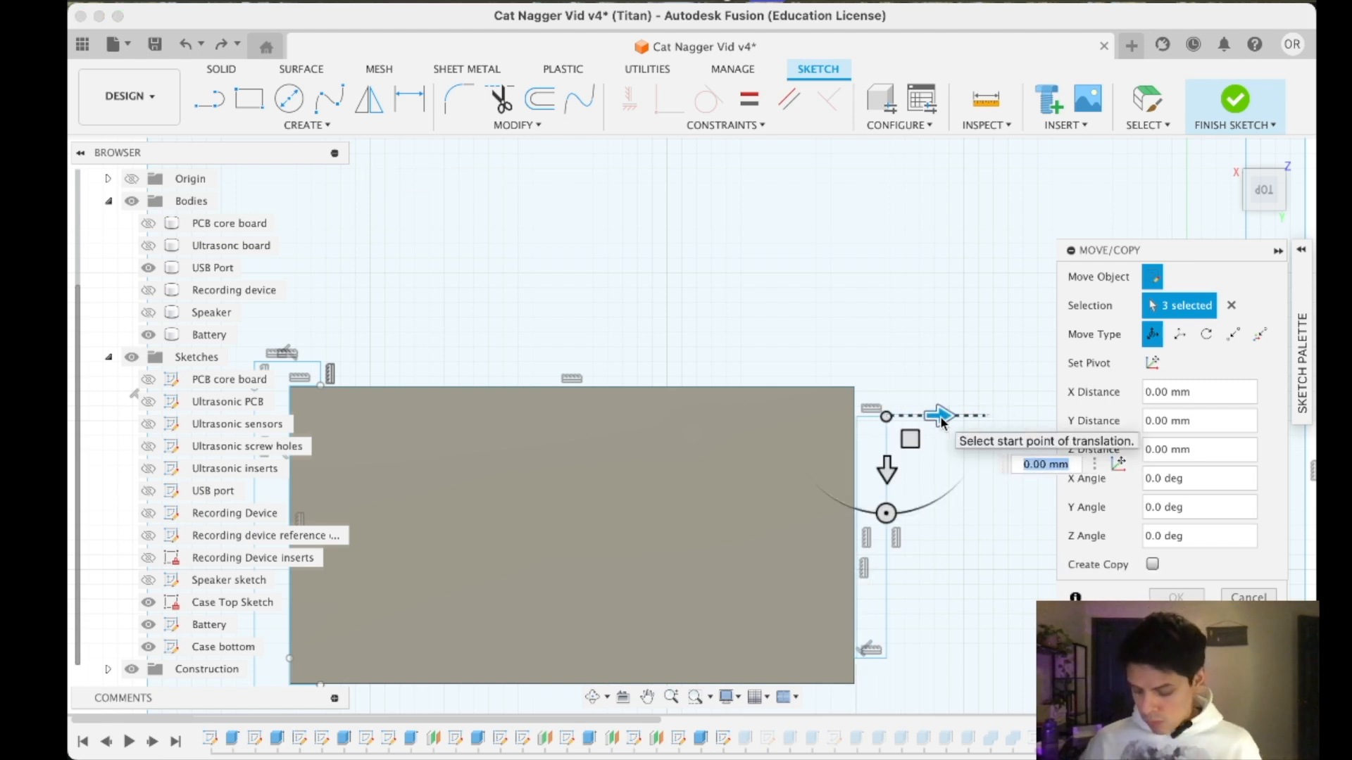
{"action": "left_click_drag", "start_coordinate": [941, 417], "coordinate": [957, 417]}
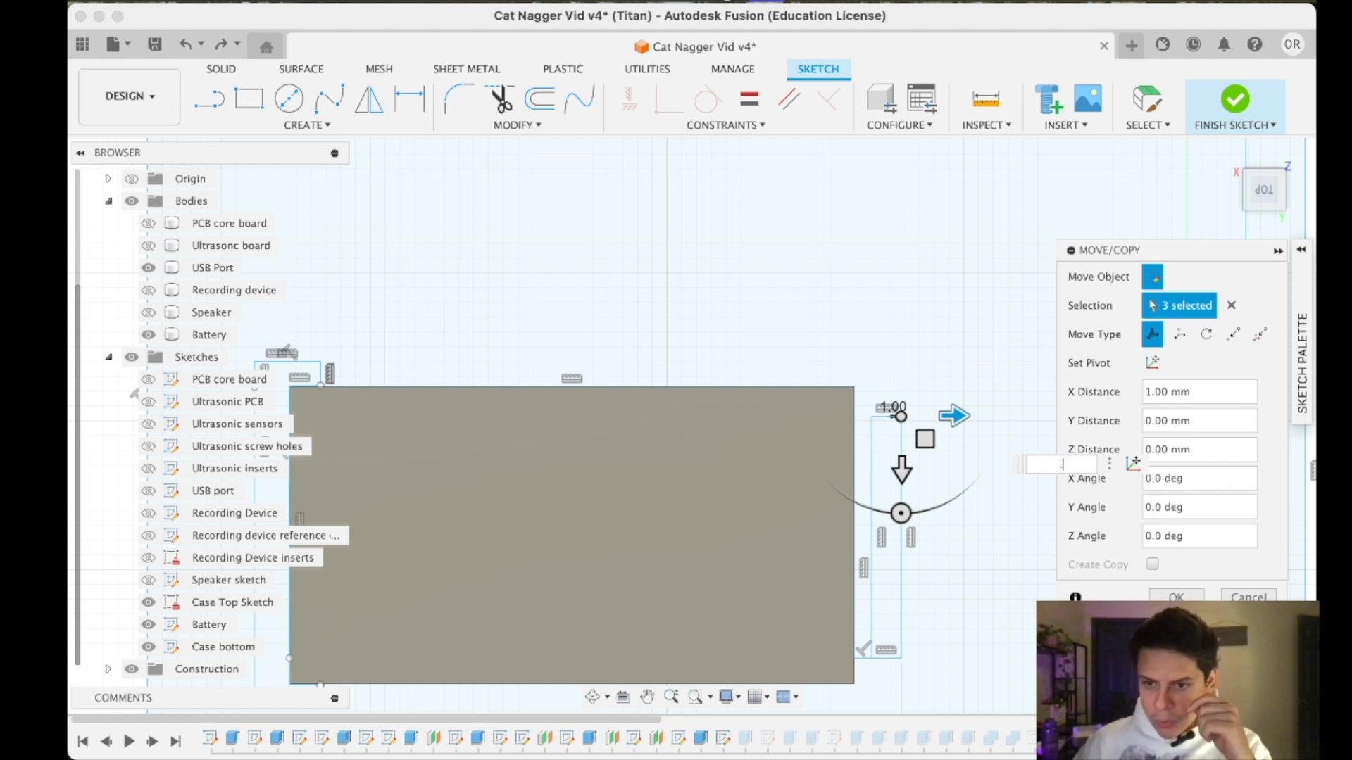
{"action": "key", "text": "Return"}
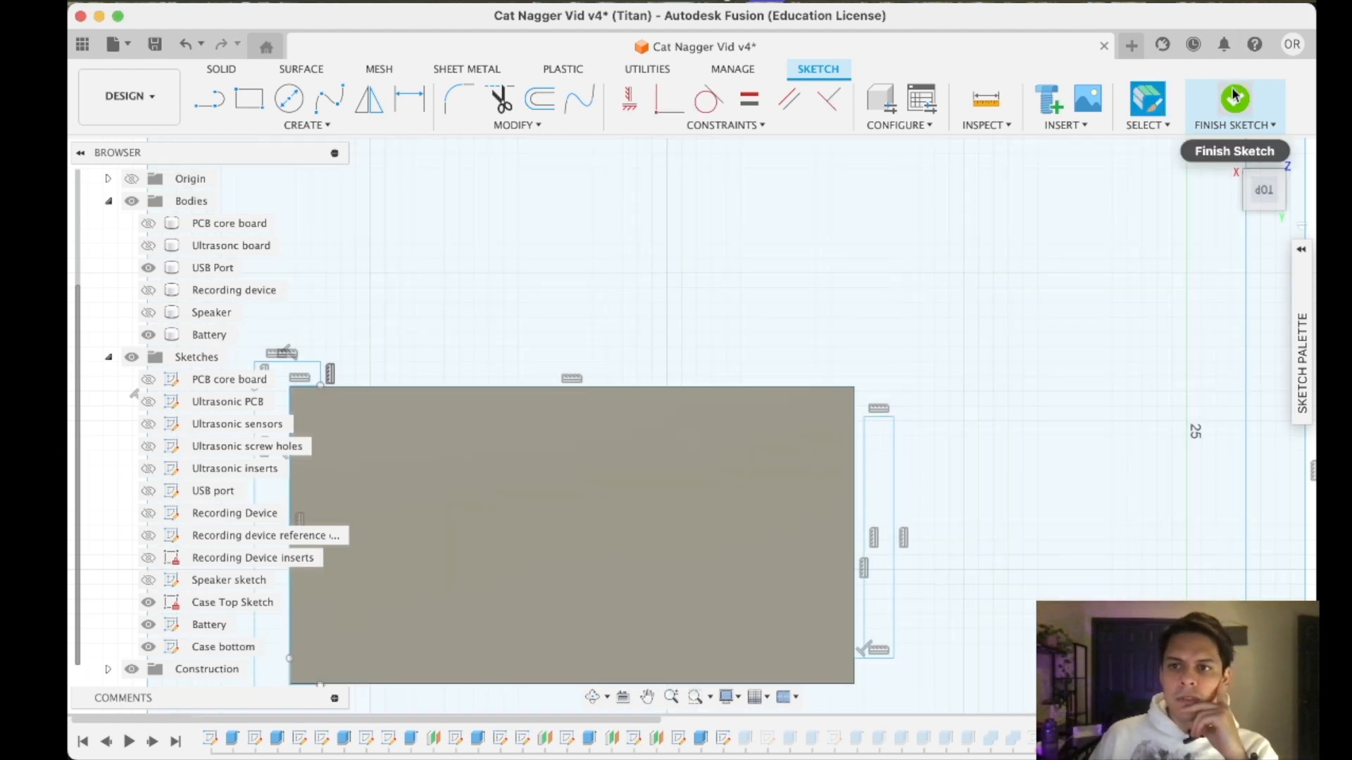
{"action": "left_click", "coordinate": [1235, 99]}
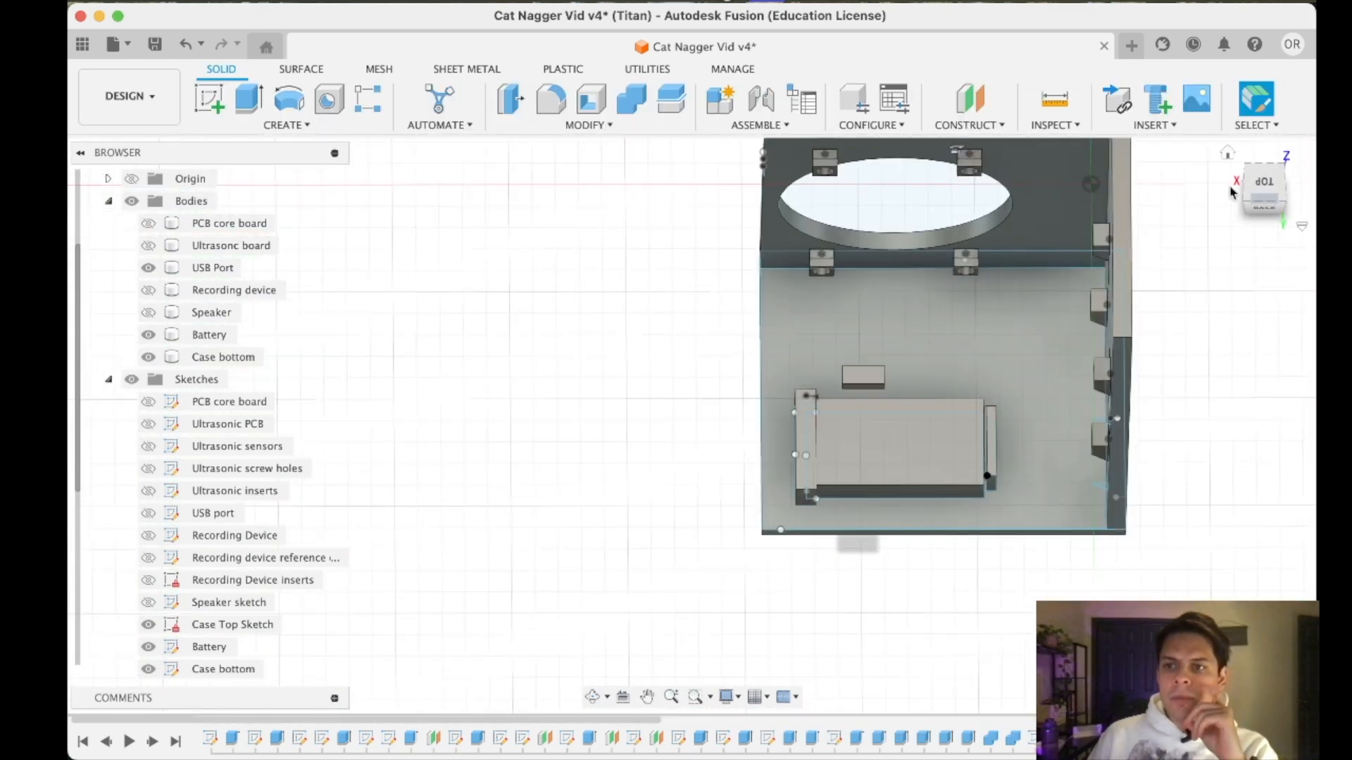
- Examine the clearance between the battery and its end holders in the case from the back and from above
{"action": "left_click_drag", "start_coordinate": [1252, 190], "coordinate": [1255, 181]}
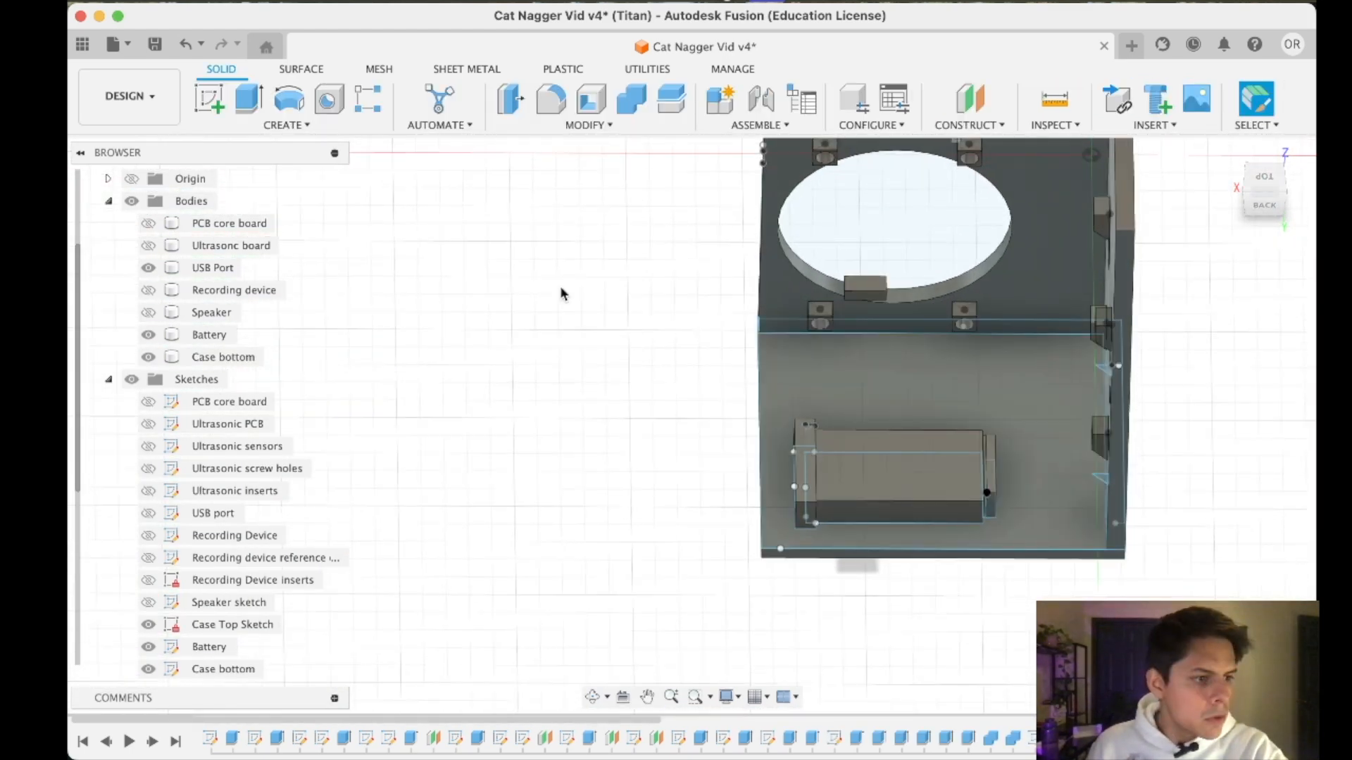
{"action": "scroll", "coordinate": [561, 287], "scroll_direction": "down", "scroll_amount": 3}
{"action": "left_click_drag", "start_coordinate": [1268, 183], "coordinate": [1278, 209]}
{"action": "left_click", "coordinate": [1273, 198]}
{"action": "scroll", "coordinate": [953, 302], "scroll_direction": "up", "scroll_amount": 3}
{"action": "scroll", "coordinate": [953, 303], "scroll_direction": "down", "scroll_amount": 3}
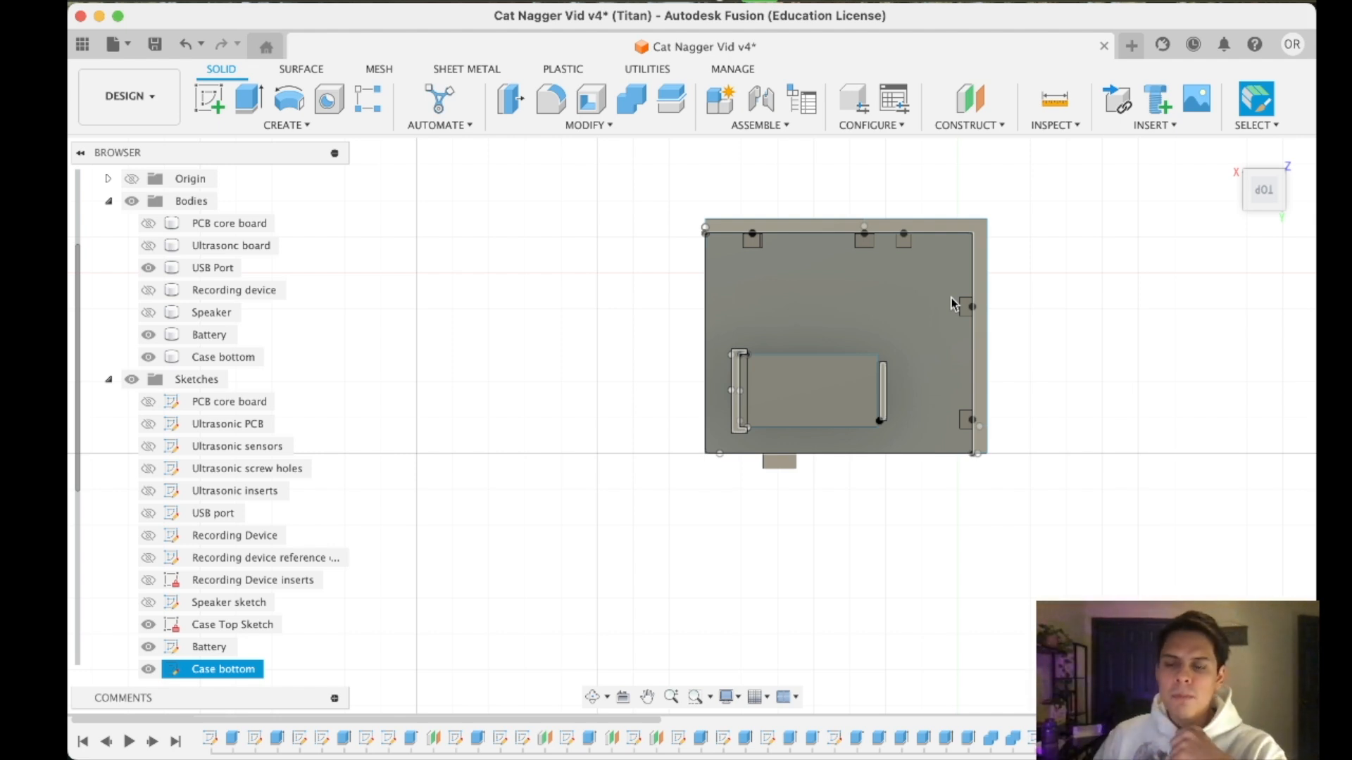
{"action": "mouse_move", "coordinate": [1271, 203]}
{"action": "left_mouse_down"}
{"action": "mouse_move", "coordinate": [1270, 172]}
{"action": "mouse_move", "coordinate": [1272, 184]}
{"action": "left_mouse_up"}
{"action": "left_click", "coordinate": [1265, 196]}
{"action": "scroll", "coordinate": [905, 301], "scroll_direction": "up", "scroll_amount": 4}
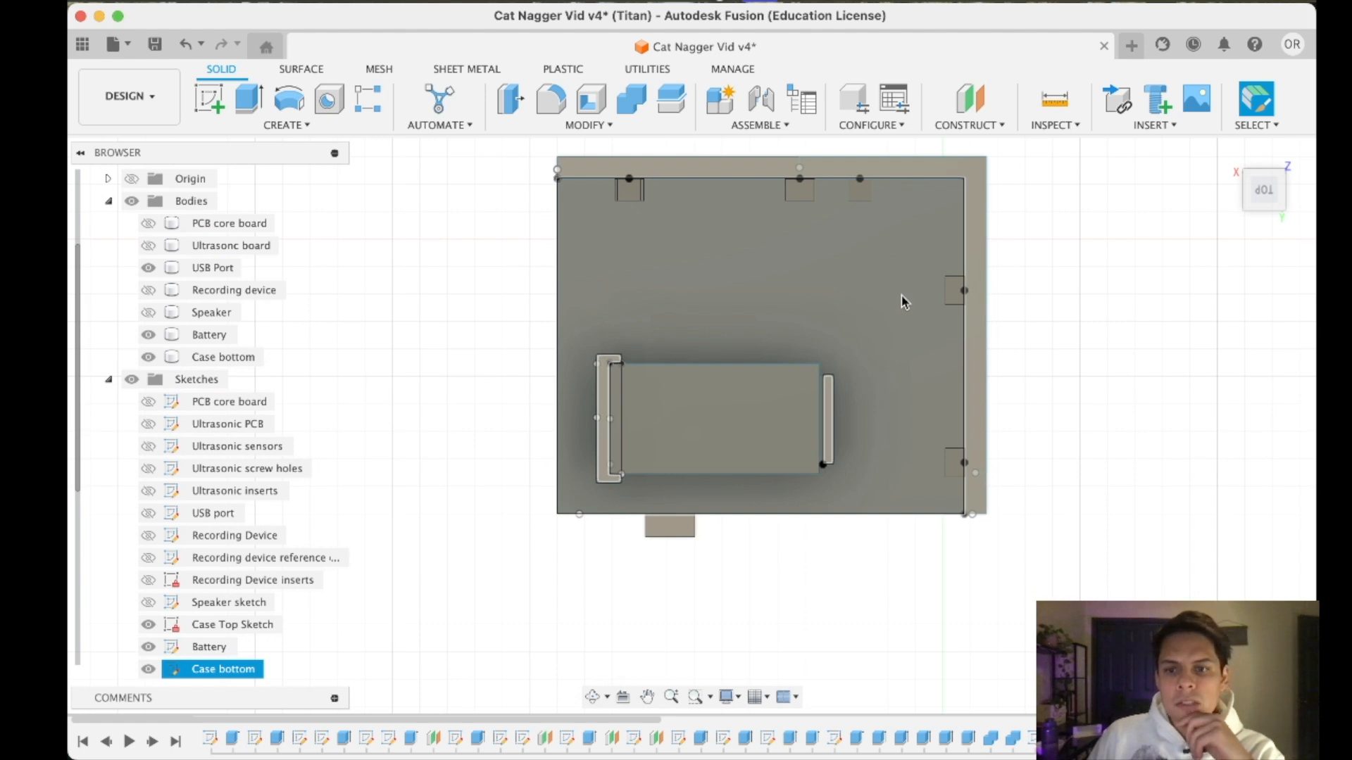
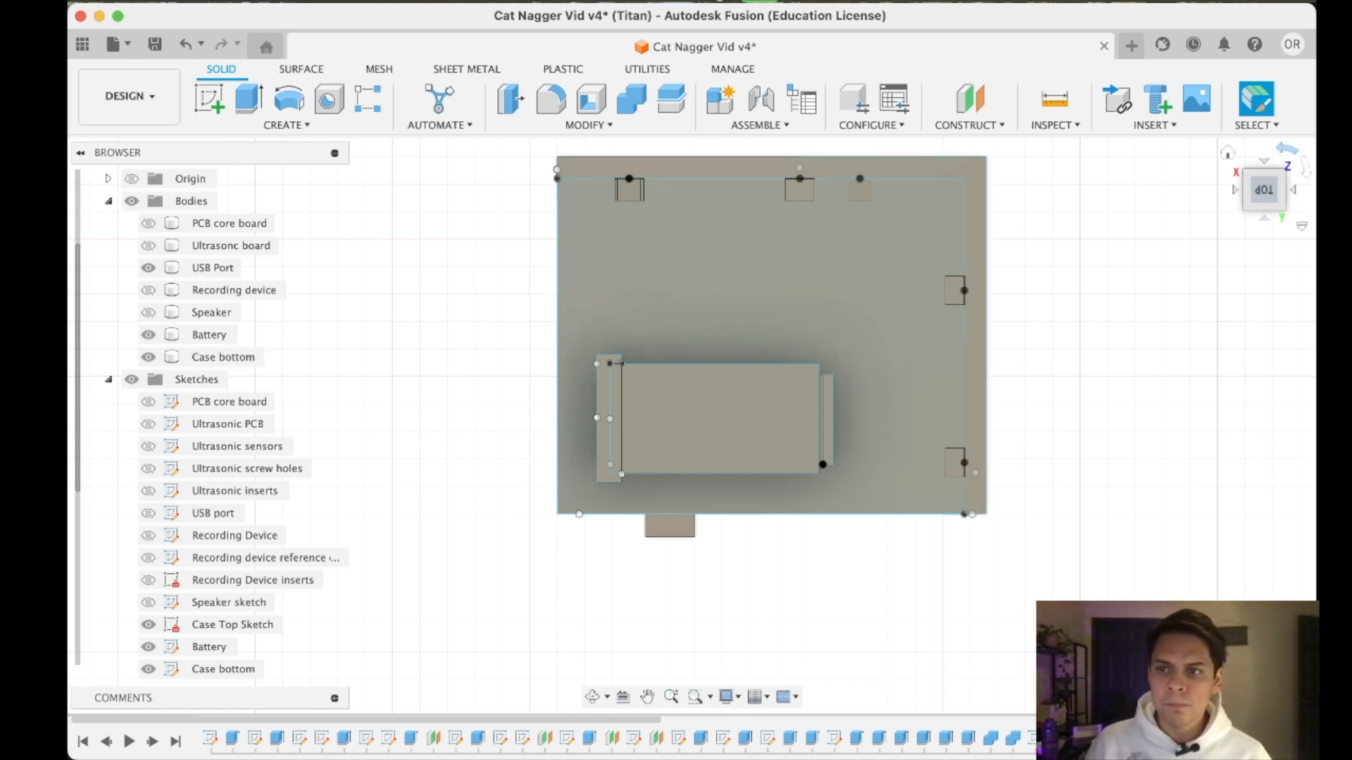
- Examine the case bottom and its insert holders from above, at an angle and from the right side
{"action": "scroll", "coordinate": [553, 175], "scroll_direction": "up", "scroll_amount": 3}
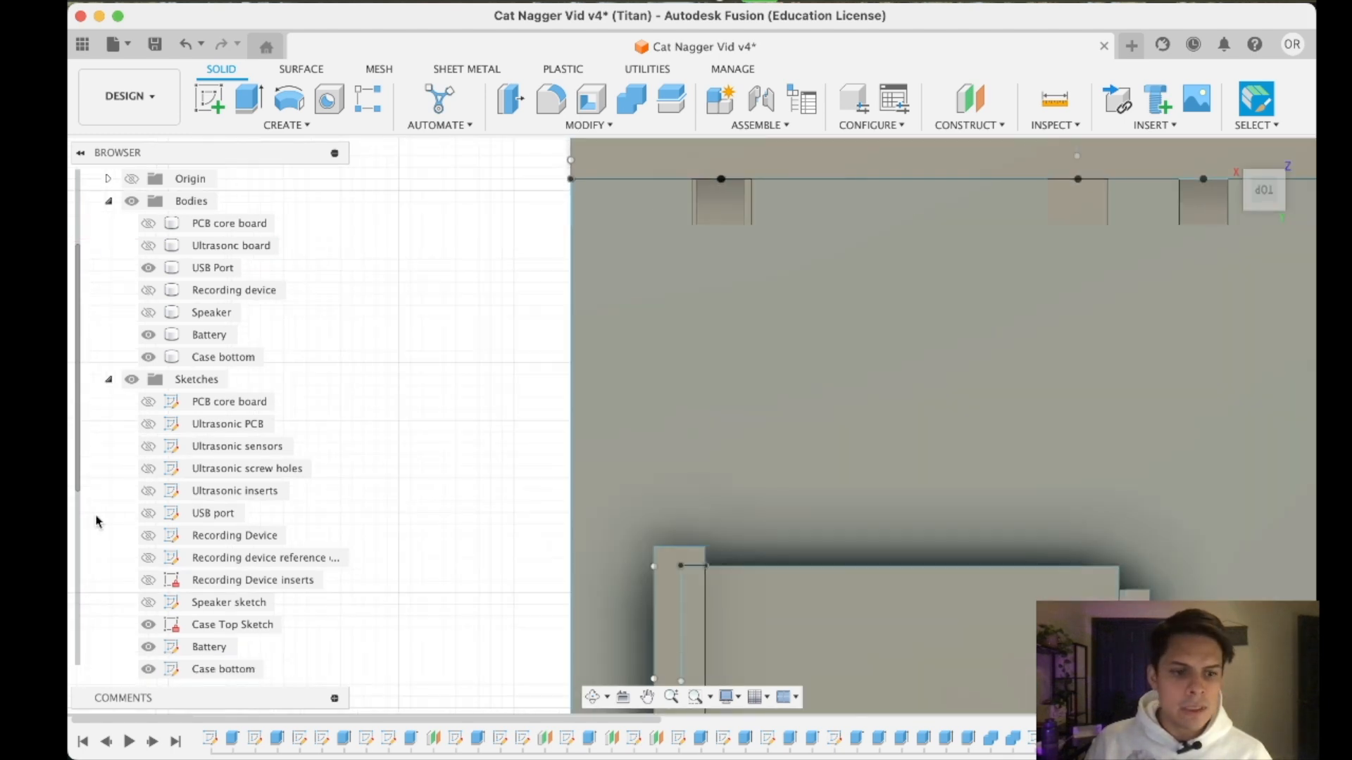
{"action": "scroll", "coordinate": [220, 580], "scroll_direction": "down", "scroll_amount": 5}
{"action": "scroll", "coordinate": [907, 502], "scroll_direction": "down", "scroll_amount": 5}
{"action": "middle_click_drag", "start_coordinate": [814, 479], "coordinate": [878, 460]}
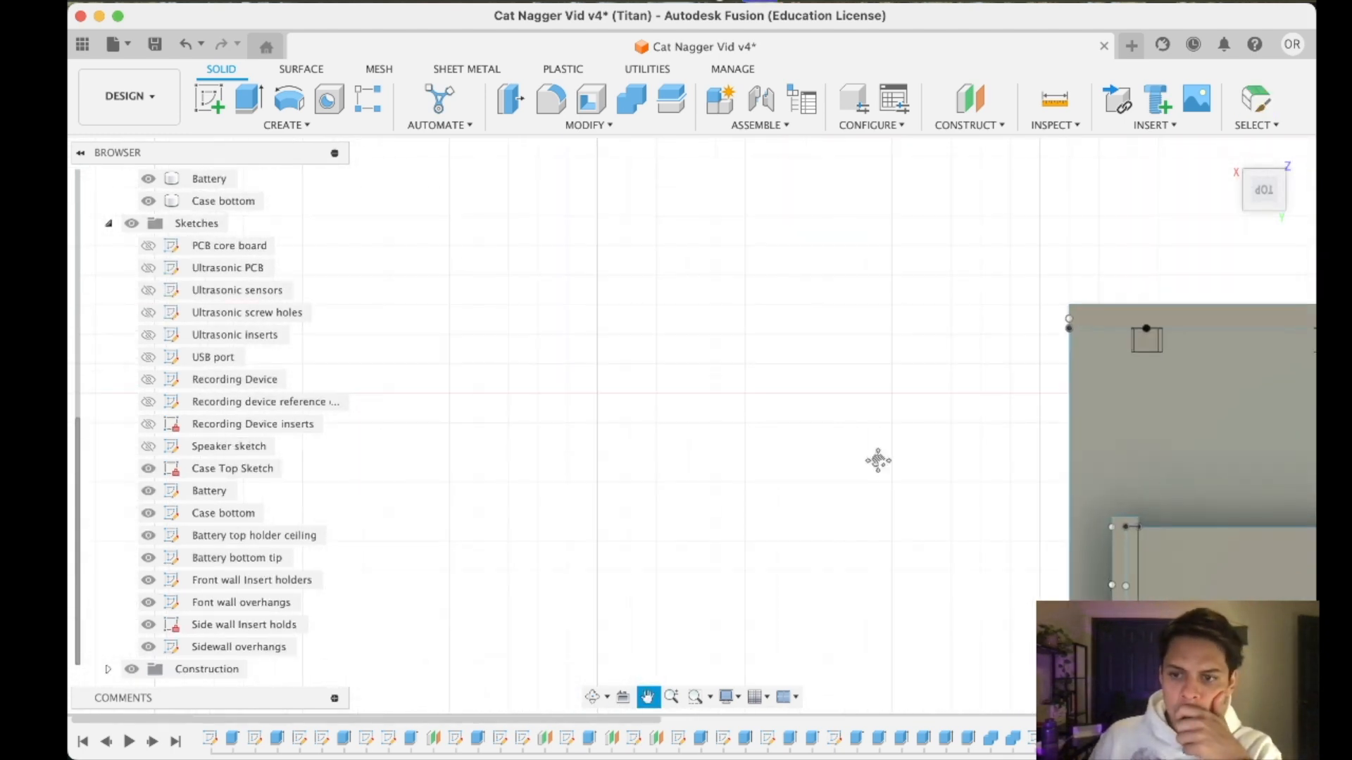
{"action": "middle_click_drag", "start_coordinate": [1046, 541], "coordinate": [631, 402]}
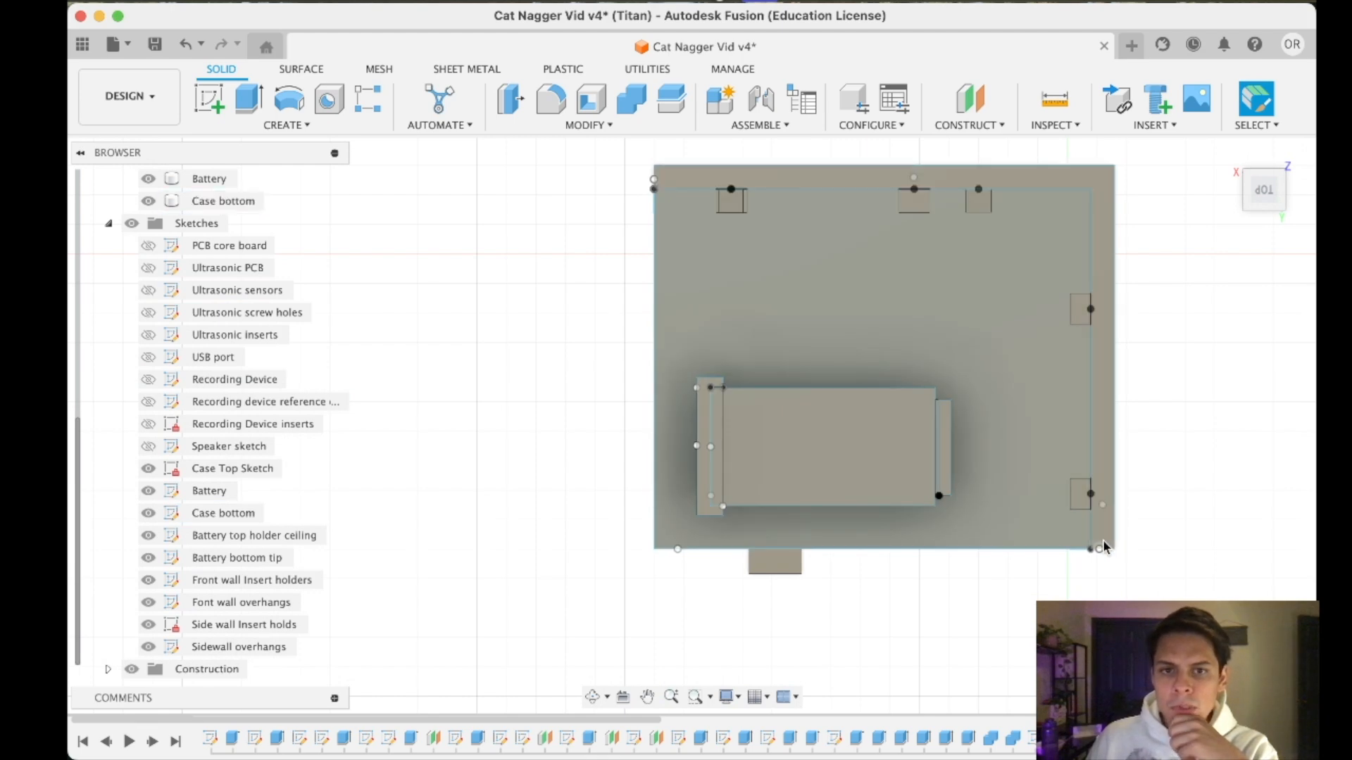
{"action": "left_click_drag", "start_coordinate": [1265, 197], "coordinate": [1263, 246]}
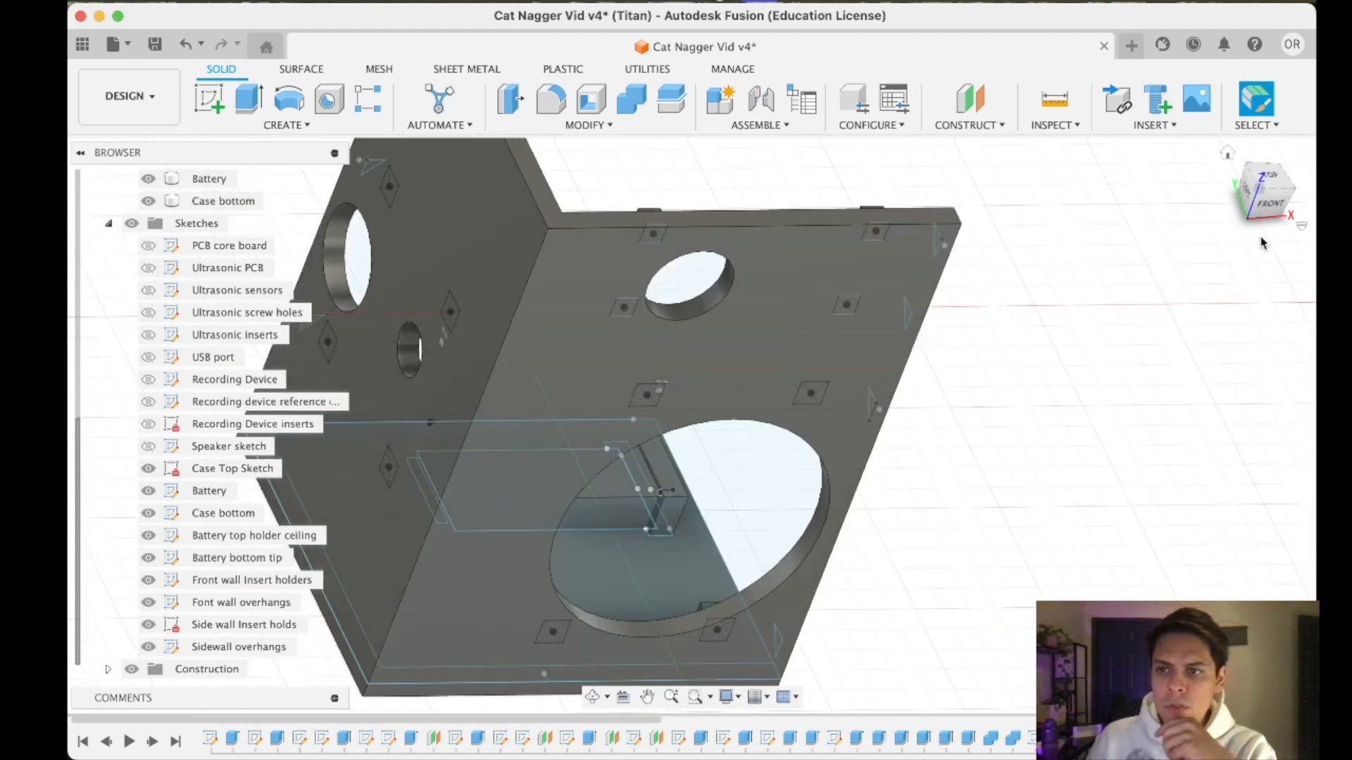
{"action": "left_click", "coordinate": [1269, 206]}
{"action": "mouse_move", "coordinate": [1246, 195]}
{"action": "left_mouse_down"}
{"action": "mouse_move", "coordinate": [1199, 194]}
{"action": "mouse_move", "coordinate": [1259, 199]}
{"action": "left_mouse_up"}
{"action": "left_click", "coordinate": [1259, 198]}
{"action": "scroll", "coordinate": [878, 332], "scroll_direction": "down", "scroll_amount": 2}
{"action": "middle_click_drag", "start_coordinate": [879, 332], "coordinate": [873, 507]}
{"action": "middle_click_drag", "start_coordinate": [631, 243], "coordinate": [654, 380]}
{"action": "scroll", "coordinate": [687, 293], "scroll_direction": "up", "scroll_amount": 3}
{"action": "scroll", "coordinate": [828, 290], "scroll_direction": "up", "scroll_amount": 3}
{"action": "middle_click_drag", "start_coordinate": [970, 292], "coordinate": [887, 306]}
{"action": "scroll", "coordinate": [856, 323], "scroll_direction": "up", "scroll_amount": 5}
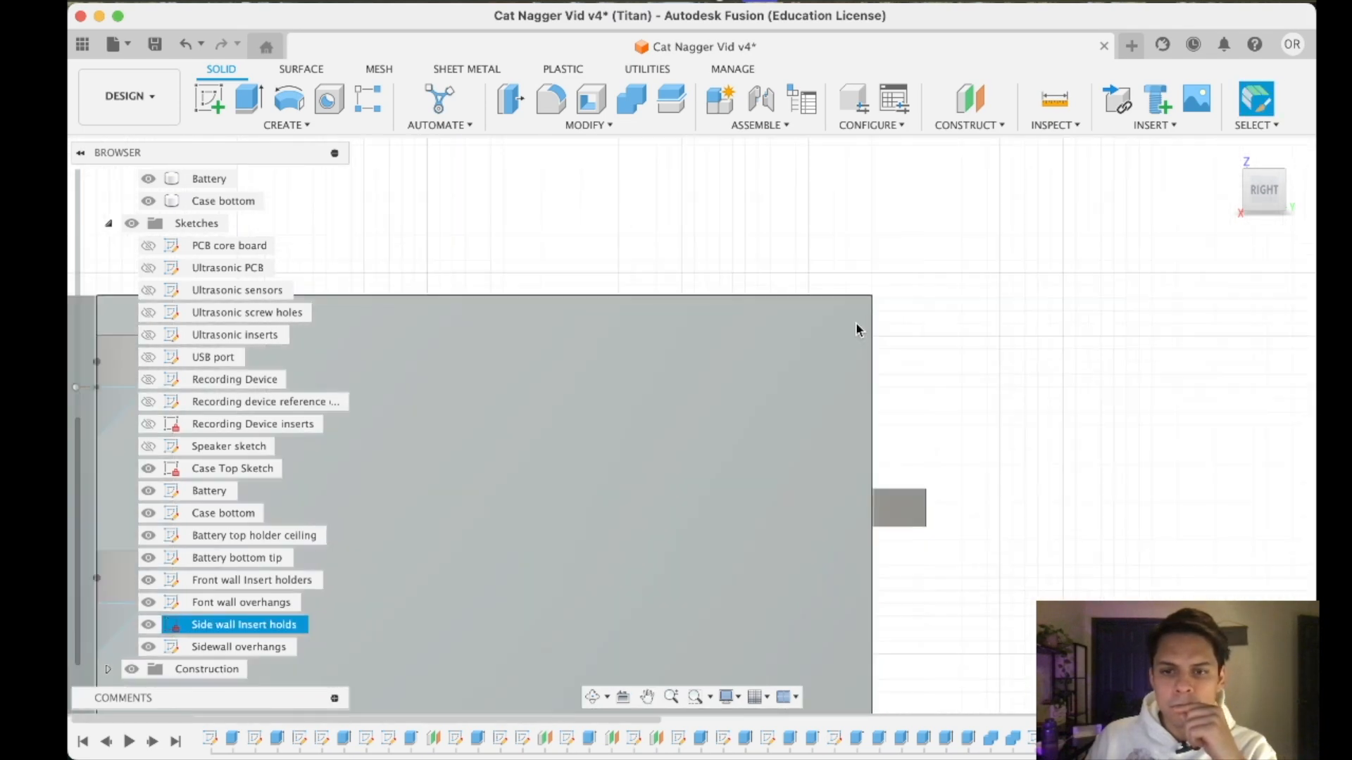
{"action": "scroll", "coordinate": [856, 328], "scroll_direction": "down", "scroll_amount": 5}
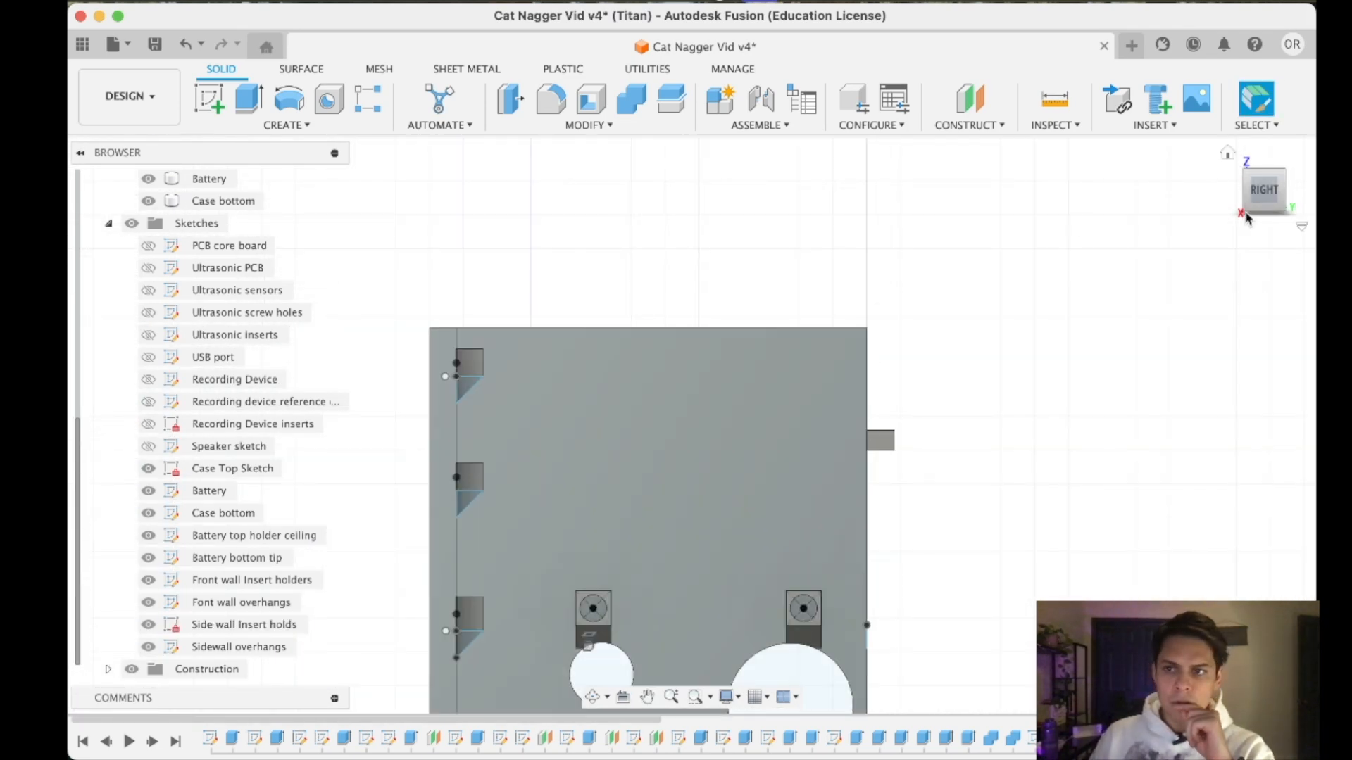
{"action": "mouse_move", "coordinate": [1258, 204]}
{"action": "left_mouse_down"}
{"action": "mouse_move", "coordinate": [1261, 238]}
{"action": "mouse_move", "coordinate": [1250, 228]}
{"action": "left_mouse_up"}
{"action": "left_click_drag", "start_coordinate": [1251, 227], "coordinate": [1230, 222]}
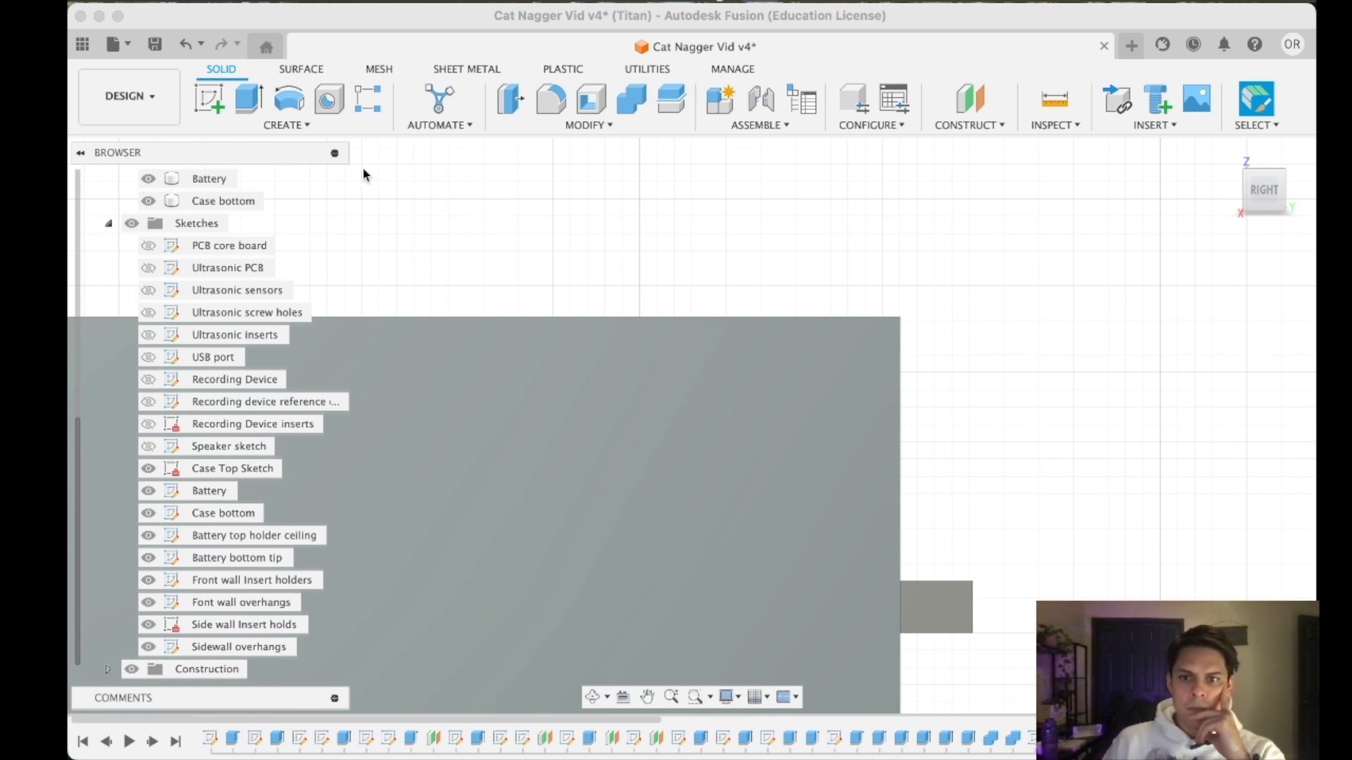
- Start a new sketch on the inner face of the case's side wall
{"action": "left_click", "coordinate": [213, 100]}
{"action": "scroll", "coordinate": [707, 558], "scroll_direction": "up", "scroll_amount": 2}
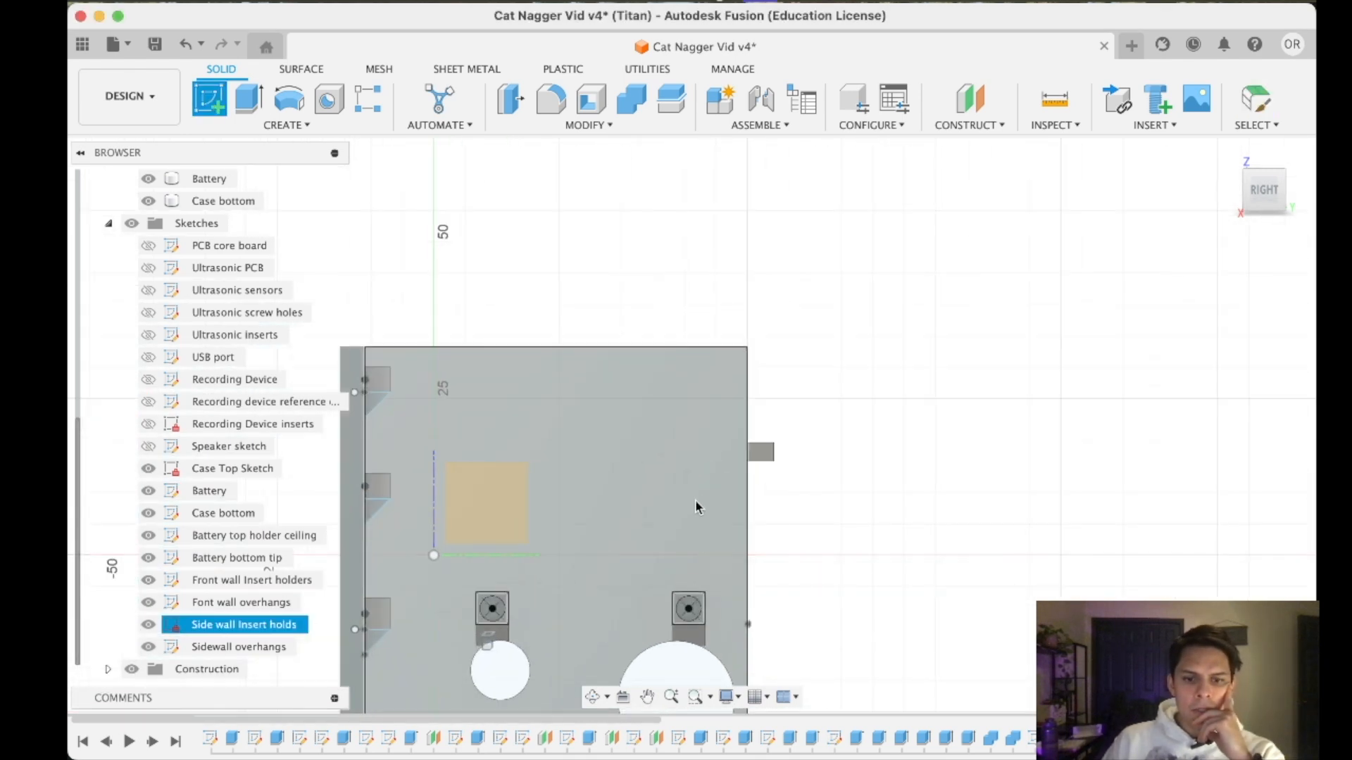
{"action": "left_click", "coordinate": [656, 595]}
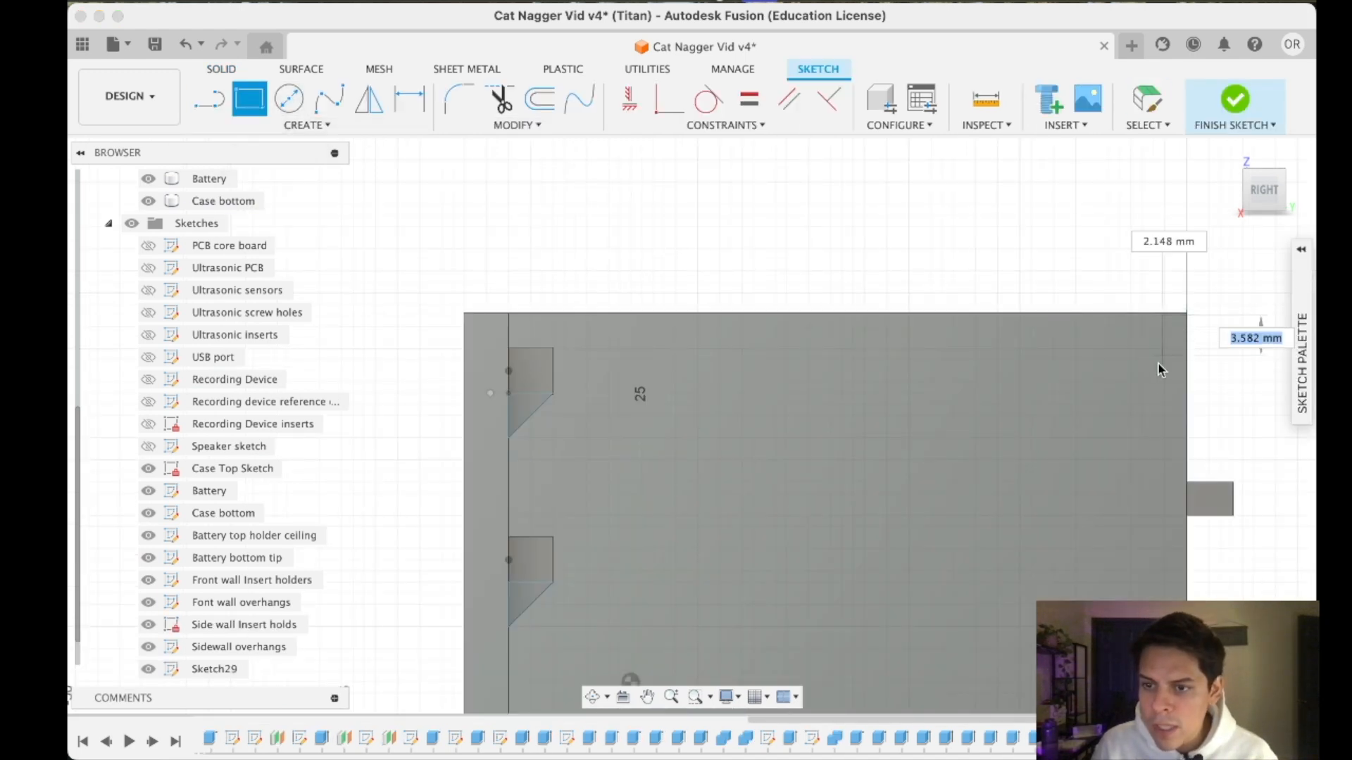
{"action": "key", "text": "Escape"}
{"action": "scroll", "coordinate": [1176, 324], "scroll_direction": "up", "scroll_amount": 5}
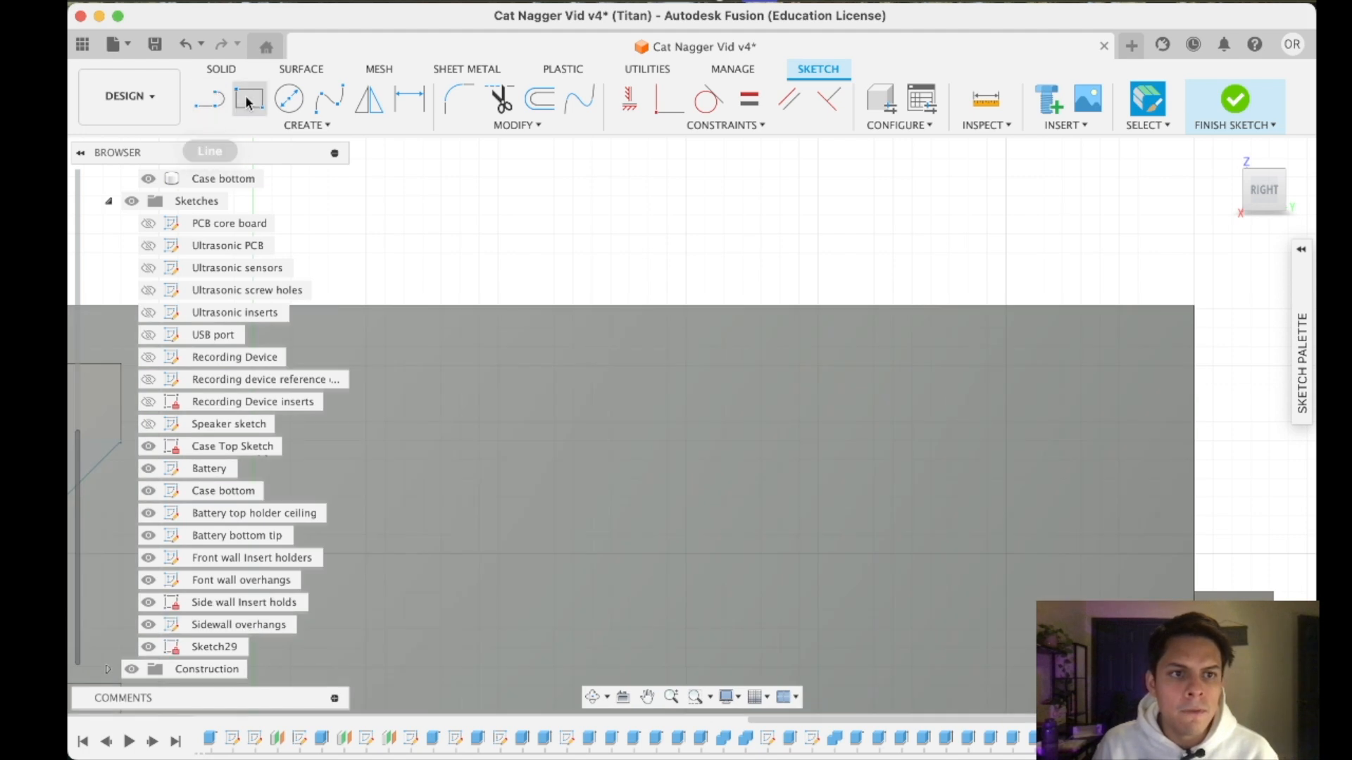
- Sketch a rectangle 4.2 mm wide and 7 mm high from the wall's free upper corner and finish the sketch
{"action": "left_click", "coordinate": [249, 98]}
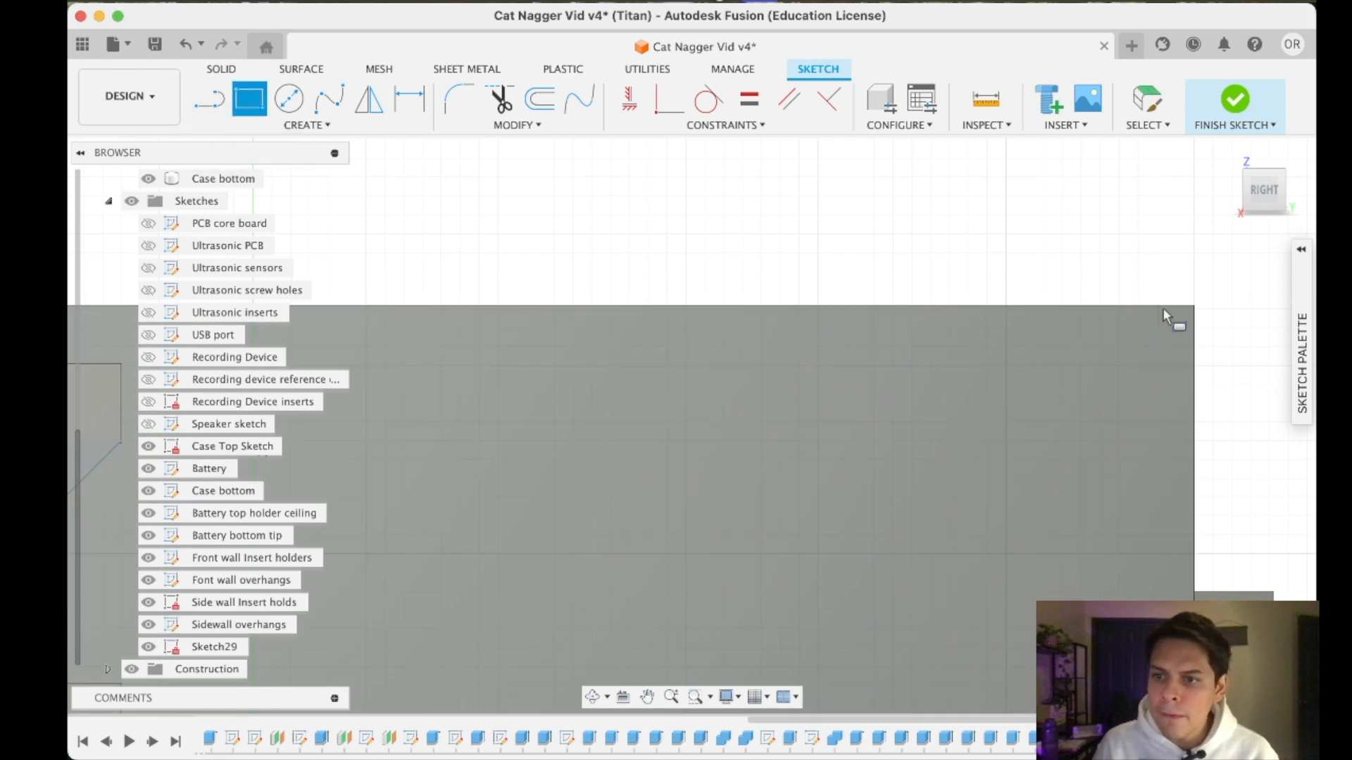
{"action": "scroll", "coordinate": [1196, 309], "scroll_direction": "up", "scroll_amount": 2}
{"action": "scroll", "coordinate": [1196, 313], "scroll_direction": "up", "scroll_amount": 2}
{"action": "left_click", "coordinate": [1204, 319]}
{"action": "scroll", "coordinate": [942, 537], "scroll_direction": "down", "scroll_amount": 5}
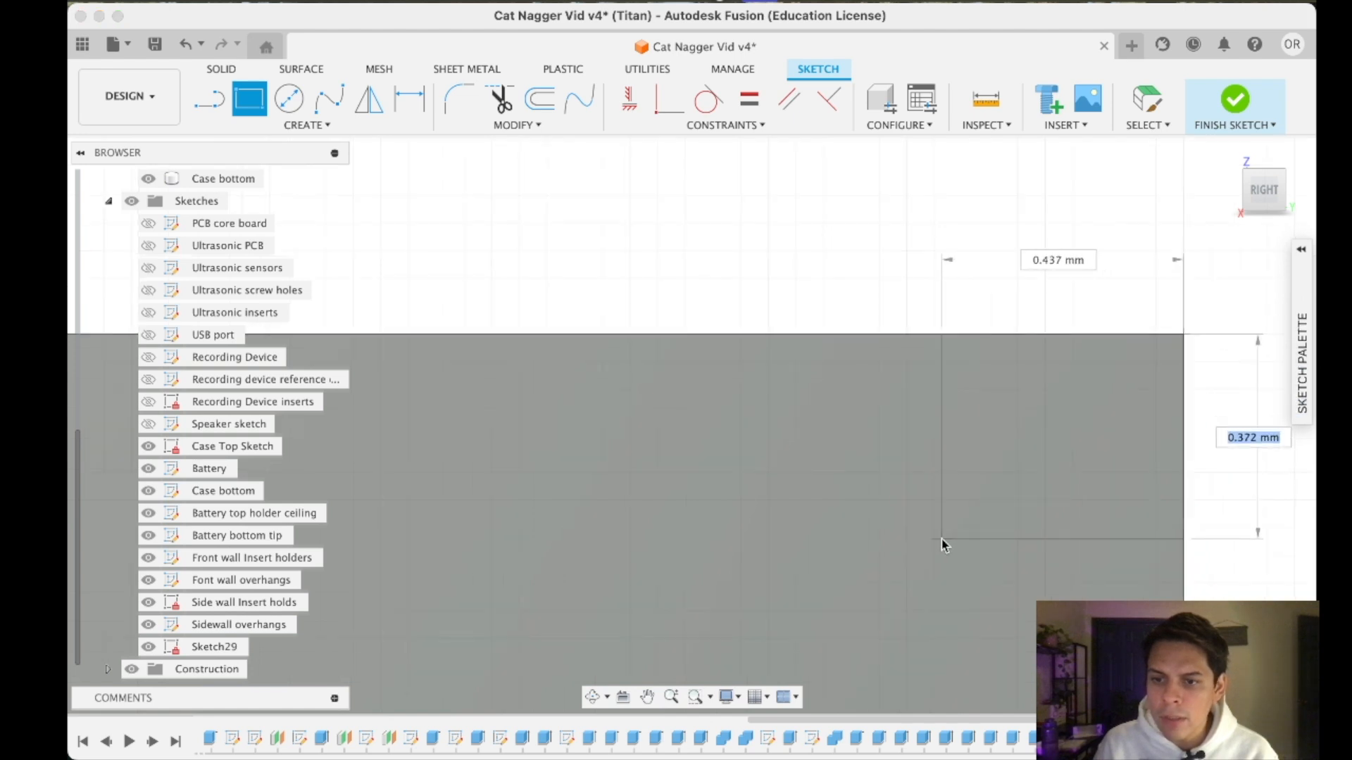
{"action": "scroll", "coordinate": [937, 562], "scroll_direction": "up", "scroll_amount": 3}
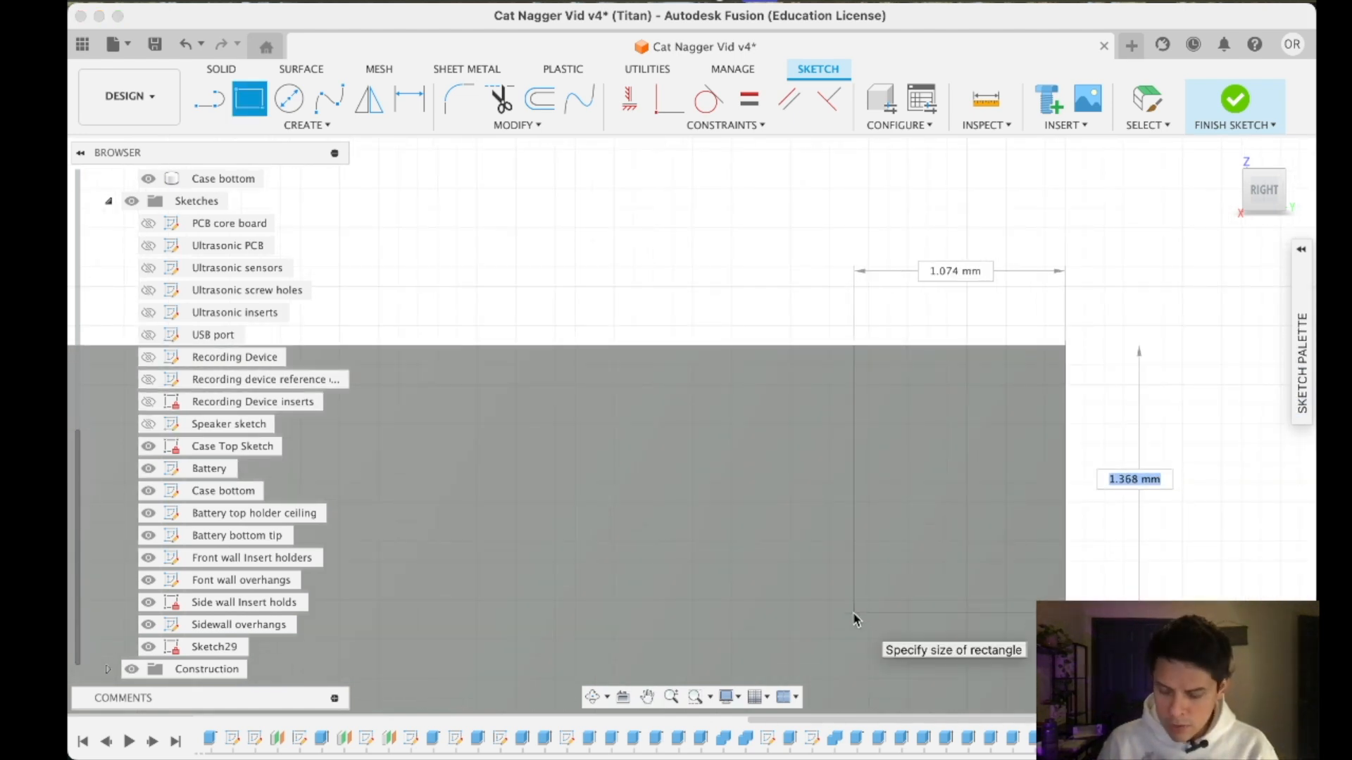
{"action": "type", "text": "4.2"}
{"action": "key", "text": "Return"}
{"action": "scroll", "coordinate": [838, 591], "scroll_direction": "down", "scroll_amount": 5}
{"action": "middle_click_drag", "start_coordinate": [824, 581], "coordinate": [874, 461]}
{"action": "scroll", "coordinate": [832, 299], "scroll_direction": "down", "scroll_amount": 5}
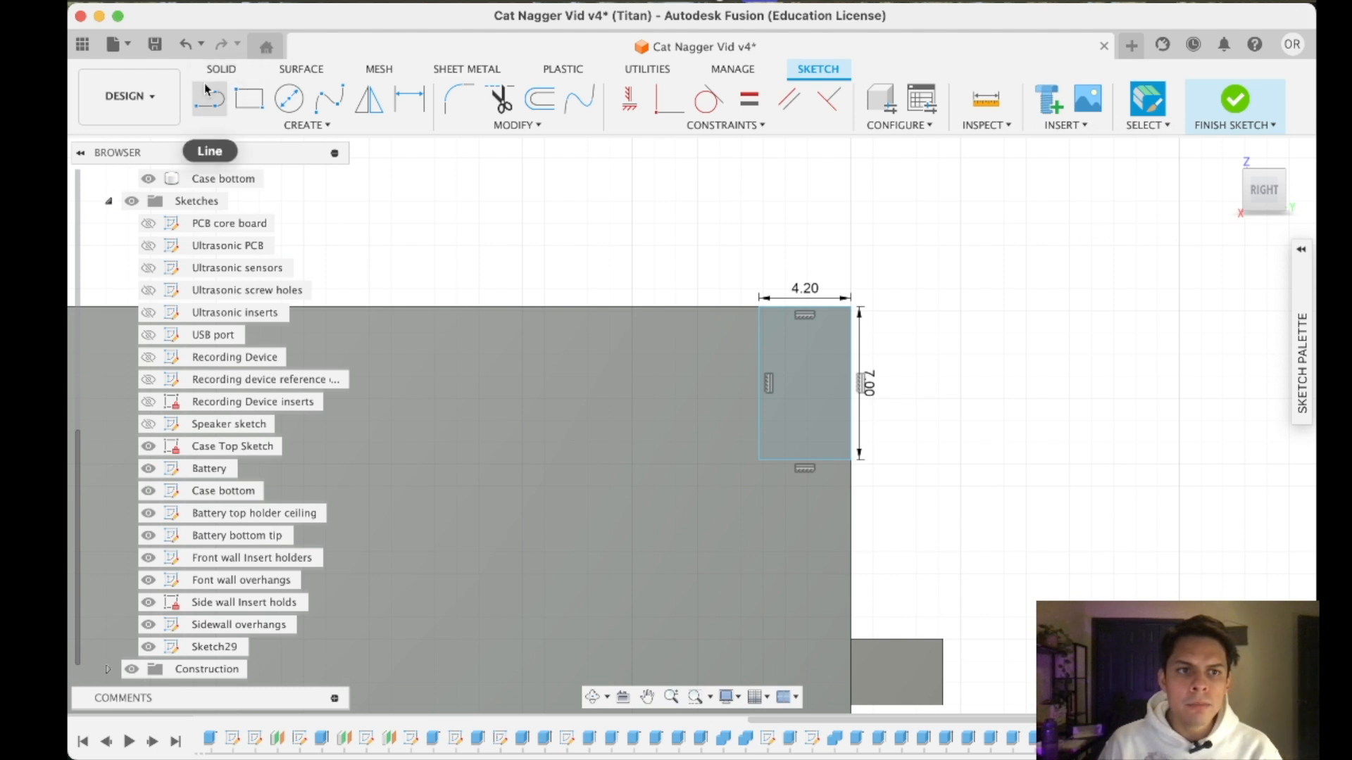
{"action": "left_click", "coordinate": [1229, 101]}
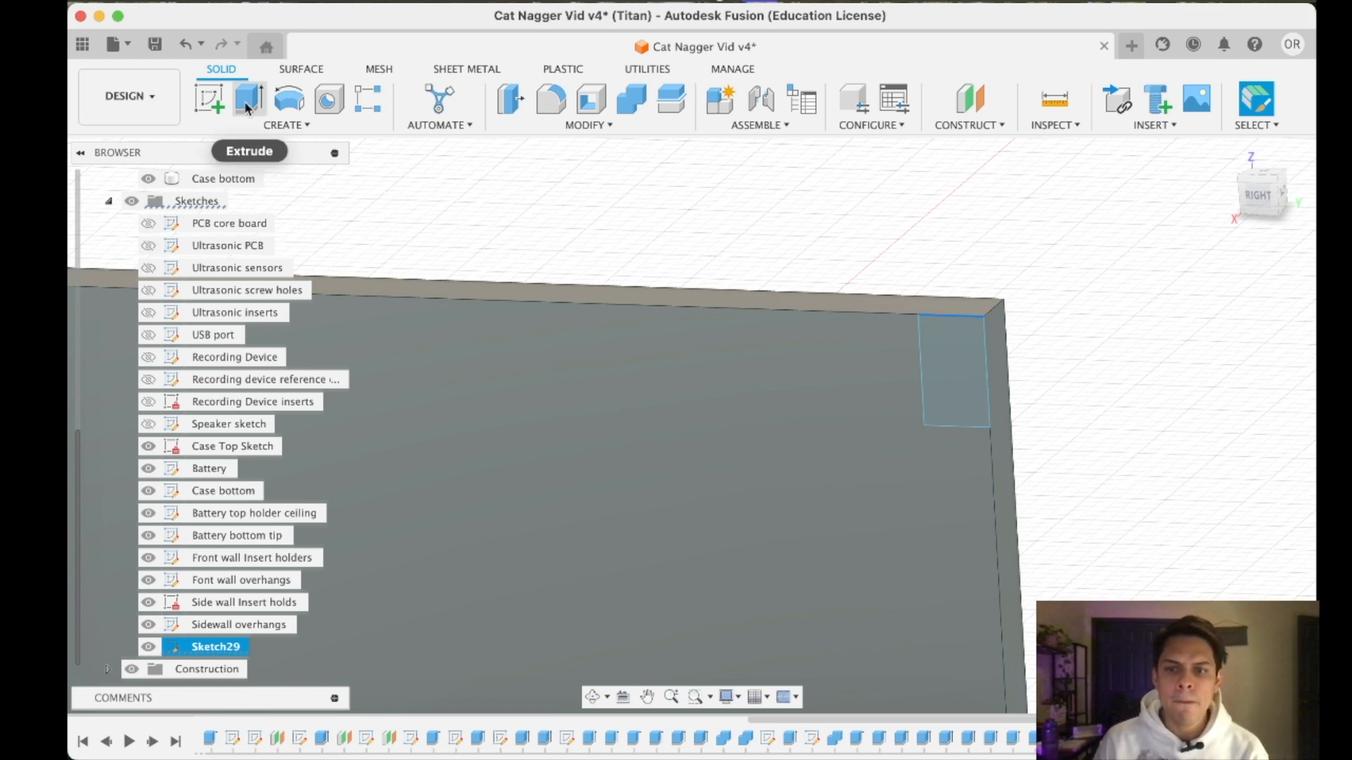
- Extrude the corner rectangle 0.4 mm from the side wall, joined to the case
{"action": "left_click", "coordinate": [249, 99]}
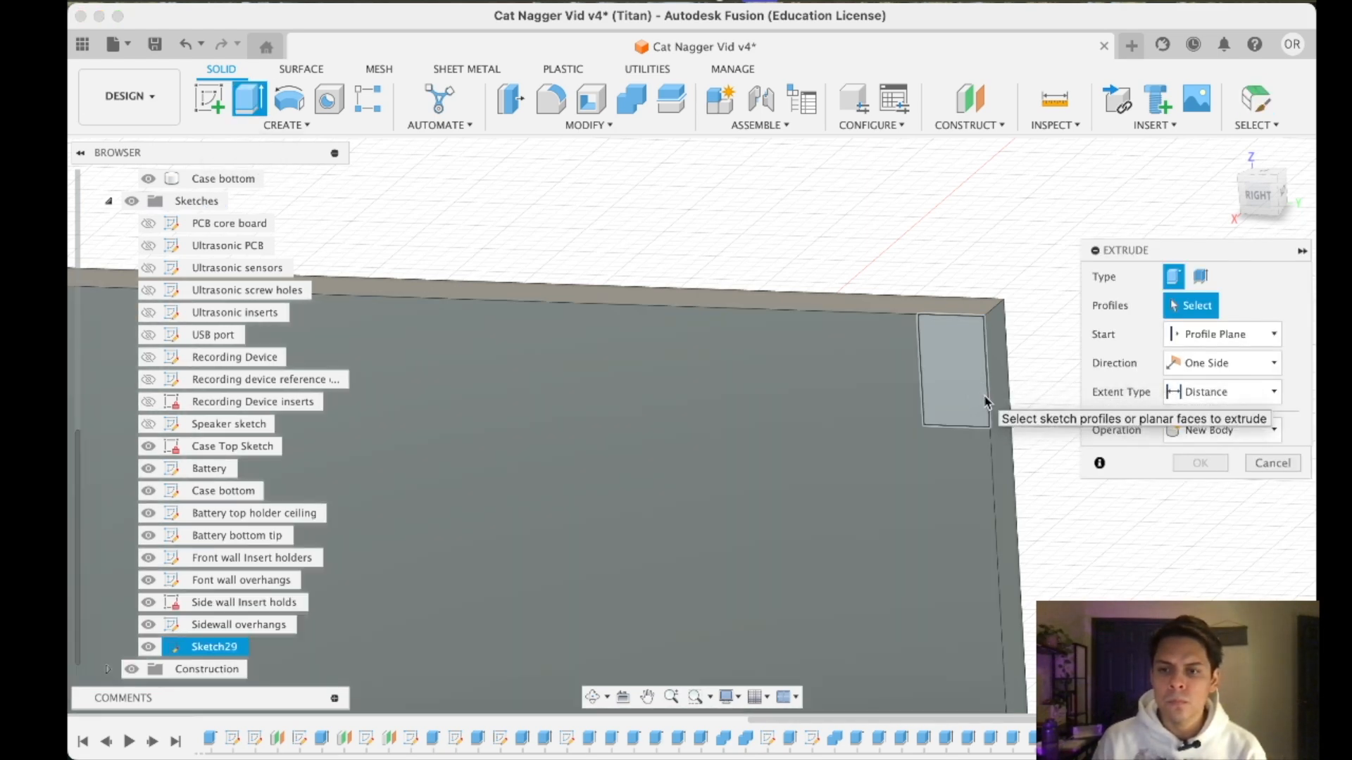
{"action": "left_click", "coordinate": [947, 381]}
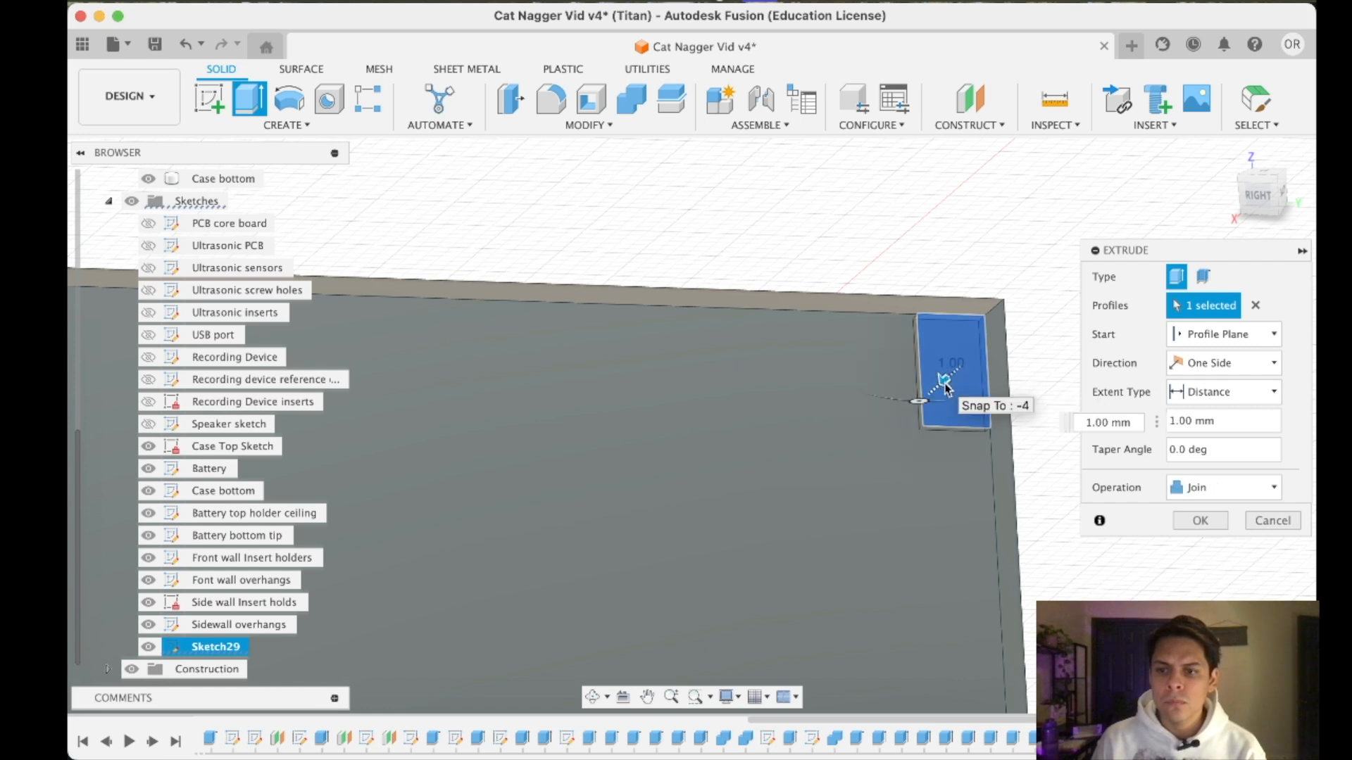
{"action": "type", "text": ".4"}
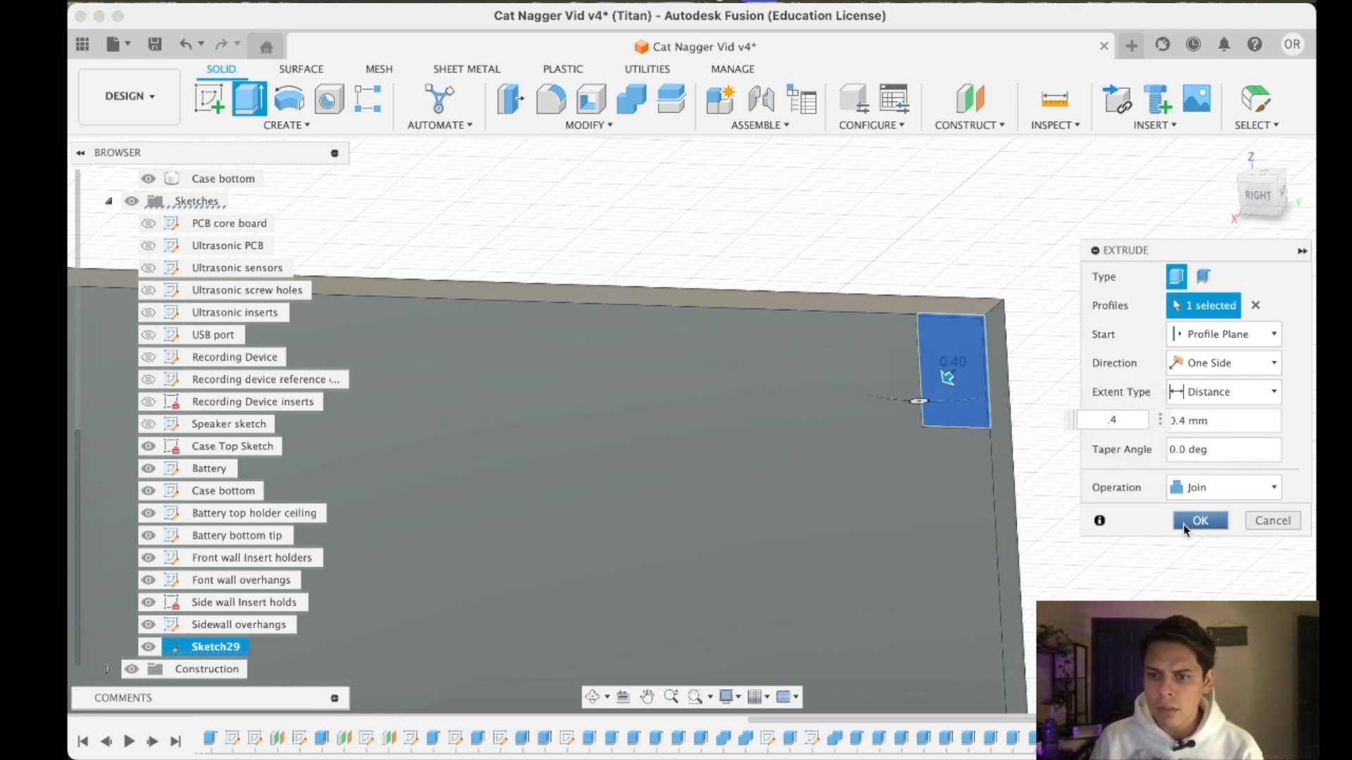
{"action": "left_click", "coordinate": [1187, 527]}
- Examine the raised corner pad and the surrounding insert holders from the back
{"action": "mouse_move", "coordinate": [1257, 205]}
{"action": "left_mouse_down"}
{"action": "mouse_move", "coordinate": [1223, 185]}
{"action": "mouse_move", "coordinate": [1181, 192]}
{"action": "left_mouse_up"}
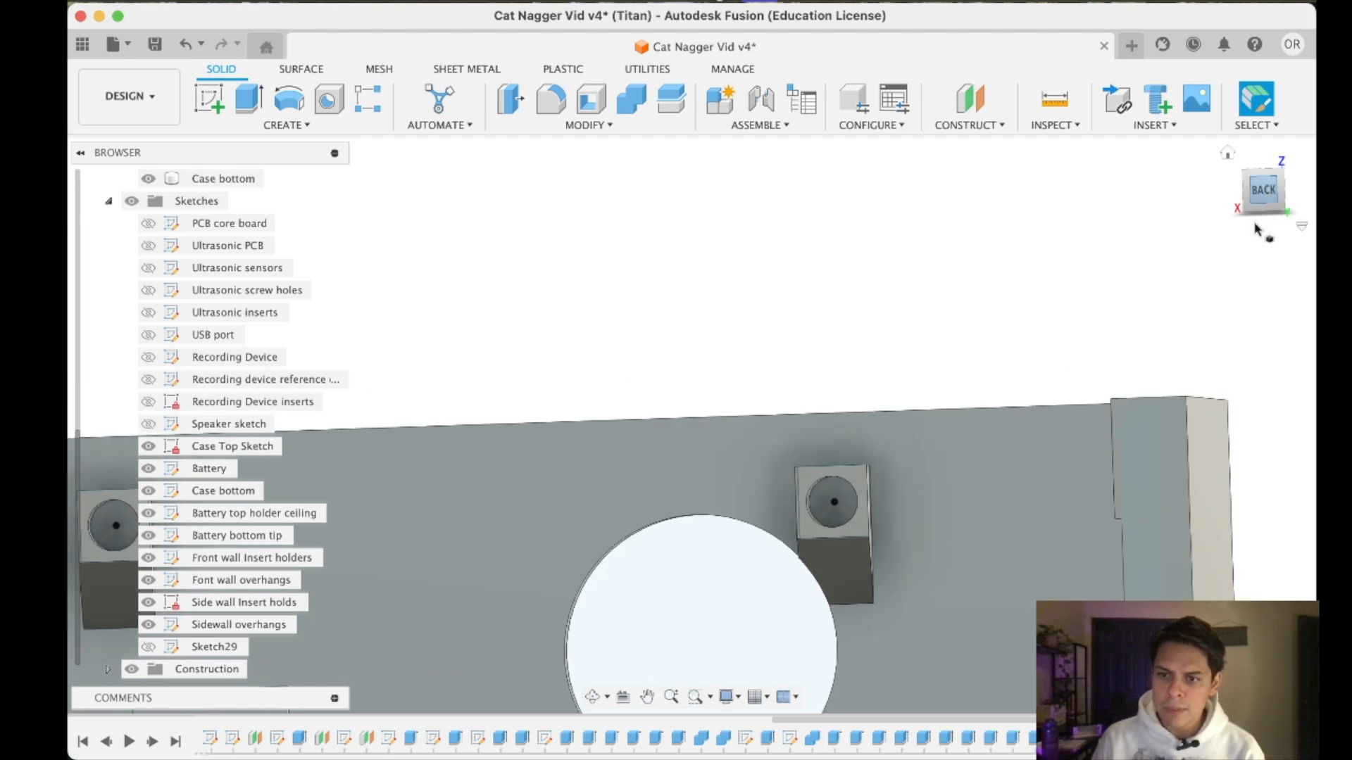
{"action": "scroll", "coordinate": [1127, 546], "scroll_direction": "up", "scroll_amount": 10}
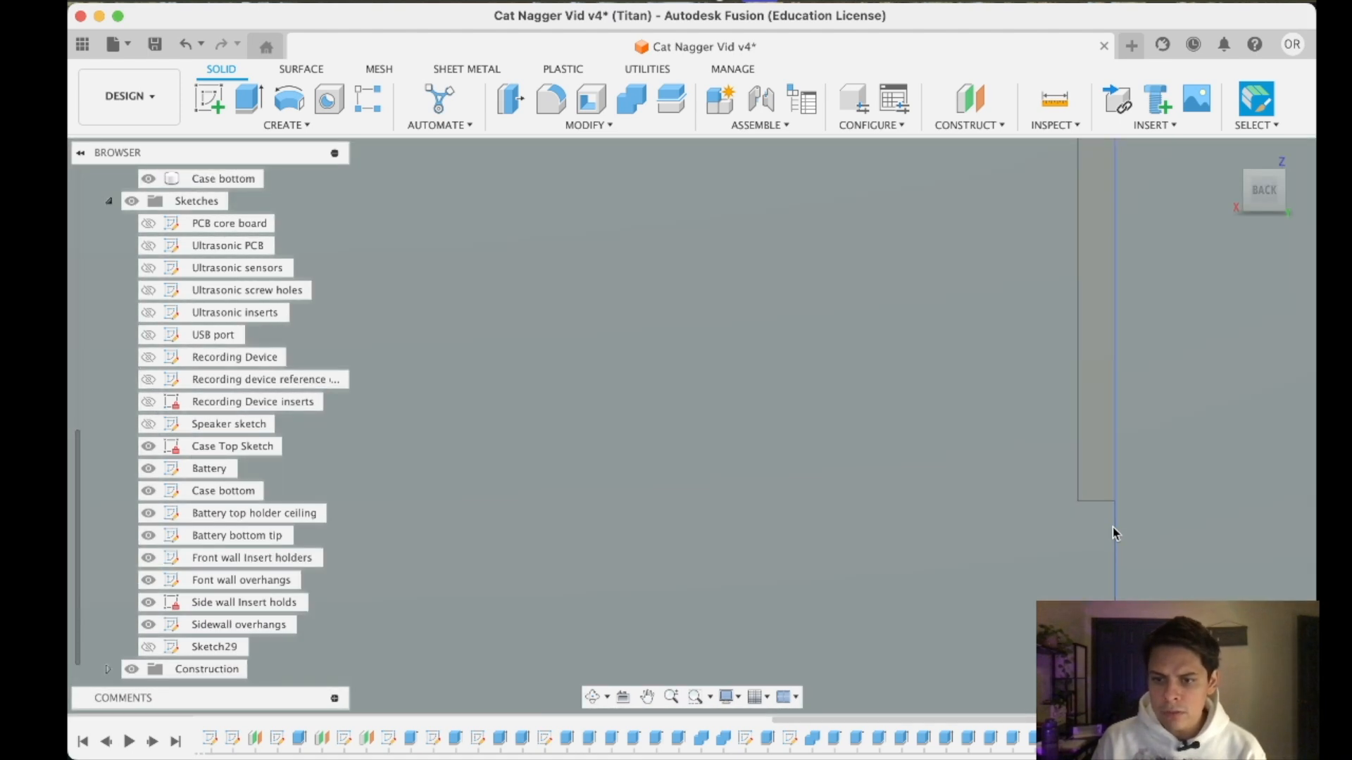
{"action": "scroll", "coordinate": [1102, 533], "scroll_direction": "down", "scroll_amount": 8}
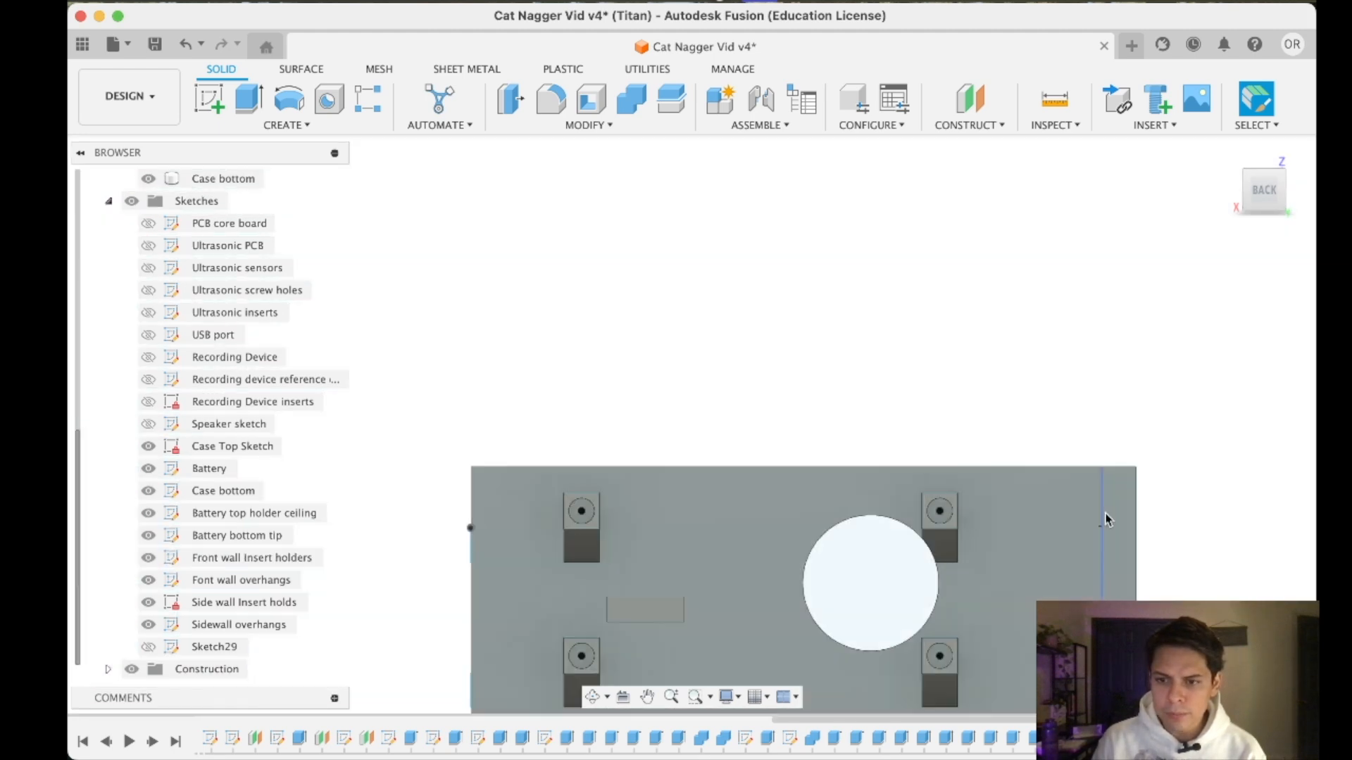
{"action": "scroll", "coordinate": [1098, 525], "scroll_direction": "up", "scroll_amount": 5}
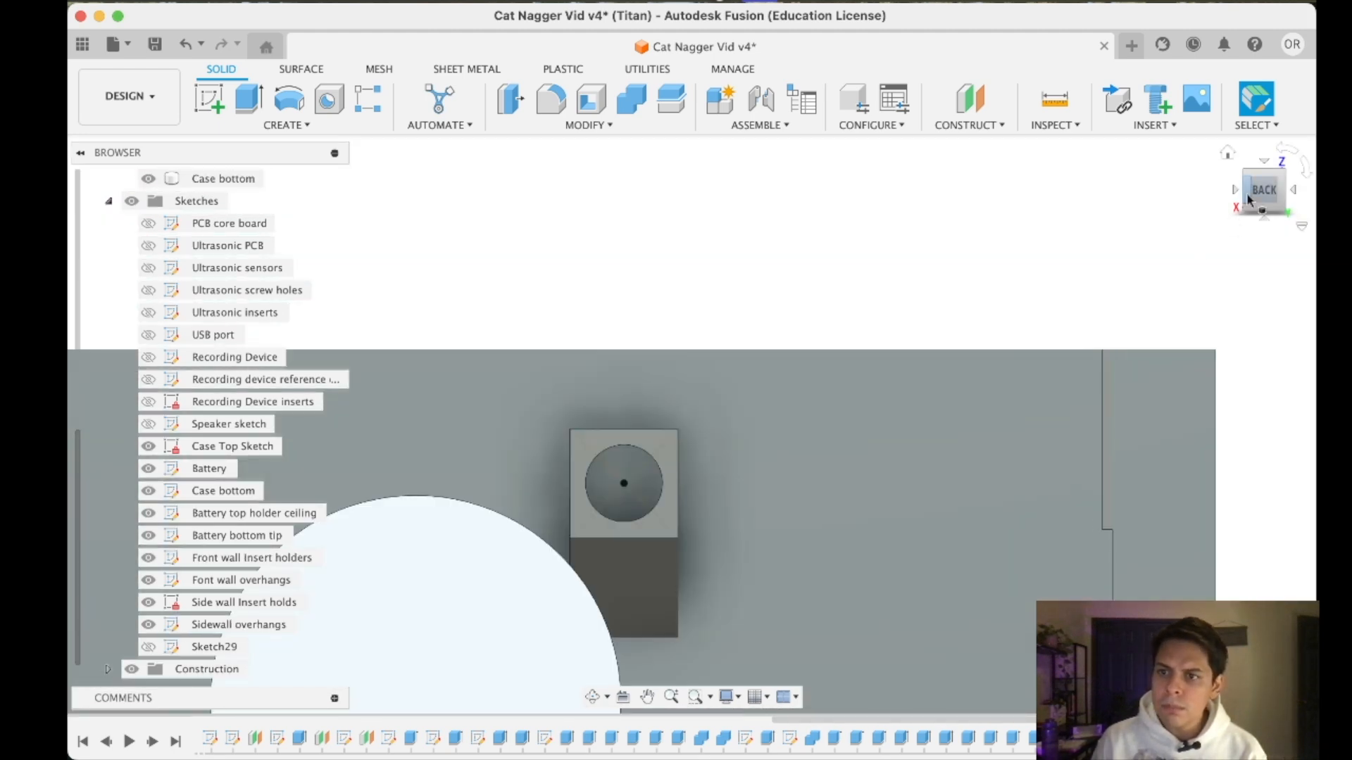
{"action": "left_click_drag", "start_coordinate": [1248, 200], "coordinate": [1303, 201]}
{"action": "scroll", "coordinate": [1202, 253], "scroll_direction": "down", "scroll_amount": 5}
{"action": "scroll", "coordinate": [770, 323], "scroll_direction": "up", "scroll_amount": 5}
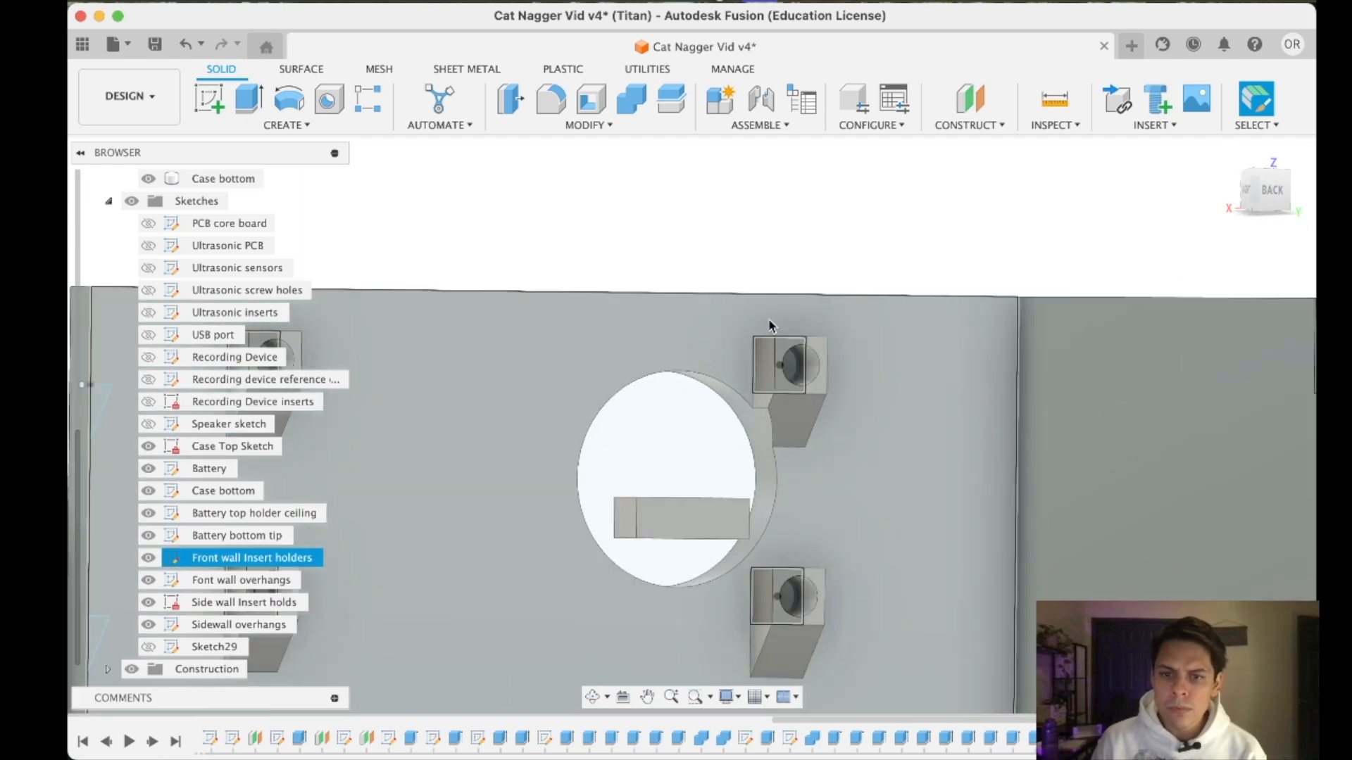
{"action": "scroll", "coordinate": [837, 350], "scroll_direction": "down", "scroll_amount": 5}
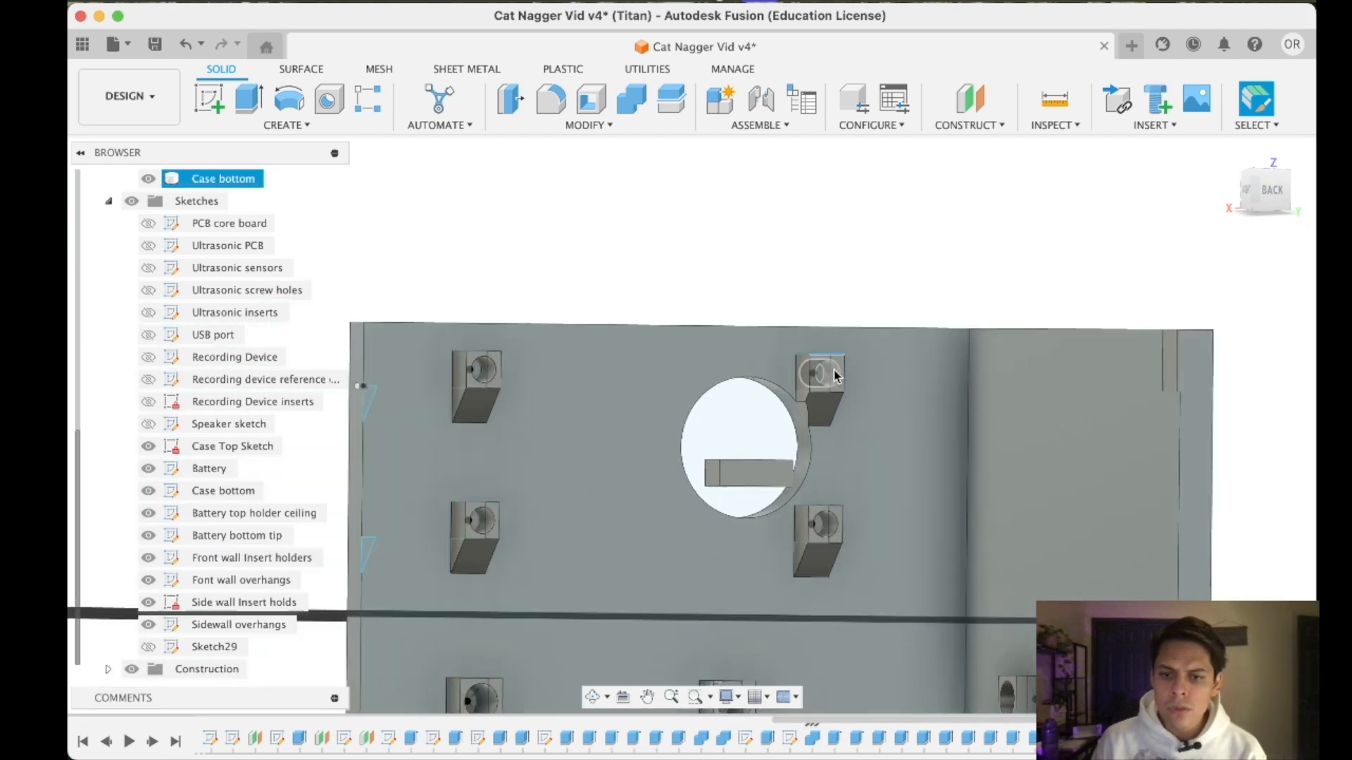
{"action": "scroll", "coordinate": [1107, 416], "scroll_direction": "up", "scroll_amount": 5}
- Start a new sketch on the narrow back end face of the side wall, around the pad's lower edge
{"action": "left_click", "coordinate": [1270, 191]}
{"action": "scroll", "coordinate": [1040, 378], "scroll_direction": "up", "scroll_amount": 5}
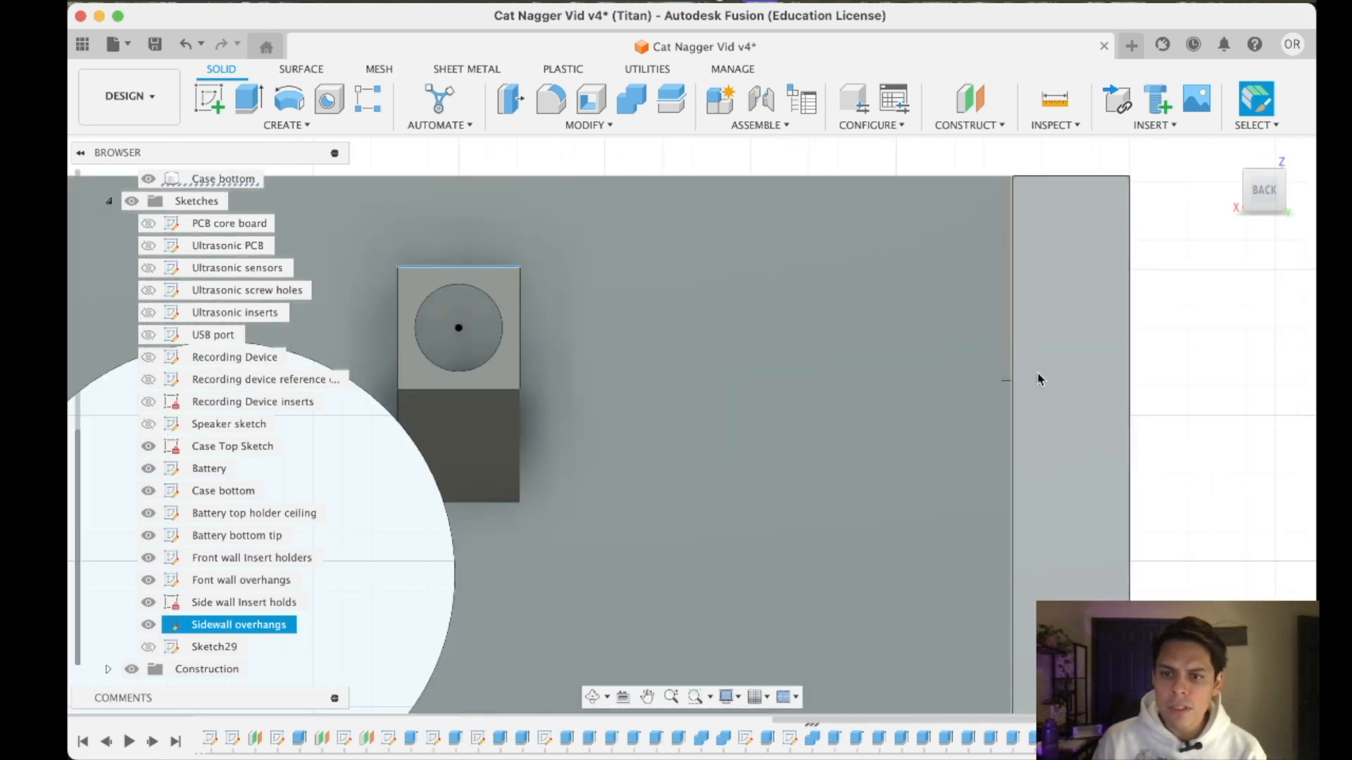
{"action": "left_click", "coordinate": [209, 99]}
{"action": "left_click", "coordinate": [1016, 374]}
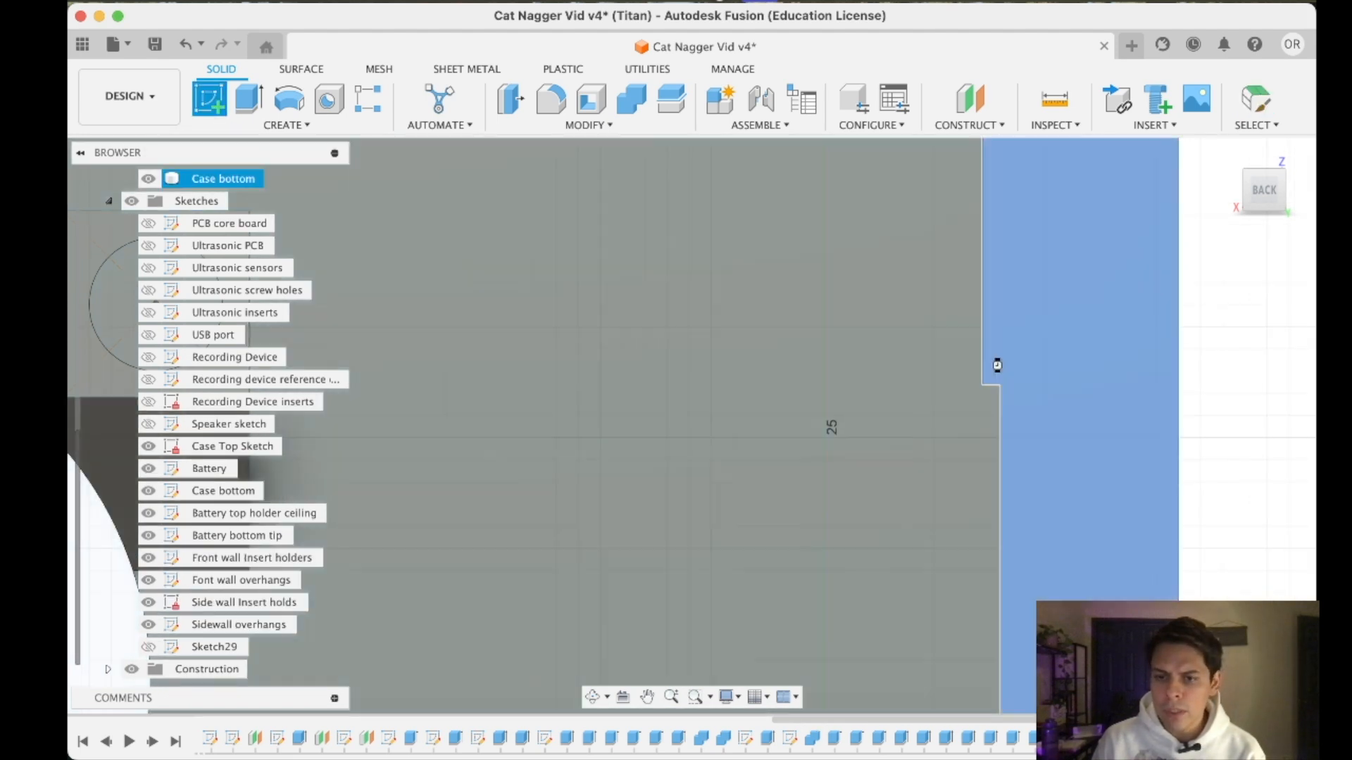
{"action": "middle_click_drag", "start_coordinate": [1140, 242], "coordinate": [1110, 389]}
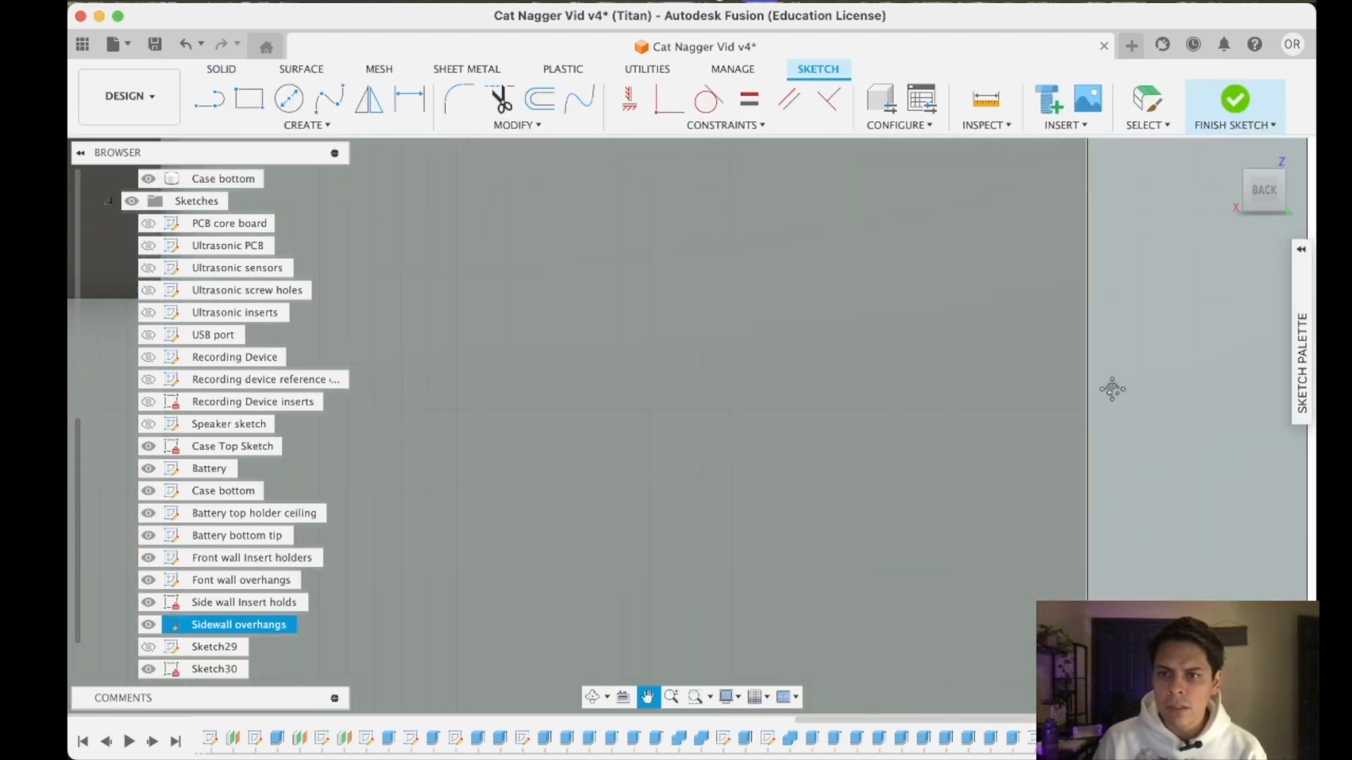
{"action": "scroll", "coordinate": [1111, 411], "scroll_direction": "down", "scroll_amount": 5}
{"action": "scroll", "coordinate": [1123, 461], "scroll_direction": "up", "scroll_amount": 5}
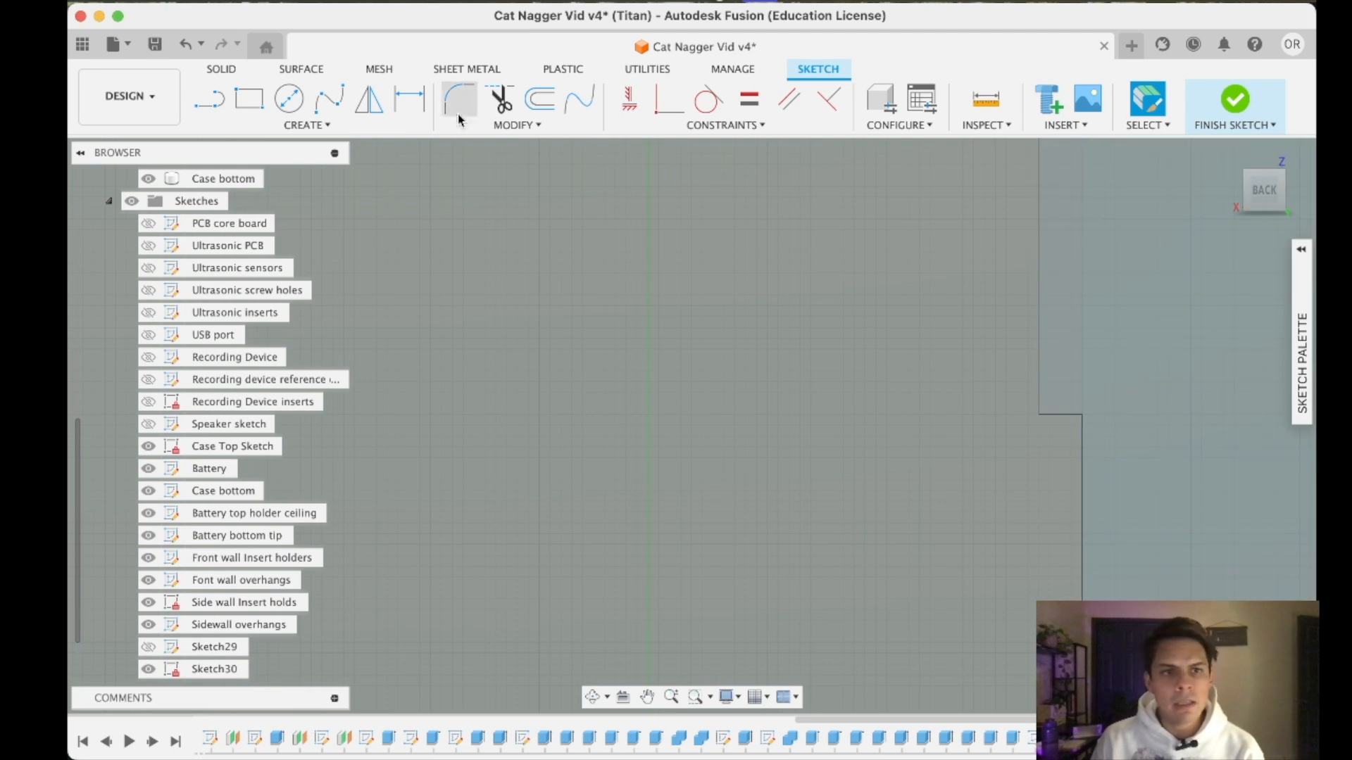
- Try to draw a 45-degree line from the raised pad's lower outer corner toward the wall
{"action": "left_click", "coordinate": [210, 99]}
{"action": "left_click", "coordinate": [1039, 415]}
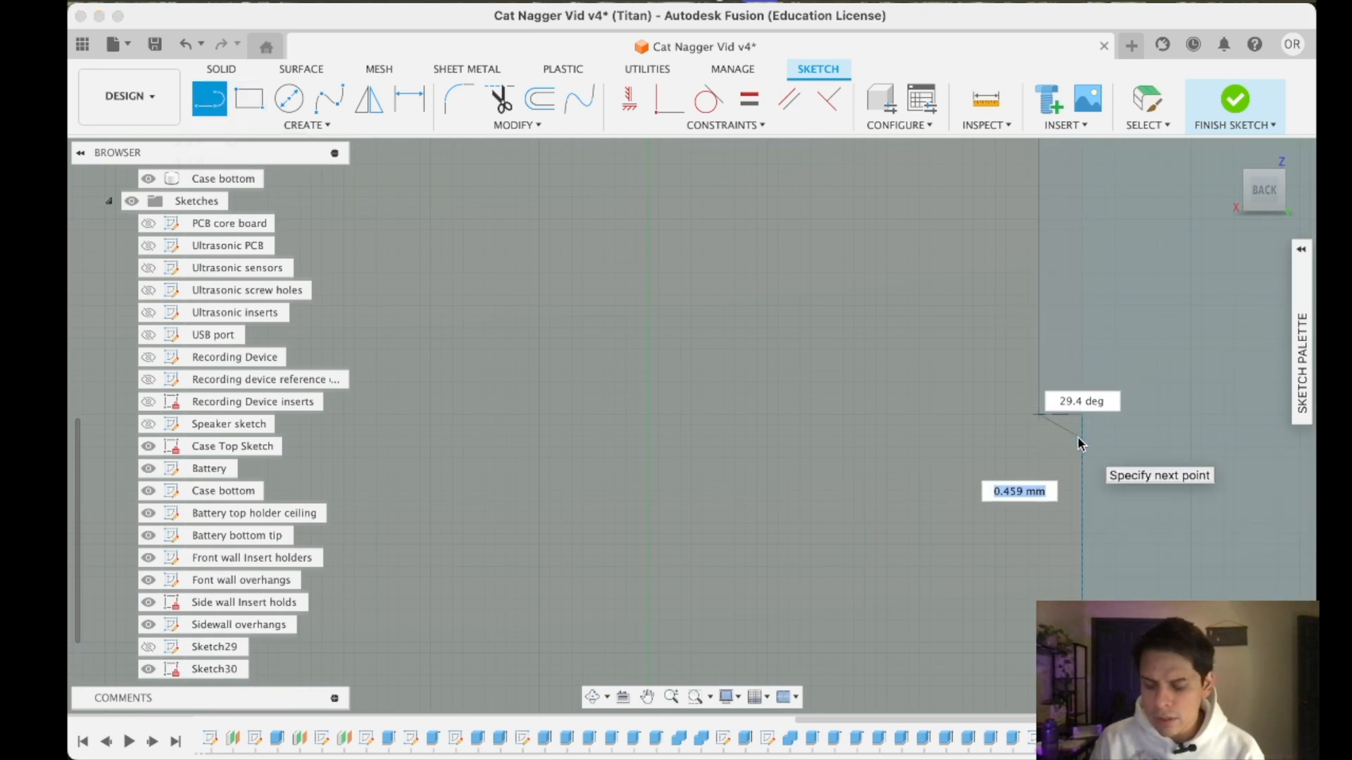
{"action": "key", "text": "Tab"}
{"action": "type", "text": "45"}
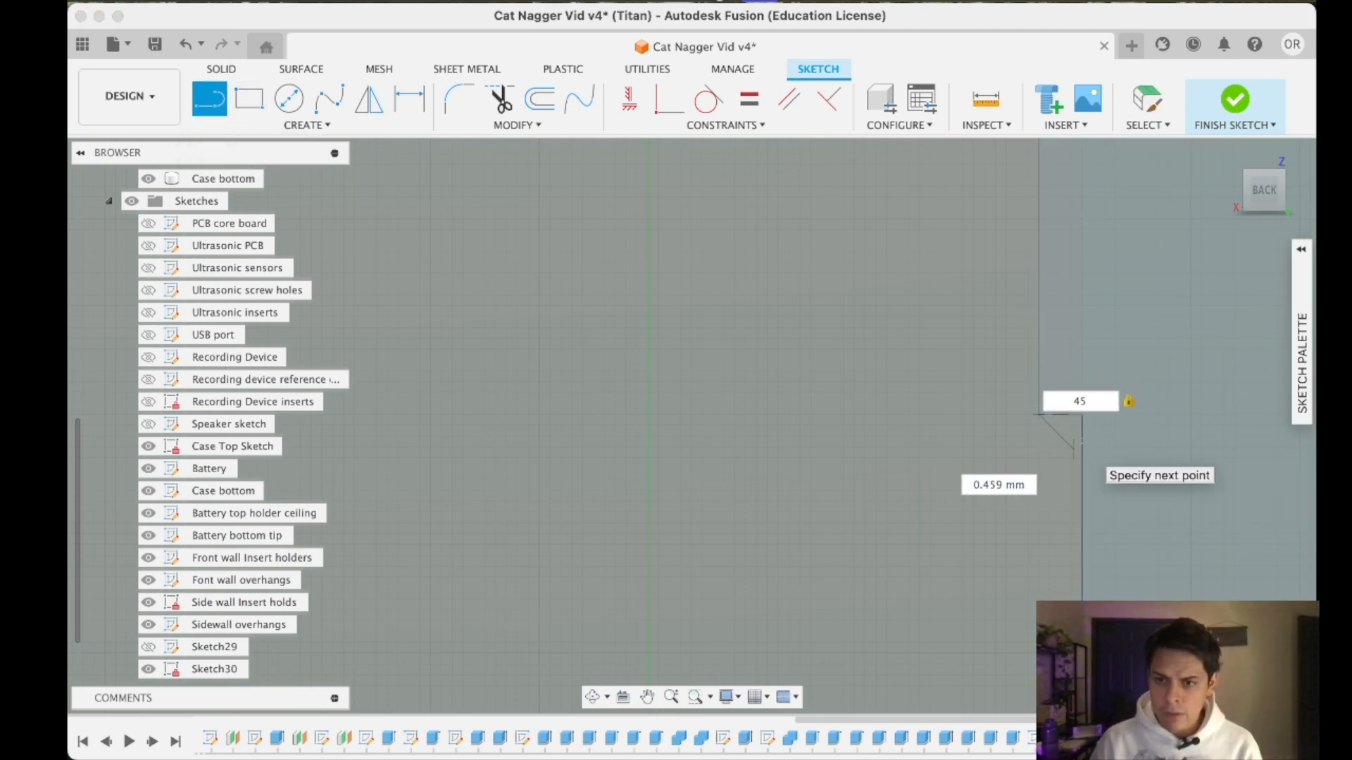
{"action": "key", "text": "Return"}
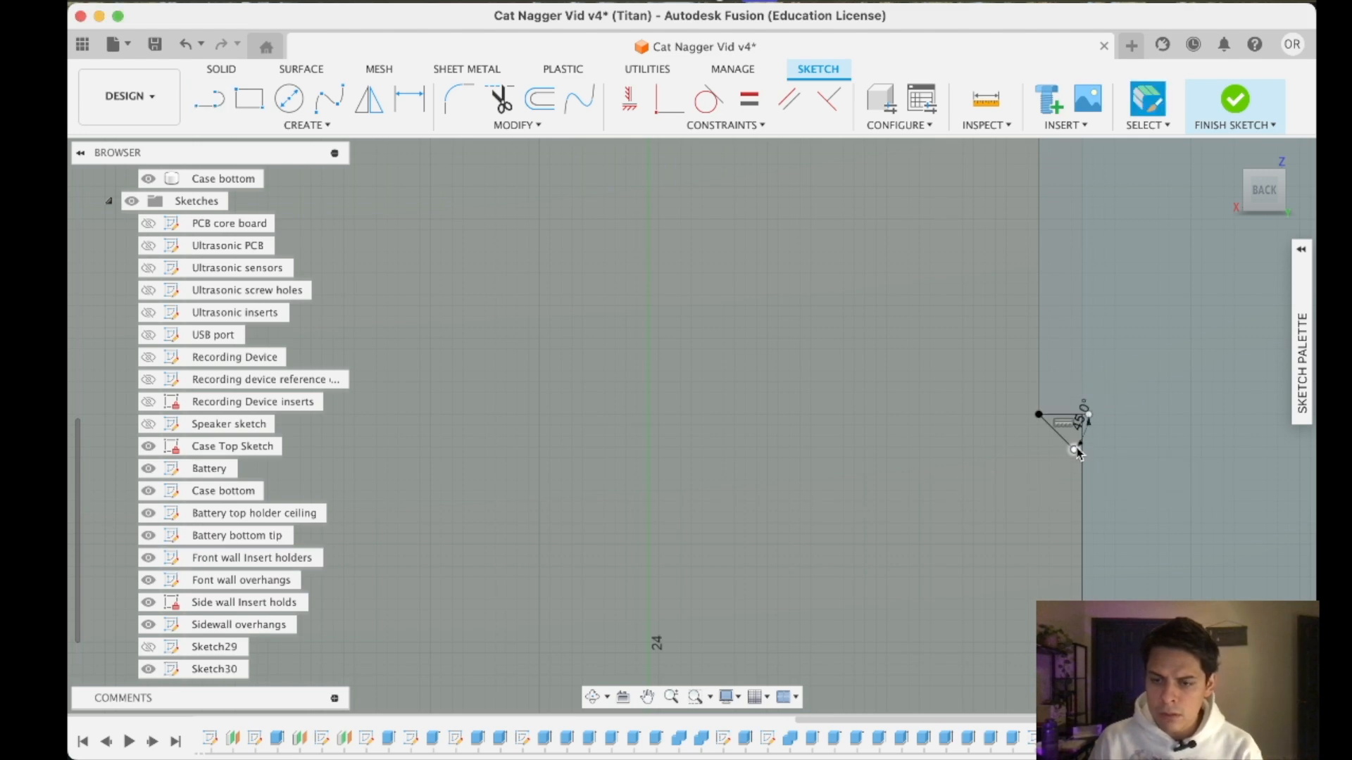
{"action": "key", "text": "super+z"}
- Draw a 45-degree line from the pad's lower outer corner to the wall edge, closing a small triangle under the pad
{"action": "key", "text": "l"}
{"action": "left_click", "coordinate": [1040, 415]}
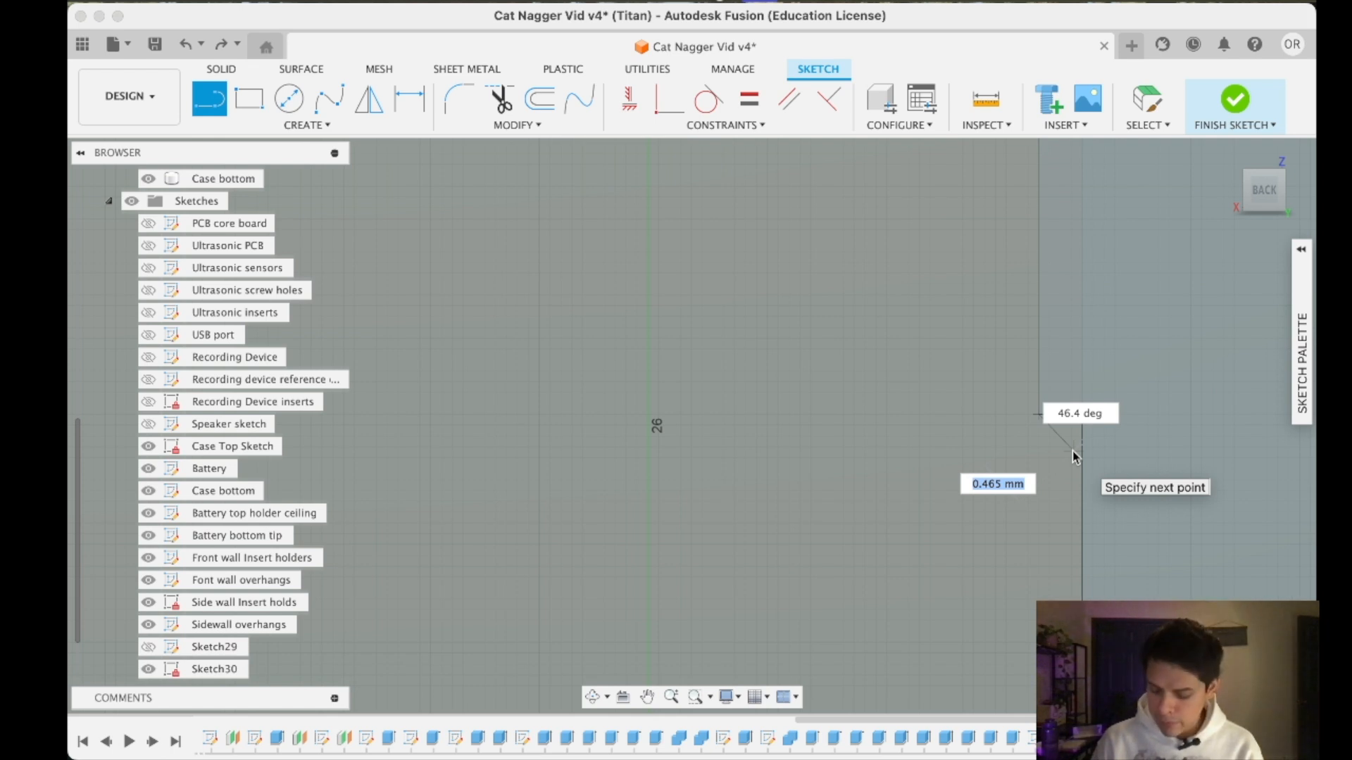
{"action": "key", "text": "Tab"}
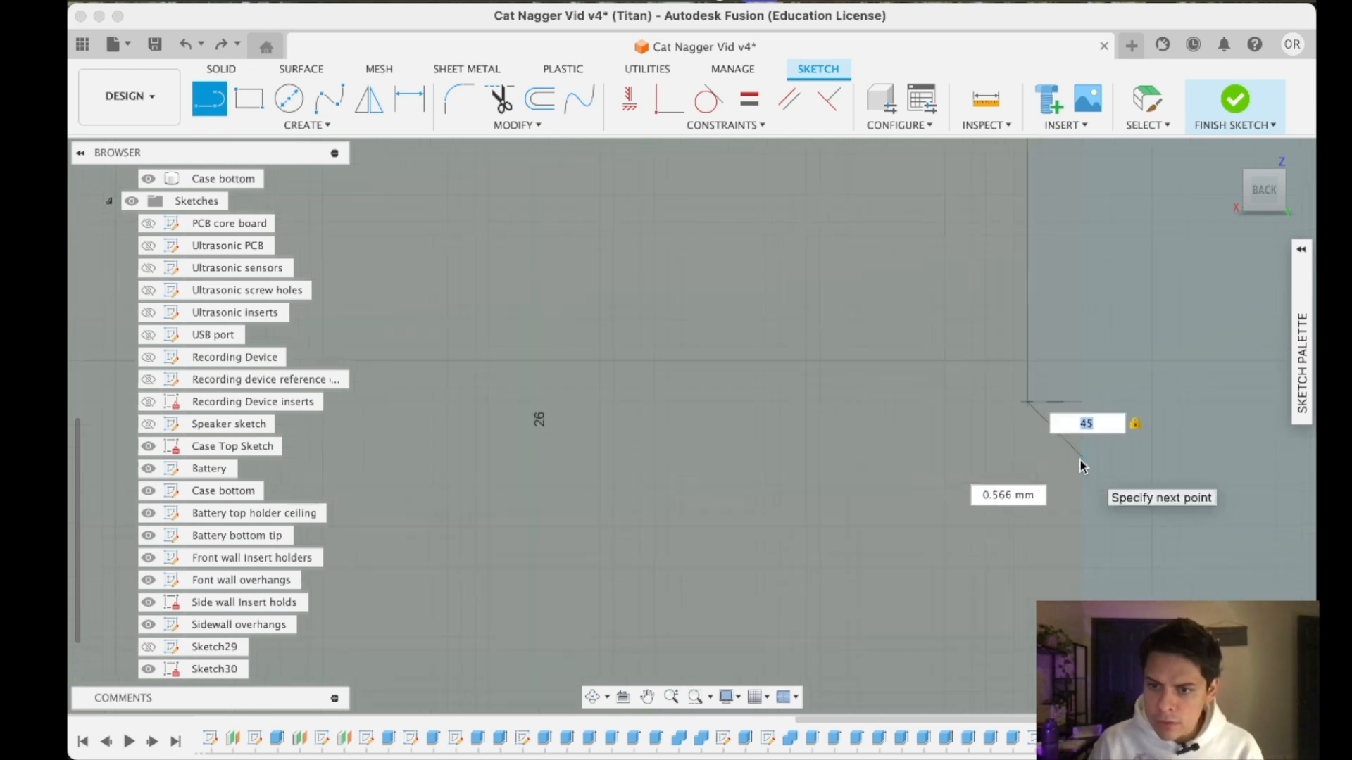
{"action": "left_click", "coordinate": [1083, 457]}
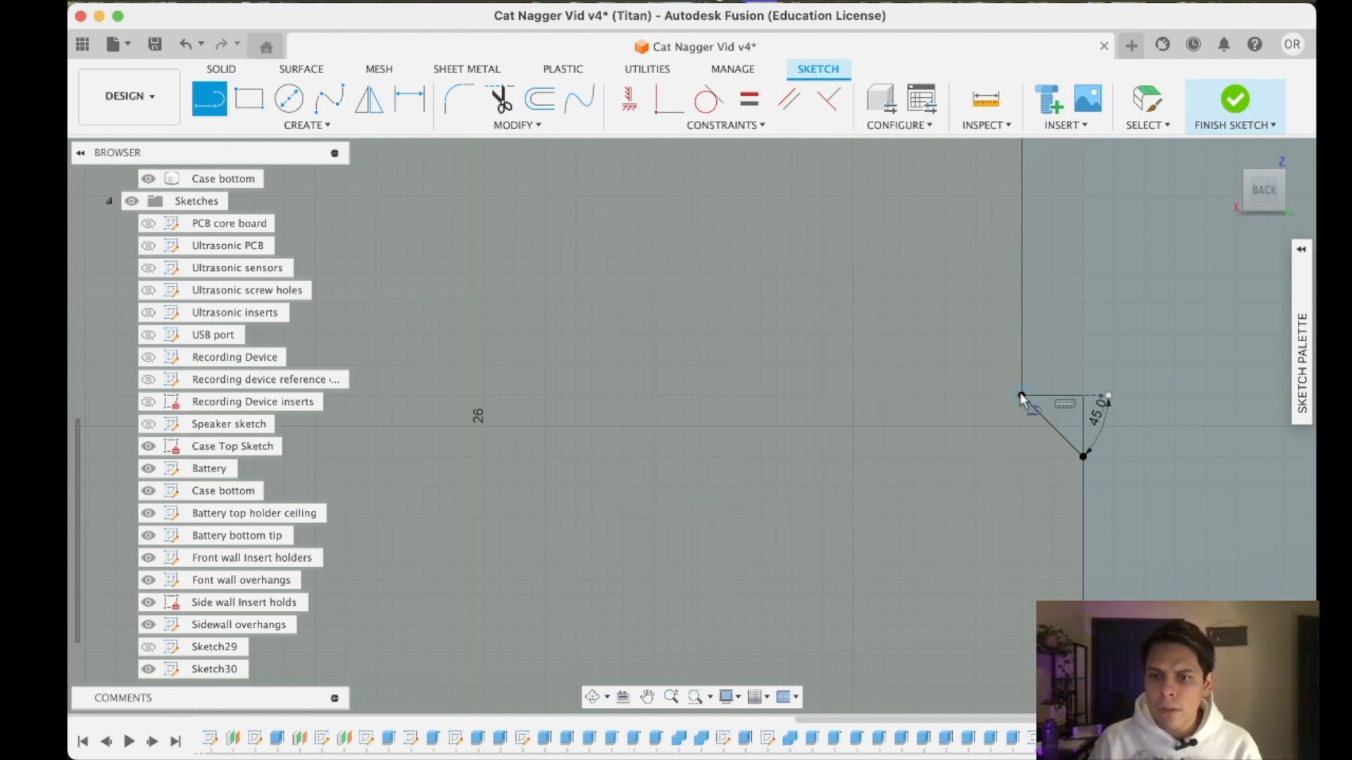
{"action": "left_click", "coordinate": [221, 68]}
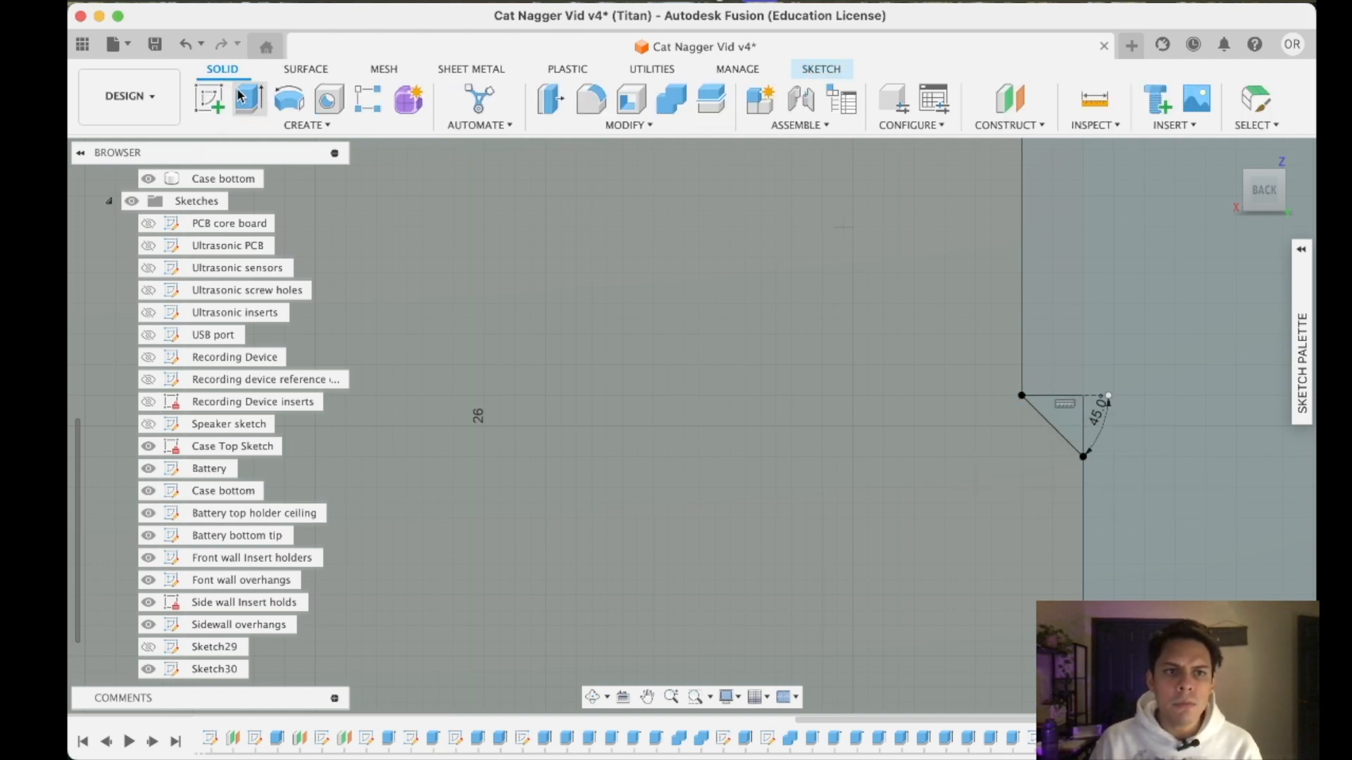
- Start extruding the small triangle under the pad, with the extrusion beginning at the side wall's back end face
{"action": "left_click", "coordinate": [249, 99]}
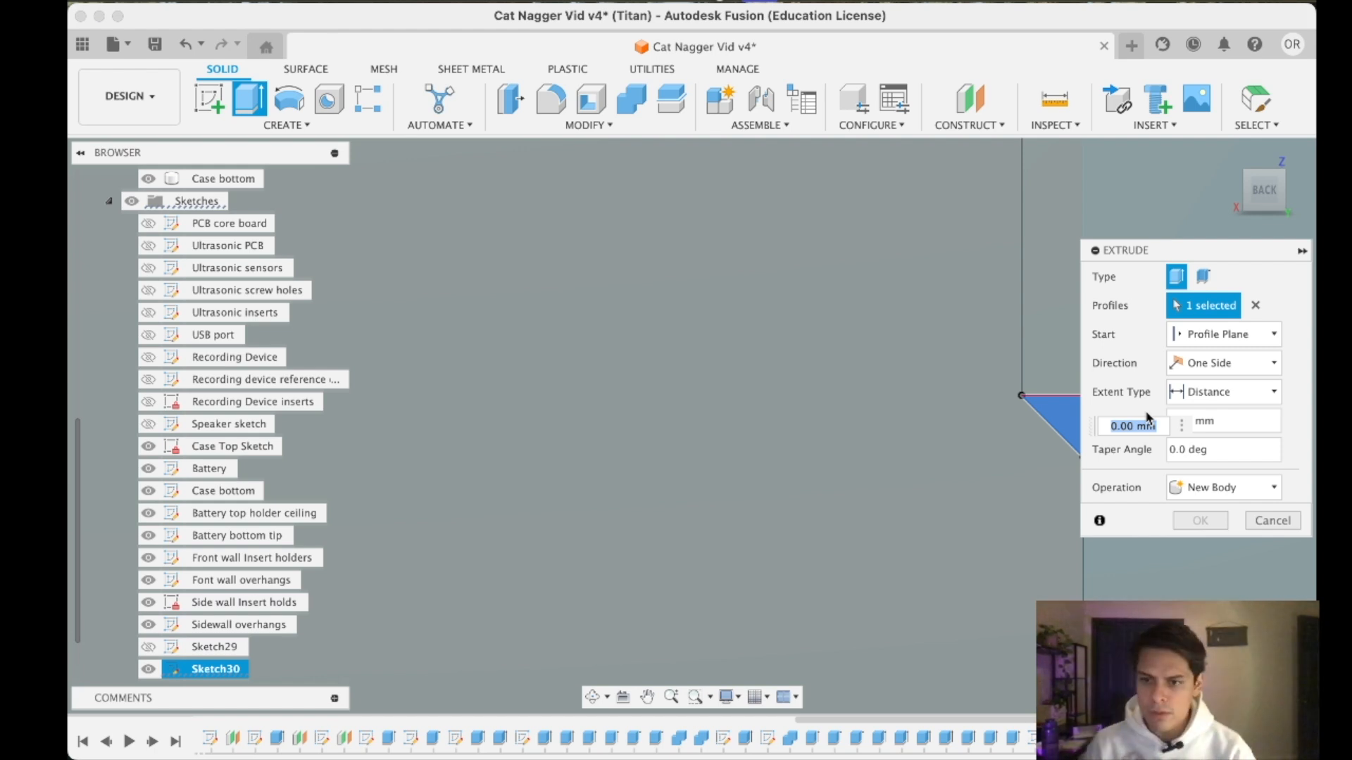
{"action": "left_click", "coordinate": [1223, 334]}
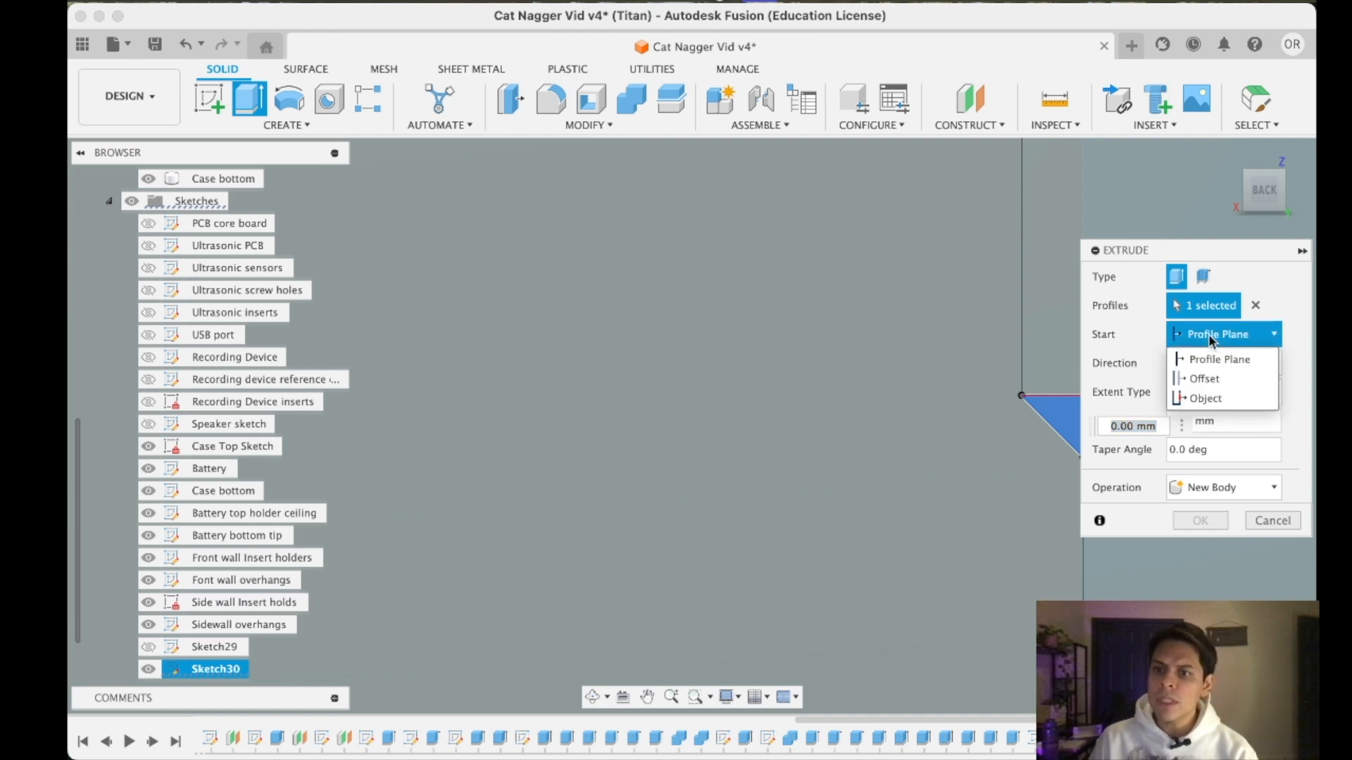
{"action": "left_click", "coordinate": [1205, 395]}
{"action": "left_click_drag", "start_coordinate": [1259, 206], "coordinate": [1273, 200]}
{"action": "left_click", "coordinate": [1054, 366]}
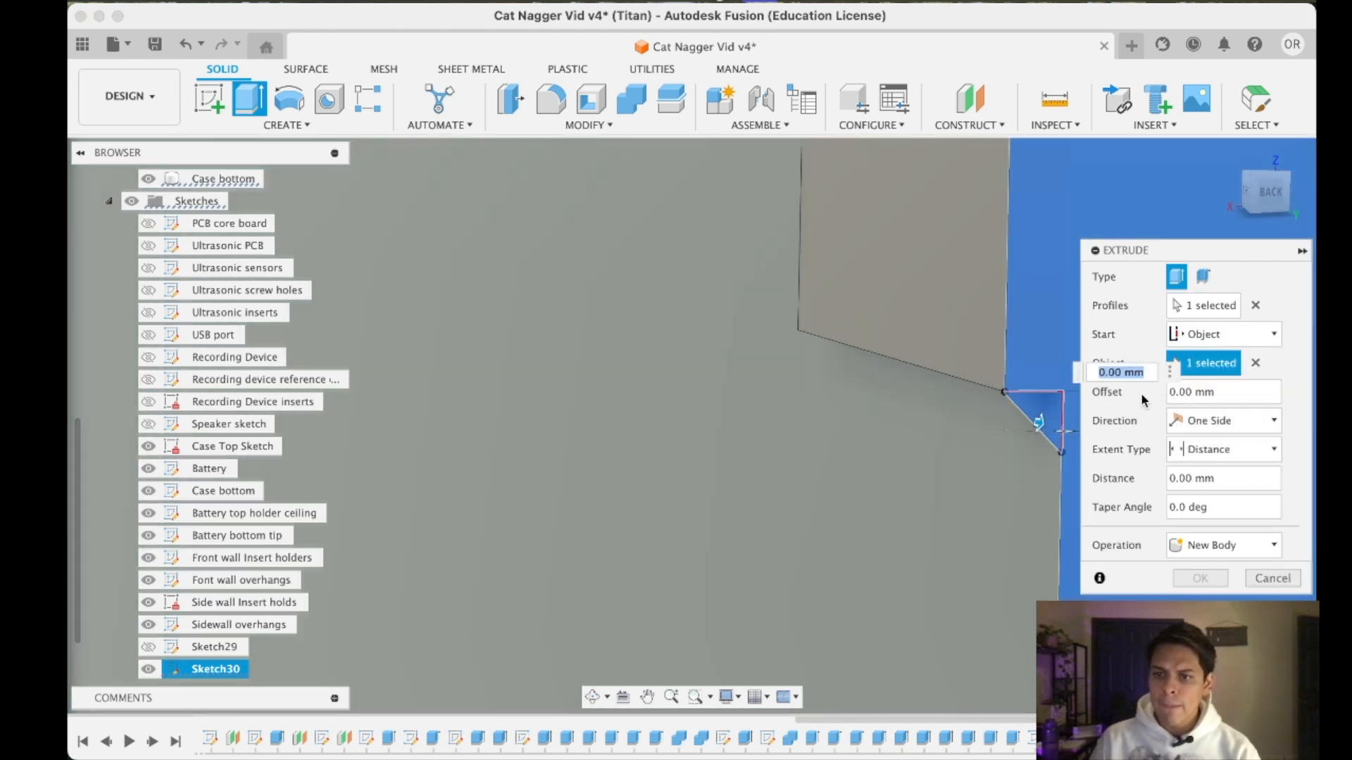
- Extrude the triangle one-sided up to the pad's far side face with zero offset
{"action": "left_click", "coordinate": [1223, 420]}
{"action": "left_click", "coordinate": [1175, 446]}
{"action": "left_click", "coordinate": [1223, 449]}
{"action": "left_click", "coordinate": [1207, 494]}
{"action": "mouse_move", "coordinate": [843, 255]}
{"action": "middle_mouse_down", "text": "shift"}
{"action": "mouse_move", "coordinate": [906, 393]}
{"action": "mouse_move", "coordinate": [896, 402]}
{"action": "mouse_move", "coordinate": [772, 408]}
{"action": "mouse_move", "coordinate": [833, 361]}
{"action": "mouse_move", "coordinate": [800, 347]}
{"action": "mouse_move", "coordinate": [678, 414]}
{"action": "mouse_move", "coordinate": [679, 369]}
{"action": "mouse_move", "coordinate": [540, 546]}
{"action": "middle_mouse_up", "text": "shift"}
{"action": "left_click", "coordinate": [1258, 177]}
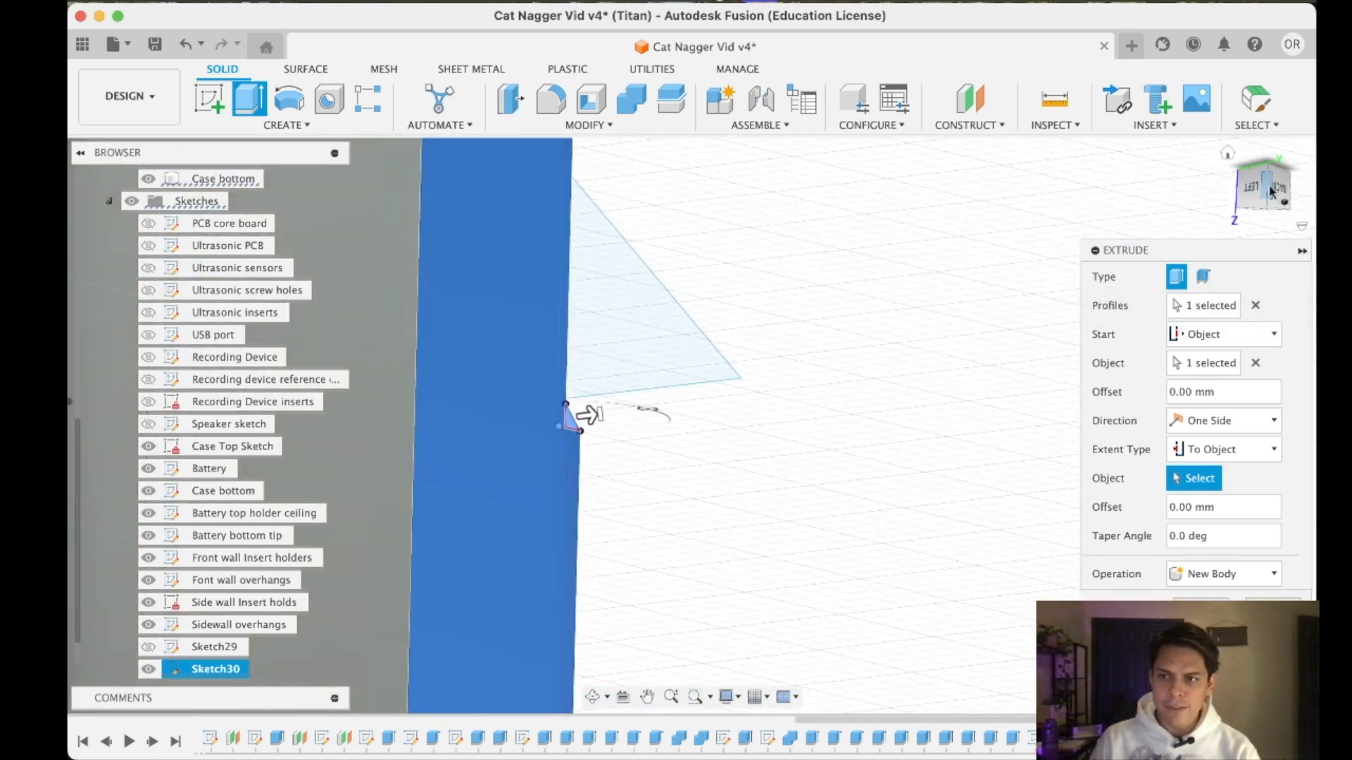
{"action": "mouse_move", "coordinate": [588, 416]}
{"action": "middle_mouse_down", "text": "shift"}
{"action": "mouse_move", "coordinate": [564, 247]}
{"action": "mouse_move", "coordinate": [536, 394]}
{"action": "middle_mouse_up", "text": "shift"}
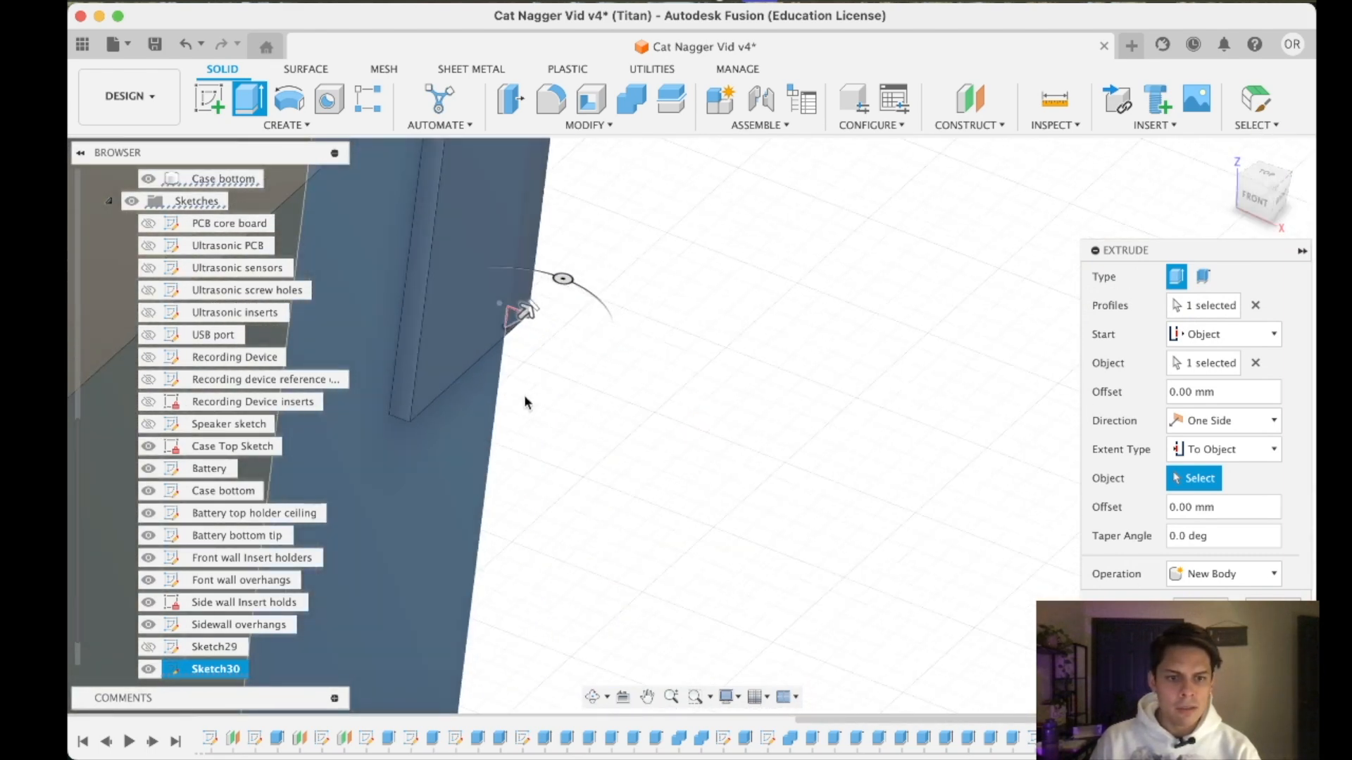
{"action": "left_click", "coordinate": [404, 383]}
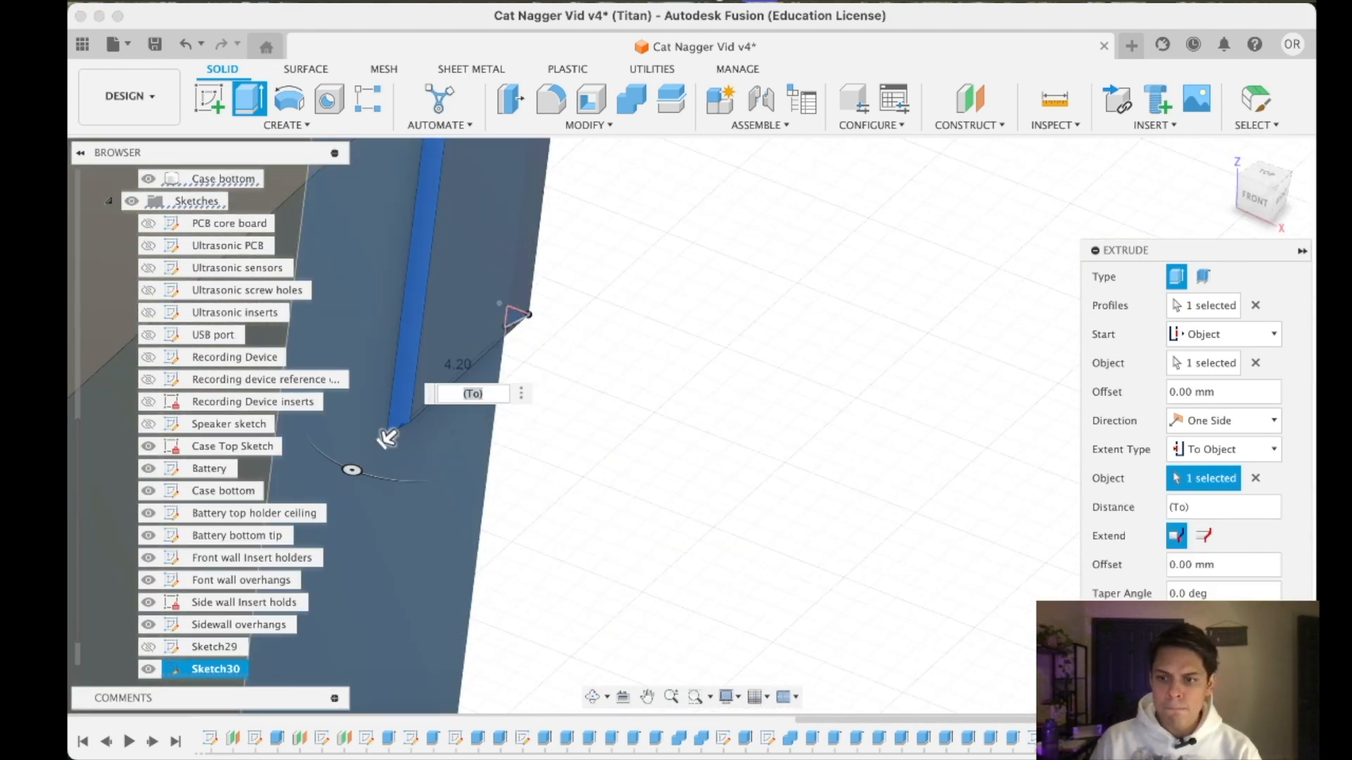
{"action": "key", "text": "Return"}
- Start a new sketch on the side wall's top face, at the corner with the raised pad
{"action": "middle_click_drag", "start_coordinate": [716, 482], "coordinate": [692, 426], "text": "shift"}
{"action": "left_click_drag", "start_coordinate": [1297, 198], "coordinate": [1273, 189]}
{"action": "left_click", "coordinate": [1267, 186]}
{"action": "scroll", "coordinate": [1117, 308], "scroll_direction": "down", "scroll_amount": 5}
{"action": "middle_click_drag", "start_coordinate": [1115, 307], "coordinate": [1038, 522]}
{"action": "left_click", "coordinate": [1265, 177]}
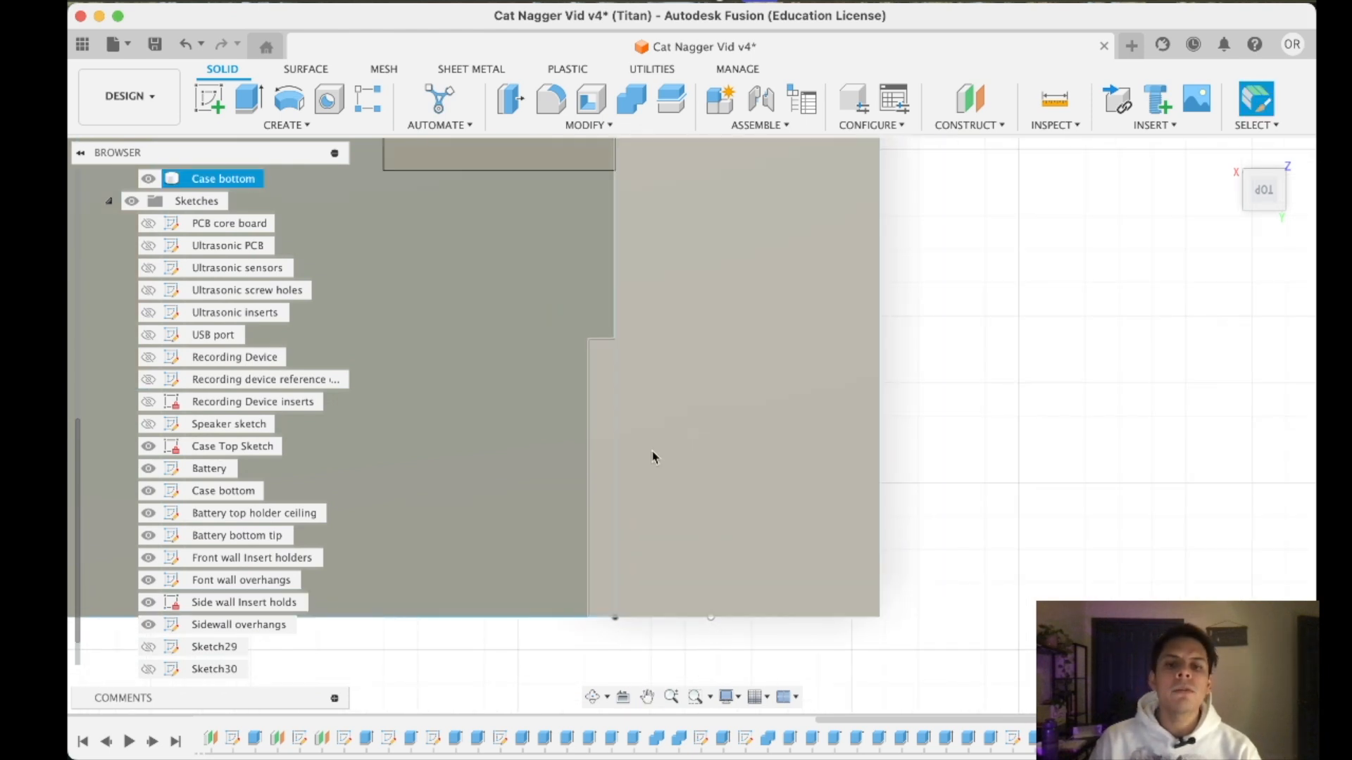
{"action": "left_click", "coordinate": [209, 99]}
{"action": "left_click", "coordinate": [740, 497]}
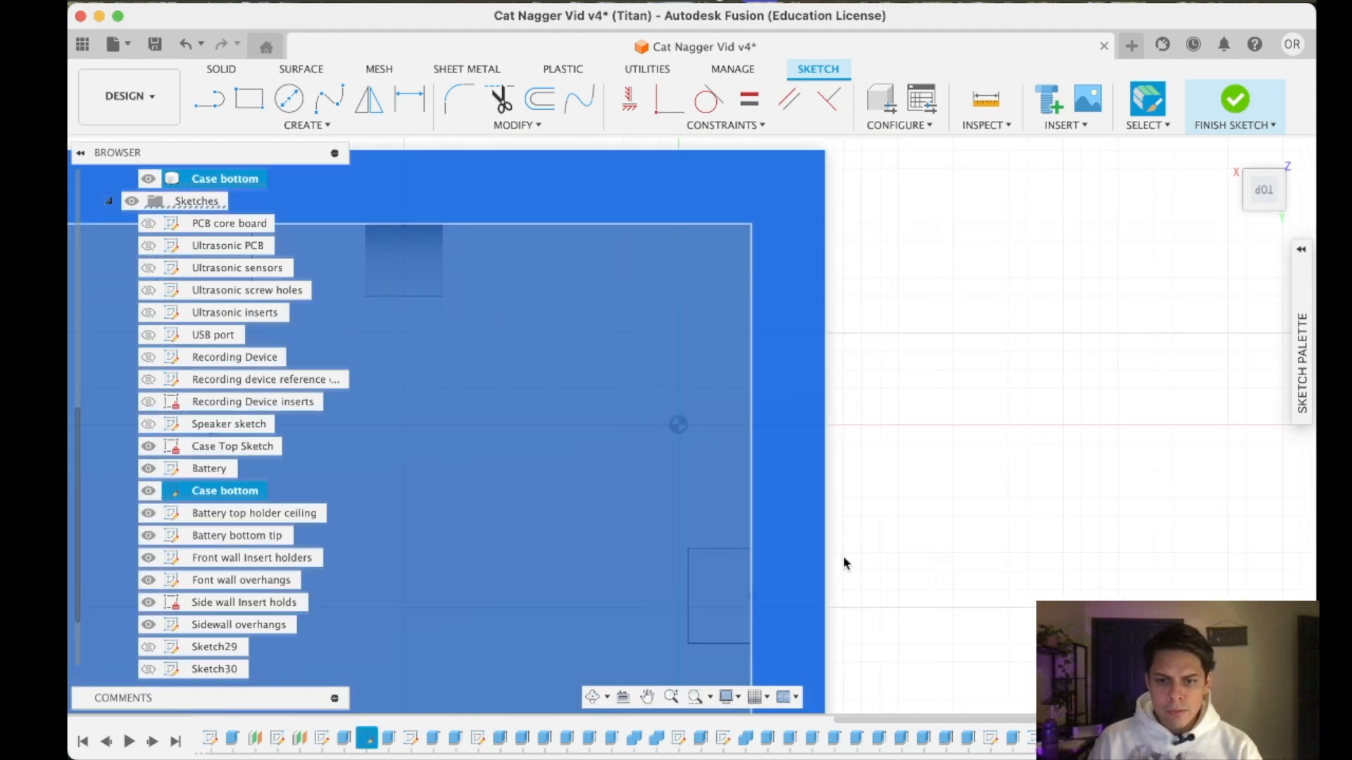
{"action": "middle_click_drag", "start_coordinate": [886, 572], "coordinate": [743, 55]}
{"action": "scroll", "coordinate": [661, 610], "scroll_direction": "up", "scroll_amount": 3}
{"action": "scroll", "coordinate": [660, 614], "scroll_direction": "up", "scroll_amount": 3}
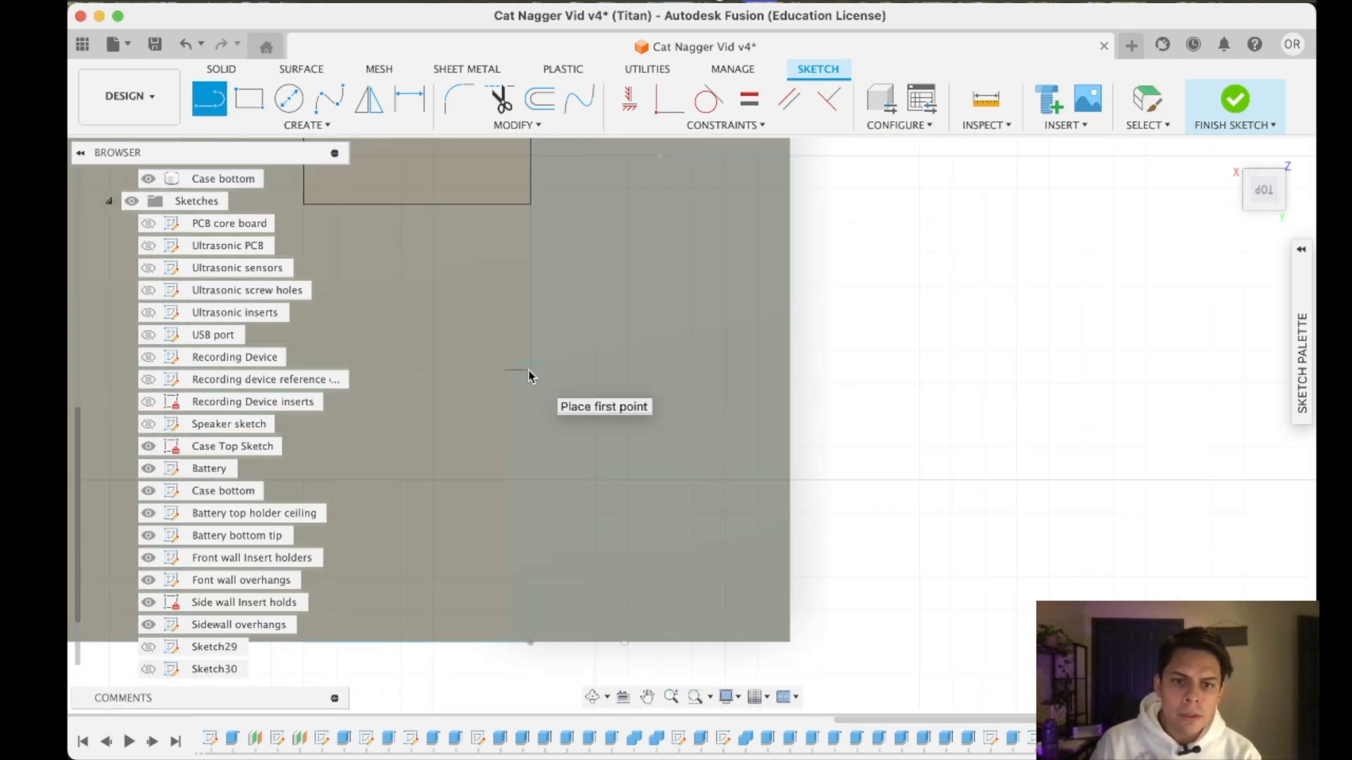
- Draw a horizontal guide line across the corner, from the wall's inner edge to its outer edge
{"action": "left_click", "coordinate": [528, 514]}
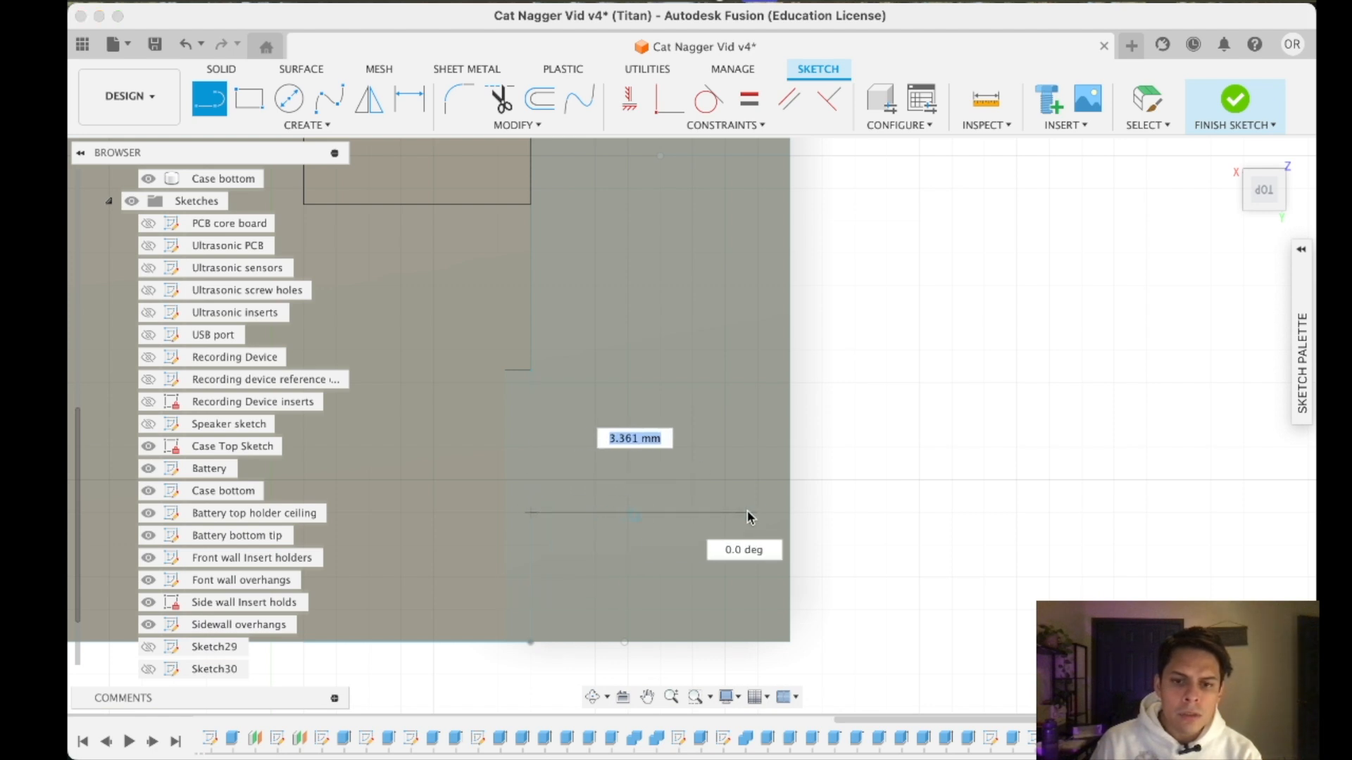
{"action": "double_click", "coordinate": [790, 513]}
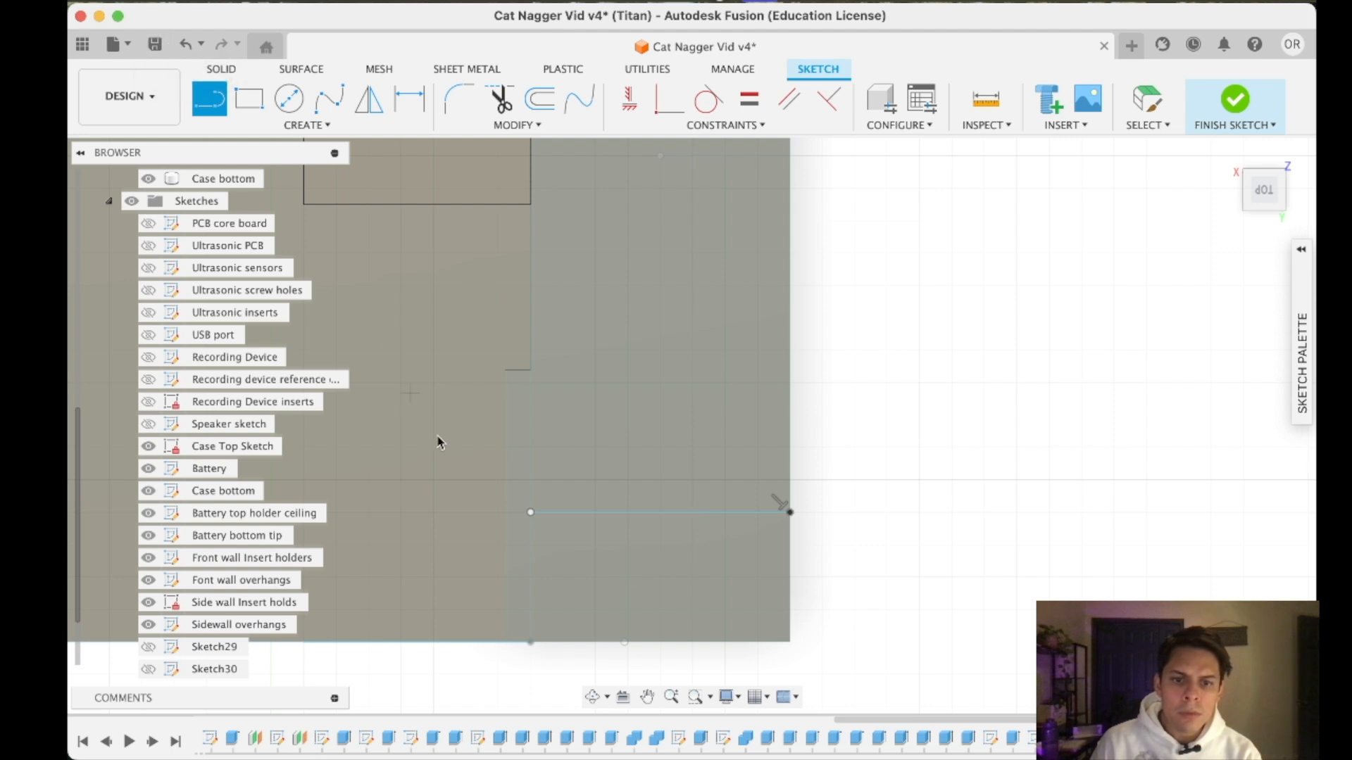
{"action": "left_click", "coordinate": [856, 596]}
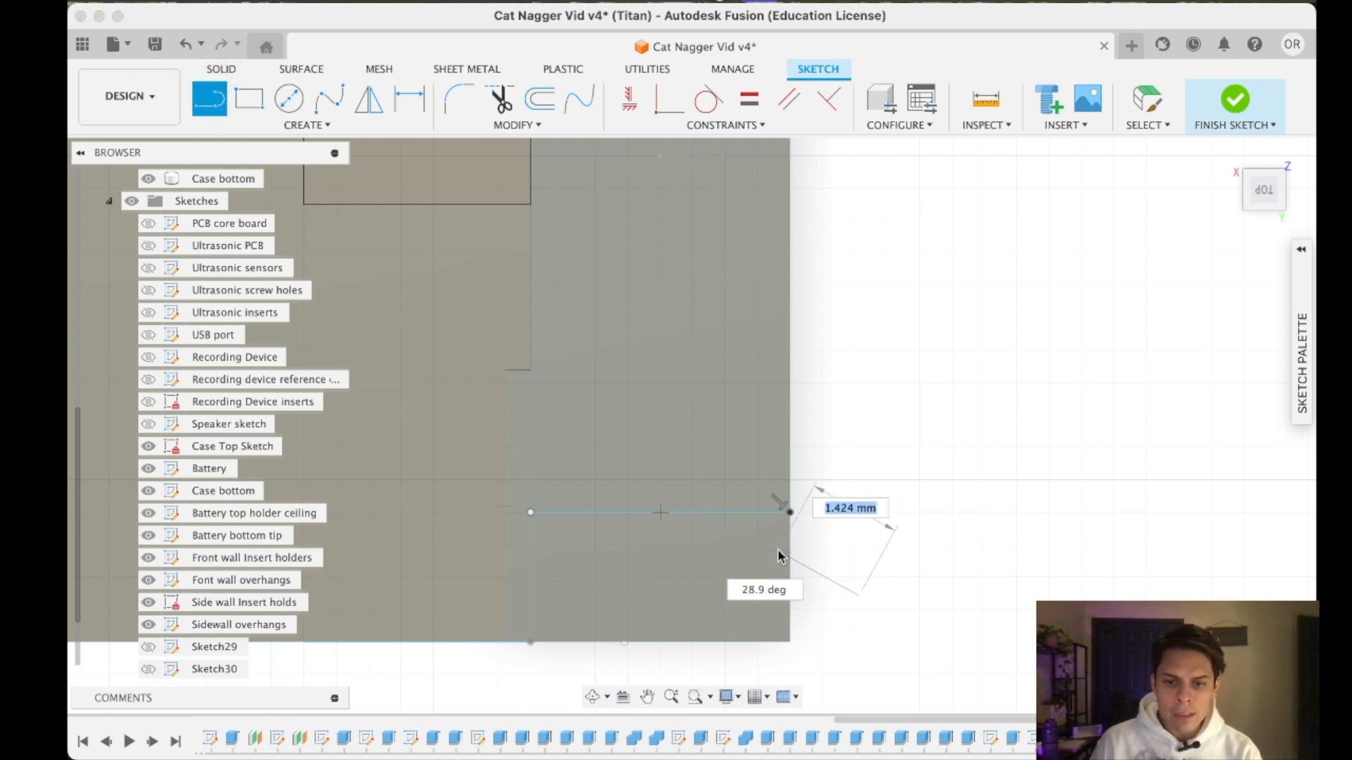
{"action": "key", "text": "Escape"}
- Draw a guide line about 2 mm long from the wall's back edge, perpendicular to the horizontal line
{"action": "left_click", "coordinate": [209, 99]}
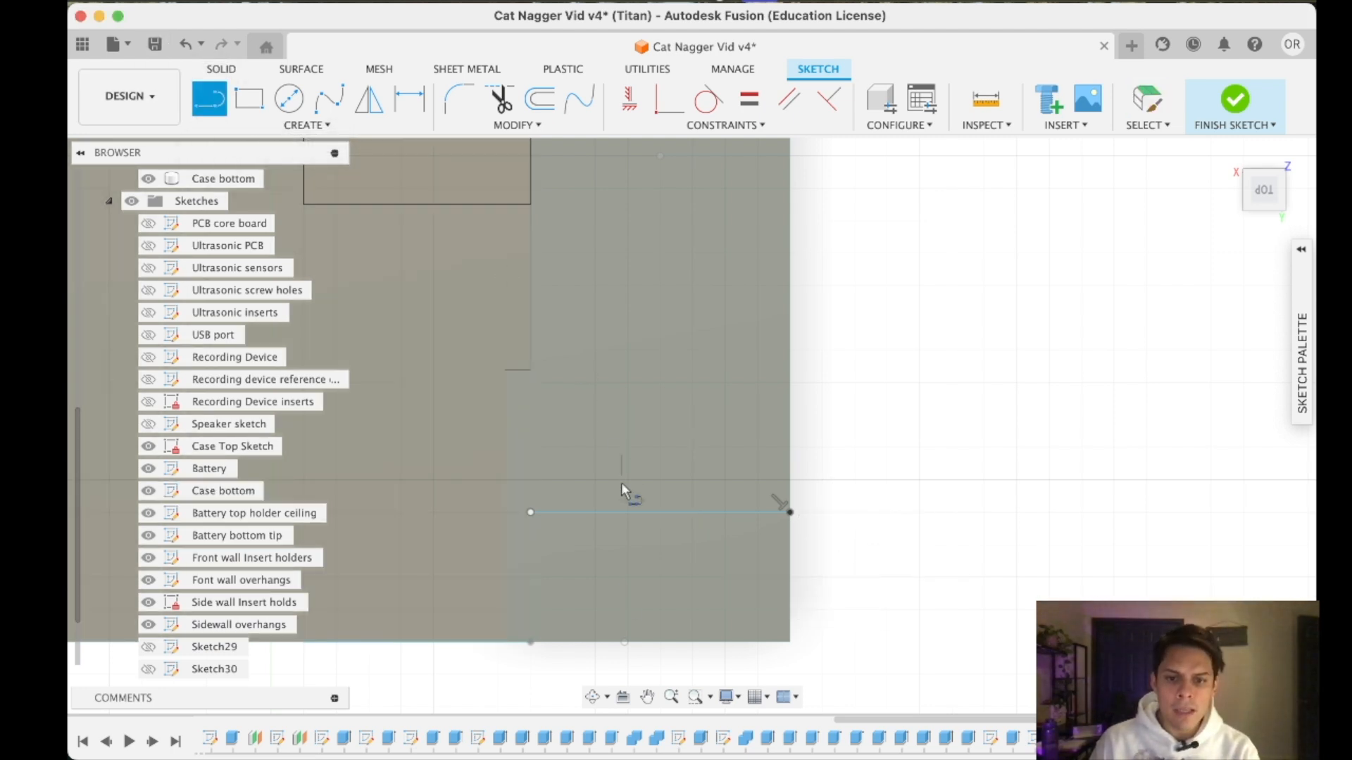
{"action": "left_click", "coordinate": [659, 642]}
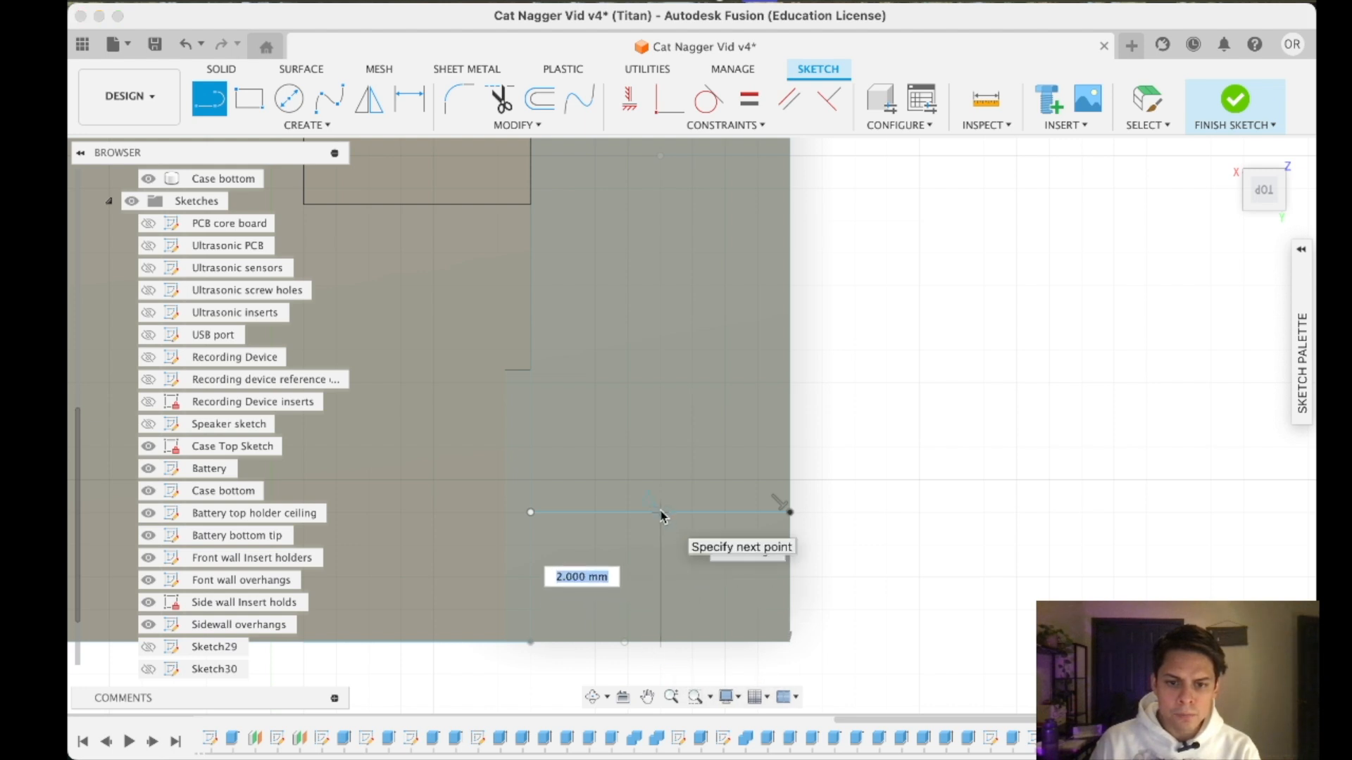
{"action": "key", "text": "Escape"}
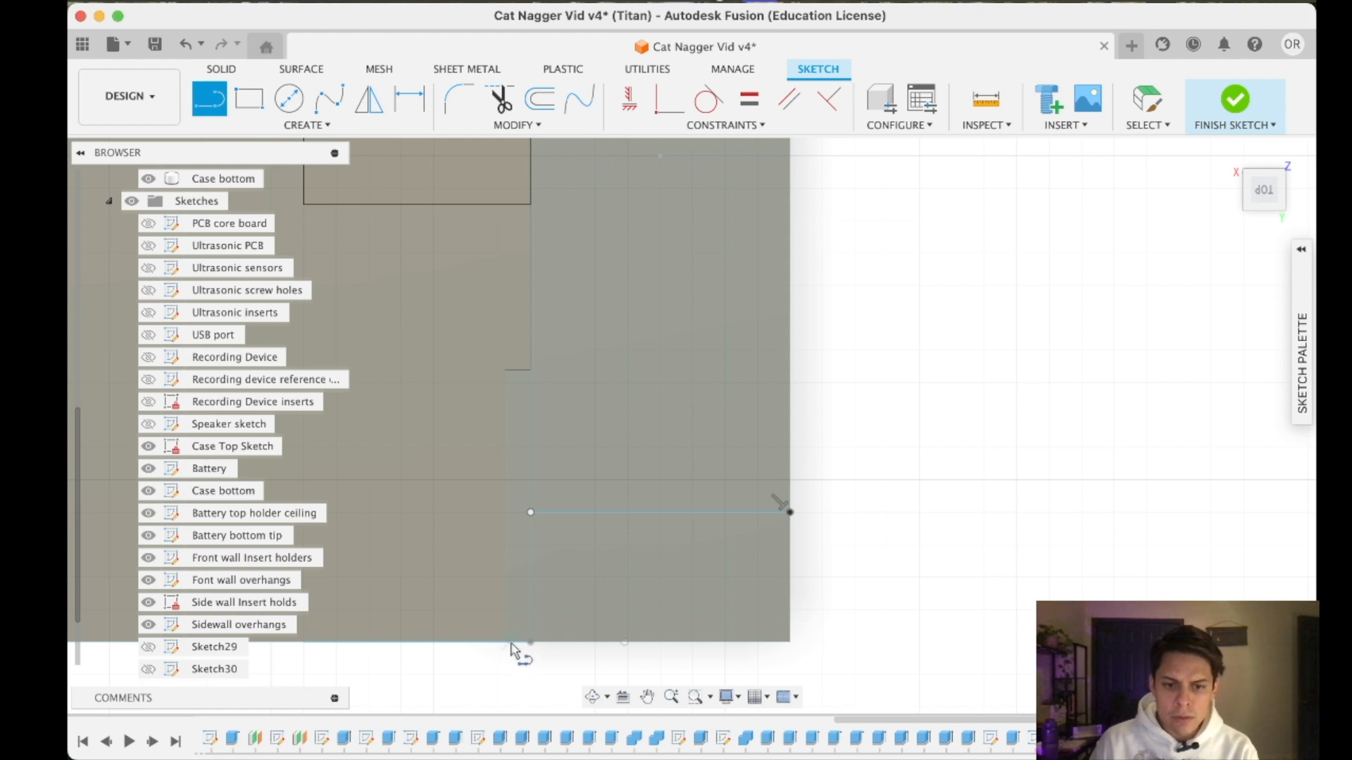
{"action": "left_click", "coordinate": [646, 643]}
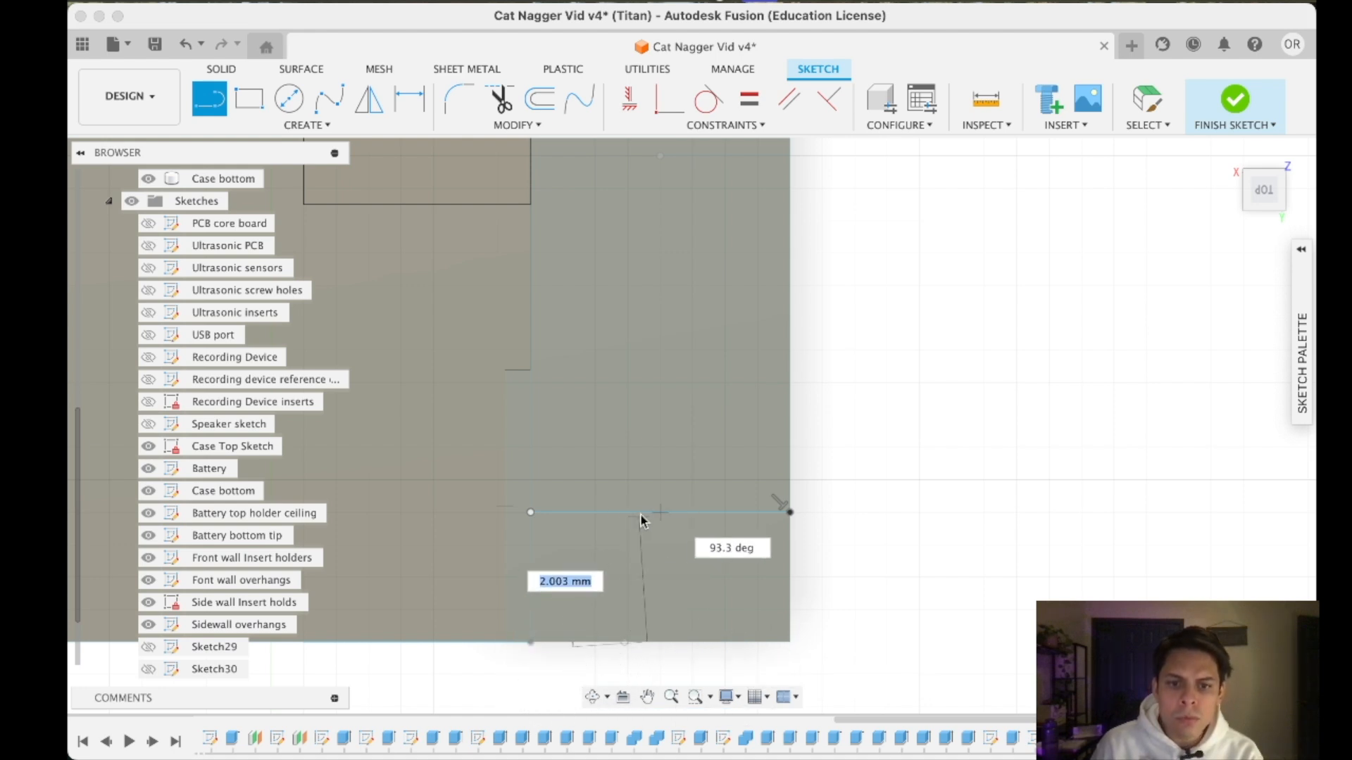
{"action": "key", "text": "Return"}
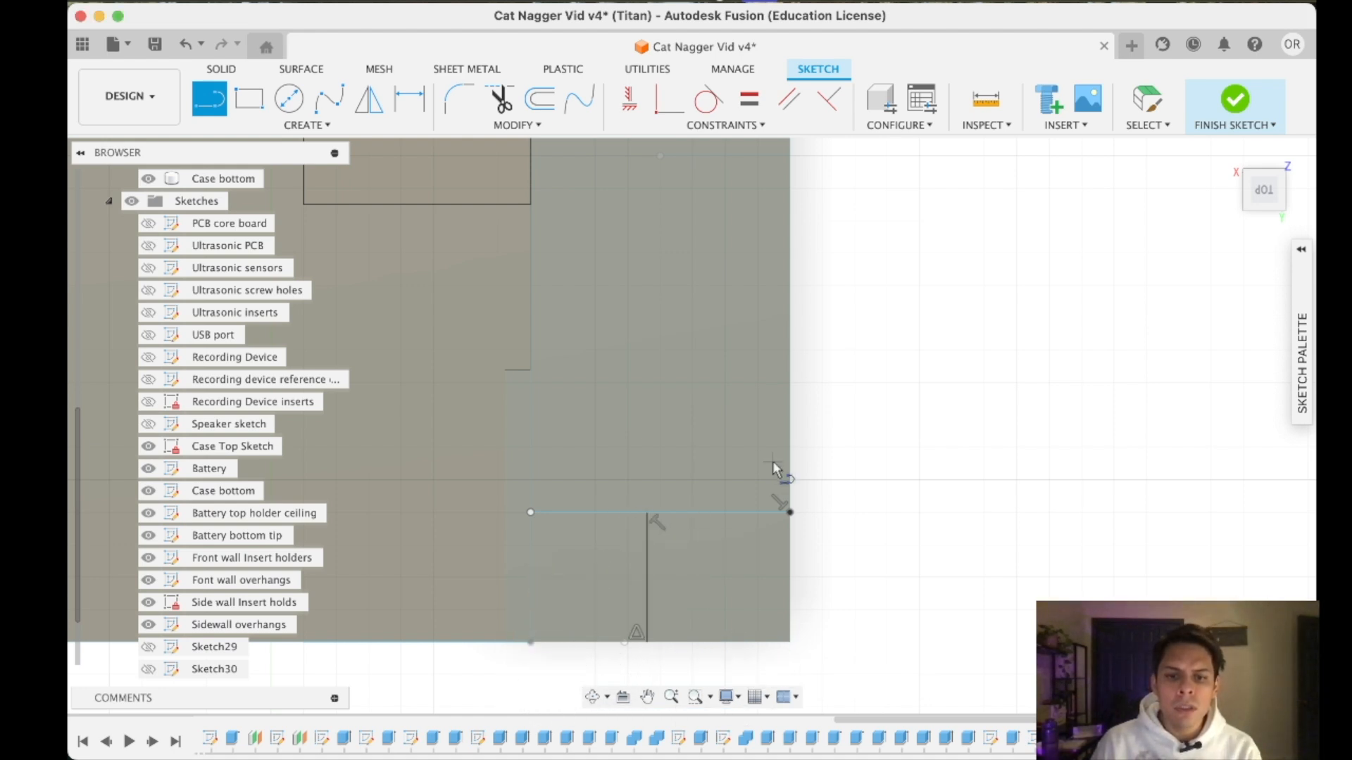
{"action": "key", "text": "Escape"}
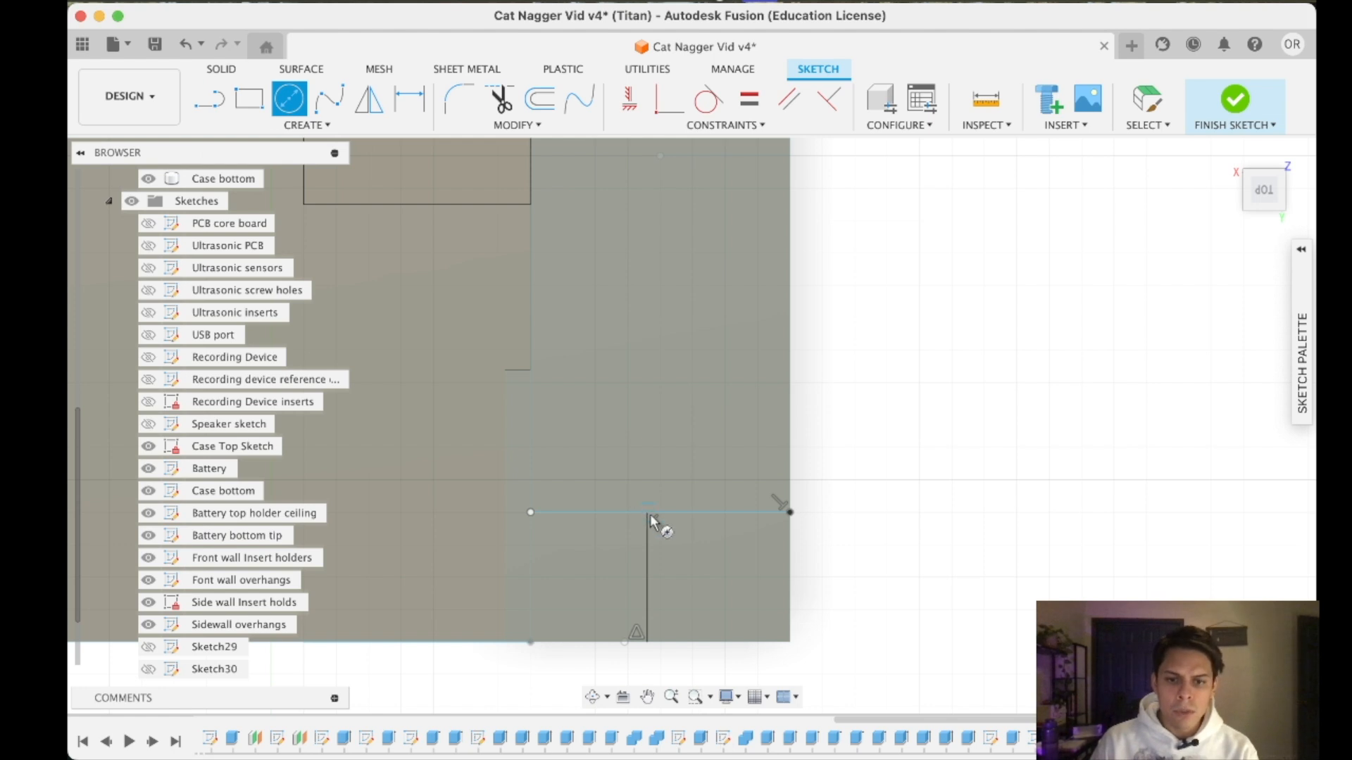
- Draw a 4 mm diameter circle centred where the two guide lines meet
{"action": "left_click", "coordinate": [646, 513]}
{"action": "type", "text": "4mm"}
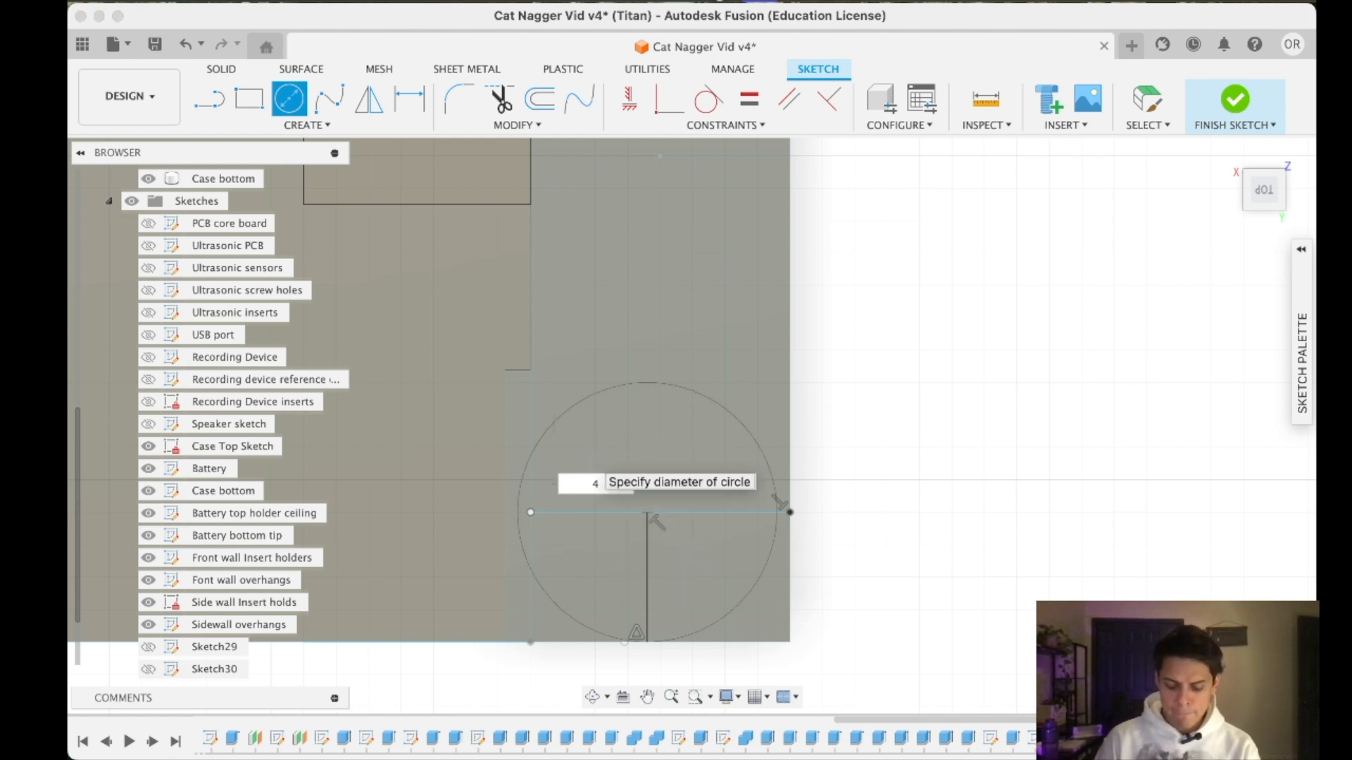
{"action": "key", "text": "Return"}
{"action": "key", "text": "Escape"}
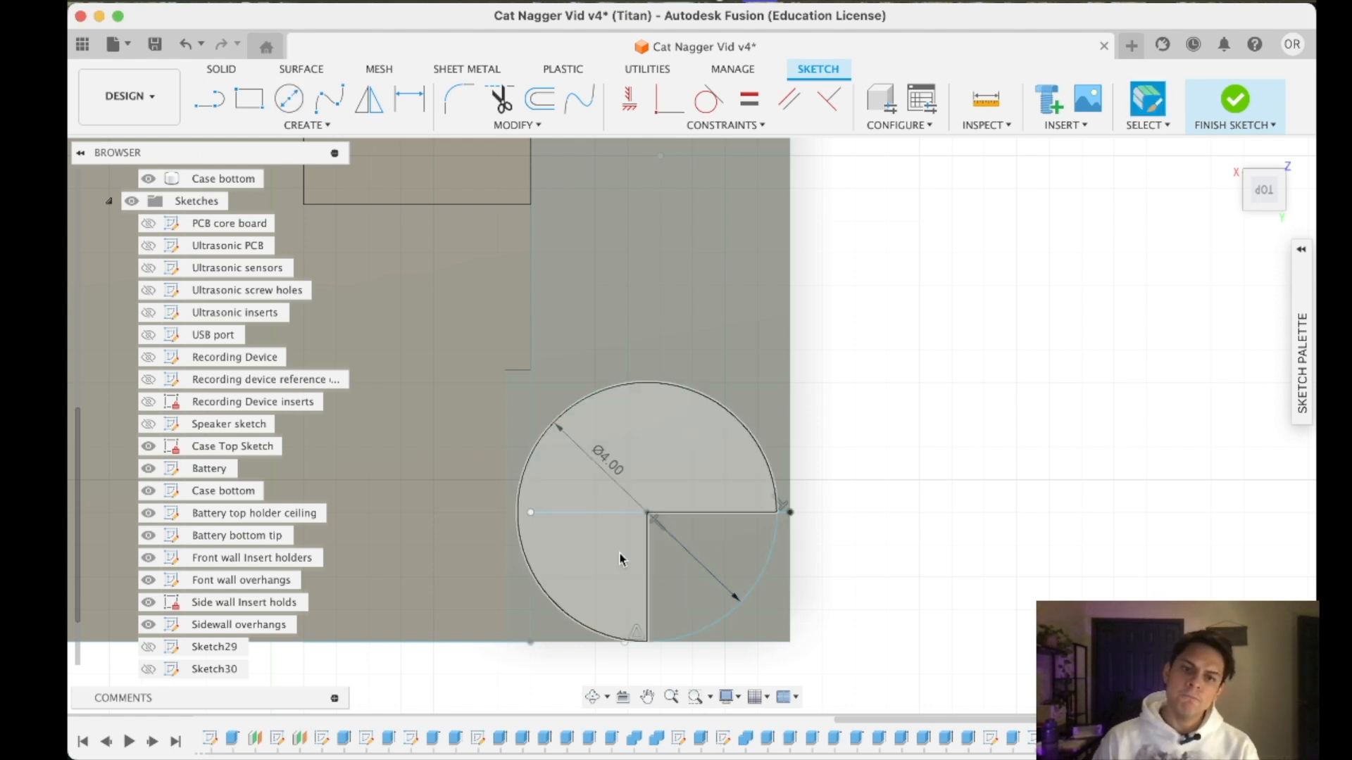
- Examine the existing insert holders and select the hole edge of the one beside the smaller round opening
{"action": "scroll", "coordinate": [634, 549], "scroll_direction": "down", "scroll_amount": 3}
{"action": "scroll", "coordinate": [594, 502], "scroll_direction": "up", "scroll_amount": 5}
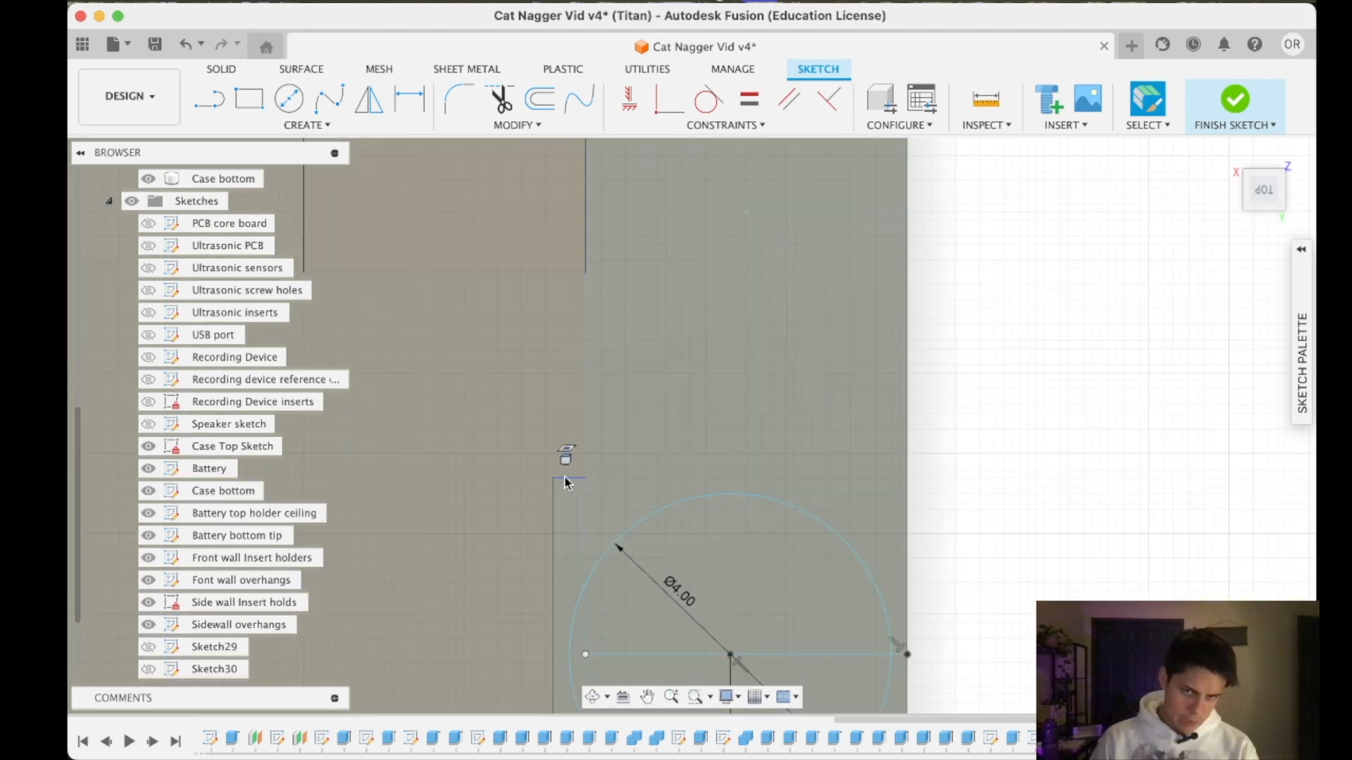
{"action": "scroll", "coordinate": [548, 509], "scroll_direction": "down", "scroll_amount": 6}
{"action": "mouse_move", "coordinate": [572, 510]}
{"action": "middle_mouse_down"}
{"action": "mouse_move", "coordinate": [752, 600]}
{"action": "mouse_move", "coordinate": [1169, 704]}
{"action": "middle_mouse_up"}
{"action": "scroll", "coordinate": [971, 468], "scroll_direction": "down", "scroll_amount": 6}
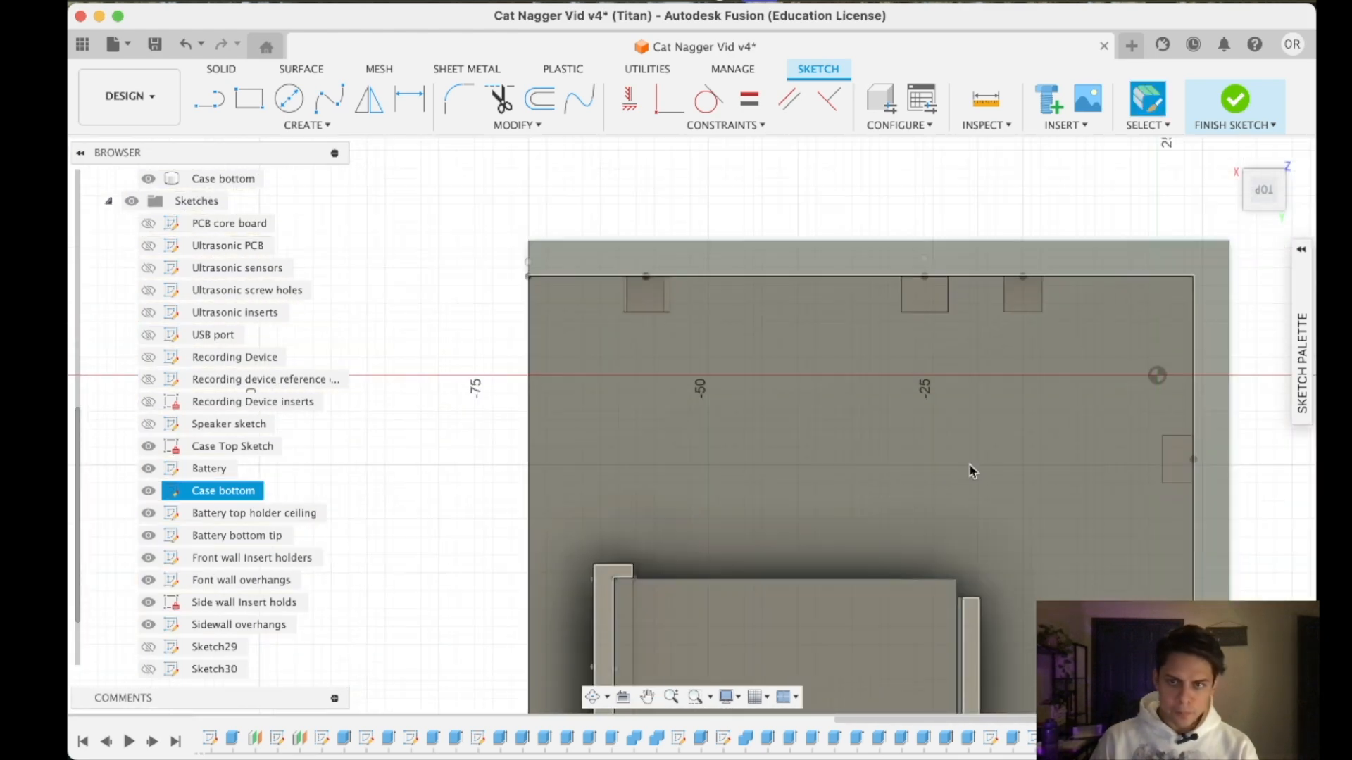
{"action": "left_click_drag", "start_coordinate": [1262, 188], "coordinate": [1241, 165]}
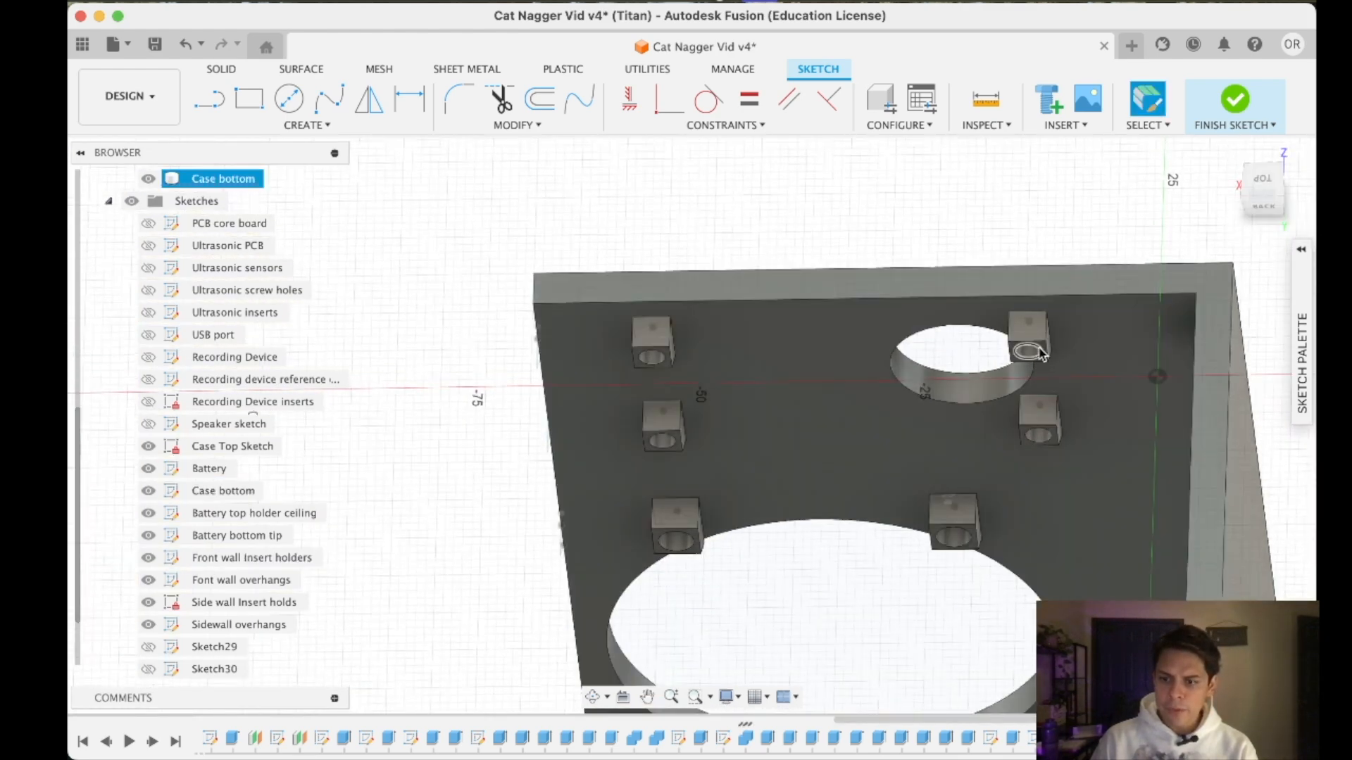
{"action": "left_click", "coordinate": [1040, 352]}
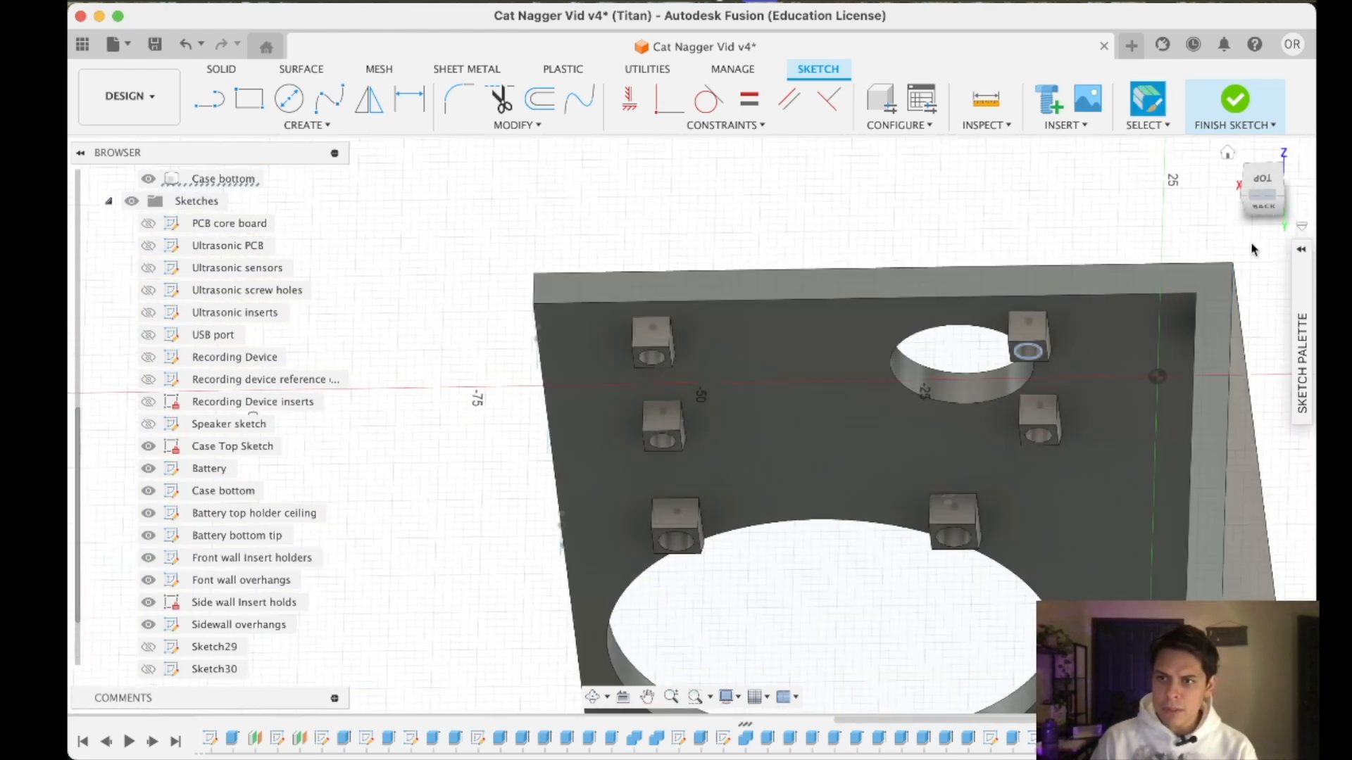
- Set the corner circle's diameter to 3 mm and delete its guide lines
{"action": "left_click", "coordinate": [1261, 180]}
{"action": "scroll", "coordinate": [910, 429], "scroll_direction": "up", "scroll_amount": 10}
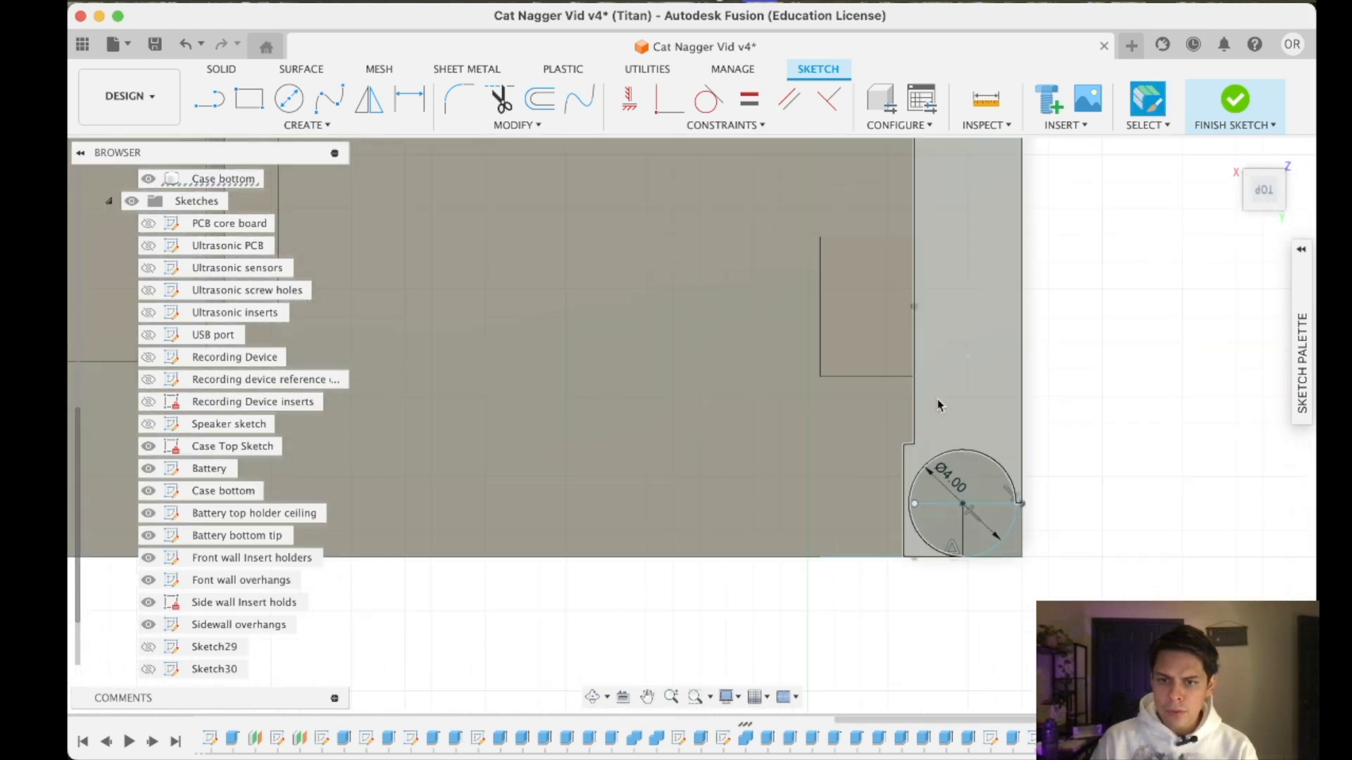
{"action": "left_click", "coordinate": [920, 450]}
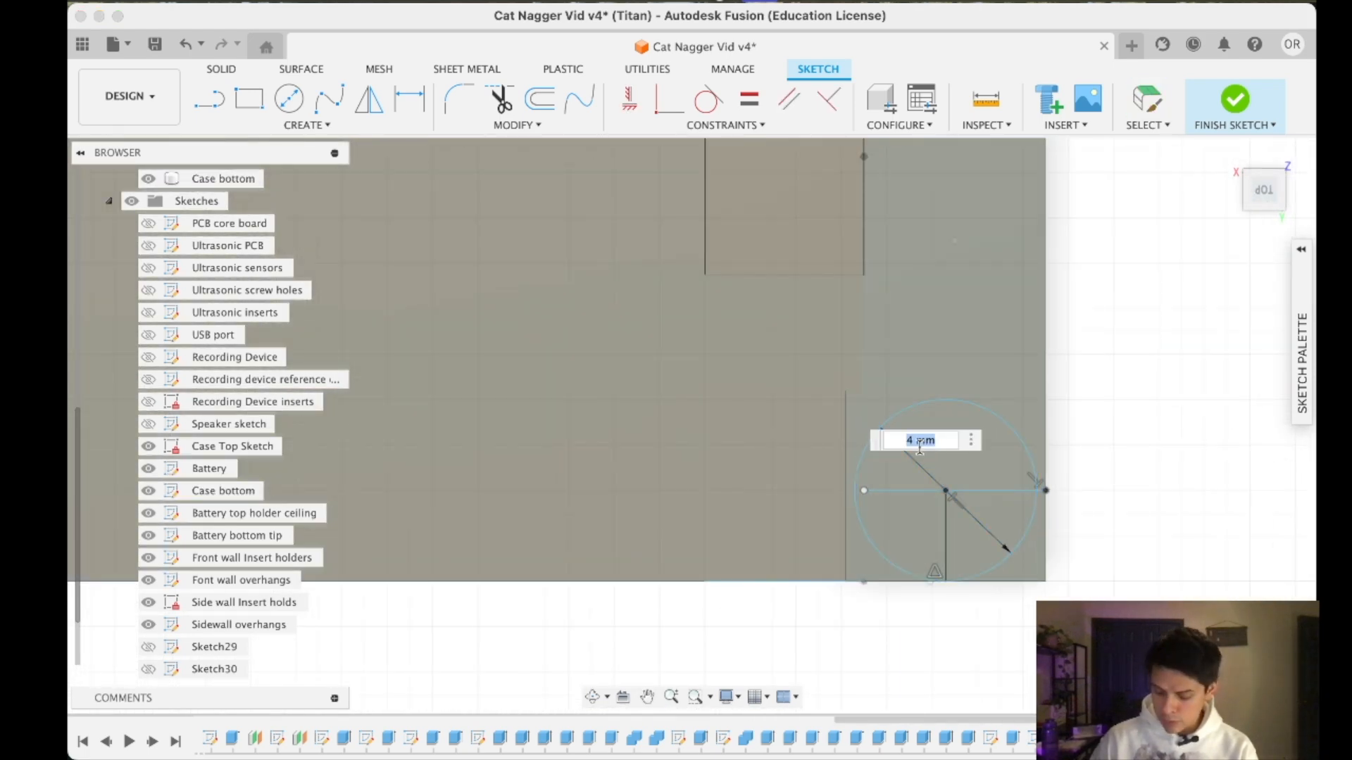
{"action": "type", "text": "3"}
{"action": "key", "text": "Return"}
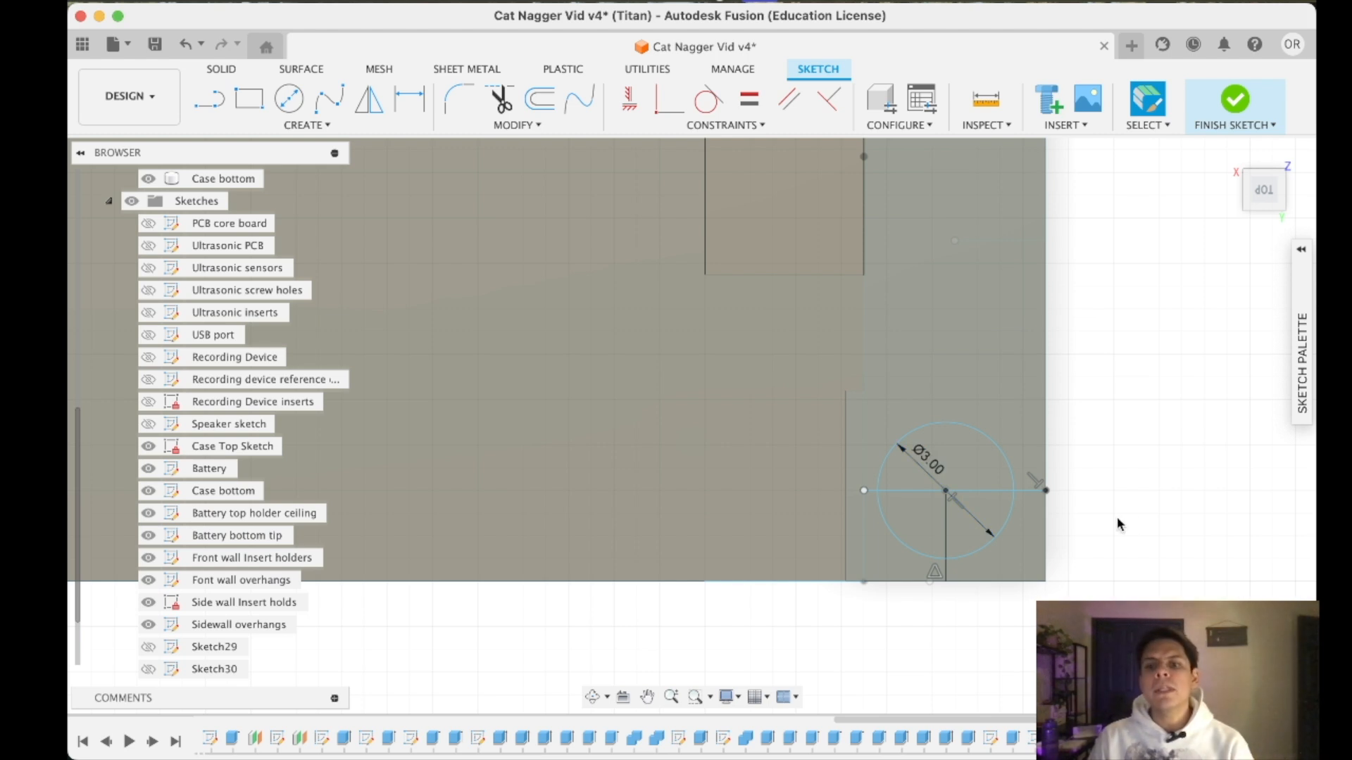
{"action": "left_click", "coordinate": [1038, 492]}
{"action": "key", "text": "Delete"}
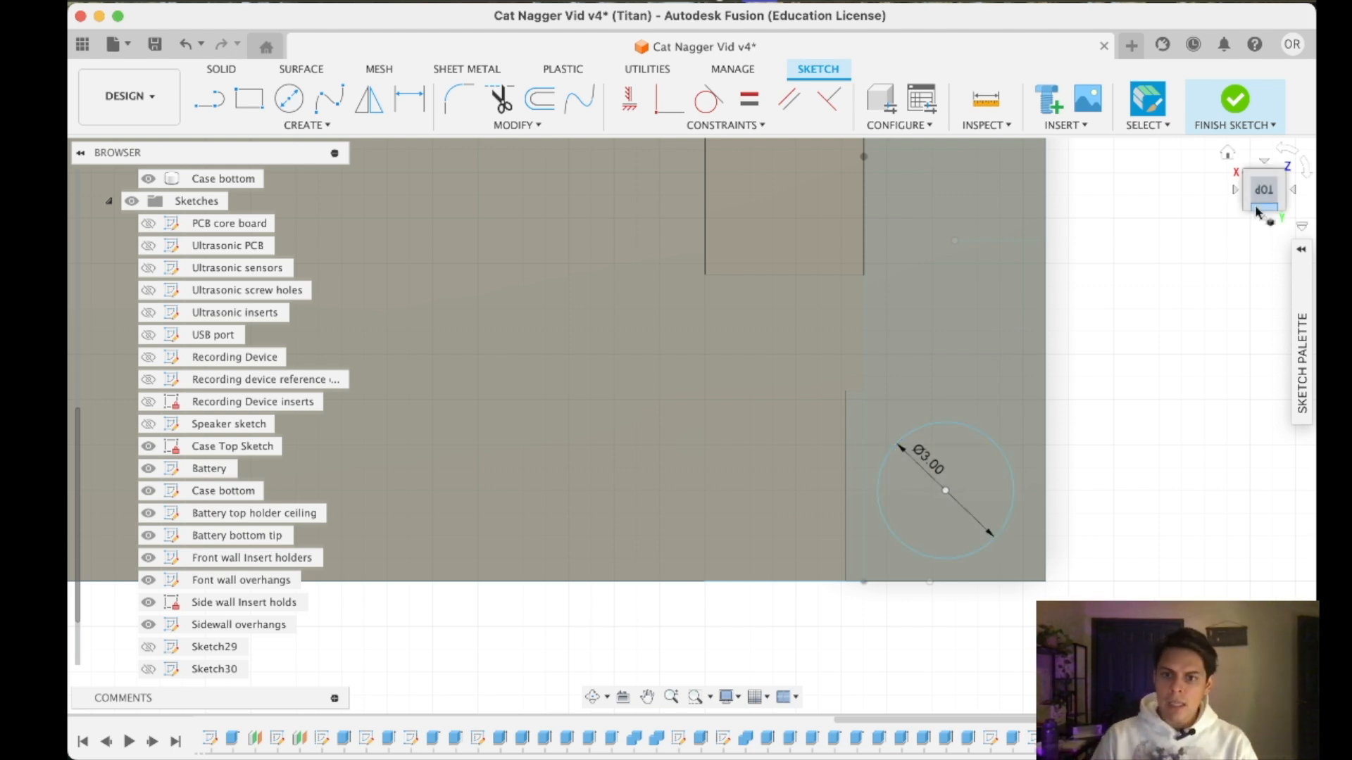
- Examine the case bottom's other corner and the nearby insert holder for a second fastening spot
{"action": "scroll", "coordinate": [785, 485], "scroll_direction": "up", "scroll_amount": 2}
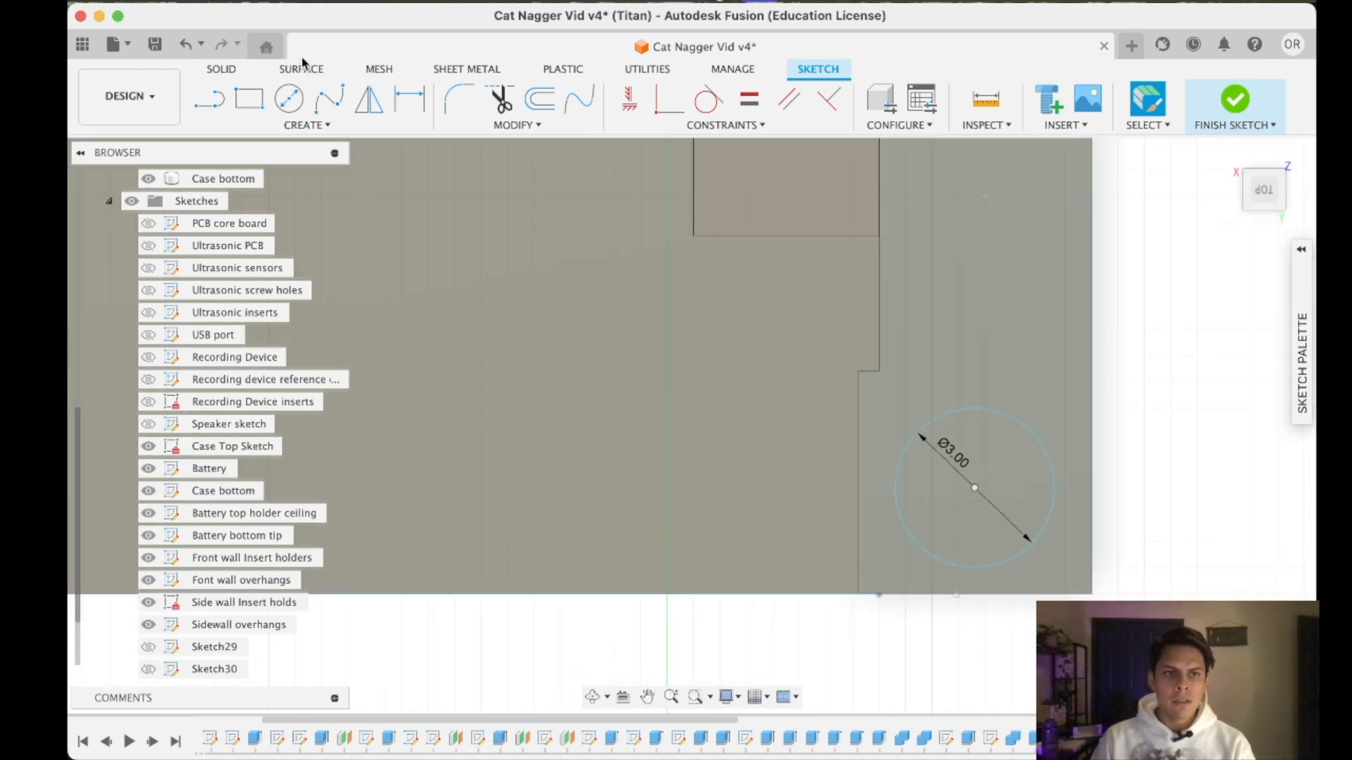
{"action": "left_click", "coordinate": [221, 69]}
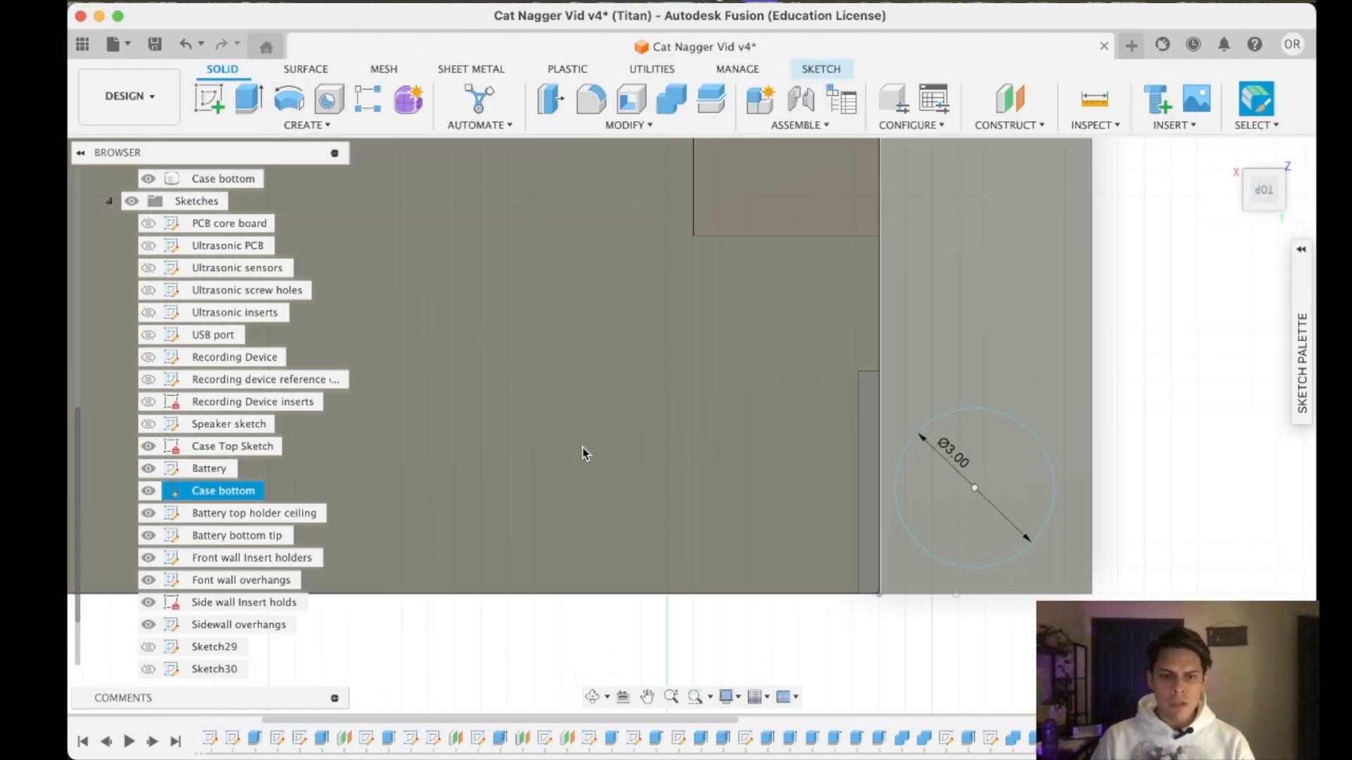
{"action": "scroll", "coordinate": [582, 448], "scroll_direction": "down", "scroll_amount": 10}
{"action": "middle_click_drag", "start_coordinate": [583, 448], "coordinate": [820, 557]}
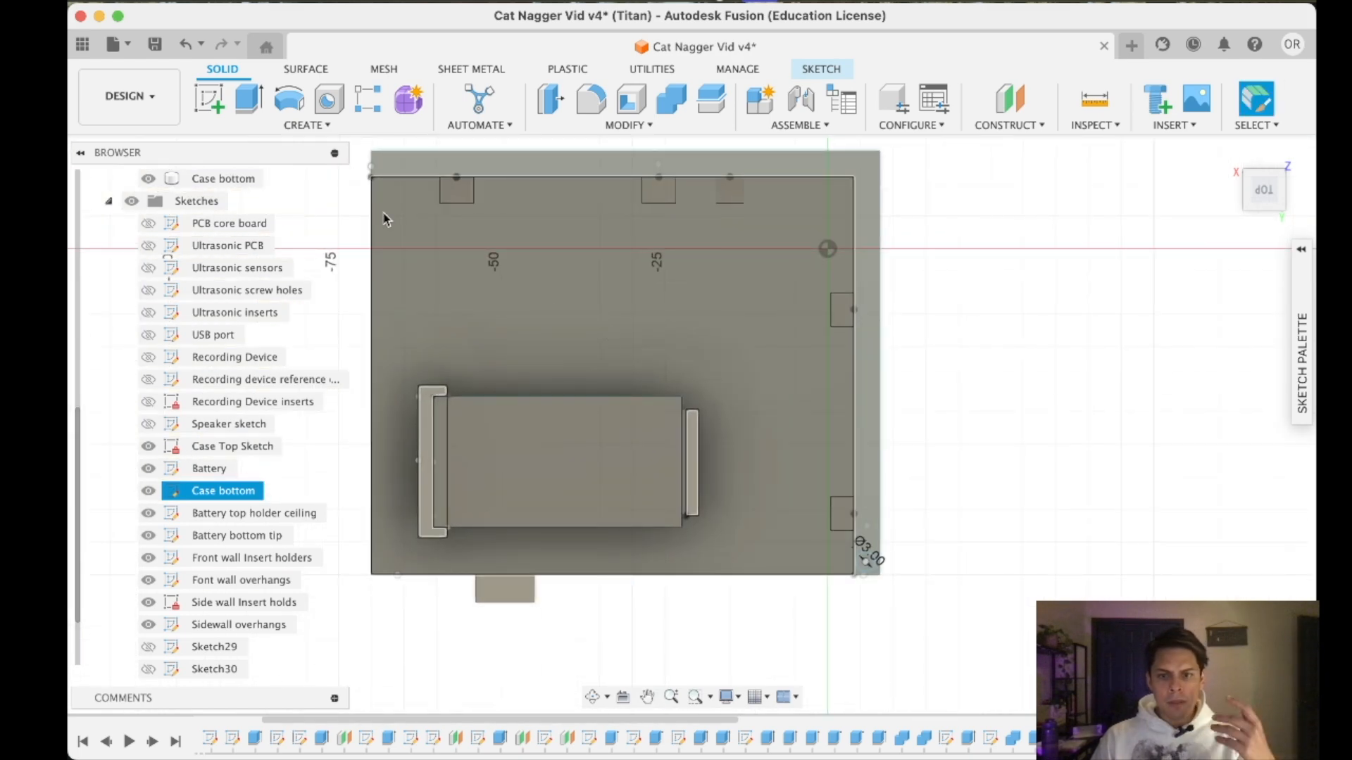
{"action": "scroll", "coordinate": [378, 176], "scroll_direction": "down", "scroll_amount": 3}
{"action": "middle_click_drag", "start_coordinate": [377, 171], "coordinate": [558, 266]}
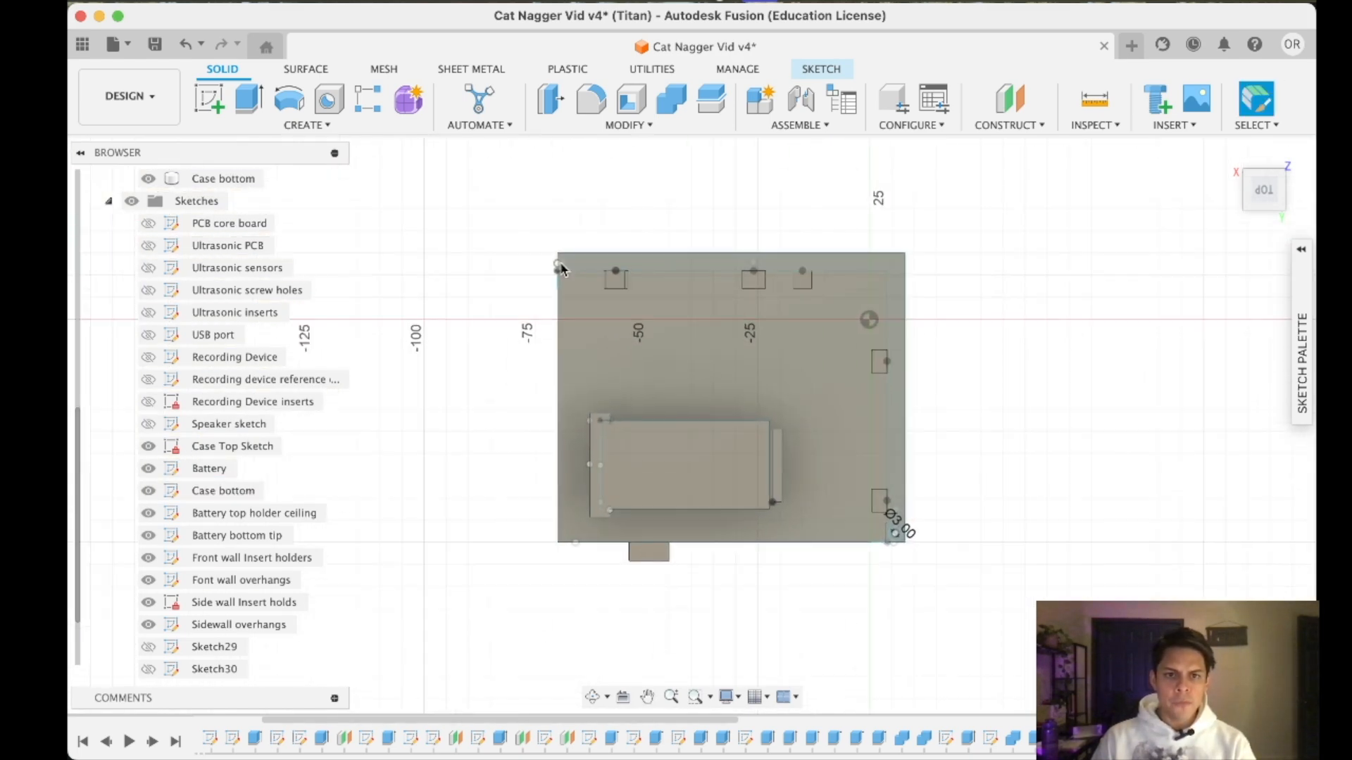
{"action": "scroll", "coordinate": [552, 253], "scroll_direction": "up", "scroll_amount": 10}
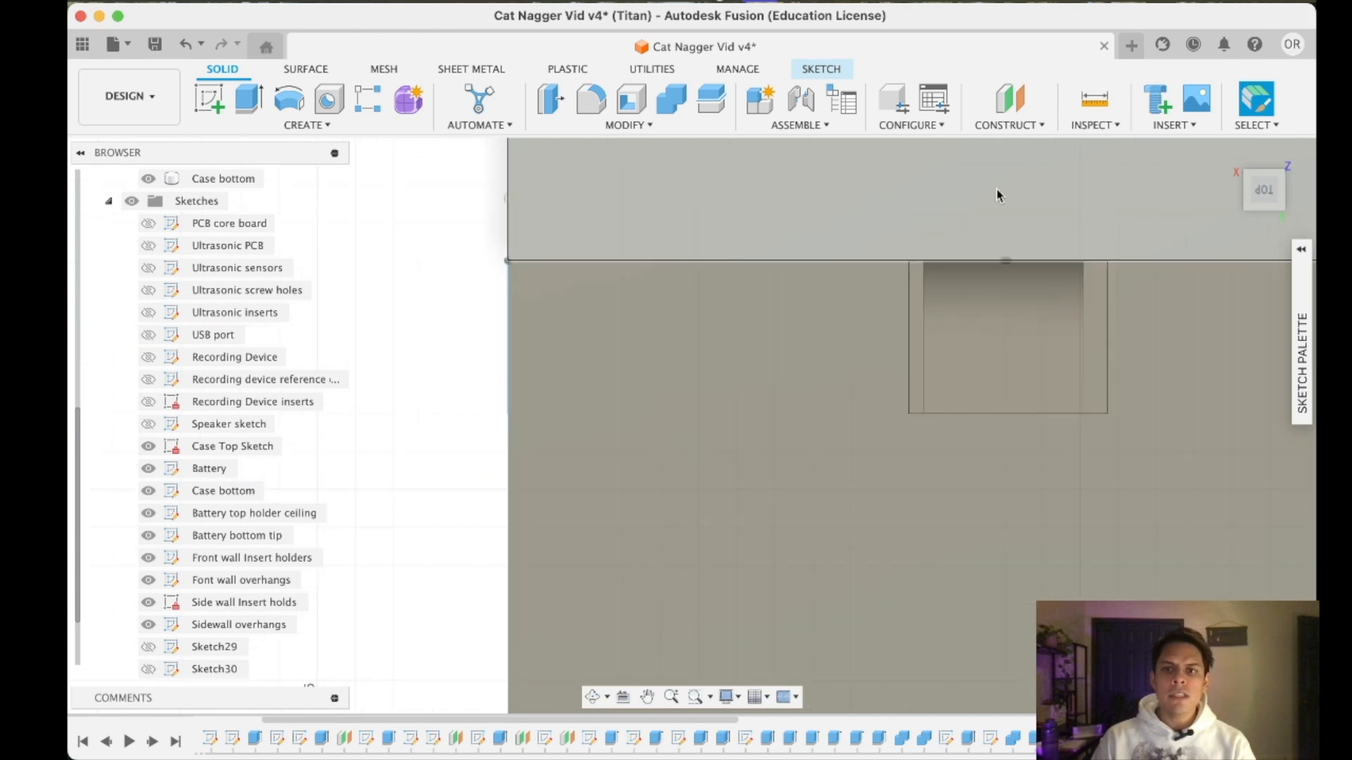
{"action": "left_click", "coordinate": [1268, 195]}
- Rename Sketch29 as "Sidewall insert material"
{"action": "scroll", "coordinate": [211, 599], "scroll_direction": "down", "scroll_amount": 2}
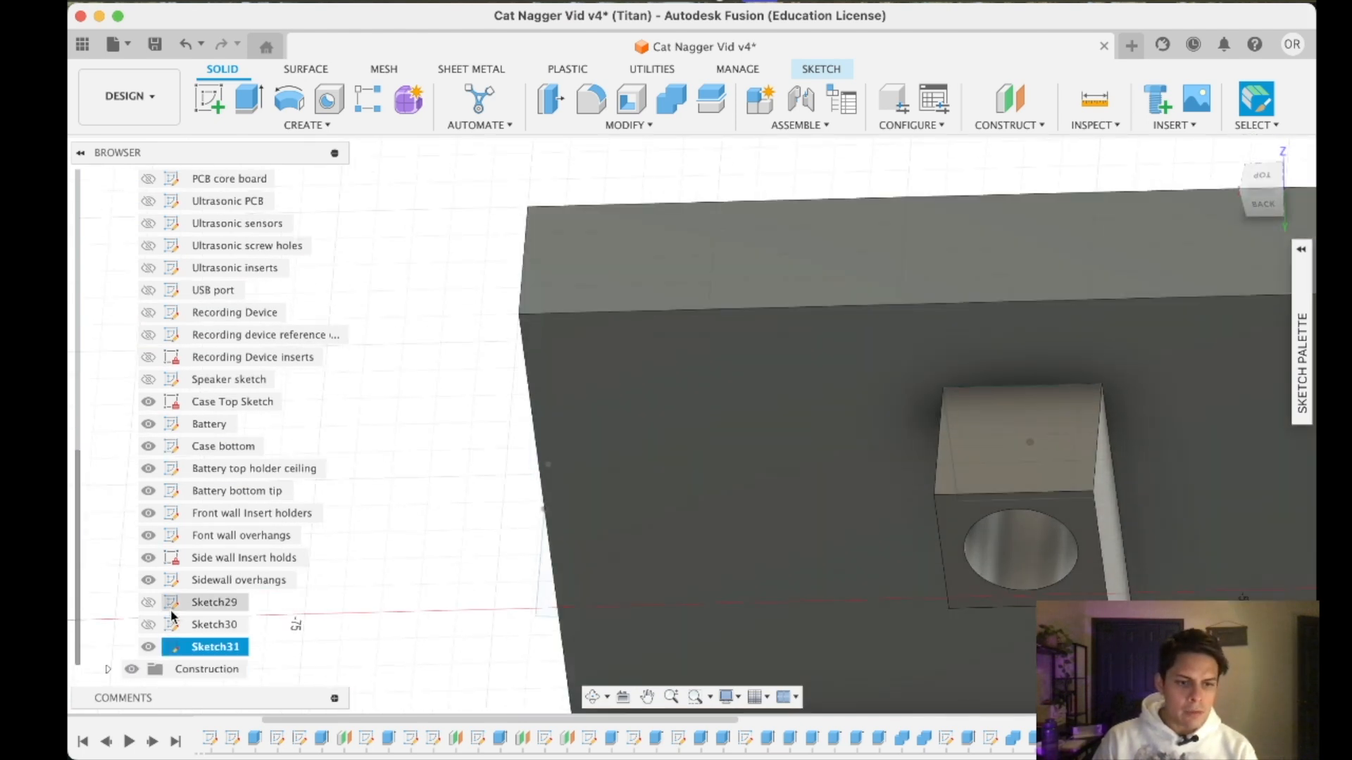
{"action": "right_click", "coordinate": [218, 604]}
{"action": "left_click", "coordinate": [293, 407]}
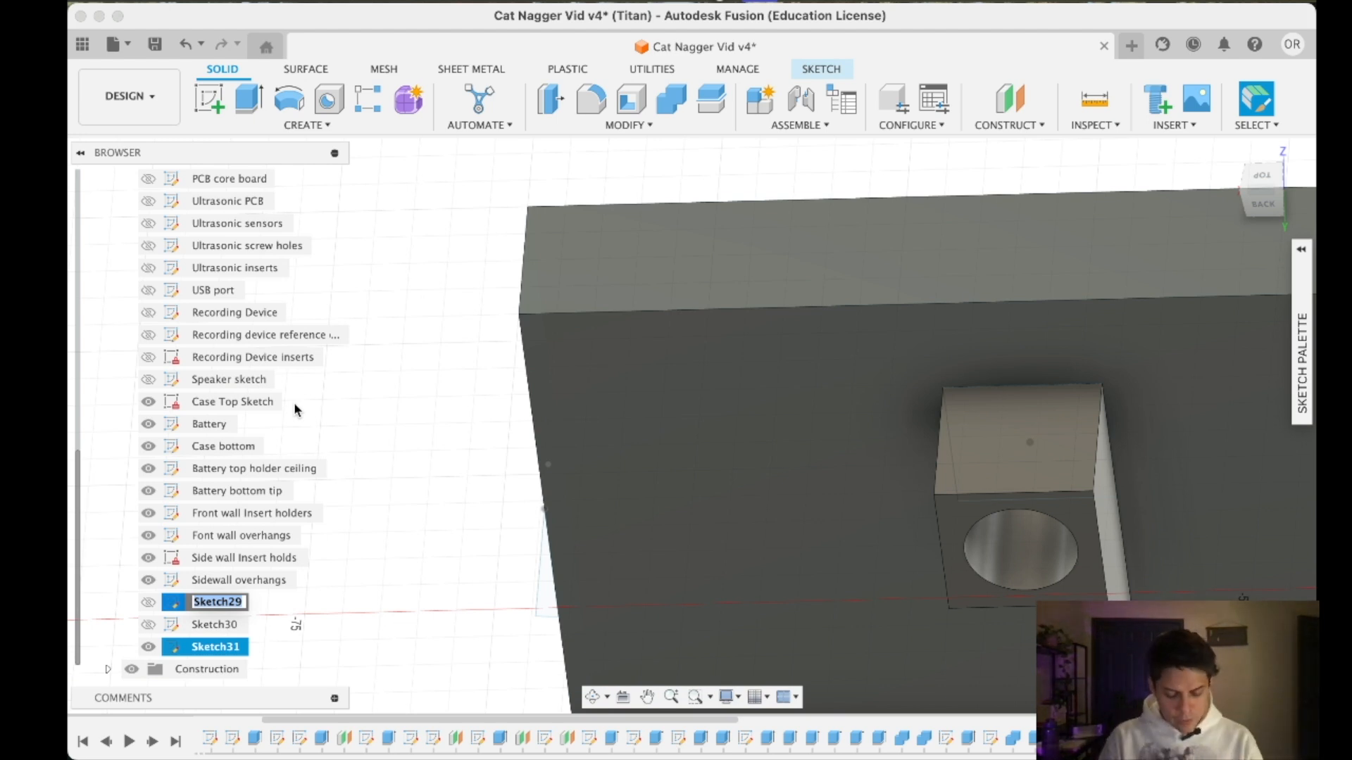
{"action": "type", "text": "Insert"}
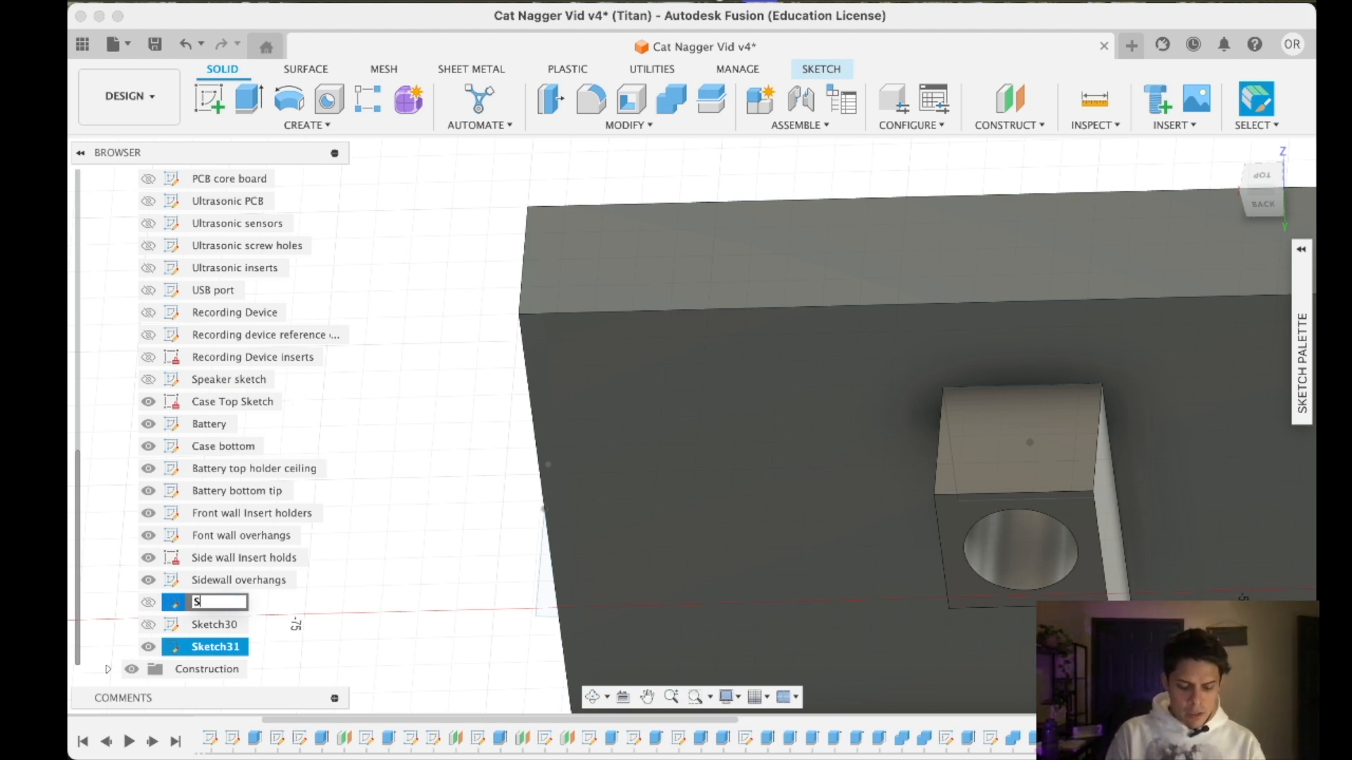
{"action": "type", "text": " material"}
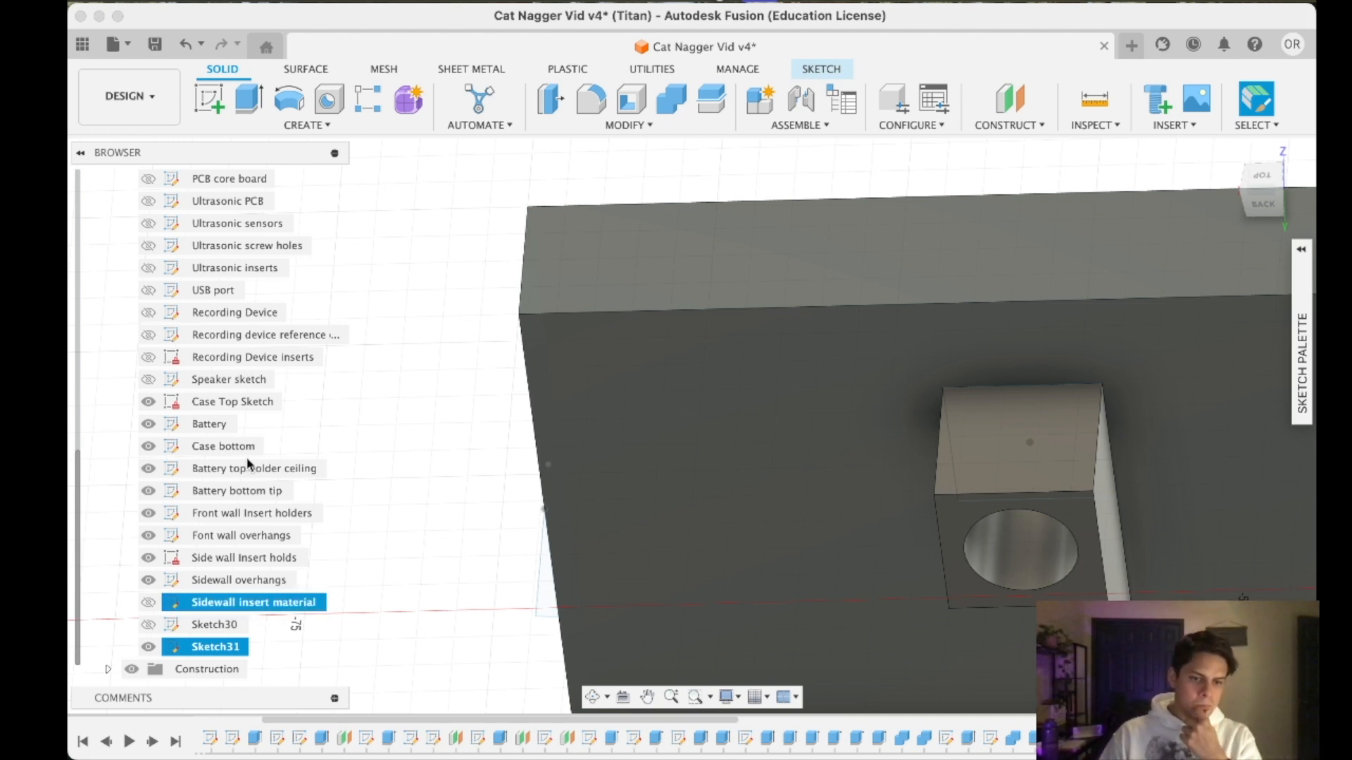
- Rename Sketch30 as "Sidewall insert overhang"
{"action": "right_click", "coordinate": [210, 626]}
{"action": "left_click", "coordinate": [254, 322]}
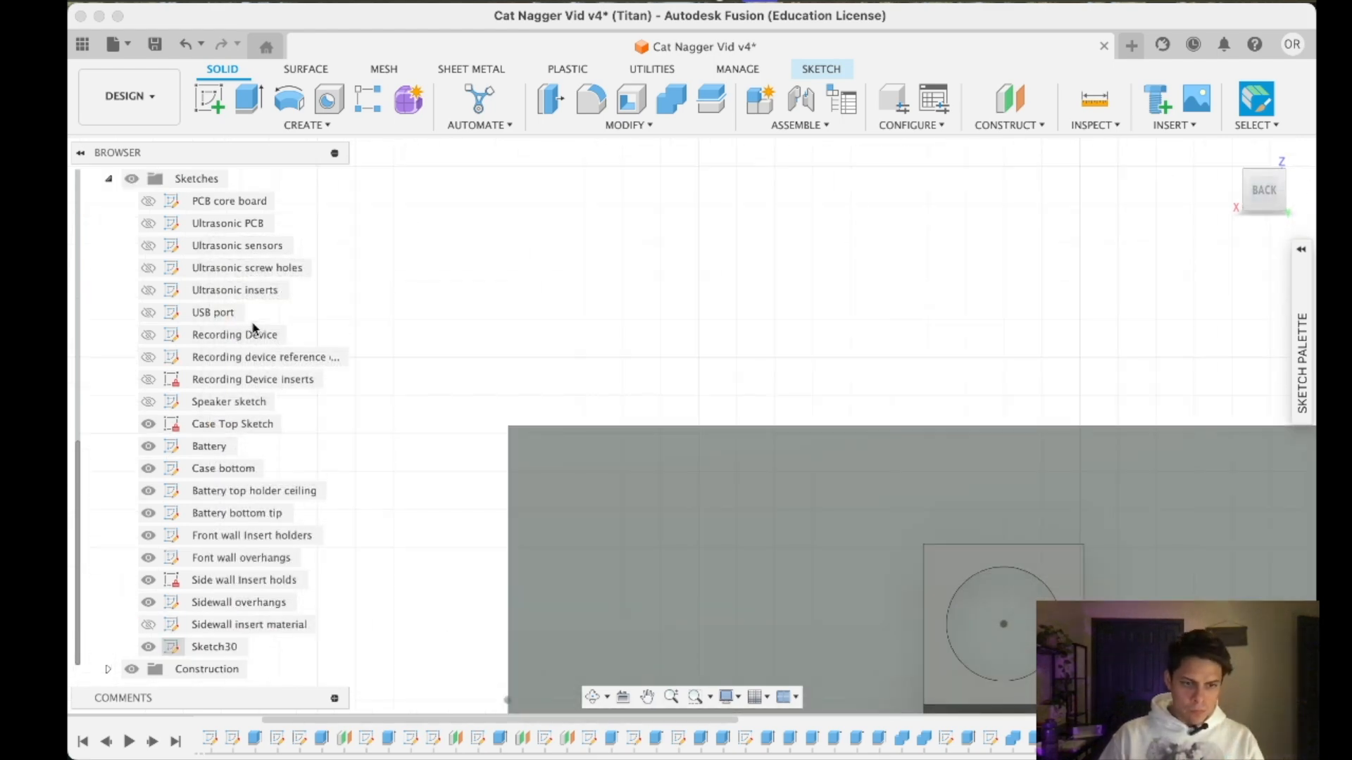
{"action": "right_click", "coordinate": [214, 646]}
{"action": "left_click", "coordinate": [288, 458]}
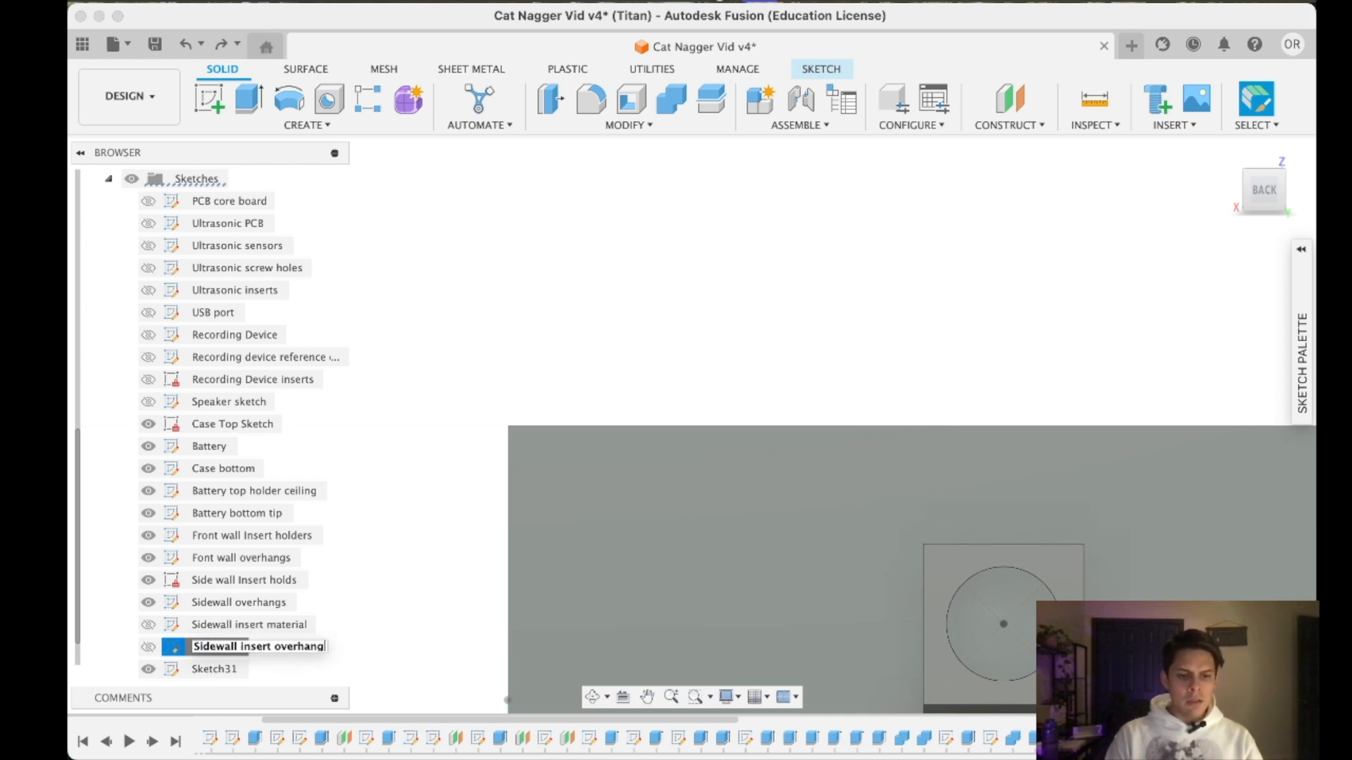
{"action": "key", "text": "Return"}
- Rename Sketch31 as "Sidewall insert hole"
{"action": "right_click", "coordinate": [218, 669]}
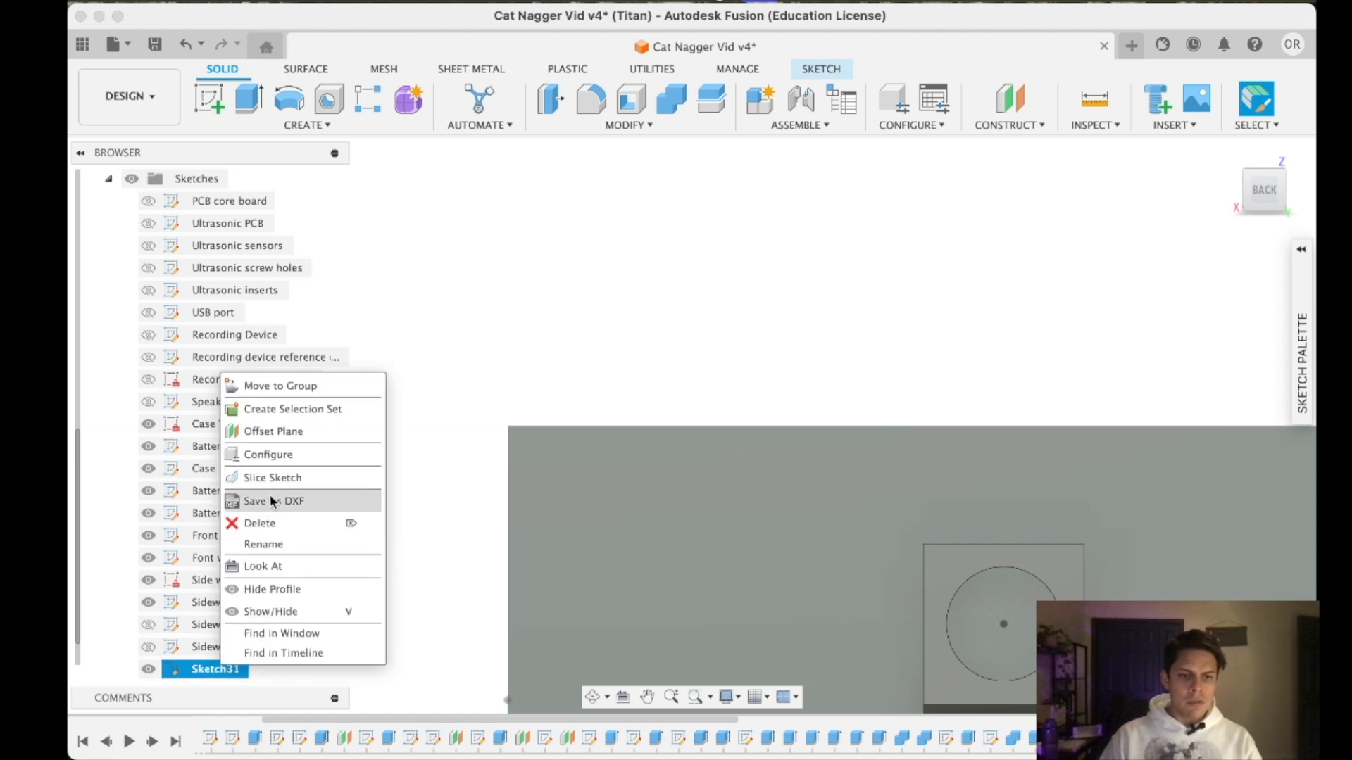
{"action": "left_click", "coordinate": [260, 544]}
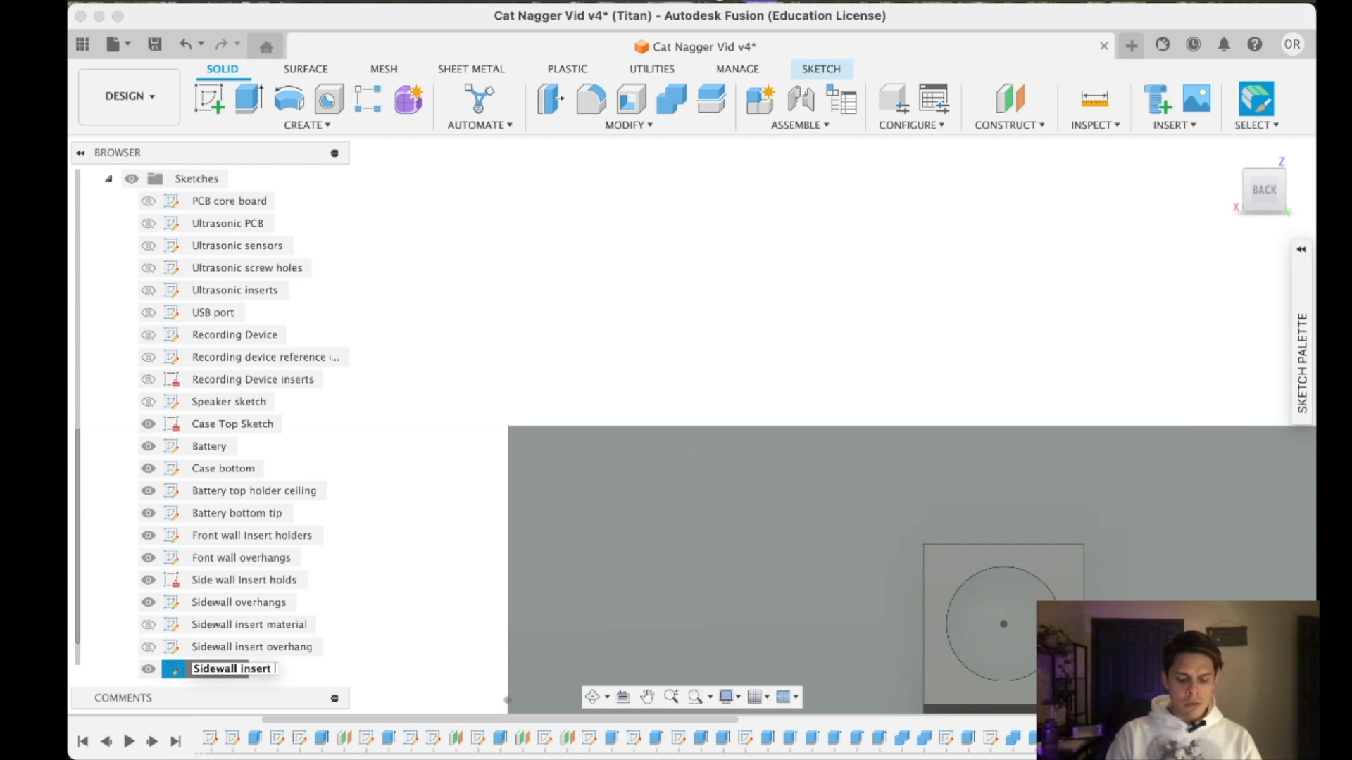
{"action": "key", "text": "Return"}
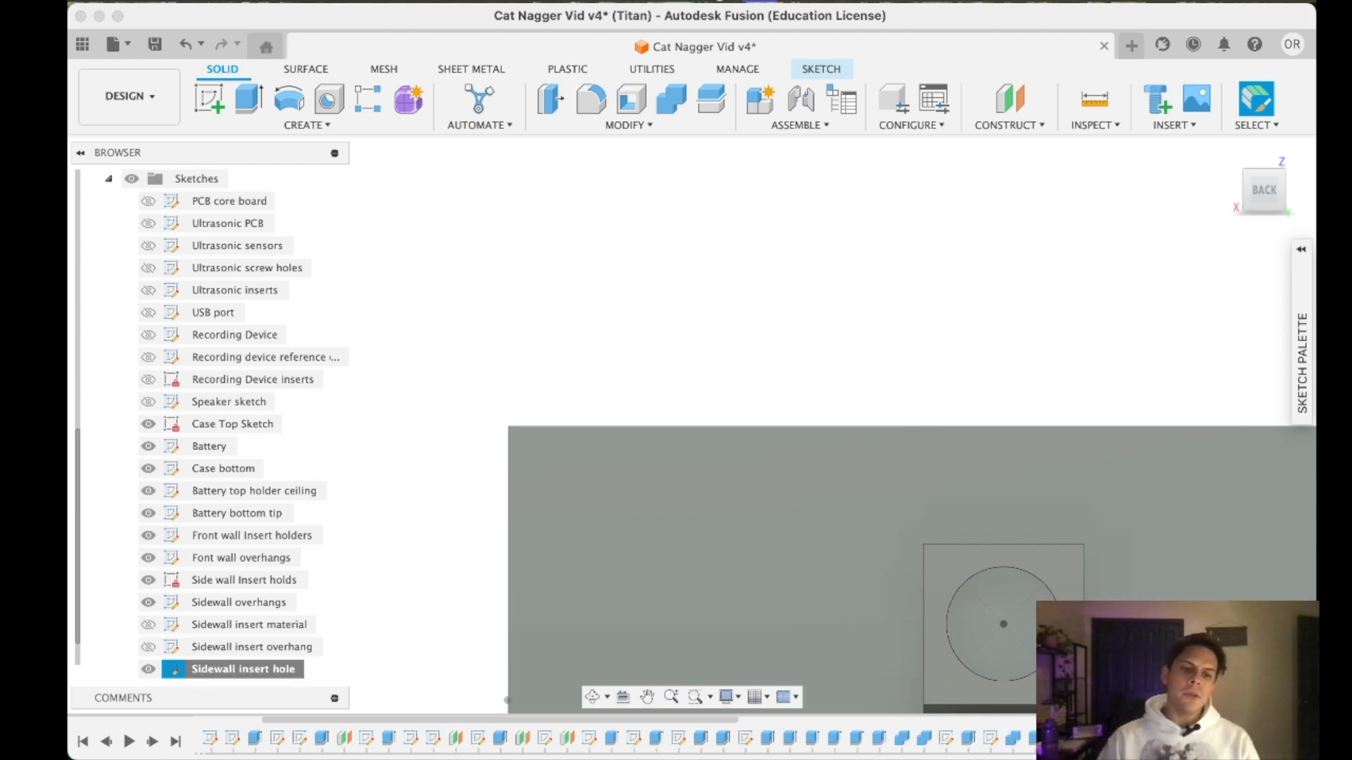
{"action": "left_click", "coordinate": [209, 99]}
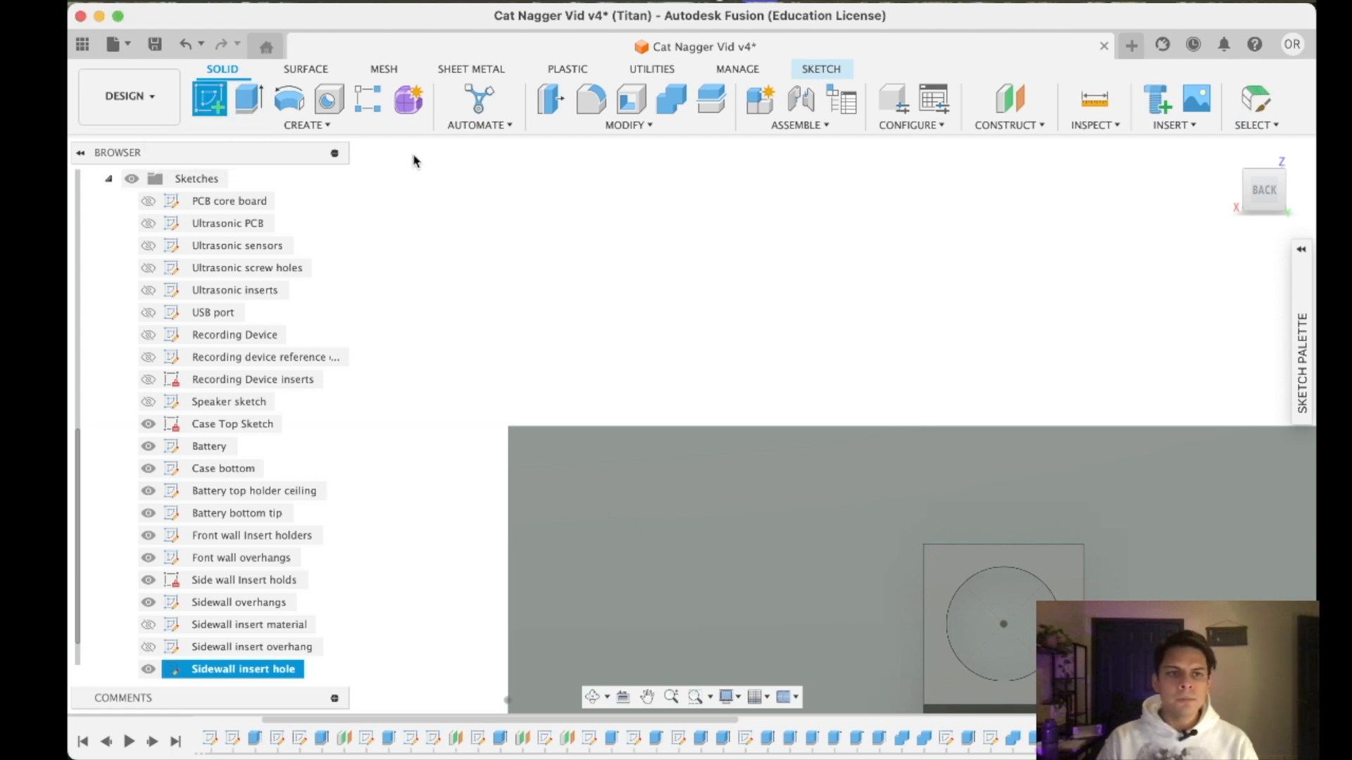
{"action": "key", "text": "Escape"}
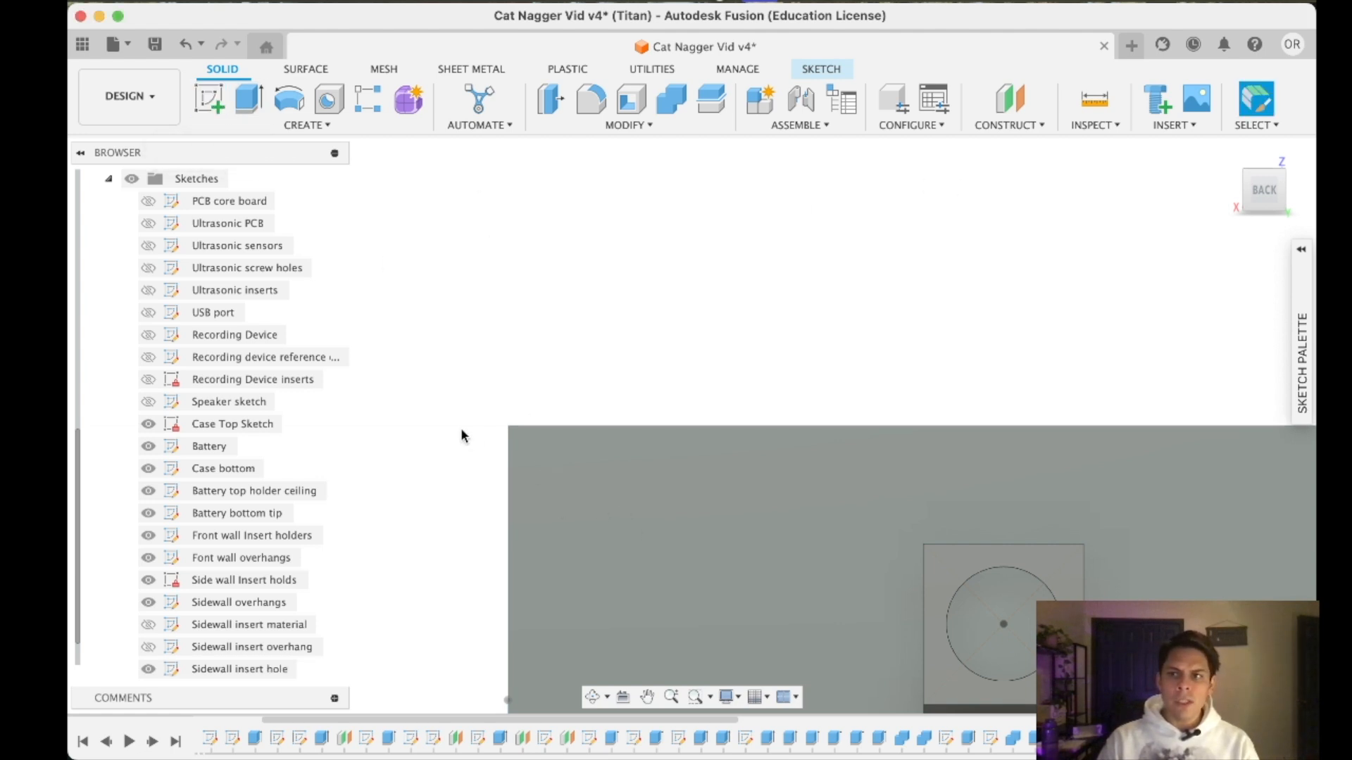
{"action": "left_click", "coordinate": [210, 100]}
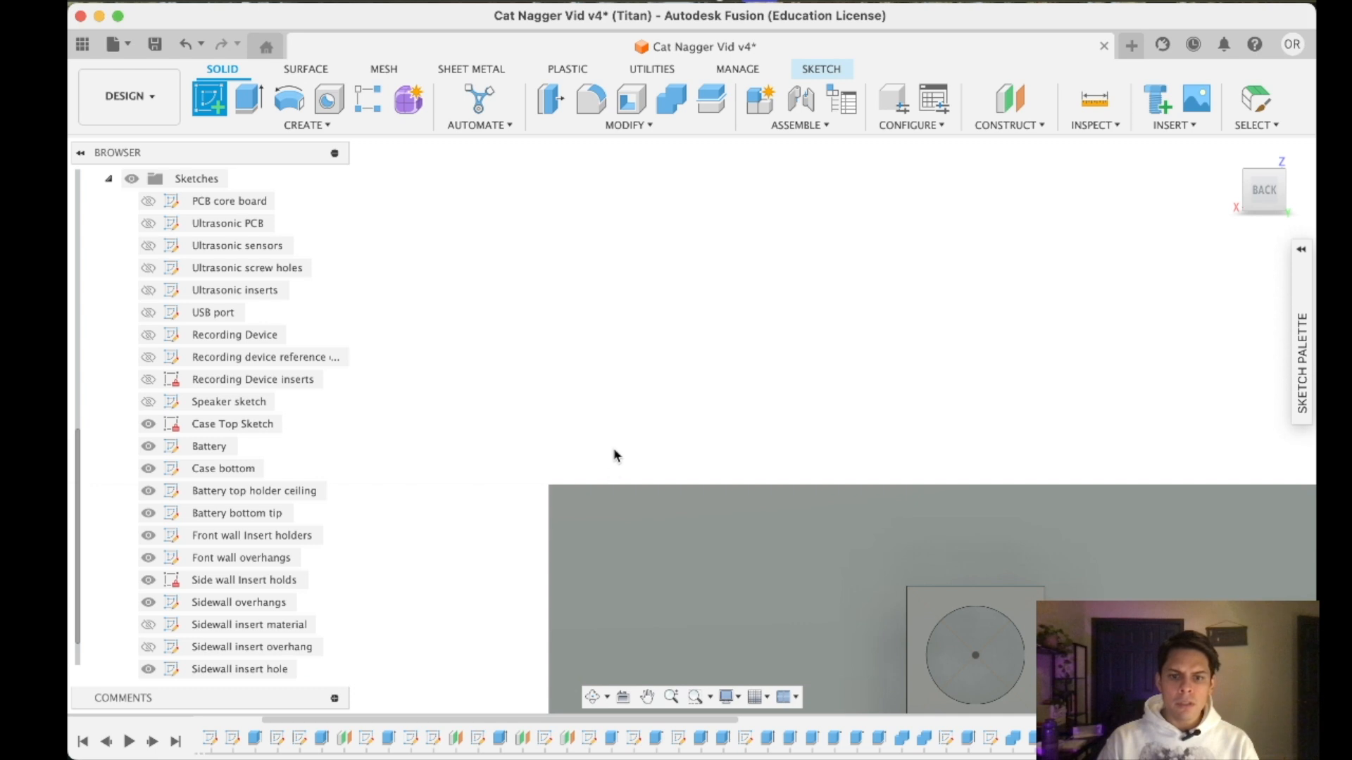
{"action": "left_click", "coordinate": [636, 571]}
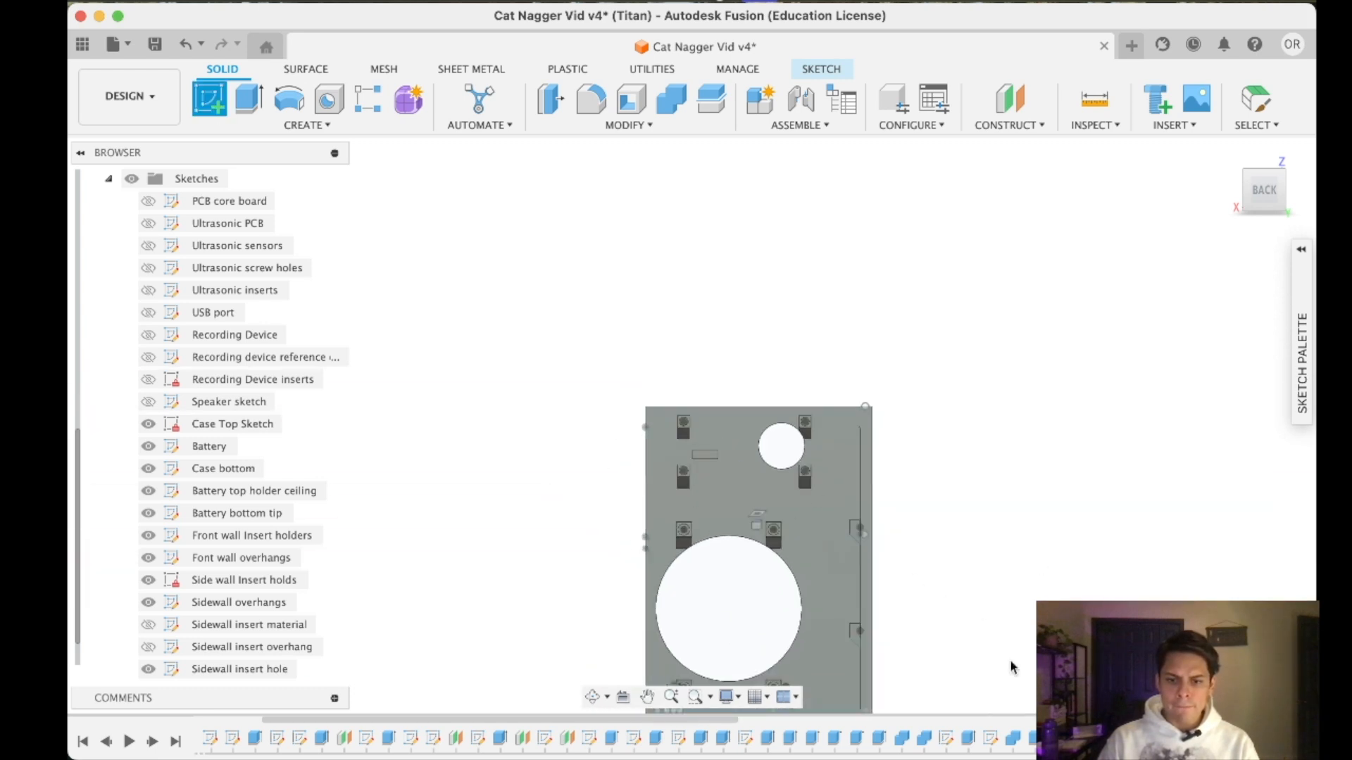
{"action": "scroll", "coordinate": [101, 541], "scroll_direction": "down", "scroll_amount": 1}
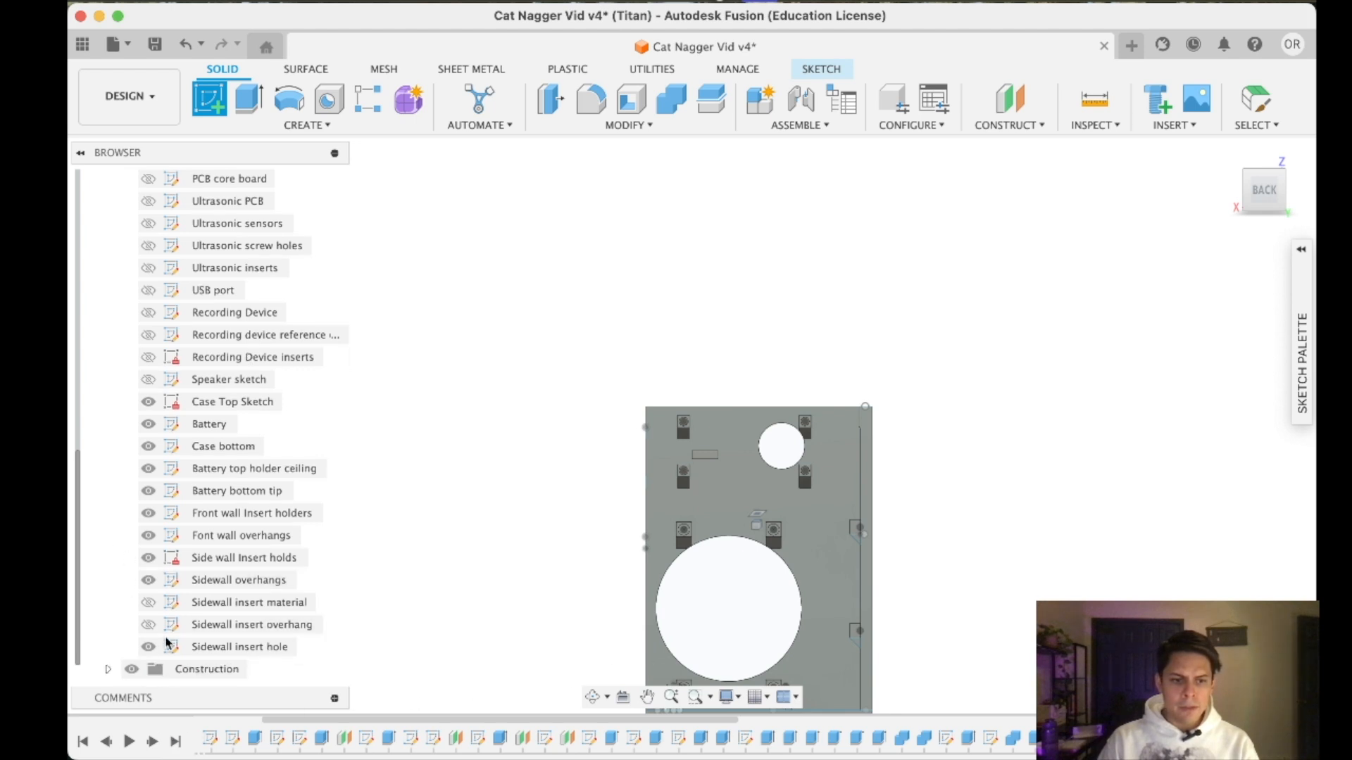
{"action": "scroll", "coordinate": [669, 433], "scroll_direction": "up", "scroll_amount": 5}
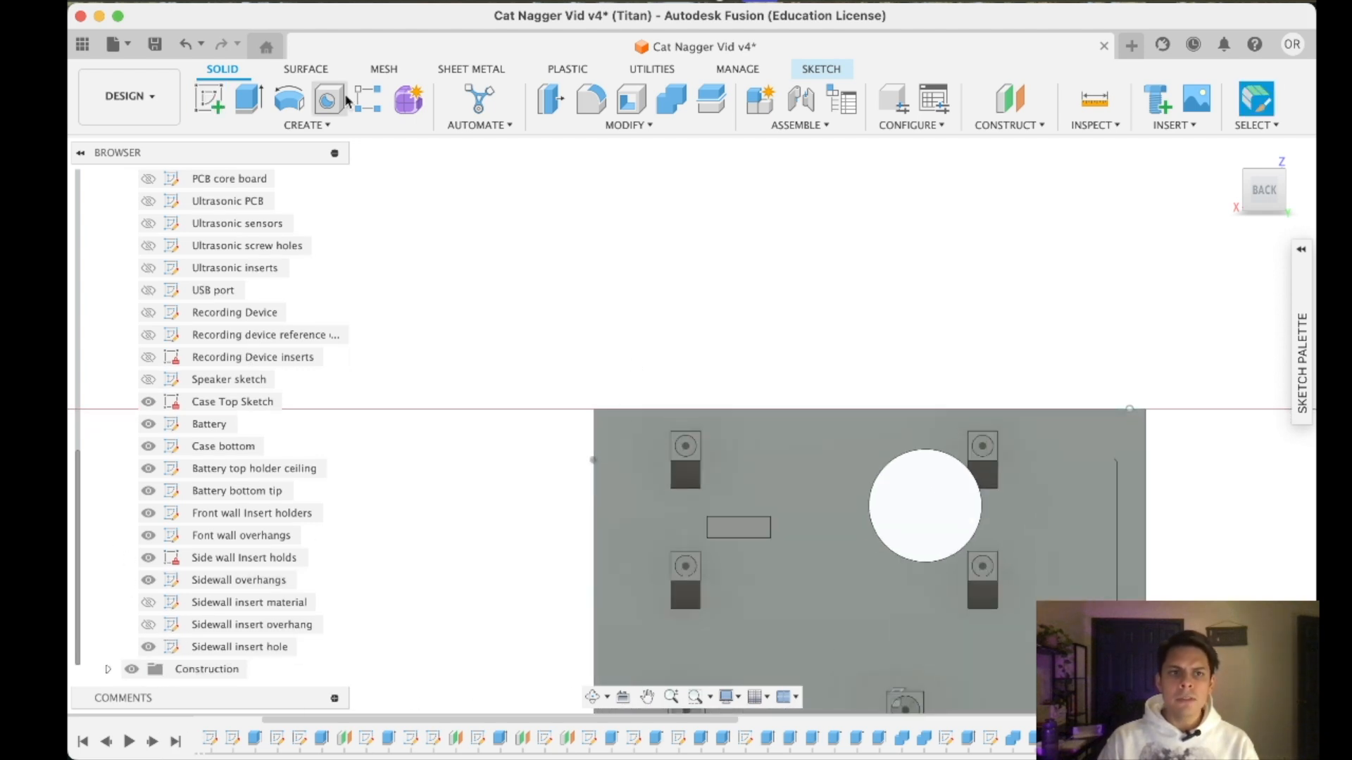
- Finish the open sketch and start a new one on the inner face of the wall carrying the front insert holders
{"action": "left_click", "coordinate": [823, 70]}
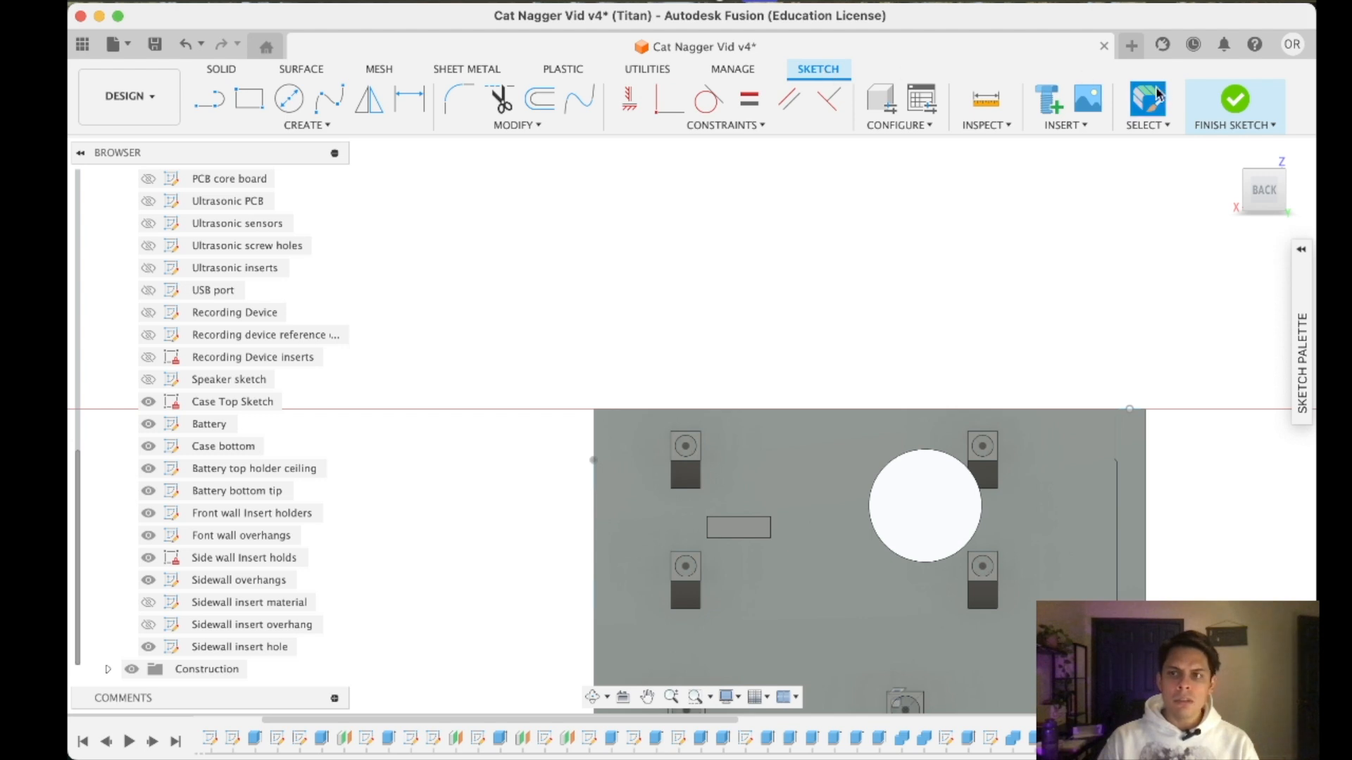
{"action": "left_click", "coordinate": [1225, 104]}
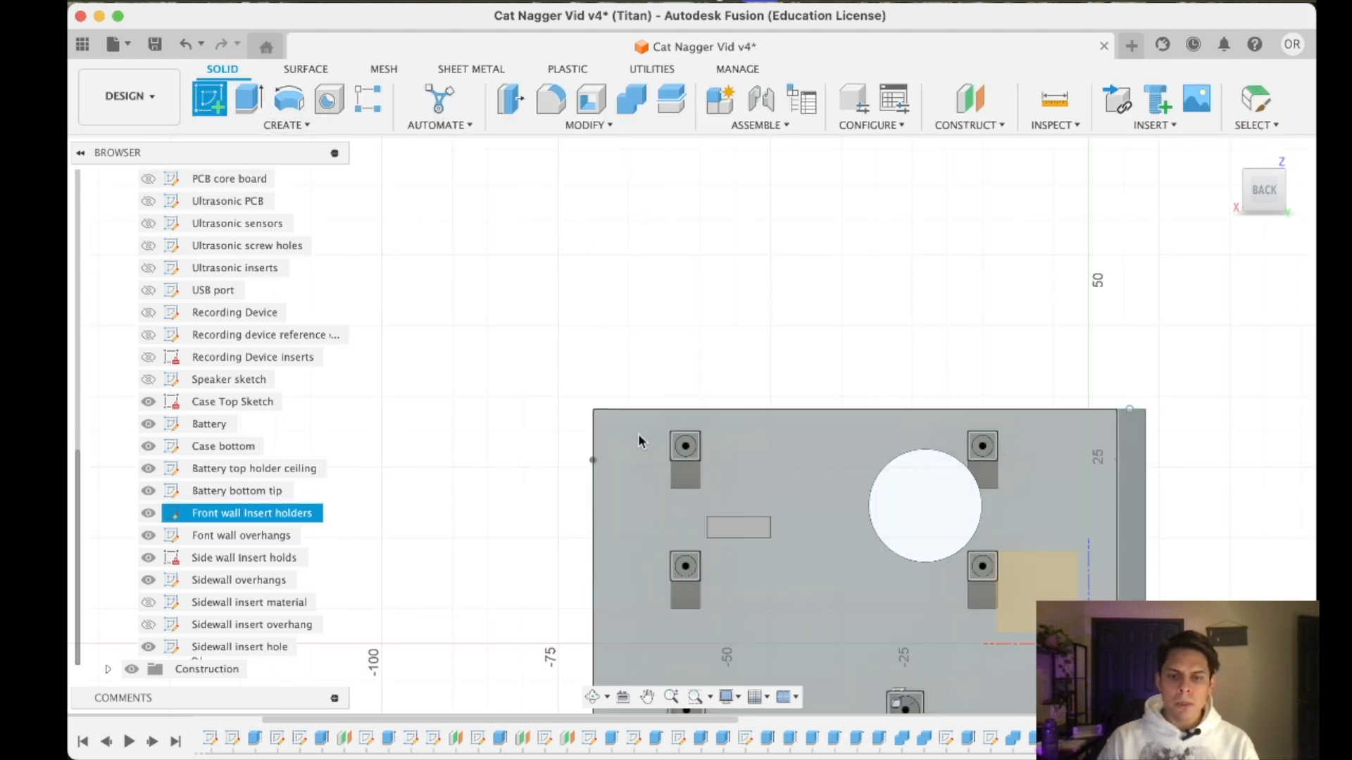
{"action": "left_click", "coordinate": [638, 433]}
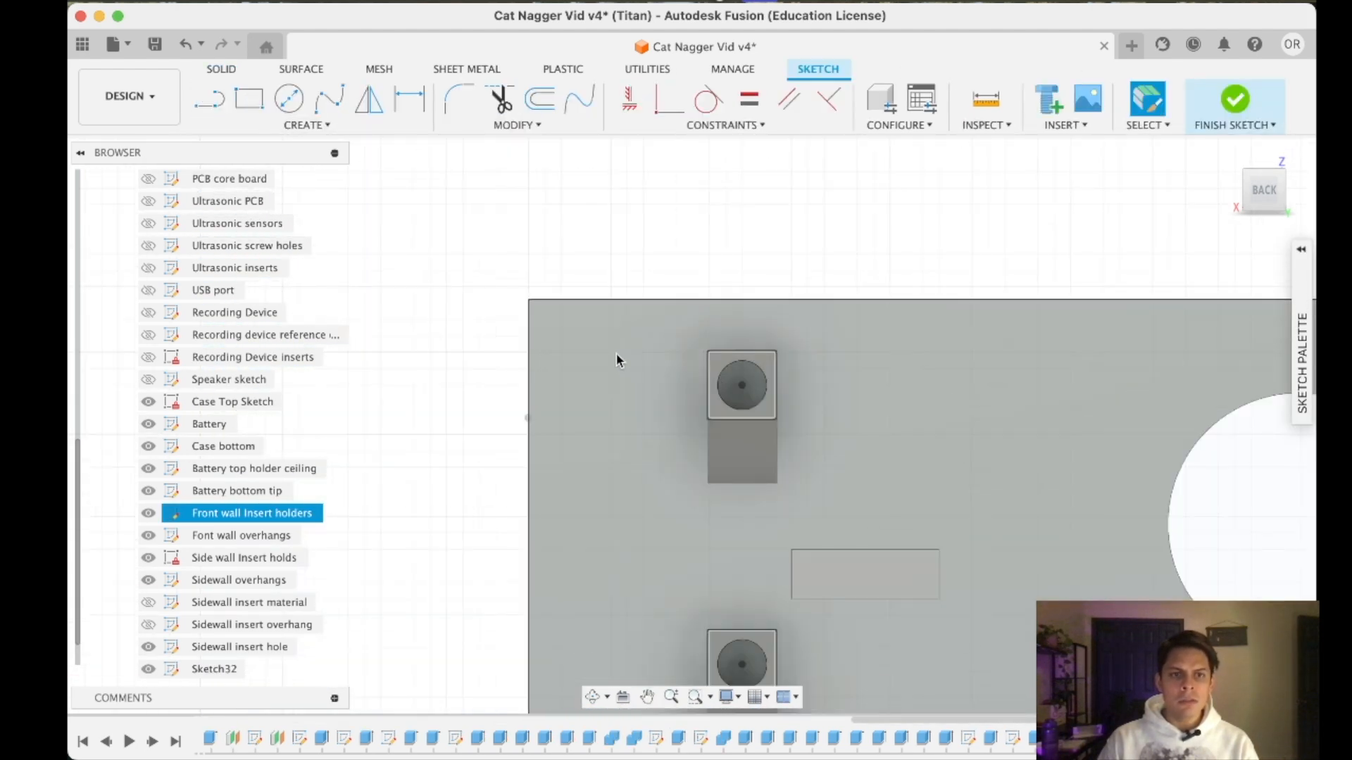
- Sketch a rectangle 4.2 mm wide and 7 mm high from the wall's upper corner beside the insert holders
{"action": "left_click", "coordinate": [249, 98]}
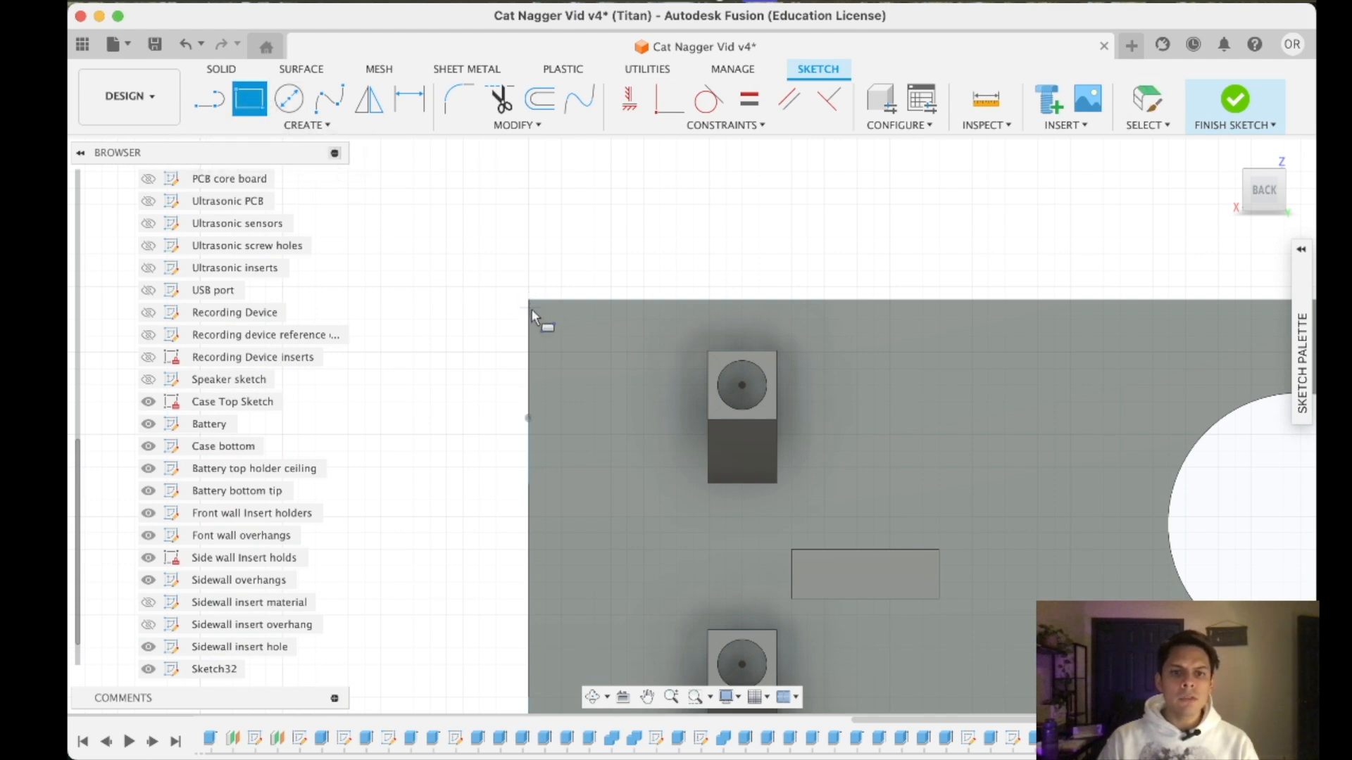
{"action": "scroll", "coordinate": [525, 303], "scroll_direction": "up", "scroll_amount": 5}
{"action": "left_click", "coordinate": [526, 283]}
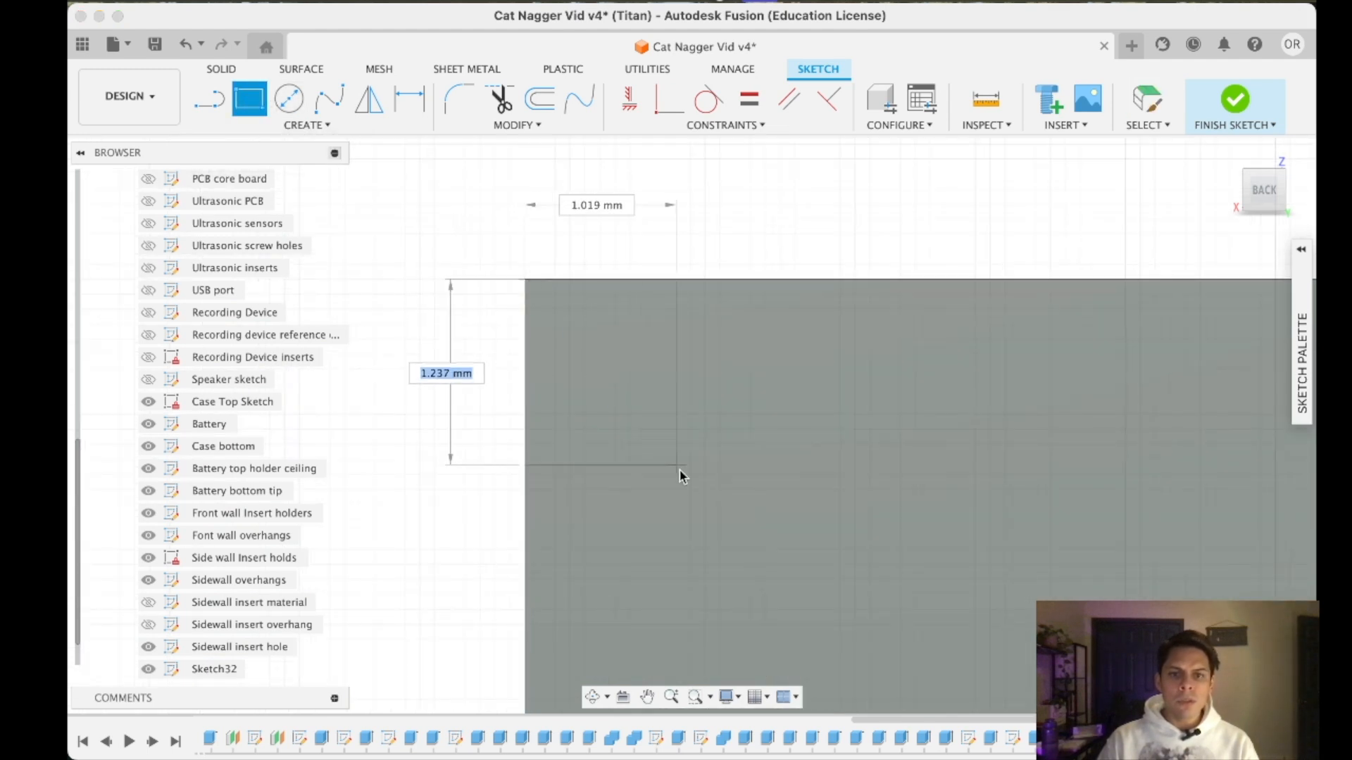
{"action": "type", "text": "4."}
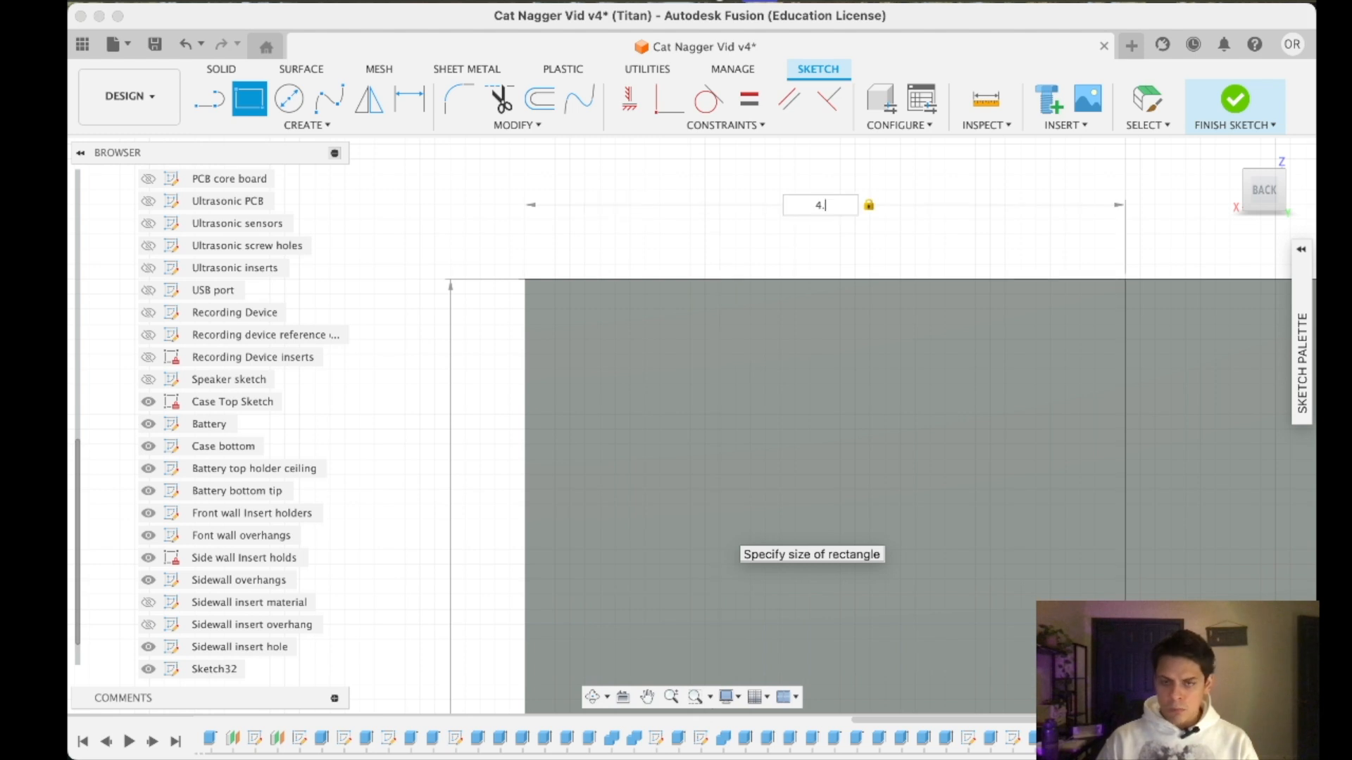
{"action": "type", "text": "2"}
{"action": "key", "text": "Return"}
{"action": "scroll", "coordinate": [1006, 495], "scroll_direction": "down", "scroll_amount": 5}
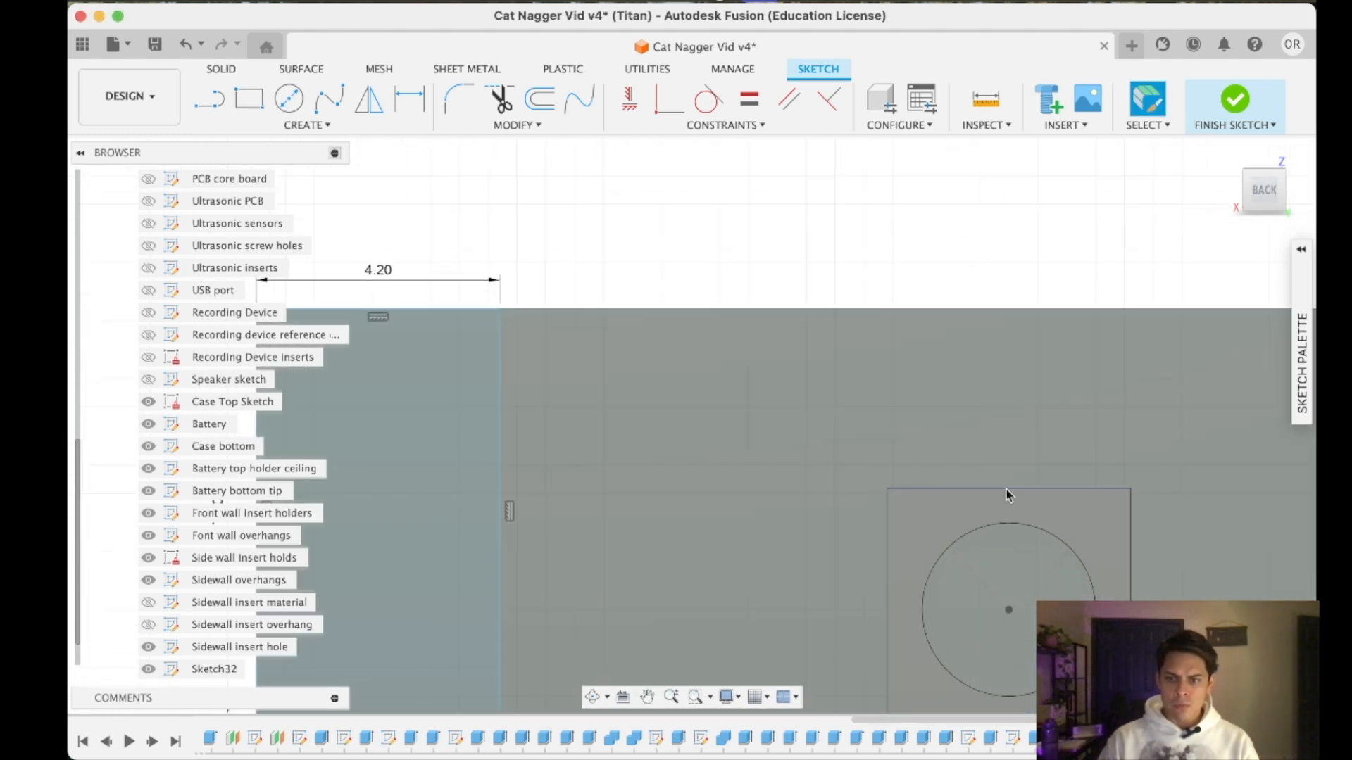
- Extrude the corner rectangle 0.3 mm and join it to the case bottom
{"action": "left_click", "coordinate": [1006, 491]}
{"action": "middle_click_drag", "start_coordinate": [459, 307], "coordinate": [739, 308]}
{"action": "scroll", "coordinate": [852, 394], "scroll_direction": "up", "scroll_amount": 2}
{"action": "mouse_move", "coordinate": [936, 563]}
{"action": "middle_mouse_down"}
{"action": "mouse_move", "coordinate": [957, 555]}
{"action": "mouse_move", "coordinate": [968, 344]}
{"action": "mouse_move", "coordinate": [985, 408]}
{"action": "middle_mouse_up"}
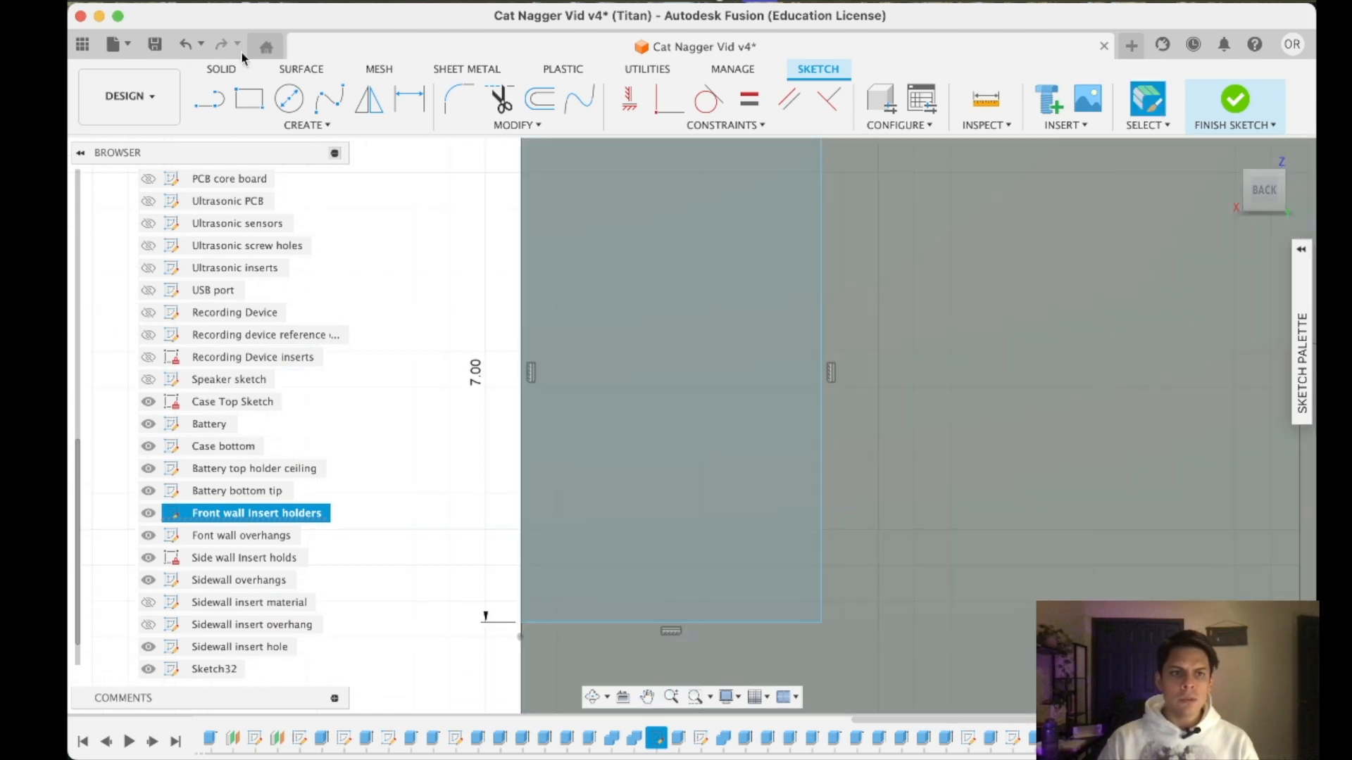
{"action": "left_click", "coordinate": [207, 70]}
{"action": "left_click", "coordinate": [249, 98]}
{"action": "left_click", "coordinate": [606, 272]}
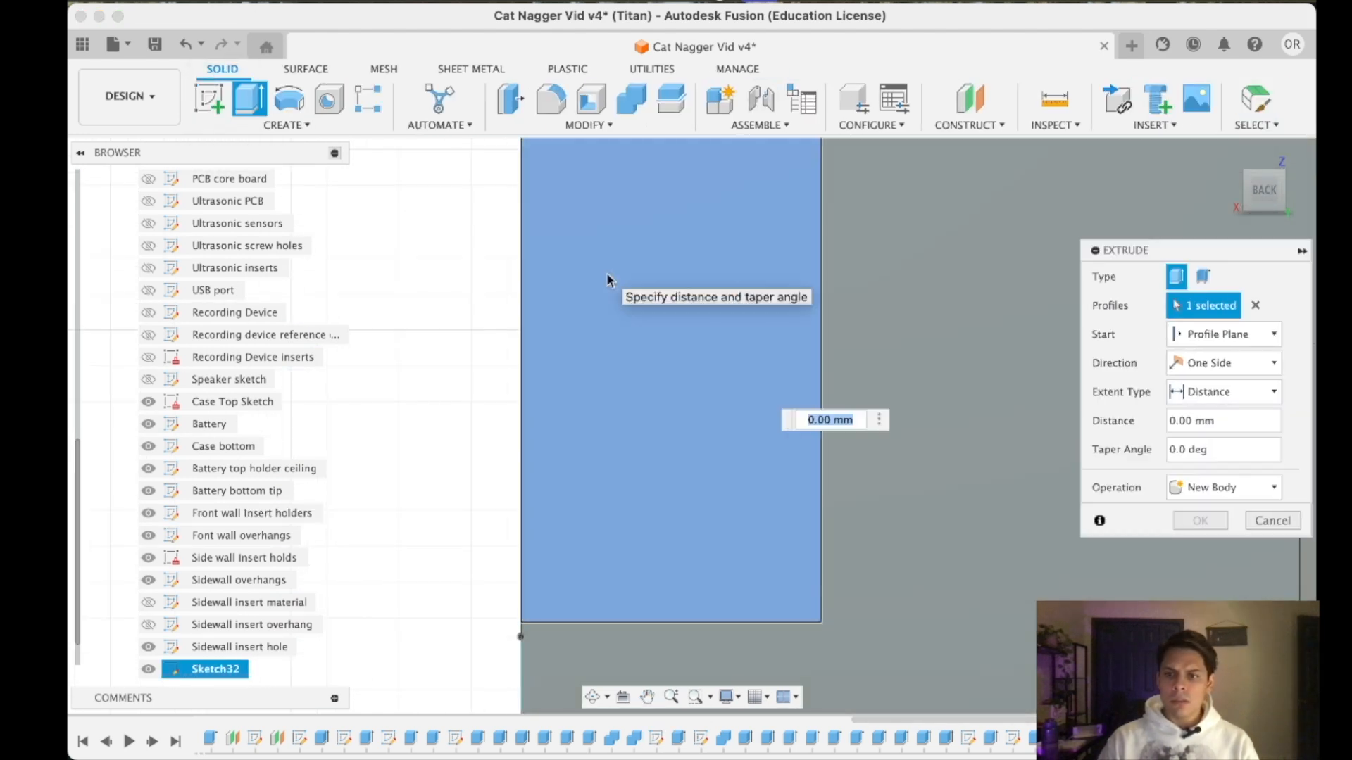
{"action": "type", "text": "3"}
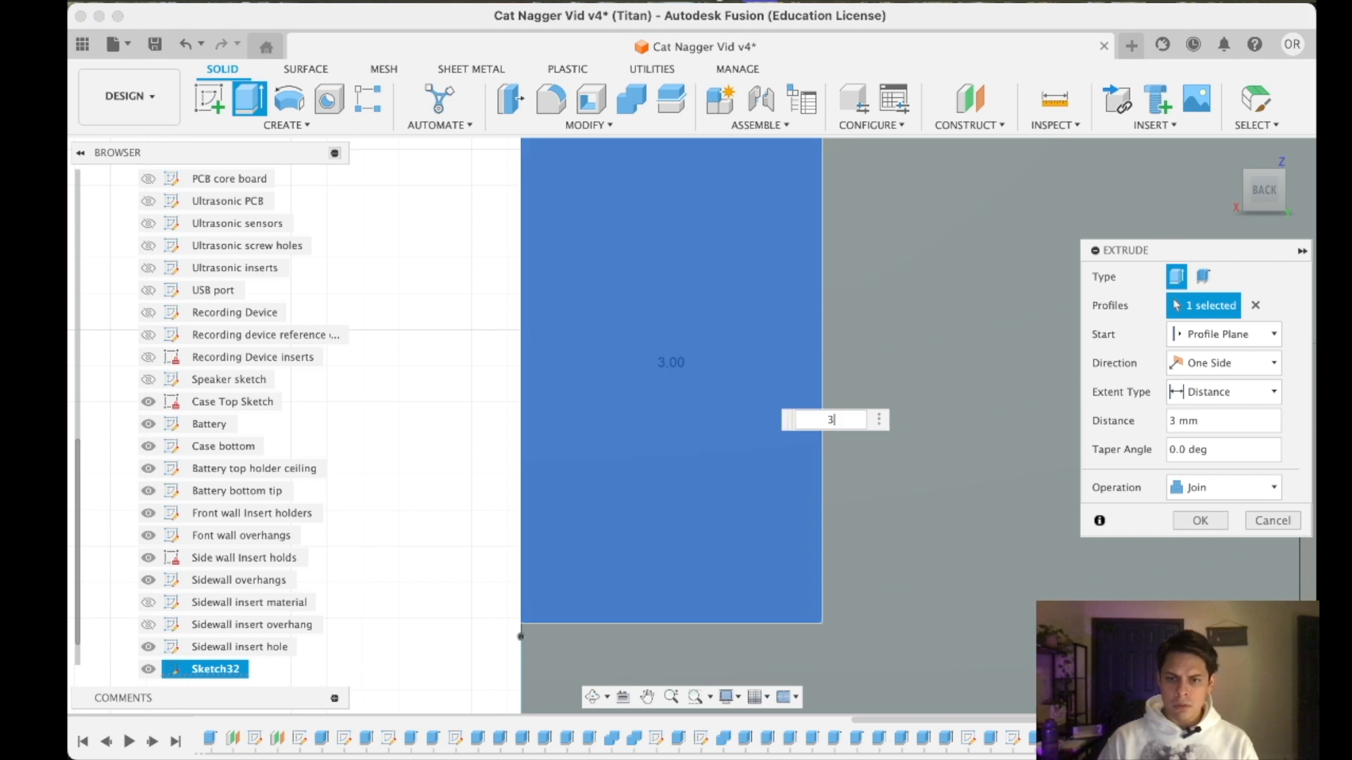
{"action": "type", "text": ".3"}
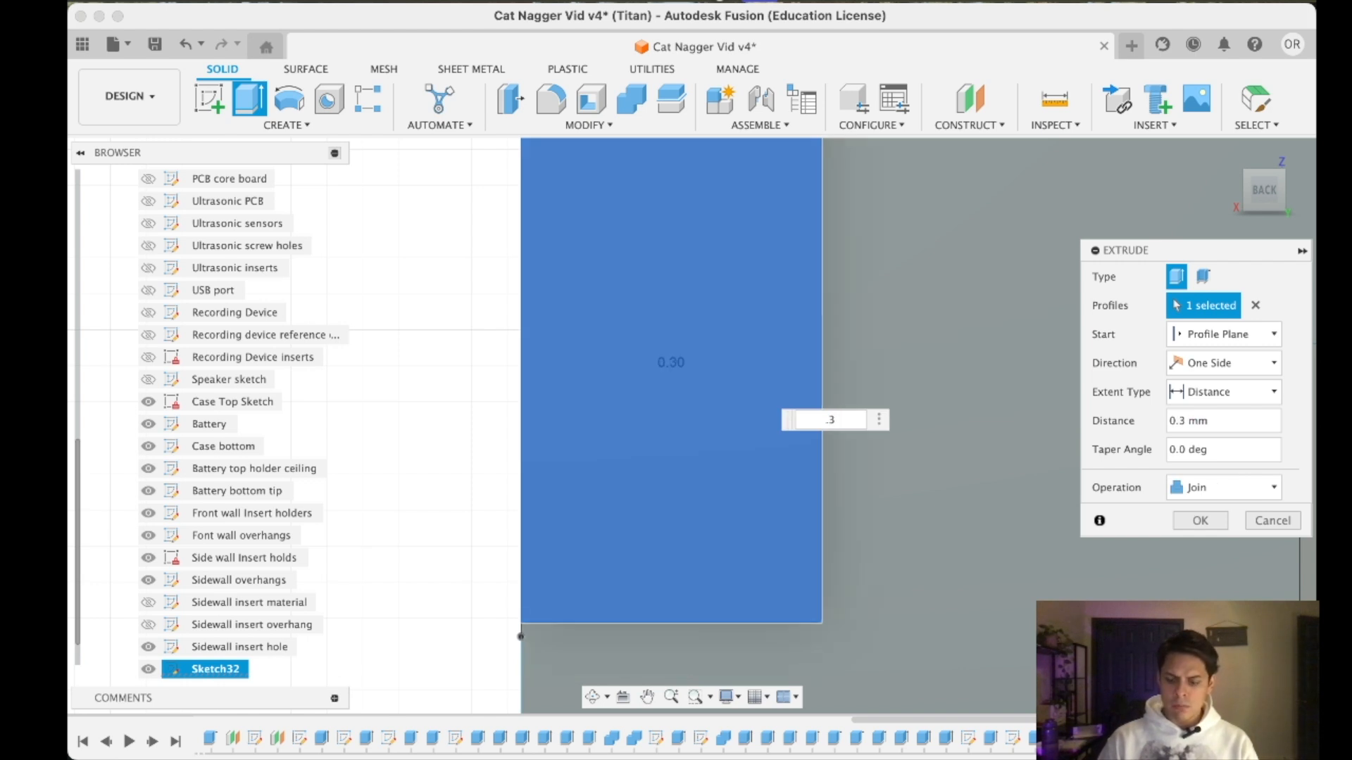
{"action": "key", "text": "Return"}
{"action": "scroll", "coordinate": [1185, 359], "scroll_direction": "down", "scroll_amount": 5}
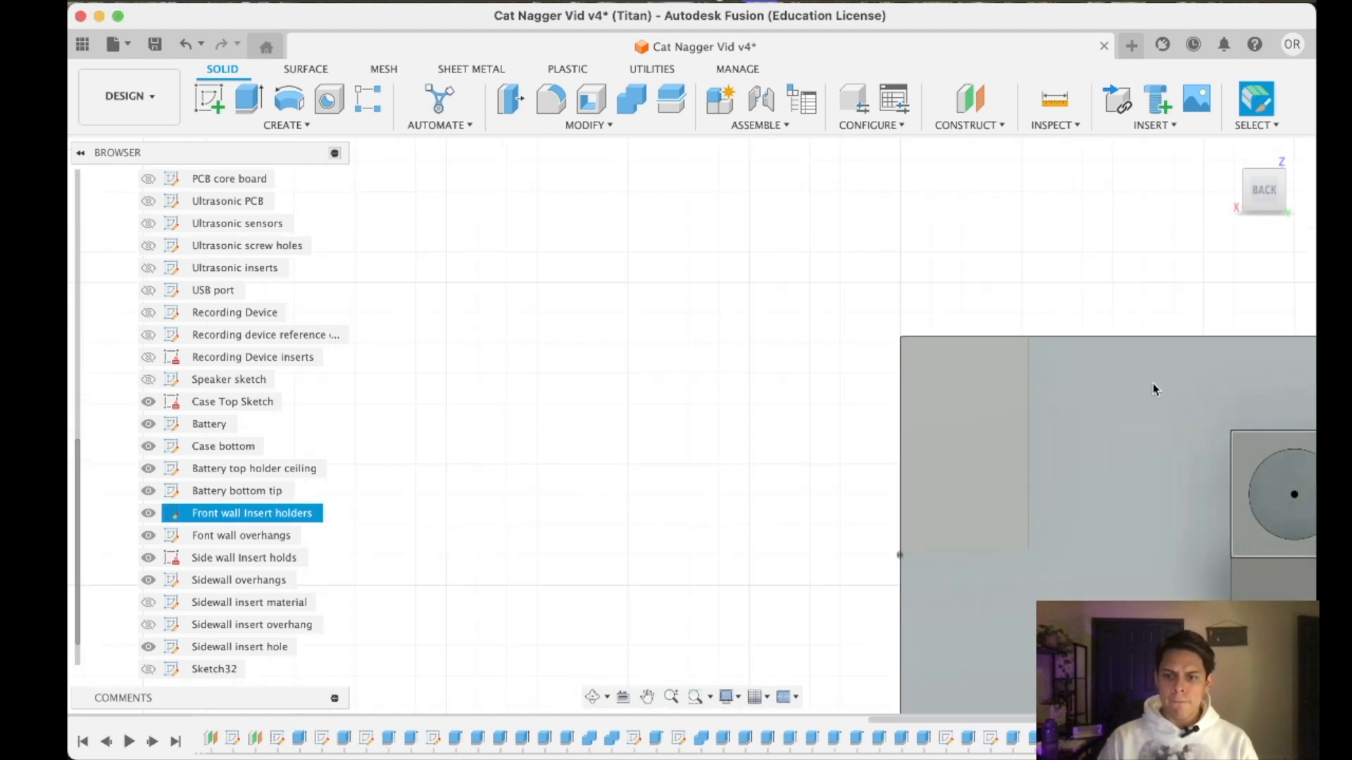
- Examine the extrusion settings of the feature built from the "Sidewall insert overhang" sketch
{"action": "right_click", "coordinate": [1118, 491]}
{"action": "left_click", "coordinate": [1177, 528]}
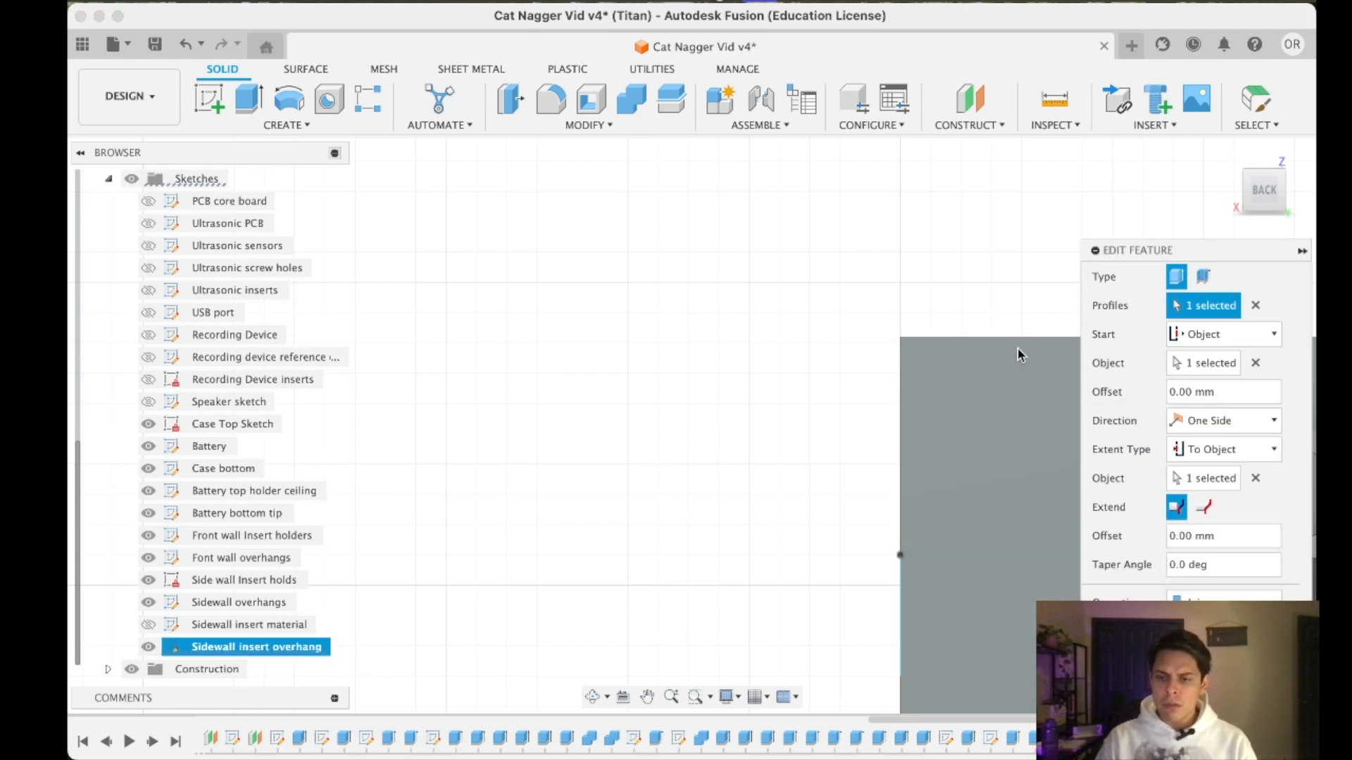
{"action": "key", "text": "Return"}
{"action": "right_click", "coordinate": [1118, 493]}
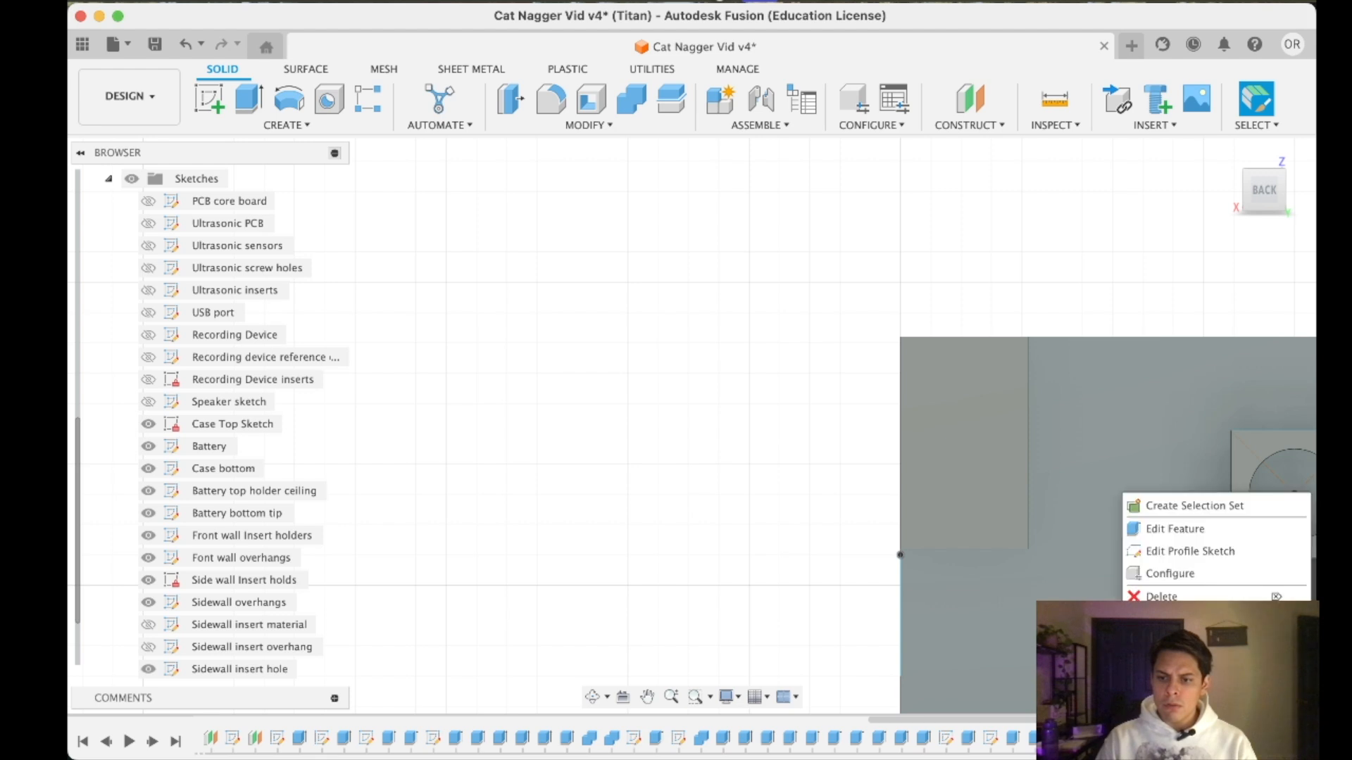
{"action": "left_click", "coordinate": [1169, 534]}
{"action": "key", "text": "Return"}
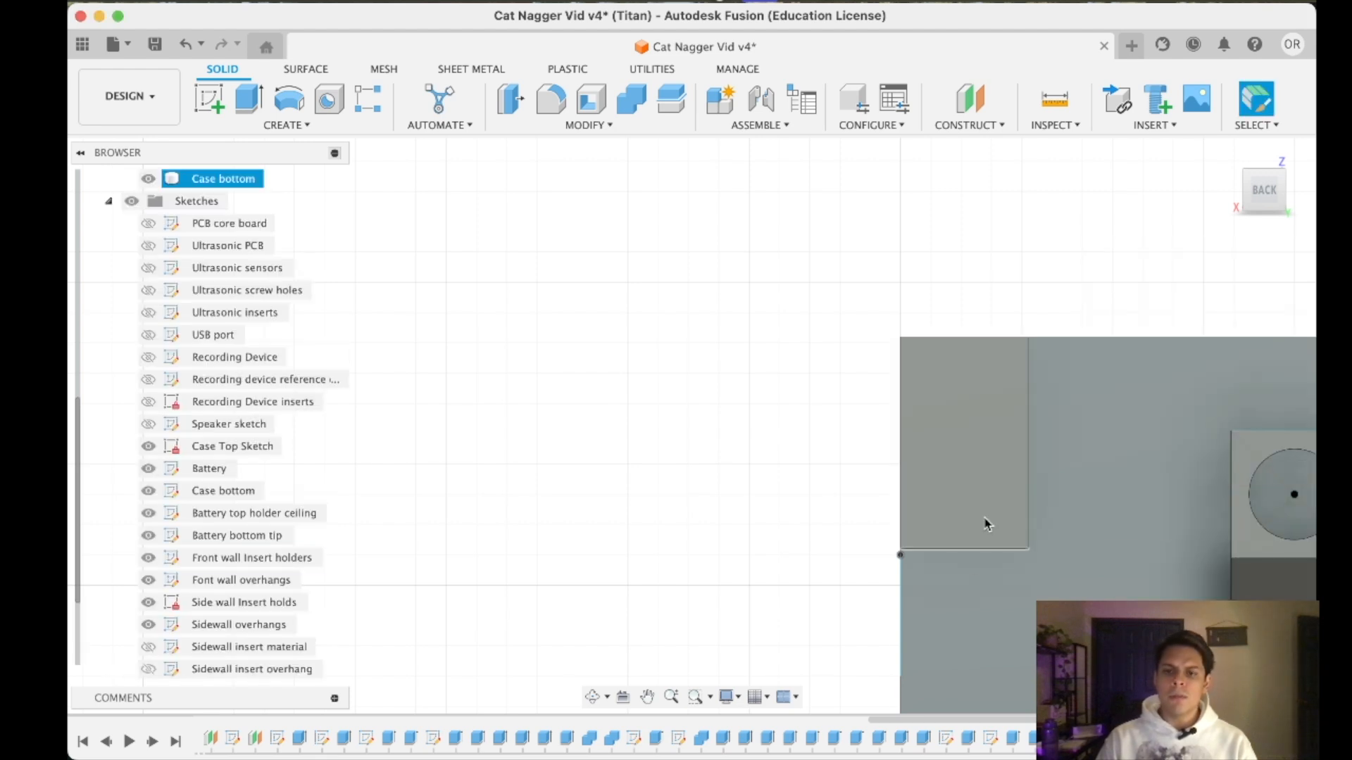
- Start a sketch on the case bottom's side face where the corner pad's lower end meets the wall
{"action": "left_click_drag", "start_coordinate": [1254, 201], "coordinate": [1301, 205]}
{"action": "left_click", "coordinate": [1246, 202]}
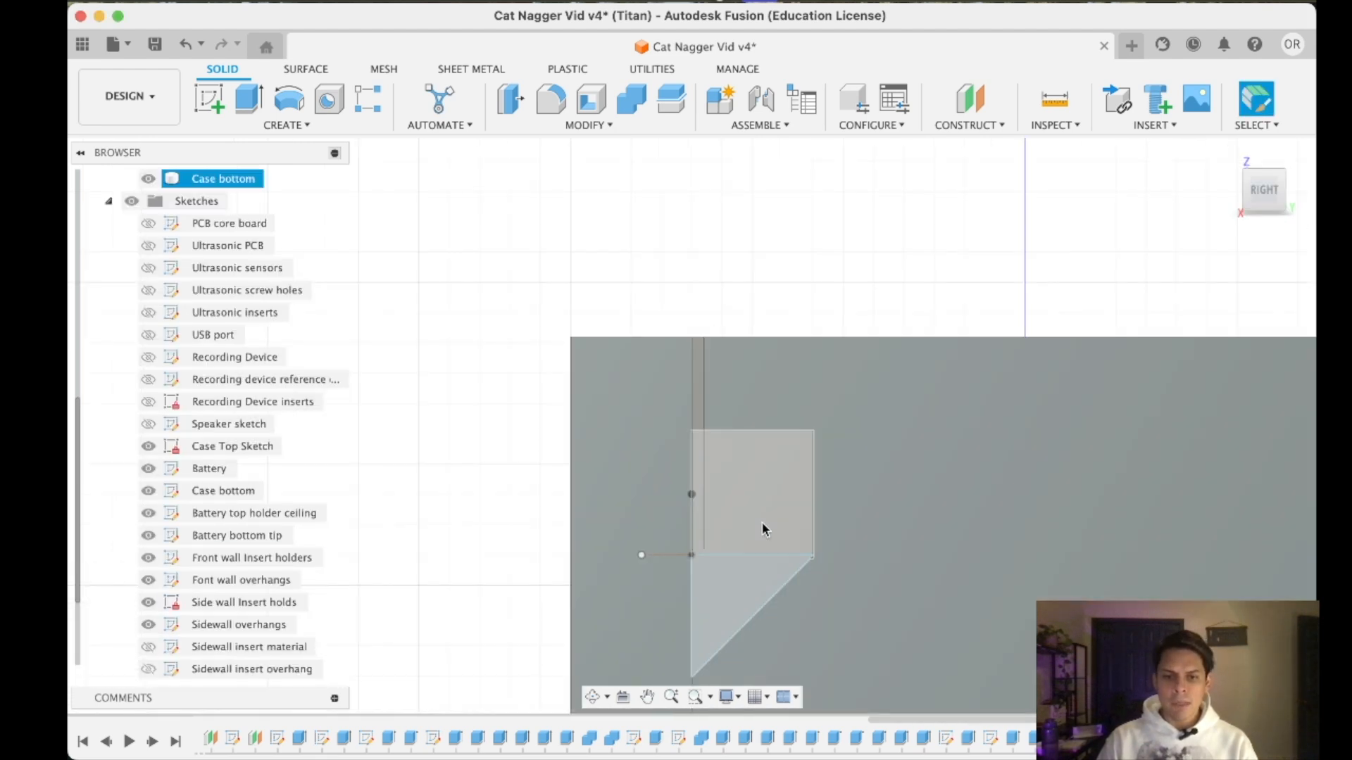
{"action": "scroll", "coordinate": [662, 549], "scroll_direction": "up", "scroll_amount": 5}
{"action": "scroll", "coordinate": [729, 583], "scroll_direction": "up", "scroll_amount": 3}
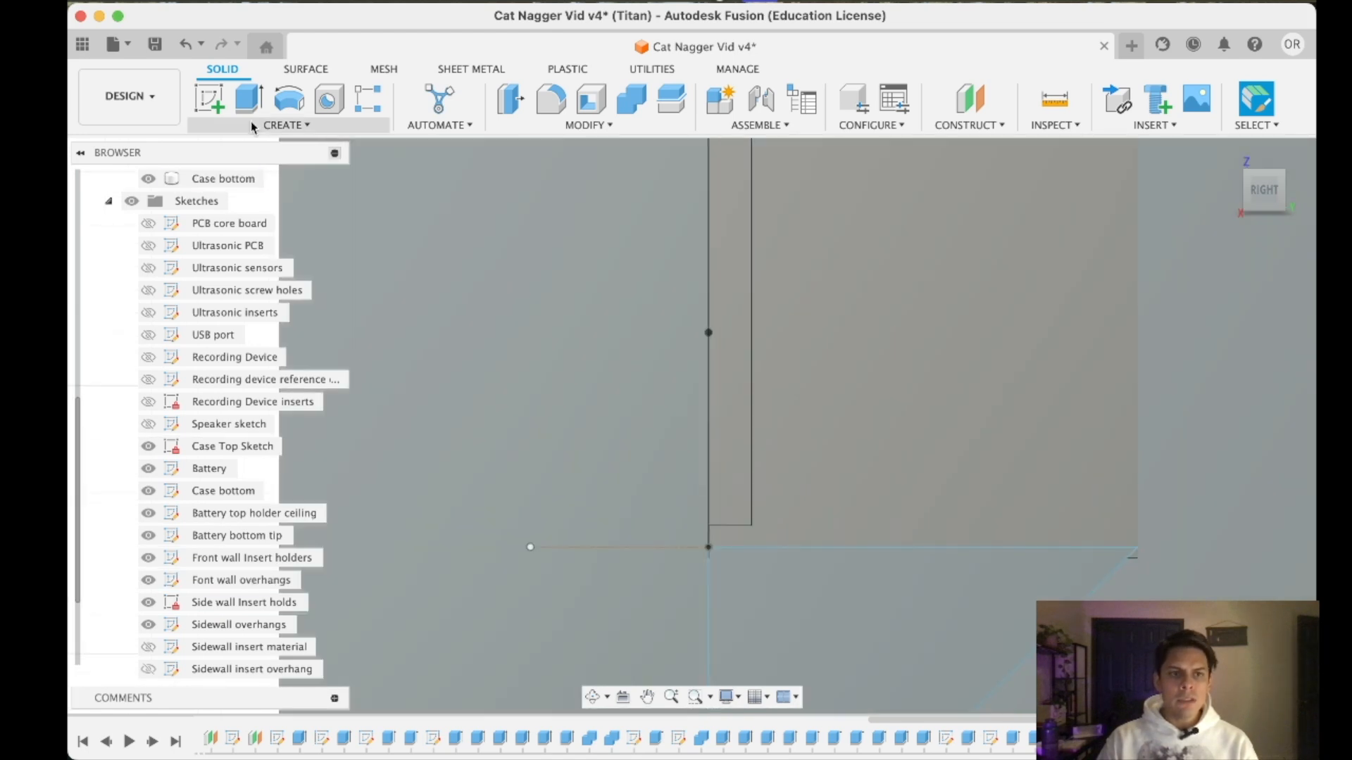
{"action": "left_click", "coordinate": [210, 100]}
{"action": "left_click", "coordinate": [726, 538]}
{"action": "scroll", "coordinate": [686, 489], "scroll_direction": "down", "scroll_amount": 10}
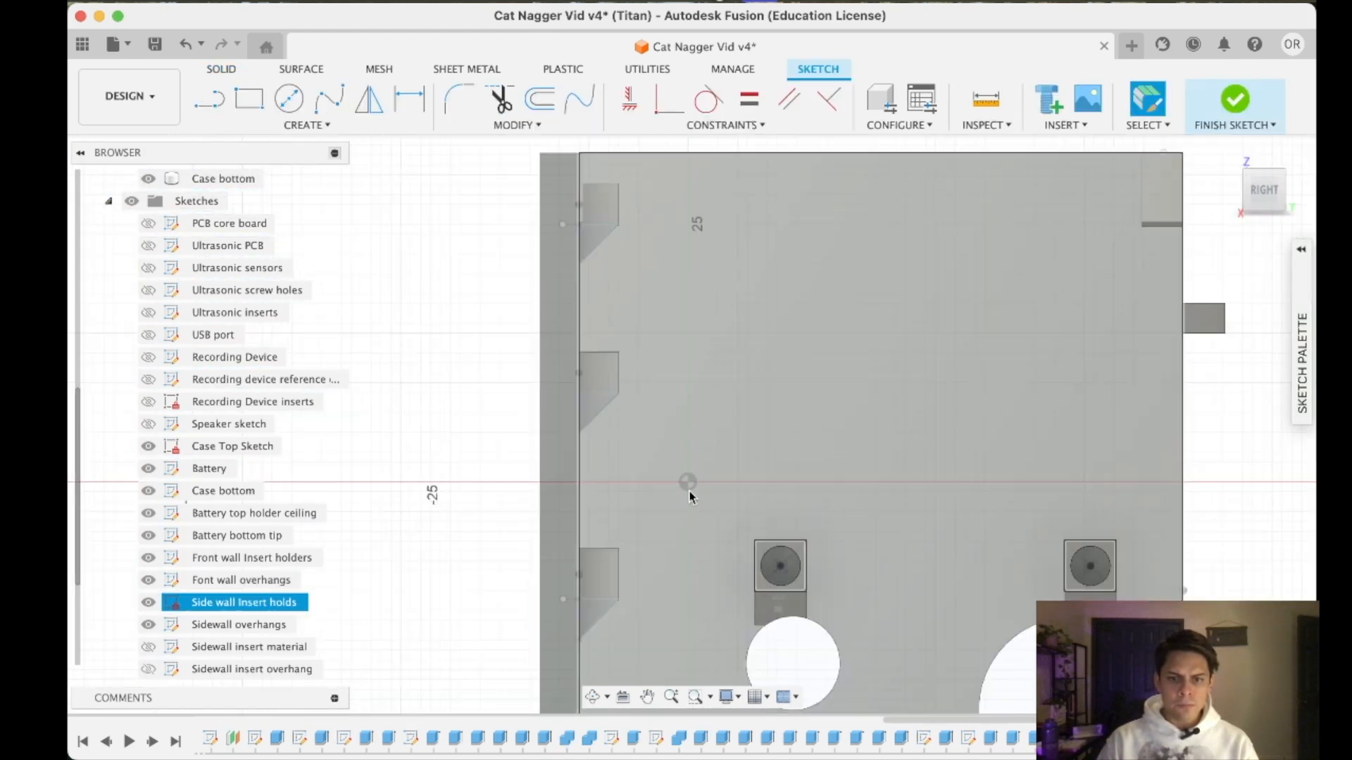
{"action": "scroll", "coordinate": [629, 339], "scroll_direction": "up", "scroll_amount": 8}
{"action": "scroll", "coordinate": [655, 390], "scroll_direction": "up", "scroll_amount": 4}
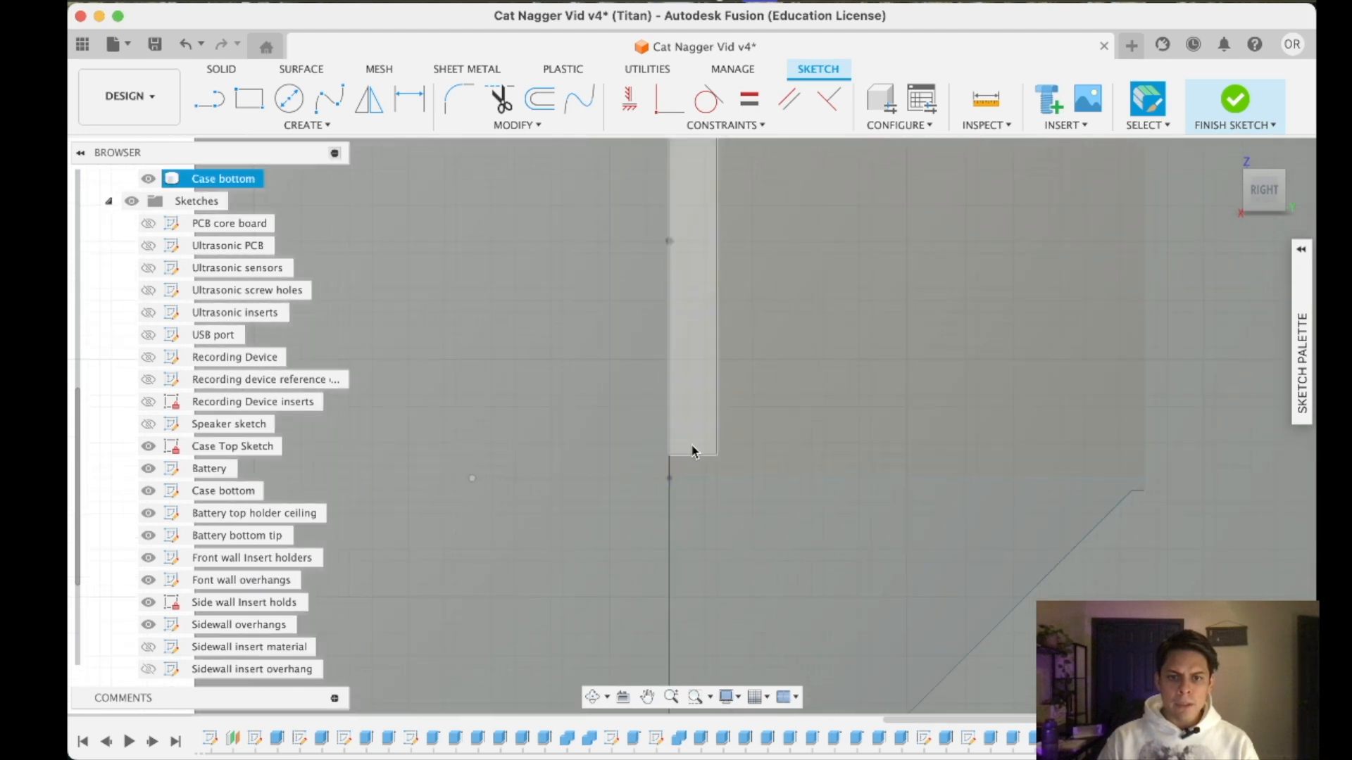
- Draw a 45-degree line from the corner pad's lower outer corner down to the wall's edge
{"action": "left_click", "coordinate": [213, 102]}
{"action": "scroll", "coordinate": [718, 458], "scroll_direction": "up", "scroll_amount": 2}
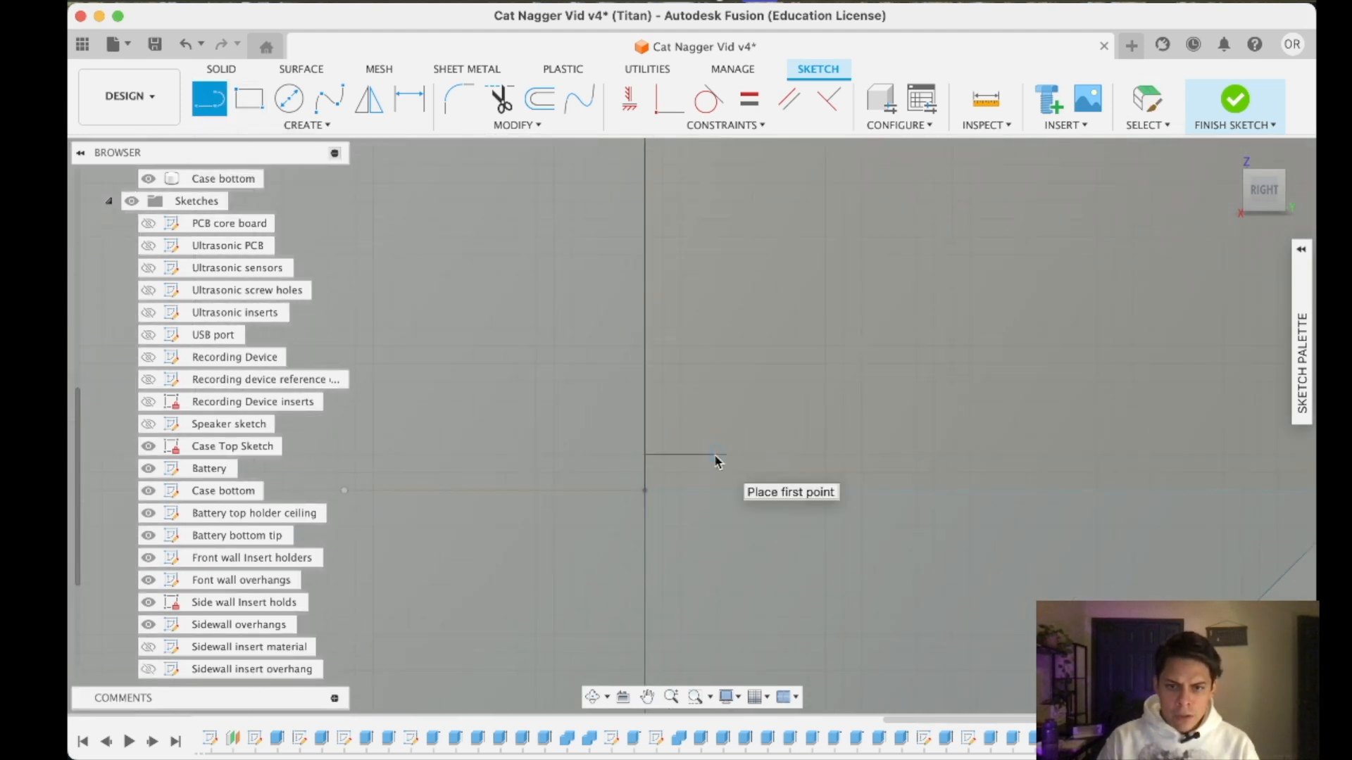
{"action": "left_click", "coordinate": [715, 455]}
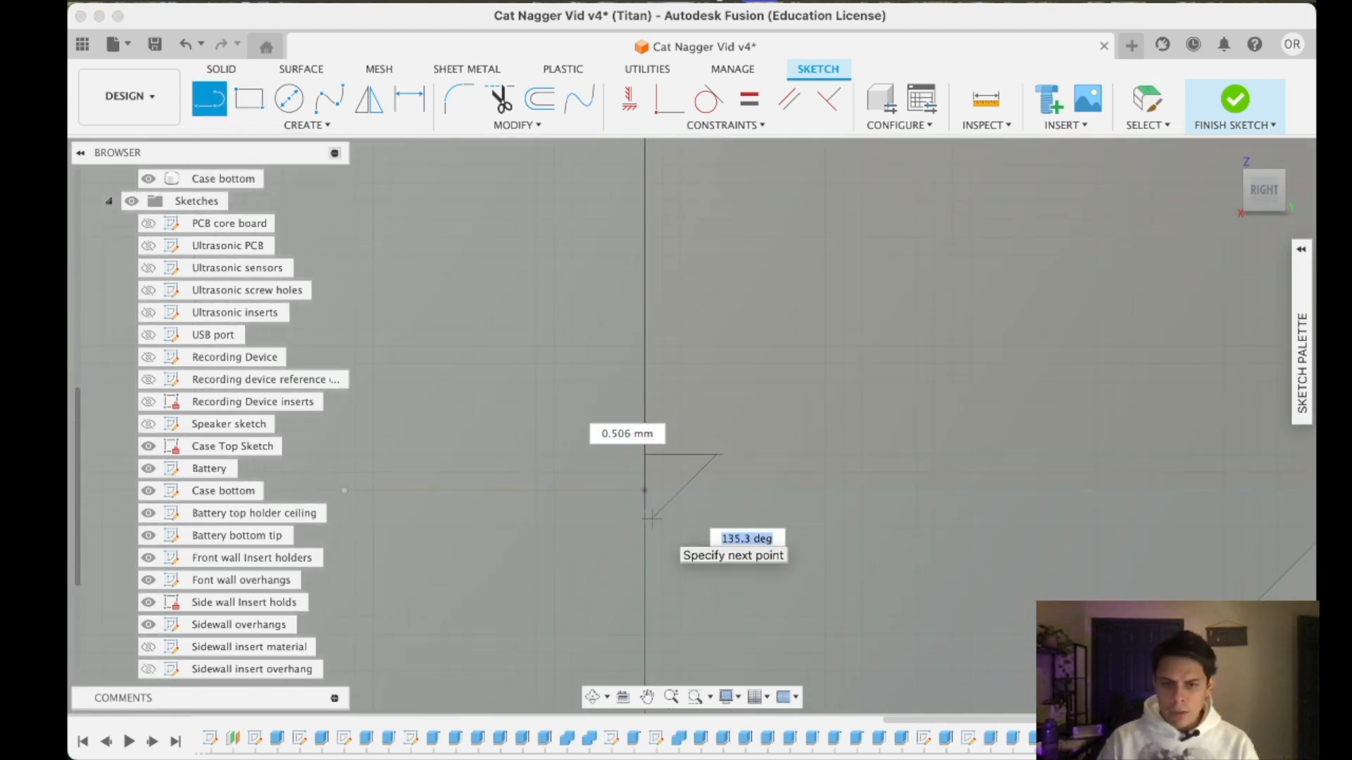
{"action": "type", "text": "45"}
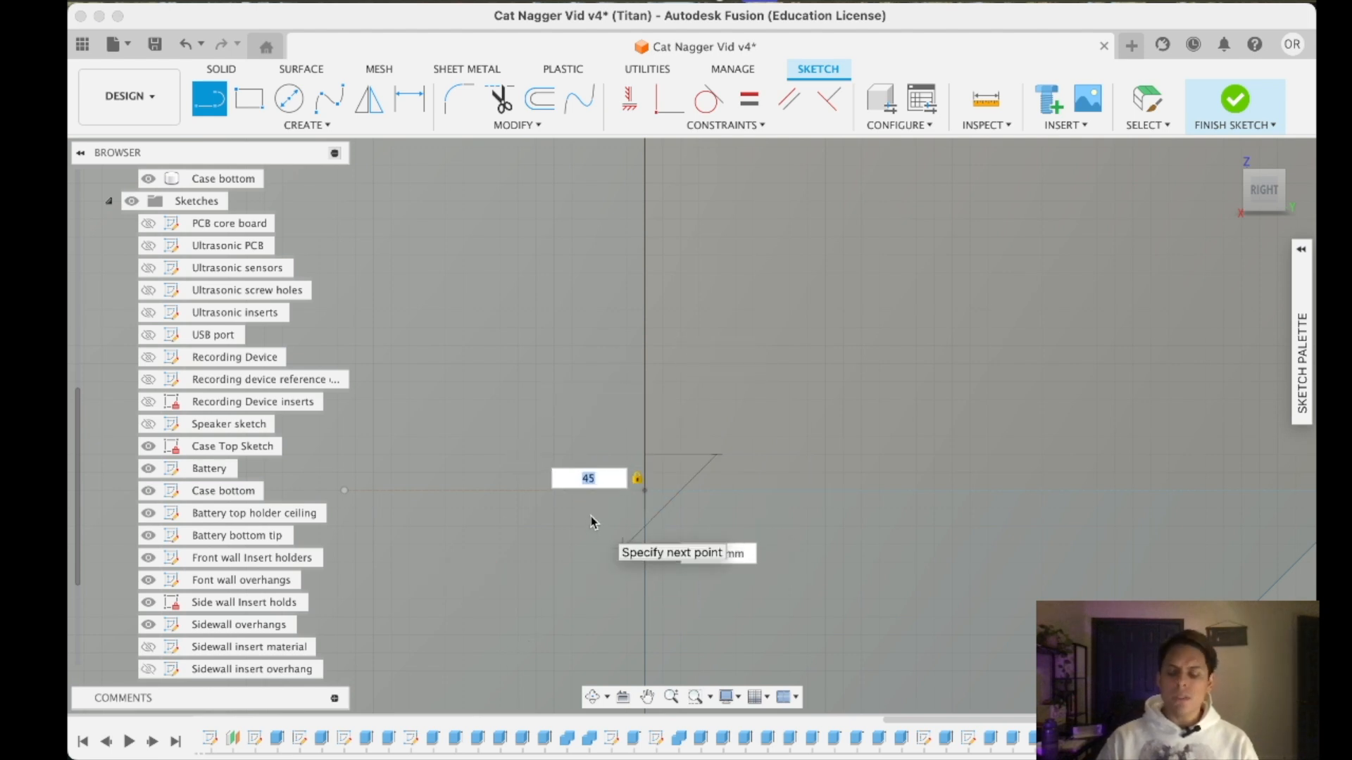
{"action": "key", "text": "Tab"}
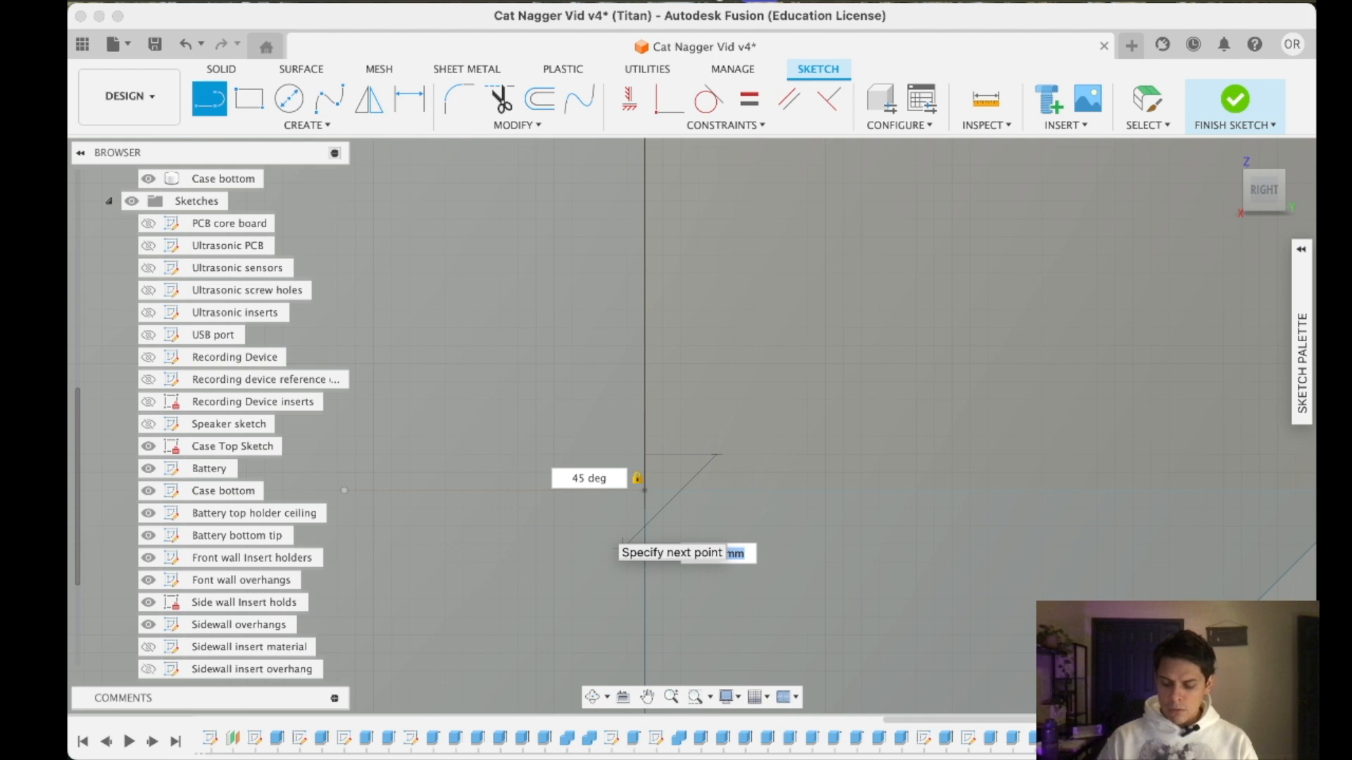
{"action": "left_click", "coordinate": [643, 526]}
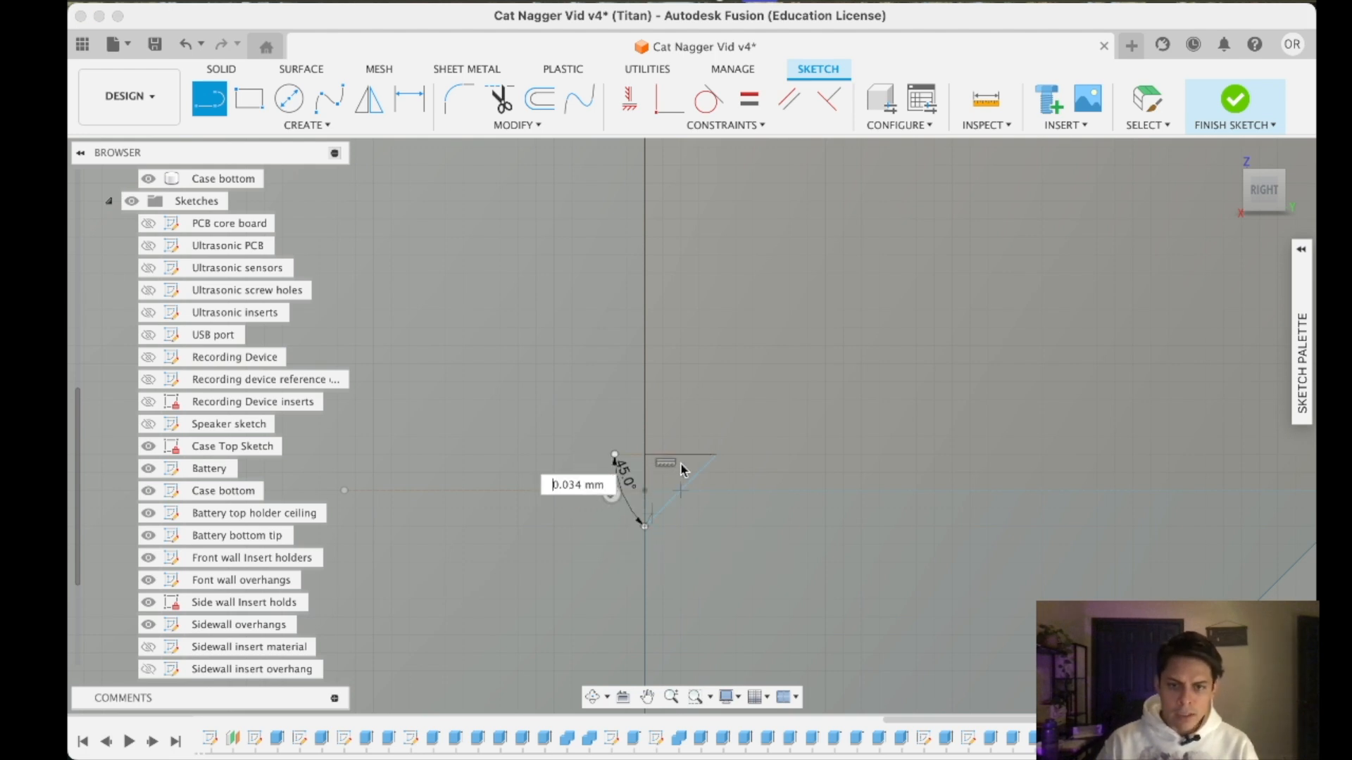
{"action": "key", "text": "Escape"}
{"action": "left_click", "coordinate": [221, 69]}
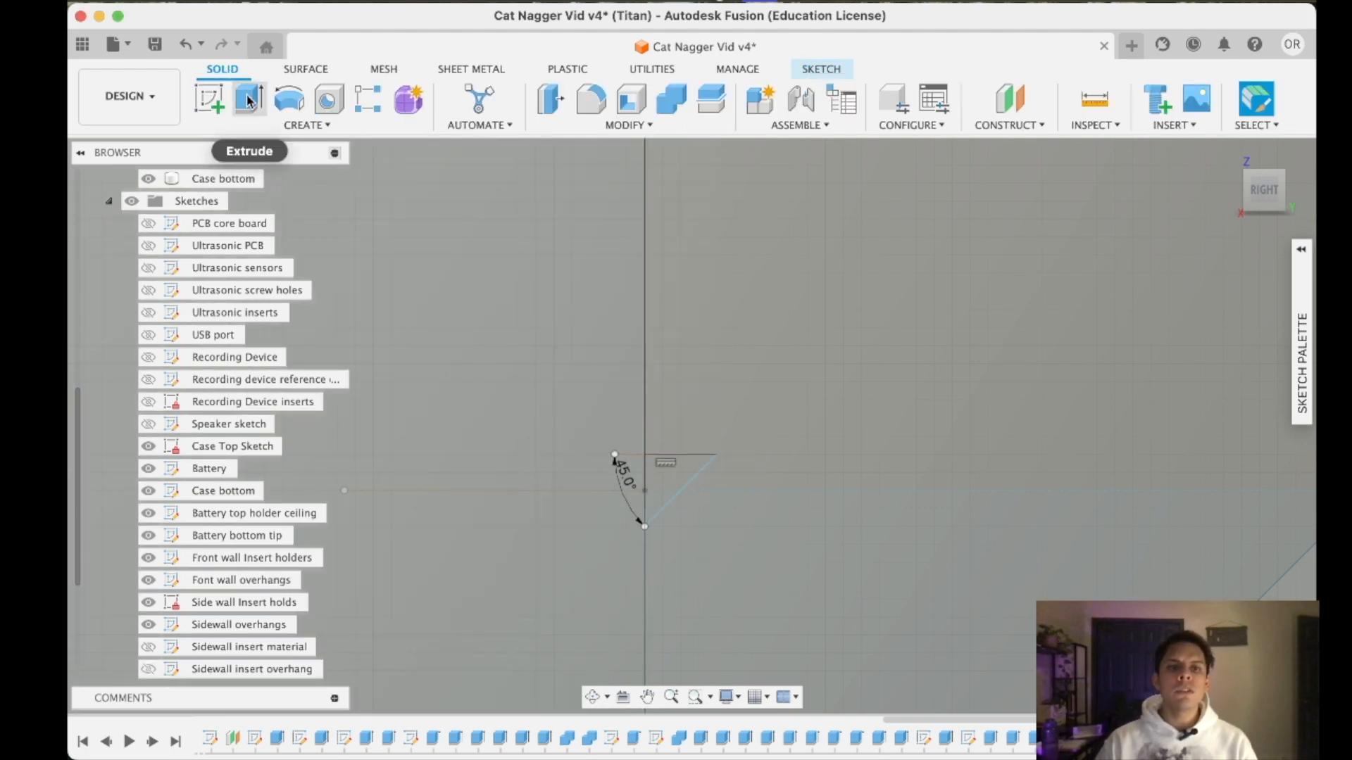
{"action": "left_click", "coordinate": [248, 98]}
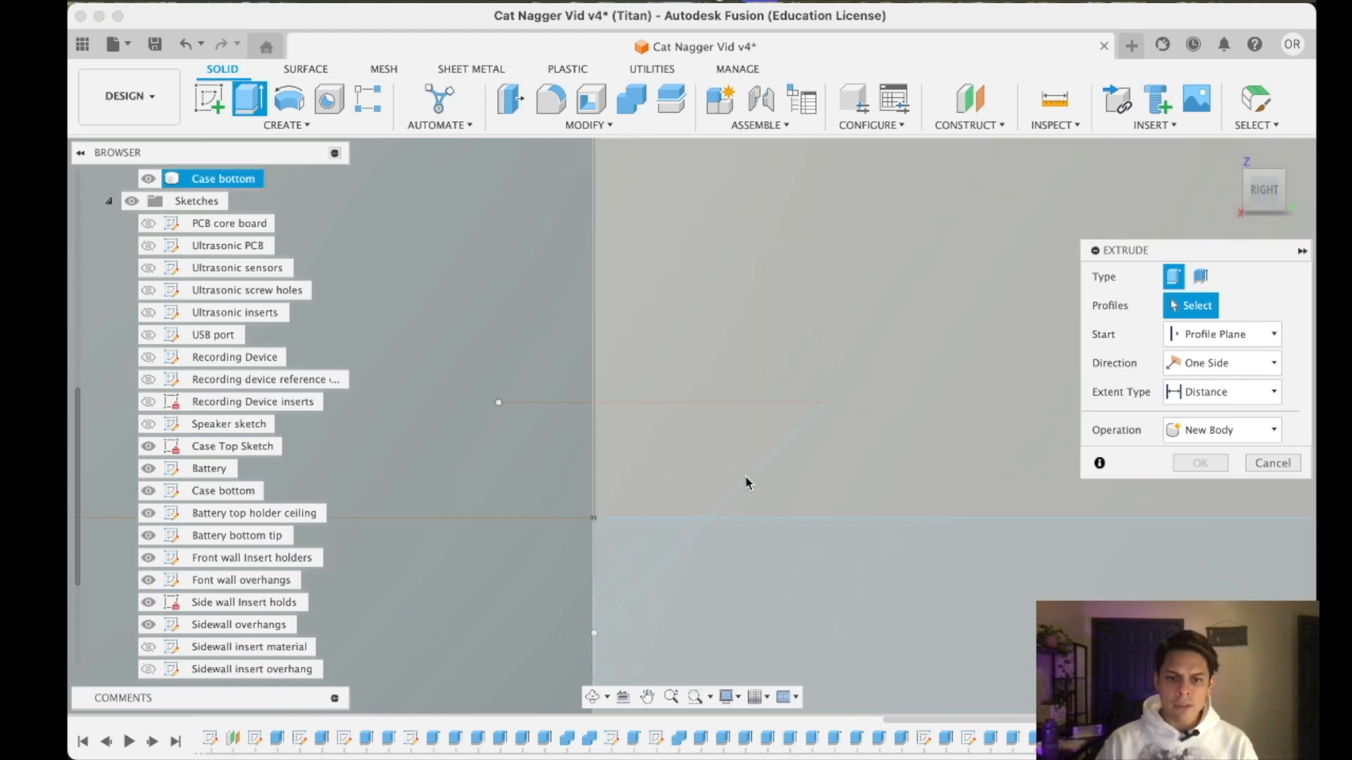
{"action": "scroll", "coordinate": [493, 436], "scroll_direction": "down", "scroll_amount": 5}
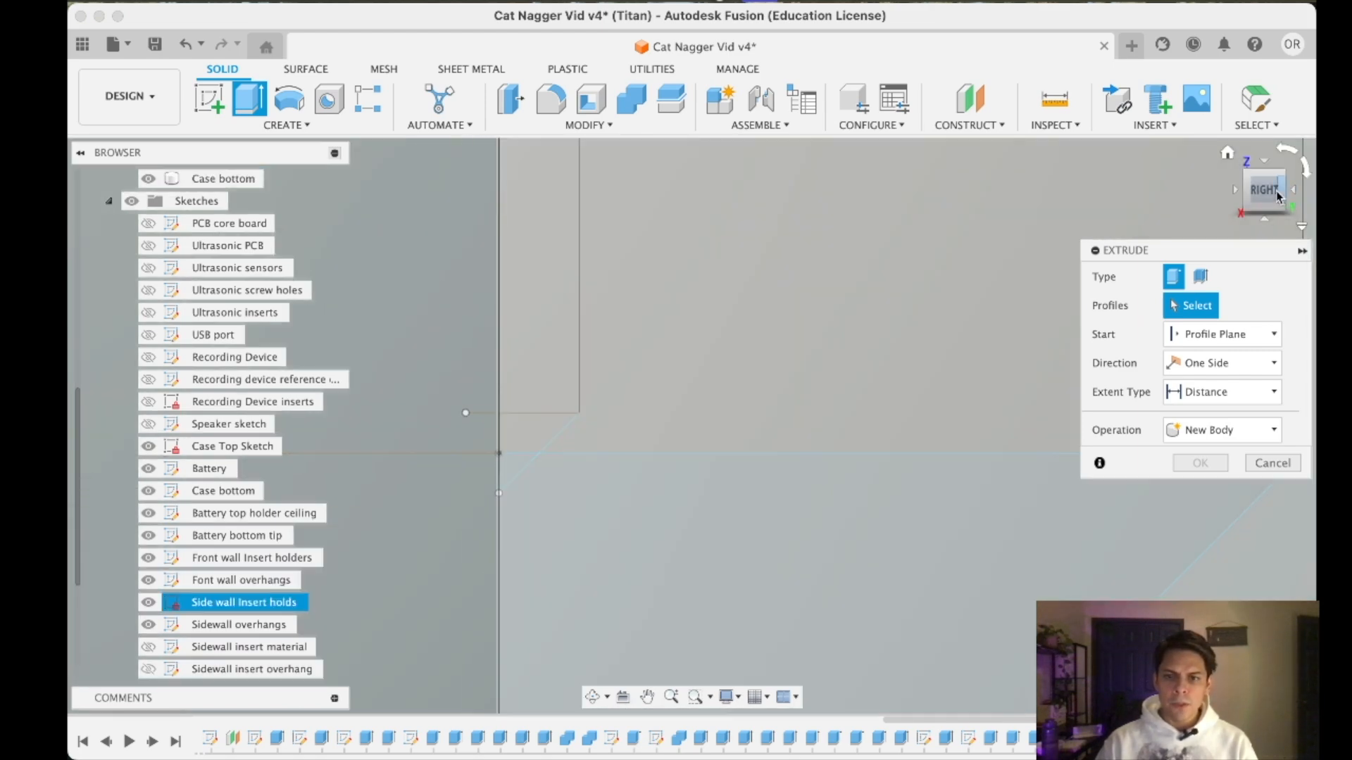
{"action": "left_click_drag", "start_coordinate": [1277, 190], "coordinate": [1263, 196]}
{"action": "key", "text": "Escape"}
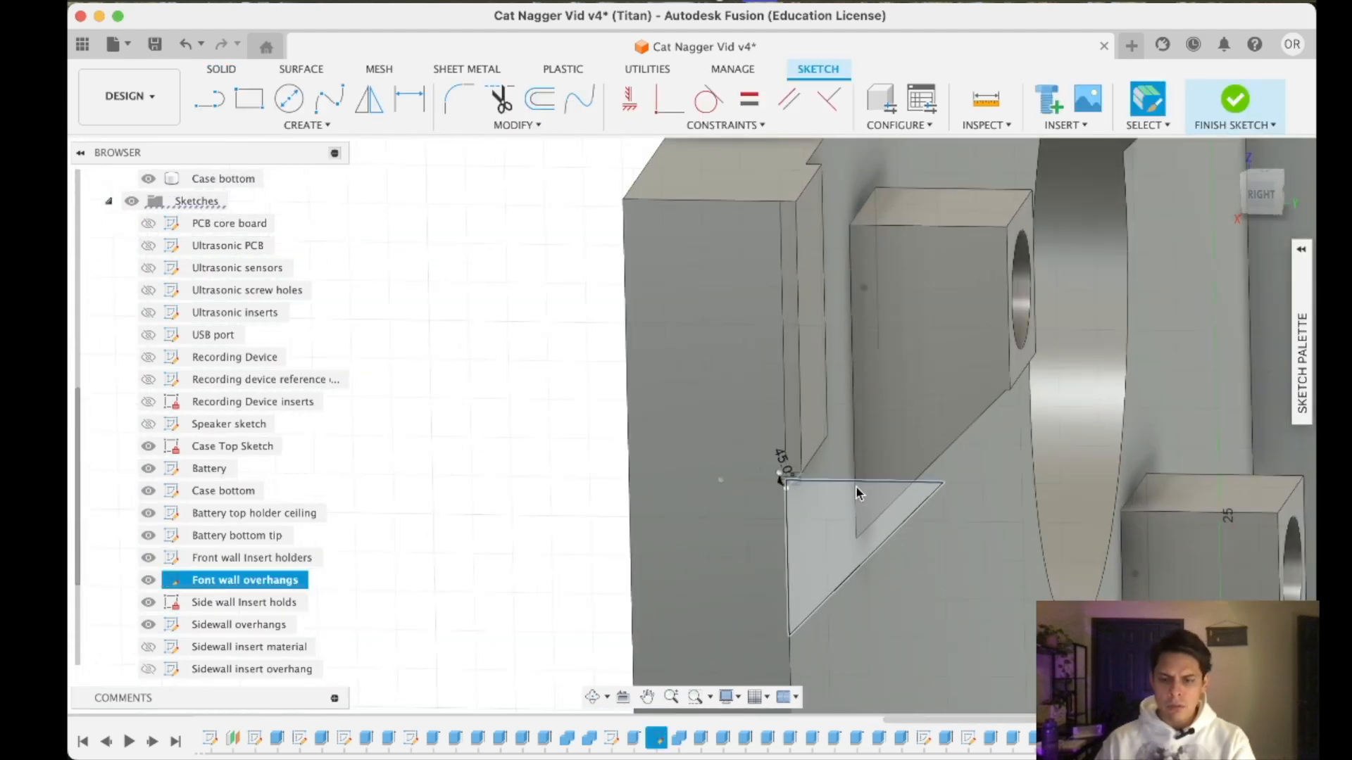
- Hide the "Font wall overhangs" sketch to clear the area under the corner pad
{"action": "scroll", "coordinate": [856, 486], "scroll_direction": "down", "scroll_amount": 2}
{"action": "scroll", "coordinate": [855, 486], "scroll_direction": "up", "scroll_amount": 5}
{"action": "scroll", "coordinate": [760, 484], "scroll_direction": "up", "scroll_amount": 8}
{"action": "scroll", "coordinate": [756, 456], "scroll_direction": "up", "scroll_amount": 2}
{"action": "scroll", "coordinate": [817, 500], "scroll_direction": "down", "scroll_amount": 2}
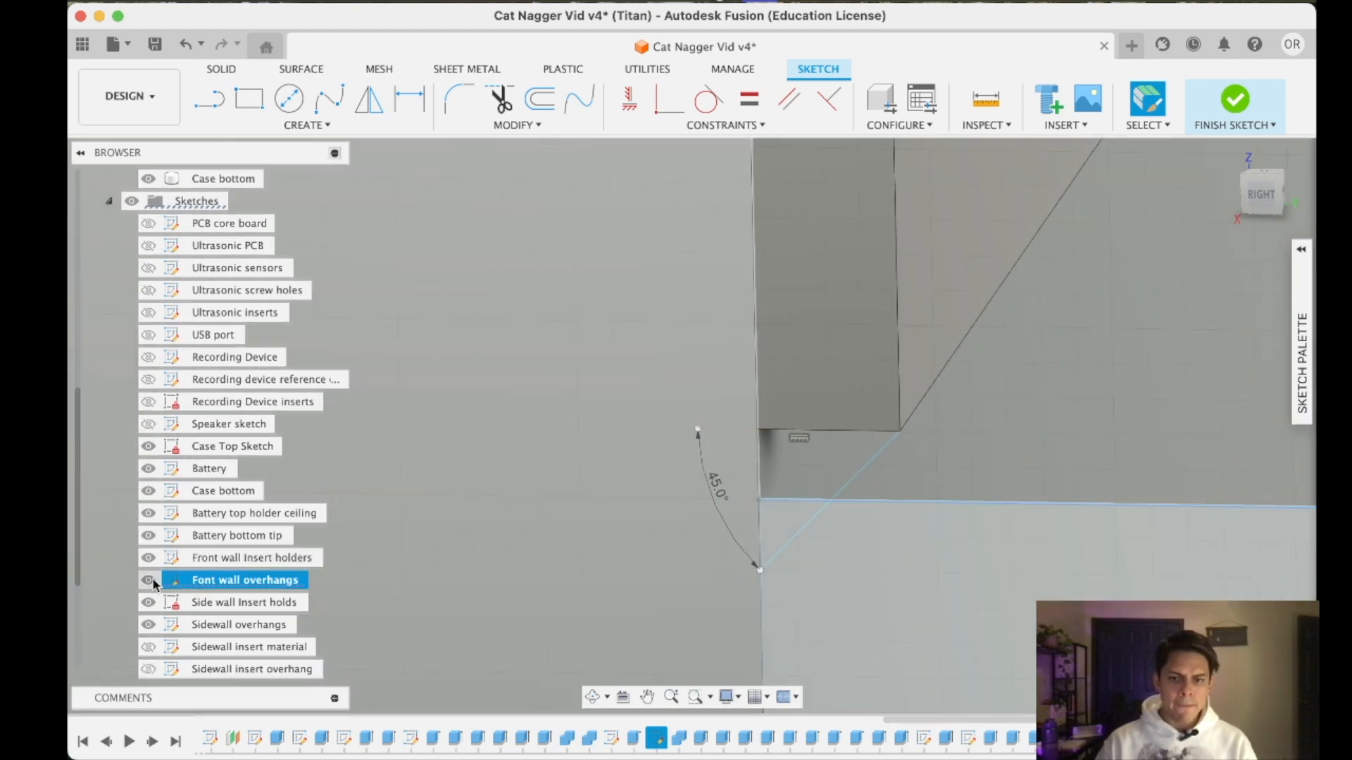
{"action": "left_click", "coordinate": [150, 581]}
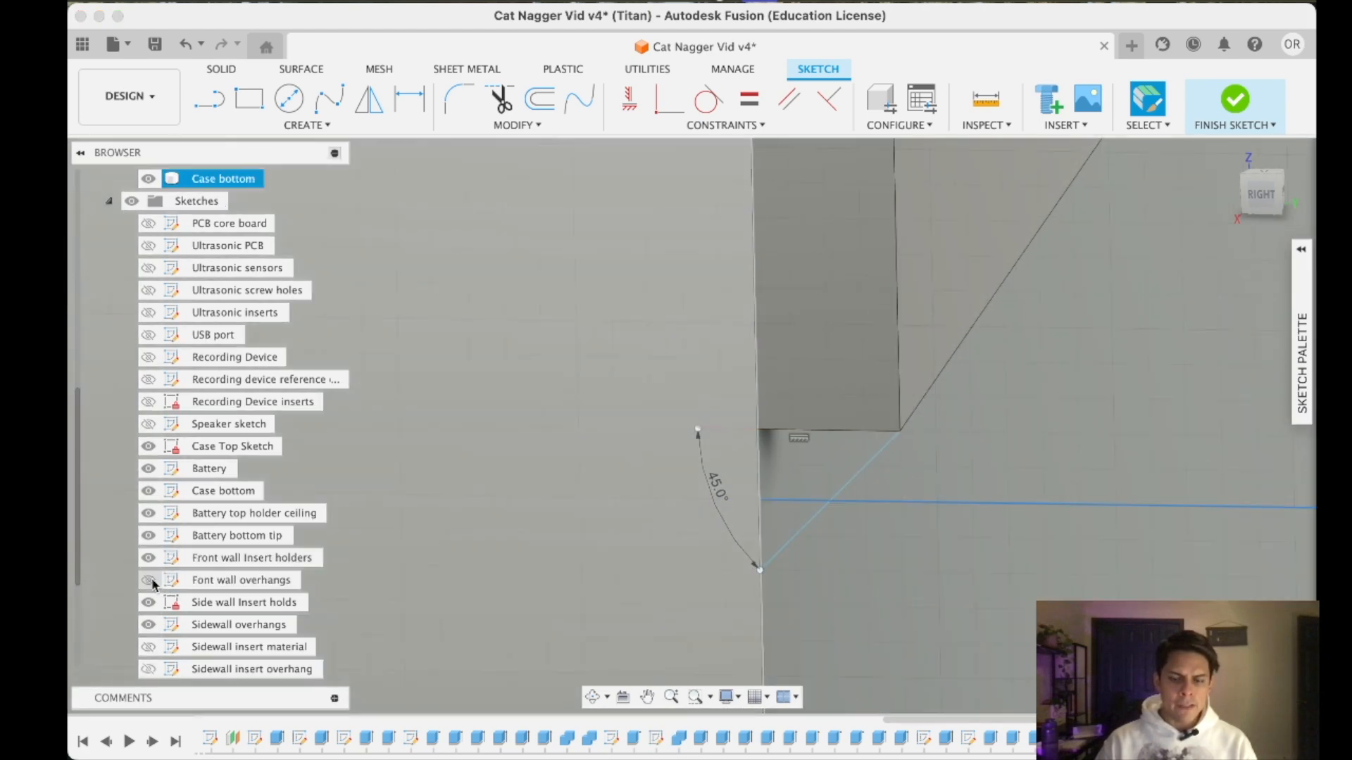
- Try to select and extrude the small triangular area beneath the corner pad
{"action": "scroll", "coordinate": [693, 541], "scroll_direction": "down", "scroll_amount": 10}
{"action": "left_click", "coordinate": [763, 539]}
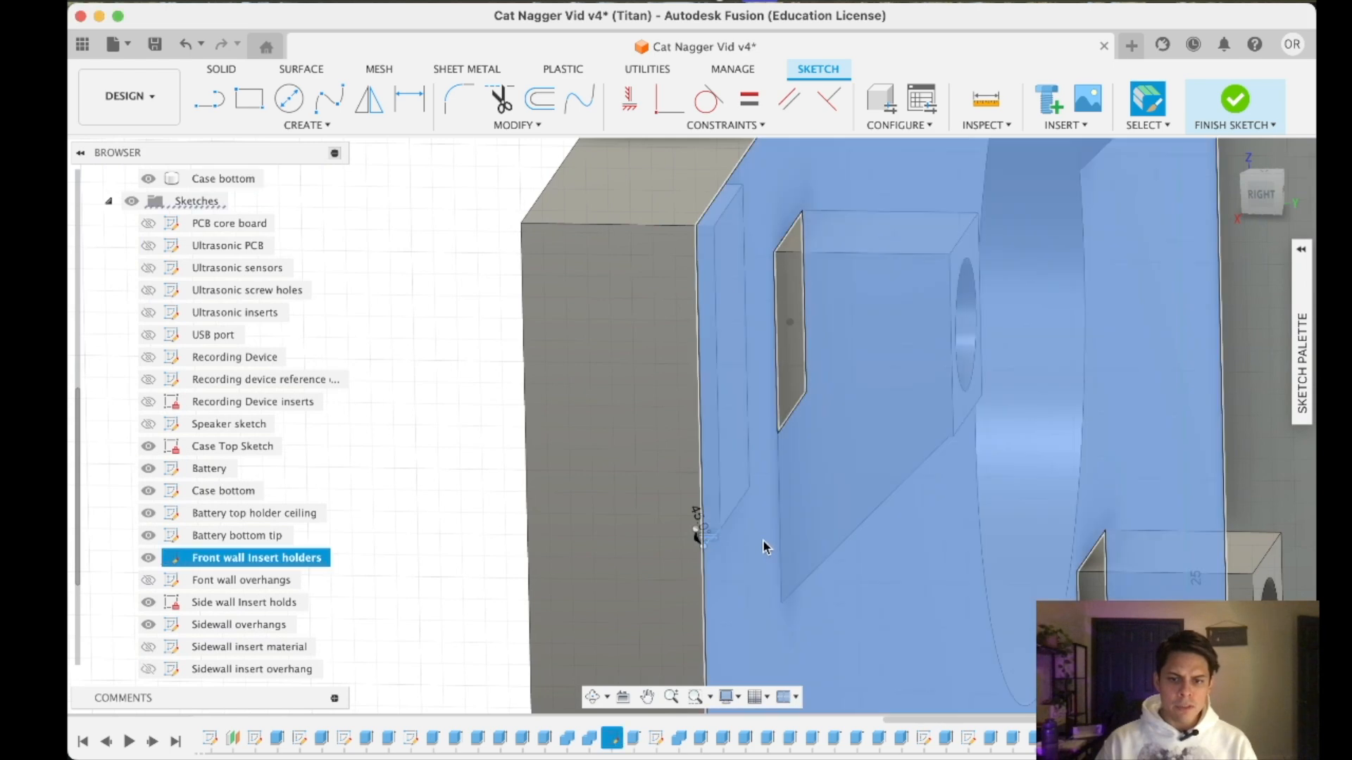
{"action": "scroll", "coordinate": [649, 528], "scroll_direction": "down", "scroll_amount": 3}
{"action": "scroll", "coordinate": [676, 517], "scroll_direction": "up", "scroll_amount": 5}
{"action": "left_click", "coordinate": [586, 545]}
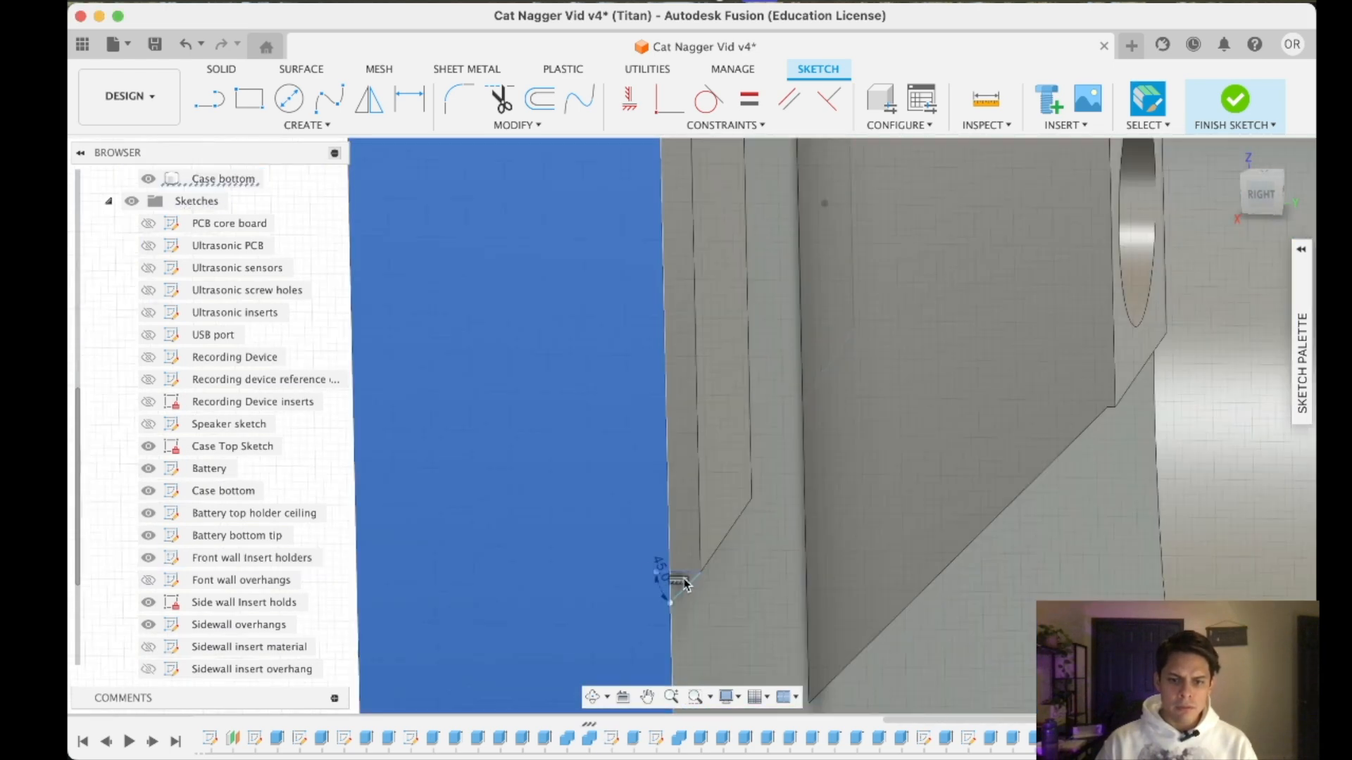
{"action": "scroll", "coordinate": [680, 580], "scroll_direction": "up", "scroll_amount": 6}
{"action": "left_click", "coordinate": [427, 199]}
{"action": "key", "text": "e"}
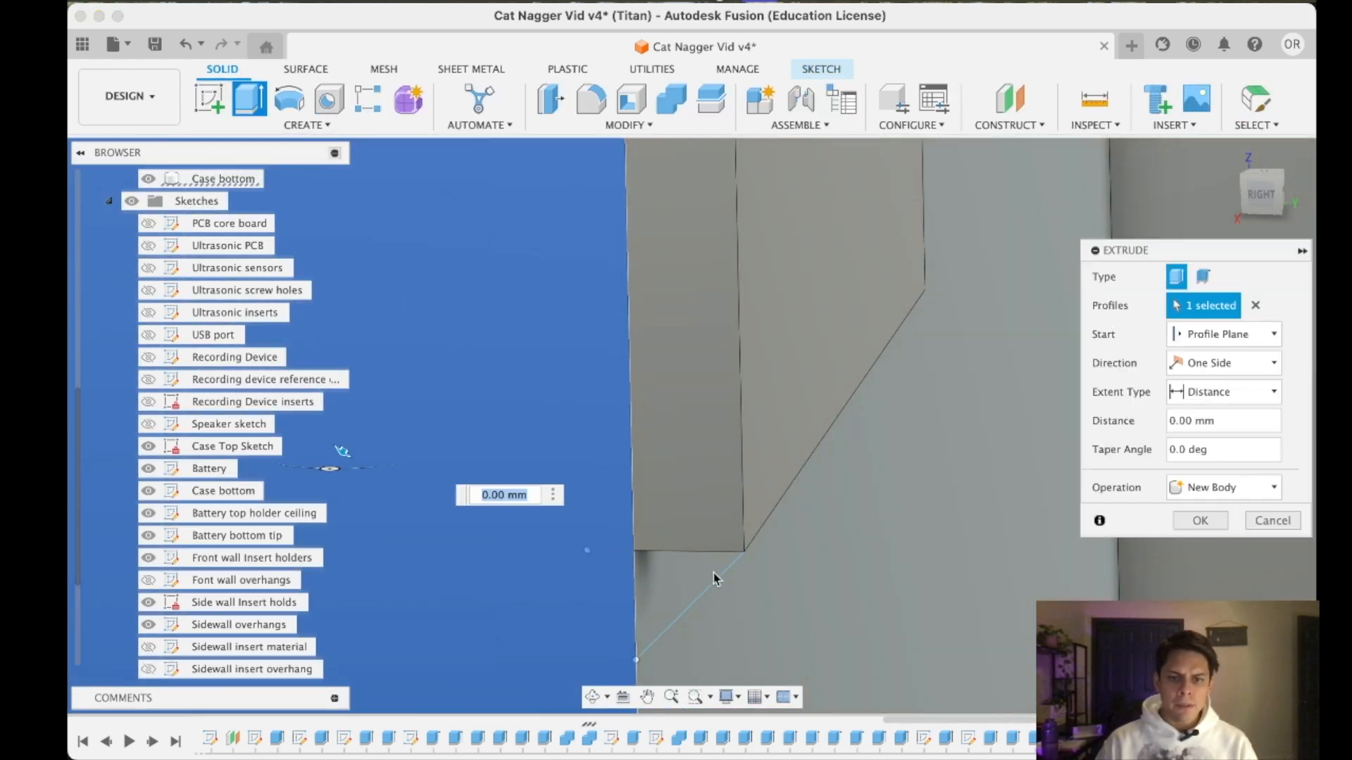
{"action": "key", "text": "Escape"}
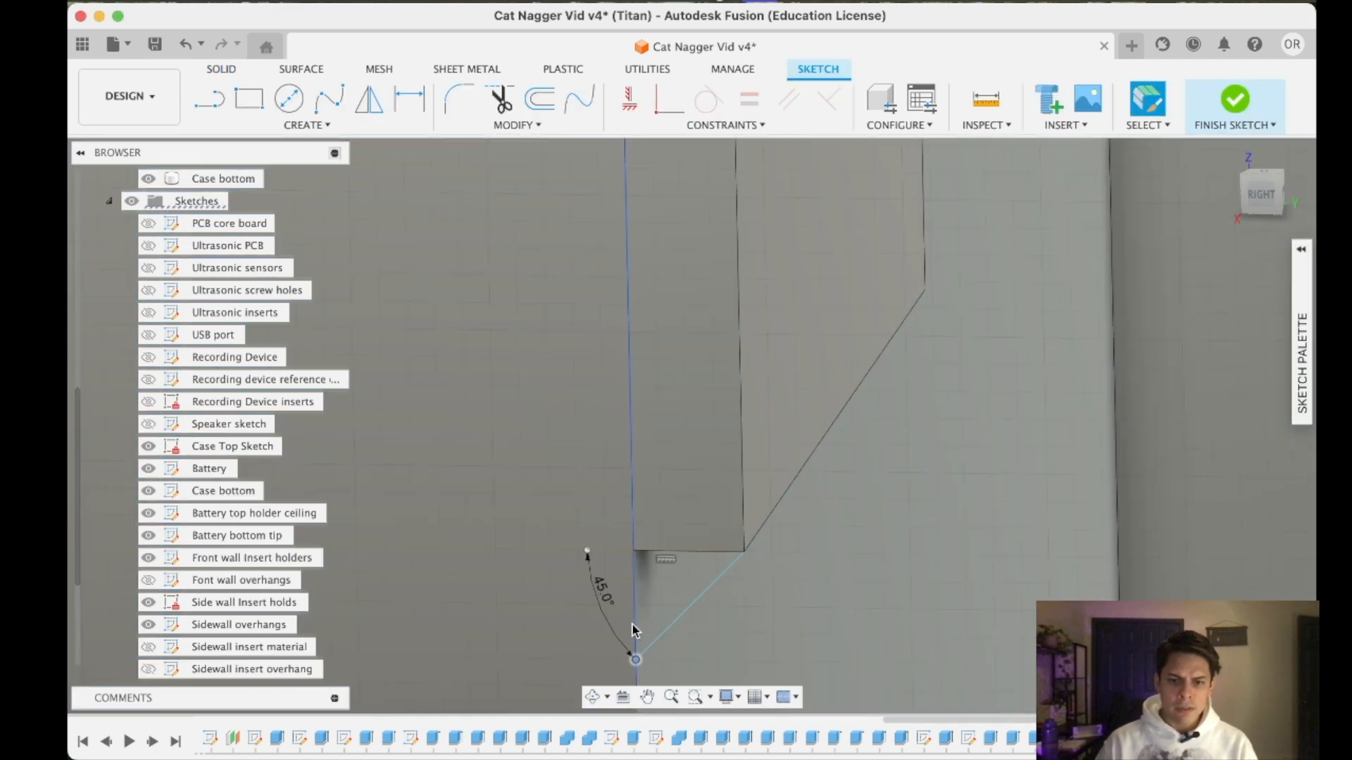
{"action": "key", "text": "Escape"}
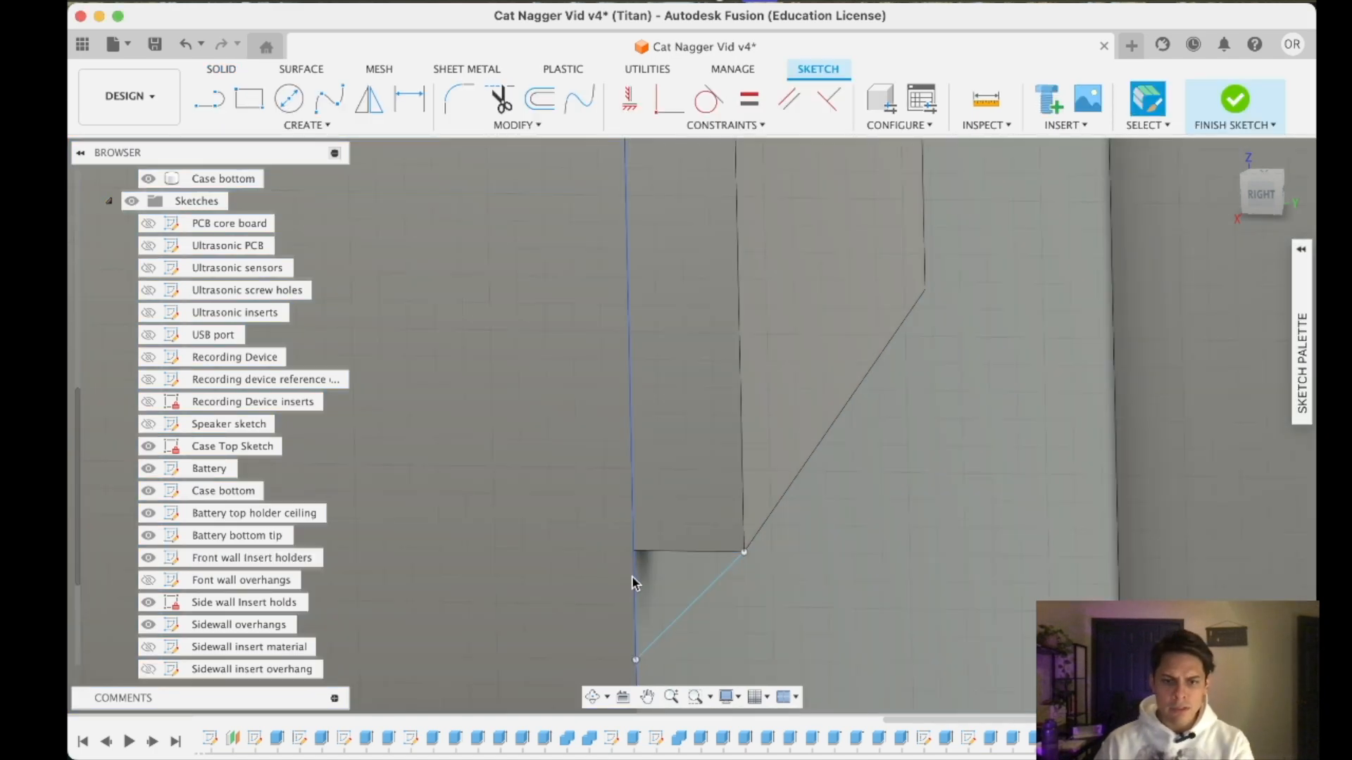
{"action": "double_click", "coordinate": [632, 587]}
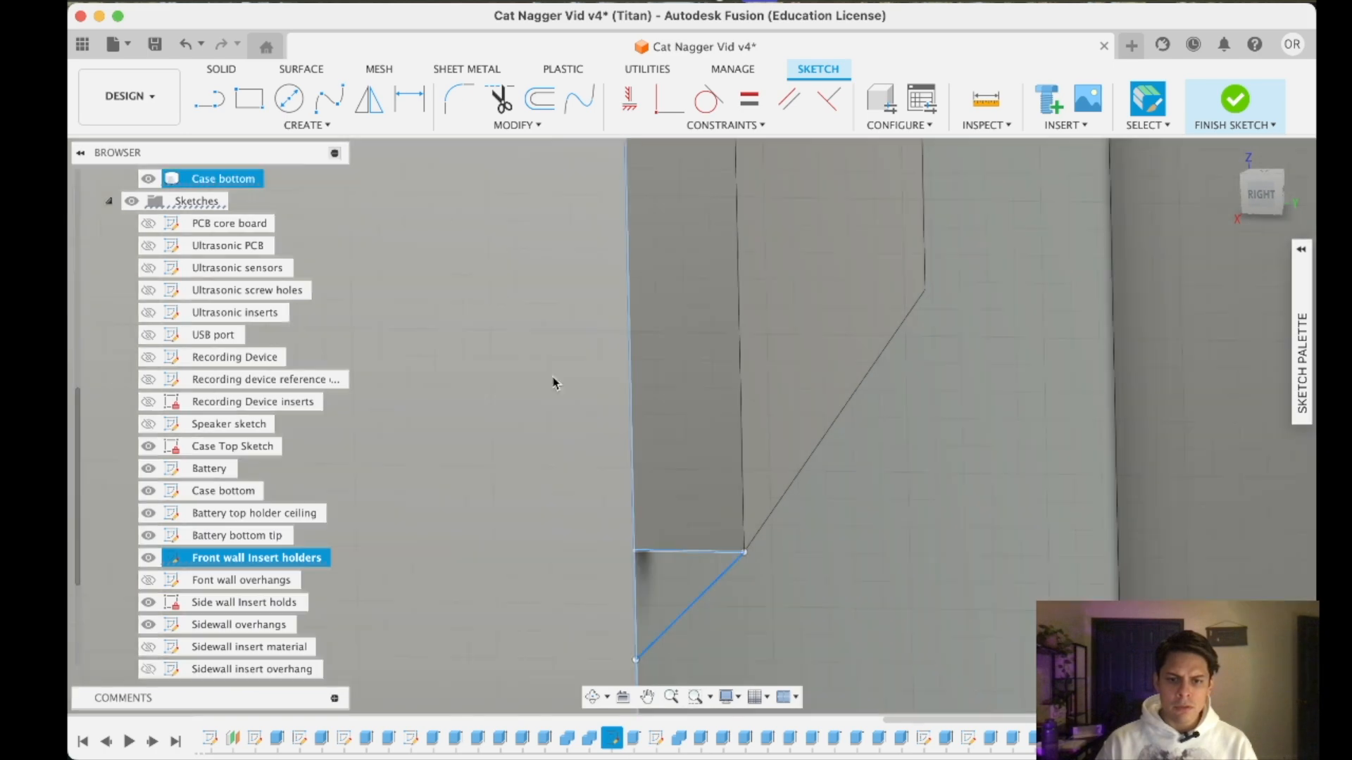
{"action": "key", "text": "e"}
{"action": "key", "text": "Escape"}
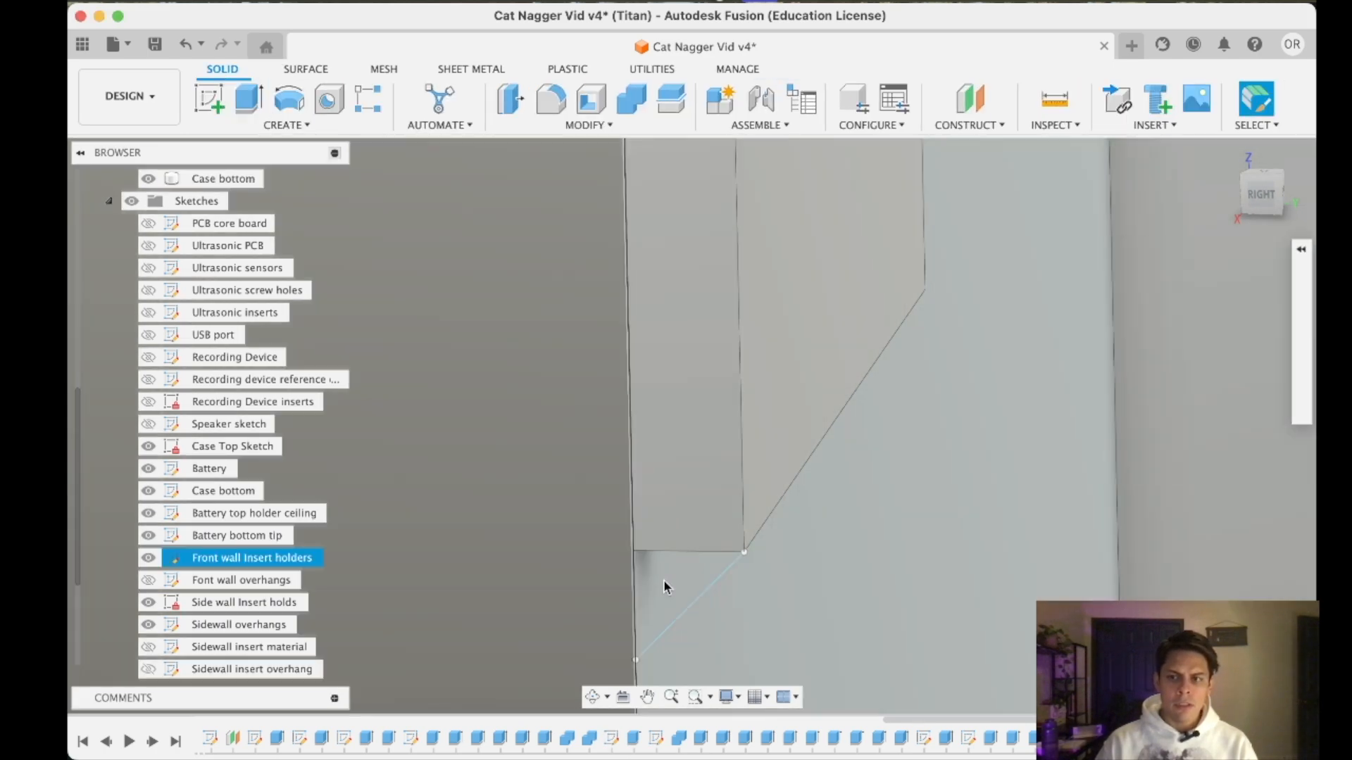
- Close the support triangle with a vertical line along the wall edge and a horizontal line along the pad's lower edge
{"action": "left_click", "coordinate": [1263, 196]}
{"action": "middle_click_drag", "start_coordinate": [698, 622], "coordinate": [749, 493]}
{"action": "scroll", "coordinate": [726, 479], "scroll_direction": "up", "scroll_amount": 5}
{"action": "key", "text": "l"}
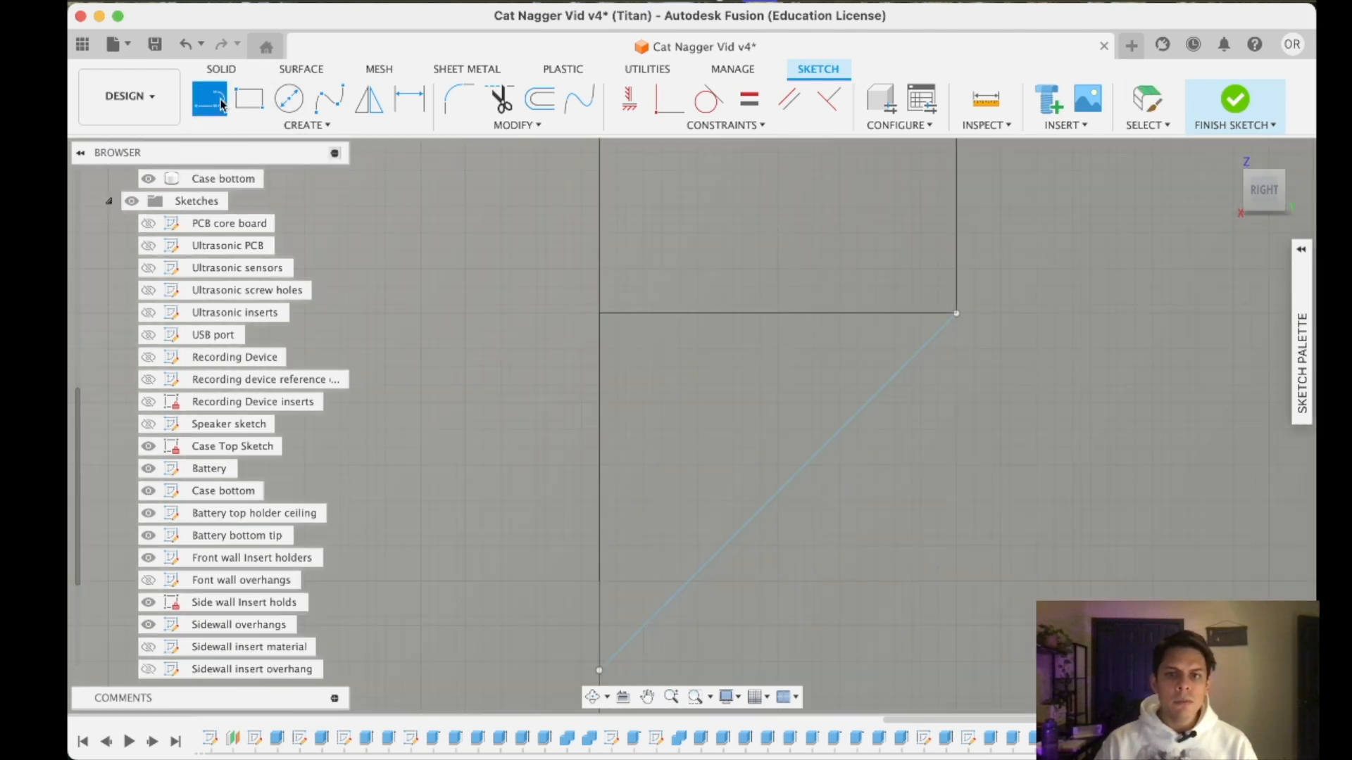
{"action": "left_click", "coordinate": [599, 313]}
{"action": "left_click", "coordinate": [599, 670]}
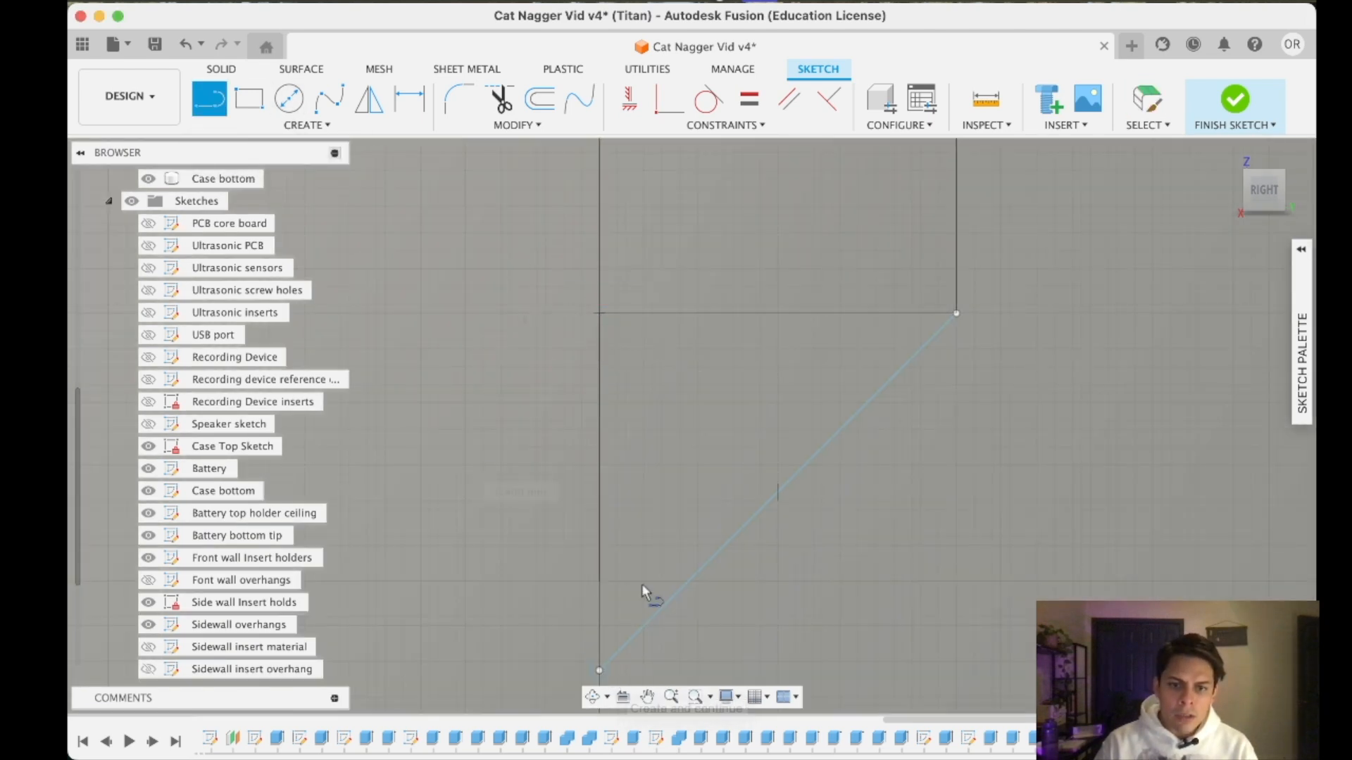
{"action": "left_click", "coordinate": [599, 314]}
{"action": "left_click", "coordinate": [956, 313]}
{"action": "key", "text": "Escape"}
- Begin extruding the support triangle, with its start set to the corner pad's near side face as the object
{"action": "left_click", "coordinate": [221, 68]}
{"action": "left_click", "coordinate": [249, 98]}
{"action": "left_click", "coordinate": [842, 393]}
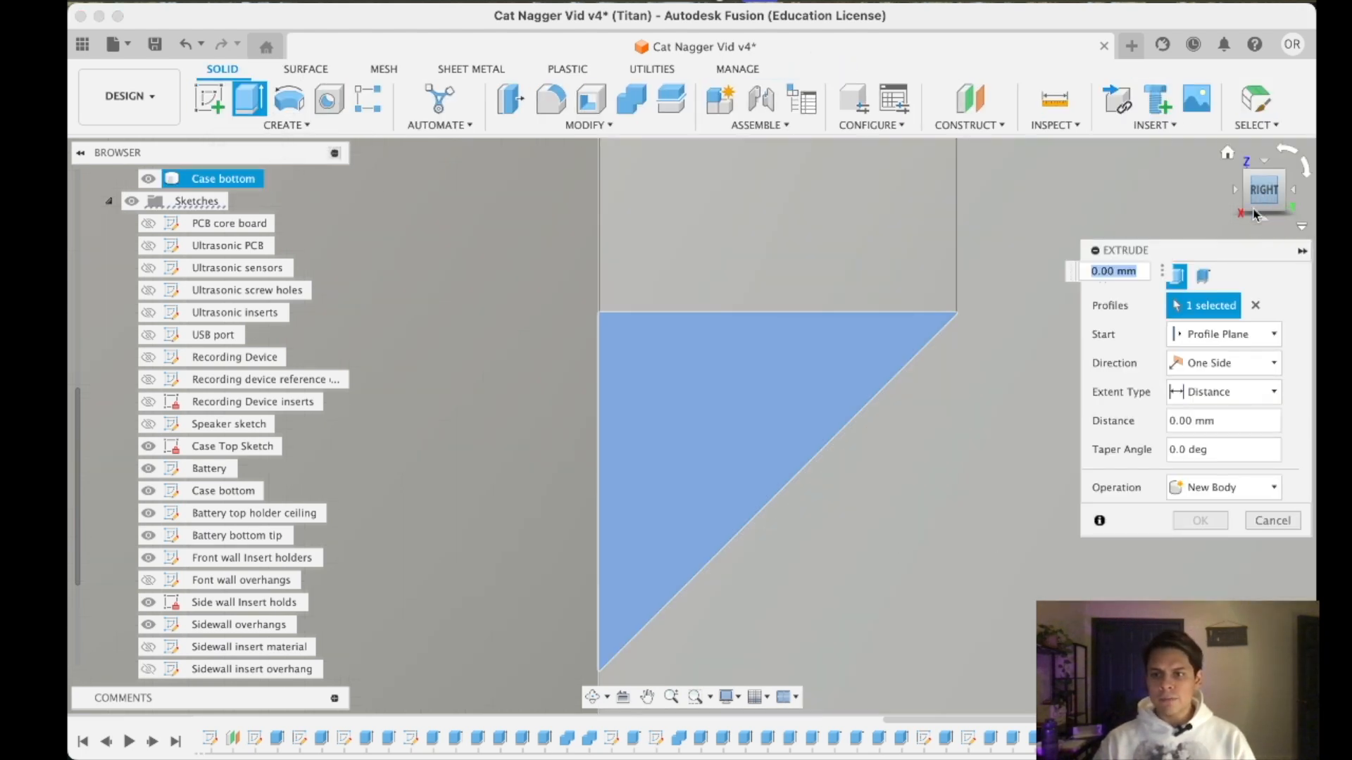
{"action": "left_click", "coordinate": [1223, 334]}
{"action": "left_click", "coordinate": [1197, 395]}
{"action": "left_click", "coordinate": [895, 246]}
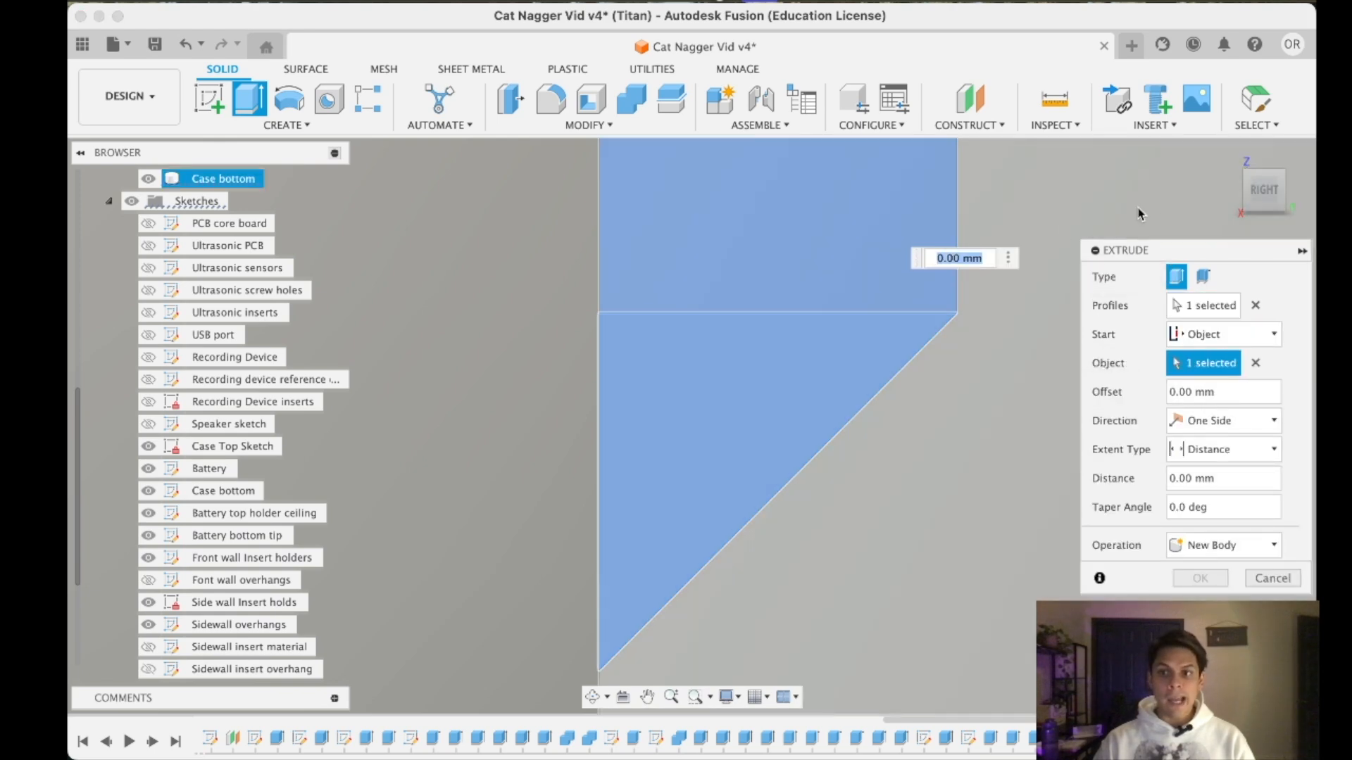
{"action": "left_click_drag", "start_coordinate": [1247, 199], "coordinate": [1226, 215]}
{"action": "scroll", "coordinate": [1037, 494], "scroll_direction": "down", "scroll_amount": 8}
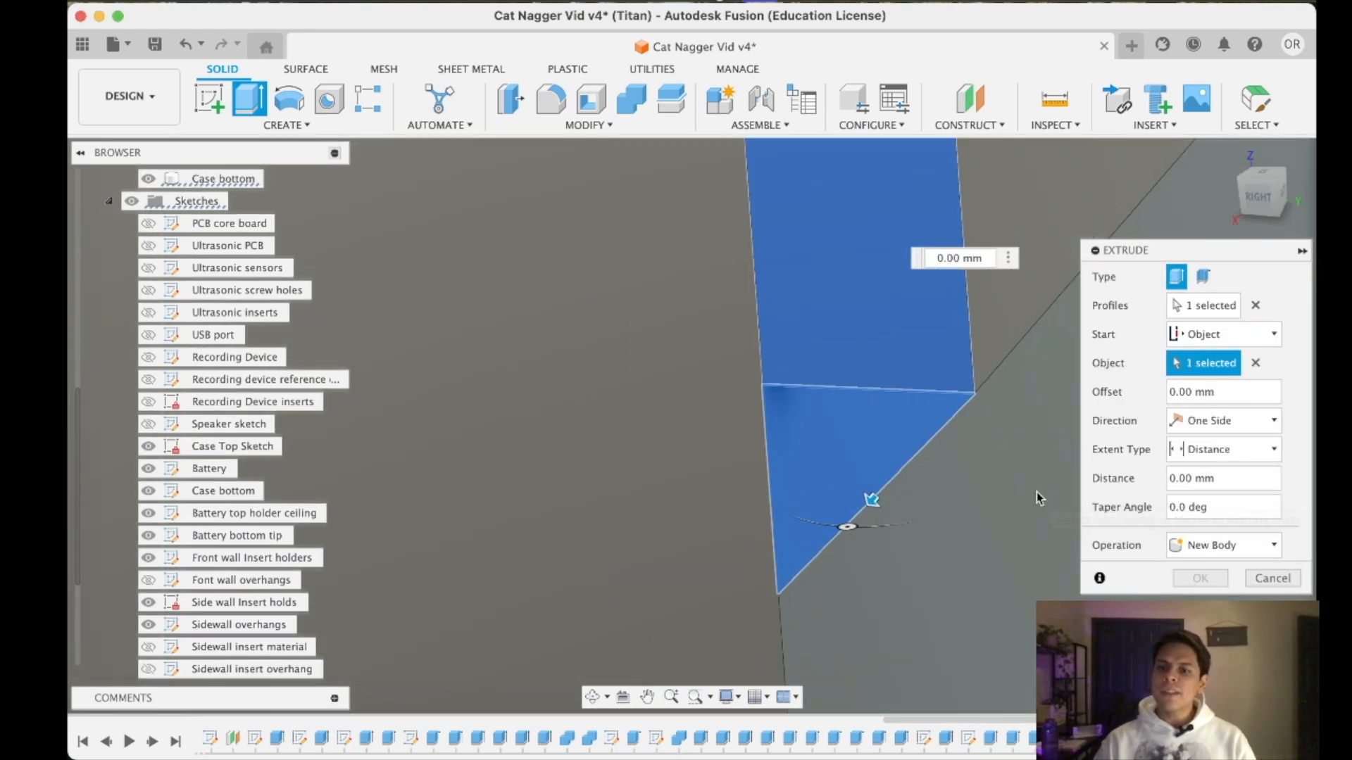
{"action": "middle_click_drag", "start_coordinate": [1158, 210], "coordinate": [707, 377]}
{"action": "left_click_drag", "start_coordinate": [1276, 189], "coordinate": [1238, 226]}
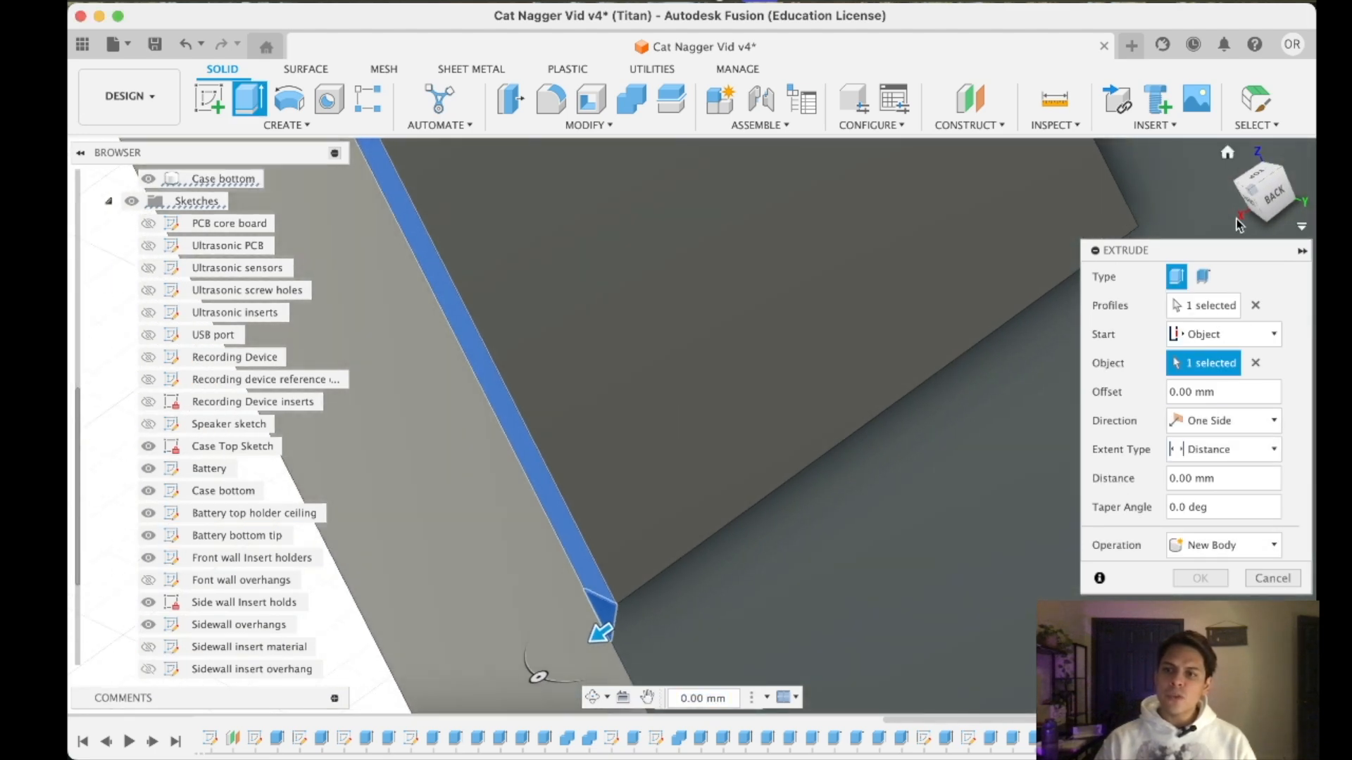
- Set the triangle's extrusion extent to the corner pad's opposite side face and complete the support
{"action": "left_click", "coordinate": [1225, 449]}
{"action": "left_click", "coordinate": [1206, 492]}
{"action": "scroll", "coordinate": [1028, 321], "scroll_direction": "up", "scroll_amount": 5}
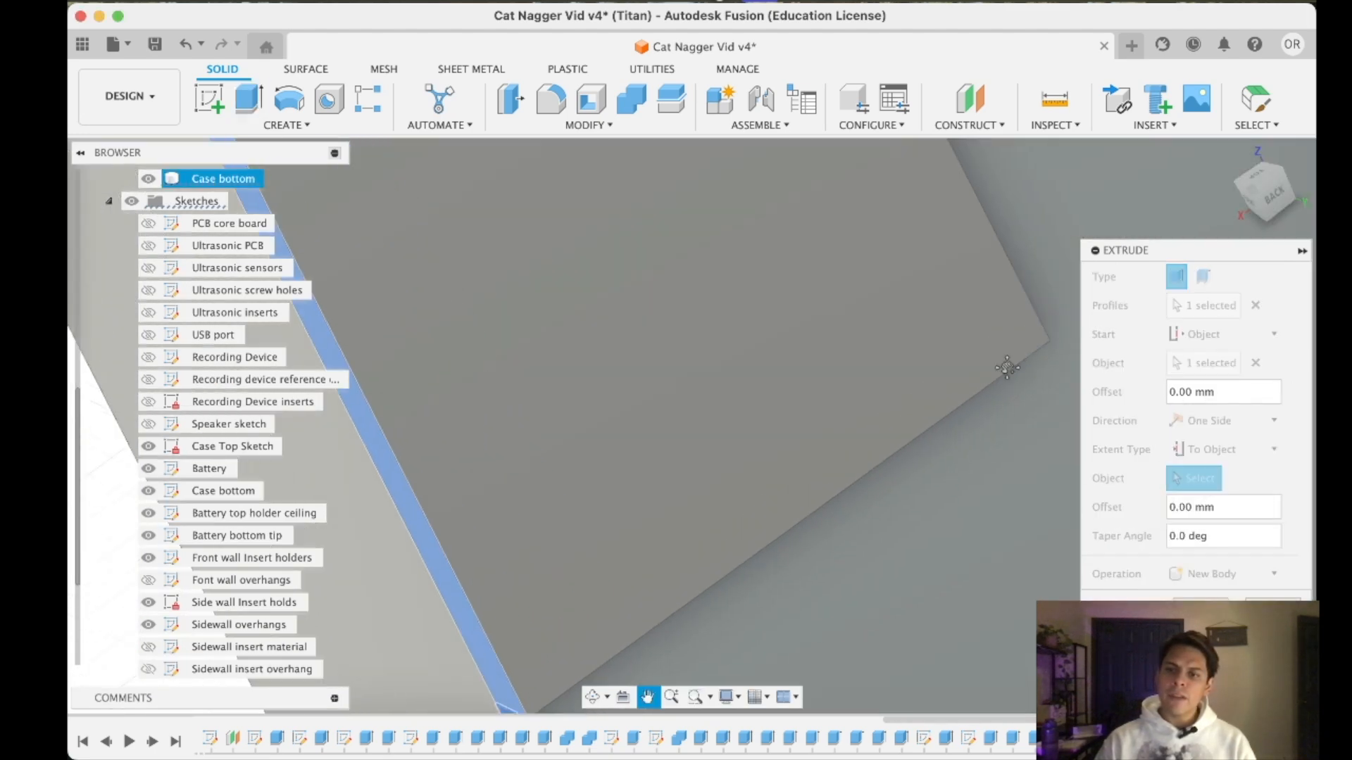
{"action": "left_click_drag", "start_coordinate": [1272, 204], "coordinate": [1221, 211]}
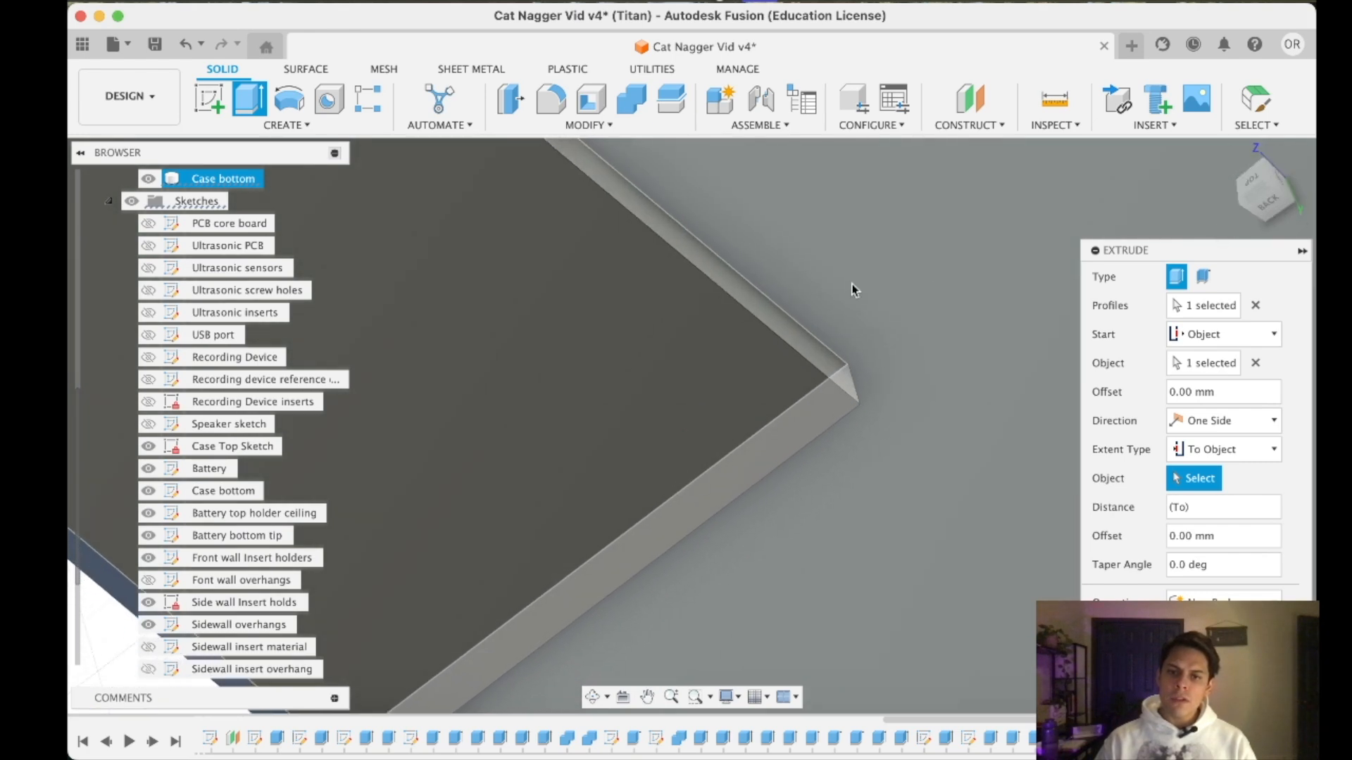
{"action": "left_click", "coordinate": [803, 341]}
{"action": "key", "text": "Return"}
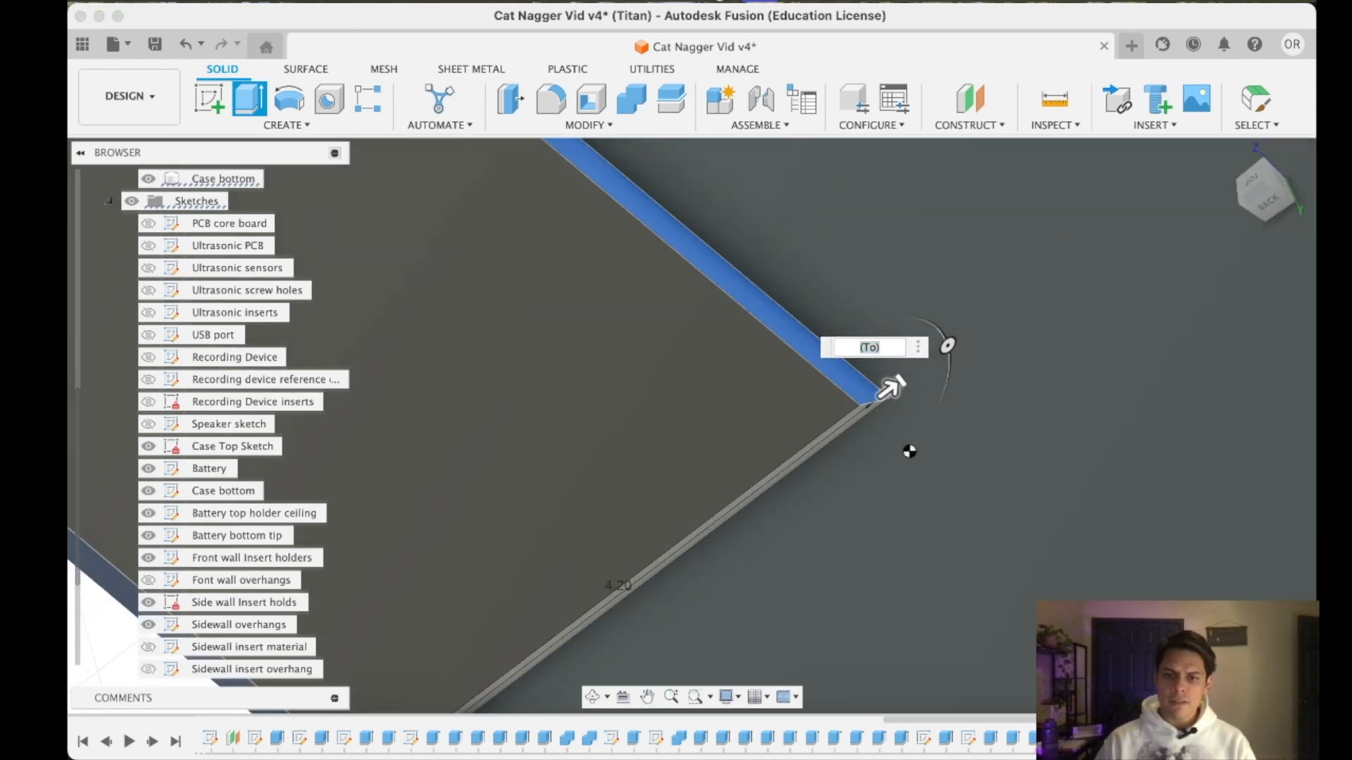
{"action": "scroll", "coordinate": [881, 439], "scroll_direction": "down", "scroll_amount": 8}
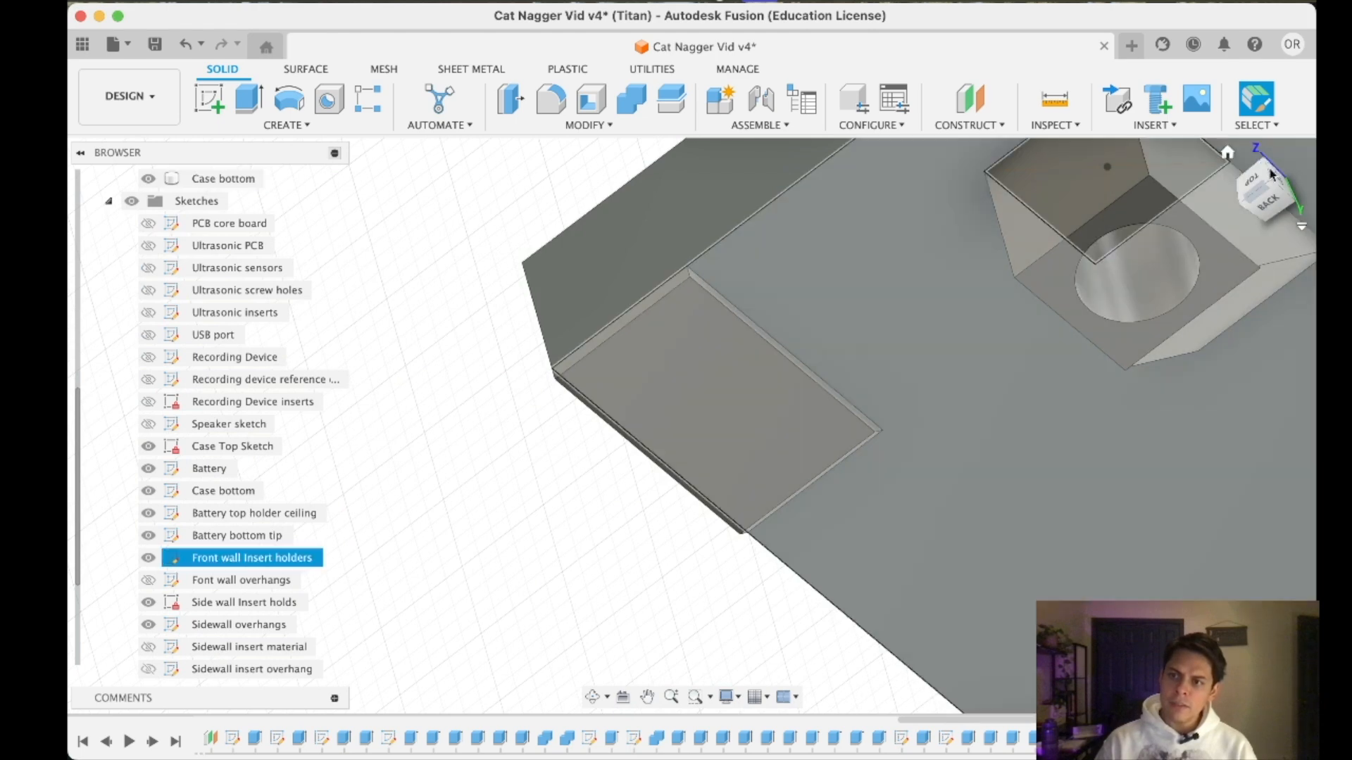
- Start a new sketch on the top rim face of the case bottom's wall beside the corner pad
{"action": "left_click", "coordinate": [1250, 182]}
{"action": "left_click", "coordinate": [678, 424]}
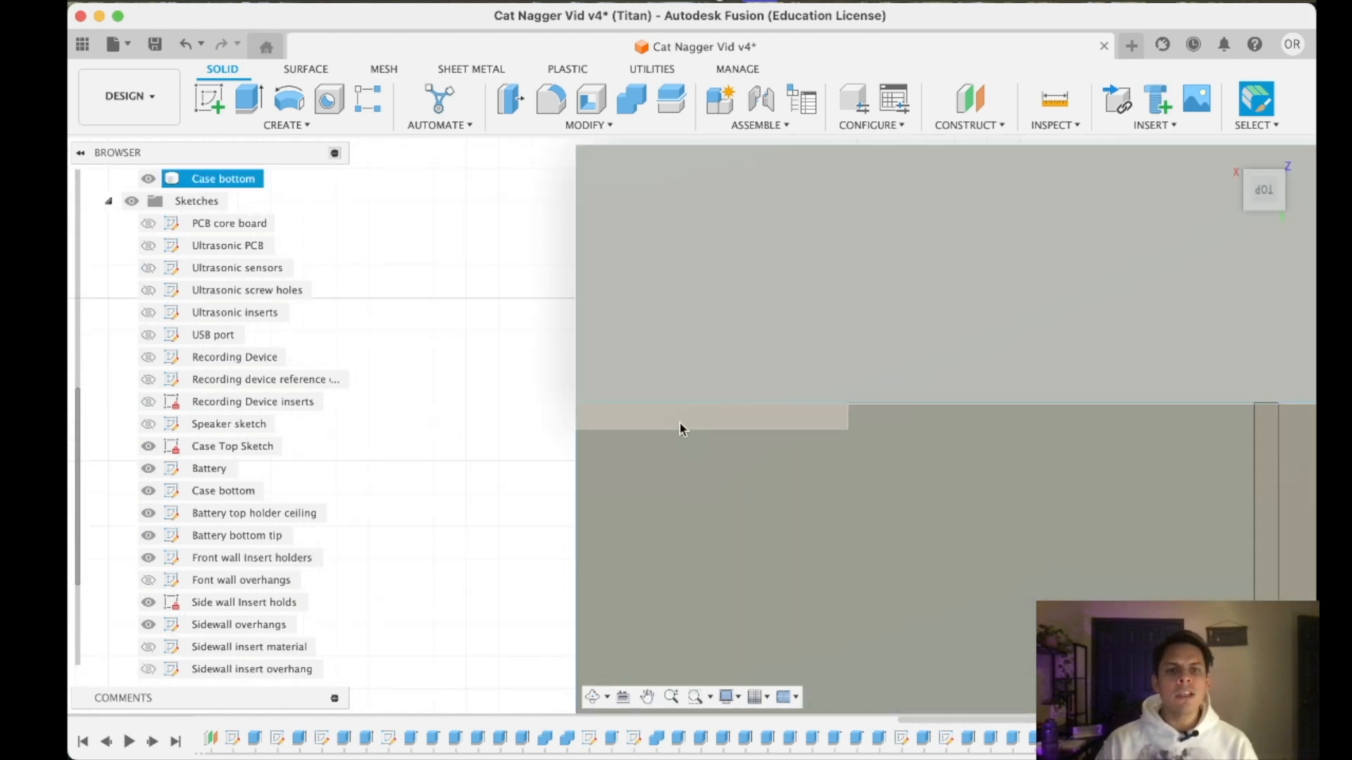
{"action": "left_click", "coordinate": [210, 99]}
{"action": "left_click", "coordinate": [680, 381]}
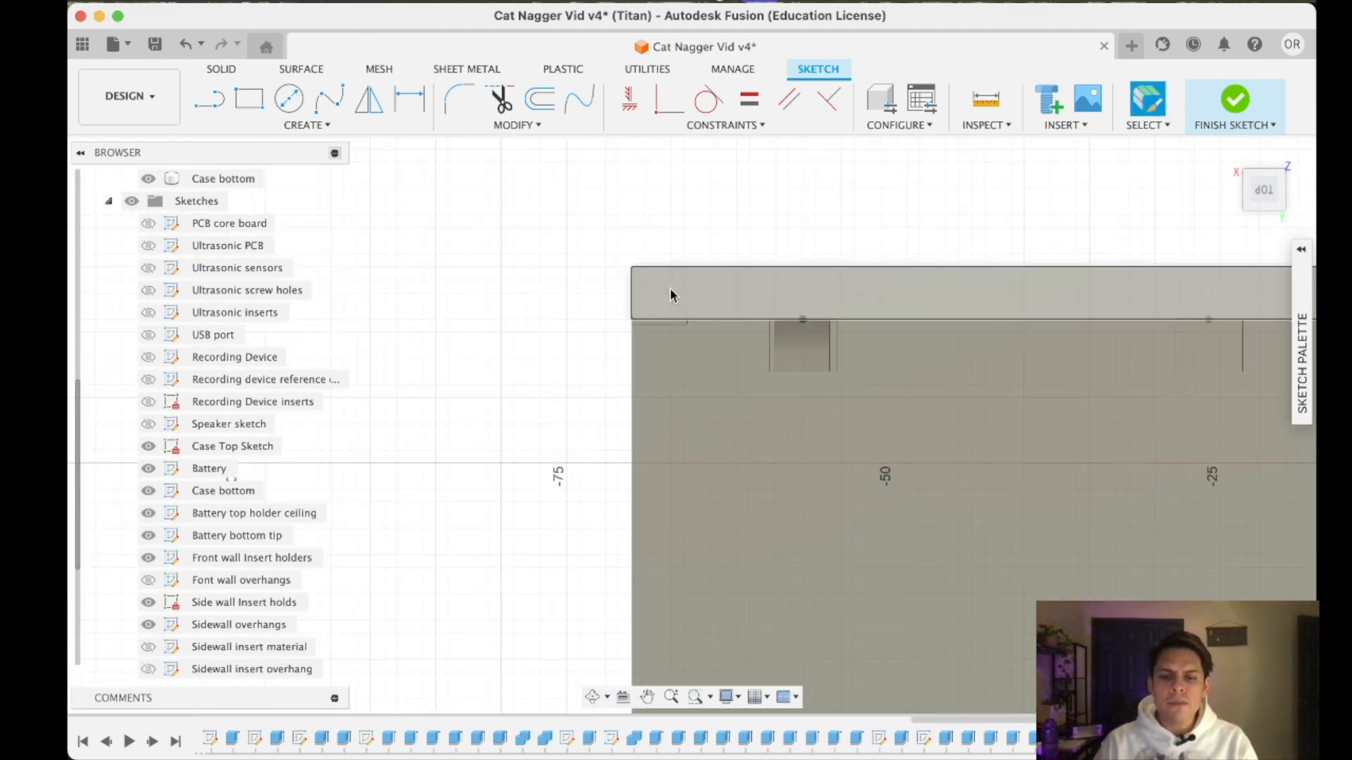
{"action": "scroll", "coordinate": [670, 287], "scroll_direction": "down", "scroll_amount": 3}
{"action": "scroll", "coordinate": [667, 290], "scroll_direction": "up", "scroll_amount": 3}
{"action": "scroll", "coordinate": [668, 290], "scroll_direction": "up", "scroll_amount": 5}
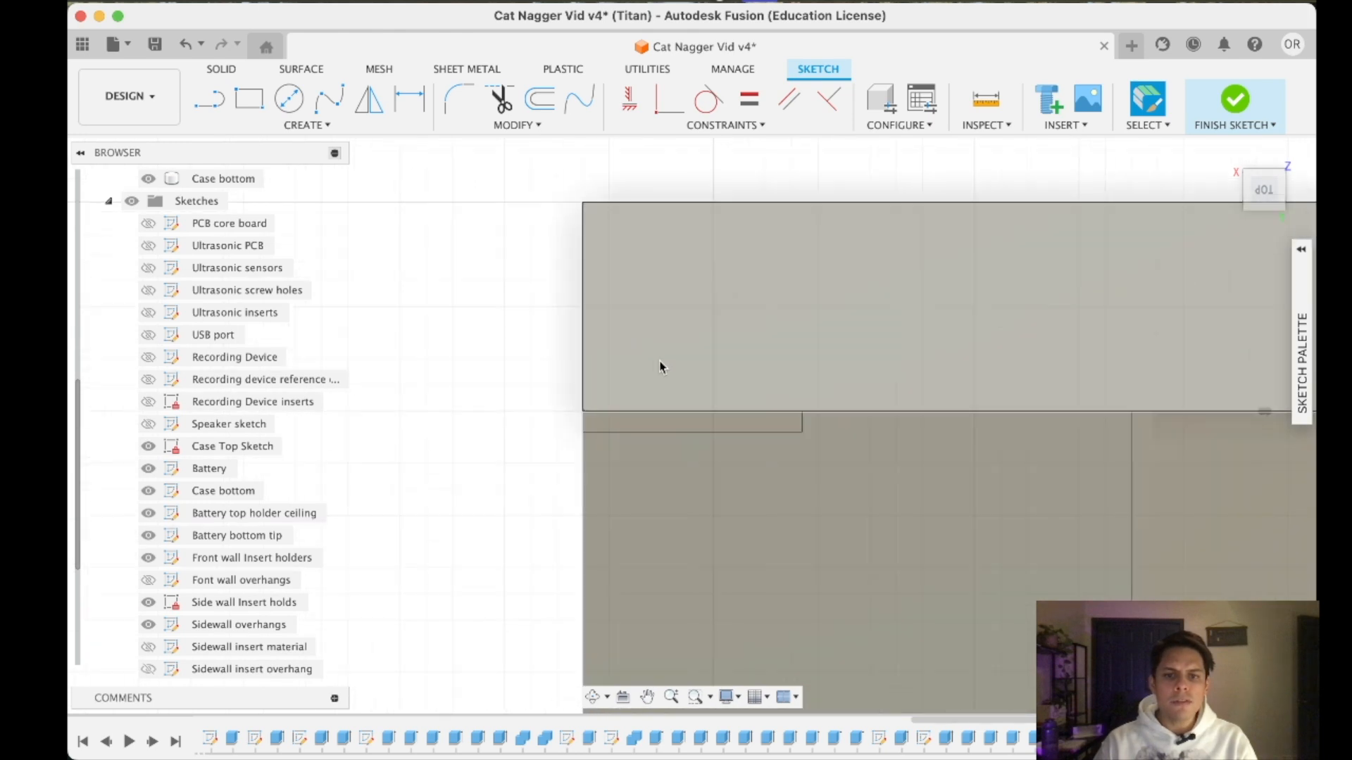
- Draw a vertical line across the wall's rim from the corner pad's inner corner to the rim's outer edge
{"action": "key", "text": "l"}
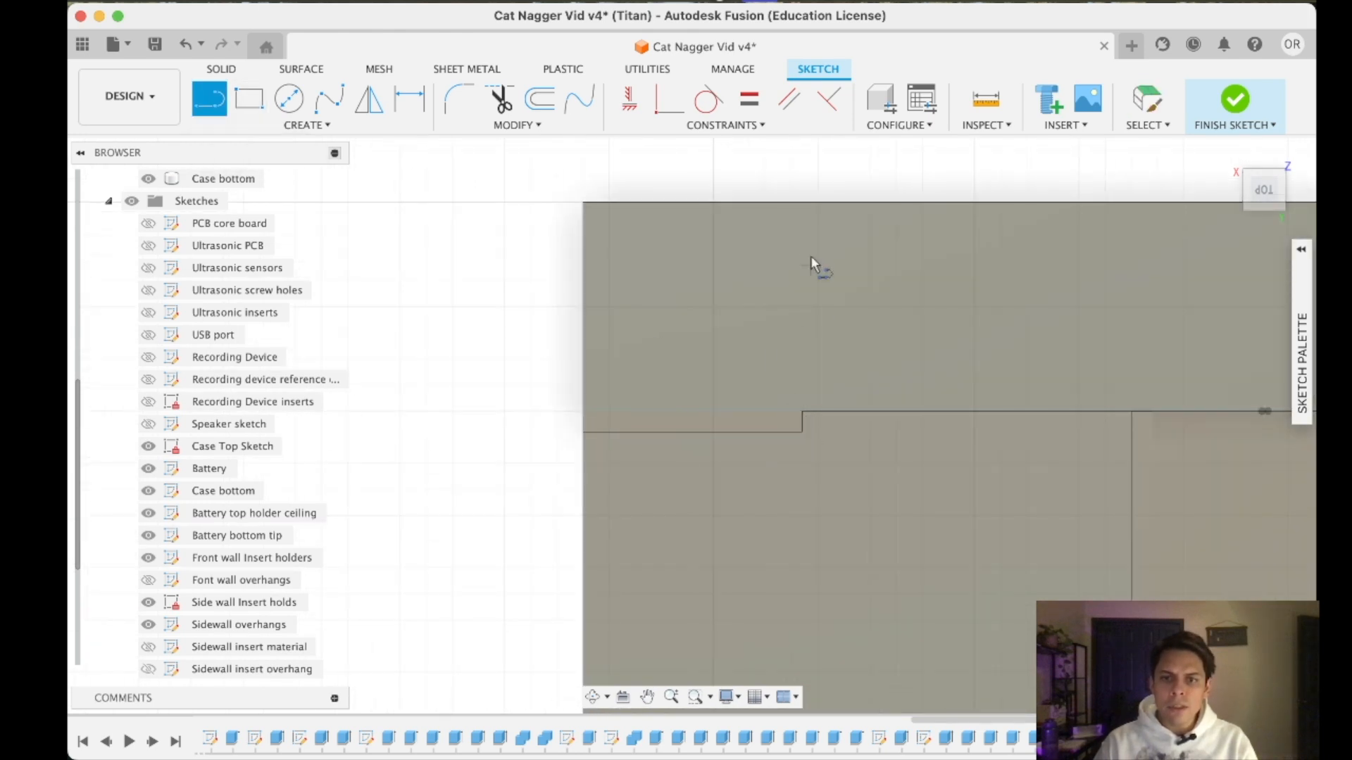
{"action": "scroll", "coordinate": [841, 303], "scroll_direction": "up", "scroll_amount": 5}
{"action": "scroll", "coordinate": [780, 408], "scroll_direction": "up", "scroll_amount": 3}
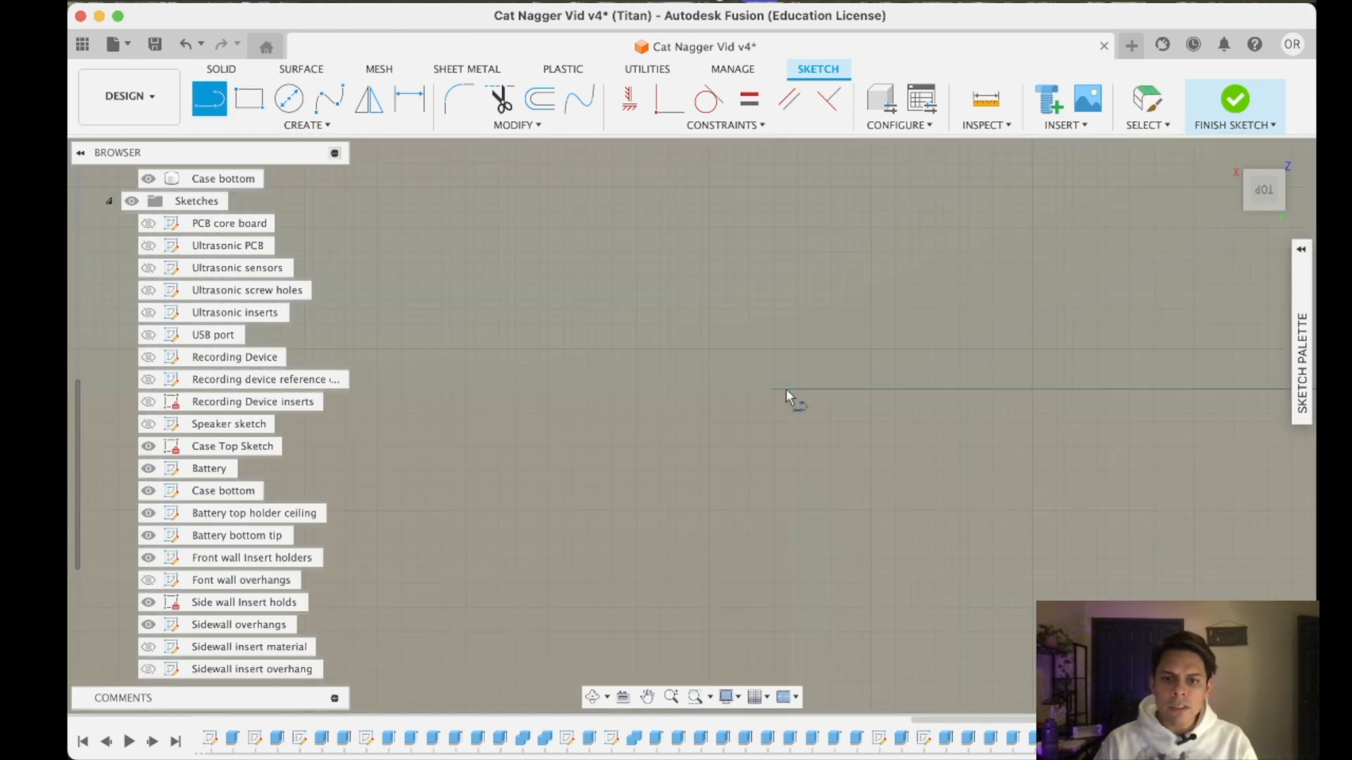
{"action": "left_click", "coordinate": [788, 388]}
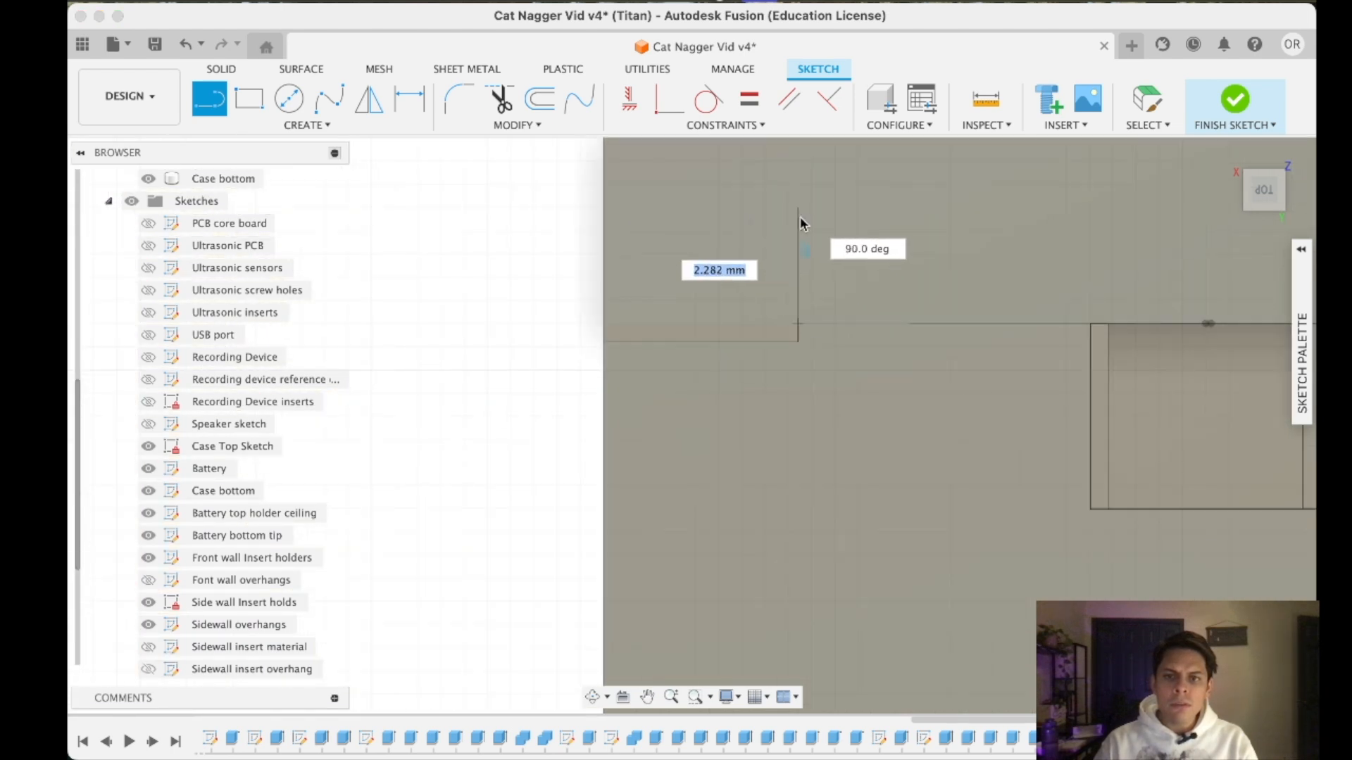
{"action": "middle_click_drag", "start_coordinate": [800, 217], "coordinate": [803, 414]}
{"action": "left_click", "coordinate": [801, 365]}
{"action": "key", "text": "Escape"}
- Draw a 2.1 mm horizontal line from the vertical line's midpoint toward the corner pad's outer edge
{"action": "key", "text": "l"}
{"action": "left_click", "coordinate": [800, 457]}
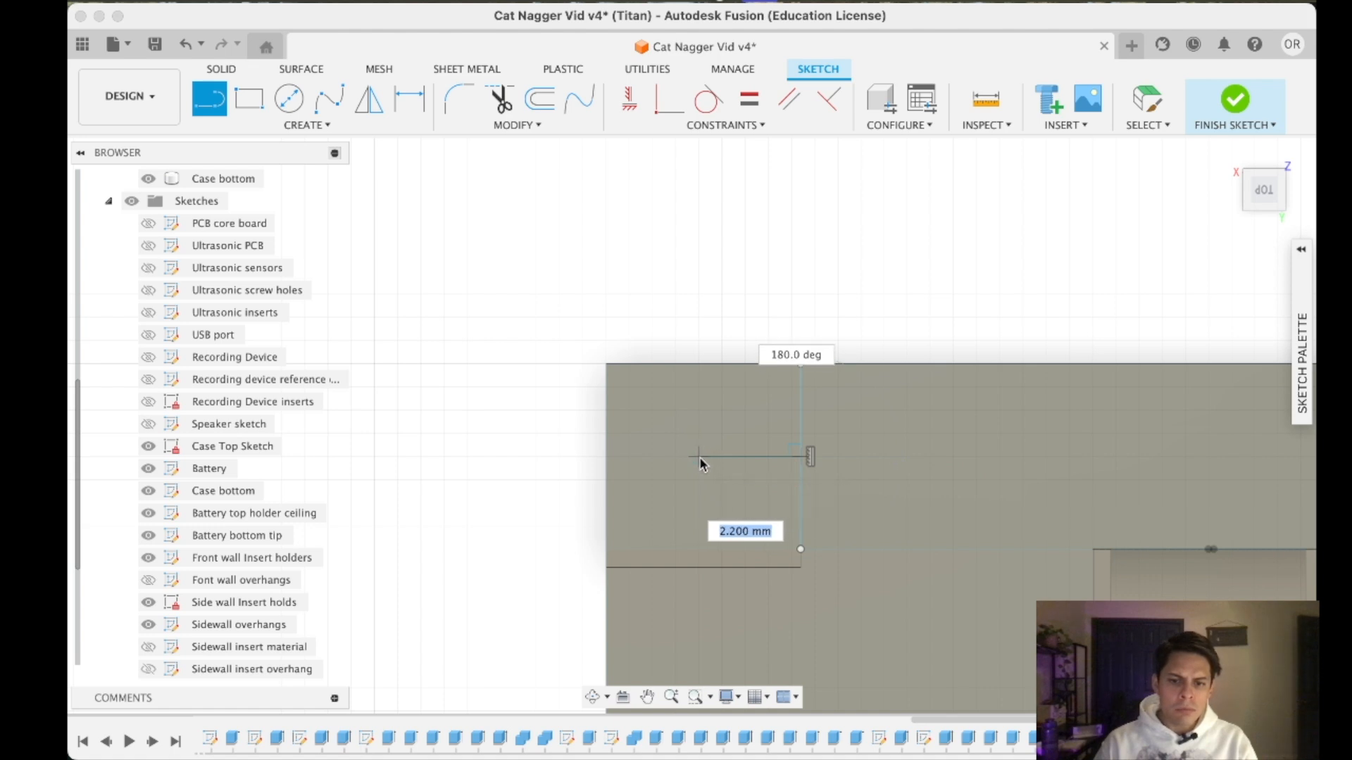
{"action": "type", "text": "2."}
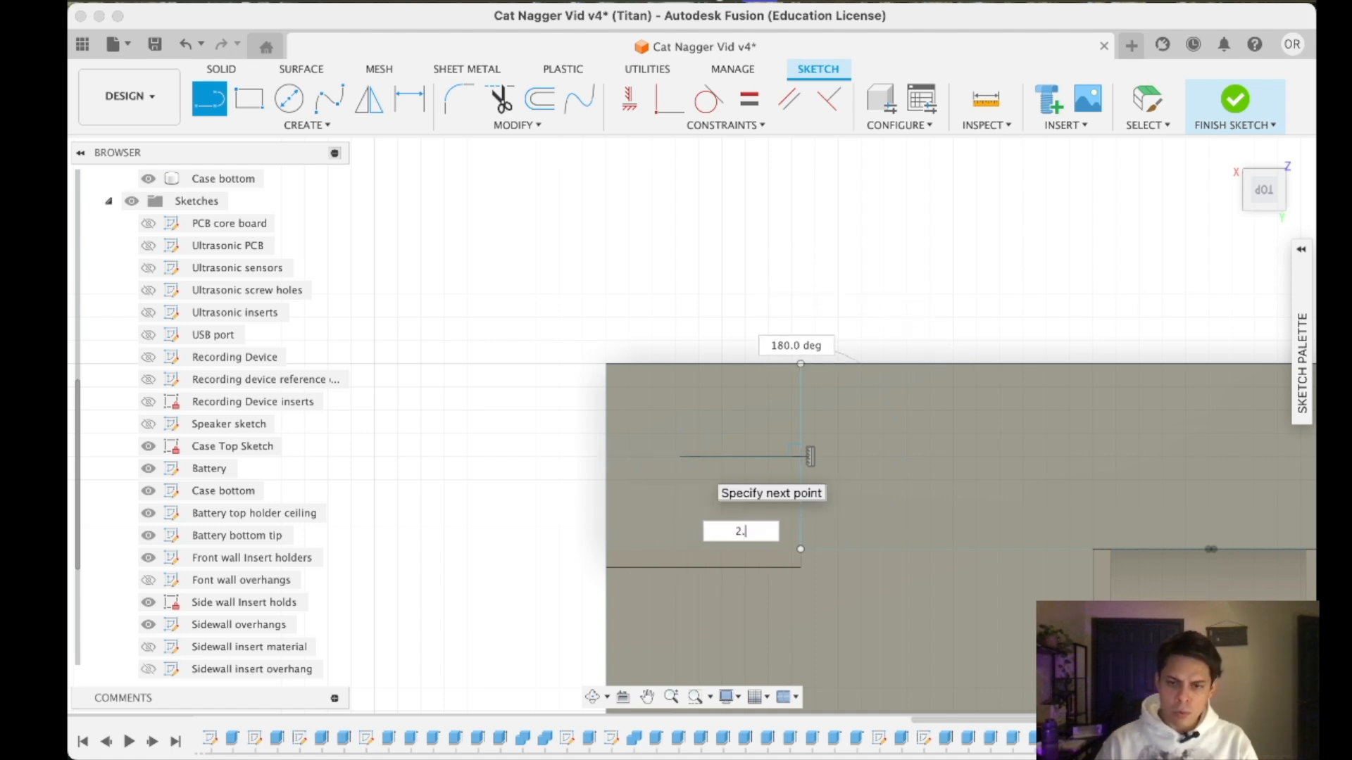
{"action": "type", "text": "1"}
{"action": "key", "text": "Return"}
{"action": "key", "text": "c"}
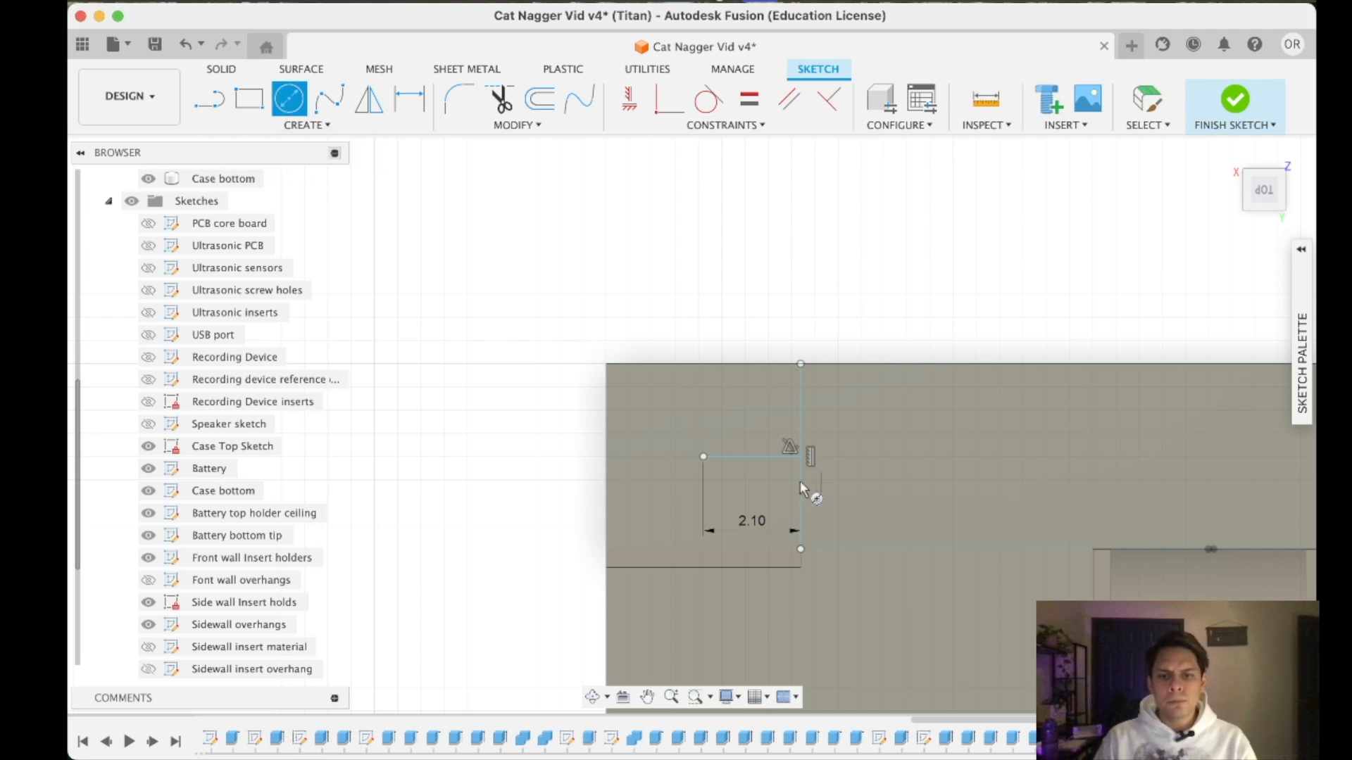
{"action": "left_click", "coordinate": [701, 454]}
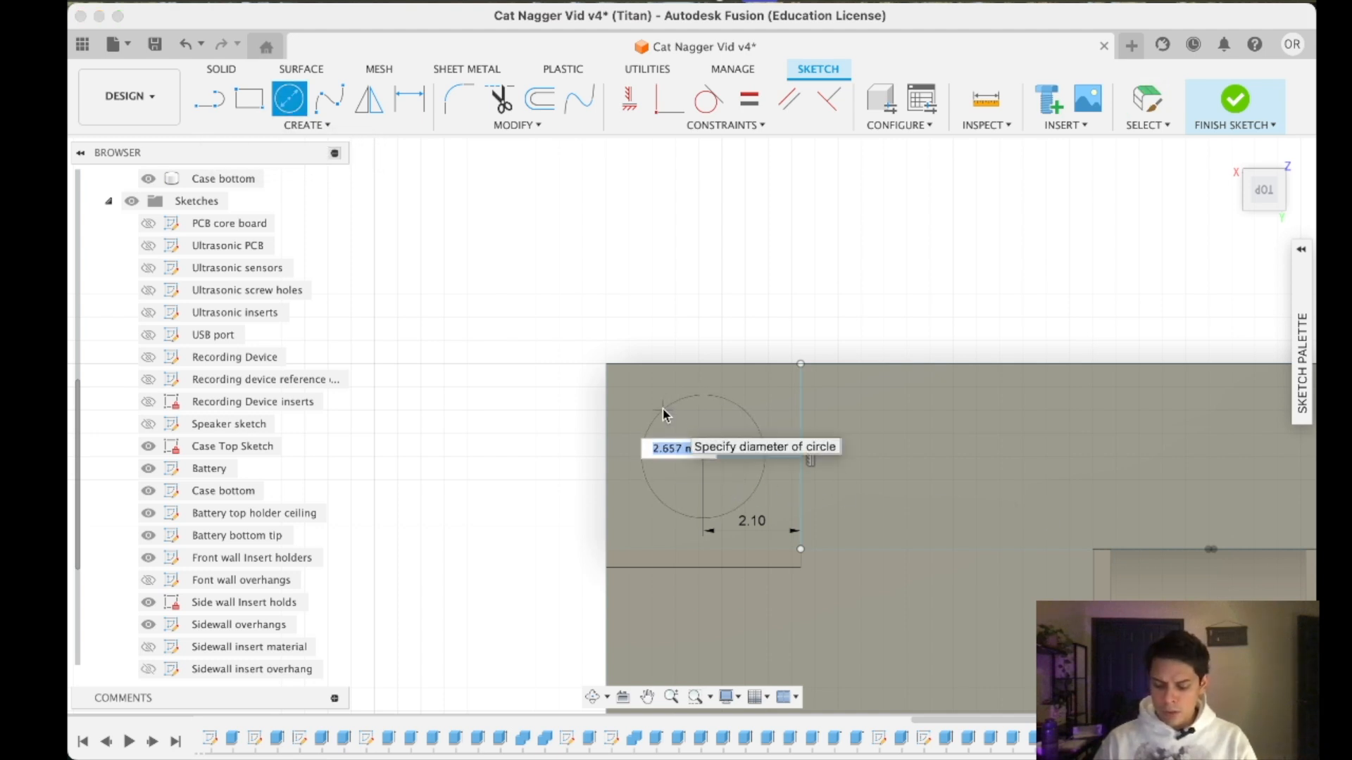
{"action": "type", "text": "8"}
{"action": "key", "text": "Tab"}
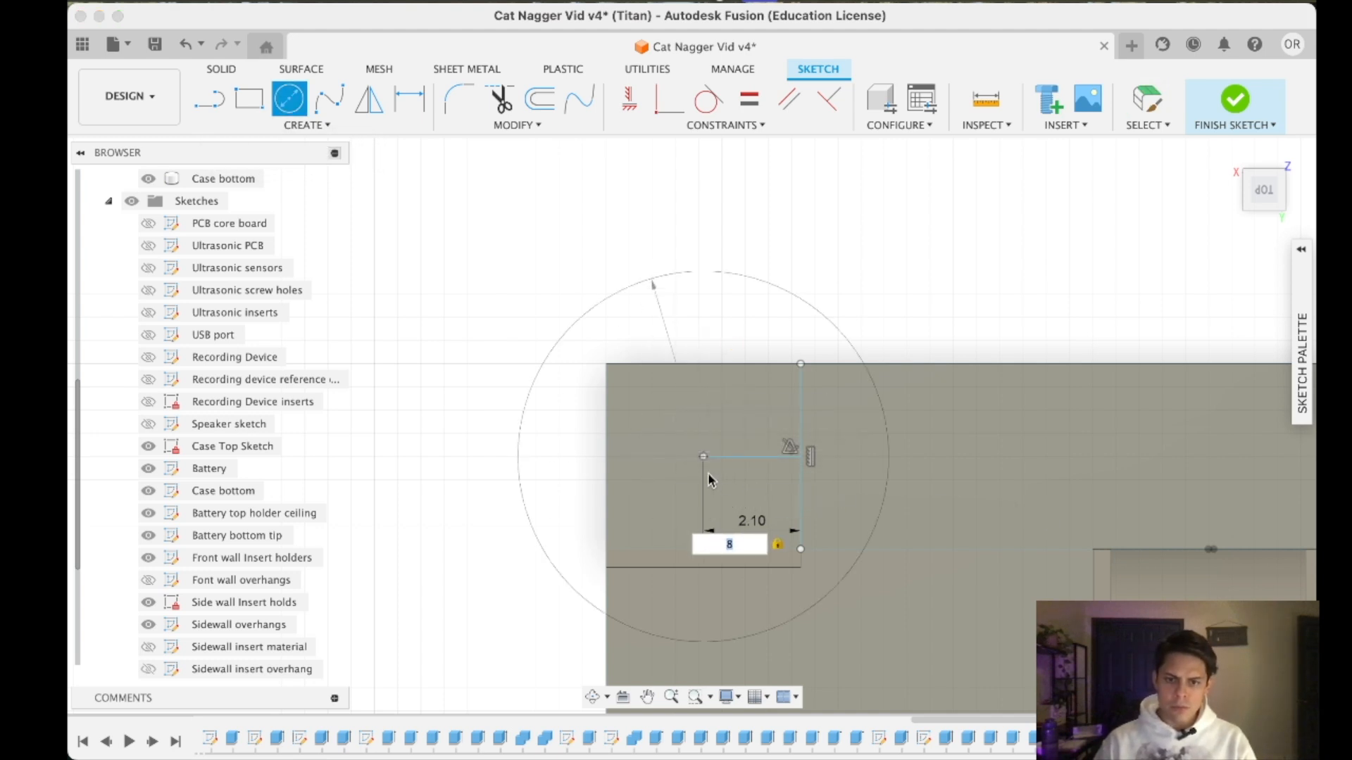
{"action": "key", "text": "Escape"}
- Draw a 3 mm diameter circle centred on the free end of the 2.1 mm line
{"action": "scroll", "coordinate": [1056, 537], "scroll_direction": "down", "scroll_amount": 5}
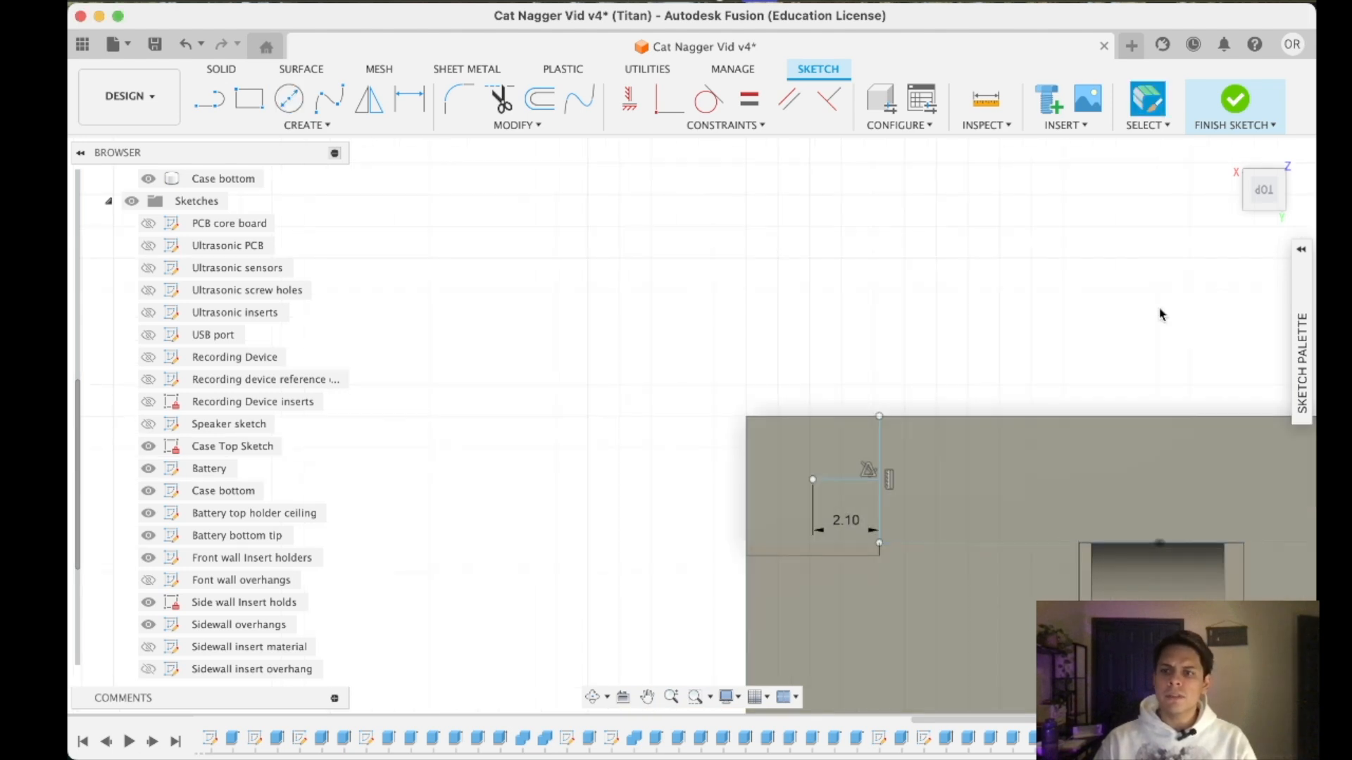
{"action": "middle_click_drag", "start_coordinate": [1178, 464], "coordinate": [1088, 269]}
{"action": "left_click_drag", "start_coordinate": [1259, 198], "coordinate": [1260, 176]}
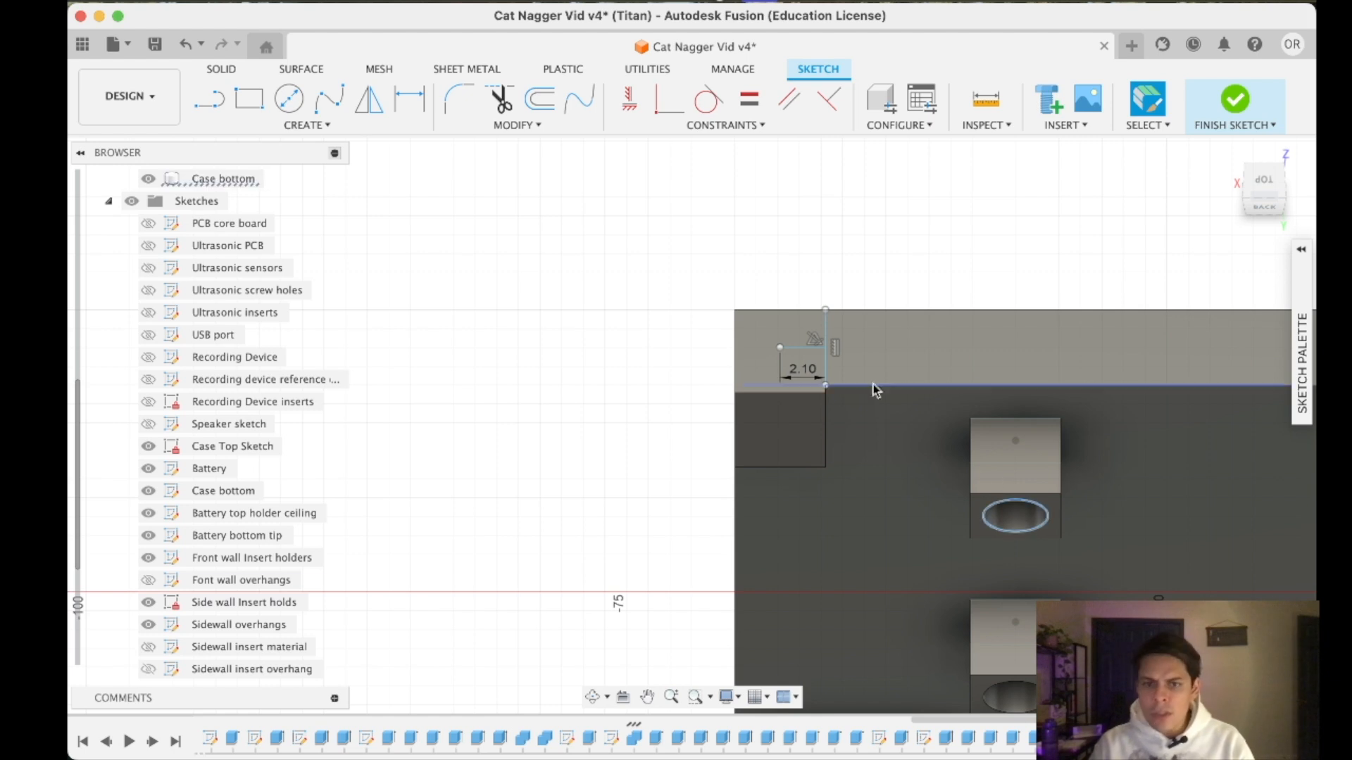
{"action": "left_click", "coordinate": [1263, 184]}
{"action": "scroll", "coordinate": [777, 332], "scroll_direction": "up", "scroll_amount": 5}
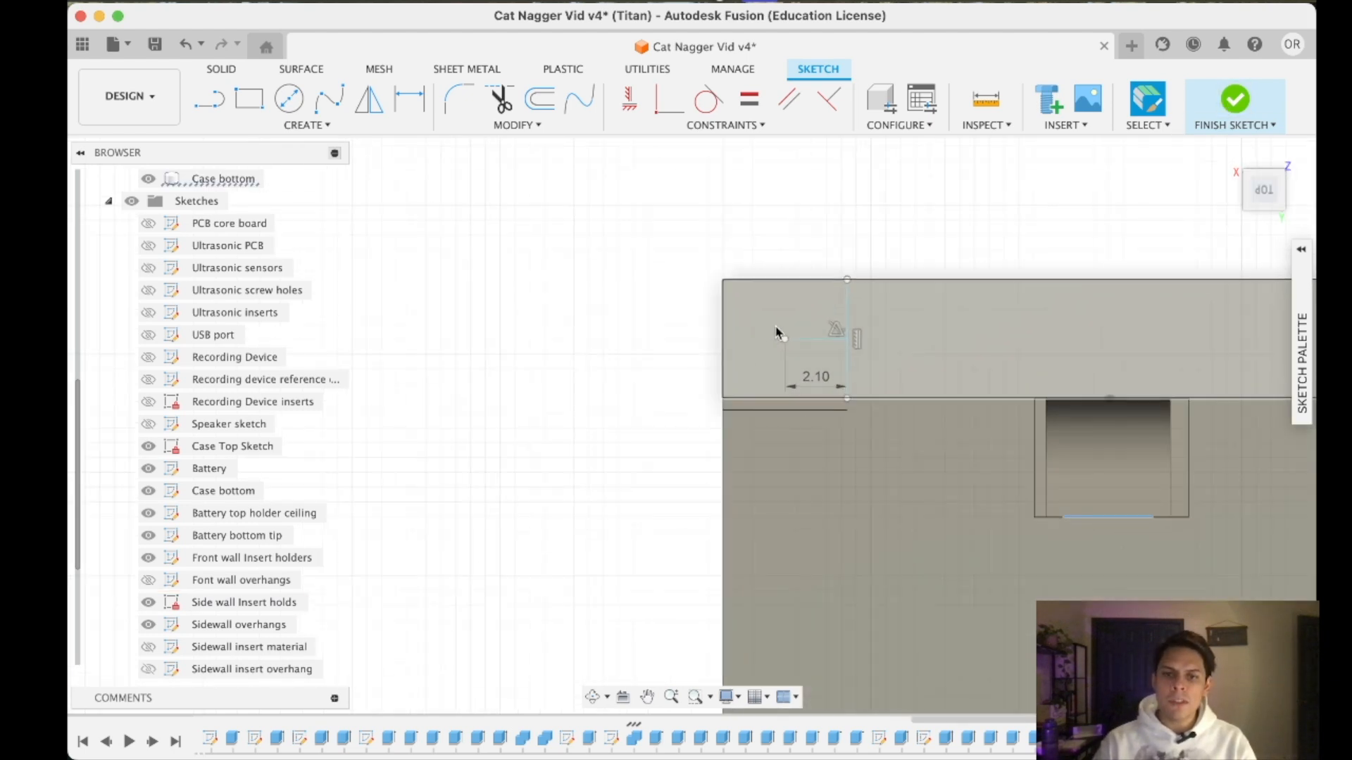
{"action": "key", "text": "c"}
{"action": "left_click", "coordinate": [785, 343]}
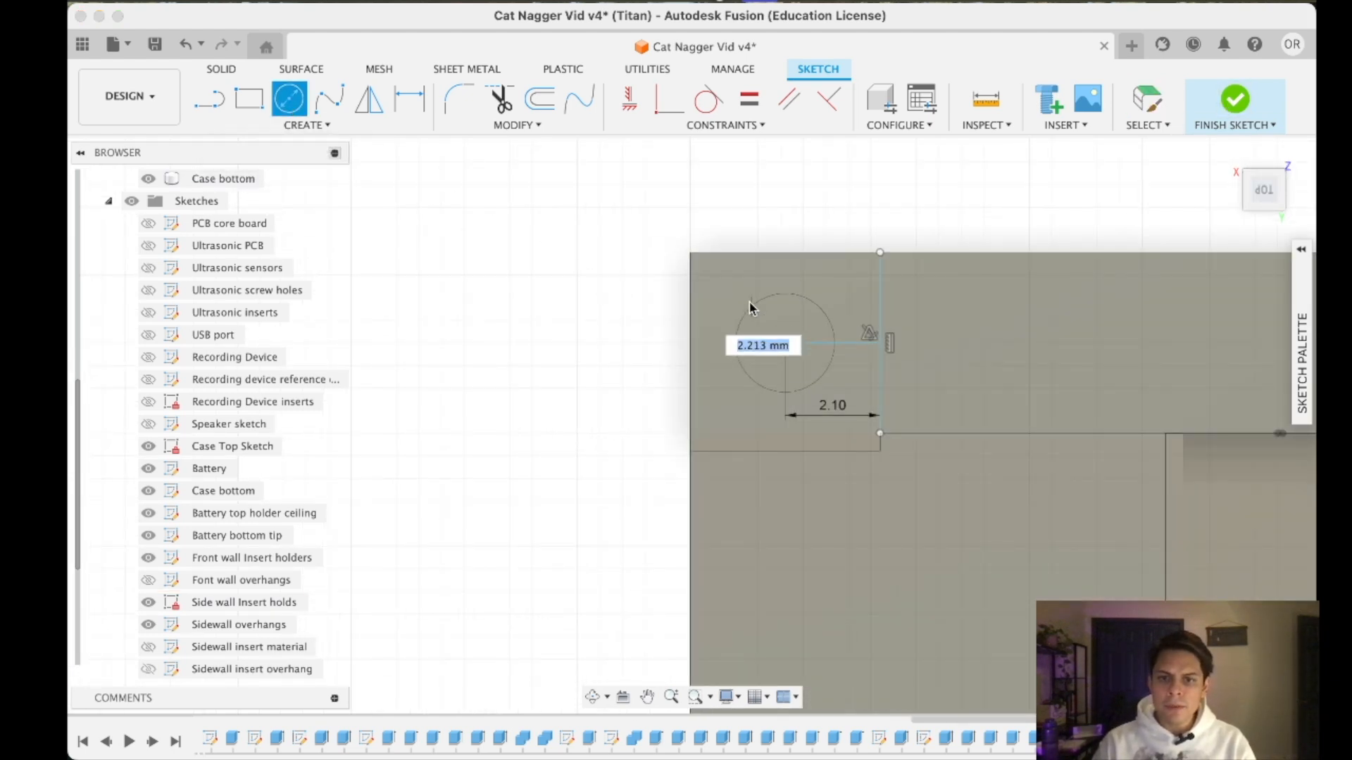
{"action": "type", "text": "3"}
{"action": "key", "text": "Return"}
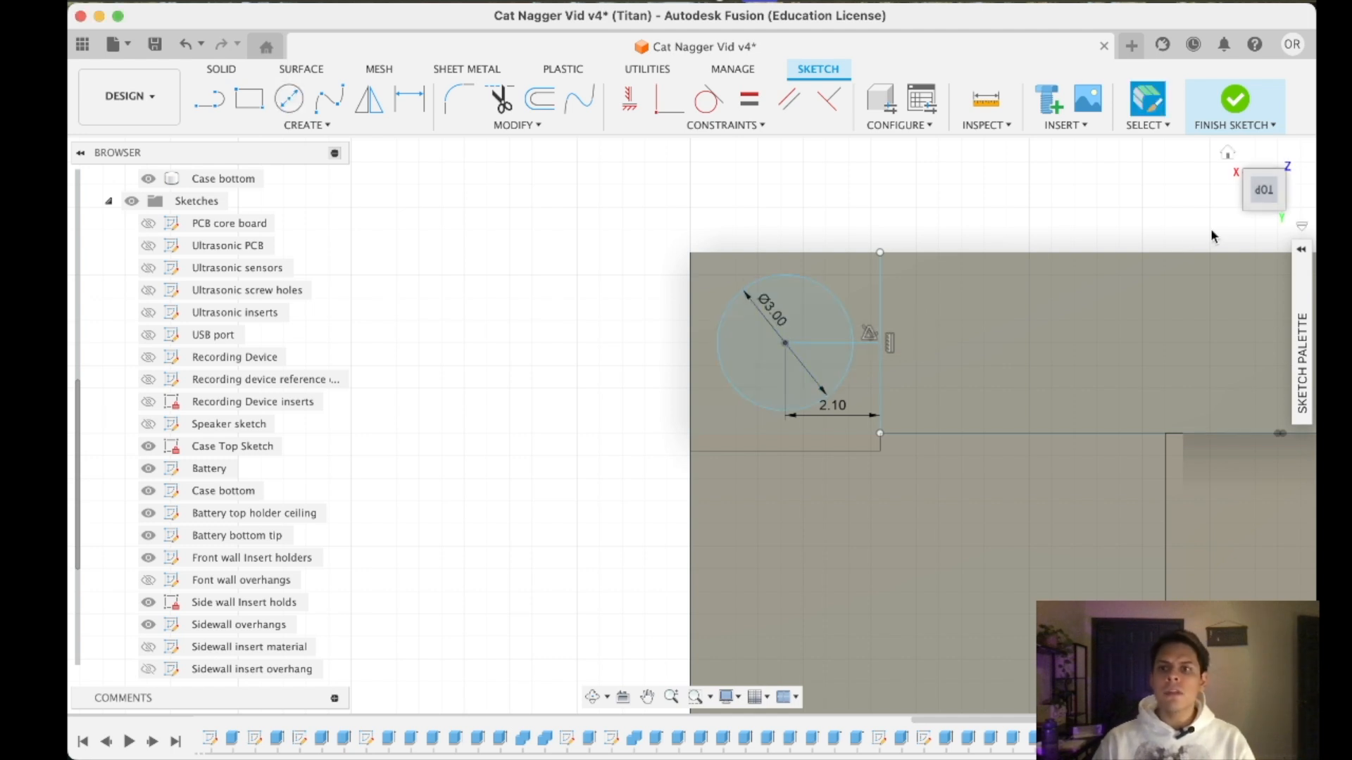
- Delete the horizontal and vertical helper lines beside the 3 mm circle
{"action": "left_click", "coordinate": [860, 344]}
{"action": "key", "text": "Delete"}
{"action": "left_click", "coordinate": [879, 363]}
{"action": "key", "text": "Delete"}
- Start an extrusion with the 3 mm circle and the matching circle on the diagonally opposite corner pad as profiles
{"action": "scroll", "coordinate": [863, 469], "scroll_direction": "down", "scroll_amount": 5}
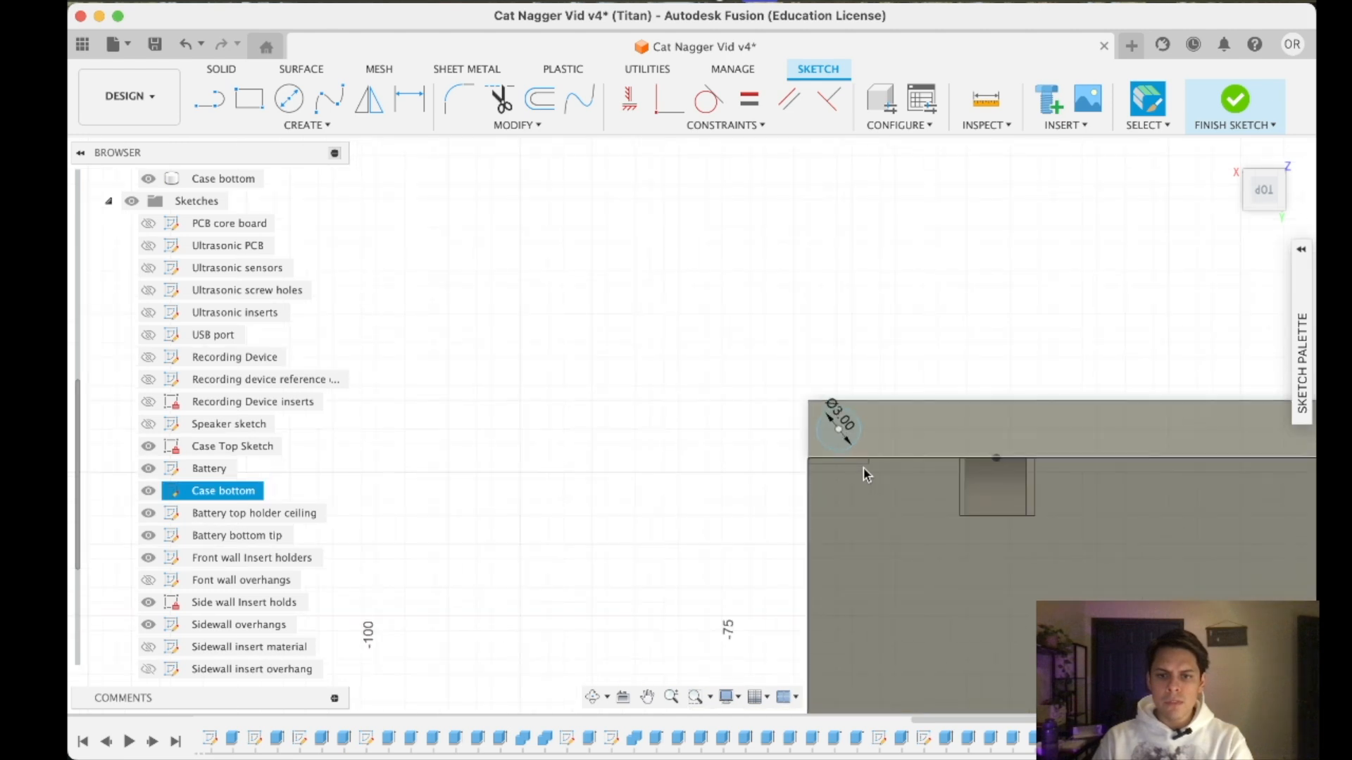
{"action": "scroll", "coordinate": [864, 469], "scroll_direction": "up", "scroll_amount": 2}
{"action": "left_click", "coordinate": [217, 74]}
{"action": "key", "text": "e"}
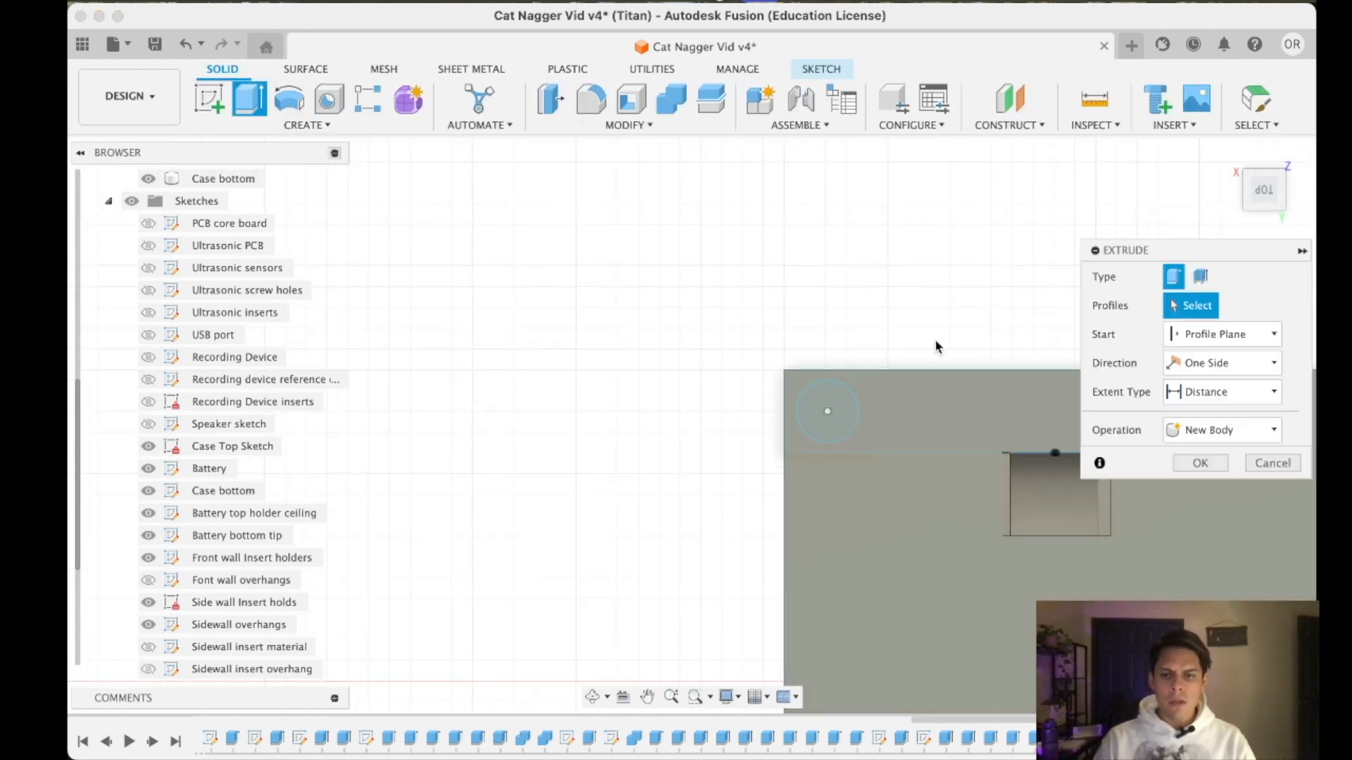
{"action": "left_click", "coordinate": [823, 419]}
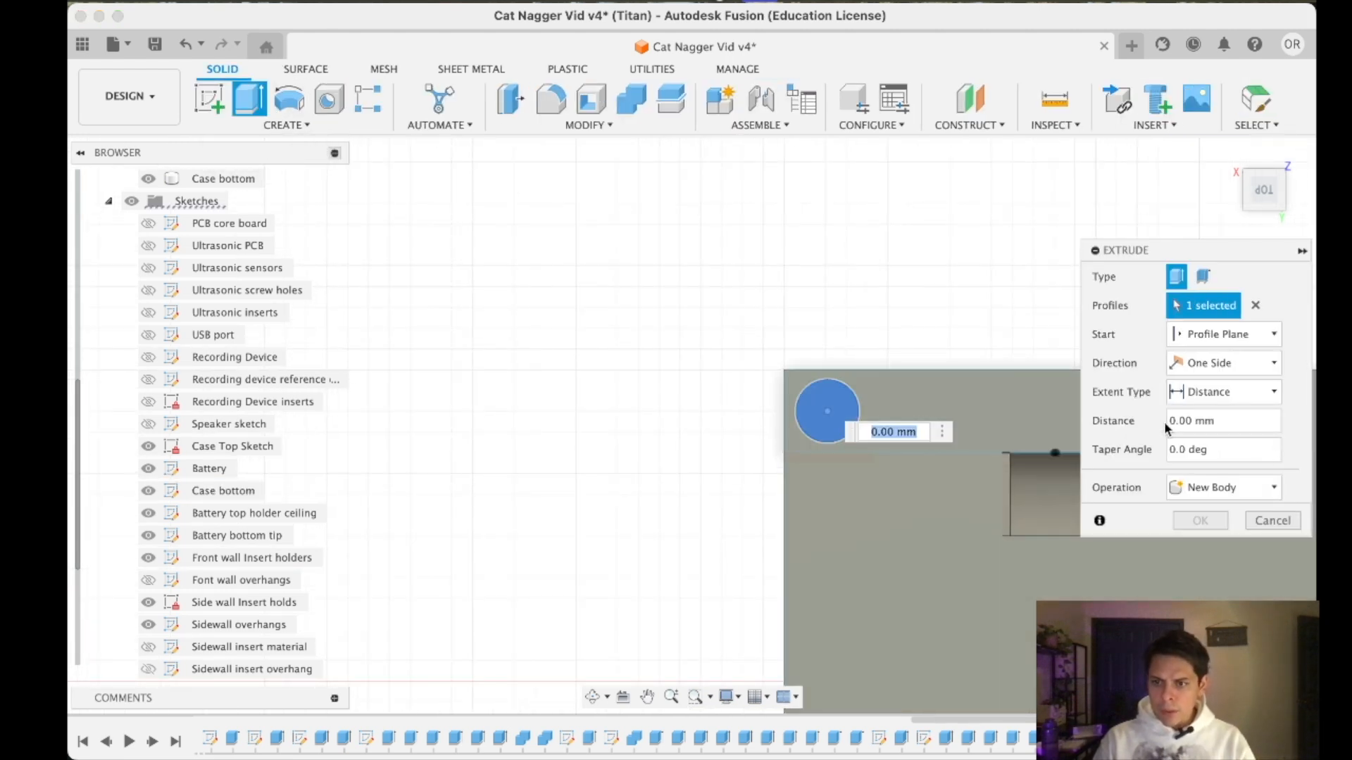
{"action": "scroll", "coordinate": [979, 412], "scroll_direction": "down", "scroll_amount": 8}
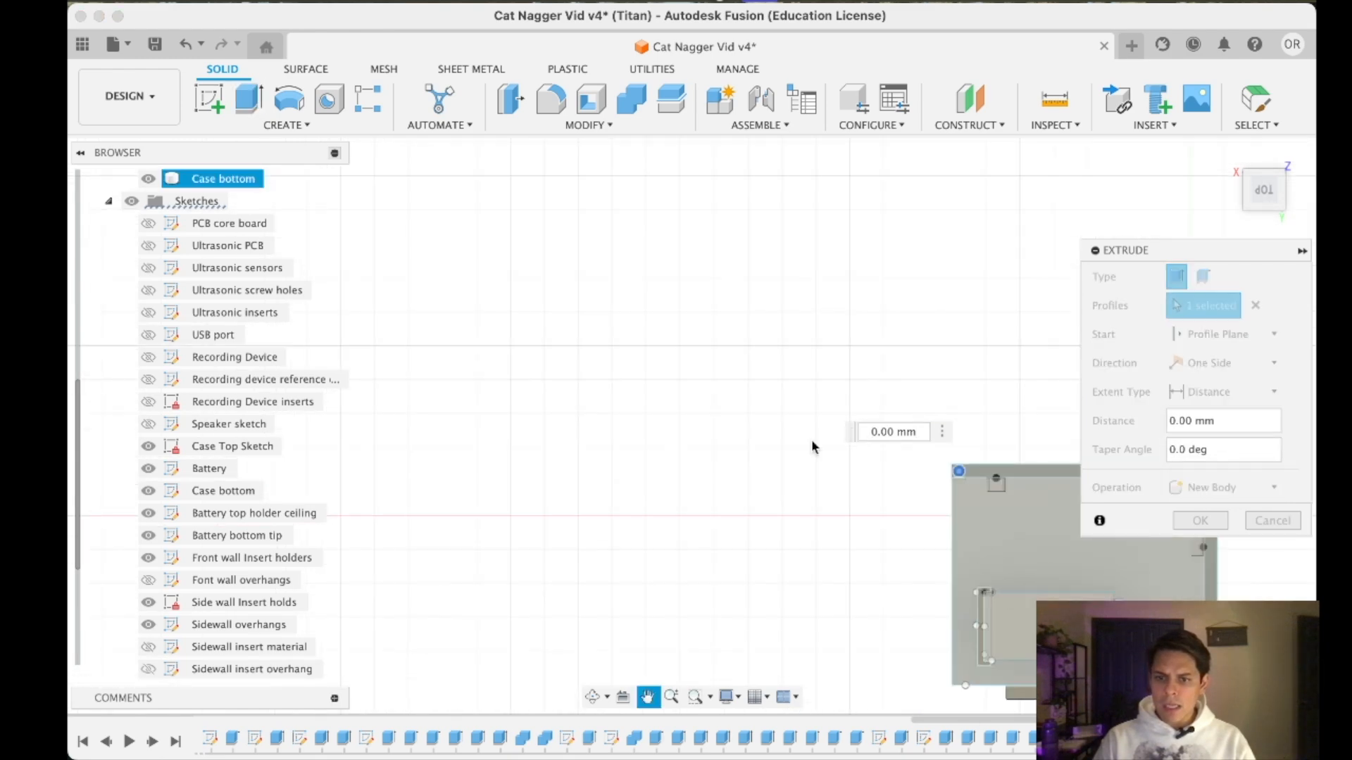
{"action": "middle_click_drag", "start_coordinate": [987, 560], "coordinate": [834, 467]}
{"action": "scroll", "coordinate": [866, 433], "scroll_direction": "up", "scroll_amount": 3}
{"action": "left_click", "coordinate": [880, 440]}
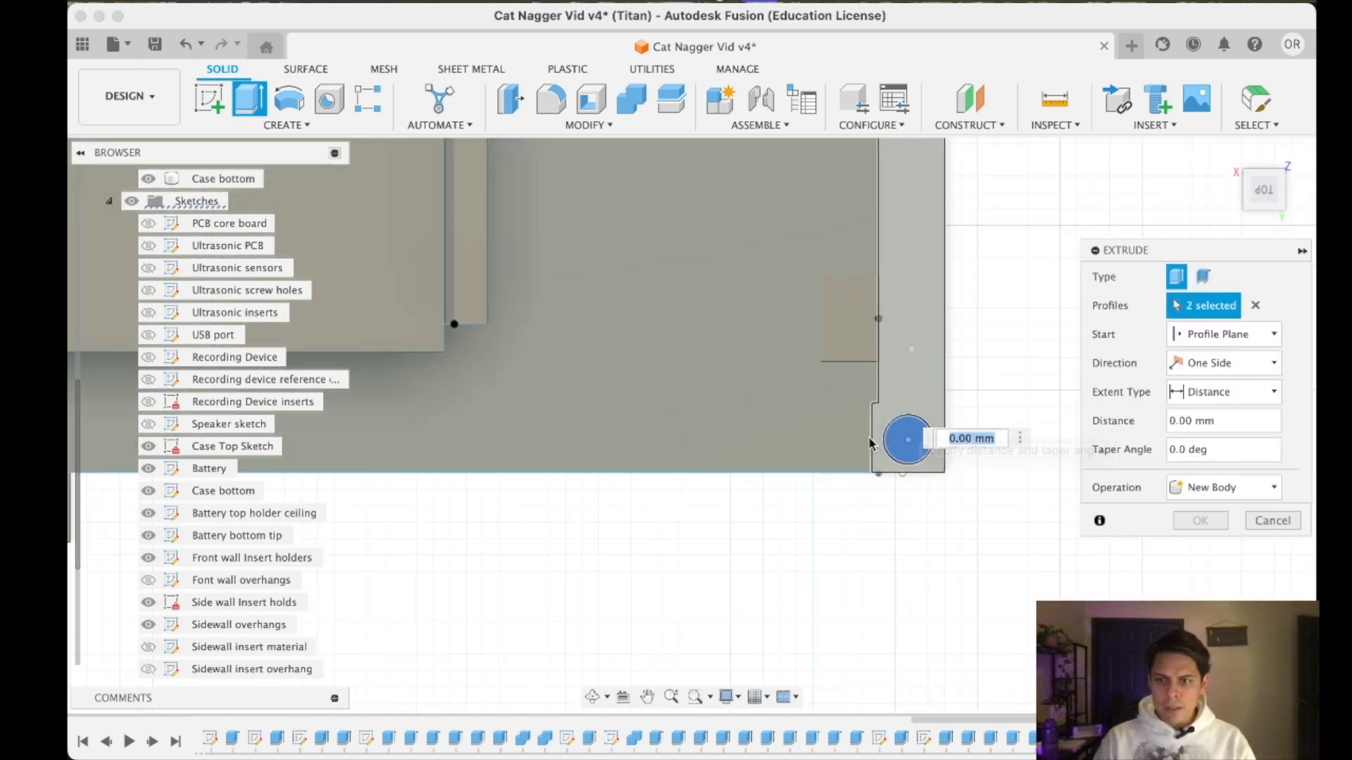
- Extrude both corner circles by a distance of 6 mm
{"action": "middle_click_drag", "start_coordinate": [738, 307], "coordinate": [805, 477]}
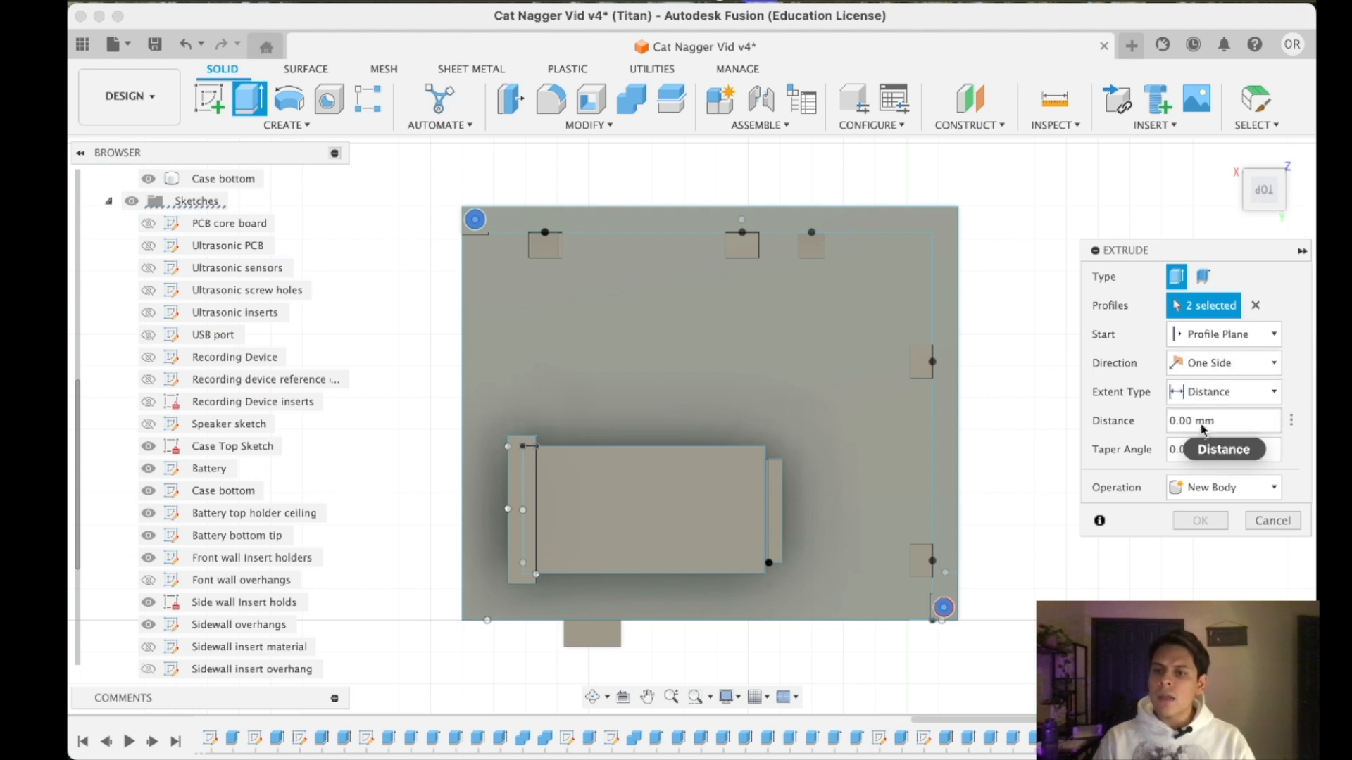
{"action": "key", "text": "BackSpace"}
{"action": "type", "text": "6"}
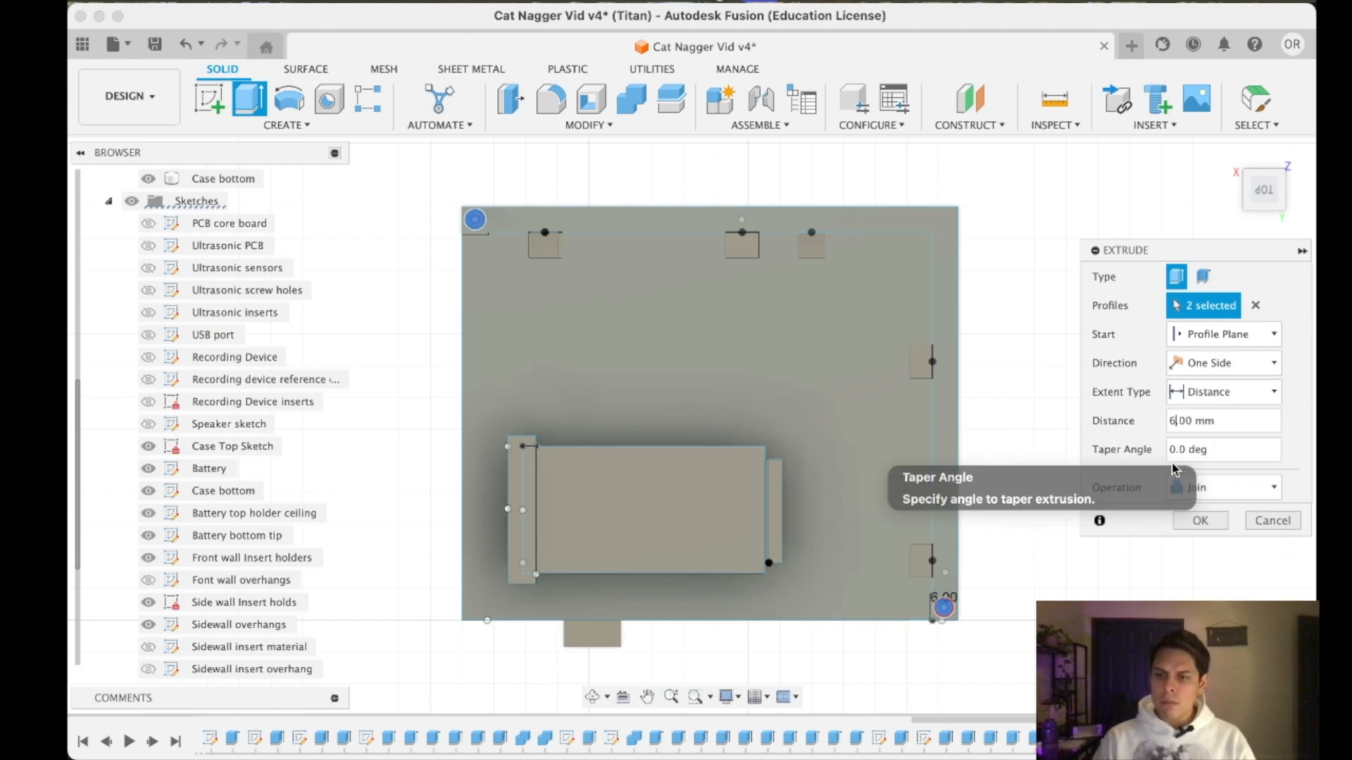
{"action": "left_click", "coordinate": [1220, 522]}
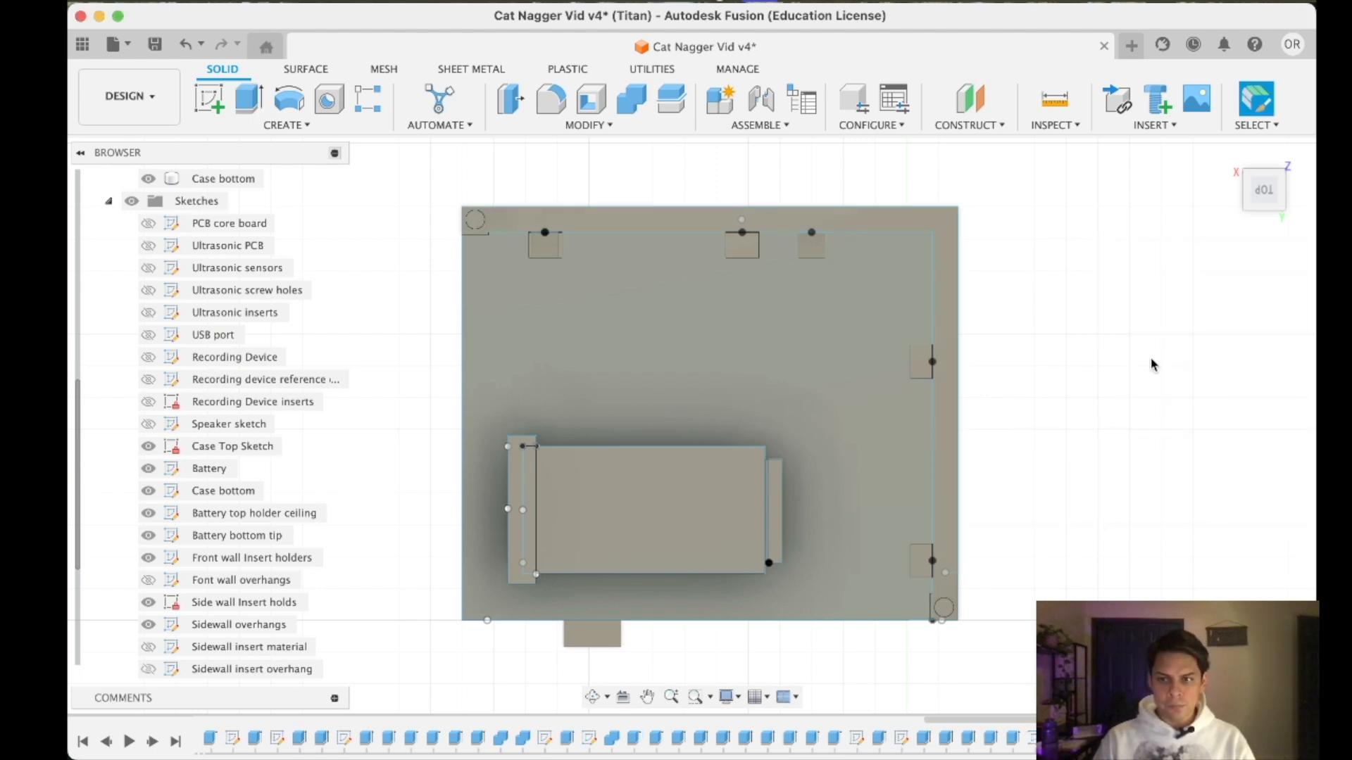
- Edit the corner circles' extrusion and set its distance to -6 mm so it goes down into the pads
{"action": "left_click_drag", "start_coordinate": [1263, 198], "coordinate": [1264, 169]}
{"action": "left_click", "coordinate": [1257, 738]}
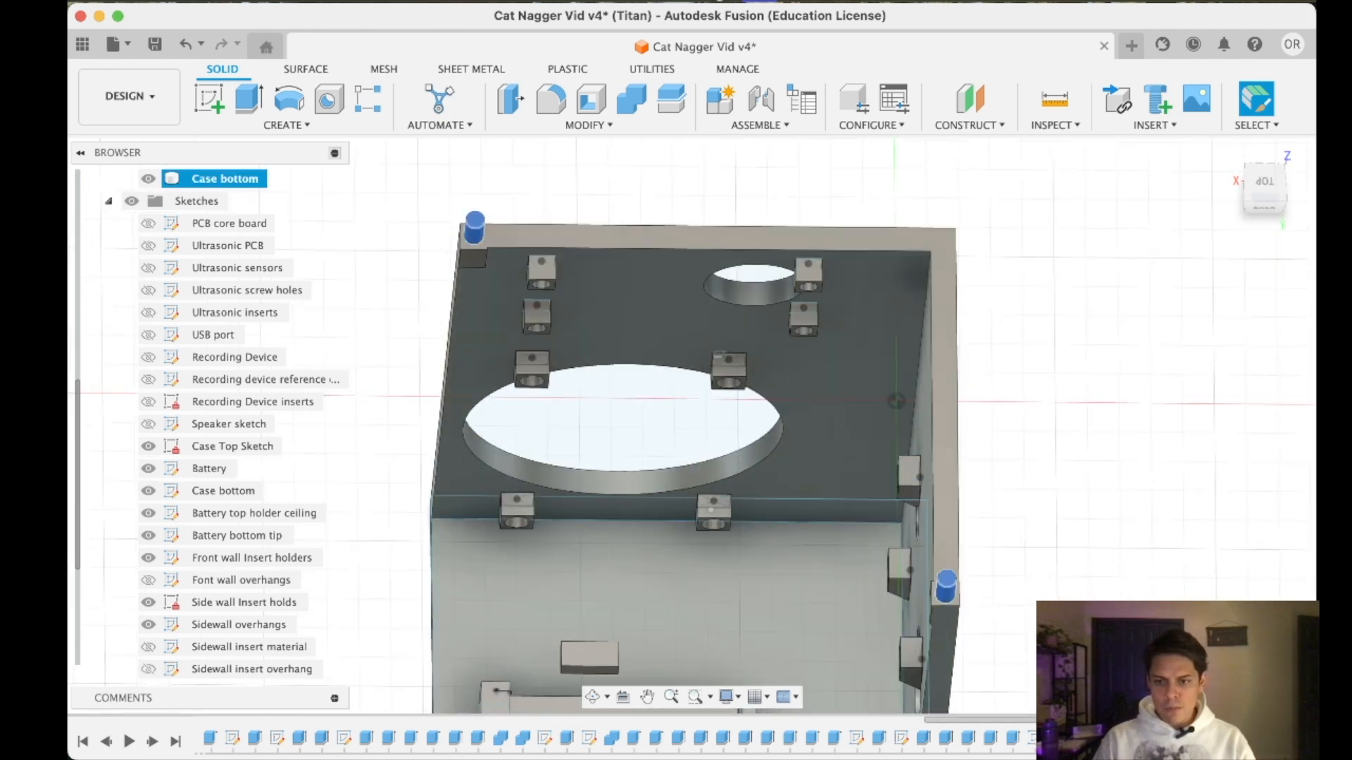
{"action": "right_click", "coordinate": [1257, 739]}
{"action": "left_click", "coordinate": [1197, 530]}
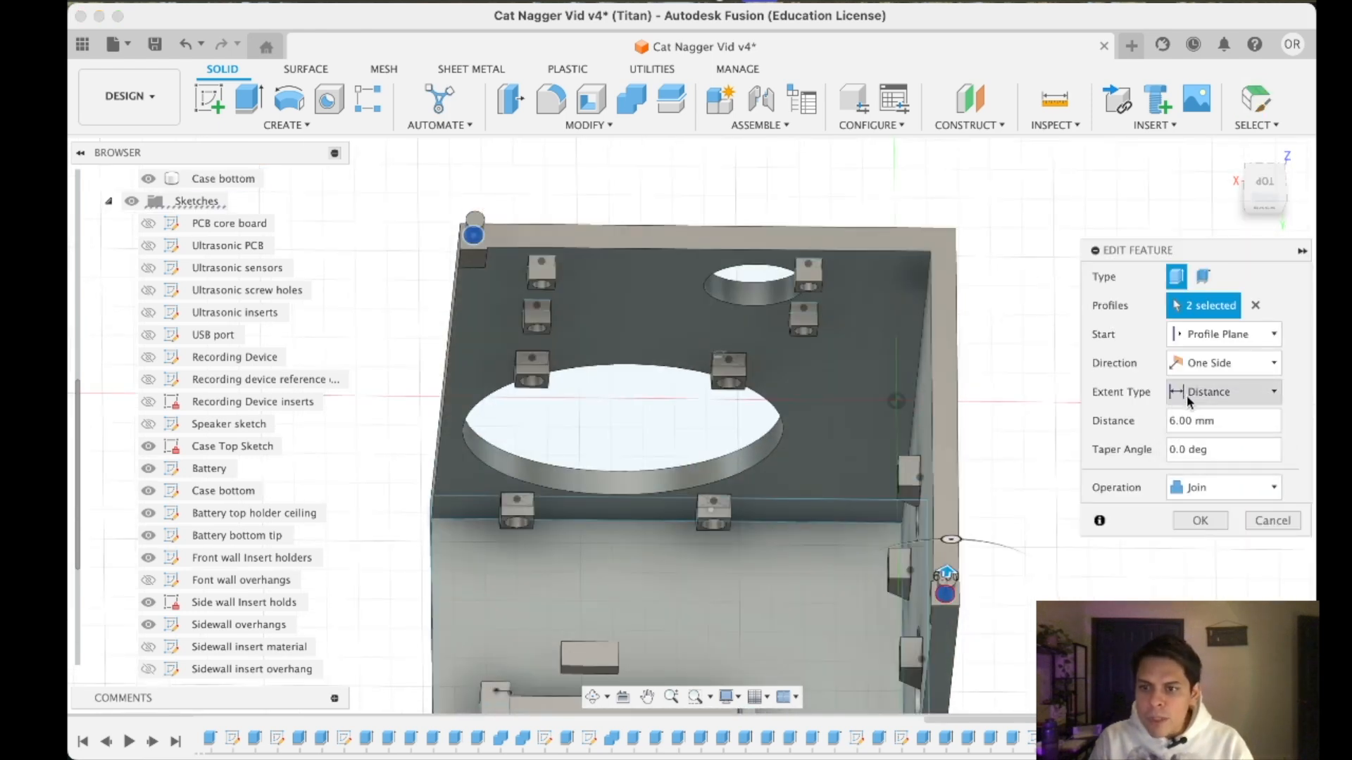
{"action": "middle_click_drag", "start_coordinate": [1037, 551], "coordinate": [1046, 523]}
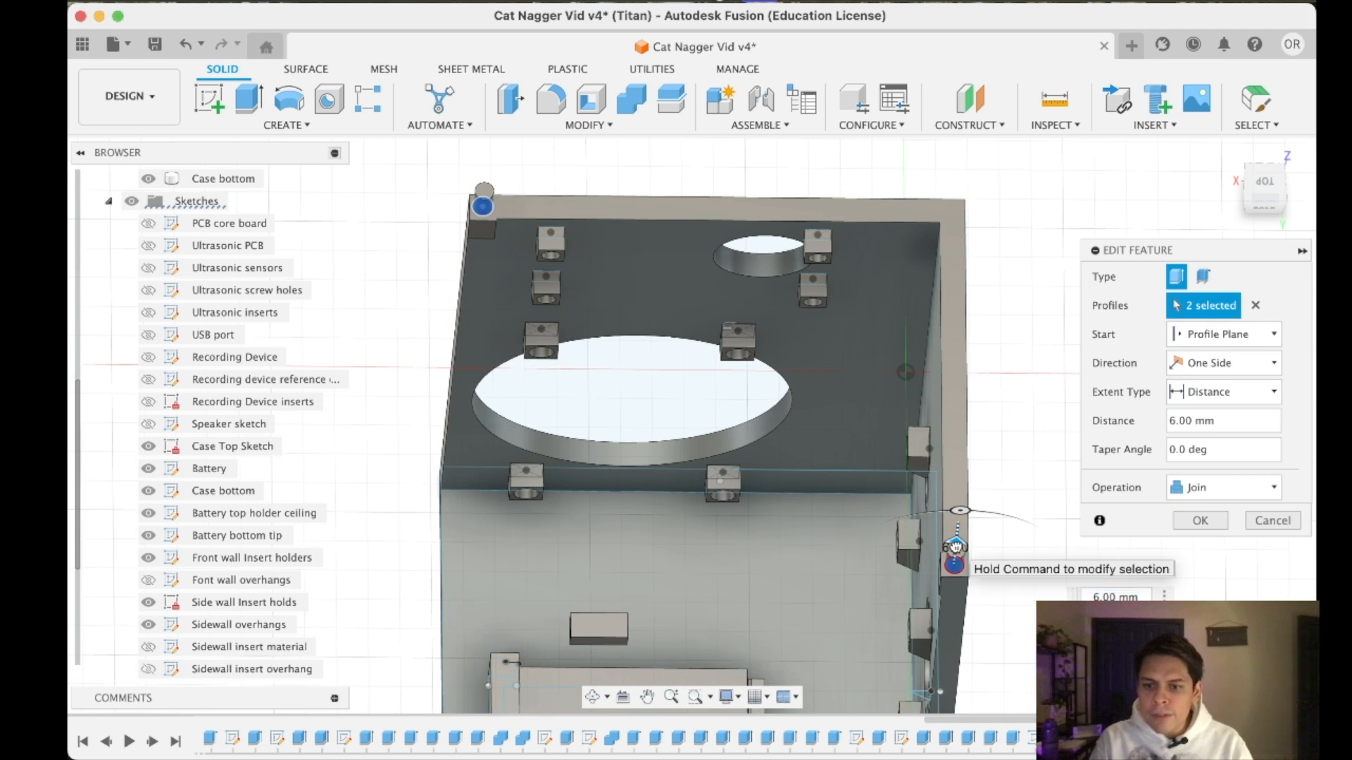
{"action": "left_click_drag", "start_coordinate": [955, 547], "coordinate": [951, 599]}
{"action": "type", "text": "-6"}
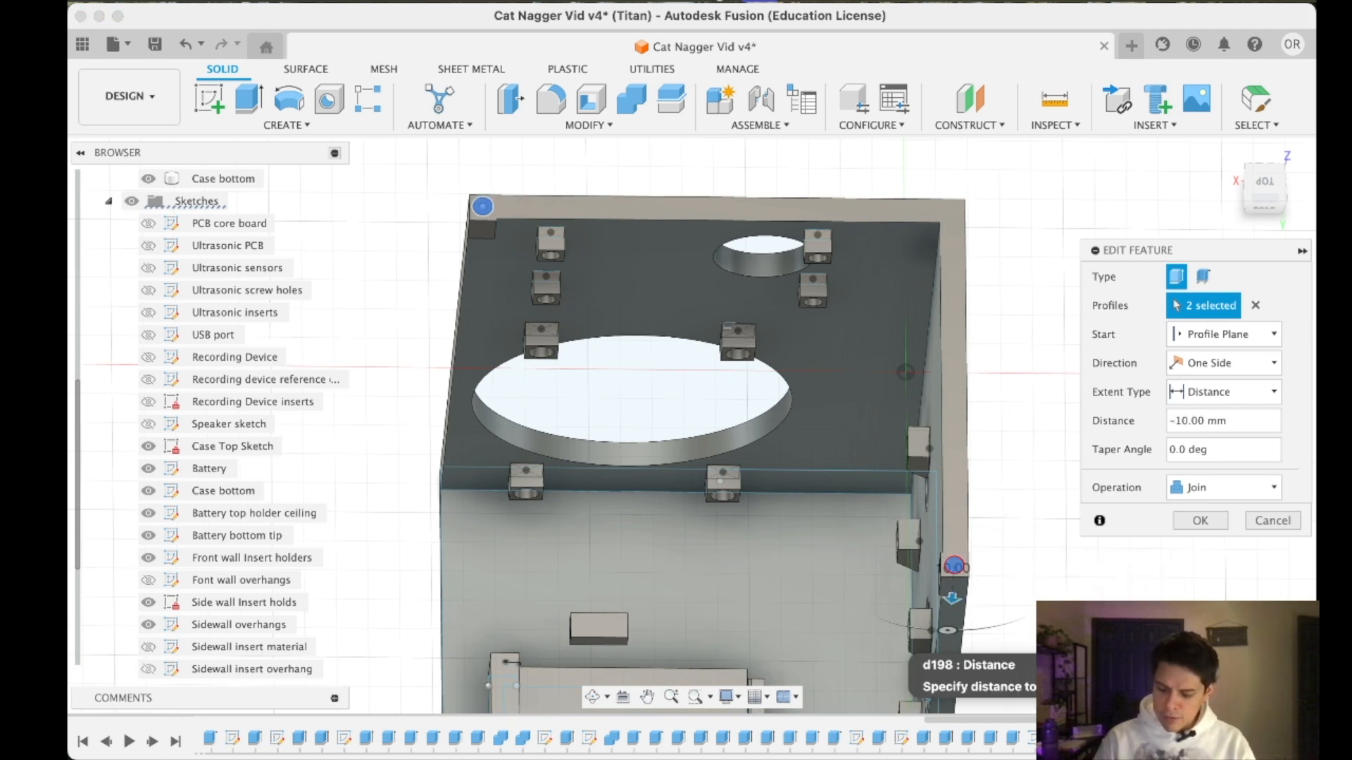
{"action": "key", "text": "Return"}
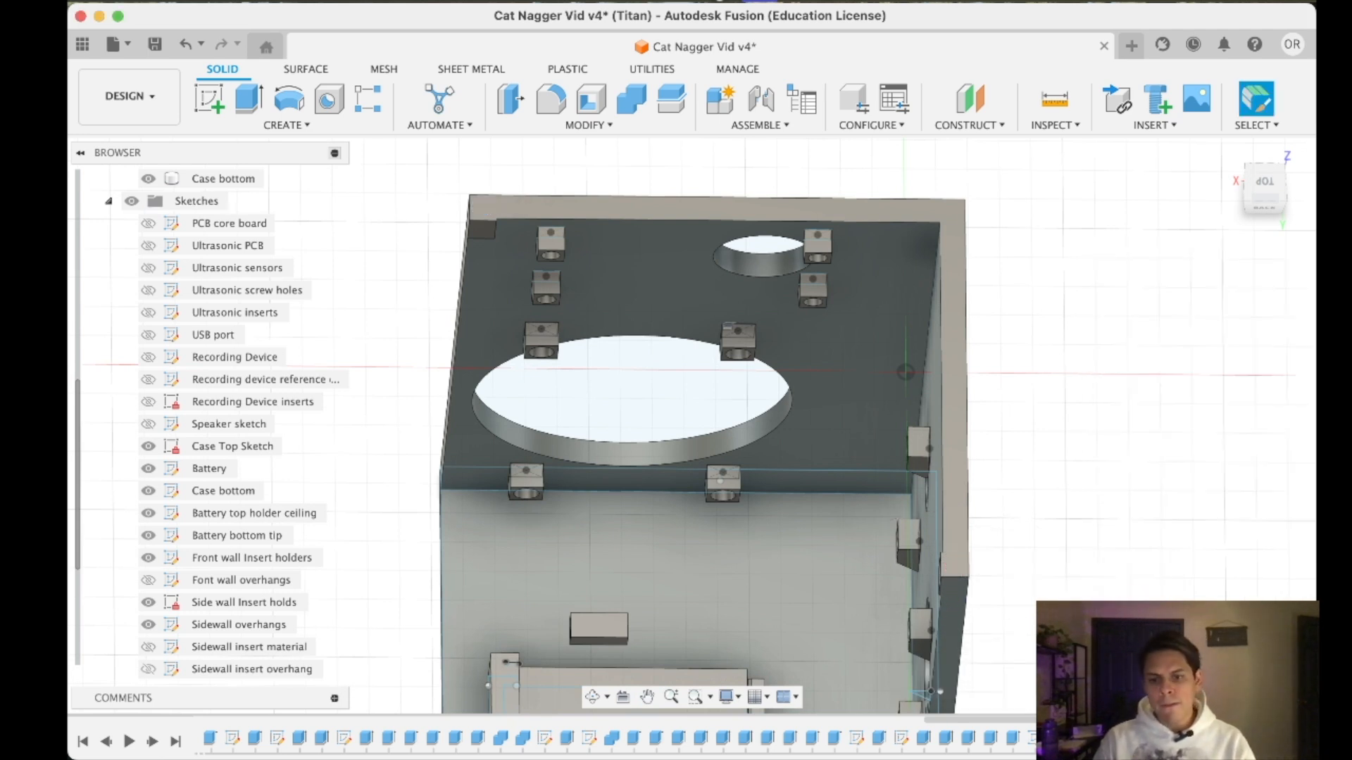
- Change the corner extrusion's operation to Cut so both circles become holes in the rim
{"action": "right_click", "coordinate": [1218, 737]}
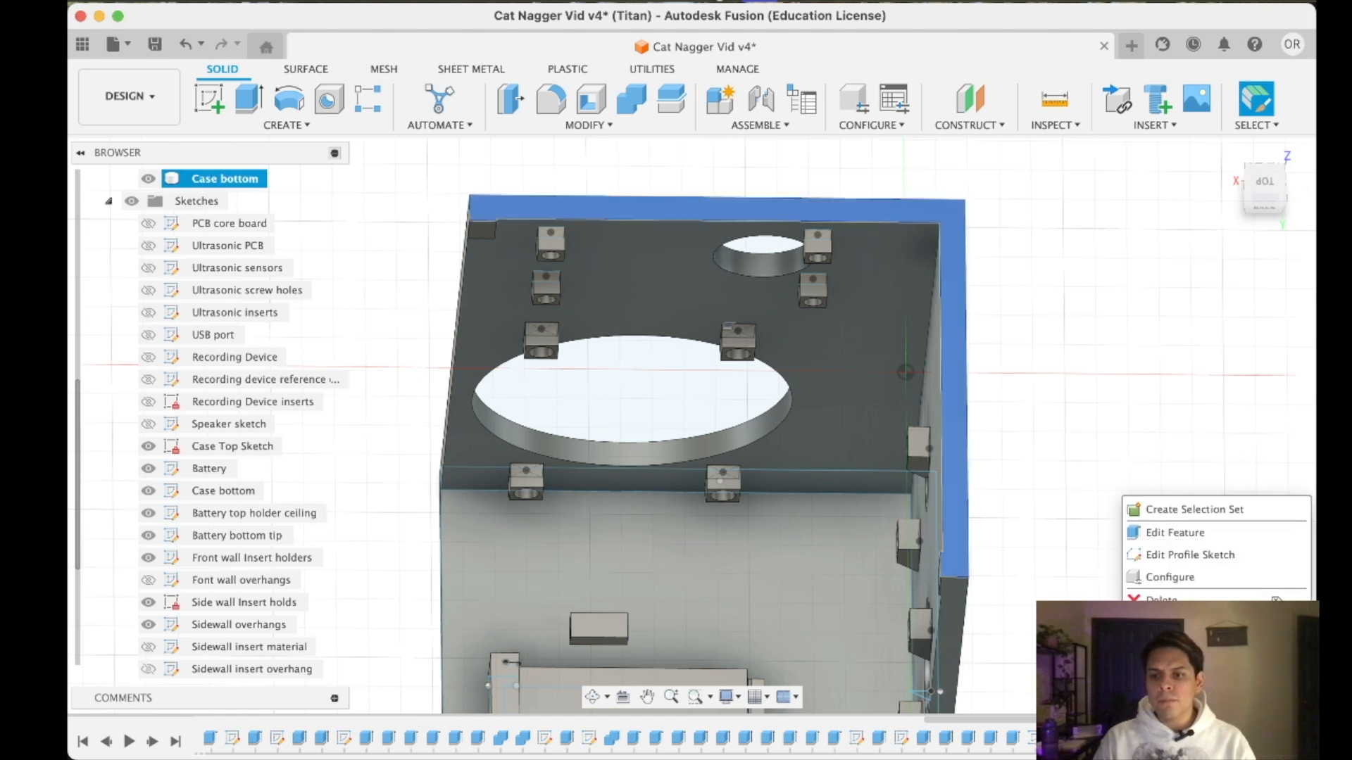
{"action": "left_click", "coordinate": [1200, 533]}
{"action": "left_click", "coordinate": [1194, 497]}
{"action": "left_click", "coordinate": [1197, 532]}
{"action": "left_click", "coordinate": [1200, 549]}
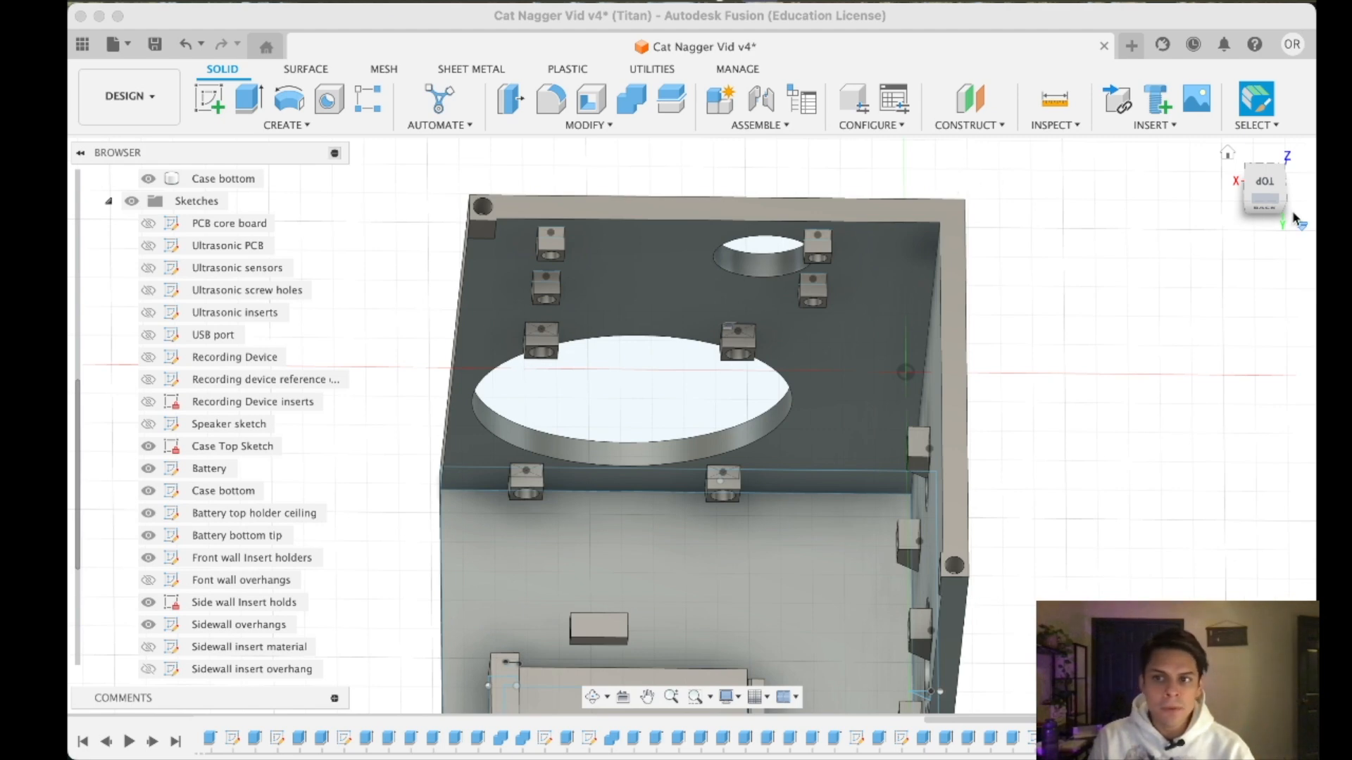
- Inspect the case bottom's corner insert holes and wall insert holders from the inside, front and home views
{"action": "mouse_move", "coordinate": [1264, 183]}
{"action": "left_mouse_down"}
{"action": "mouse_move", "coordinate": [1227, 162]}
{"action": "mouse_move", "coordinate": [1250, 155]}
{"action": "mouse_move", "coordinate": [1238, 145]}
{"action": "left_mouse_up"}
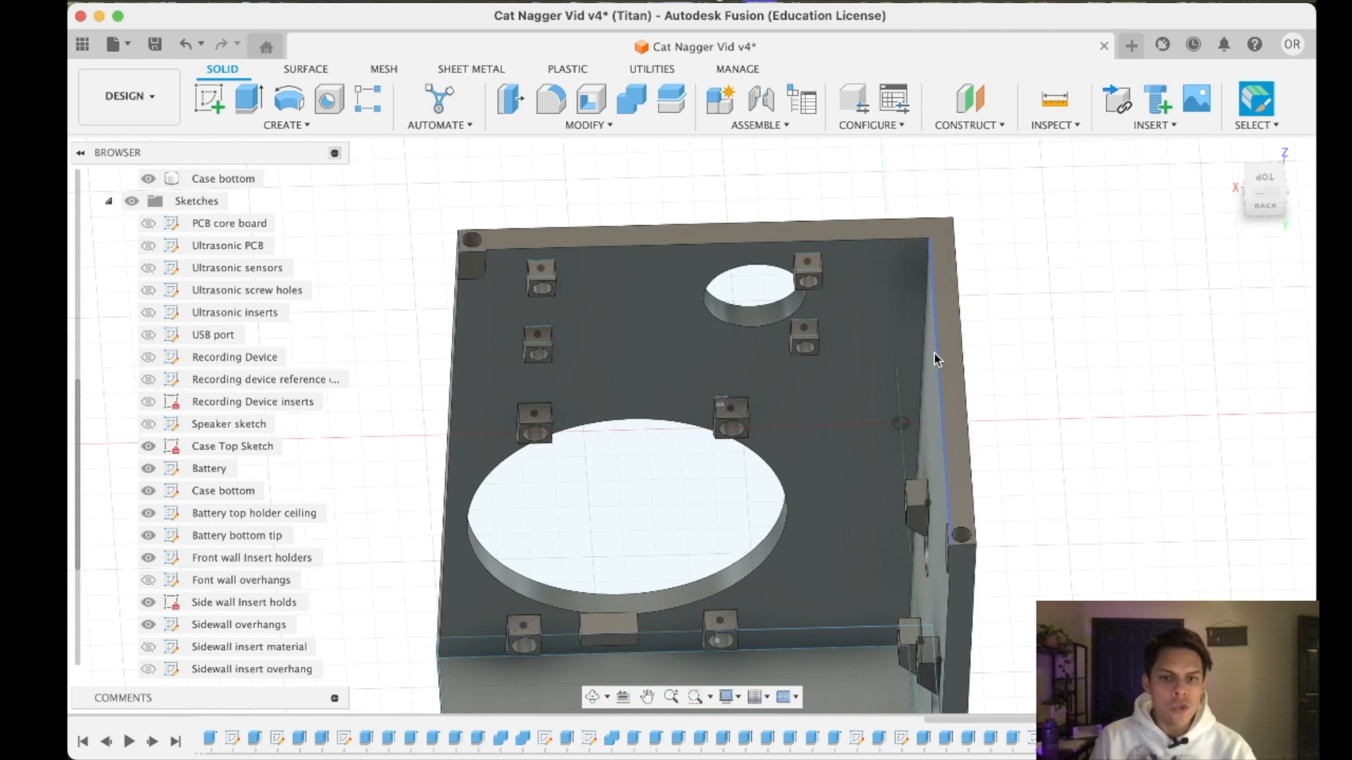
{"action": "left_click_drag", "start_coordinate": [1253, 200], "coordinate": [1264, 188]}
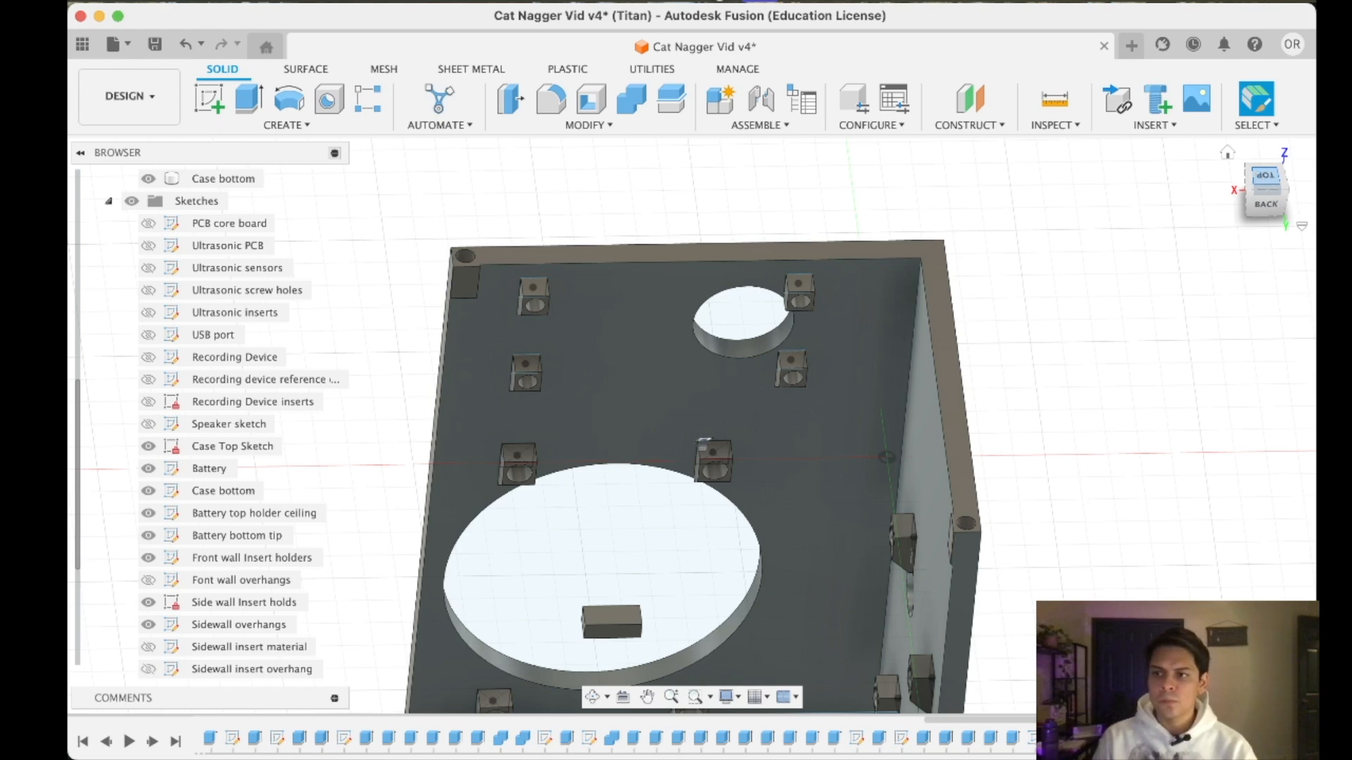
{"action": "mouse_move", "coordinate": [1261, 198]}
{"action": "left_mouse_down"}
{"action": "mouse_move", "coordinate": [1337, 197]}
{"action": "mouse_move", "coordinate": [1175, 198]}
{"action": "mouse_move", "coordinate": [1085, 248]}
{"action": "left_mouse_up"}
{"action": "left_click", "coordinate": [1278, 182]}
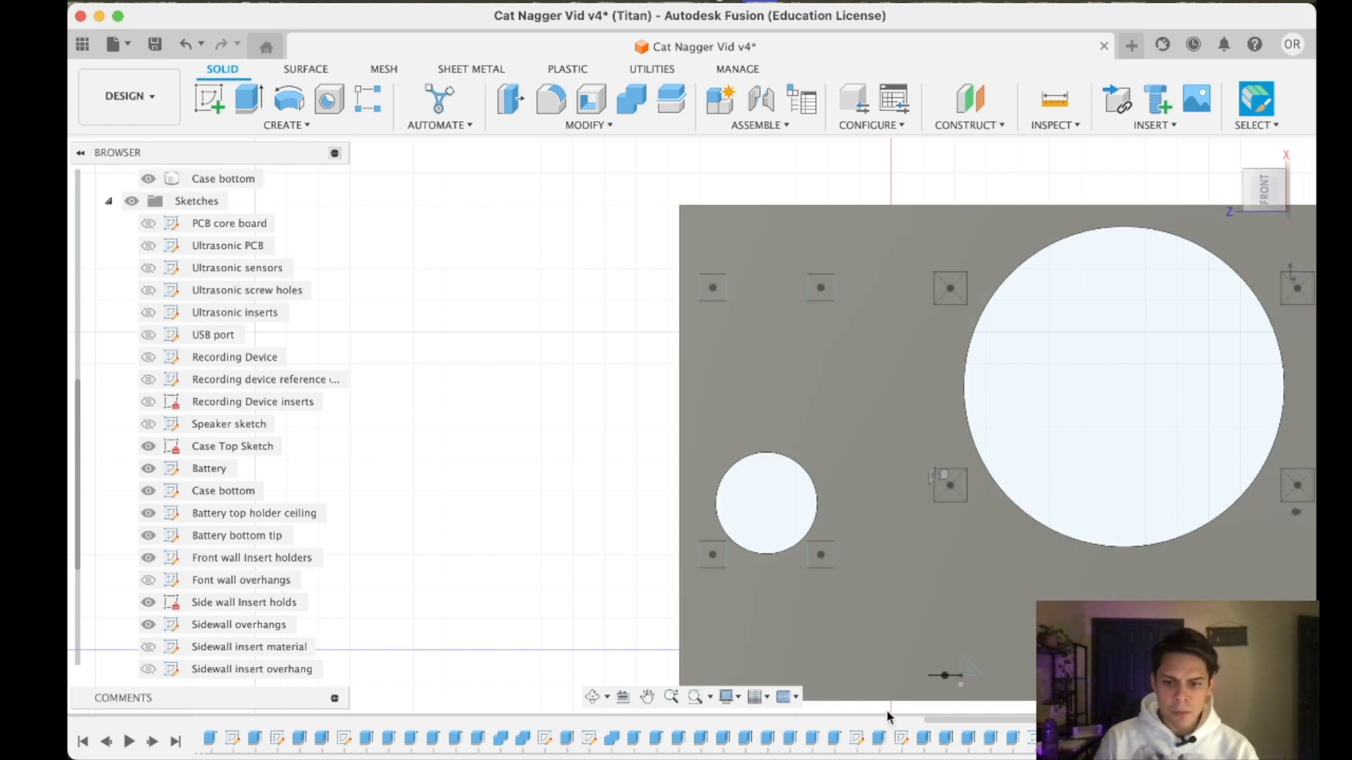
{"action": "scroll", "coordinate": [275, 342], "scroll_direction": "up", "scroll_amount": 3}
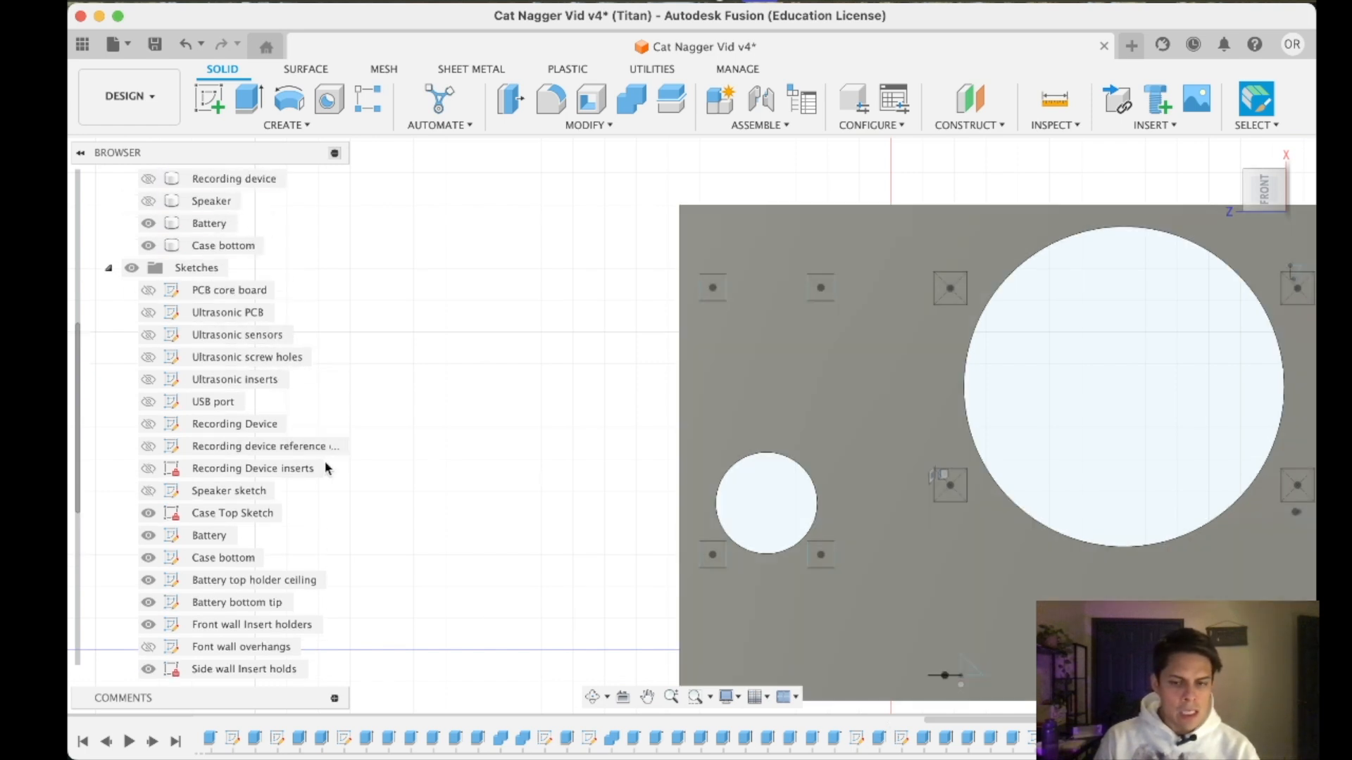
{"action": "left_click", "coordinate": [771, 461]}
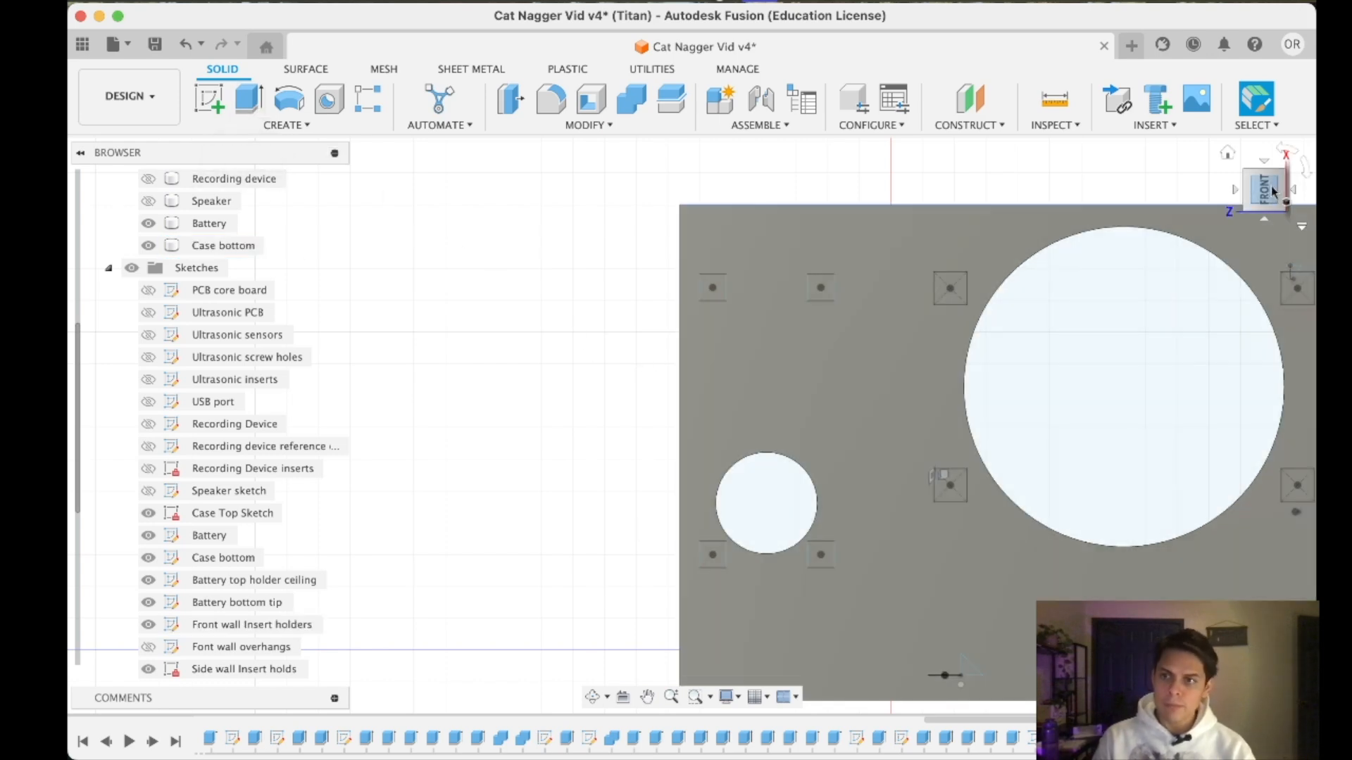
{"action": "left_click", "coordinate": [1228, 154]}
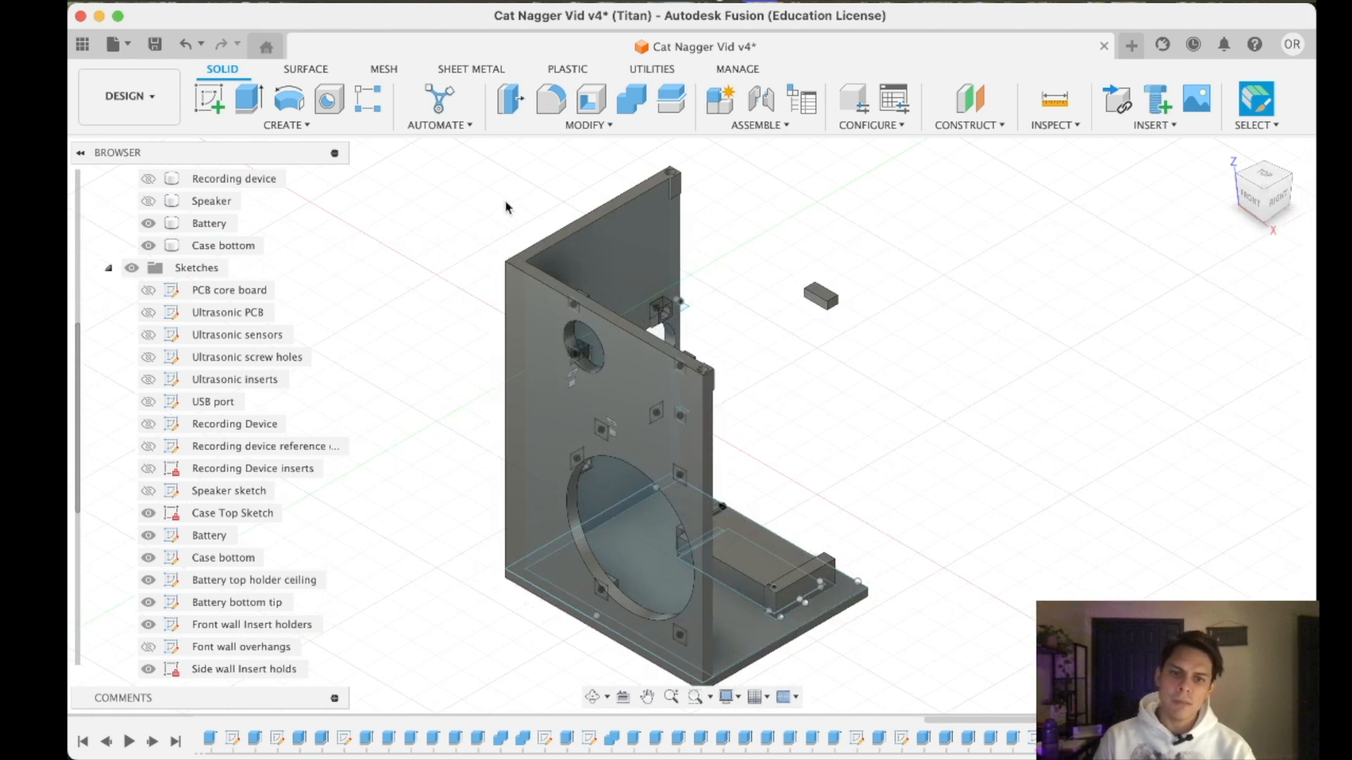
{"action": "middle_click_drag", "start_coordinate": [729, 323], "coordinate": [744, 419]}
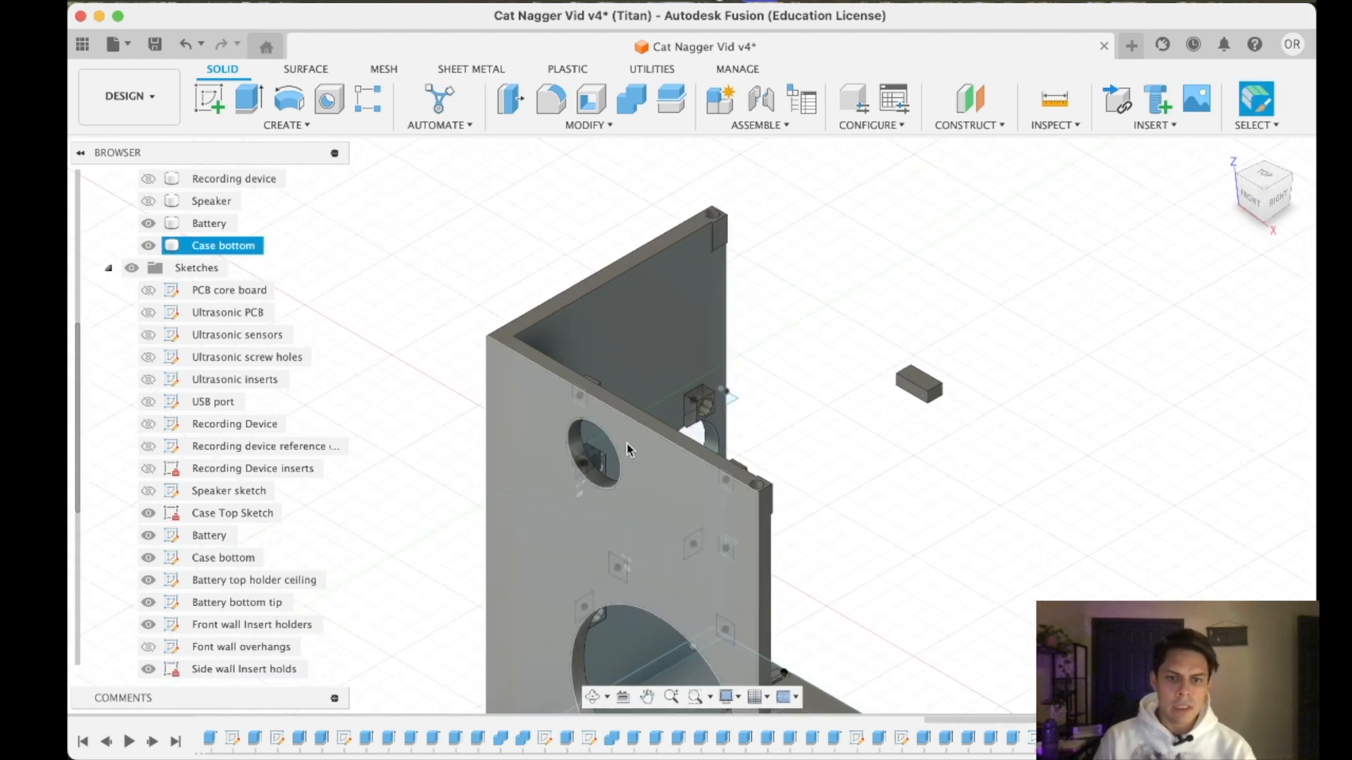
- Edit the ultrasonic sensor hole's cut extrusion and add the second sensor circle to its profiles
{"action": "left_click", "coordinate": [574, 447]}
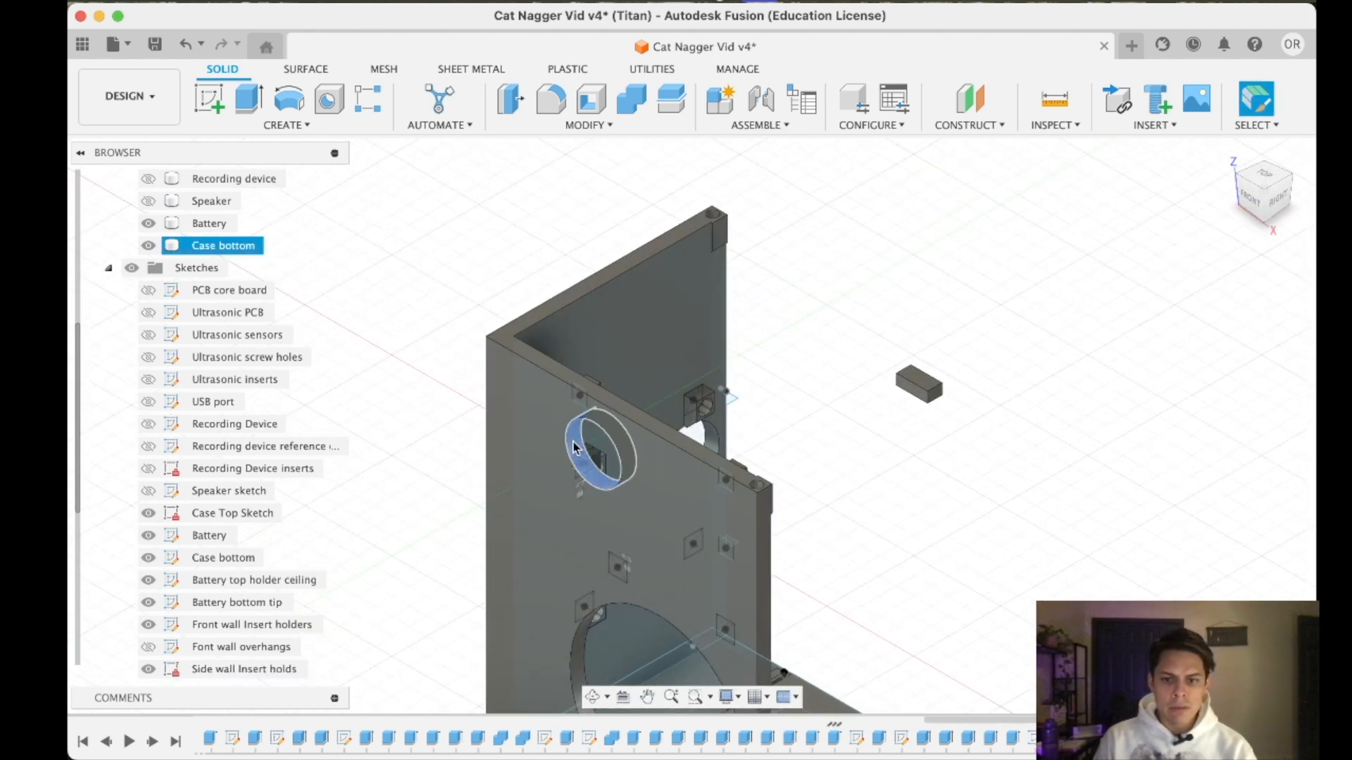
{"action": "right_click", "coordinate": [836, 747]}
{"action": "left_click", "coordinate": [868, 535]}
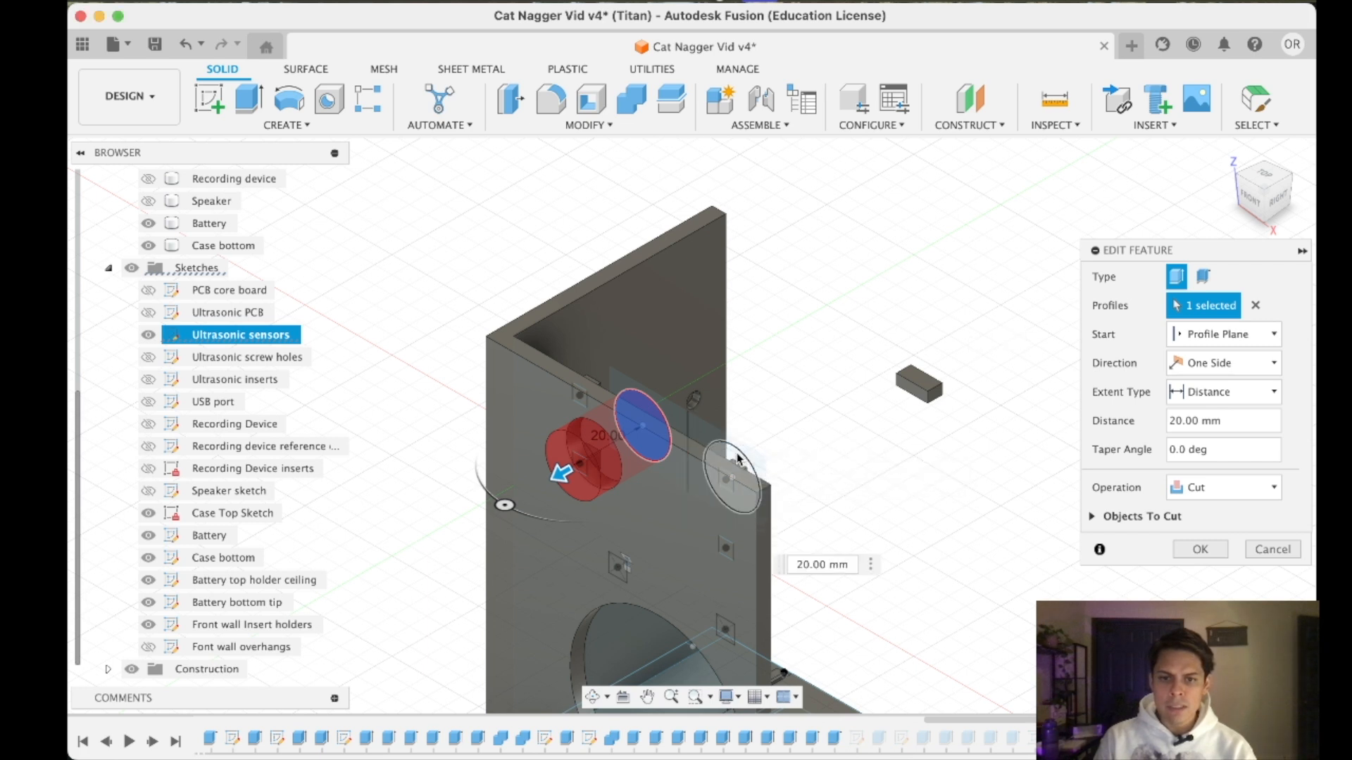
{"action": "left_click", "coordinate": [737, 459]}
{"action": "left_click", "coordinate": [1197, 548]}
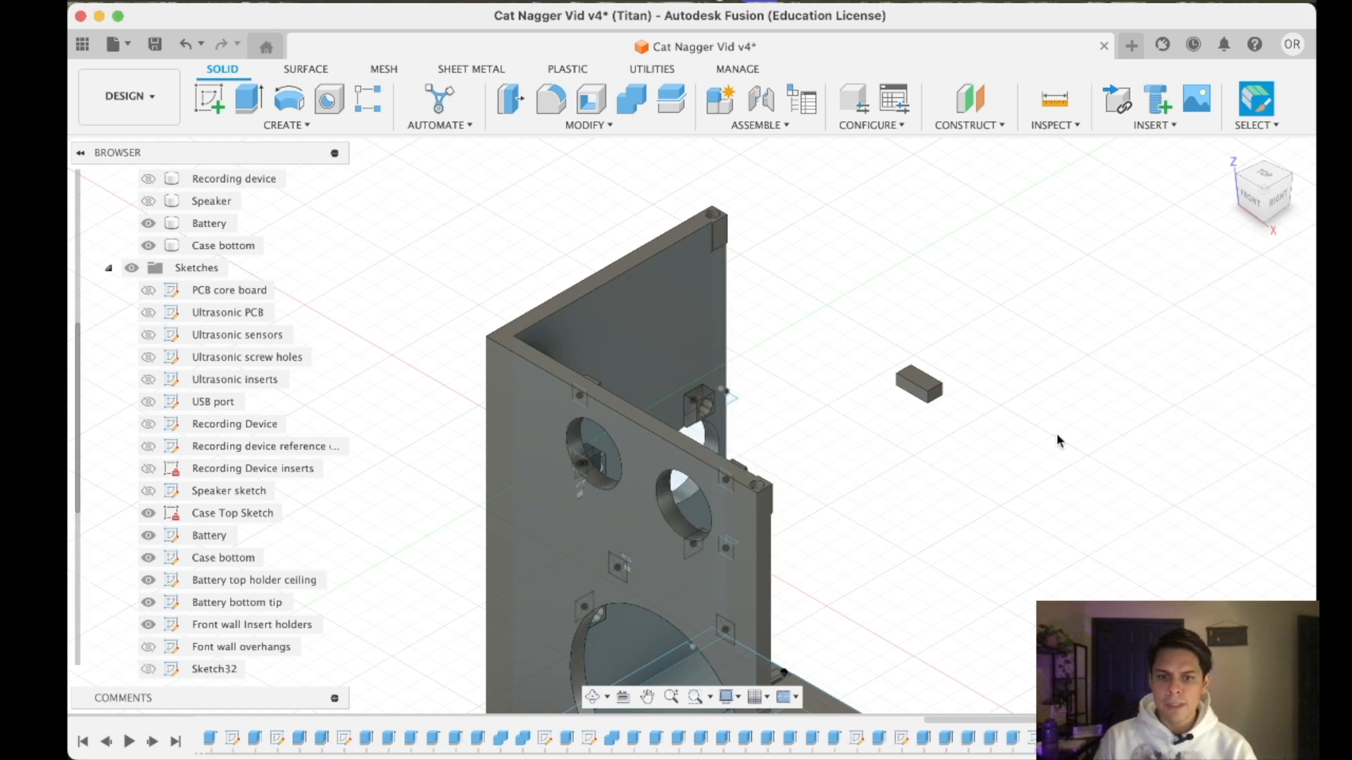
- Inspect the case bottom's openings, insert holders and battery holder from the inside and the back
{"action": "mouse_move", "coordinate": [1252, 202]}
{"action": "left_mouse_down"}
{"action": "mouse_move", "coordinate": [1105, 197]}
{"action": "mouse_move", "coordinate": [1204, 215]}
{"action": "mouse_move", "coordinate": [1212, 252]}
{"action": "mouse_move", "coordinate": [1196, 209]}
{"action": "mouse_move", "coordinate": [1255, 190]}
{"action": "mouse_move", "coordinate": [1239, 197]}
{"action": "mouse_move", "coordinate": [1242, 184]}
{"action": "mouse_move", "coordinate": [1252, 202]}
{"action": "left_mouse_up"}
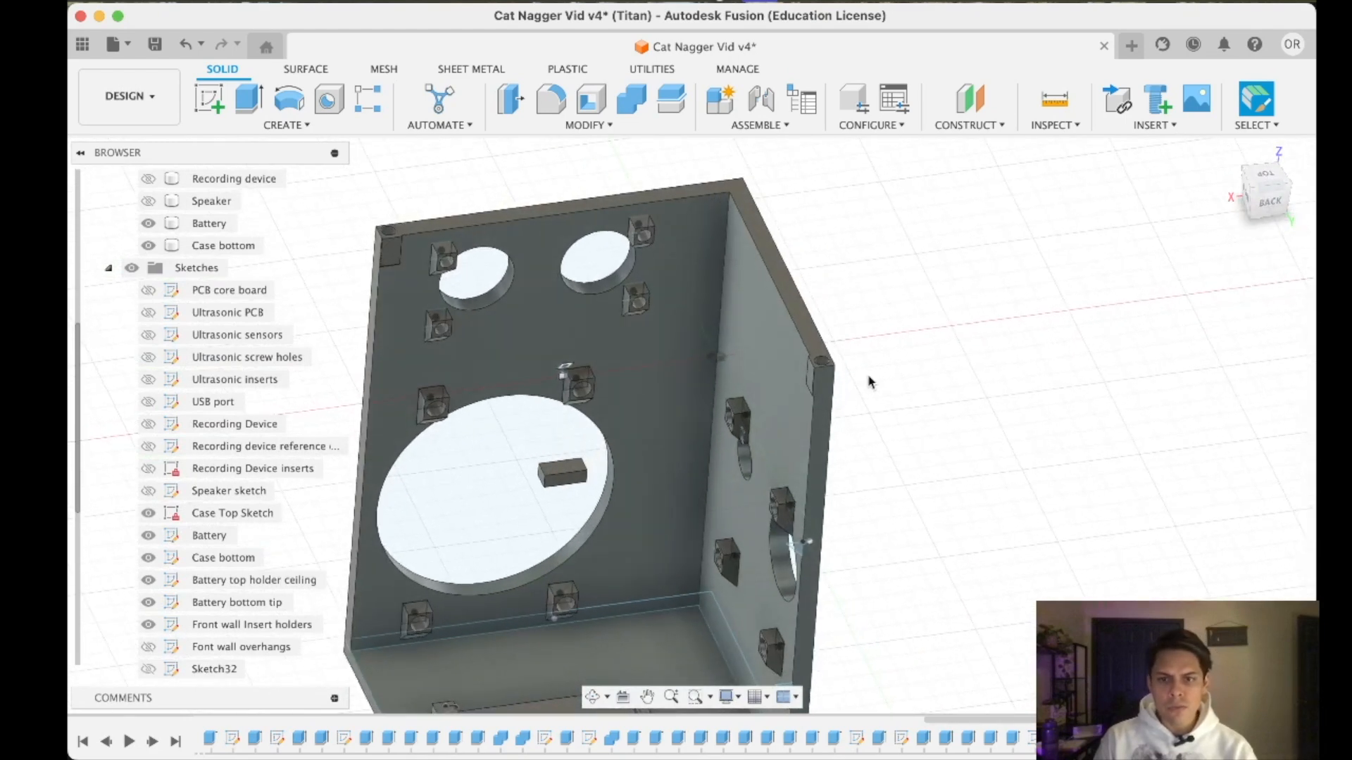
{"action": "scroll", "coordinate": [879, 472], "scroll_direction": "down", "scroll_amount": 3}
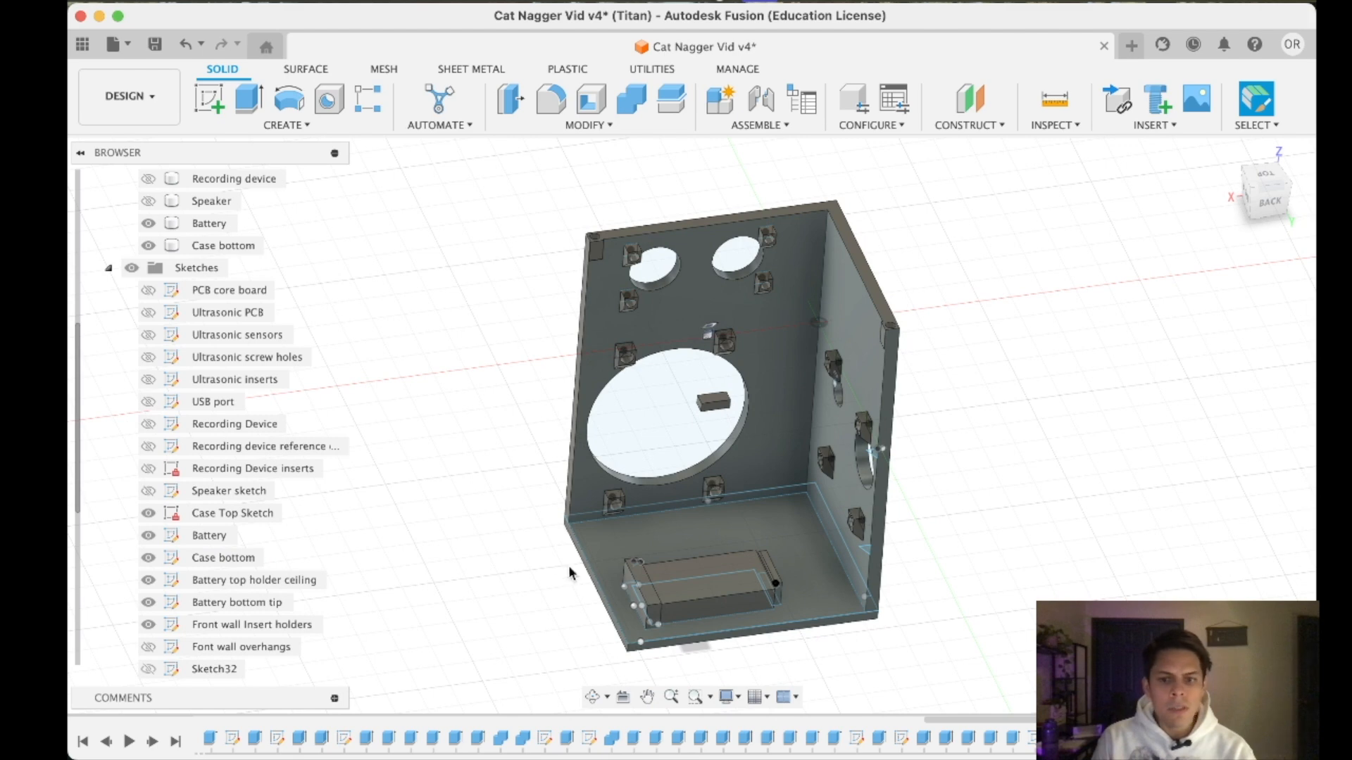
{"action": "scroll", "coordinate": [717, 588], "scroll_direction": "up", "scroll_amount": 3}
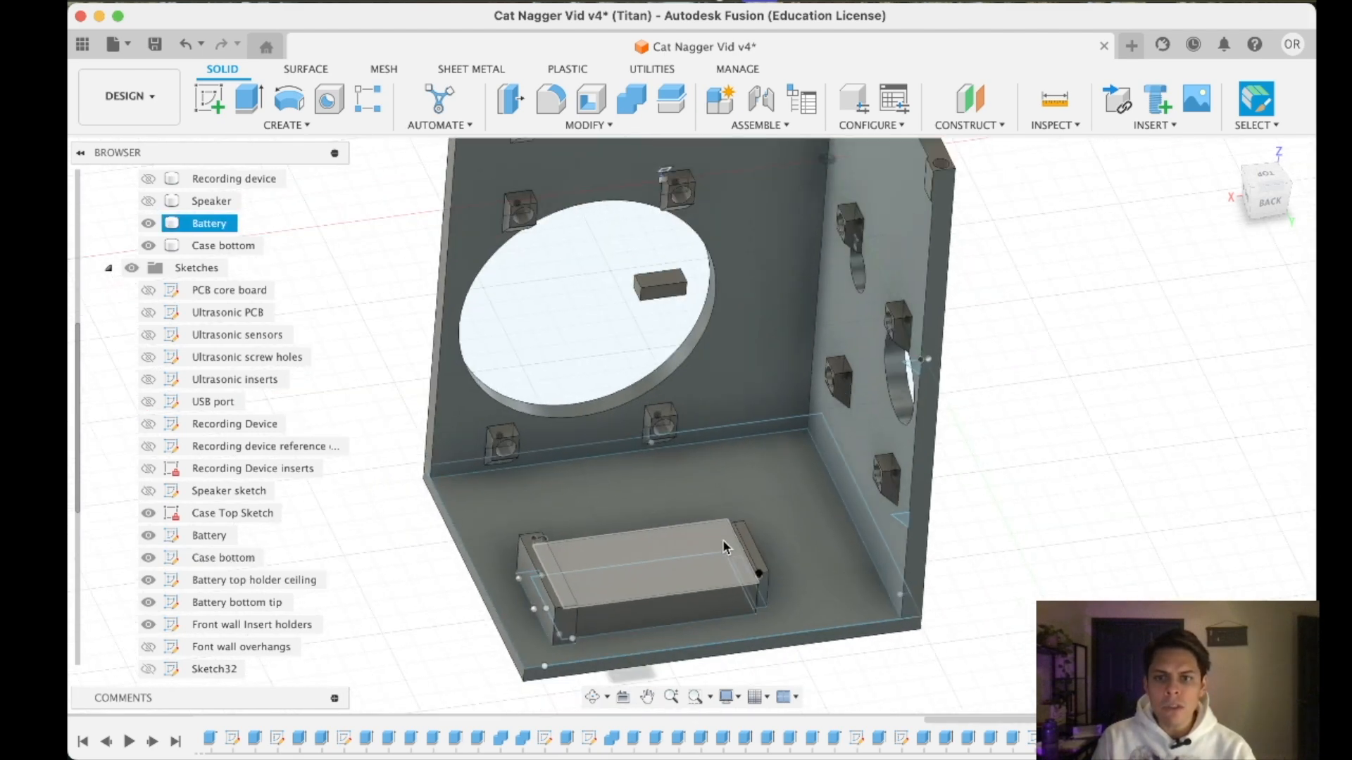
{"action": "scroll", "coordinate": [723, 540], "scroll_direction": "down", "scroll_amount": 1}
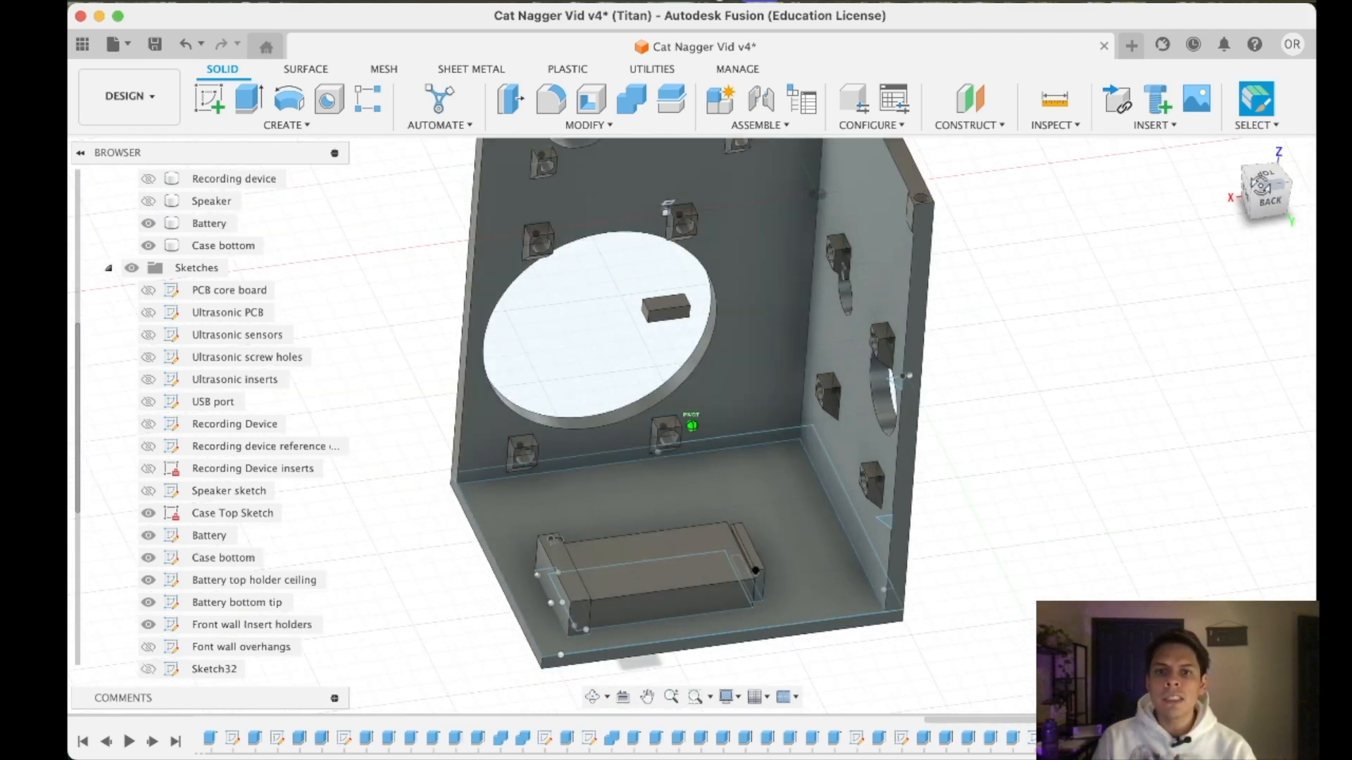
{"action": "left_click", "coordinate": [1258, 201]}
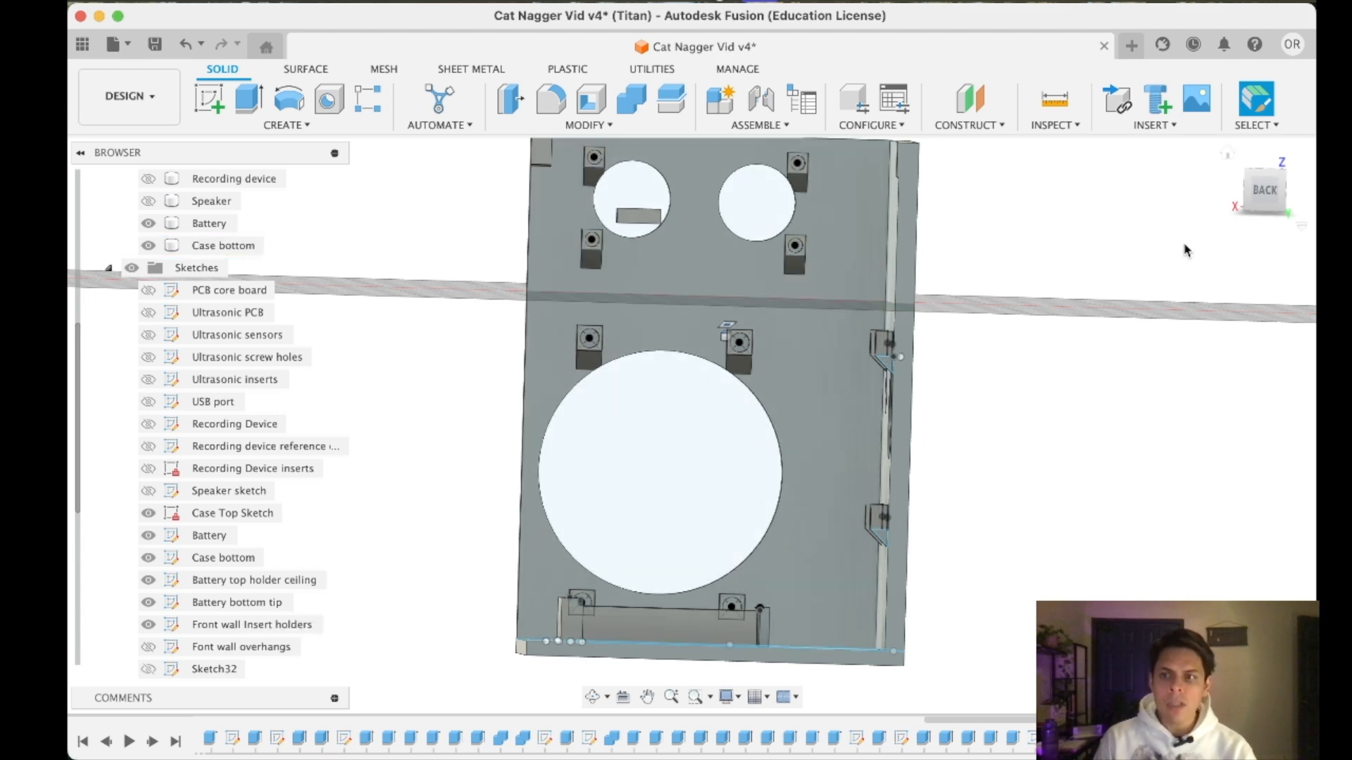
{"action": "left_click_drag", "start_coordinate": [1248, 203], "coordinate": [1260, 225]}
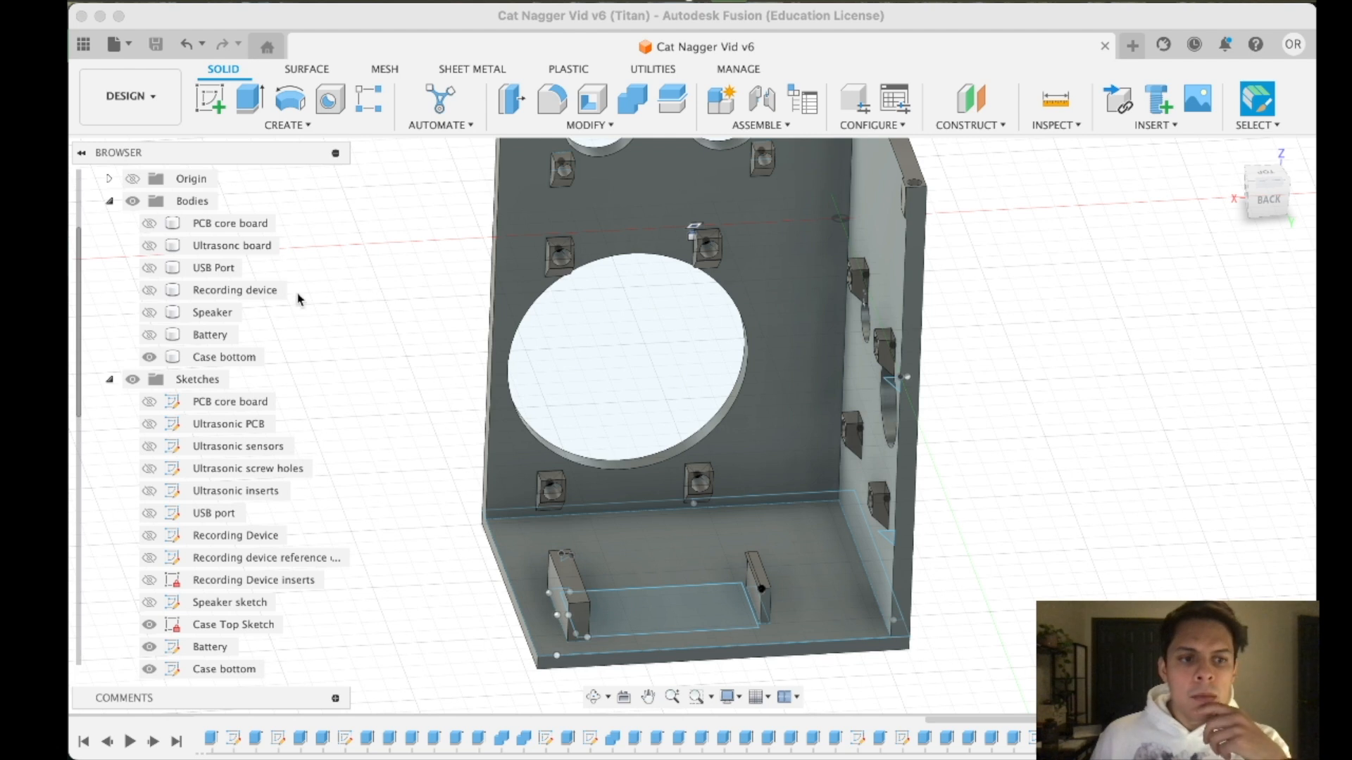
- Check how the Battery and Speaker bodies sit in the case by briefly showing each one
{"action": "left_click", "coordinate": [146, 338]}
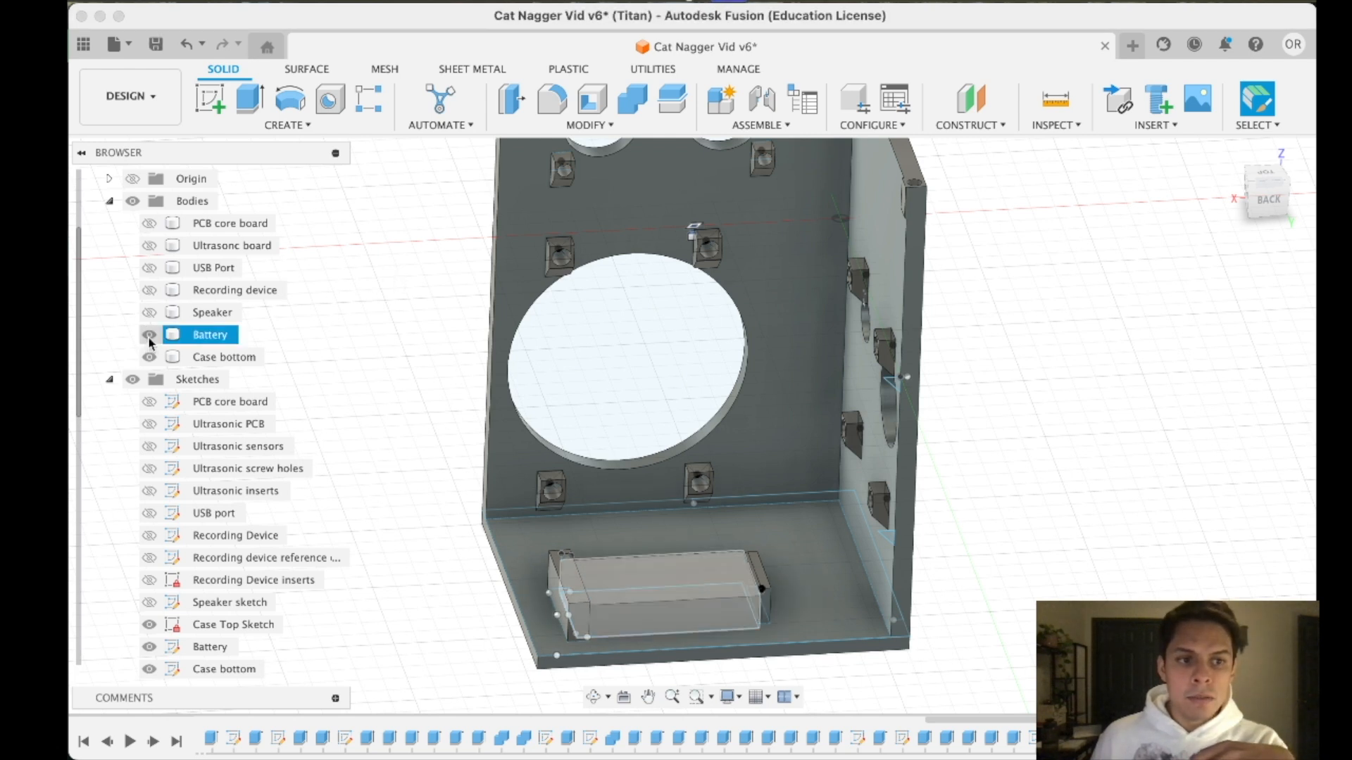
{"action": "left_click", "coordinate": [148, 337]}
{"action": "left_click", "coordinate": [150, 315]}
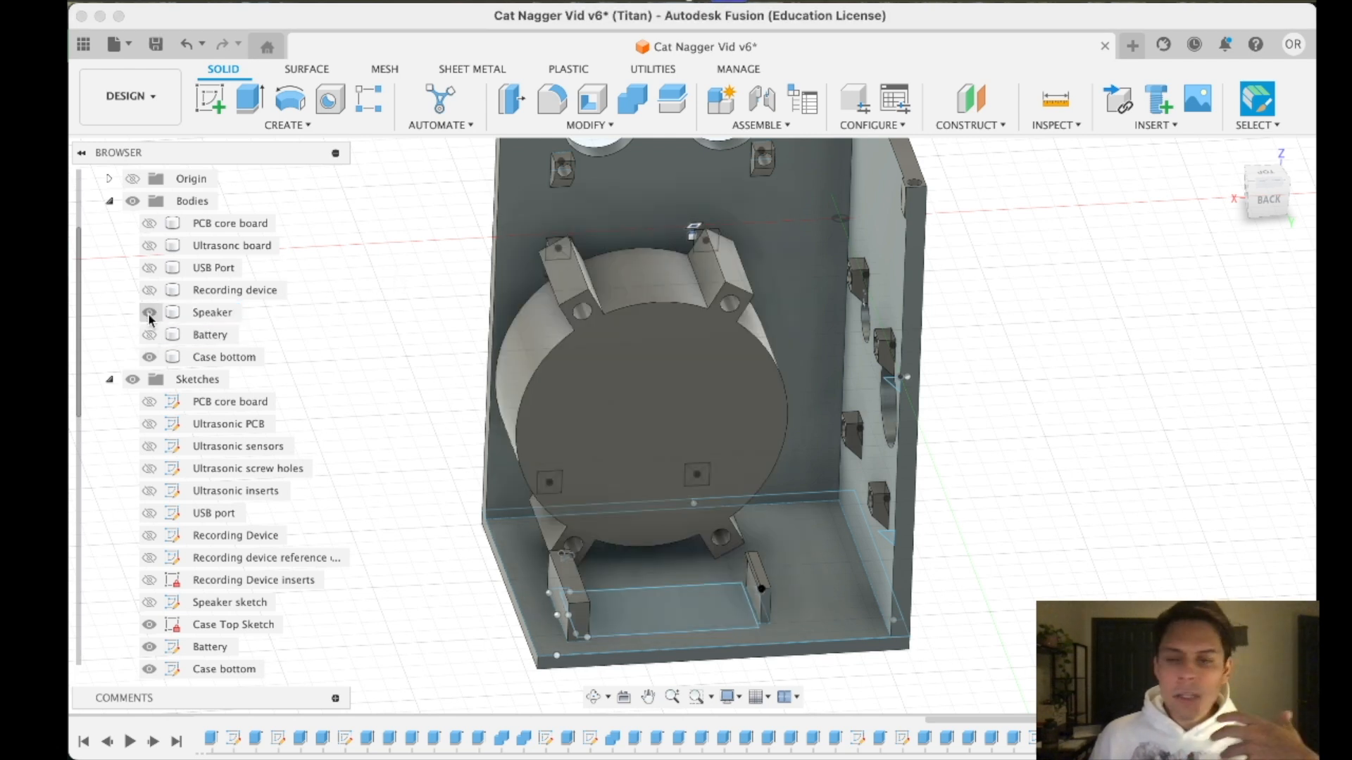
{"action": "left_click", "coordinate": [149, 315]}
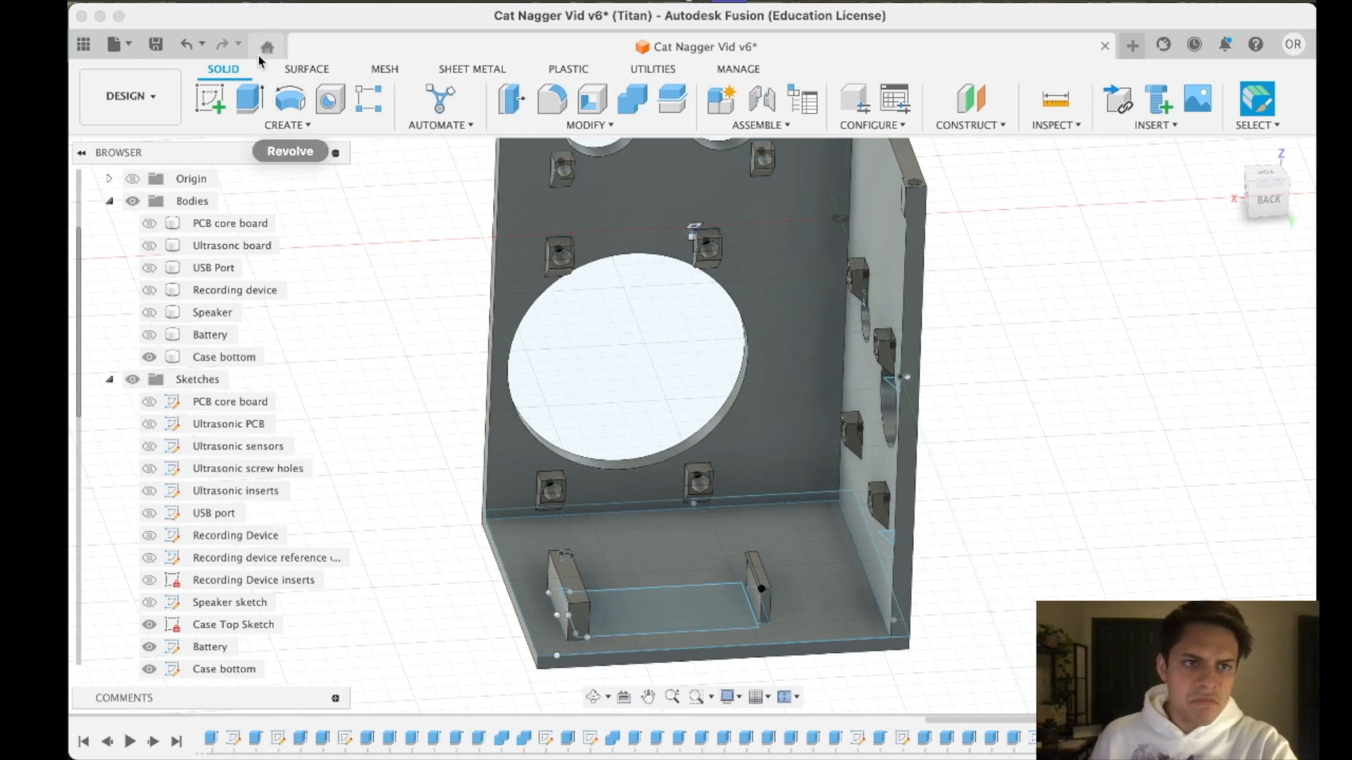
- Export the design as an STL file named Cat Nagger Vid v6 to the Downloads folder
{"action": "left_click", "coordinate": [200, 2]}
{"action": "left_click", "coordinate": [224, 235]}
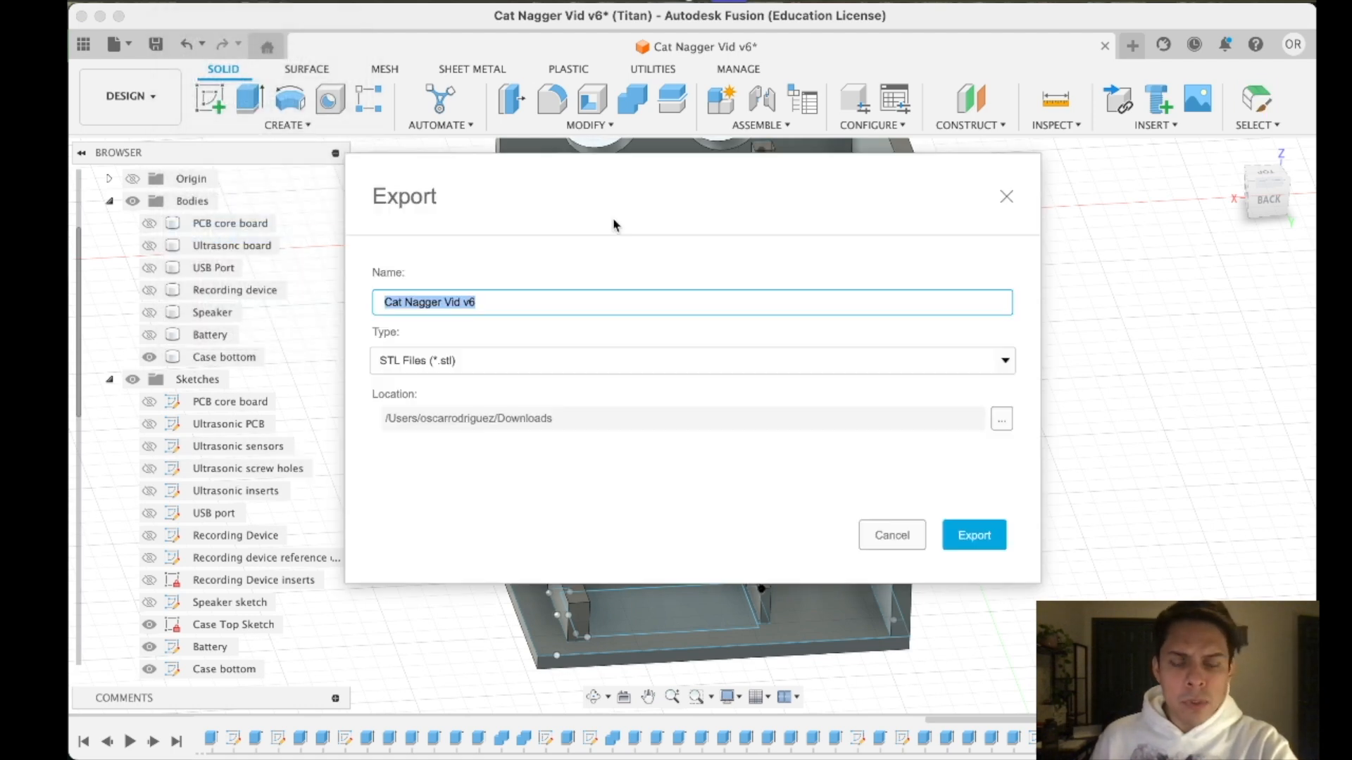
{"action": "left_click", "coordinate": [957, 537]}
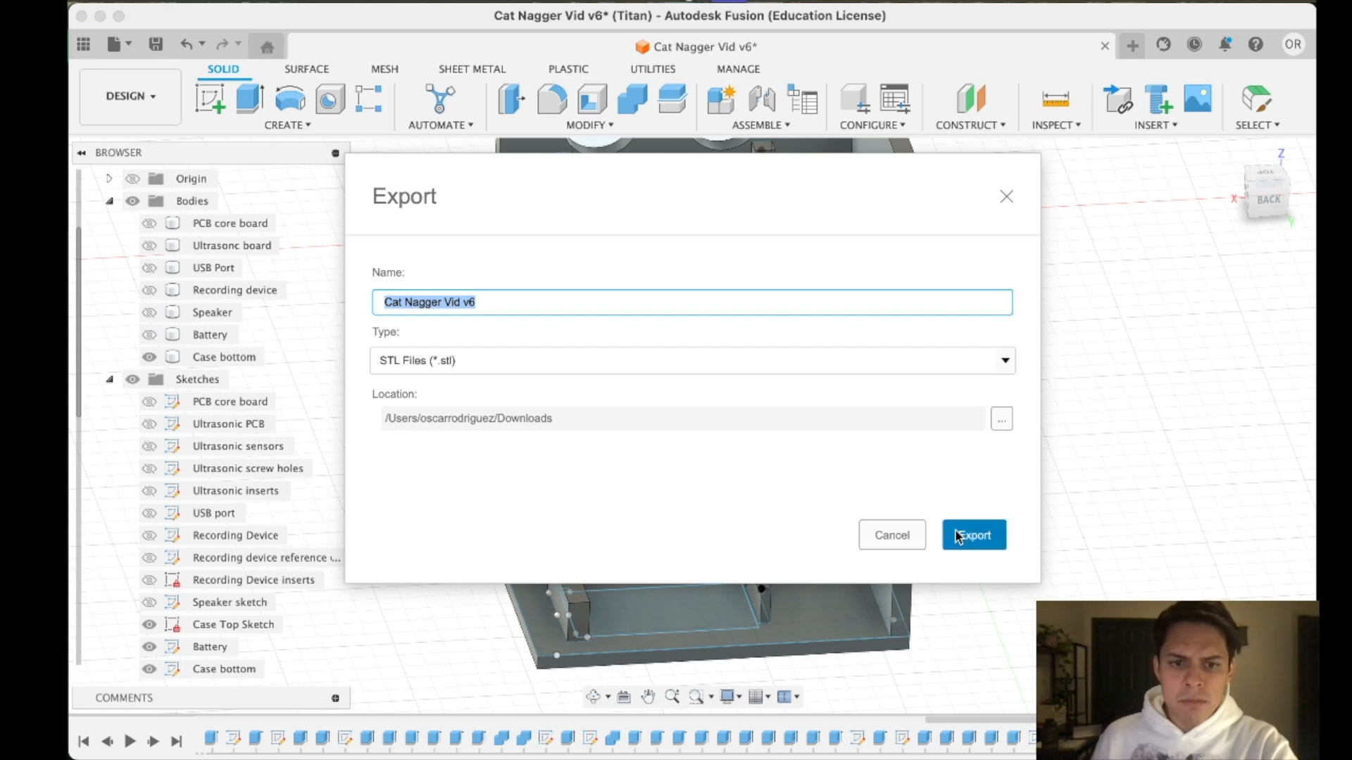
- Switch to Bambu Studio and create a new project, discarding the unsaved changes and the modified support settings
{"action": "mouse_move", "coordinate": [532, 722]}
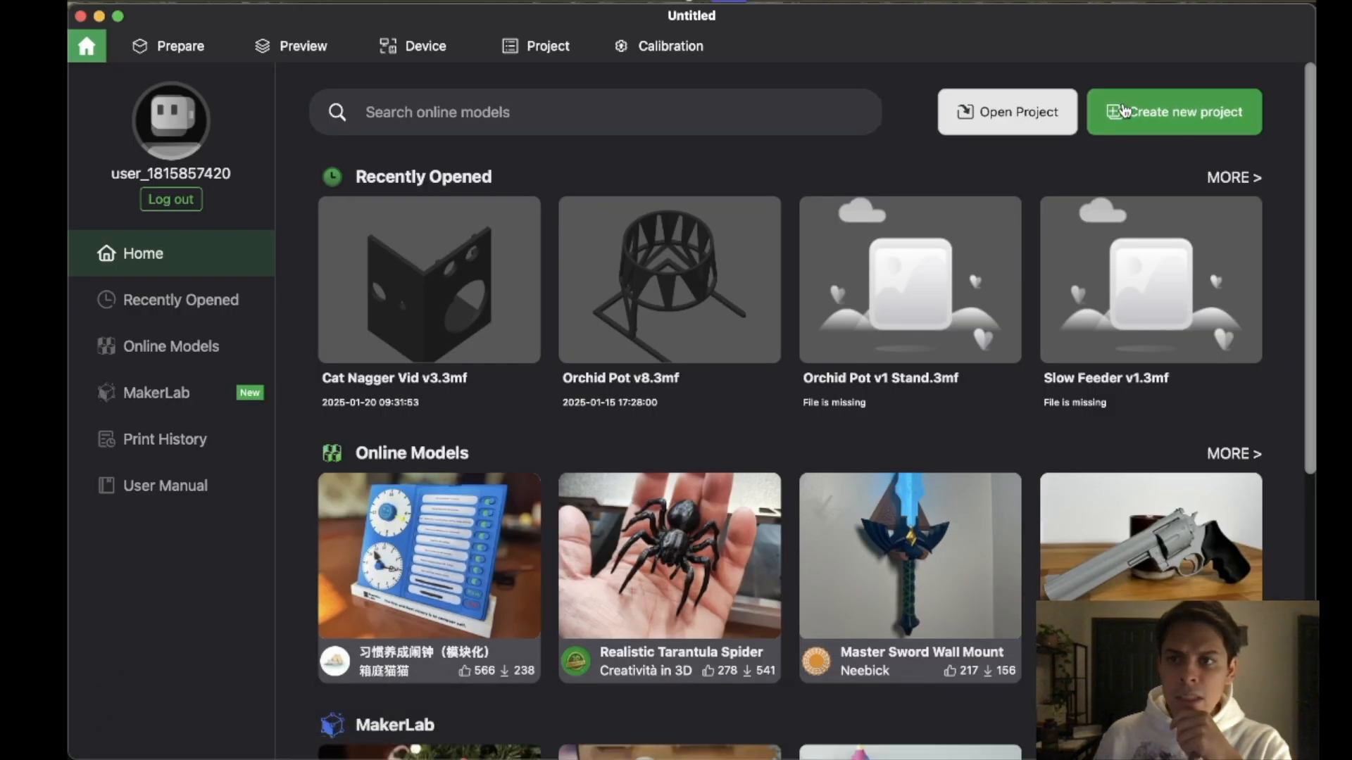
{"action": "left_click", "coordinate": [1127, 114]}
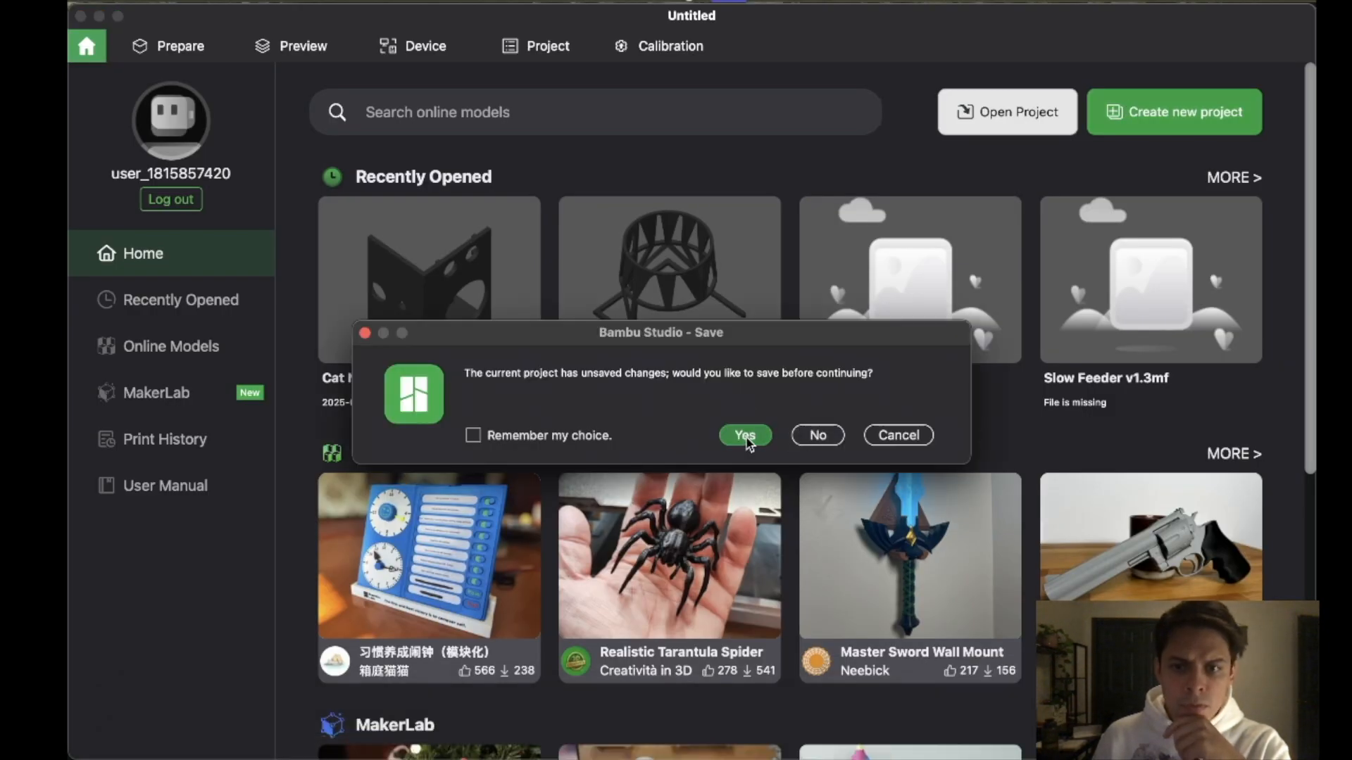
{"action": "left_click", "coordinate": [816, 435]}
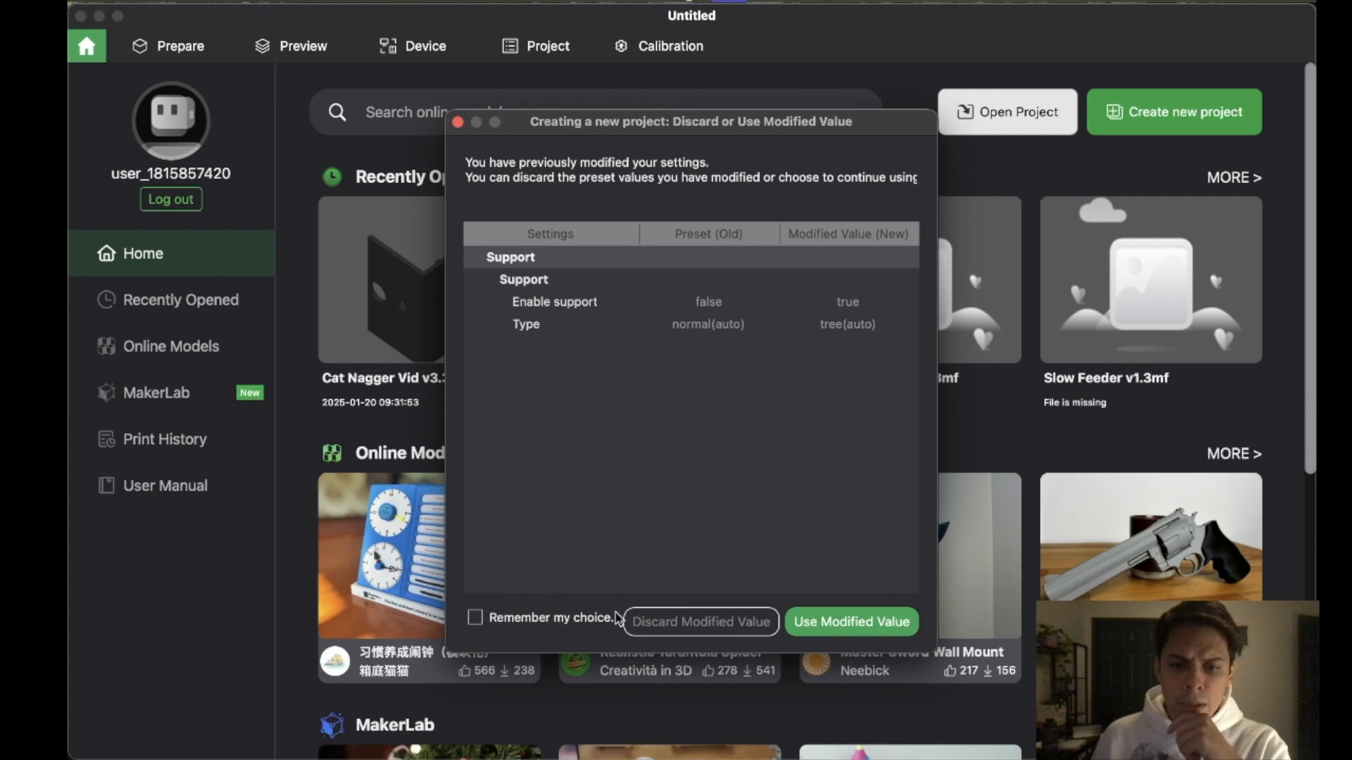
{"action": "left_click", "coordinate": [774, 628]}
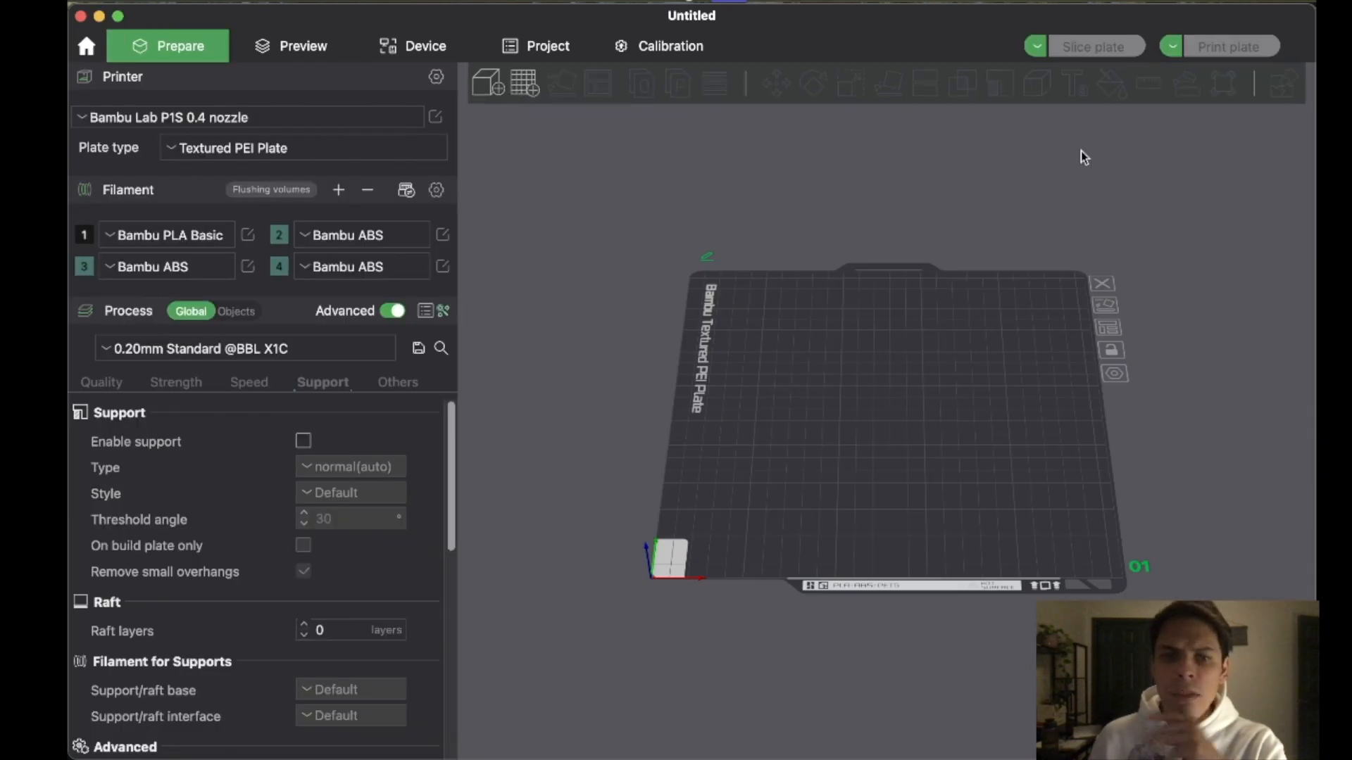
- Import Cat Nagger Vid v6.stl onto the build plate and check the case's print orientation
{"action": "left_click_drag", "start_coordinate": [69, 317], "coordinate": [813, 299]}
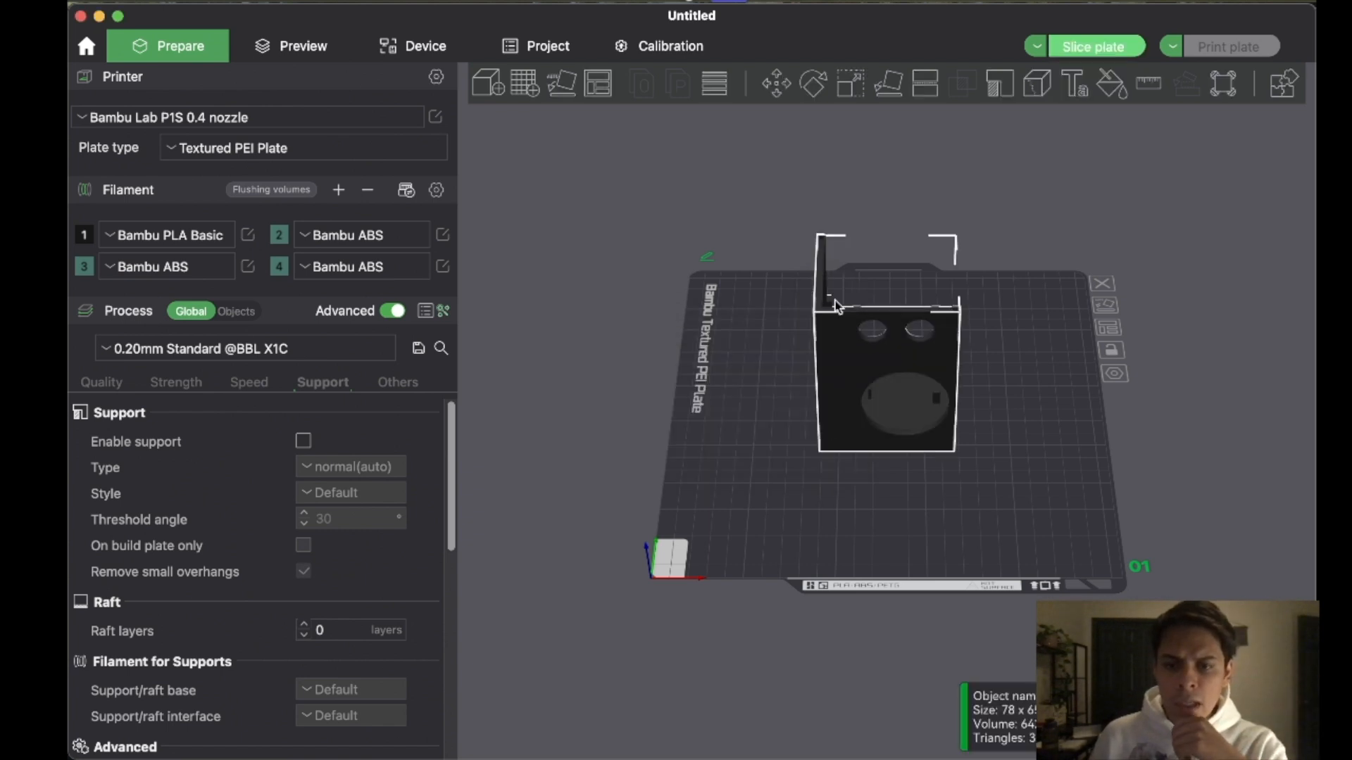
{"action": "left_click_drag", "start_coordinate": [1161, 298], "coordinate": [1123, 293]}
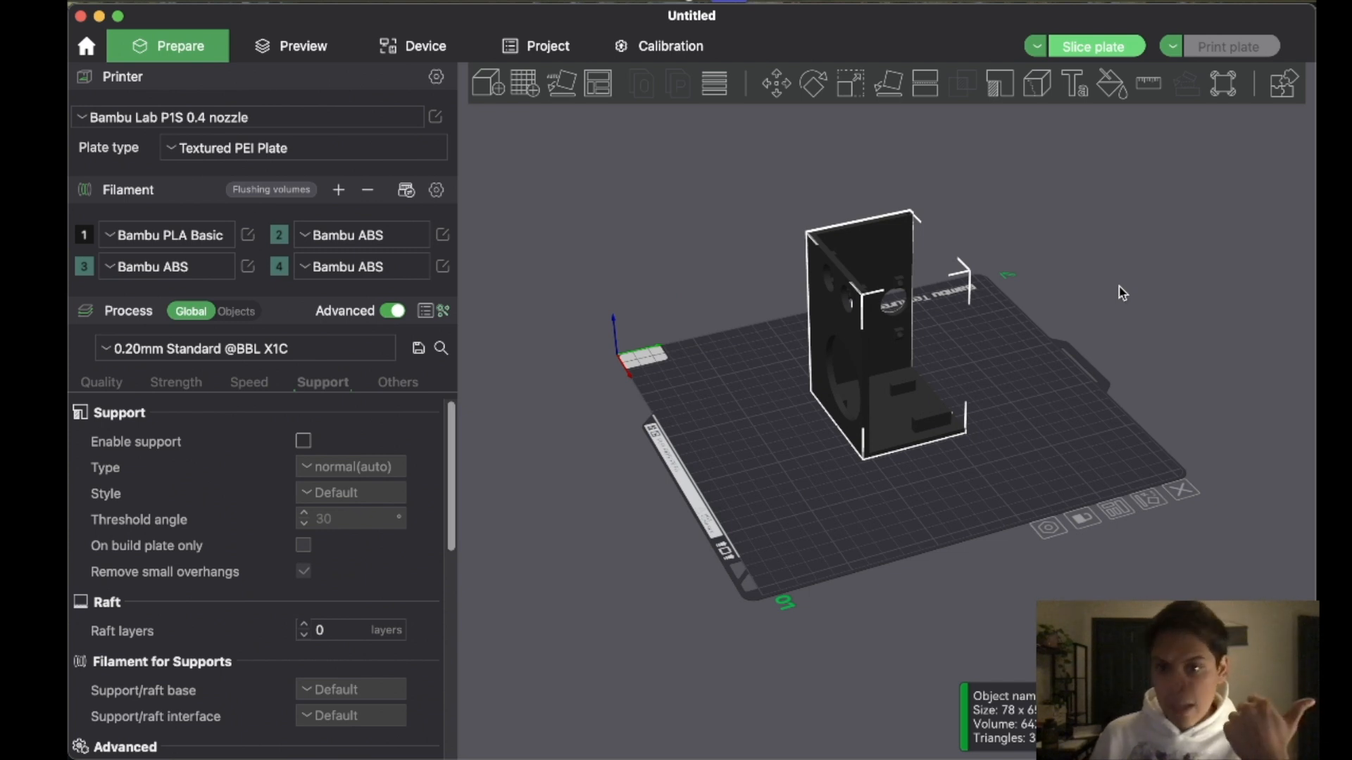
{"action": "left_click_drag", "start_coordinate": [1123, 293], "coordinate": [942, 354]}
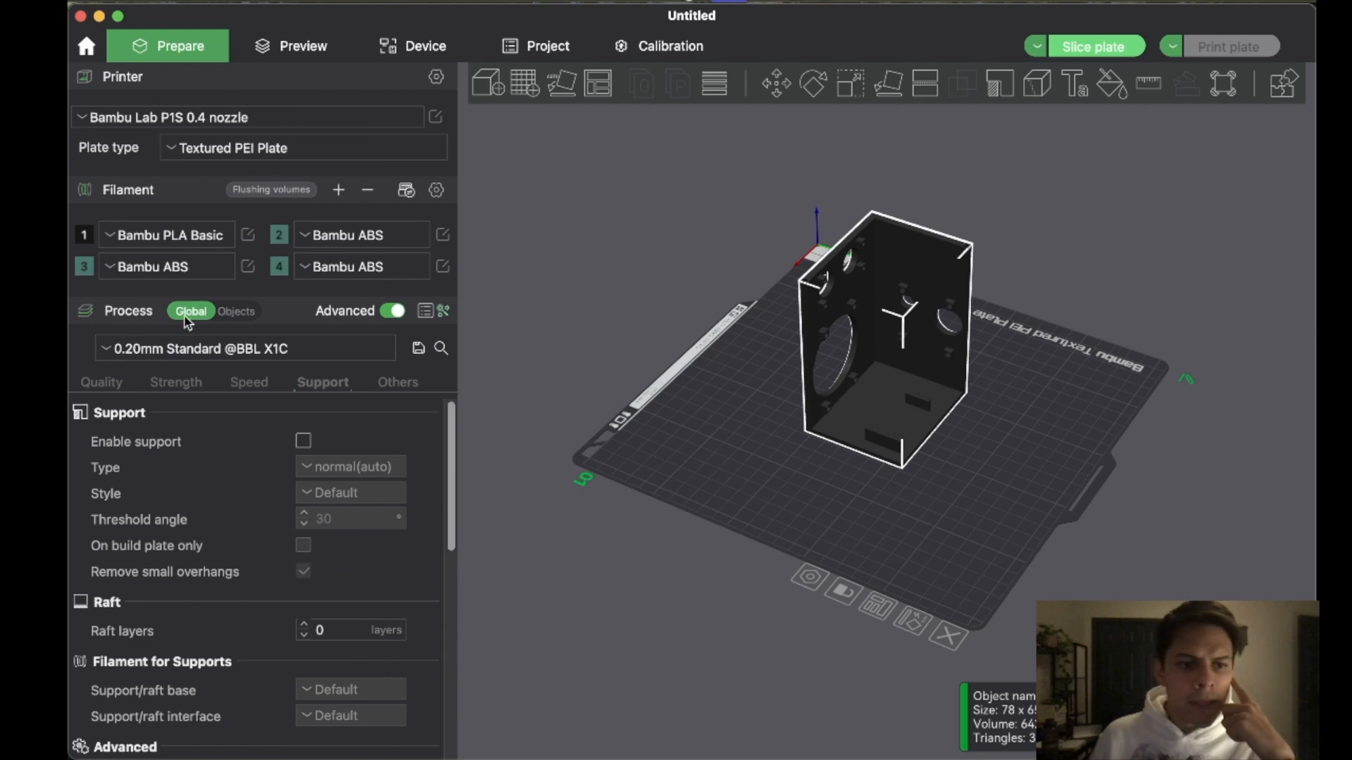
{"action": "left_click", "coordinate": [614, 374]}
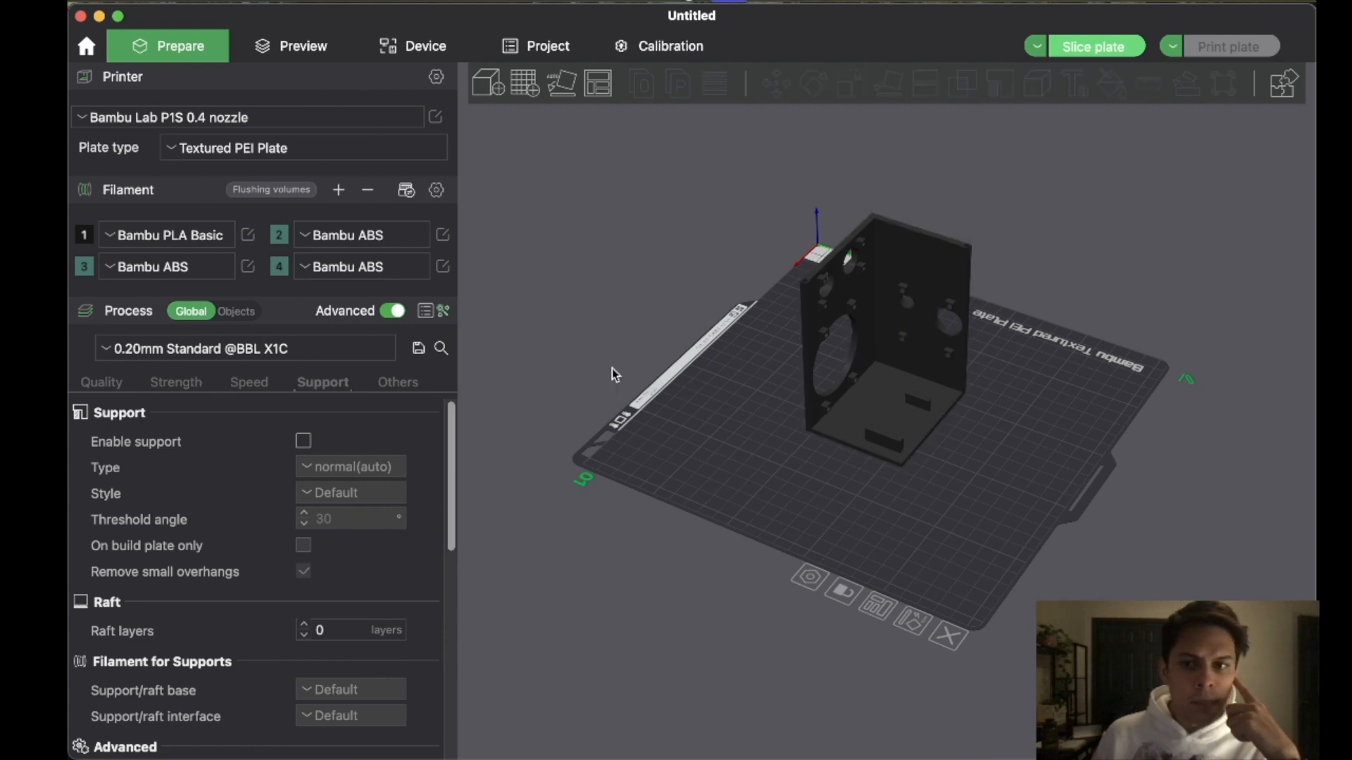
- Enable supports with type tree(auto) and turn off Remove small overhangs
{"action": "left_click", "coordinate": [304, 442]}
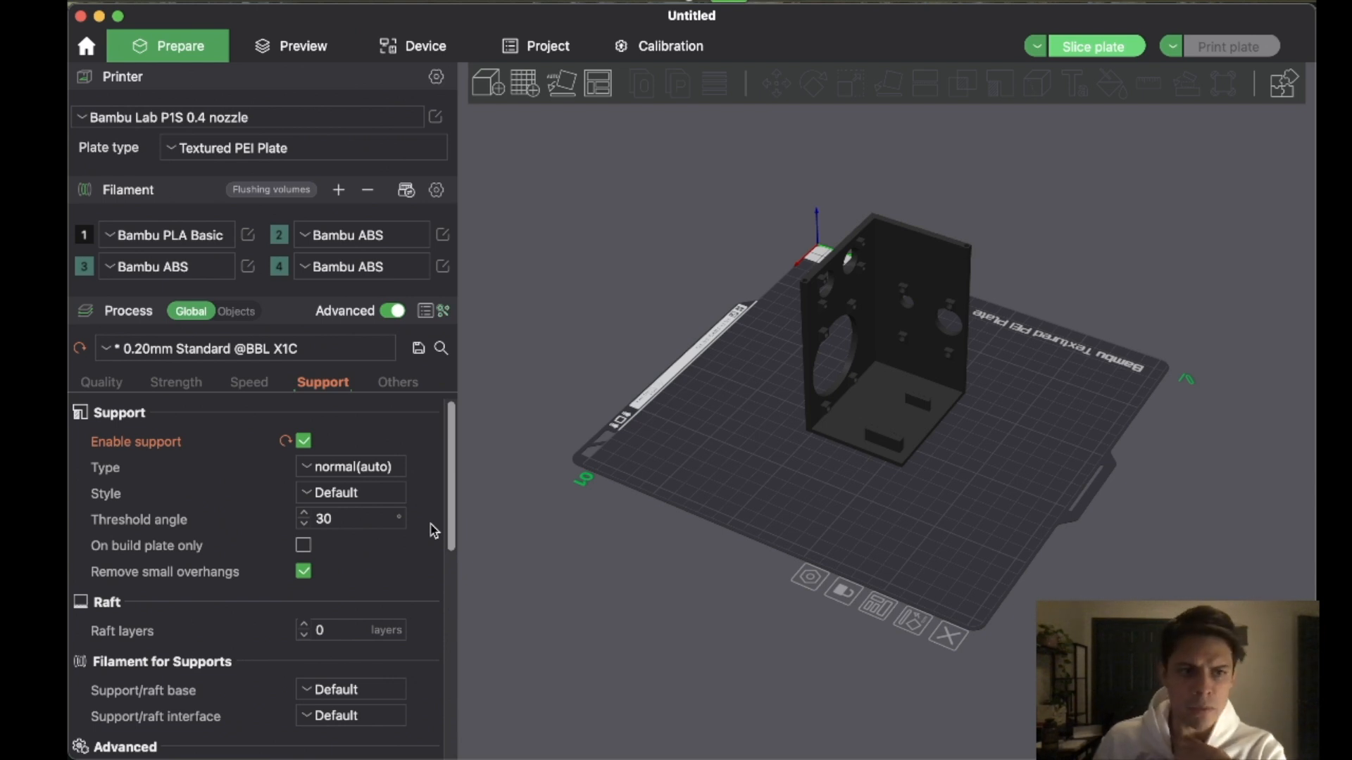
{"action": "left_click", "coordinate": [335, 471]}
{"action": "left_click", "coordinate": [339, 518]}
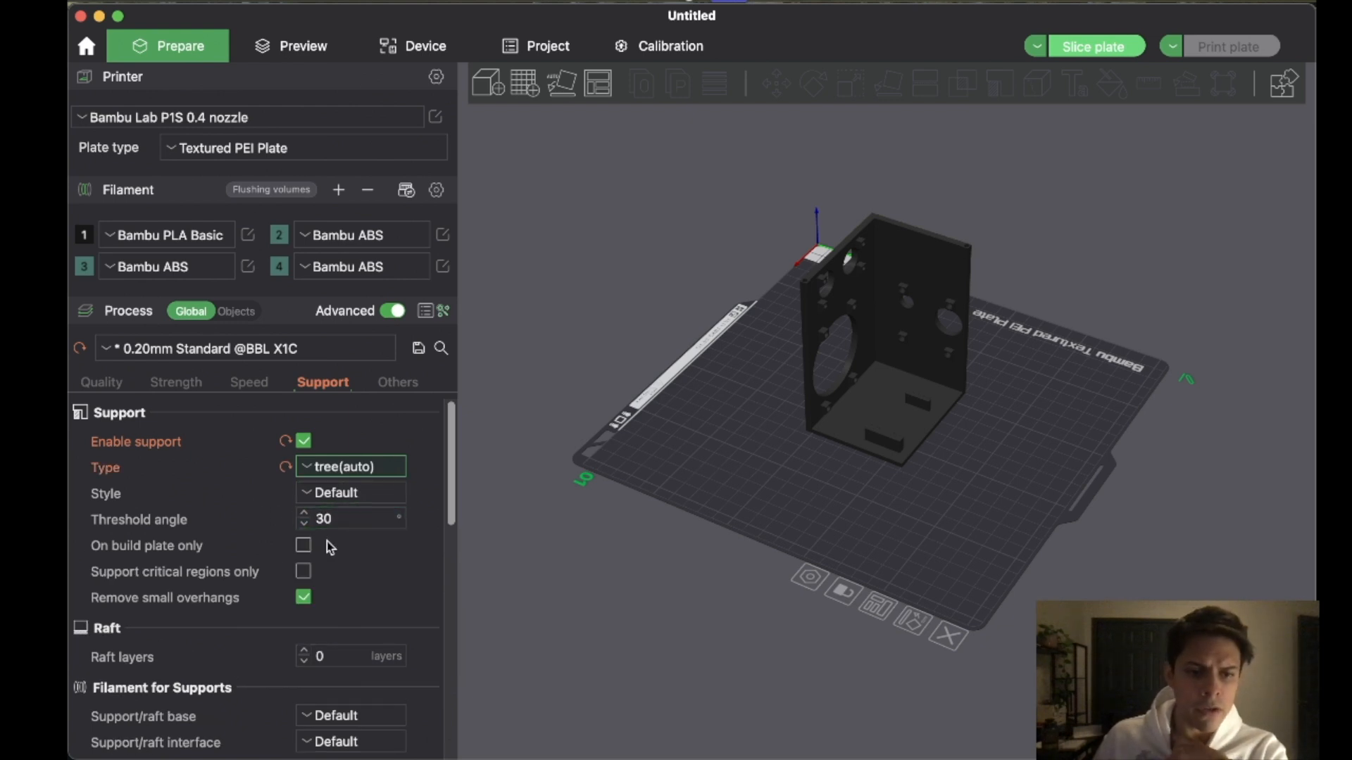
{"action": "left_click", "coordinate": [302, 572]}
{"action": "left_click", "coordinate": [306, 572]}
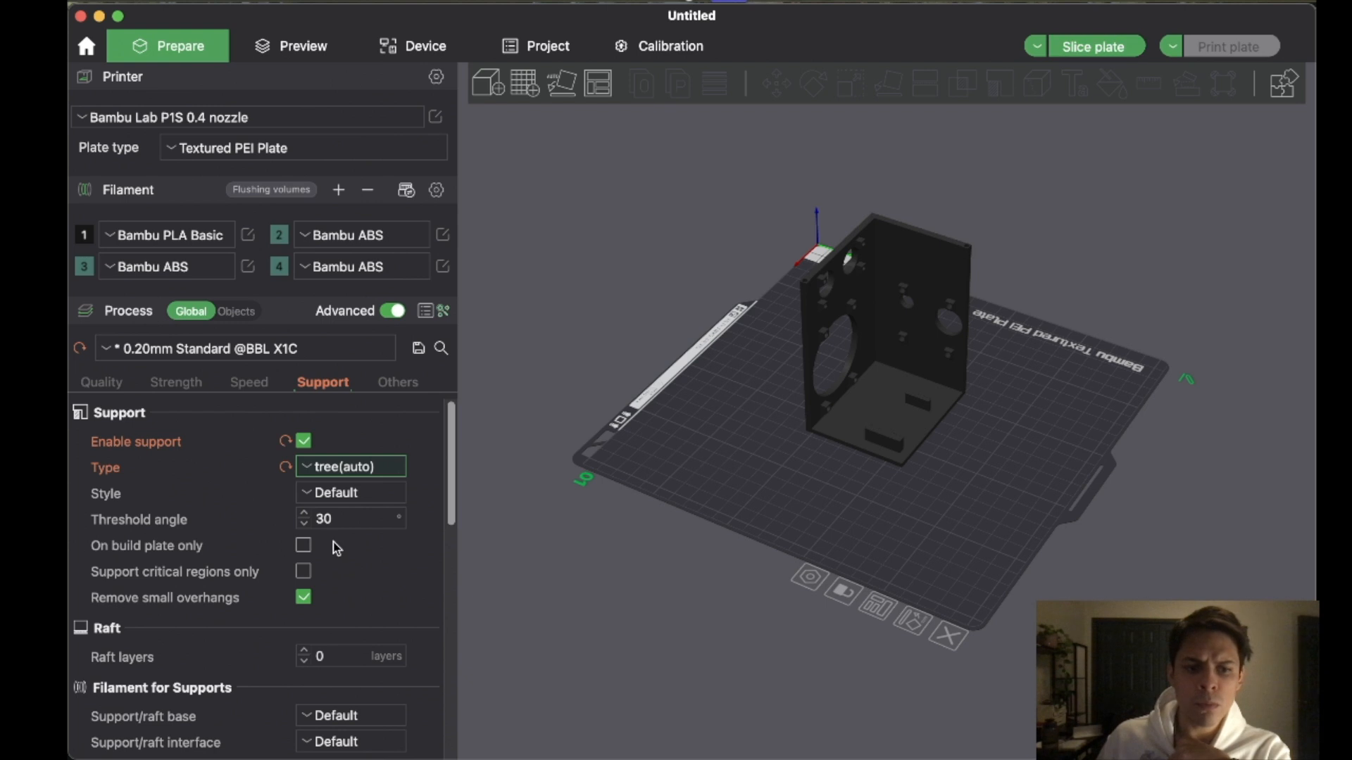
{"action": "left_click", "coordinate": [304, 599]}
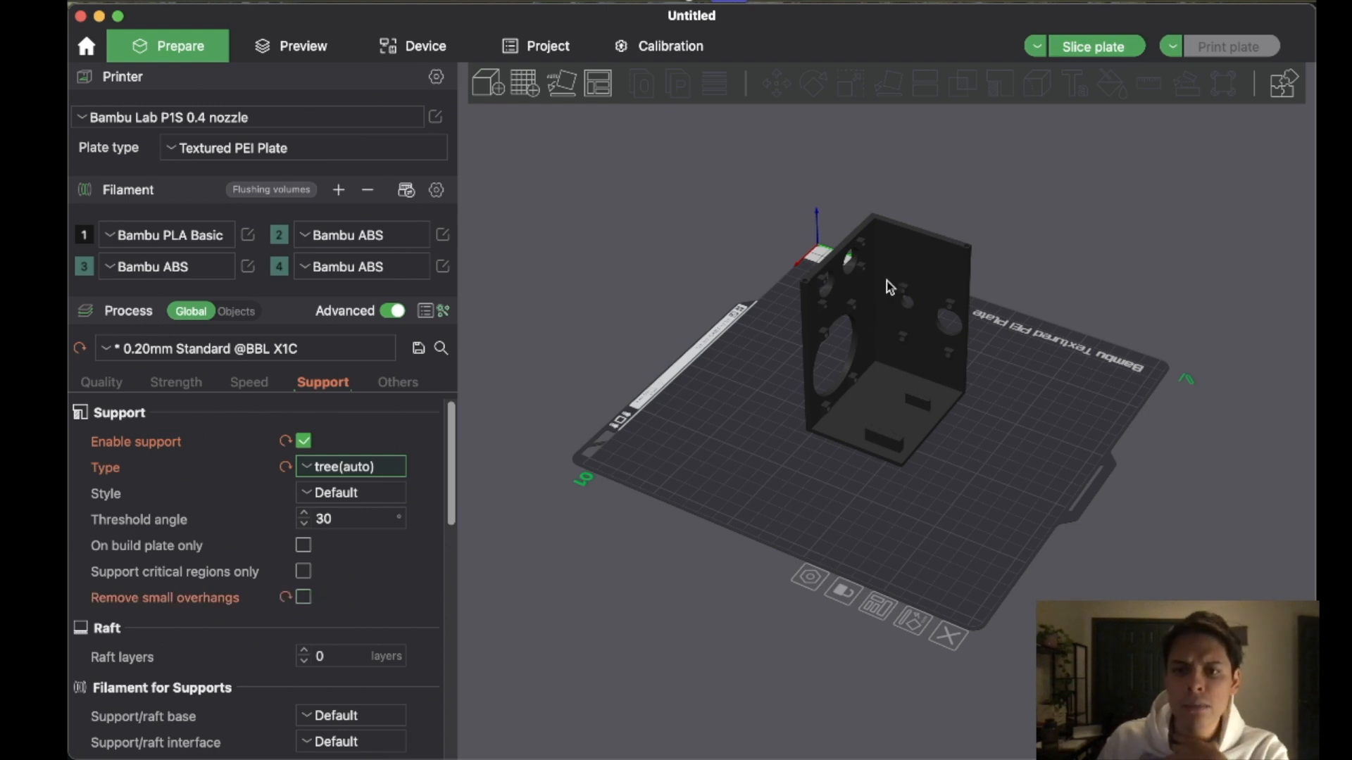
- Slice the plate and examine the tree supports around the case's insert holders and openings
{"action": "scroll", "coordinate": [880, 294], "scroll_direction": "up", "scroll_amount": 10}
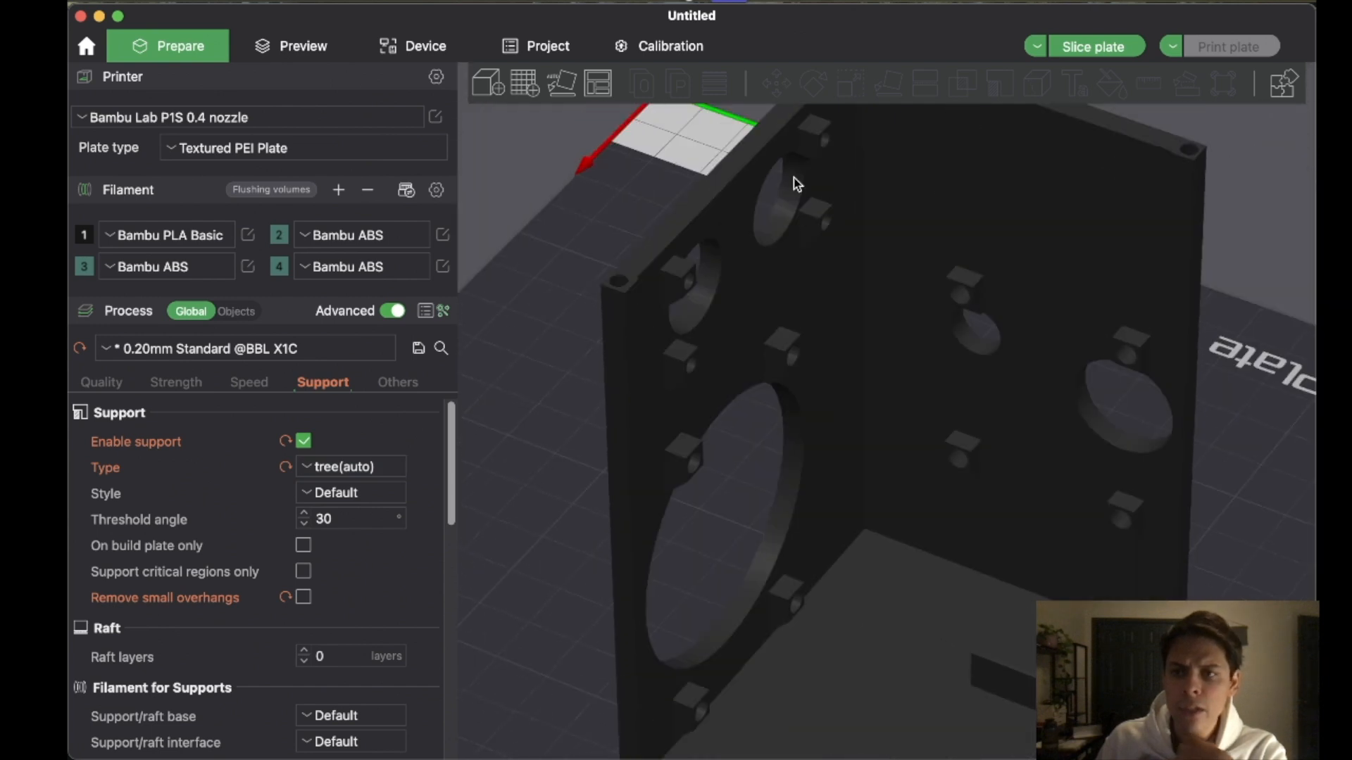
{"action": "left_click", "coordinate": [1096, 53]}
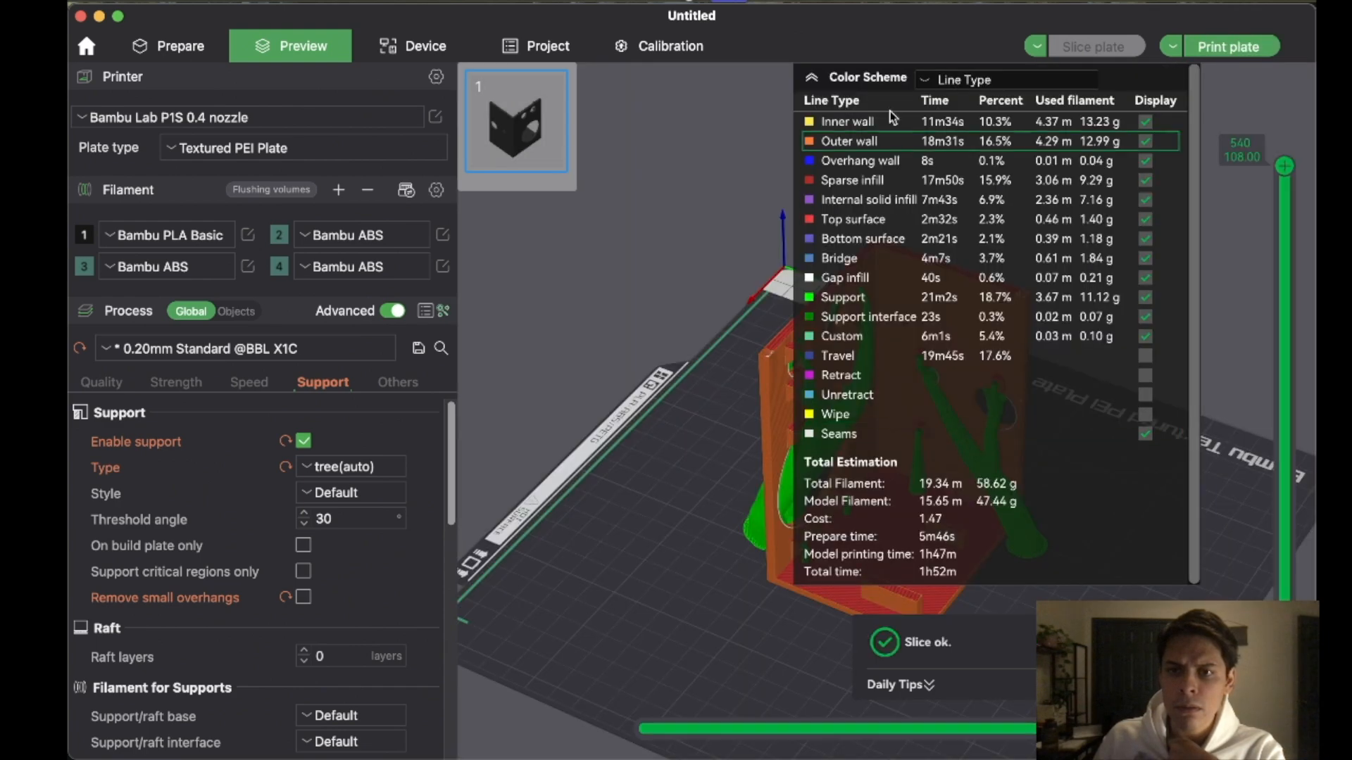
{"action": "left_click", "coordinate": [811, 78]}
{"action": "left_click_drag", "start_coordinate": [1101, 412], "coordinate": [1088, 379]}
{"action": "scroll", "coordinate": [987, 375], "scroll_direction": "down", "scroll_amount": 5}
{"action": "scroll", "coordinate": [984, 354], "scroll_direction": "up", "scroll_amount": 10}
{"action": "scroll", "coordinate": [1011, 337], "scroll_direction": "down", "scroll_amount": 6}
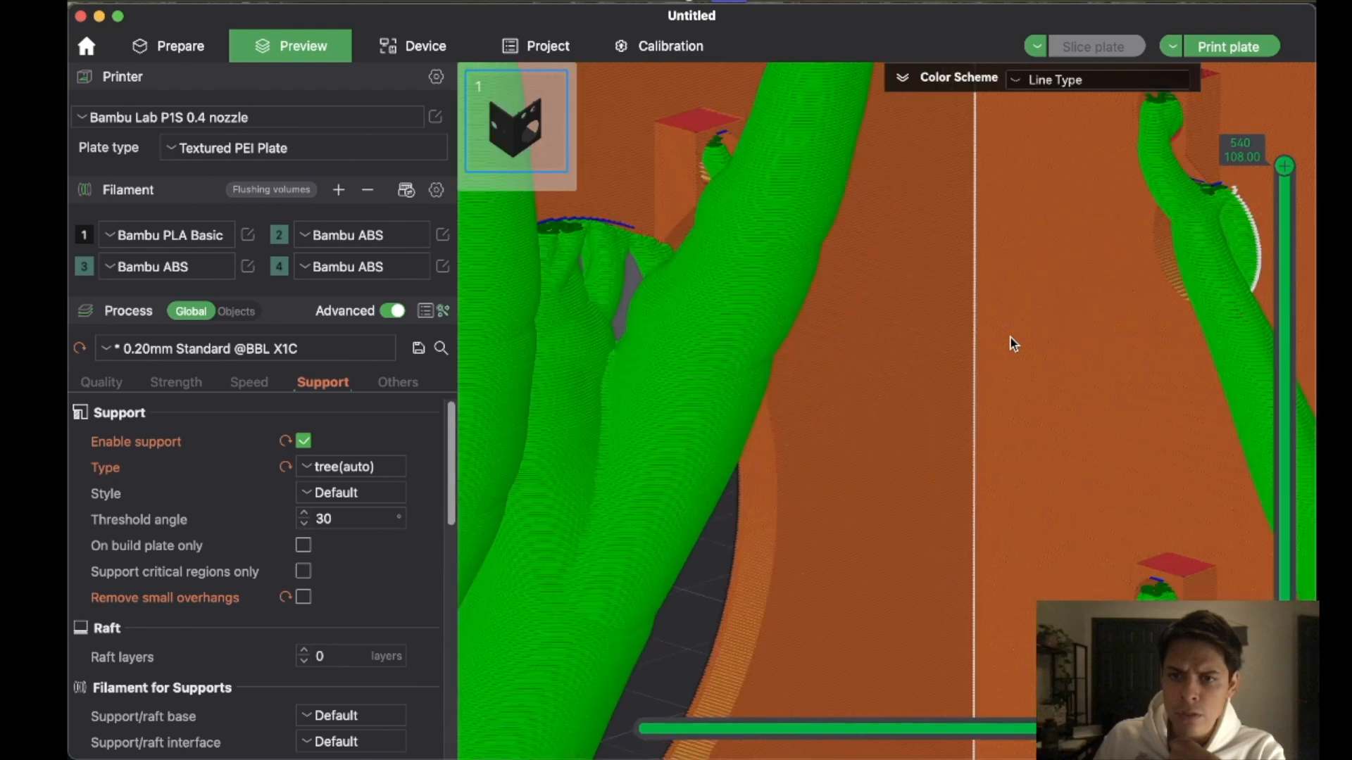
- Set the support threshold angle to 35 degrees and re-slice the plate
{"action": "left_click", "coordinate": [332, 519]}
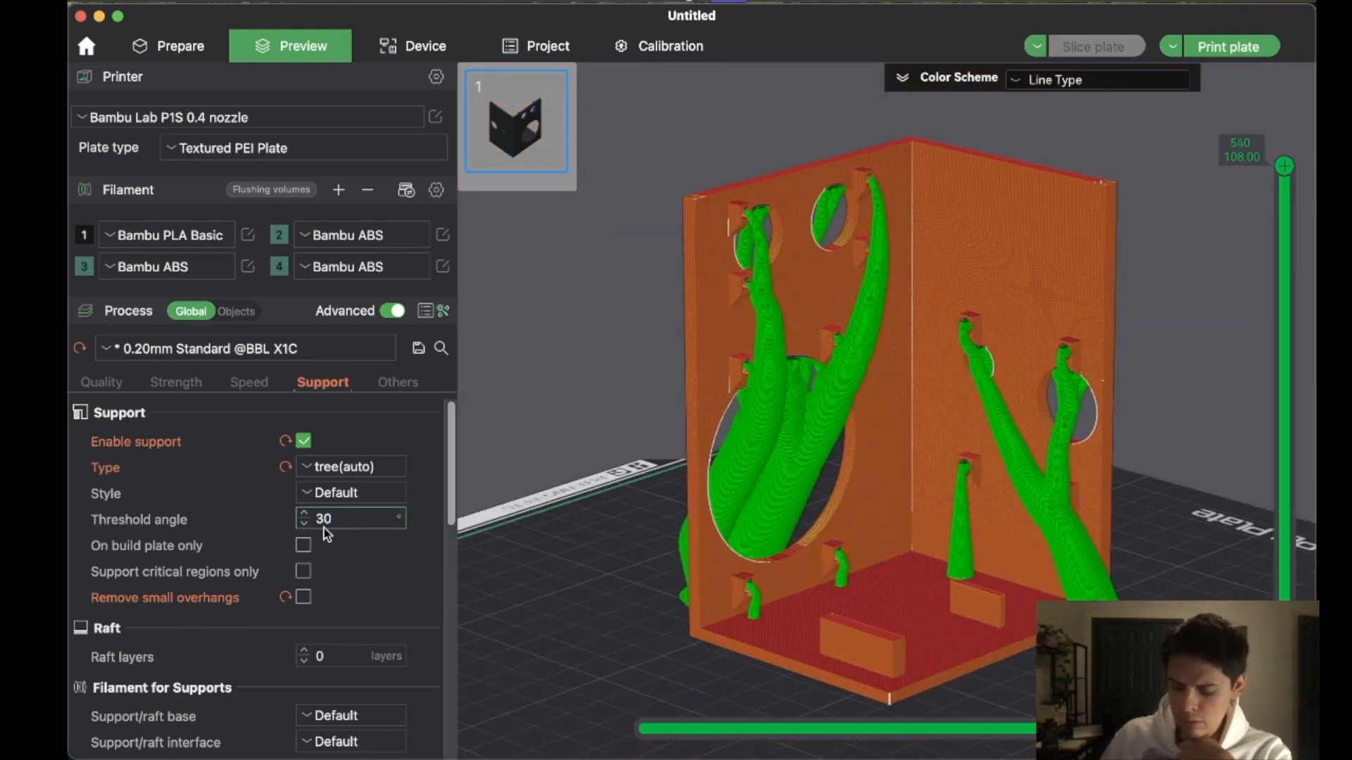
{"action": "key", "text": "Return"}
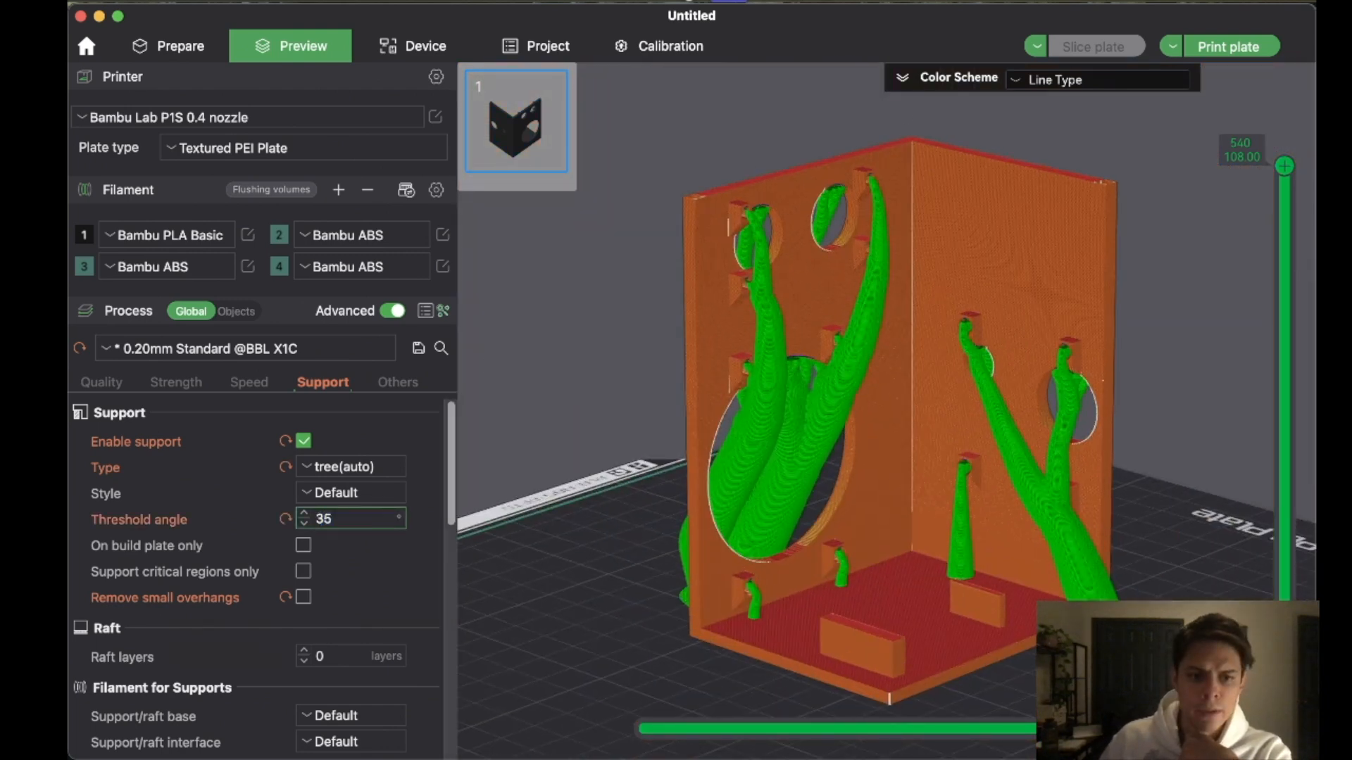
{"action": "left_click", "coordinate": [1062, 50]}
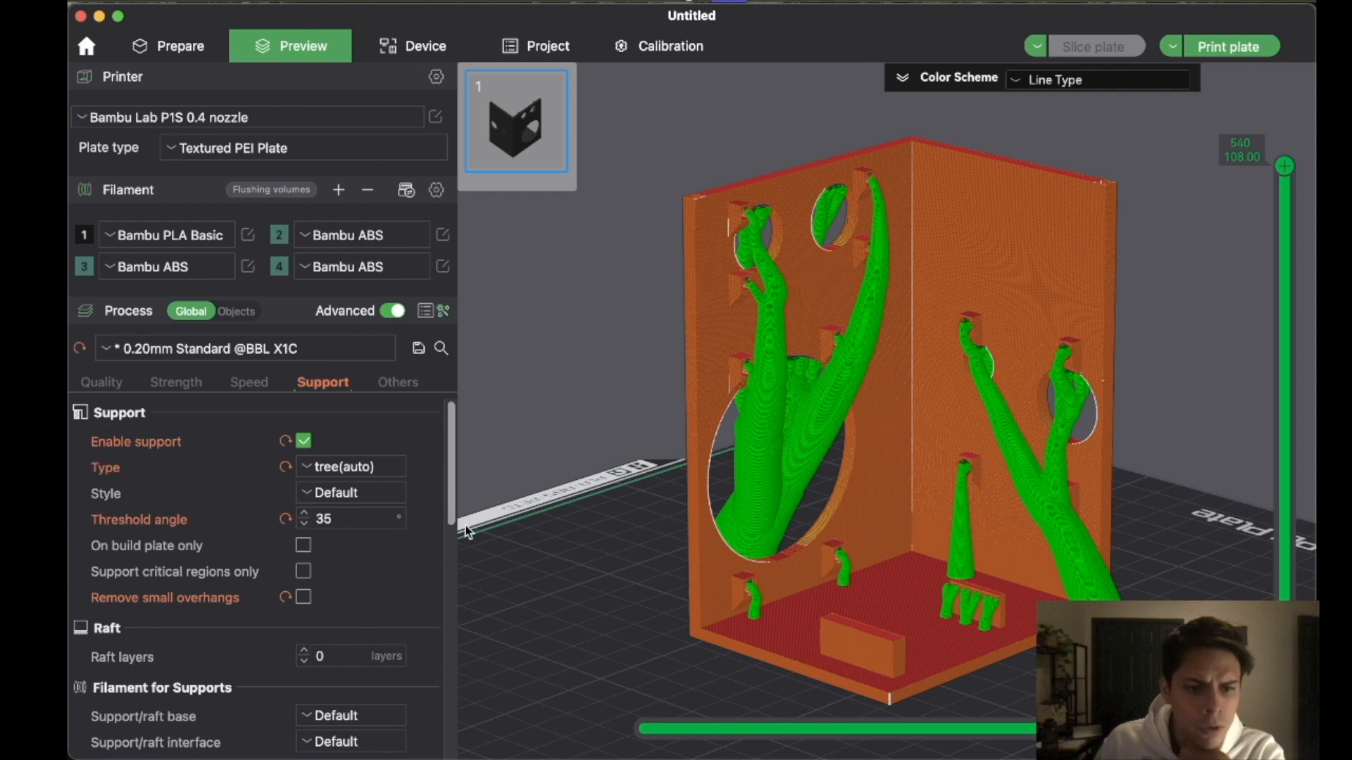
- Reset the threshold angle to 30 degrees with Remove small overhangs turned on, and re-slice the plate
{"action": "left_click", "coordinate": [302, 527]}
{"action": "left_click", "coordinate": [302, 528]}
{"action": "left_click", "coordinate": [301, 527]}
{"action": "left_click", "coordinate": [301, 528]}
{"action": "left_click", "coordinate": [302, 528]}
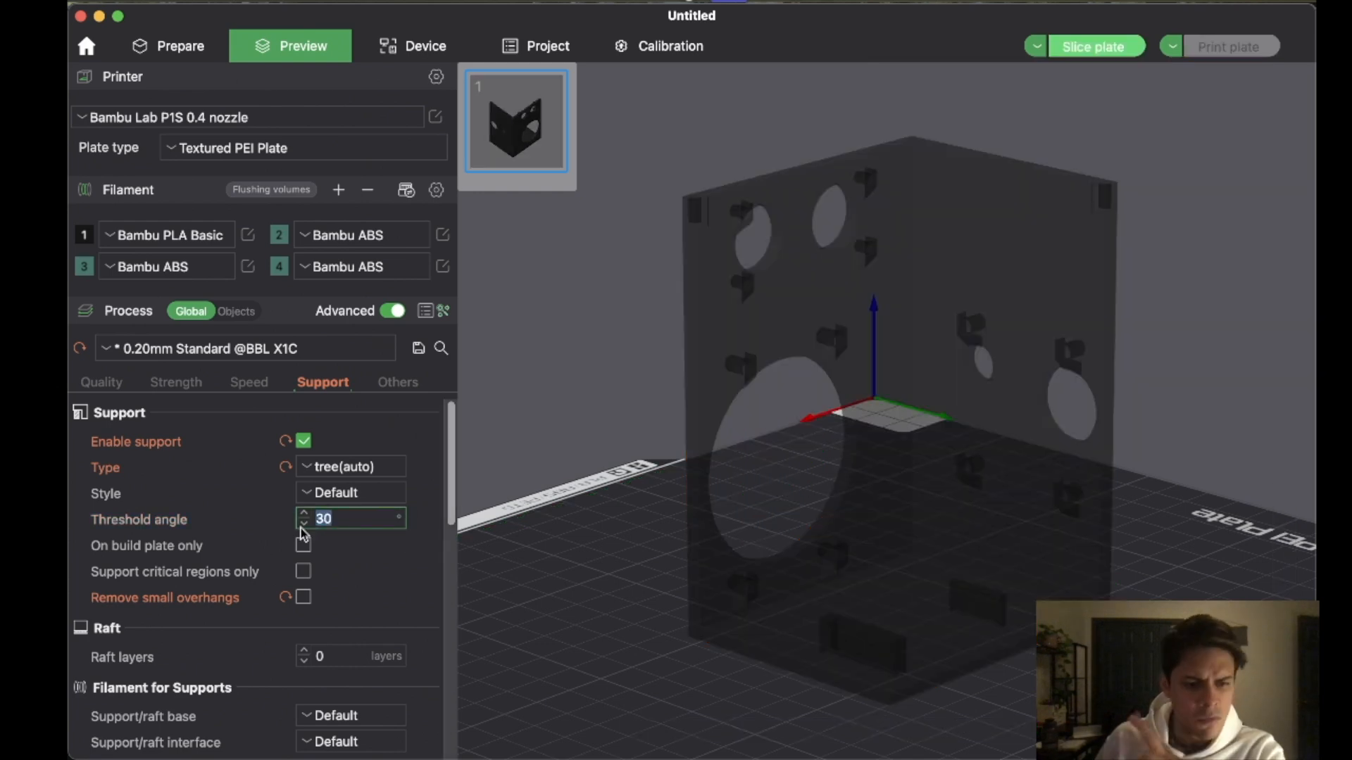
{"action": "left_click", "coordinate": [303, 598]}
{"action": "left_click", "coordinate": [1123, 48]}
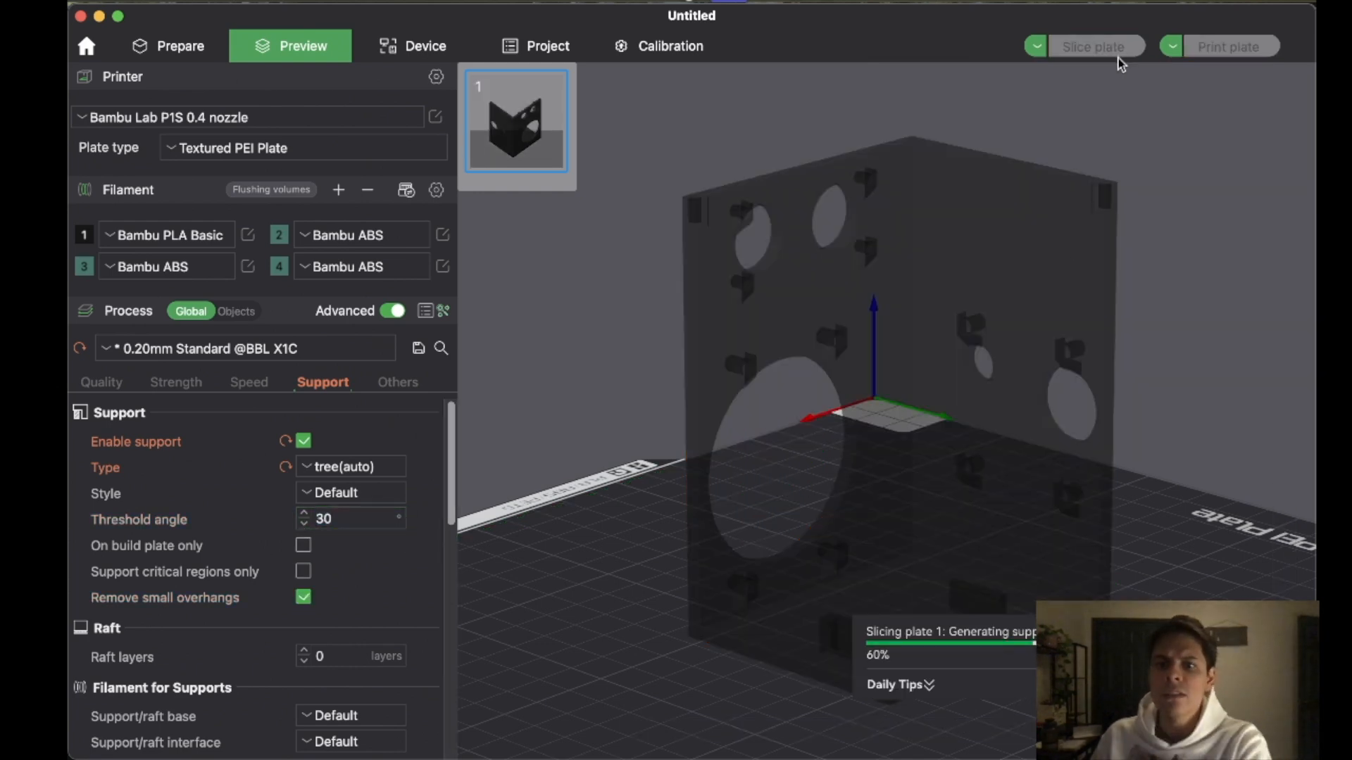
{"action": "left_click", "coordinate": [811, 77]}
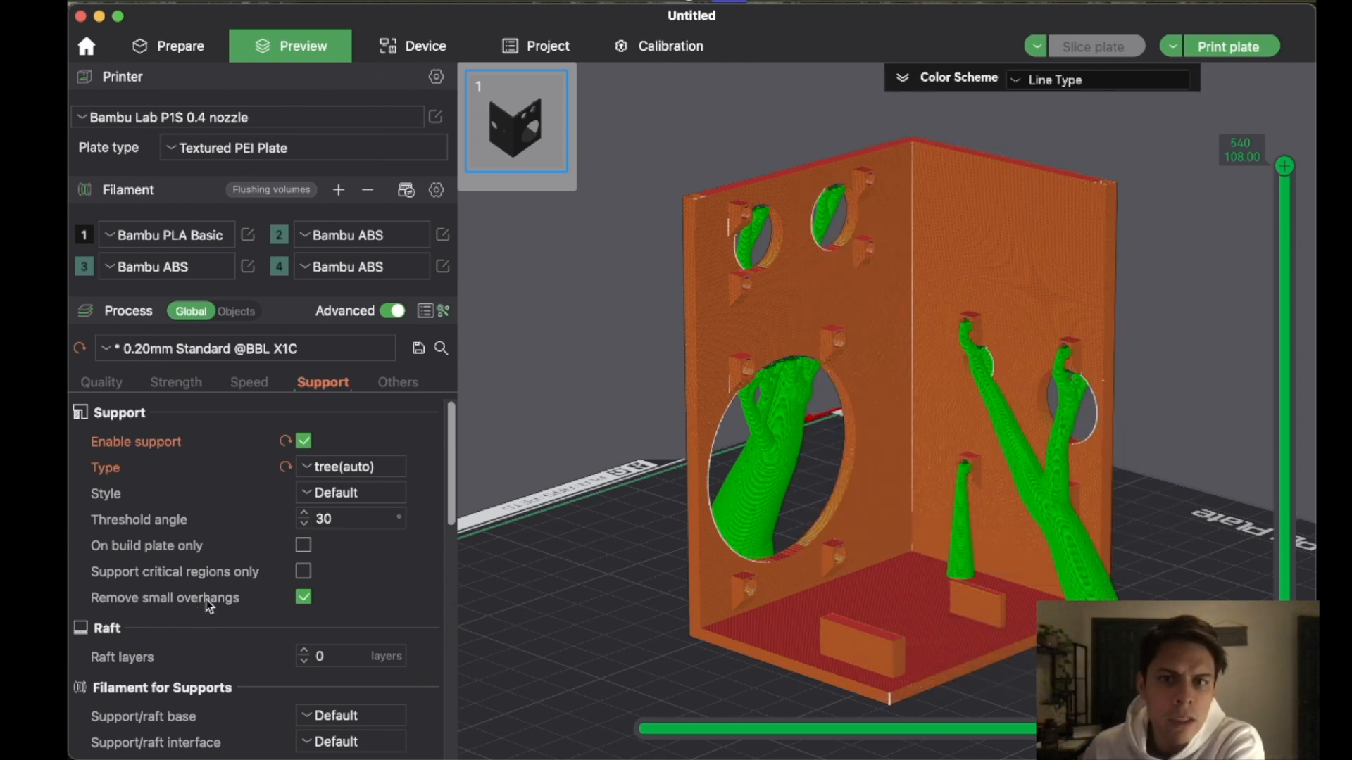
- Examine the sliced case from several angles, checking which insert holders and openings receive tree supports
{"action": "scroll", "coordinate": [737, 256], "scroll_direction": "down", "scroll_amount": 10}
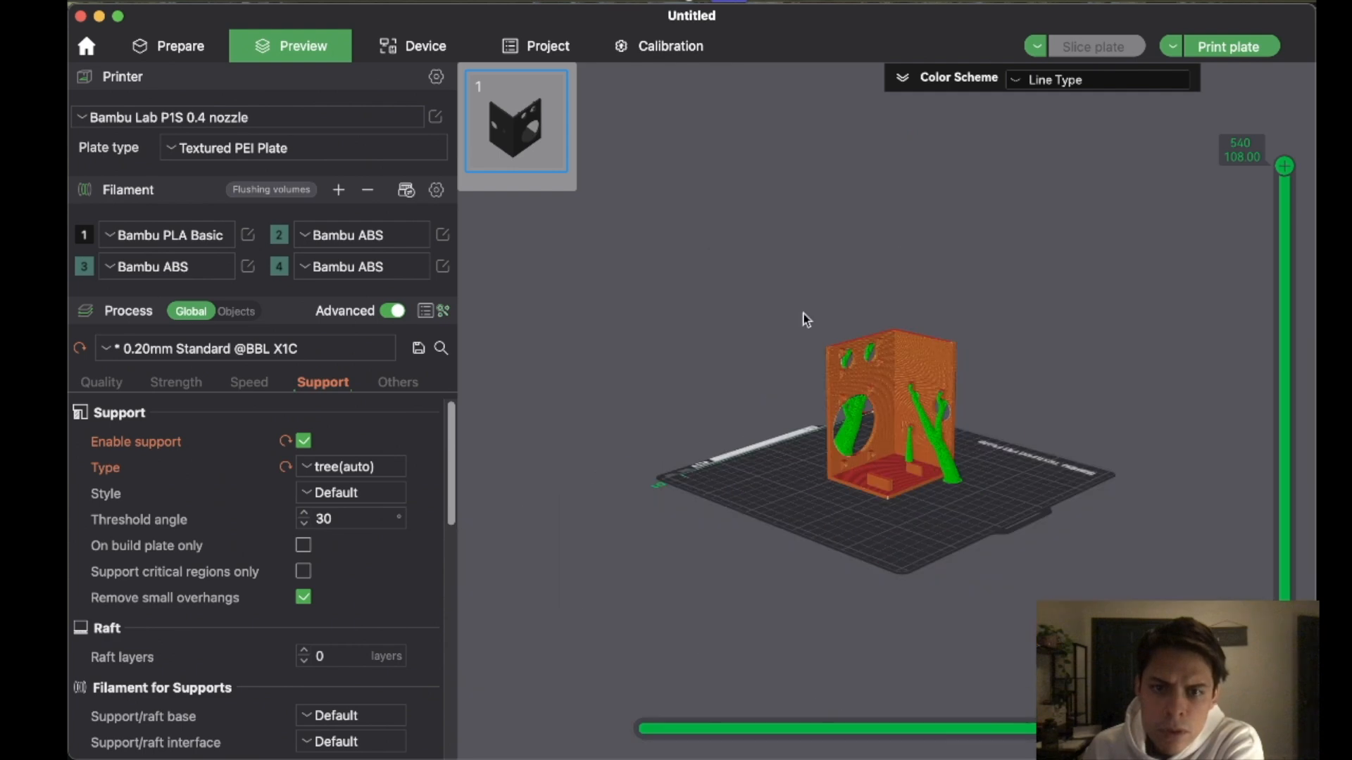
{"action": "scroll", "coordinate": [771, 316], "scroll_direction": "up", "scroll_amount": 14}
{"action": "right_click_drag", "start_coordinate": [708, 234], "coordinate": [830, 432]}
{"action": "scroll", "coordinate": [696, 275], "scroll_direction": "down", "scroll_amount": 8}
{"action": "scroll", "coordinate": [848, 452], "scroll_direction": "up", "scroll_amount": 3}
{"action": "scroll", "coordinate": [848, 452], "scroll_direction": "up", "scroll_amount": 6}
{"action": "left_click_drag", "start_coordinate": [703, 284], "coordinate": [888, 305]}
{"action": "mouse_move", "coordinate": [1001, 525]}
{"action": "left_mouse_down"}
{"action": "mouse_move", "coordinate": [981, 506]}
{"action": "mouse_move", "coordinate": [1011, 534]}
{"action": "left_mouse_up"}
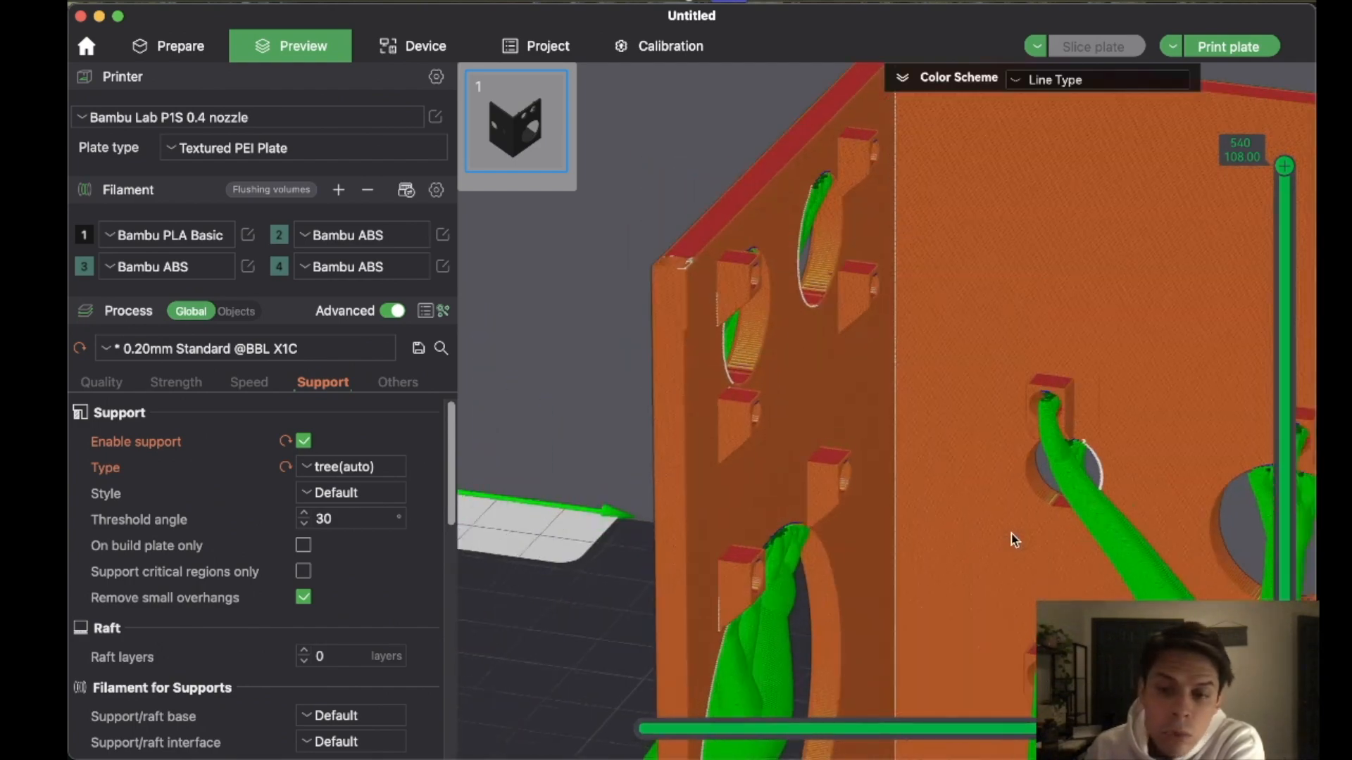
{"action": "scroll", "coordinate": [1011, 534], "scroll_direction": "down", "scroll_amount": 8}
{"action": "right_click_drag", "start_coordinate": [1011, 534], "coordinate": [962, 475]}
{"action": "scroll", "coordinate": [962, 471], "scroll_direction": "up", "scroll_amount": 2}
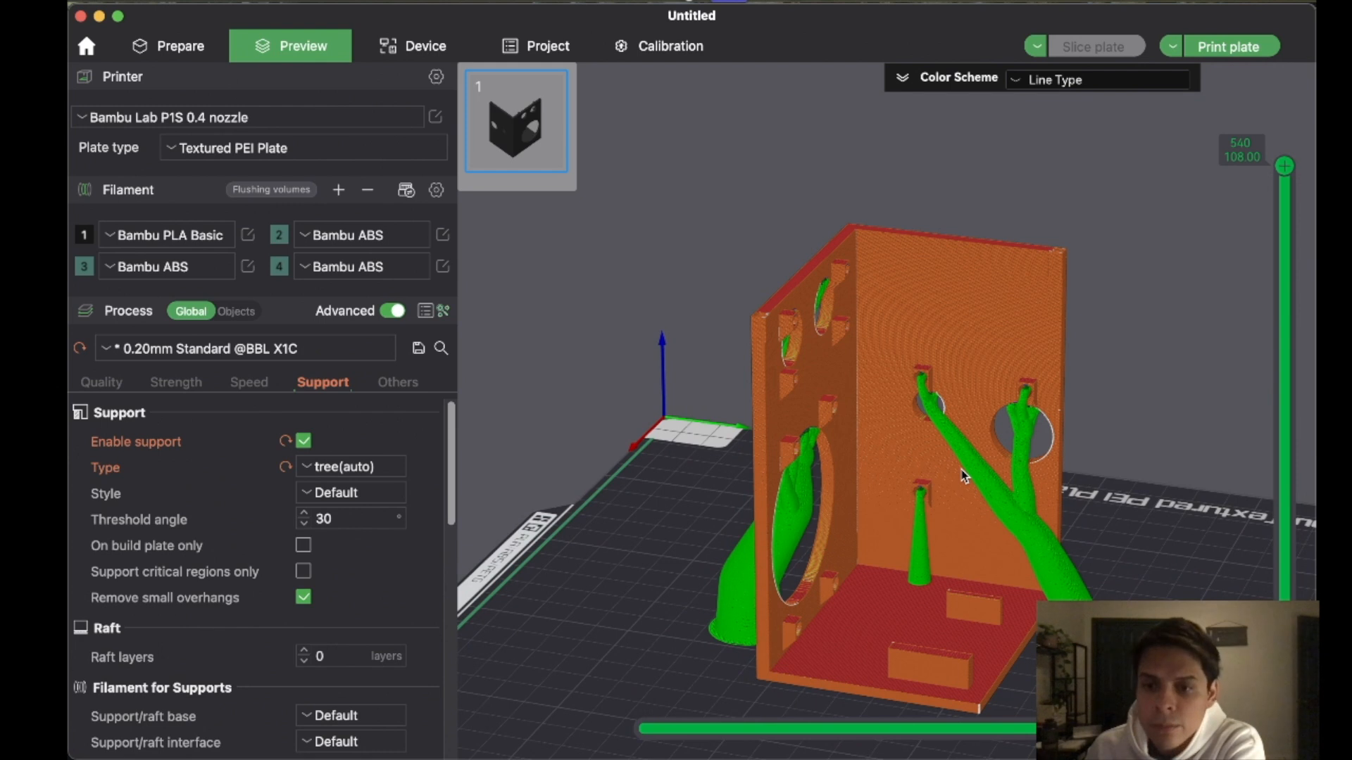
- Send the sliced plate to the printer as a PLA print job with AMS and timelapse enabled
{"action": "left_click", "coordinate": [1204, 49]}
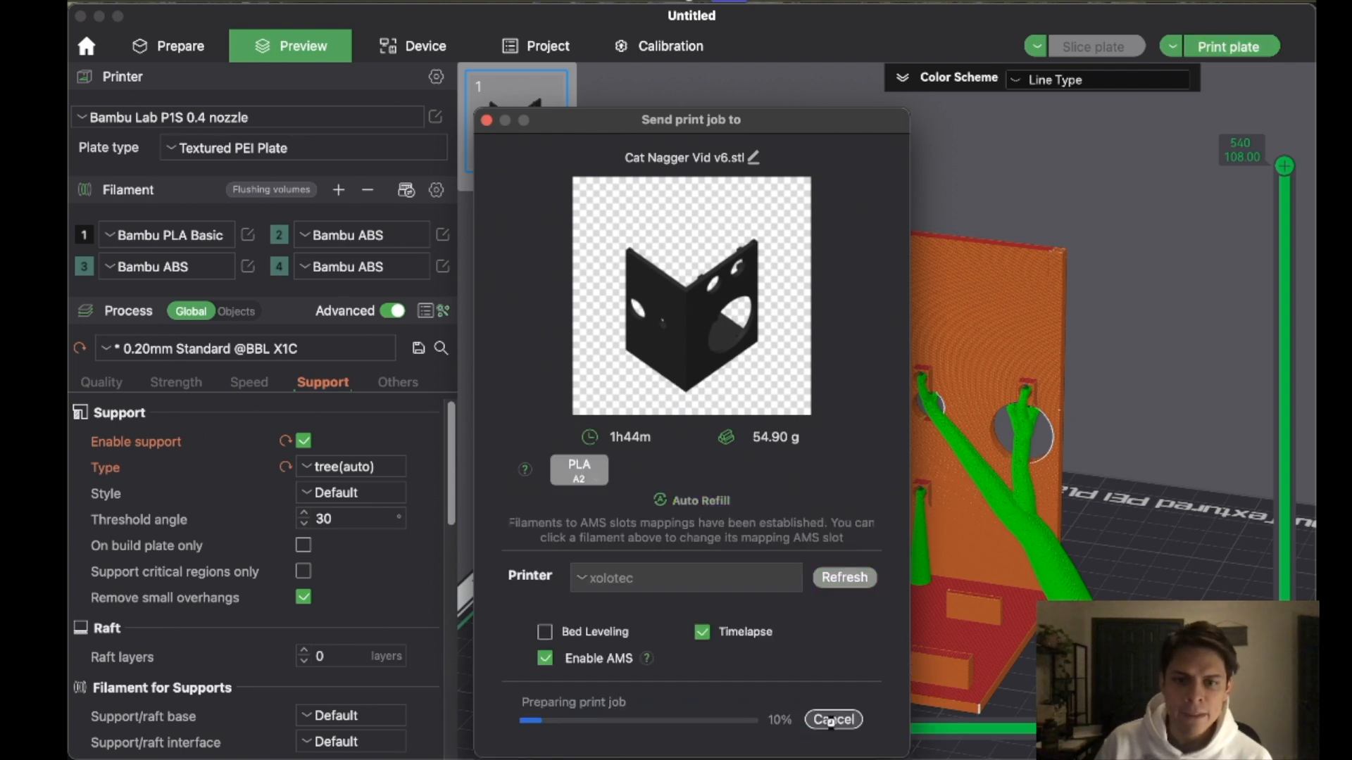